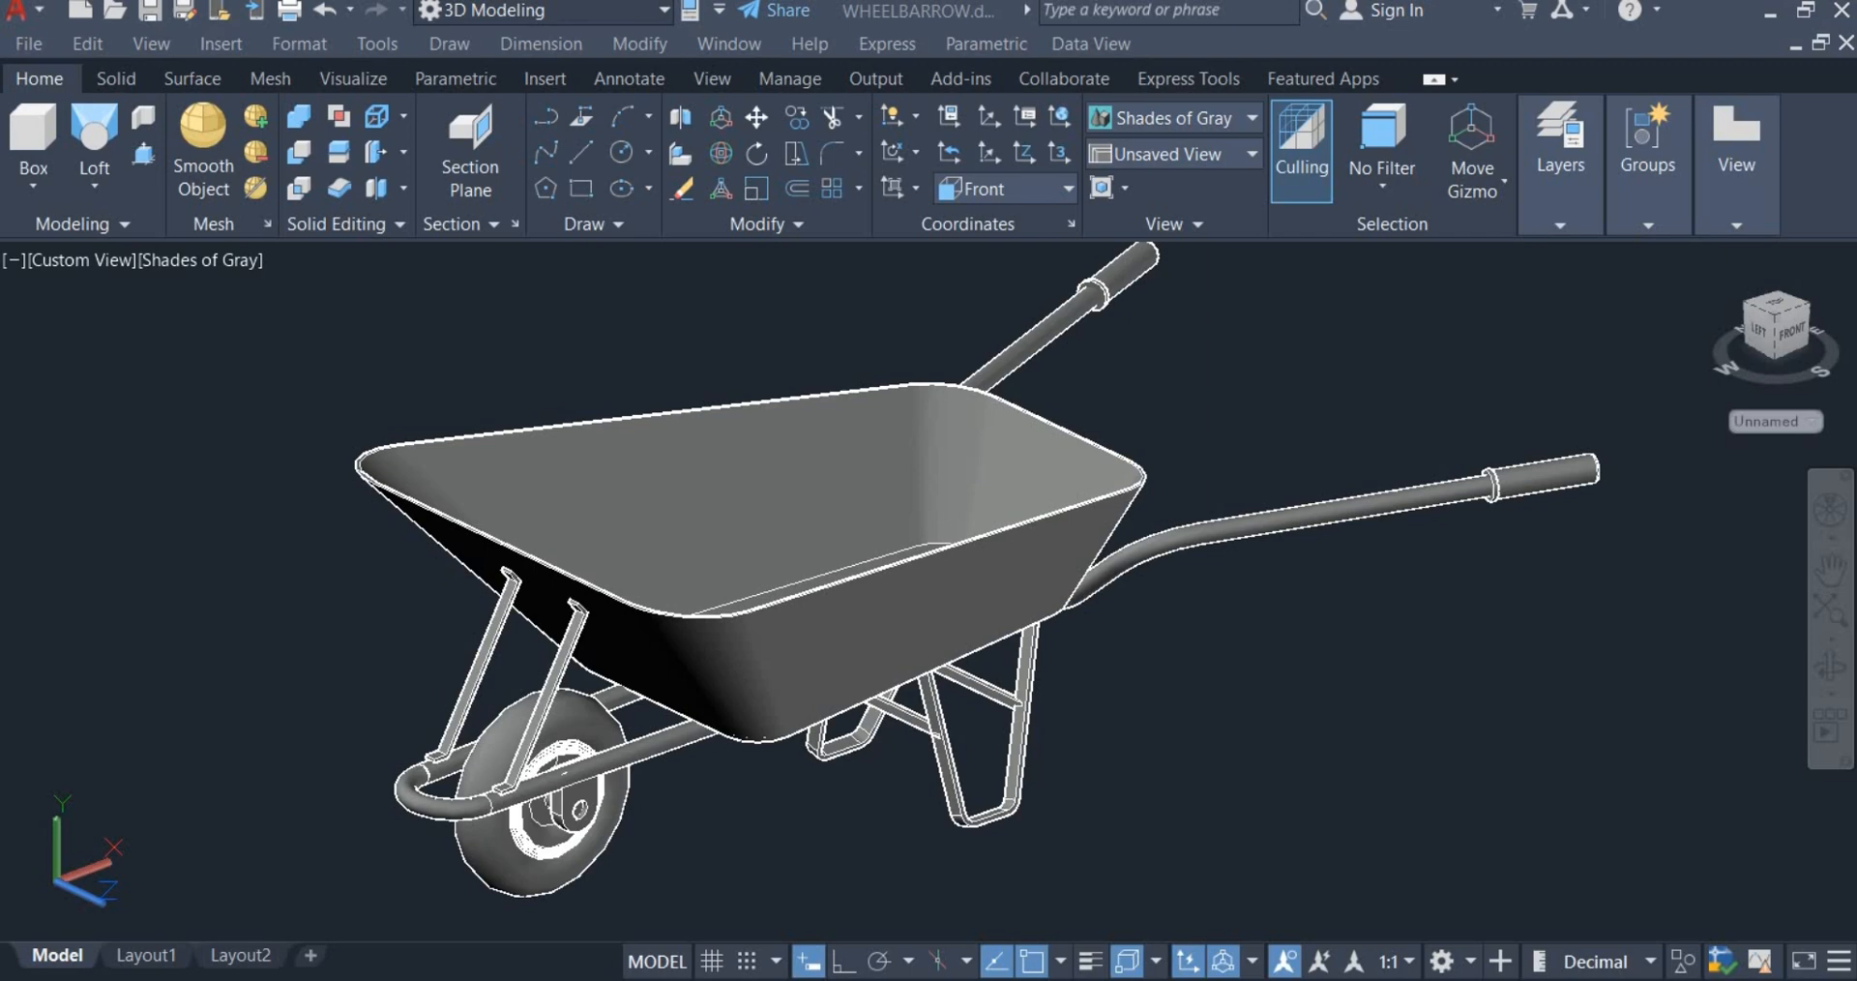
# Step: Switch to Drawing2.dwg and confirm its drawing units as decimal length with precision 0 and millimetre insertion scale
pyautogui.moveTo(952, 979)
pyautogui.click(1049, 902)
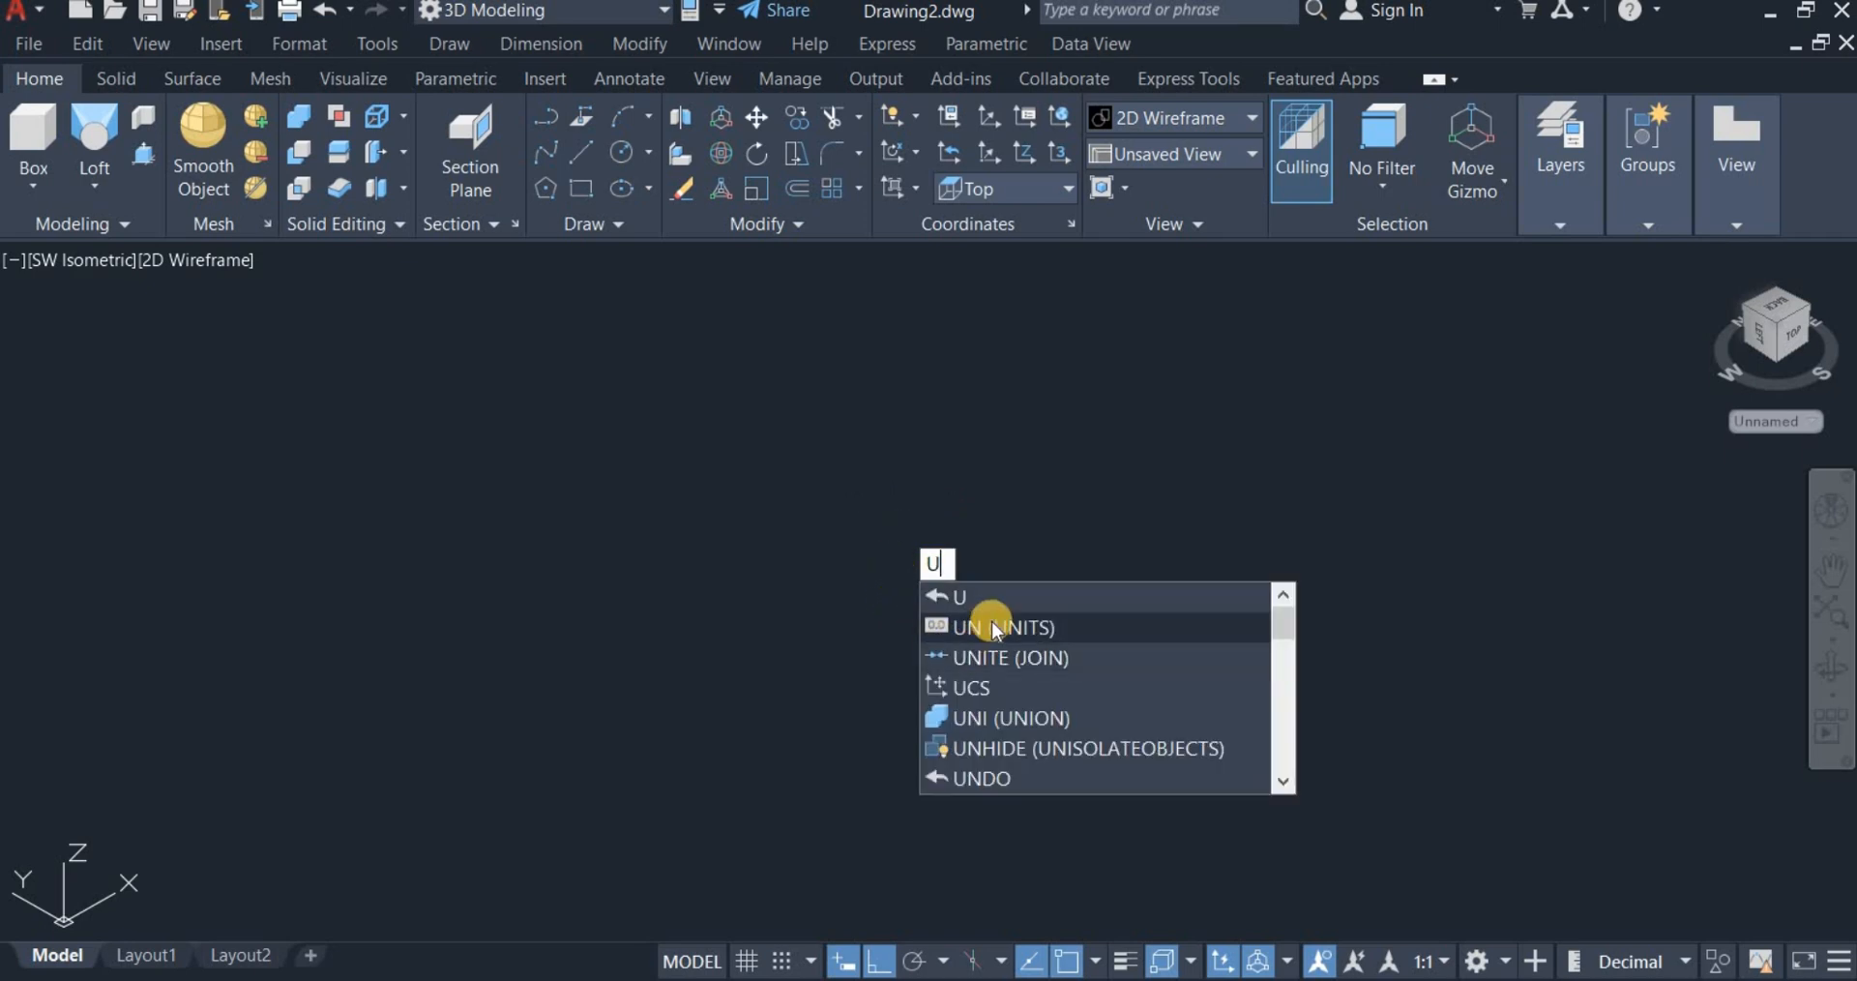
pyautogui.click(983, 625)
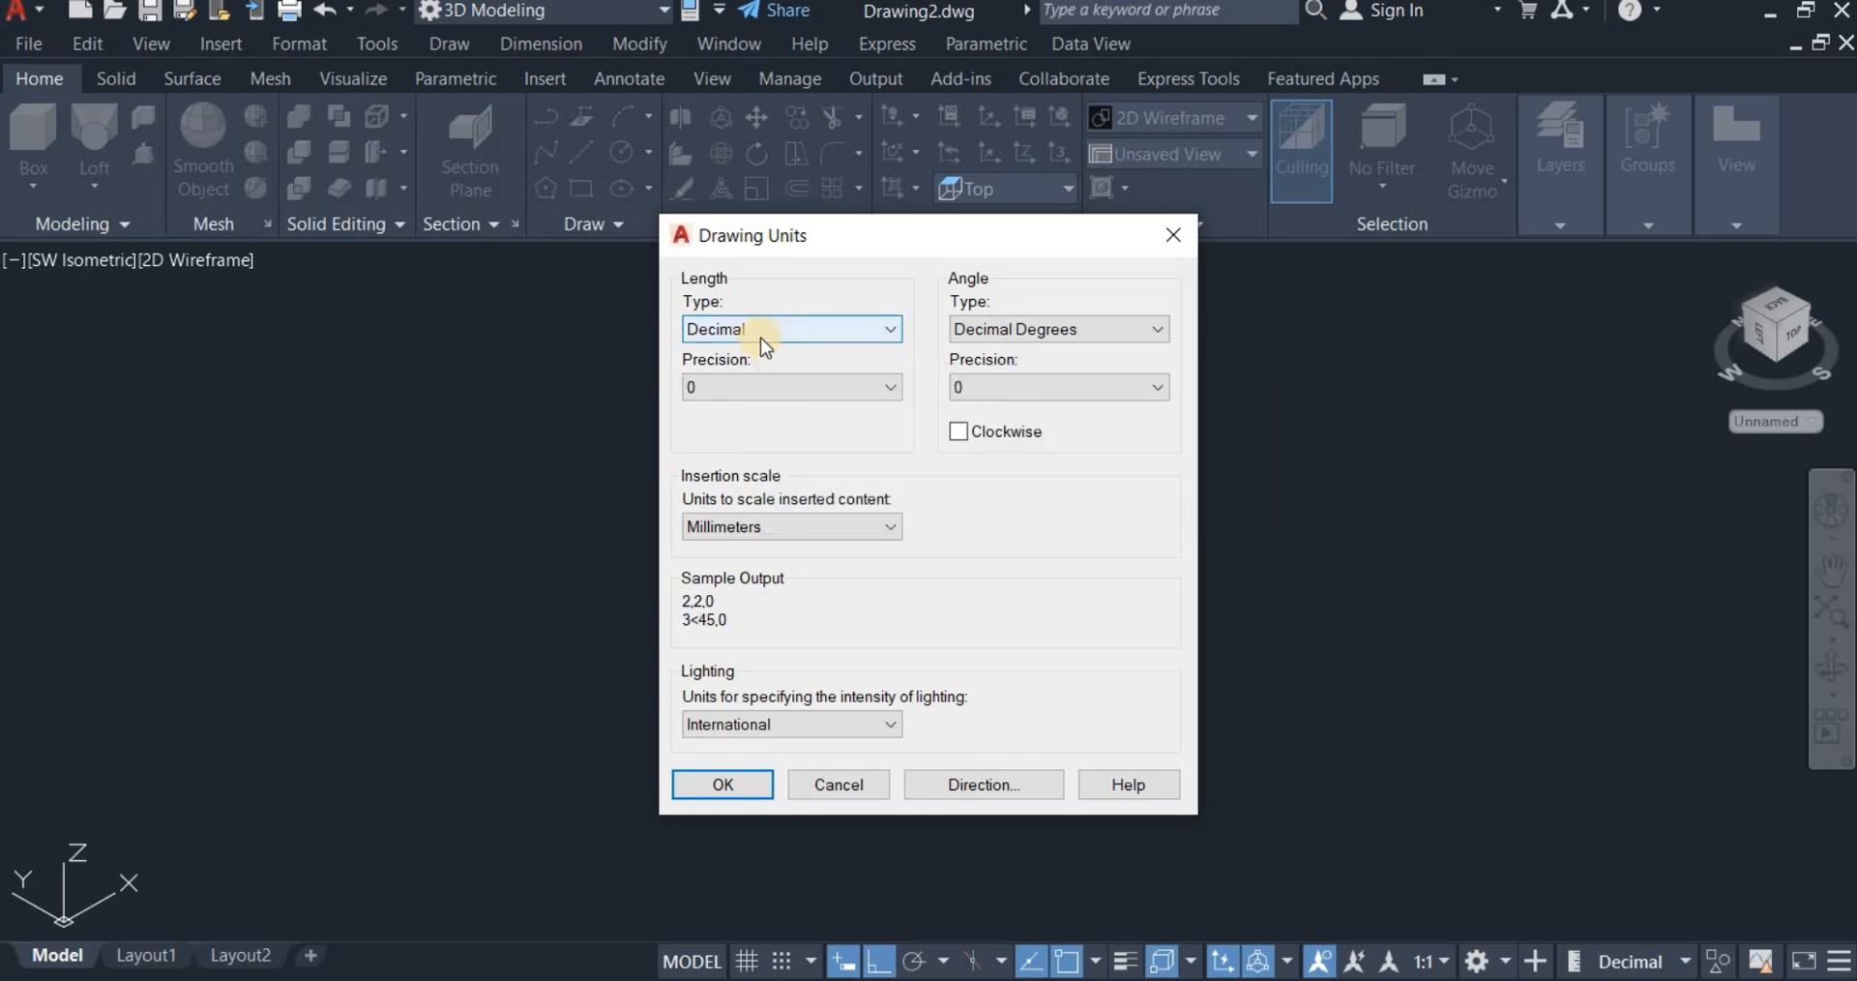
pyautogui.click(741, 386)
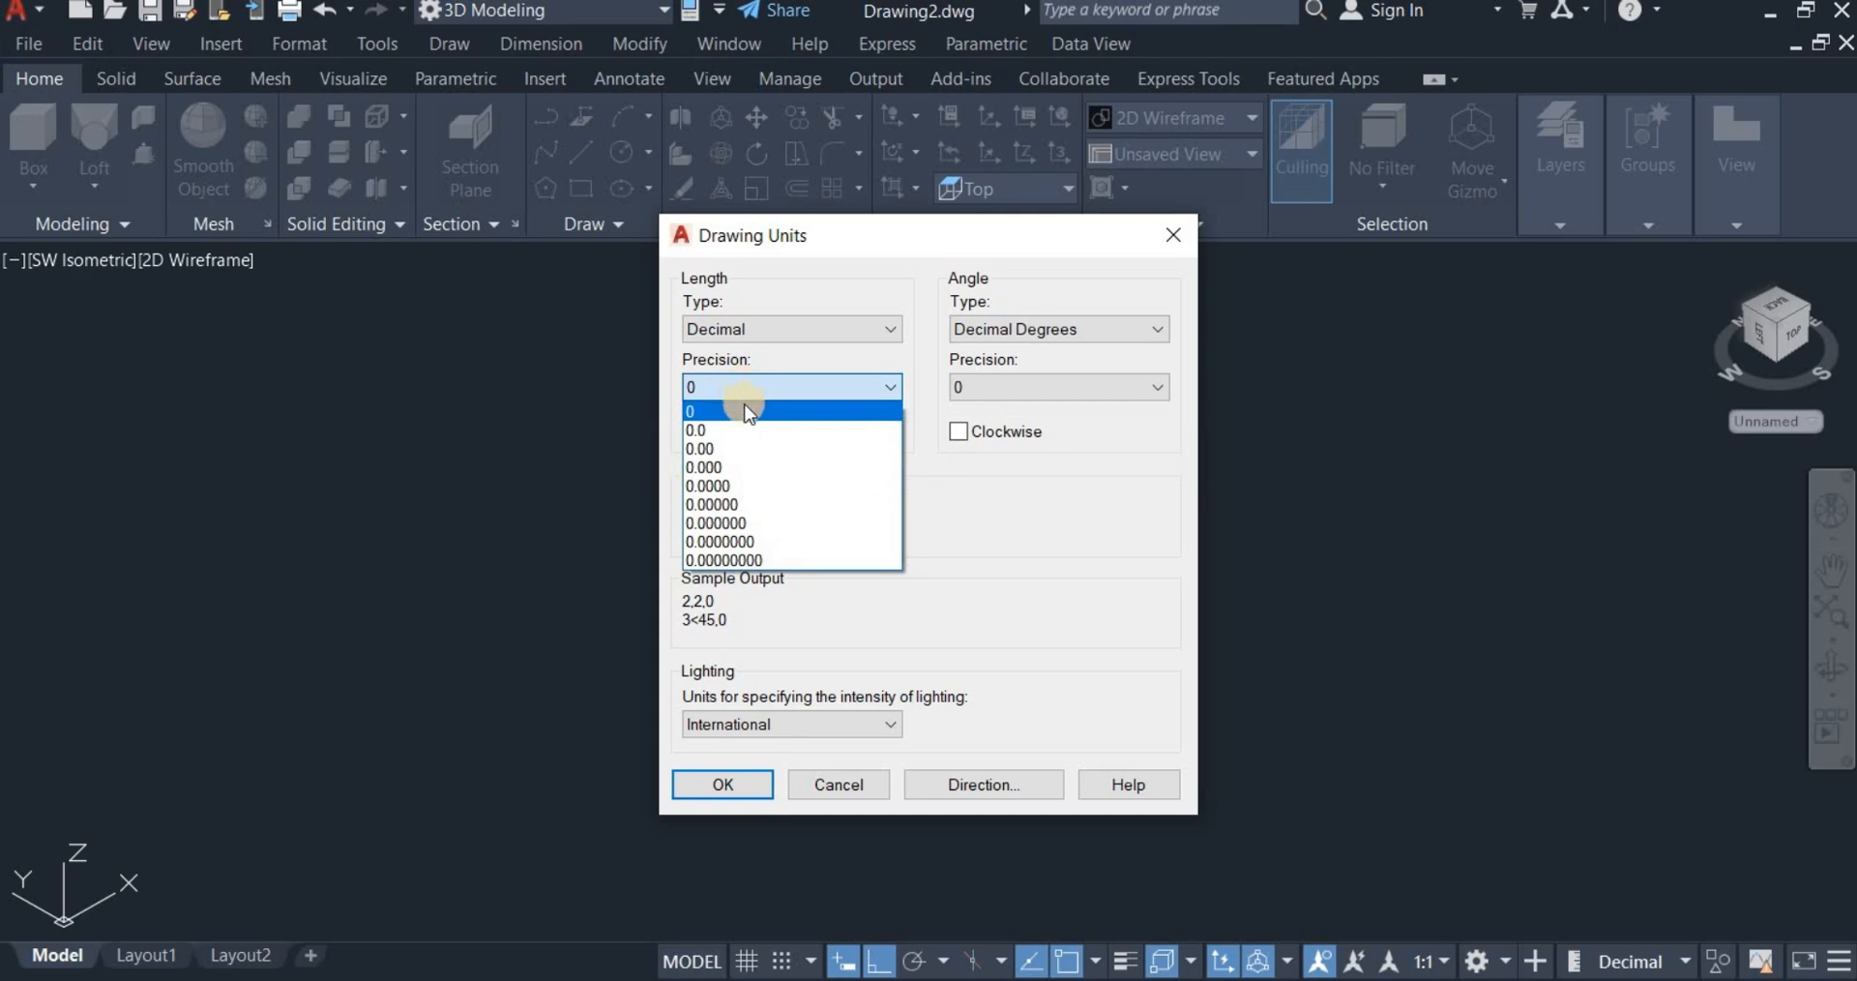
pyautogui.click(709, 638)
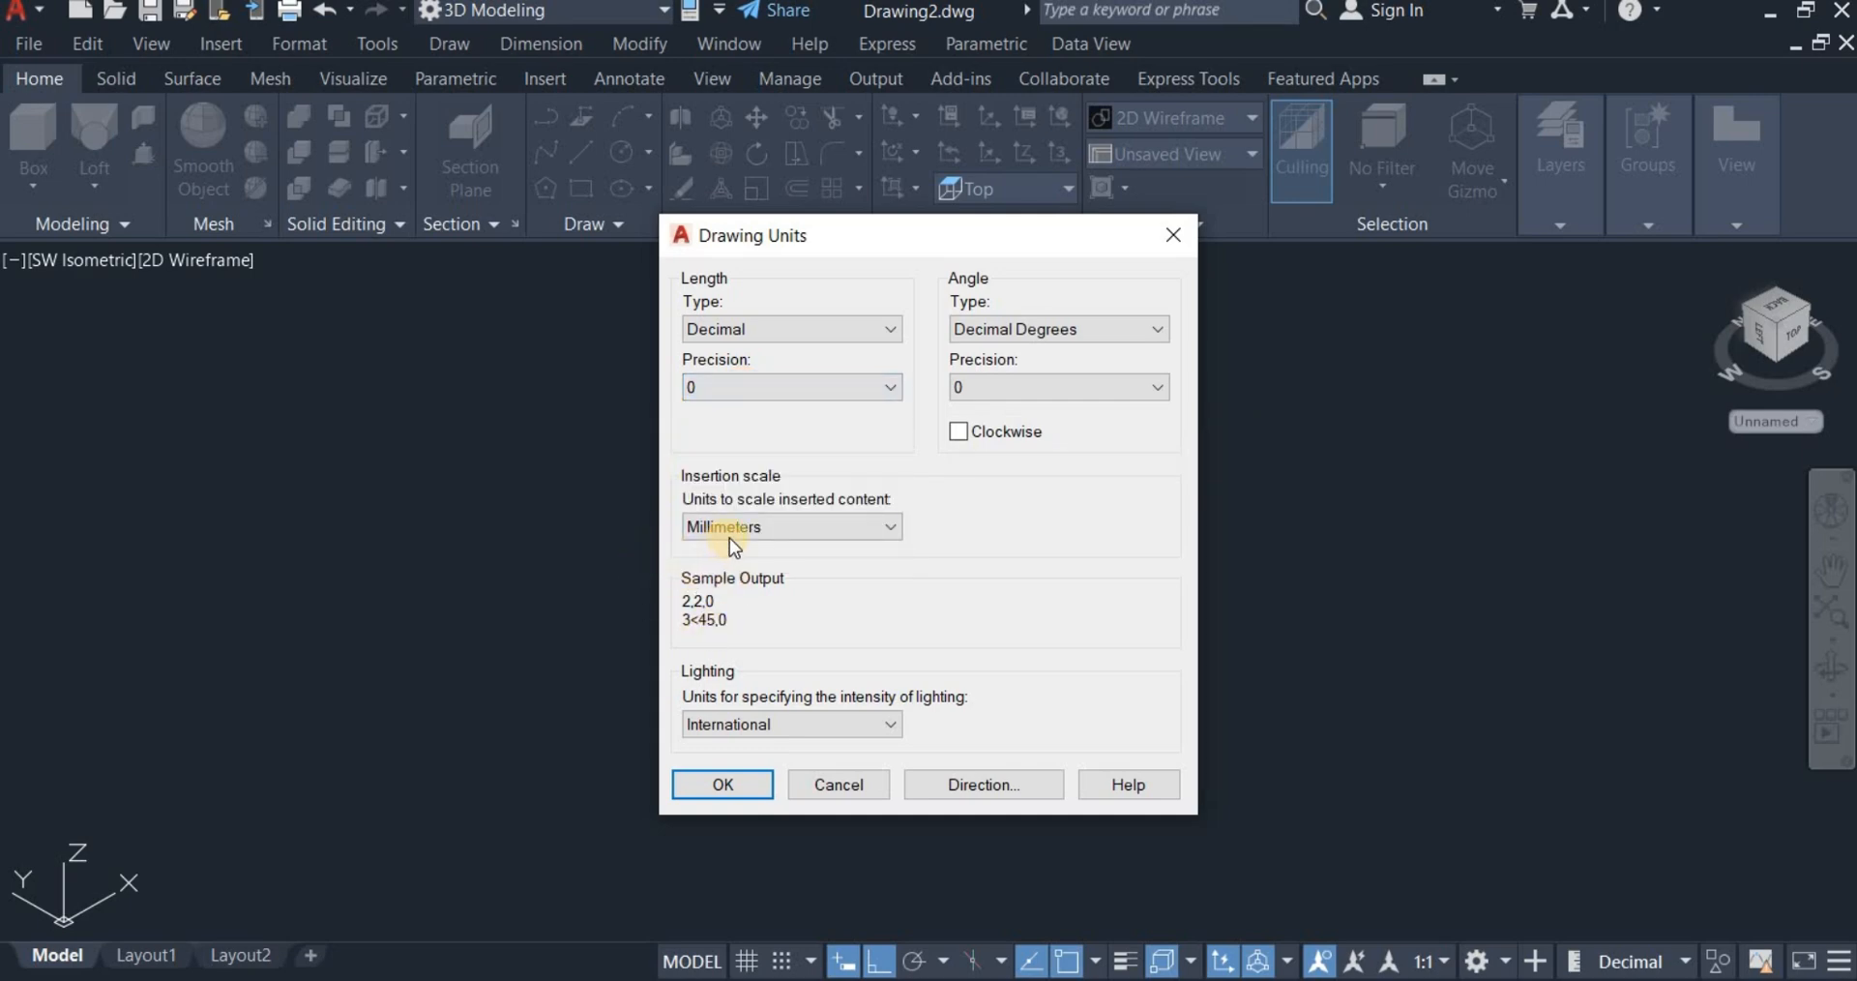
pyautogui.click(732, 789)
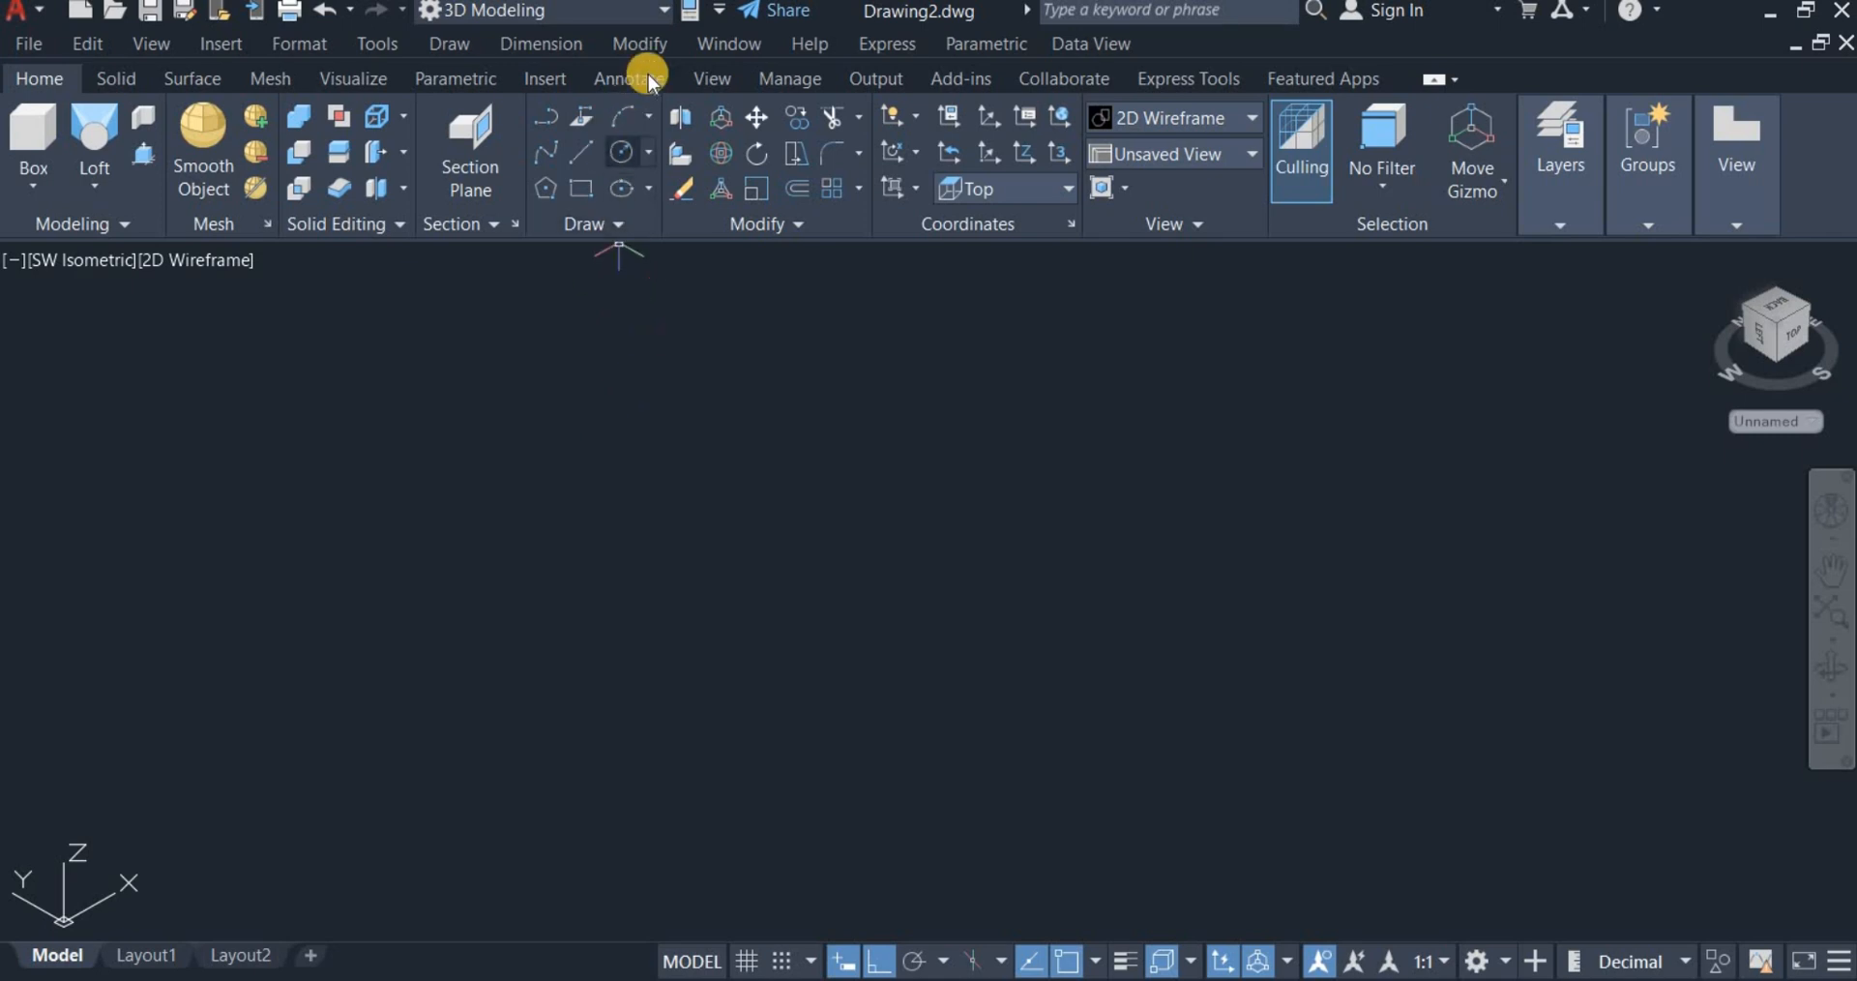
# Step: Choose the 3D Modeling workspace and set the drawing to the Top view
pyautogui.click(660, 12)
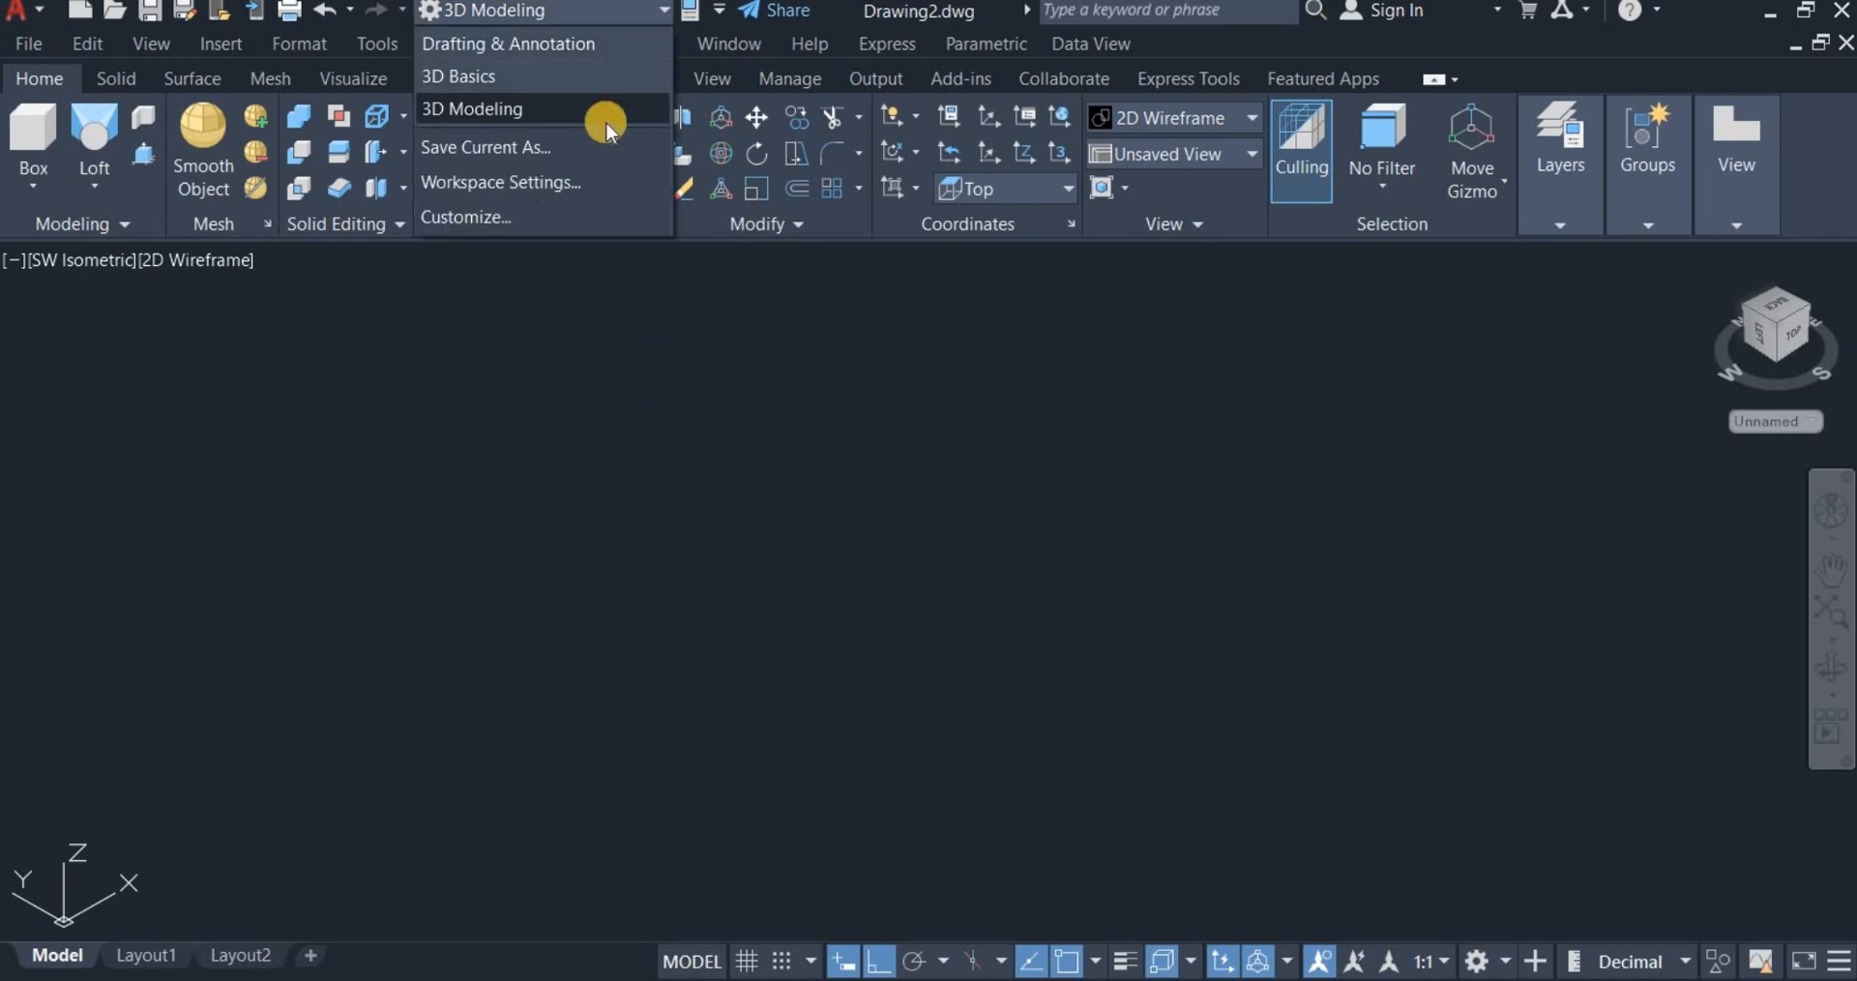
pyautogui.click(604, 107)
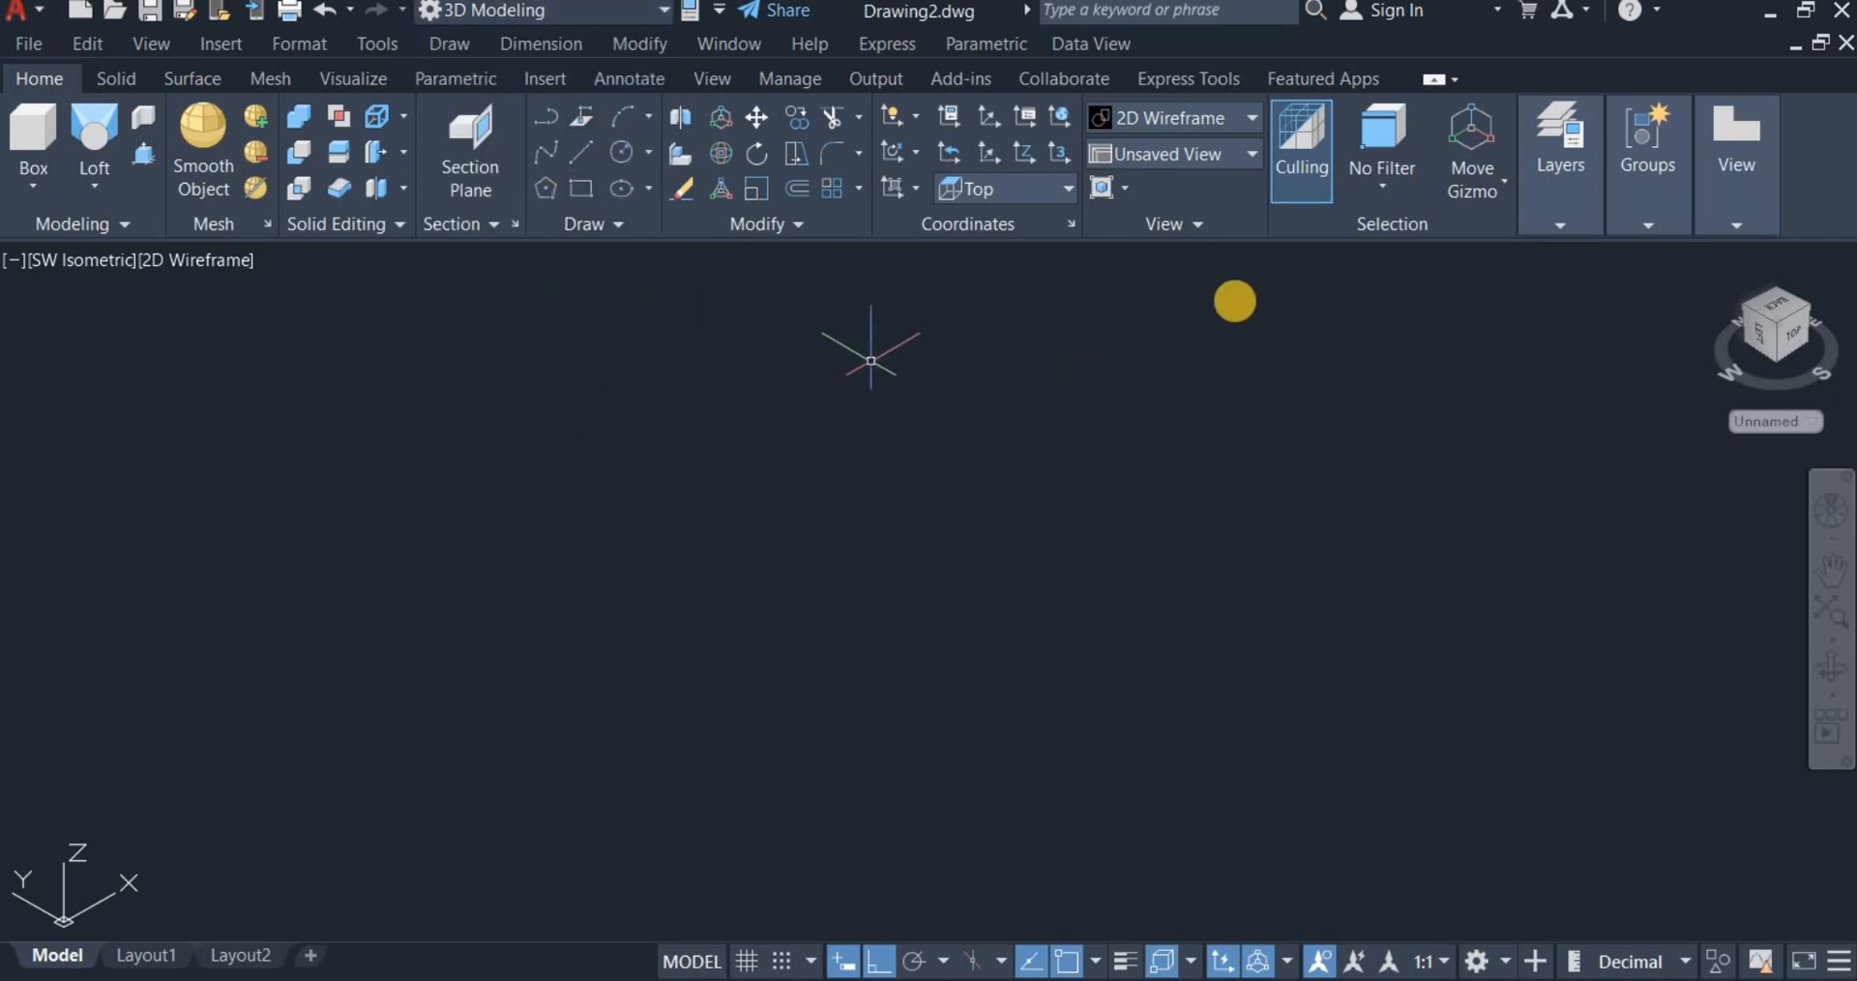
pyautogui.click(1186, 155)
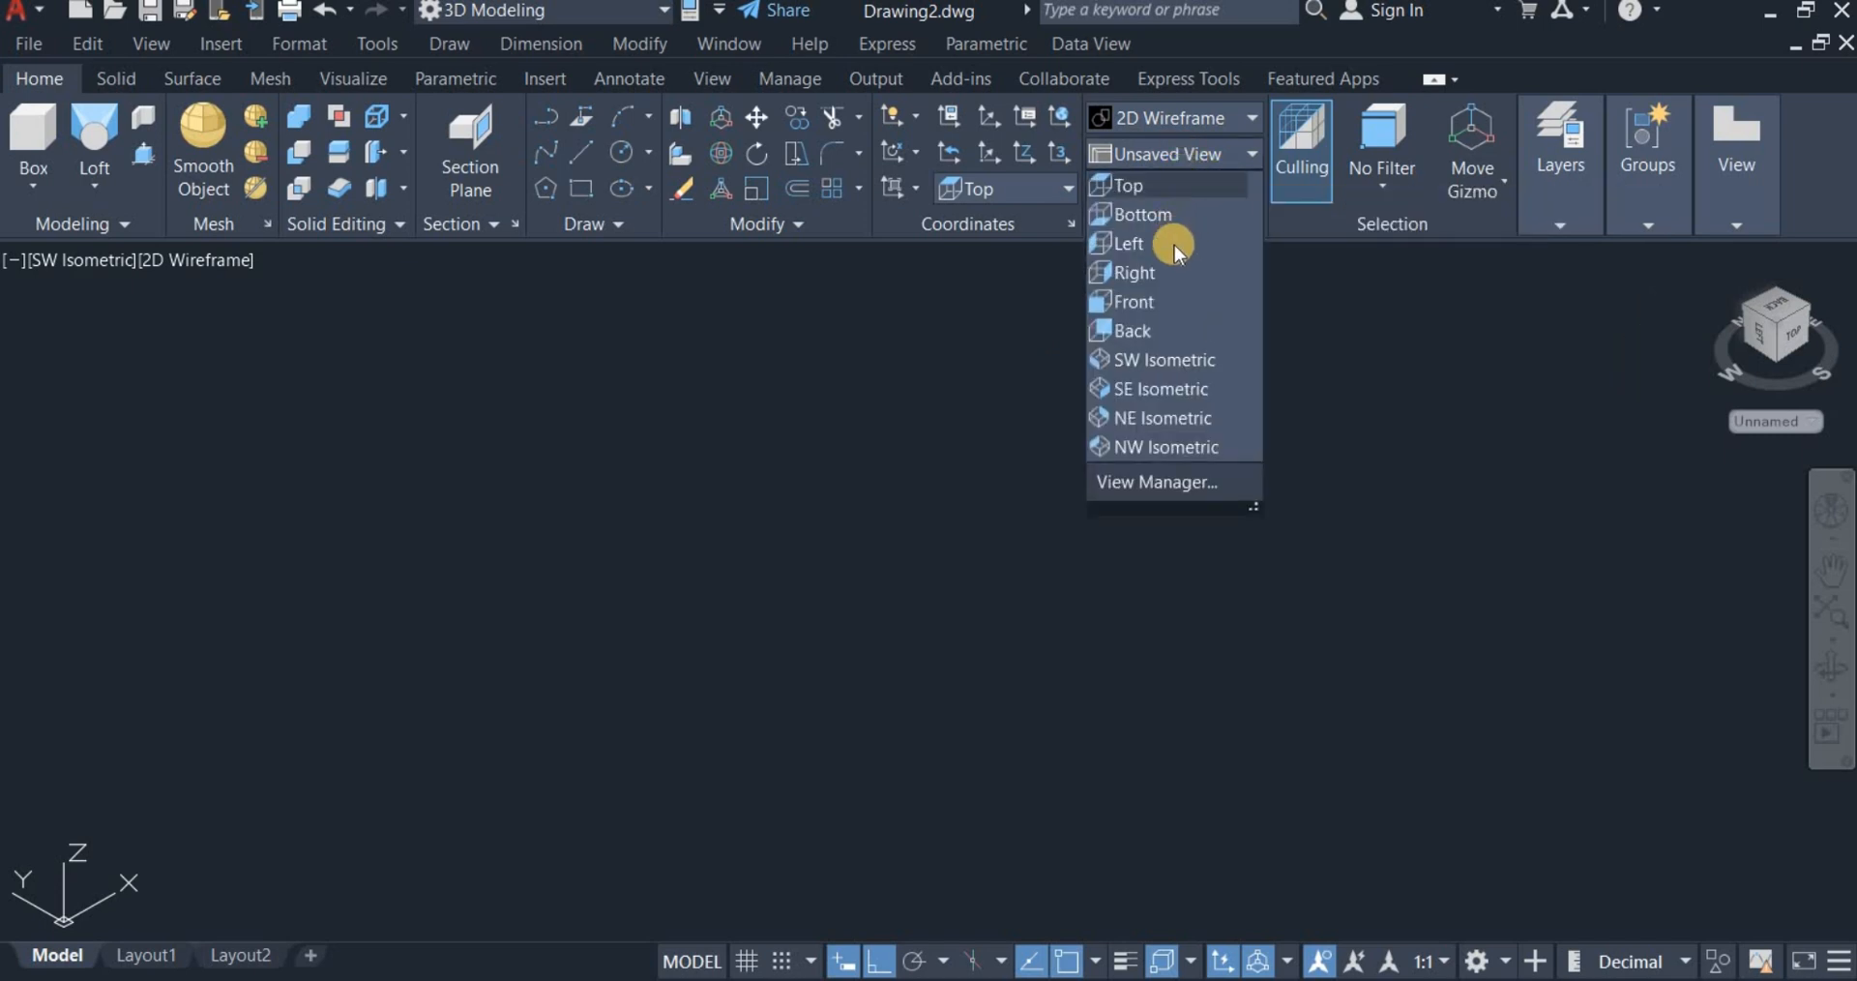
pyautogui.click(1175, 182)
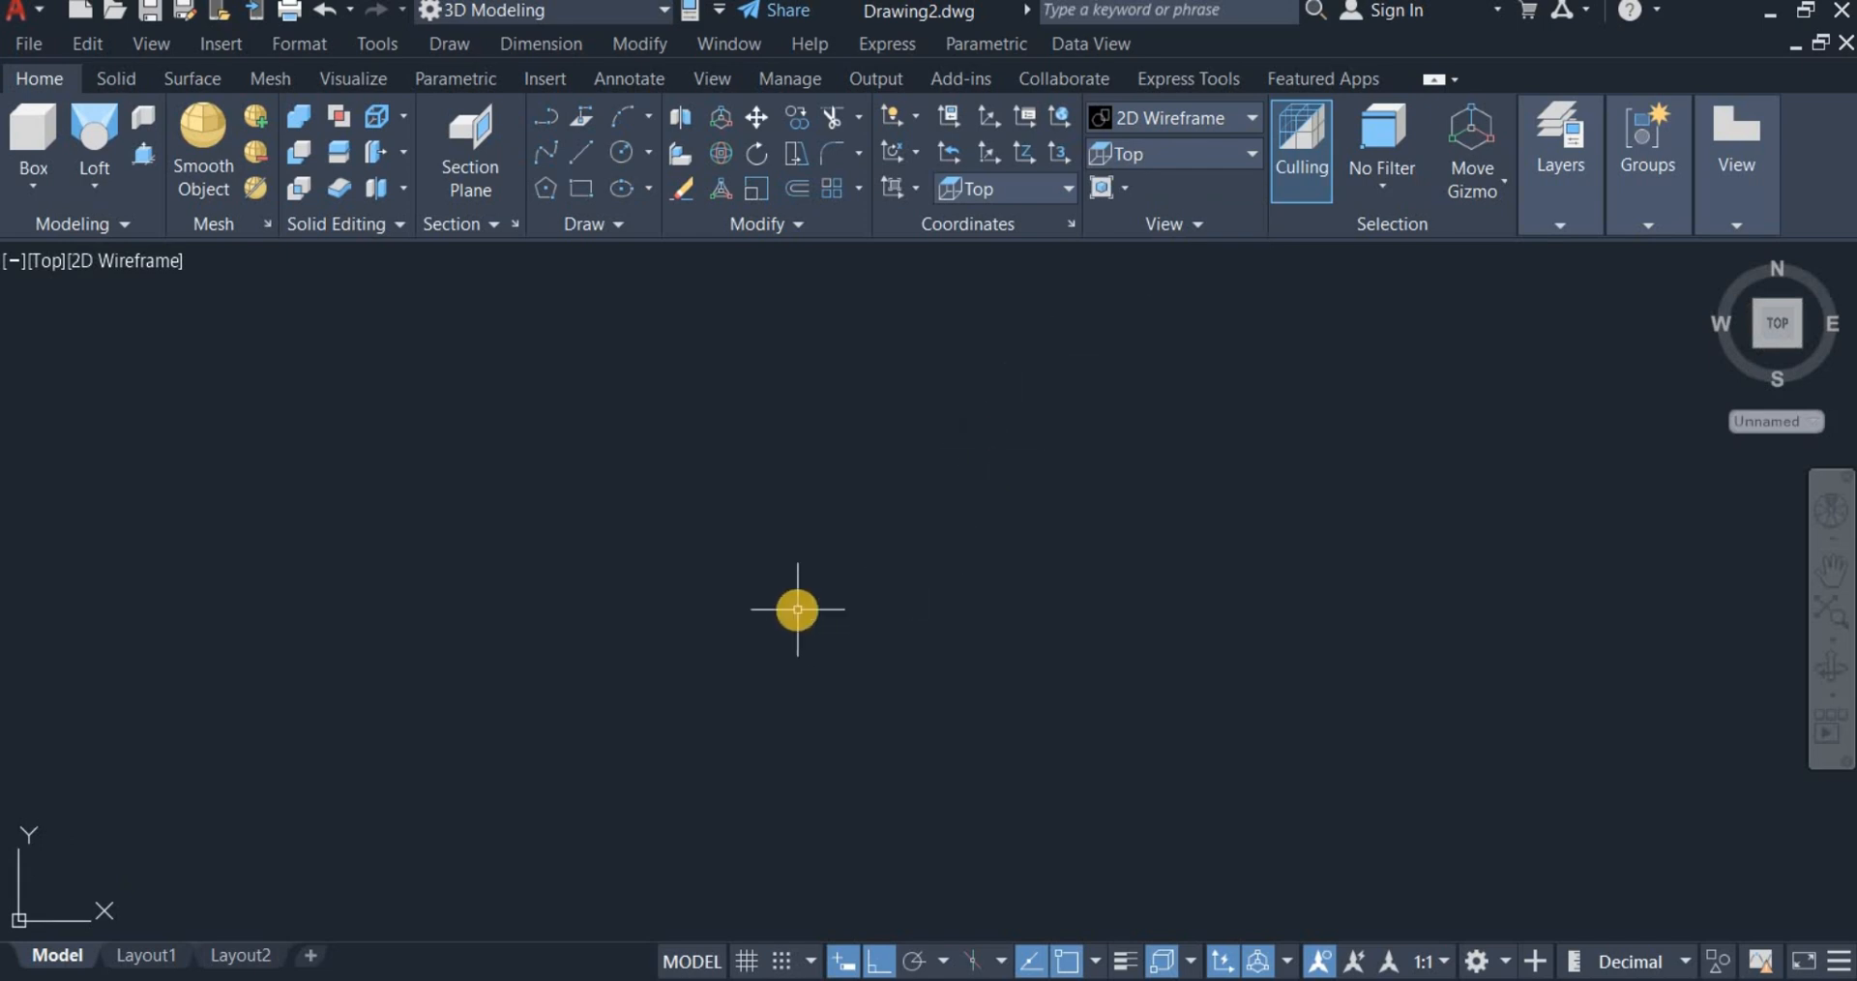
# Step: Draw a vertical line 700 mm long downward from a free point in the empty drawing
pyautogui.click(578, 153)
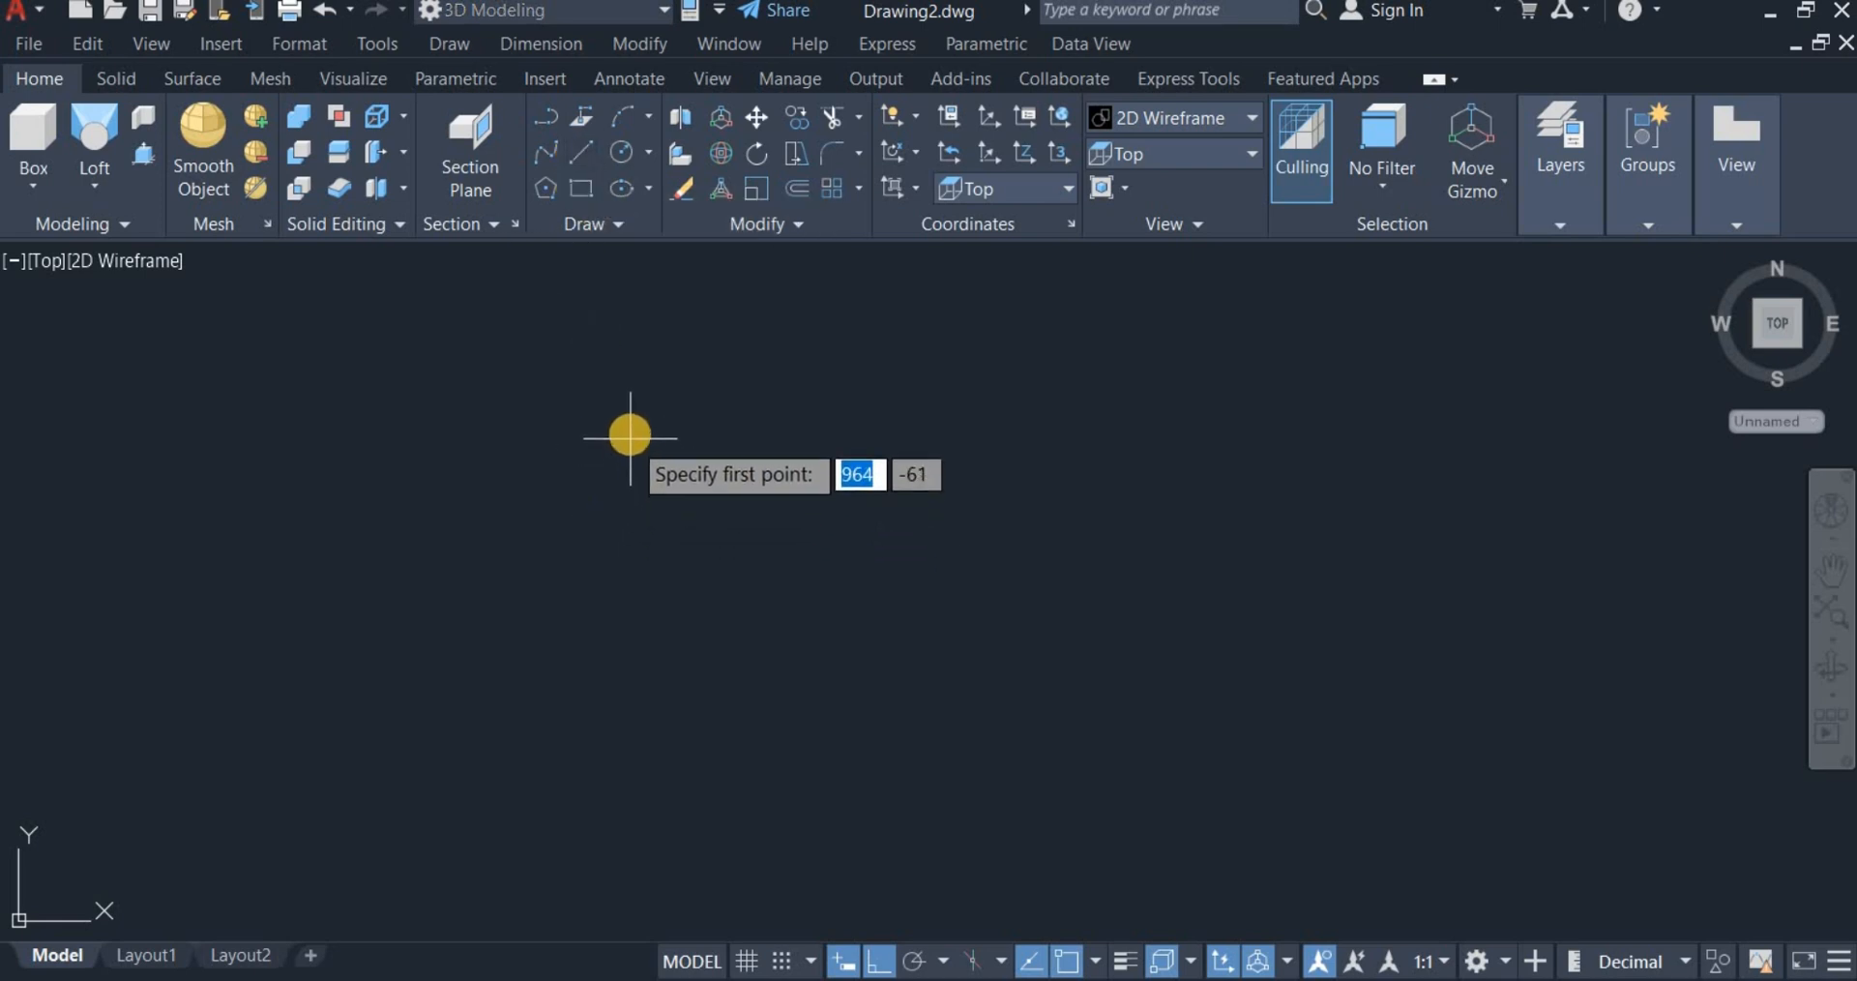
pyautogui.click(631, 435)
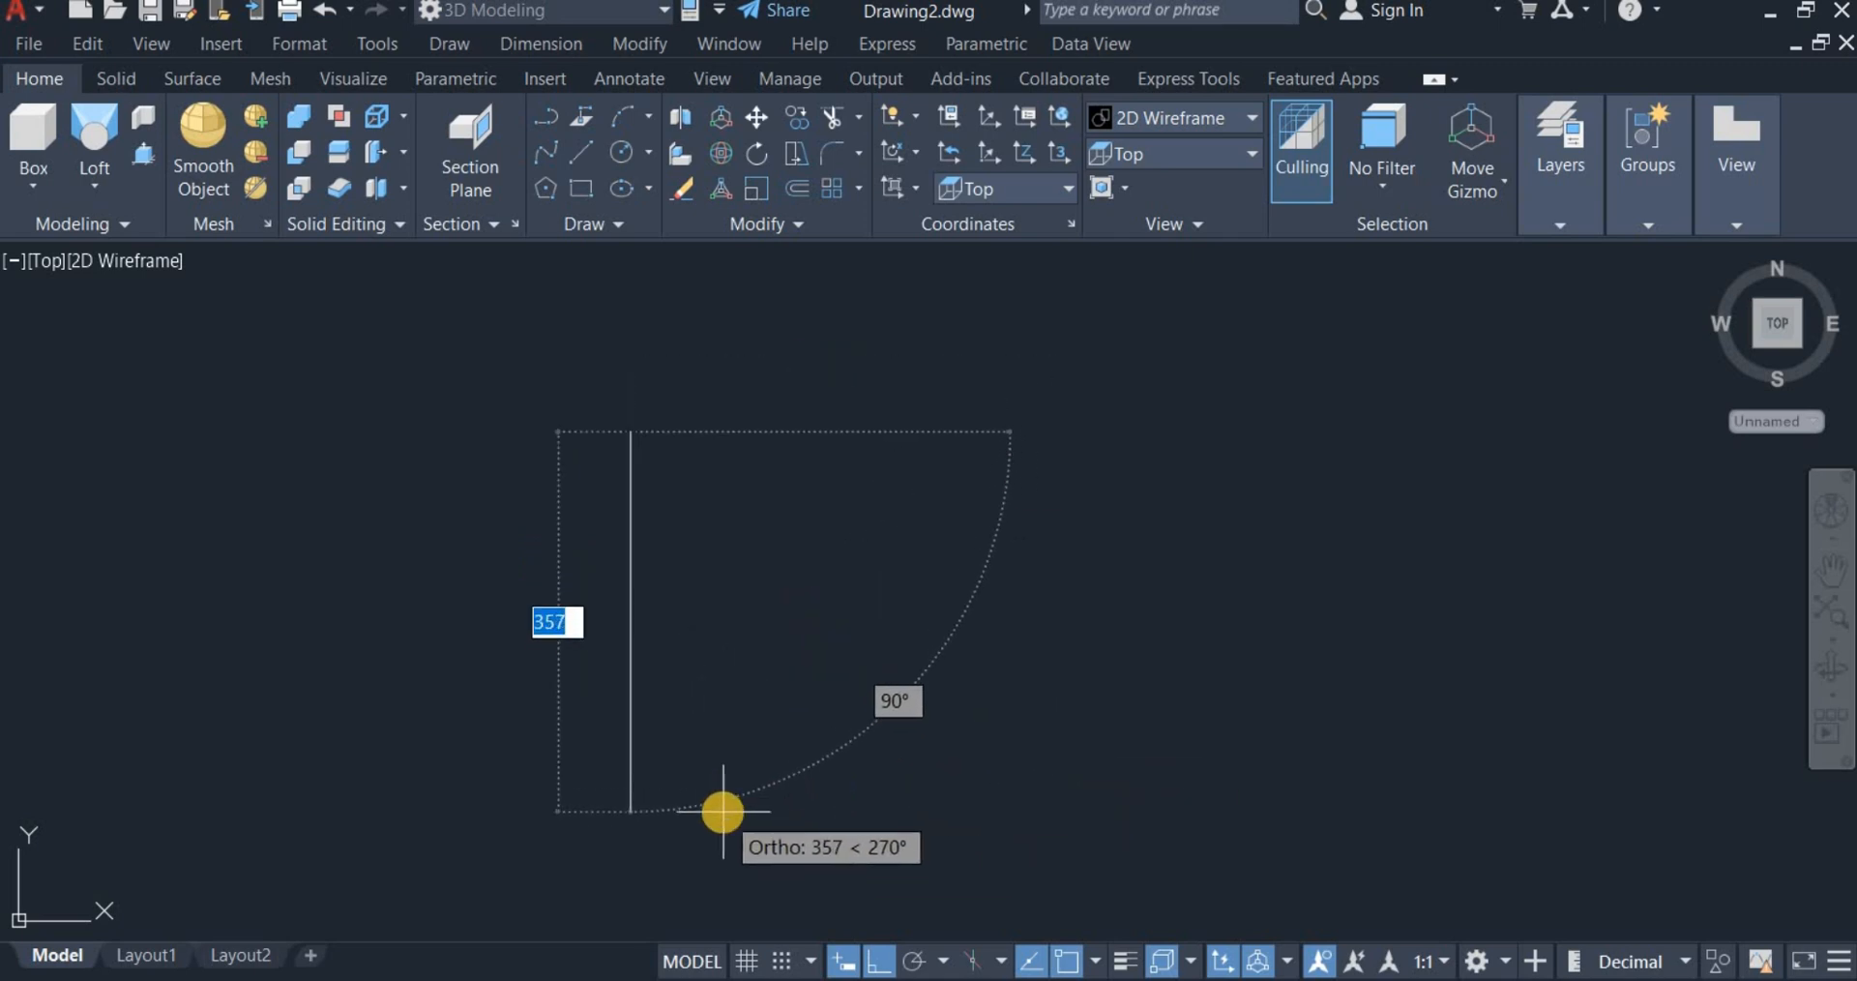
pyautogui.write('700')
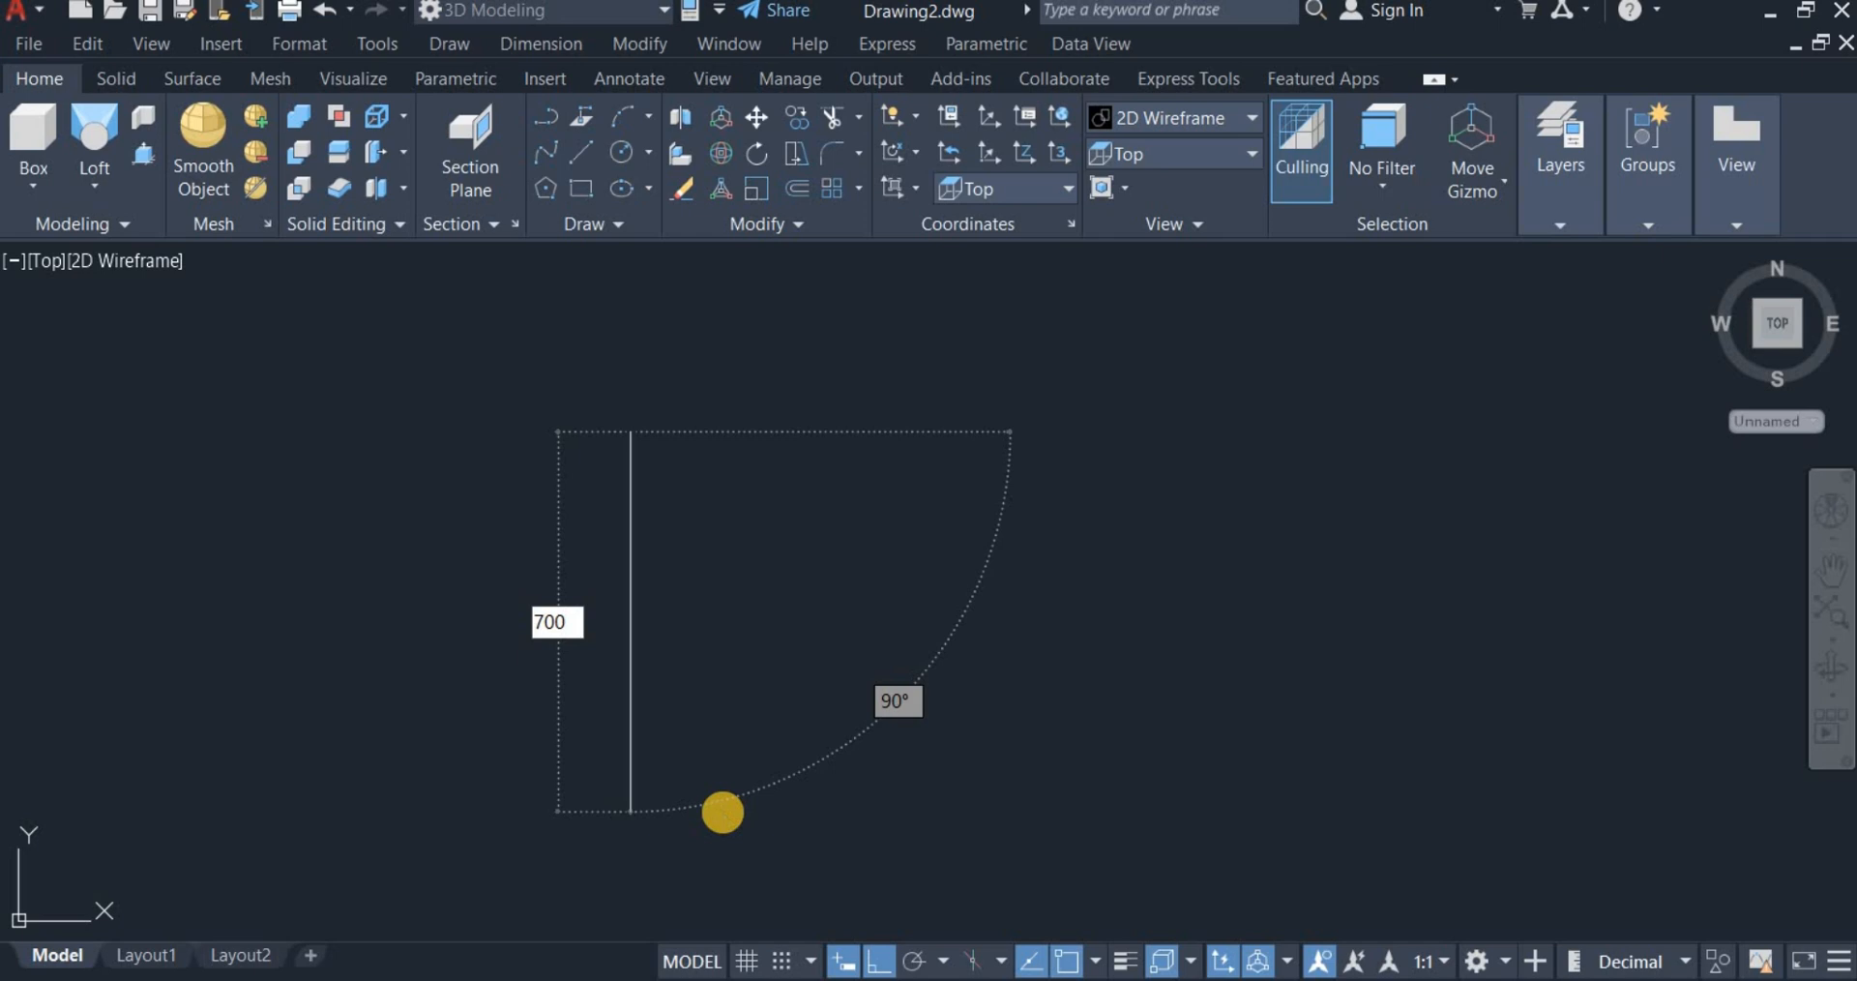
pyautogui.press('Return')
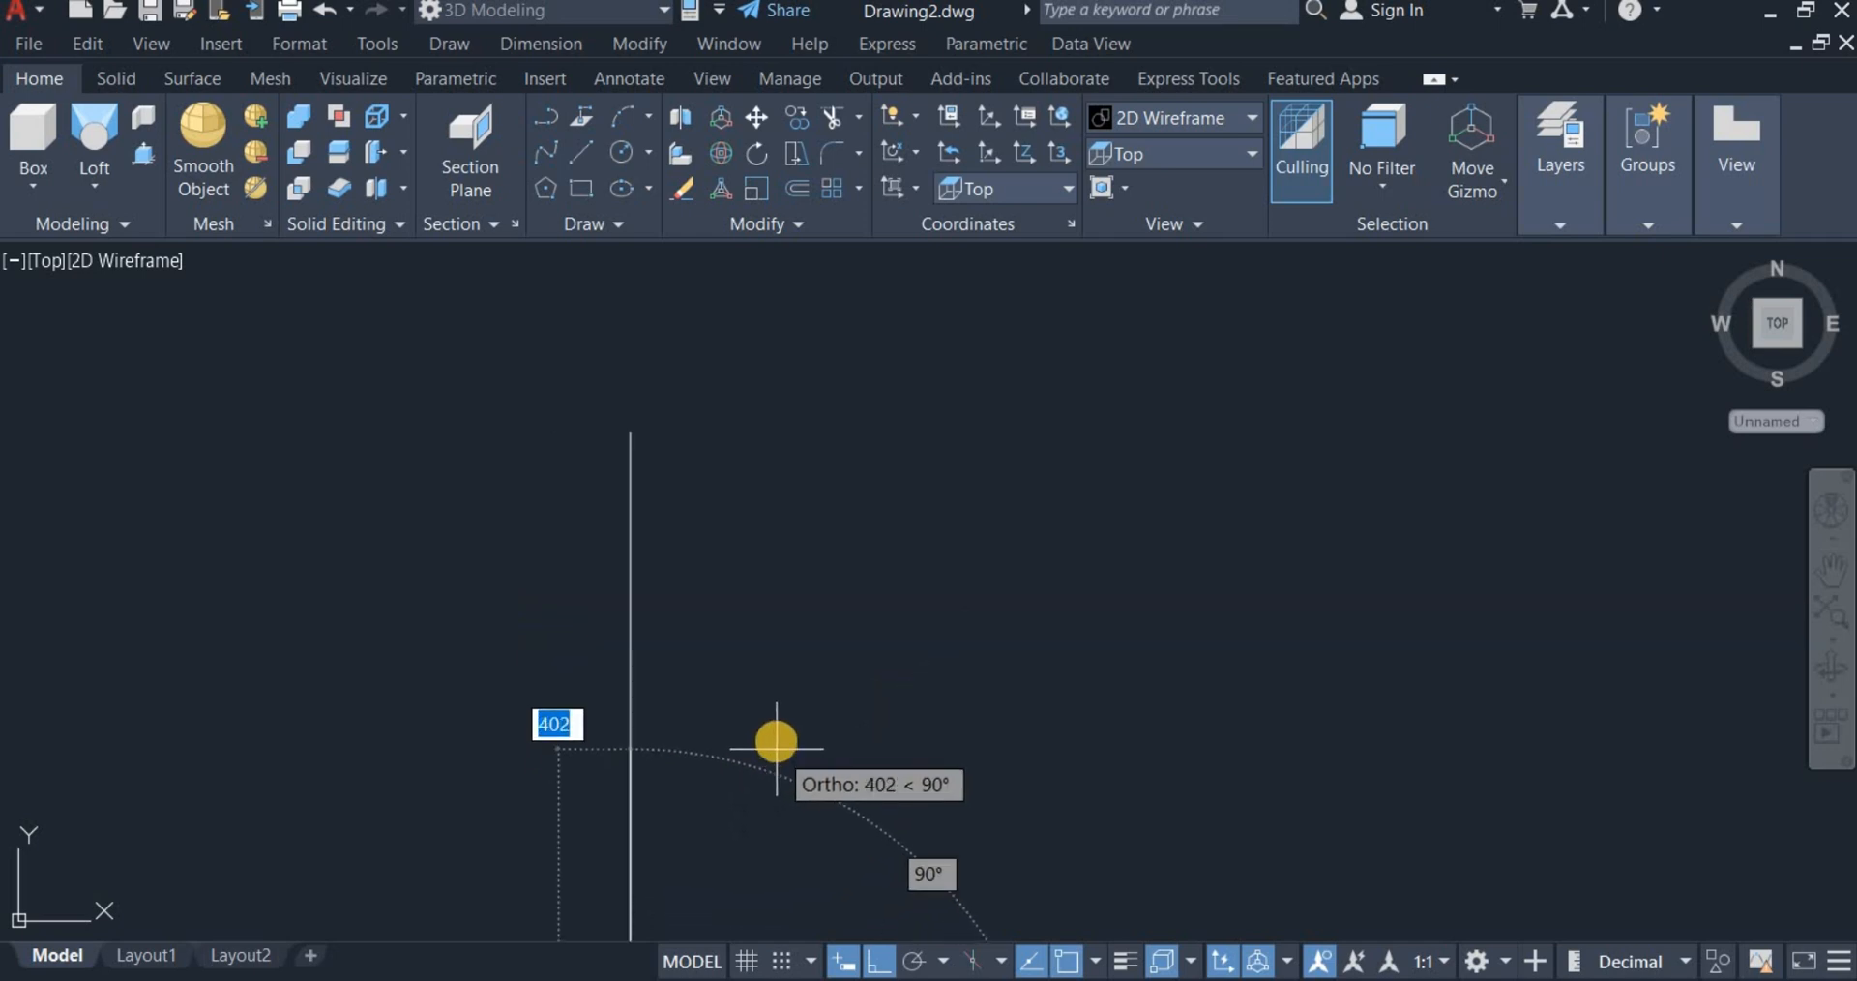
pyautogui.scroll(-3, 771, 746)
pyautogui.rightClick(779, 734)
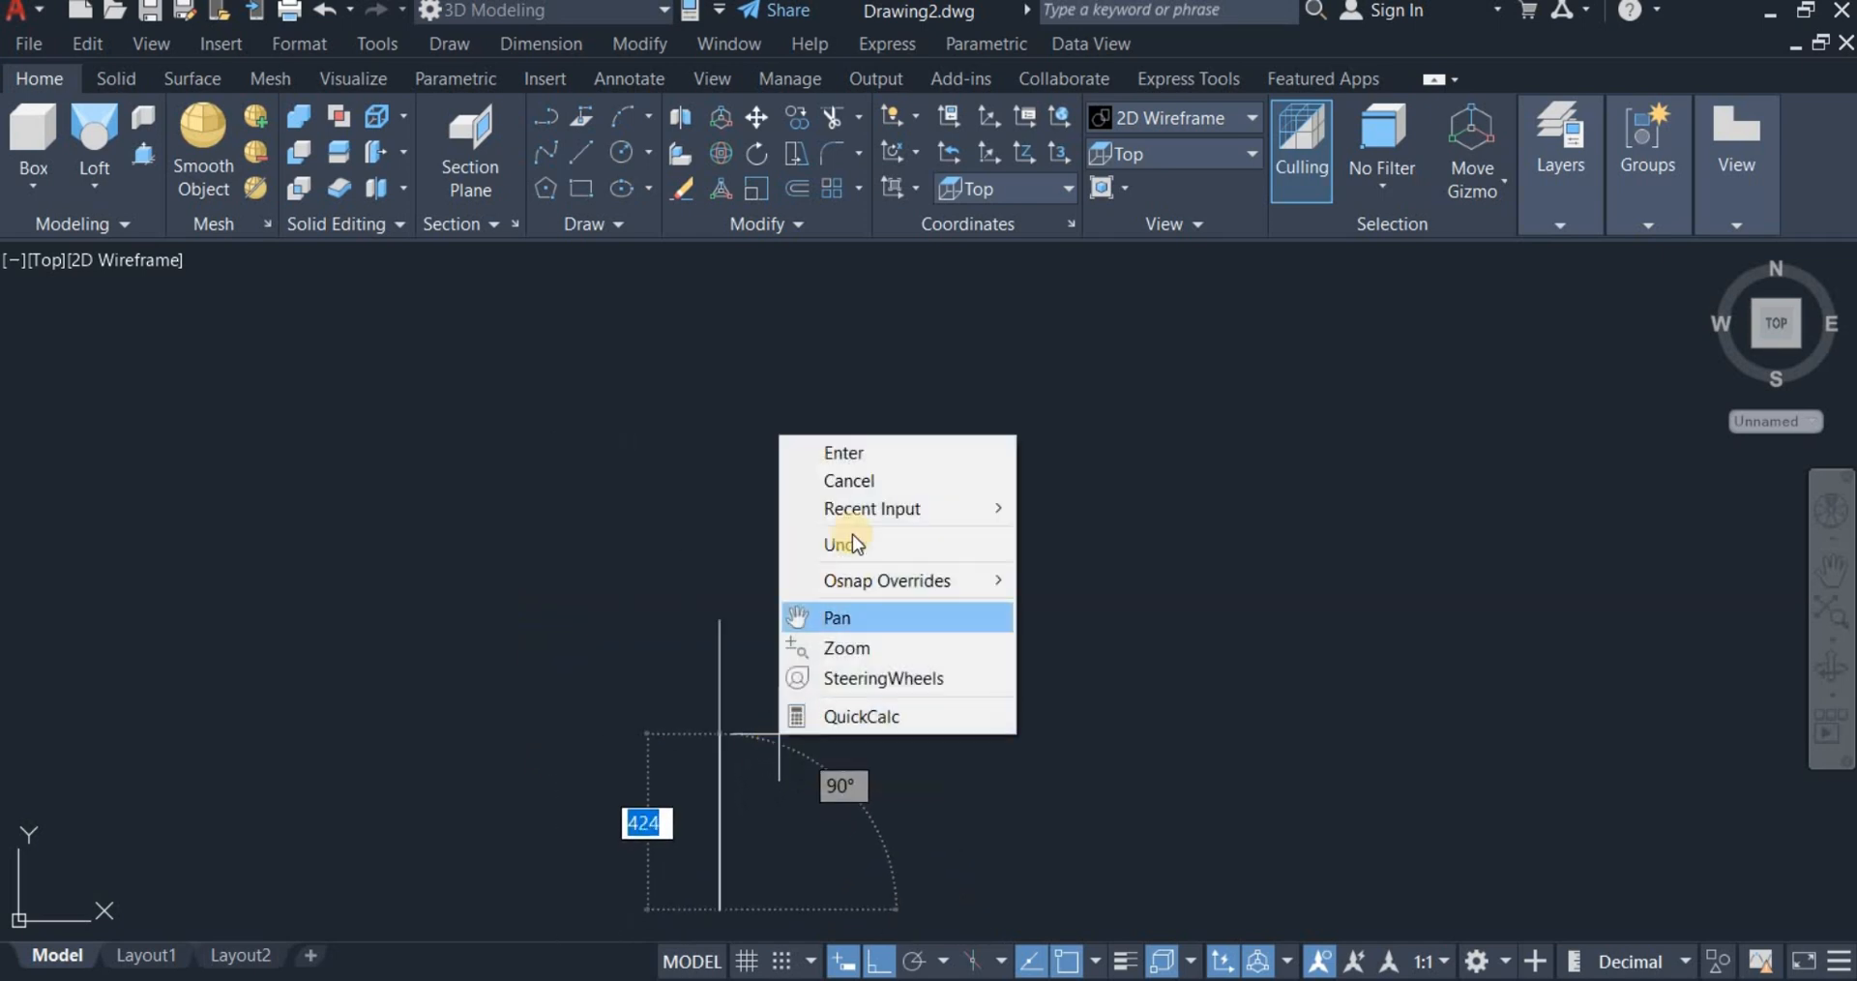
pyautogui.click(845, 451)
pyautogui.moveTo(849, 654)
pyautogui.mouseDown(button='middle')
pyautogui.moveTo(722, 504)
pyautogui.moveTo(781, 479)
pyautogui.mouseUp(button='middle')
pyautogui.scroll(2, 720, 528)
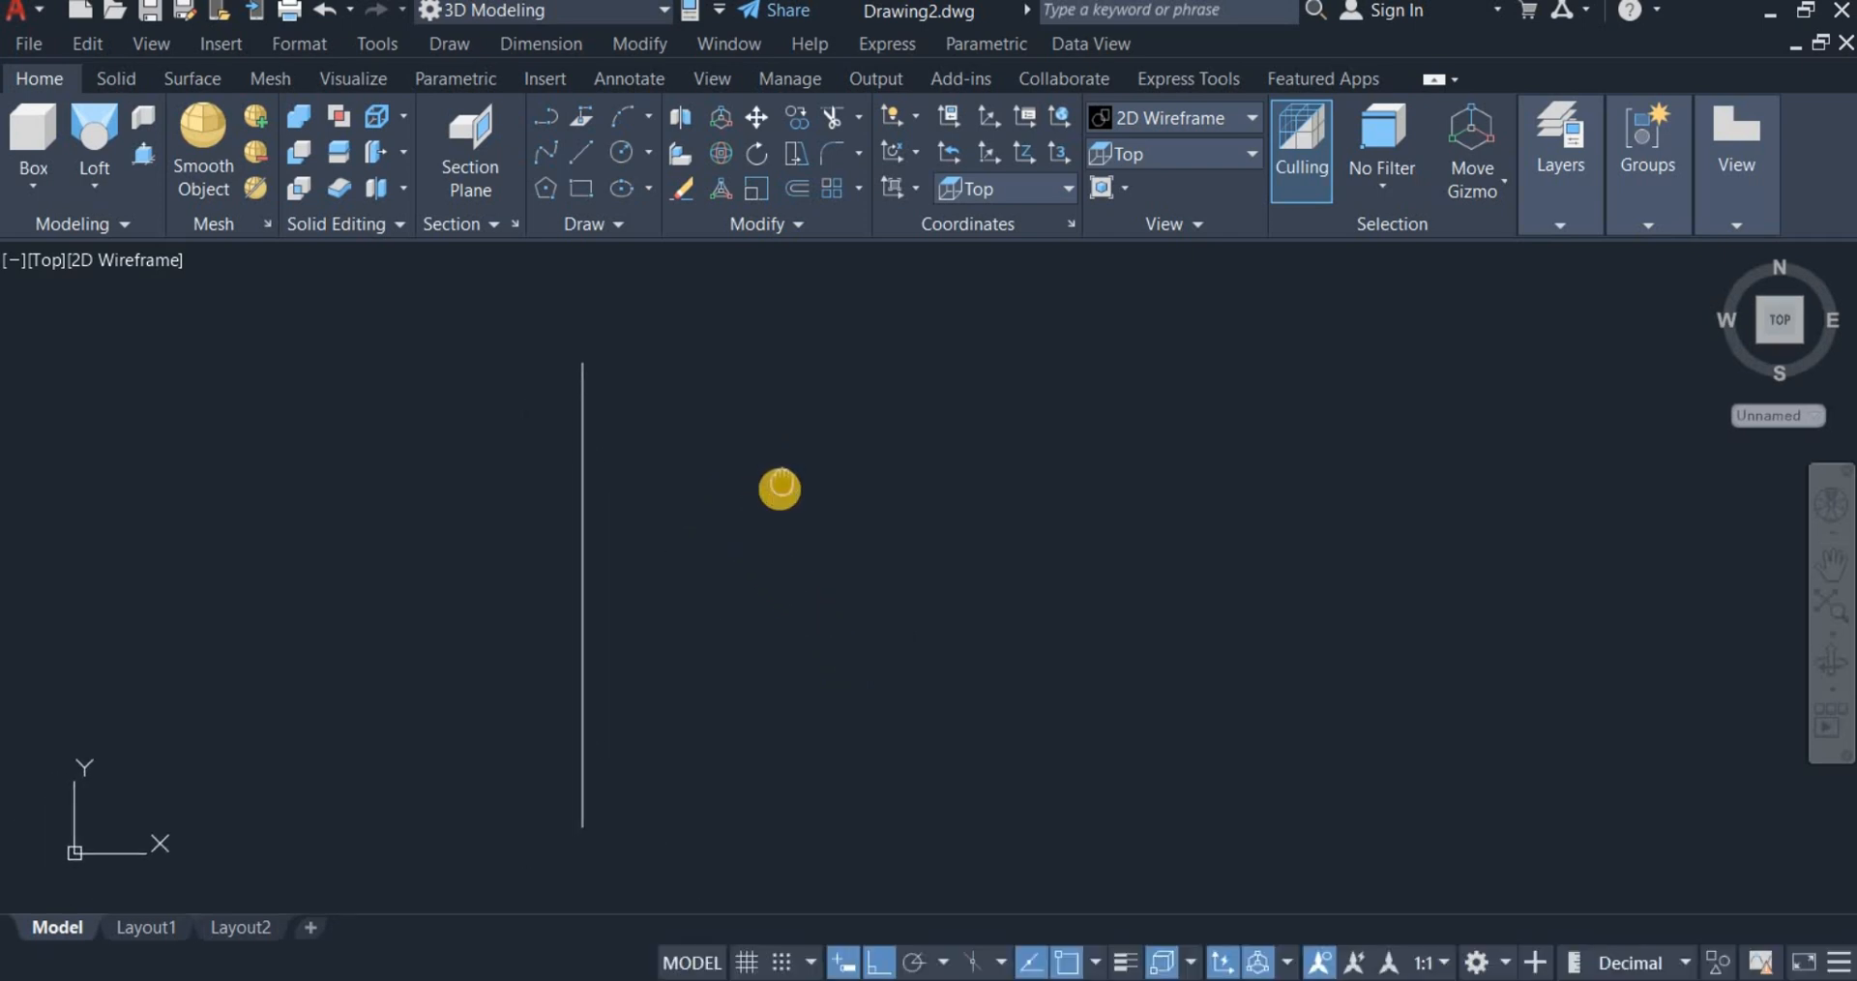
# Step: Draw a 1000 mm horizontal line to the right from the midpoint of the vertical line
pyautogui.click(579, 151)
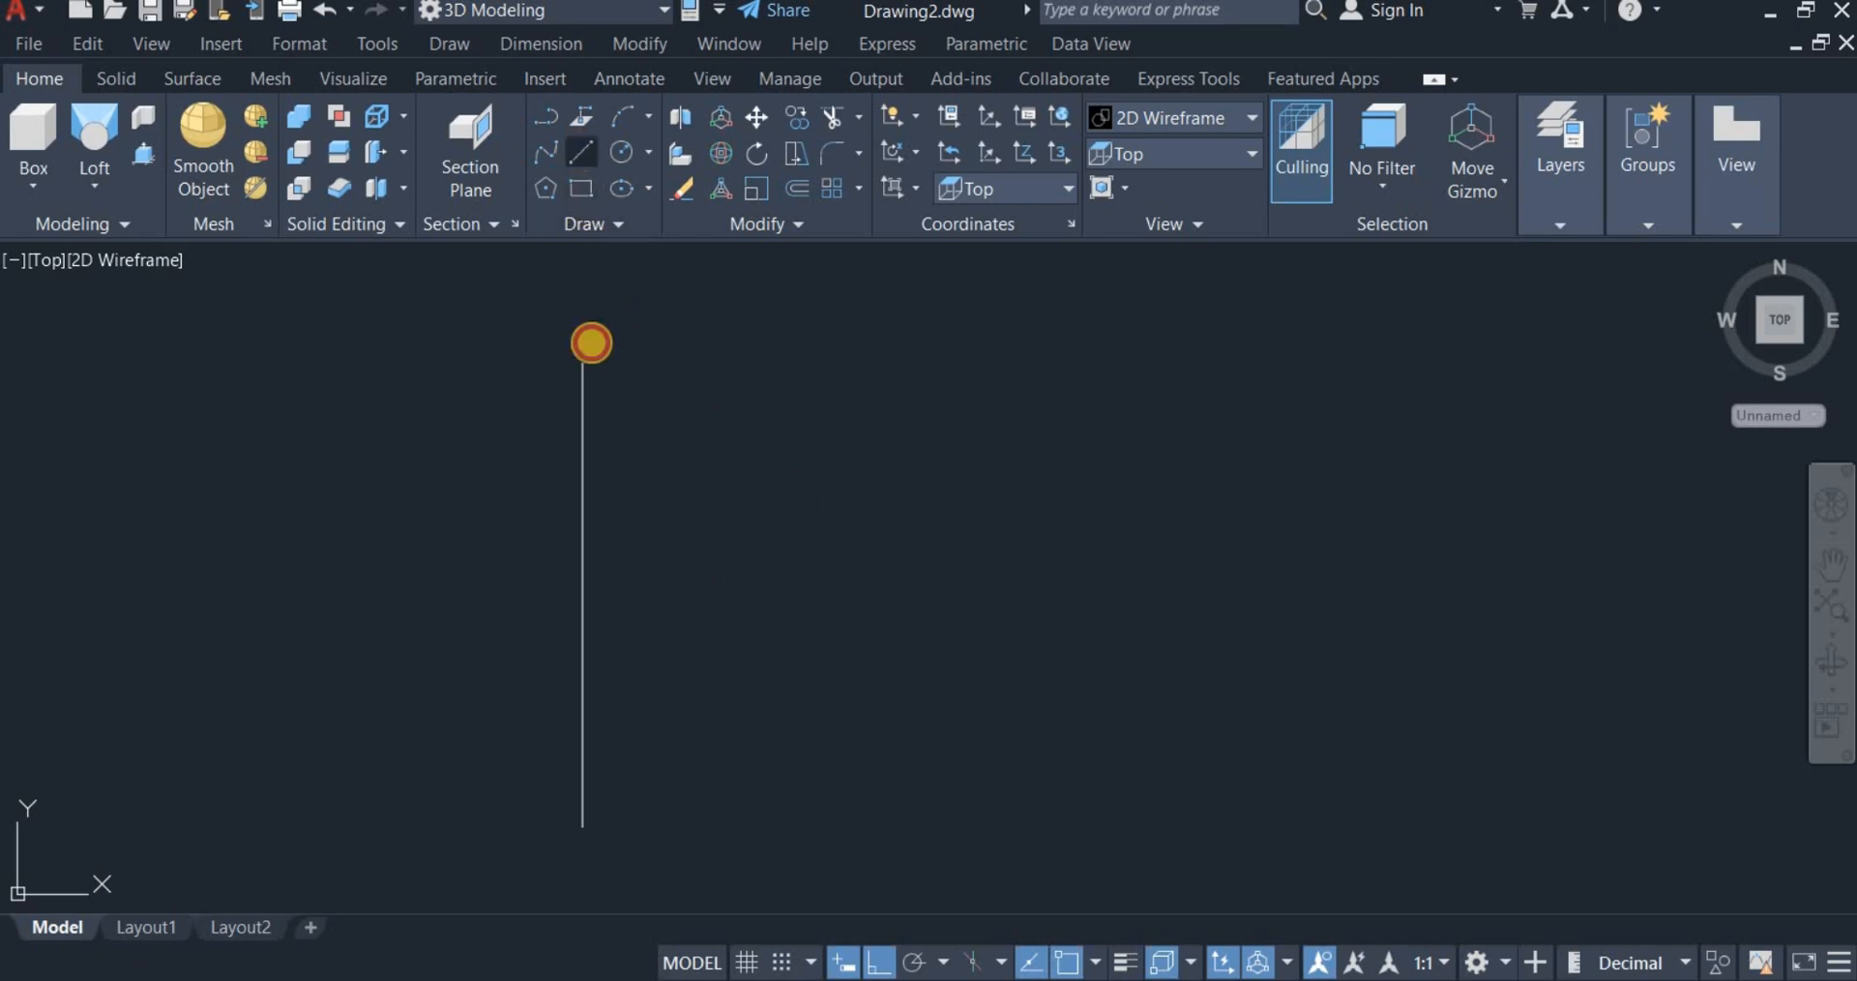
pyautogui.click(583, 594)
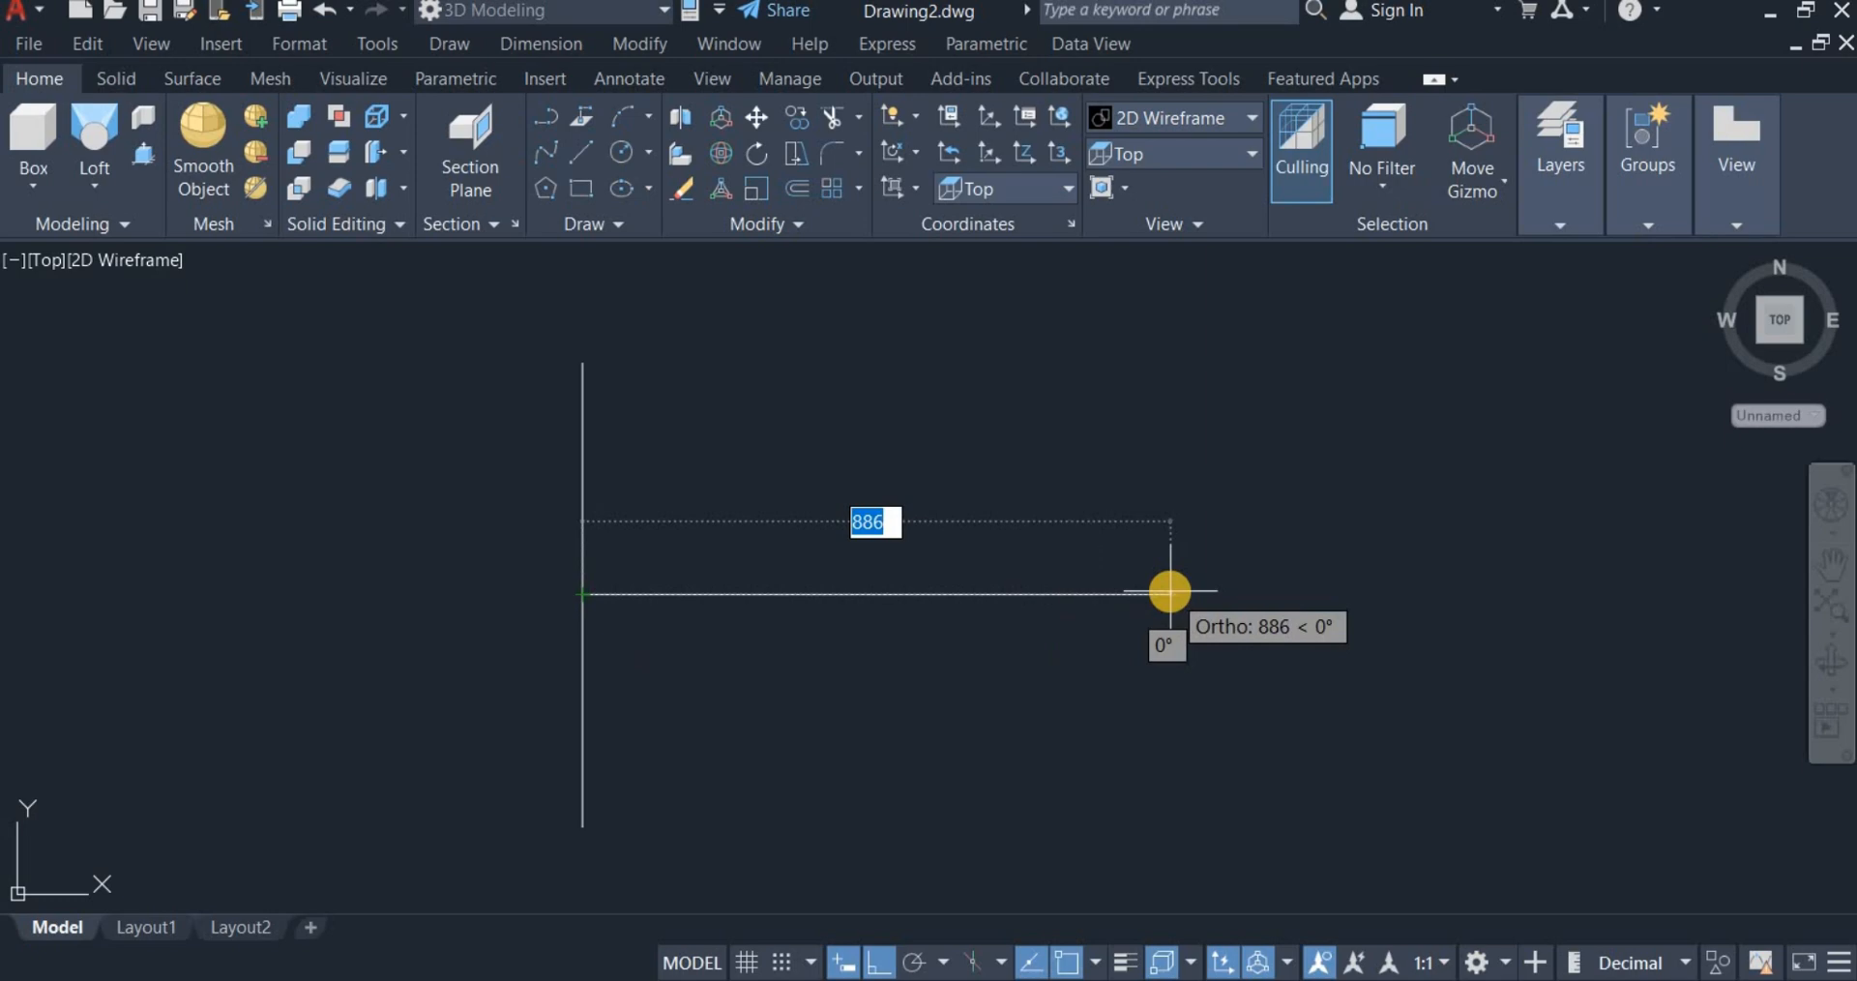
pyautogui.write('1000')
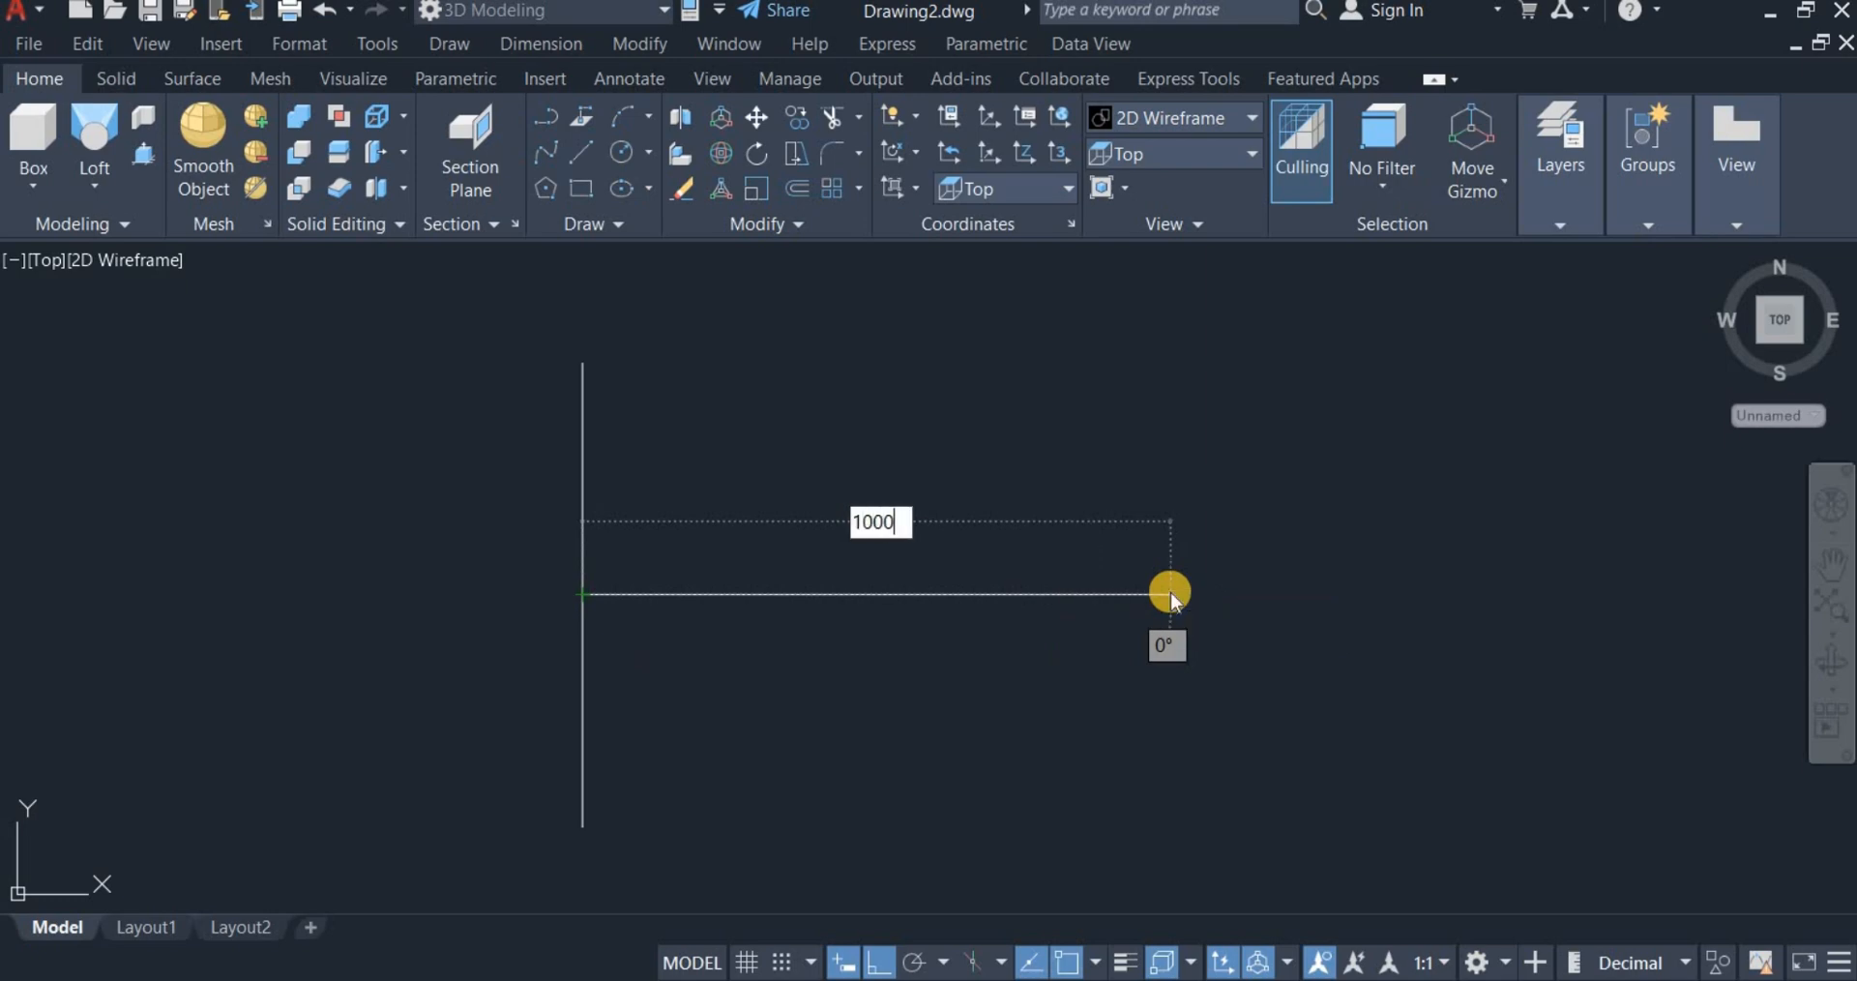
pyautogui.press('Return')
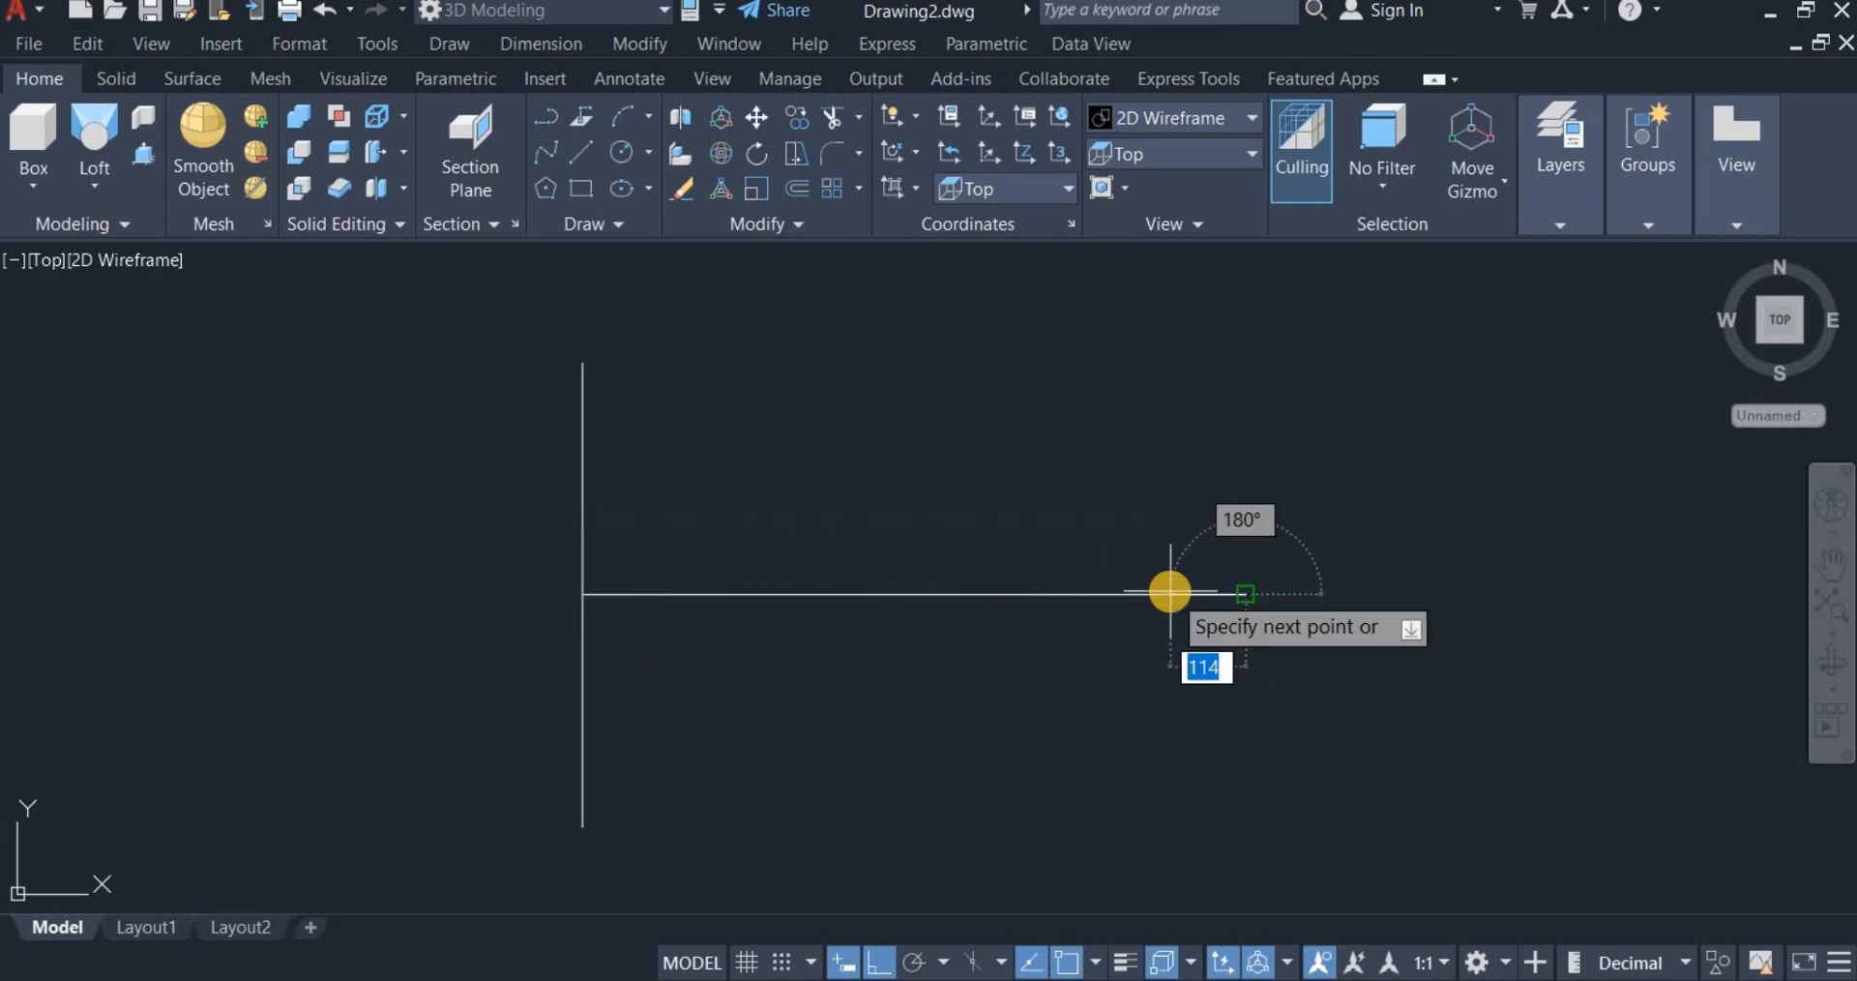
pyautogui.rightClick(1182, 517)
pyautogui.click(1235, 531)
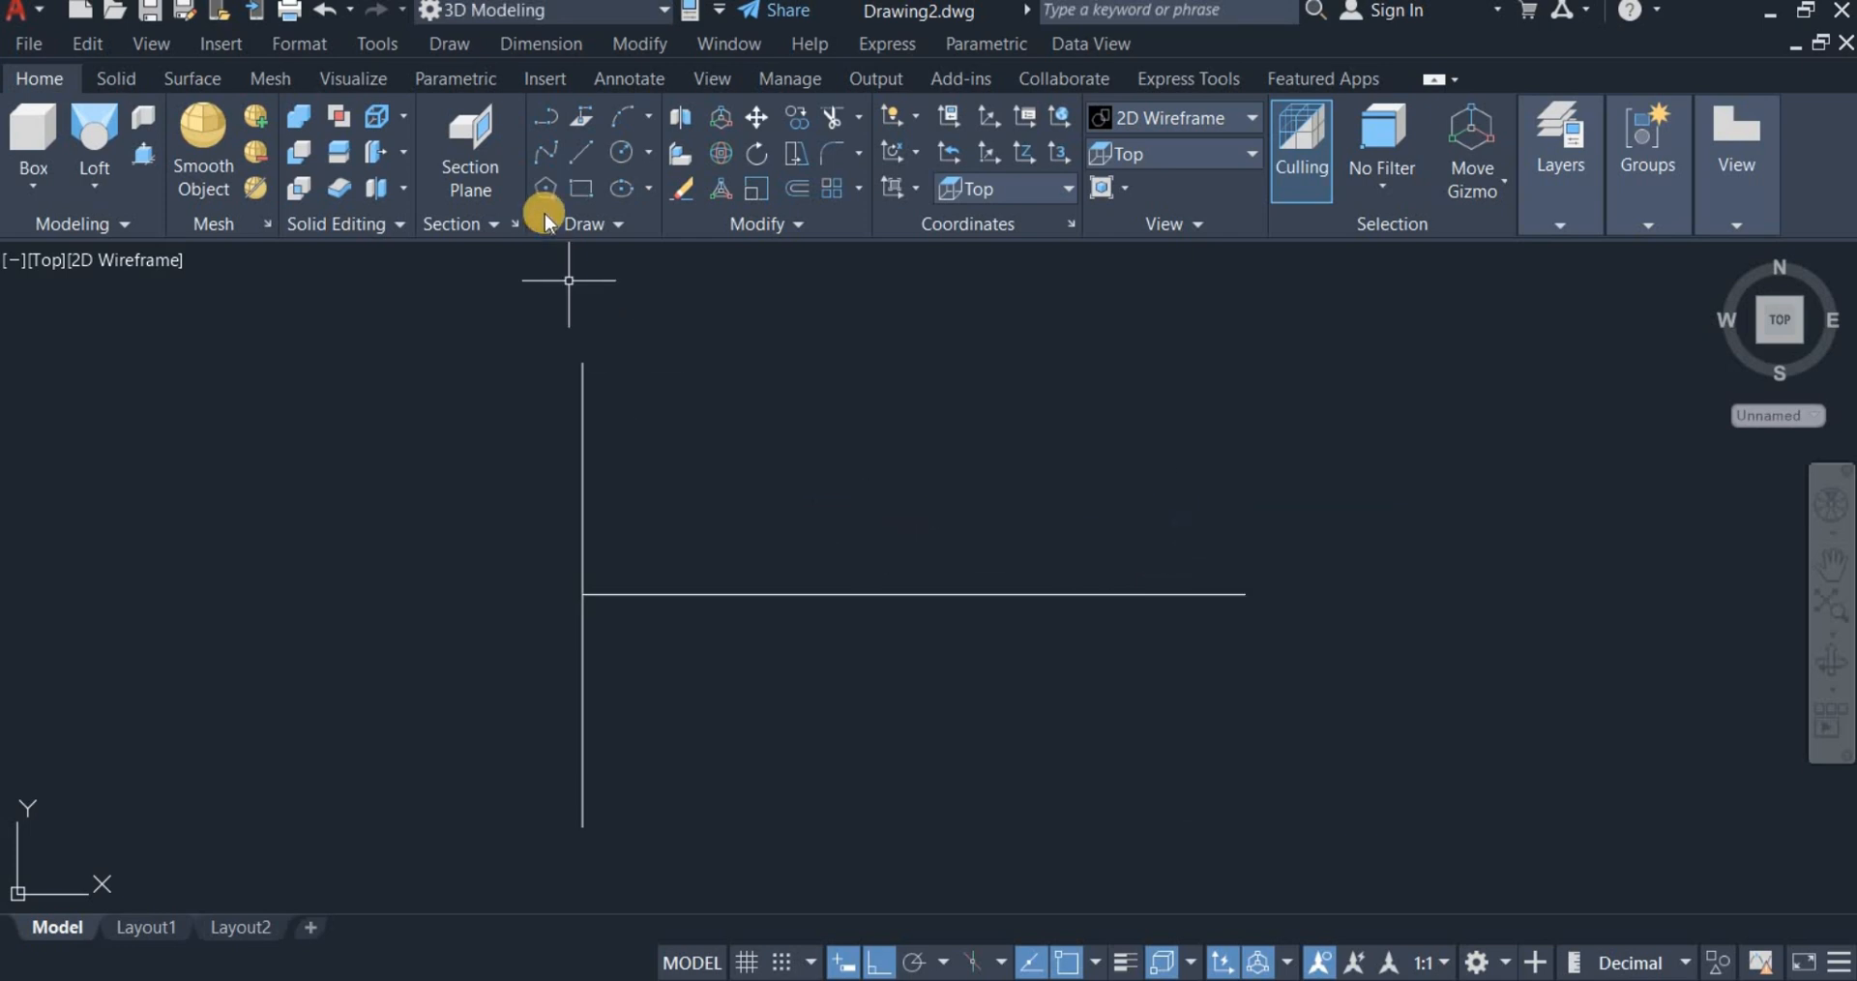
# Step: Draw a separate 500 mm vertical line just beyond the free end of the horizontal line
pyautogui.click(581, 154)
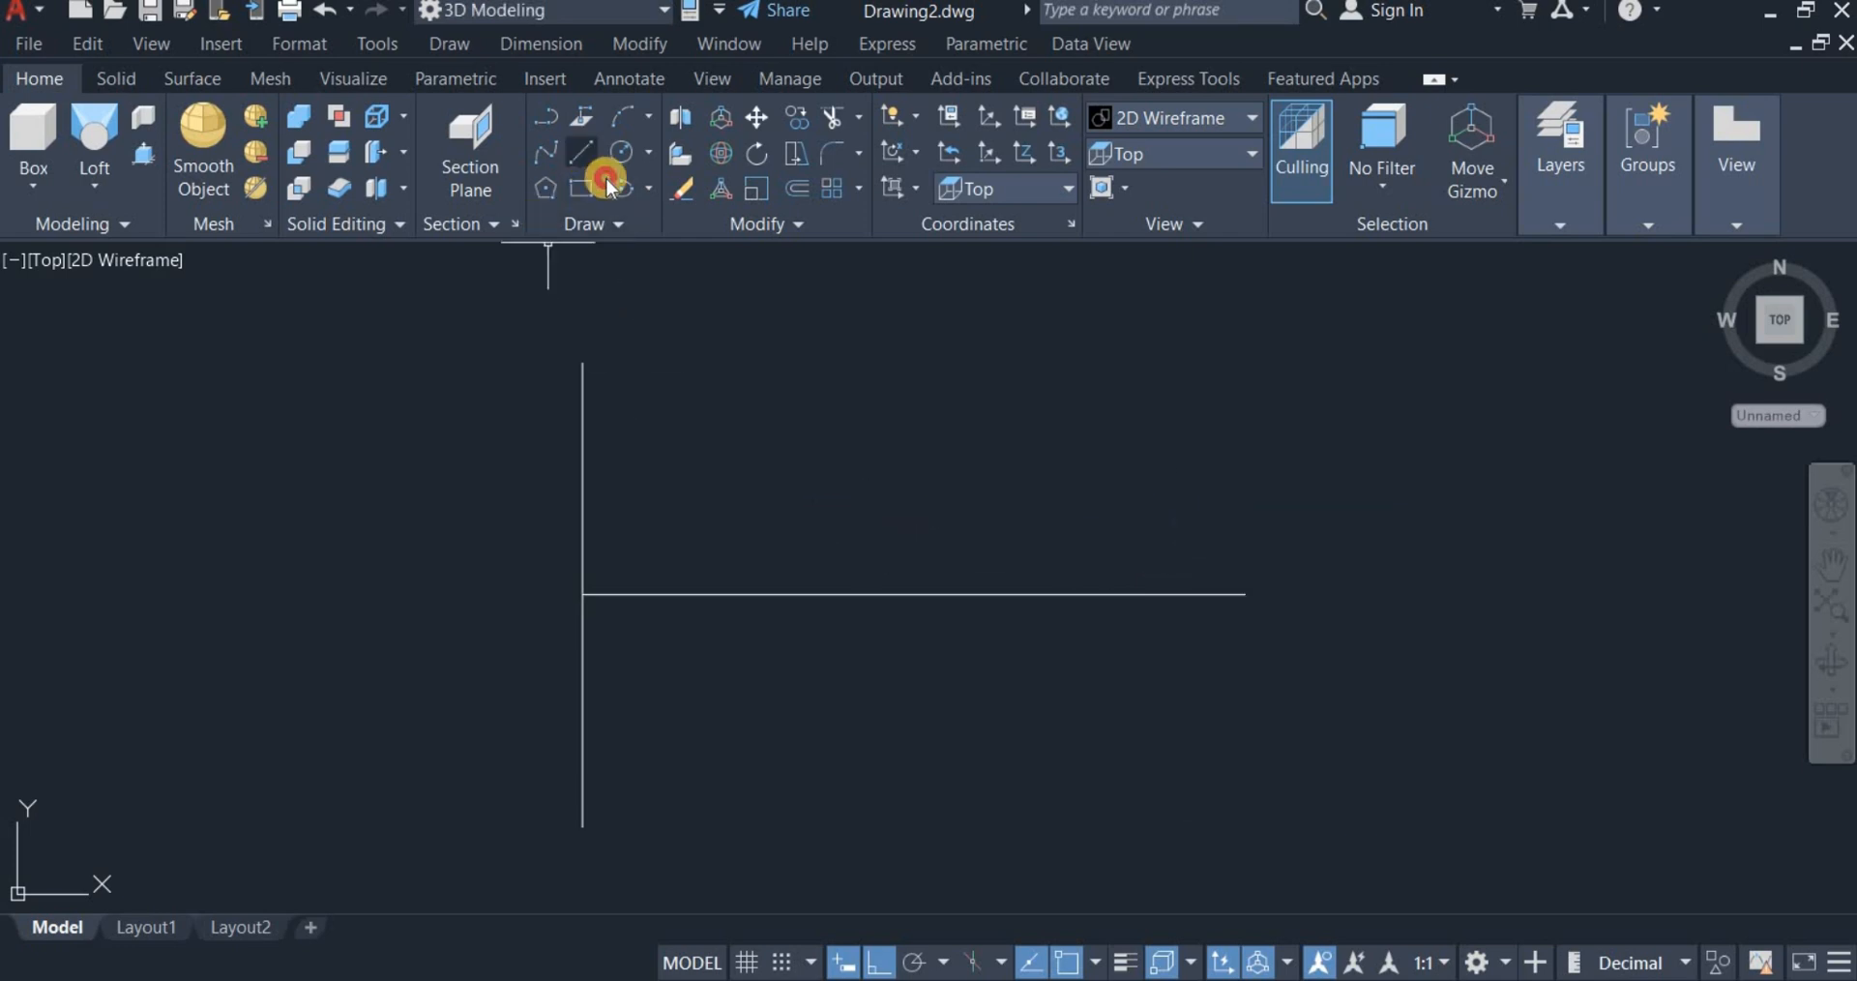
pyautogui.click(1287, 392)
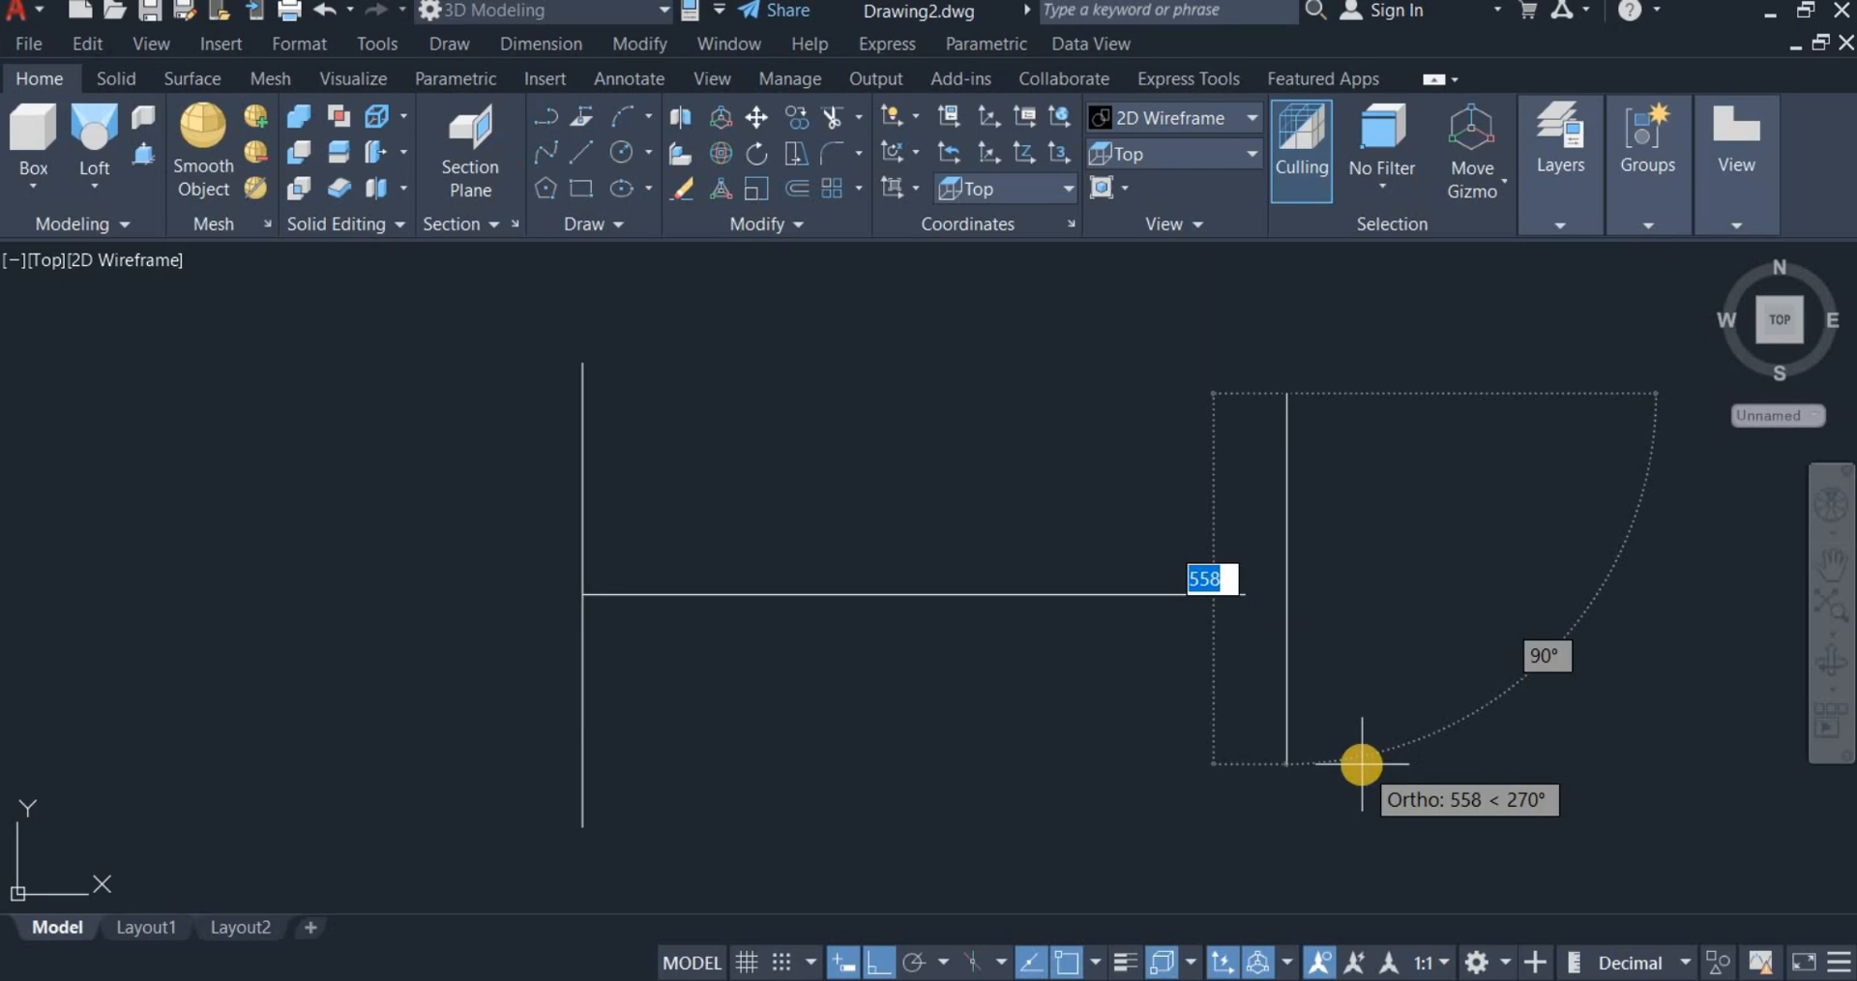
pyautogui.write('500')
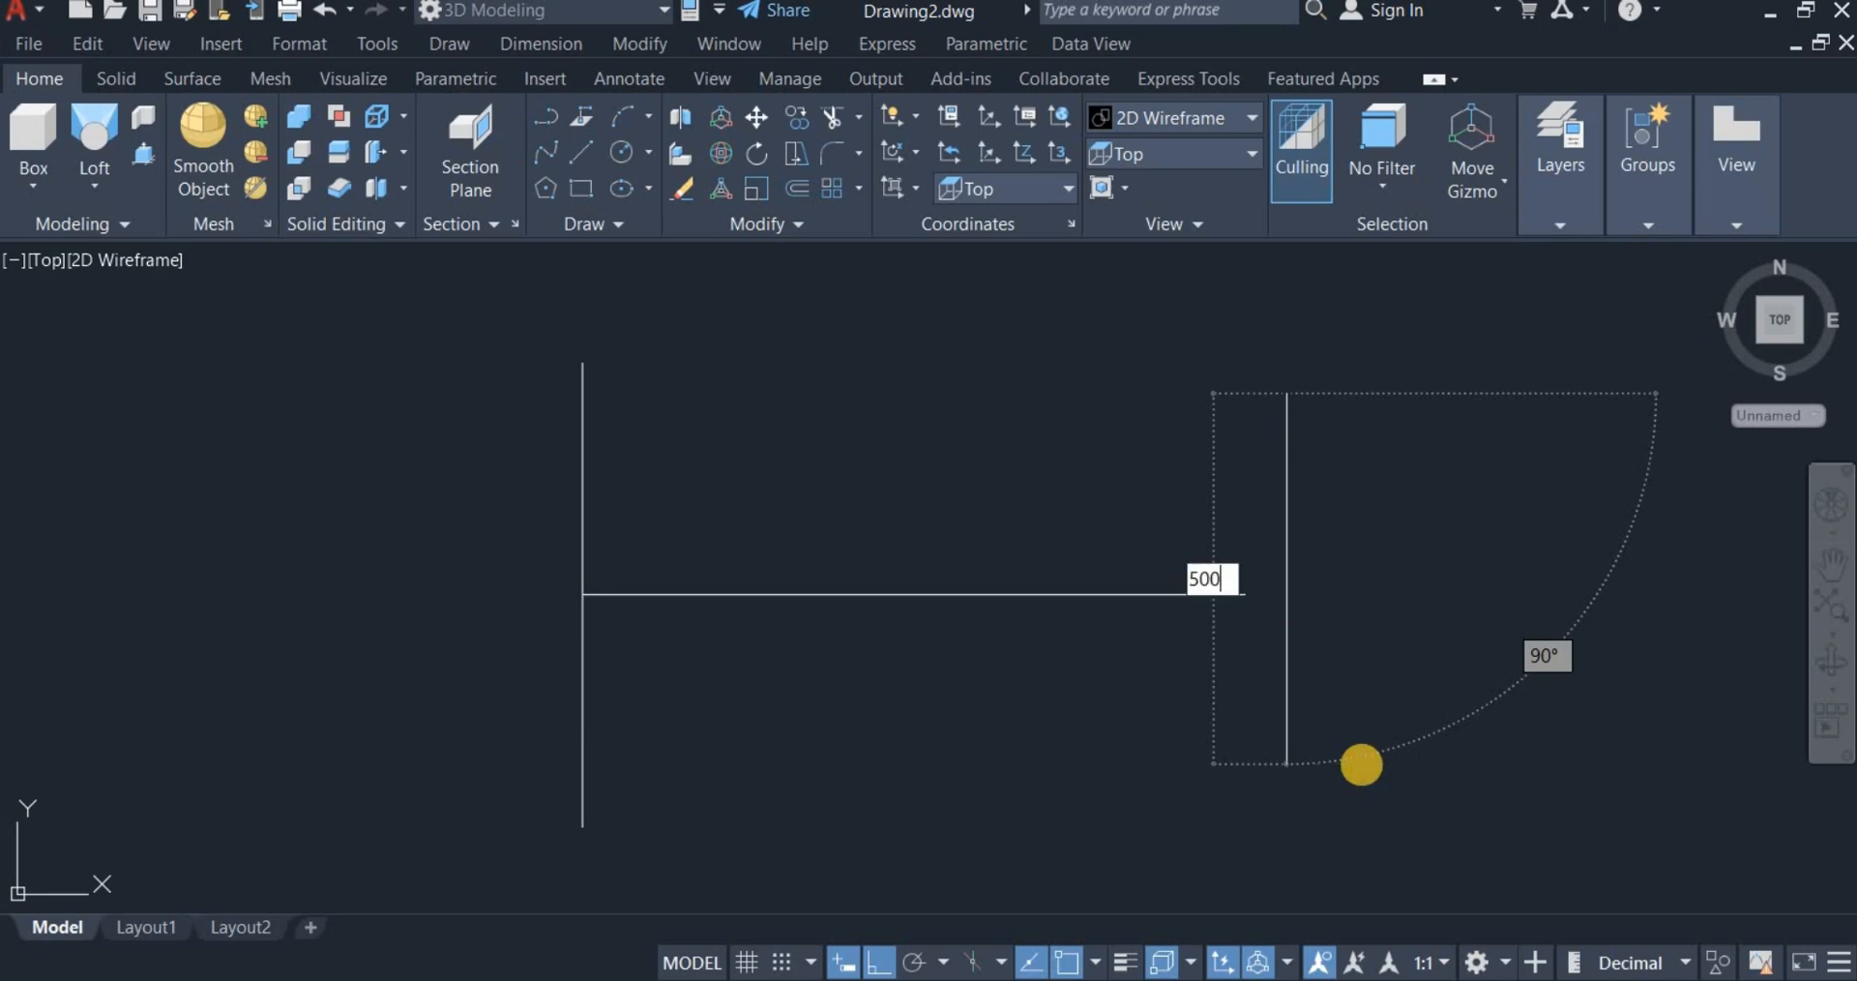
pyautogui.press('Return')
pyautogui.rightClick(1529, 659)
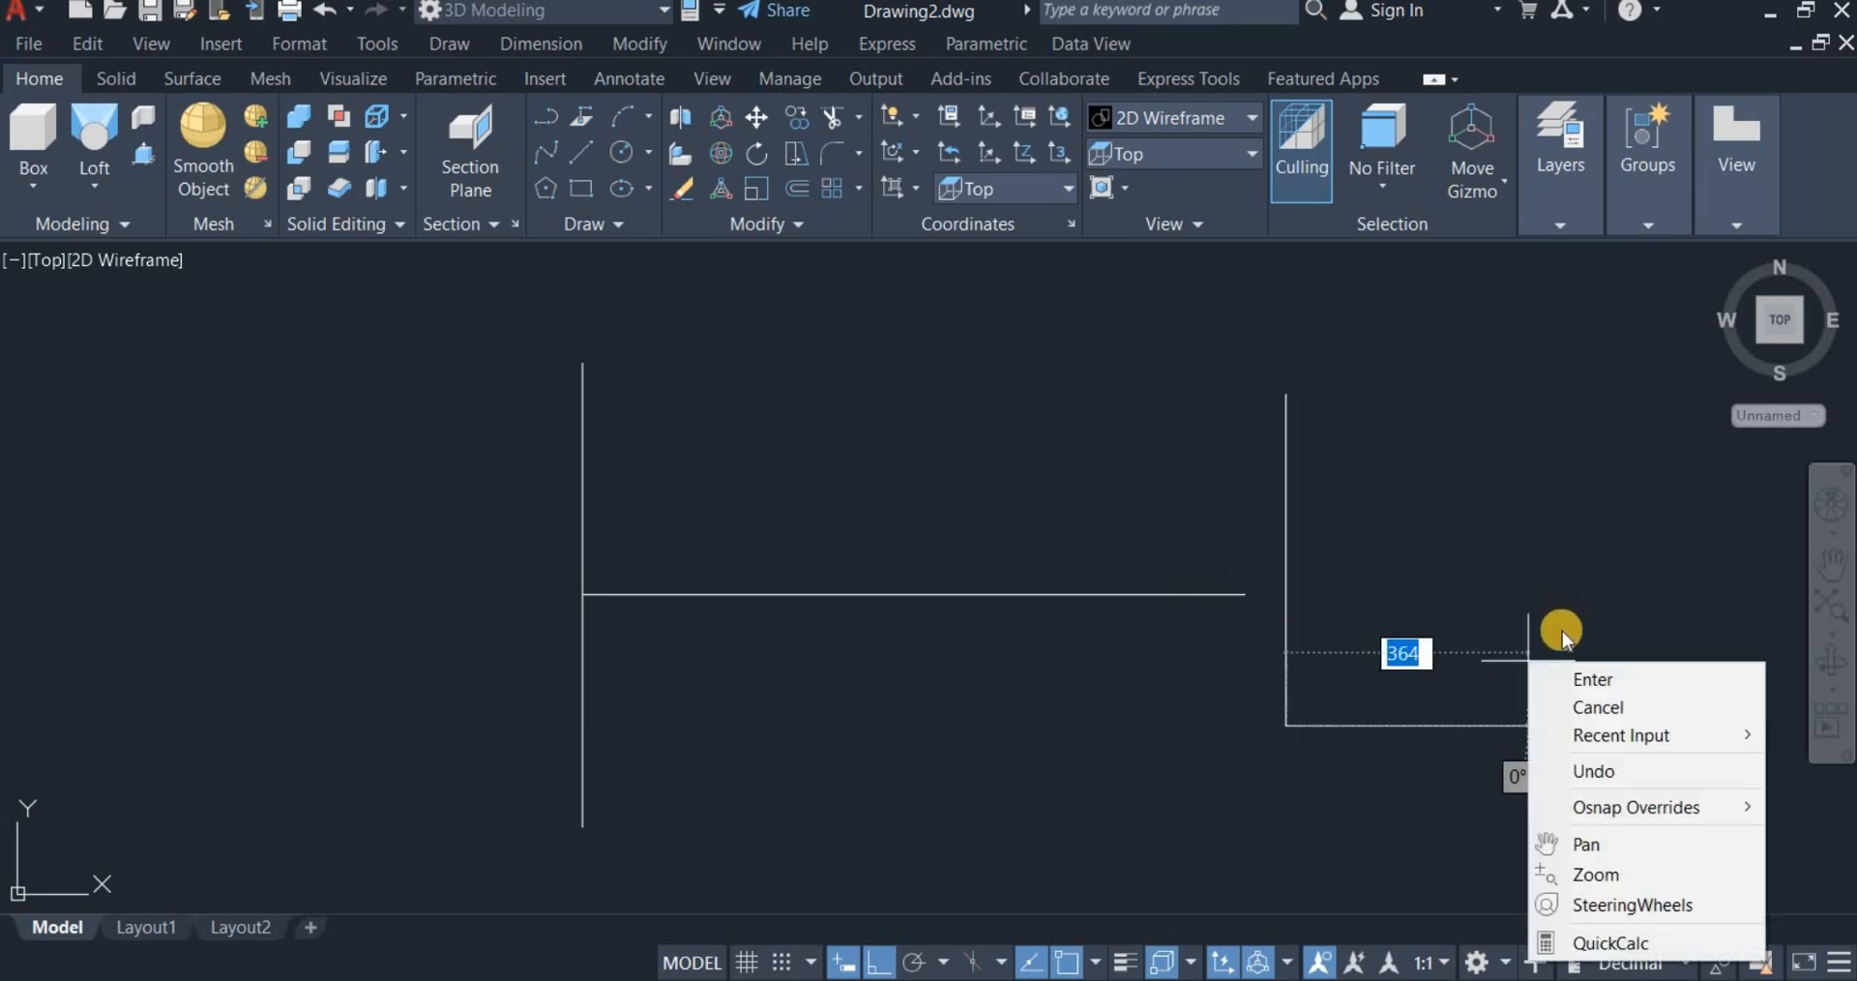
pyautogui.click(1591, 682)
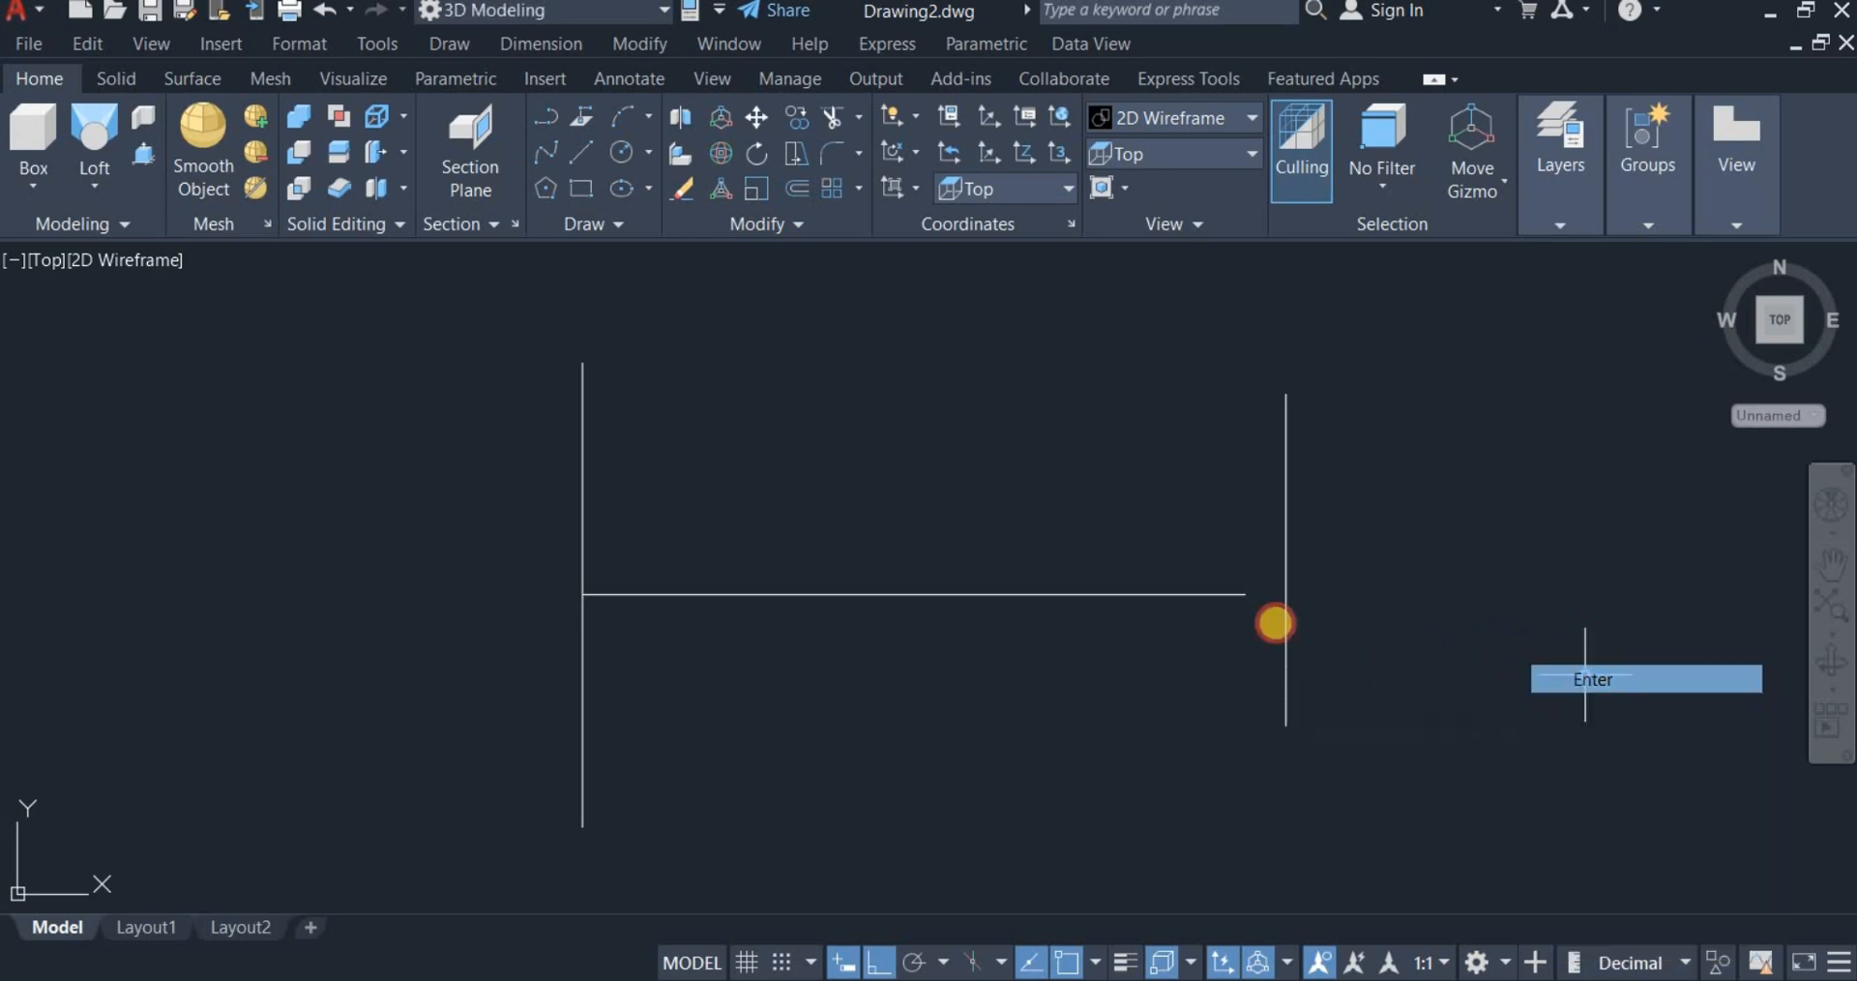
# Step: Move the 500 mm vertical line by its midpoint onto the right endpoint of the horizontal line
pyautogui.click(749, 114)
pyautogui.click(1381, 496)
pyautogui.click(1207, 497)
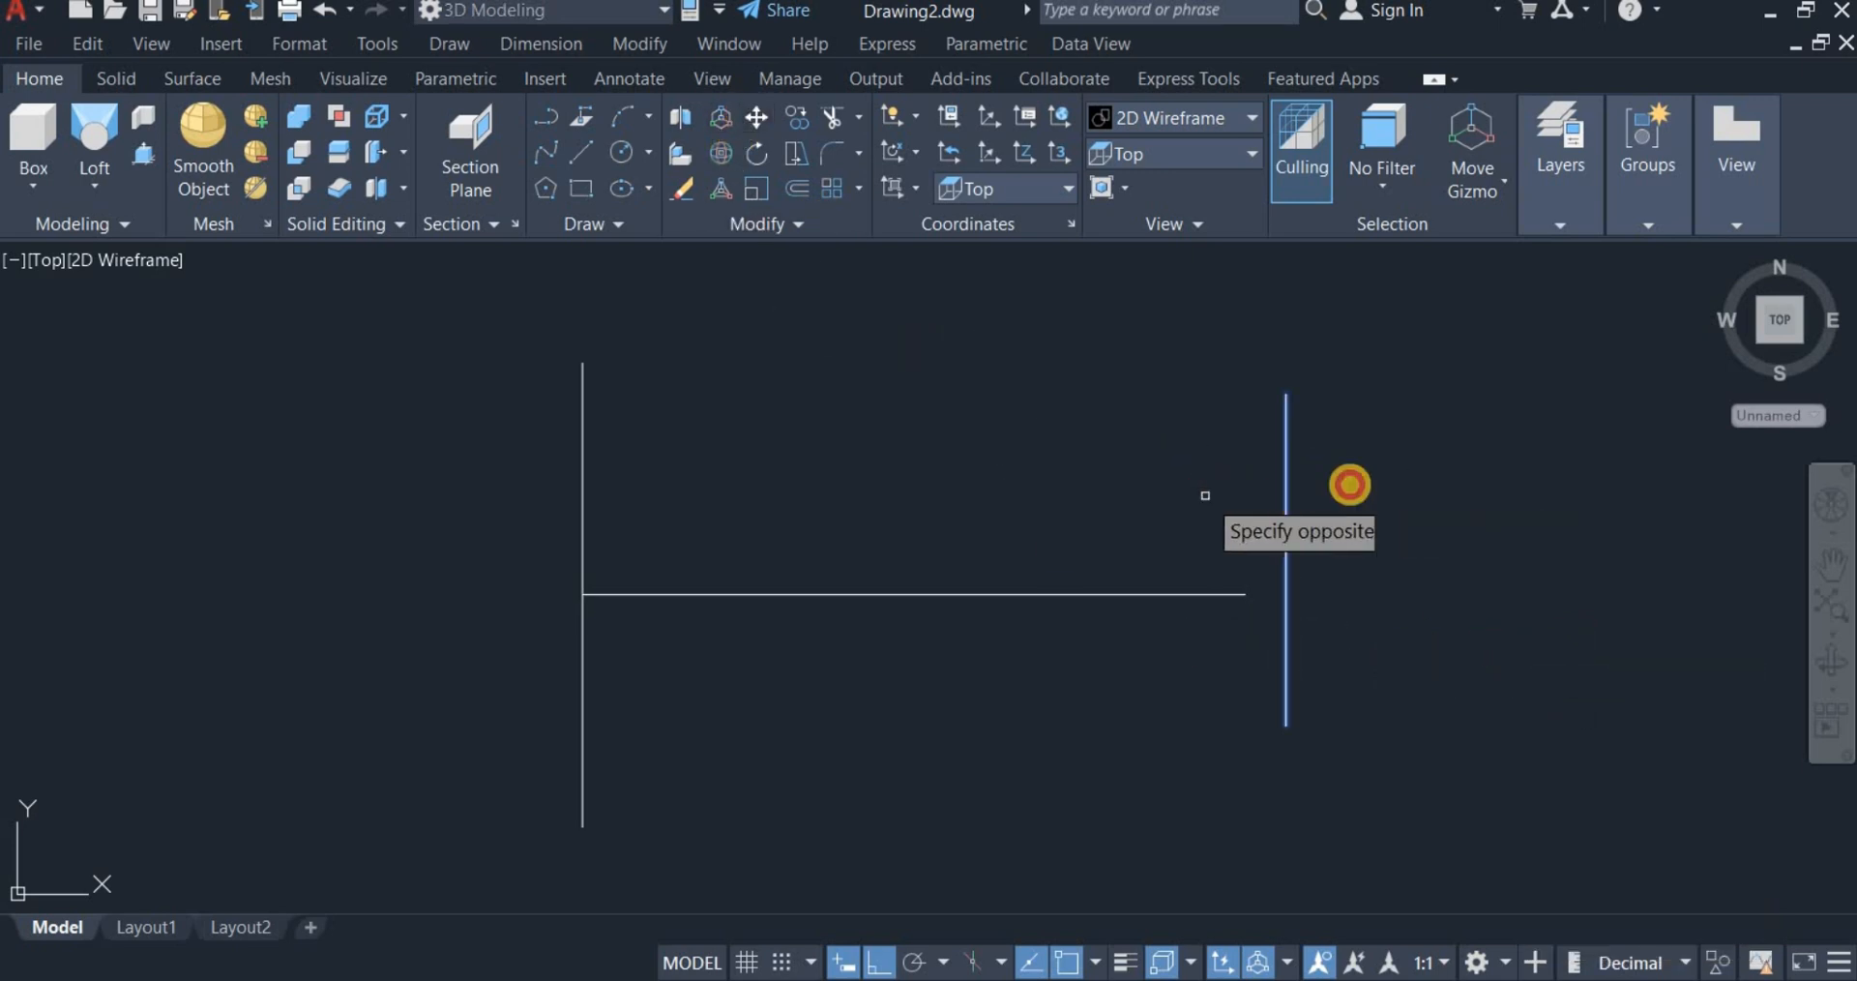
pyautogui.press('Return')
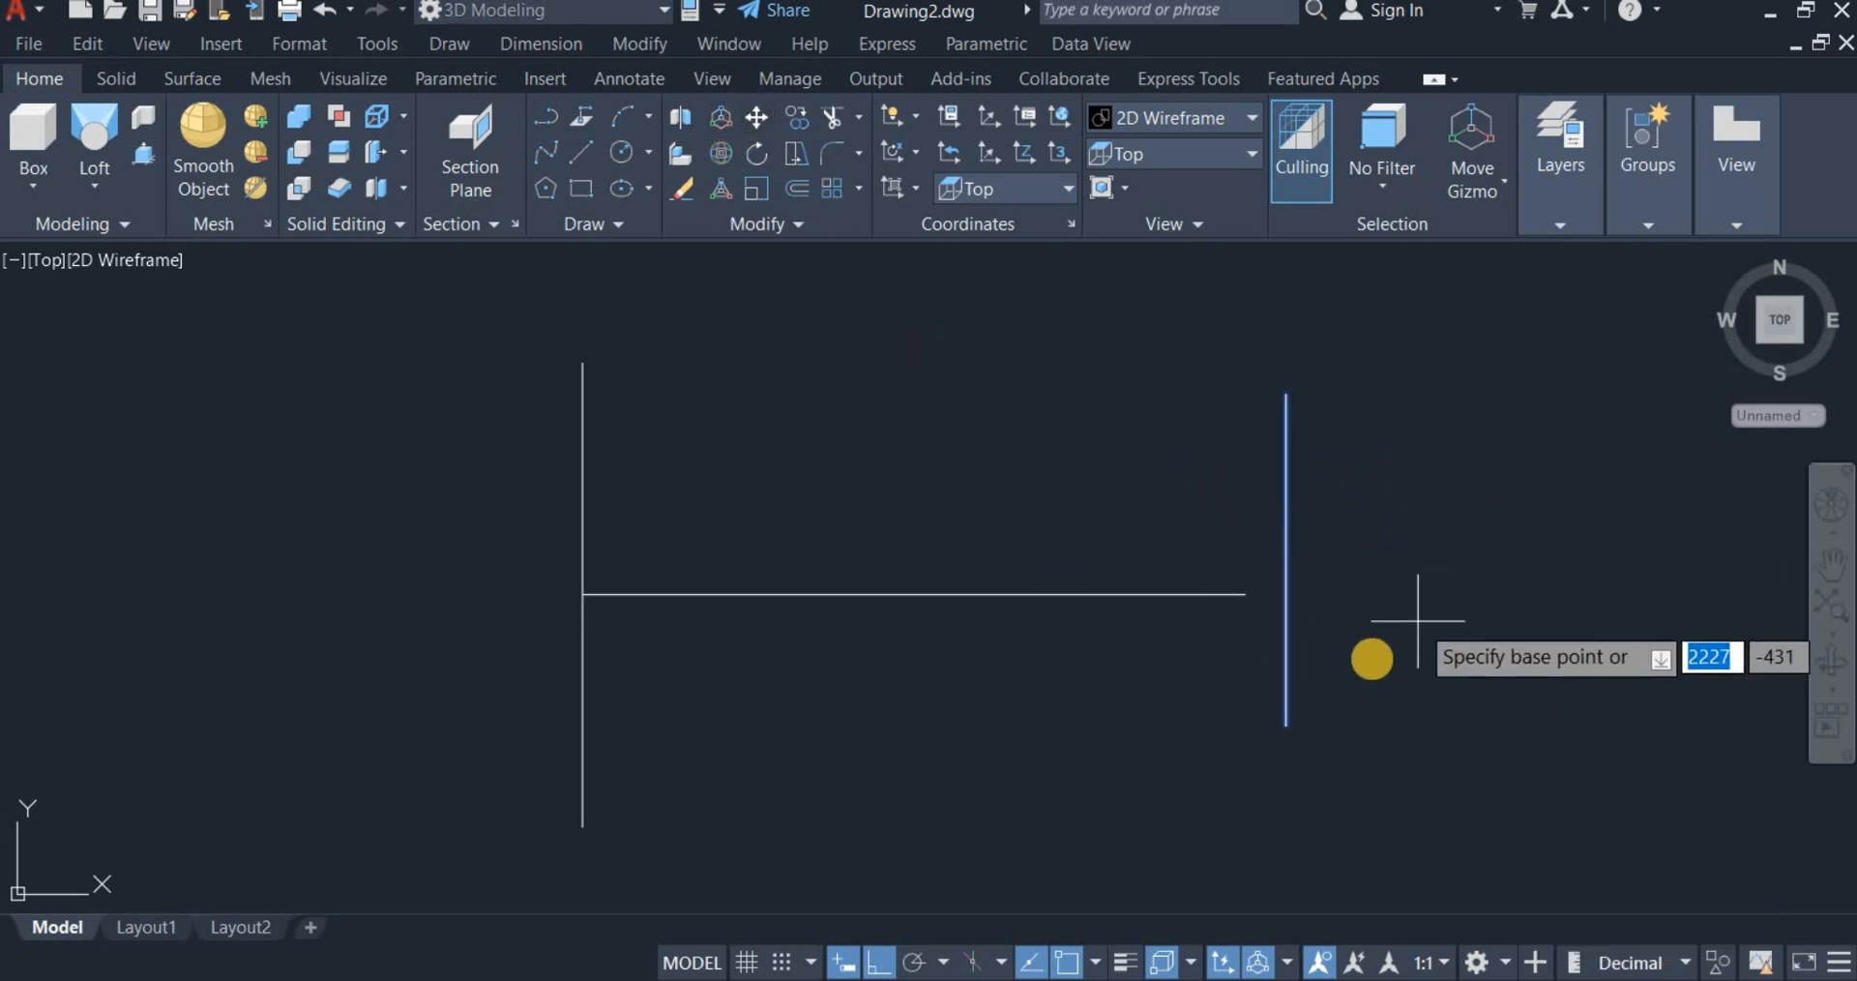
pyautogui.click(1286, 553)
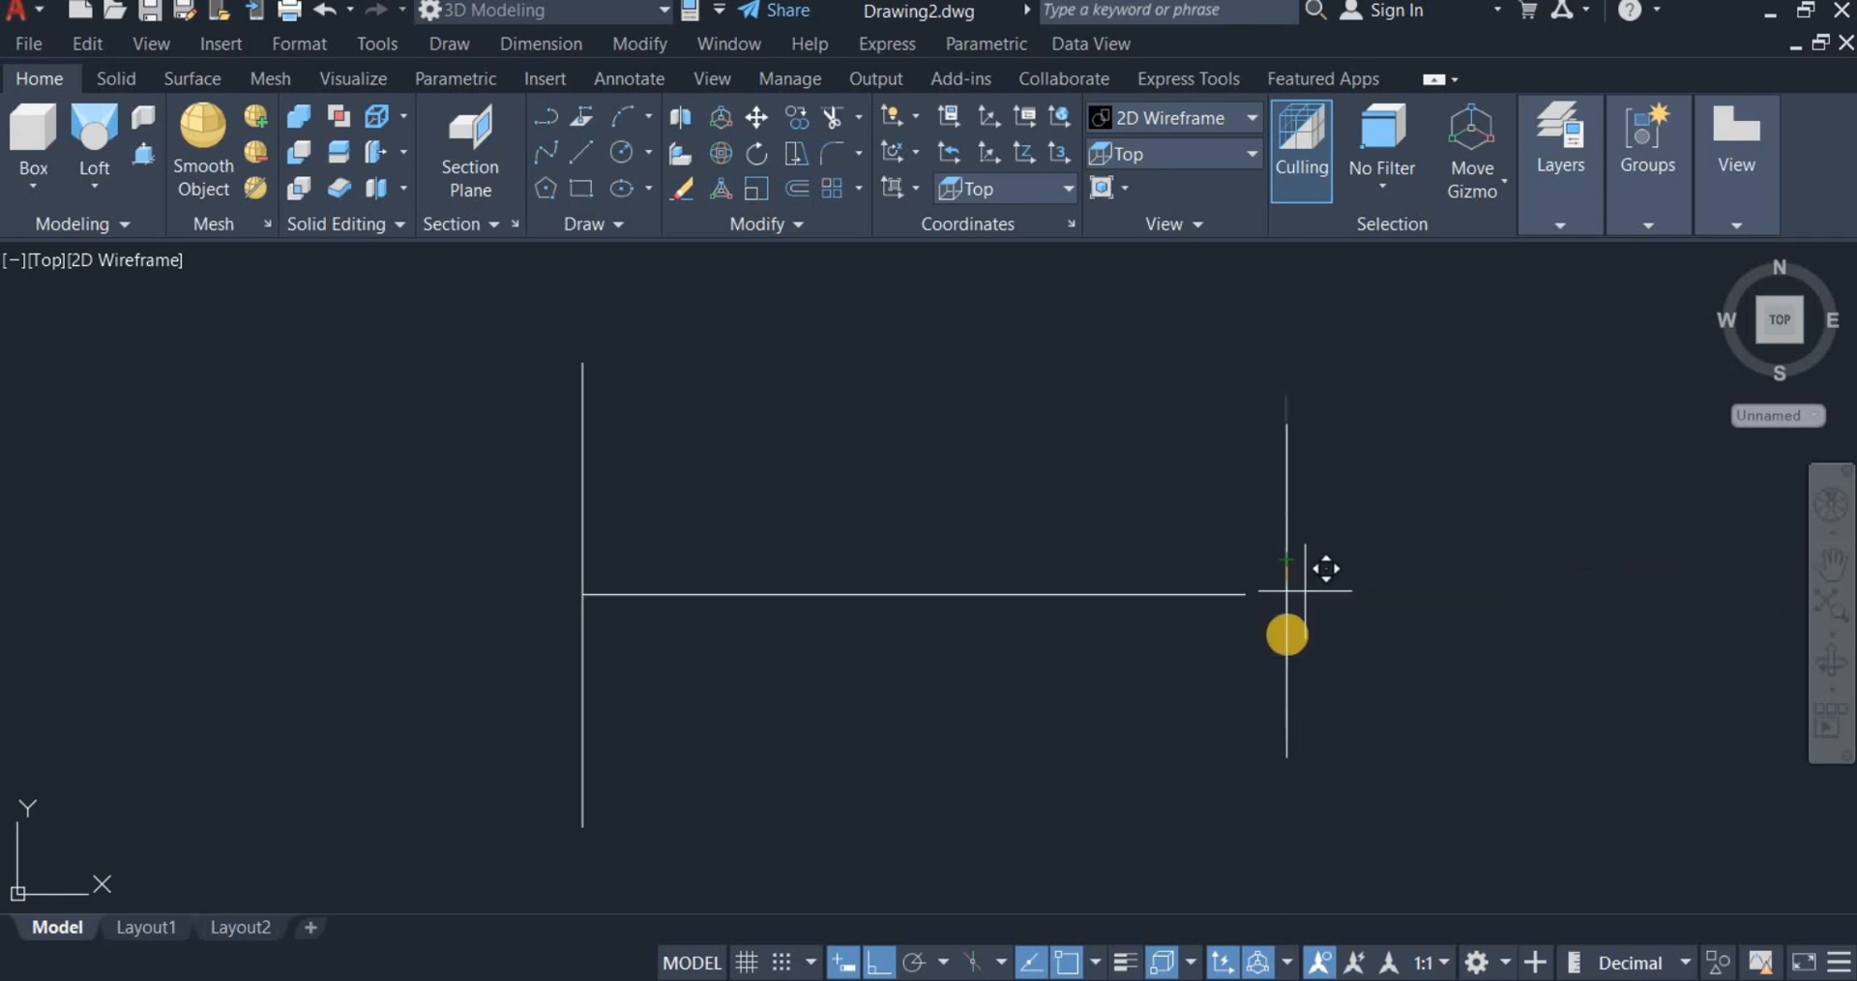
pyautogui.click(1247, 596)
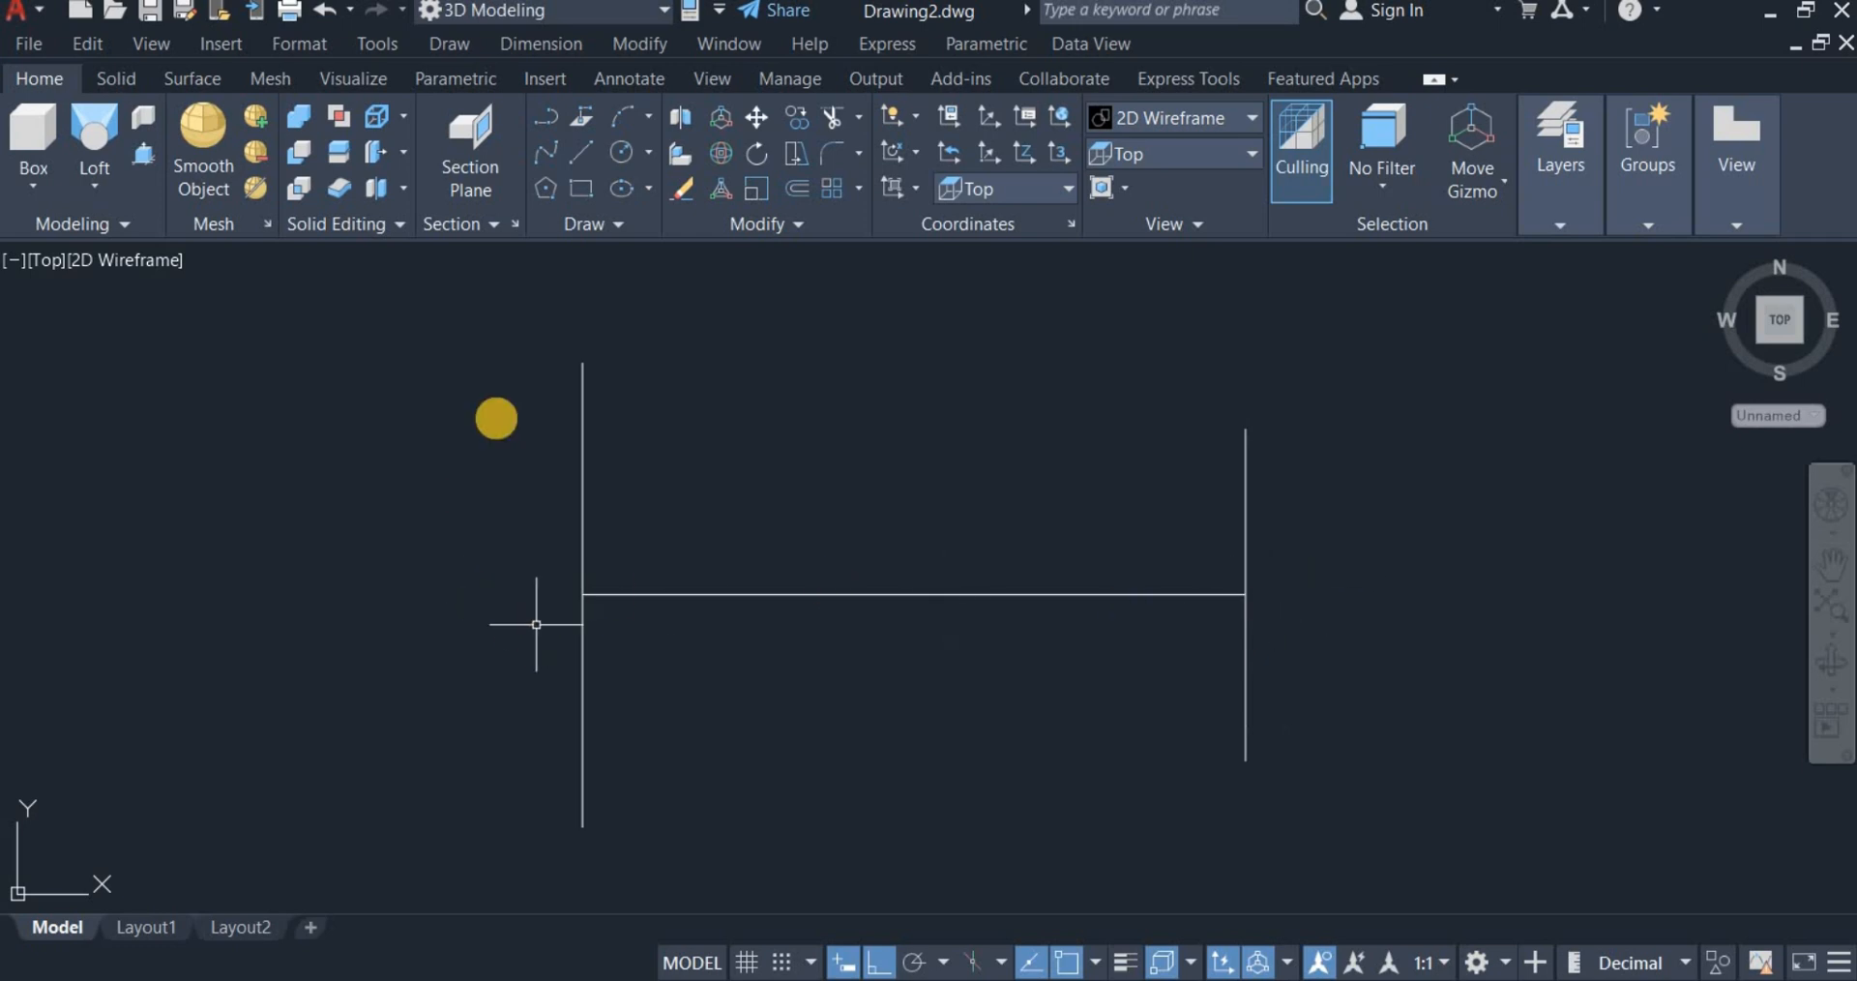
# Step: Draw a sloping line joining the upper endpoints of the two vertical lines
pyautogui.click(575, 153)
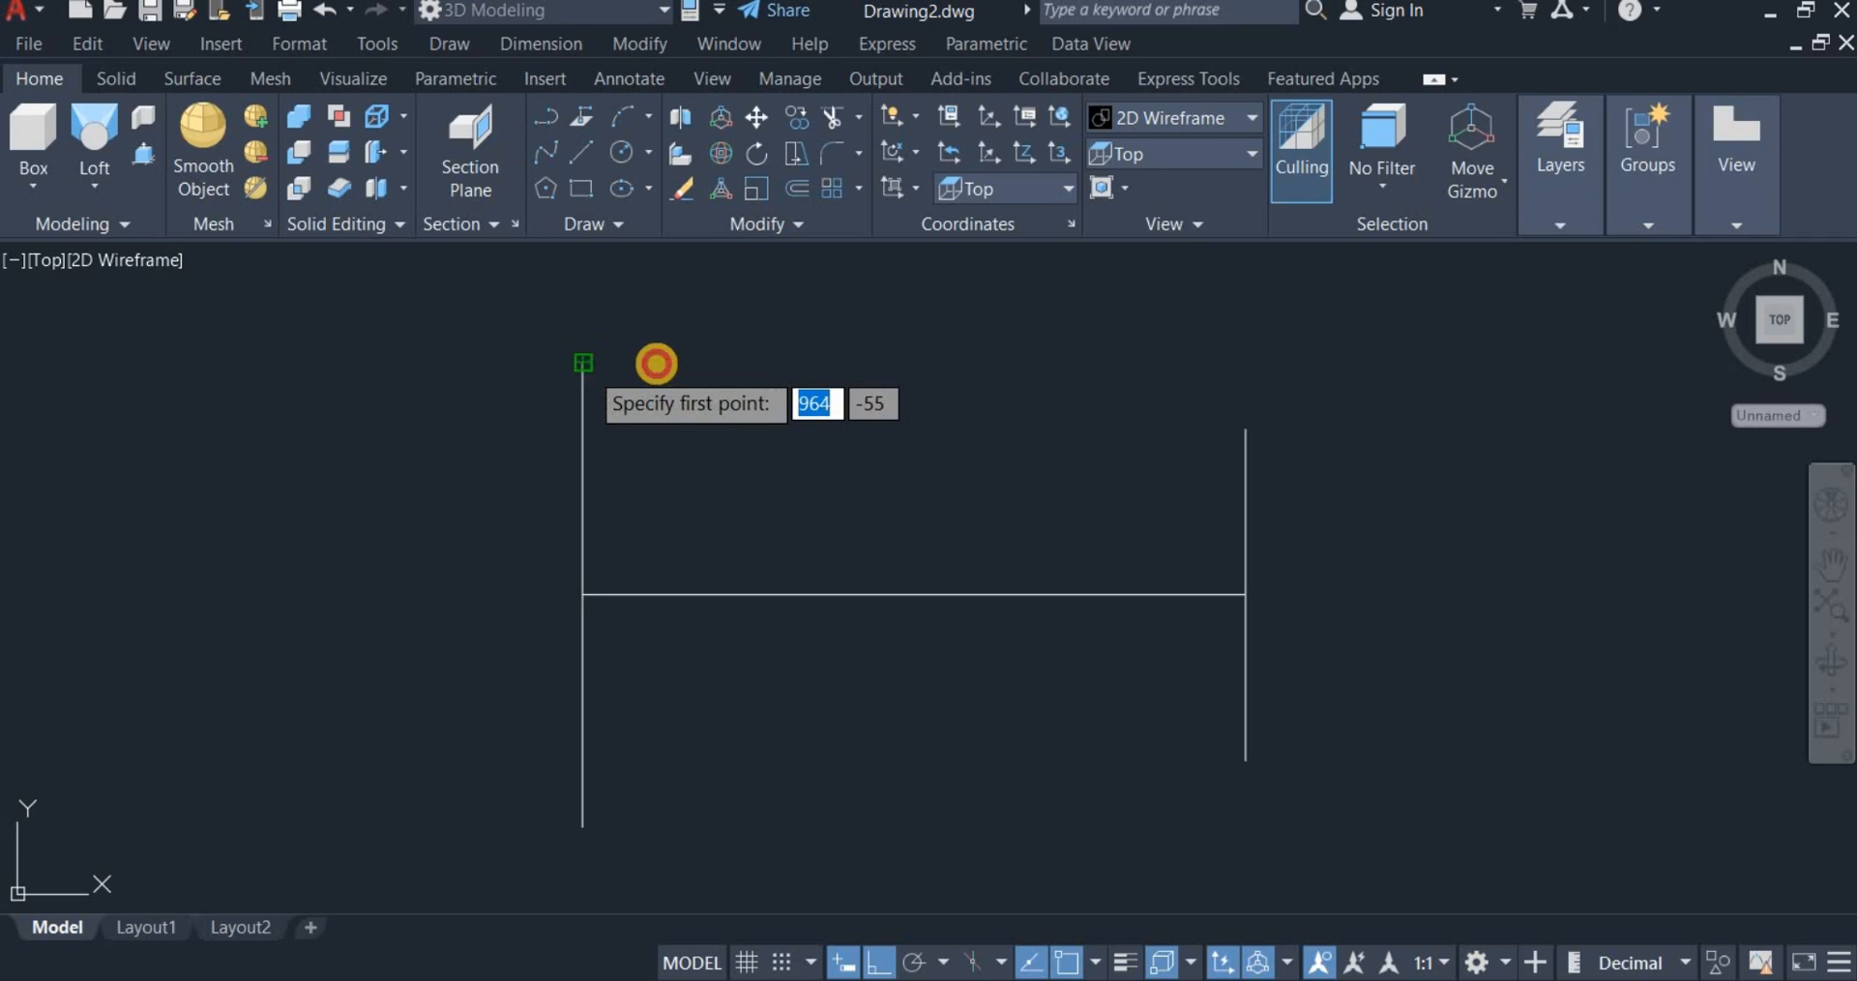
pyautogui.click(582, 363)
pyautogui.click(1246, 427)
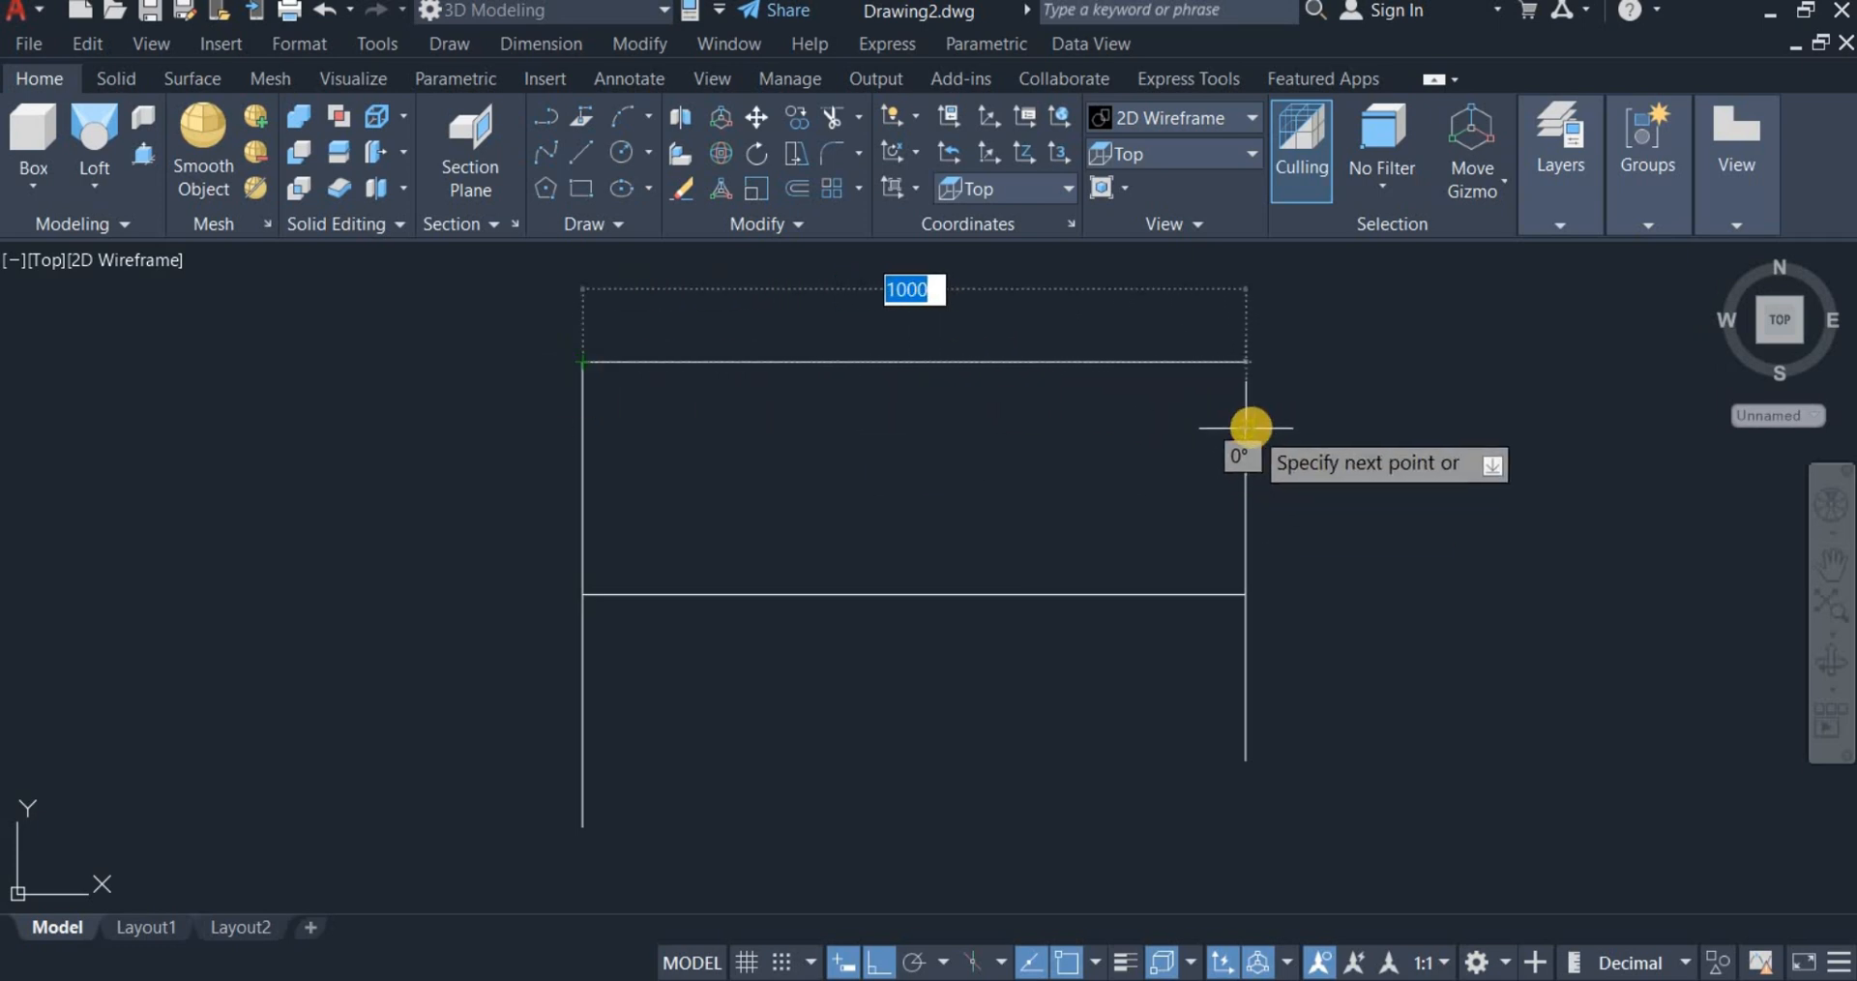
pyautogui.rightClick(1067, 462)
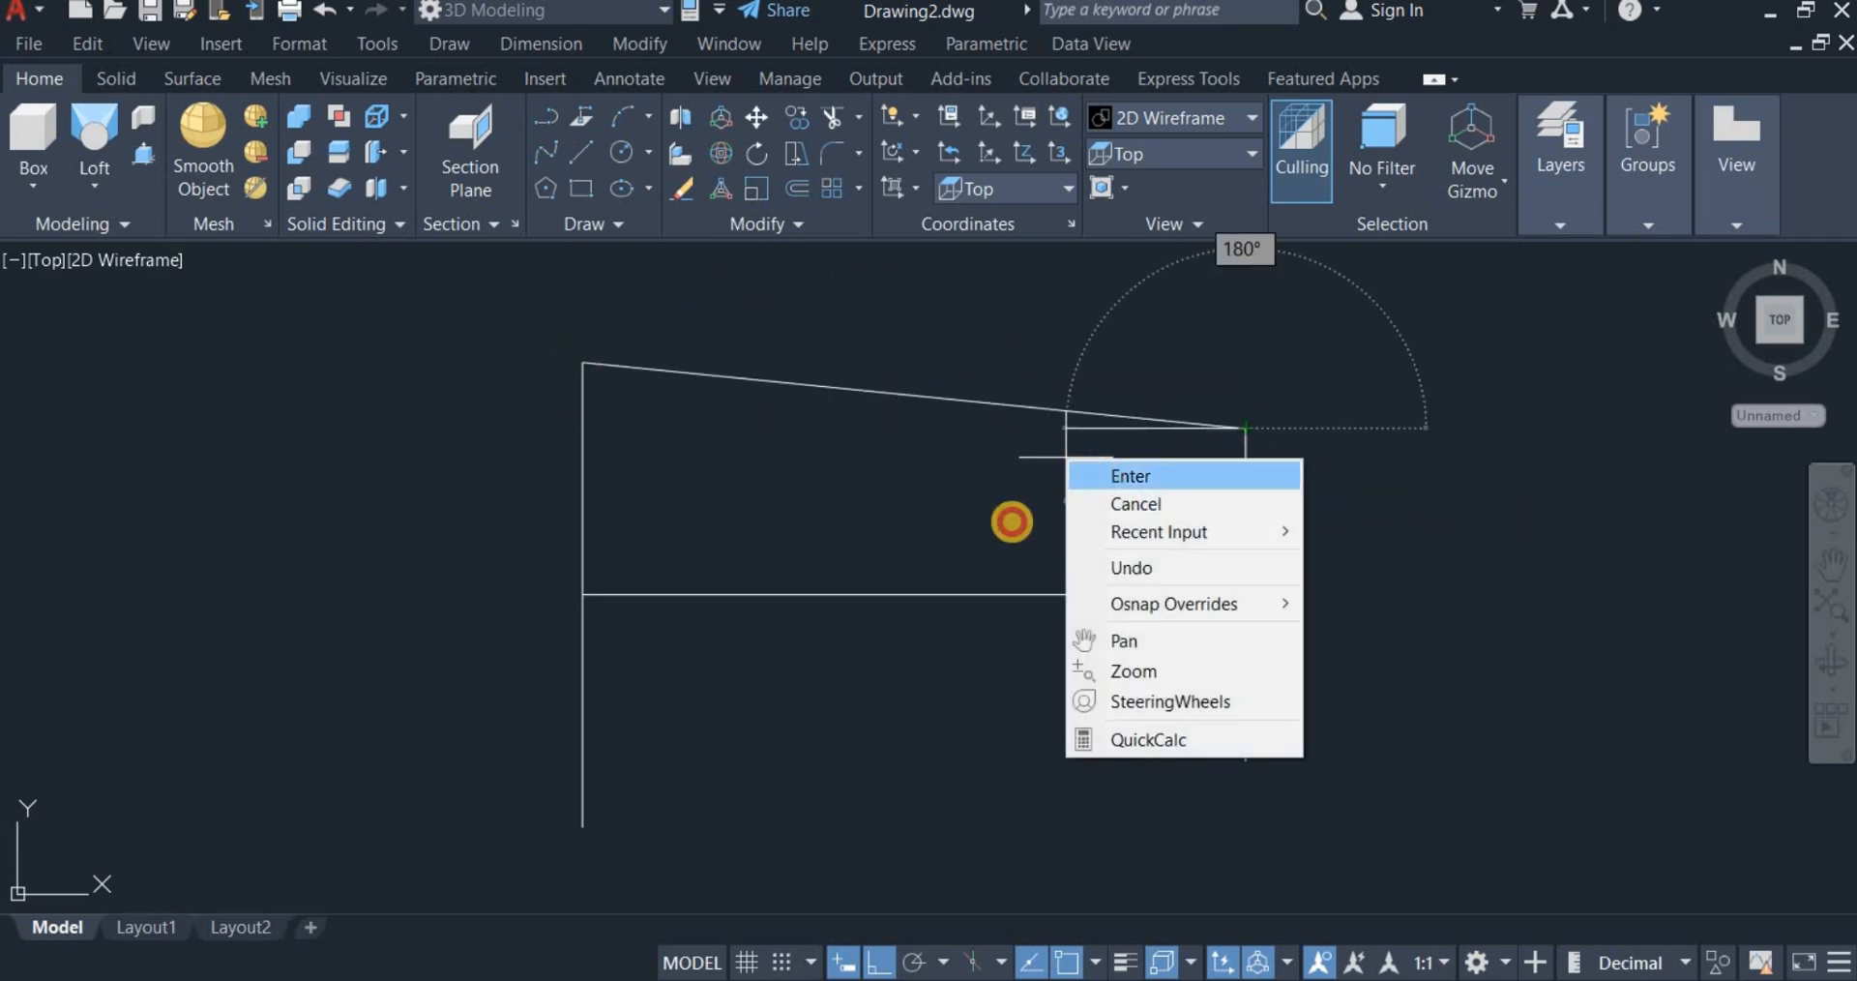
pyautogui.click(1107, 472)
# Step: Draw a sloping line joining the lower endpoints of the two vertical lines
pyautogui.rightClick(924, 331)
pyautogui.click(959, 348)
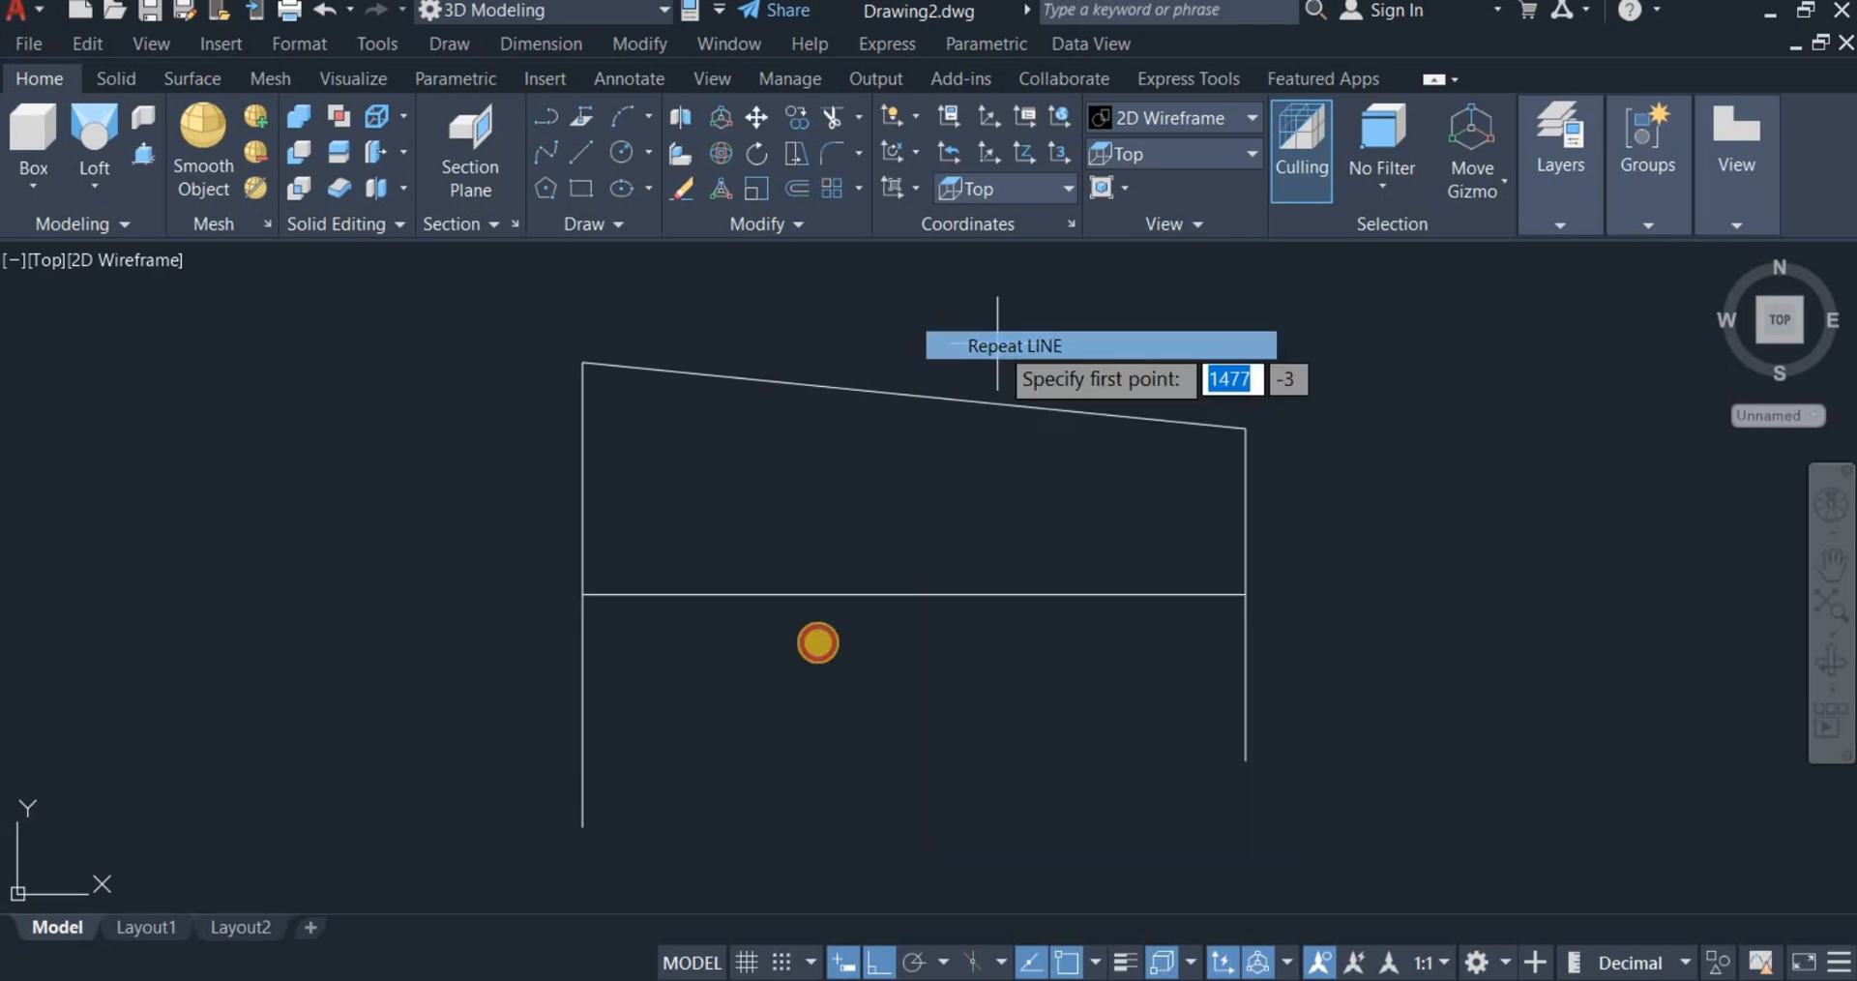
pyautogui.click(582, 825)
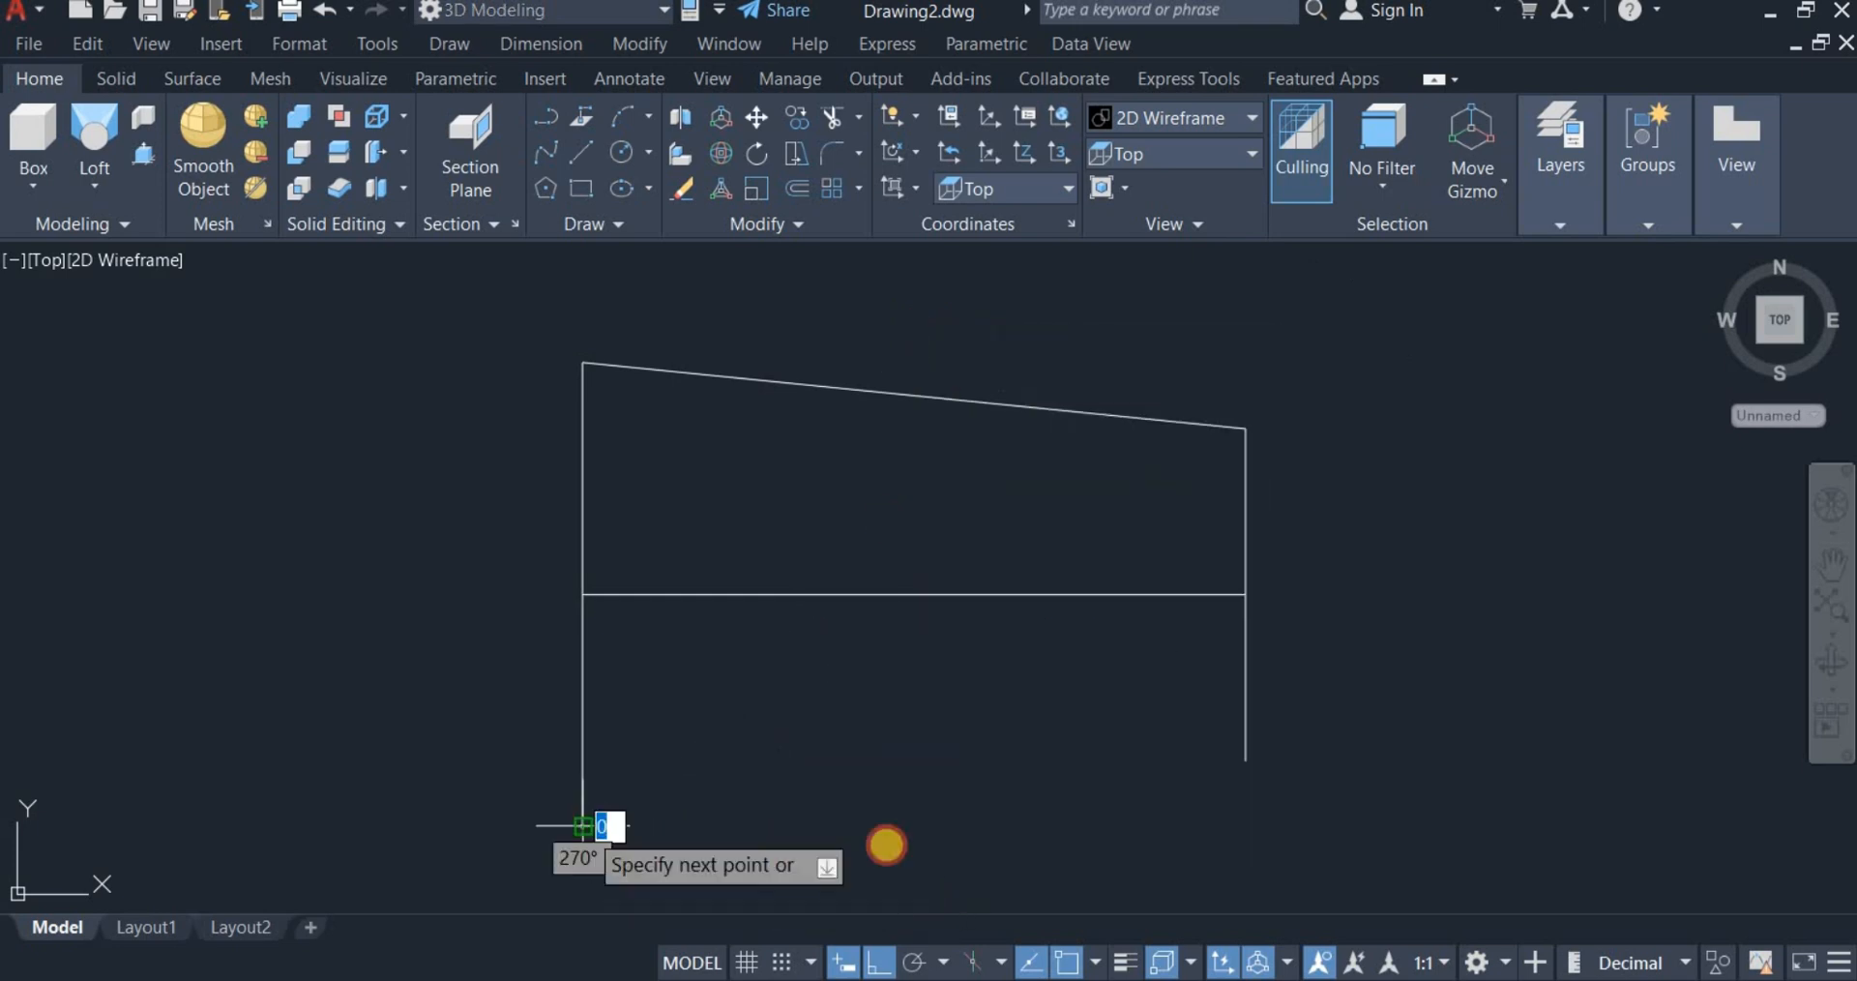
pyautogui.click(1242, 762)
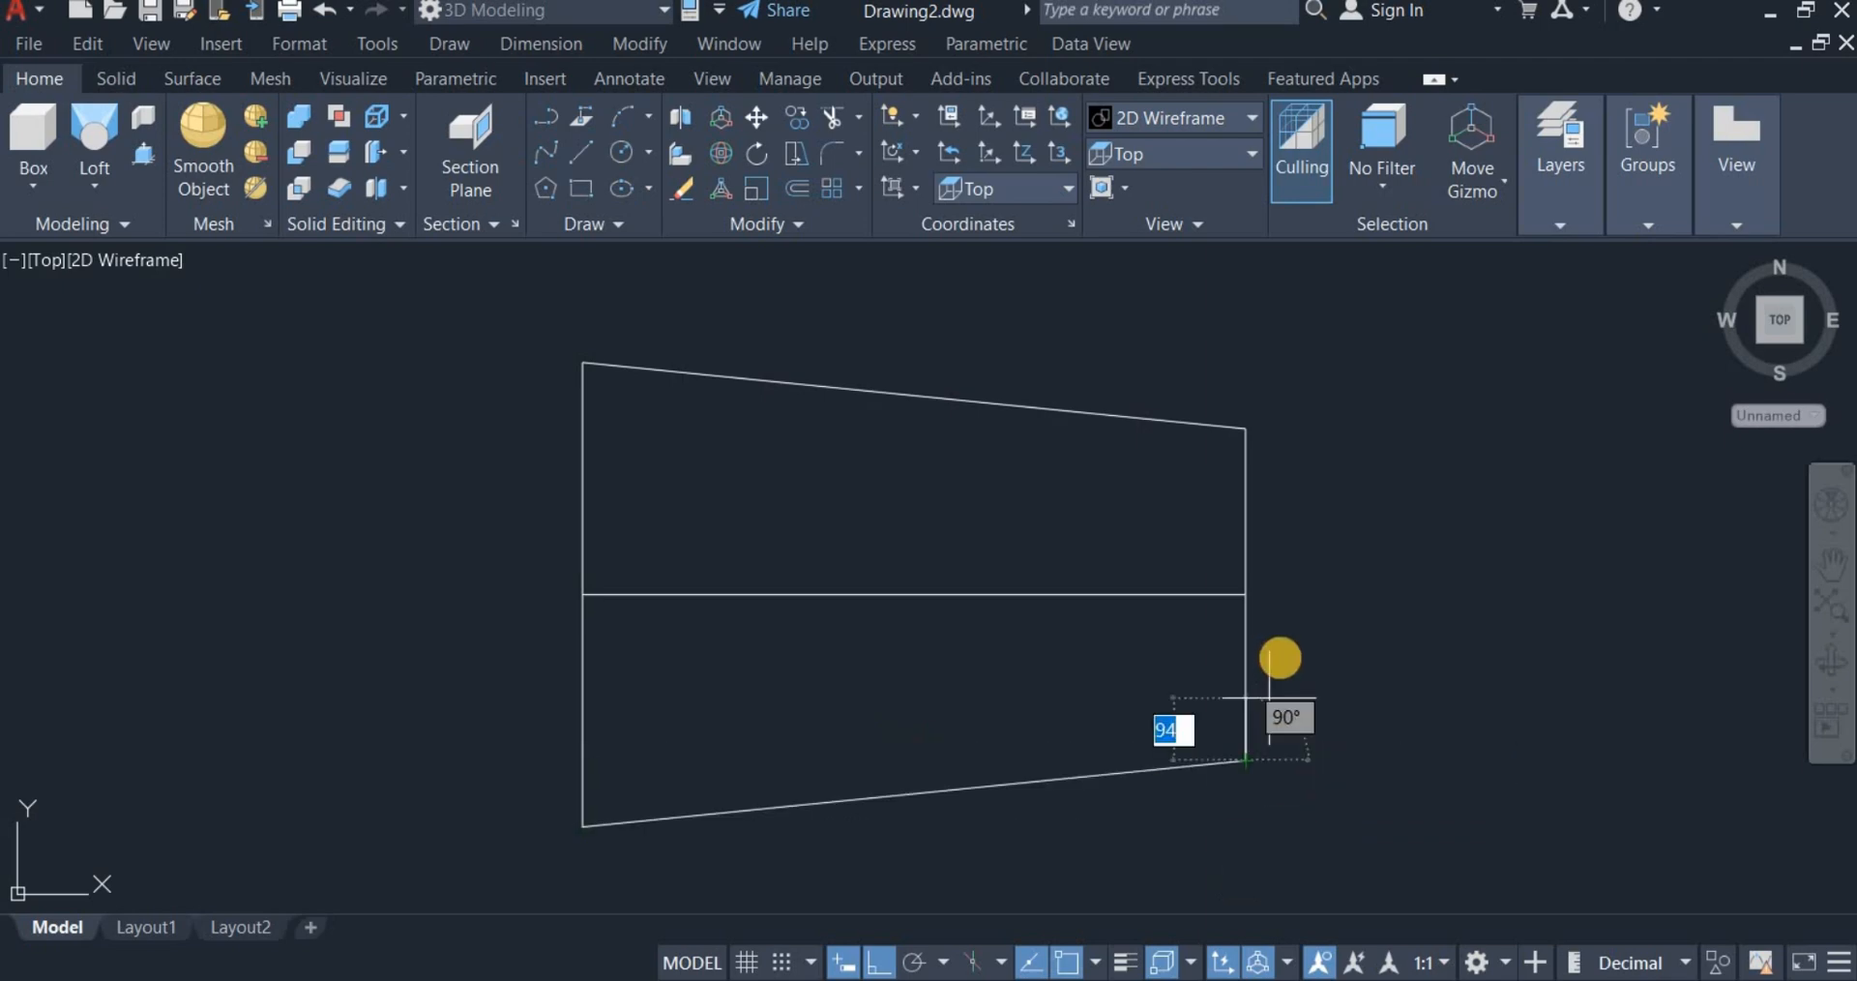
# Step: Finish the last line and join the lines of the tapered tray outline into a single polyline
pyautogui.rightClick(1292, 662)
pyautogui.click(1335, 669)
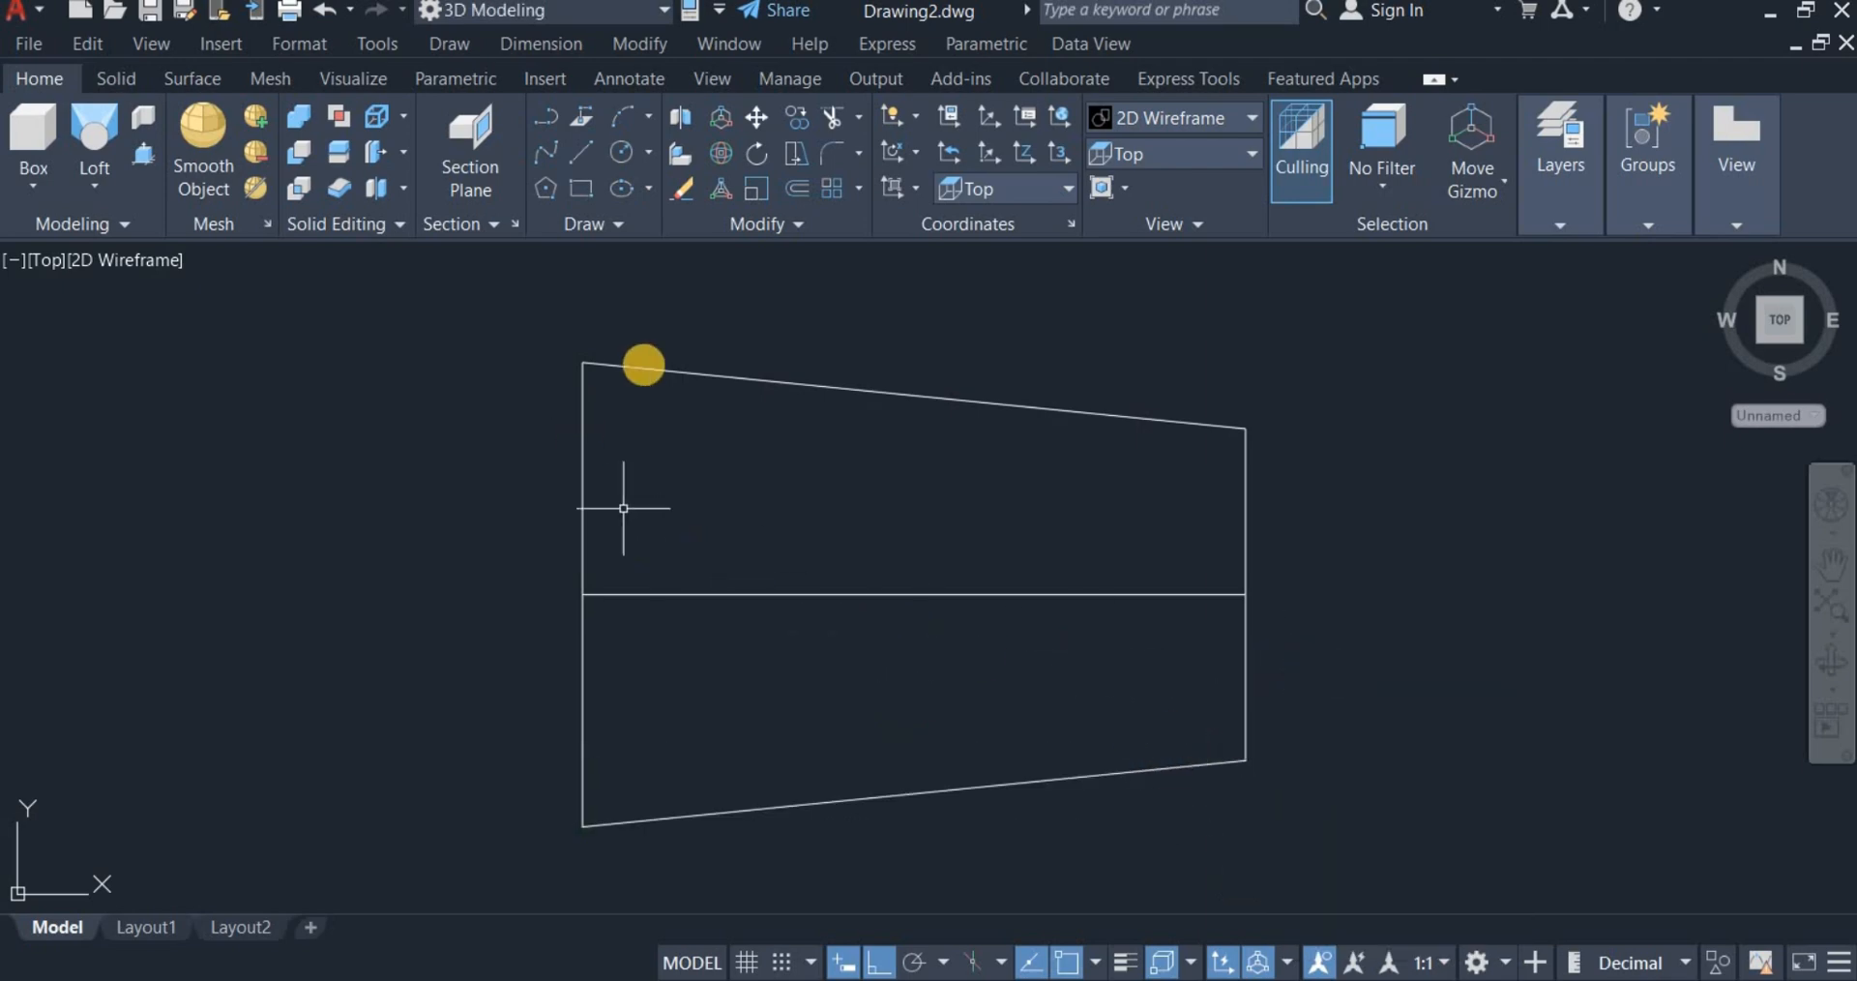
pyautogui.click(763, 221)
pyautogui.click(787, 293)
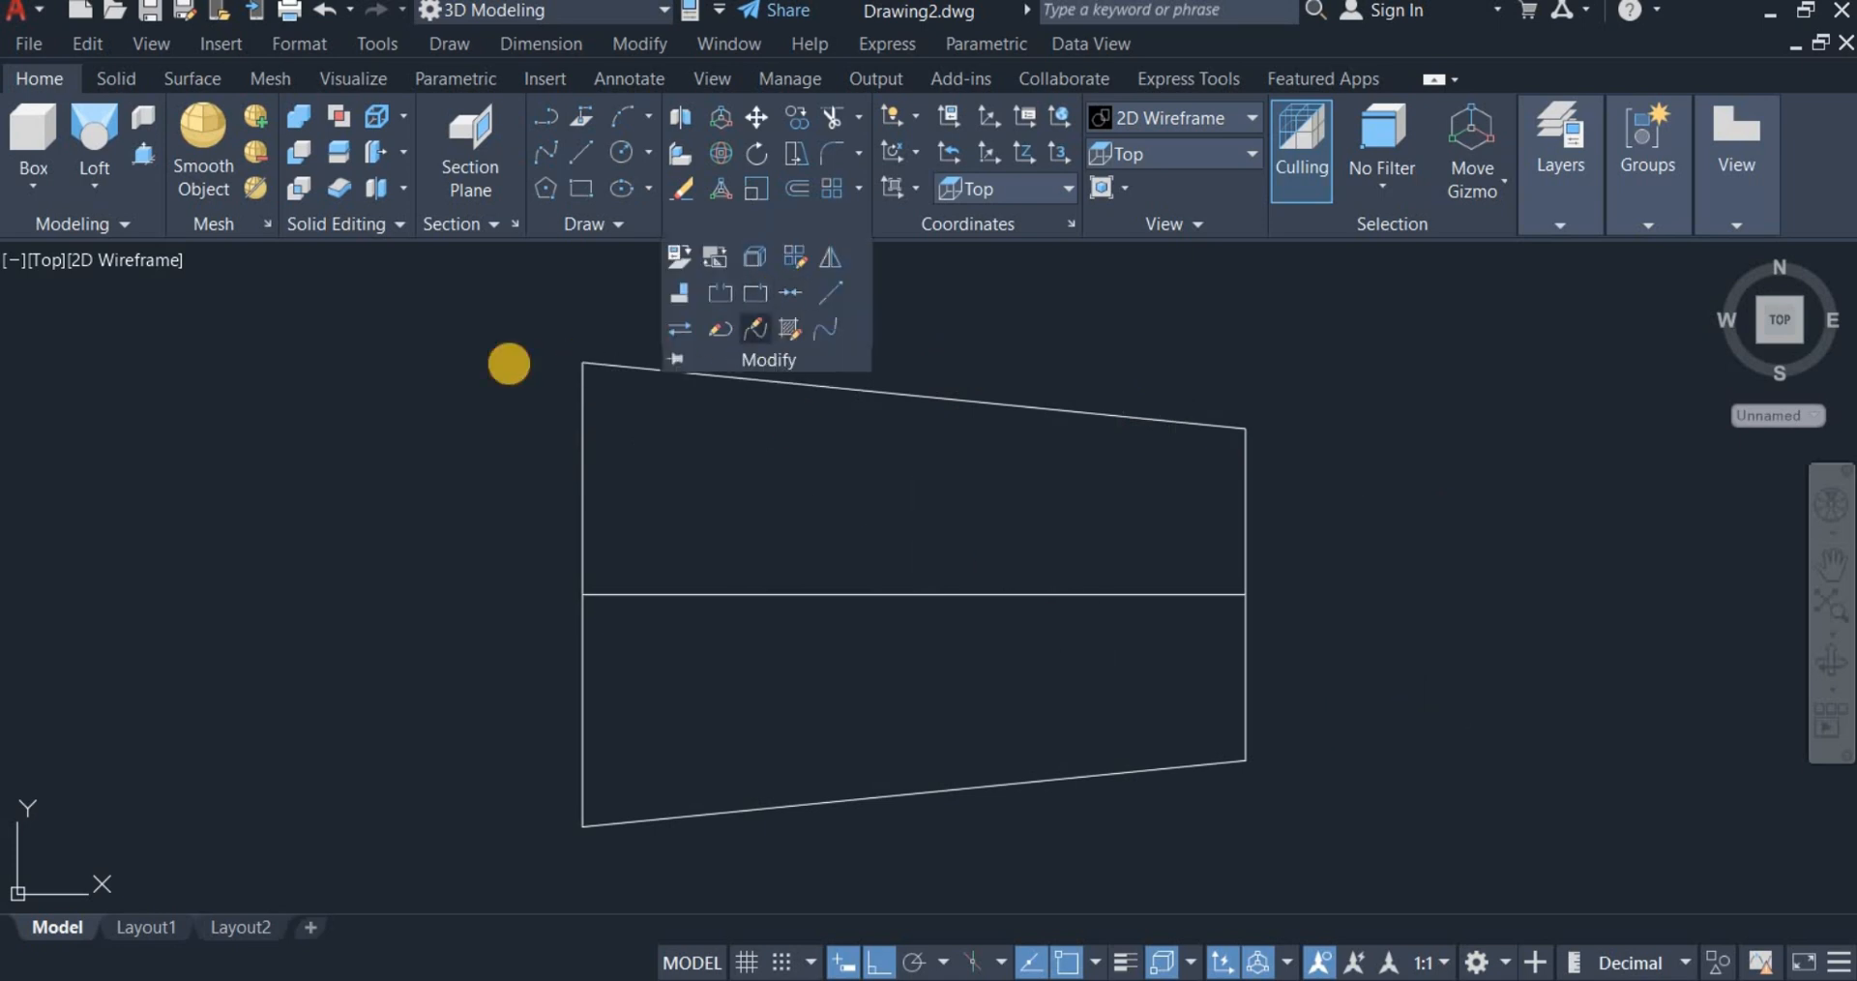
pyautogui.click(508, 331)
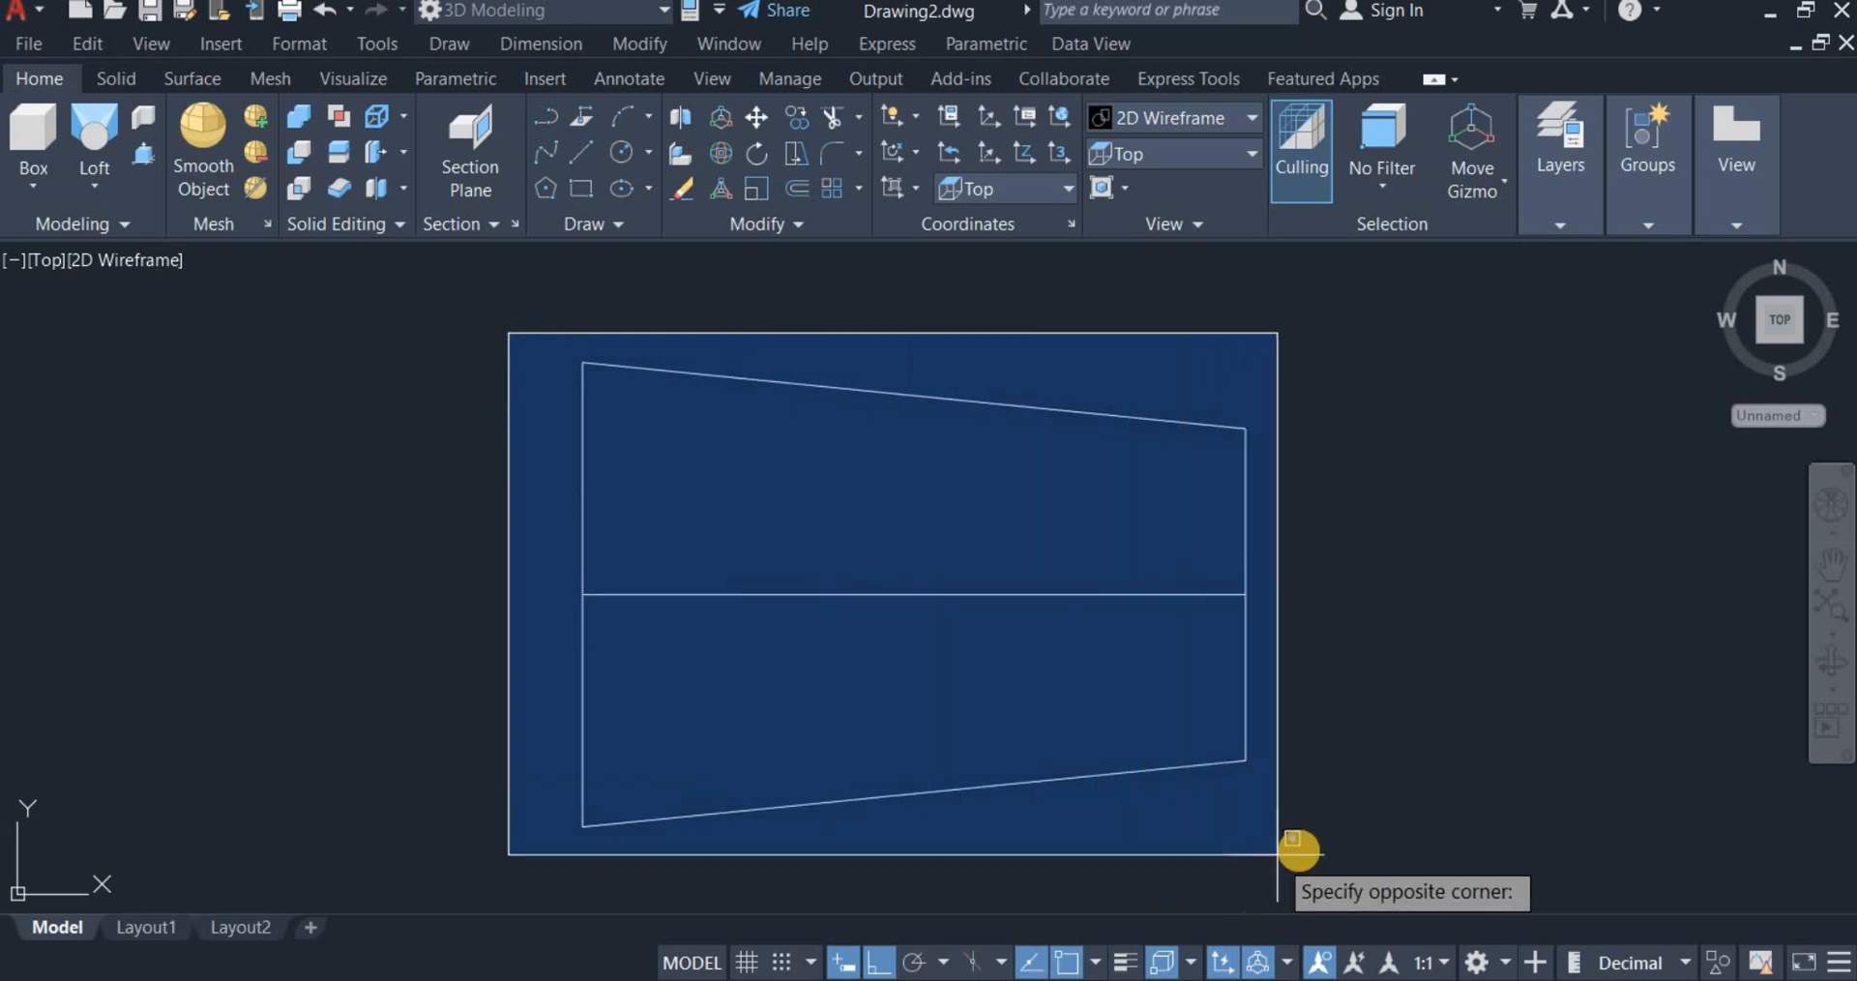
pyautogui.click(1311, 844)
pyautogui.press('Return')
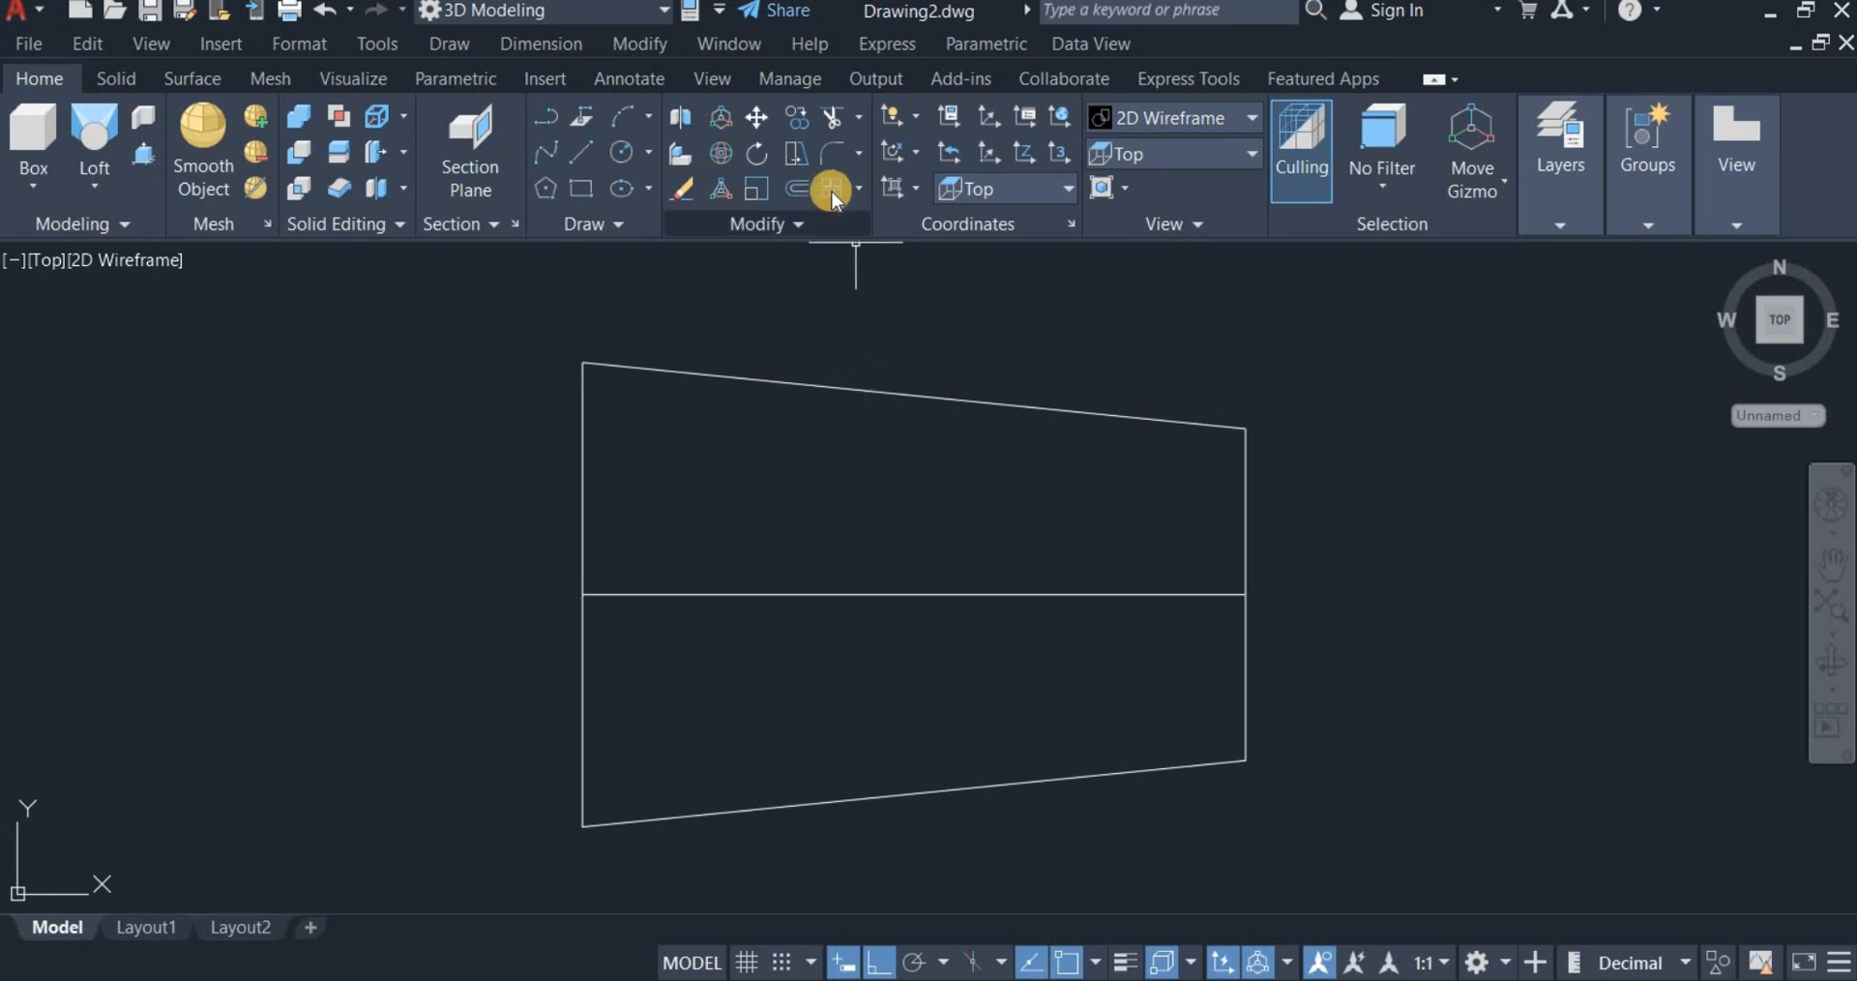
# Step: Offset the joined tray outline inward by about 145 mm using the Through option
pyautogui.click(797, 187)
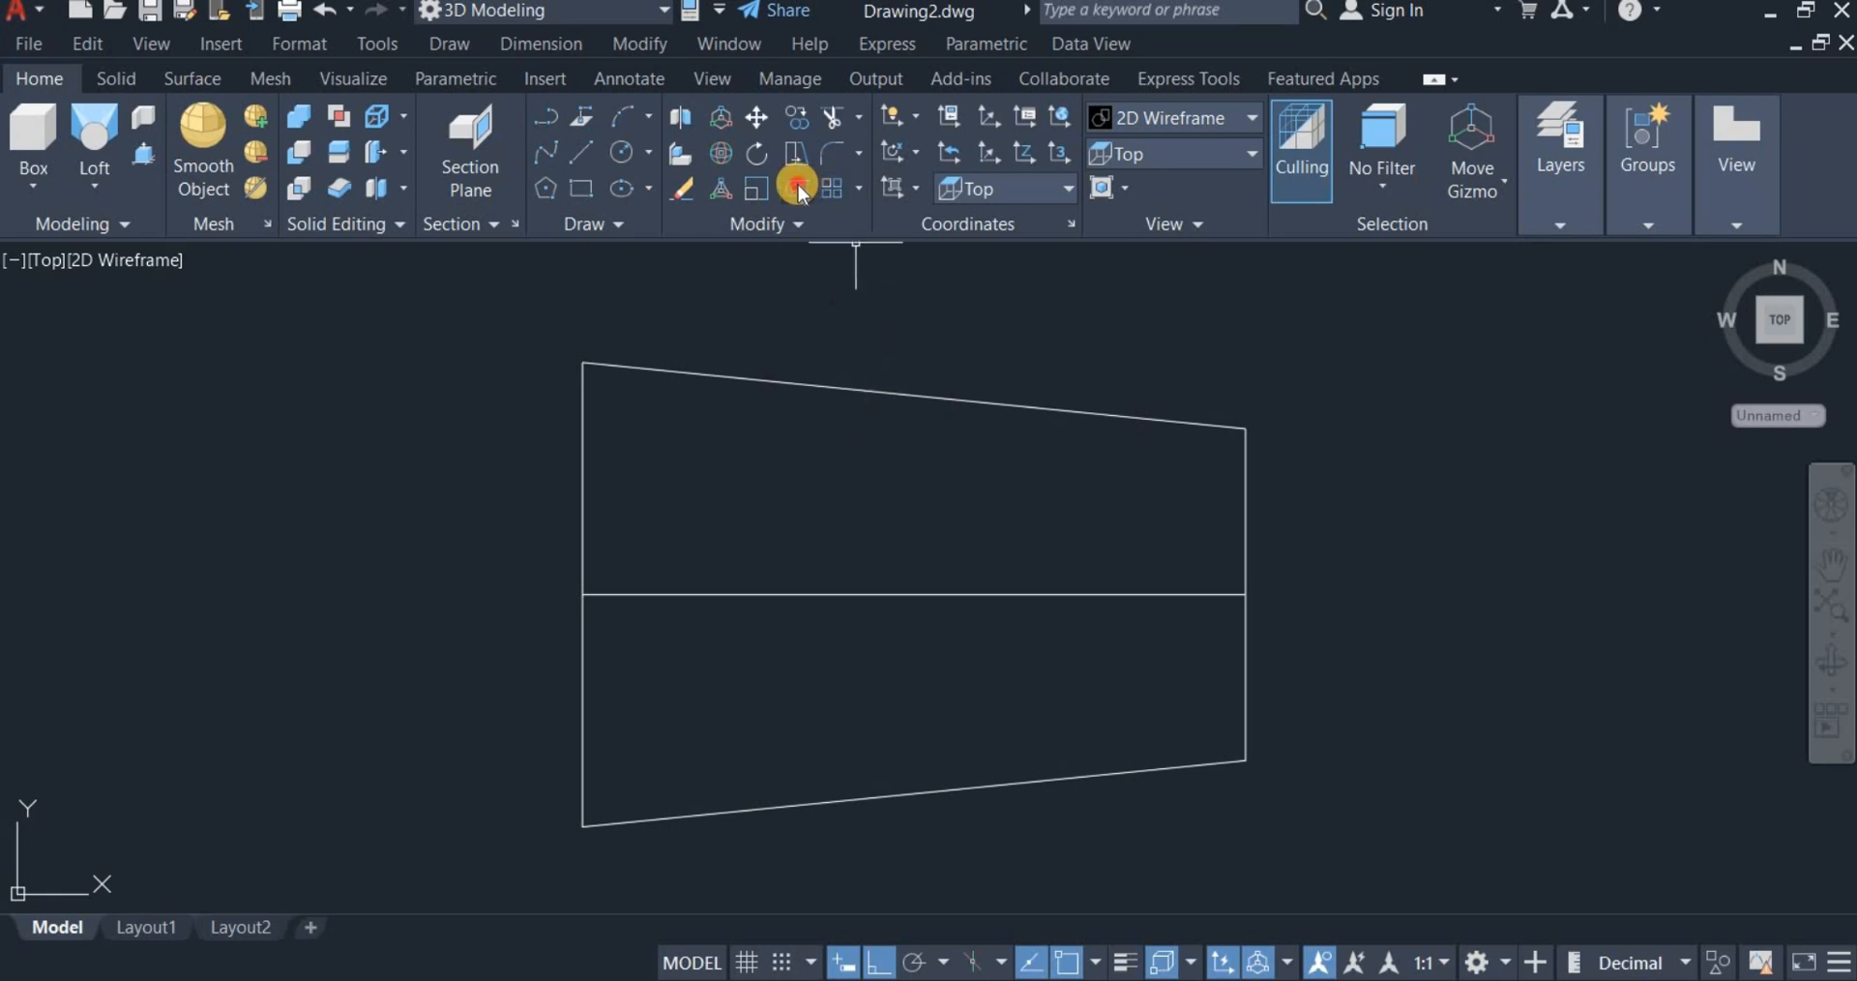
pyautogui.rightClick(881, 327)
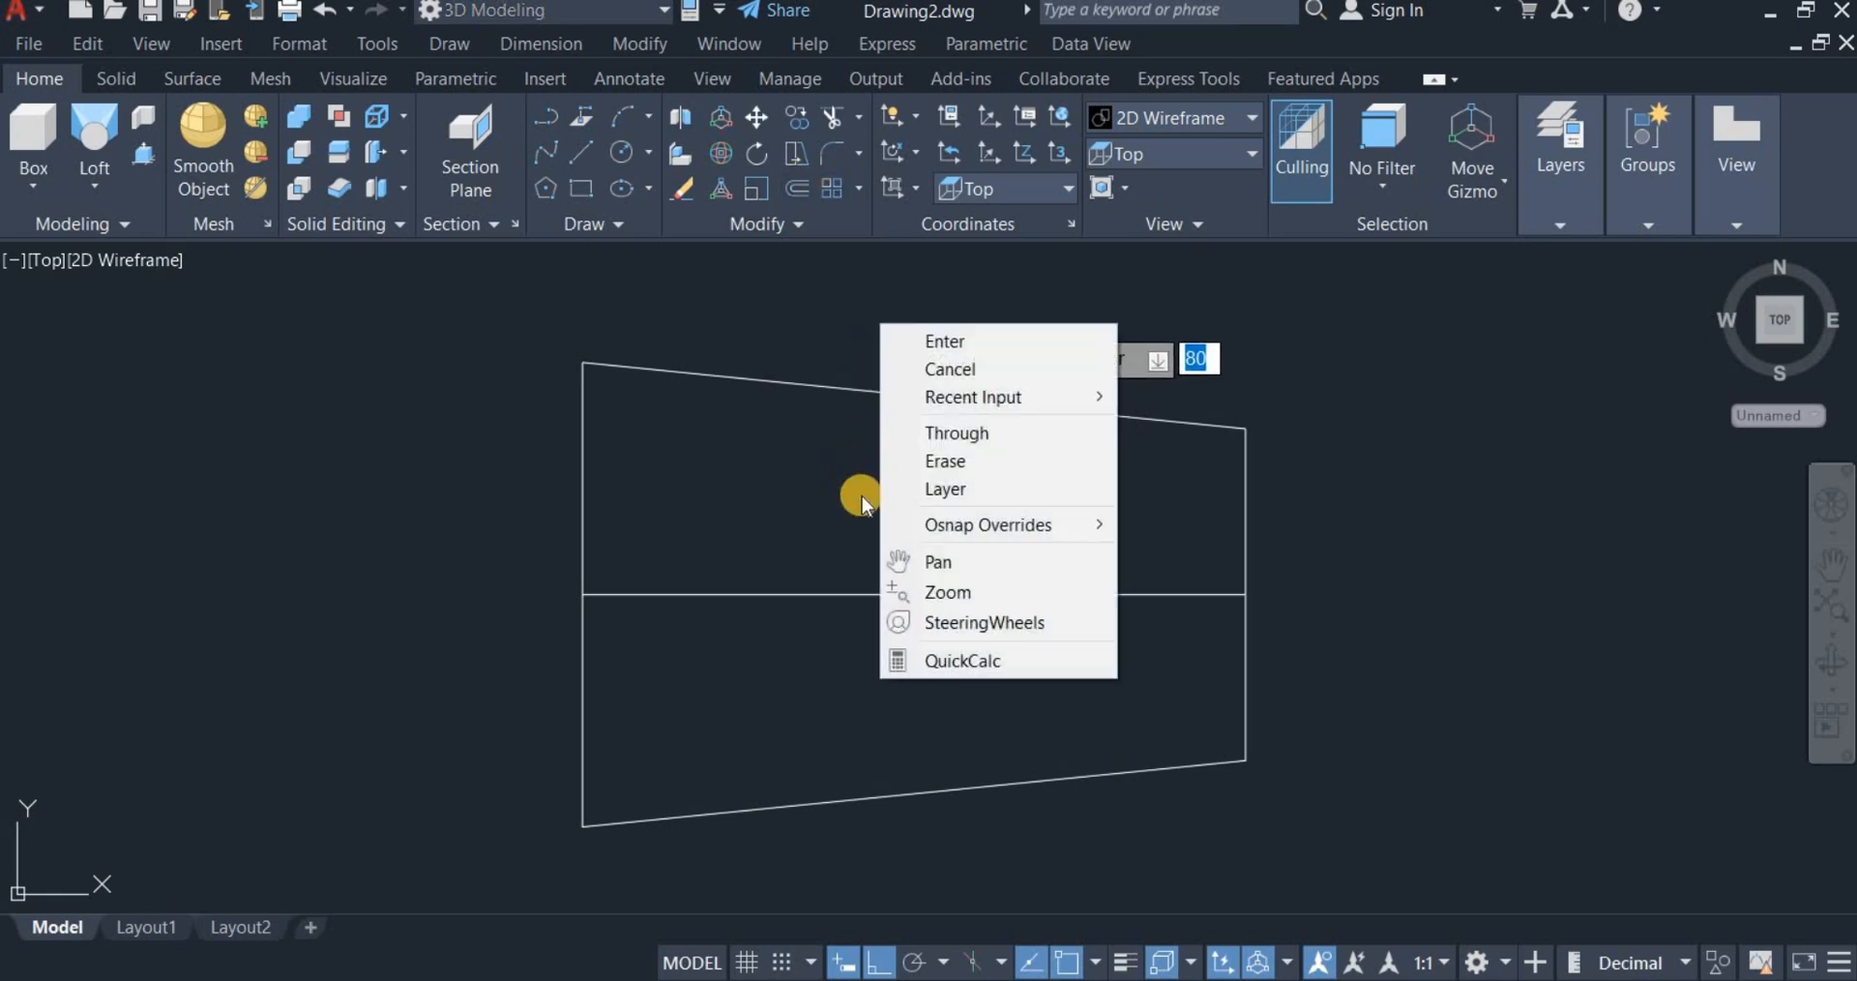
pyautogui.click(971, 436)
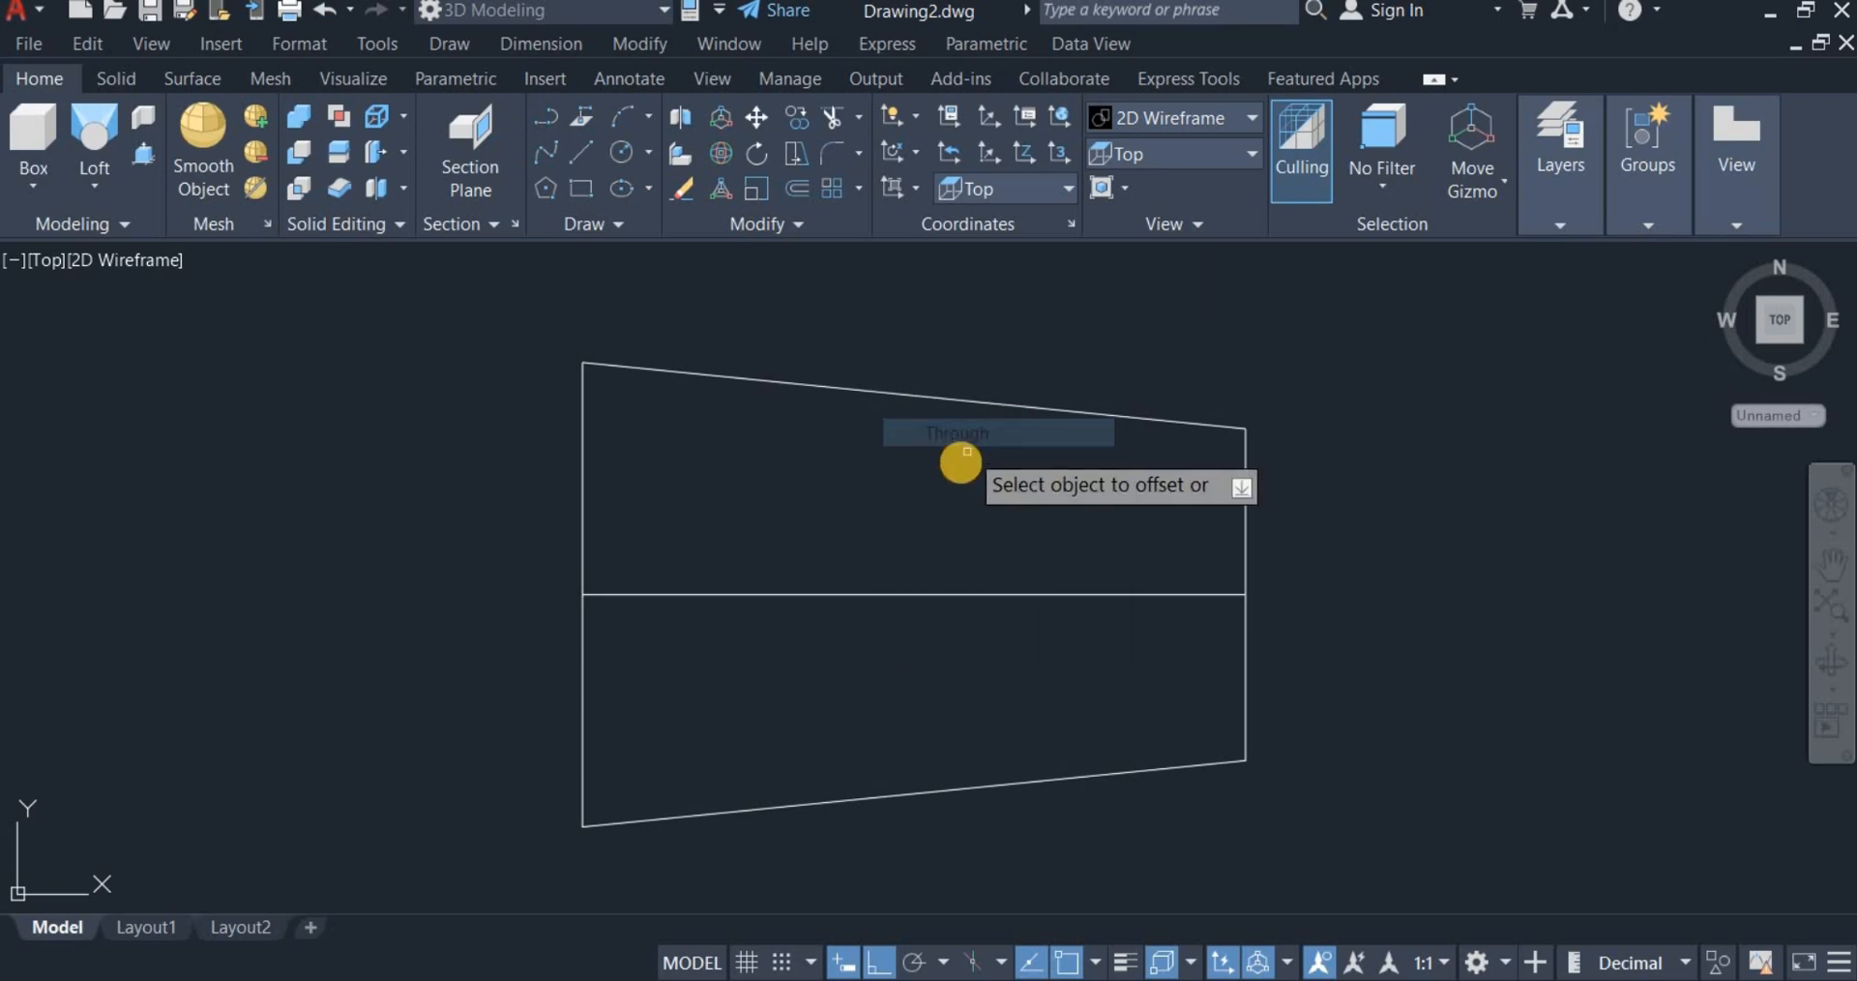
pyautogui.click(977, 403)
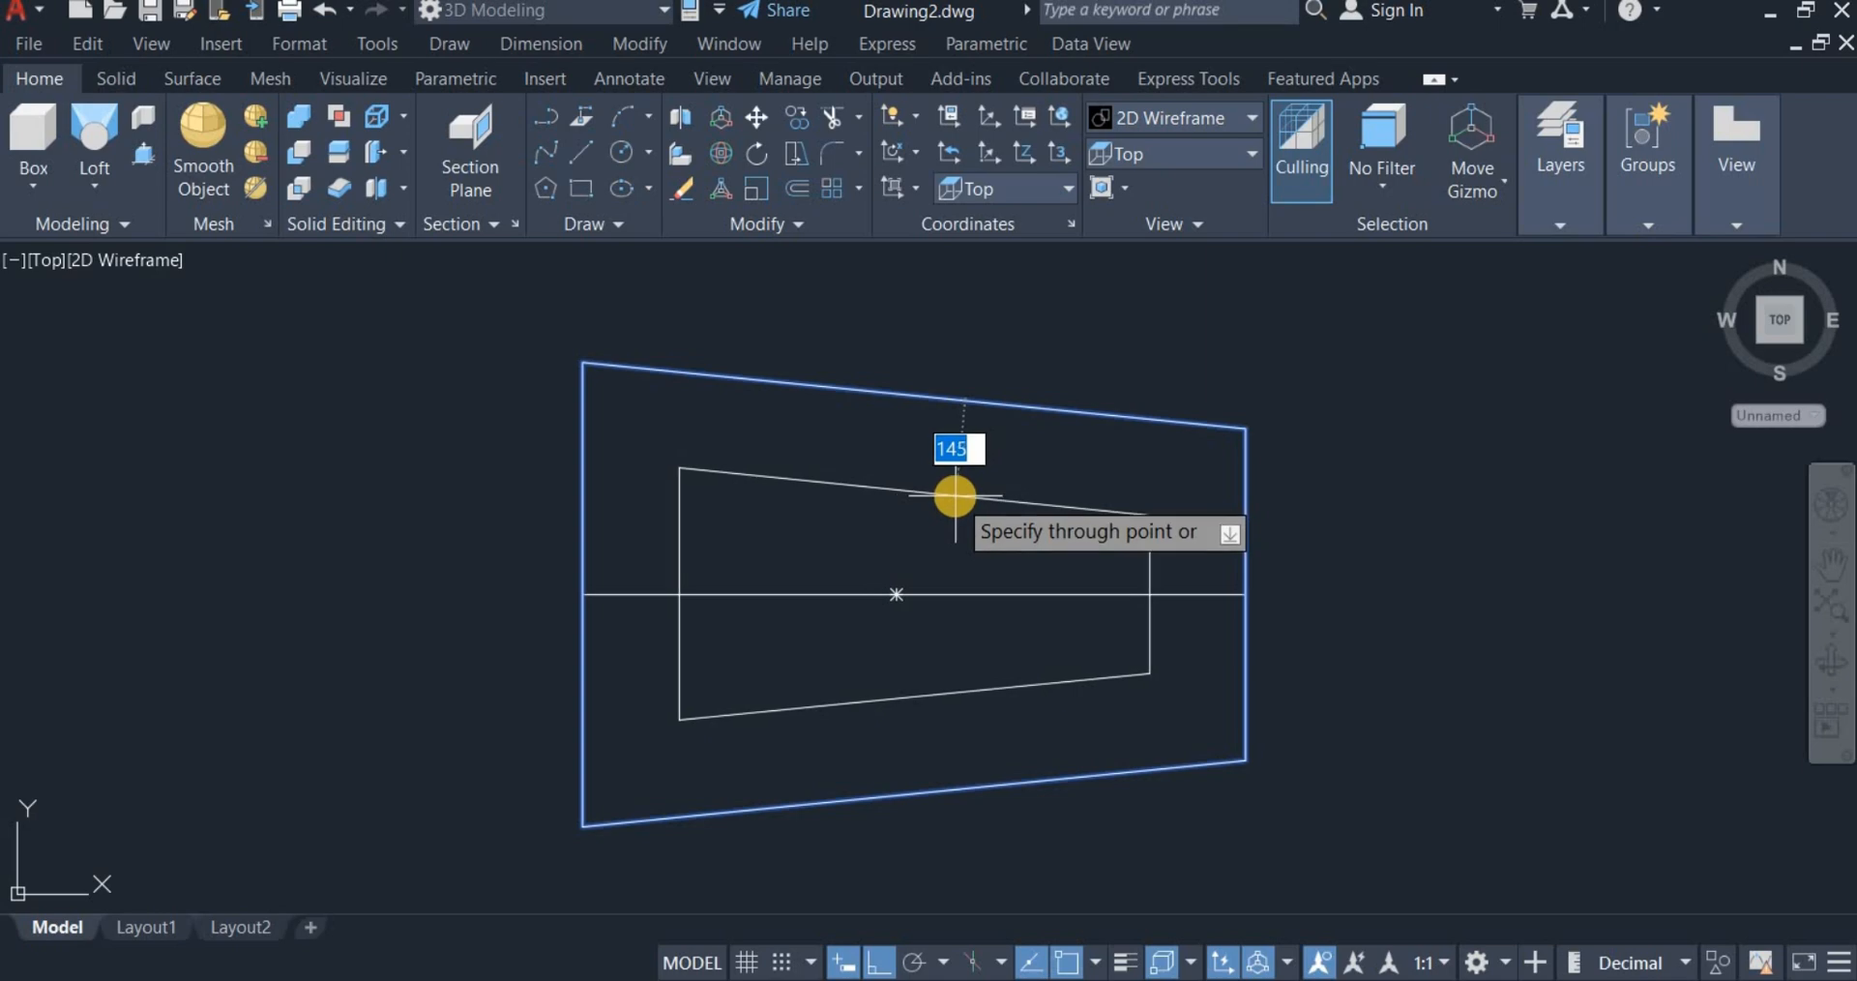
pyautogui.click(955, 496)
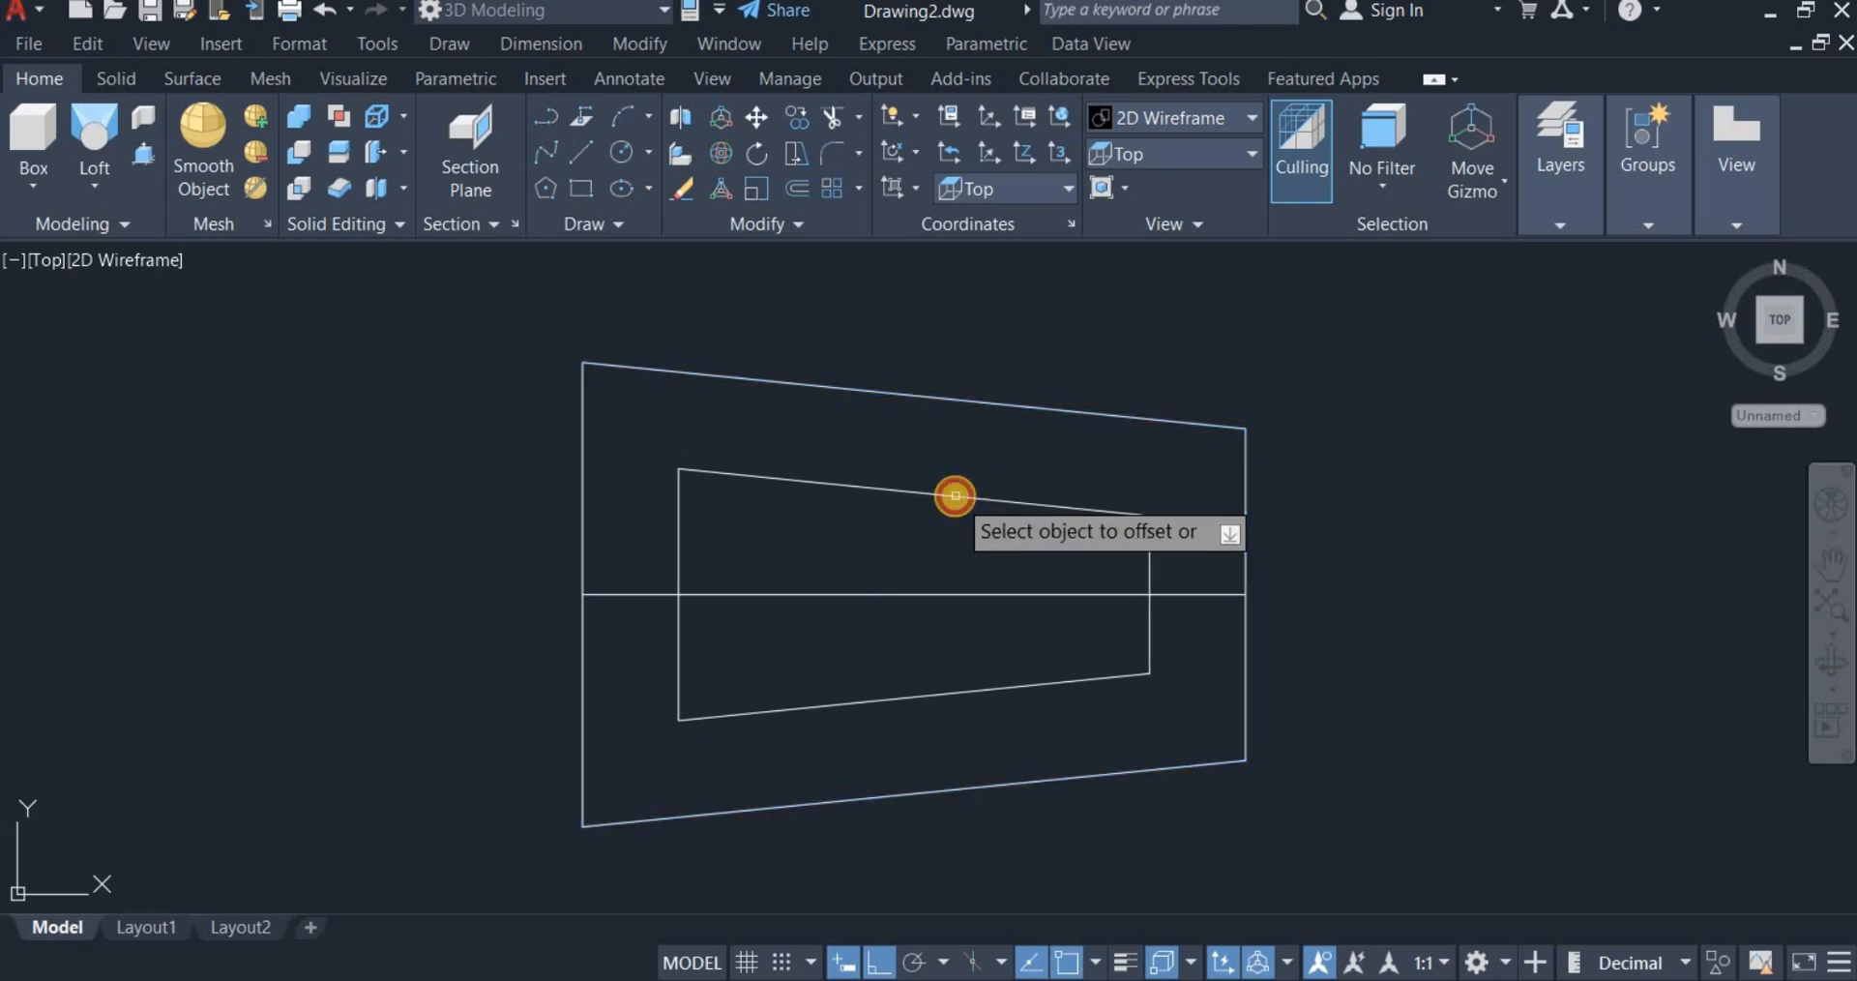
pyautogui.rightClick(1002, 327)
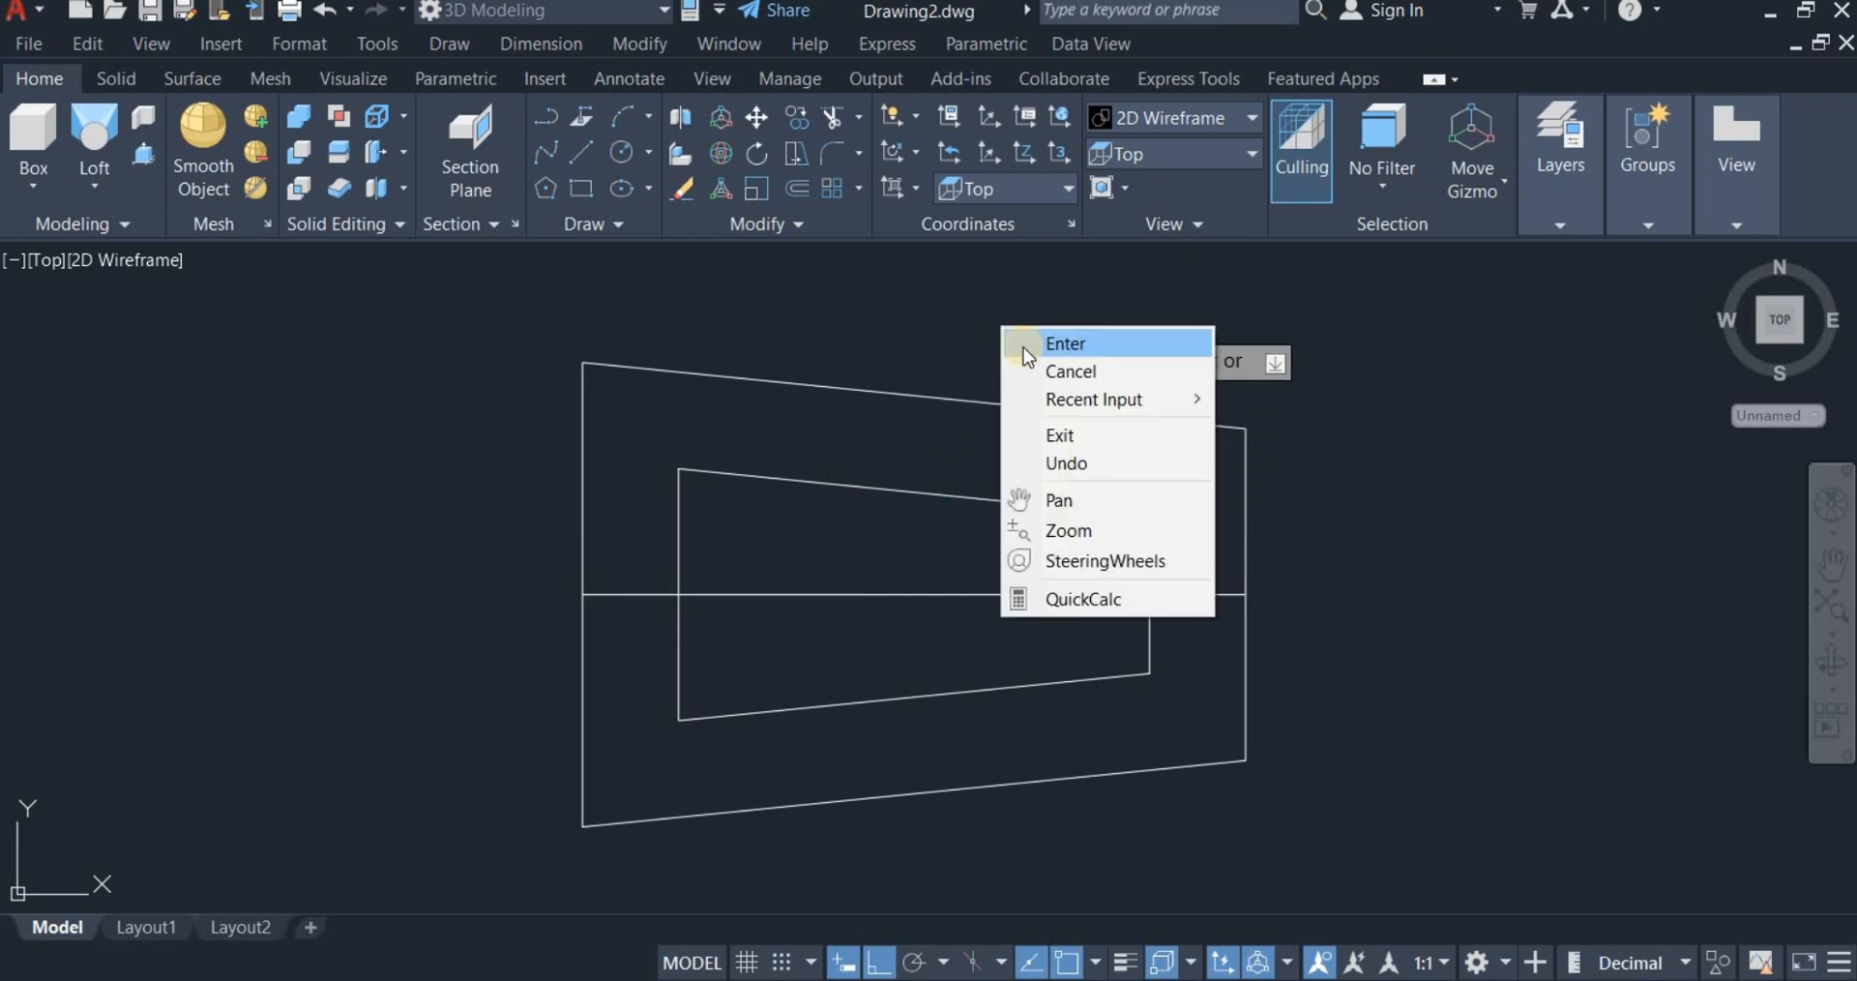
pyautogui.click(1023, 346)
# Step: Draw a vertical line across the inner outline, a short distance inside its narrow end and extending past both sloping edges
pyautogui.click(583, 154)
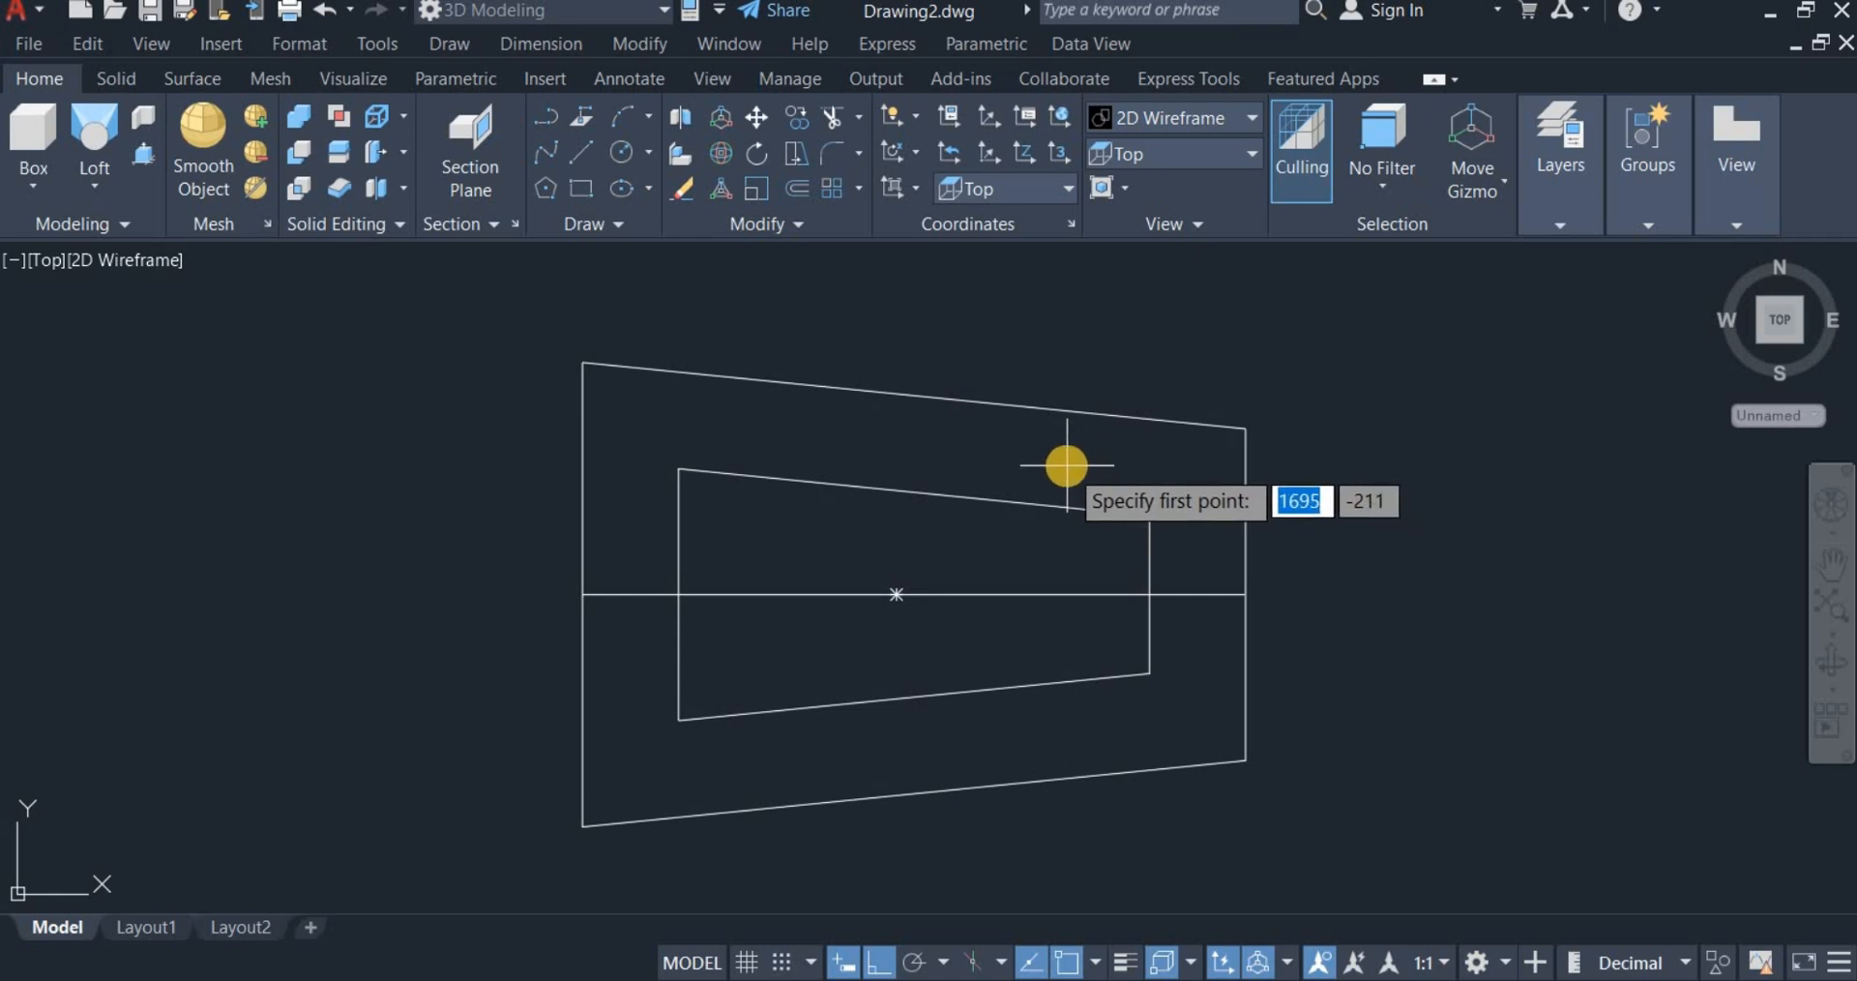
pyautogui.click(1067, 466)
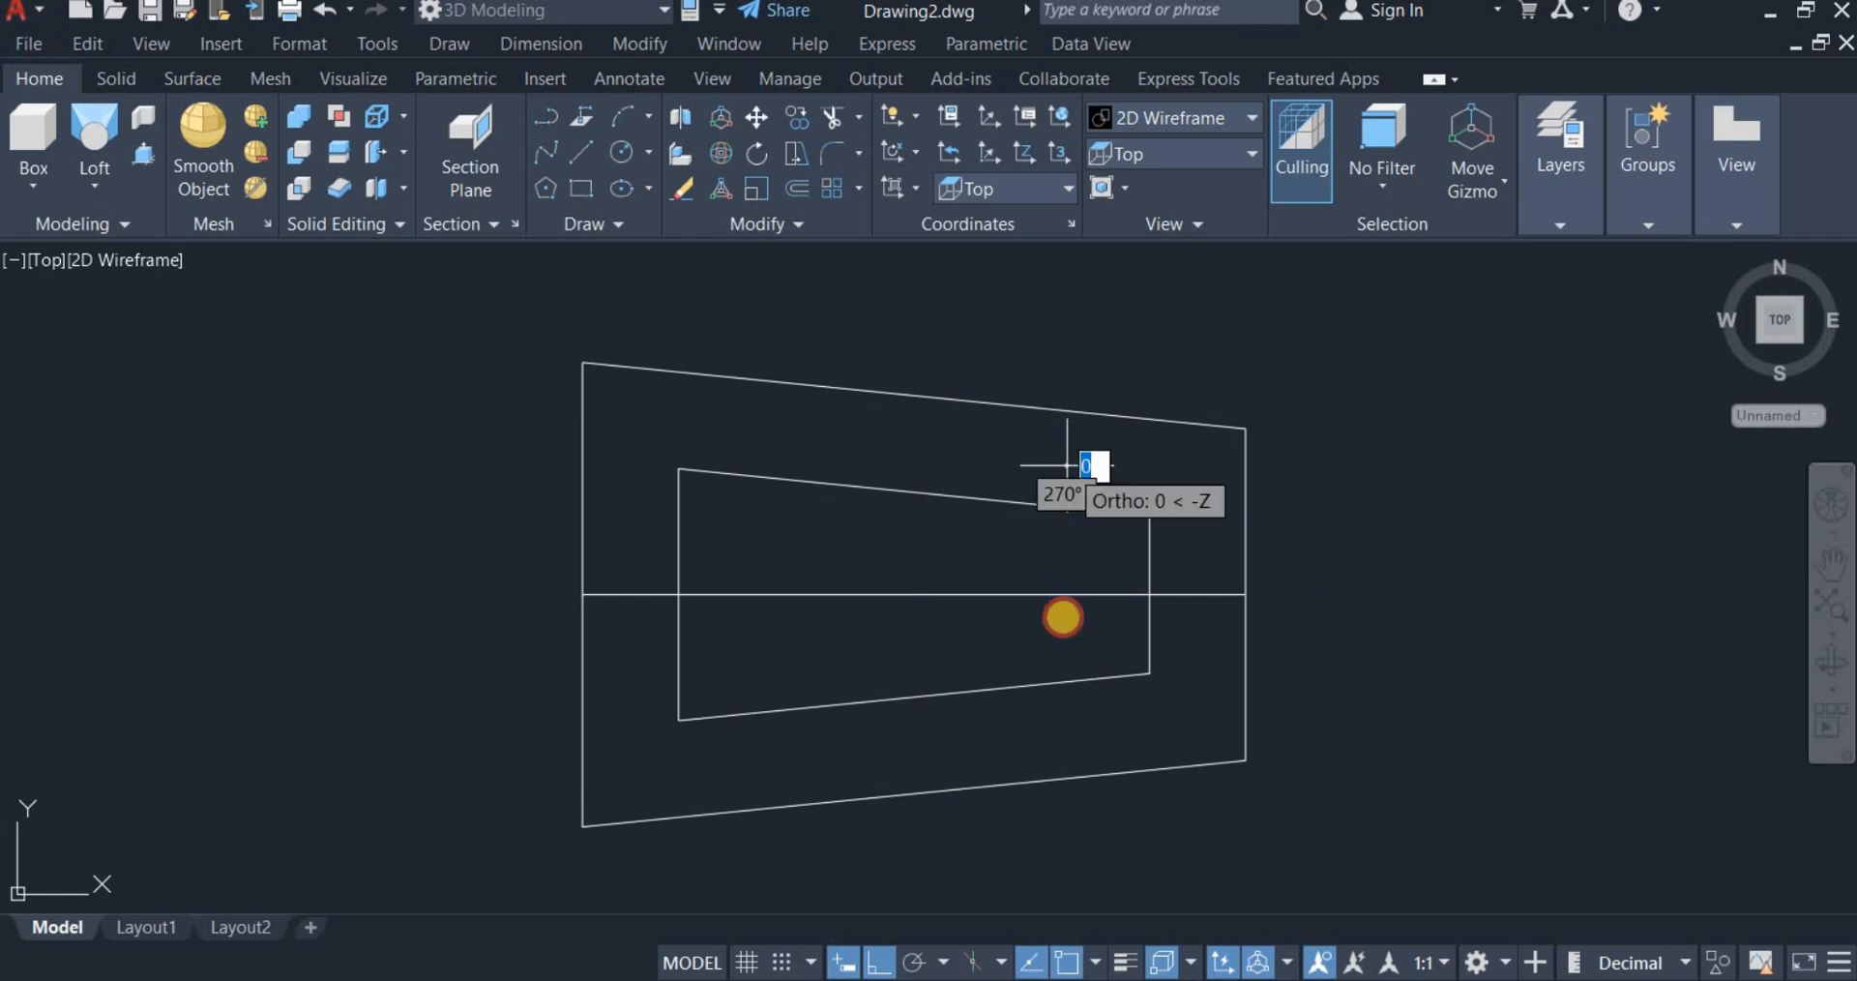
pyautogui.click(1067, 716)
pyautogui.rightClick(1067, 716)
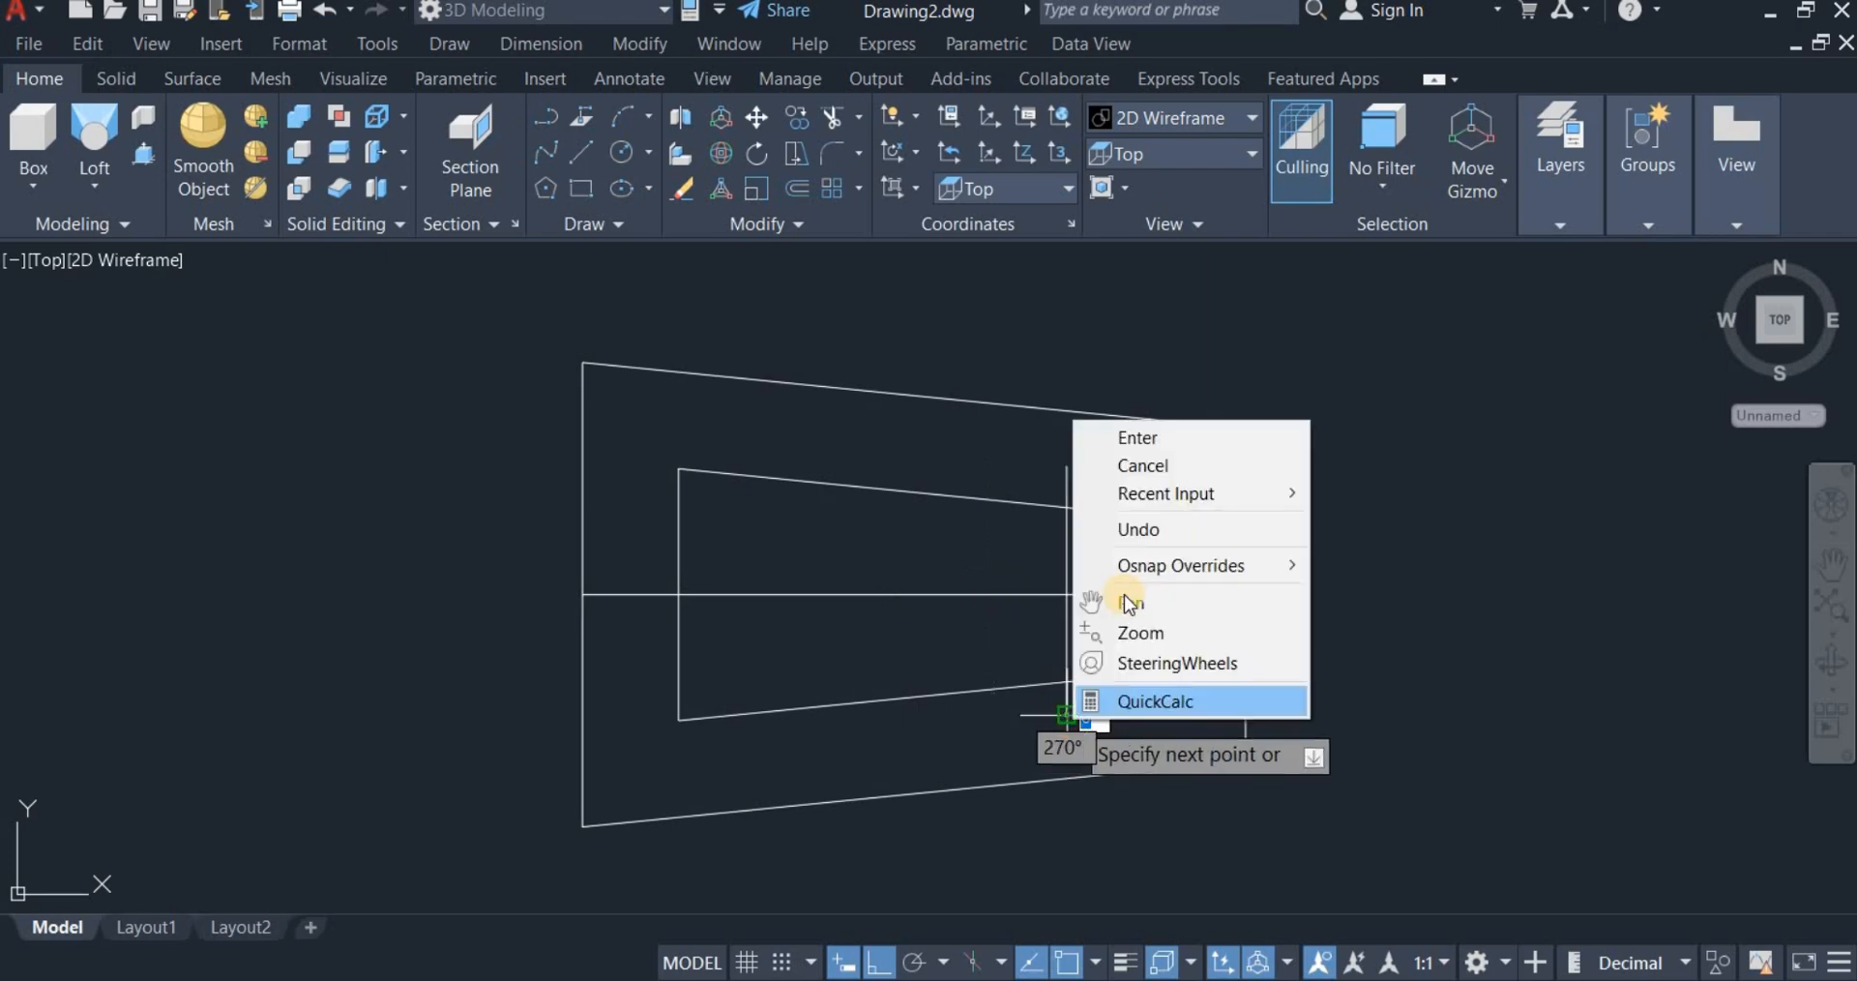
pyautogui.click(1142, 440)
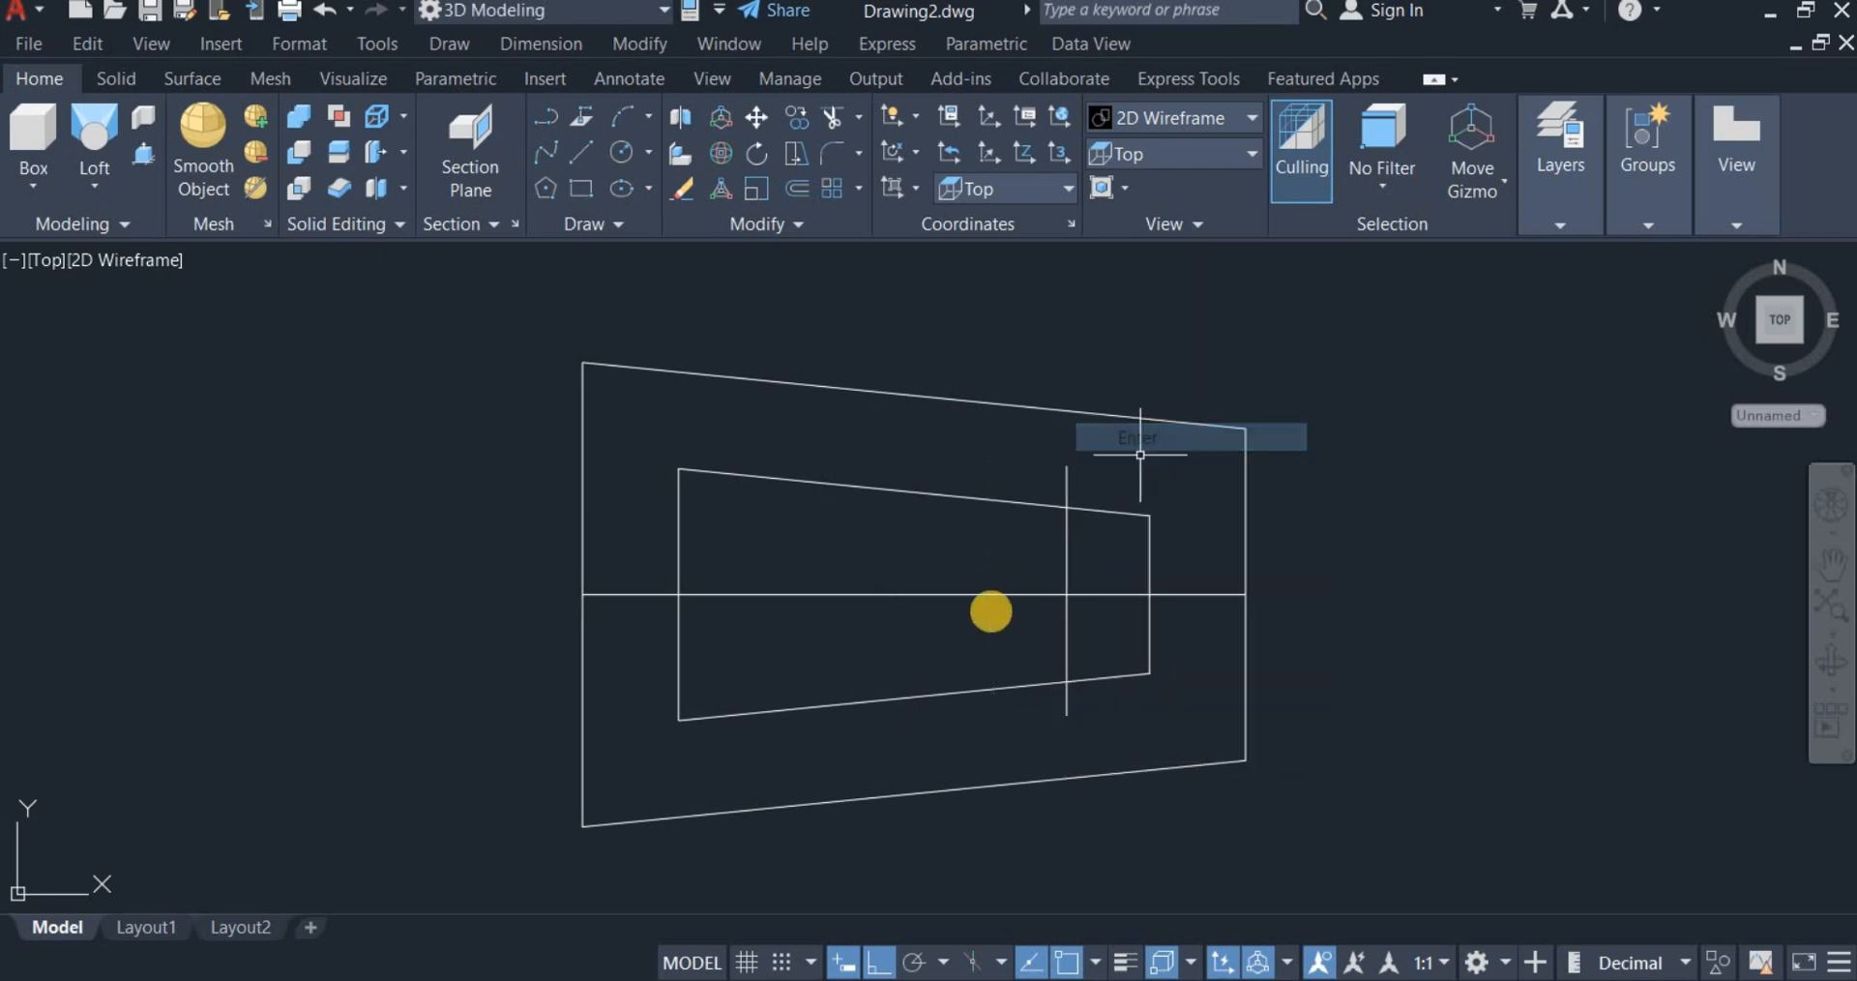
# Step: Trim the inner outline's narrow end beyond the vertical line, along with the line's overhanging upper and lower ends
pyautogui.click(830, 118)
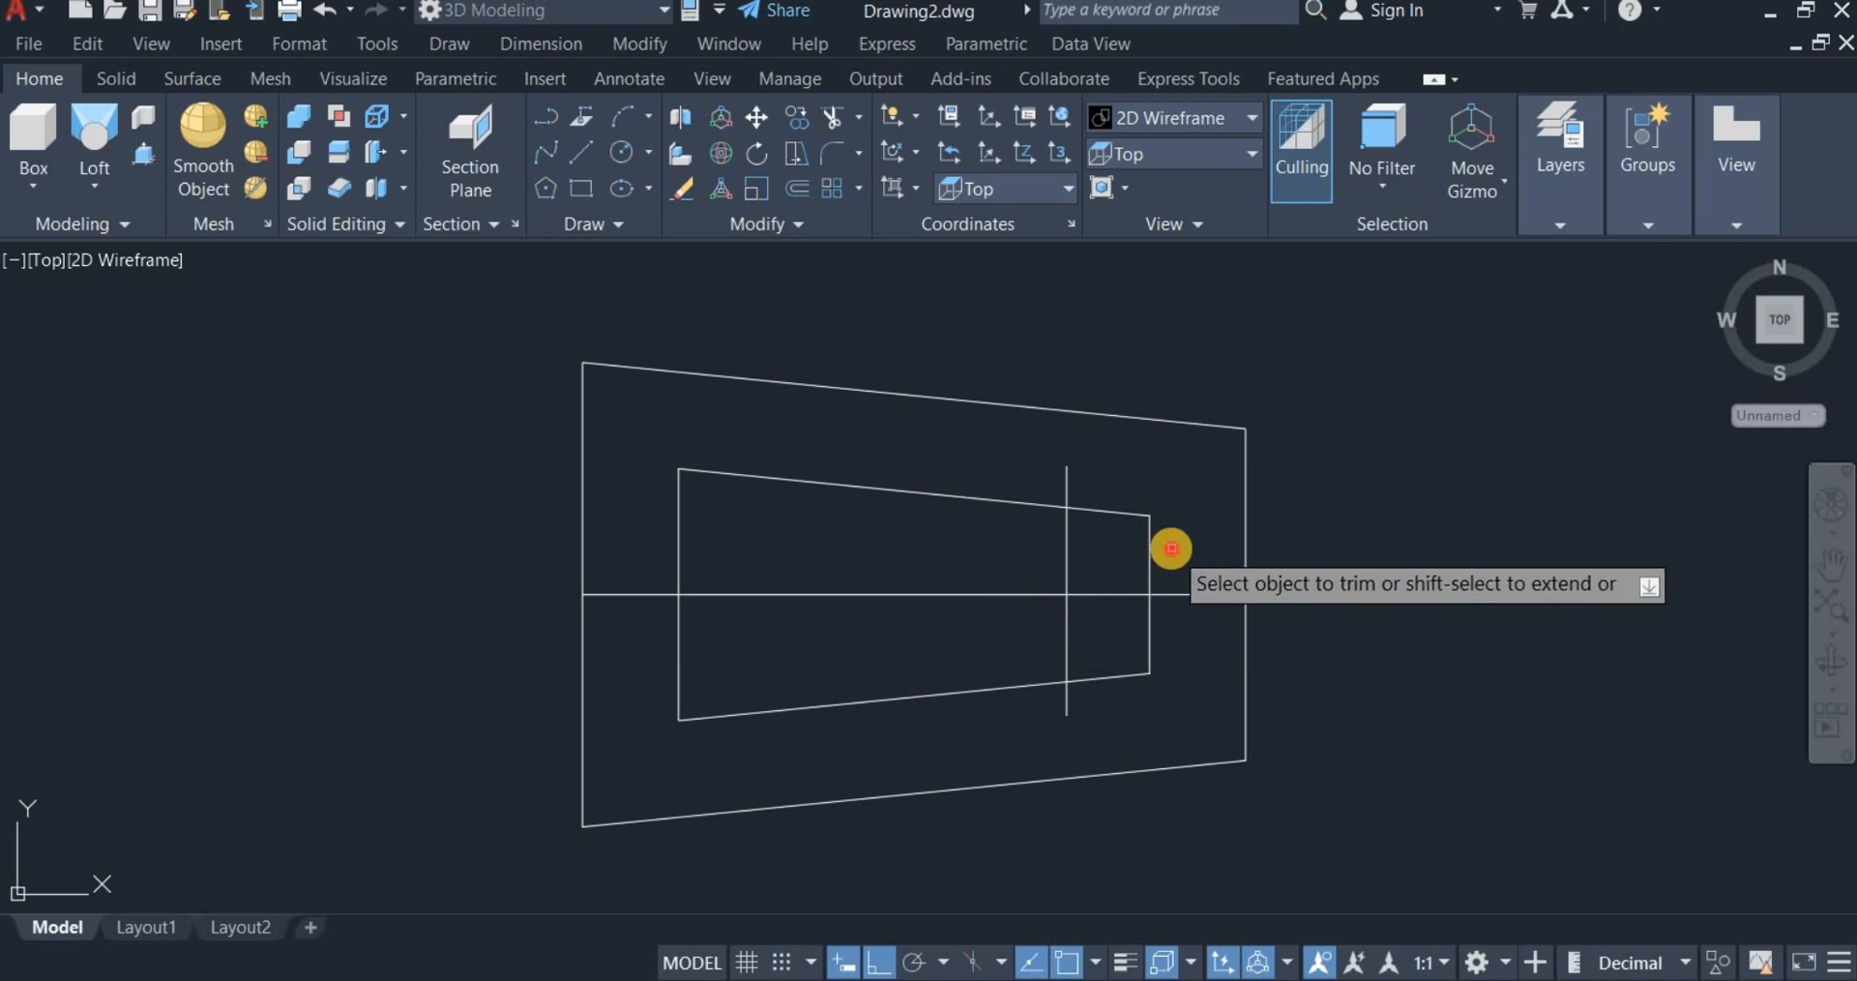
pyautogui.click(1171, 545)
pyautogui.doubleClick(1099, 491)
pyautogui.click(1125, 496)
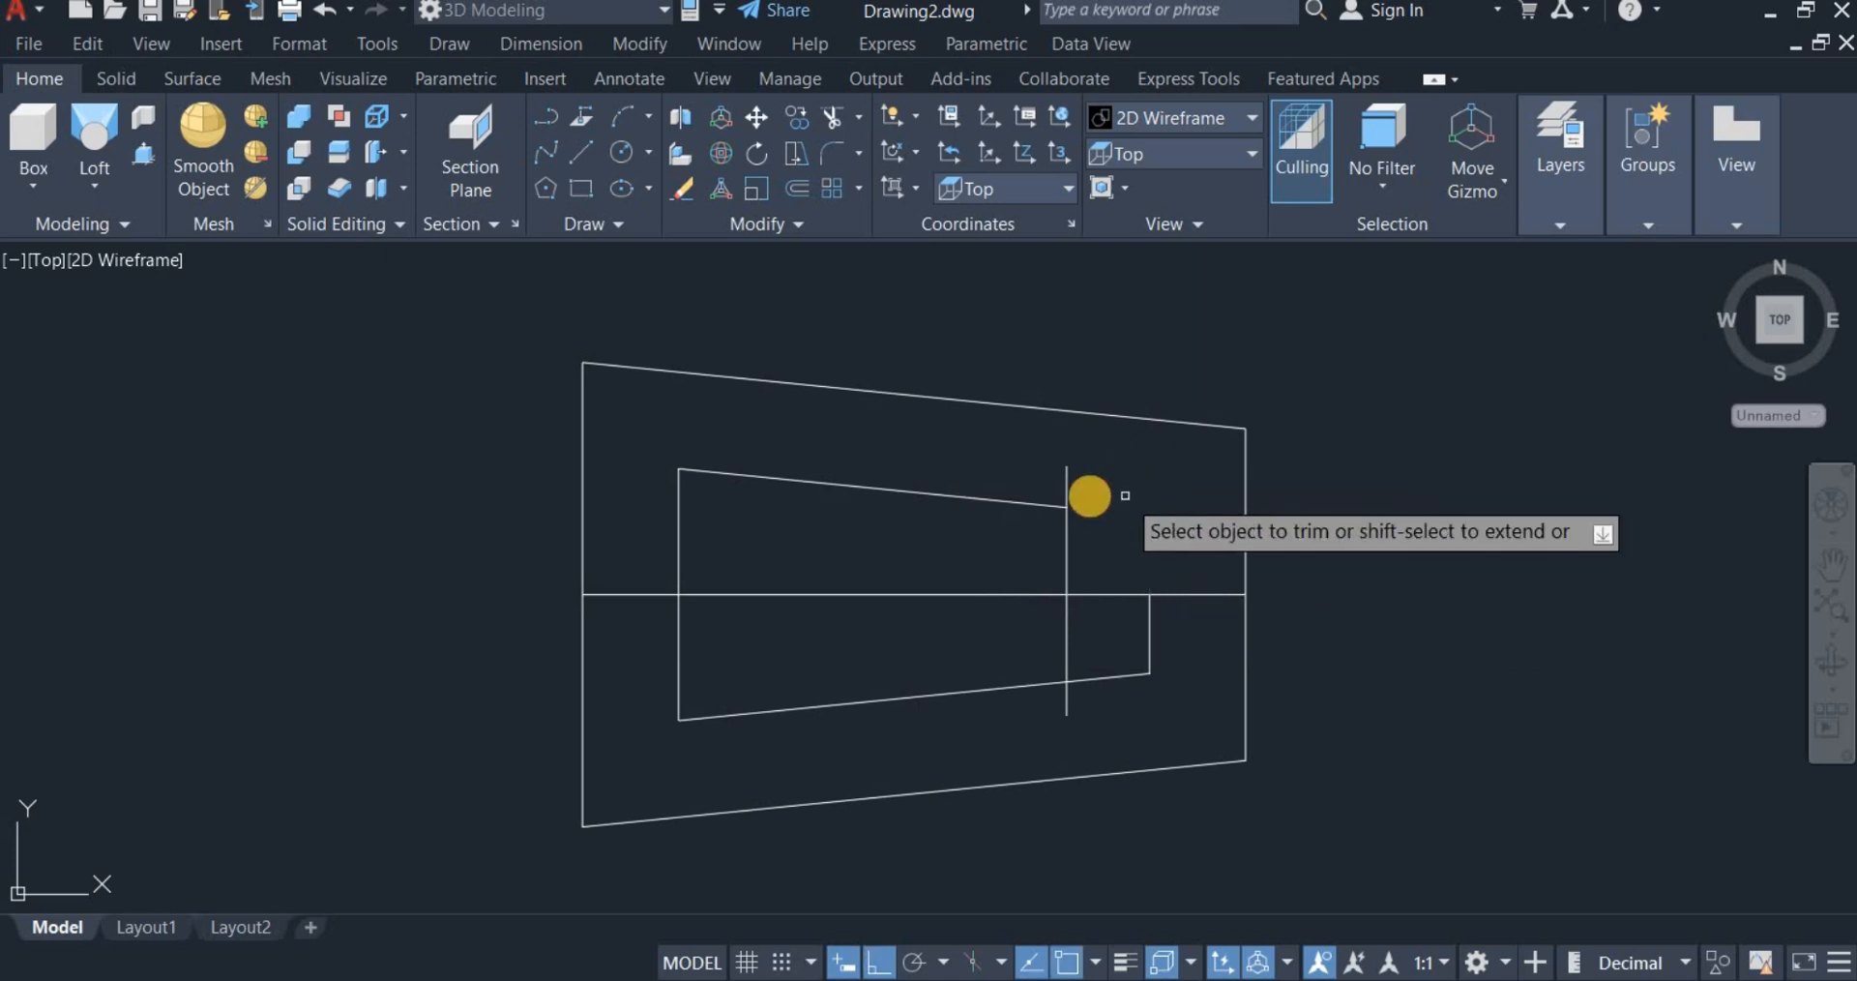
pyautogui.click(1041, 484)
pyautogui.click(1111, 500)
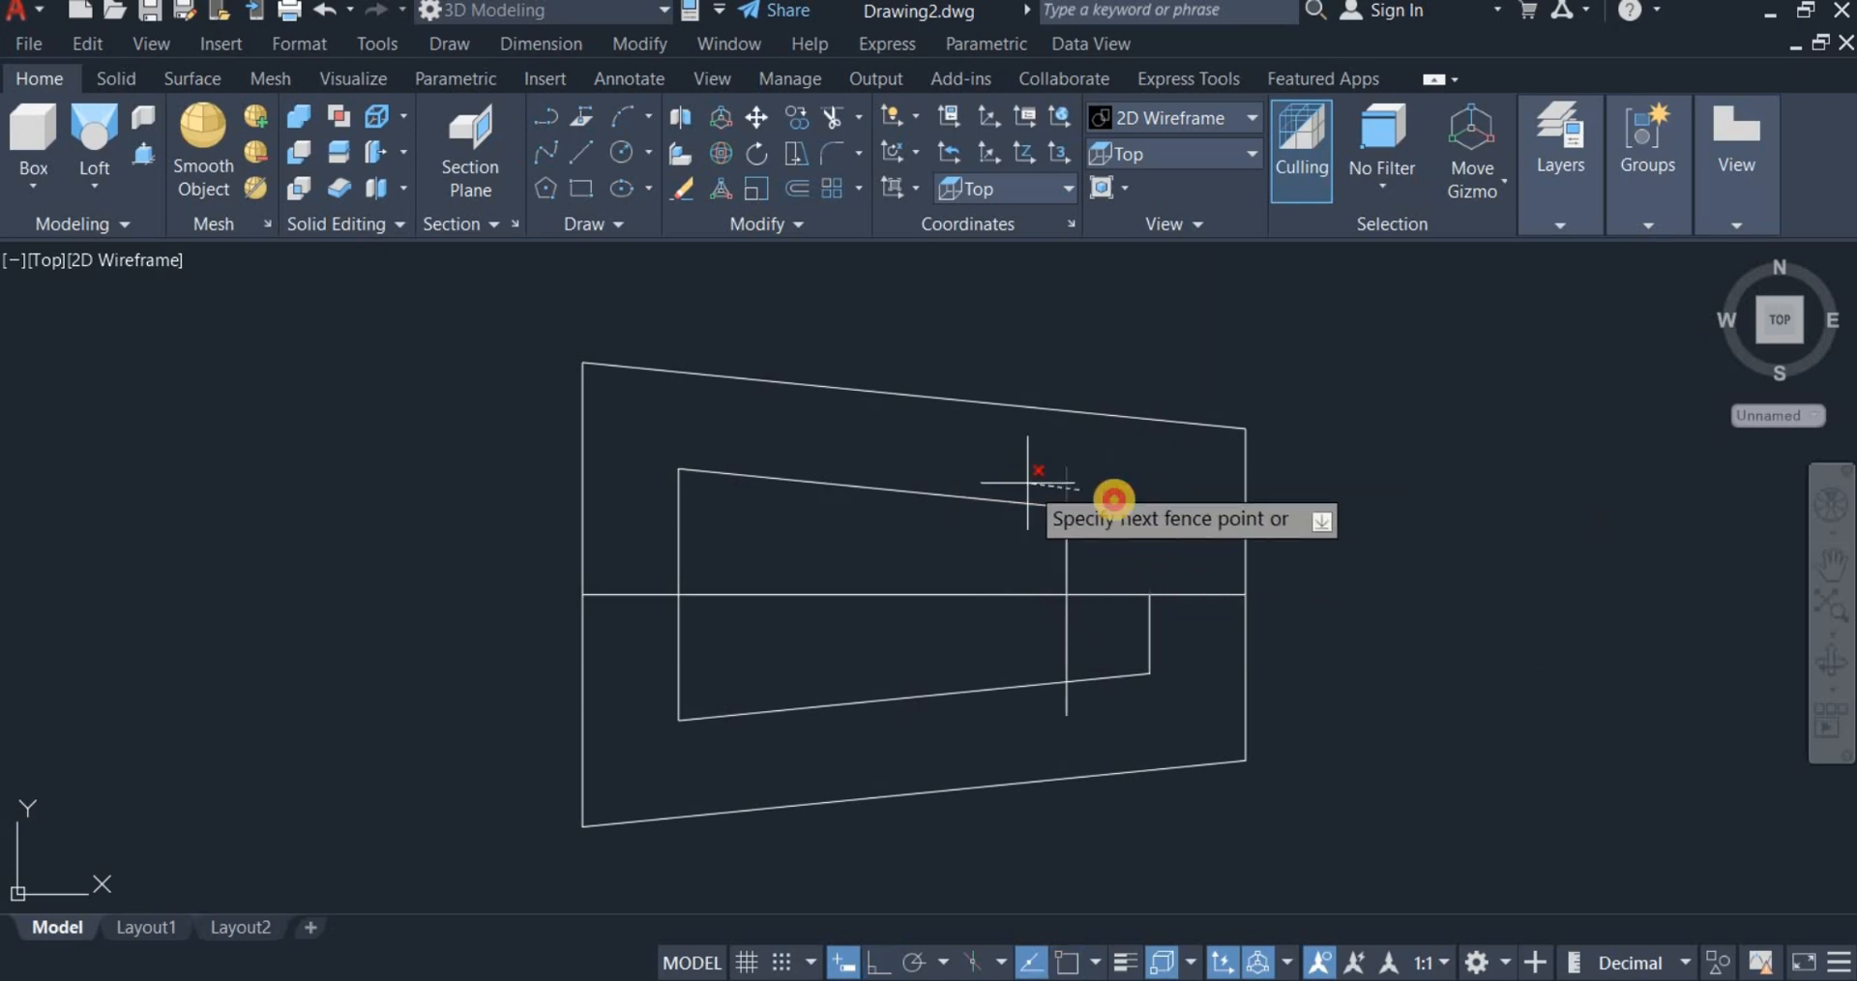
pyautogui.click(1194, 644)
pyautogui.click(1096, 690)
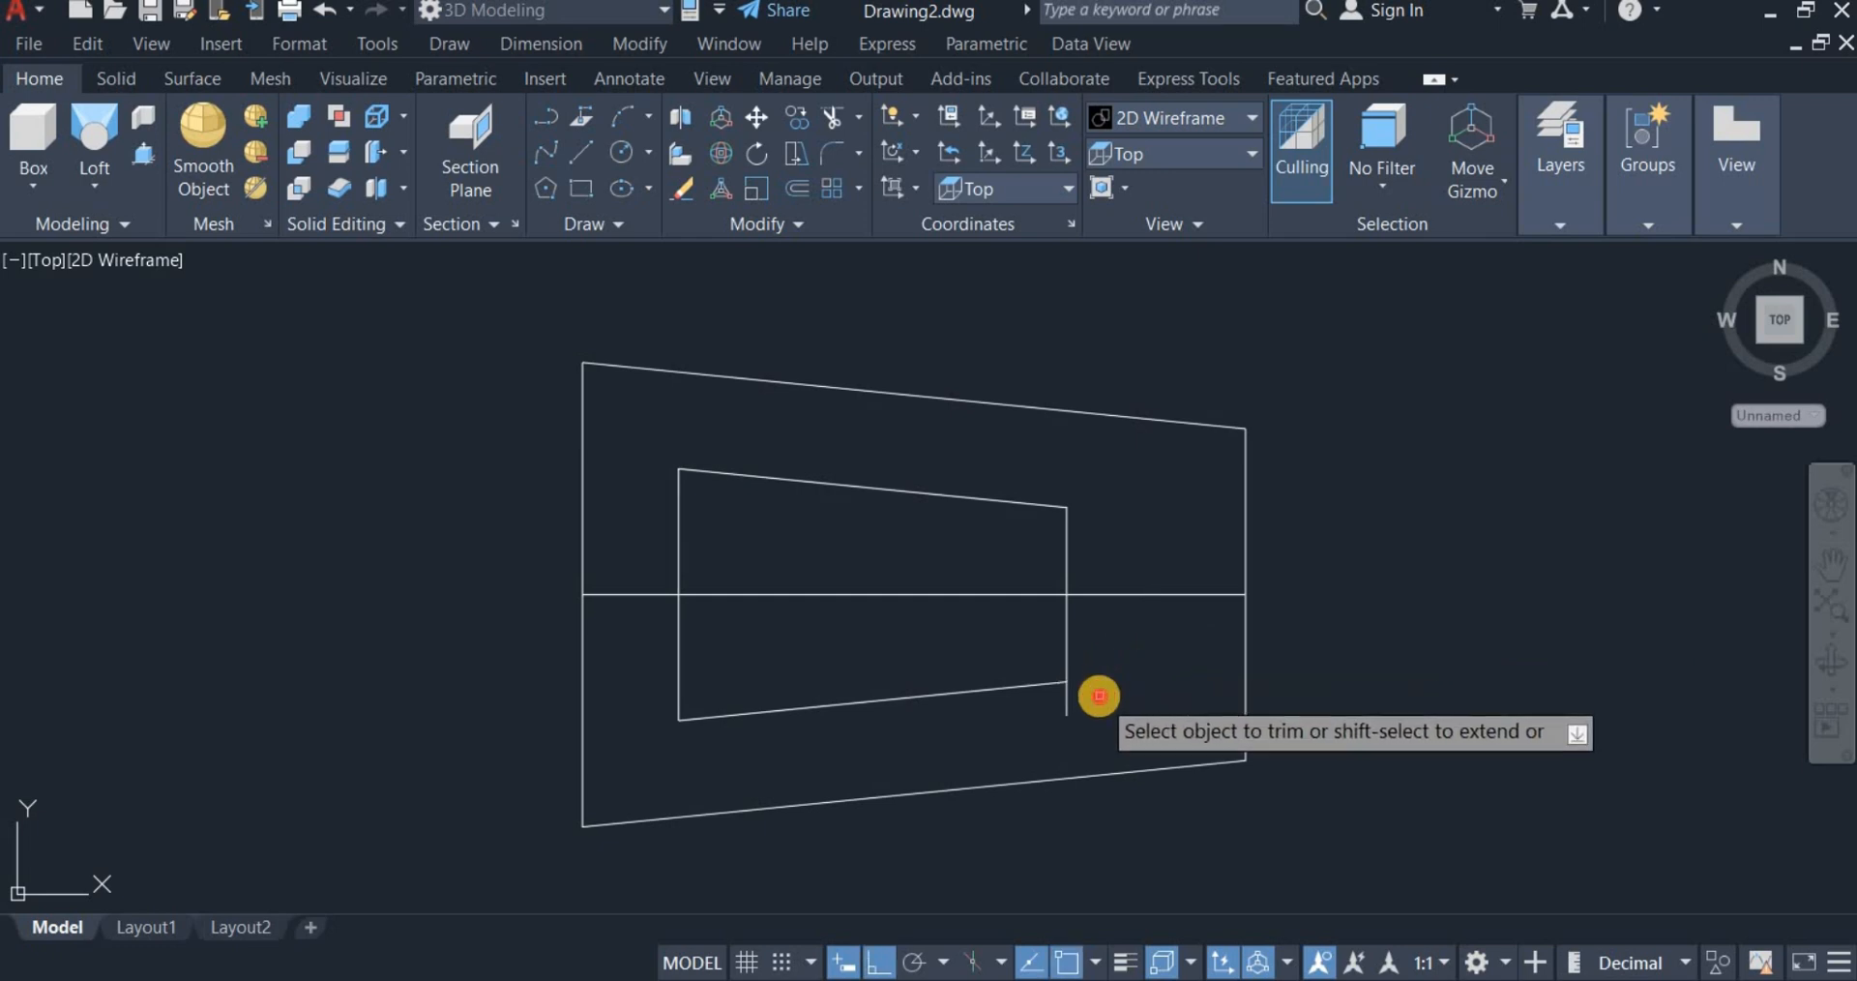
pyautogui.click(1025, 698)
pyautogui.click(1112, 702)
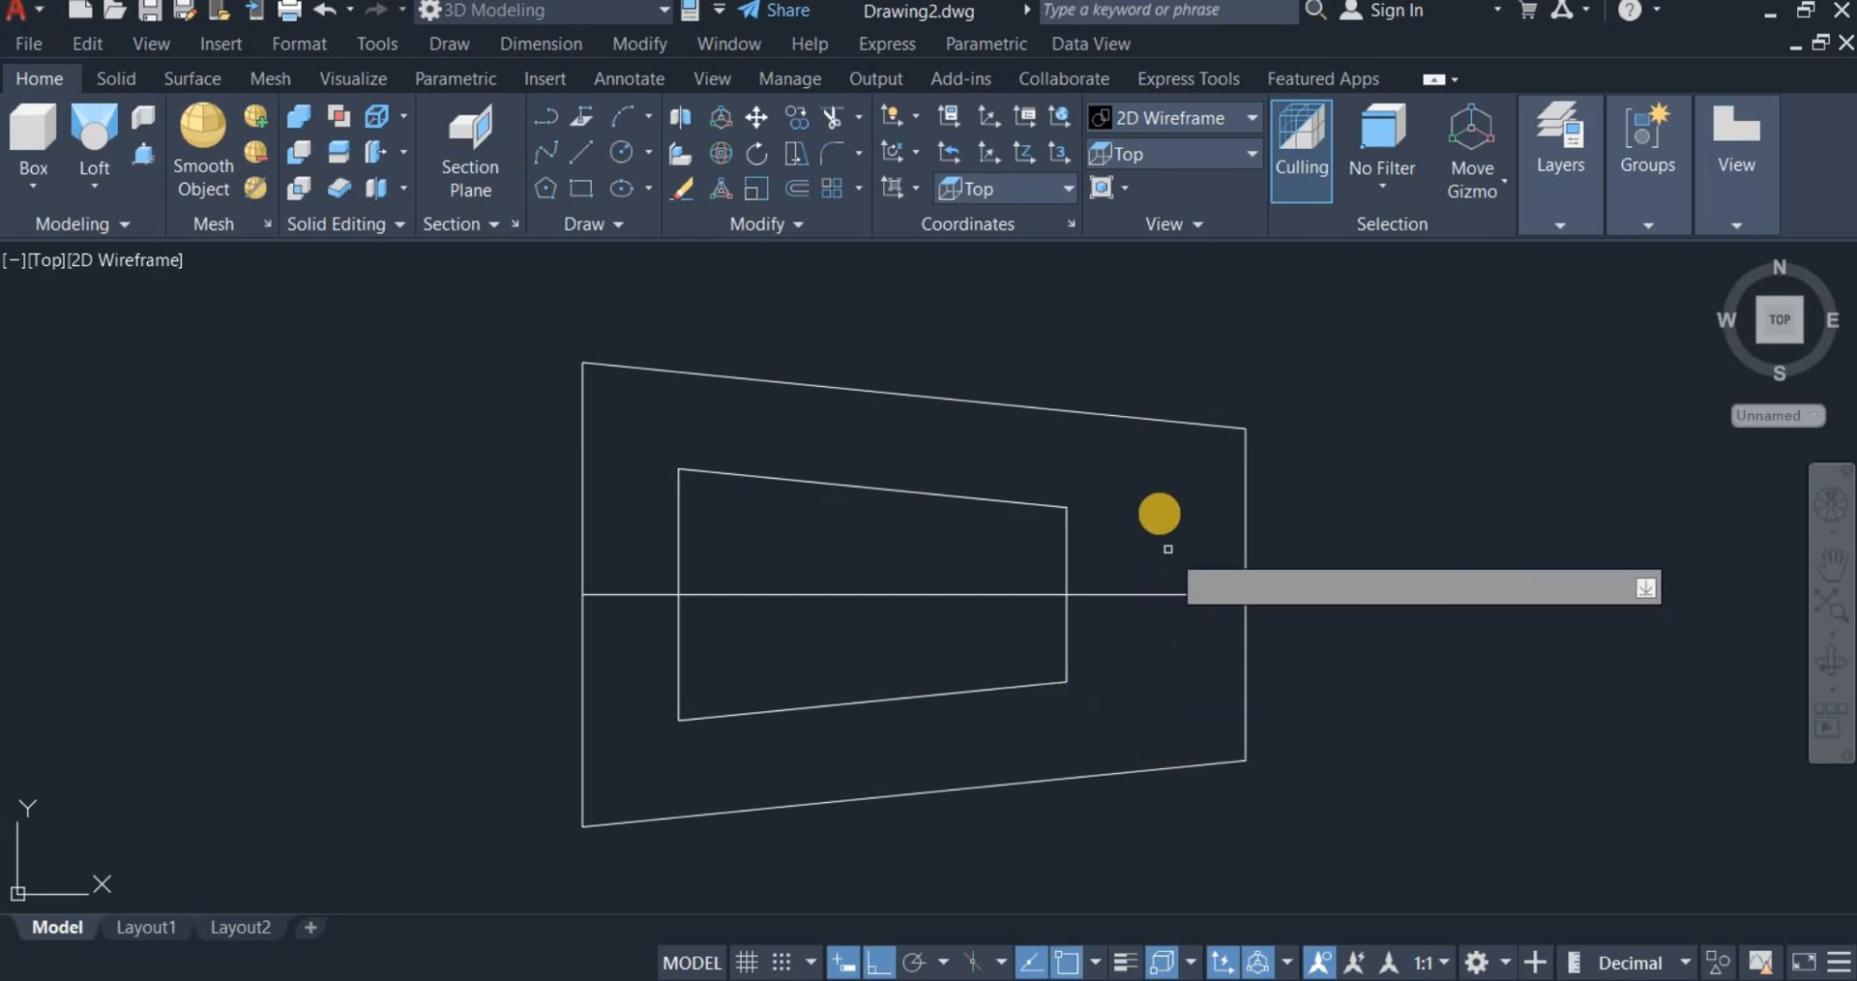
pyautogui.click(1209, 535)
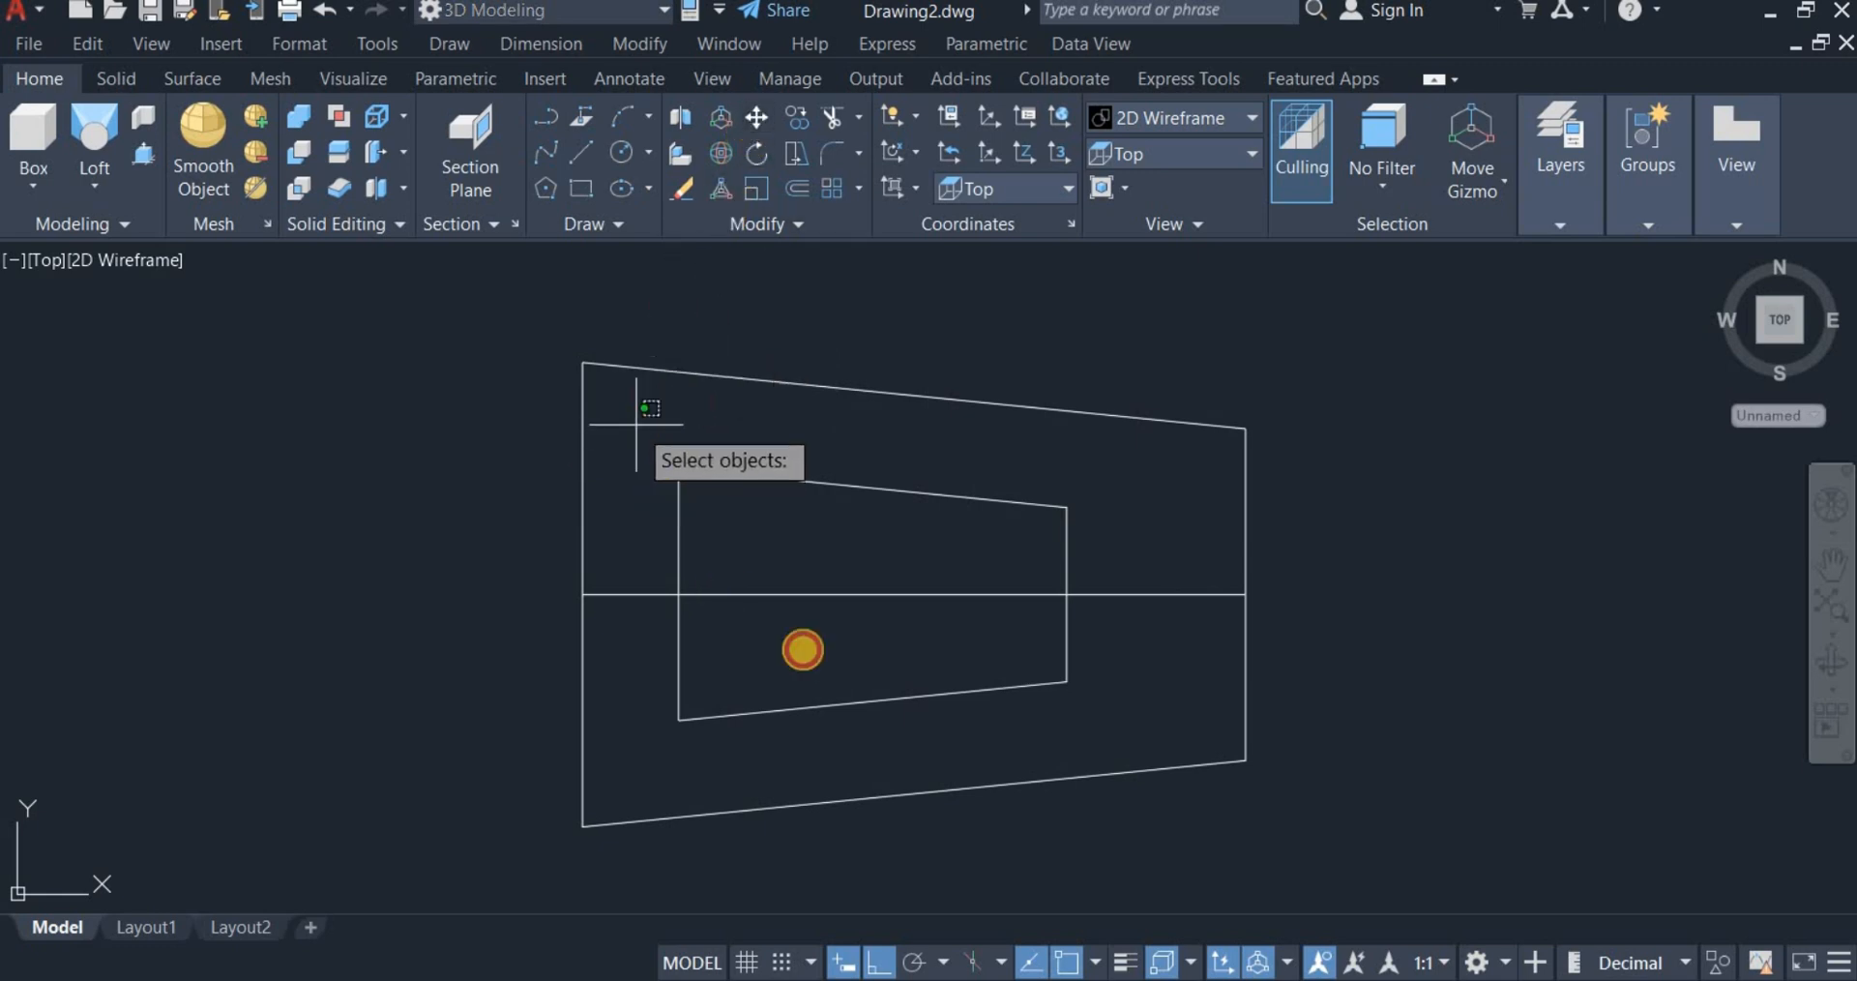
# Step: Move the shortened inner outline about 107 mm horizontally toward the narrow end of the tray
pyautogui.click(636, 417)
pyautogui.click(1094, 730)
pyautogui.press('Return')
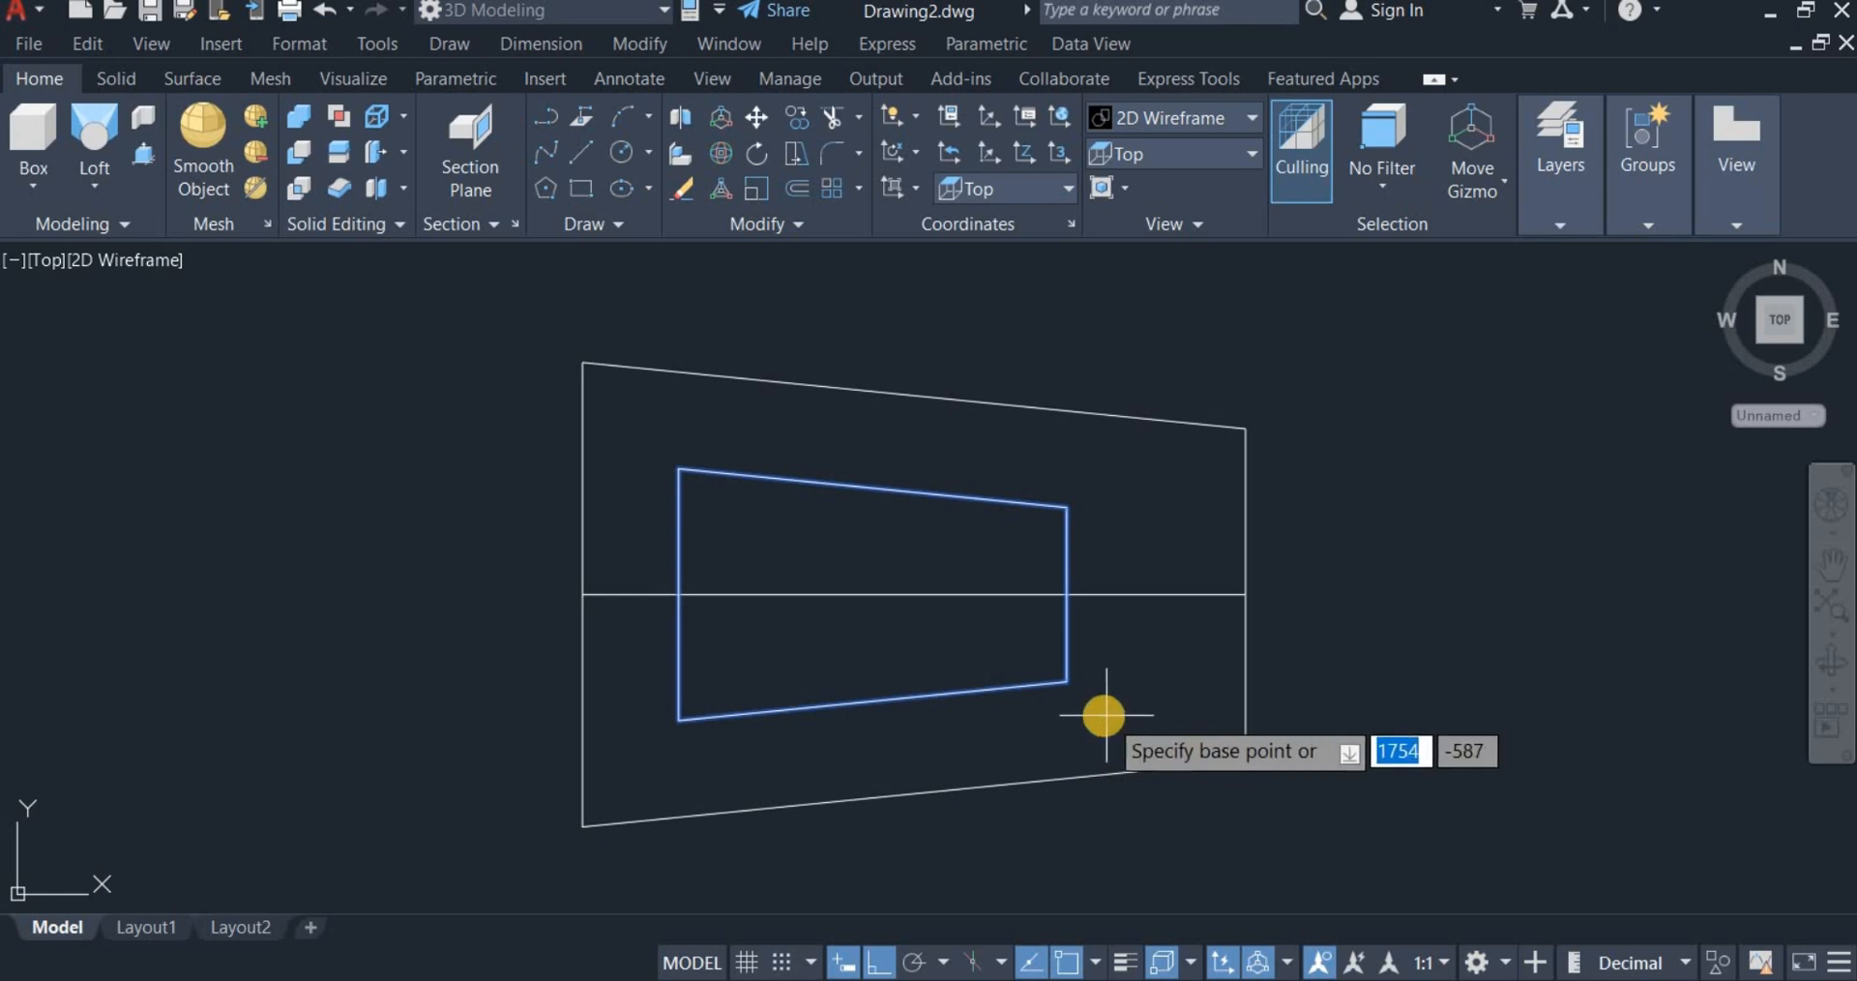
pyautogui.click(1104, 714)
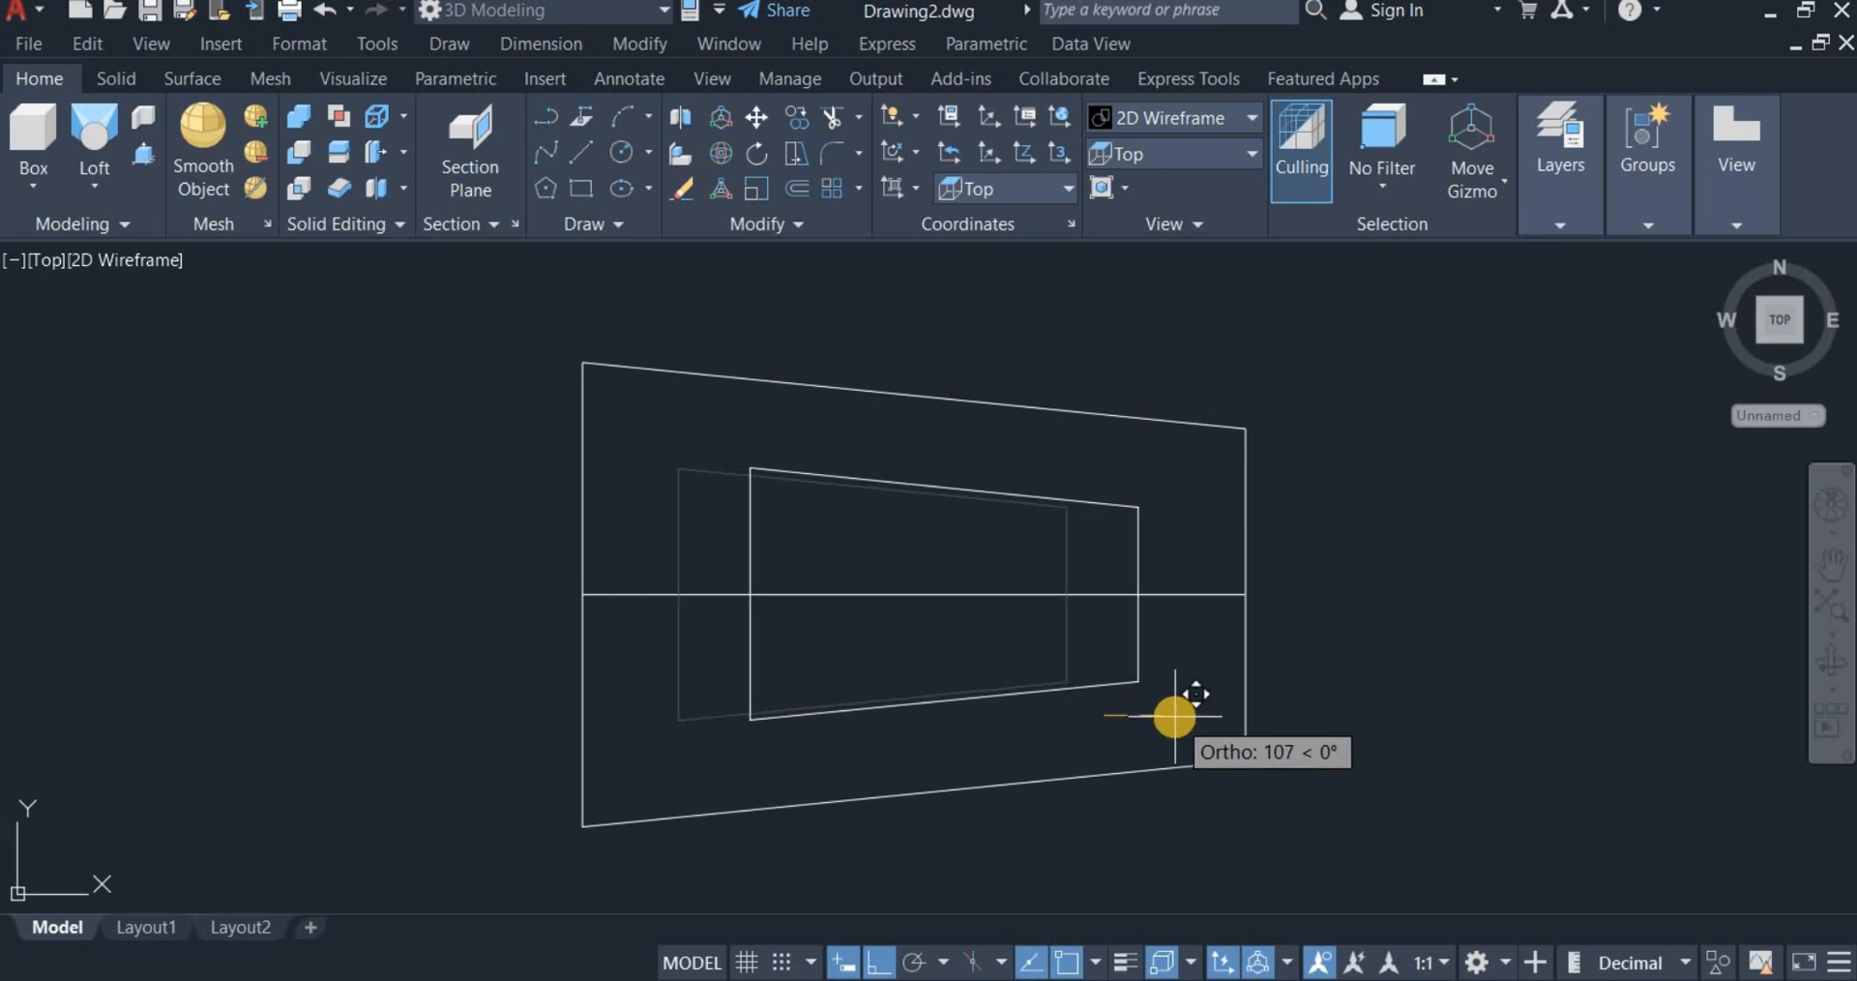
pyautogui.click(1174, 714)
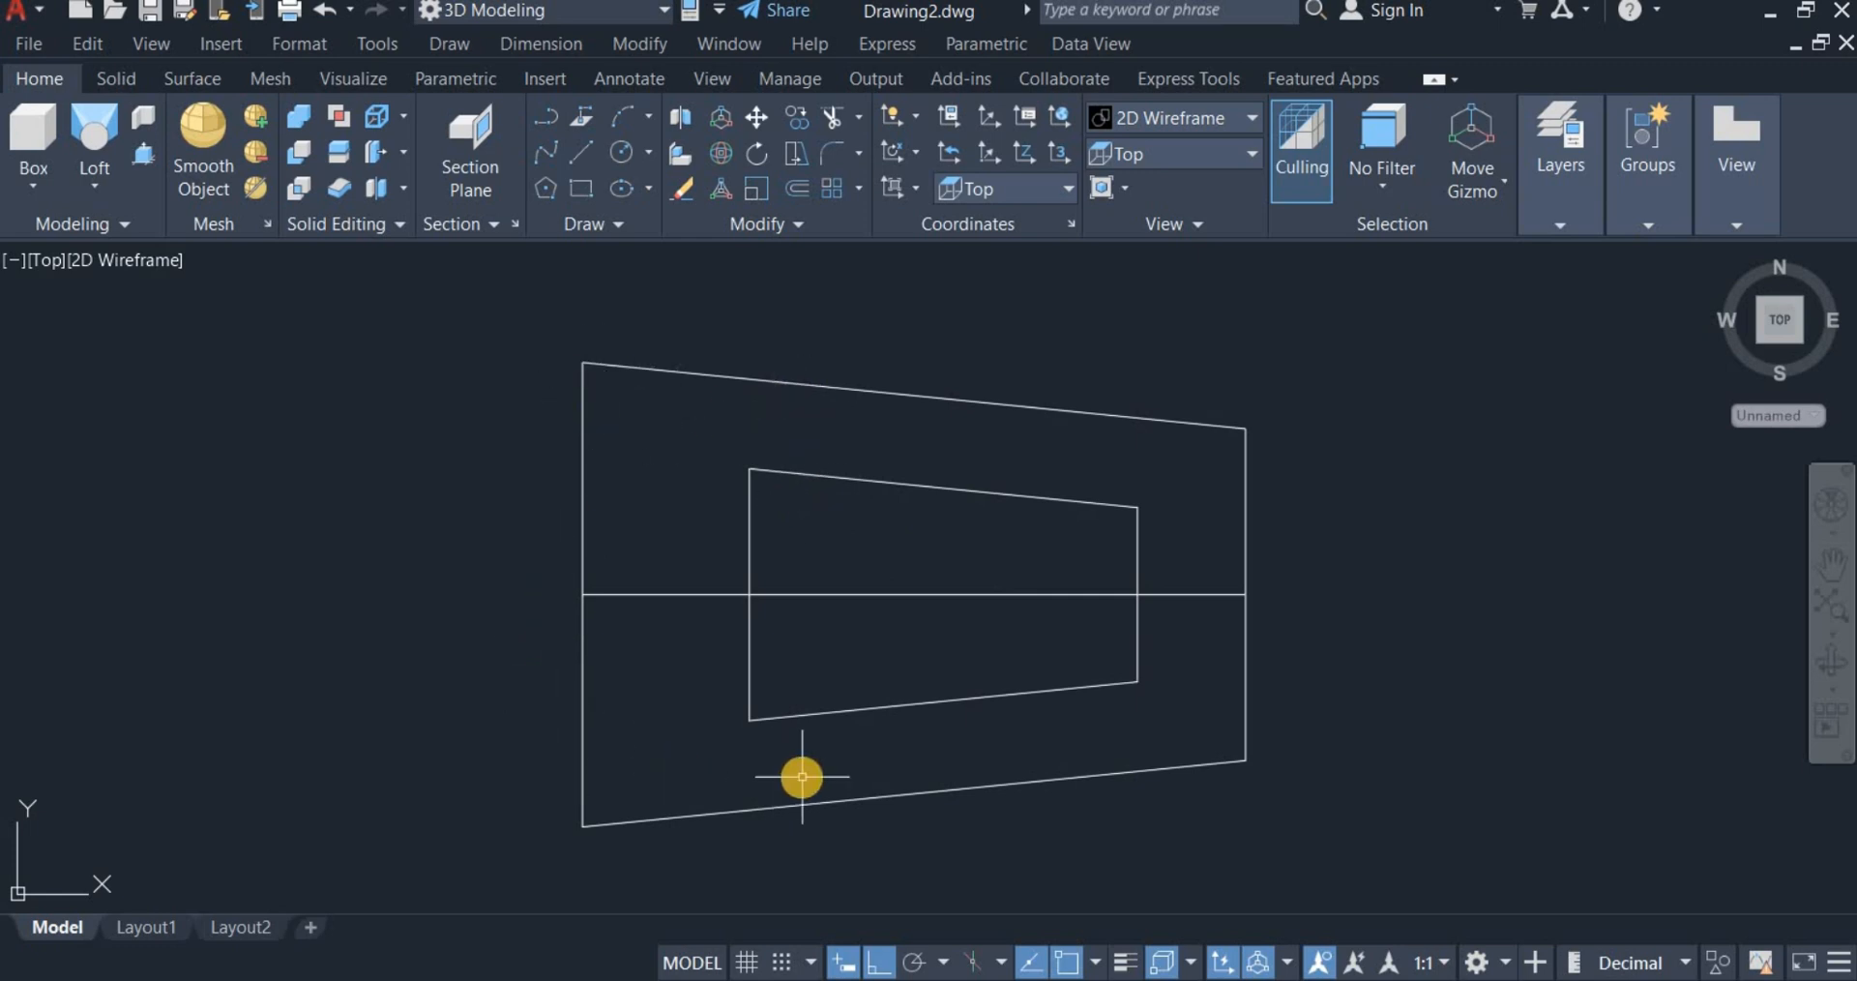
# Step: Fillet the upper-left corner of the outer tray outline with a 100 mm radius
pyautogui.click(829, 152)
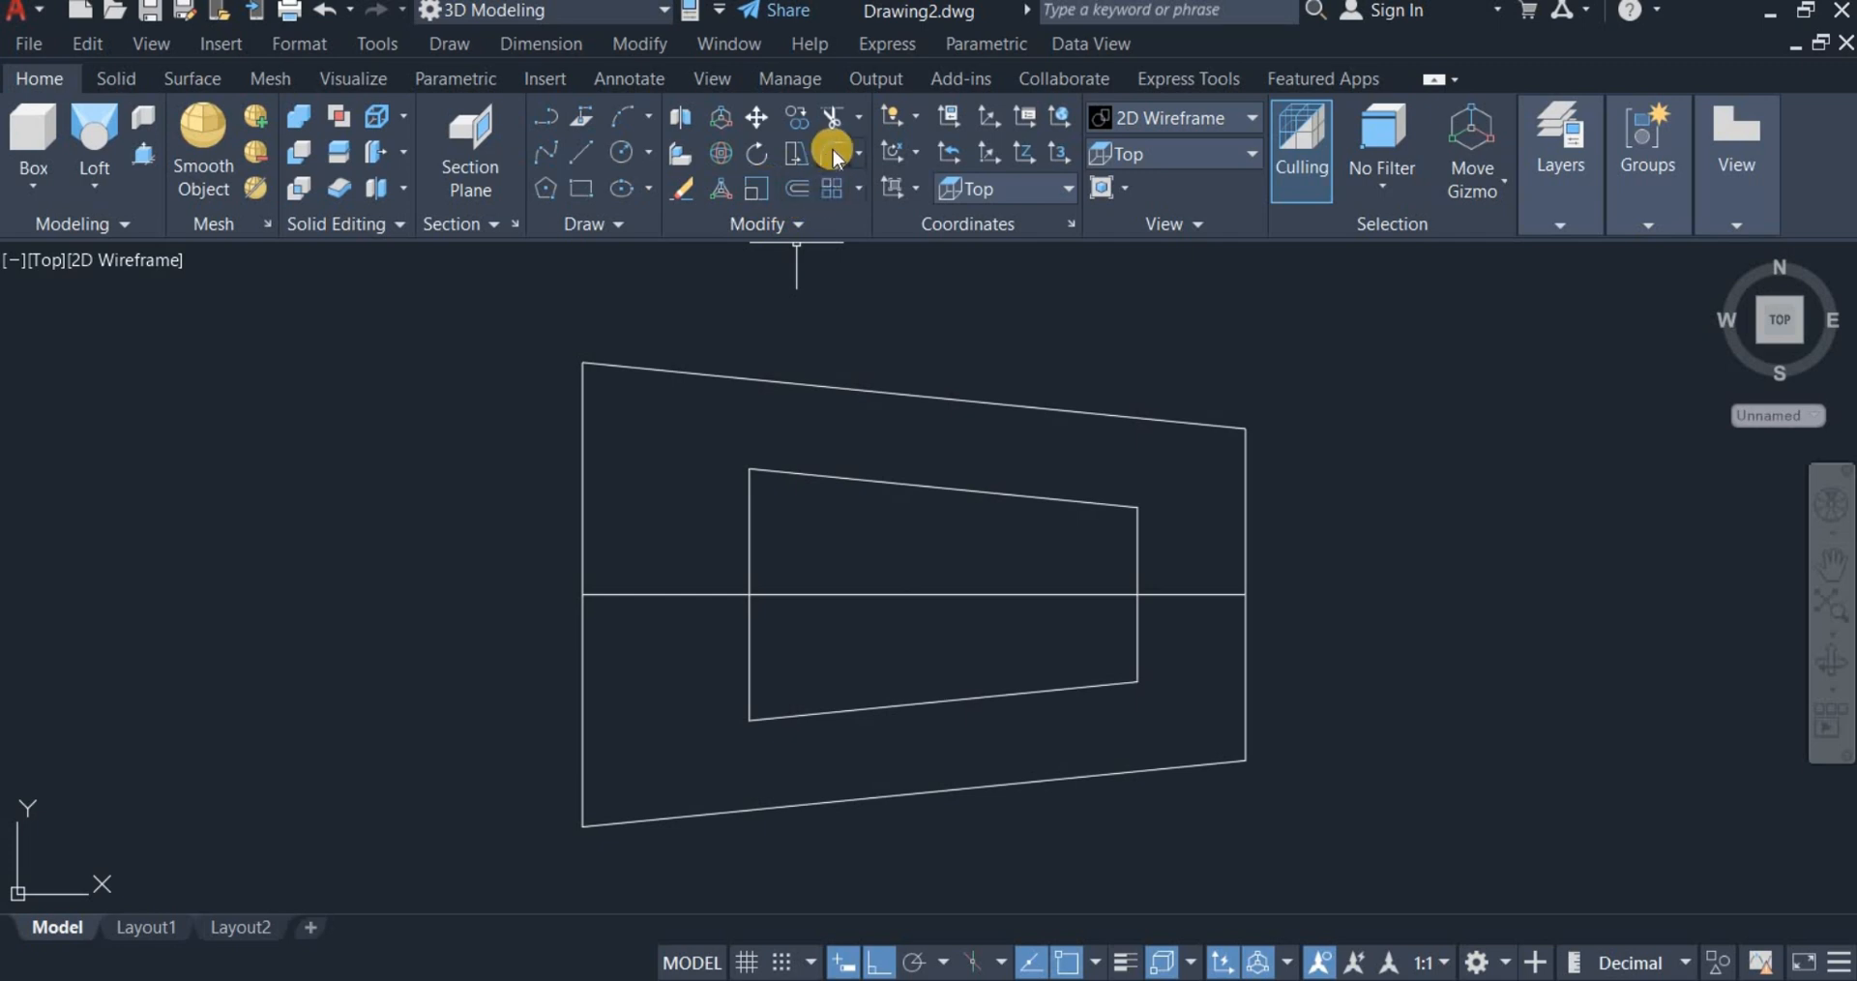
pyautogui.rightClick(1118, 292)
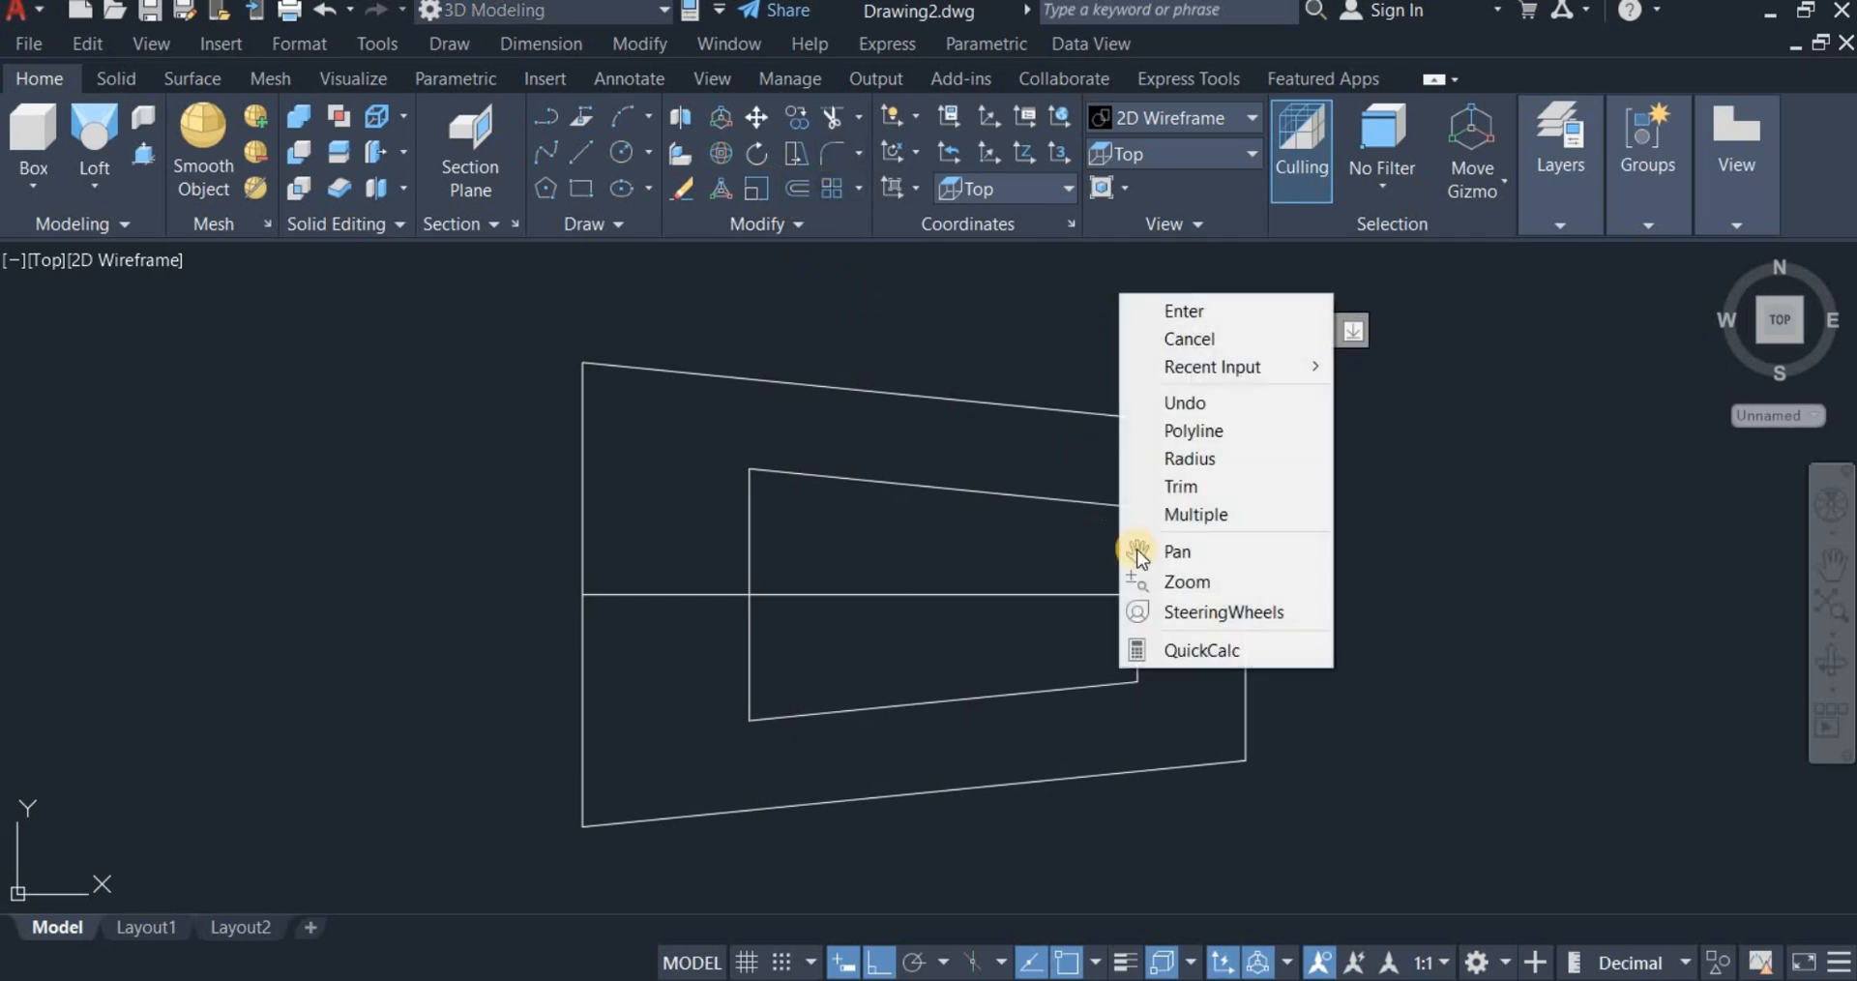
pyautogui.click(1261, 459)
pyautogui.write('100')
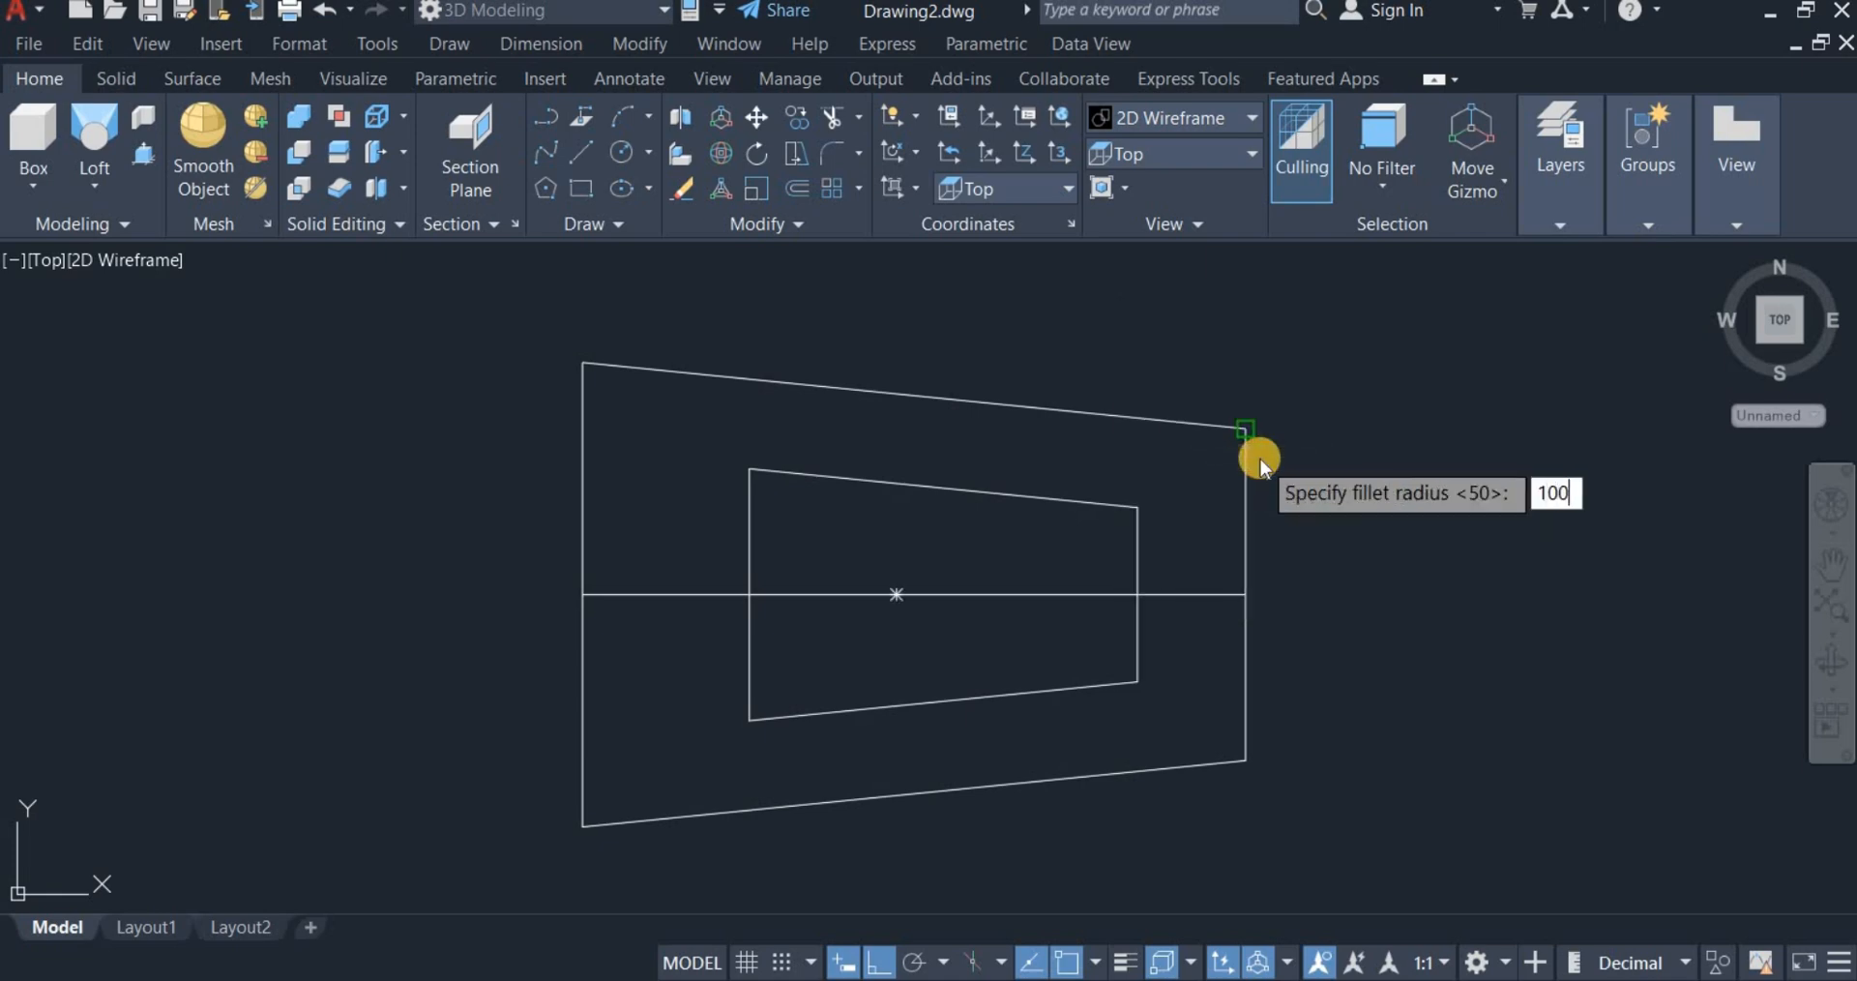
pyautogui.press('Return')
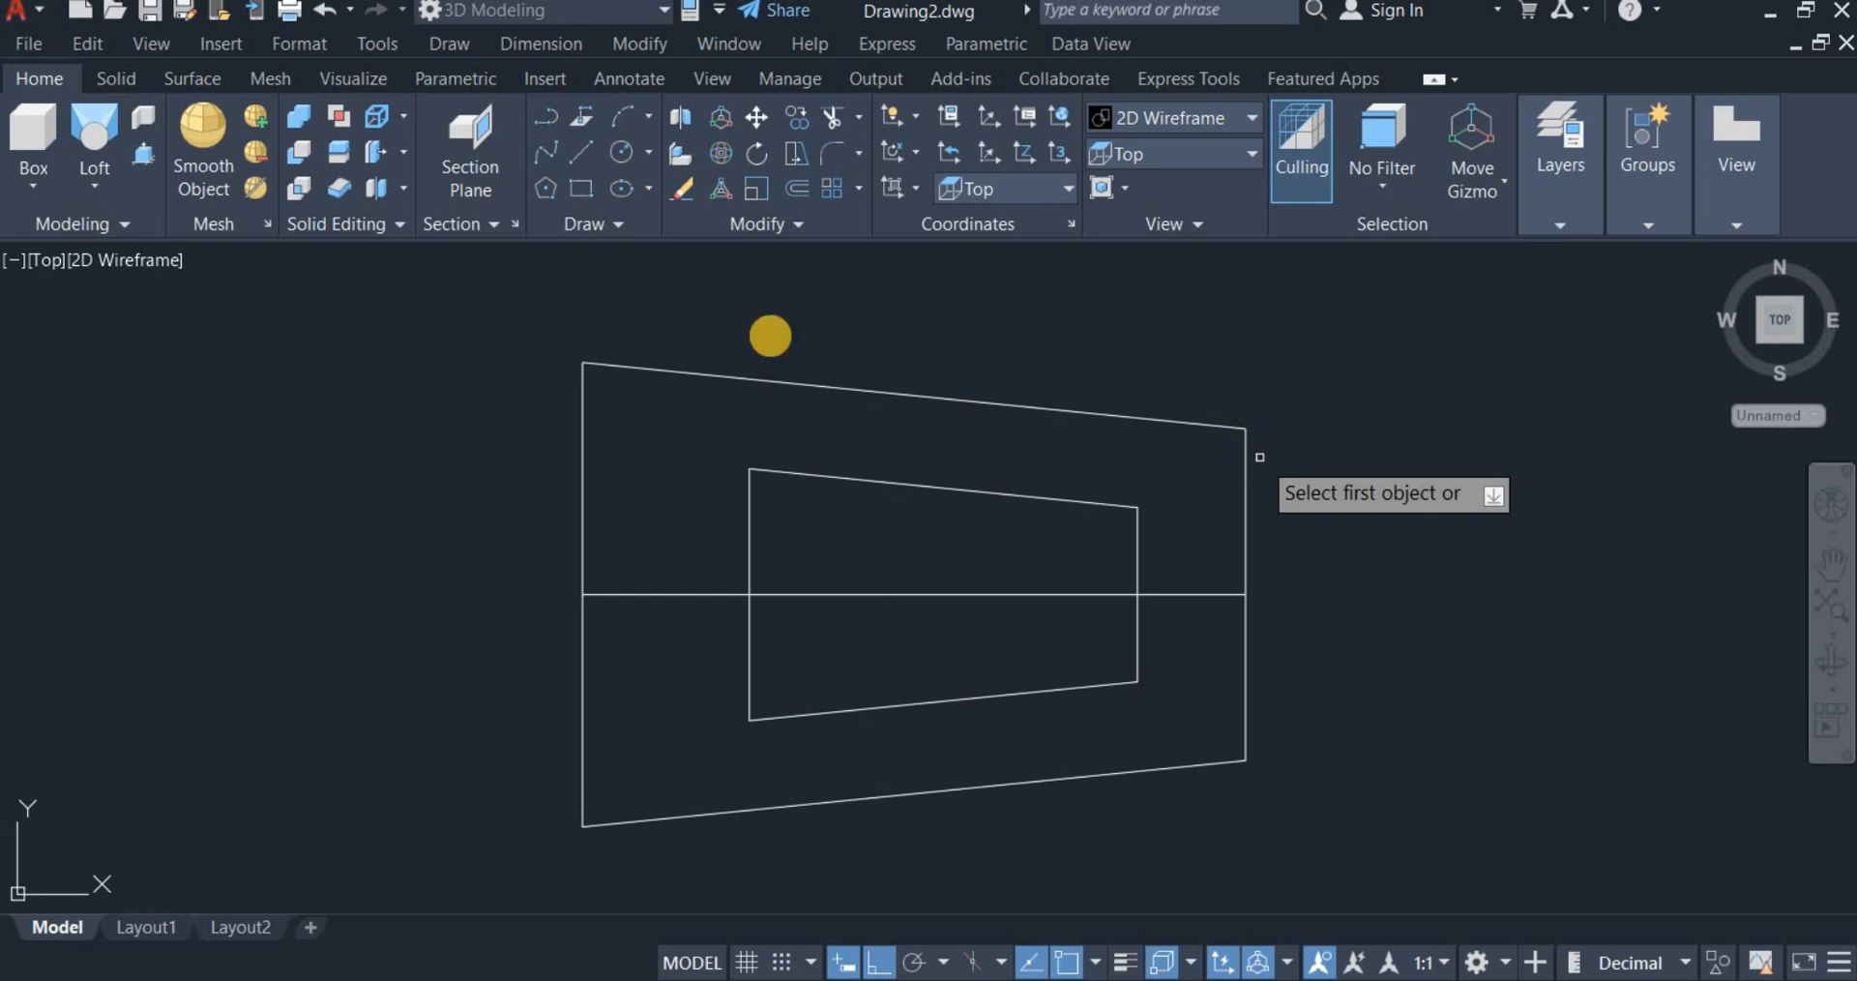
pyautogui.click(640, 368)
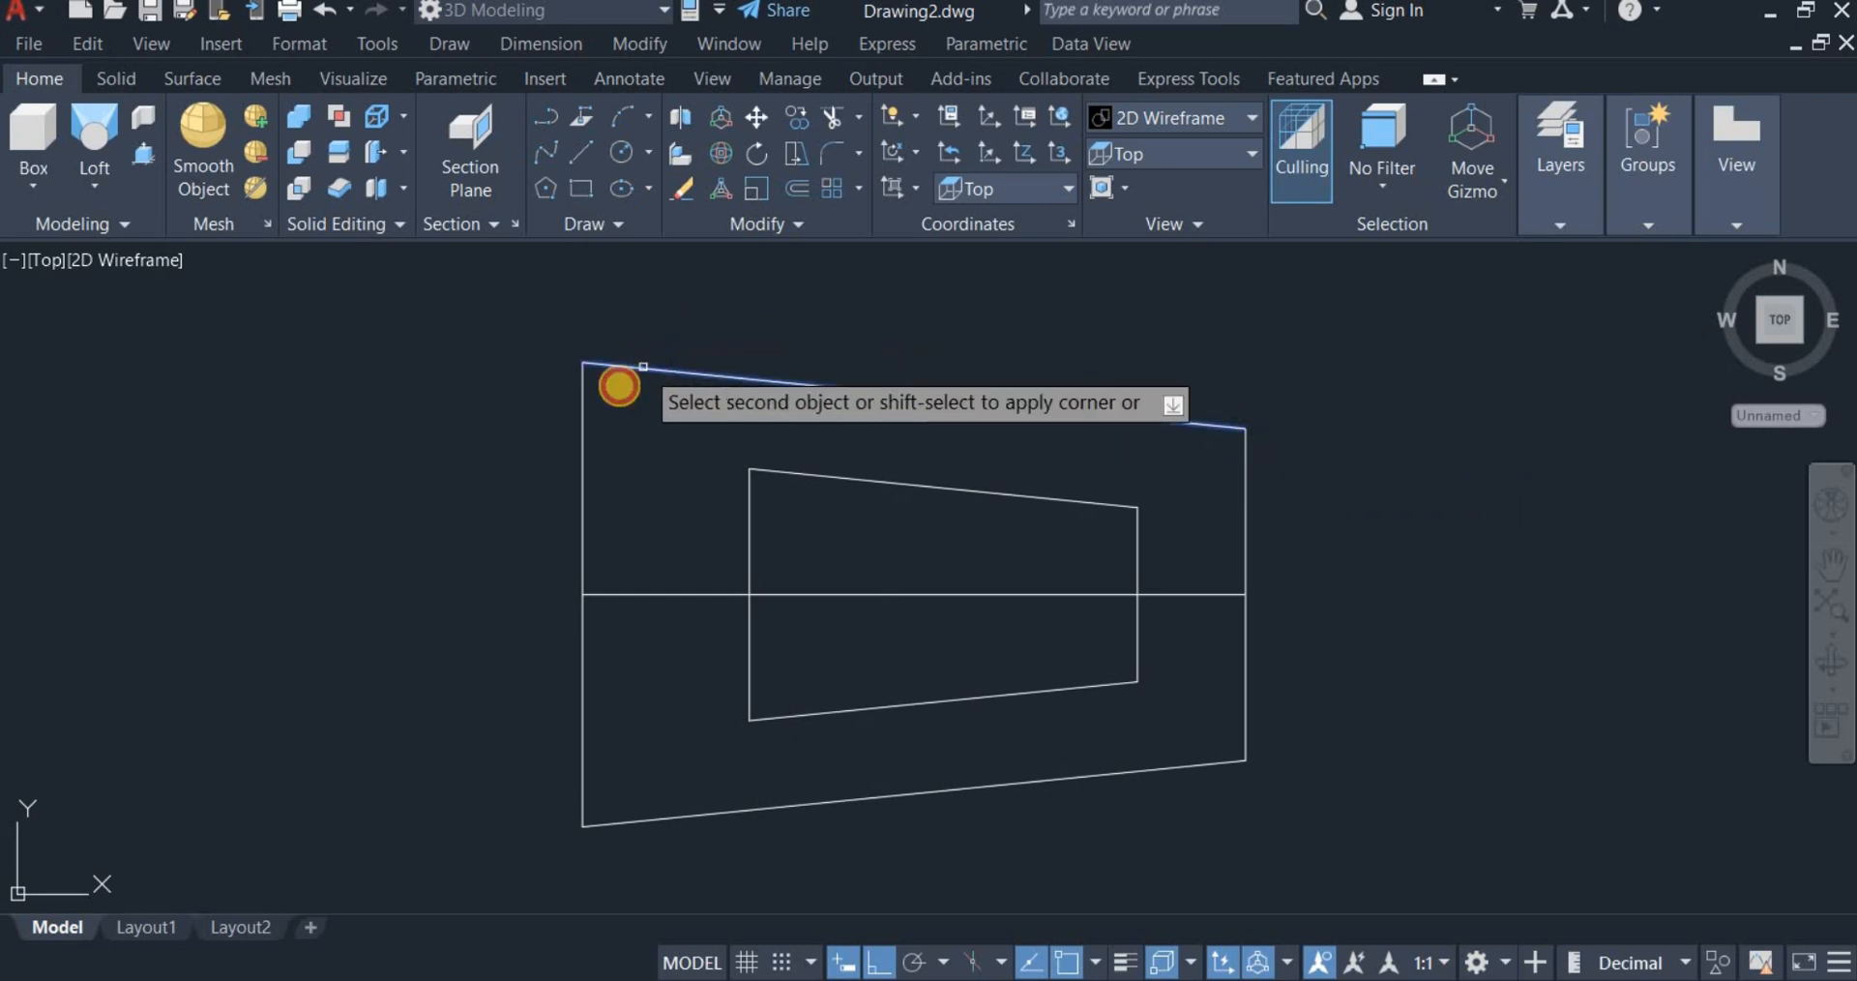
pyautogui.click(583, 398)
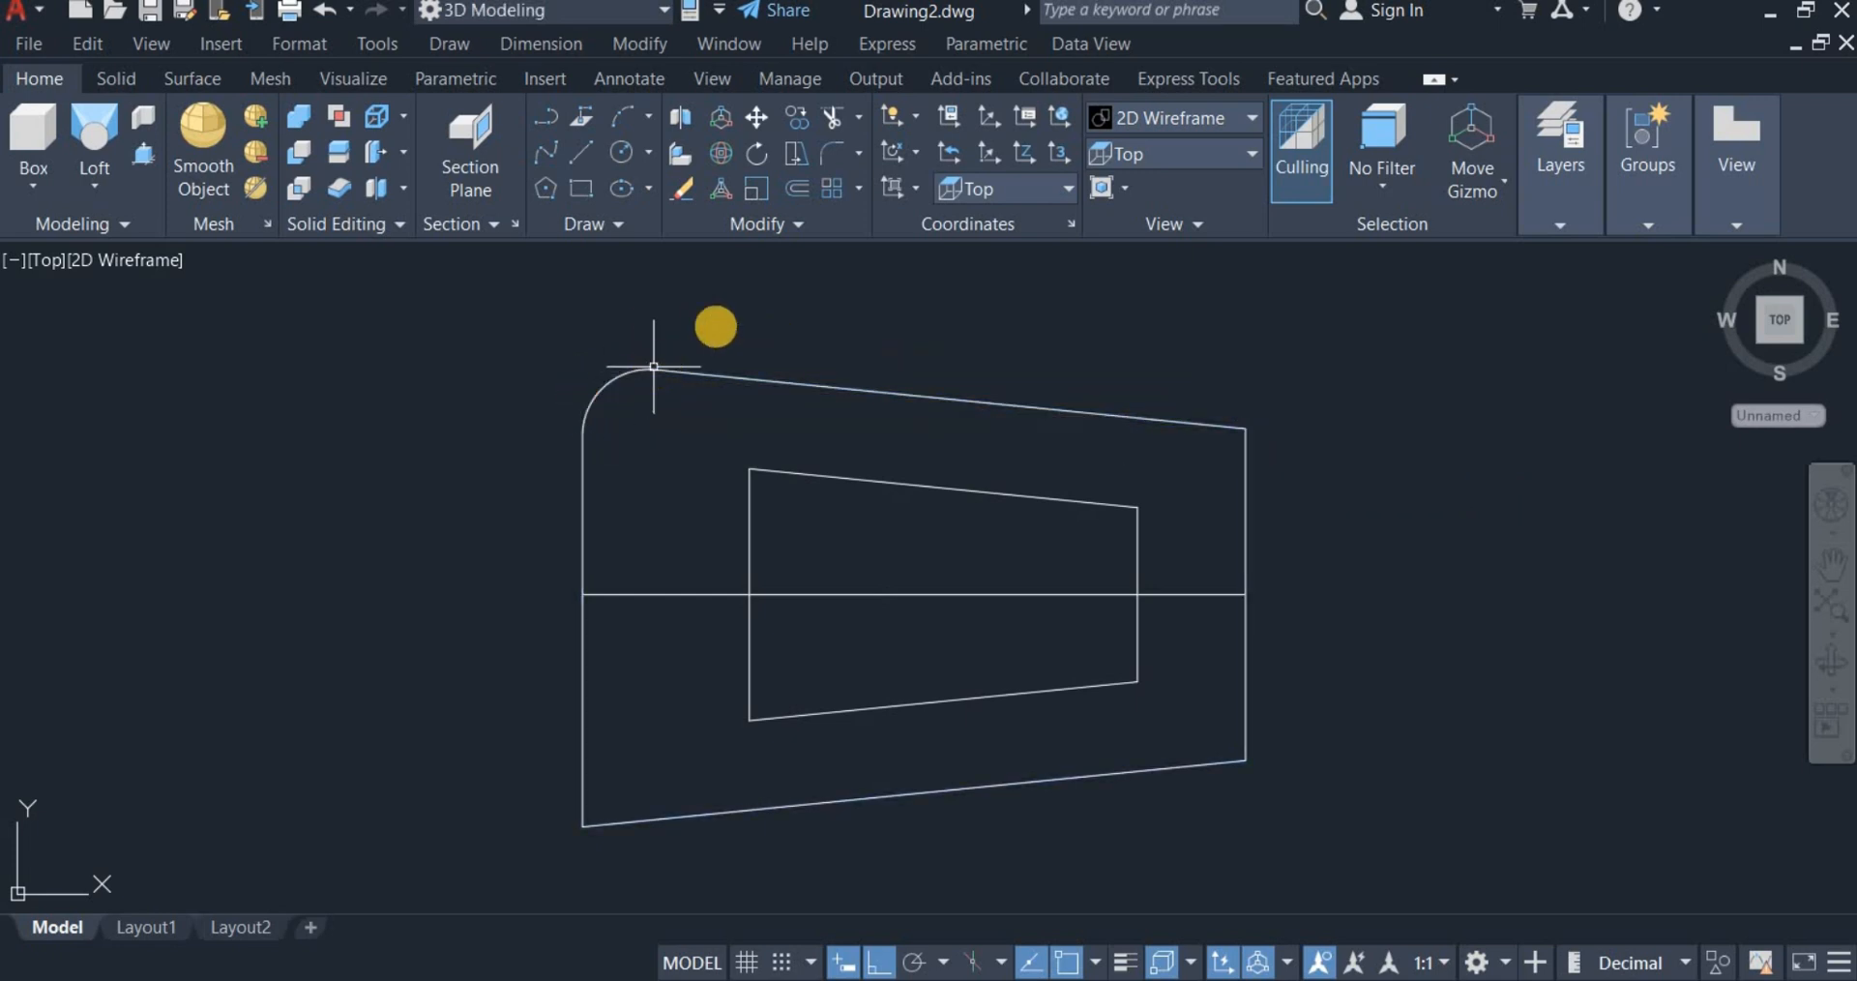
# Step: Fillet the remaining three corners of the outer tray outline with the same 100 mm radius
pyautogui.rightClick(740, 319)
pyautogui.click(776, 335)
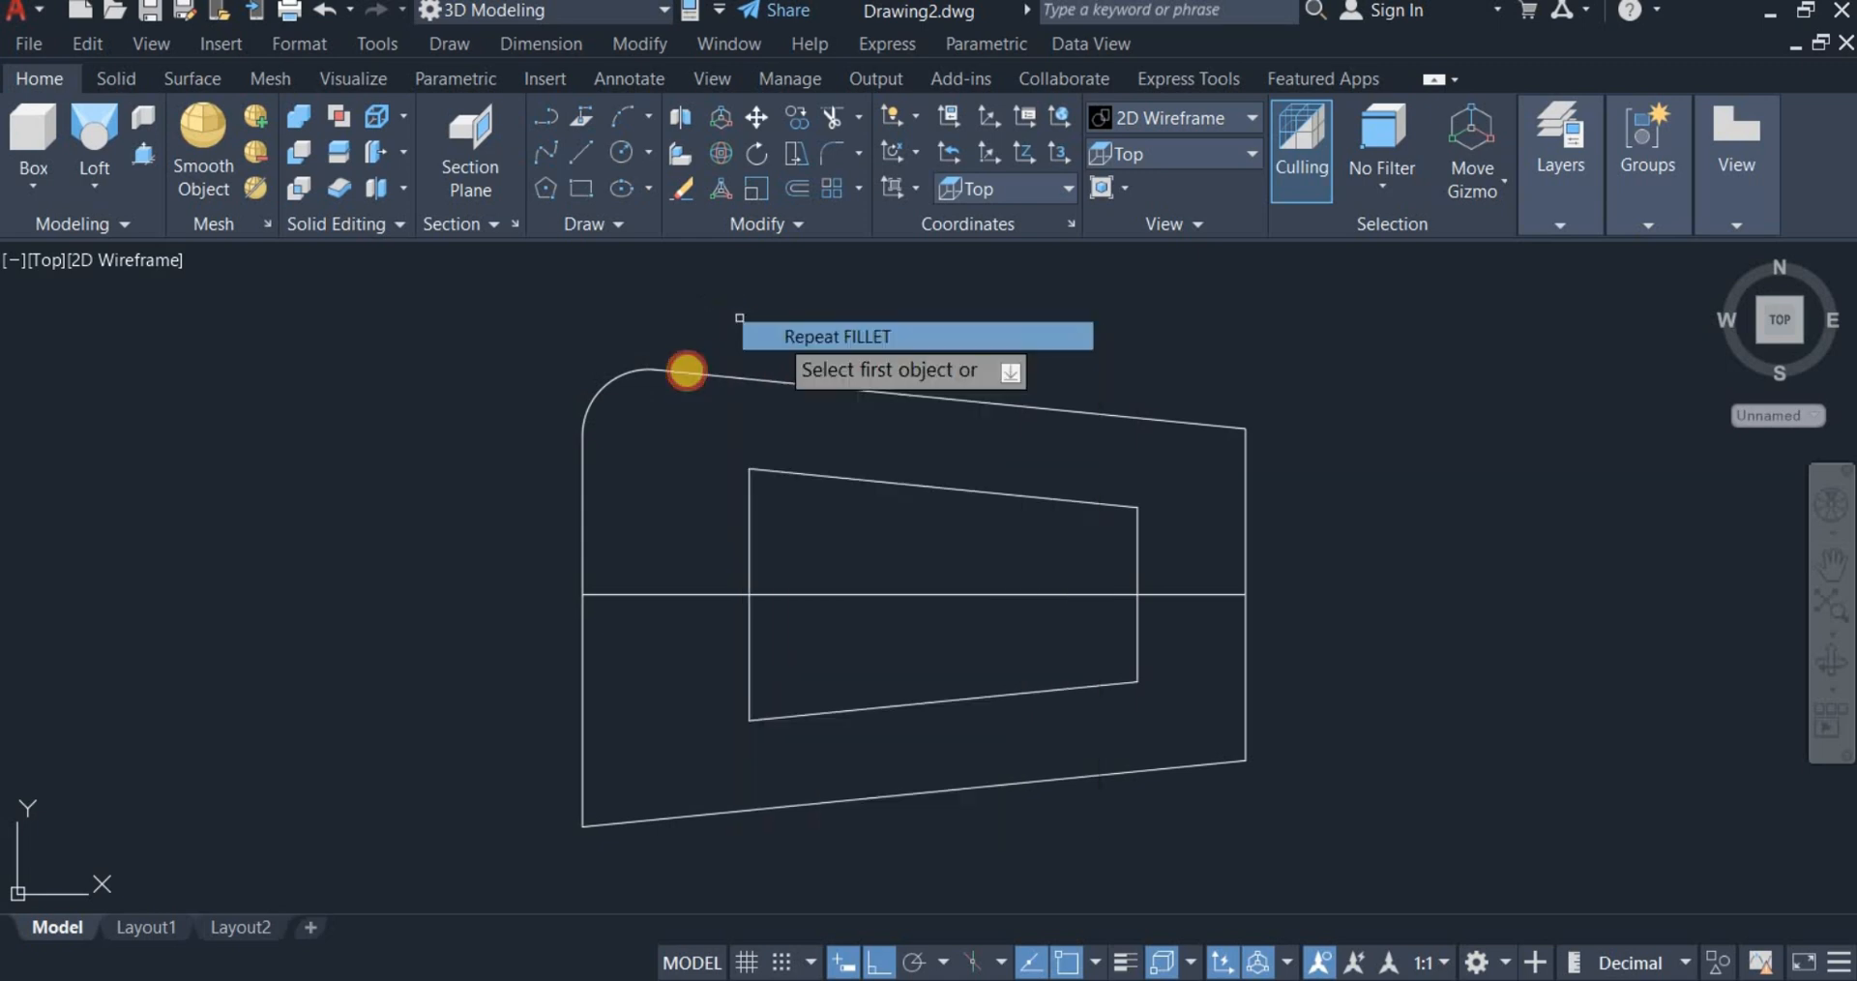
pyautogui.rightClick(692, 319)
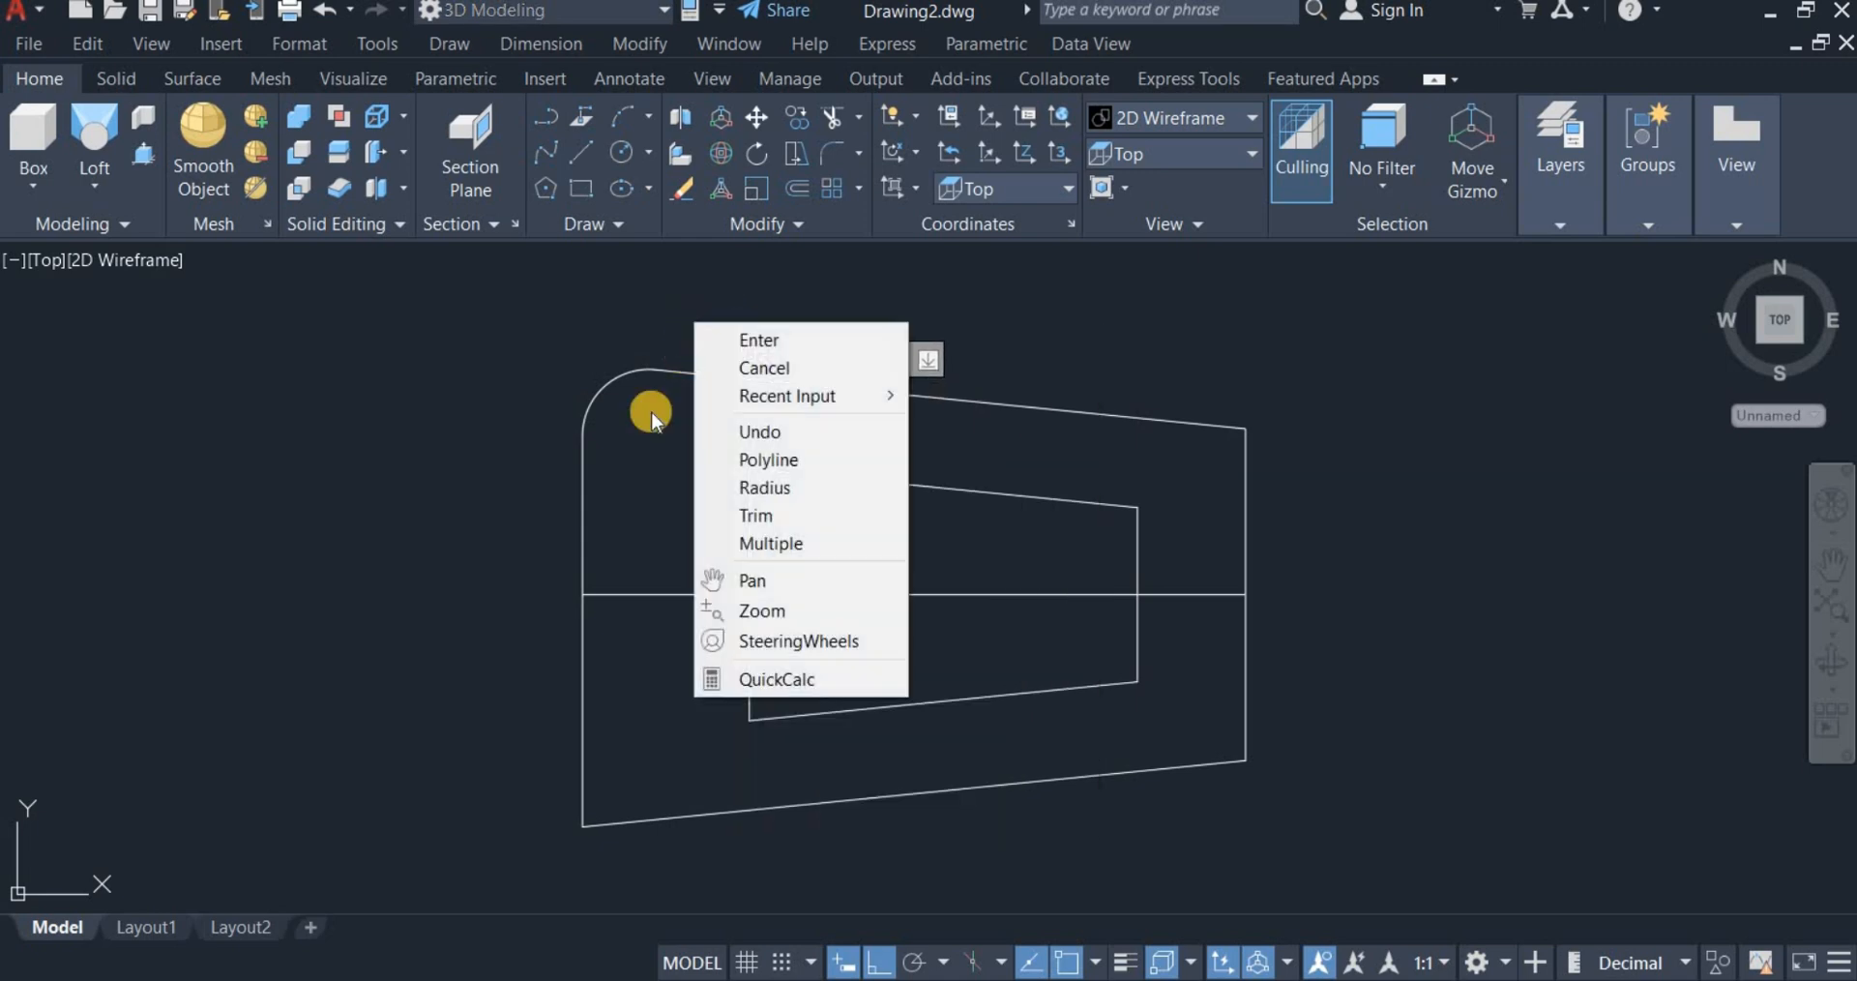
pyautogui.click(735, 544)
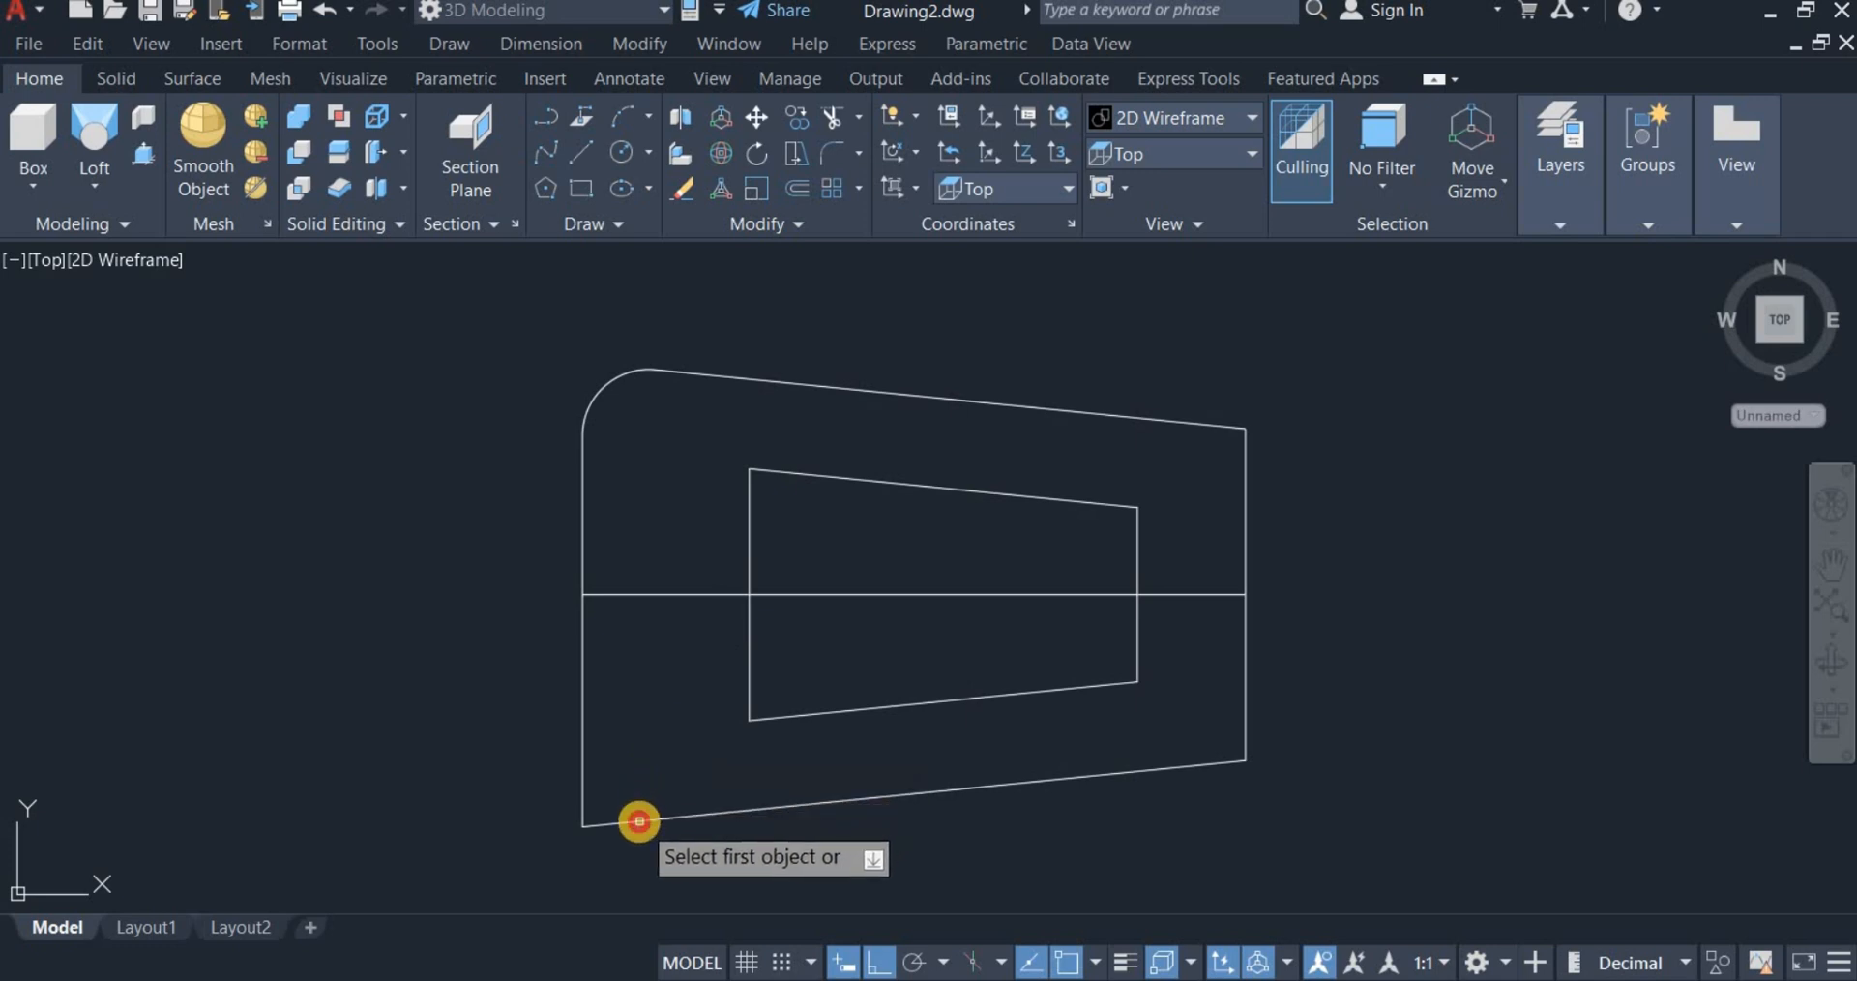
pyautogui.click(634, 815)
pyautogui.click(578, 789)
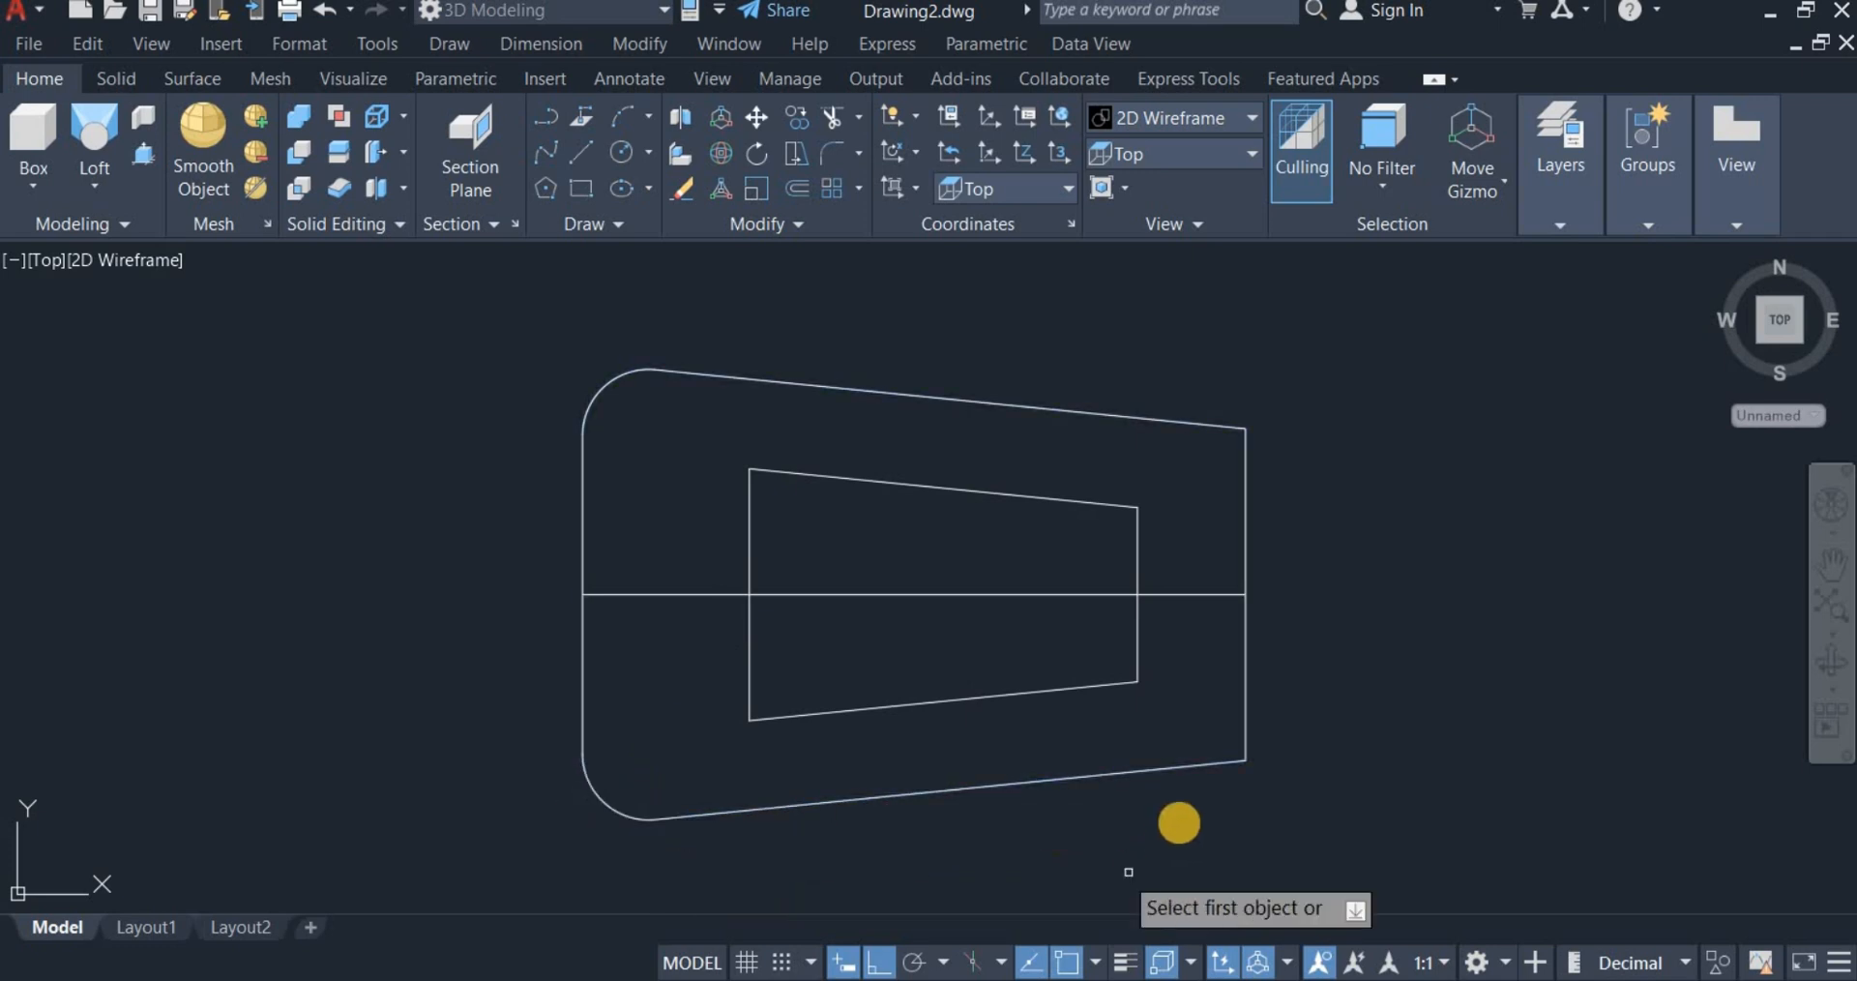
pyautogui.click(1199, 765)
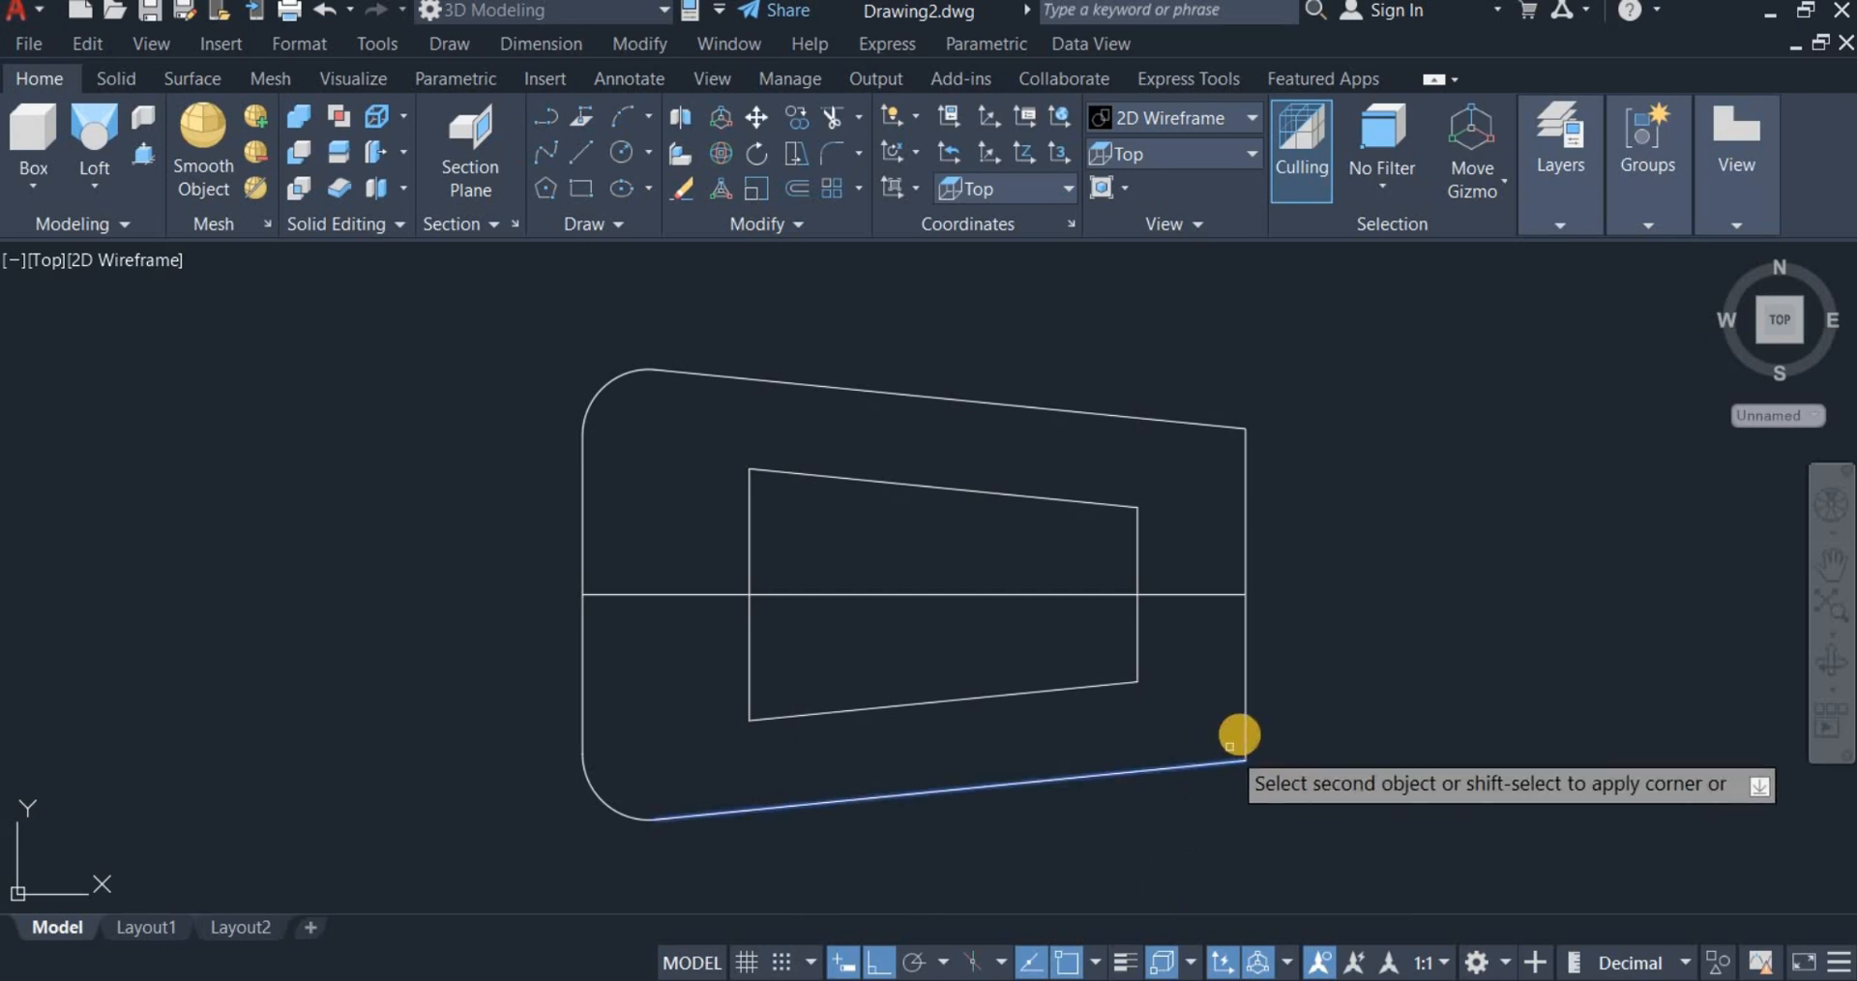
pyautogui.click(1240, 718)
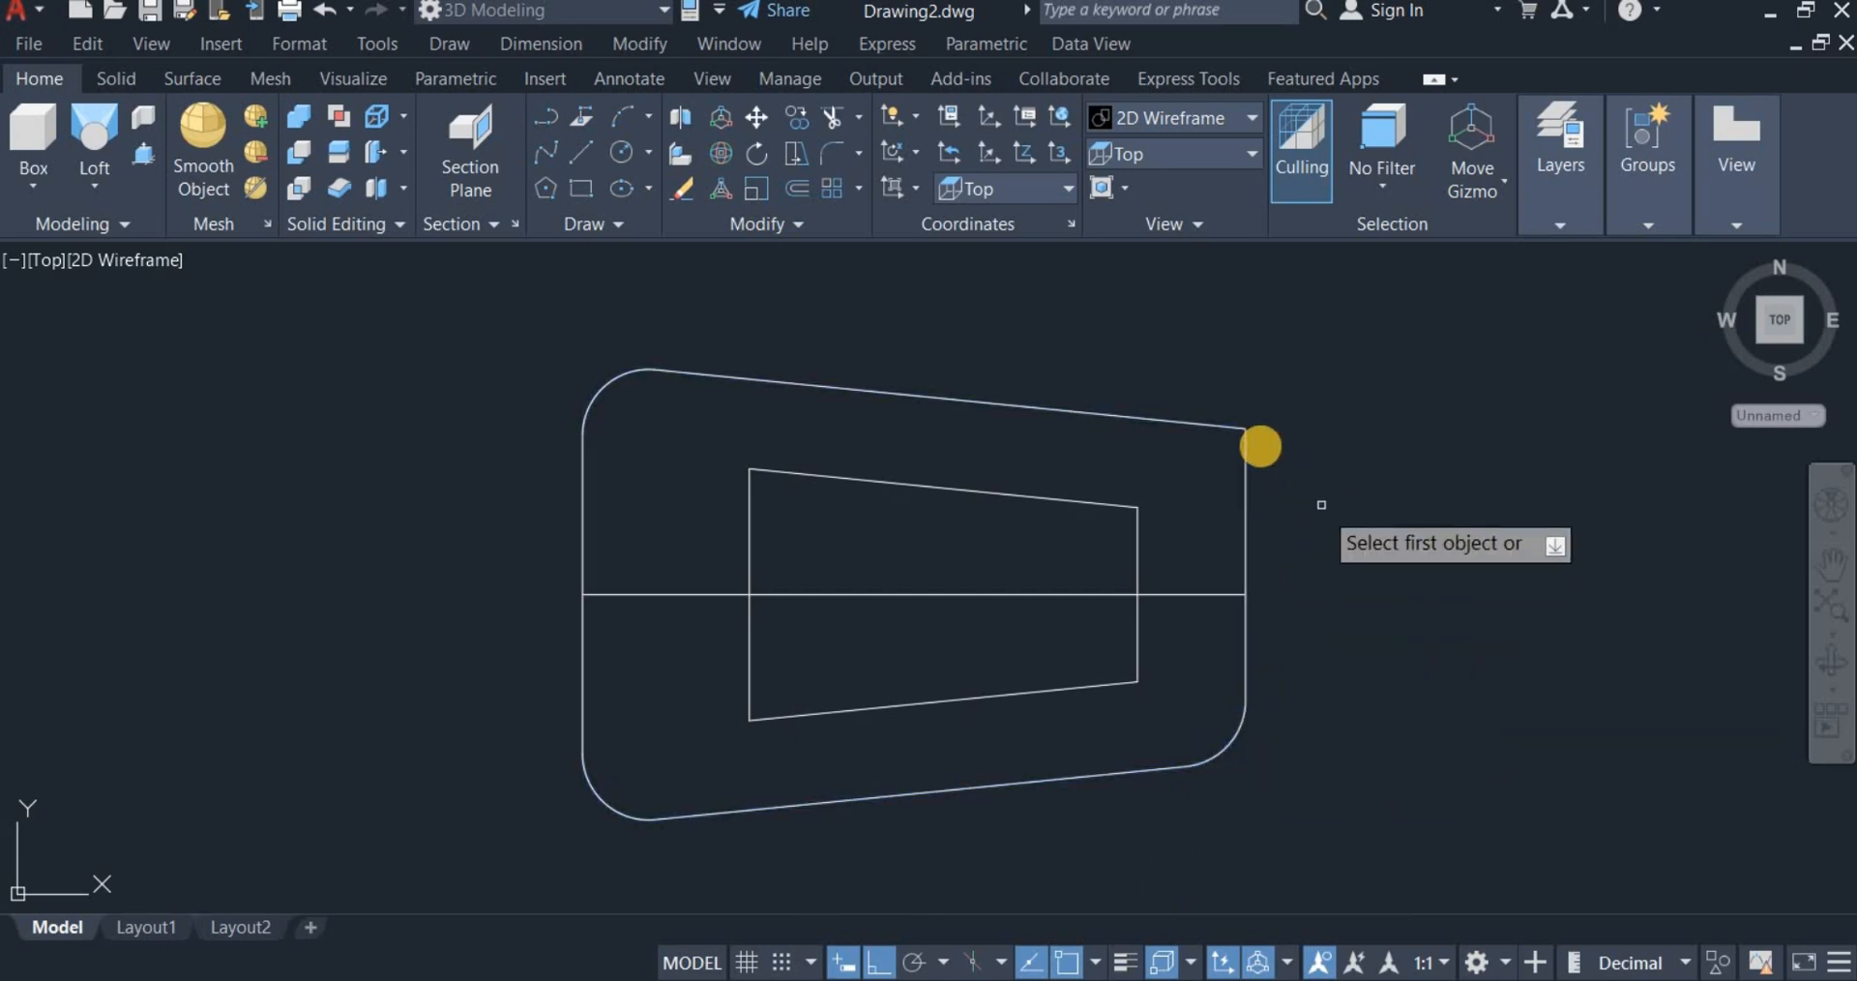
pyautogui.click(1221, 425)
pyautogui.click(1245, 474)
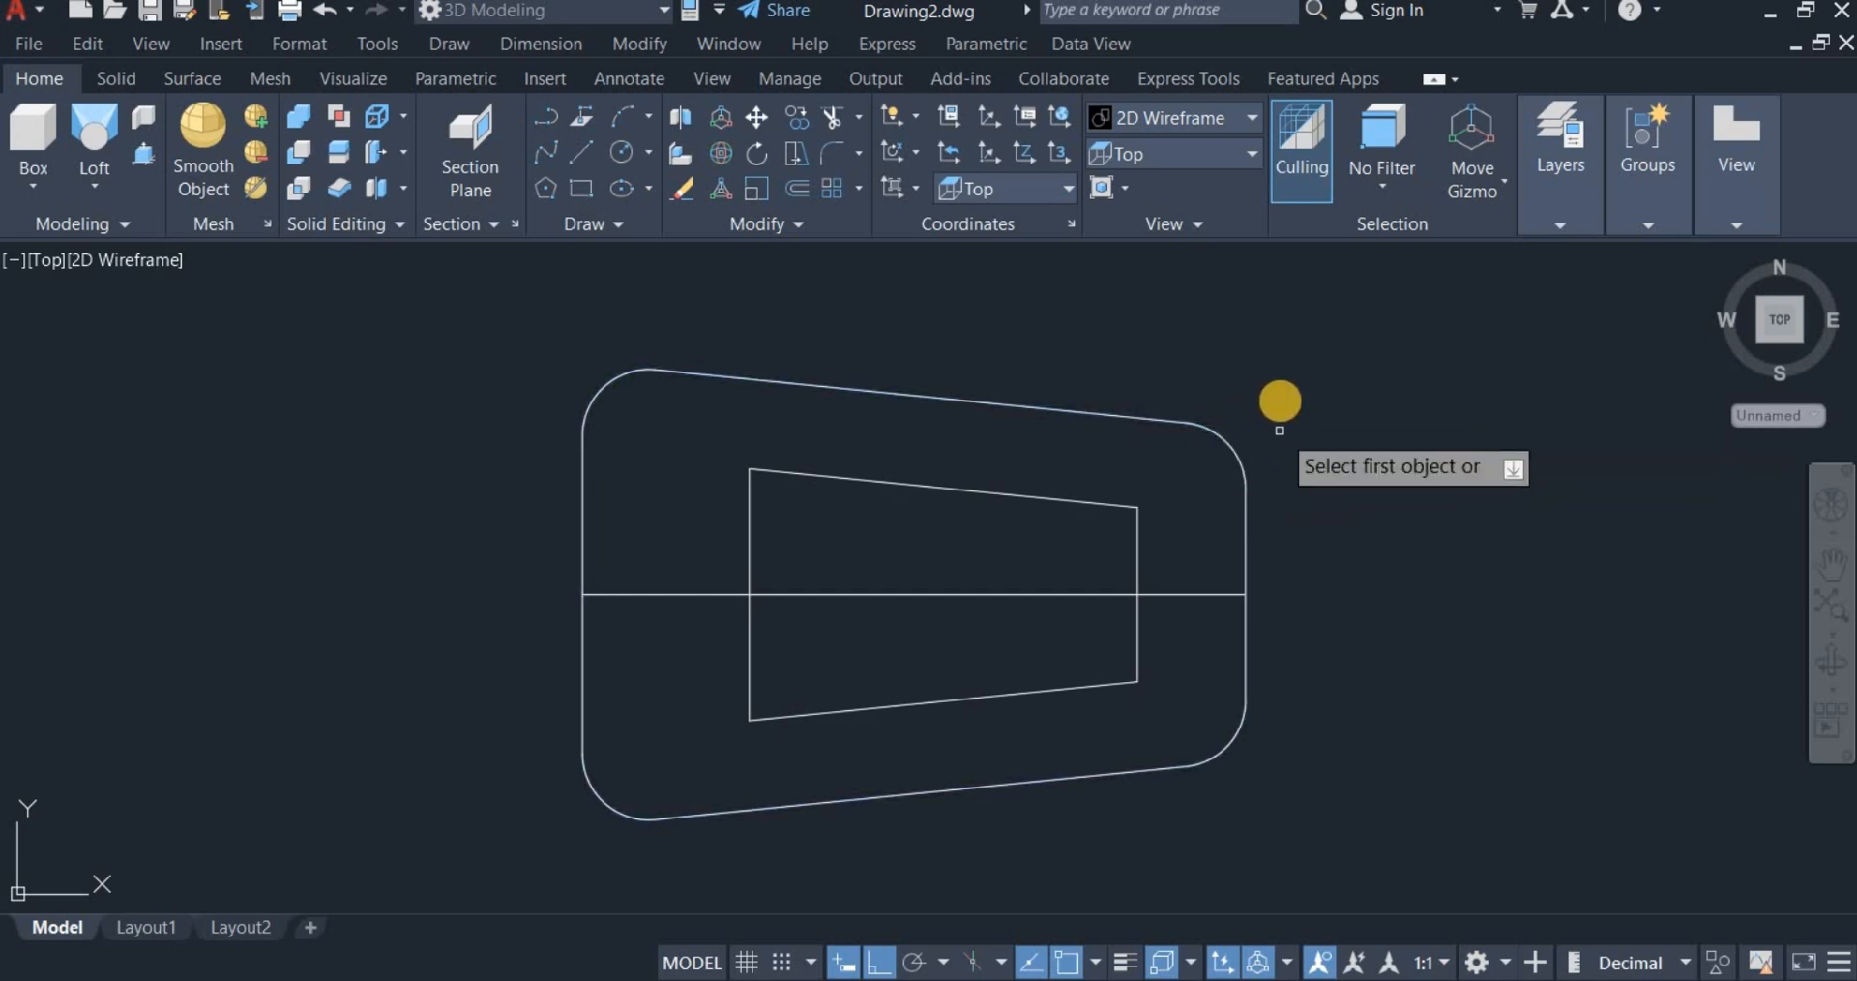
pyautogui.rightClick(1323, 408)
pyautogui.click(1332, 411)
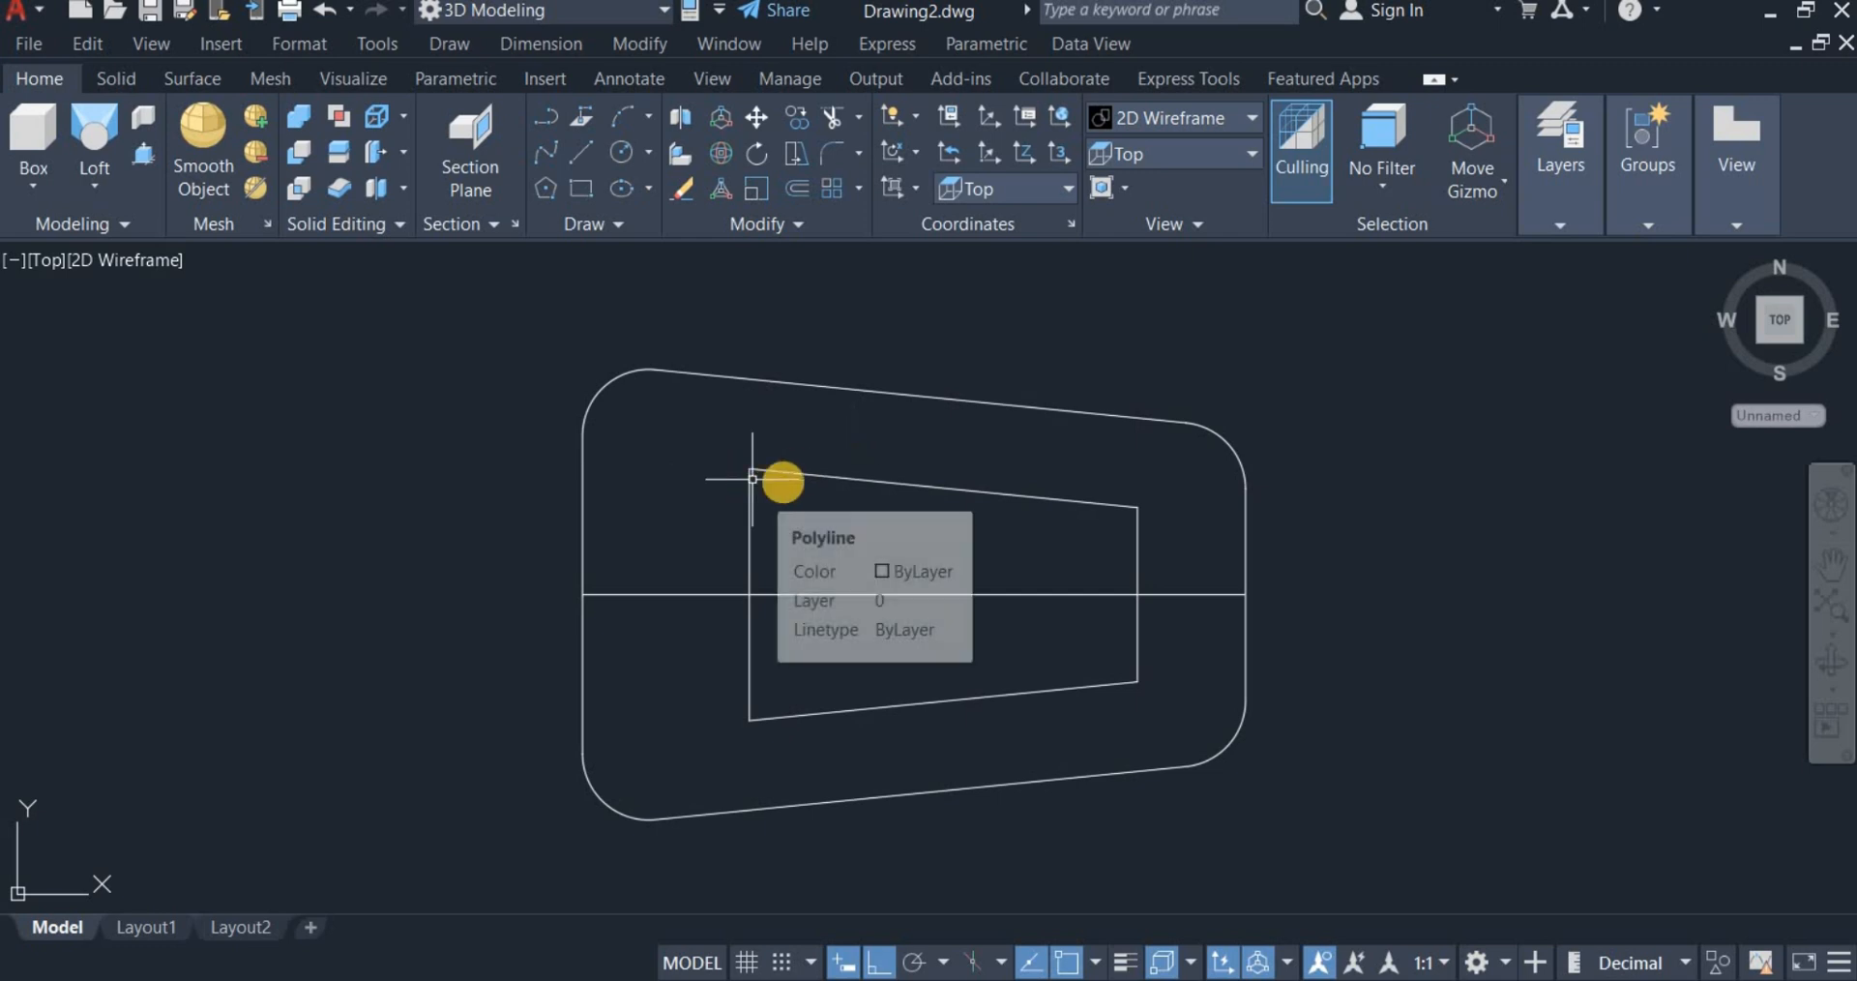
# Step: Fillet the upper-left corner of the inner base outline with a smaller radius than the outer corners
pyautogui.click(820, 151)
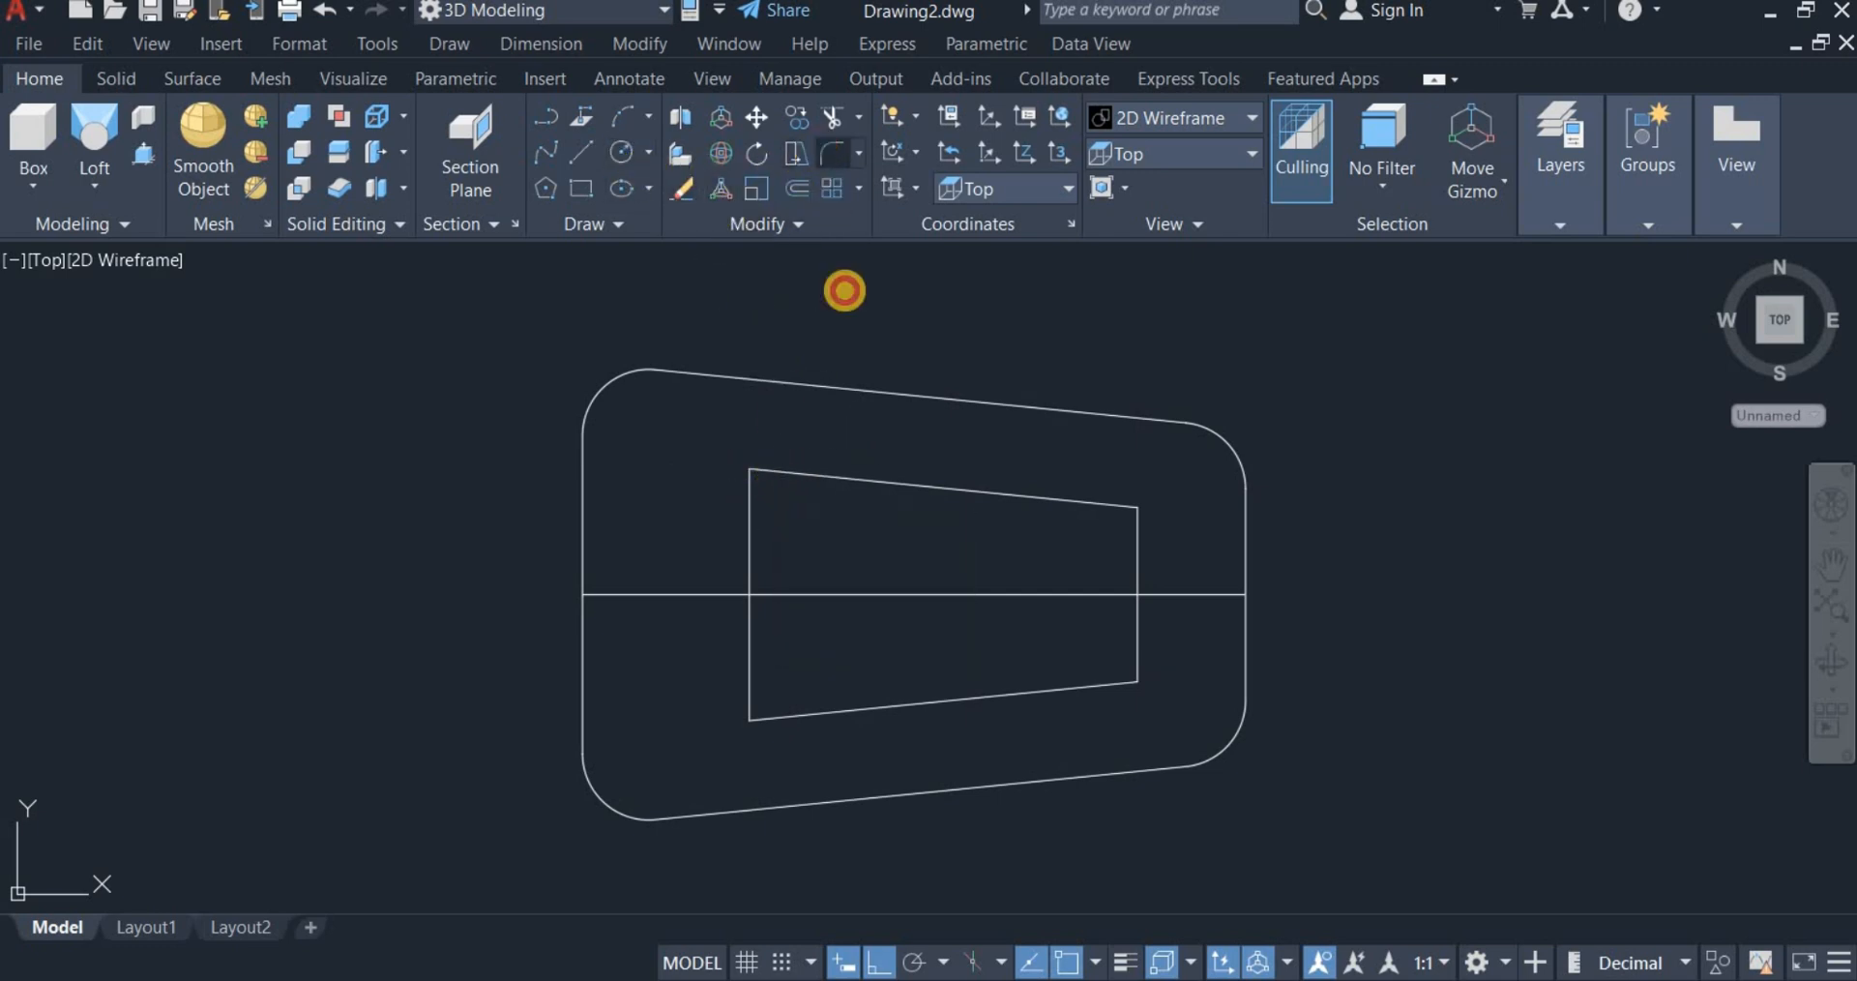
pyautogui.rightClick(973, 330)
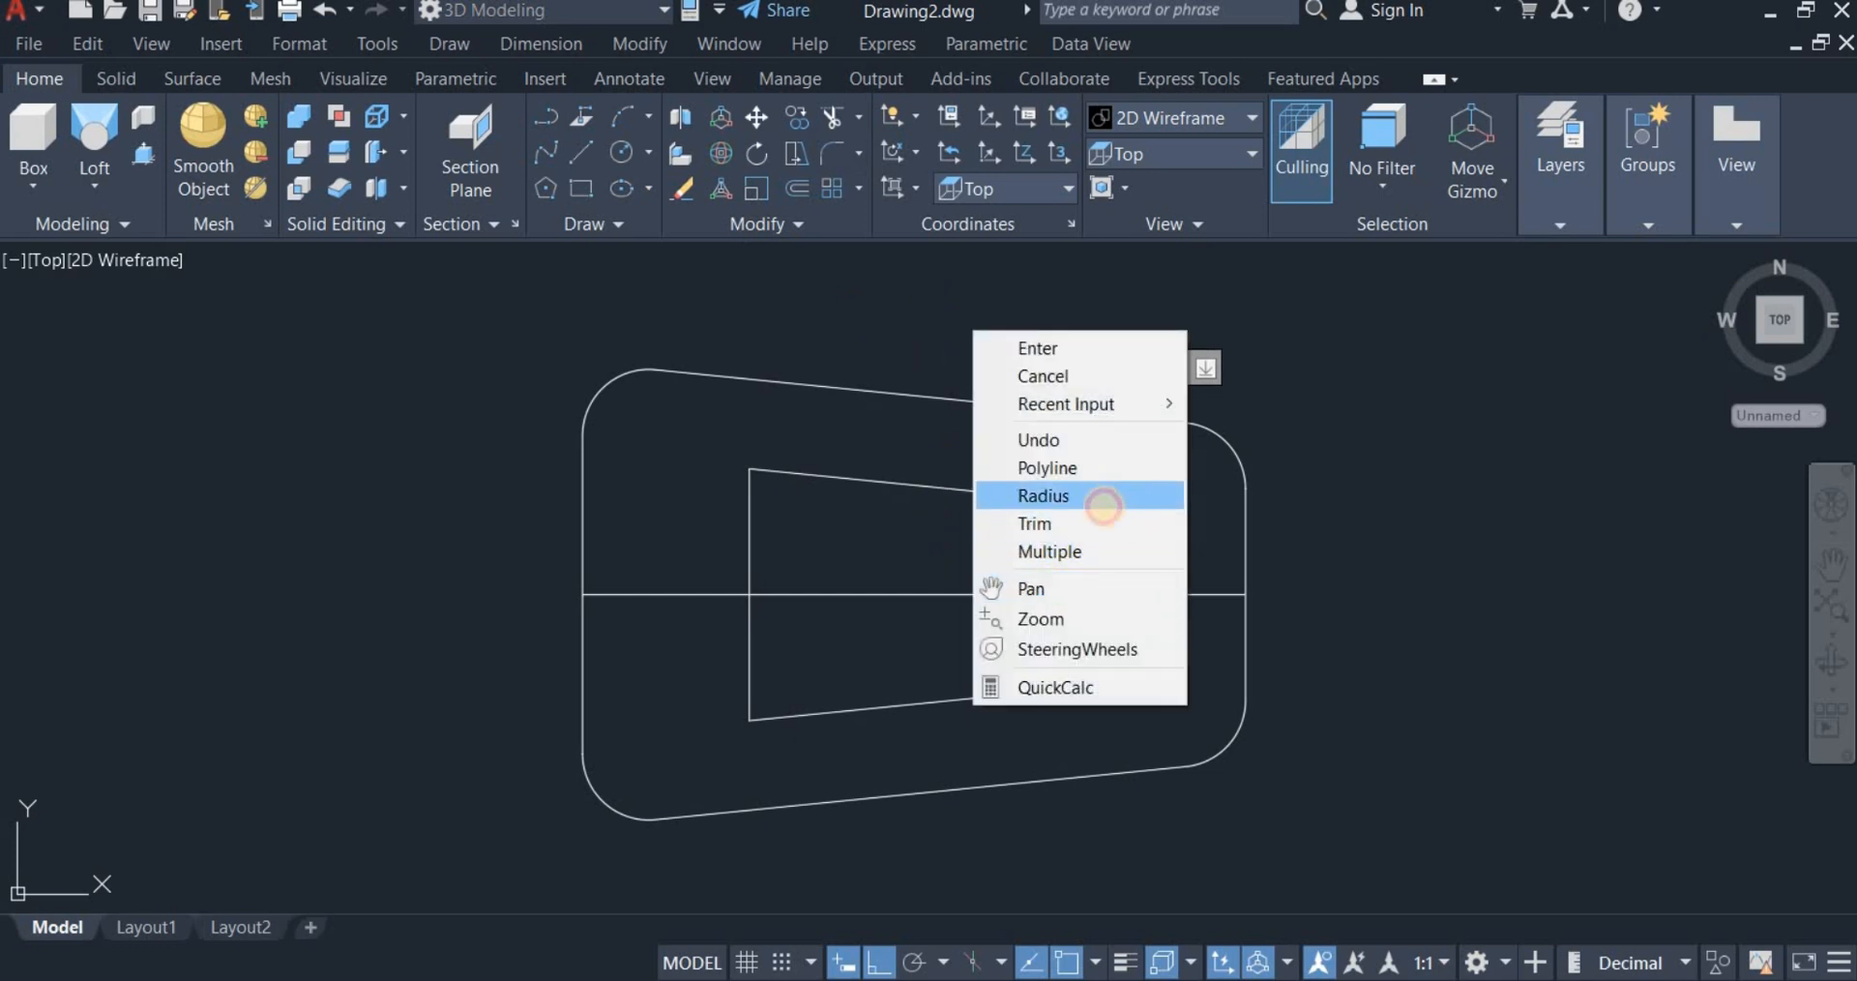
pyautogui.click(1103, 505)
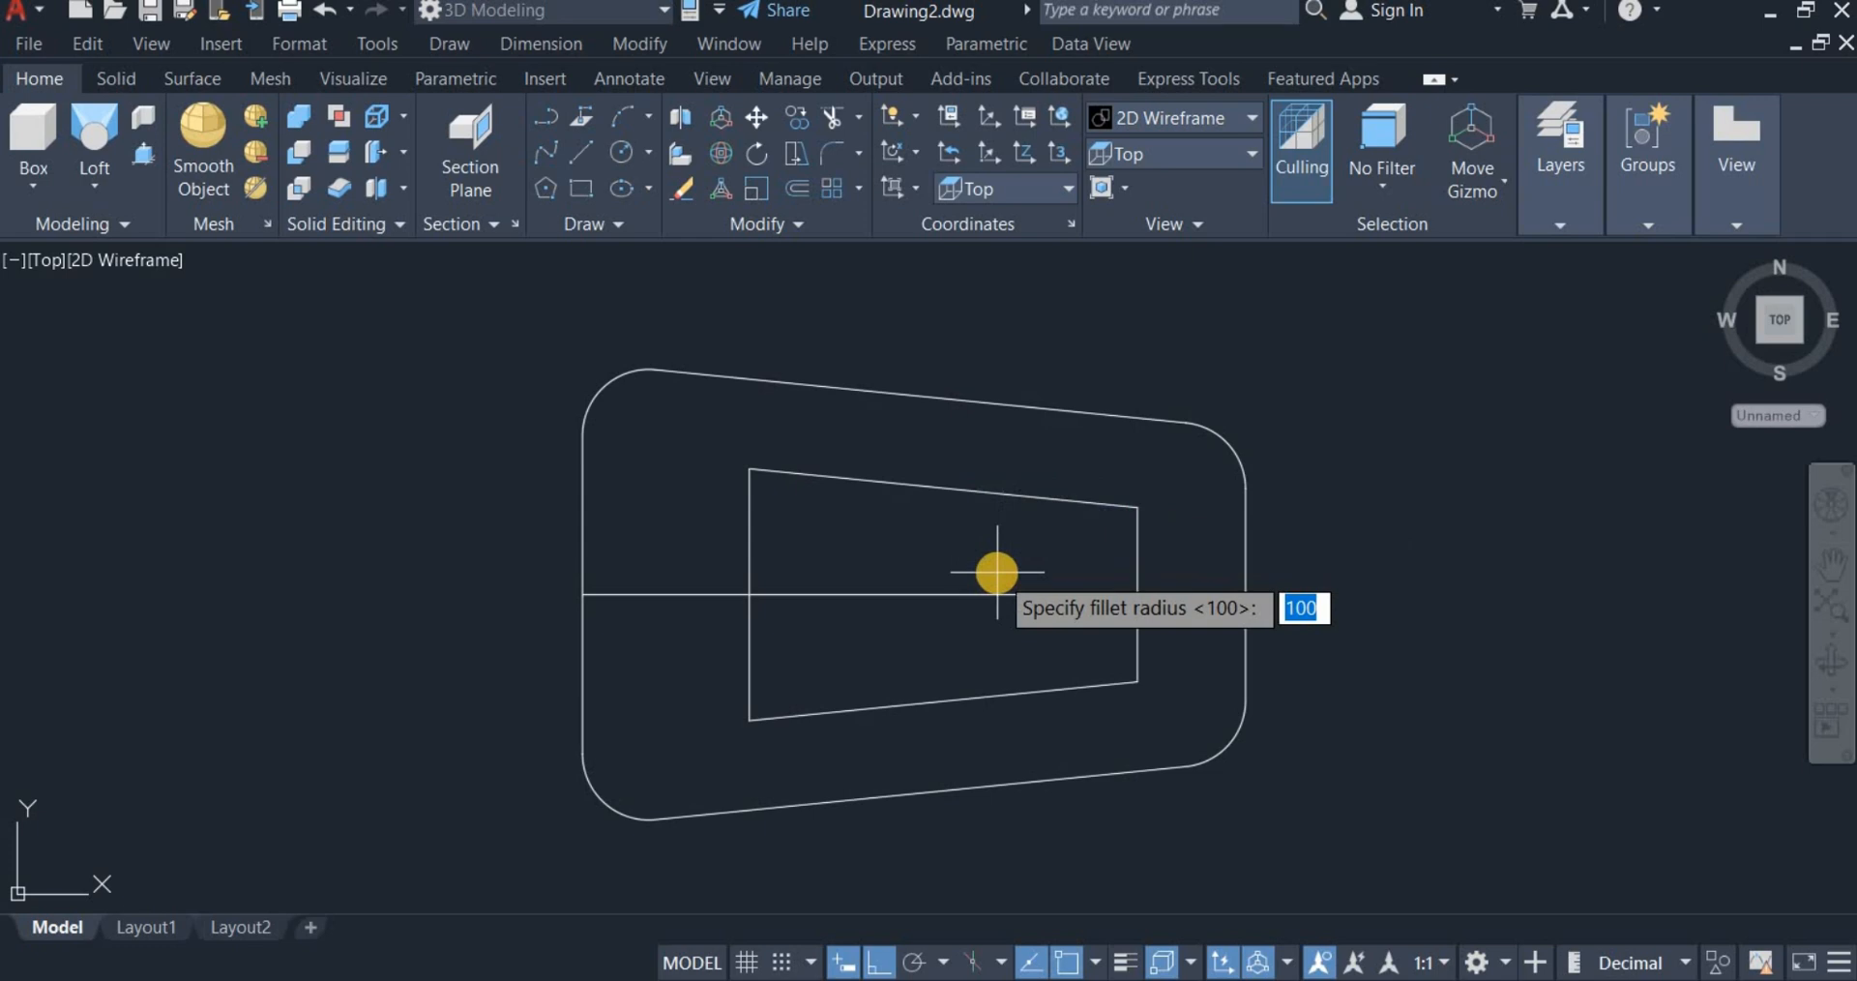
pyautogui.press('Return')
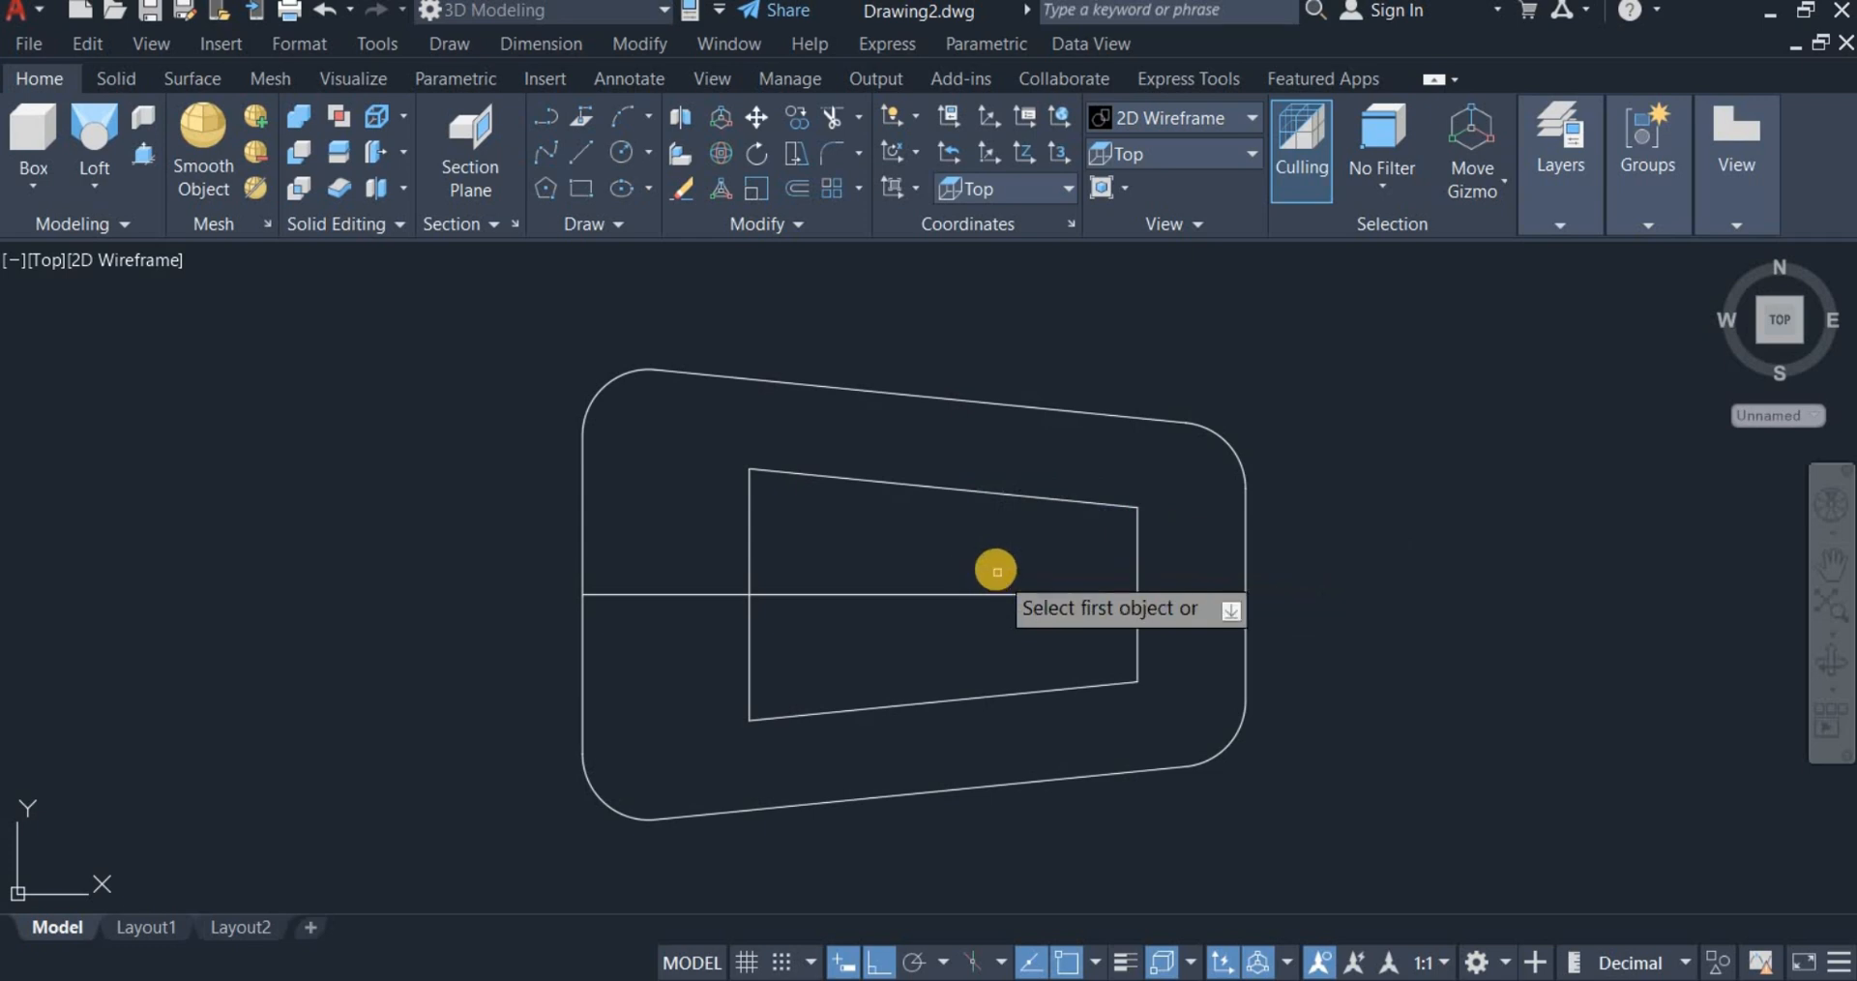
pyautogui.click(799, 474)
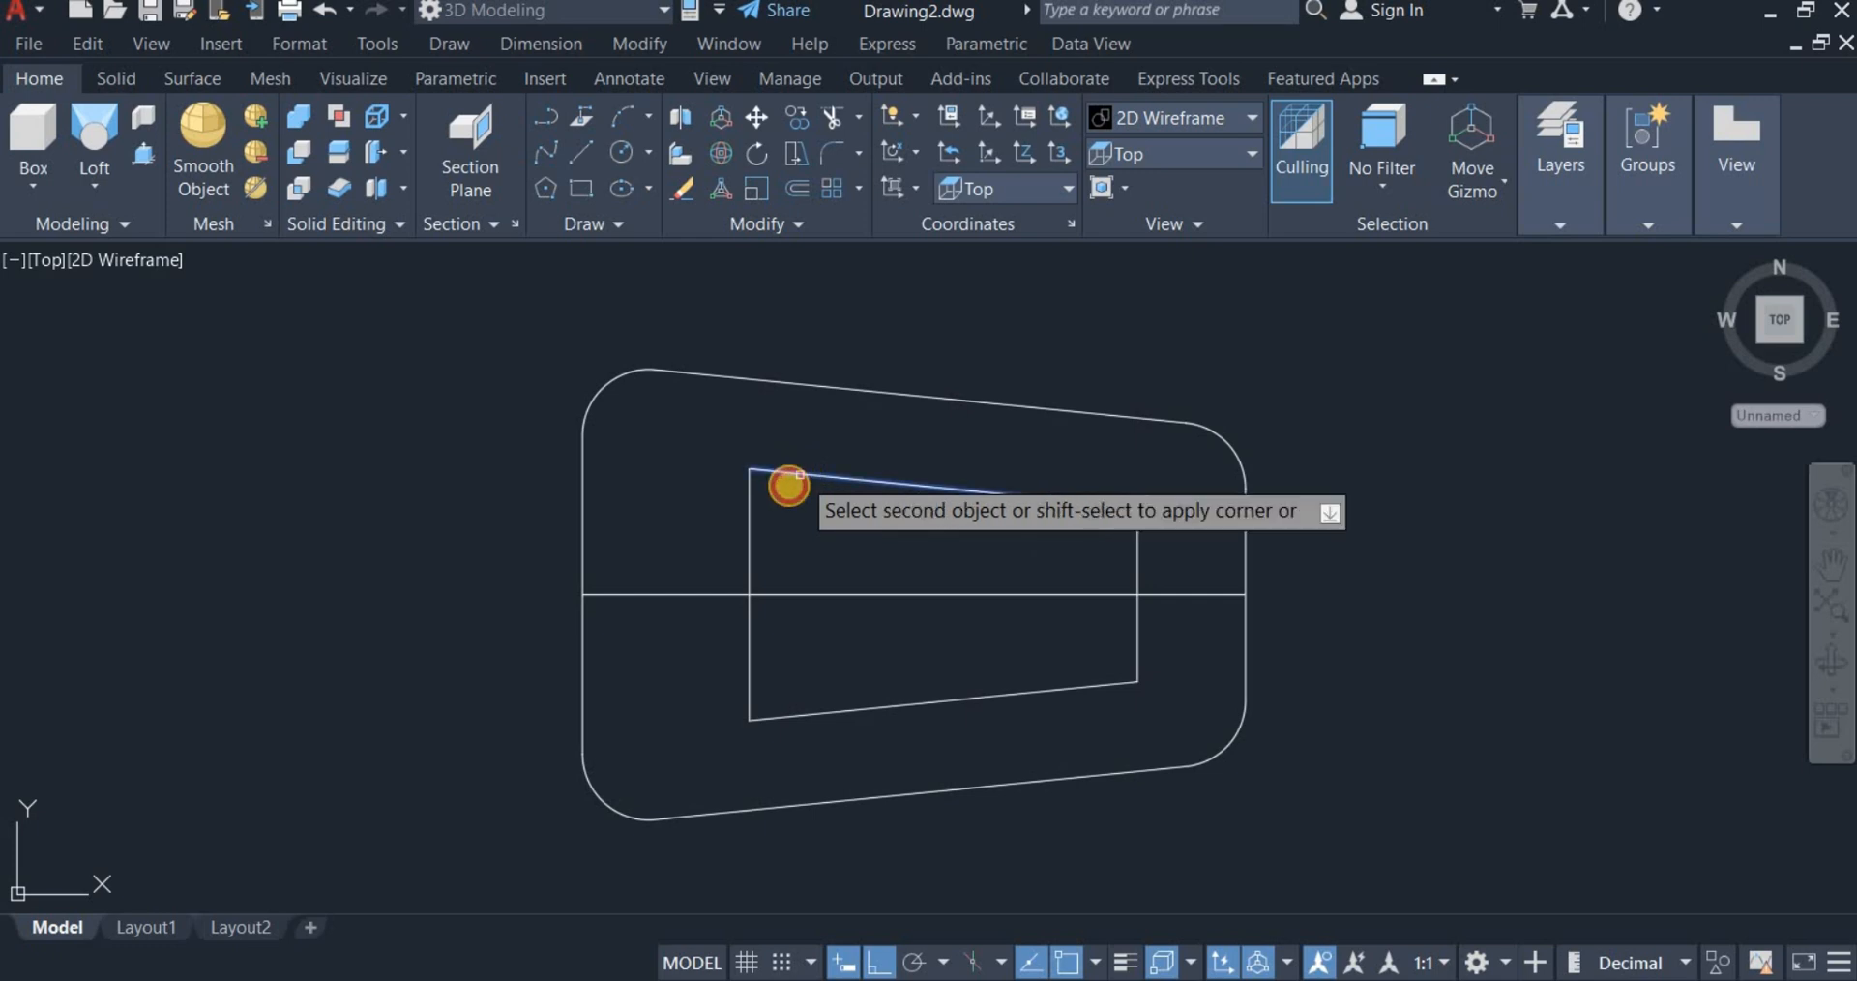
pyautogui.click(747, 518)
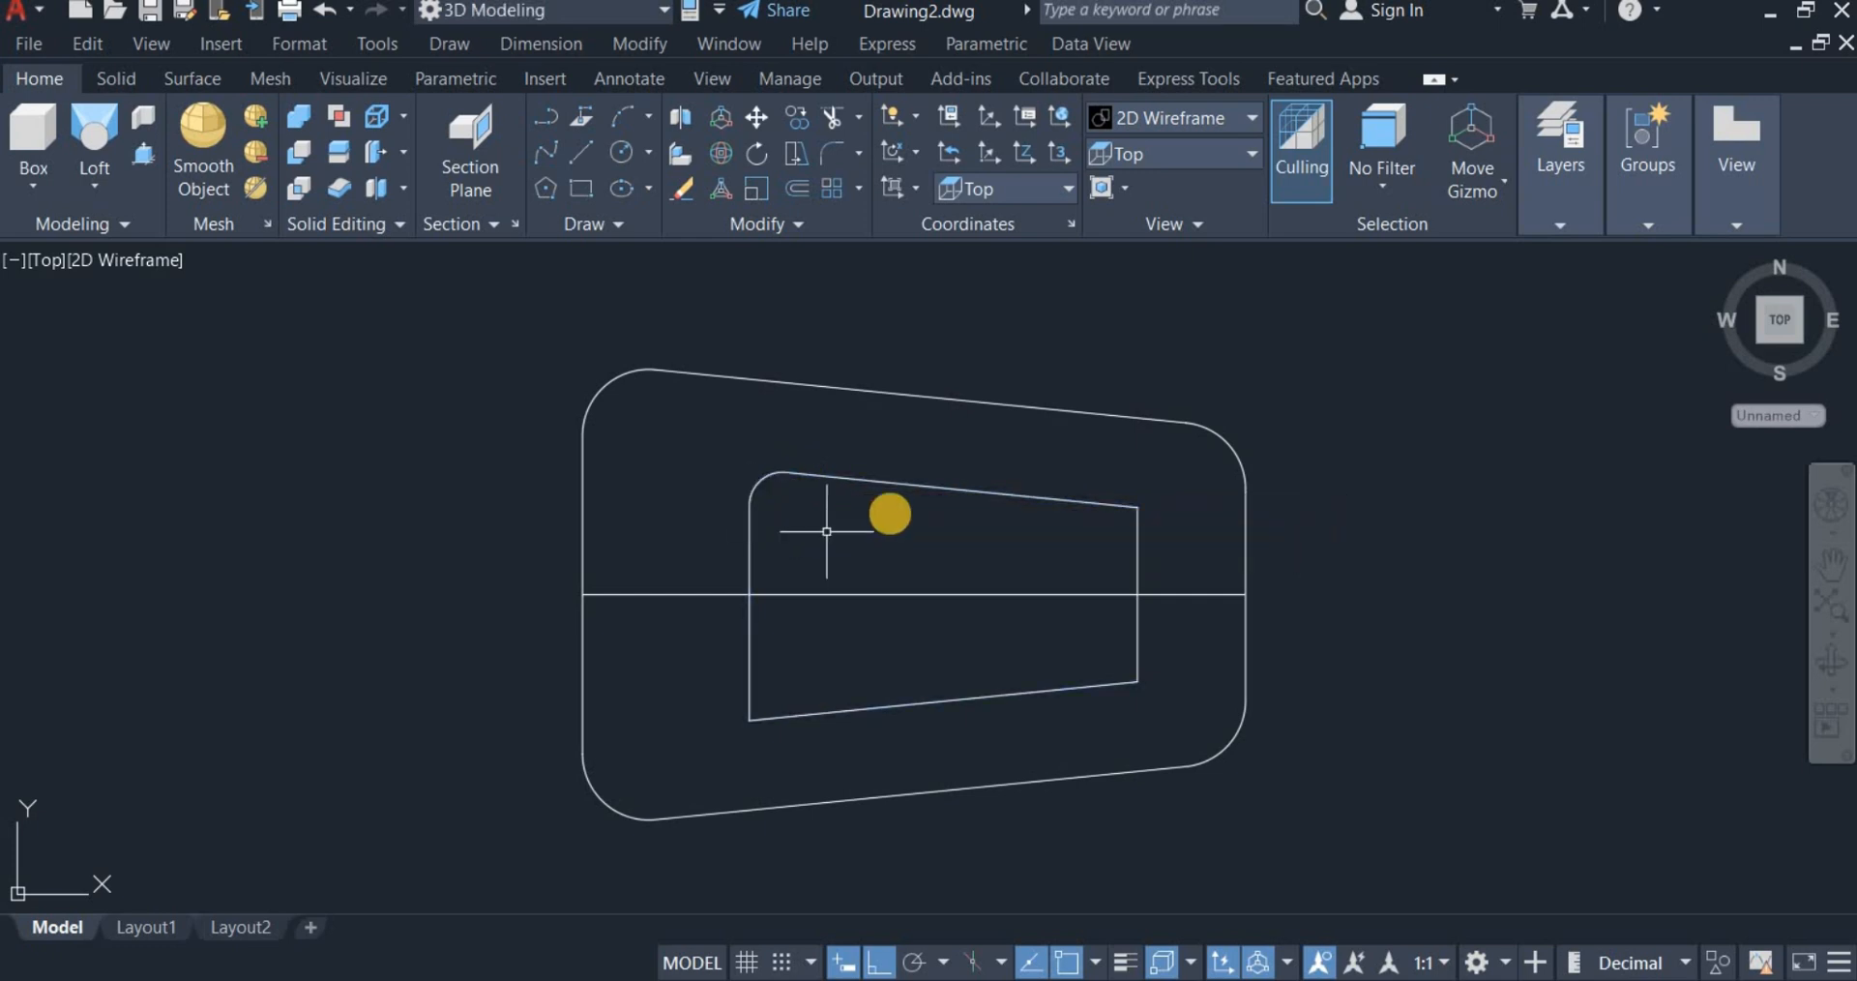
# Step: Fillet the inner base outline's other three corners with the same radius as its upper-left corner
pyautogui.rightClick(1004, 465)
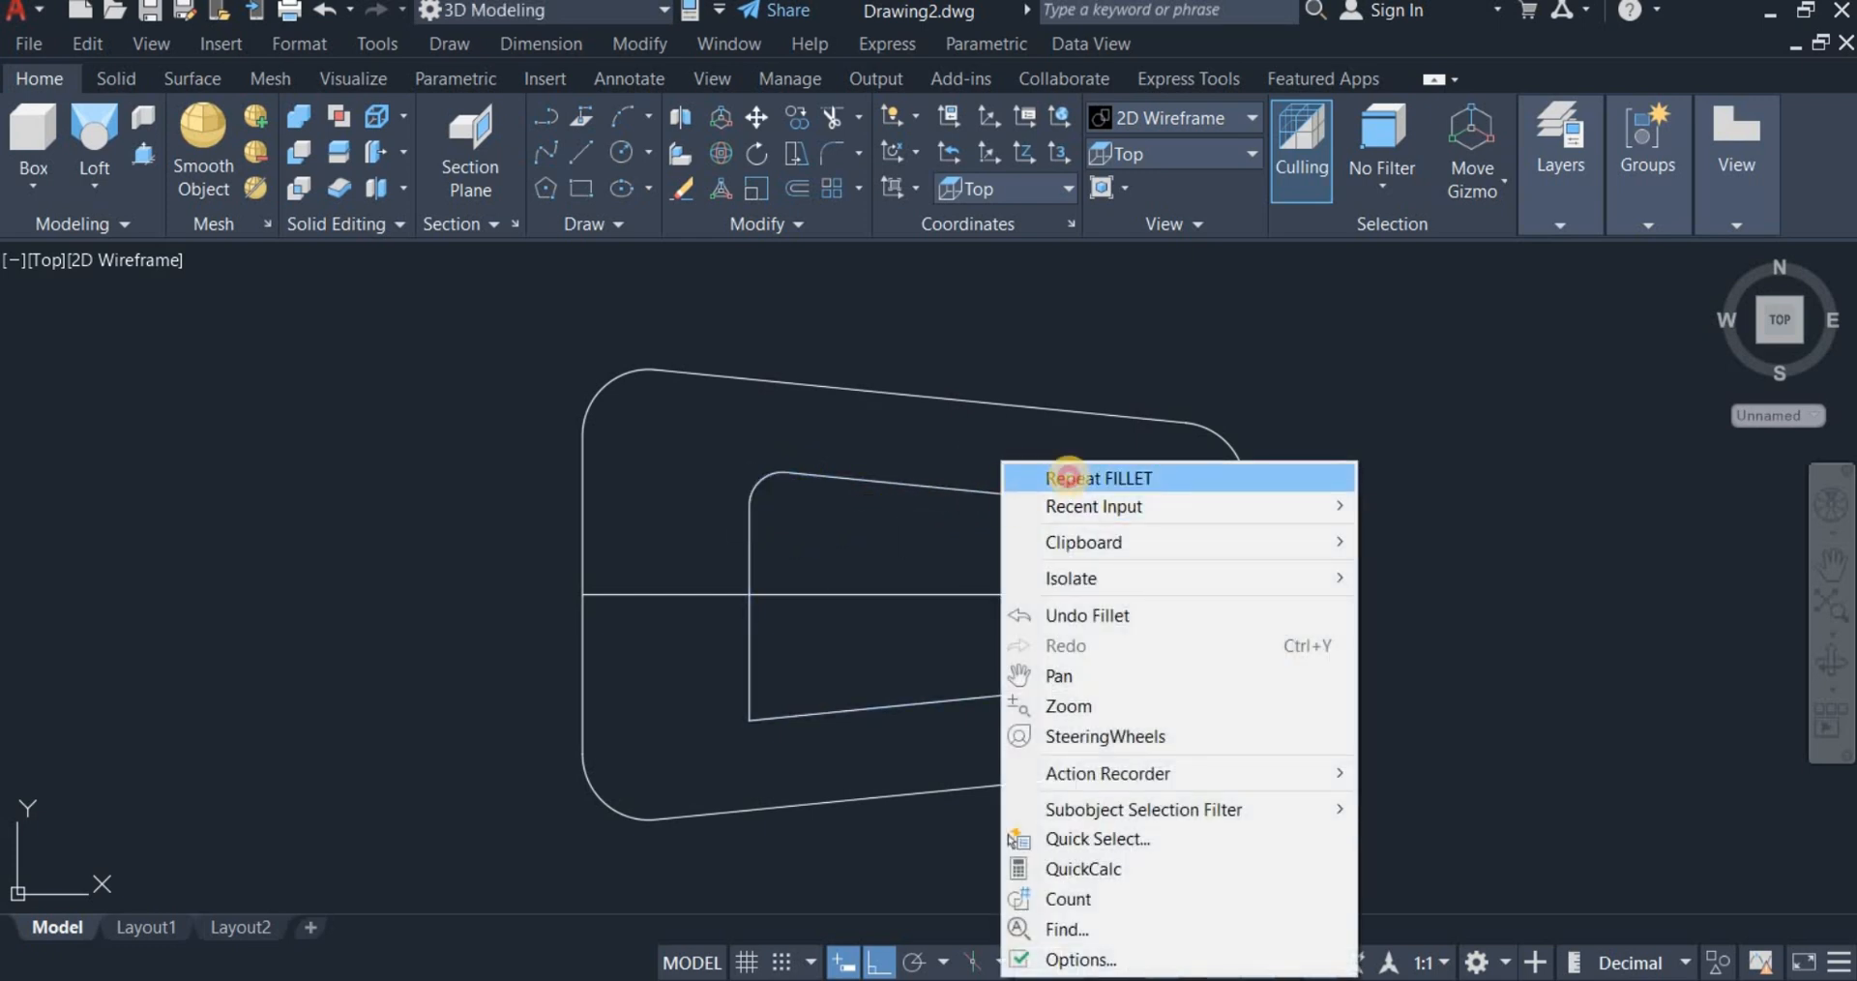
pyautogui.click(1069, 476)
pyautogui.rightClick(1049, 455)
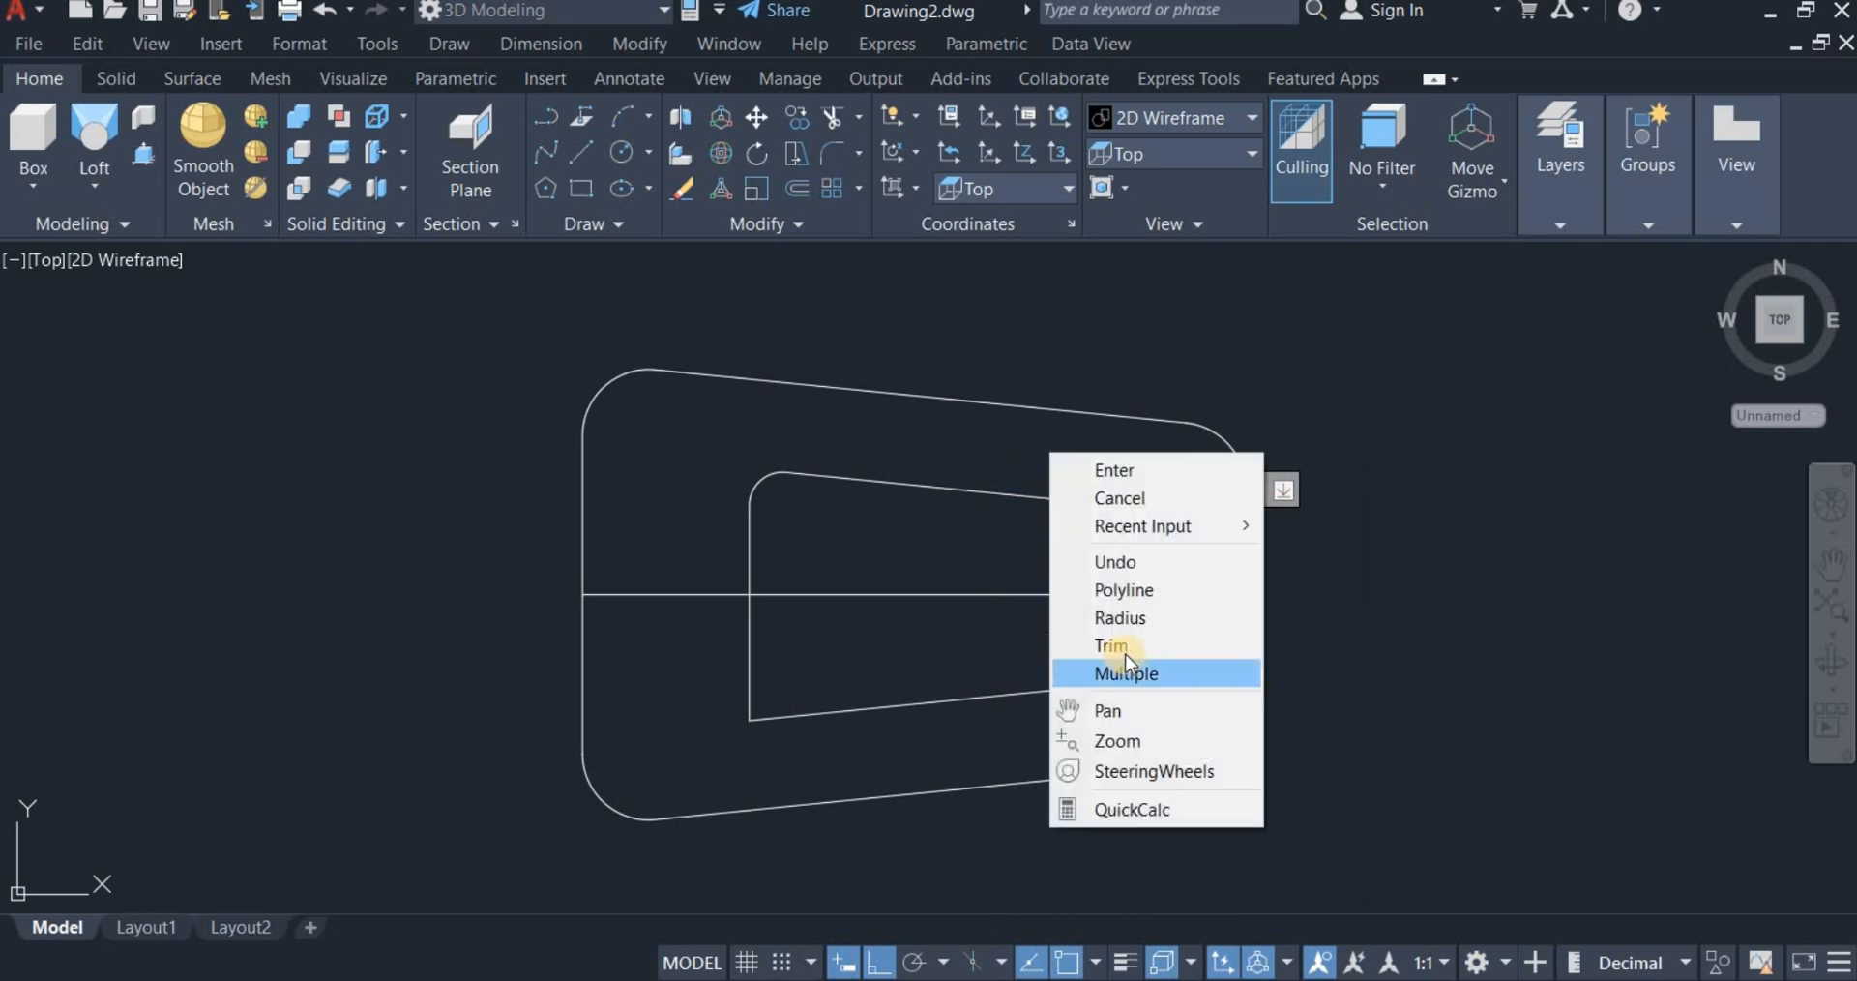
pyautogui.click(1040, 699)
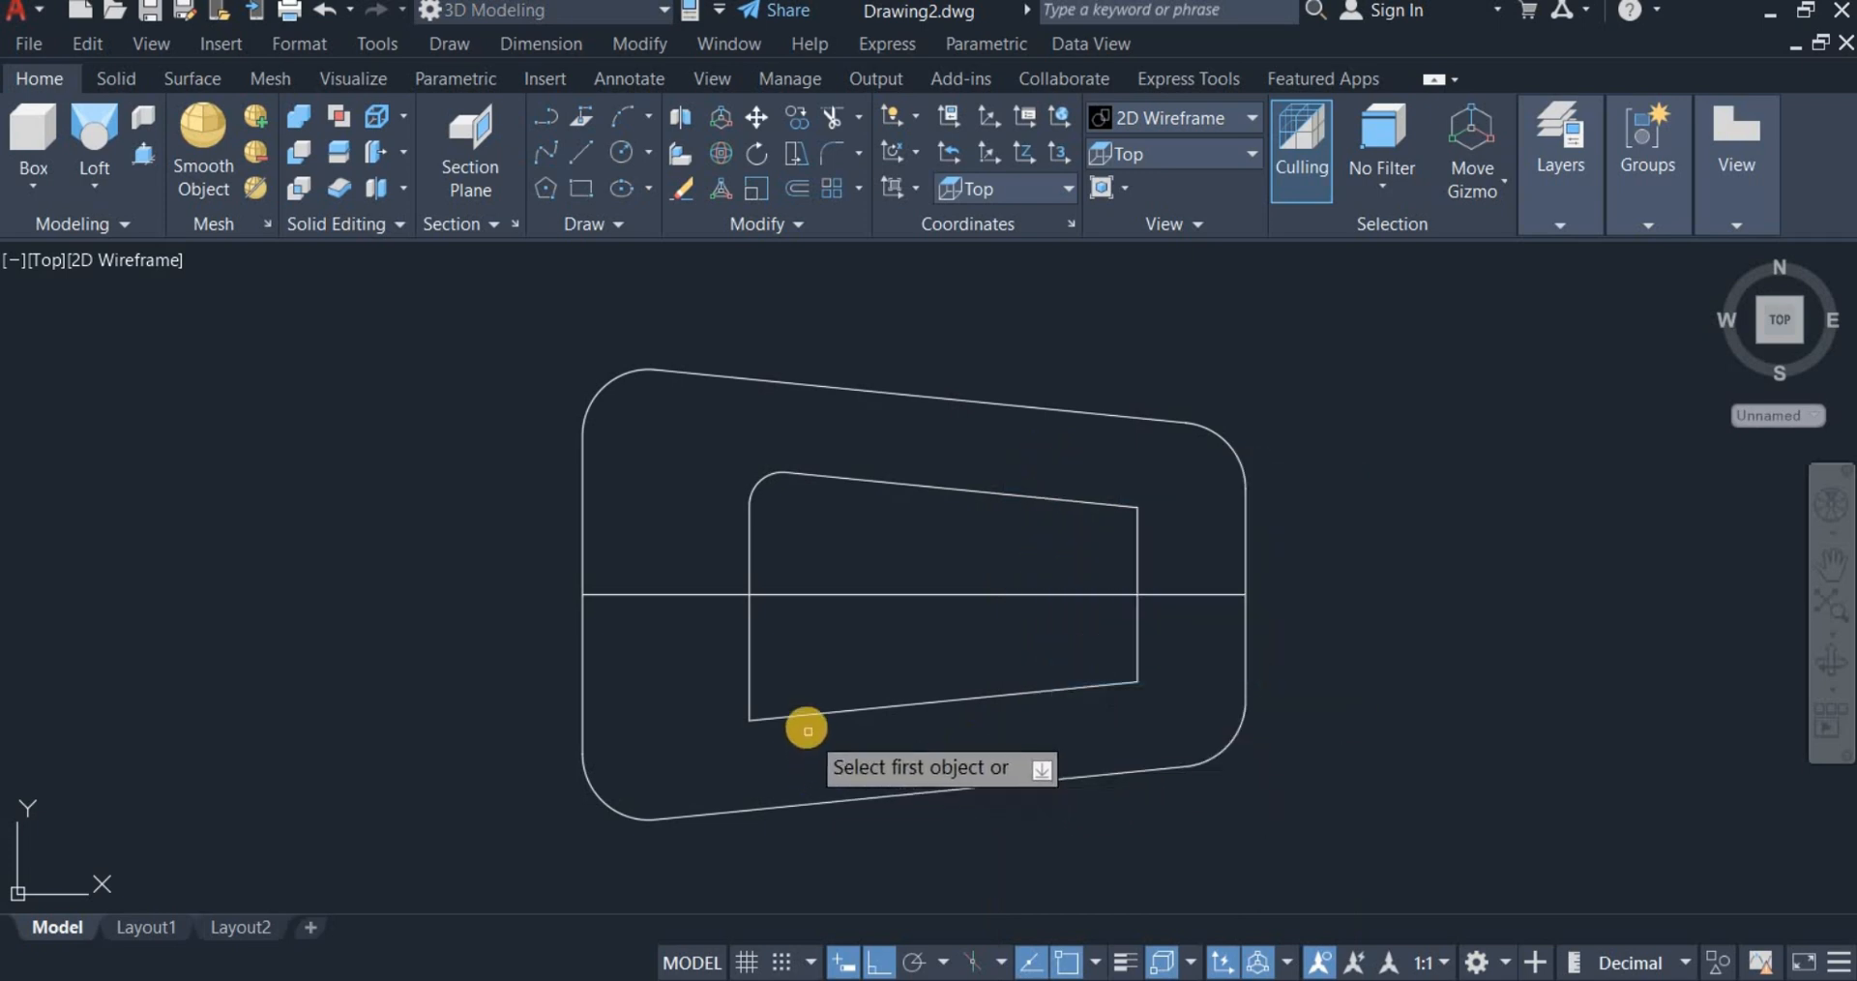
pyautogui.click(804, 716)
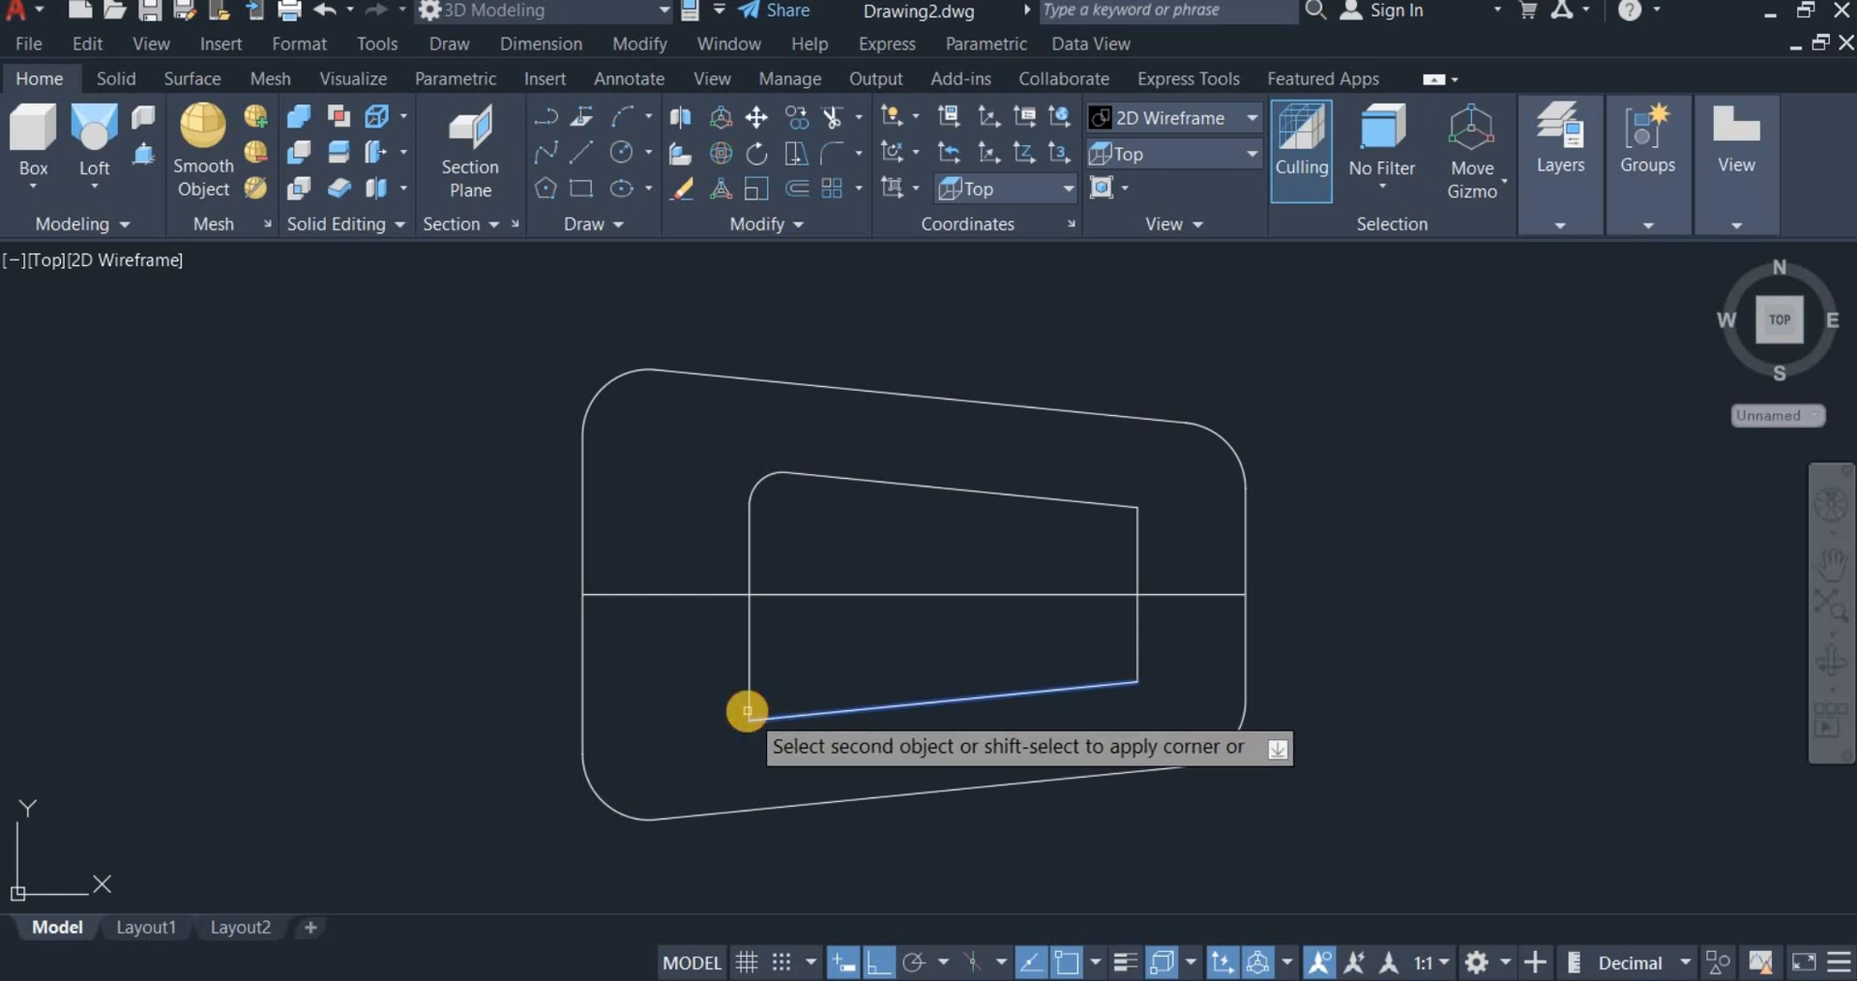
pyautogui.click(748, 703)
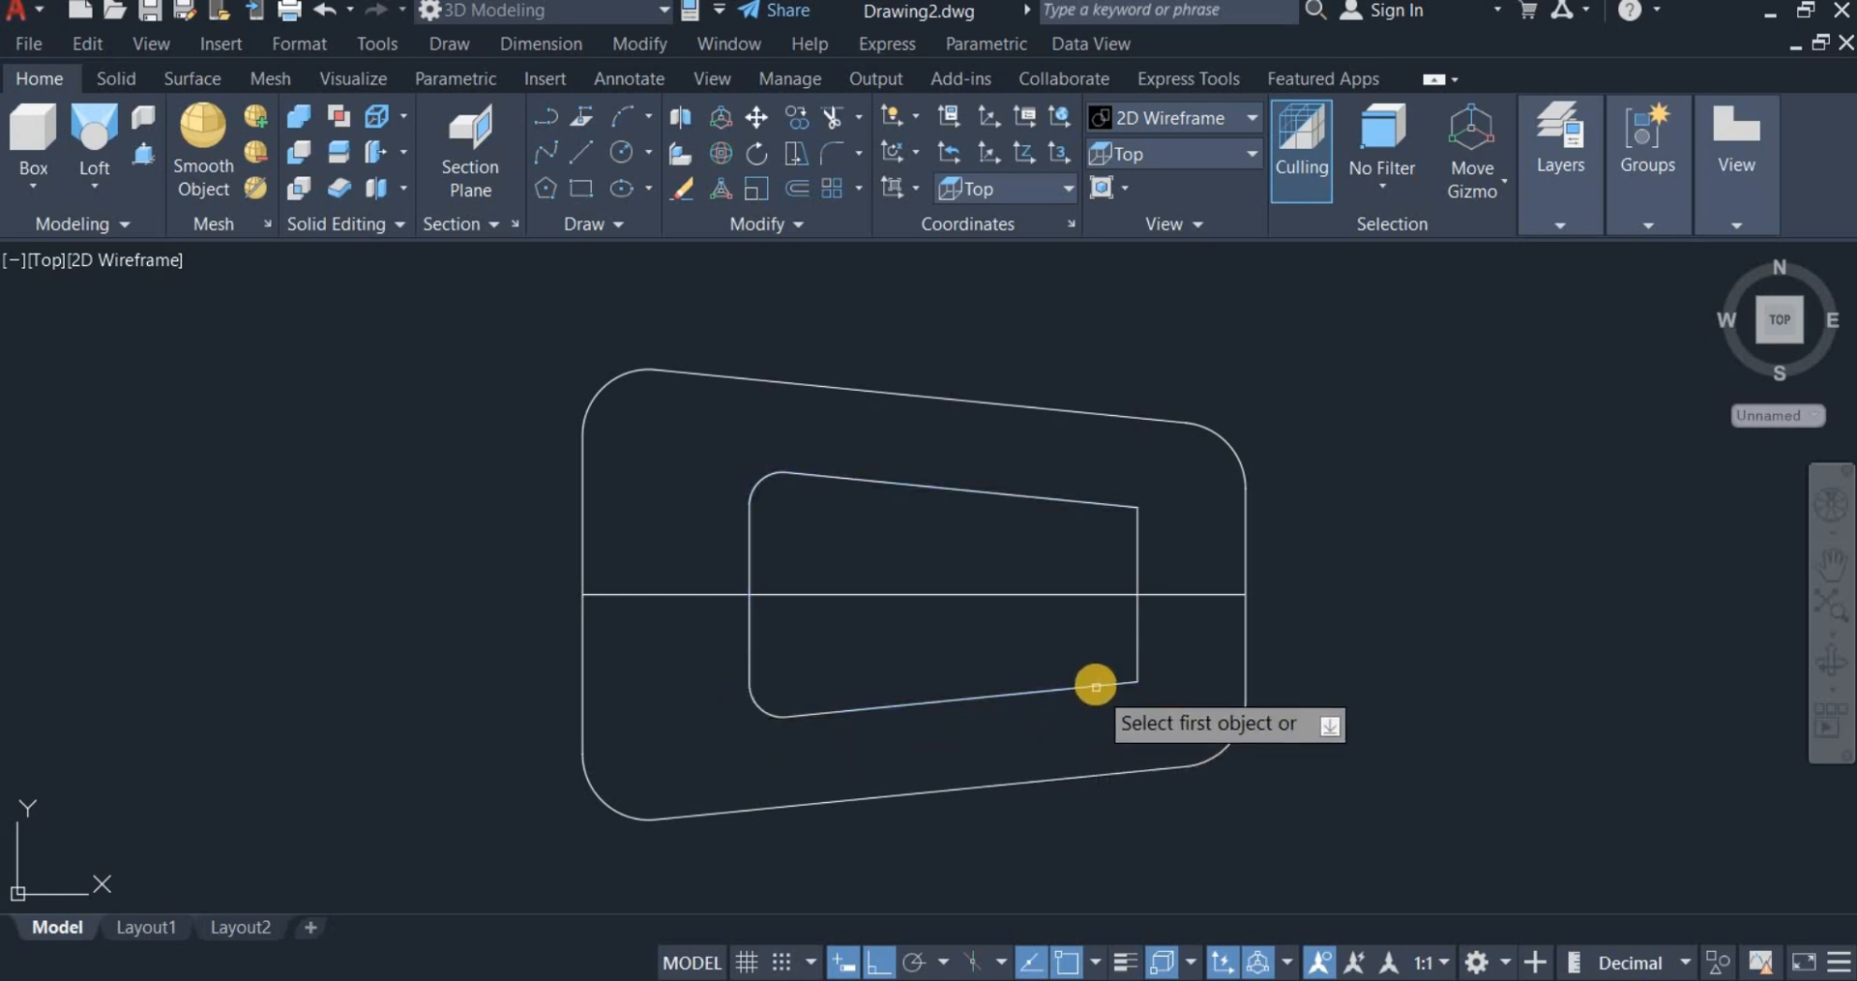
pyautogui.click(1095, 687)
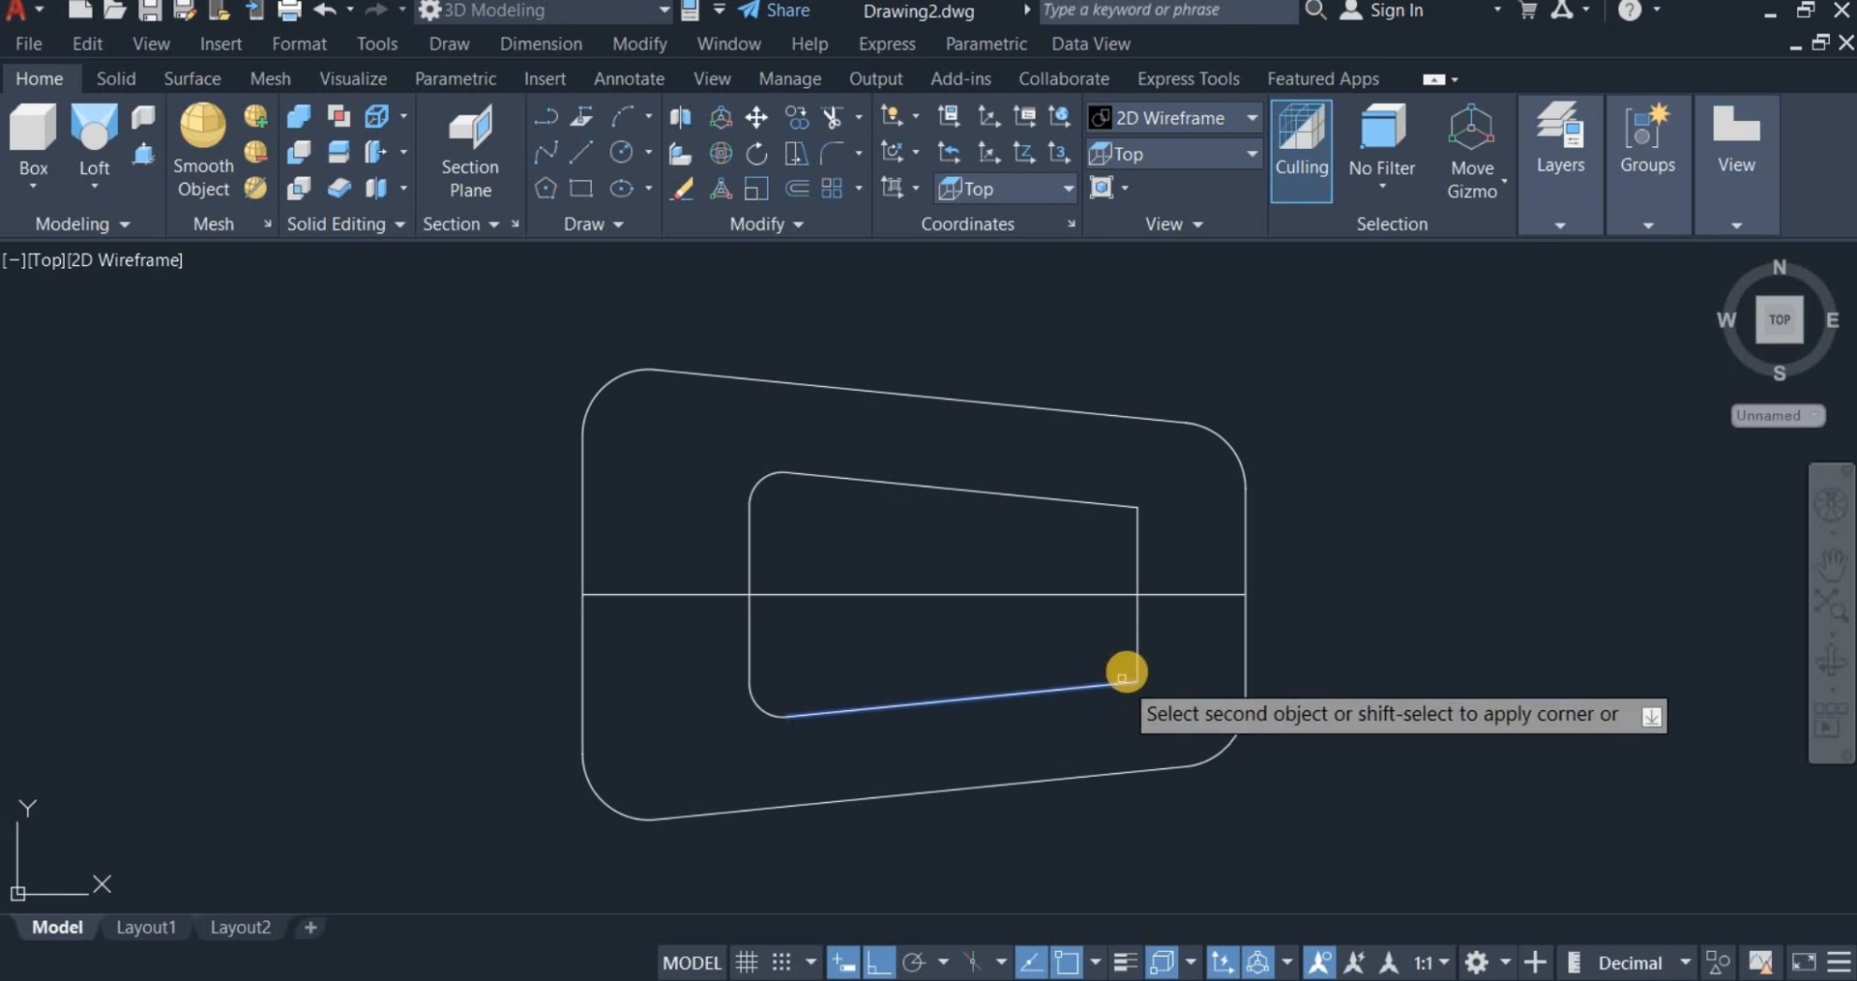
pyautogui.click(1135, 648)
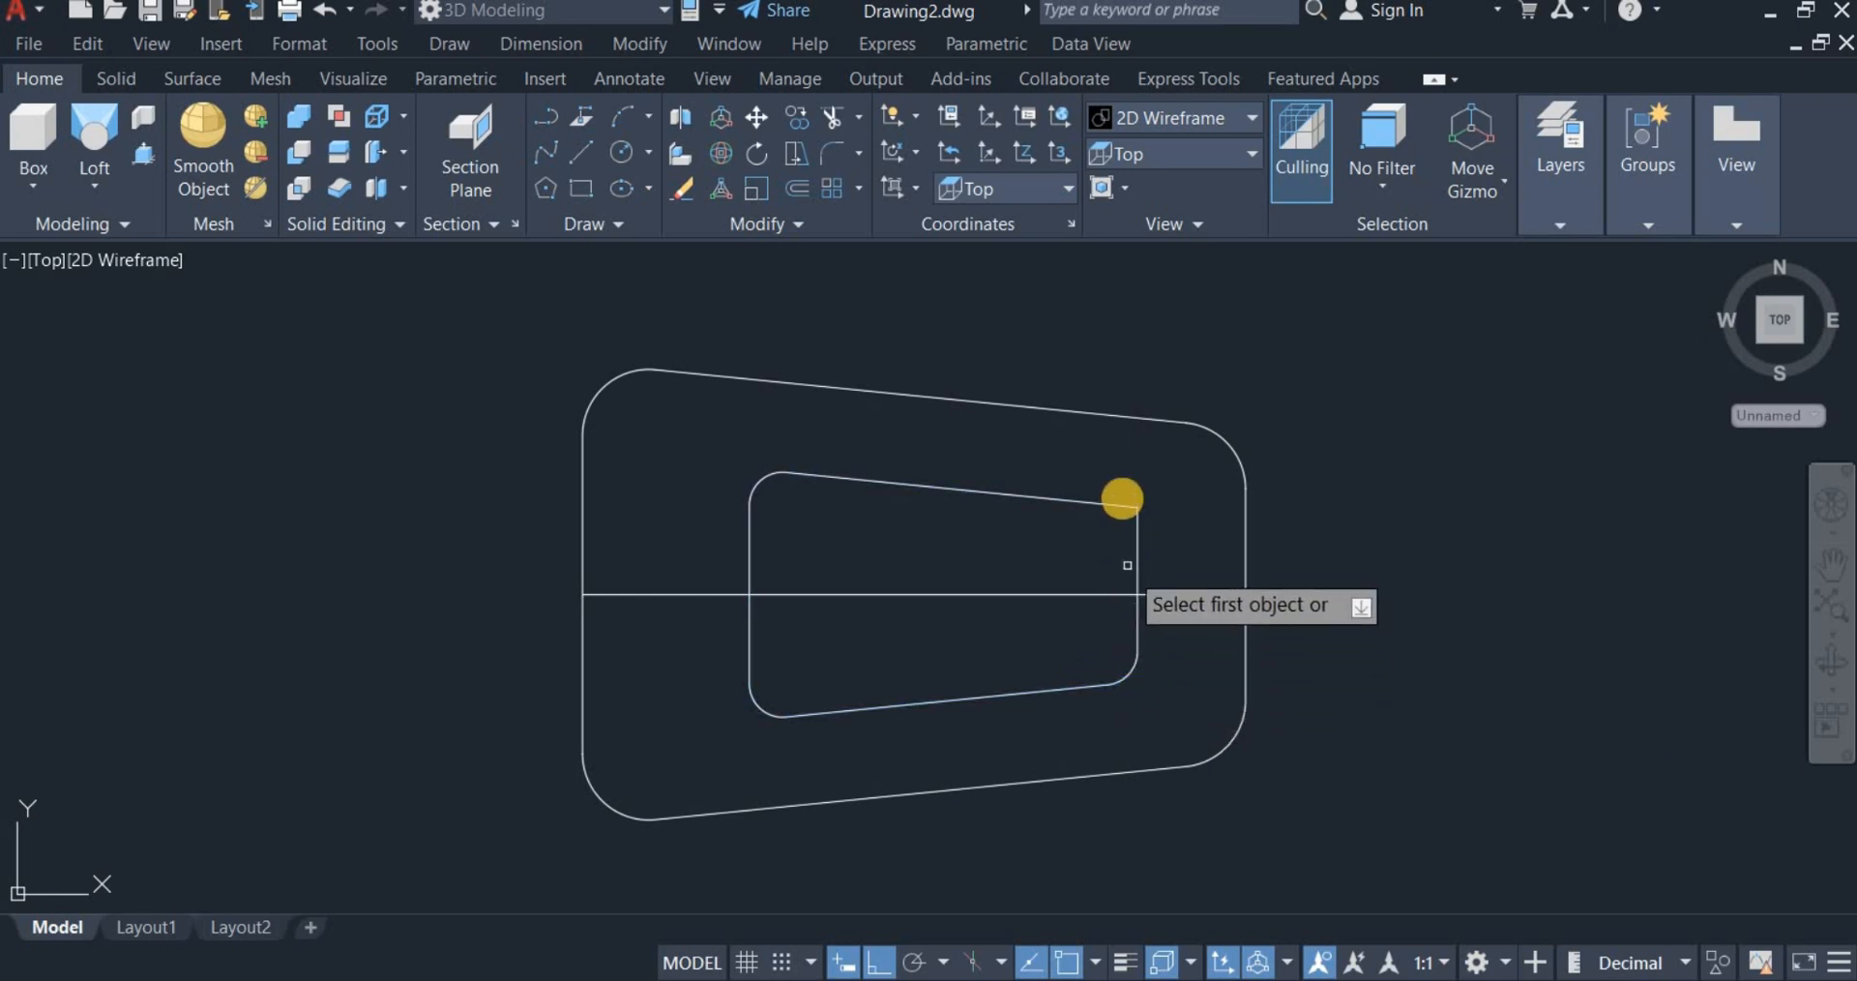
pyautogui.click(1112, 507)
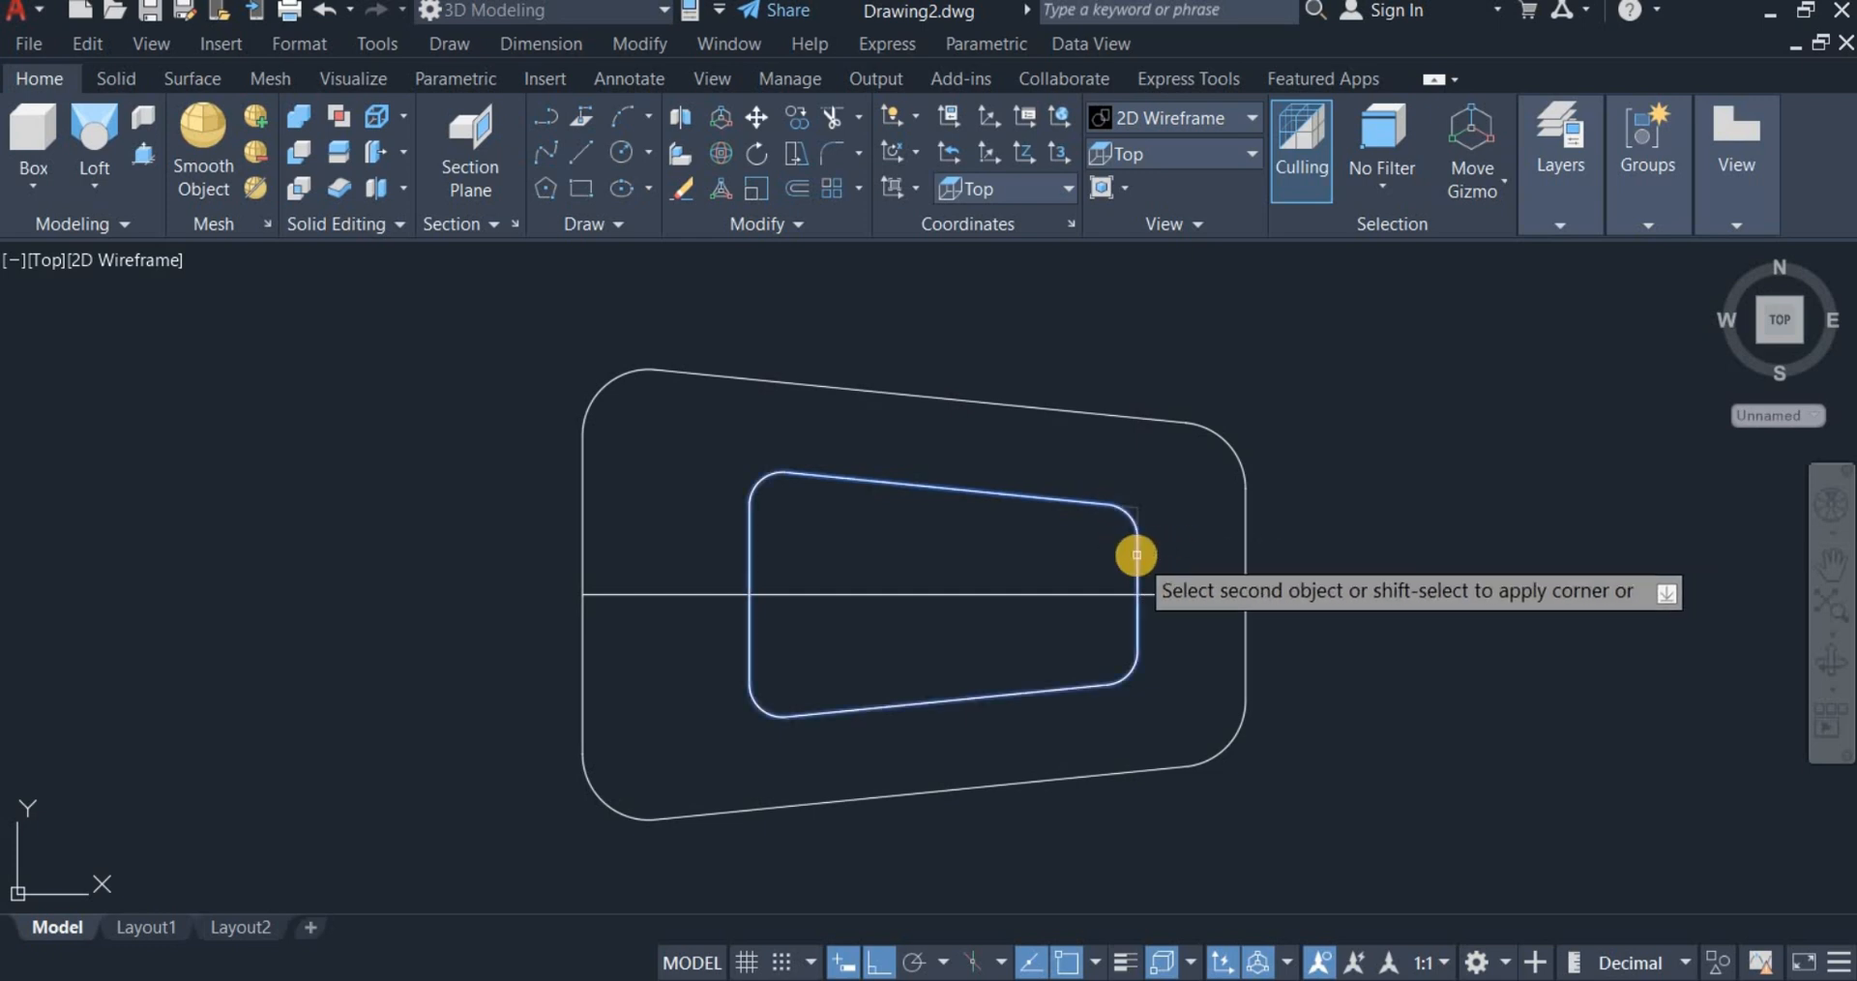
pyautogui.click(1137, 553)
pyautogui.rightClick(1349, 474)
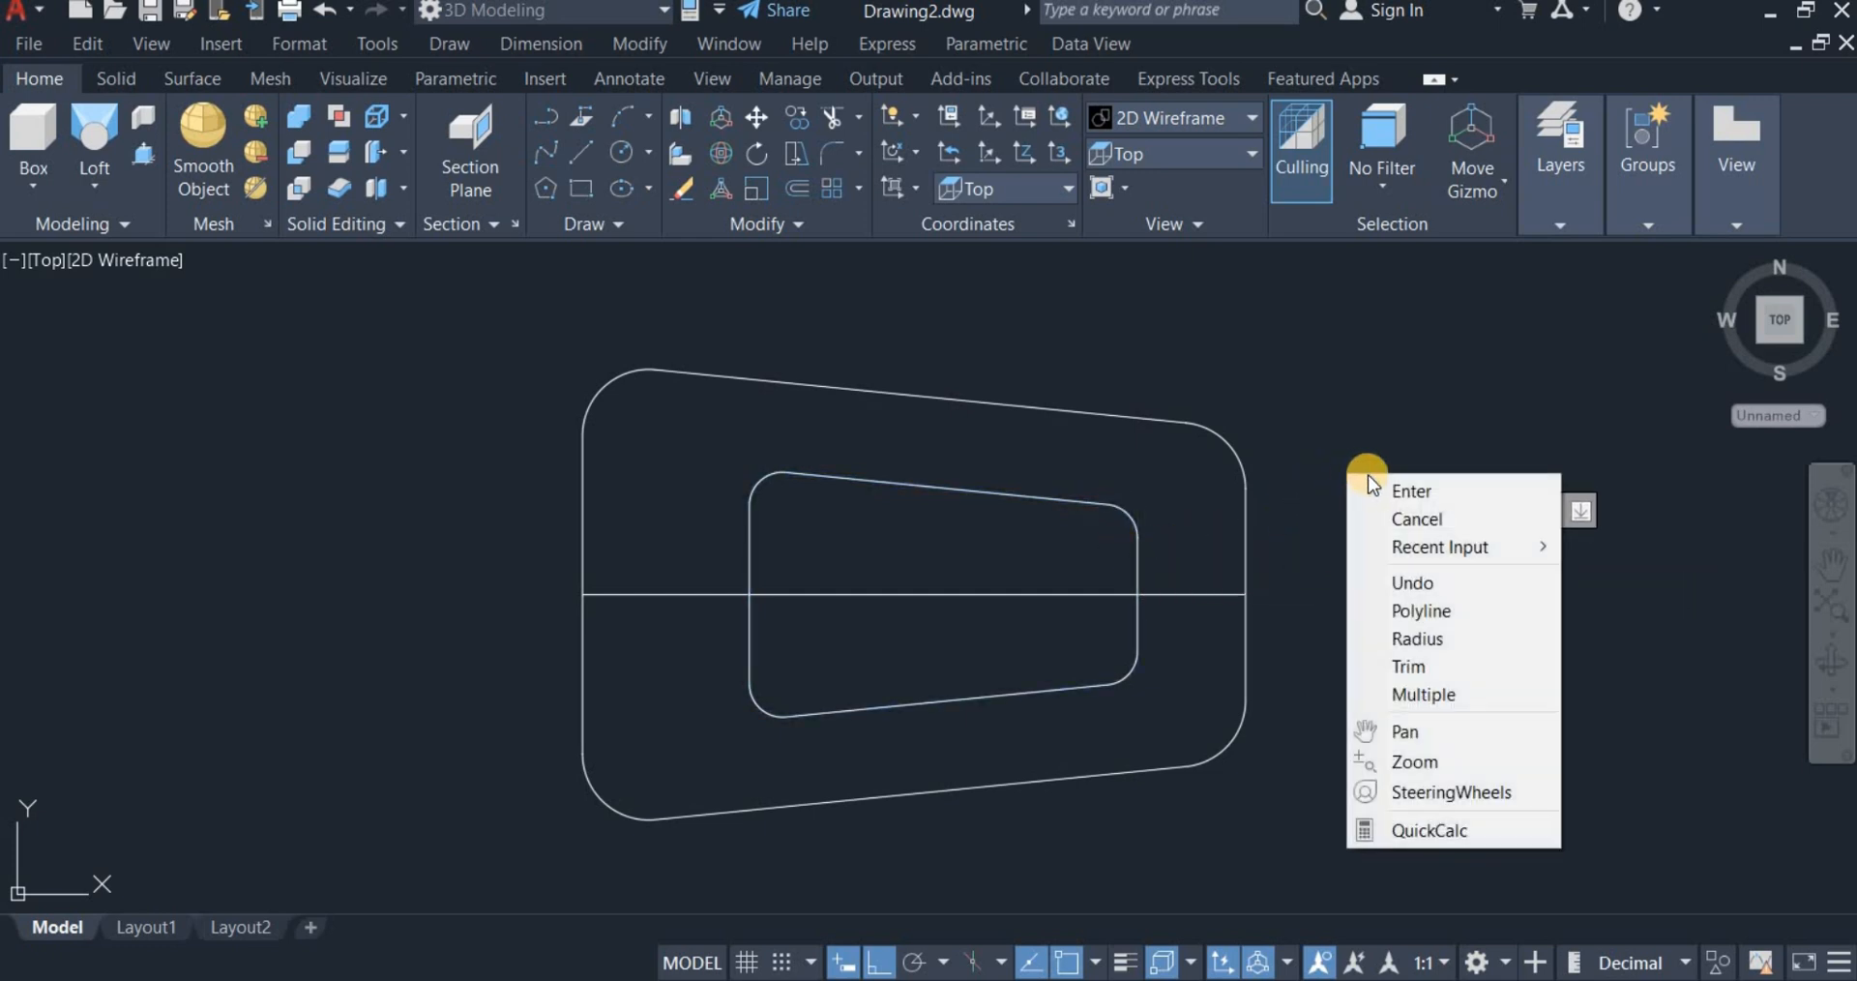
pyautogui.click(1373, 479)
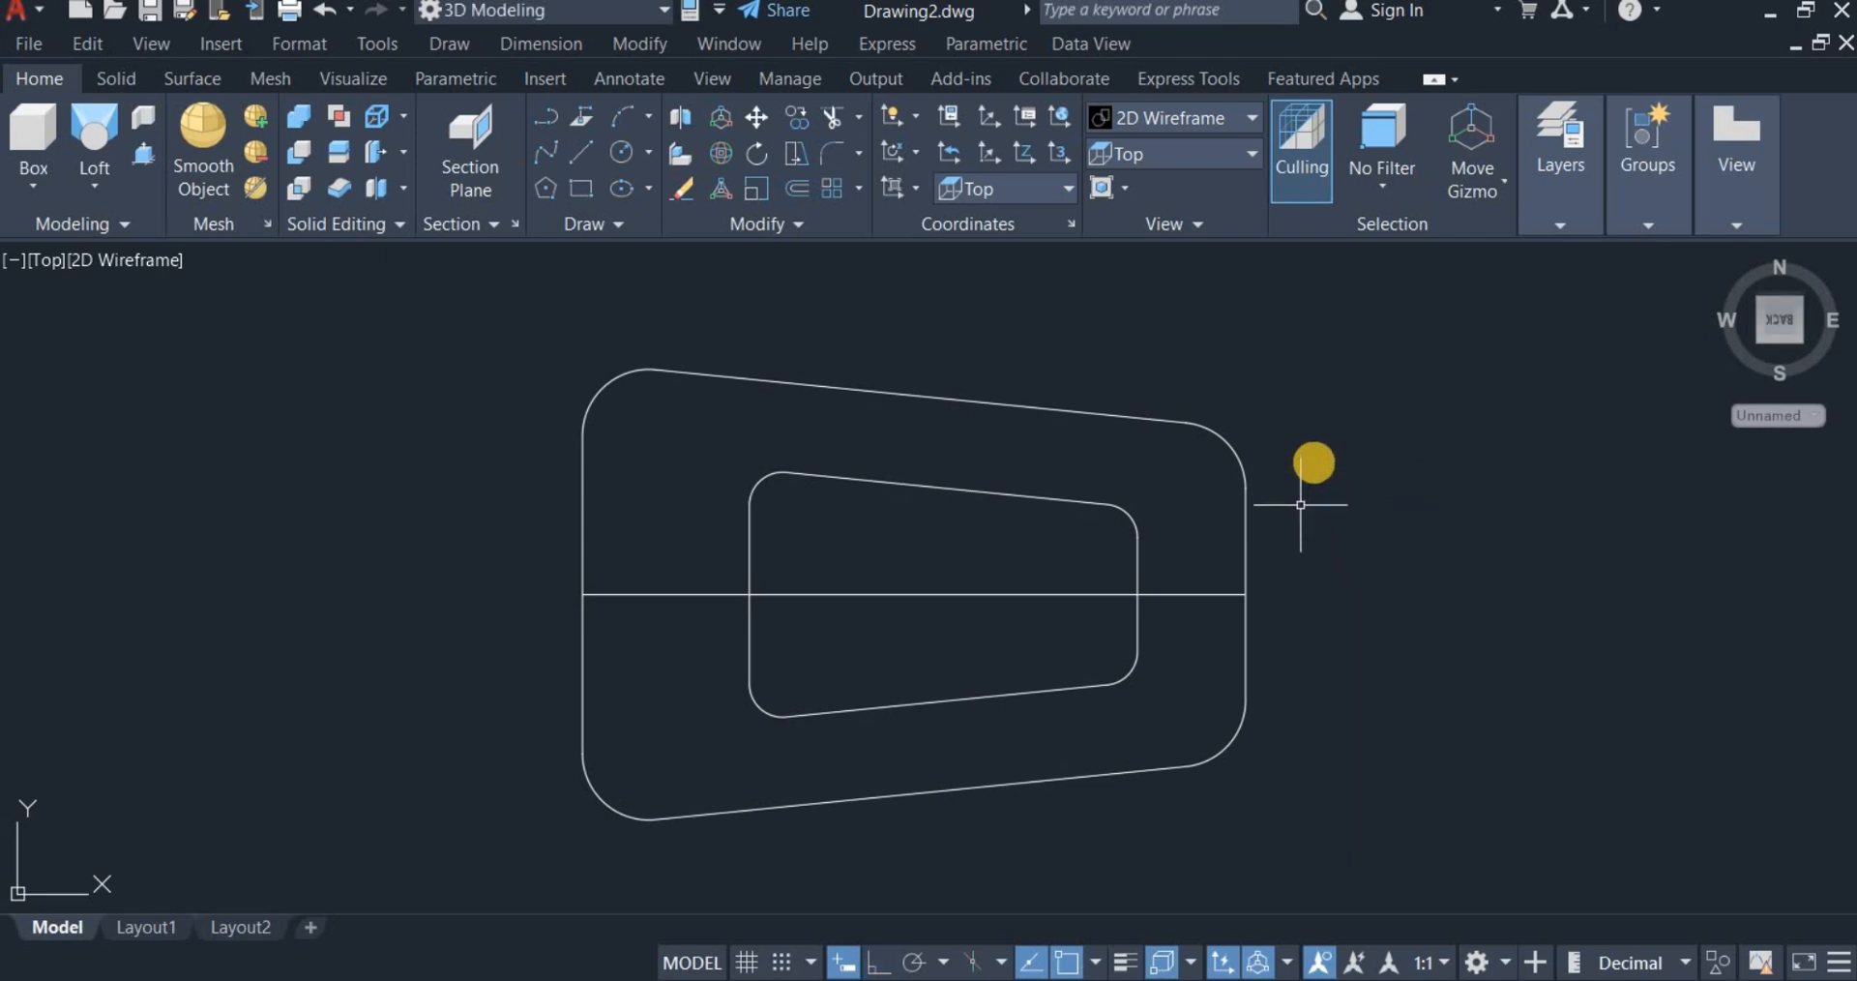
# Step: Draw a vertical line about 172 mm long across the centreline, just inside the inner outline's narrow end
pyautogui.click(582, 147)
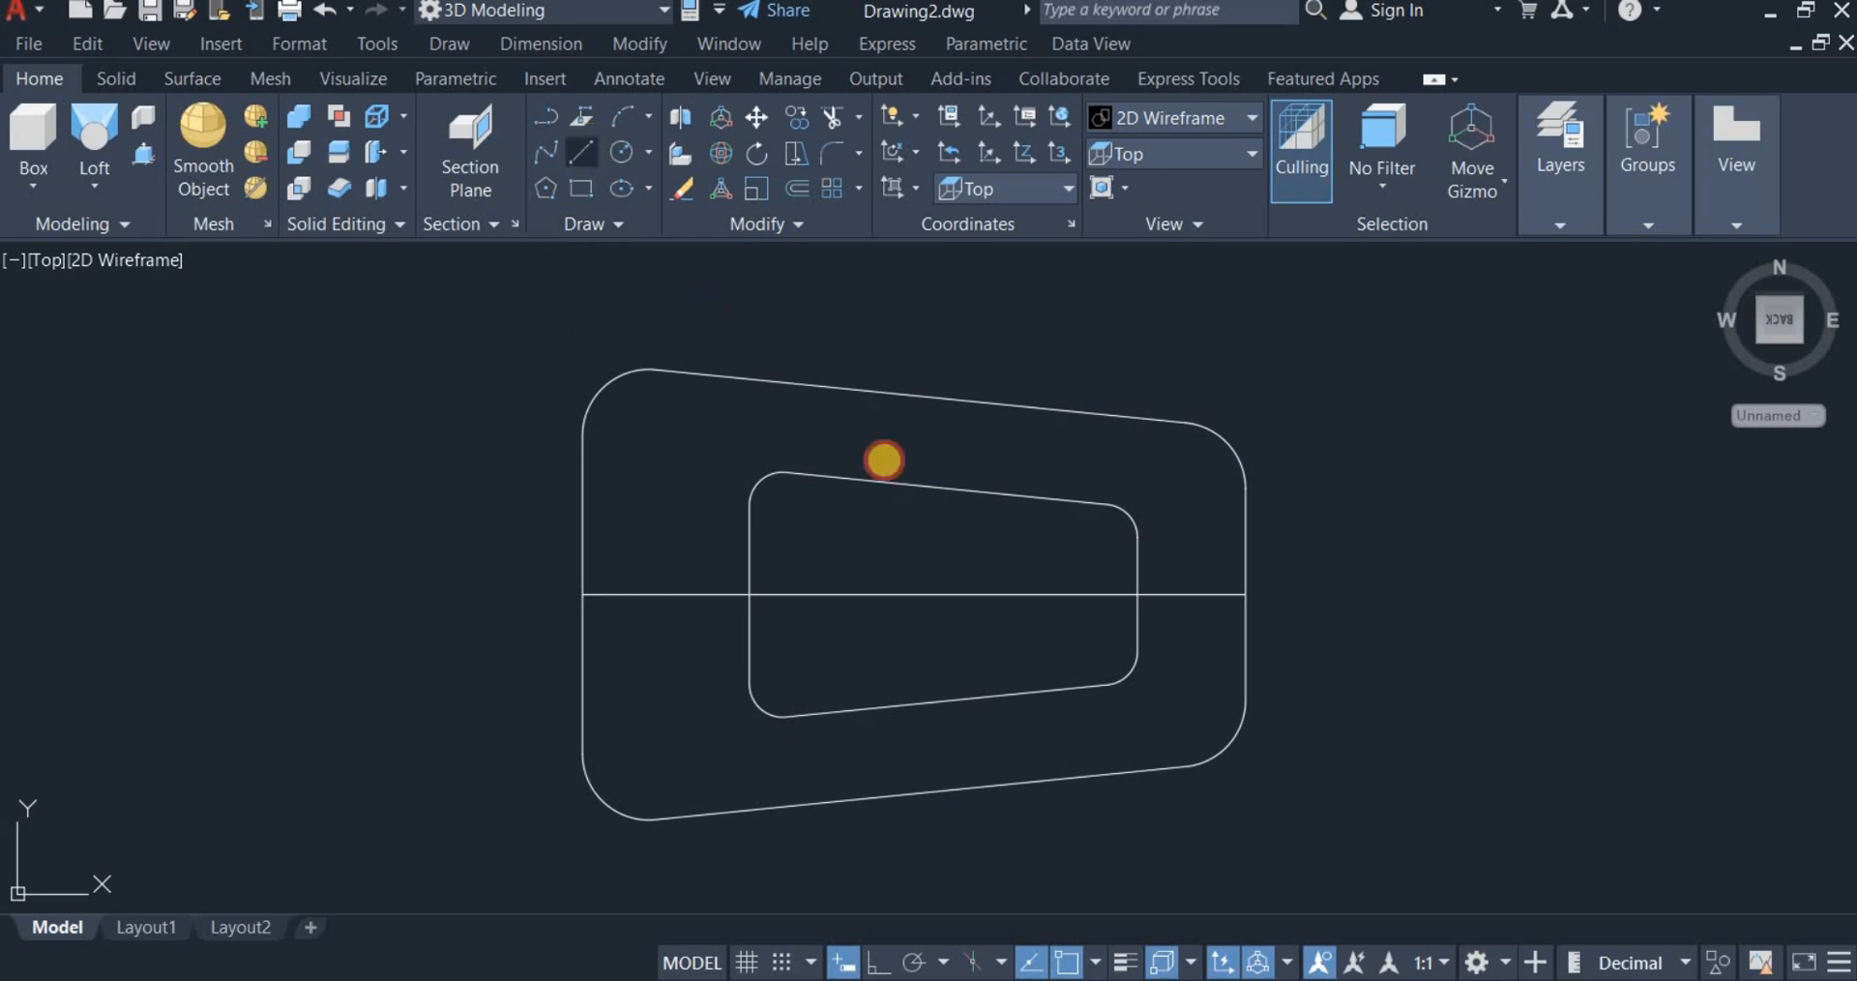
pyautogui.click(1106, 538)
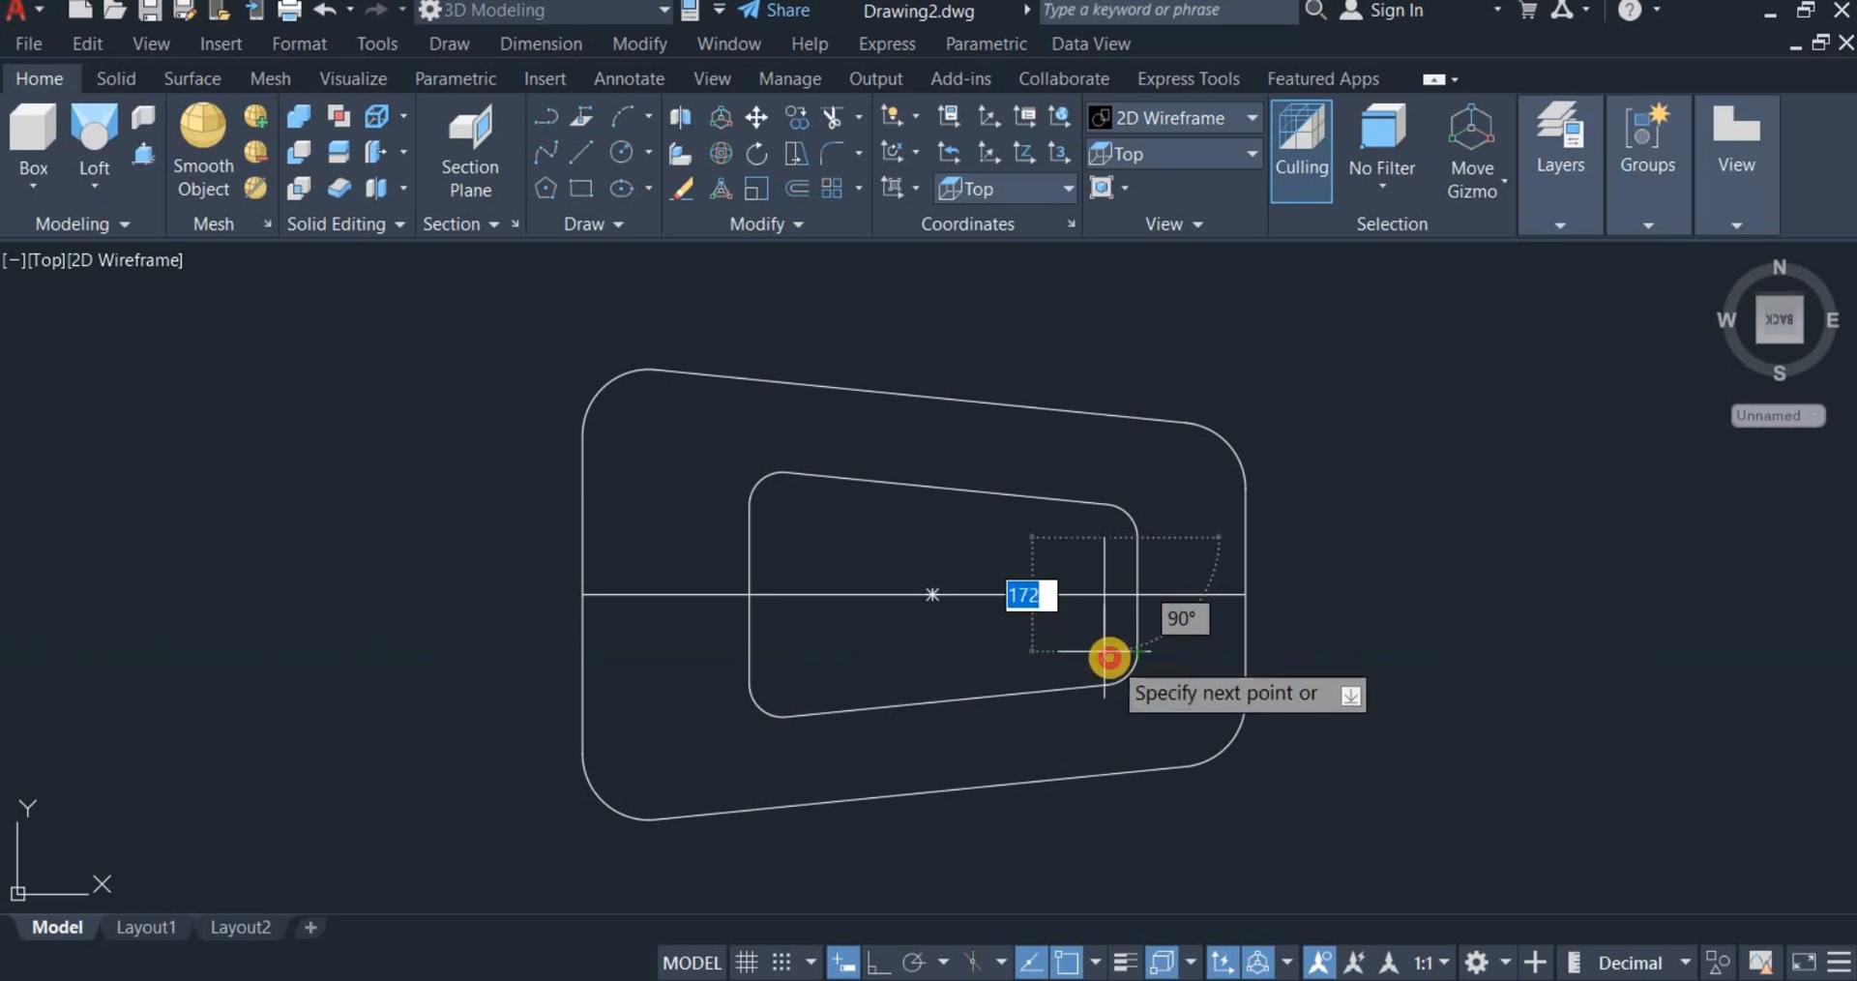
pyautogui.click(1108, 657)
pyautogui.rightClick(1196, 497)
pyautogui.click(1219, 514)
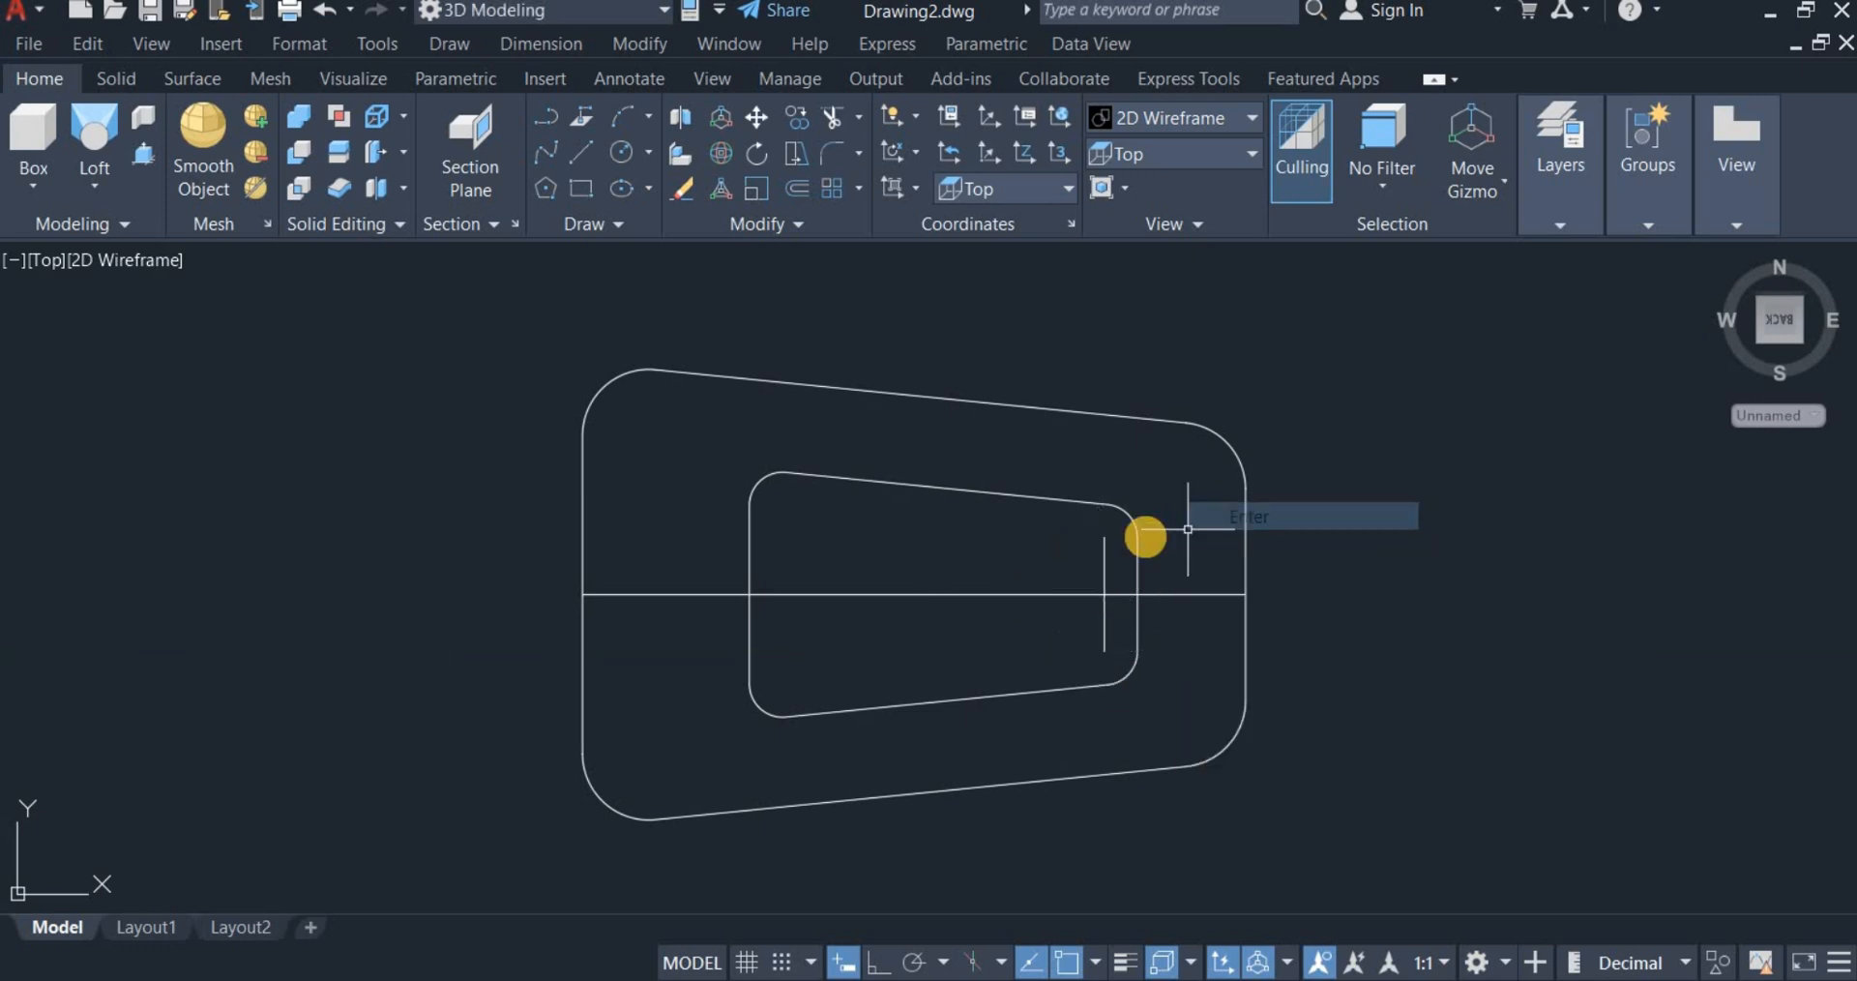
# Step: Move the short vertical line by its midpoint about 76 mm along the centreline, just outside the inner outline's narrow end
pyautogui.click(757, 117)
pyautogui.click(1003, 515)
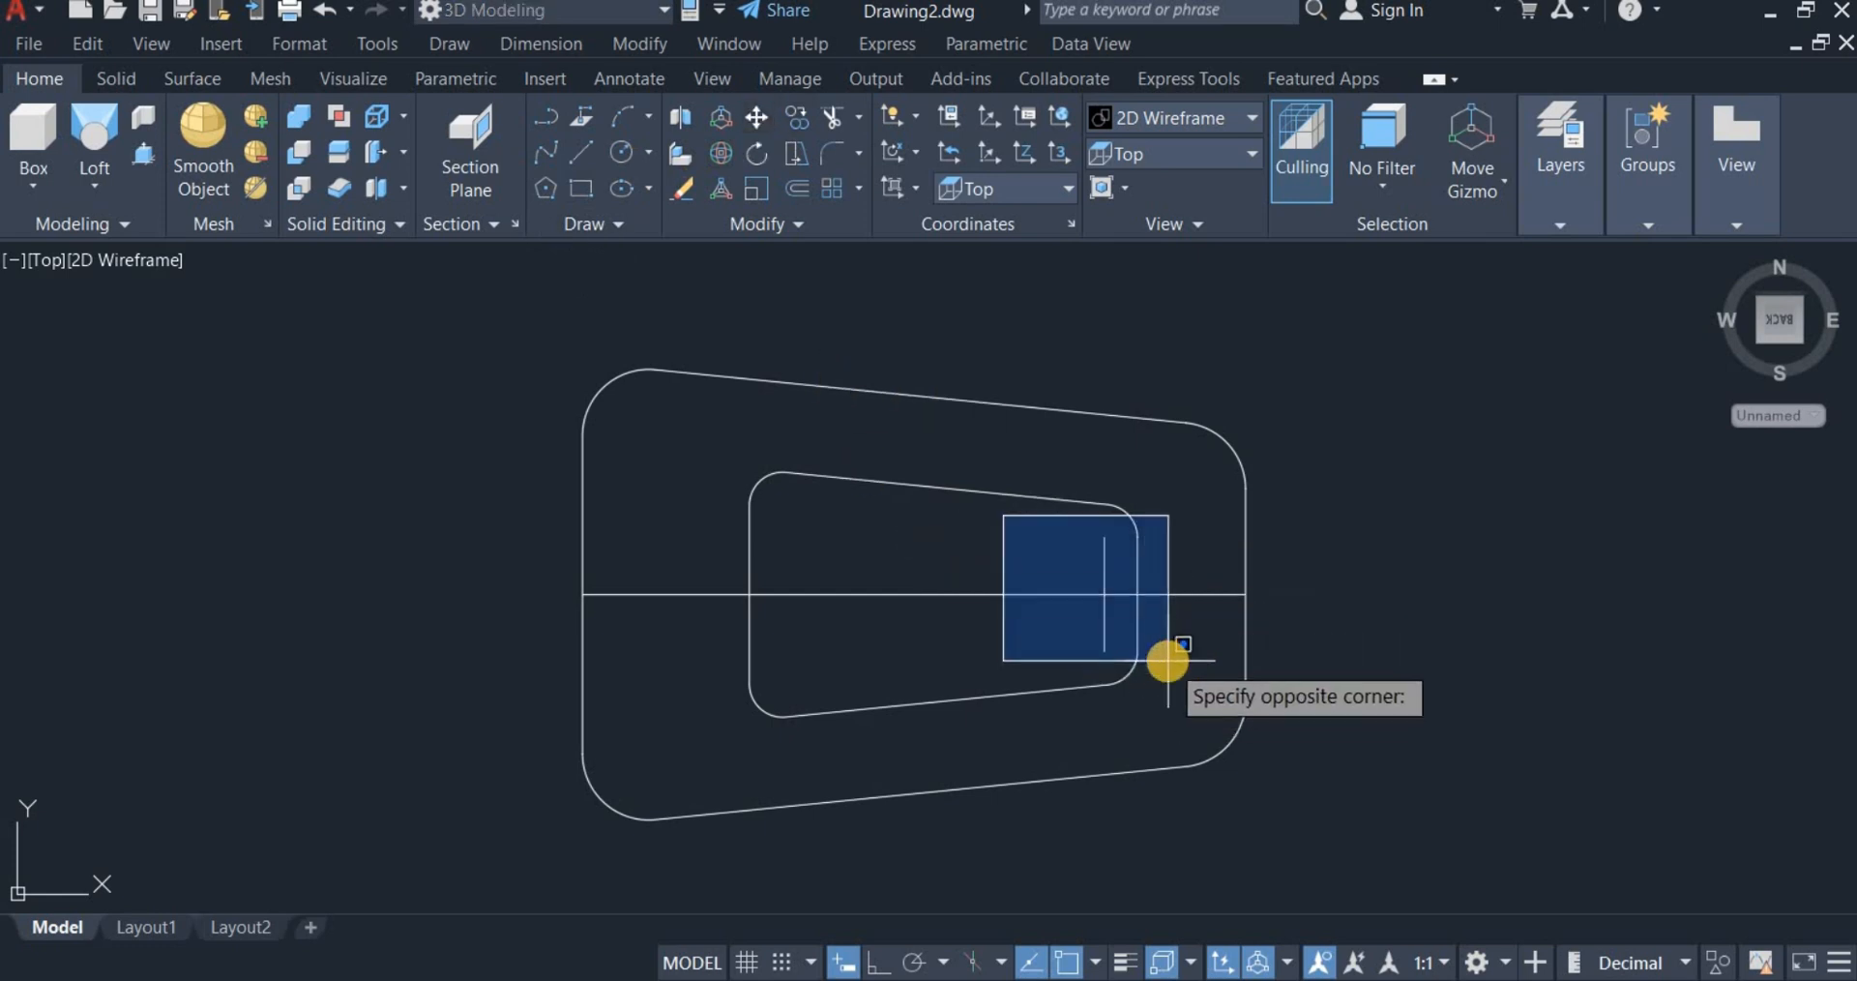
pyautogui.click(1148, 624)
pyautogui.press('Return')
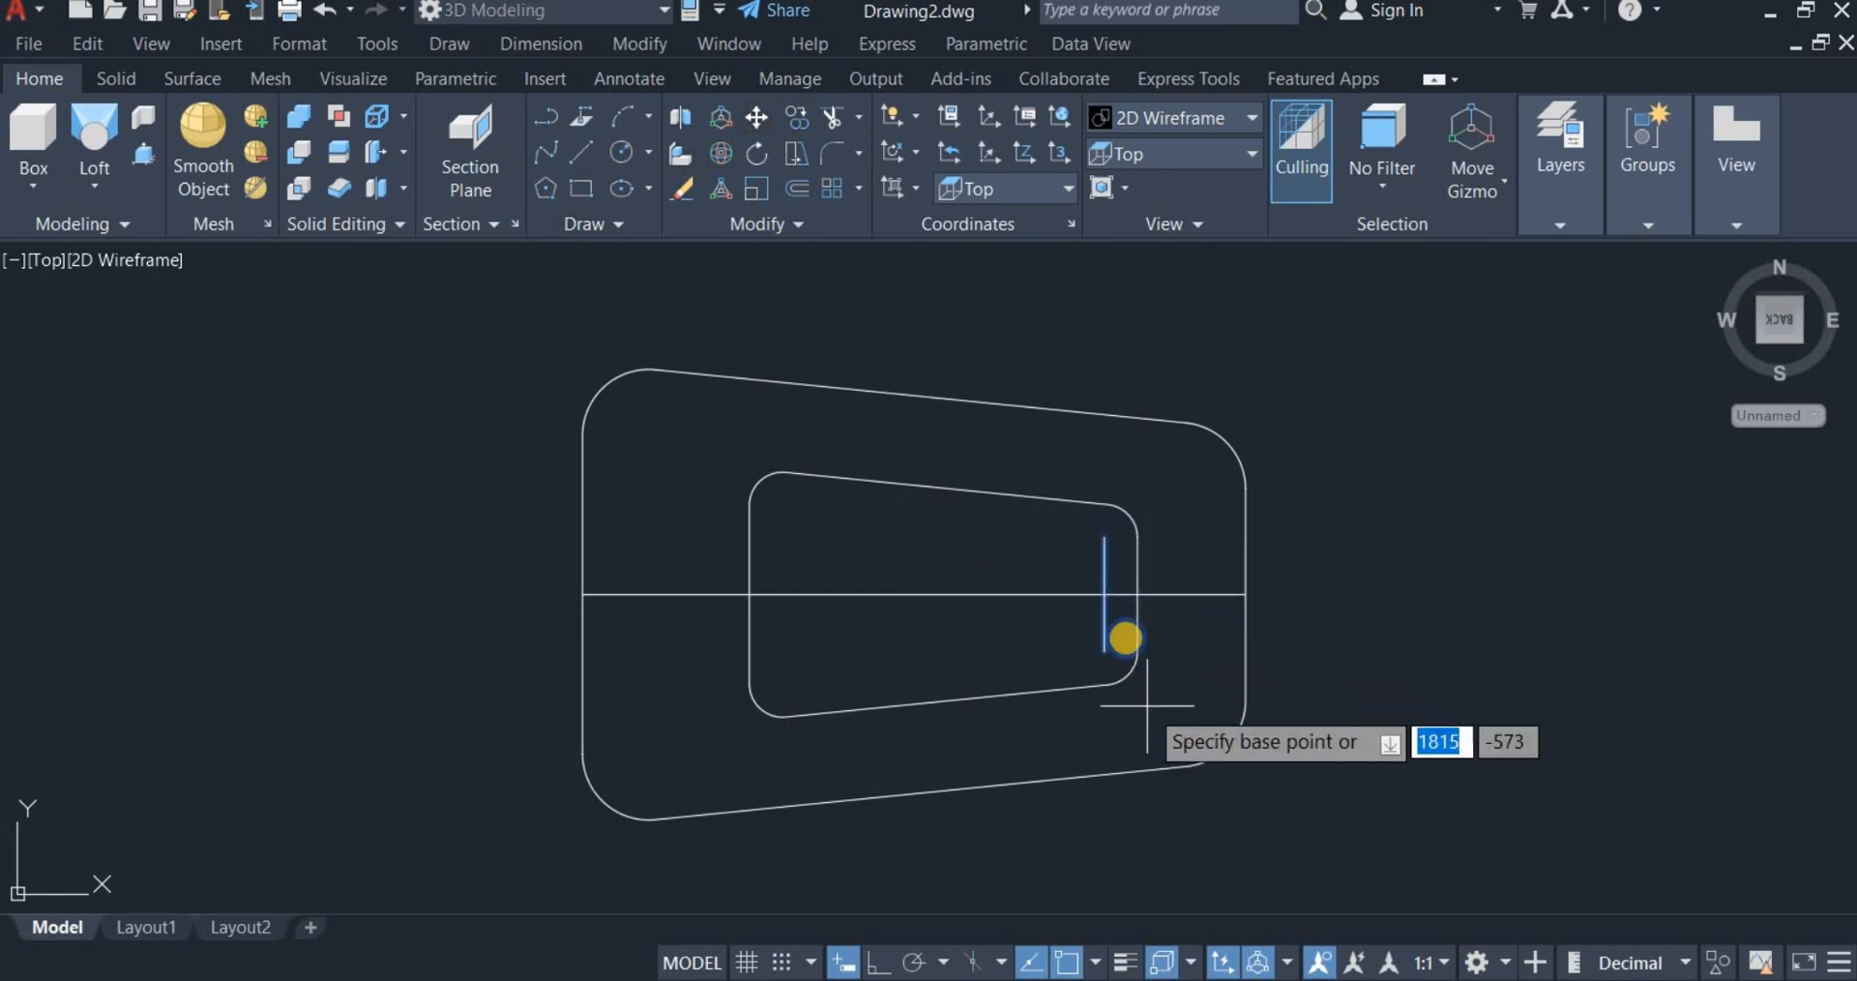
pyautogui.click(1100, 601)
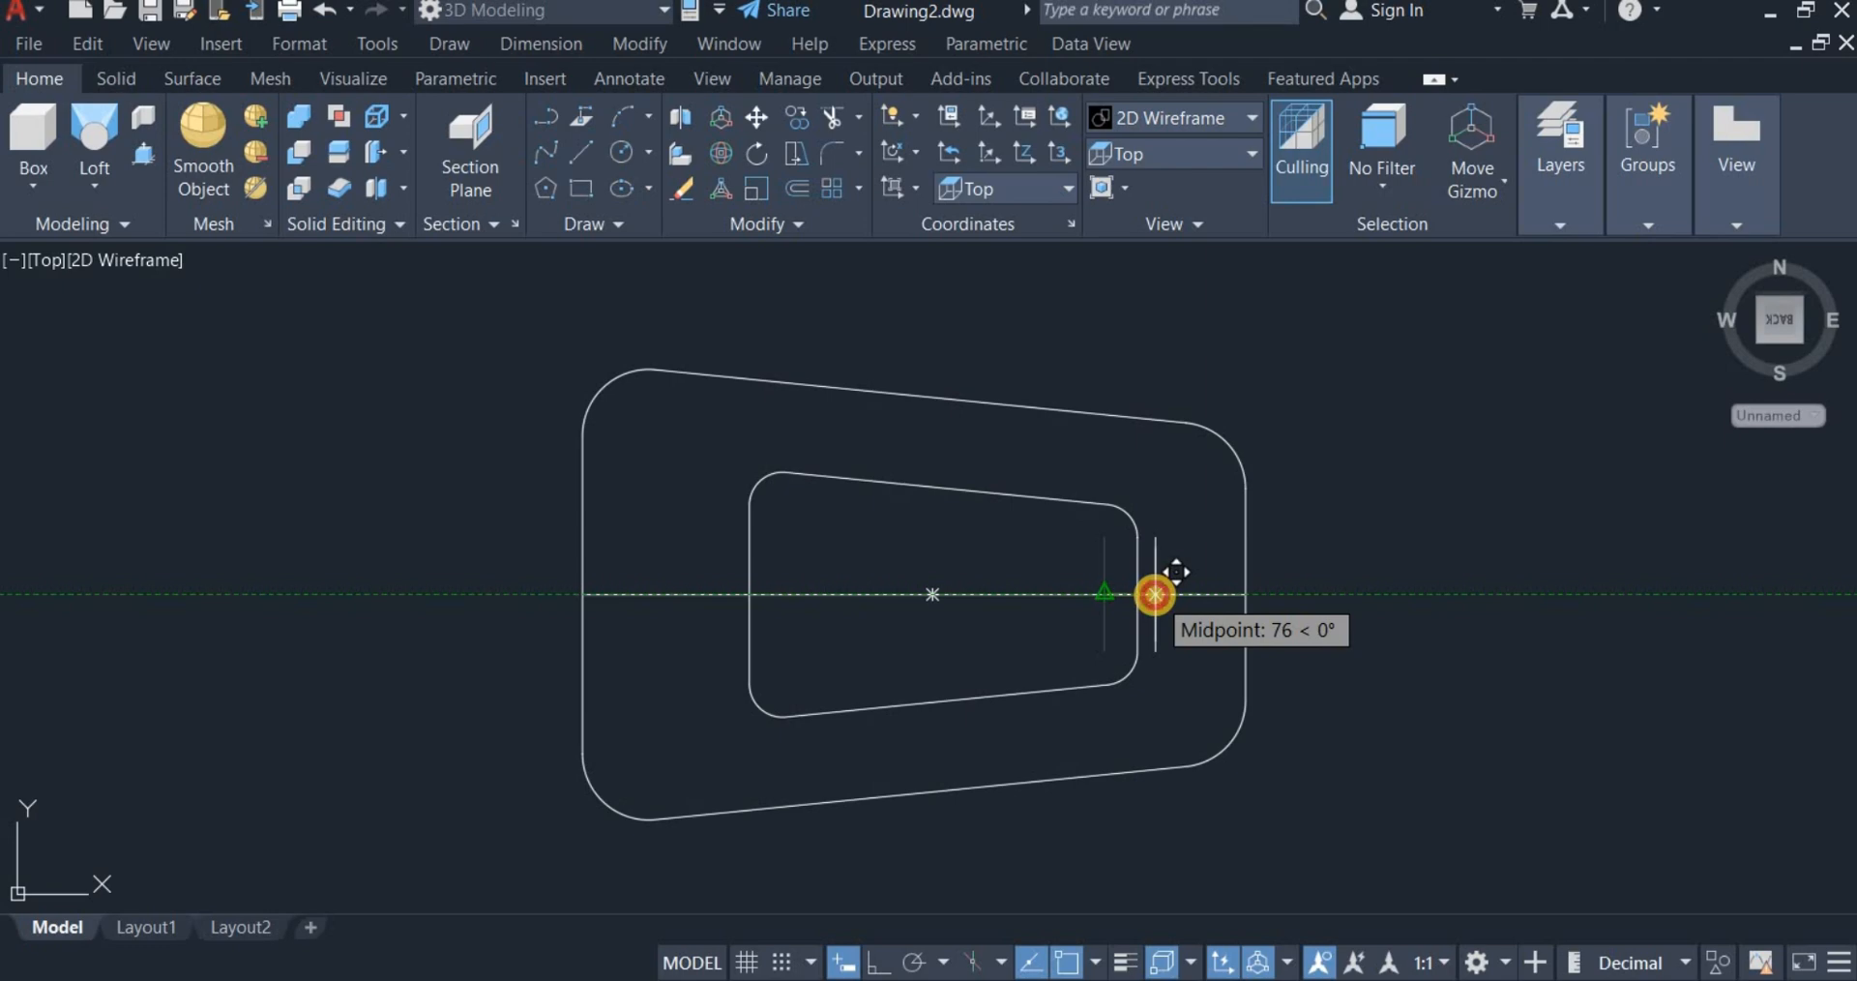
pyautogui.click(1172, 577)
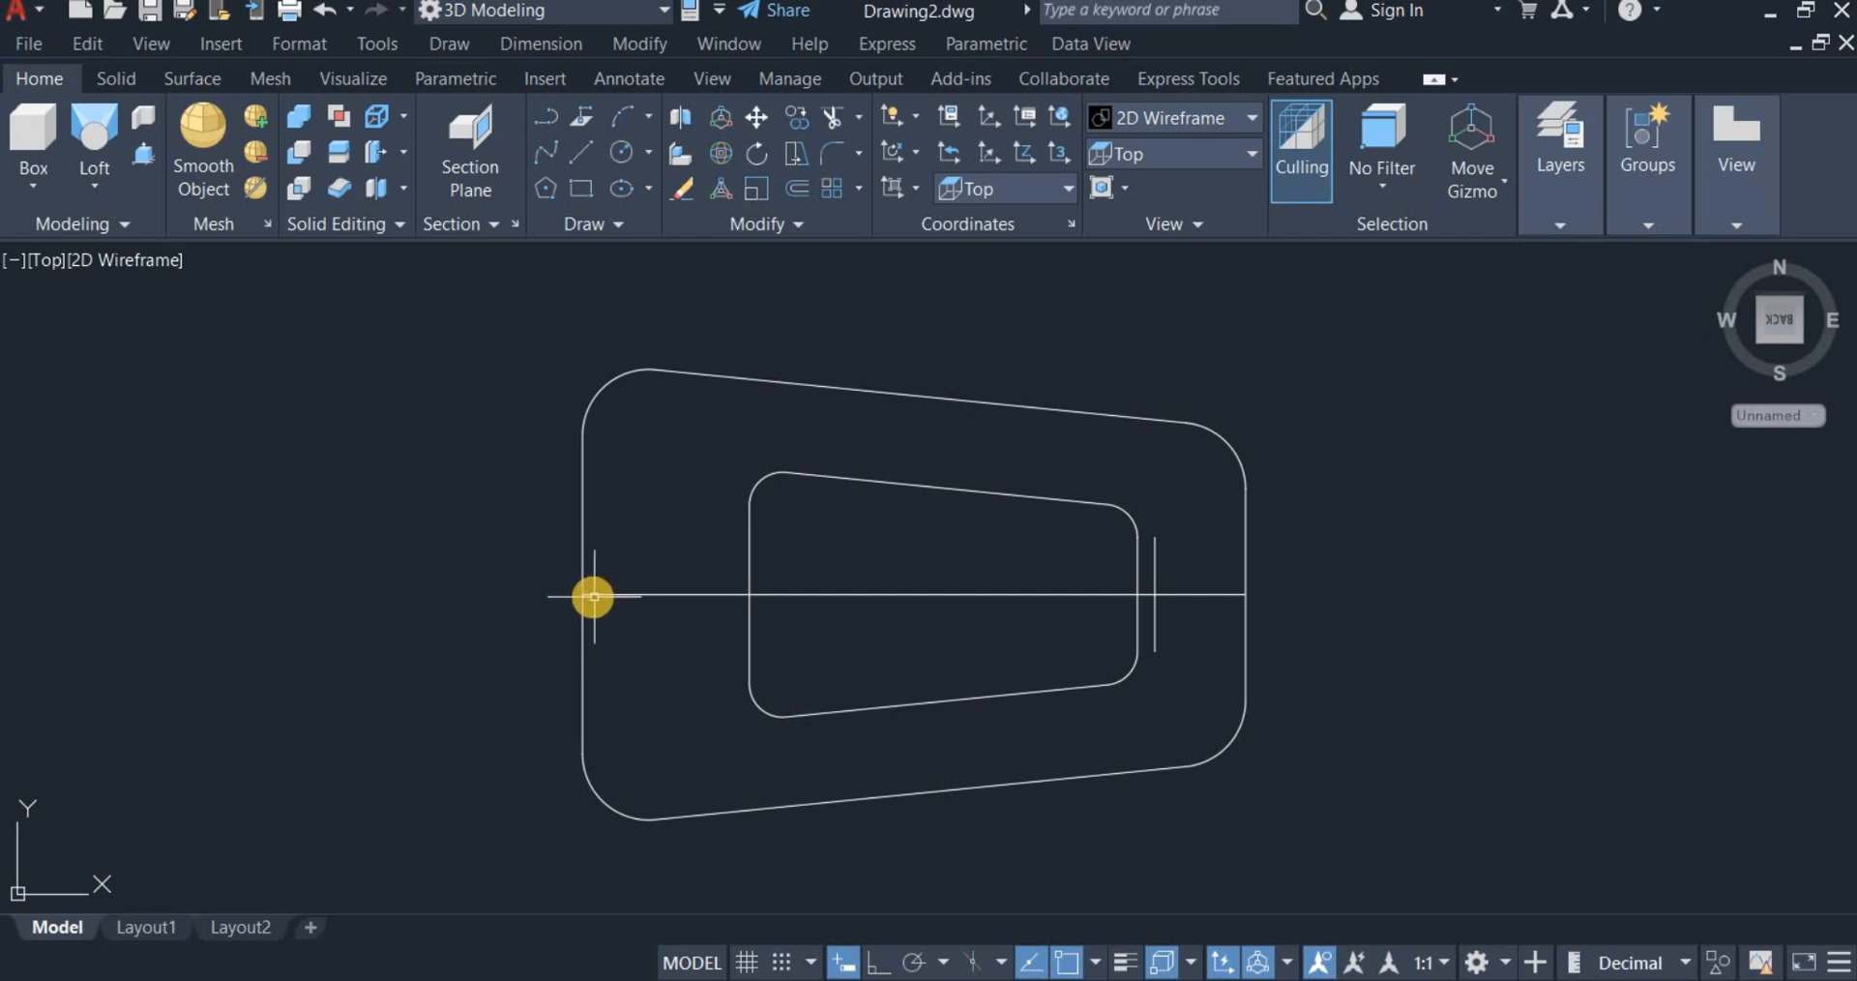
# Step: Draw a circle with a diameter of 135 mm, centred where the centreline meets the outer outline's wide end
pyautogui.click(619, 150)
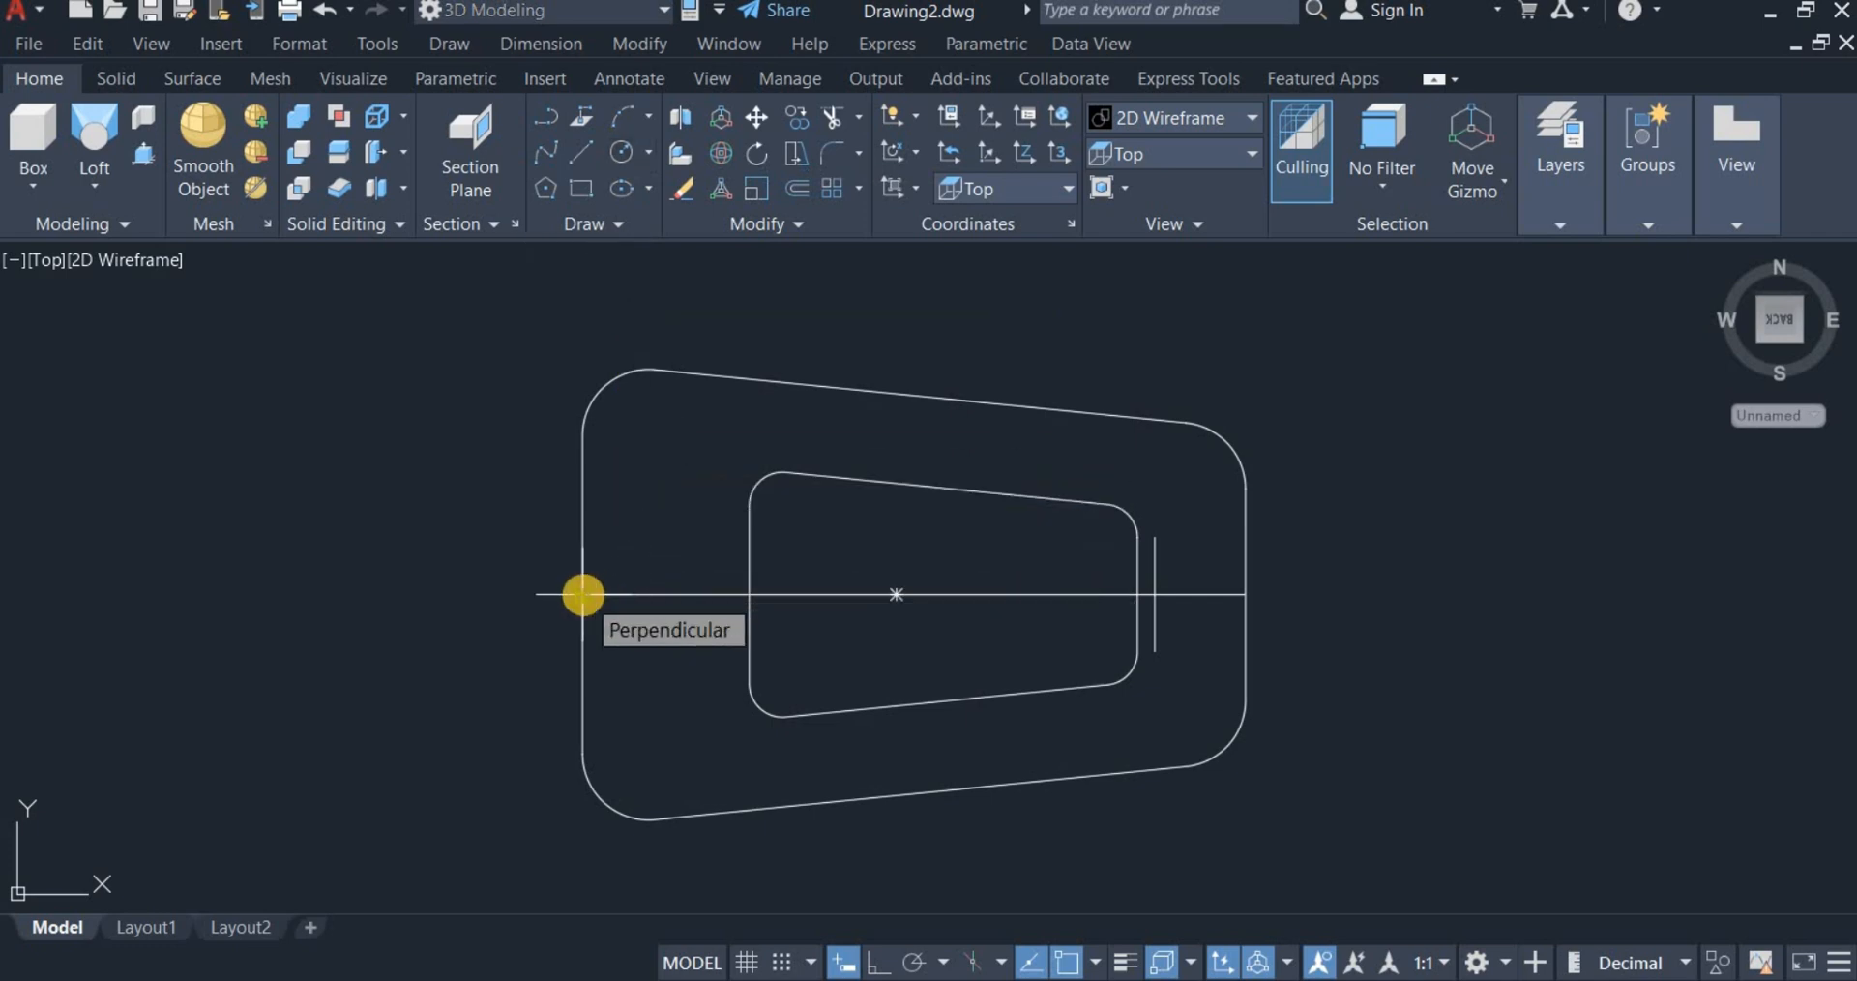
pyautogui.click(603, 582)
pyautogui.rightClick(644, 520)
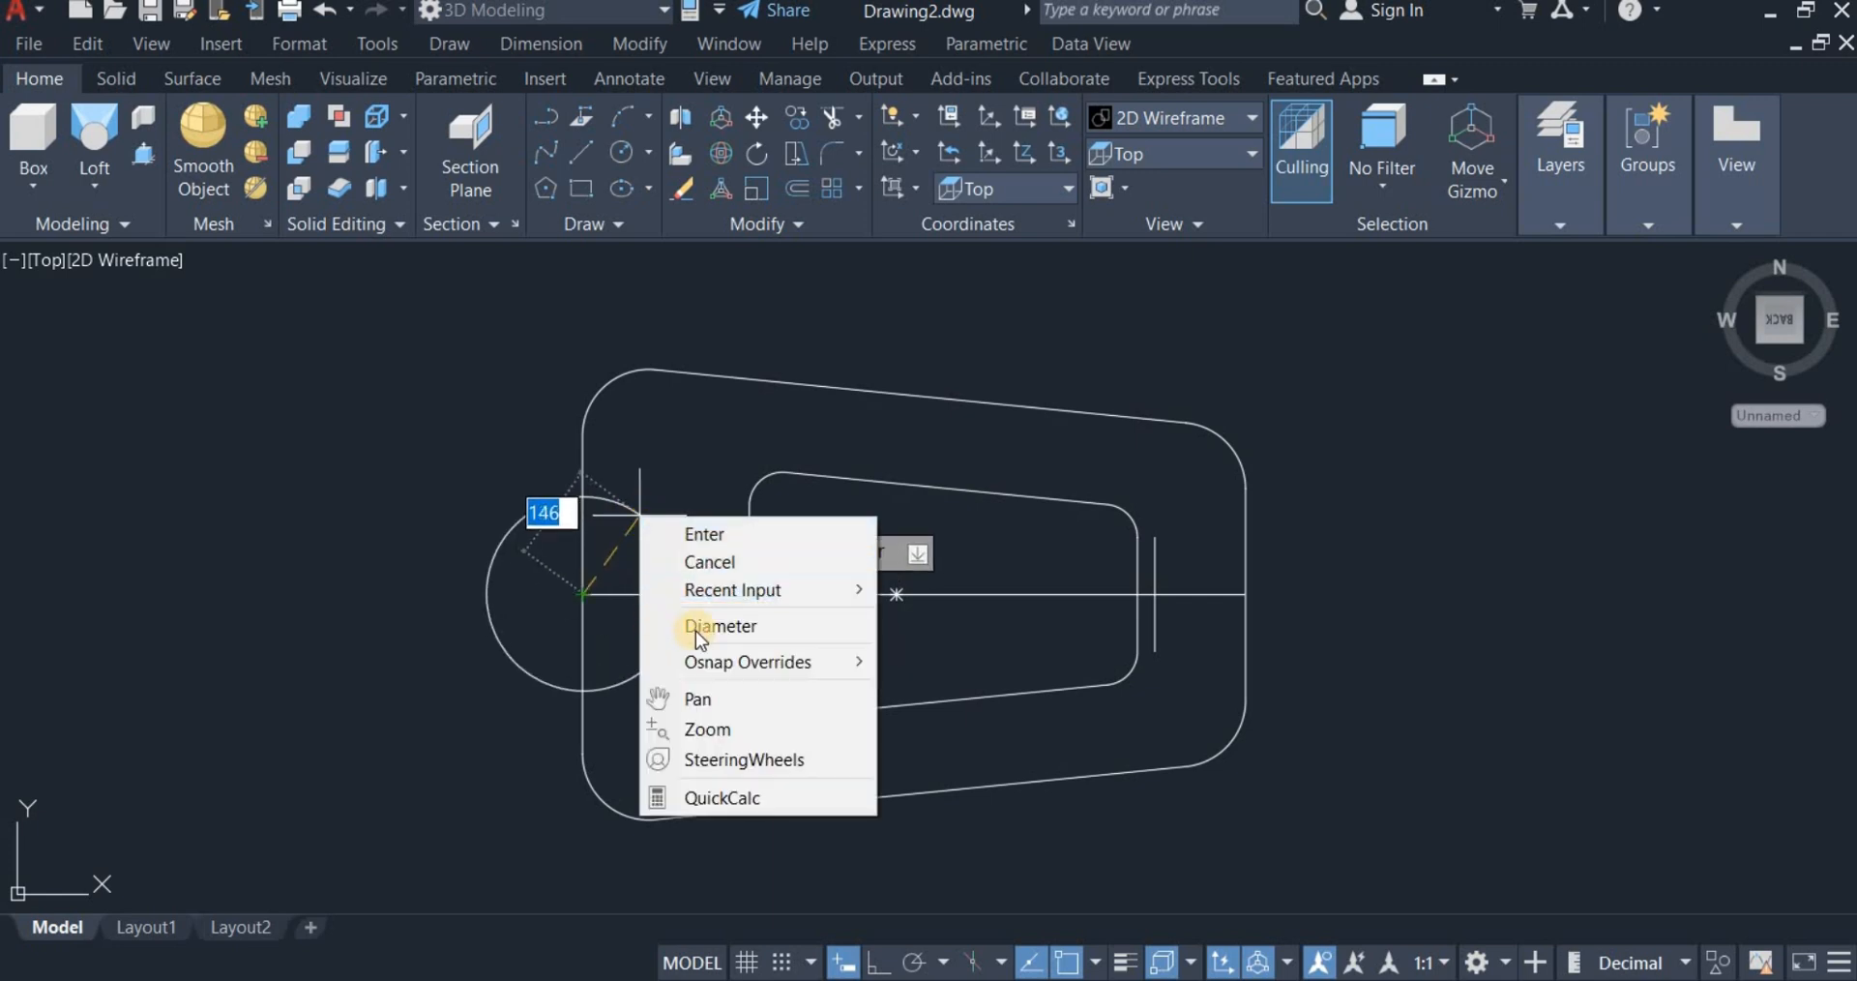
pyautogui.click(718, 627)
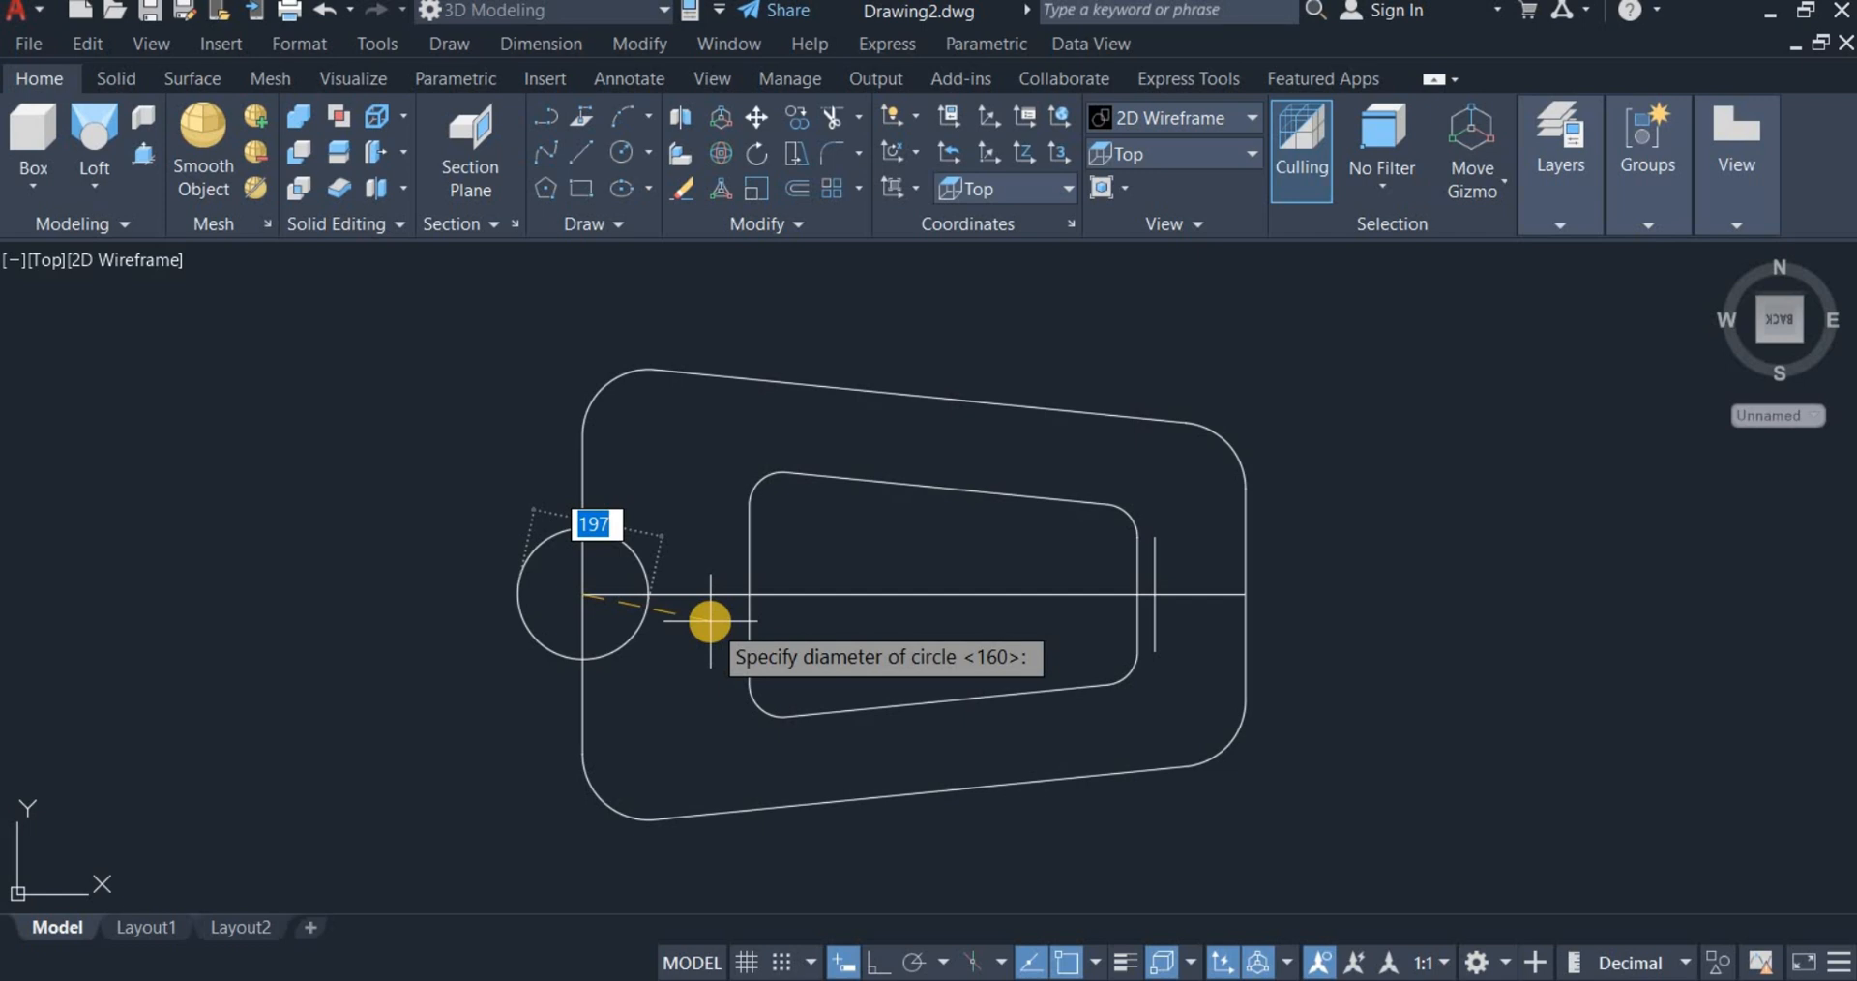
pyautogui.write('135')
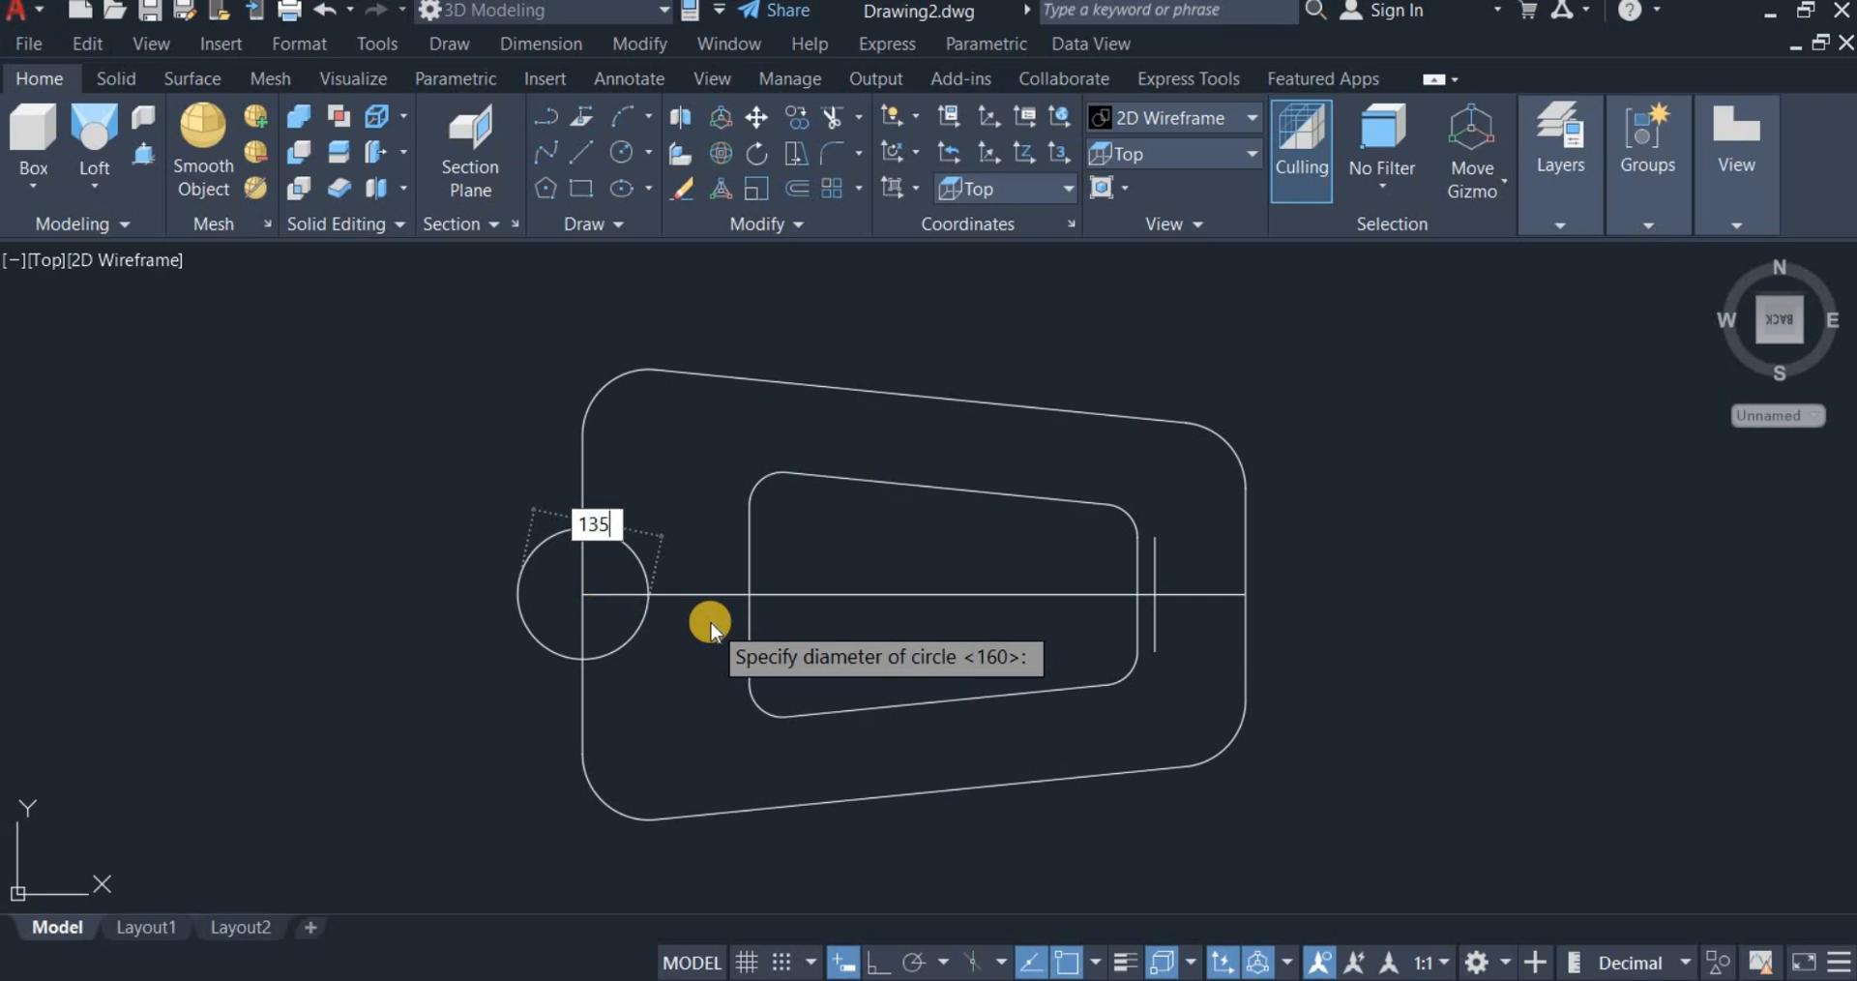
pyautogui.press('Return')
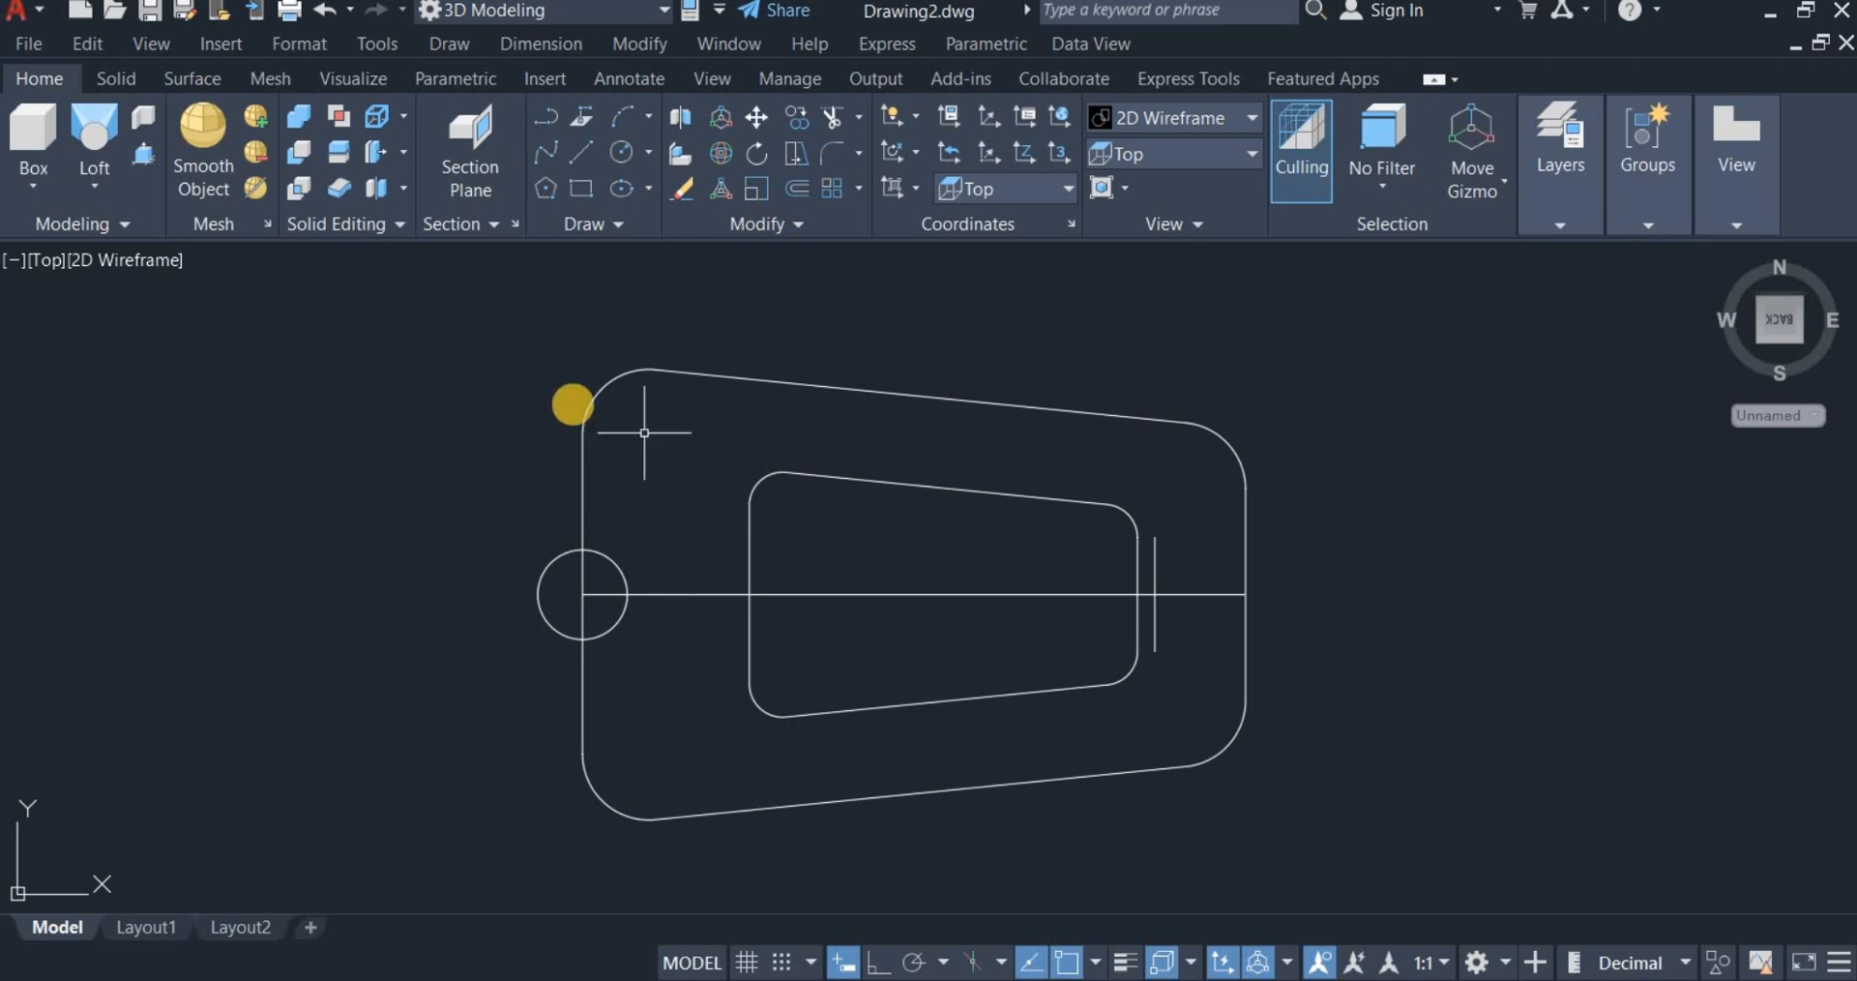
# Step: Draw a horizontal line about 252 mm long from the circle's upper quadrant to the inner outline's wide end
pyautogui.click(582, 151)
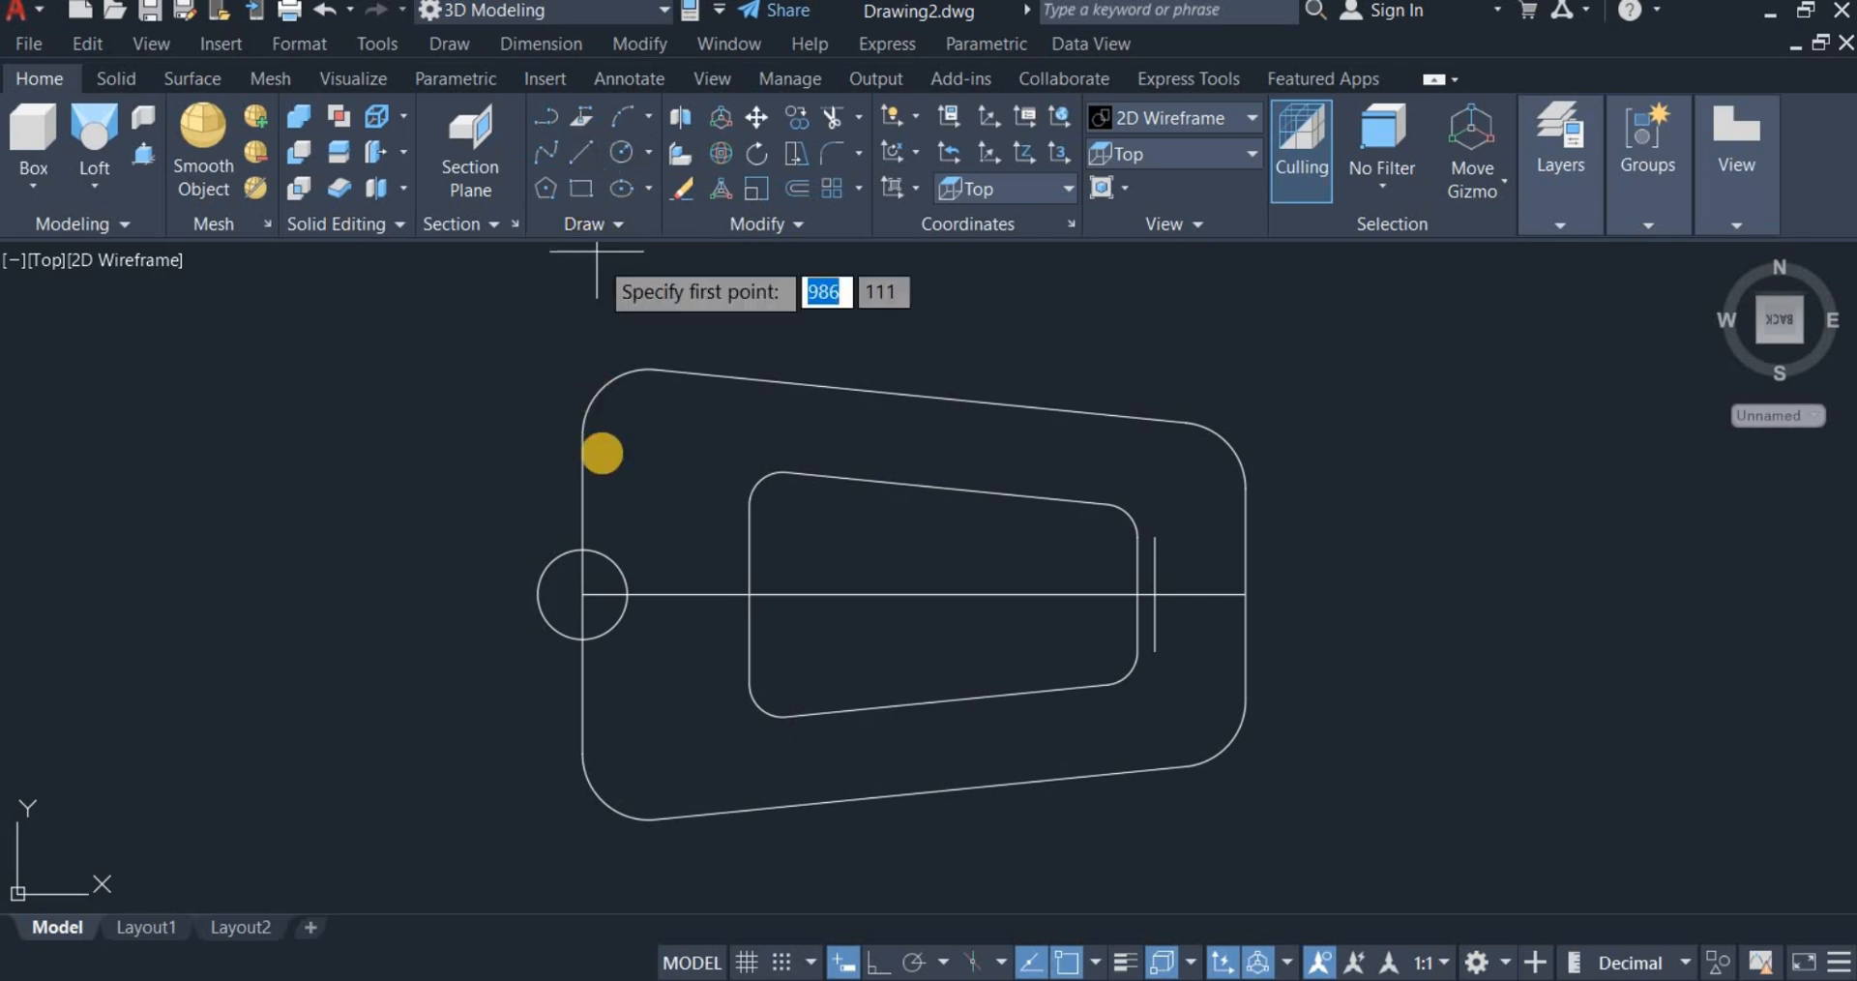
pyautogui.click(581, 548)
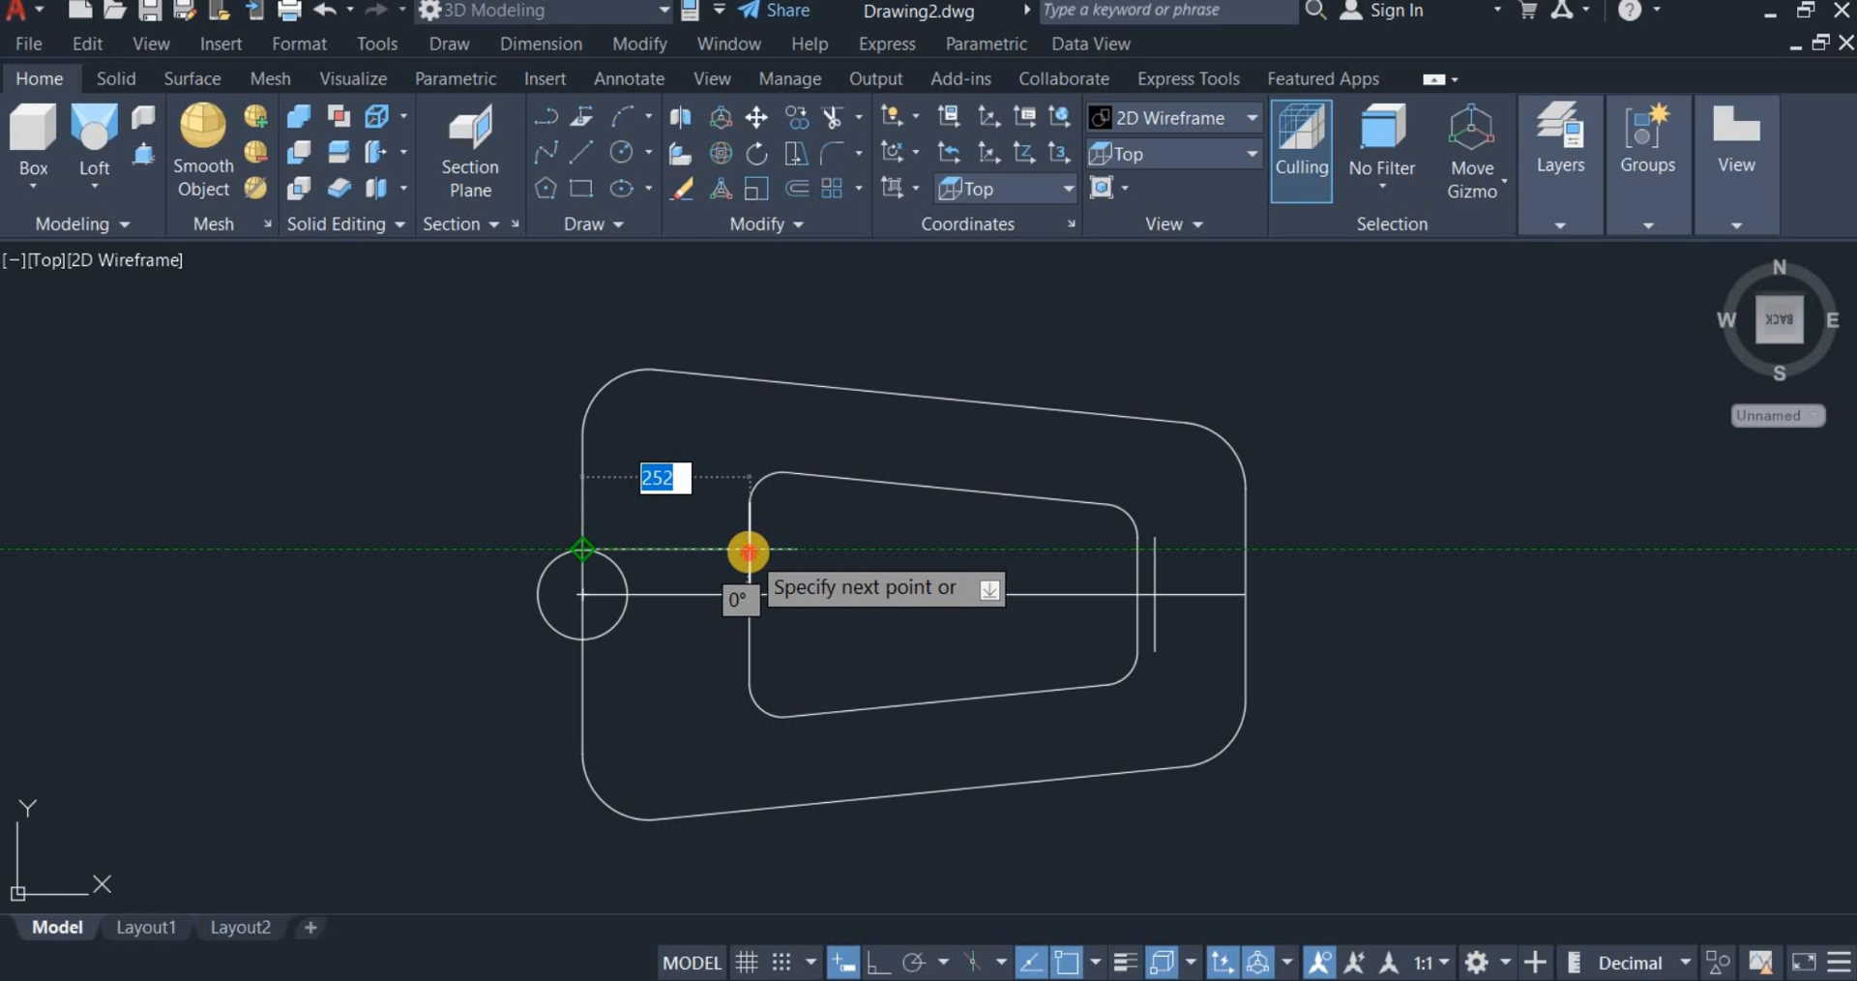
pyautogui.click(747, 552)
pyautogui.rightClick(799, 433)
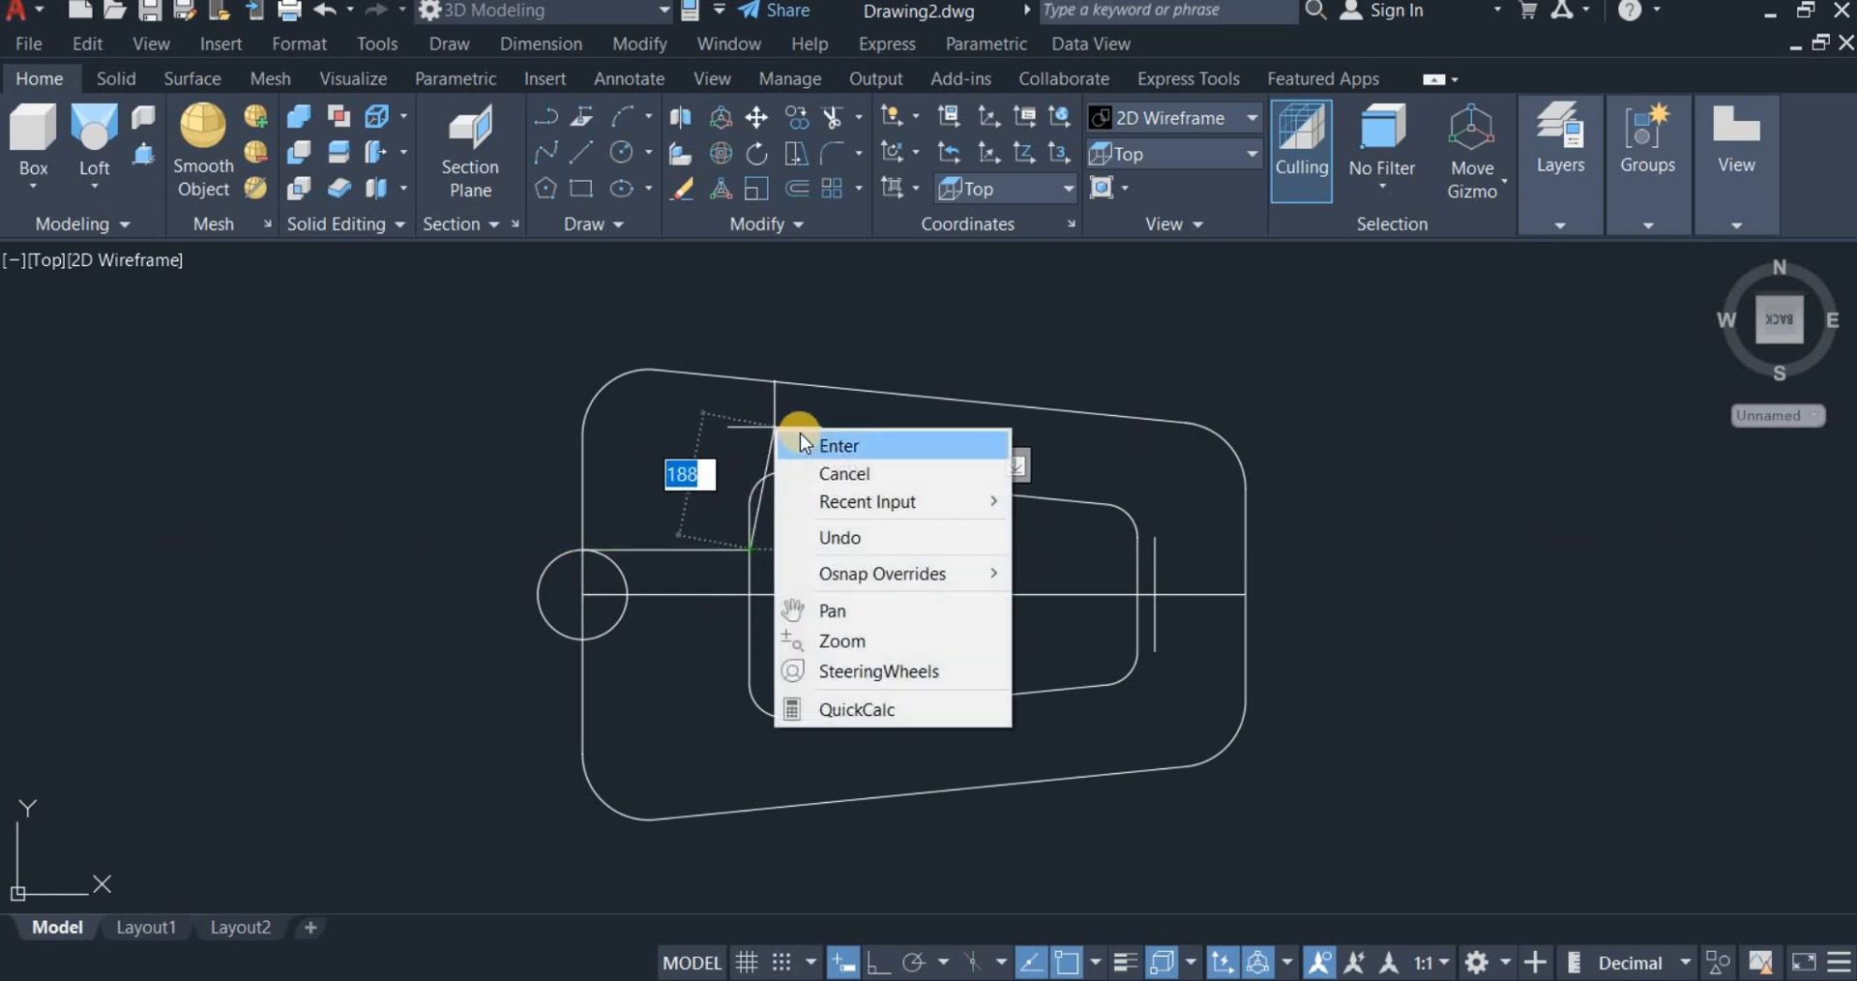
pyautogui.click(838, 445)
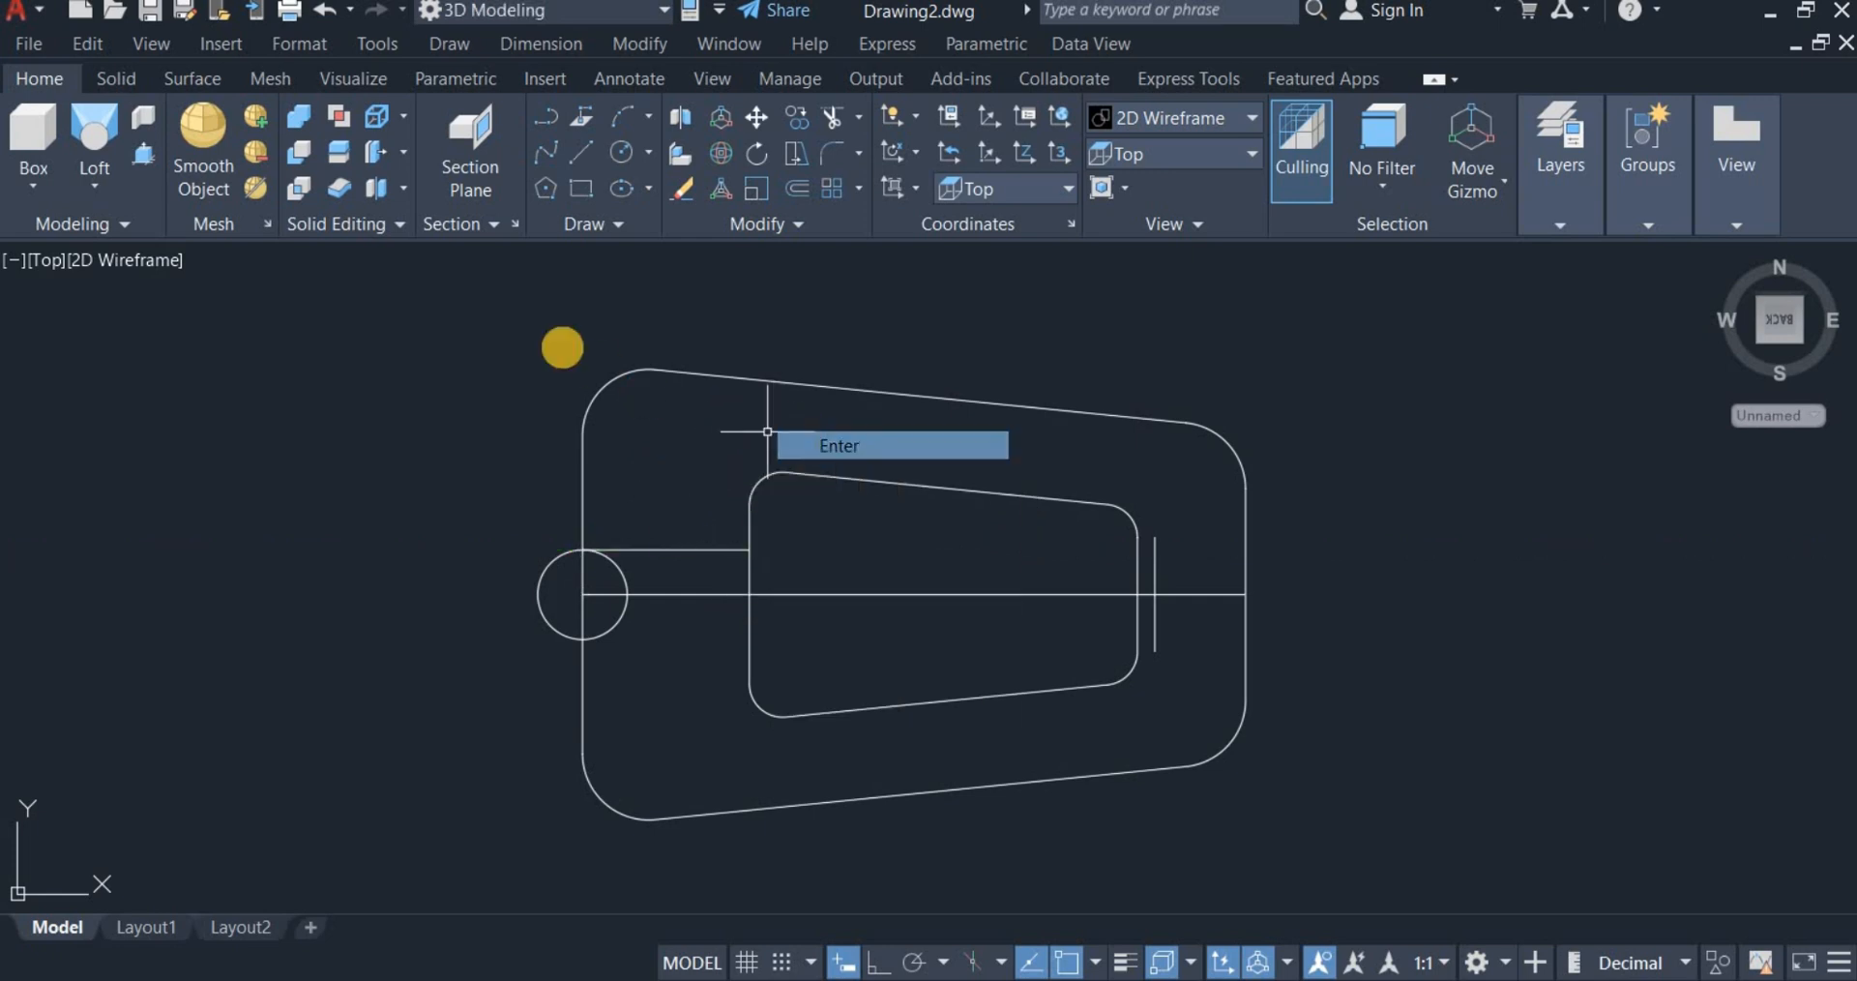
# Step: Draw a matching horizontal line from the circle's lower quadrant to the inner outline's wide end
pyautogui.click(577, 156)
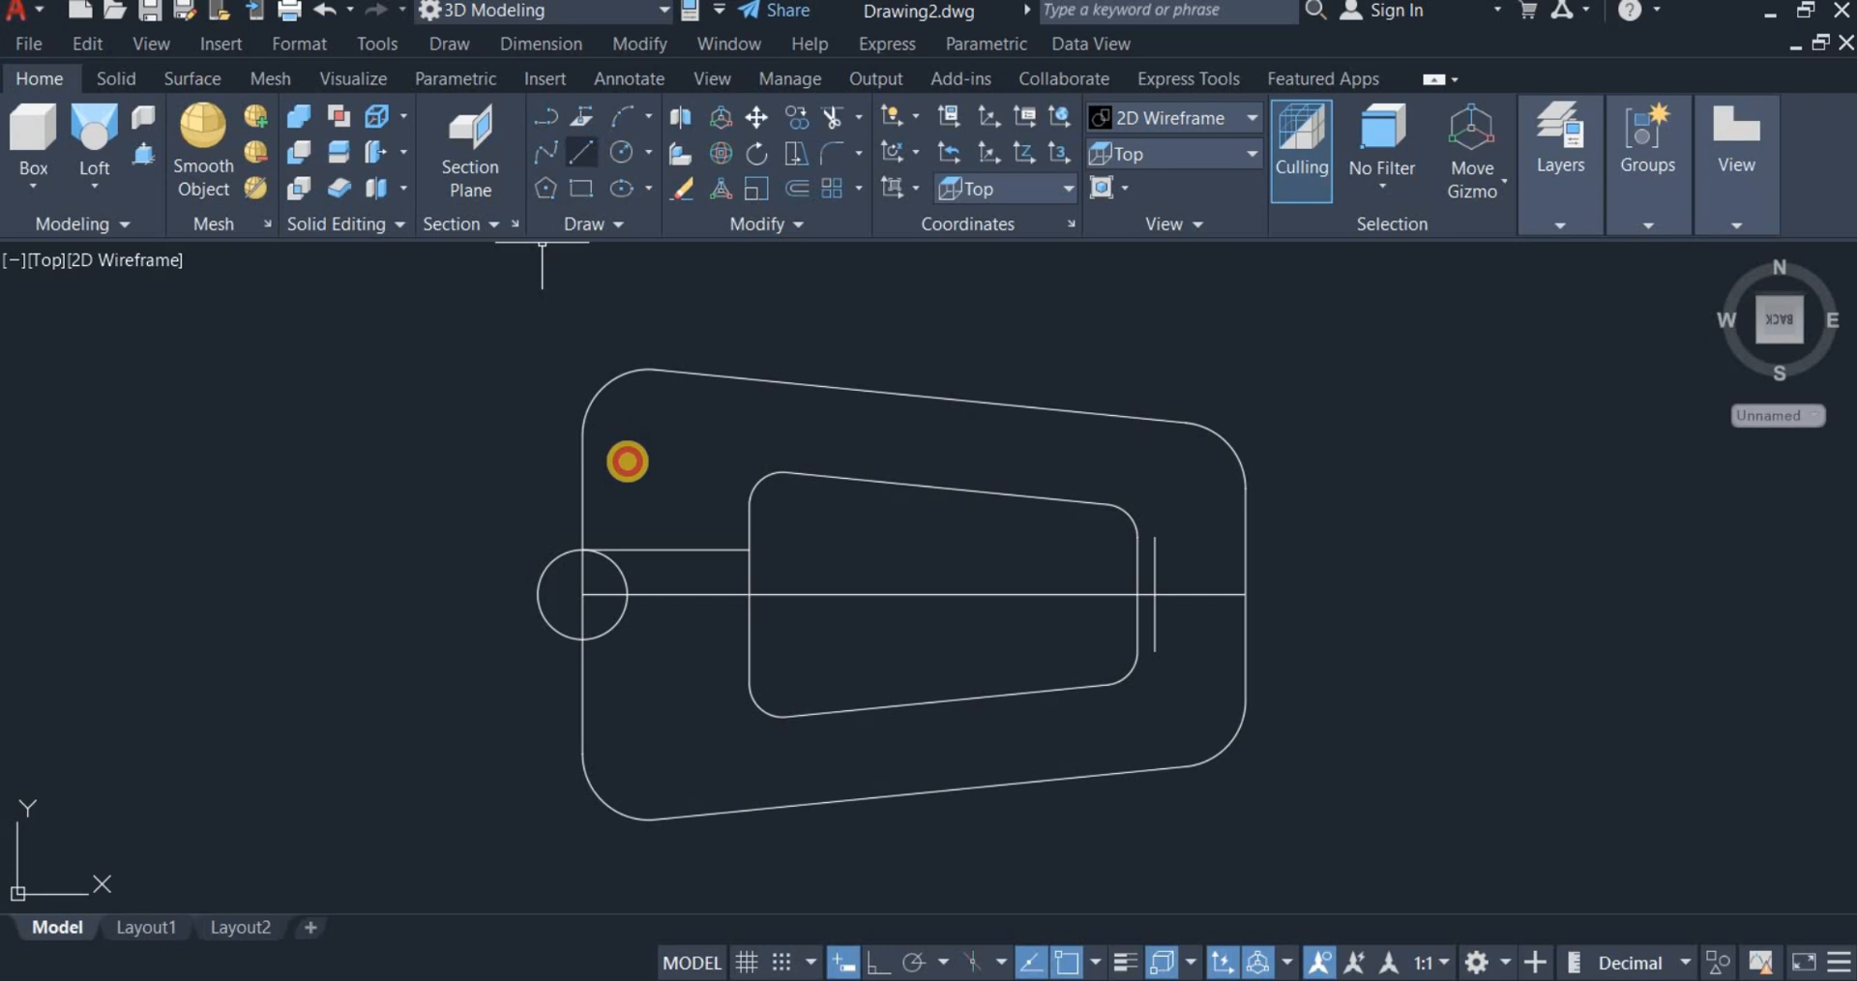
pyautogui.click(580, 638)
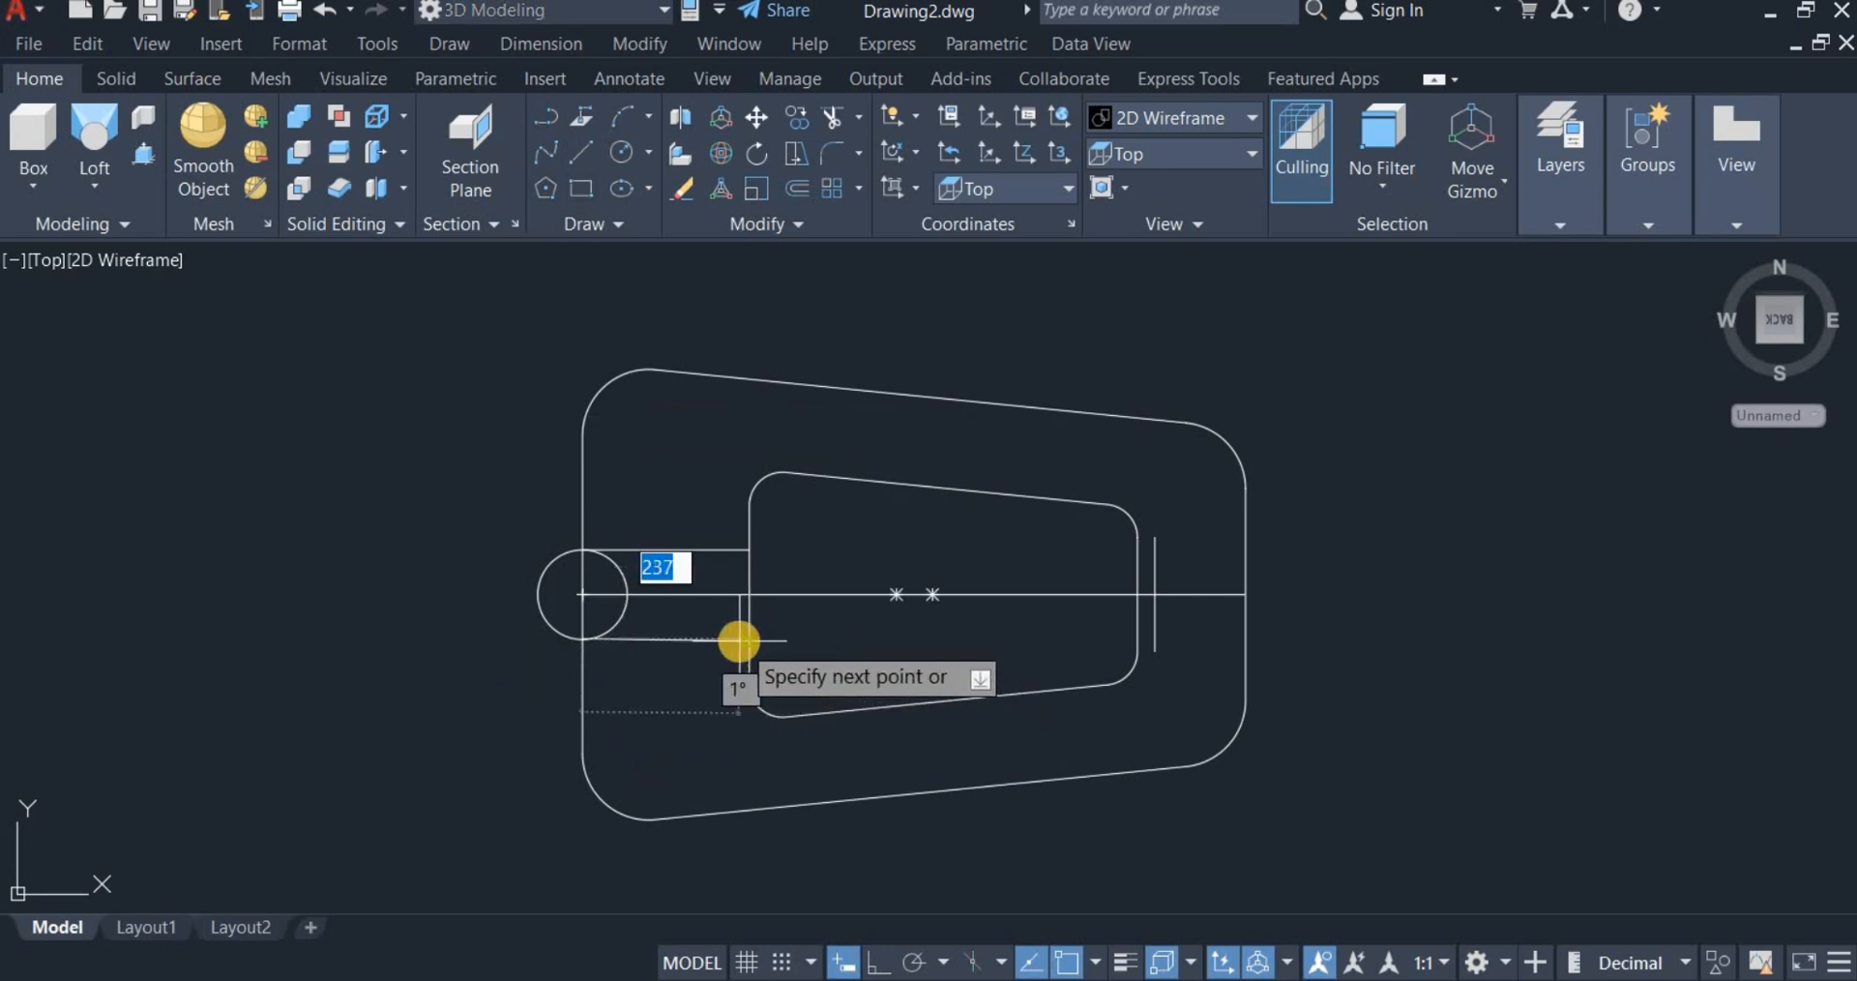
pyautogui.click(815, 654)
pyautogui.rightClick(828, 647)
pyautogui.click(833, 655)
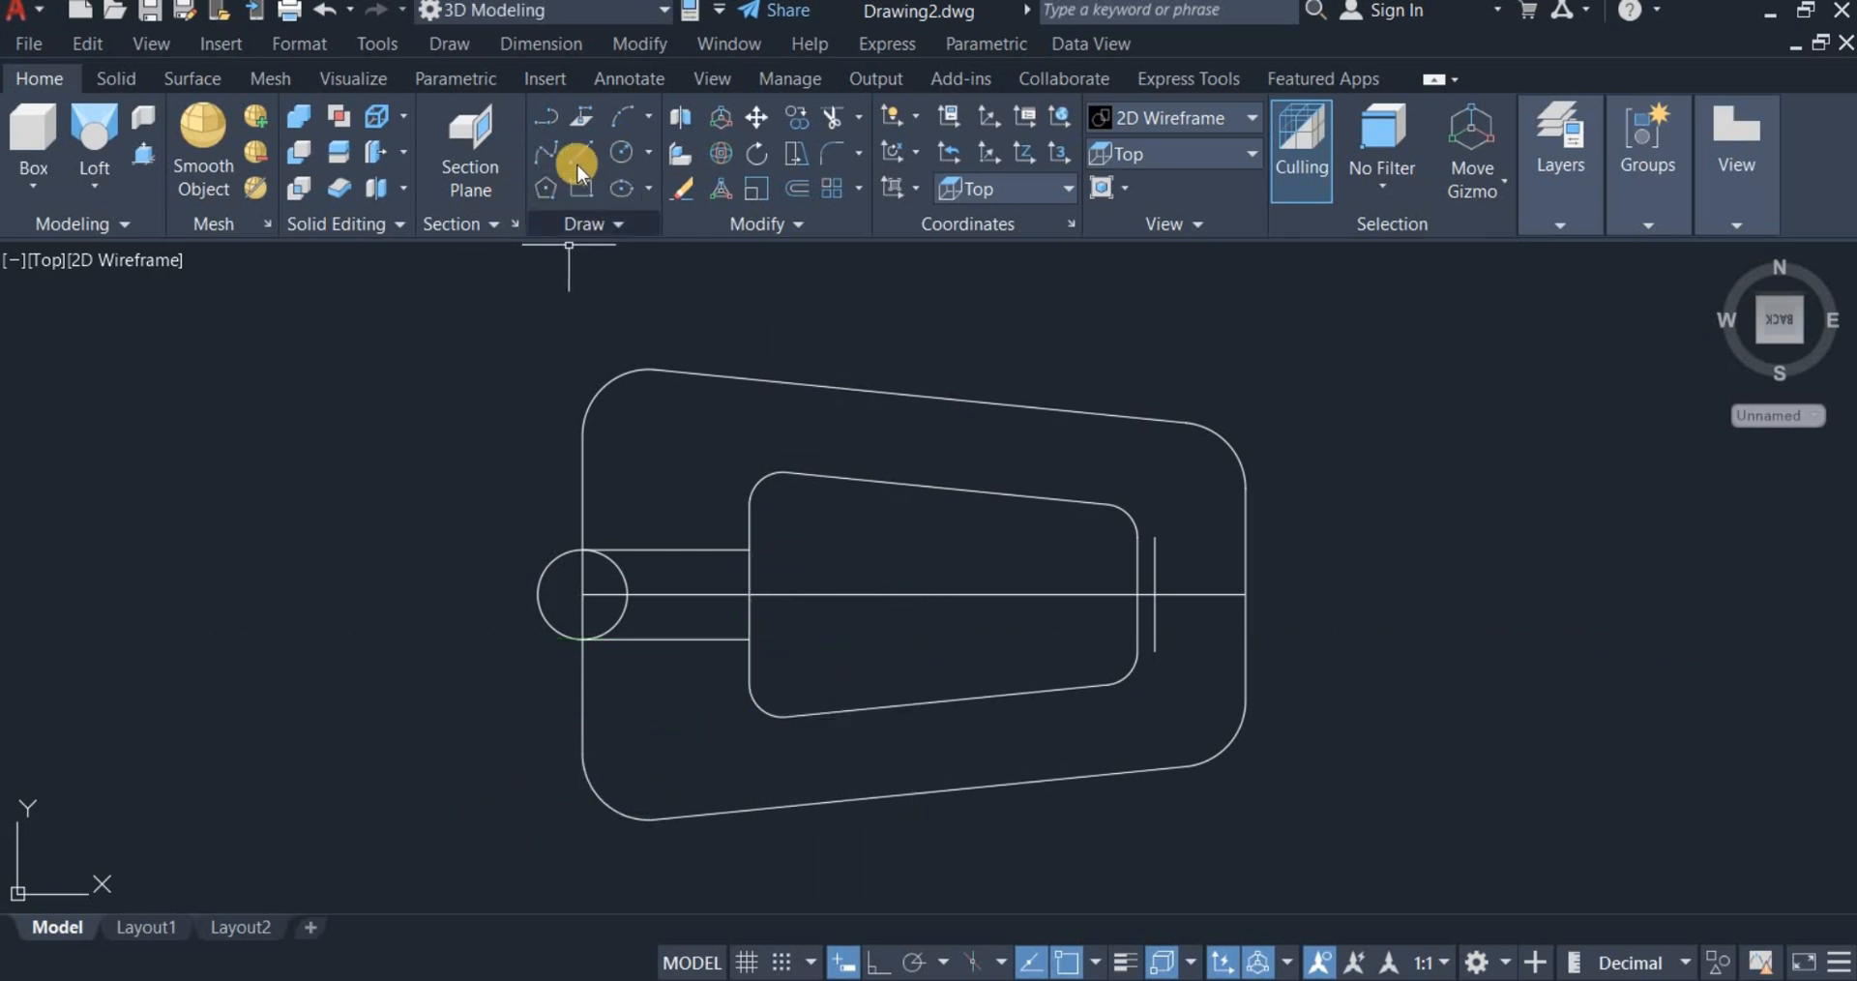
# Step: Draw a line from the upper horizontal line's inner end to the upper end of the short vertical line
pyautogui.rightClick(636, 301)
pyautogui.click(694, 295)
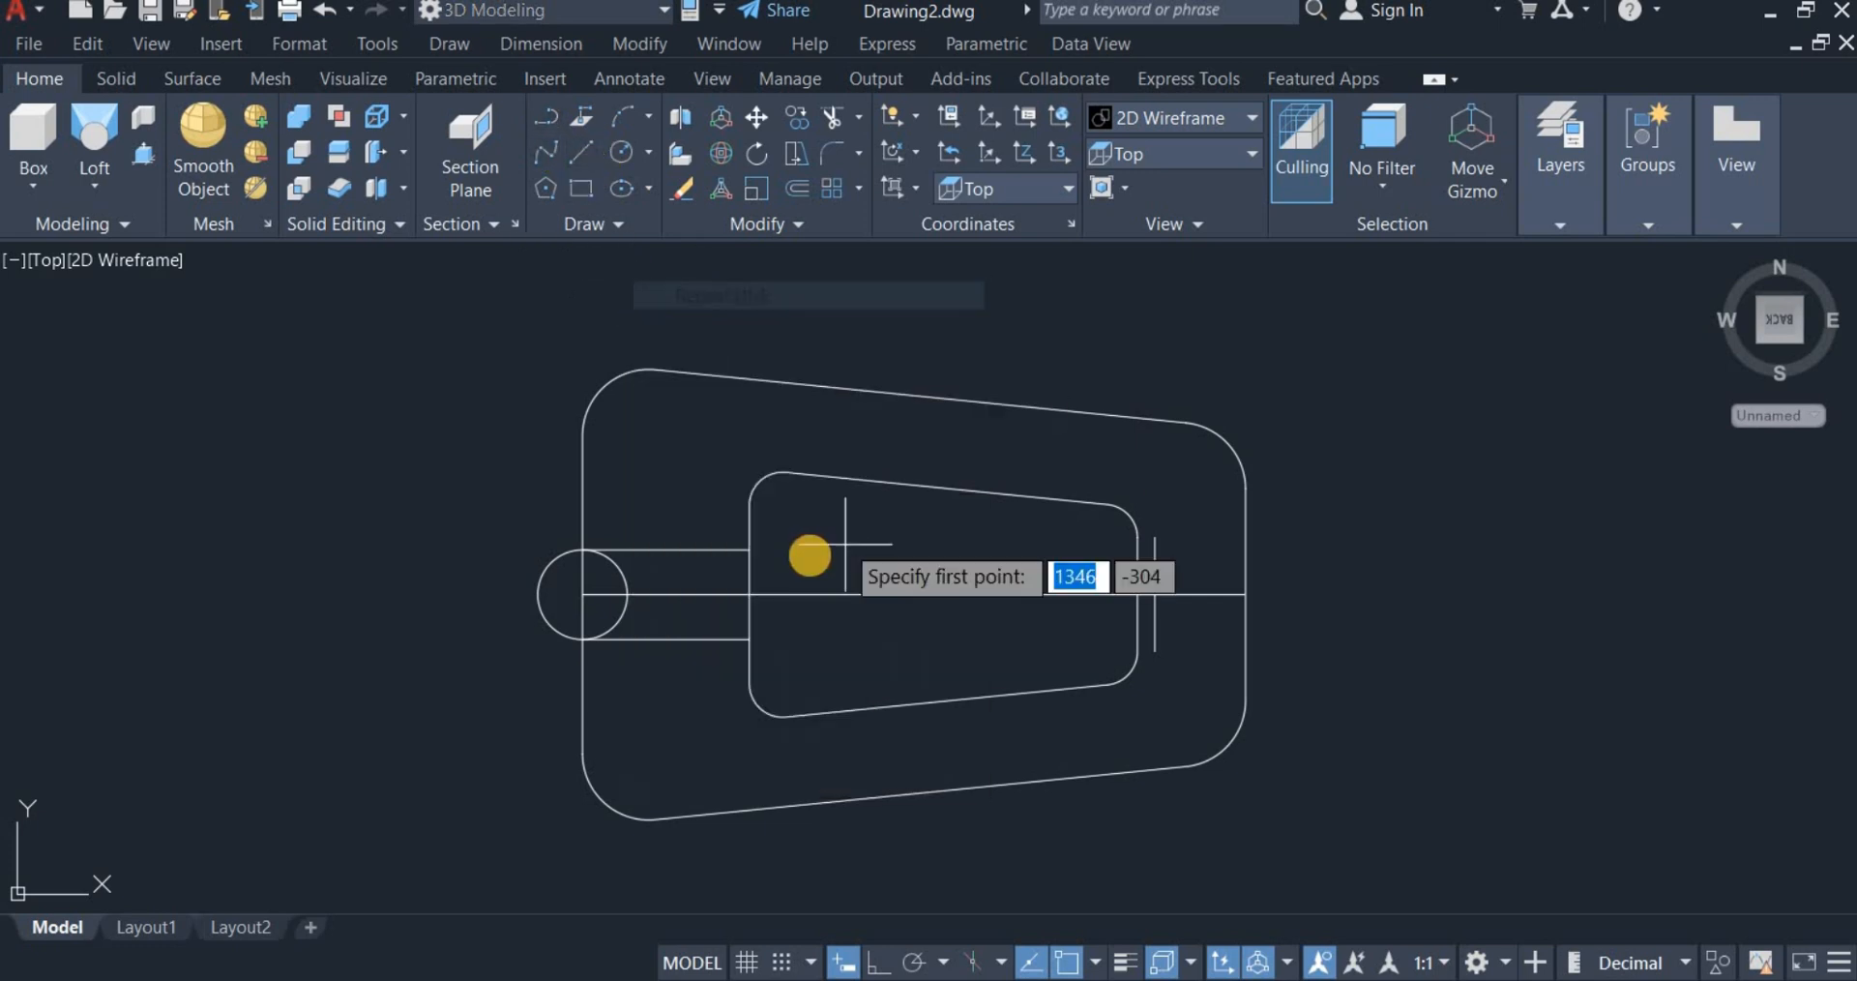
pyautogui.click(750, 551)
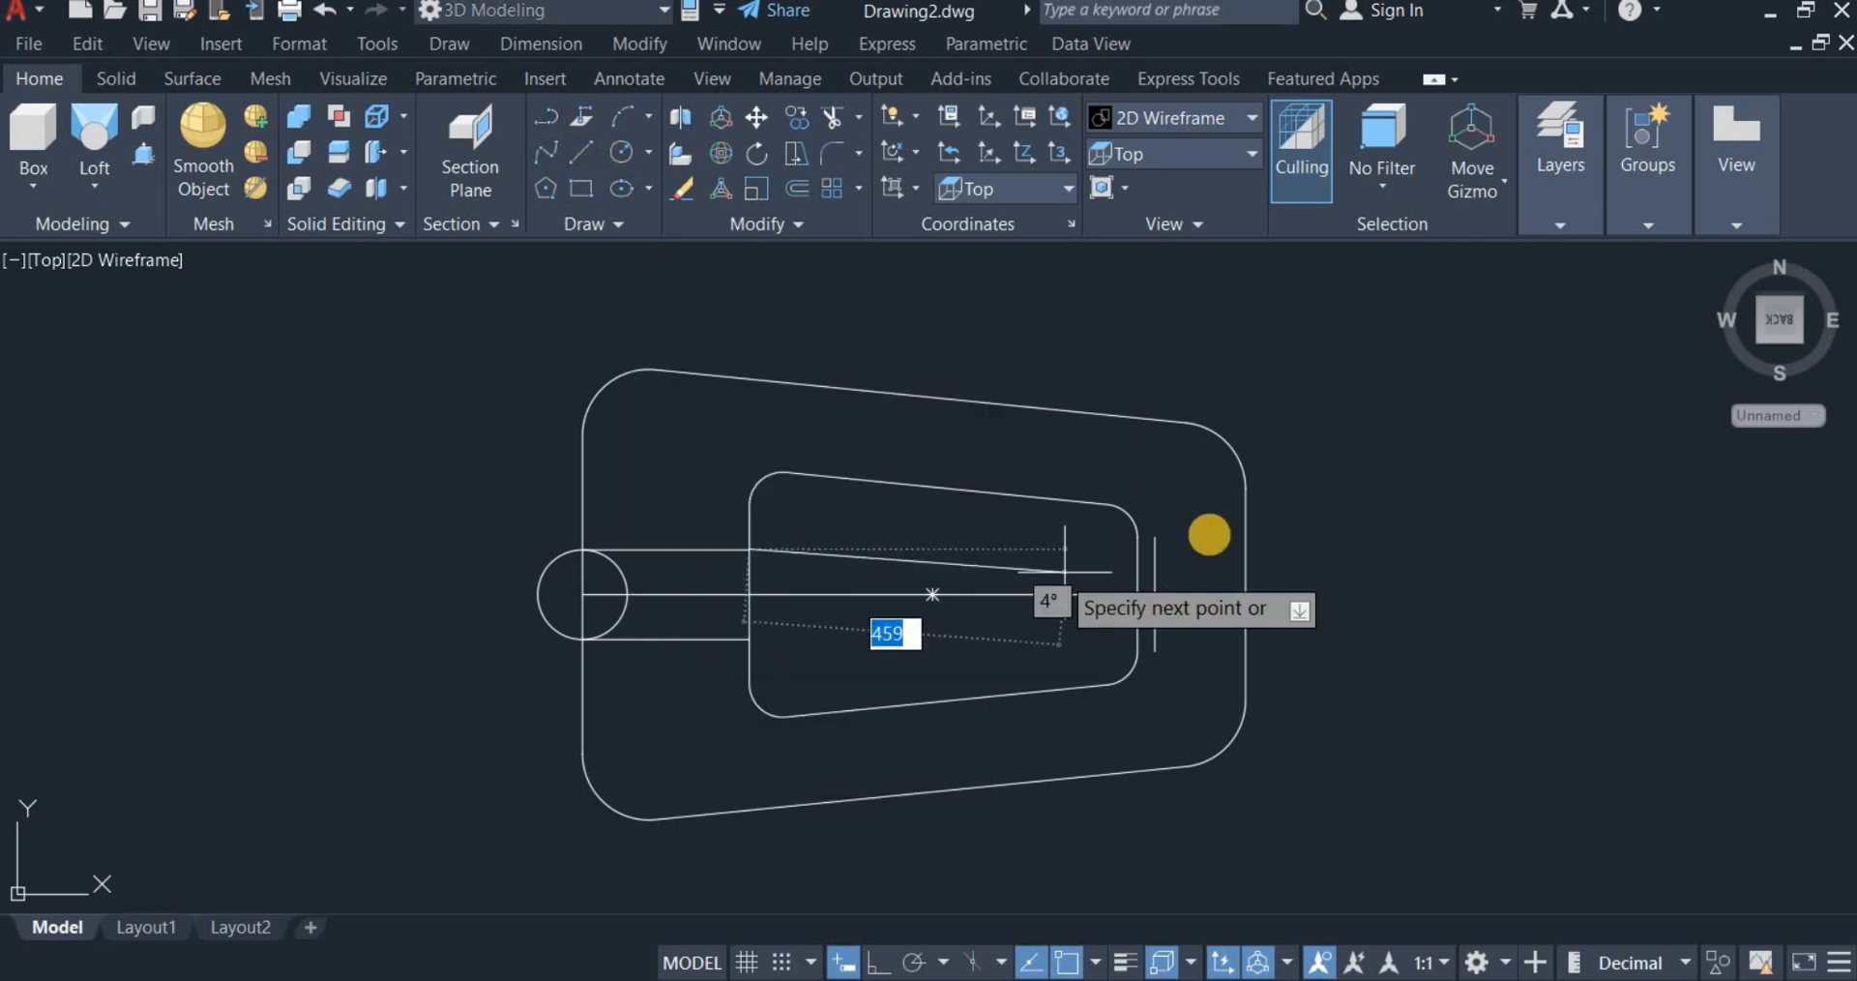
pyautogui.click(1156, 538)
pyautogui.rightClick(1182, 491)
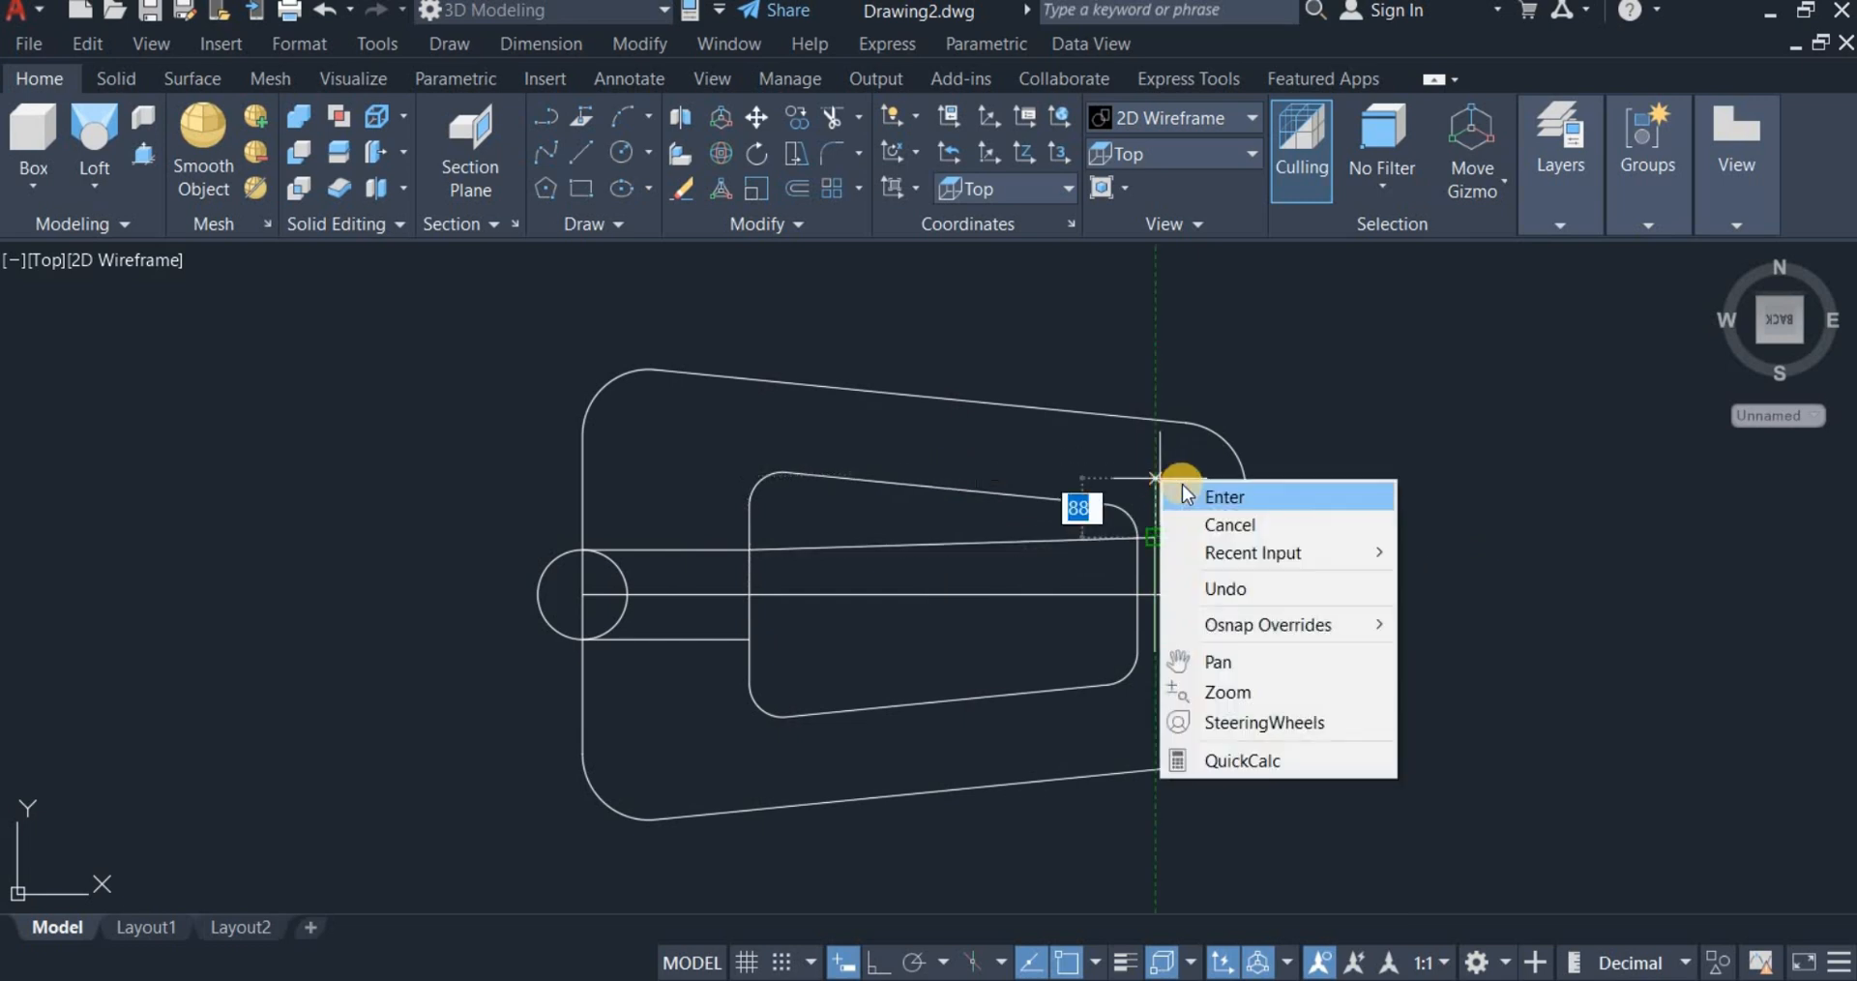
pyautogui.press('Return')
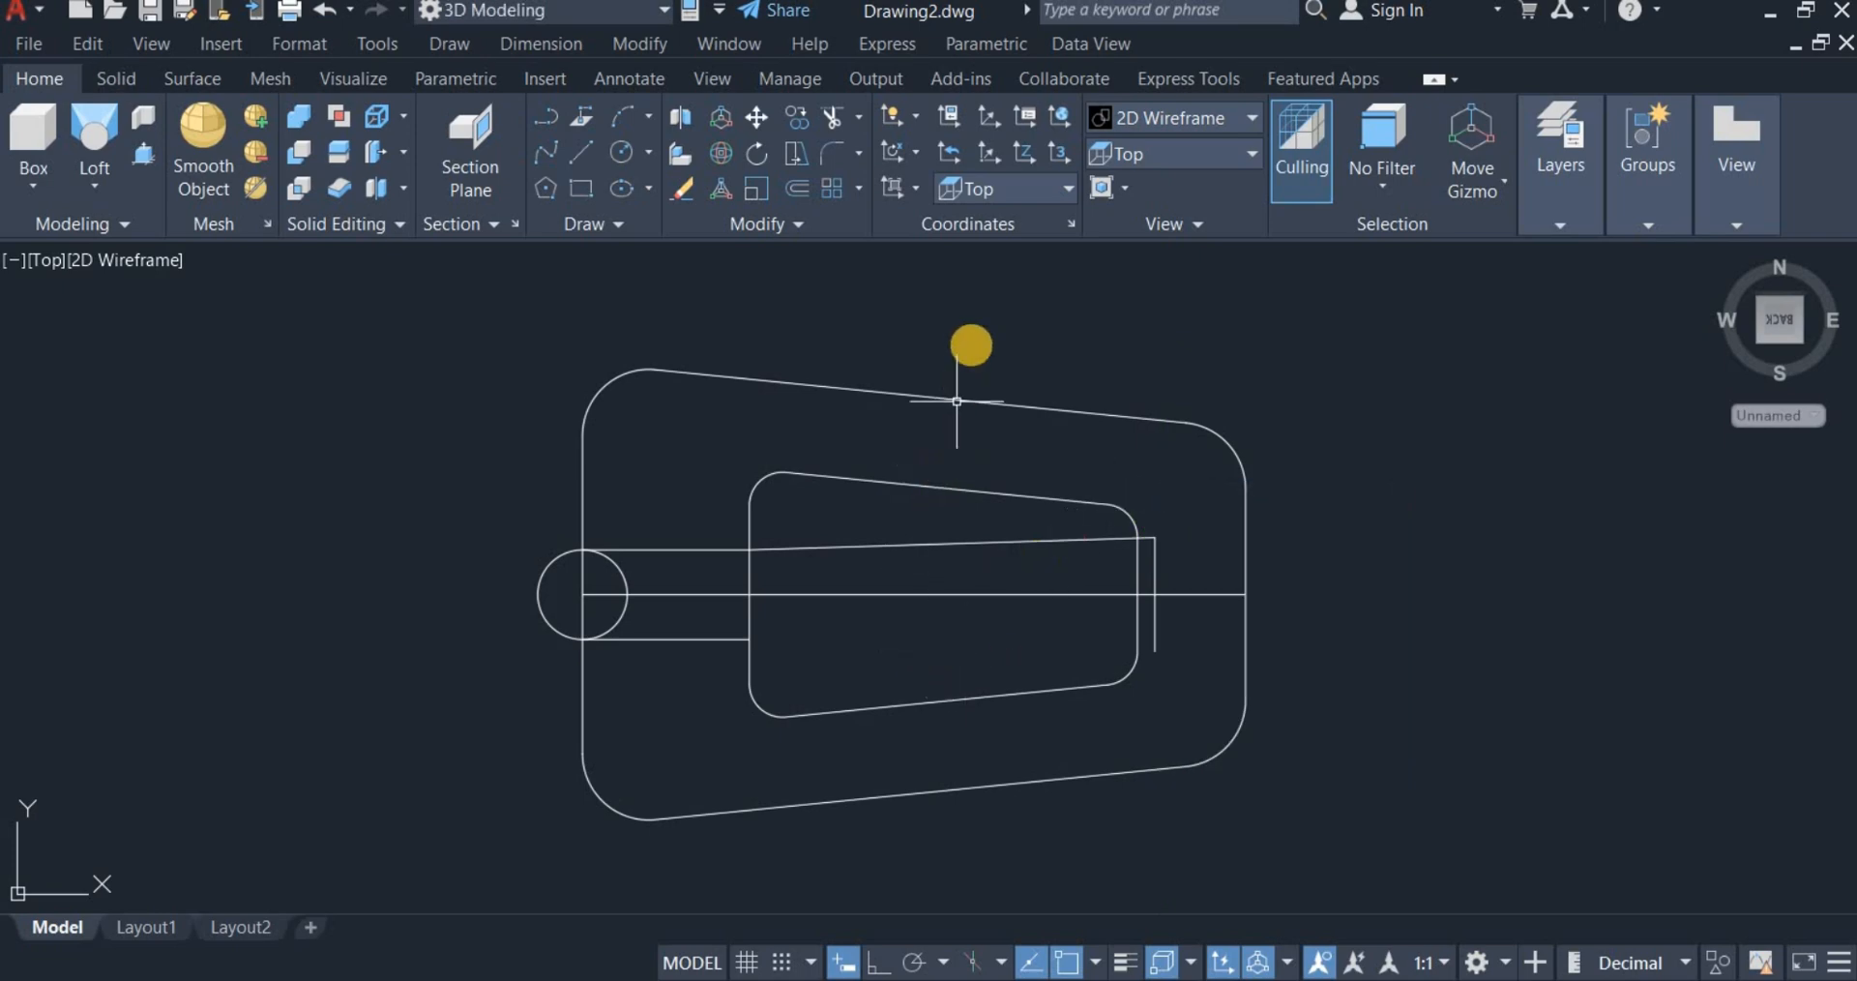
# Step: Draw a line from the lower horizontal line's inner end to the lower end of the short vertical line
pyautogui.rightClick(972, 344)
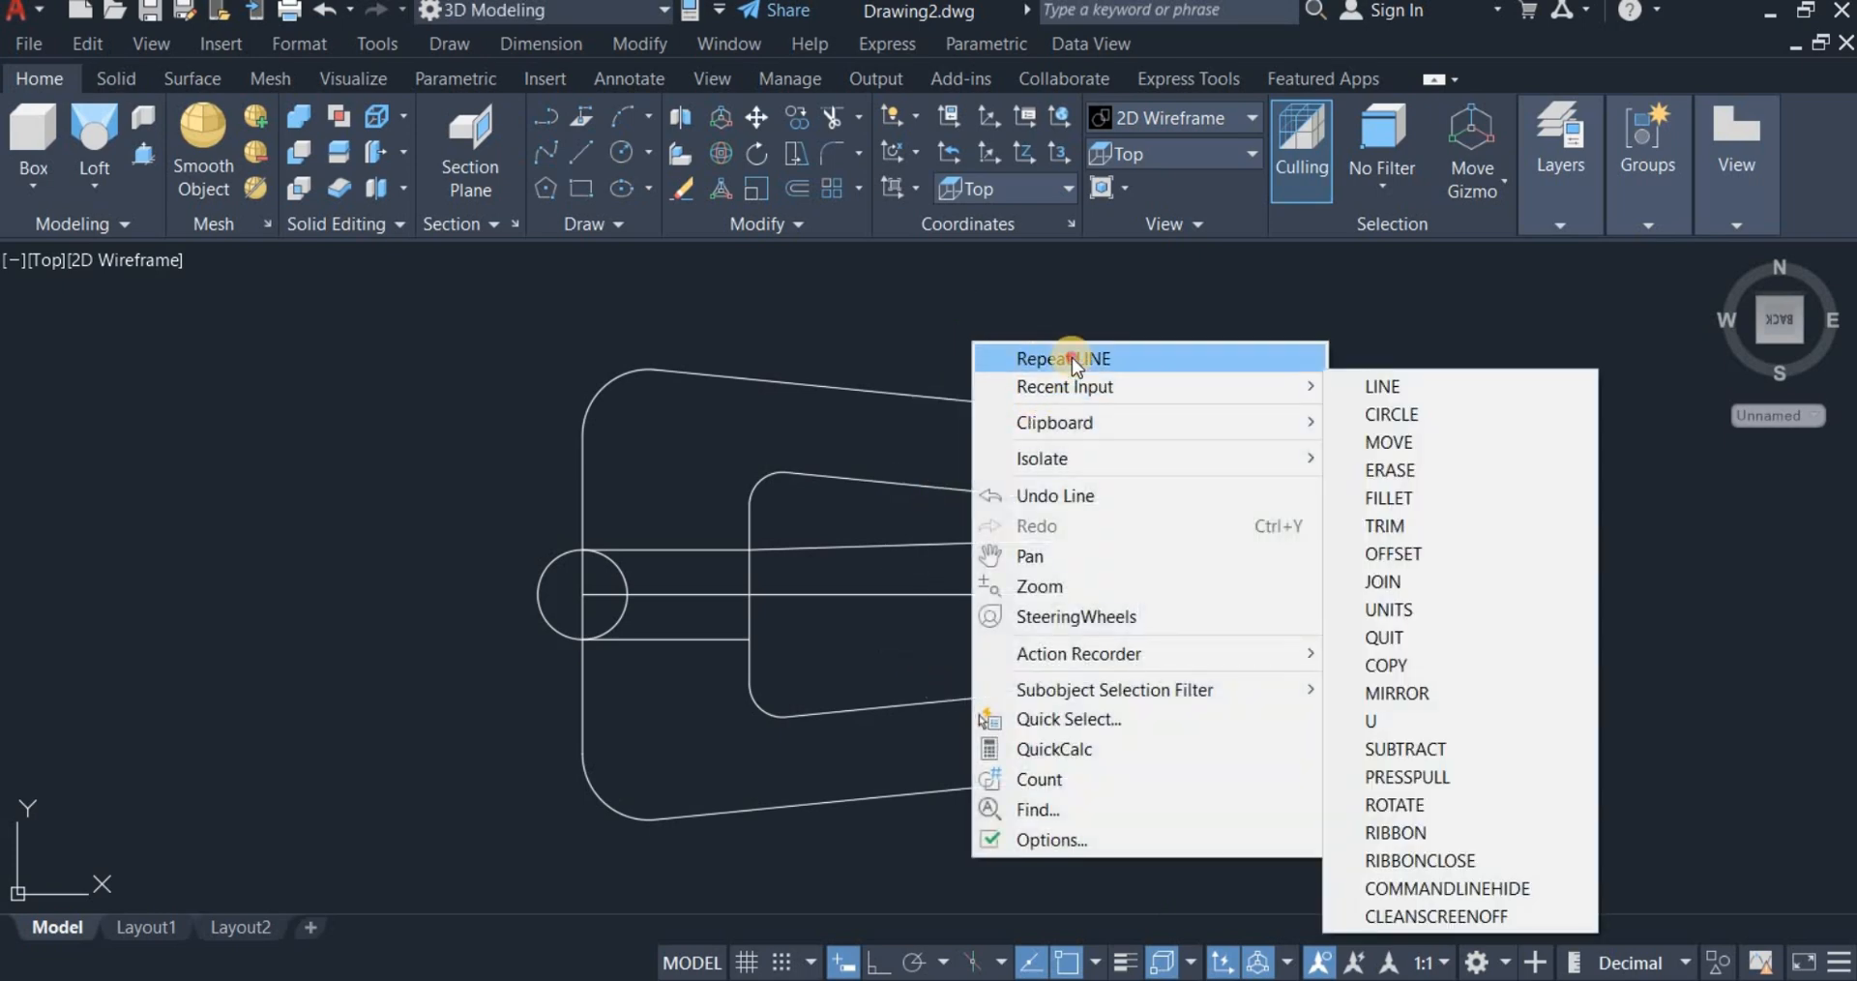
pyautogui.click(1065, 358)
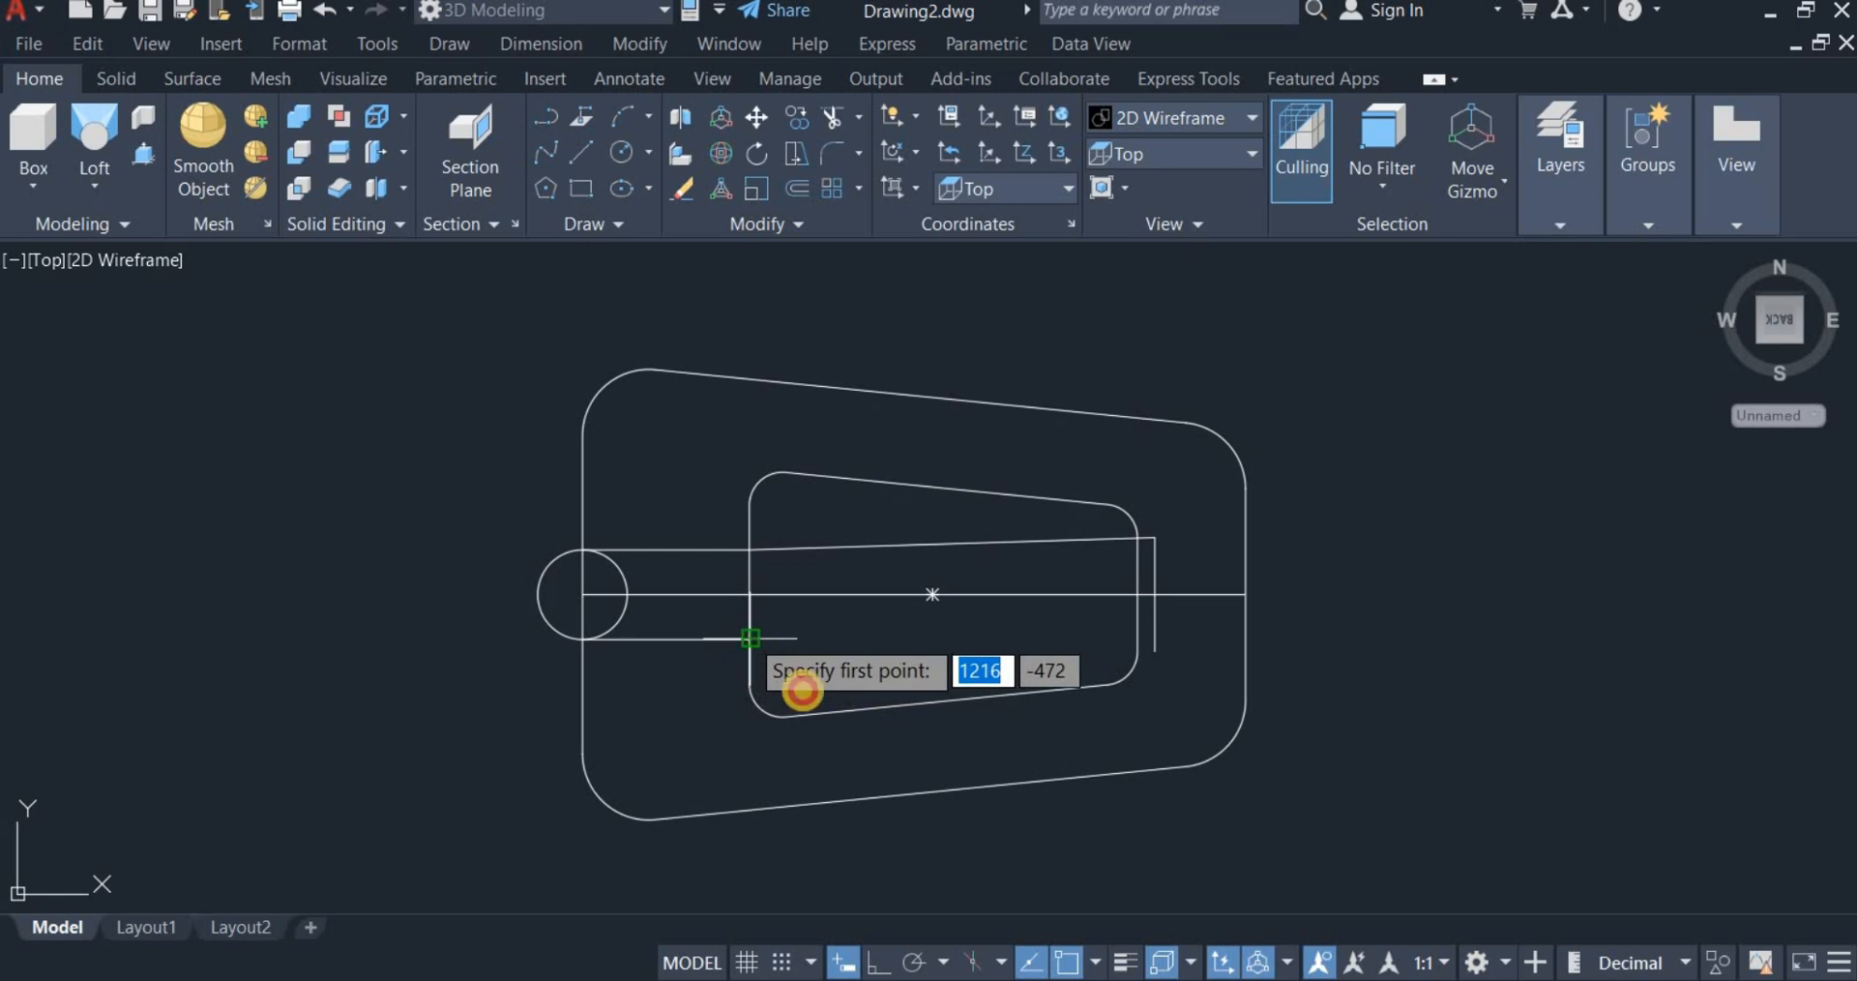
pyautogui.click(802, 691)
pyautogui.click(1153, 655)
pyautogui.press('Return')
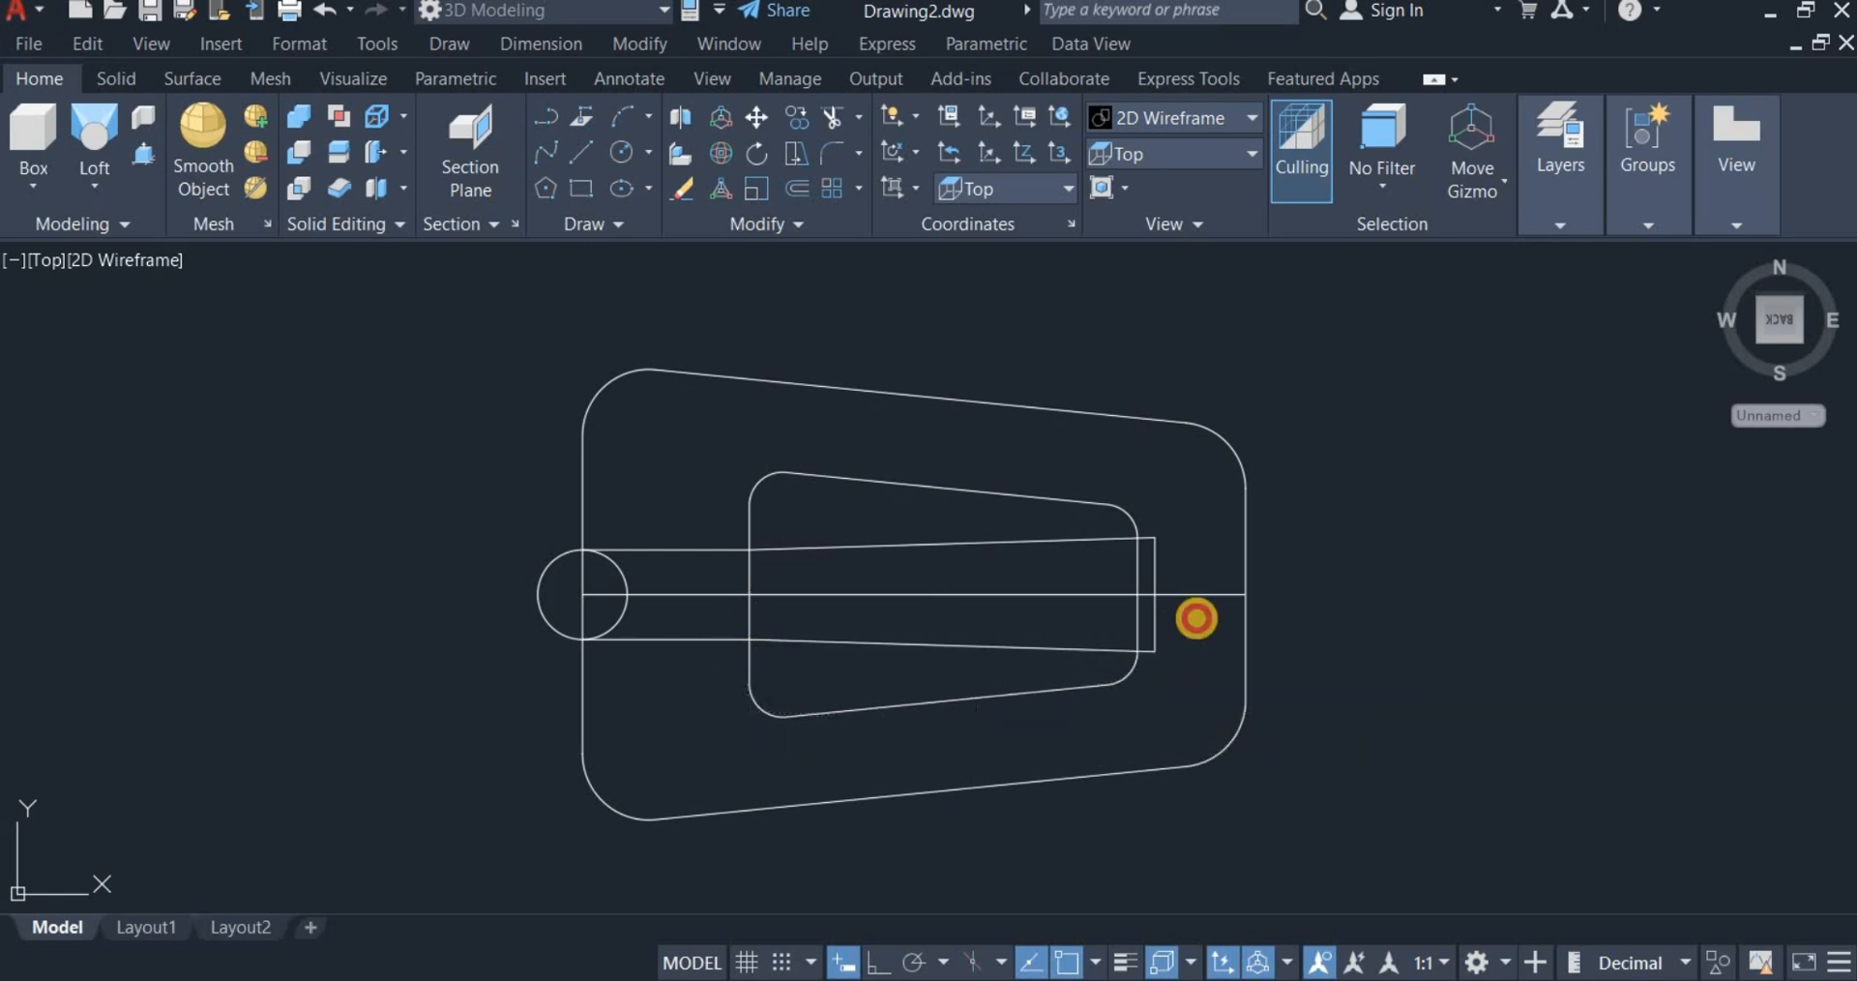
pyautogui.press('Return')
pyautogui.rightClick(1251, 556)
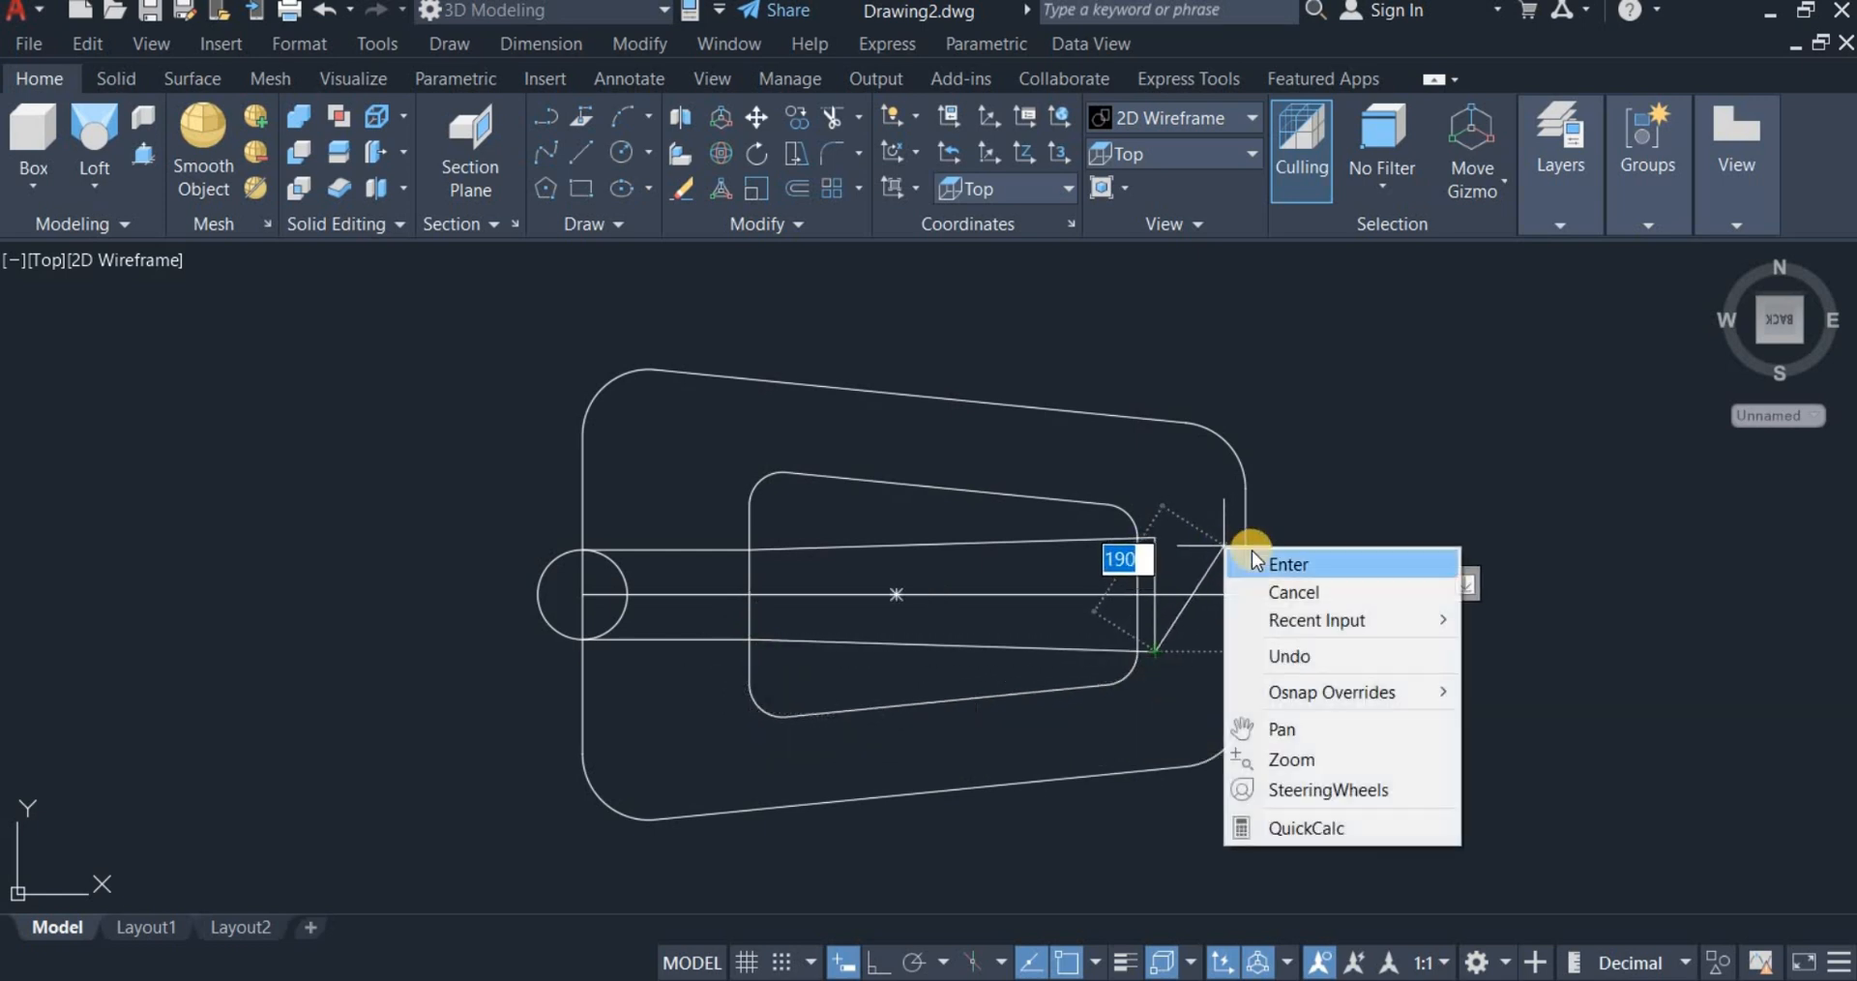
pyautogui.click(1257, 563)
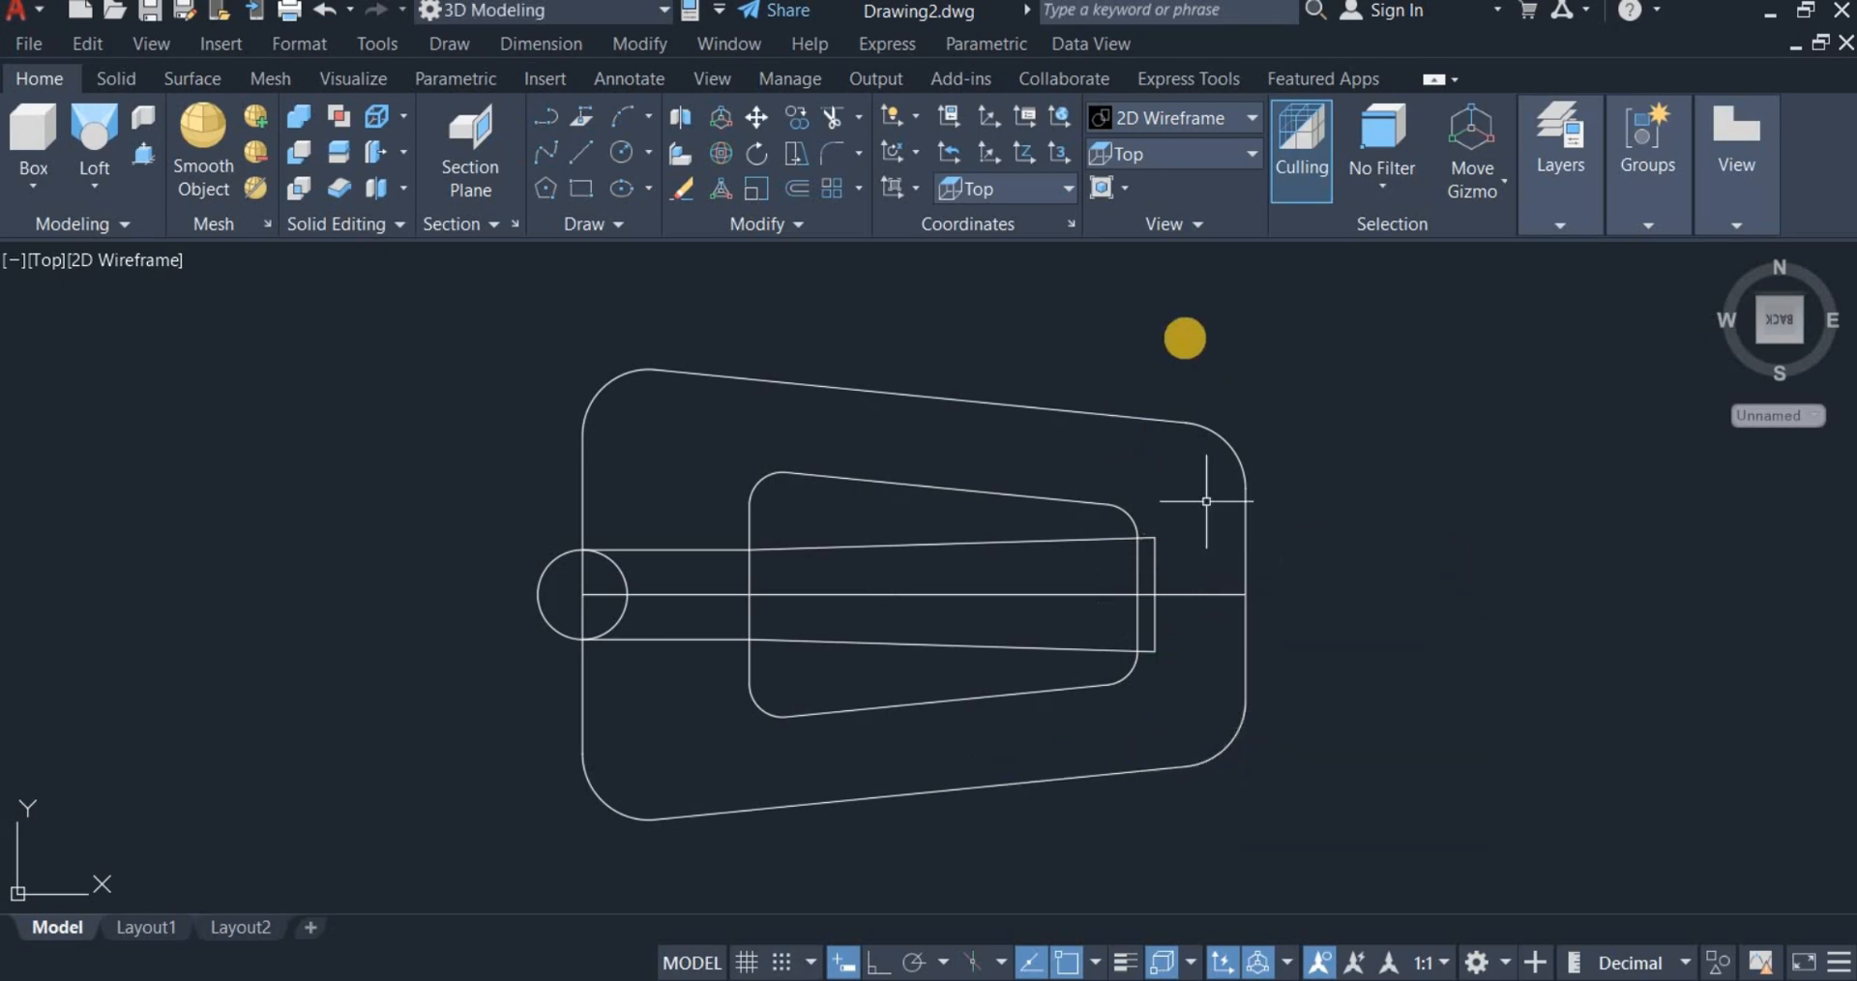
# Step: Switch the model to the SW Isometric view with free space around the outlines
pyautogui.click(1172, 154)
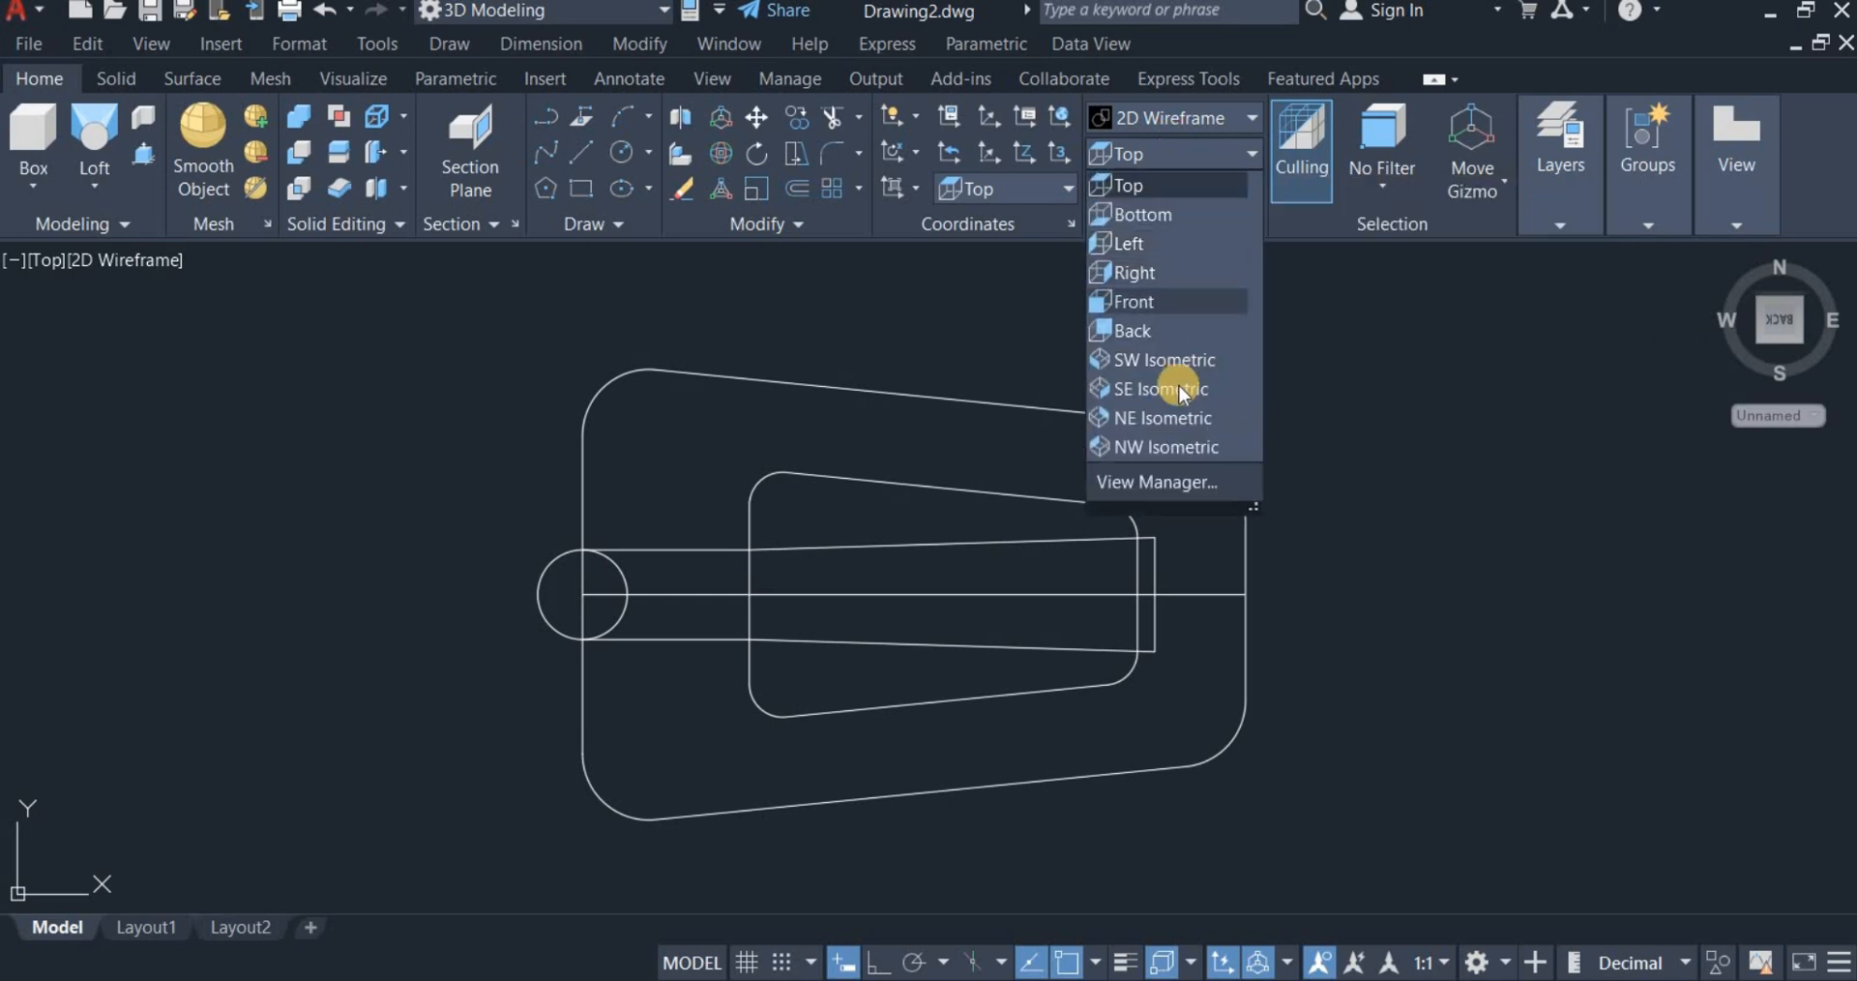
pyautogui.click(1175, 361)
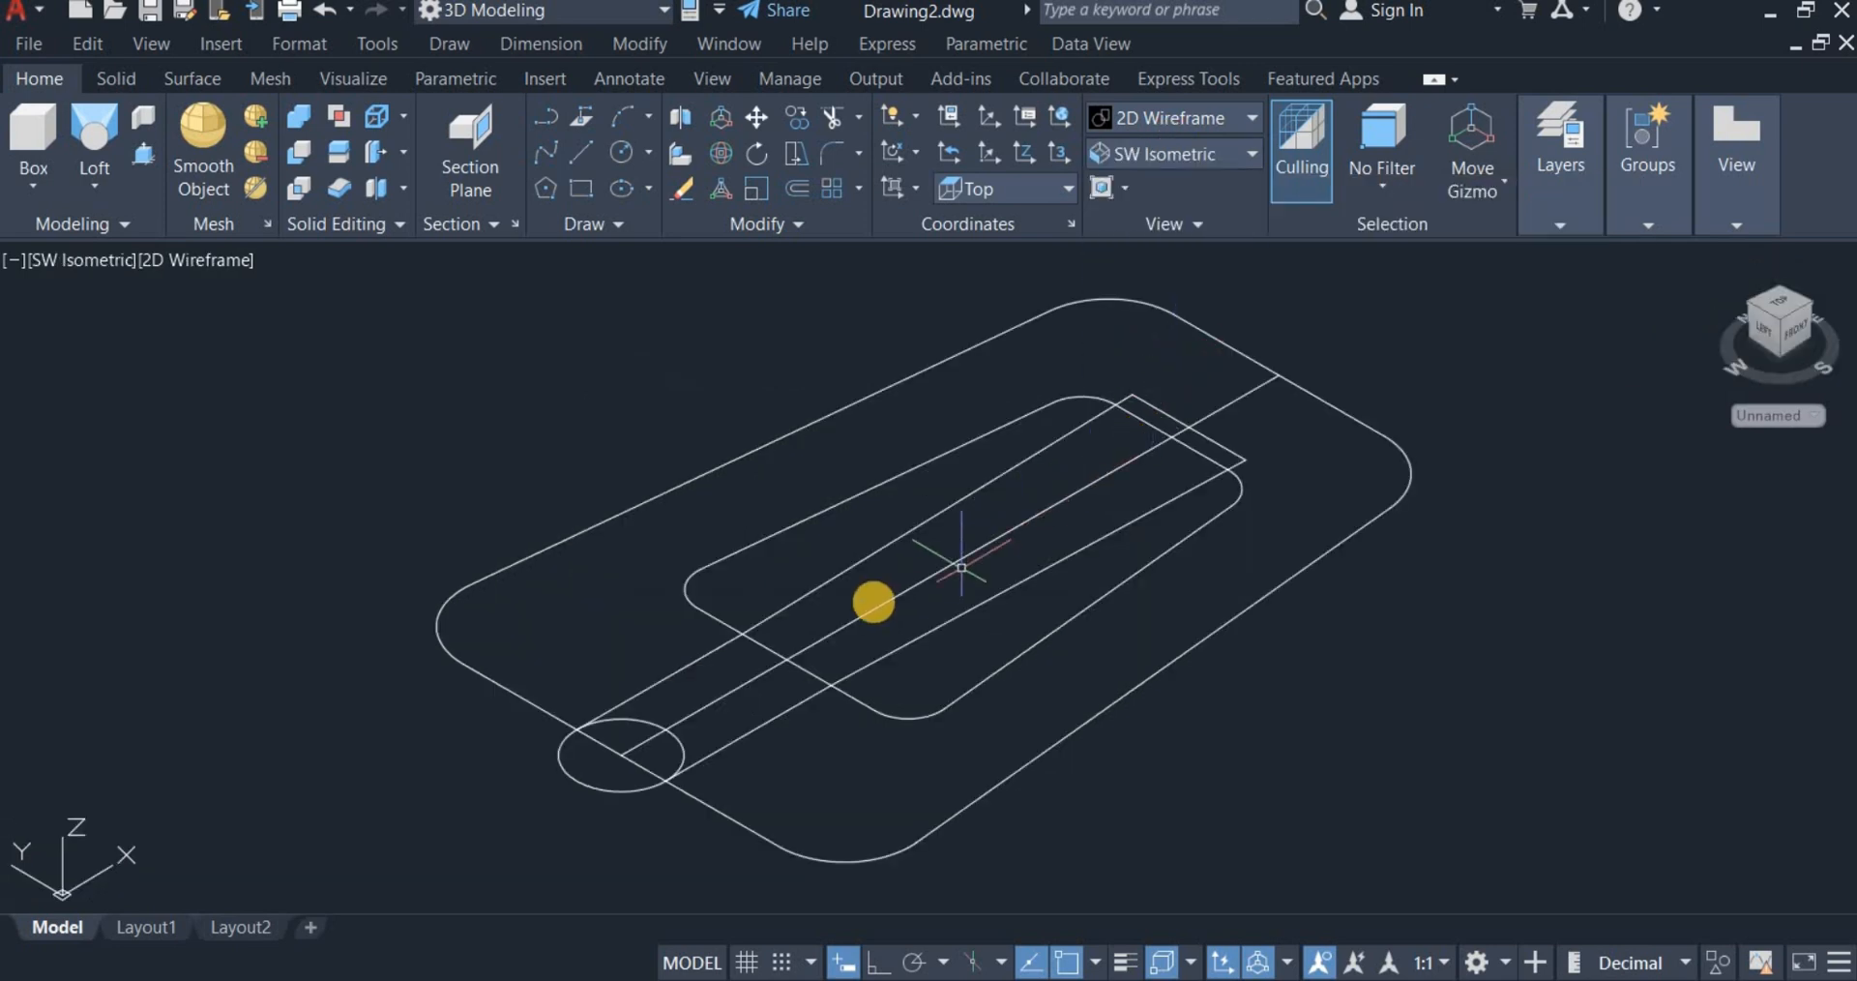
pyautogui.scroll(-2, 514, 542)
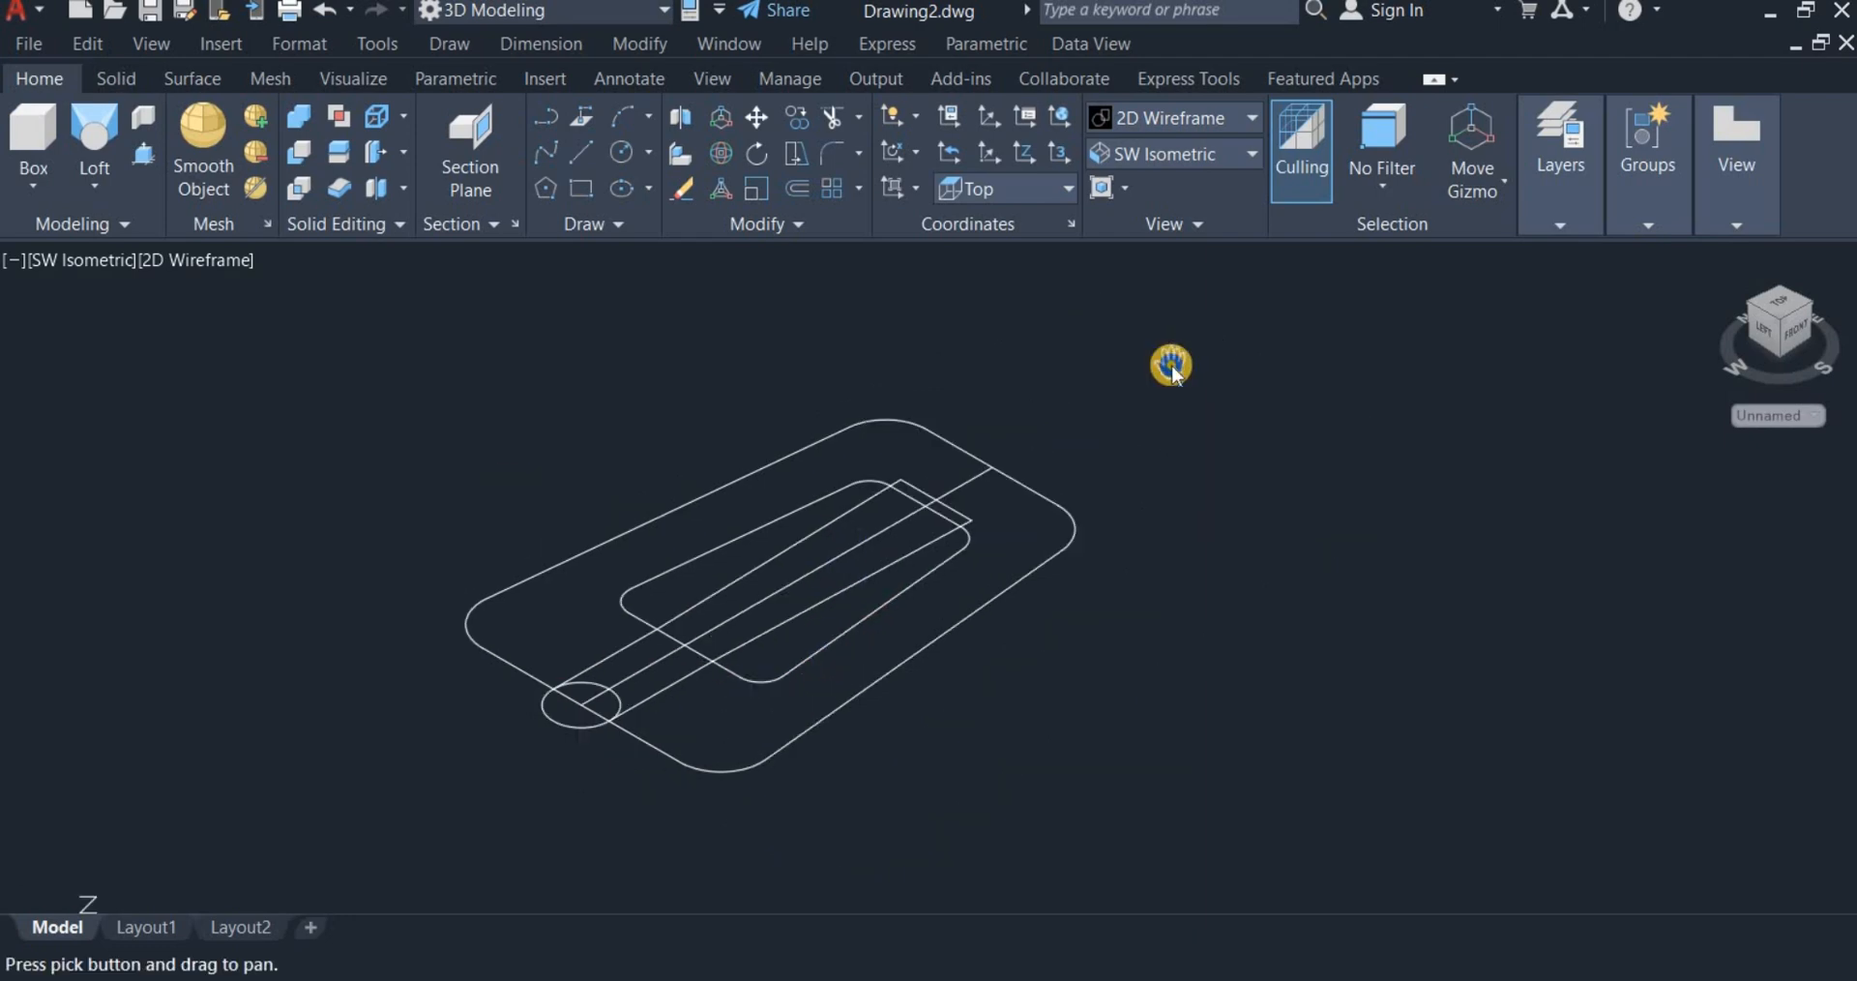
pyautogui.rightClick(1172, 366)
pyautogui.click(1229, 383)
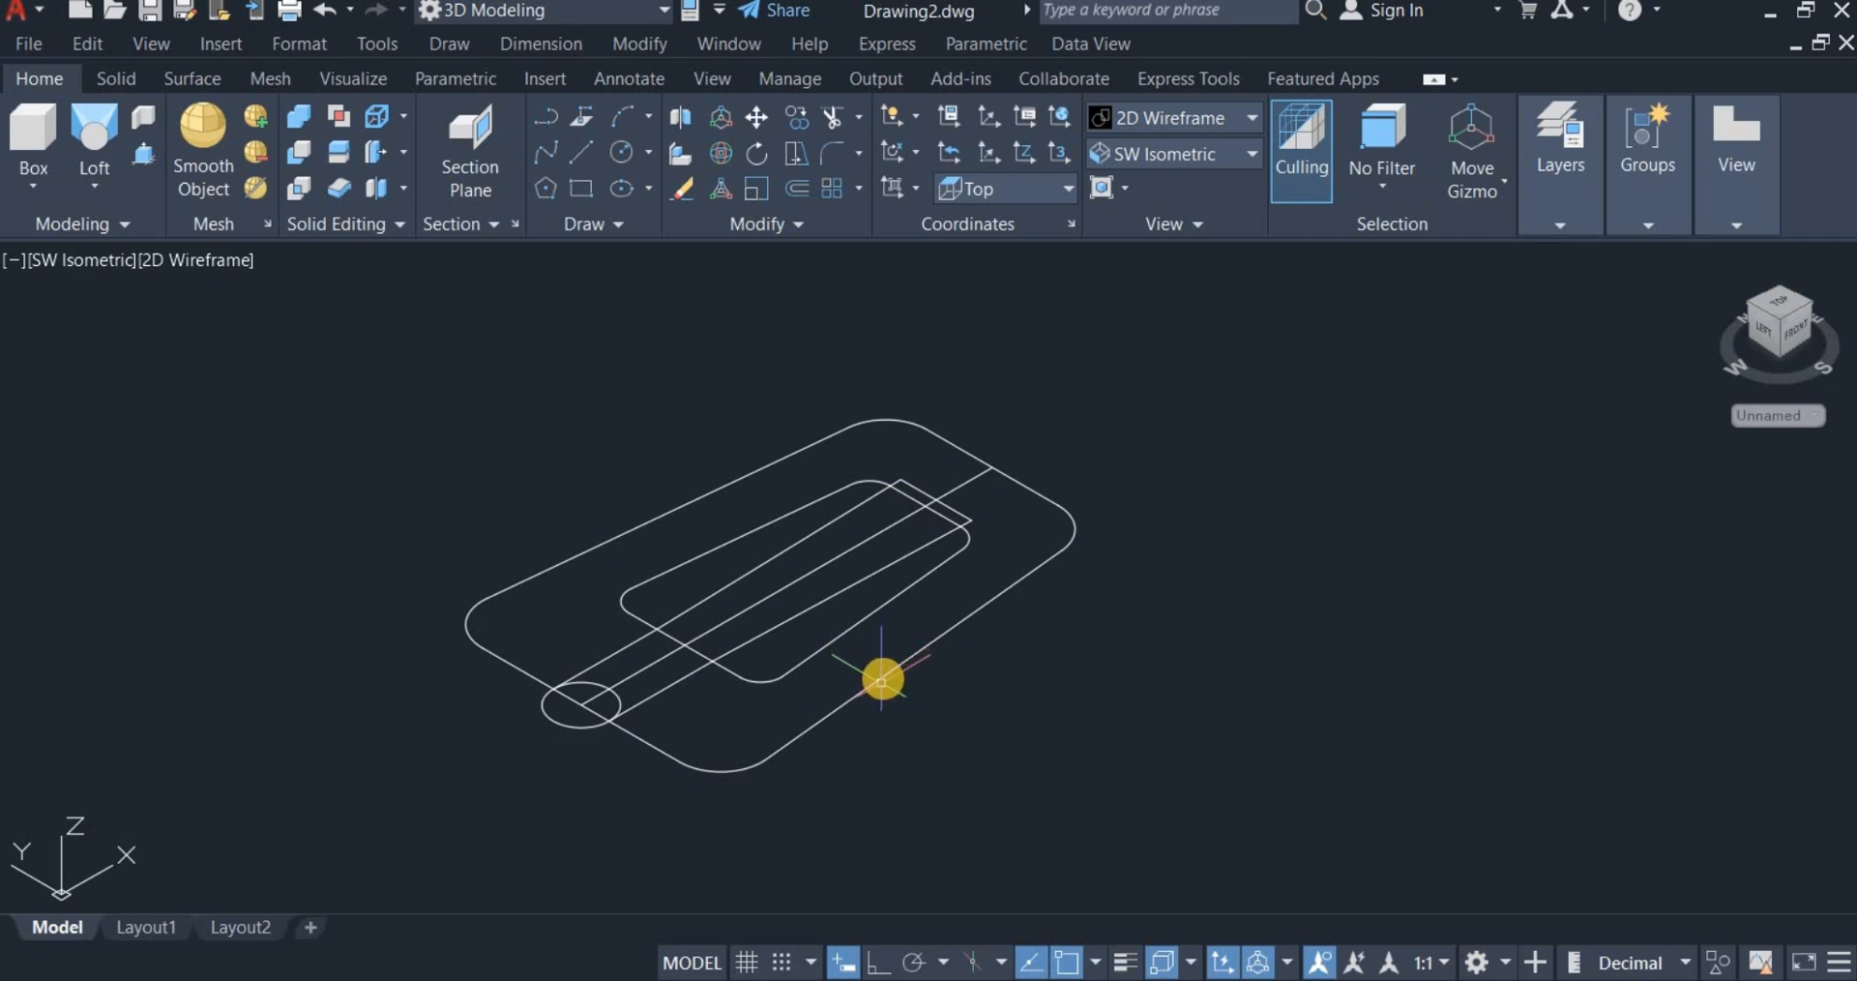
# Step: Shift the outer tray outline about 21 mm along the Y axis and raise it 300 mm along the Z axis
pyautogui.click(1125, 628)
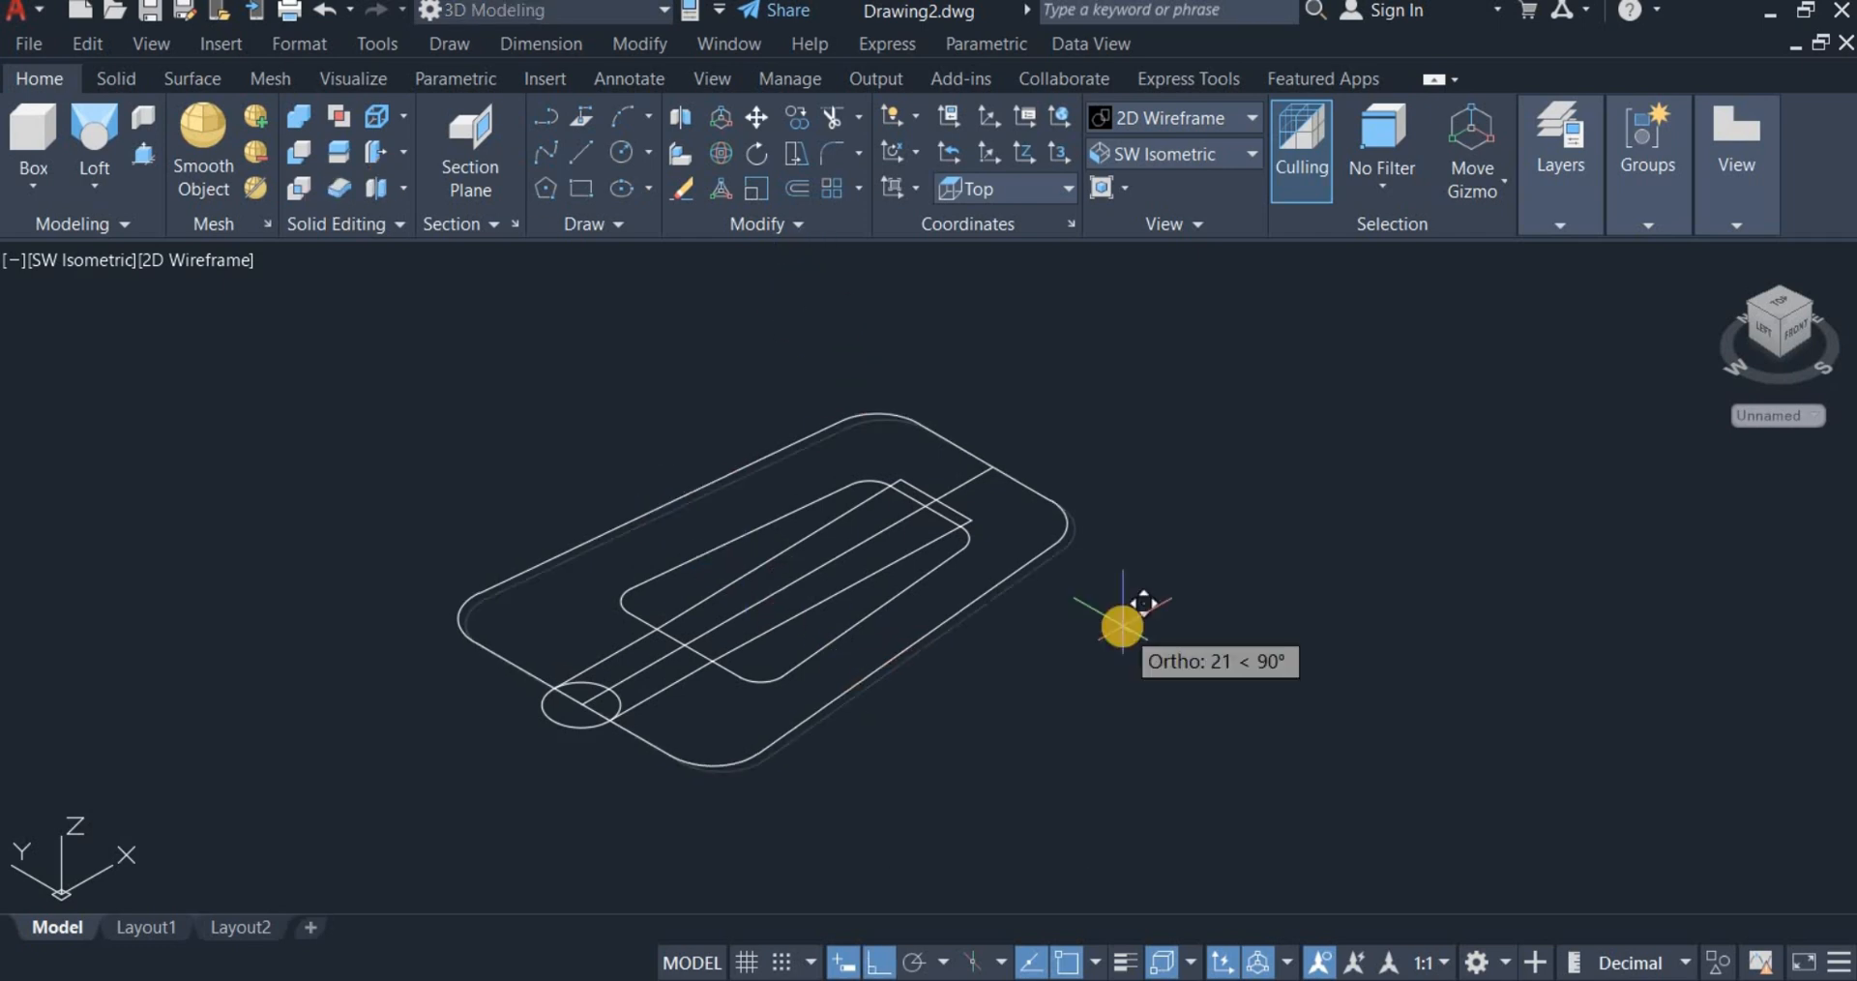
pyautogui.click(1152, 565)
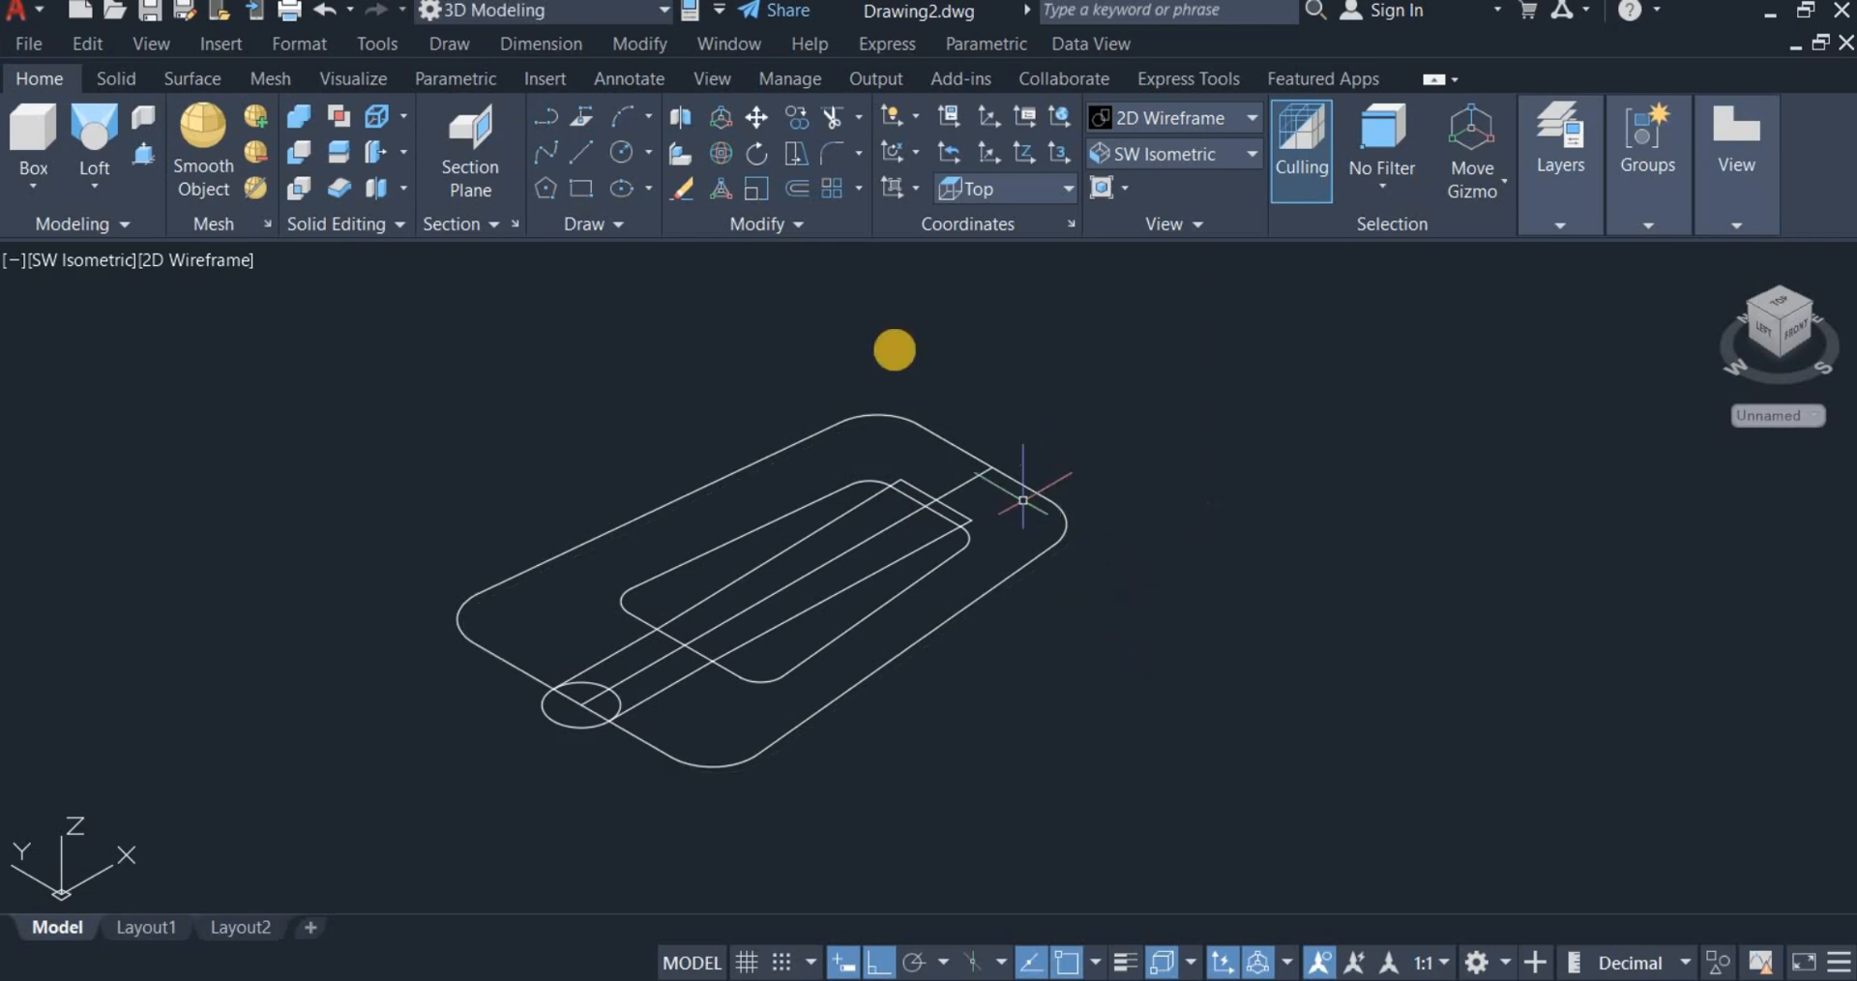
pyautogui.click(755, 118)
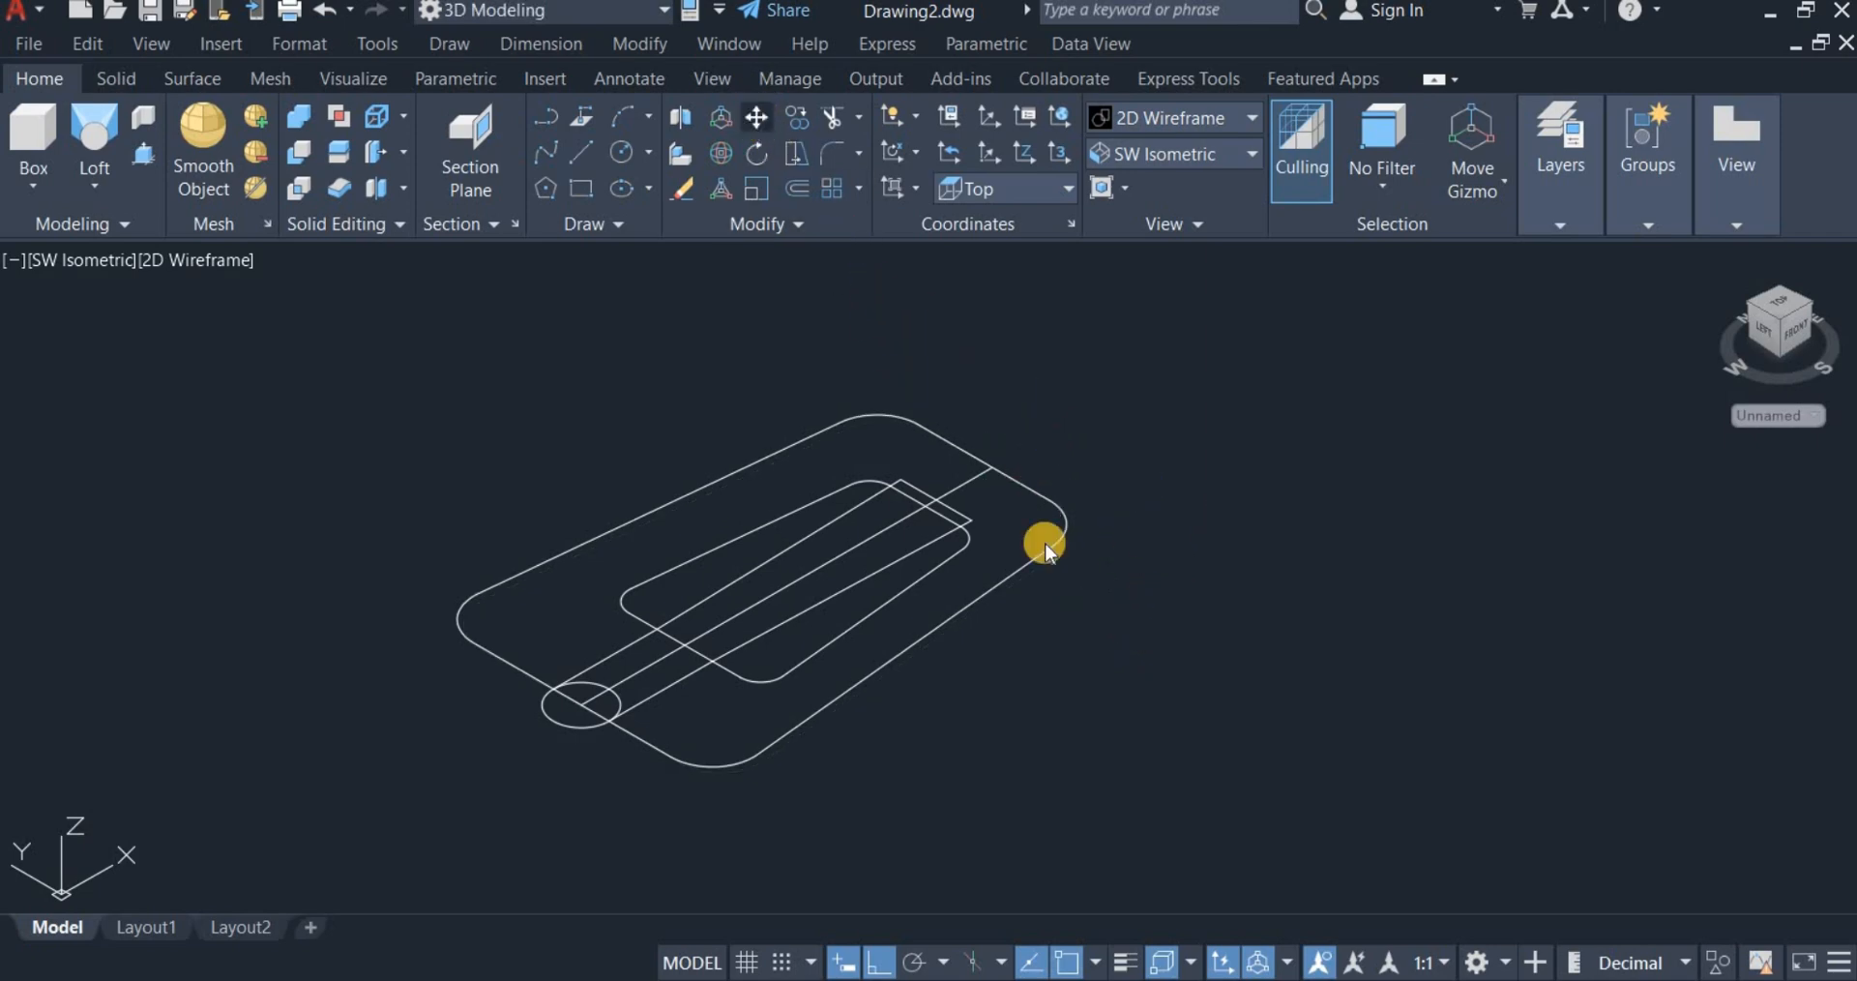
pyautogui.click(1022, 567)
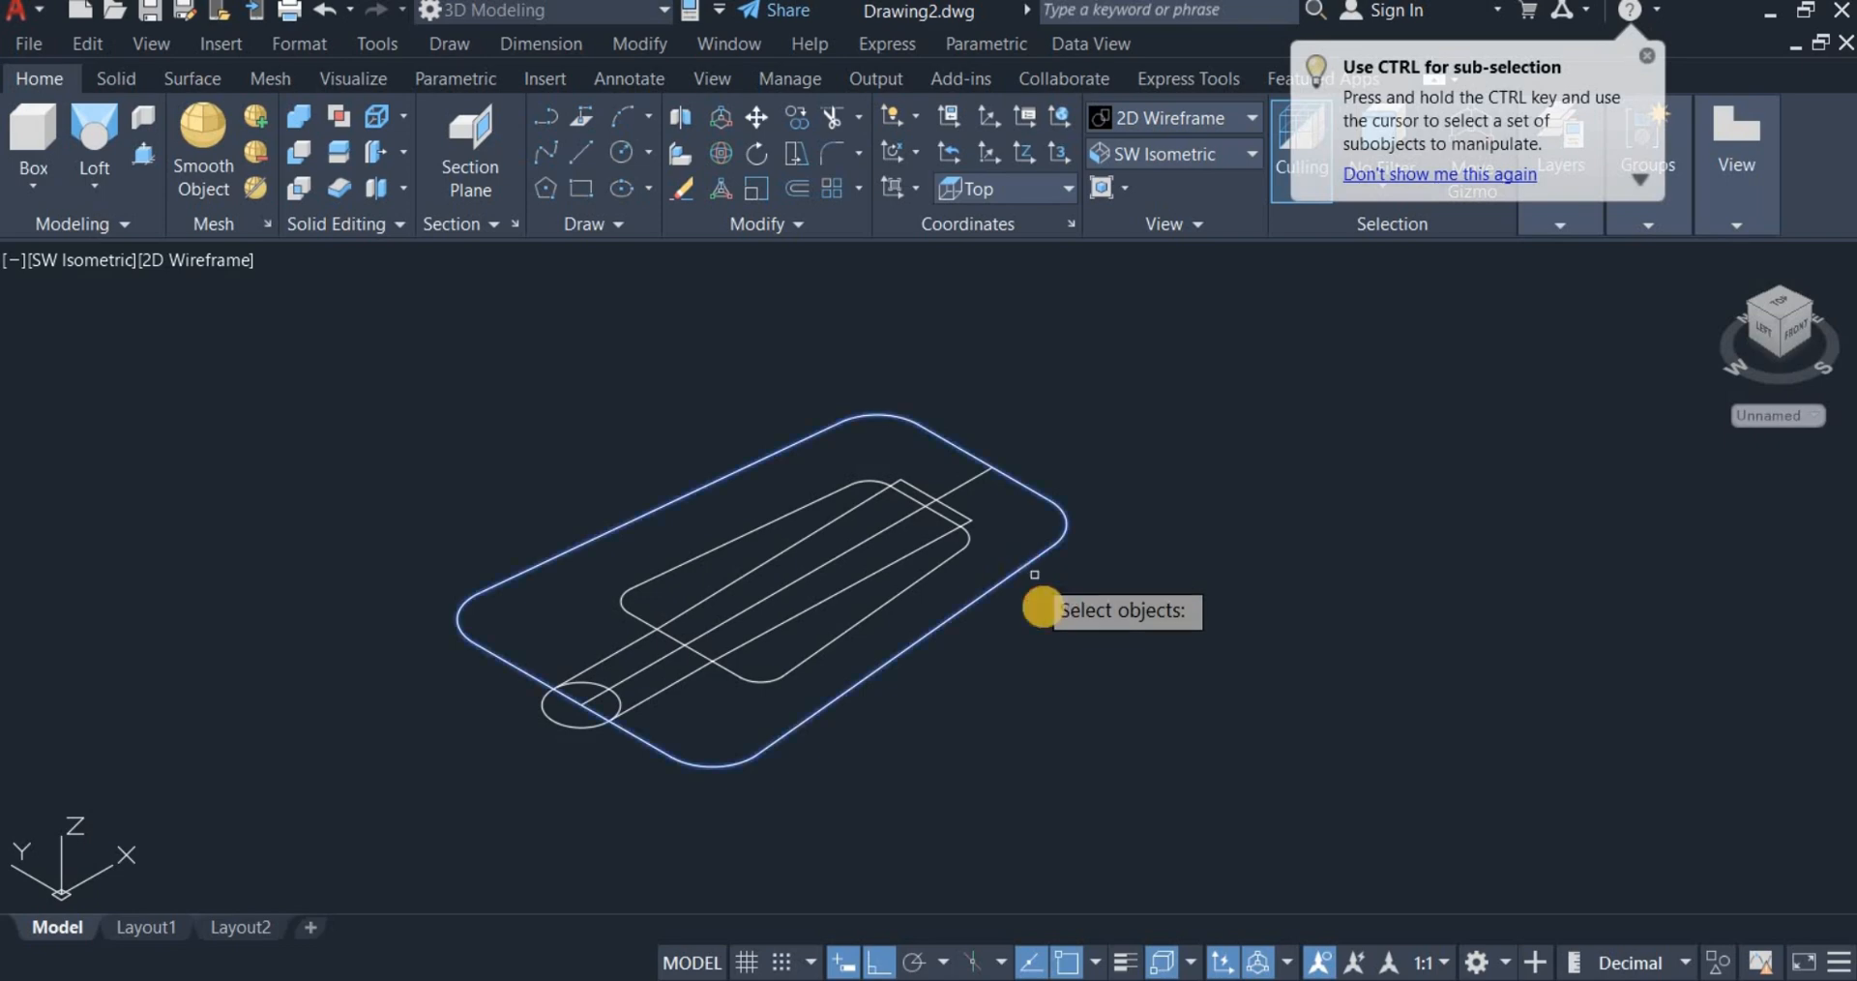
pyautogui.press('Return')
pyautogui.click(1064, 591)
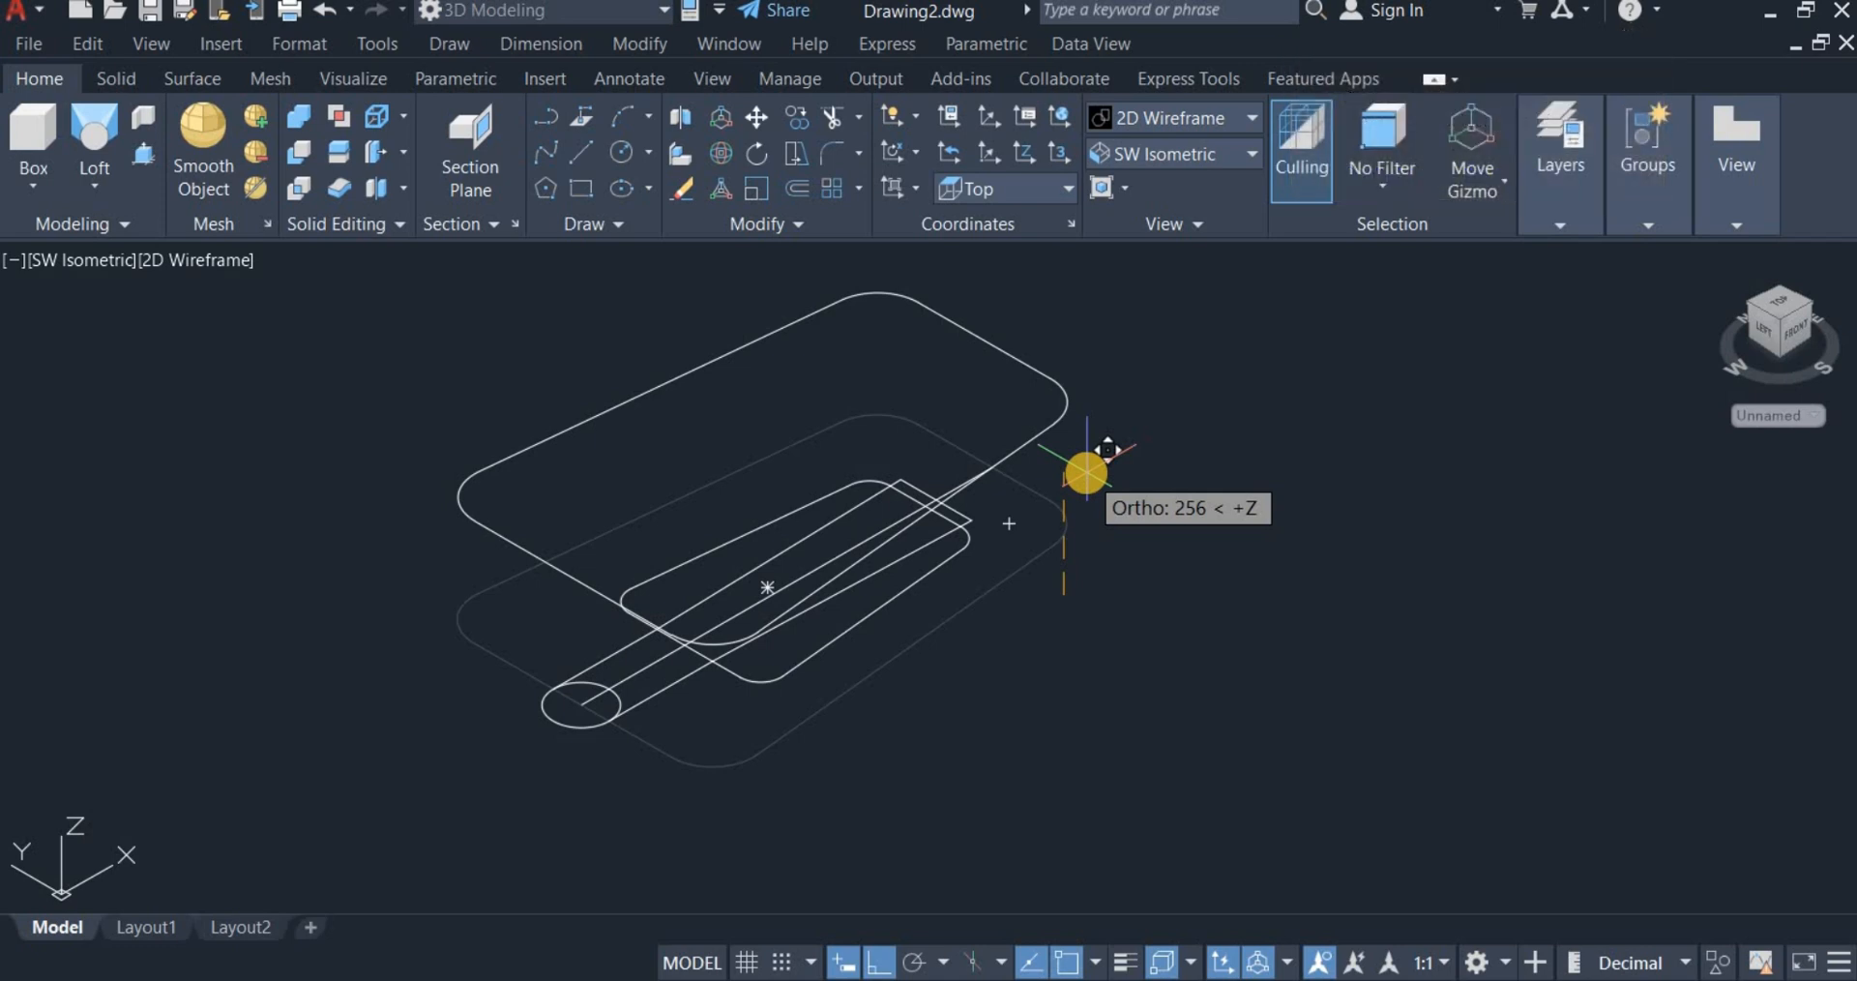
pyautogui.write('300')
pyautogui.press('Return')
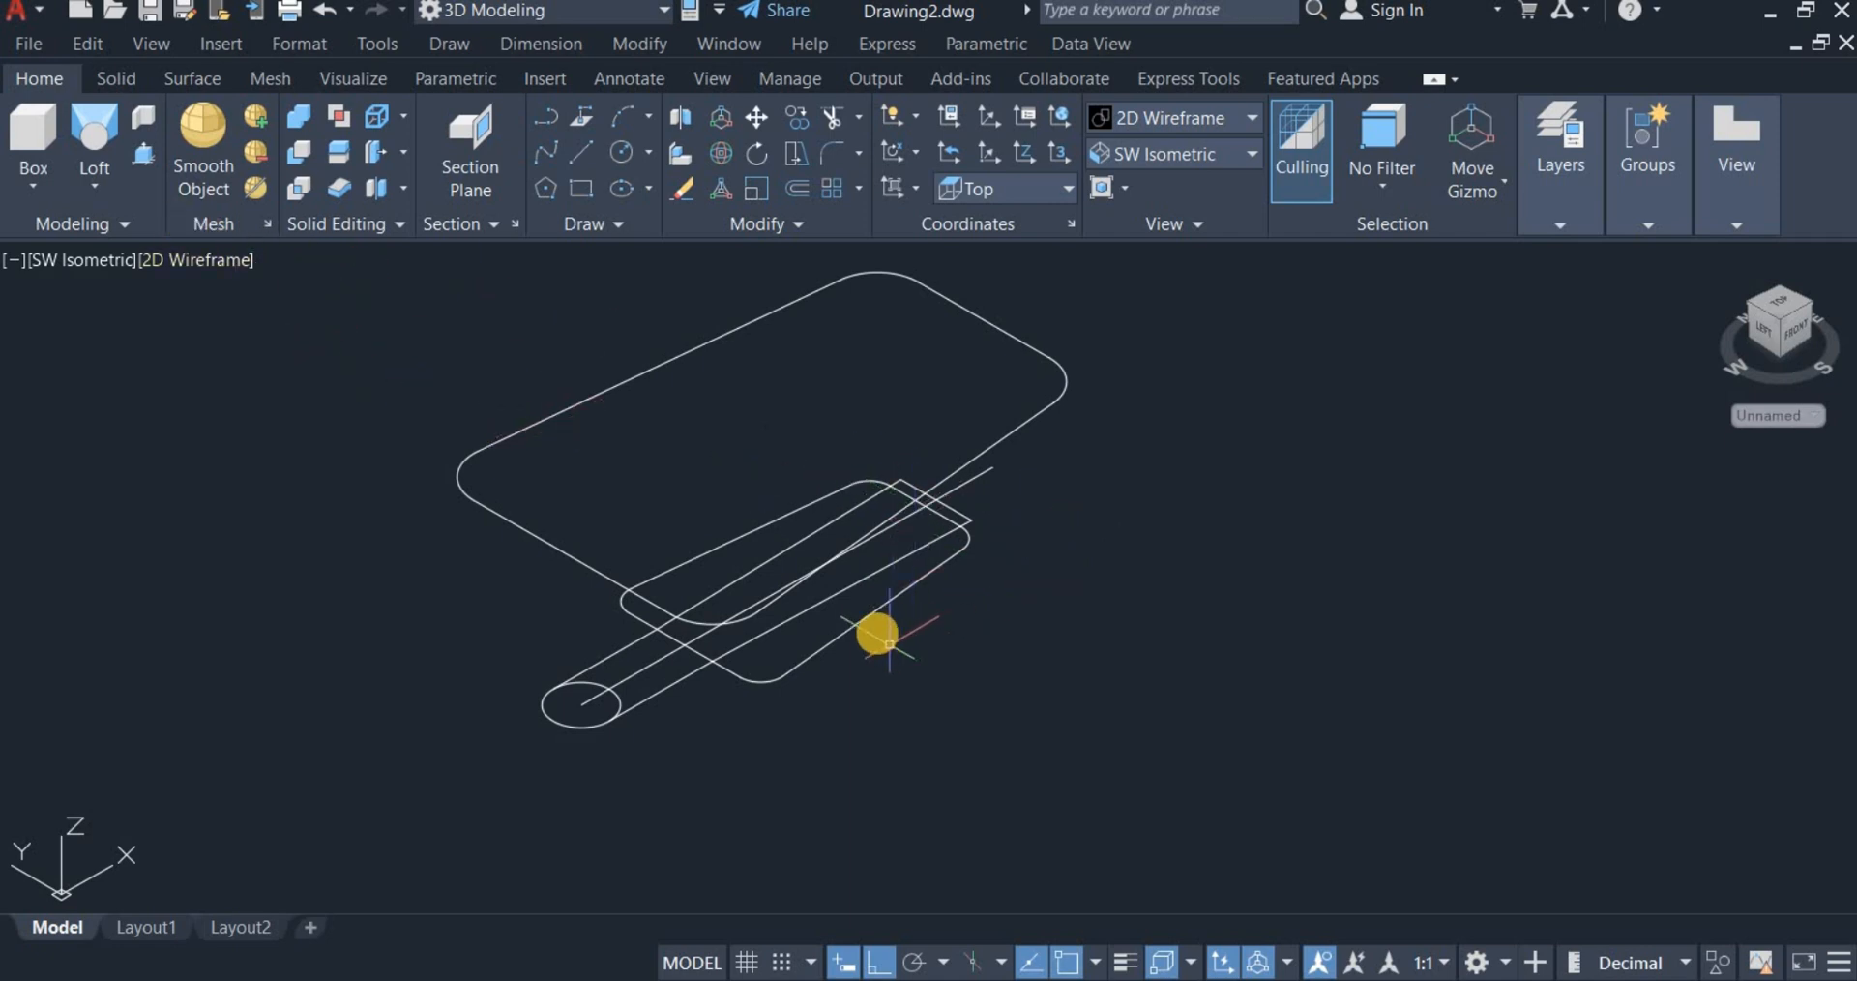
# Step: Loft the tray solid from the small base outline to the raised outline using cross sections only, and display it in Shades of Gray
pyautogui.click(95, 182)
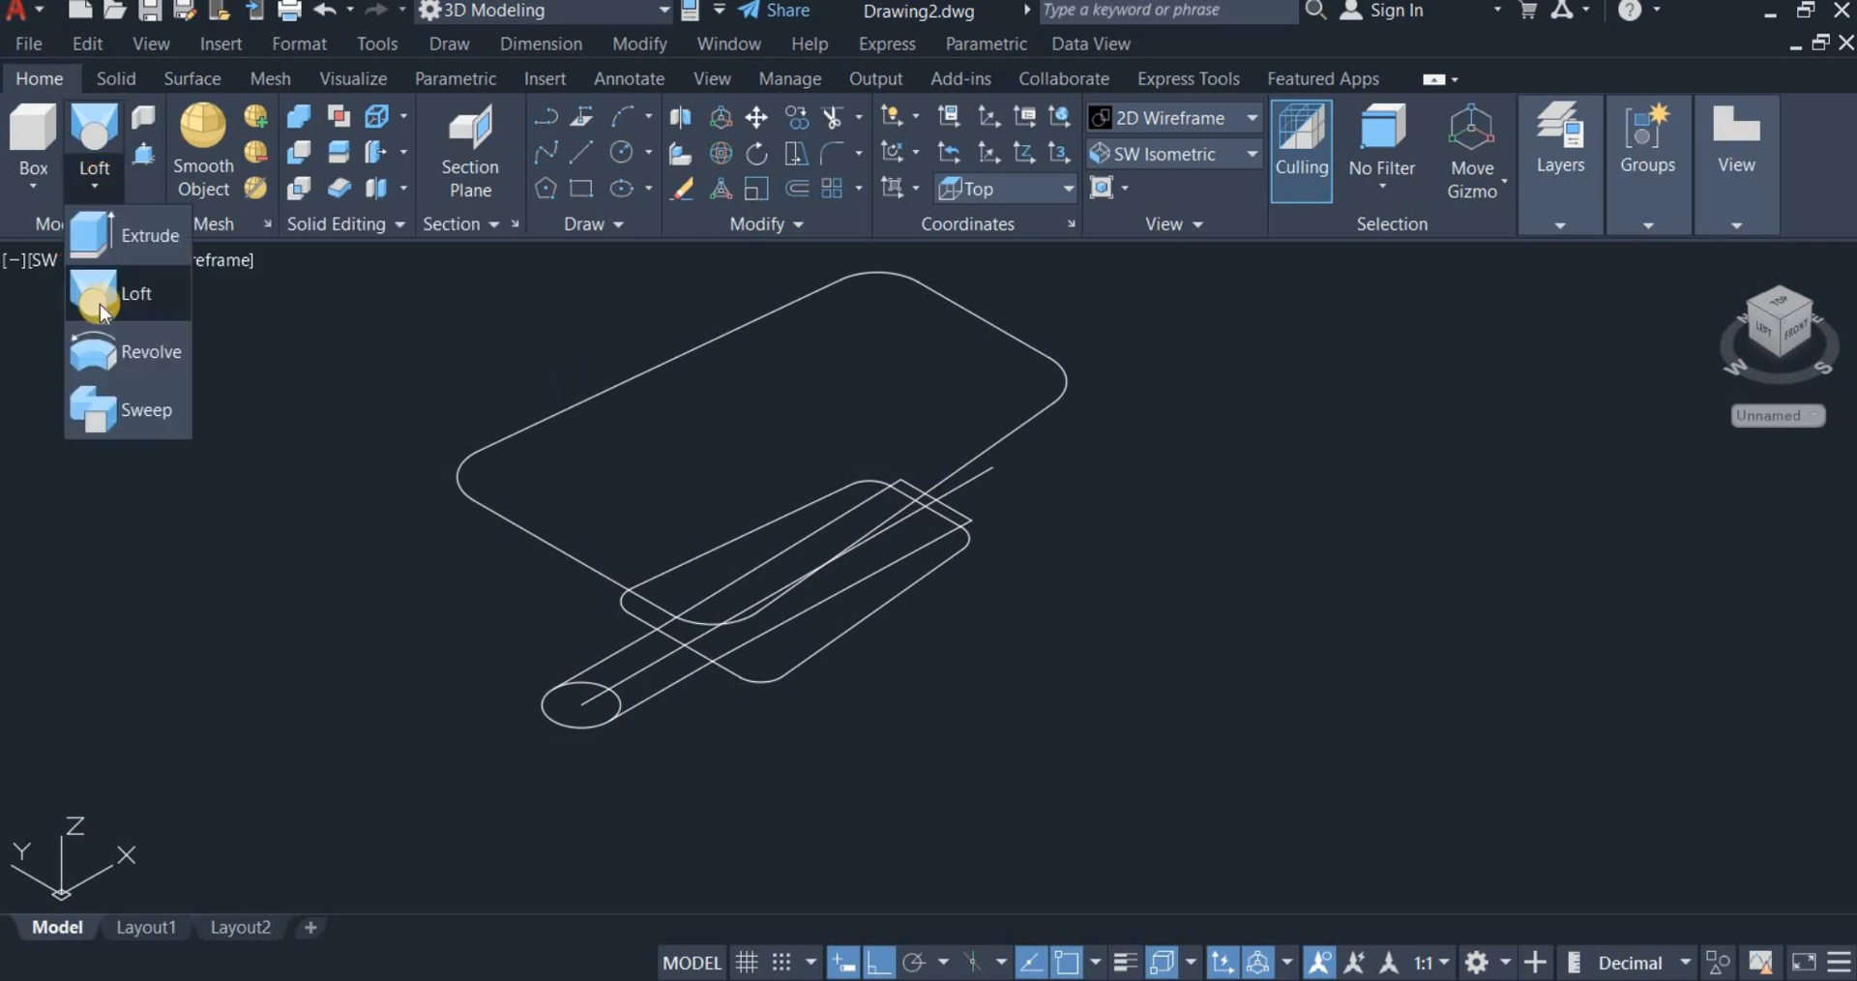
pyautogui.click(109, 296)
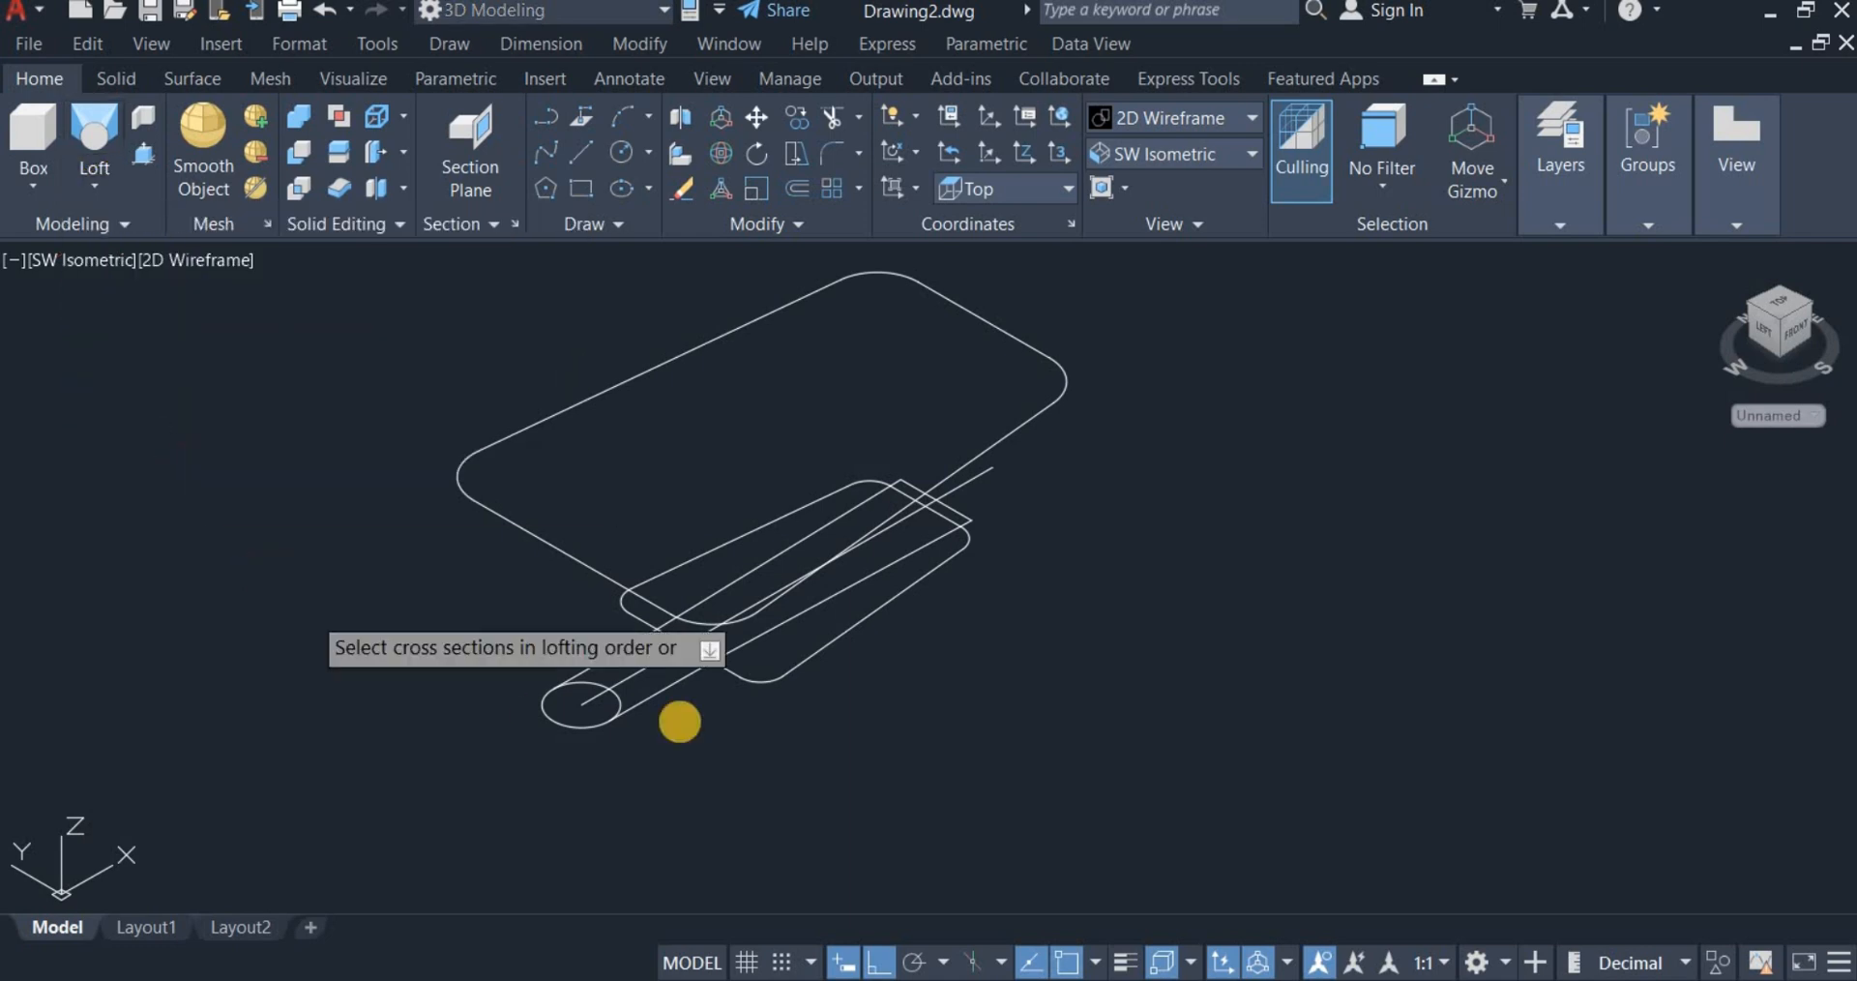
pyautogui.click(819, 643)
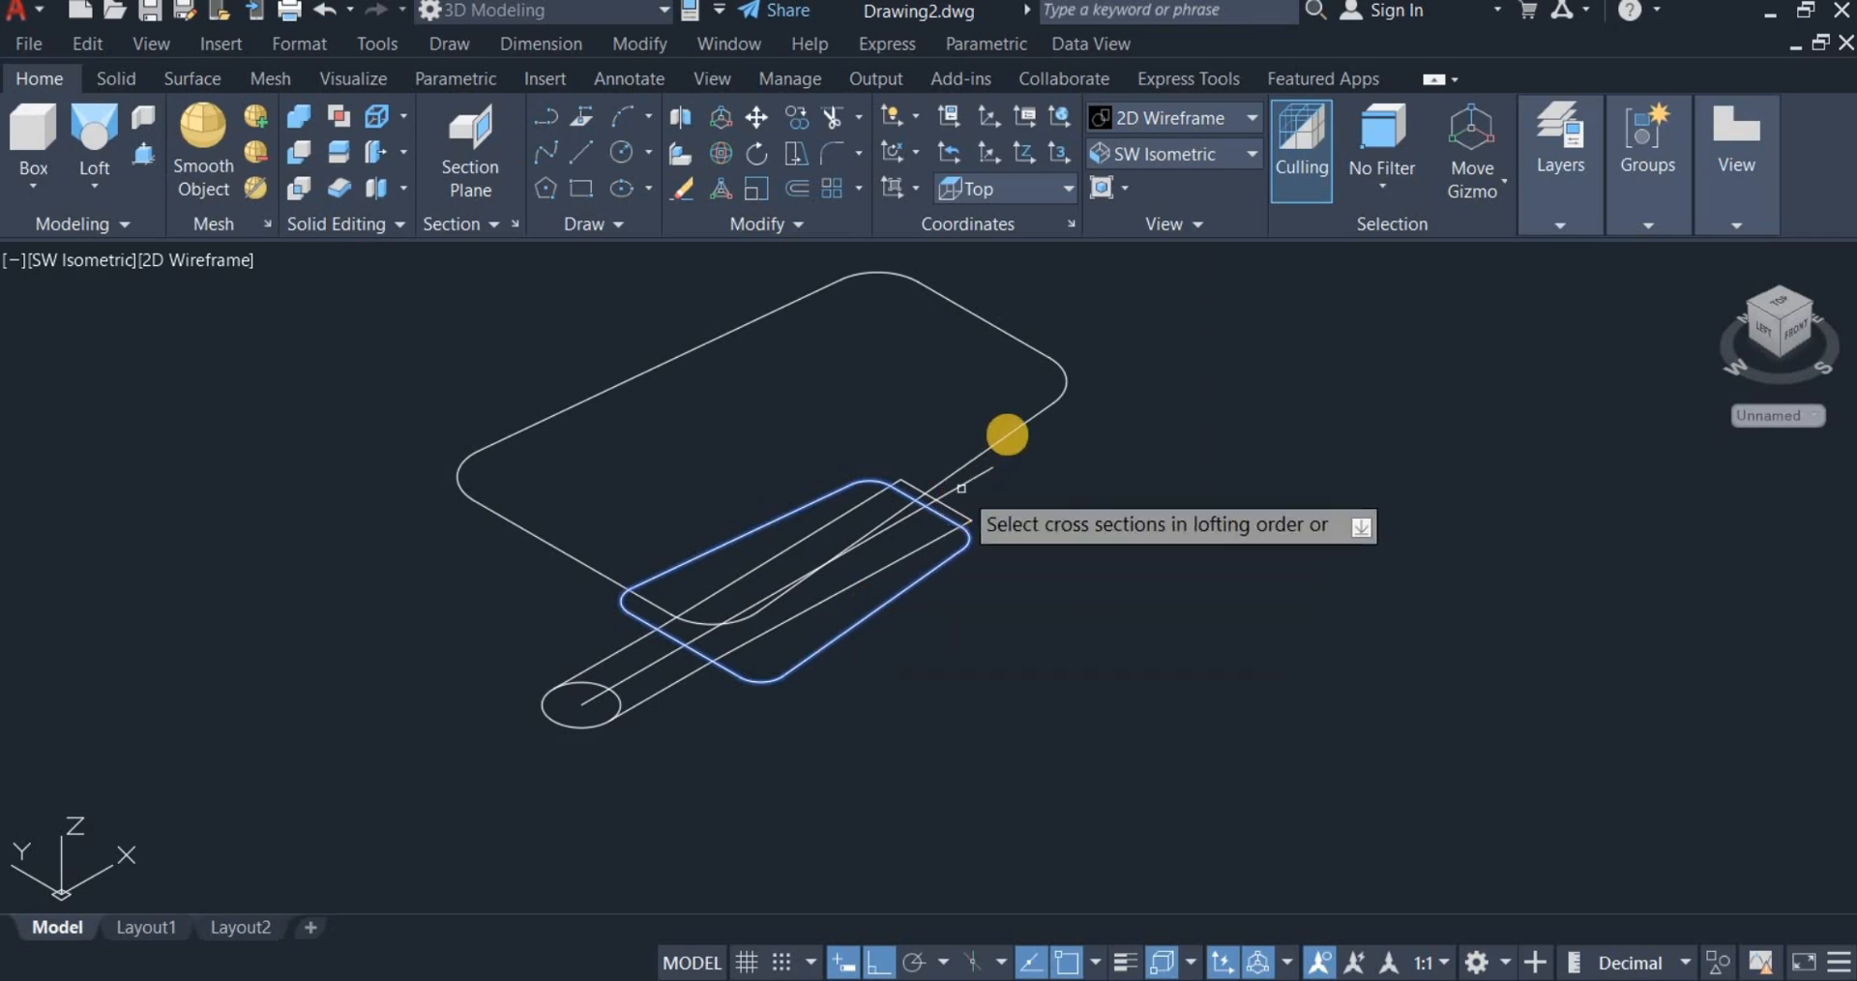
pyautogui.click(1049, 433)
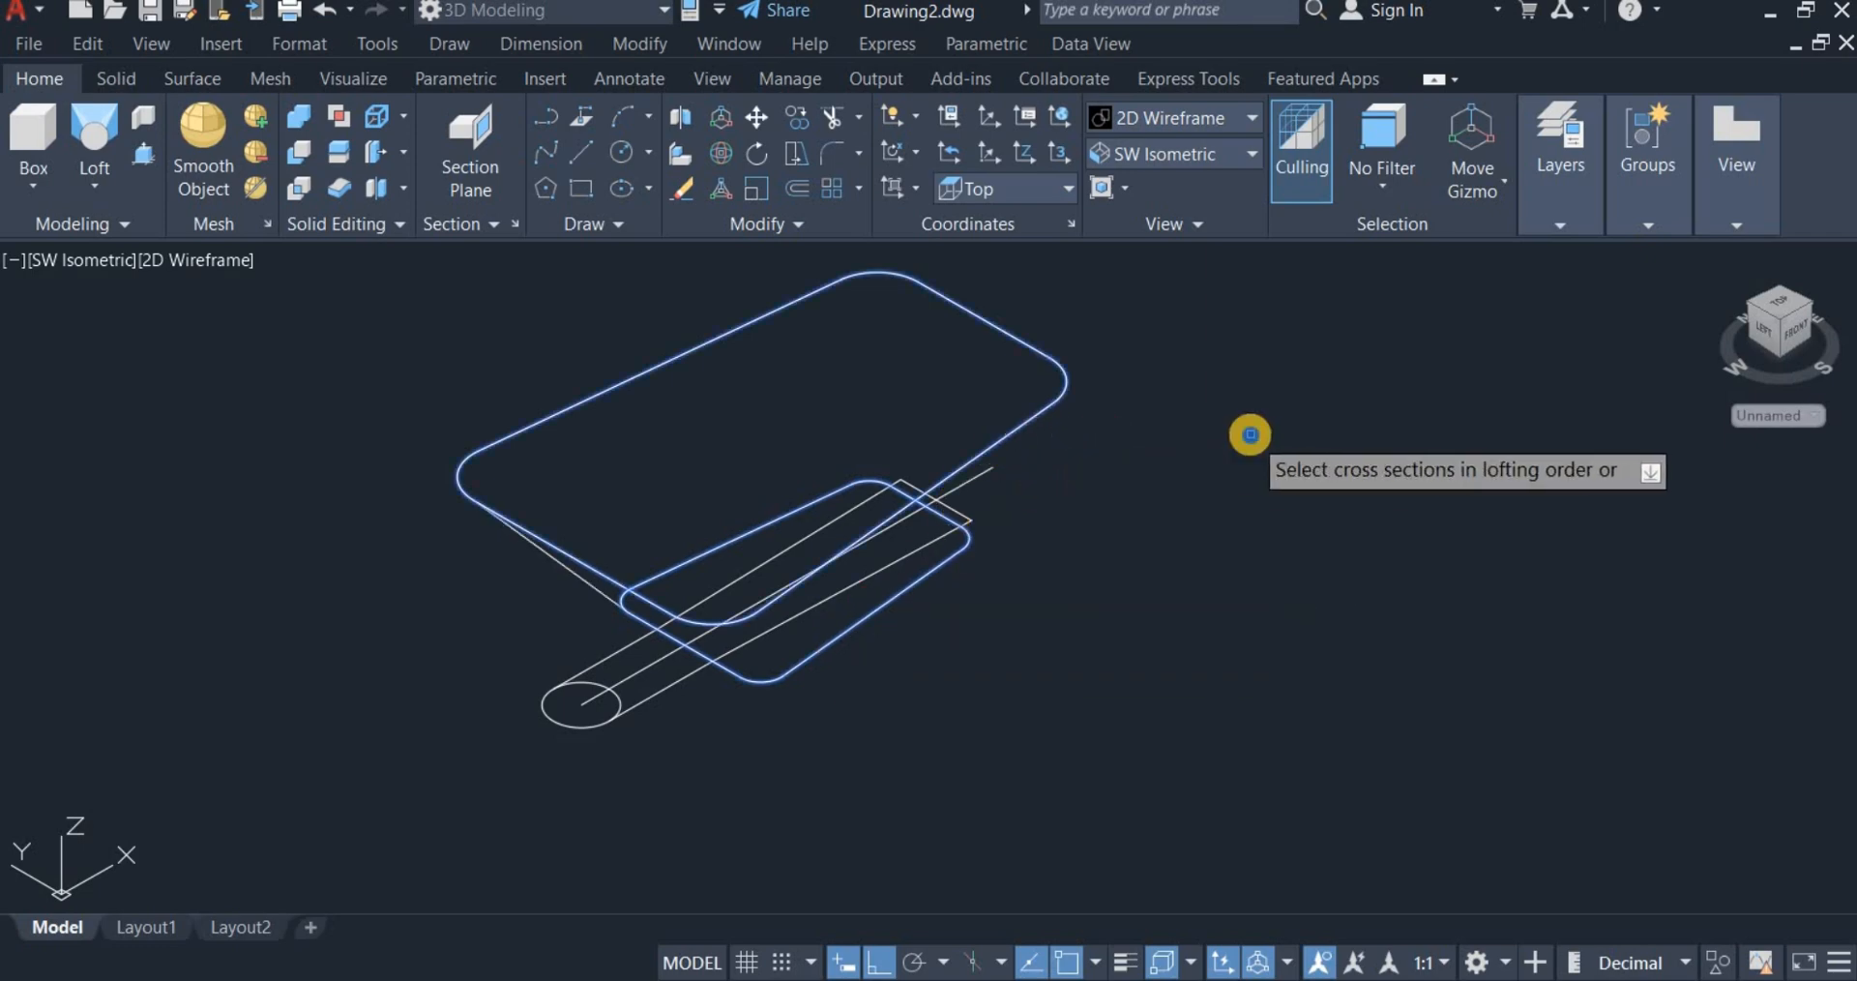
pyautogui.rightClick(1250, 435)
pyautogui.click(1326, 457)
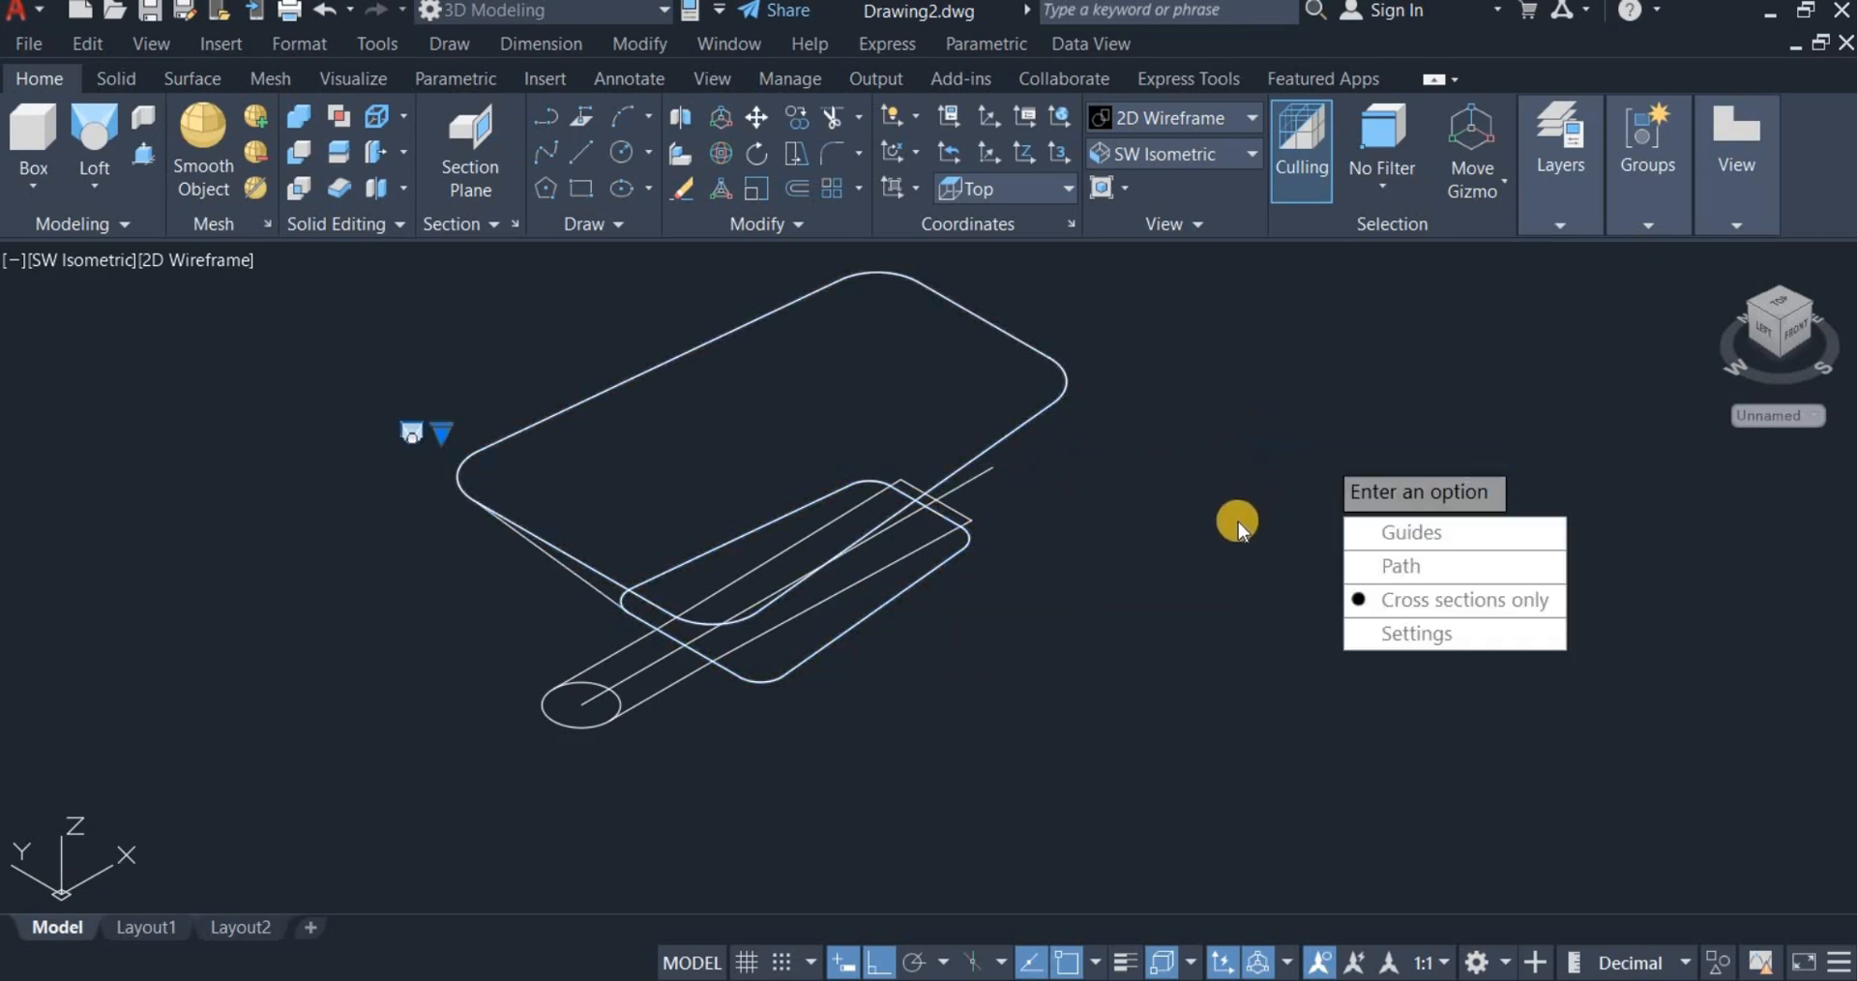
pyautogui.rightClick(1102, 497)
pyautogui.click(1132, 507)
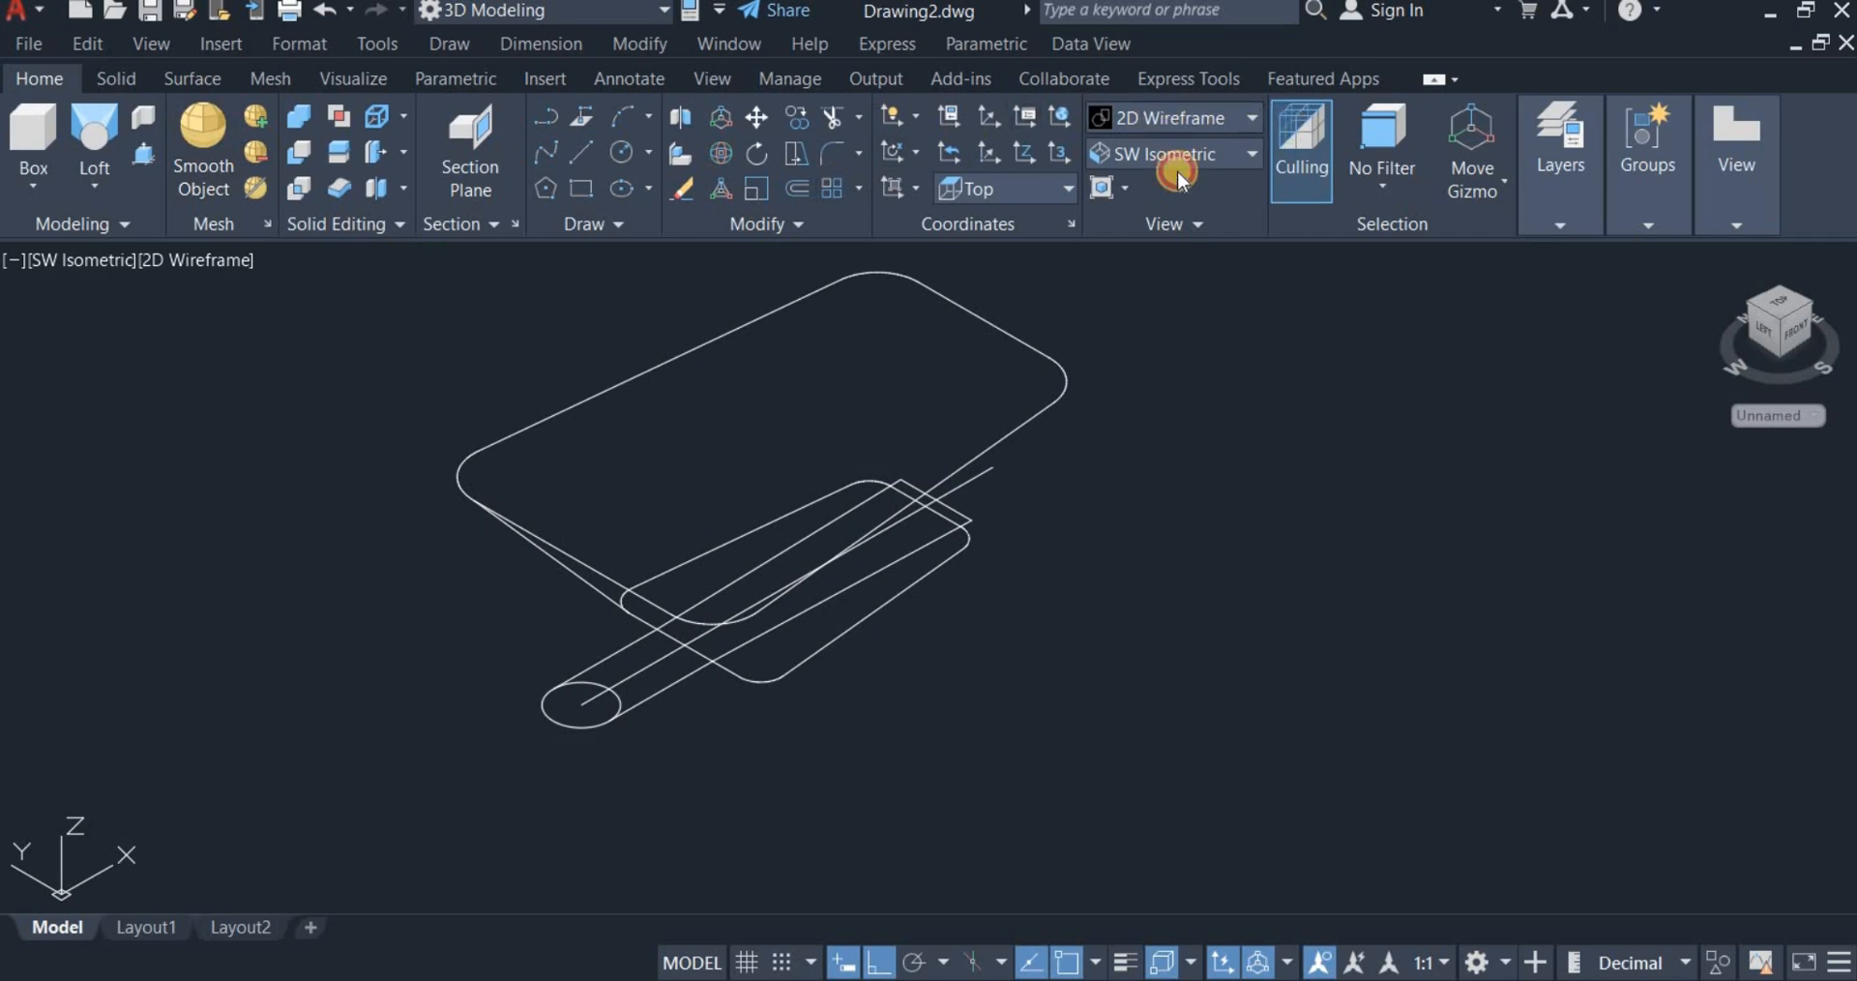
pyautogui.click(1182, 119)
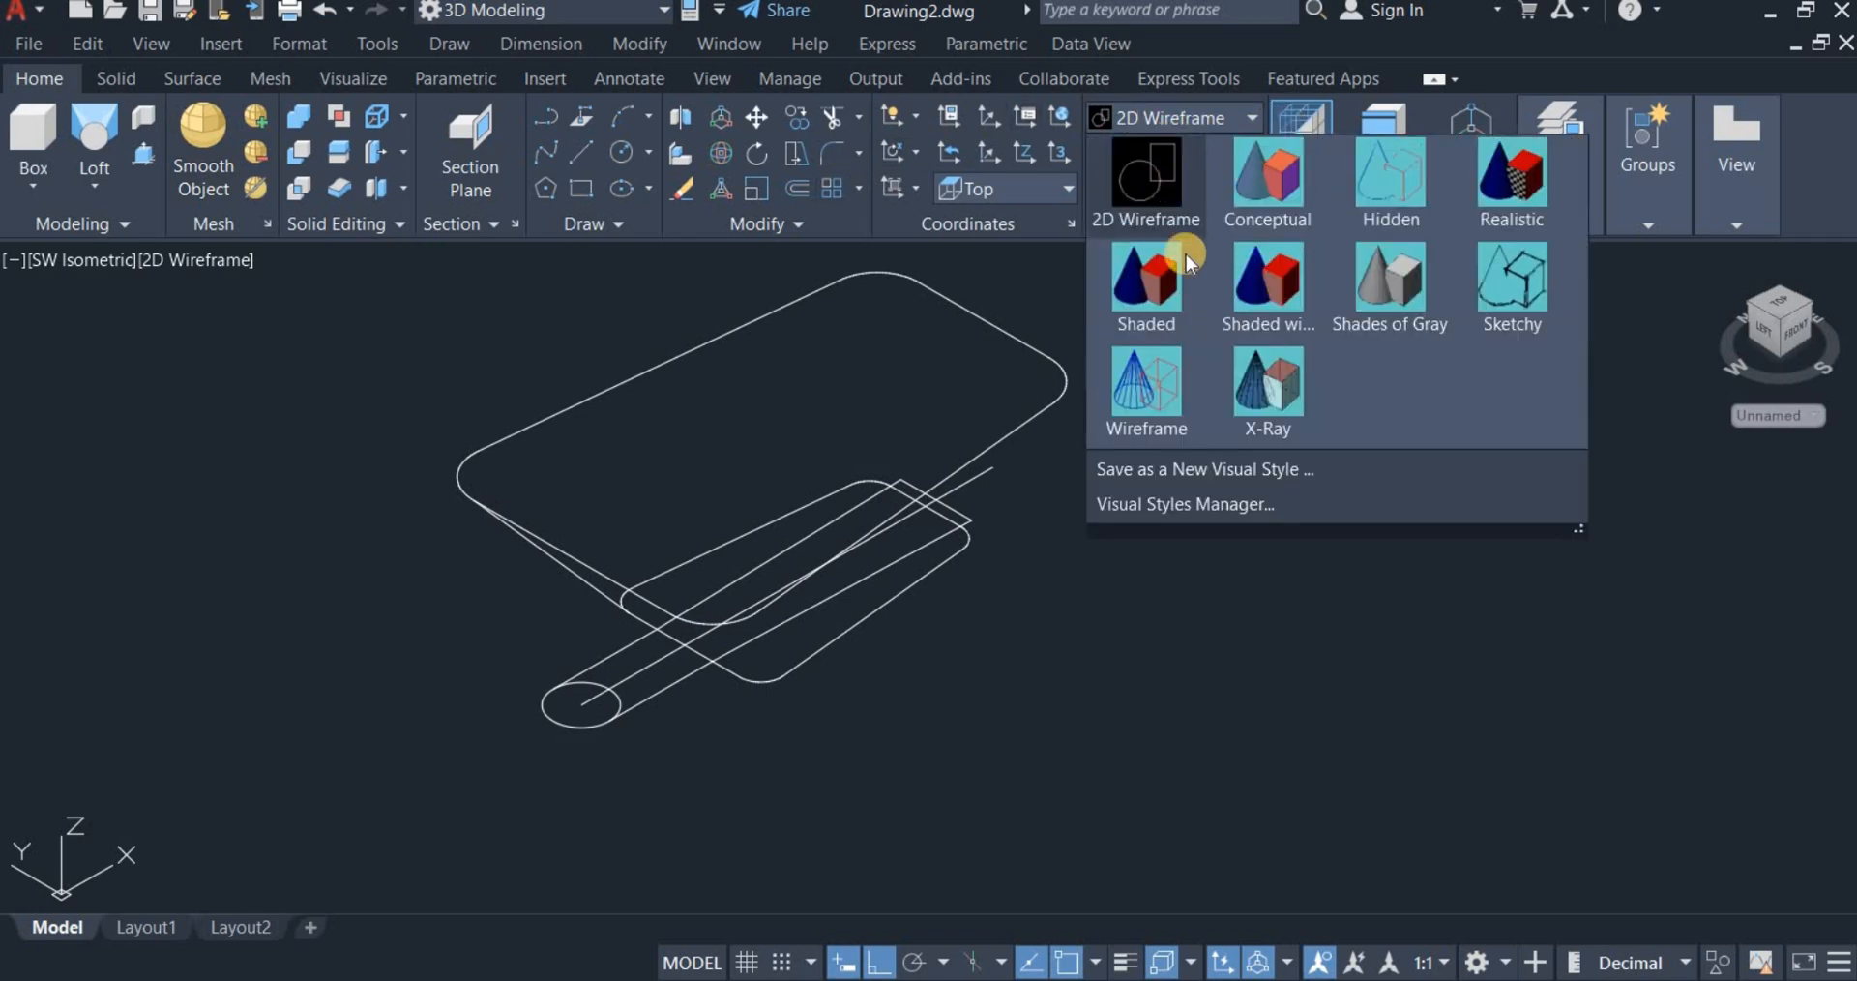
pyautogui.click(1404, 288)
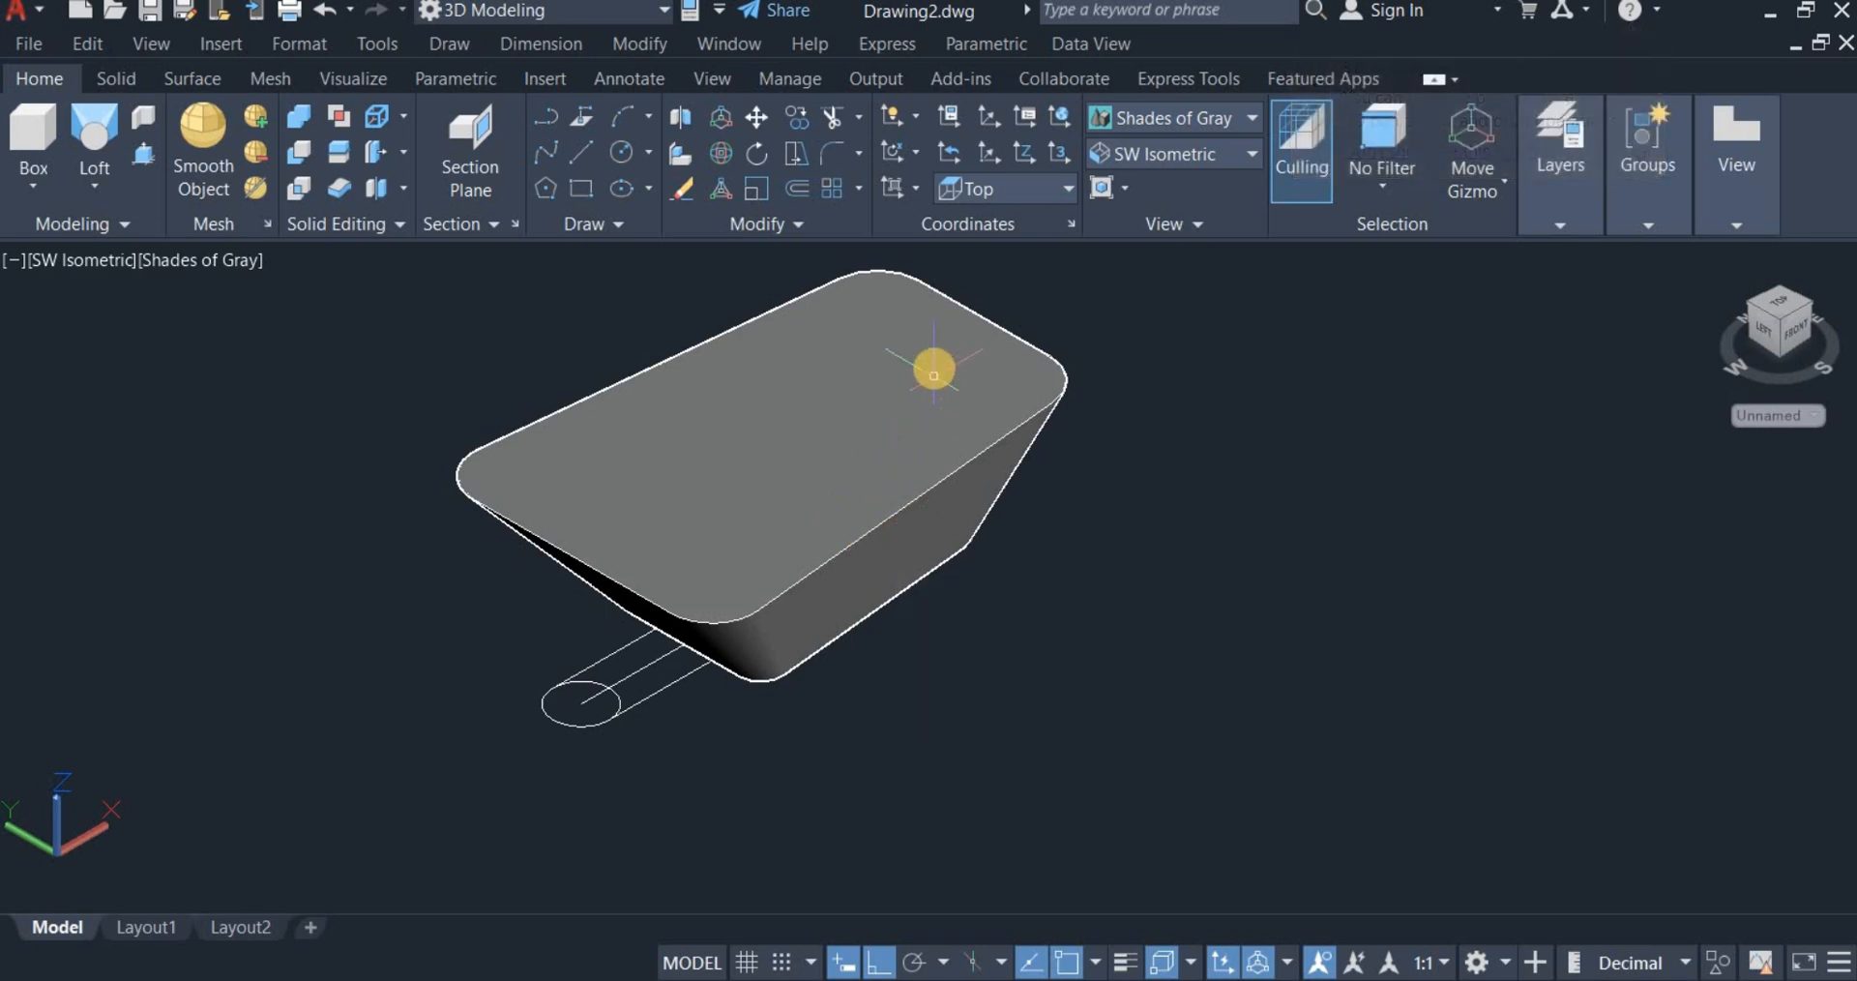
# Step: Shell the lofted tray solid with its top face removed to leave a thin-walled open tray
pyautogui.click(112, 77)
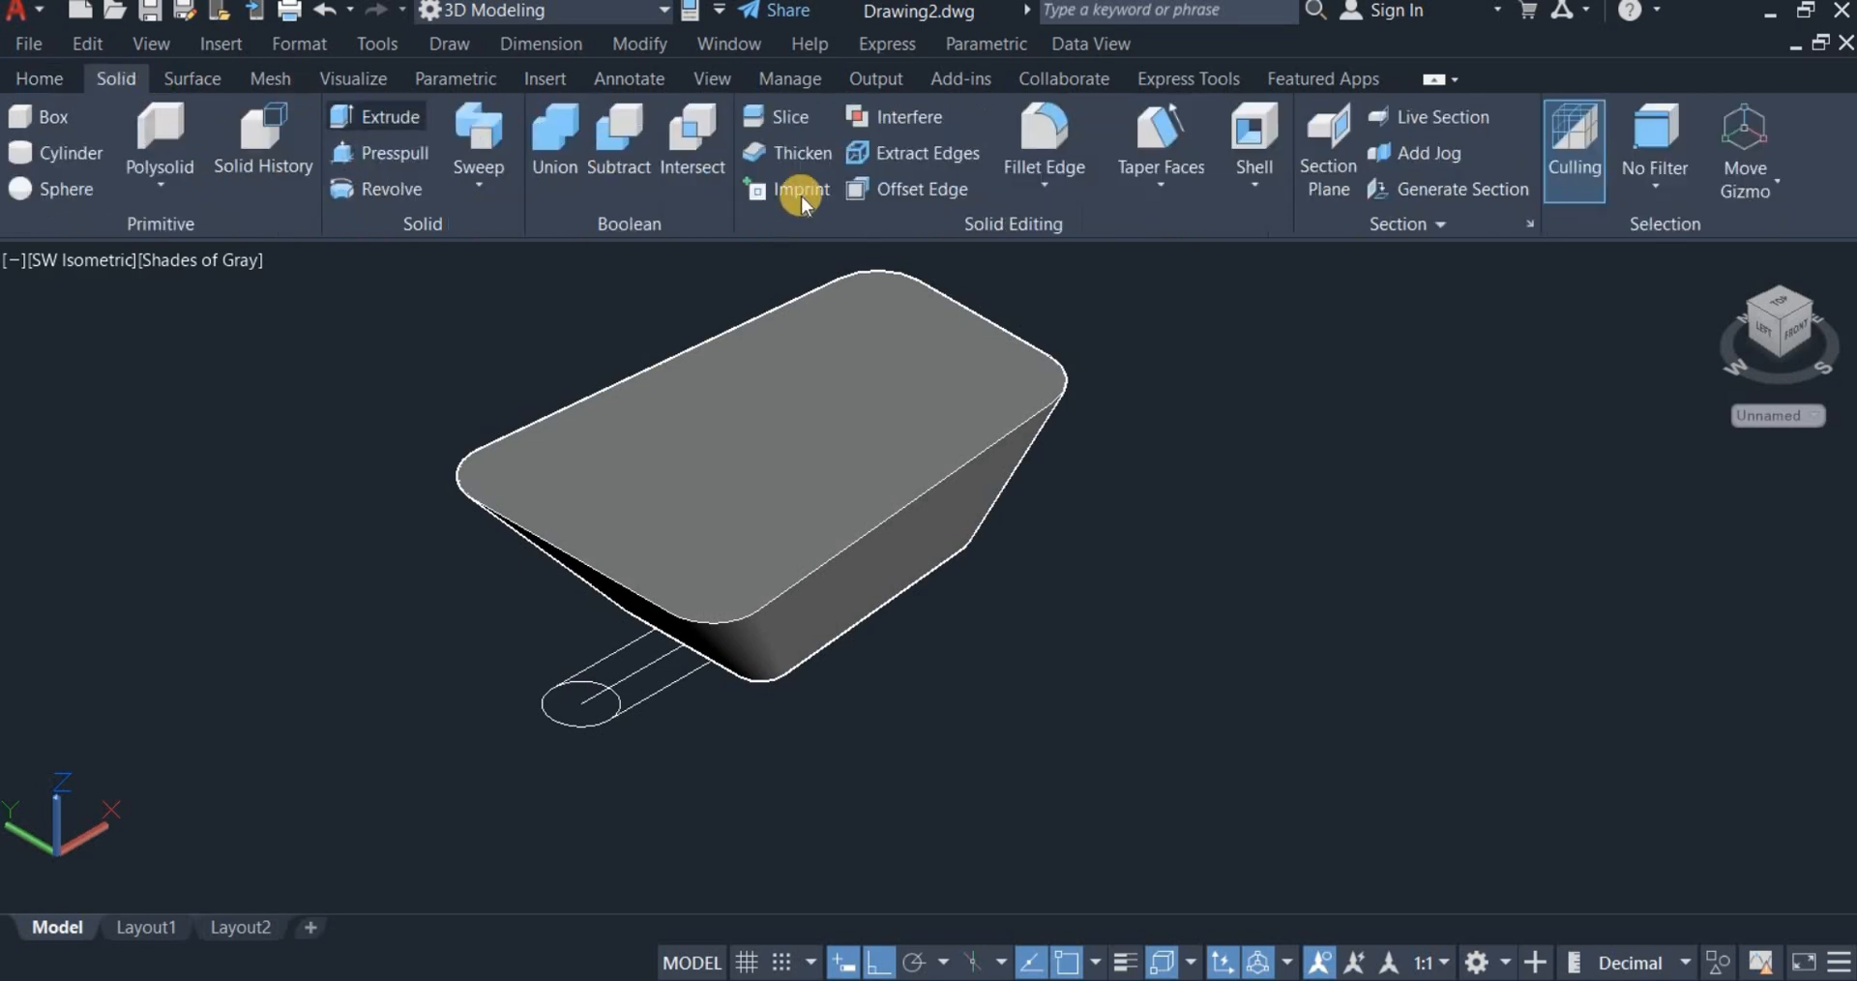
pyautogui.click(1262, 126)
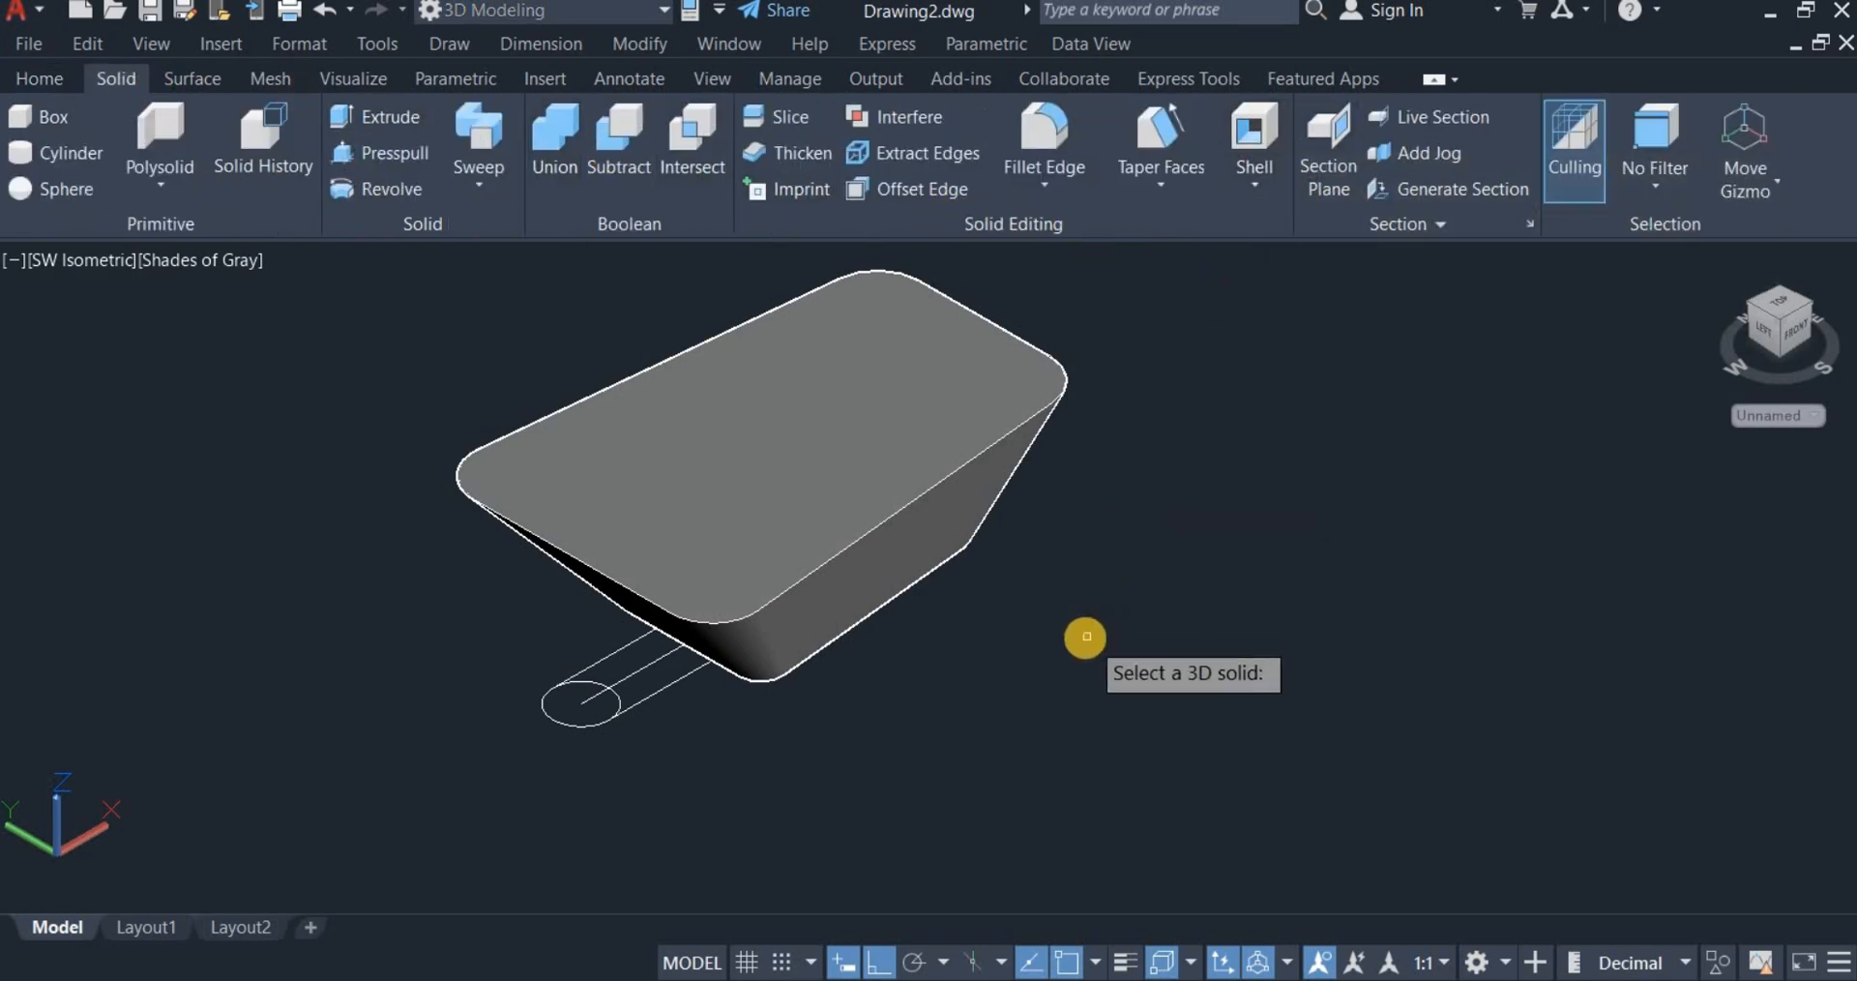
pyautogui.click(881, 425)
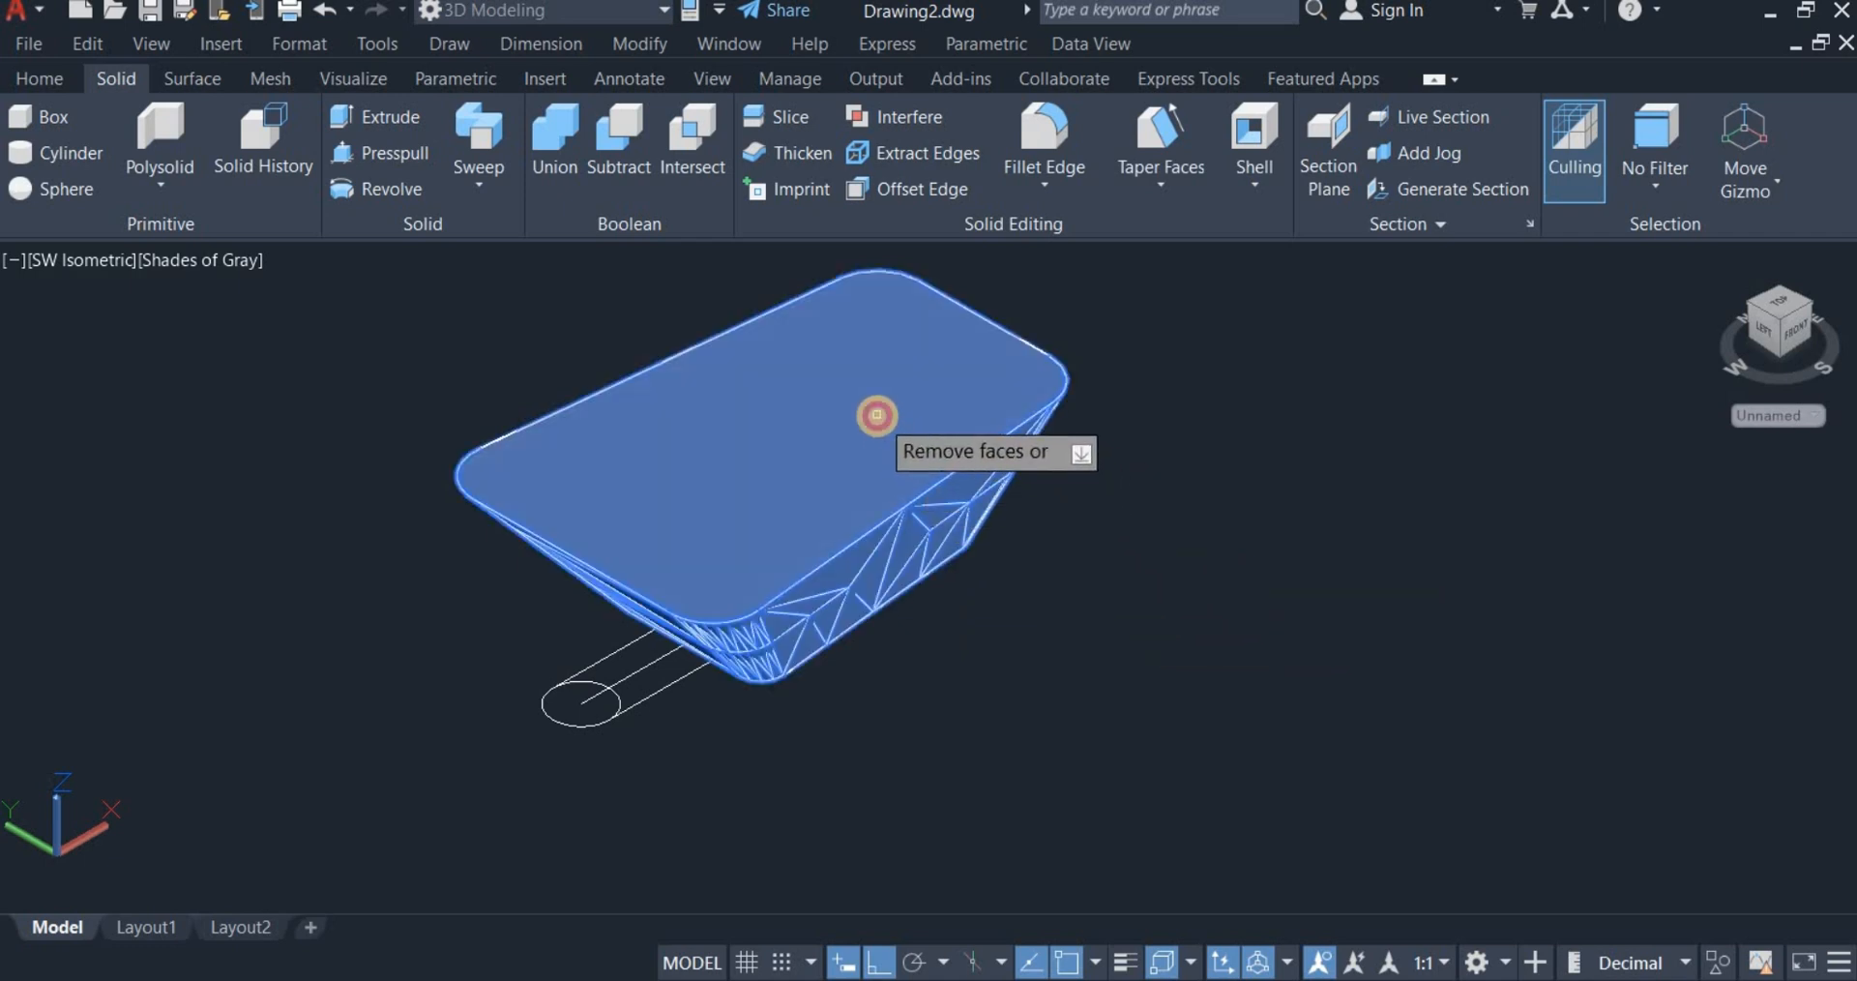
pyautogui.click(877, 415)
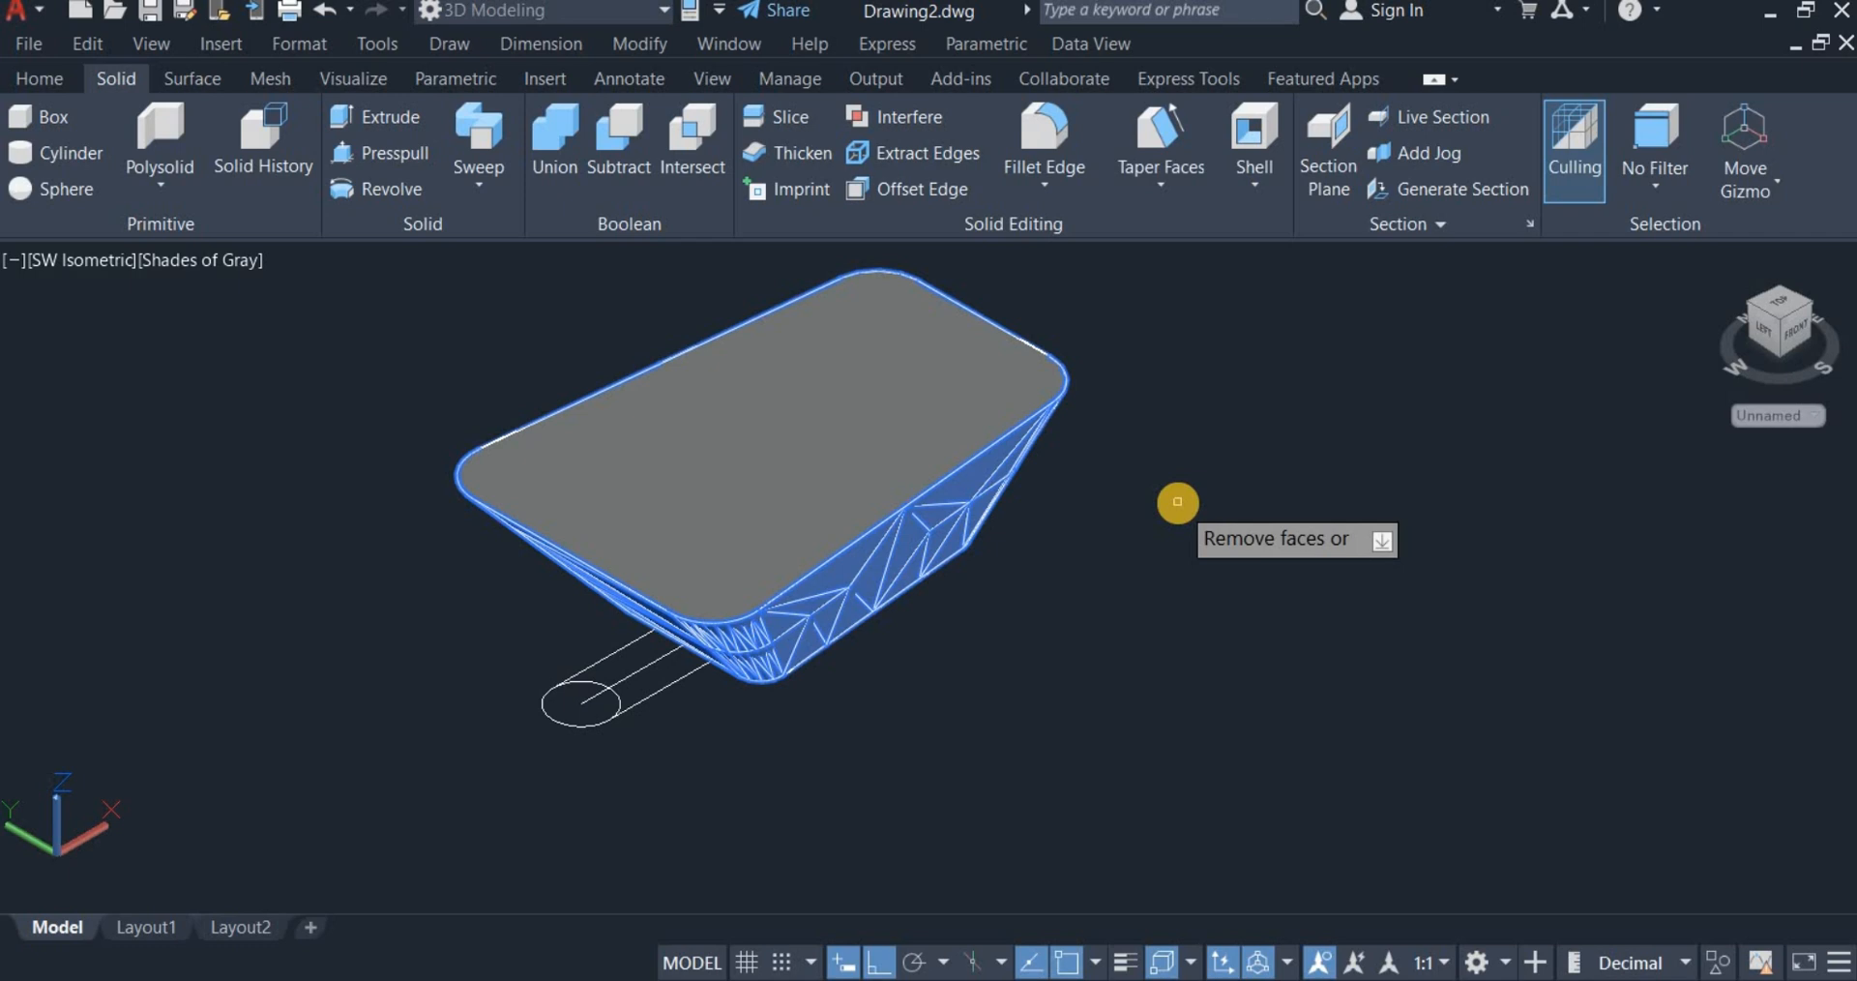
pyautogui.rightClick(1177, 501)
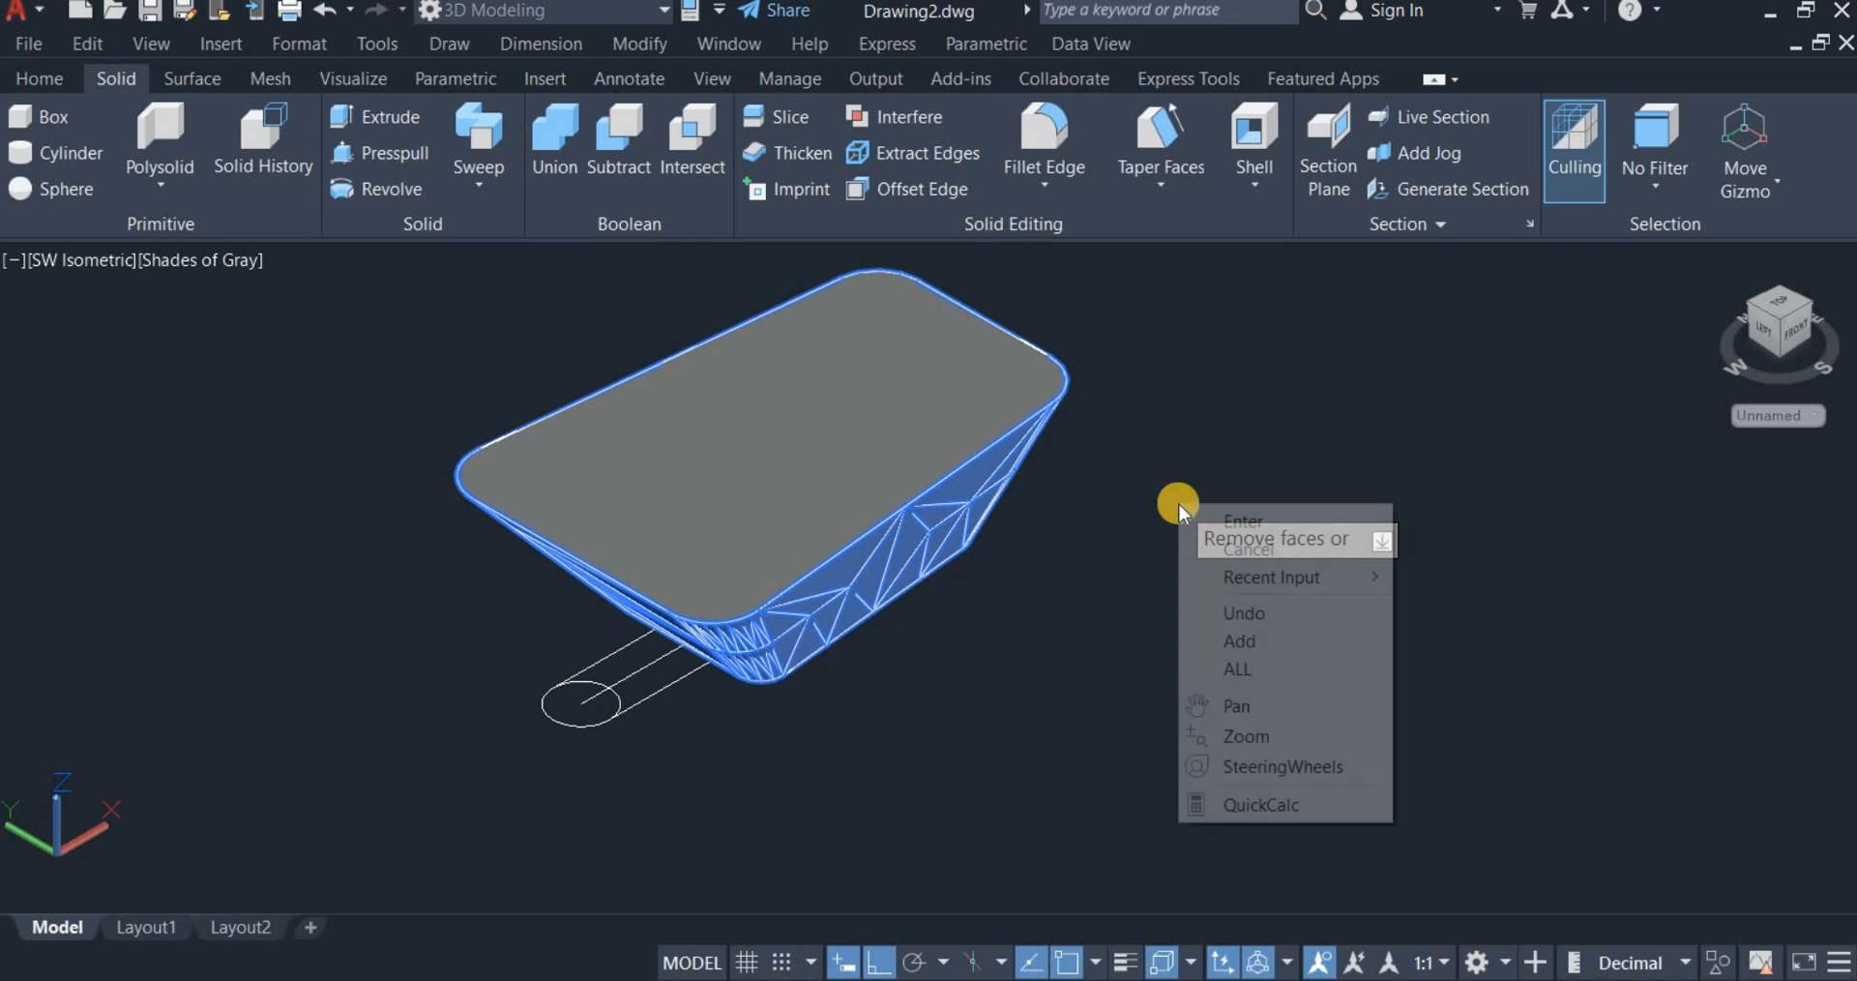
pyautogui.click(1281, 521)
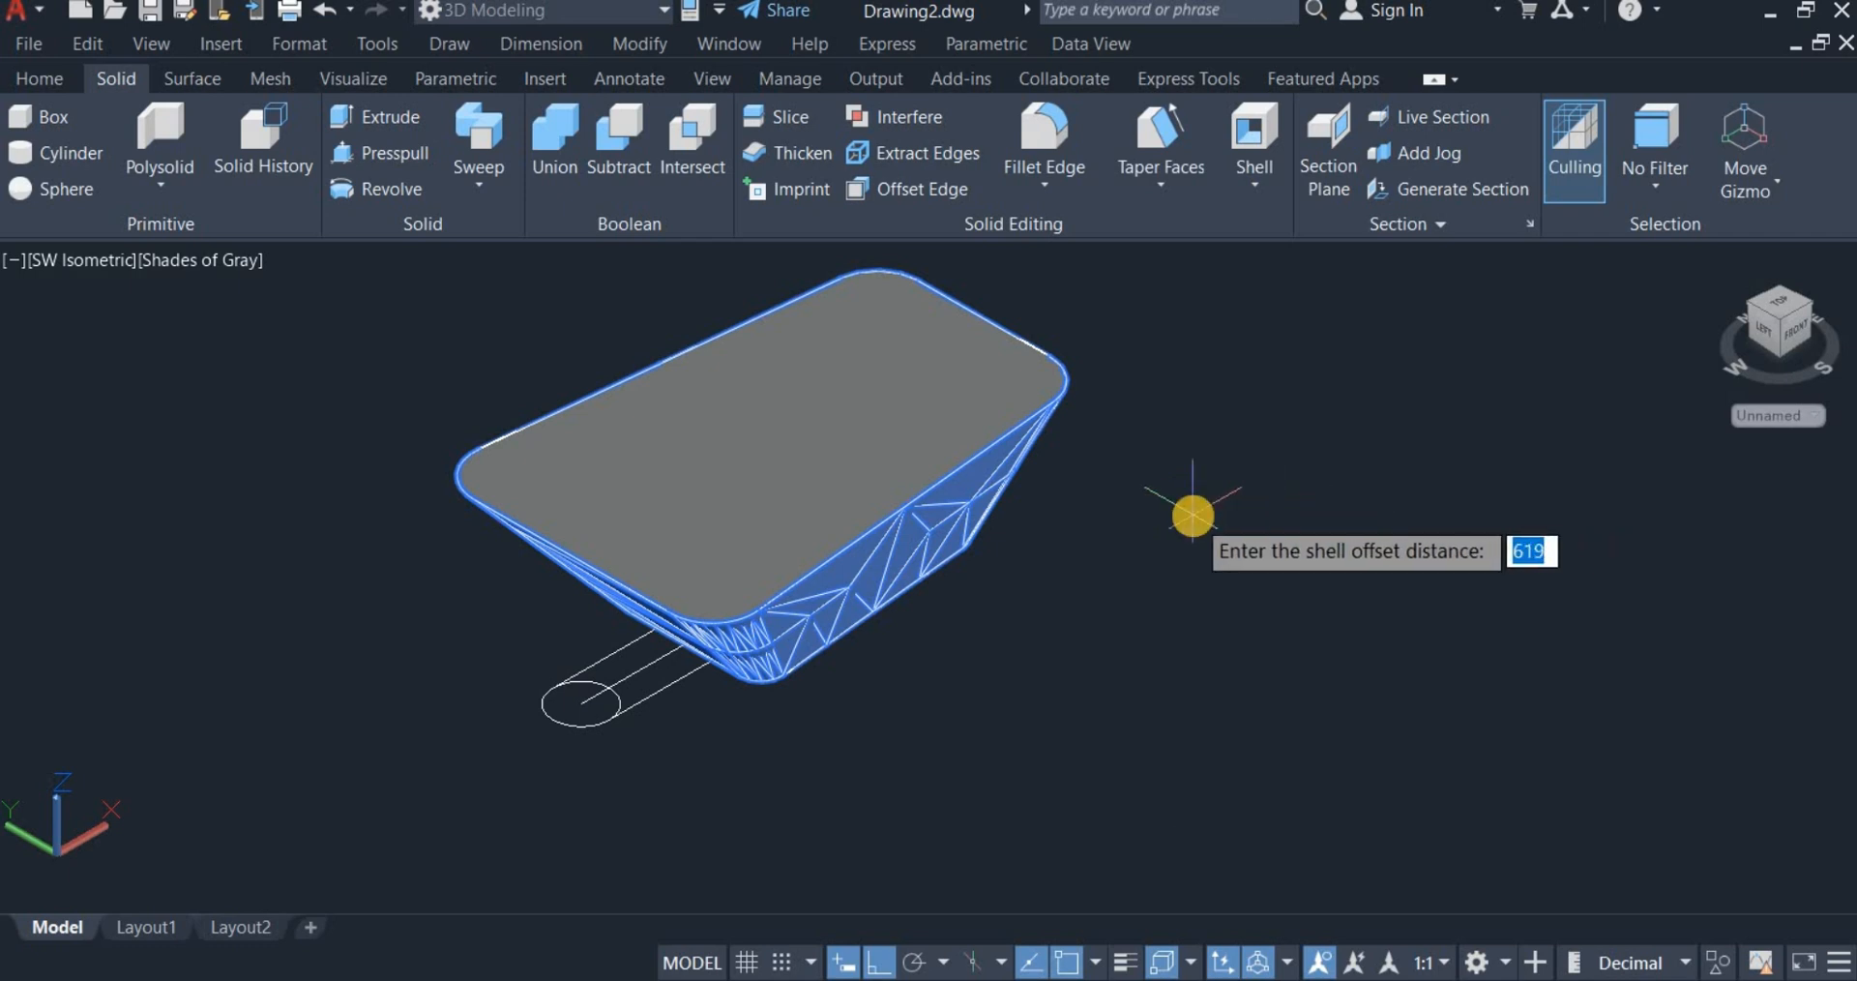
pyautogui.press('Return')
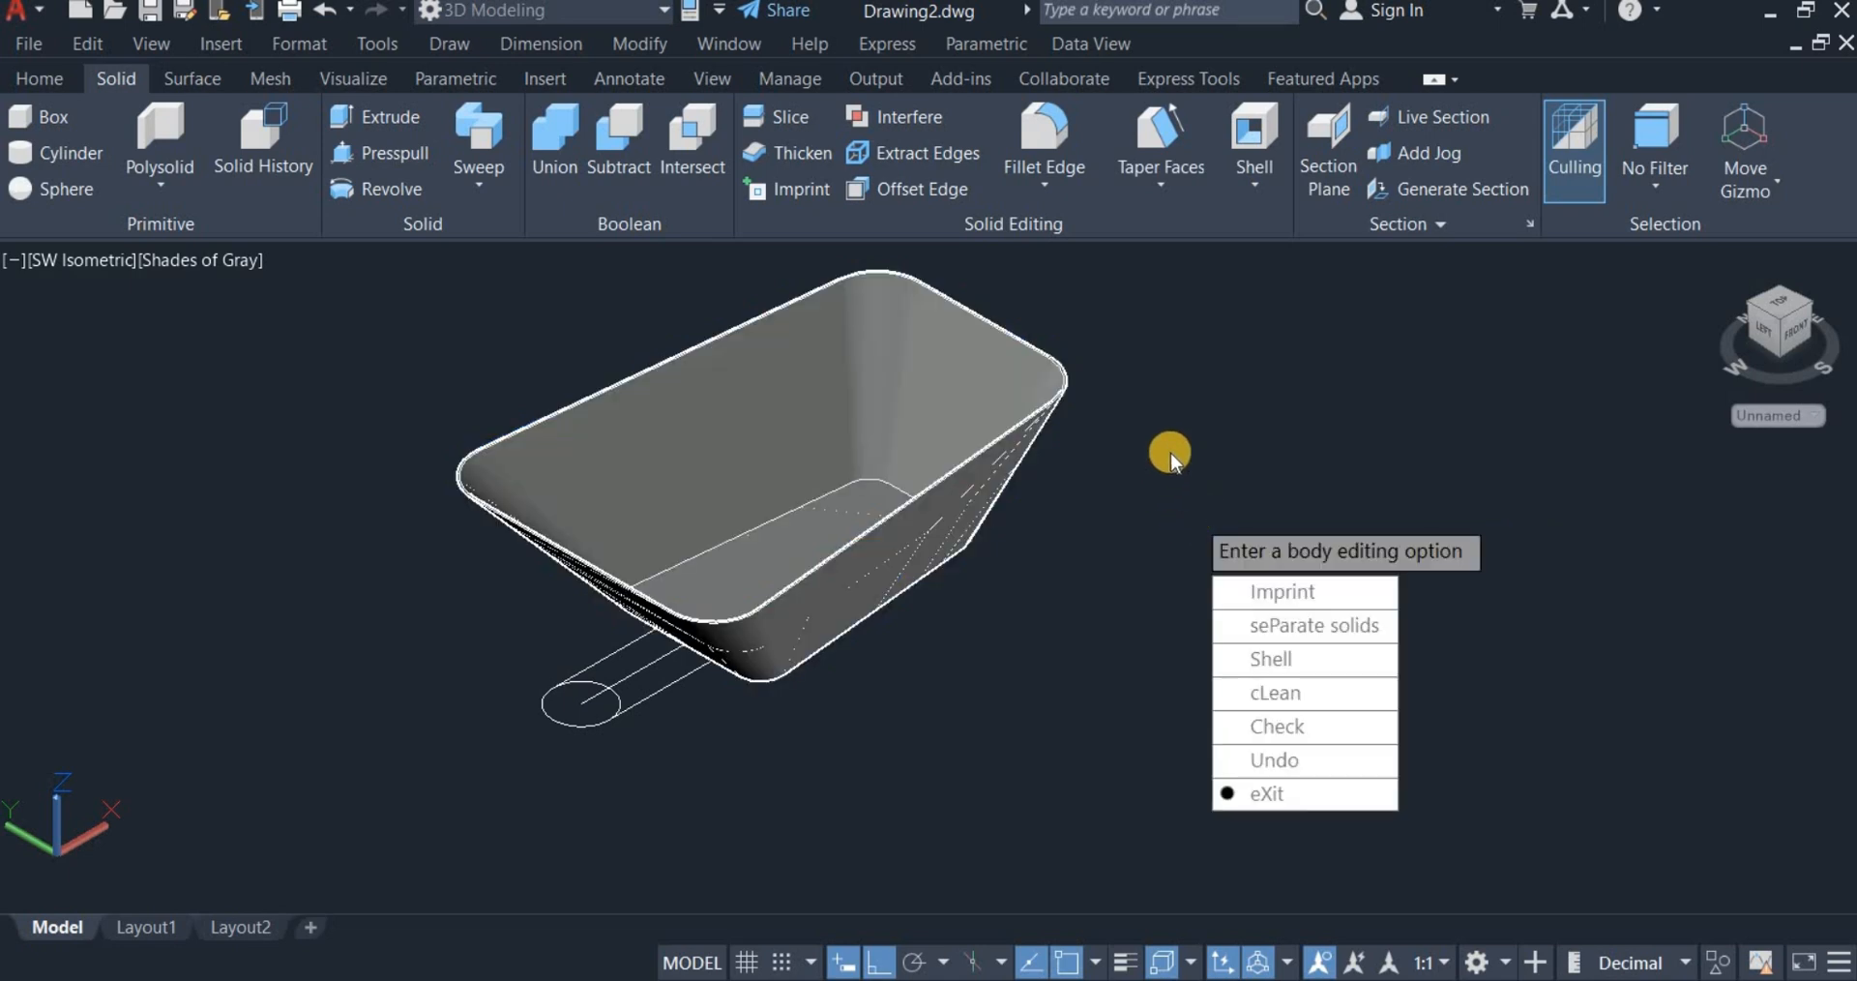
pyautogui.rightClick(1174, 457)
pyautogui.click(1198, 472)
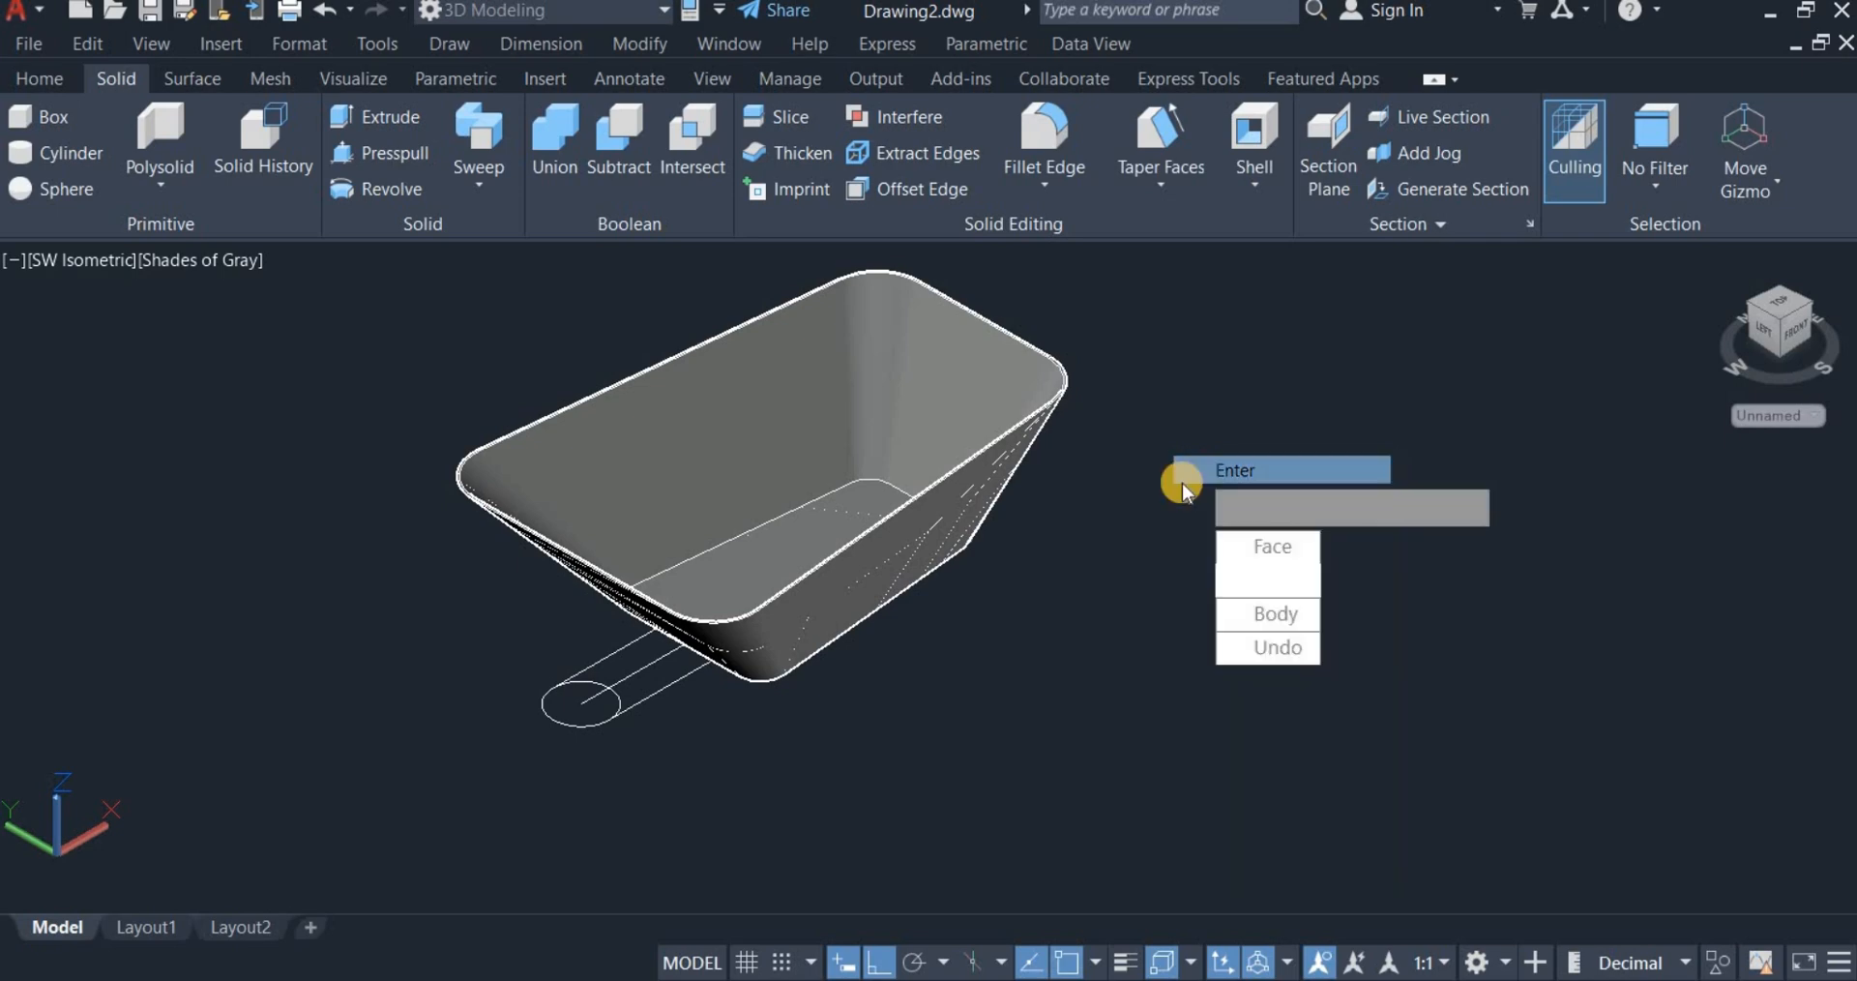
pyautogui.rightClick(1186, 472)
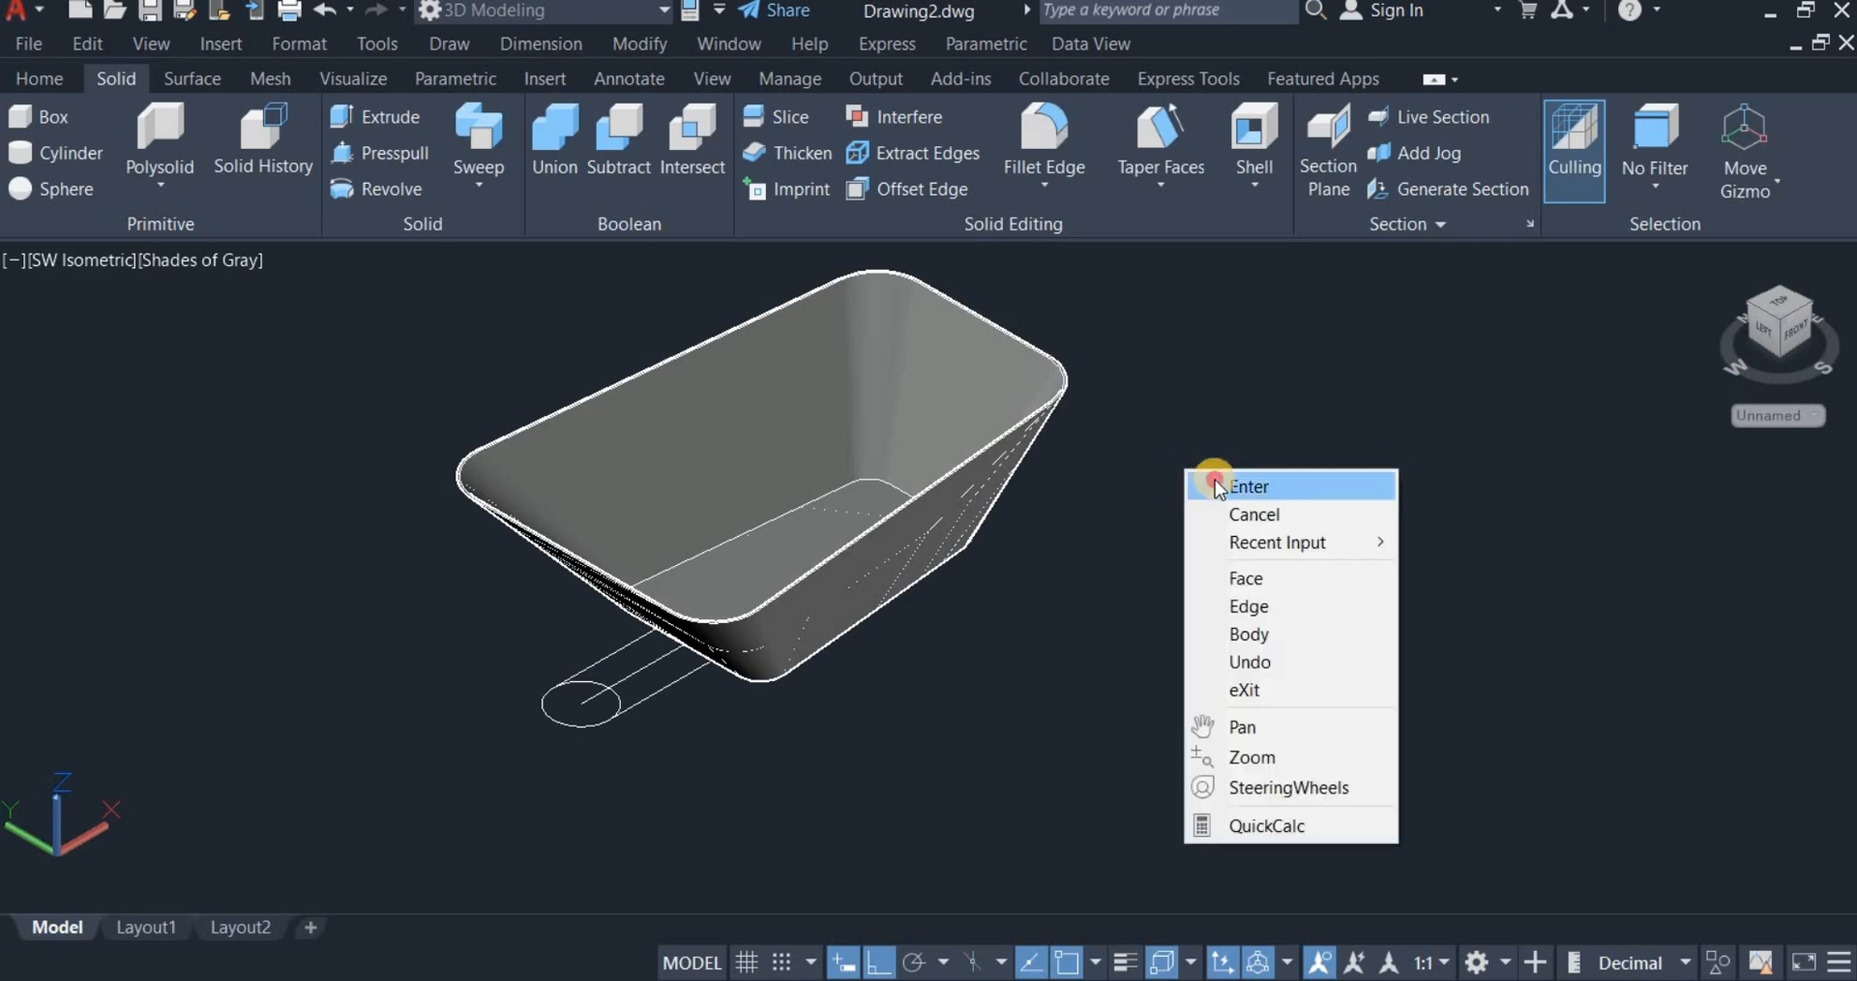
pyautogui.click(1213, 480)
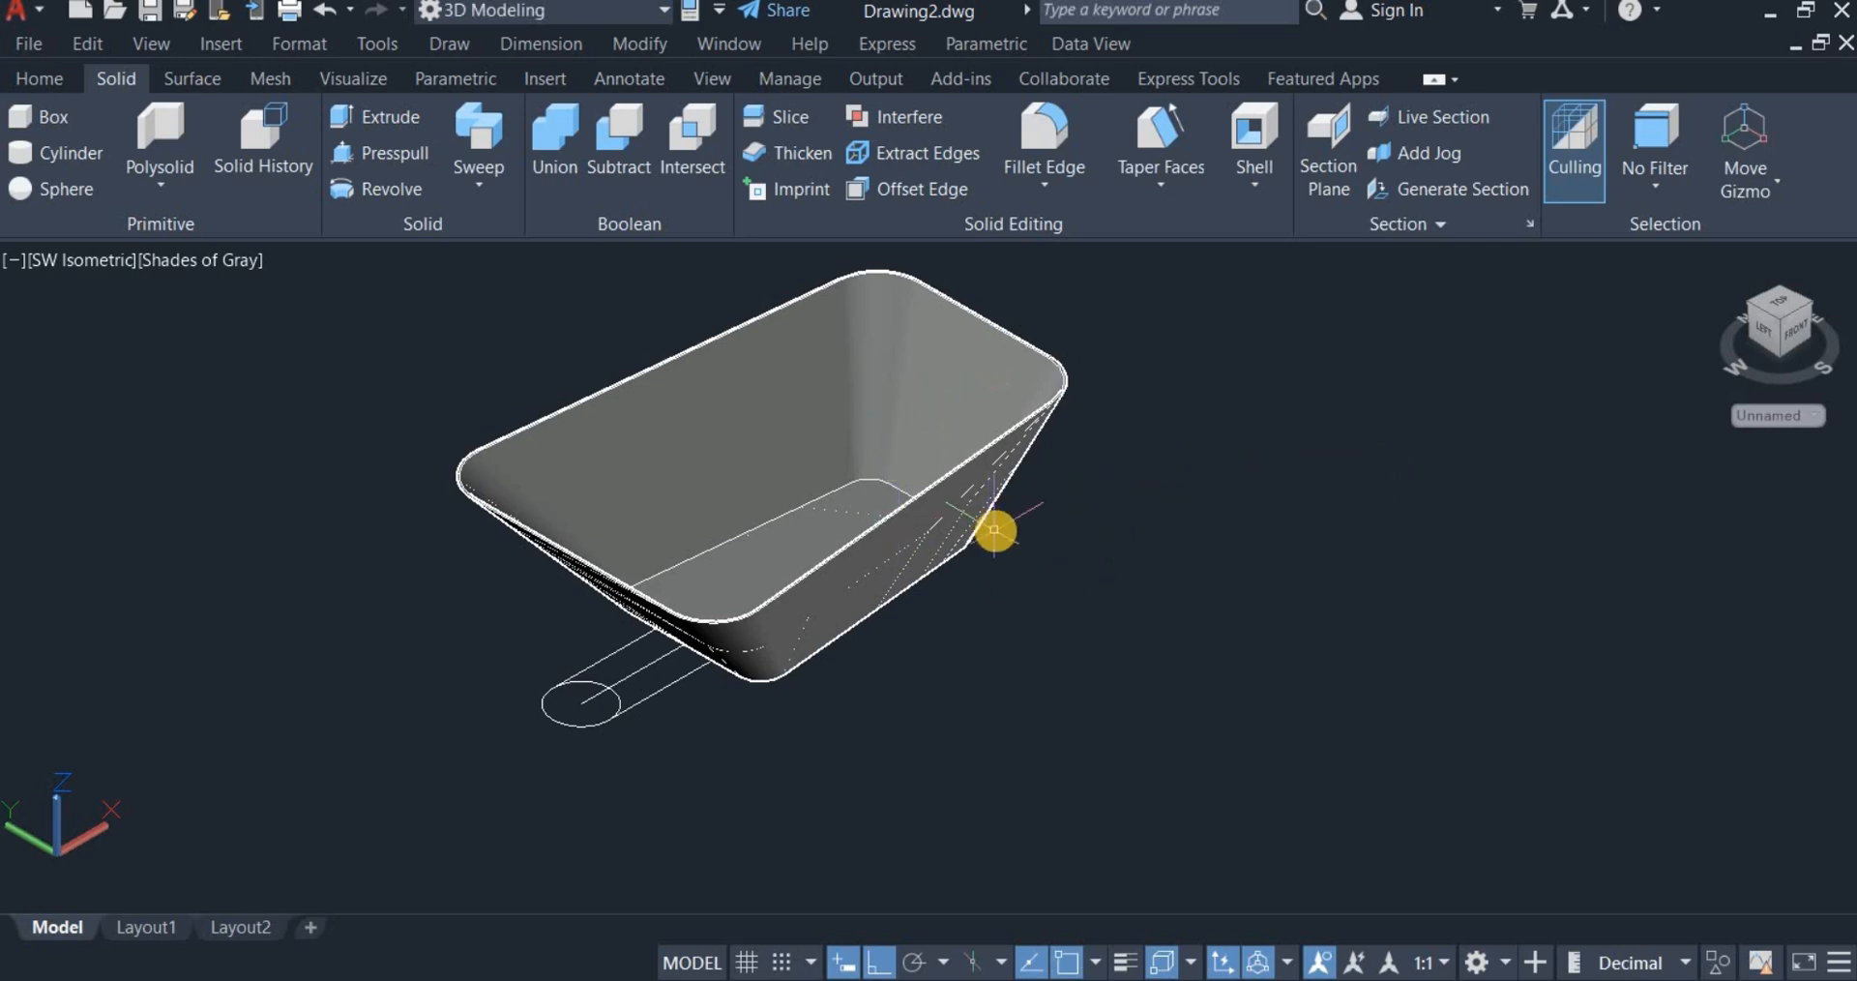
# Step: In the Front view, draw a rectangle about 147 mm high upward from the tray rim's left corner, extending past the rim's right end
pyautogui.click(32, 80)
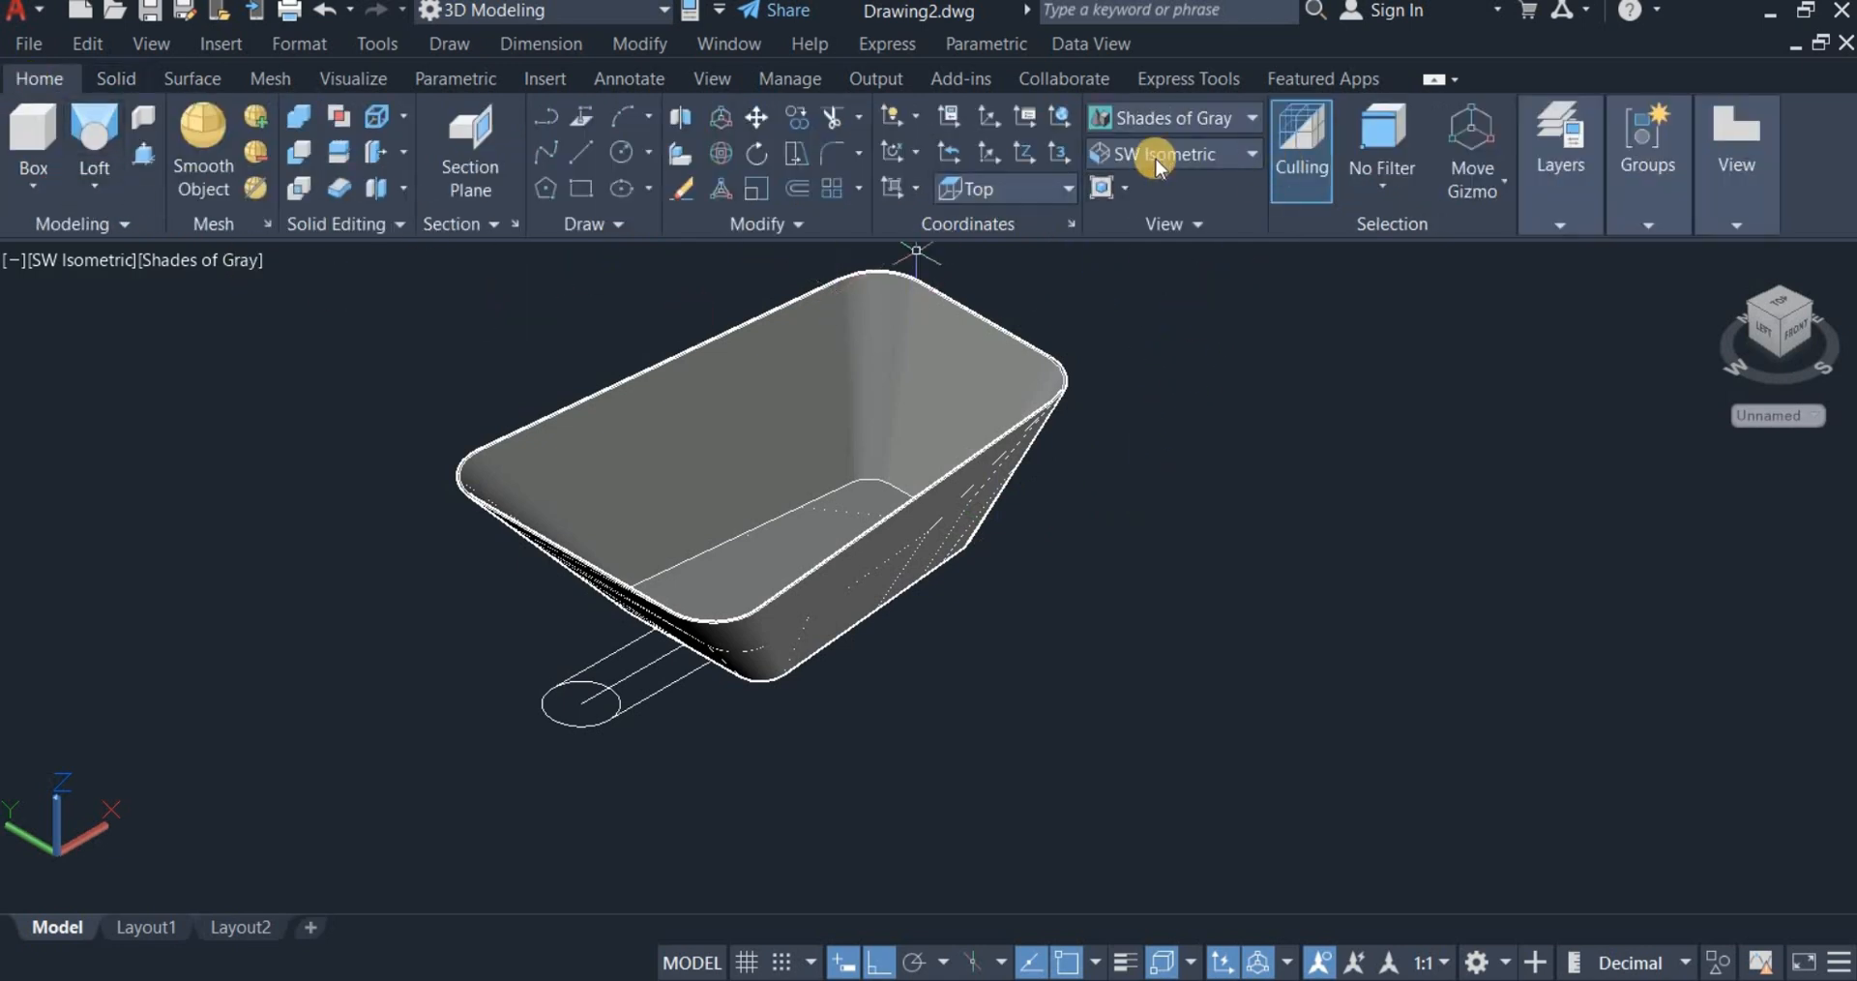
pyautogui.click(1165, 156)
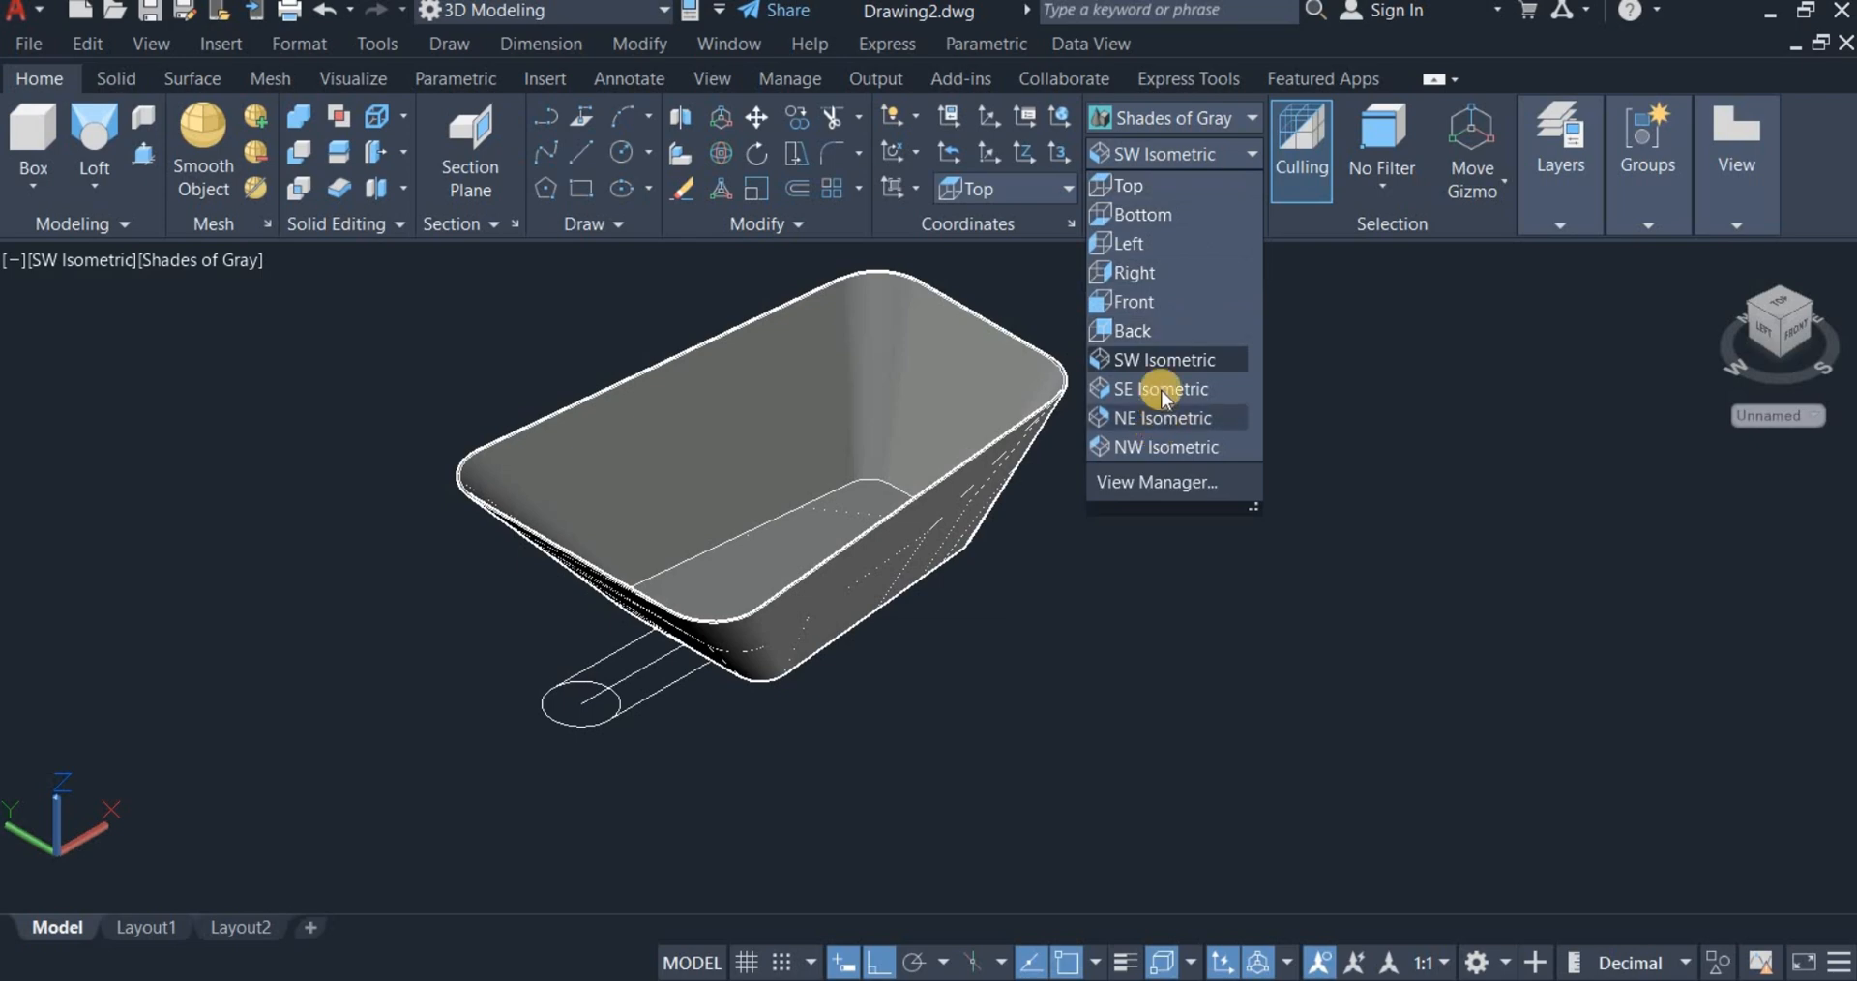
pyautogui.click(1161, 303)
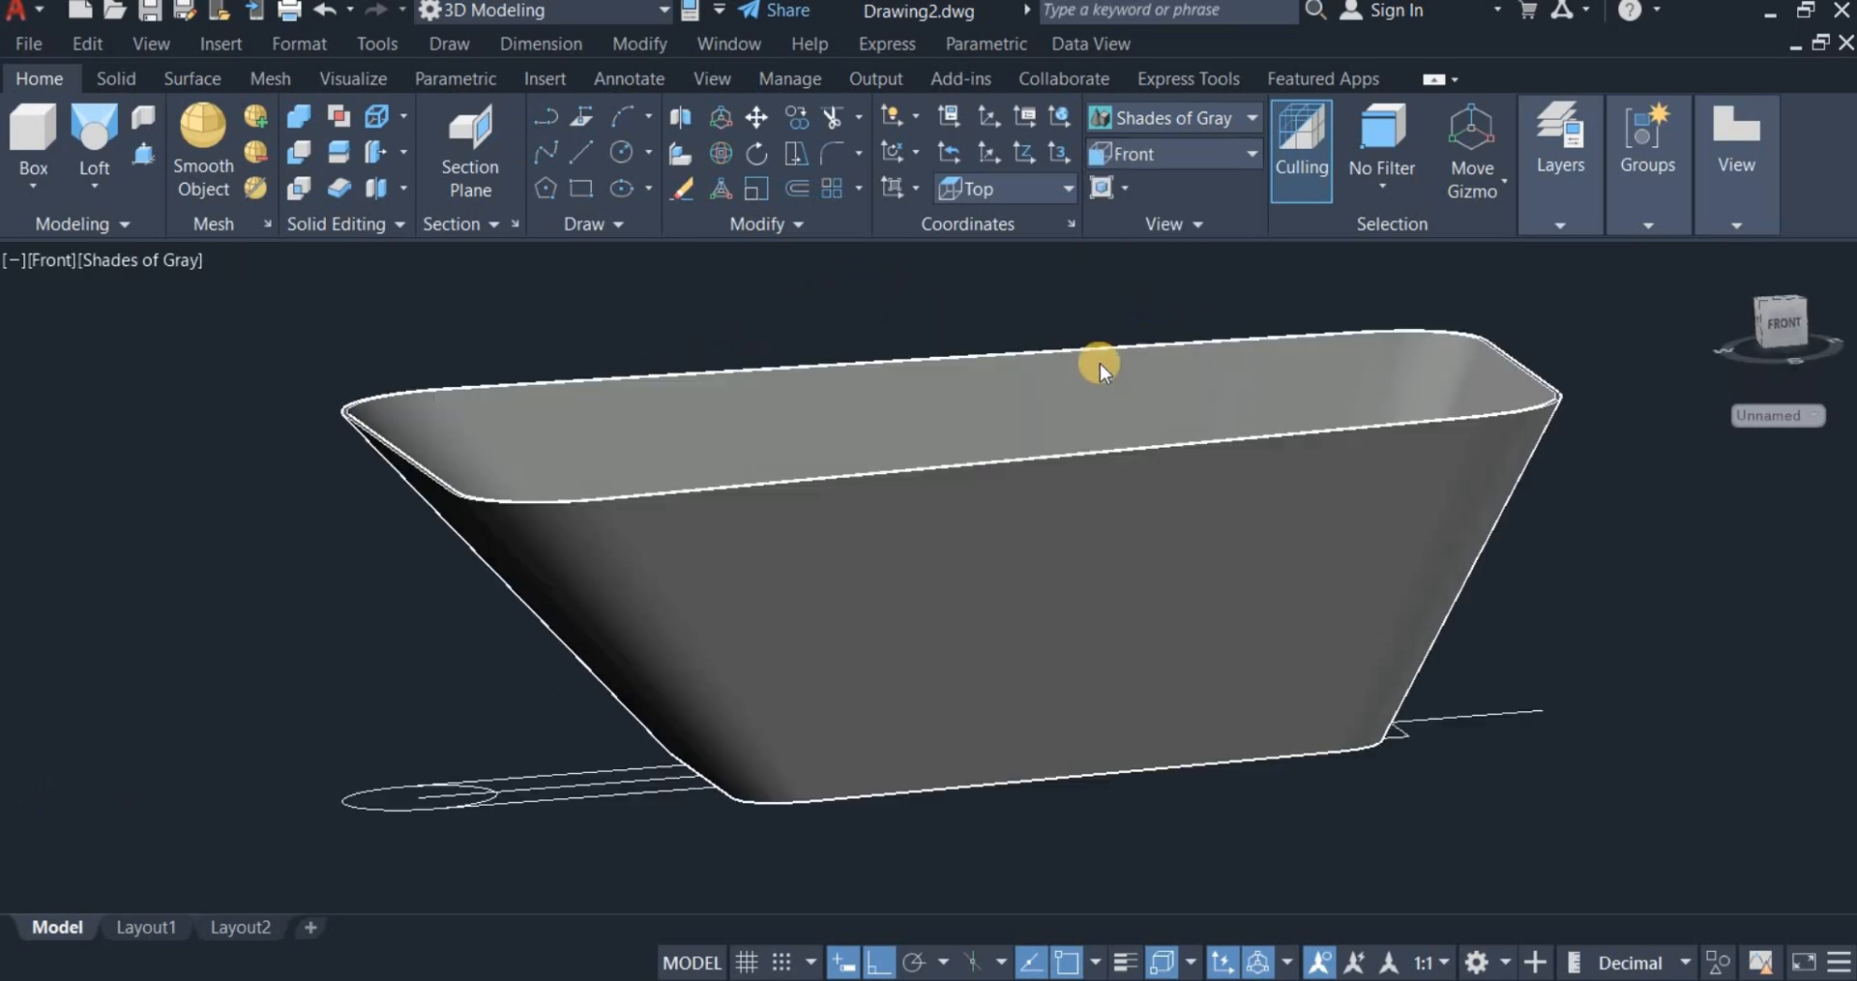
pyautogui.scroll(-2, 751, 447)
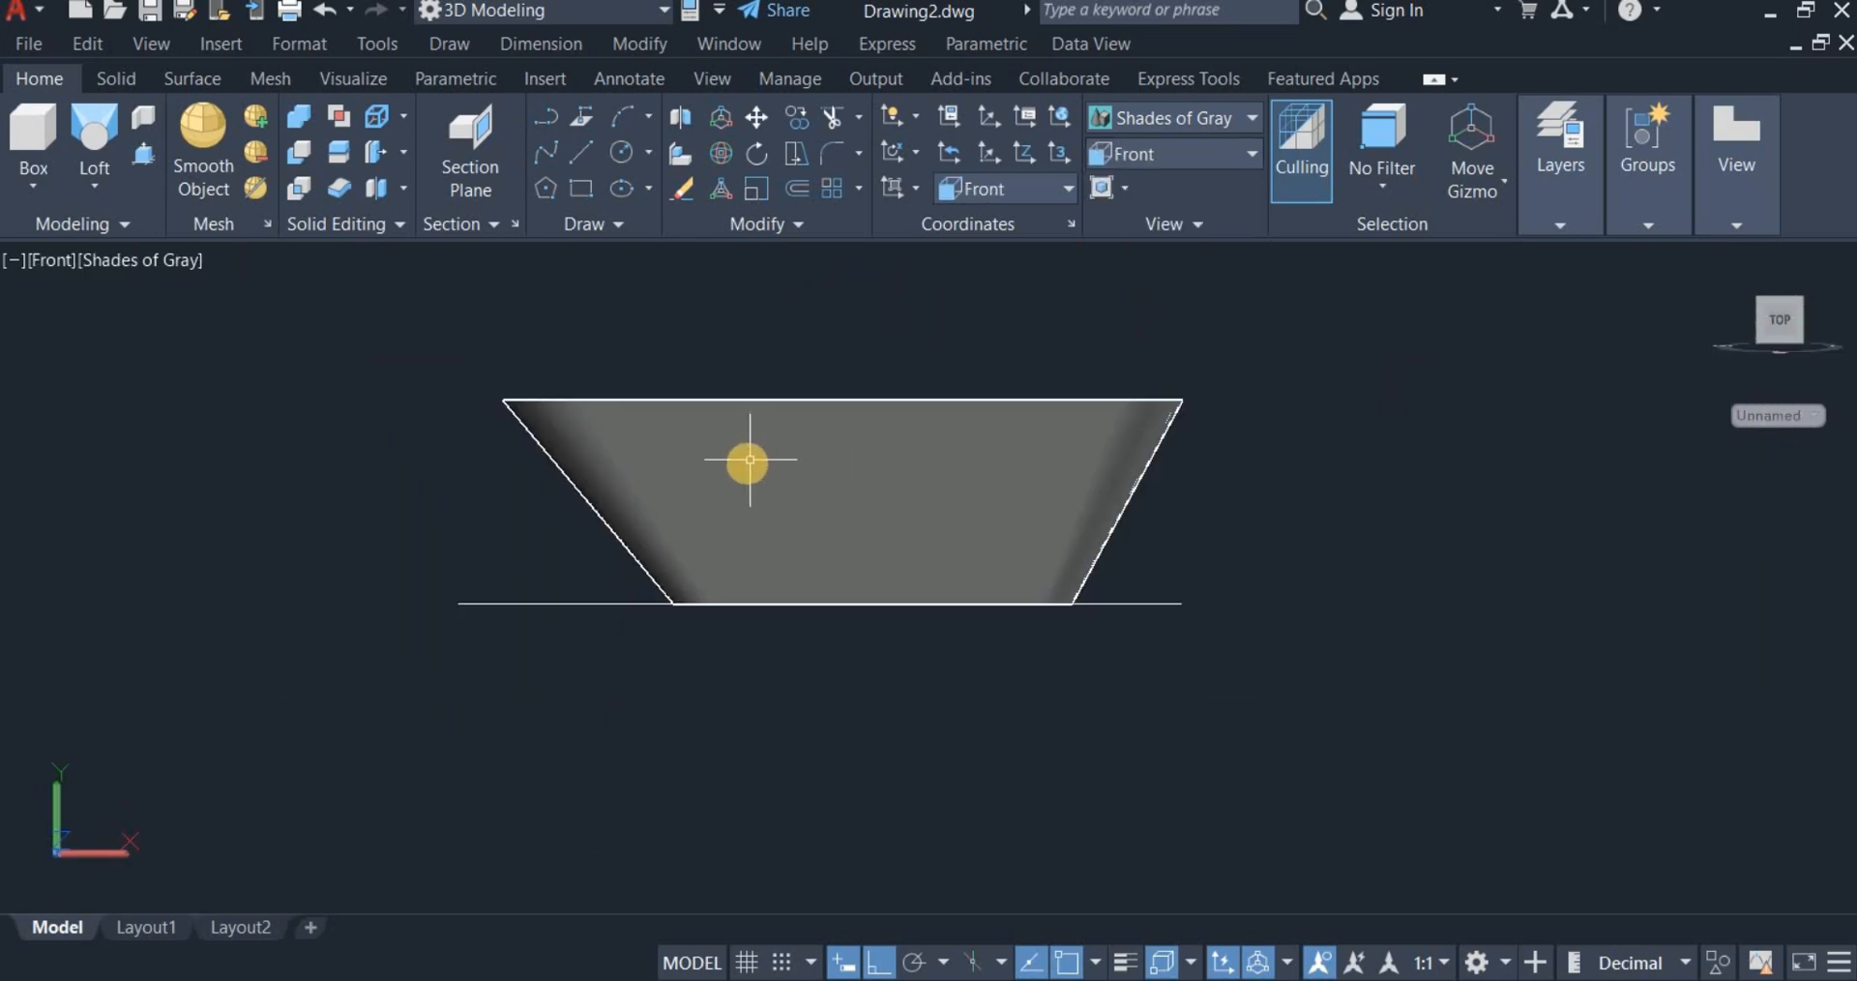
pyautogui.scroll(1, 755, 337)
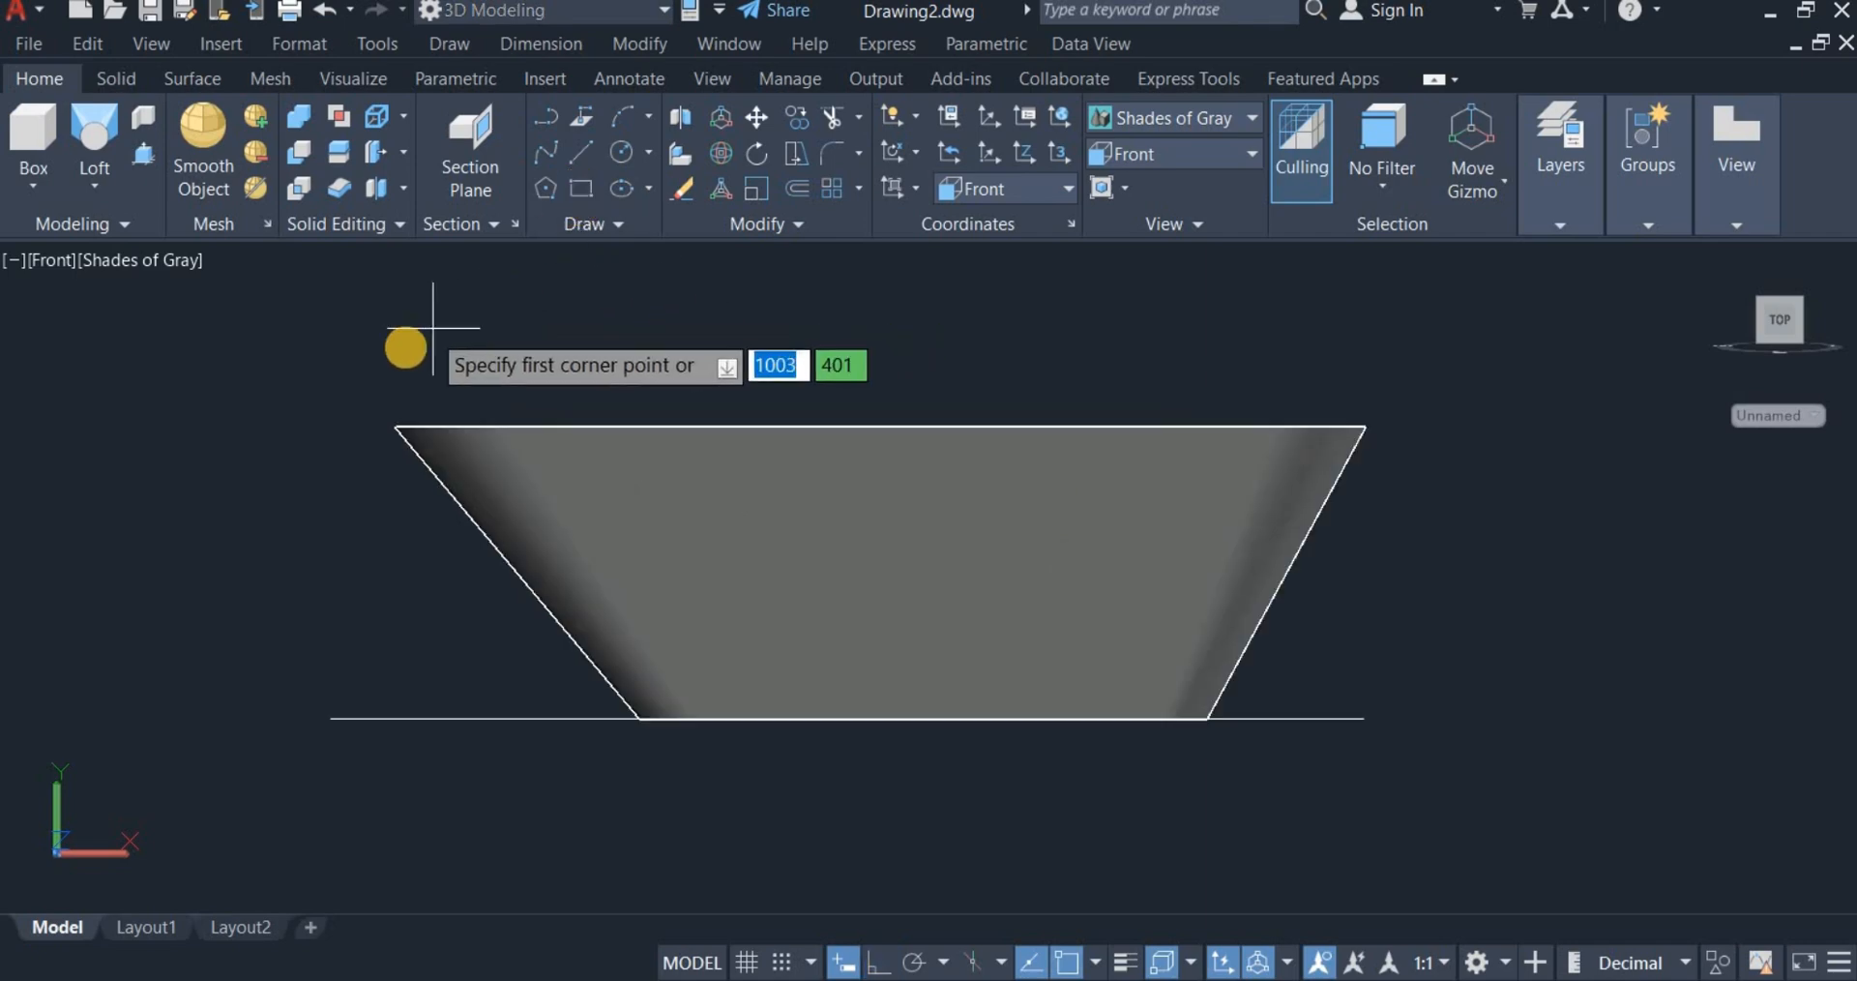
pyautogui.click(392, 428)
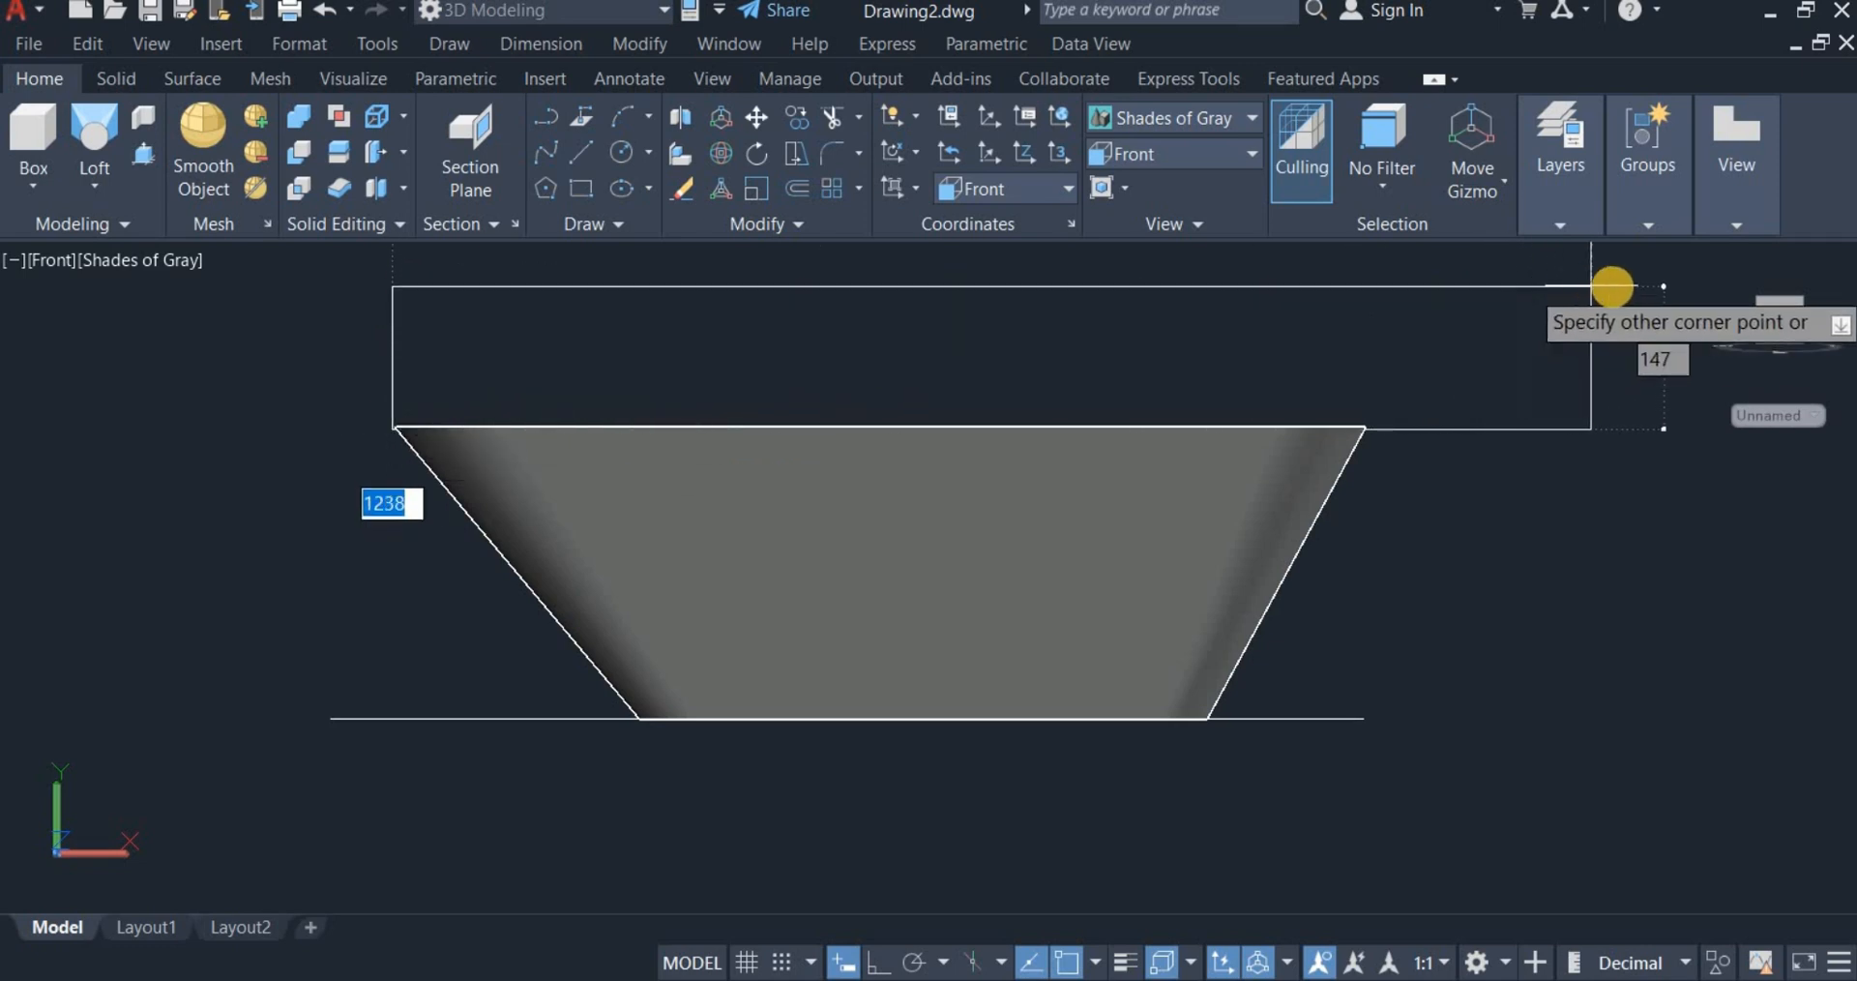
pyautogui.click(1647, 285)
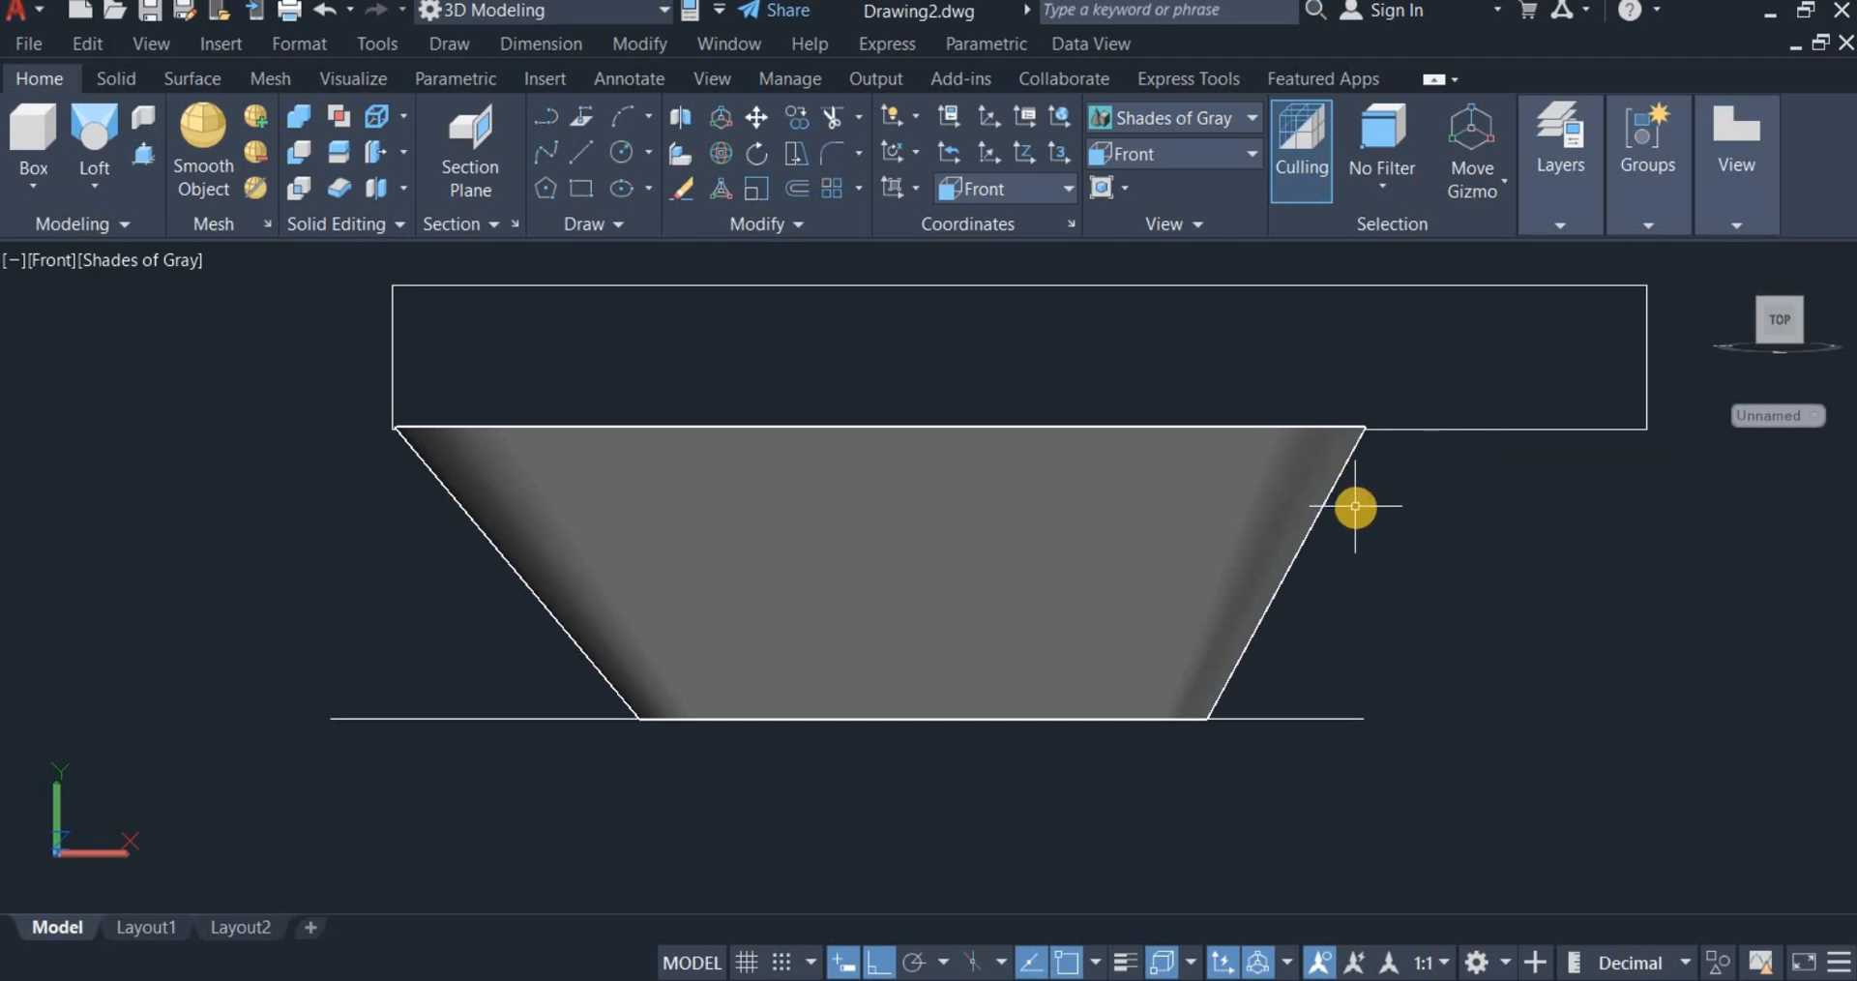
# Step: Rotate the rectangle by -8 degrees about its lower-left corner at the tray rim
pyautogui.click(1497, 455)
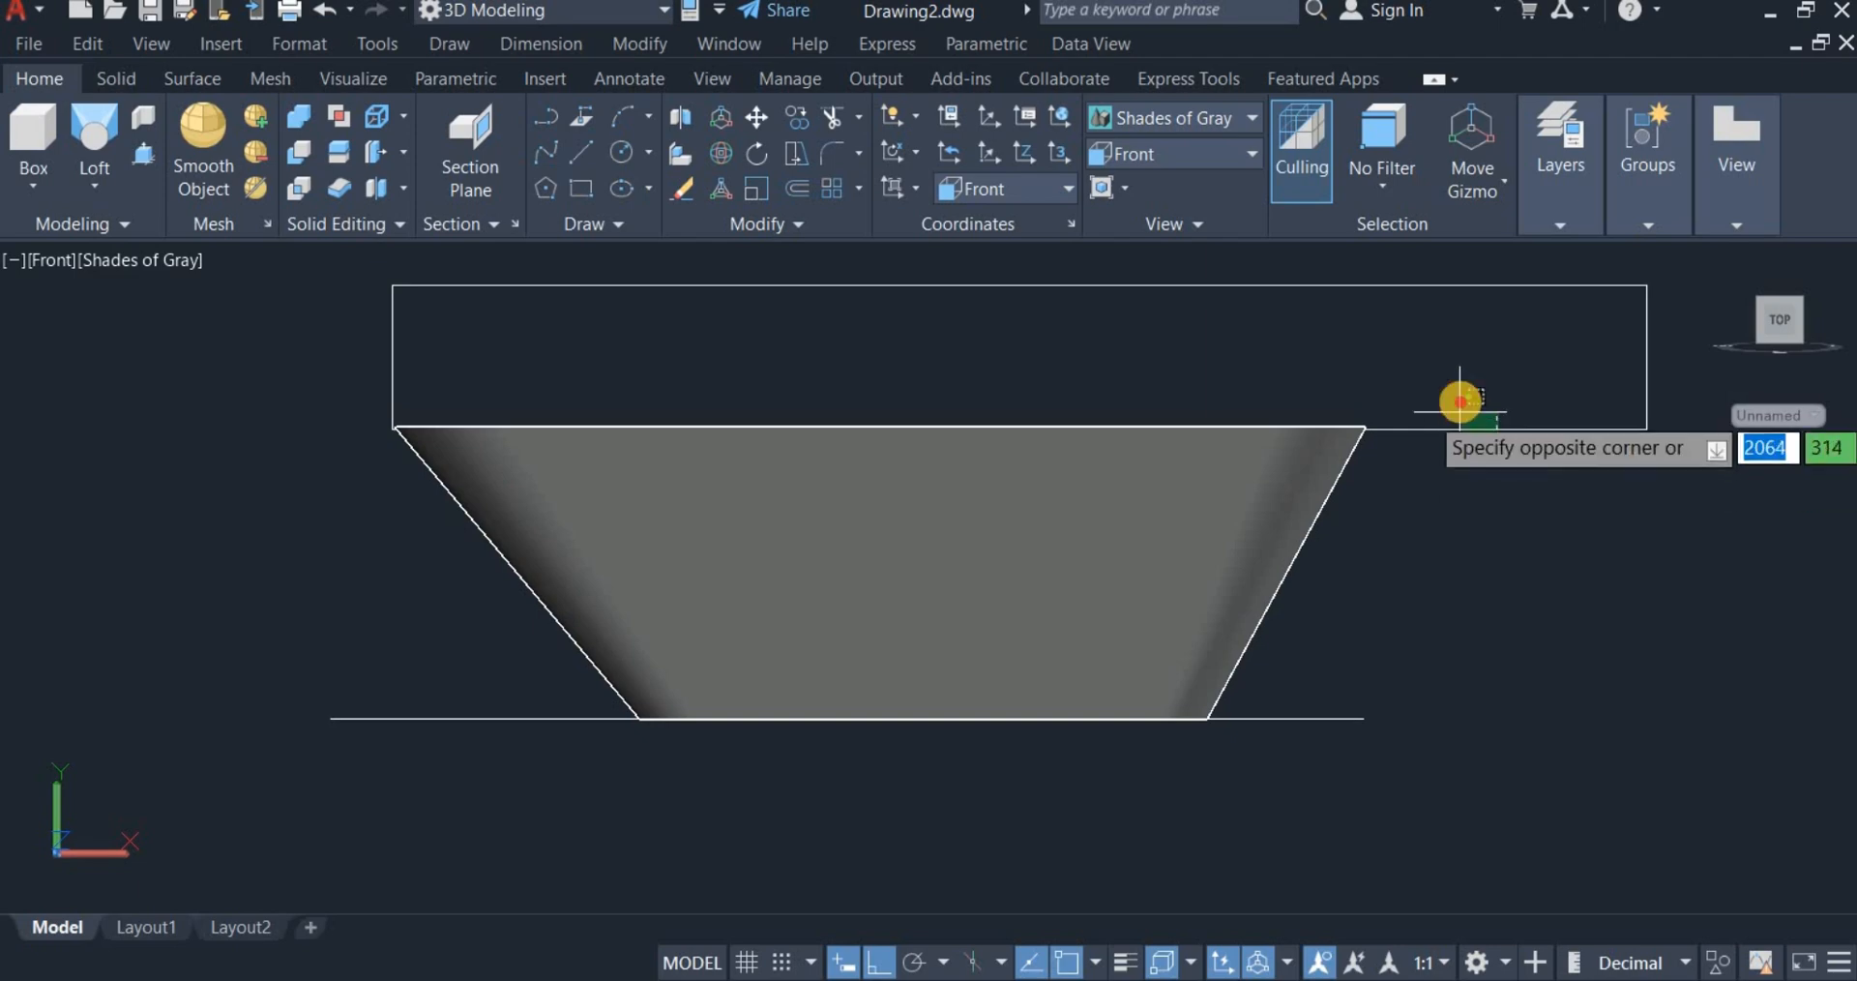
pyautogui.click(1359, 392)
pyautogui.rightClick(1365, 366)
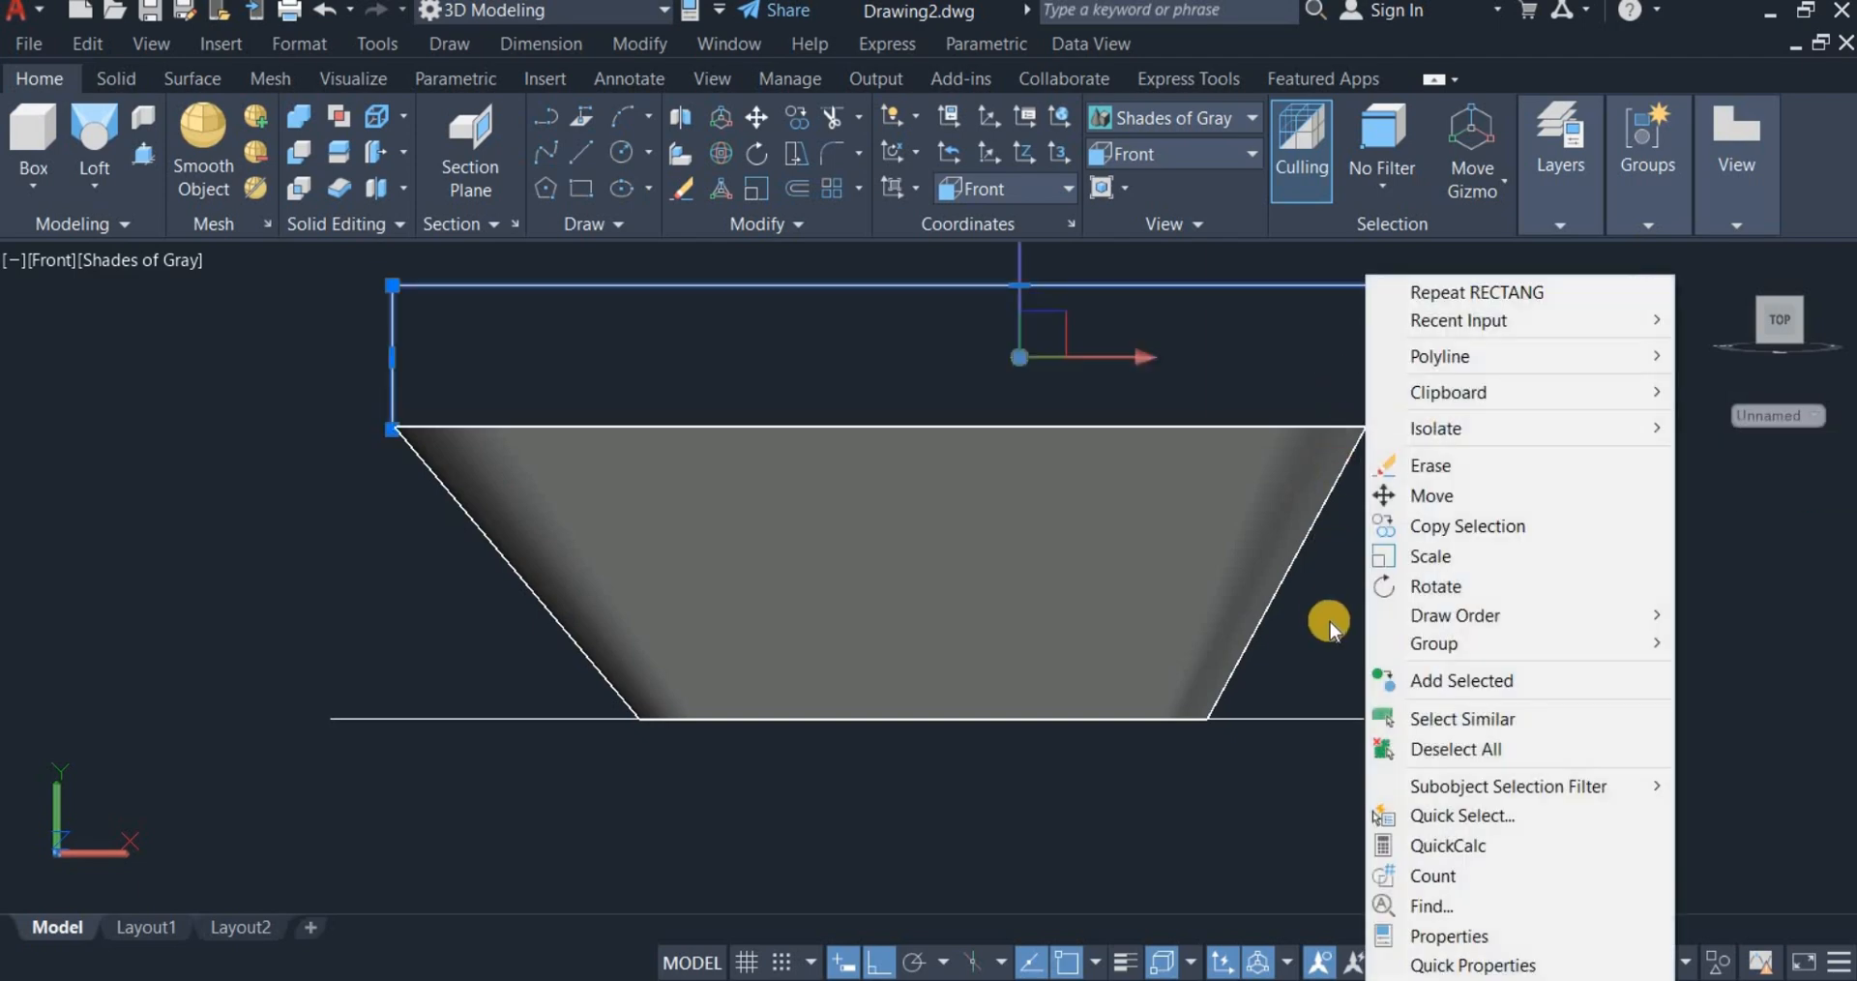
pyautogui.click(1466, 586)
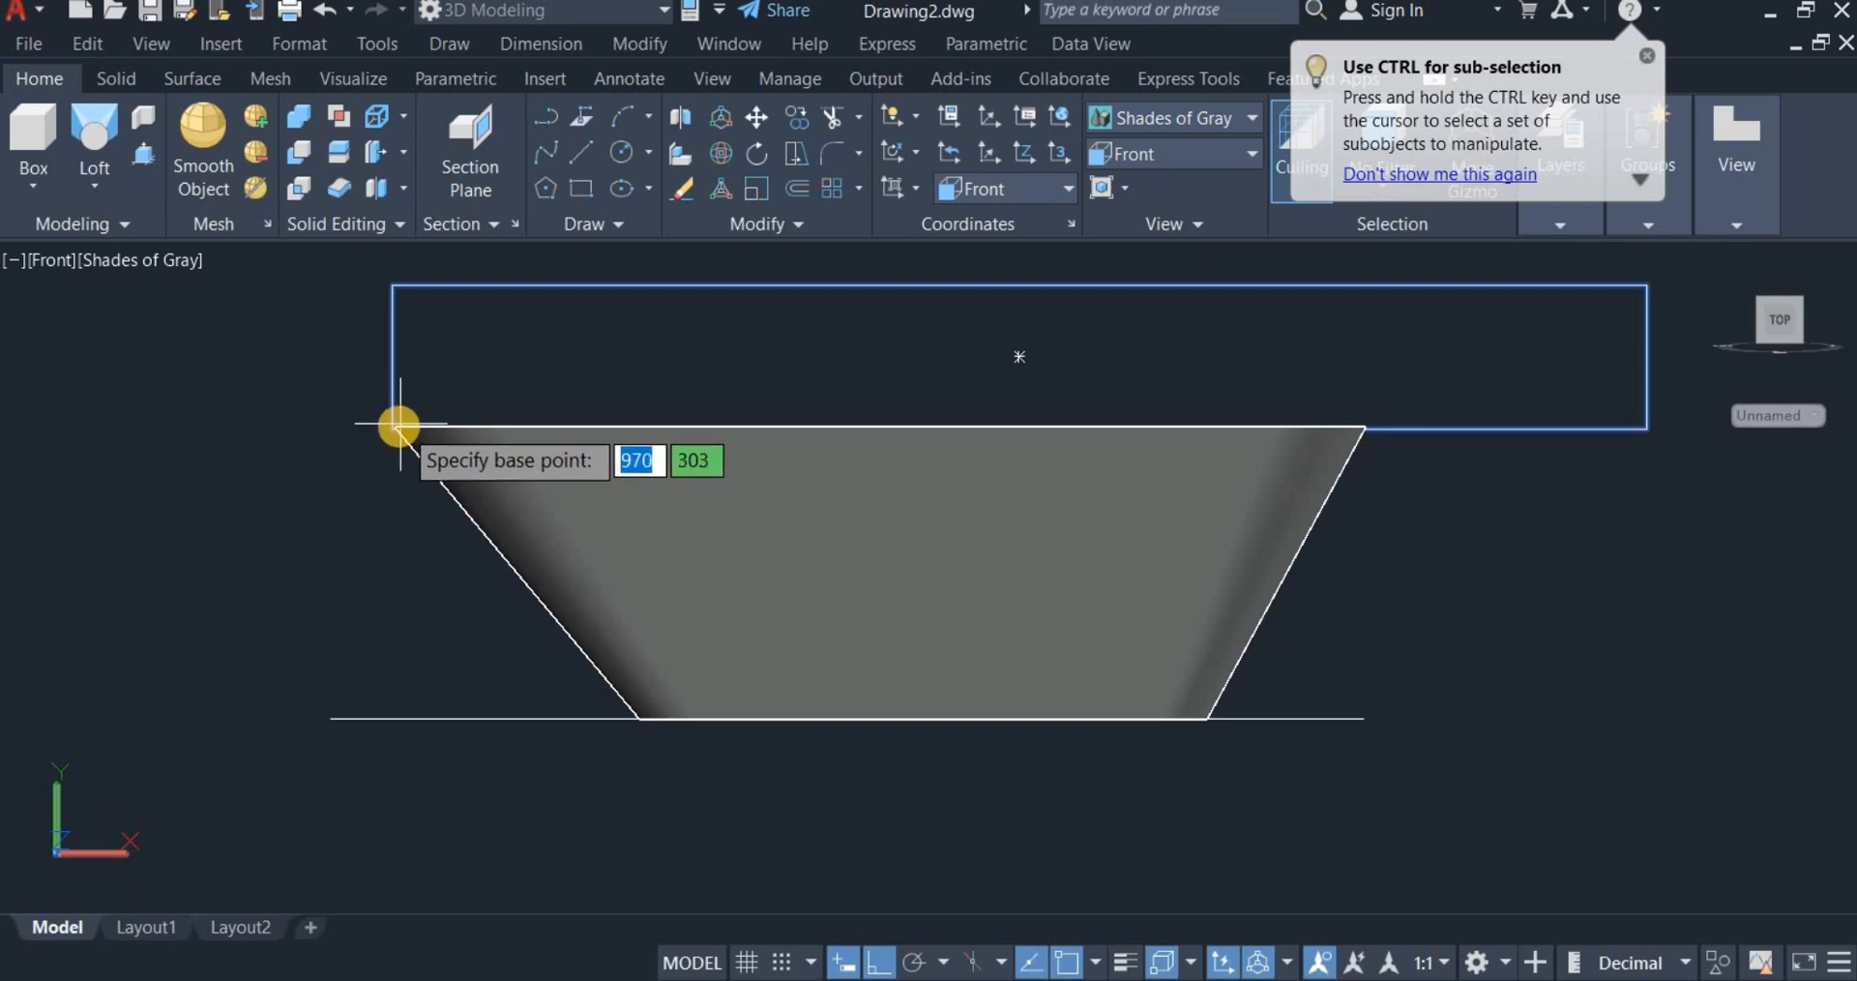
pyautogui.click(397, 427)
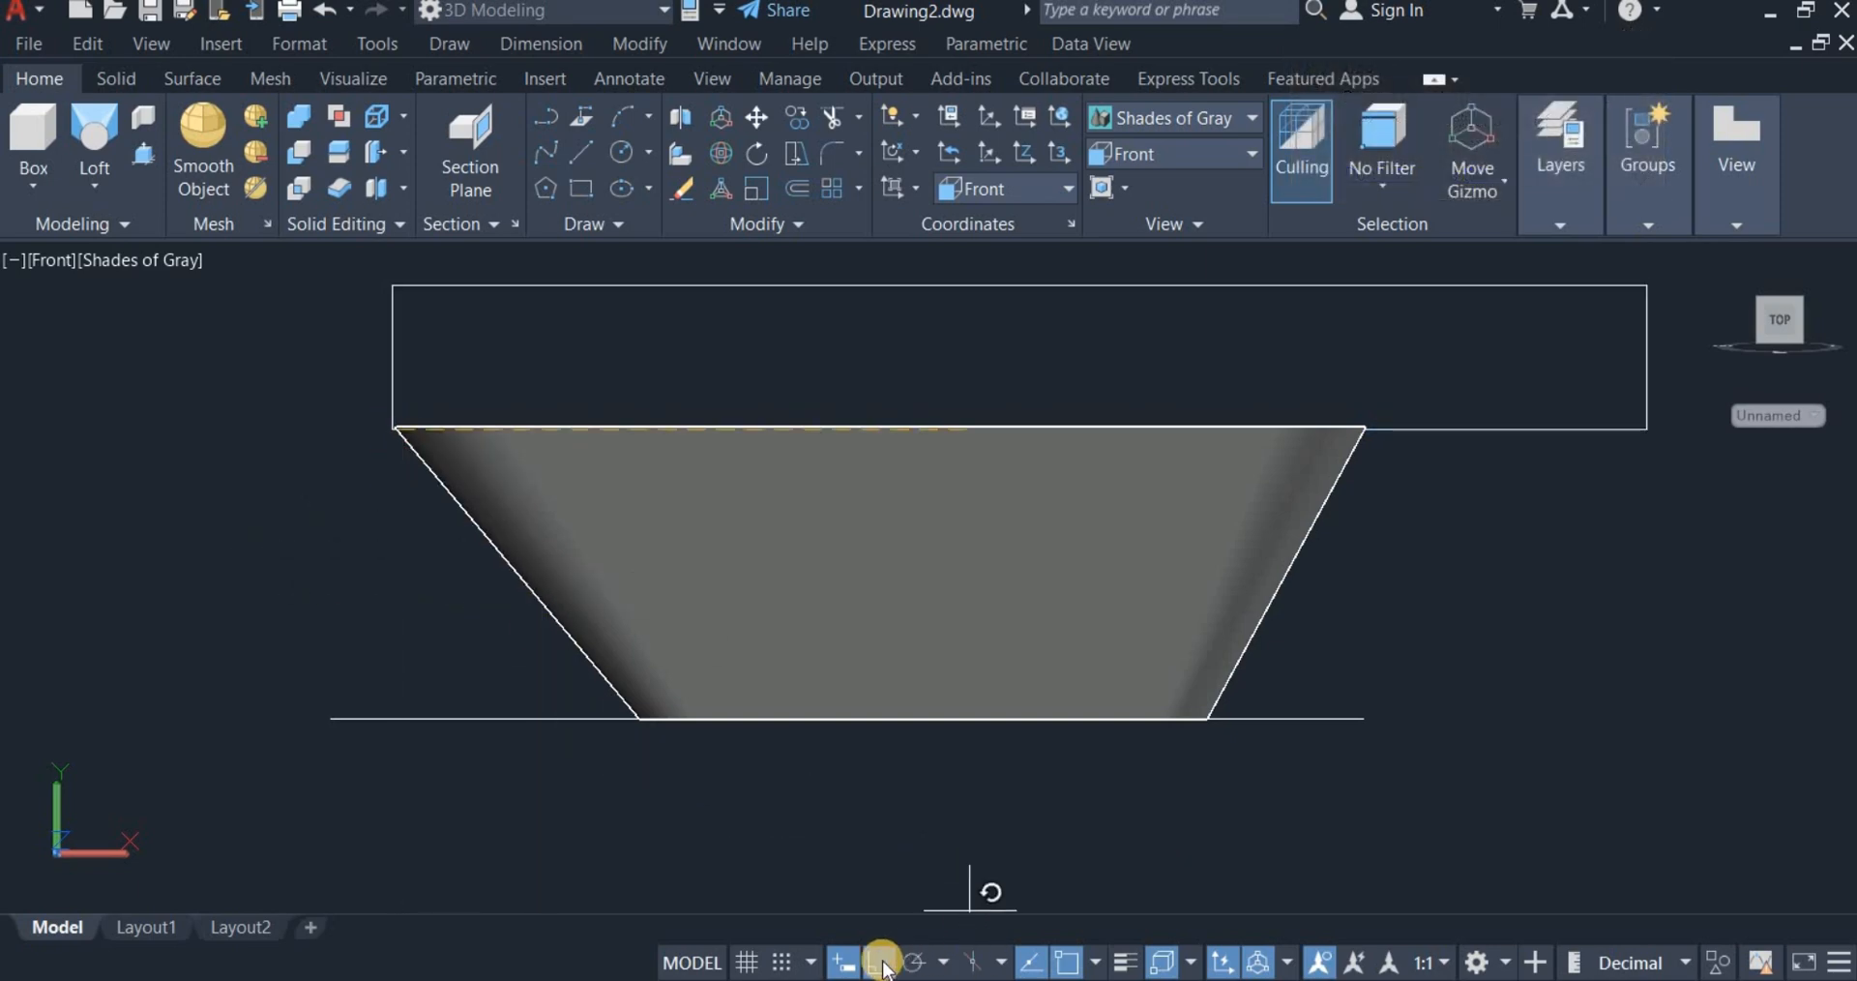
pyautogui.click(882, 962)
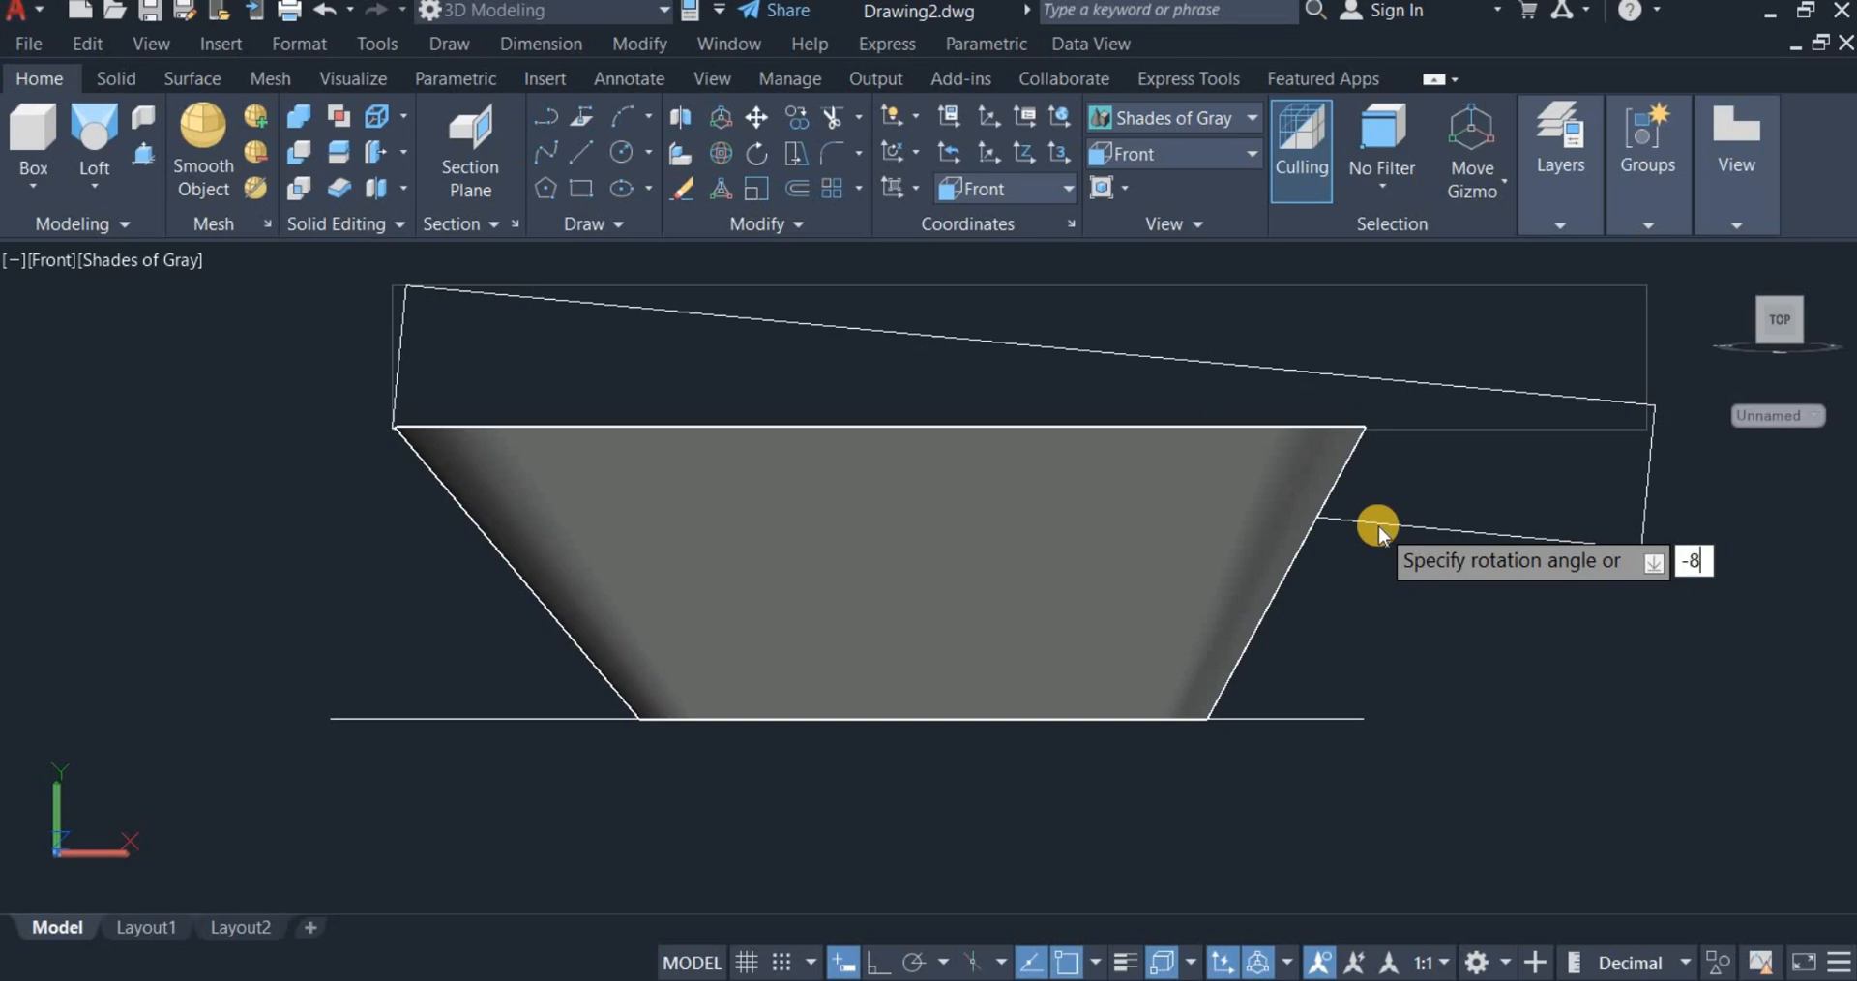
pyautogui.press('Return')
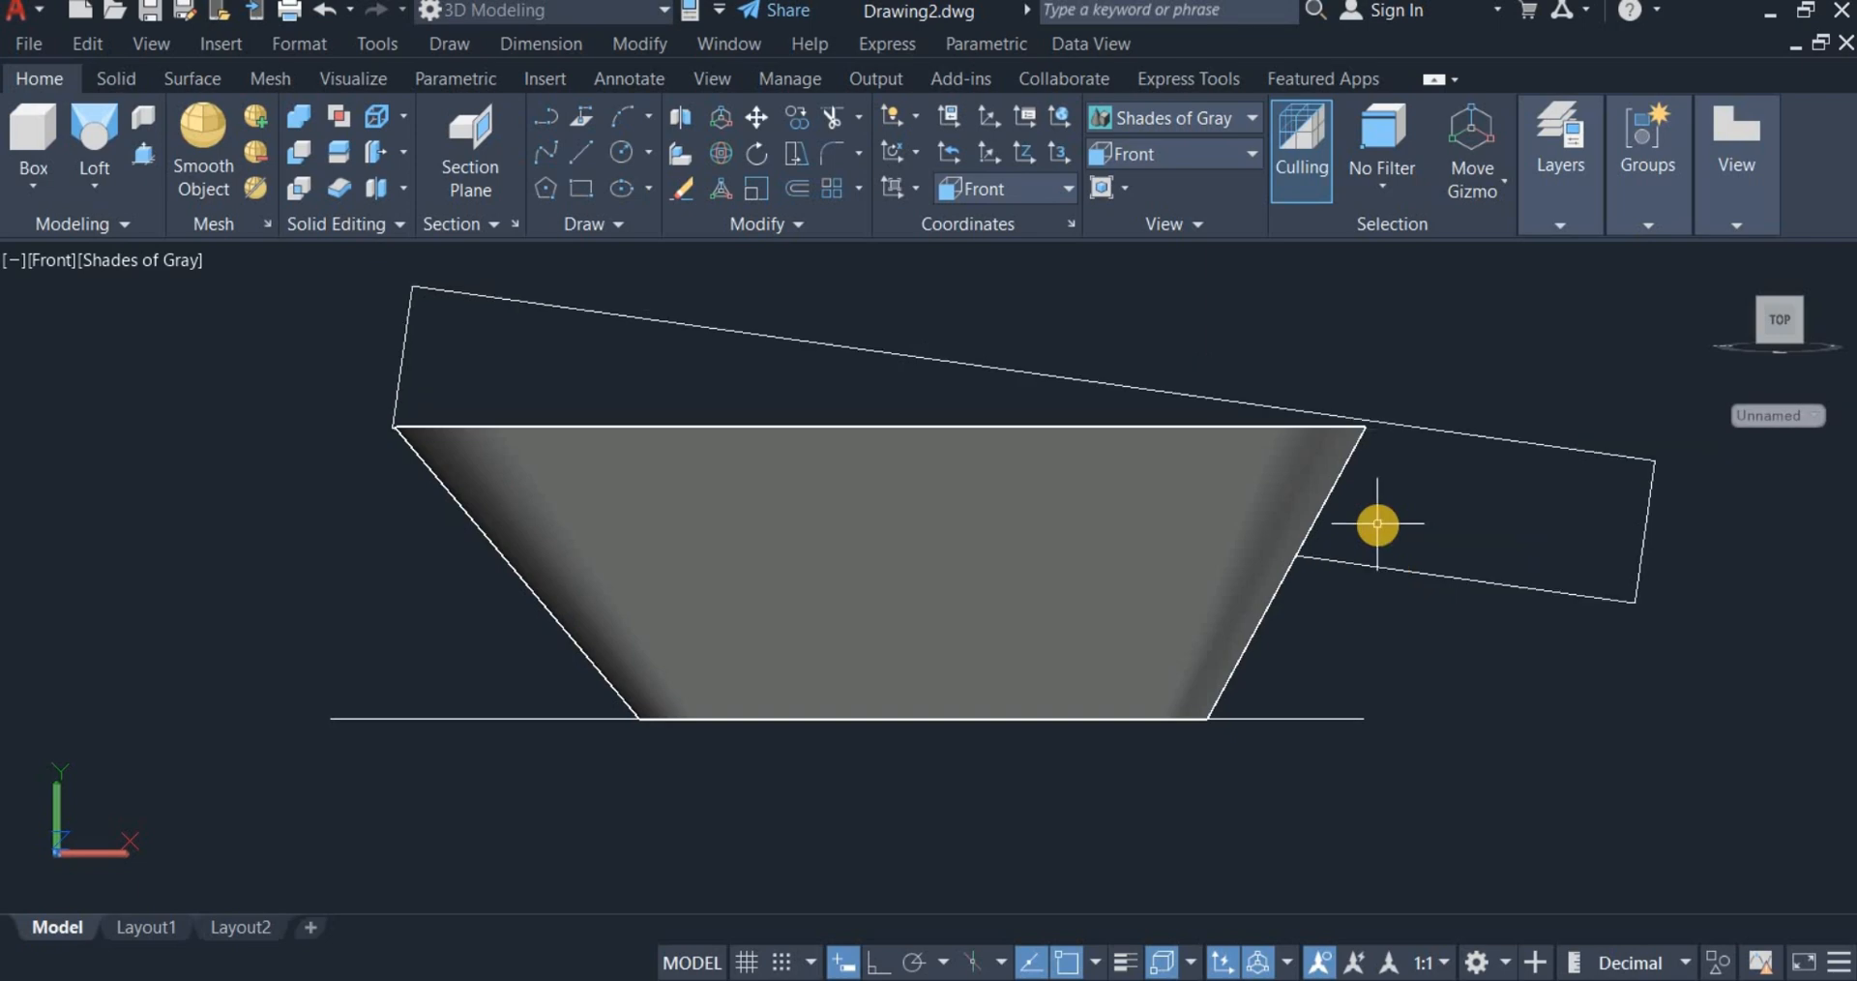
# Step: In the SW Isometric view, extrude the tilted rectangle into a block spanning beyond the tray's full width
pyautogui.click(1166, 155)
pyautogui.click(1180, 360)
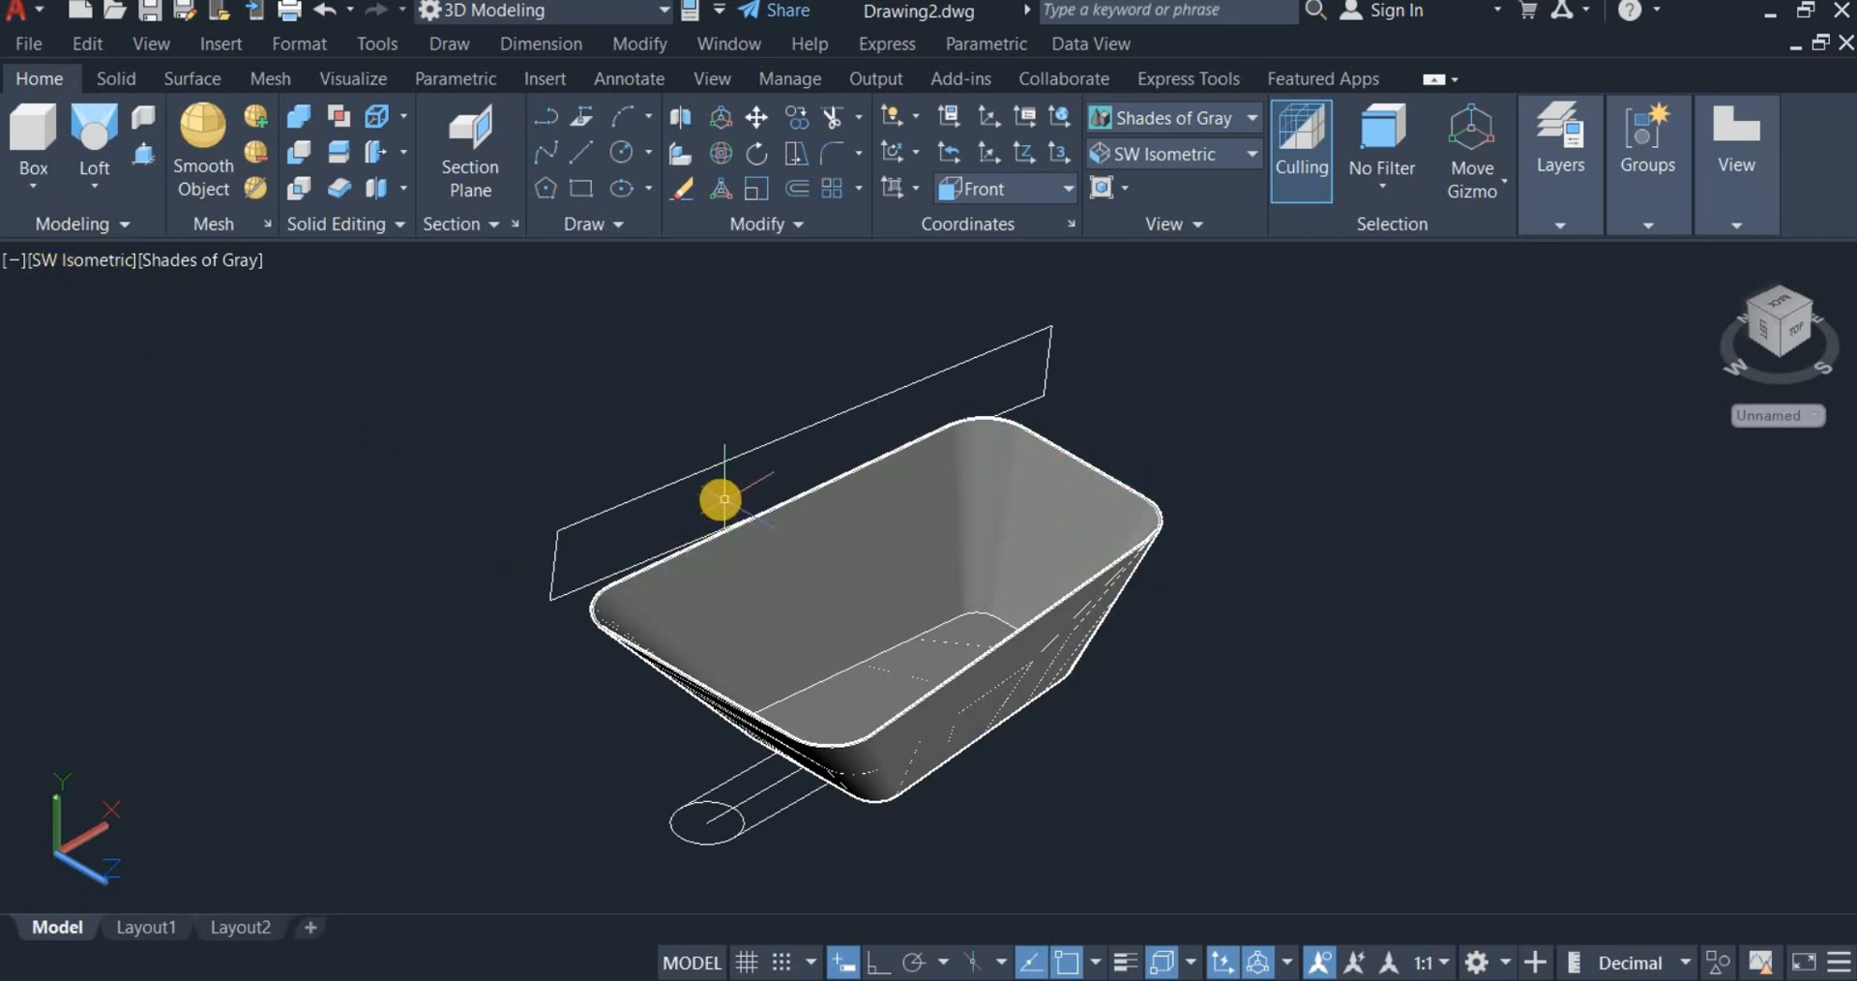
pyautogui.click(147, 155)
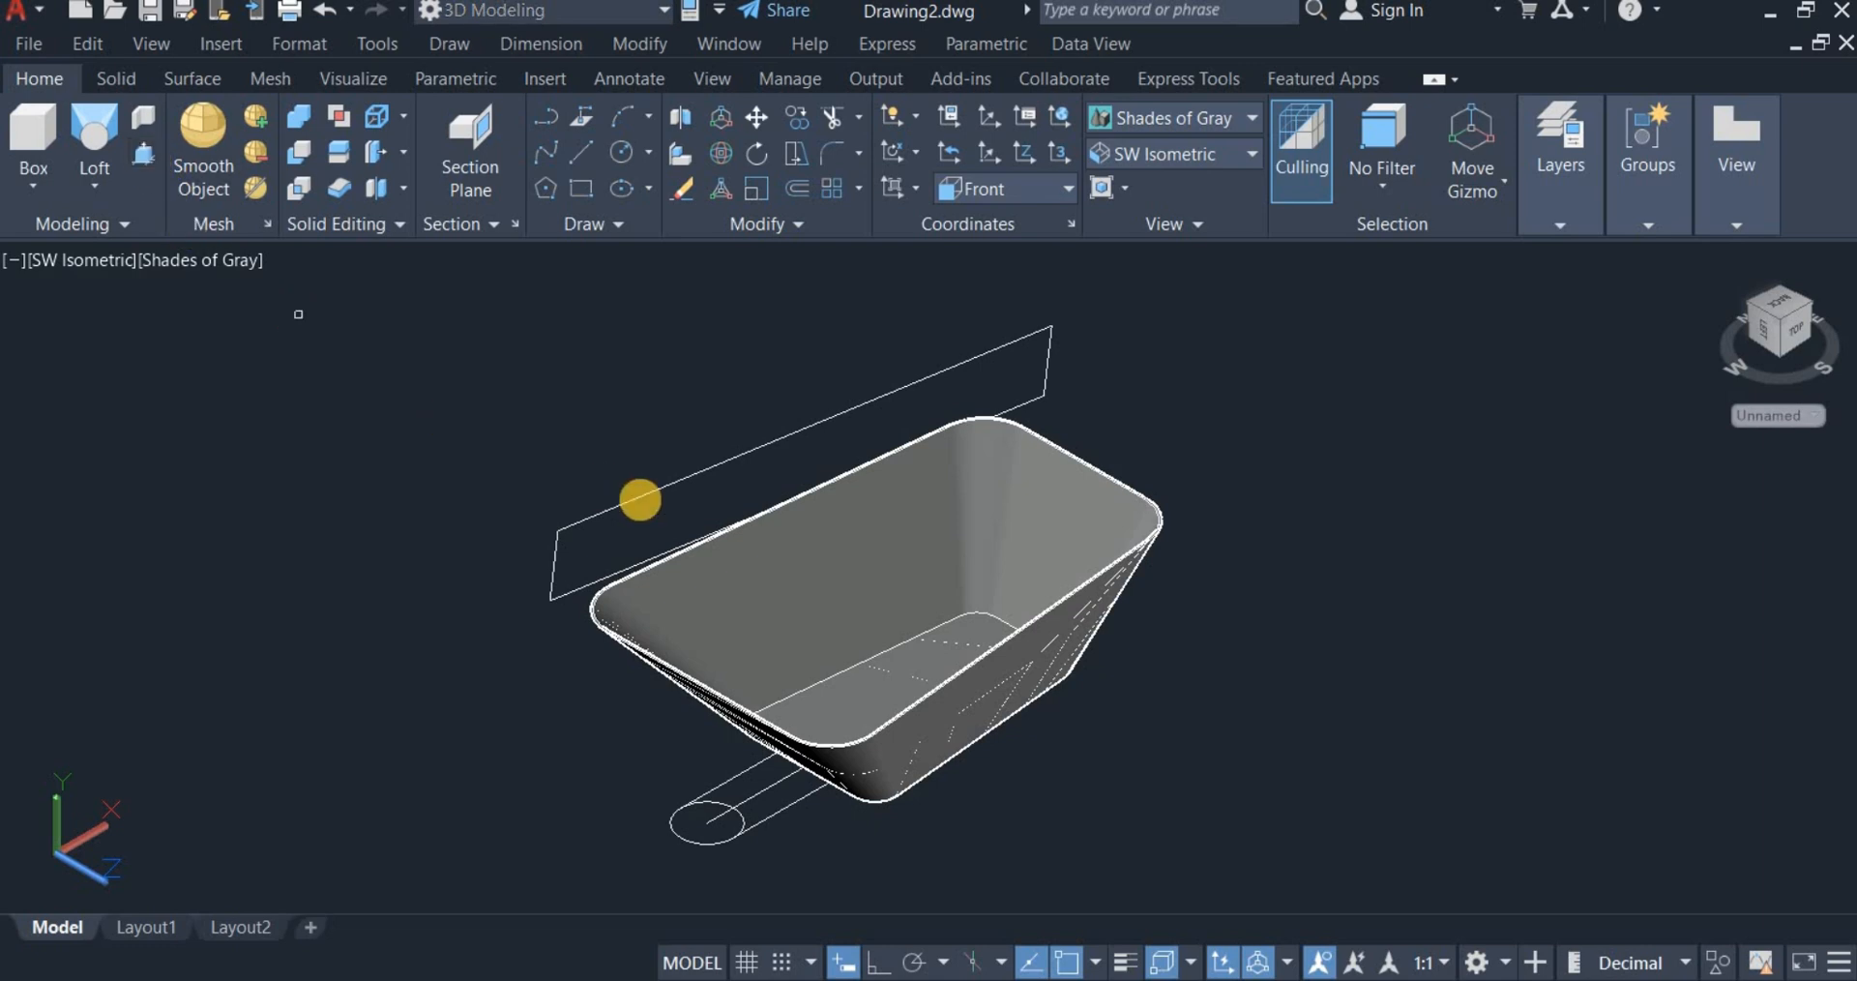
pyautogui.click(682, 527)
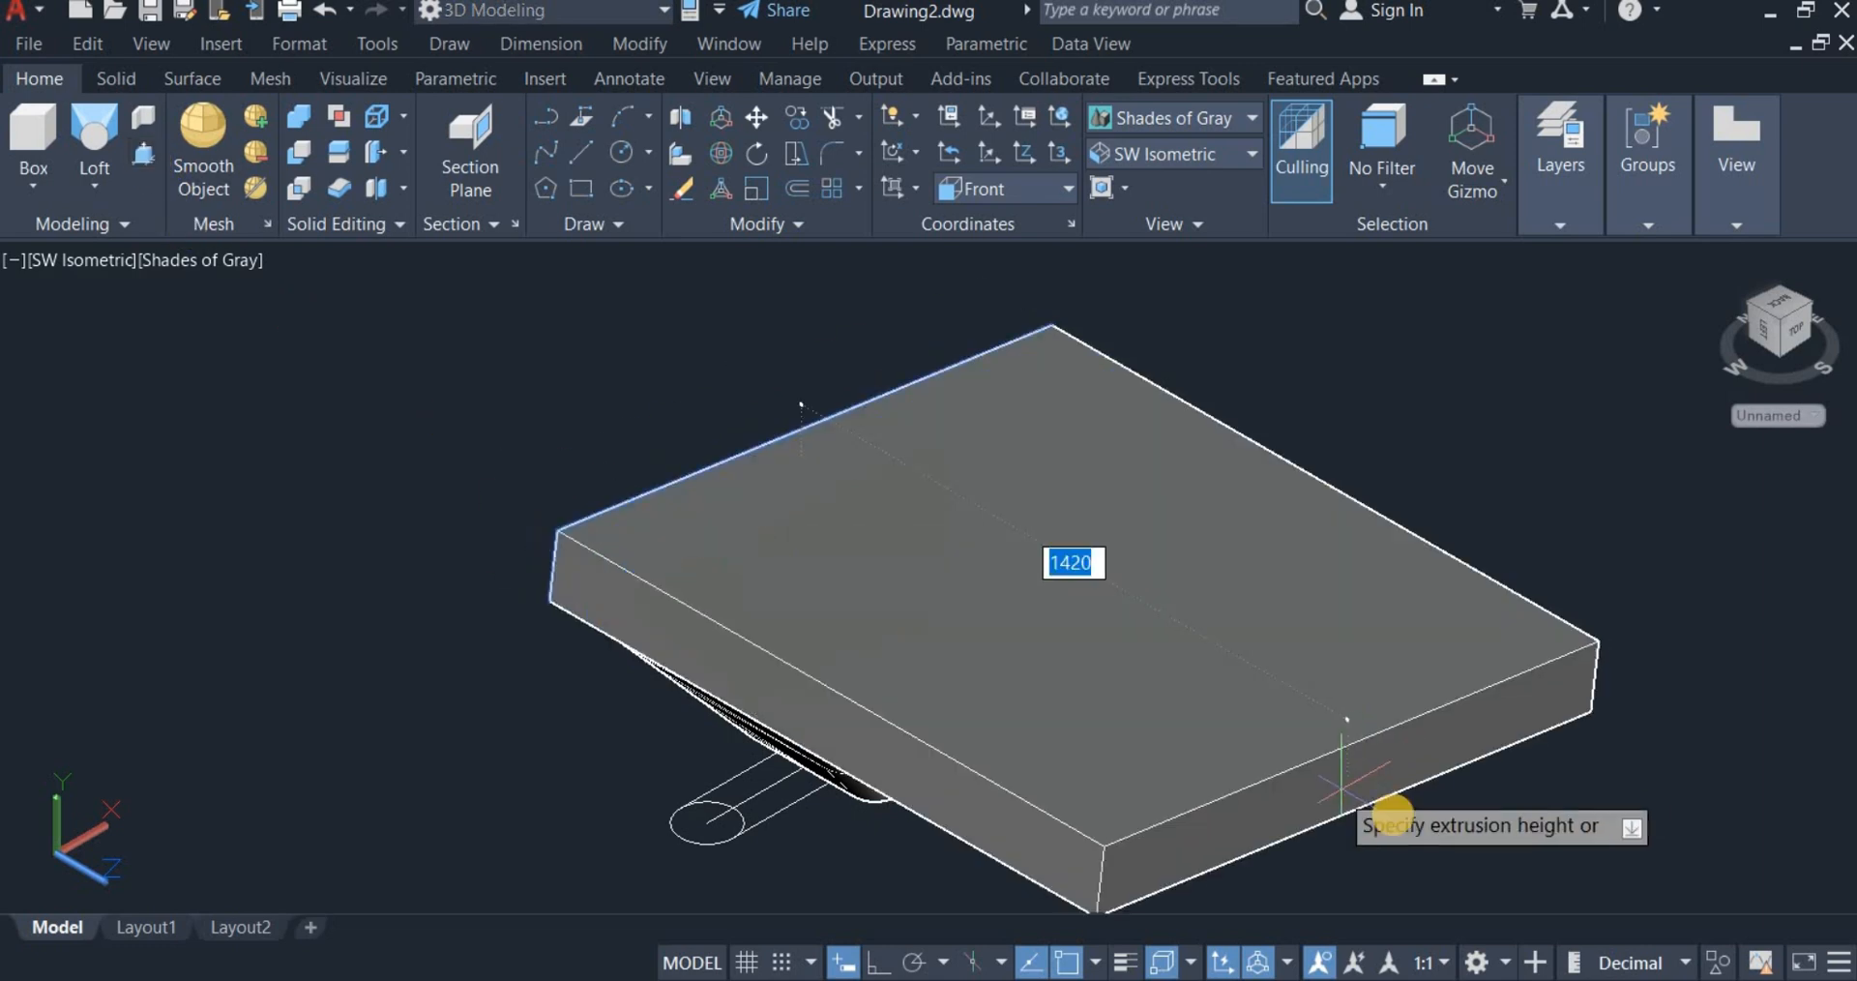
pyautogui.click(1258, 747)
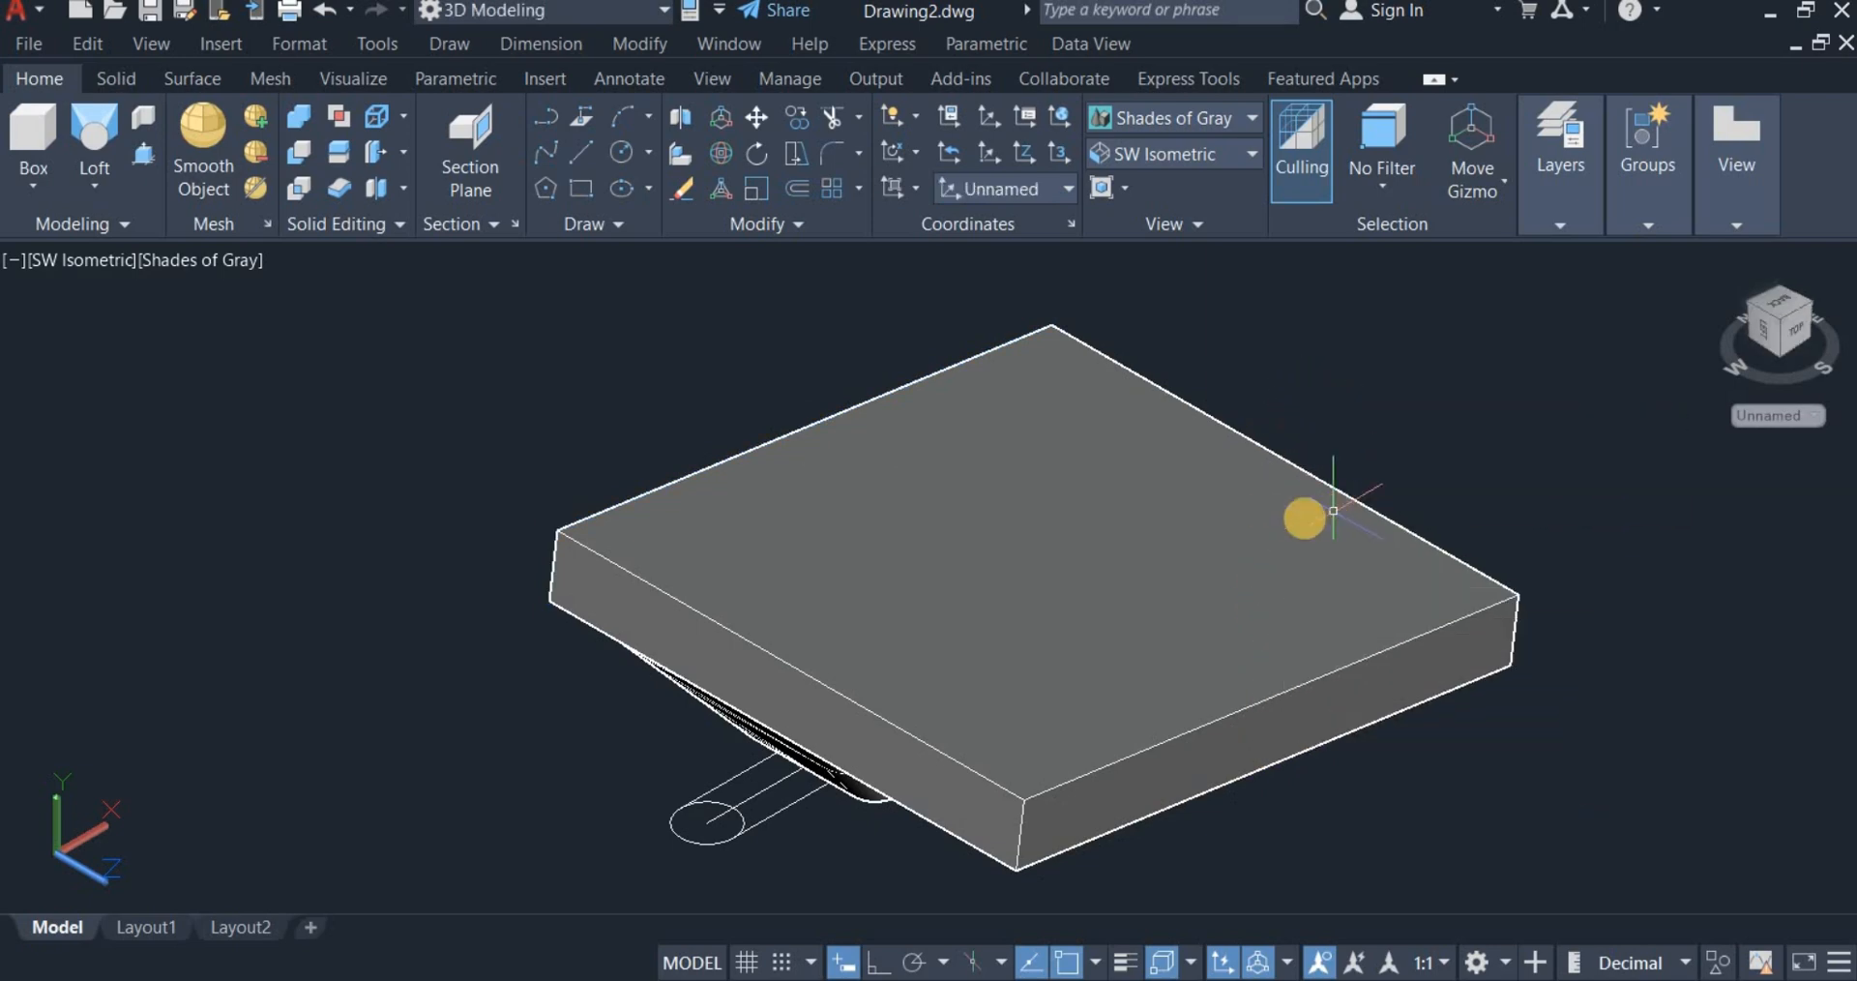
# Step: In 2D Wireframe display, subtract the tilted block from the shelled tray to cut its sloped rim
pyautogui.click(1140, 119)
pyautogui.click(1149, 165)
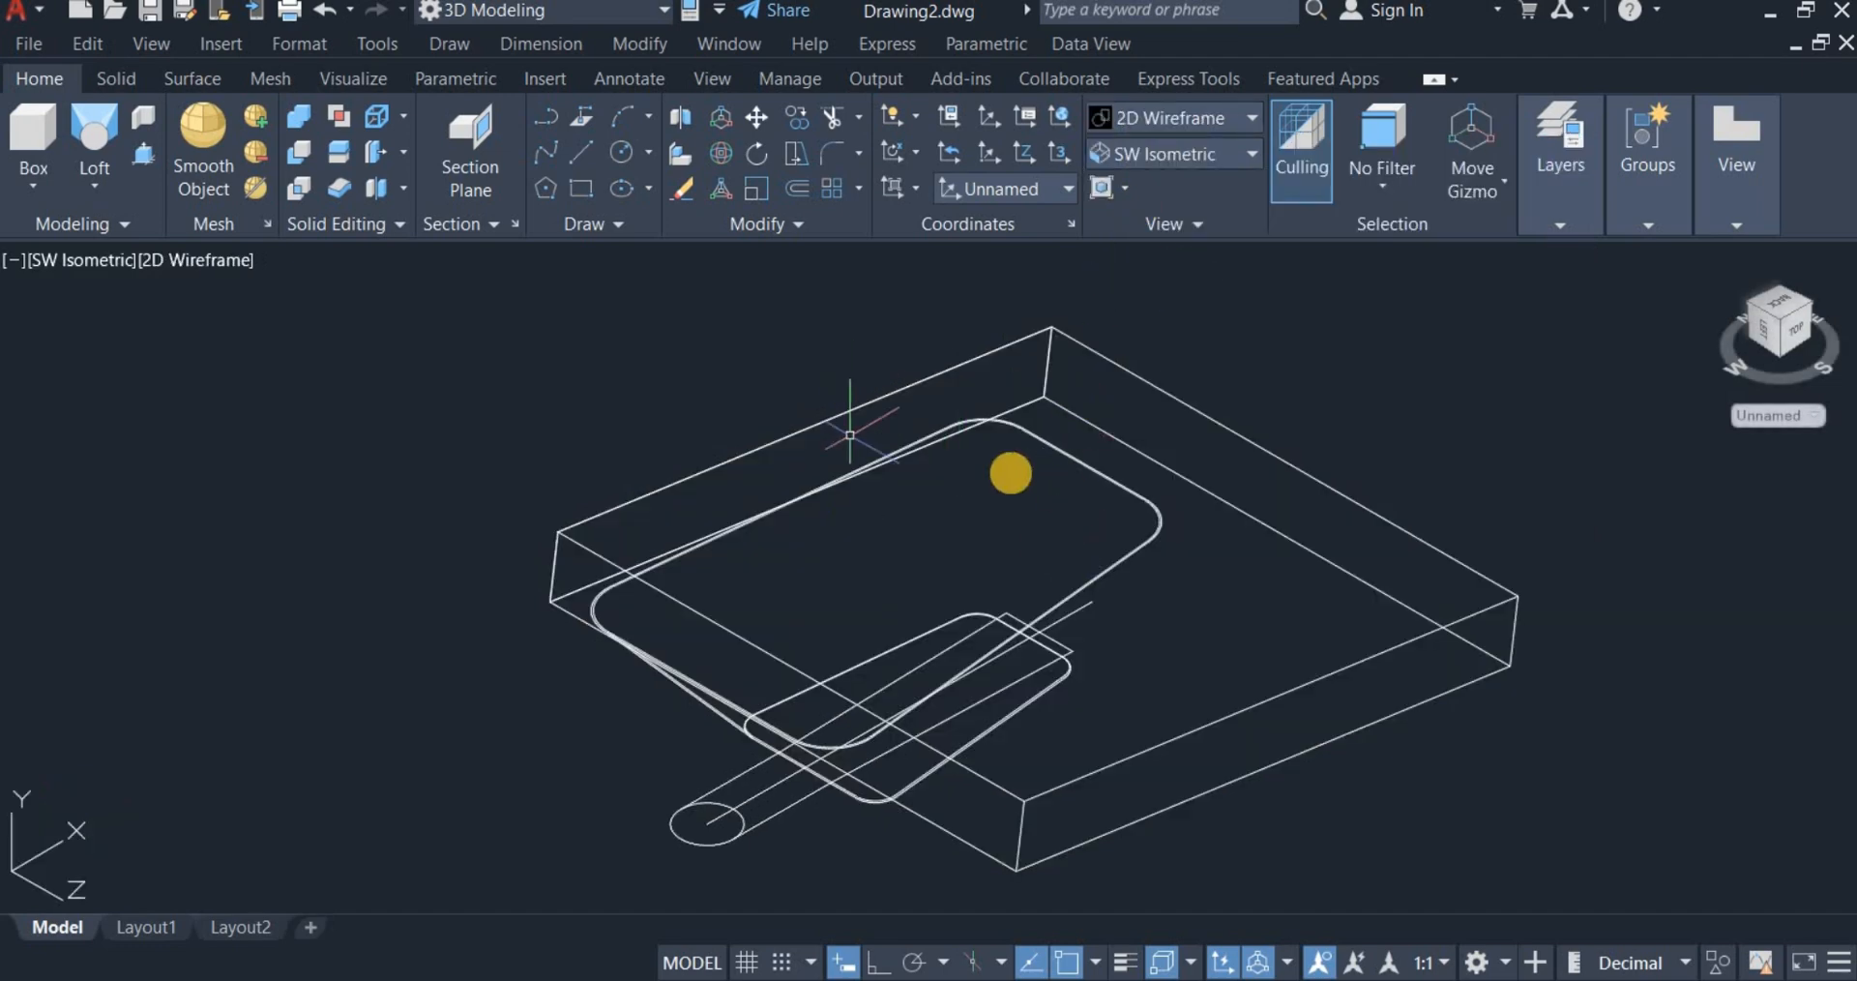
pyautogui.click(300, 155)
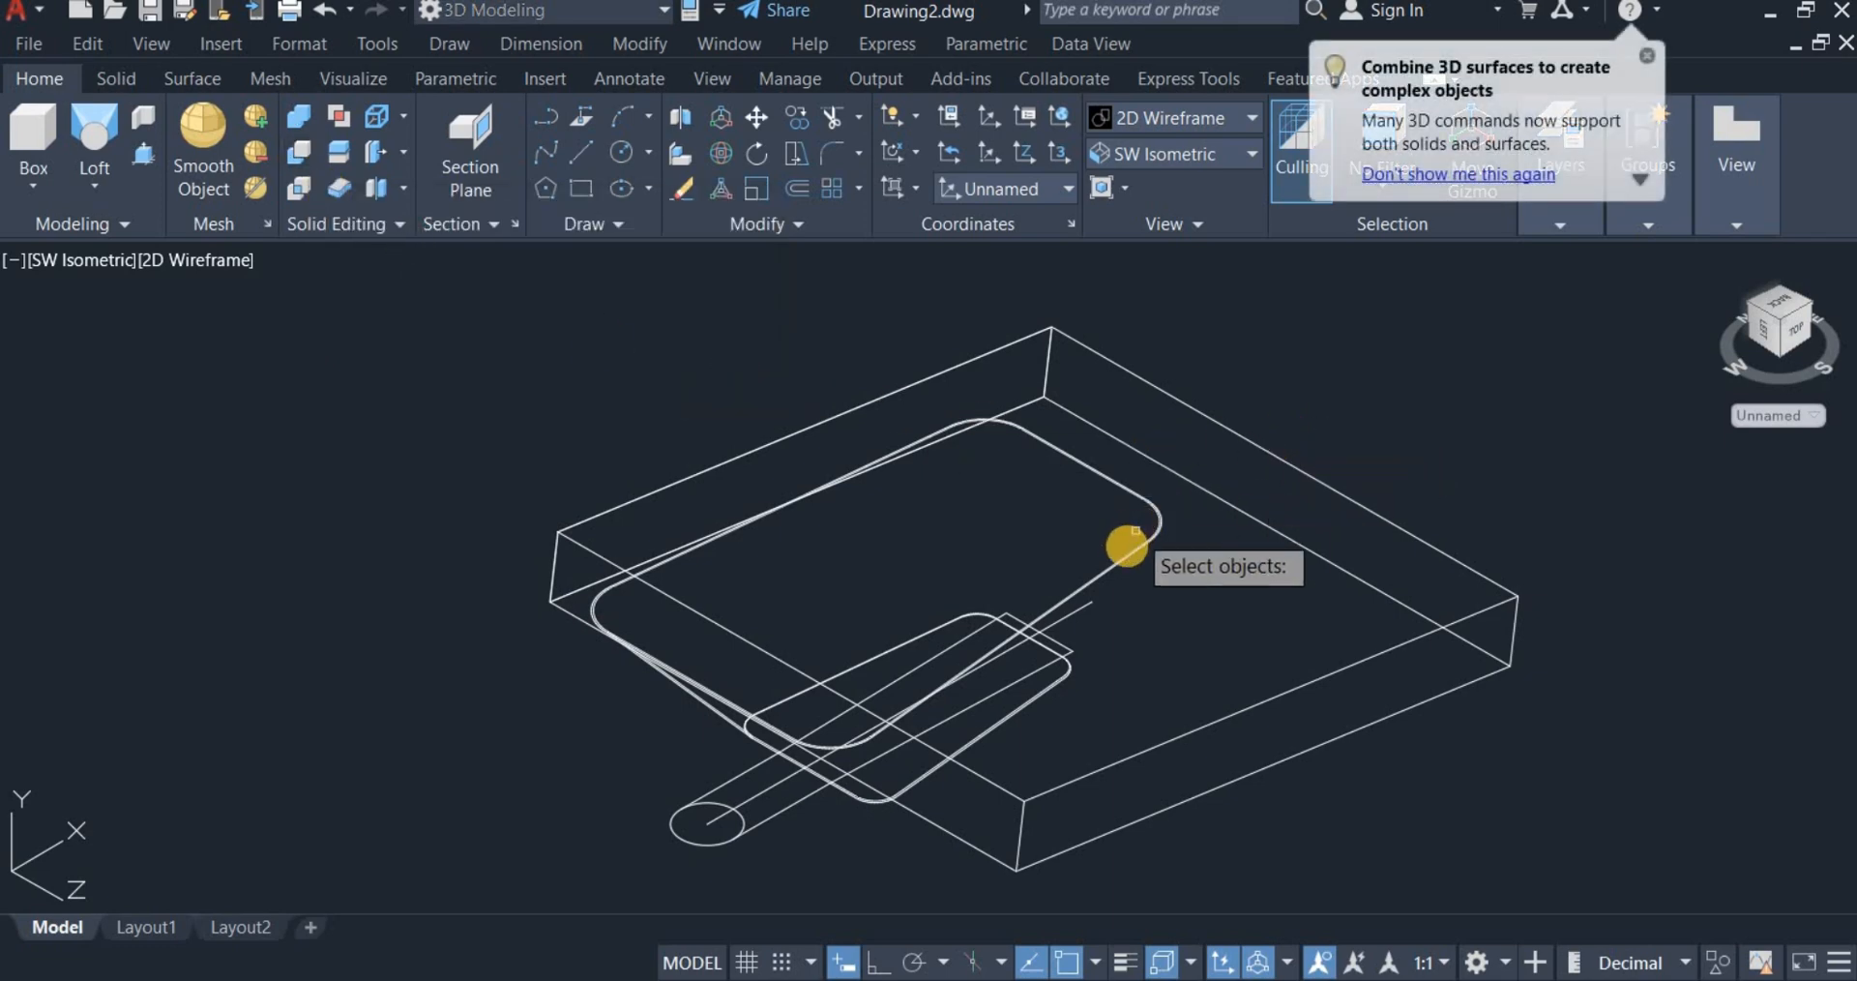
pyautogui.click(1132, 491)
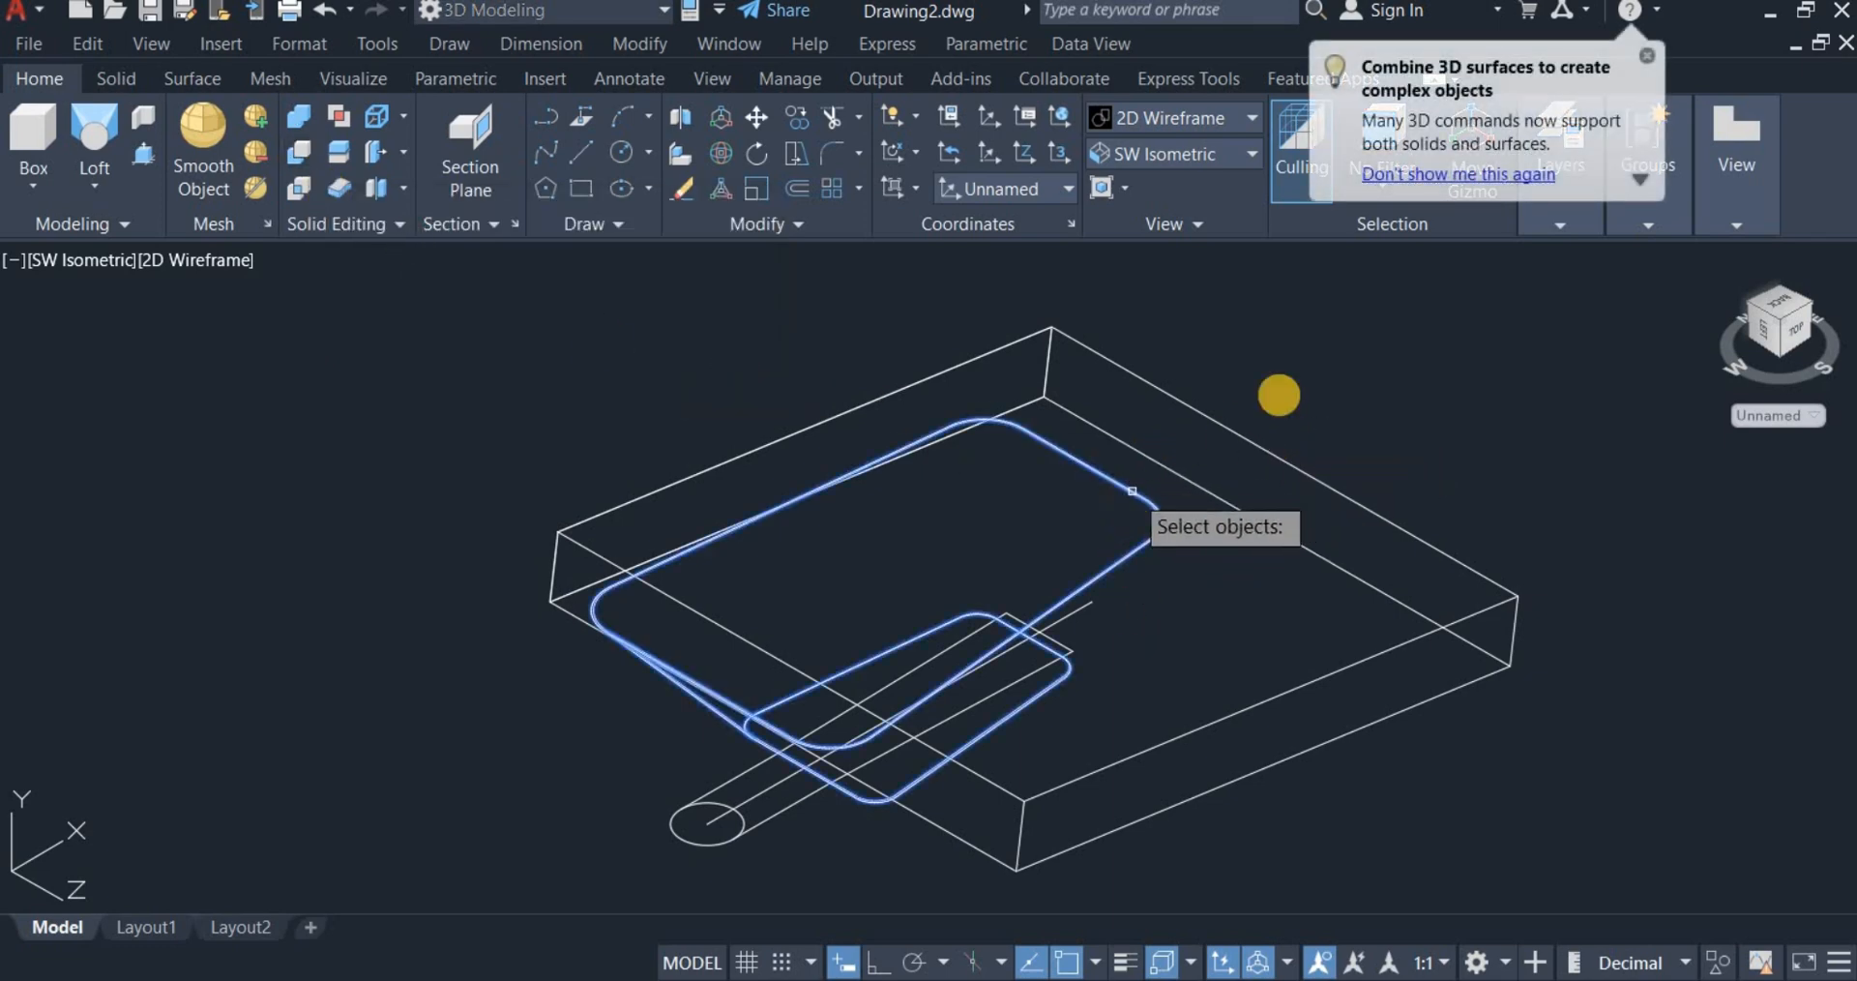
pyautogui.click(1301, 471)
pyautogui.press('Return')
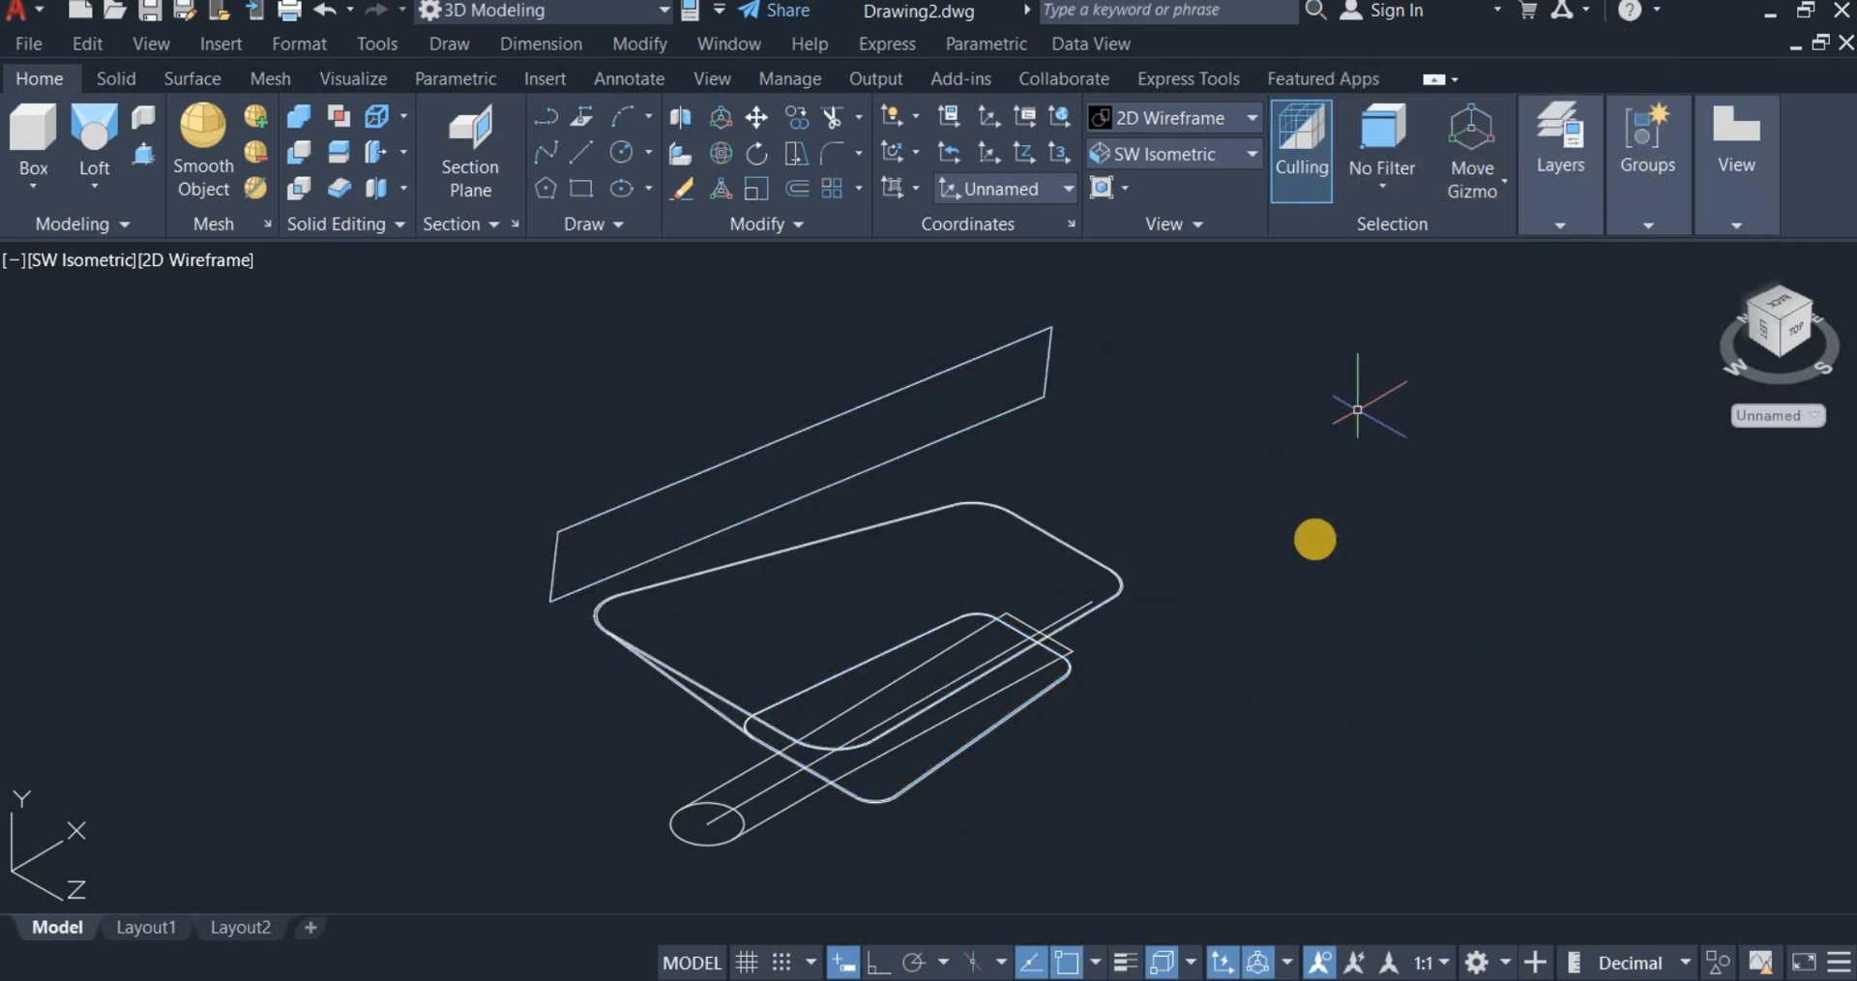
# Step: Erase the leftover tilted rectangle and display the tray in Shades of Gray
pyautogui.click(974, 456)
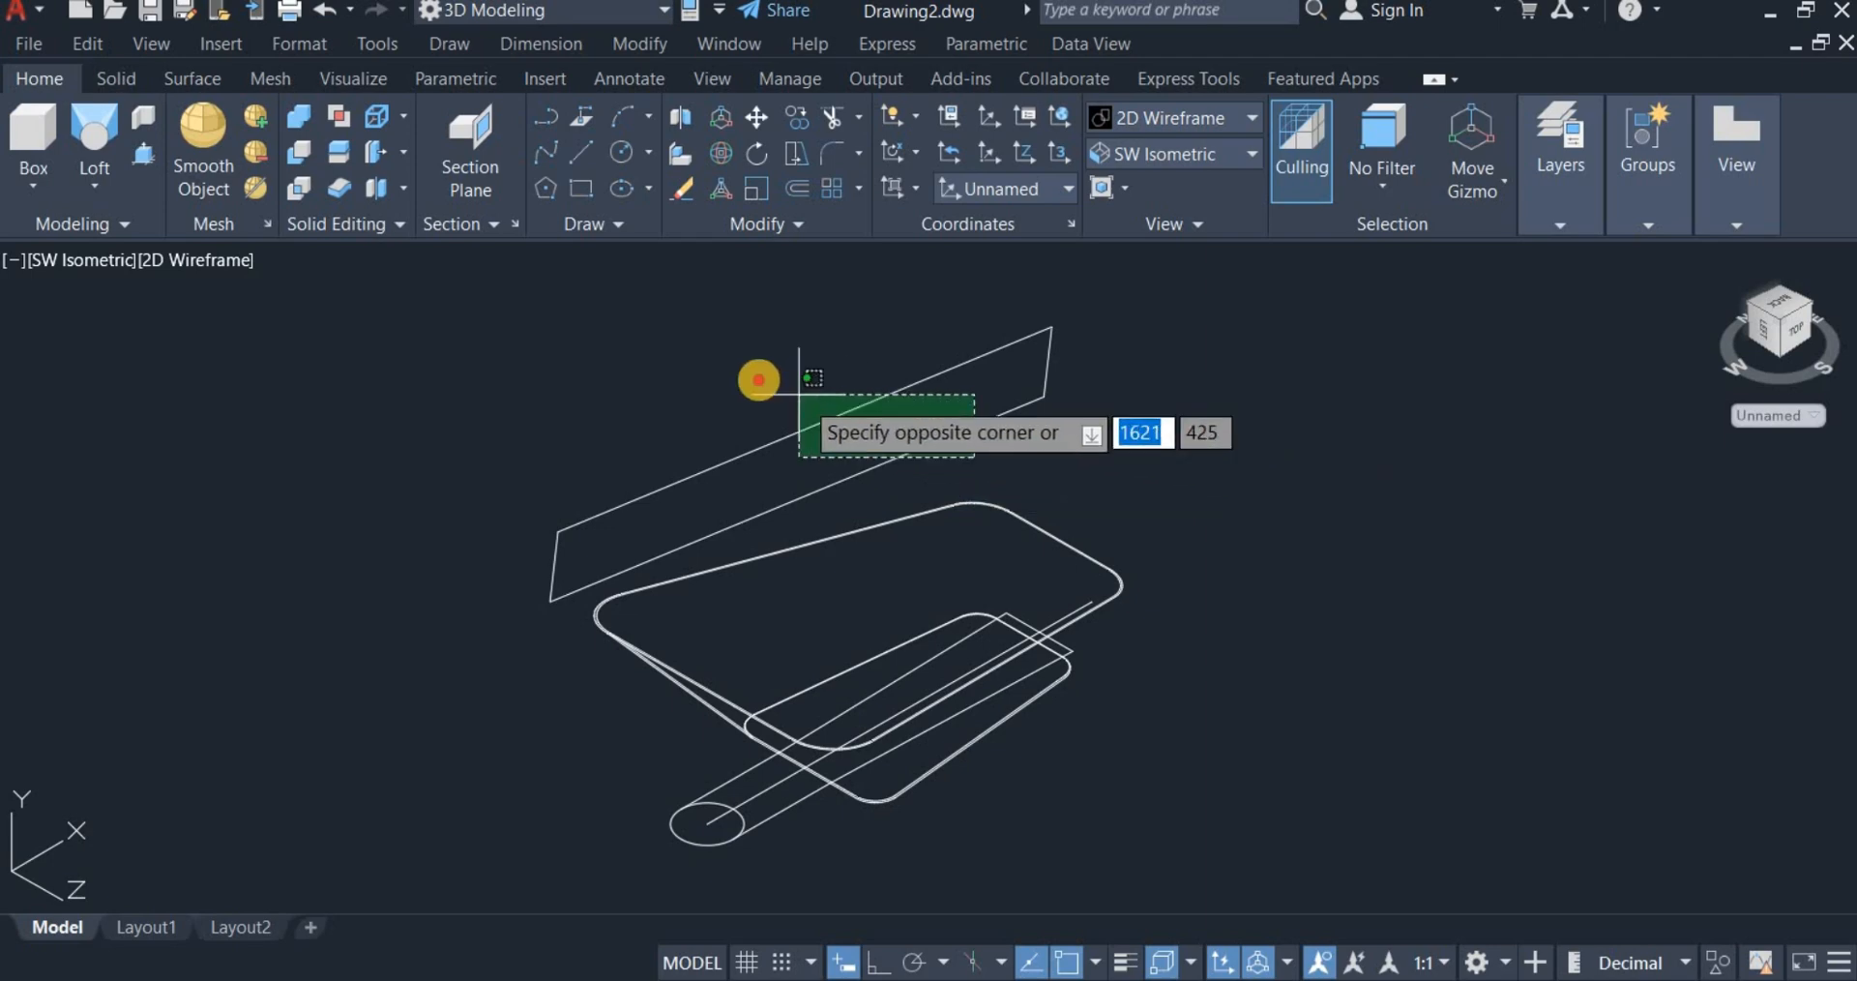
pyautogui.click(784, 387)
pyautogui.rightClick(1170, 373)
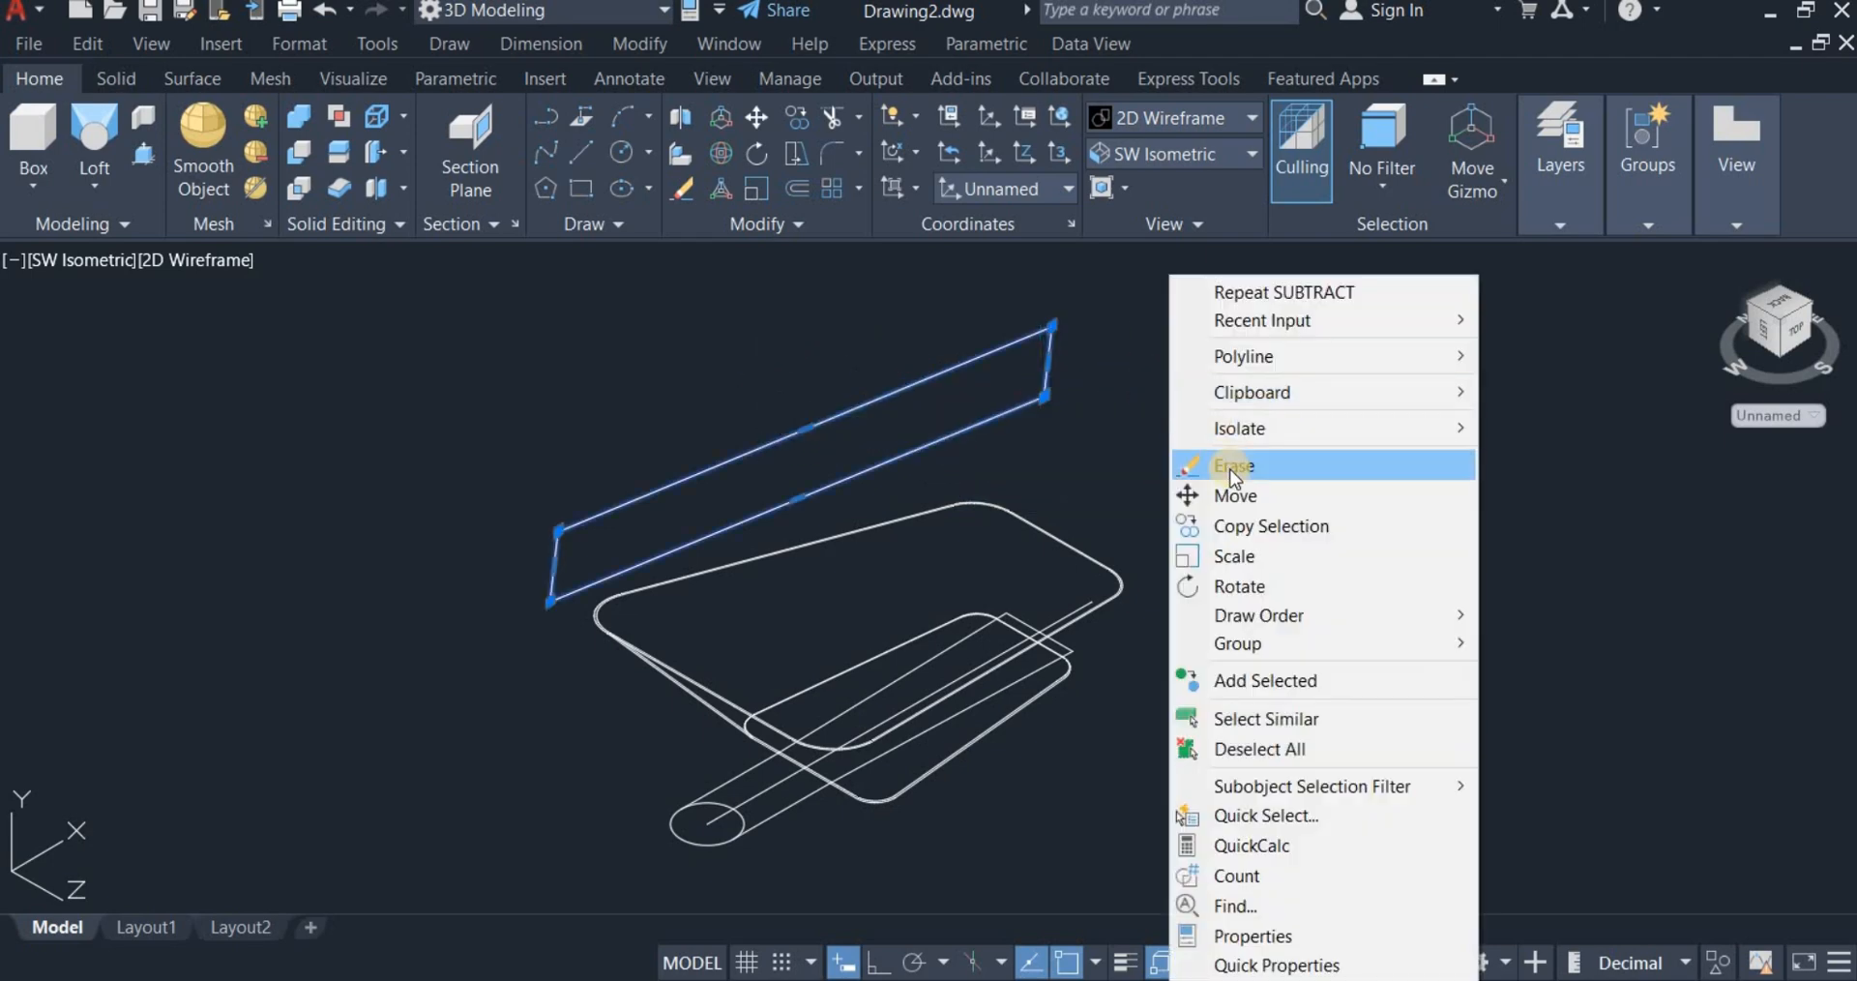
pyautogui.click(1227, 468)
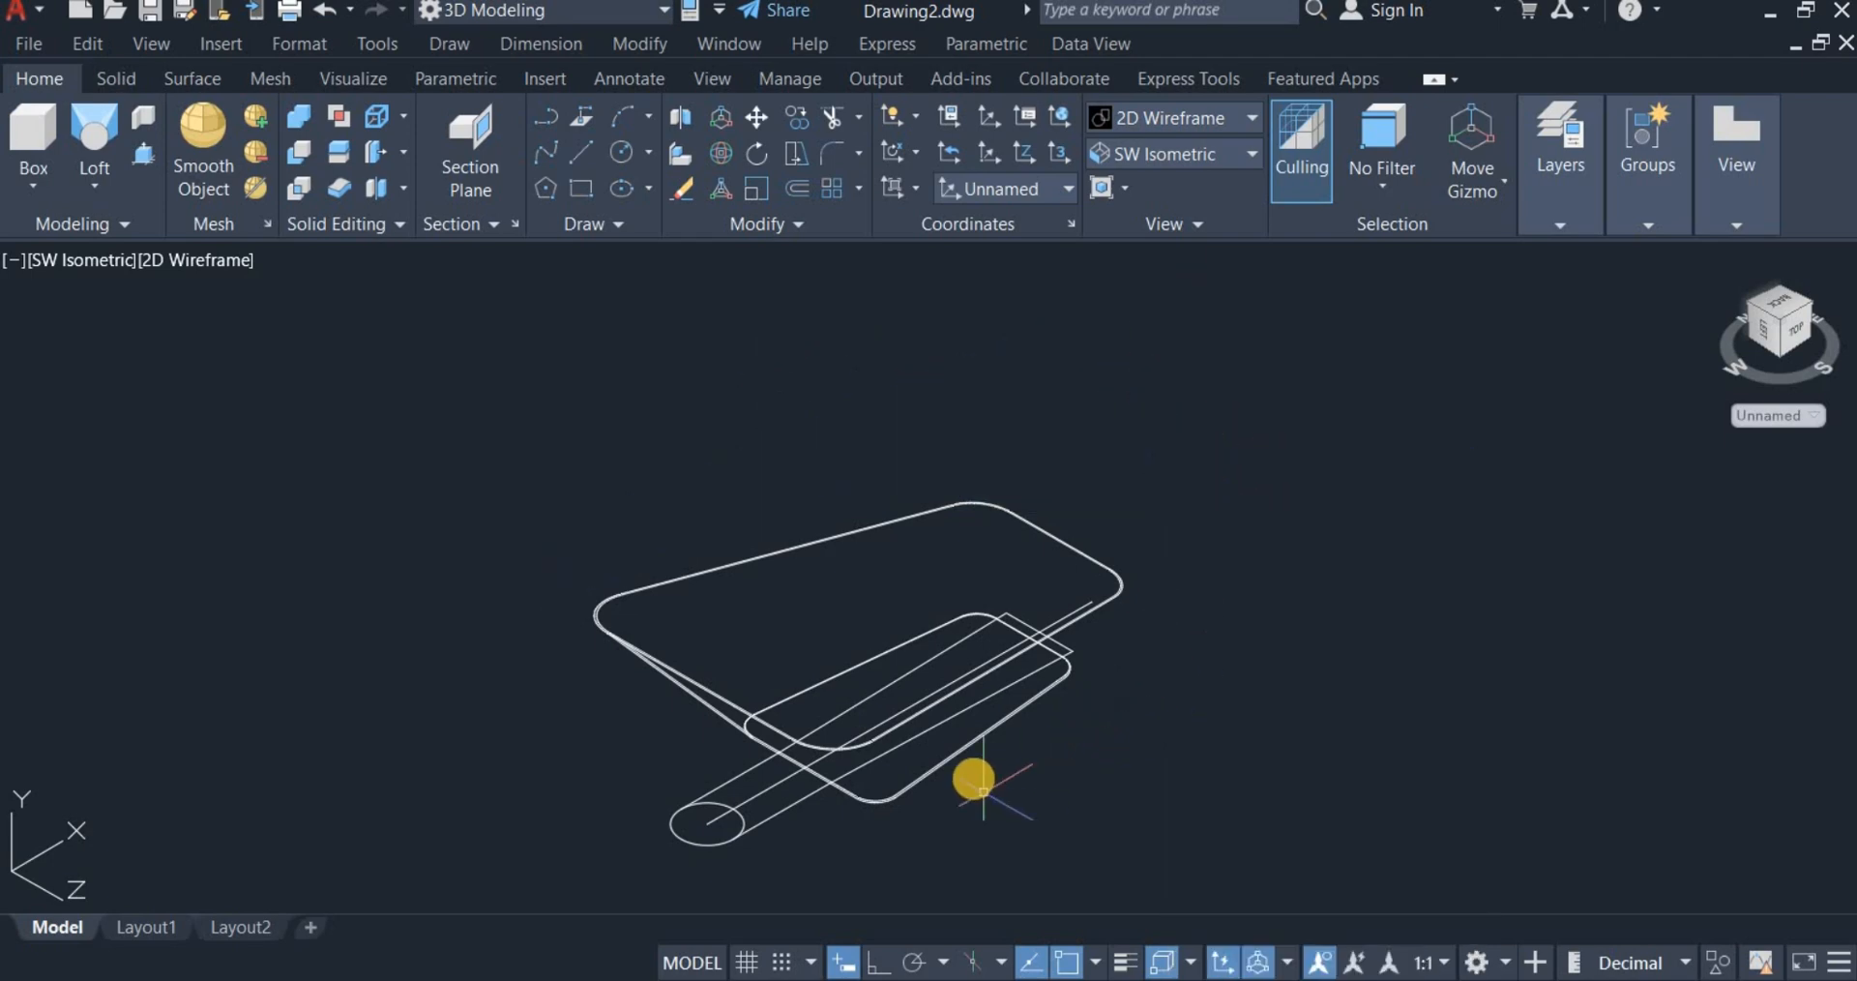
pyautogui.click(1174, 117)
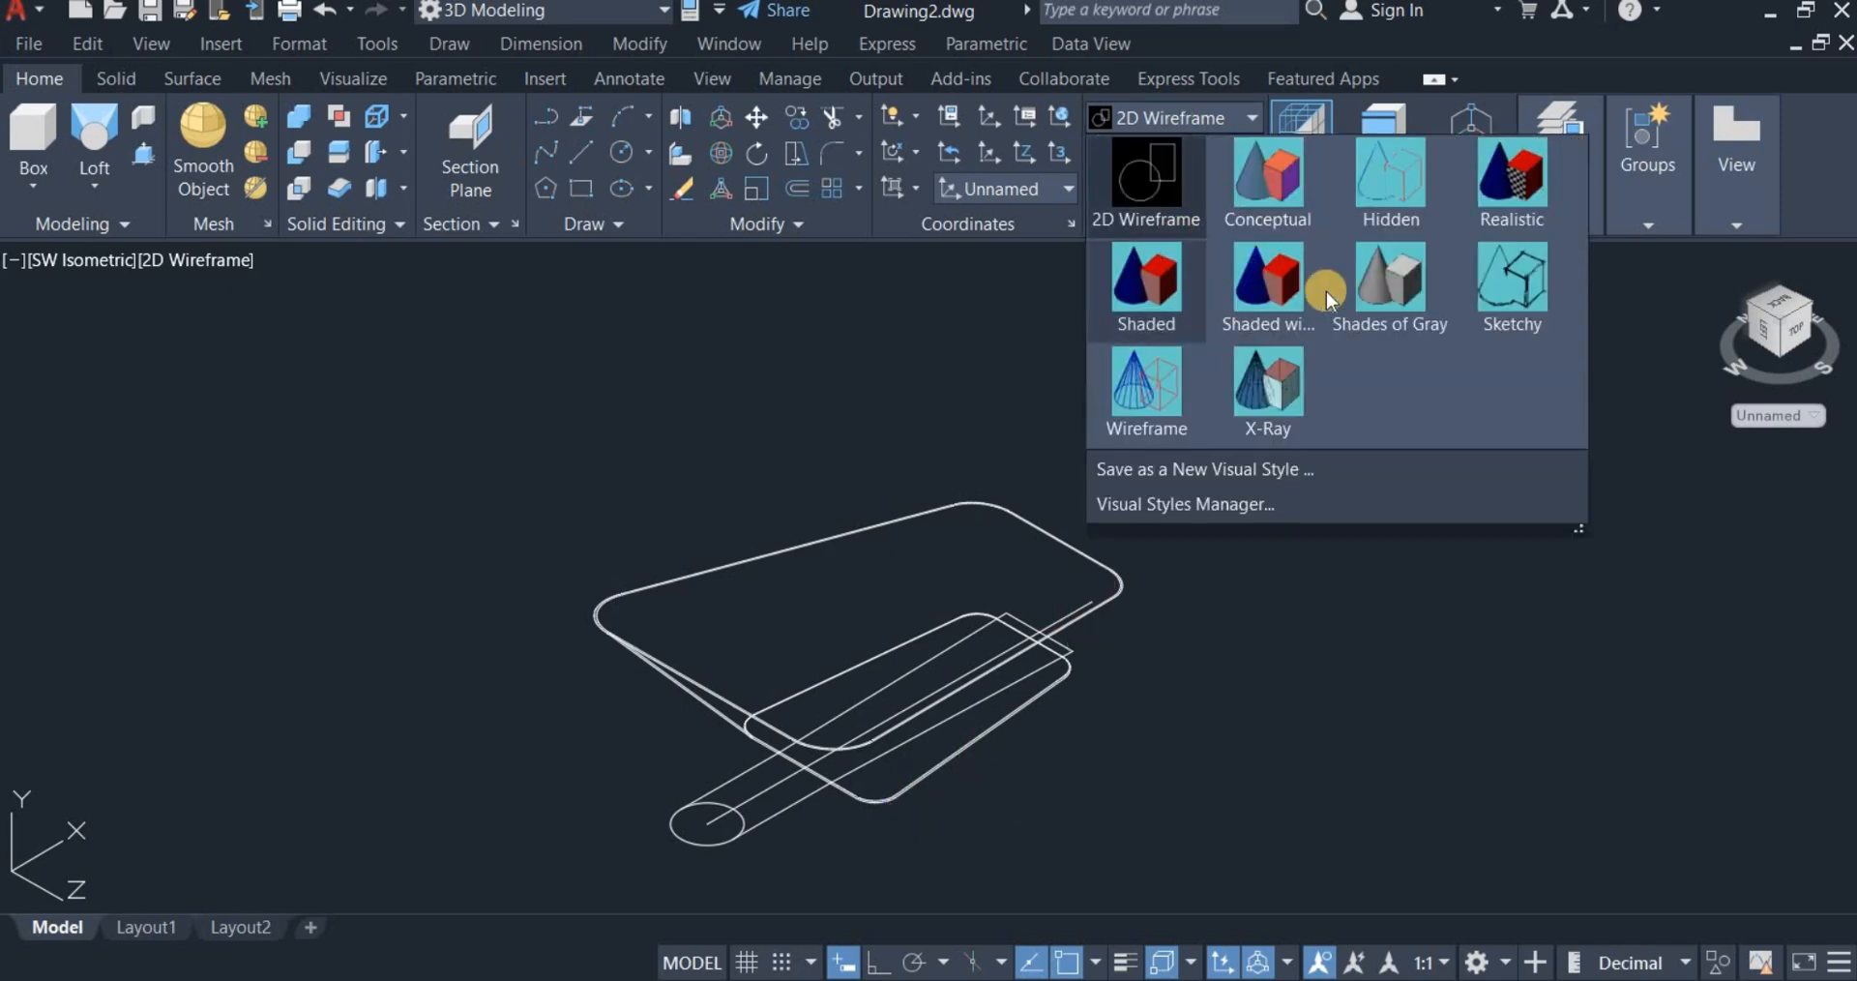
pyautogui.click(1378, 265)
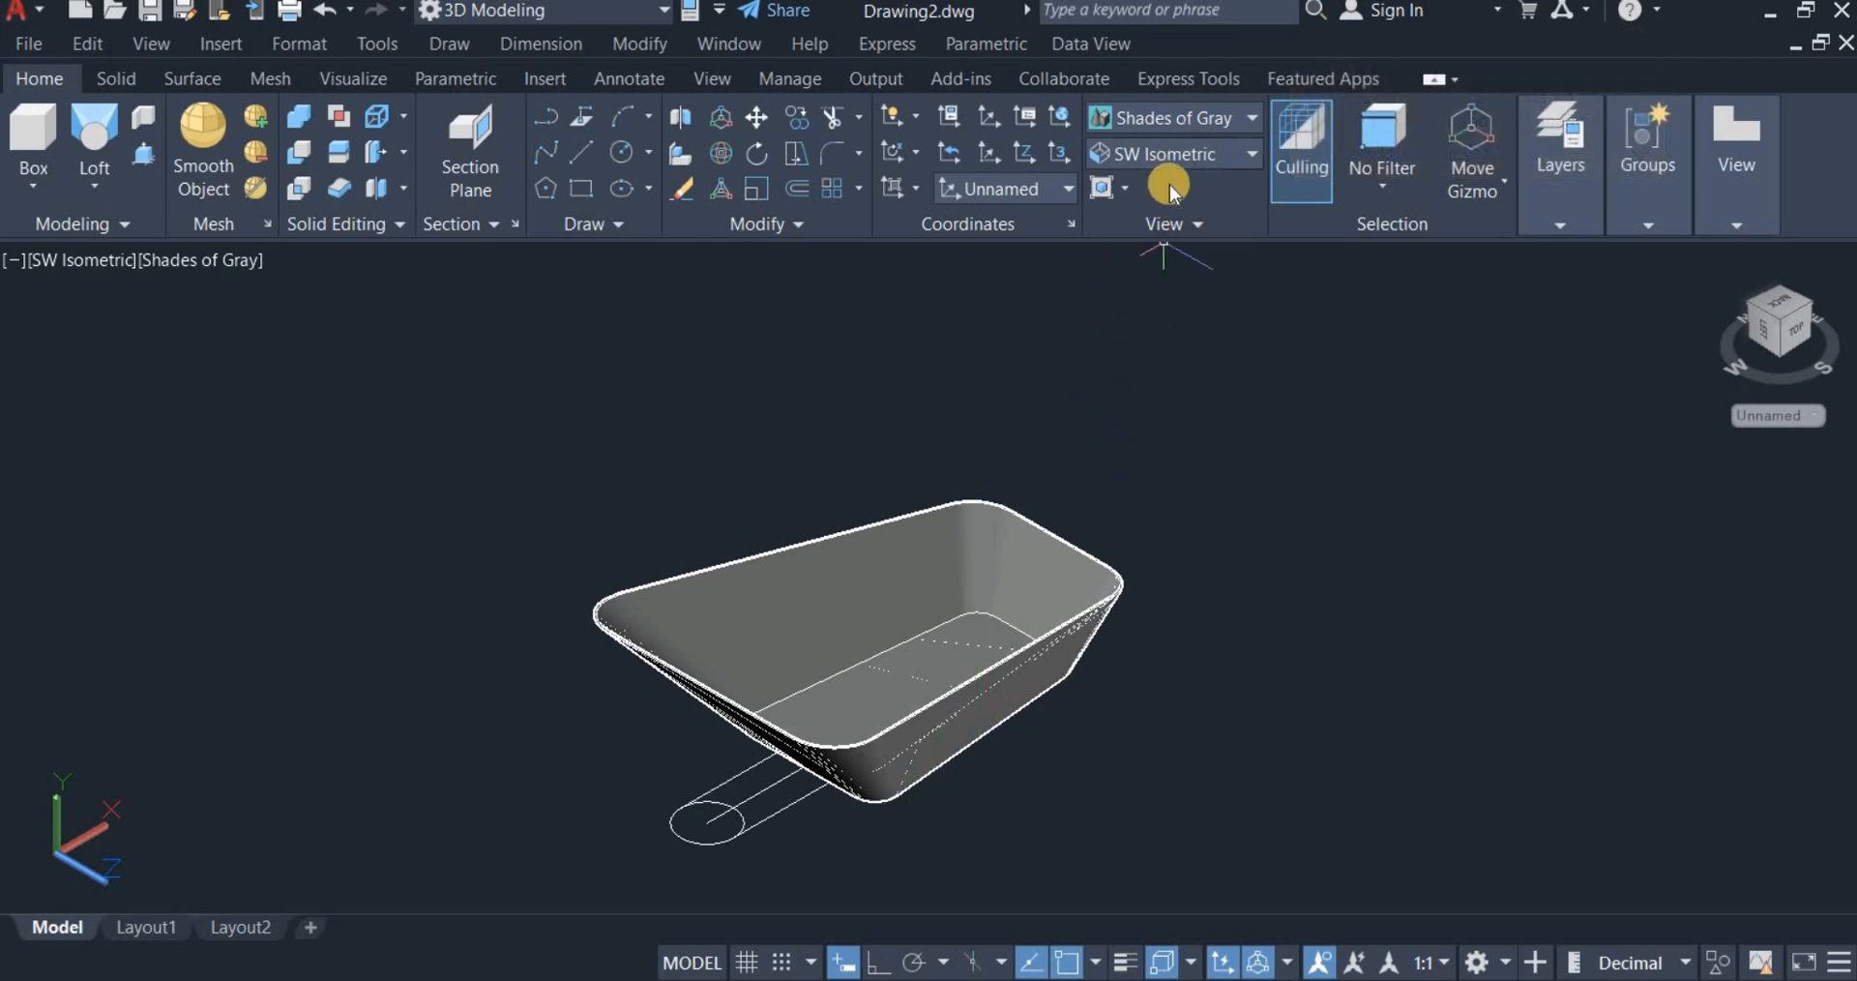
# Step: In the Top view with 2D Wireframe display, shorten the centre line so its right end meets the tray floor's right edge
pyautogui.click(1182, 152)
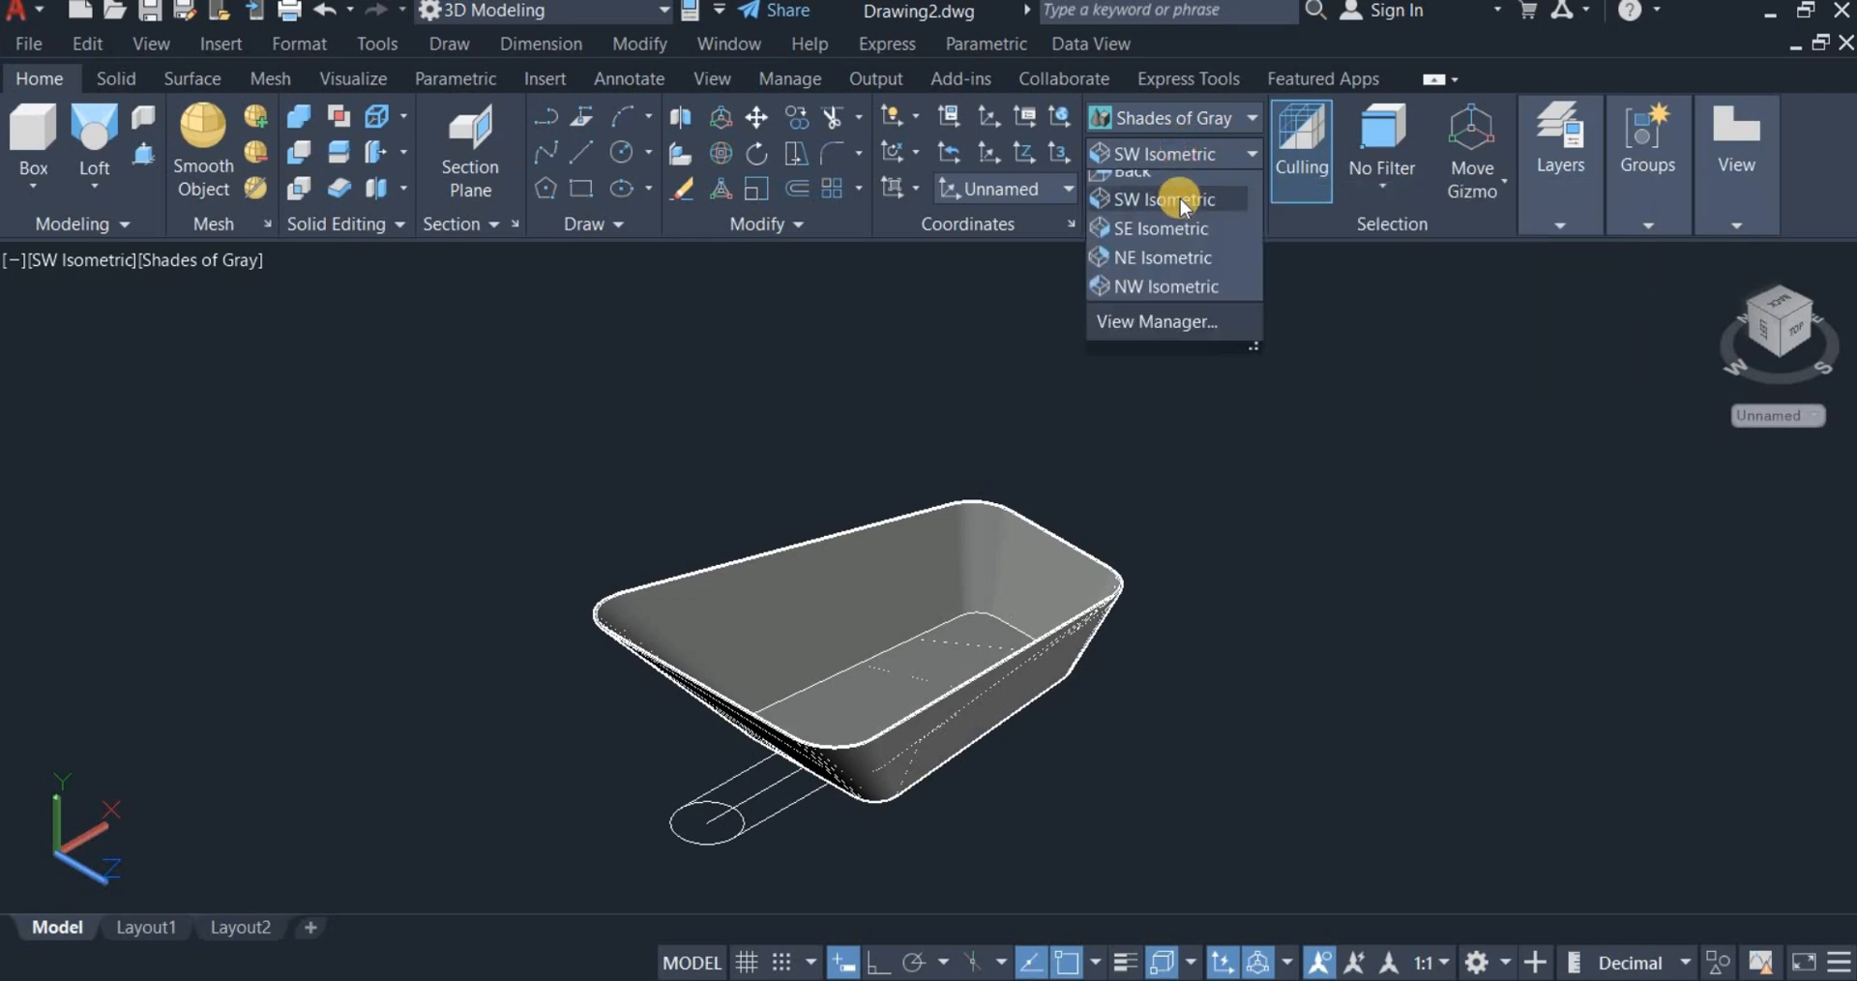
pyautogui.click(1174, 186)
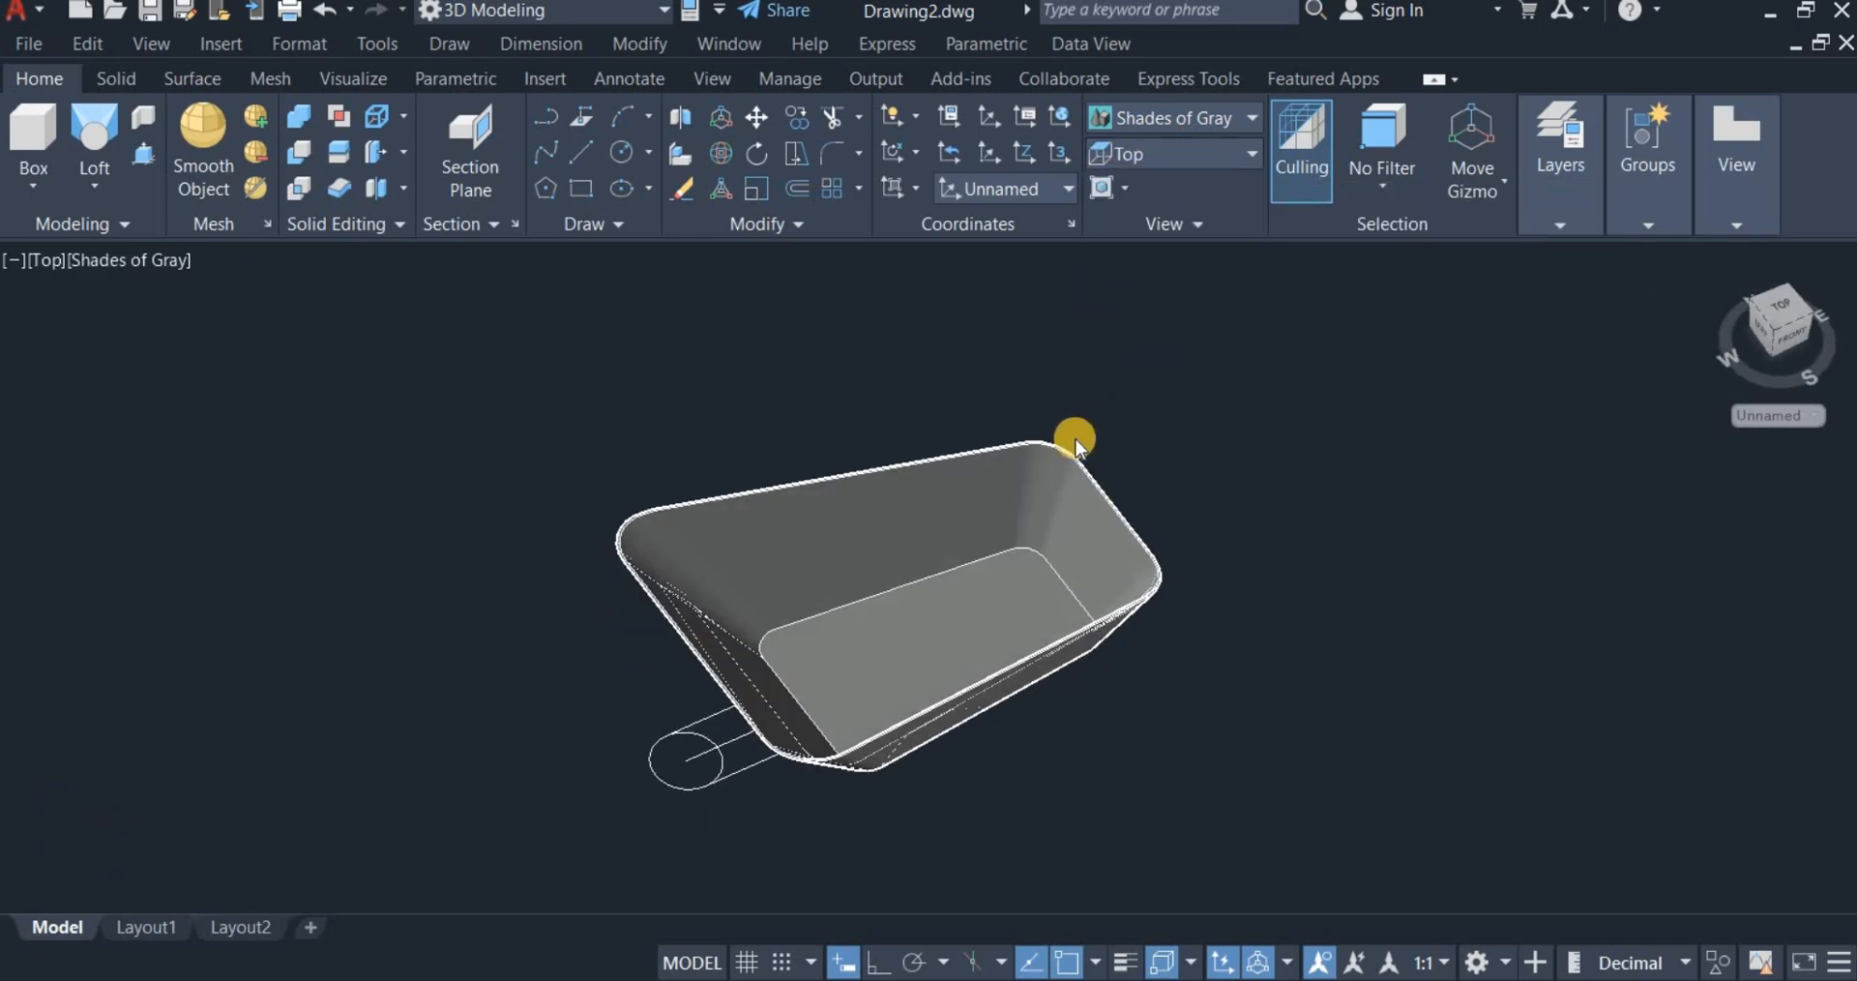
pyautogui.rightClick(1196, 514)
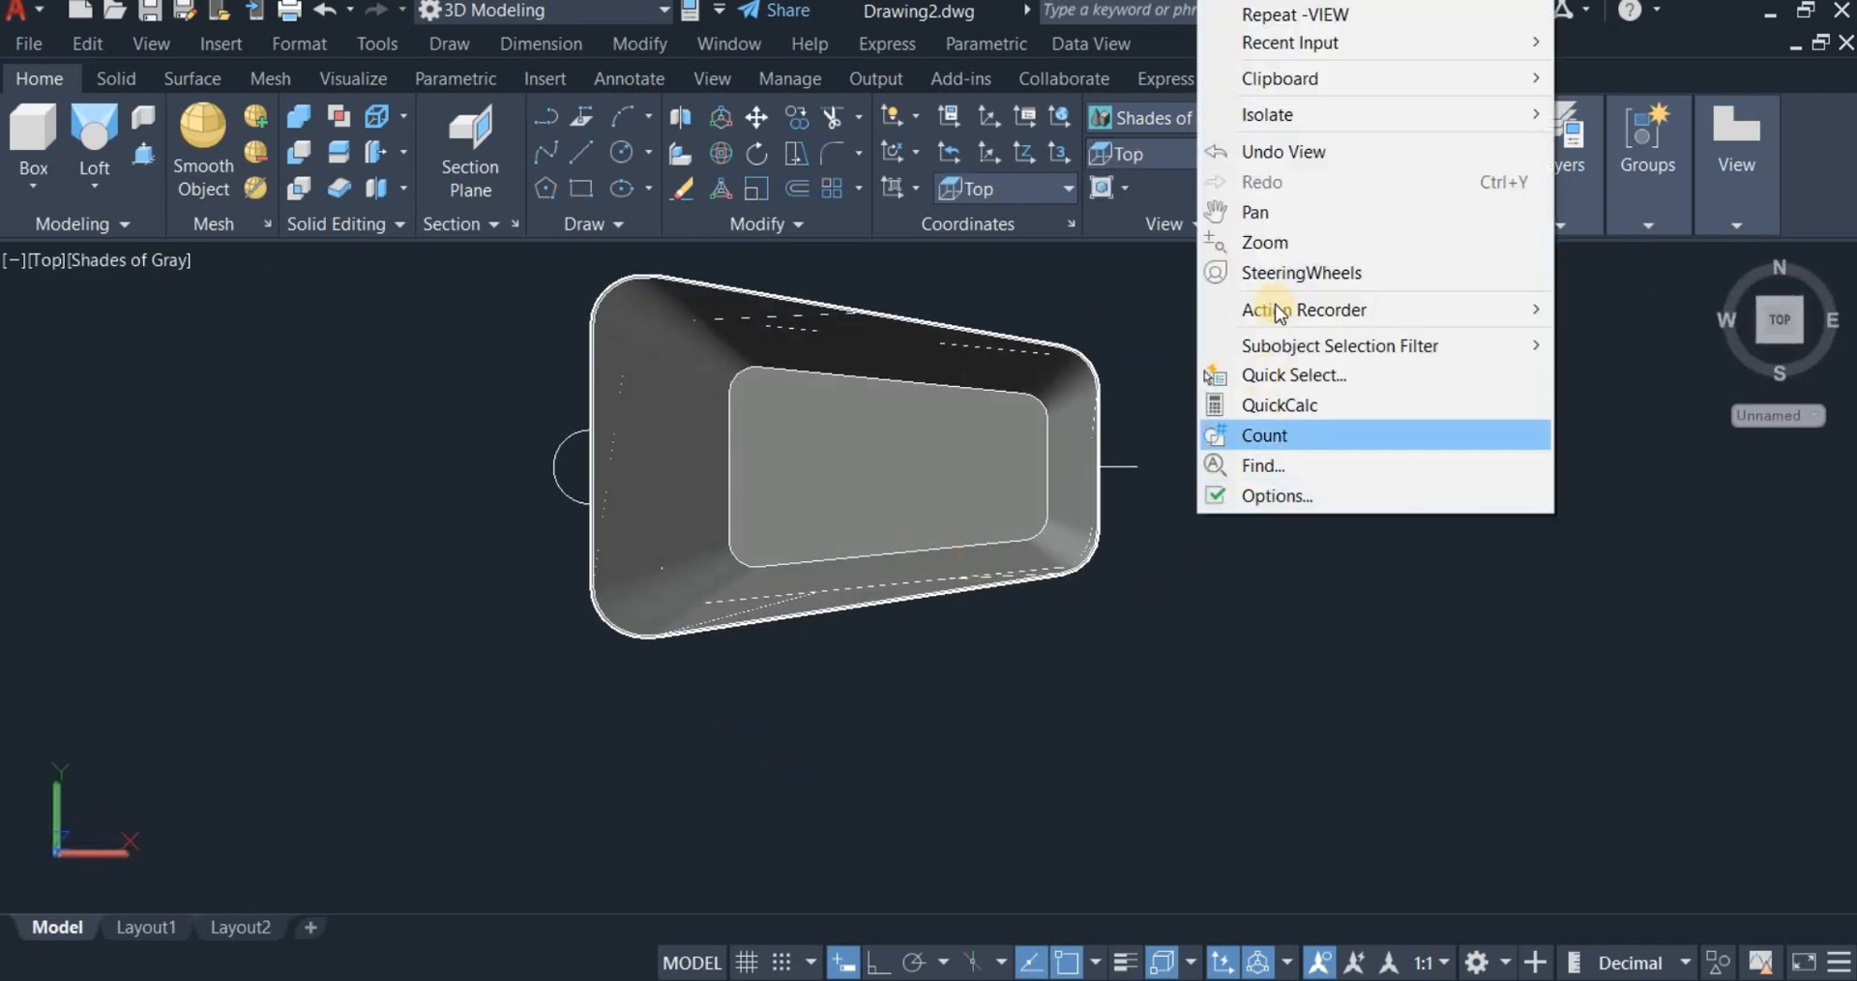
pyautogui.click(1267, 205)
pyautogui.moveTo(1177, 352); pyautogui.dragTo(1174, 478)
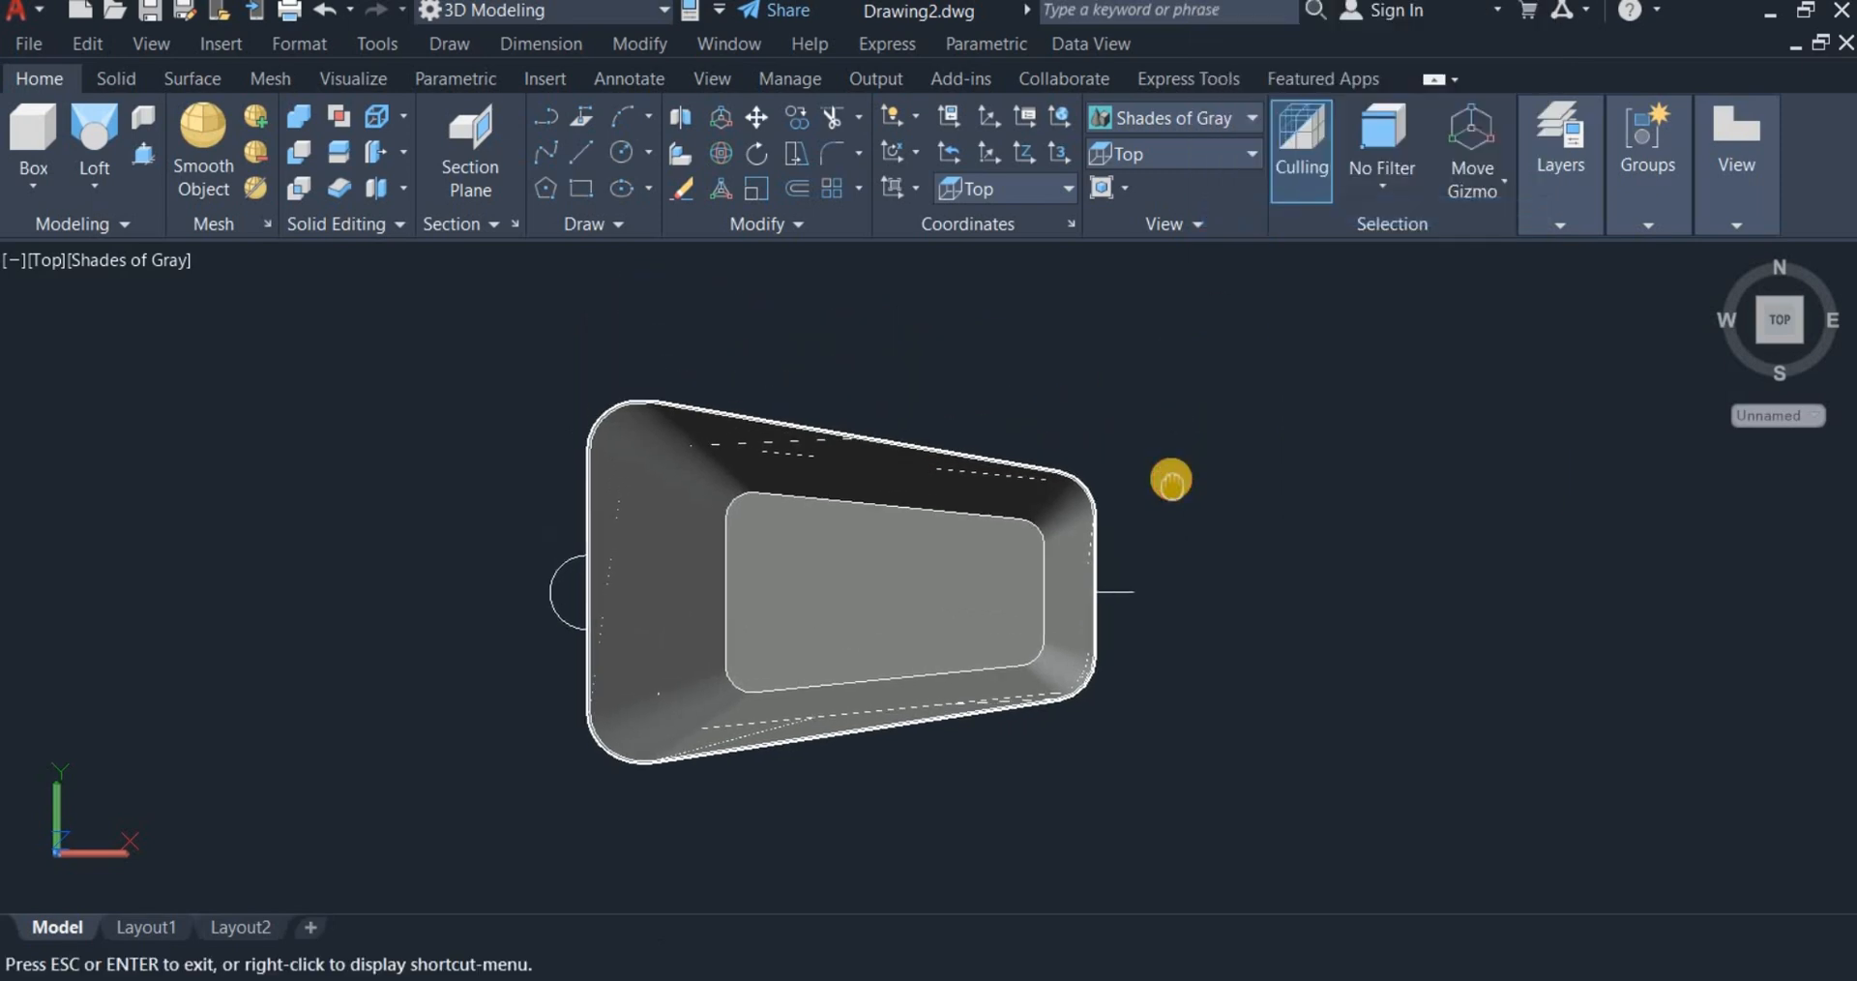
pyautogui.rightClick(1157, 385)
pyautogui.click(1173, 397)
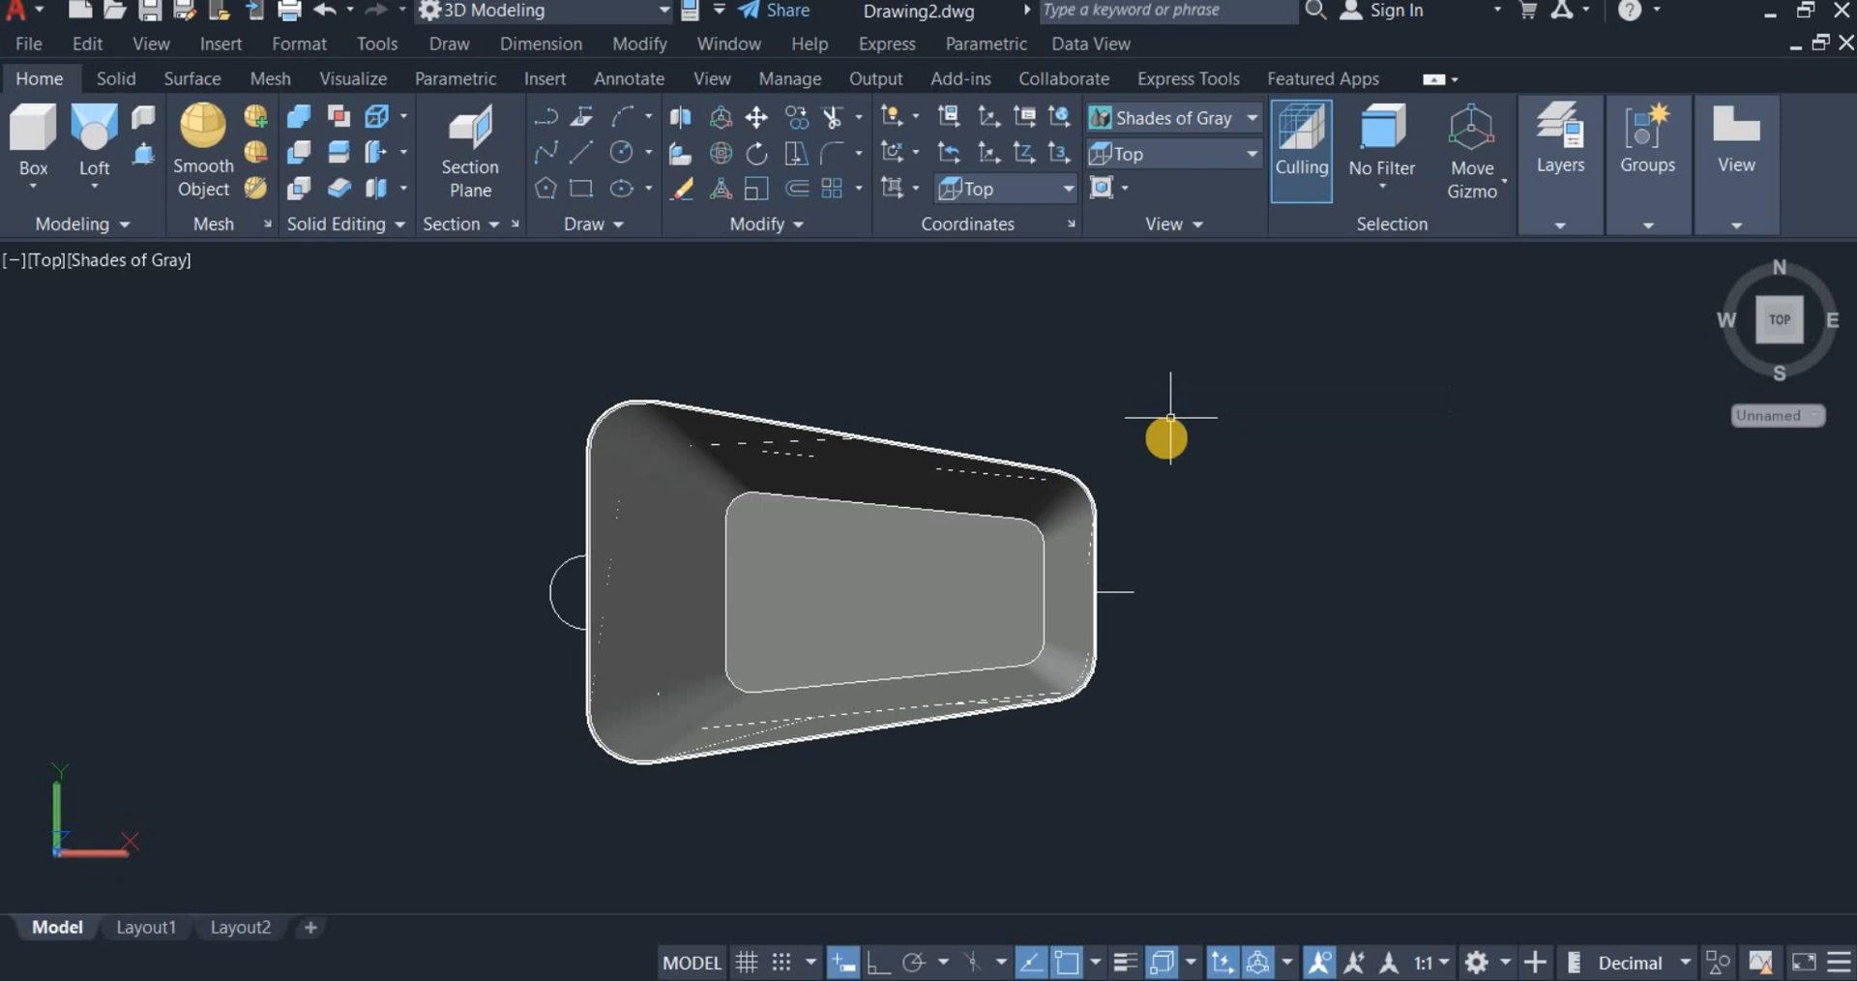
pyautogui.click(1159, 116)
pyautogui.click(1151, 174)
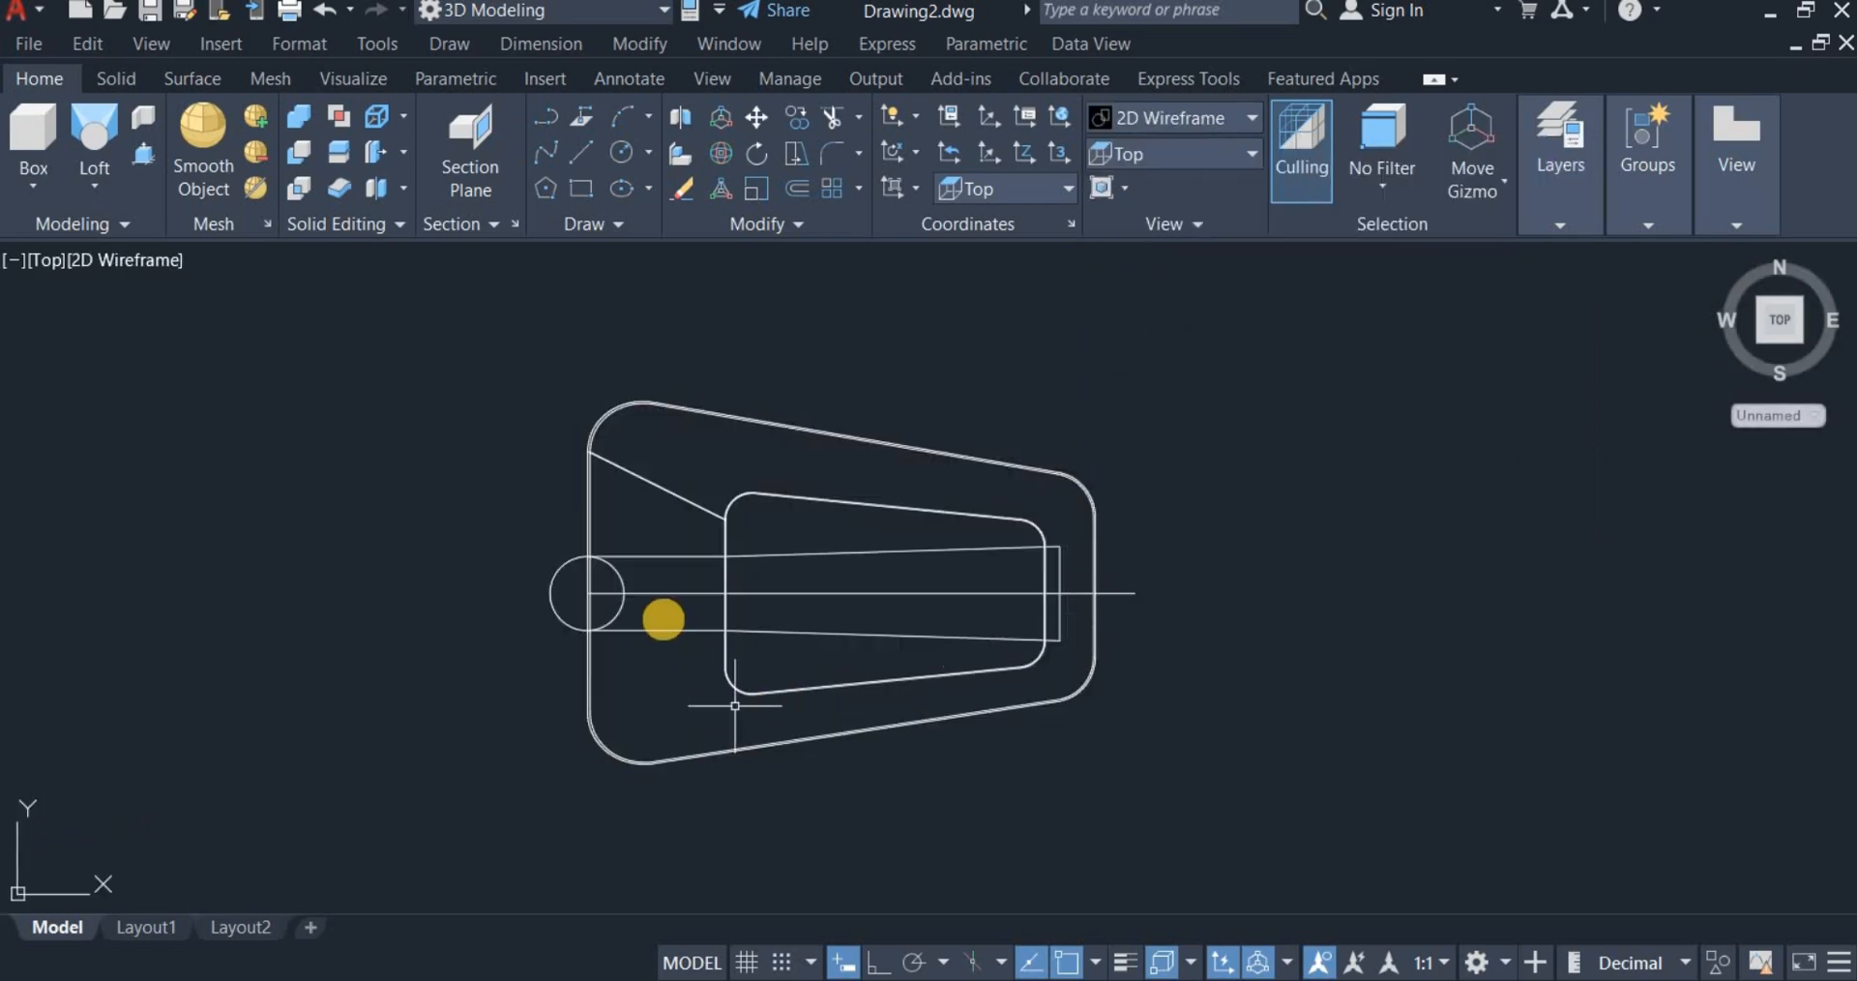
pyautogui.scroll(3, 735, 566)
pyautogui.moveTo(1441, 599)
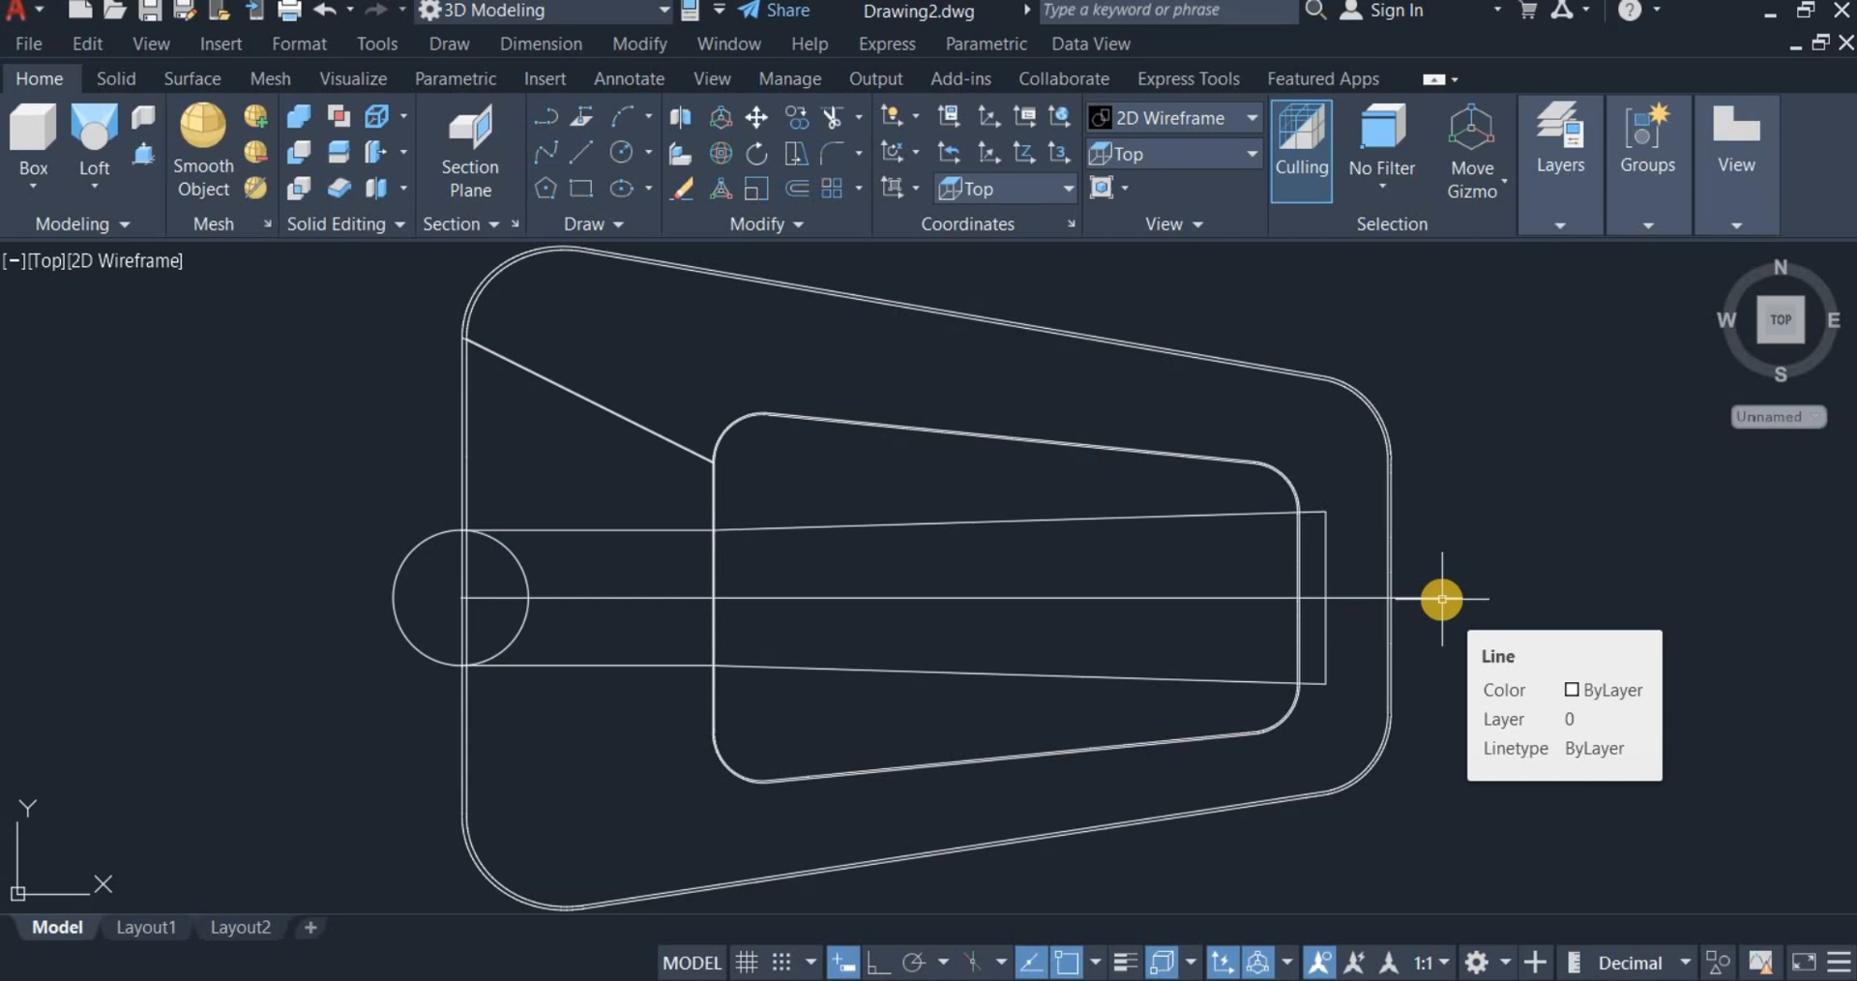
pyautogui.click(1441, 599)
pyautogui.click(1460, 599)
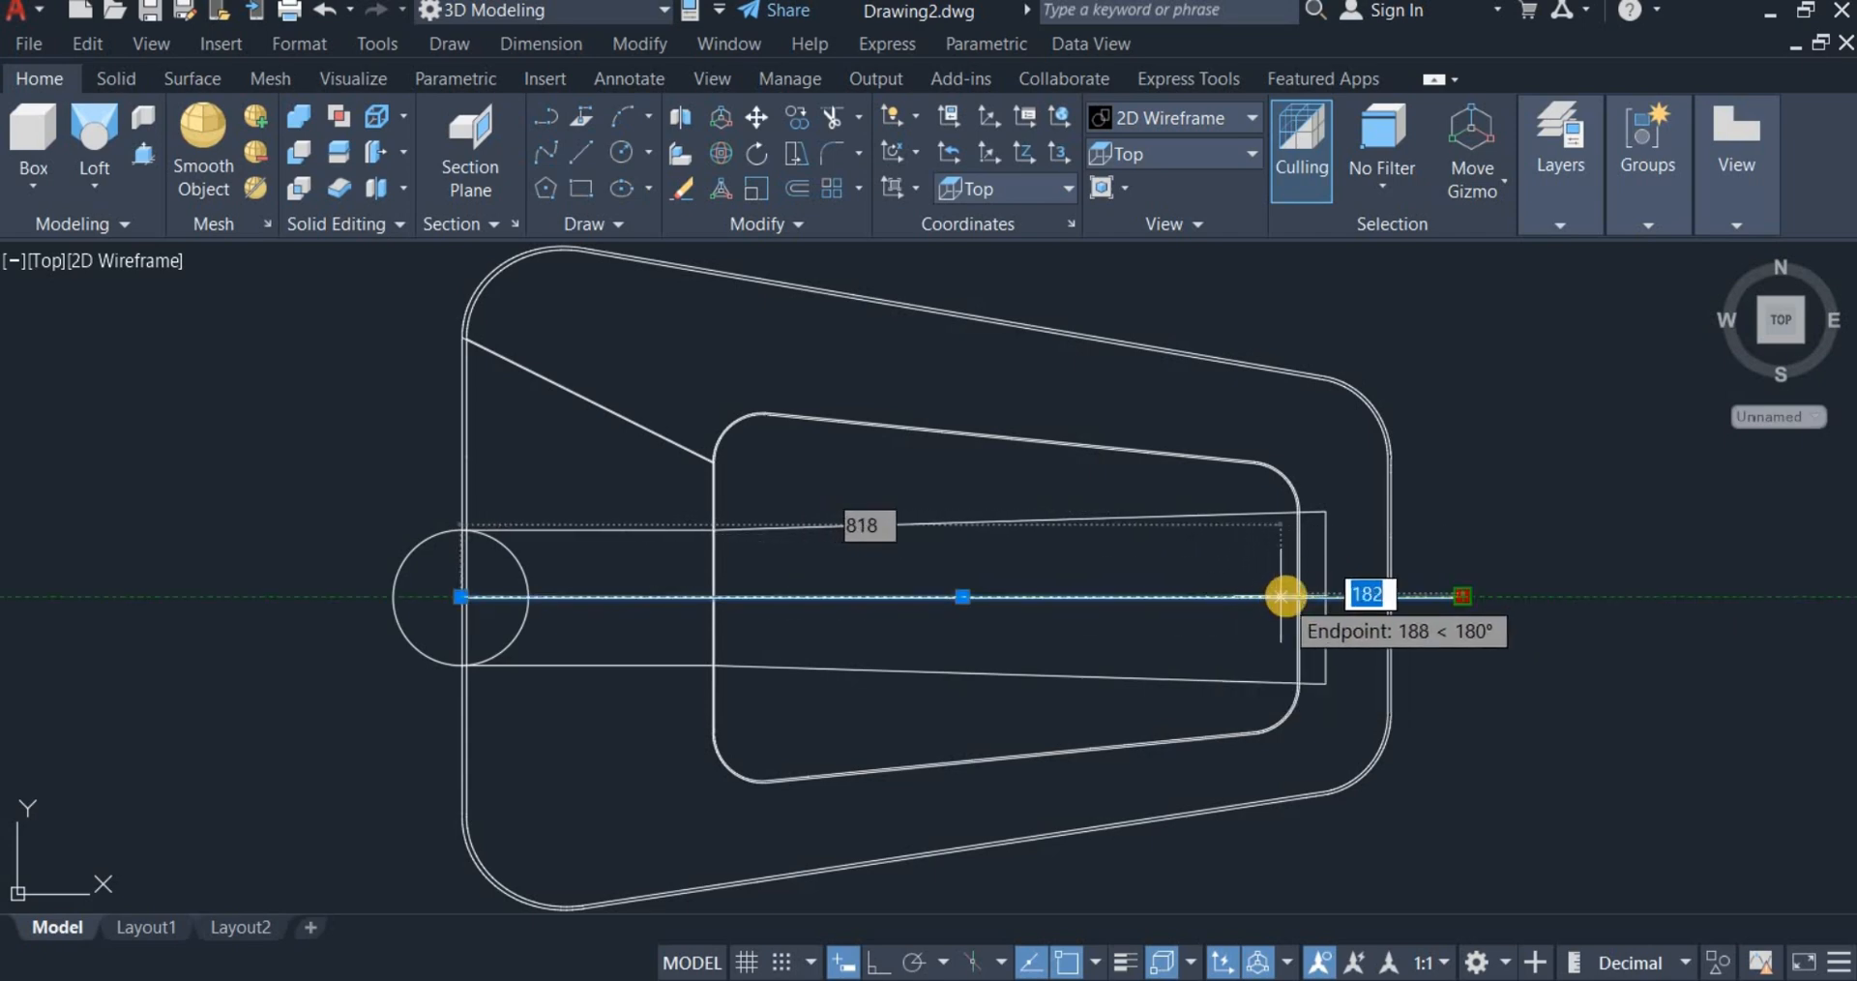
pyautogui.click(1298, 597)
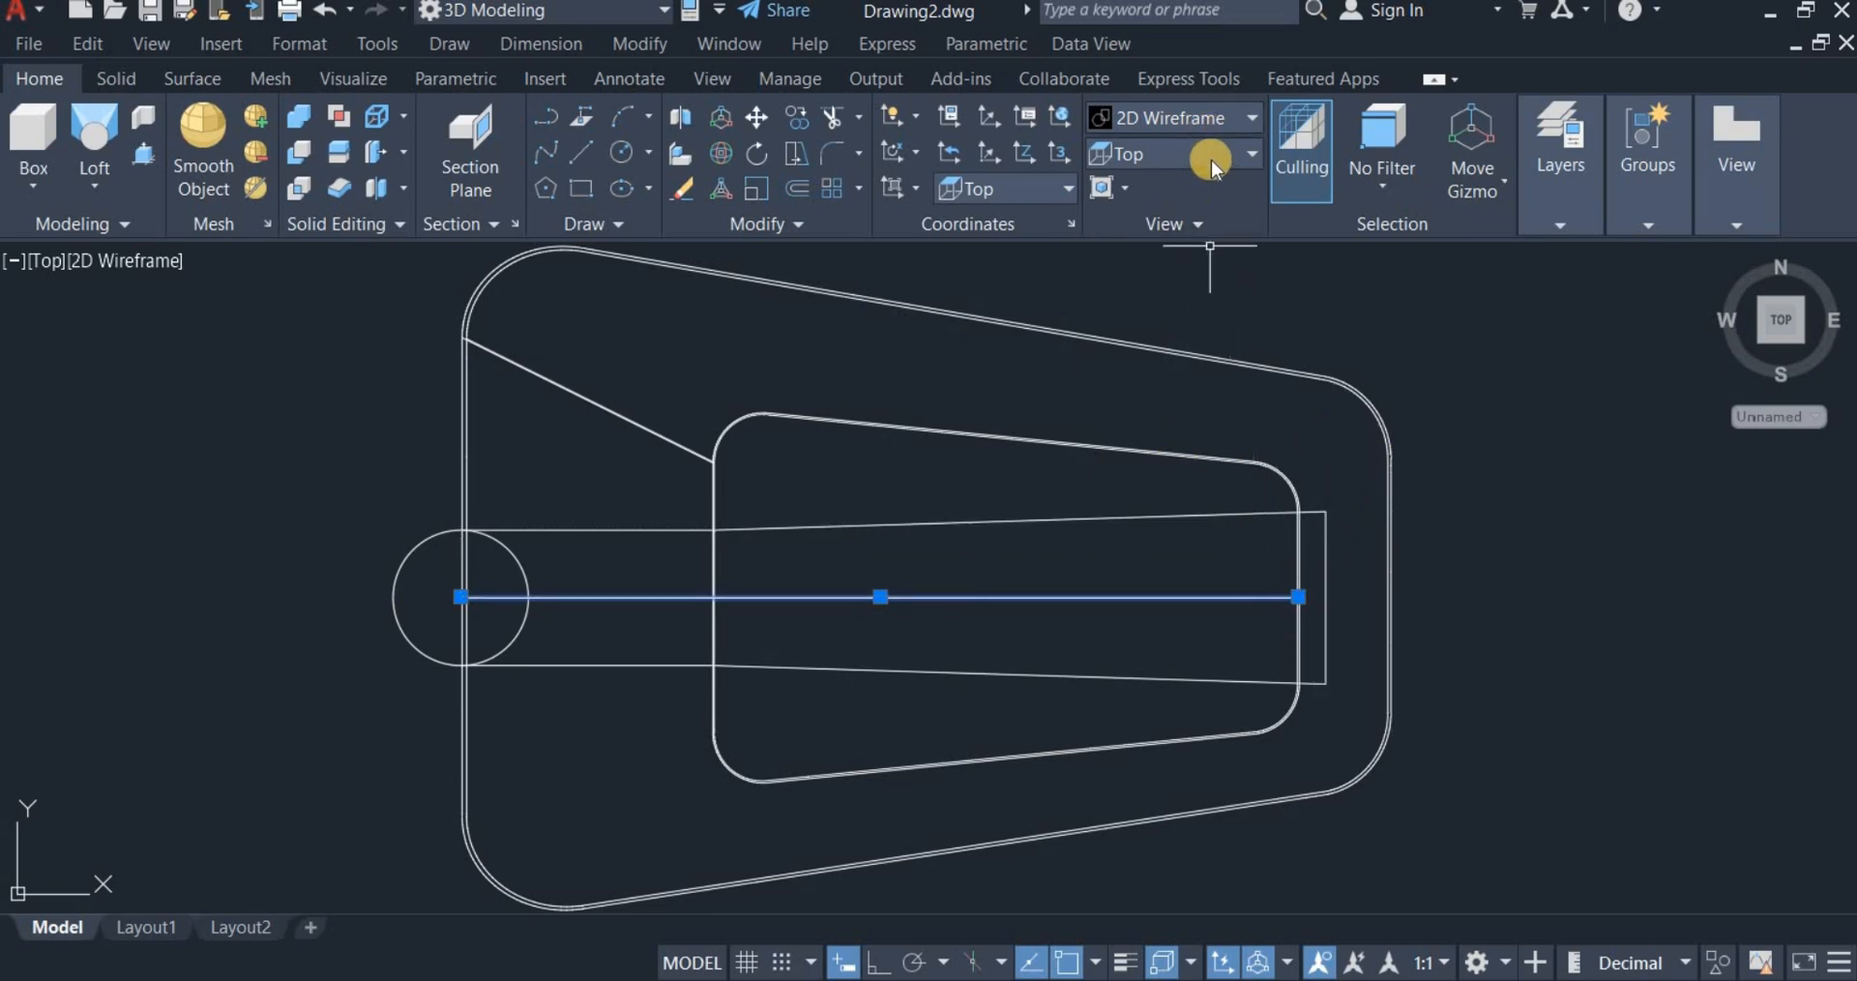
# Step: In the Front view, draw a line from the base frame line's right end up to the tray rim's right end
pyautogui.click(1186, 153)
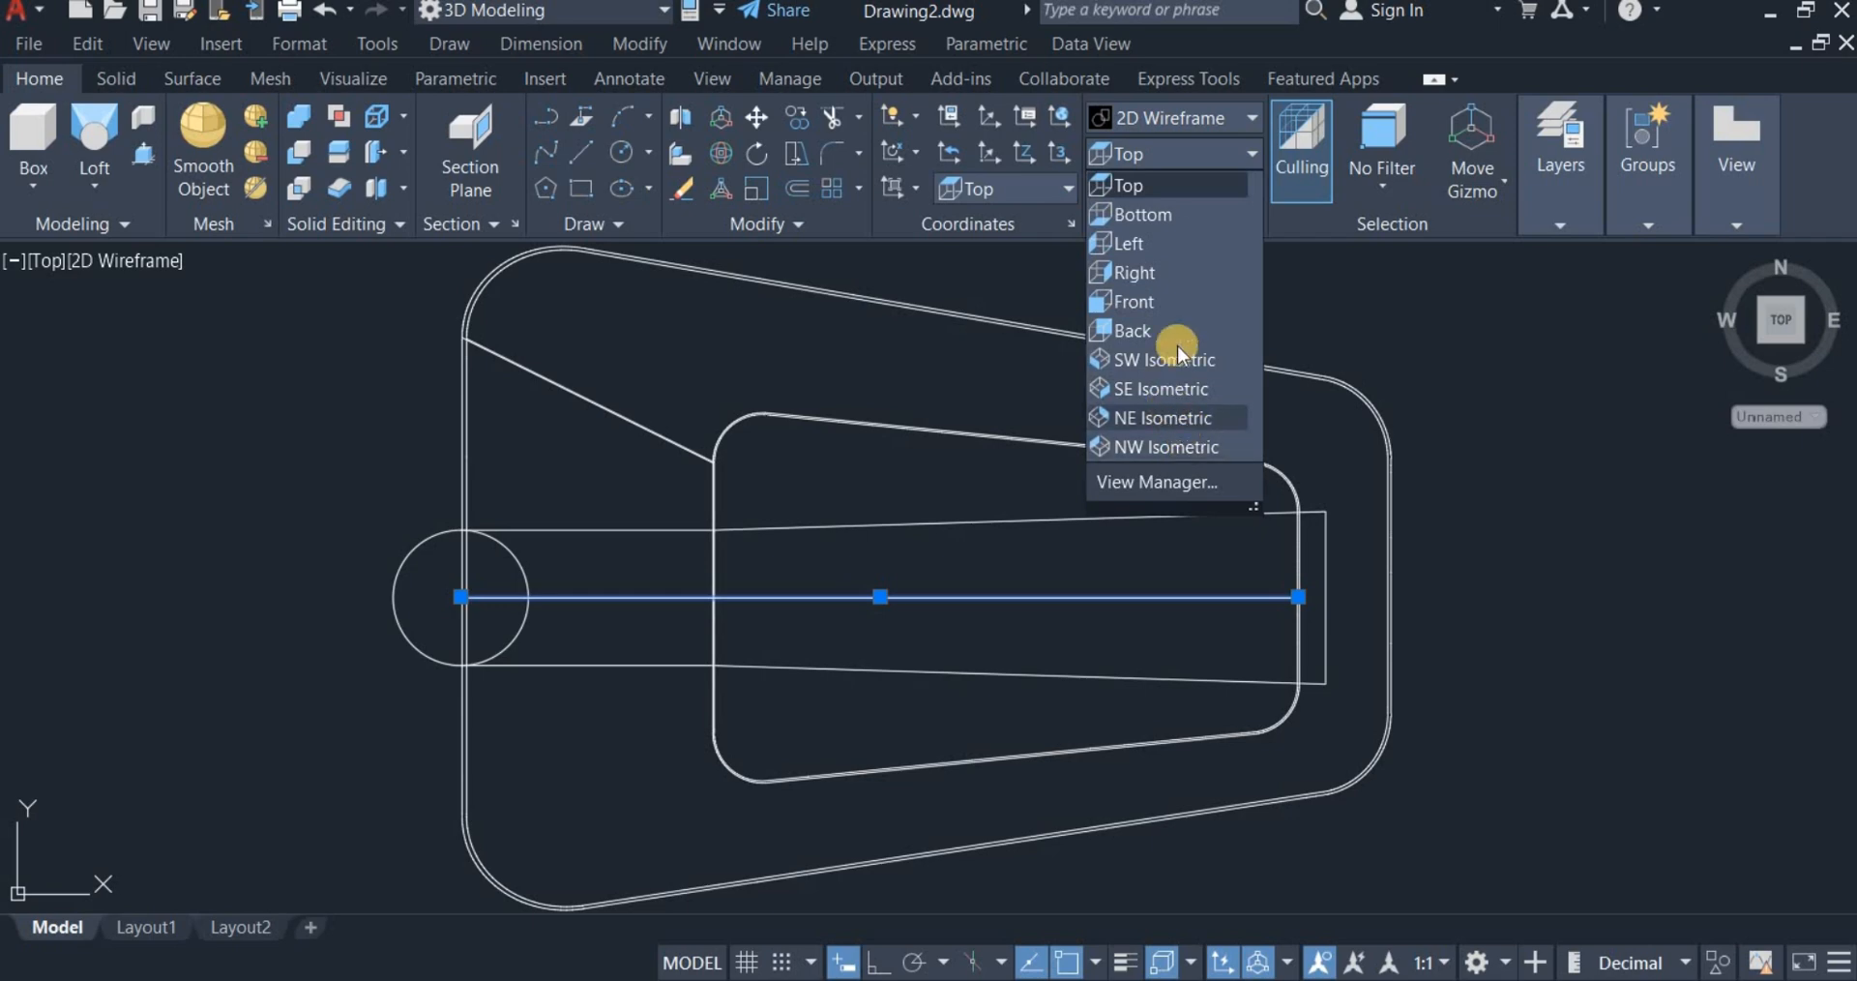
pyautogui.click(1159, 298)
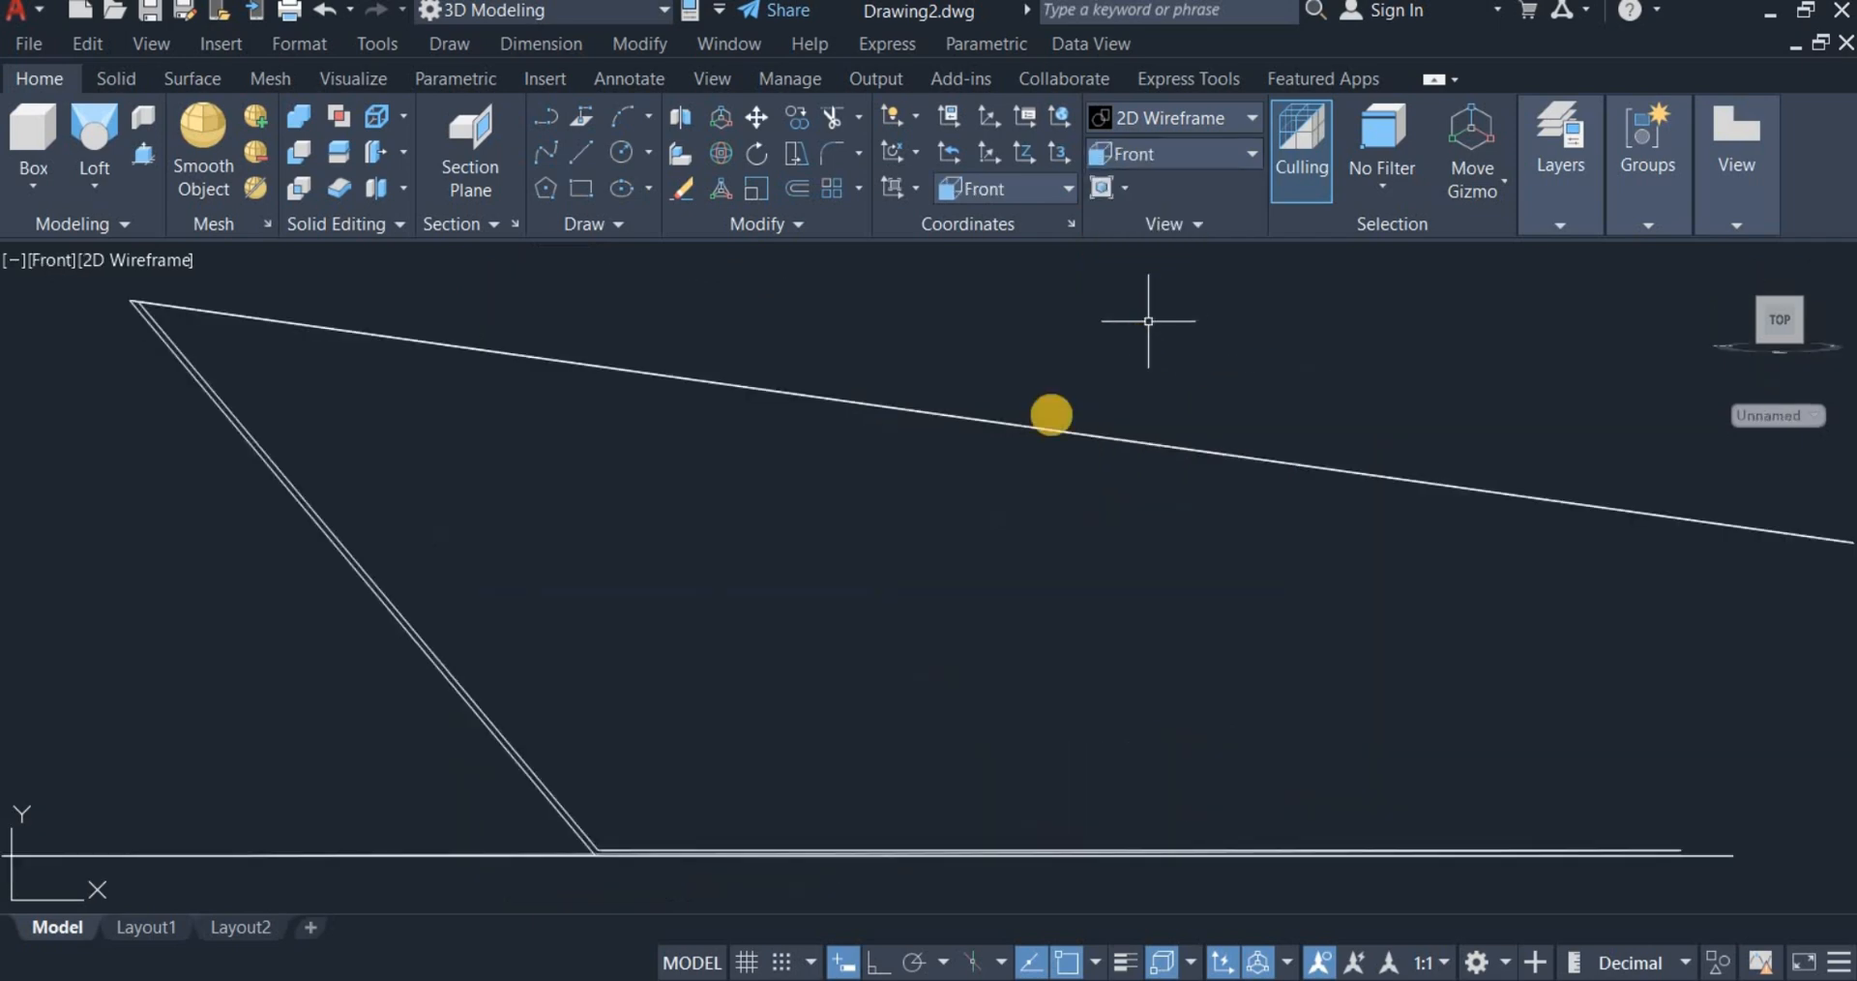
pyautogui.scroll(-2, 778, 441)
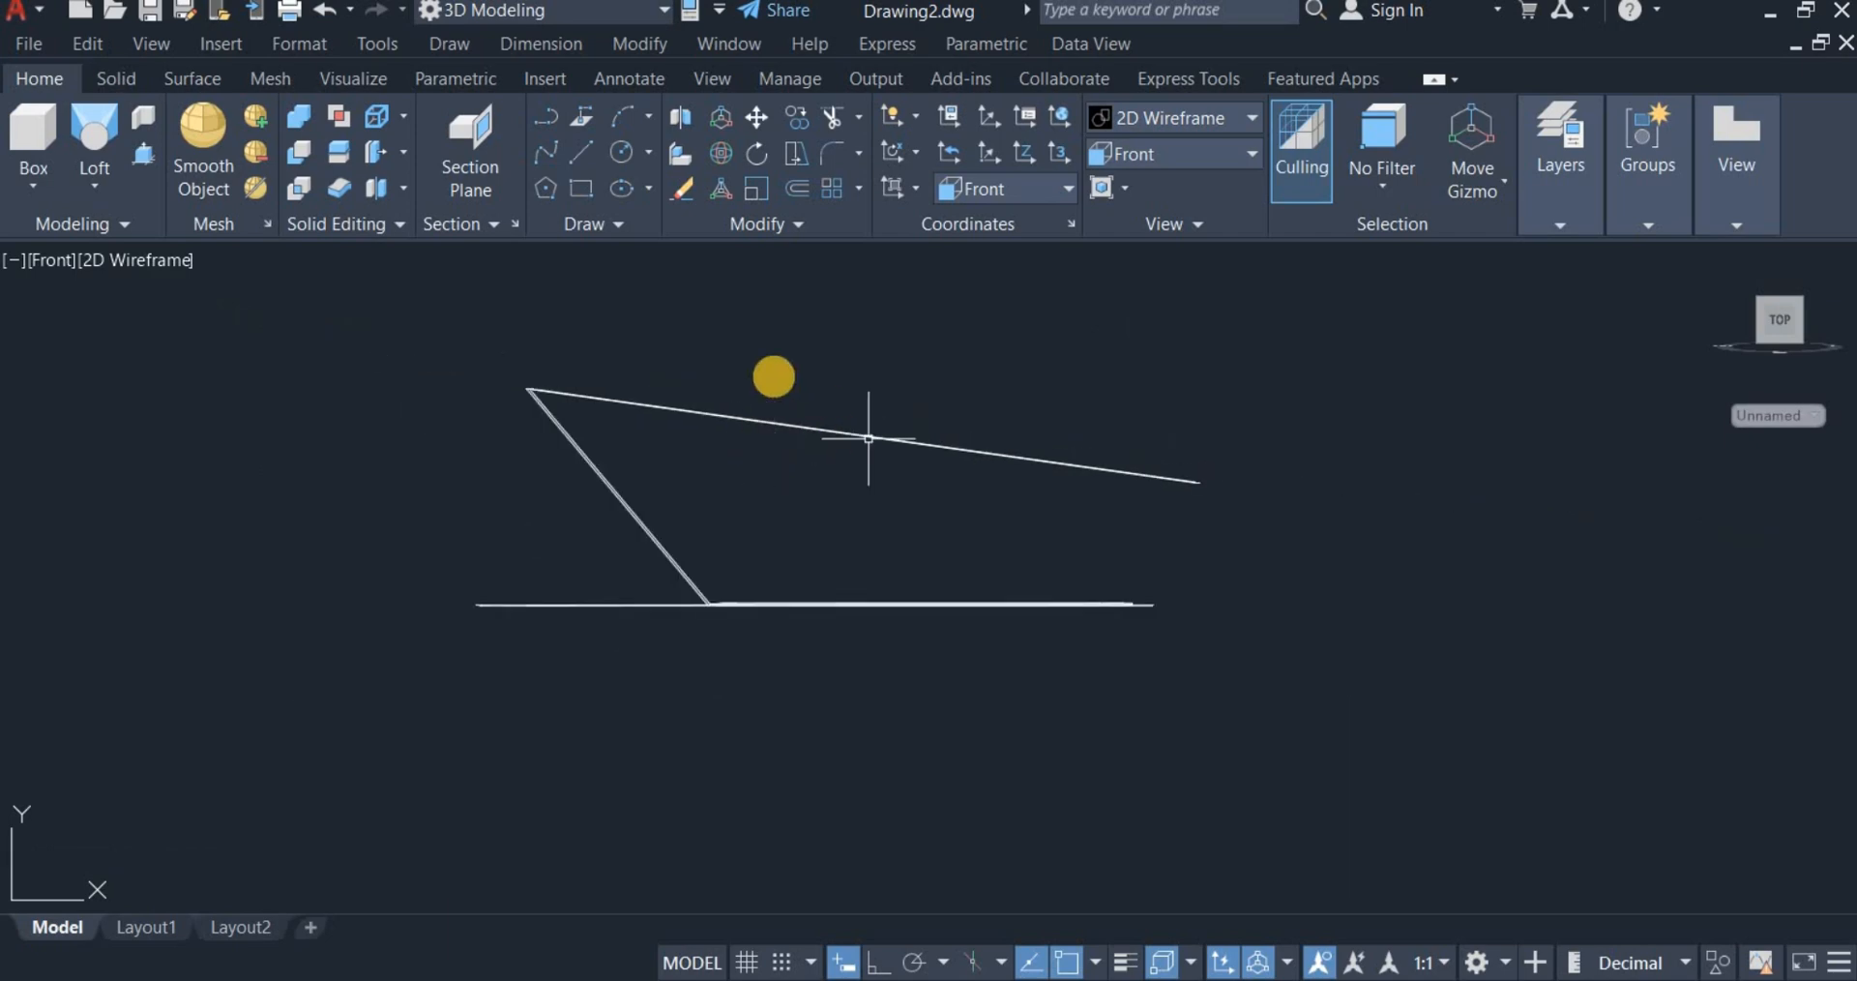
pyautogui.click(563, 154)
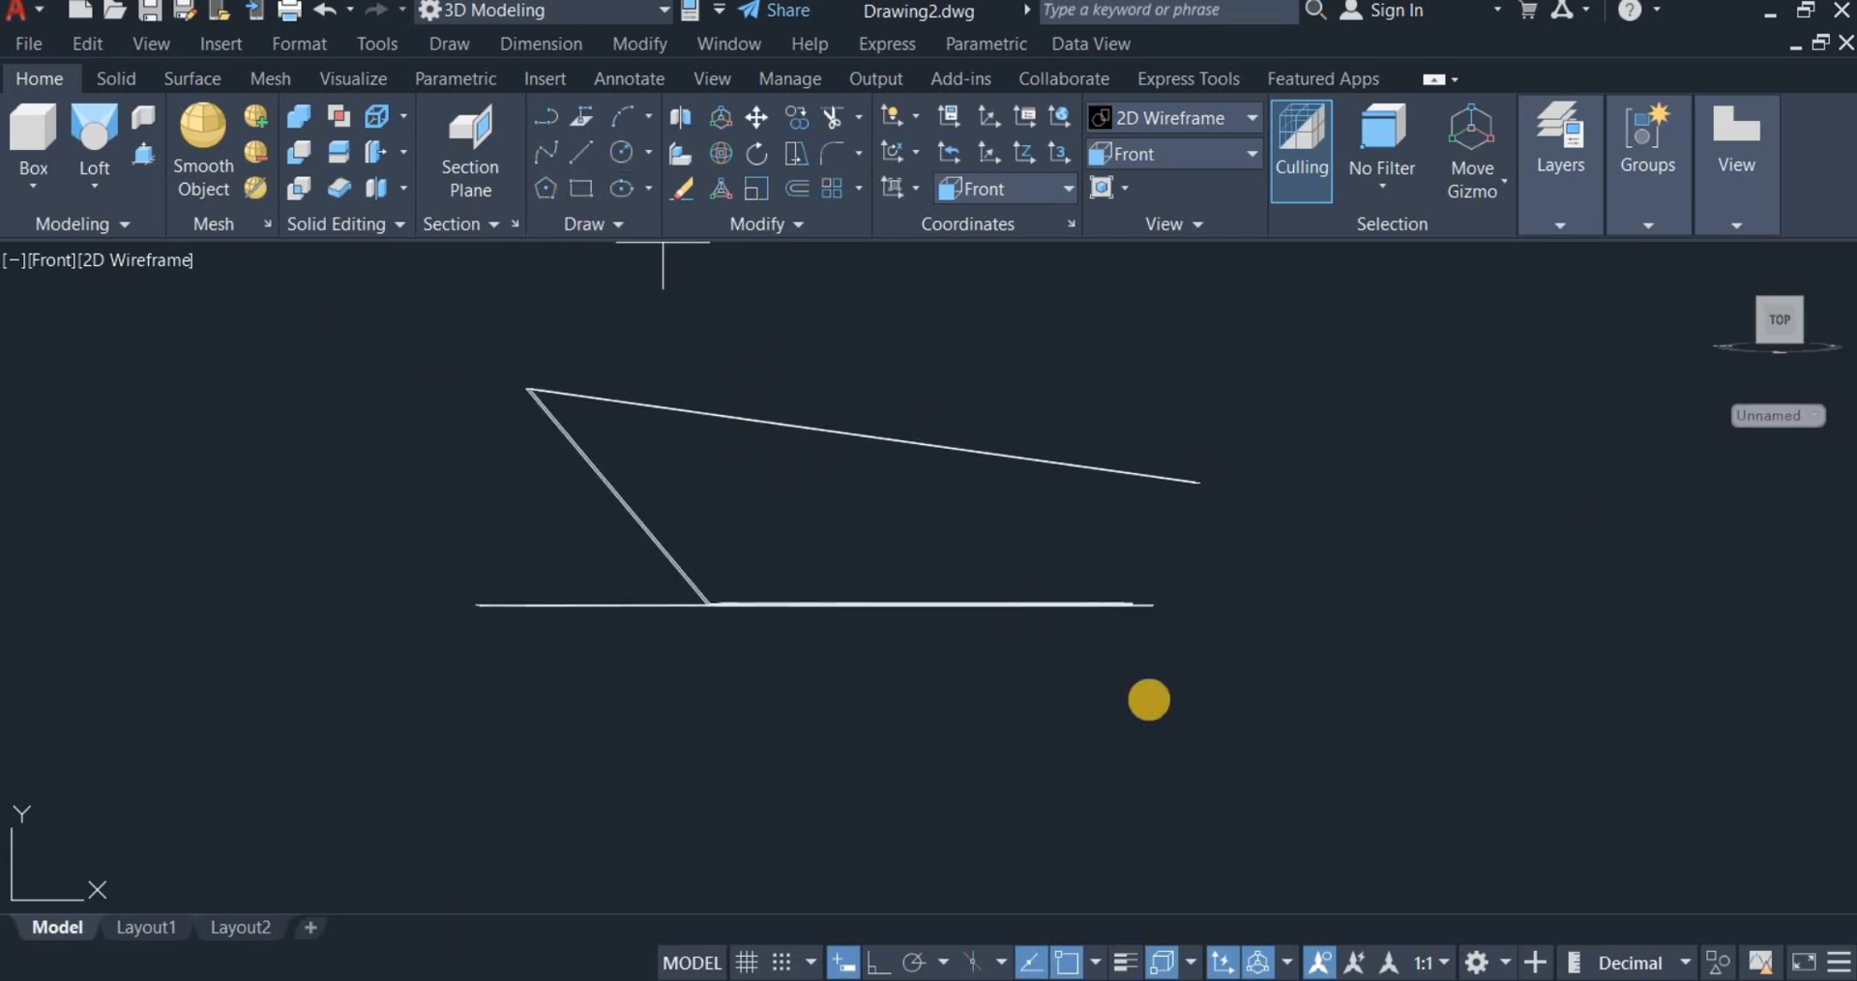
pyautogui.click(1153, 604)
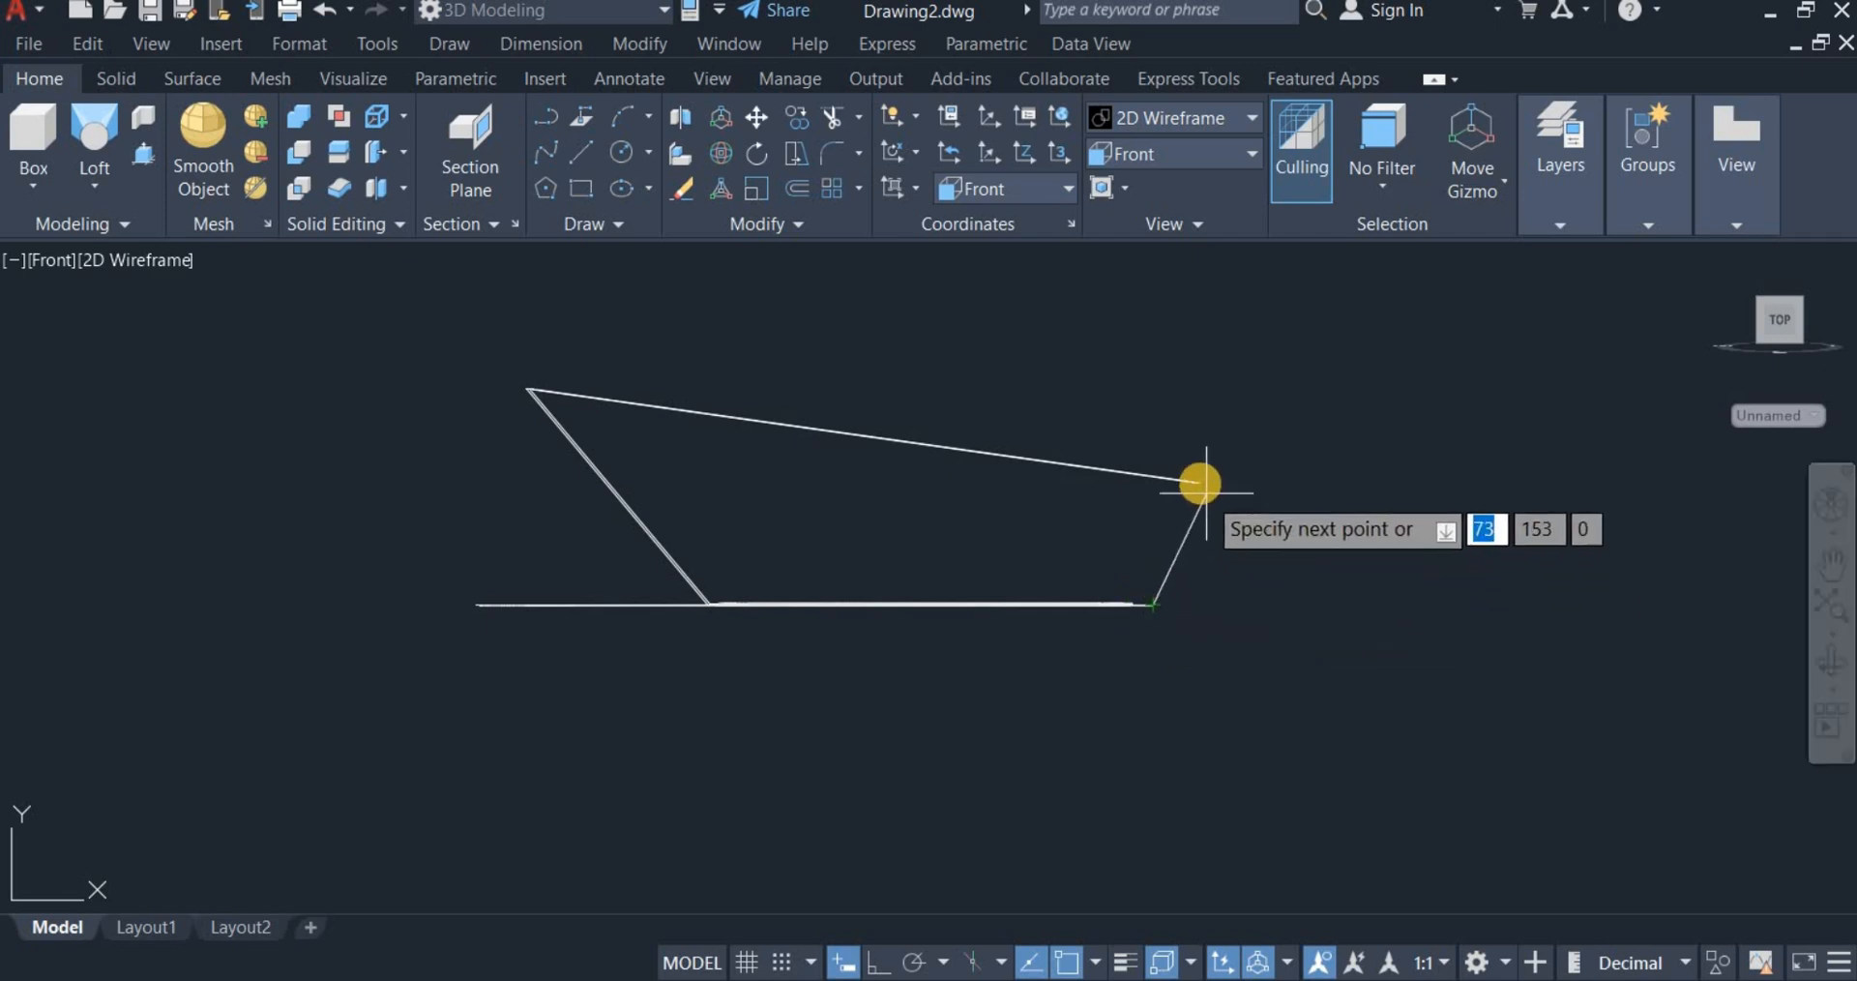
pyautogui.rightClick(1238, 425)
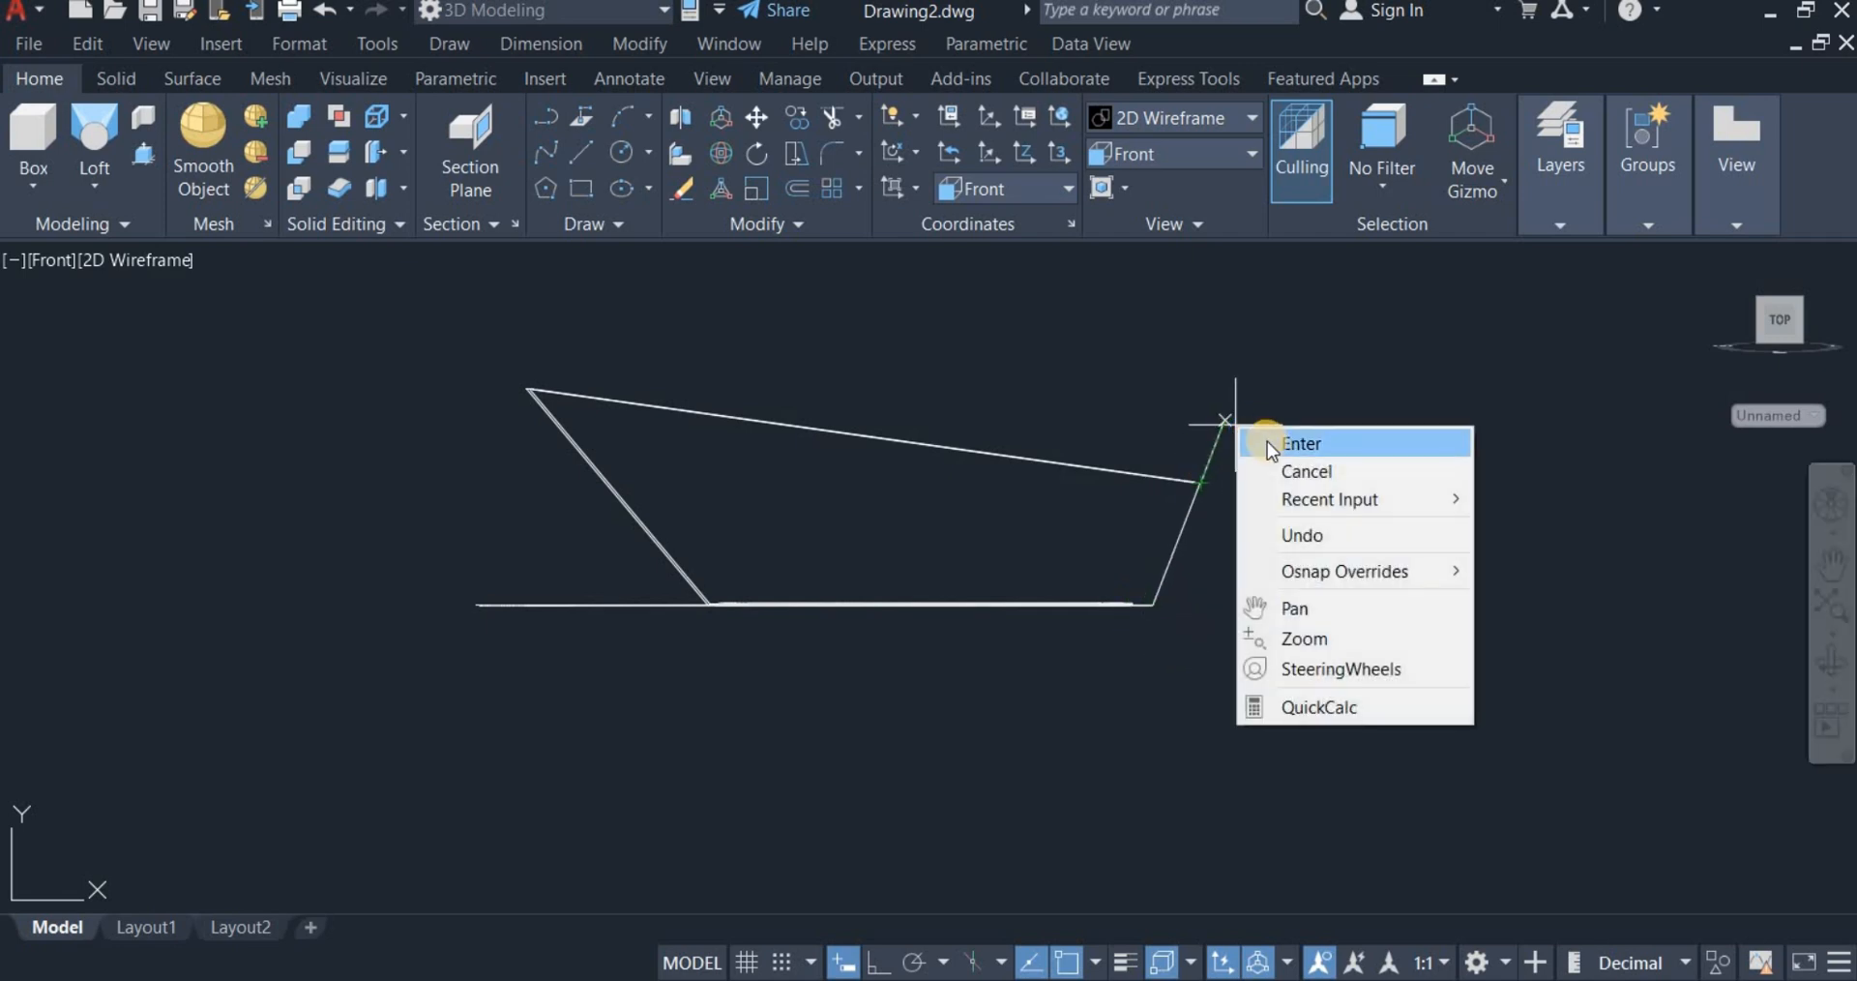
pyautogui.click(1267, 440)
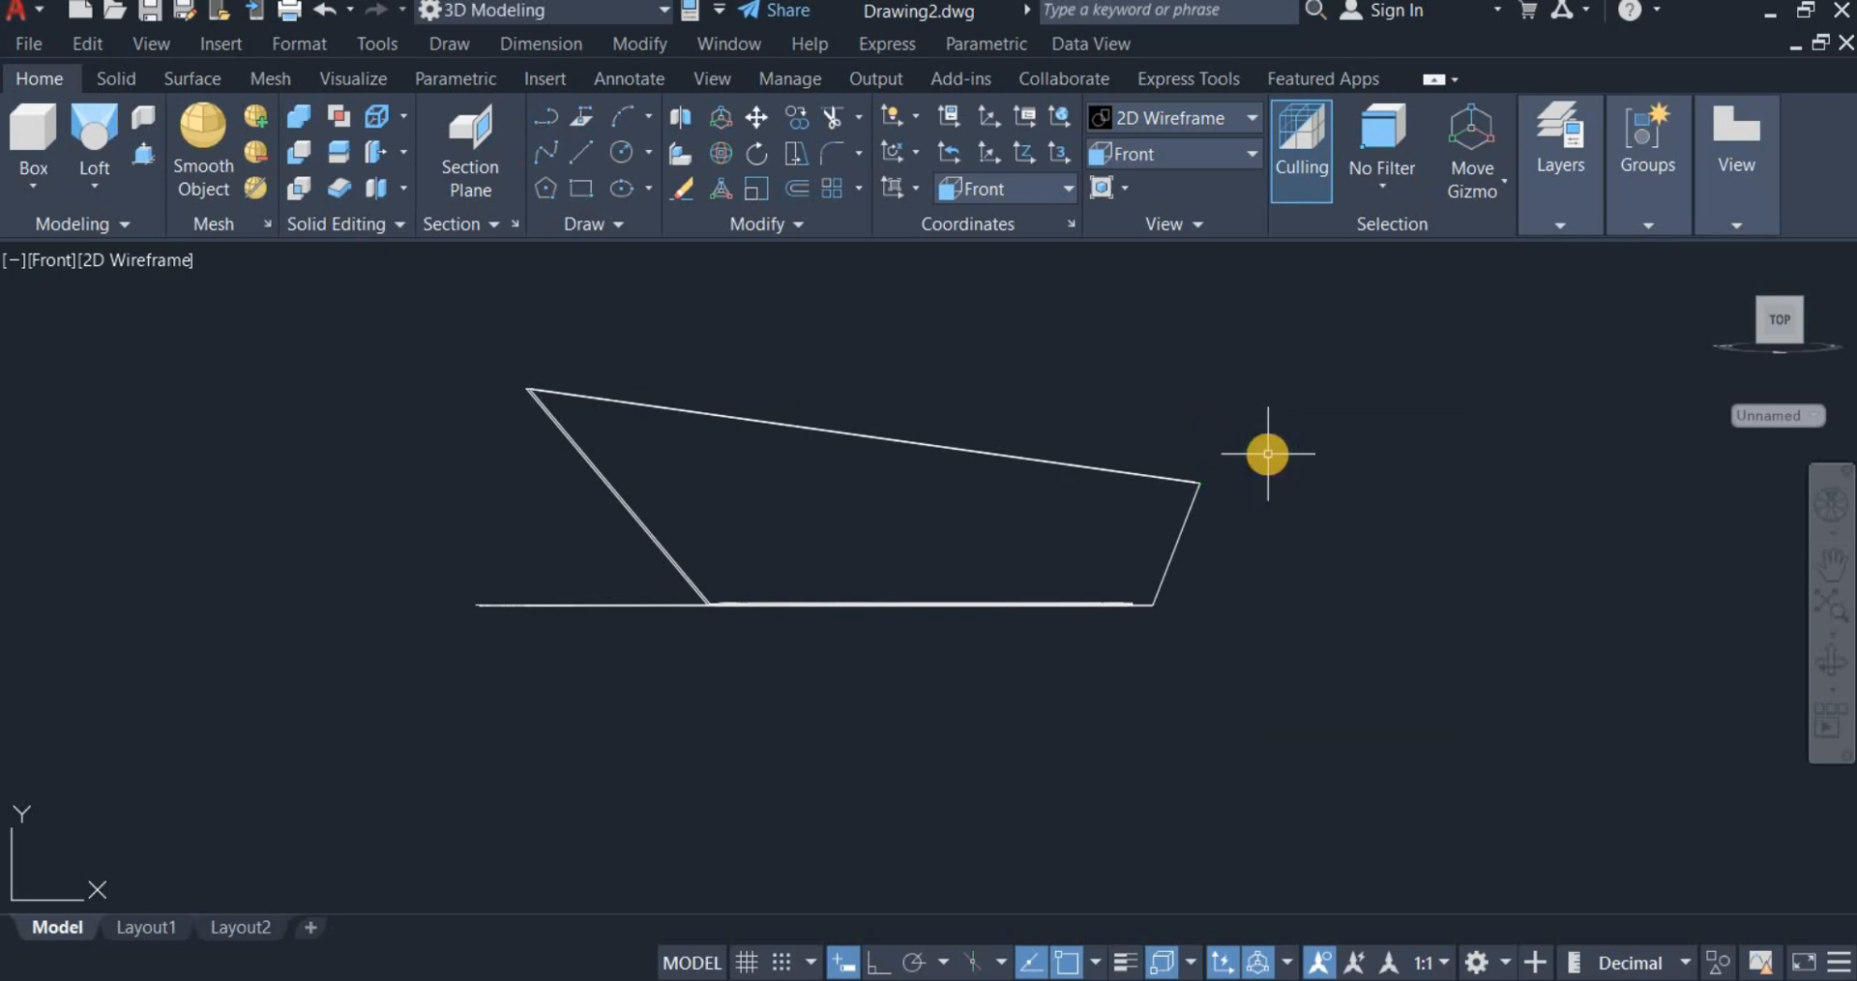
# Step: With Ortho on, draw a horizontal line 600 long to the right from the tray rim's right end
pyautogui.click(582, 150)
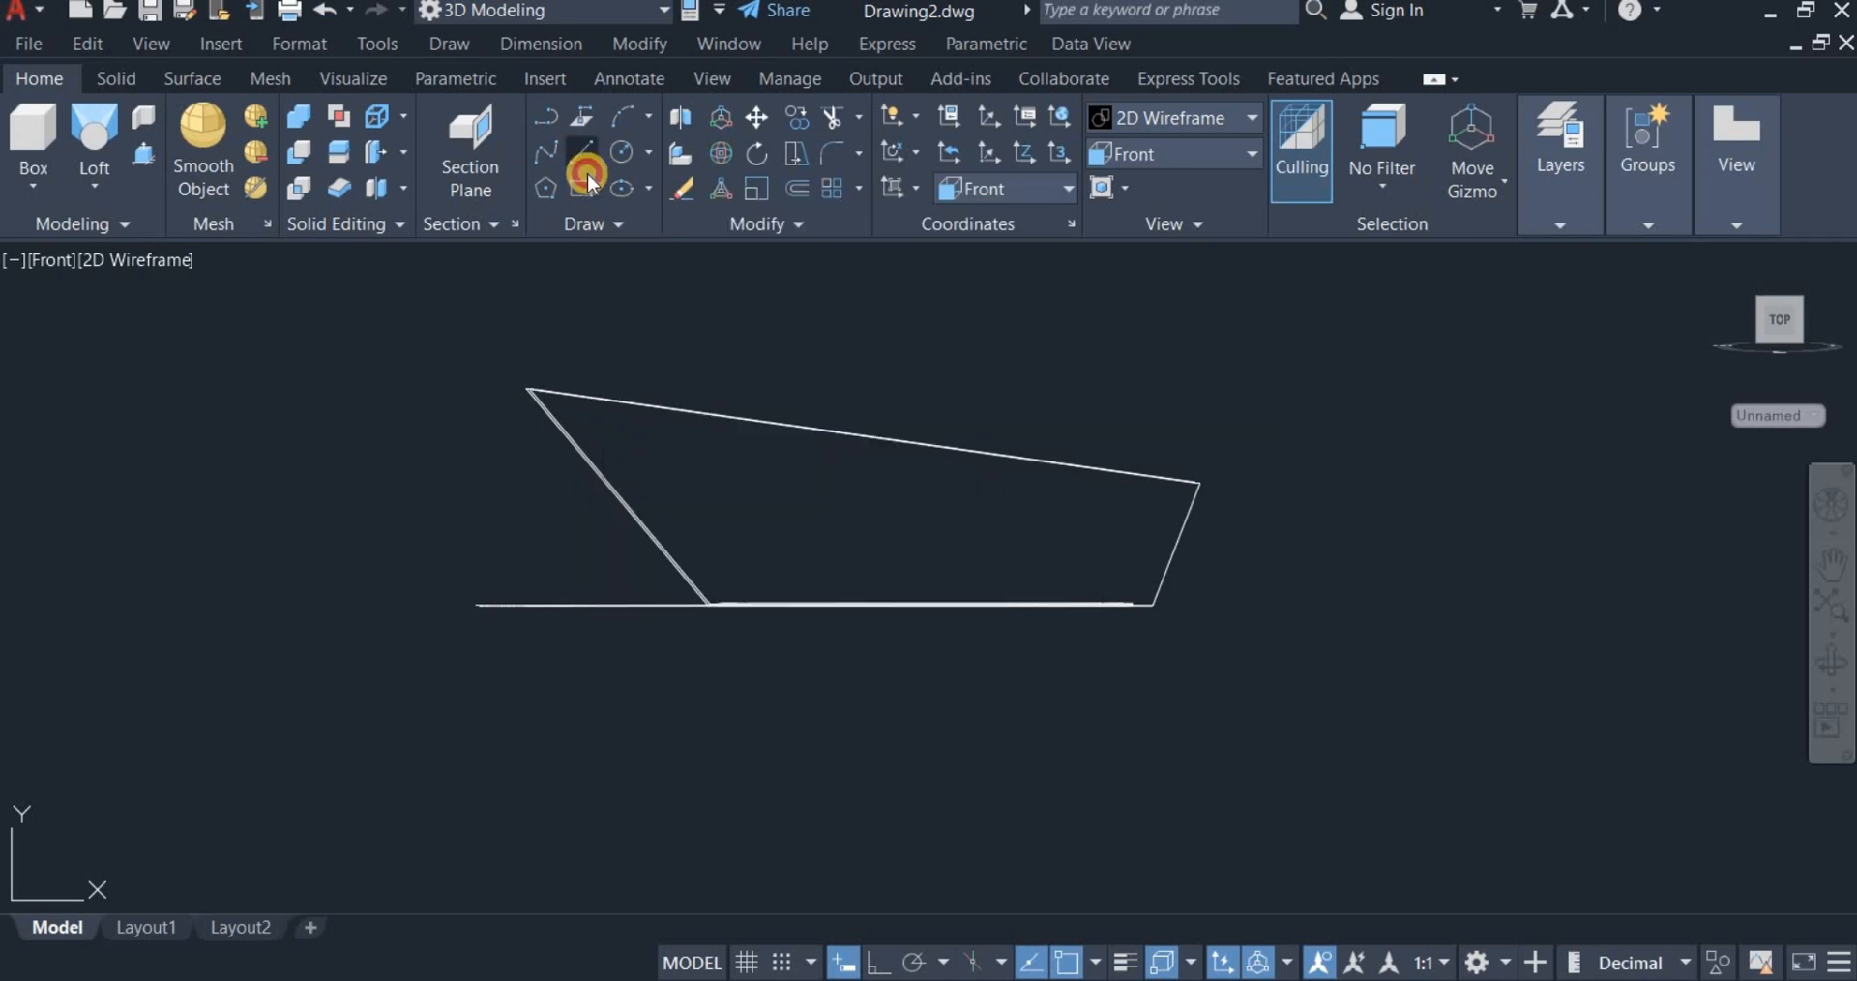
pyautogui.click(1201, 482)
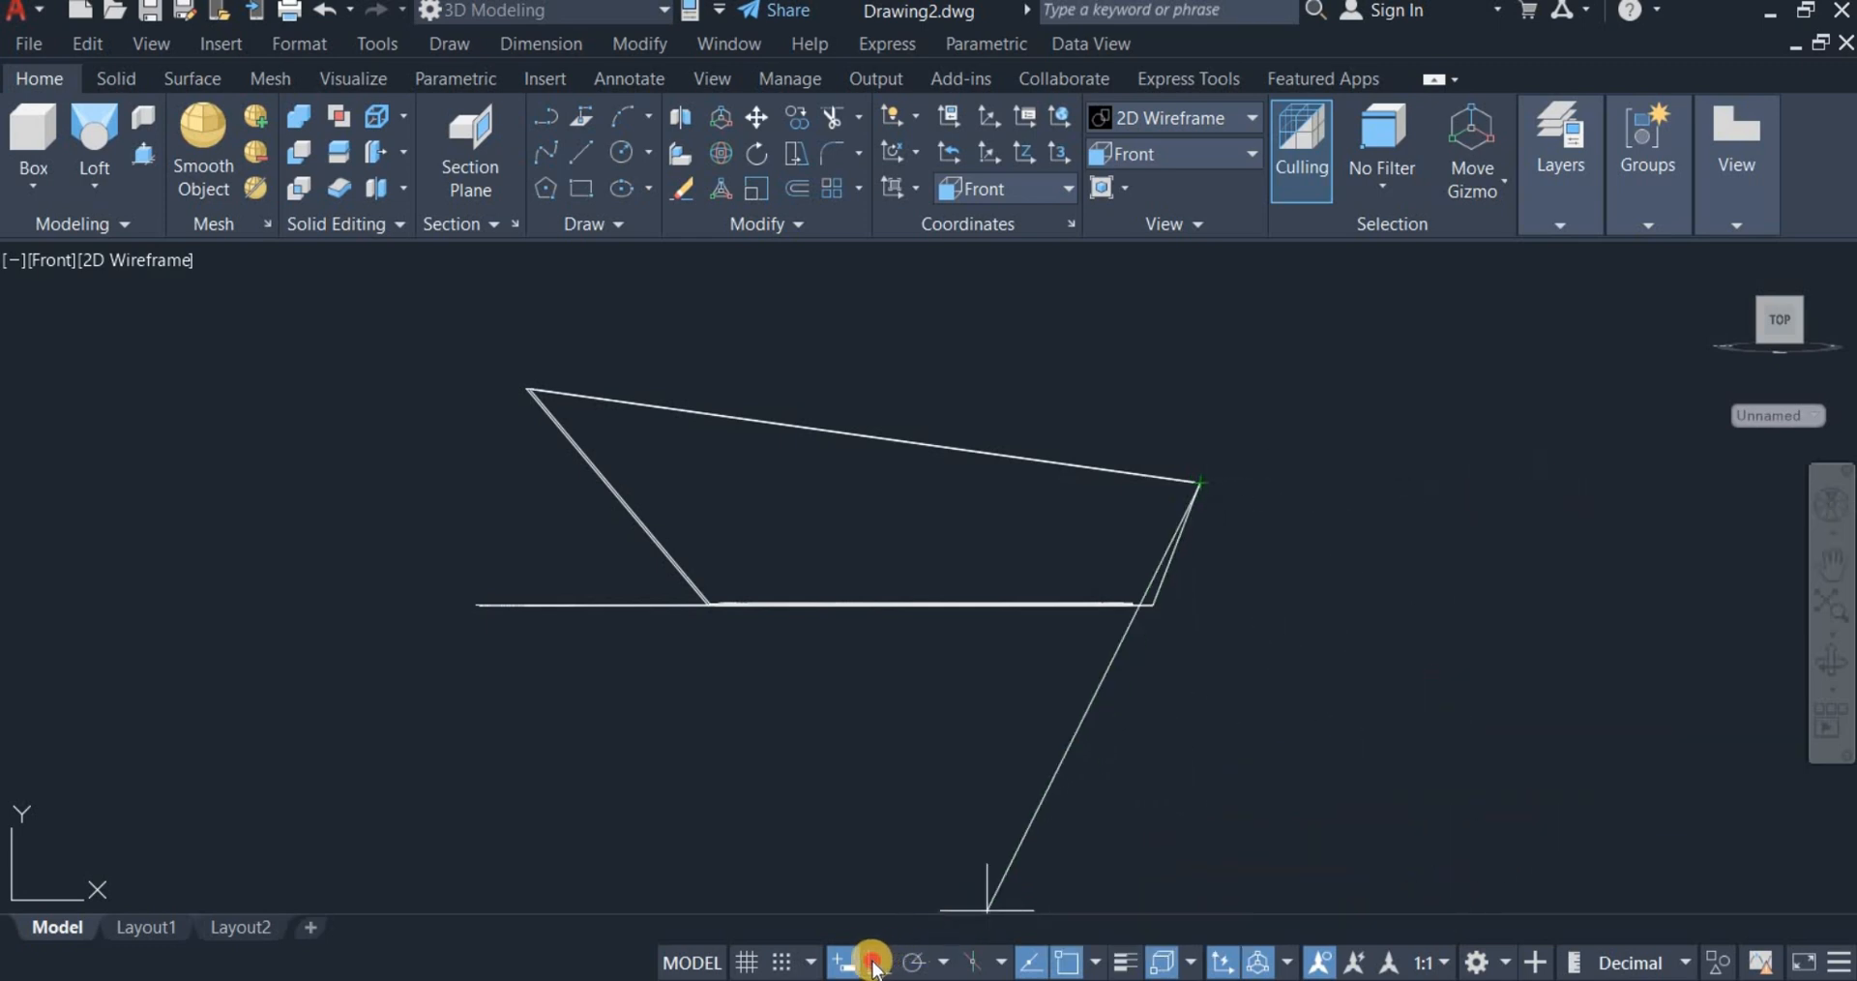
pyautogui.click(876, 962)
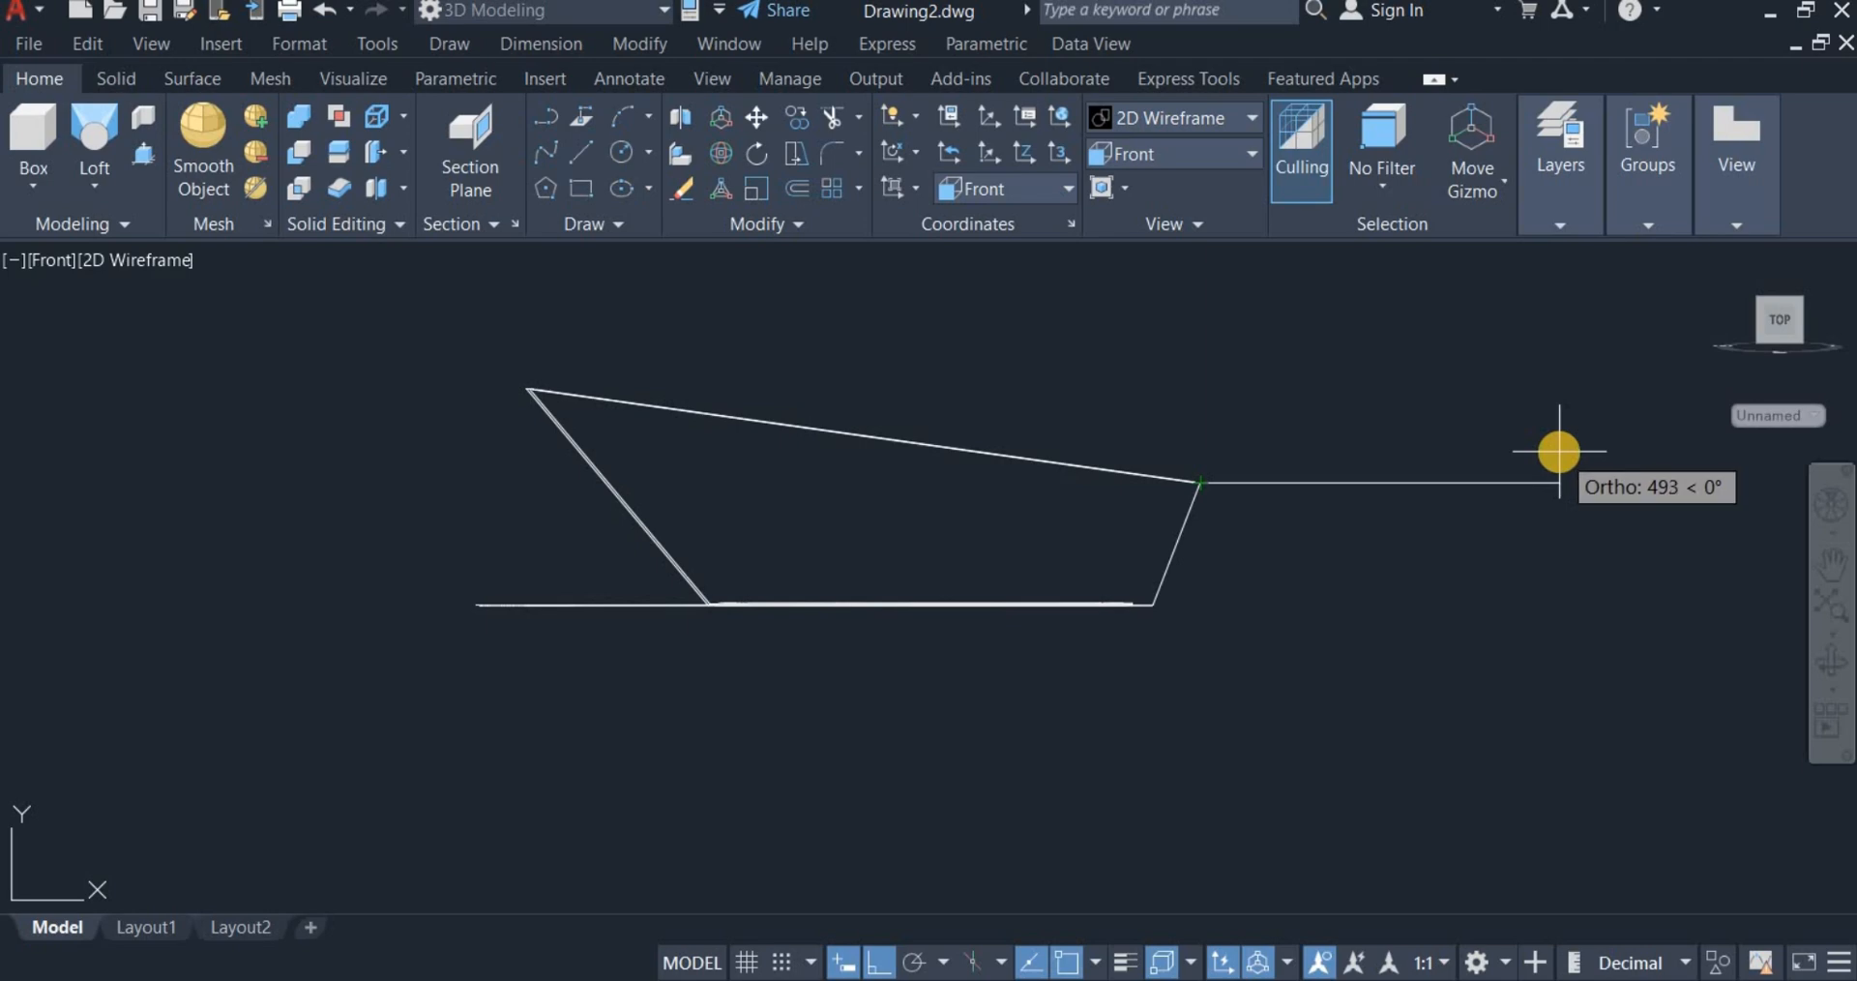
pyautogui.write('600')
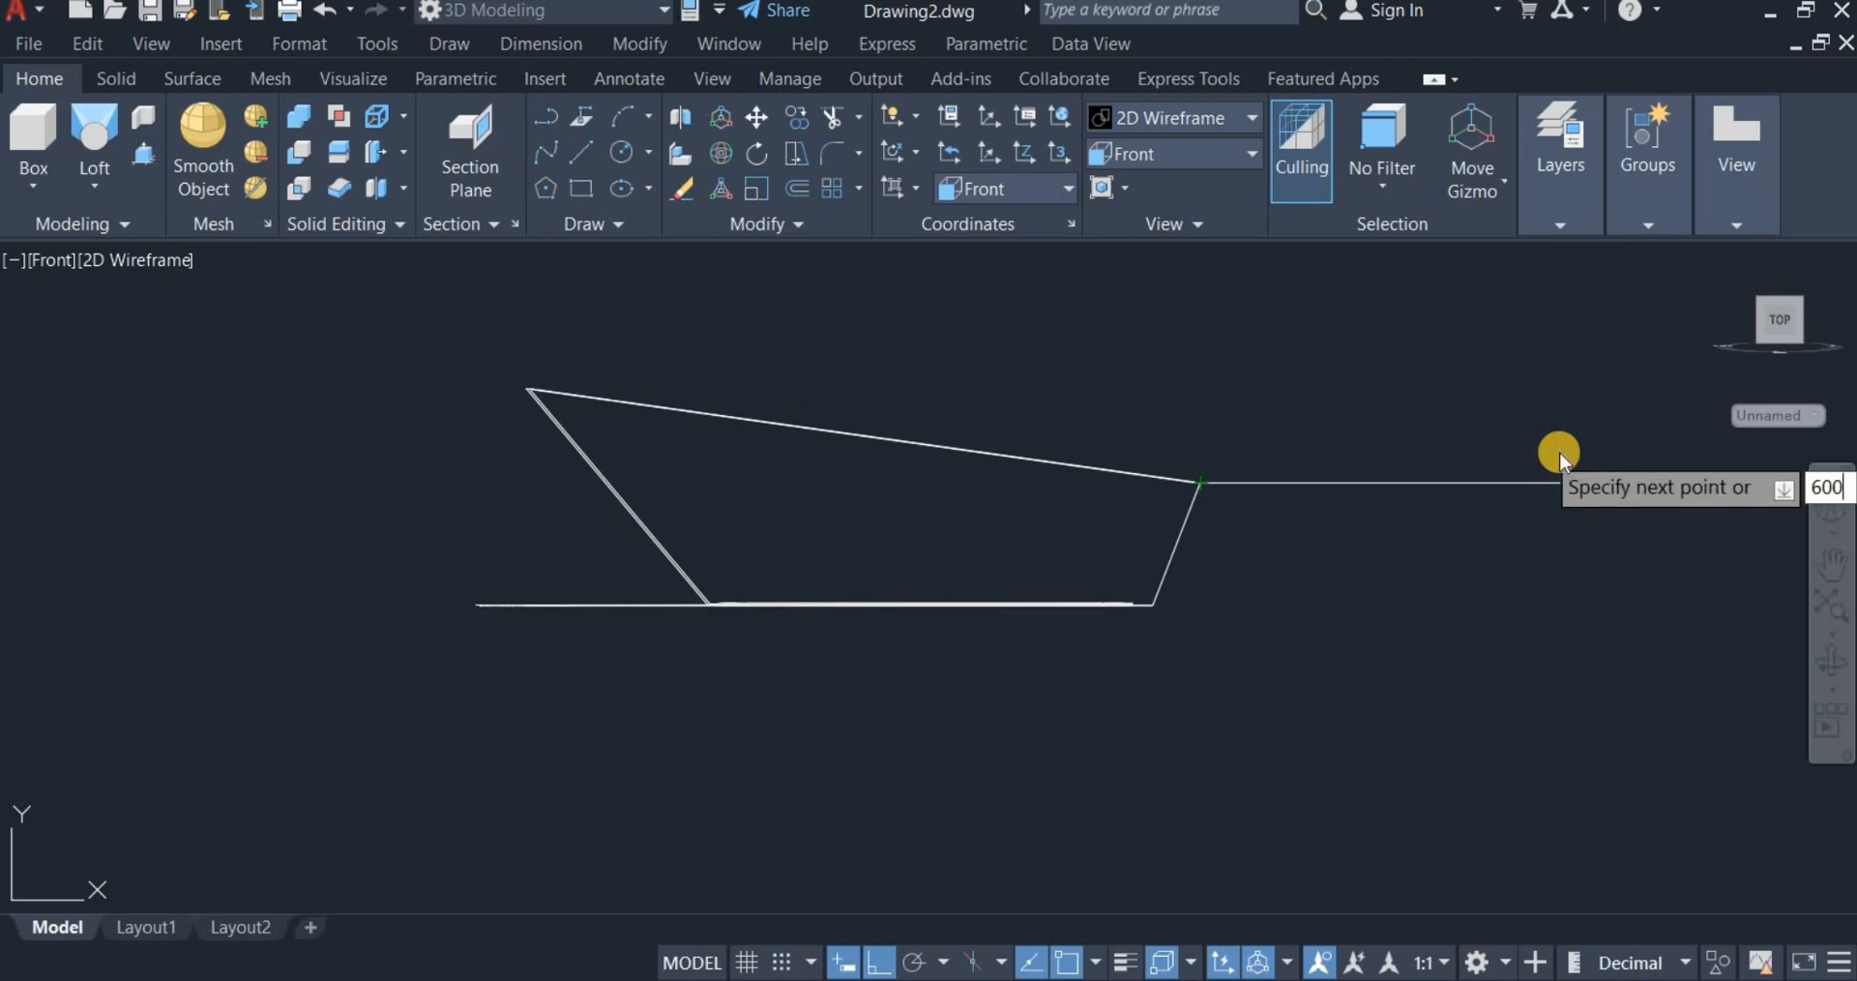
pyautogui.press('Return')
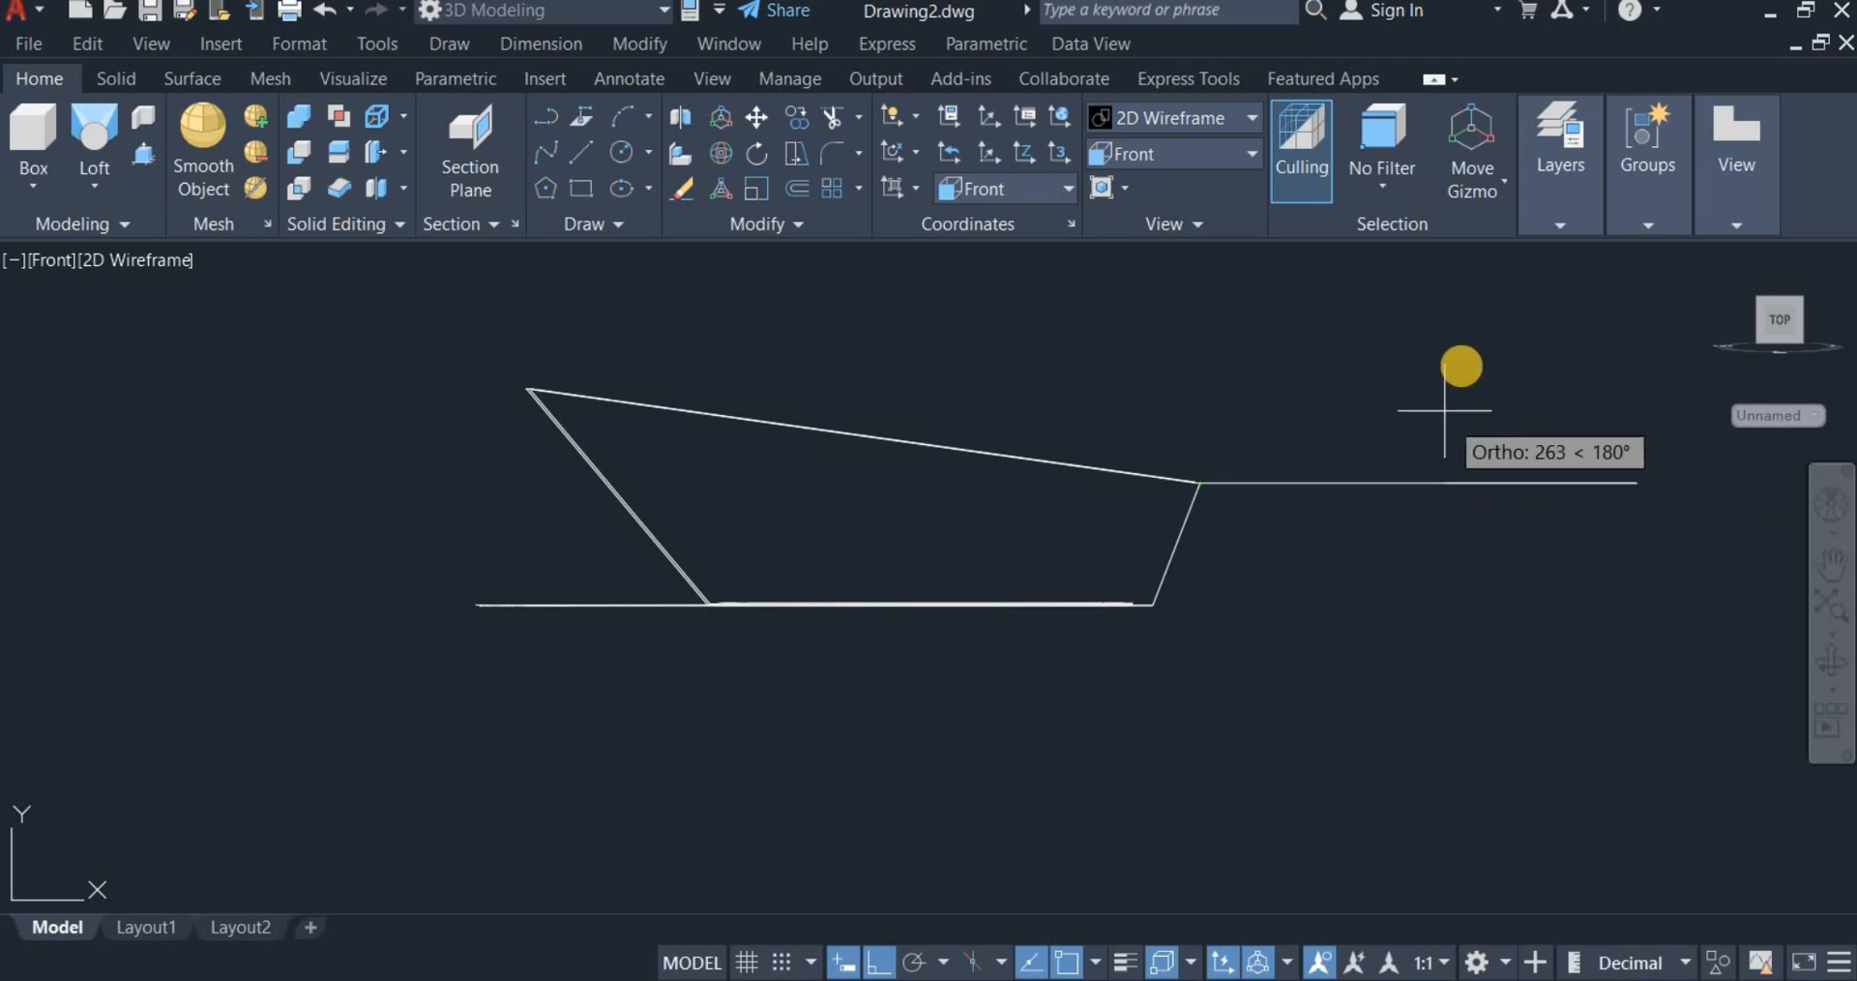
pyautogui.rightClick(1478, 366)
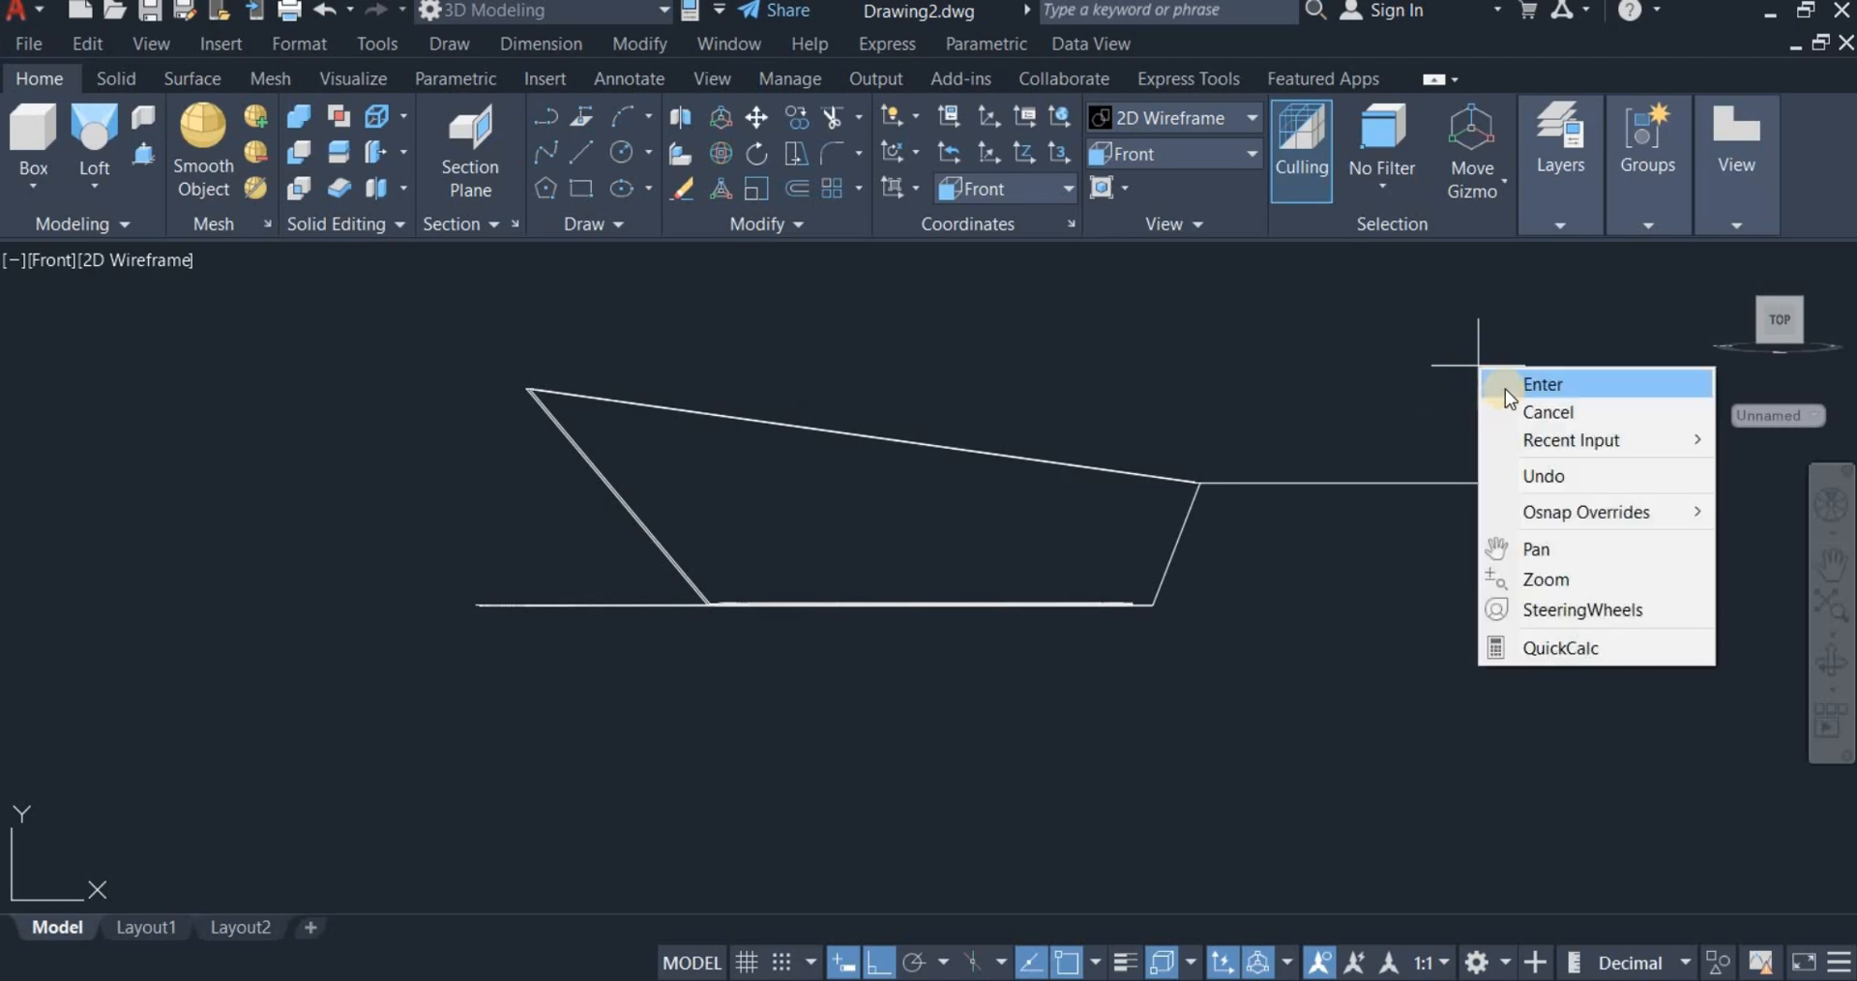
pyautogui.click(1506, 391)
pyautogui.rightClick(1206, 408)
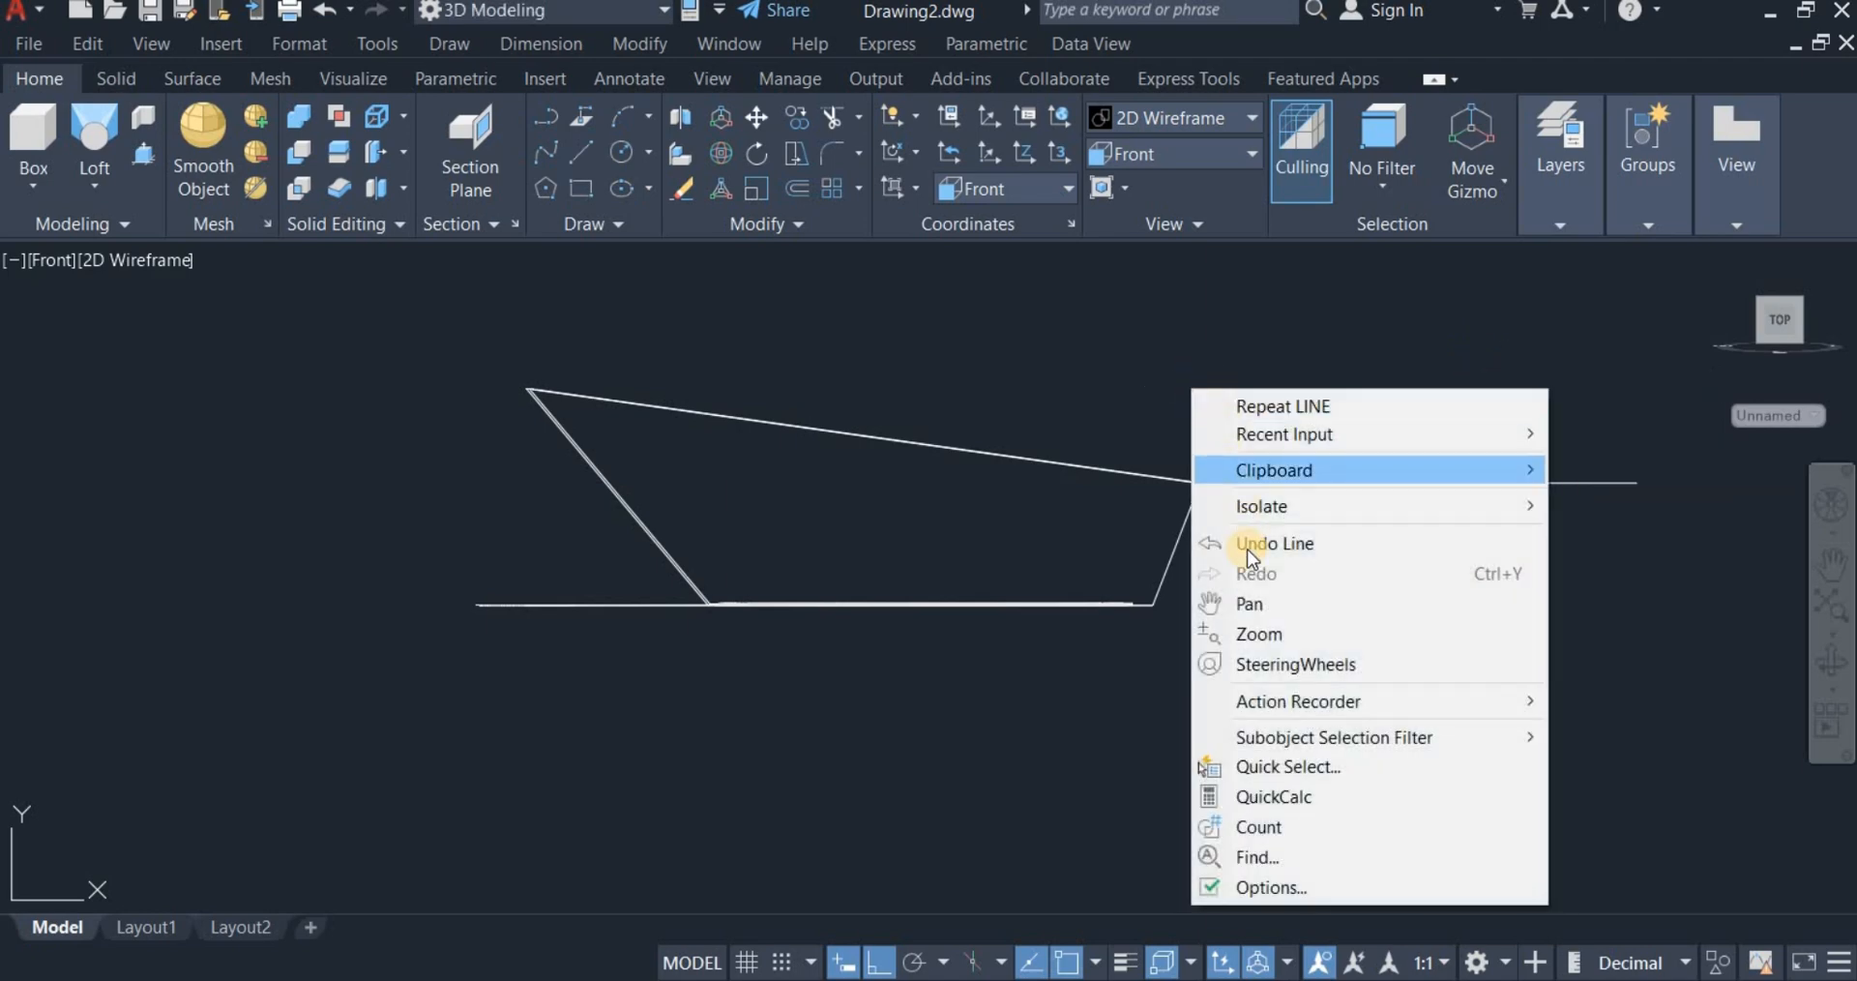
pyautogui.click(1256, 601)
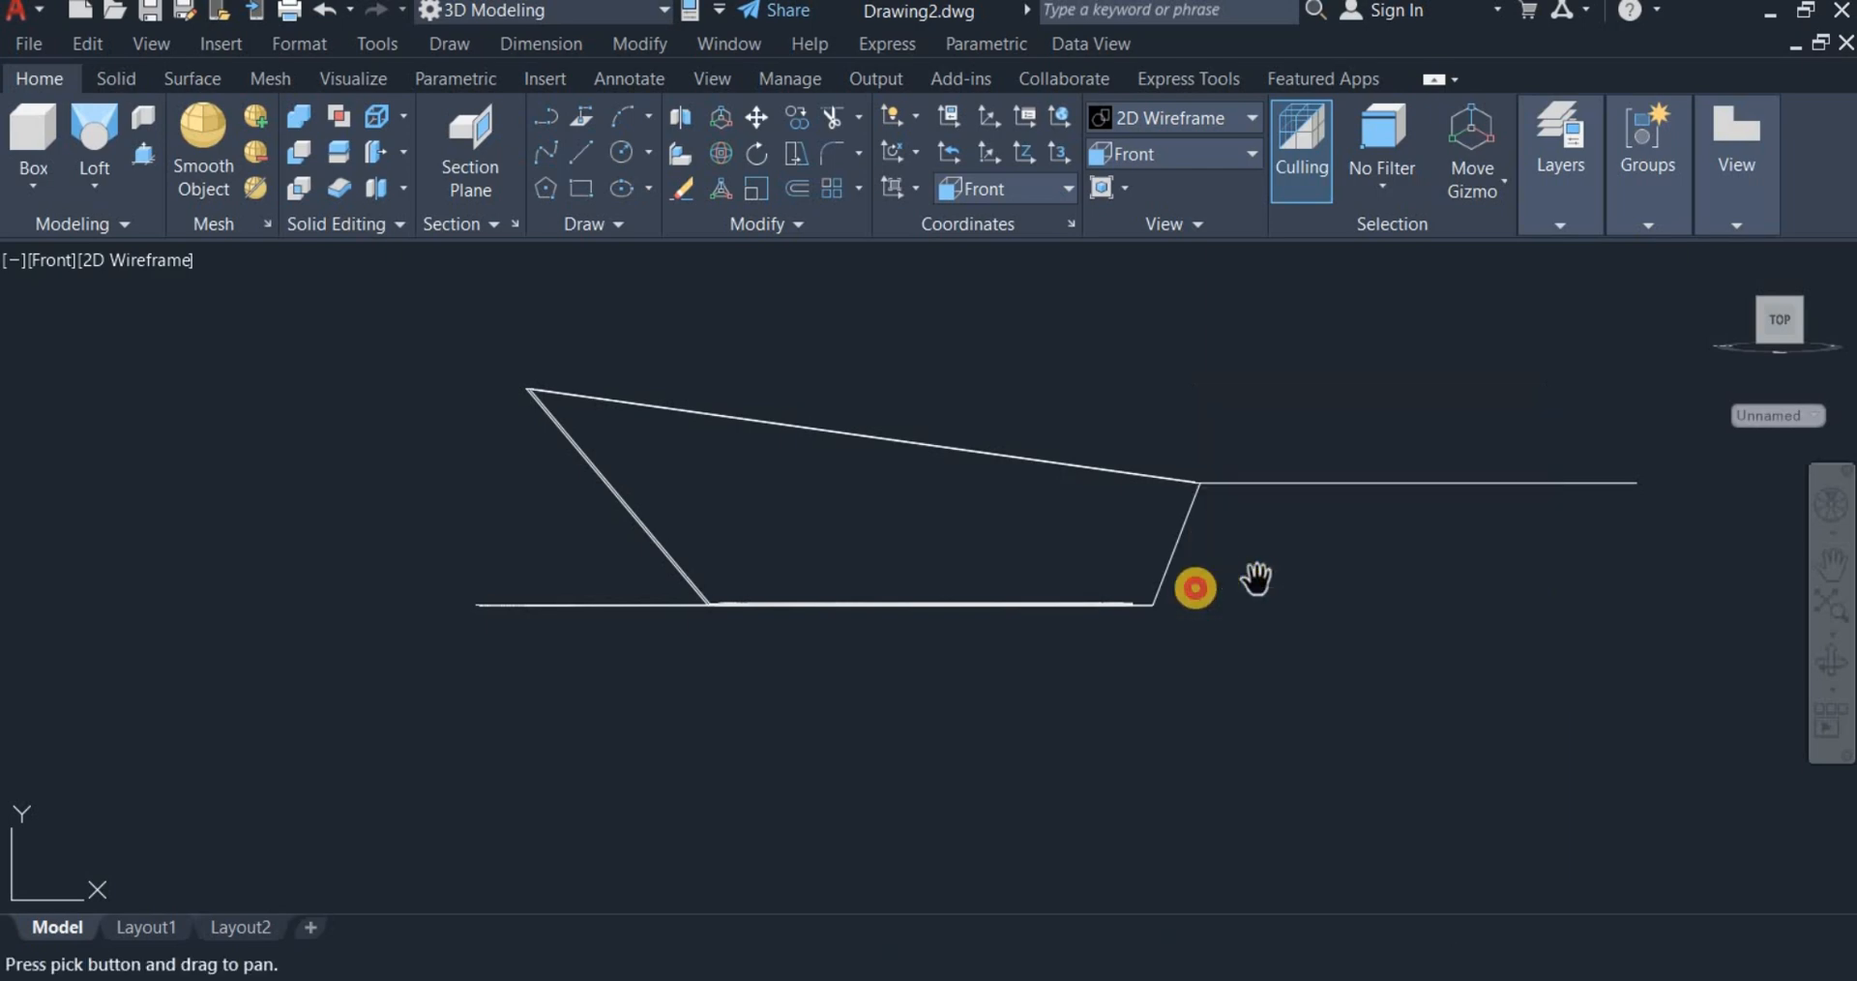
pyautogui.moveTo(1257, 577); pyautogui.dragTo(1045, 589)
pyautogui.rightClick(1084, 396)
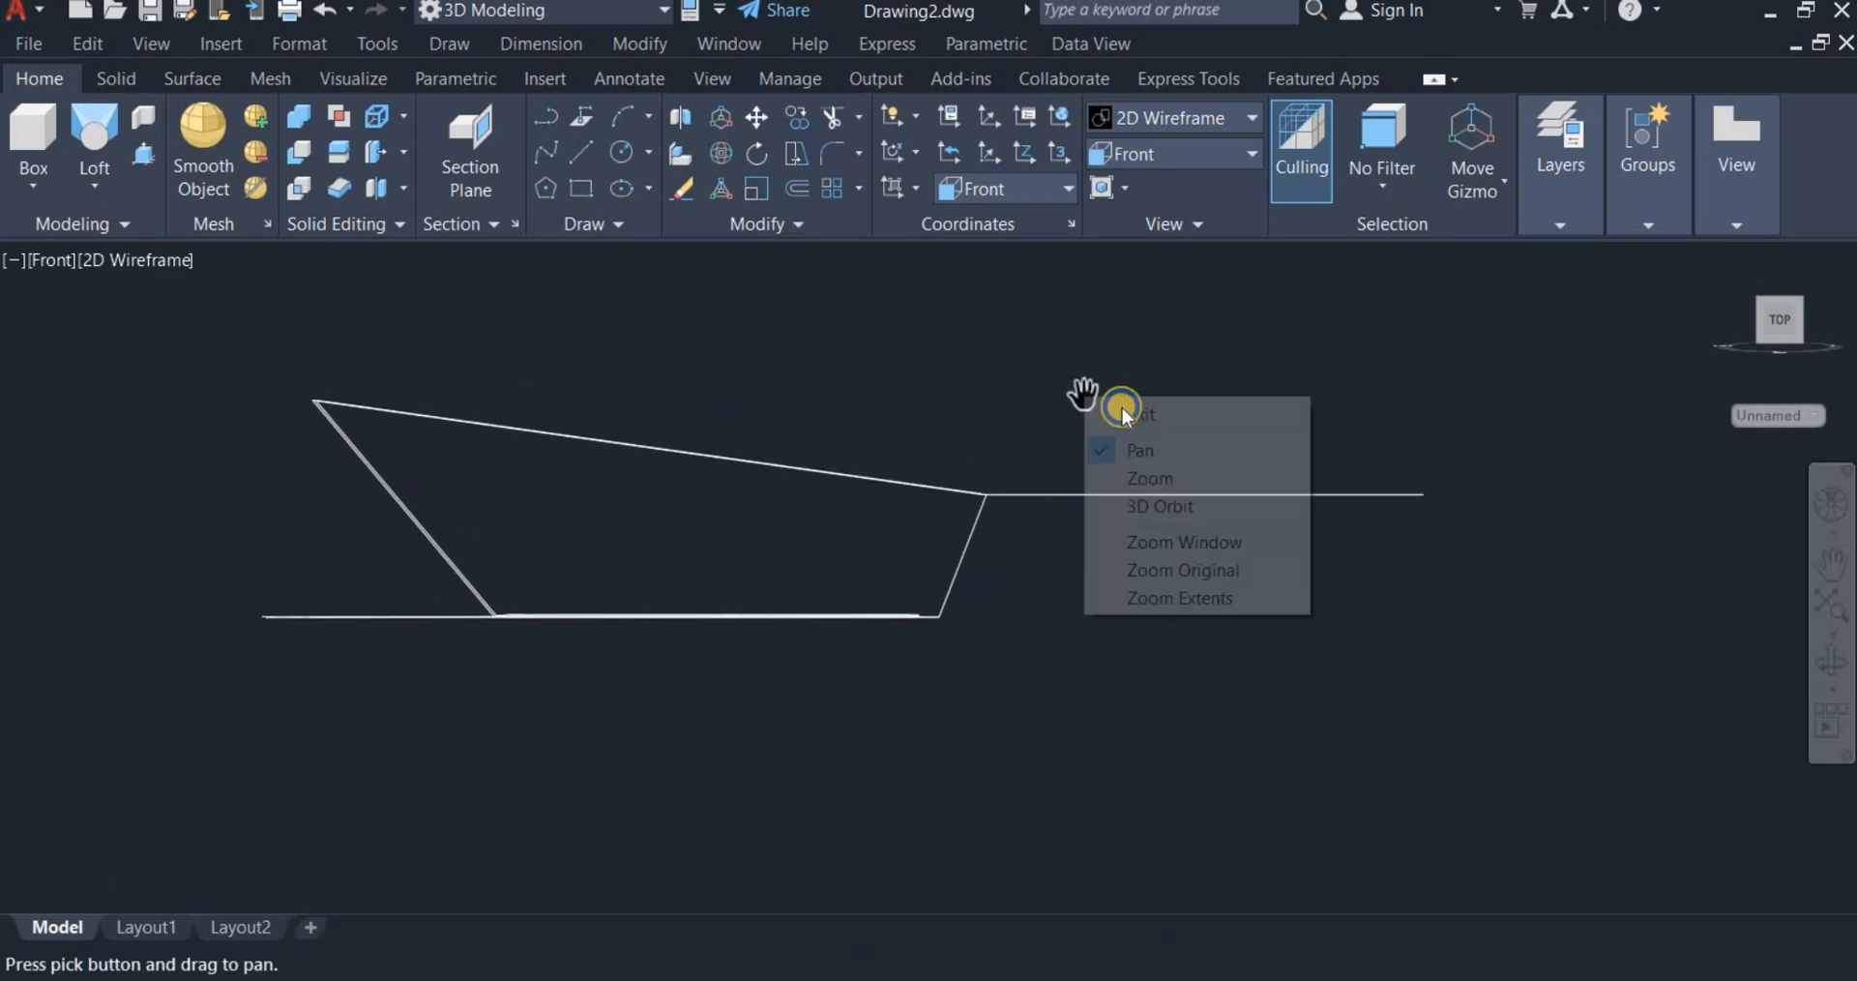
pyautogui.click(1182, 423)
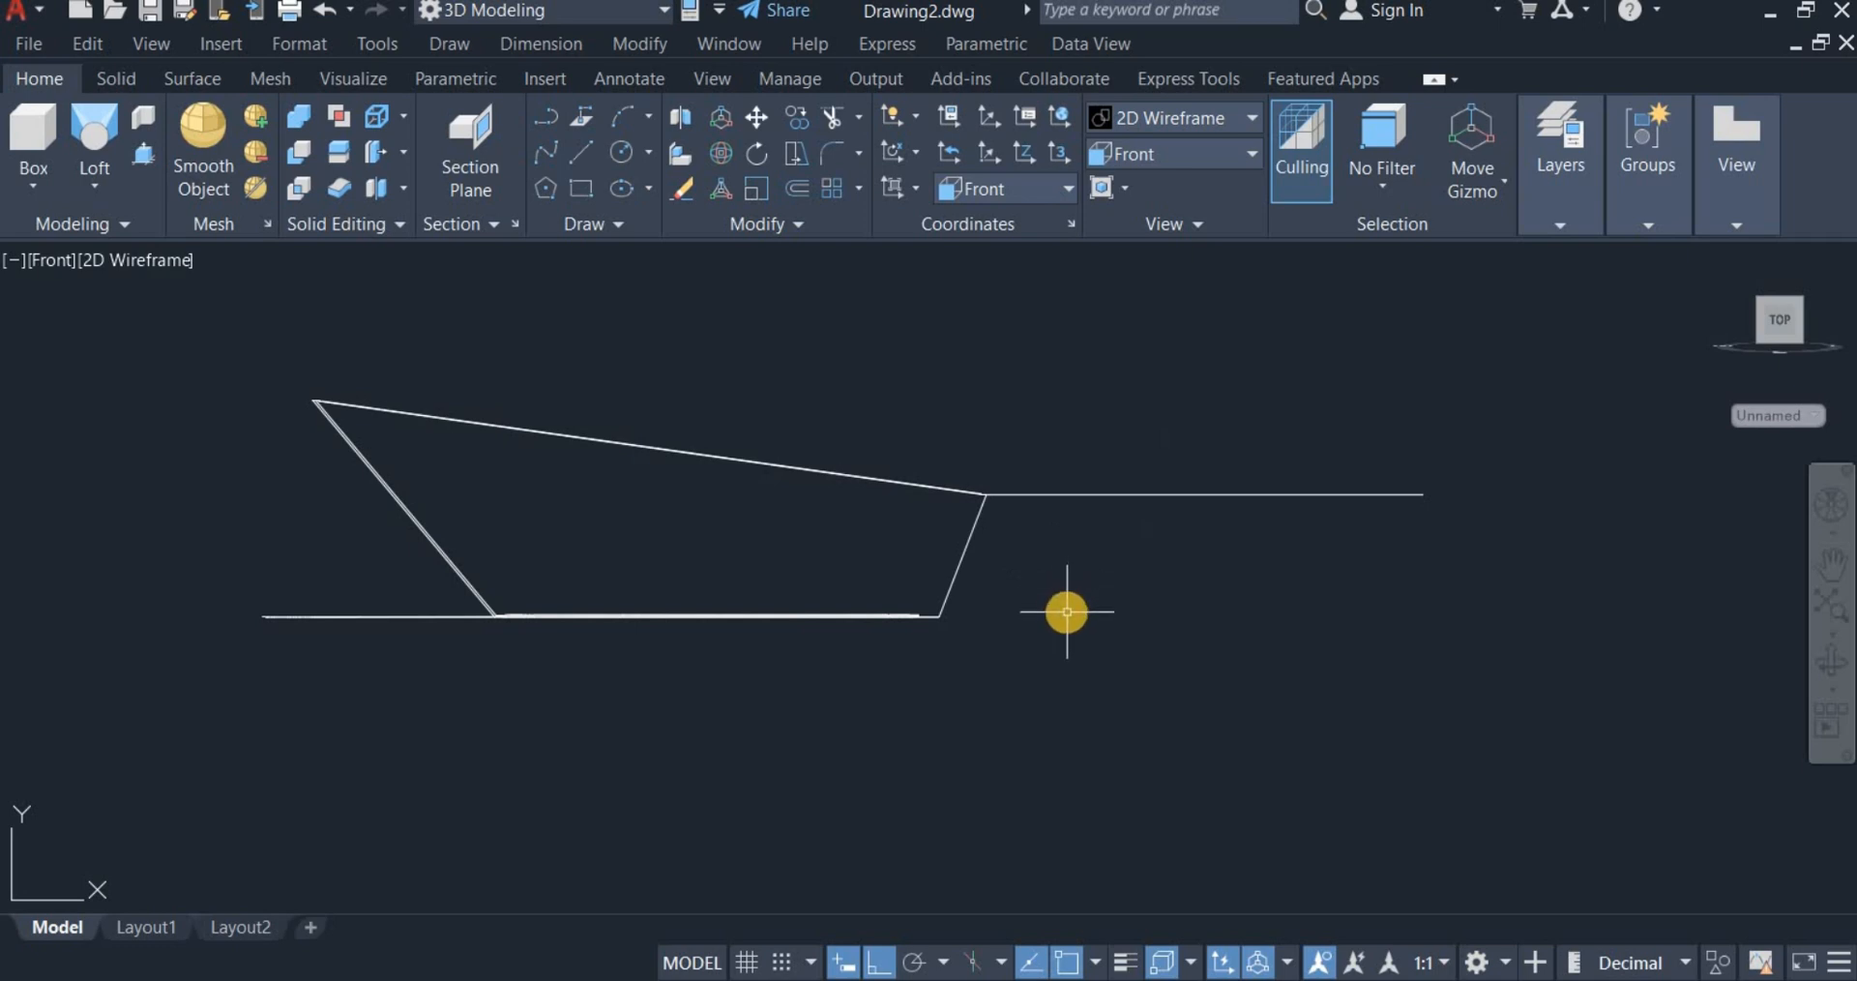
# Step: Switch to the SW Isometric view and hide the tray solid so only the base outline and handle lines are displayed
pyautogui.click(1174, 157)
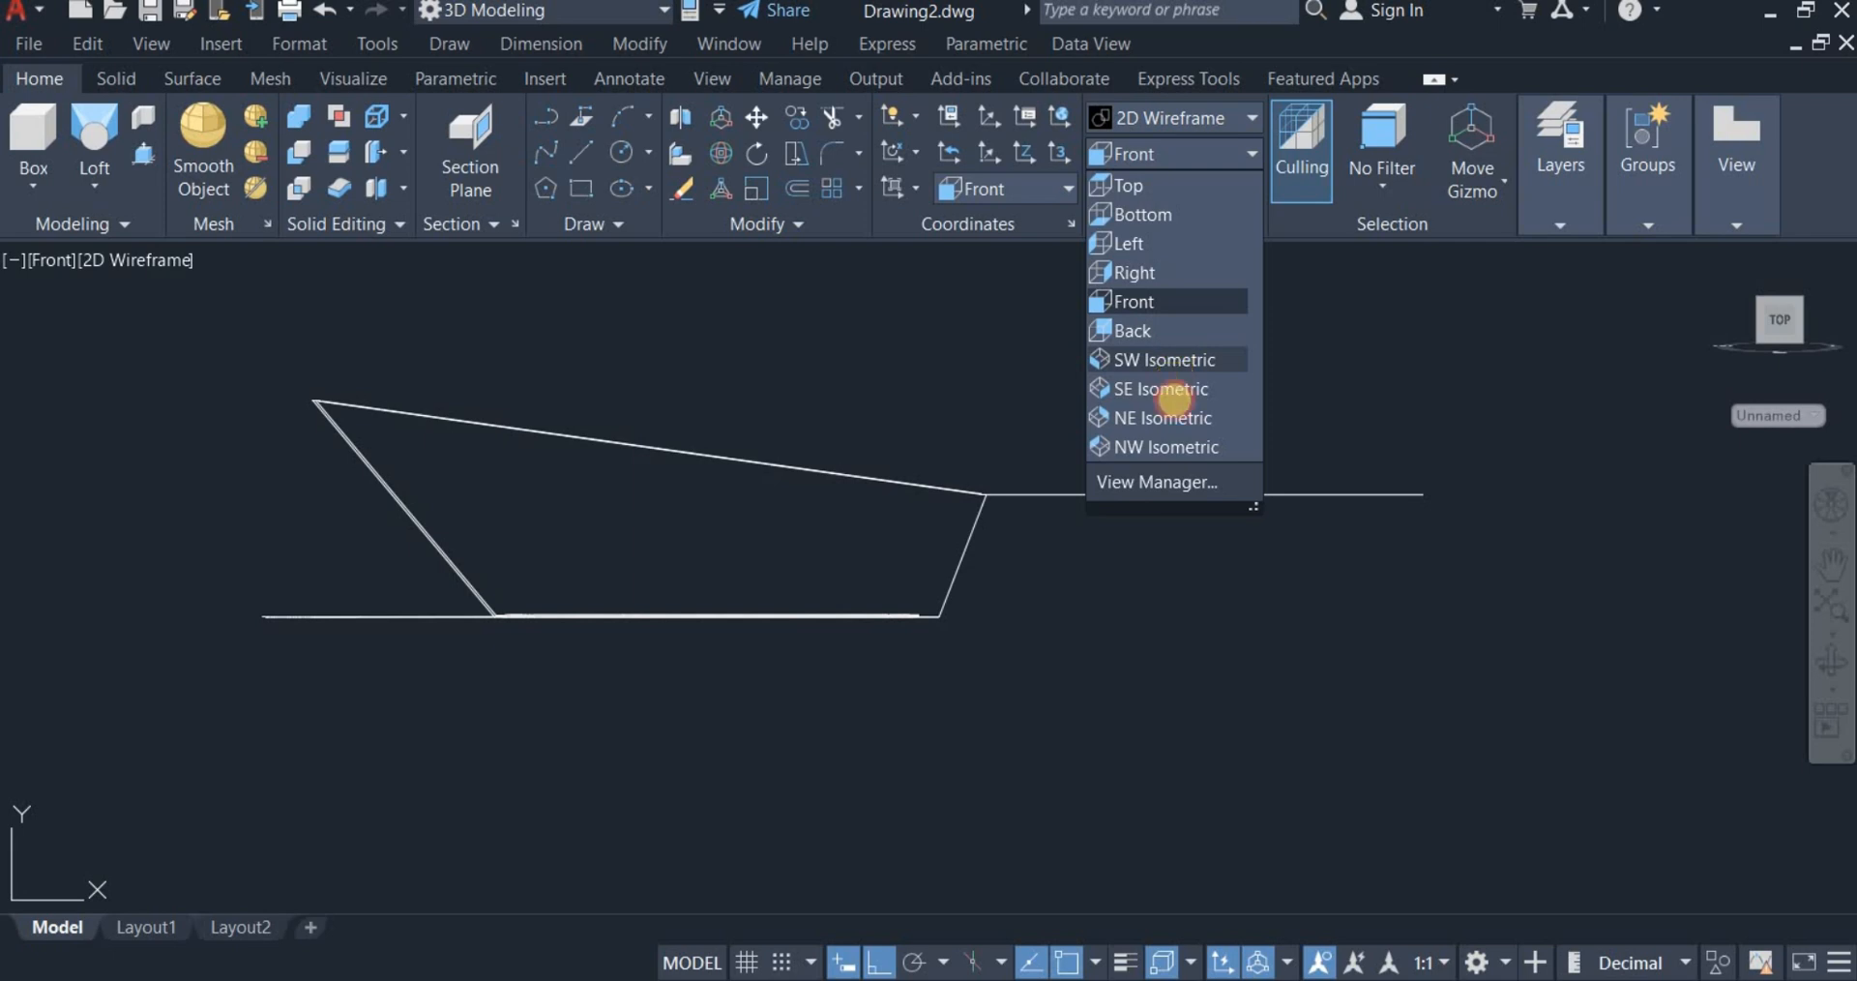
pyautogui.click(1175, 358)
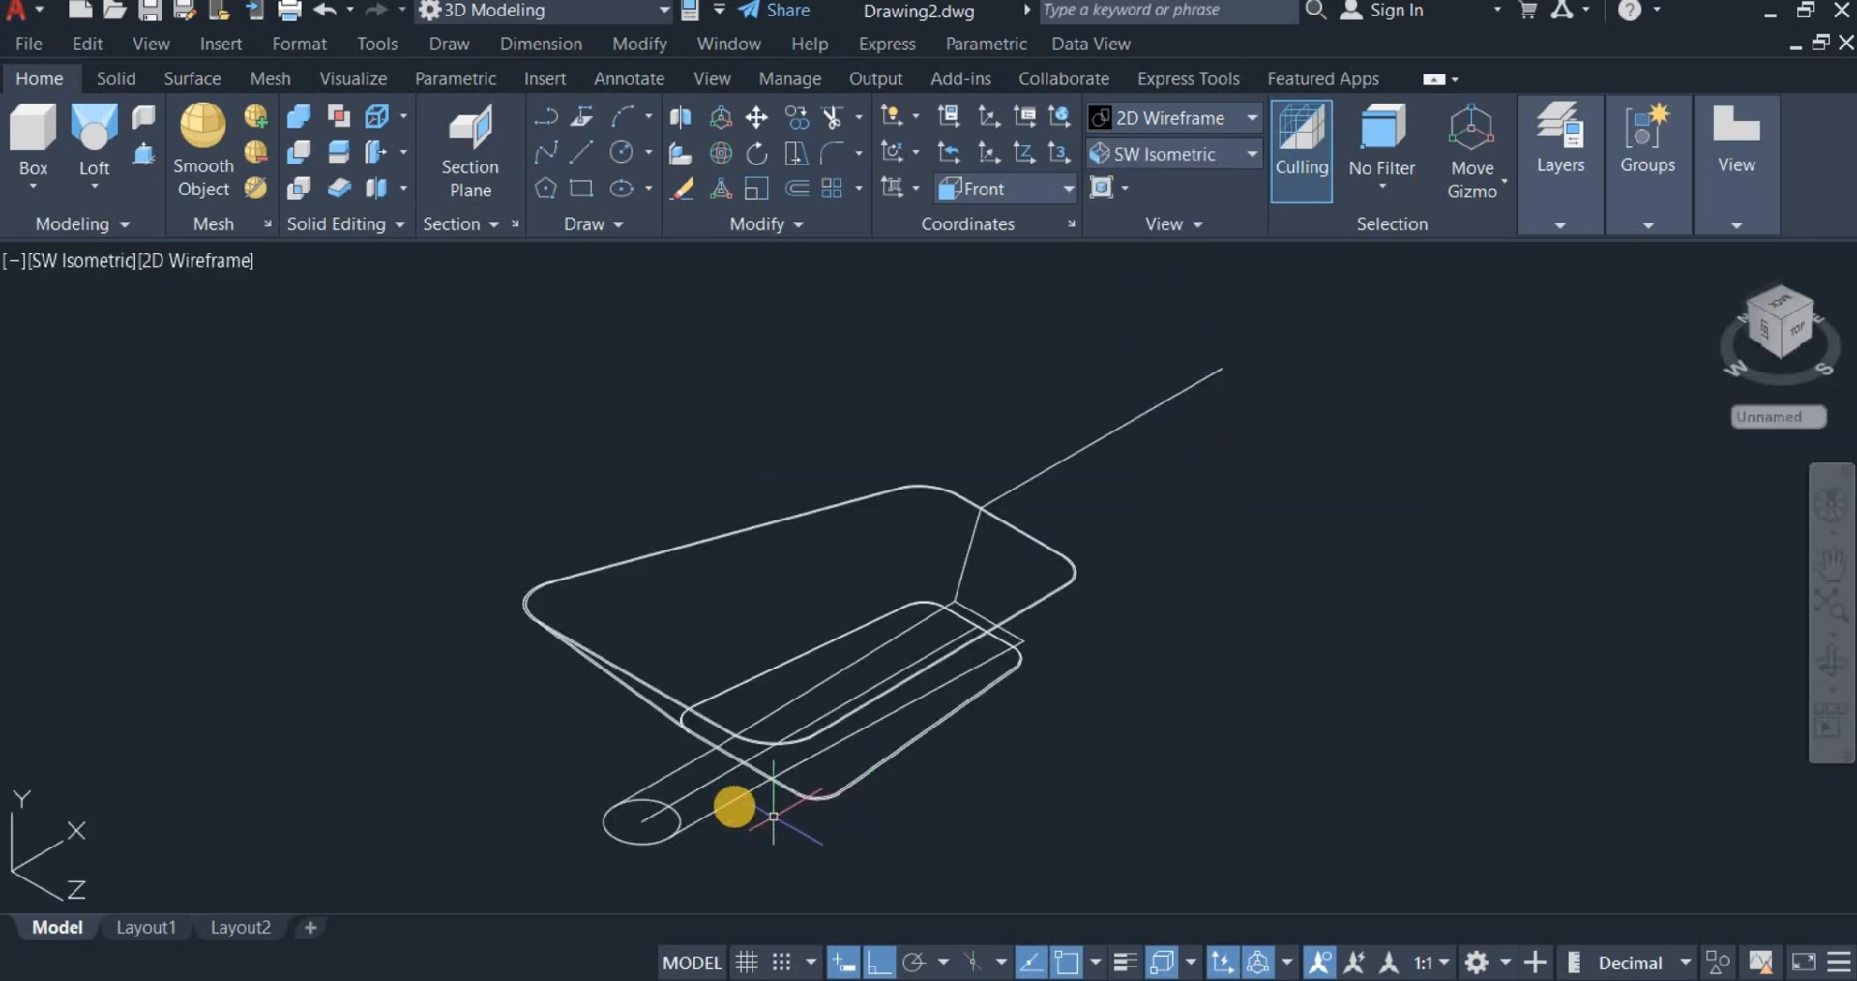
pyautogui.click(1054, 546)
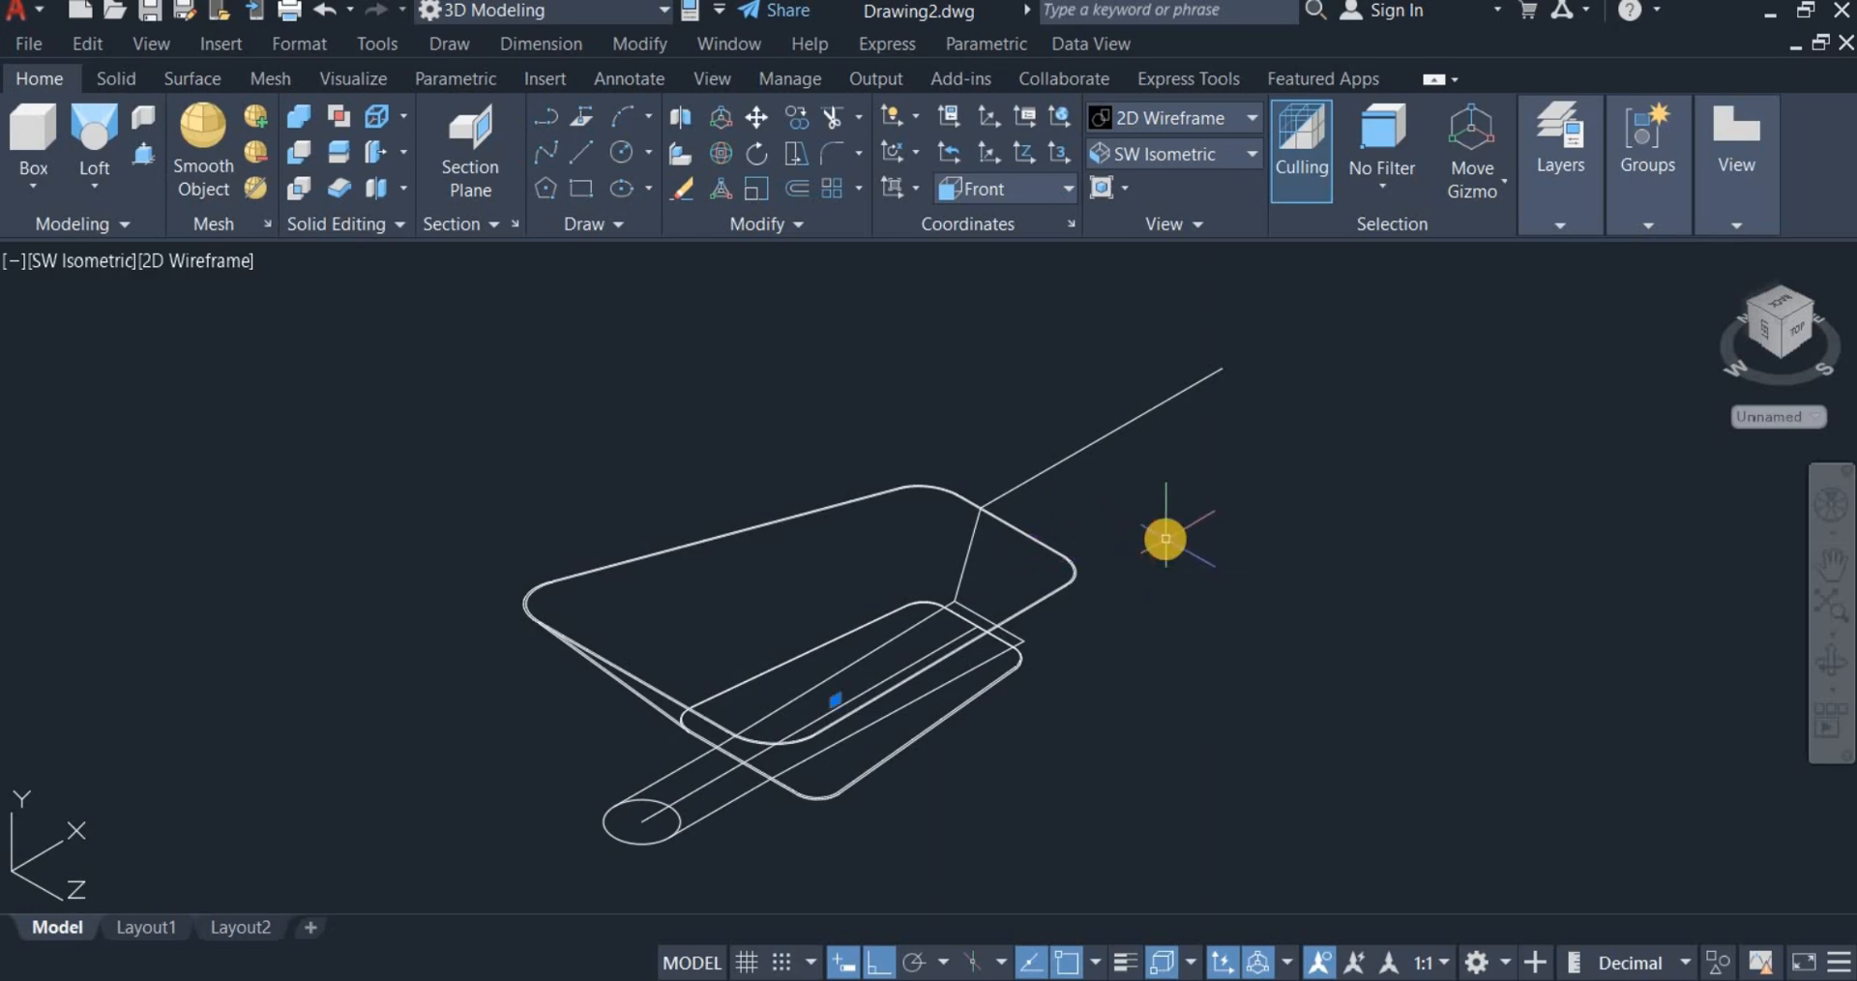
pyautogui.rightClick(1194, 535)
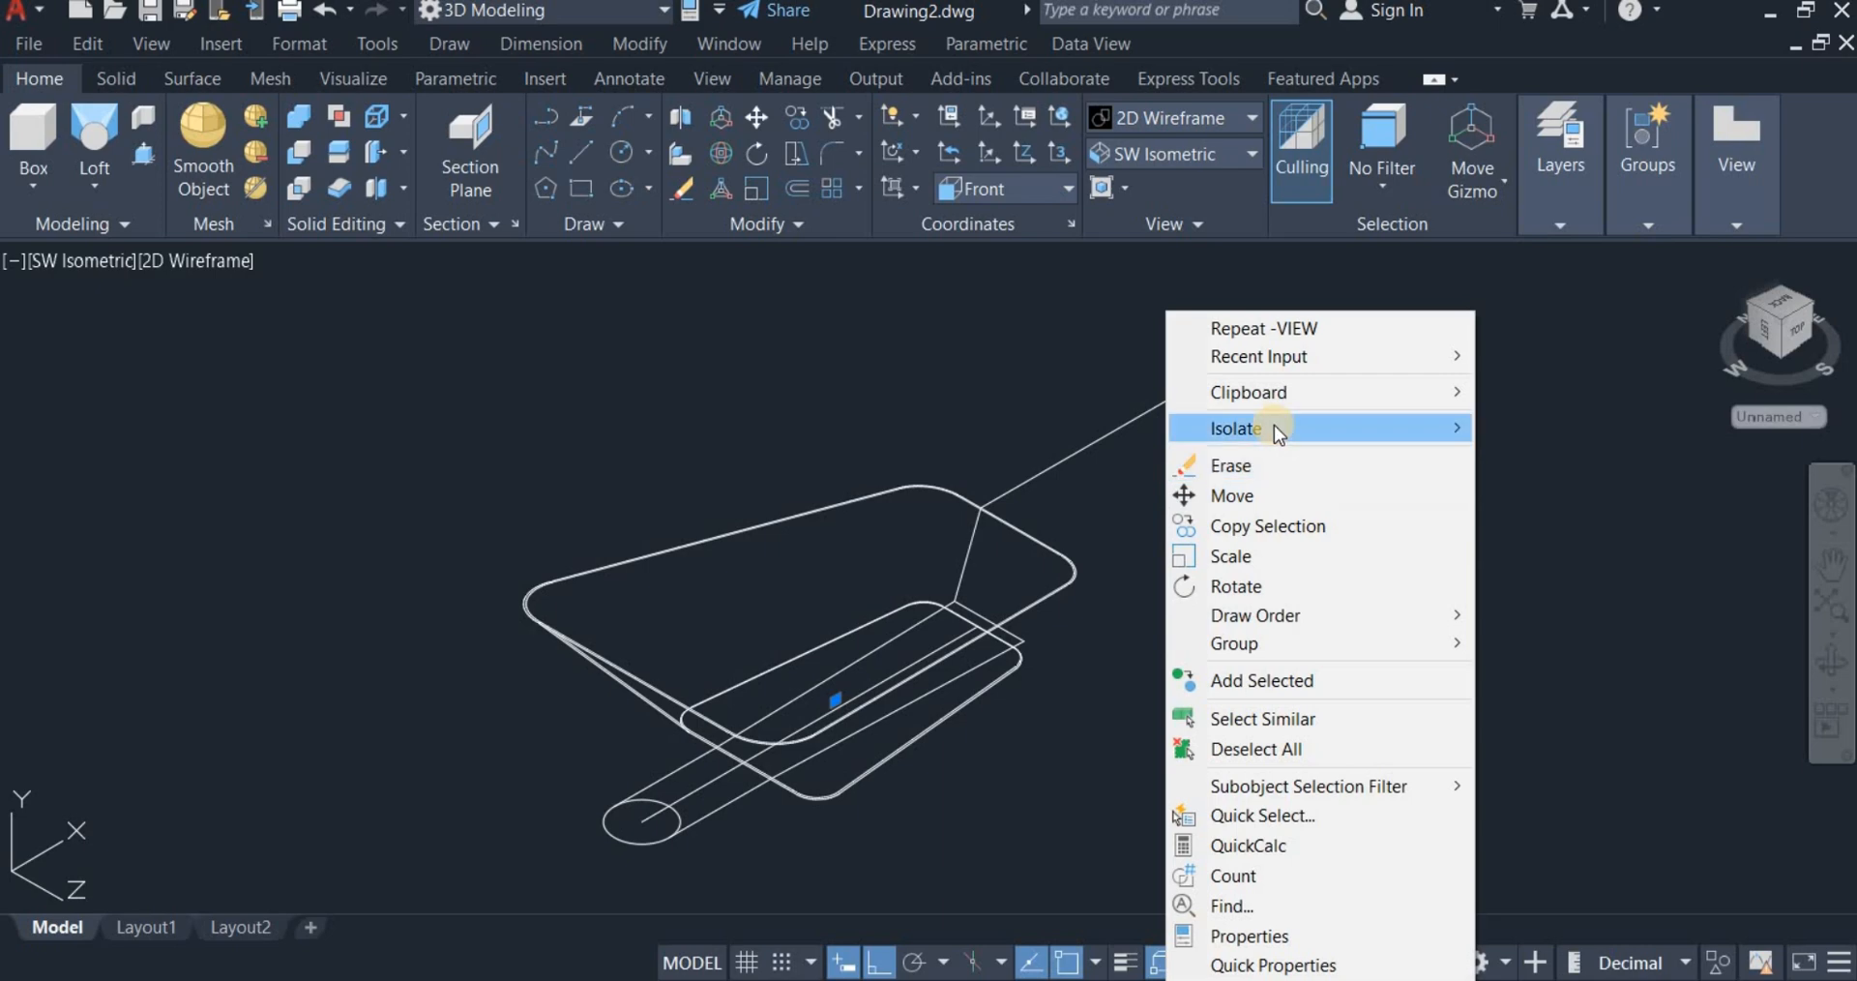
pyautogui.moveTo(1274, 427)
pyautogui.click(1562, 458)
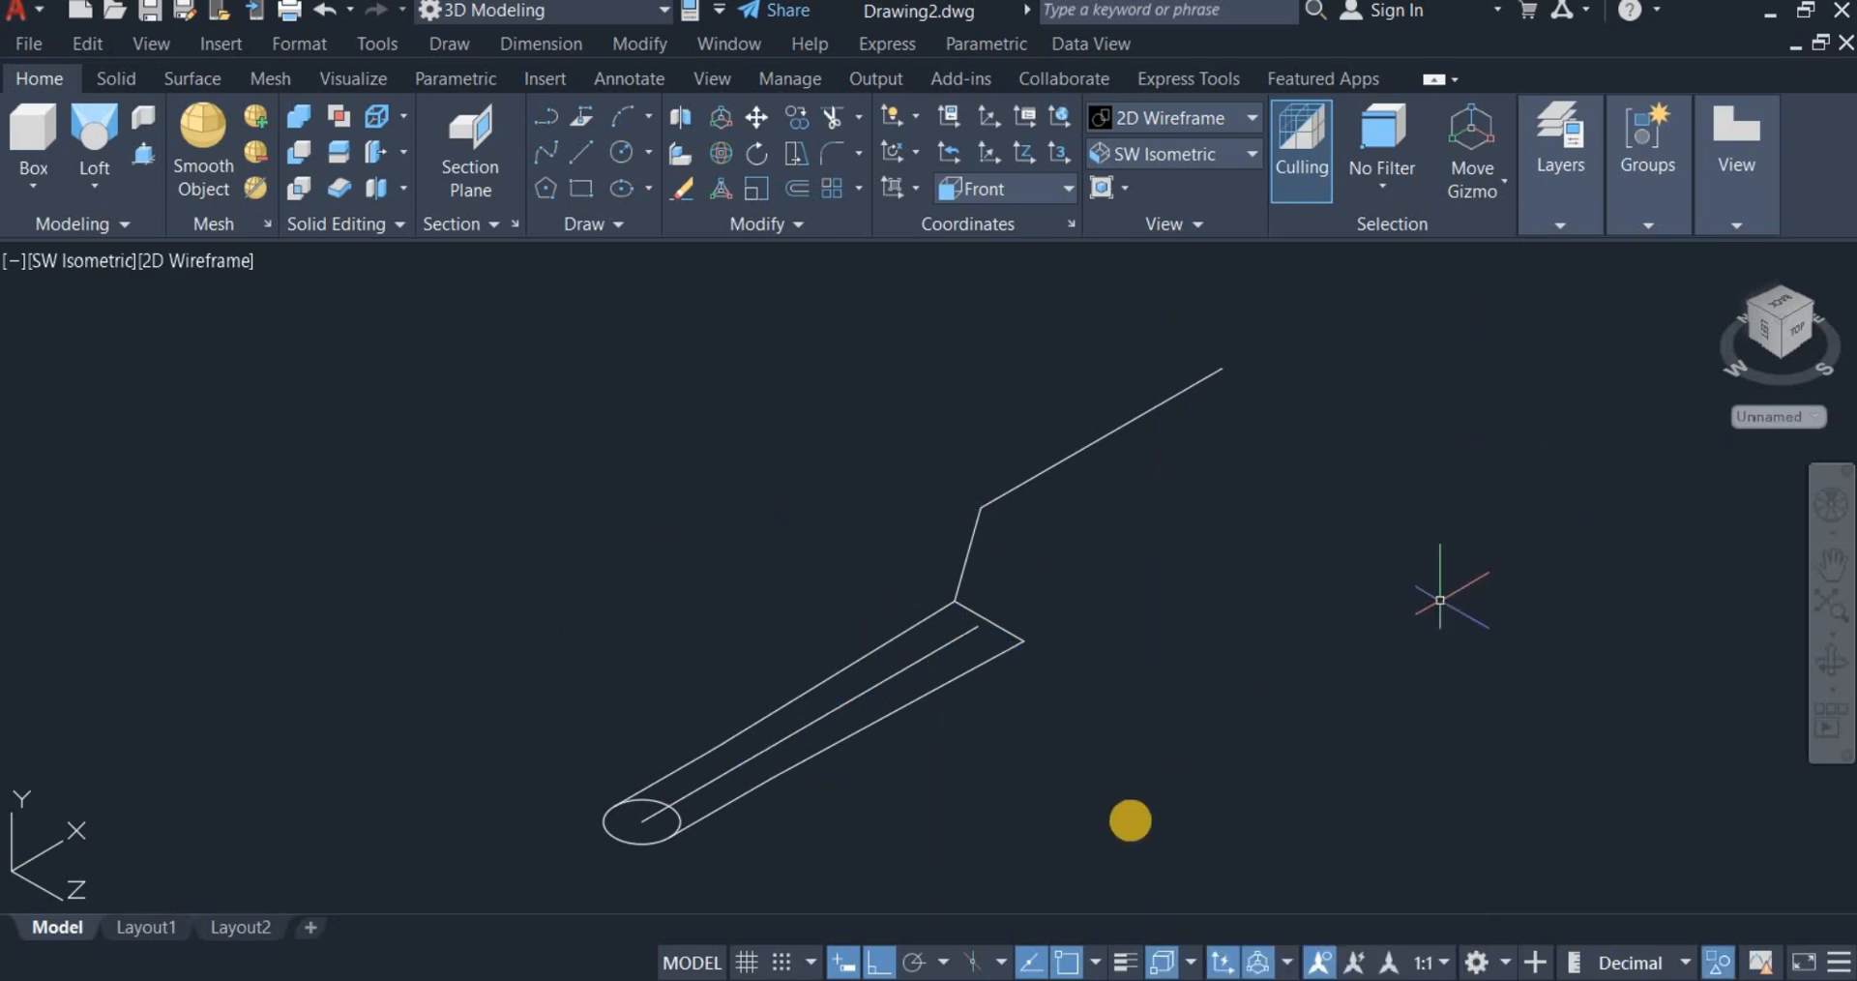
# Step: Join the short sloped line and the 600 long horizontal line into a single handle polyline
pyautogui.click(1037, 526)
pyautogui.click(922, 495)
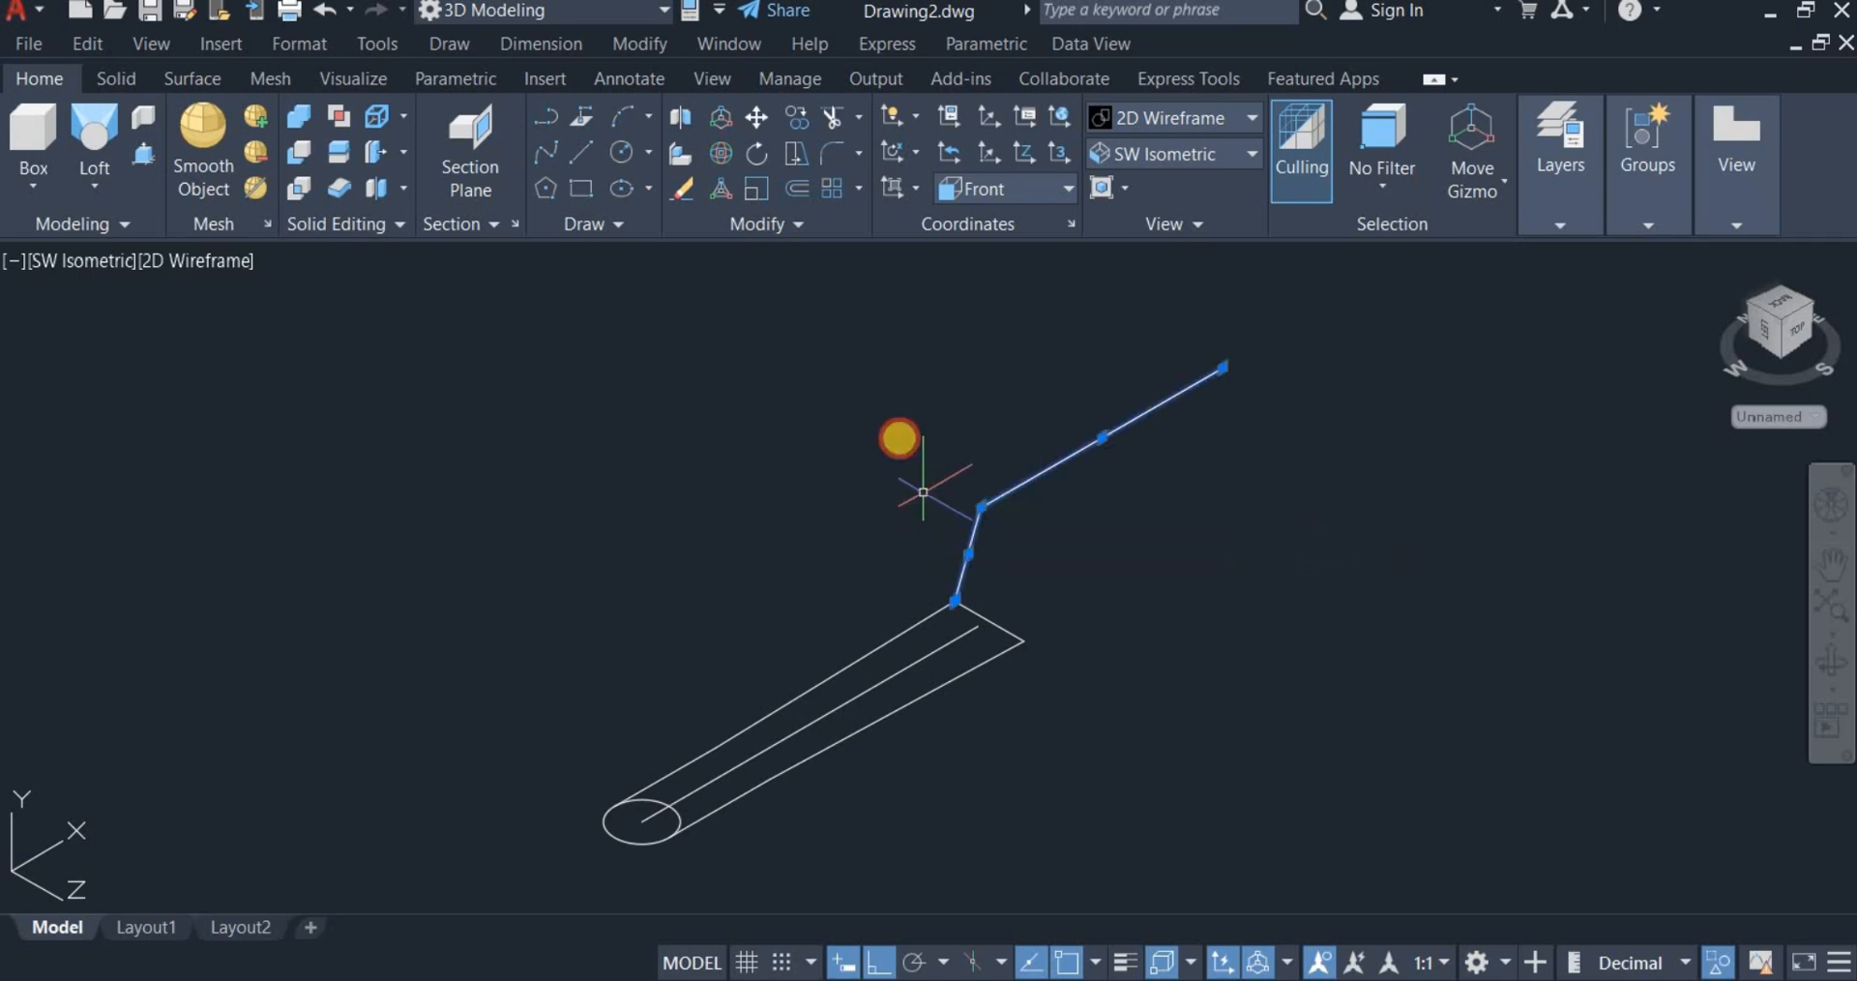
pyautogui.click(743, 225)
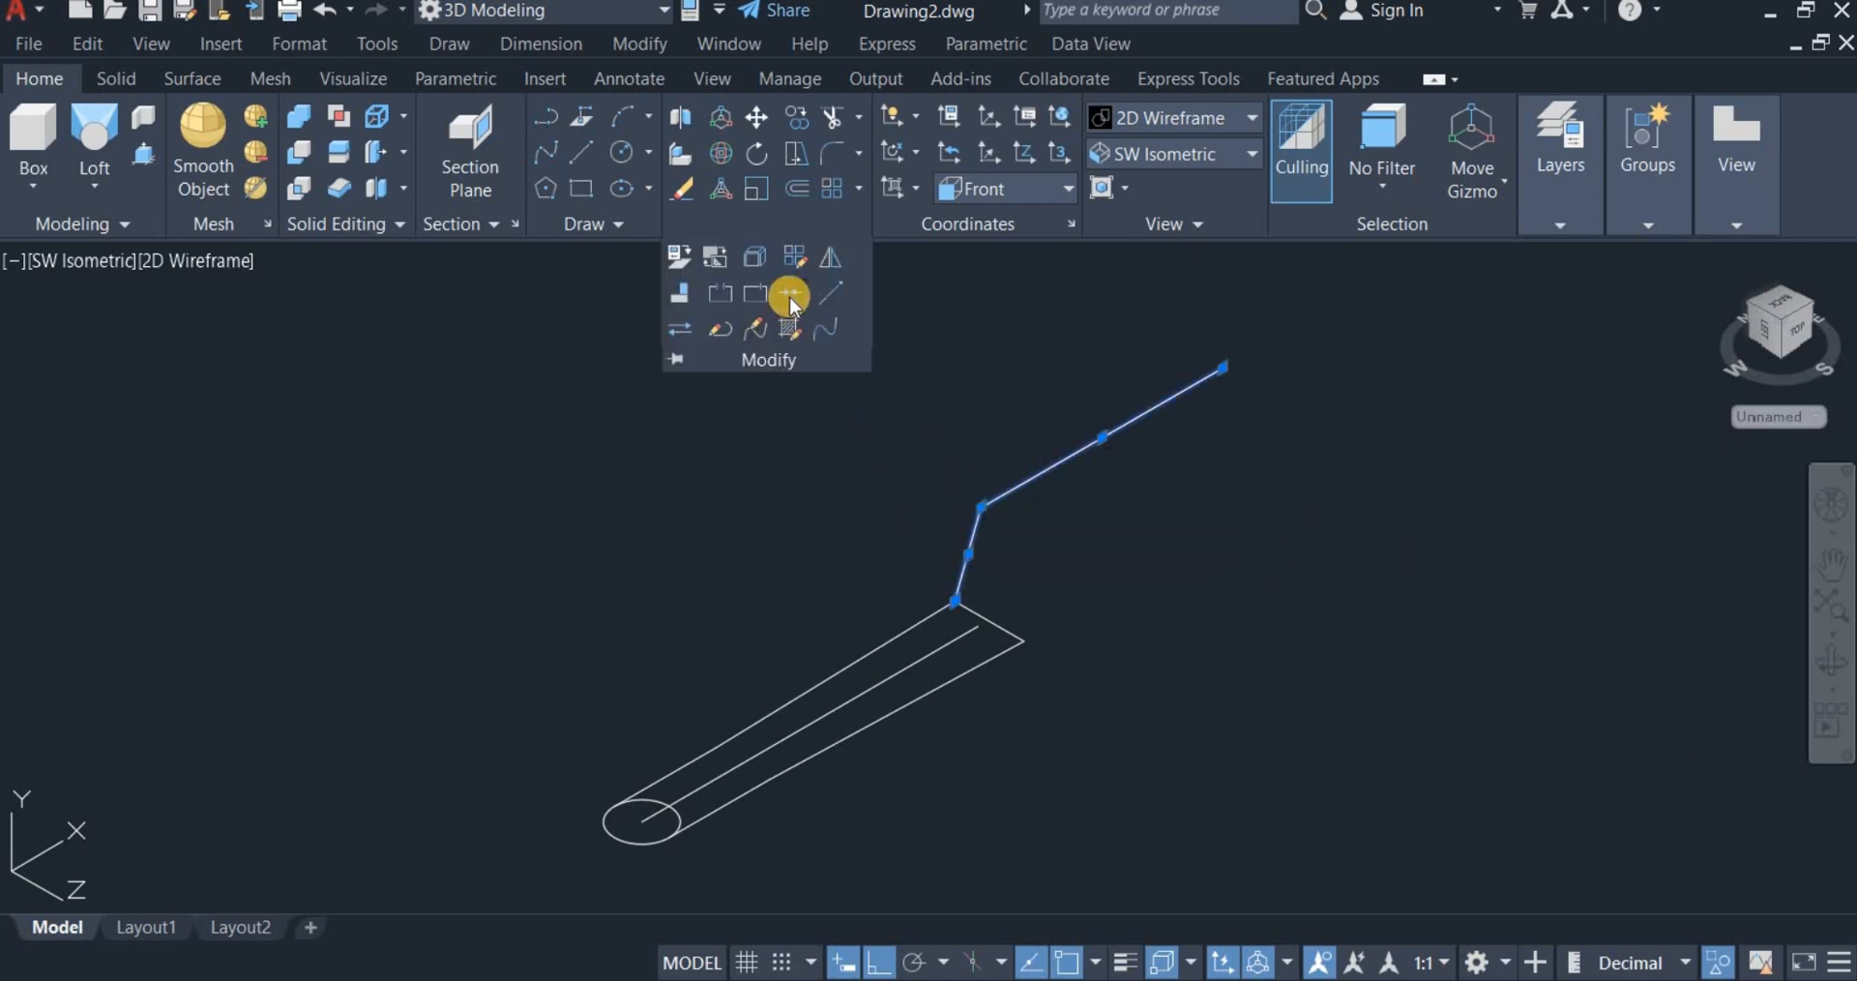
pyautogui.click(790, 306)
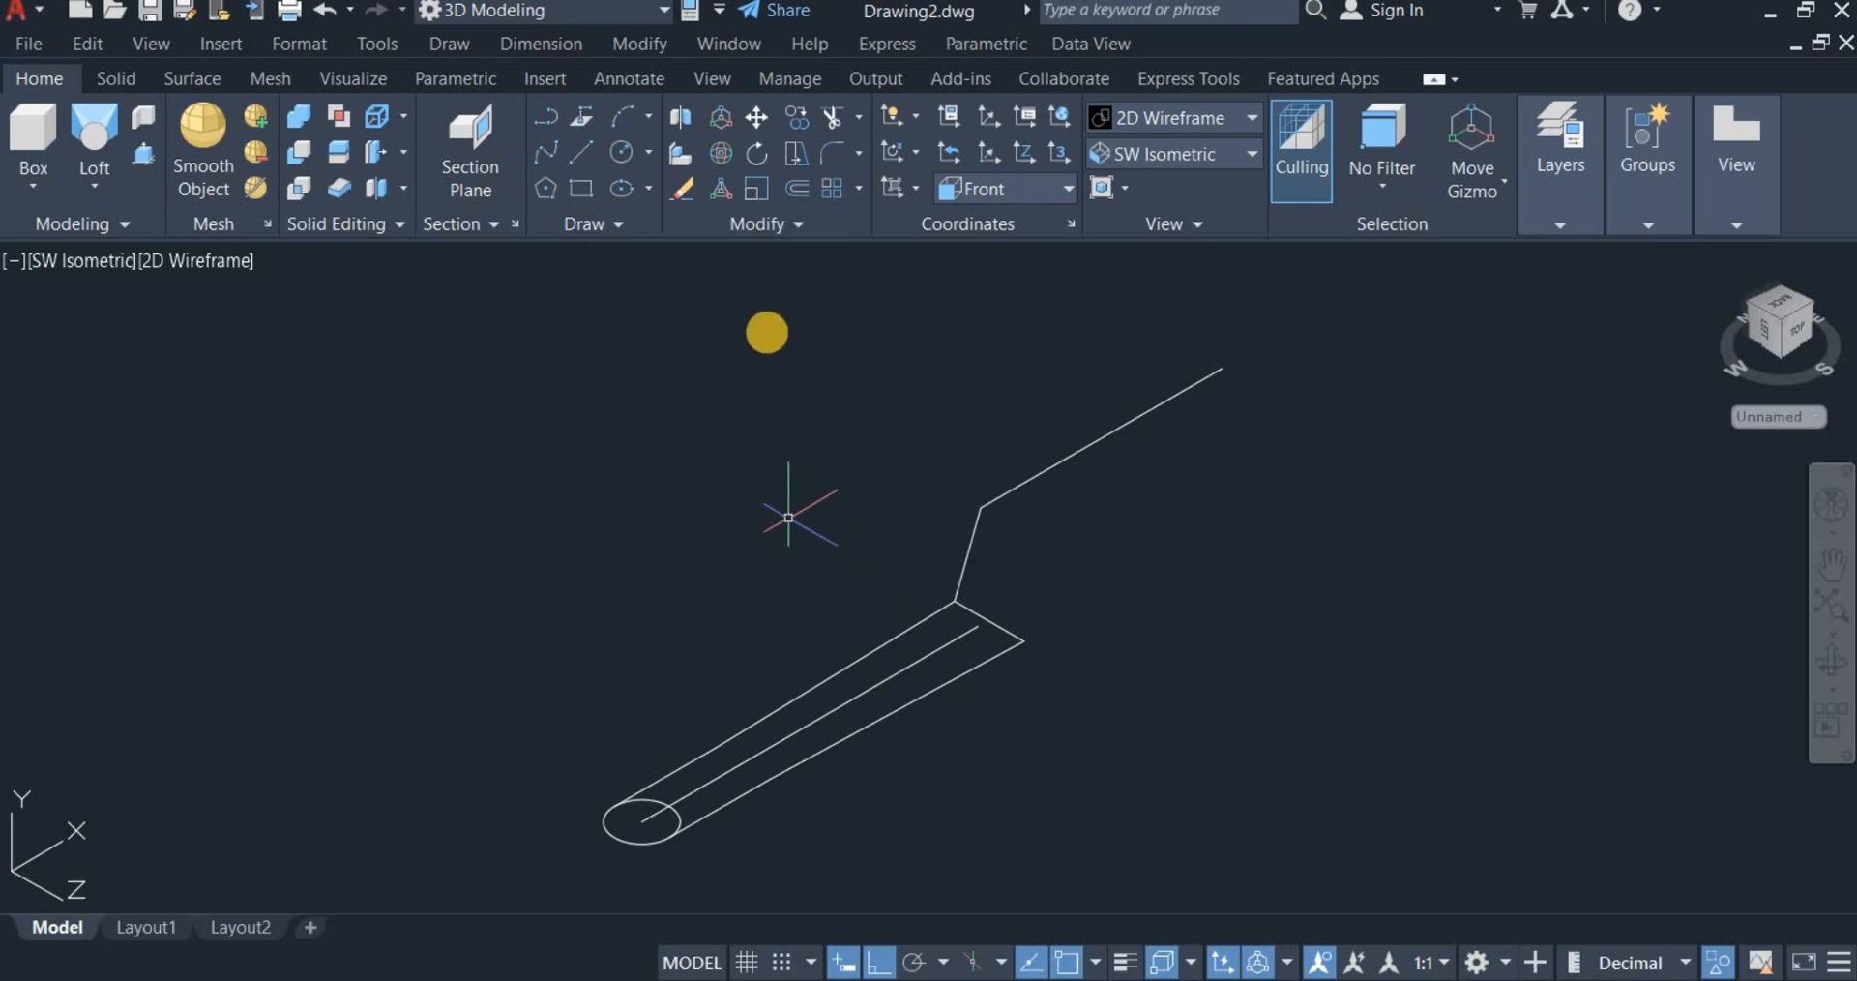
# Step: Copy the handle polyline from its lower end at the base outline's corner to the opposite corner of the same end
pyautogui.click(798, 119)
pyautogui.click(1118, 432)
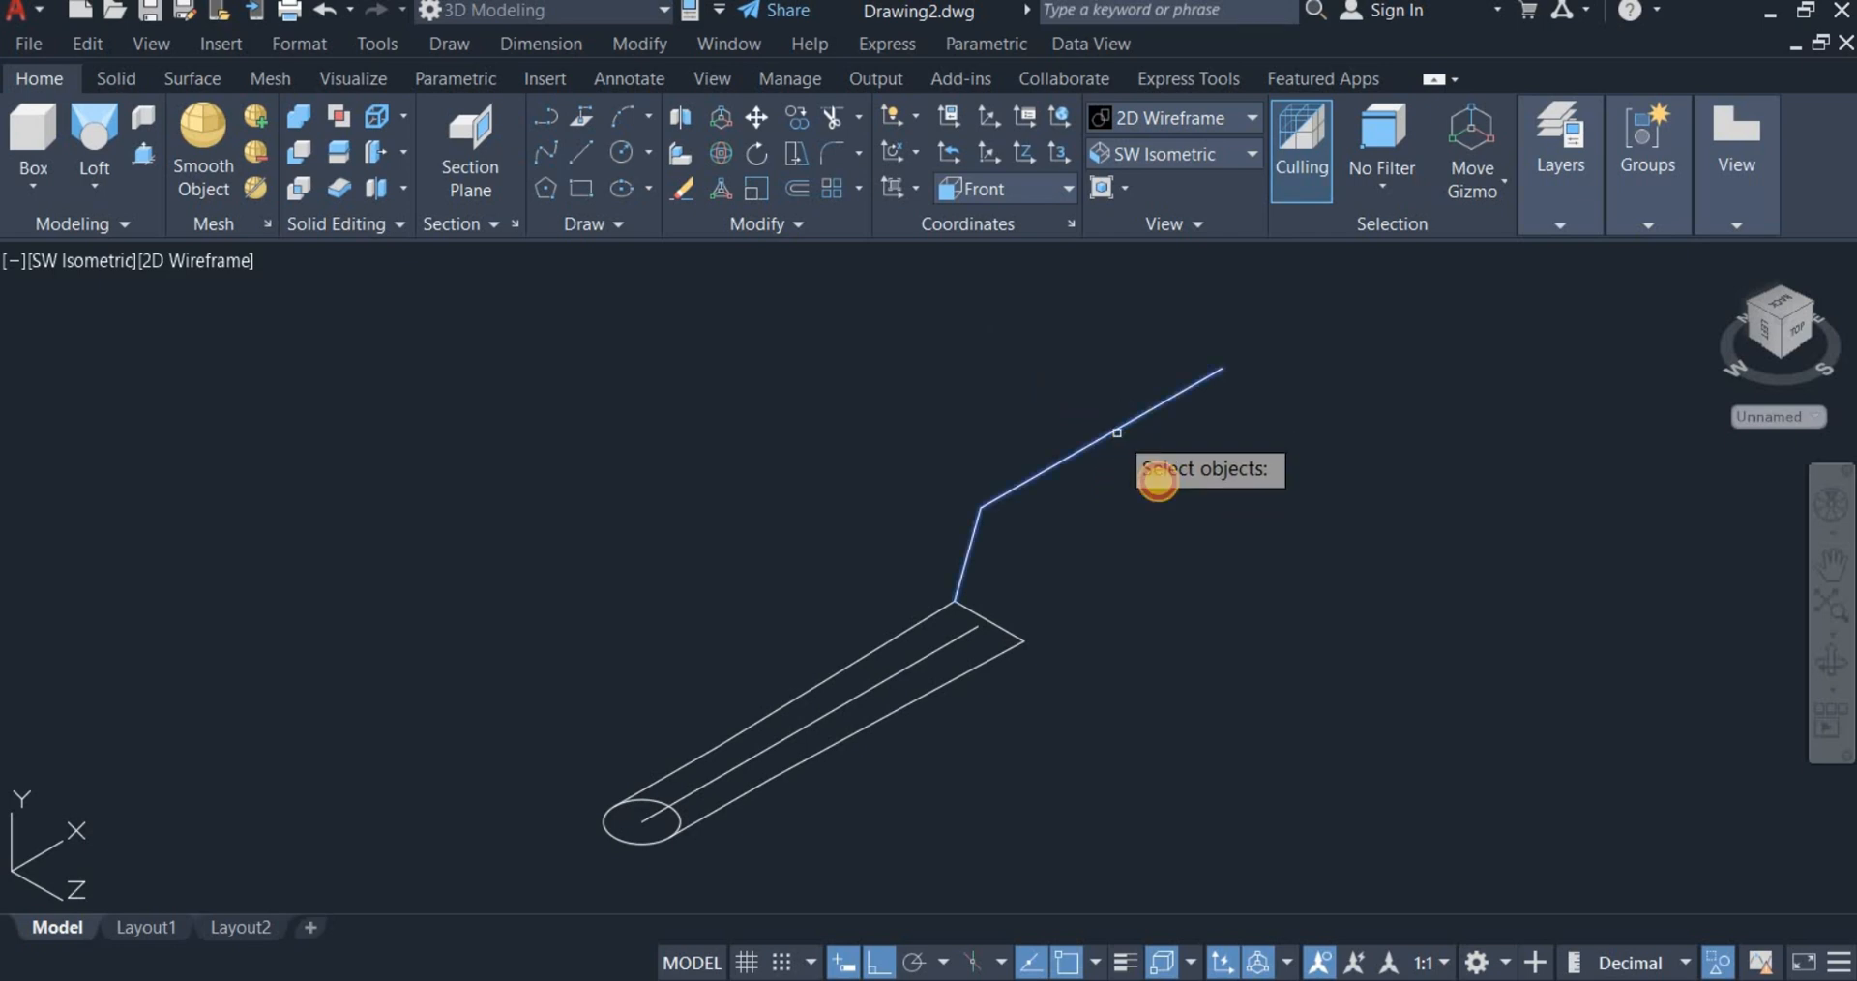
pyautogui.press('Return')
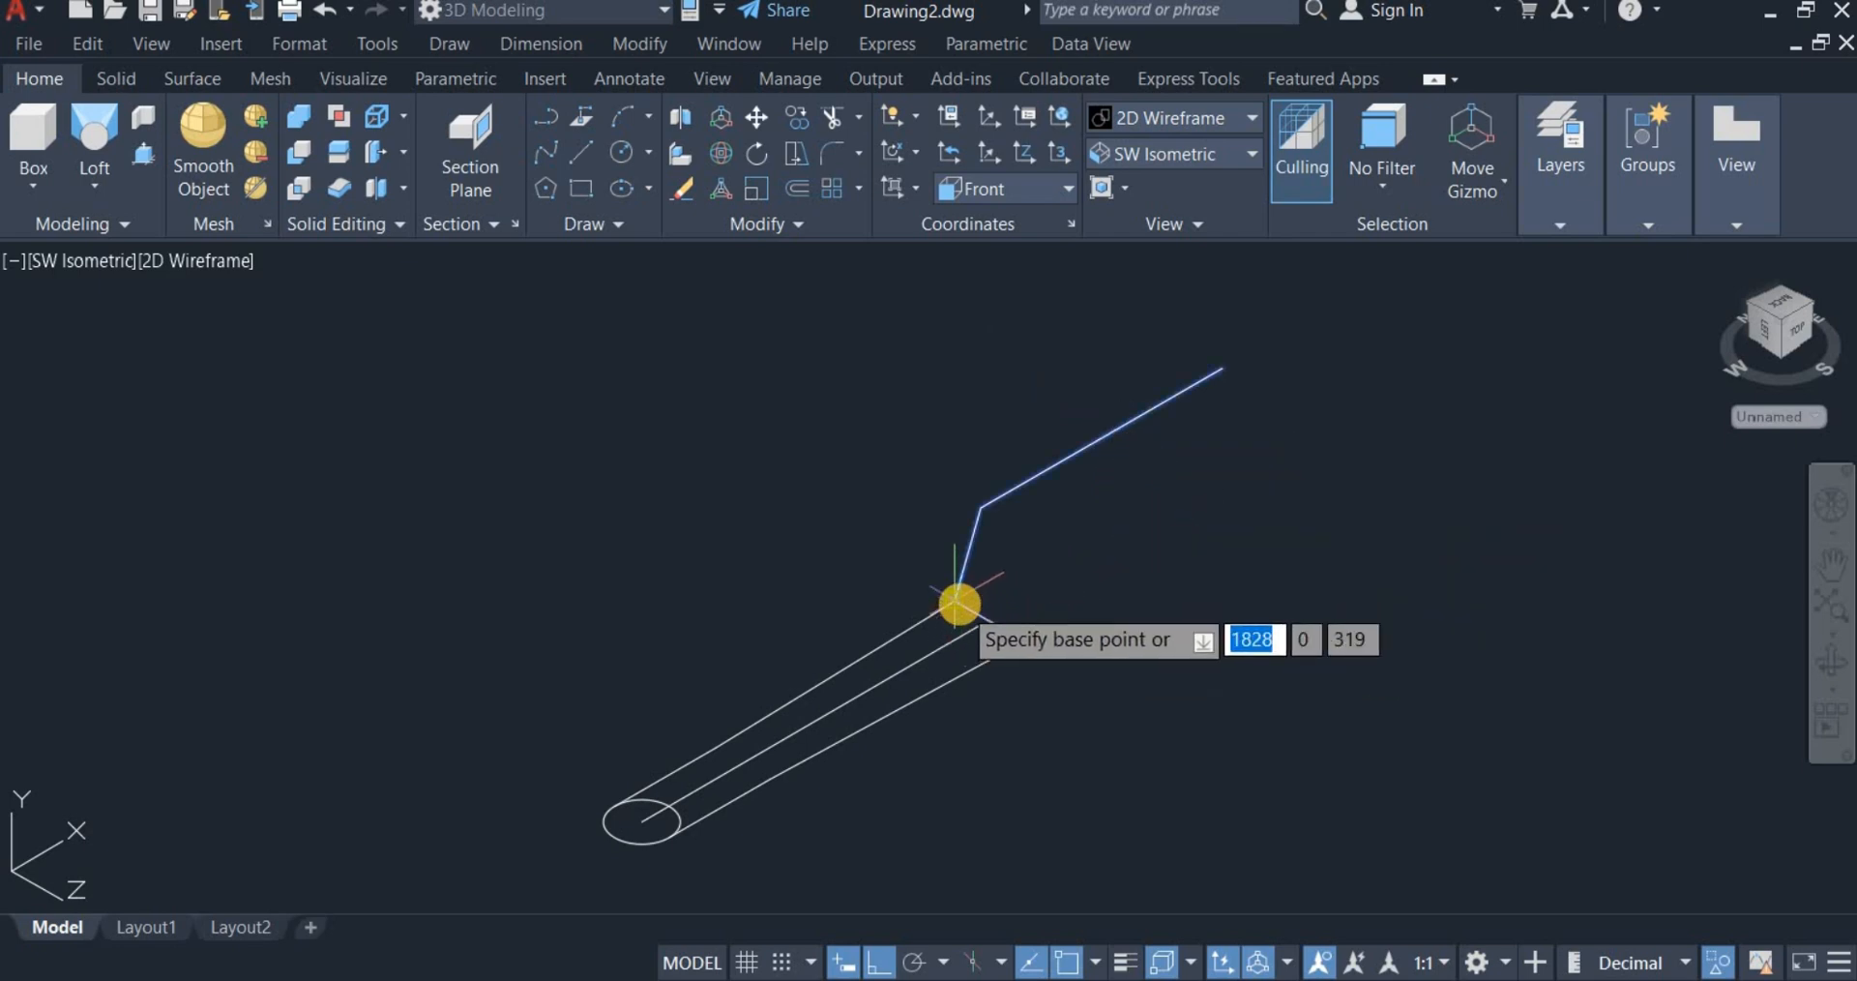
pyautogui.click(957, 603)
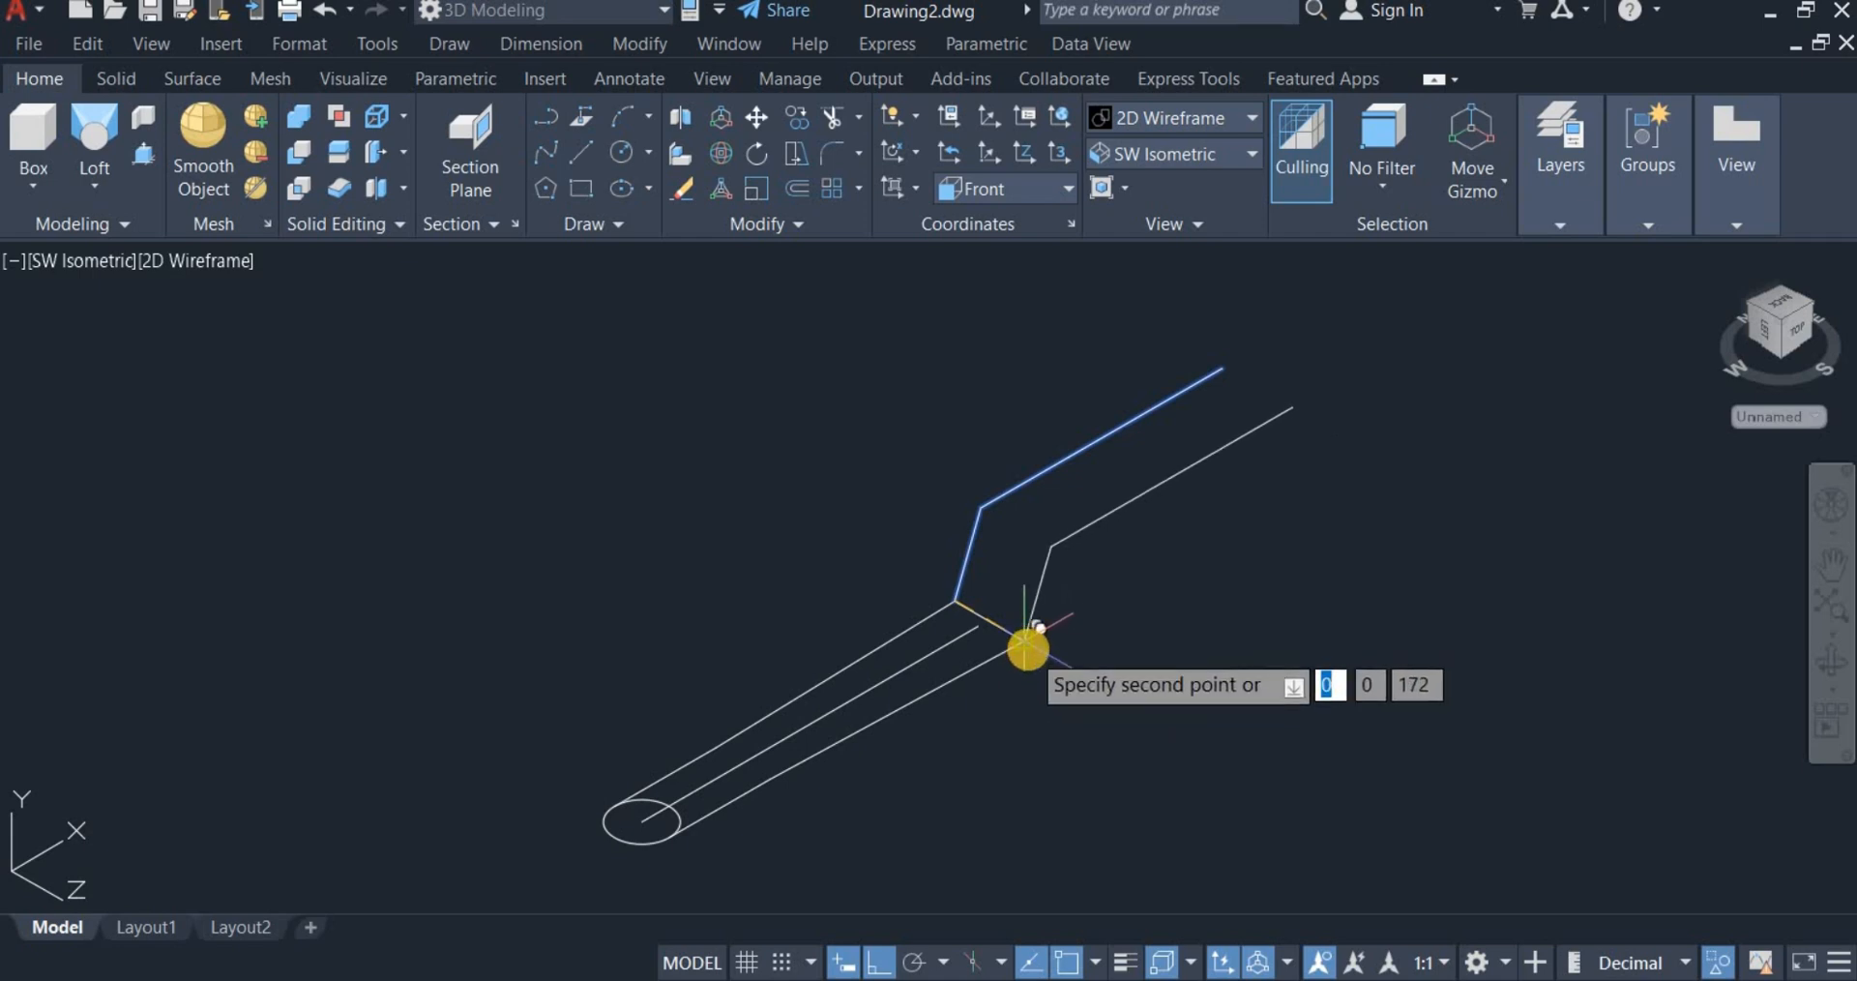
pyautogui.rightClick(1215, 644)
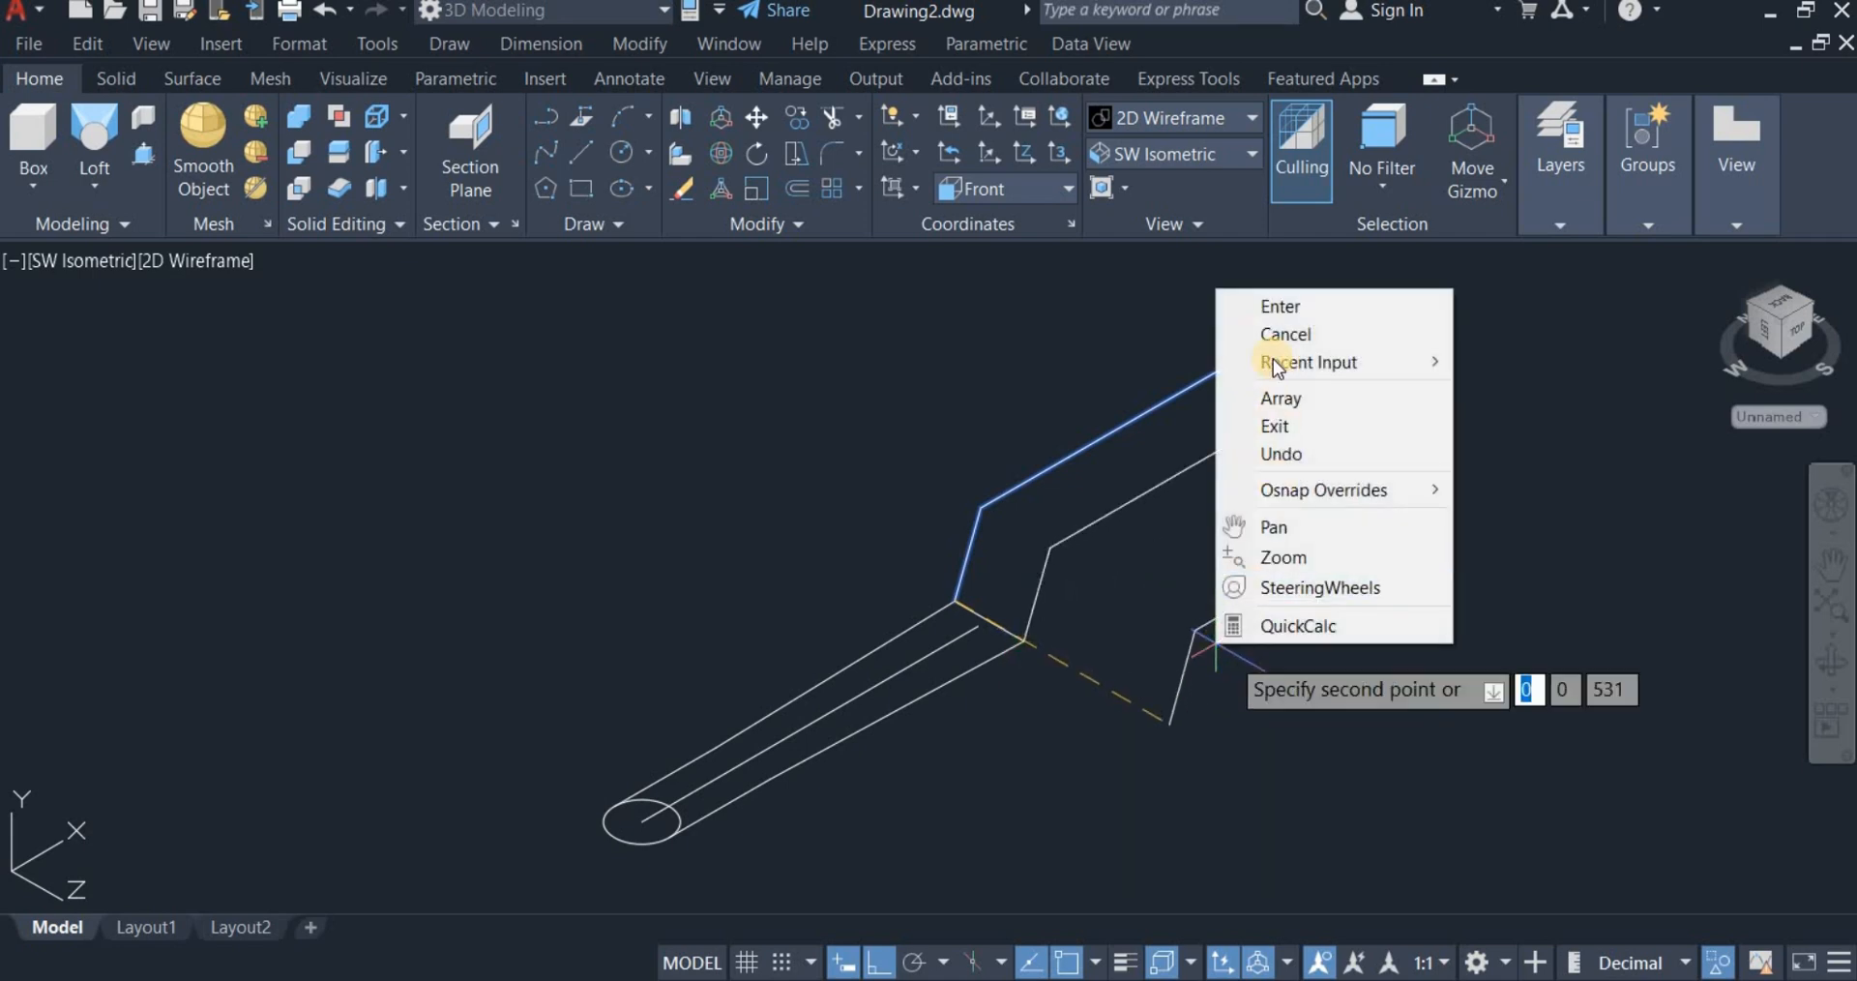
pyautogui.click(1280, 305)
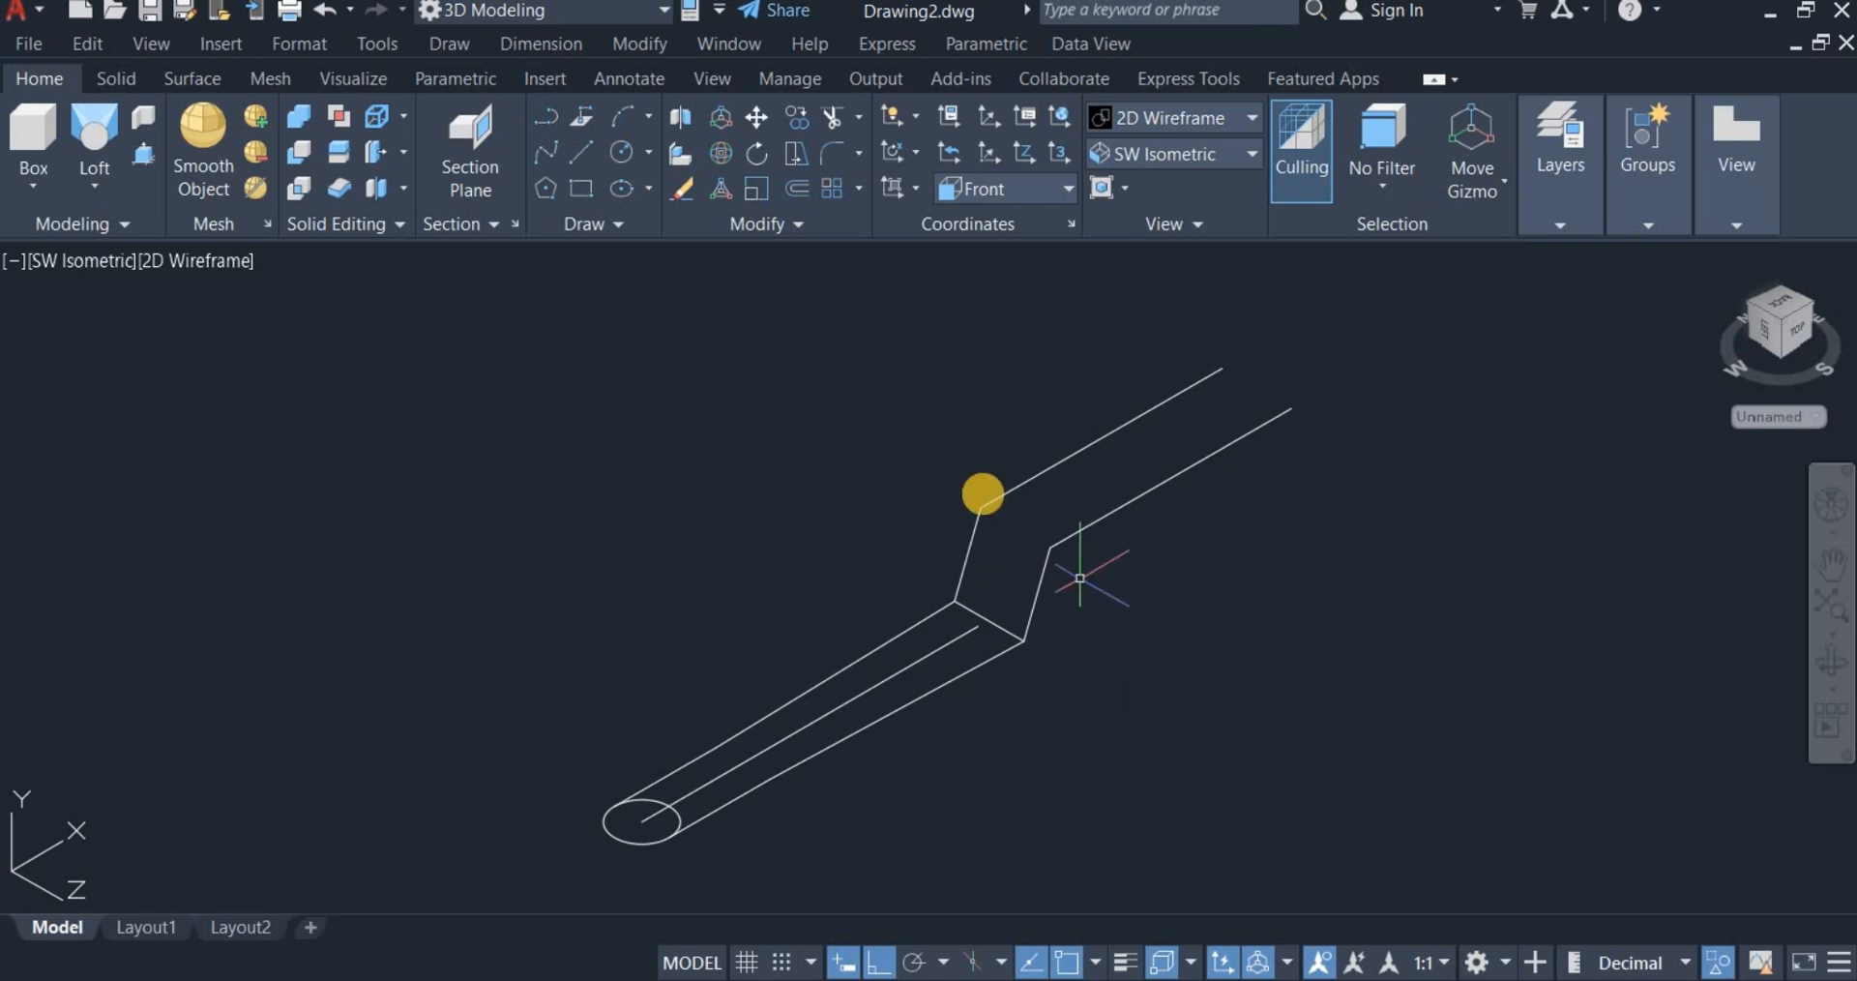
# Step: Set the UCS to Top and fillet the bend of the copied handle polyline with a radius of 100
pyautogui.click(991, 191)
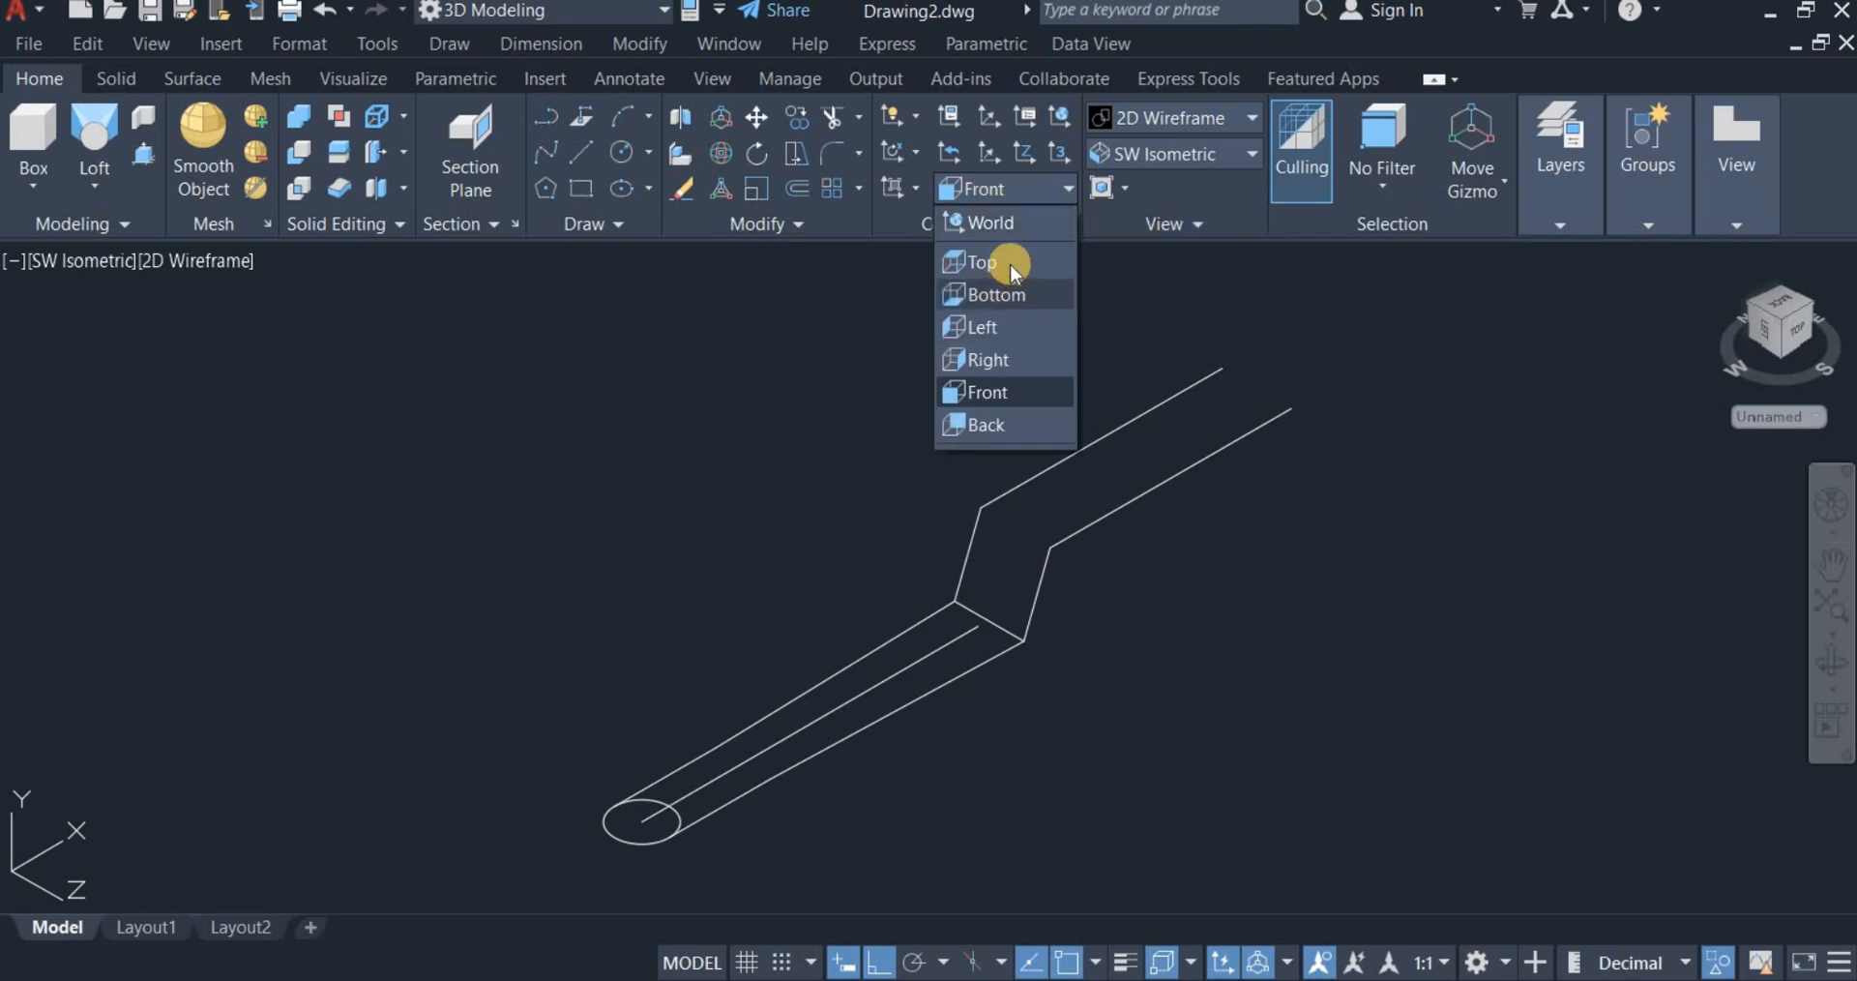
pyautogui.click(1004, 258)
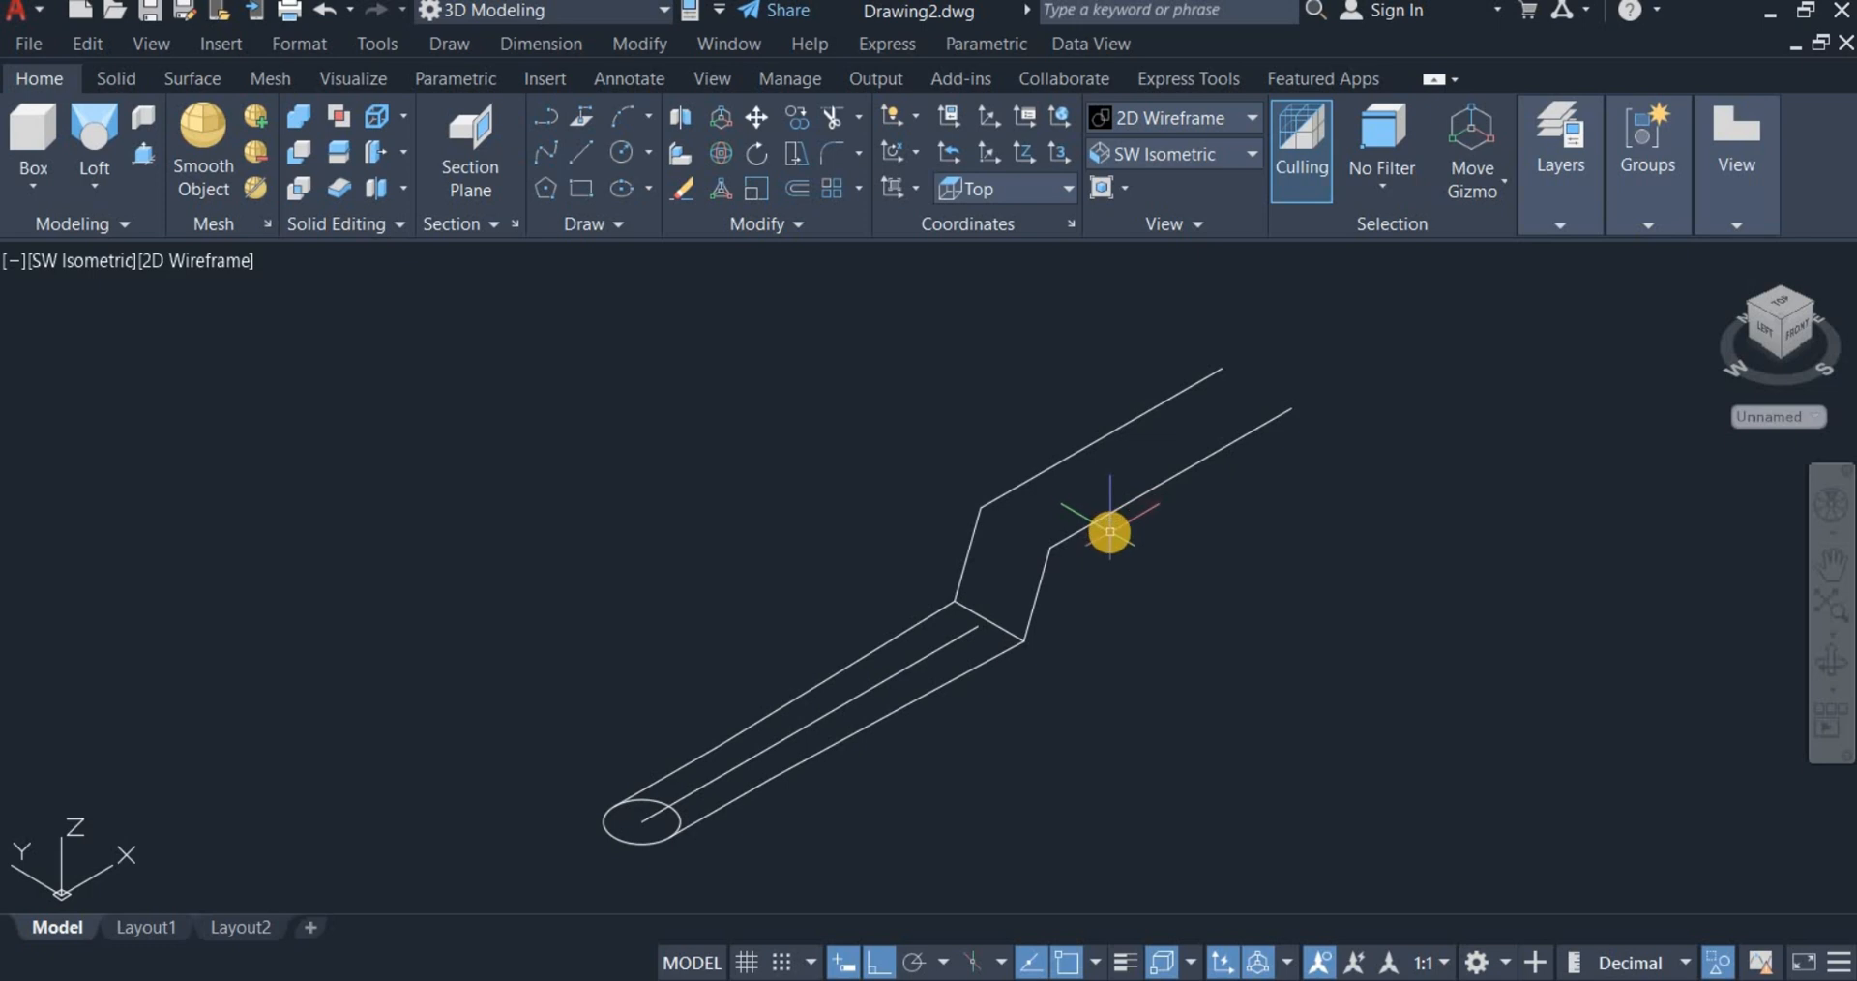
pyautogui.moveTo(1113, 515)
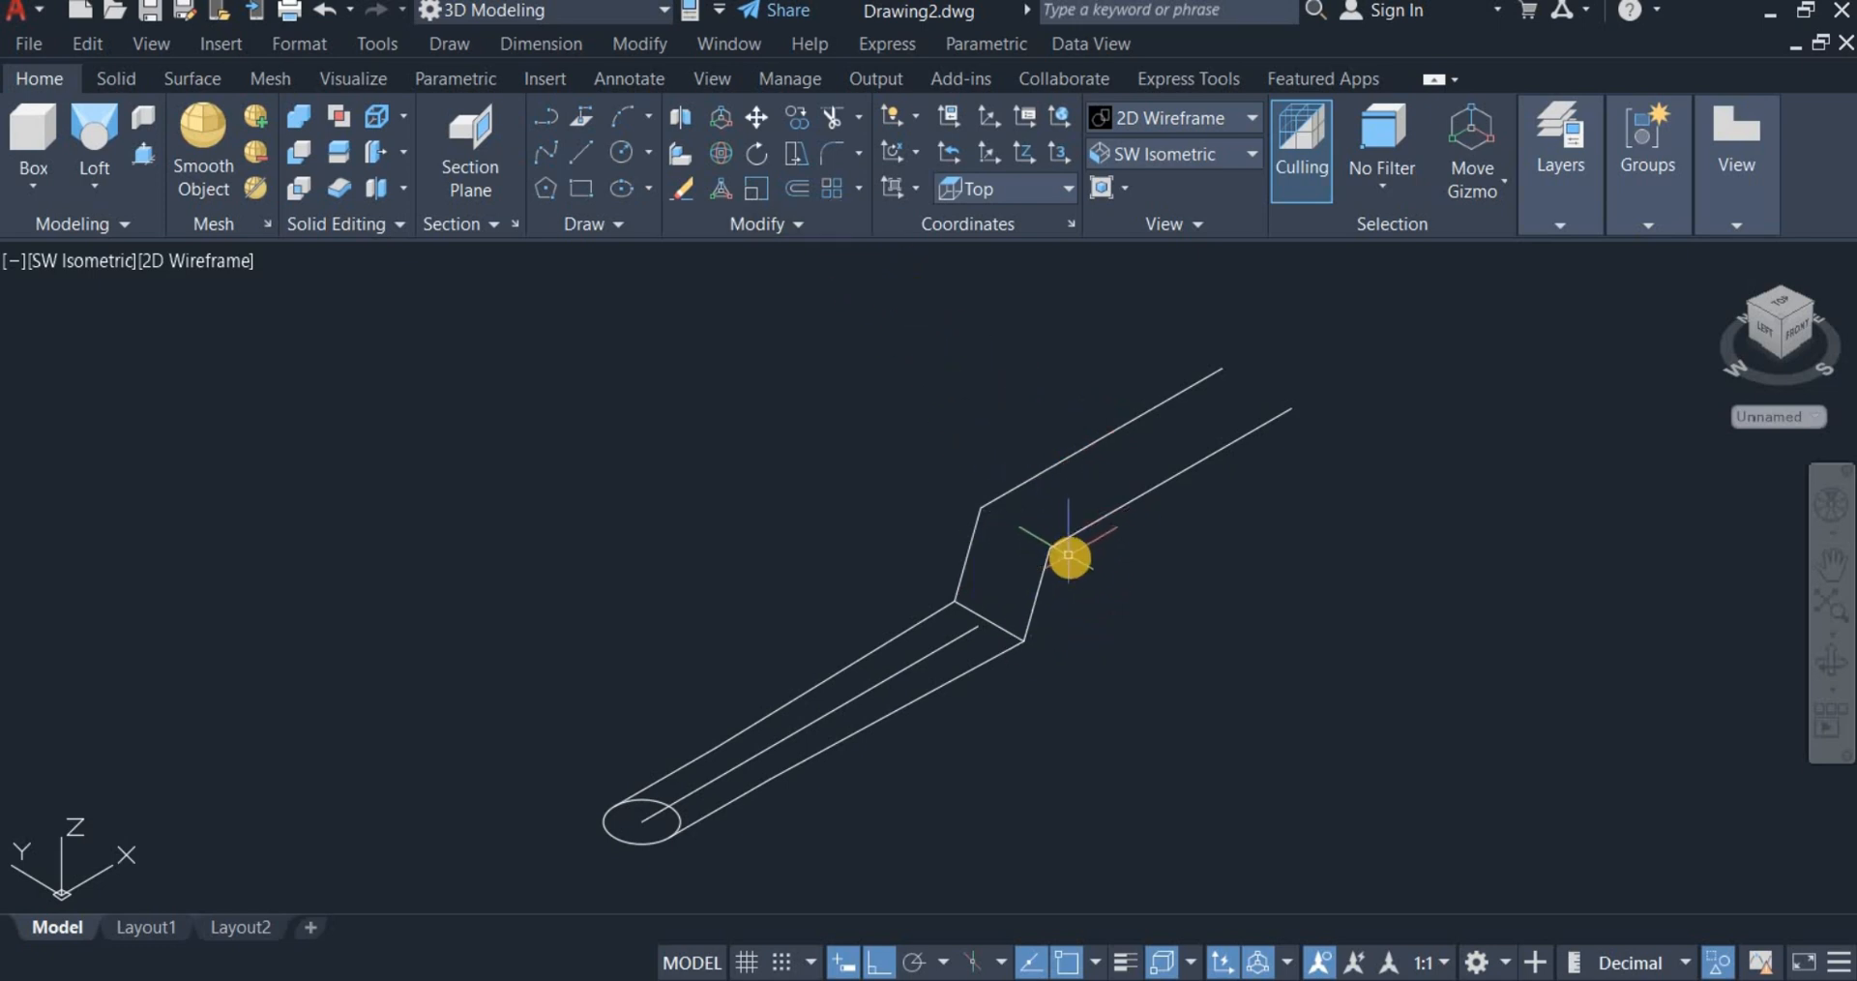
pyautogui.click(831, 151)
pyautogui.scroll(2, 1094, 554)
pyautogui.scroll(4, 1093, 554)
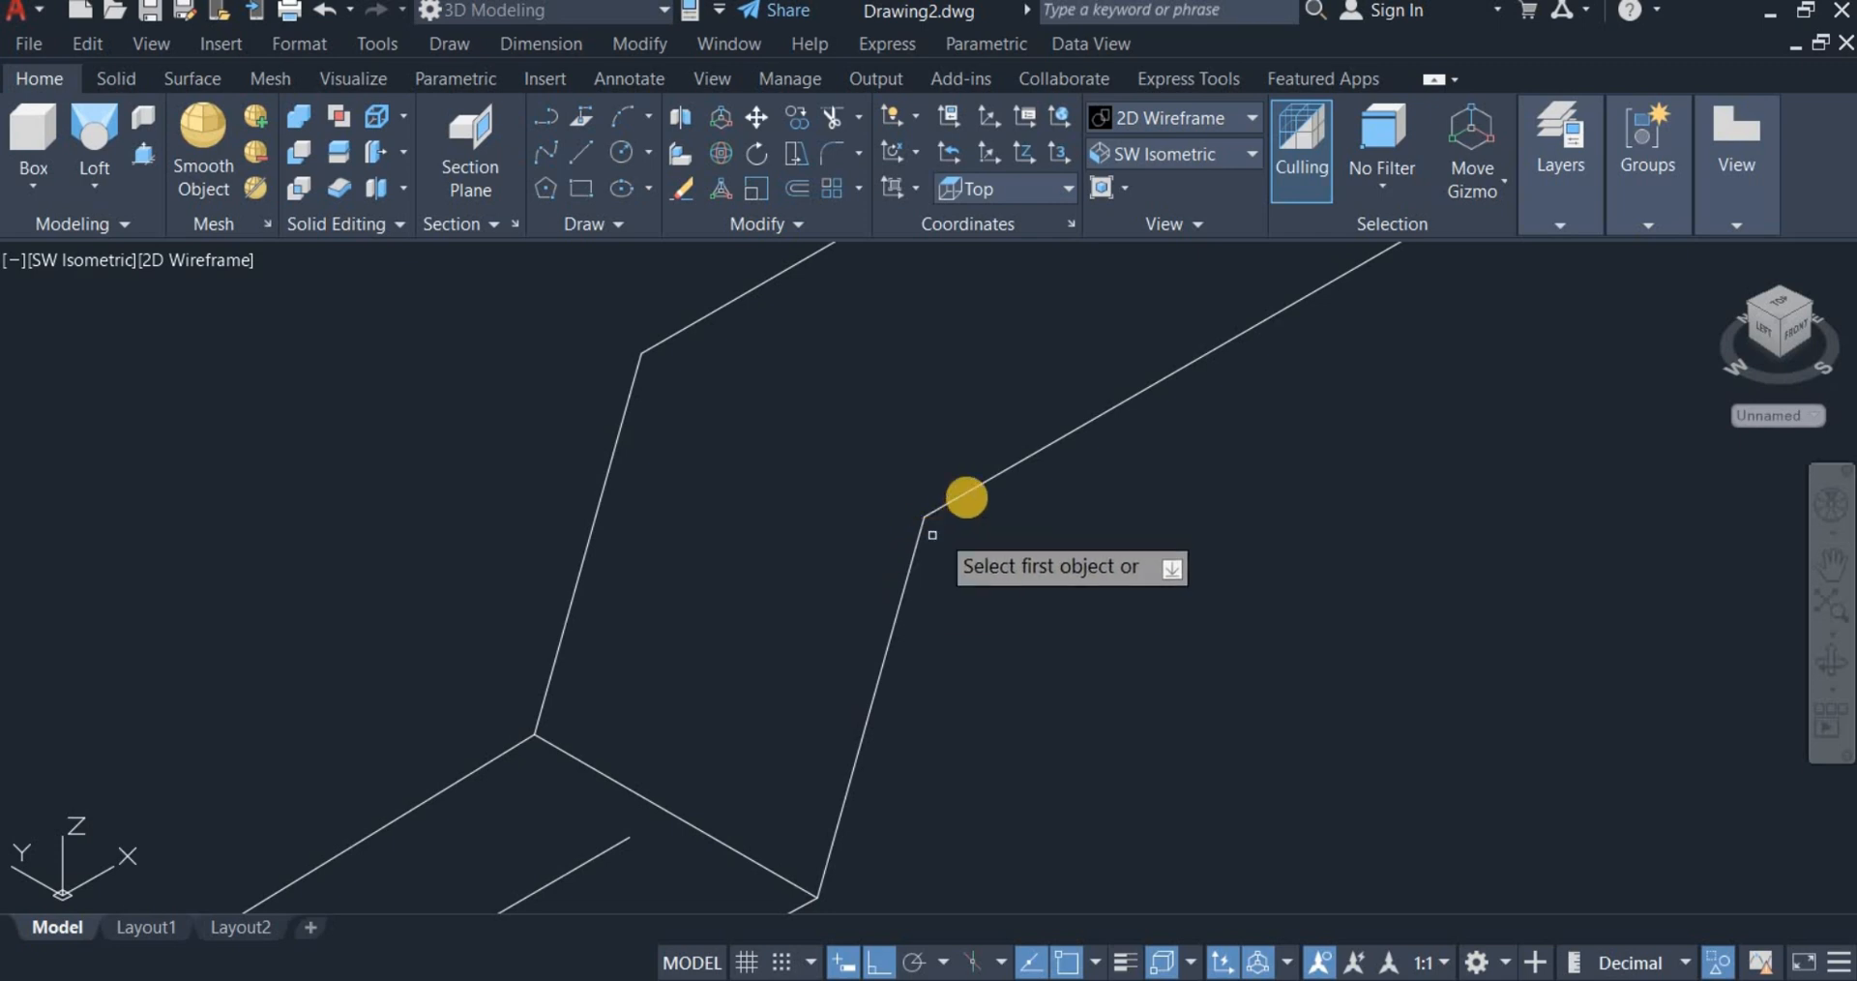
pyautogui.rightClick(1053, 530)
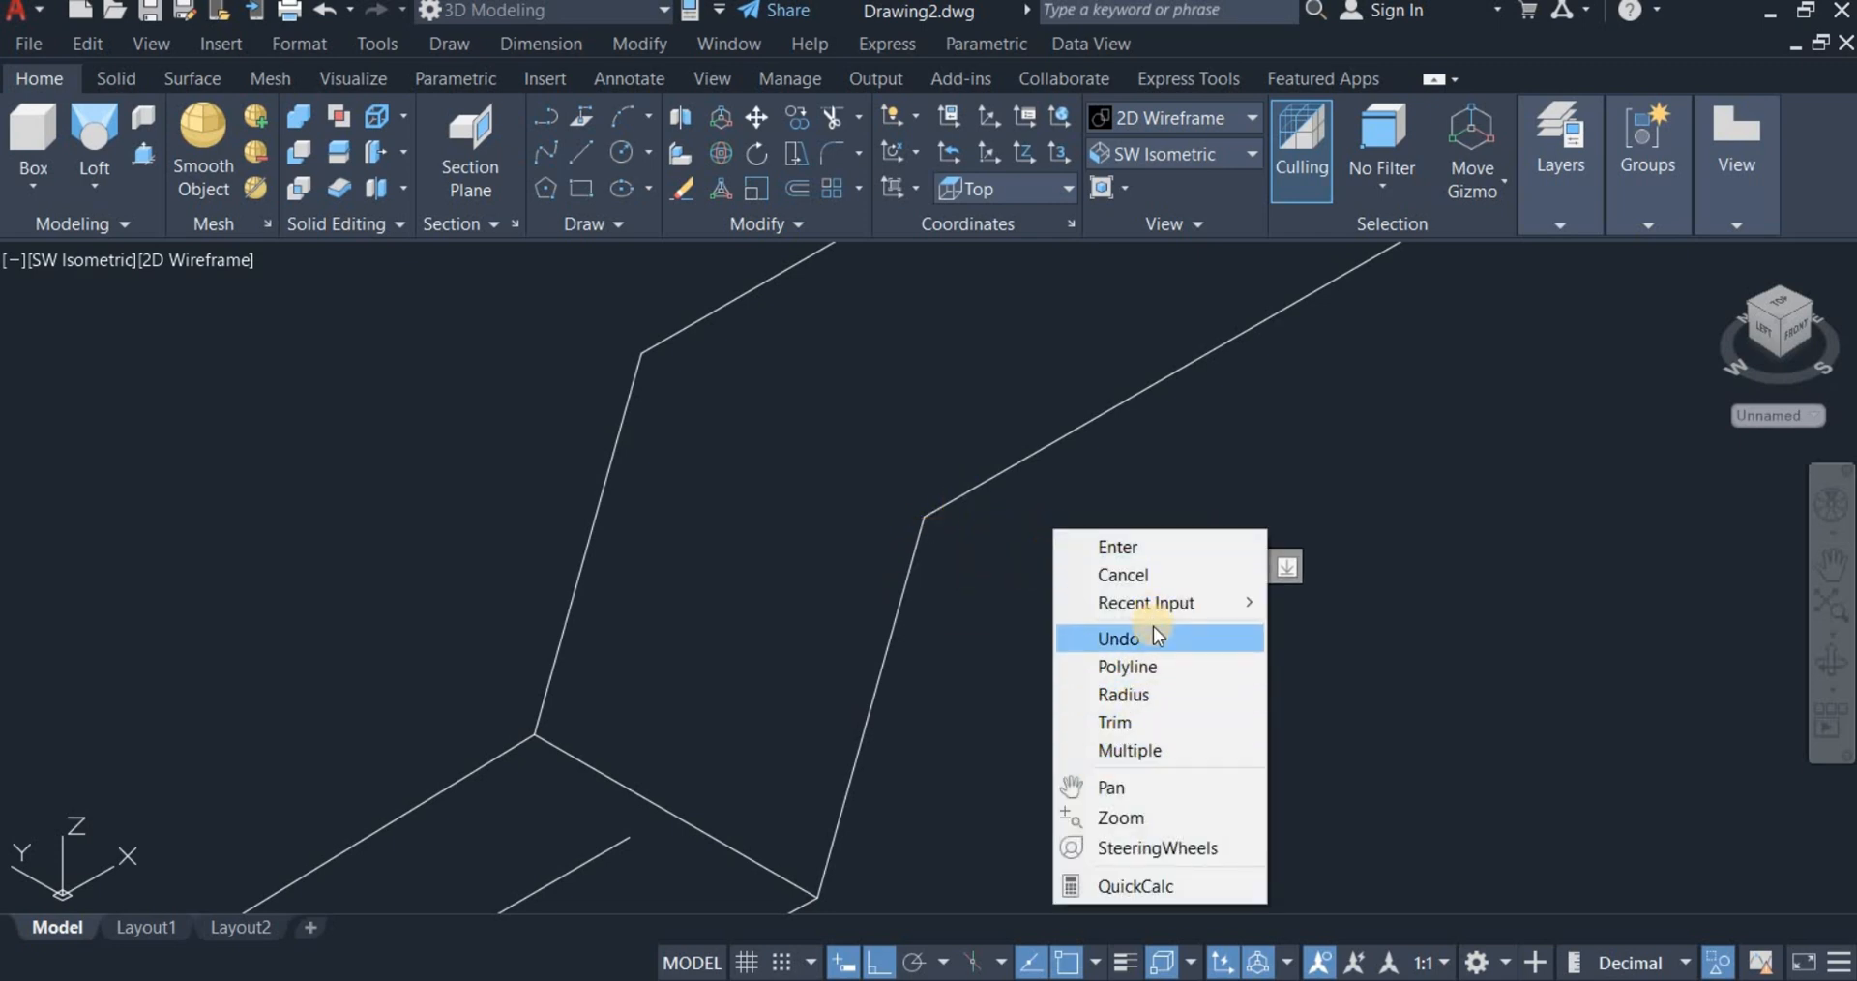
pyautogui.click(1161, 696)
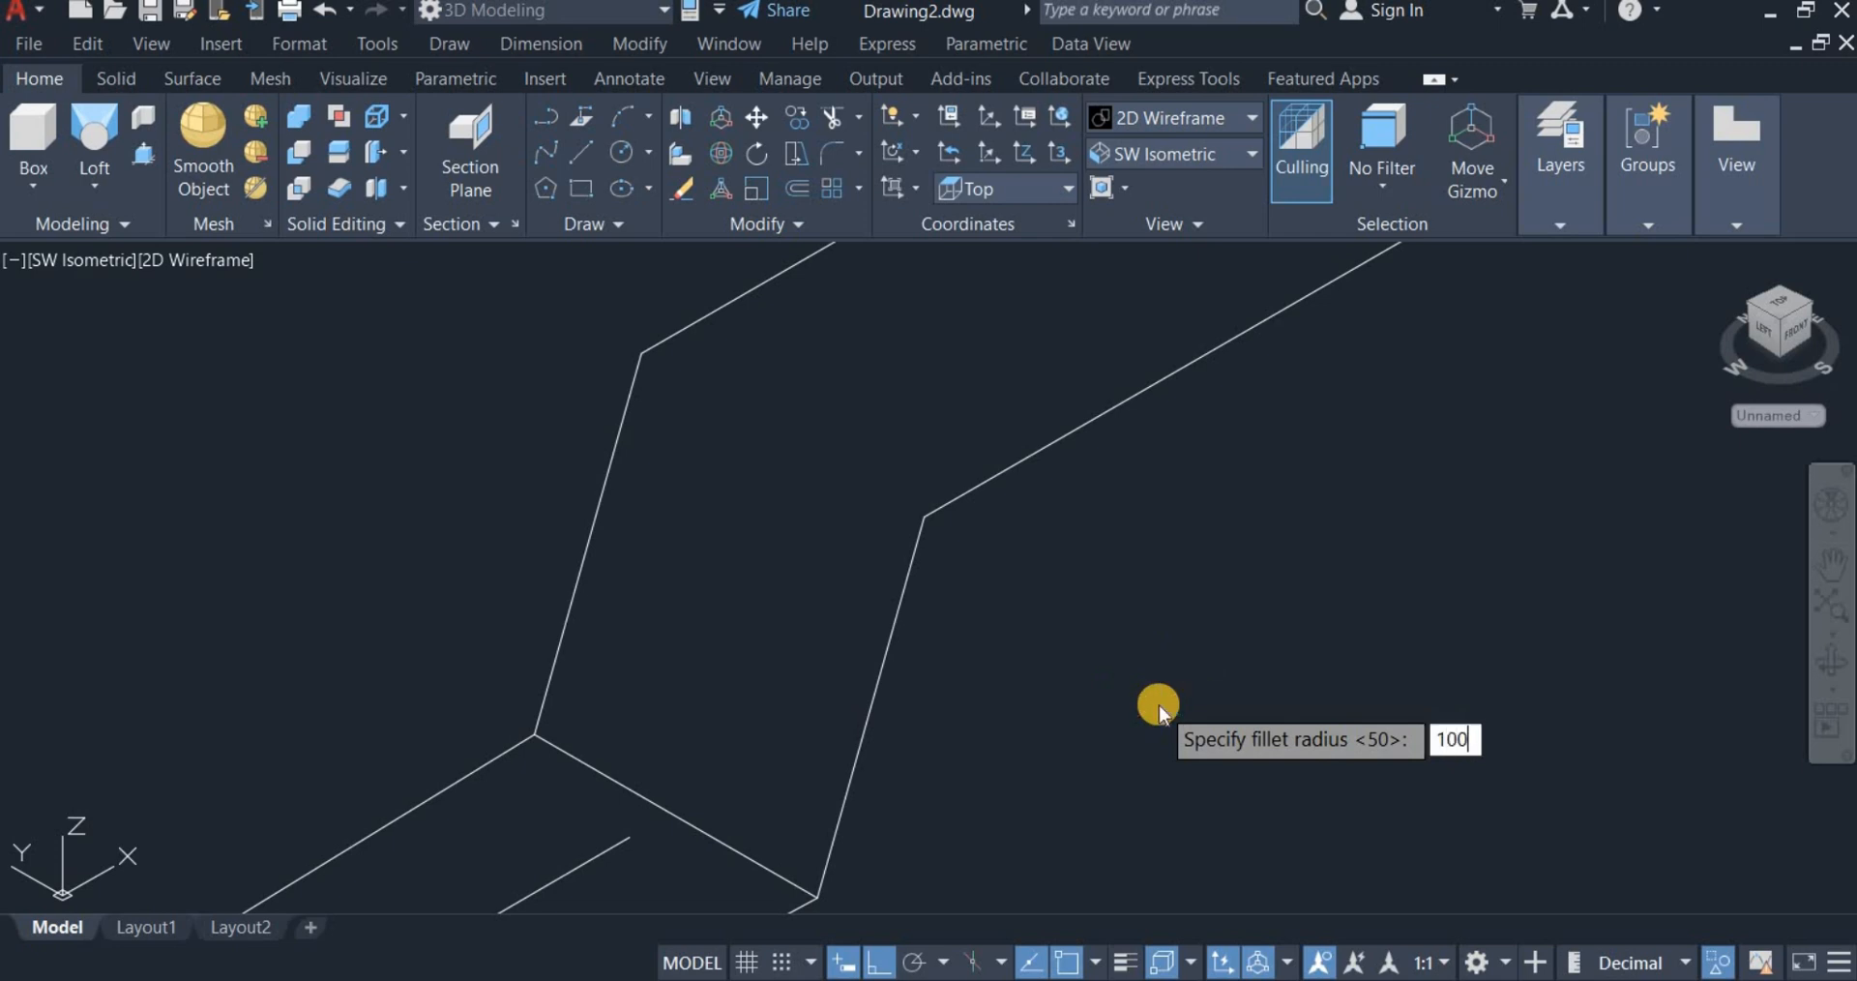
pyautogui.write('100')
pyautogui.press('Return')
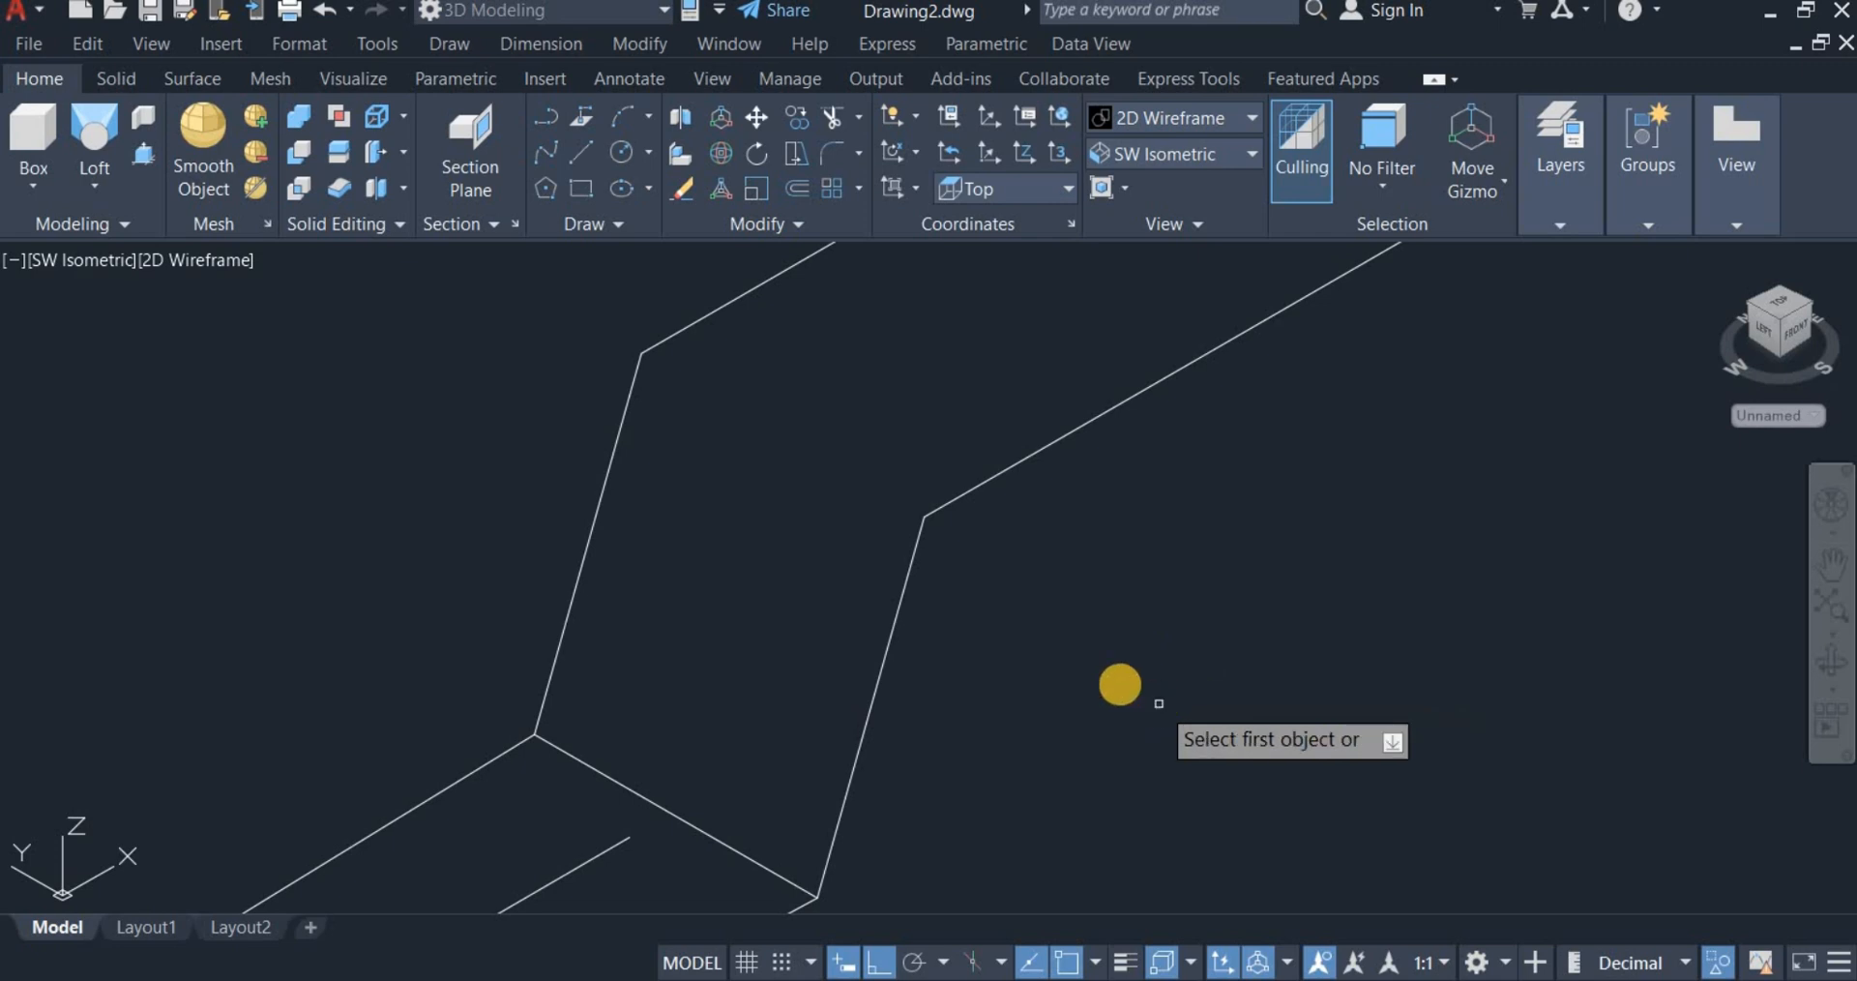
pyautogui.click(958, 500)
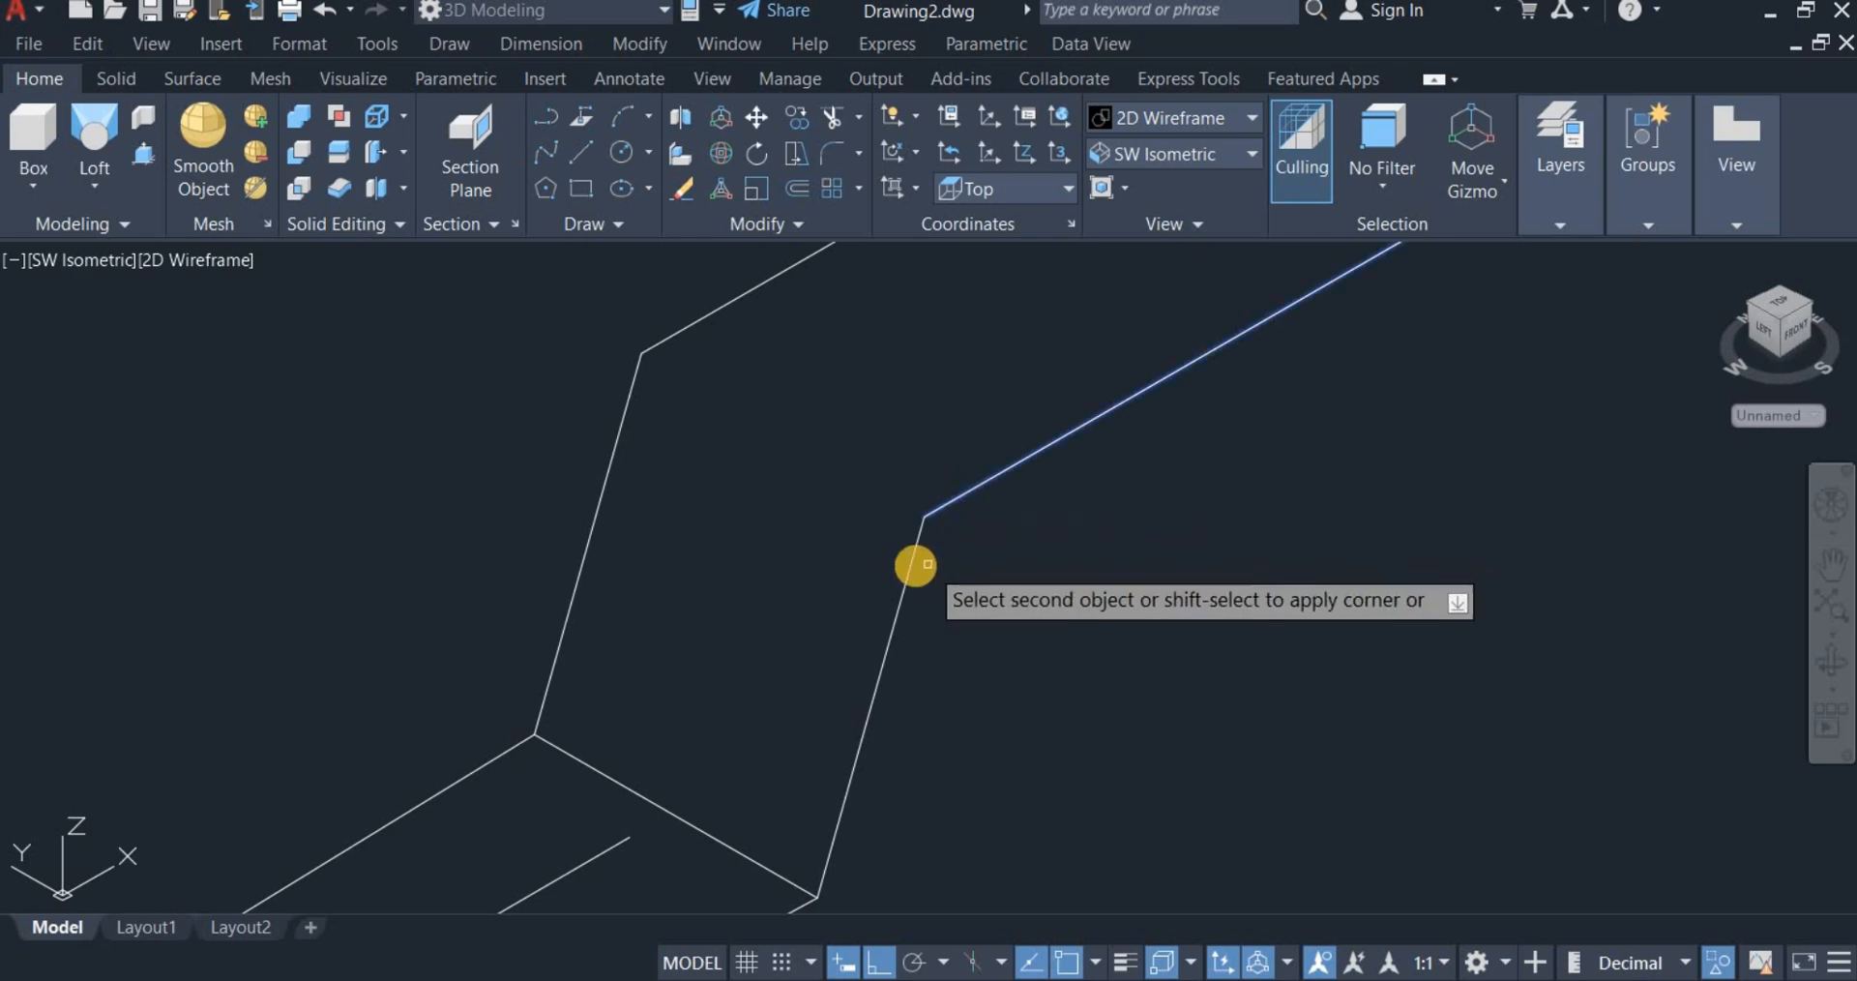
pyautogui.click(914, 568)
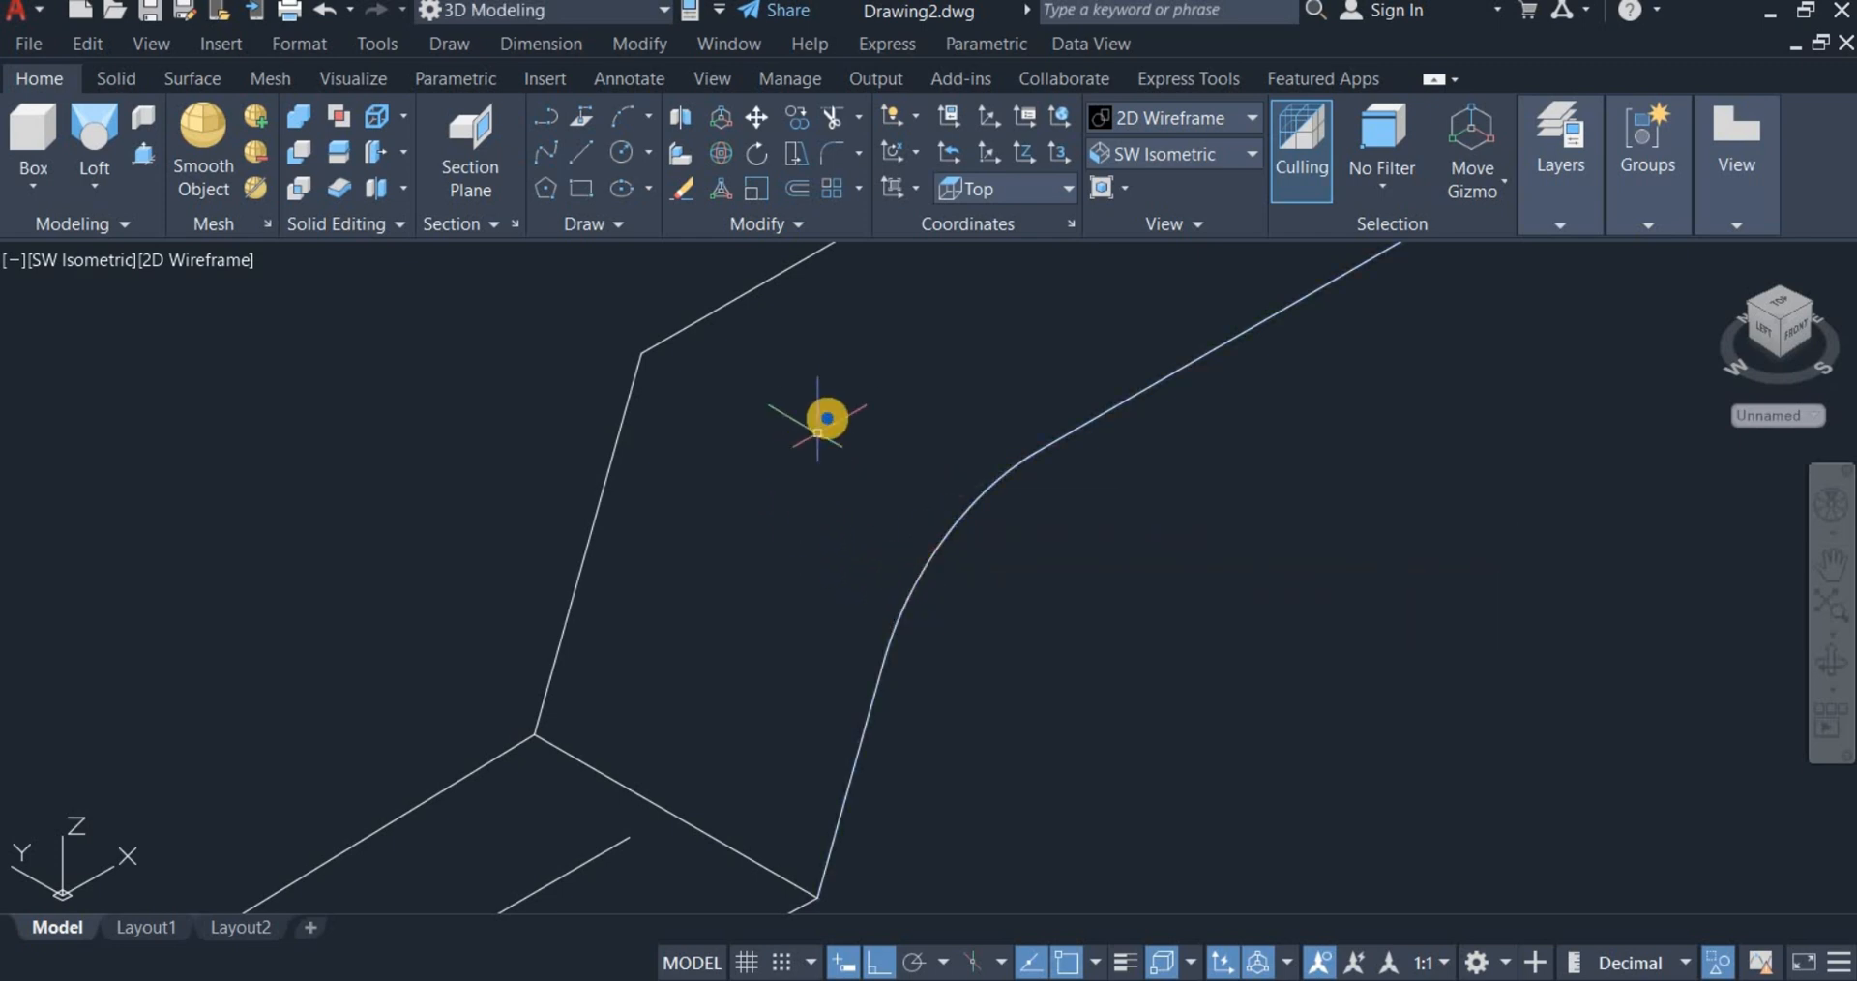
# Step: Fillet the bend of the original handle polyline with the same radius of 100
pyautogui.rightClick(833, 420)
pyautogui.click(930, 437)
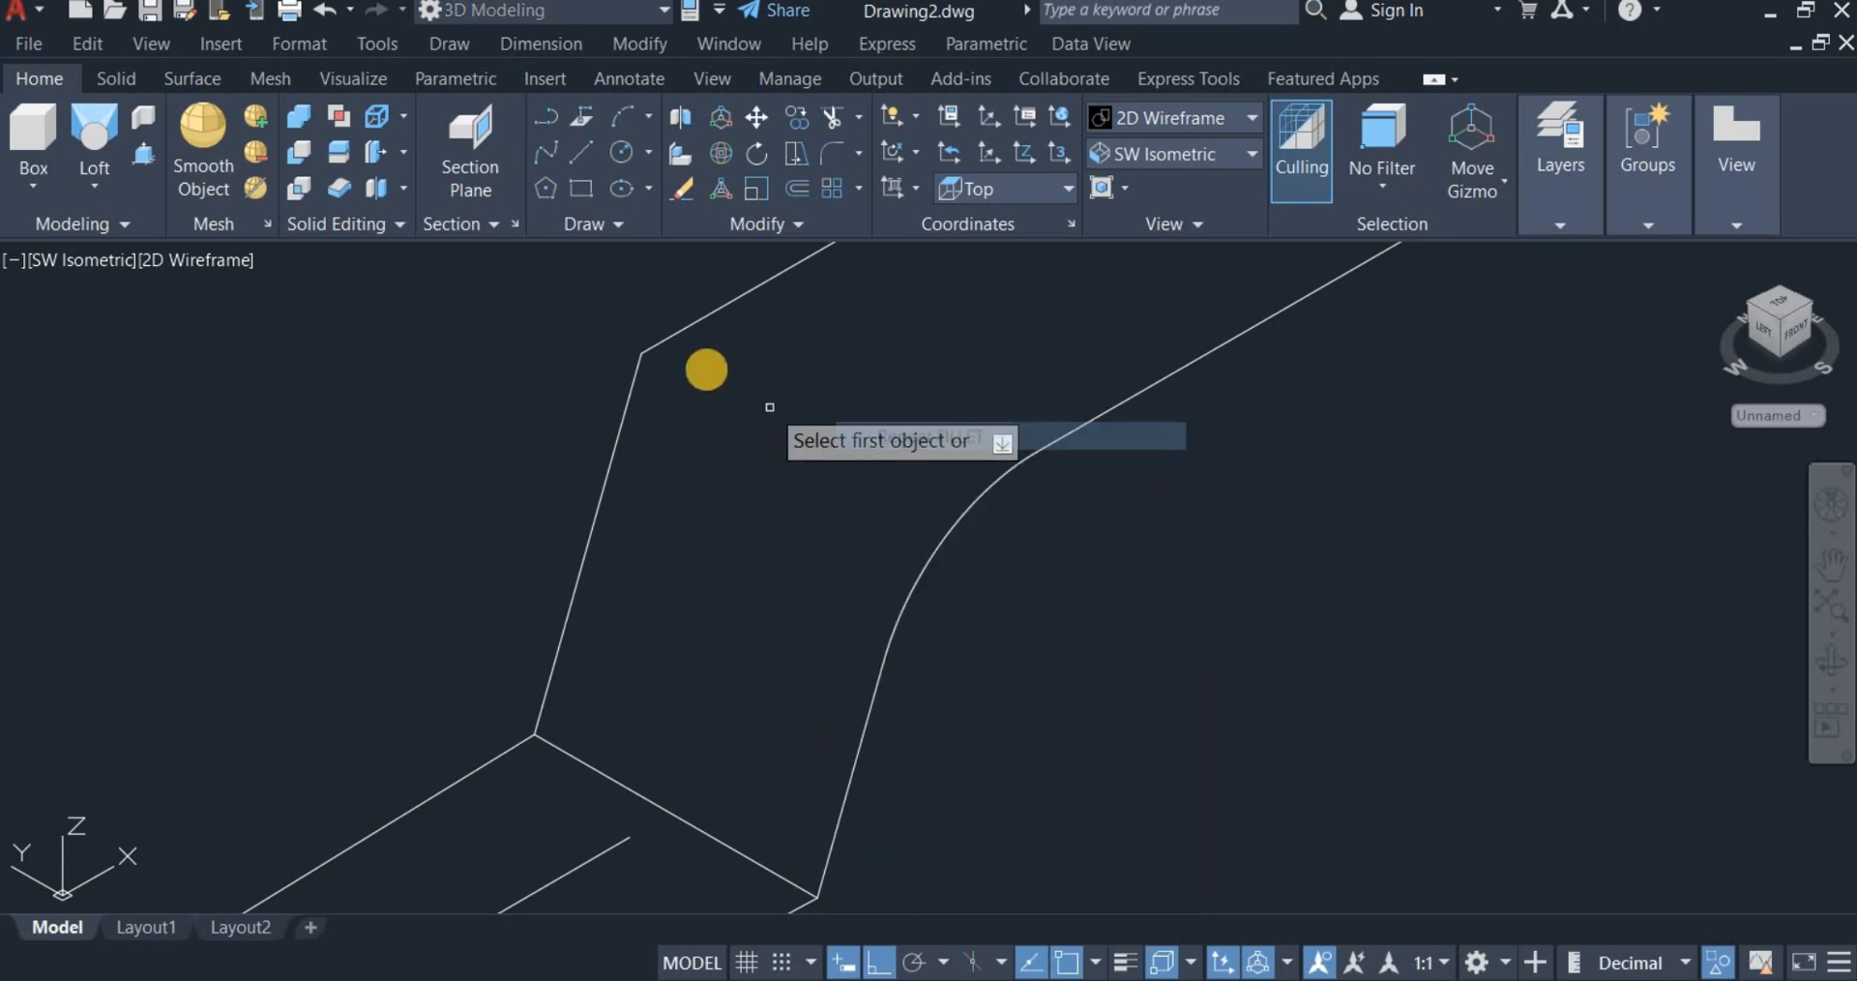
pyautogui.click(699, 318)
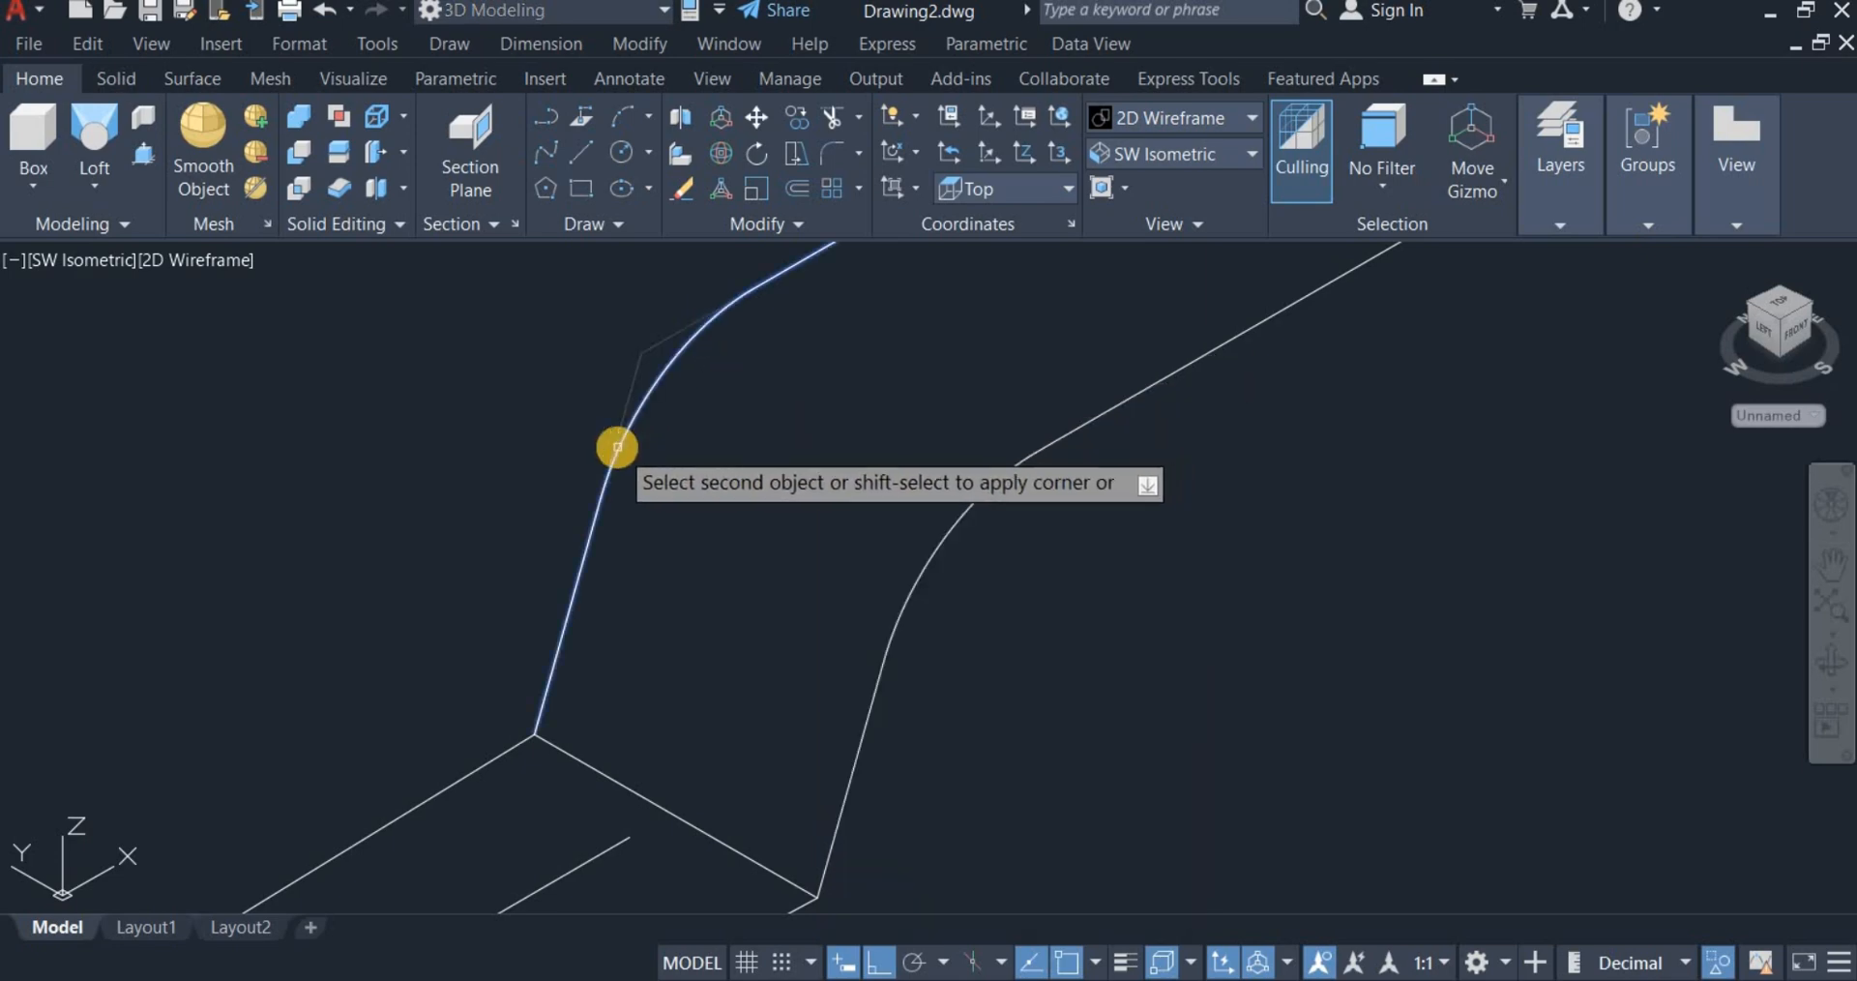
pyautogui.click(618, 440)
pyautogui.scroll(-2, 639, 459)
pyautogui.scroll(-3, 637, 458)
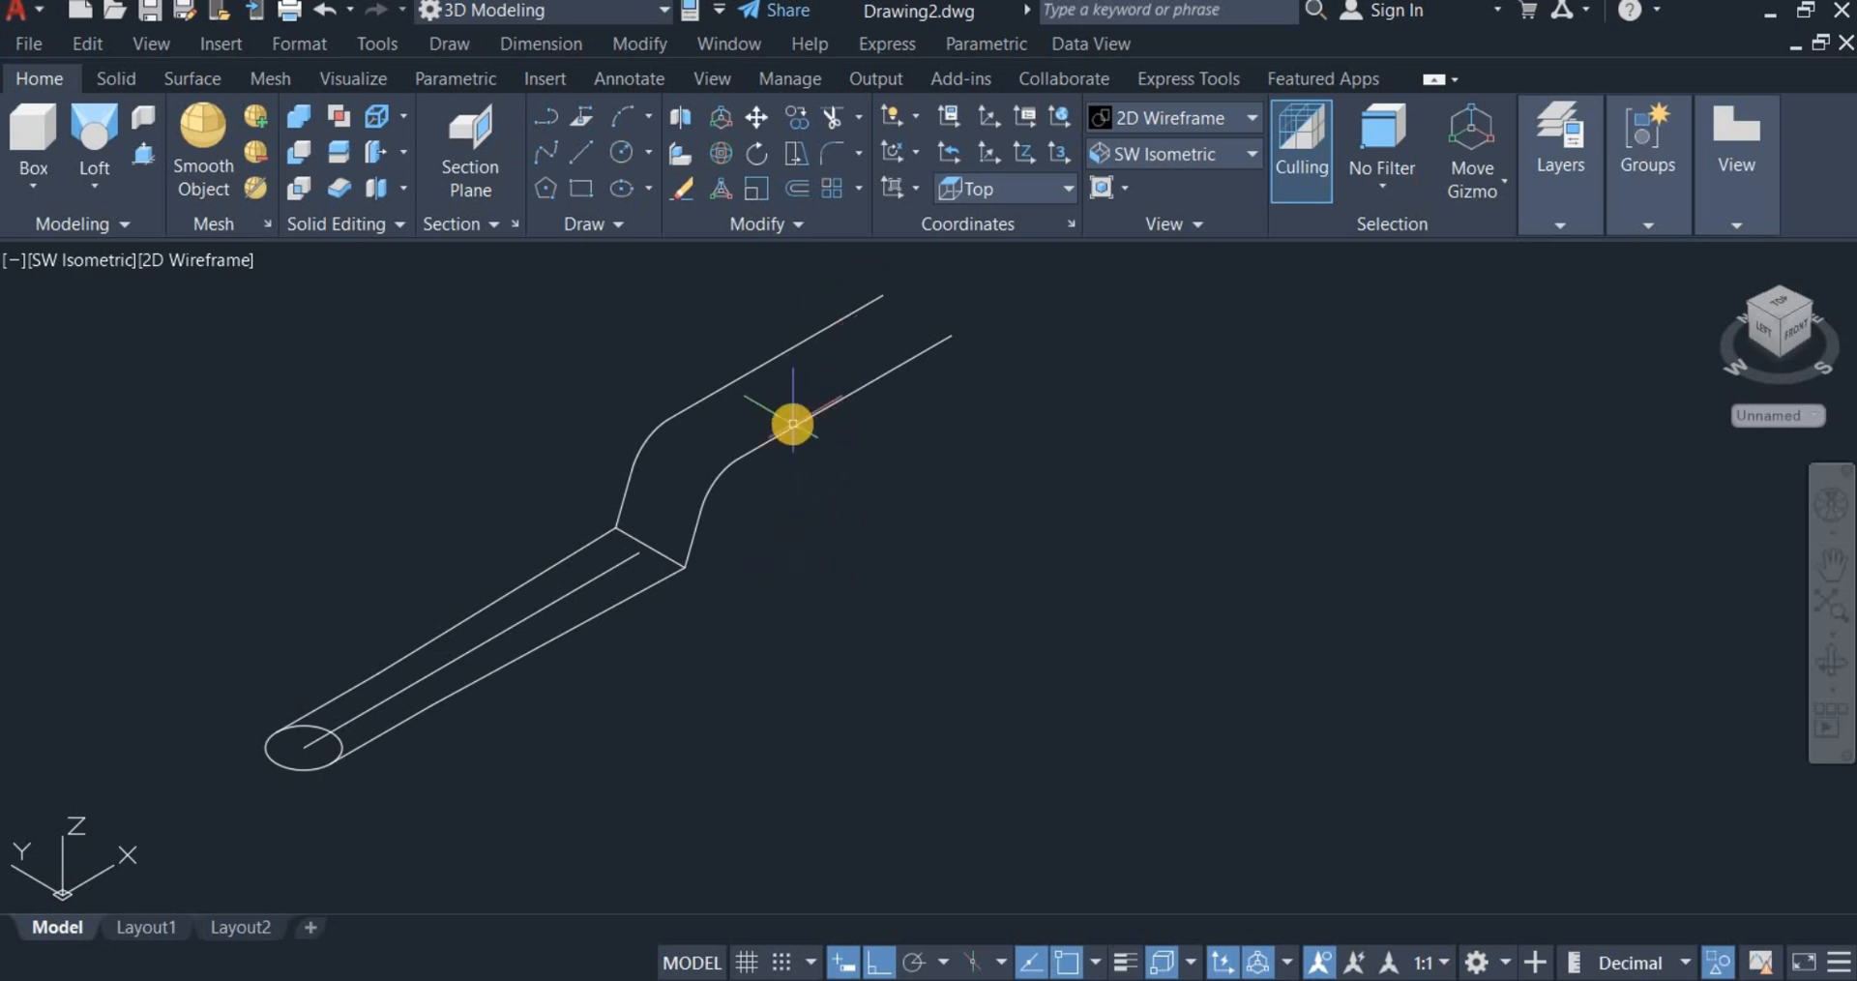
pyautogui.click(793, 424)
pyautogui.press('Escape')
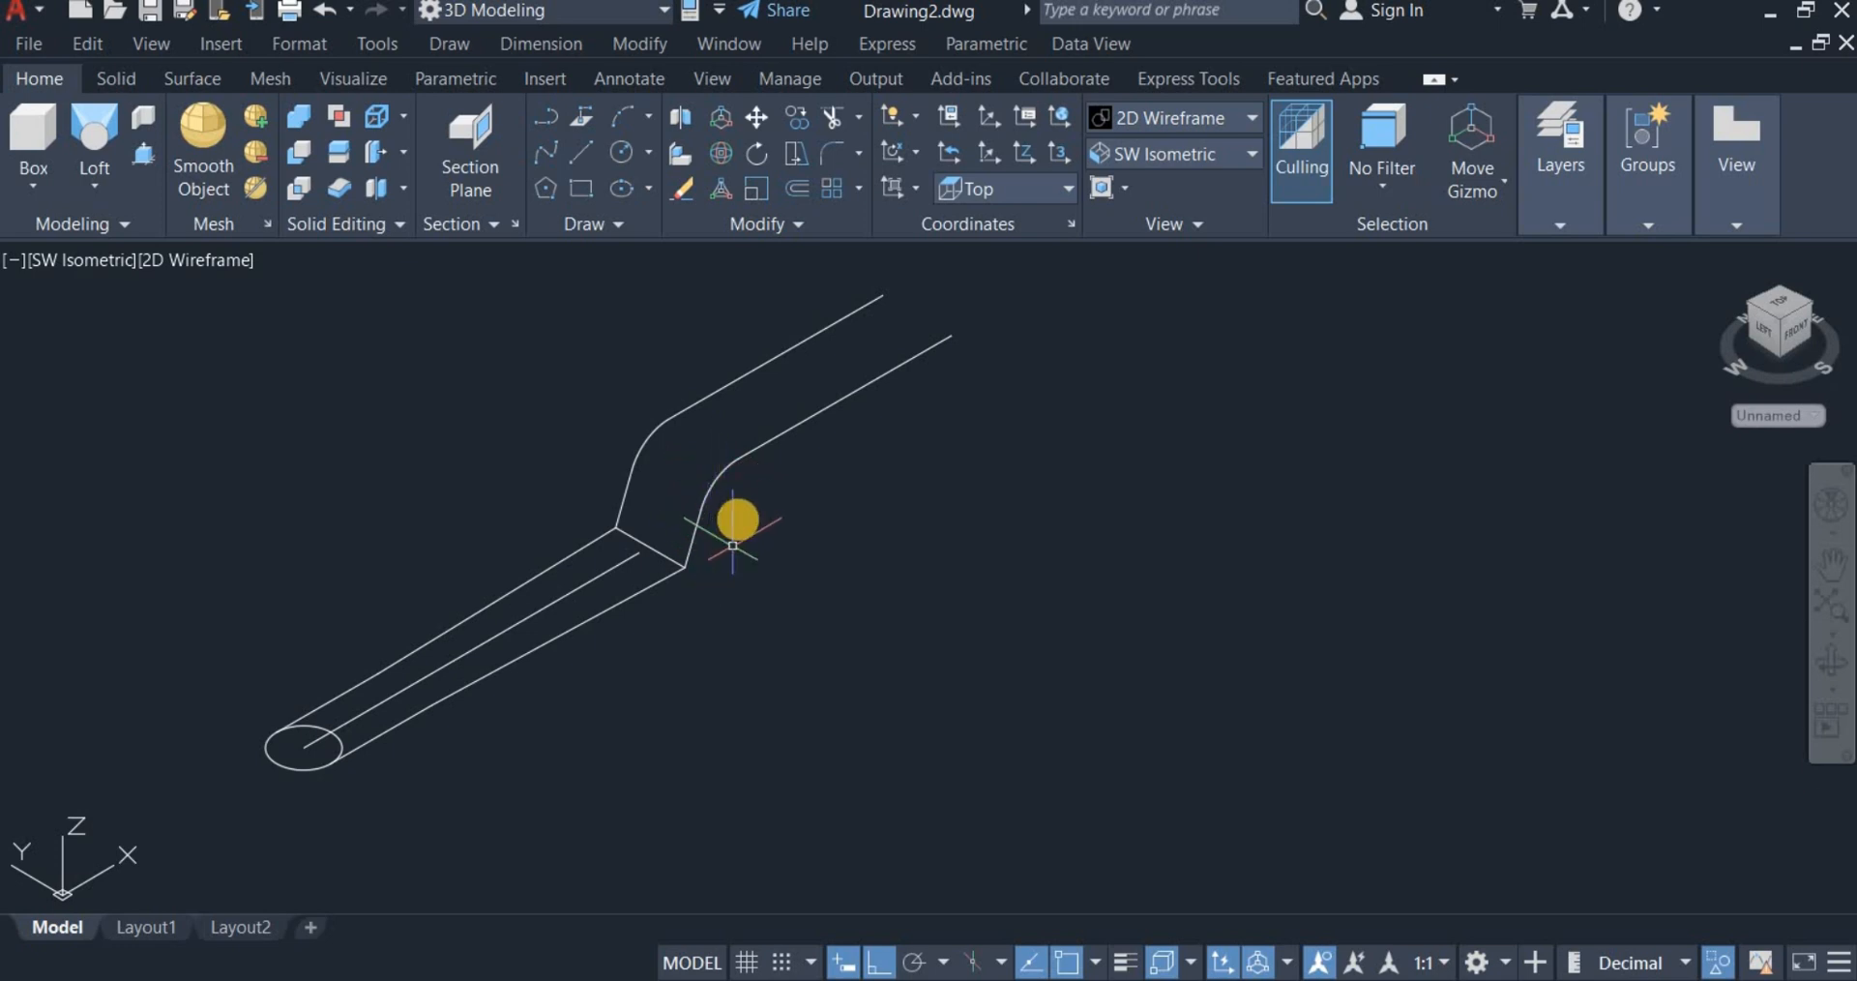
# Step: Rotate the copied handle polyline by -25 degrees about its lower end at the base outline's corner
pyautogui.click(797, 469)
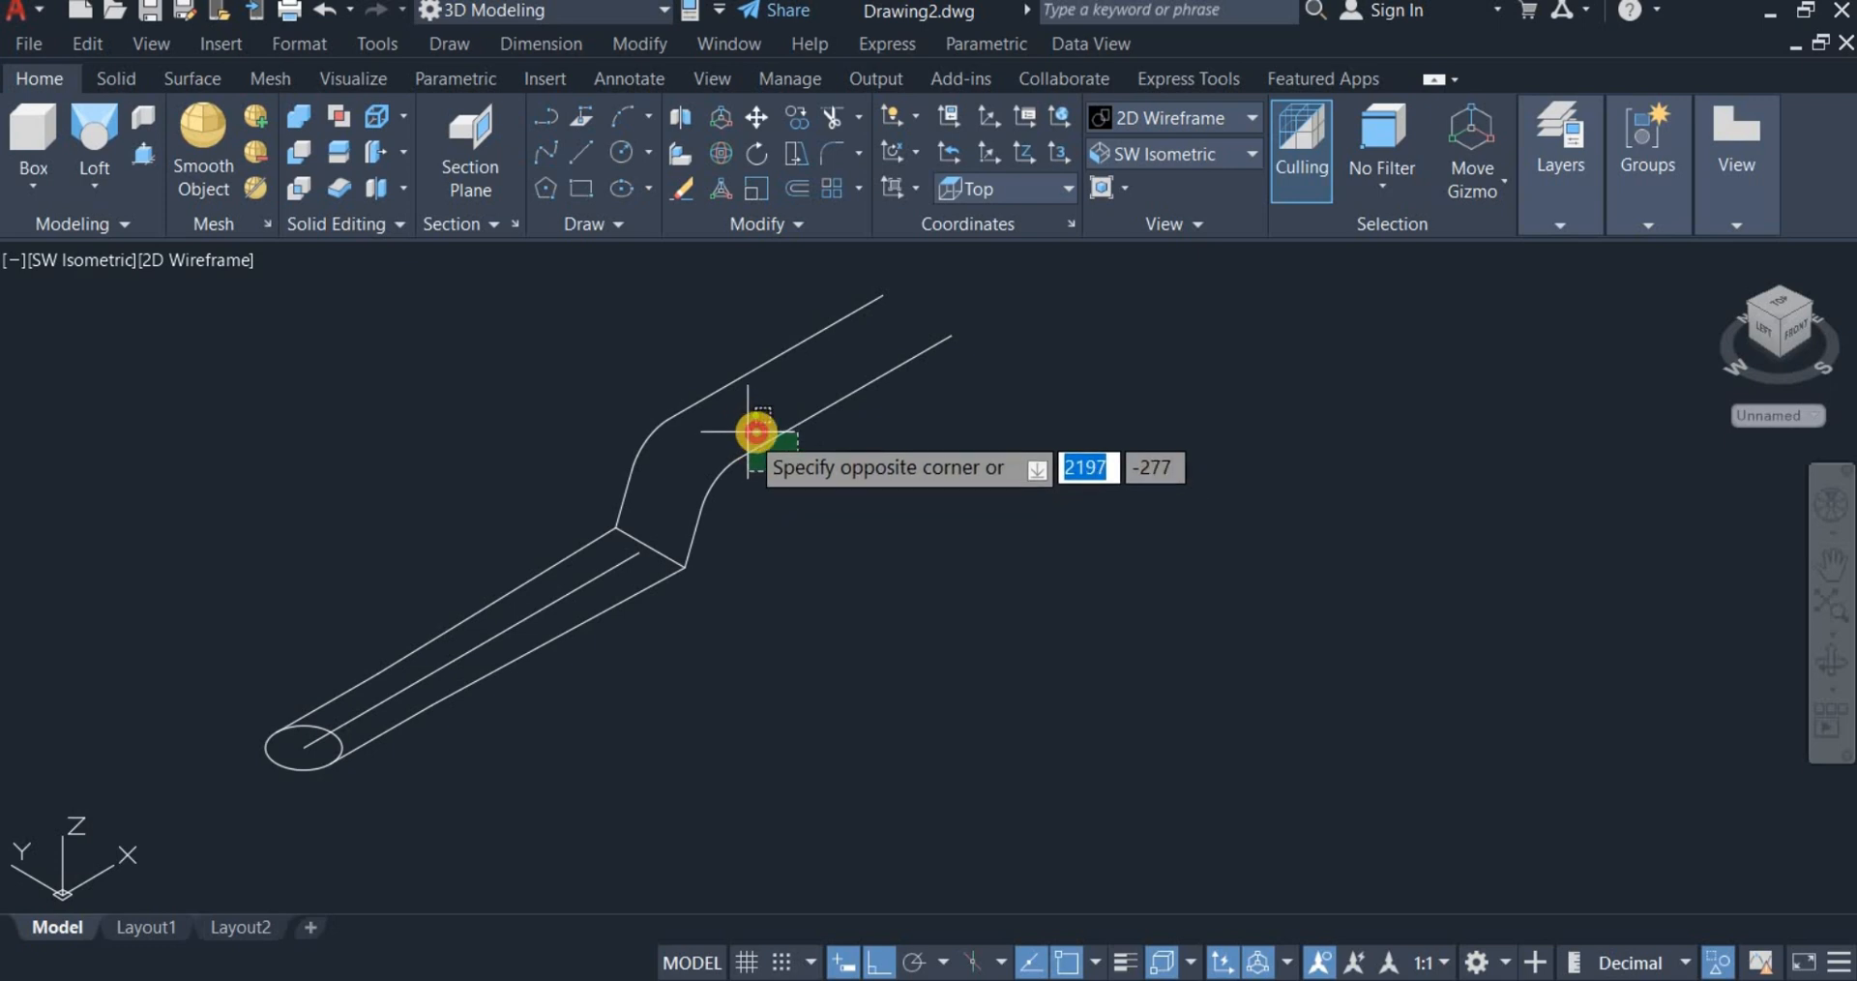
pyautogui.click(755, 434)
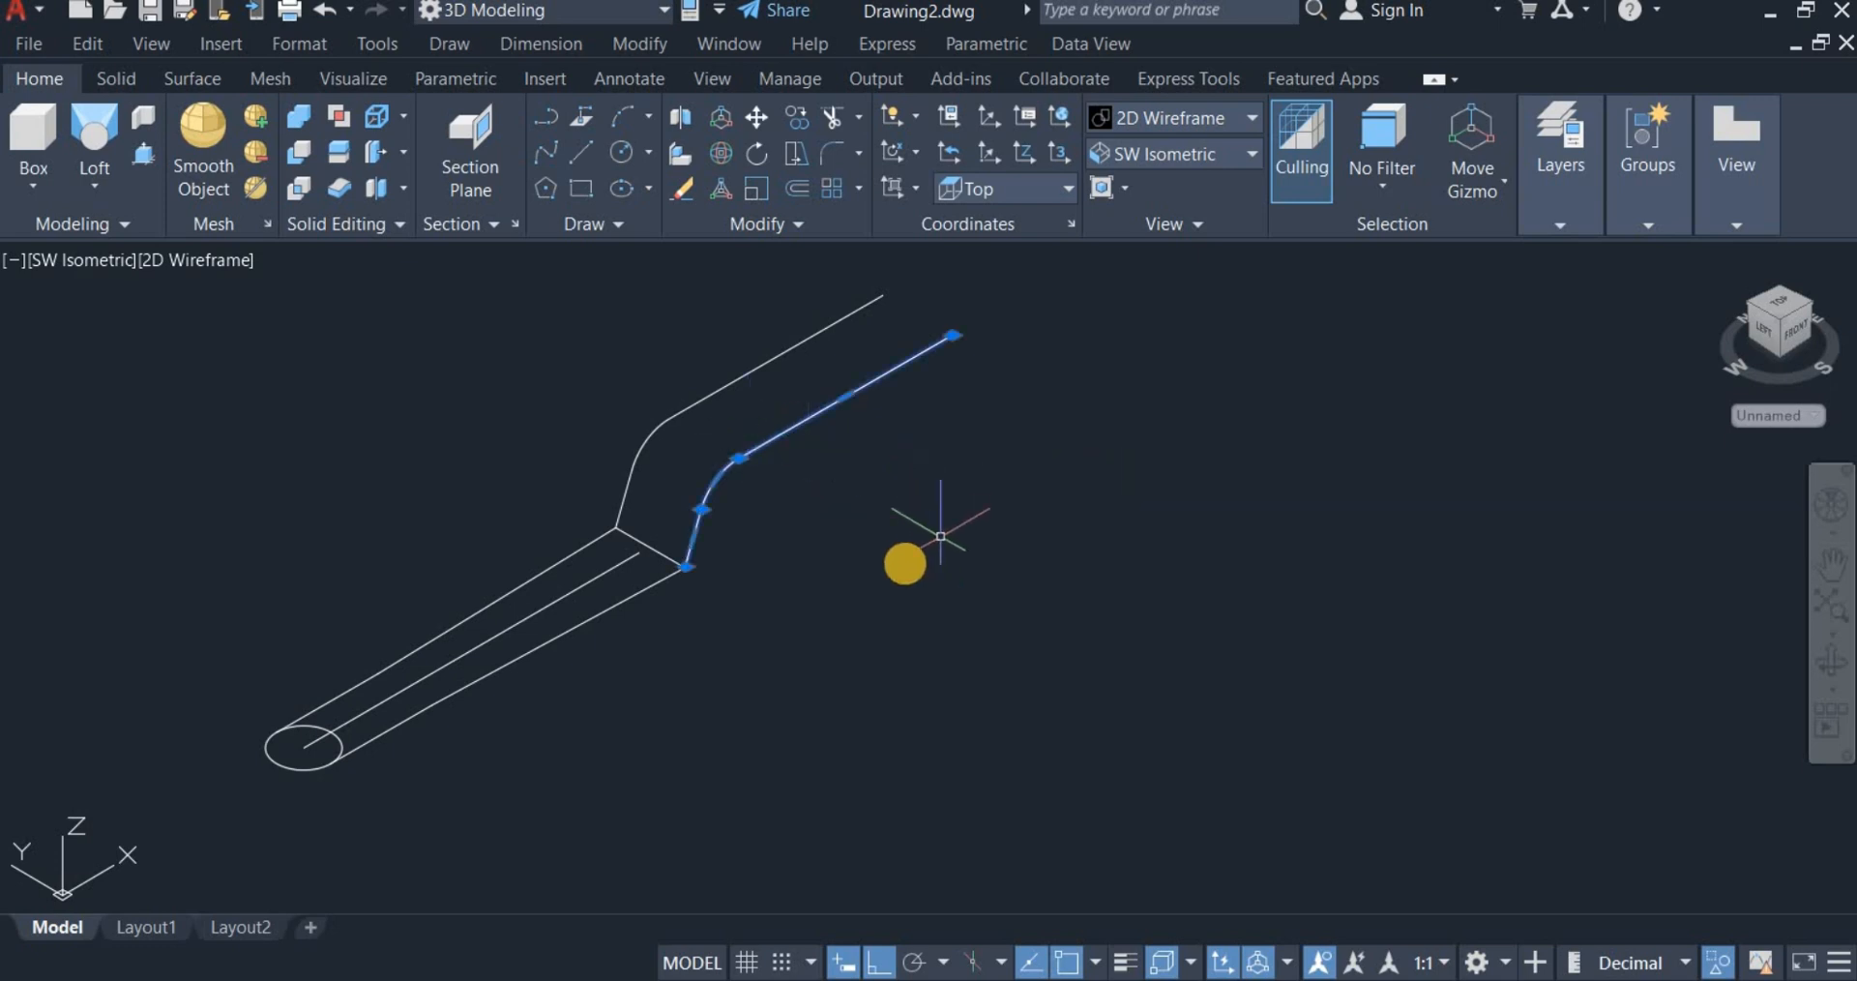
pyautogui.rightClick(832, 556)
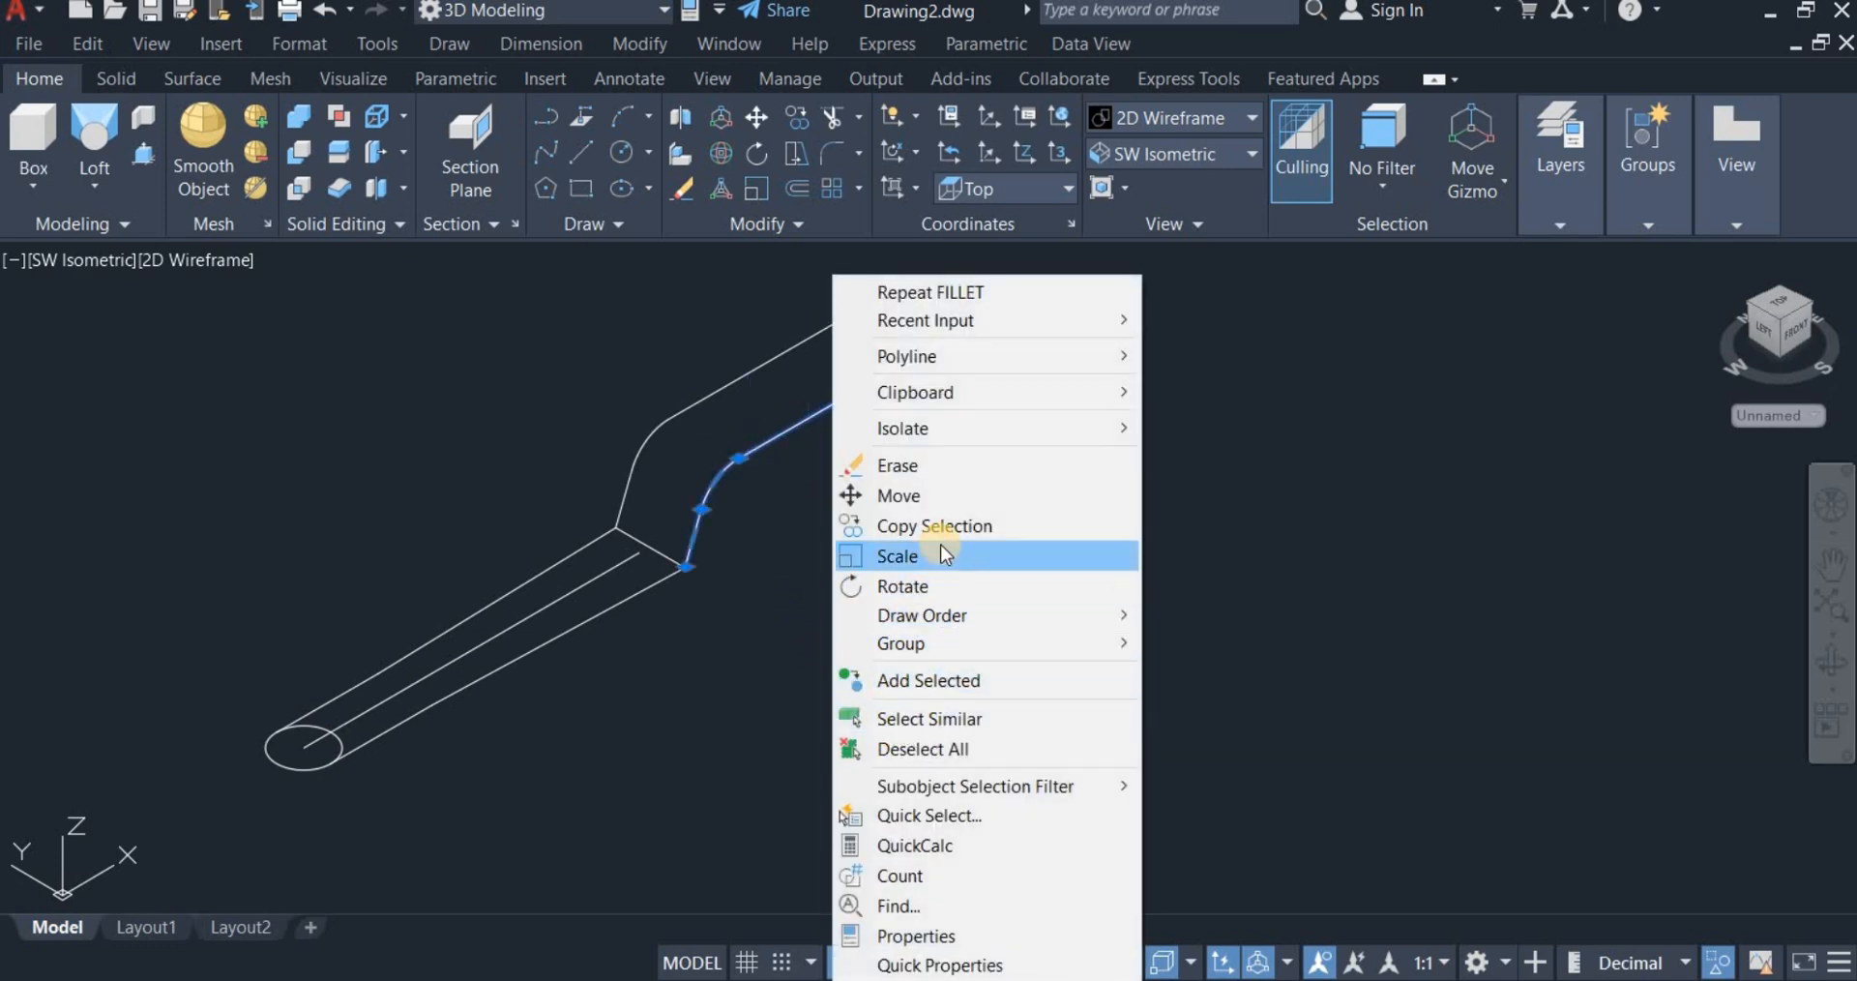
pyautogui.click(944, 584)
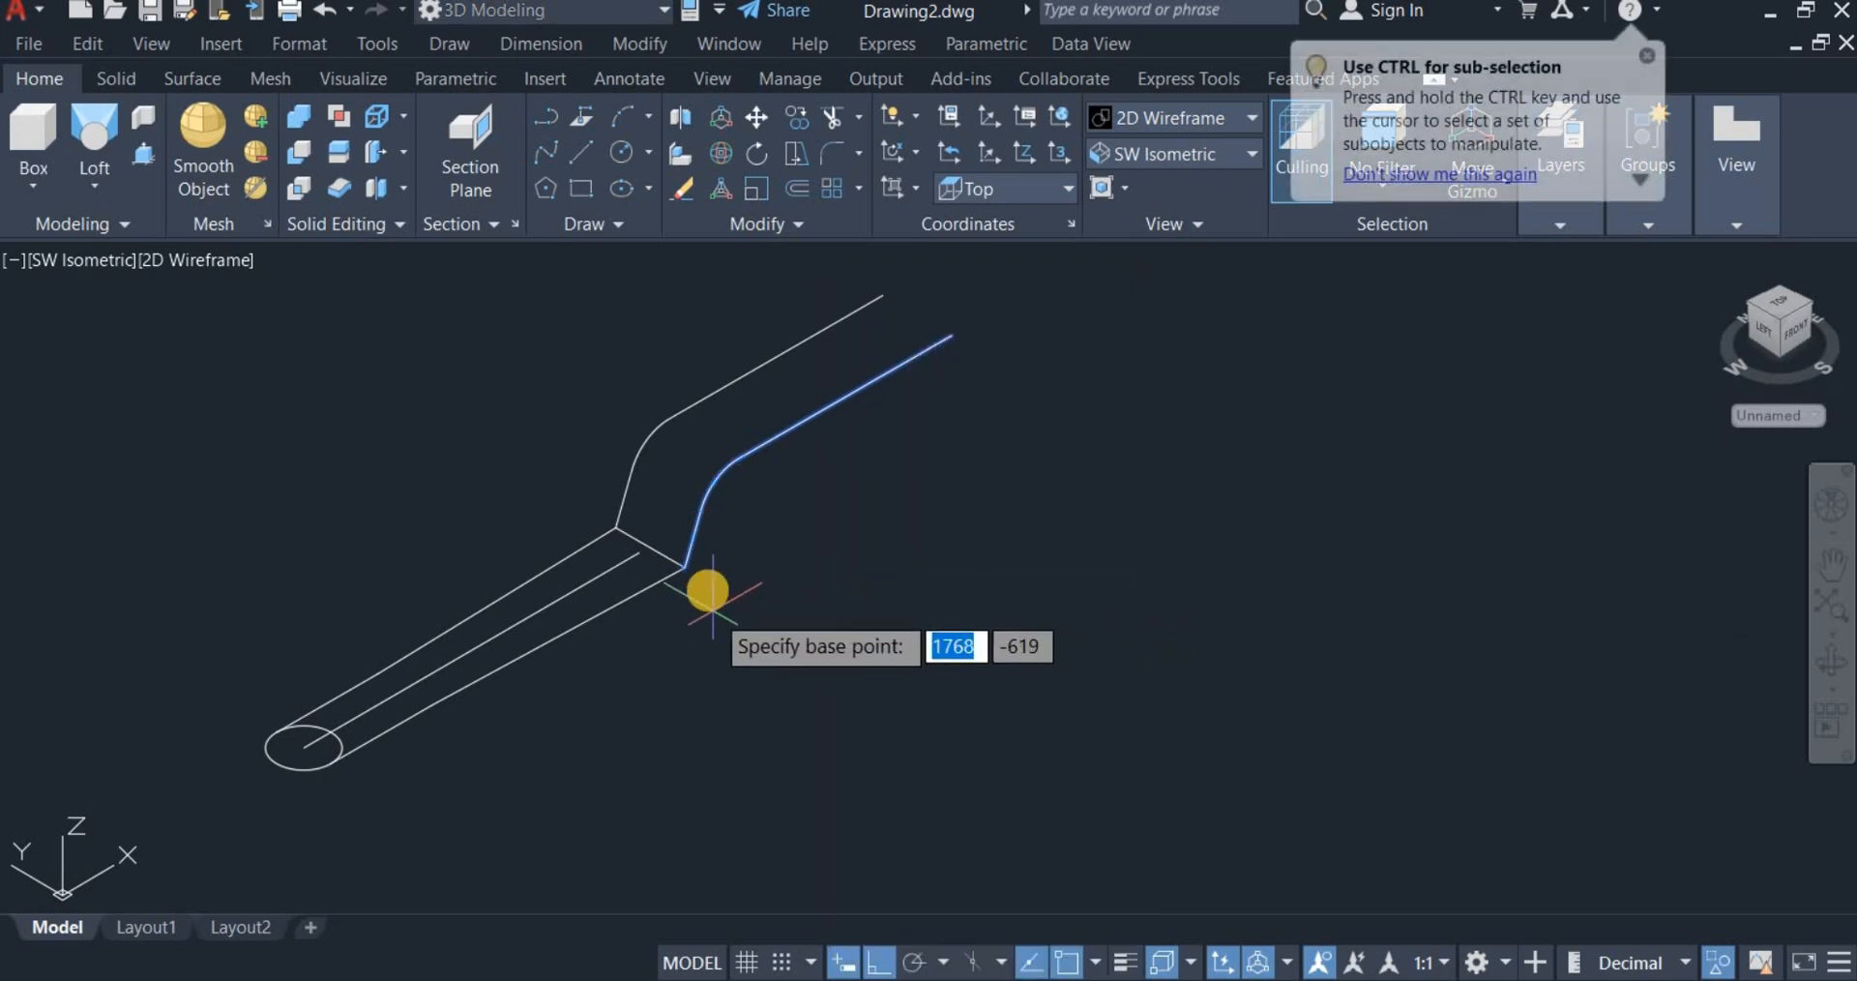
pyautogui.click(686, 567)
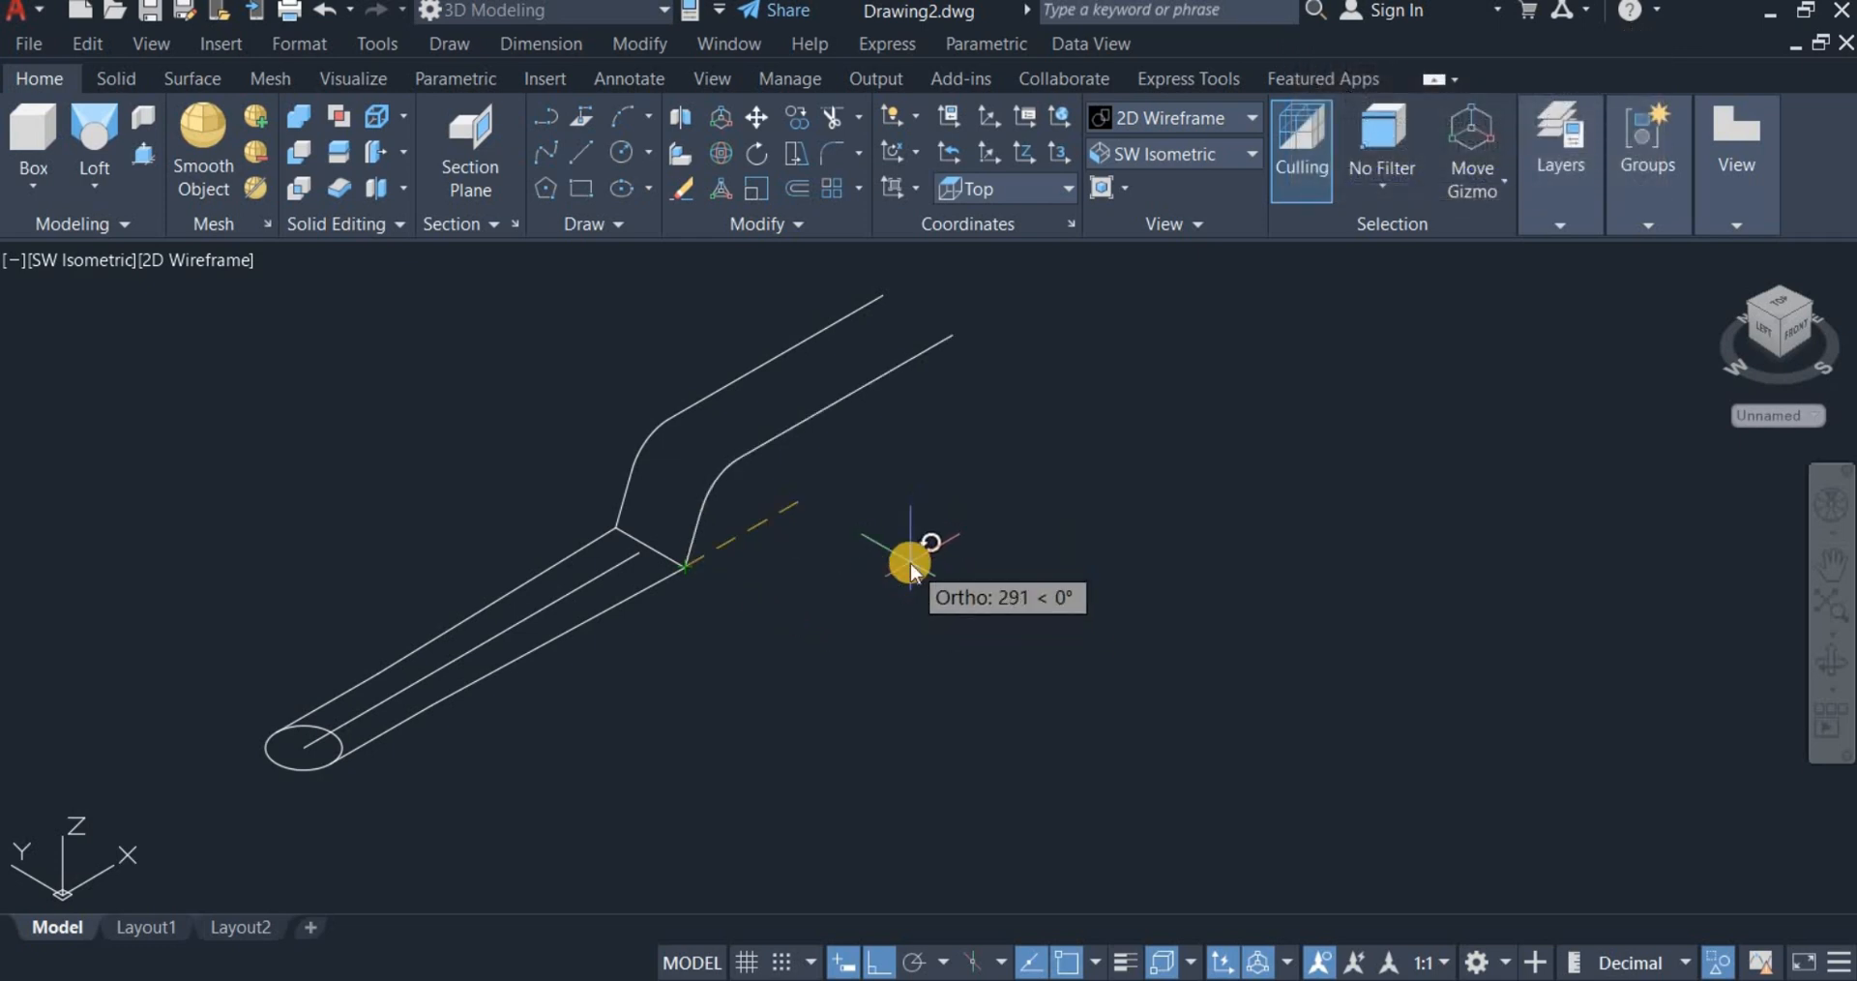
pyautogui.write('-')
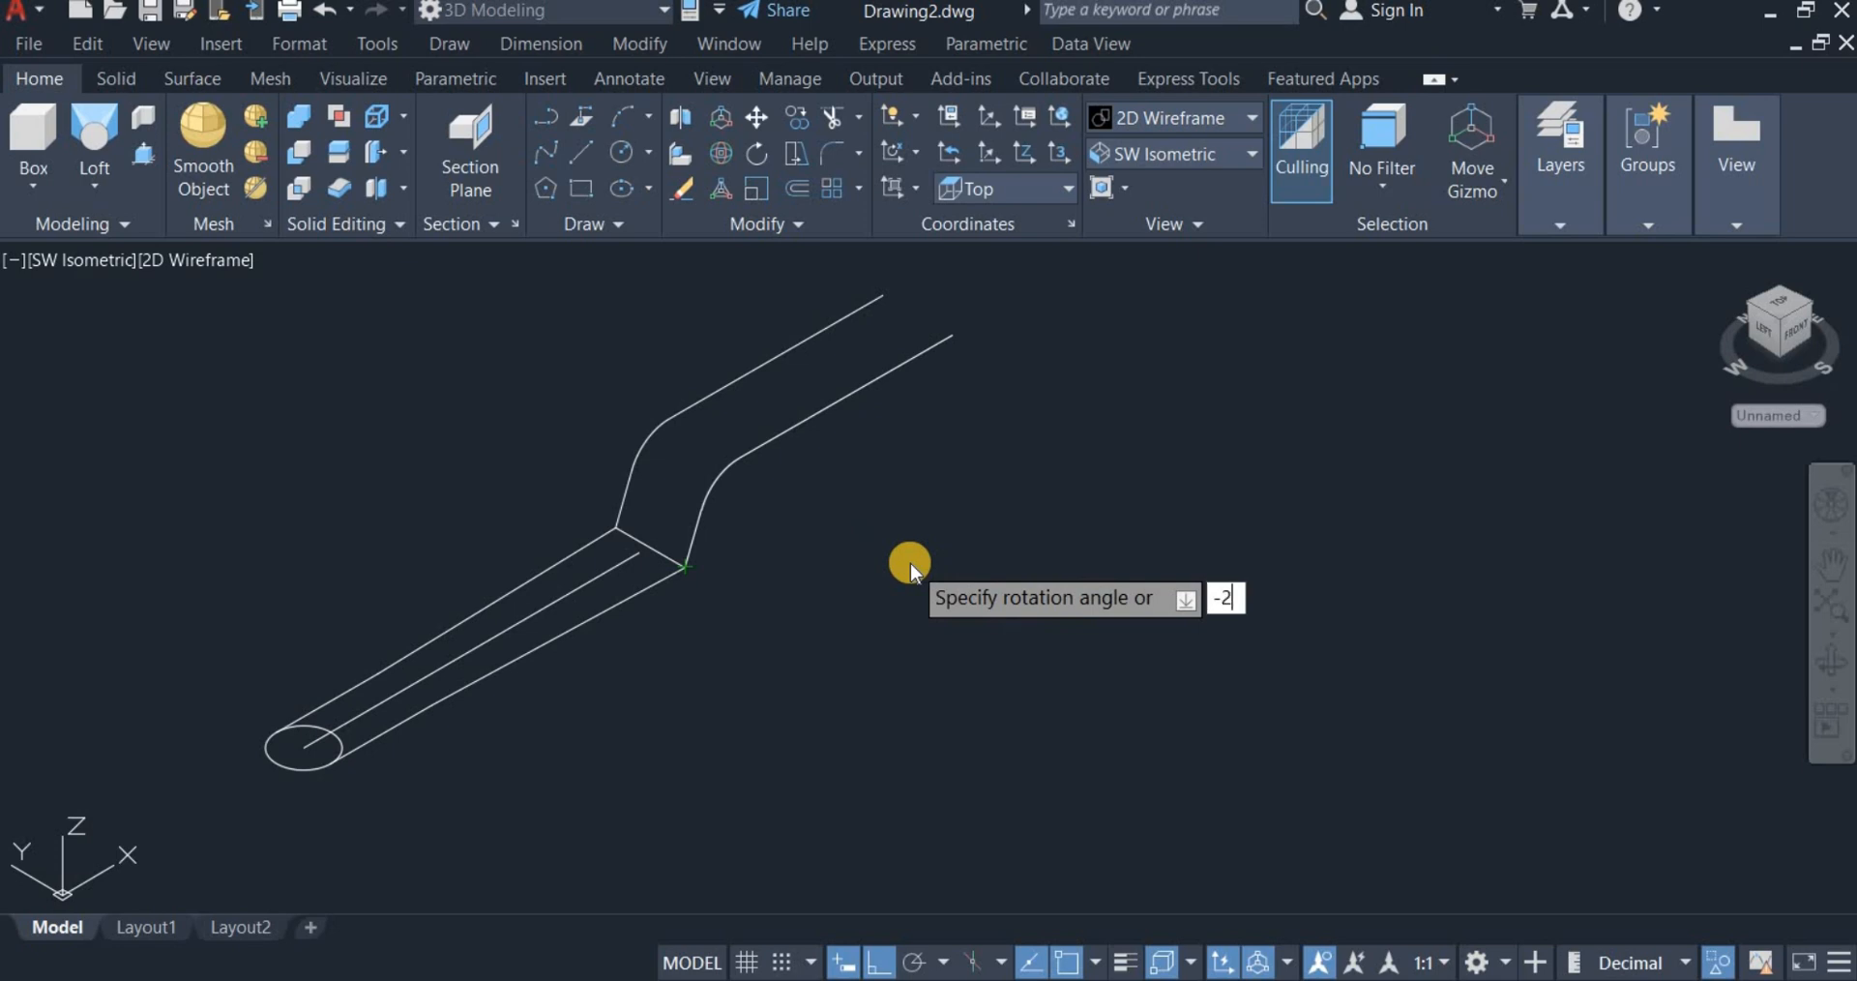
pyautogui.write('25')
pyautogui.press('Return')
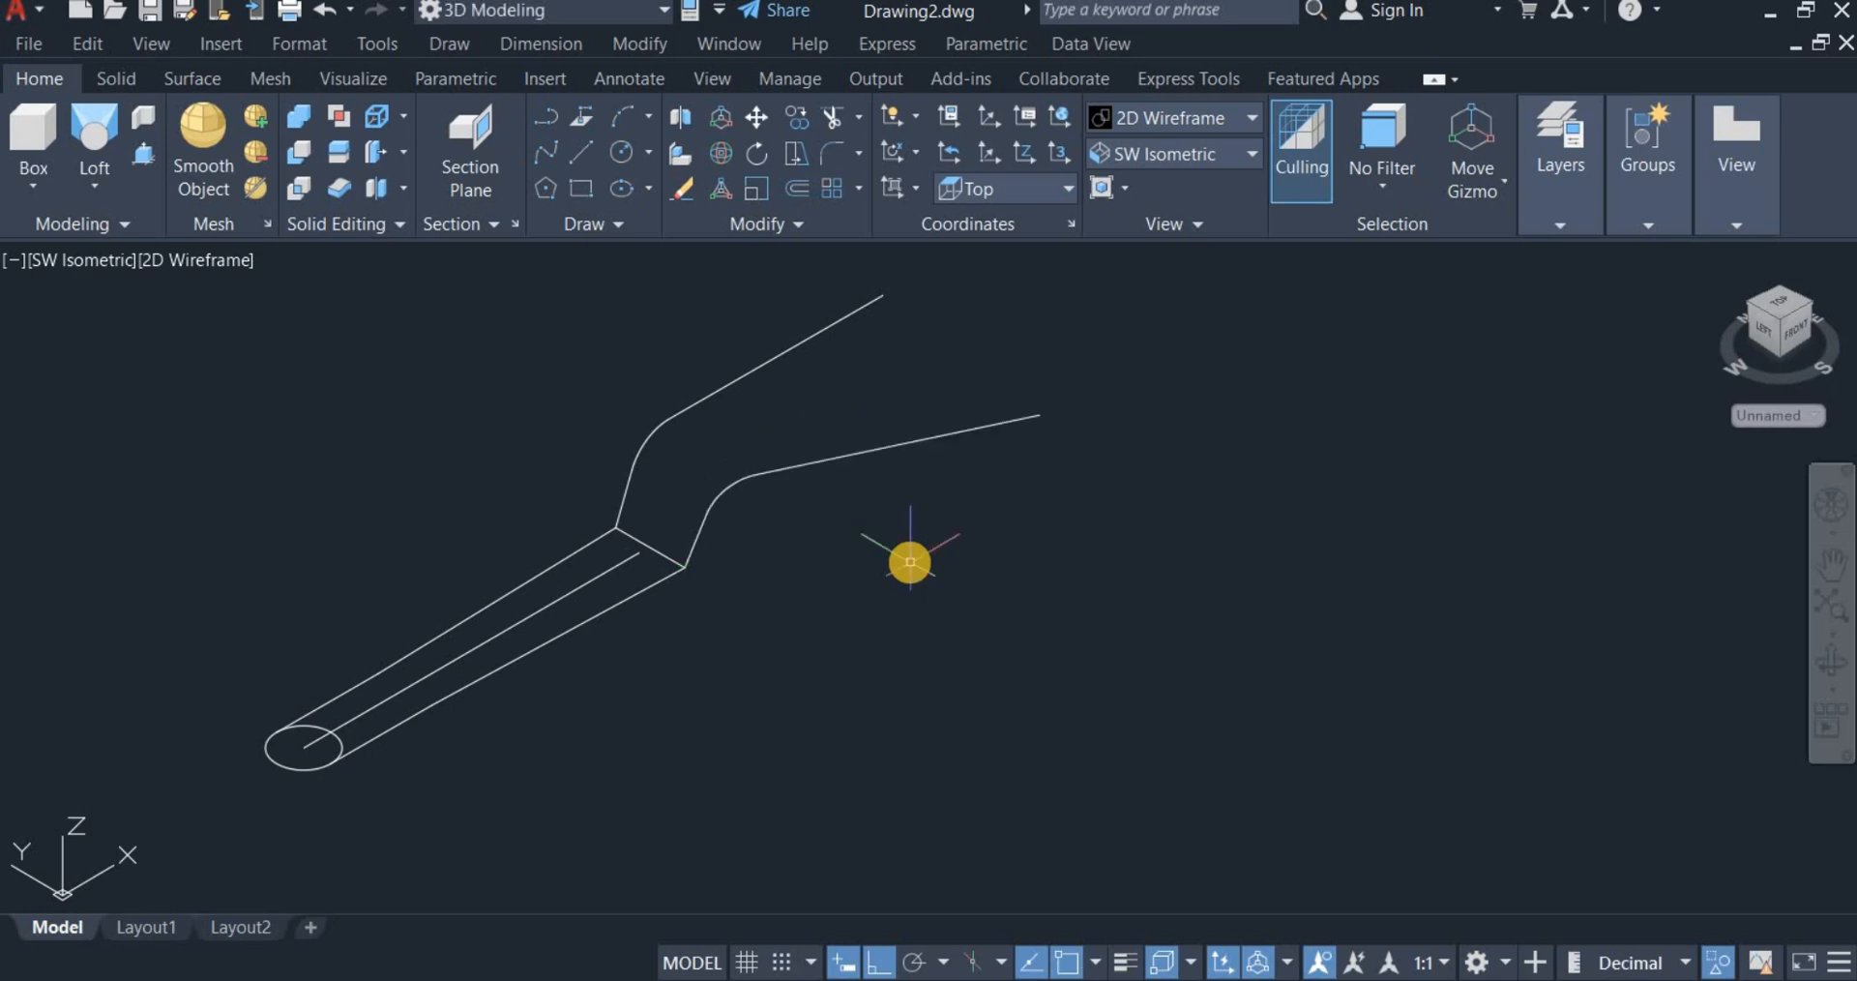
# Step: Rotate the original handle polyline by 25 degrees about its lower end at the base outline's corner
pyautogui.click(729, 386)
pyautogui.rightClick(813, 407)
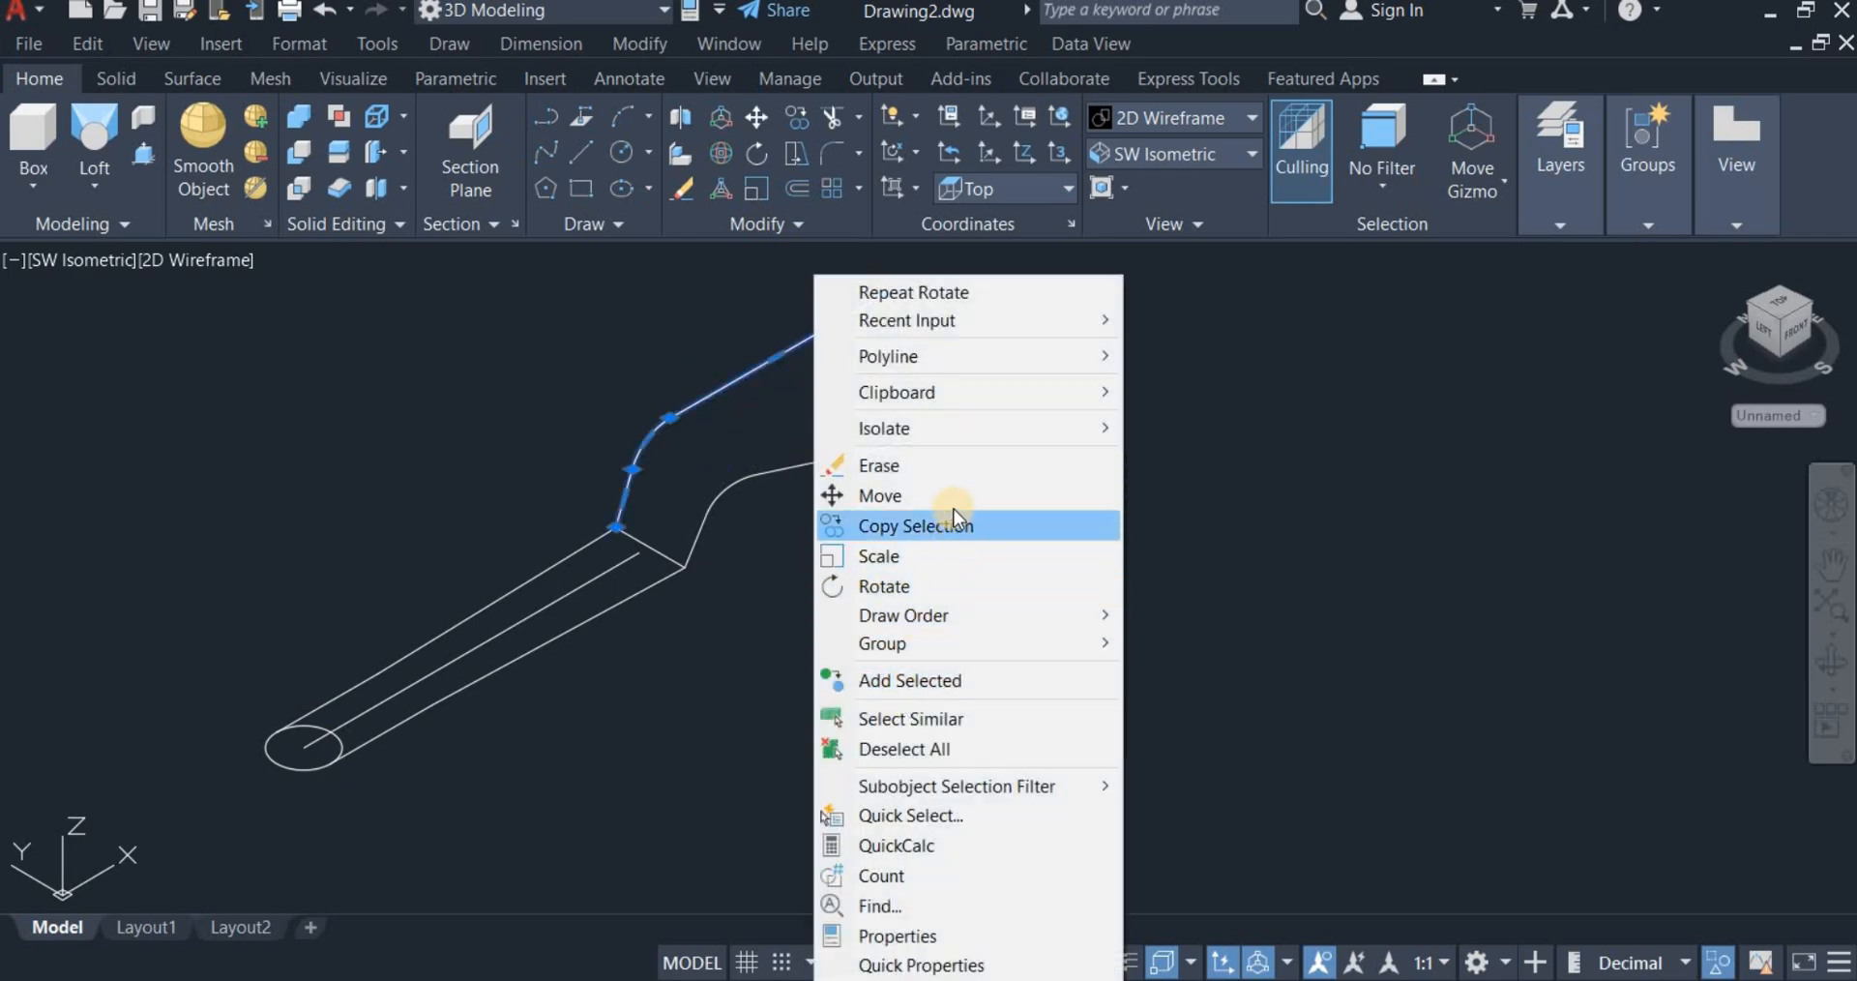
pyautogui.click(962, 586)
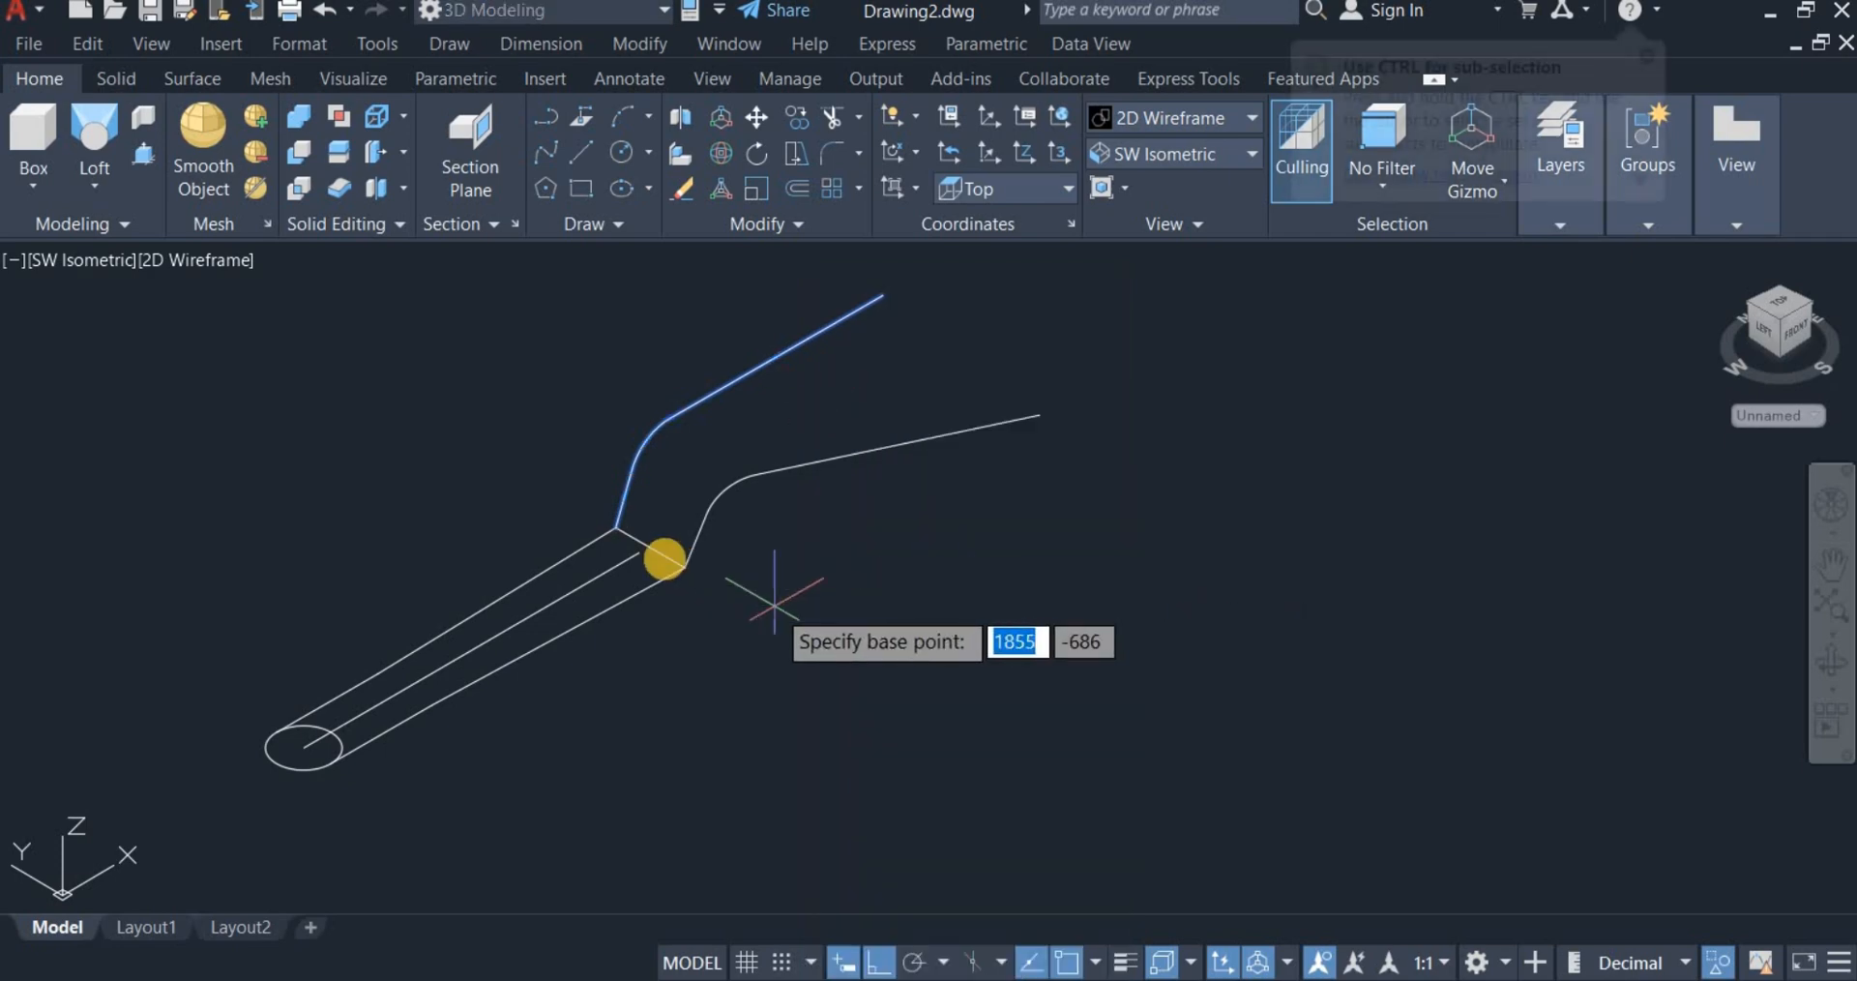
pyautogui.click(615, 527)
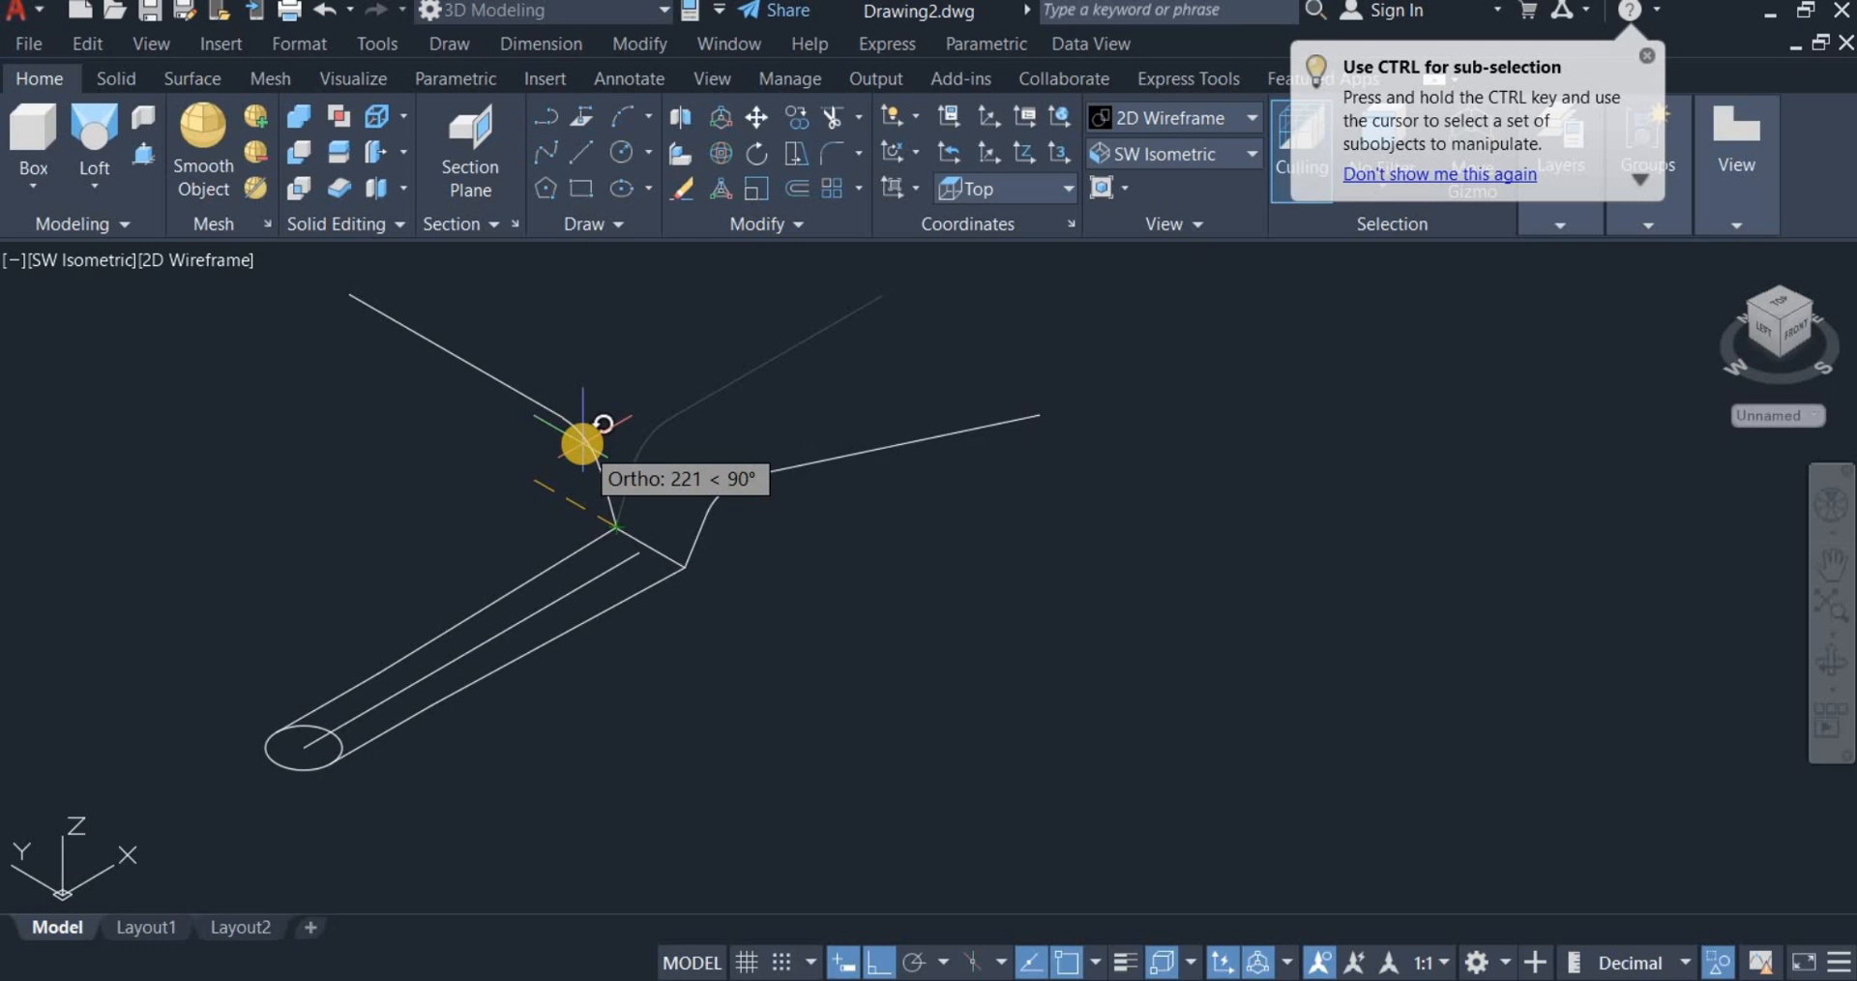
pyautogui.write('2')
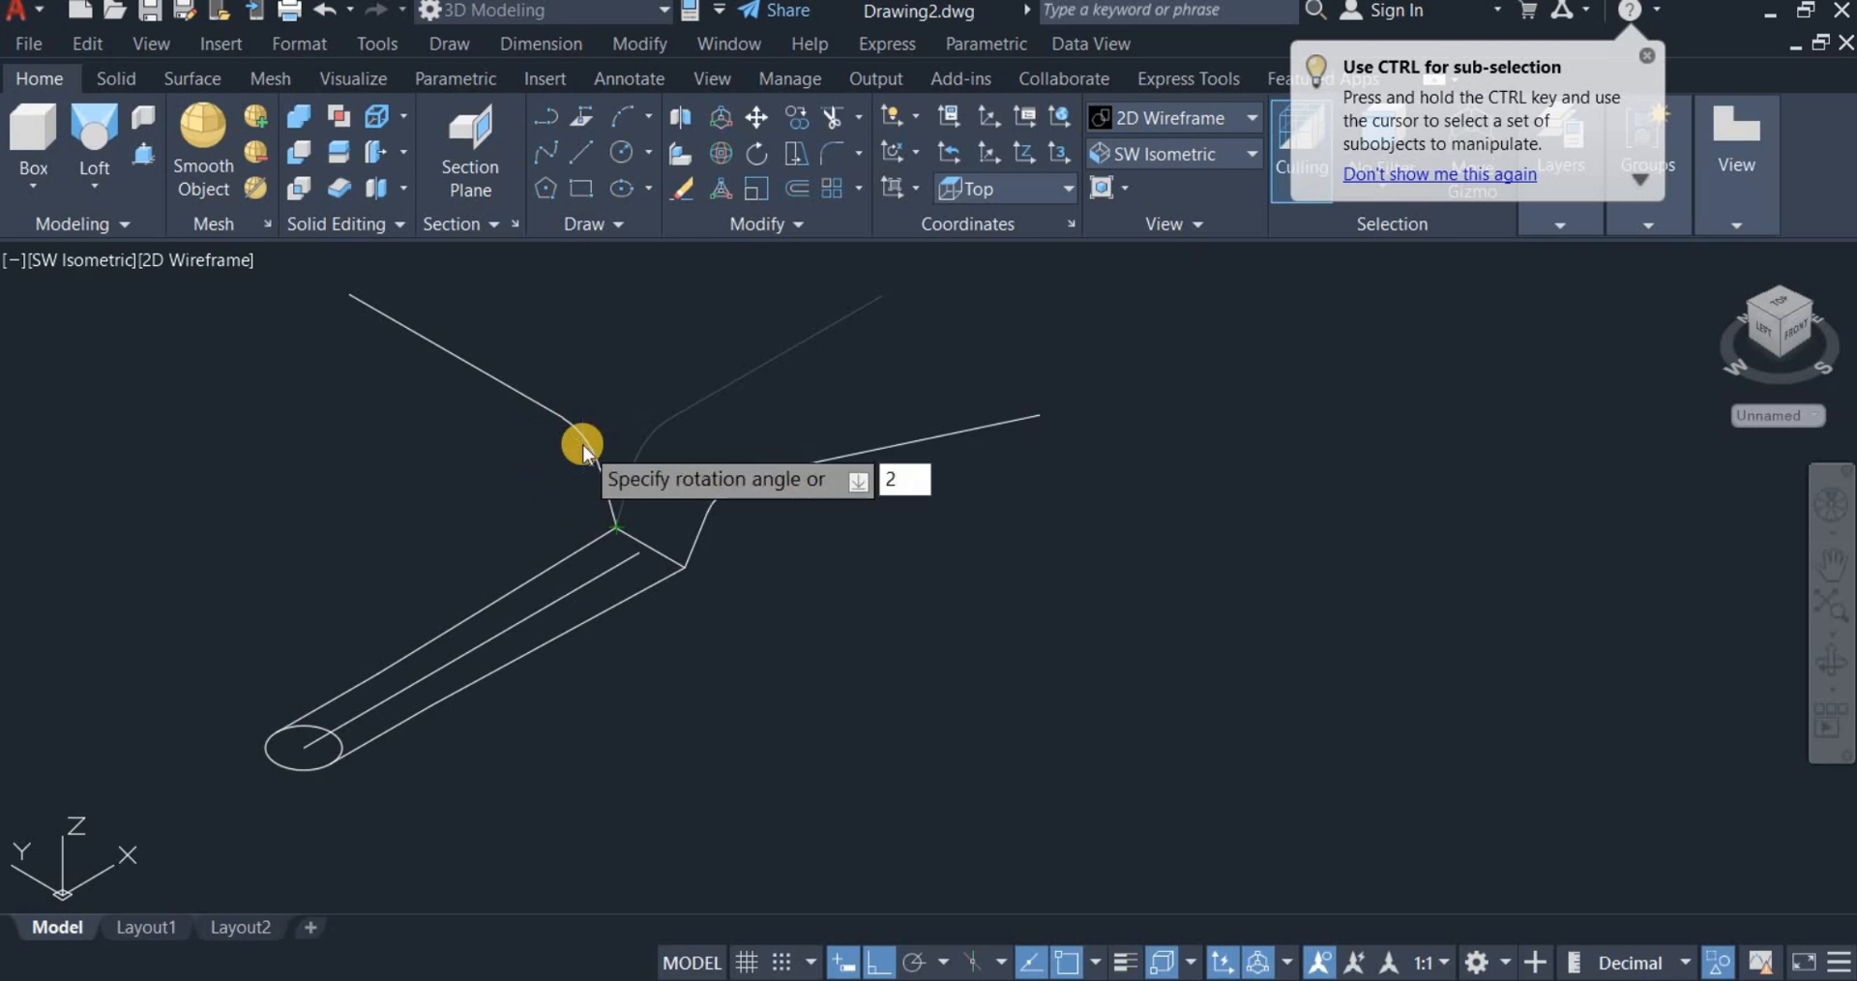
pyautogui.write('5')
pyautogui.press('Return')
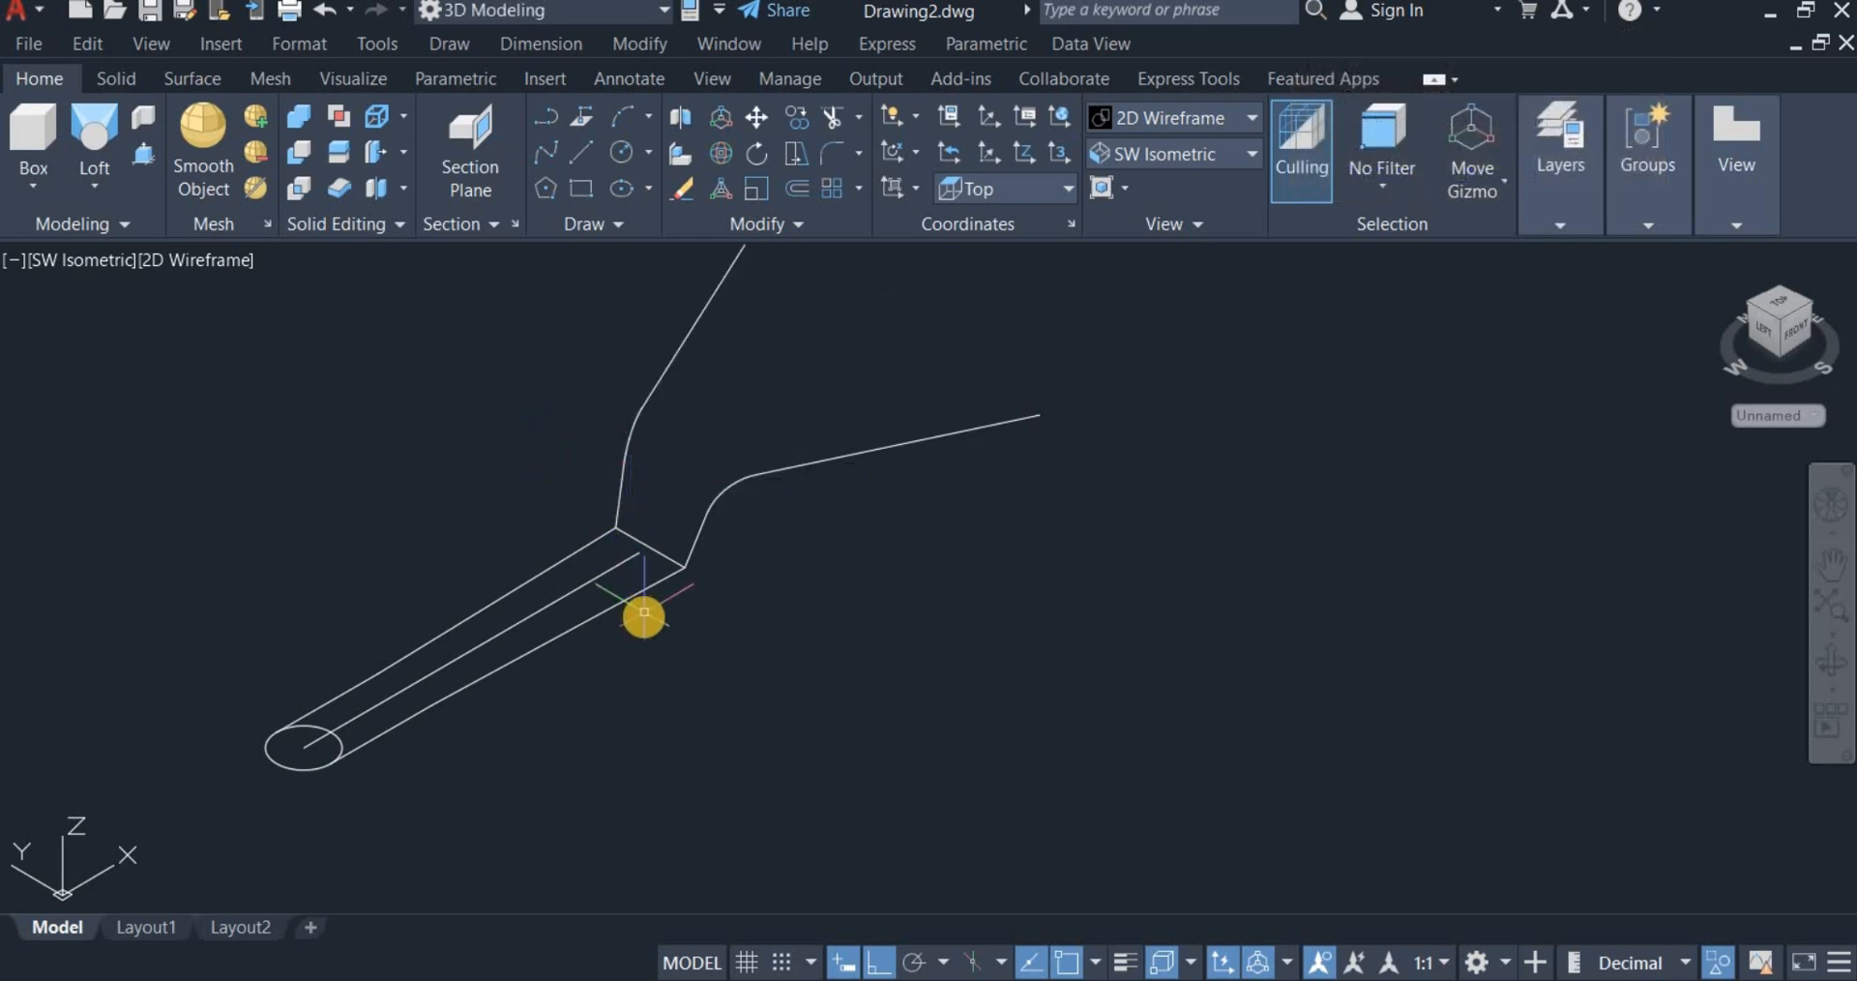
# Step: Trim away the part of the circle inside the base outline, keeping only the outer arc as its rounded end
pyautogui.scroll(-2, 648, 642)
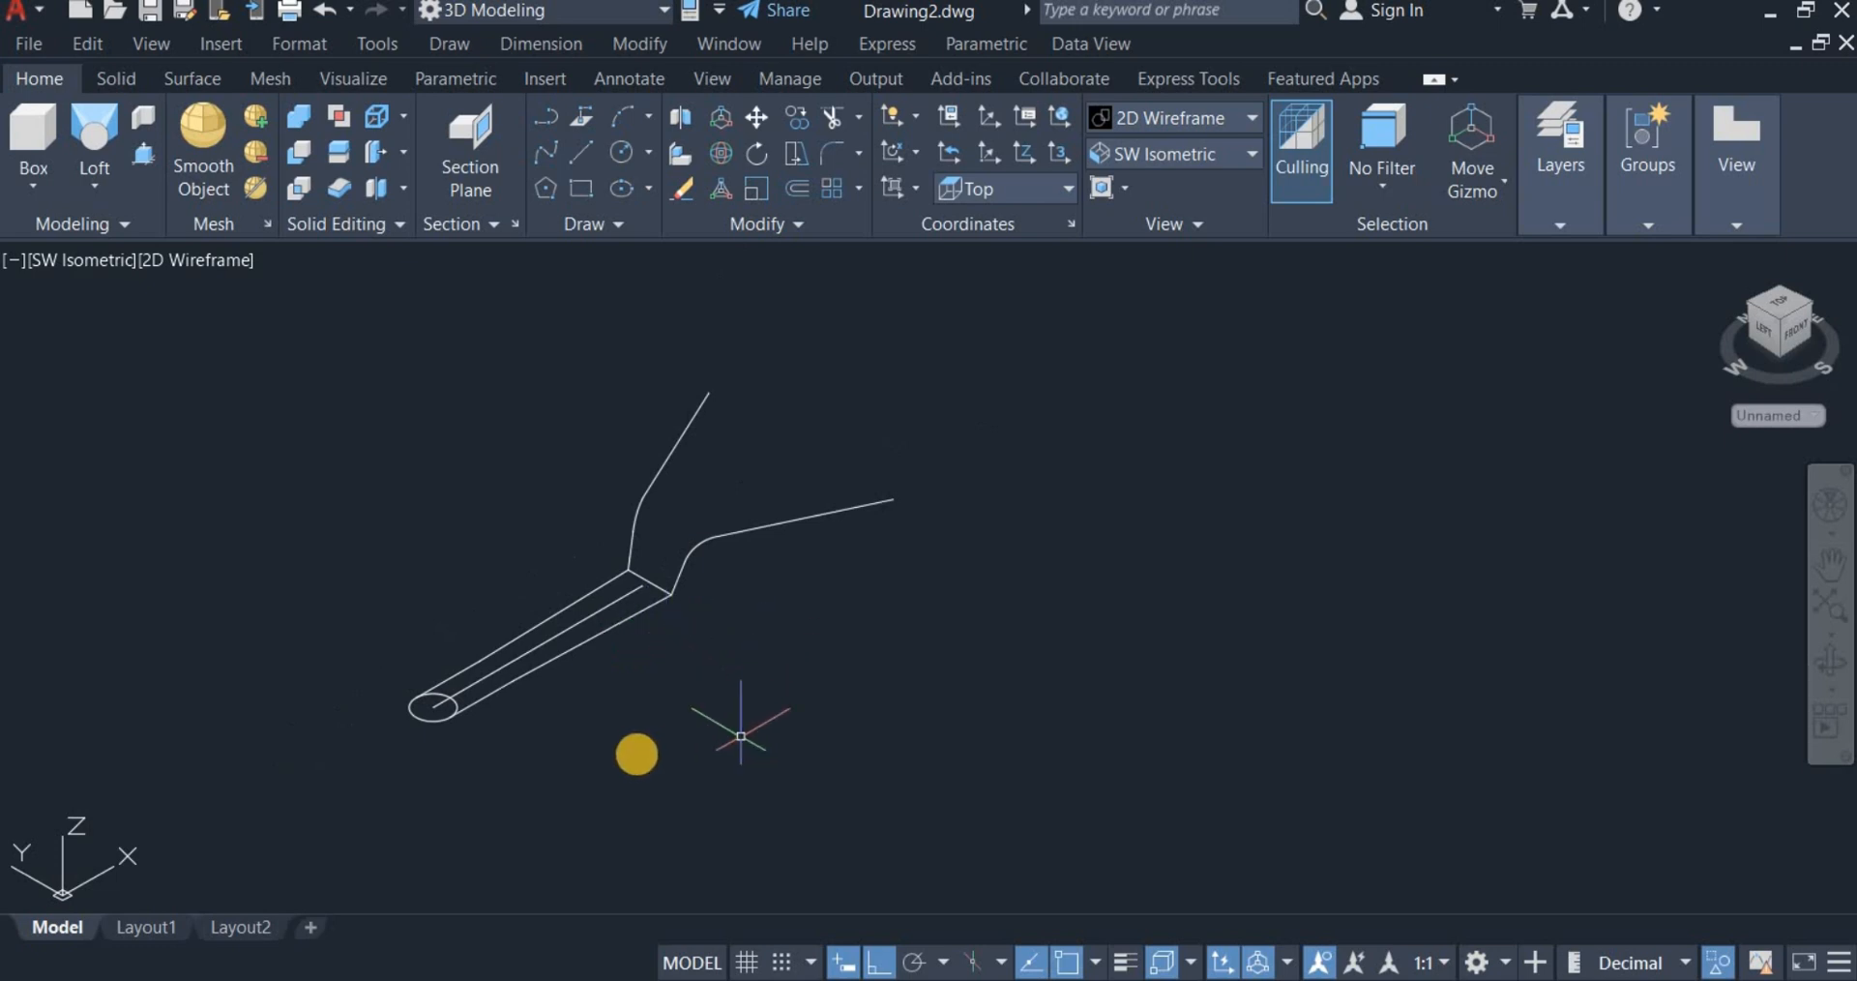
pyautogui.scroll(4, 490, 719)
pyautogui.scroll(-2, 490, 719)
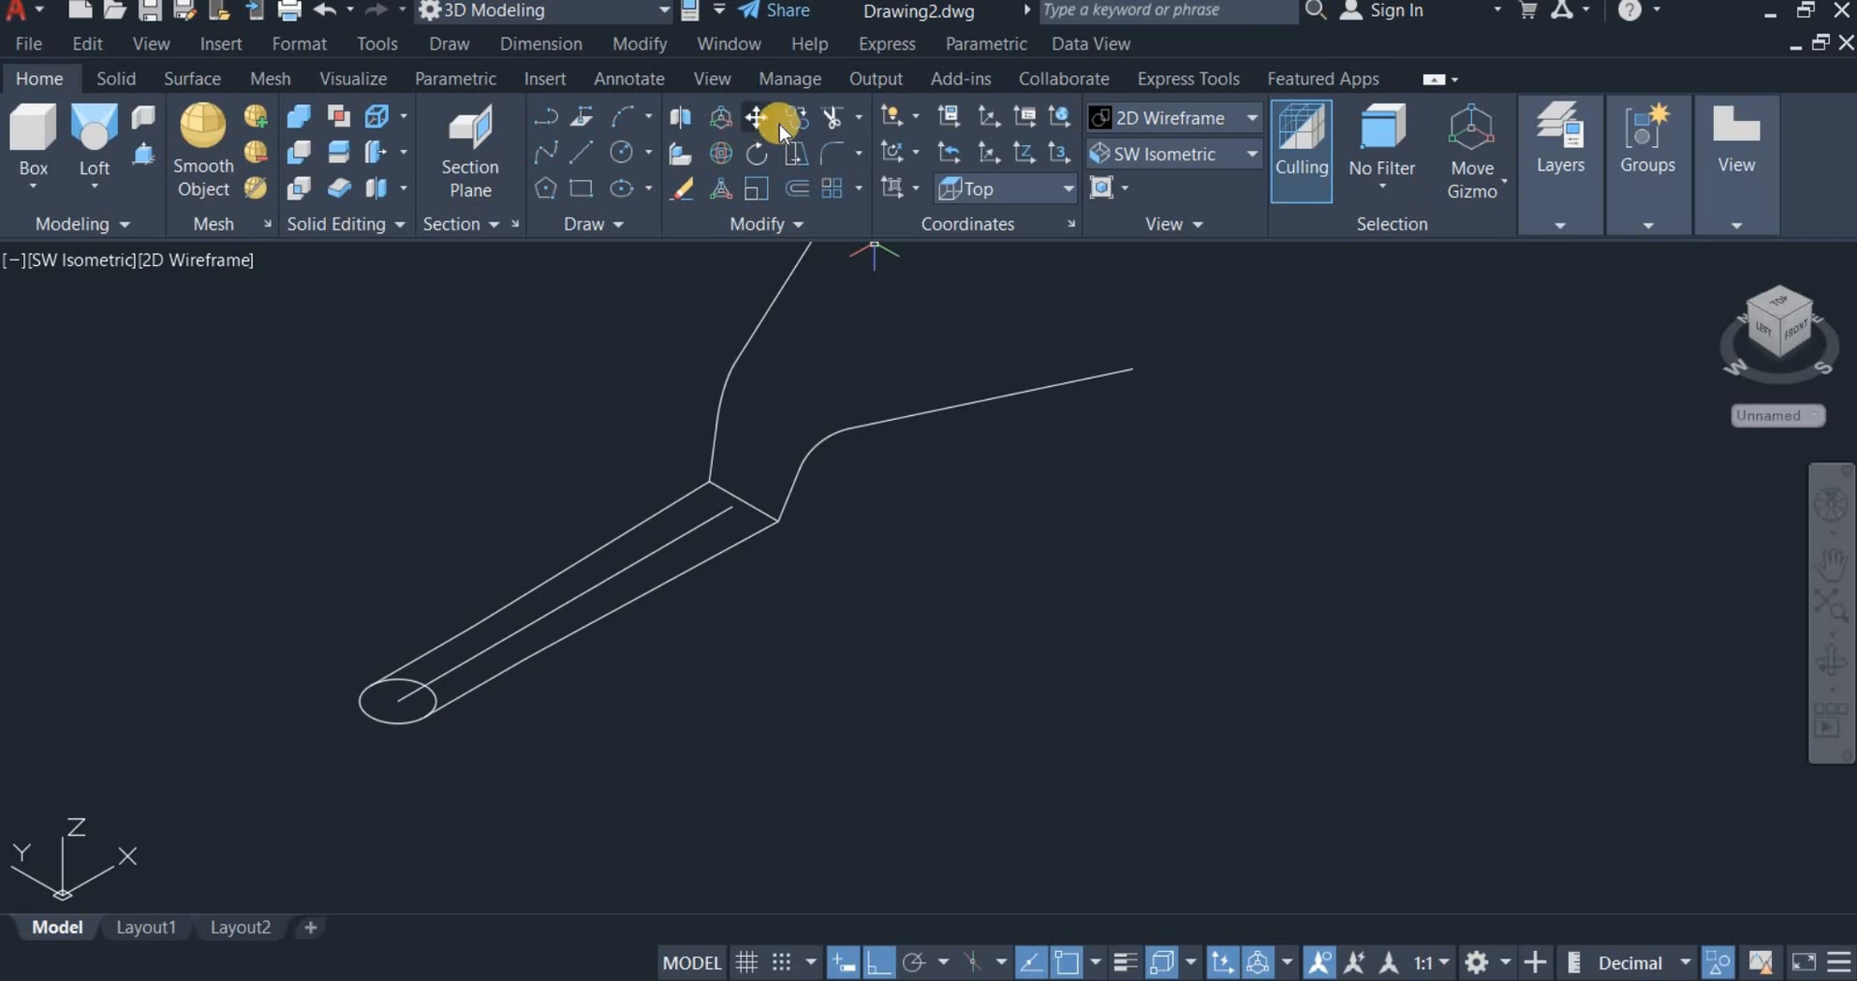
pyautogui.click(819, 118)
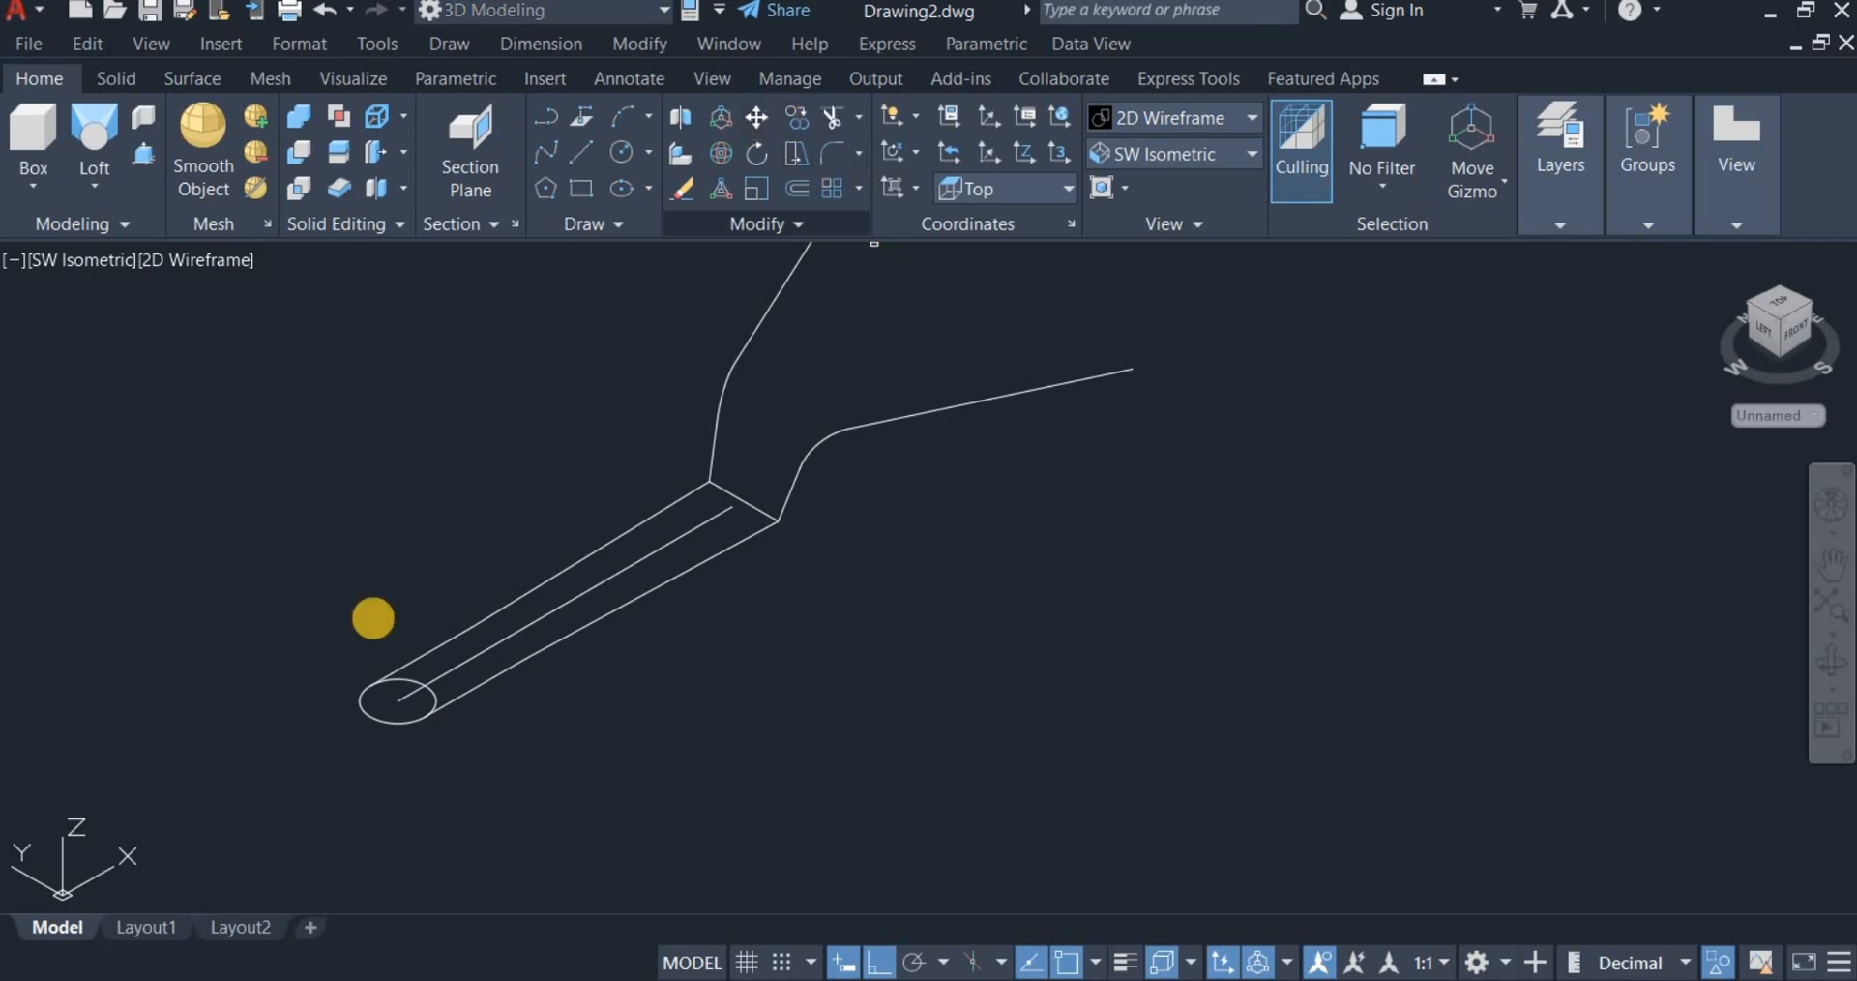
pyautogui.scroll(5, 373, 703)
pyautogui.click(646, 555)
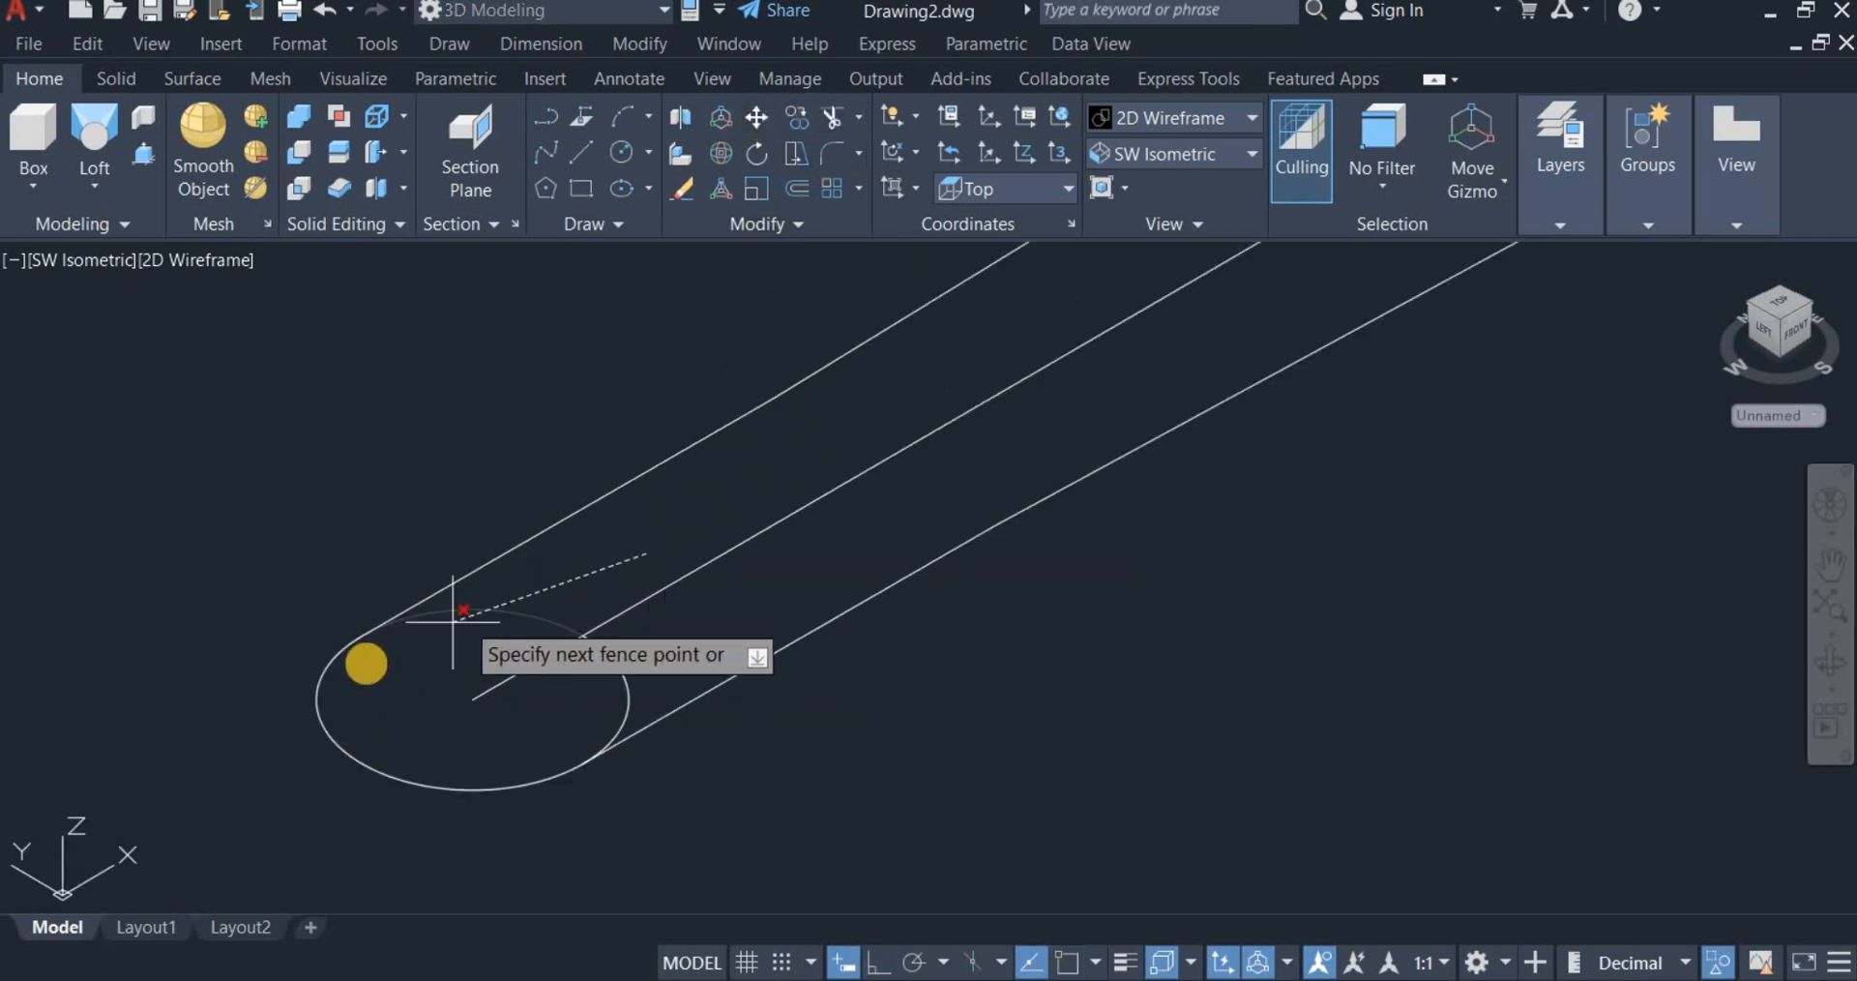
pyautogui.click(365, 665)
pyautogui.click(743, 612)
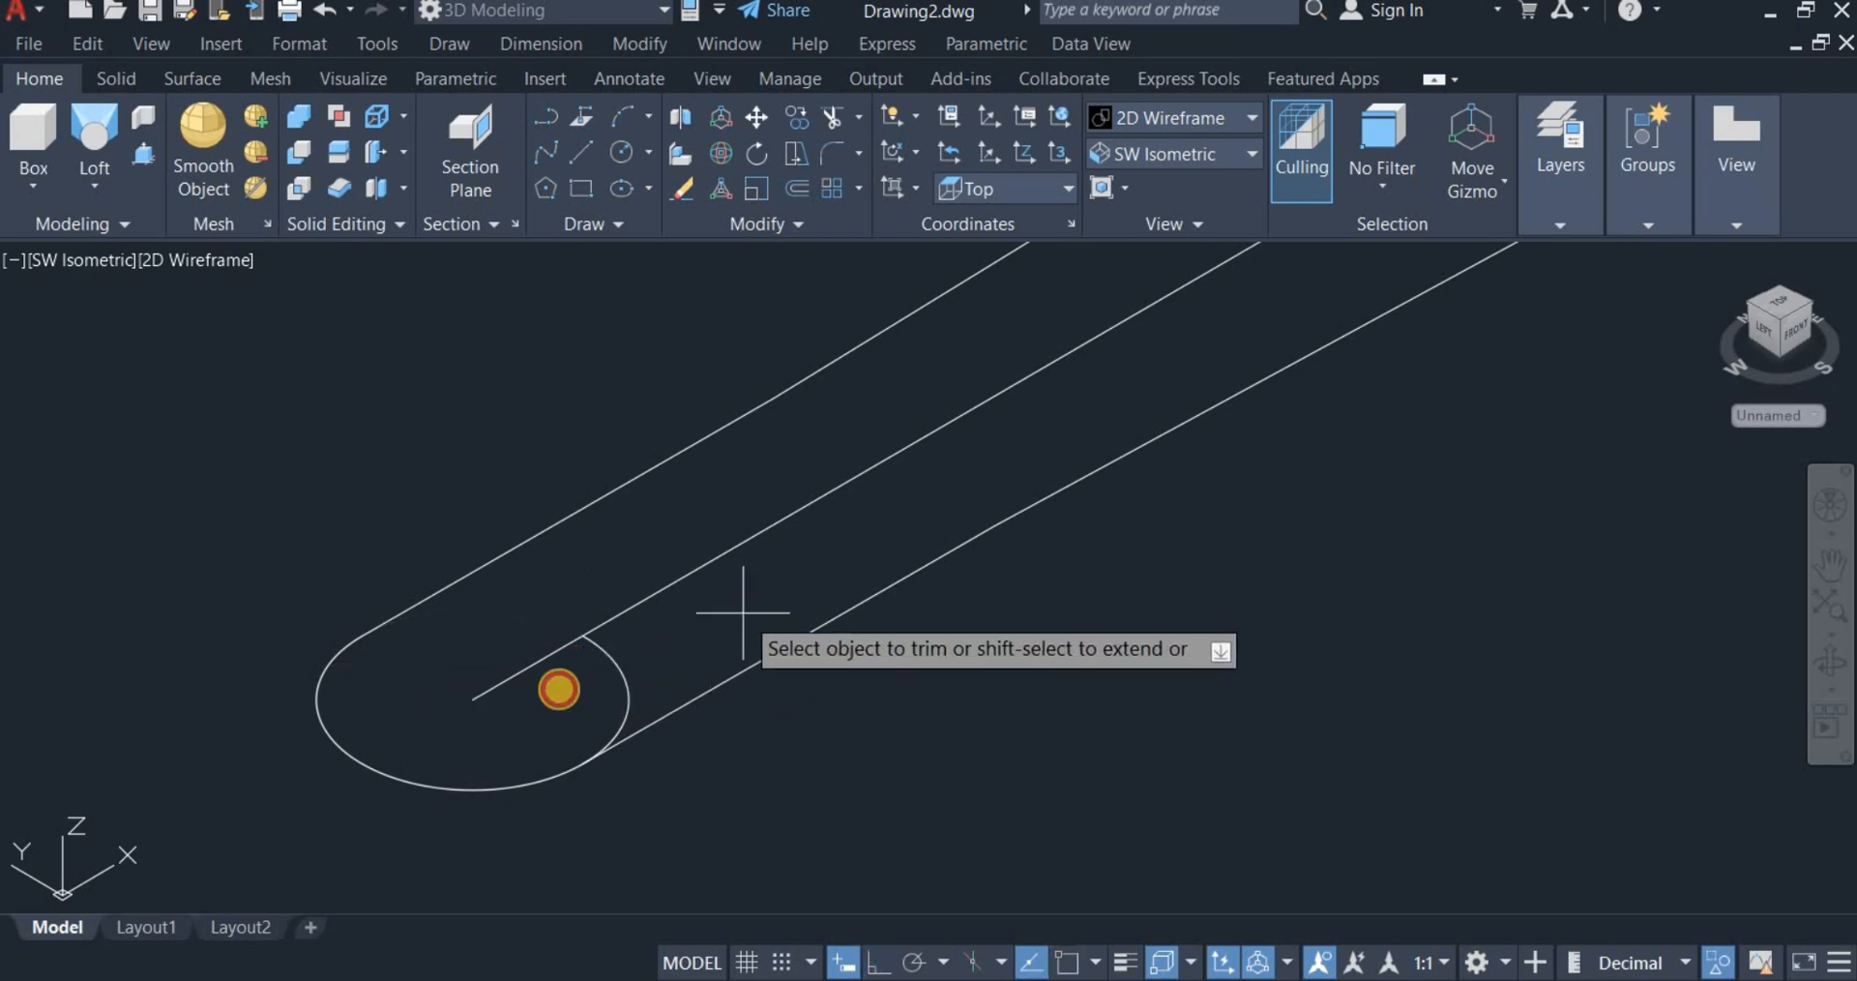
pyautogui.click(489, 729)
# Step: Try to trim the short cross line between the lower ends of the two handle paths
pyautogui.scroll(-4, 490, 729)
pyautogui.scroll(4, 716, 614)
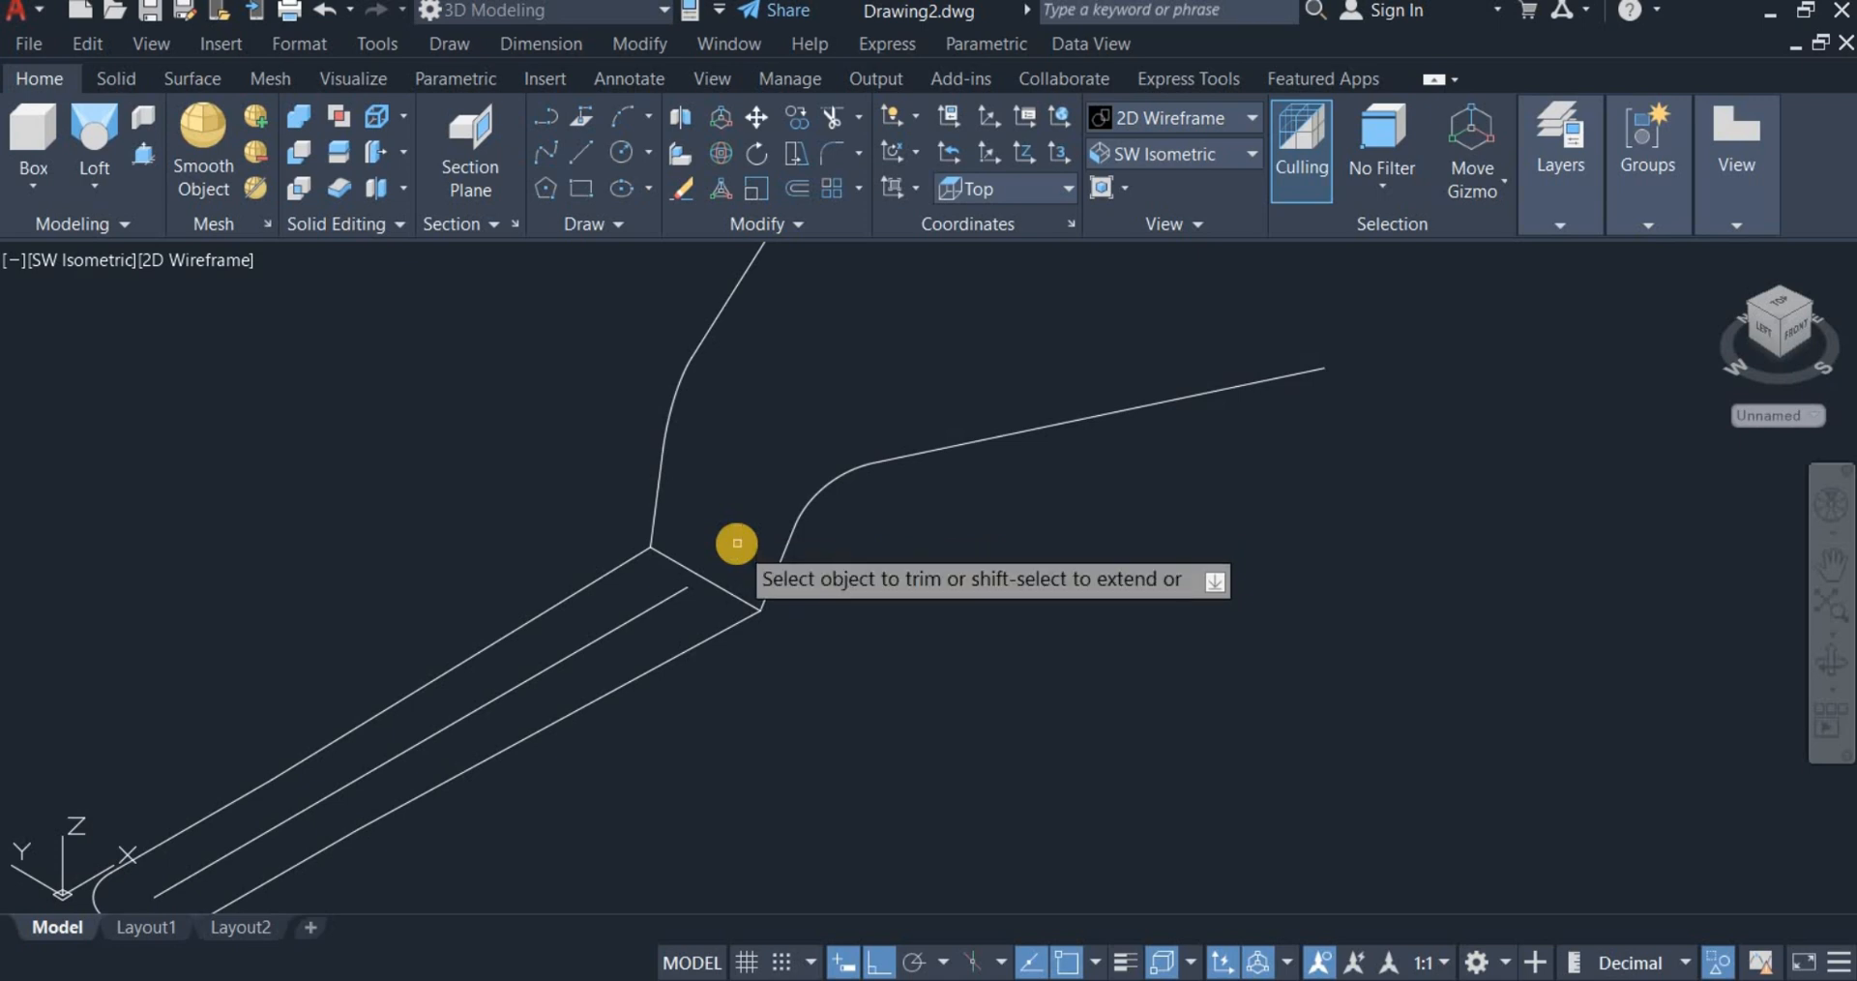
pyautogui.scroll(-2, 740, 553)
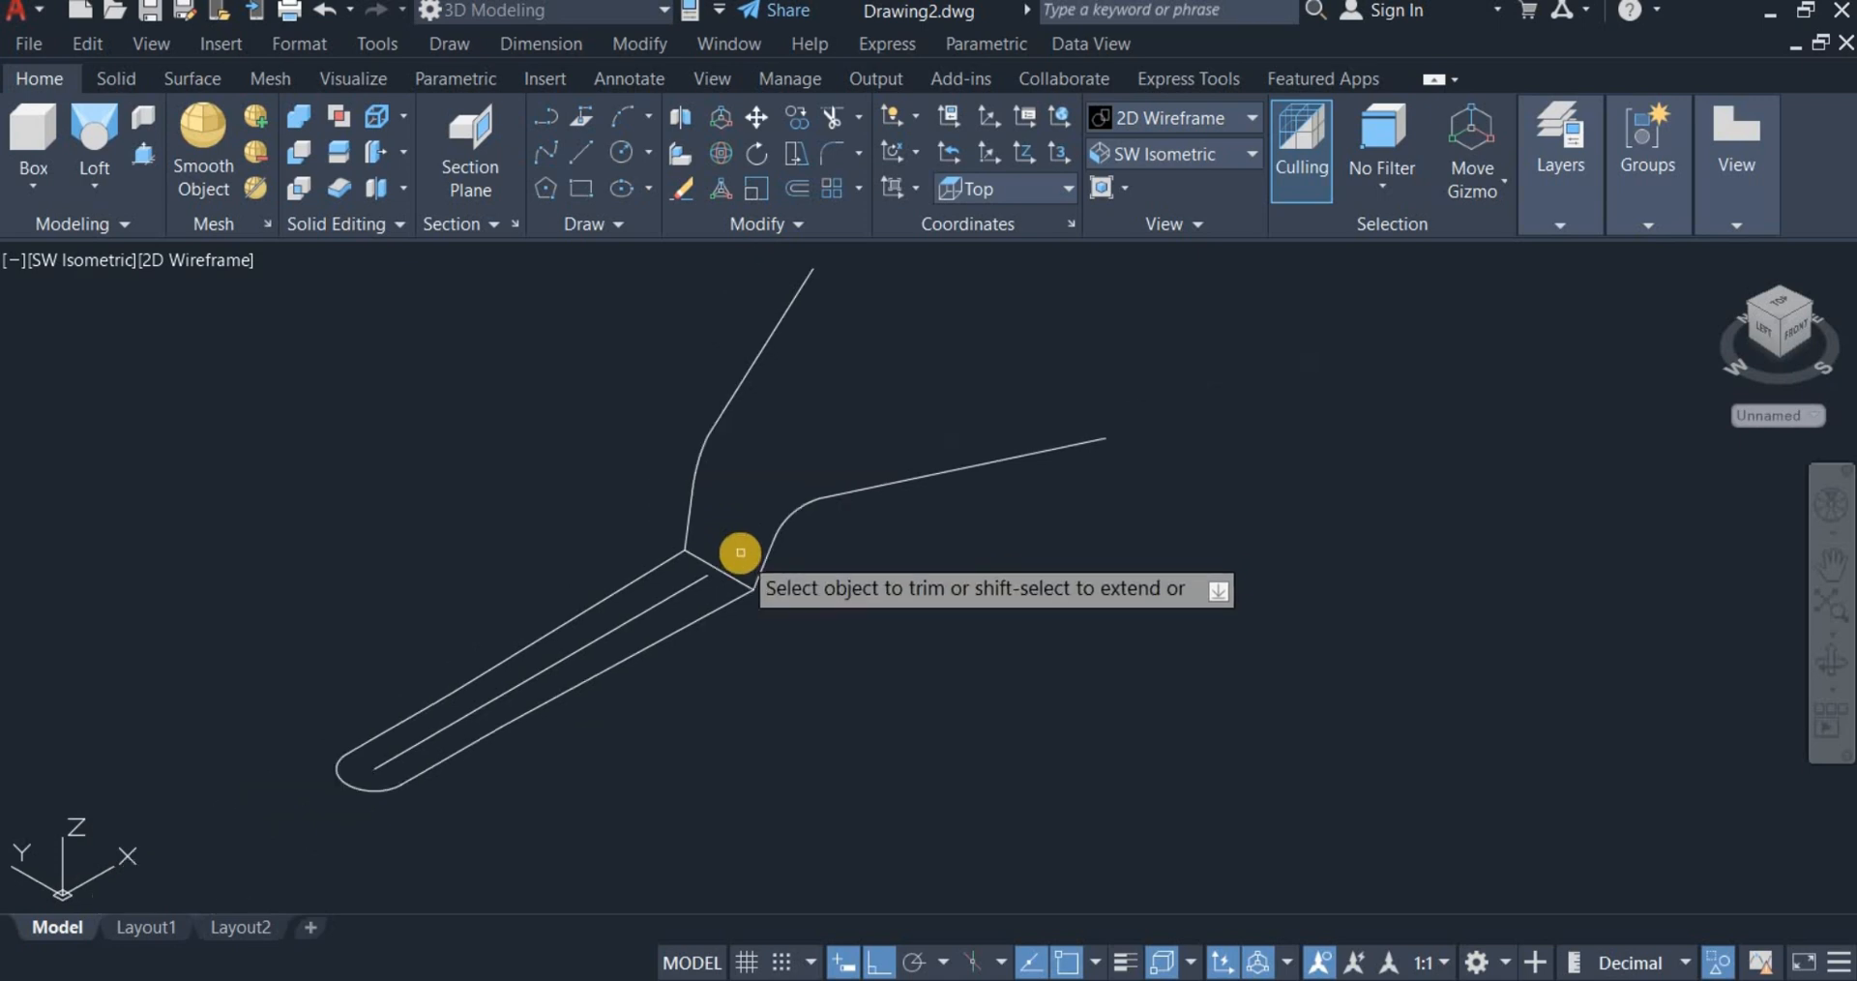
pyautogui.click(740, 552)
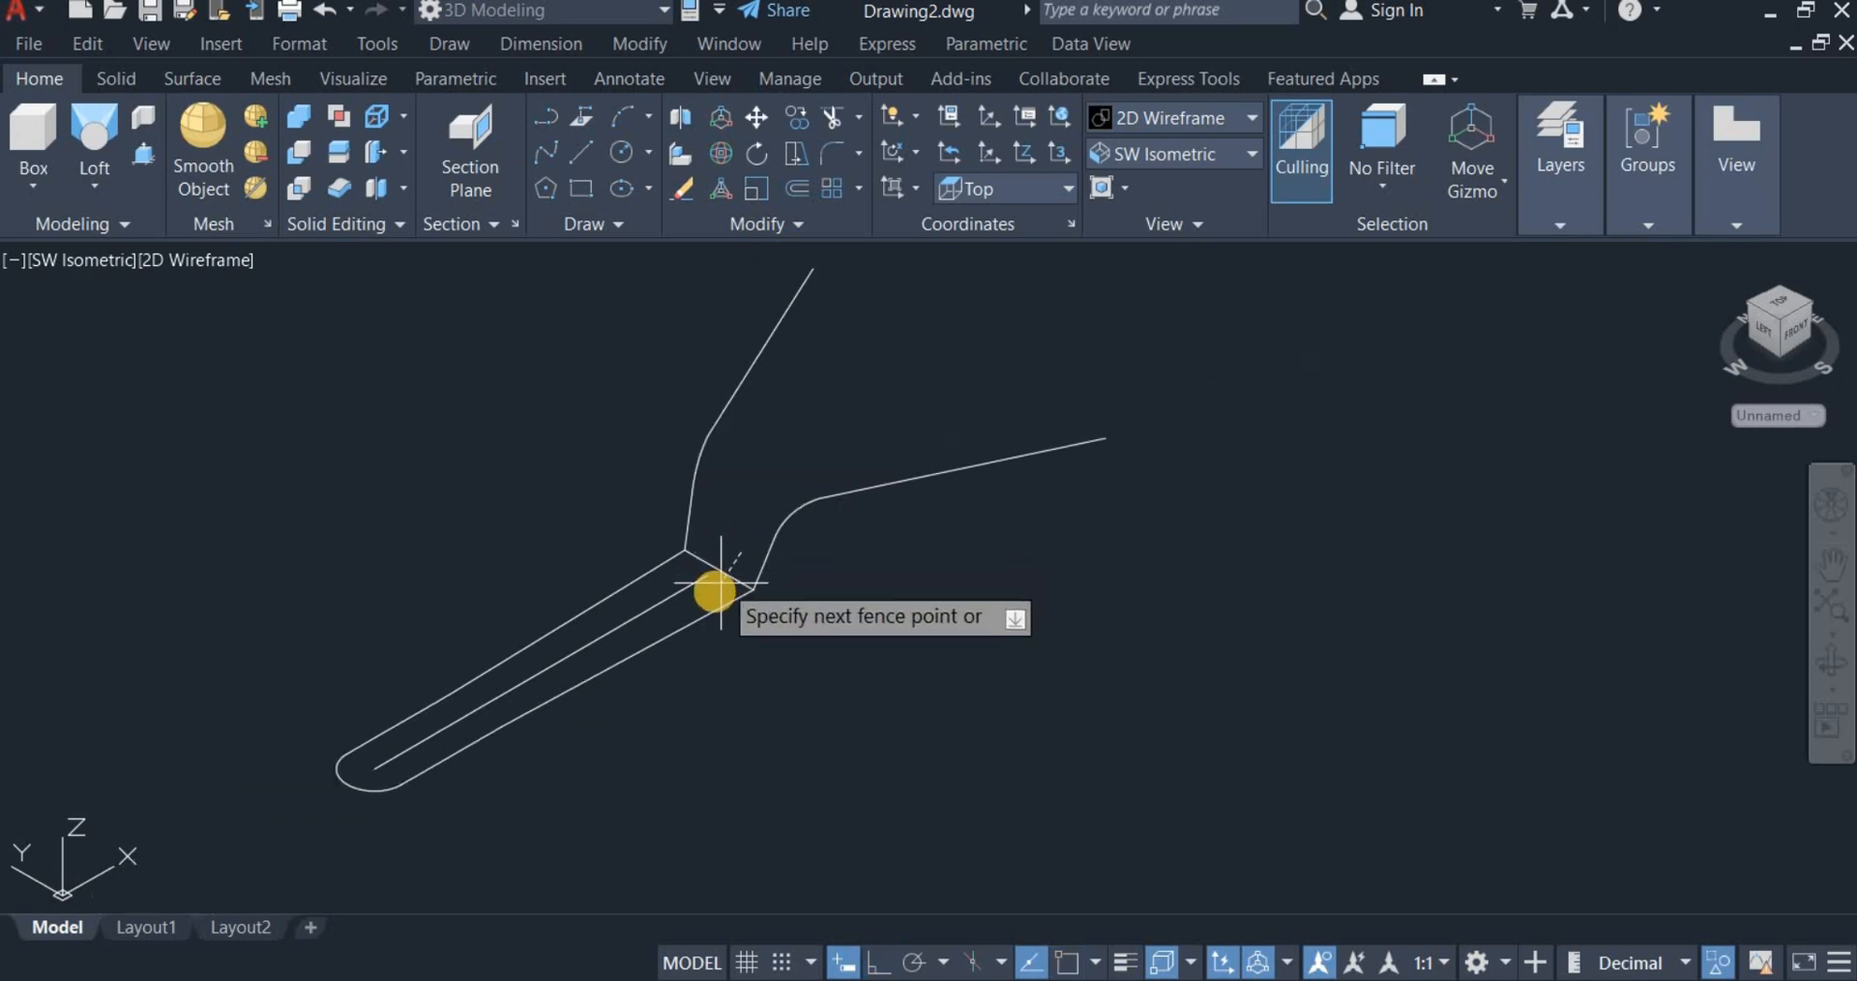
pyautogui.click(715, 591)
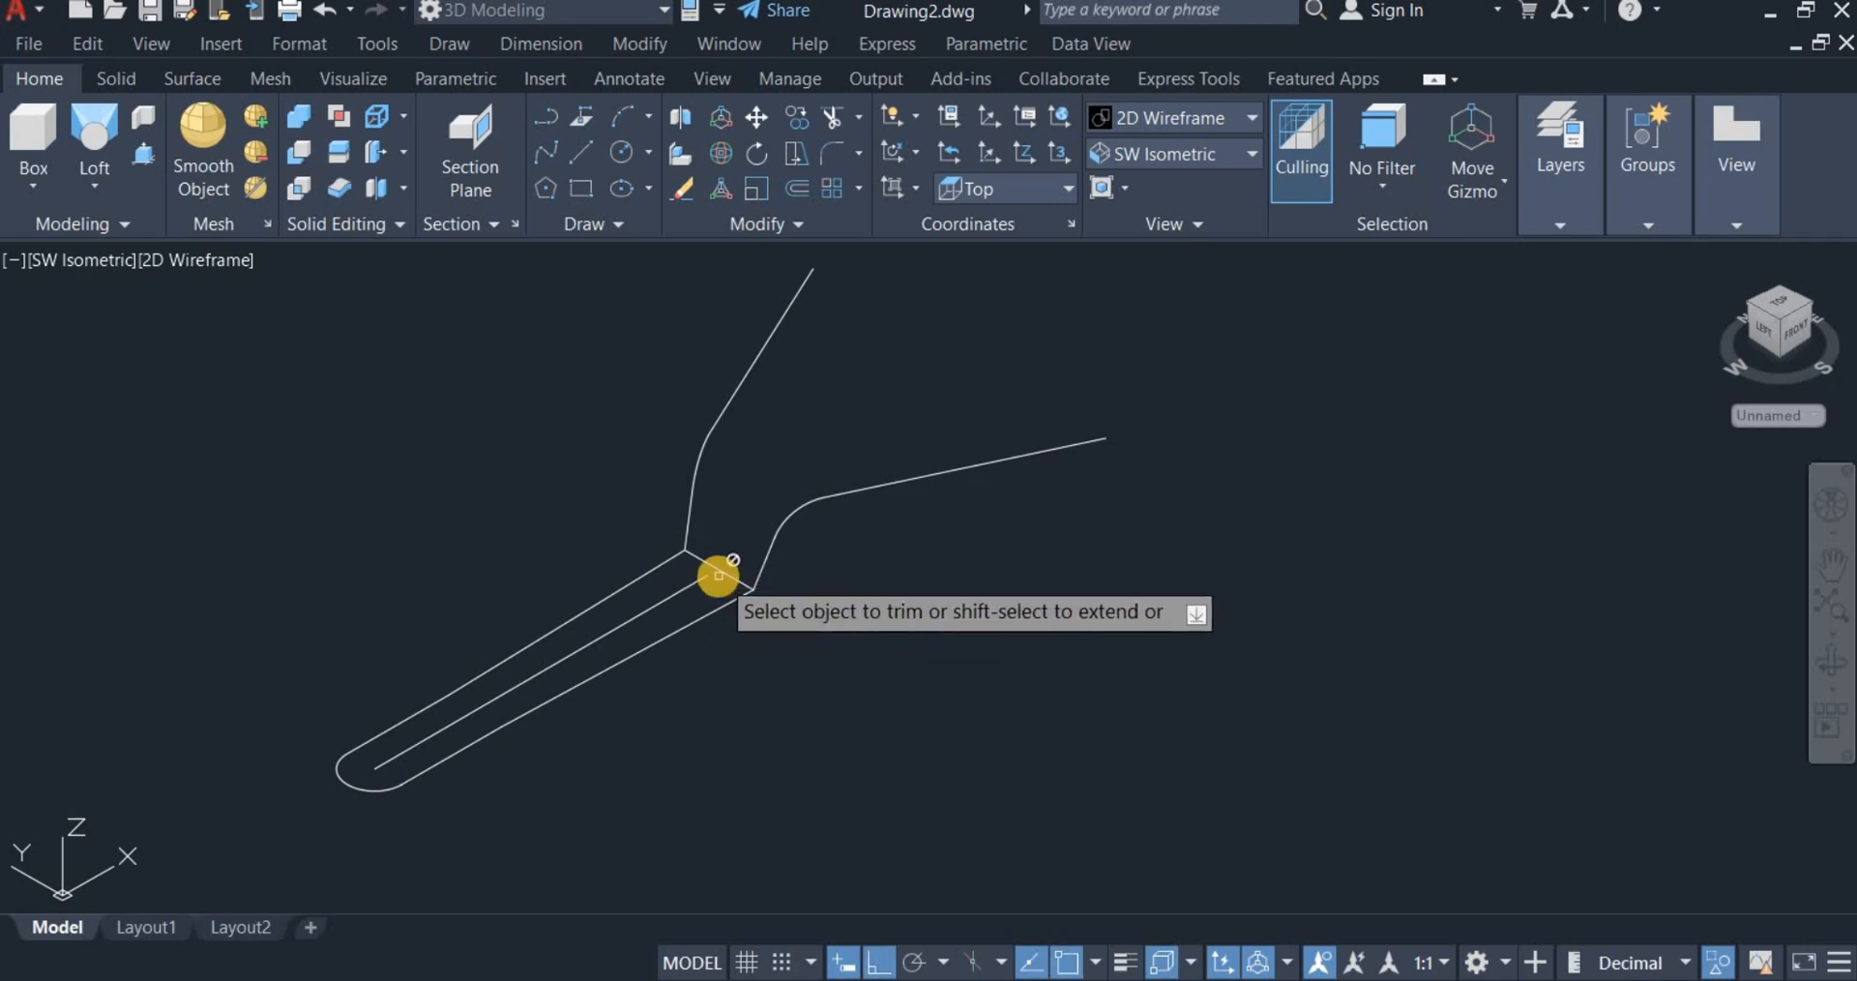
pyautogui.rightClick(754, 507)
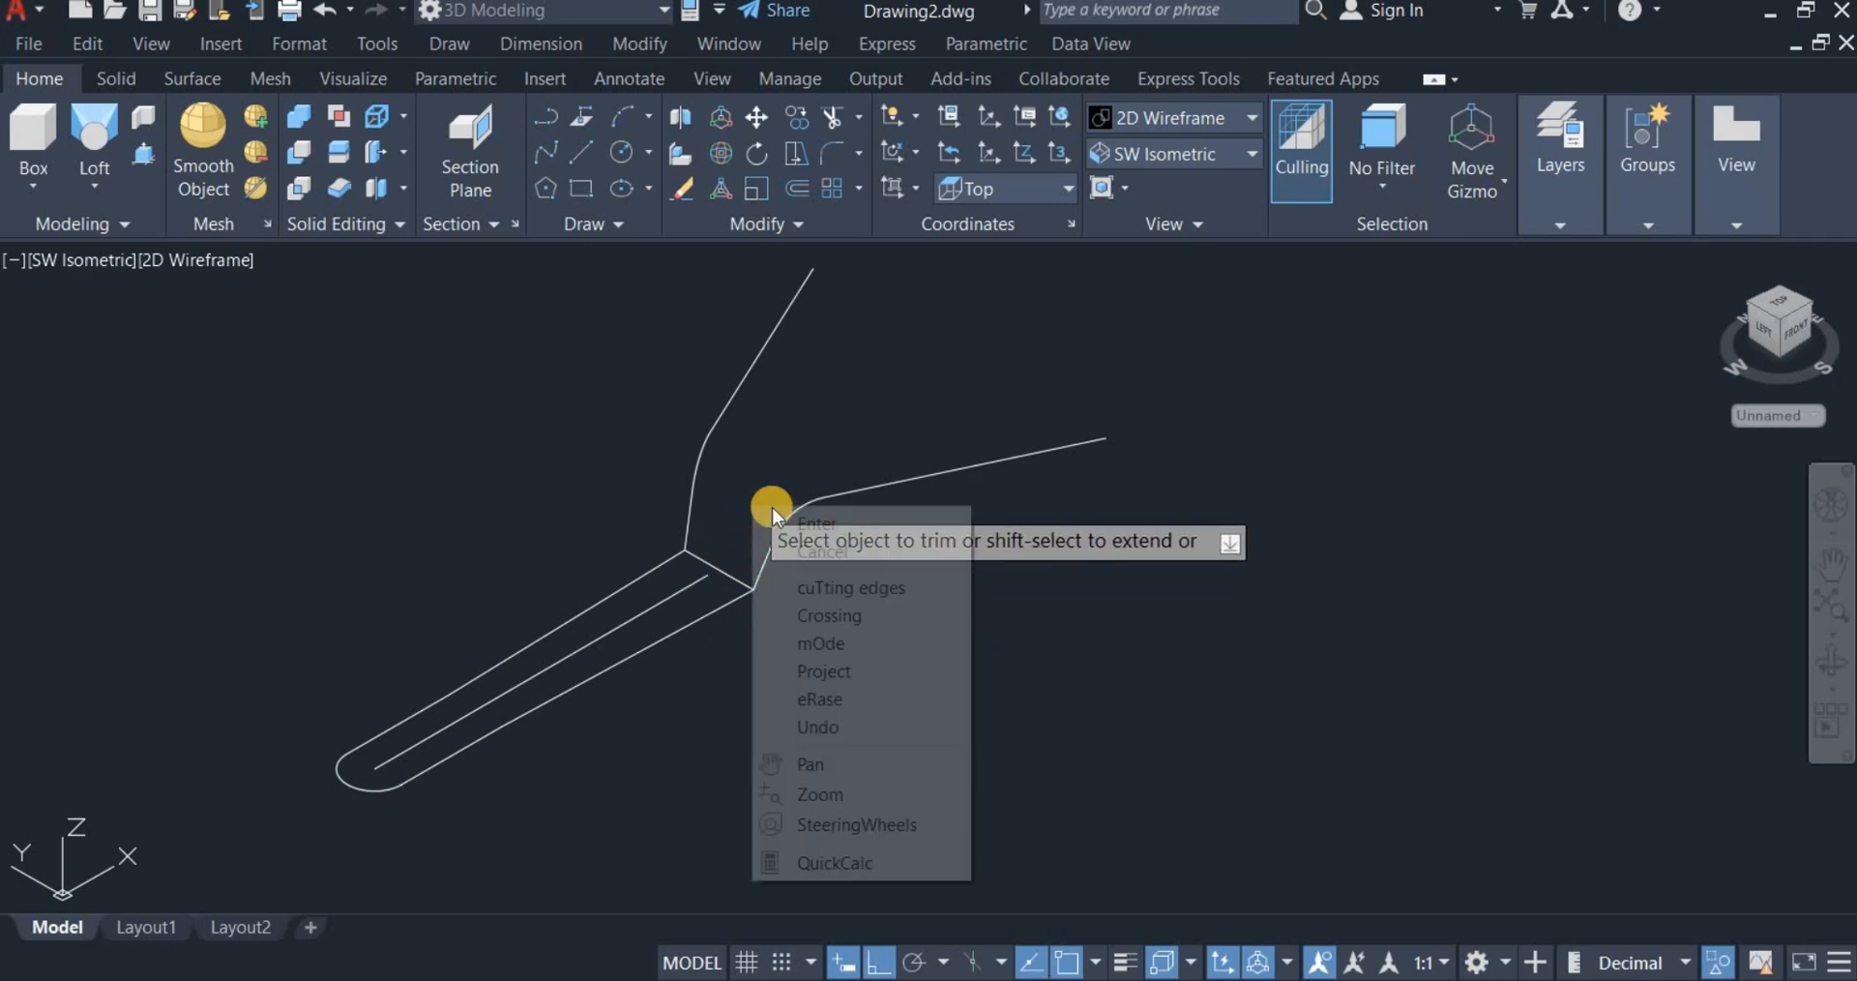
pyautogui.click(818, 524)
# Step: Join both handle paths, the base outline's long sides and the rounded end arc into a single polyline
pyautogui.scroll(-2, 771, 645)
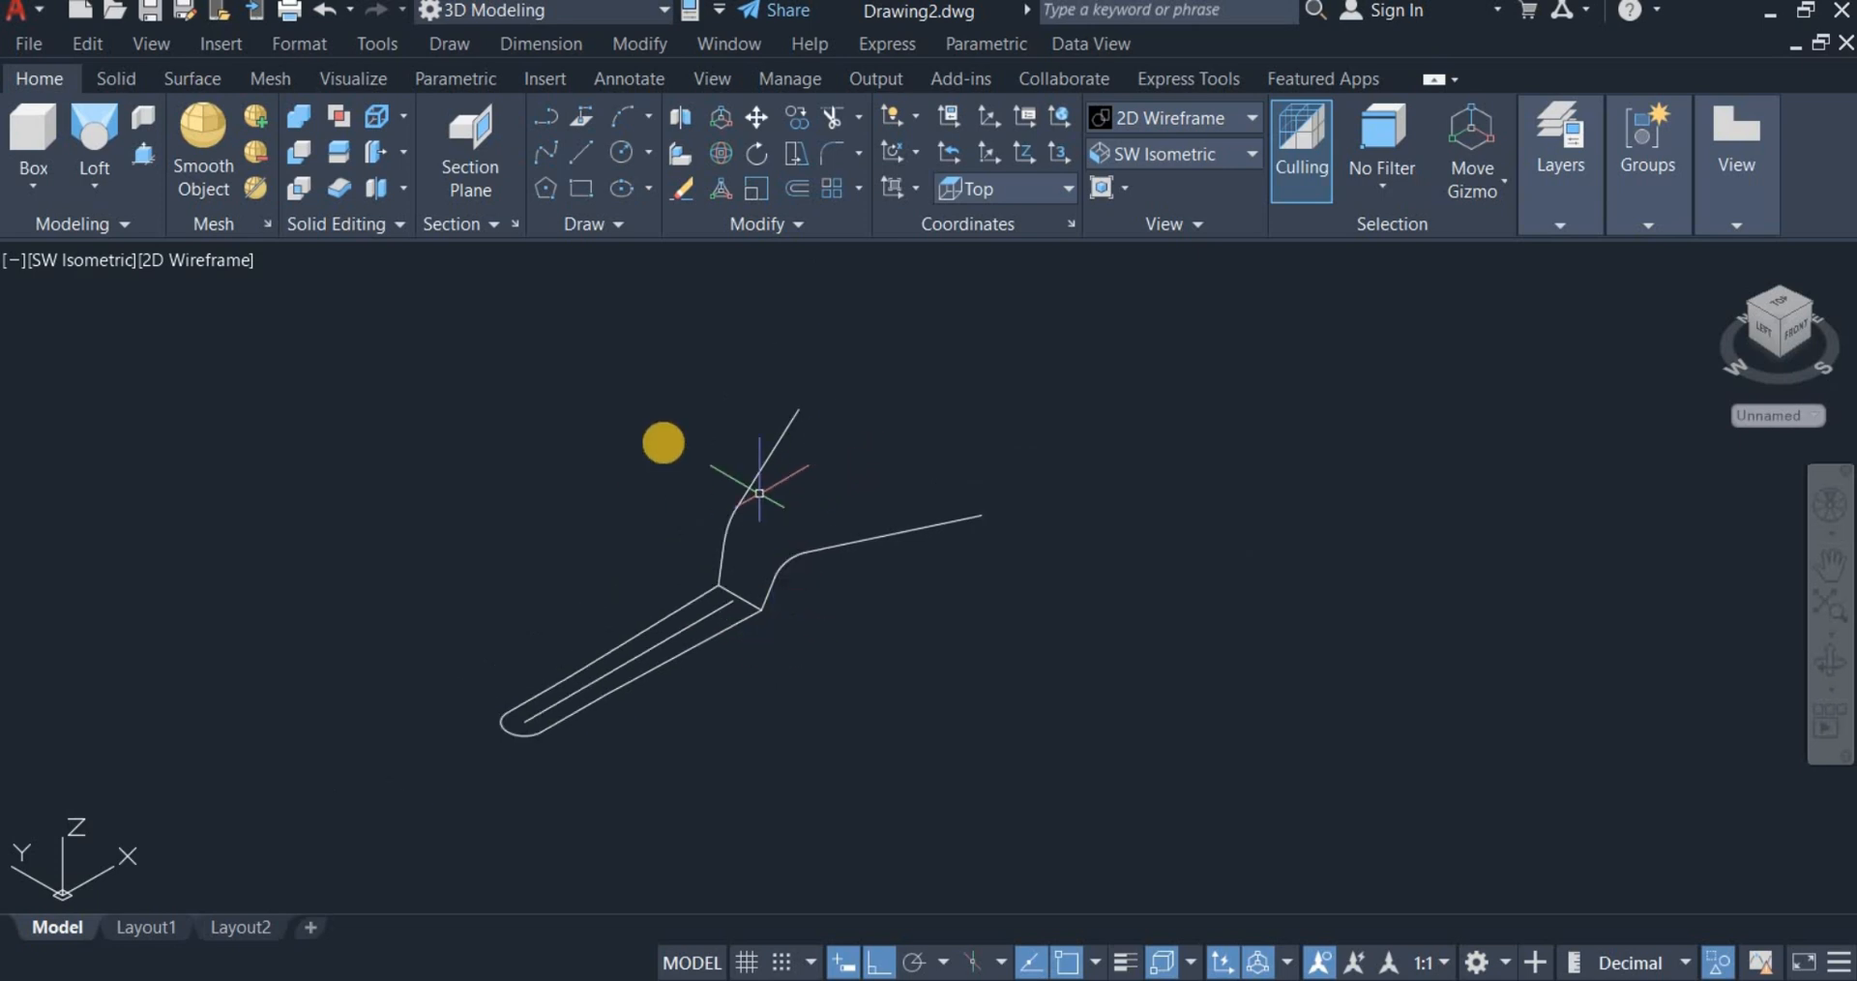
pyautogui.click(714, 225)
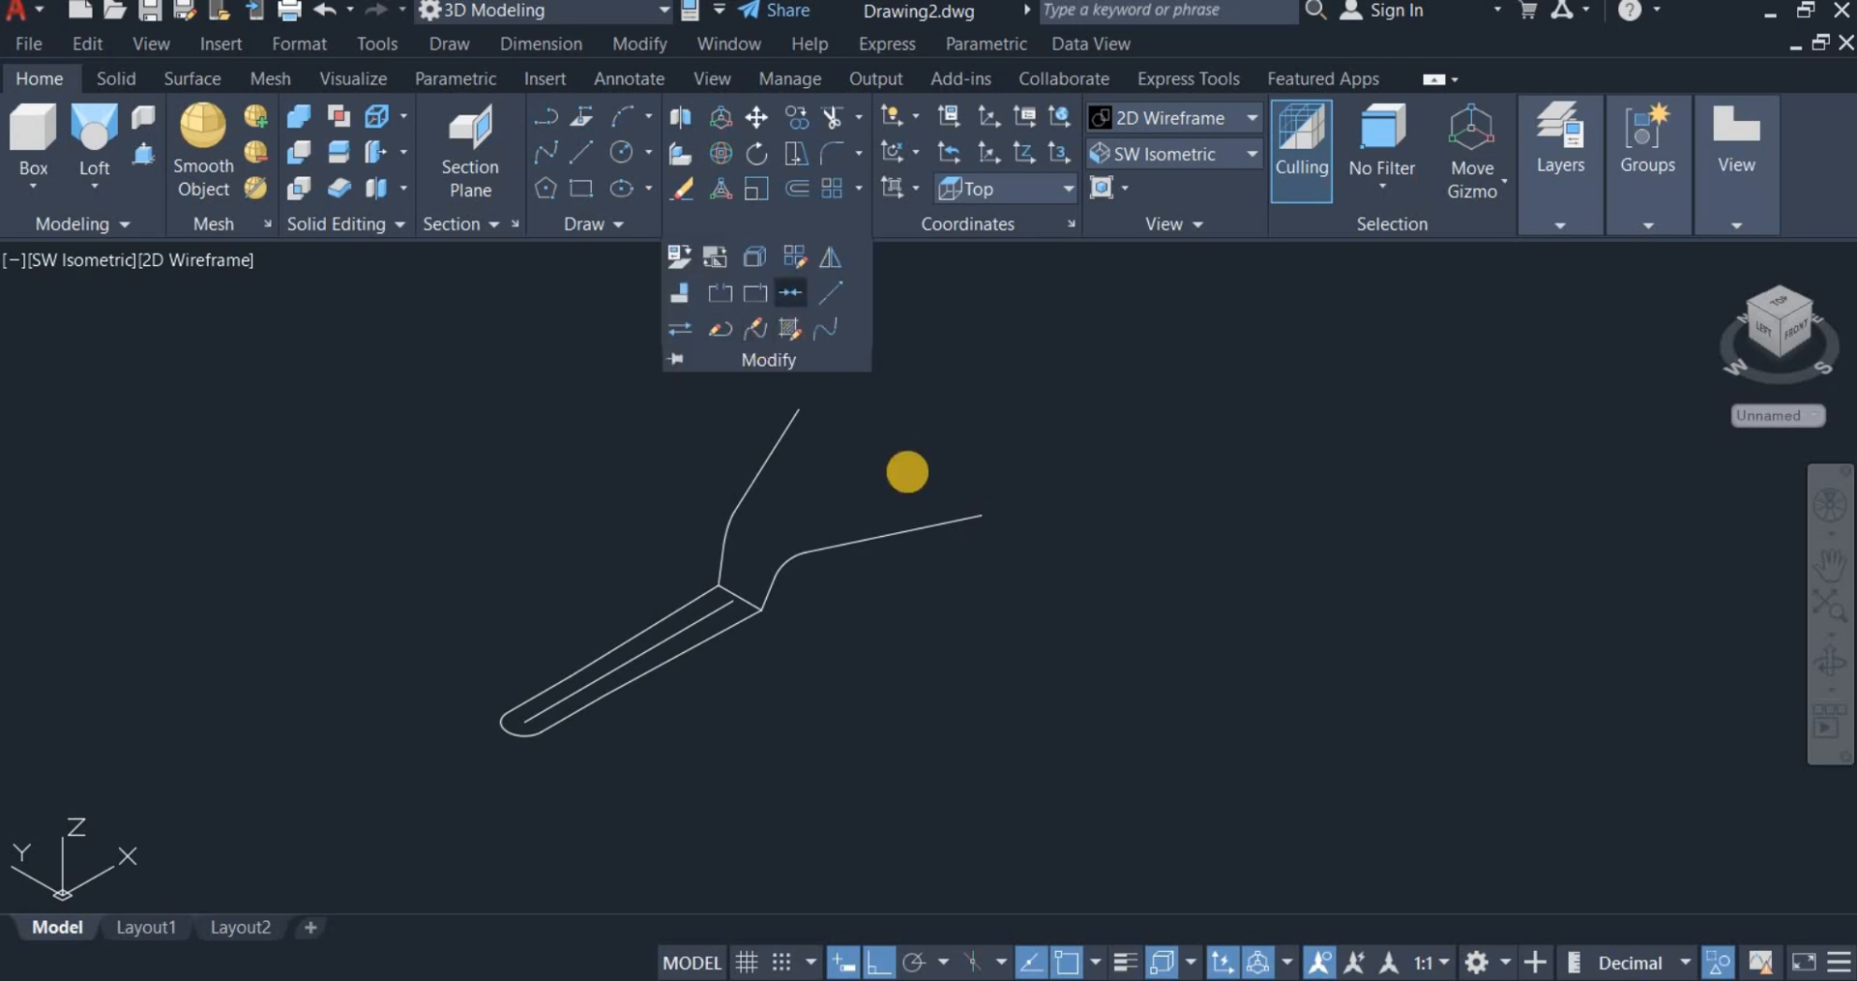
pyautogui.click(904, 528)
pyautogui.click(771, 617)
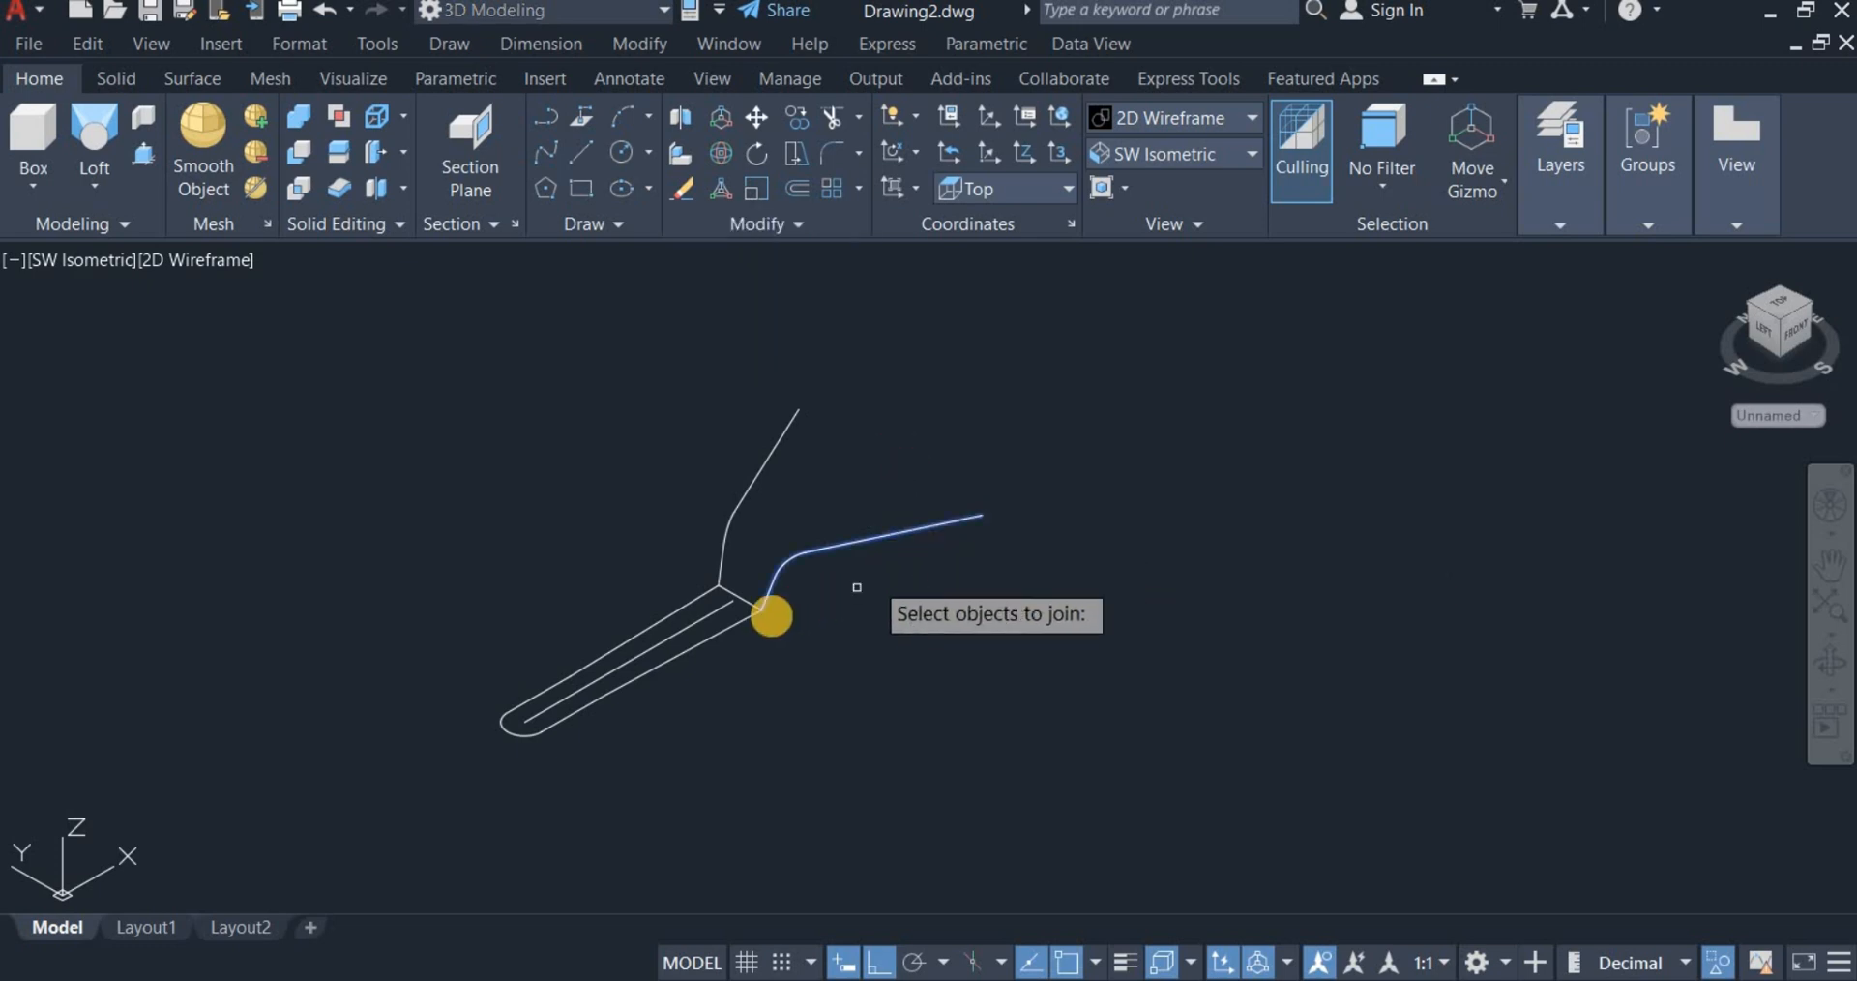
pyautogui.click(676, 655)
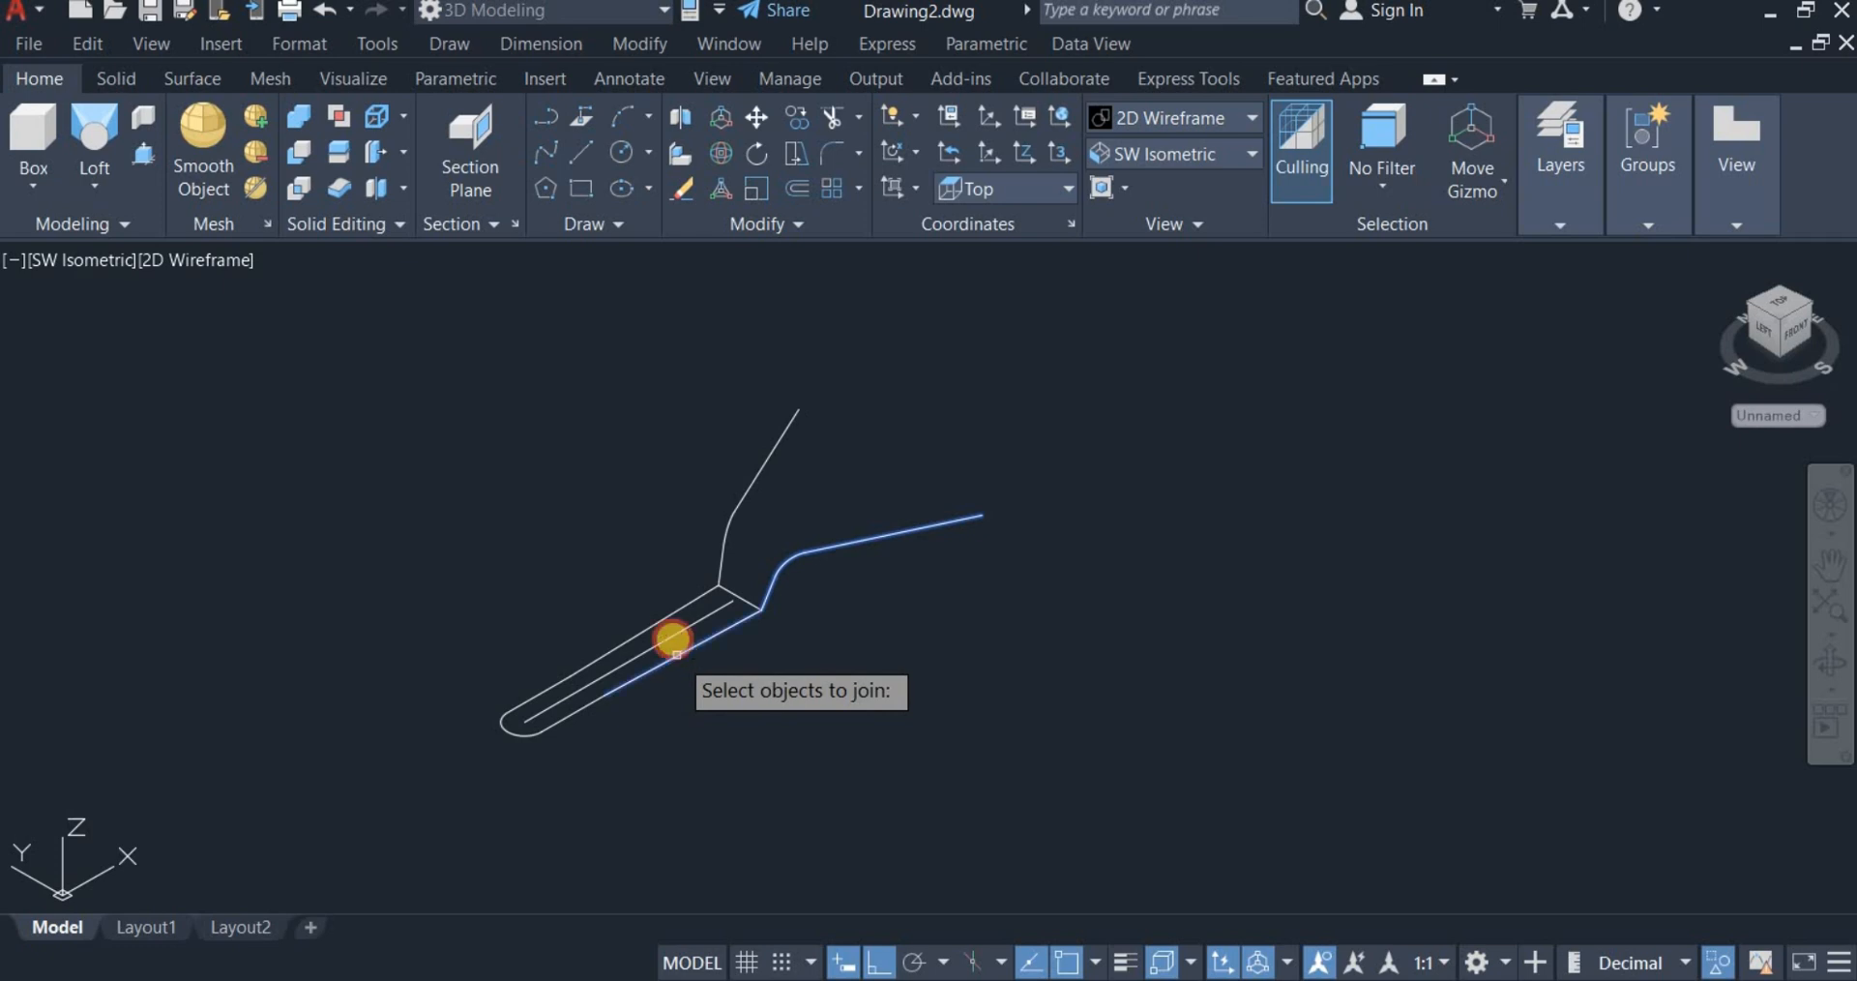
pyautogui.scroll(4, 614, 705)
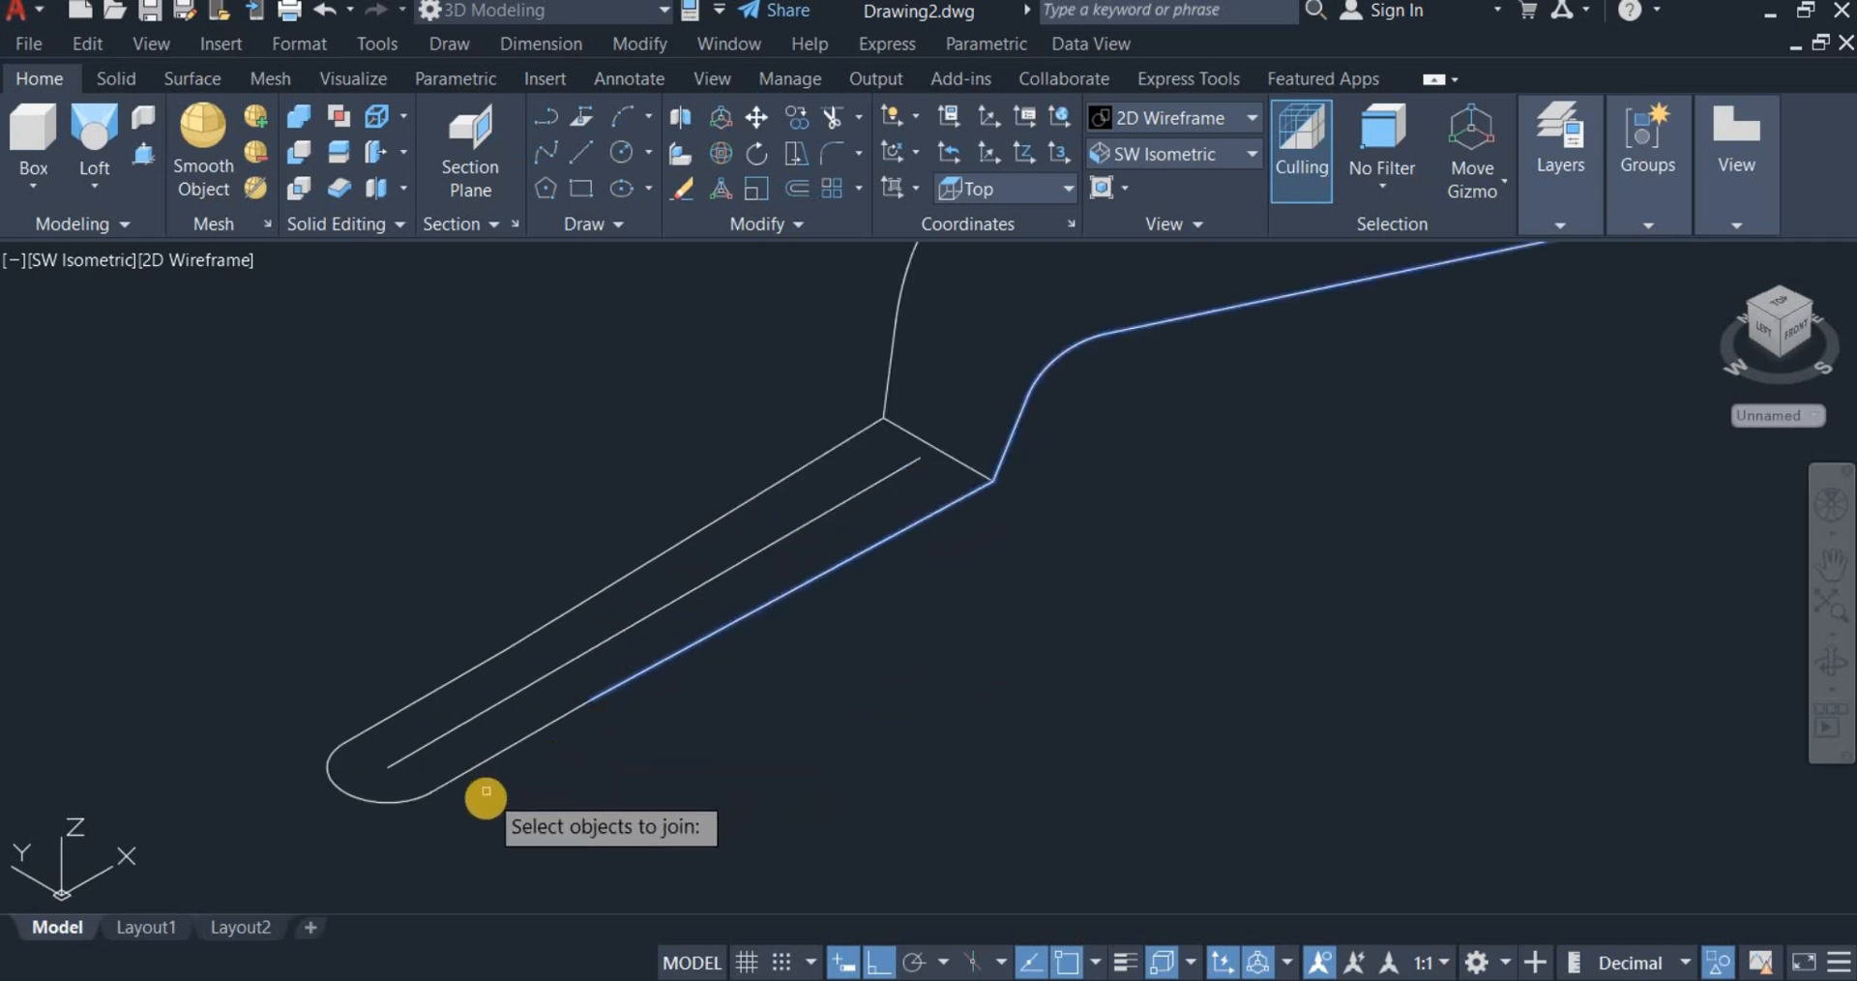
pyautogui.click(437, 767)
pyautogui.click(431, 805)
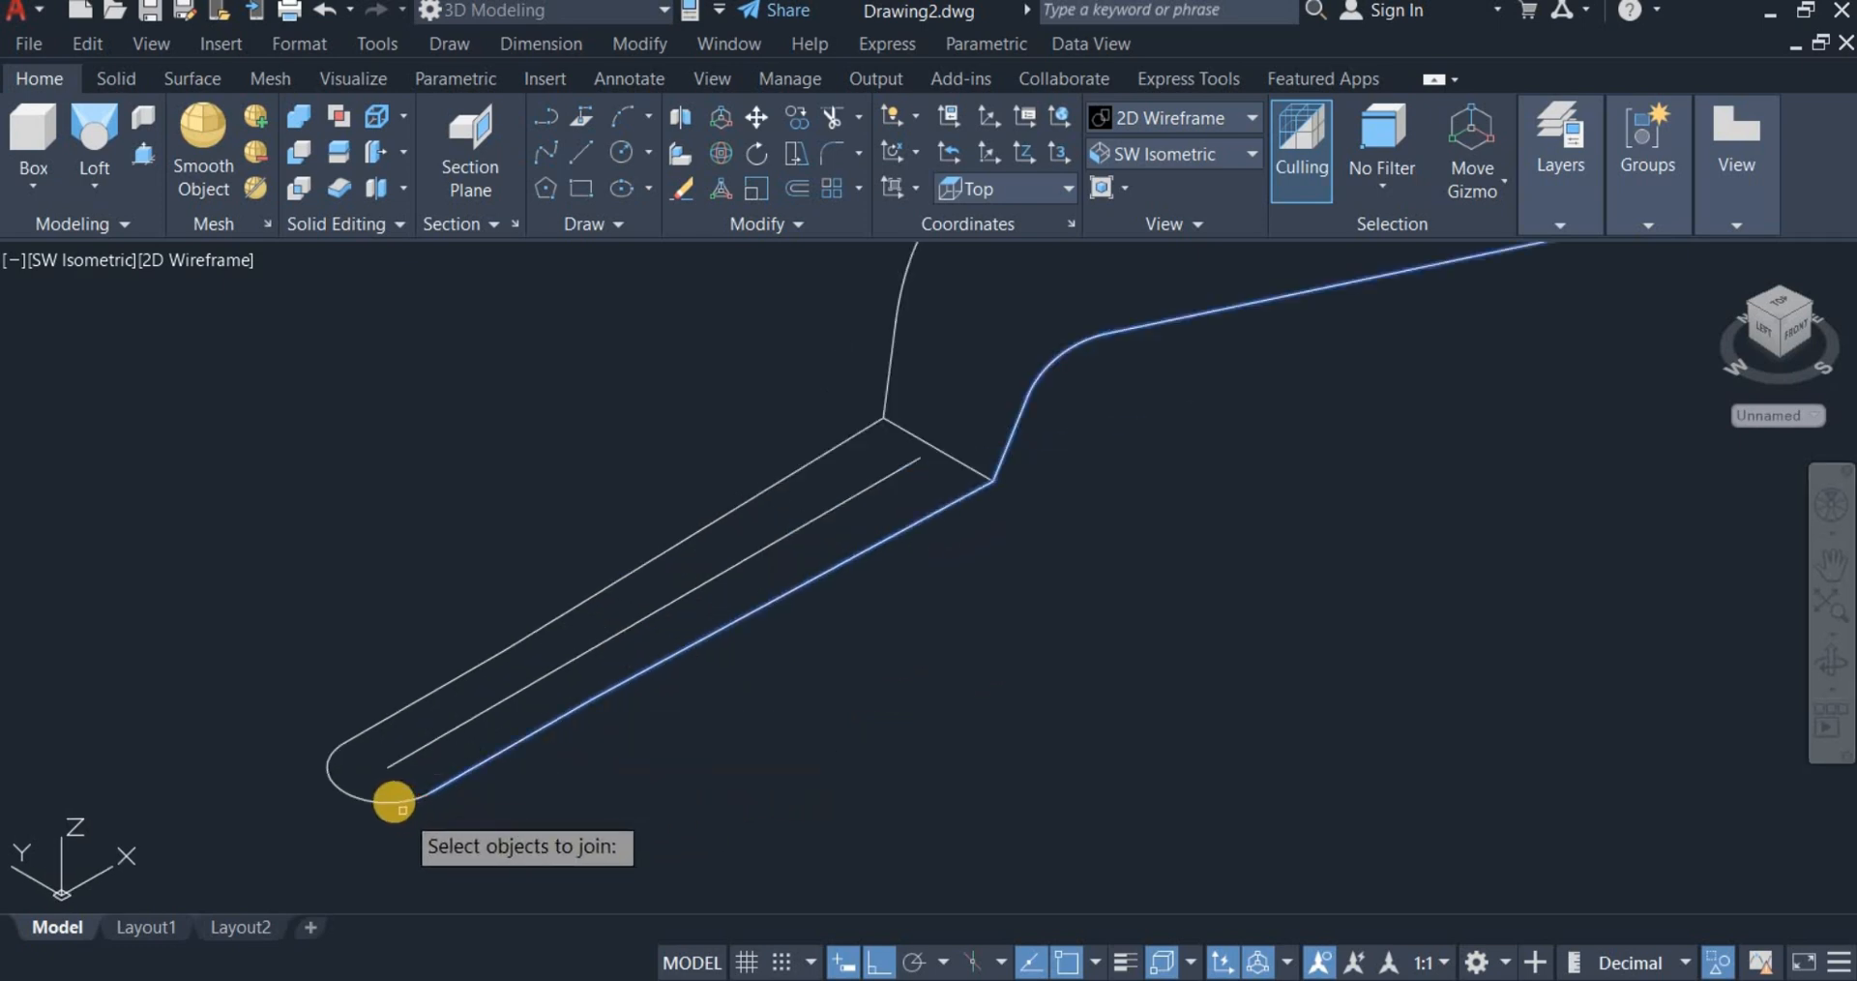
pyautogui.click(382, 726)
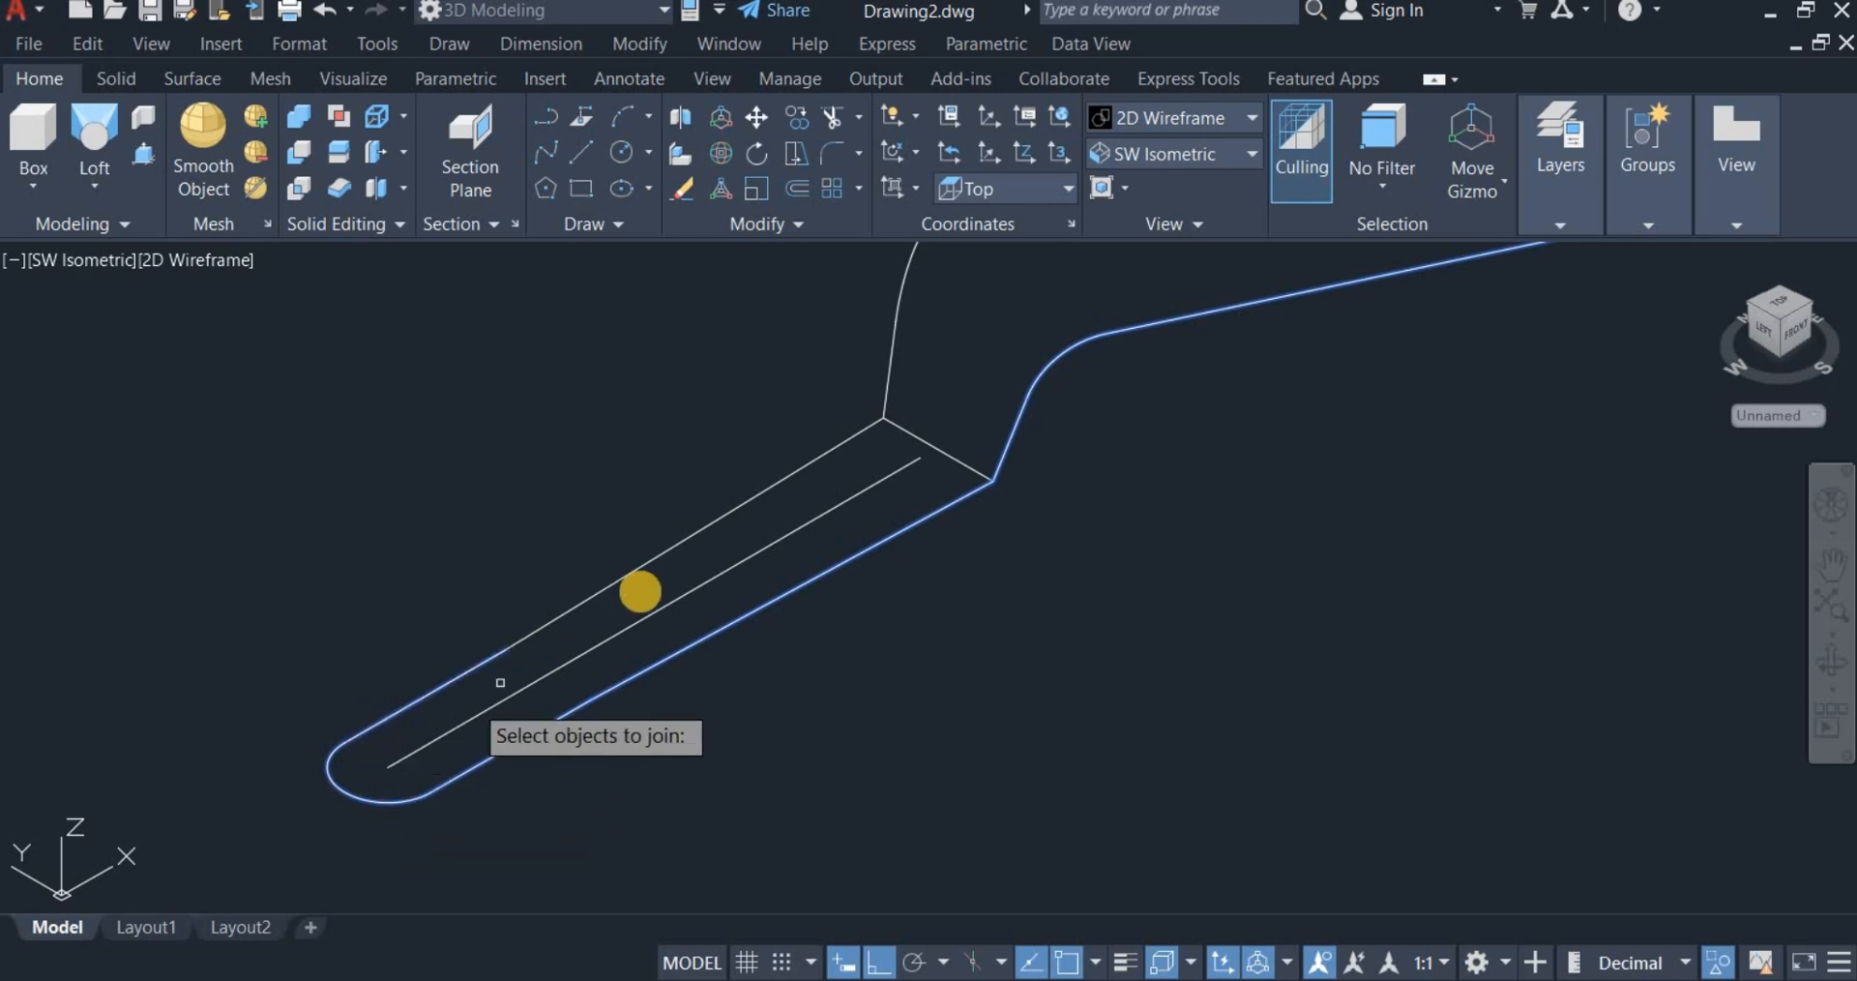
pyautogui.click(636, 571)
pyautogui.scroll(-2, 650, 592)
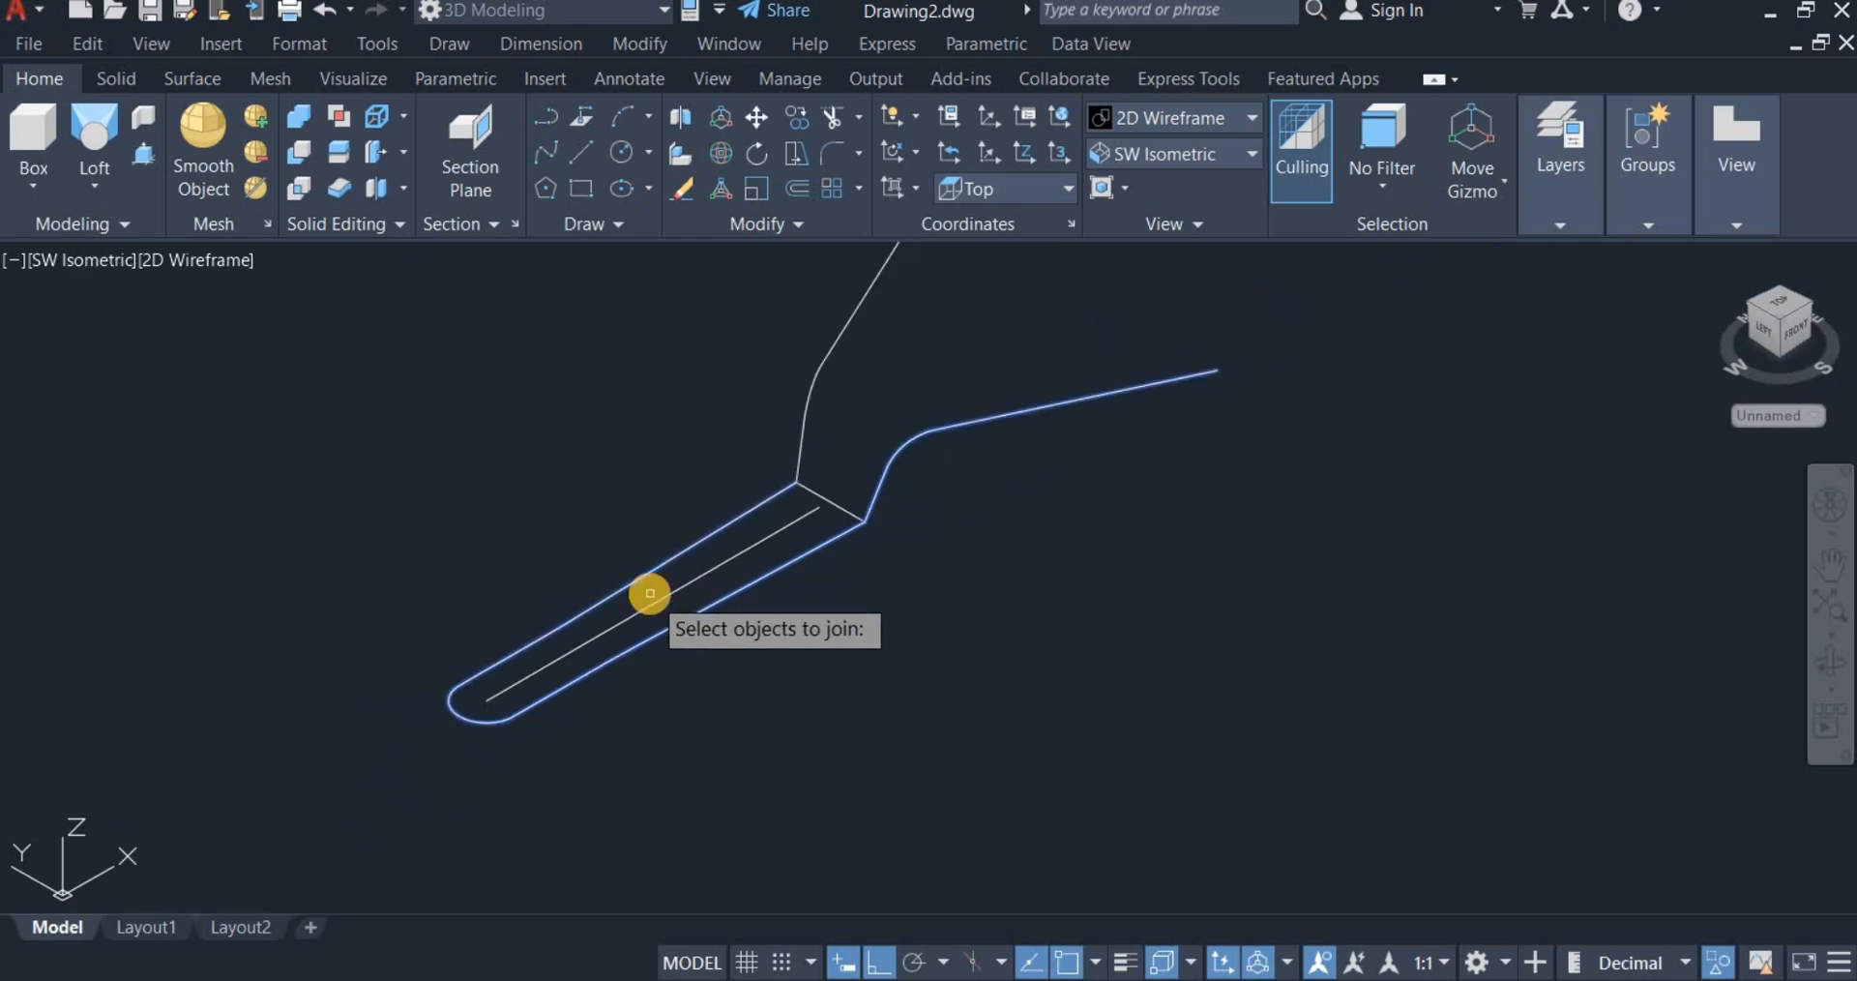
pyautogui.click(875, 380)
pyautogui.click(713, 381)
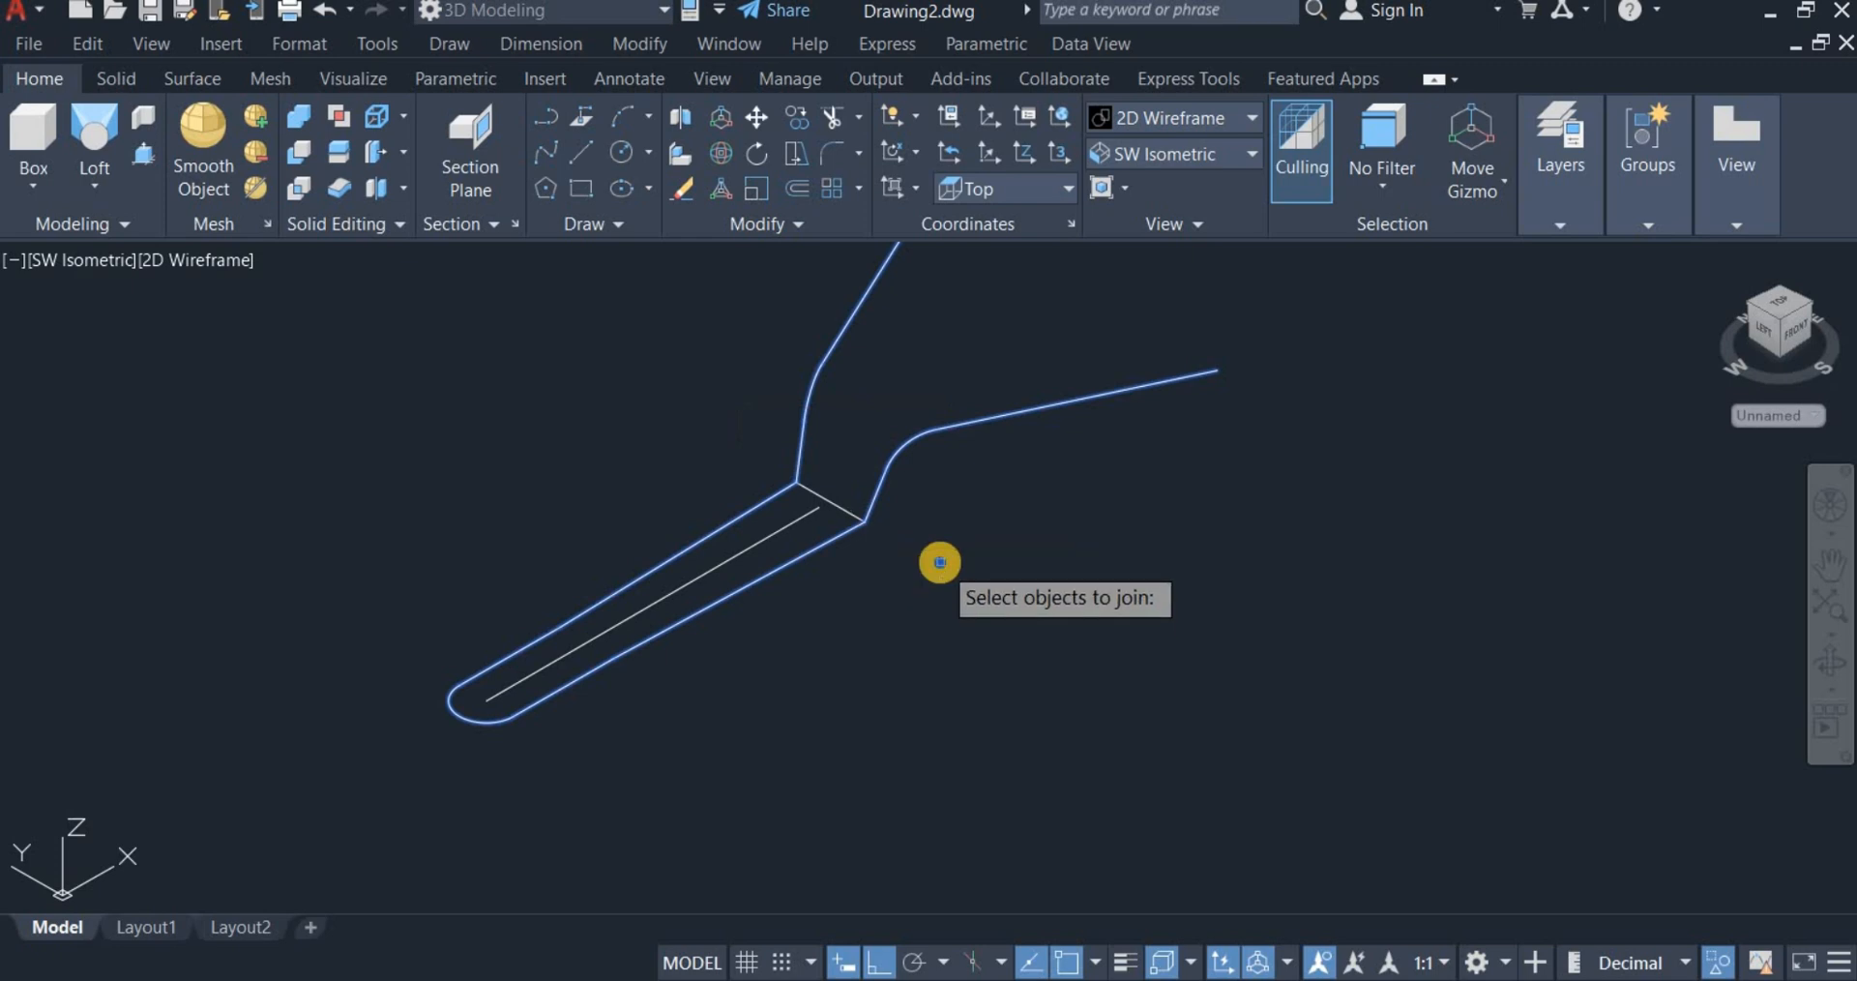
pyautogui.press('Return')
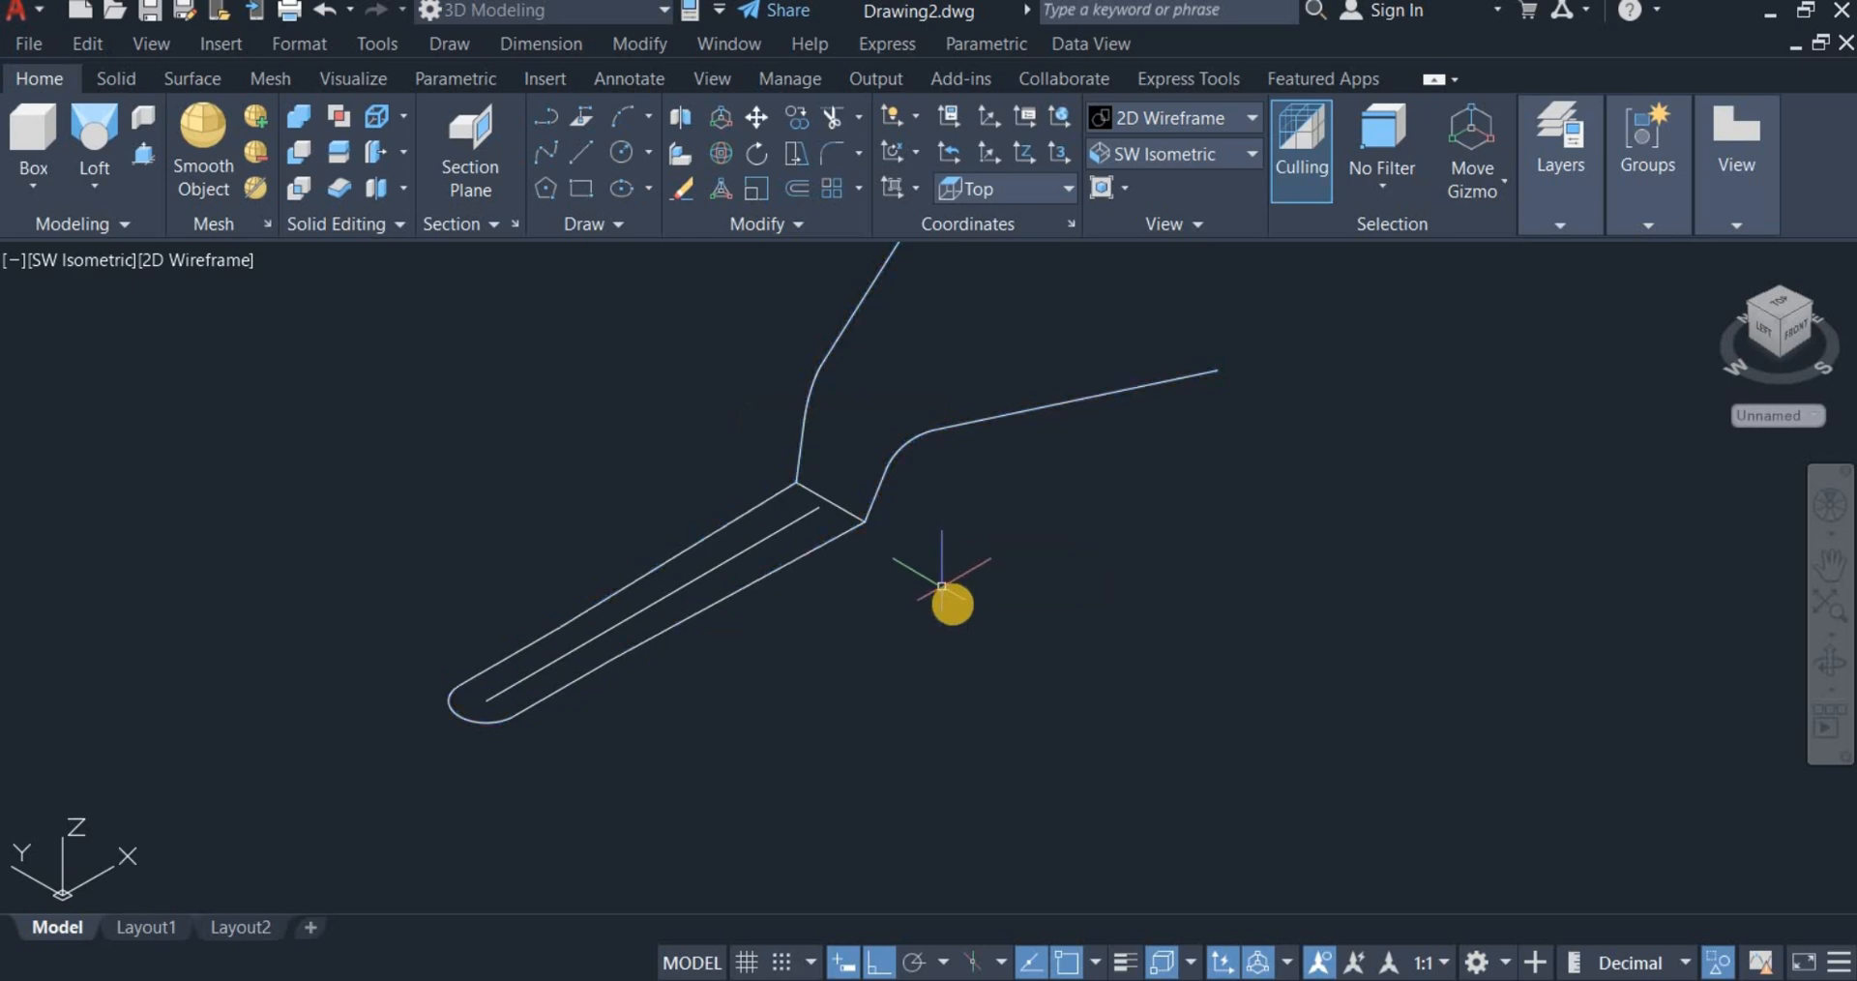
pyautogui.click(724, 599)
pyautogui.scroll(-4, 827, 699)
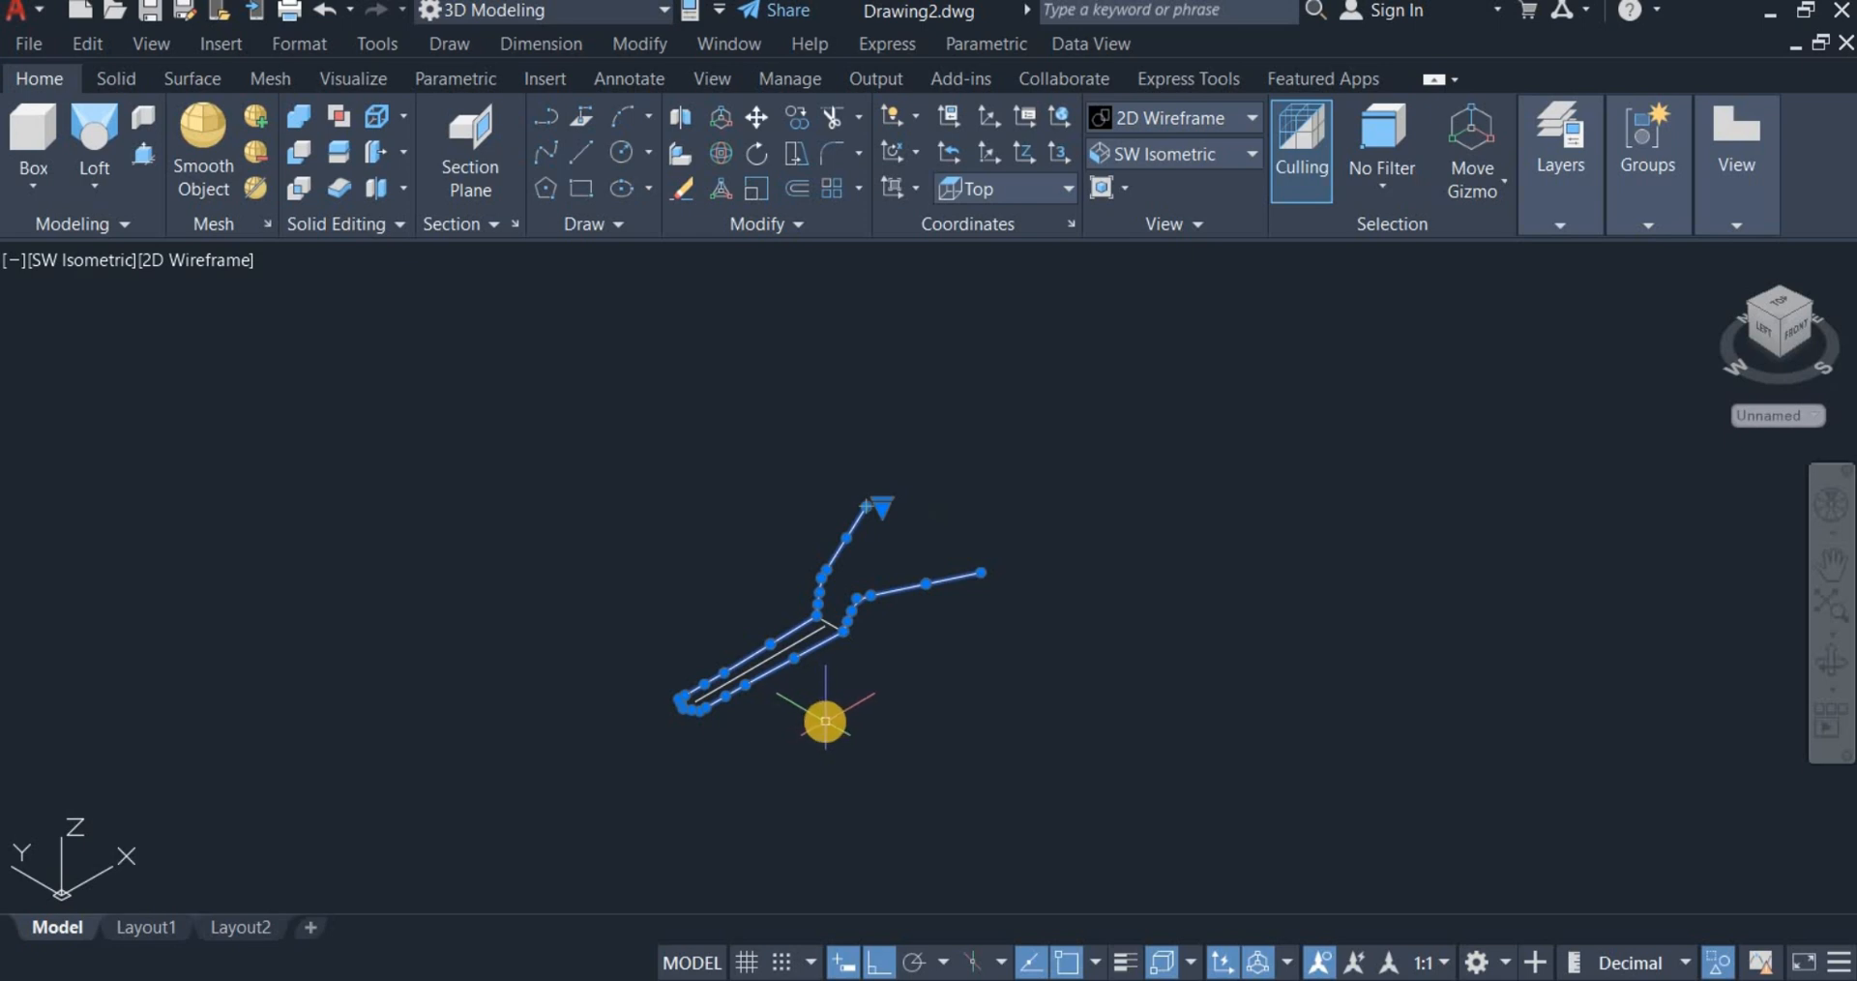
pyautogui.press('Escape')
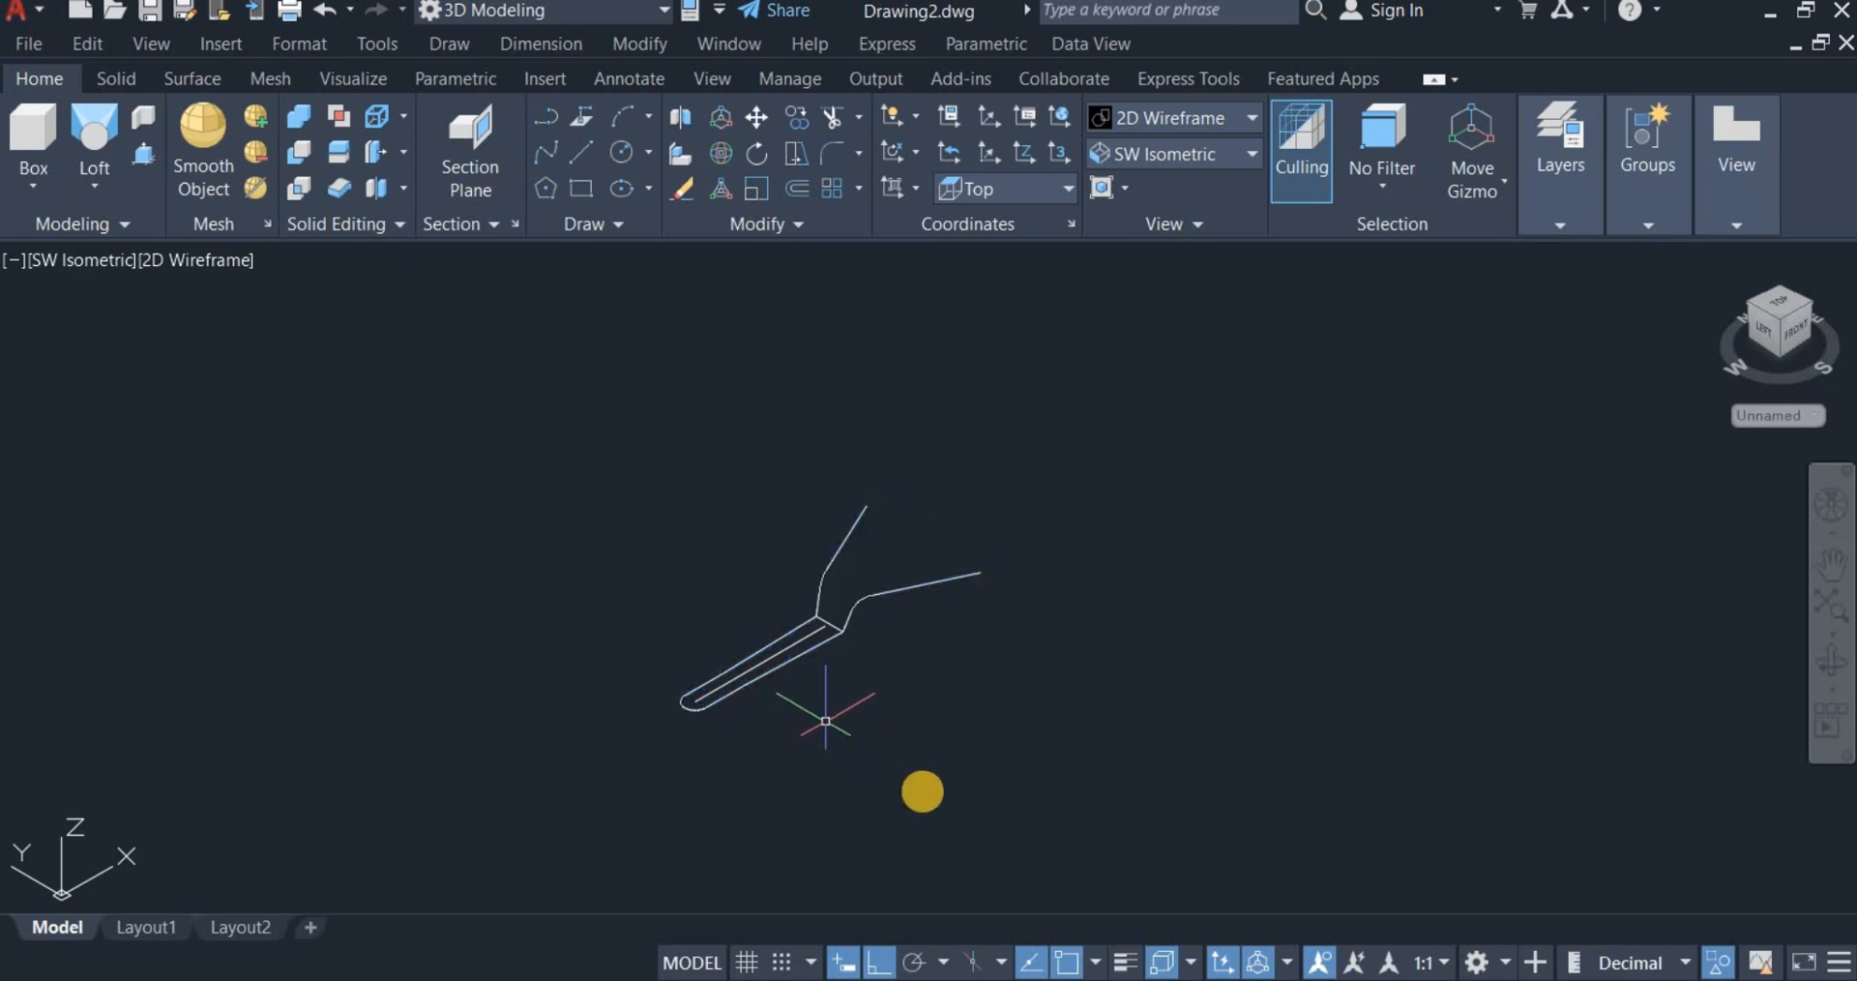
# Step: Draw a line from the rounded end's centre 125 units along the centre line, continuing 100 units straight down
pyautogui.click(578, 152)
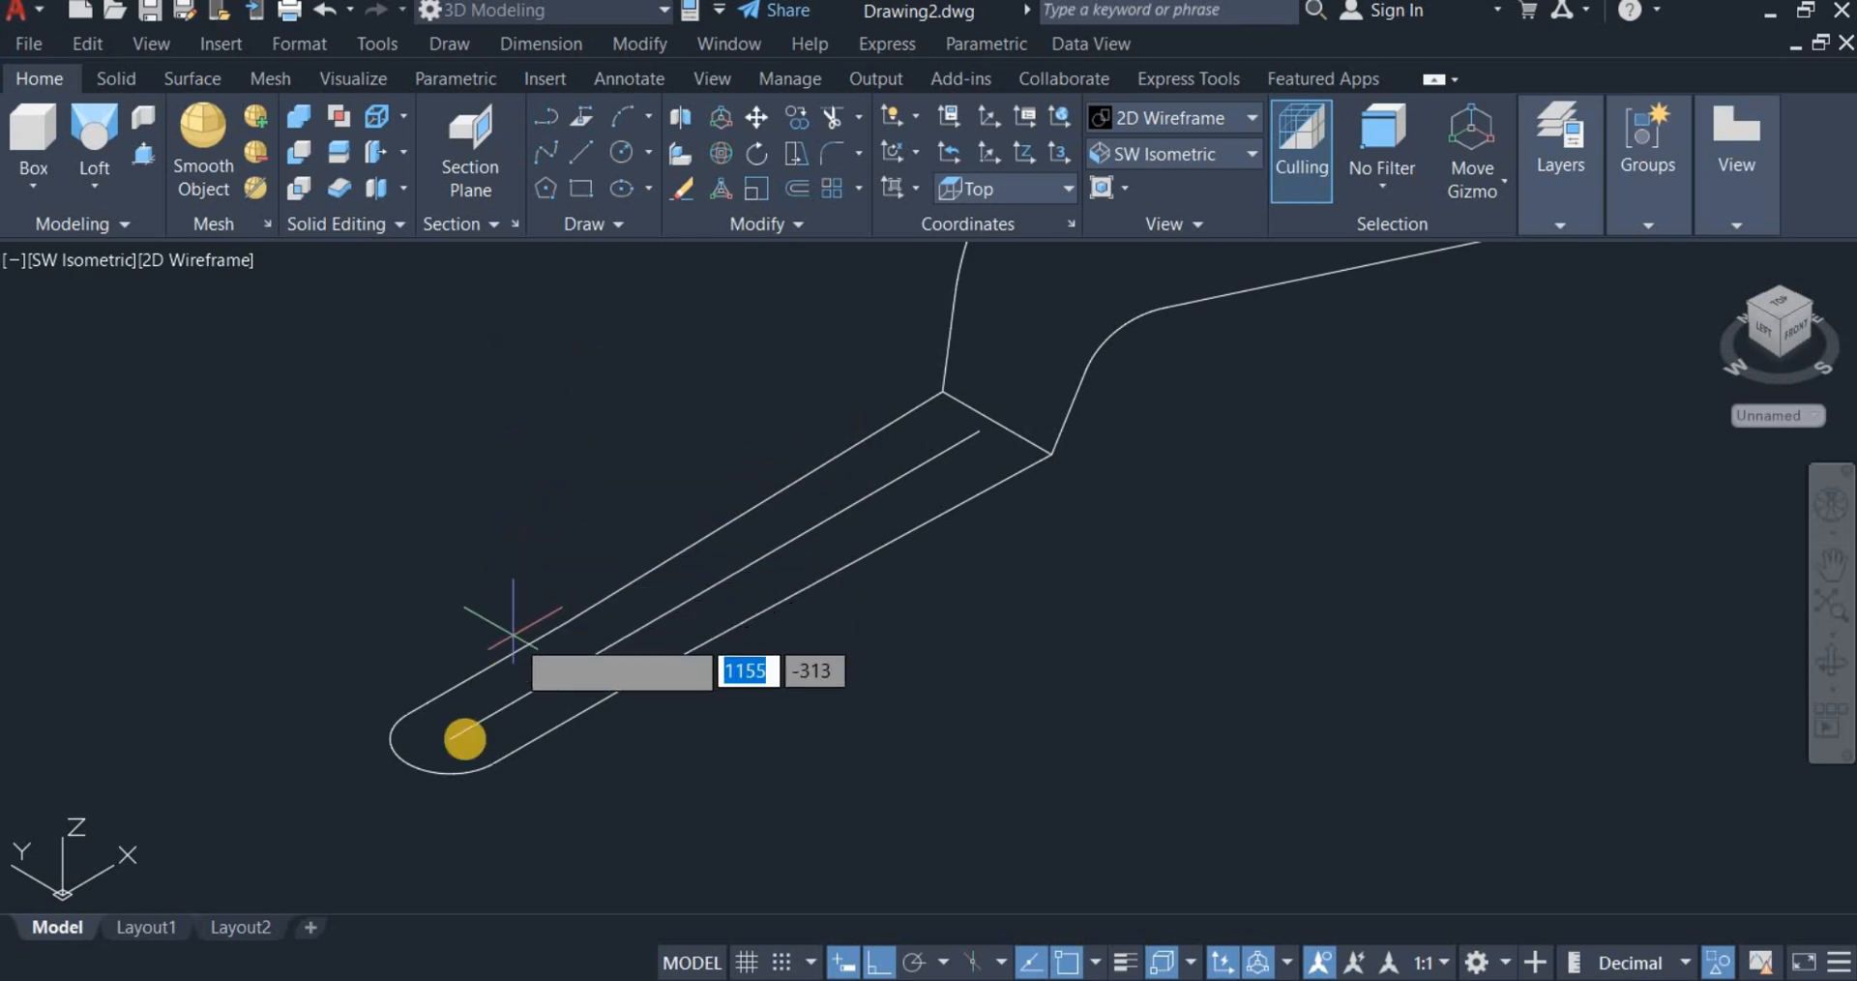
pyautogui.click(453, 737)
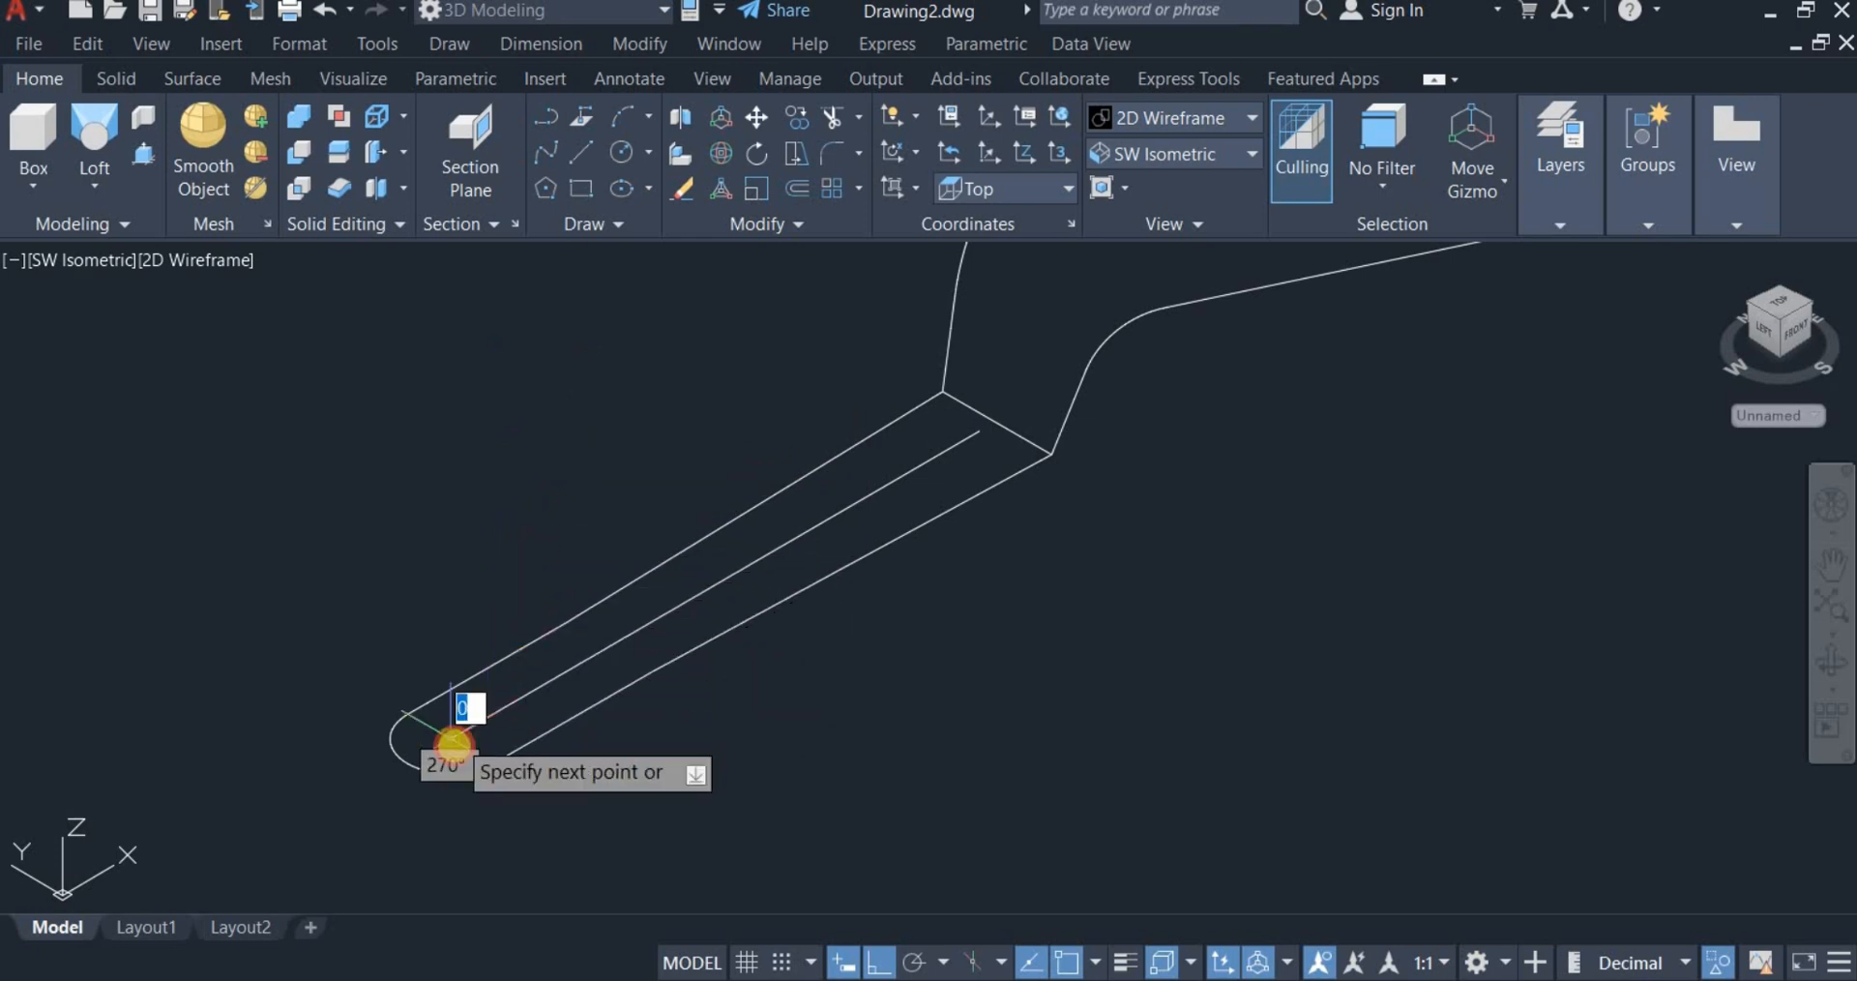
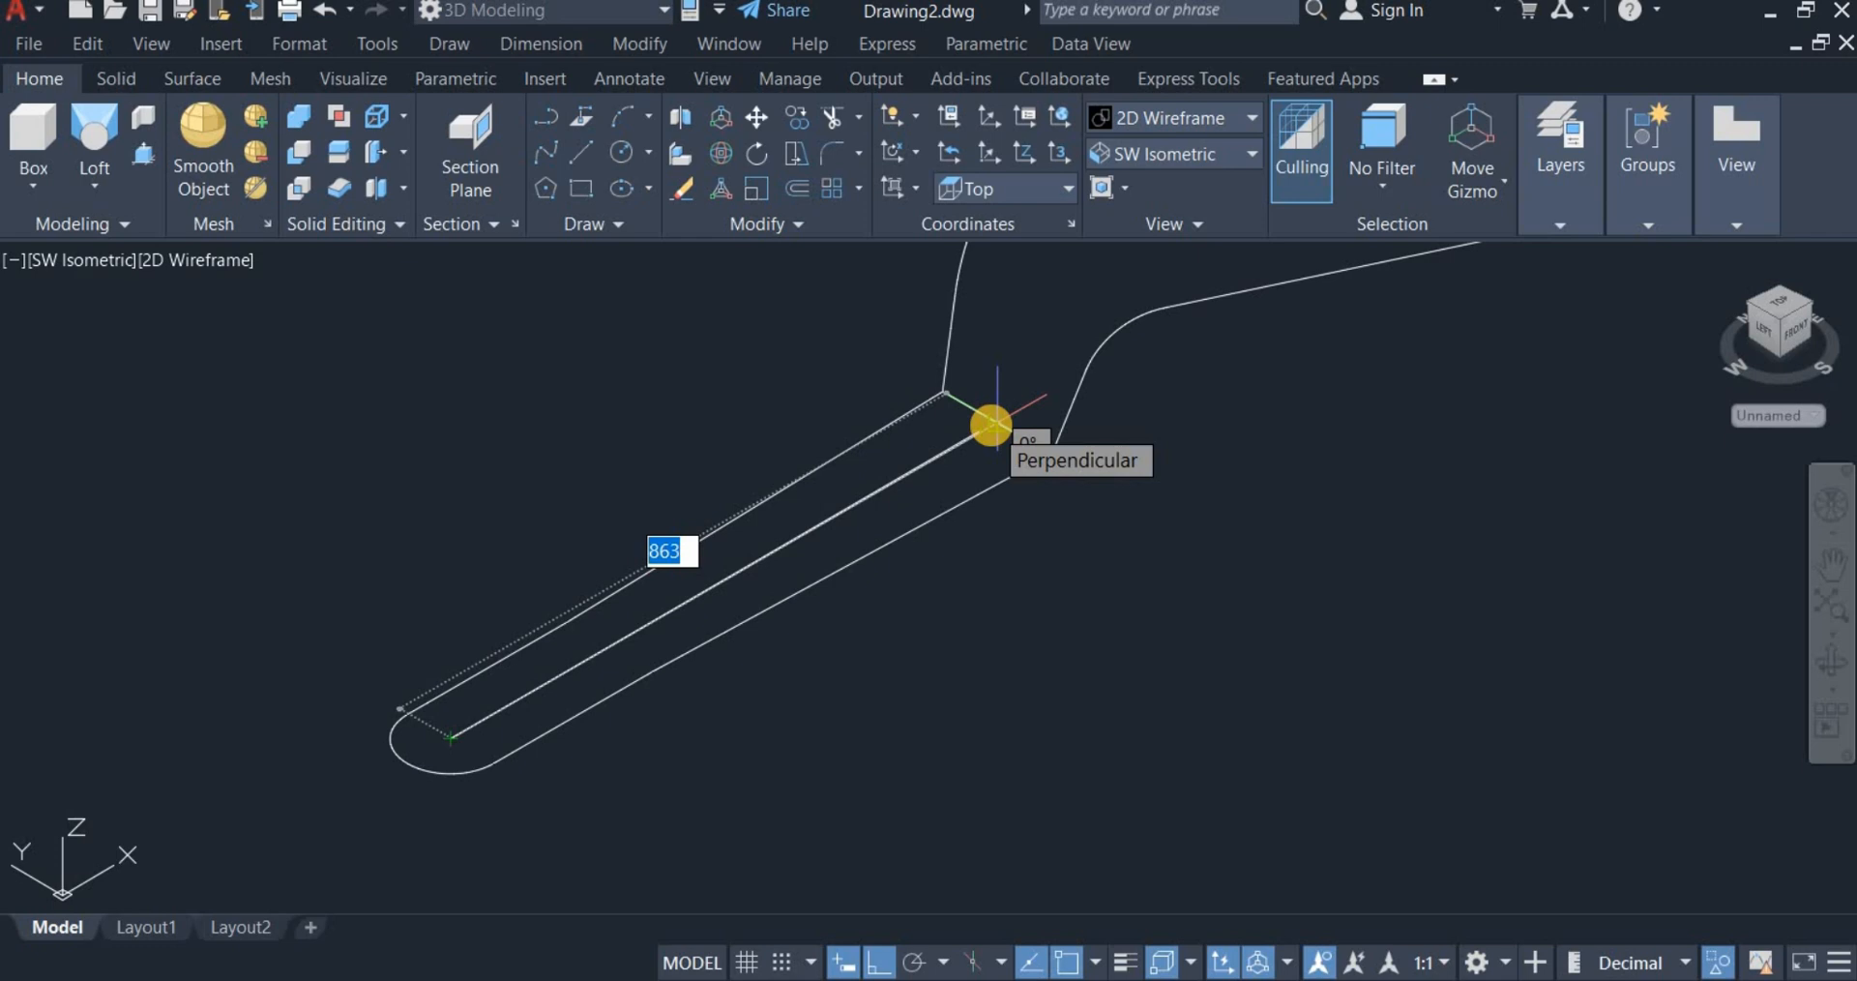
pyautogui.write('12')
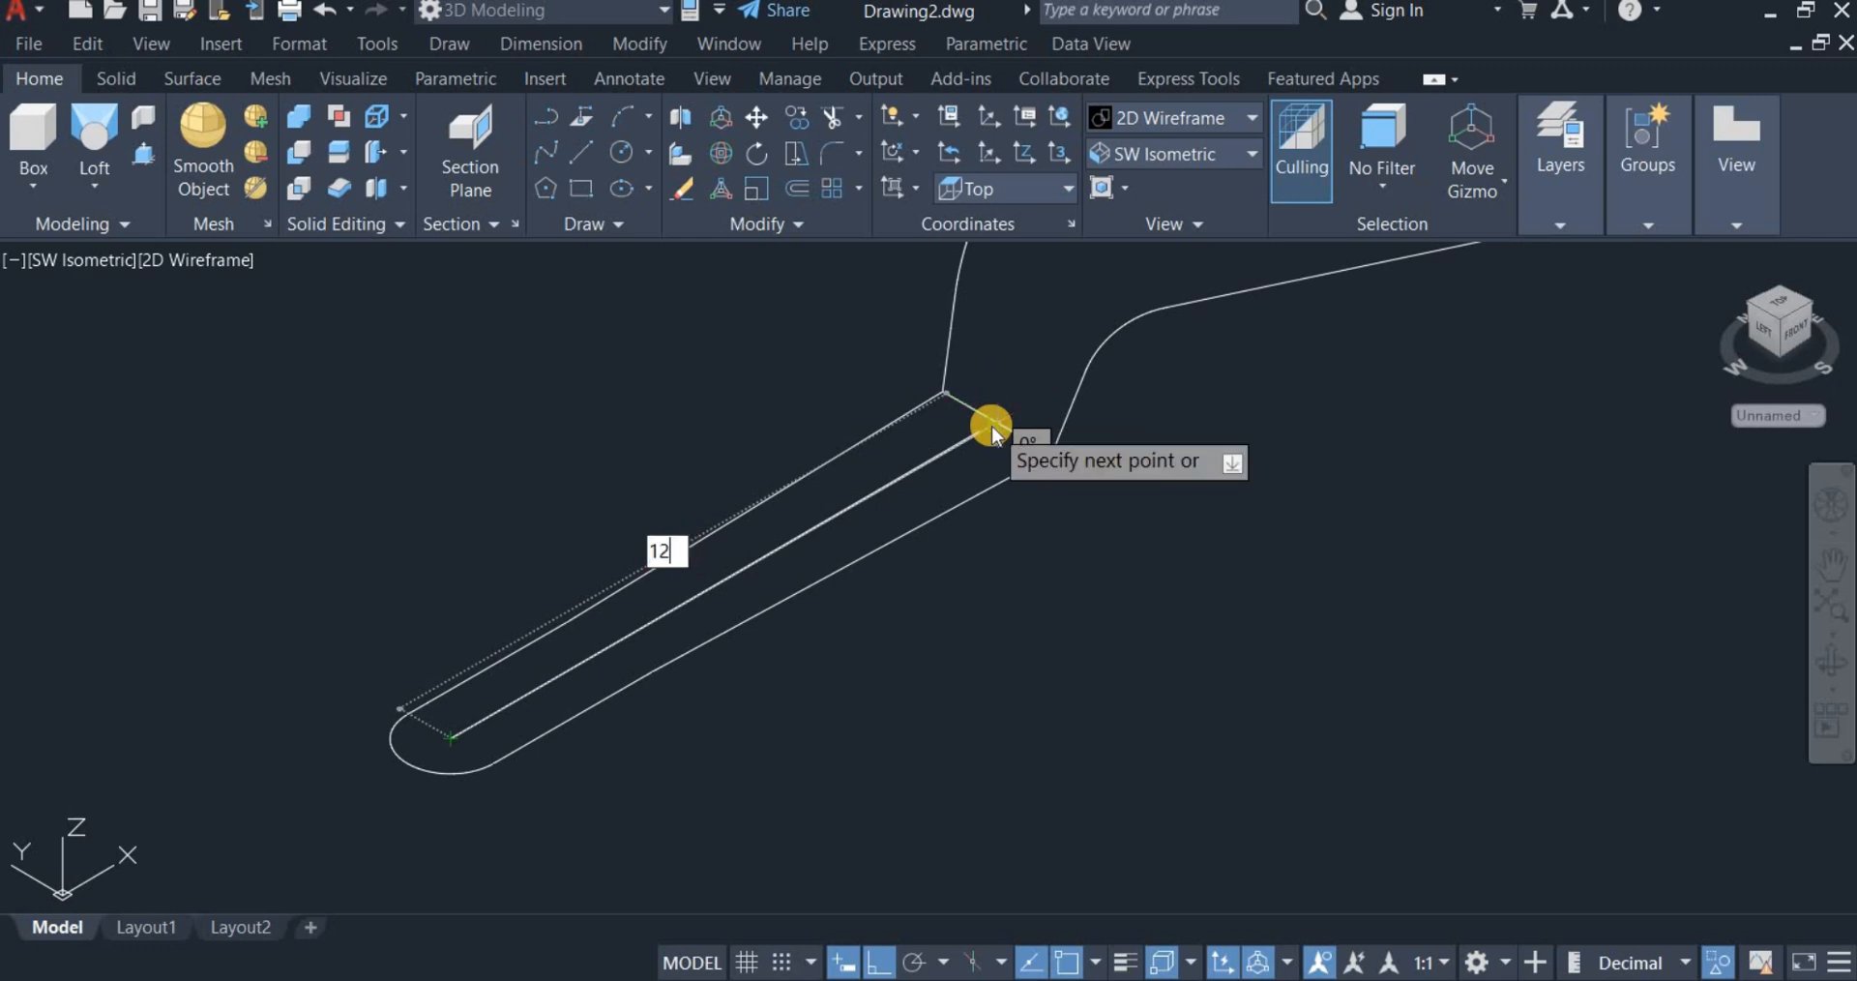
pyautogui.write('5')
pyautogui.press('Return')
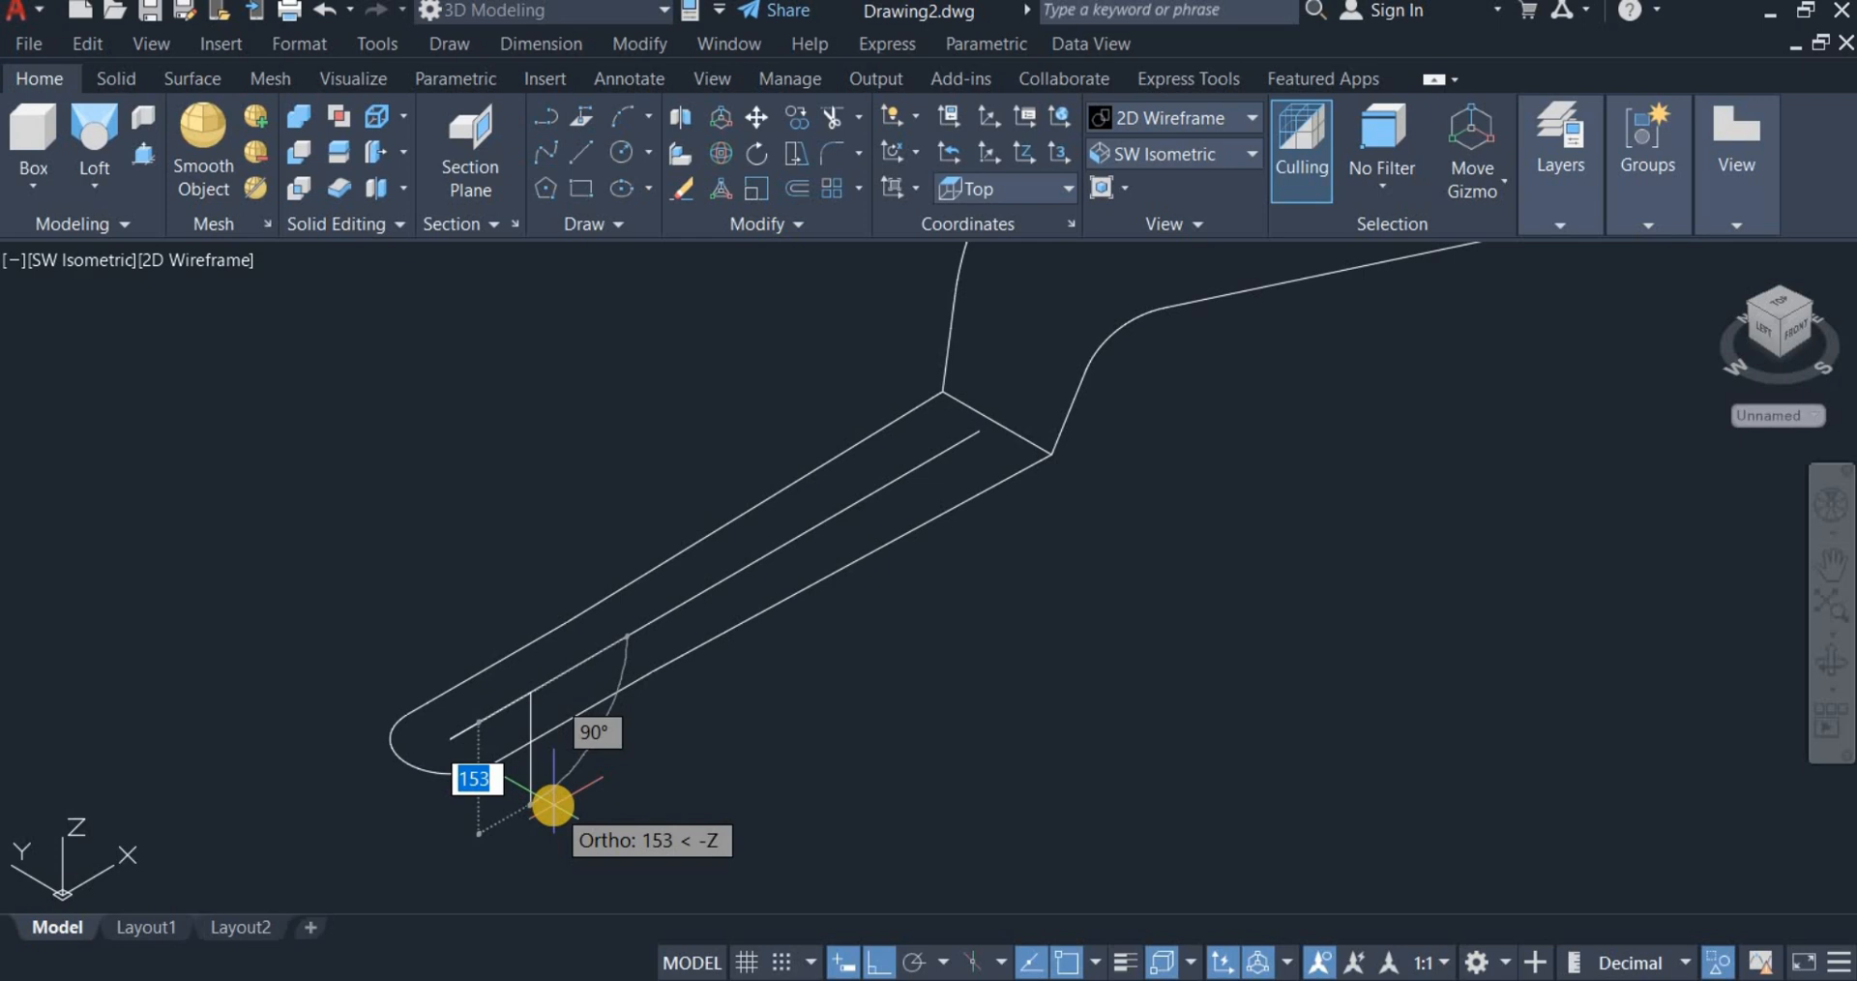
pyautogui.write('100')
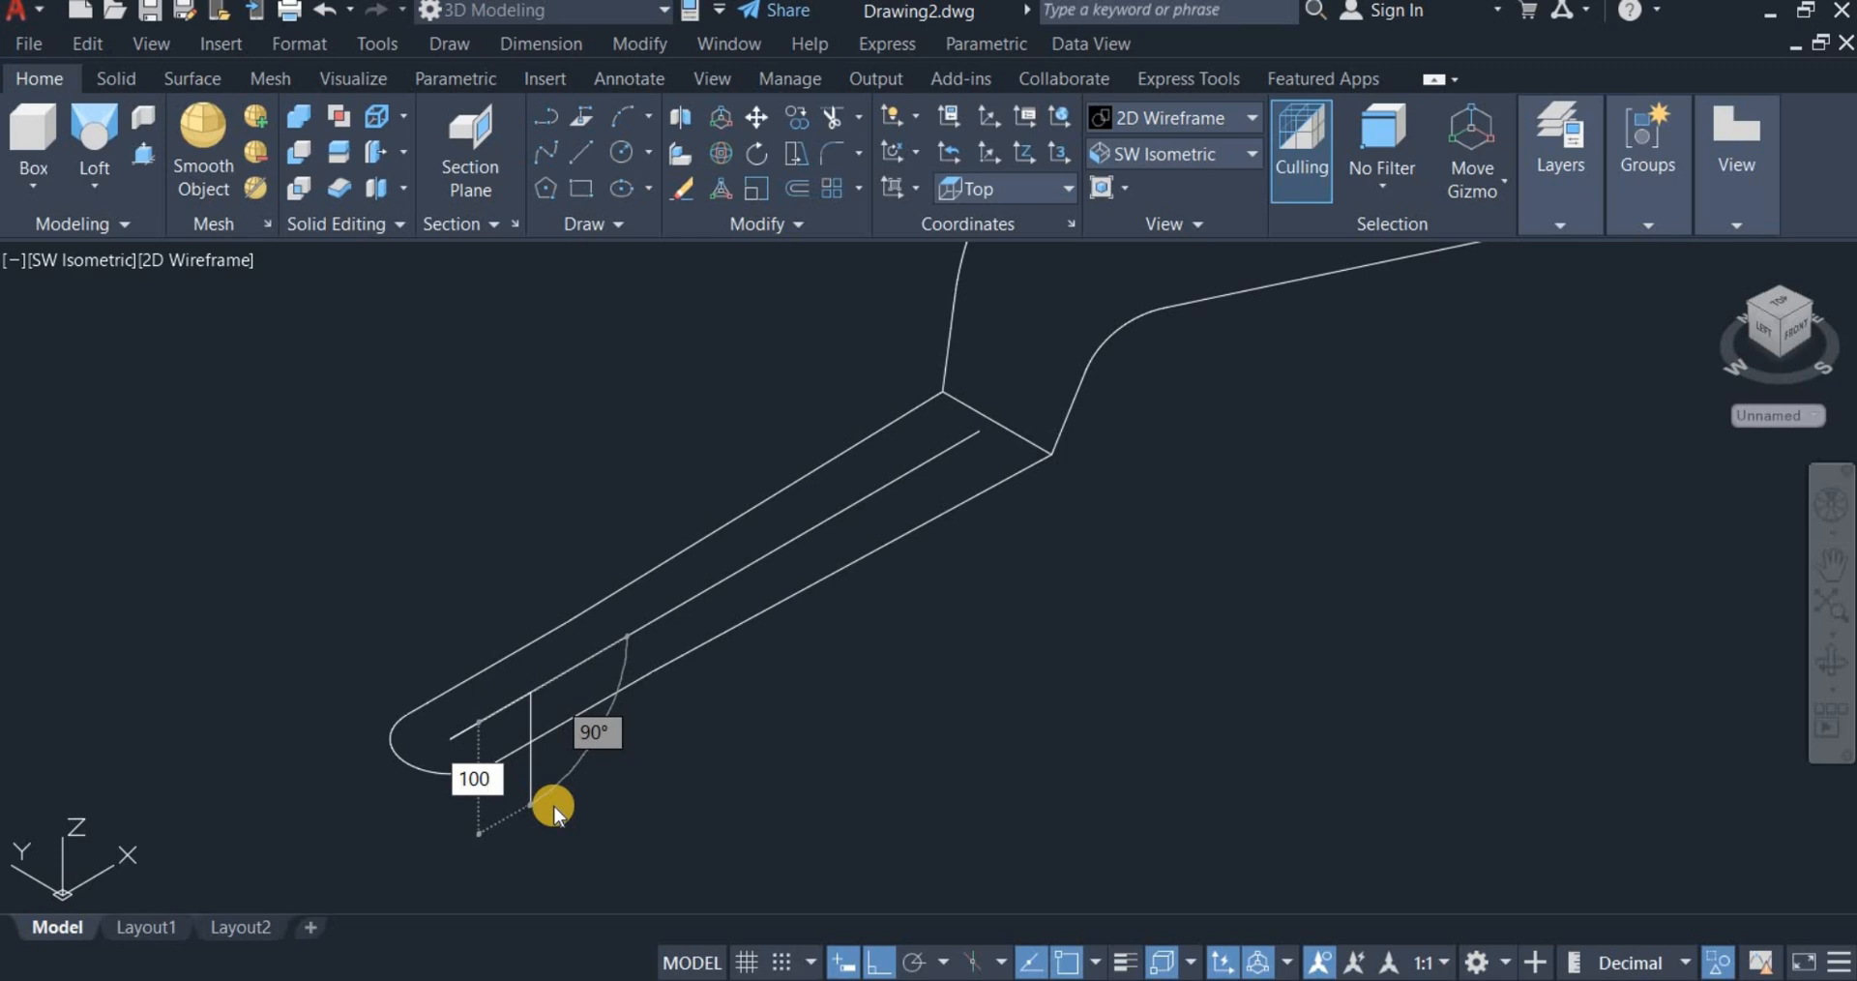
pyautogui.press('Return')
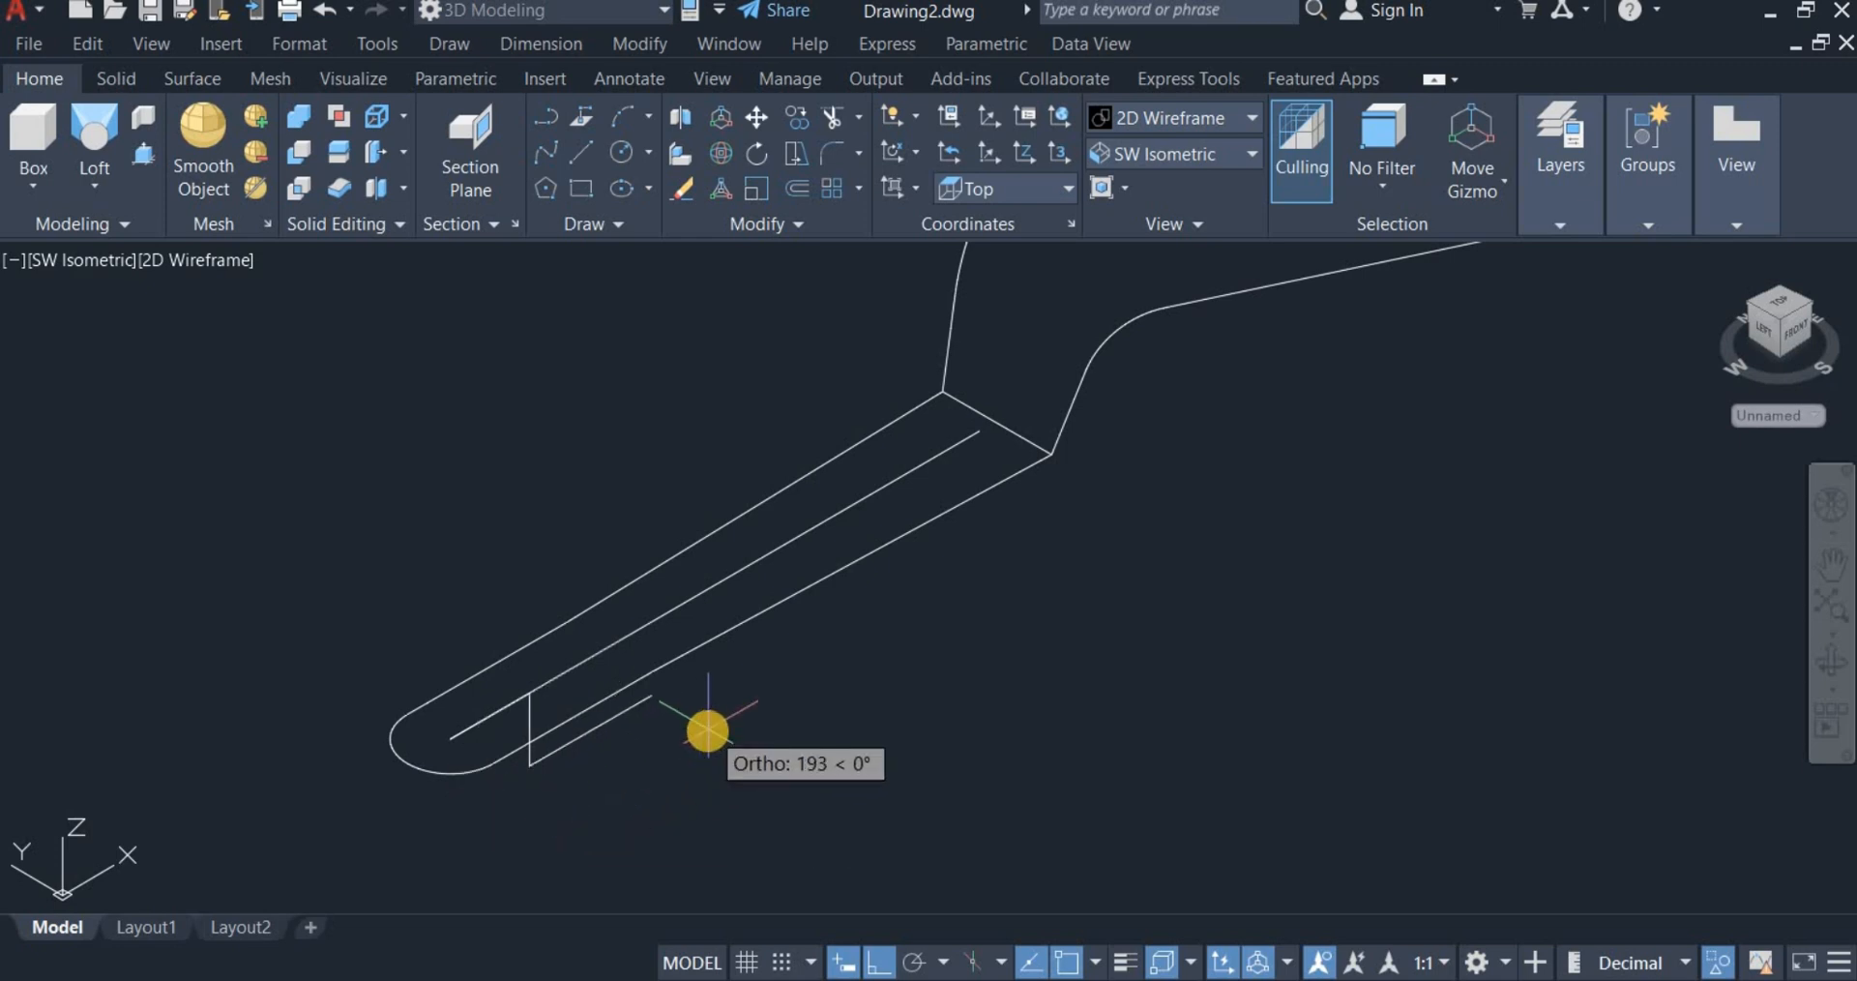
pyautogui.rightClick(709, 737)
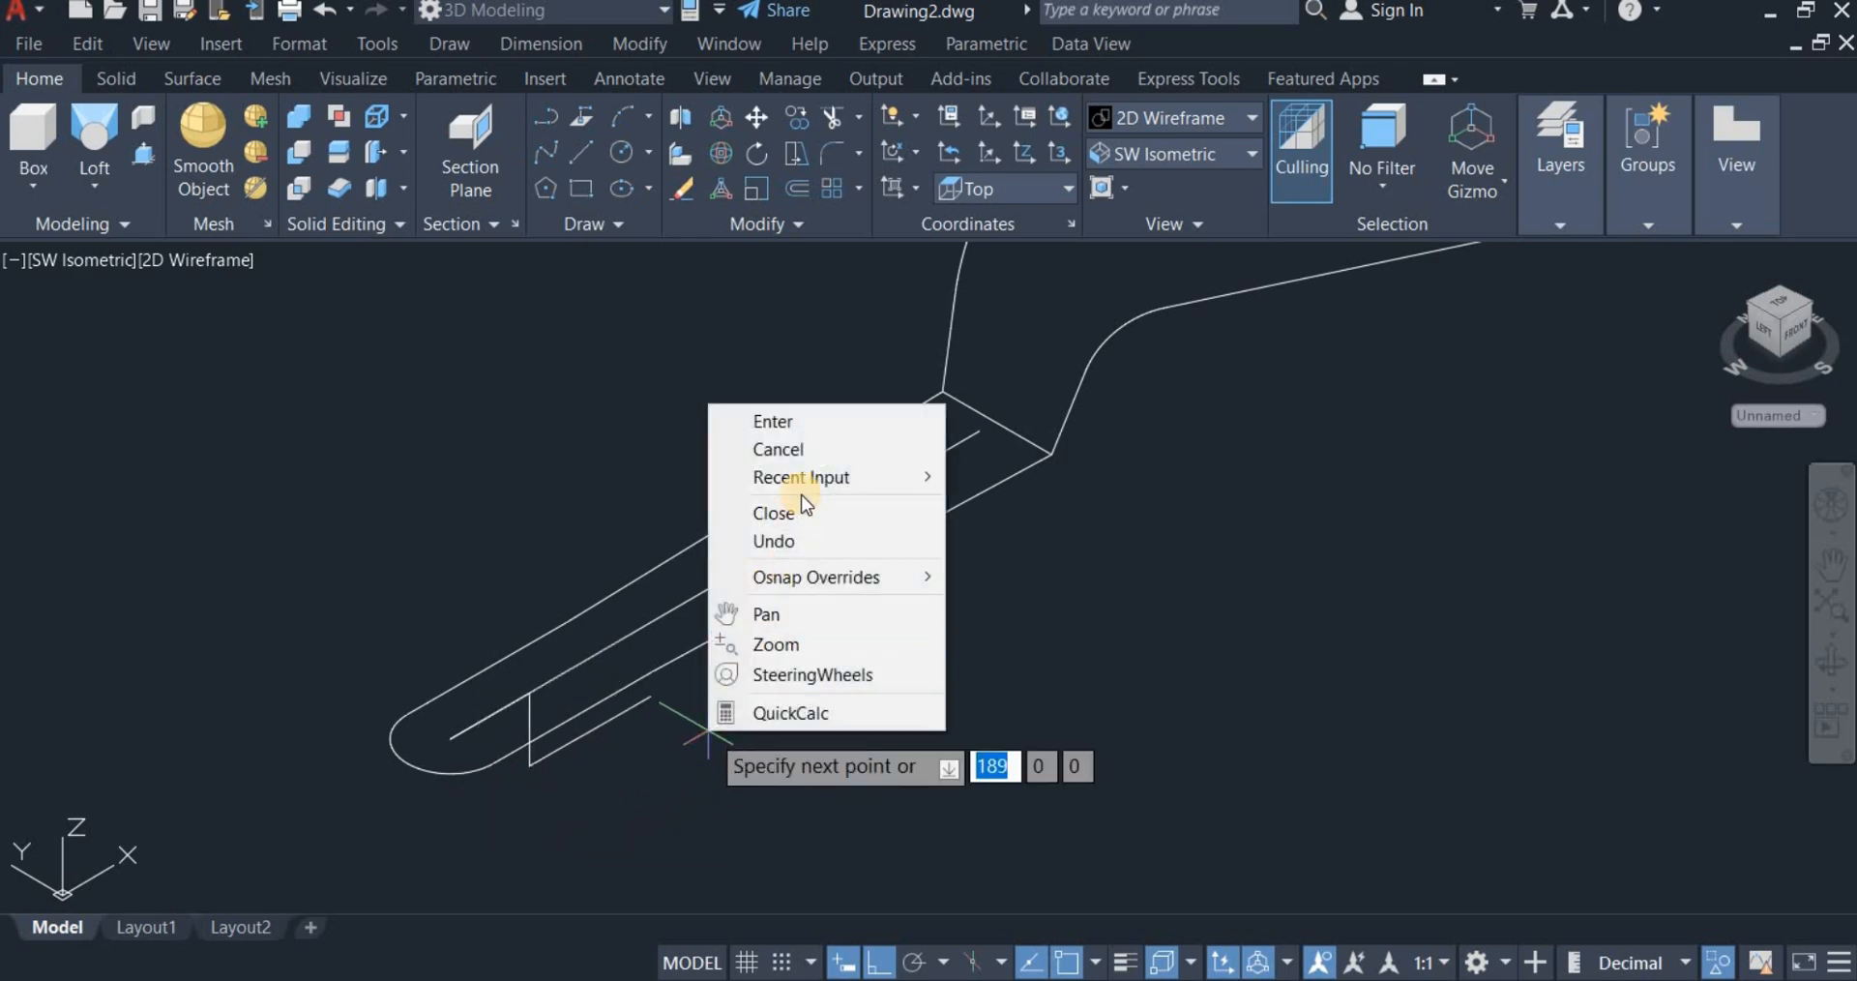
pyautogui.click(805, 421)
pyautogui.scroll(-2, 805, 422)
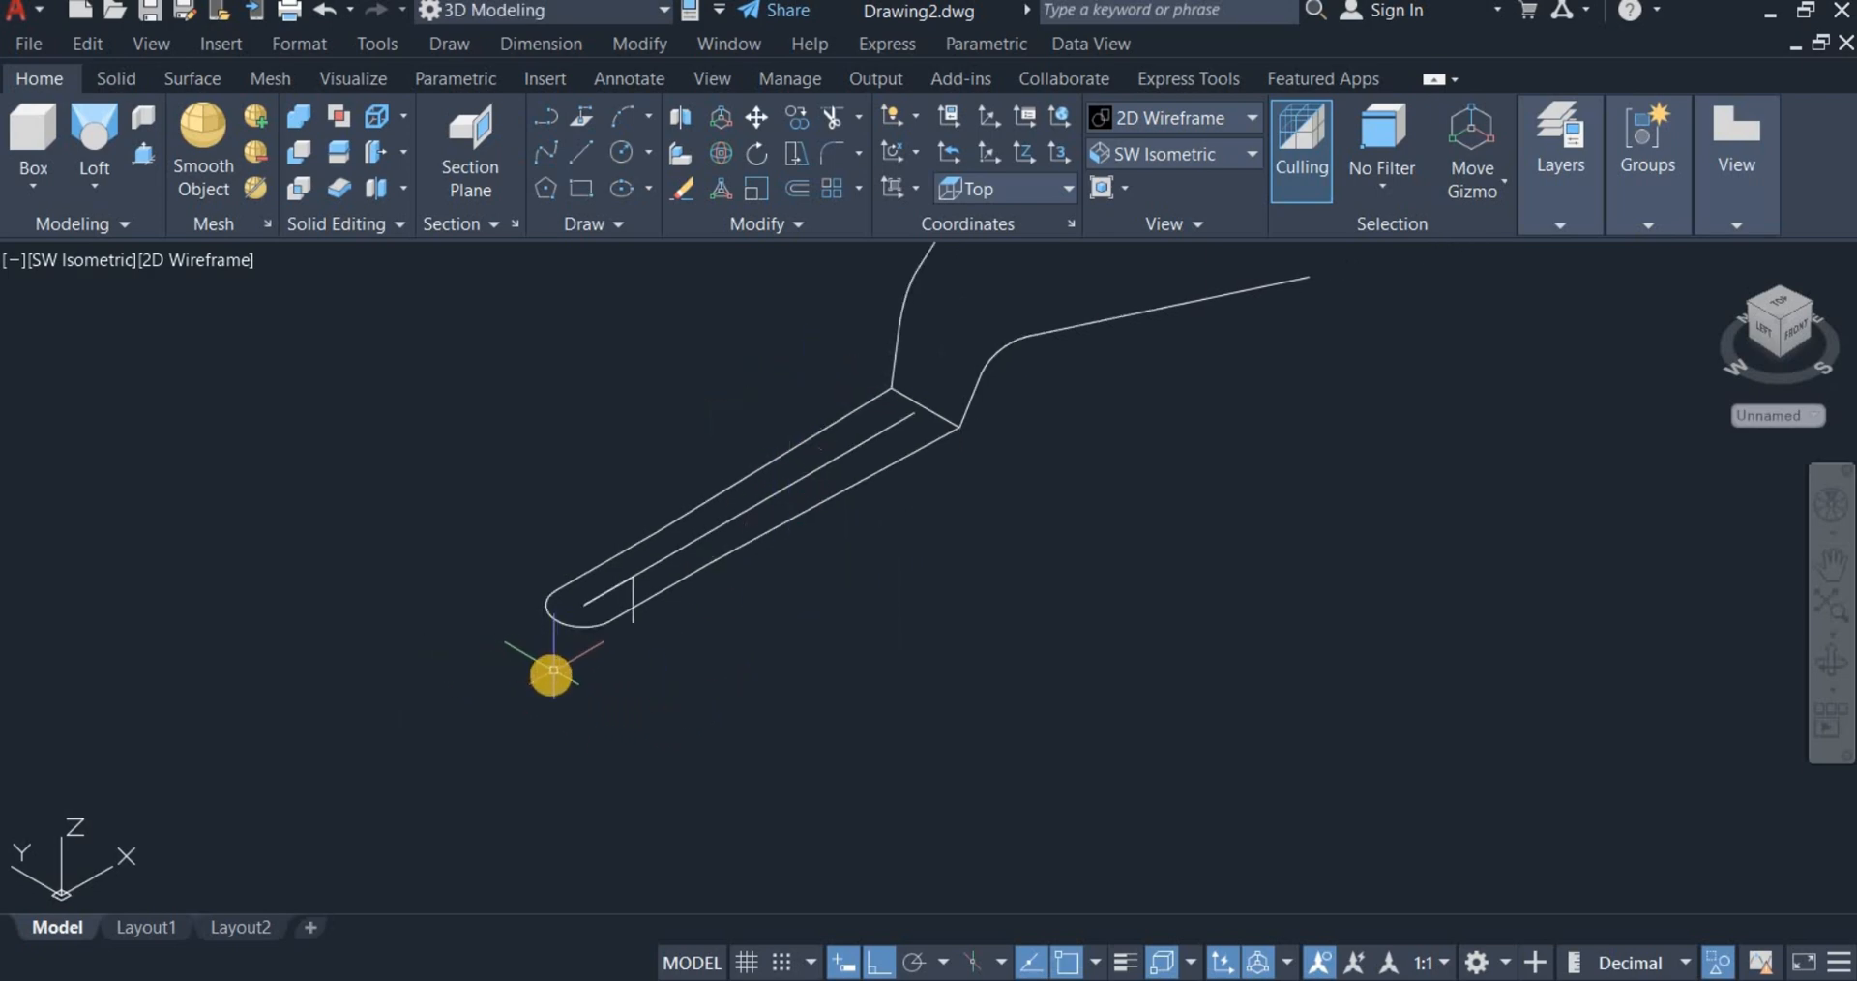
# Step: Draw a circle of diameter 25 in the empty space beside the frame path
pyautogui.moveTo(554, 670); pyautogui.dragTo(396, 802, button='middle')
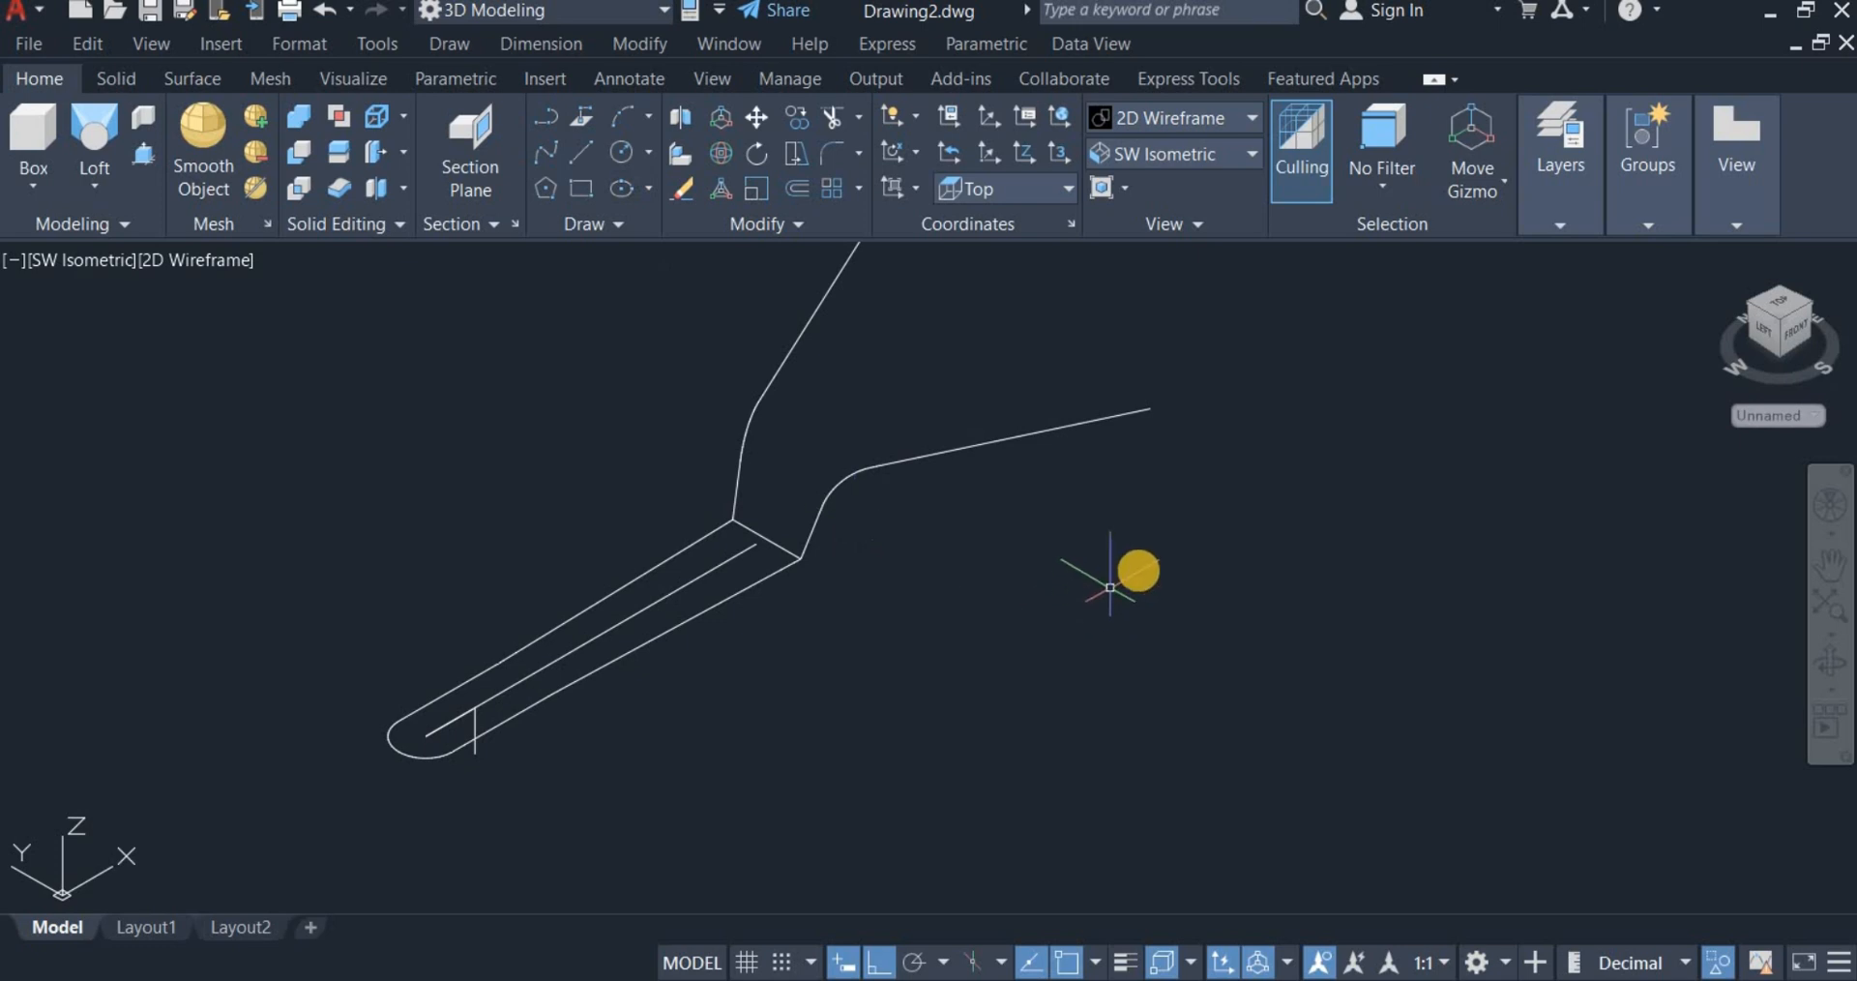
pyautogui.click(621, 151)
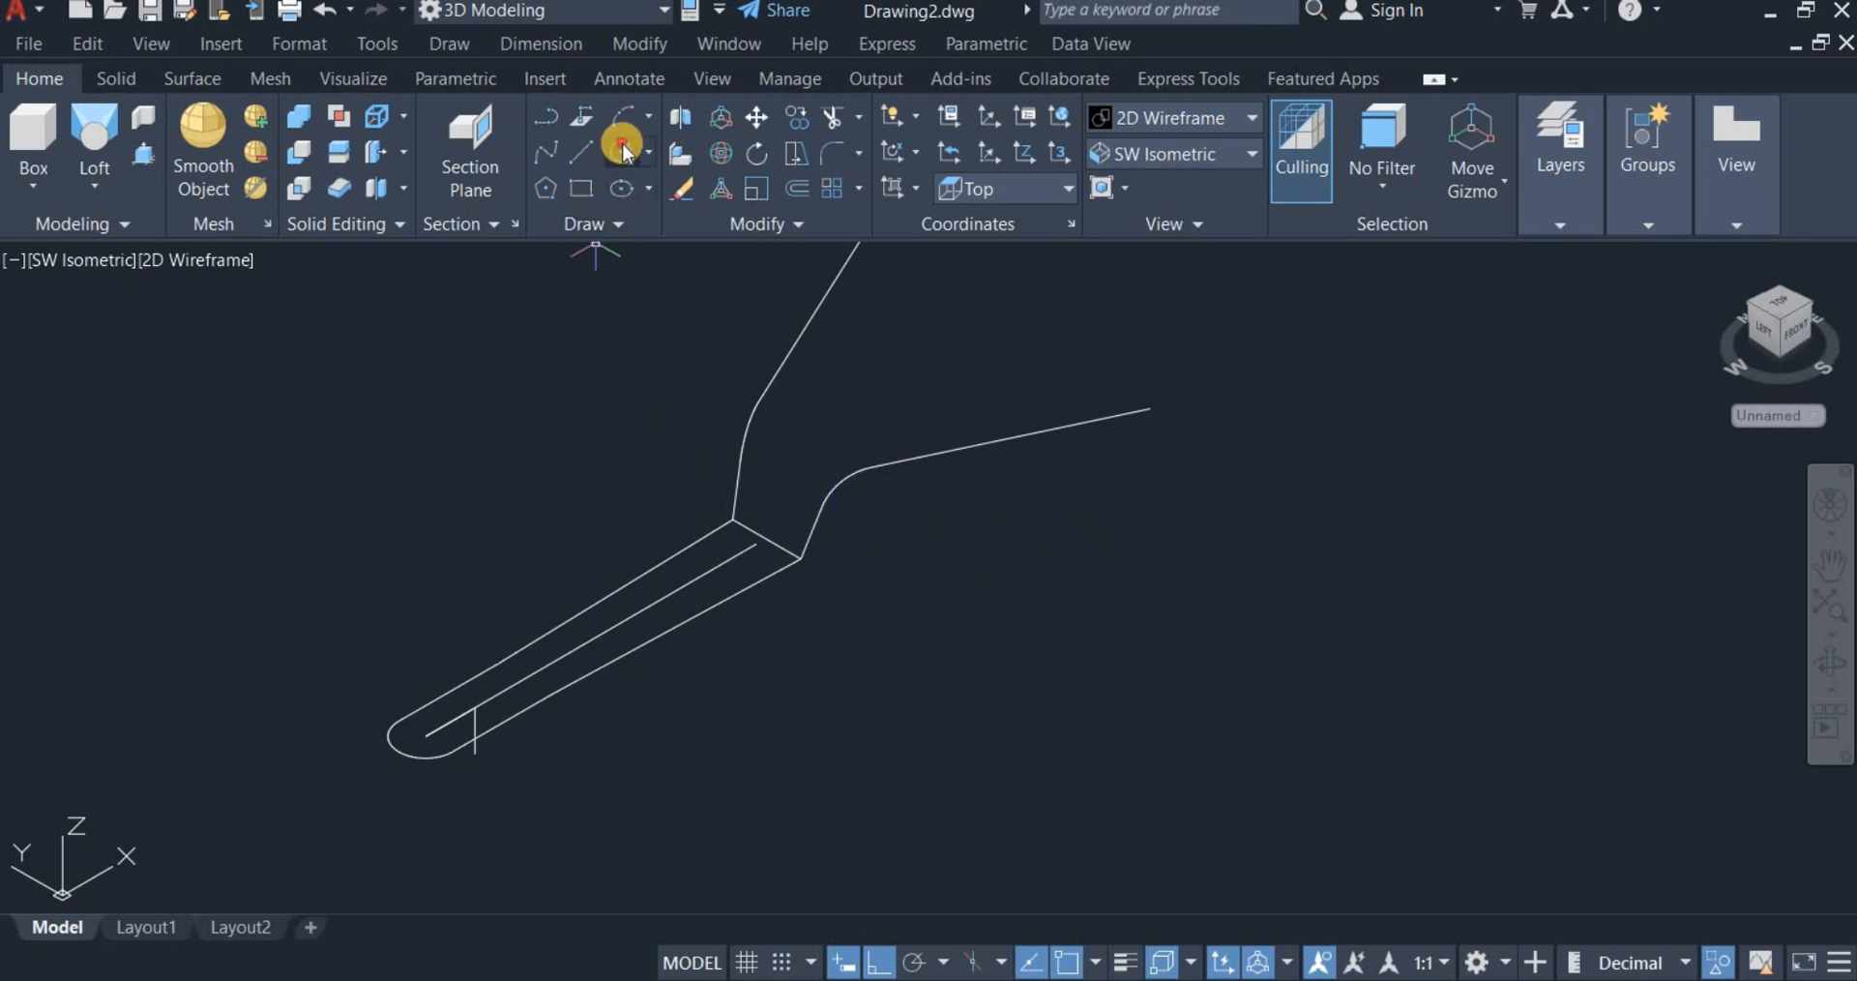
pyautogui.click(1164, 579)
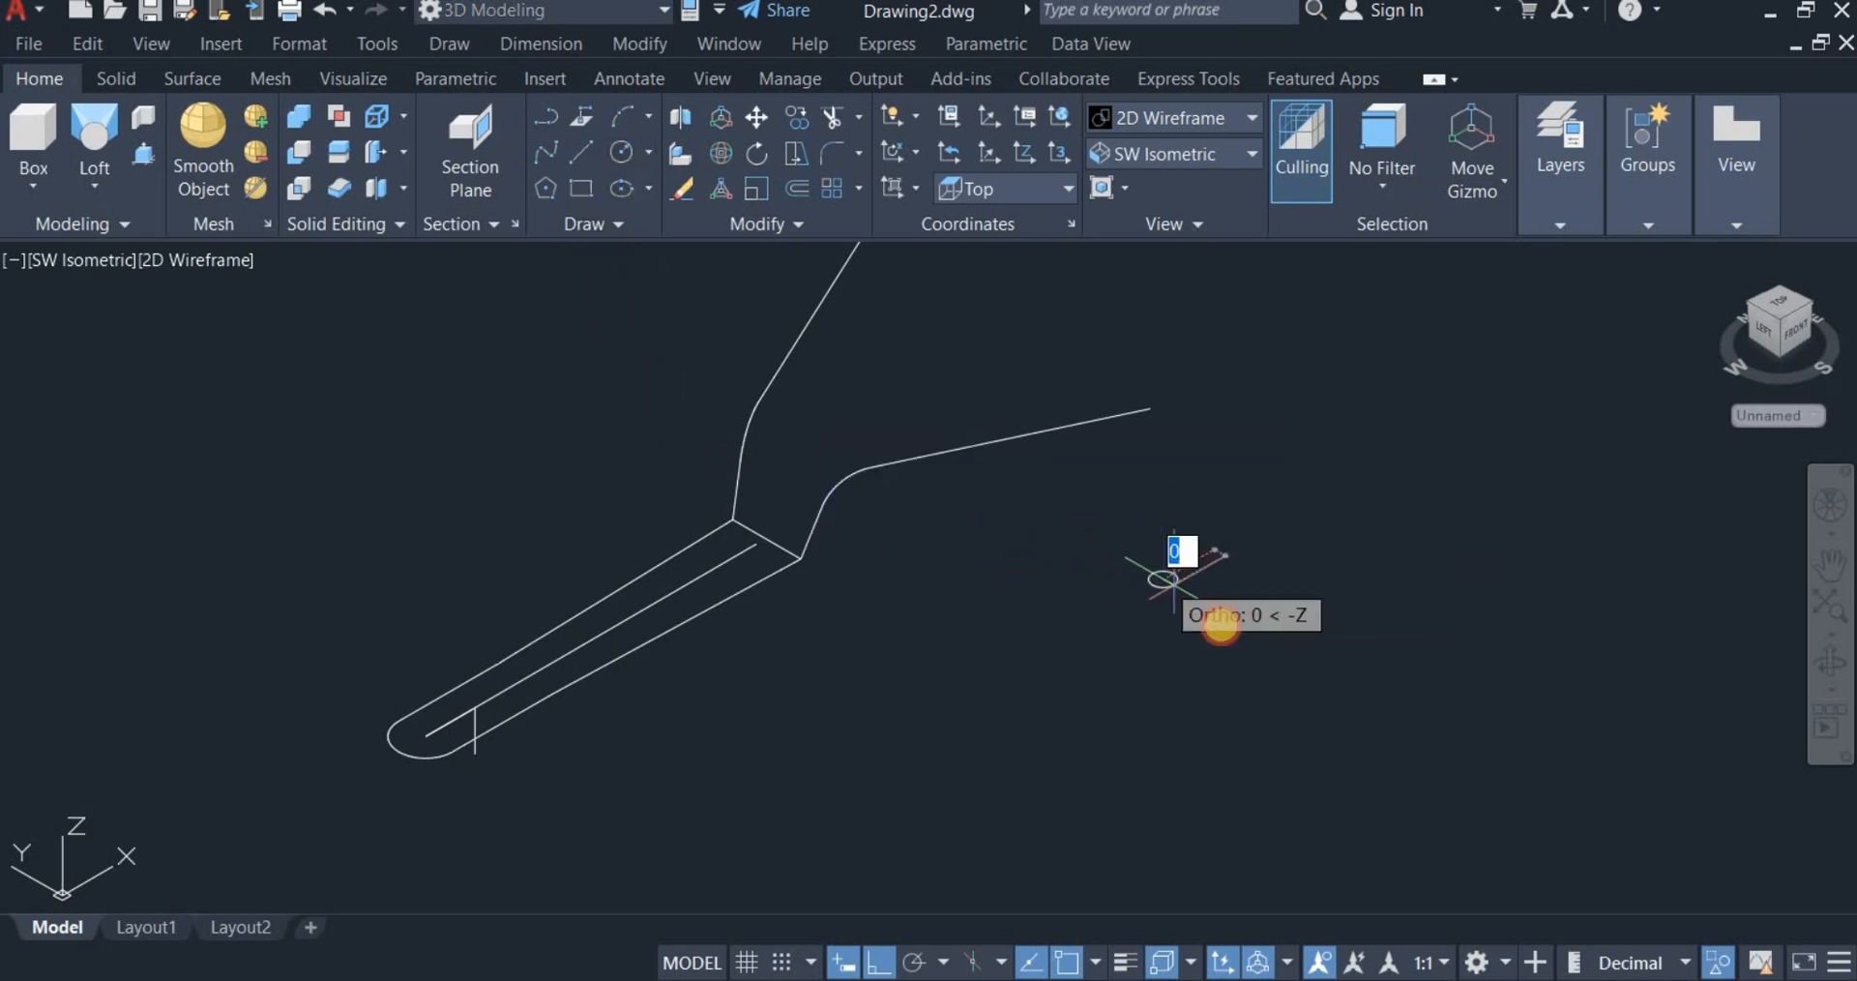
pyautogui.rightClick(1221, 625)
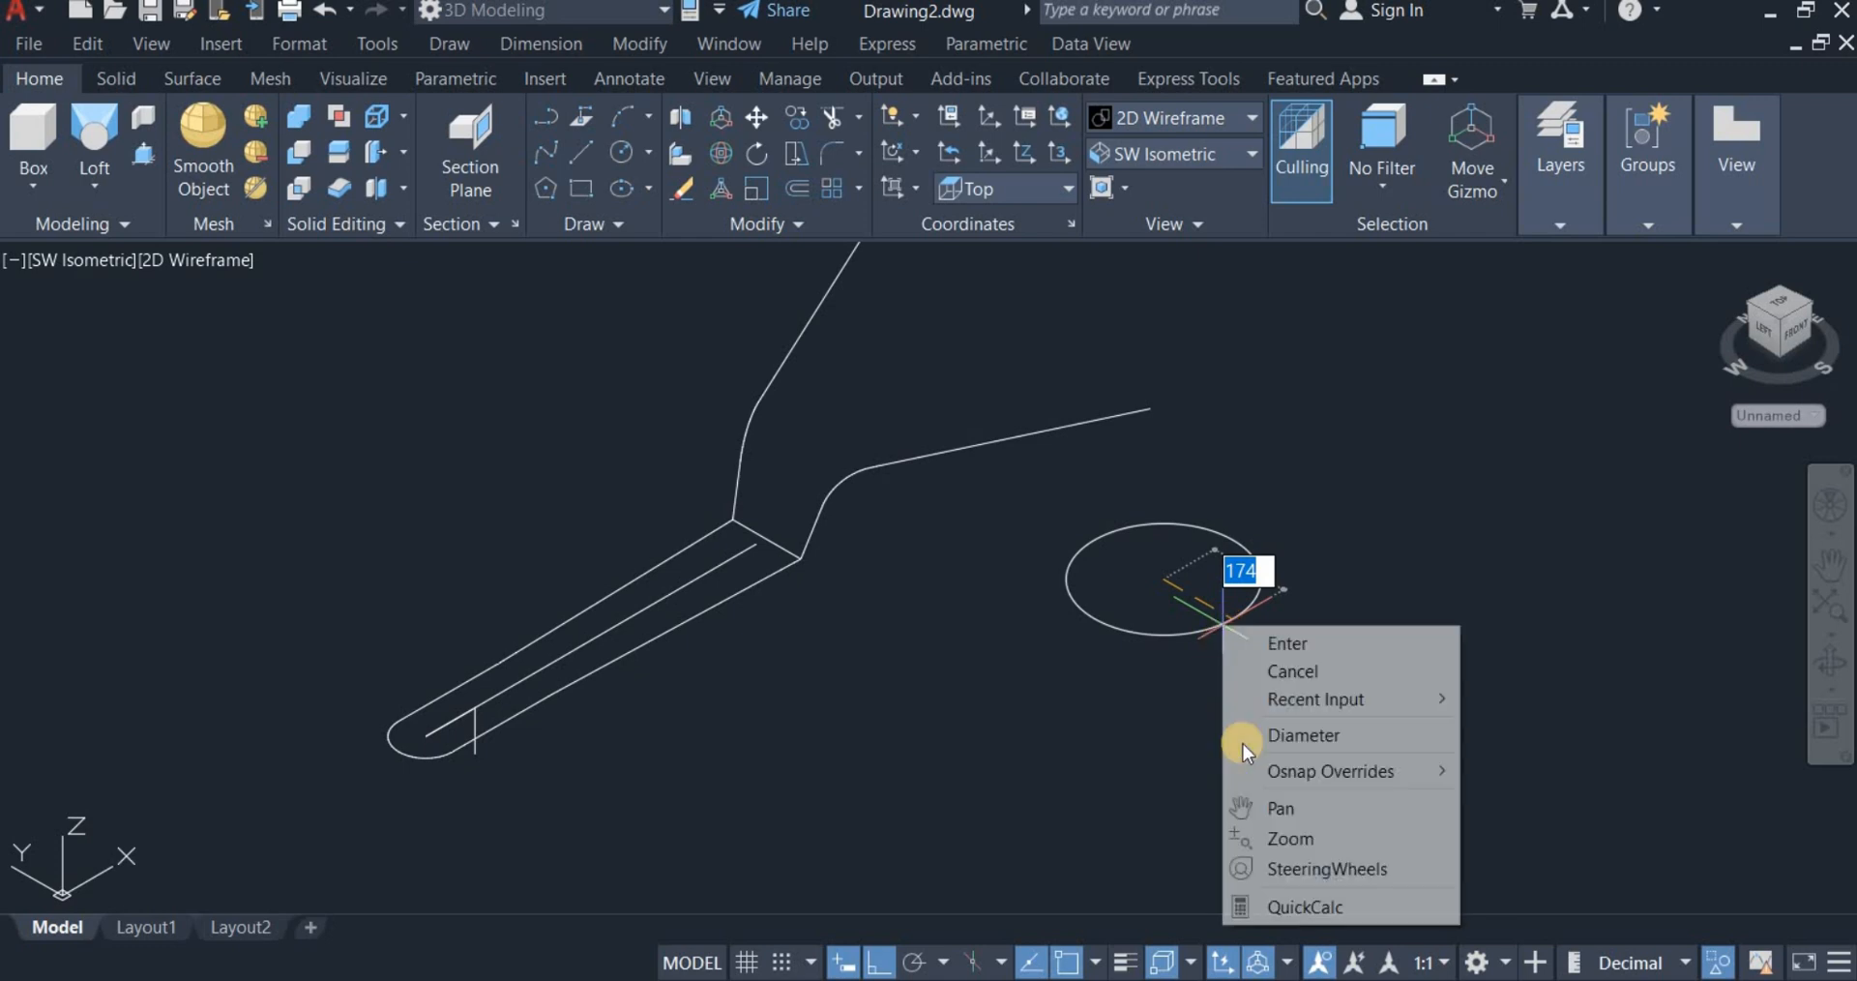
pyautogui.click(1323, 735)
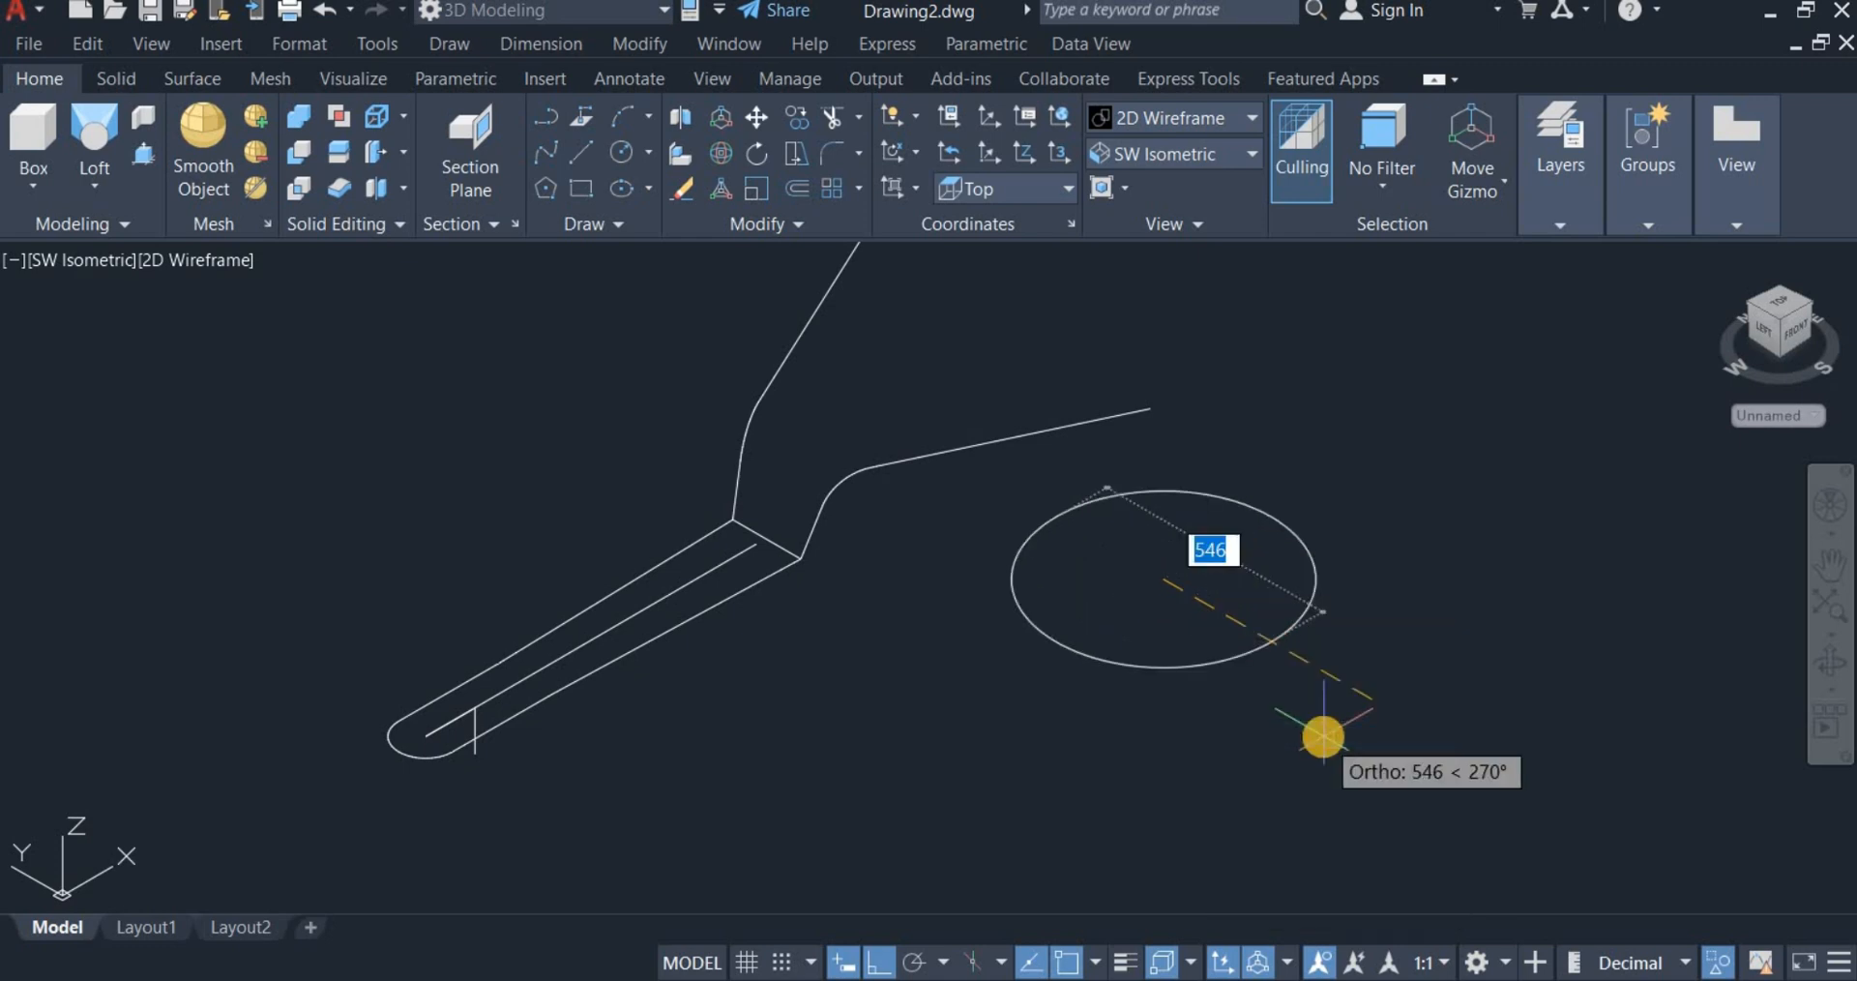
pyautogui.write('25')
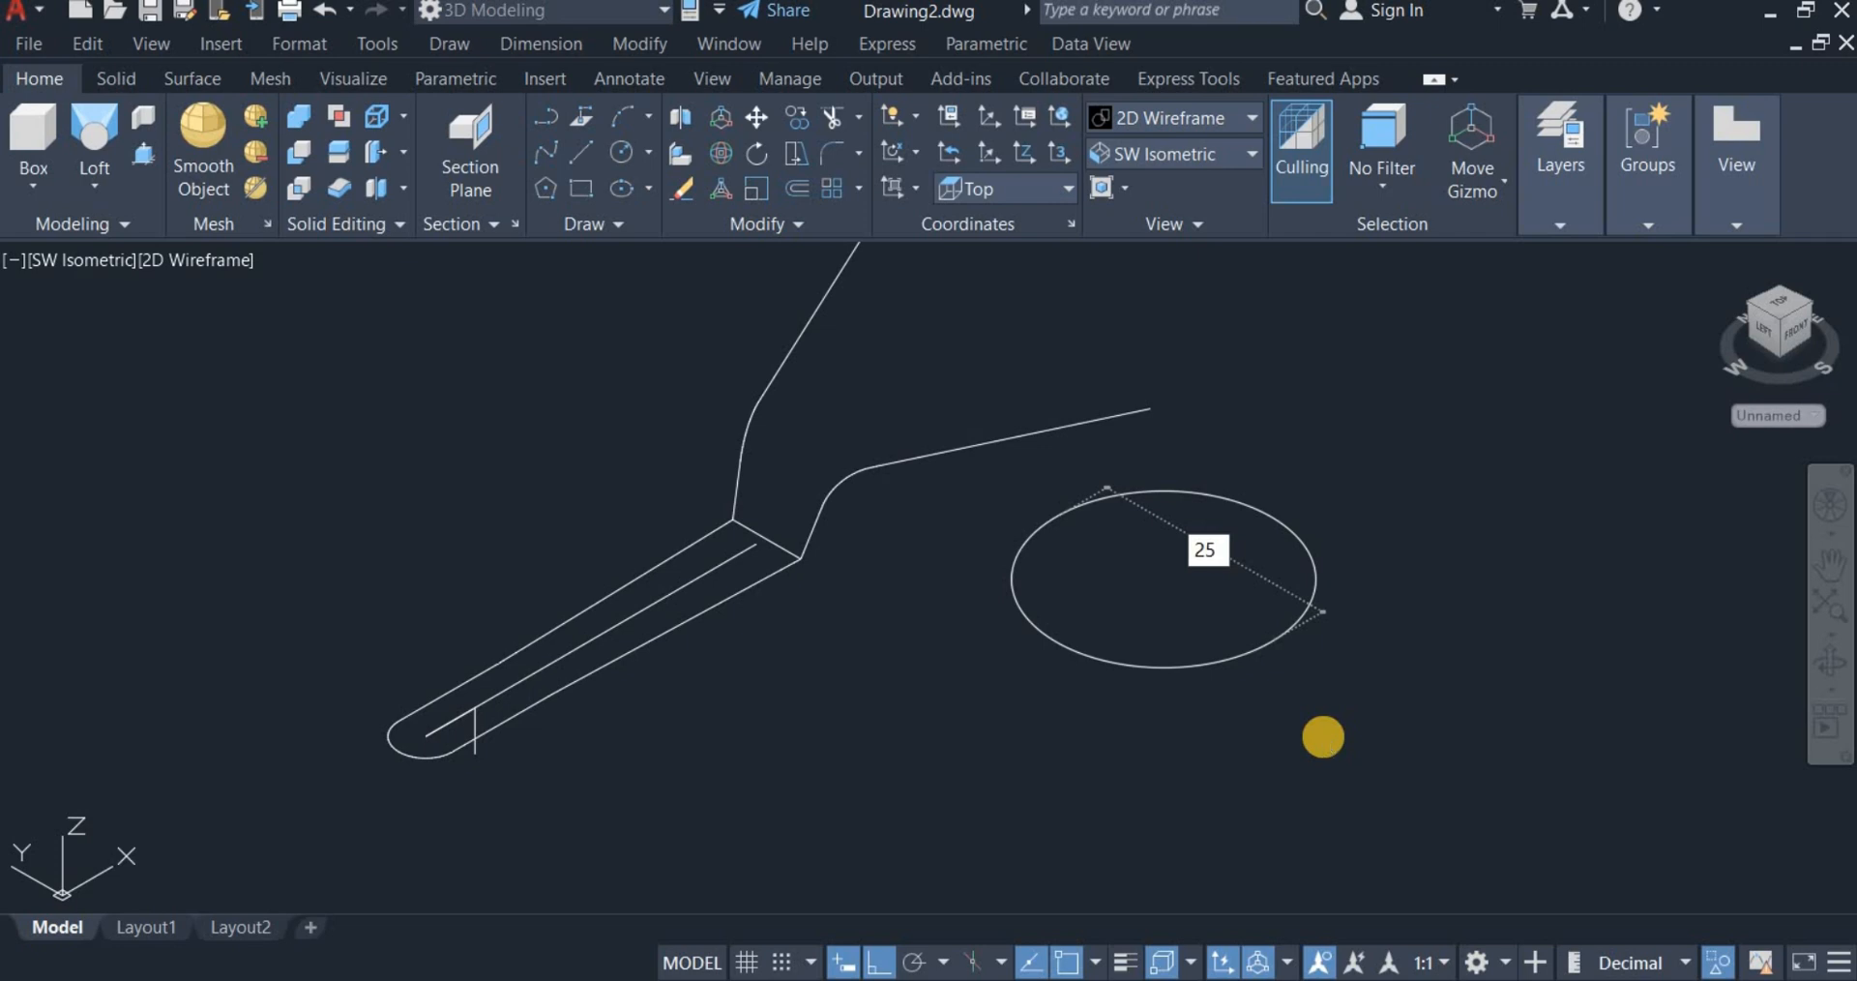
pyautogui.press('Return')
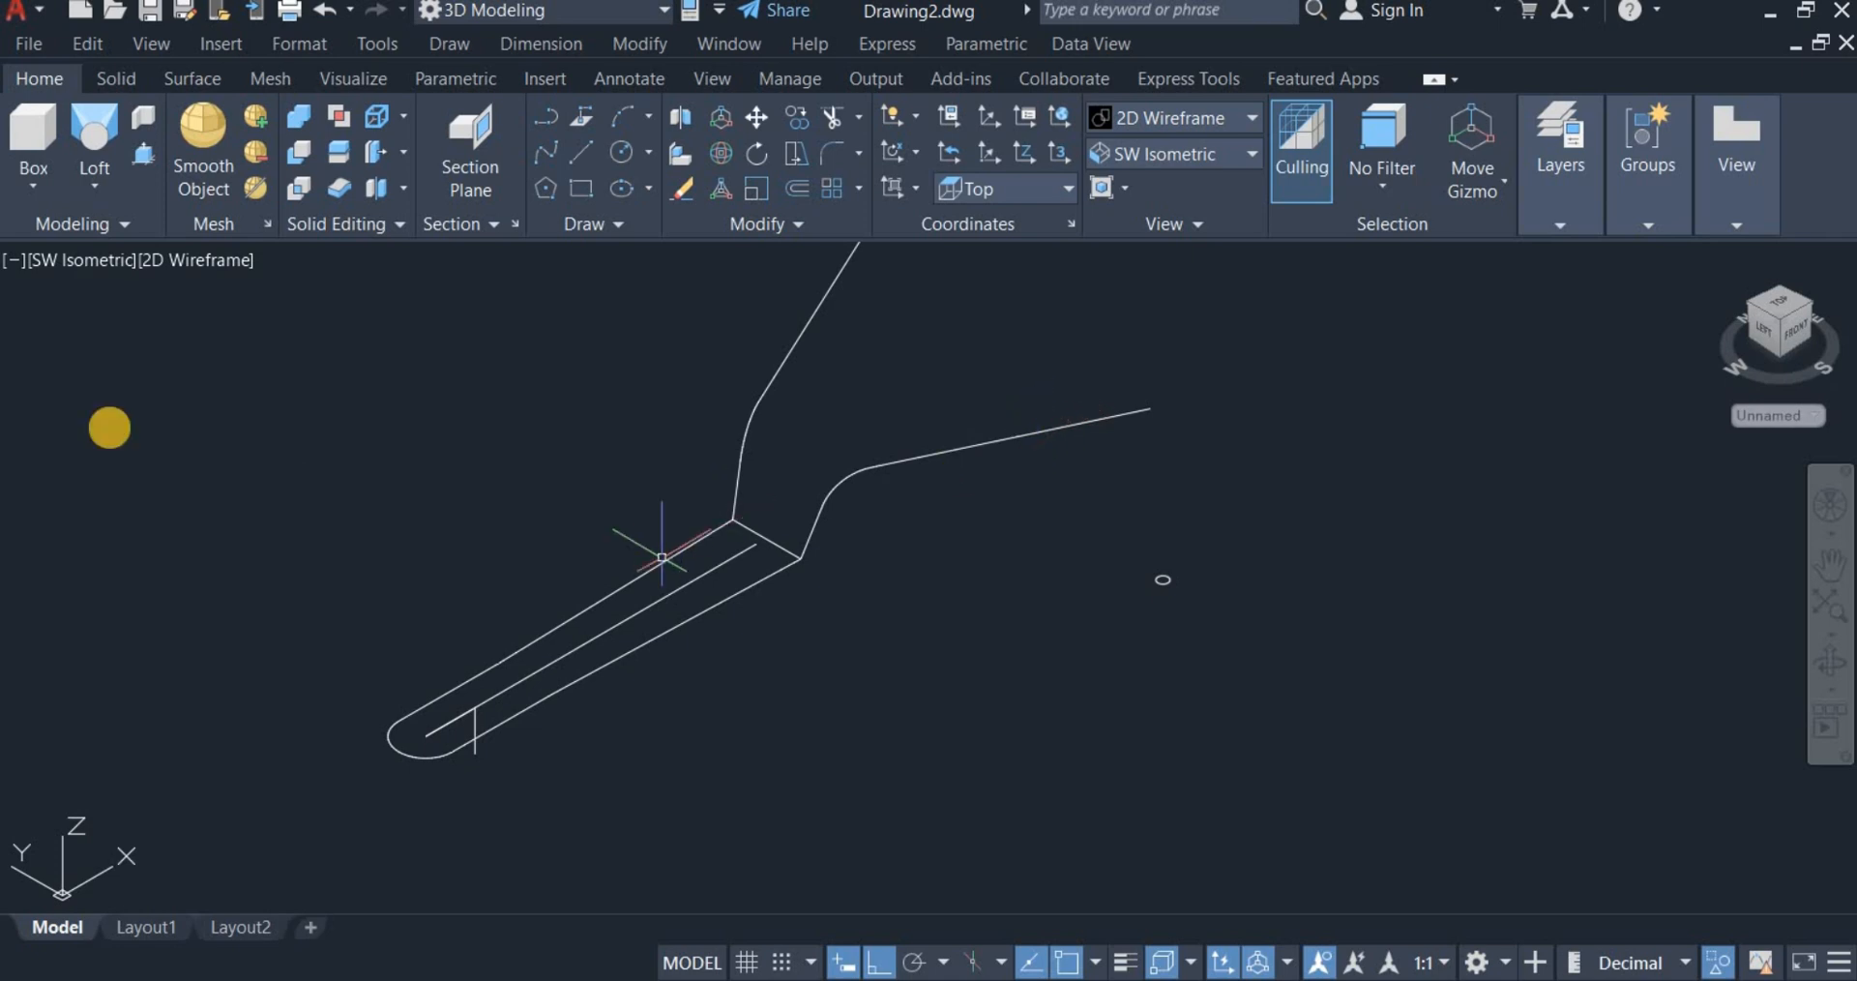
# Step: Sweep the 25-diameter circle along the joined frame and handle polyline to form the tube
pyautogui.click(81, 188)
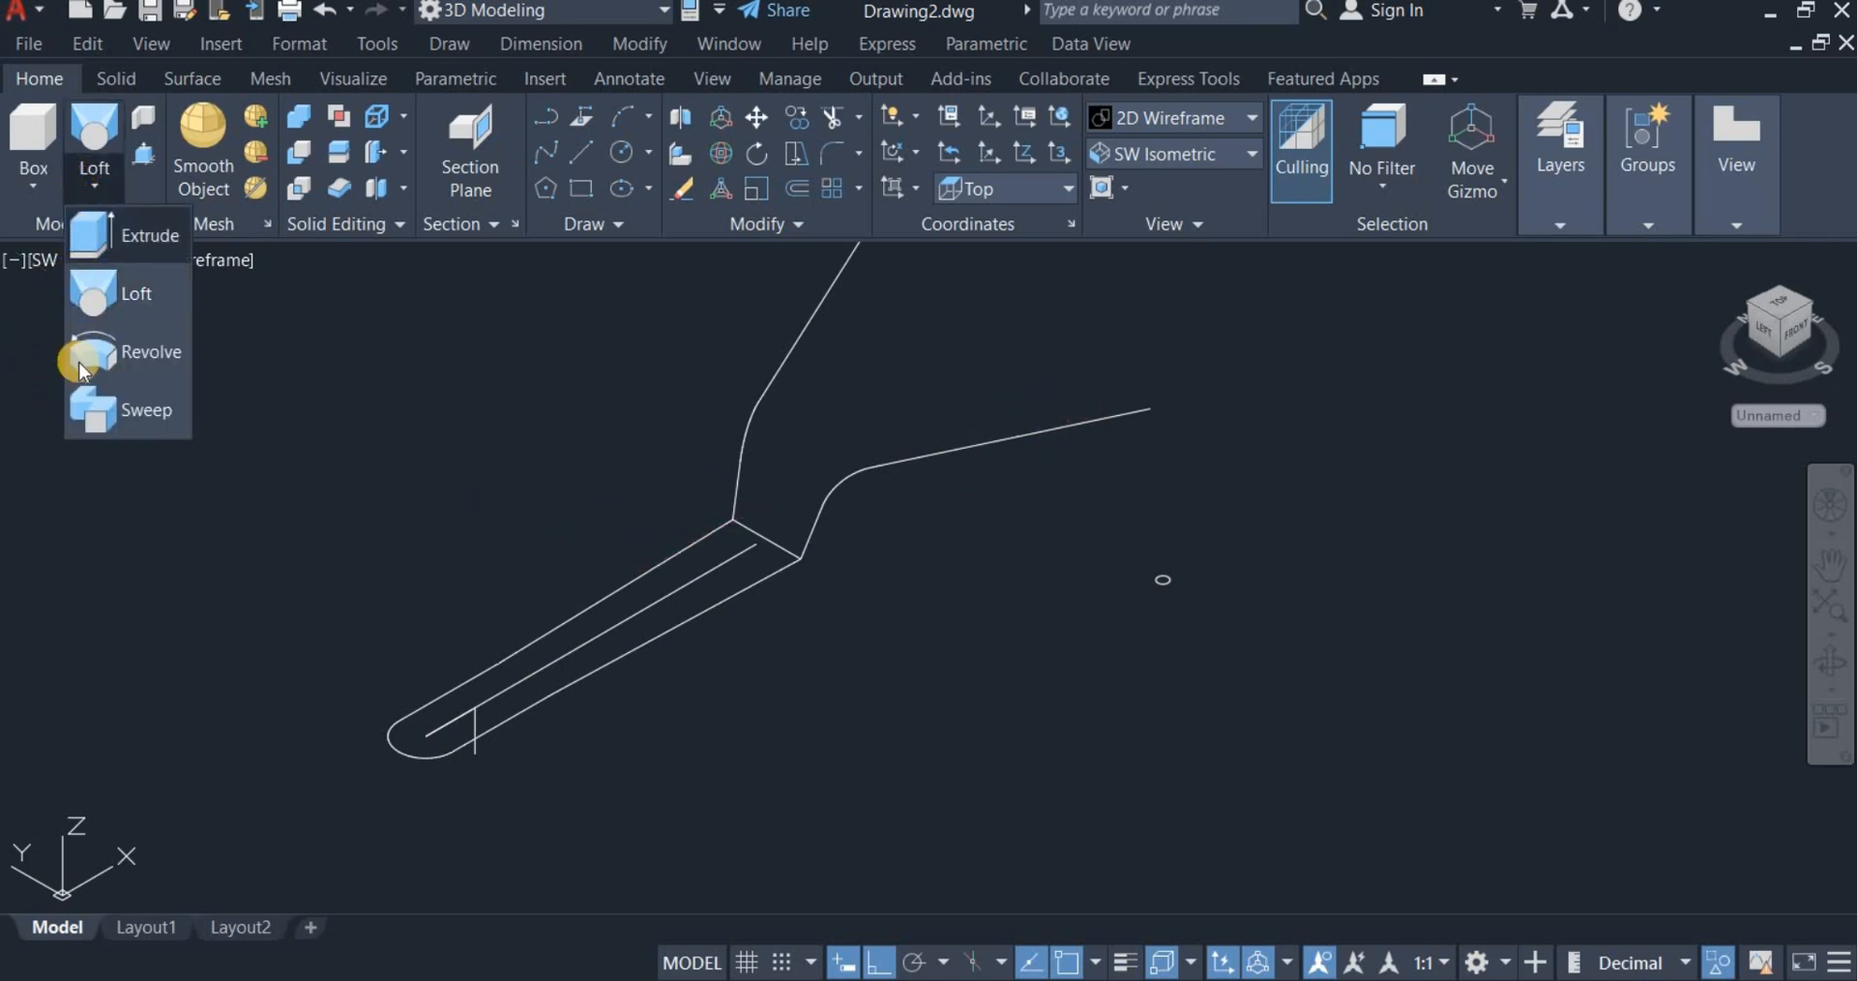
pyautogui.click(89, 406)
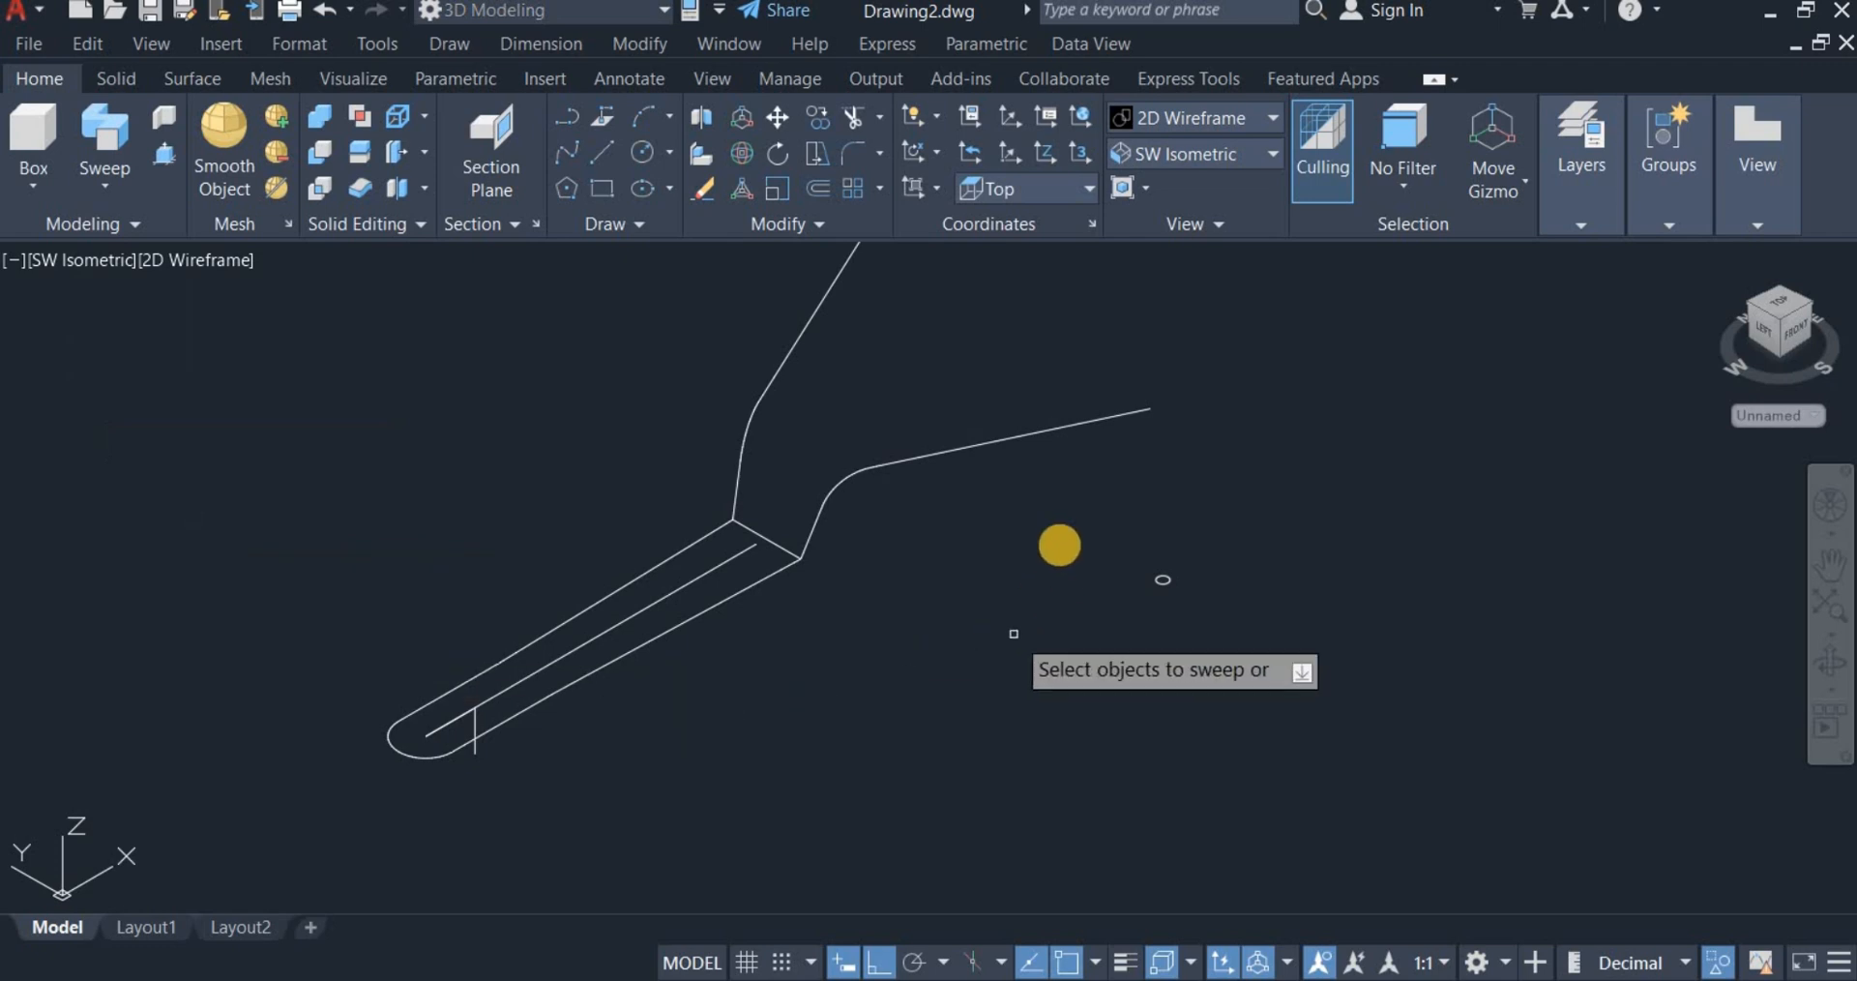
pyautogui.click(1103, 528)
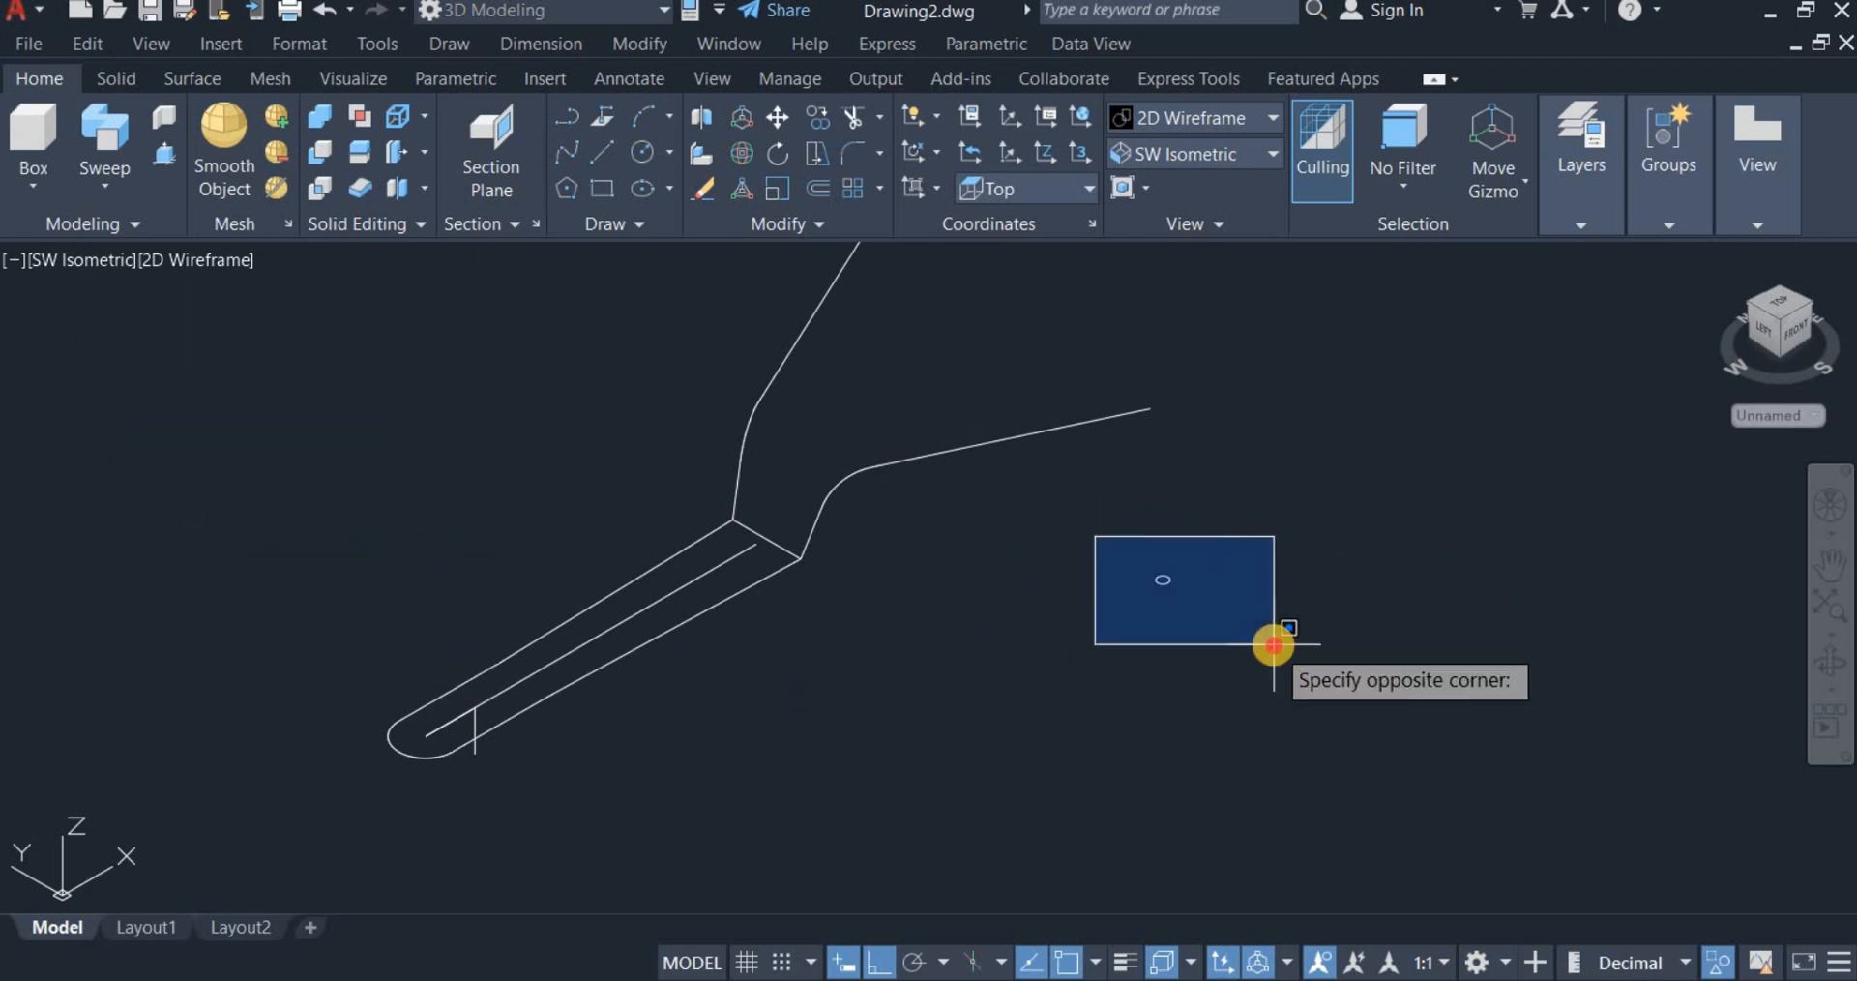
pyautogui.click(1277, 642)
pyautogui.rightClick(1303, 652)
pyautogui.click(1335, 658)
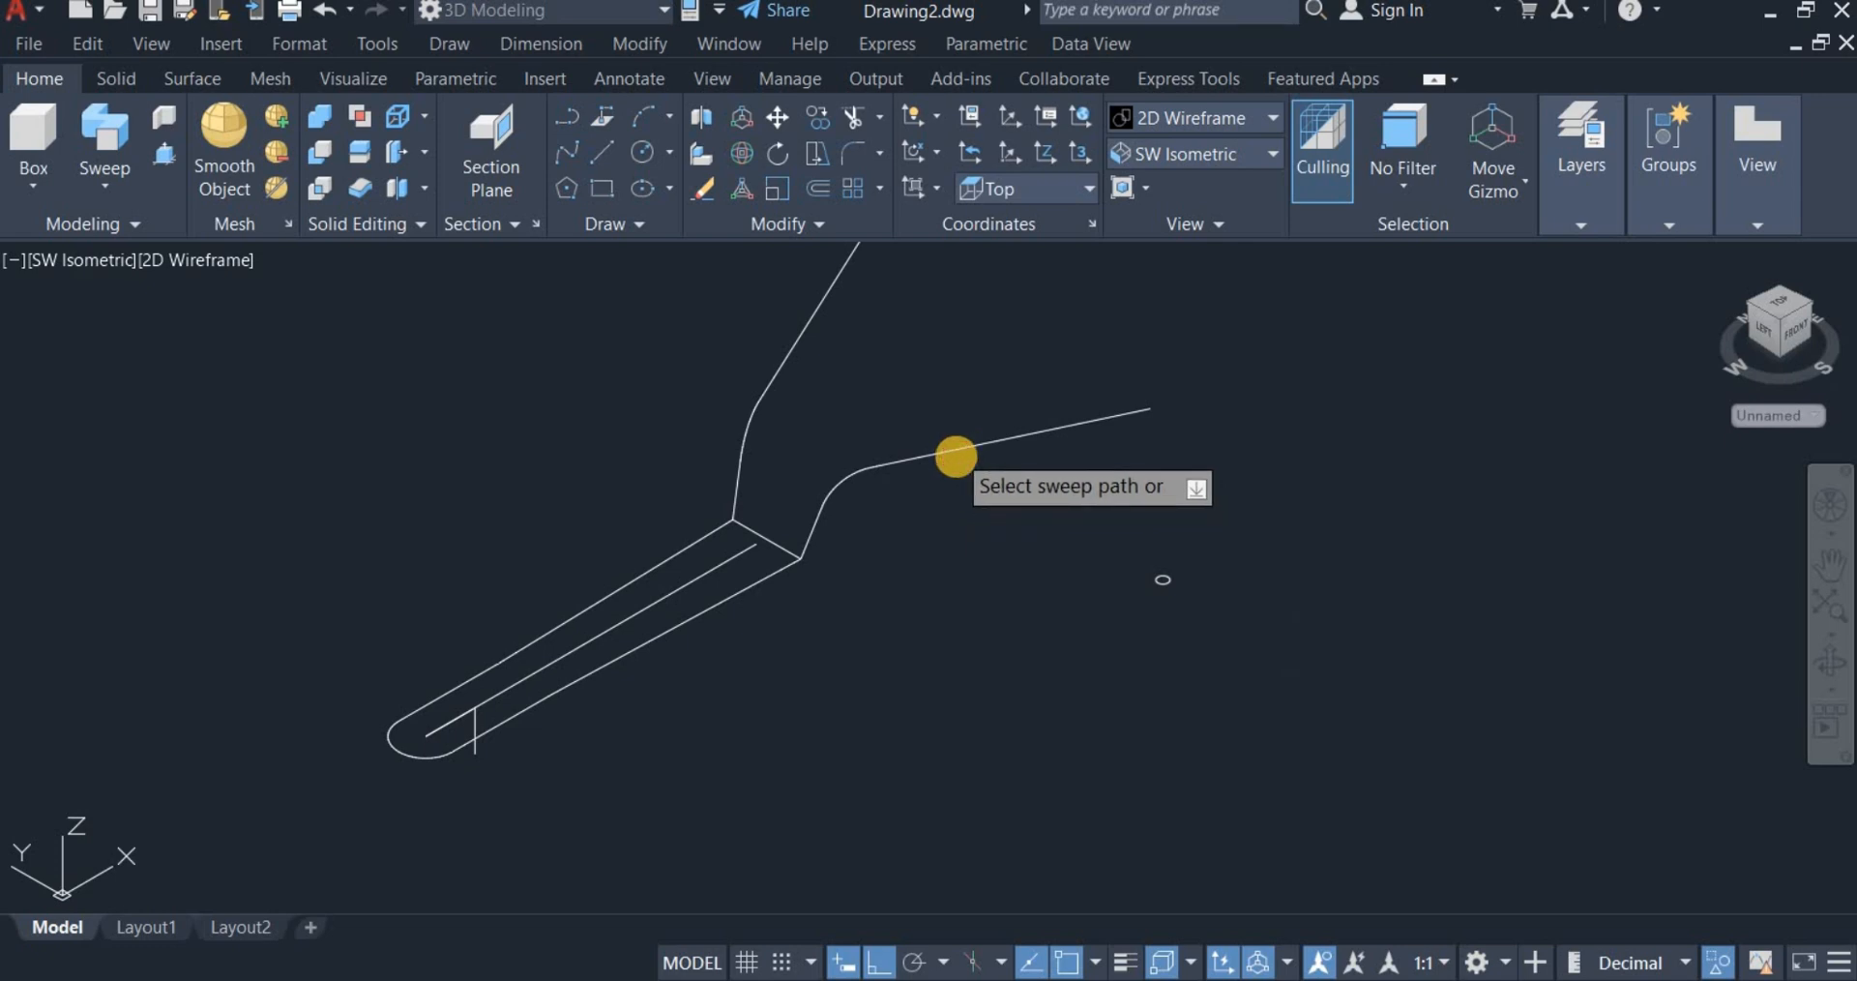
pyautogui.click(955, 456)
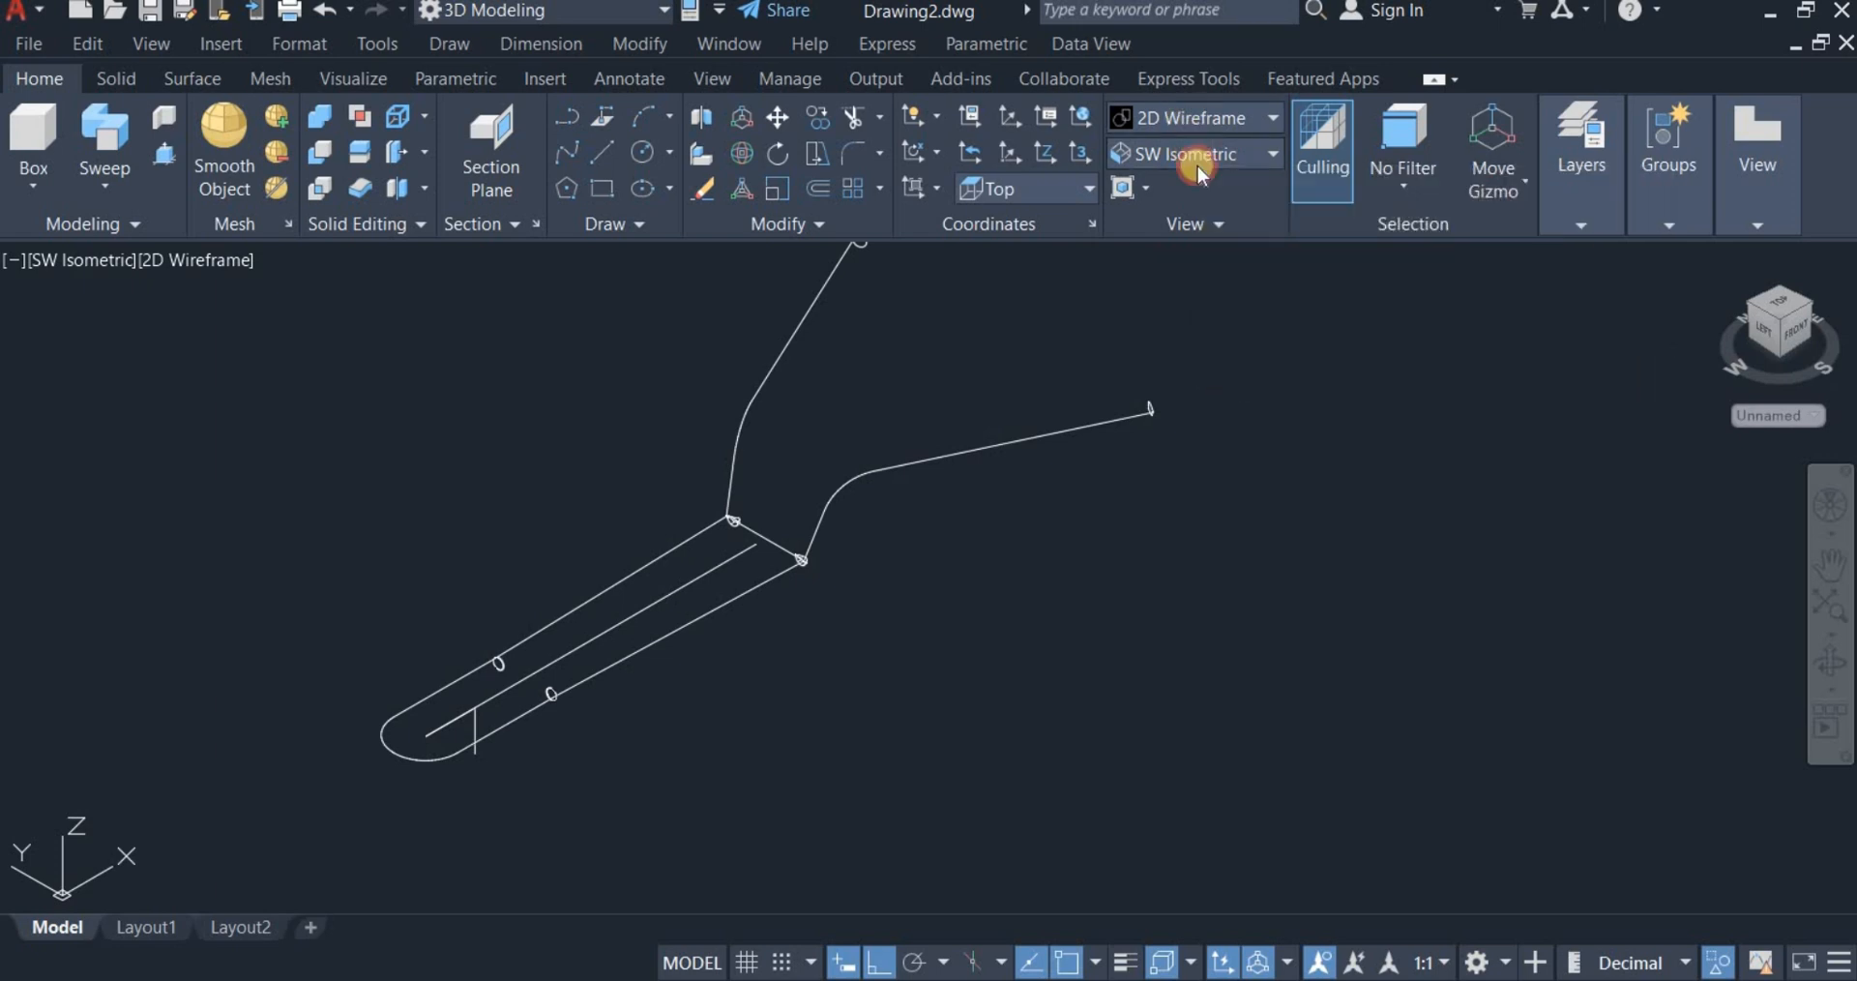
# Step: Apply the Shades of Gray visual style and end object isolation to bring back the hidden tray
pyautogui.click(1186, 117)
pyautogui.click(1434, 289)
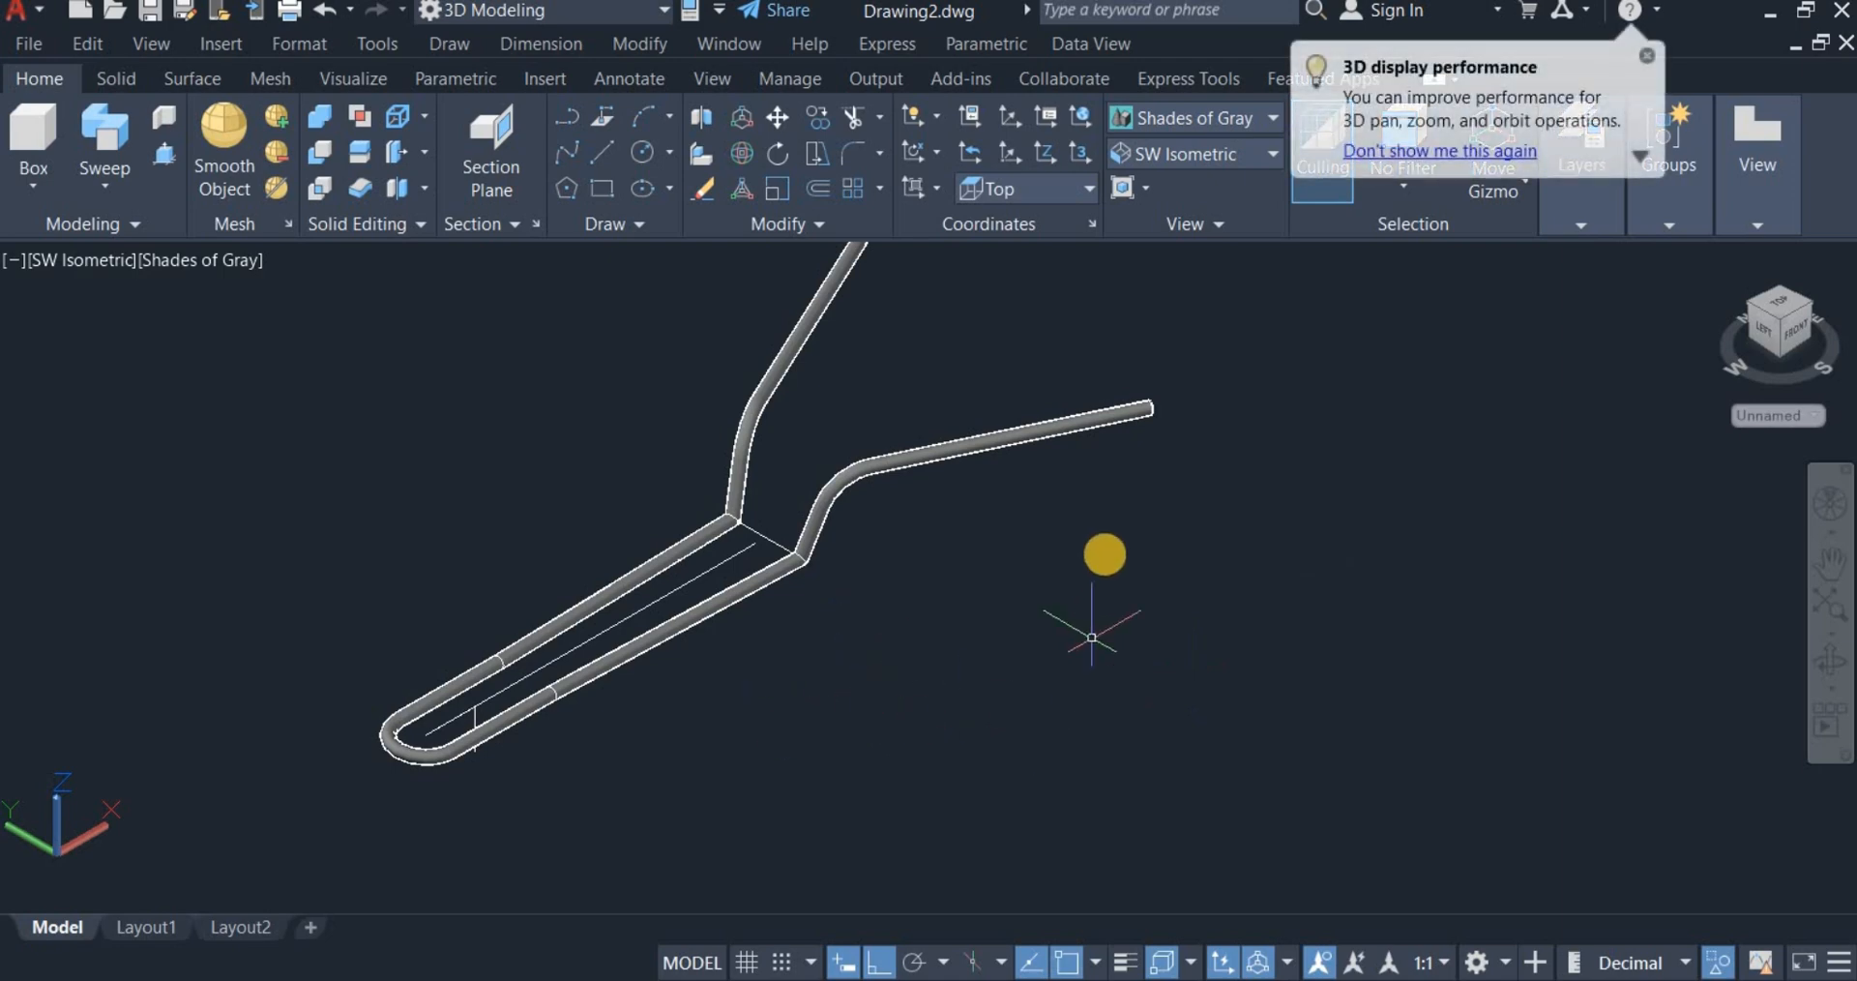
pyautogui.rightClick(1162, 512)
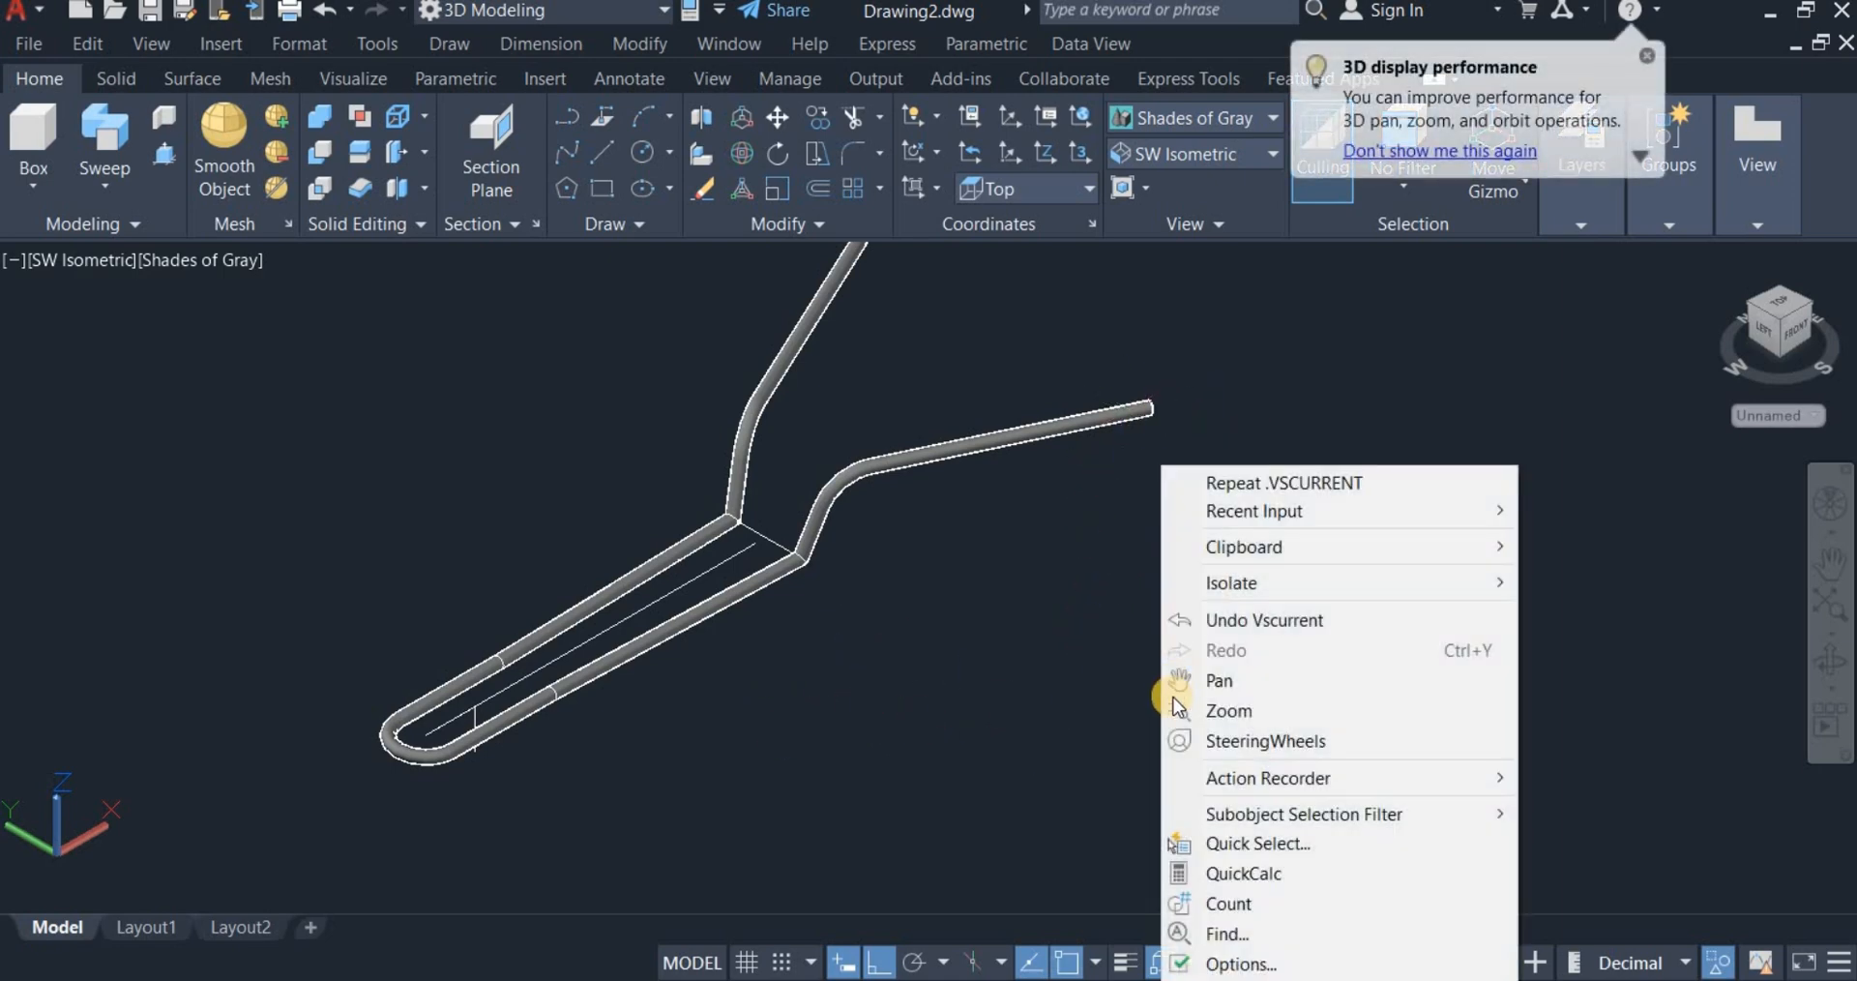
pyautogui.moveTo(1222, 560)
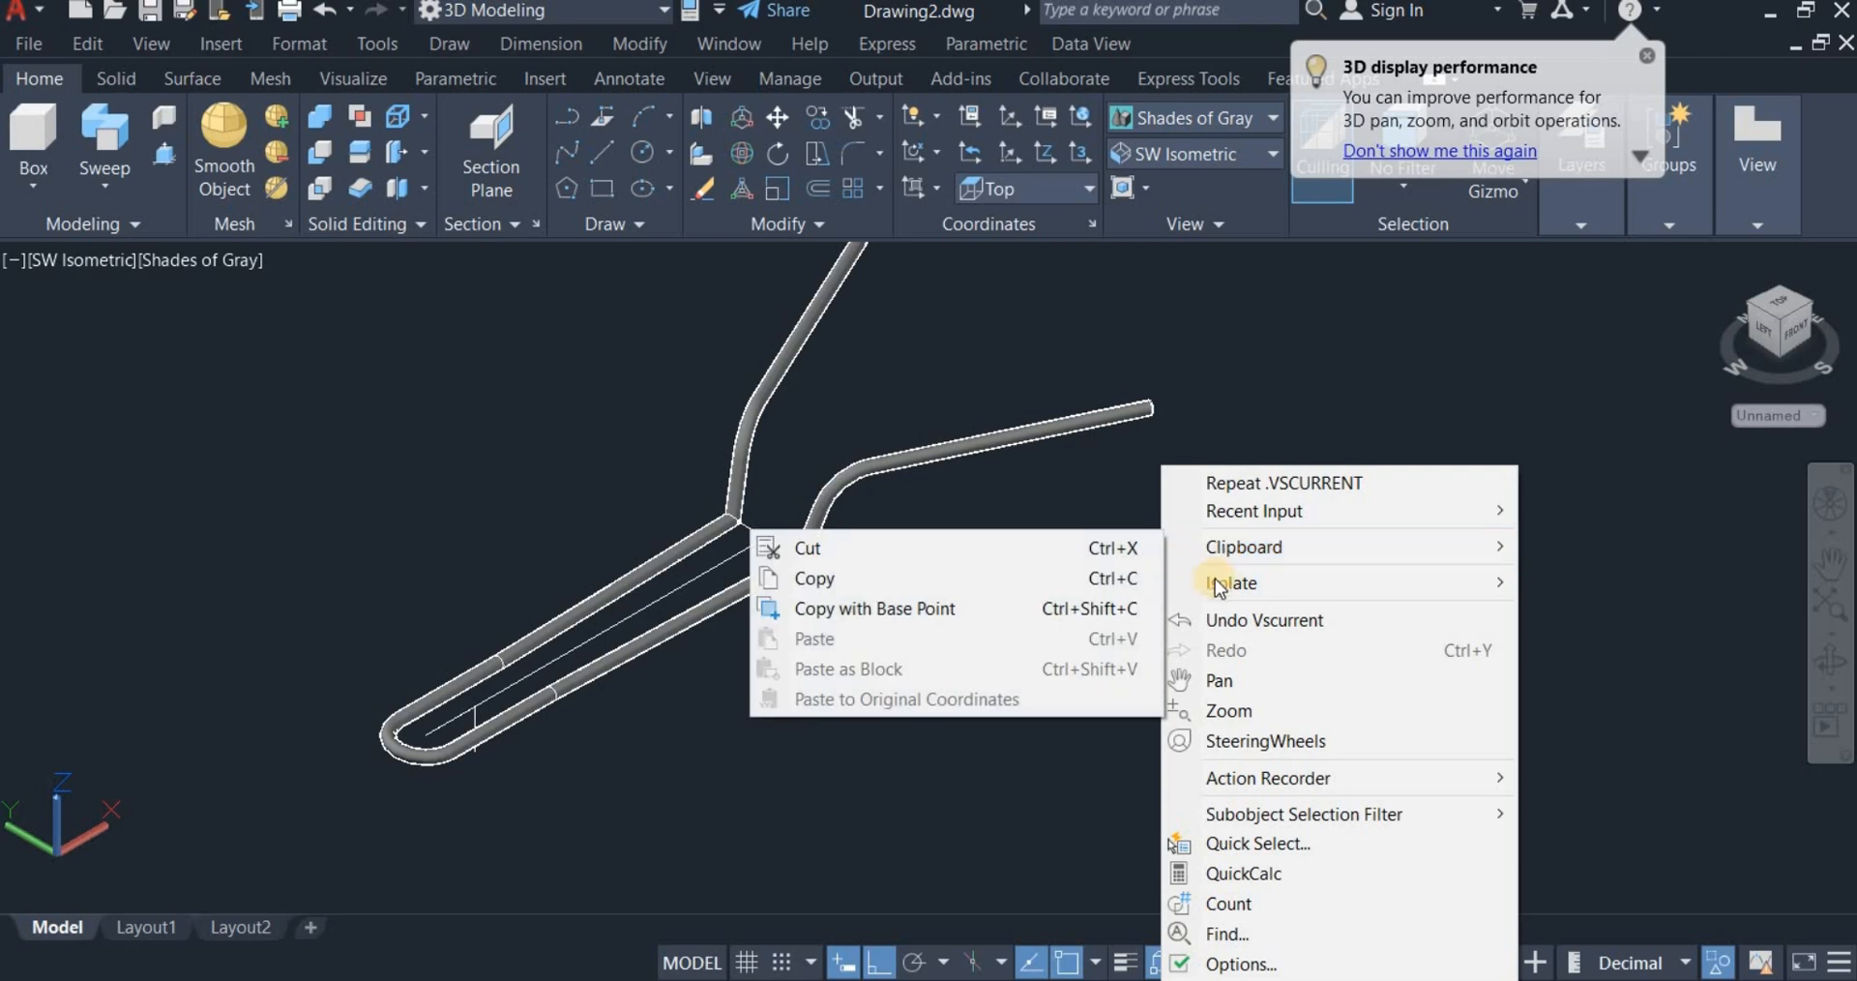
pyautogui.moveTo(1257, 583)
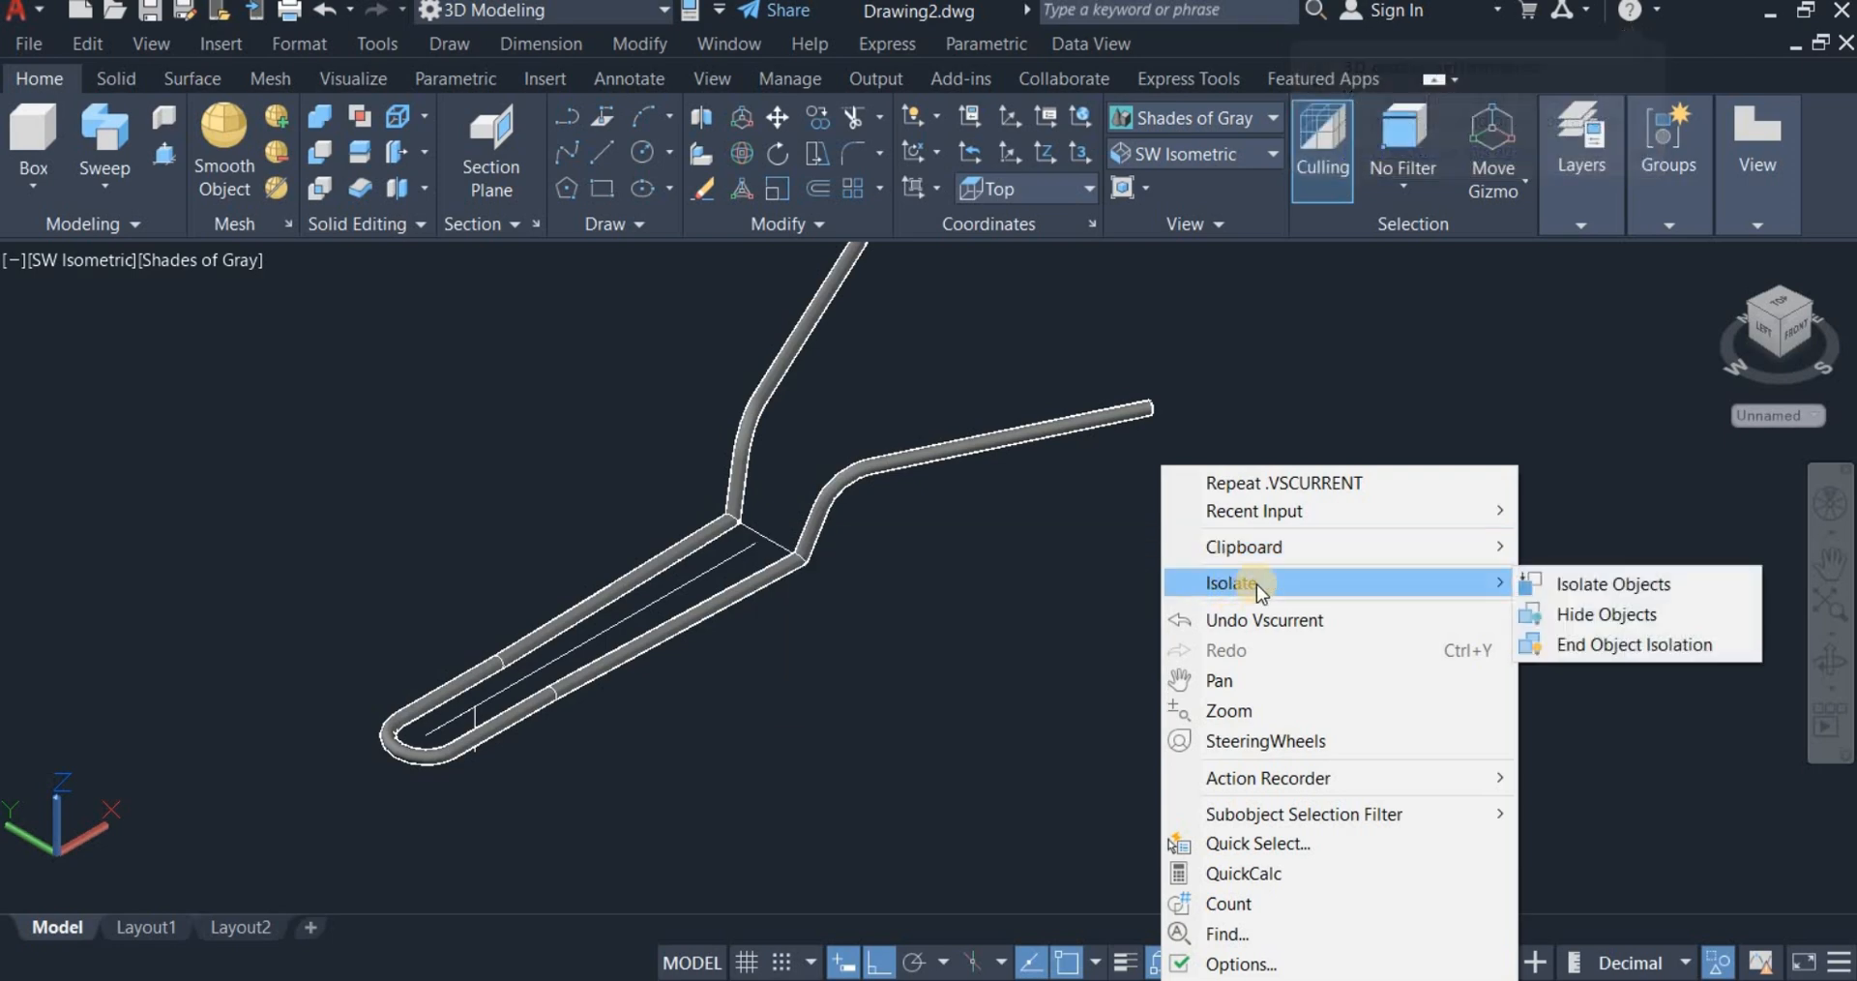
pyautogui.click(1622, 655)
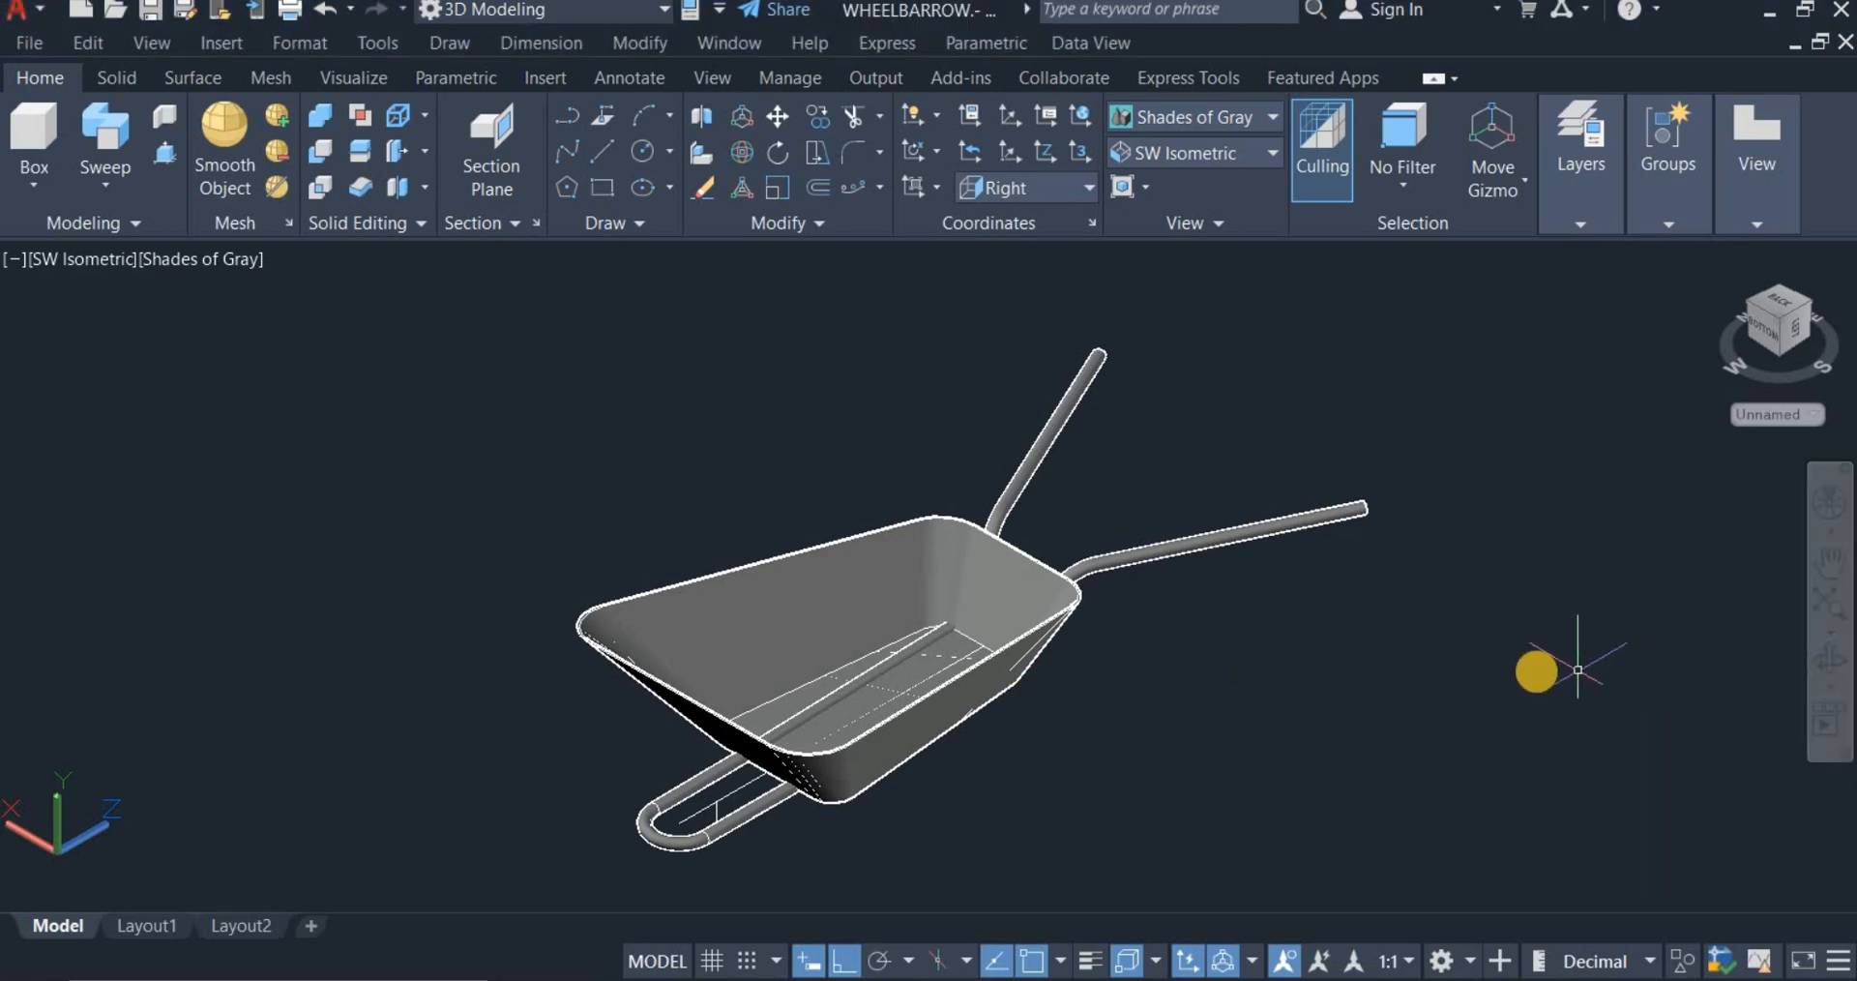
# Step: Draw a line 3 units long outward from the centre of the nearer handle's end face
pyautogui.click(1829, 662)
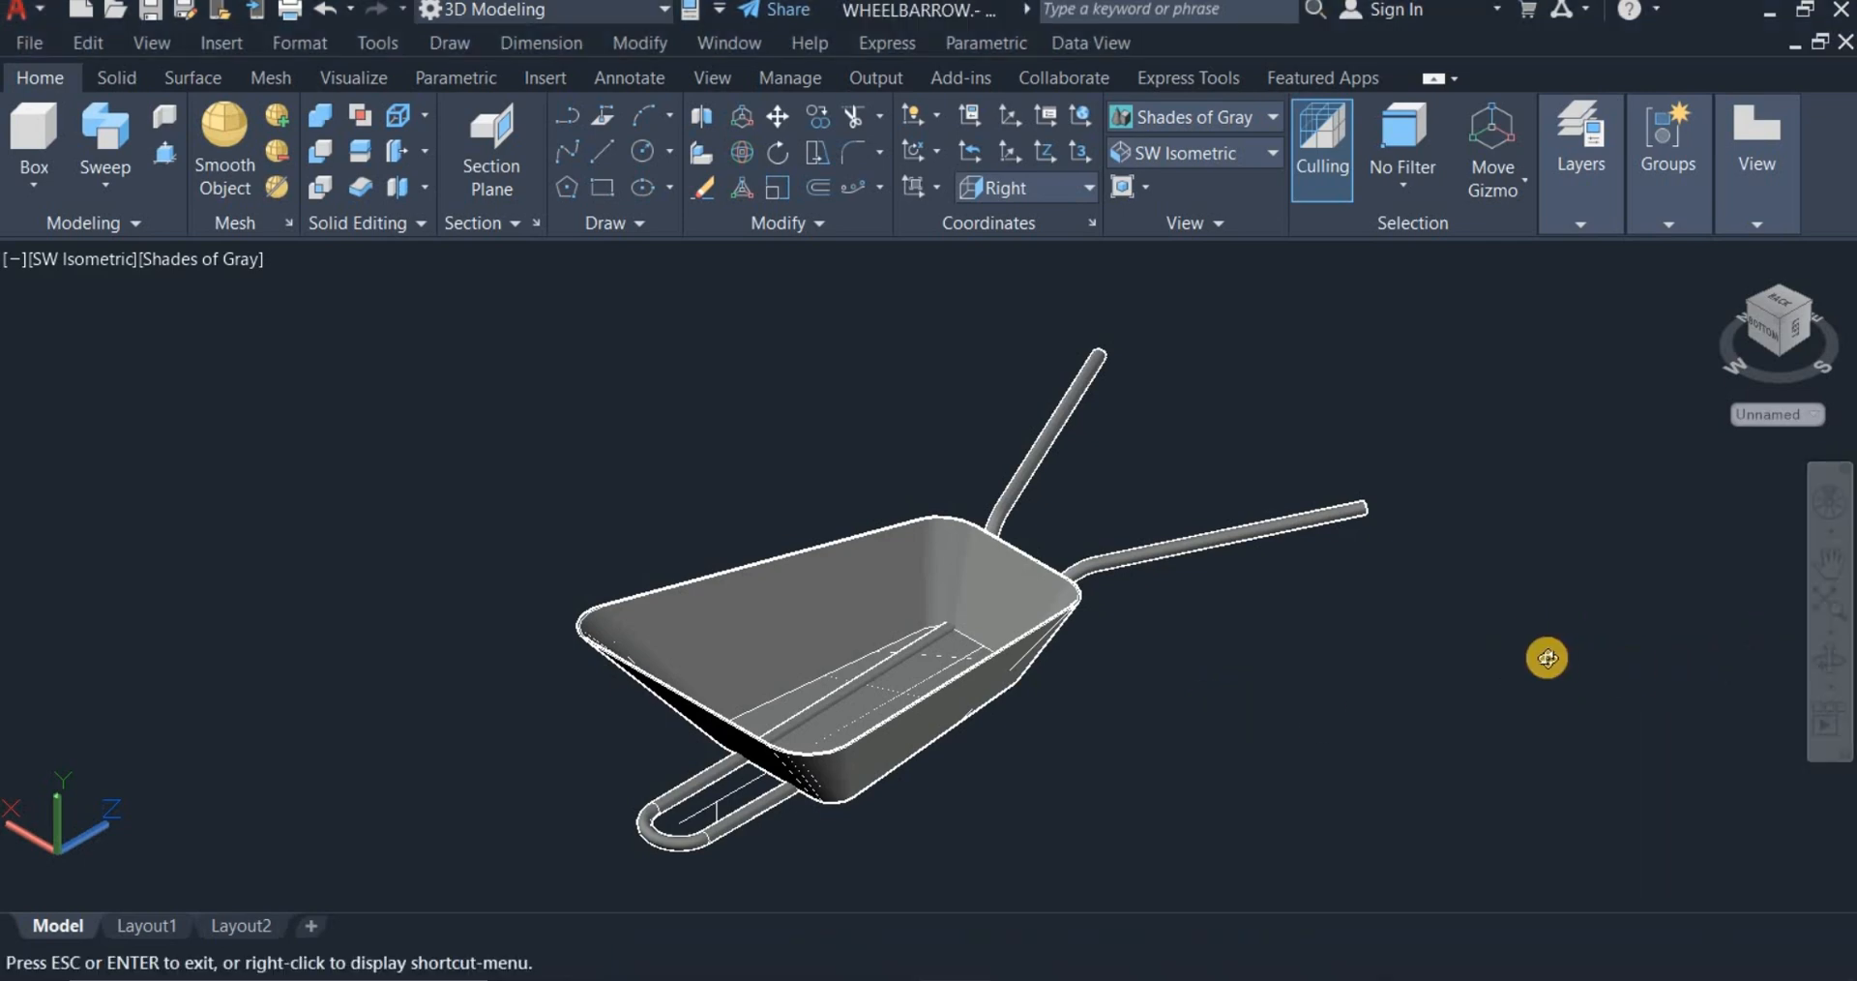
pyautogui.moveTo(1542, 655); pyautogui.dragTo(1250, 699)
pyautogui.scroll(2, 1243, 703)
pyautogui.rightClick(1139, 471)
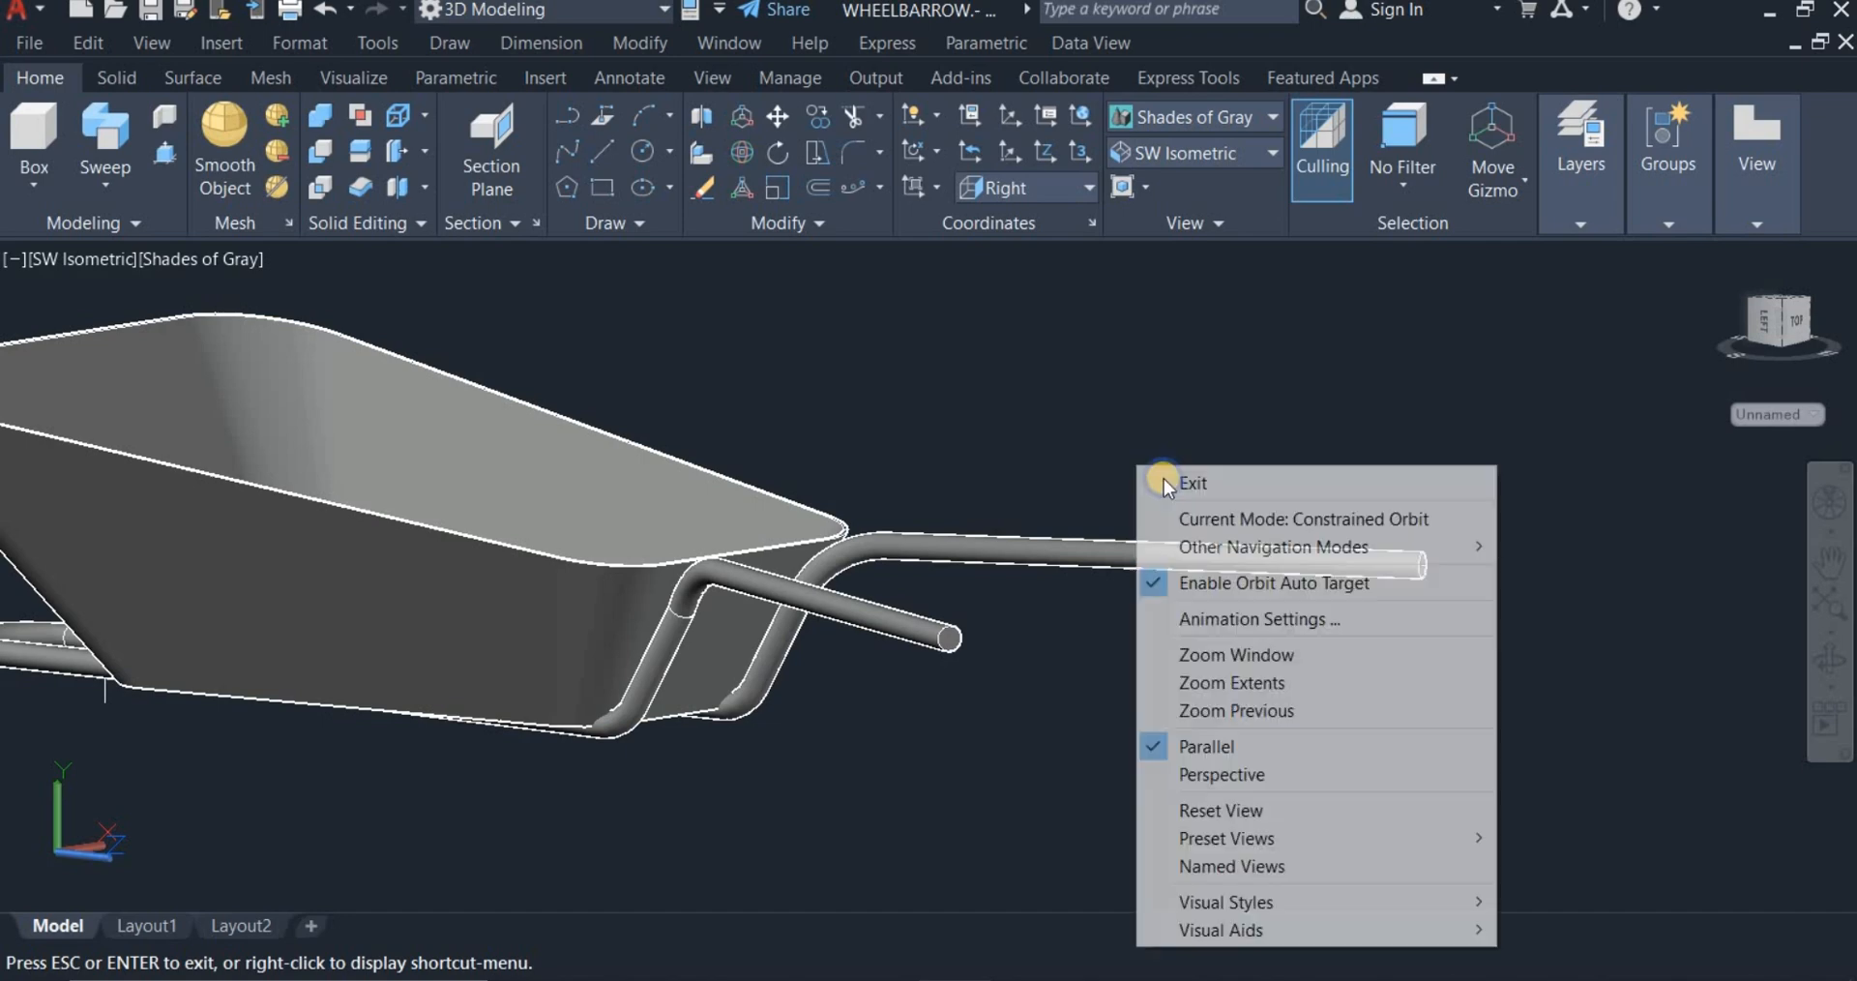
pyautogui.click(1169, 477)
pyautogui.scroll(3, 953, 664)
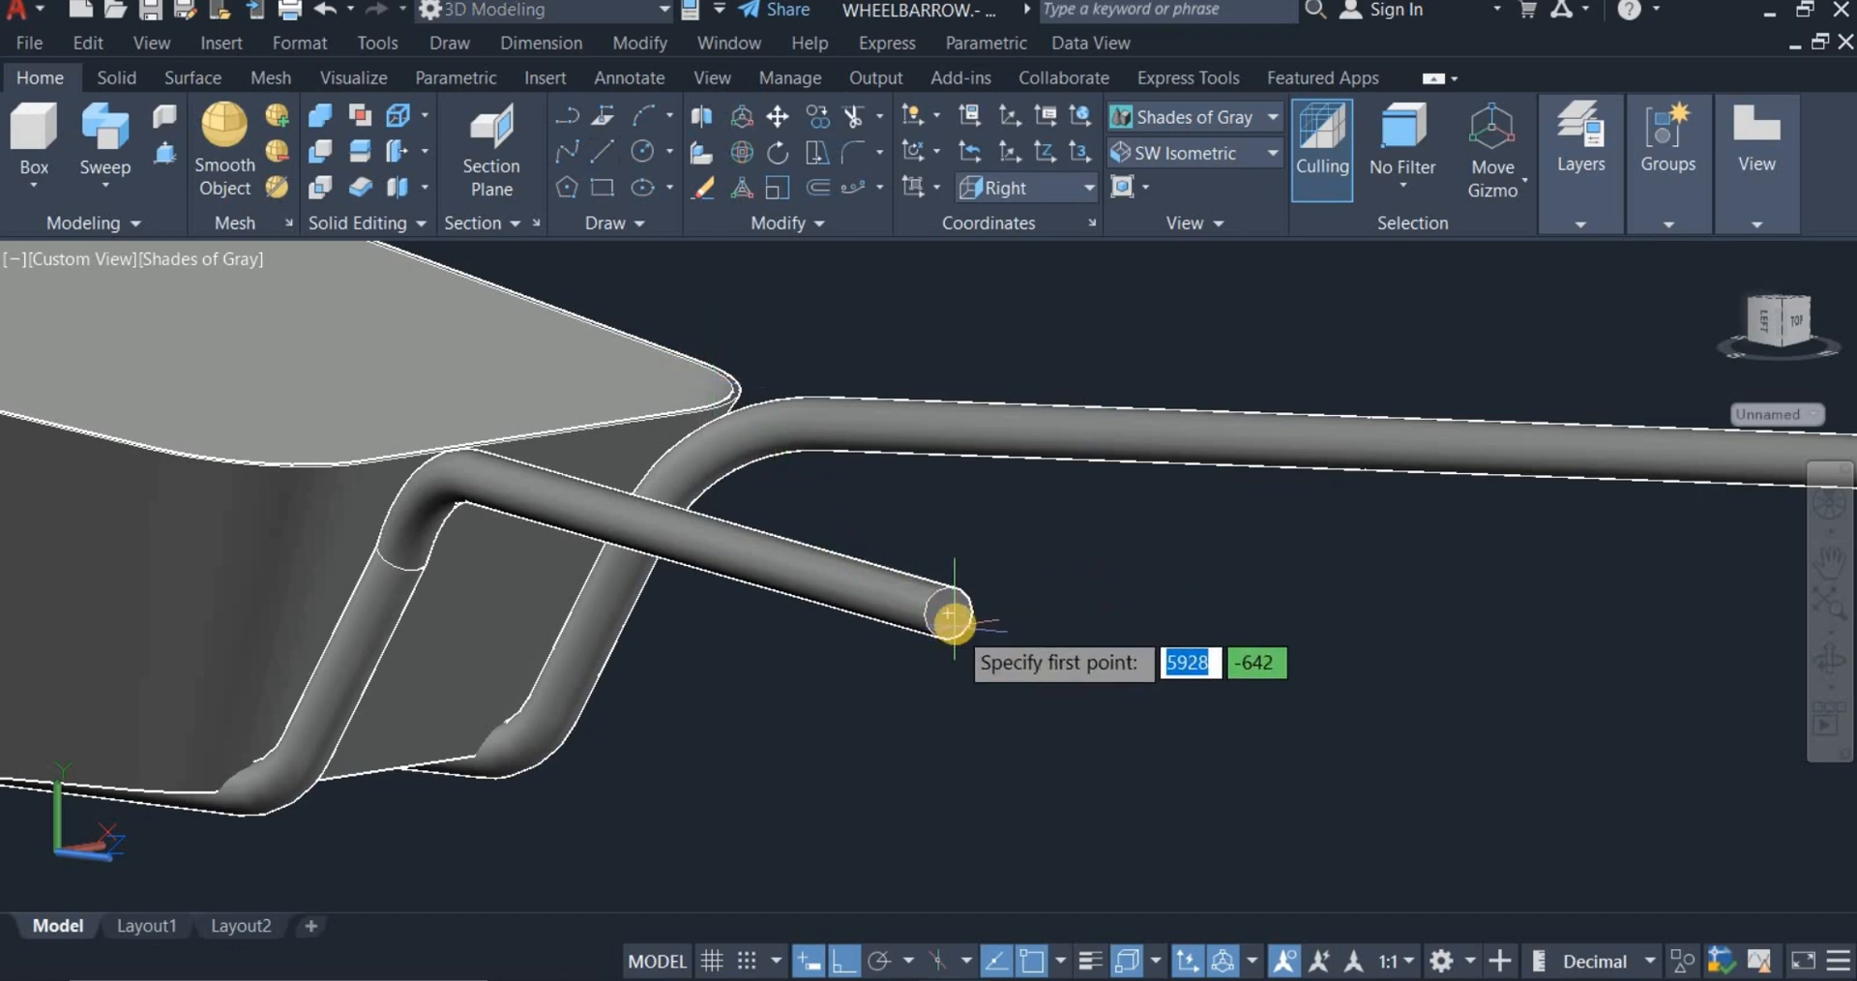
pyautogui.scroll(3, 953, 619)
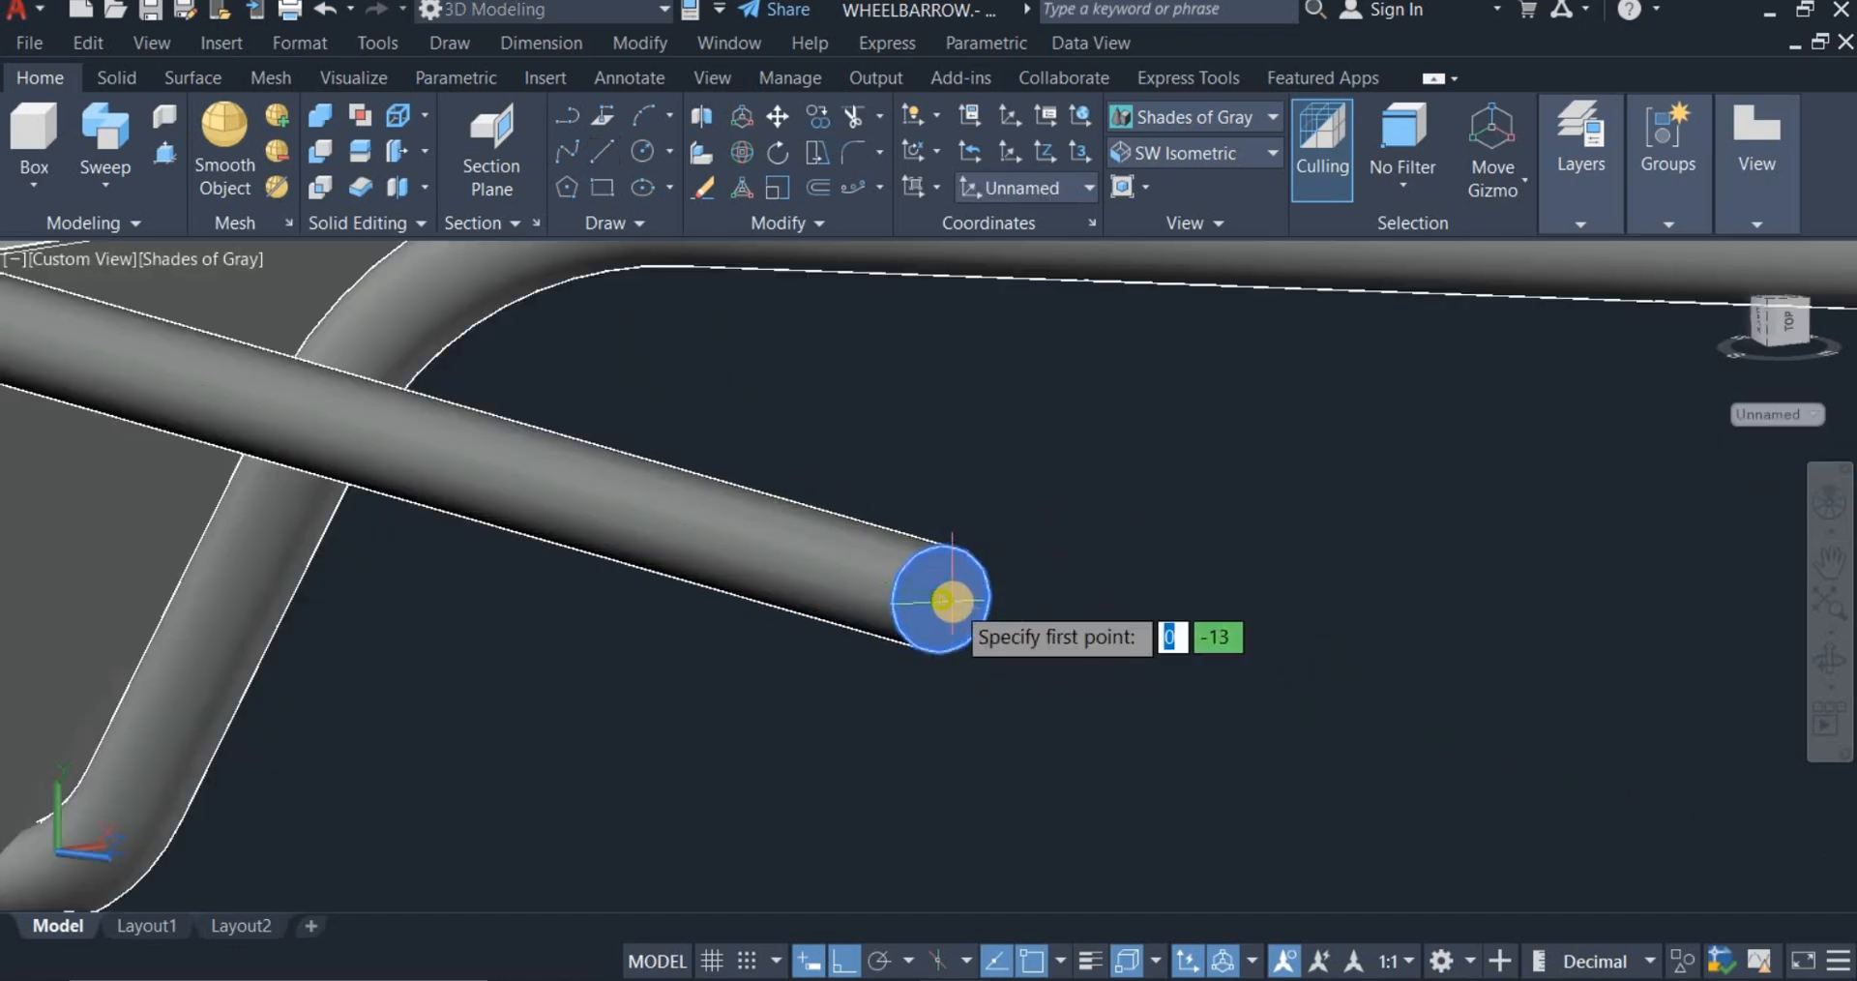
pyautogui.click(953, 601)
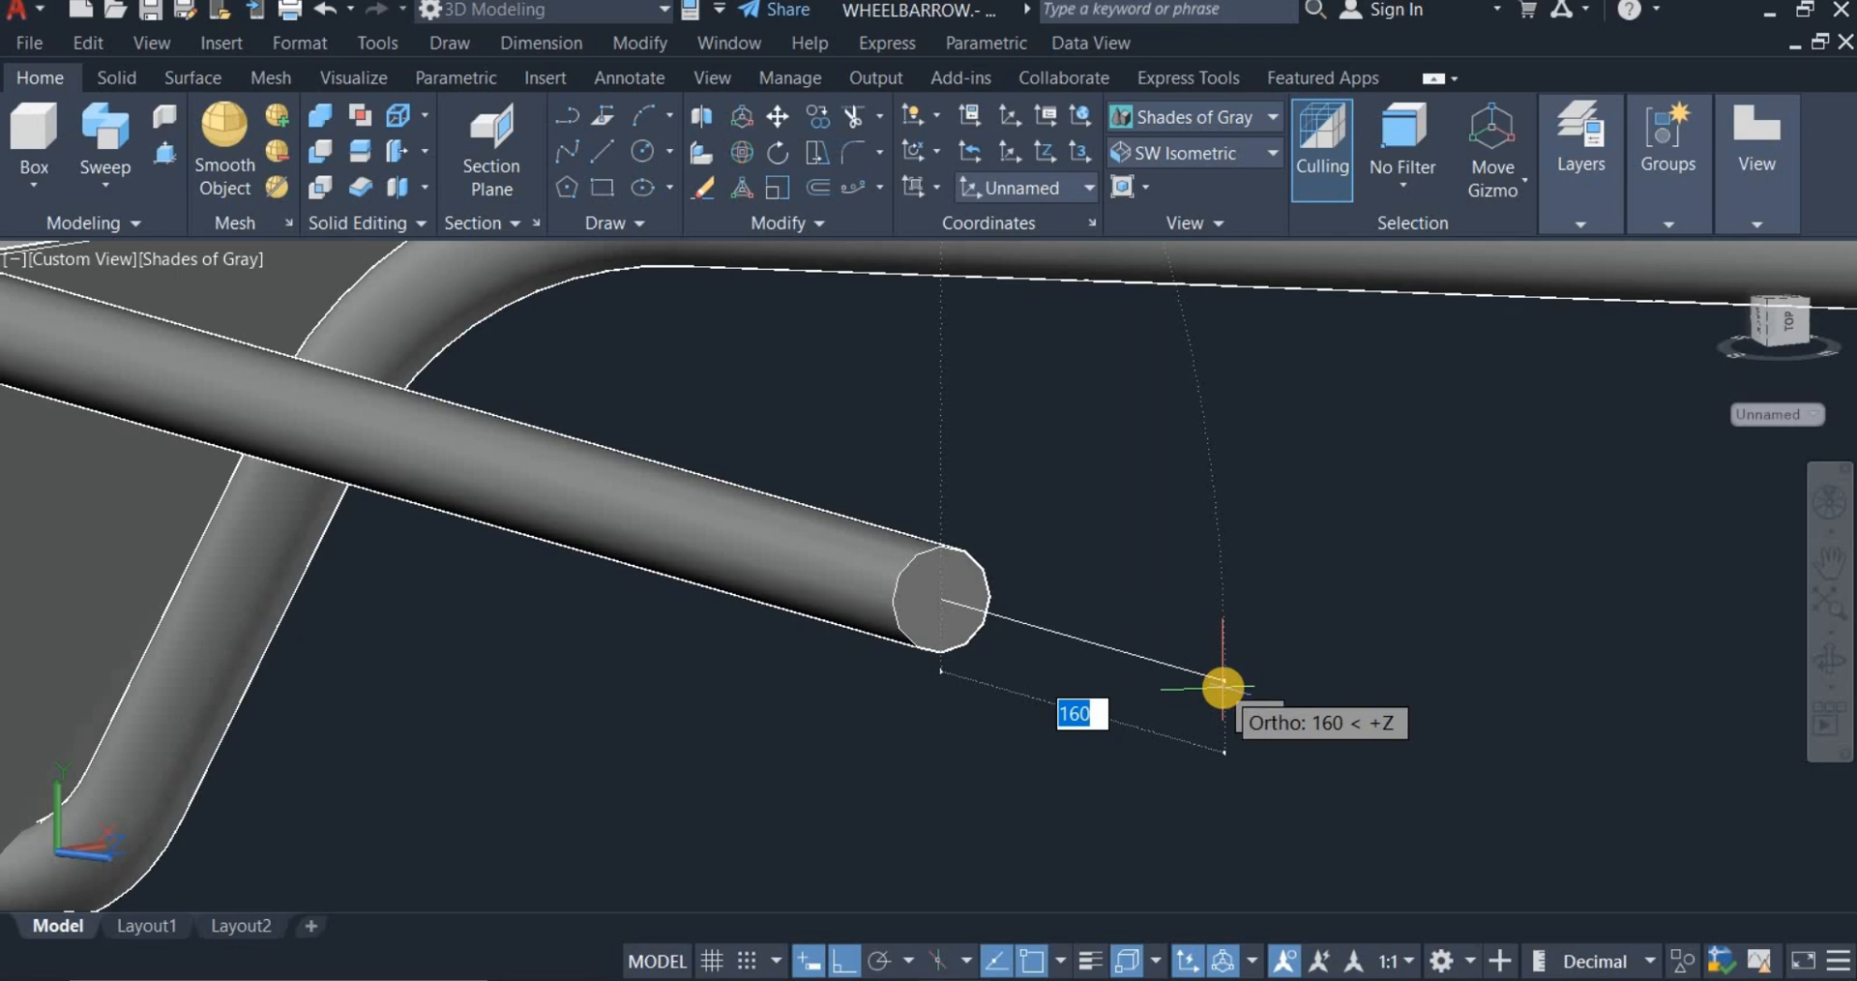
pyautogui.write('8')
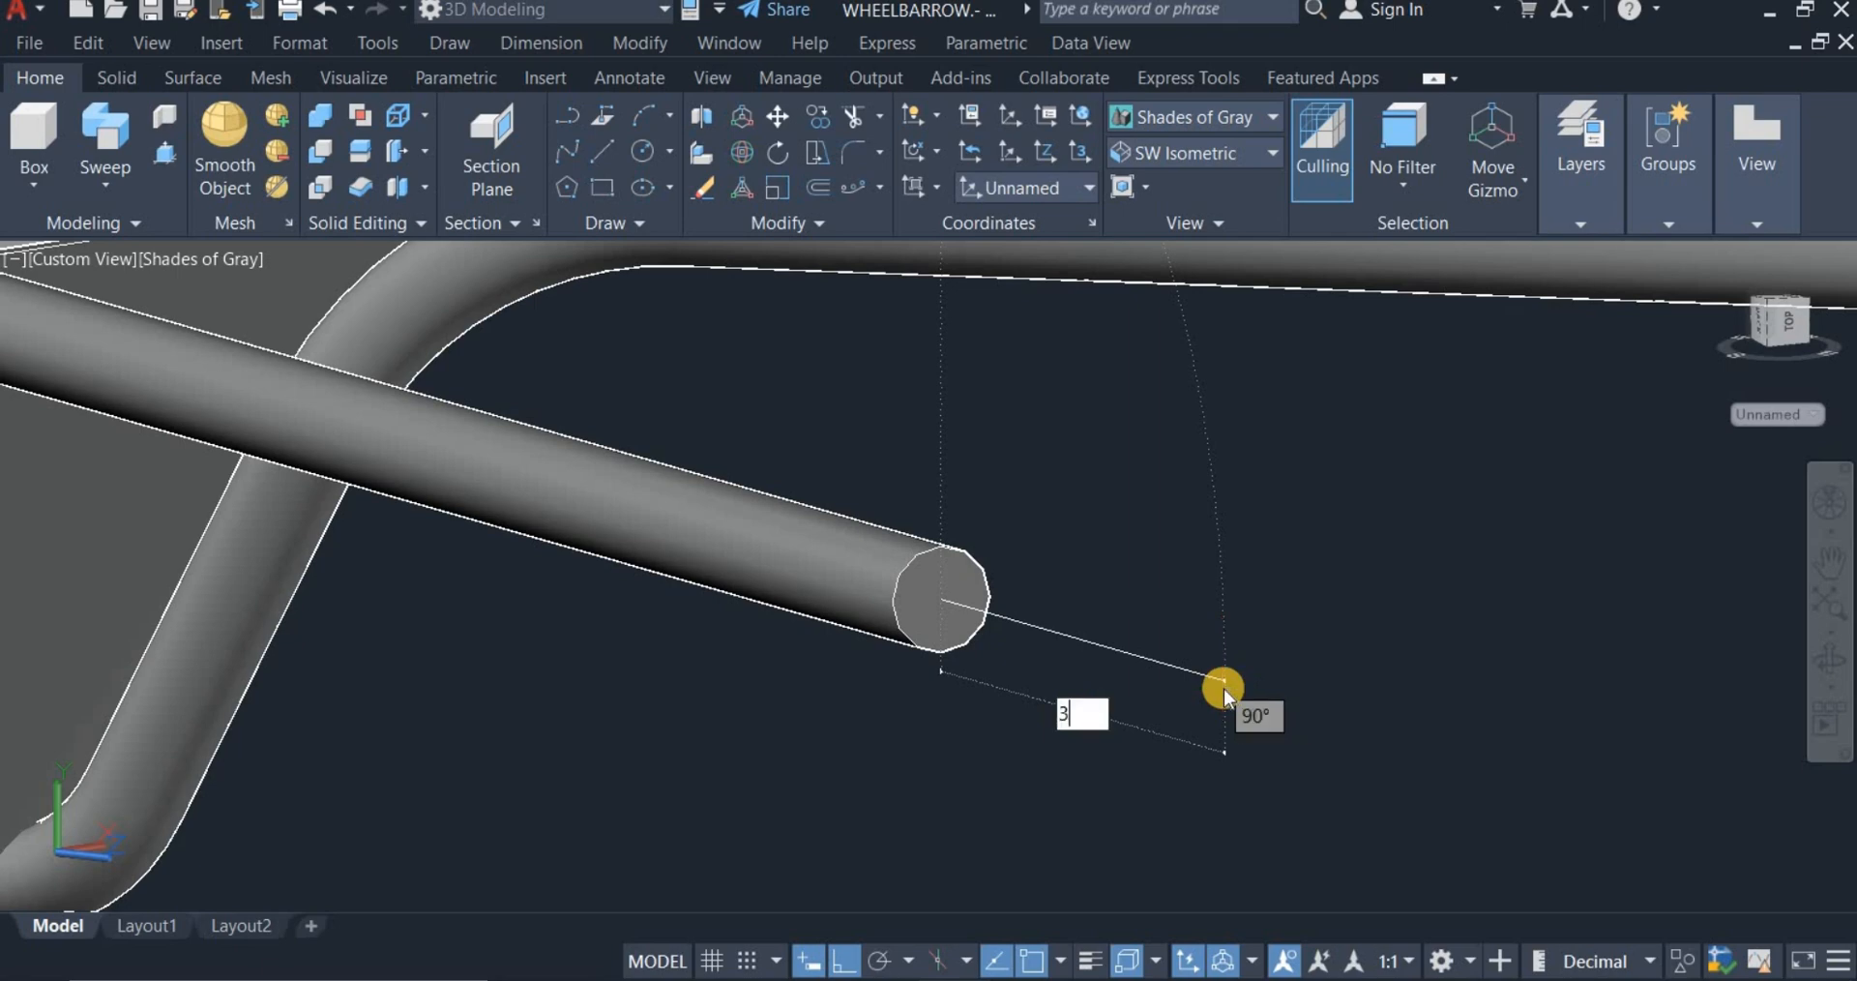
pyautogui.press('Return')
pyautogui.rightClick(1124, 498)
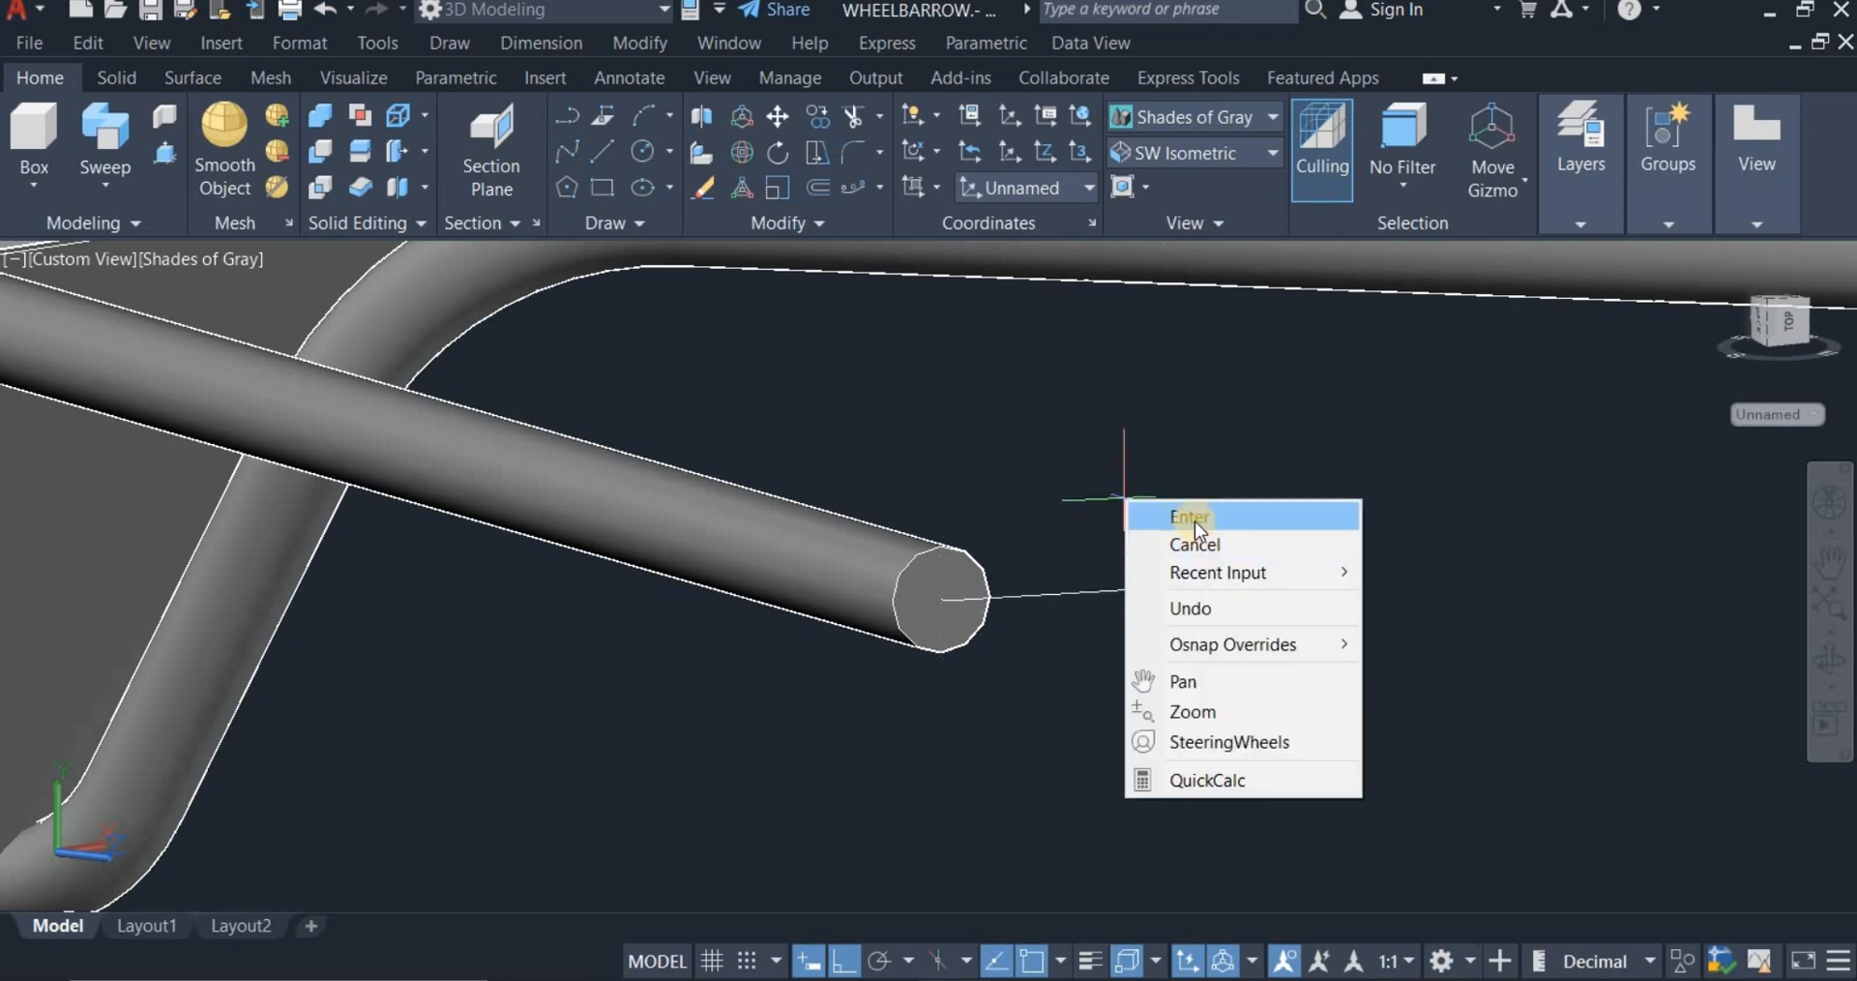
pyautogui.click(1053, 643)
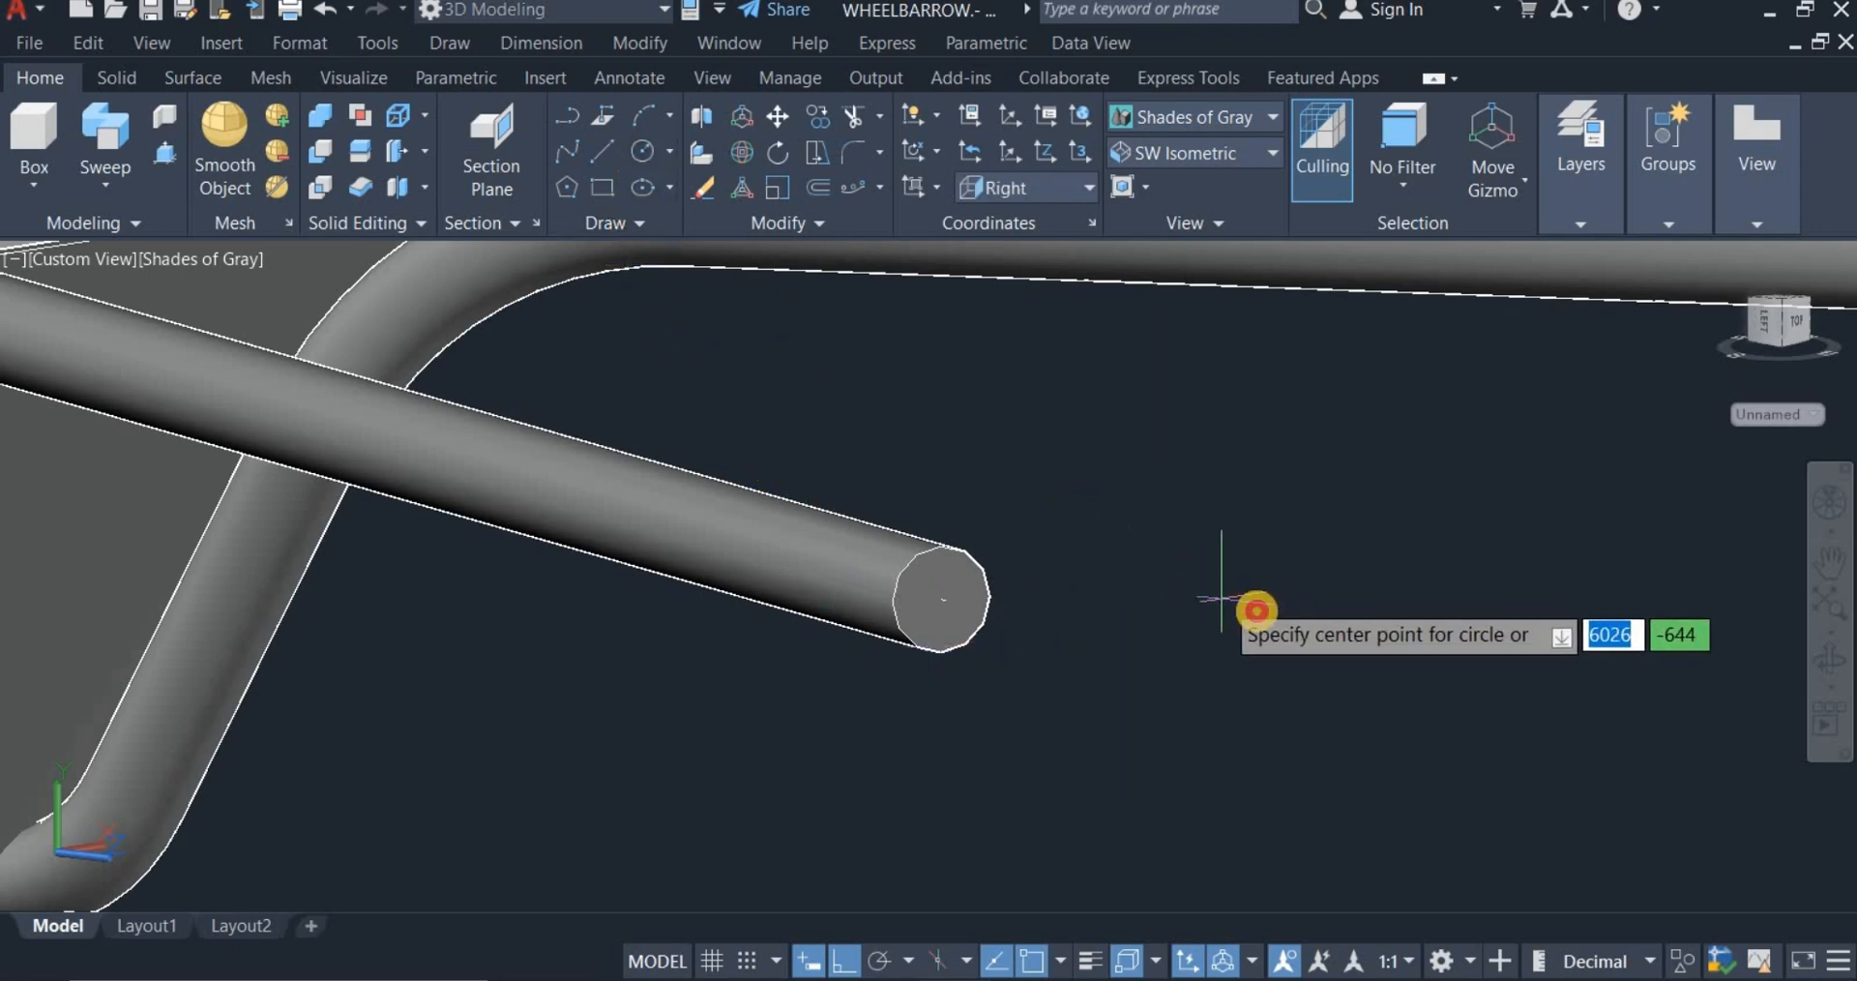
# Step: Draw a circle of diameter 40 in the empty space beyond the nearer handle's end
pyautogui.click(1221, 599)
pyautogui.rightClick(1277, 647)
pyautogui.click(1347, 758)
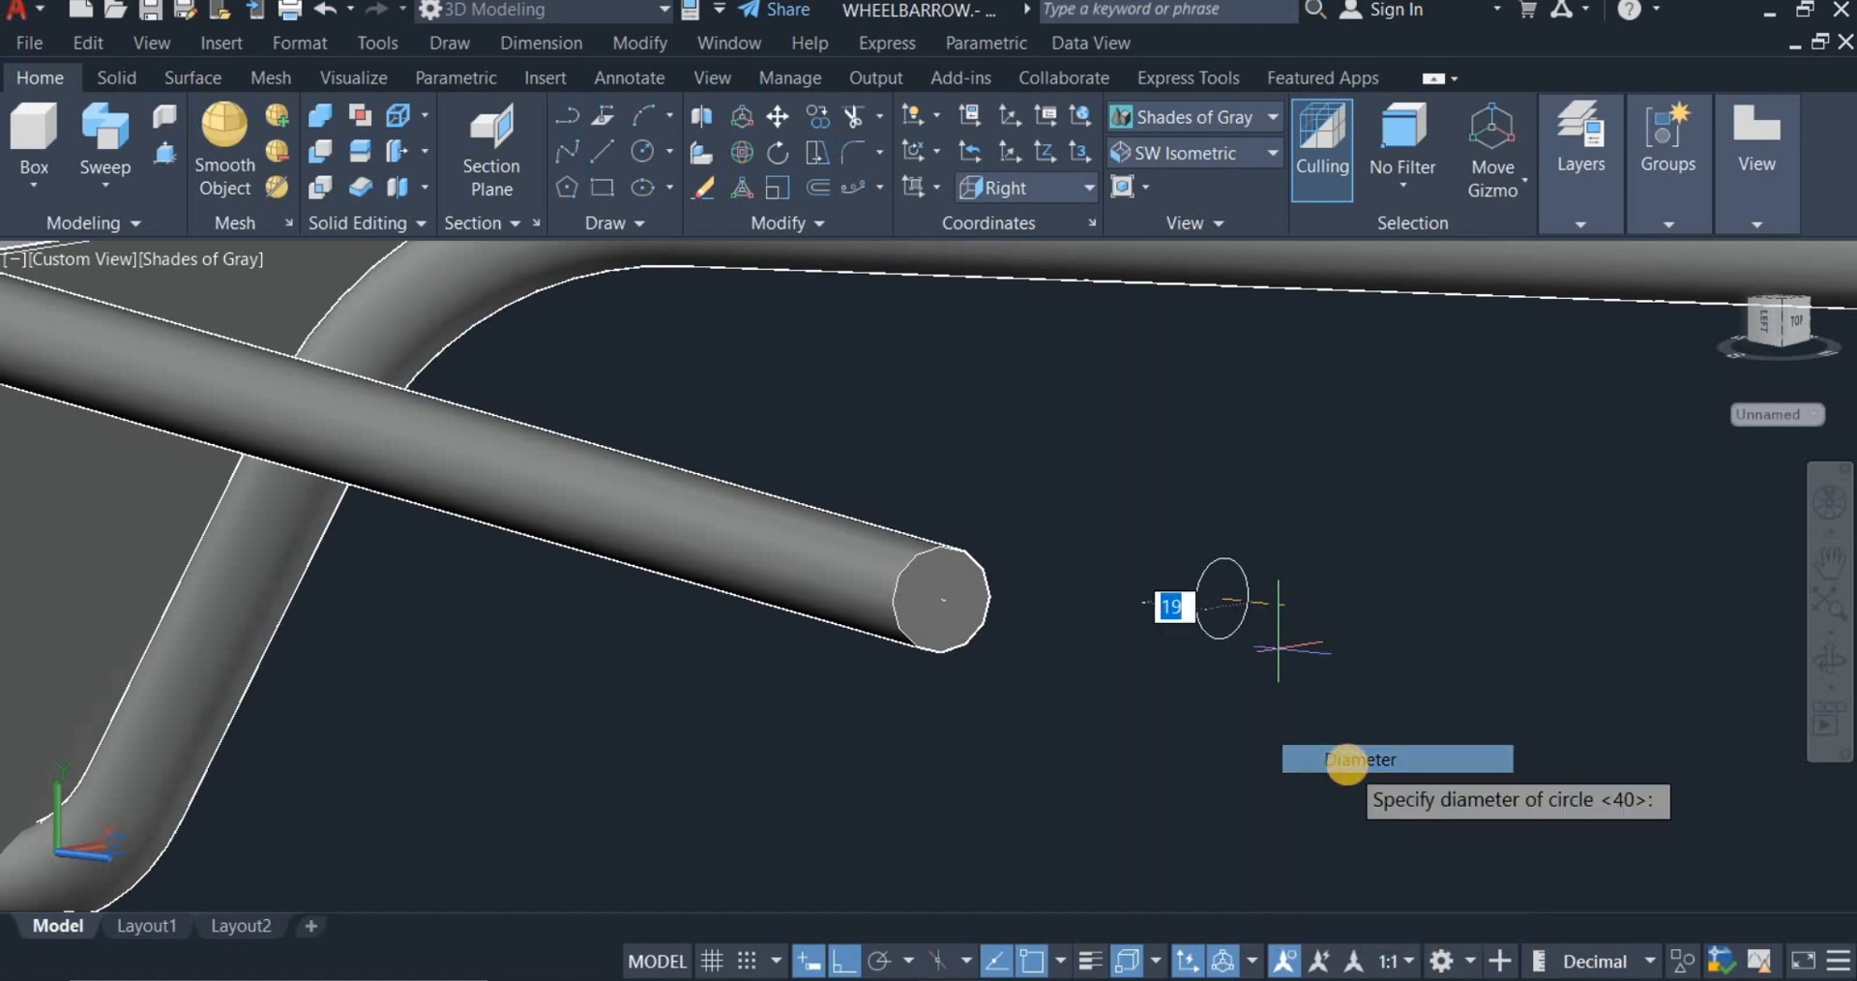
pyautogui.write('40')
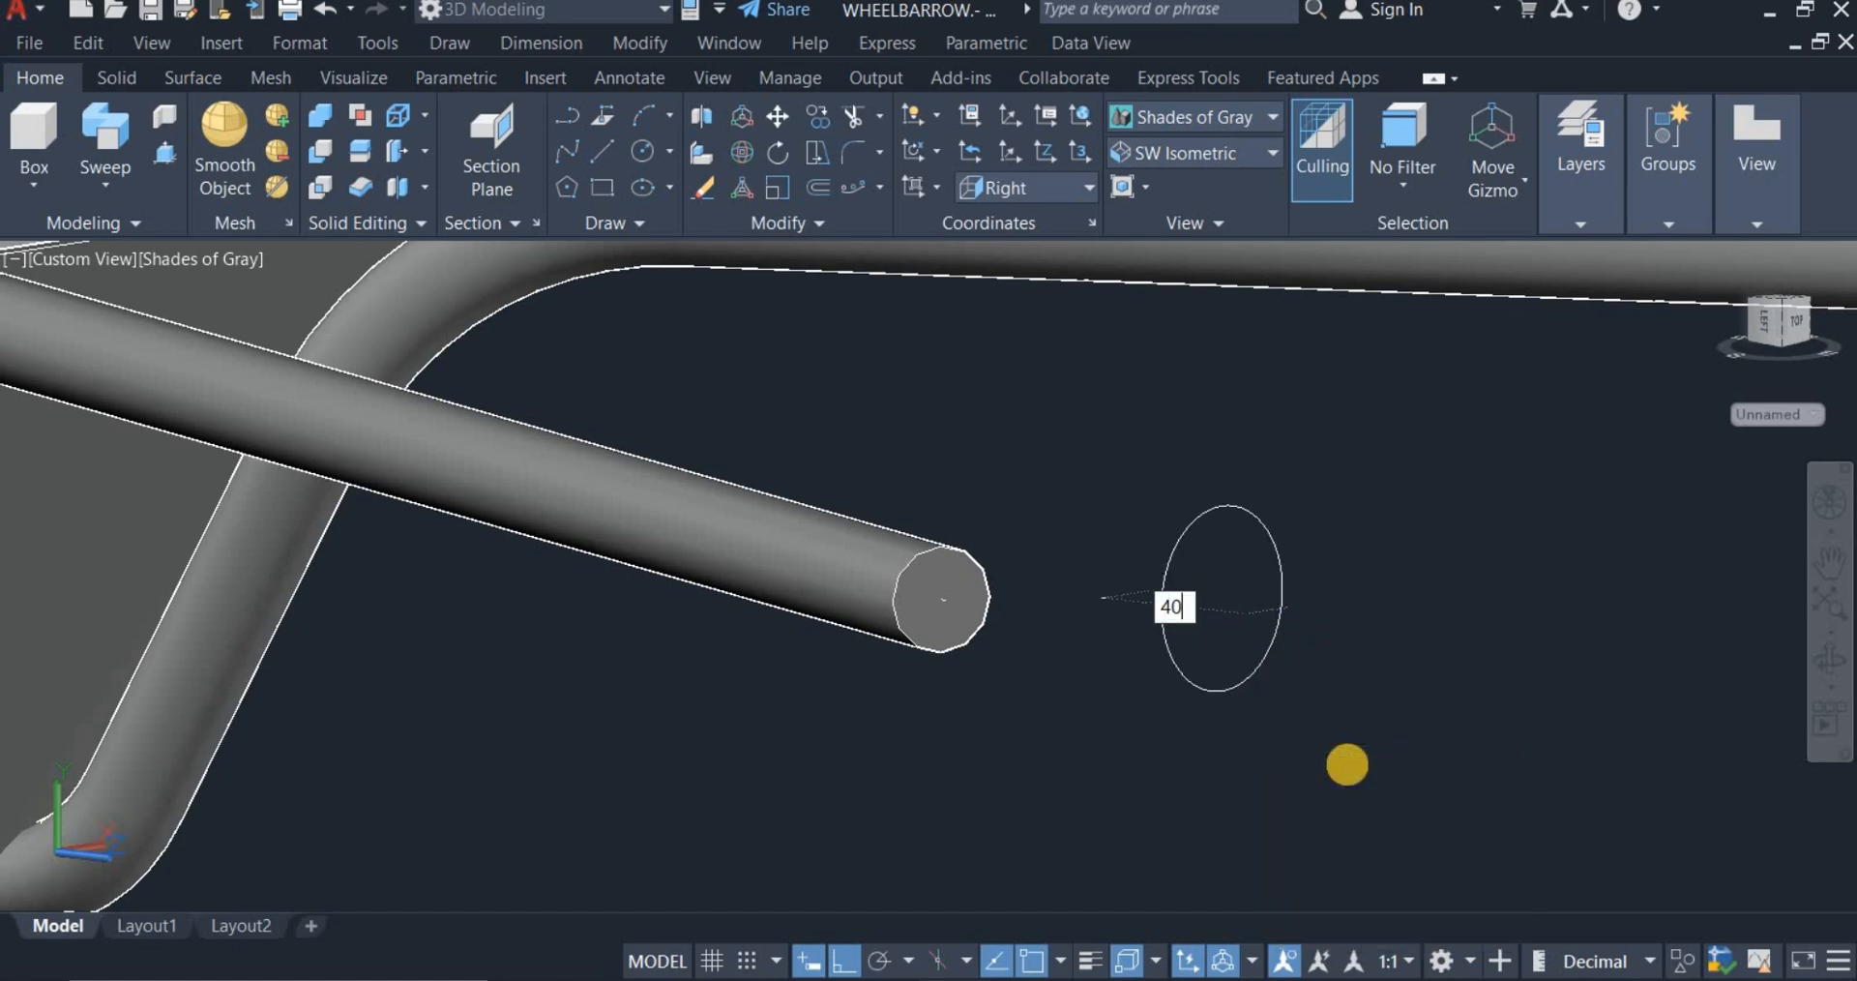
pyautogui.press('Return')
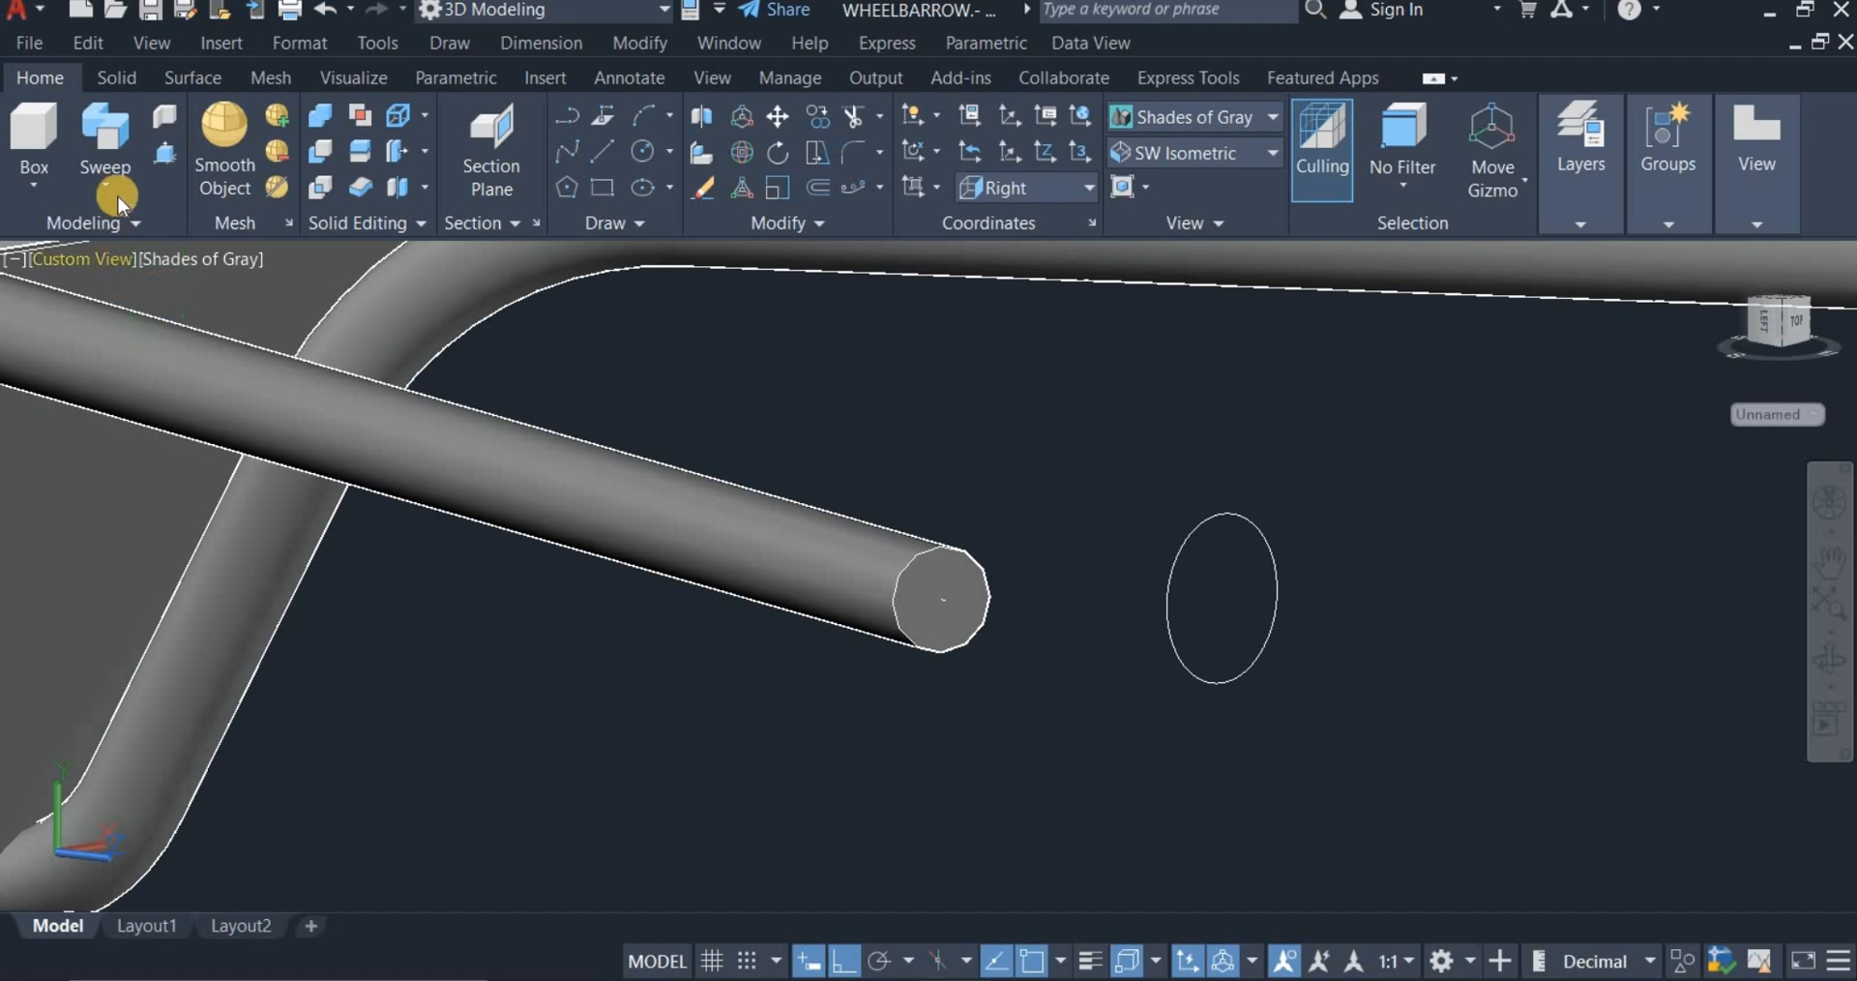
# Step: Sweep the 40-diameter circle along the short line at the handle's end face to form a thin end disc
pyautogui.click(107, 140)
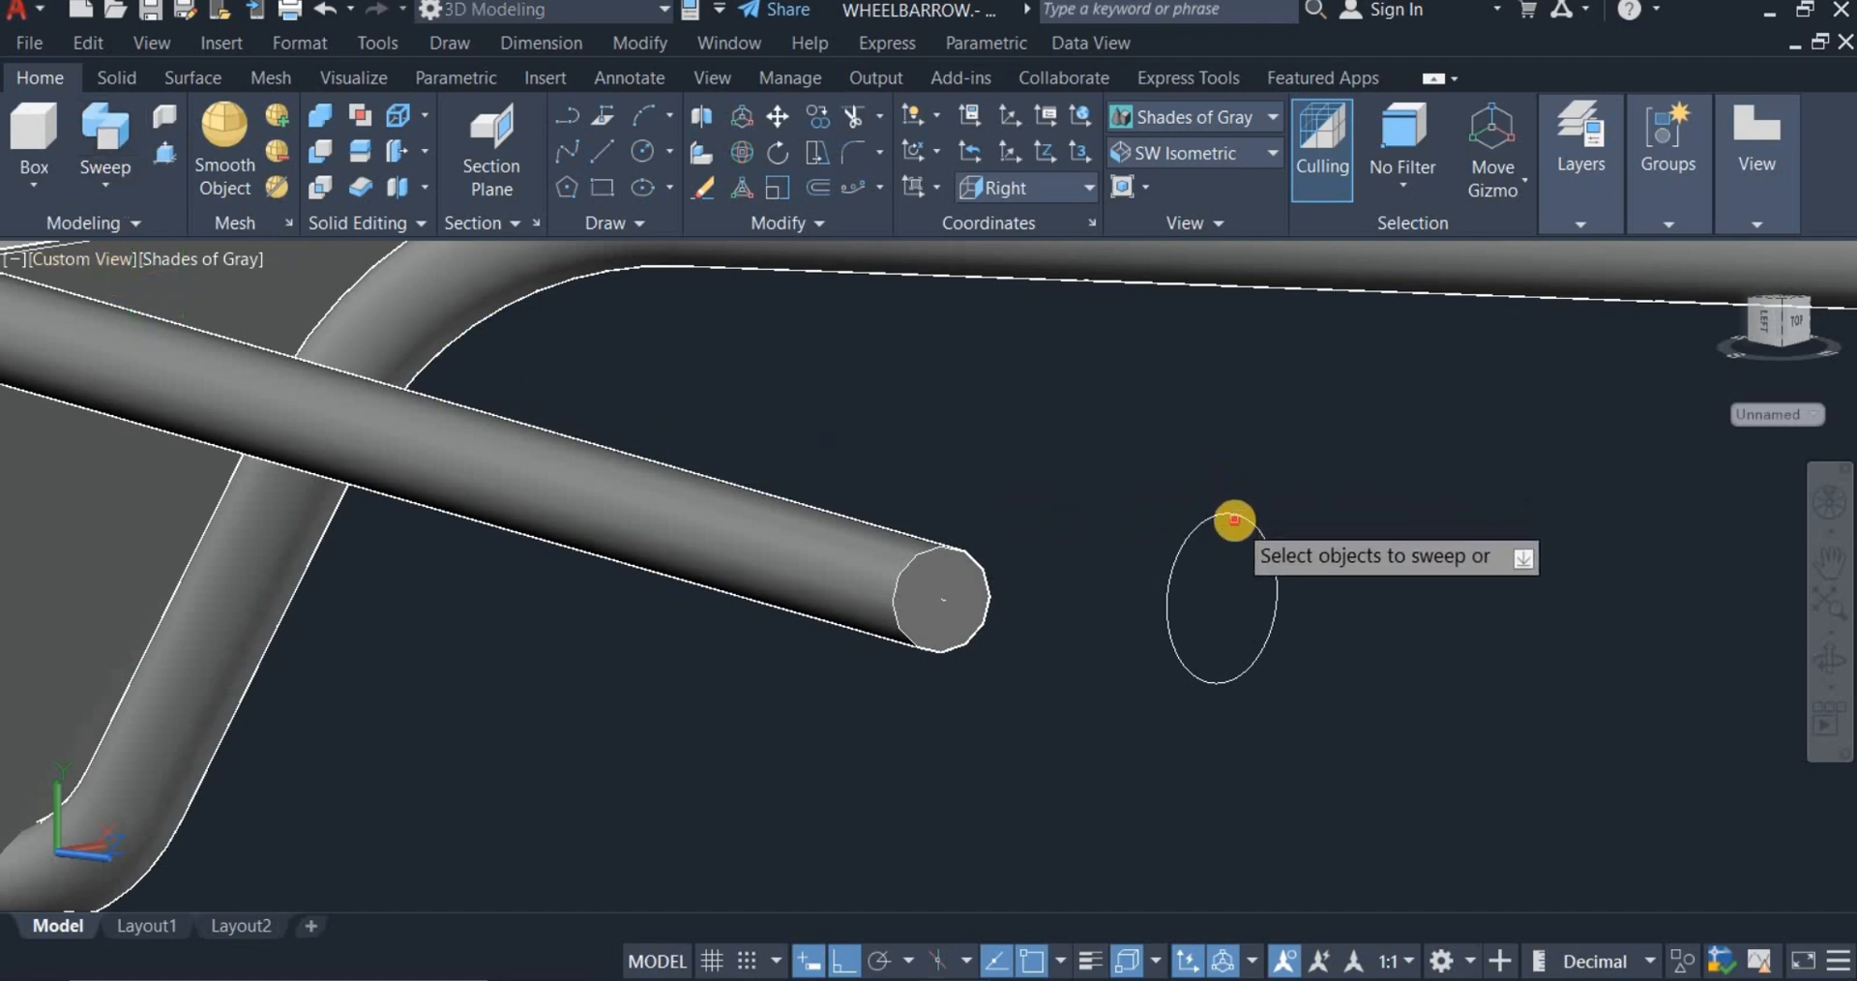
pyautogui.click(1235, 519)
pyautogui.rightClick(1252, 509)
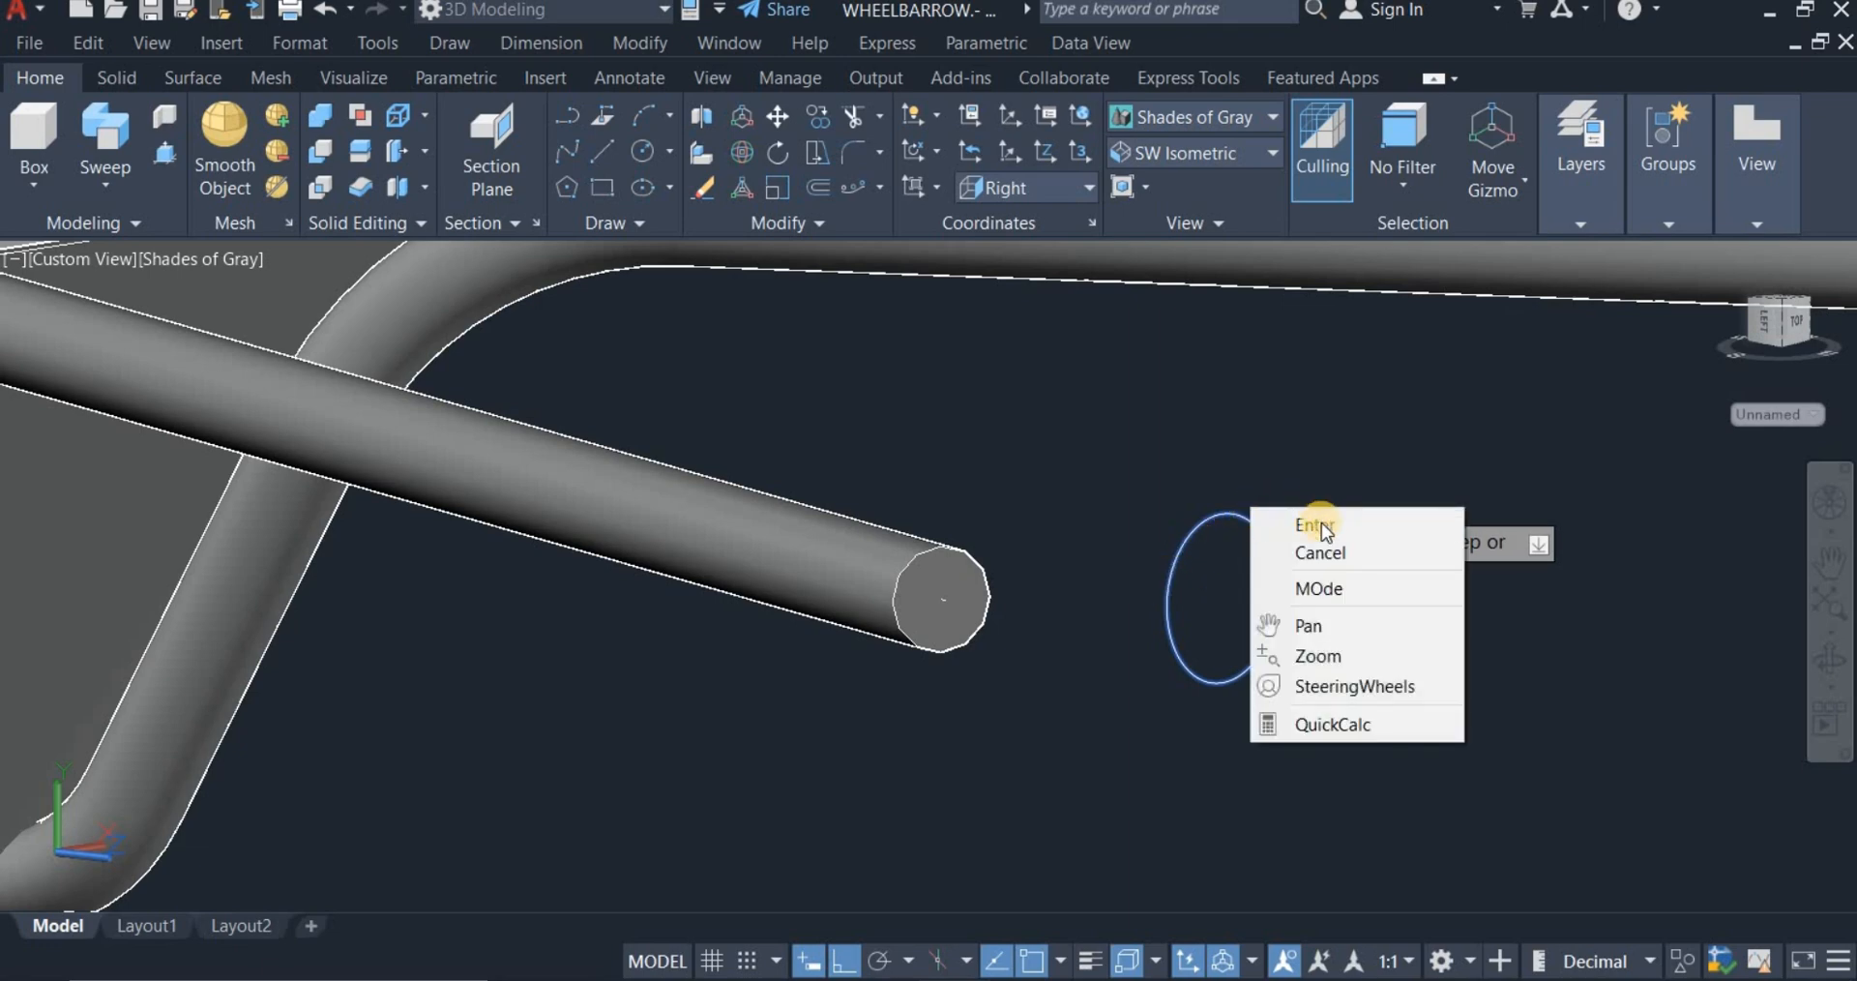
pyautogui.click(1258, 525)
pyautogui.scroll(5, 938, 598)
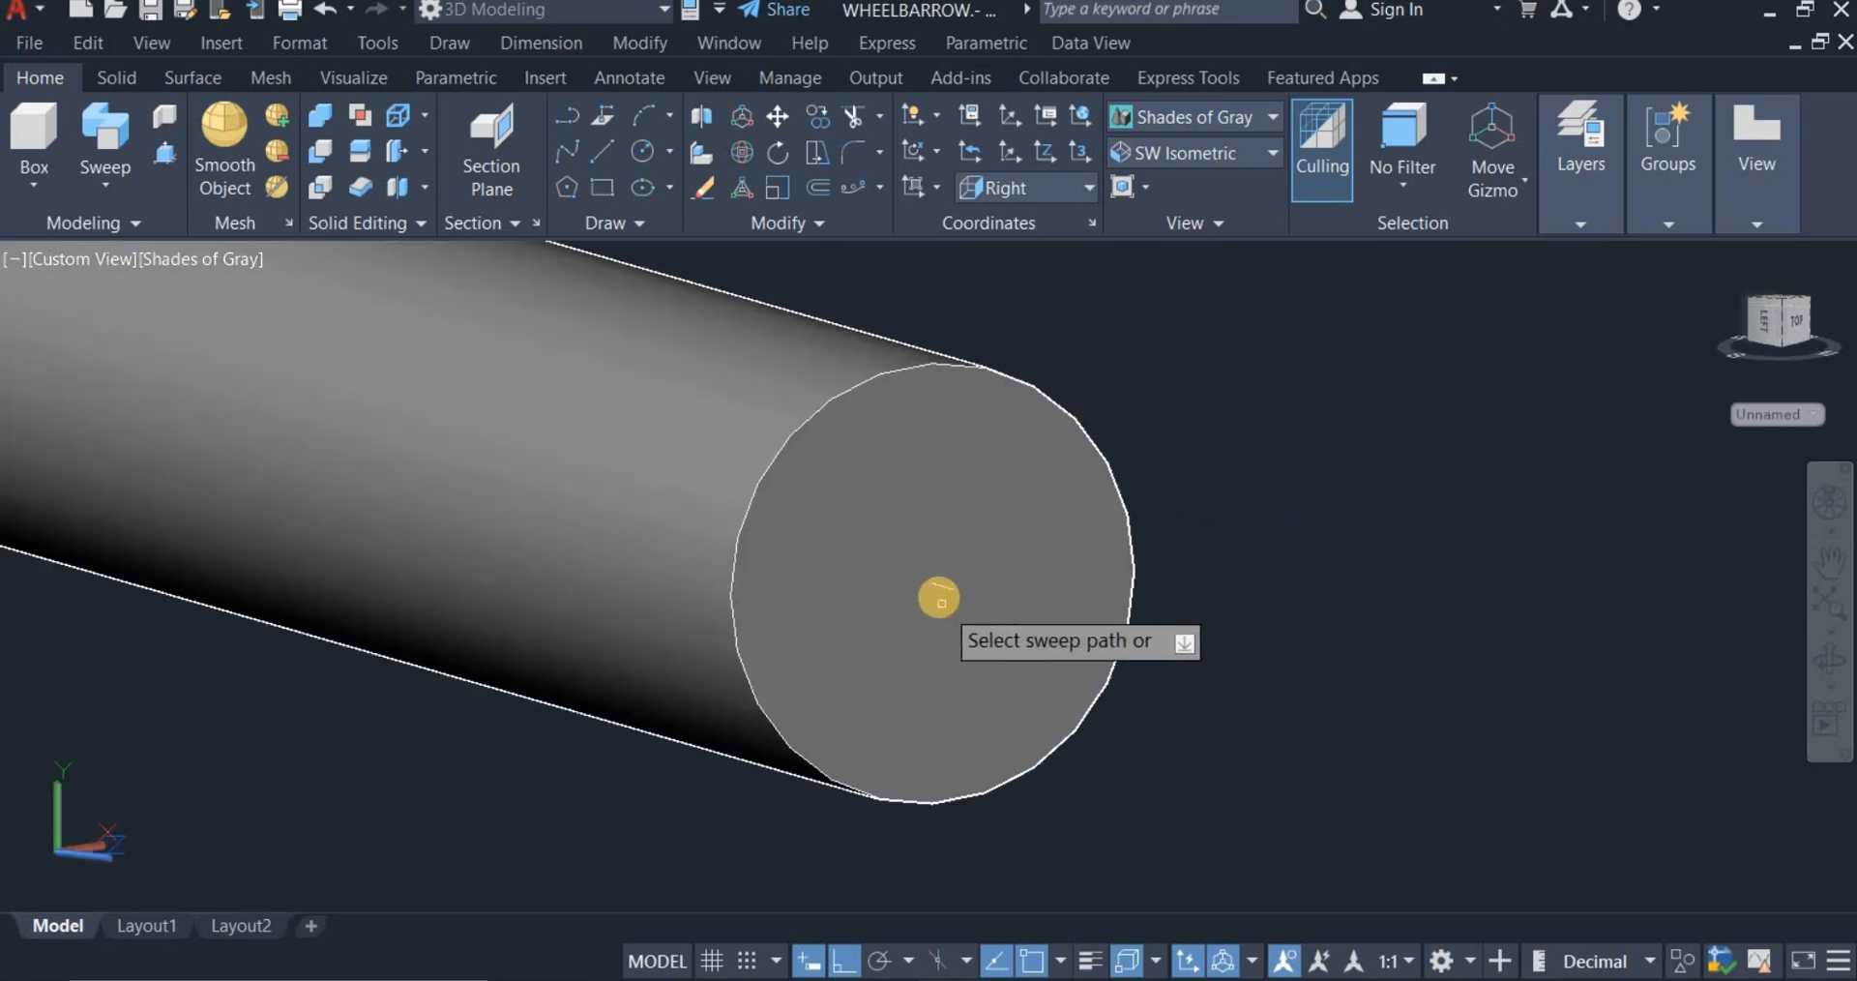
pyautogui.scroll(4, 938, 598)
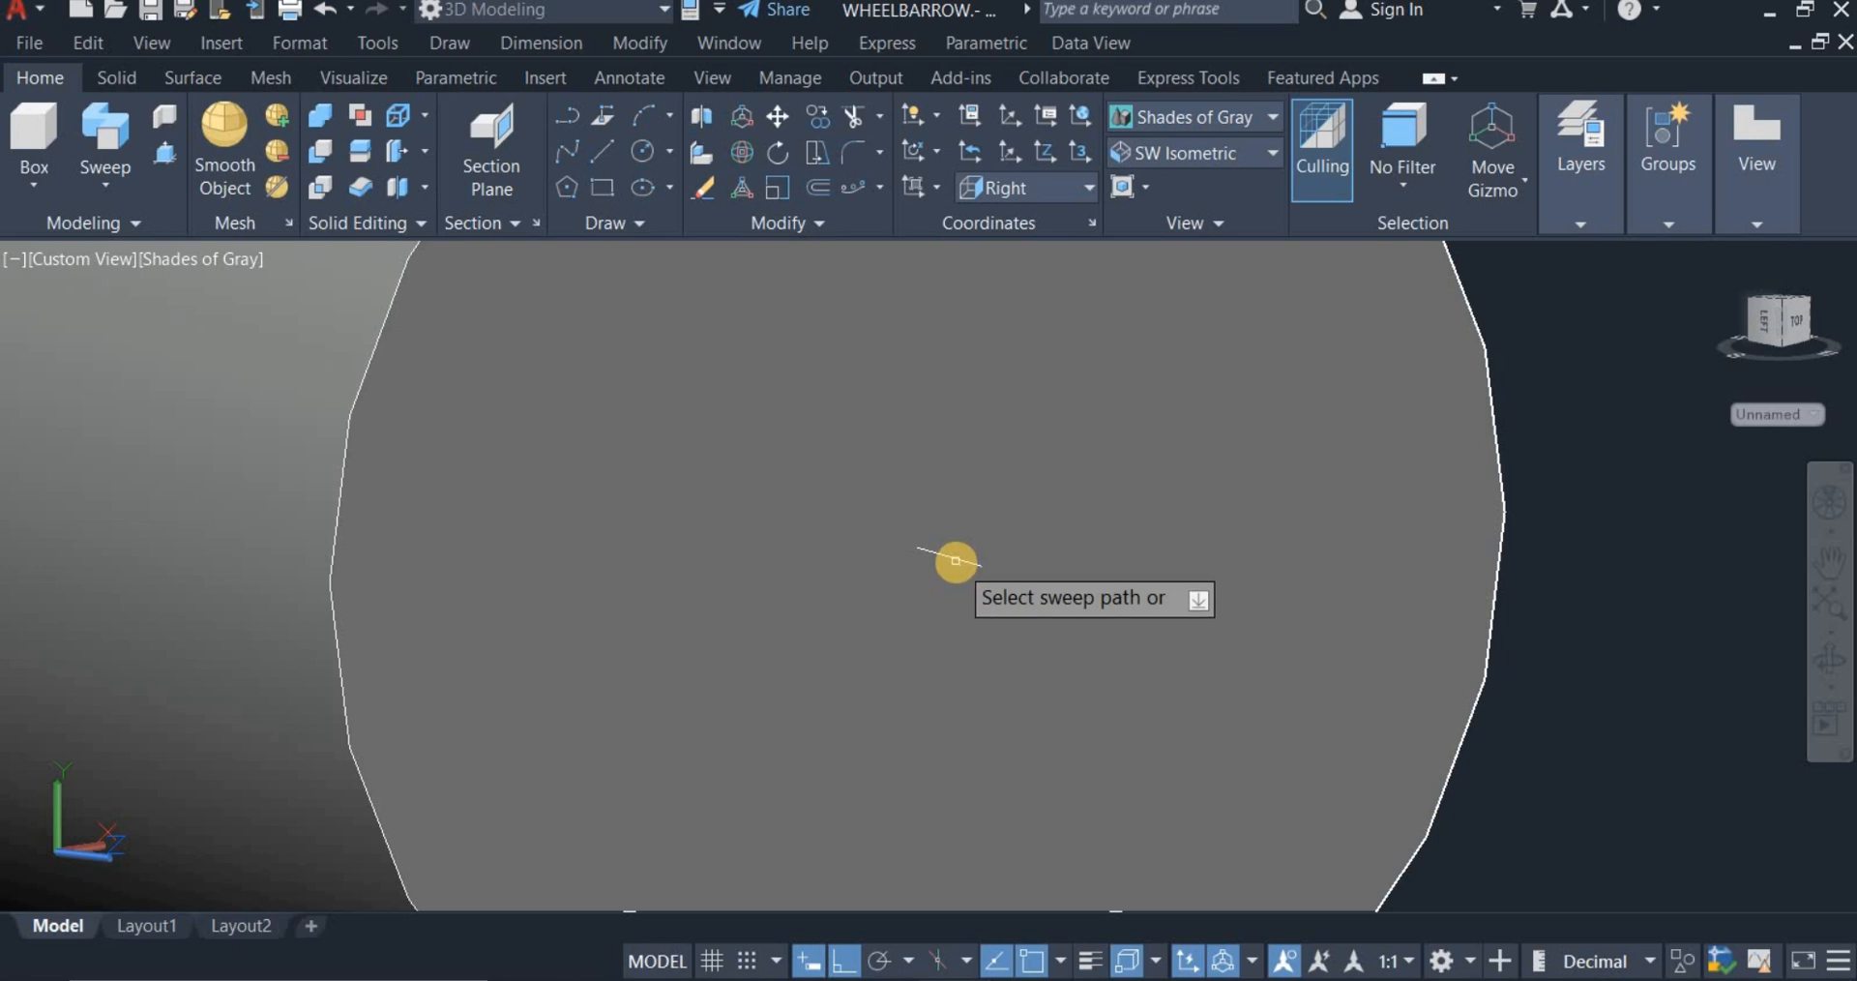
pyautogui.scroll(2, 955, 561)
pyautogui.scroll(-8, 934, 566)
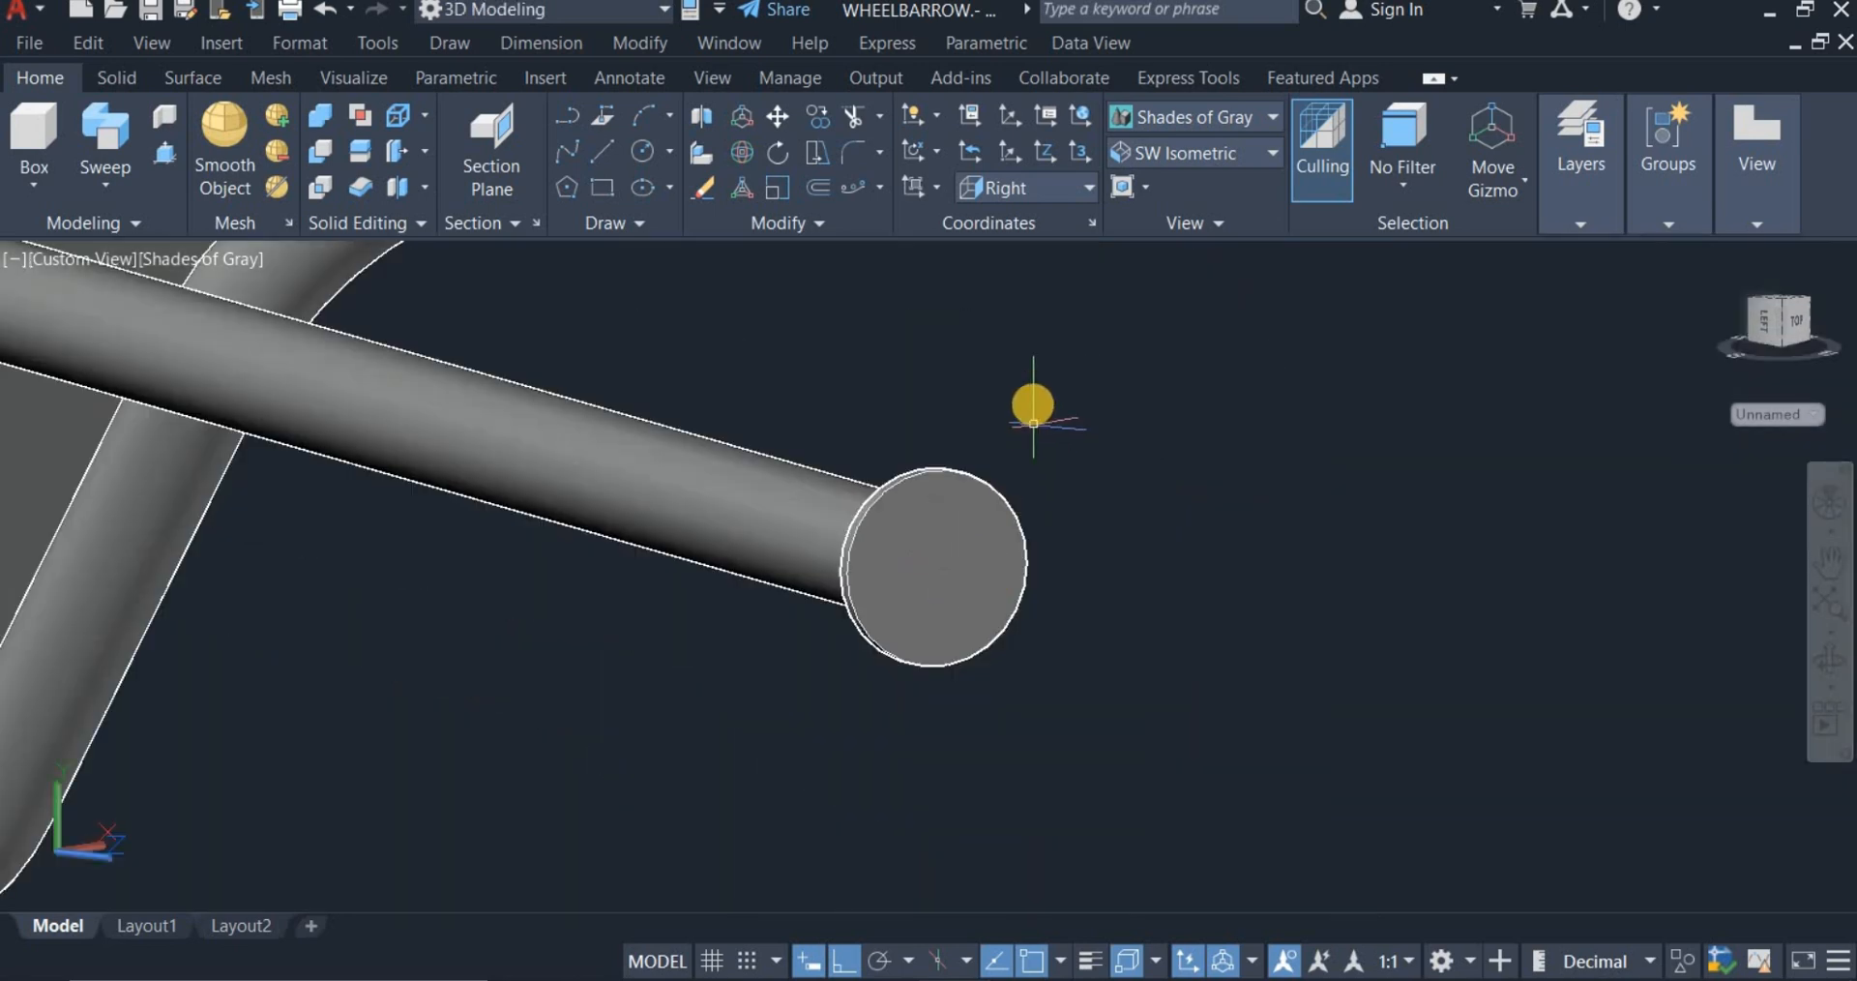
# Step: Draw a straight line outward along the handle's direction from the centre of the end disc's outer face
pyautogui.click(609, 153)
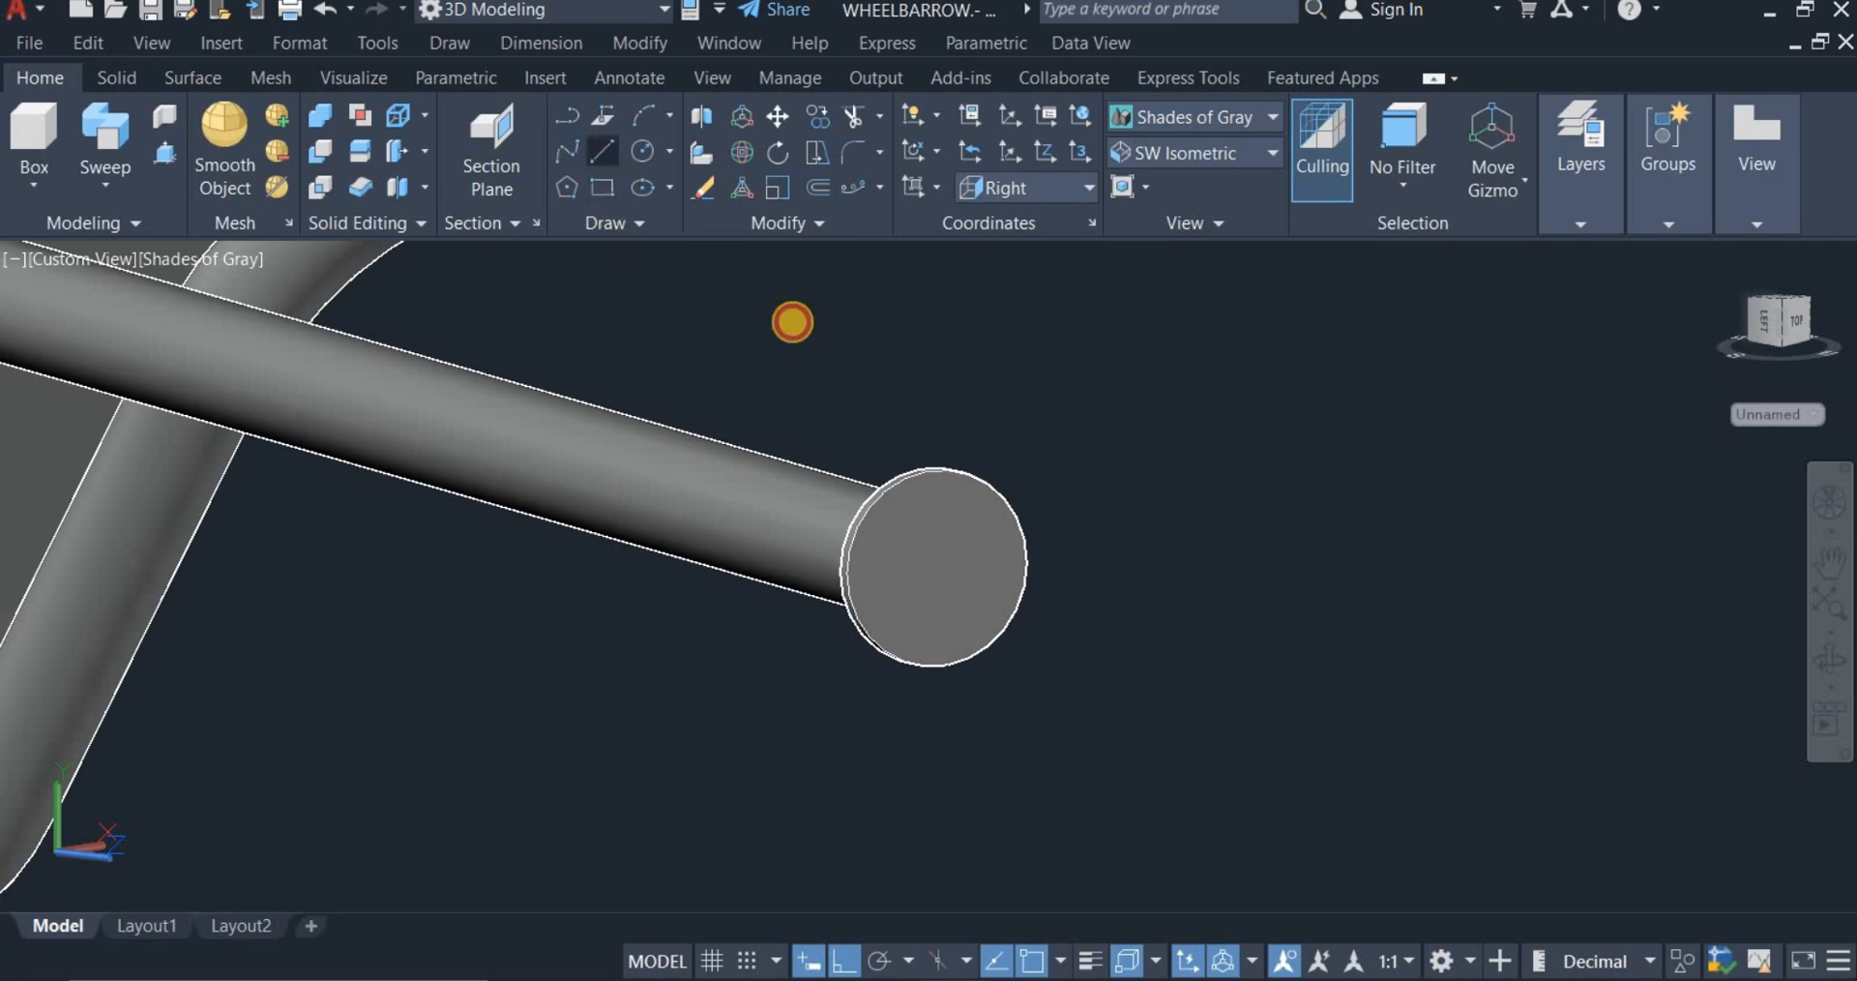
pyautogui.click(938, 574)
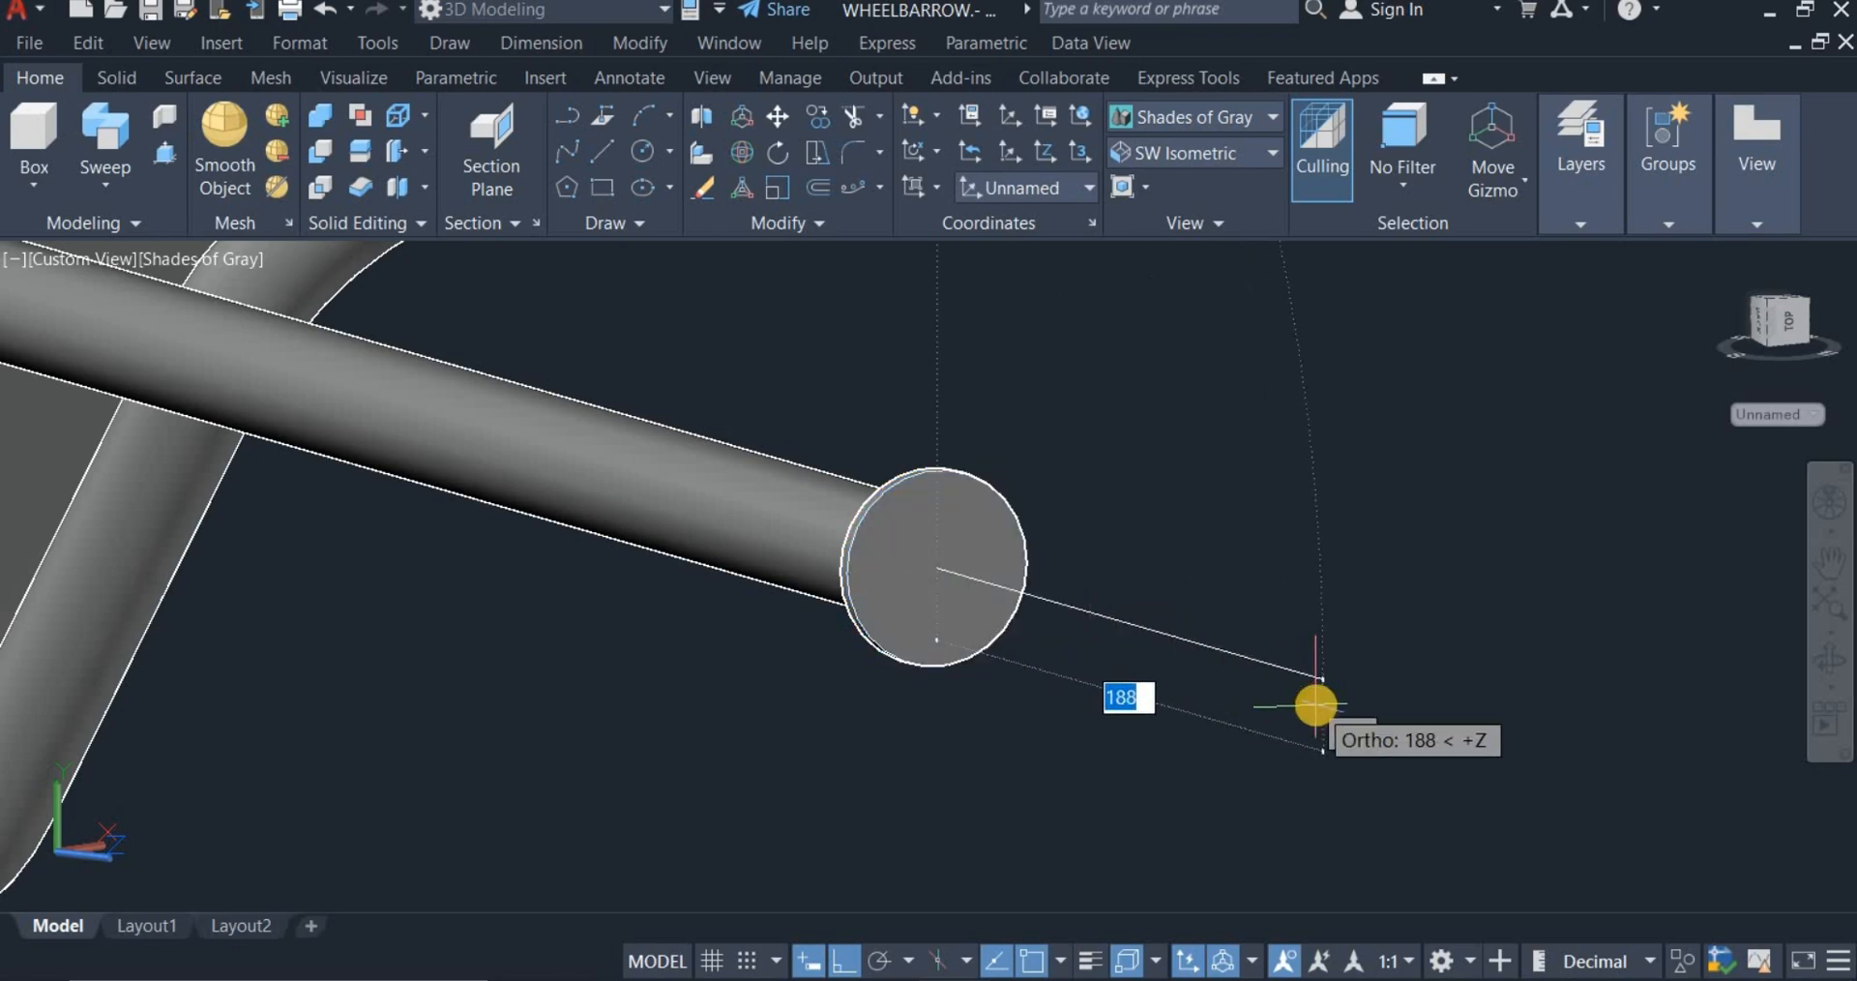
pyautogui.press('BackSpace')
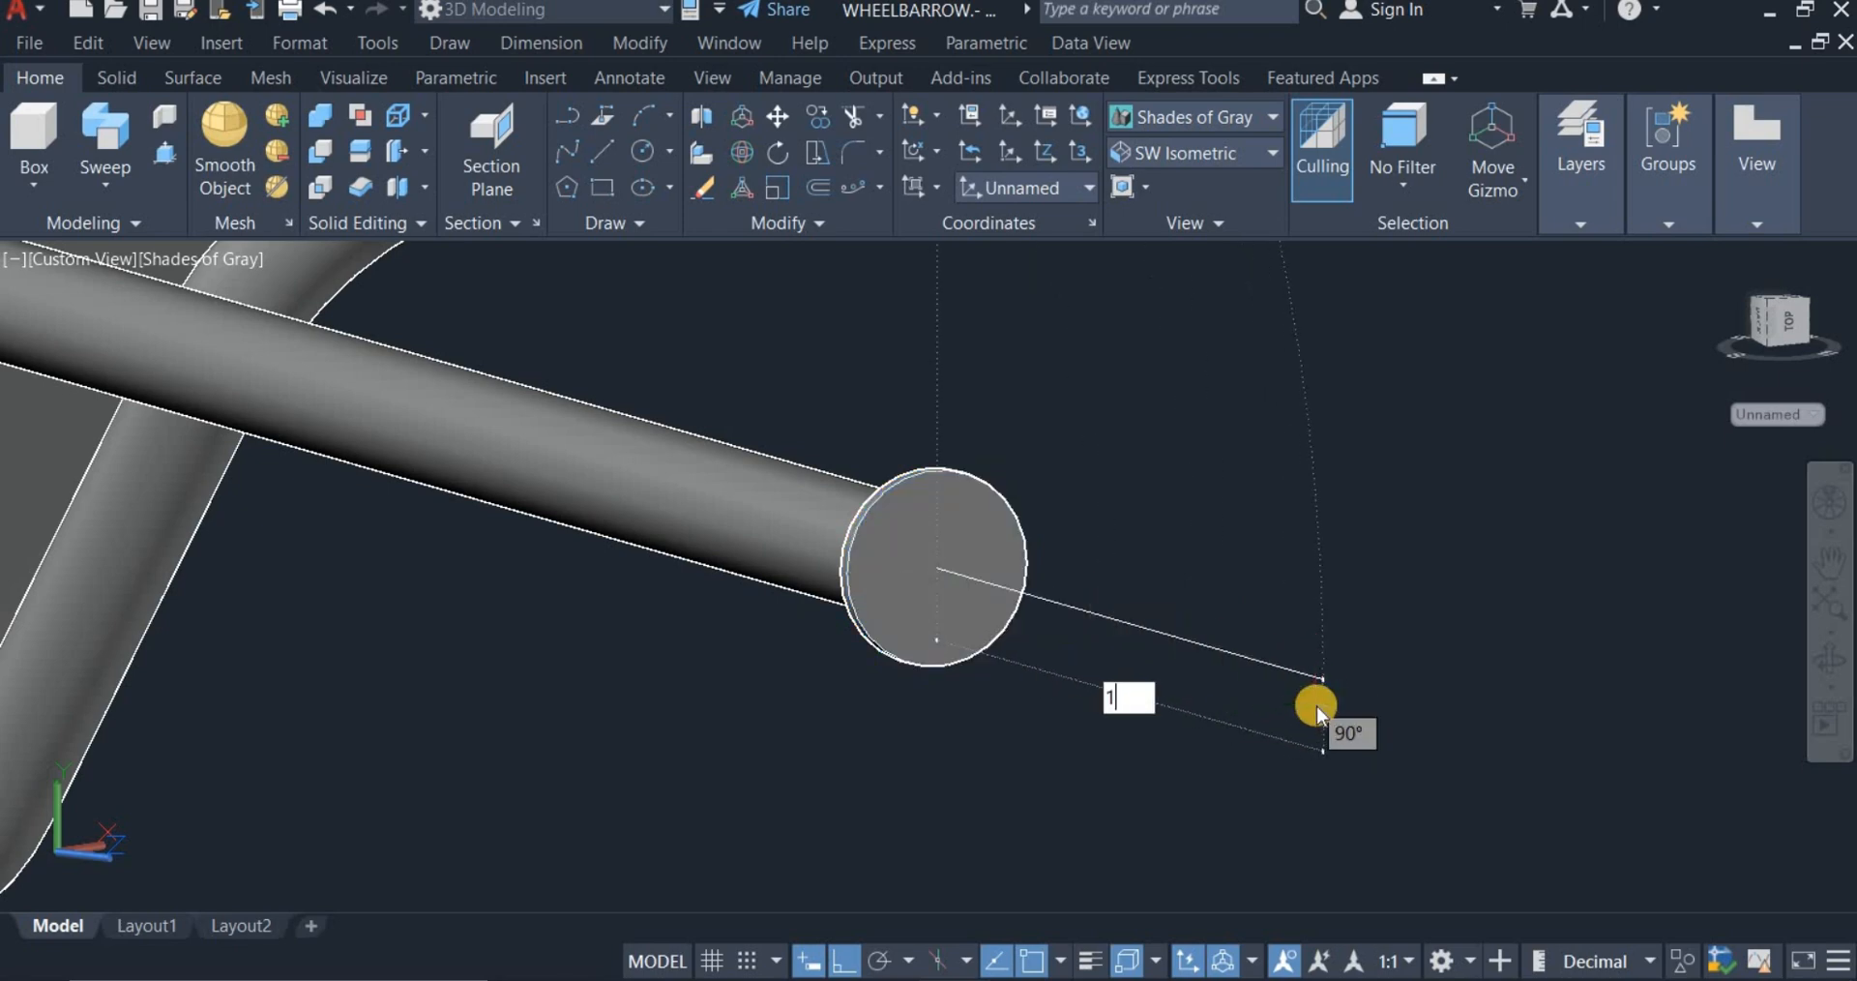
pyautogui.press('Return')
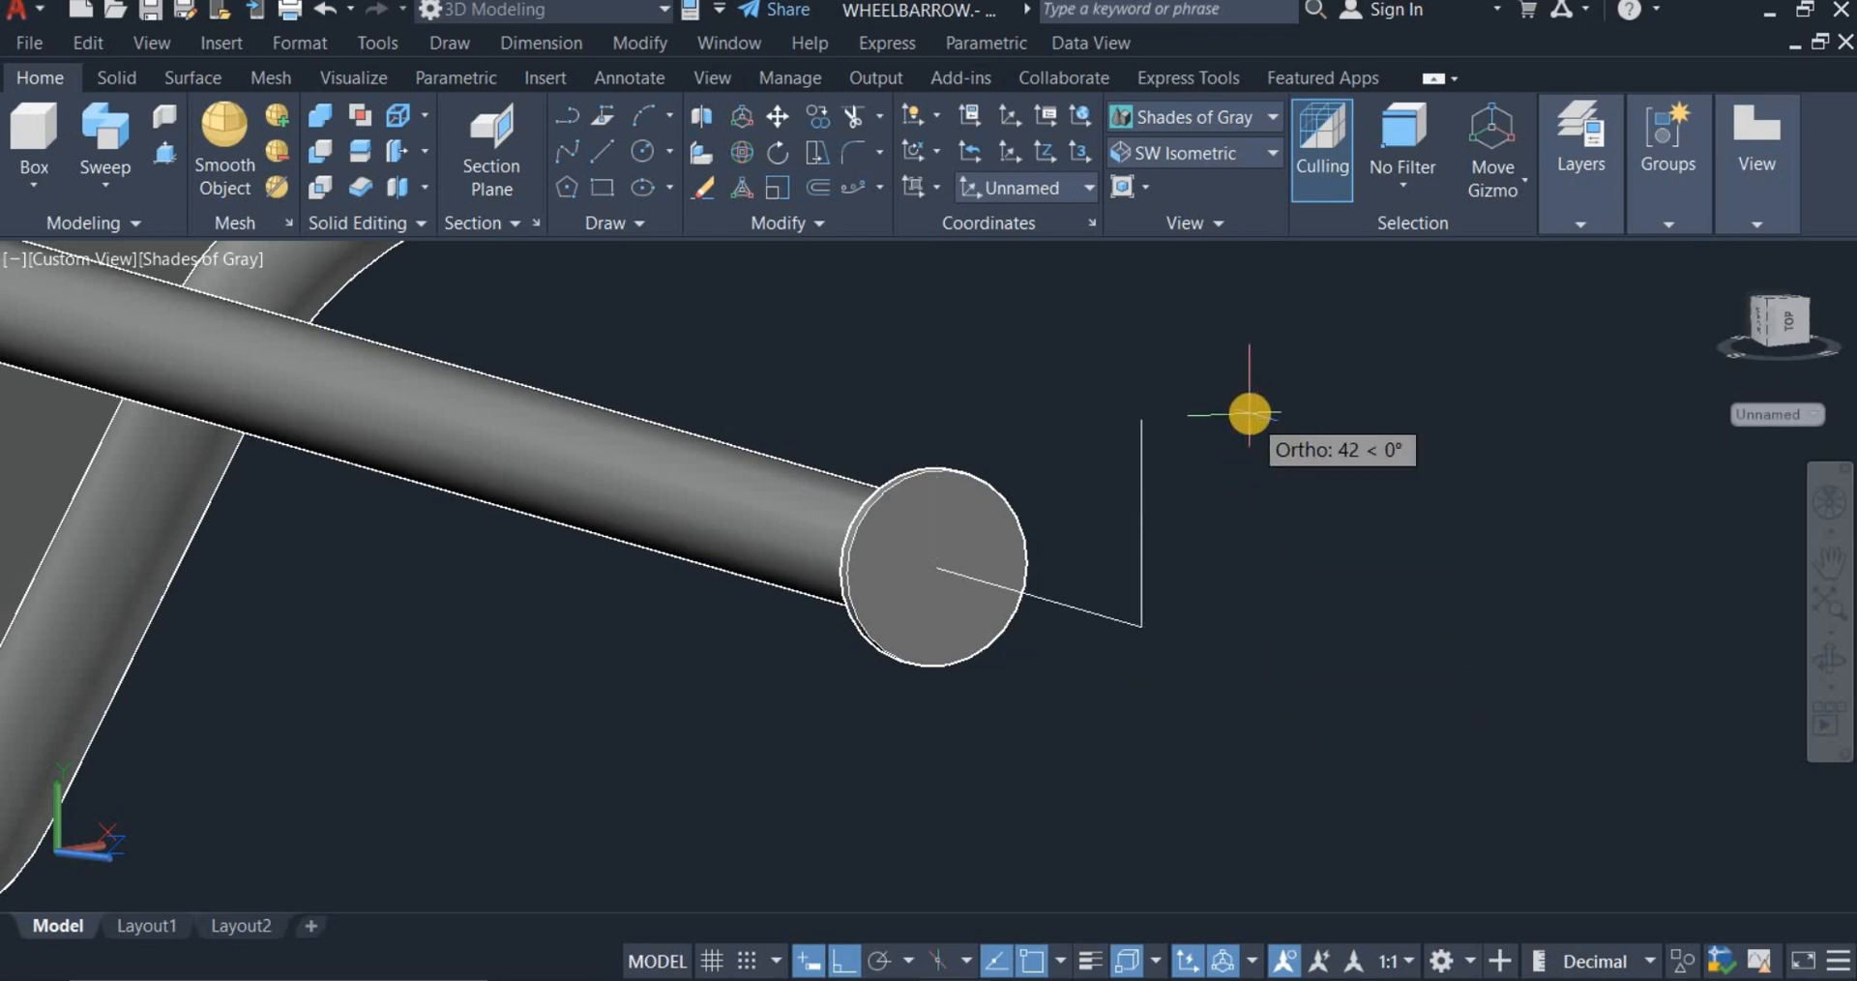
pyautogui.rightClick(1287, 440)
pyautogui.click(1297, 429)
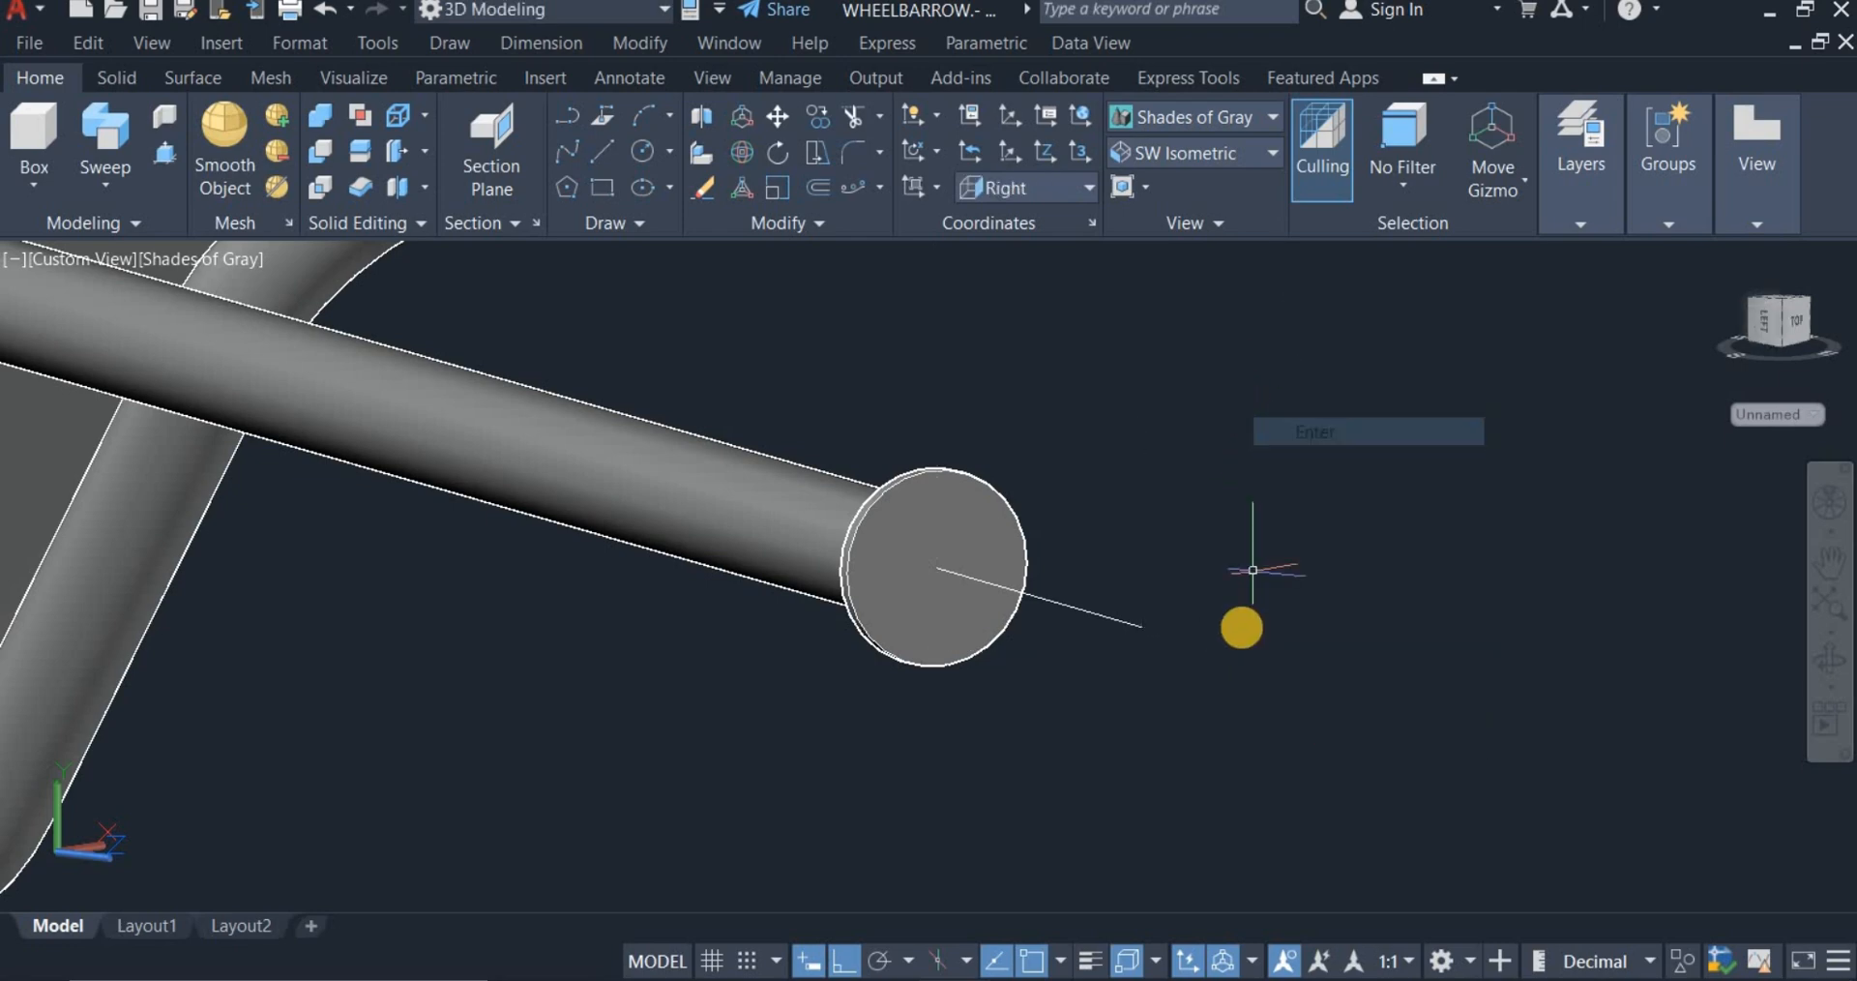
# Step: Draw a circle of diameter 30 in the empty space beyond the outer end of the new grip line
pyautogui.click(641, 147)
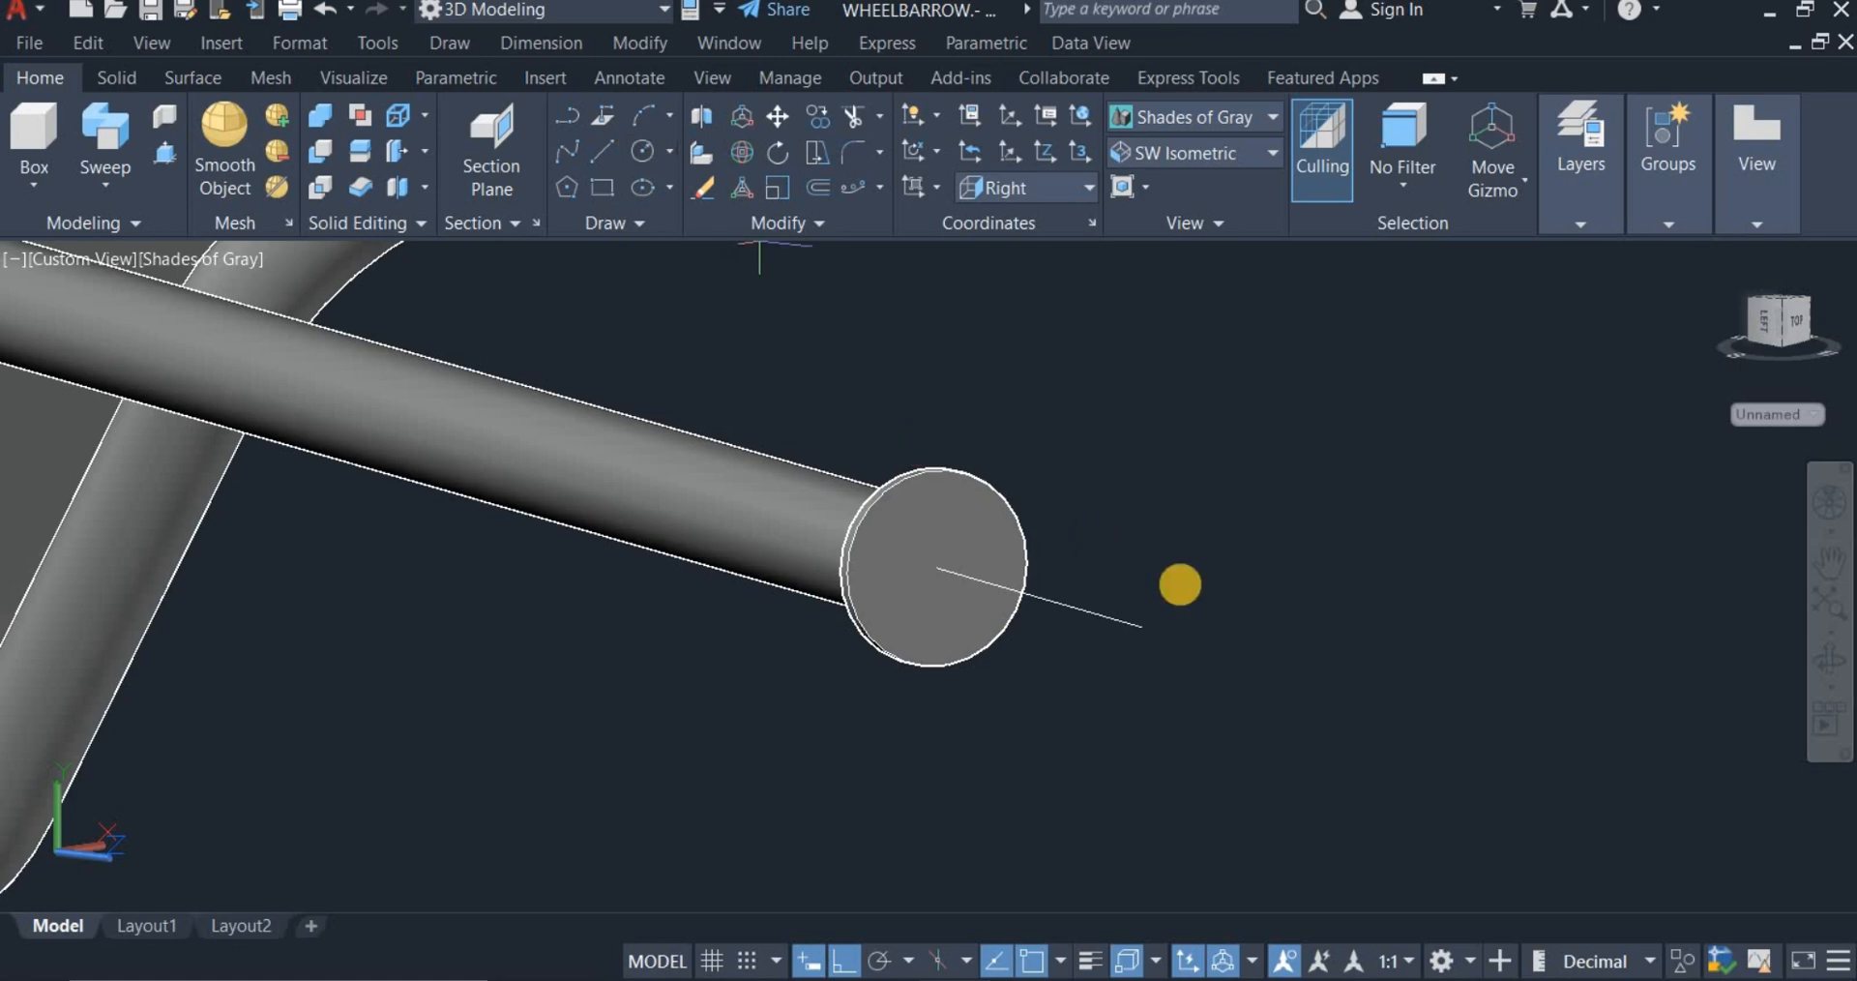
pyautogui.click(1324, 643)
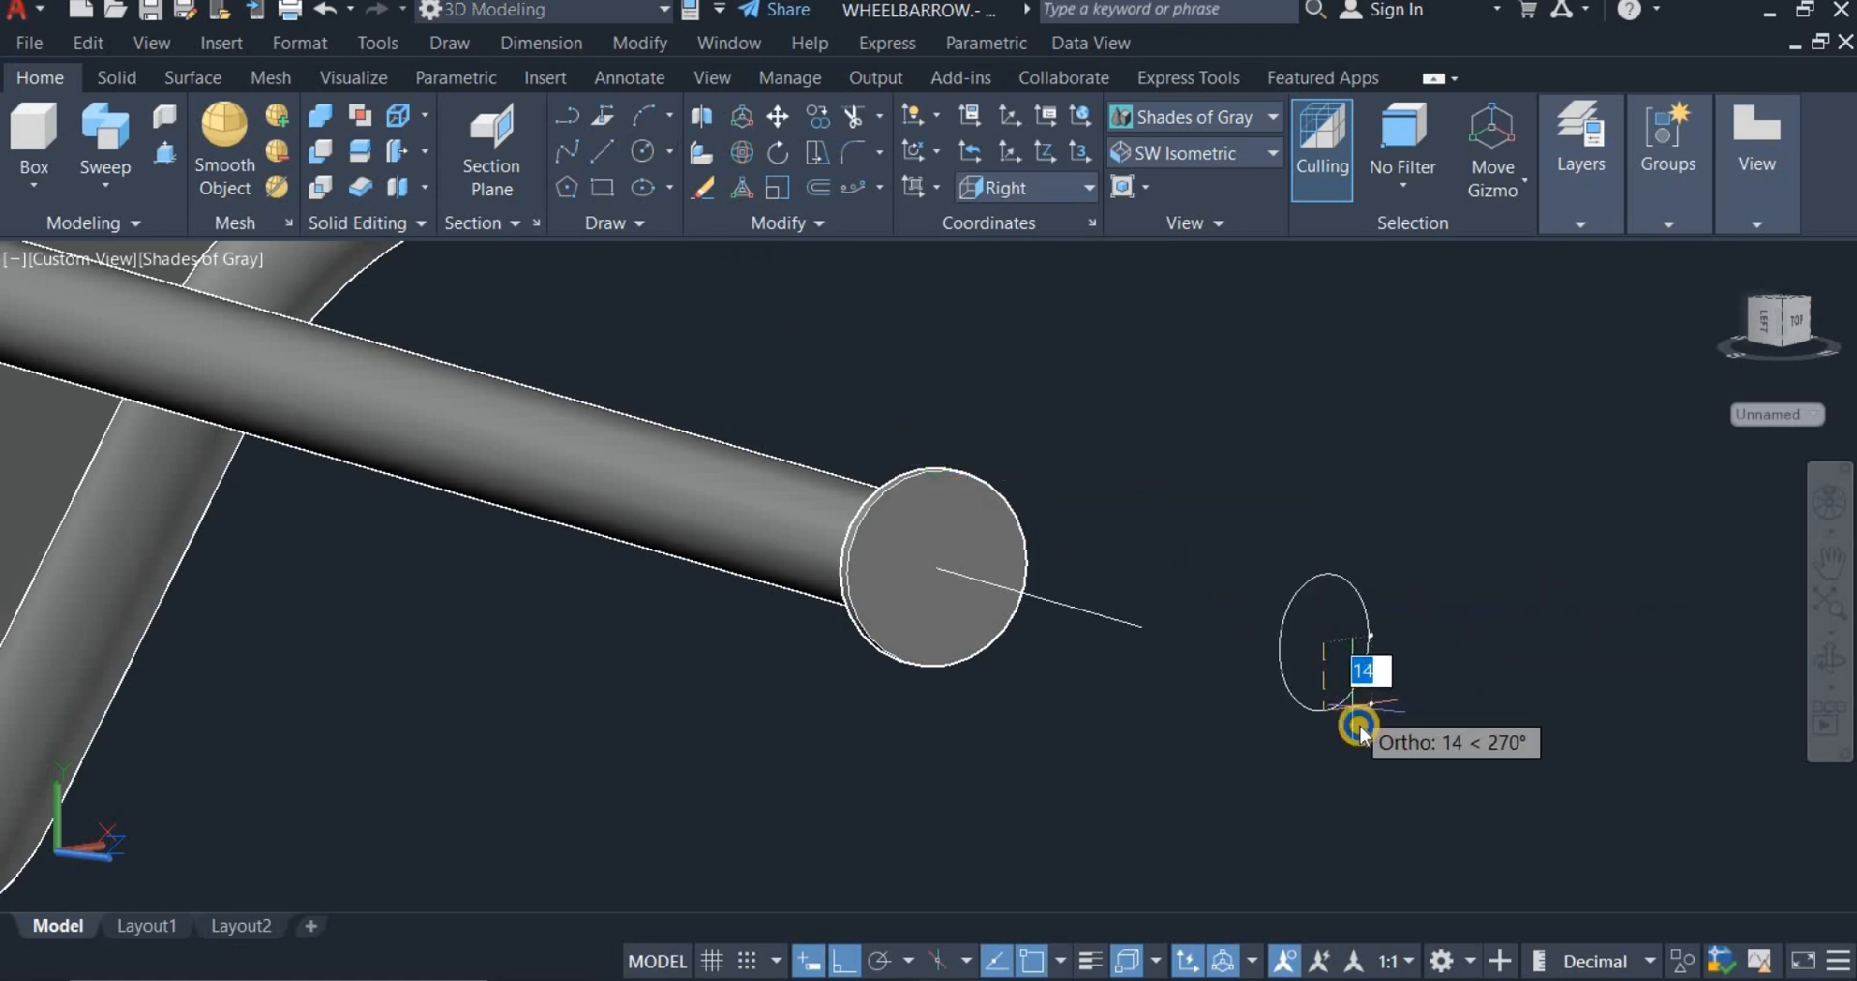
pyautogui.rightClick(1355, 721)
pyautogui.click(1435, 518)
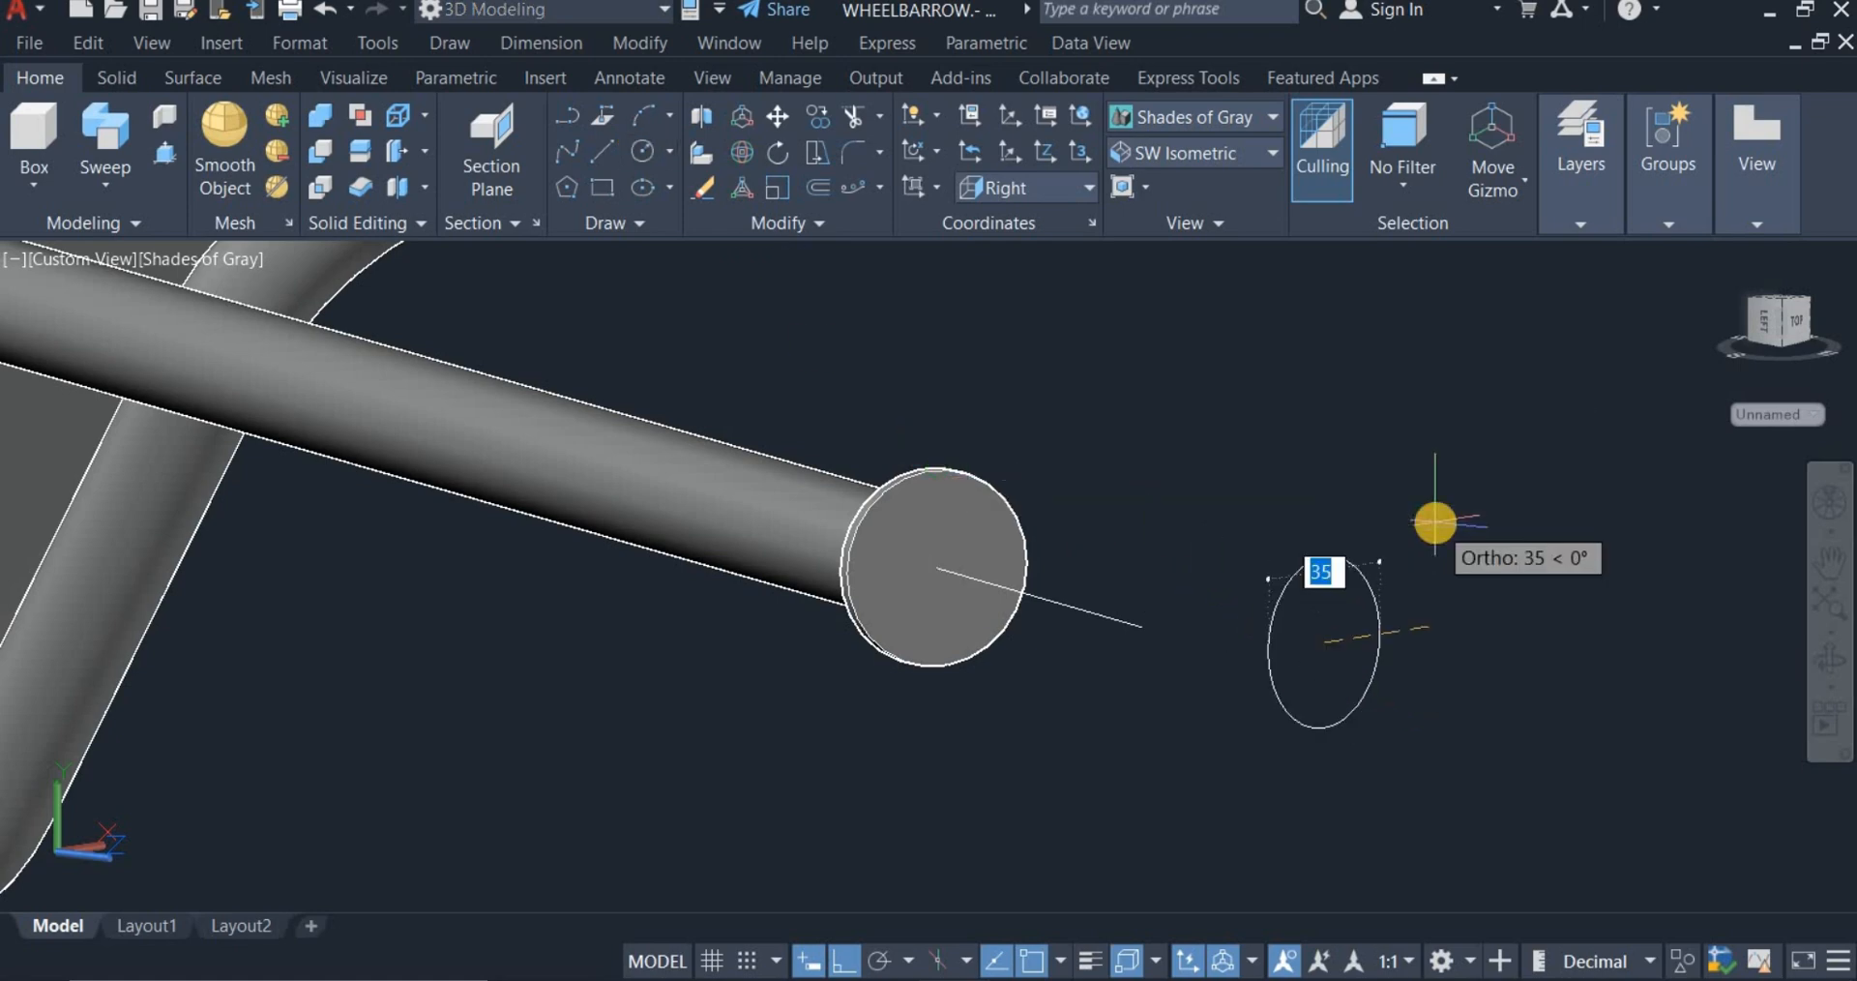
pyautogui.write('30')
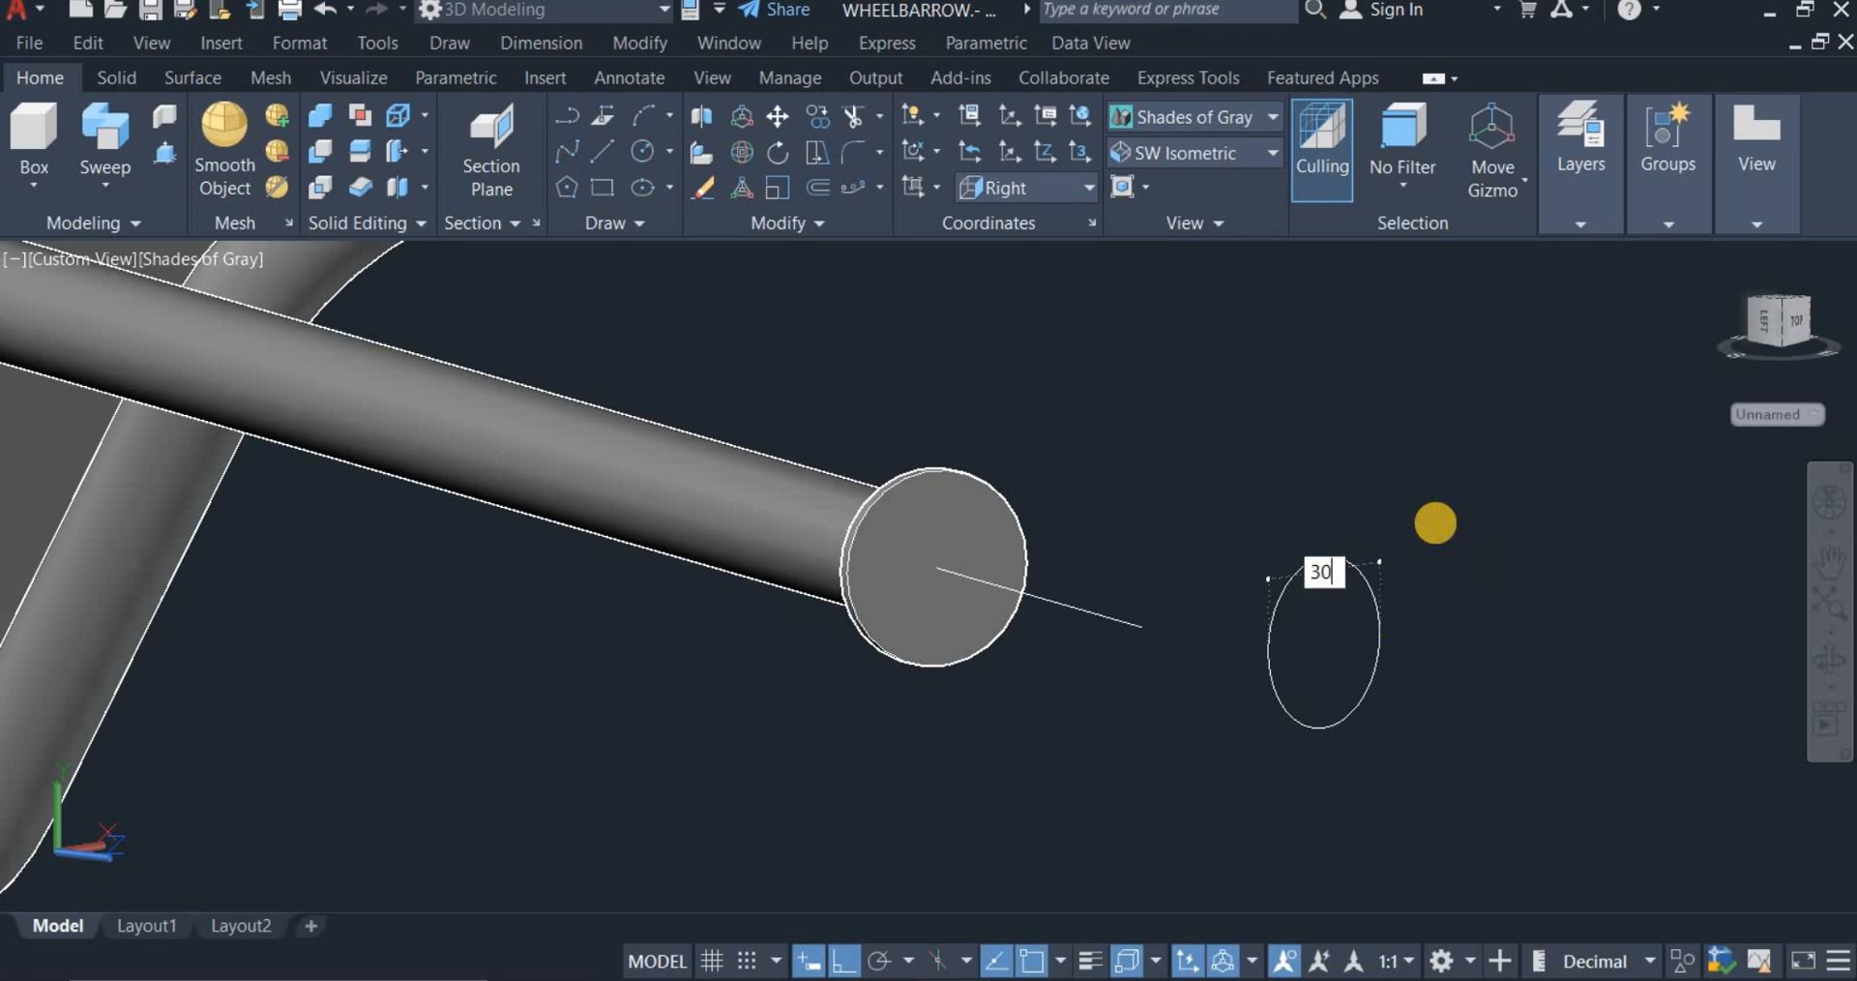
pyautogui.press('Return')
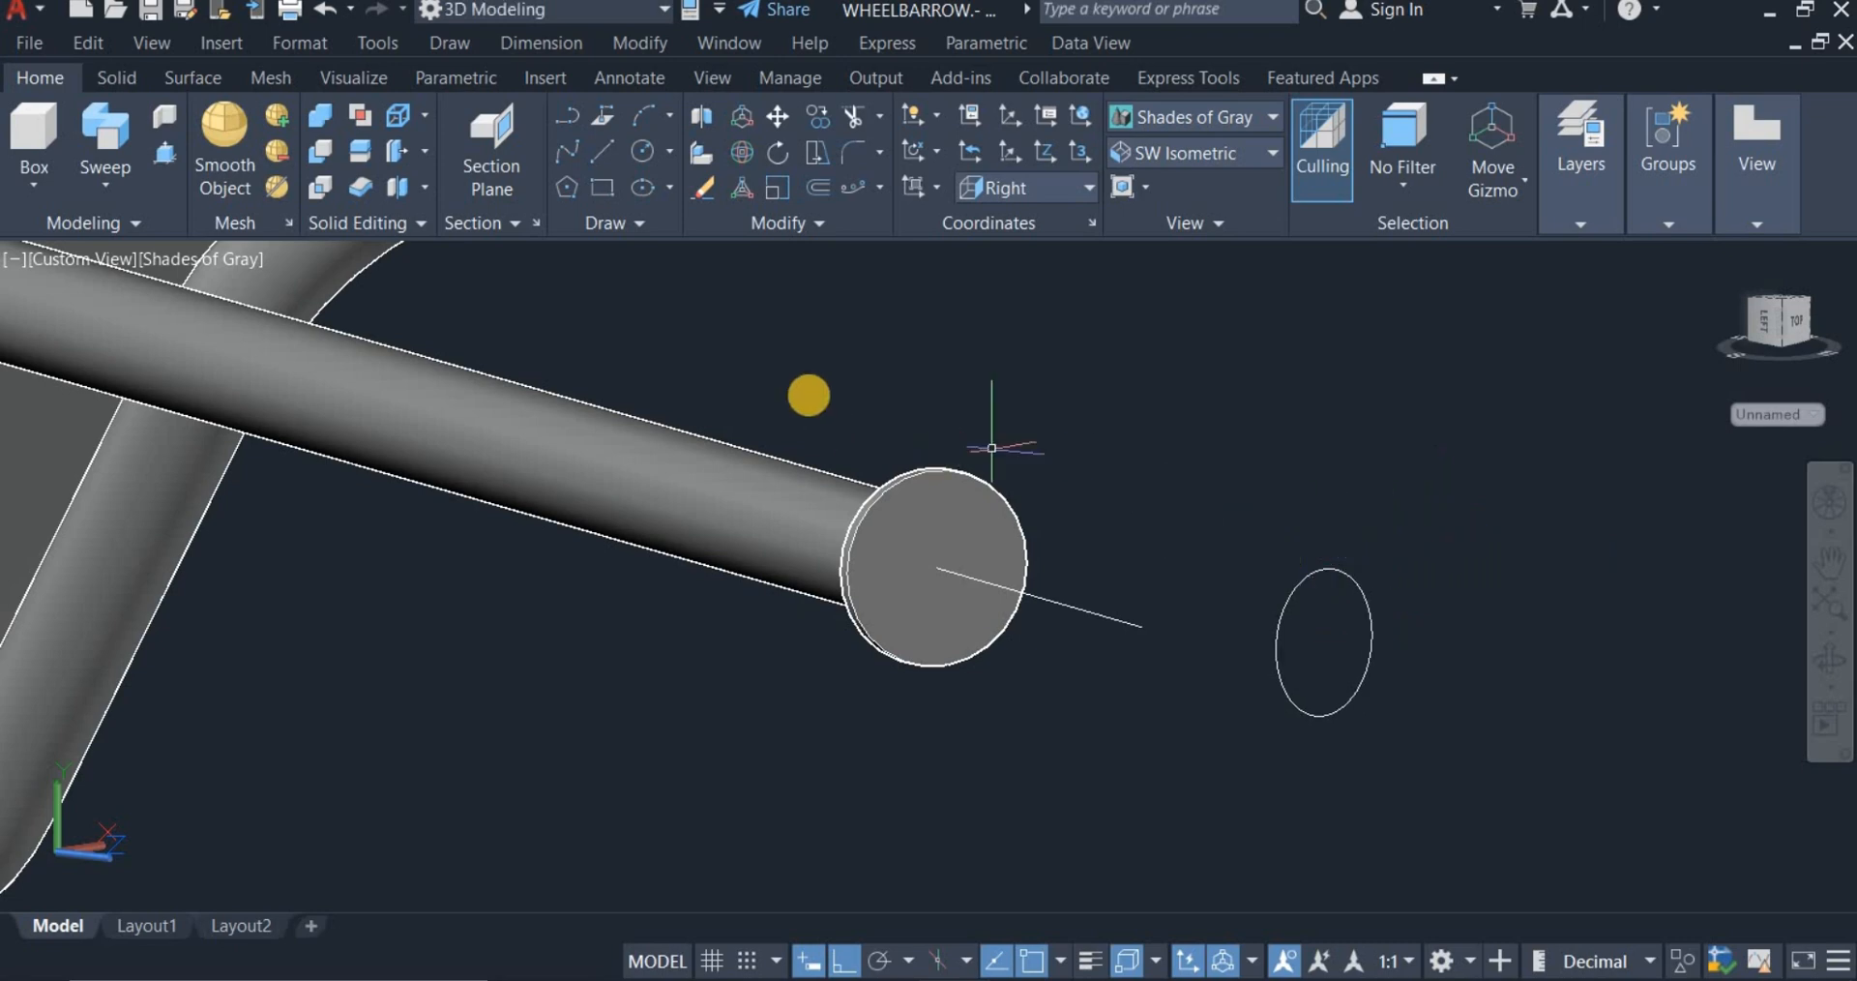
# Step: Draw a 2 by 2 square in the empty space beside the loose circle near the handle's end
pyautogui.click(601, 190)
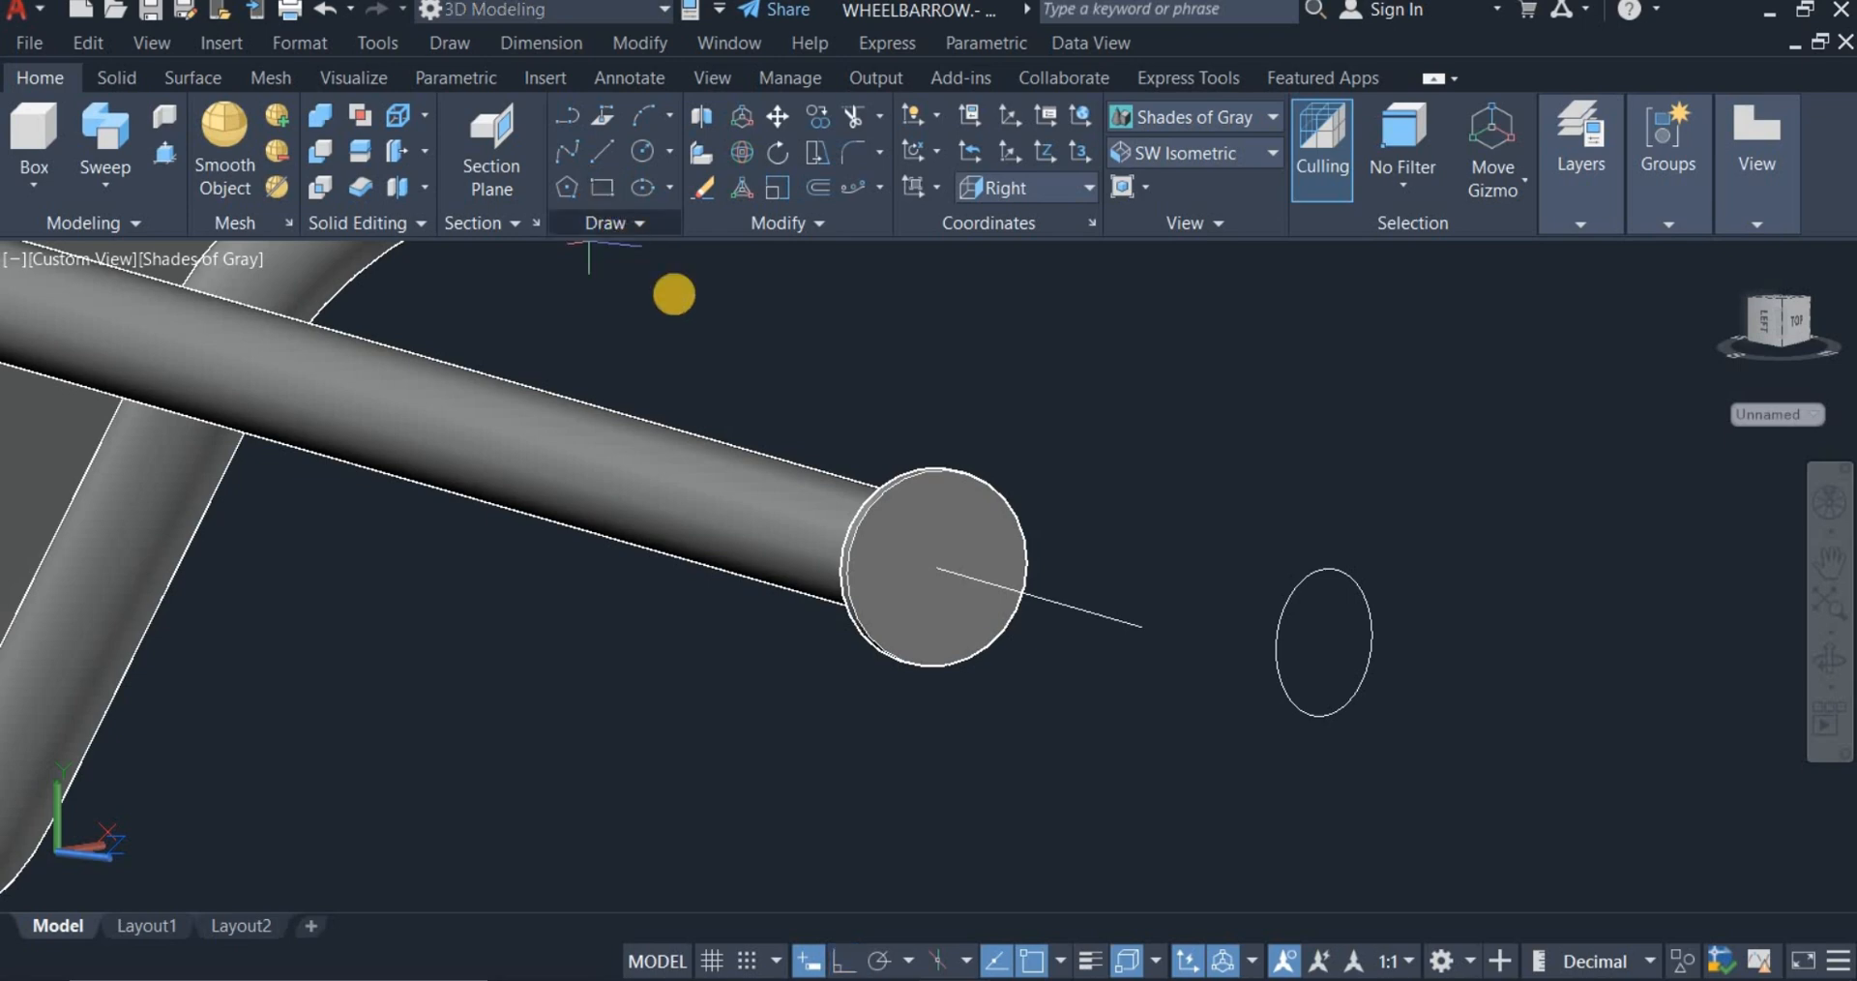
pyautogui.click(1547, 721)
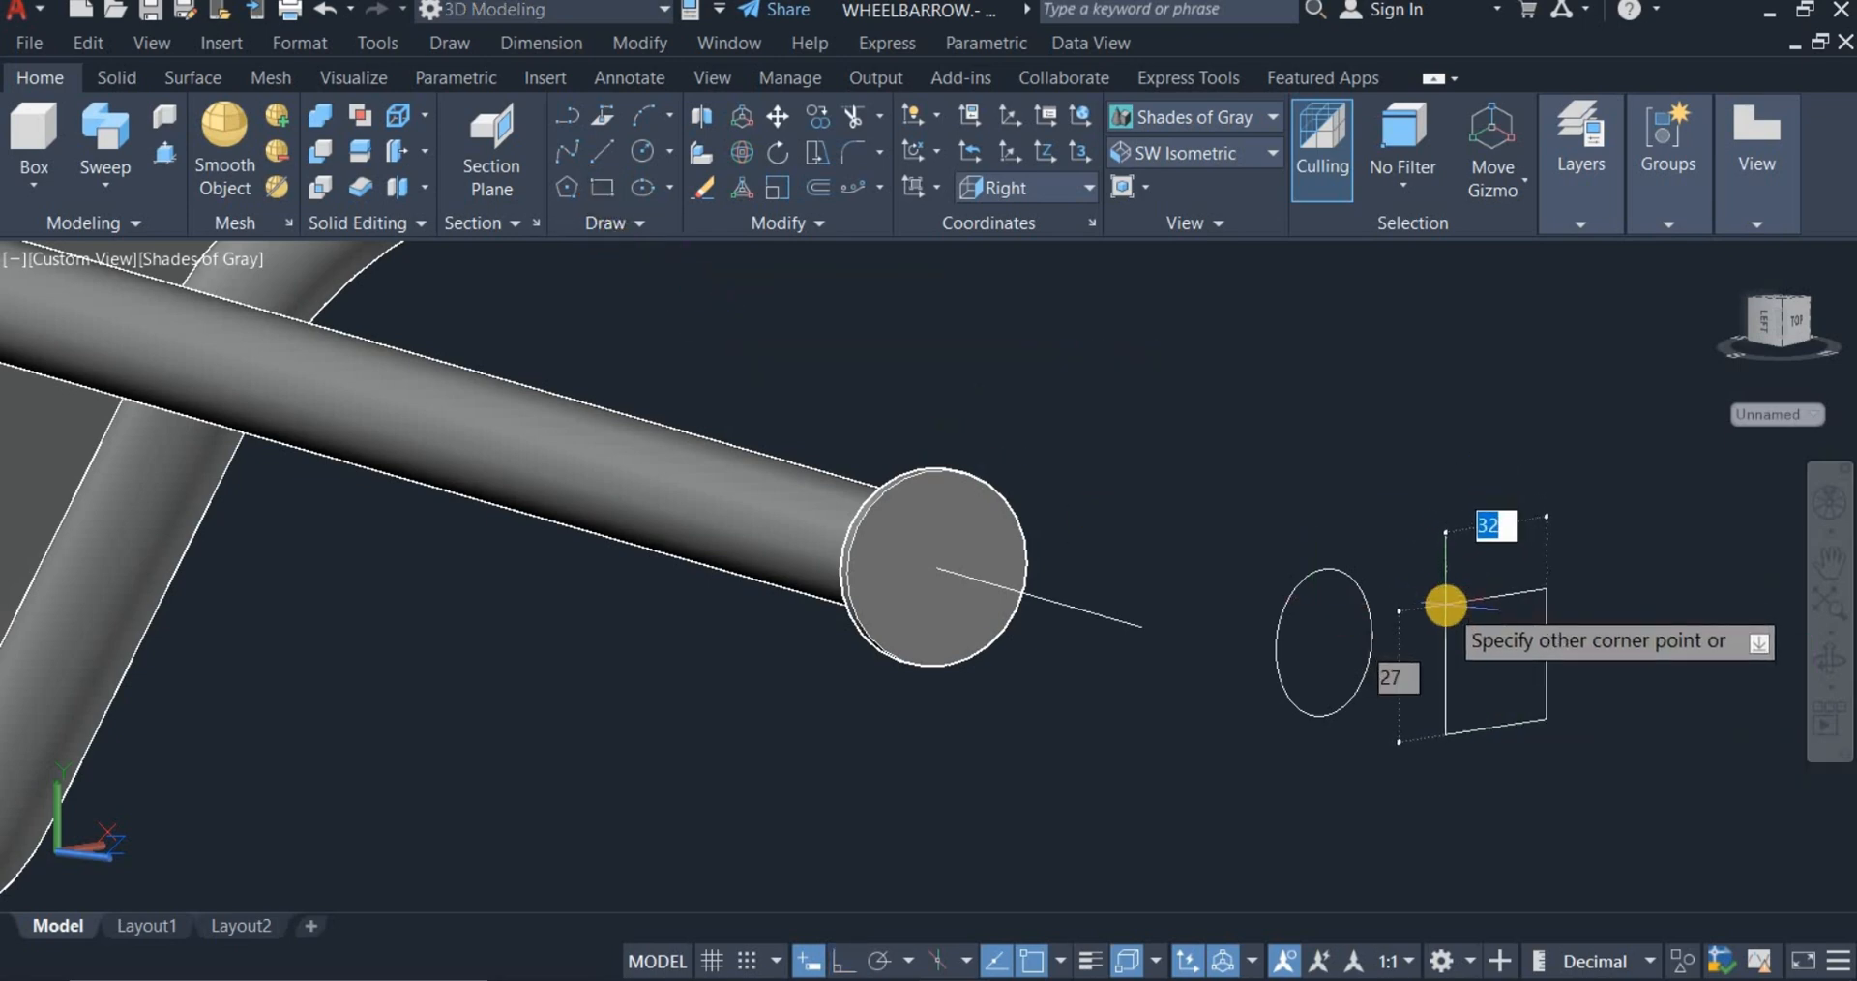
pyautogui.write('2')
pyautogui.press('Tab')
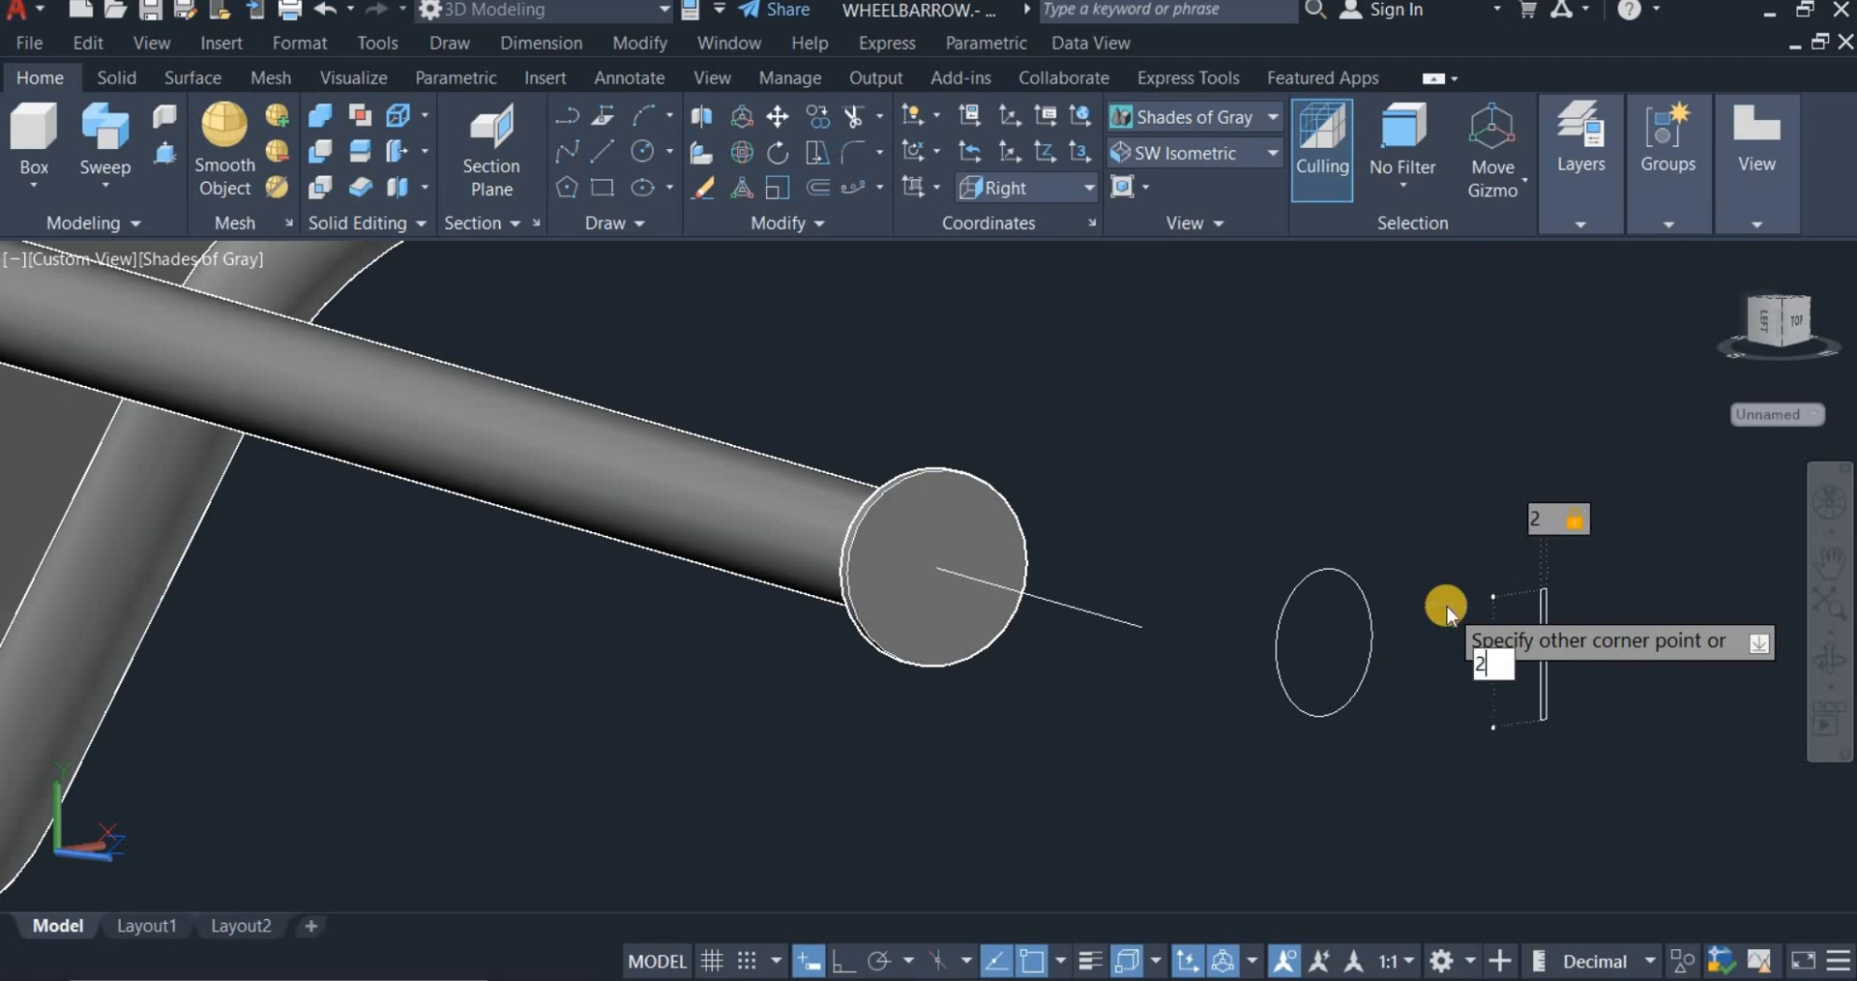
pyautogui.write('2')
pyautogui.press('Return')
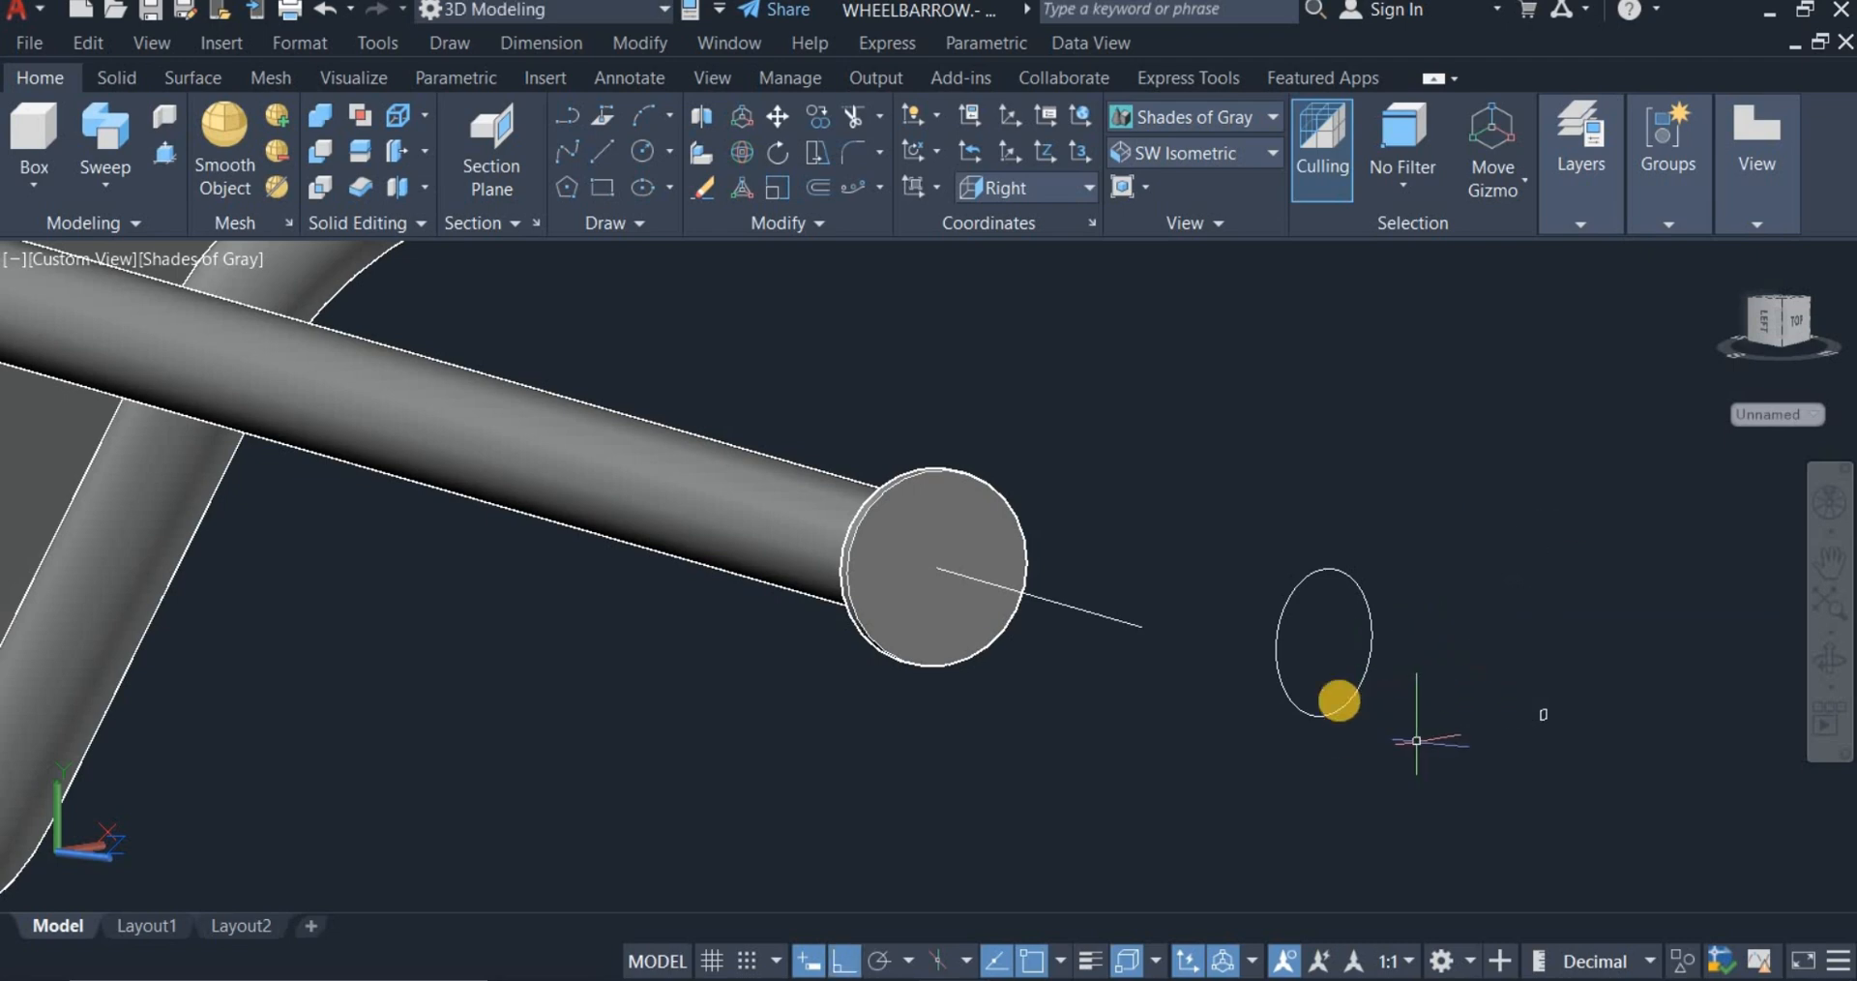
# Step: Move the small square by its centre onto the edge of the loose circle
pyautogui.click(776, 114)
pyautogui.click(1456, 651)
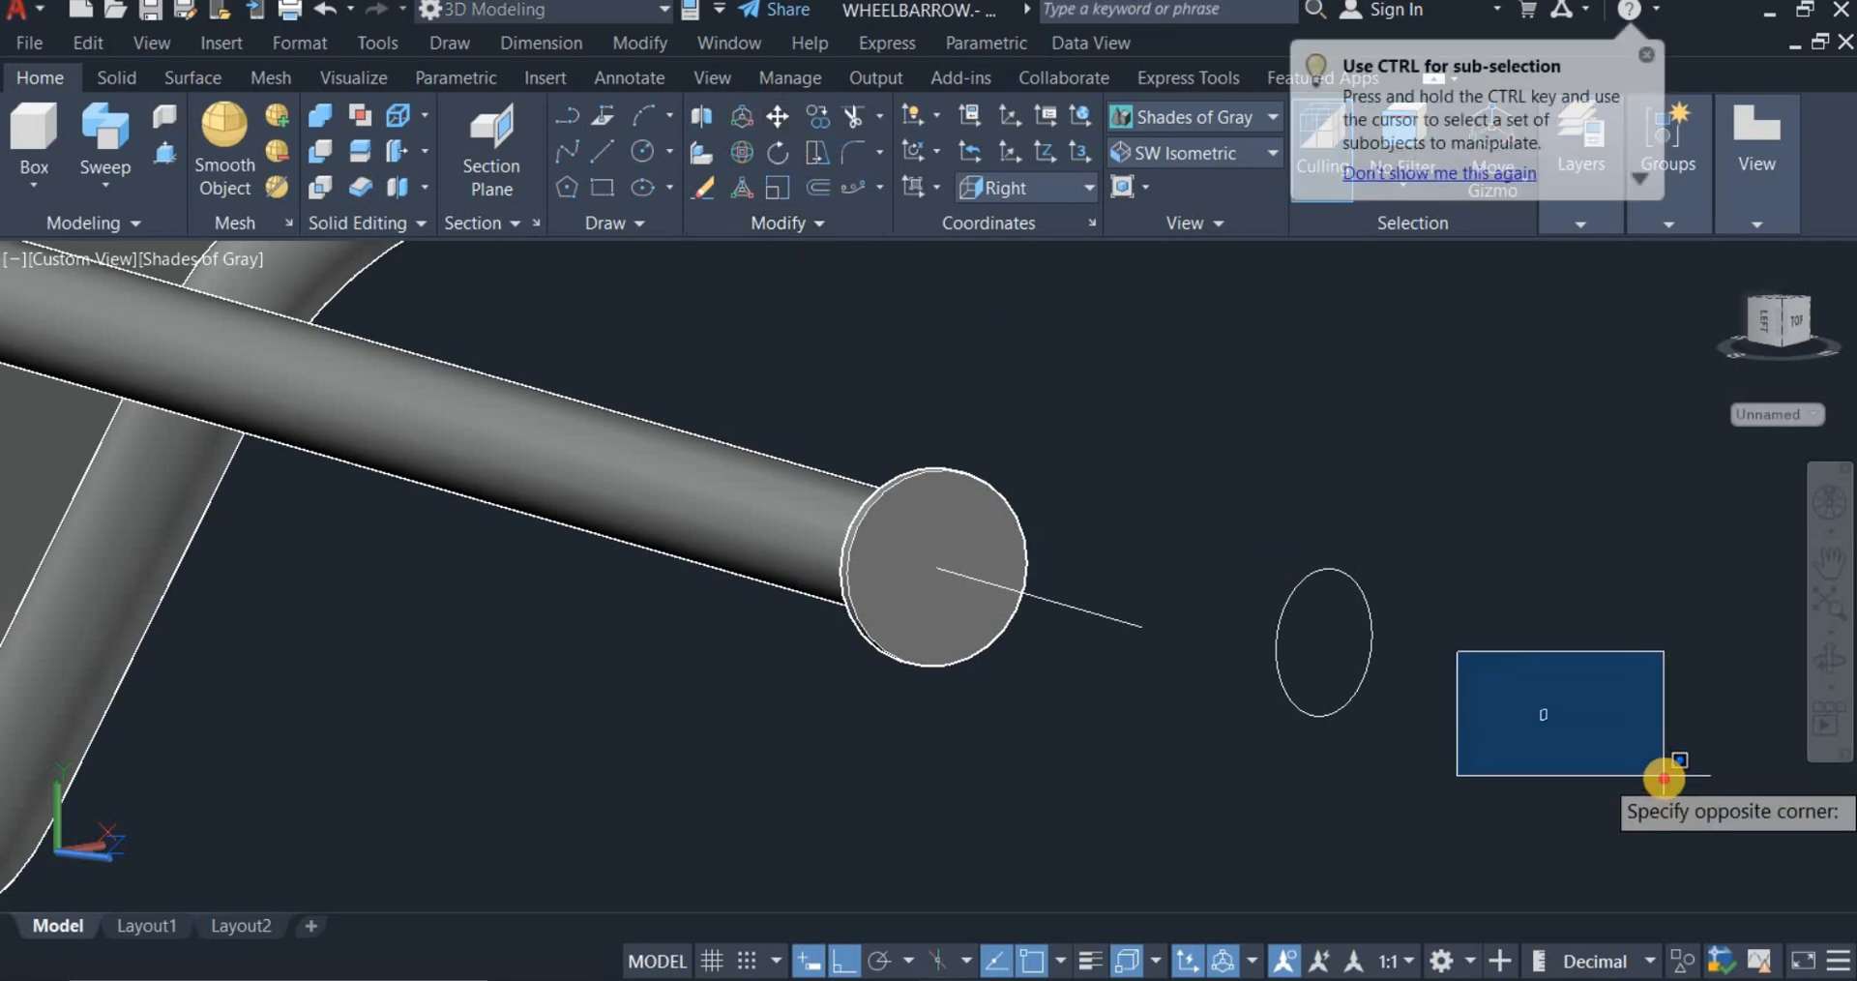
pyautogui.click(1658, 777)
pyautogui.press('Return')
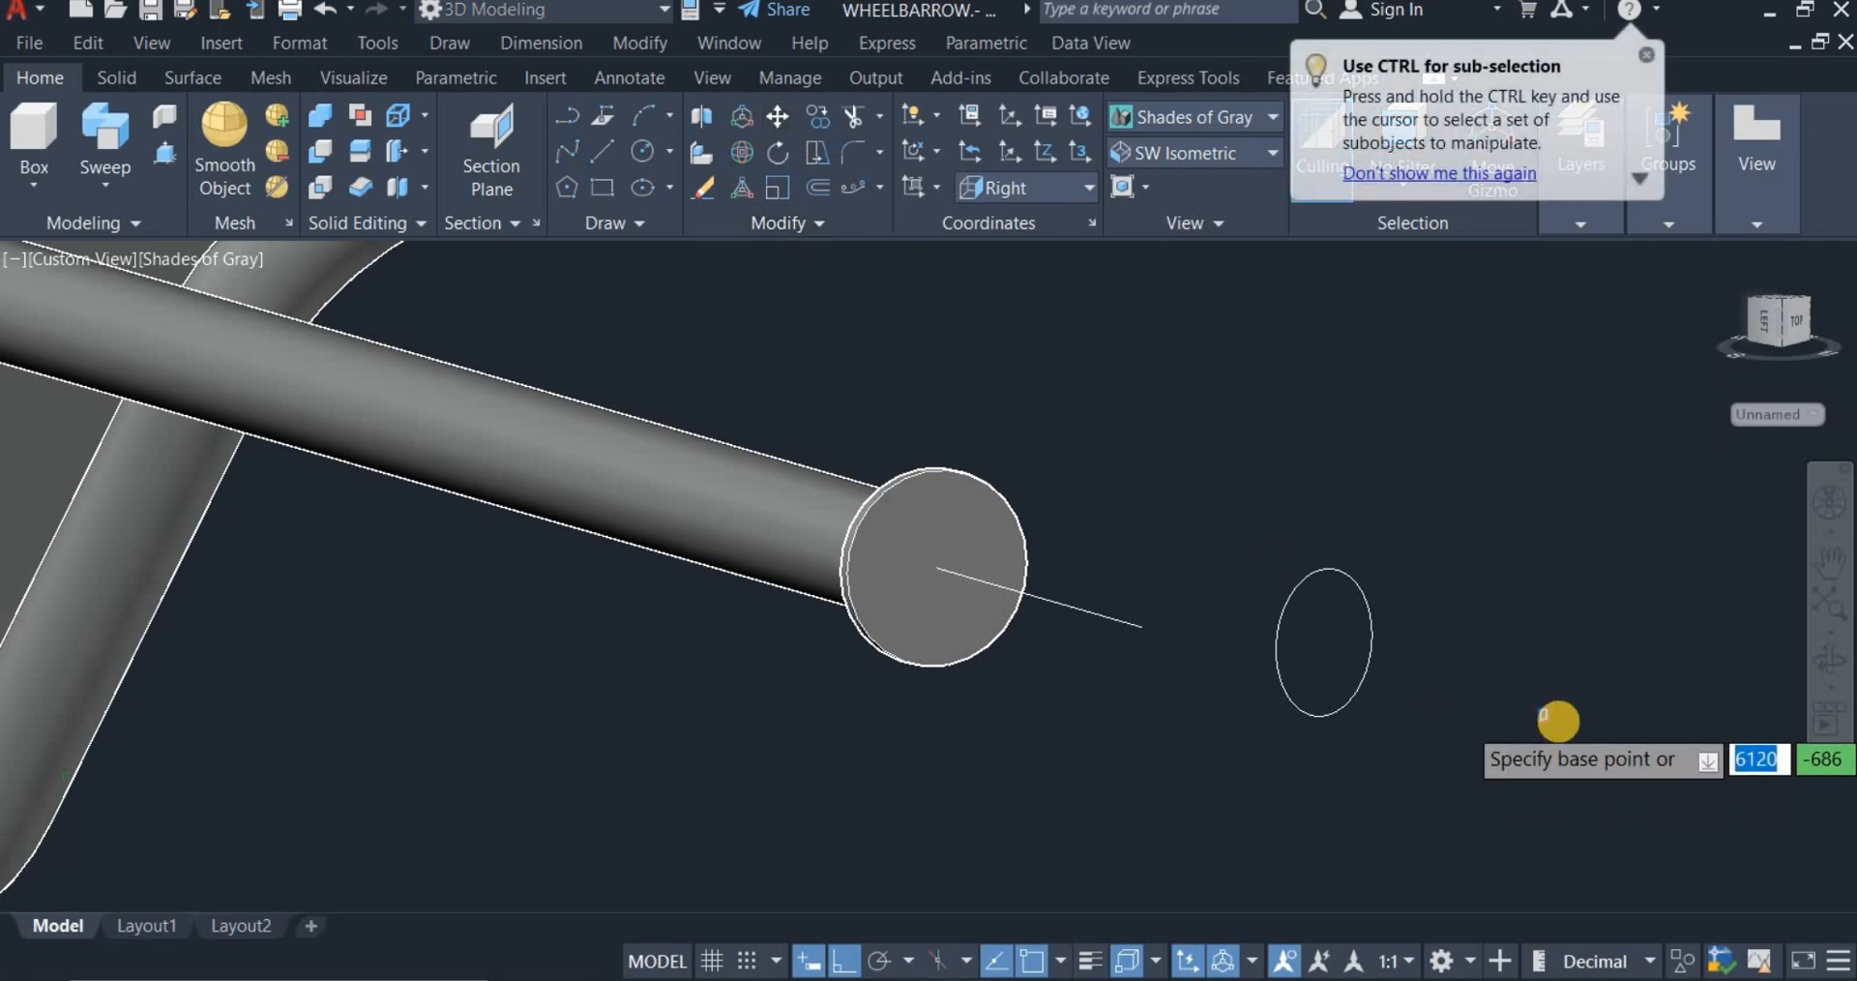
pyautogui.scroll(7, 1561, 722)
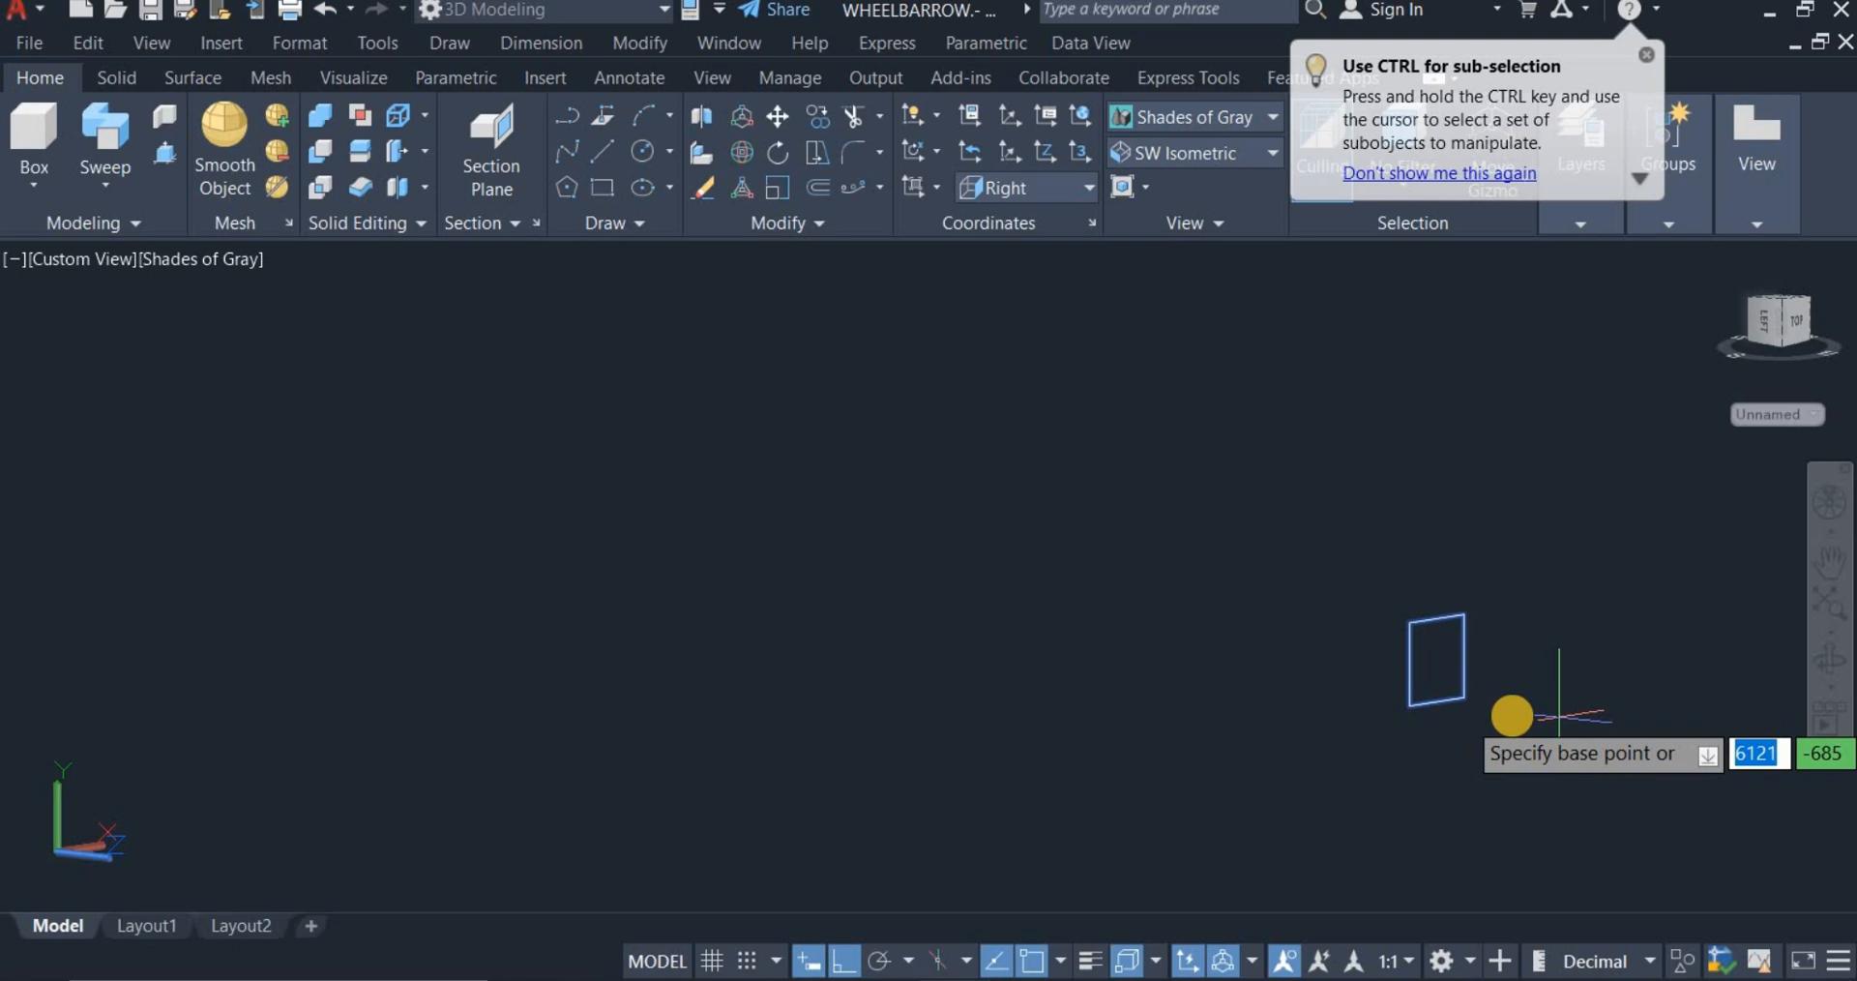
pyautogui.click(1436, 660)
pyautogui.scroll(-7, 1437, 668)
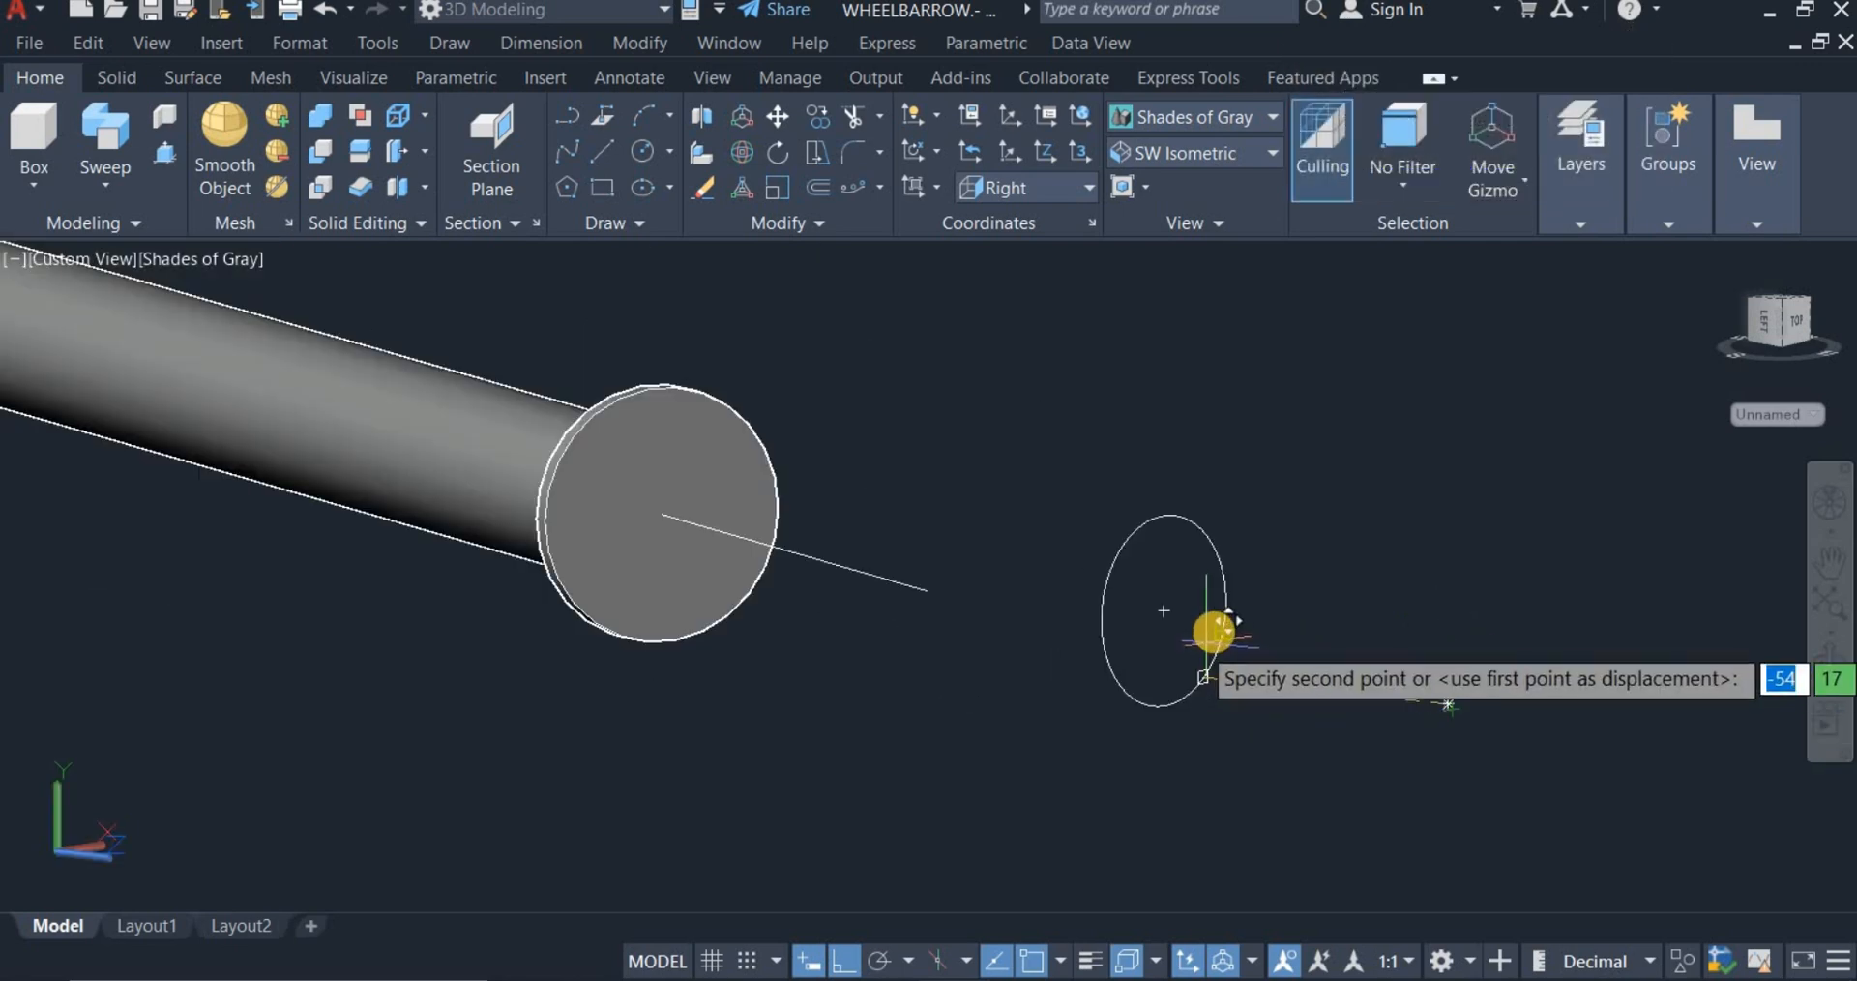
pyautogui.click(1221, 630)
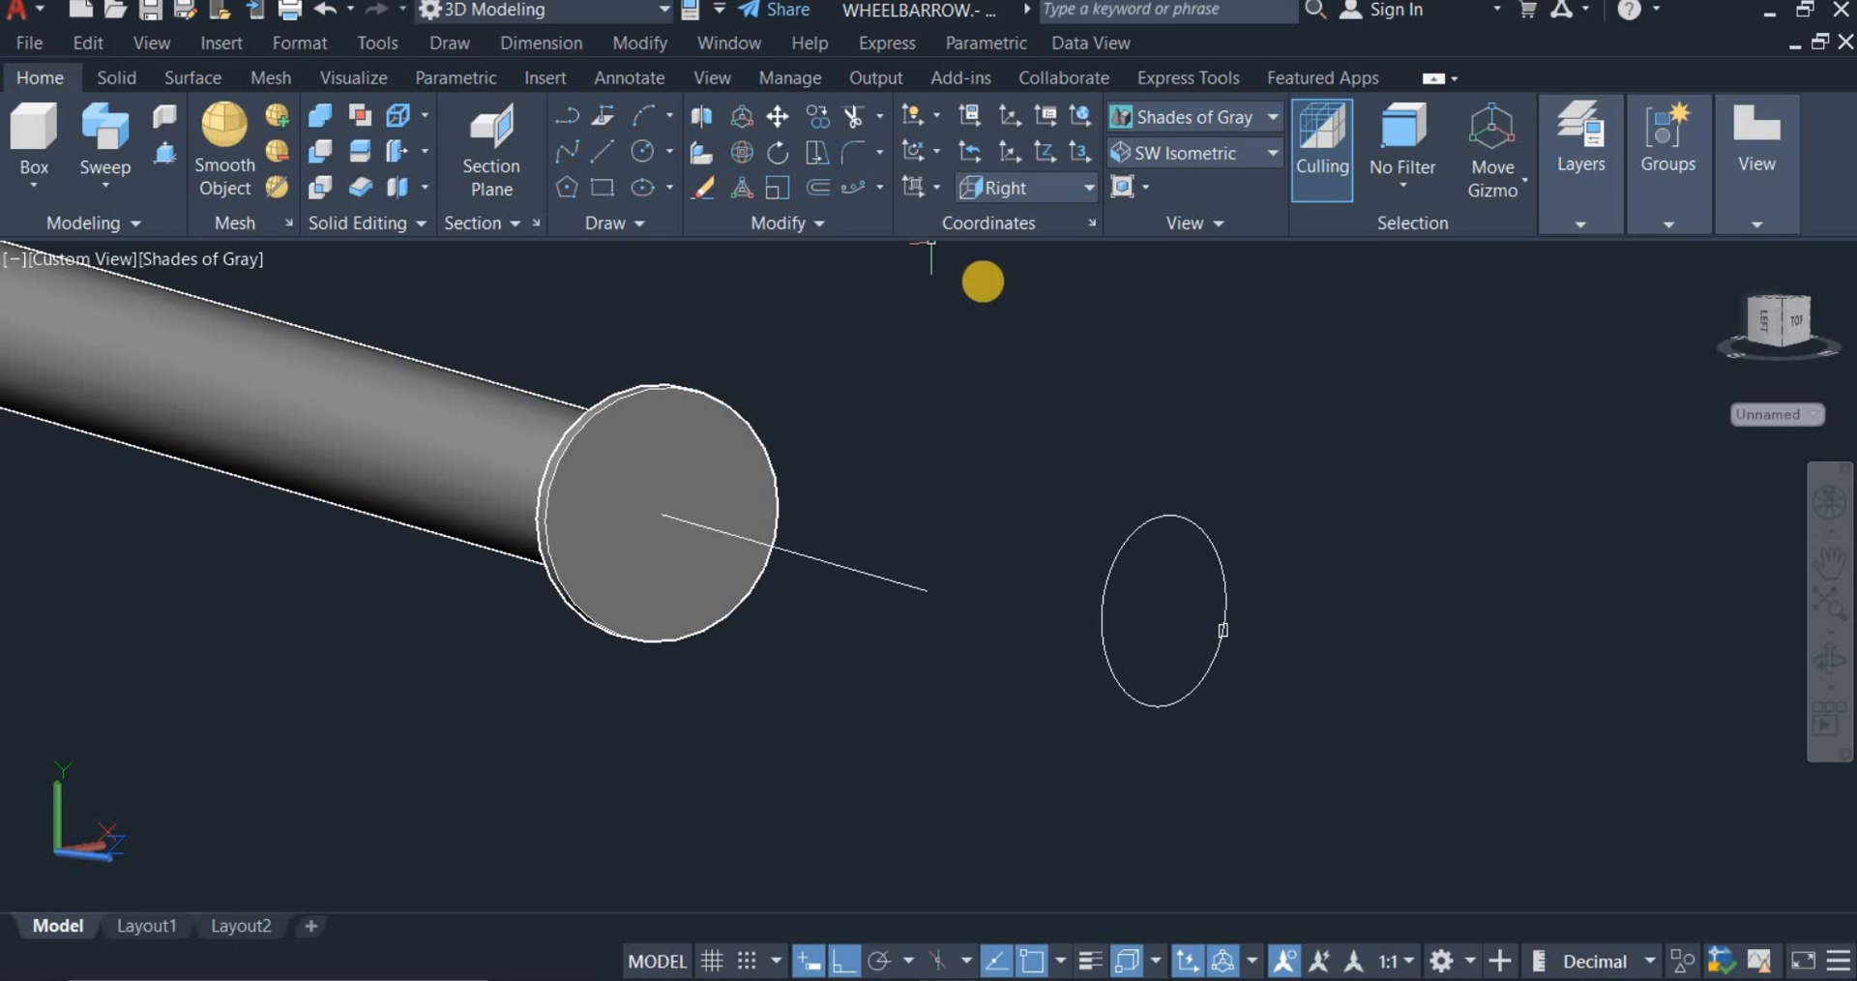
# Step: Create a path array of the small square along the circle
pyautogui.click(880, 190)
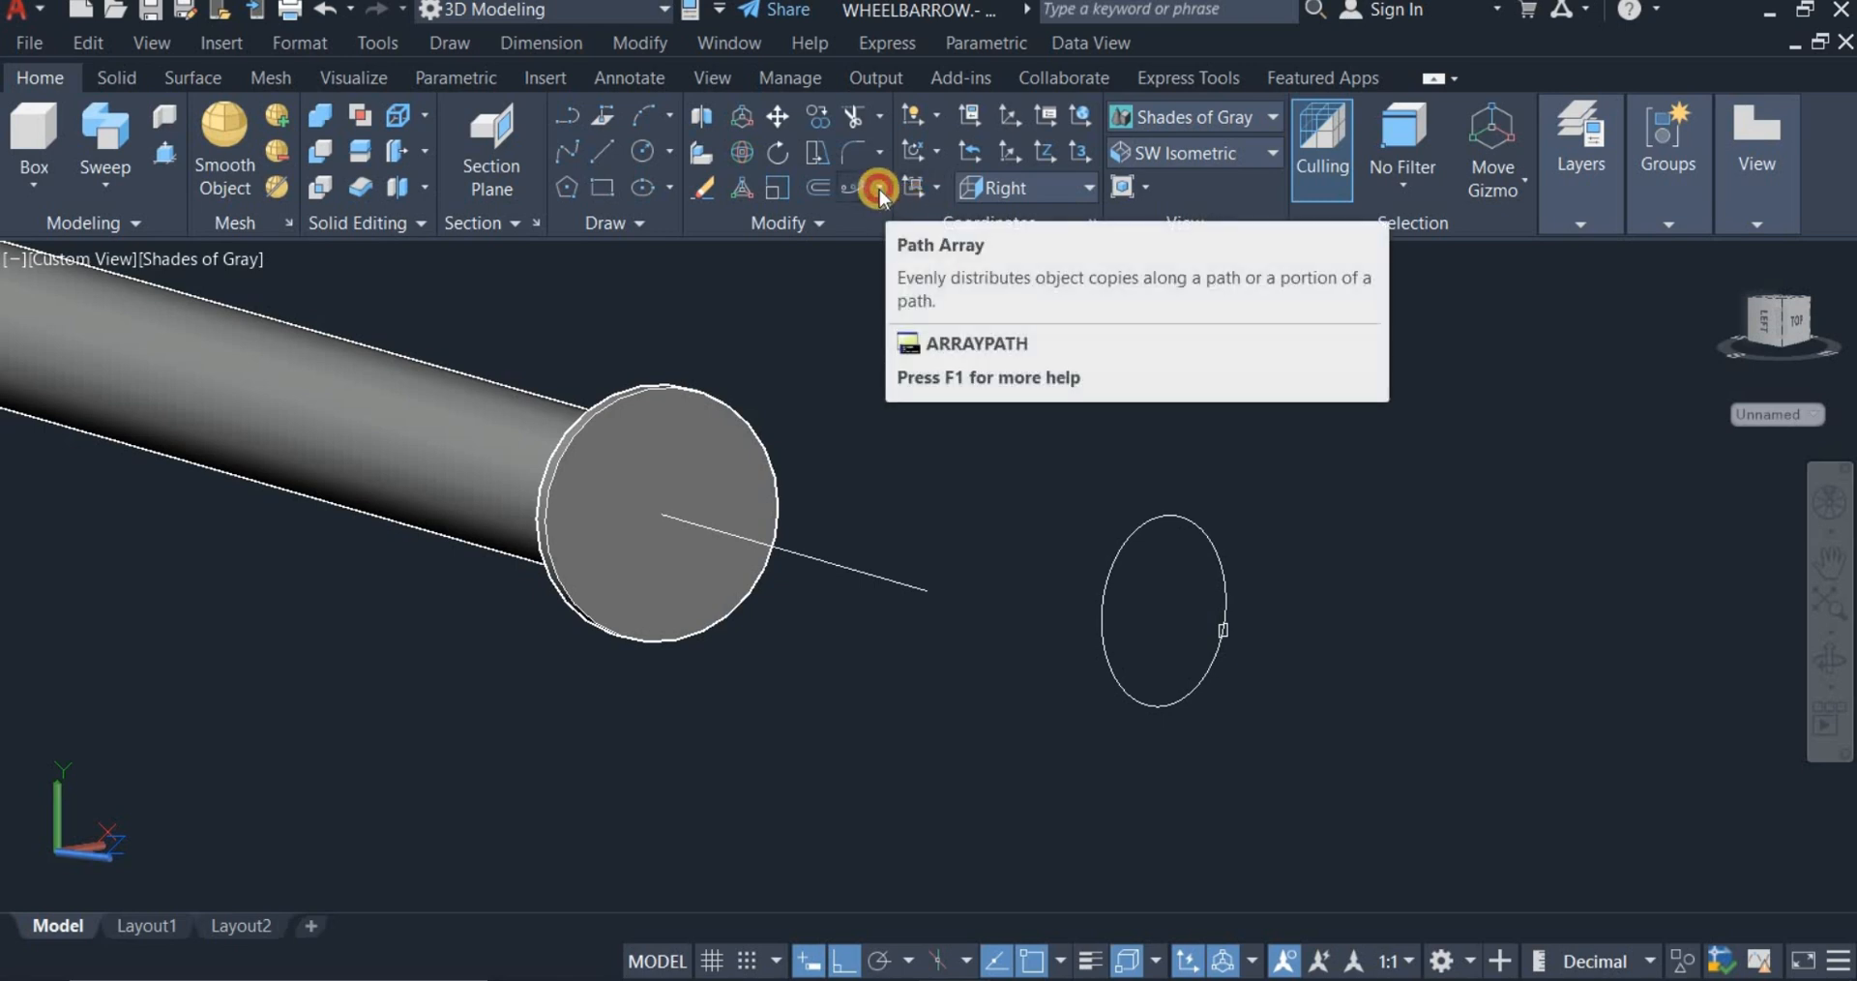
pyautogui.click(909, 283)
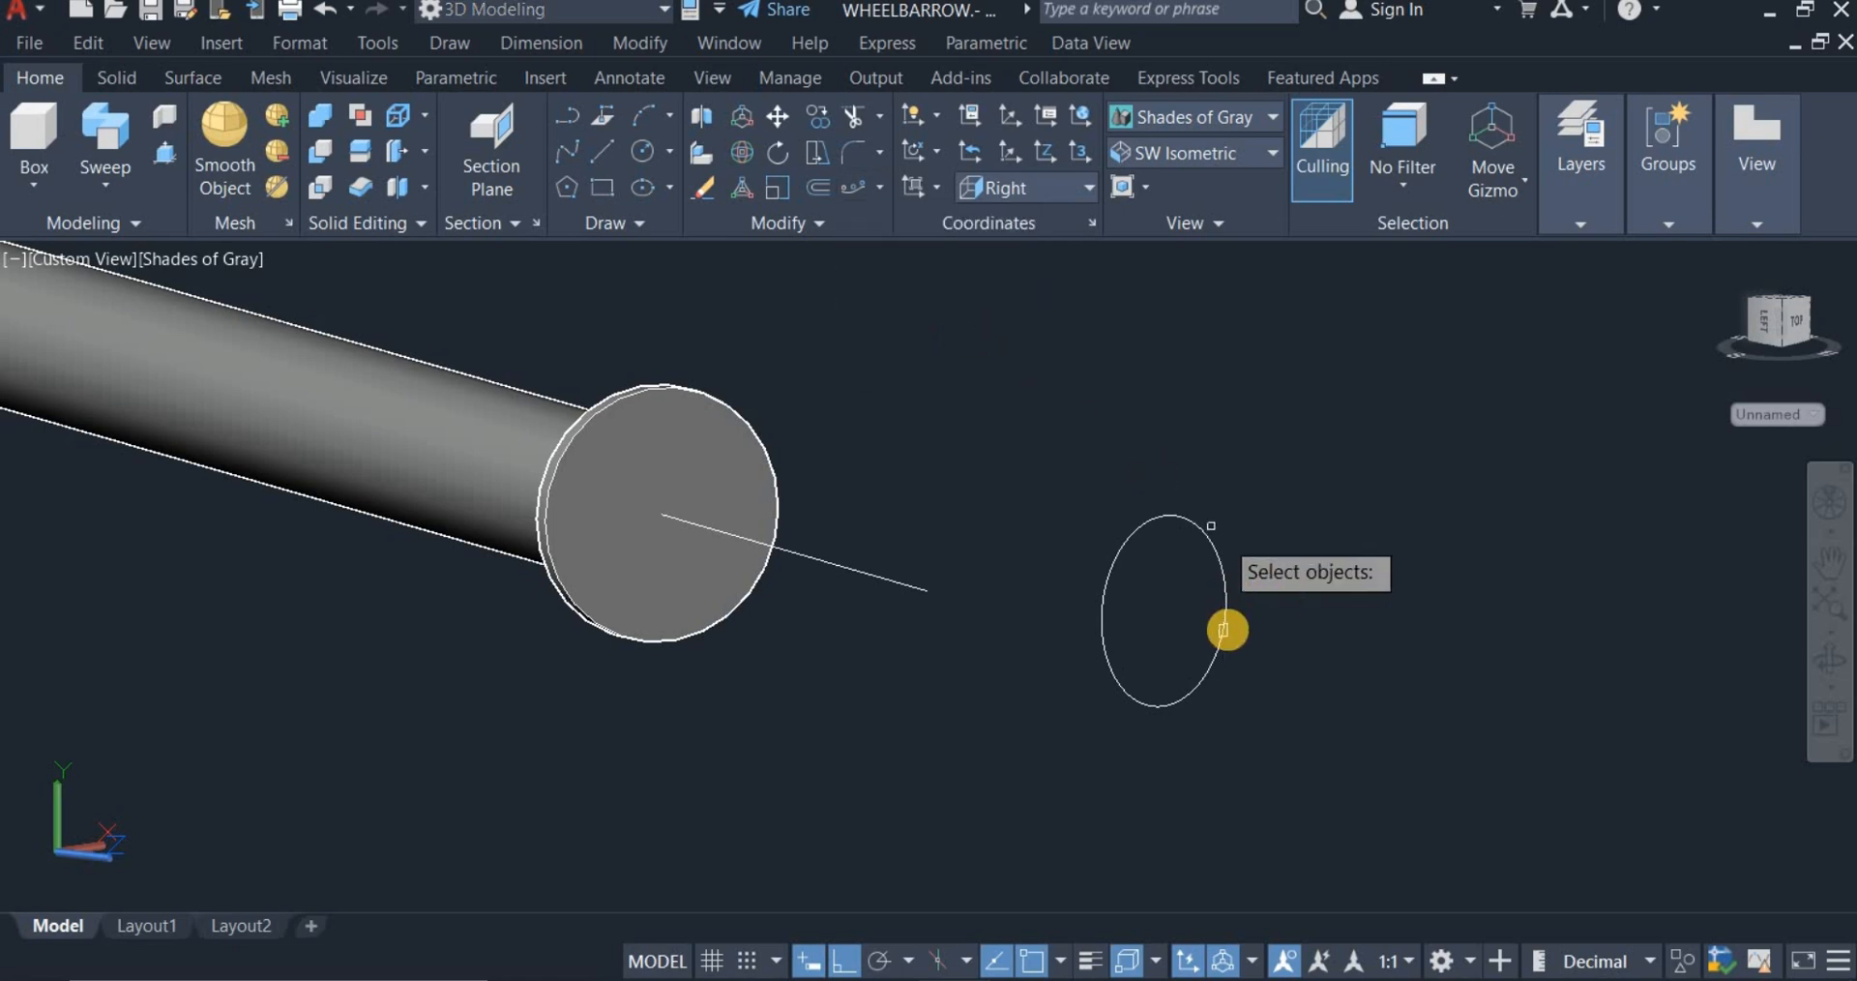
pyautogui.click(1179, 606)
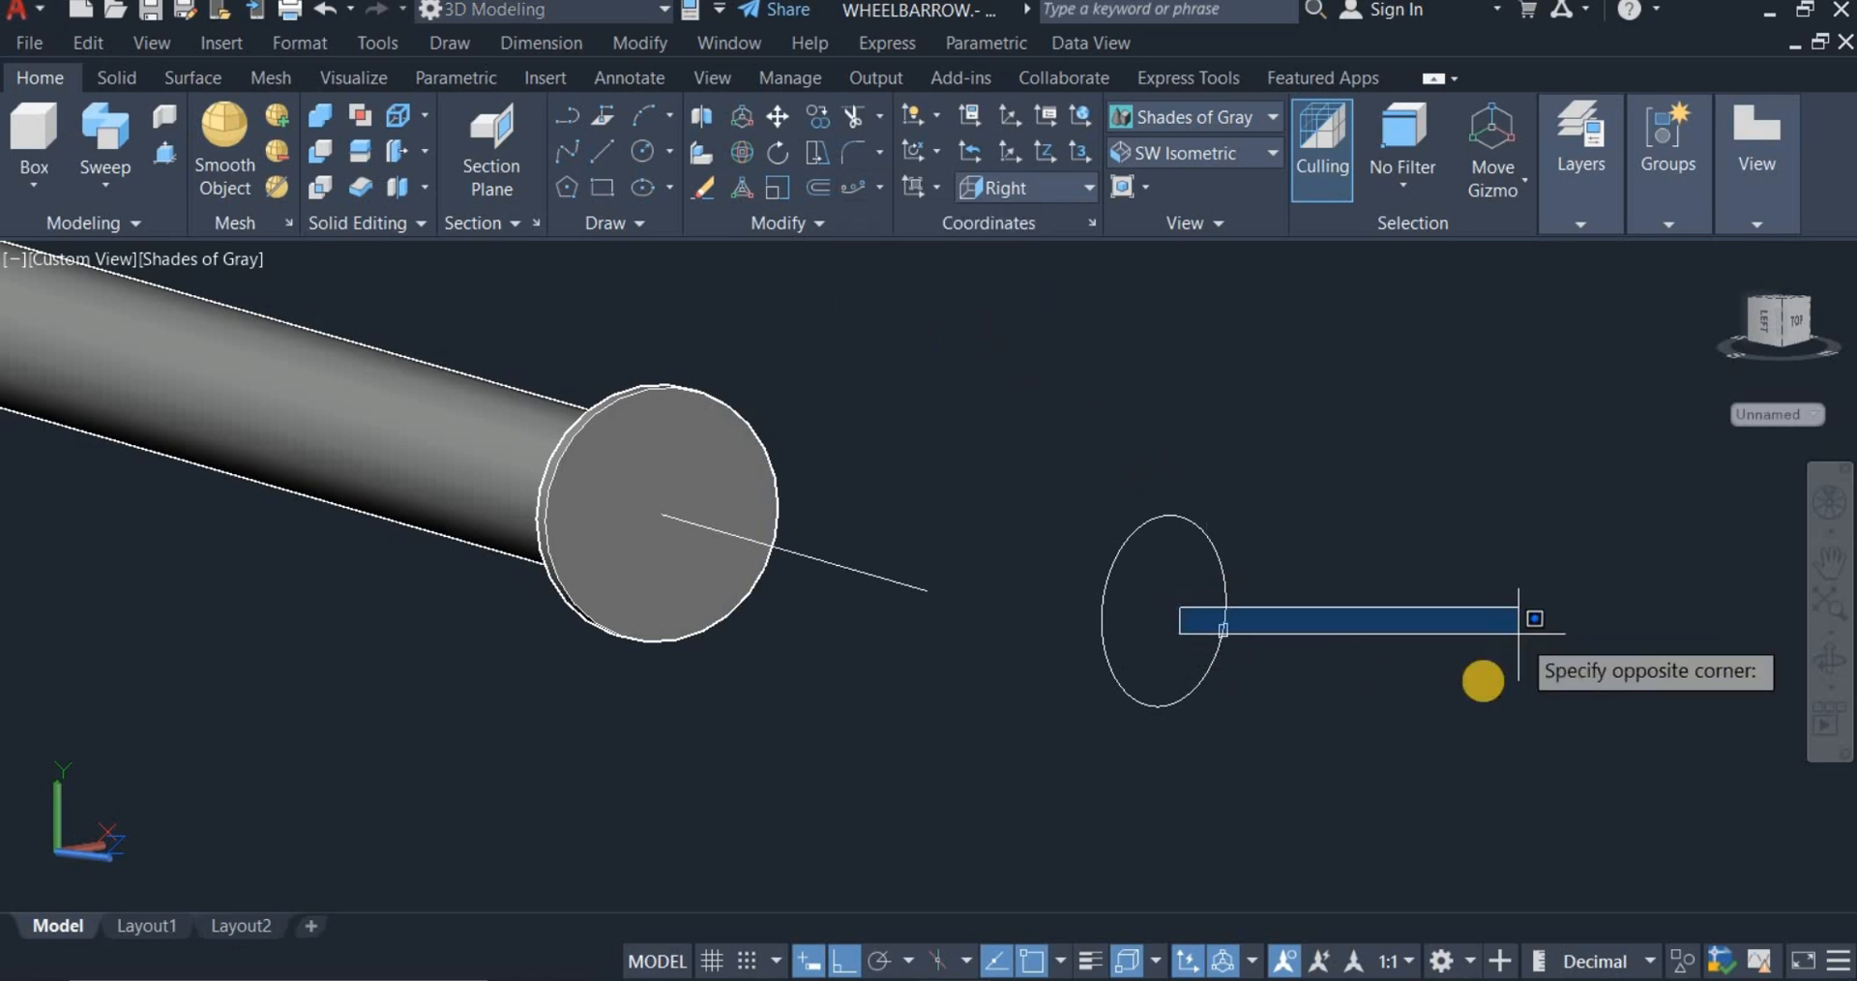
pyautogui.click(1333, 655)
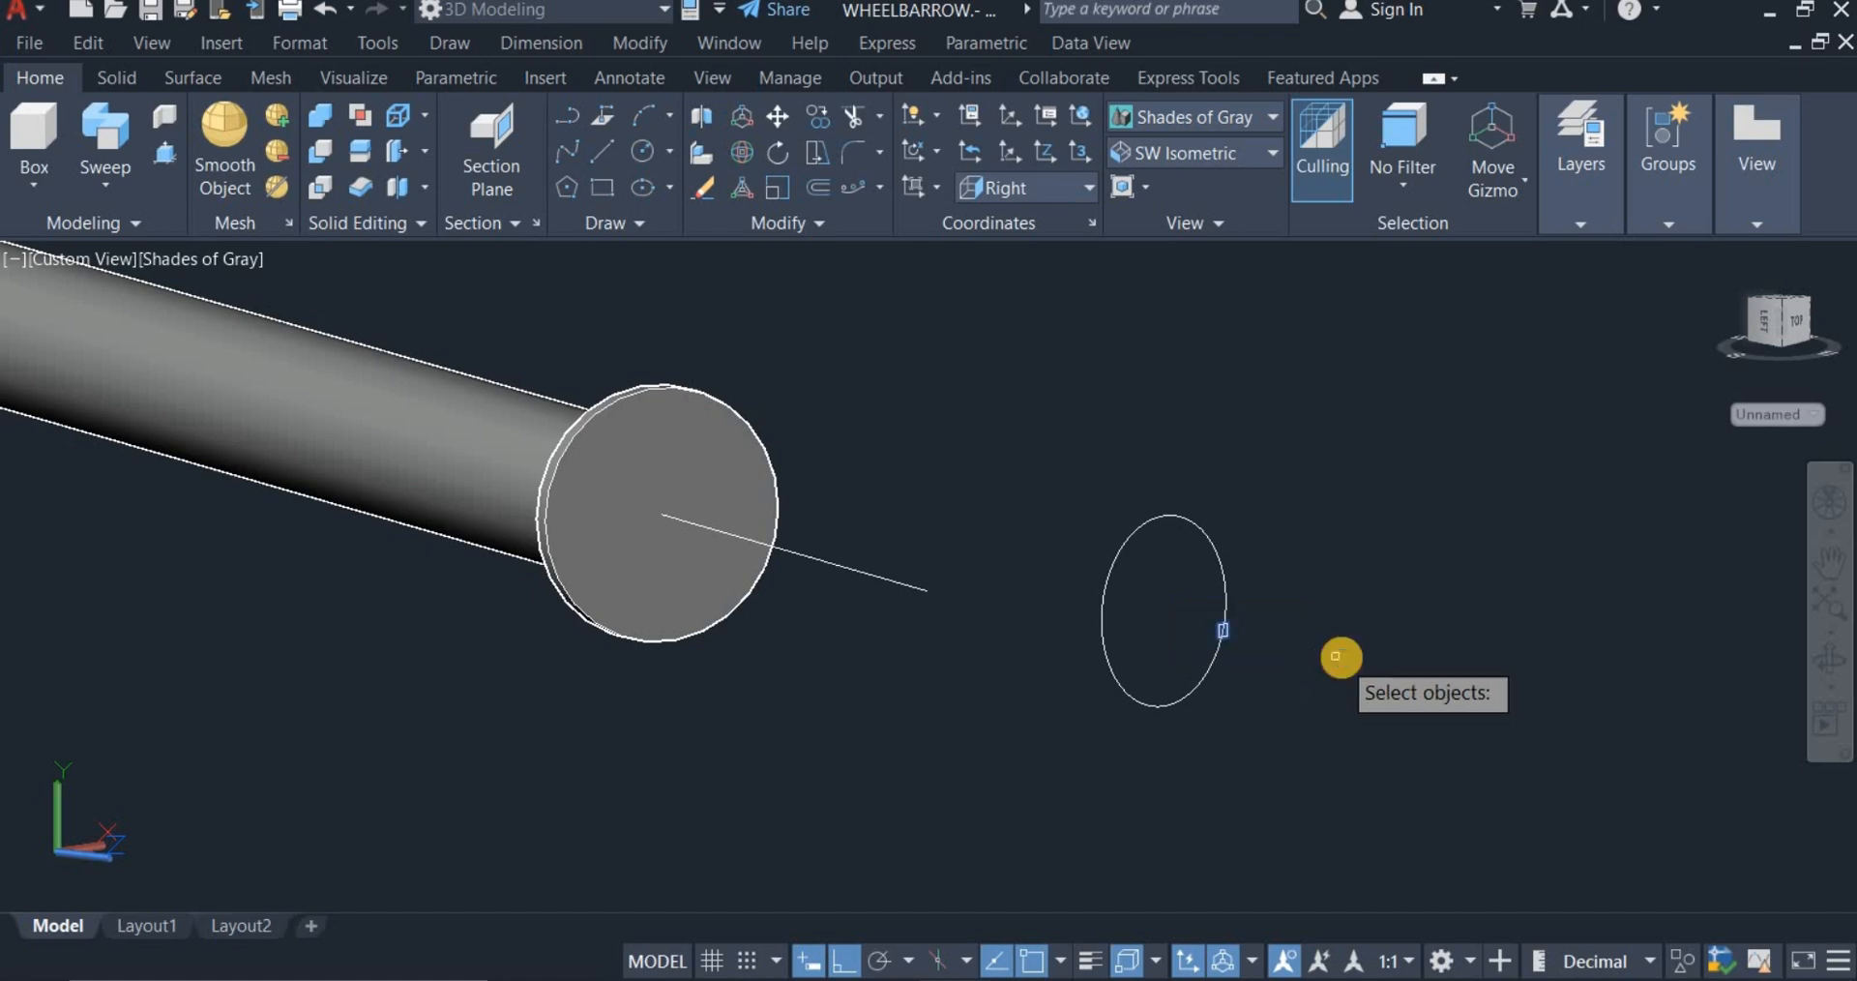
pyautogui.press('Return')
pyautogui.click(1187, 522)
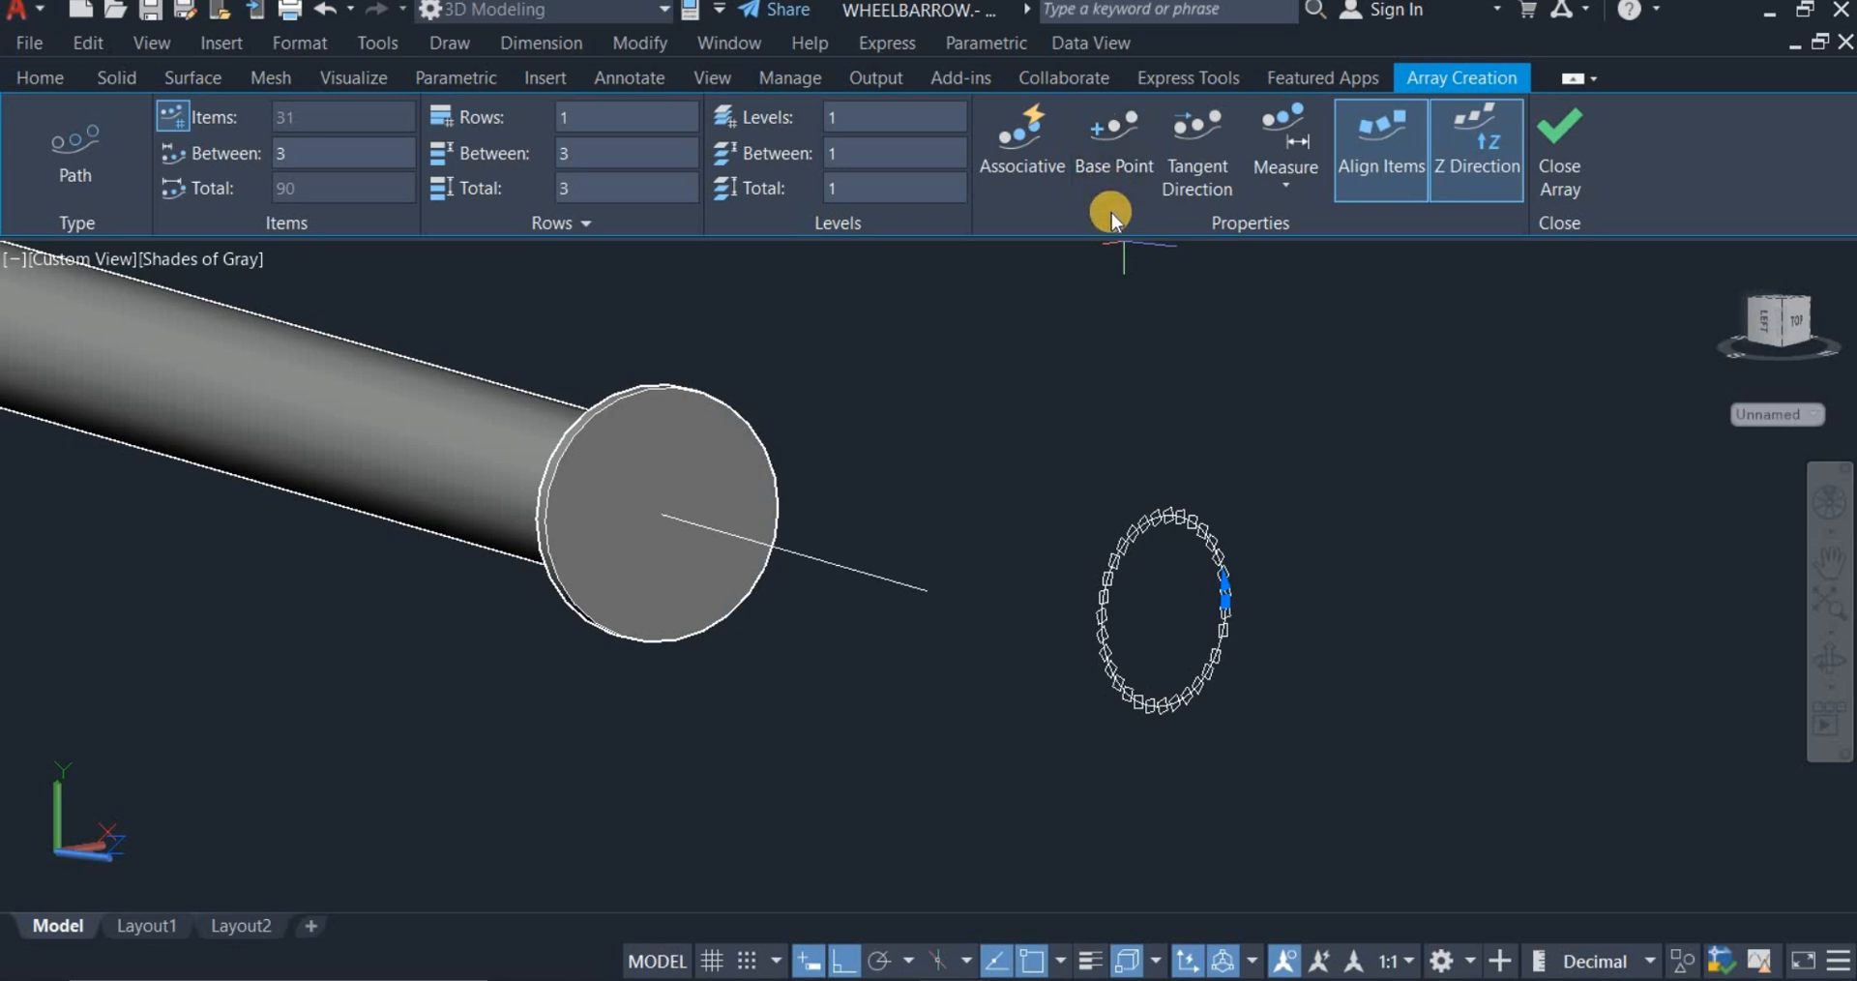
# Step: Set the array's base point to the centre of the original square
pyautogui.click(1112, 188)
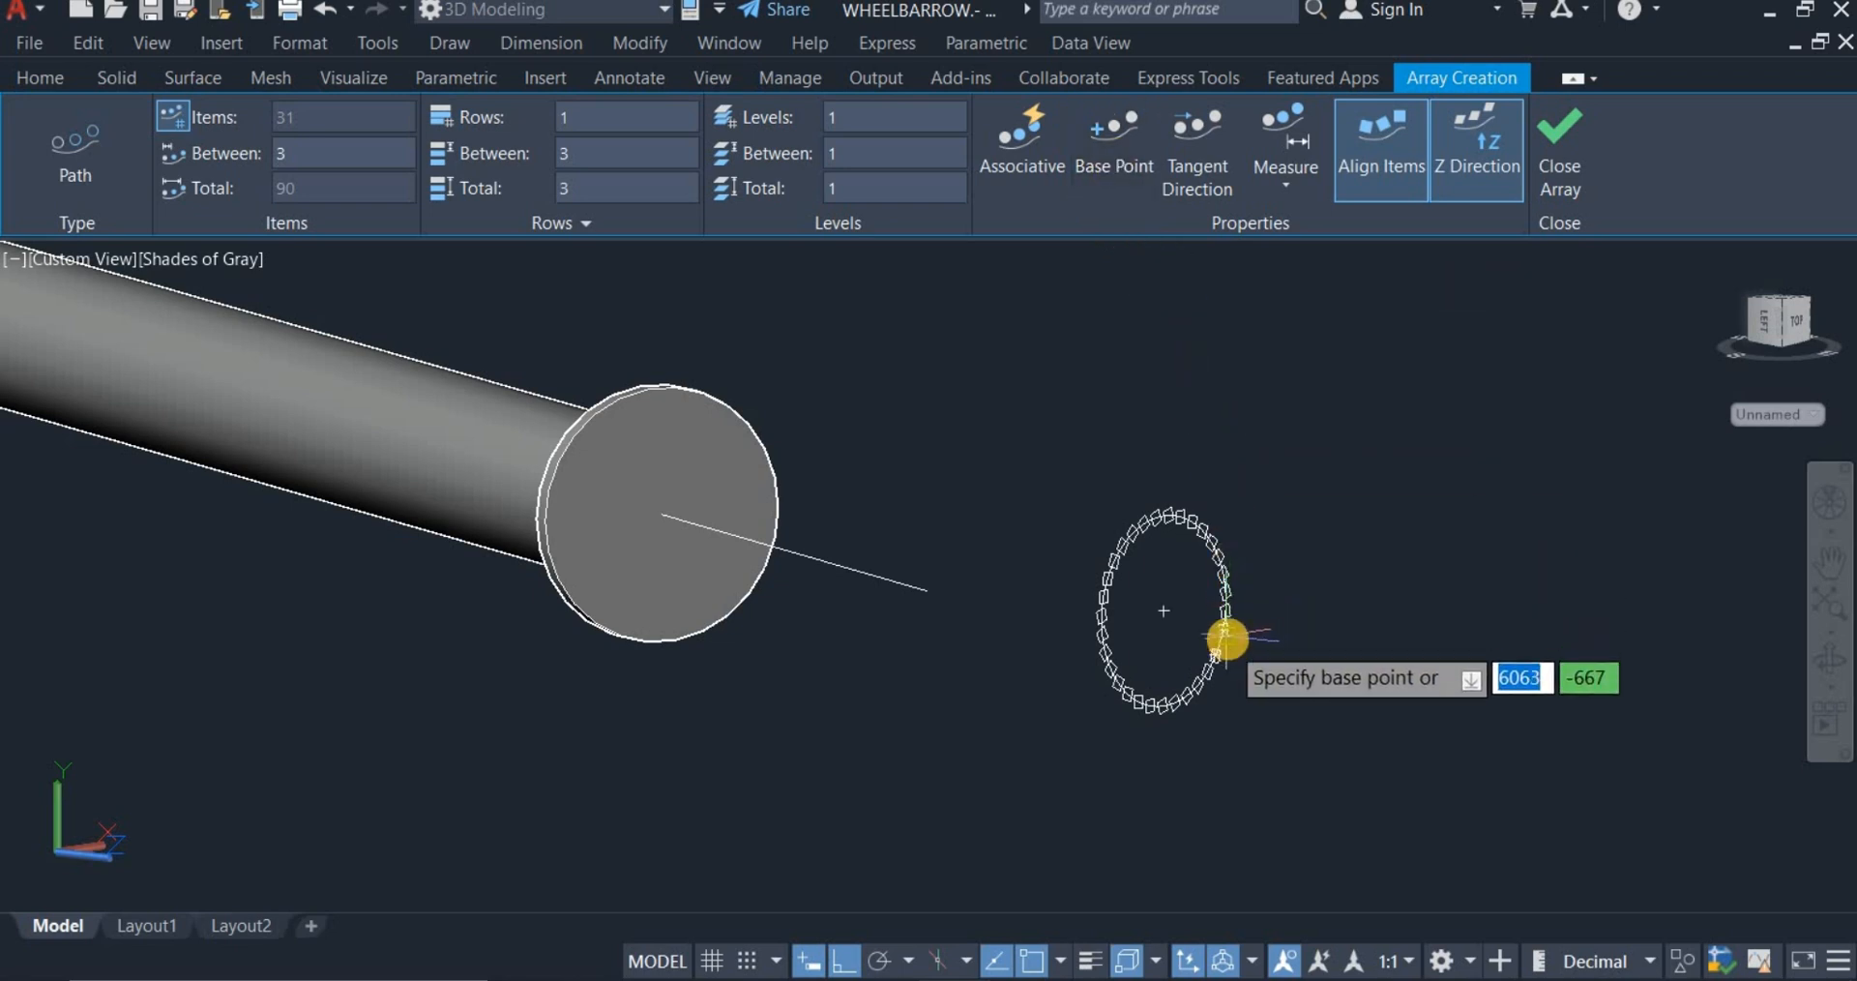
pyautogui.scroll(5, 1225, 590)
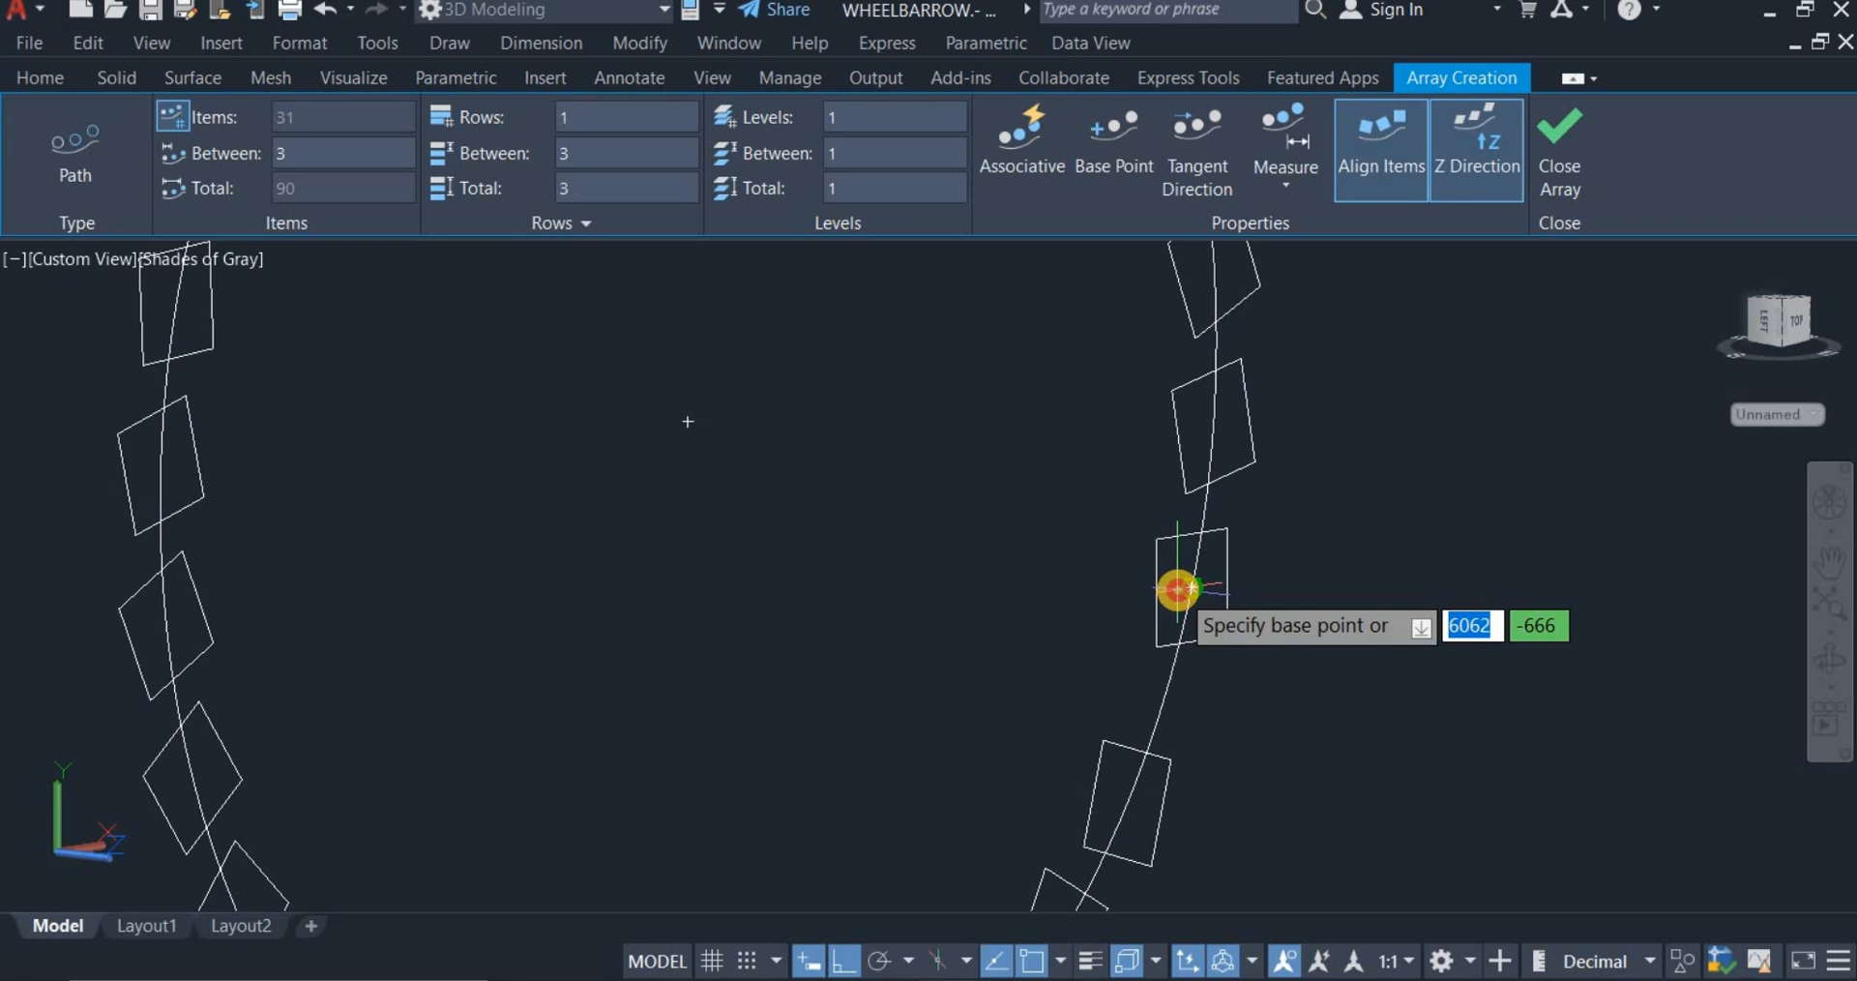
pyautogui.click(1177, 589)
pyautogui.scroll(-5, 1178, 592)
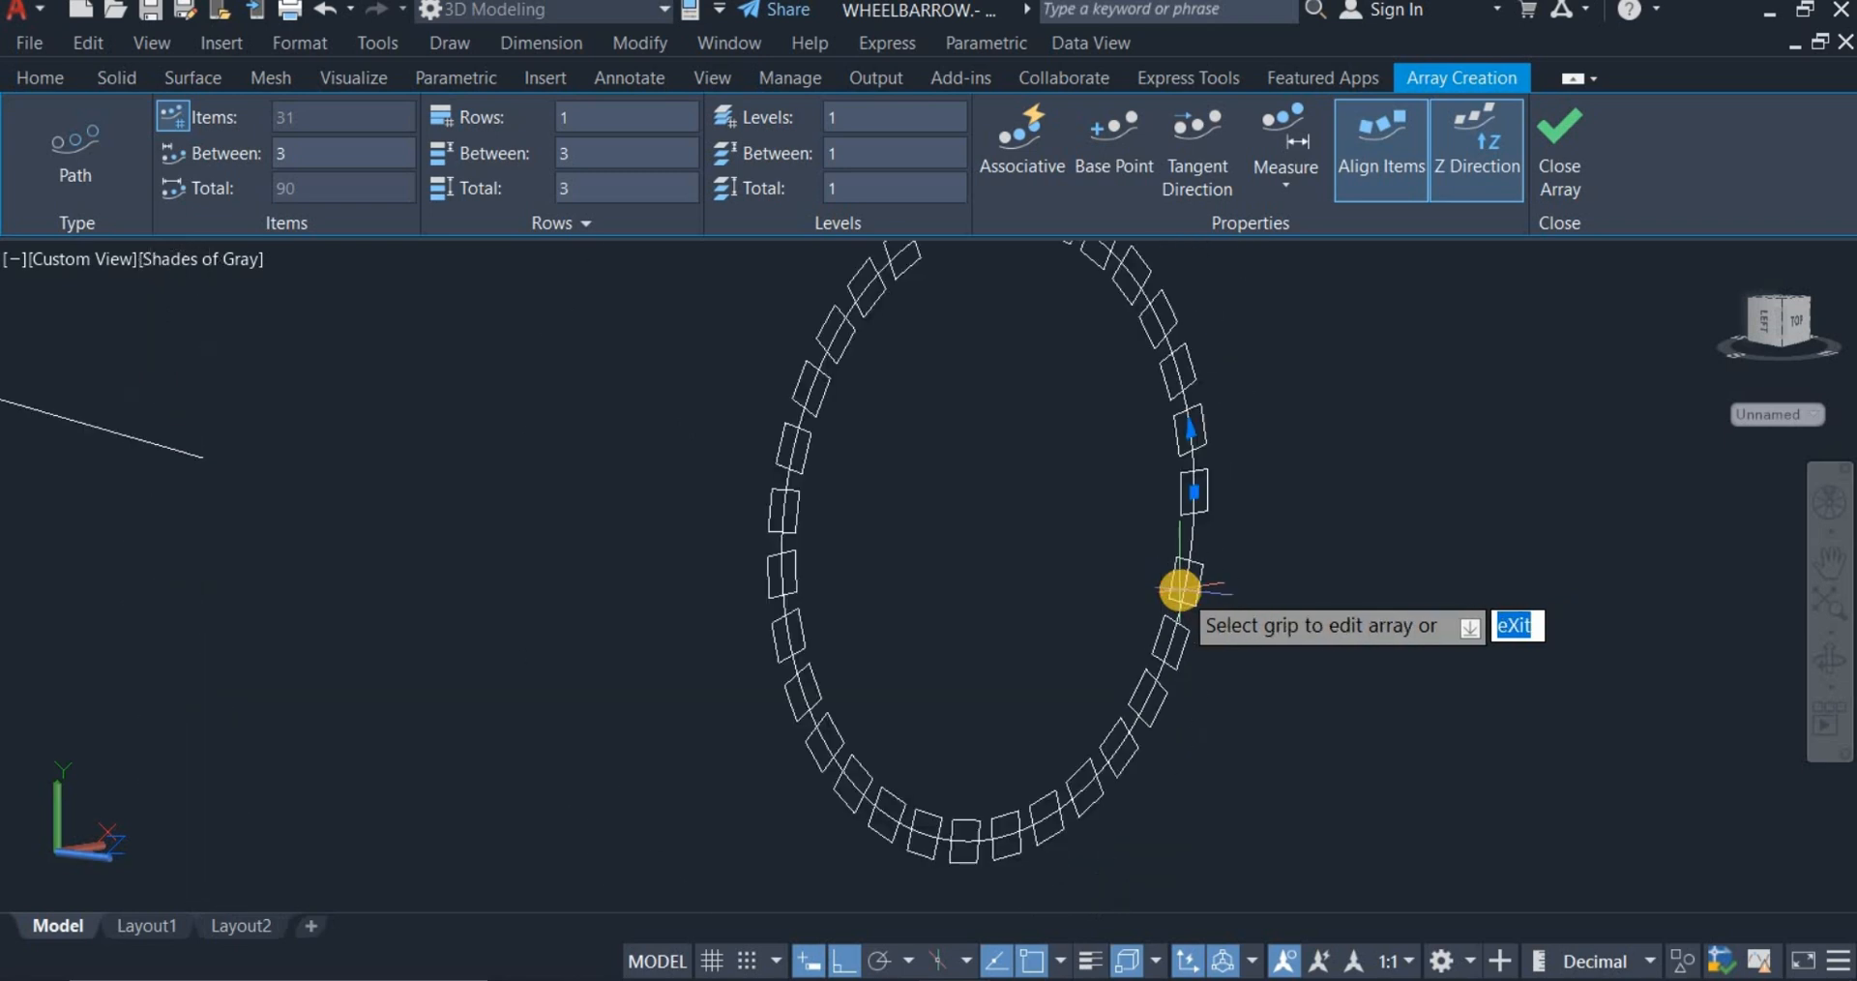
# Step: Define the array's tangent direction downward along the vertical edge of the original square
pyautogui.click(1205, 169)
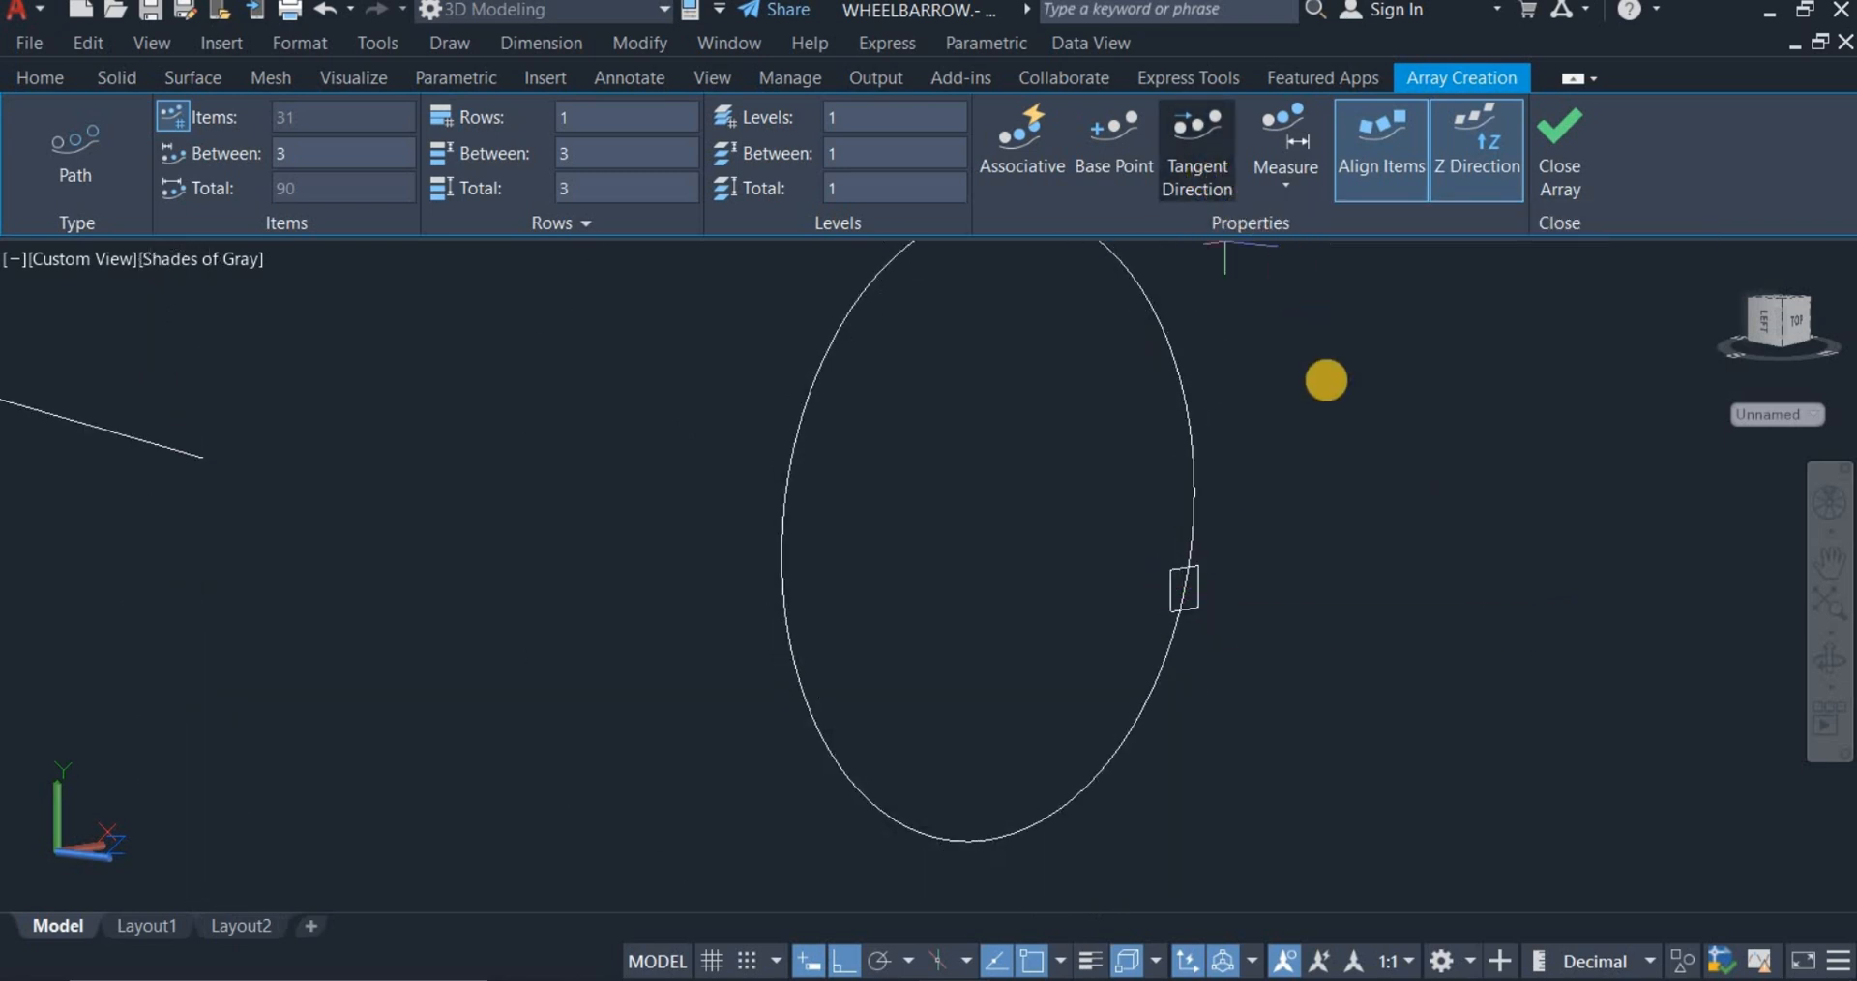
pyautogui.scroll(4, 1278, 553)
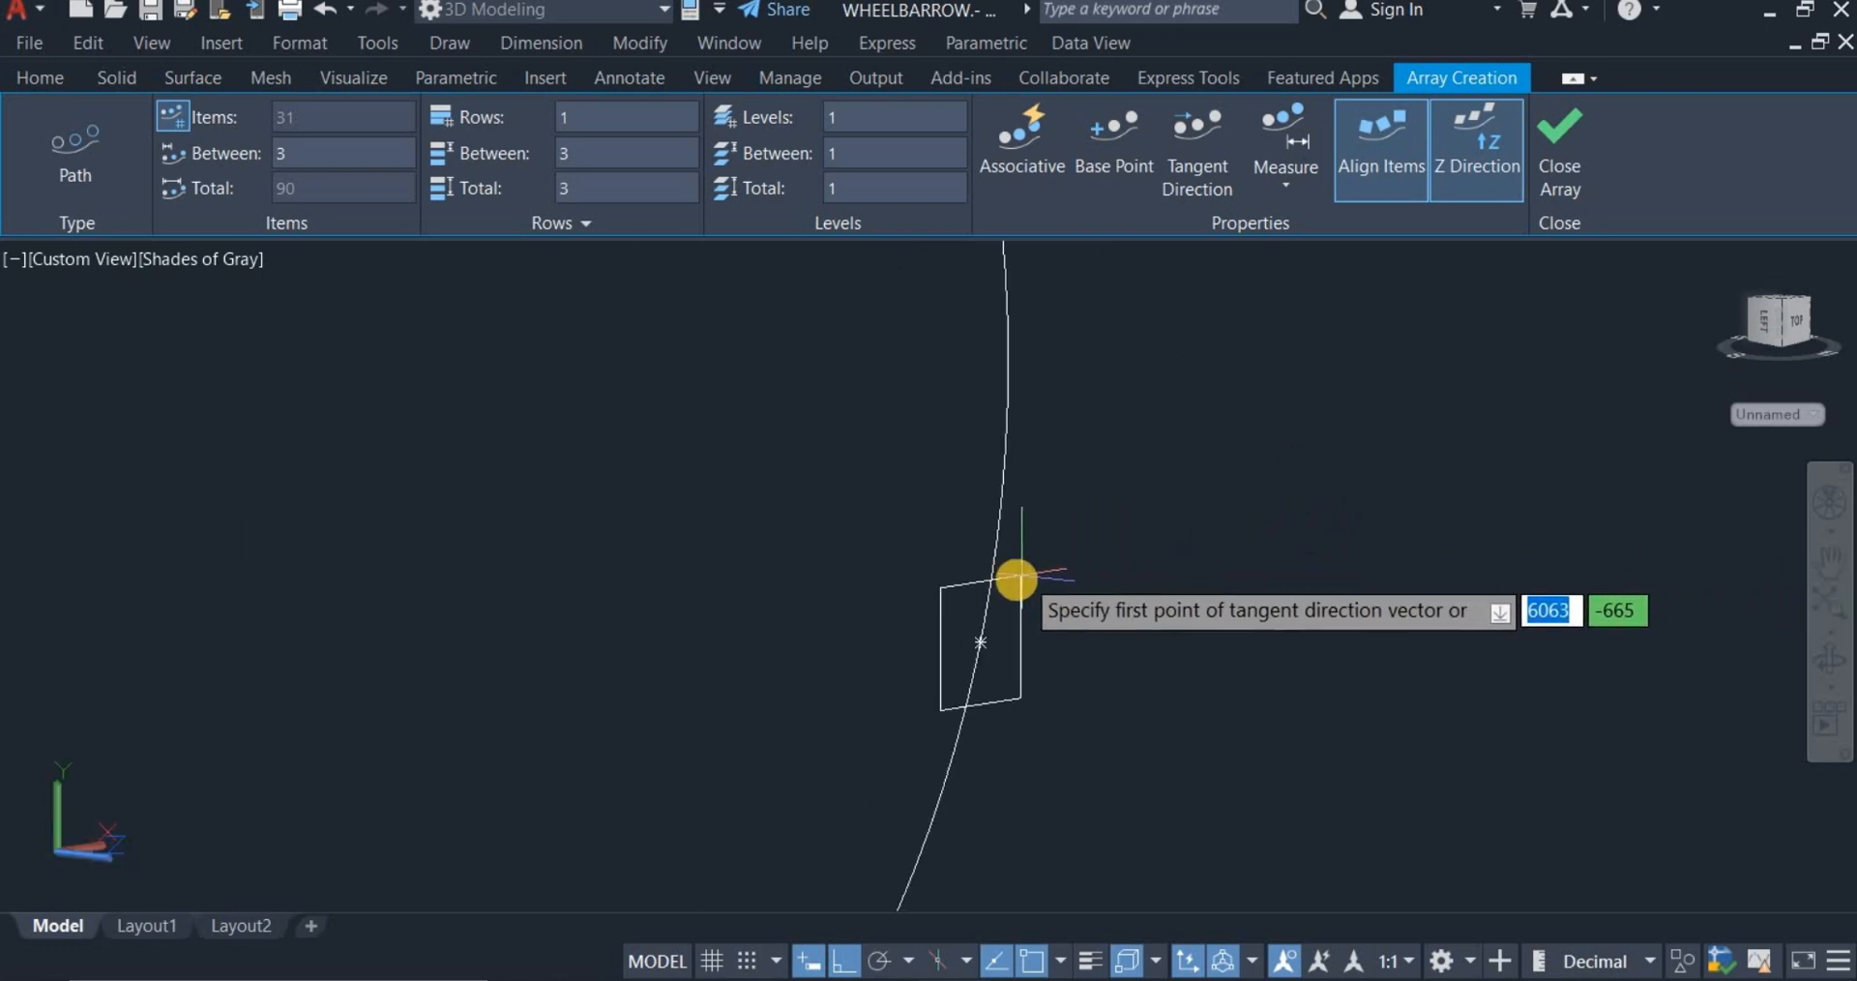
pyautogui.click(1019, 576)
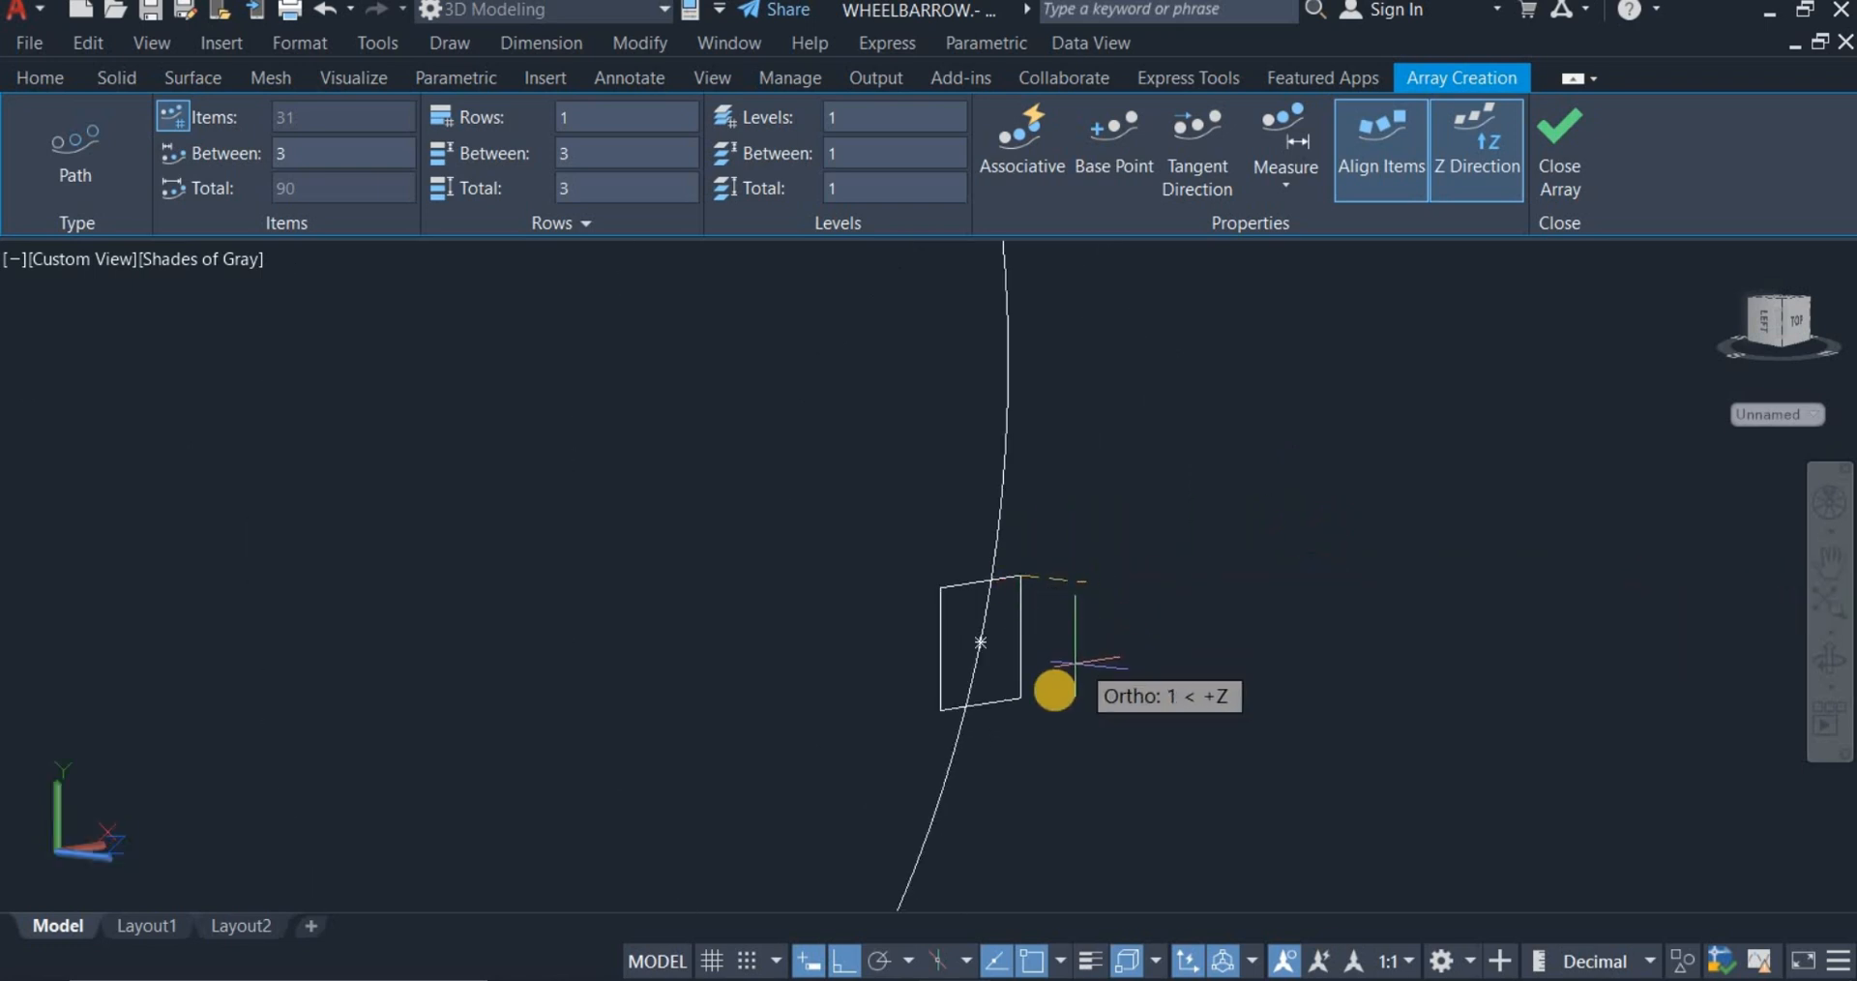
pyautogui.click(1031, 698)
pyautogui.scroll(-4, 1190, 716)
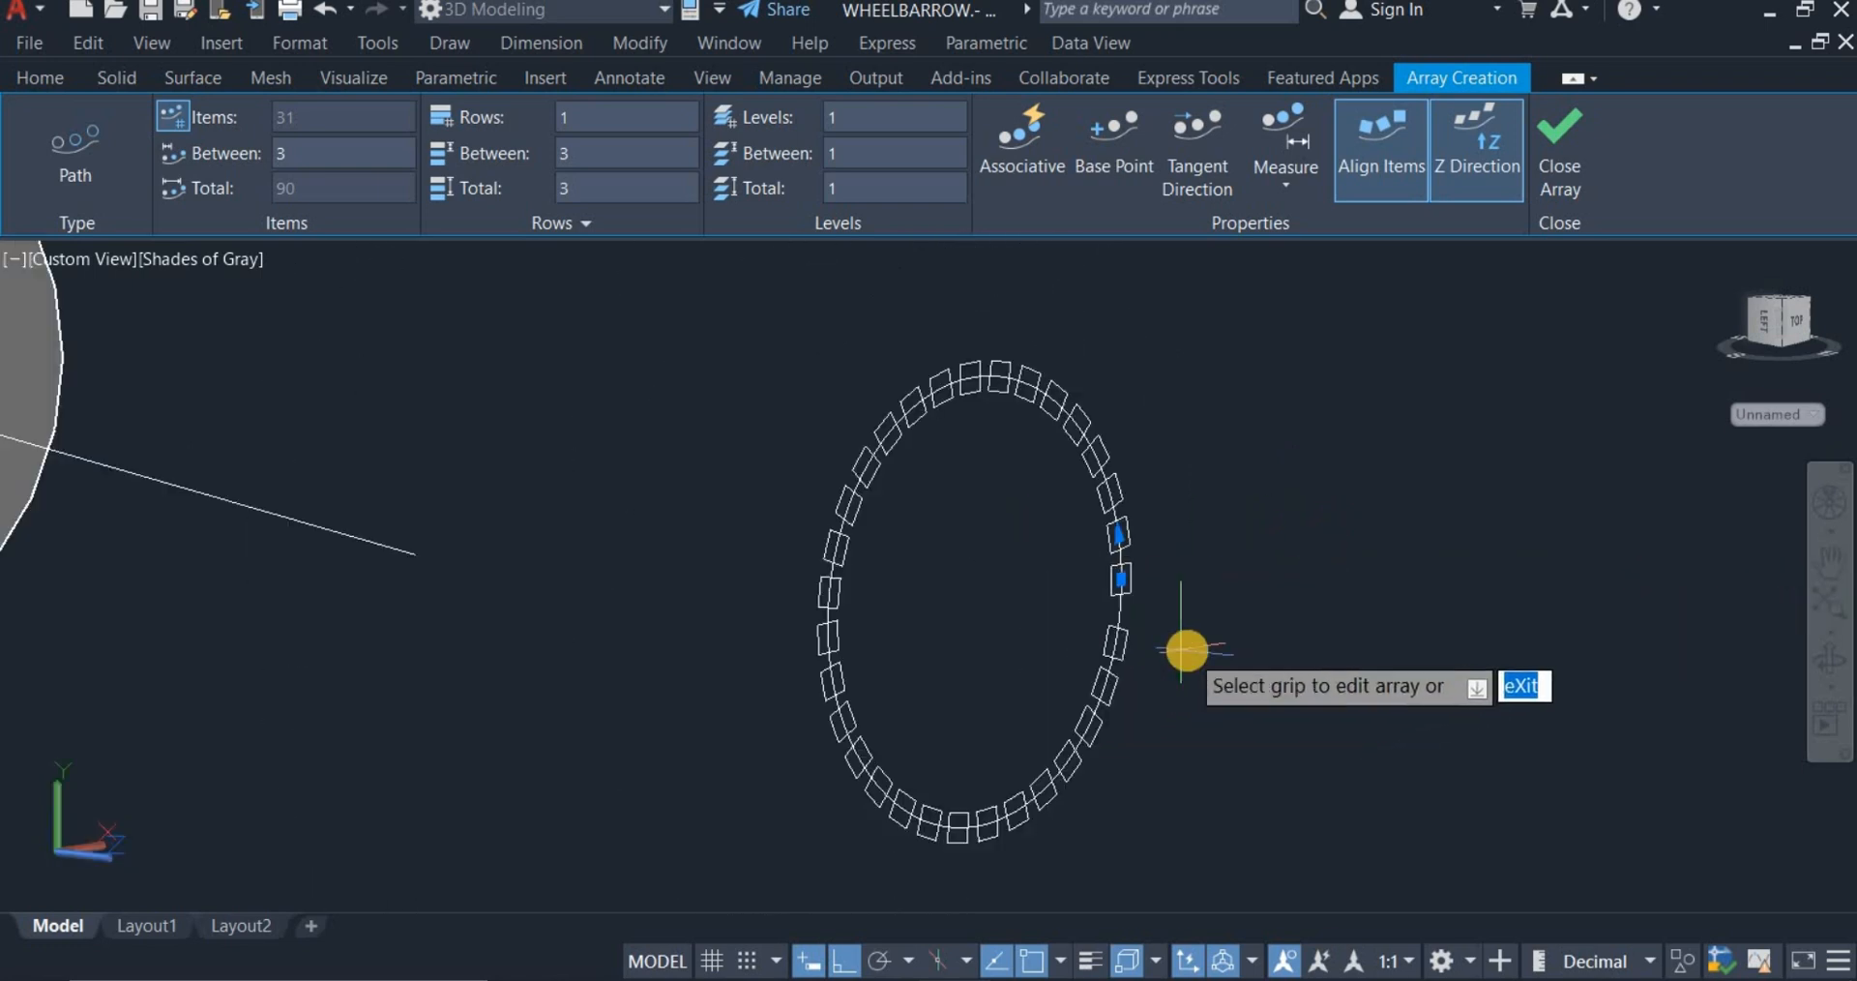
# Step: Switch the array's spacing method to Divide and finish the array
pyautogui.click(1314, 241)
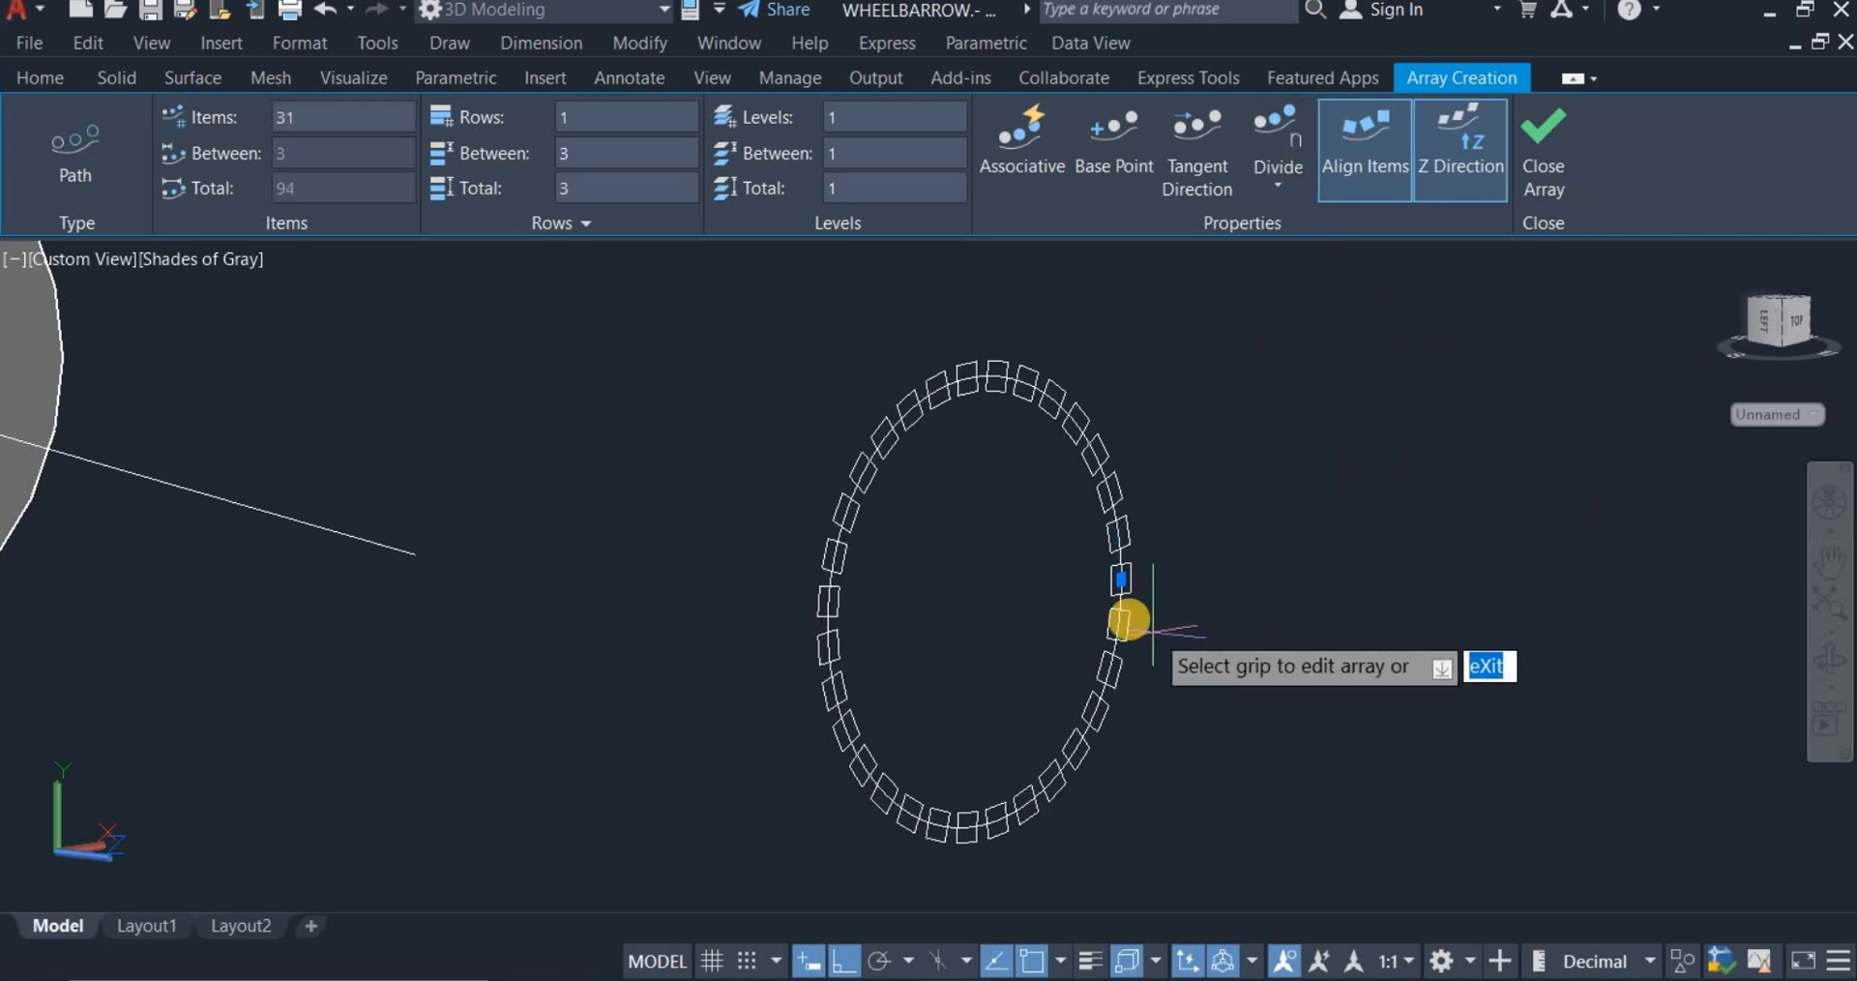
pyautogui.rightClick(1221, 432)
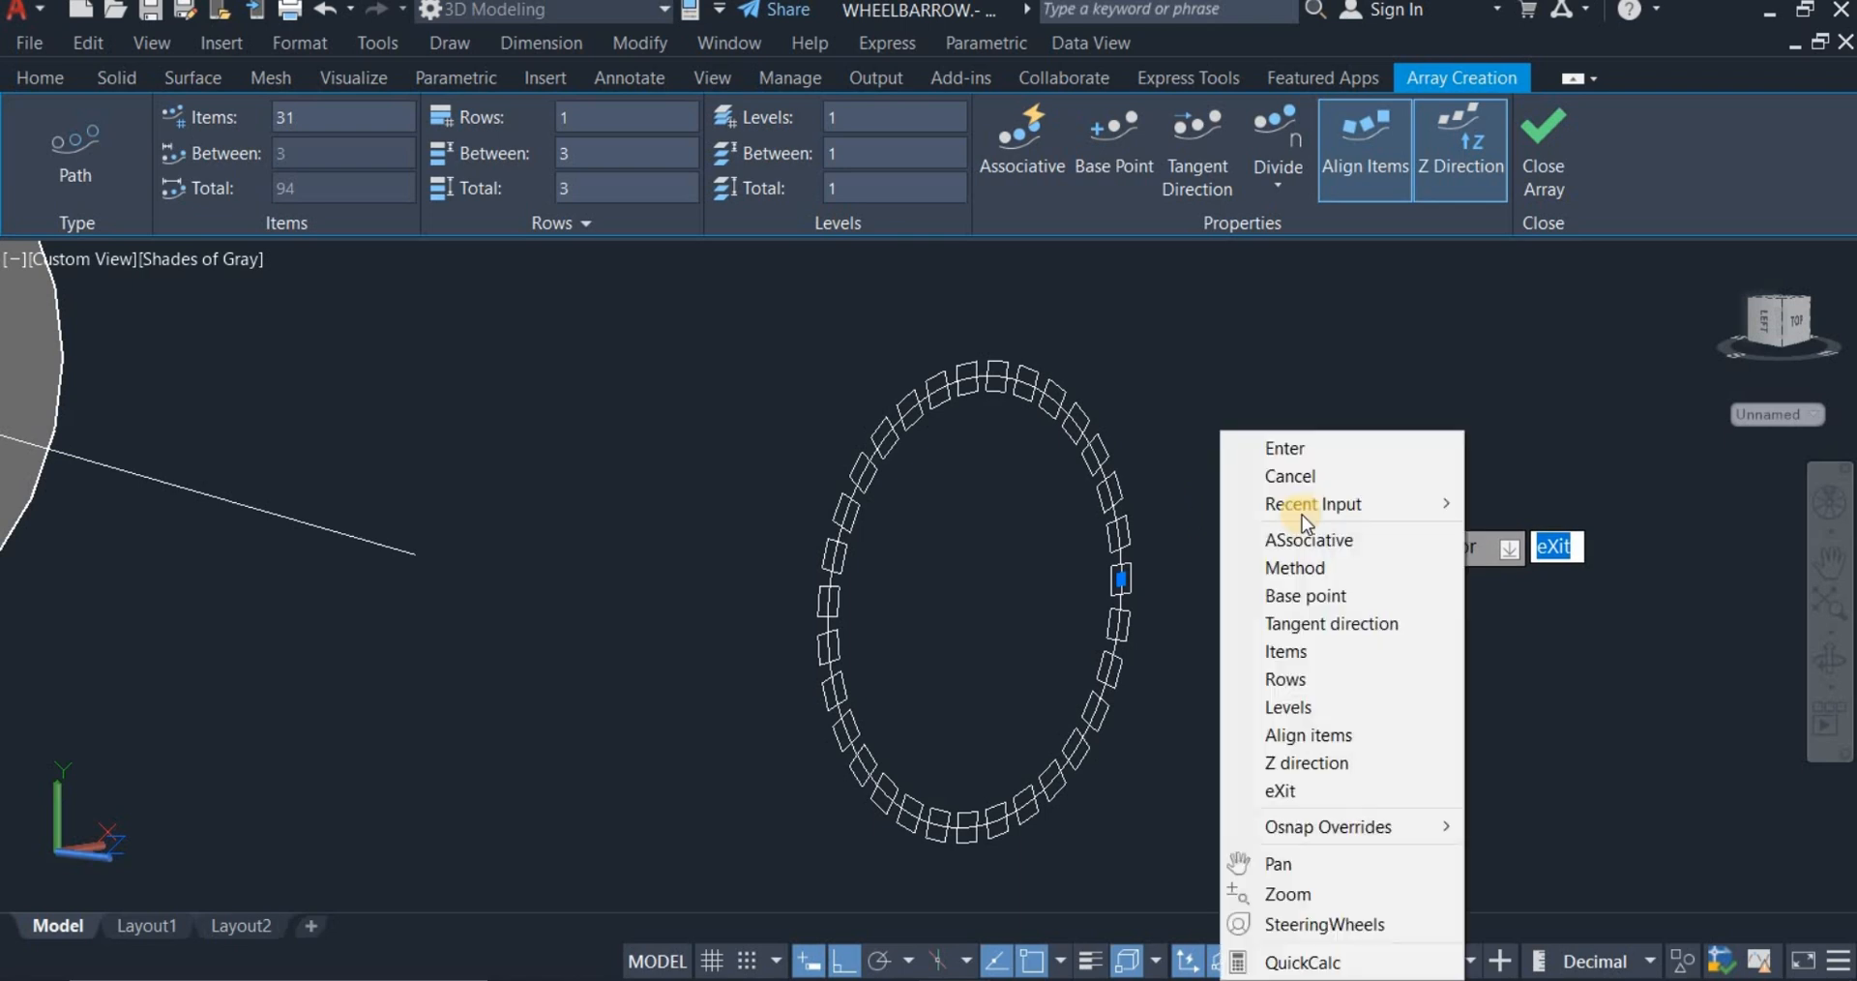
pyautogui.click(1310, 442)
# Step: Group the circle with all the arrayed squares
pyautogui.scroll(-4, 1316, 446)
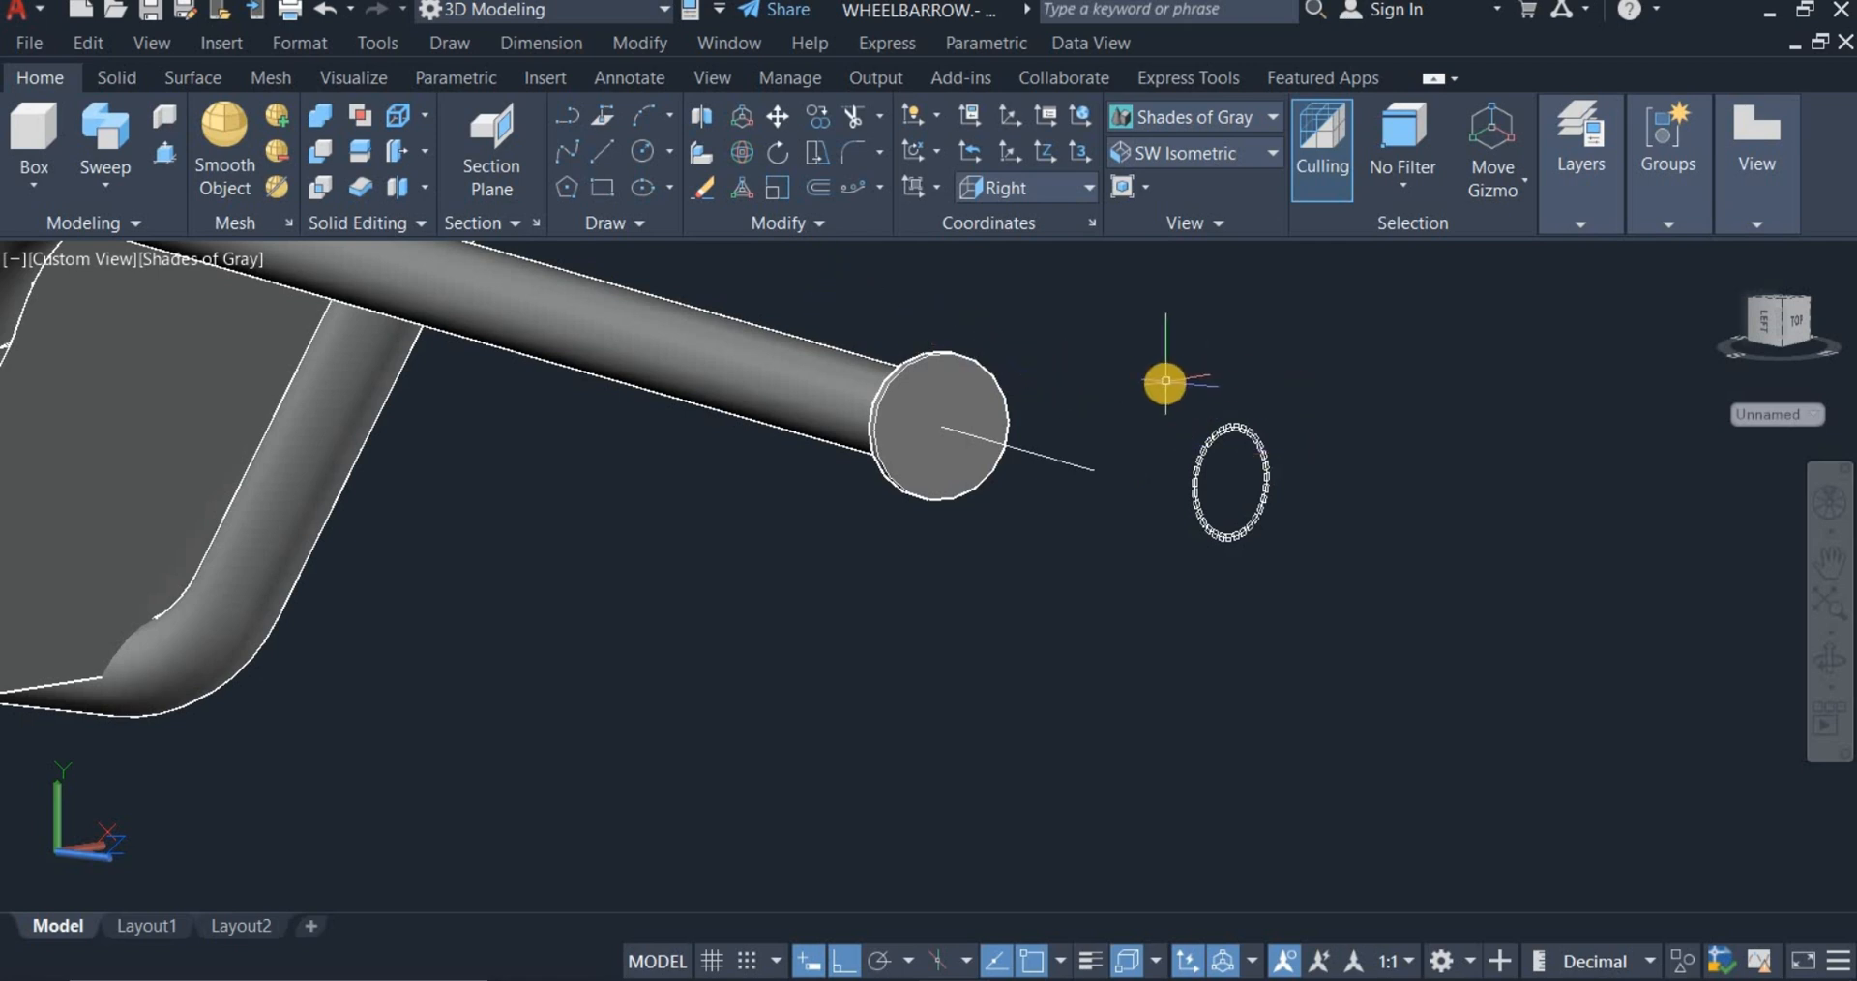
pyautogui.click(1153, 380)
pyautogui.click(1375, 590)
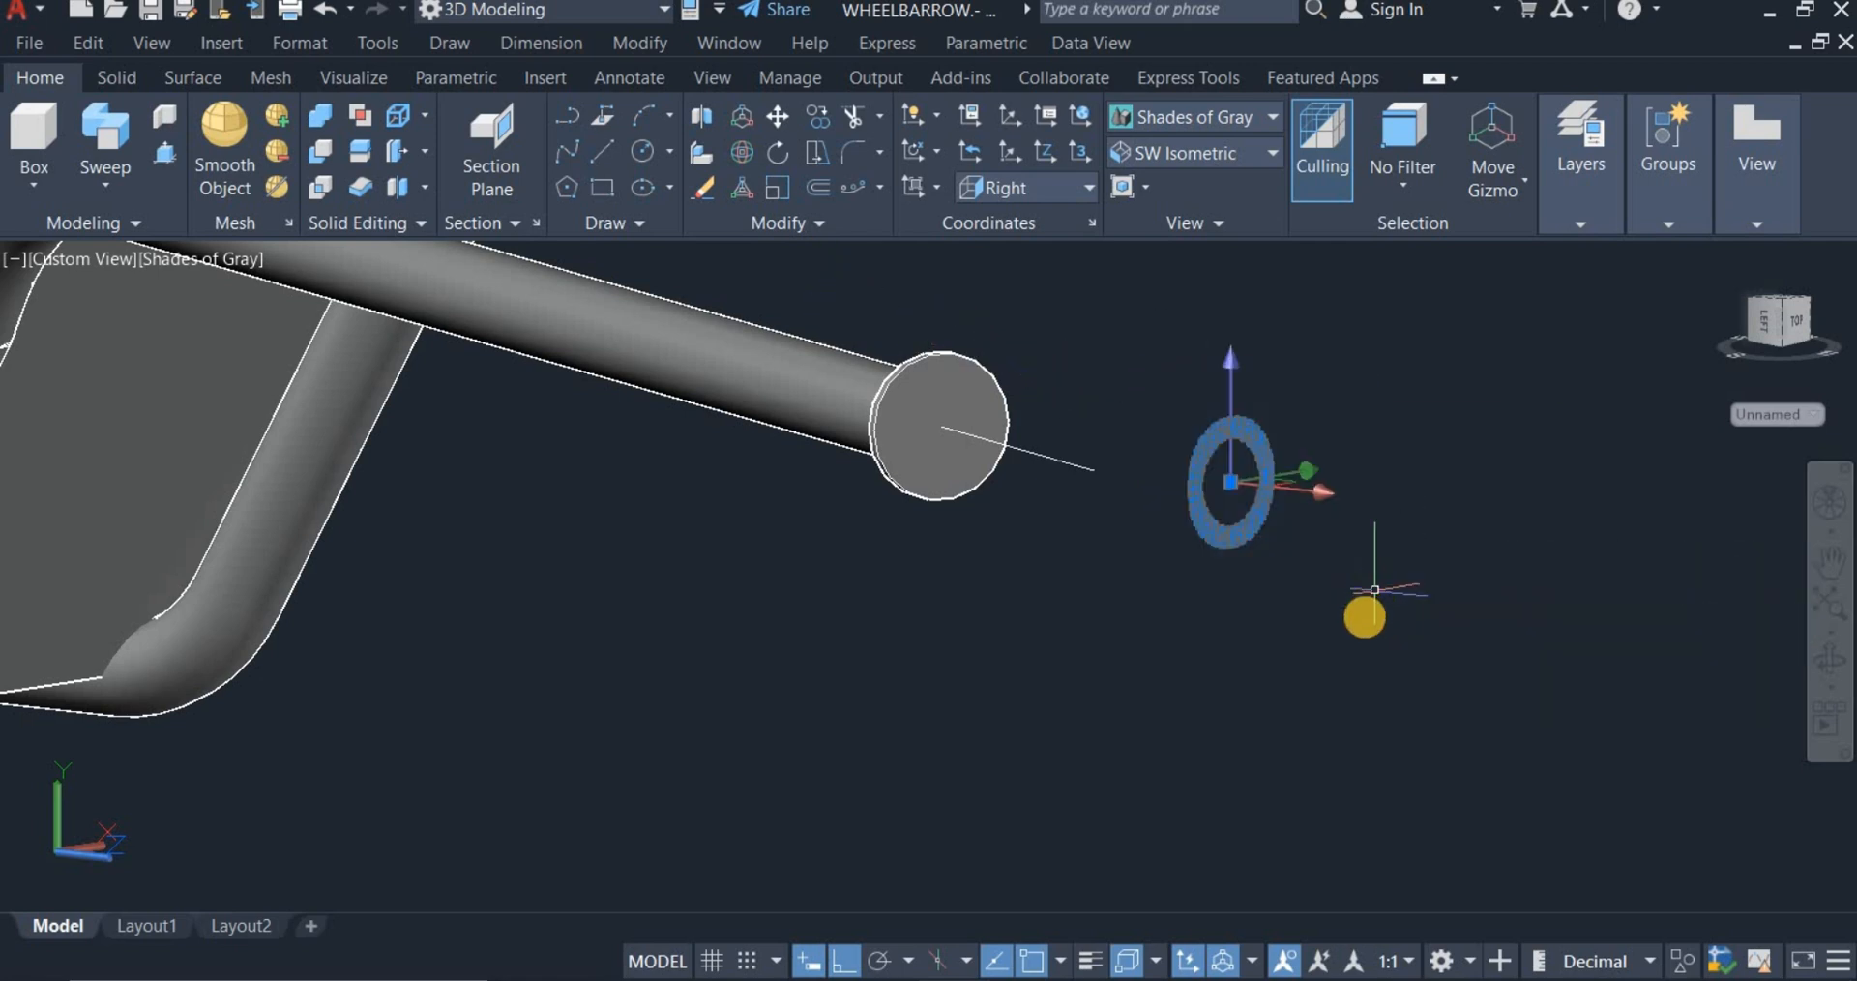
pyautogui.rightClick(1347, 620)
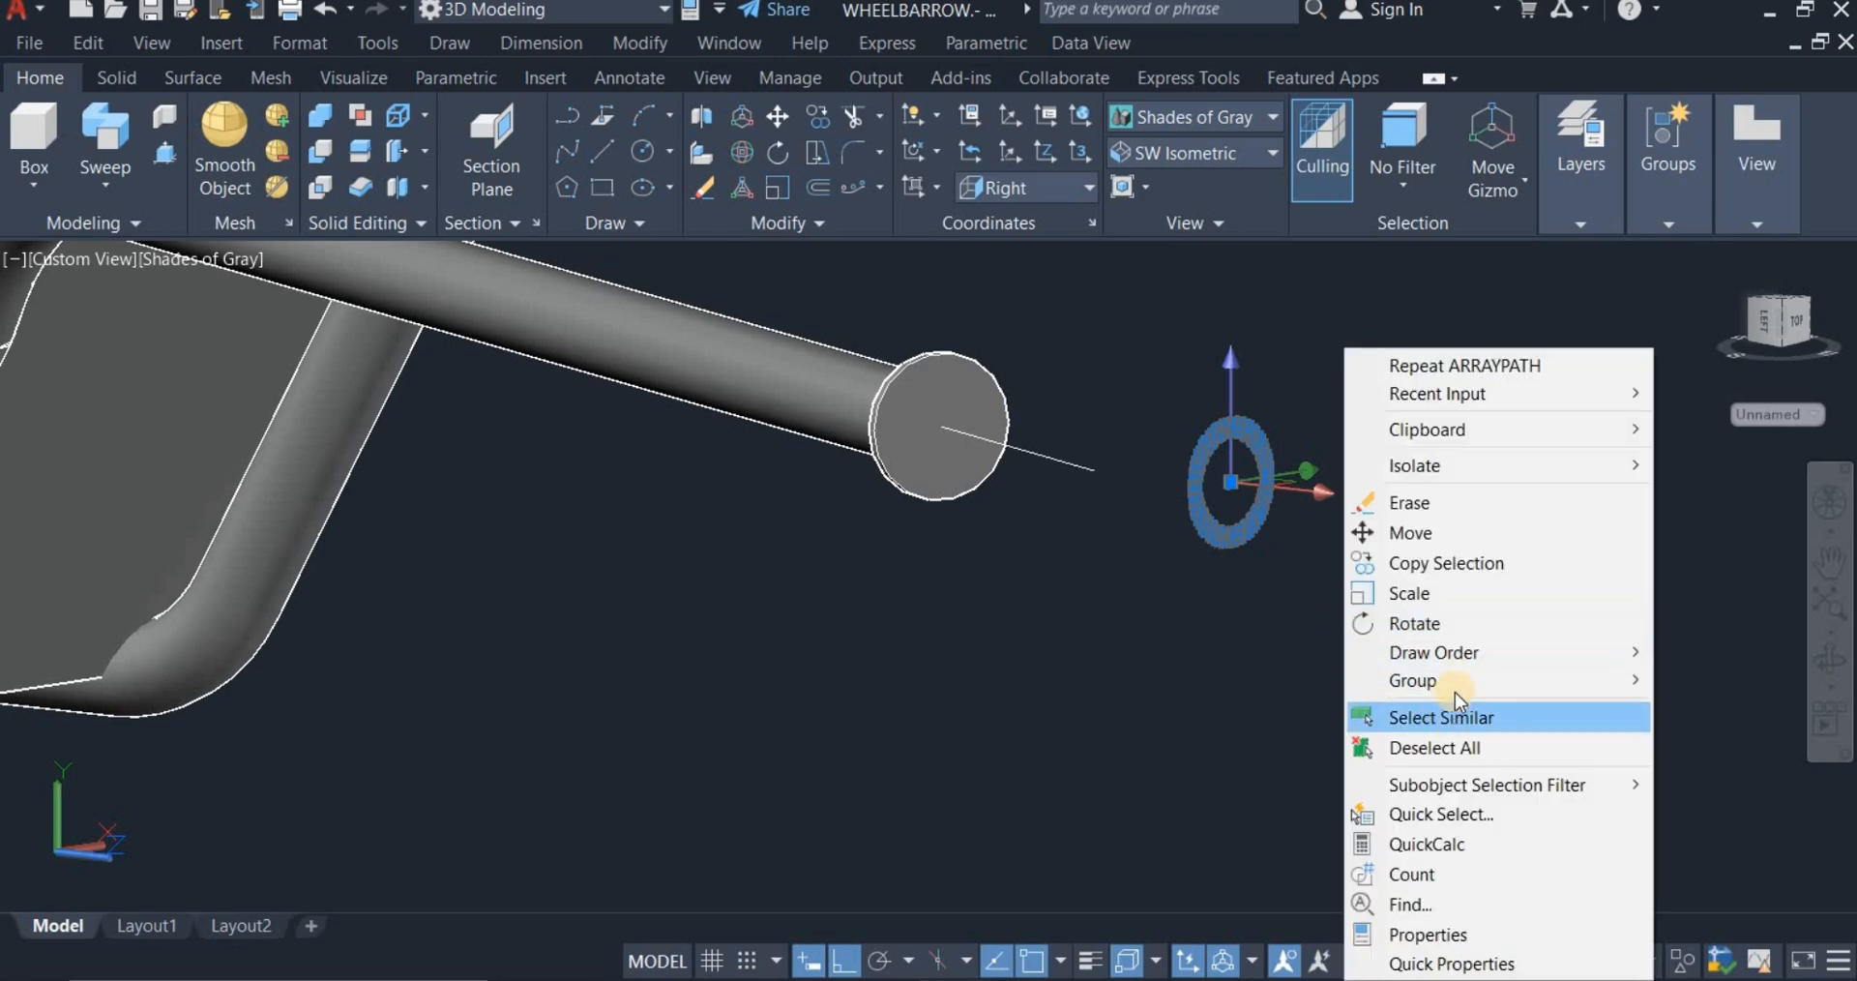
pyautogui.moveTo(1385, 683)
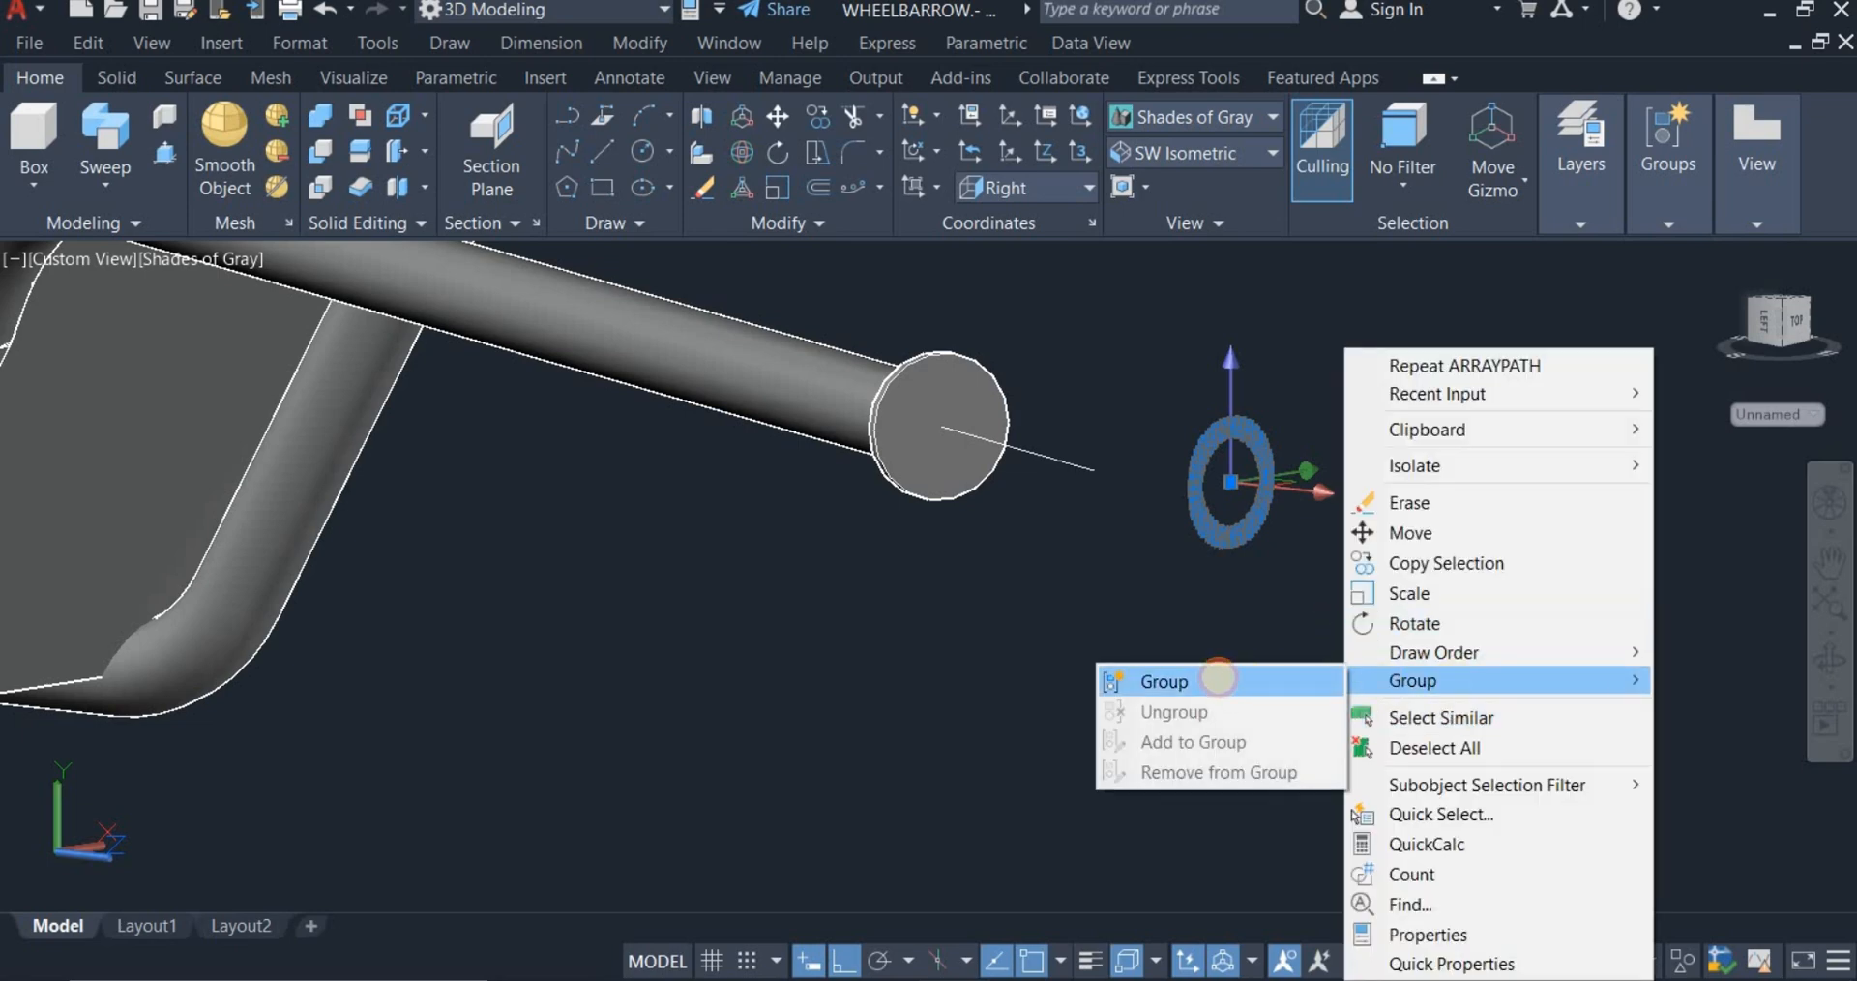
pyautogui.click(1218, 677)
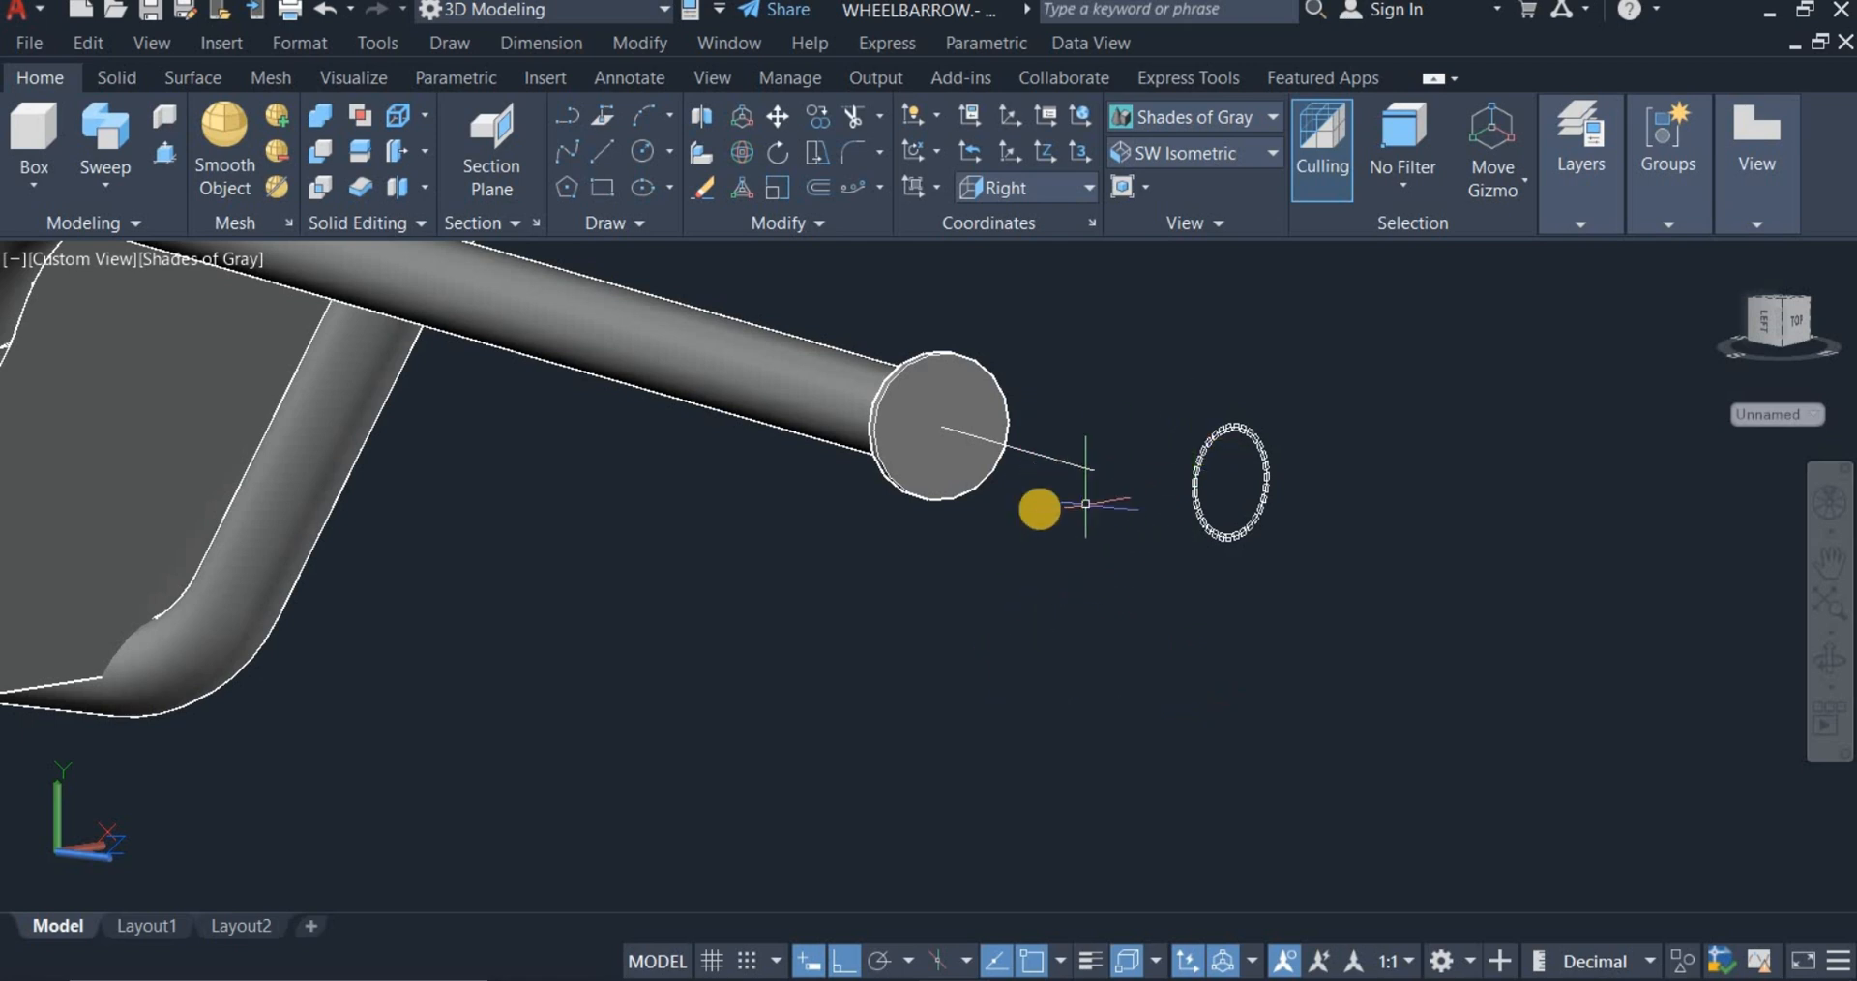
# Step: Sweep the grouped circle and squares along the straight line projecting from the handle's end disc to form the ribbed grip
pyautogui.click(119, 133)
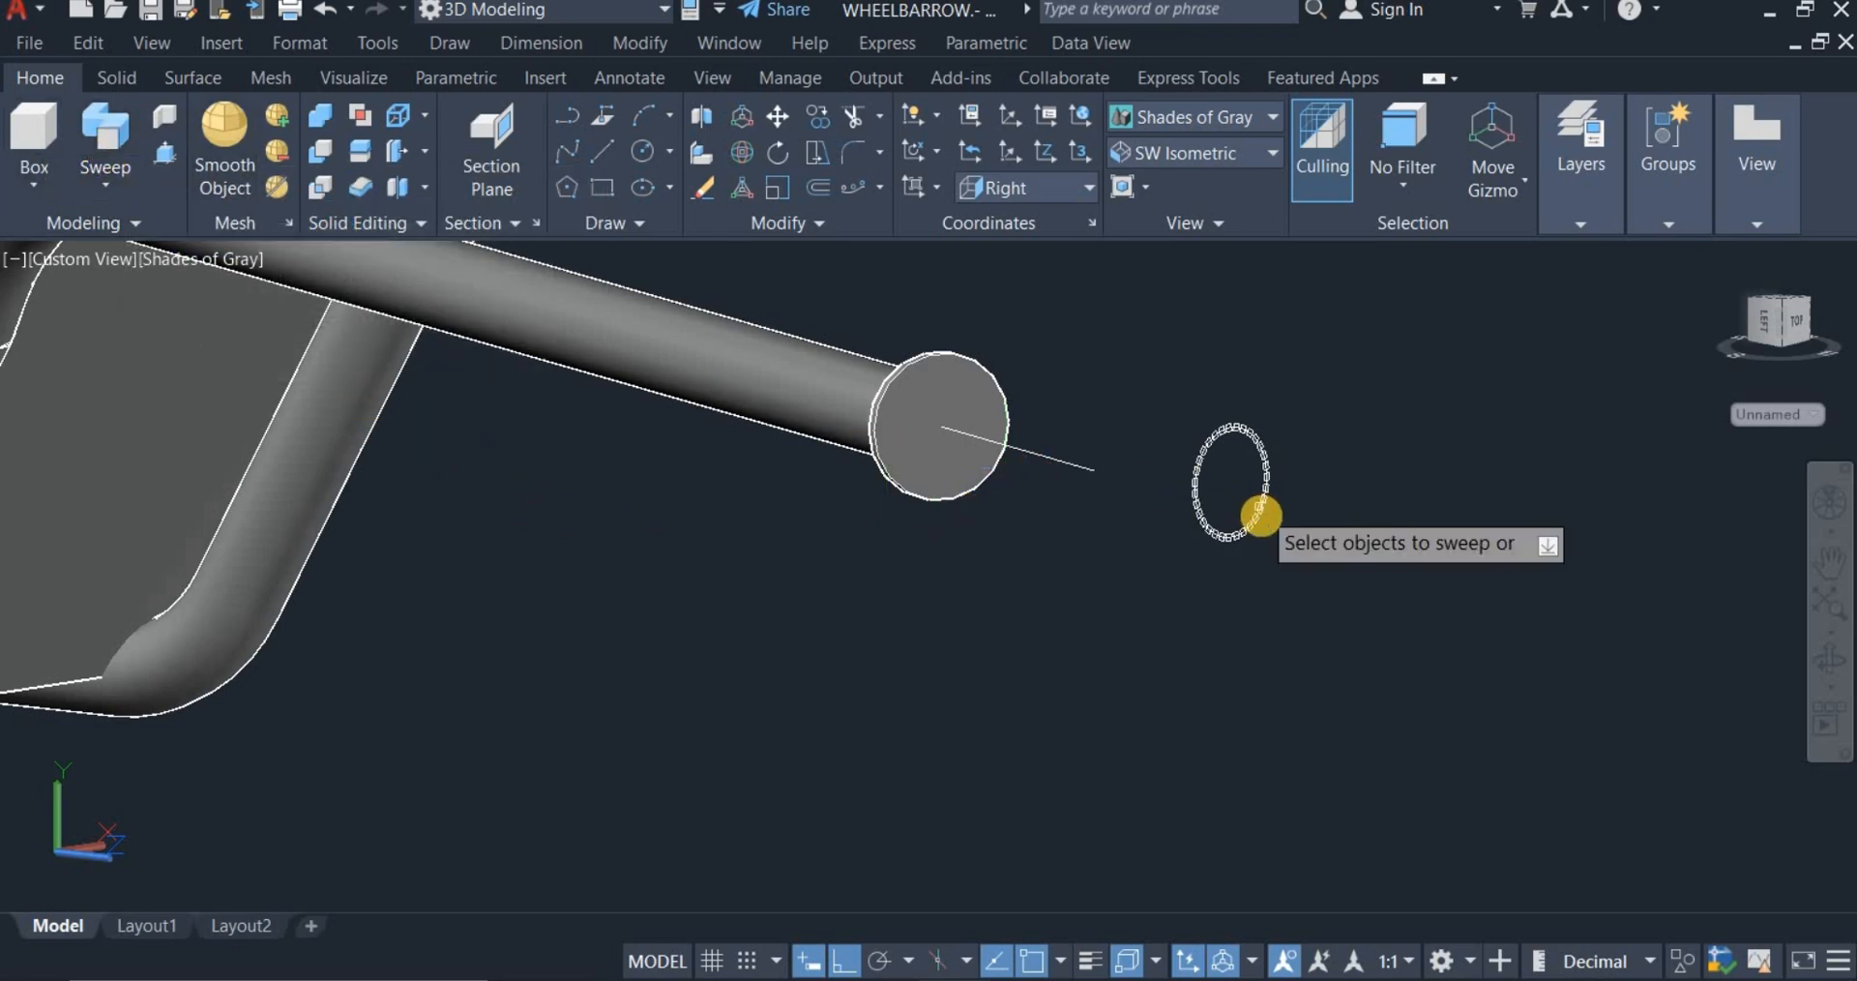
pyautogui.click(1243, 521)
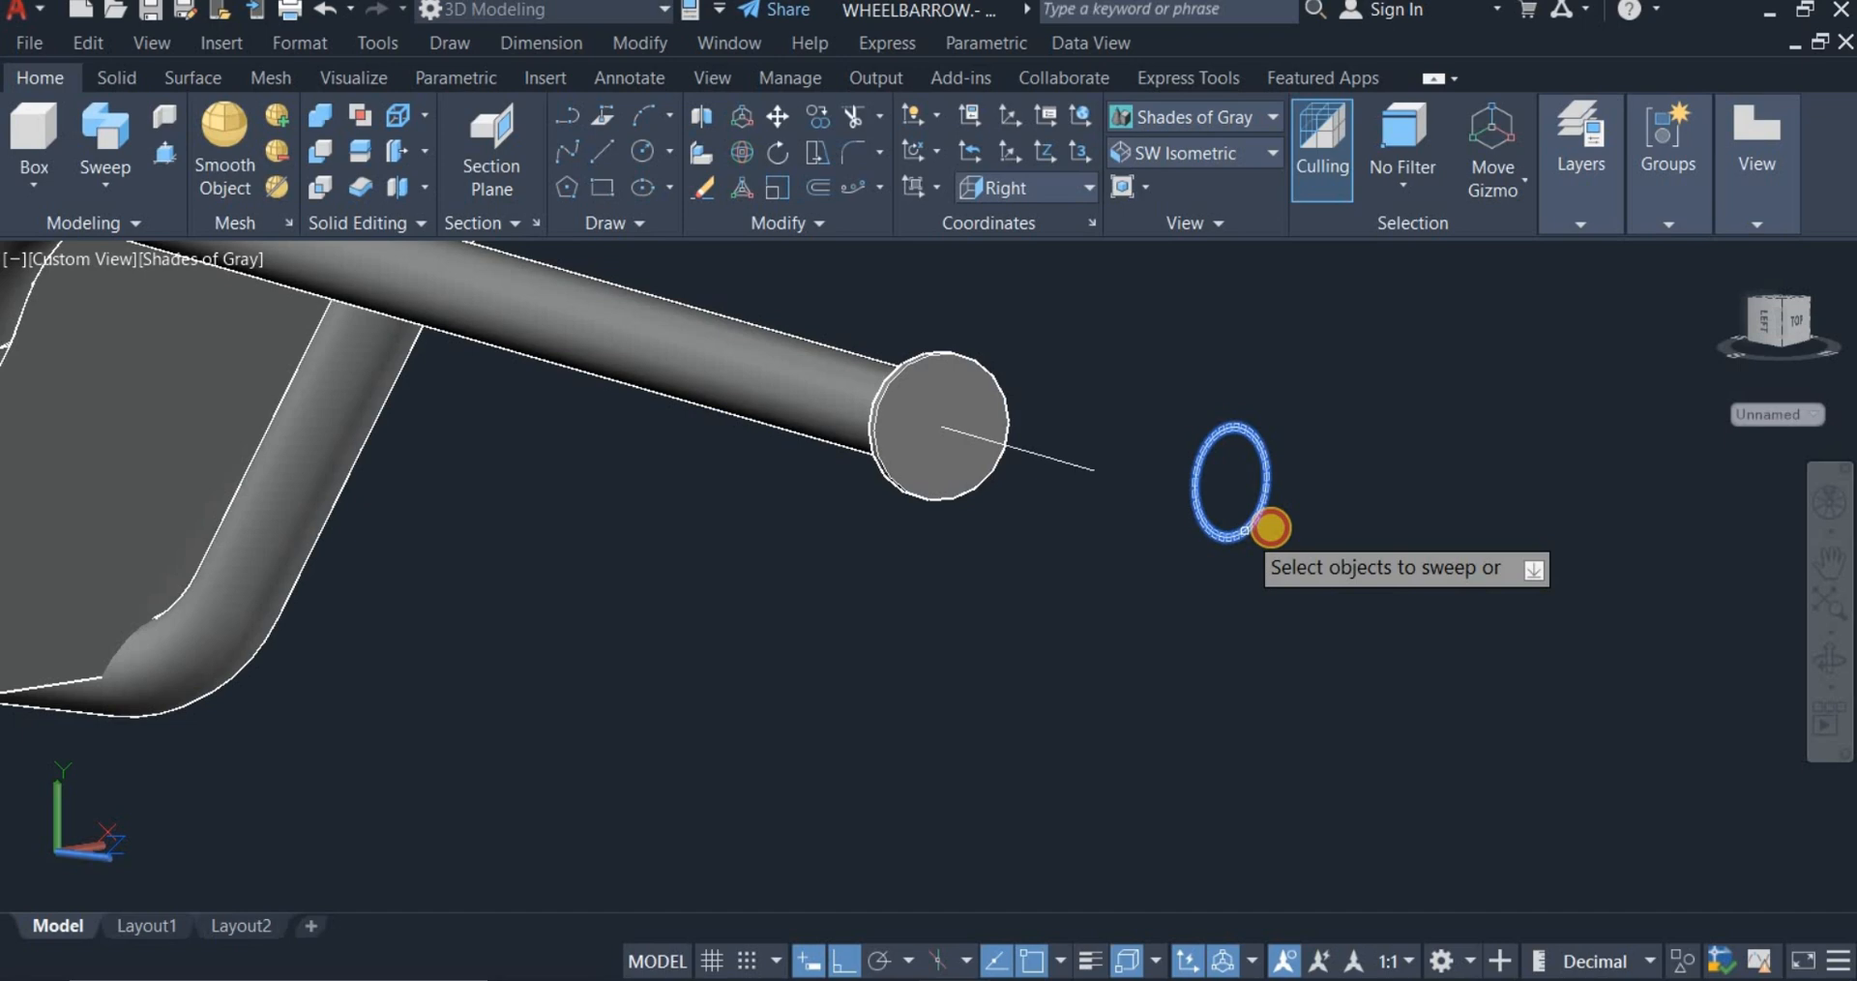
pyautogui.rightClick(1324, 529)
pyautogui.click(1364, 546)
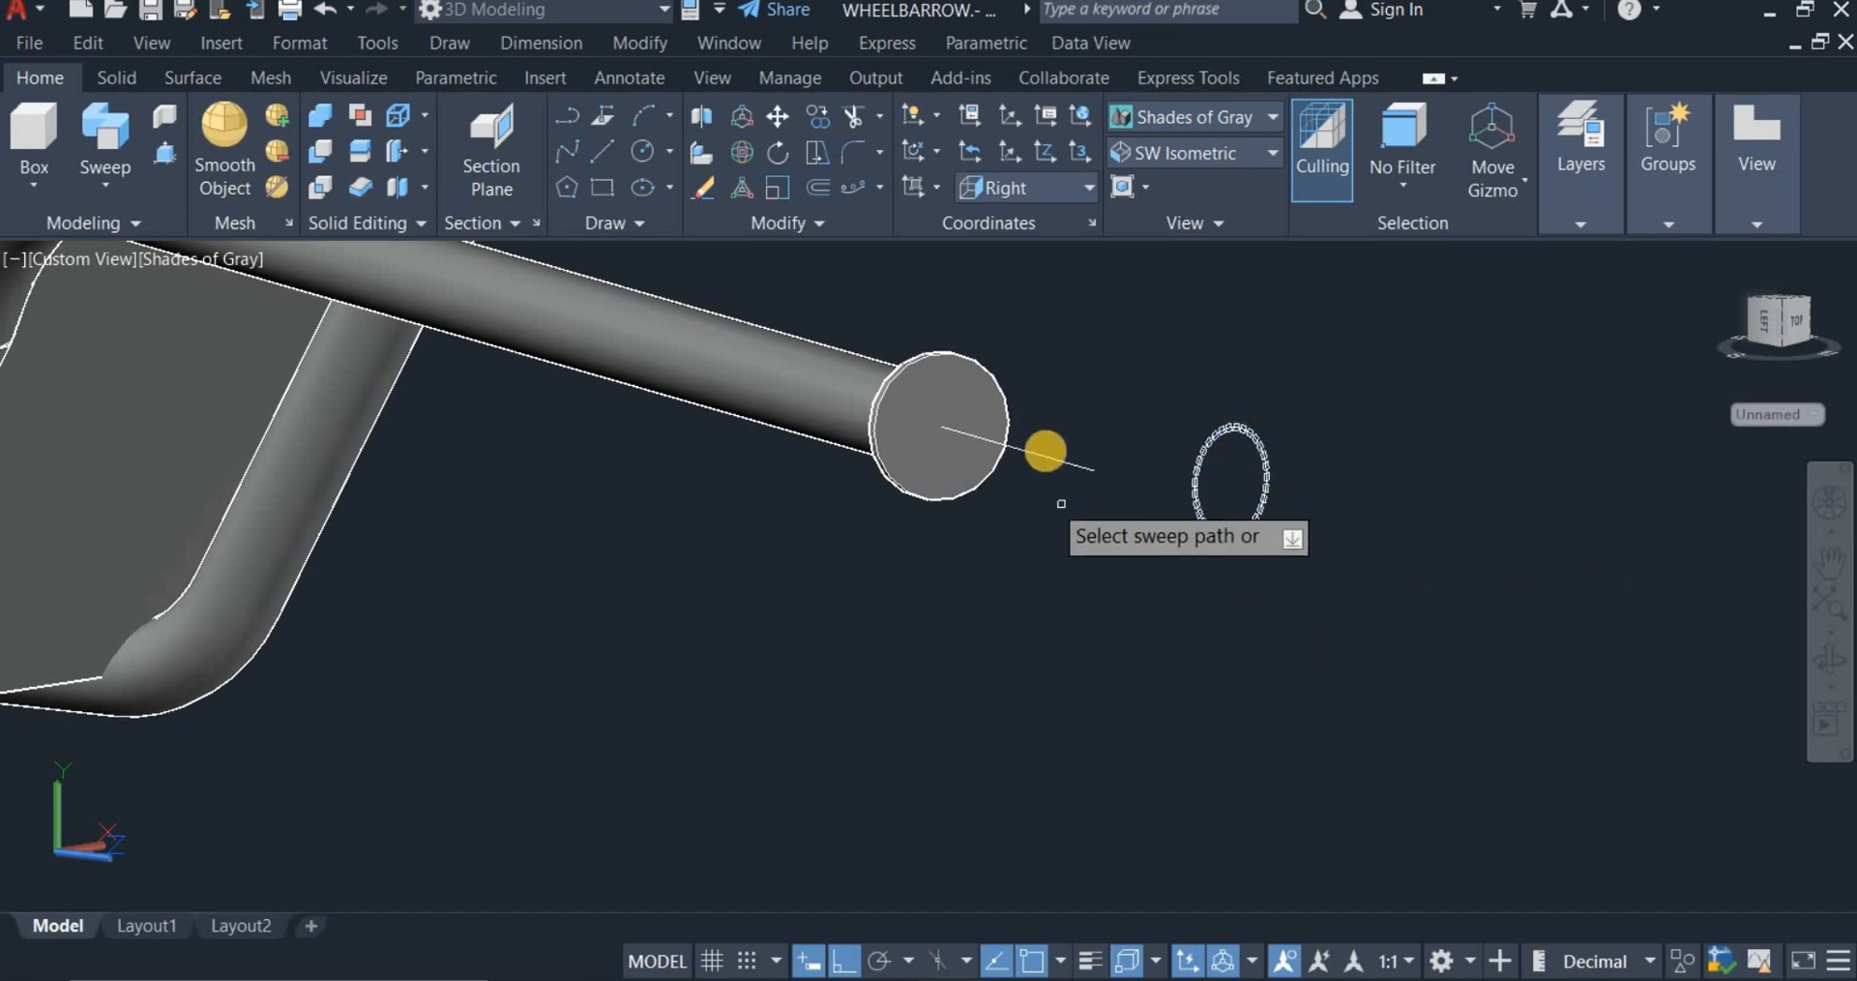
pyautogui.click(1047, 460)
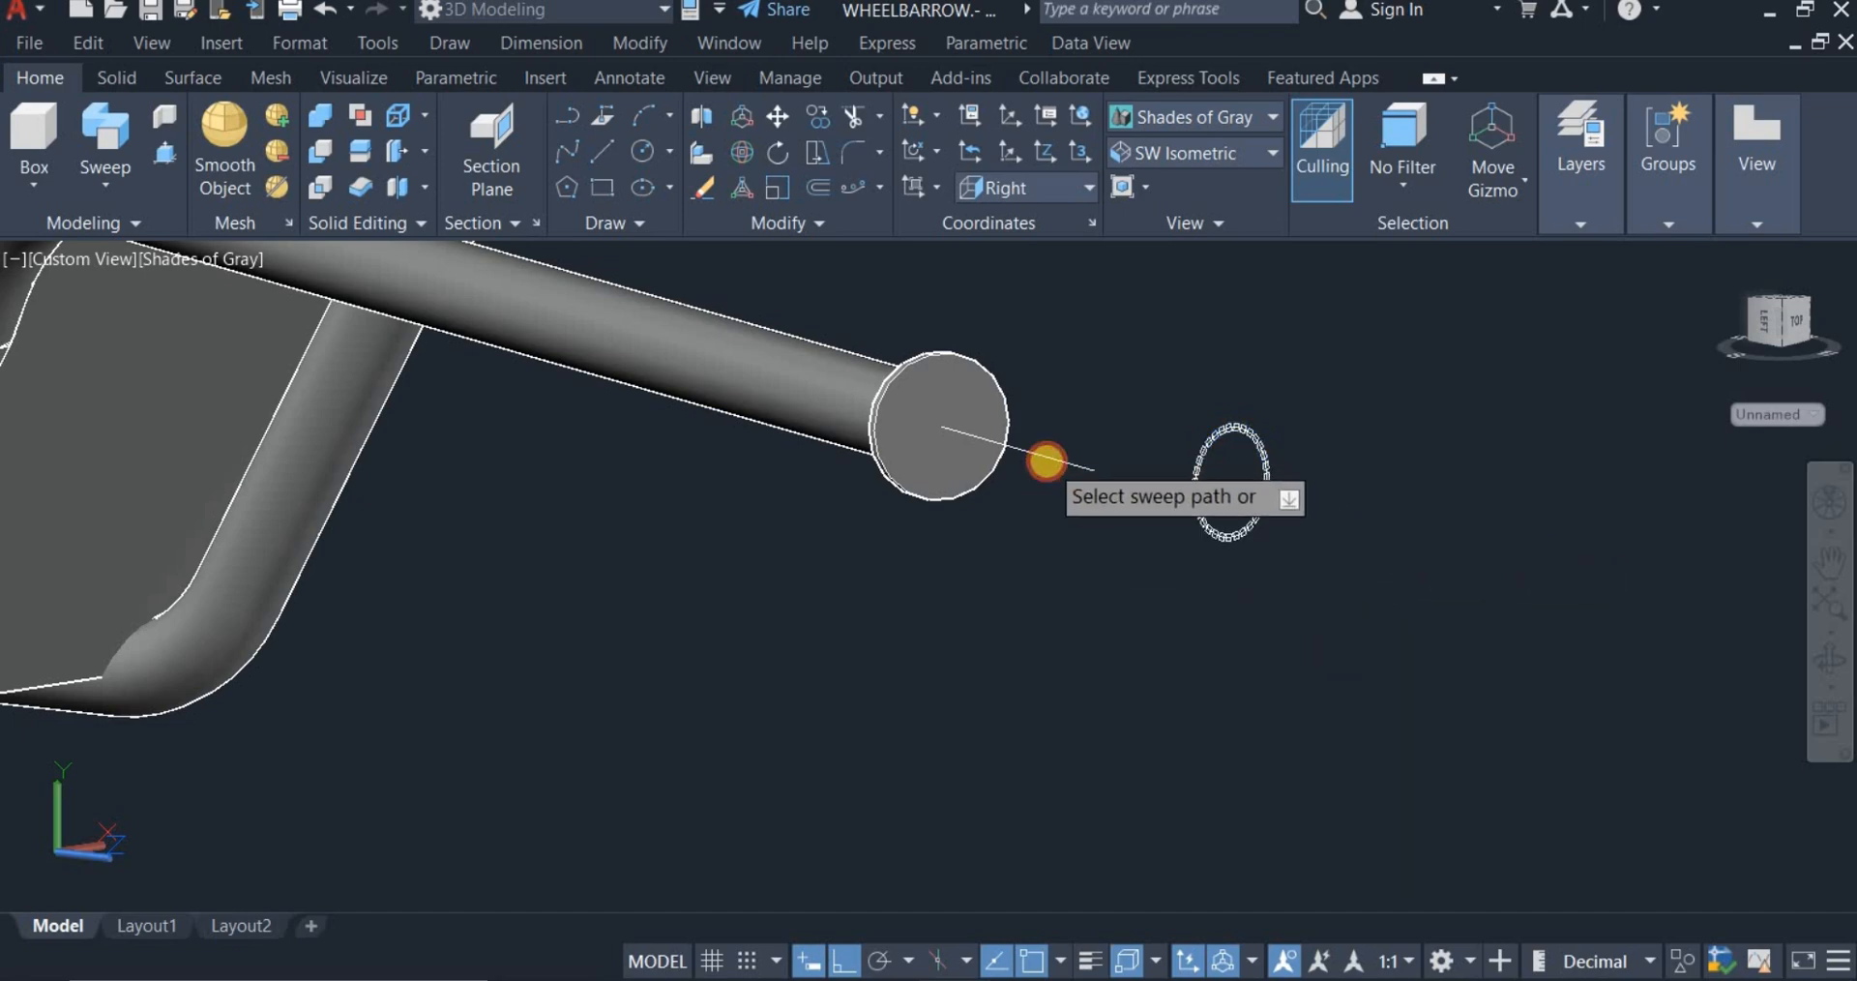
pyautogui.click(1047, 460)
pyautogui.scroll(-7, 1004, 607)
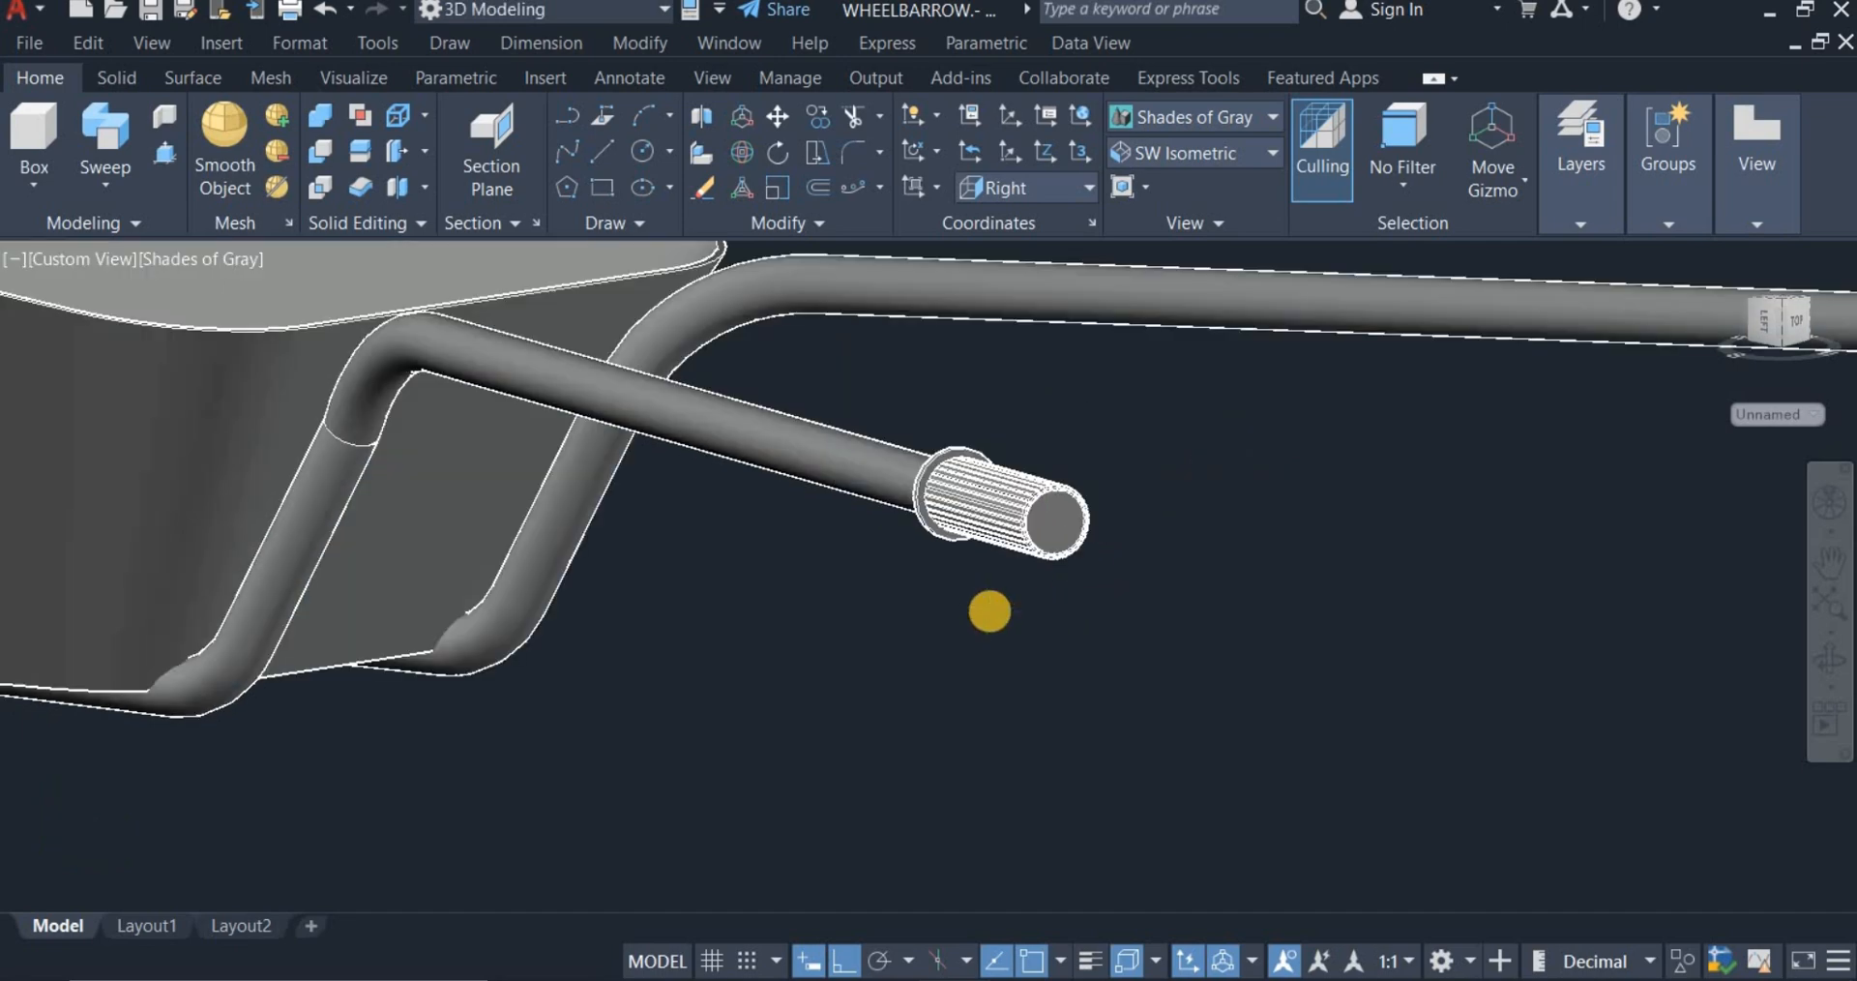
pyautogui.click(1828, 664)
pyautogui.moveTo(1571, 589); pyautogui.dragTo(1545, 589)
pyautogui.scroll(4, 1608, 504)
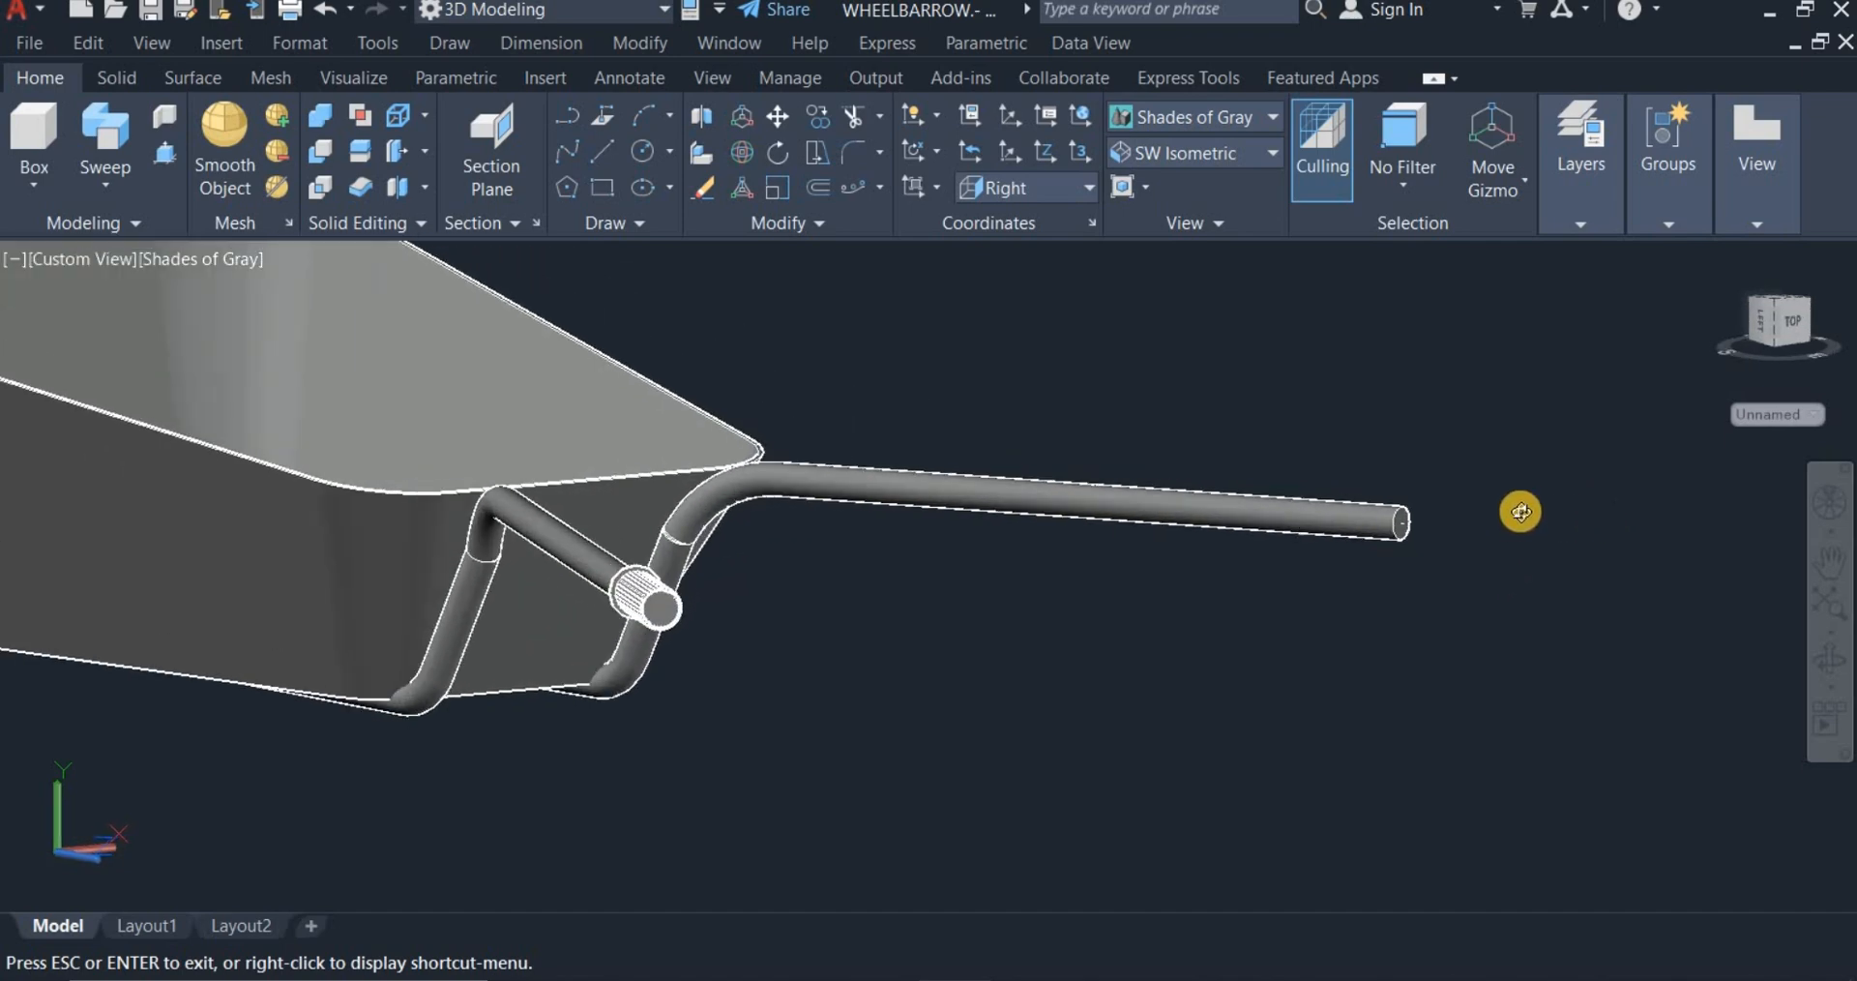
pyautogui.moveTo(1467, 558); pyautogui.dragTo(1450, 506)
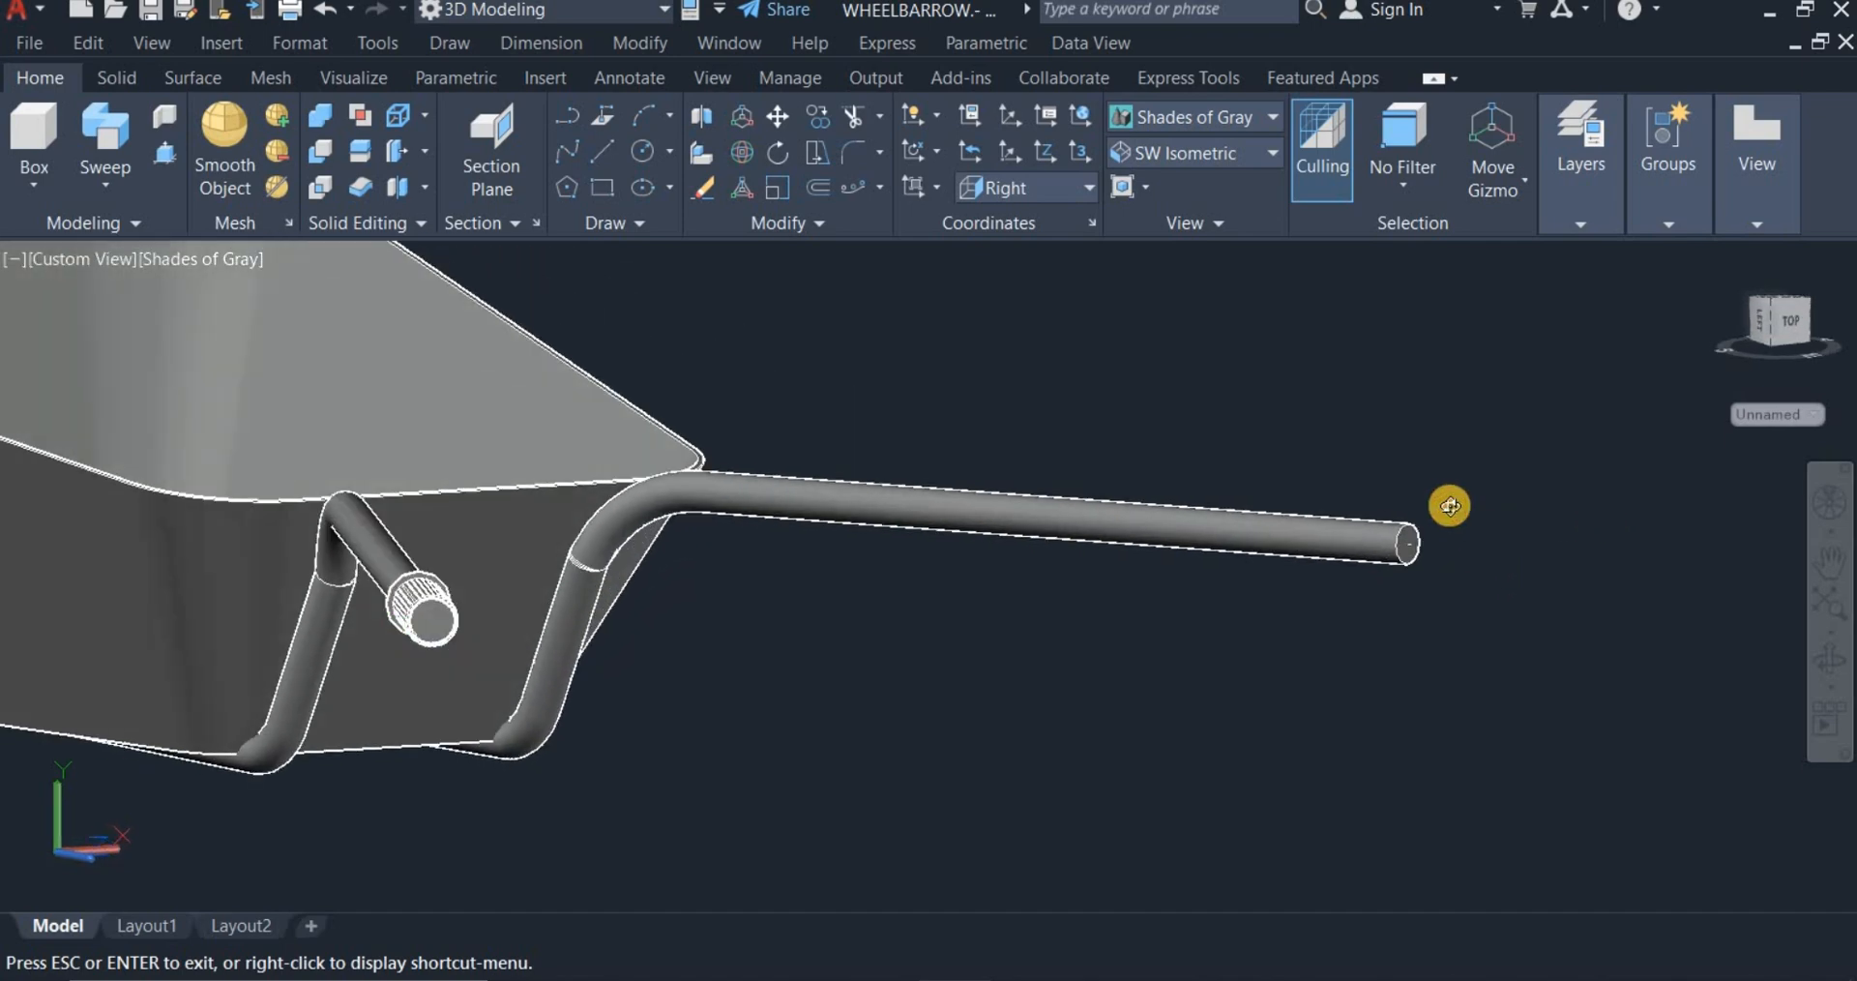
# Step: Draw a 3-unit line outward along the handle axis from the center of the bare handle's end face
pyautogui.rightClick(1224, 381)
pyautogui.click(1229, 437)
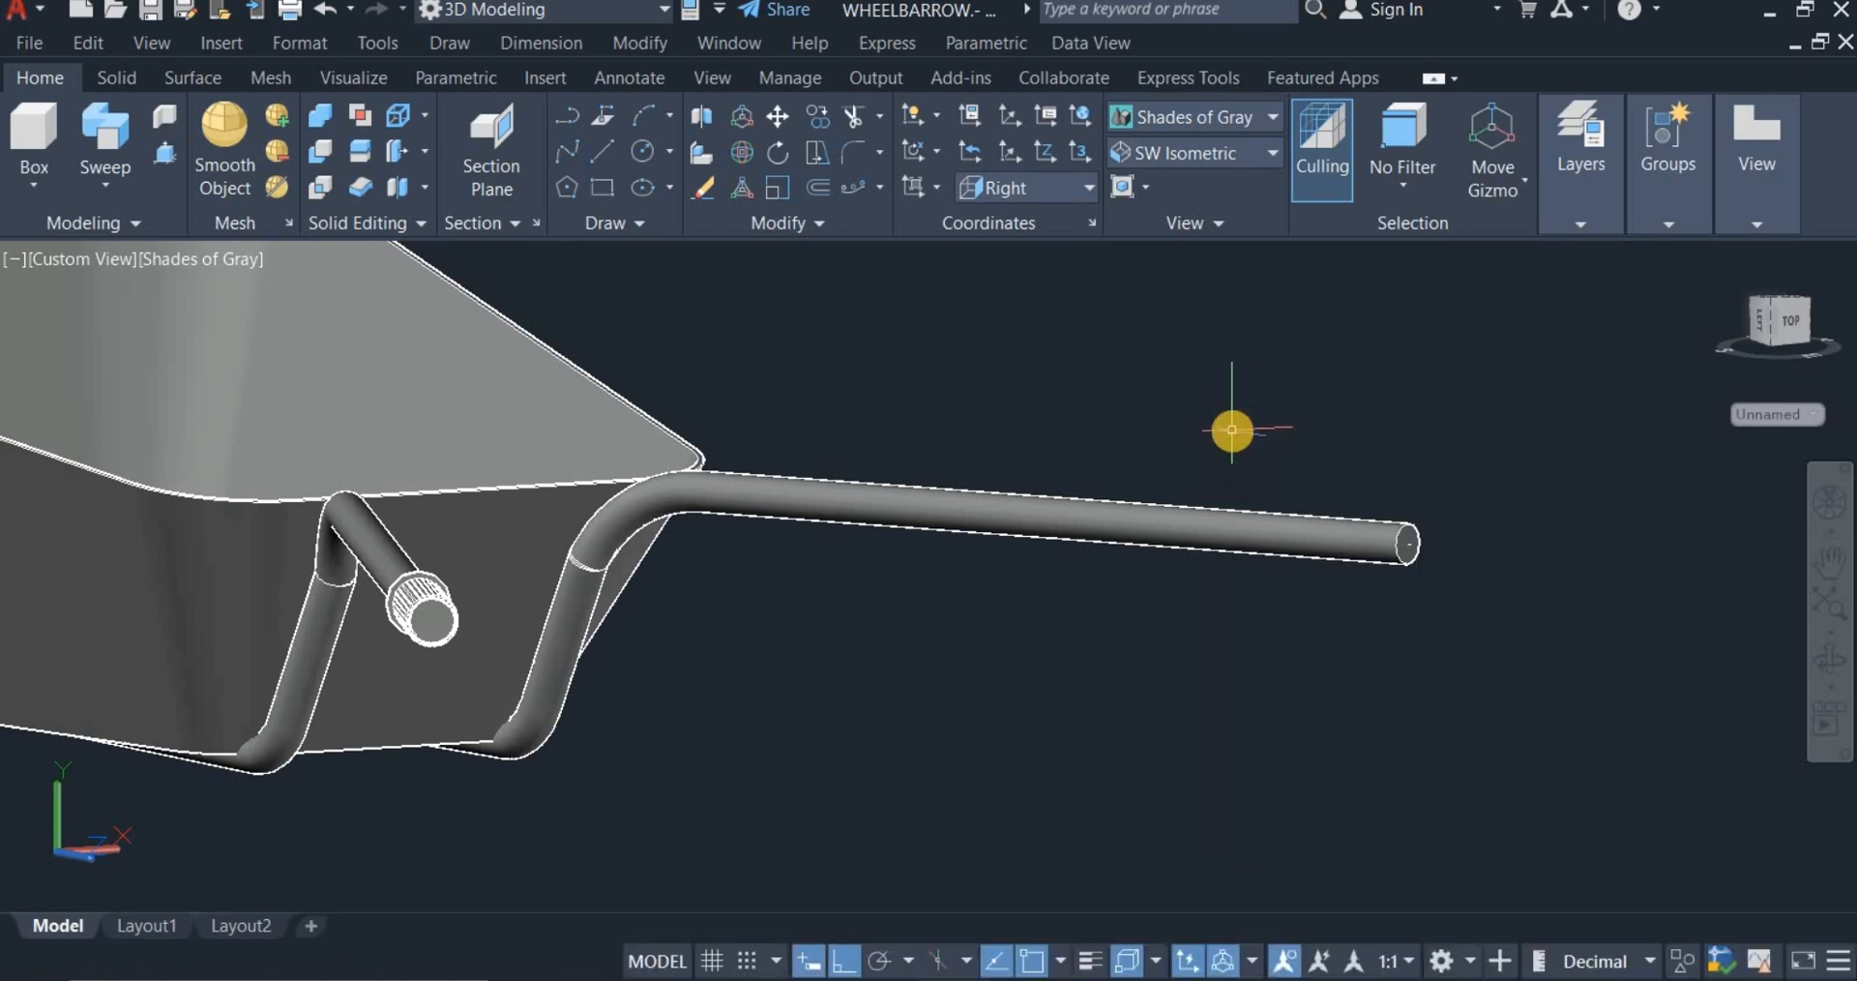
pyautogui.moveTo(1220, 431); pyautogui.dragTo(943, 416, button='middle')
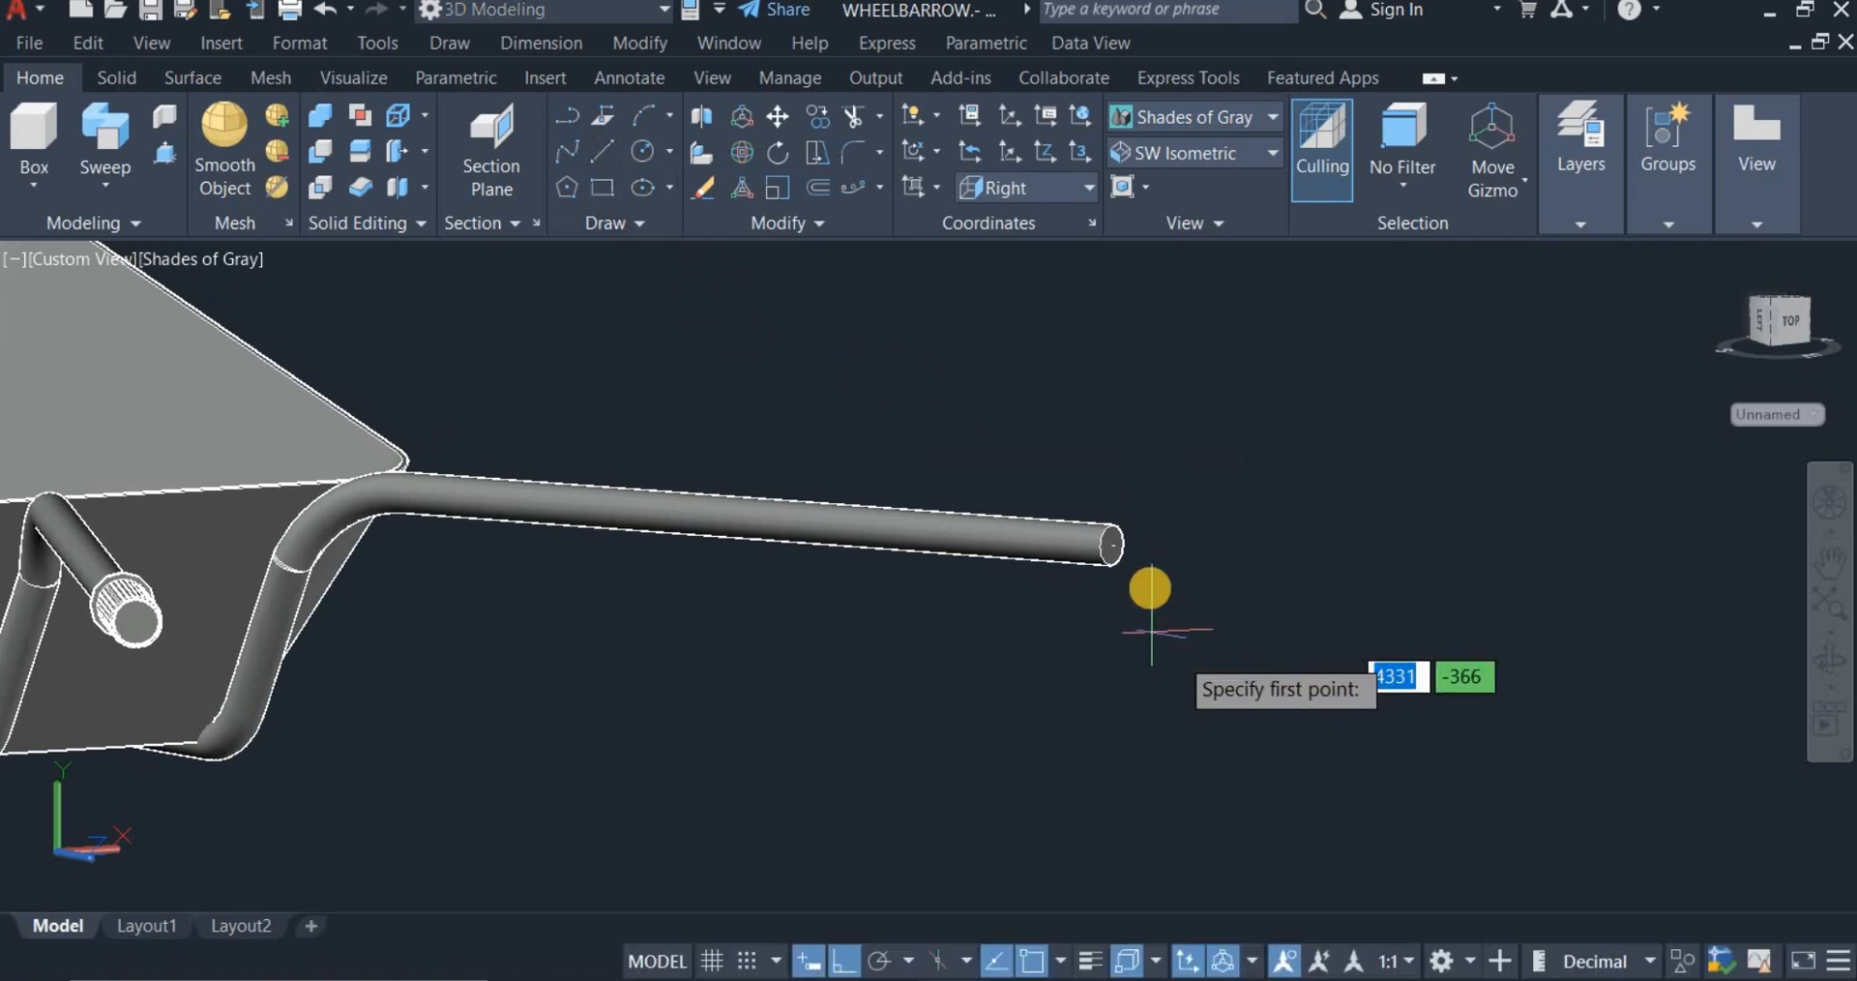
pyautogui.scroll(3, 1110, 545)
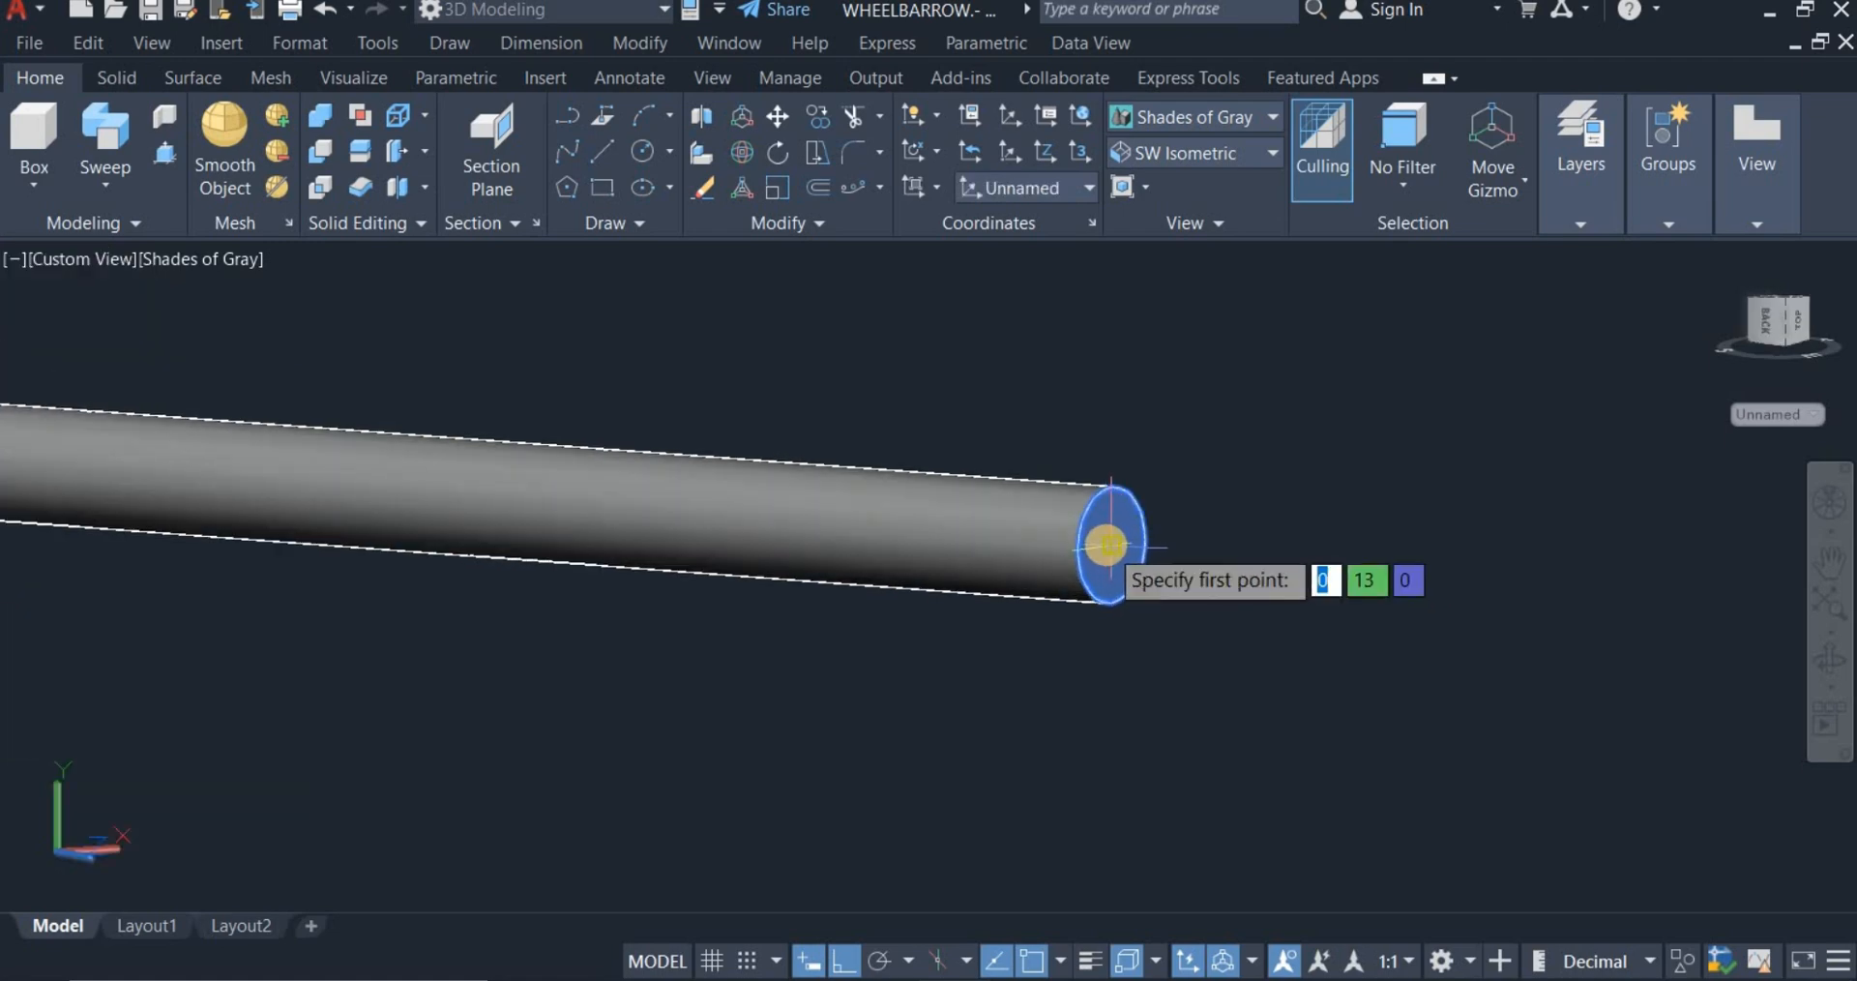
pyautogui.click(1108, 545)
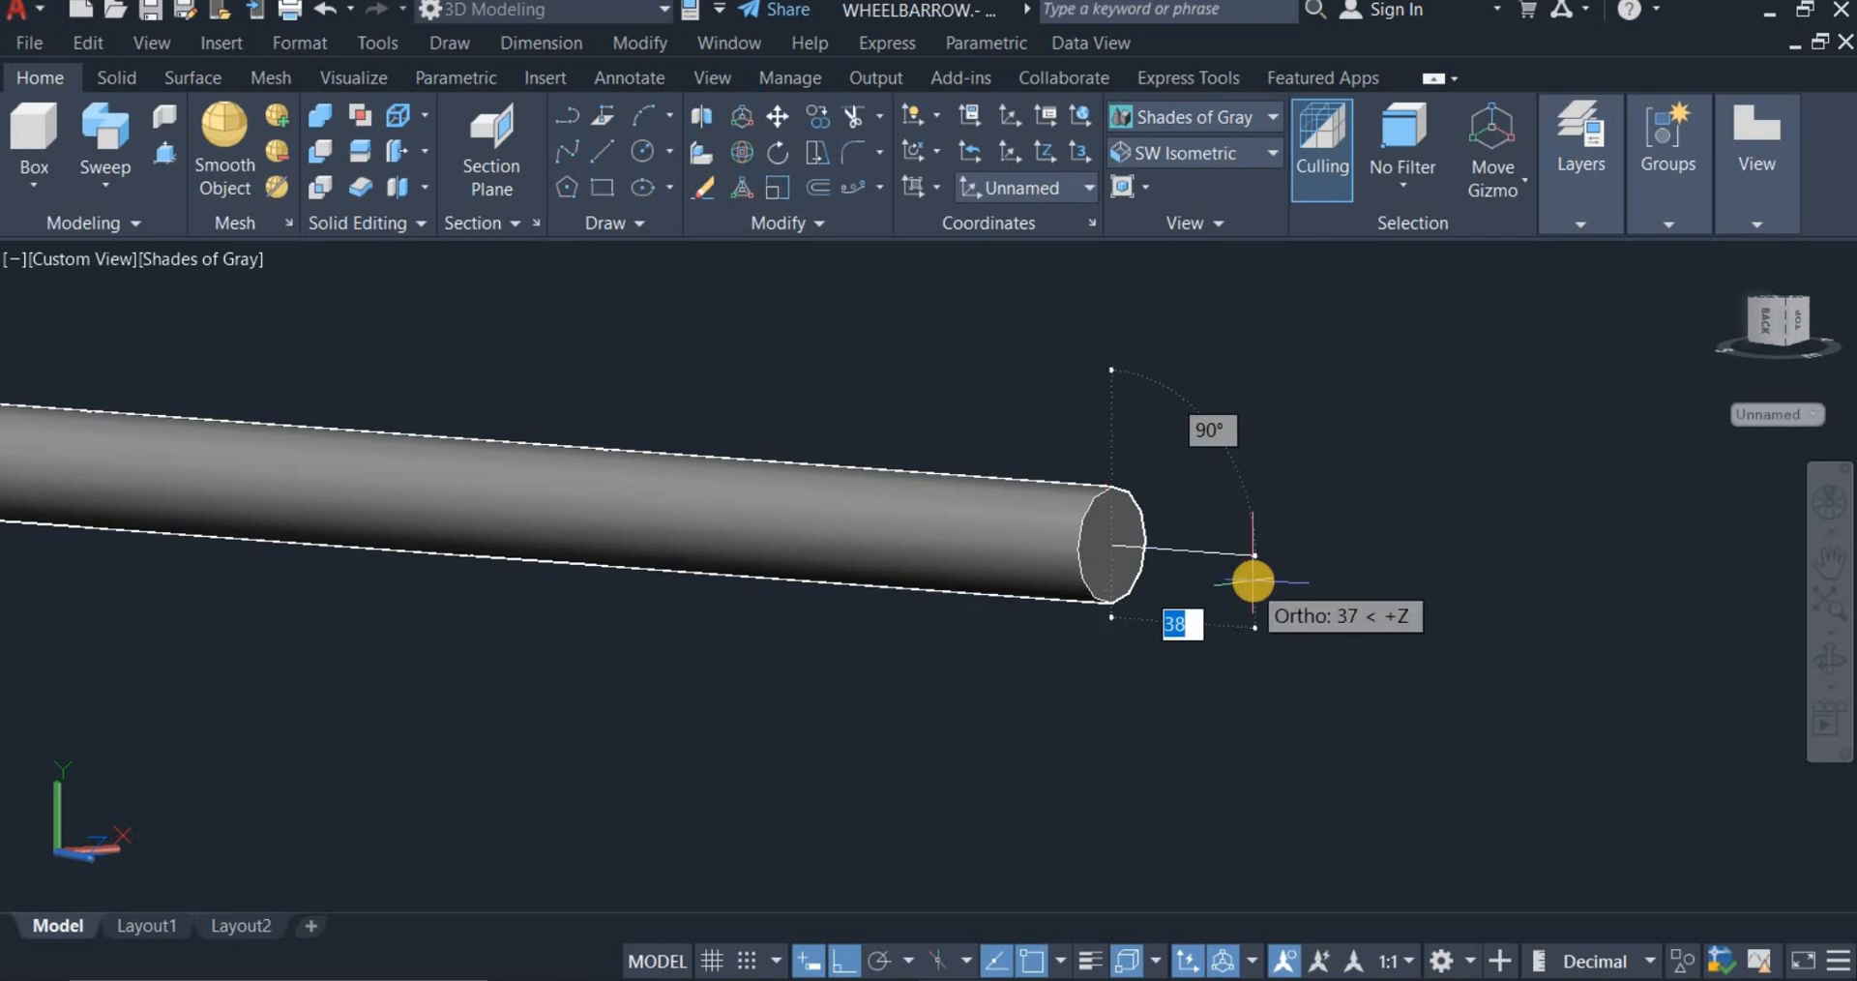
pyautogui.write('3')
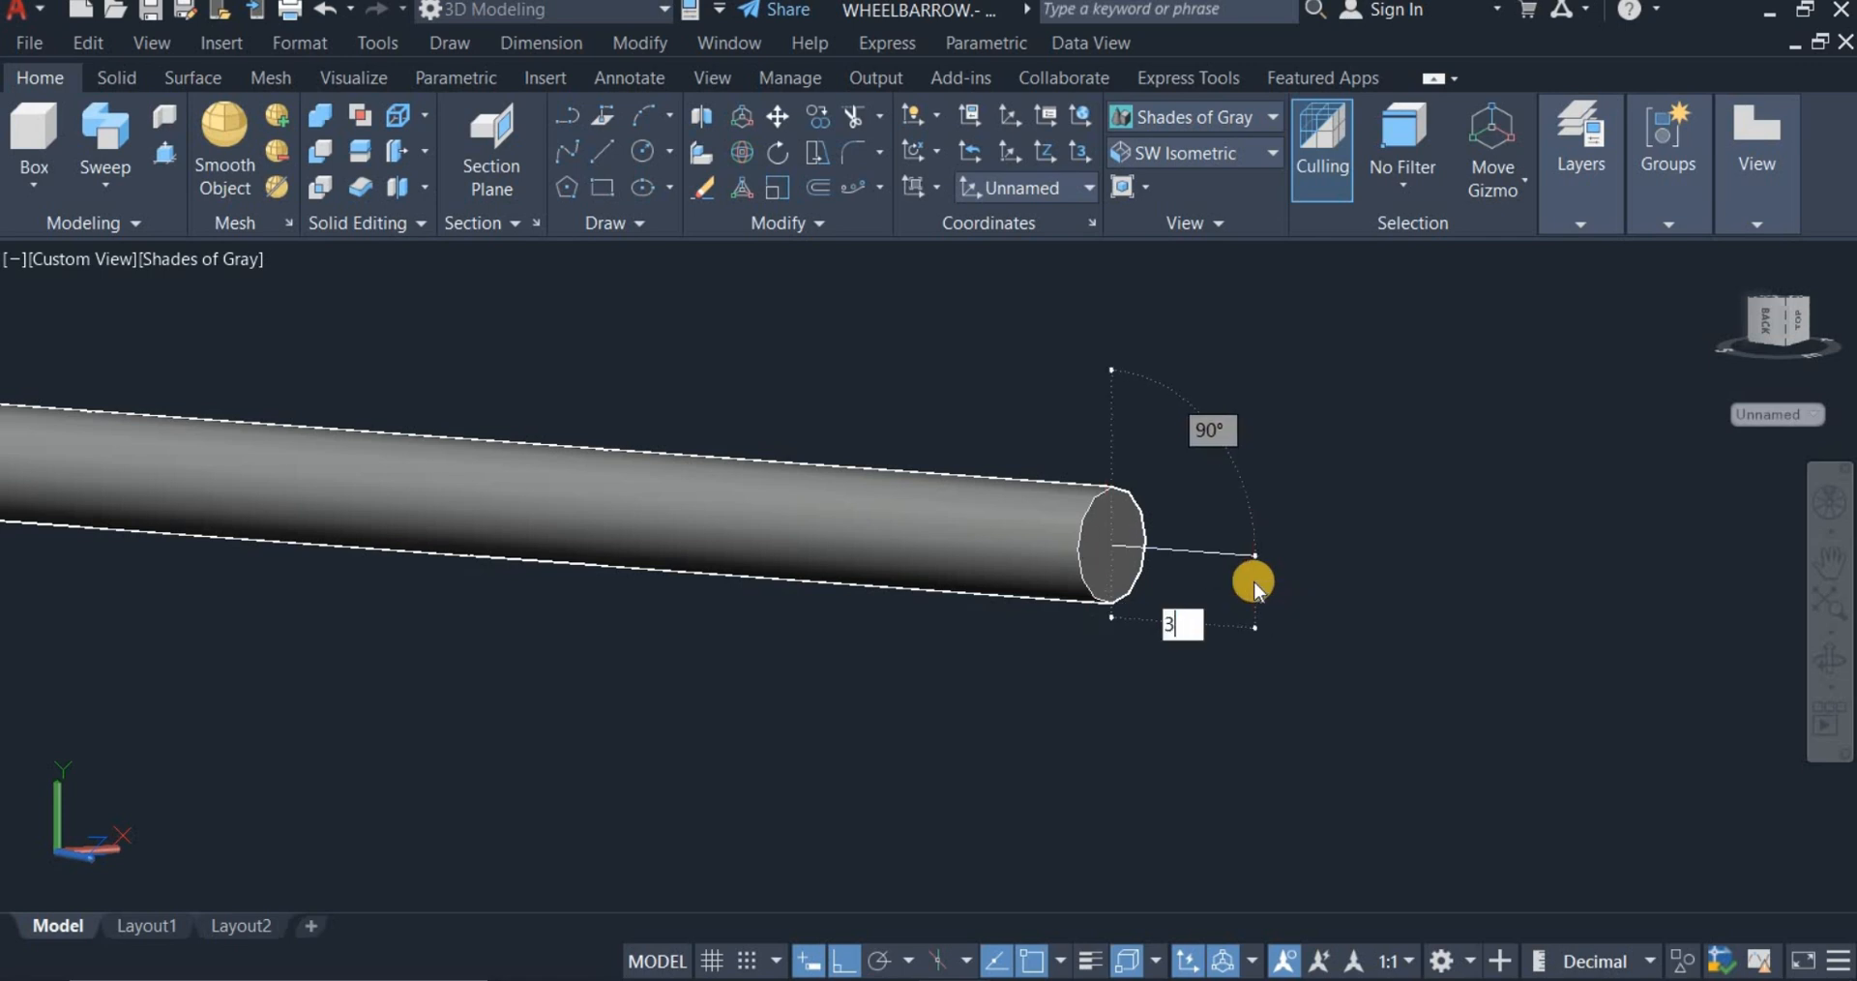
pyautogui.press('Return')
pyautogui.rightClick(1221, 441)
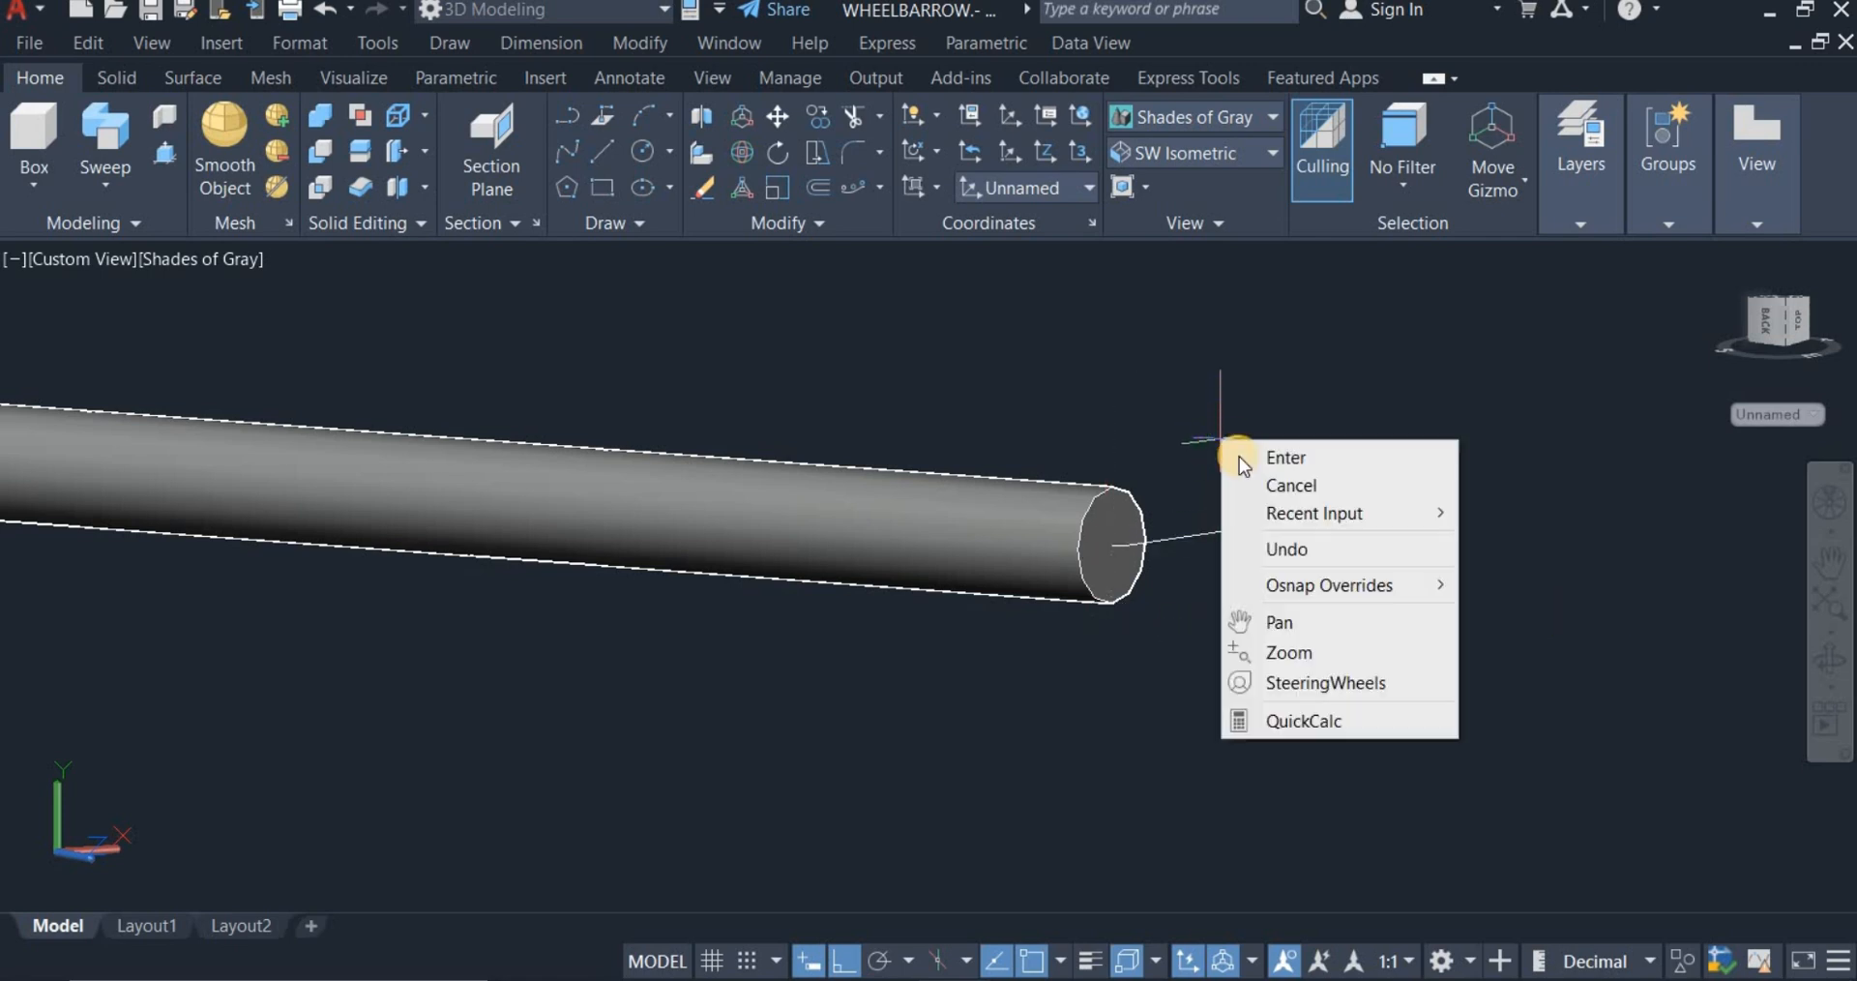
pyautogui.click(1240, 457)
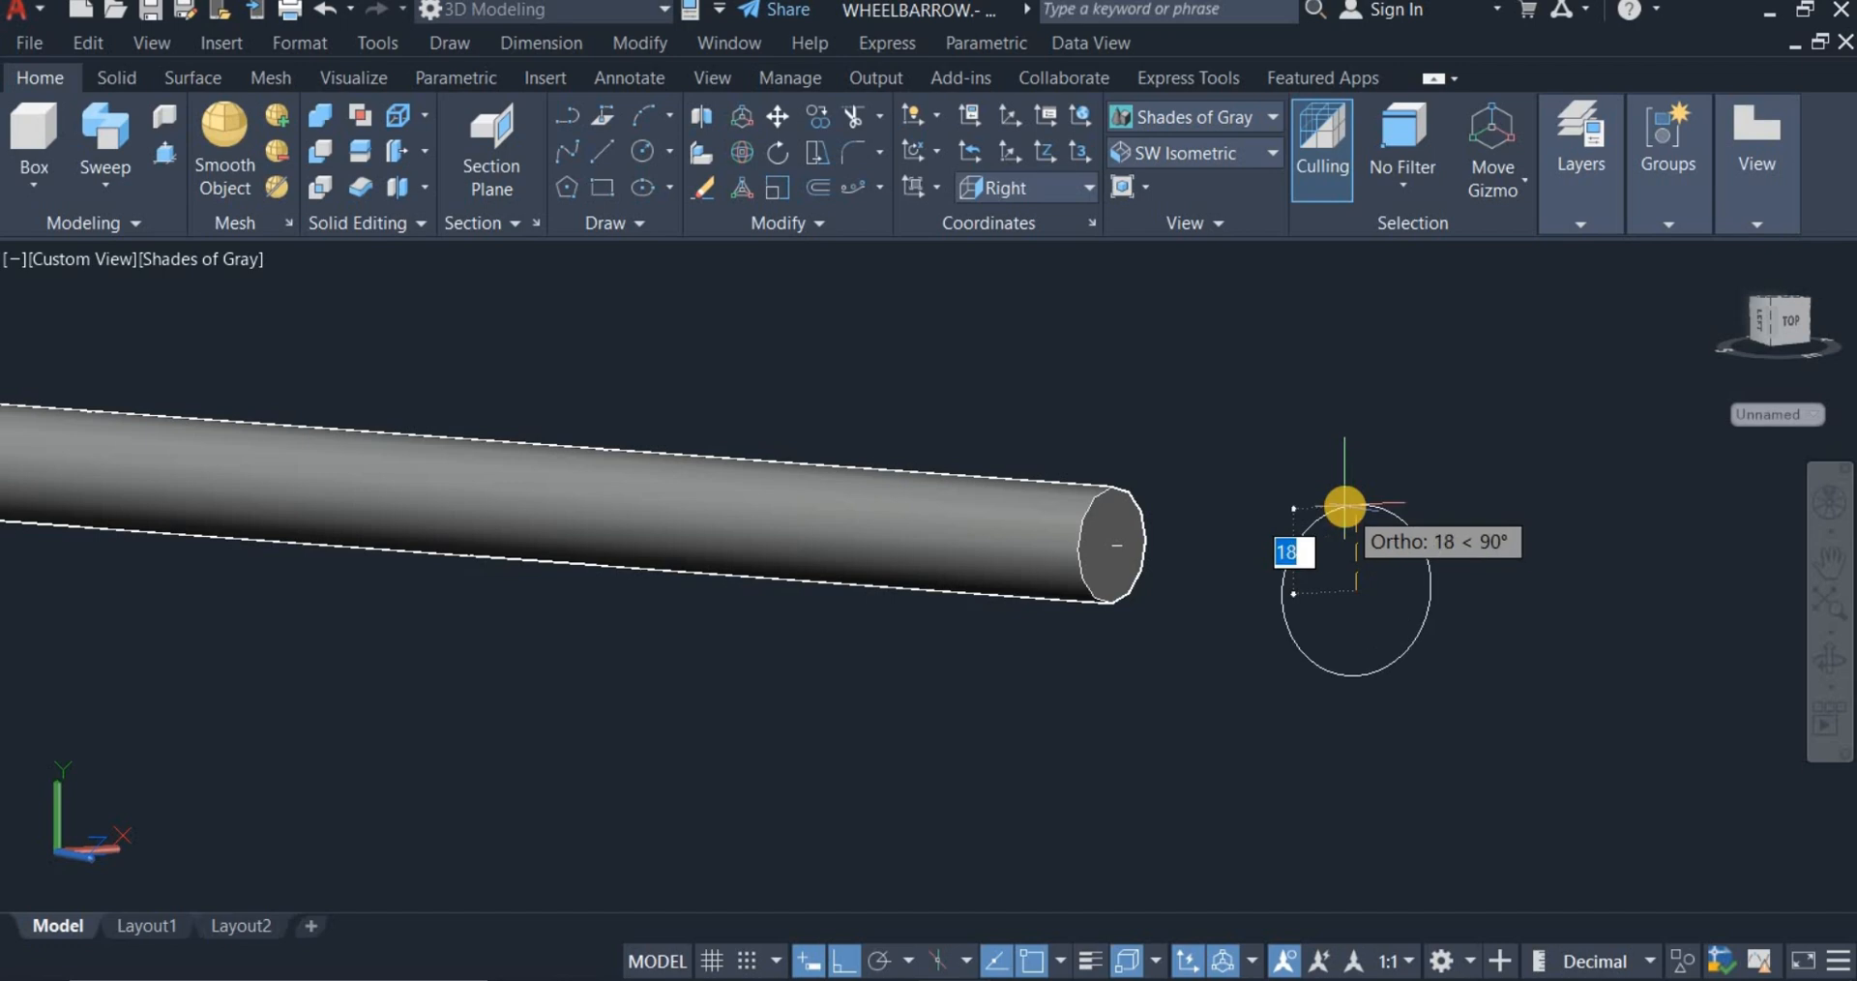
# Step: Draw a circle with a diameter of 40 in the empty space beyond the handle's end
pyautogui.rightClick(1346, 519)
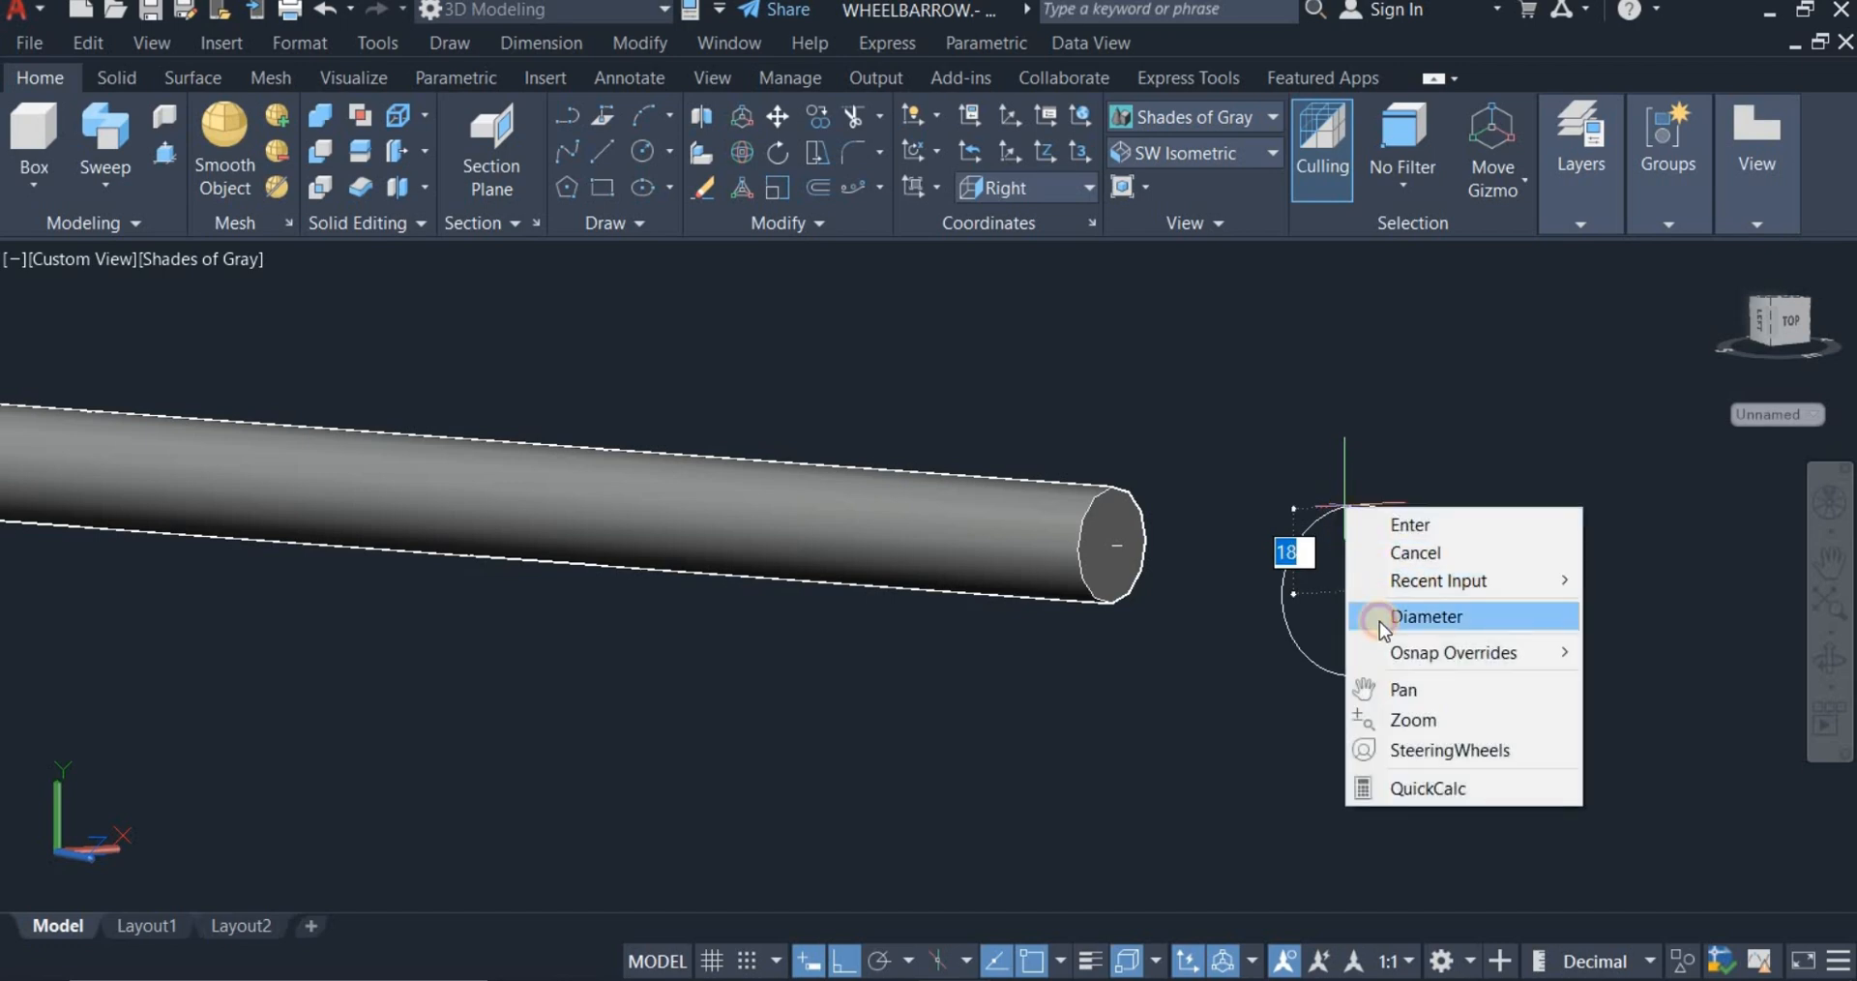
pyautogui.click(1379, 621)
pyautogui.write('40')
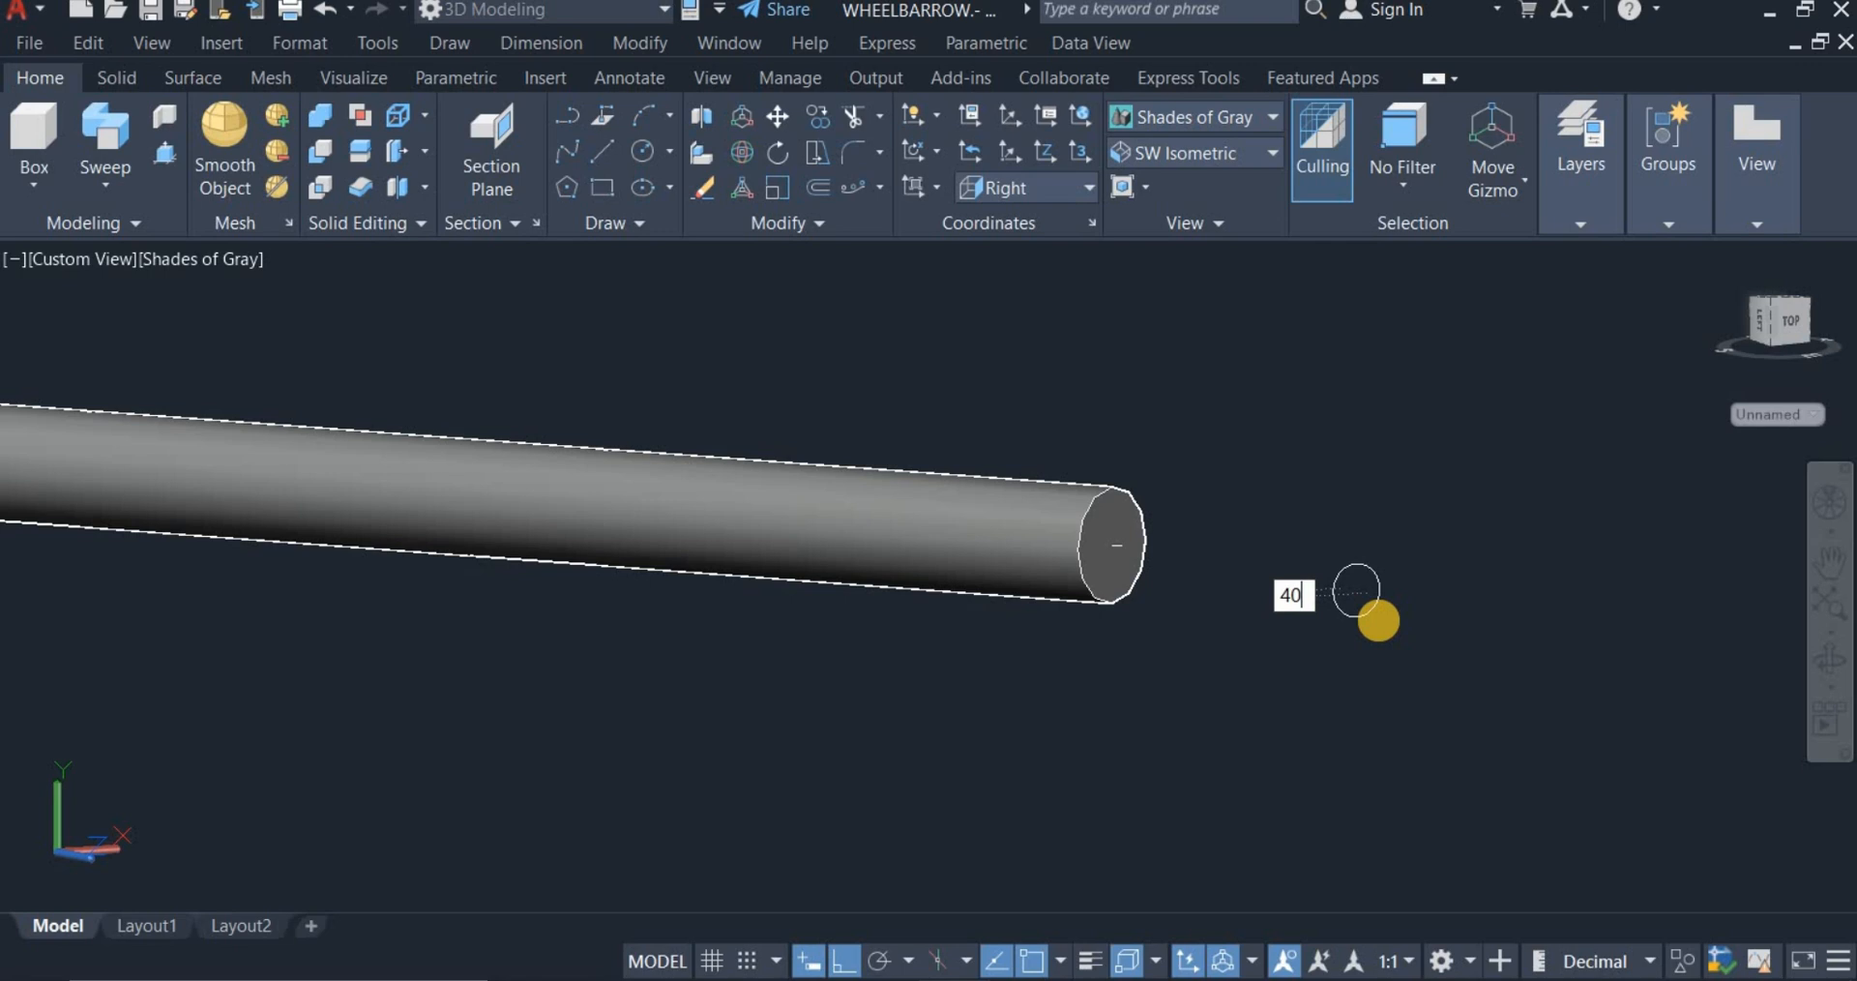
pyautogui.press('Return')
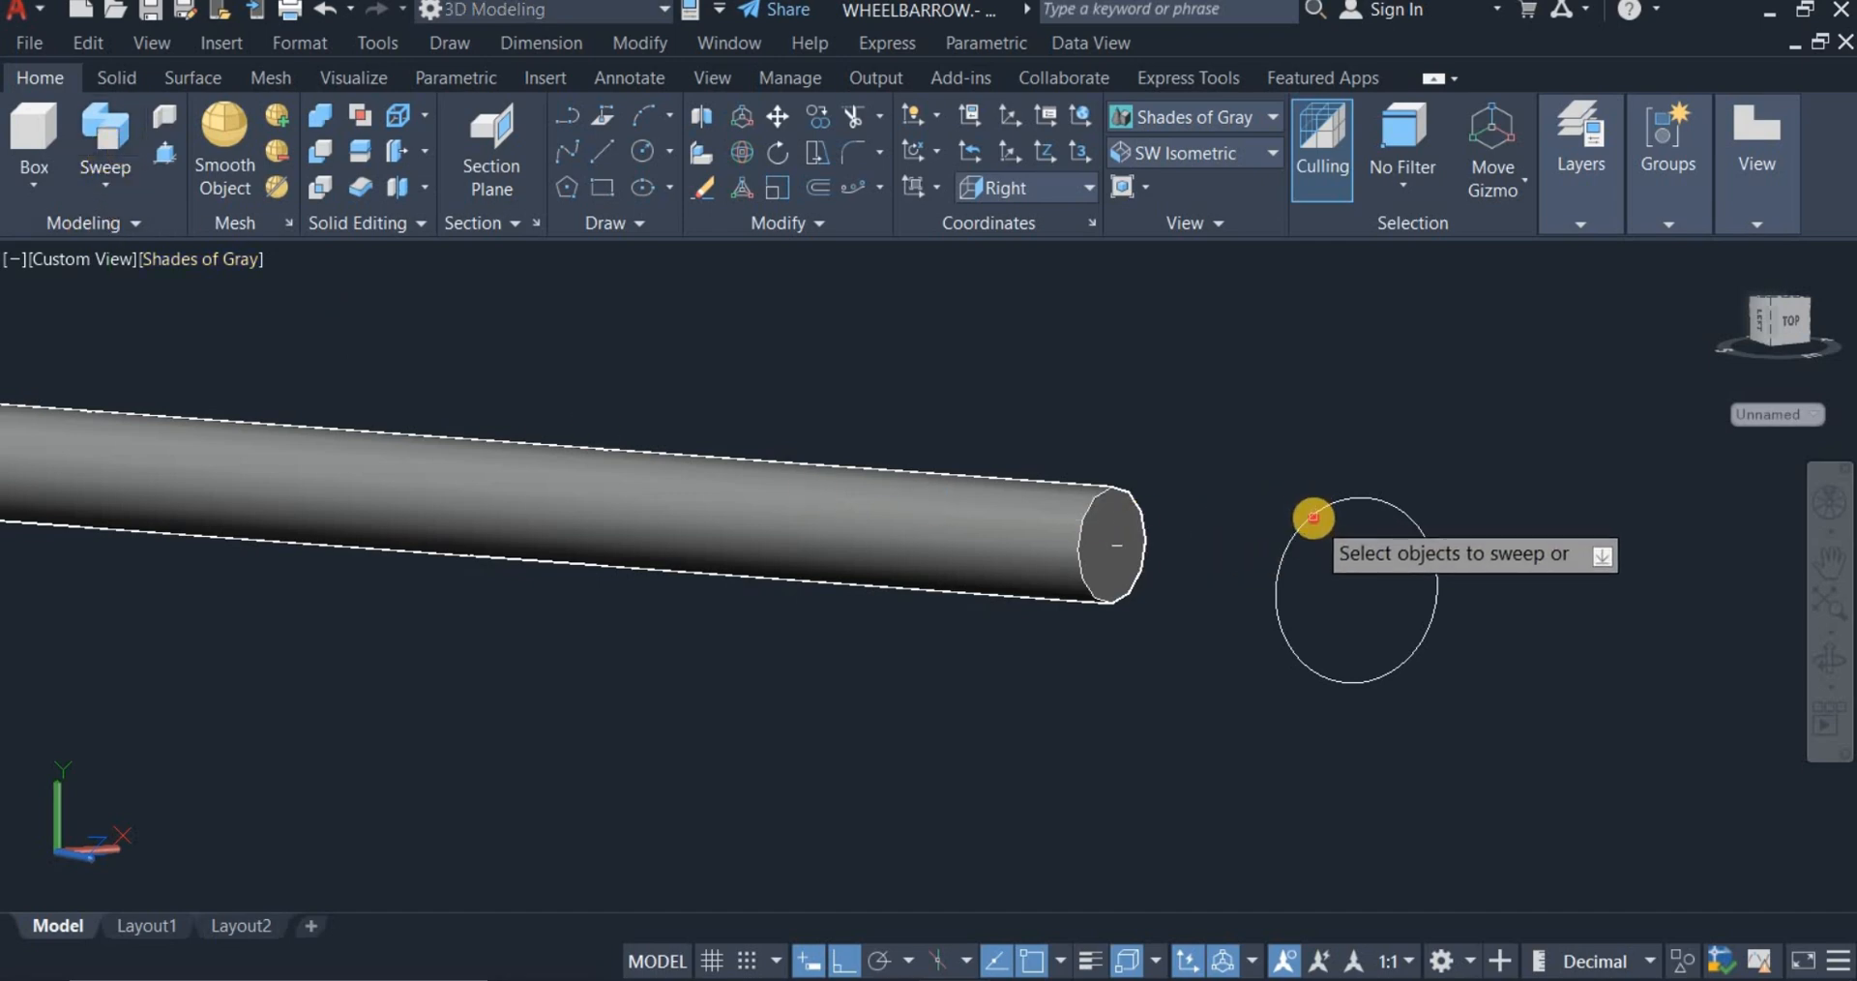
# Step: Sweep the 40-diameter circle along the short line to form a disc on the handle's end
pyautogui.click(1312, 511)
pyautogui.rightClick(1322, 467)
pyautogui.click(1359, 488)
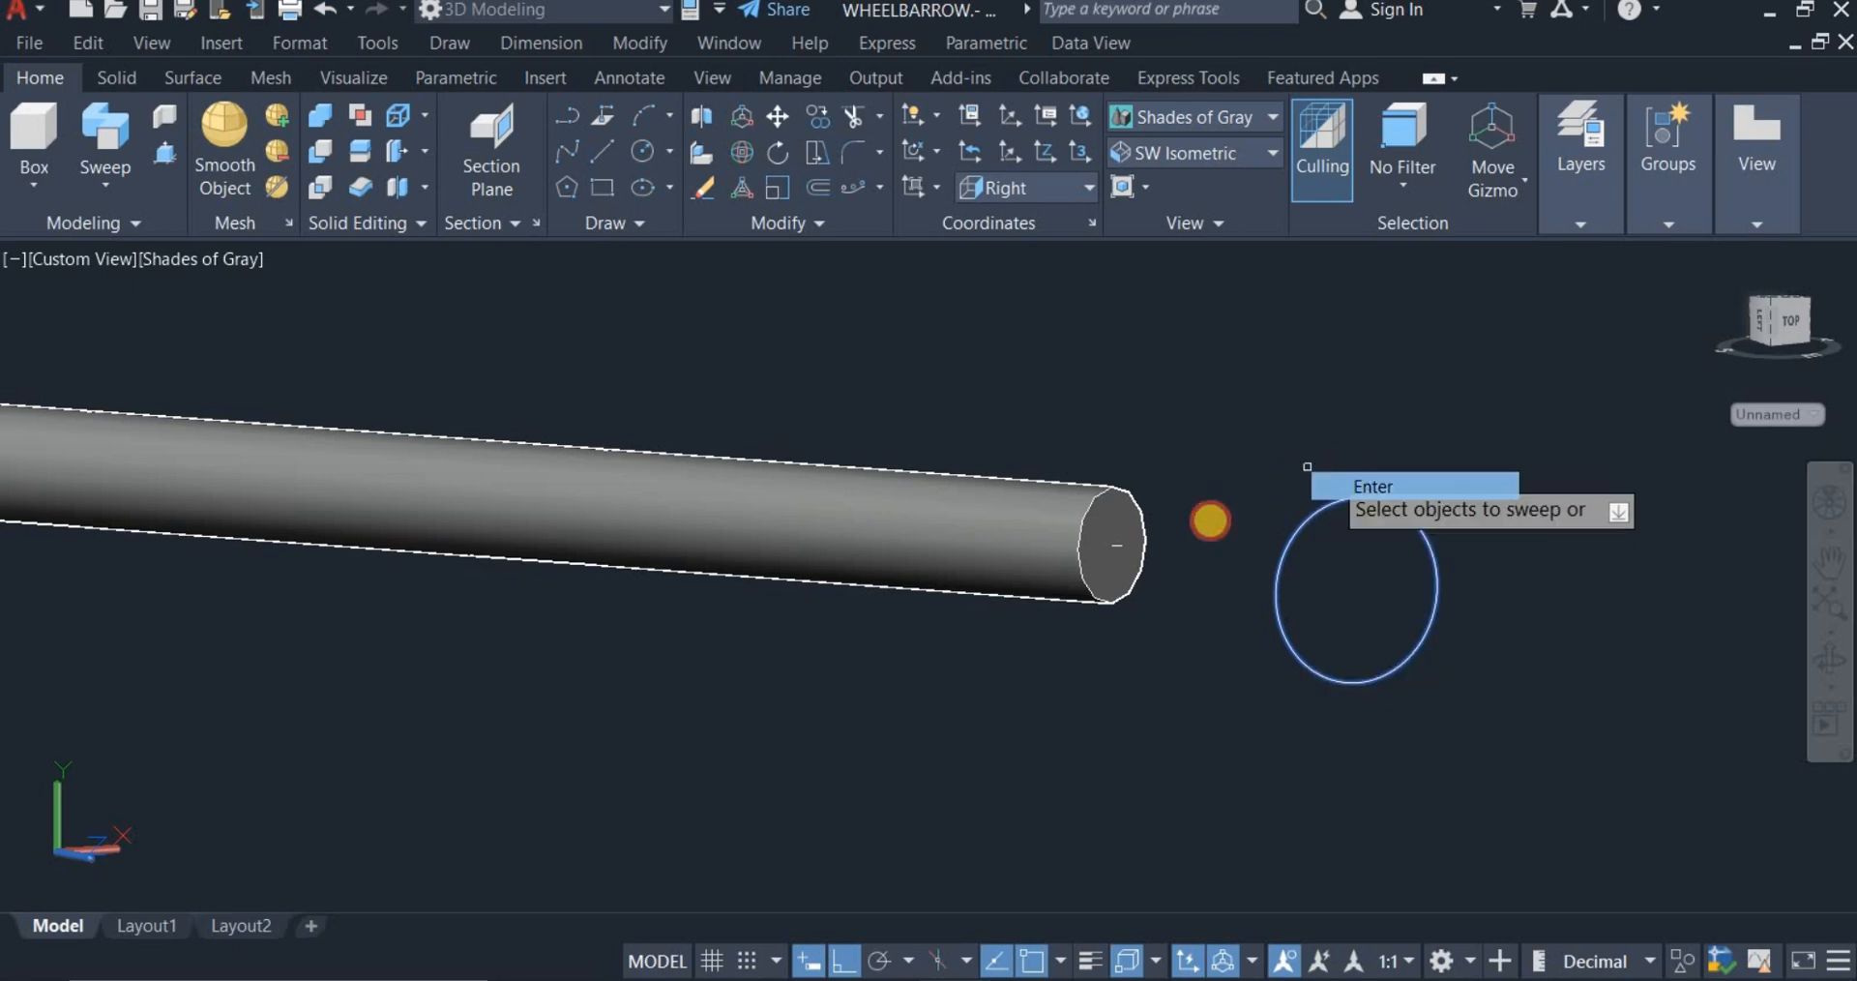
pyautogui.scroll(2, 1122, 540)
pyautogui.scroll(4, 1122, 540)
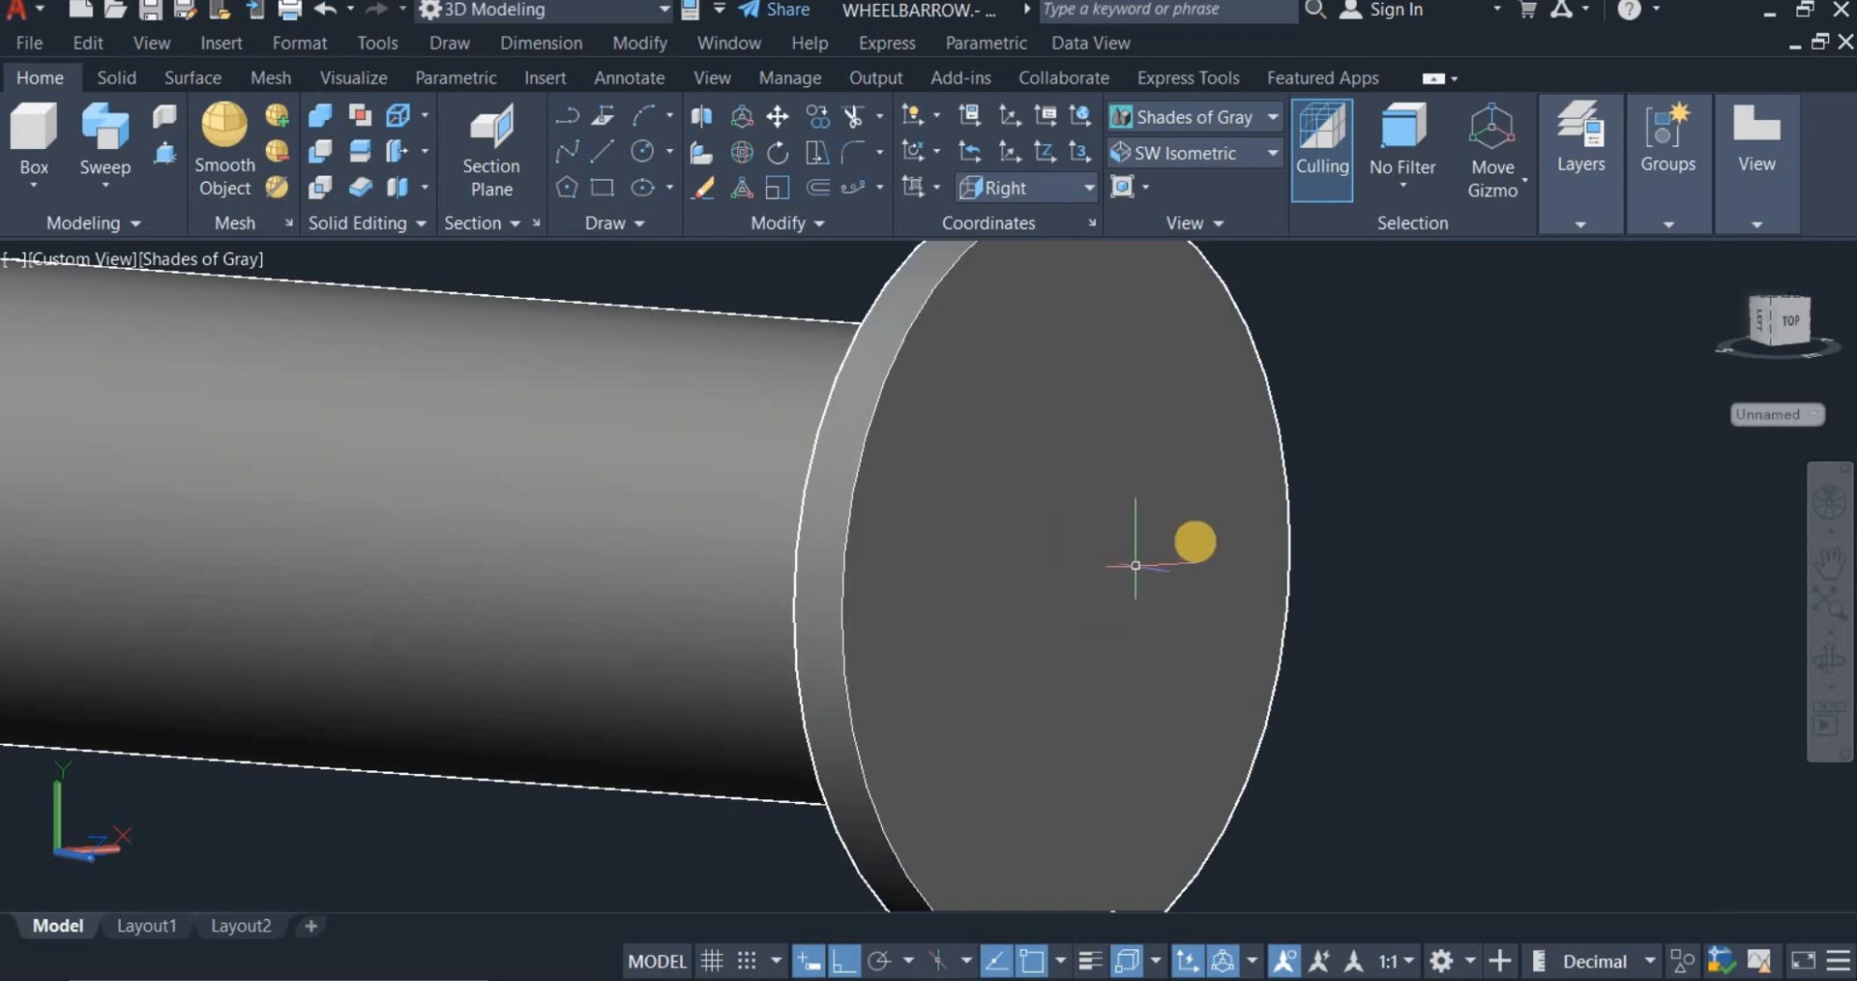
pyautogui.scroll(-4, 1019, 539)
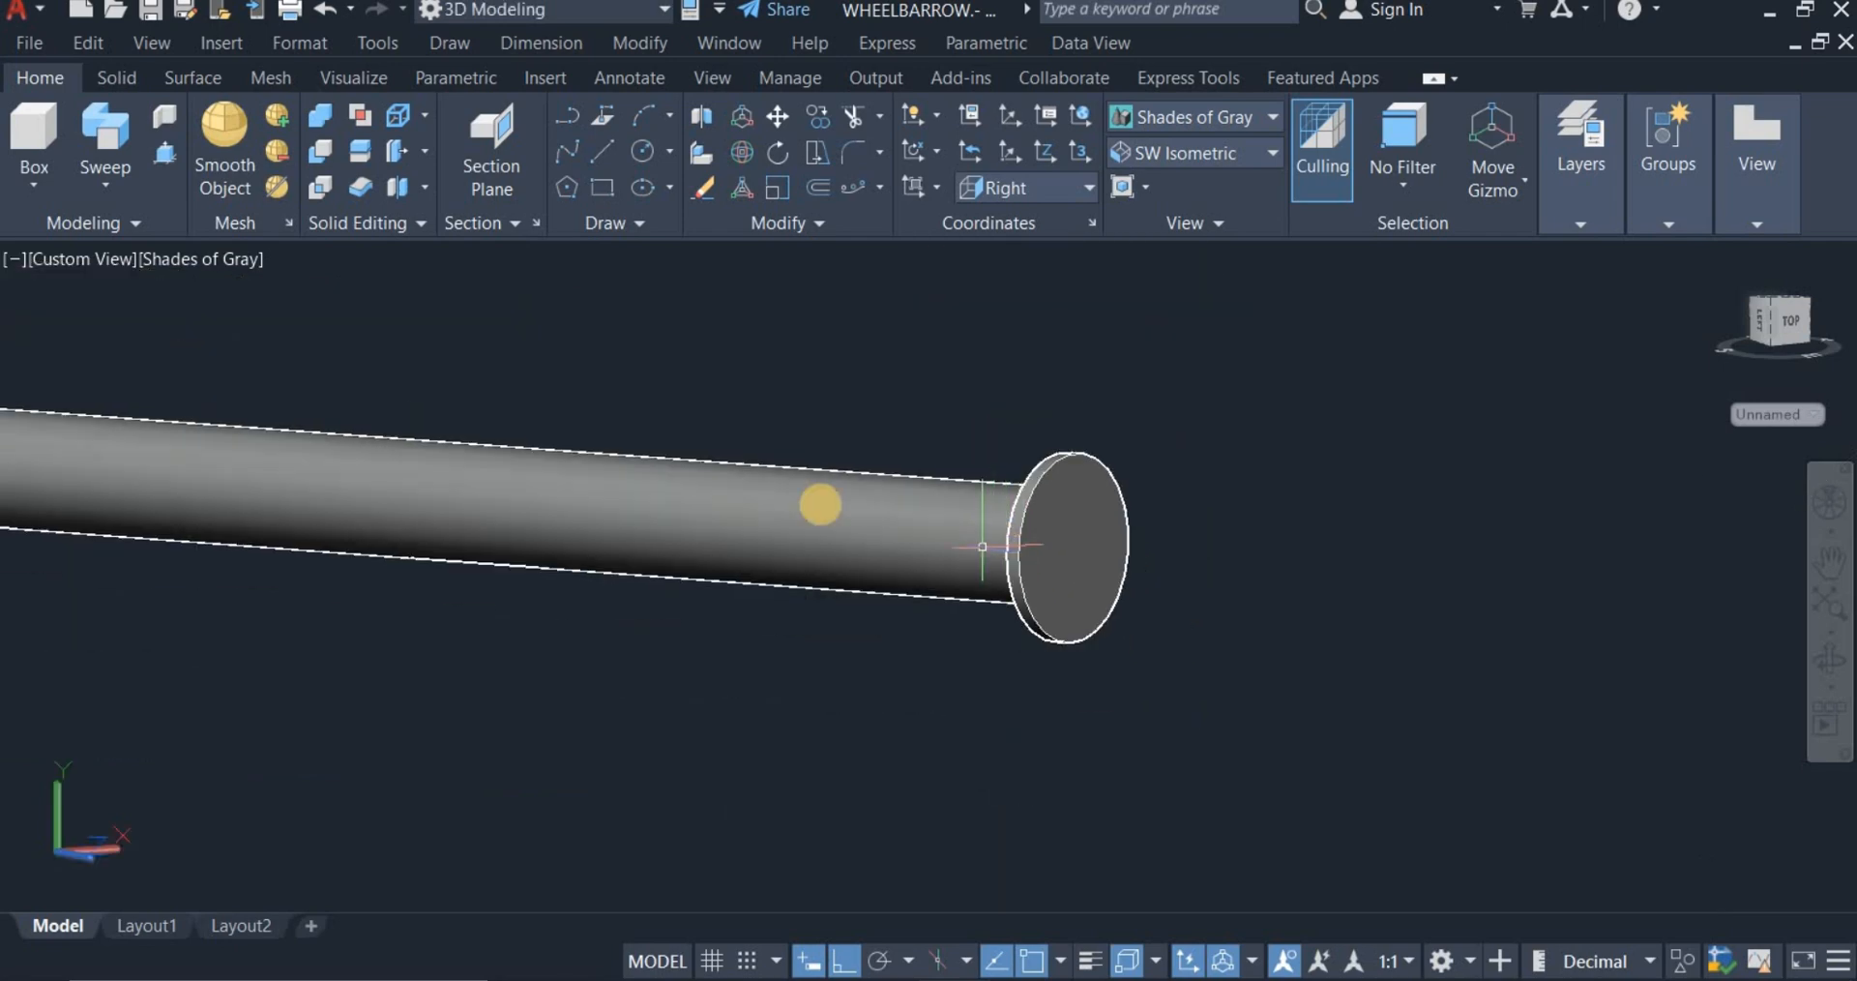
# Step: Draw a 100-unit line outward along the handle axis from the center of the end disc's outer face
pyautogui.click(605, 150)
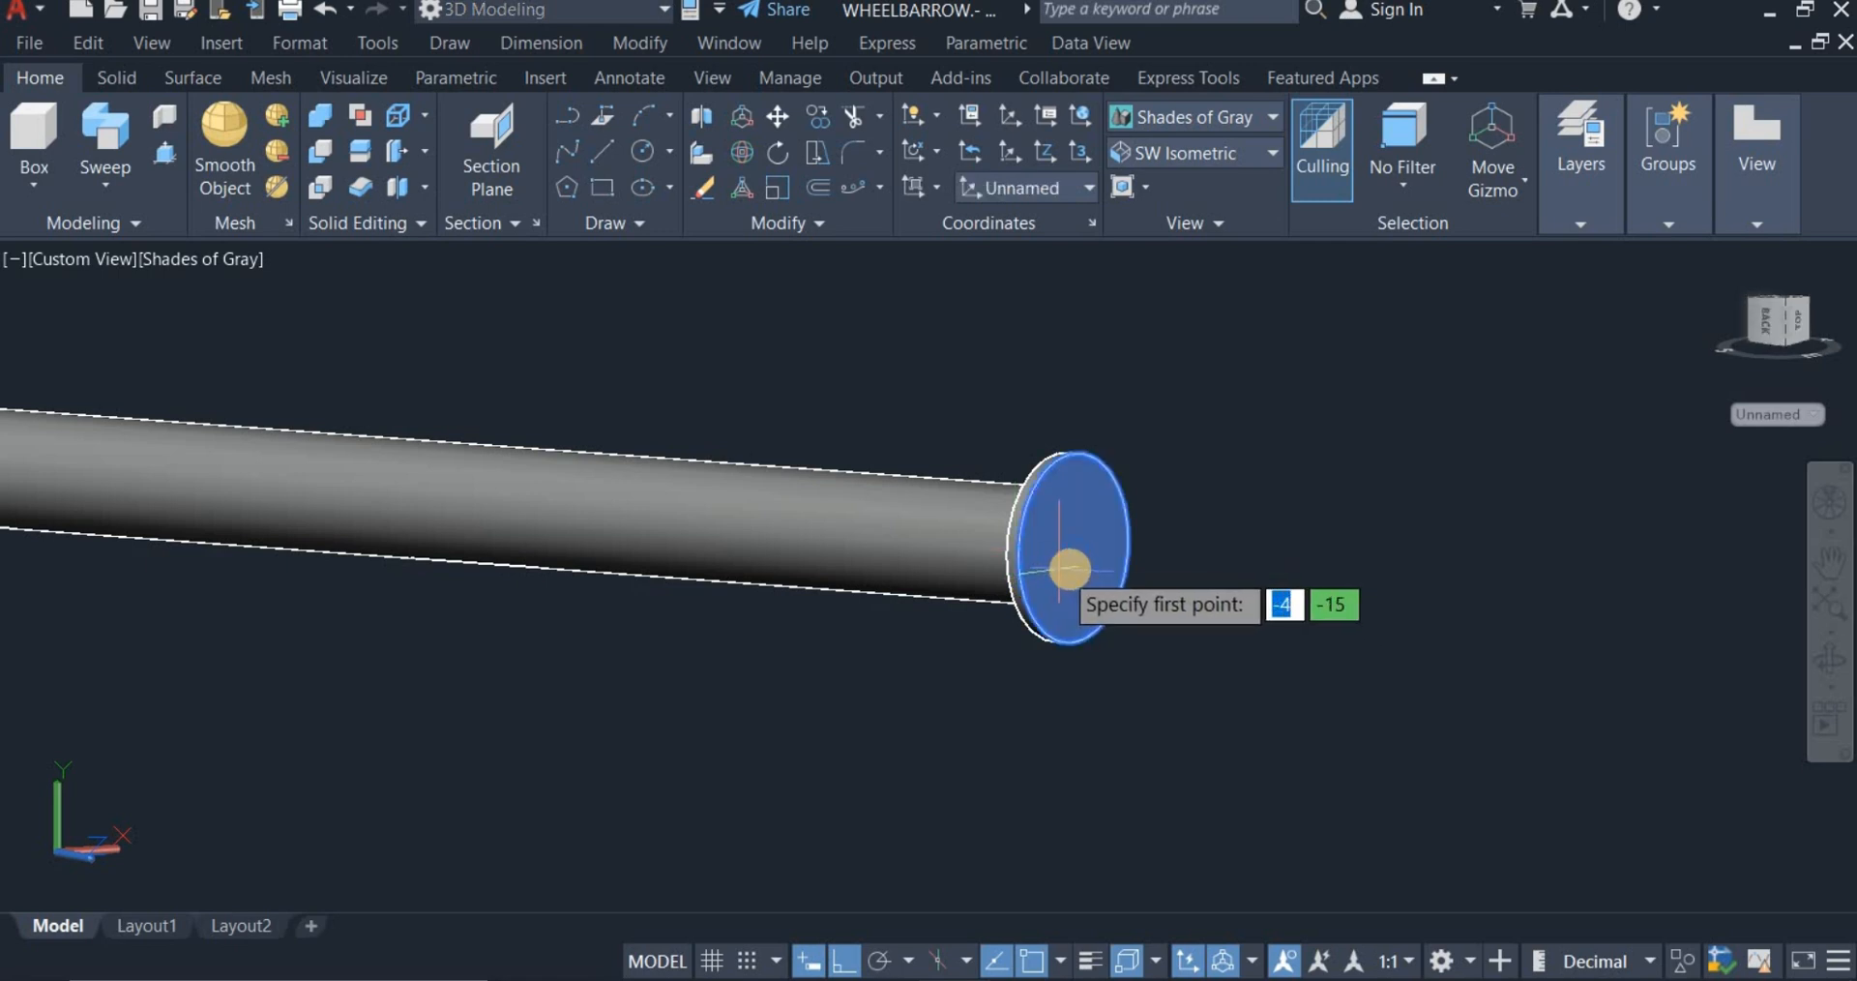
pyautogui.scroll(2, 1064, 566)
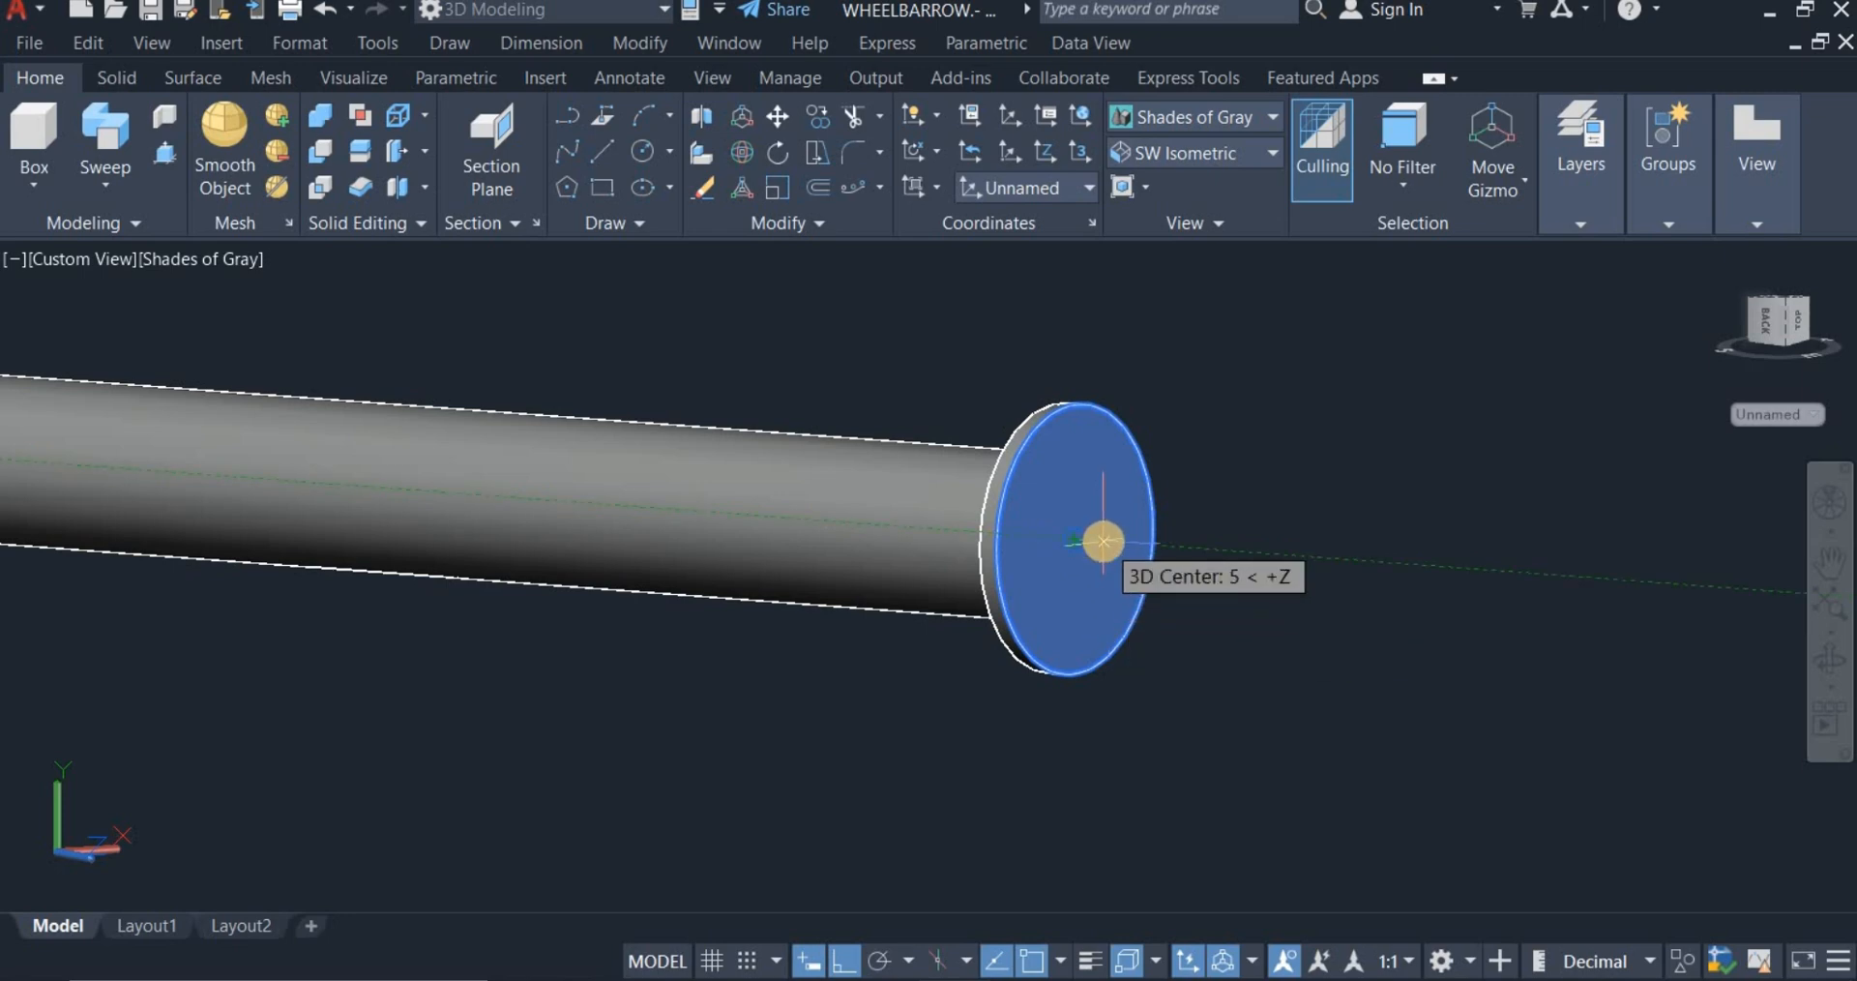
pyautogui.click(1265, 568)
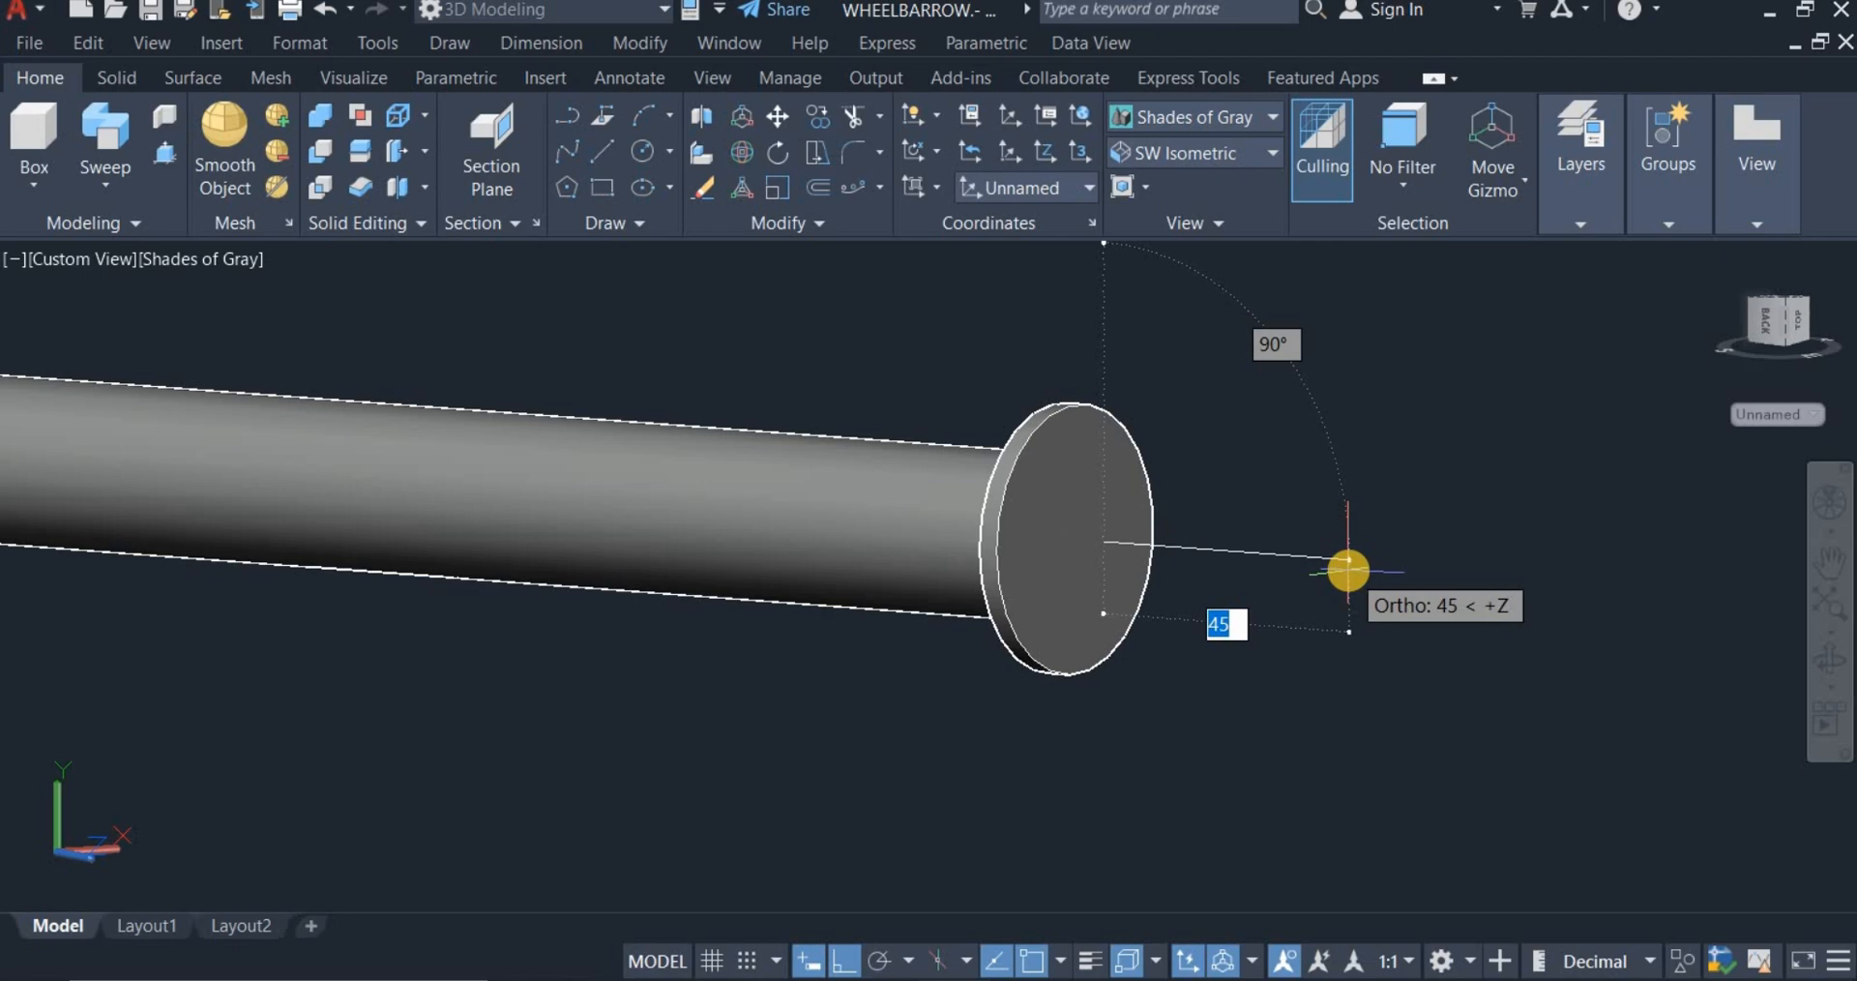
pyautogui.press('BackSpace')
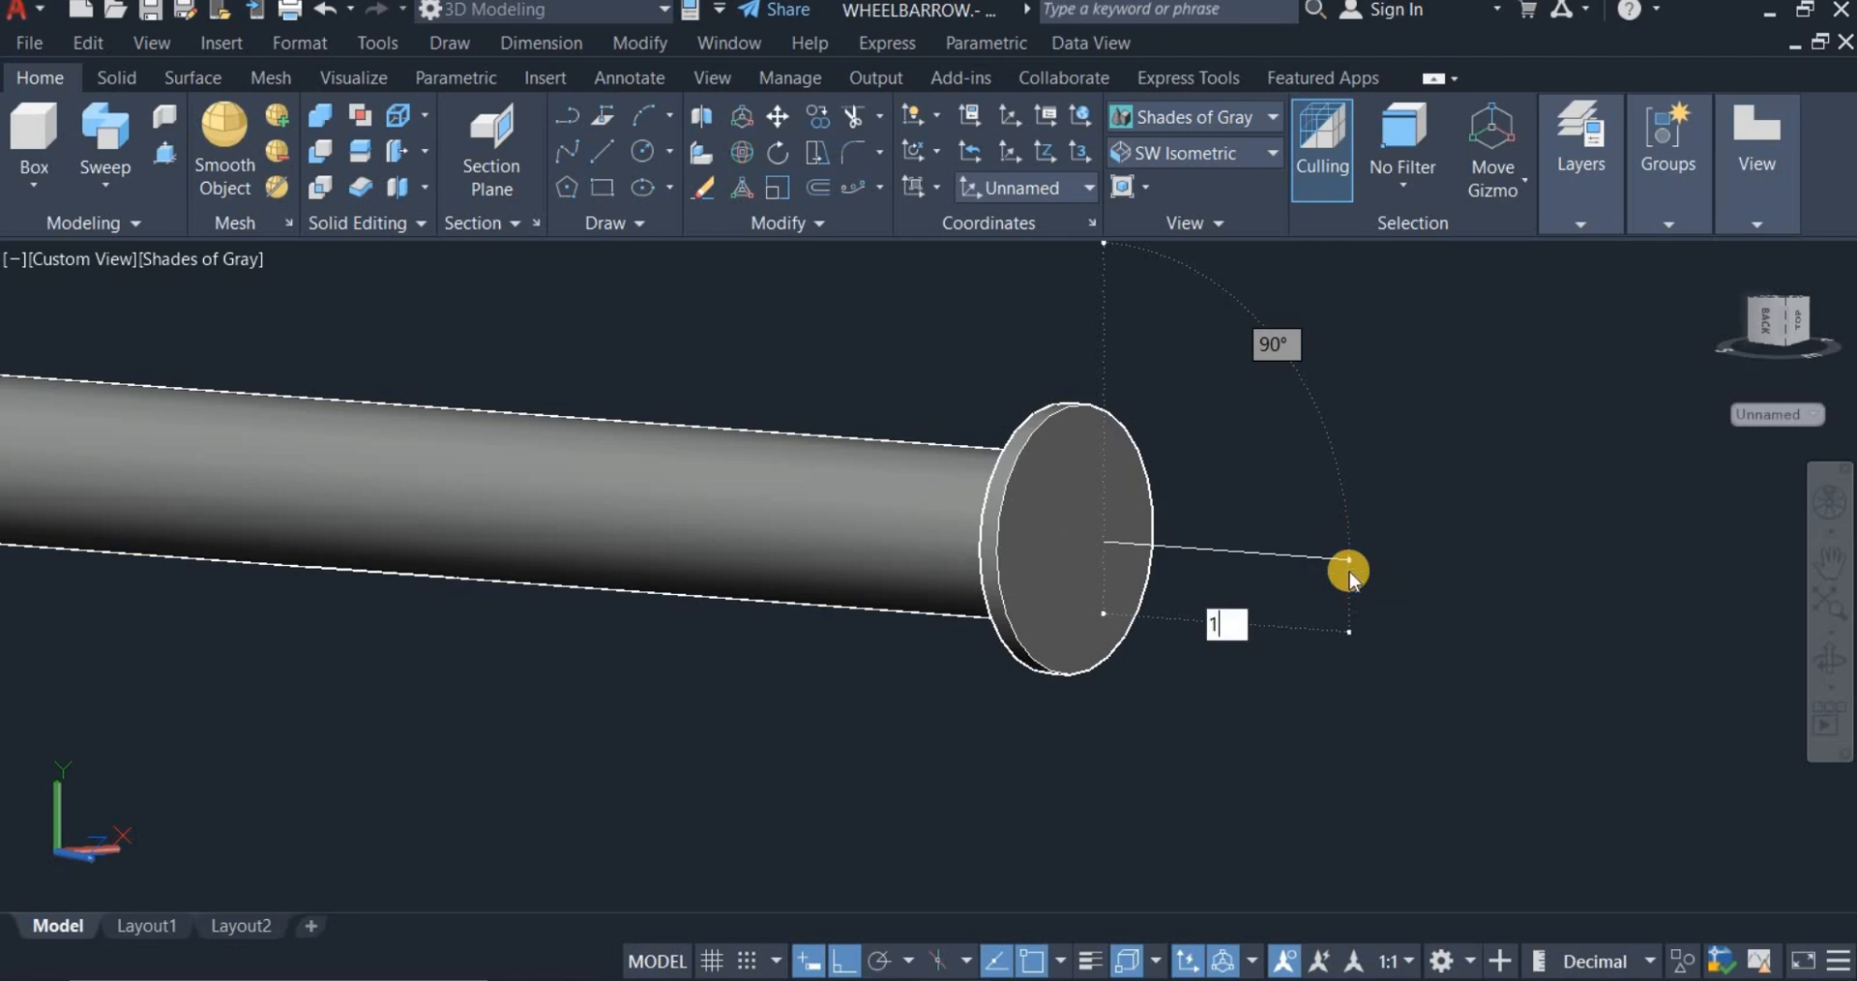
pyautogui.write('100')
pyautogui.press('Return')
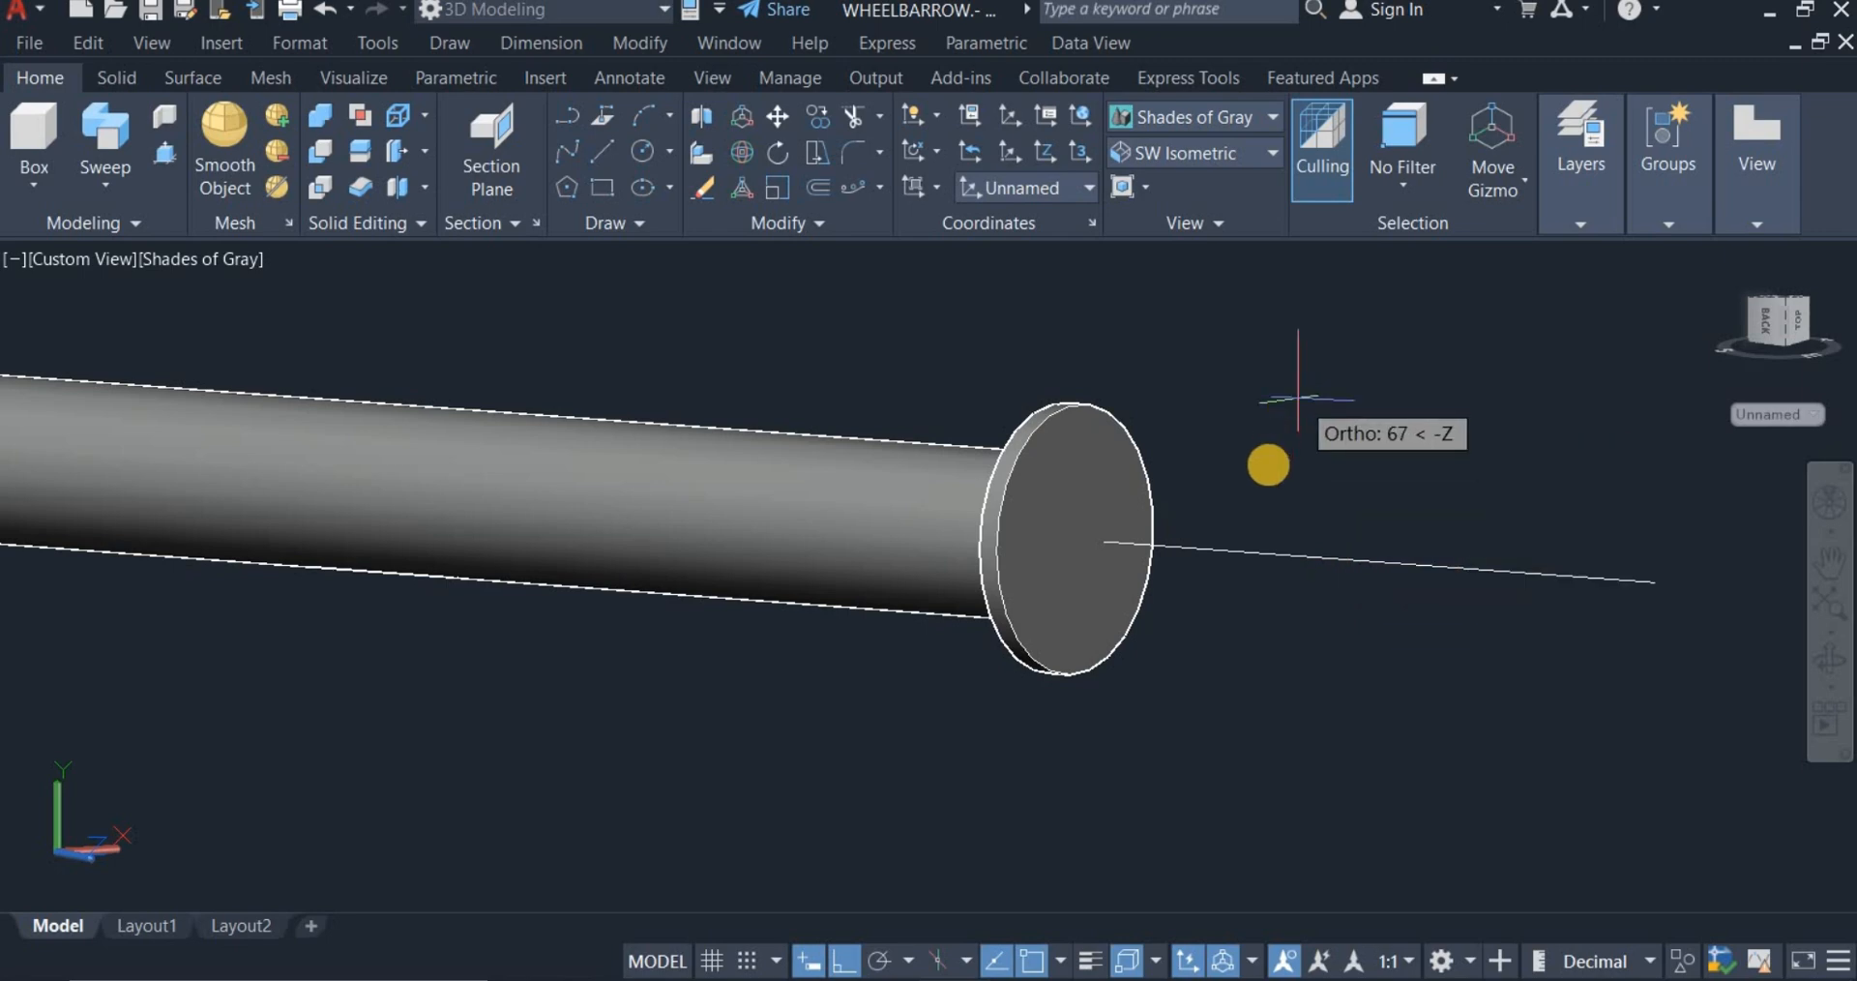
pyautogui.scroll(-2, 1267, 450)
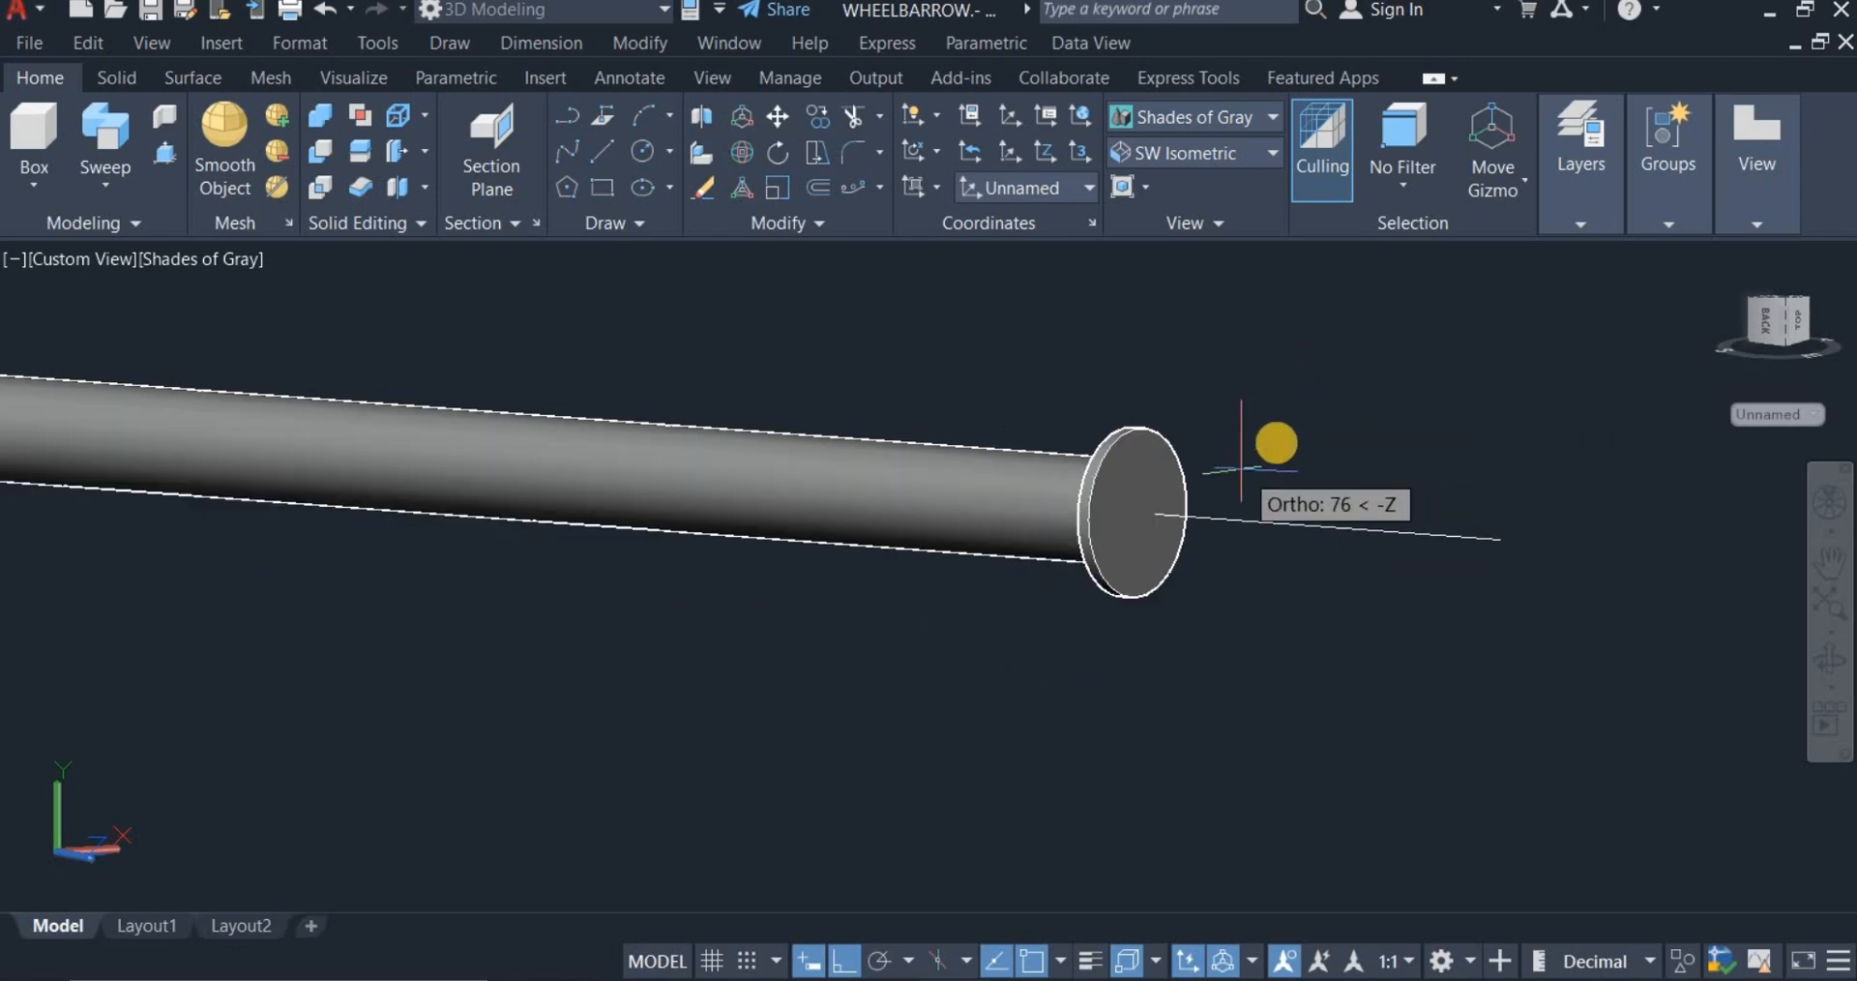
pyautogui.rightClick(1328, 455)
pyautogui.click(1321, 462)
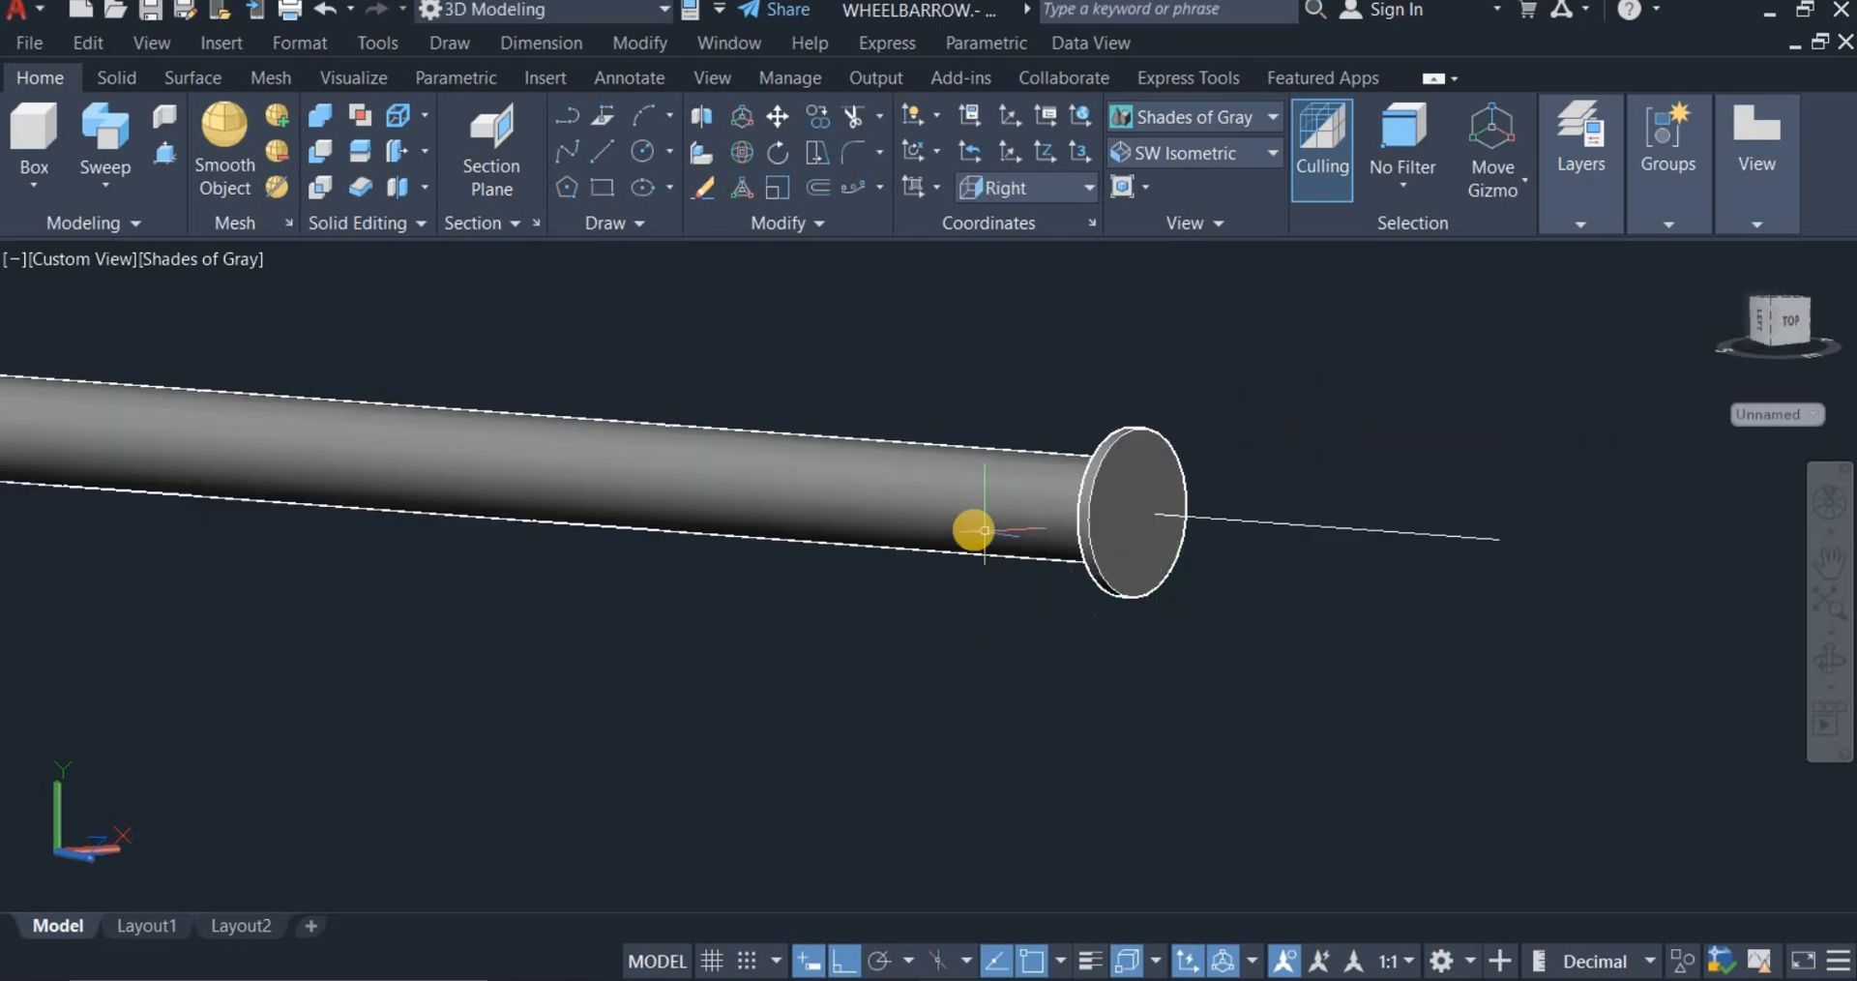
# Step: Draw a circle with a diameter of 30 in the empty space beyond the end of the projecting line
pyautogui.scroll(-3, 985, 530)
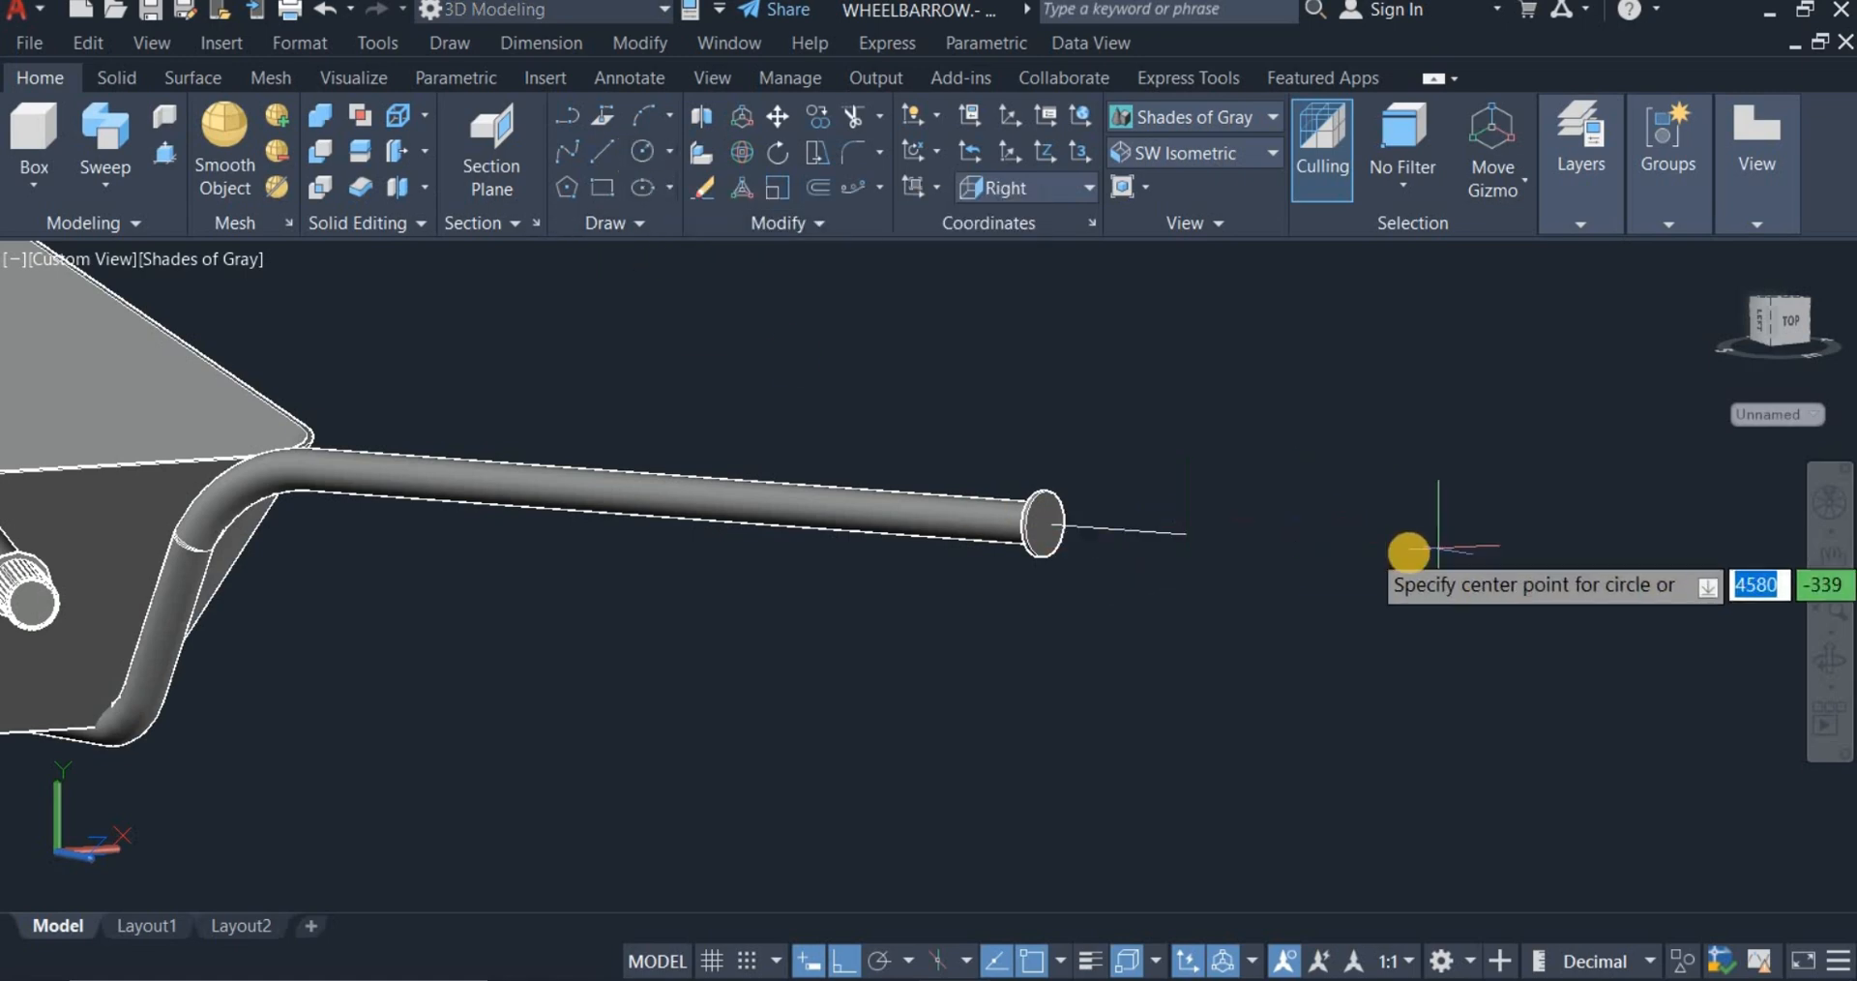
pyautogui.click(1333, 555)
pyautogui.rightClick(1364, 515)
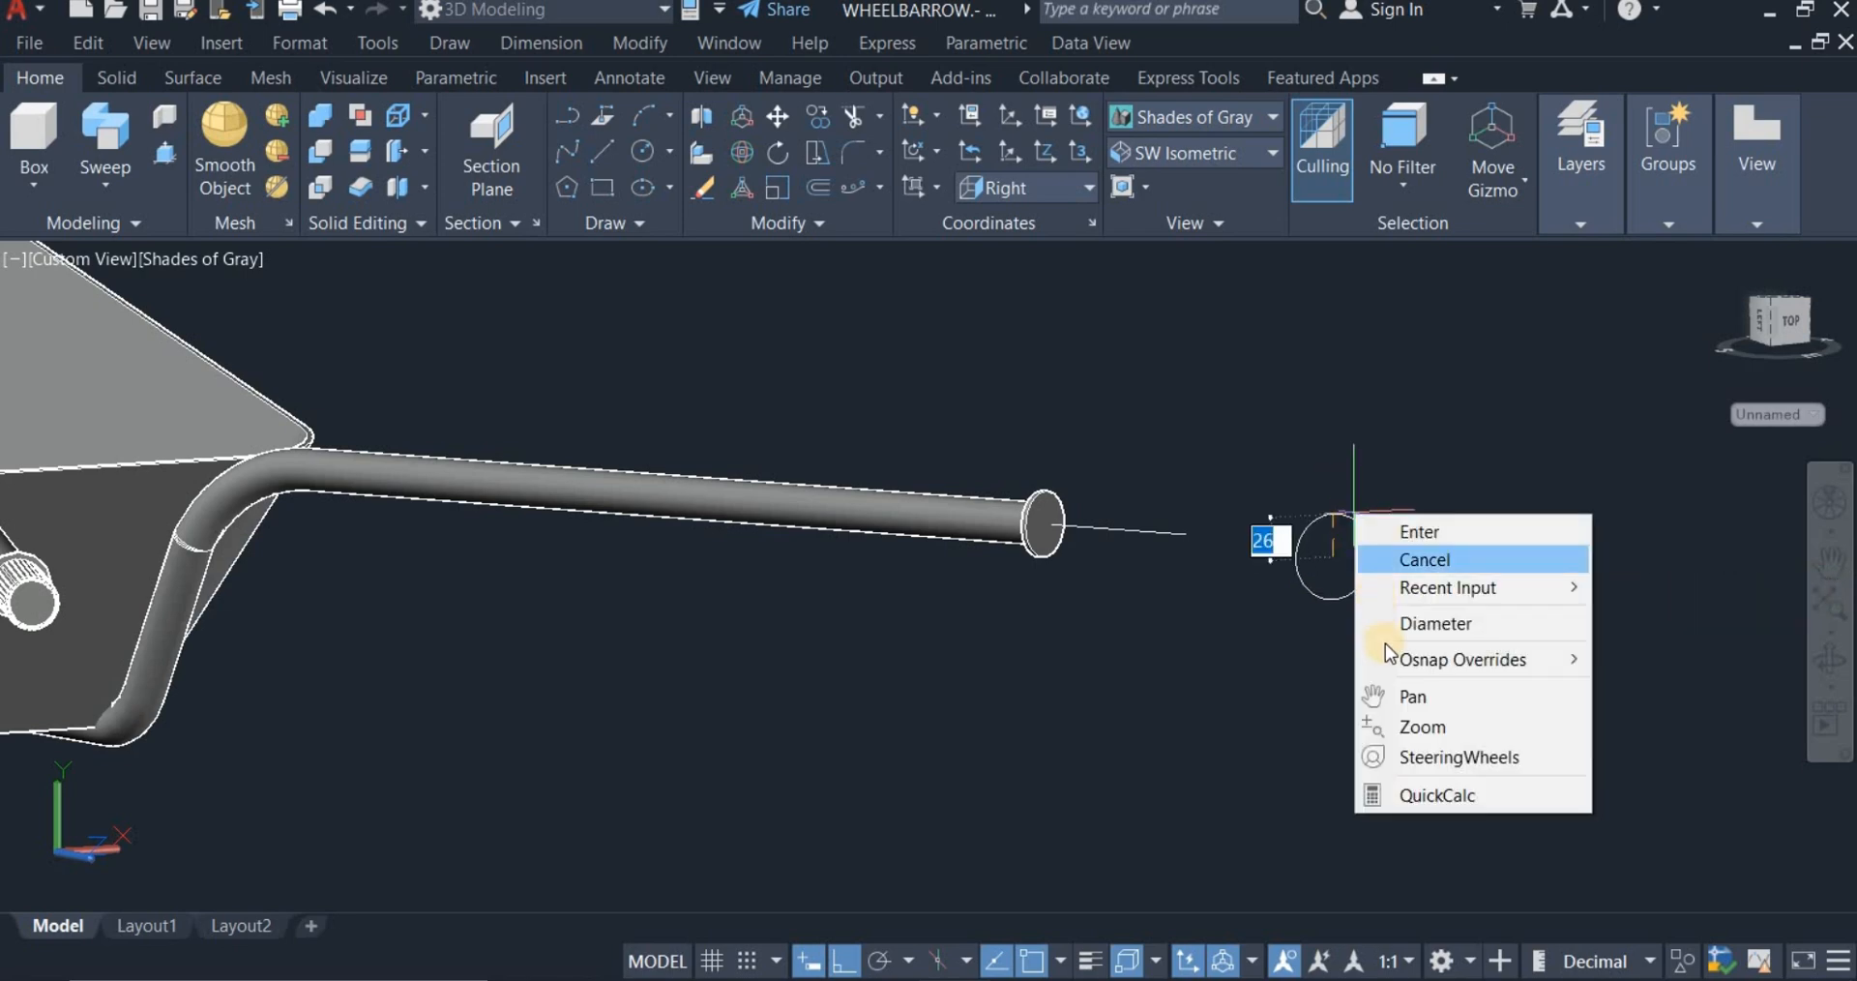
pyautogui.click(1399, 626)
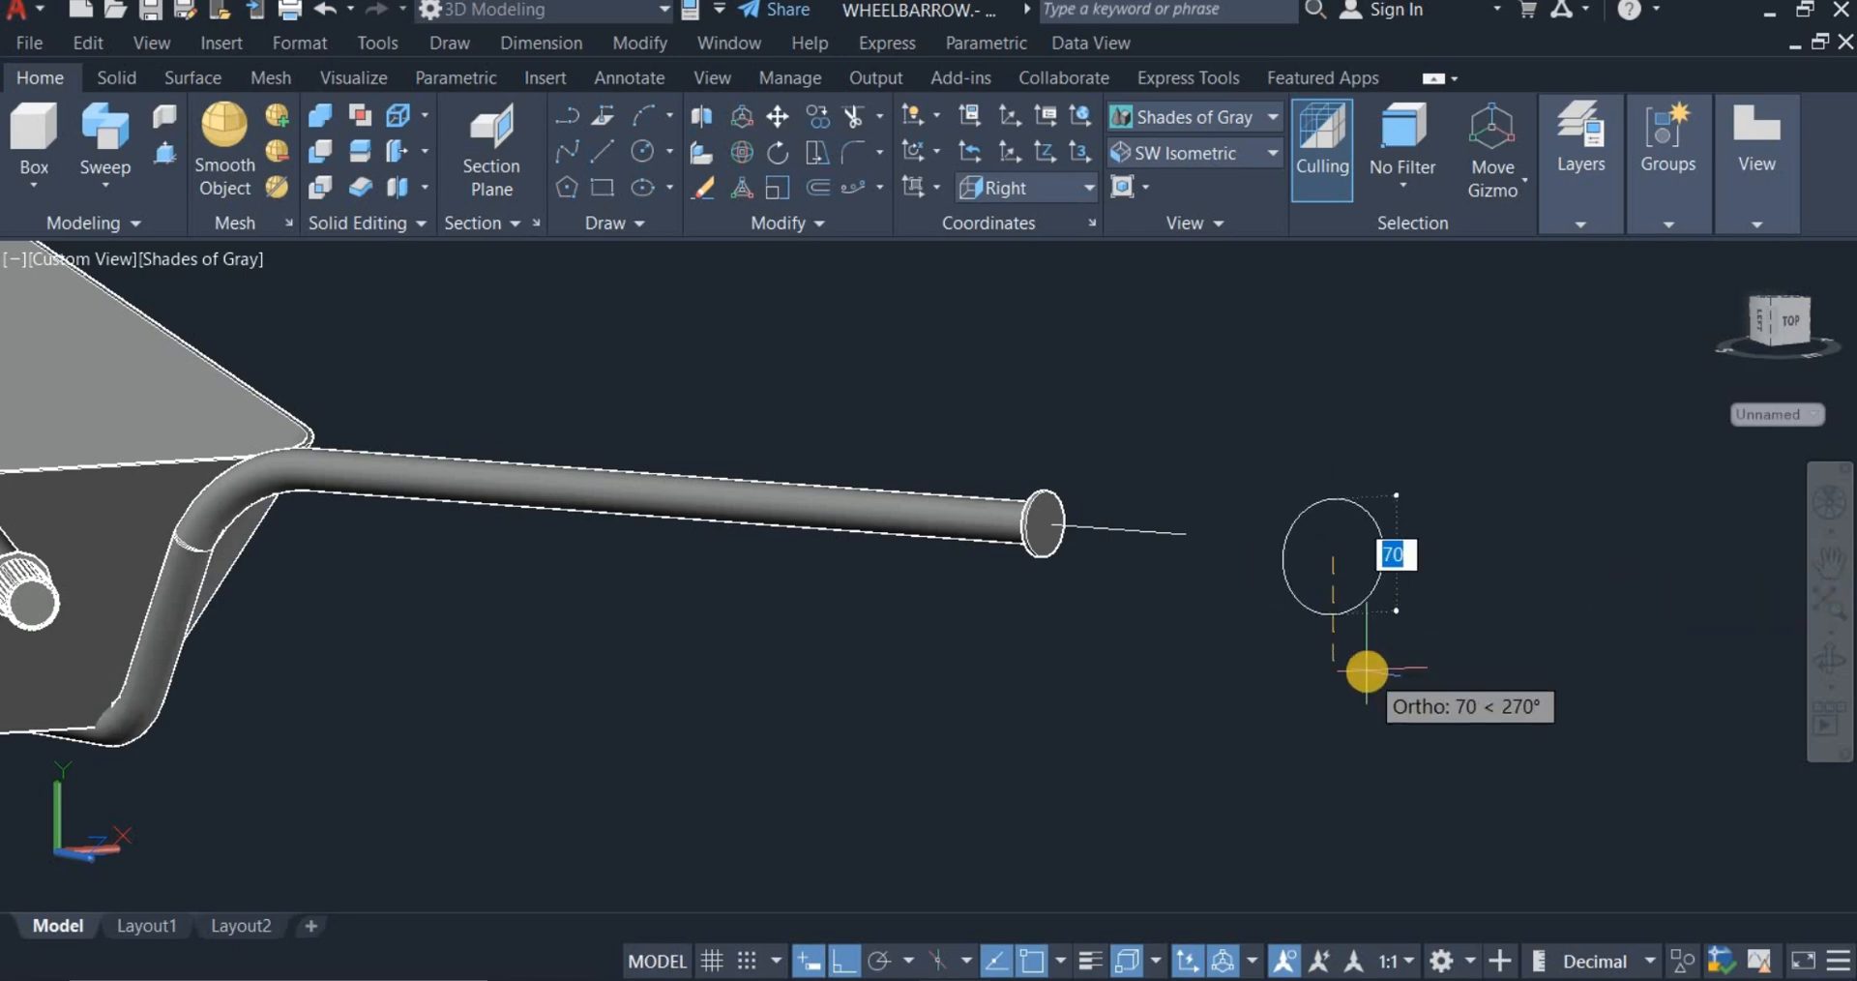
pyautogui.write('3')
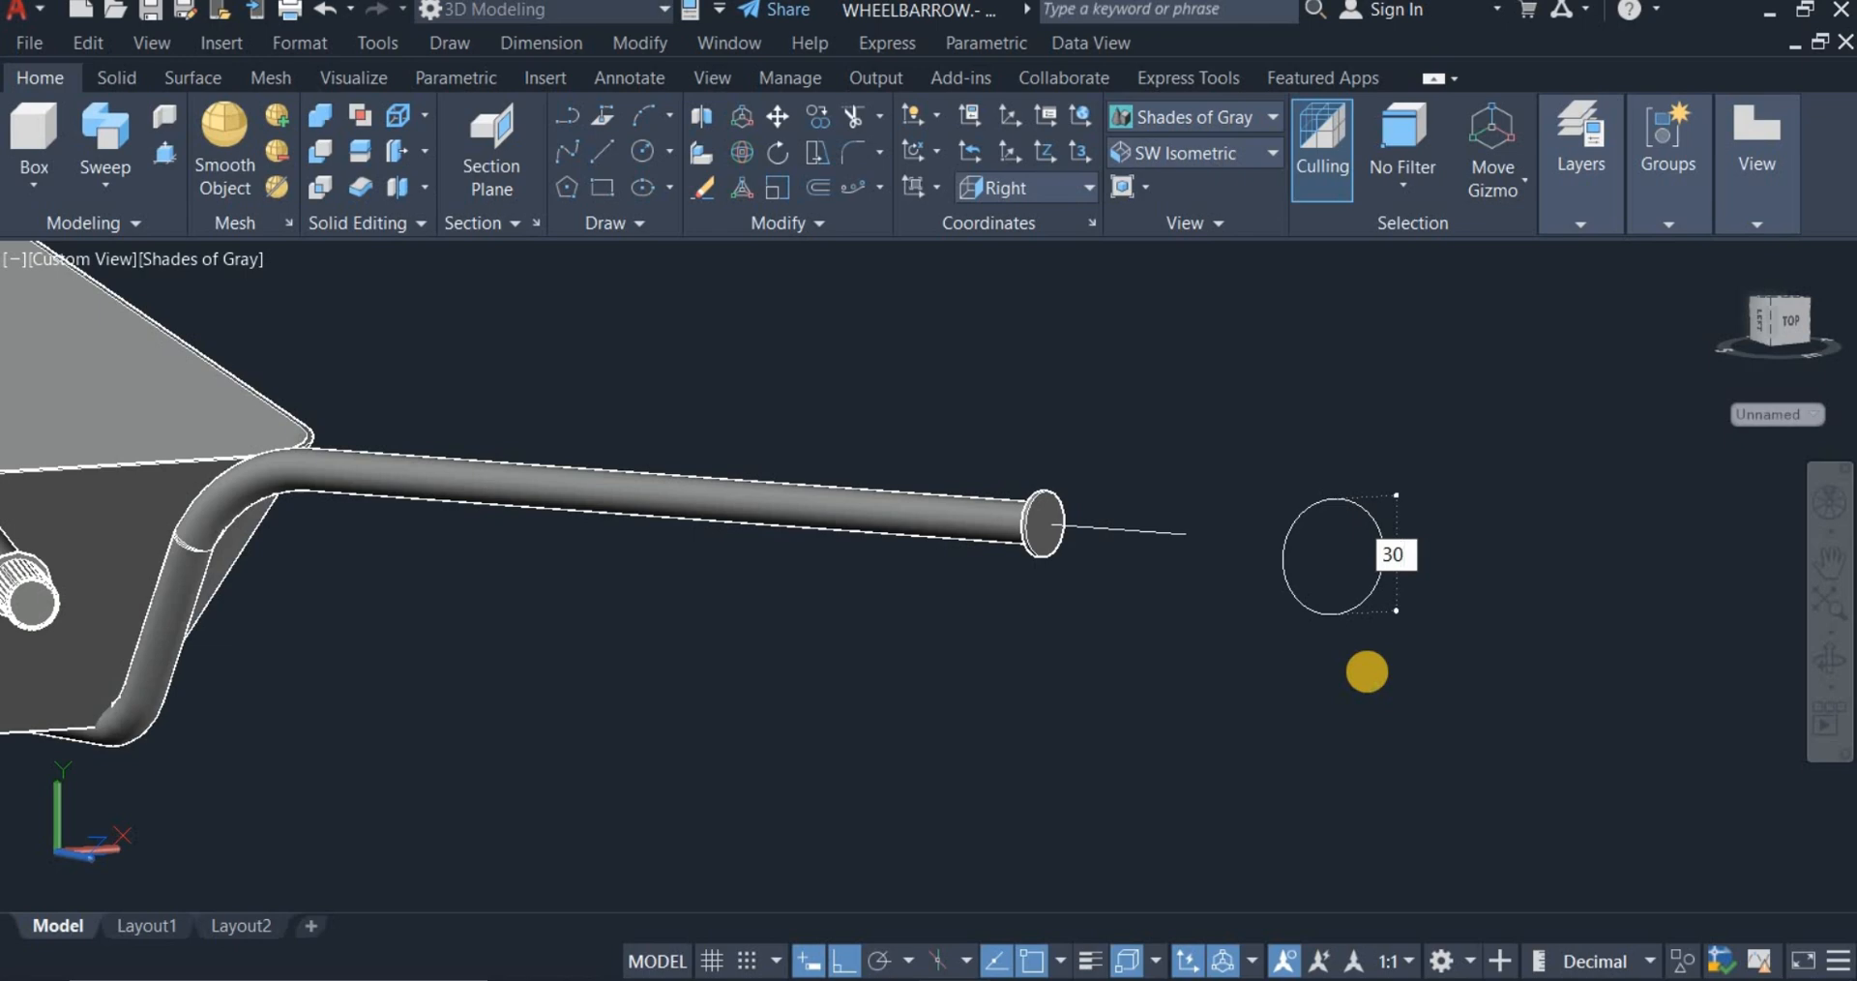
pyautogui.write('0')
pyautogui.press('Return')
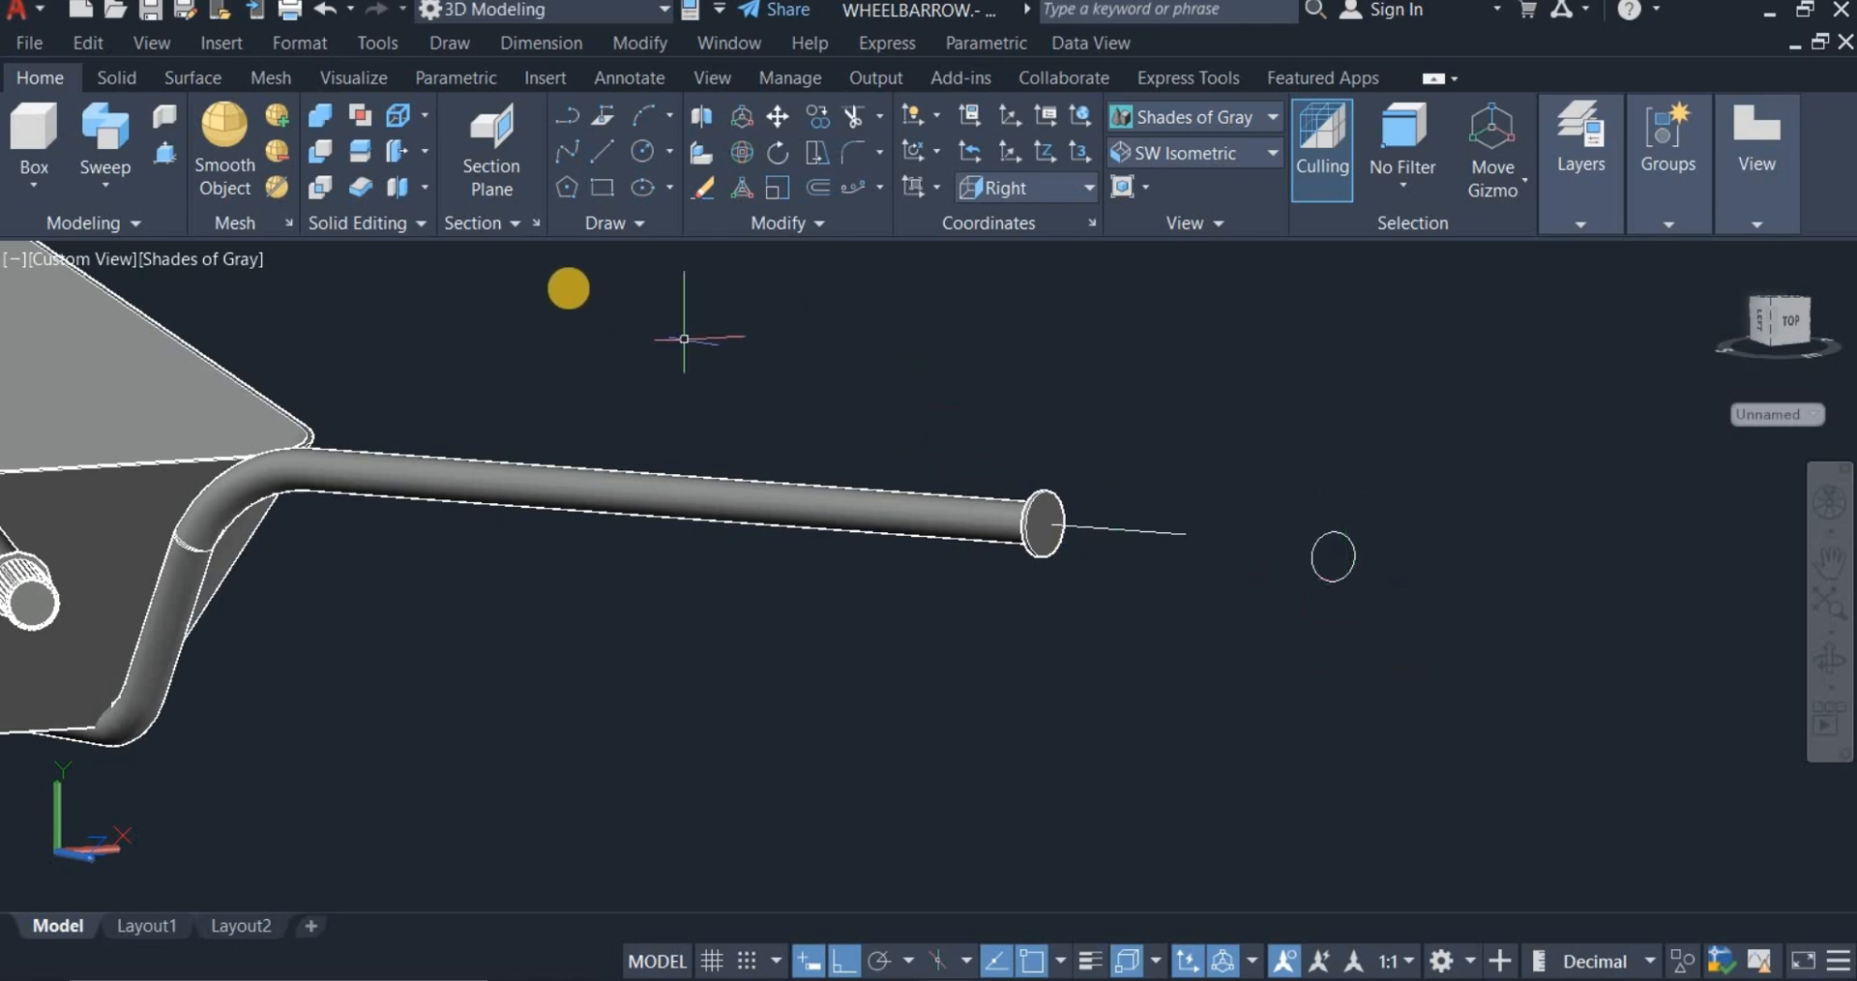
# Step: Draw a 2 by 2 square in the empty space below the 30-diameter circle
pyautogui.click(1429, 683)
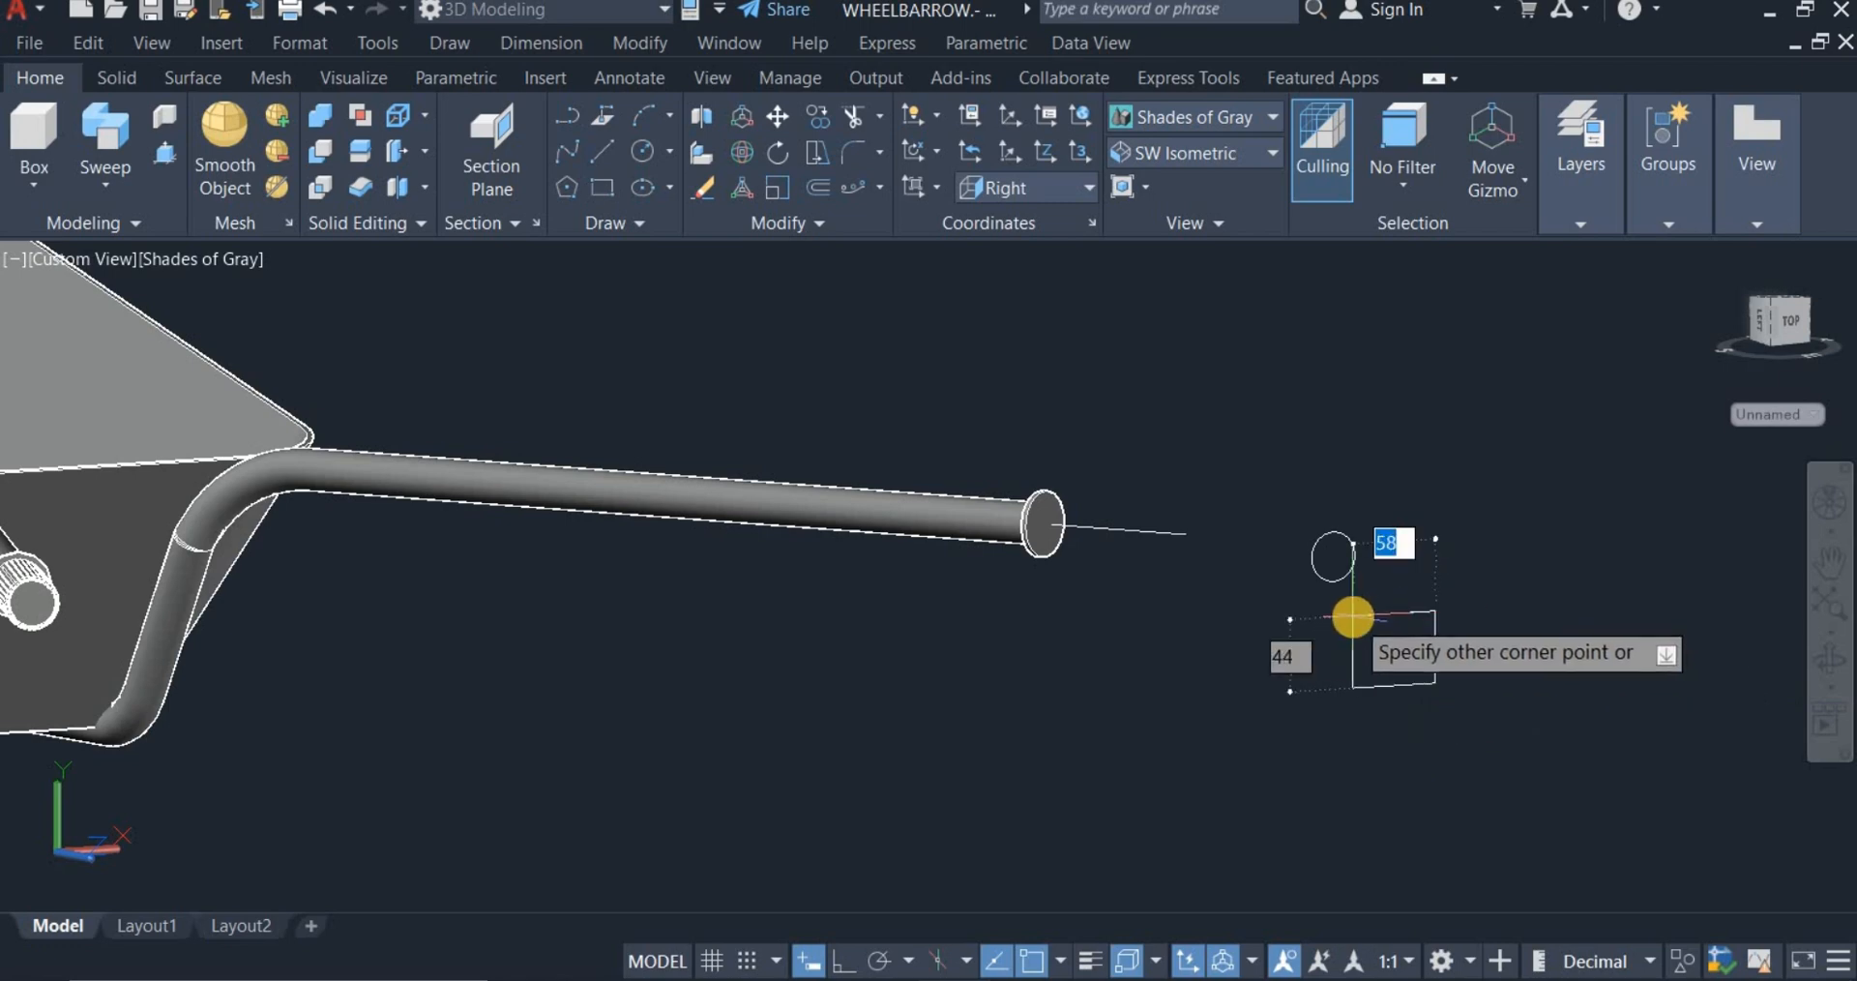
pyautogui.press('Tab')
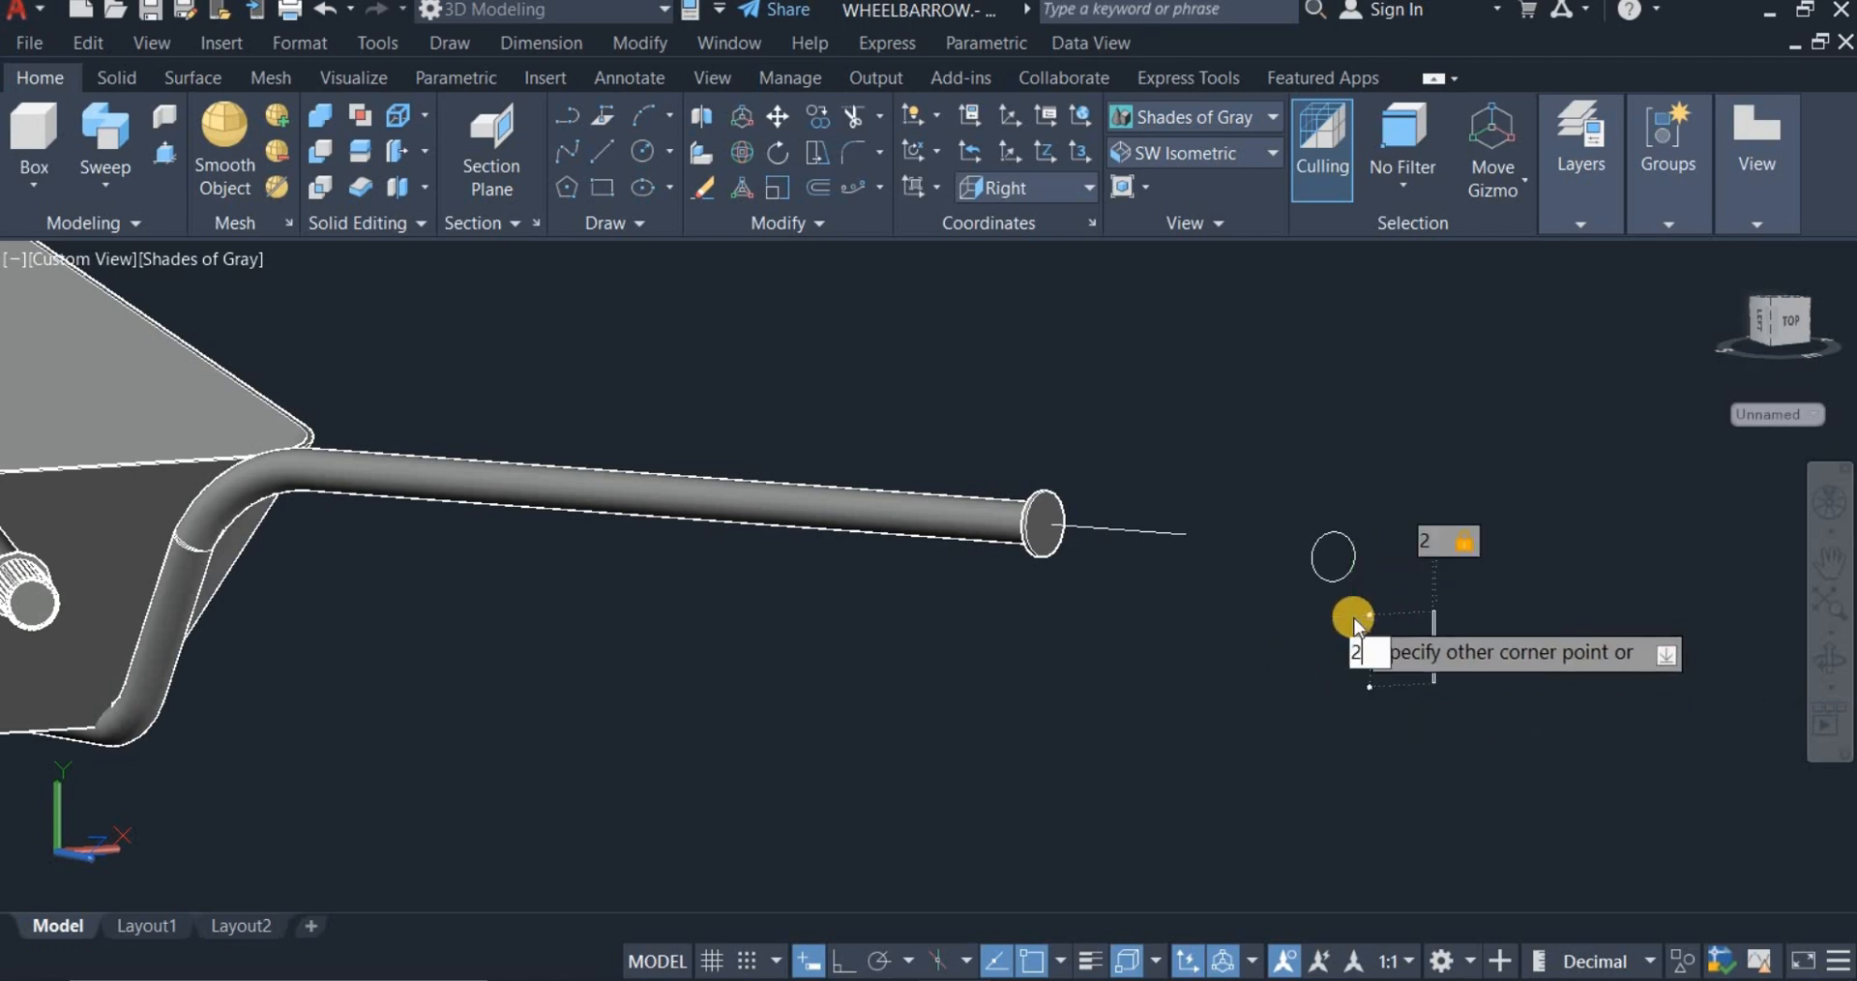
pyautogui.write('2')
pyautogui.press('Return')
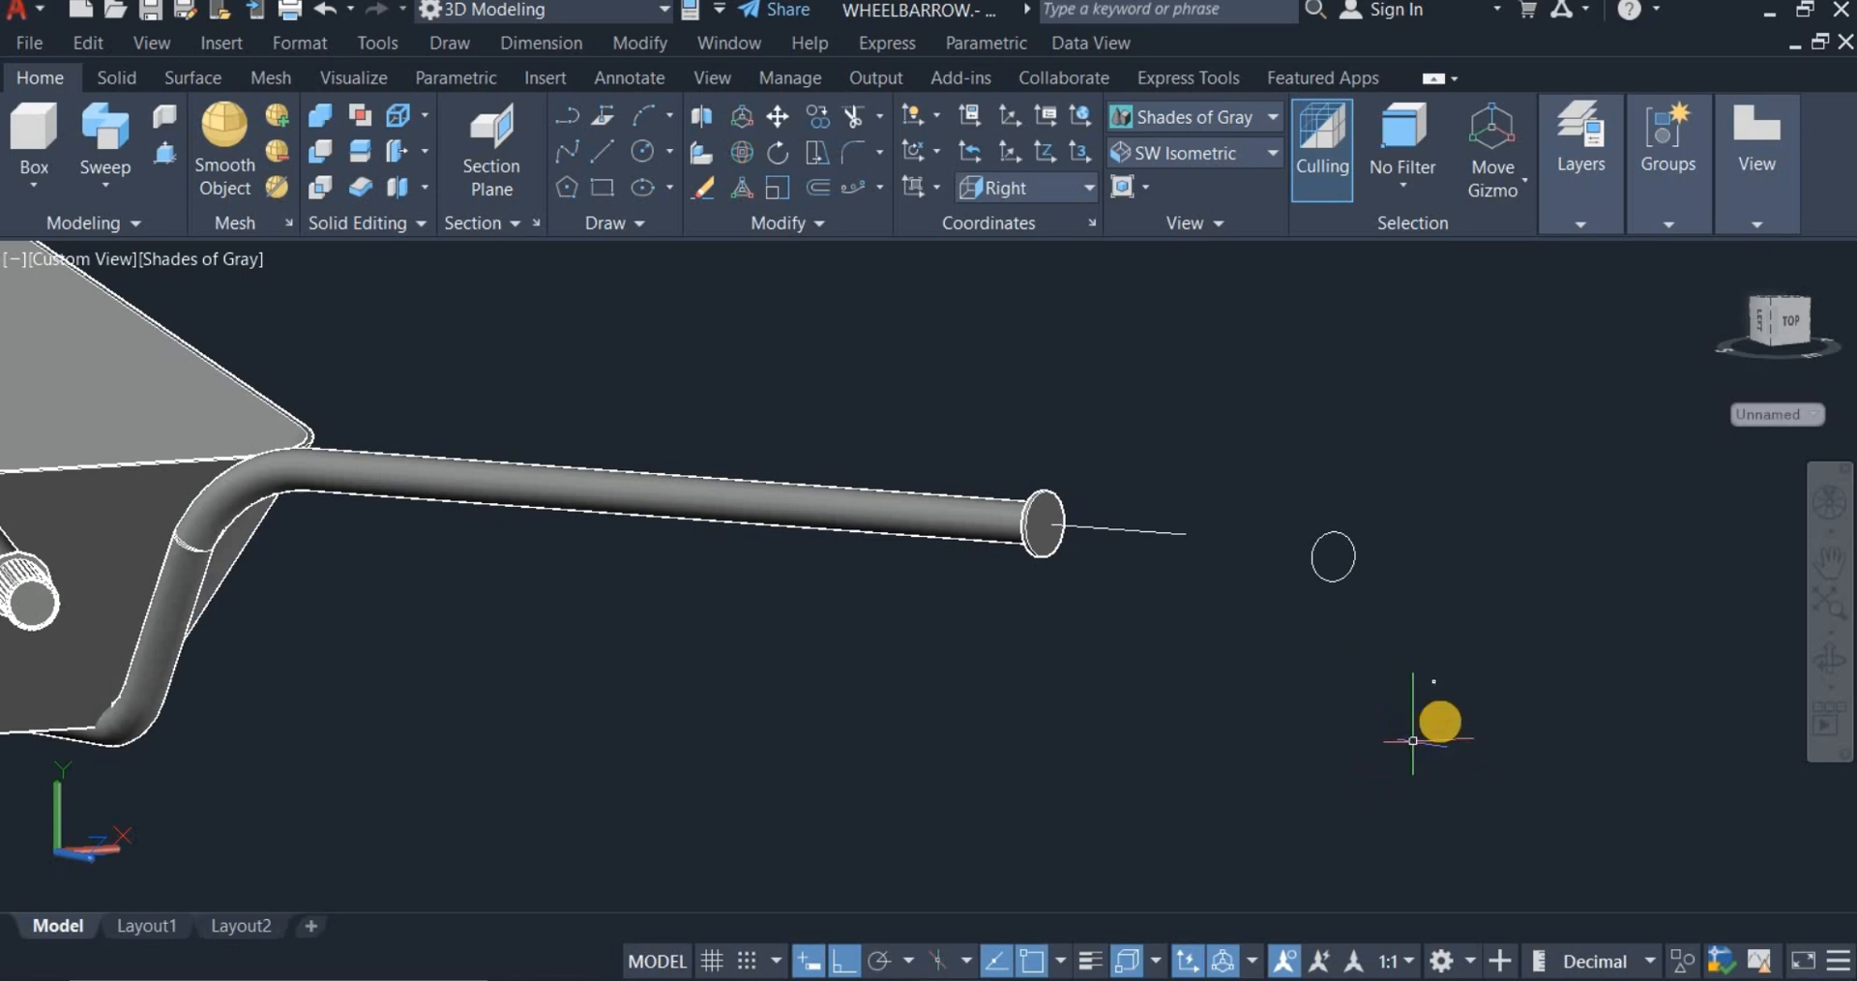
# Step: Move the small square from the empty space so it is centered on the outer quadrant of the 30-diameter circle
pyautogui.scroll(5, 1439, 720)
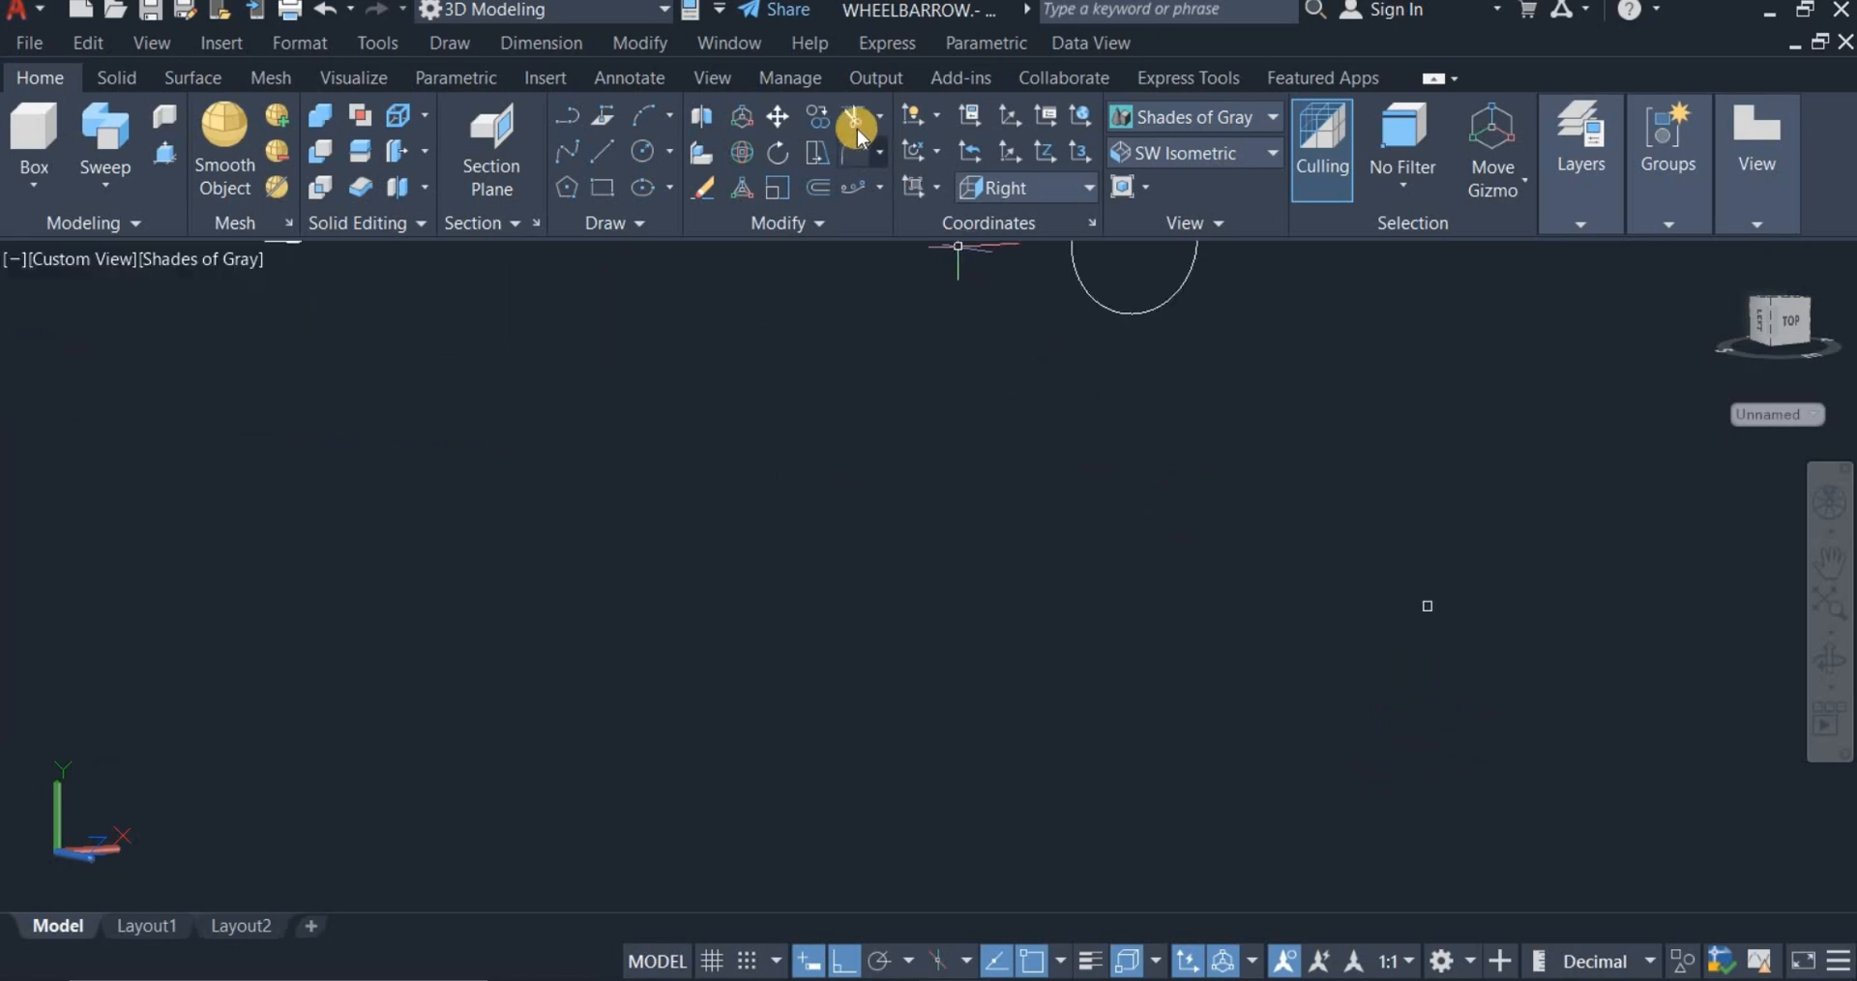
pyautogui.click(776, 116)
pyautogui.scroll(-5, 911, 513)
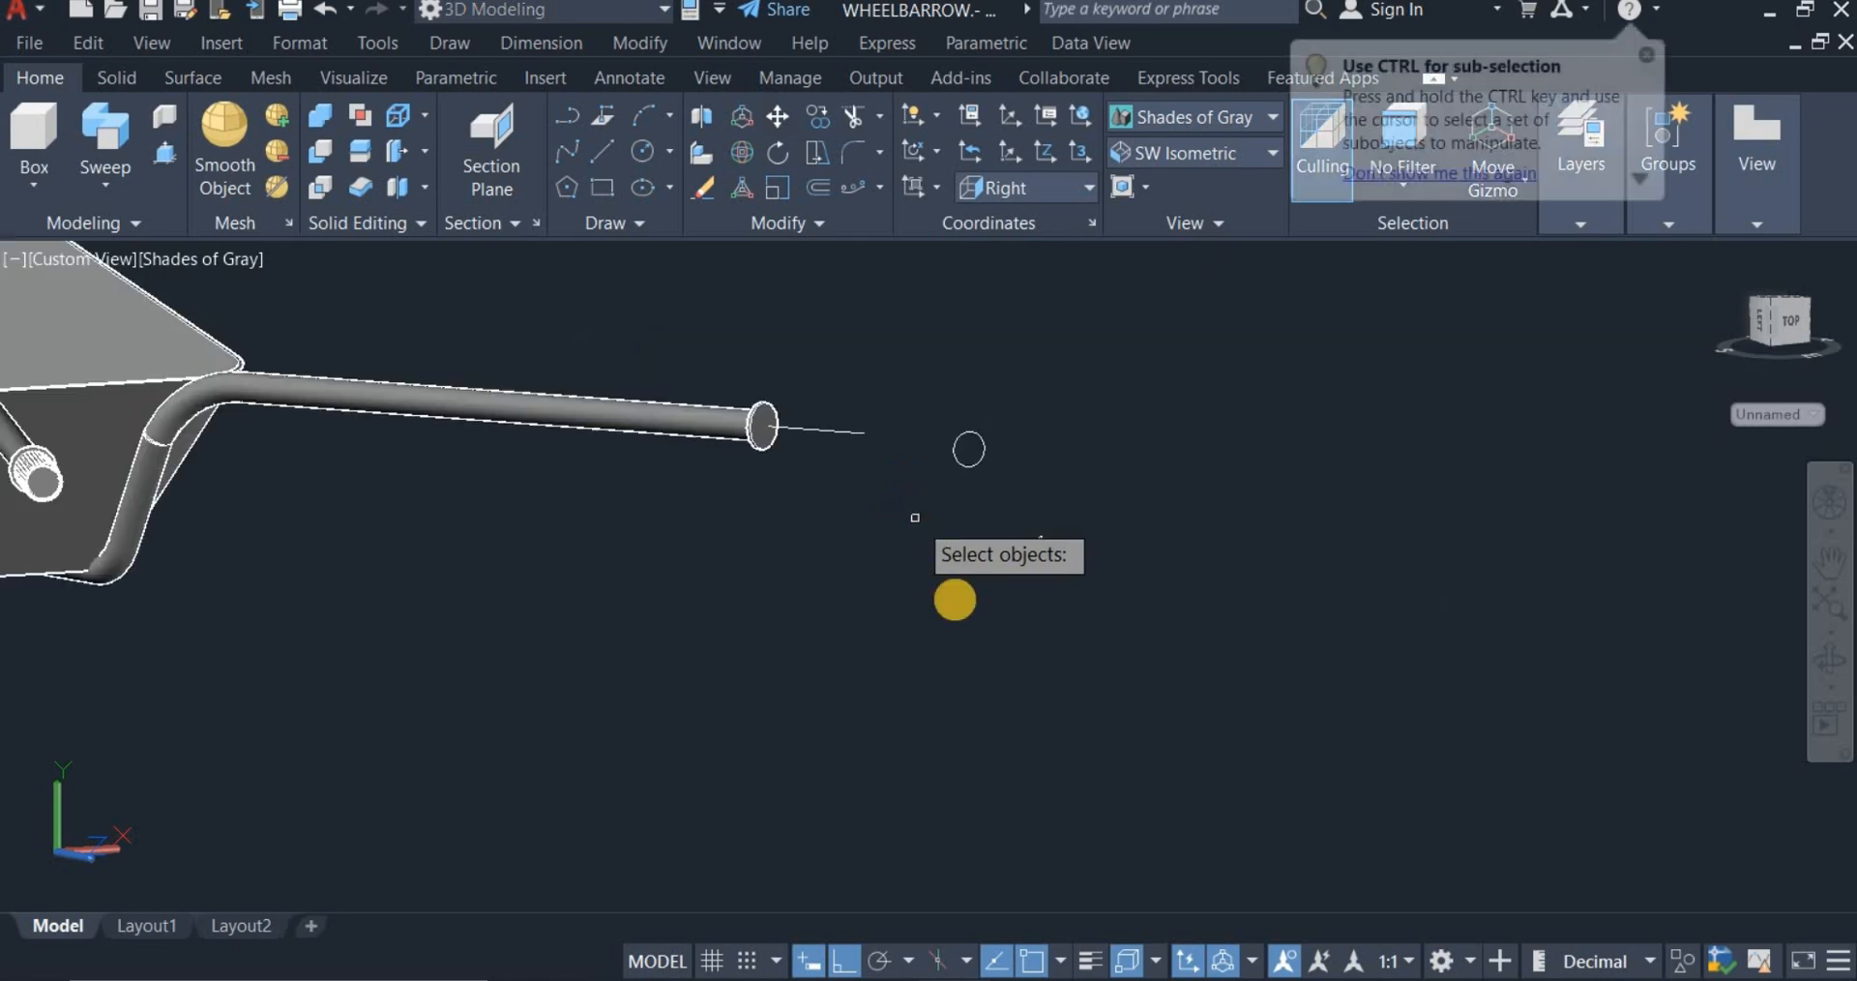
pyautogui.click(987, 507)
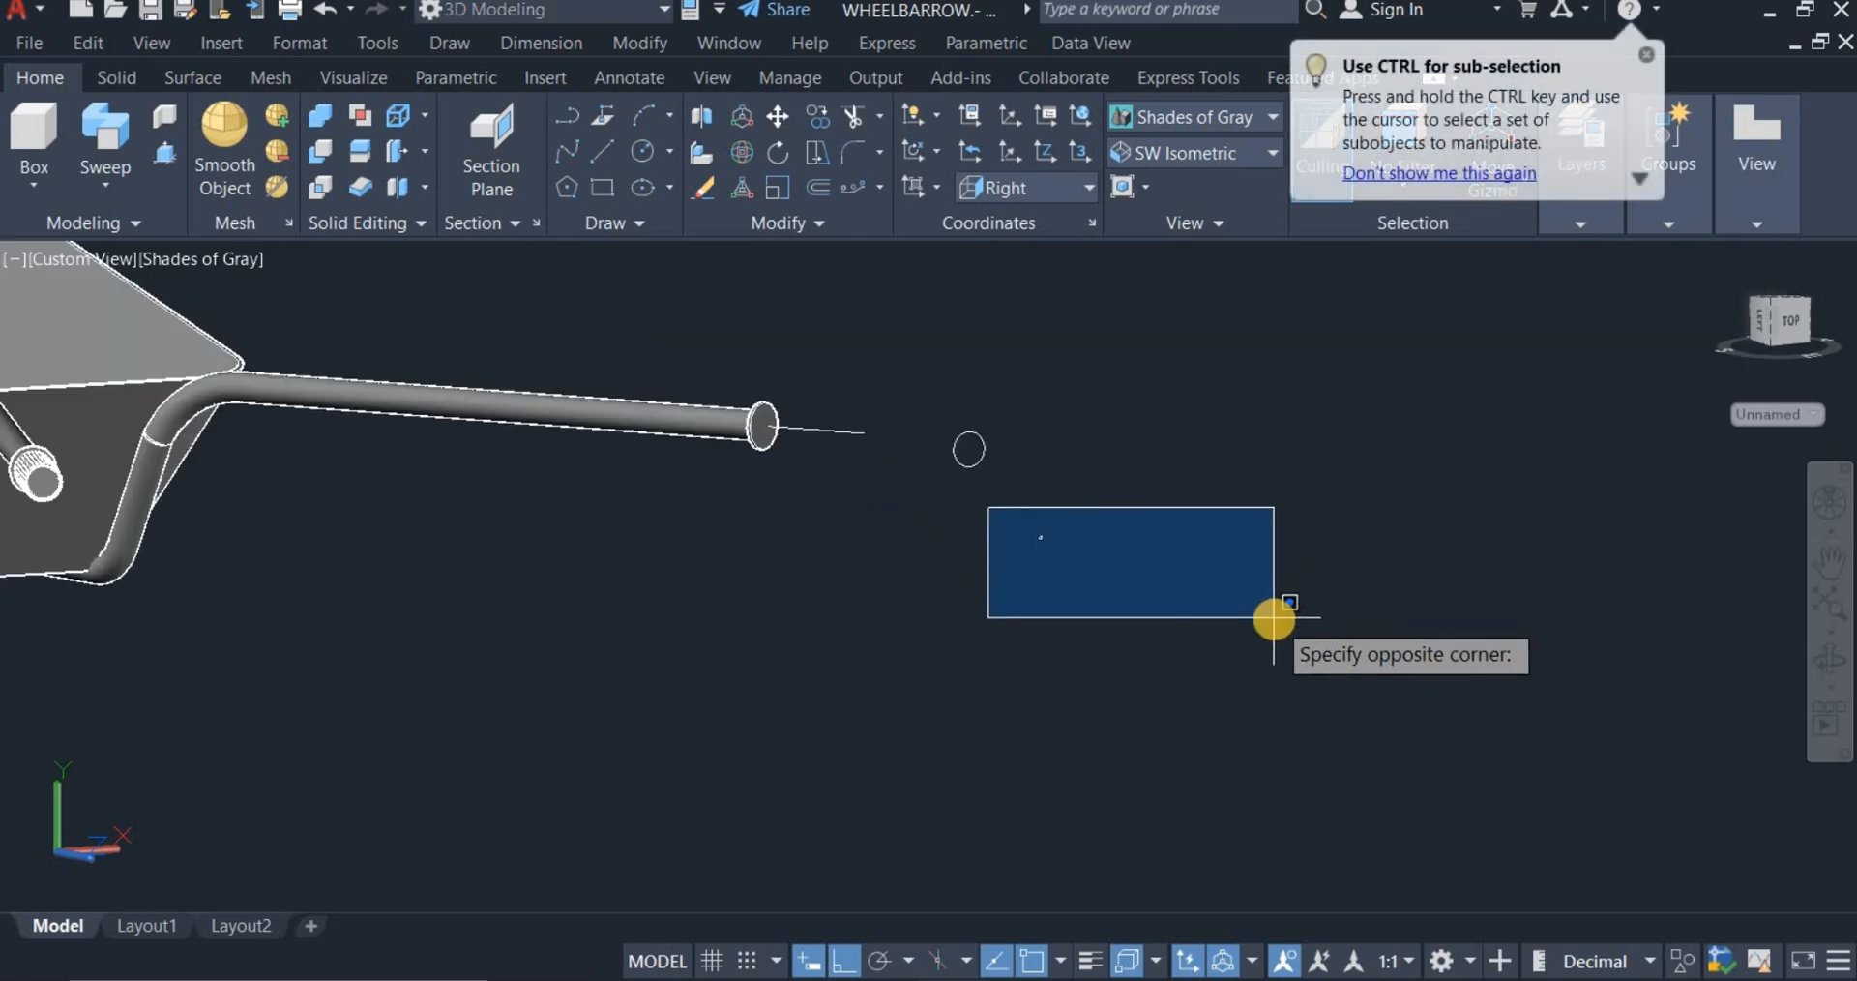
pyautogui.click(1171, 592)
pyautogui.press('Return')
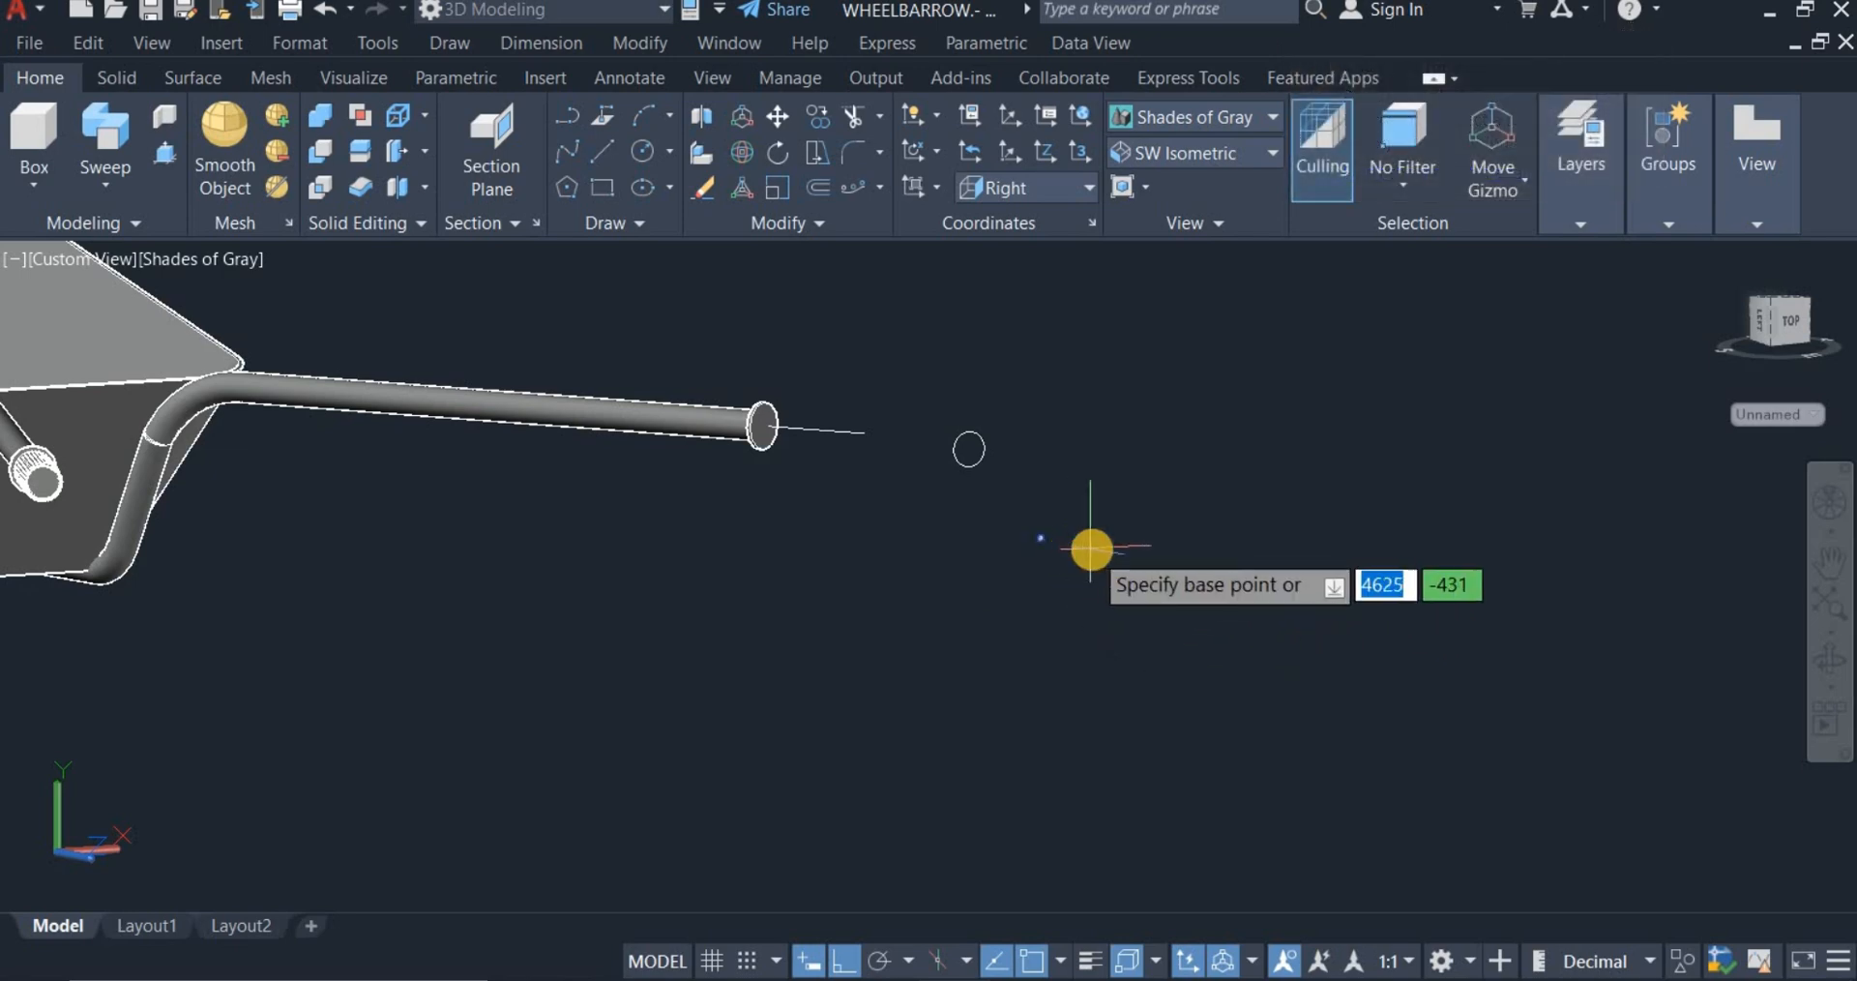
pyautogui.scroll(5, 1041, 535)
pyautogui.scroll(3, 1041, 535)
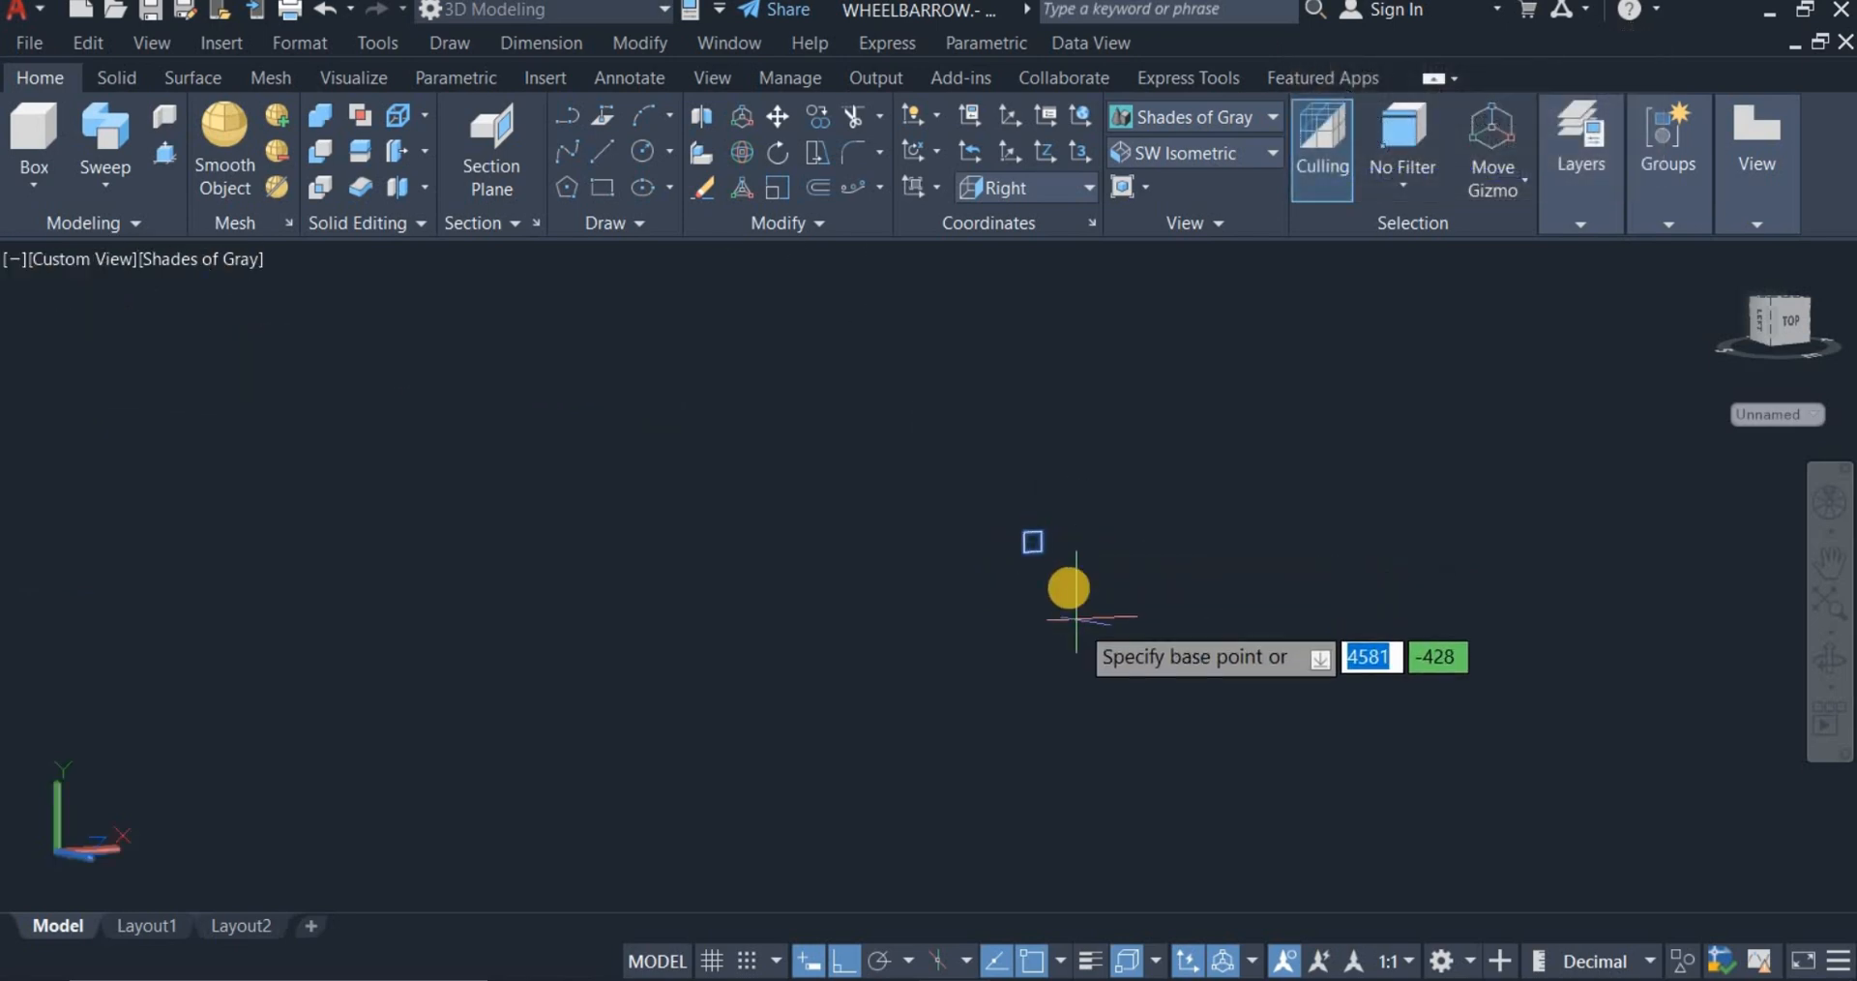
pyautogui.click(1025, 535)
pyautogui.scroll(-4, 1074, 589)
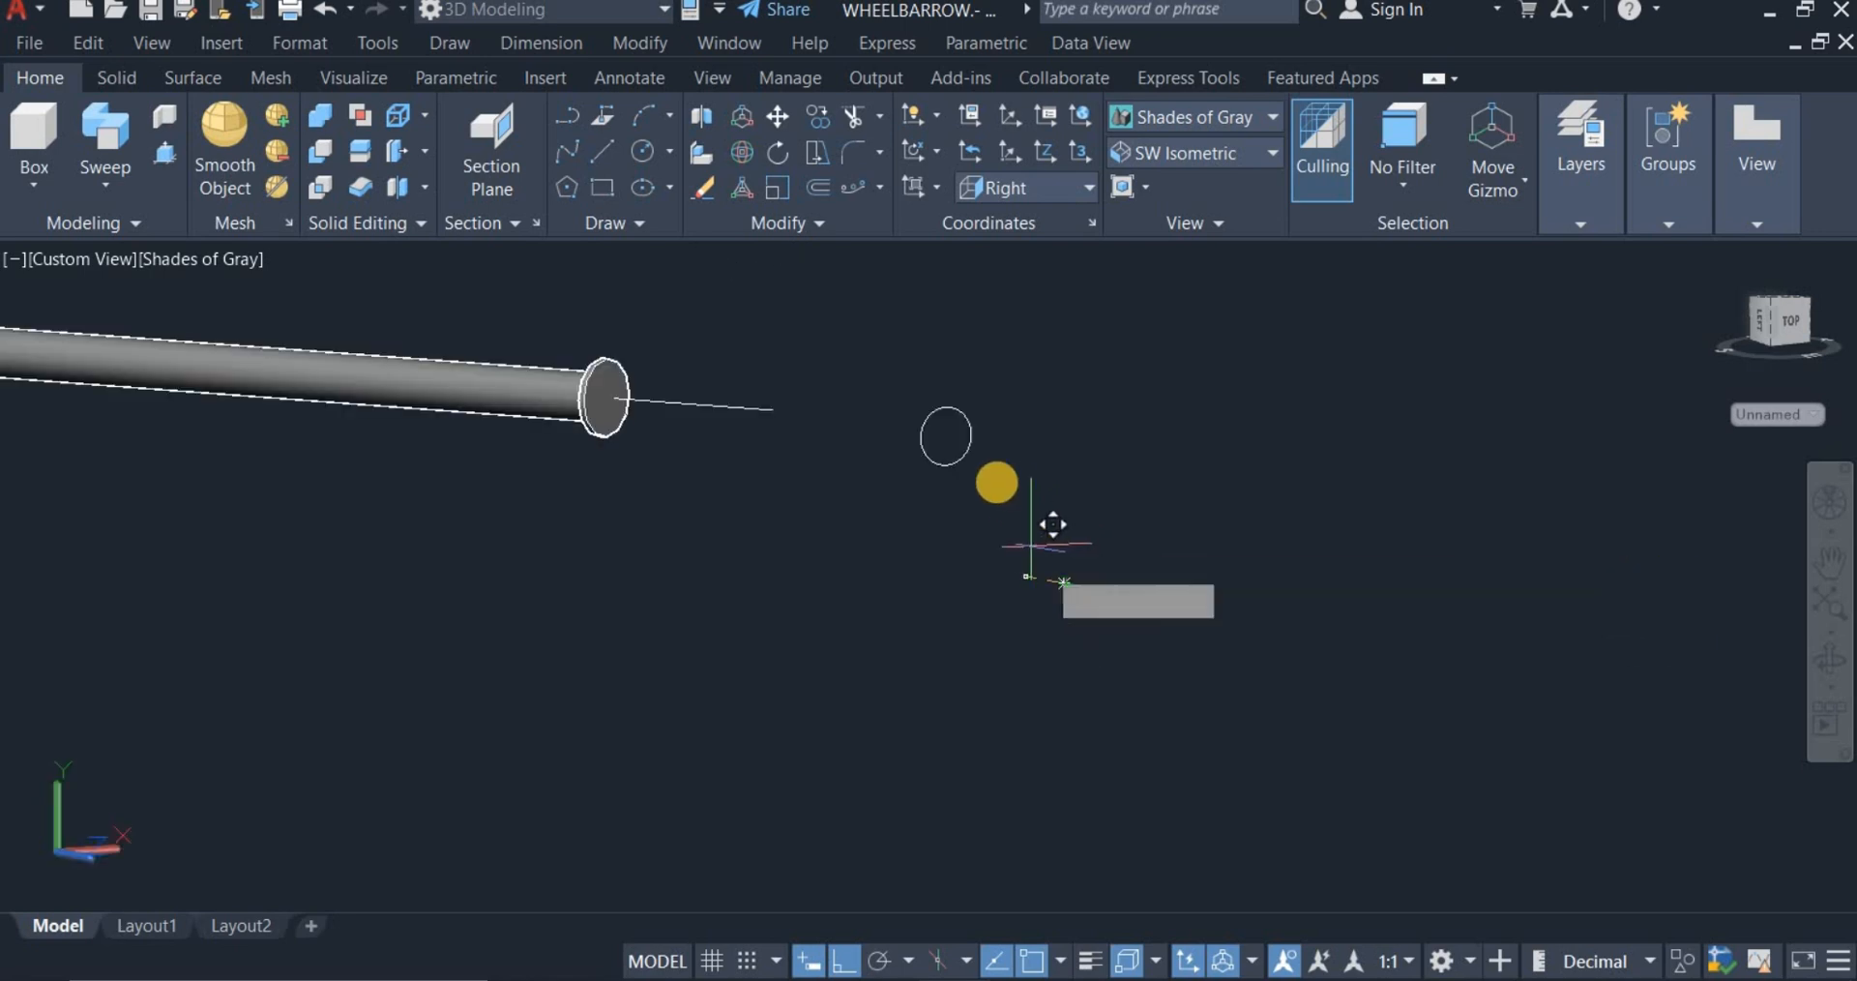
pyautogui.scroll(4, 963, 441)
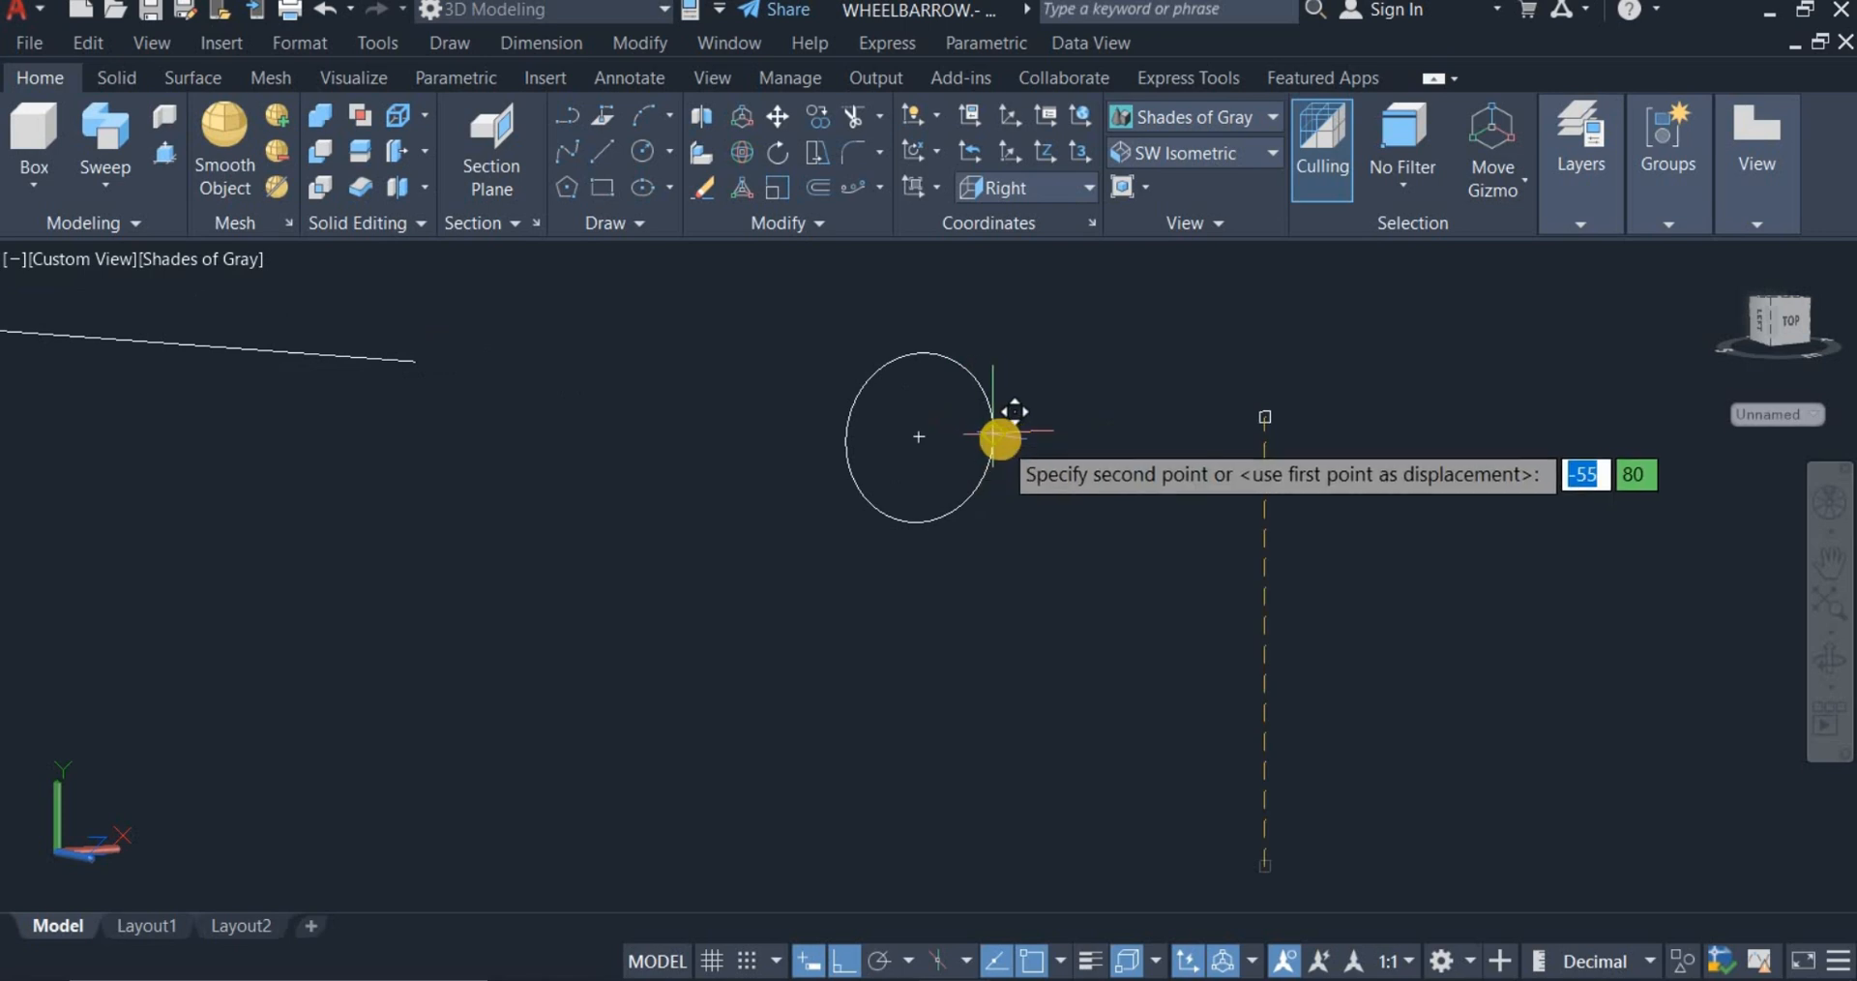
pyautogui.click(997, 438)
pyautogui.scroll(-4, 1204, 450)
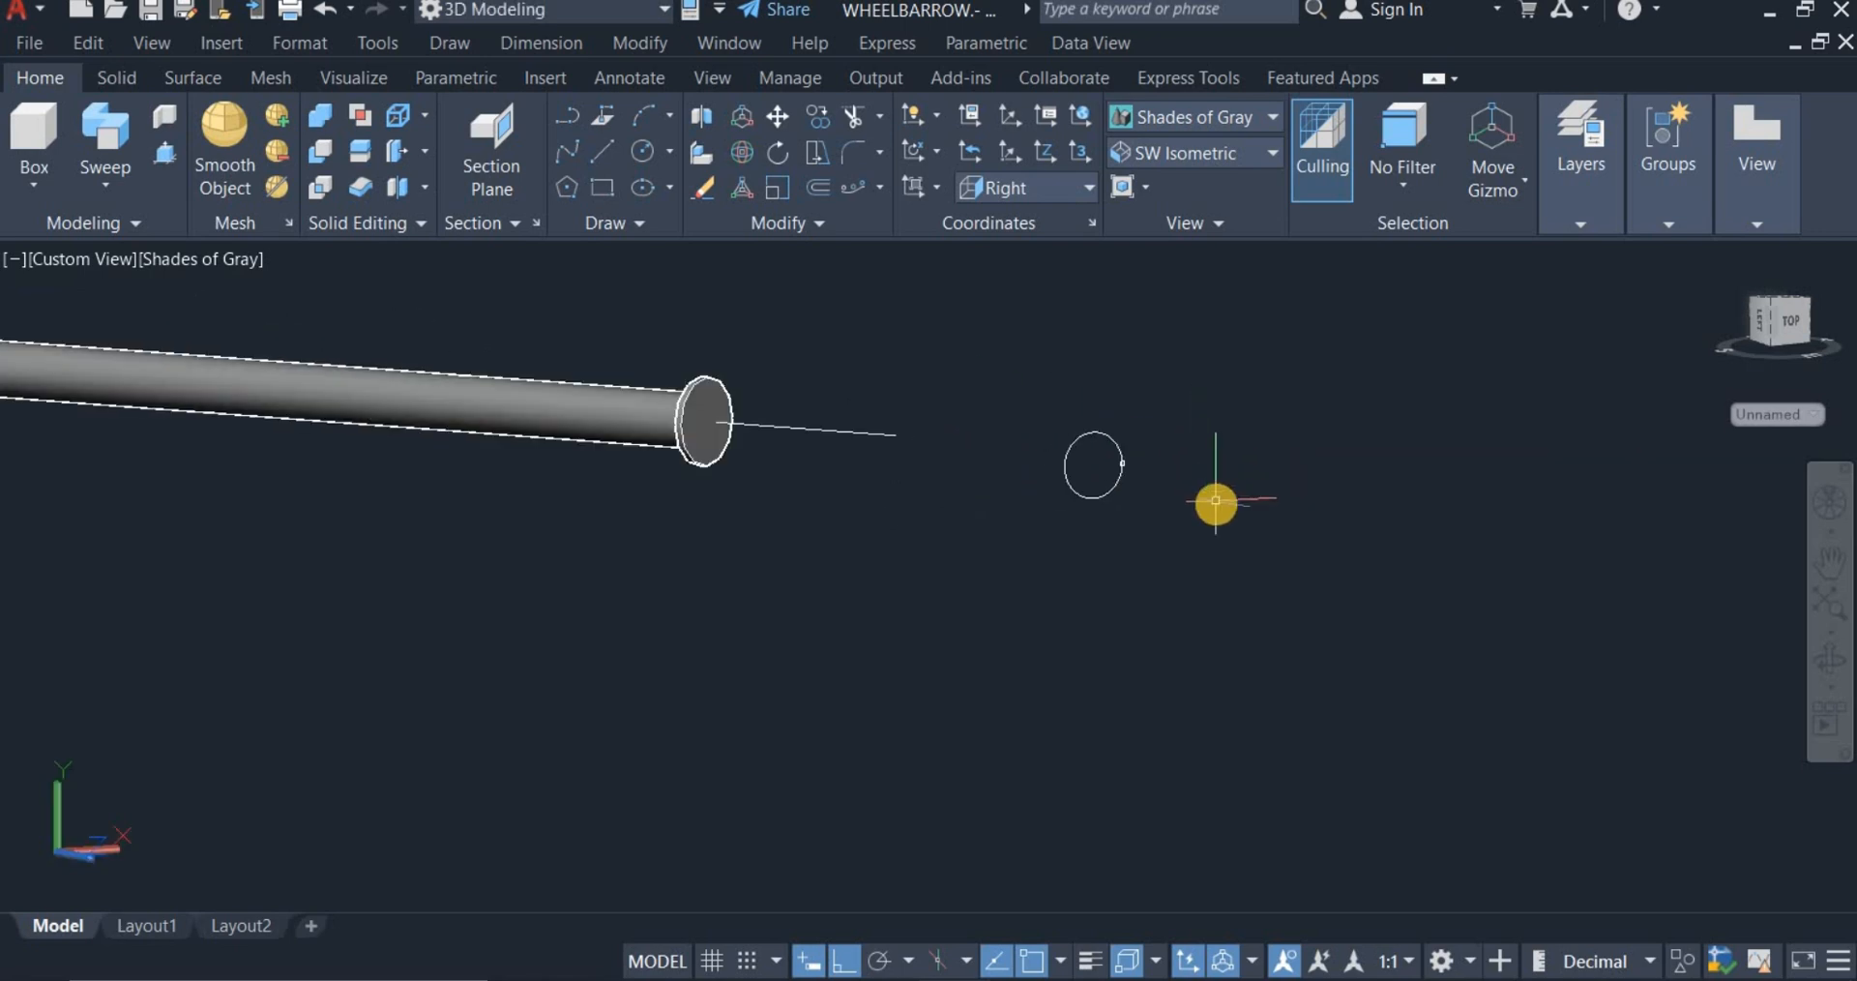
pyautogui.scroll(-6, 1275, 597)
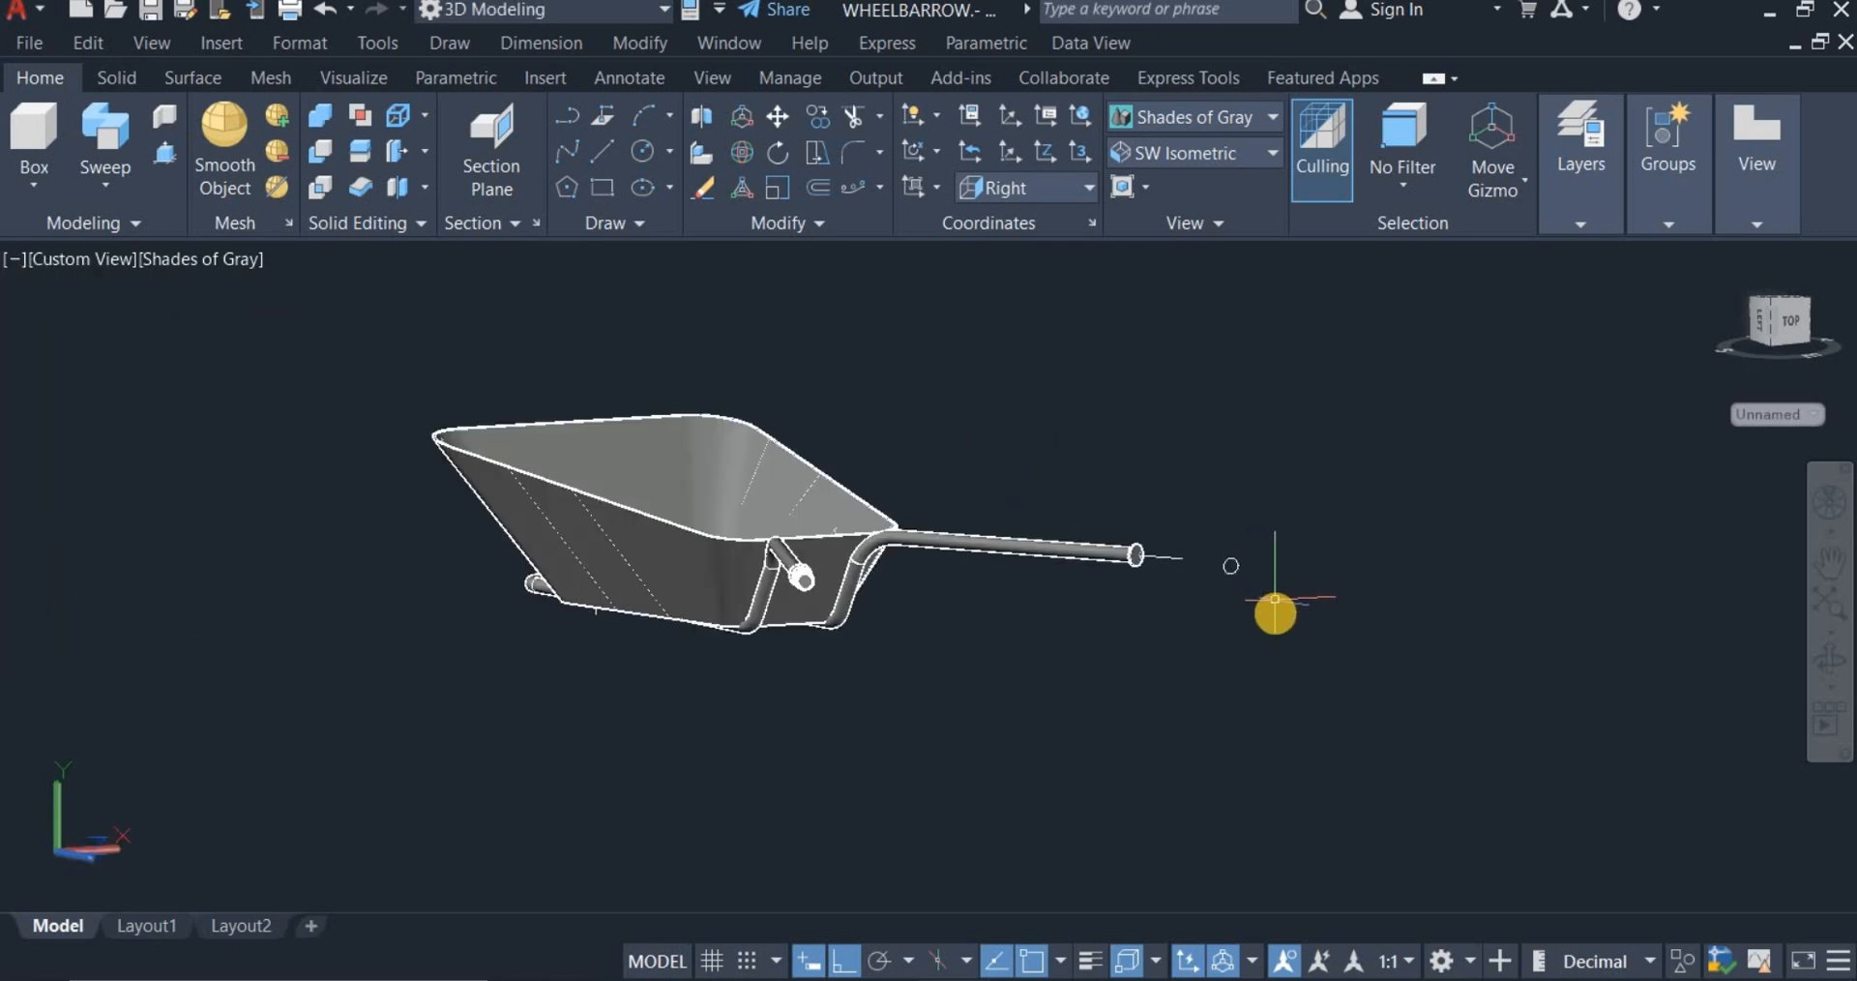
# Step: Create a path array of the small square along the 30-diameter circle
pyautogui.scroll(3, 1249, 577)
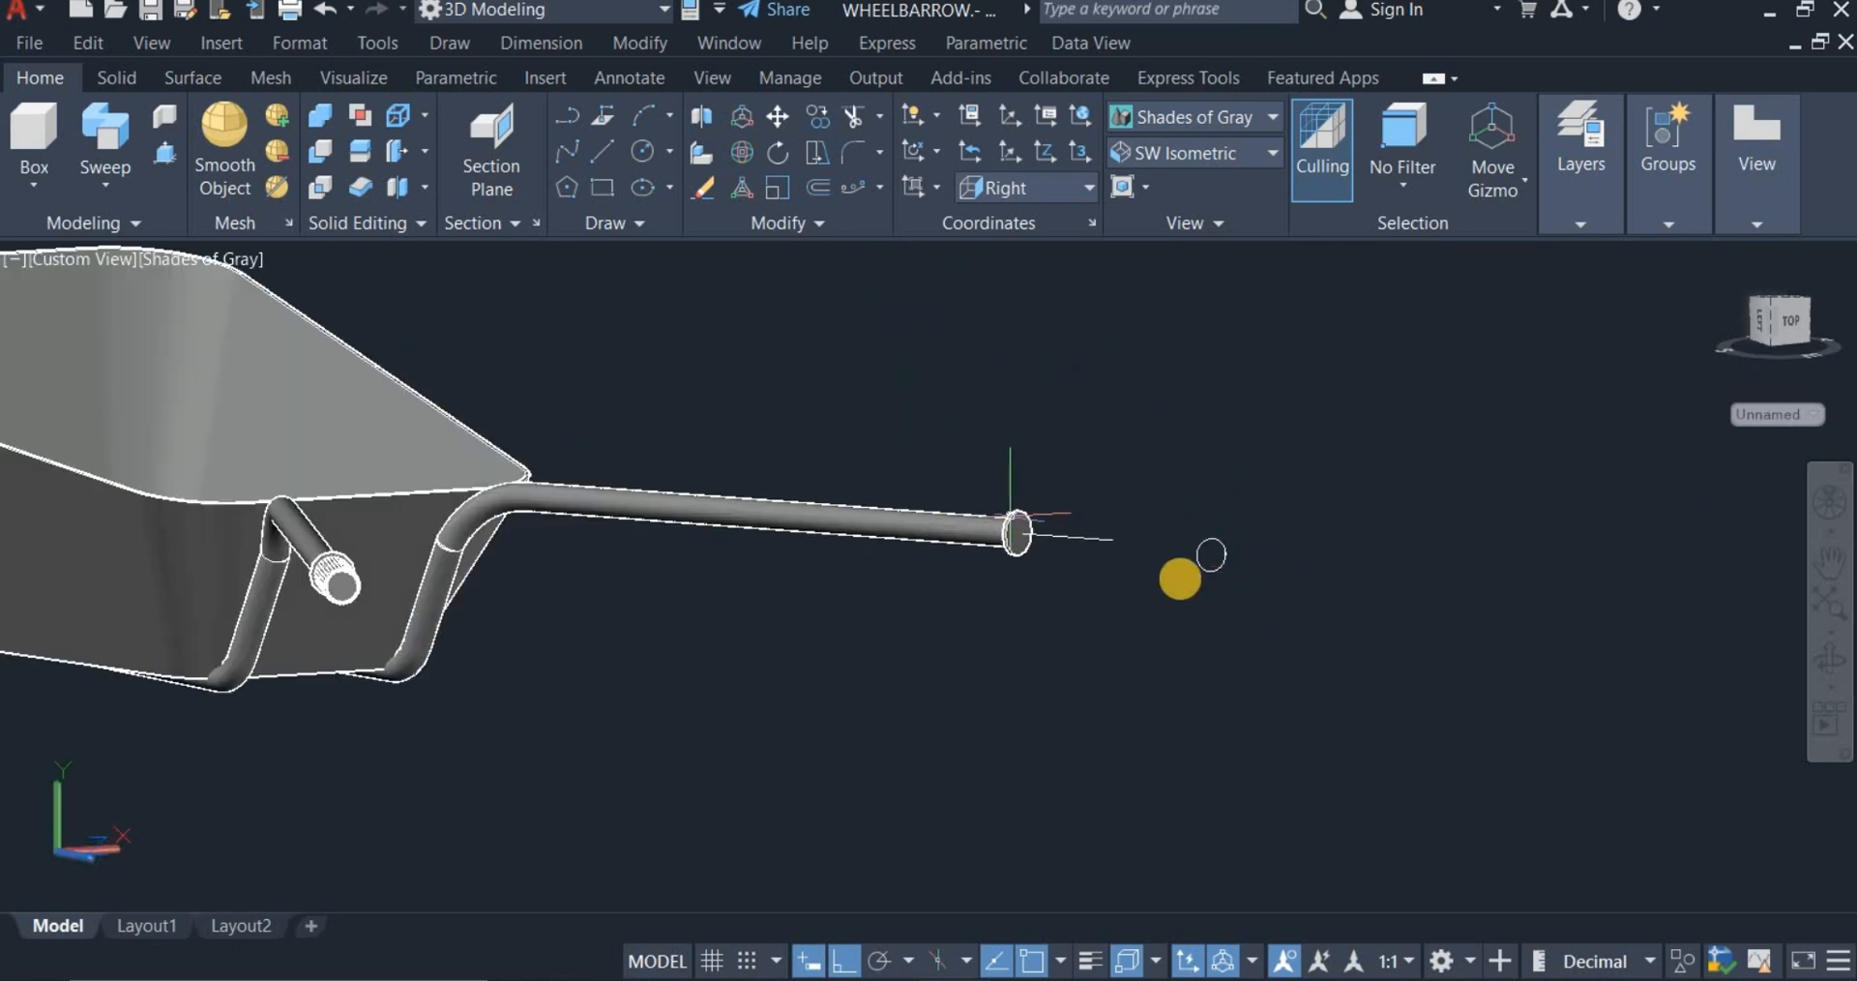
pyautogui.scroll(7, 1224, 545)
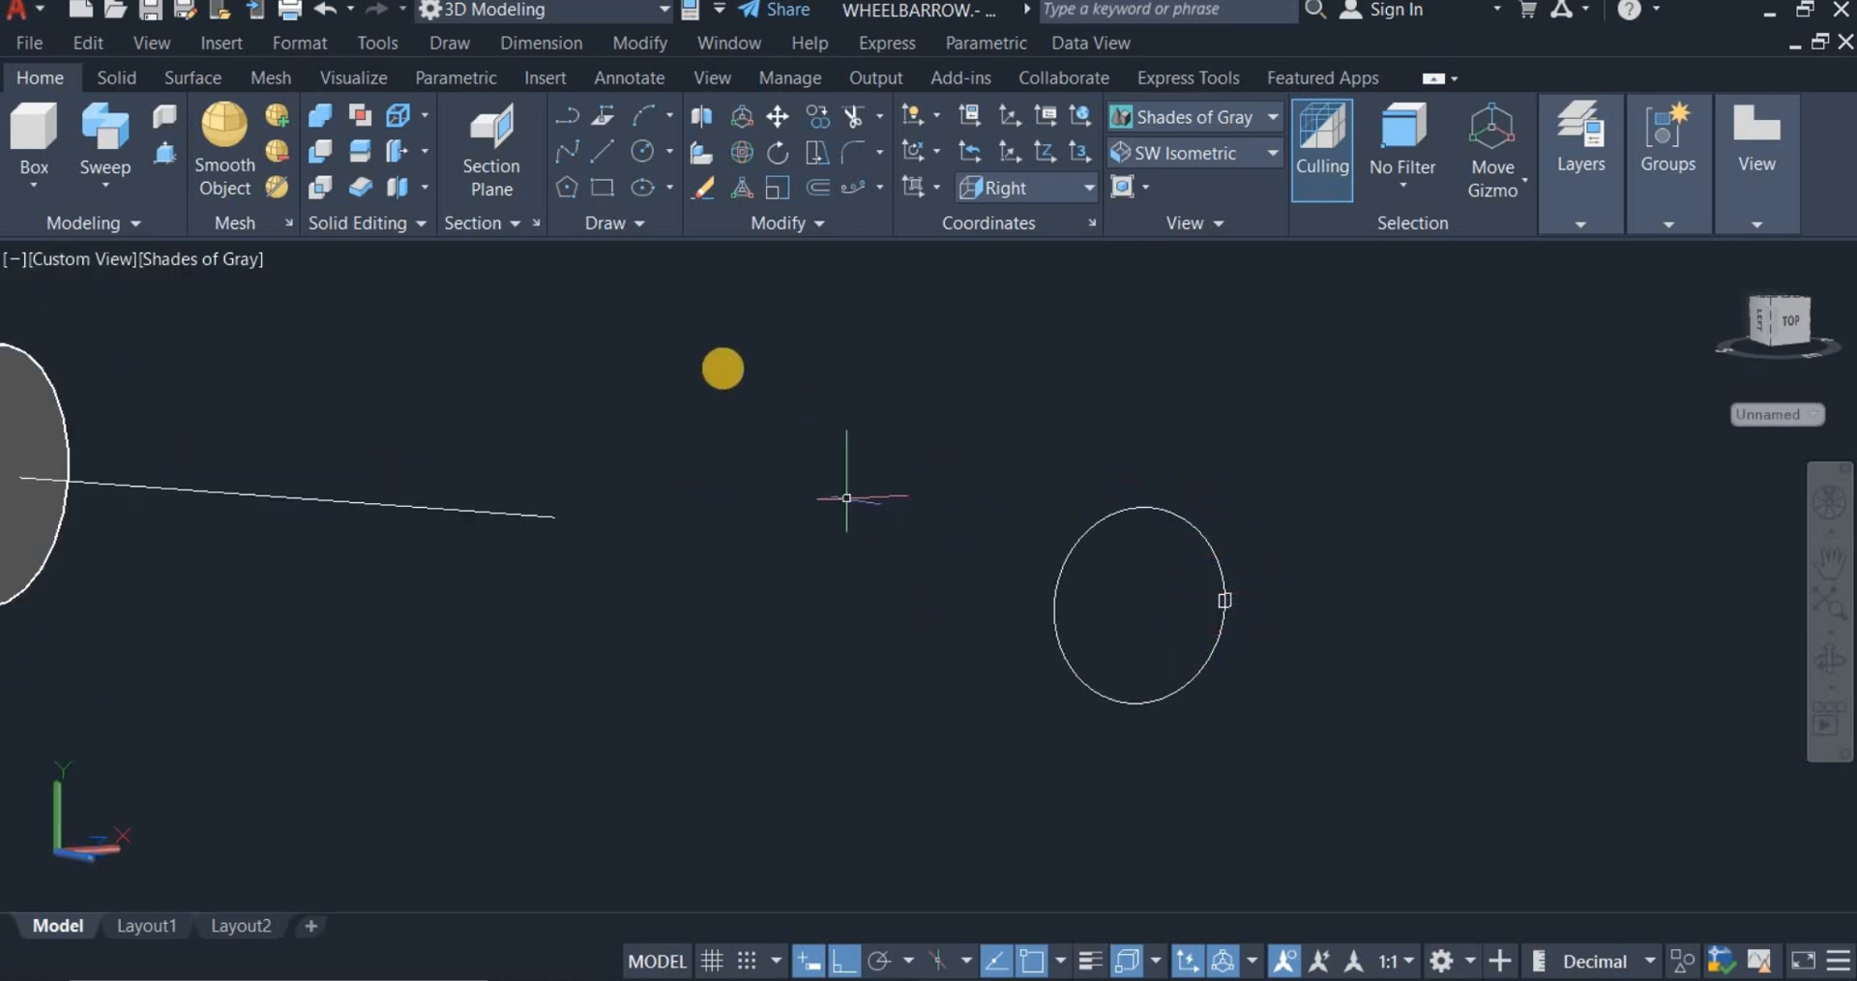
pyautogui.click(843, 189)
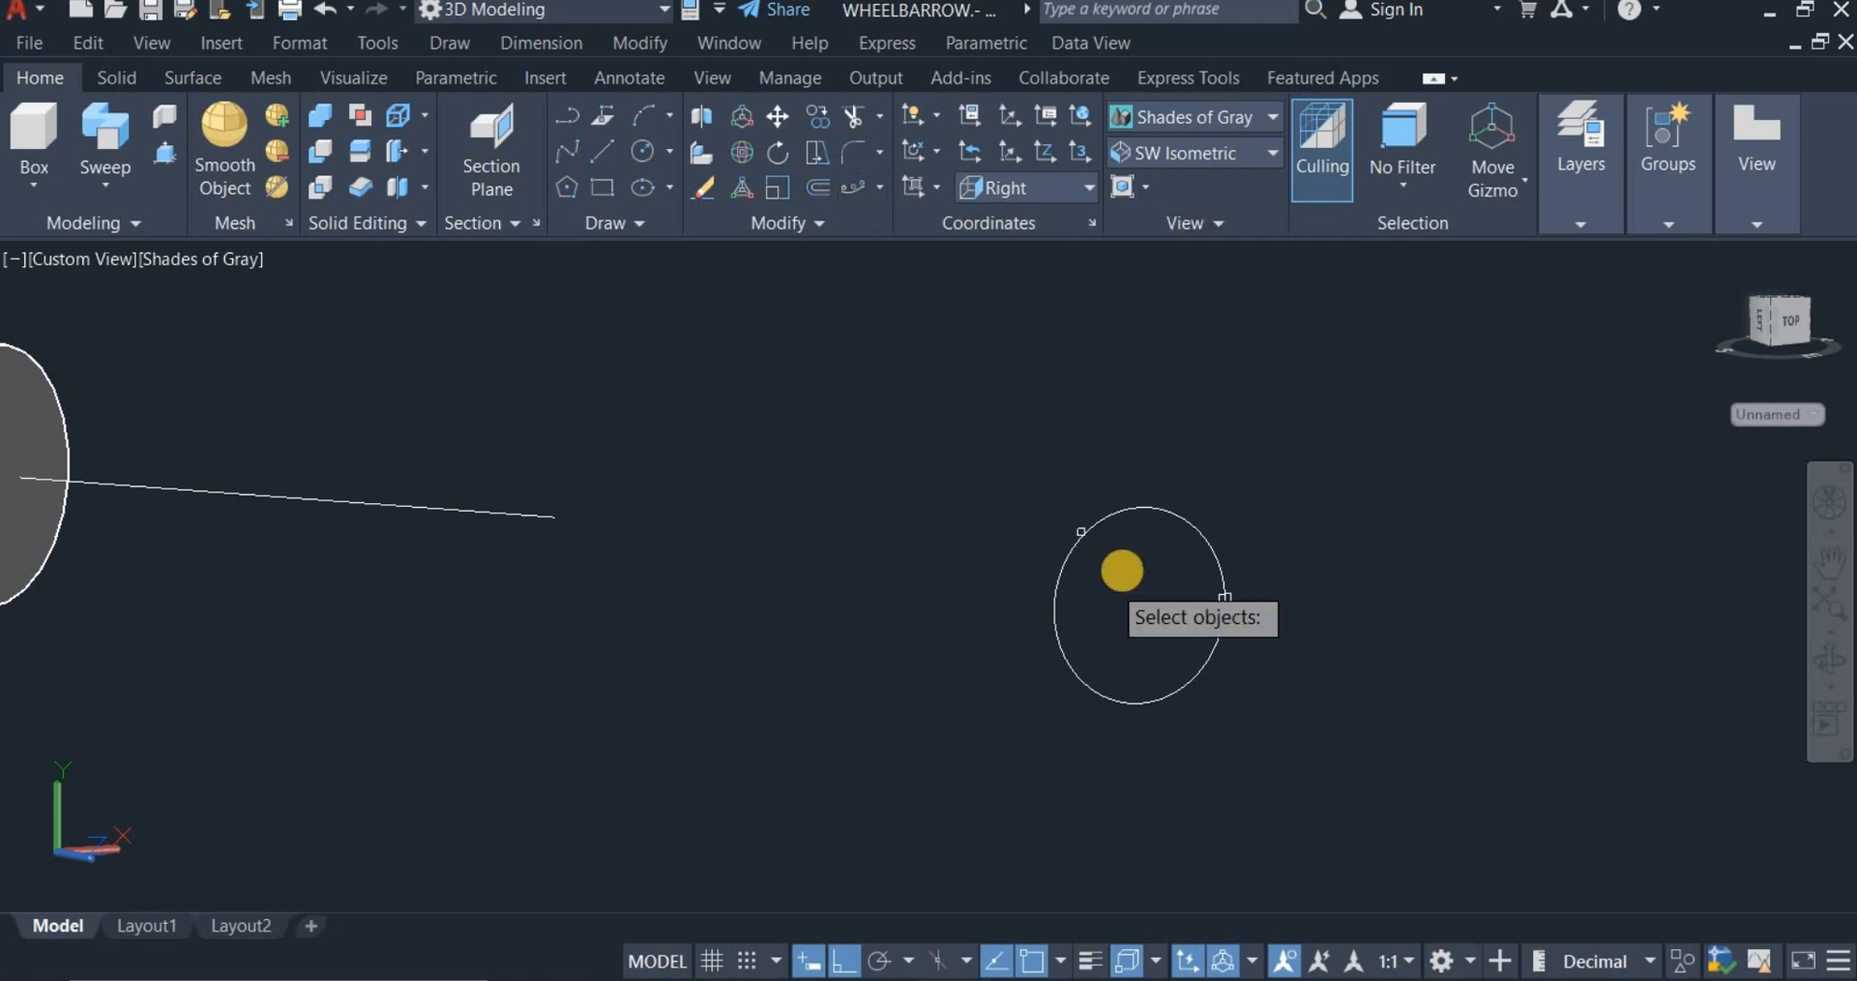
pyautogui.click(1148, 568)
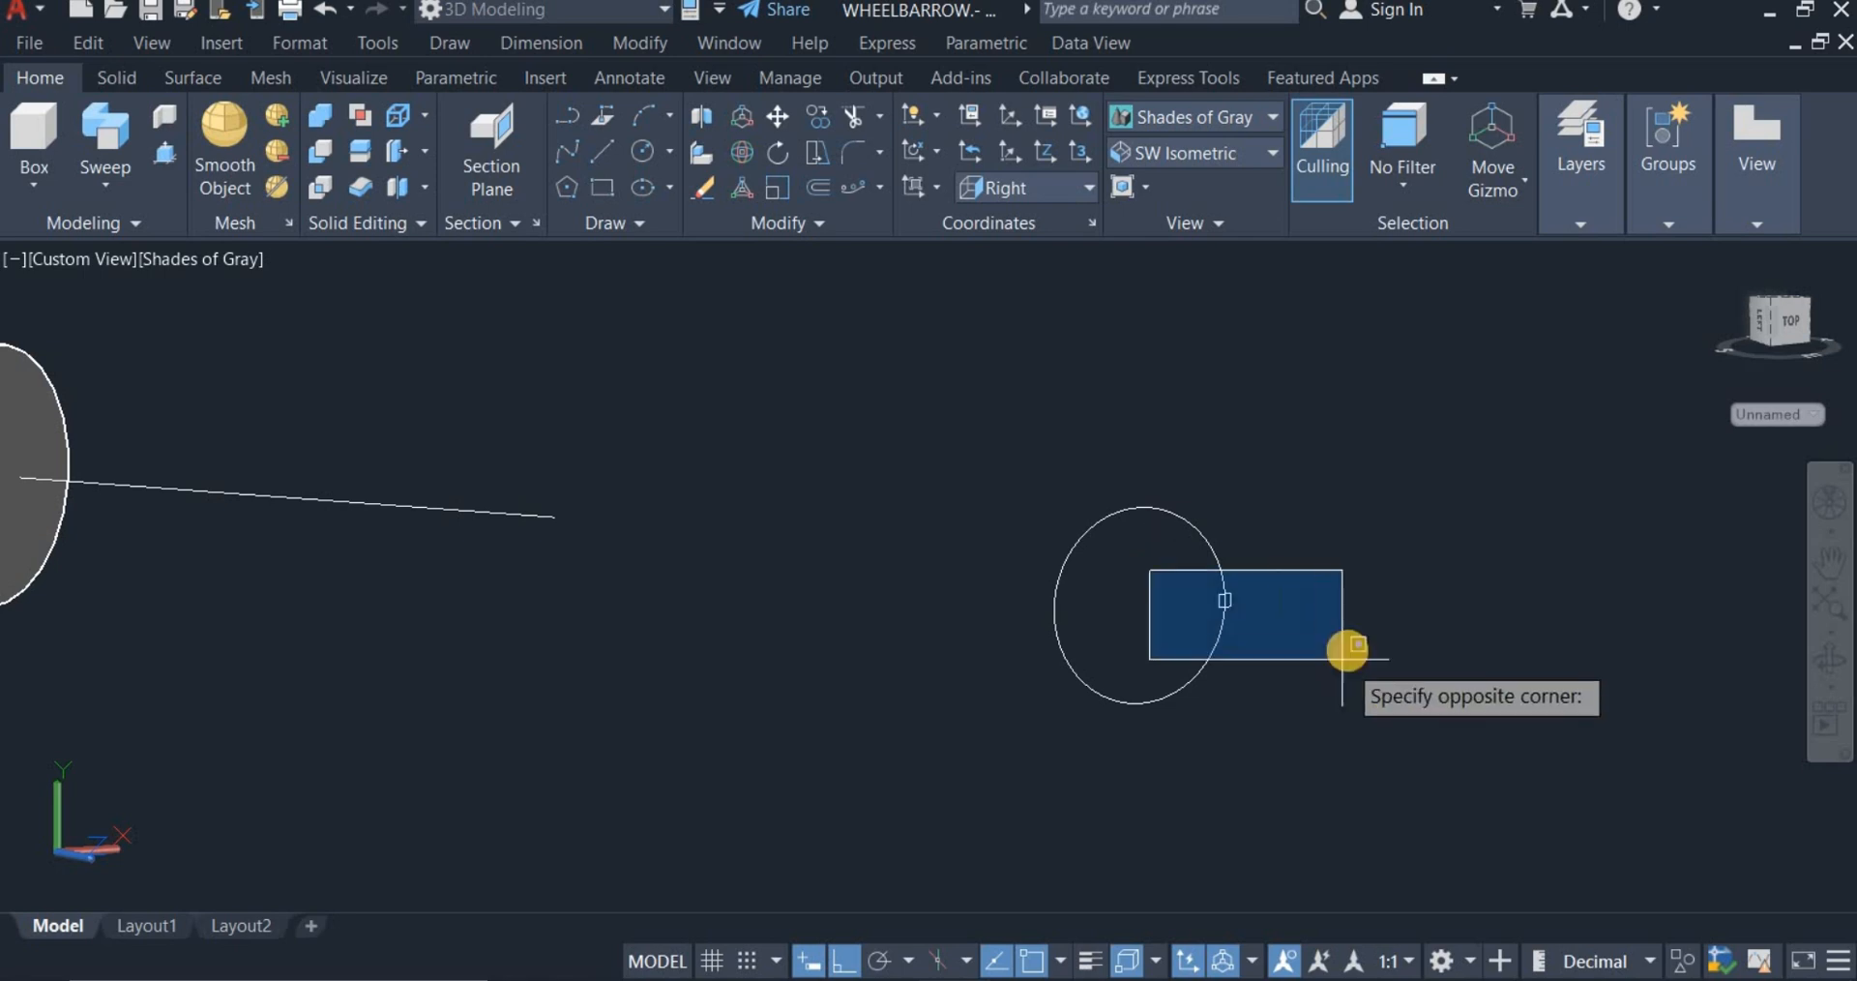
pyautogui.click(1346, 650)
pyautogui.press('Return')
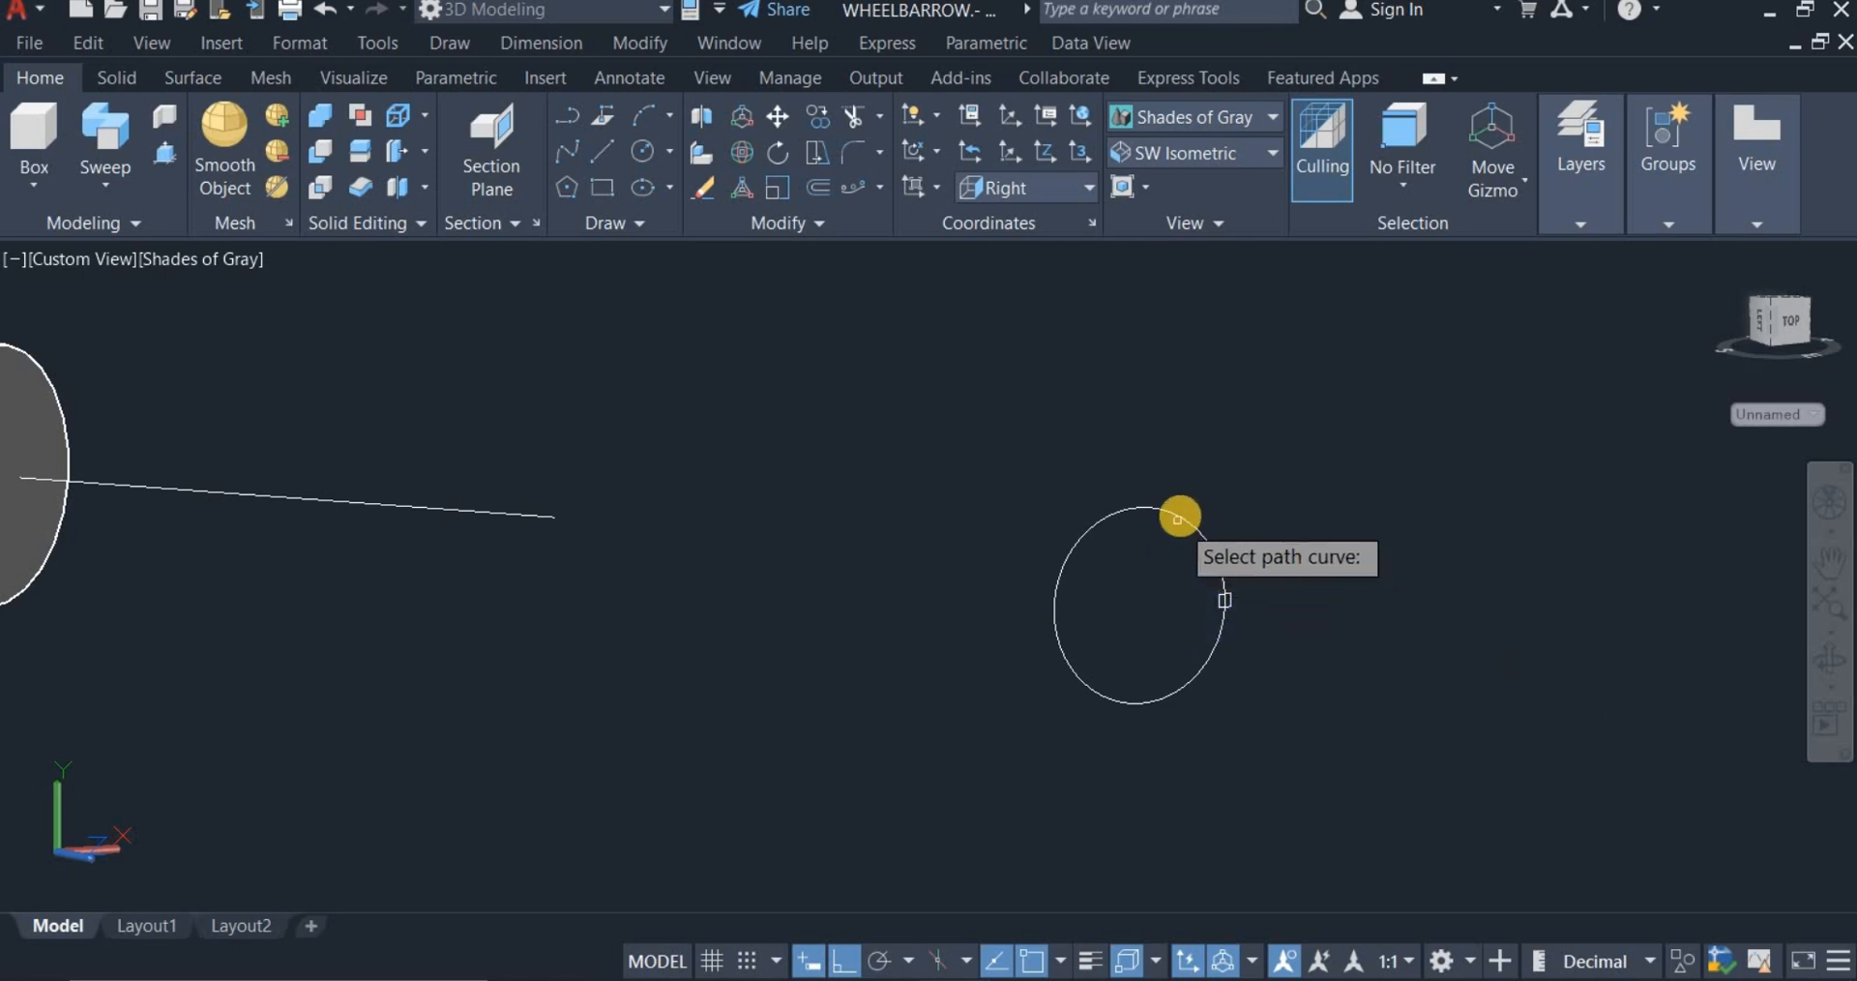
pyautogui.click(1179, 515)
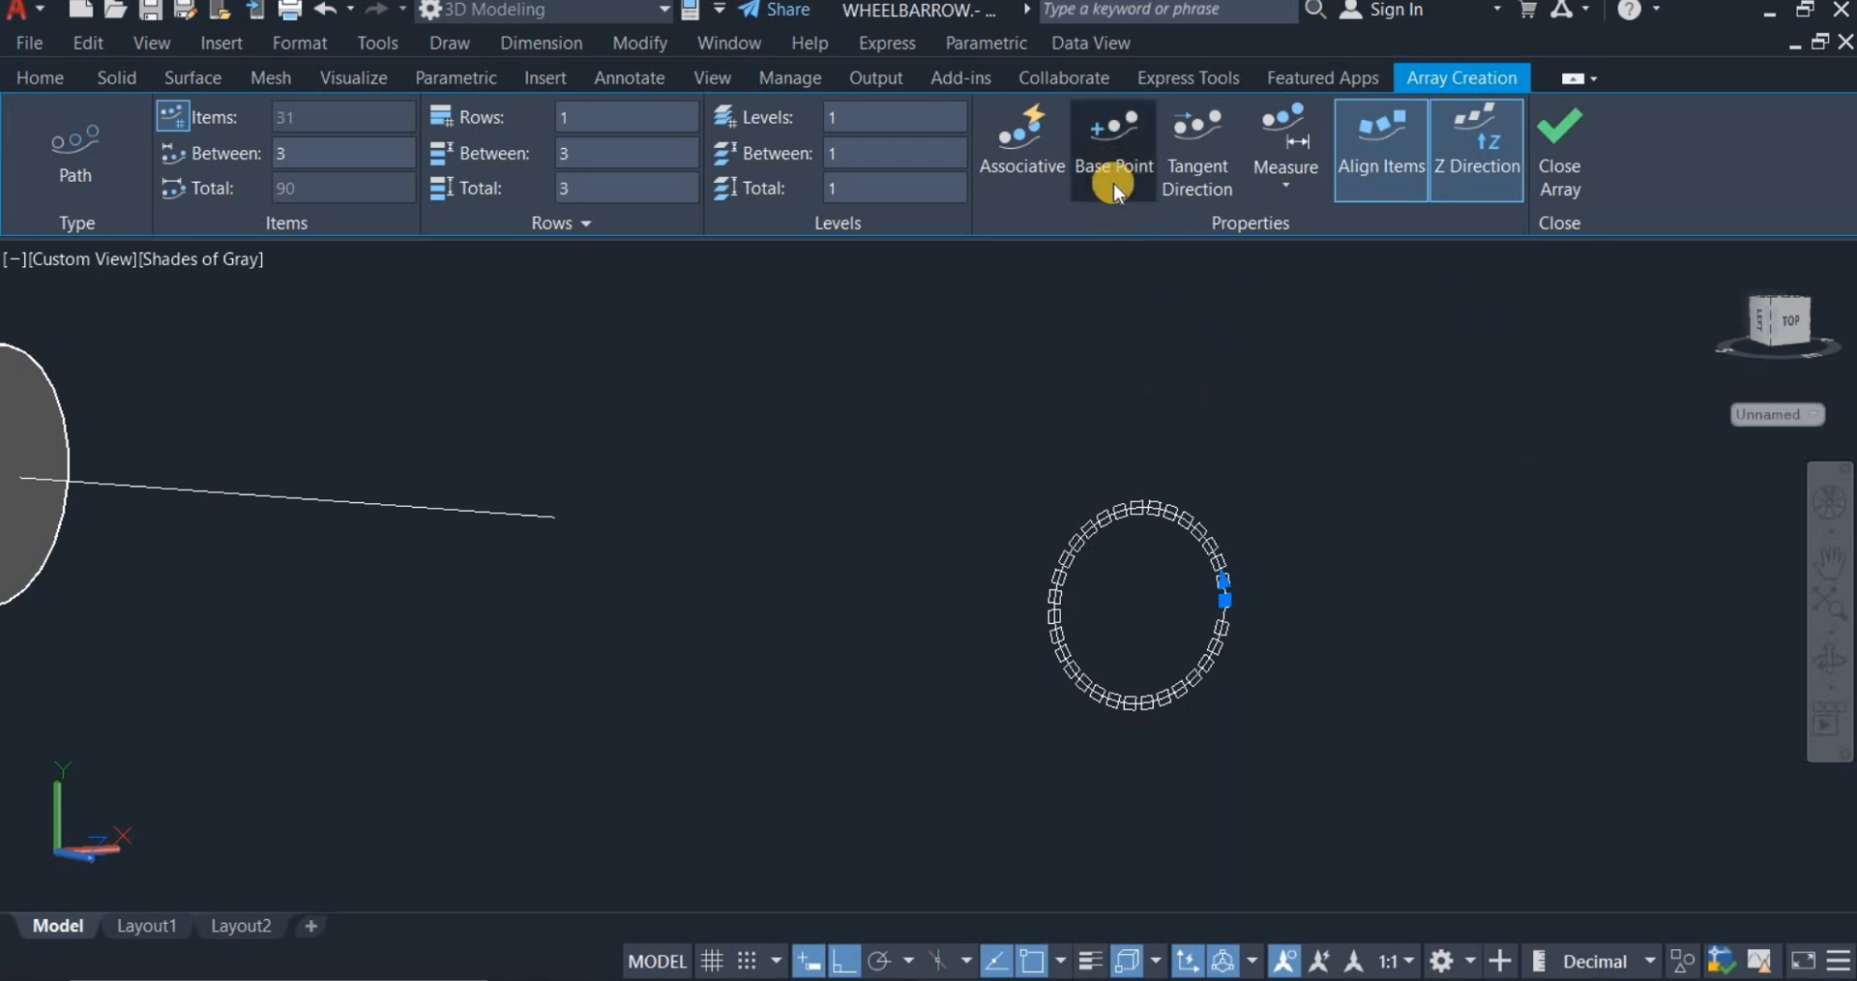
# Step: Set the array's base point on the square's outer side and redefine its tangent direction so the squares sit outside the circle
pyautogui.scroll(3, 1242, 643)
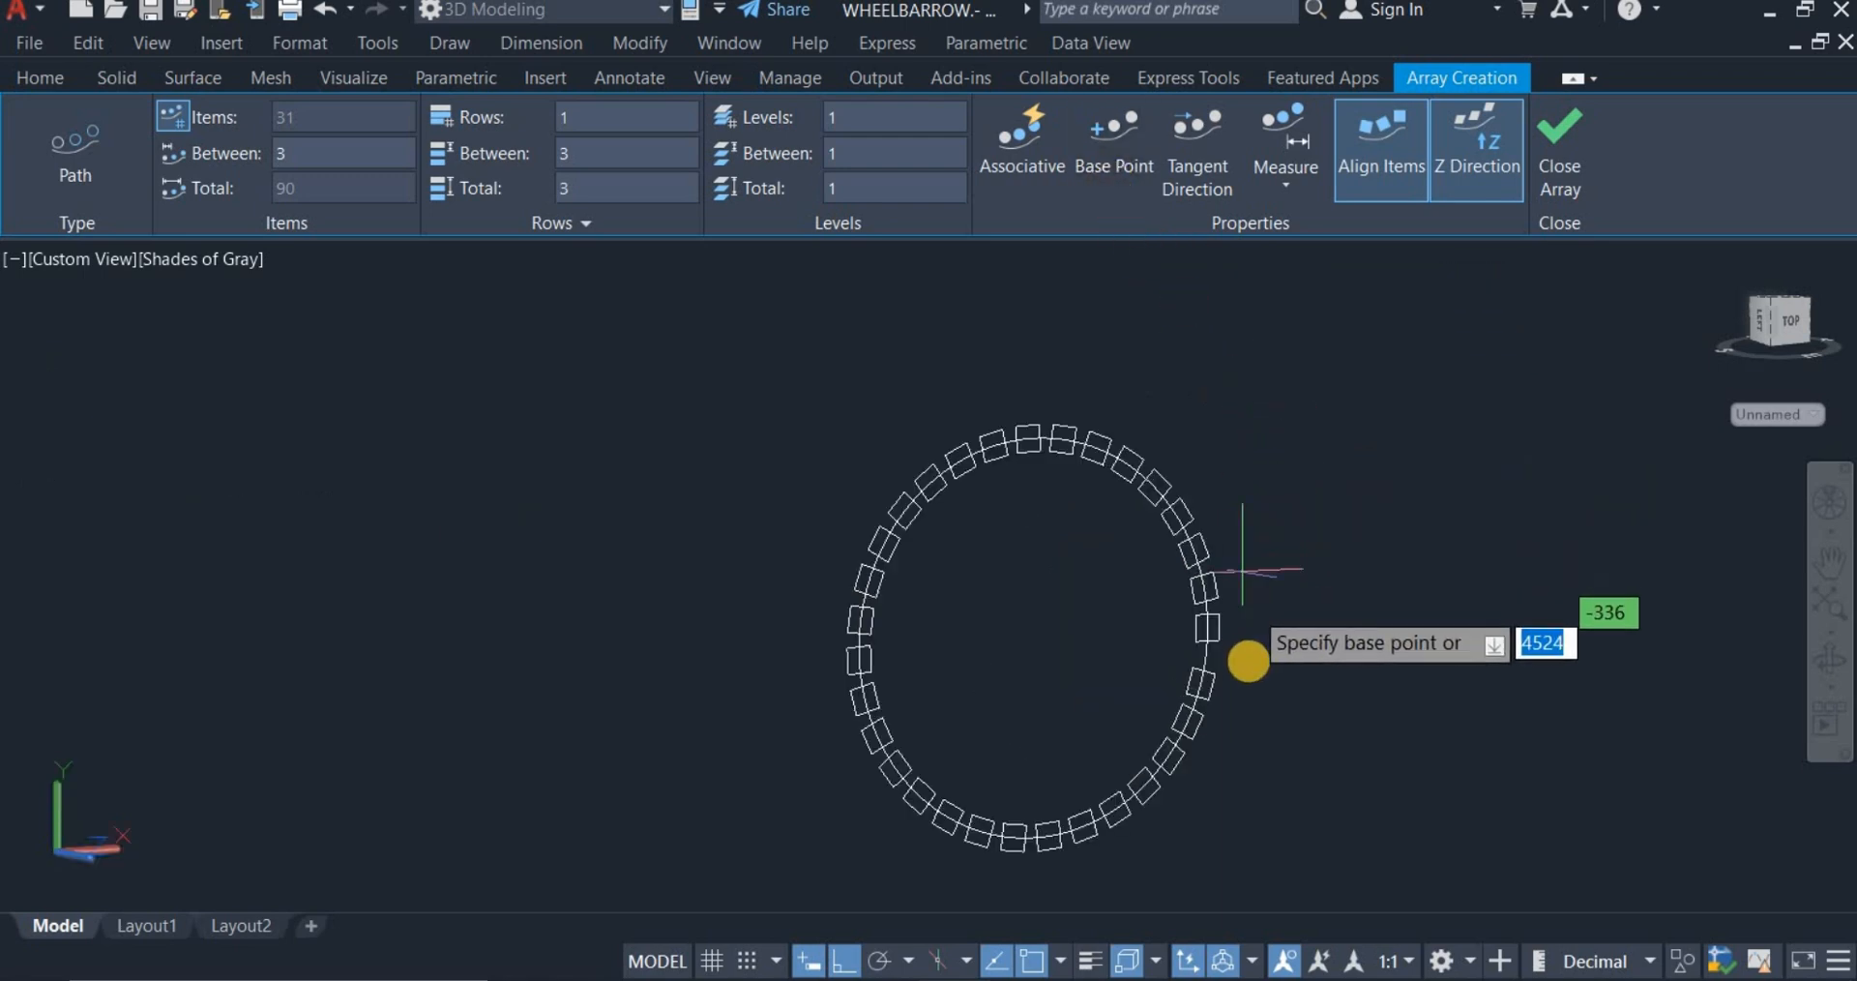
pyautogui.click(1211, 625)
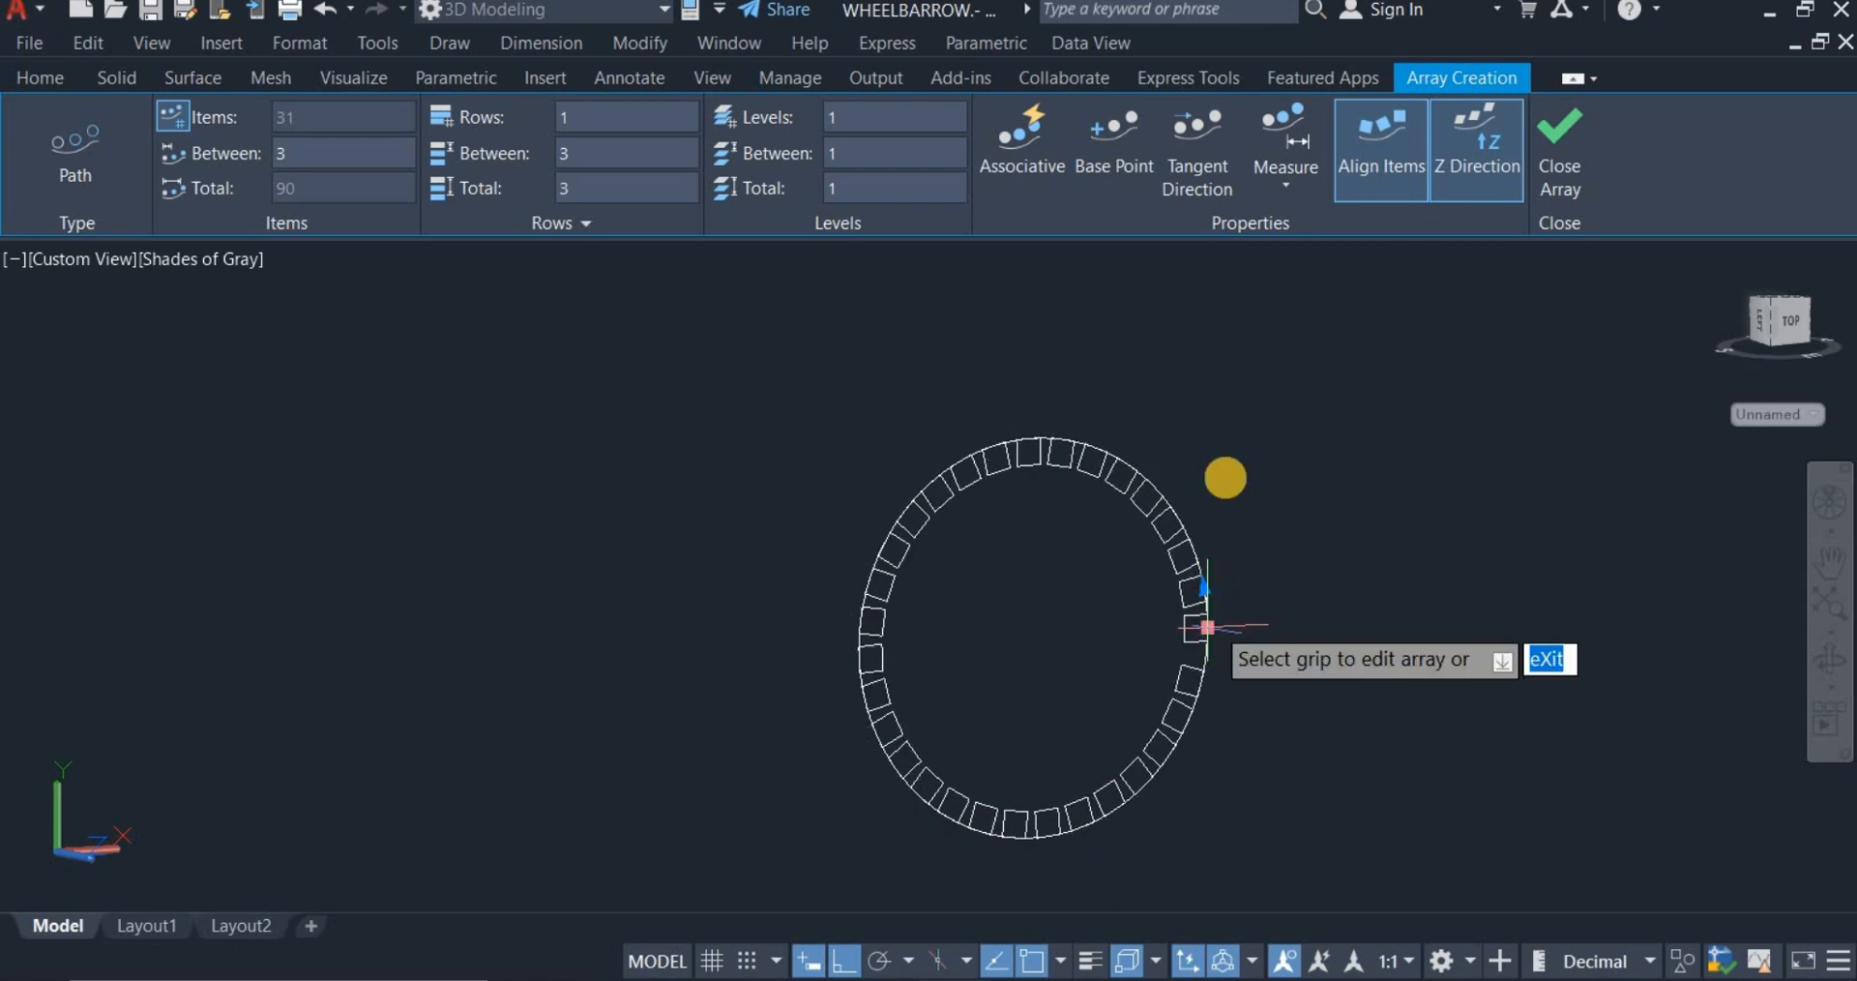
pyautogui.click(1198, 163)
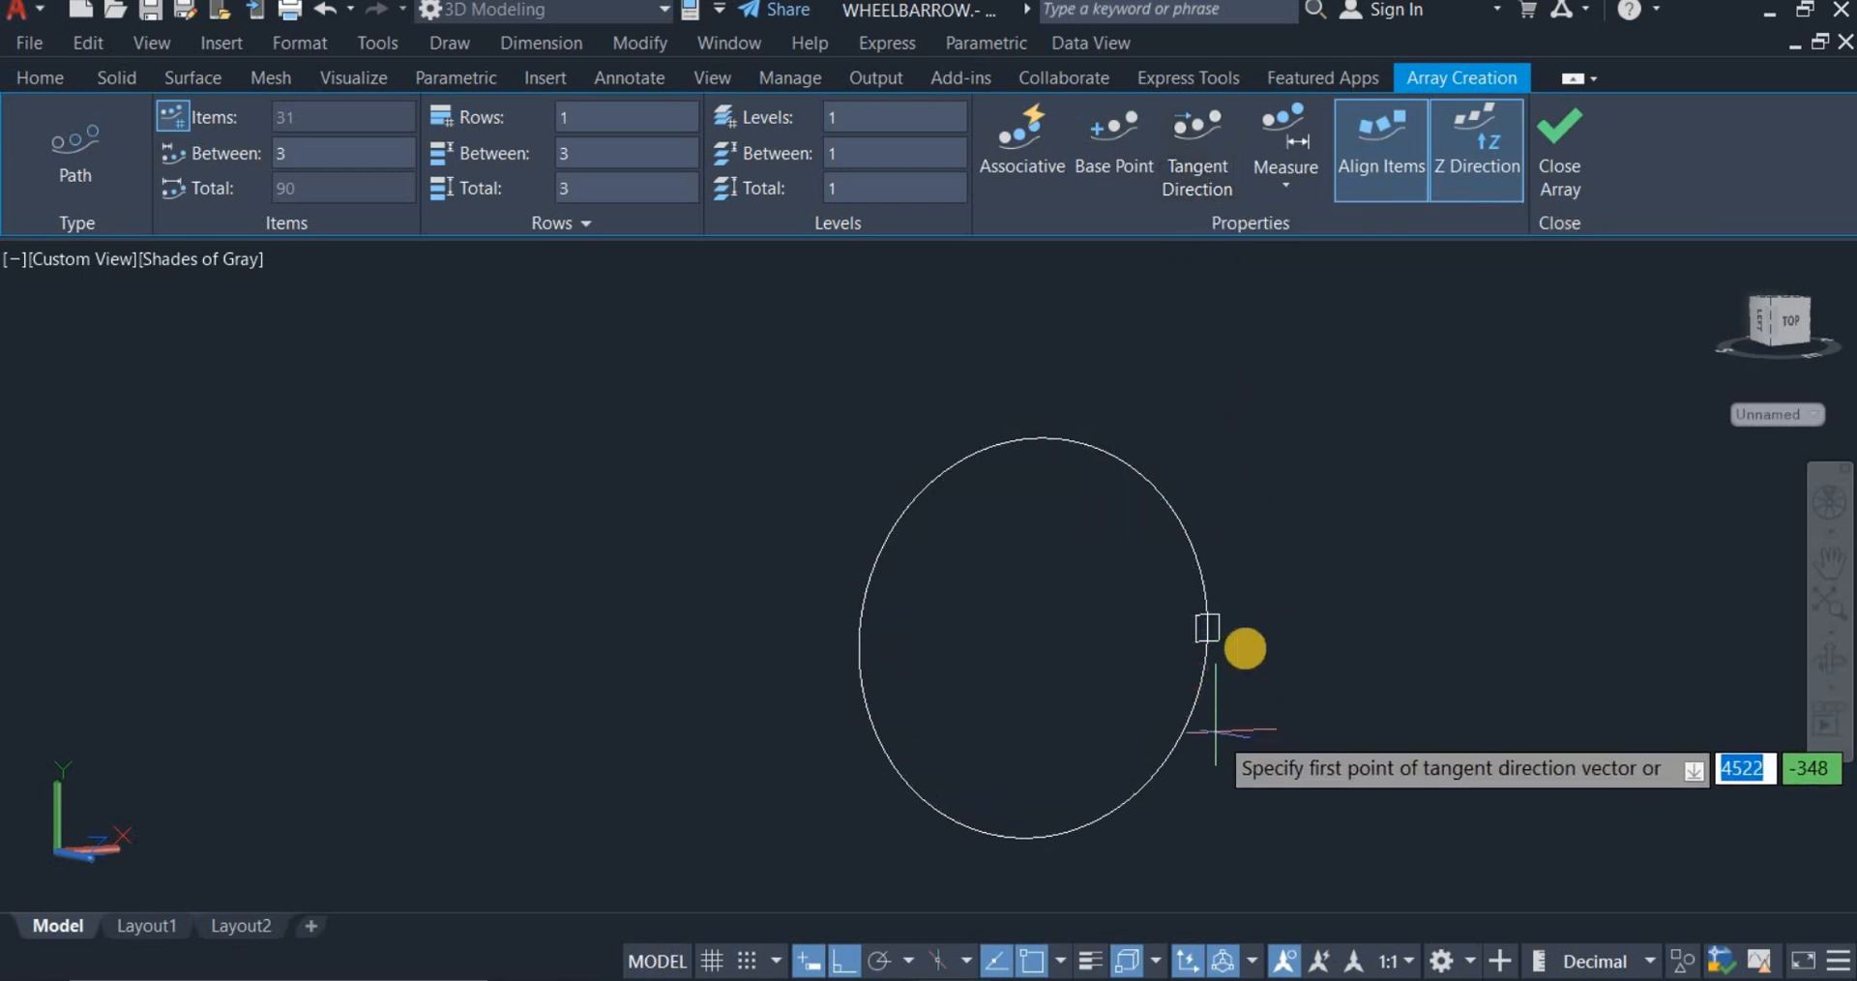
pyautogui.scroll(2, 1248, 627)
pyautogui.scroll(2, 1248, 627)
pyautogui.click(1134, 609)
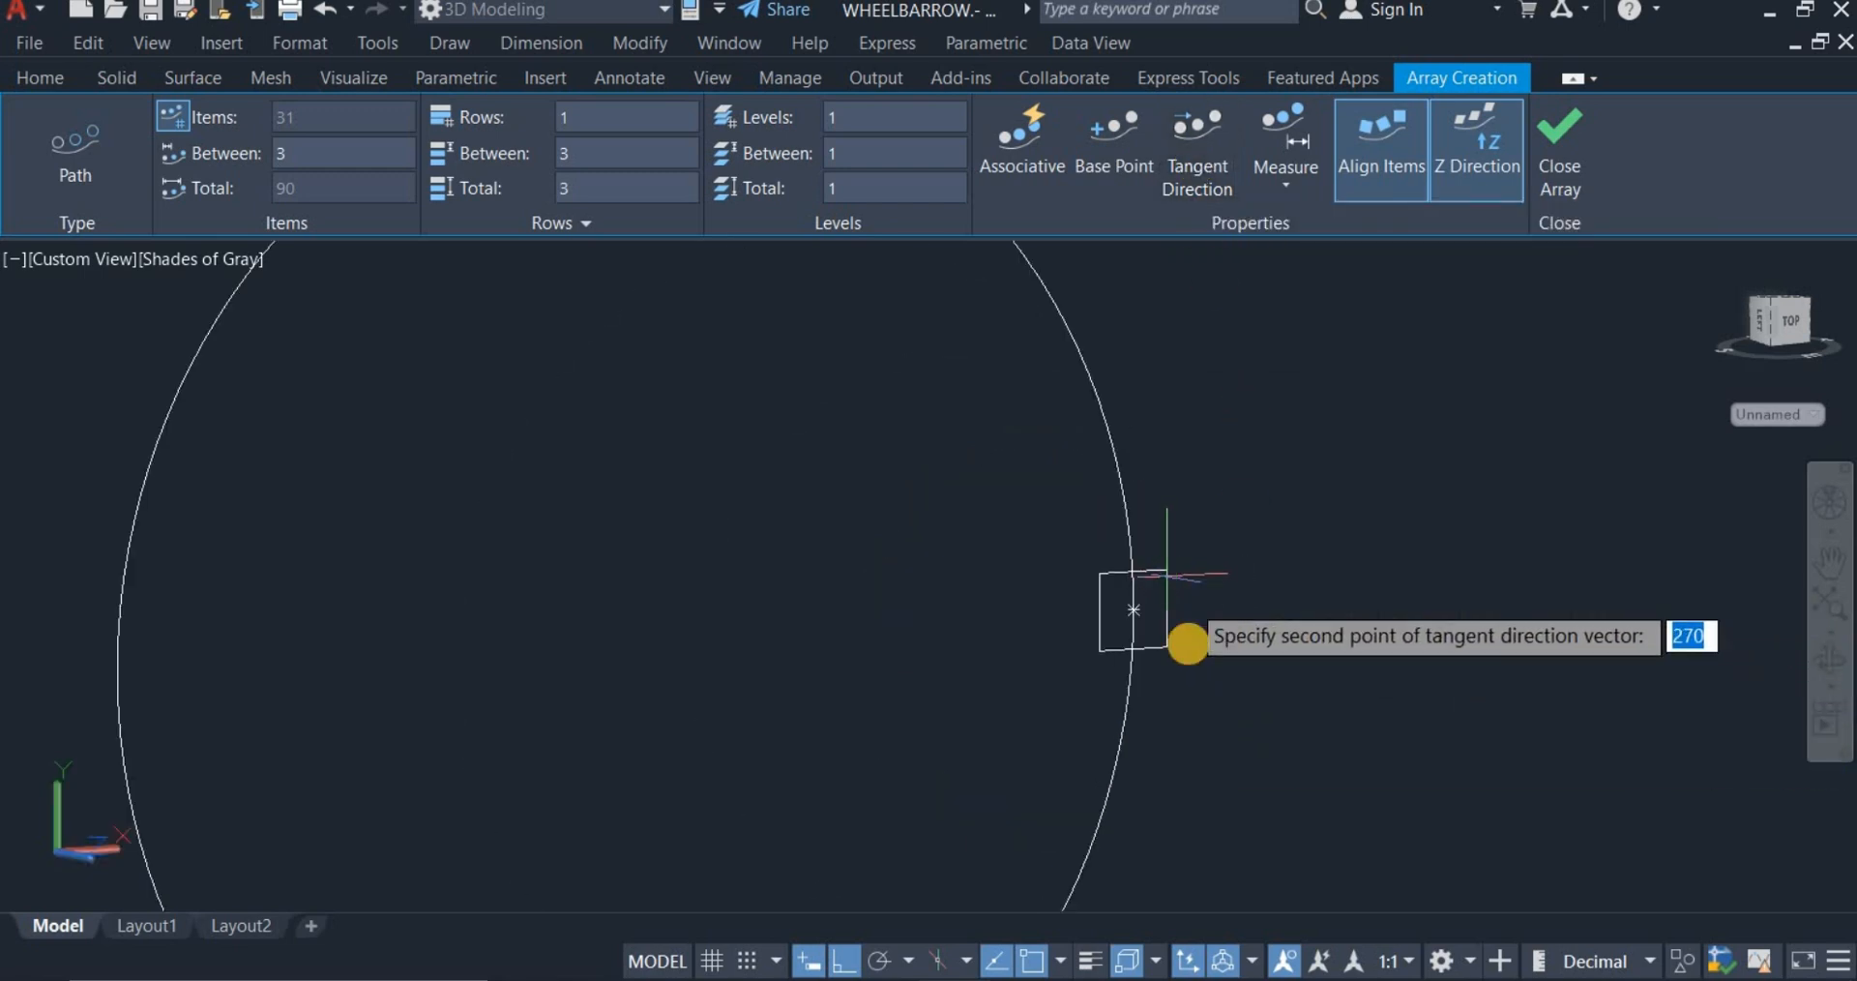
pyautogui.click(1252, 638)
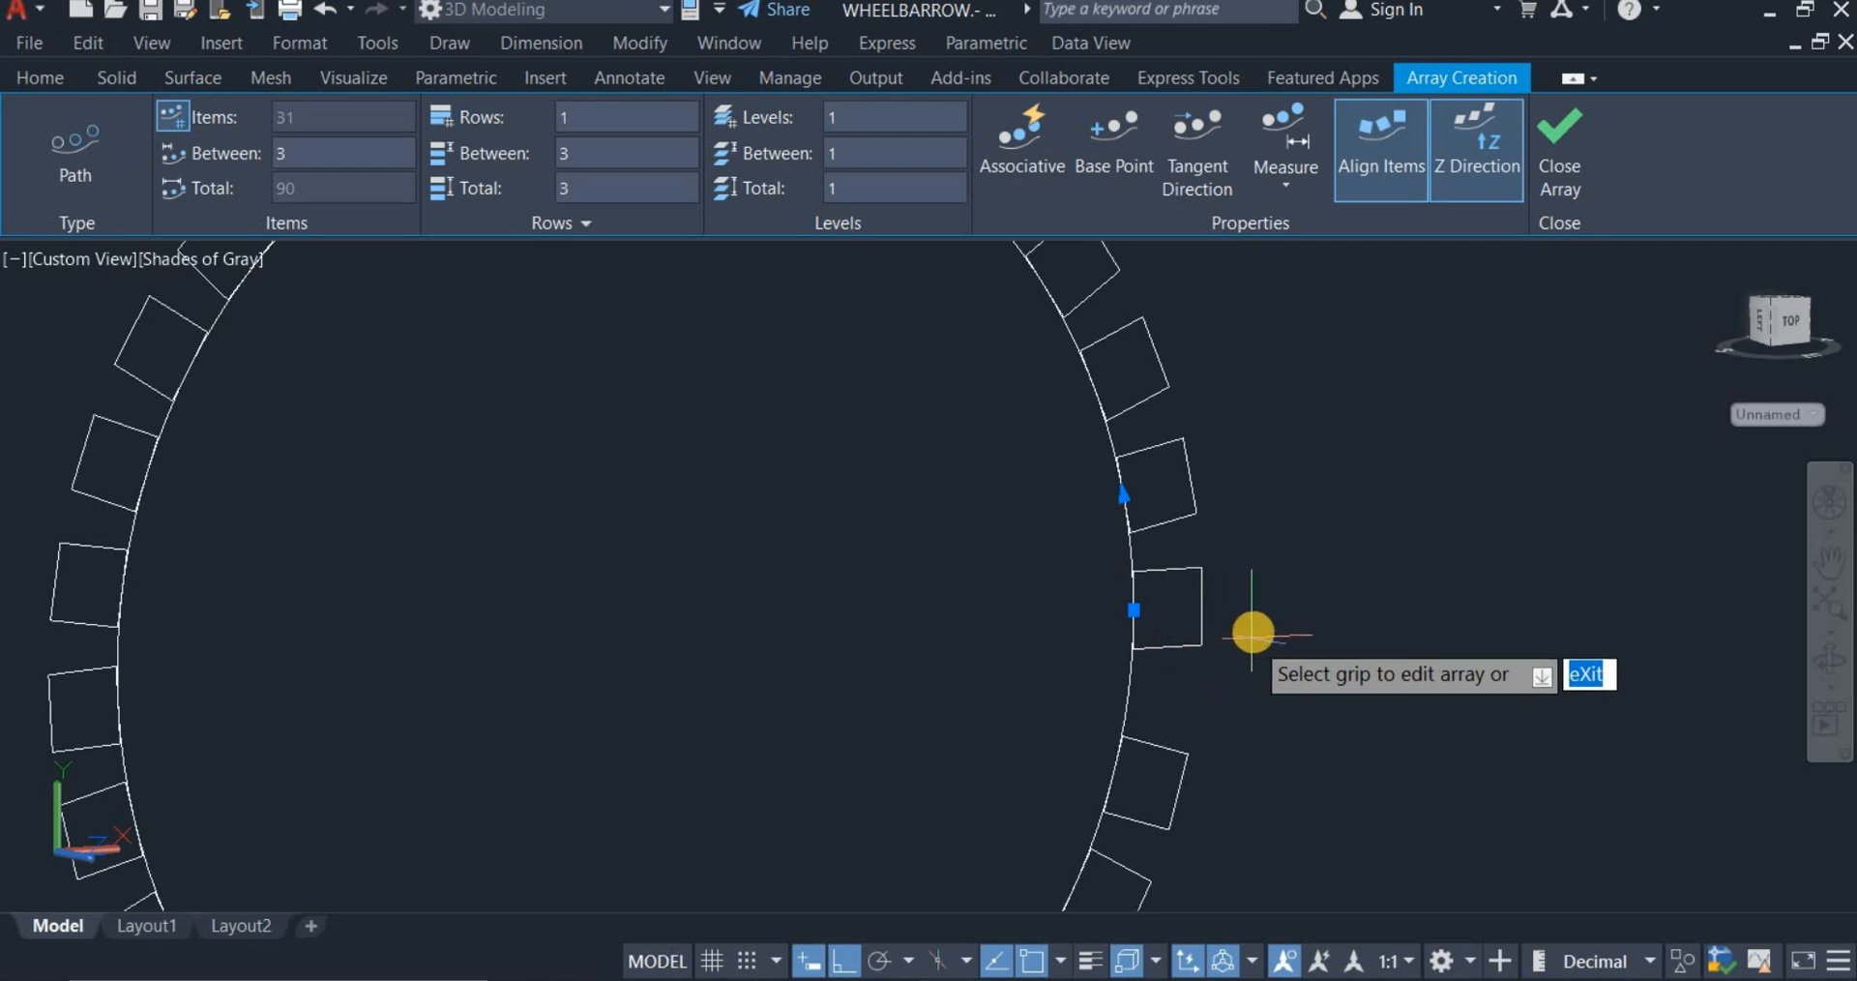
# Step: Switch the array's spacing method to Divide and finish the array
pyautogui.scroll(-3, 1252, 639)
pyautogui.click(1287, 183)
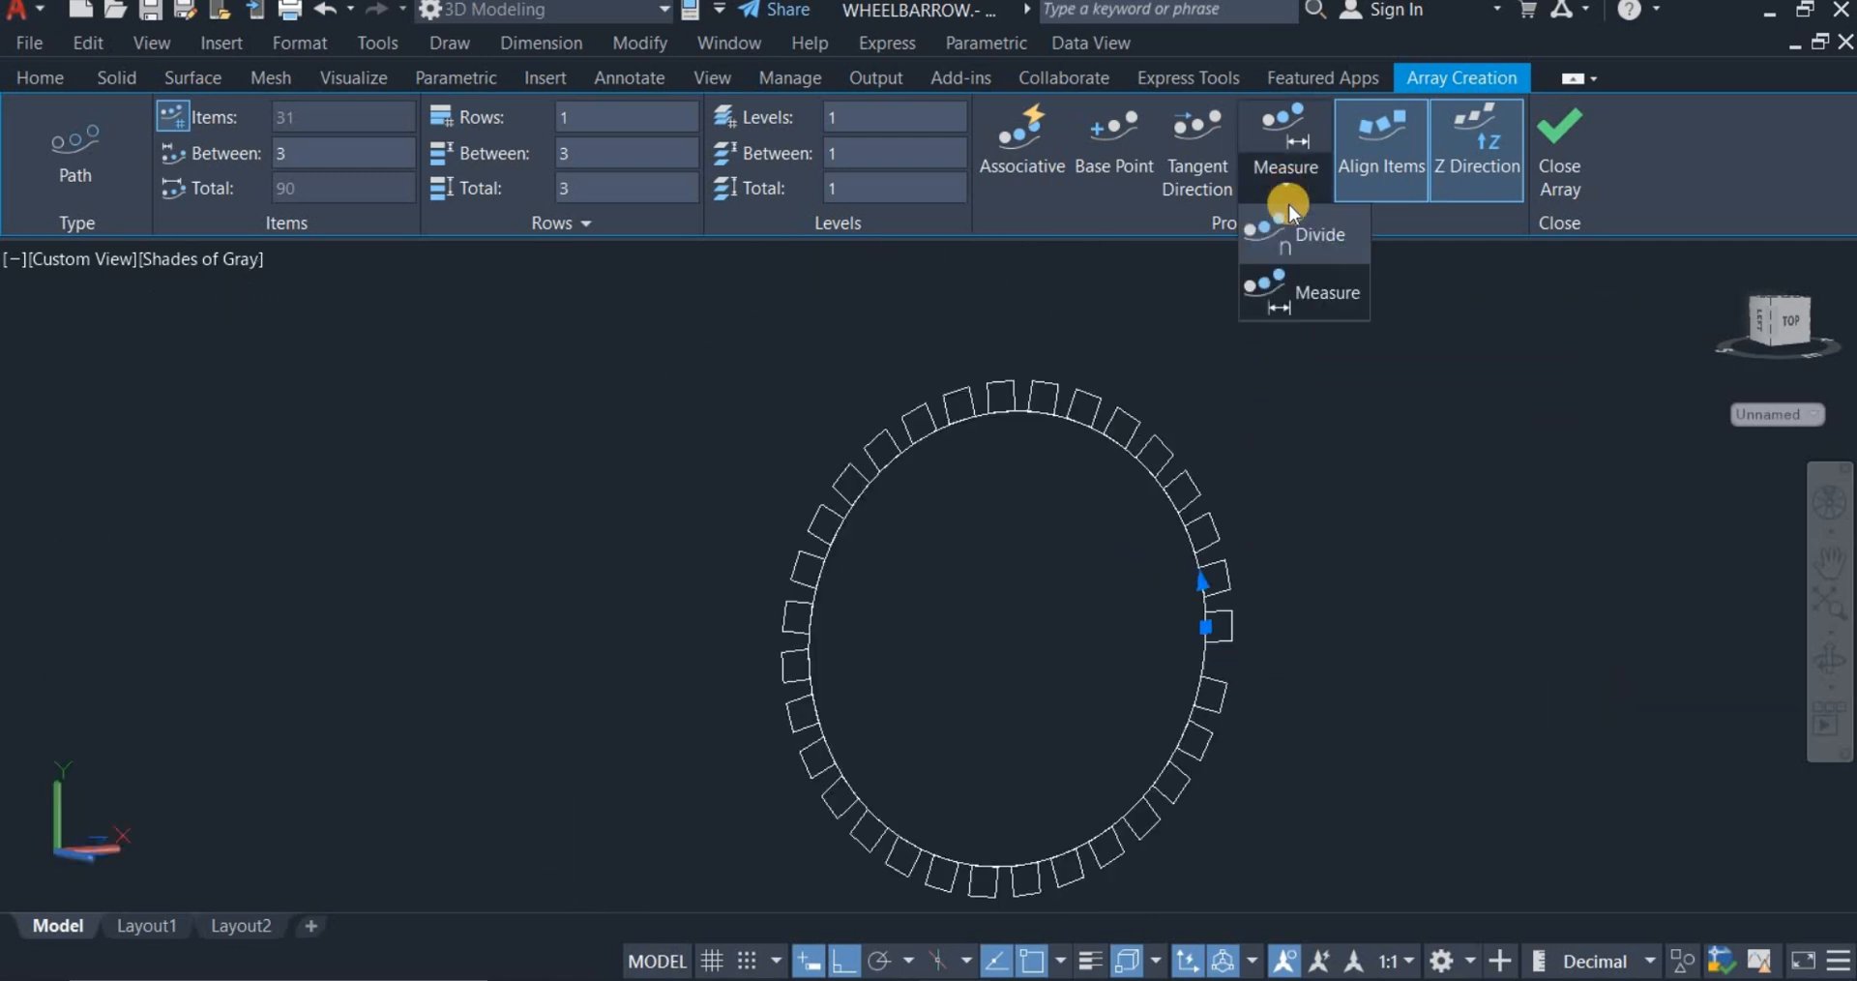
pyautogui.click(1300, 245)
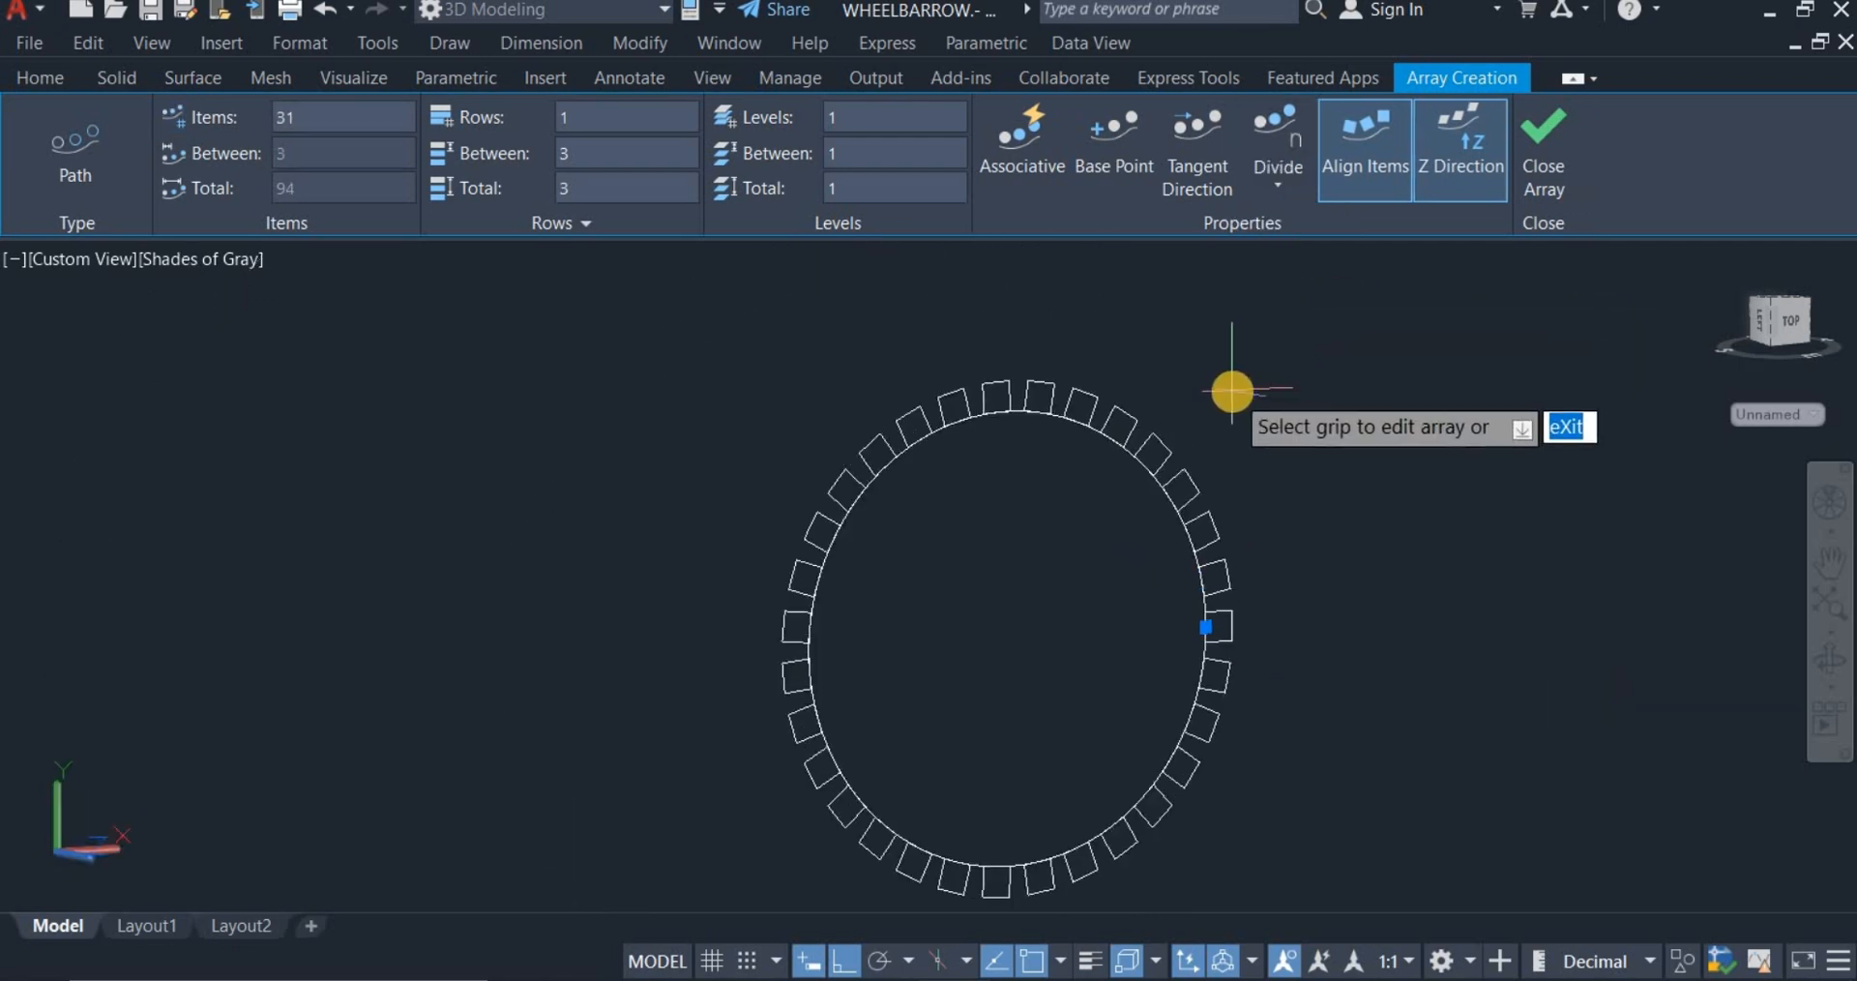
pyautogui.rightClick(1239, 397)
pyautogui.click(1257, 398)
# Step: Group the 30-diameter circle together with the squares arrayed around it
pyautogui.scroll(-4, 1258, 399)
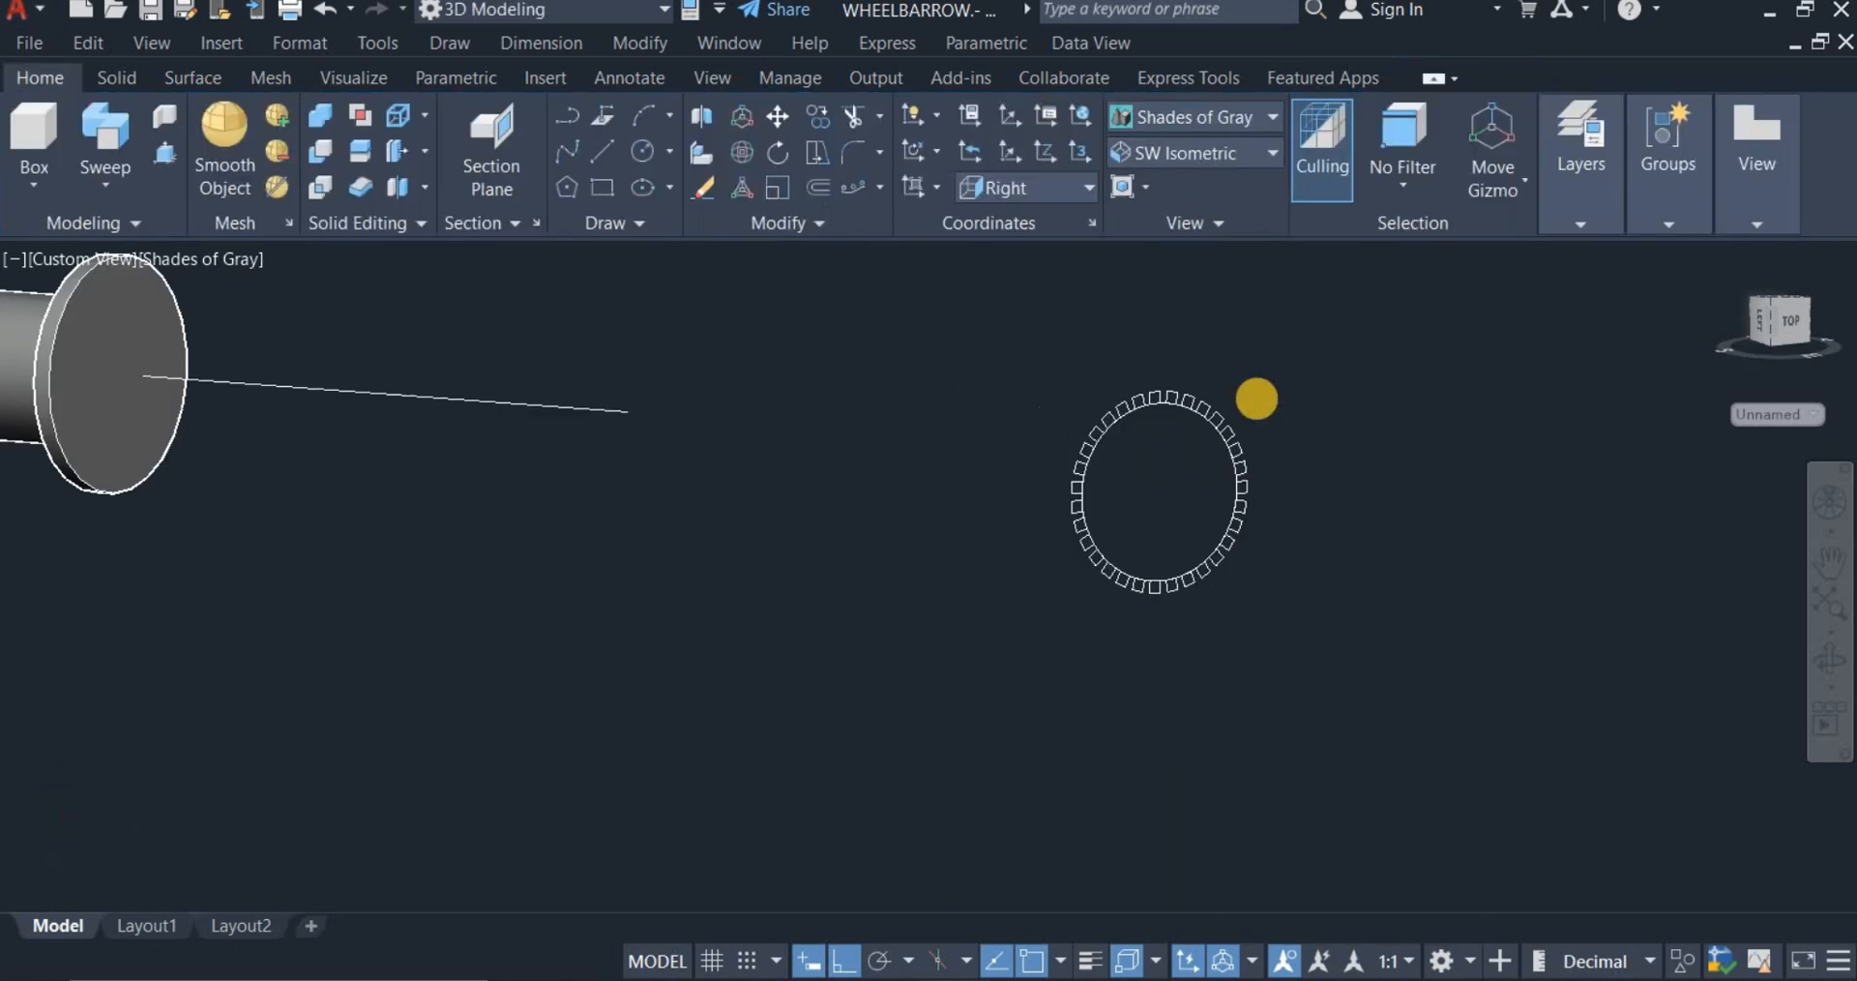
pyautogui.scroll(-2, 1242, 440)
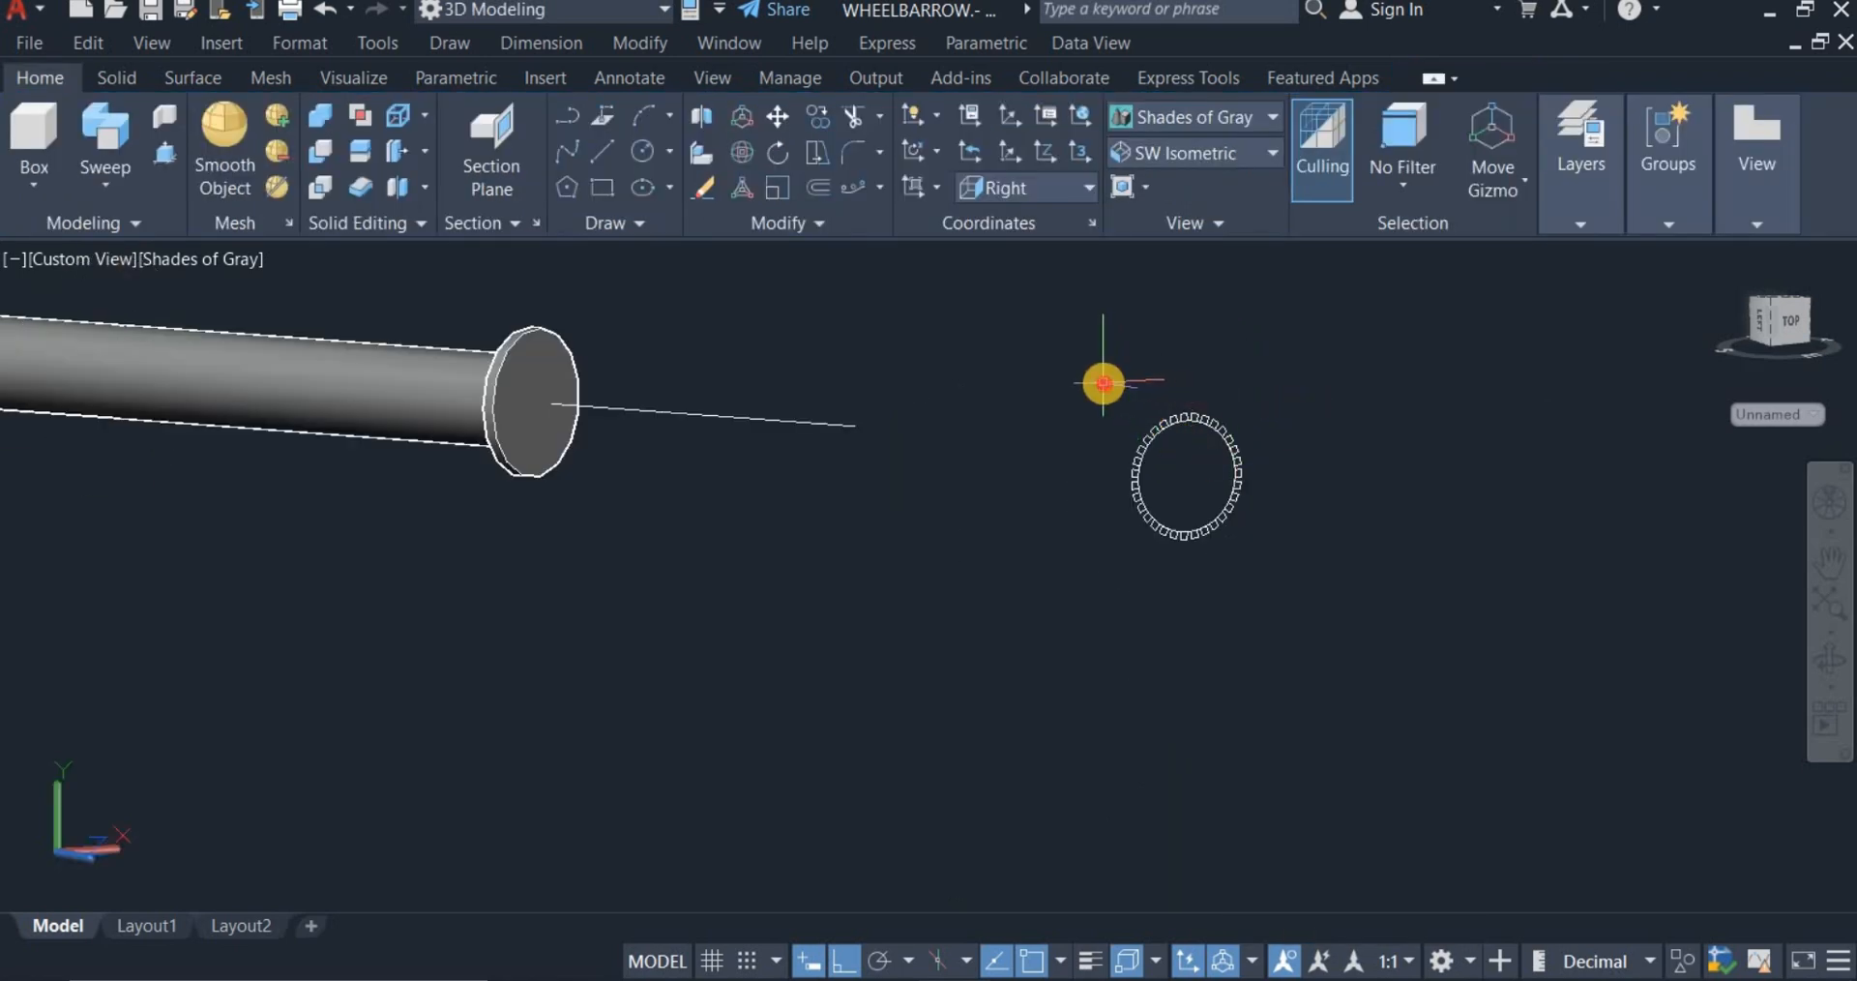
pyautogui.click(1103, 383)
pyautogui.click(1326, 577)
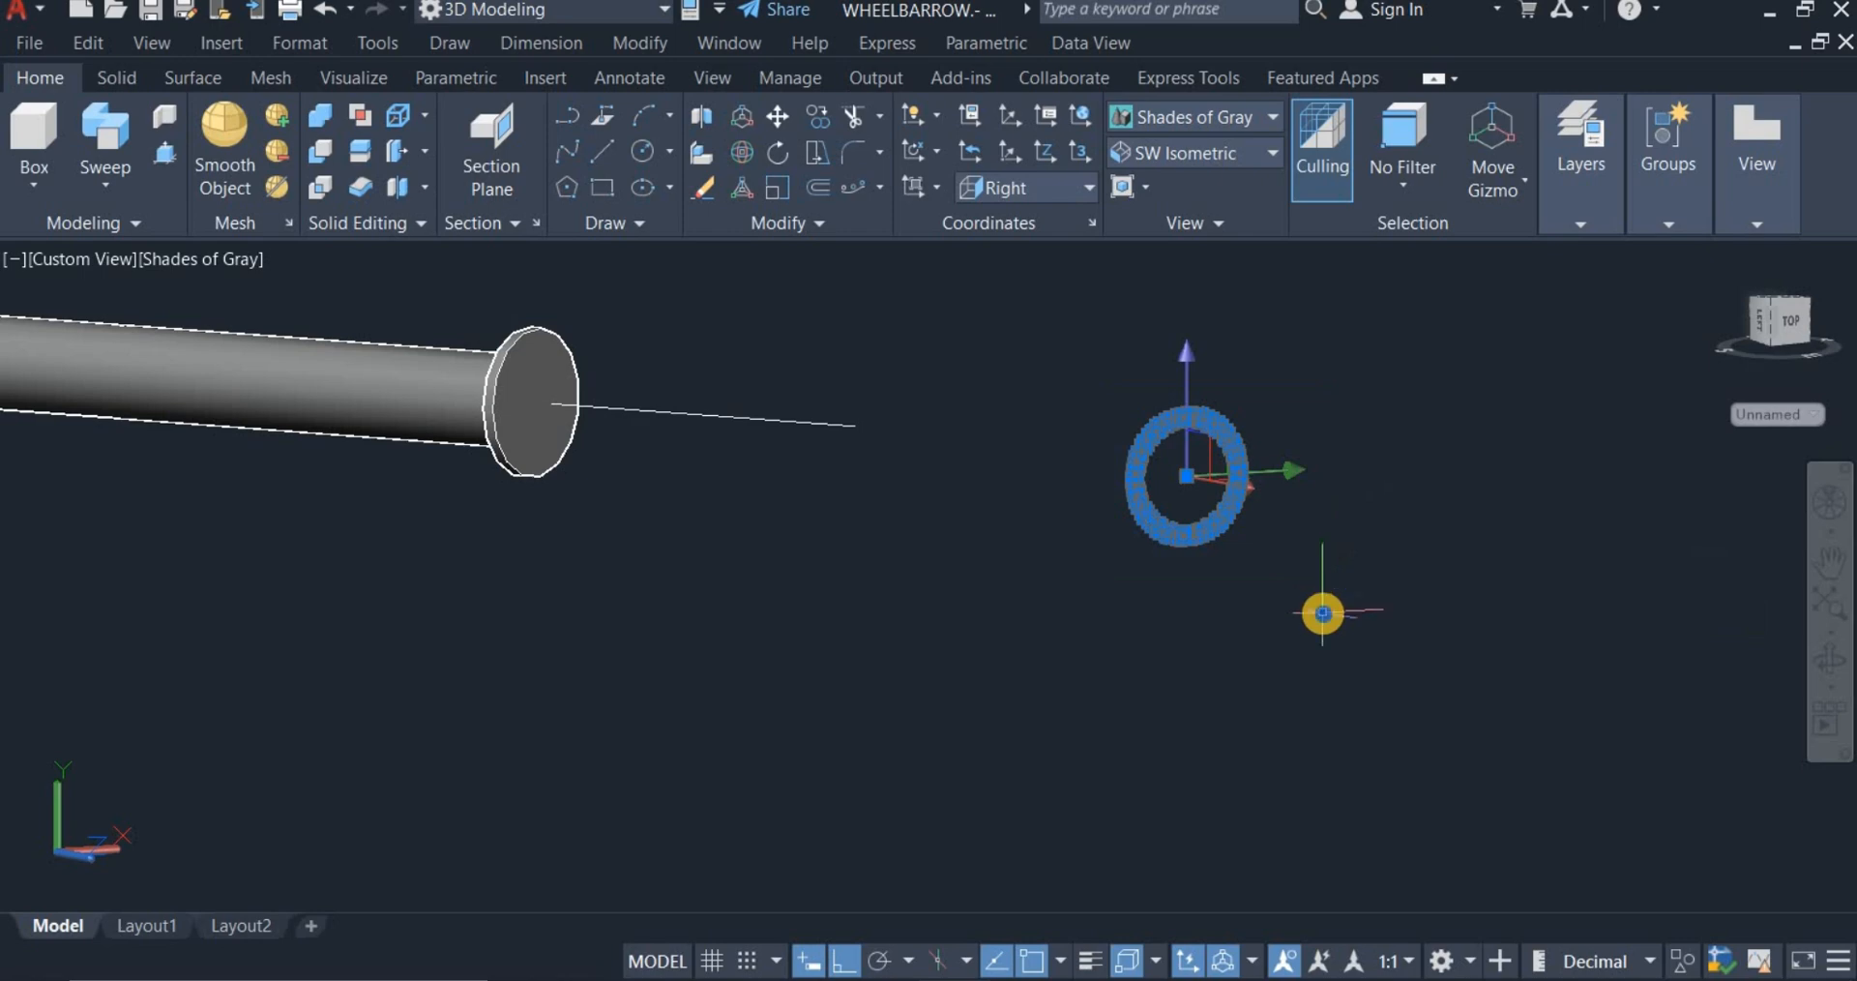
pyautogui.rightClick(1322, 613)
pyautogui.moveTo(1388, 682)
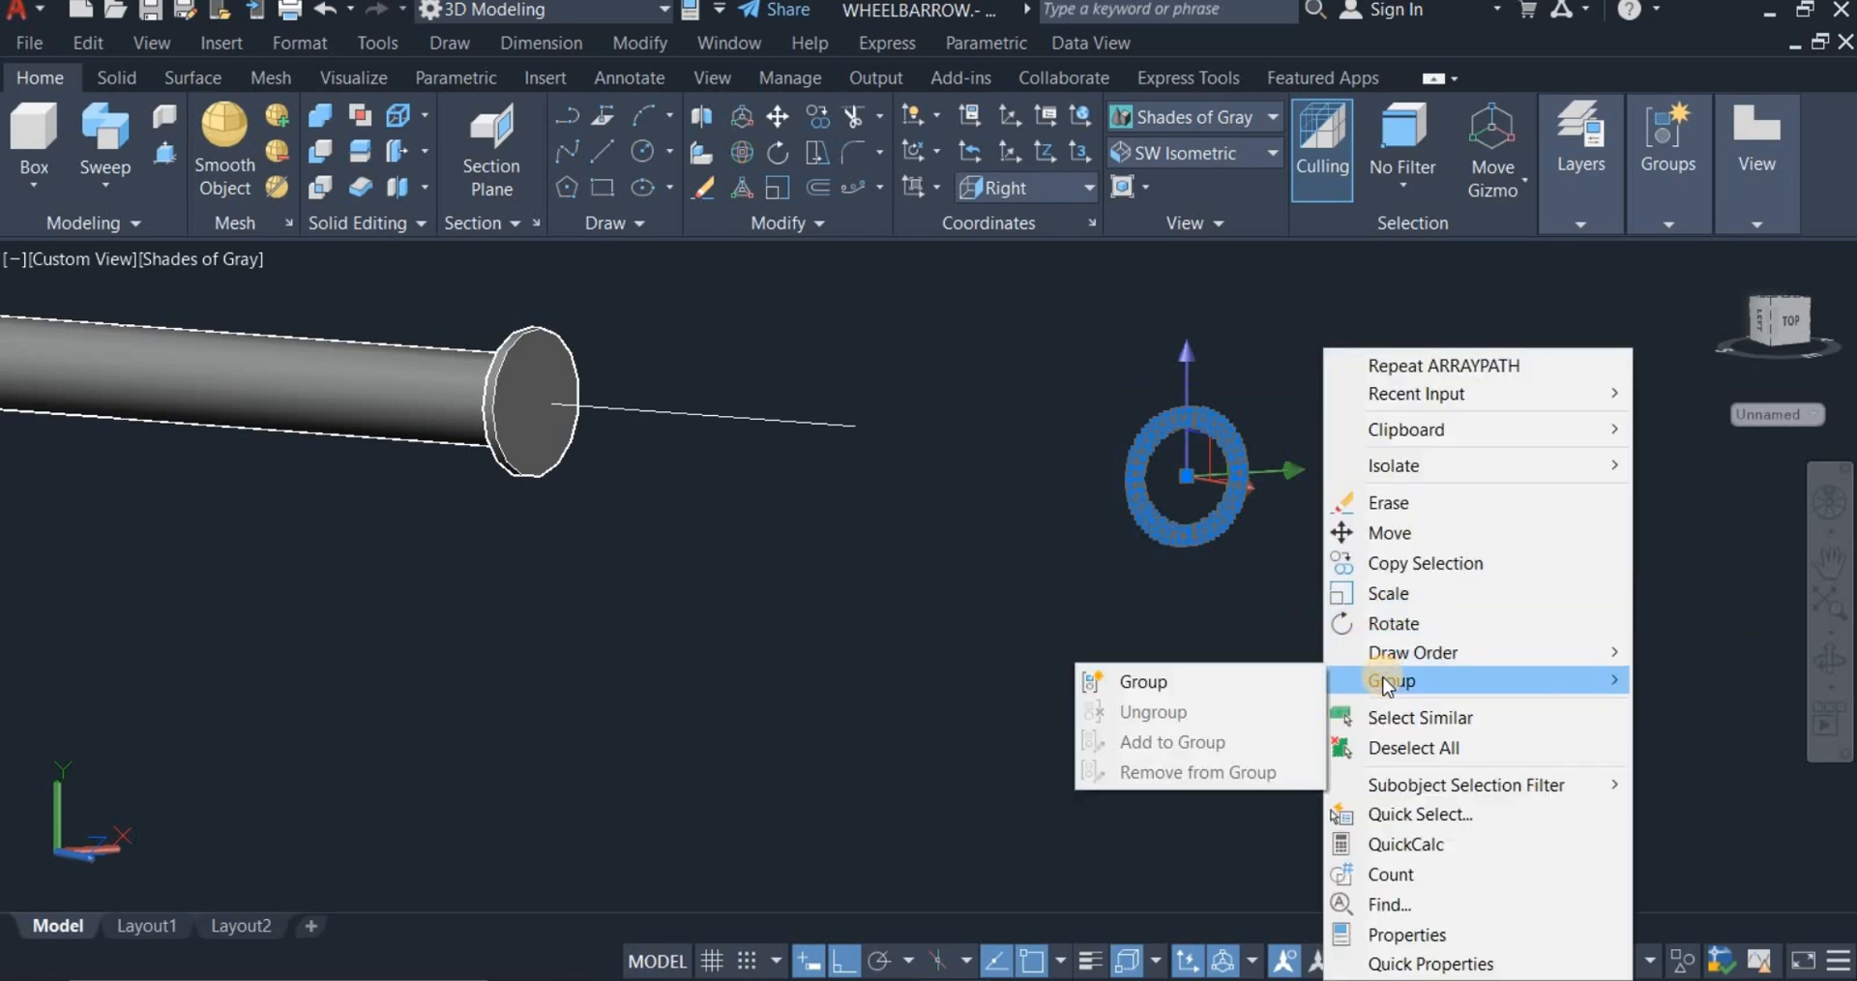
pyautogui.click(1229, 683)
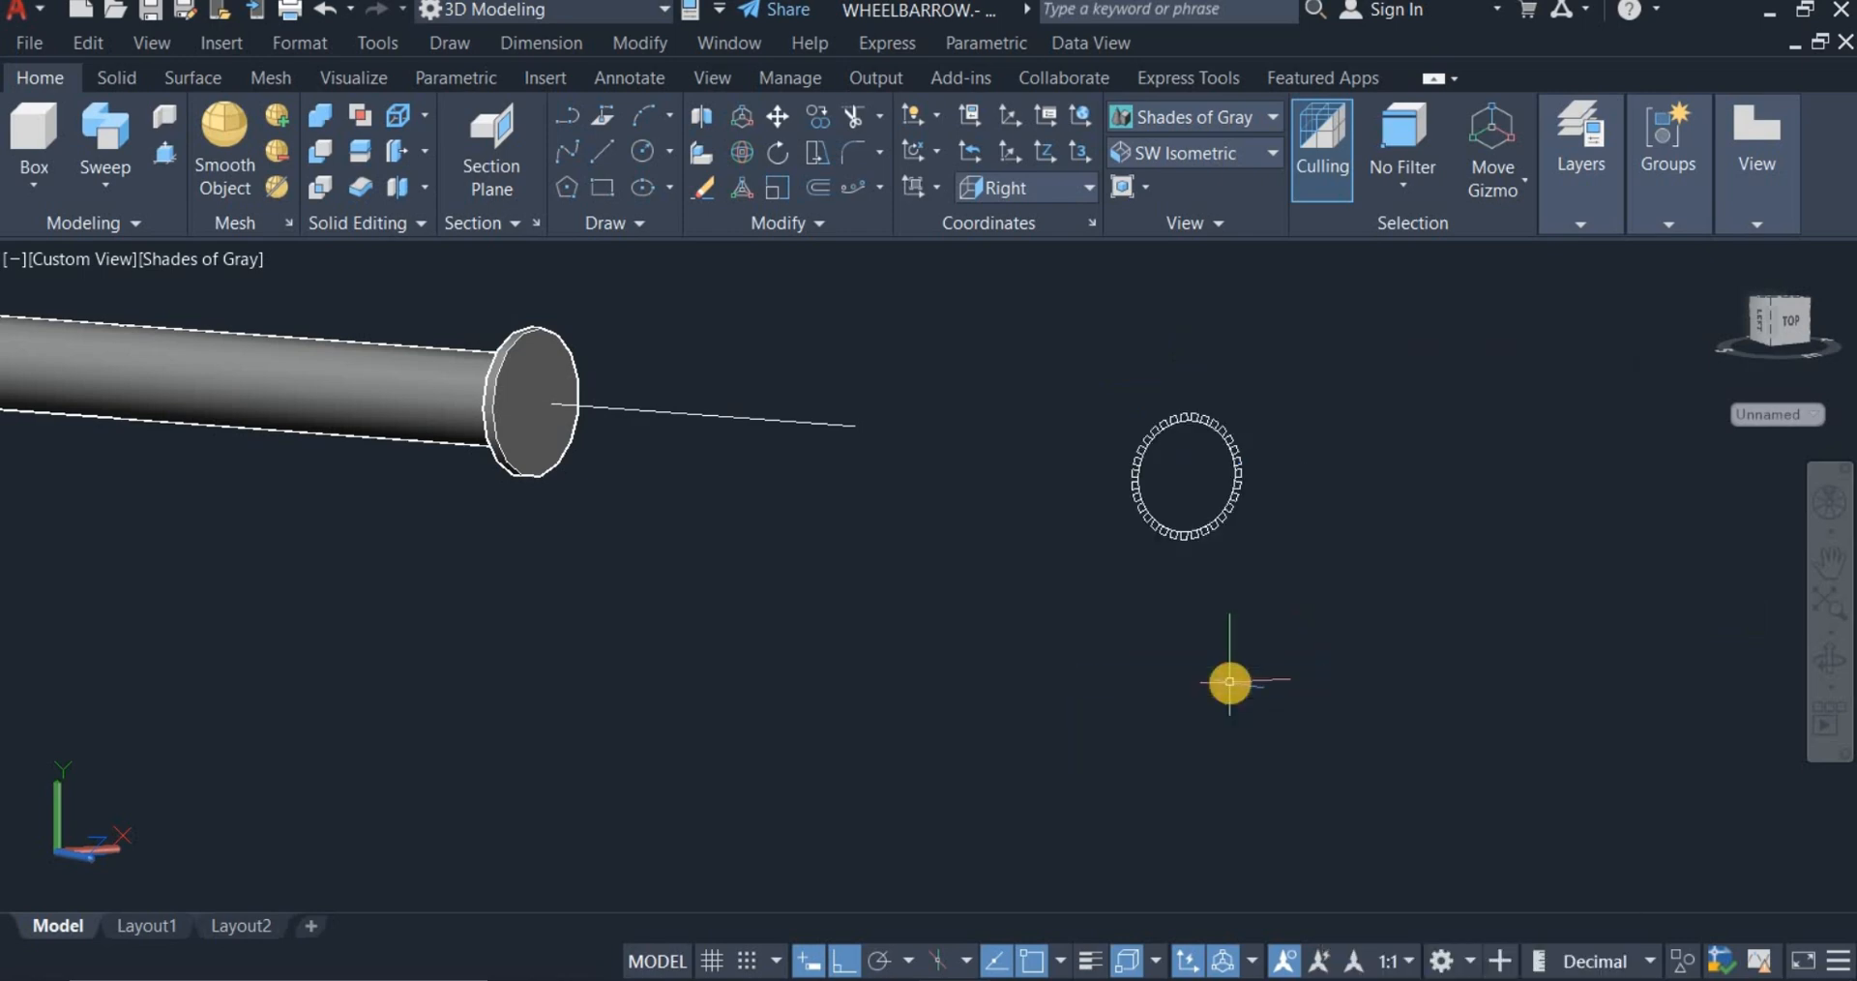
# Step: Sweep the grouped ribbed profile along the line projecting from the end disc to form the second handle's grip
pyautogui.scroll(-5, 1229, 682)
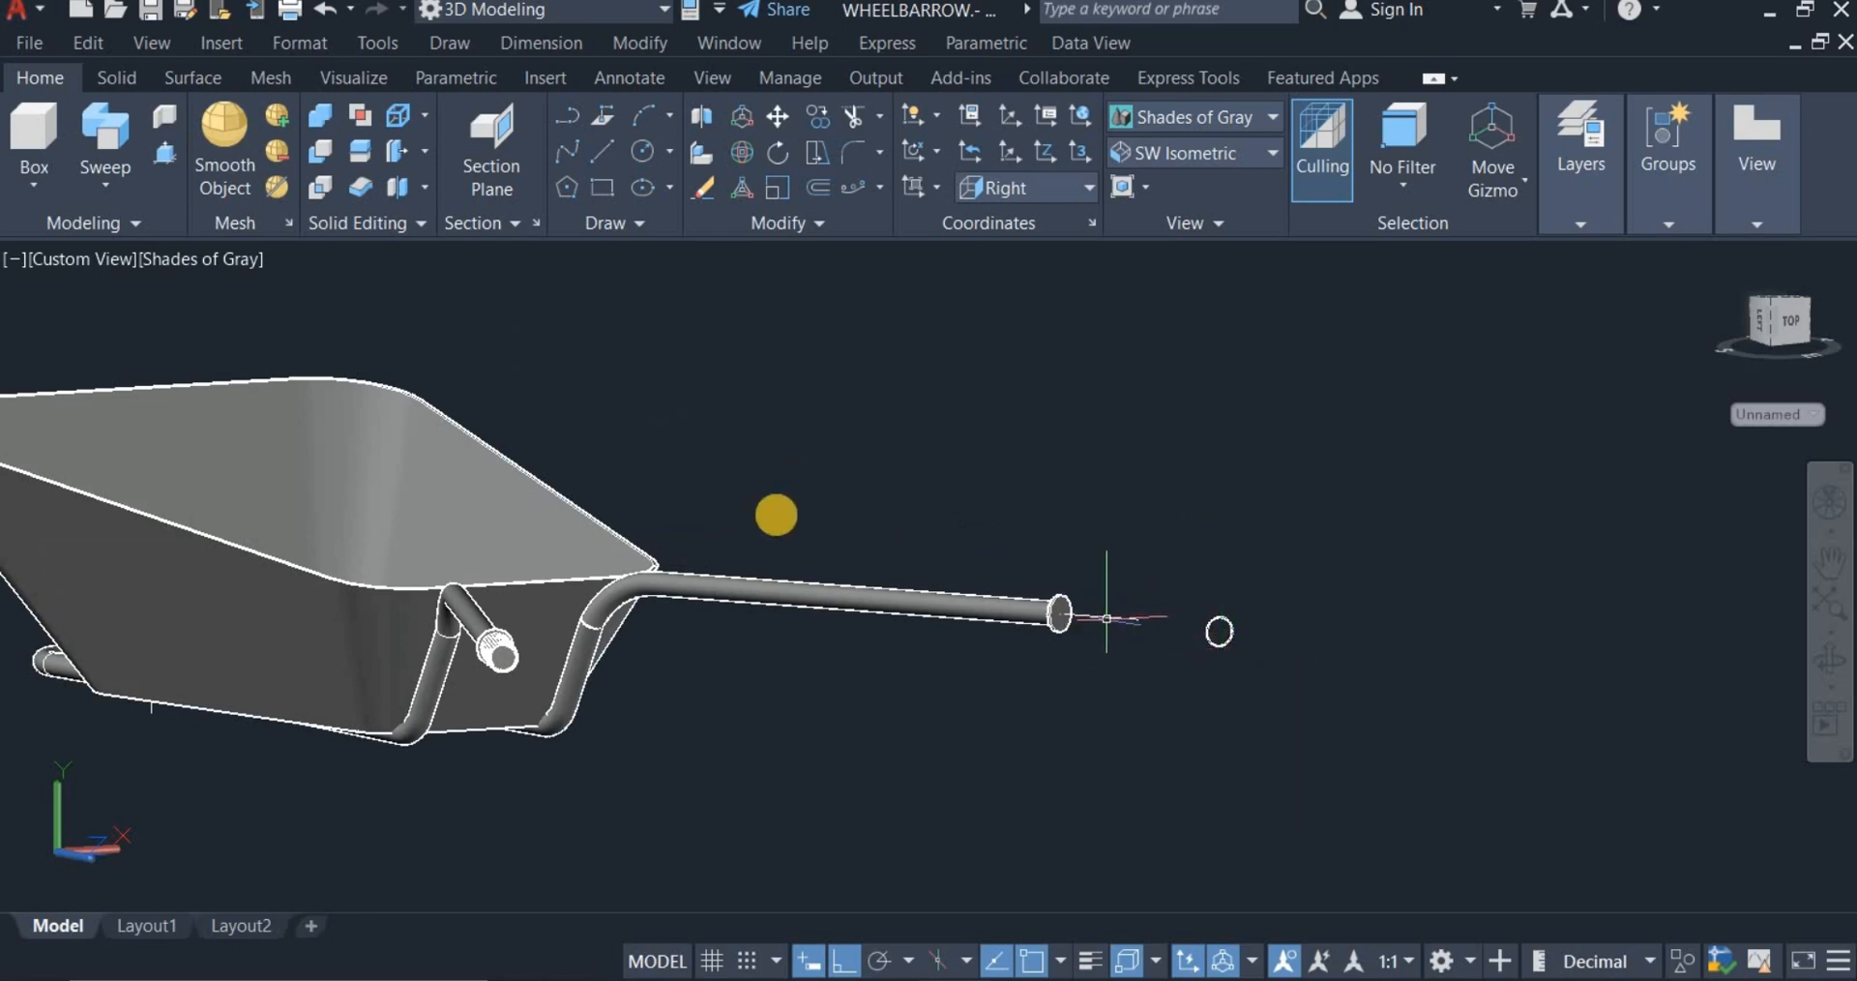
pyautogui.click(106, 131)
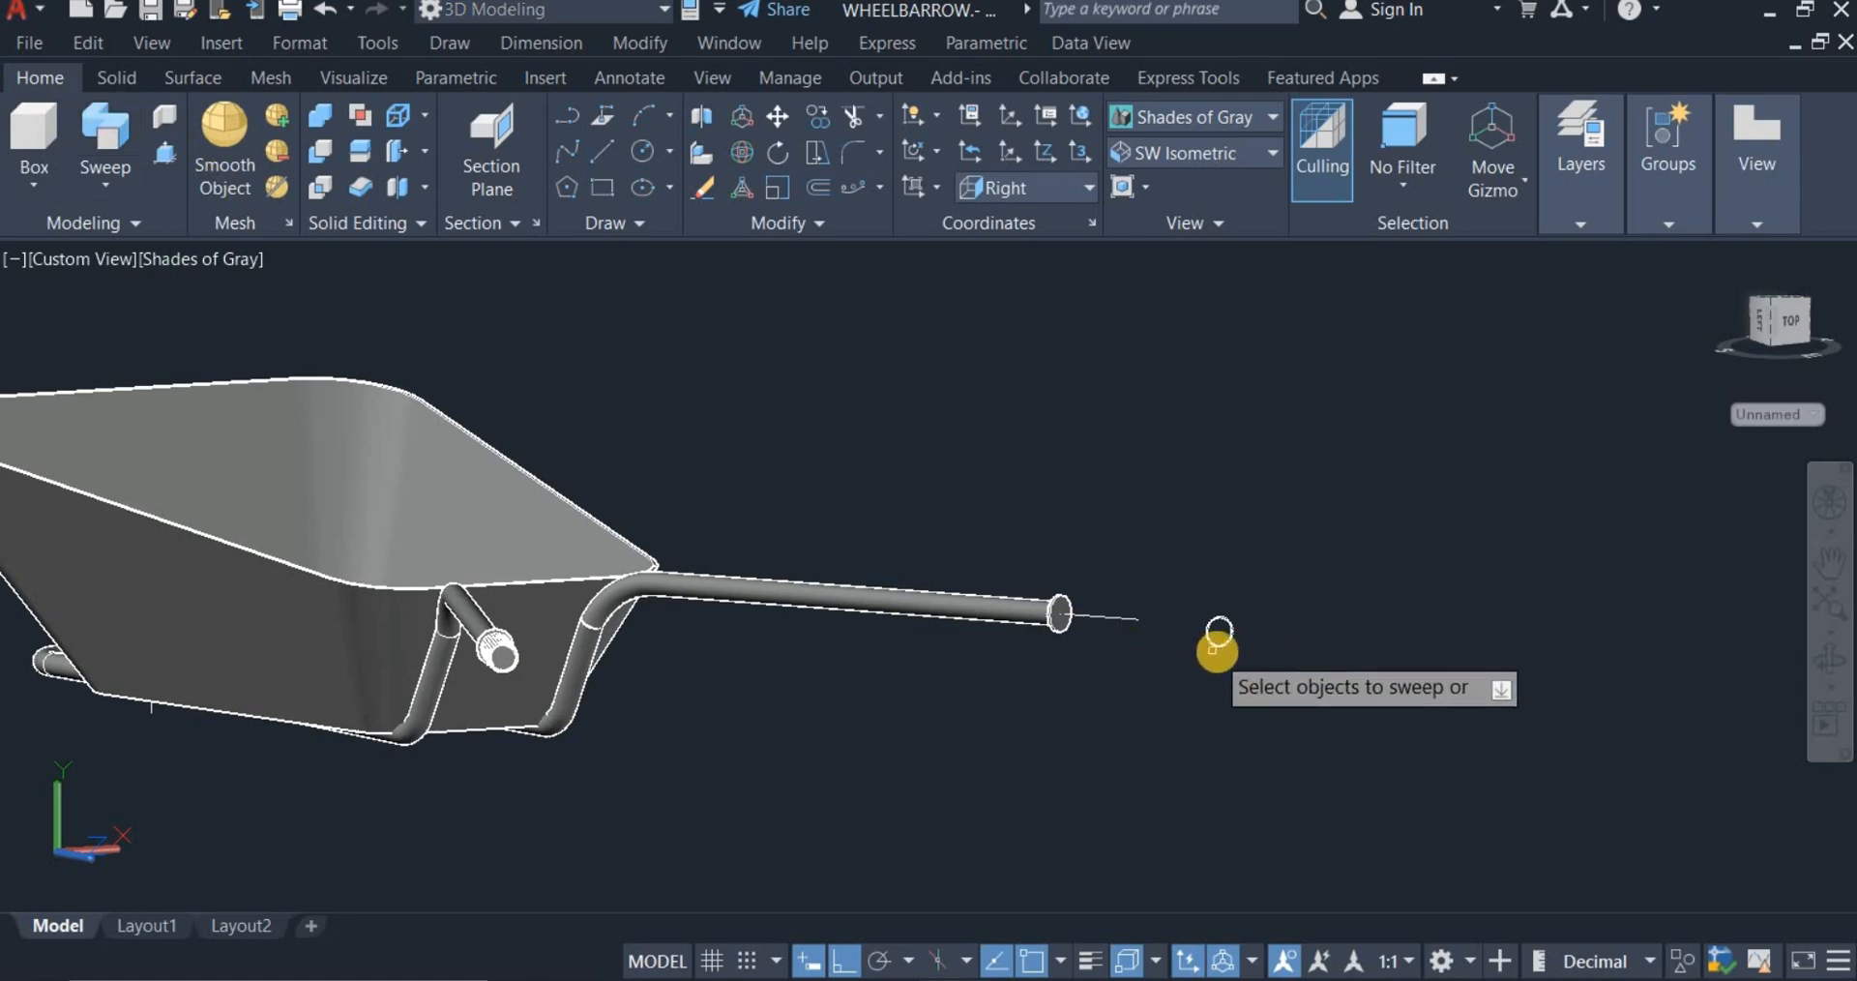
pyautogui.rightClick(1261, 679)
pyautogui.click(1263, 691)
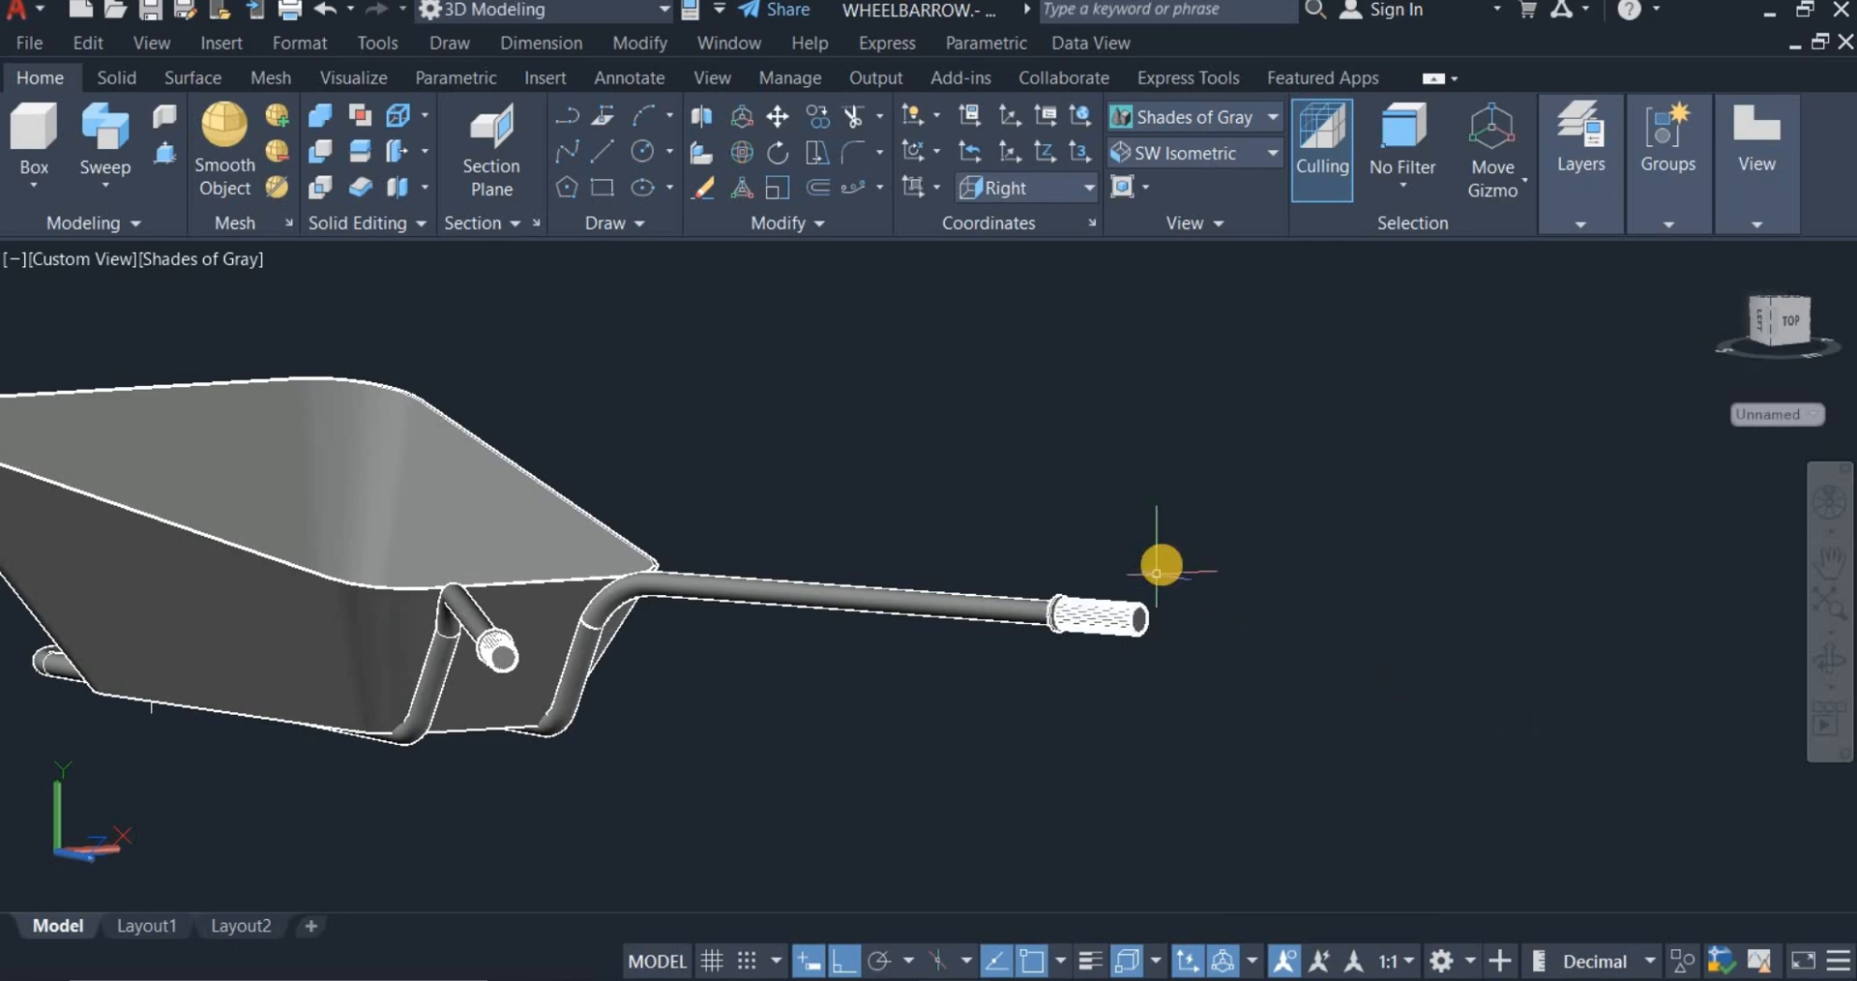
# Step: Set the view to SW Isometric and examine the whole wheelbarrow with both handle grips
pyautogui.scroll(-5, 1195, 478)
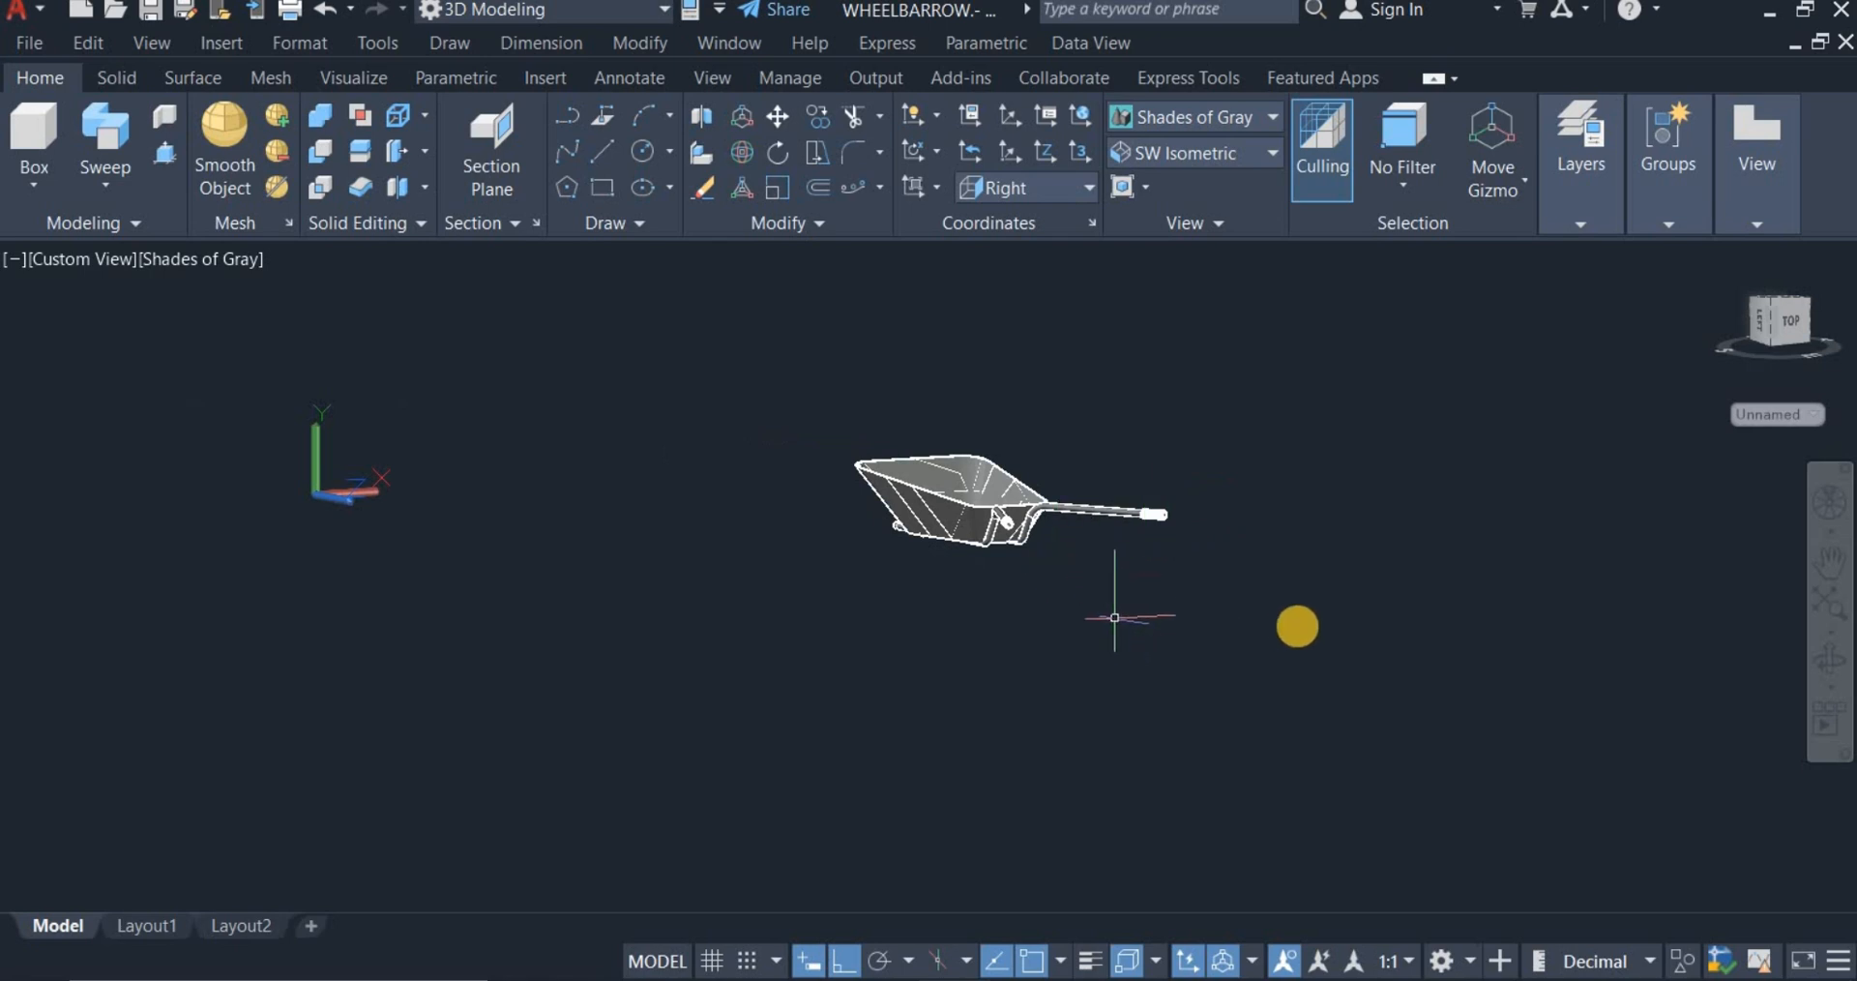
pyautogui.scroll(6, 1029, 513)
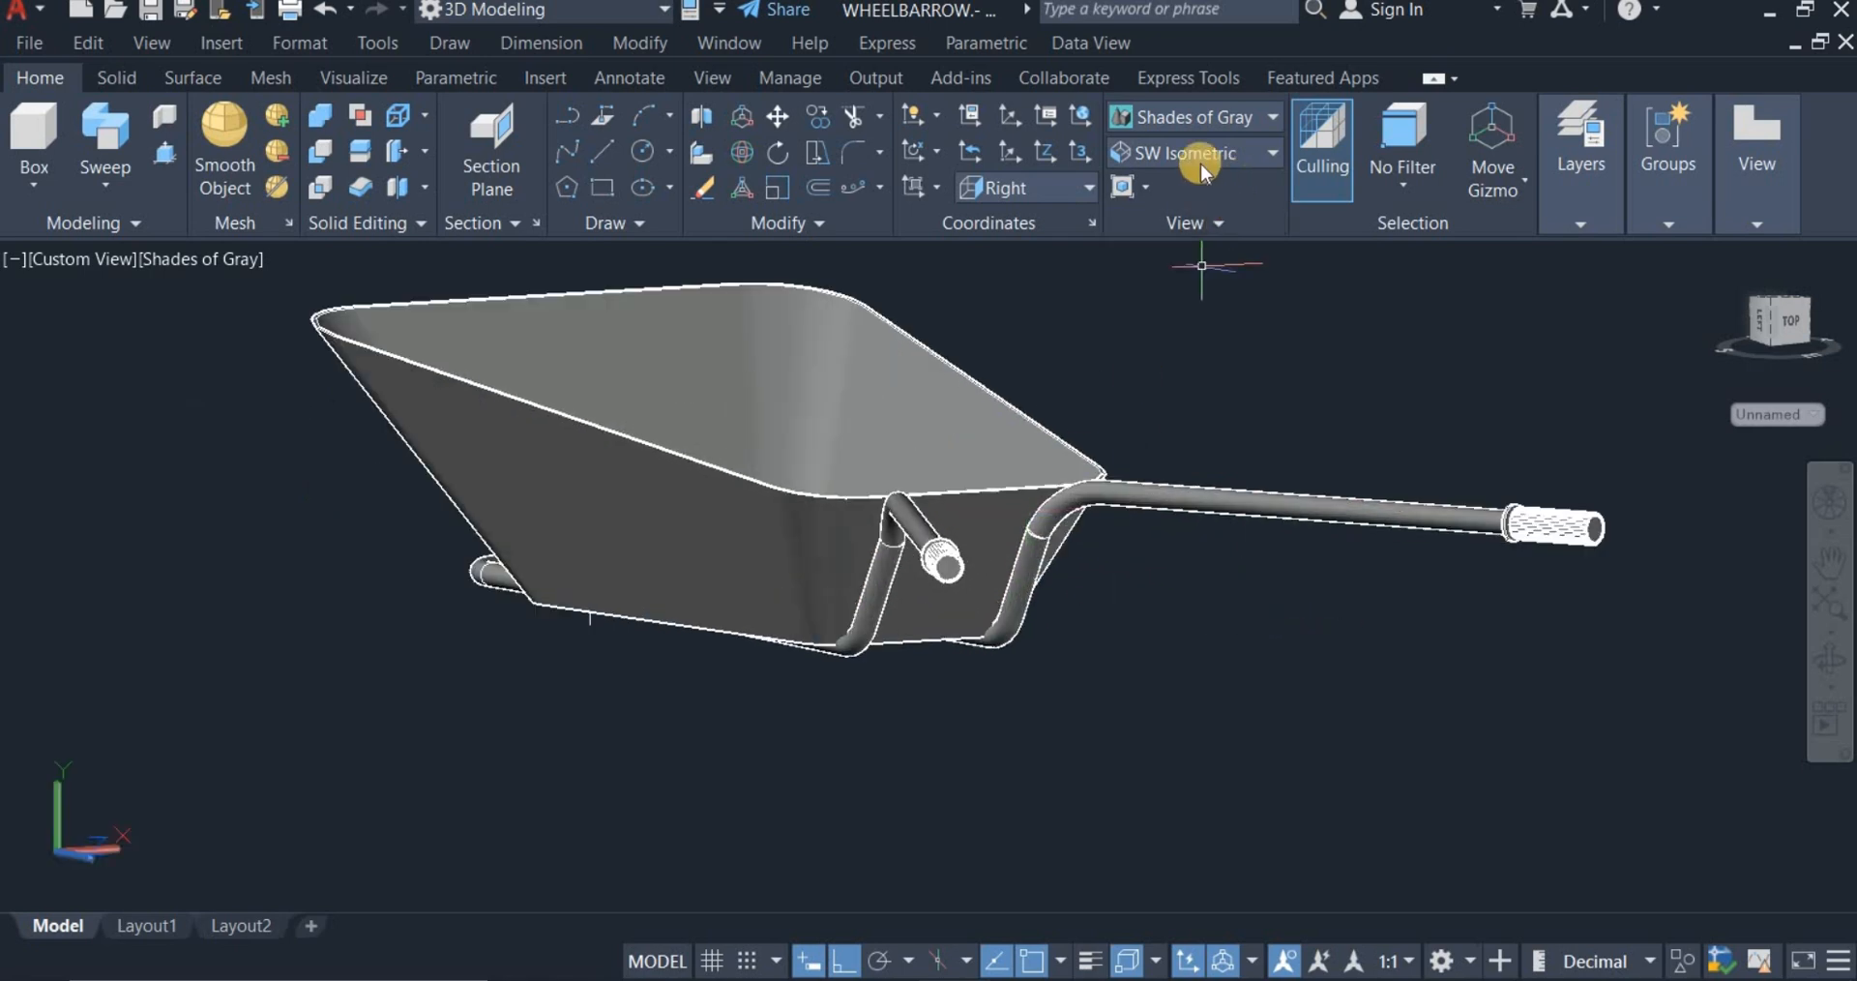
pyautogui.click(1200, 157)
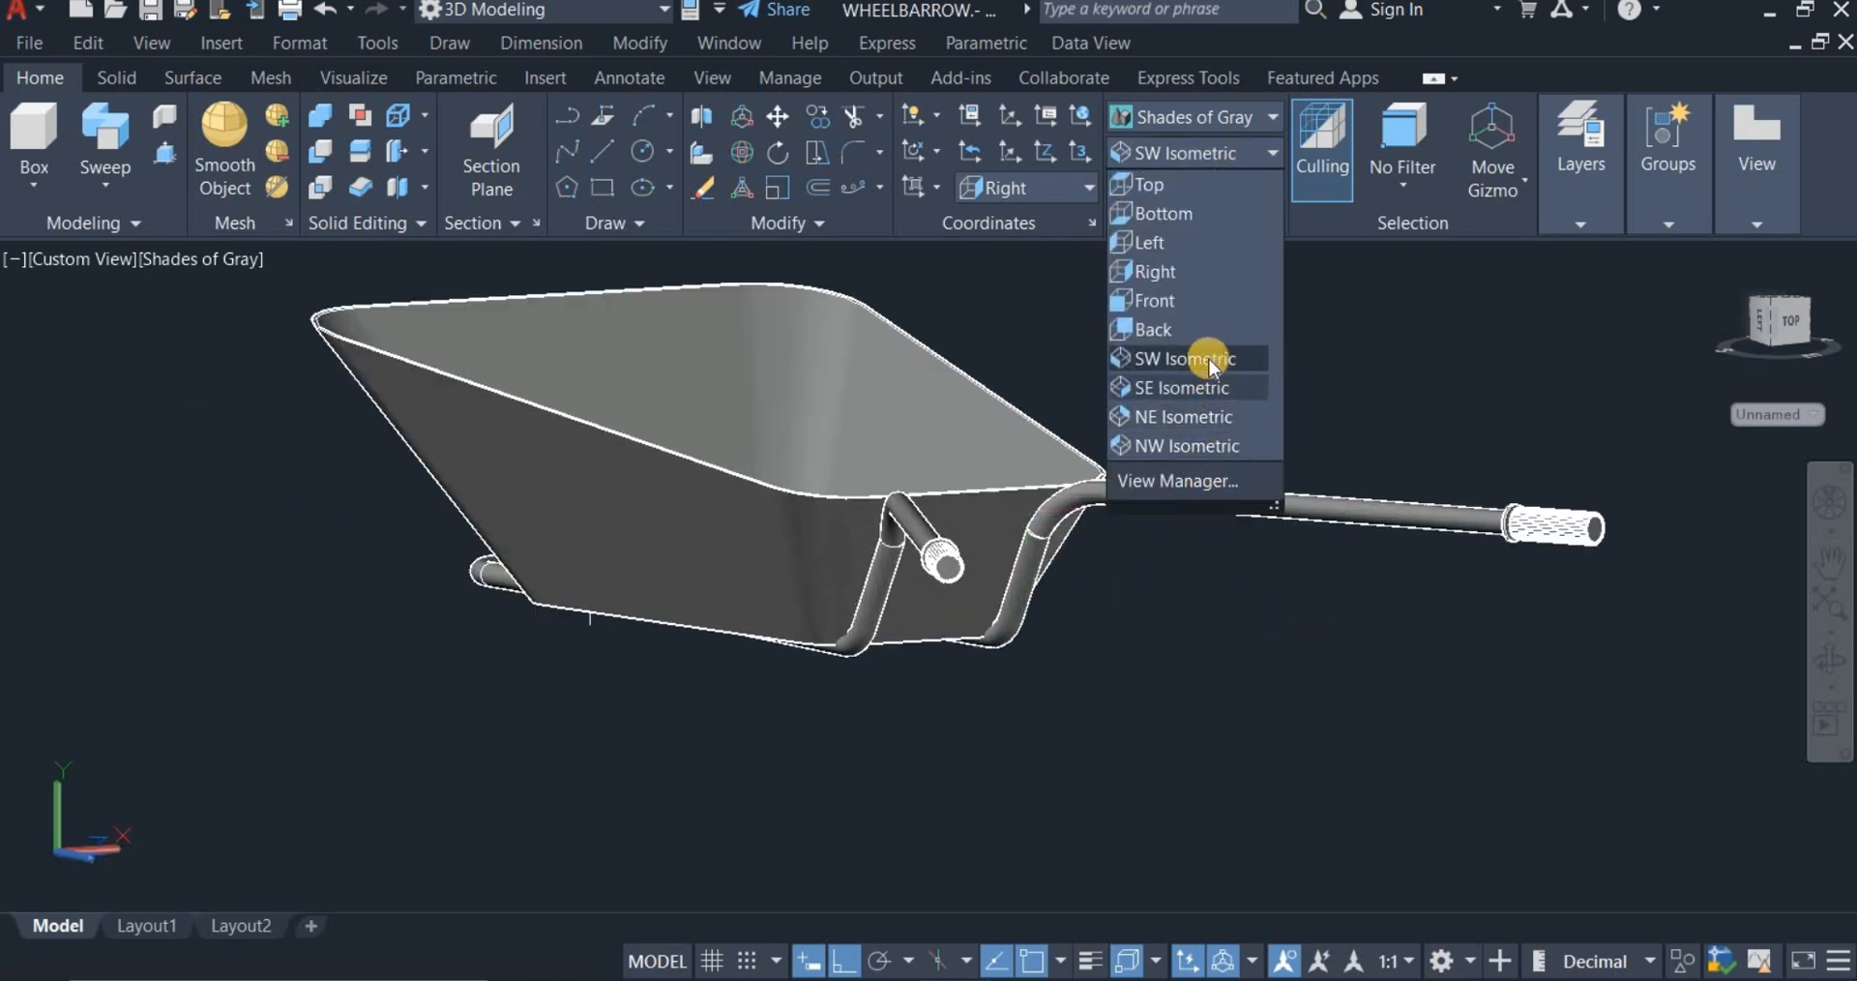
pyautogui.click(1209, 355)
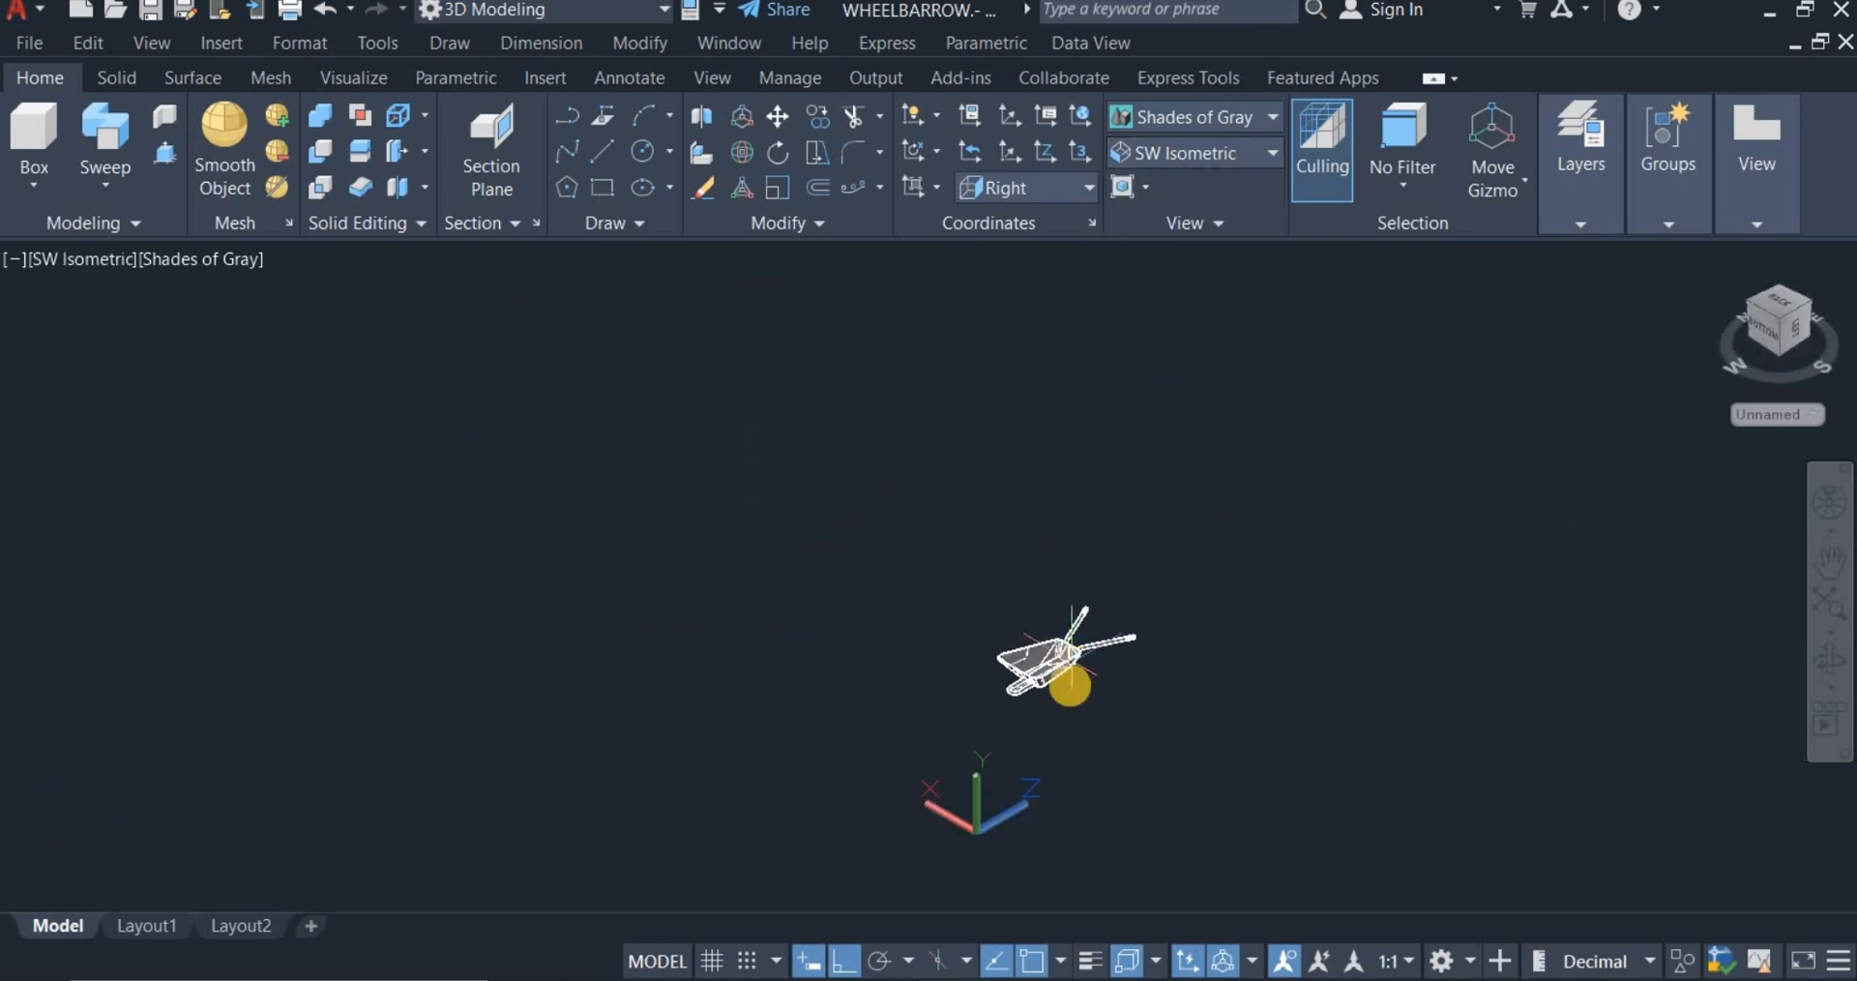
pyautogui.scroll(3, 1070, 696)
pyautogui.scroll(2, 1046, 751)
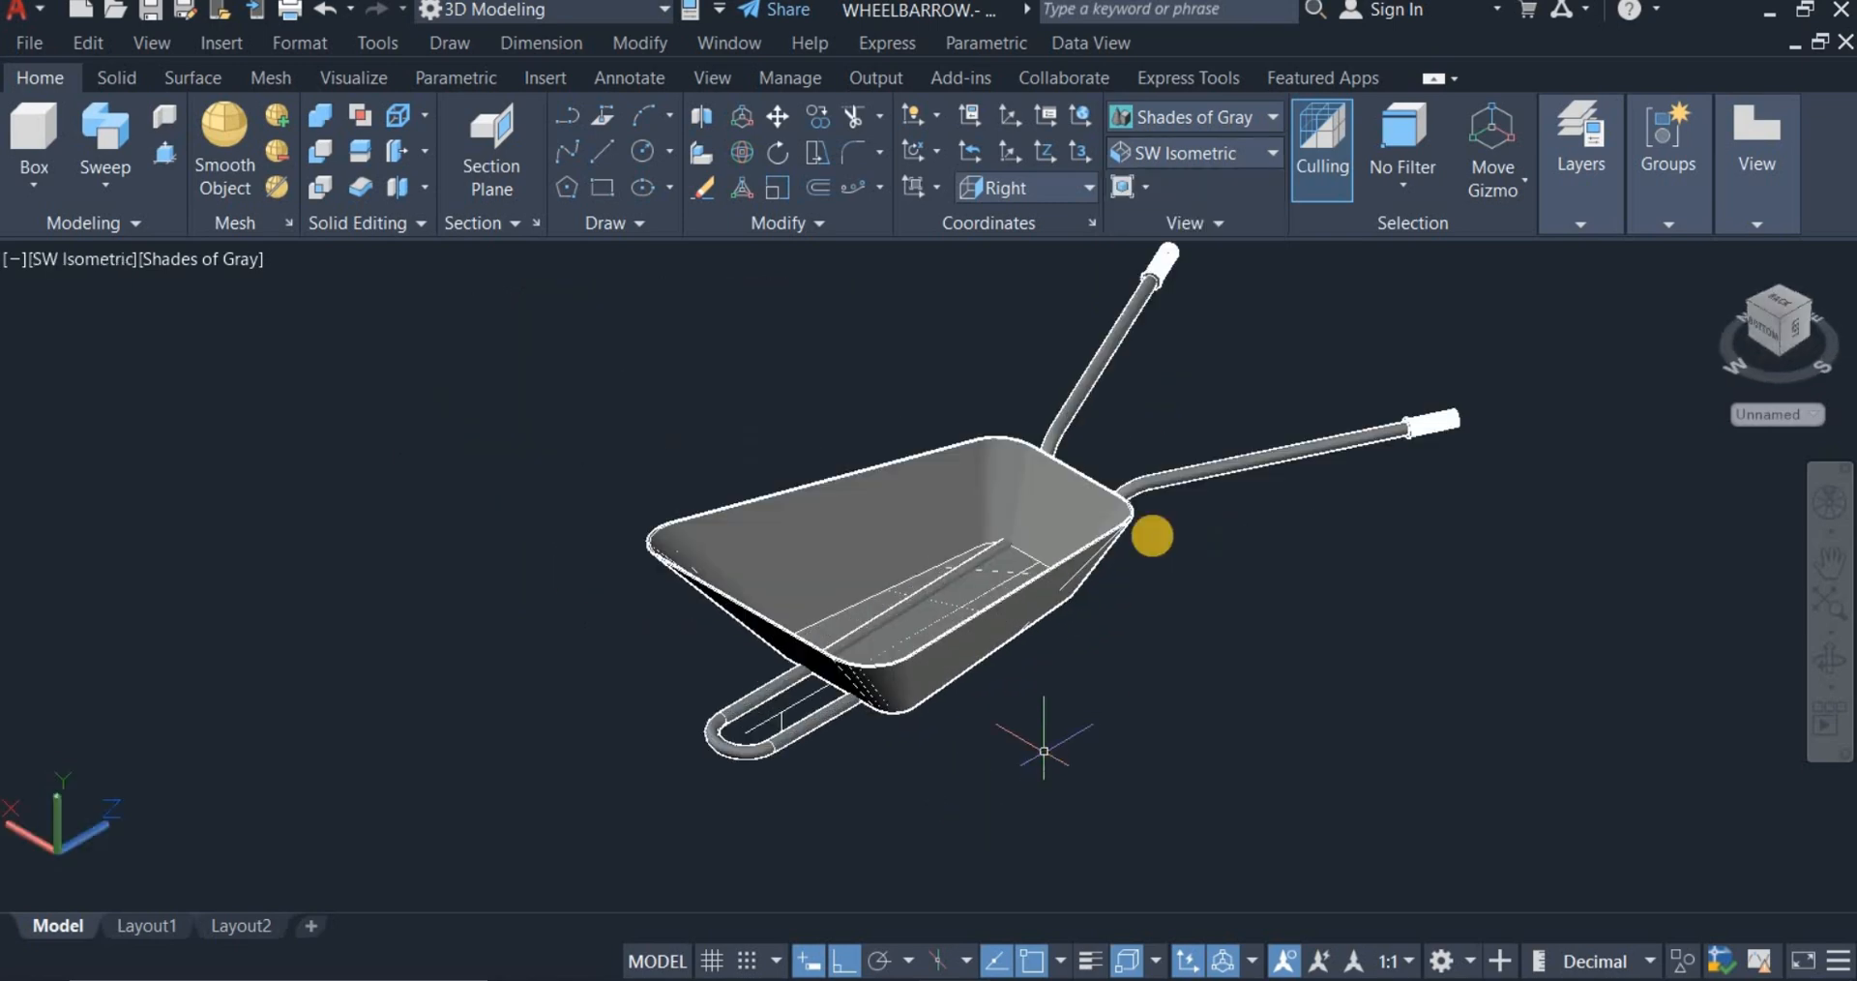
# Step: Switch the wheelbarrow to the Front view, leaving free drawing space beneath the tray
pyautogui.scroll(-2, 1153, 487)
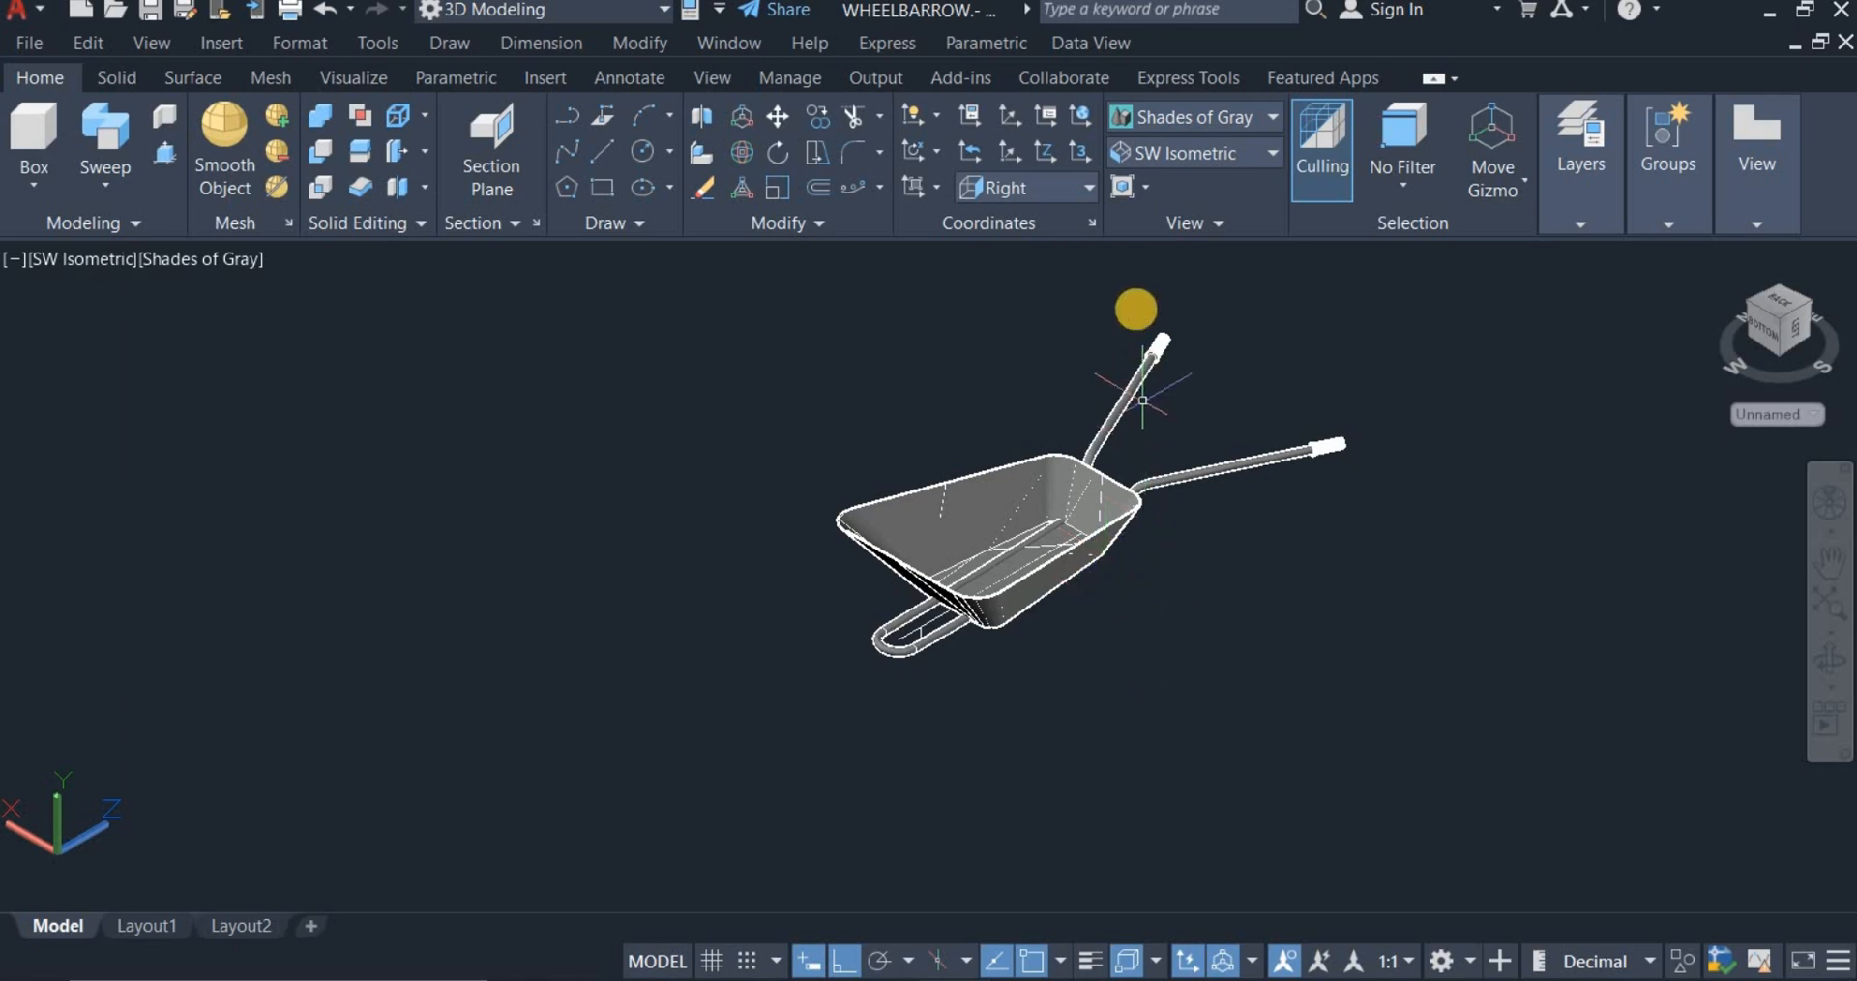
pyautogui.click(1181, 167)
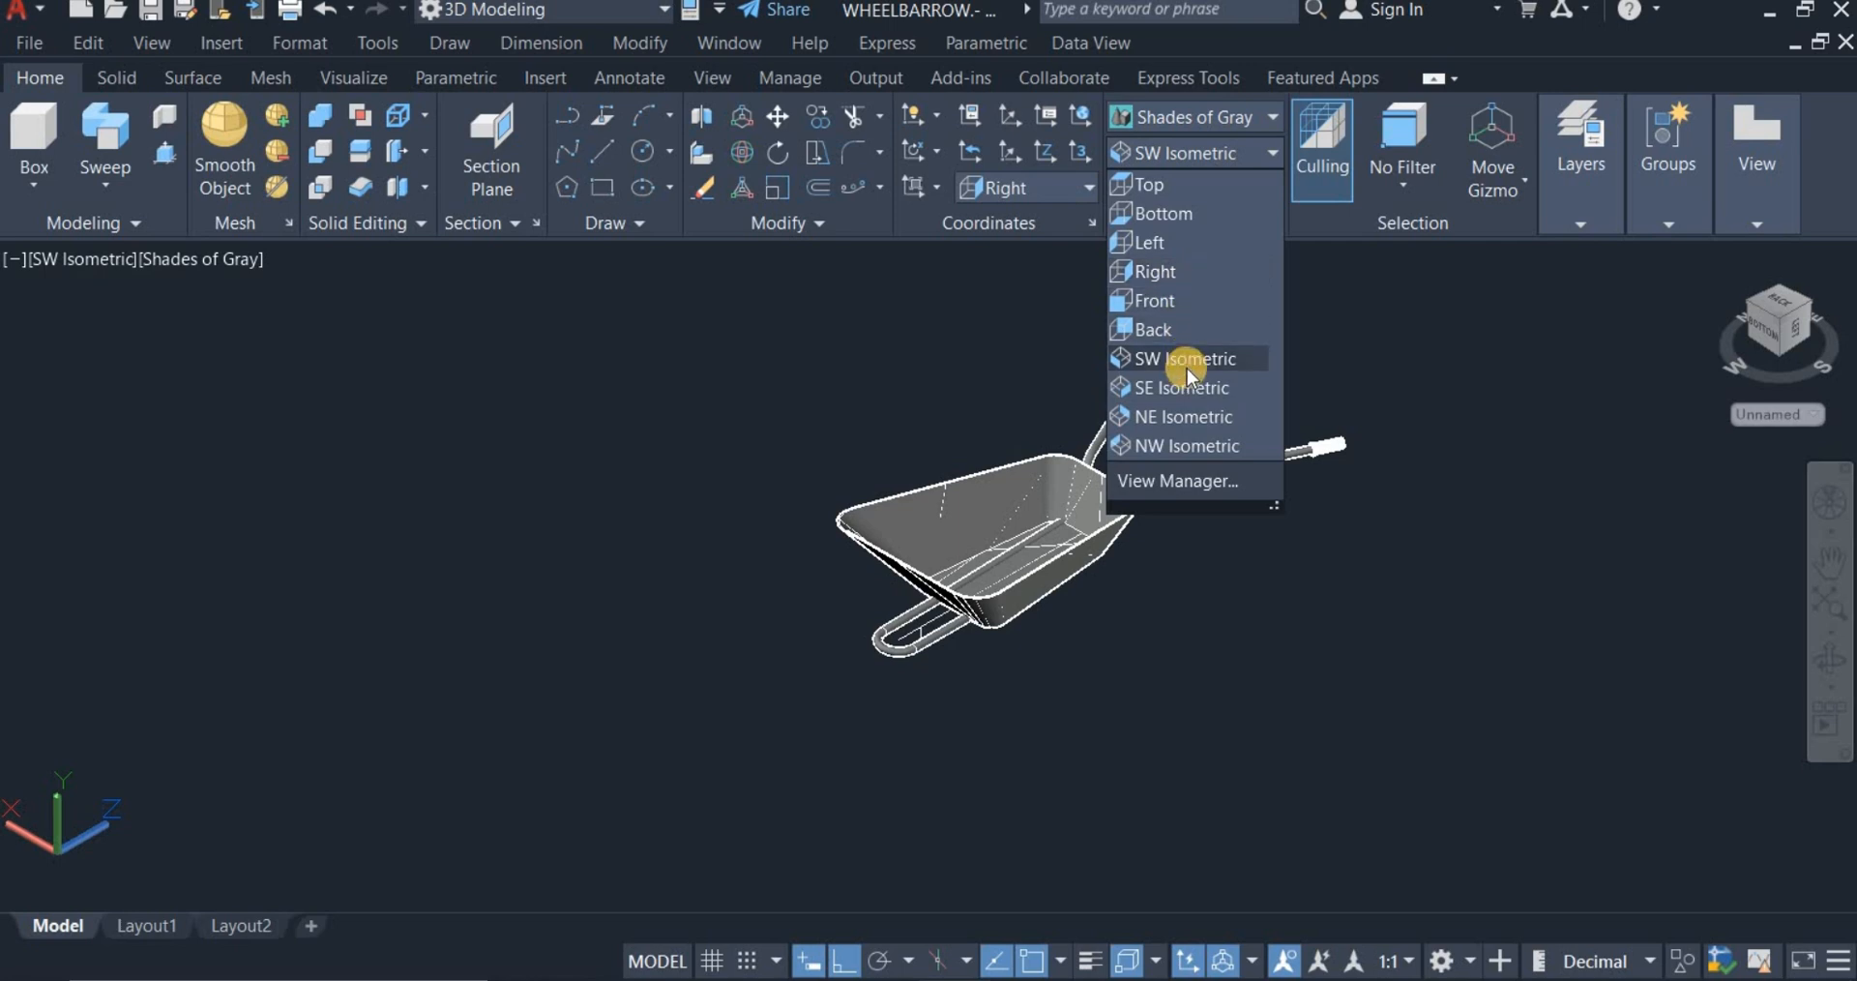
pyautogui.click(1182, 301)
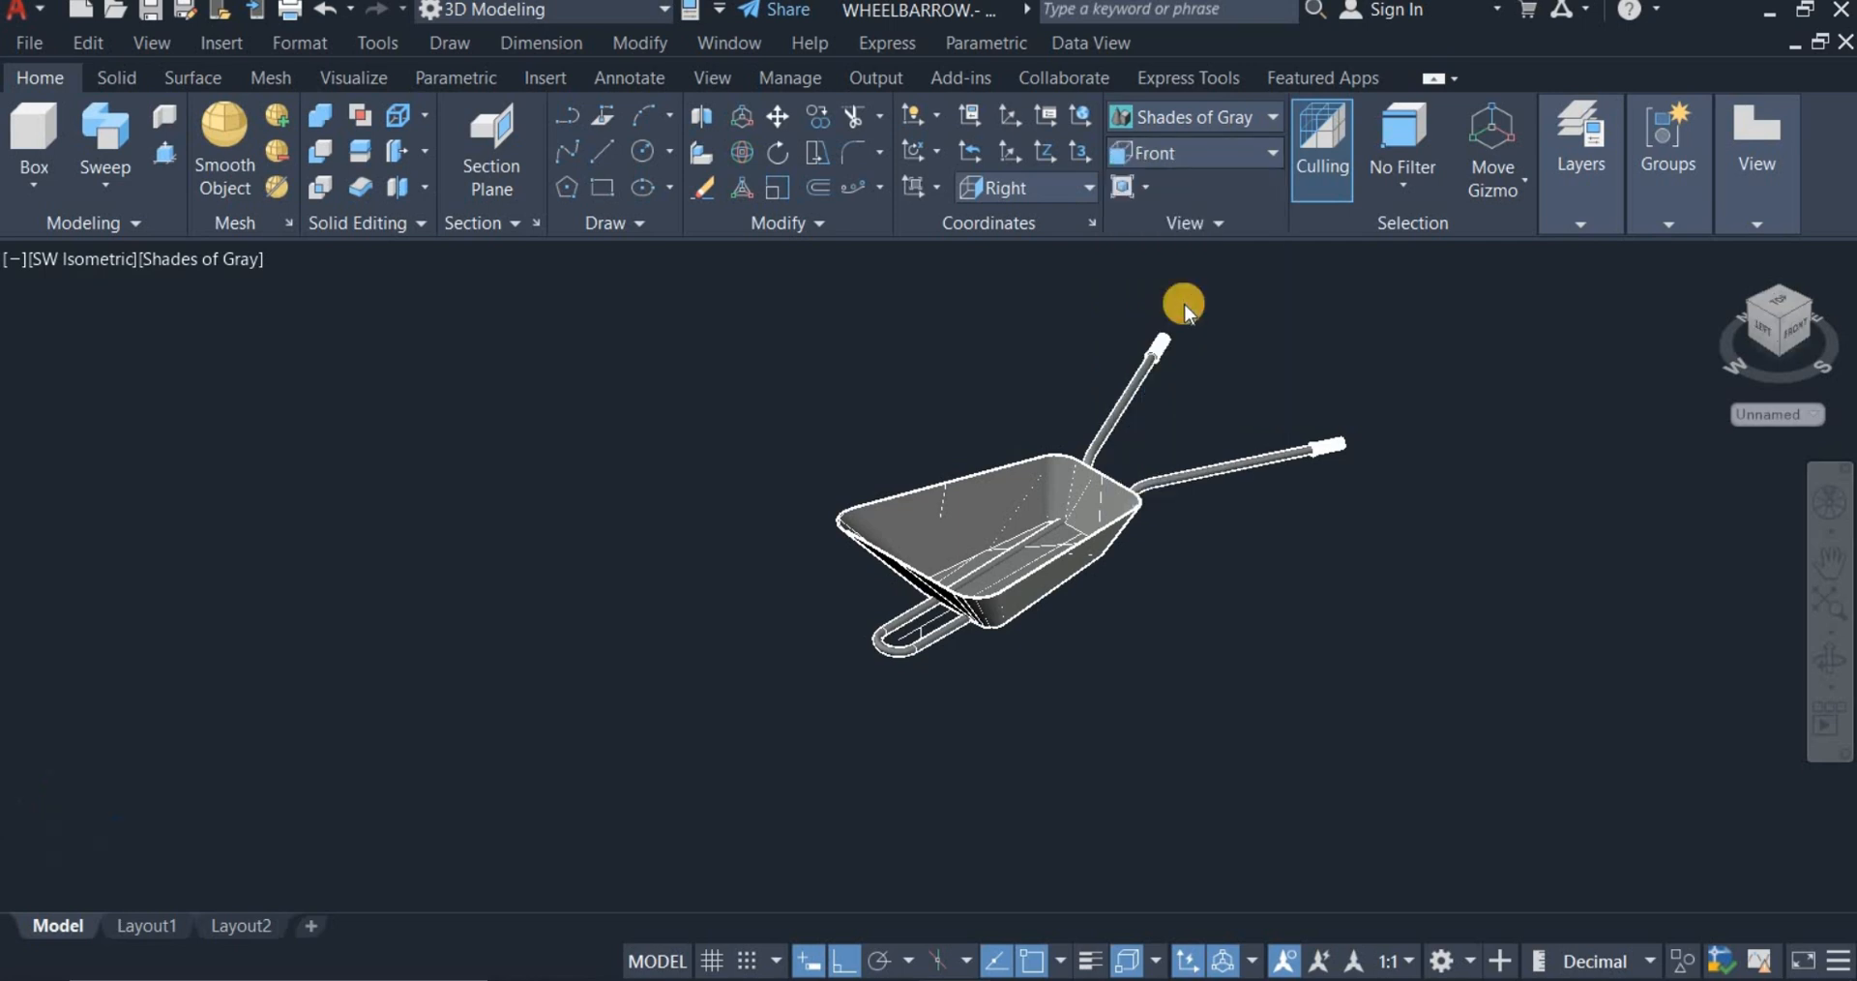
pyautogui.scroll(8, 1148, 849)
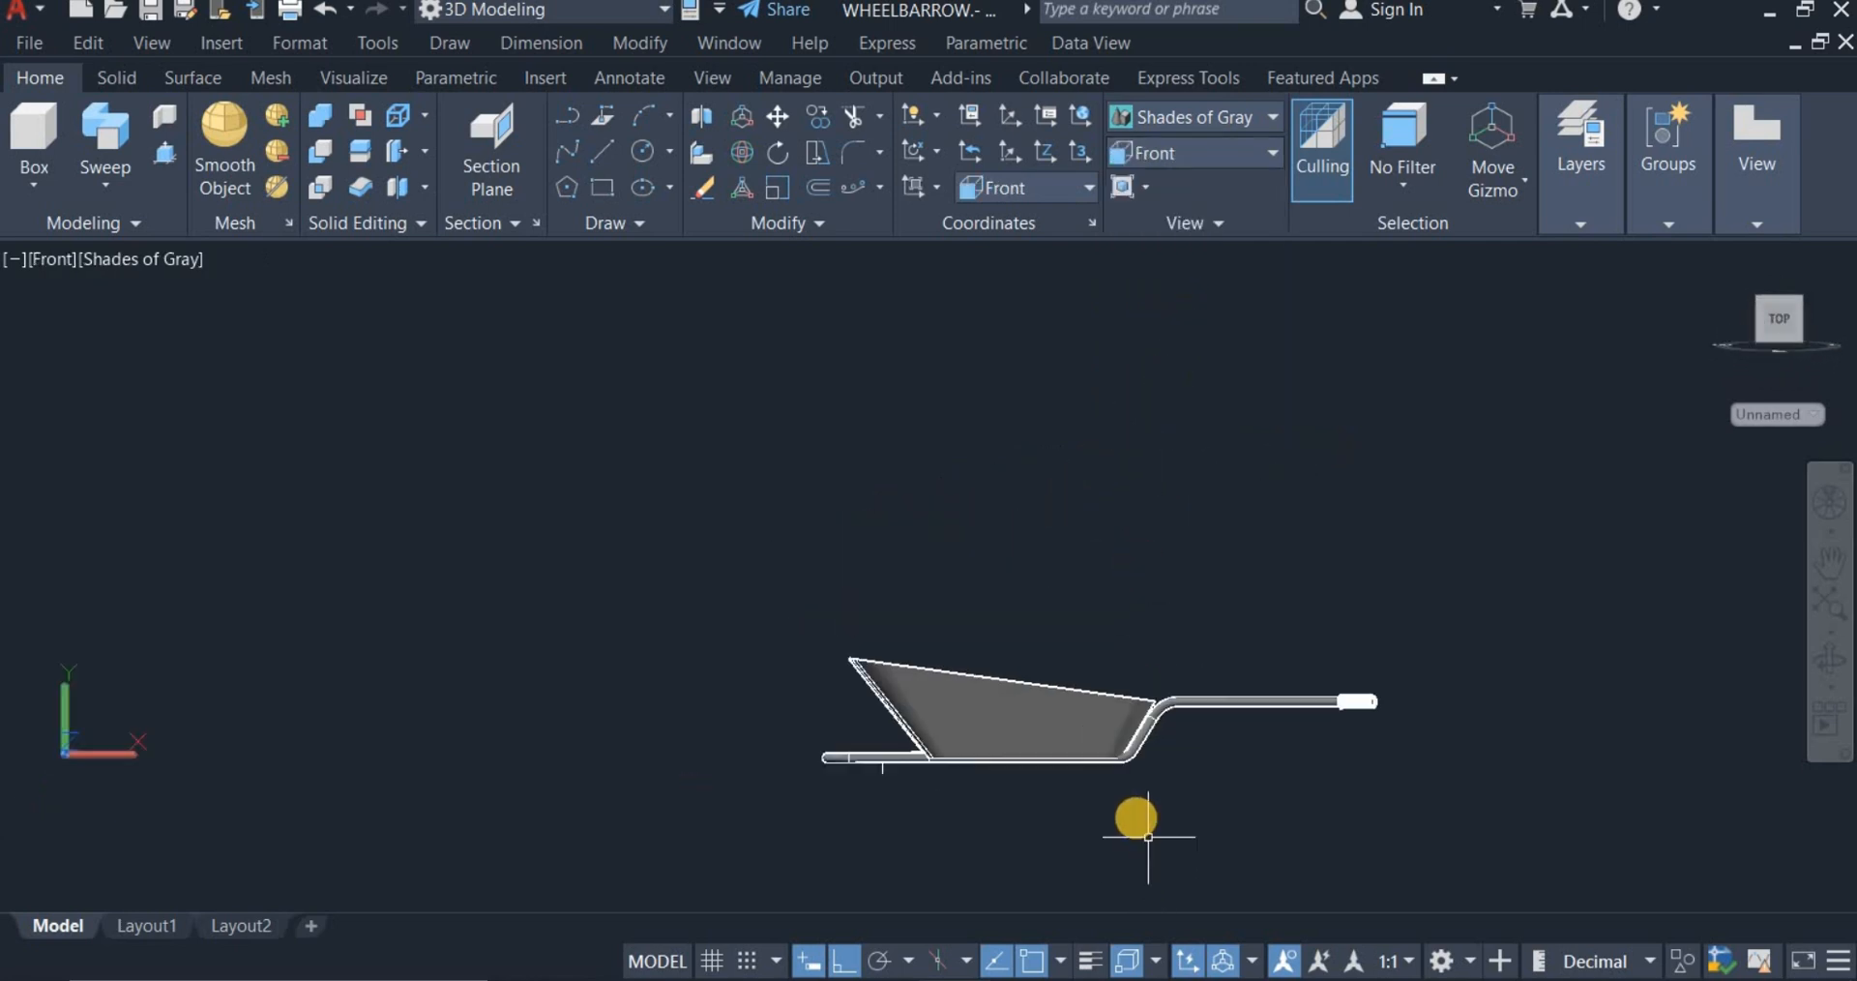
pyautogui.scroll(-2, 1118, 799)
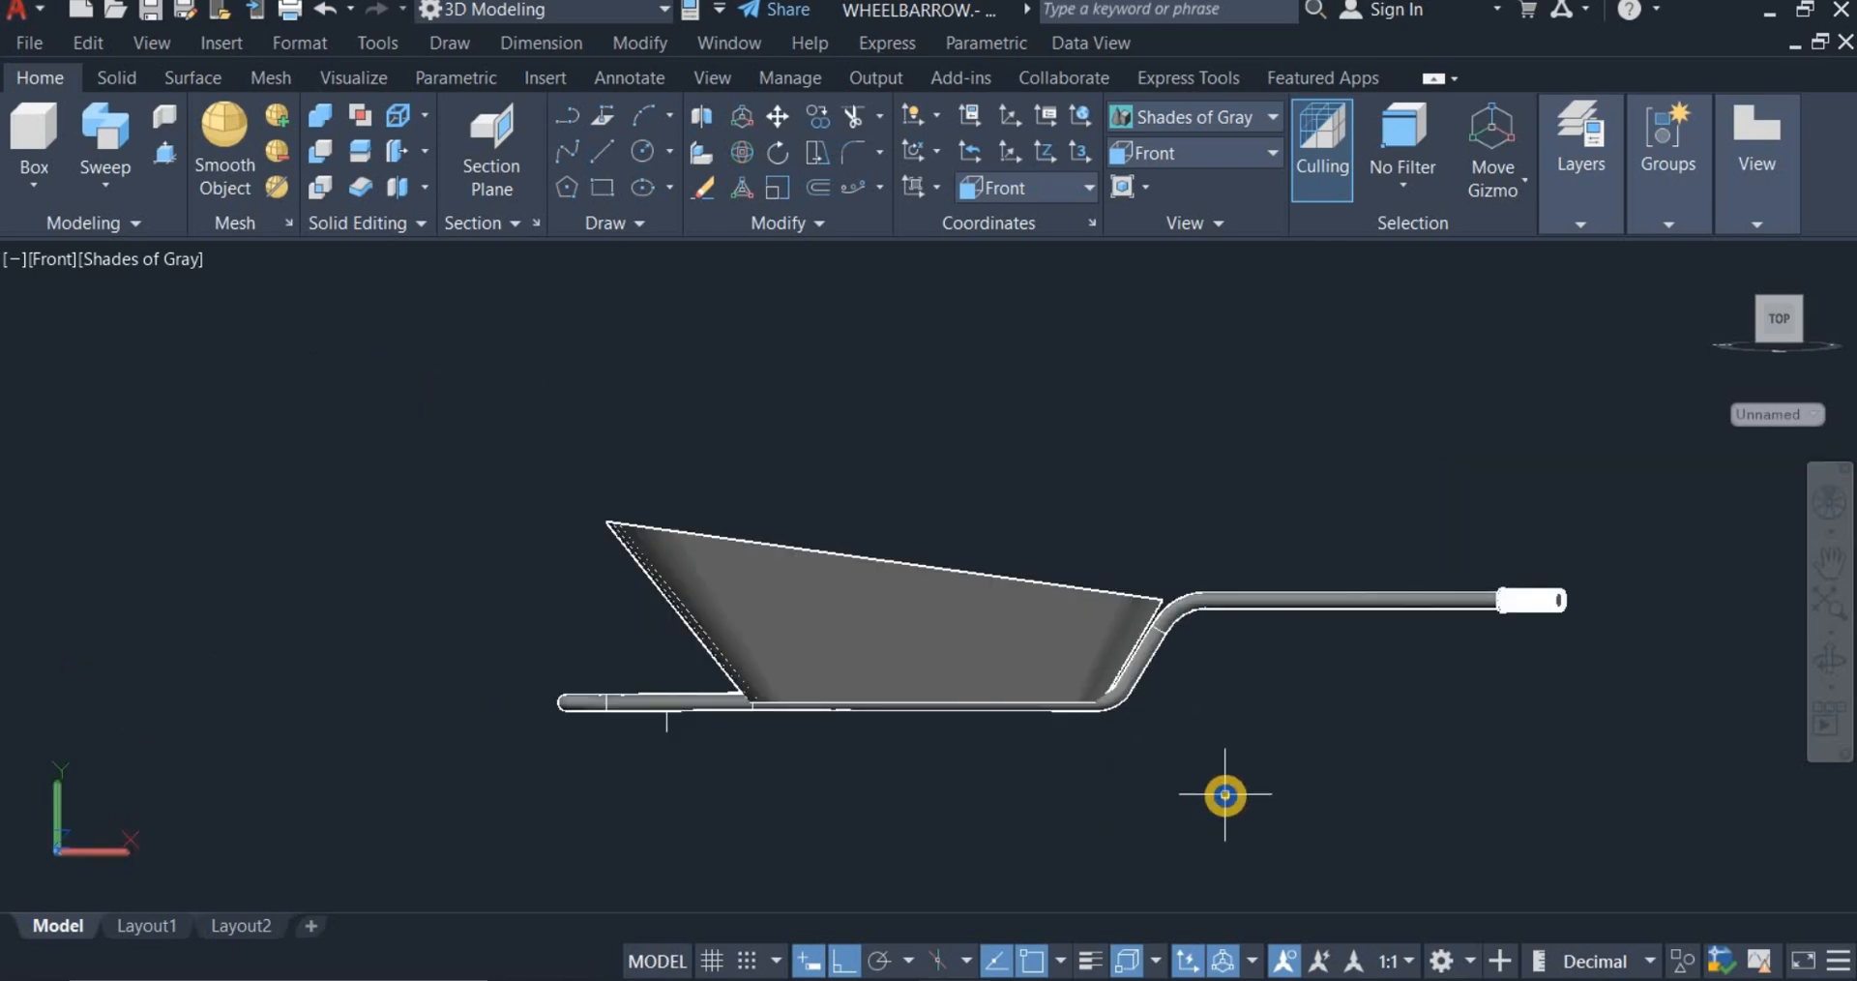
pyautogui.rightClick(1229, 808)
pyautogui.click(1192, 853)
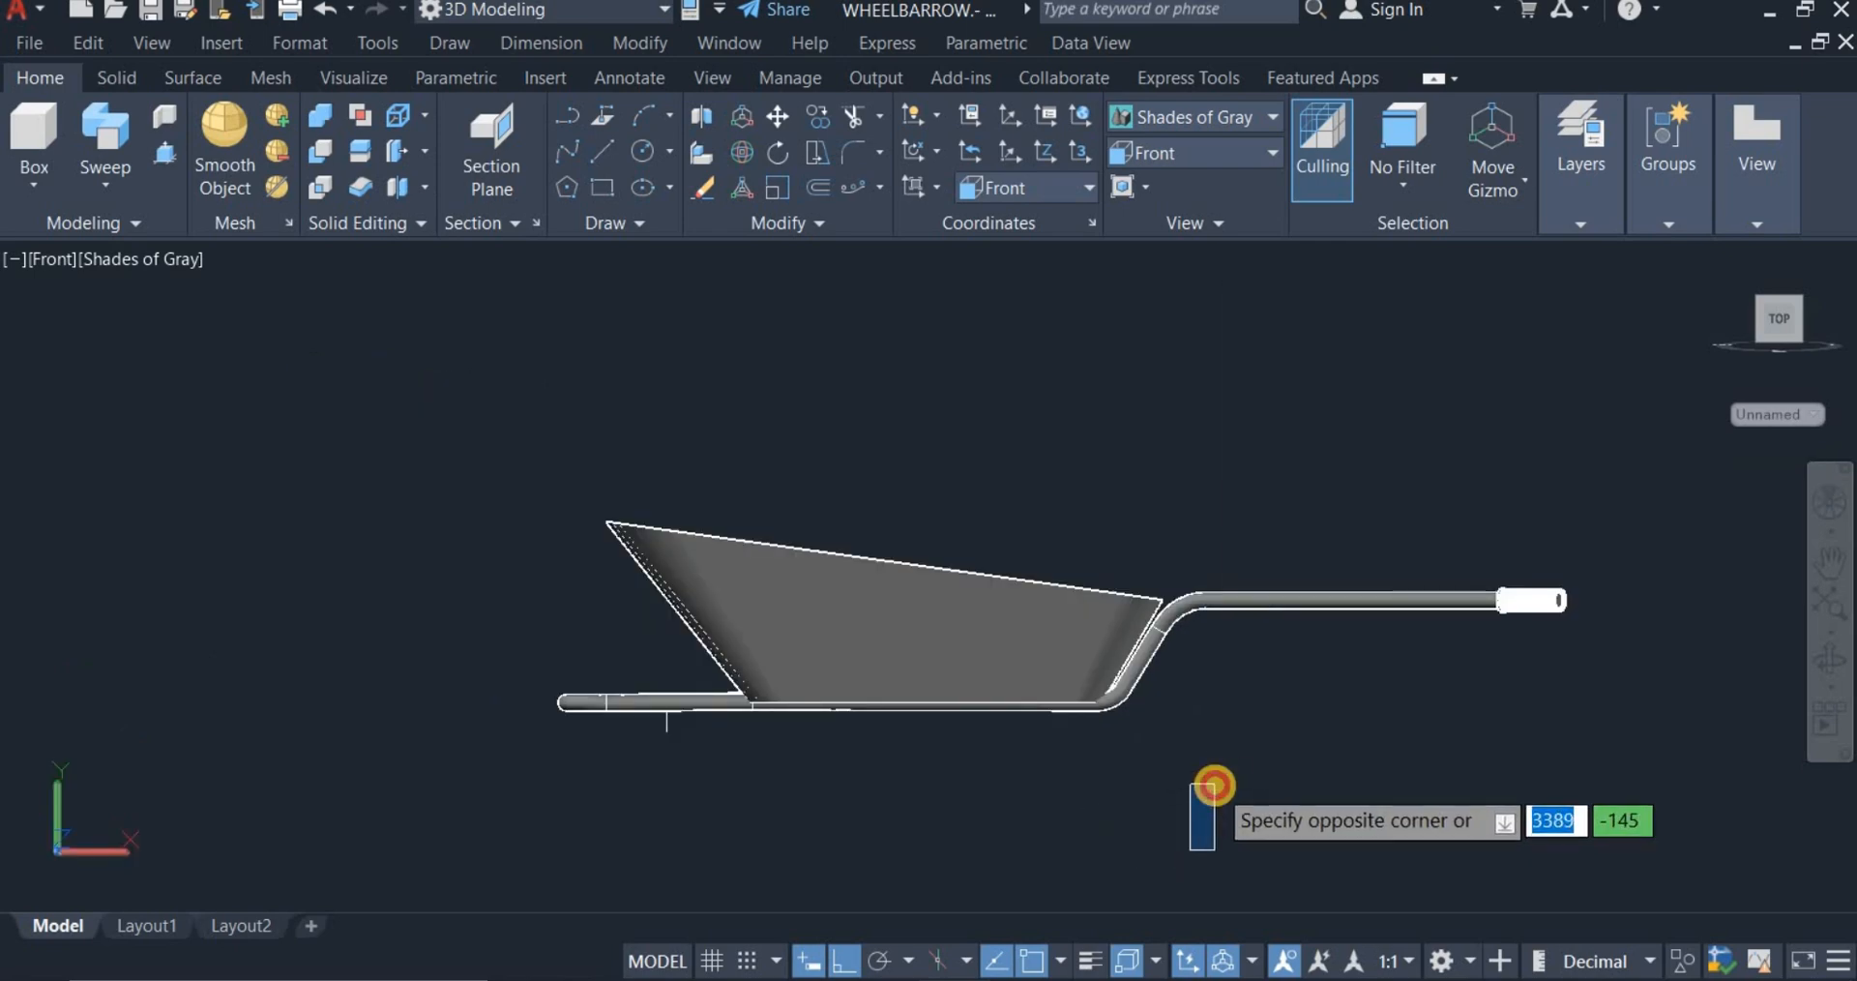
pyautogui.click(1215, 787)
pyautogui.moveTo(1215, 786); pyautogui.dragTo(1200, 758, button='middle')
pyautogui.moveTo(1213, 790); pyautogui.dragTo(1120, 667)
pyautogui.press('Escape')
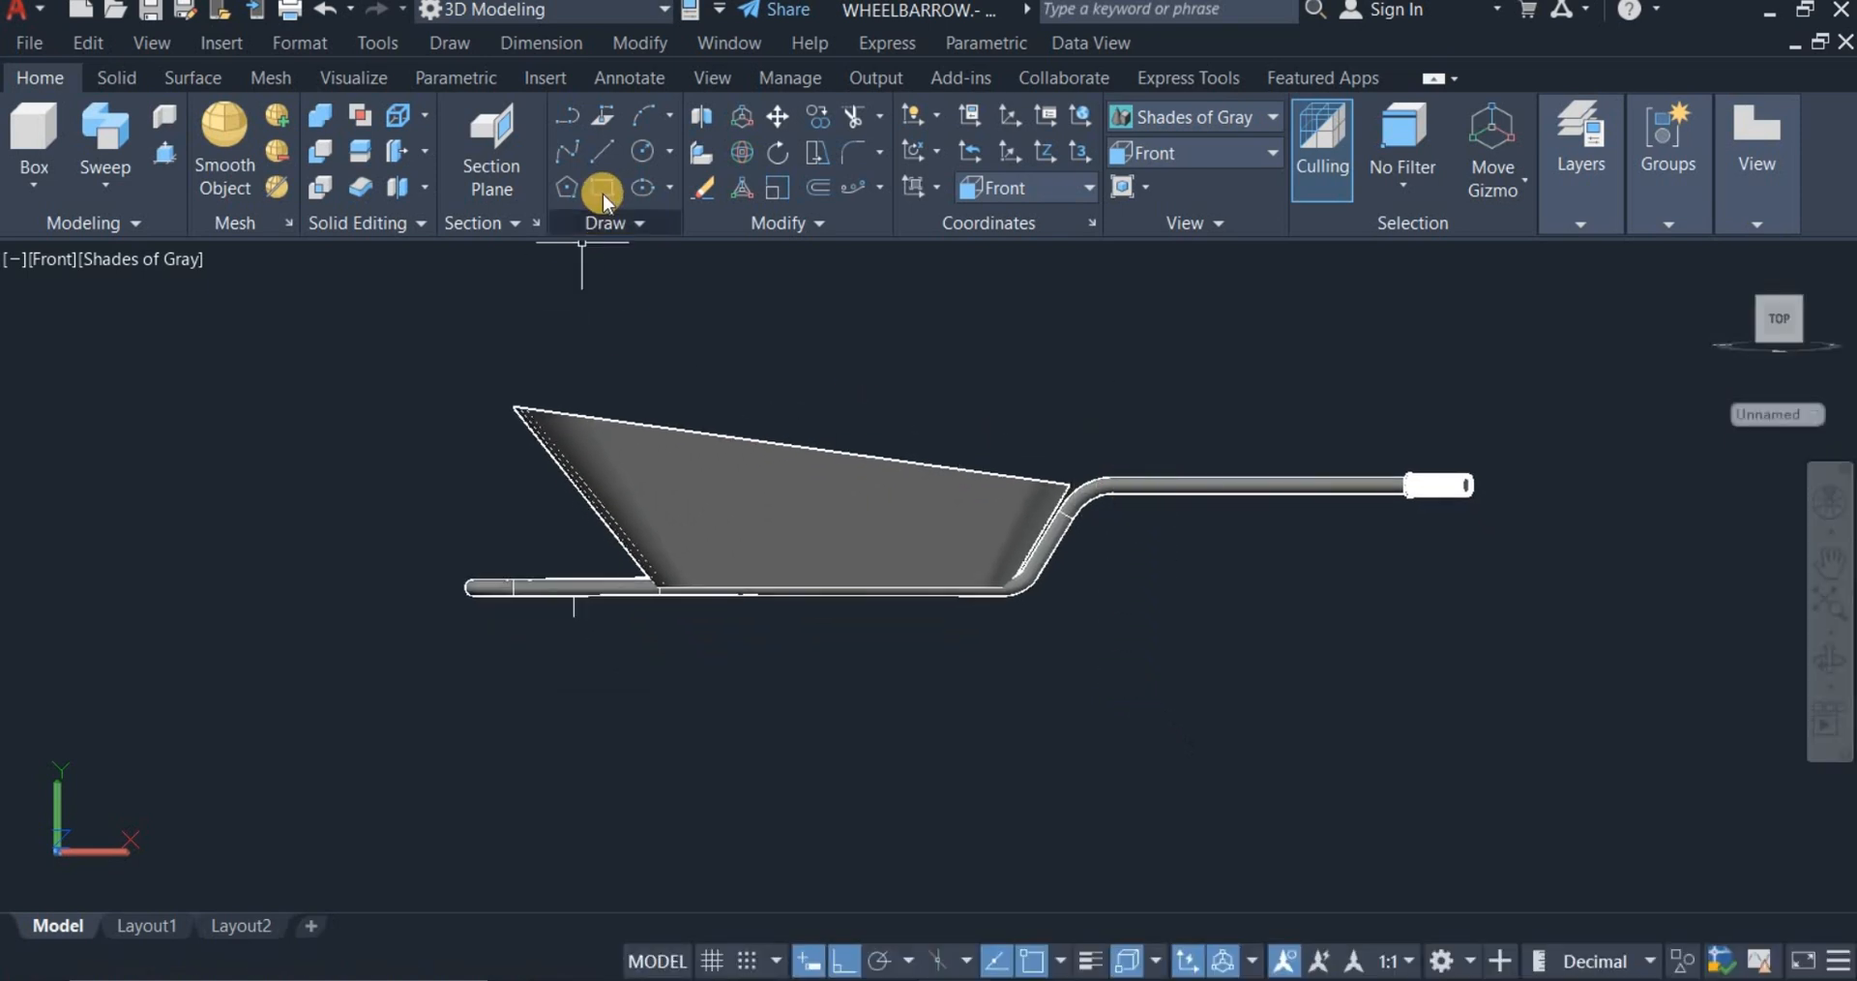
# Step: Below the rear of the tray, draw a steep line slanting down to the right, continued by an 80 horizontal base line
pyautogui.click(605, 151)
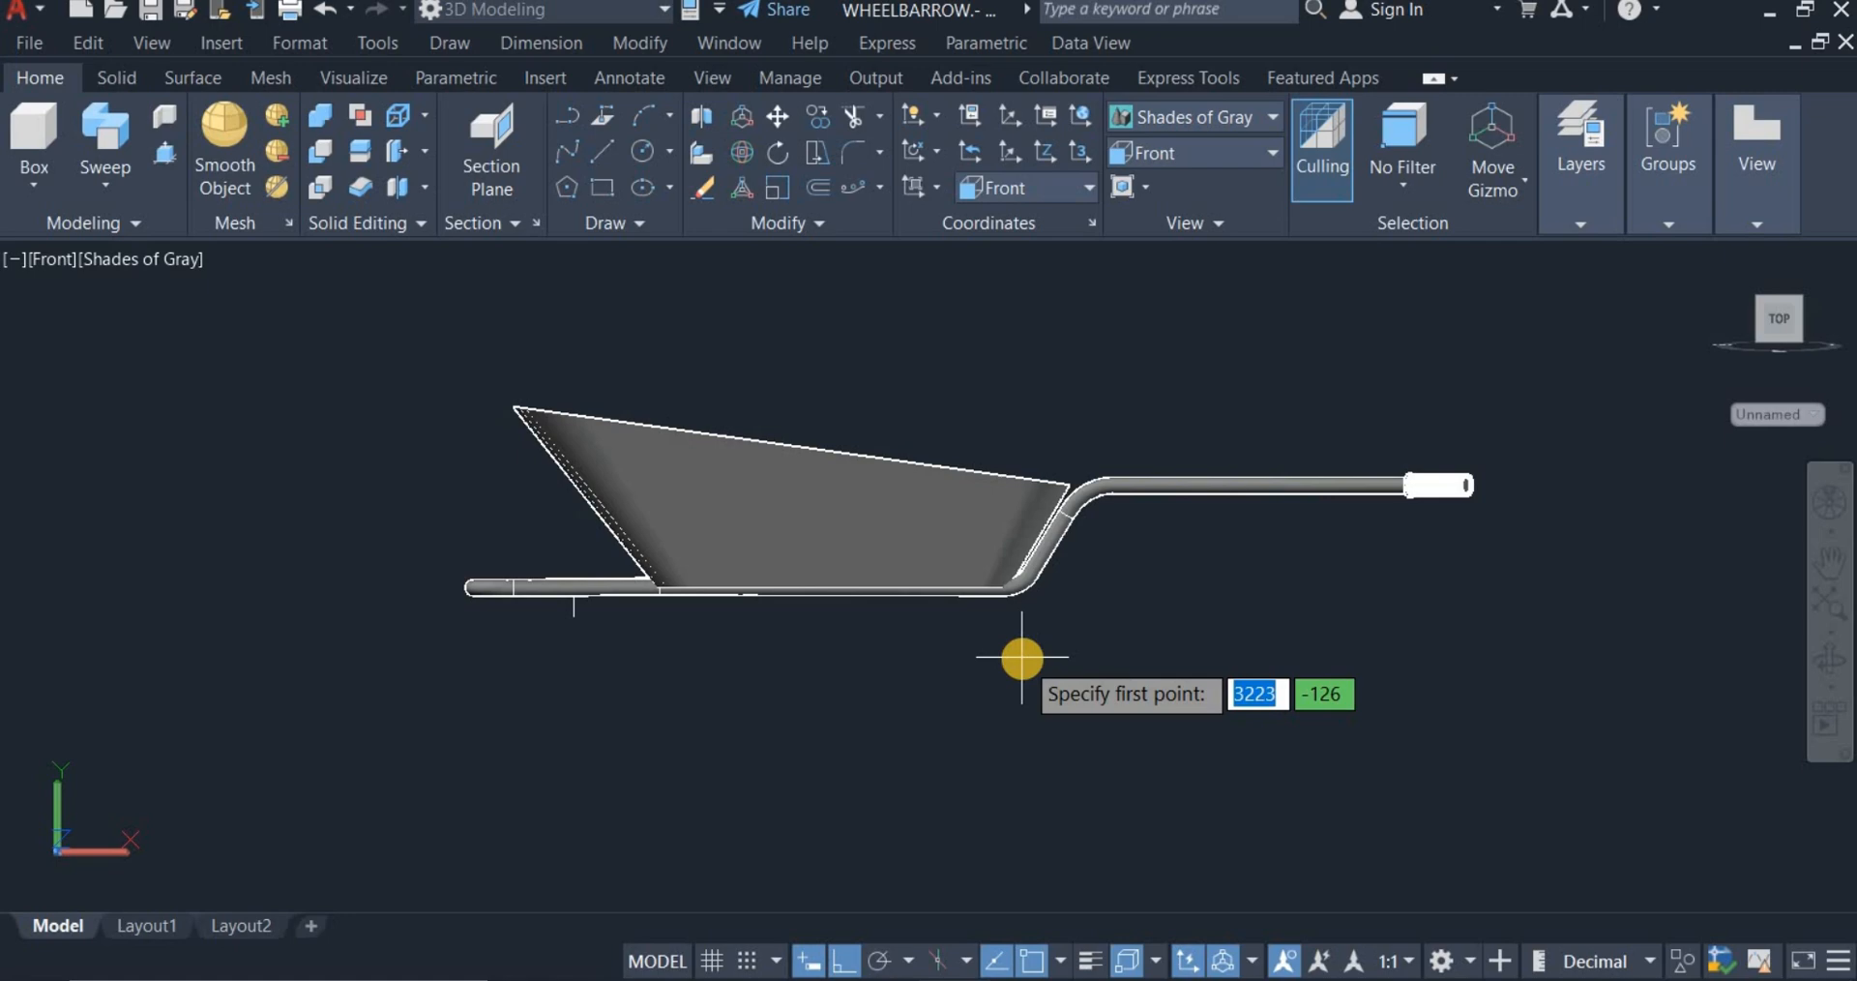
pyautogui.click(1022, 658)
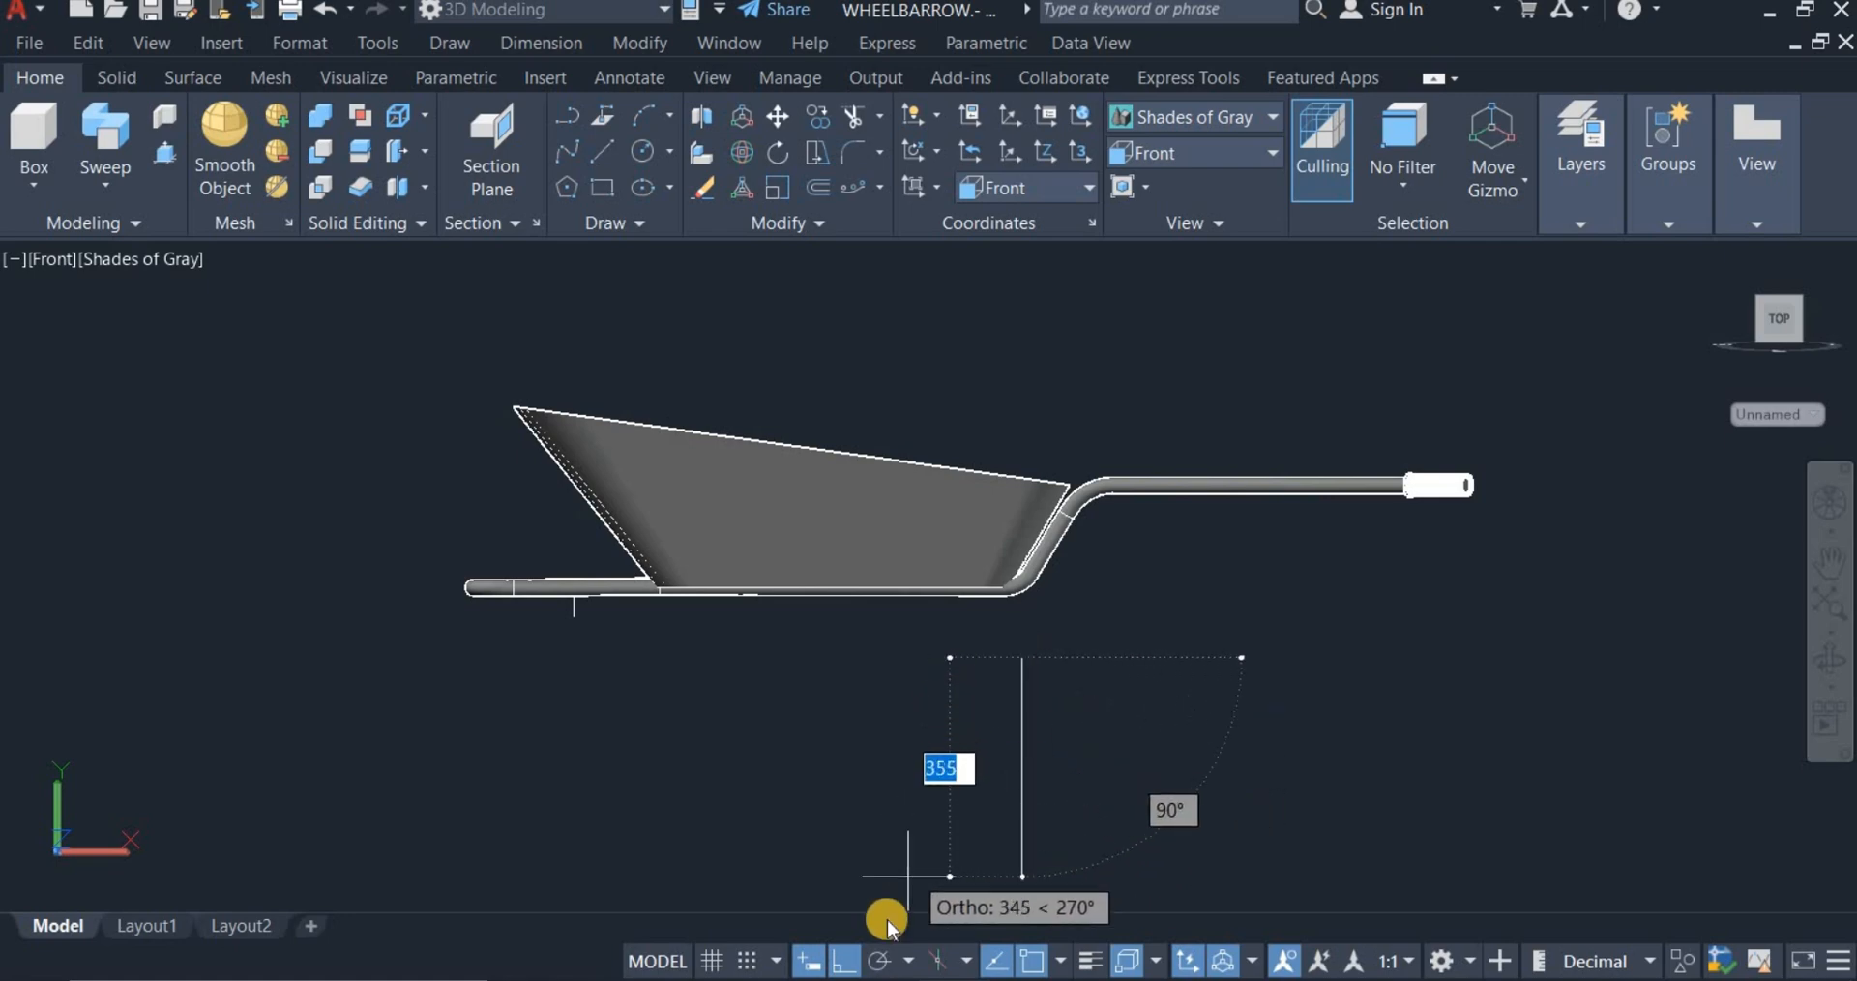
pyautogui.click(845, 963)
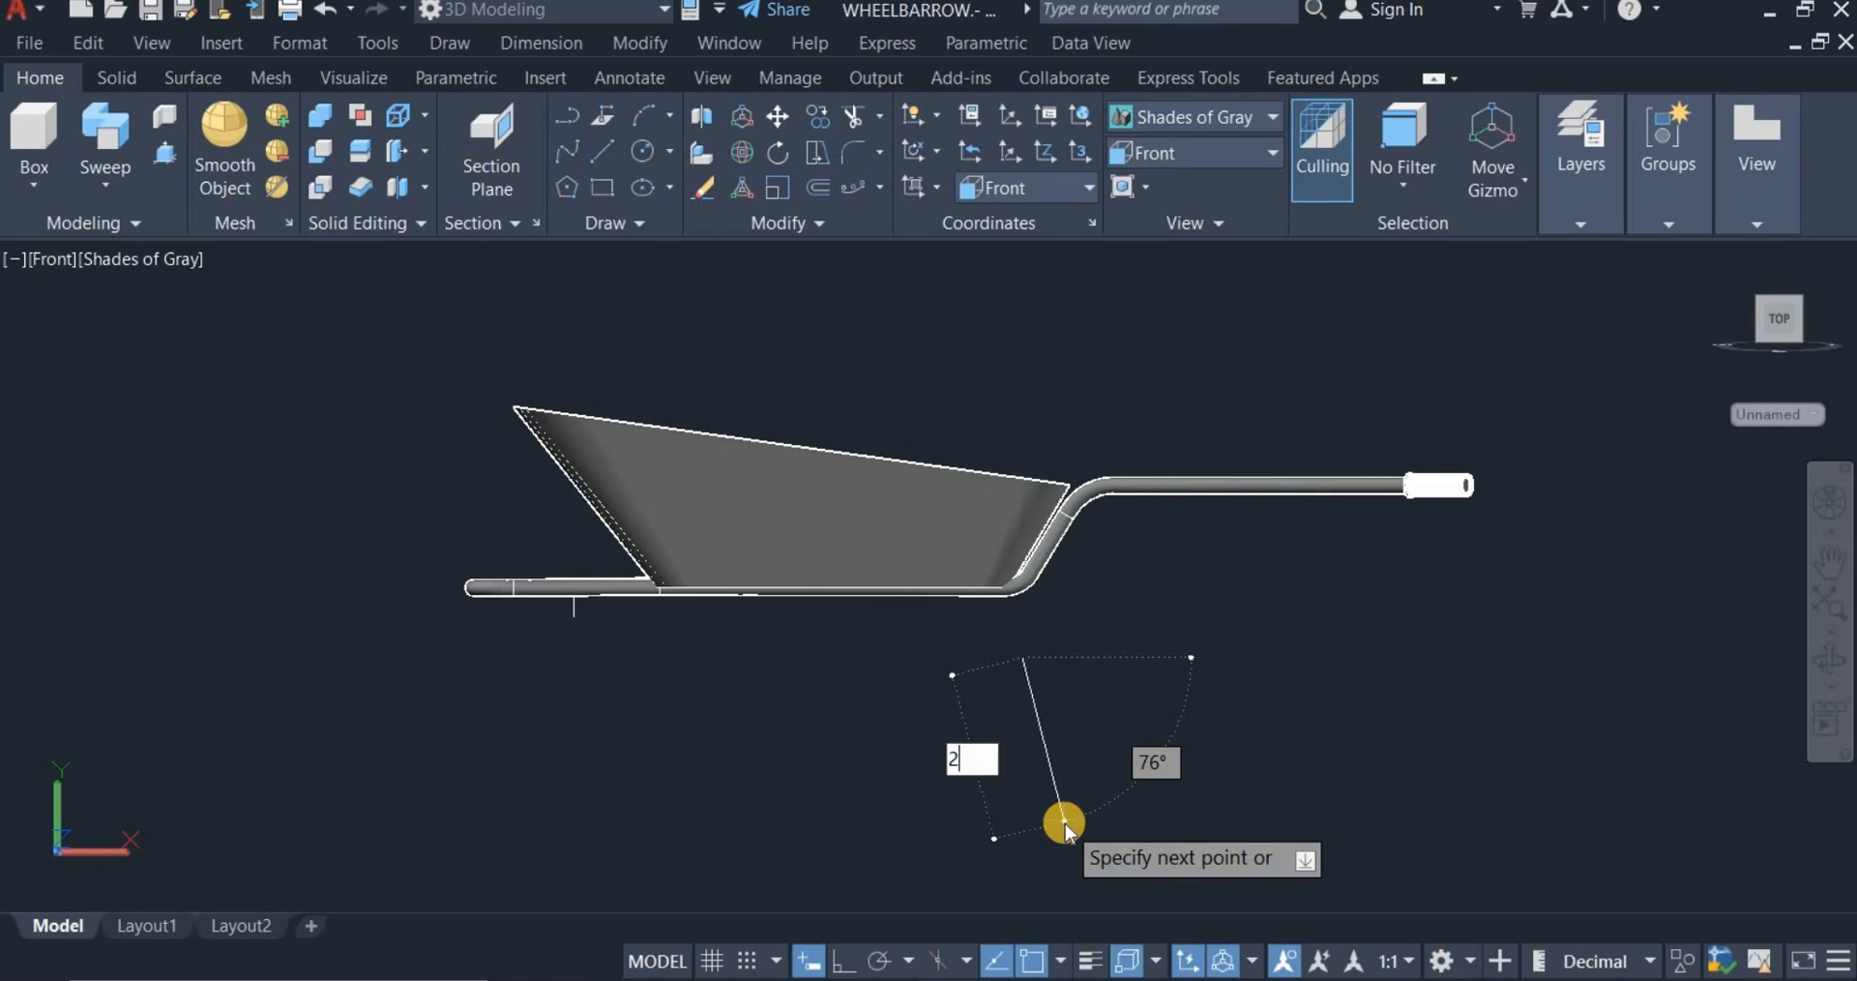
pyautogui.write('0')
pyautogui.press('Return')
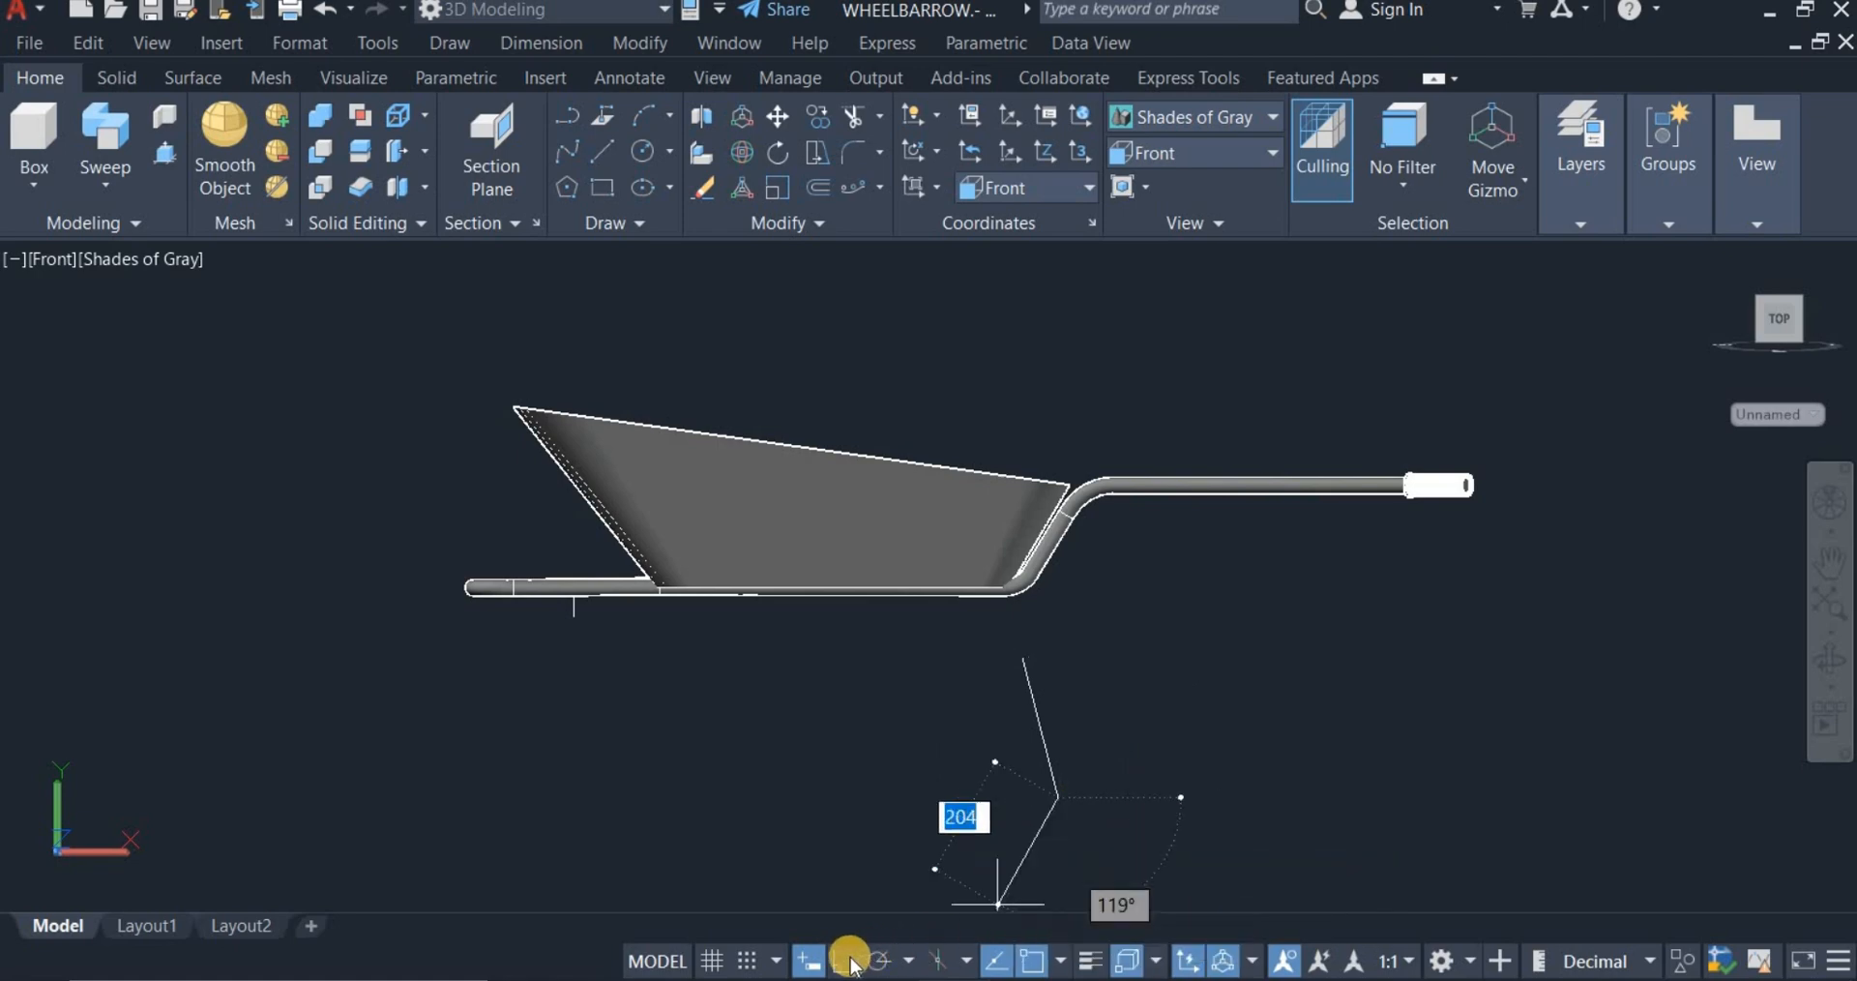
pyautogui.click(847, 960)
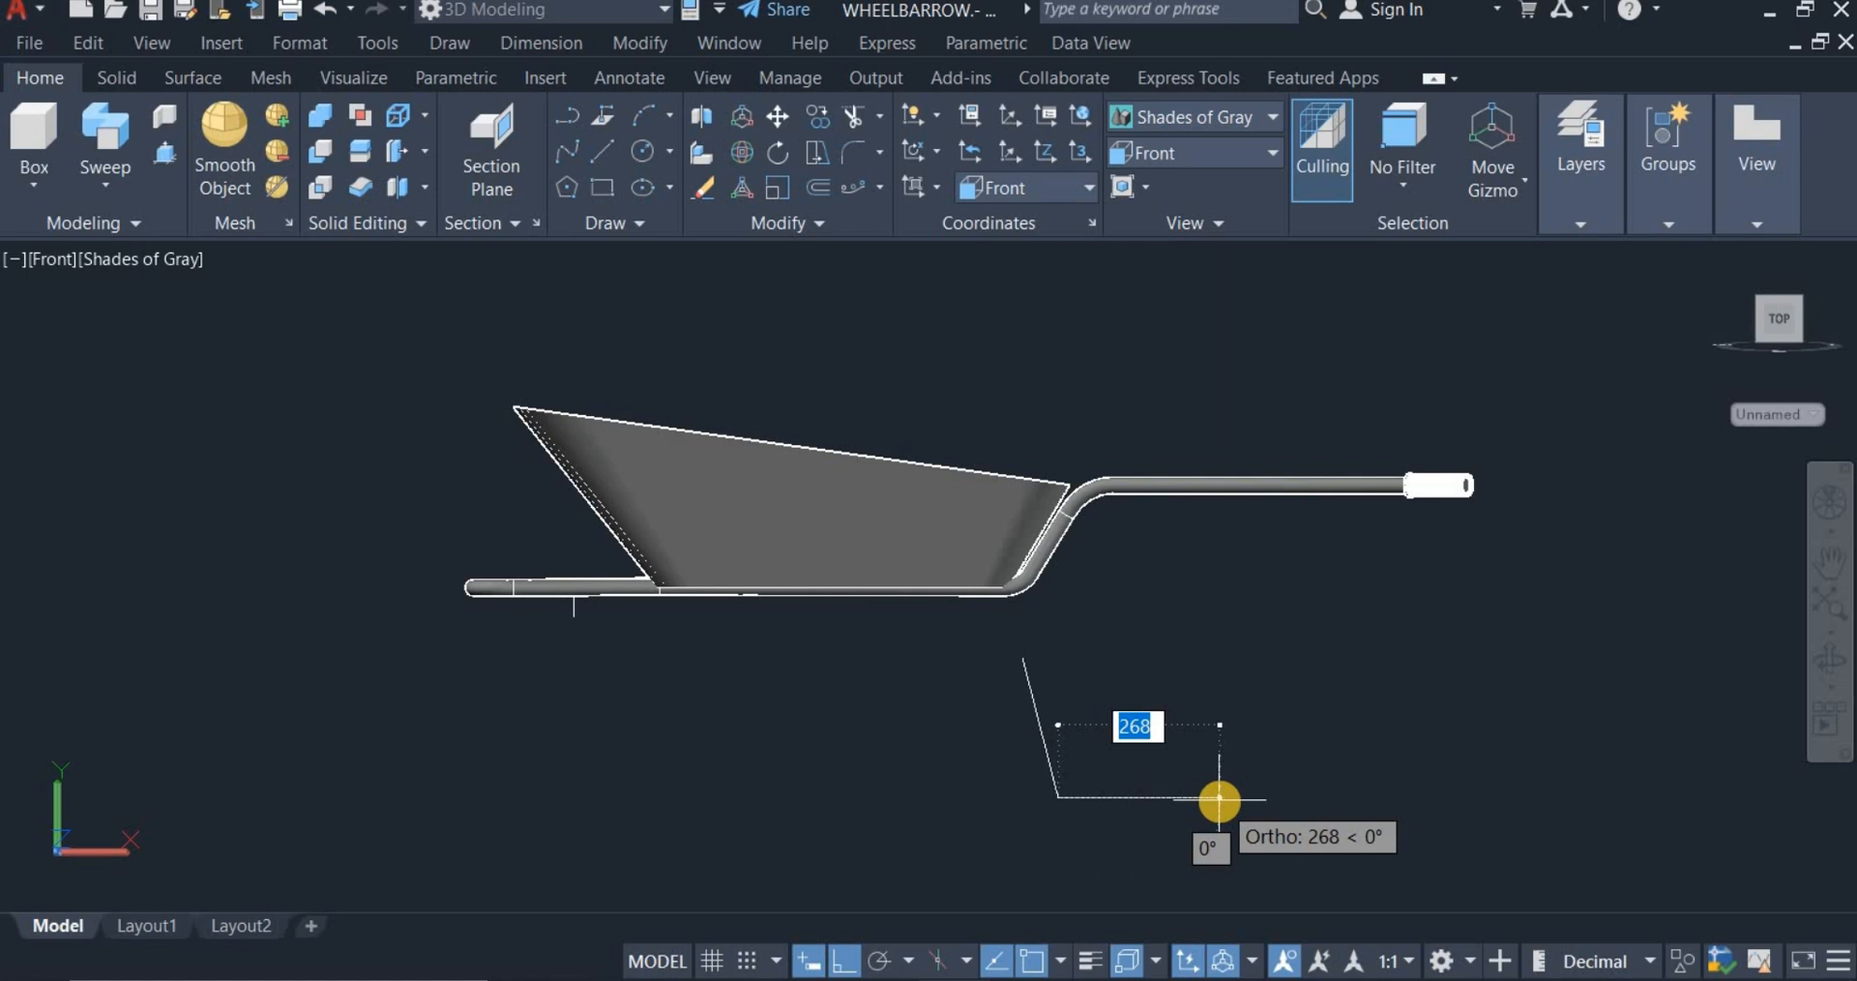
pyautogui.write('80')
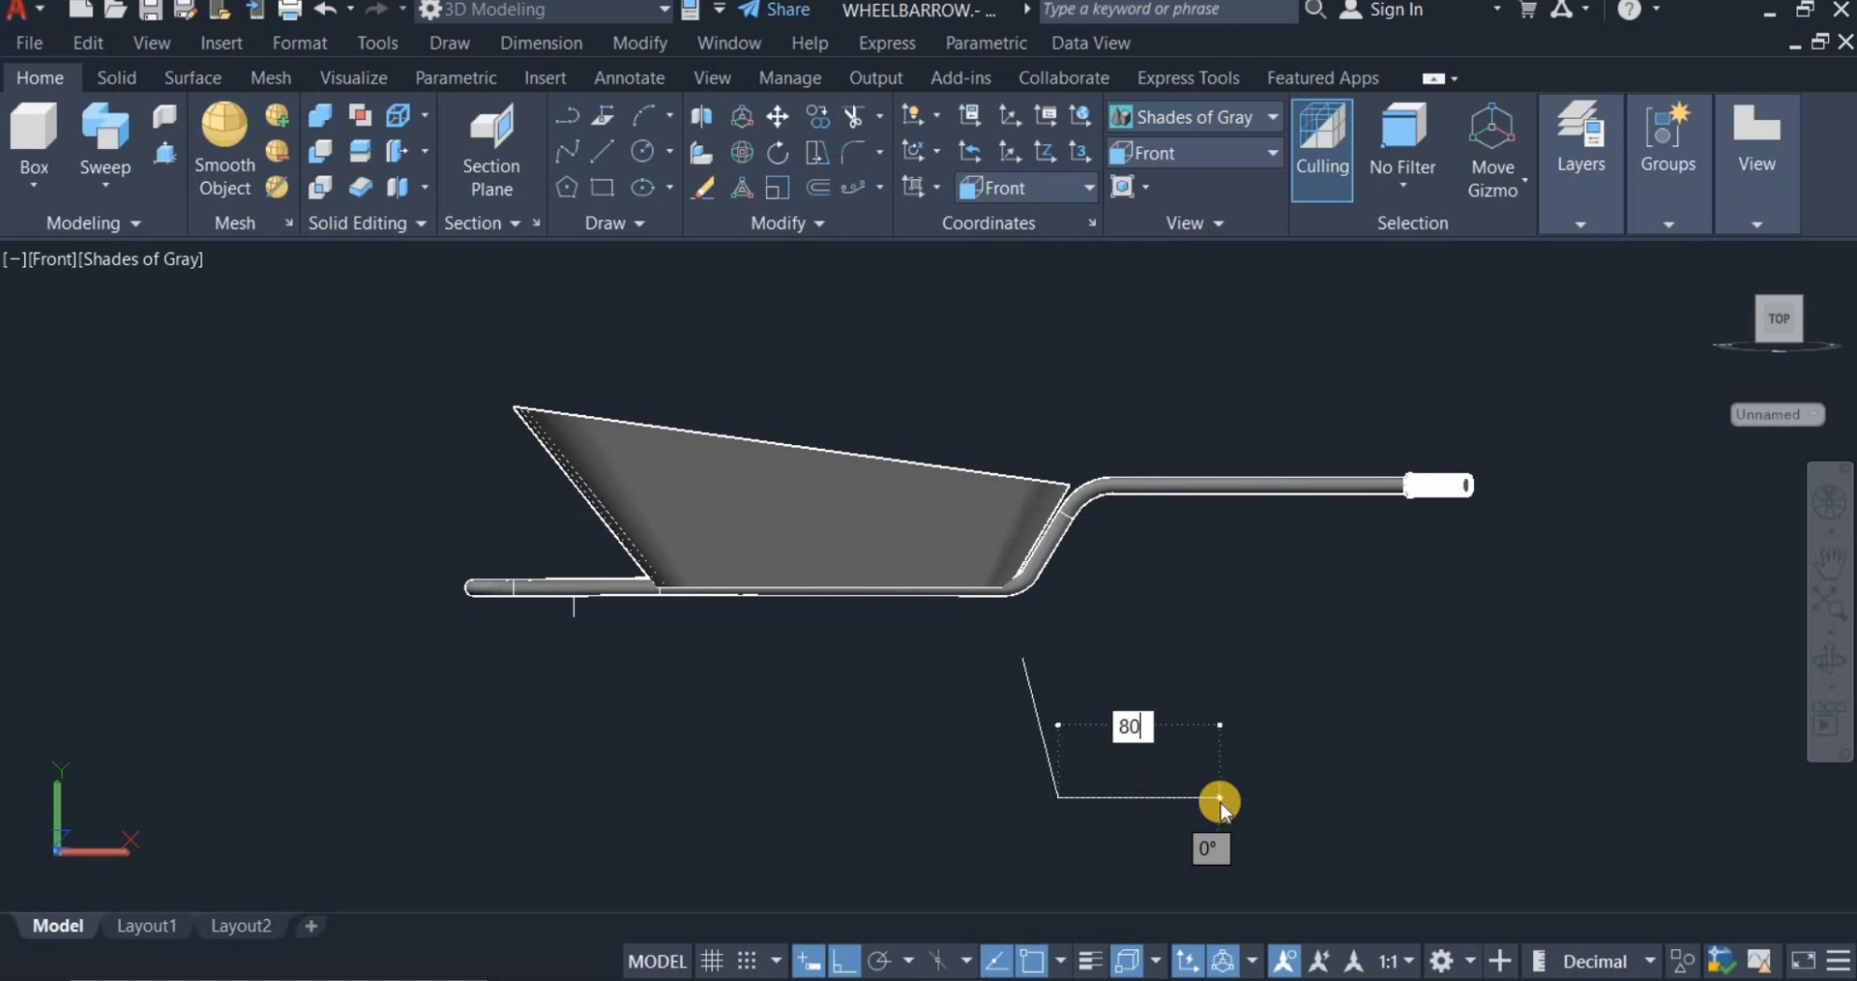
pyautogui.press('Return')
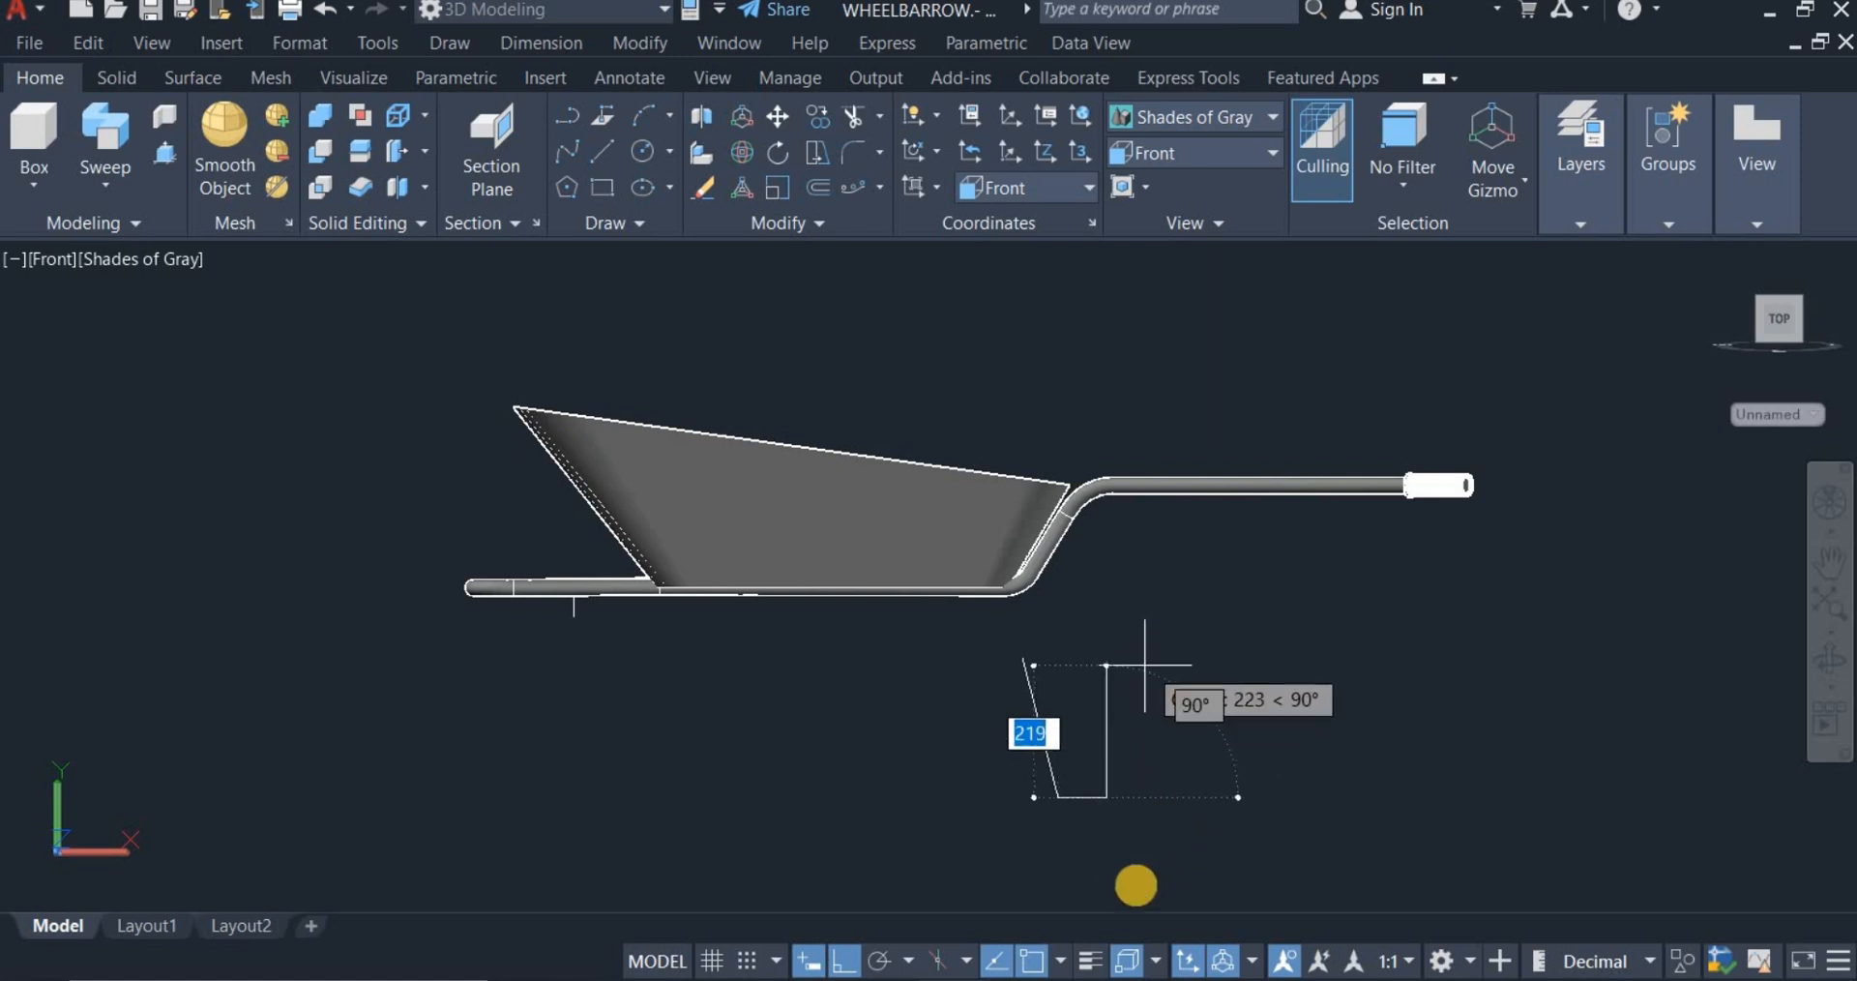
# Step: Add a 240 slanted line rising from the base's free end and close the leg outline with a line across its top
pyautogui.click(849, 961)
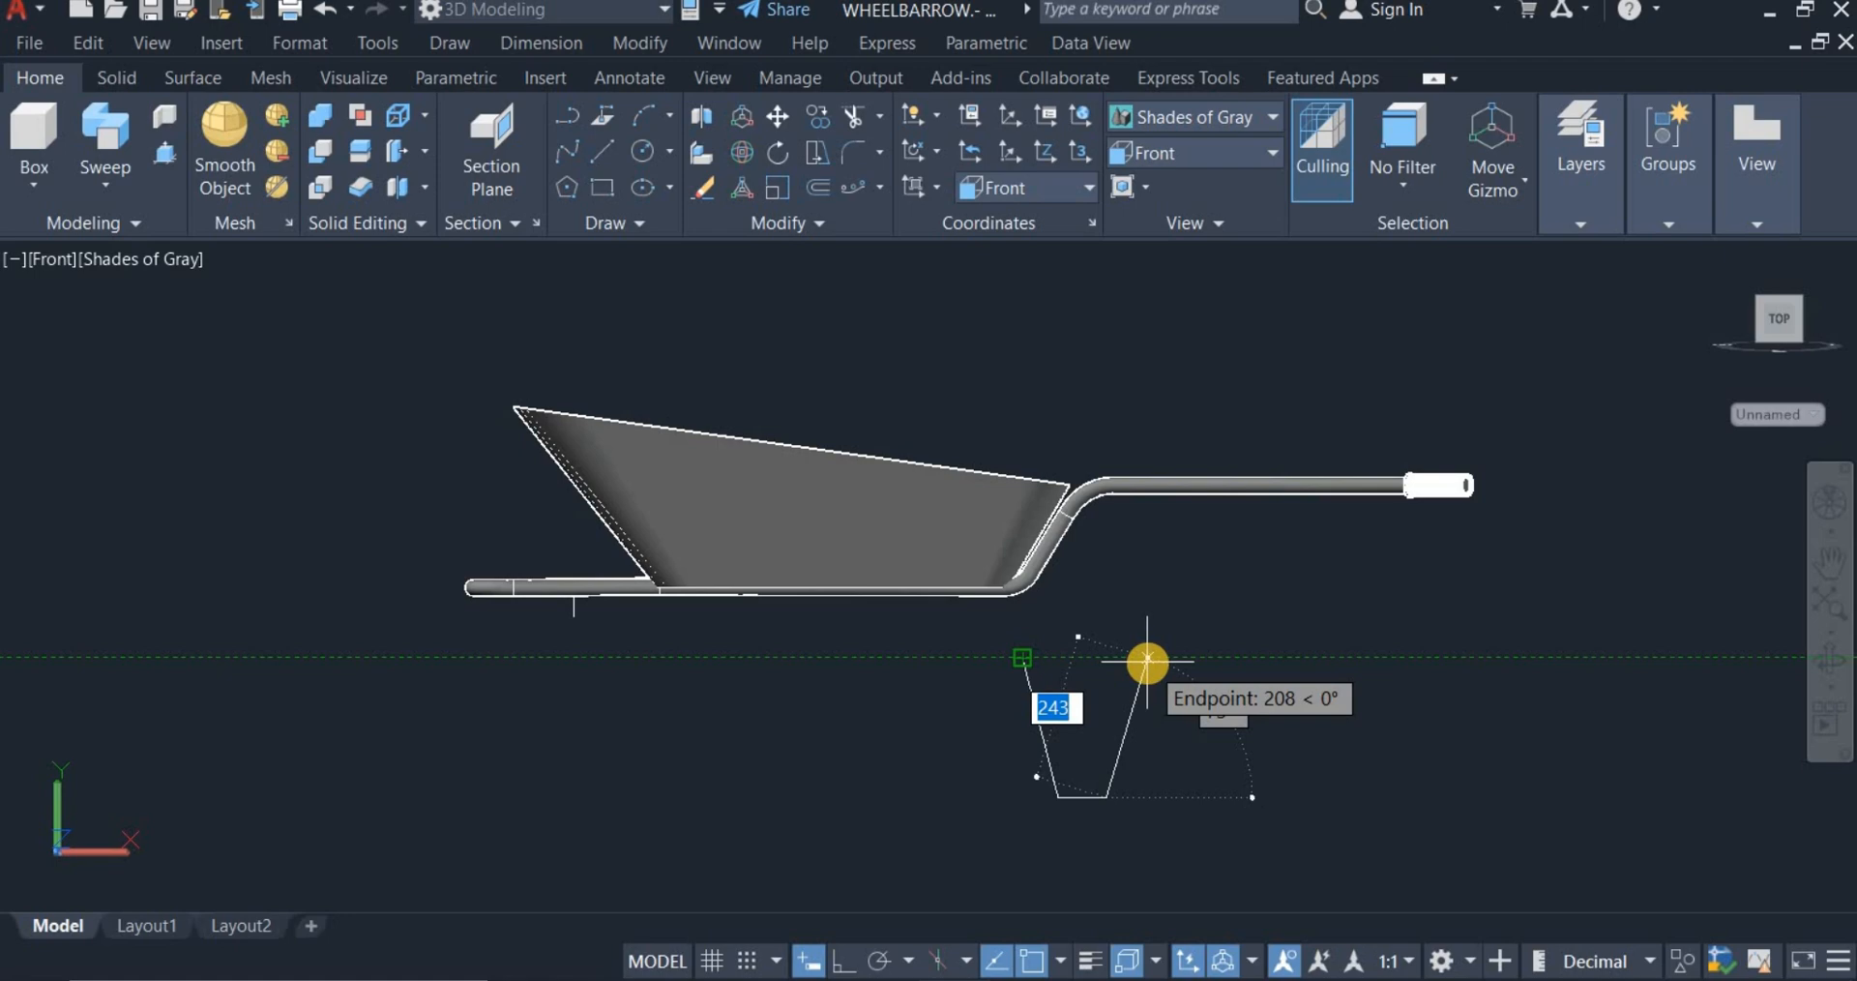
pyautogui.write('2')
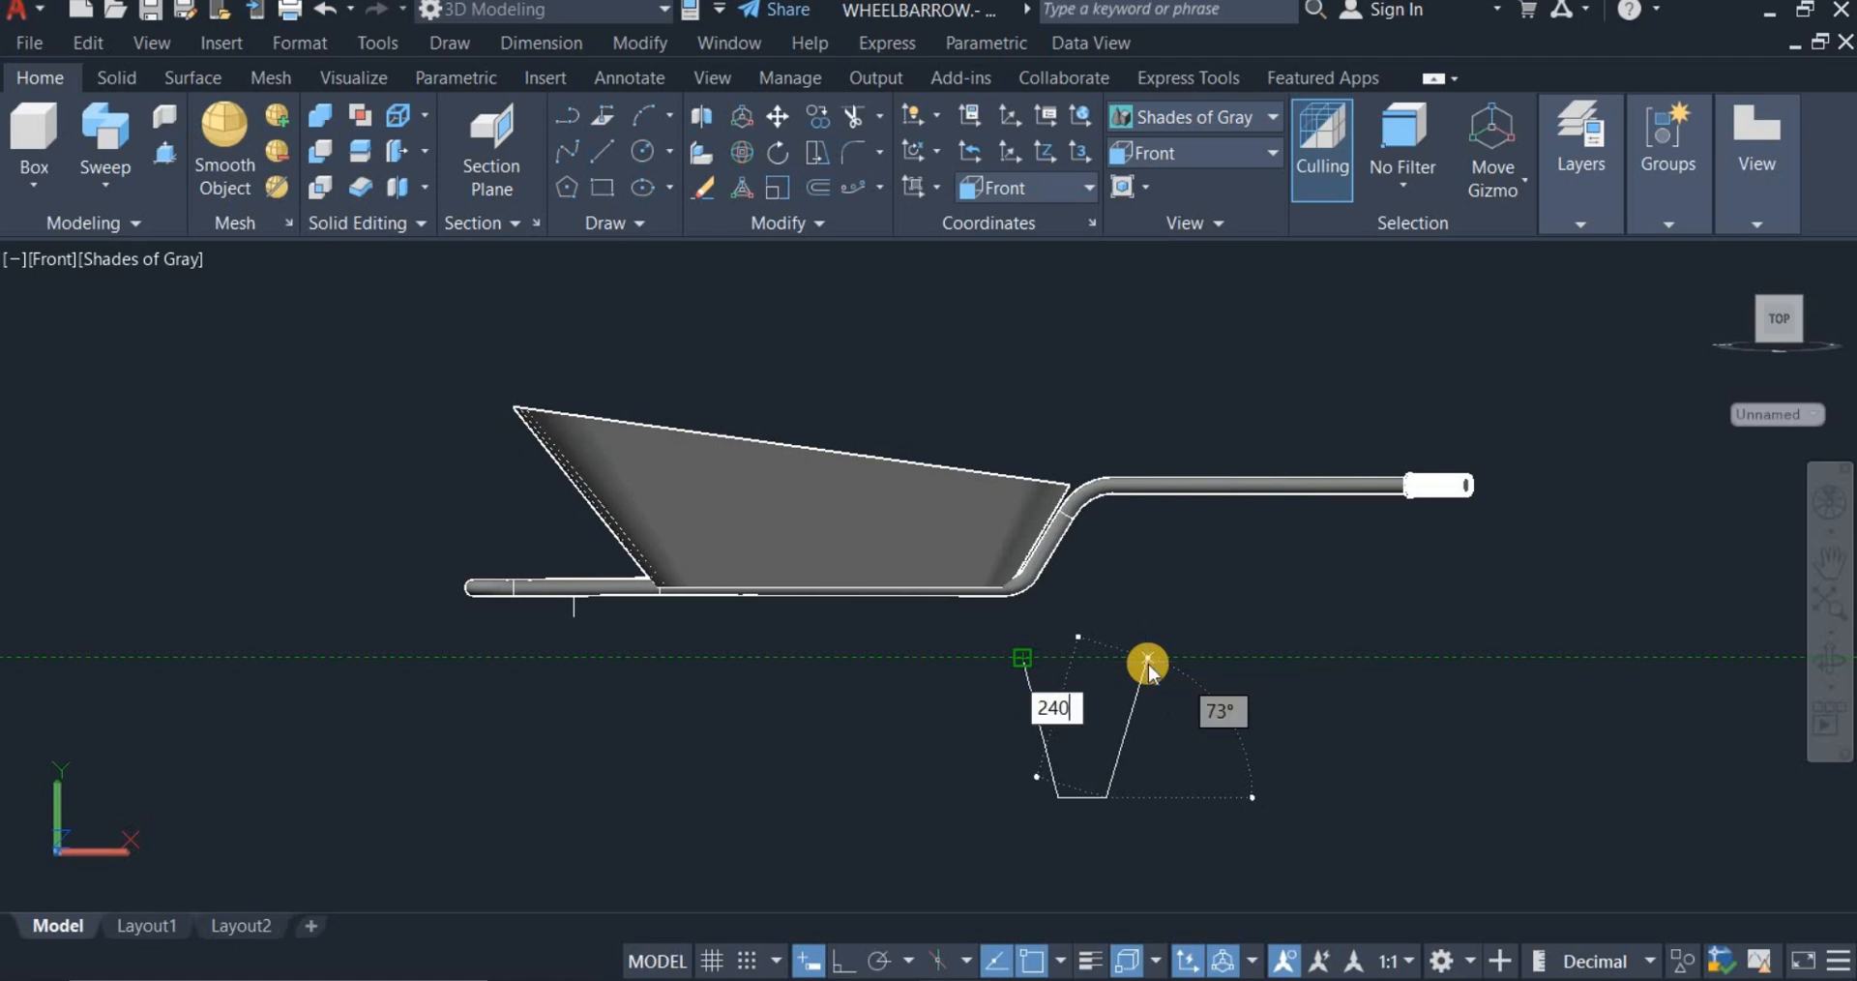
pyautogui.press('Return')
pyautogui.rightClick(1188, 603)
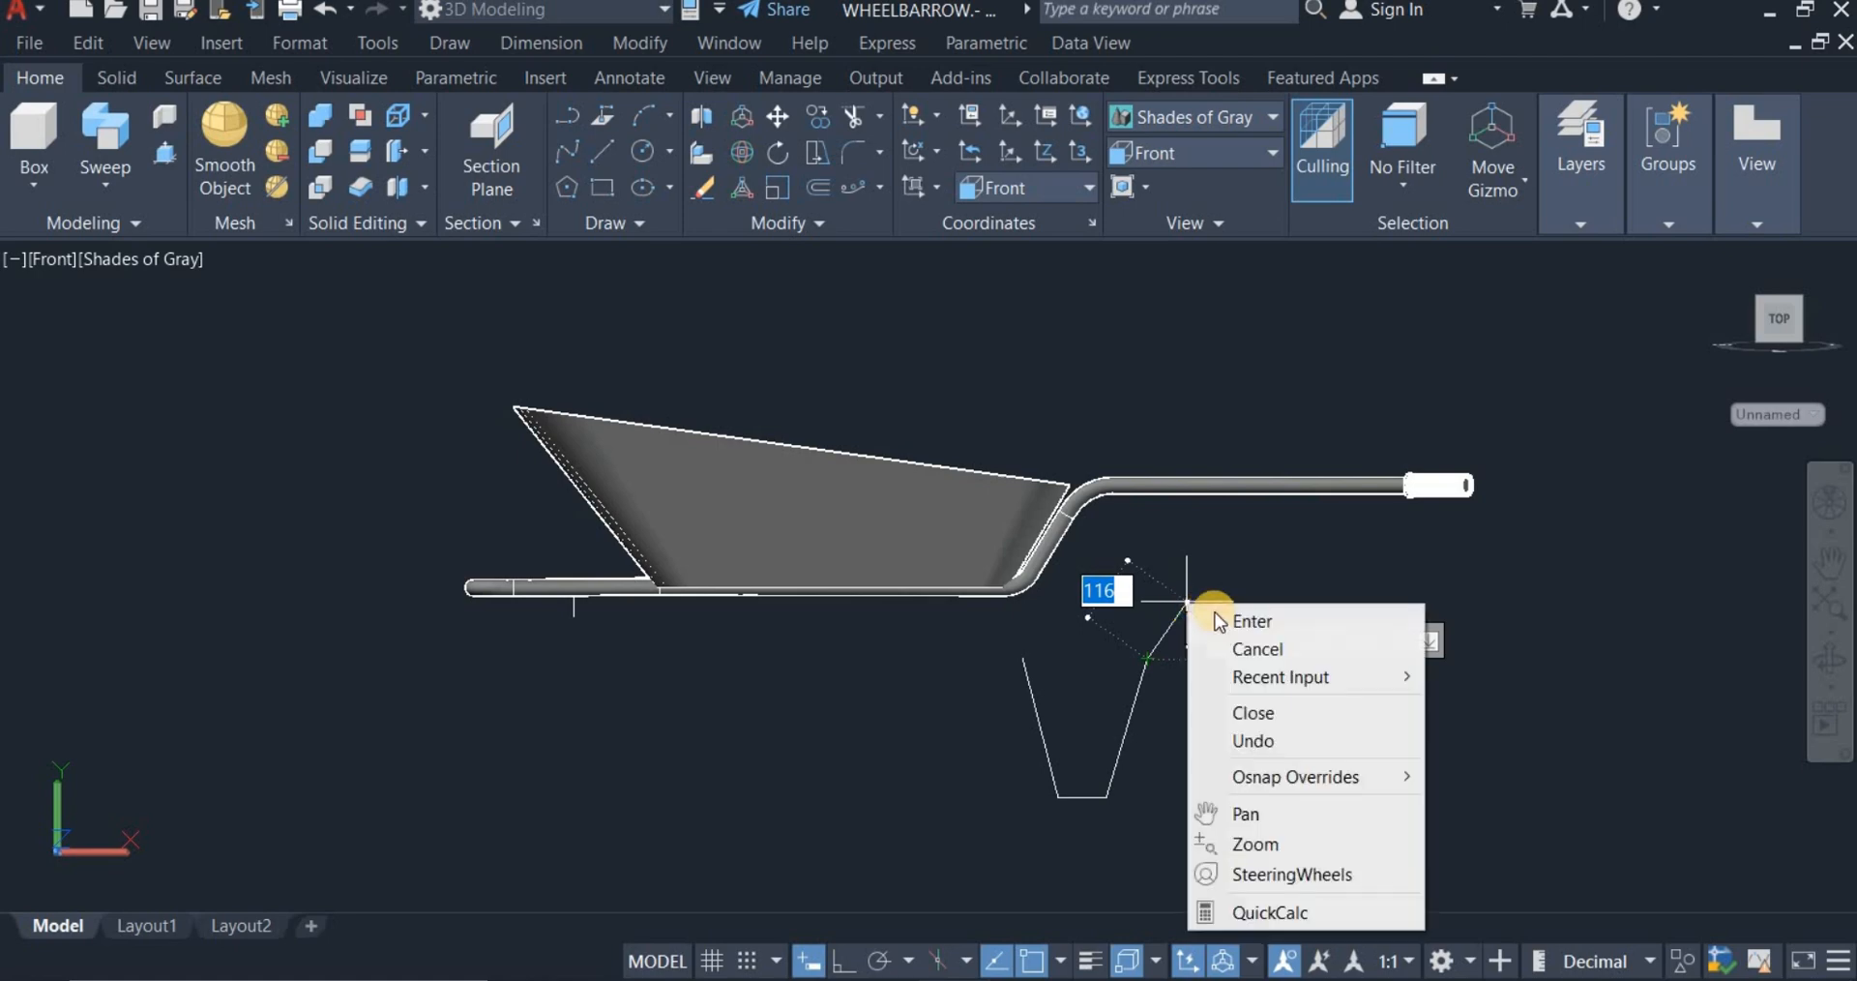
pyautogui.click(1221, 621)
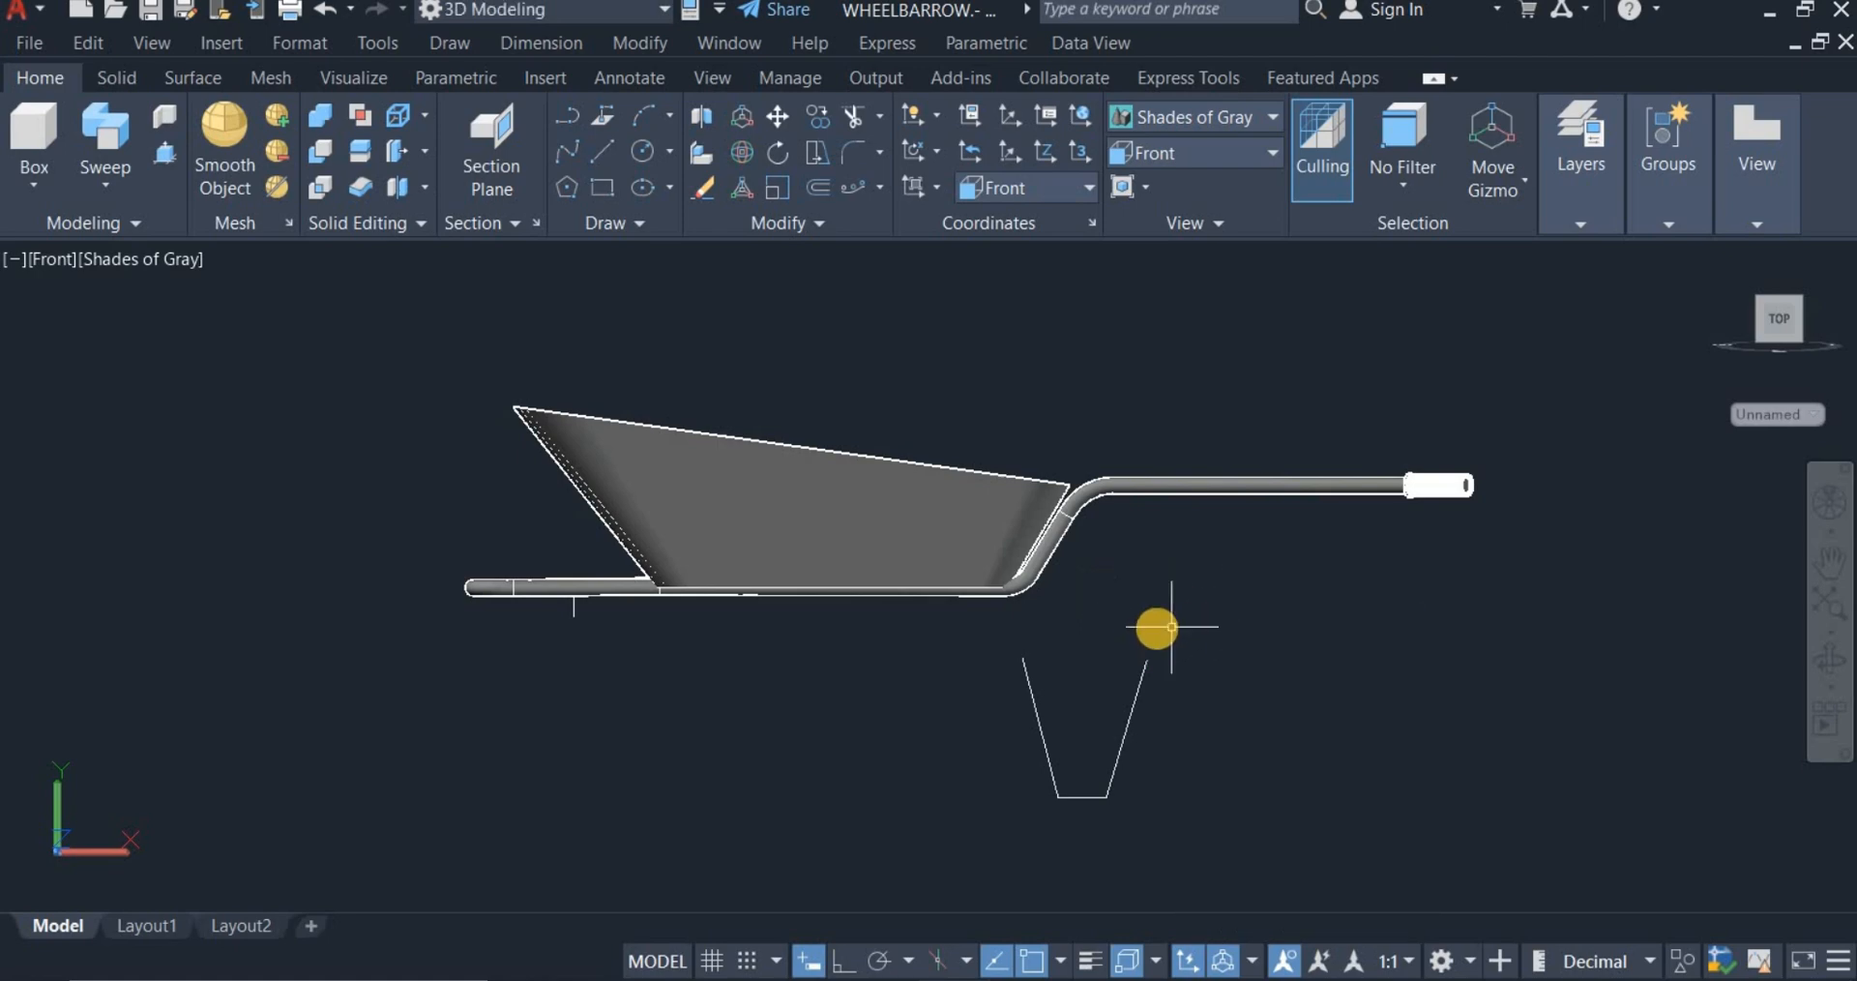
pyautogui.click(592, 153)
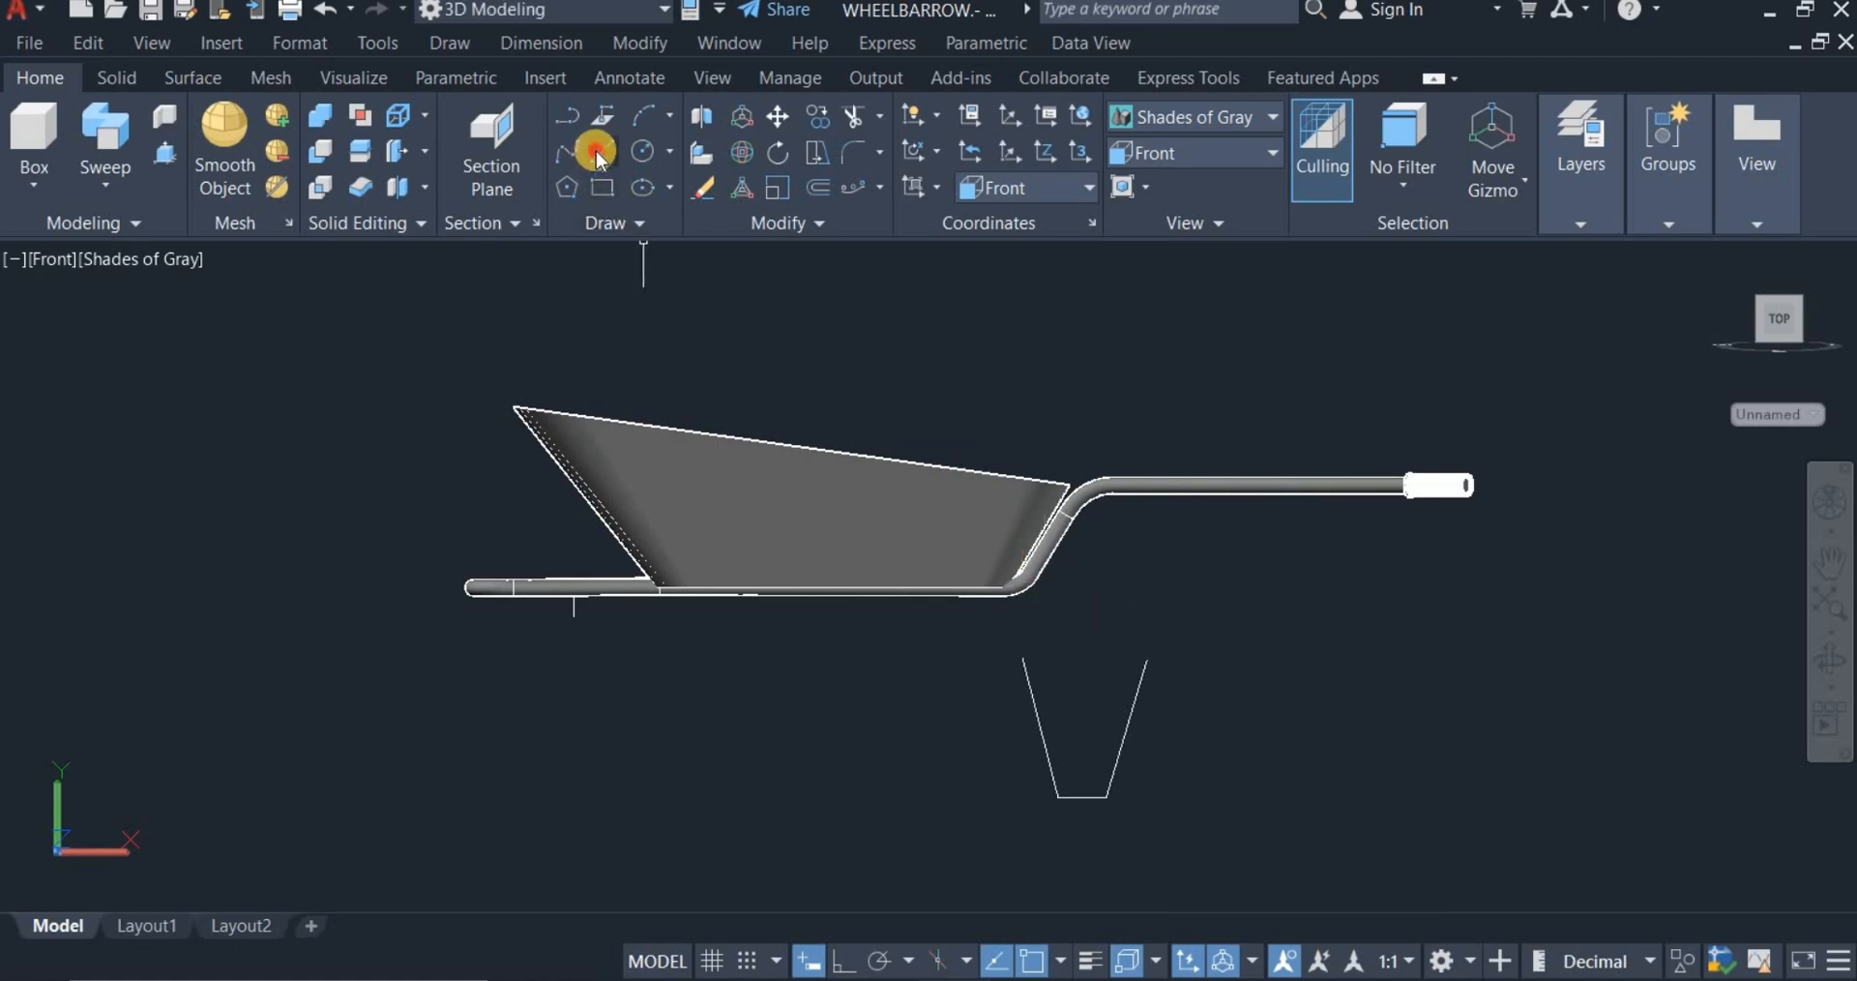
pyautogui.click(1023, 659)
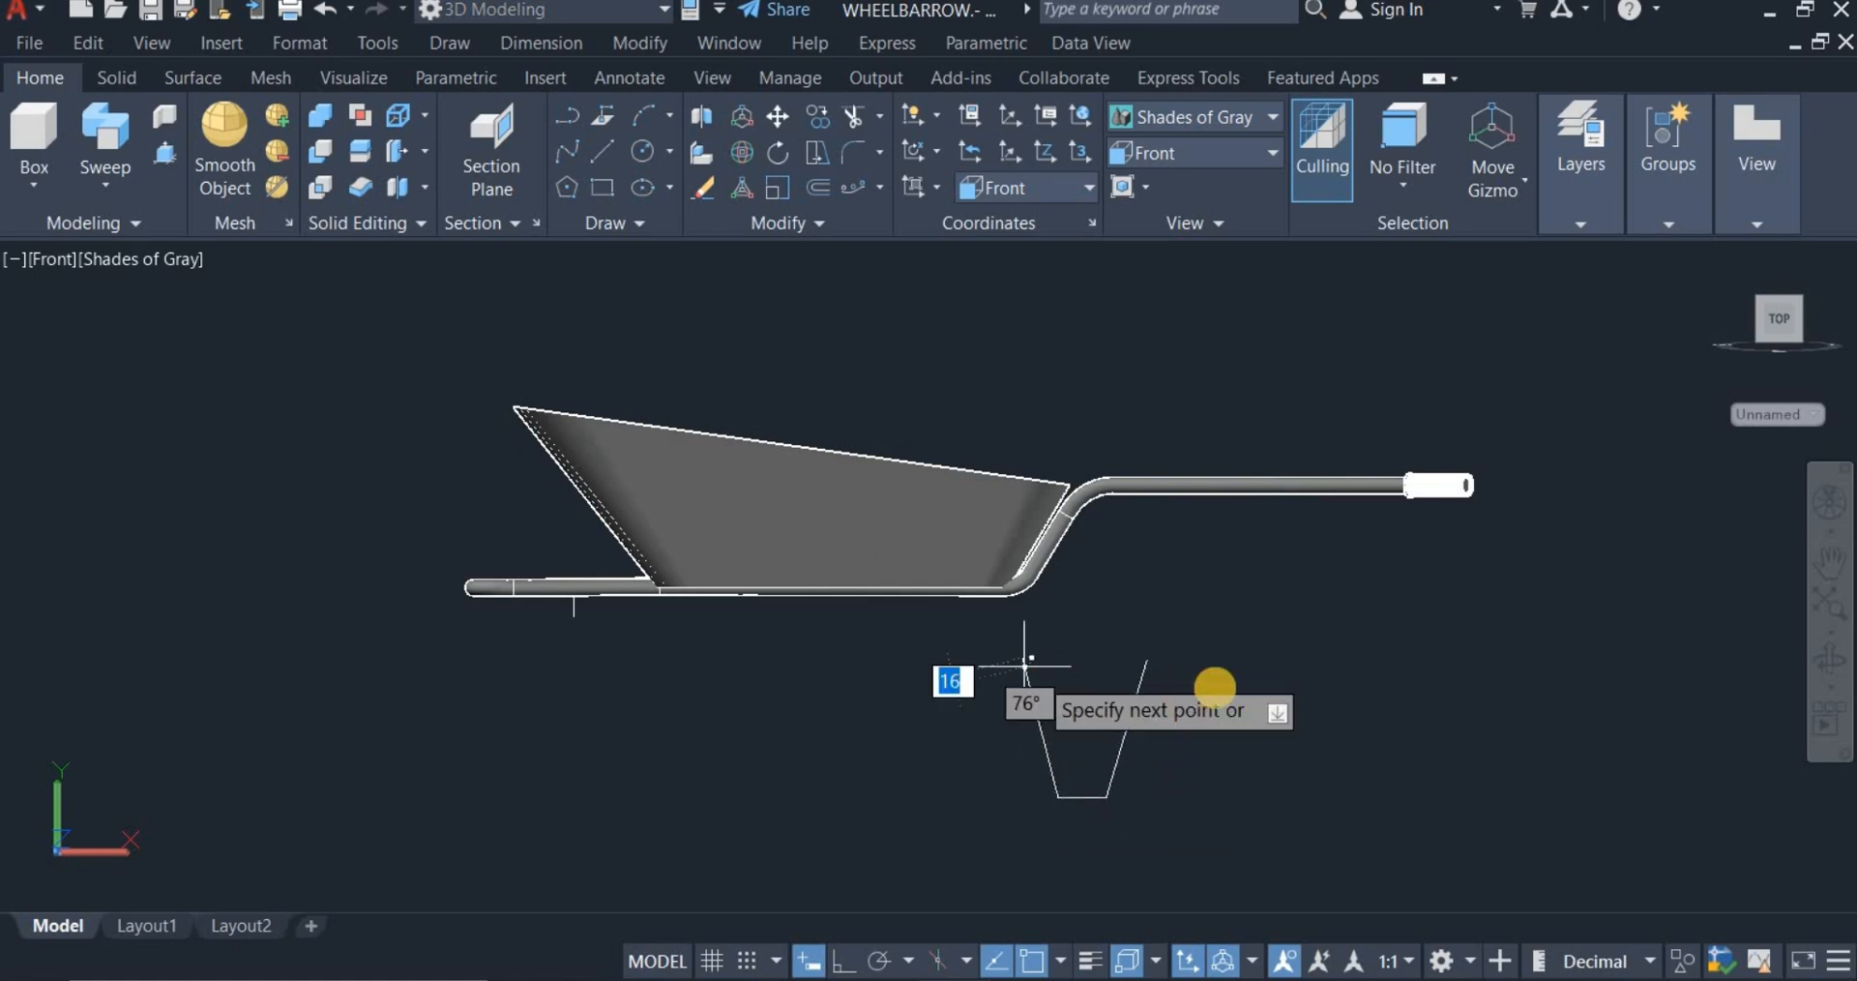
pyautogui.click(1148, 659)
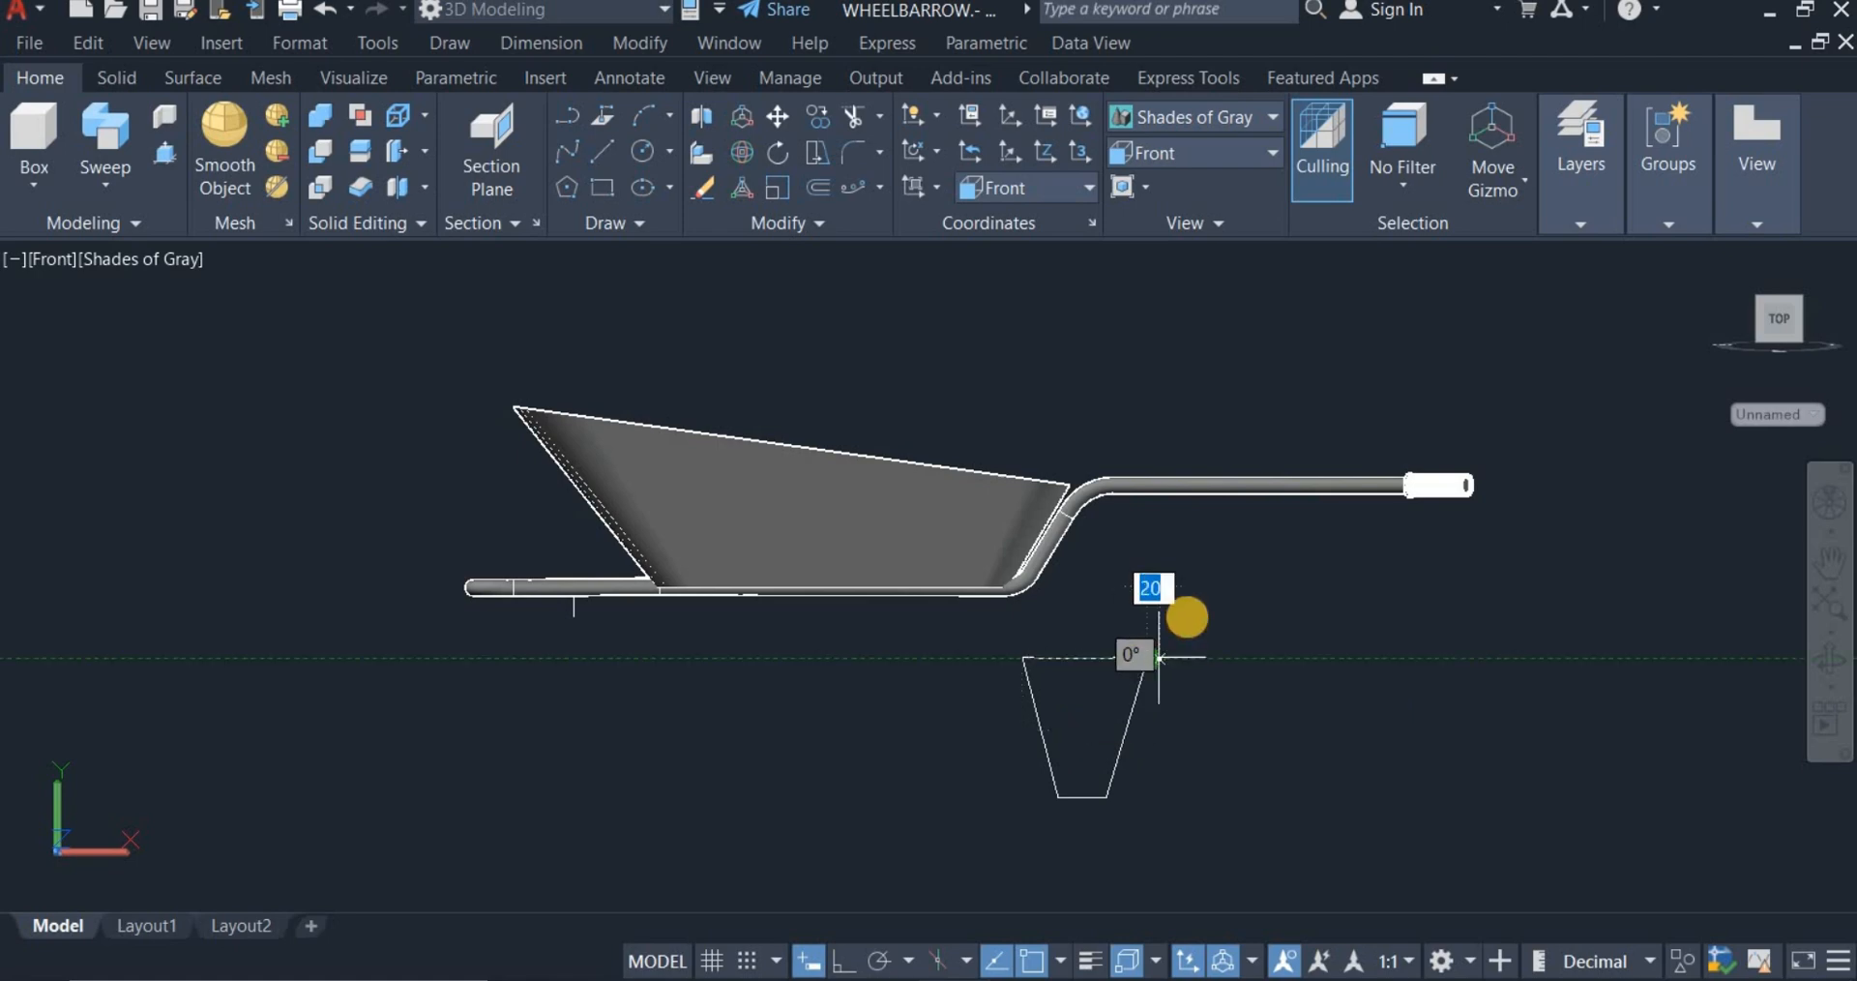
pyautogui.rightClick(1187, 610)
pyautogui.click(1216, 628)
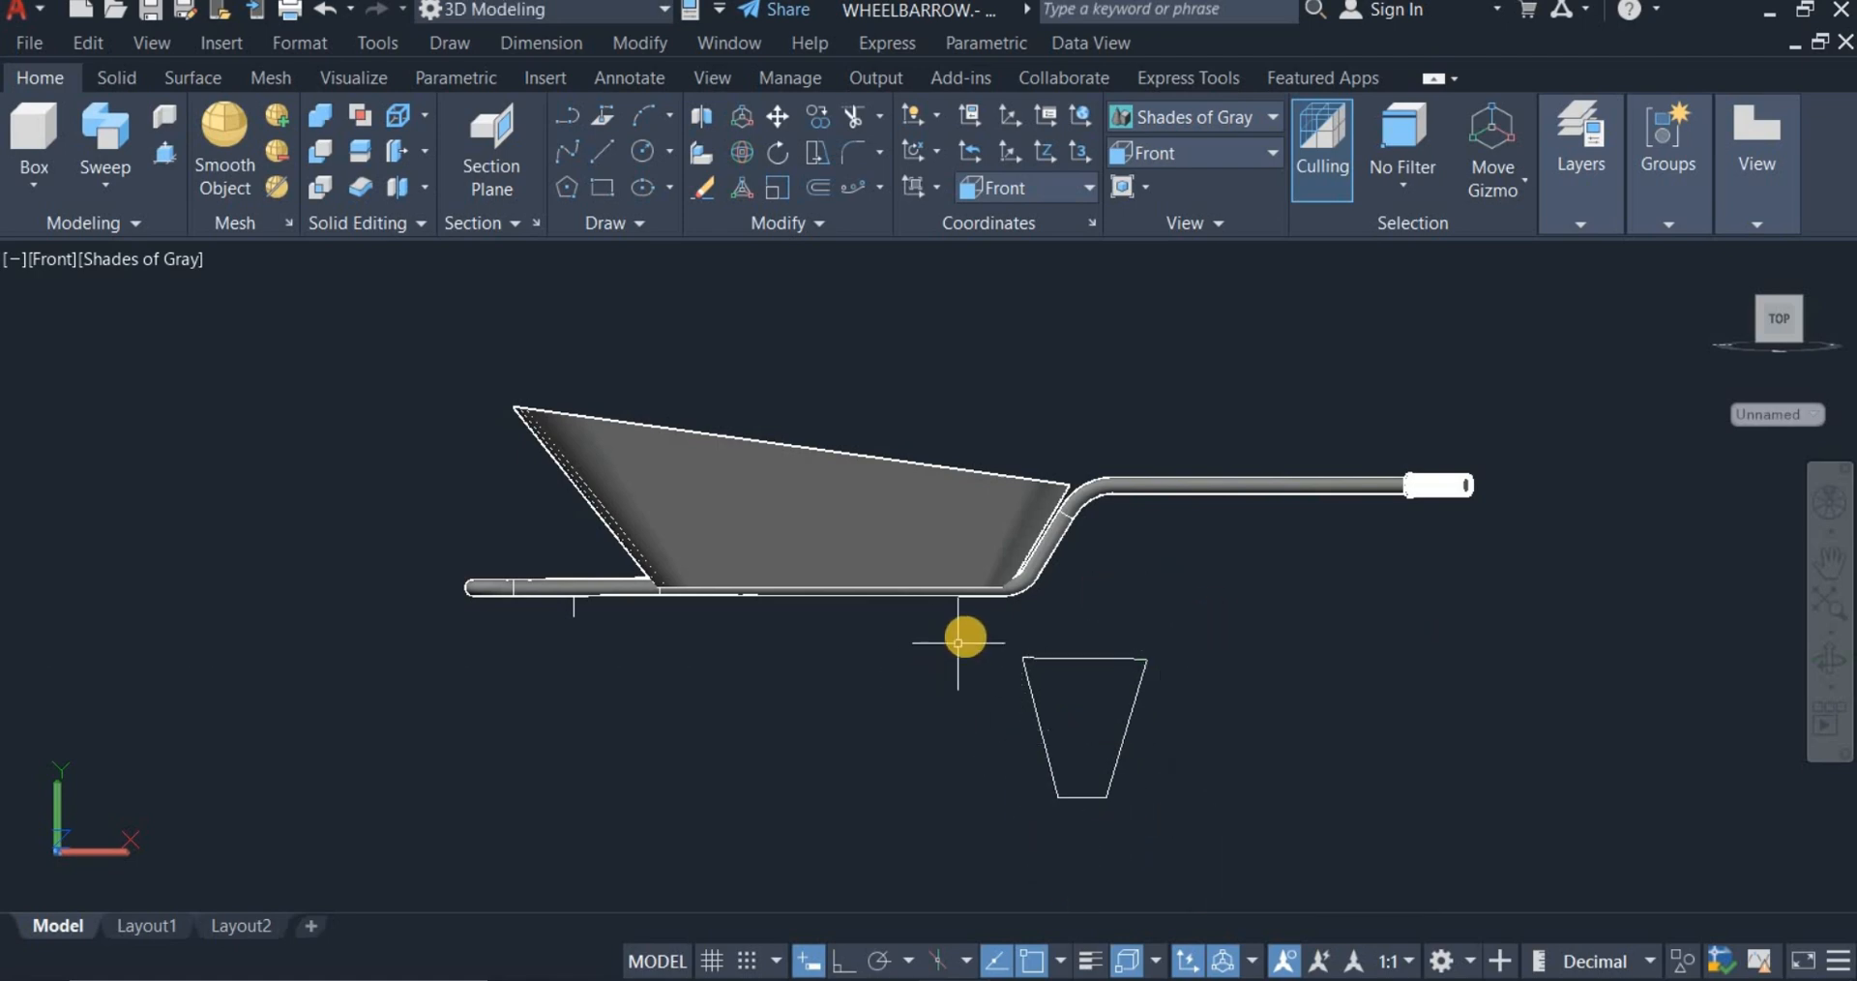
# Step: Join the four lines of the tapered leg outline into one polyline
pyautogui.click(771, 224)
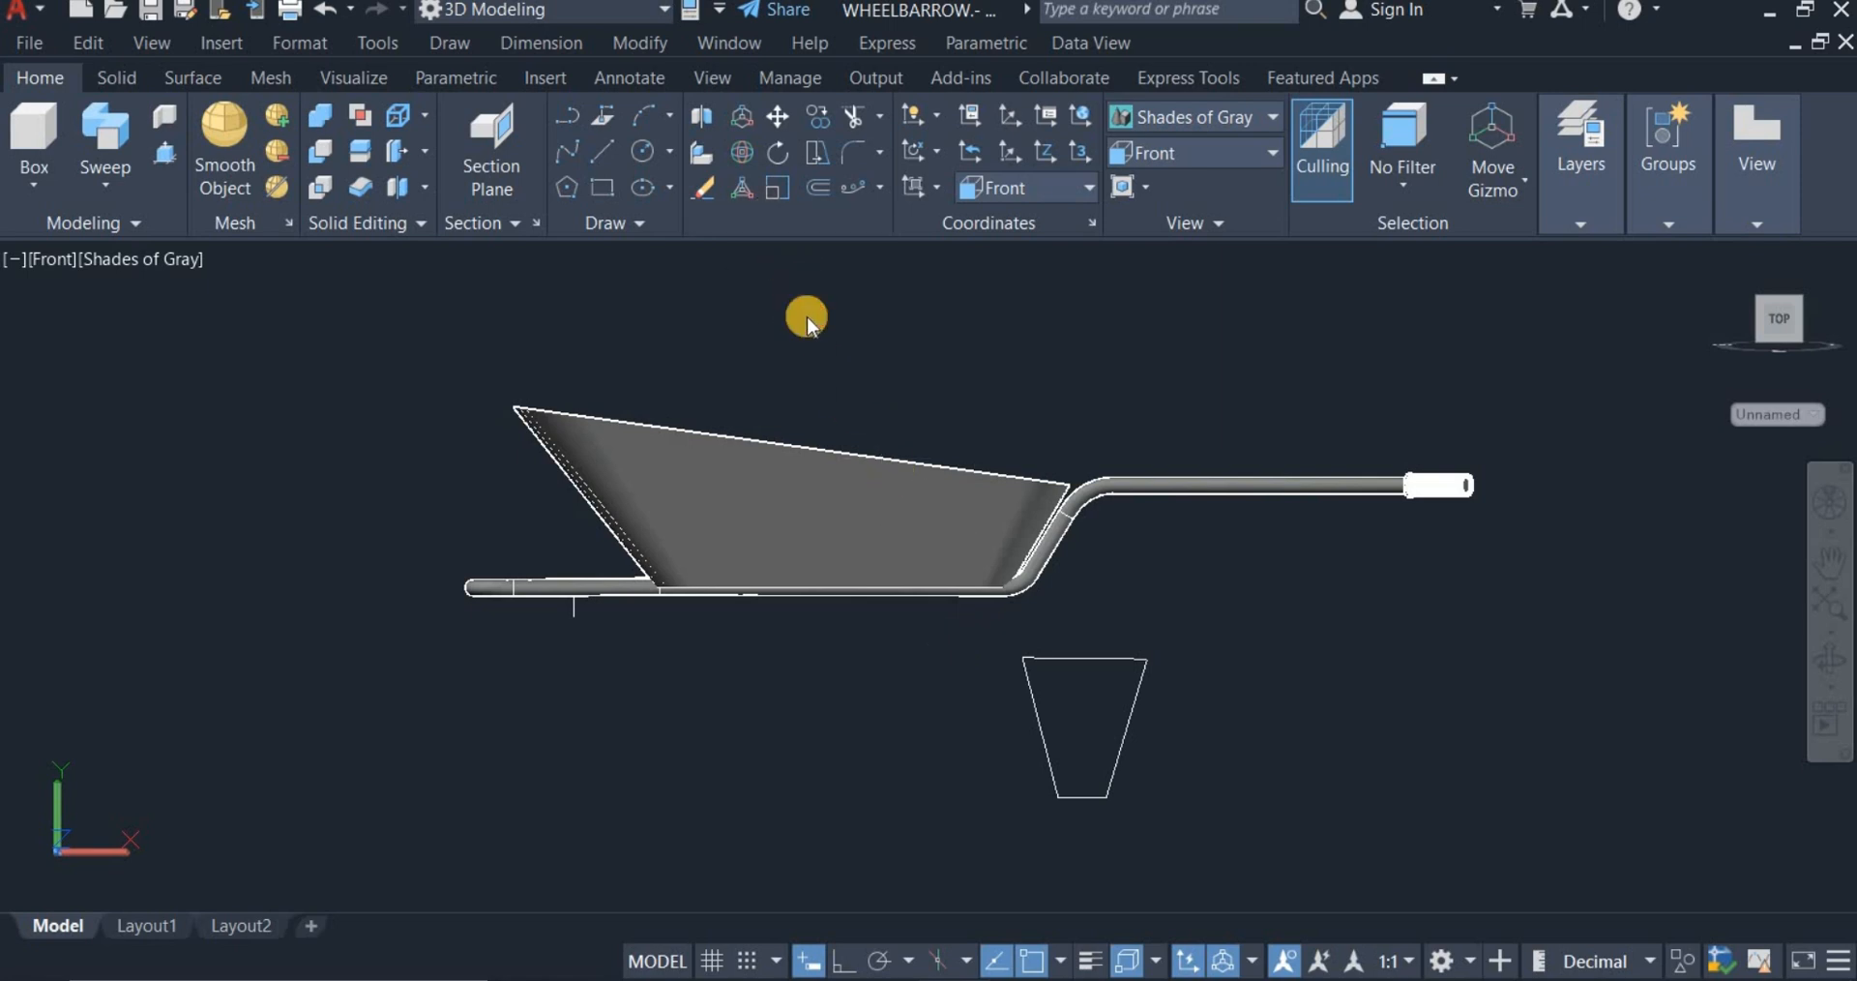
pyautogui.click(920, 637)
pyautogui.click(1263, 852)
pyautogui.press('Return')
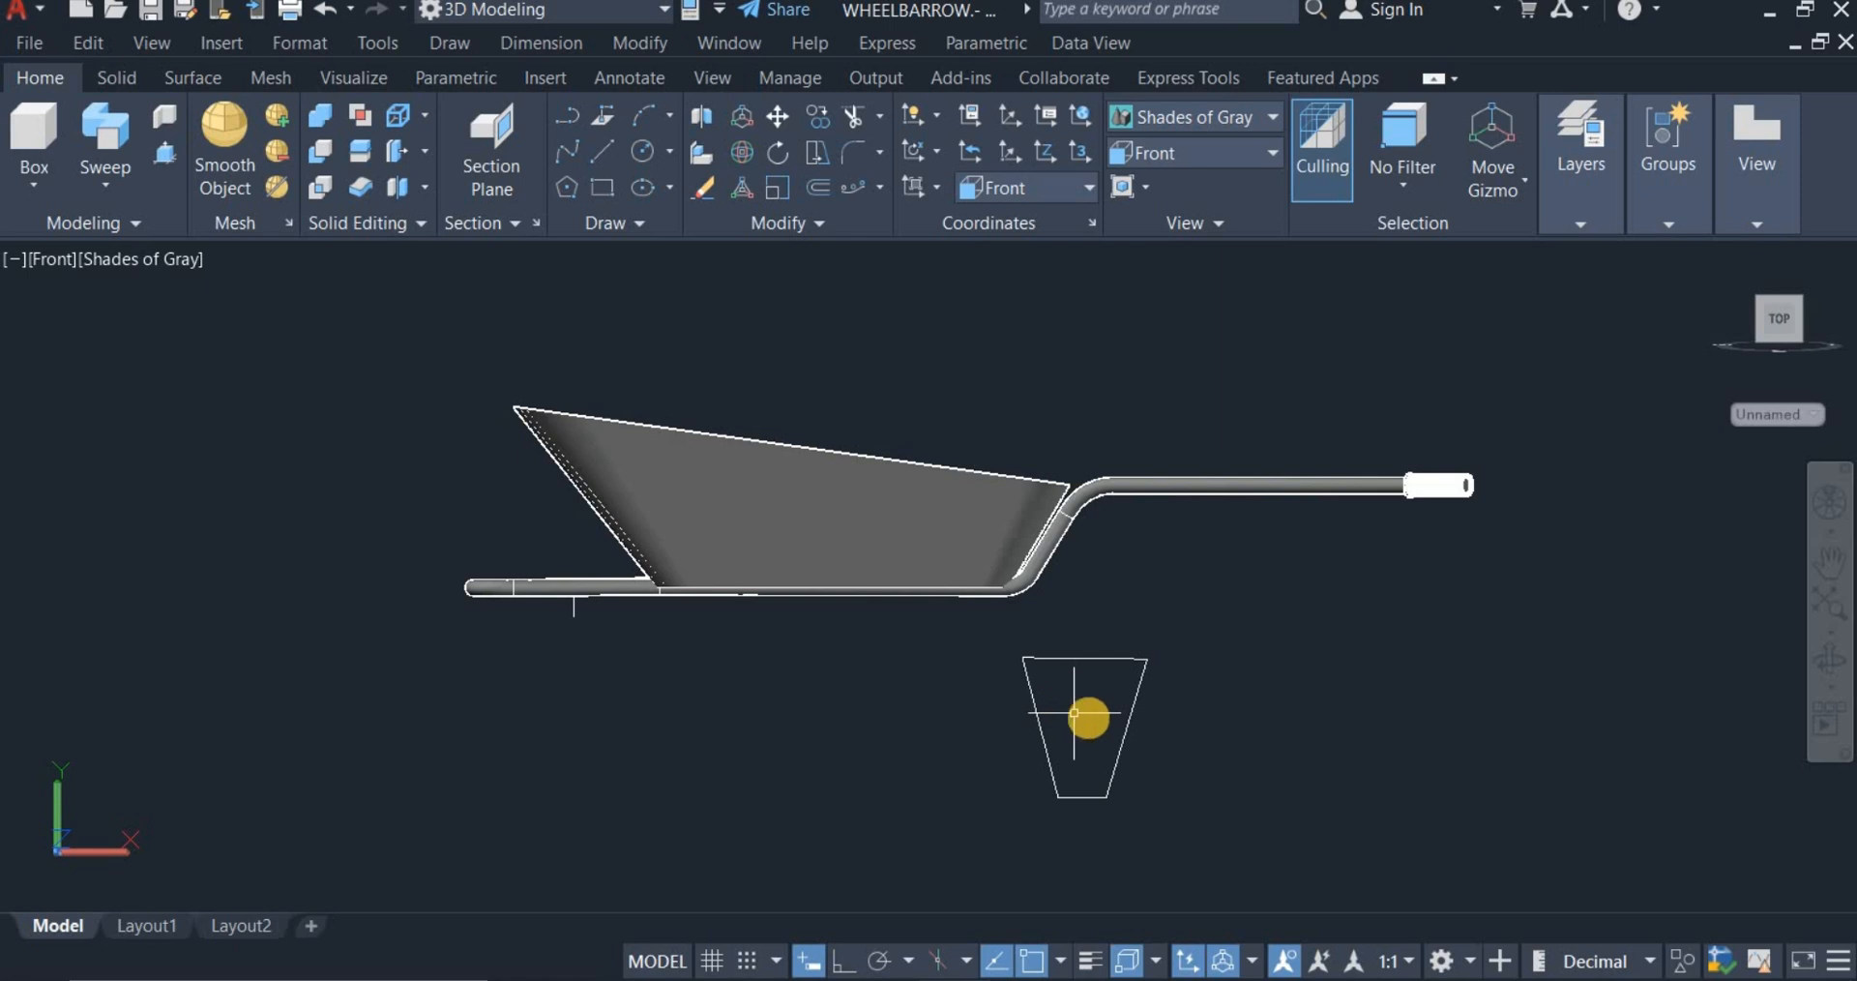
# Step: Offset the joined leg outline inward to make a parallel inner outline
pyautogui.click(809, 188)
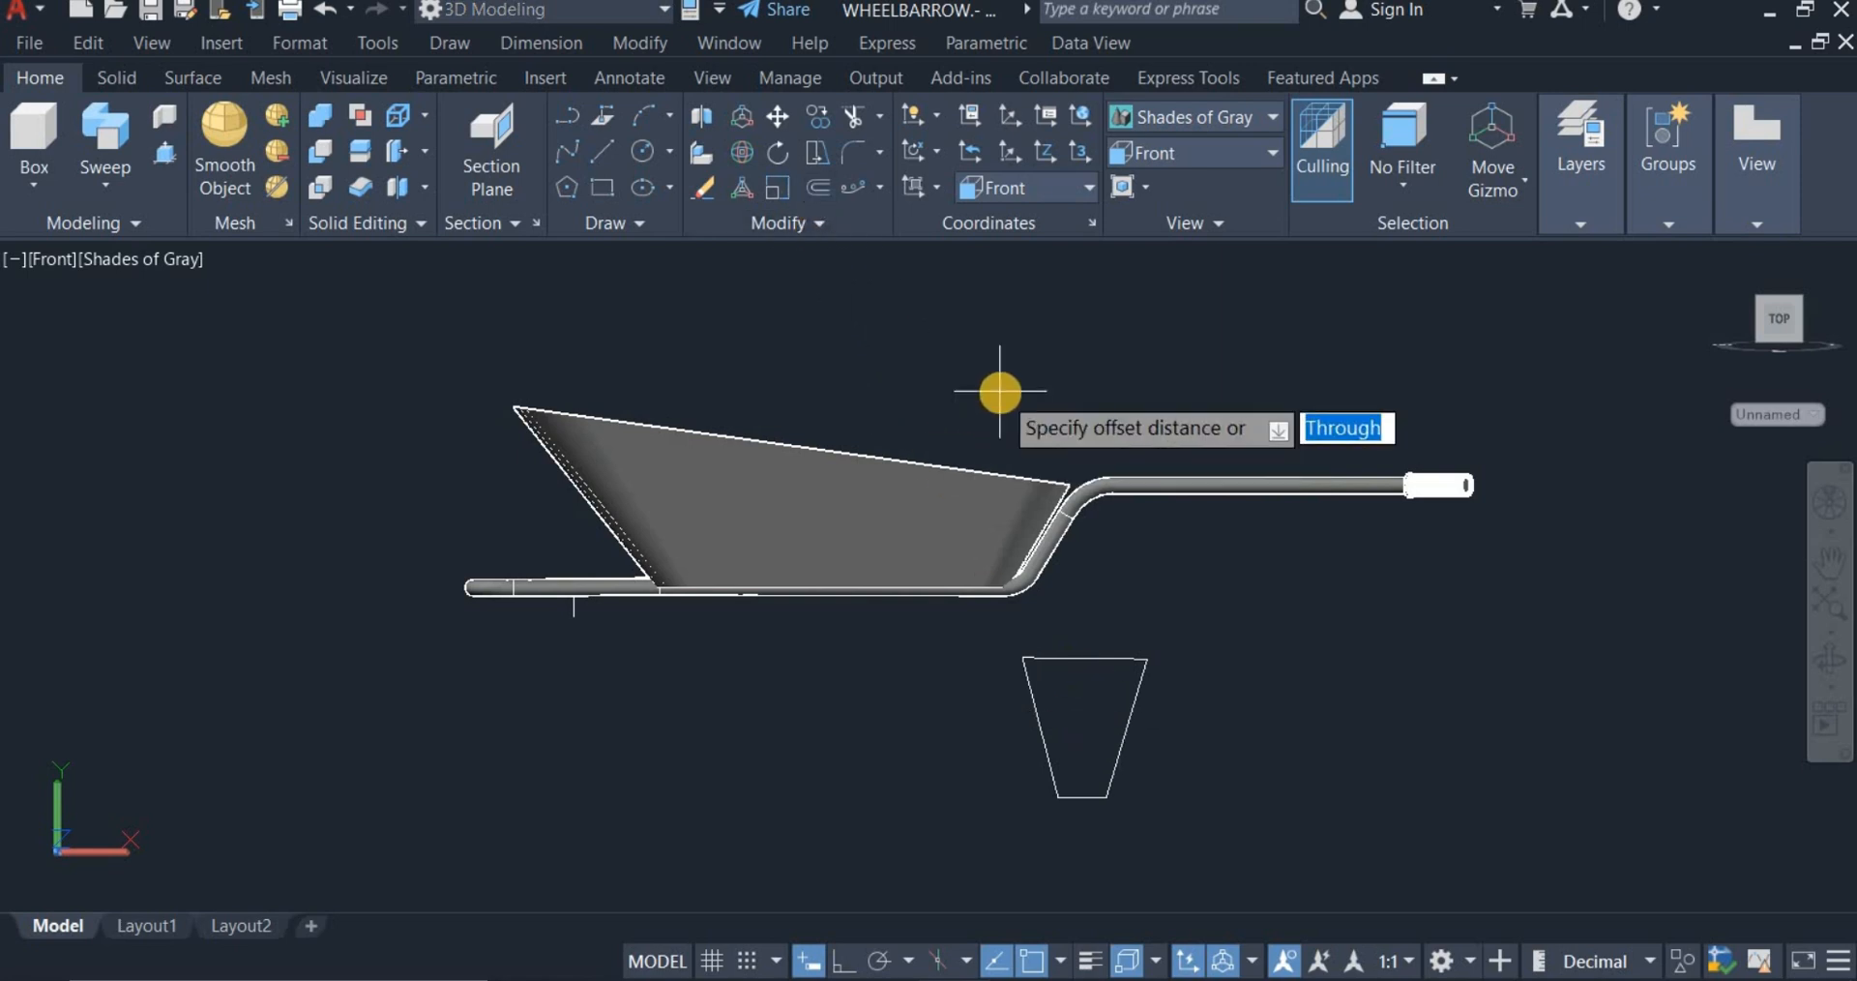
pyautogui.press('Return')
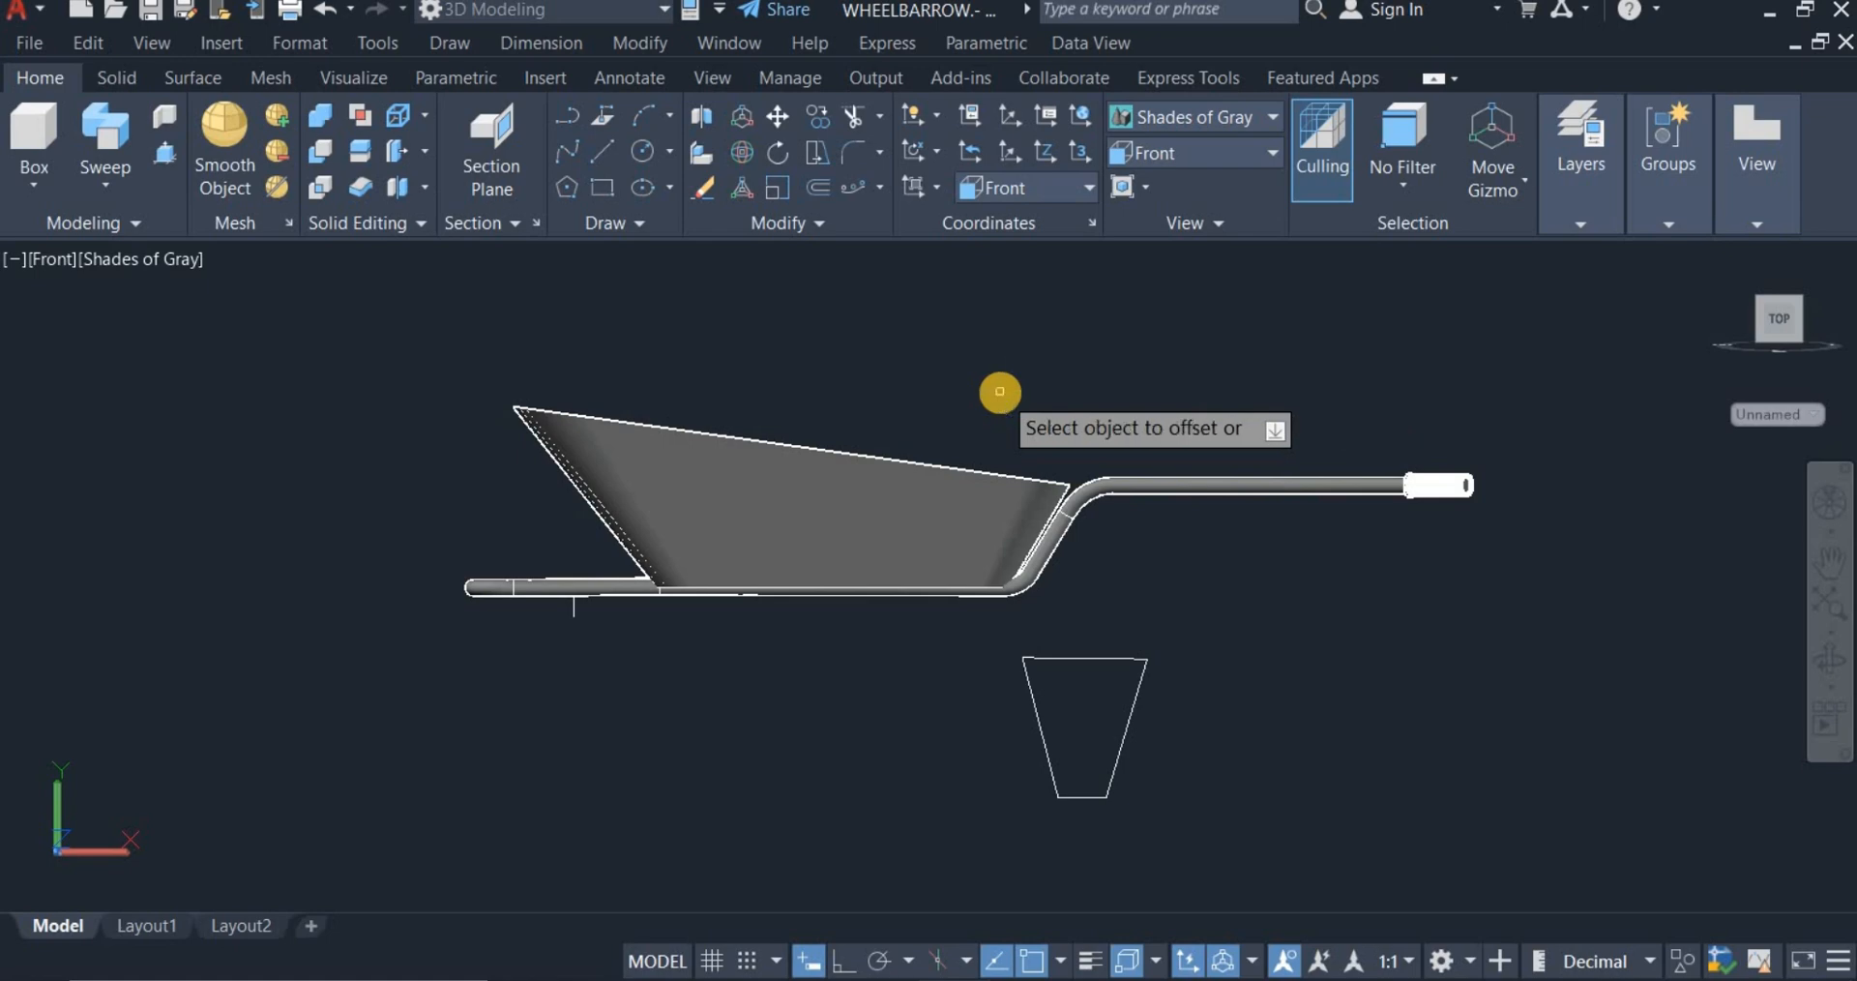
pyautogui.click(1076, 662)
pyautogui.click(1190, 668)
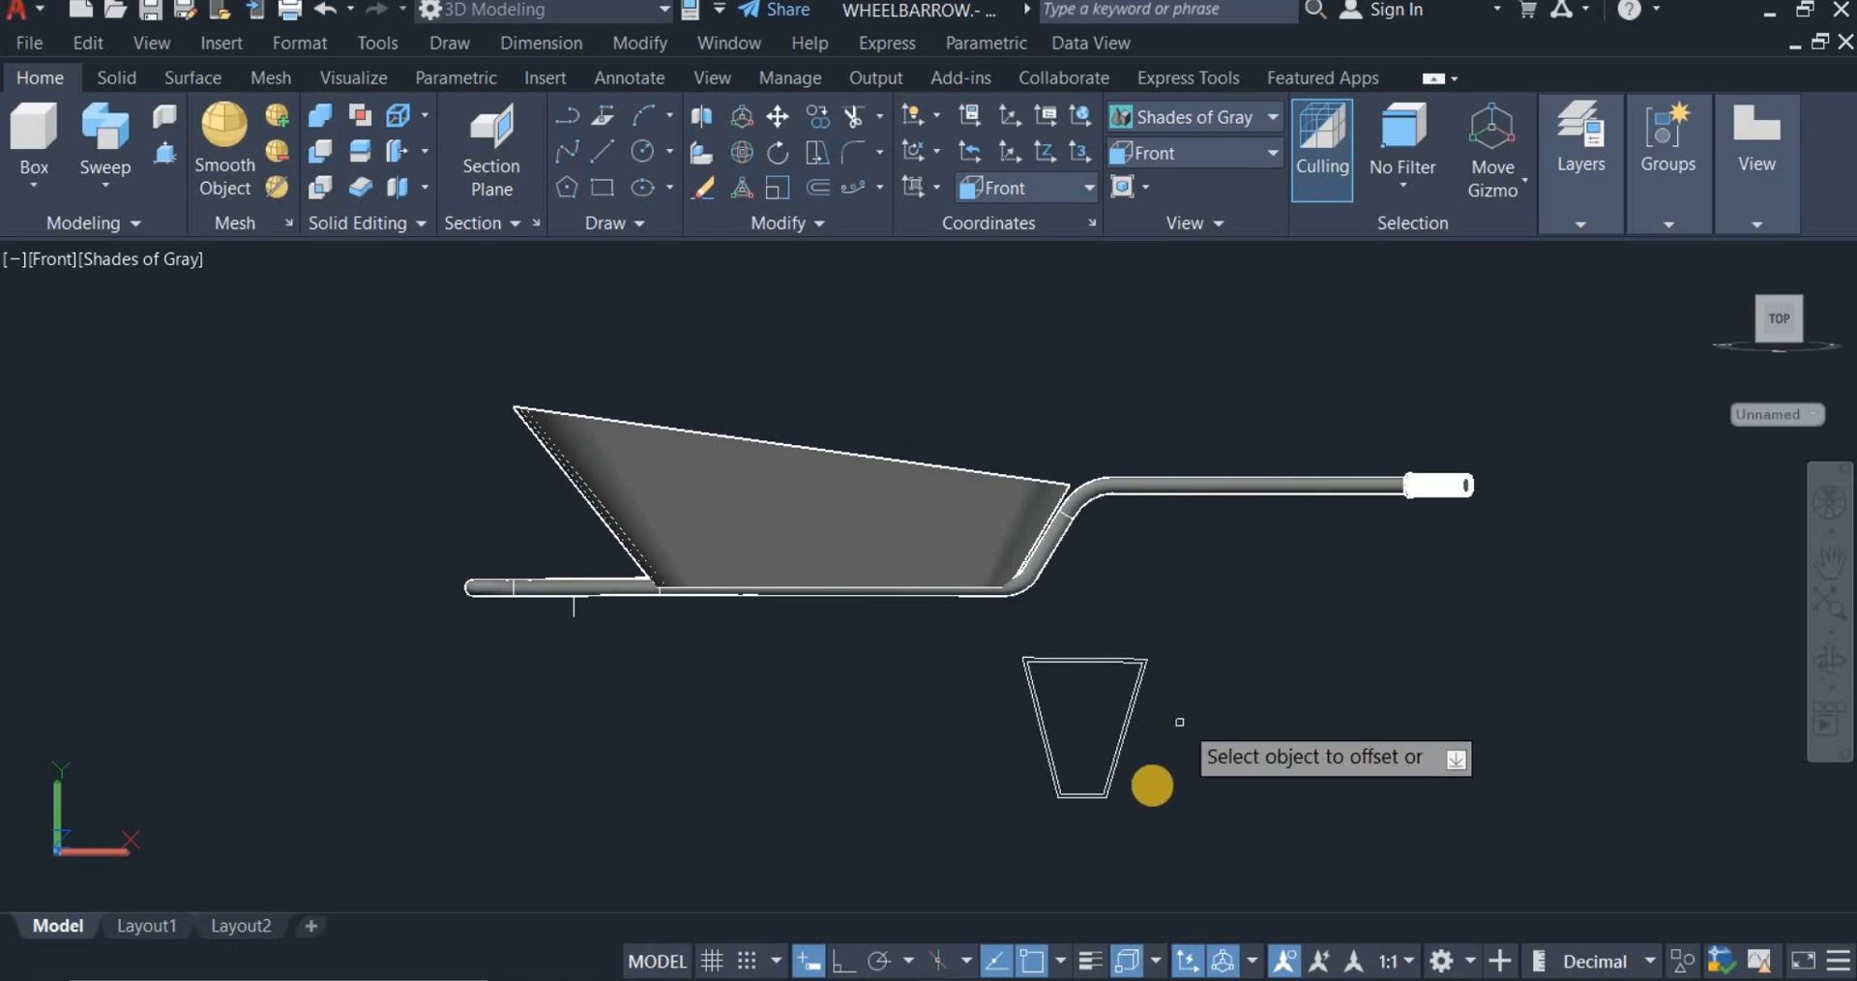
pyautogui.scroll(2, 1153, 774)
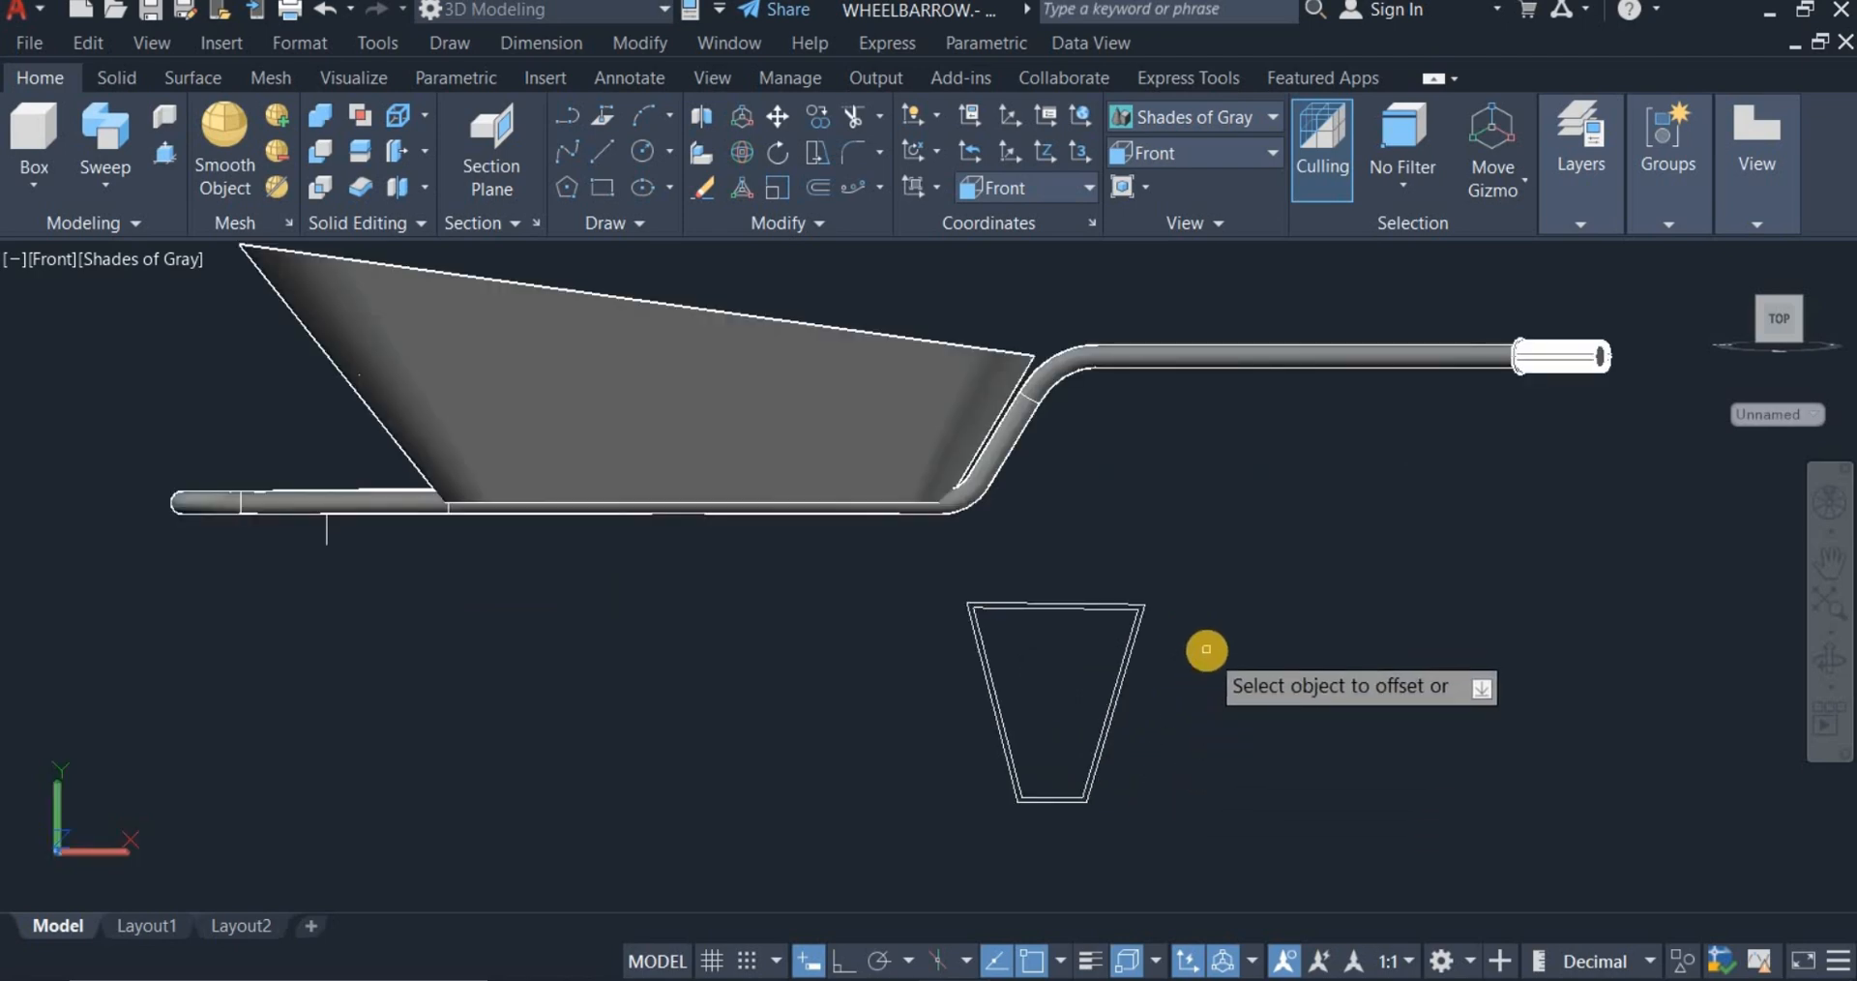
pyautogui.rightClick(1246, 656)
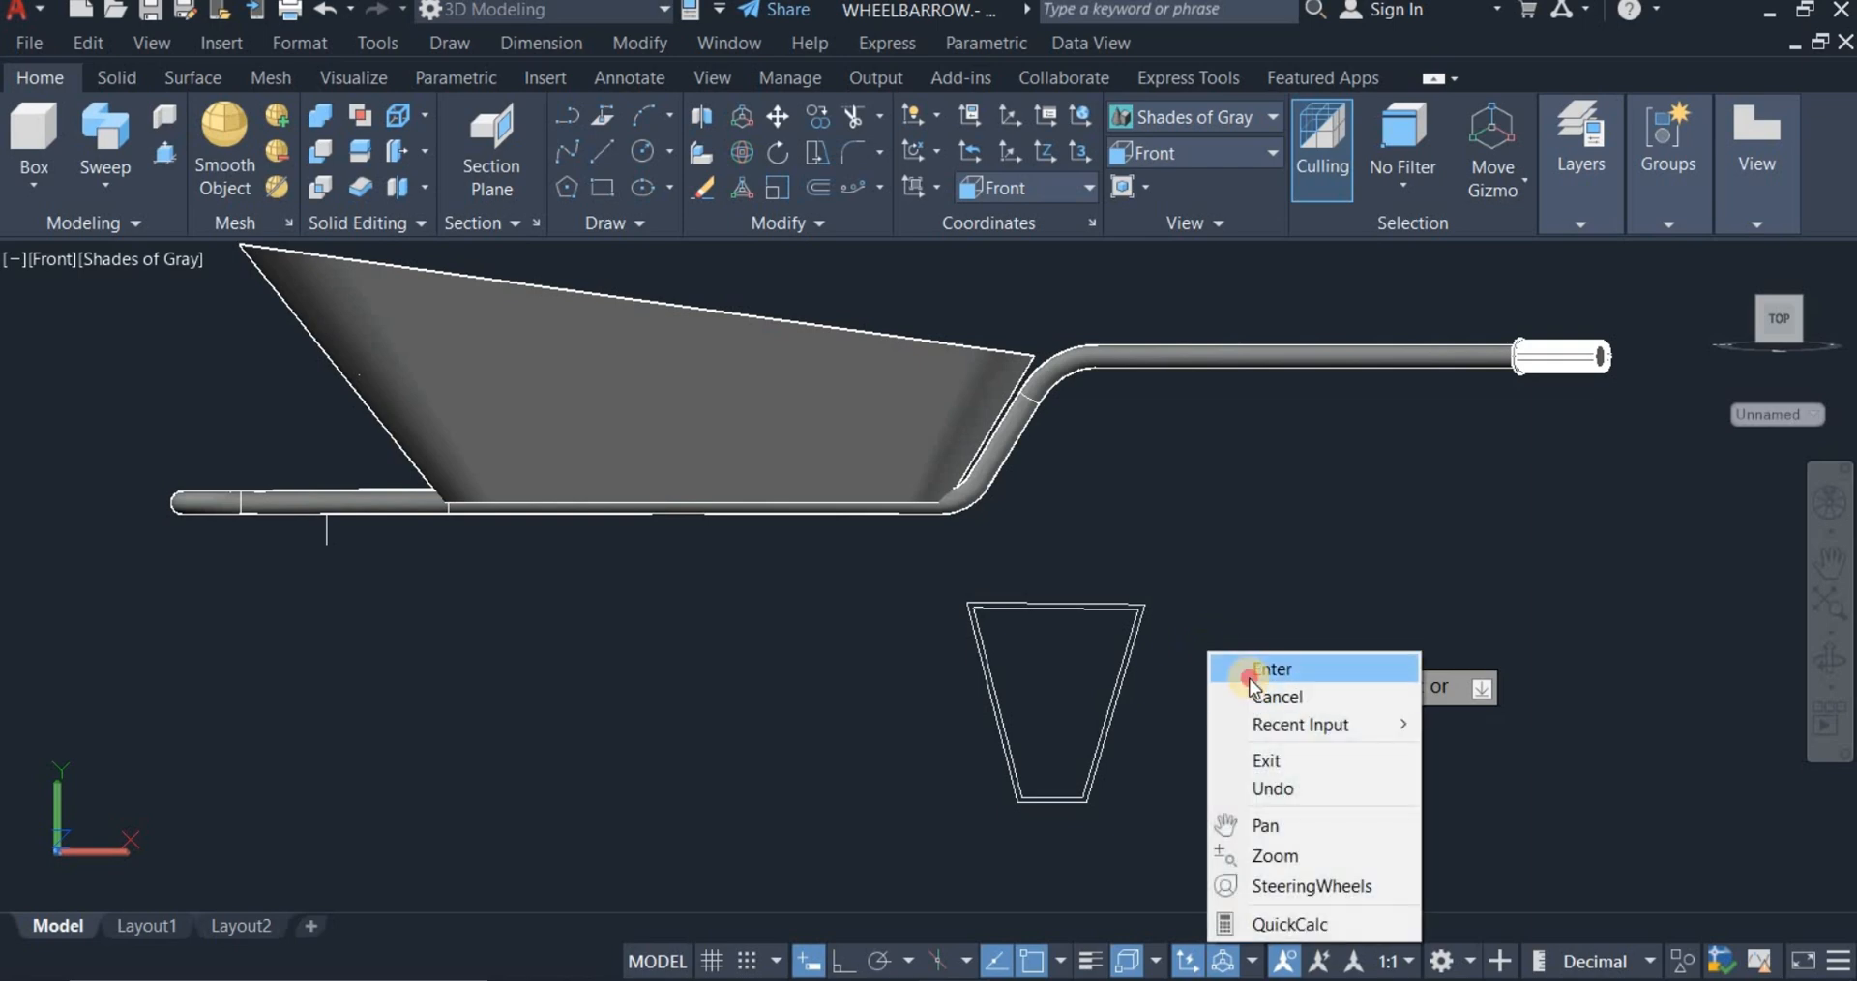
pyautogui.click(1227, 669)
# Step: Fillet both lower corners of the inner leg outline with a radius of 20
pyautogui.scroll(10, 1061, 824)
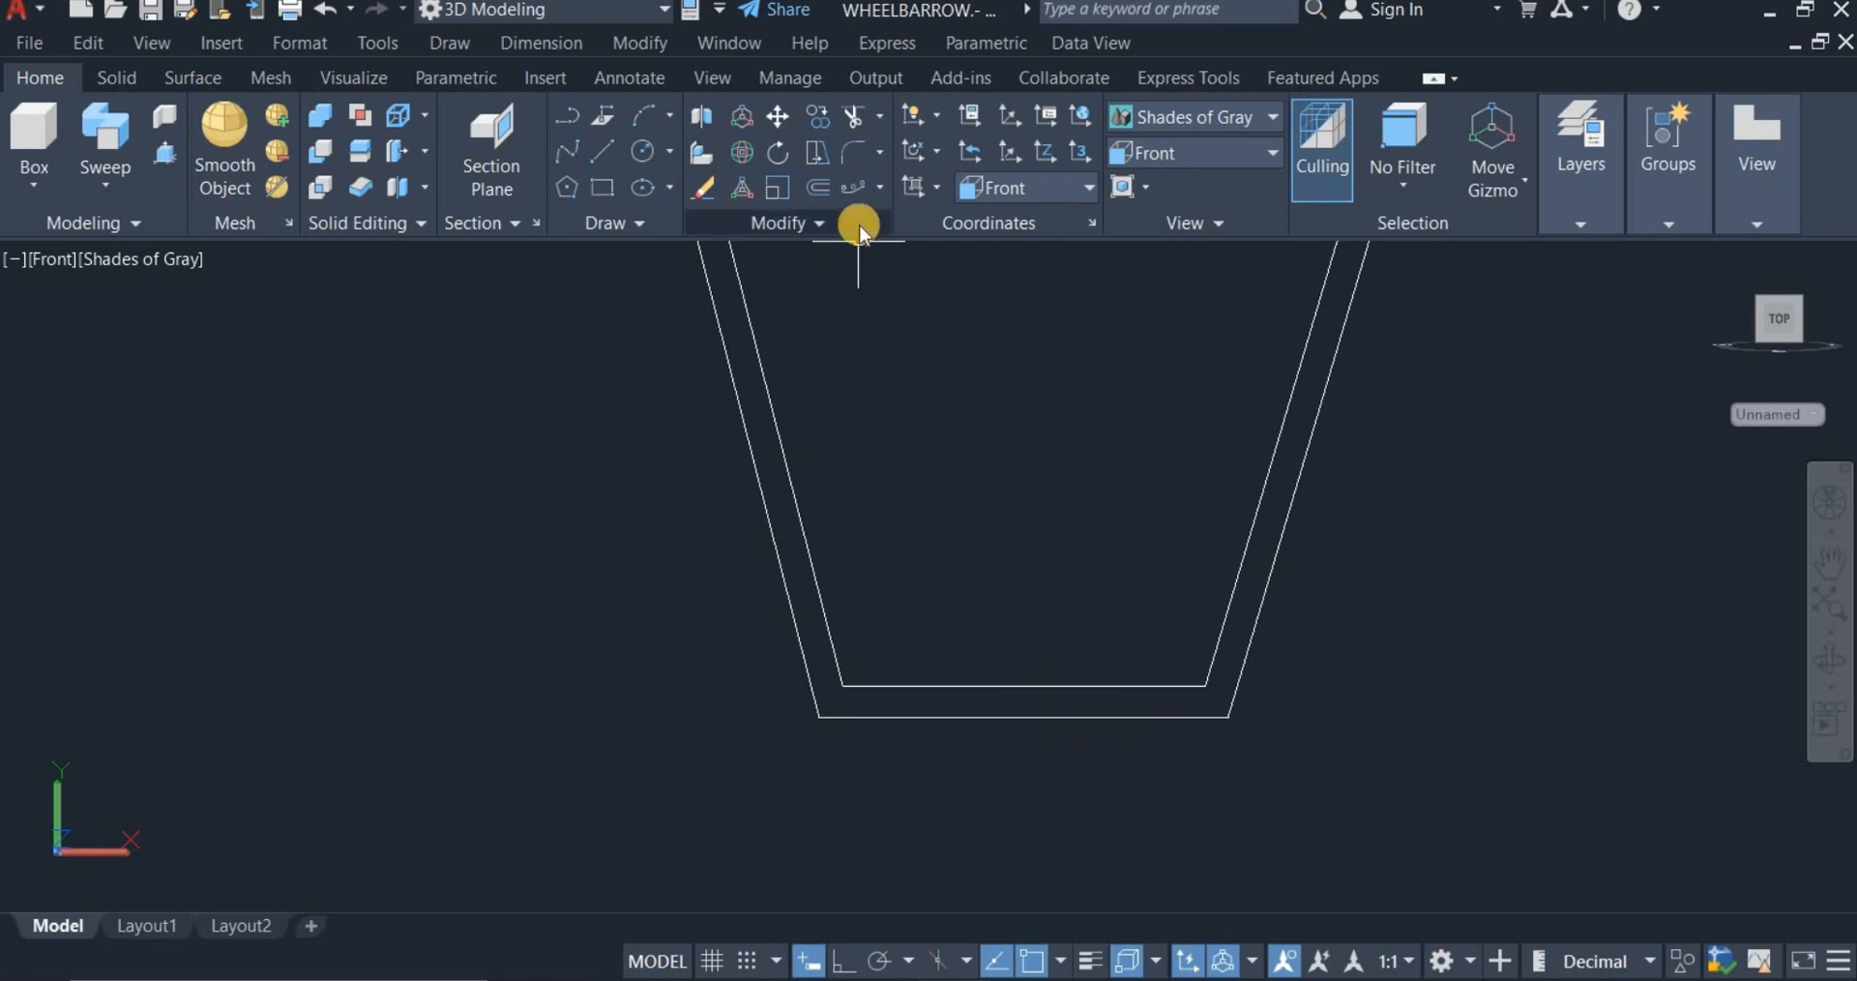
pyautogui.click(854, 154)
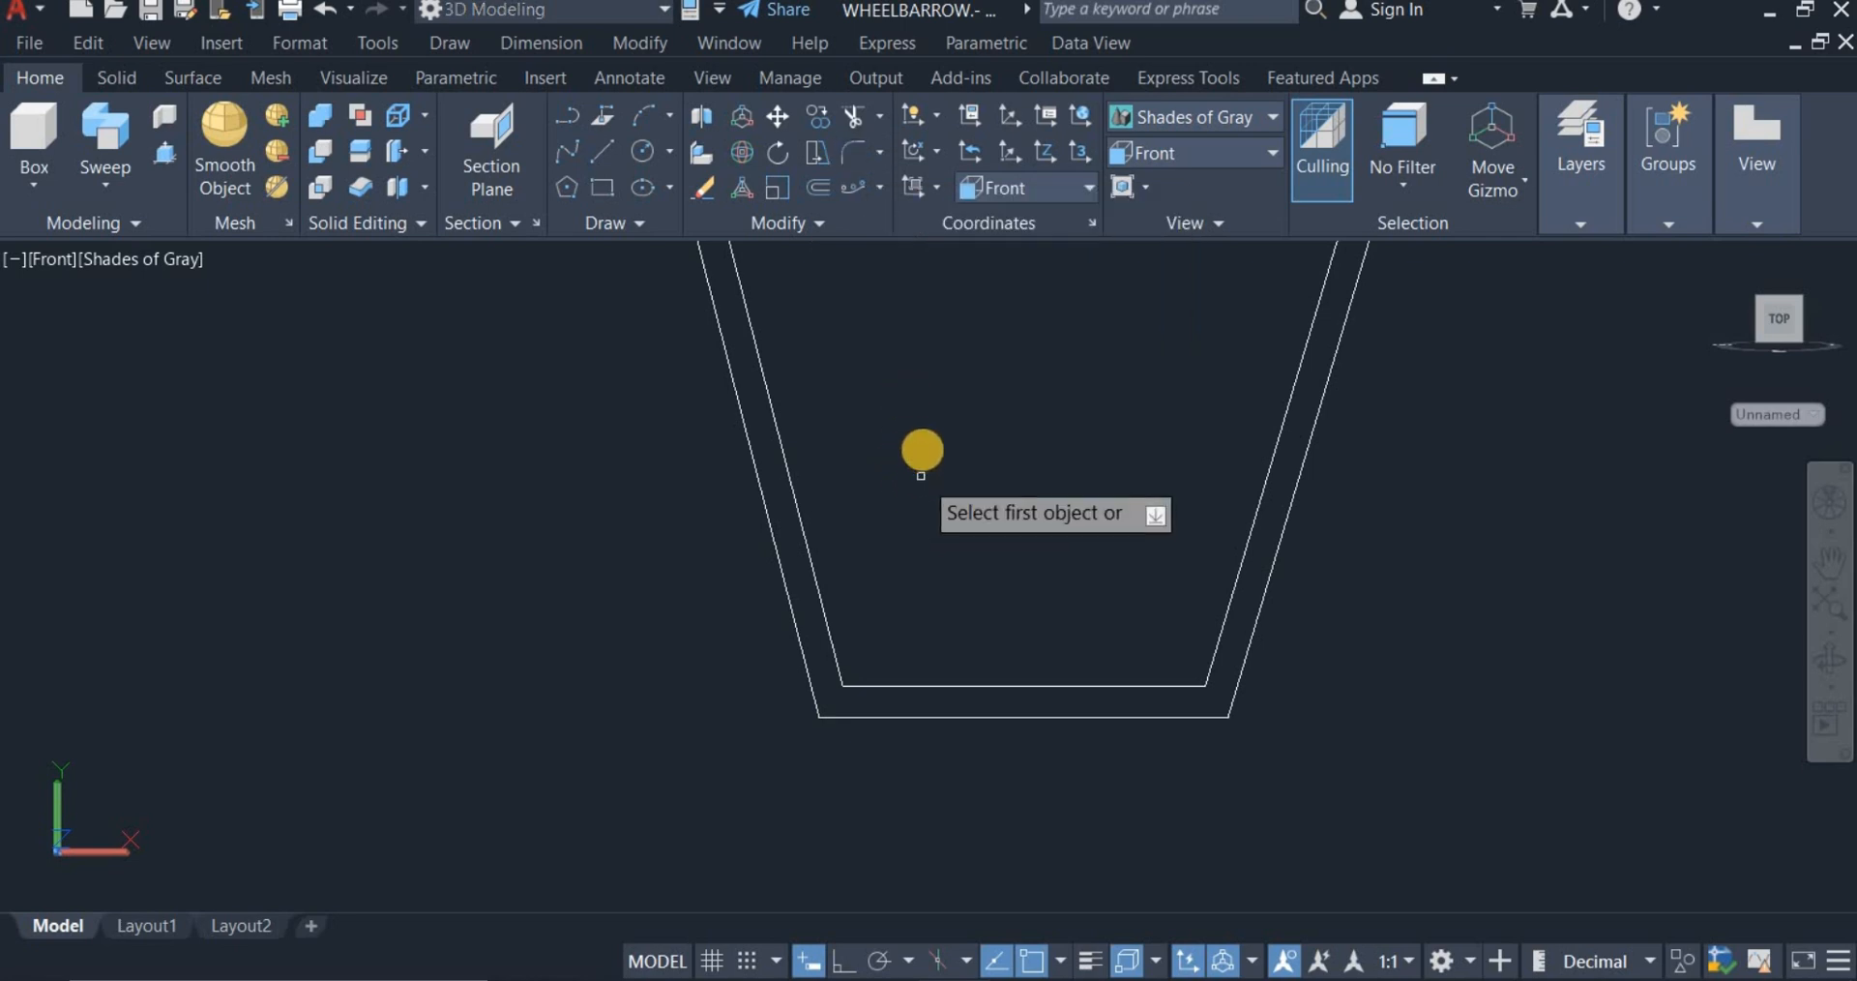
pyautogui.rightClick(915, 462)
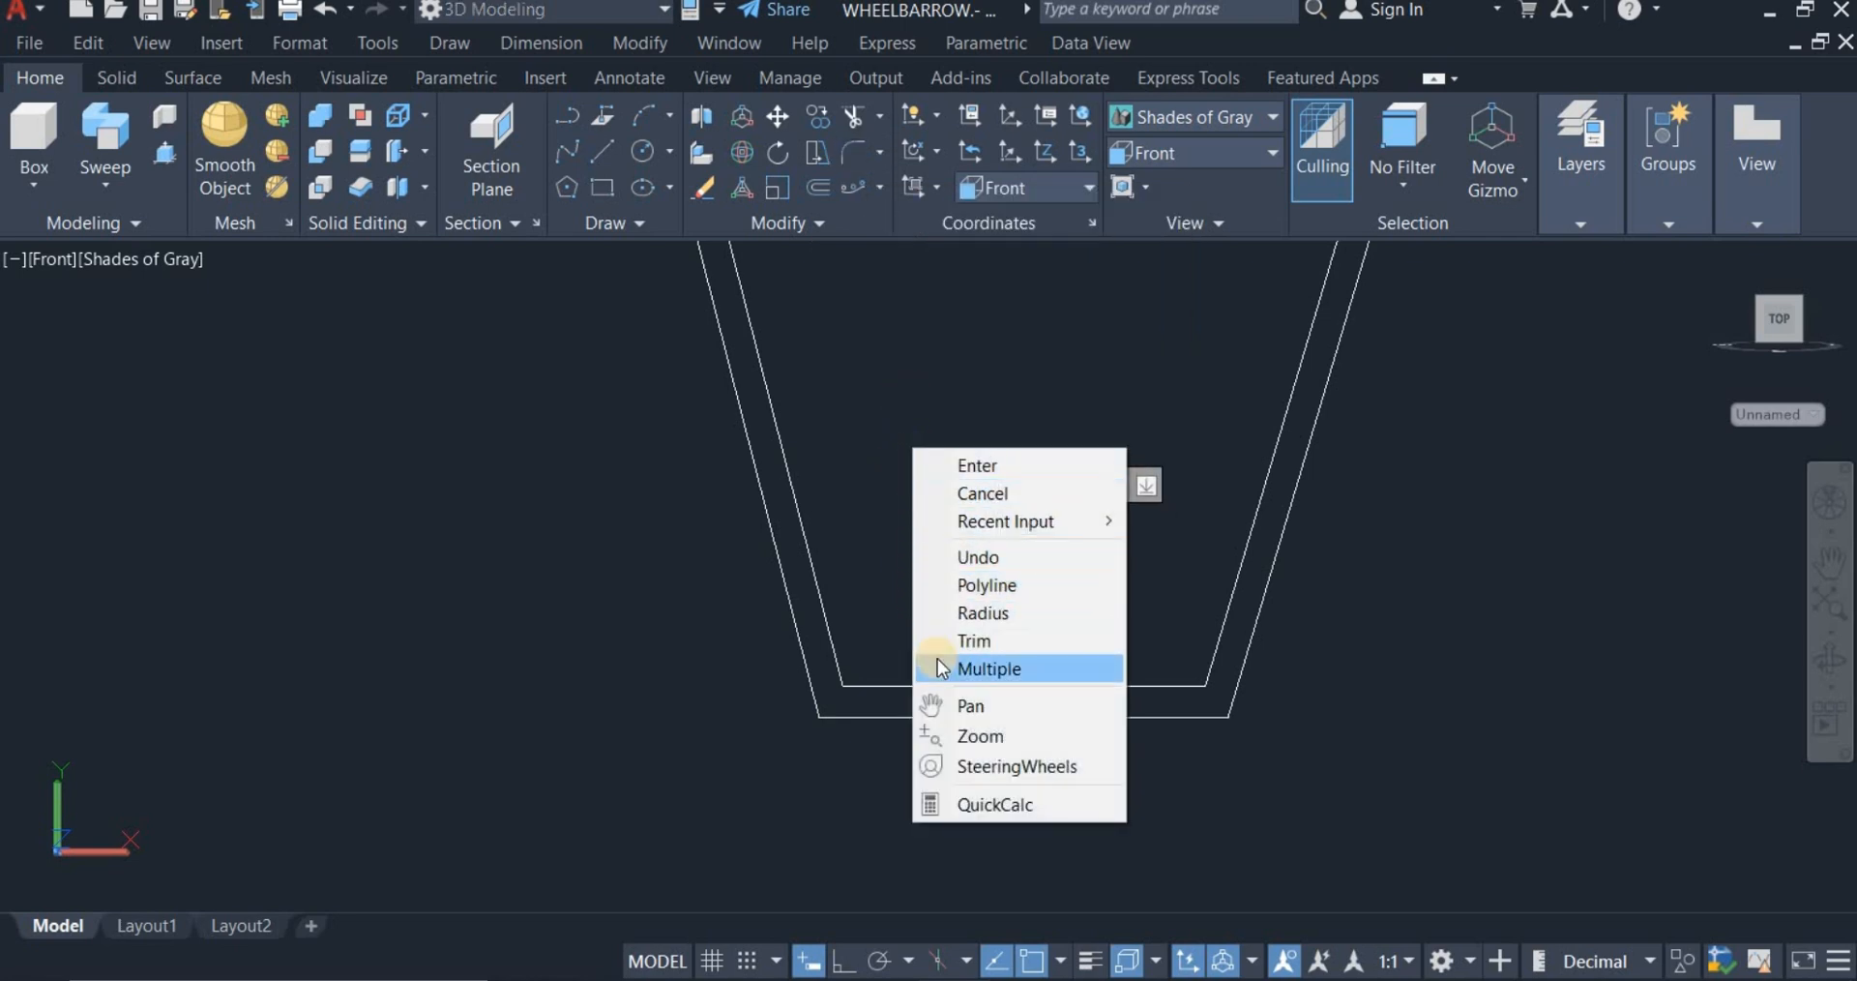
pyautogui.click(1022, 615)
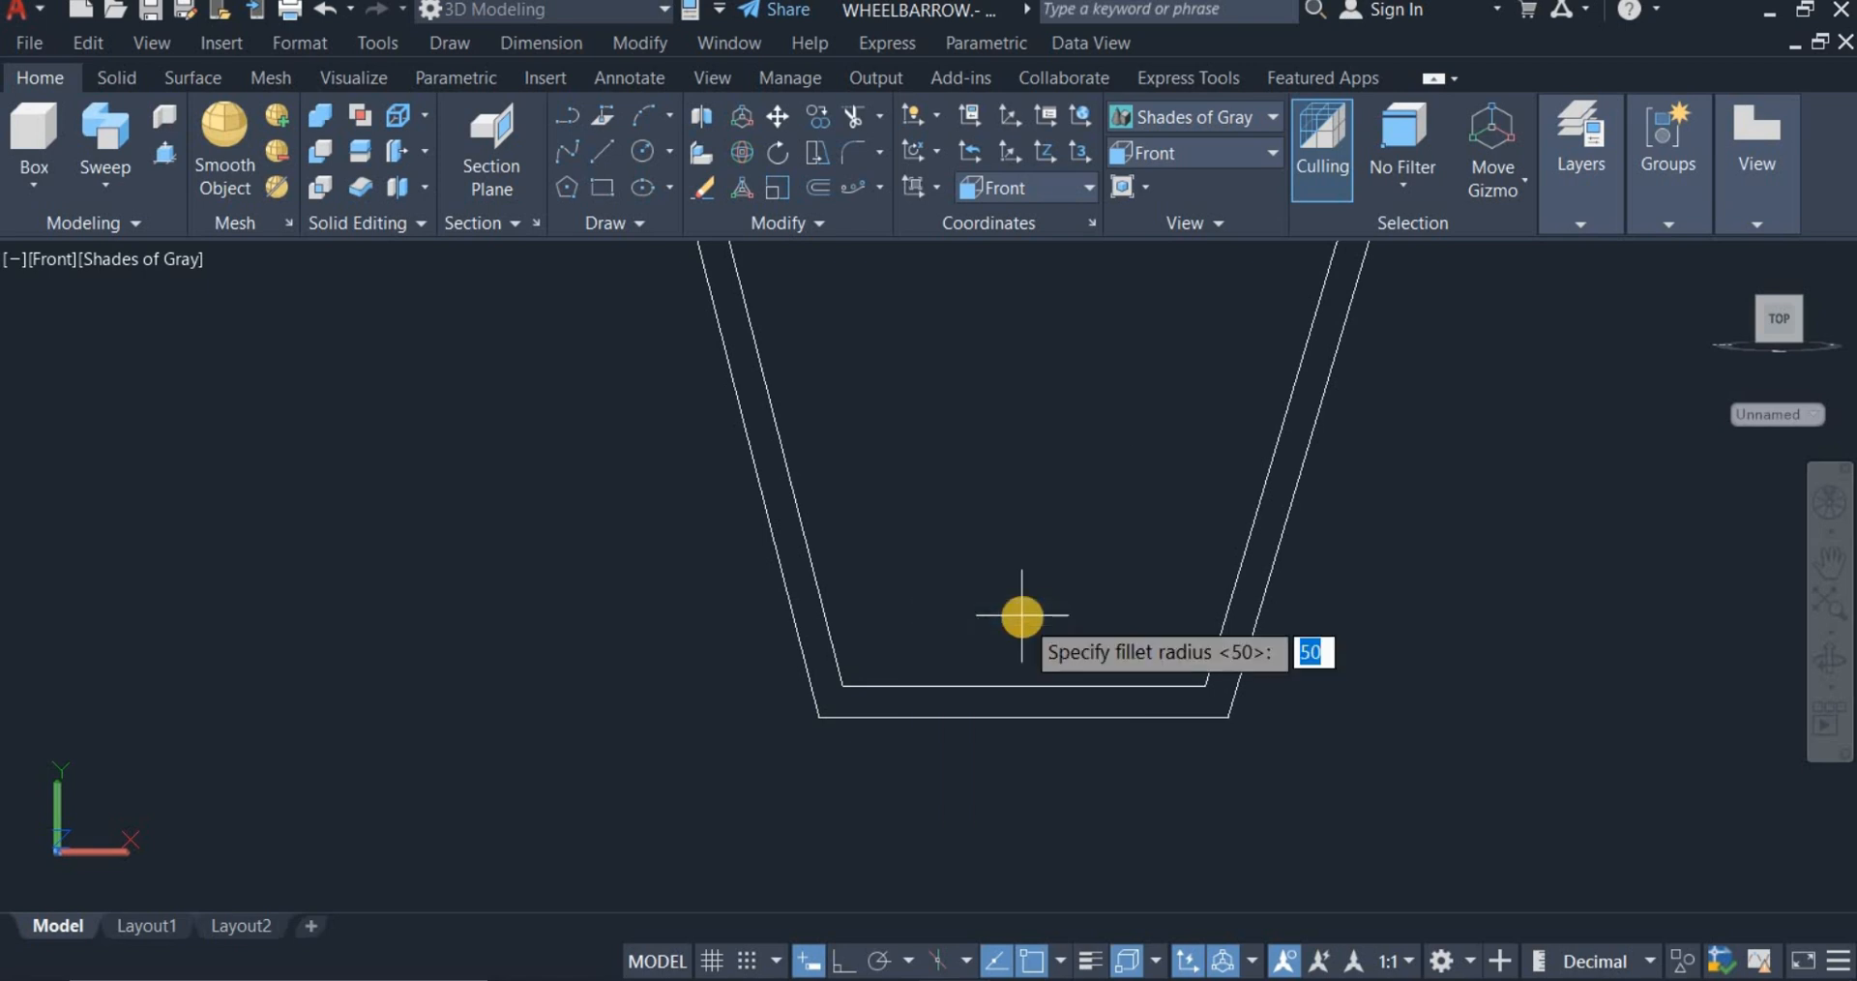
pyautogui.write('20')
pyautogui.press('Return')
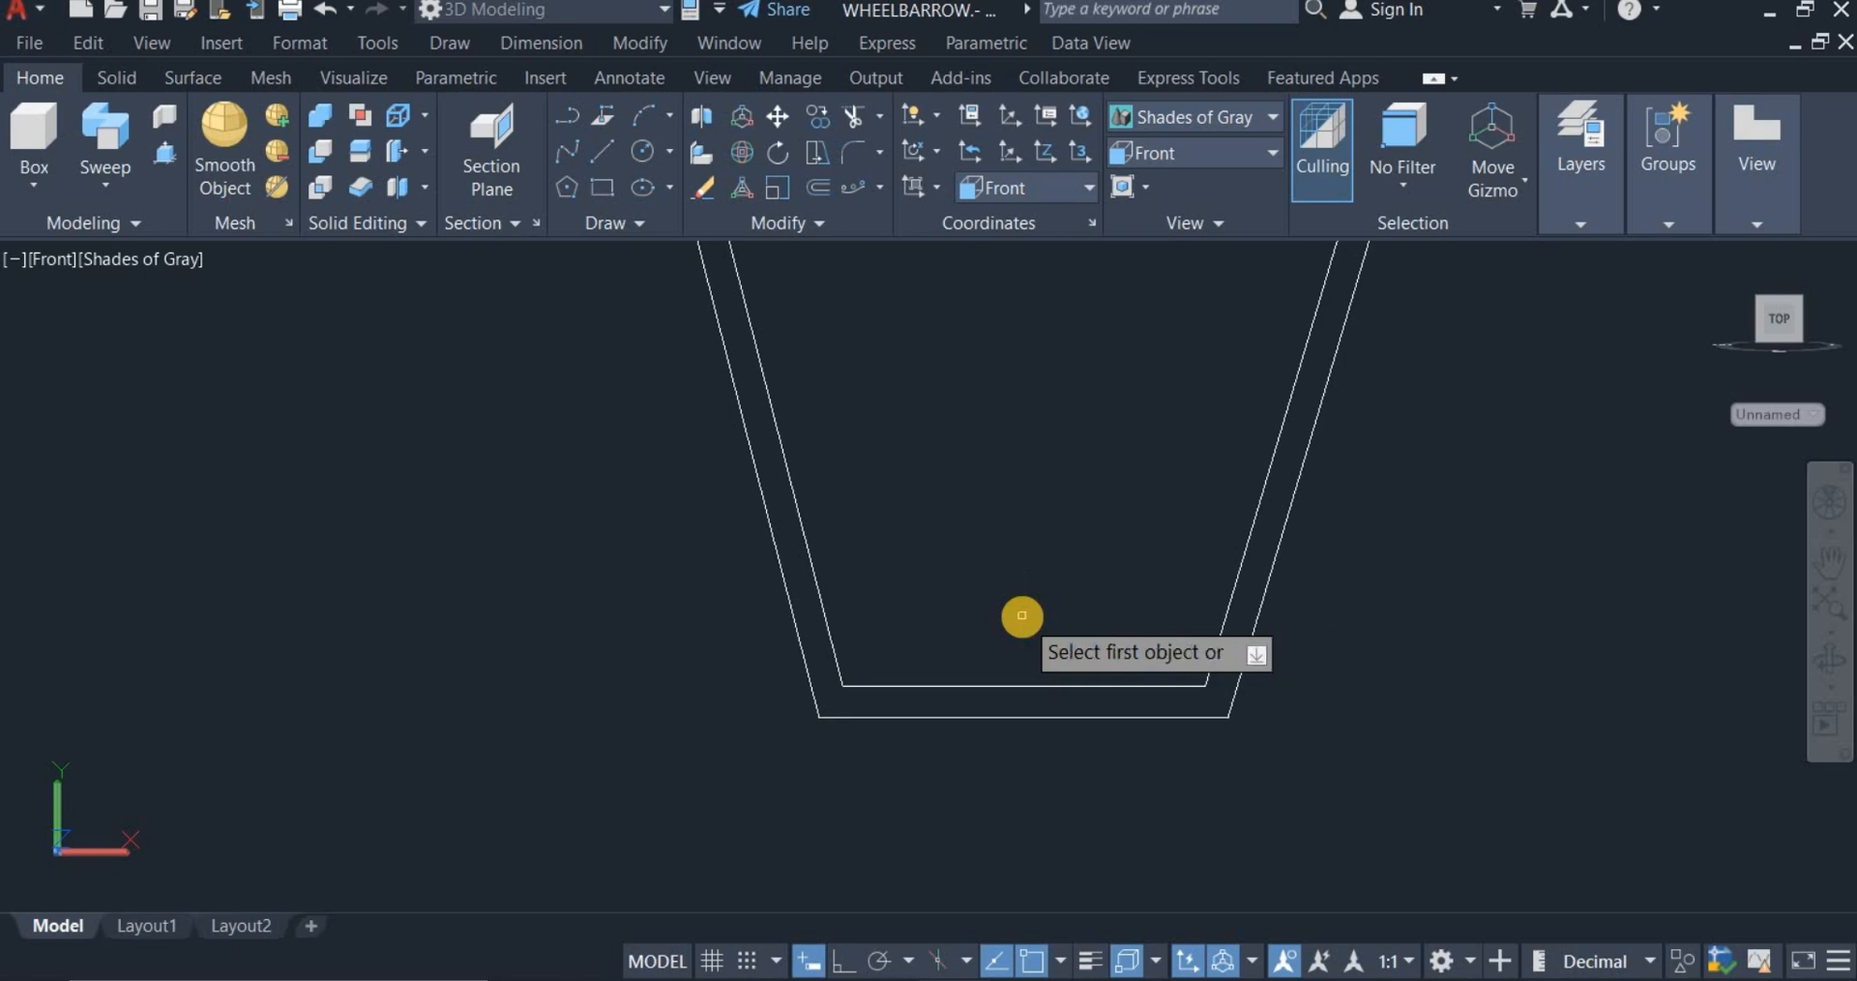
pyautogui.click(886, 685)
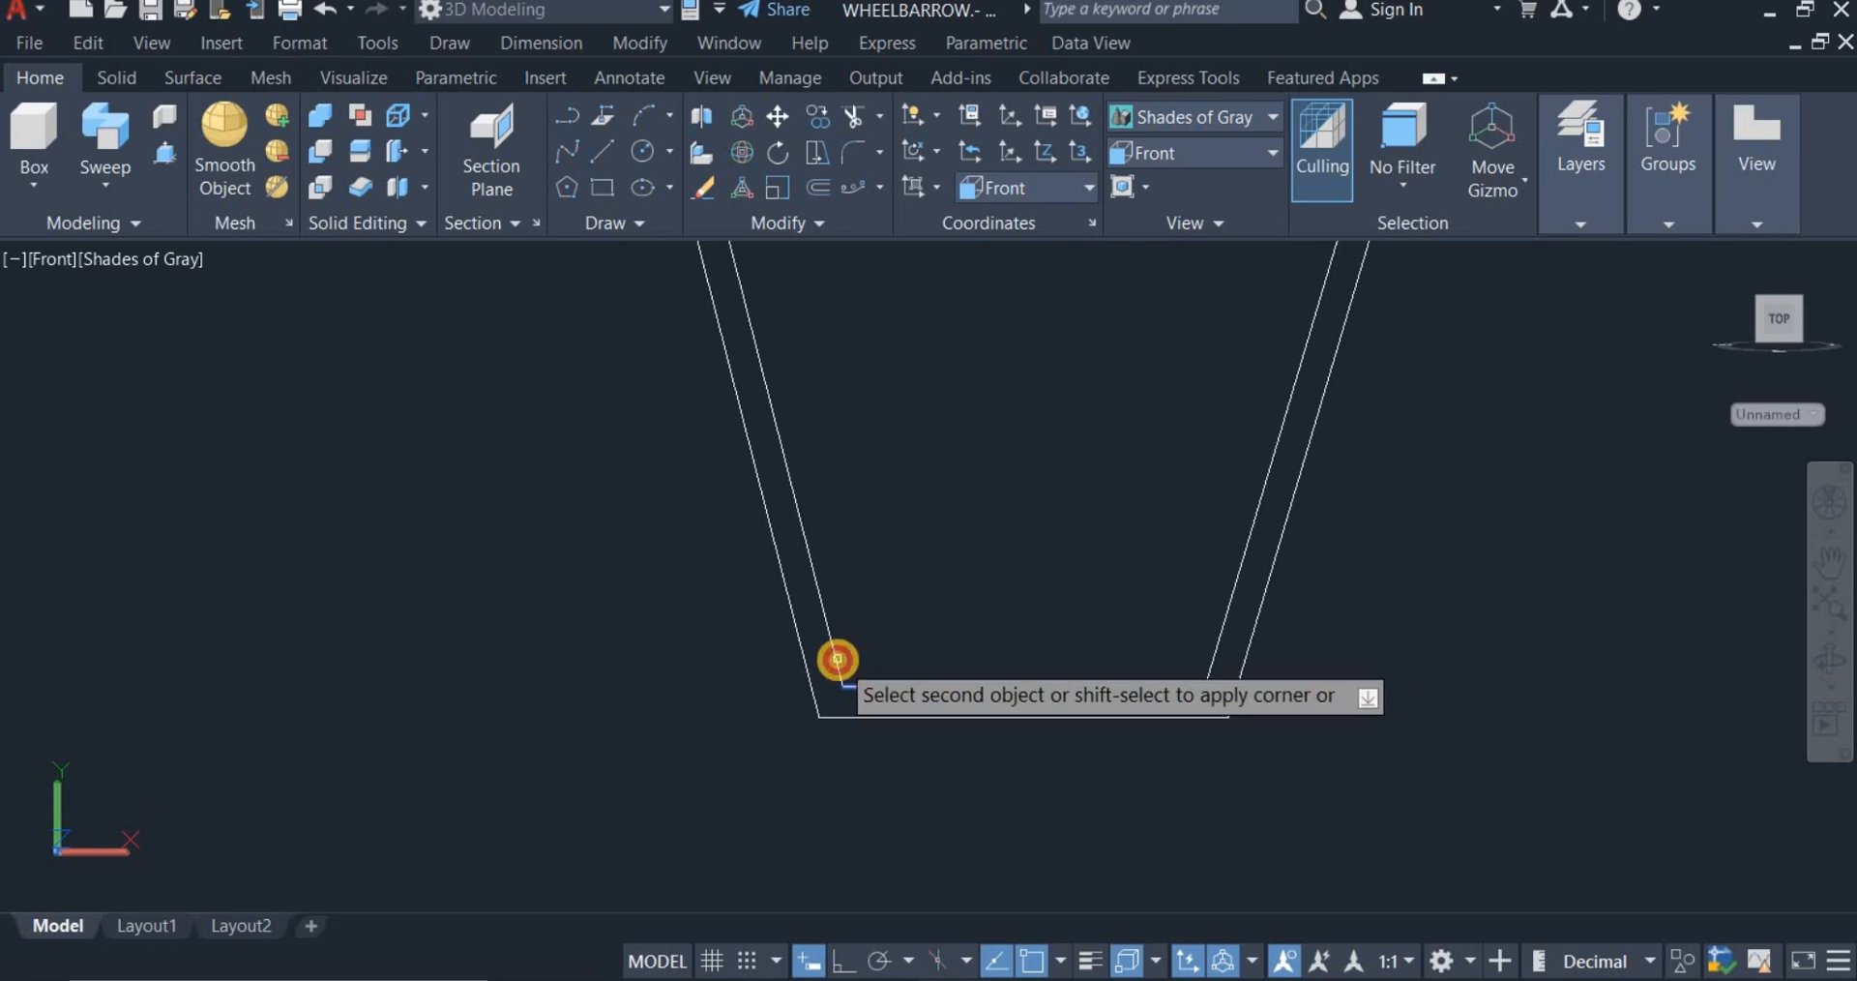
pyautogui.click(837, 659)
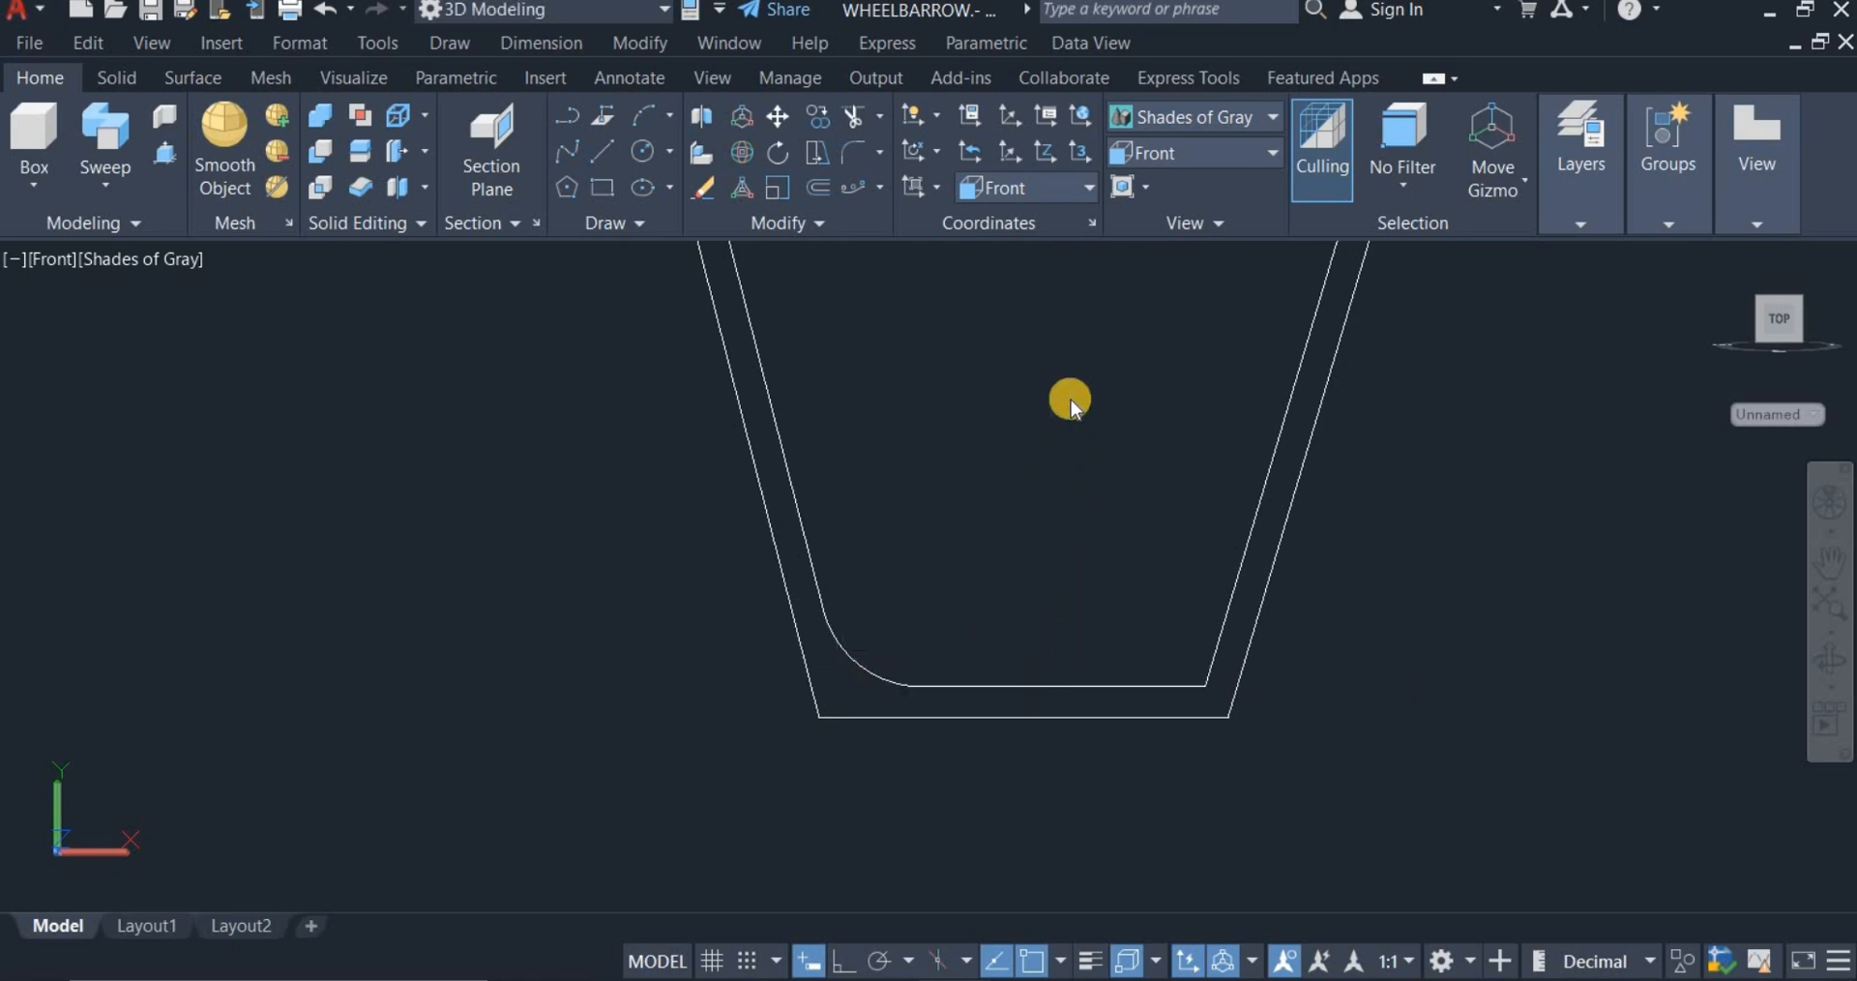
pyautogui.rightClick(1051, 449)
pyautogui.click(1107, 472)
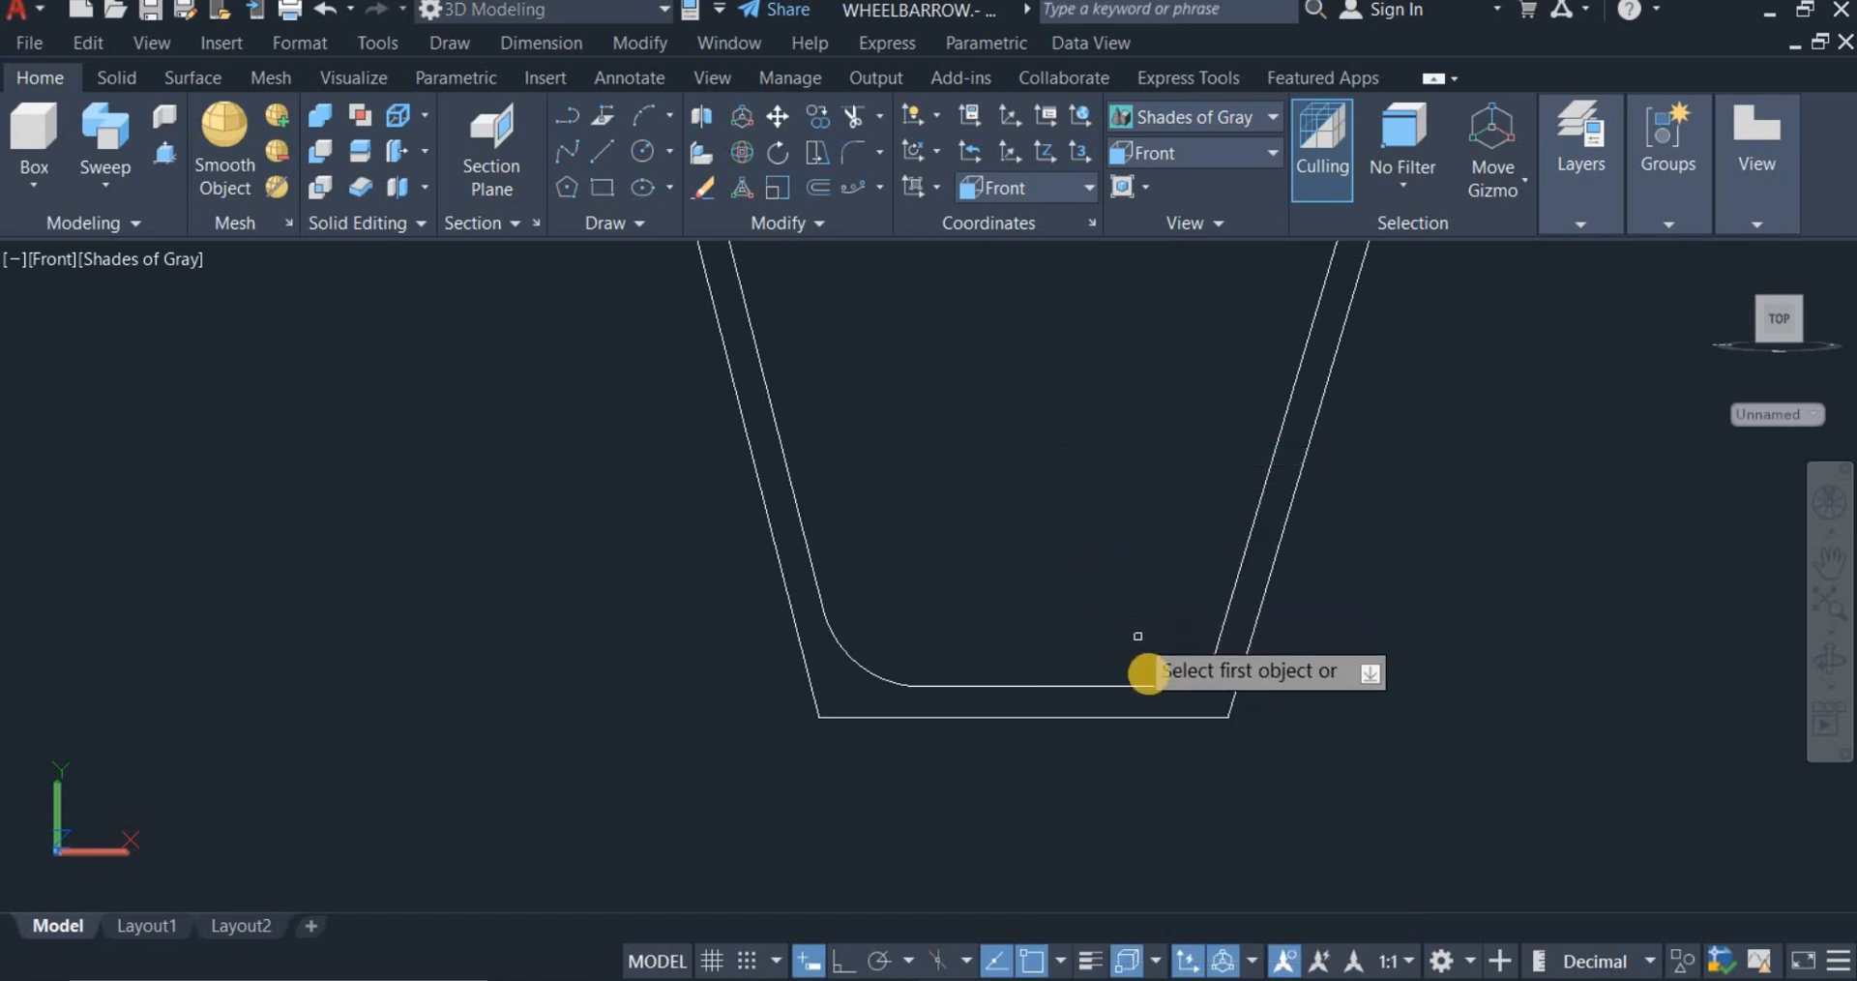
pyautogui.click(1161, 685)
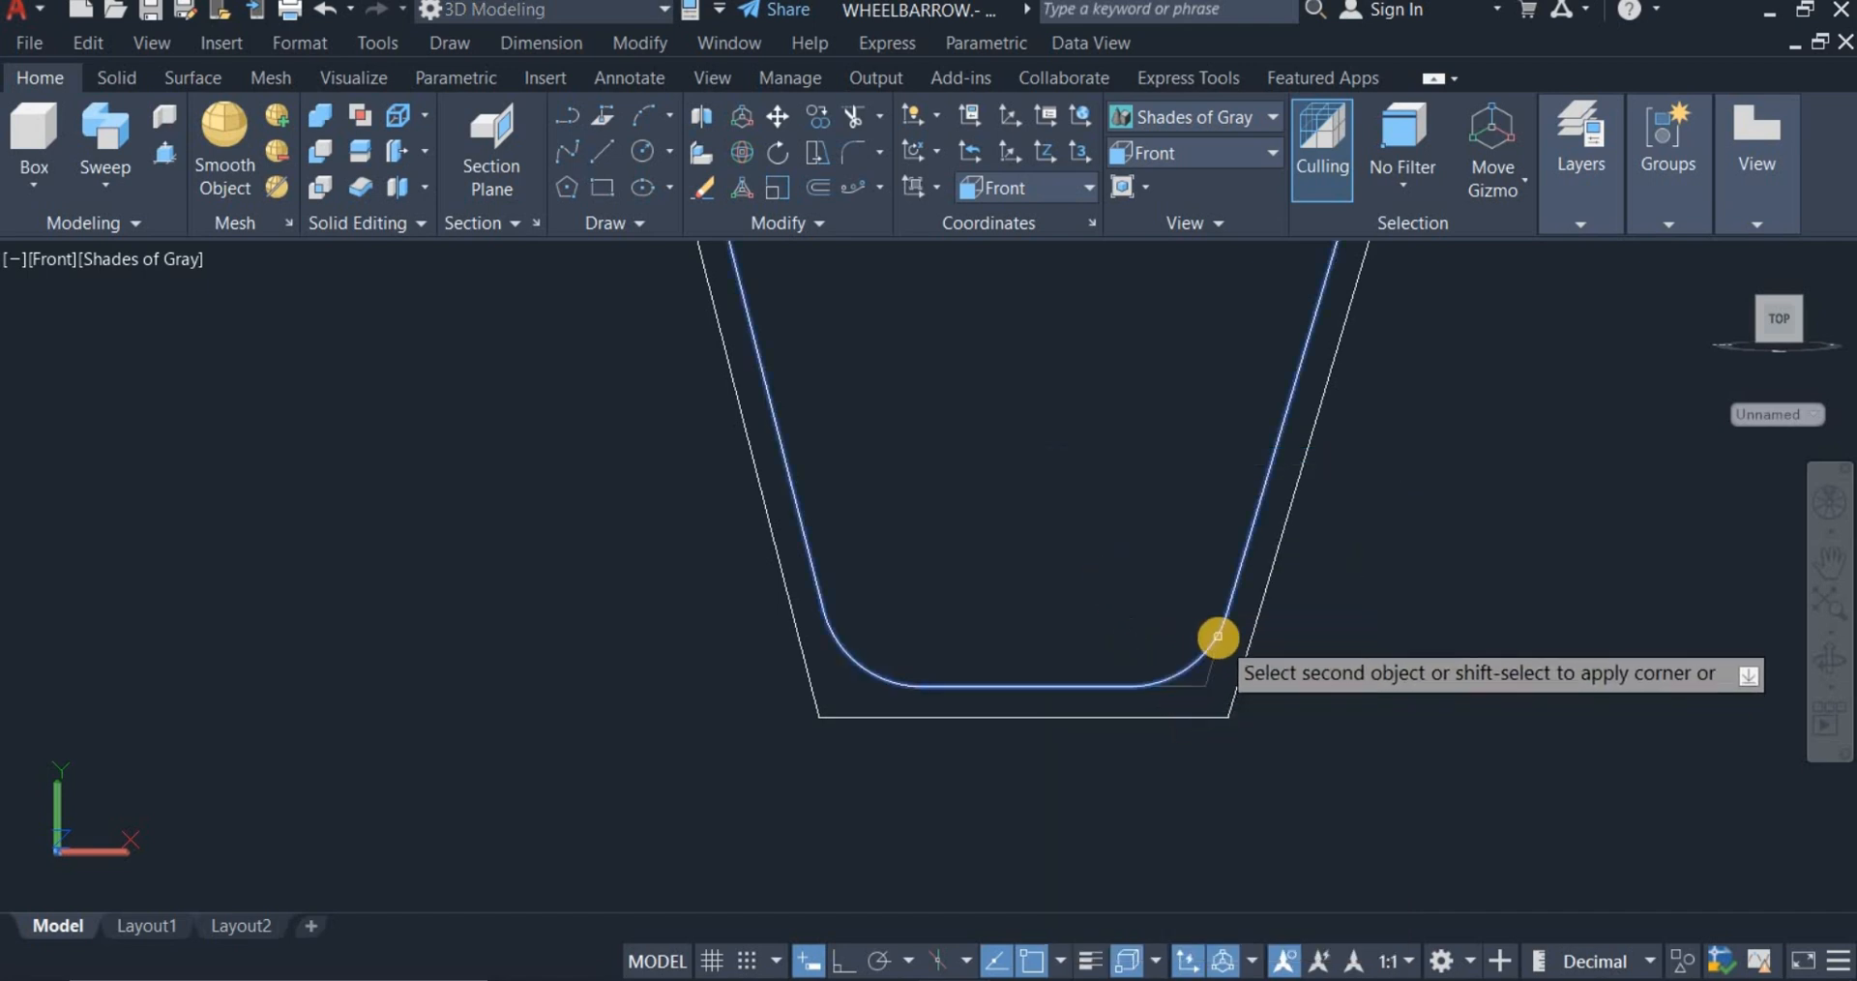
pyautogui.click(1215, 635)
# Step: Fillet both lower corners of the outer leg outline with the same radius as the inner outline
pyautogui.rightClick(1067, 545)
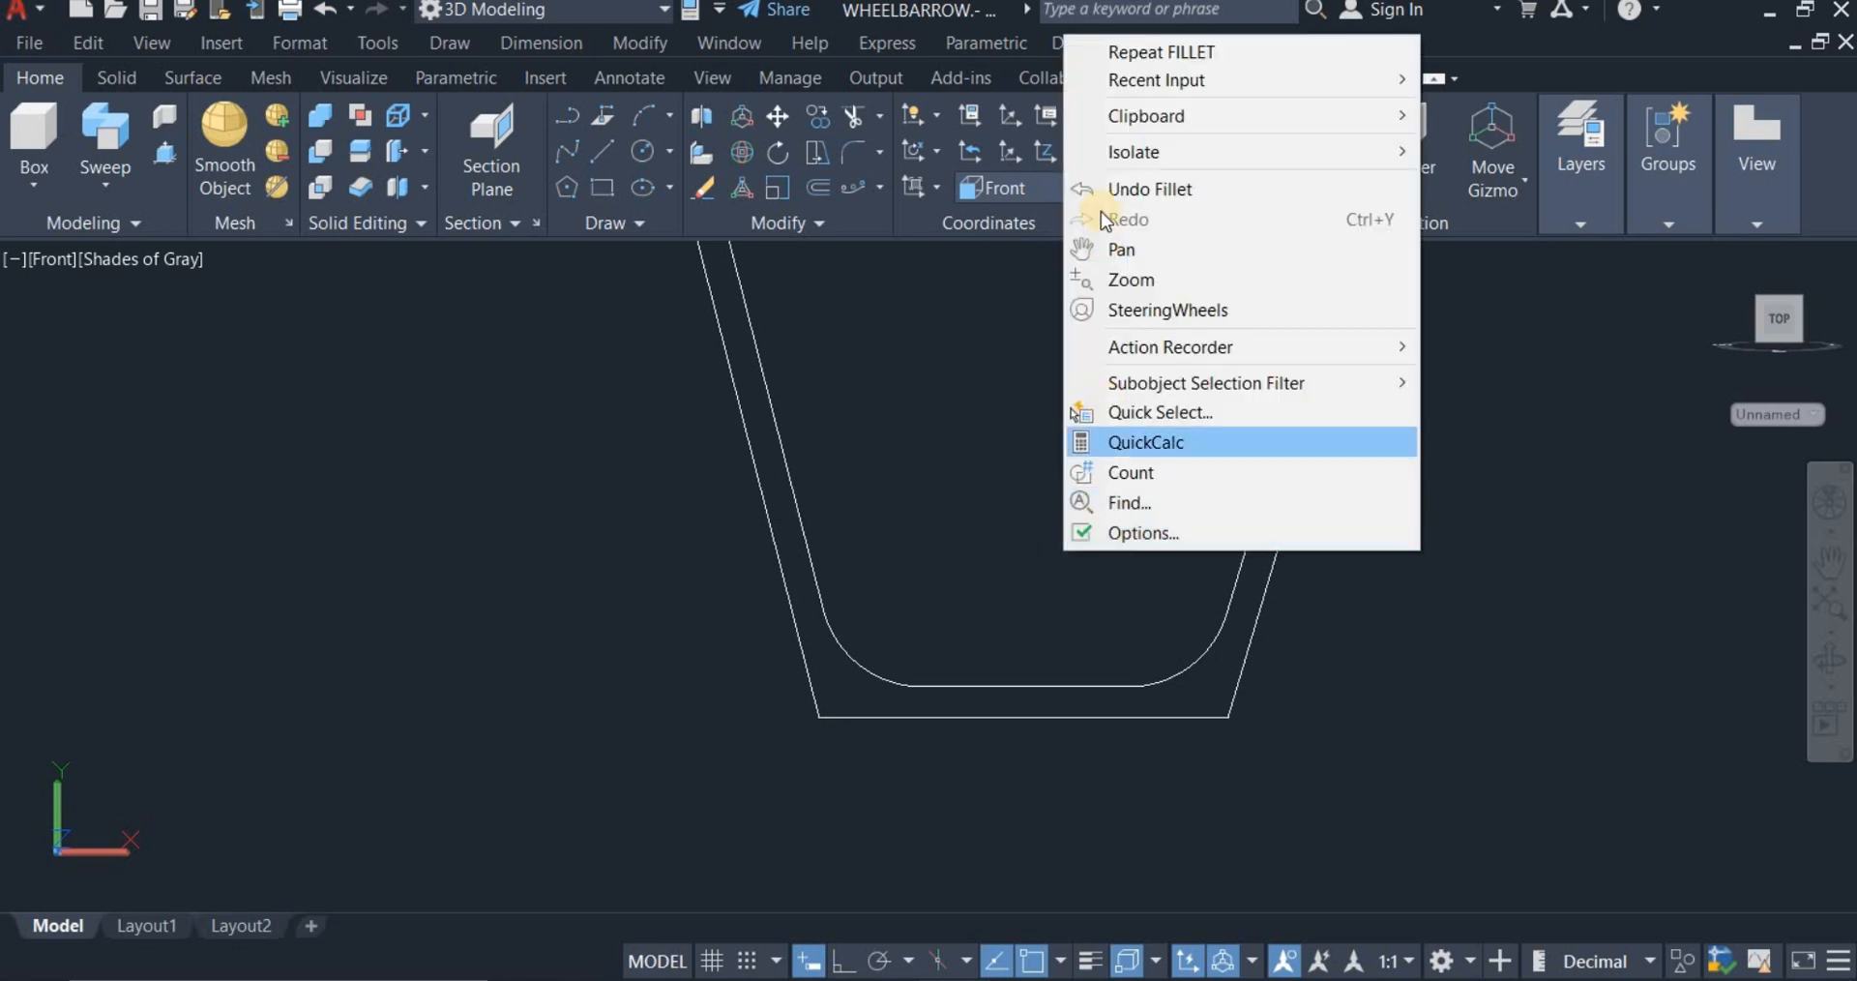
pyautogui.click(1122, 51)
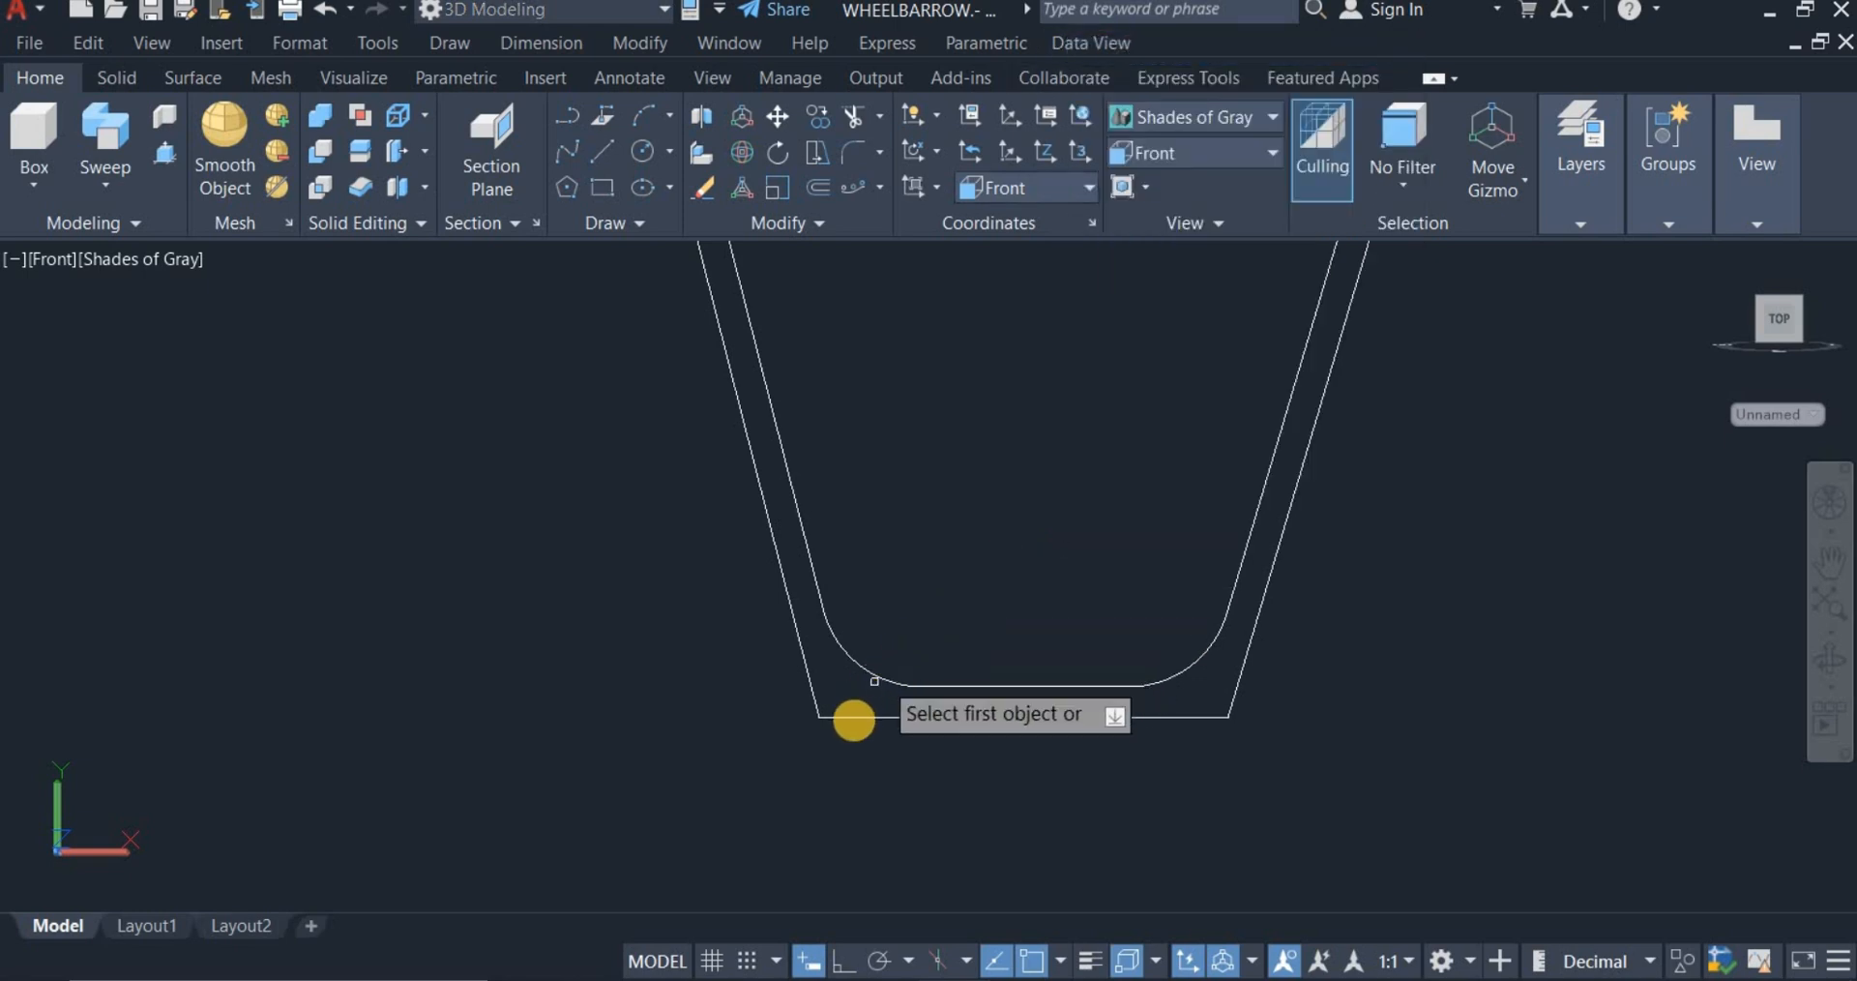
pyautogui.click(833, 717)
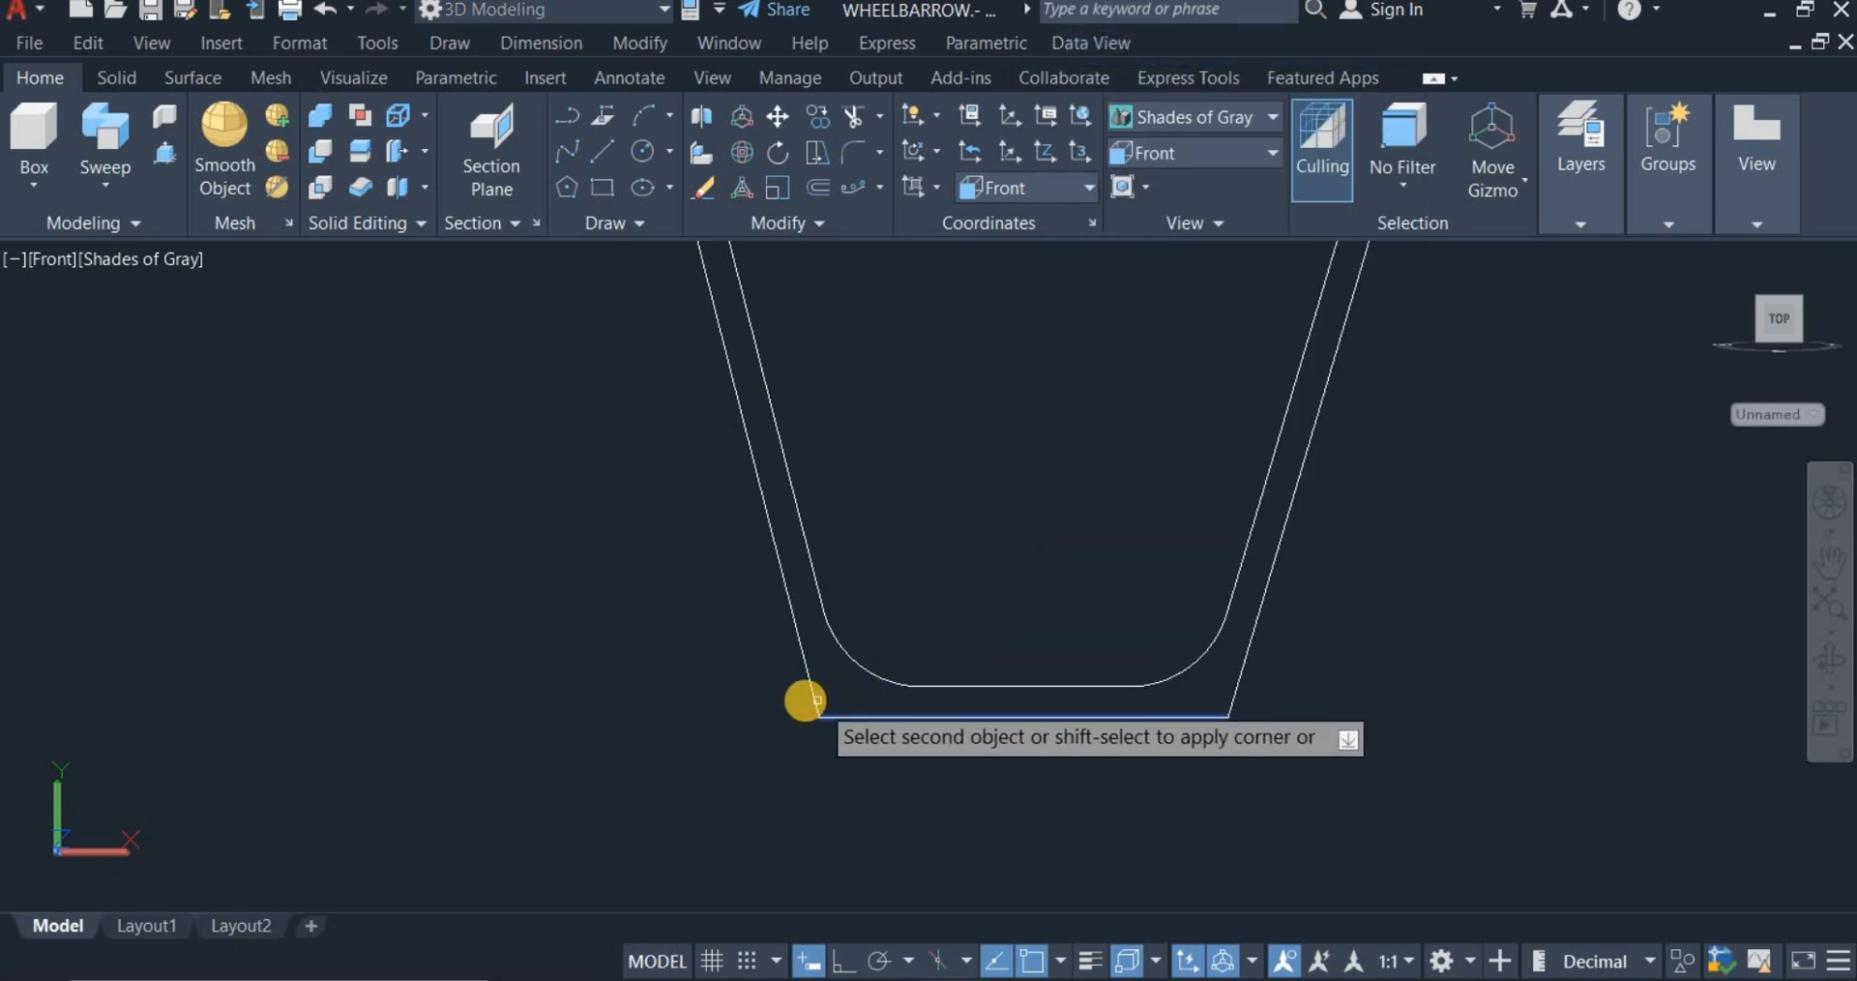
pyautogui.click(807, 690)
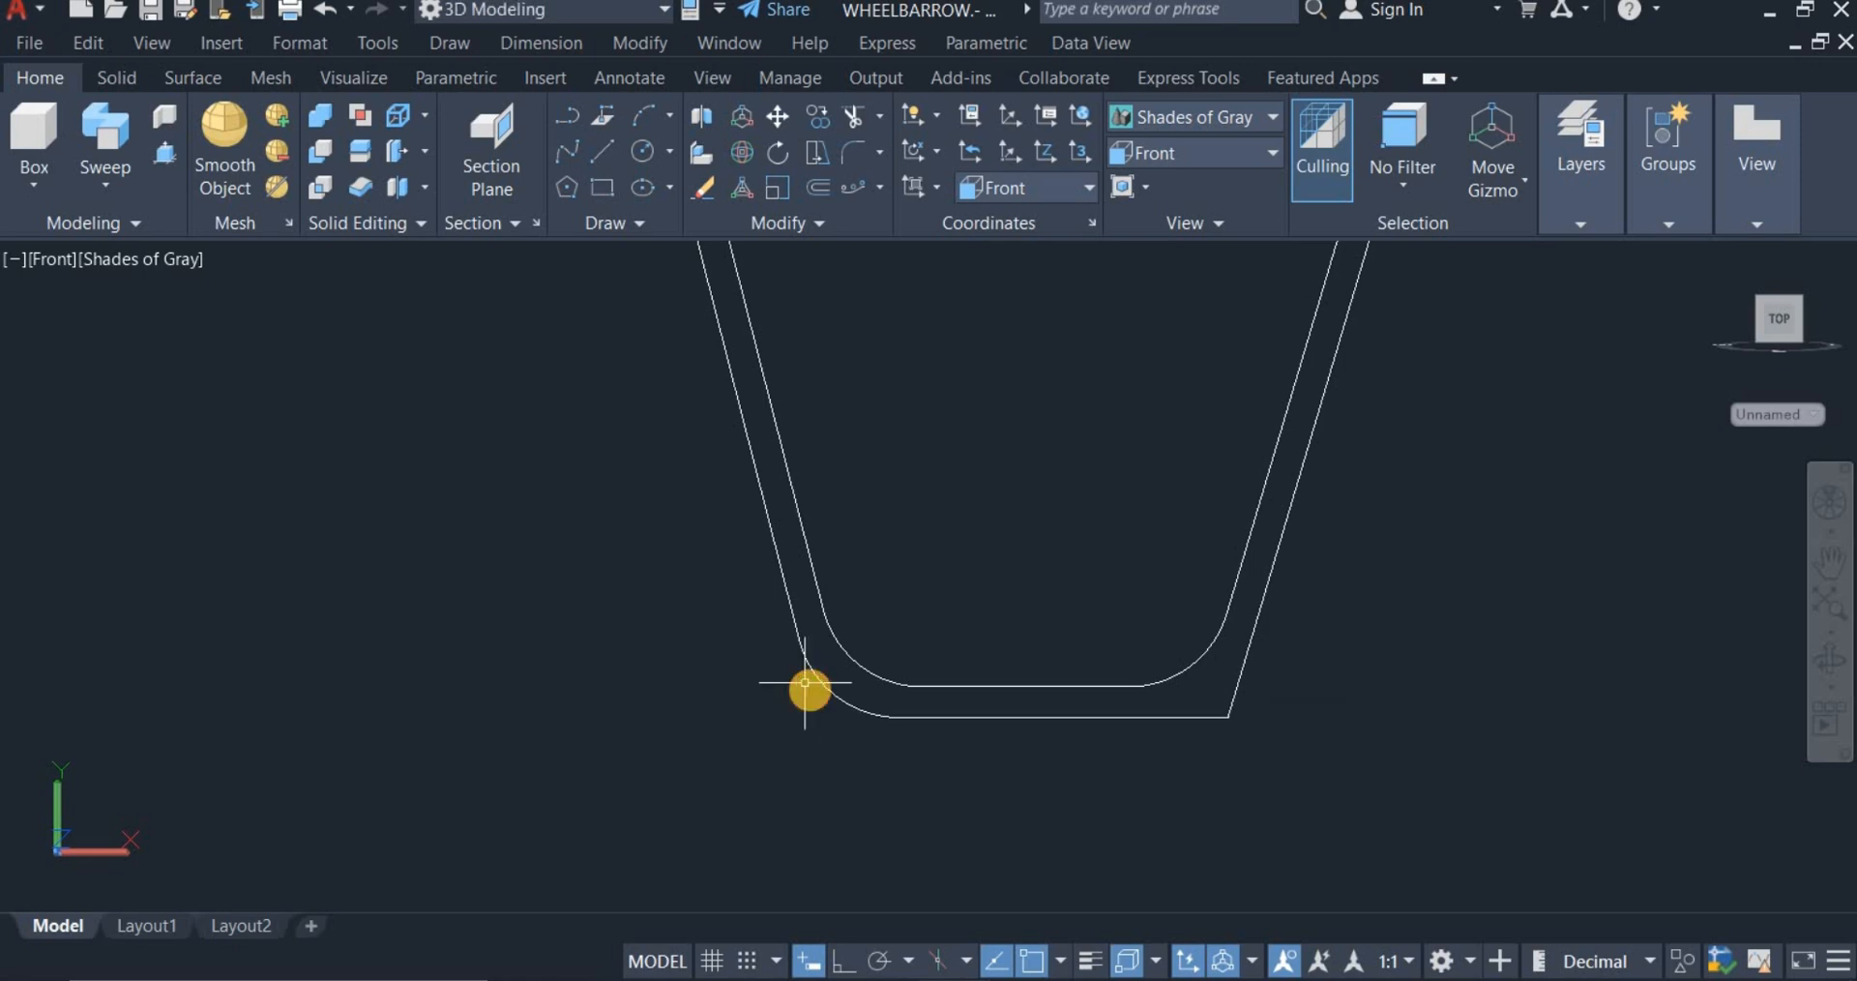
pyautogui.rightClick(1018, 463)
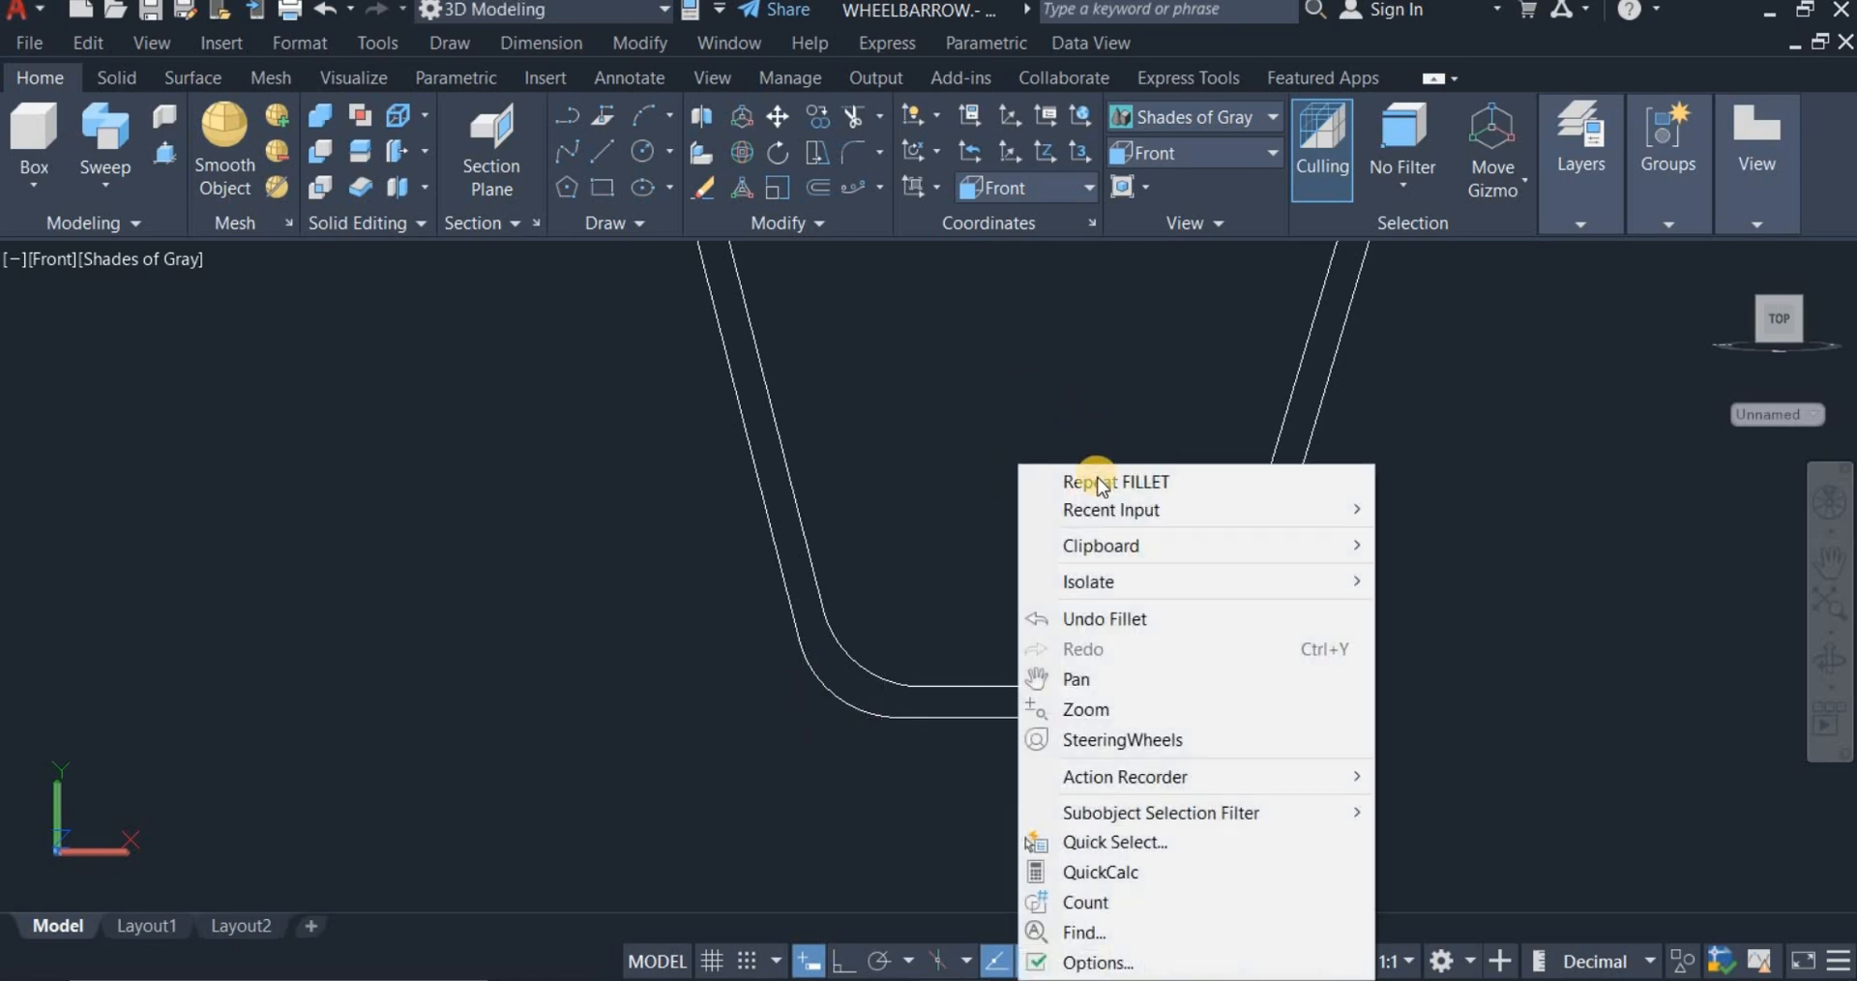
pyautogui.click(1089, 474)
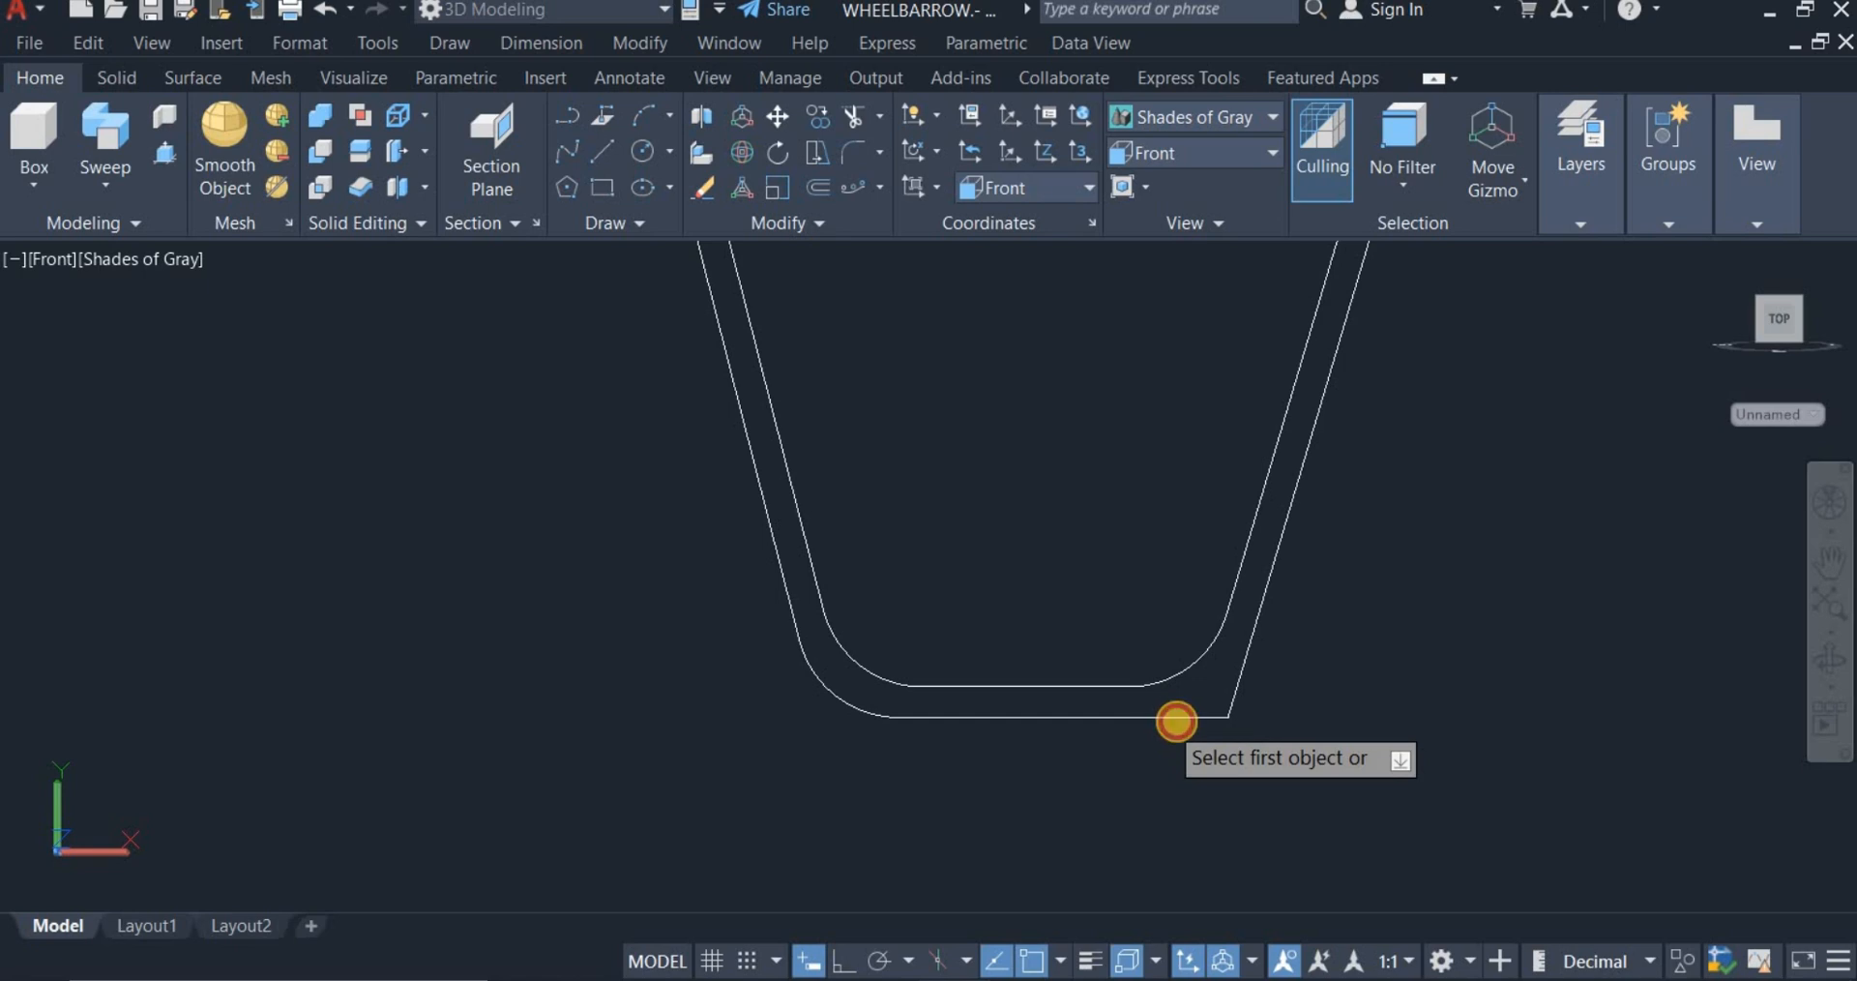
pyautogui.click(1176, 721)
pyautogui.click(1234, 694)
pyautogui.scroll(-4, 1235, 721)
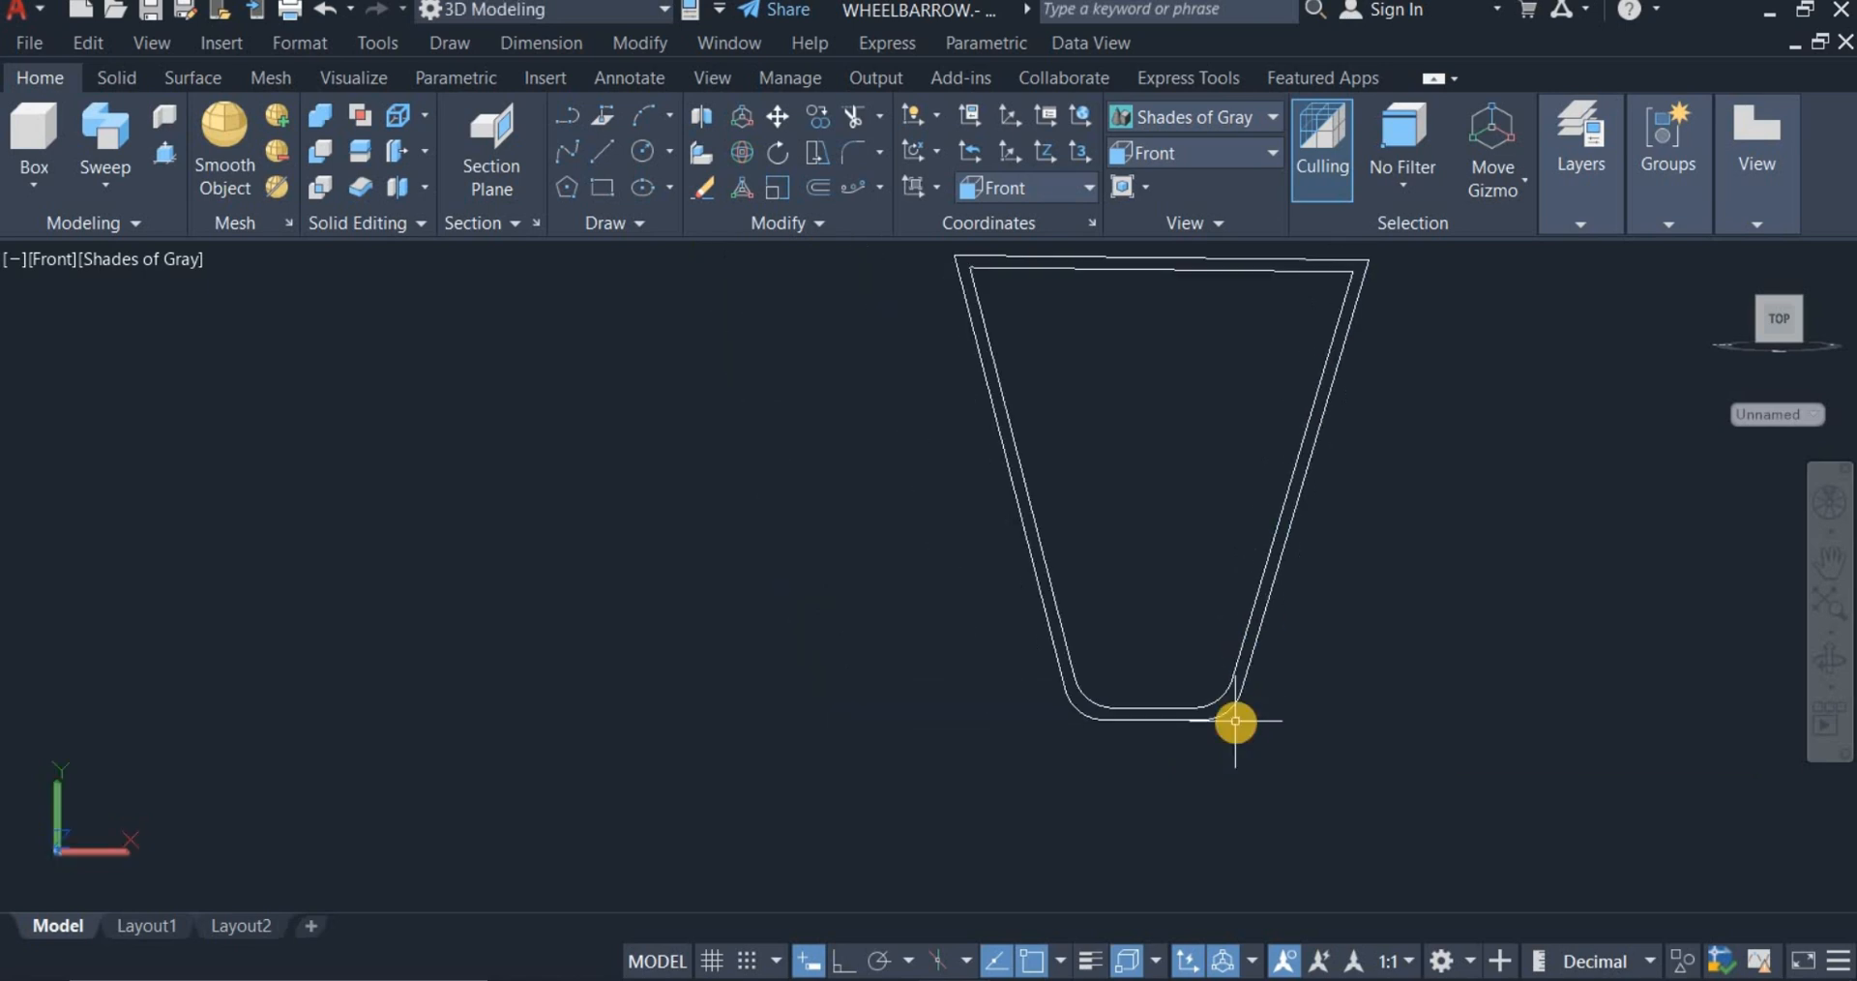
pyautogui.scroll(-5, 1235, 721)
pyautogui.rightClick(1297, 465)
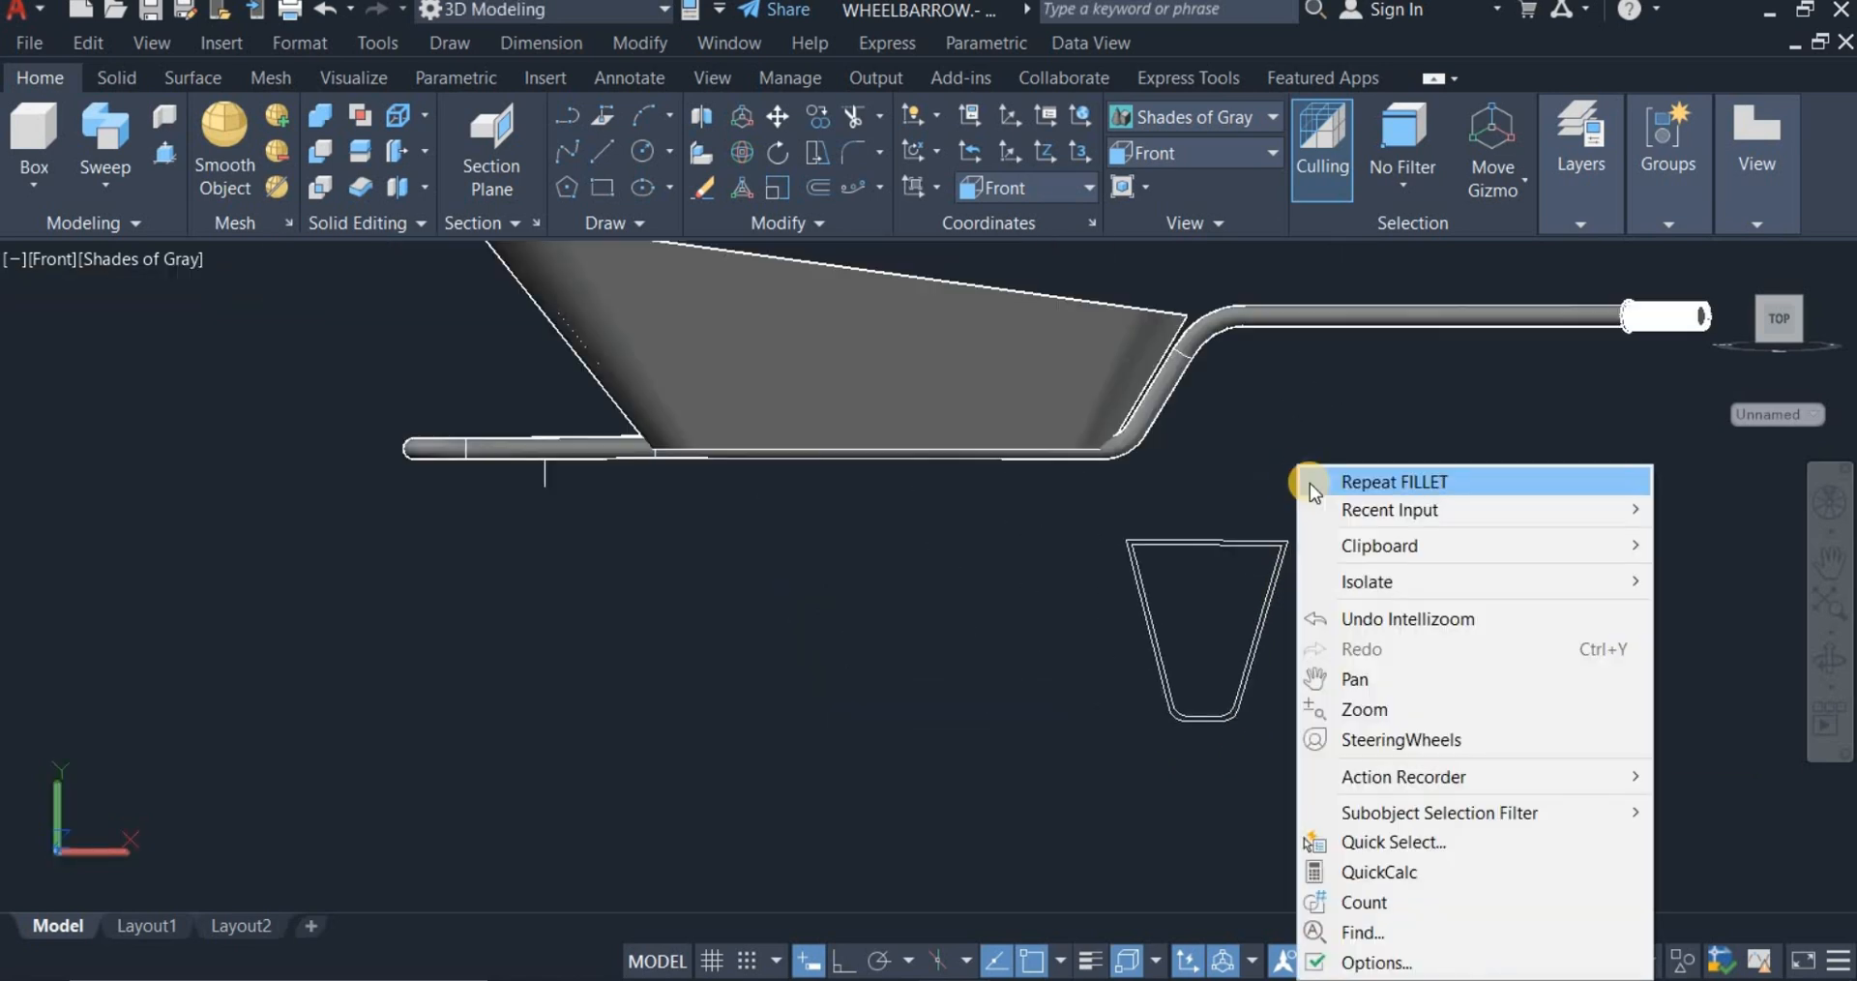
pyautogui.click(1310, 483)
pyautogui.rightClick(1311, 653)
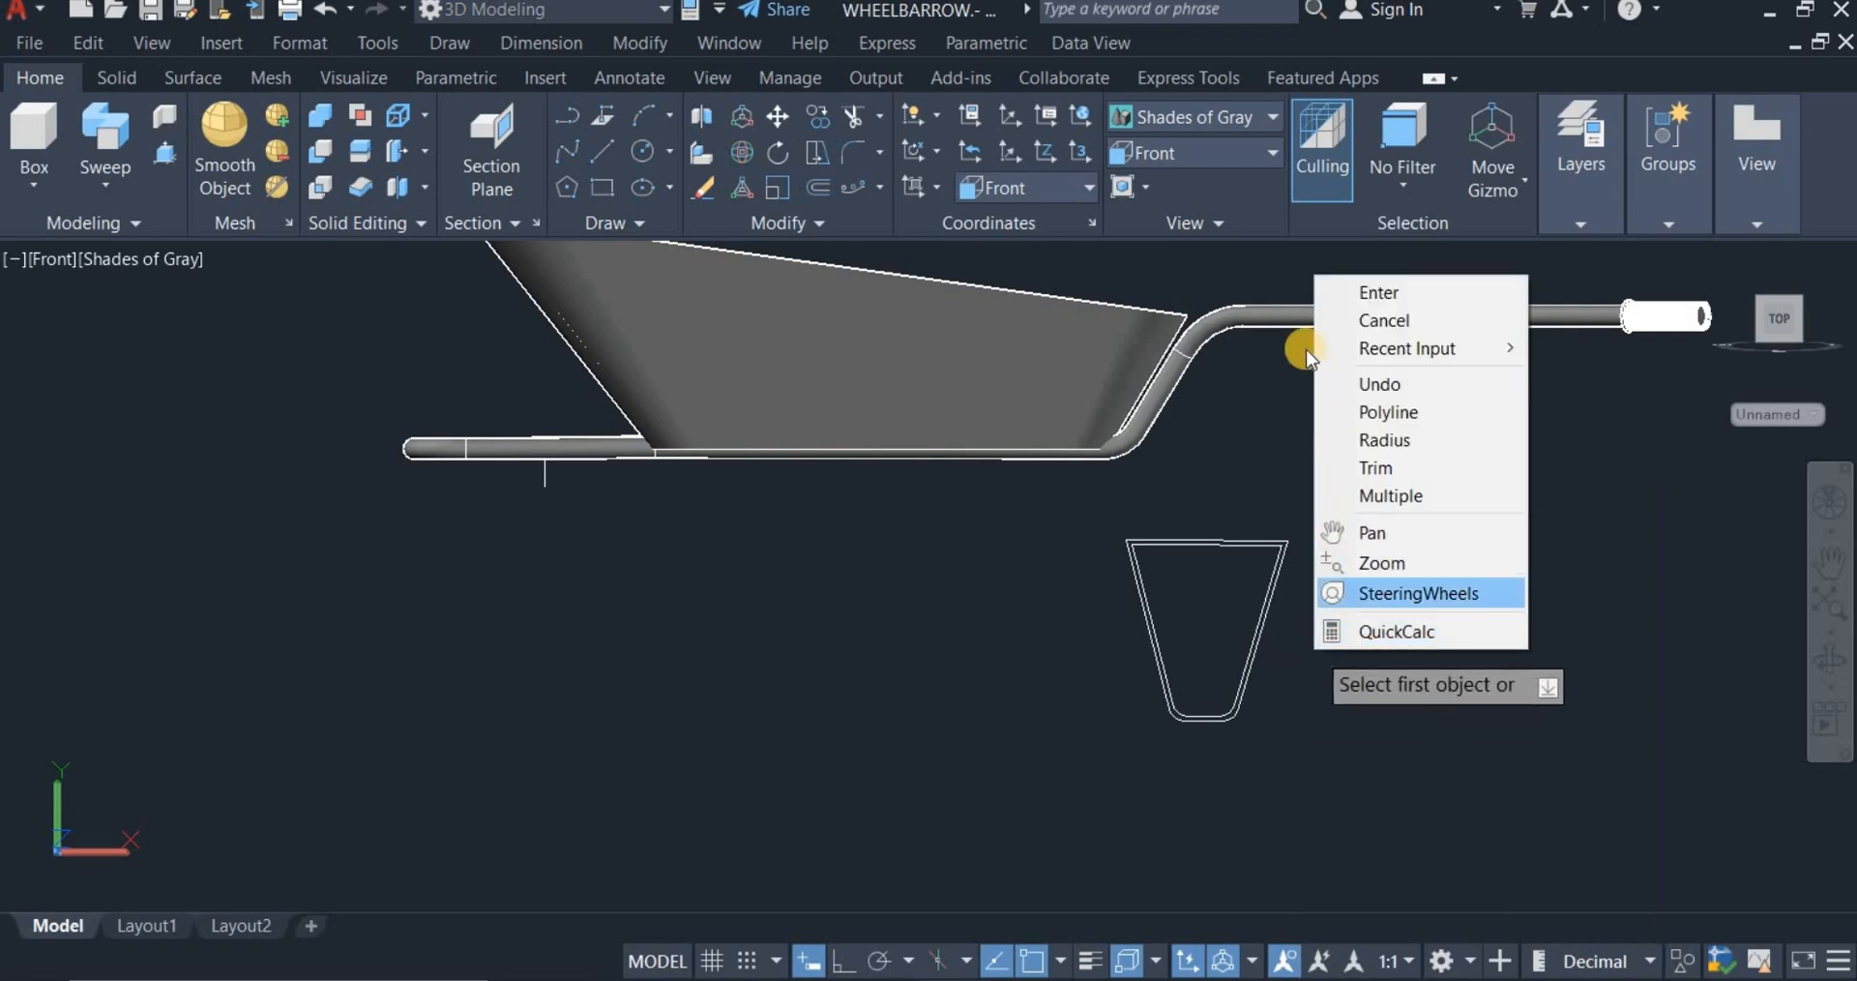
pyautogui.click(1396, 294)
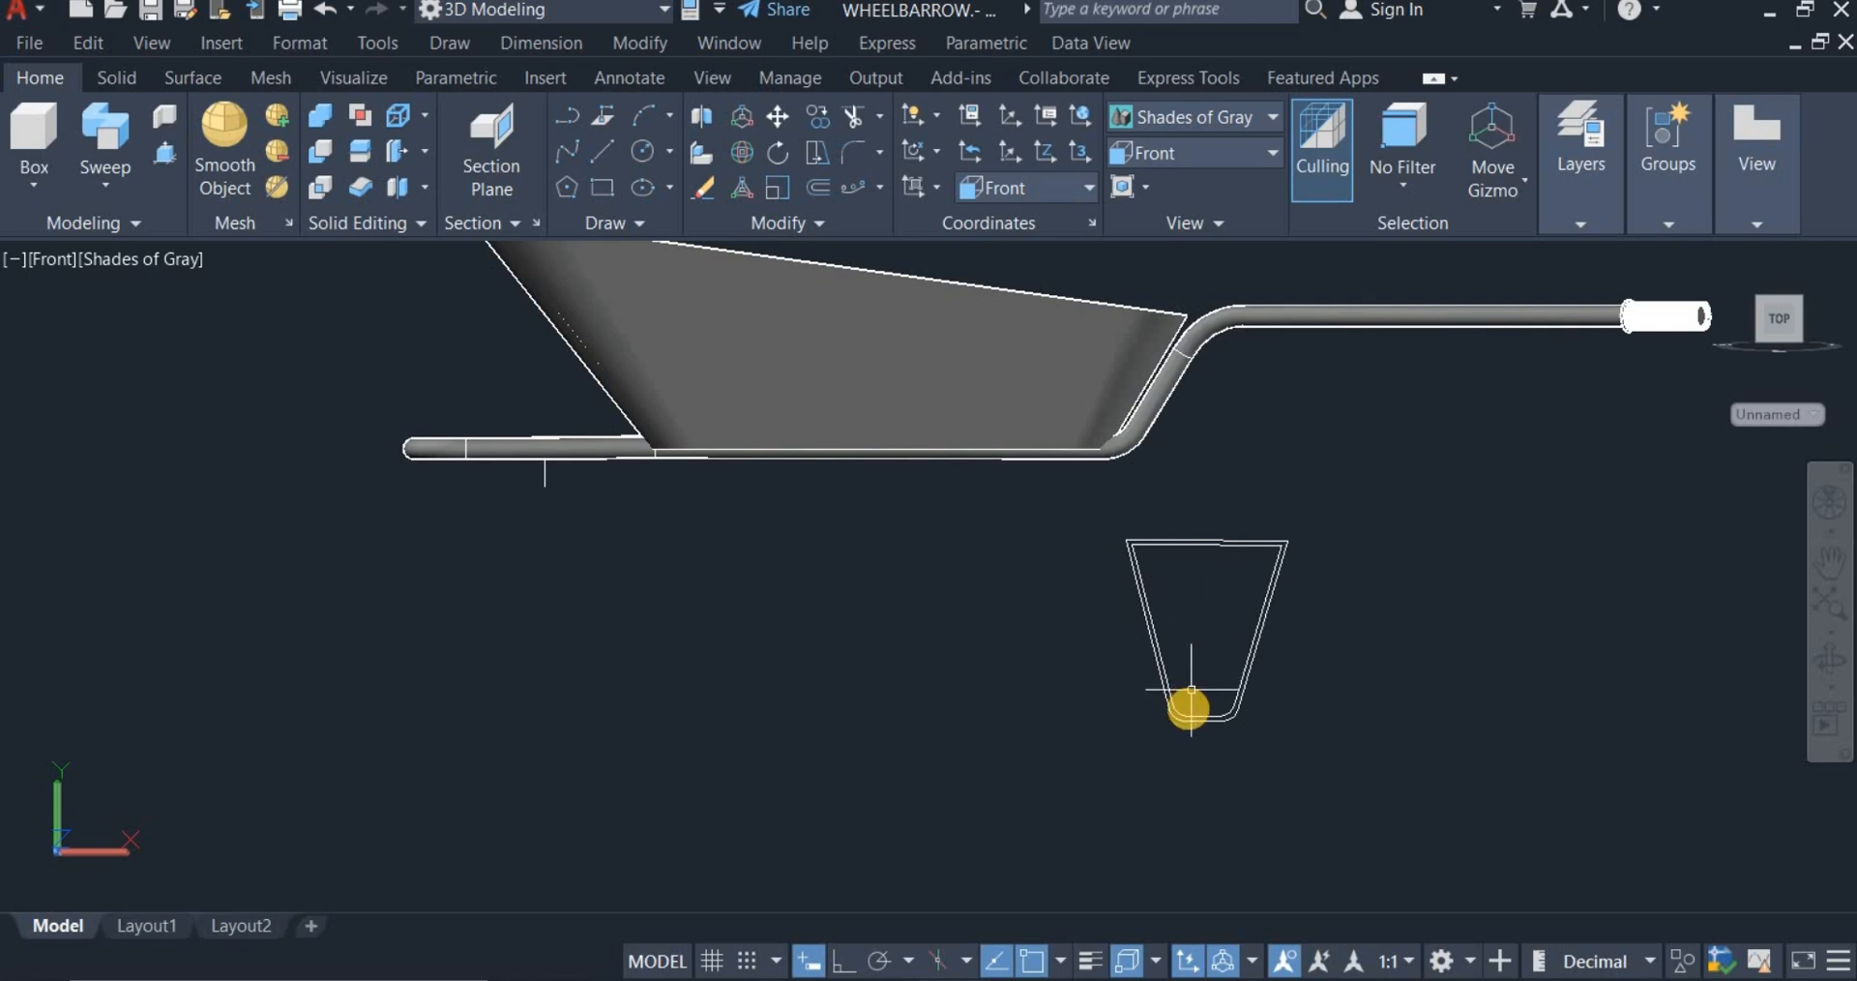
pyautogui.scroll(5, 1188, 707)
pyautogui.click(1199, 733)
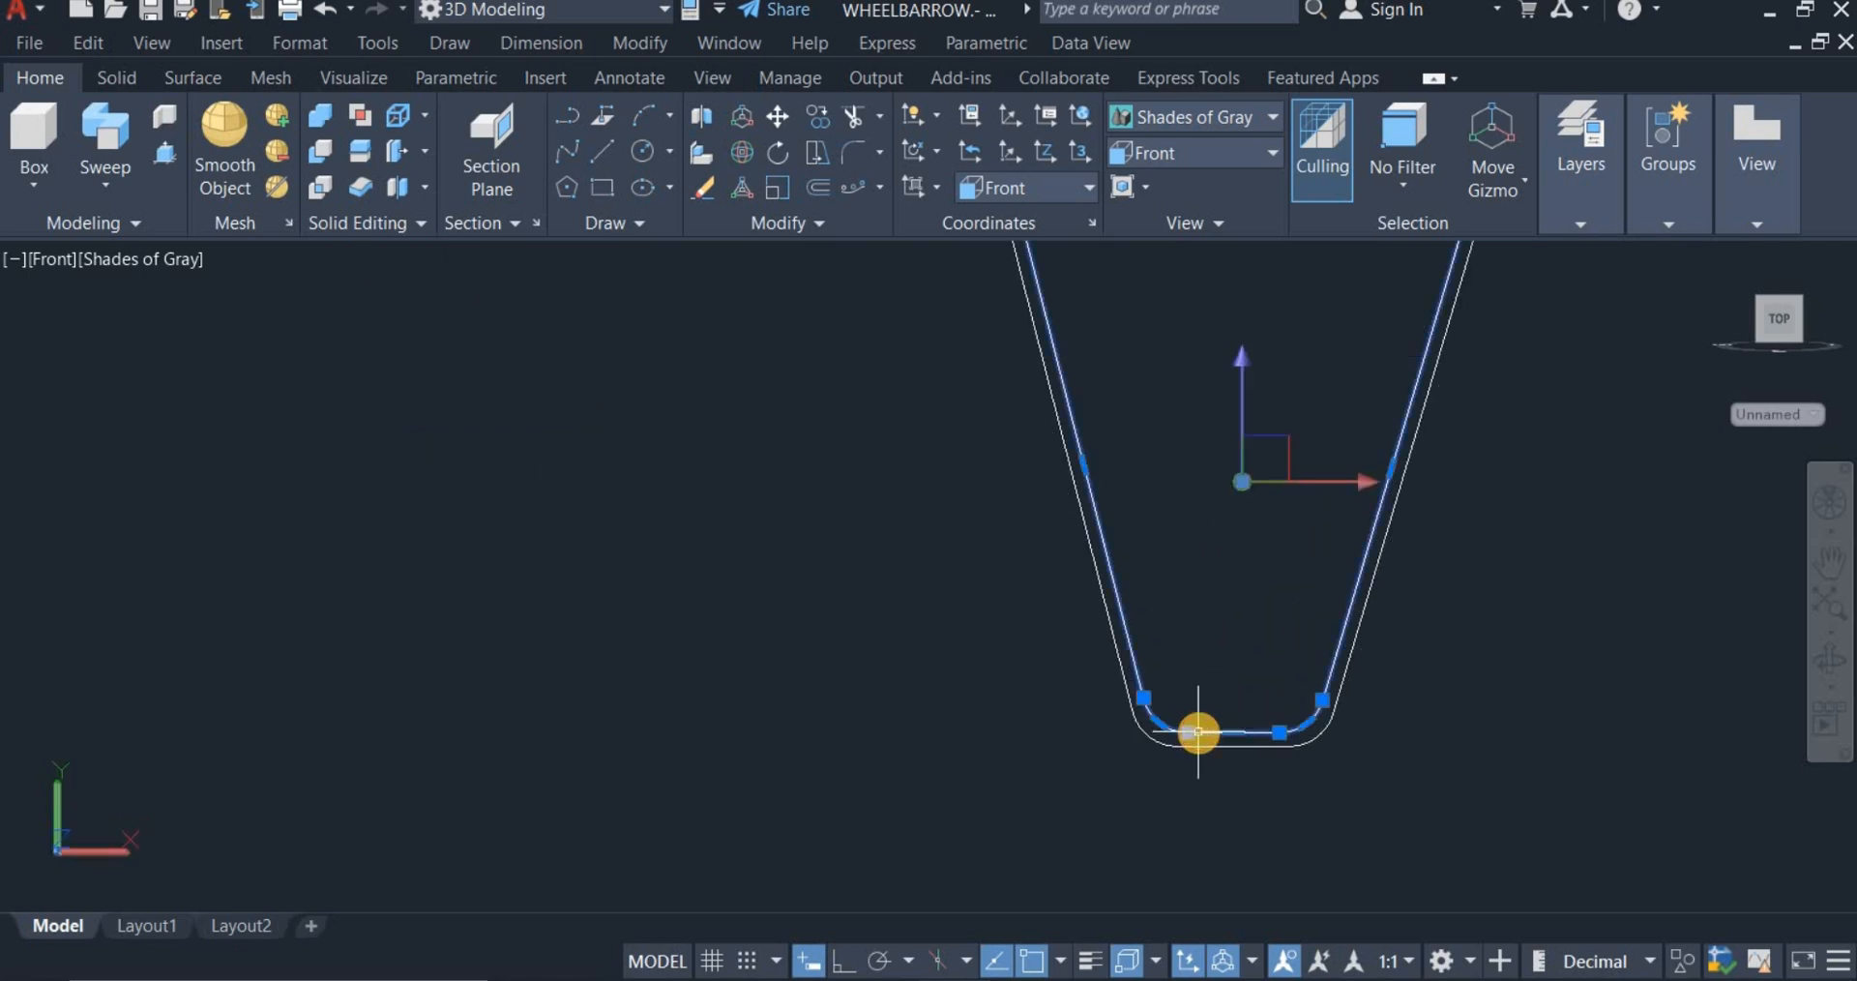
pyautogui.press('Escape')
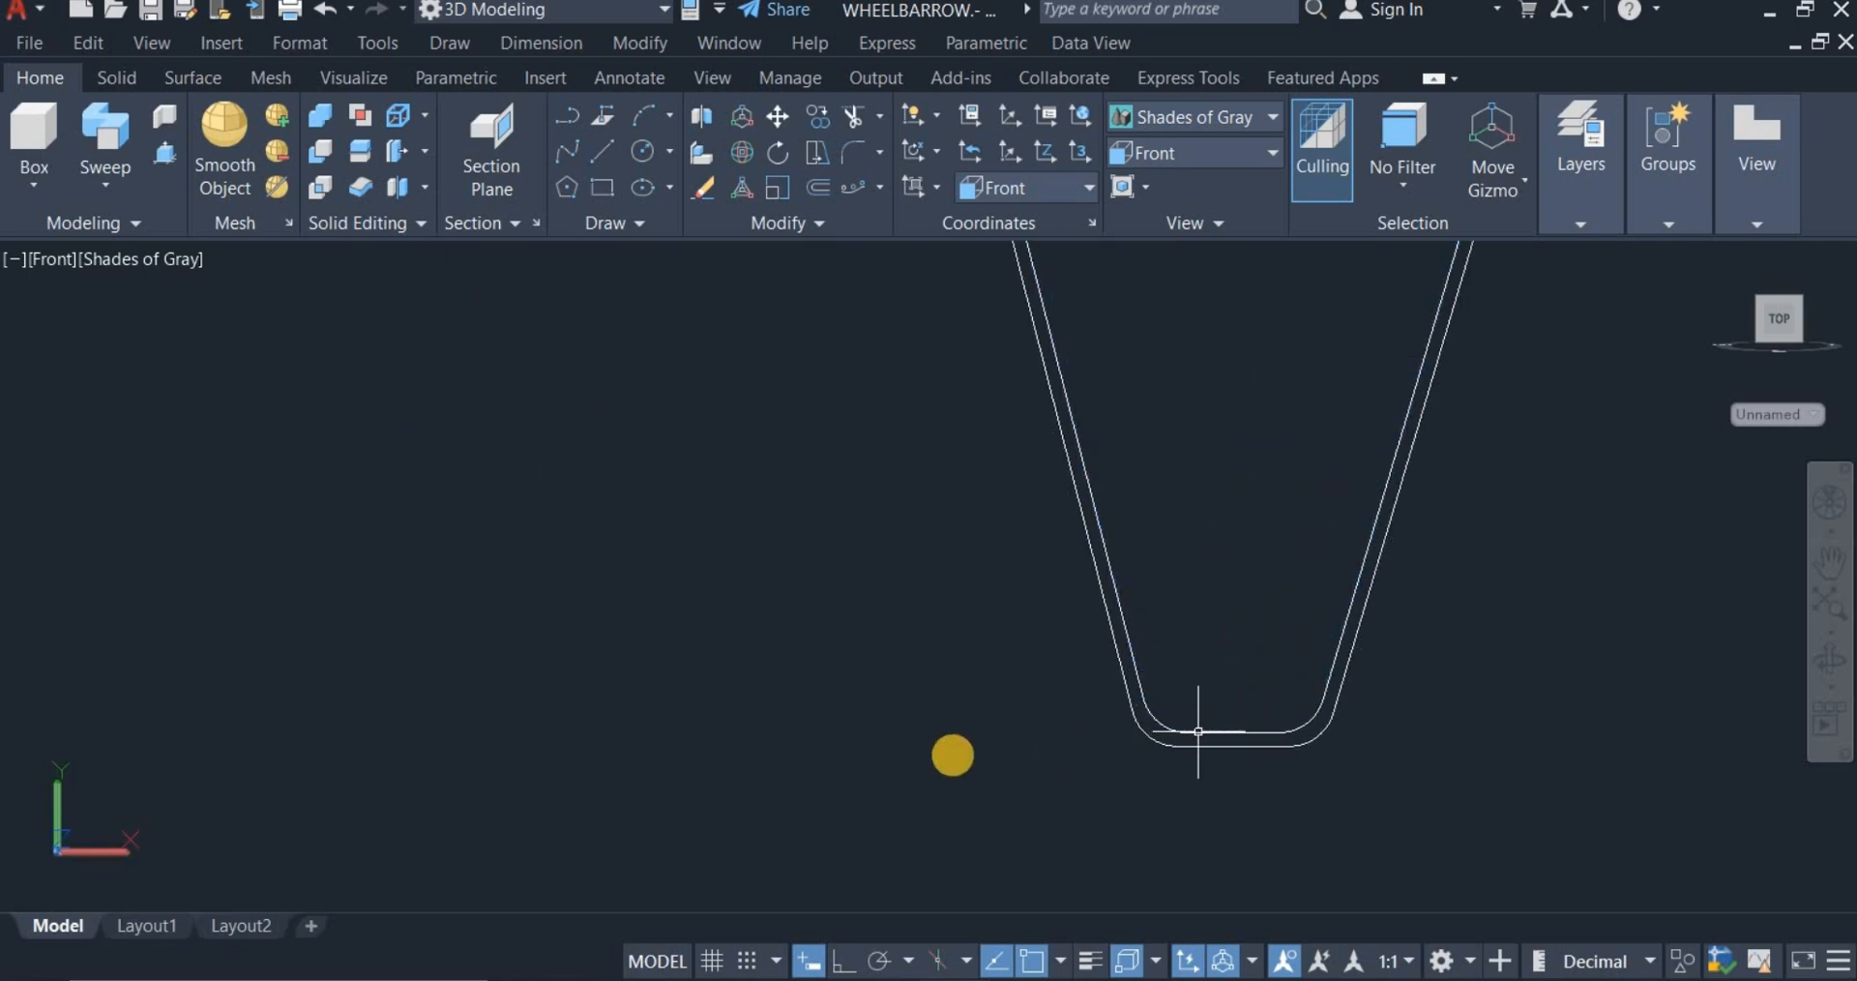
# Step: Switch the model to the SW Isometric view with the leg profile in sight
pyautogui.scroll(-6, 953, 755)
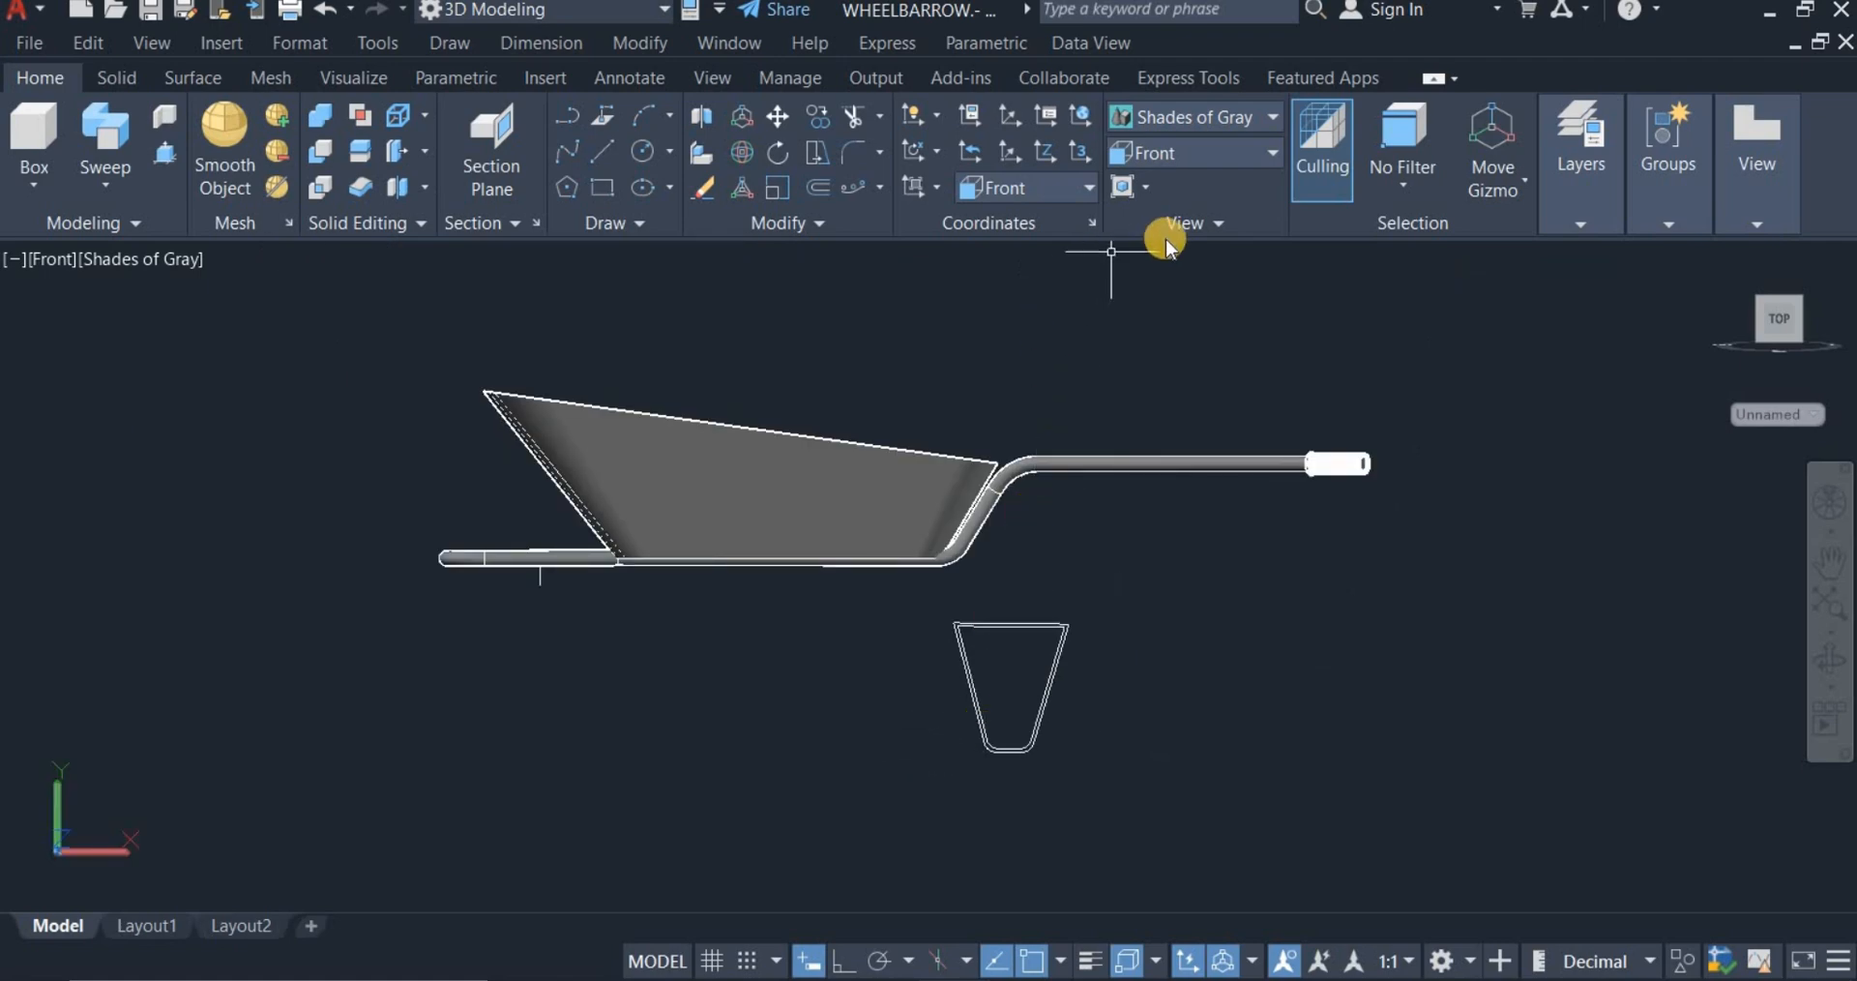
pyautogui.click(1196, 153)
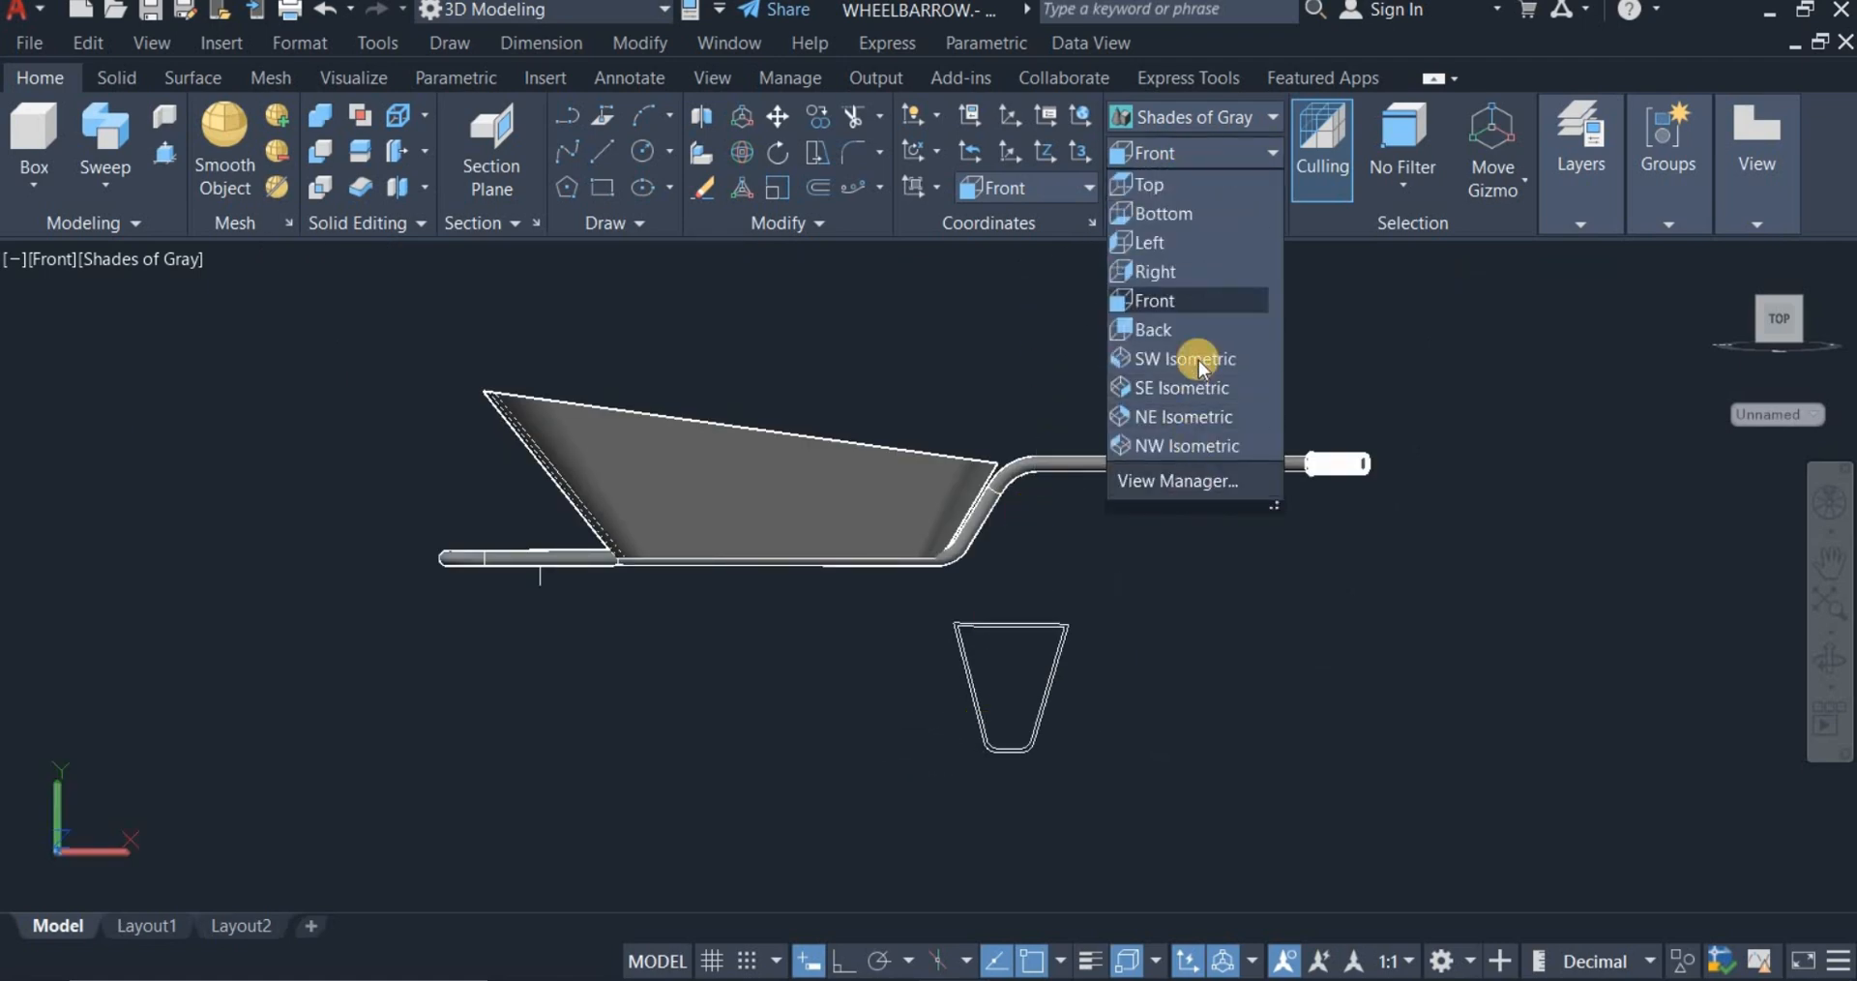
pyautogui.click(1198, 360)
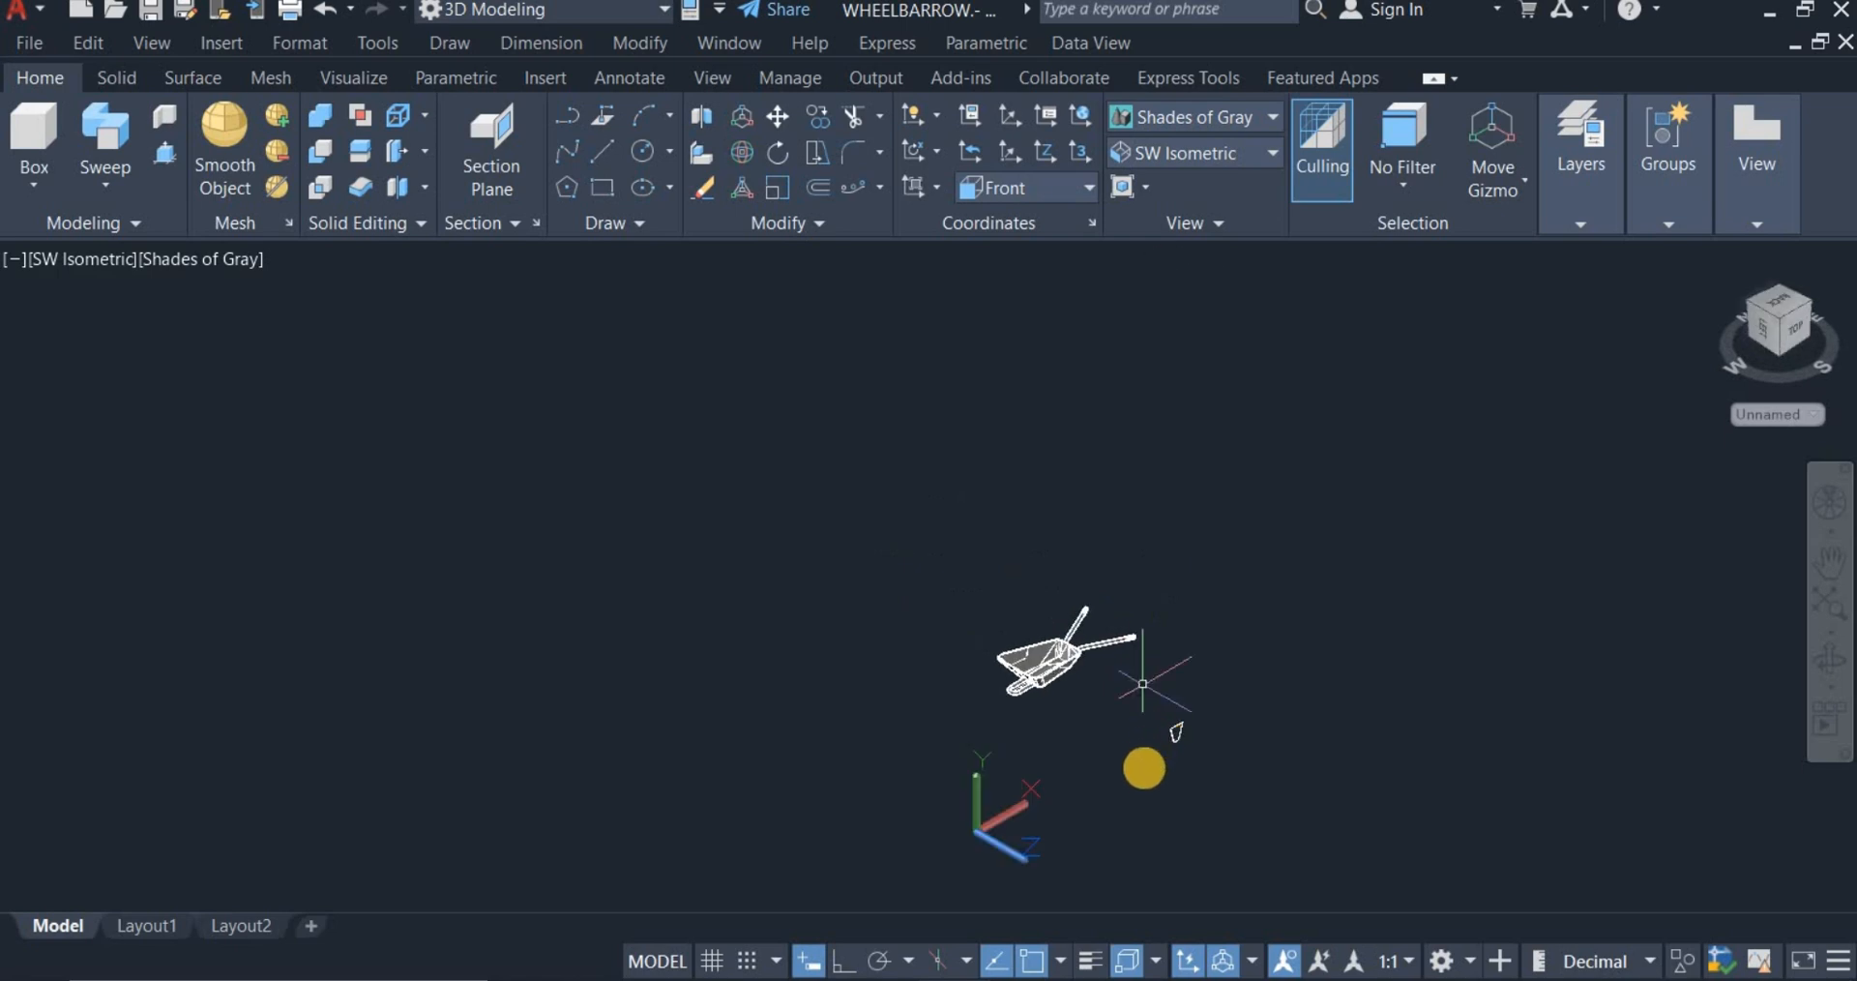
pyautogui.scroll(6, 1151, 767)
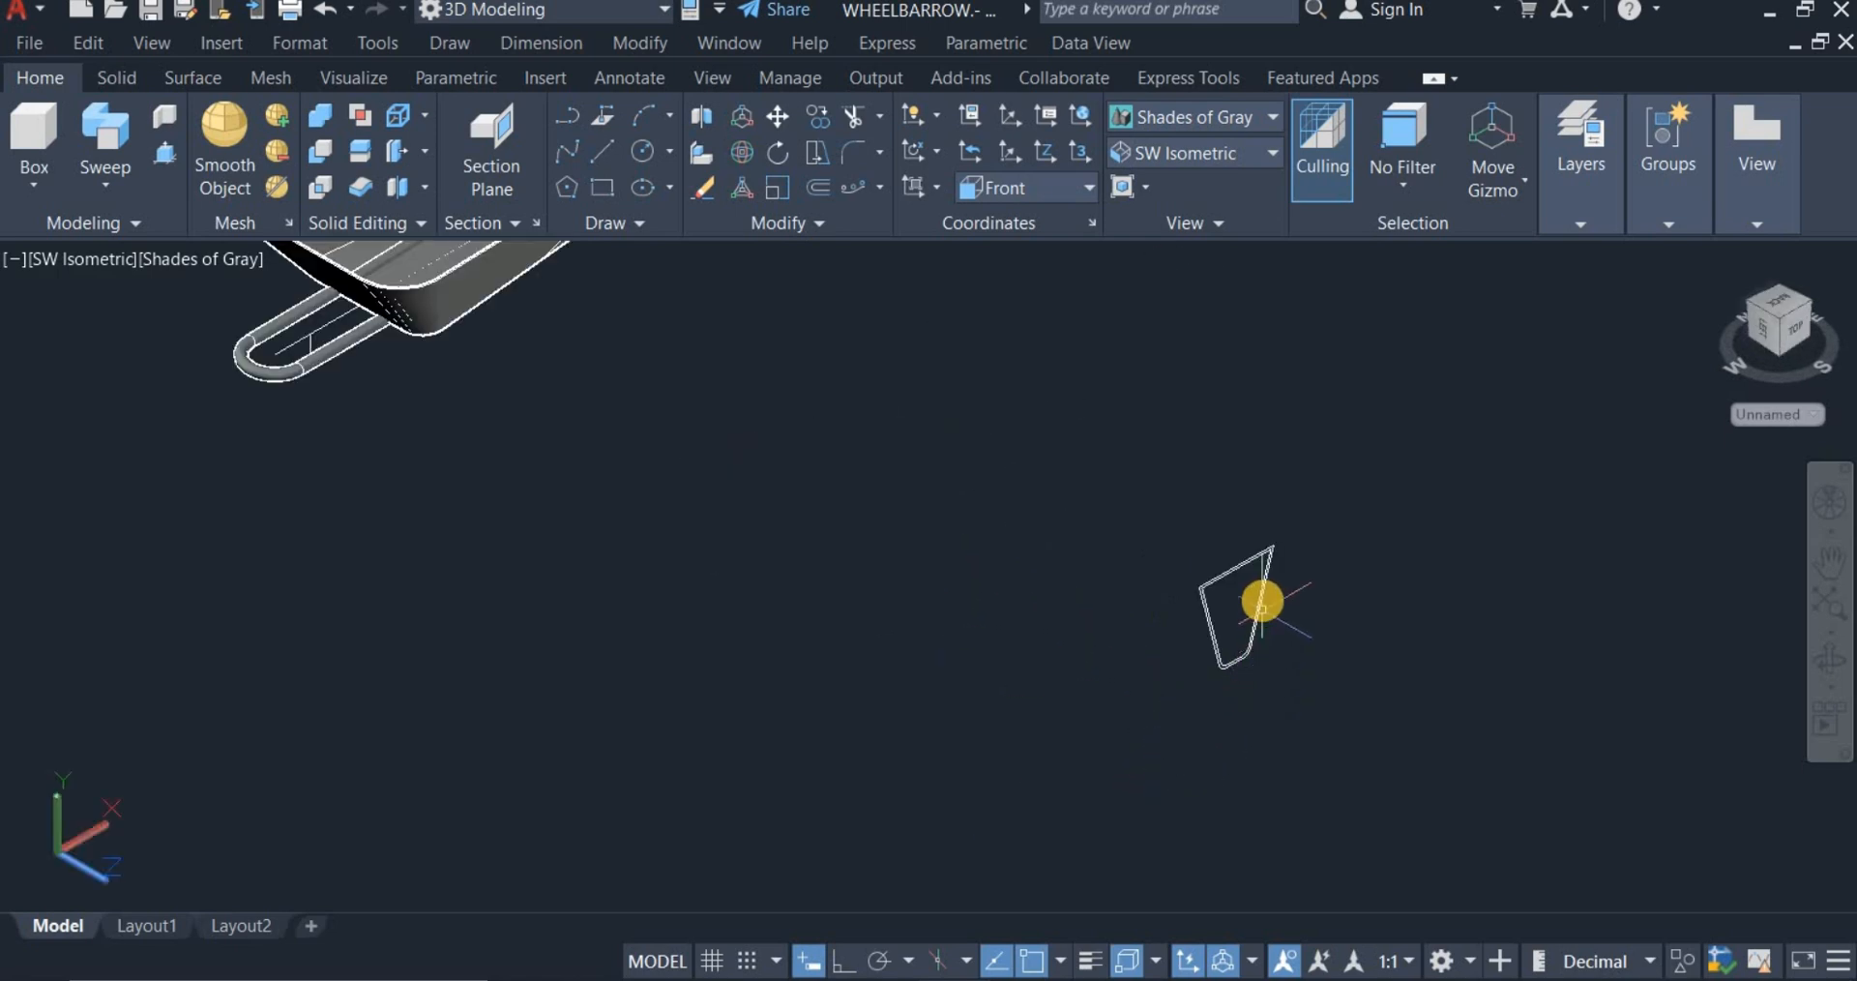
# Step: Presspull the narrow band between the inner and outer leg outlines into a solid leg frame
pyautogui.click(167, 159)
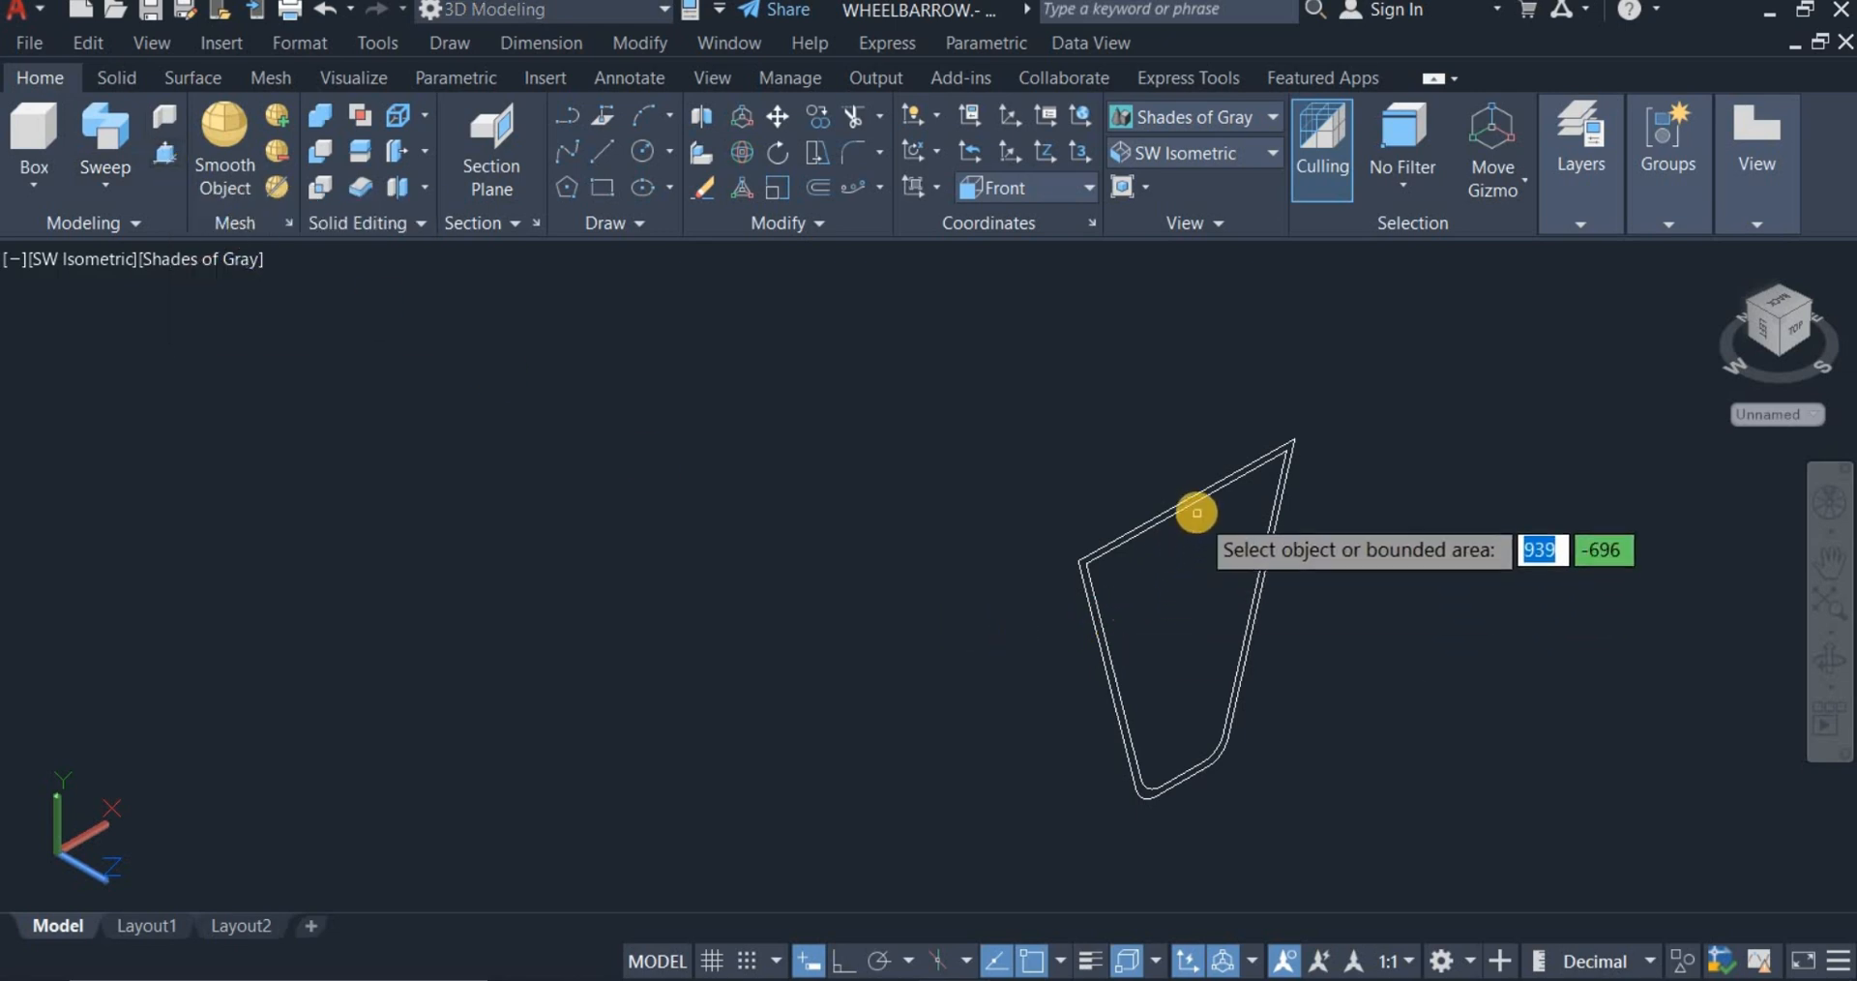
pyautogui.scroll(3, 1193, 508)
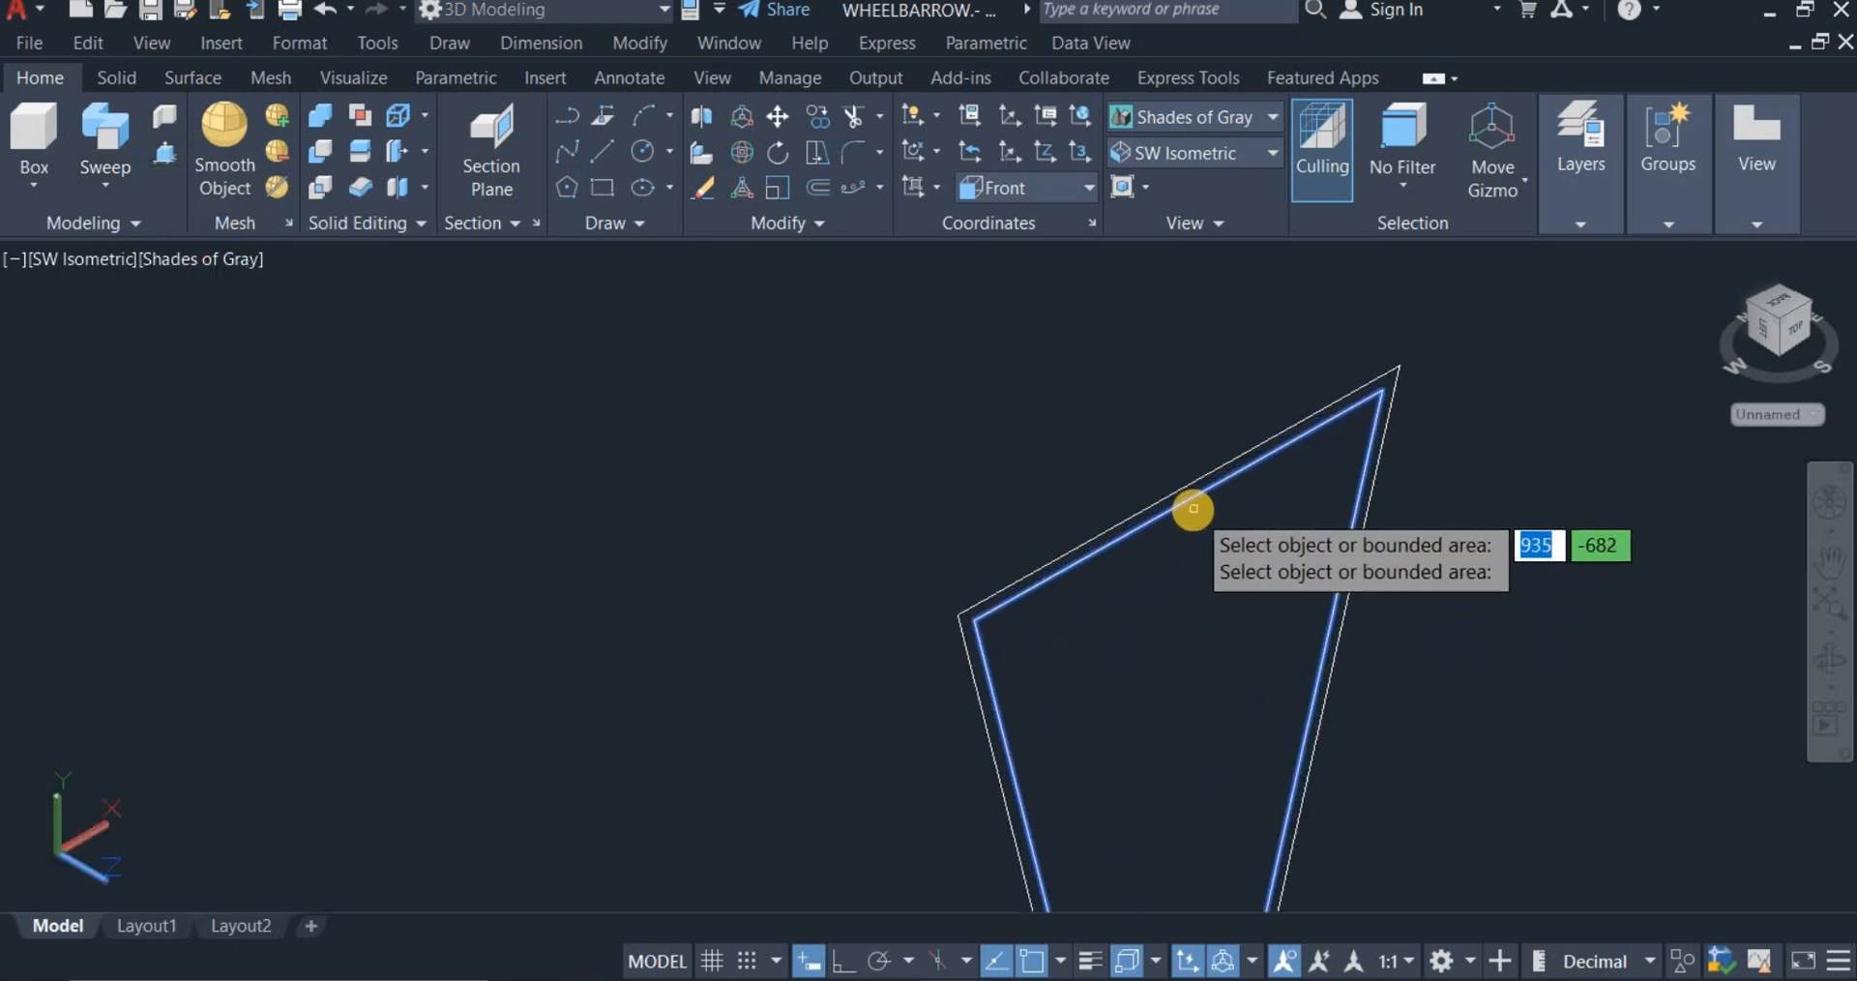
pyautogui.scroll(4, 1058, 541)
pyautogui.click(1056, 542)
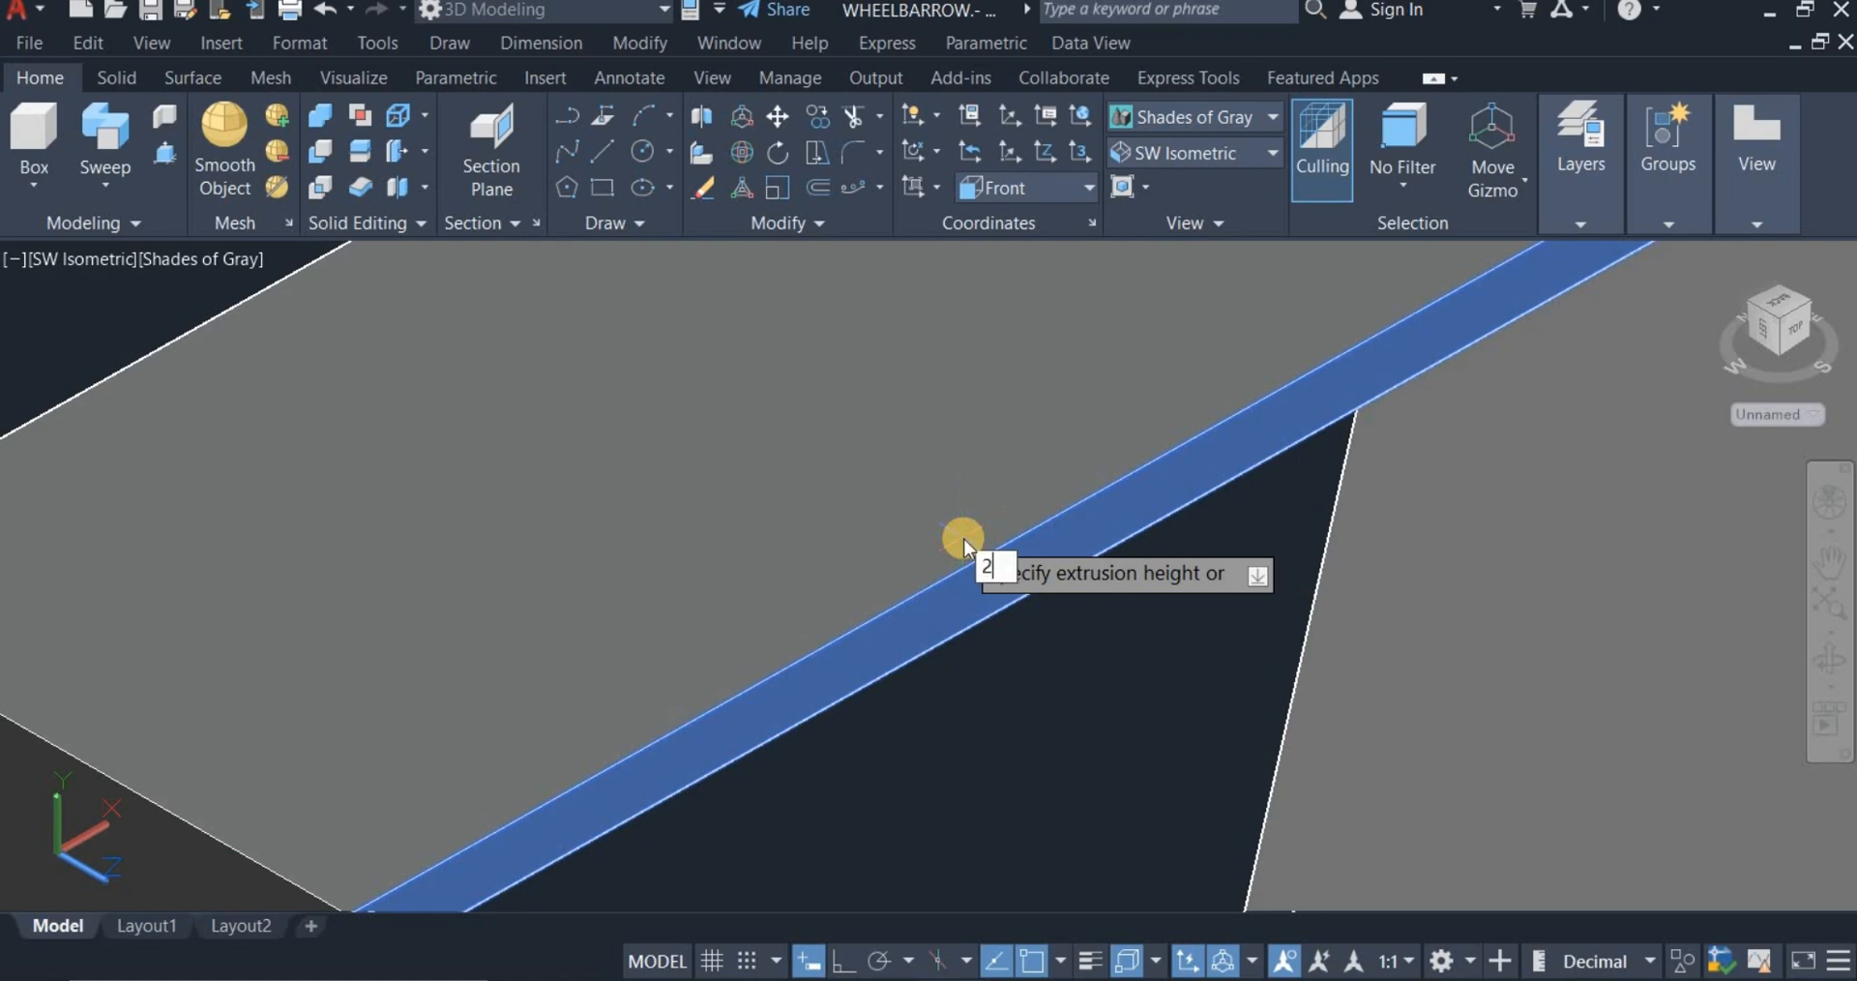
pyautogui.press('Return')
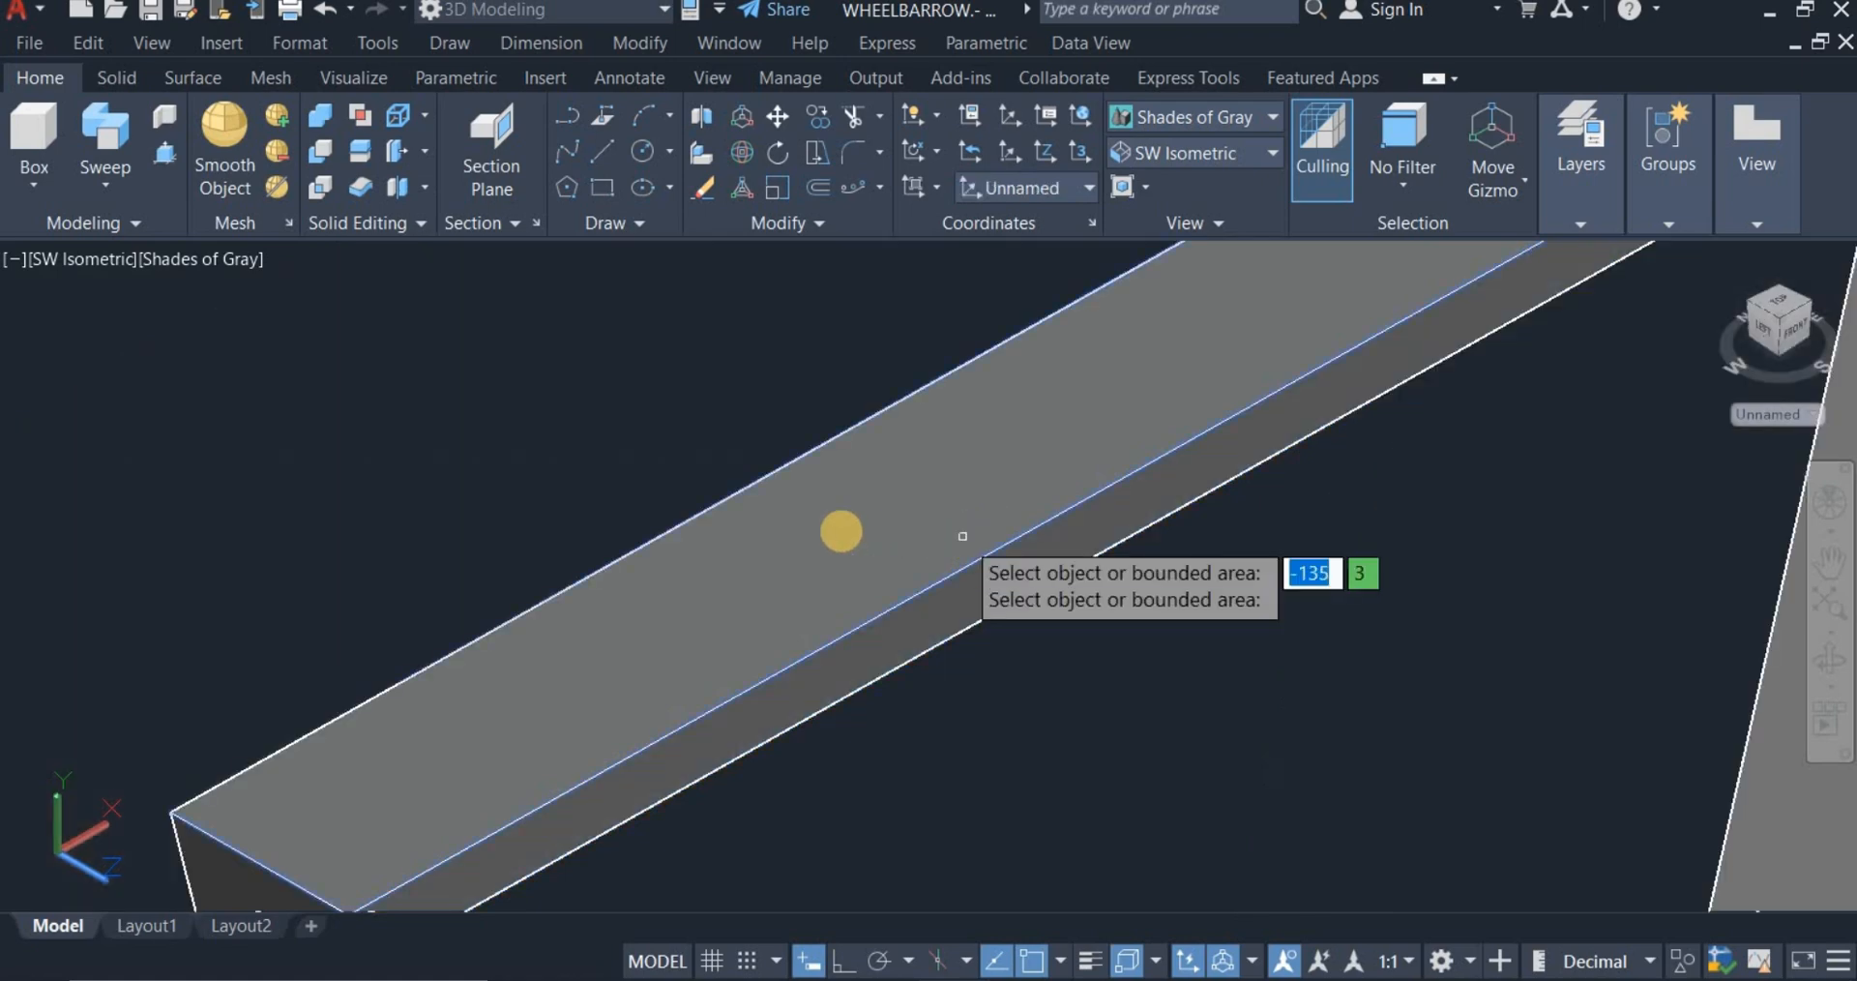
pyautogui.scroll(-5, 842, 532)
pyautogui.scroll(-6, 840, 533)
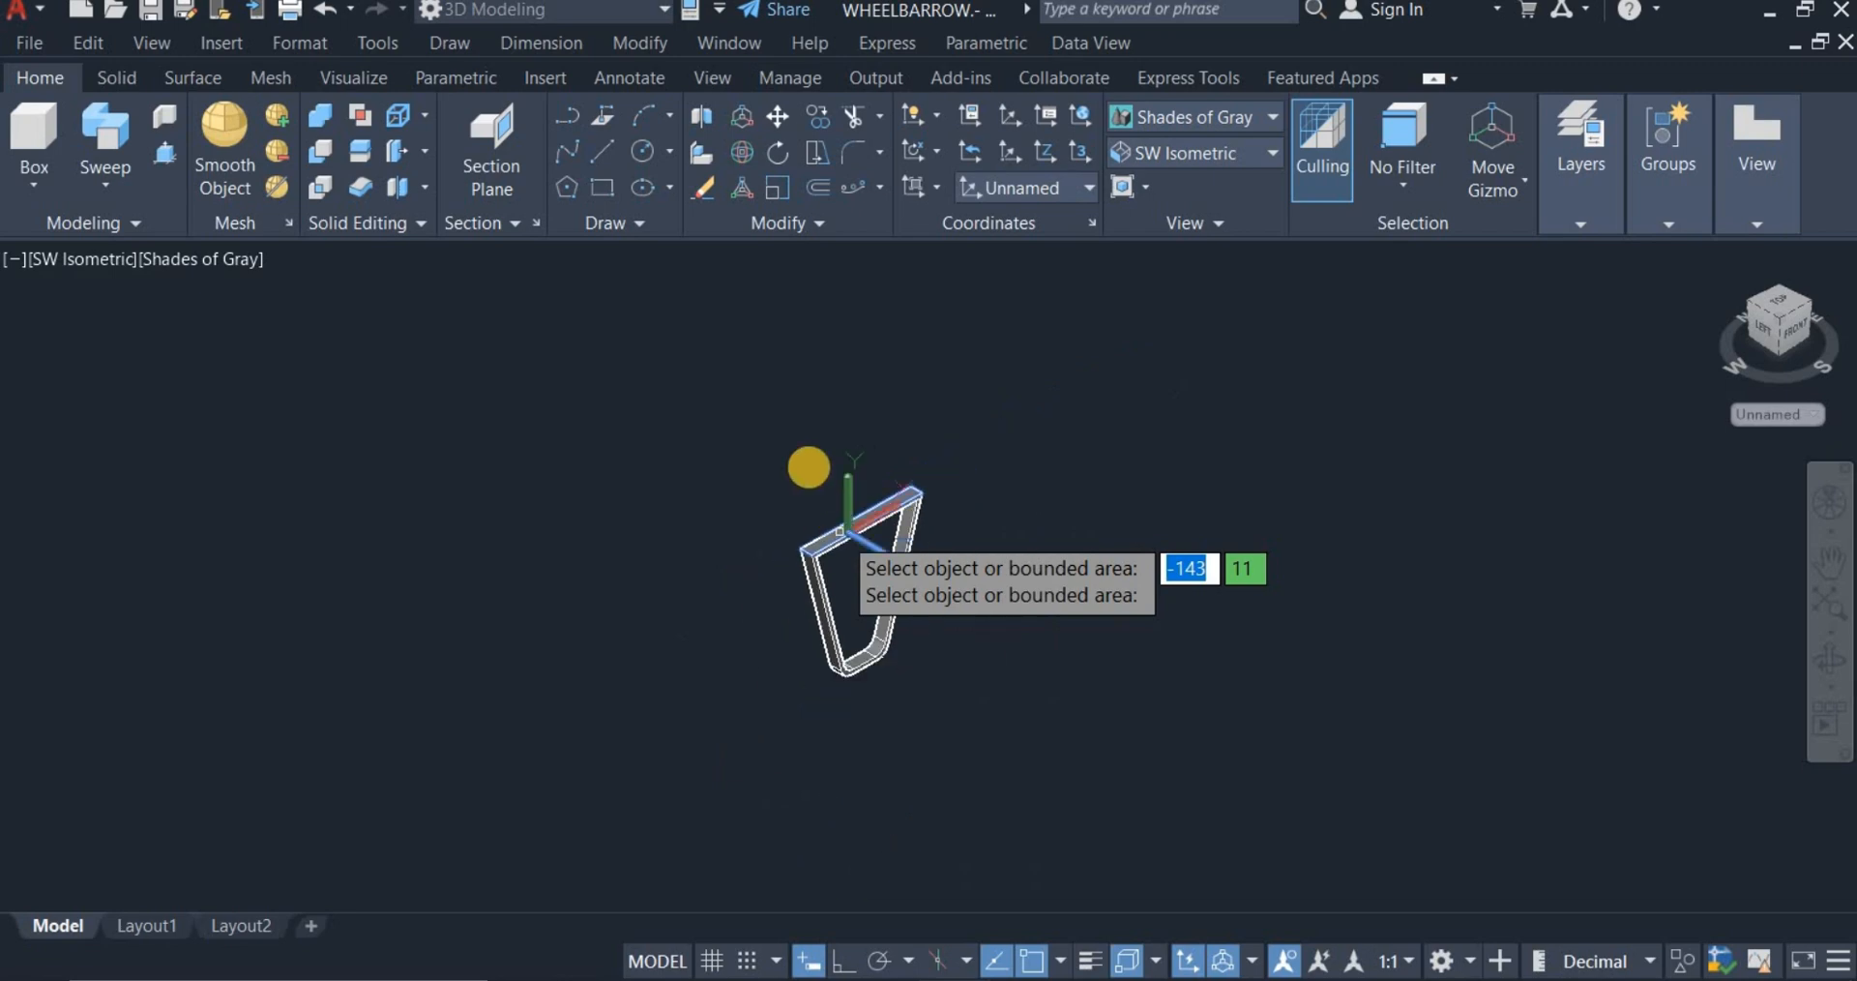
pyautogui.press('Escape')
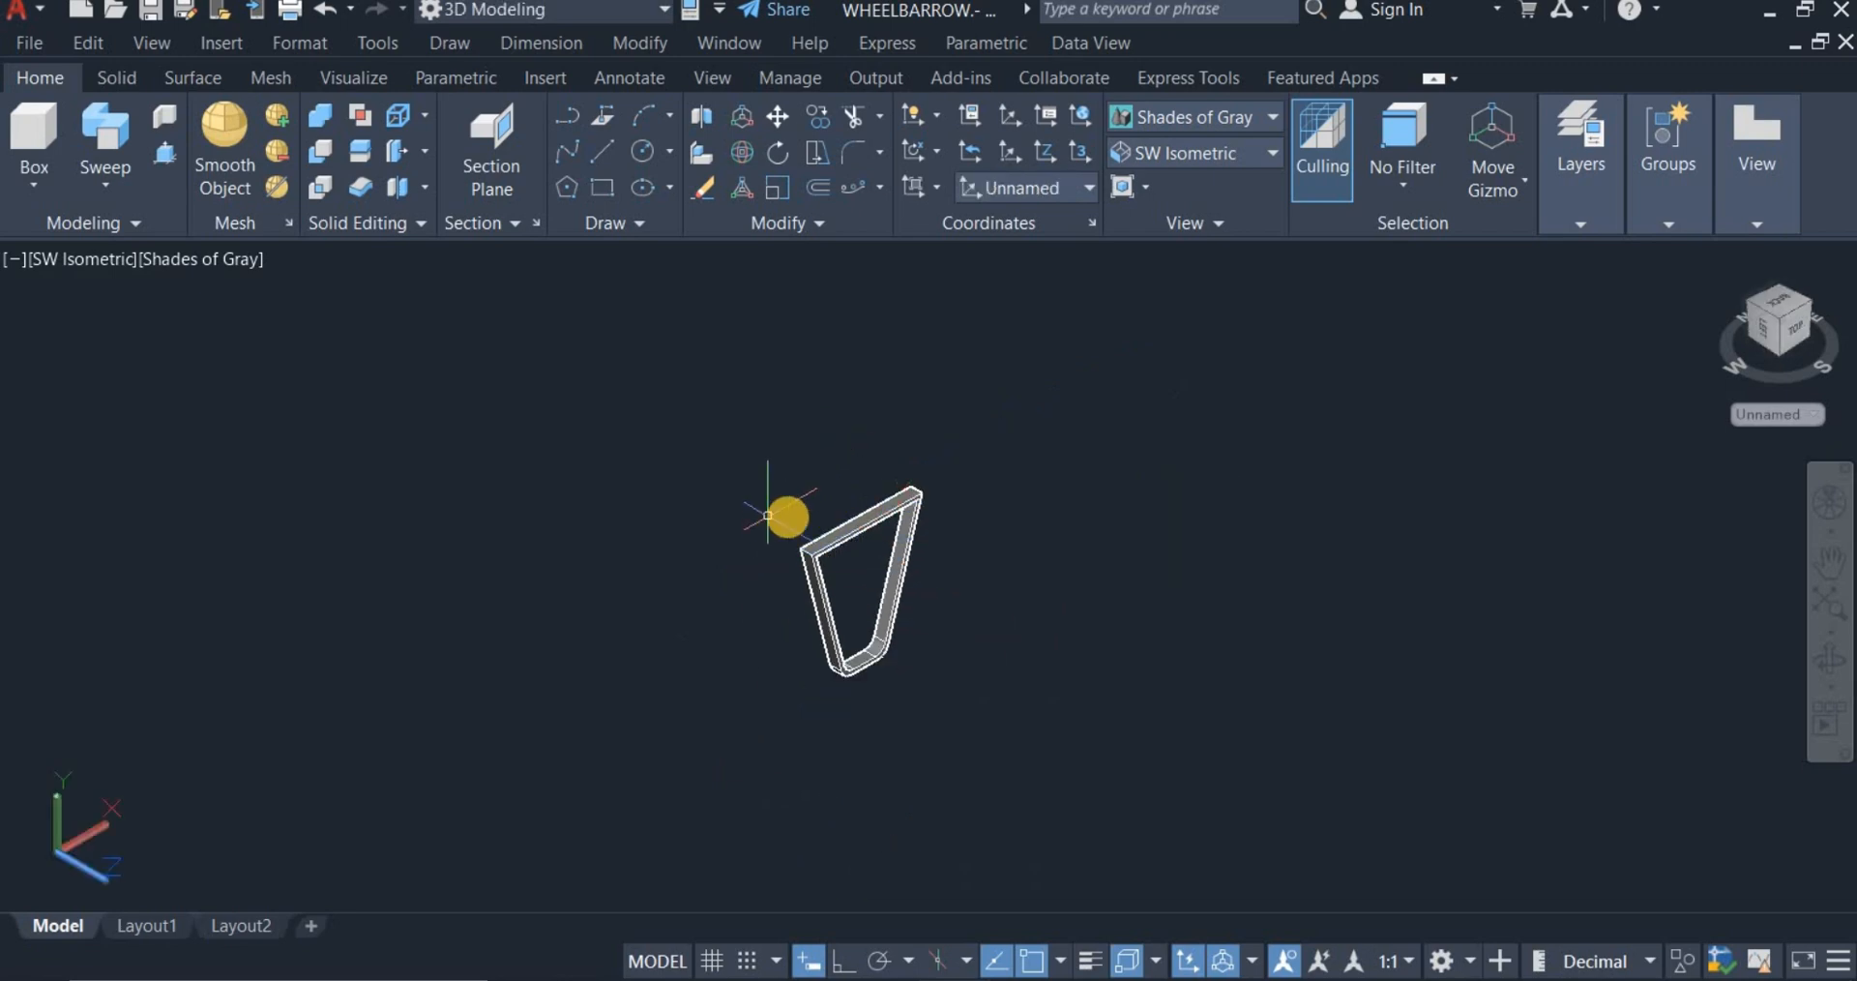
# Step: Move the solid leg frame closer to the wheelbarrow body, just beside the tray
pyautogui.scroll(-5, 774, 522)
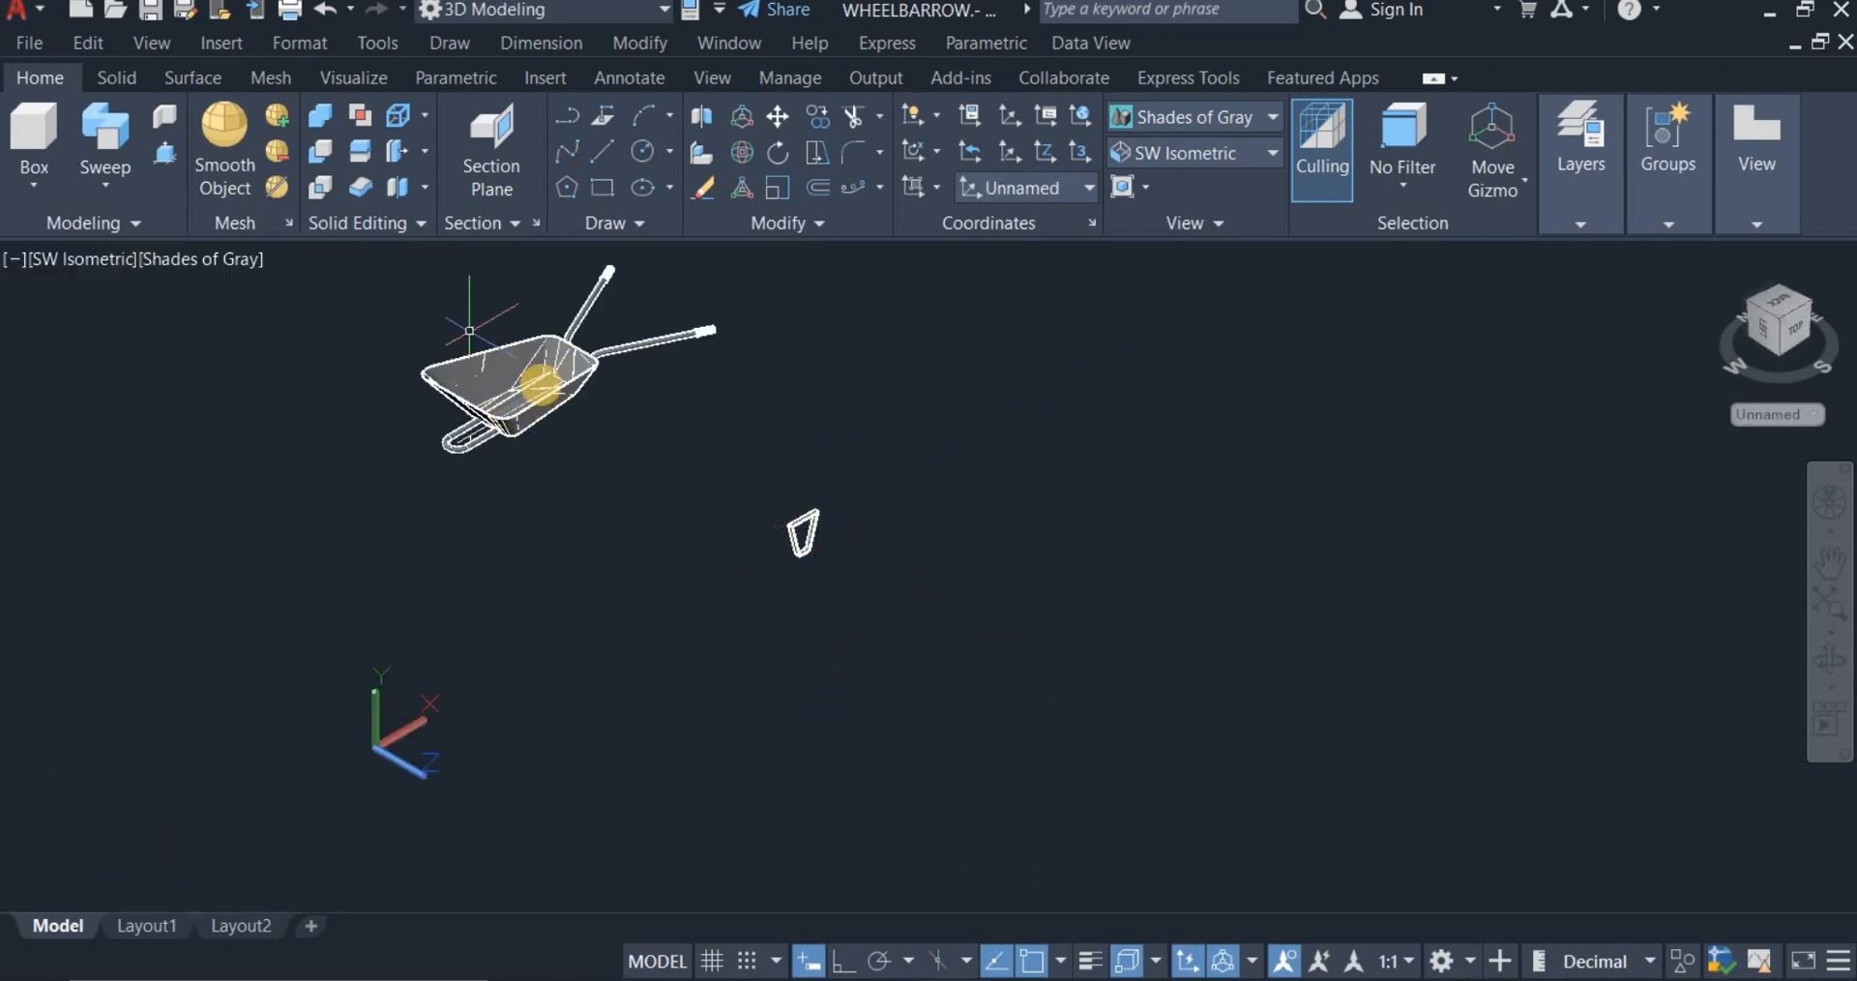
pyautogui.rightClick(593, 489)
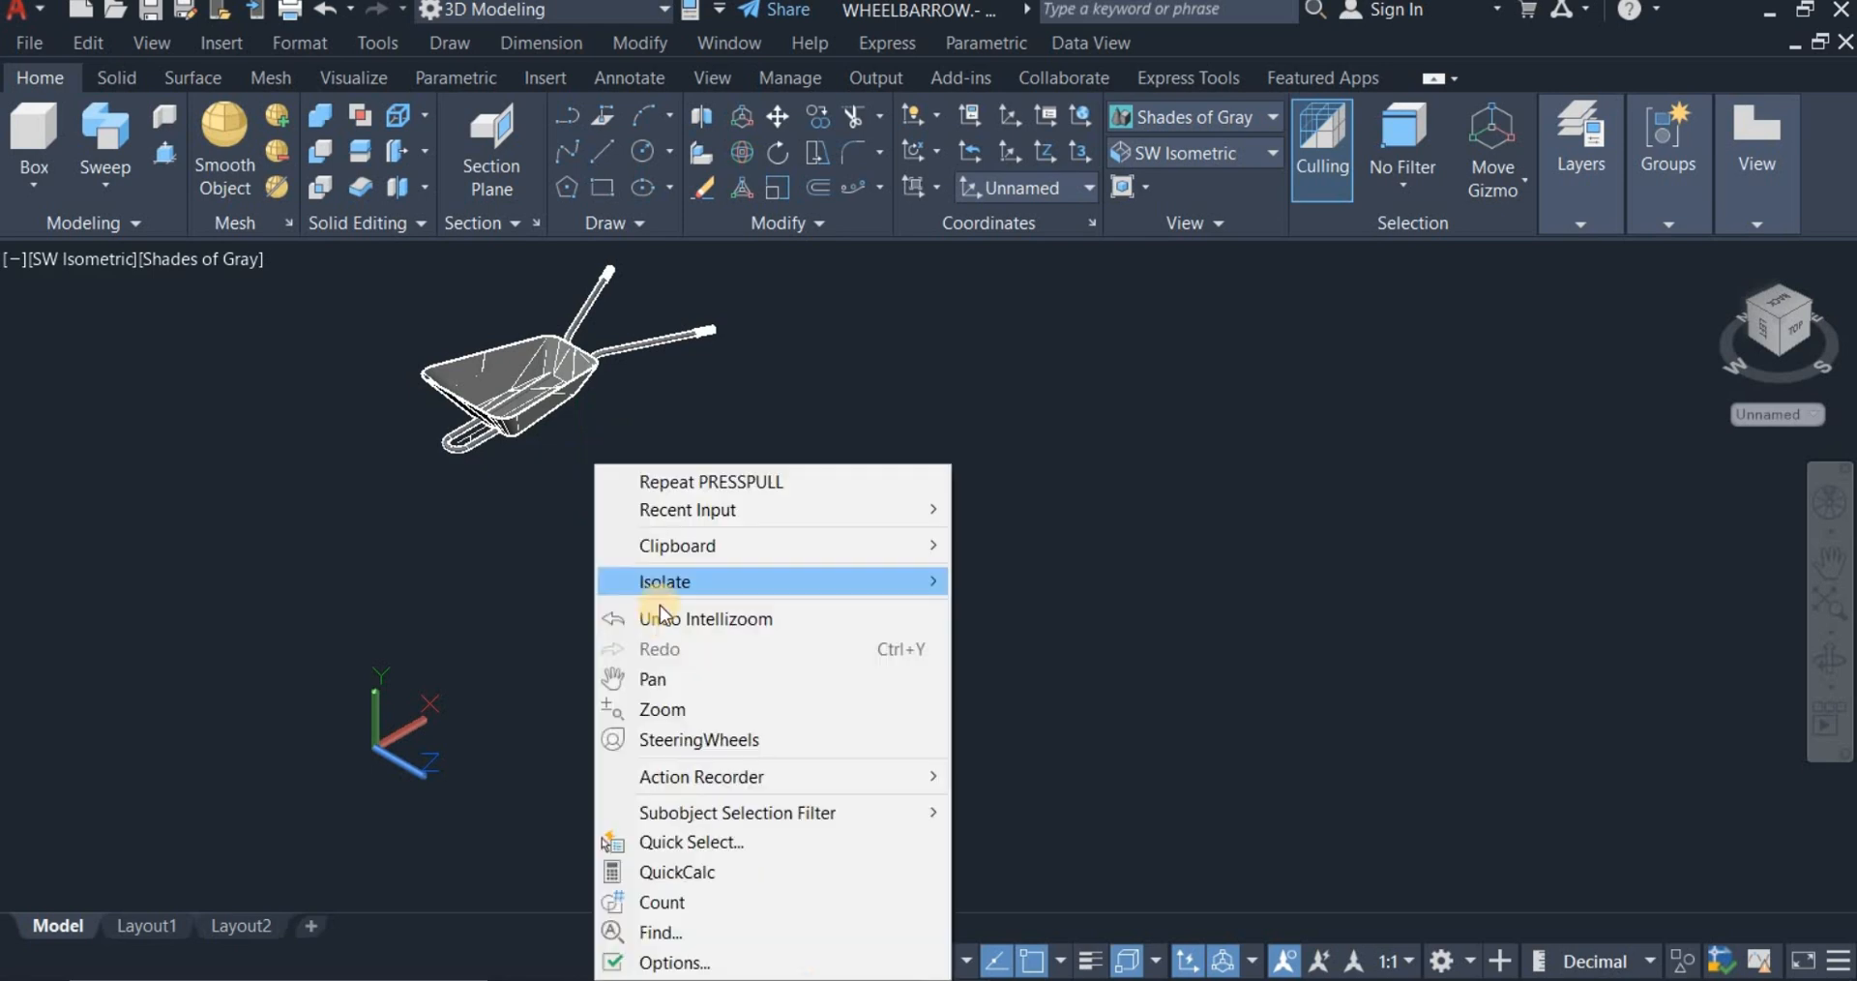
pyautogui.click(682, 678)
pyautogui.moveTo(641, 592); pyautogui.dragTo(942, 767)
pyautogui.rightClick(1103, 561)
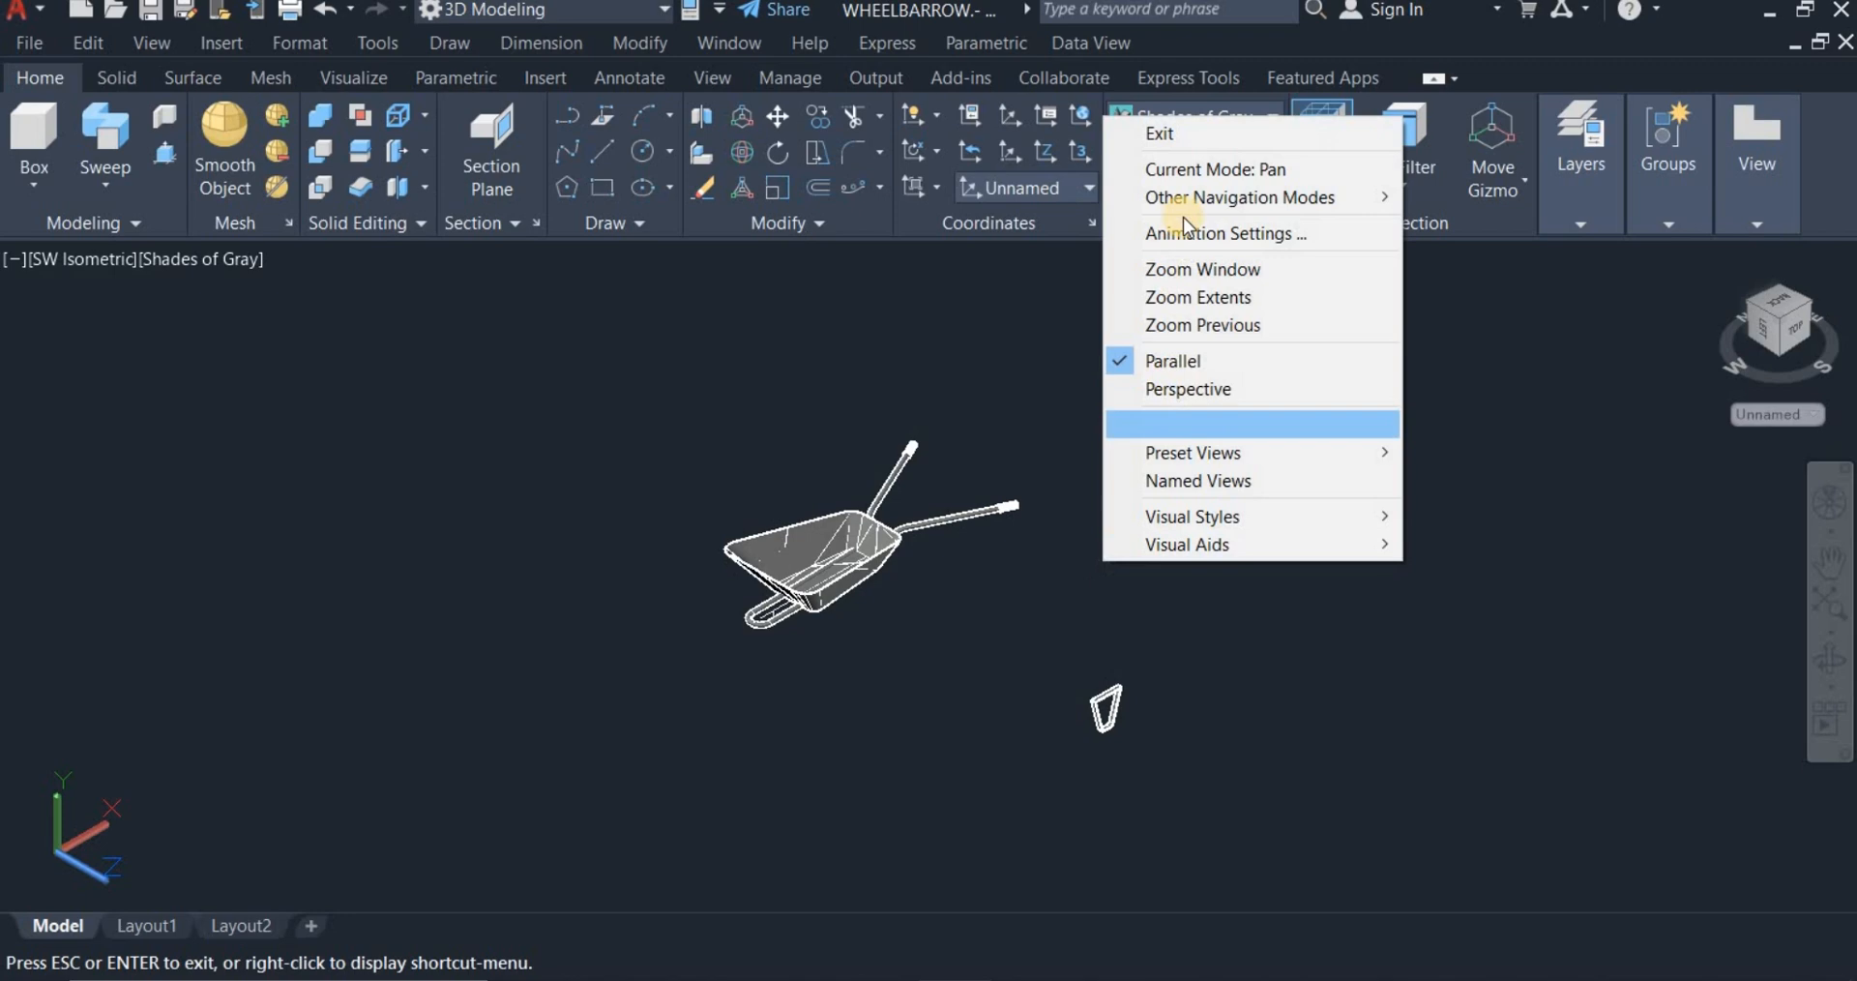
pyautogui.click(1189, 135)
pyautogui.click(1031, 639)
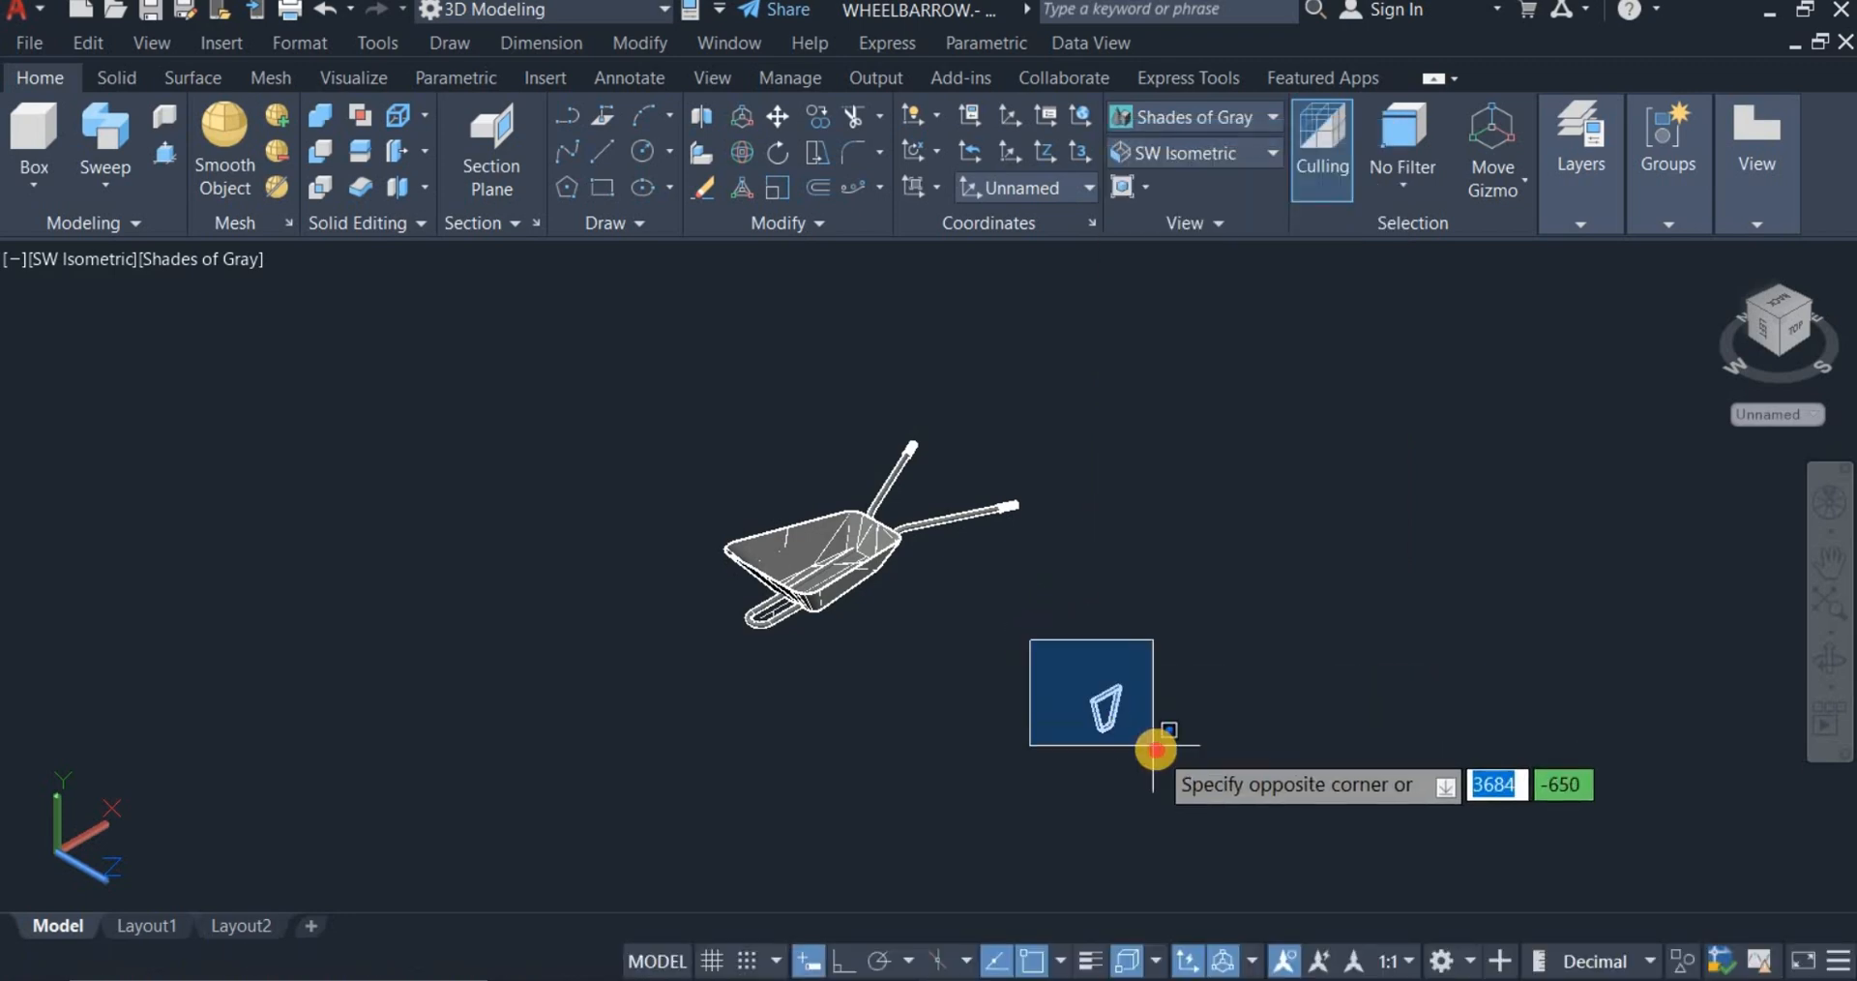
pyautogui.click(1155, 746)
pyautogui.moveTo(1111, 713); pyautogui.dragTo(1078, 706)
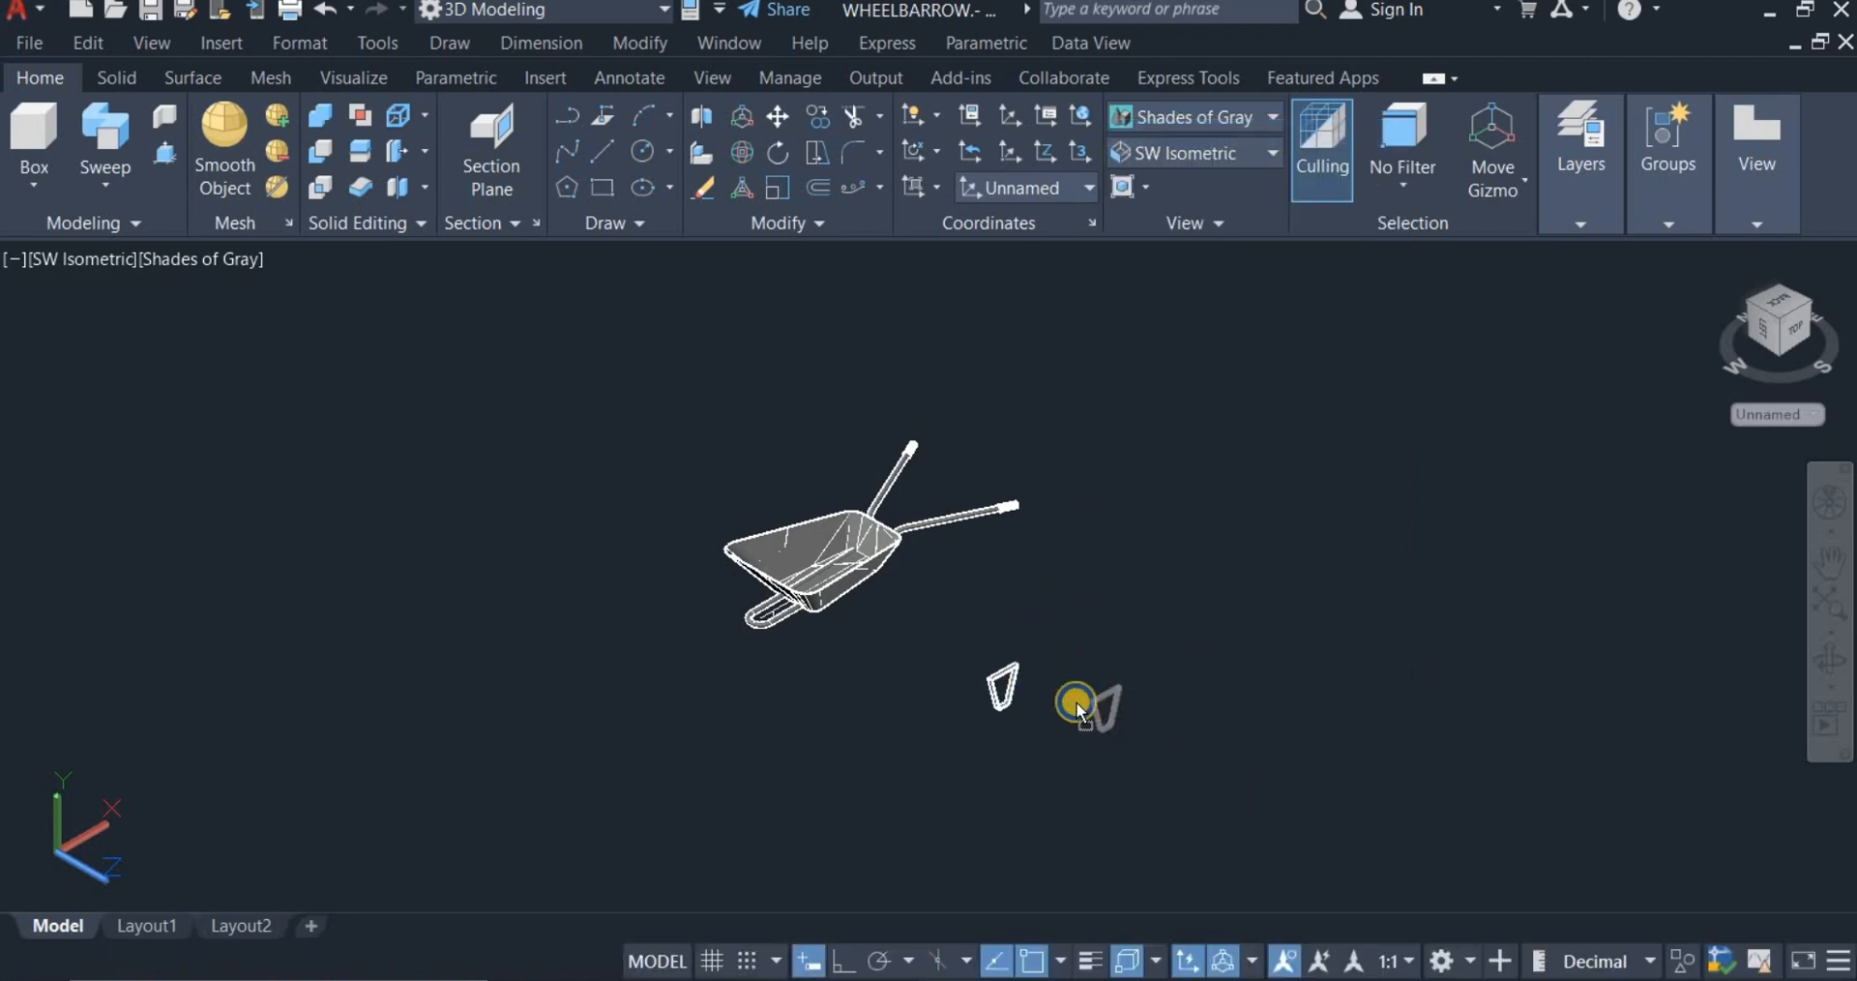
pyautogui.moveTo(1079, 706); pyautogui.dragTo(1021, 653, button='right')
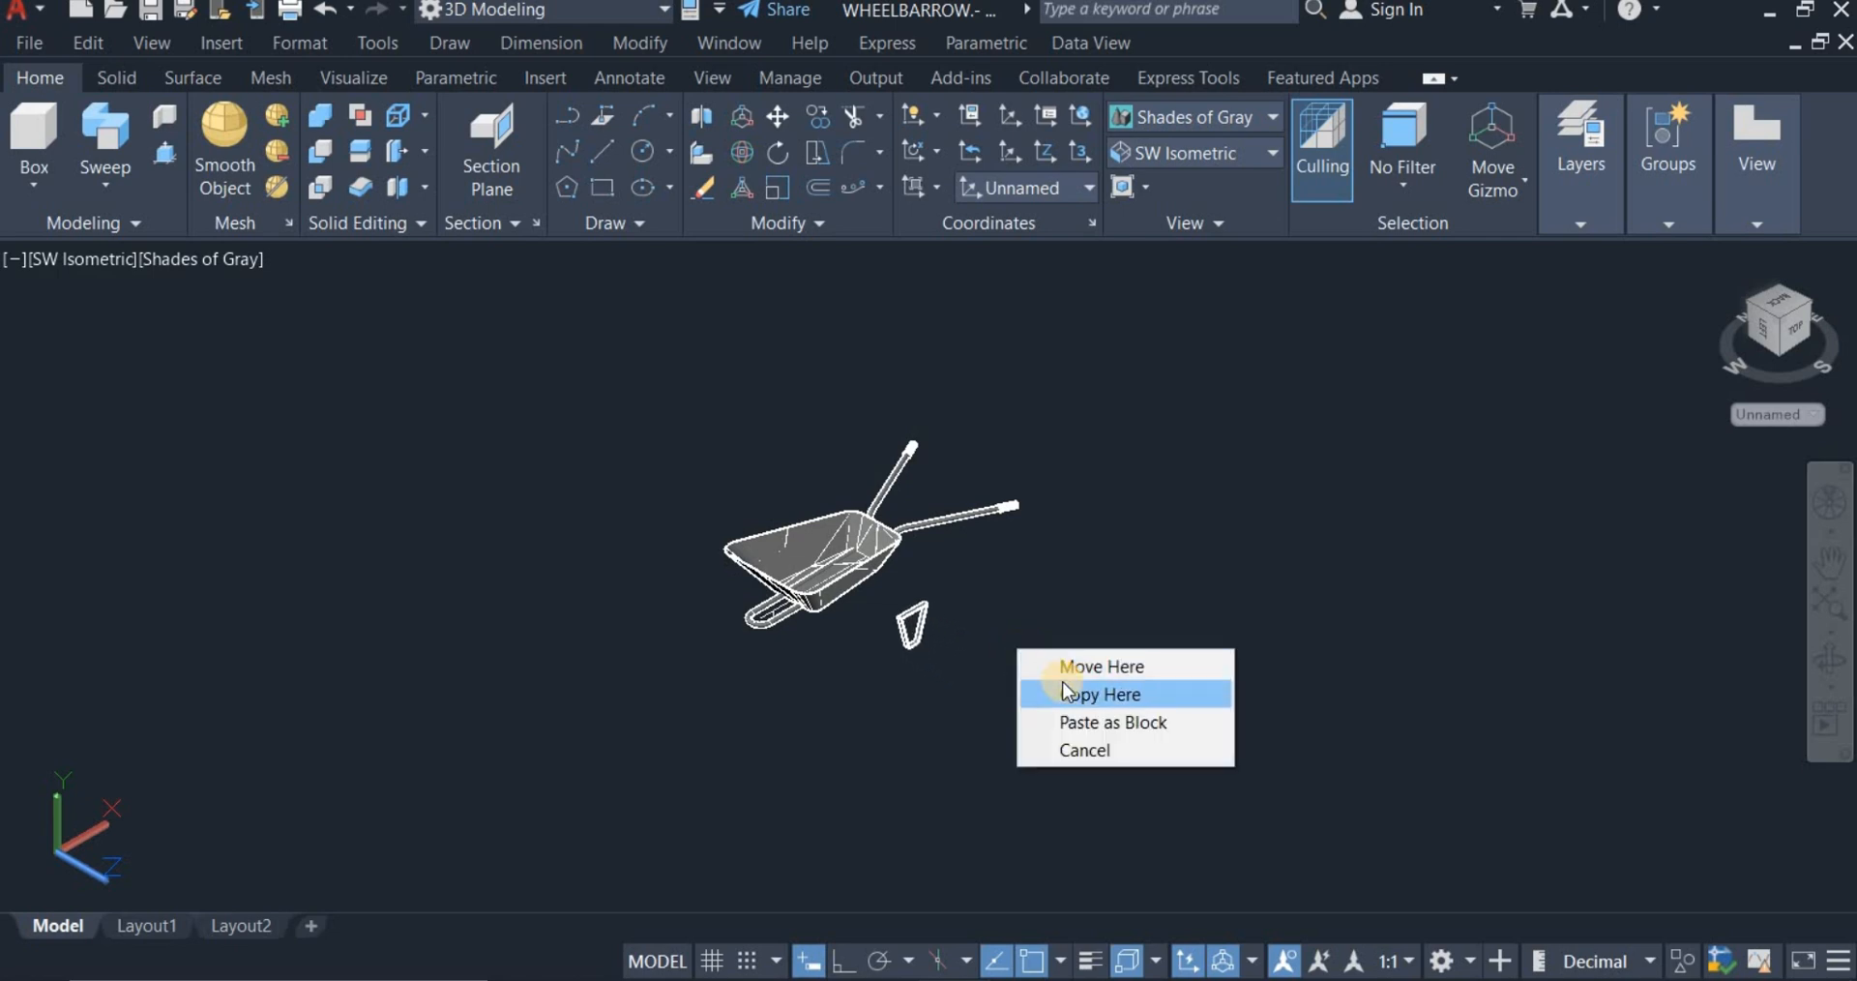
pyautogui.click(1069, 666)
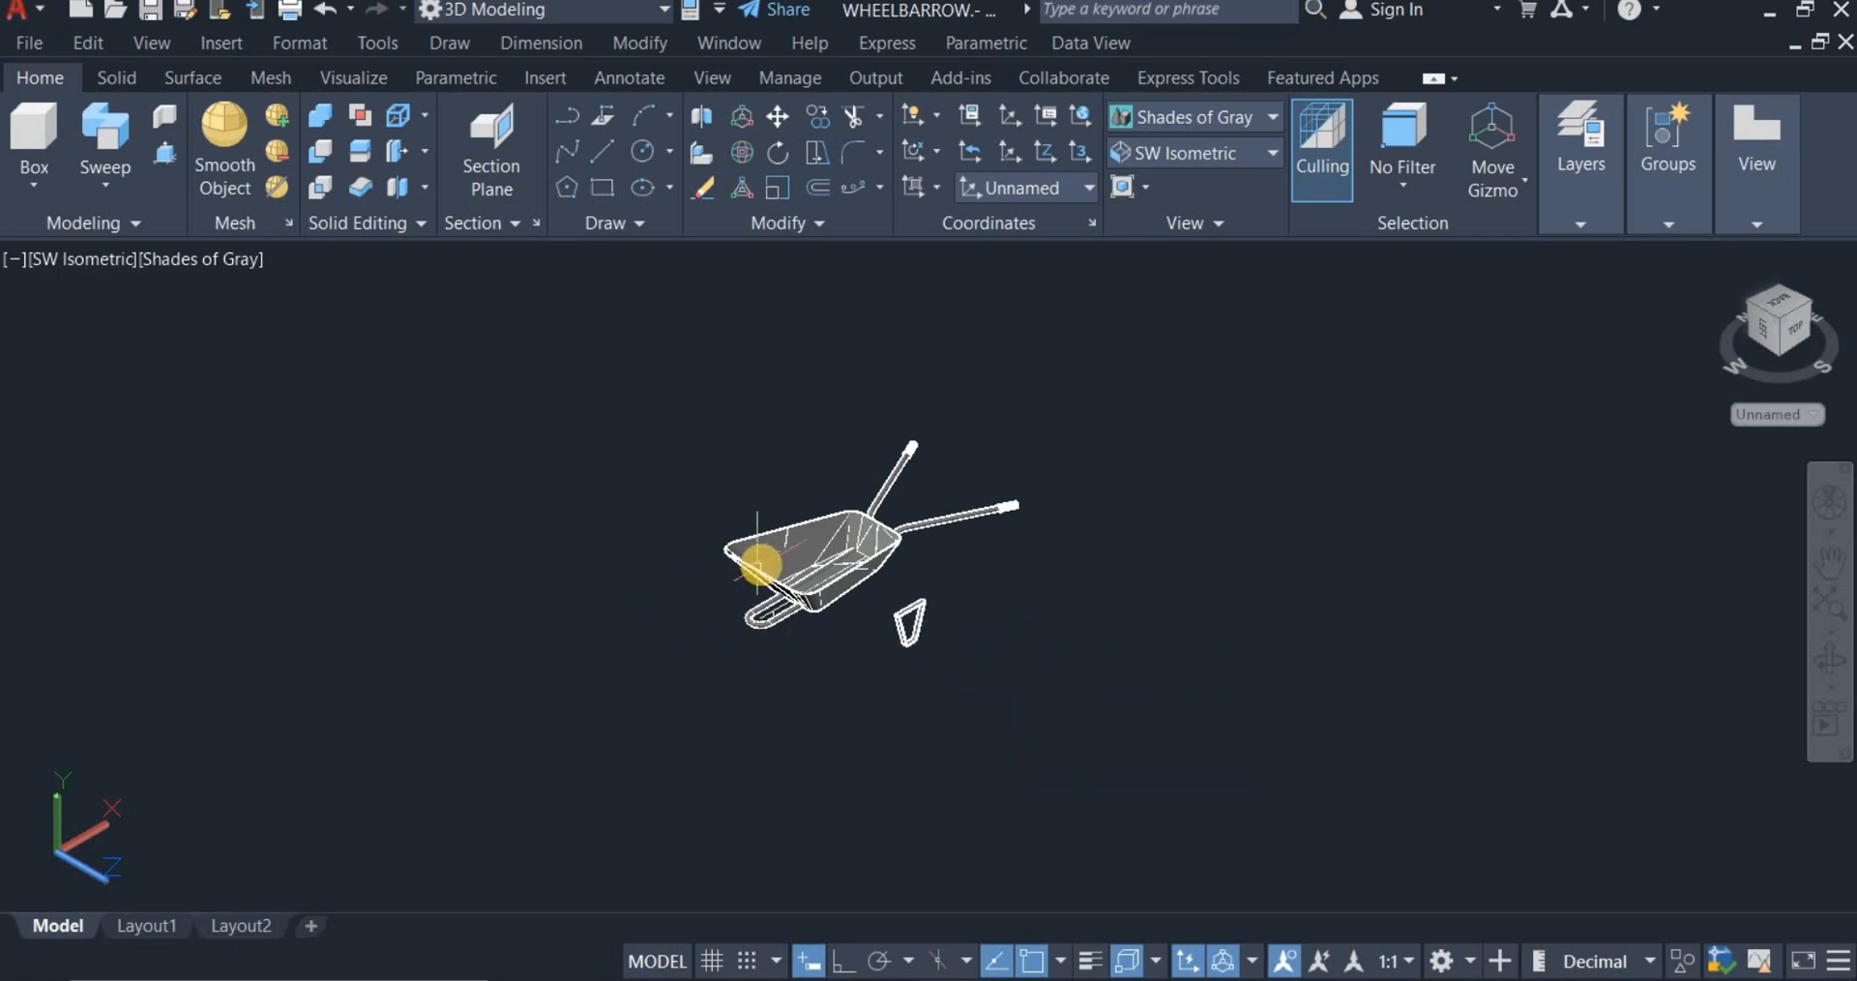
# Step: Hide the wheelbarrow tray so only the tubular frame and the leg remain in view
pyautogui.scroll(3, 760, 566)
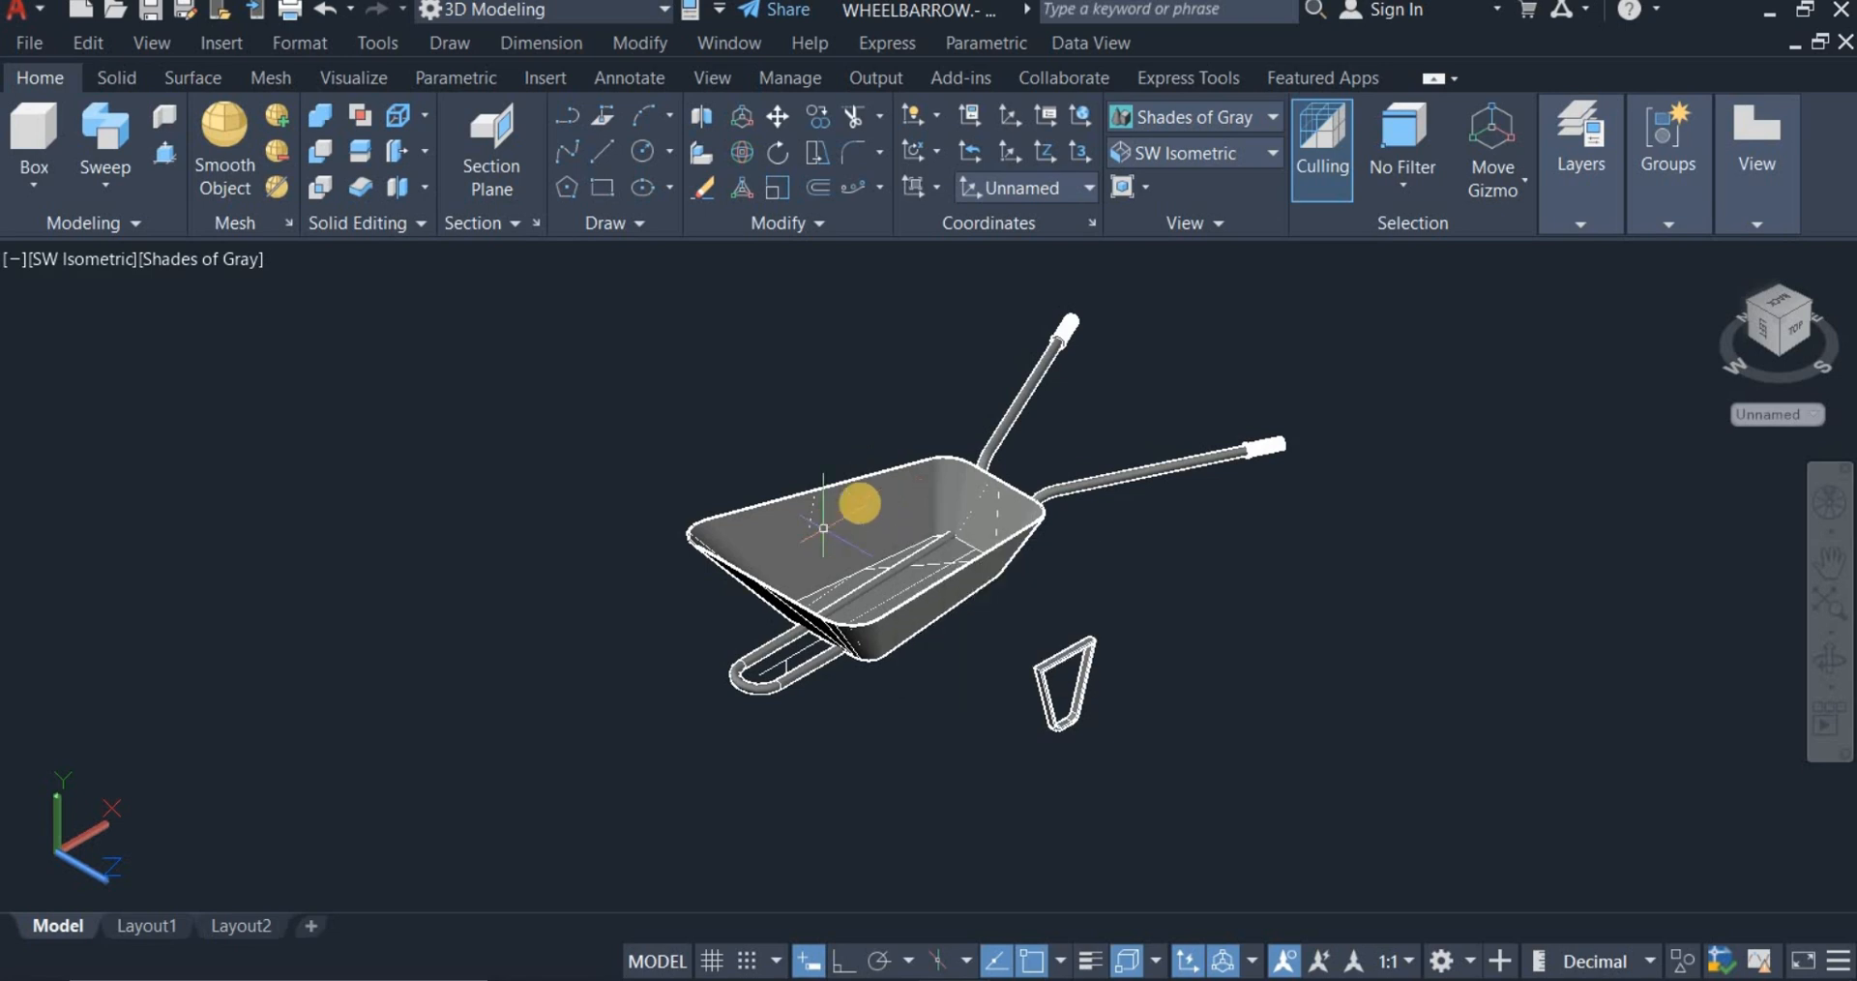
pyautogui.click(861, 497)
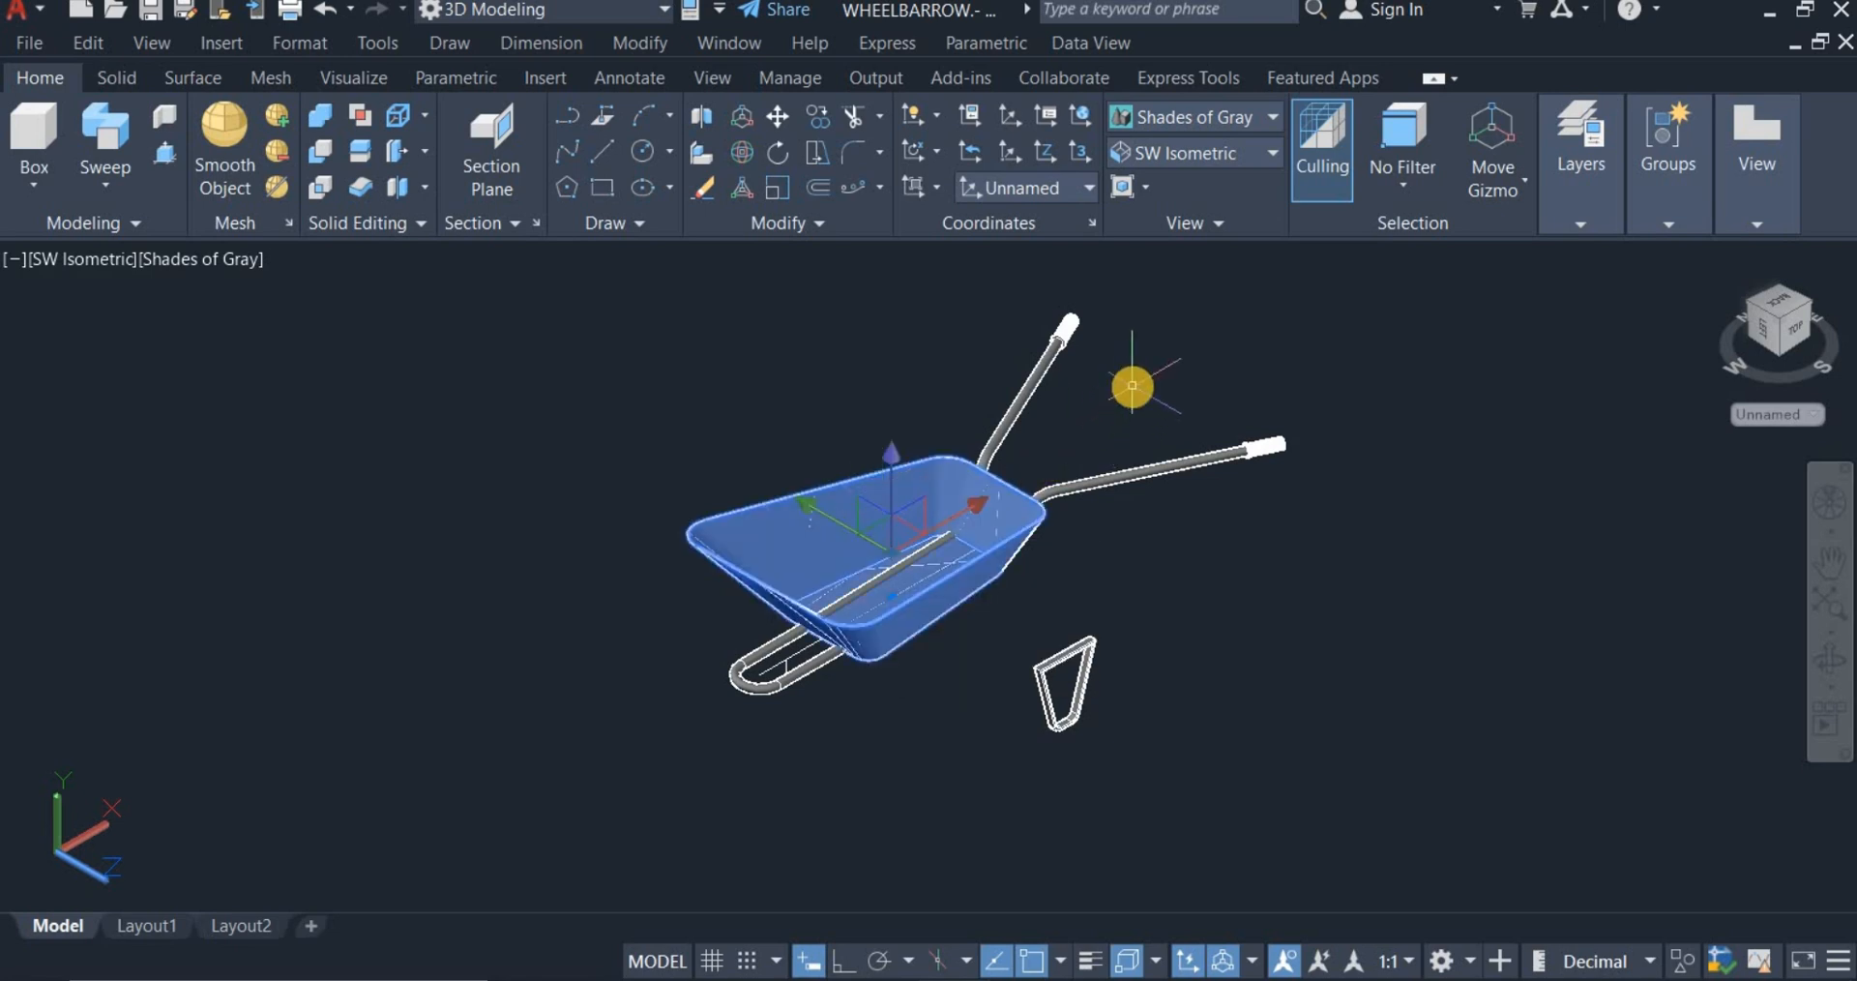
pyautogui.rightClick(1114, 410)
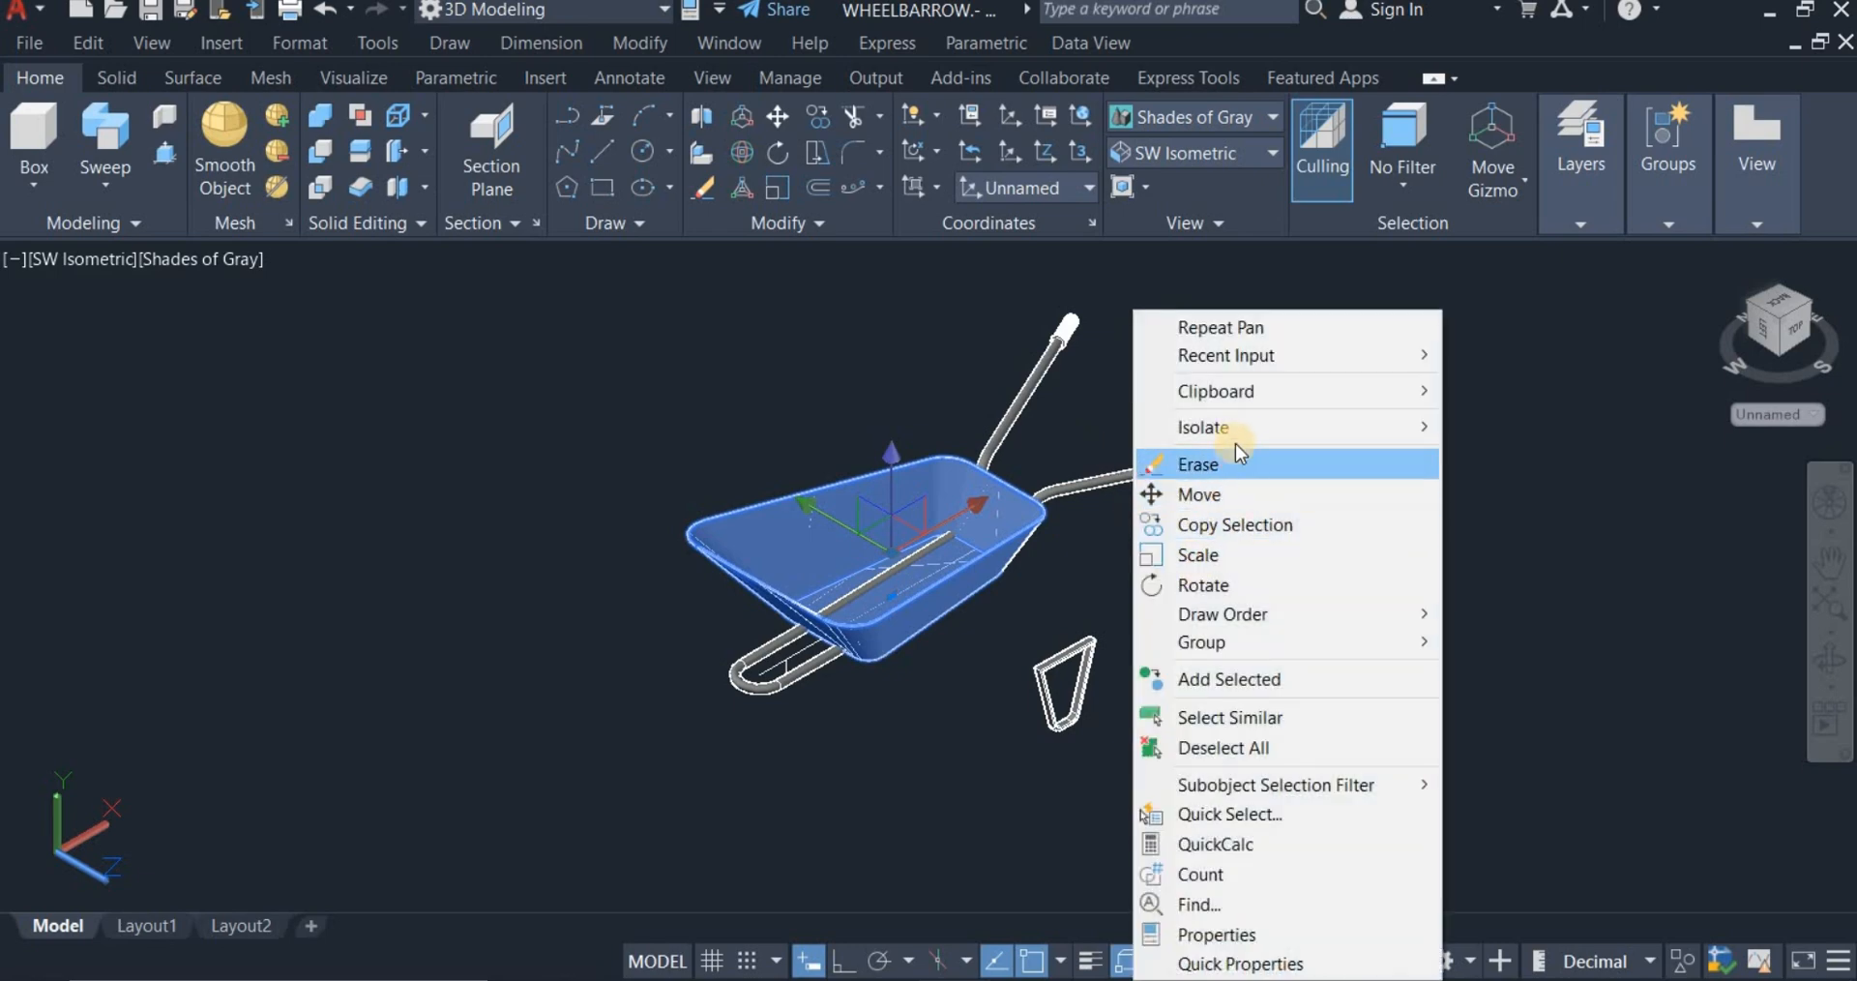
pyautogui.moveTo(1240, 432)
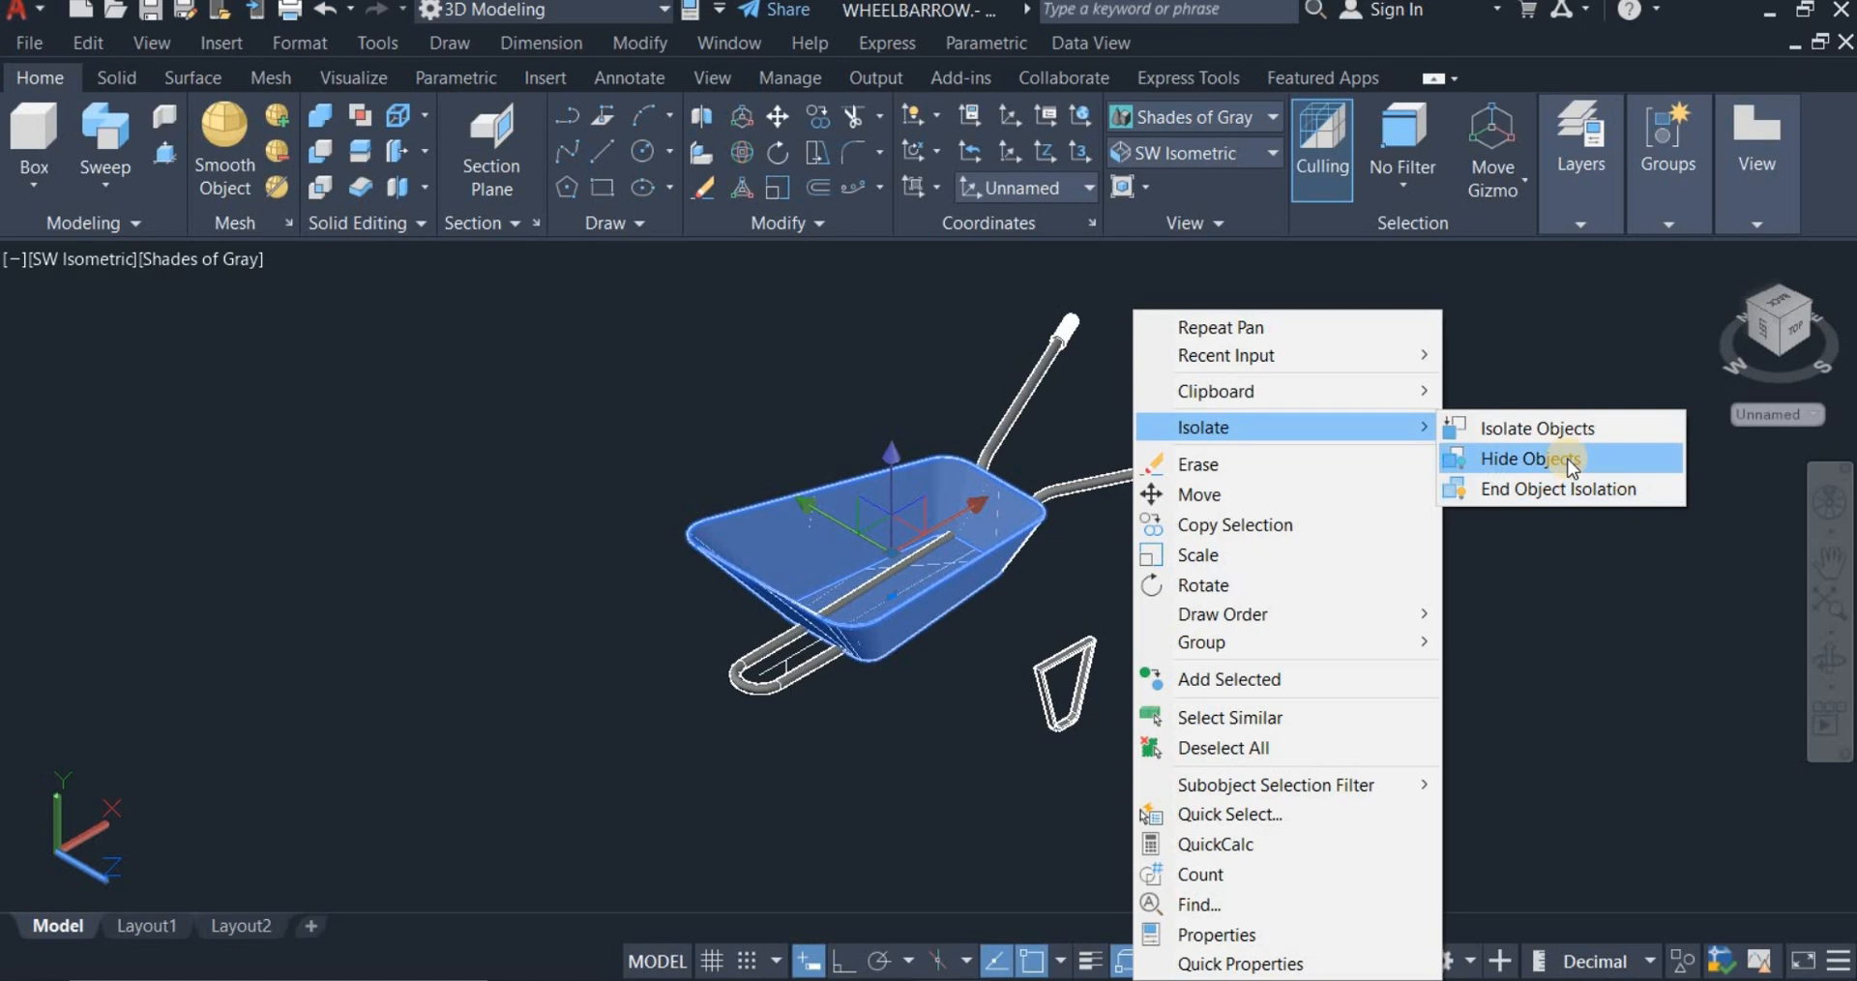
pyautogui.click(1528, 459)
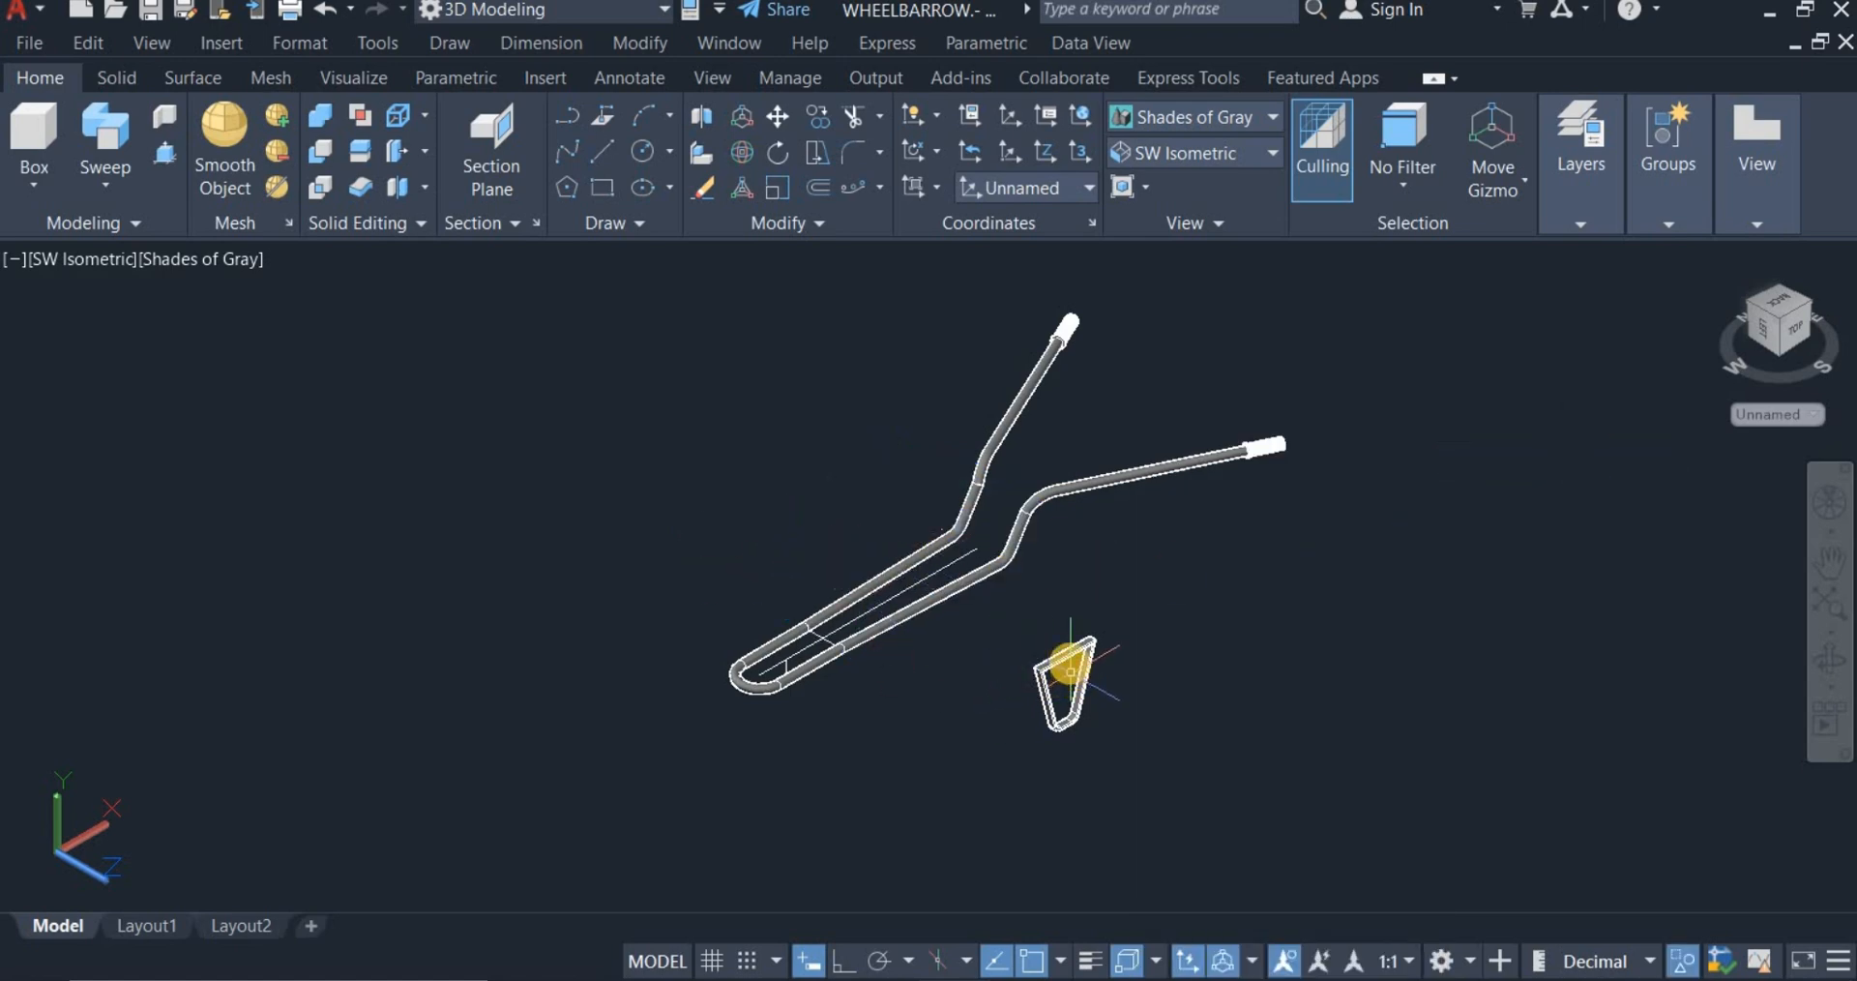
# Step: Switch the visual style to 2D Wireframe
pyautogui.scroll(3, 951, 576)
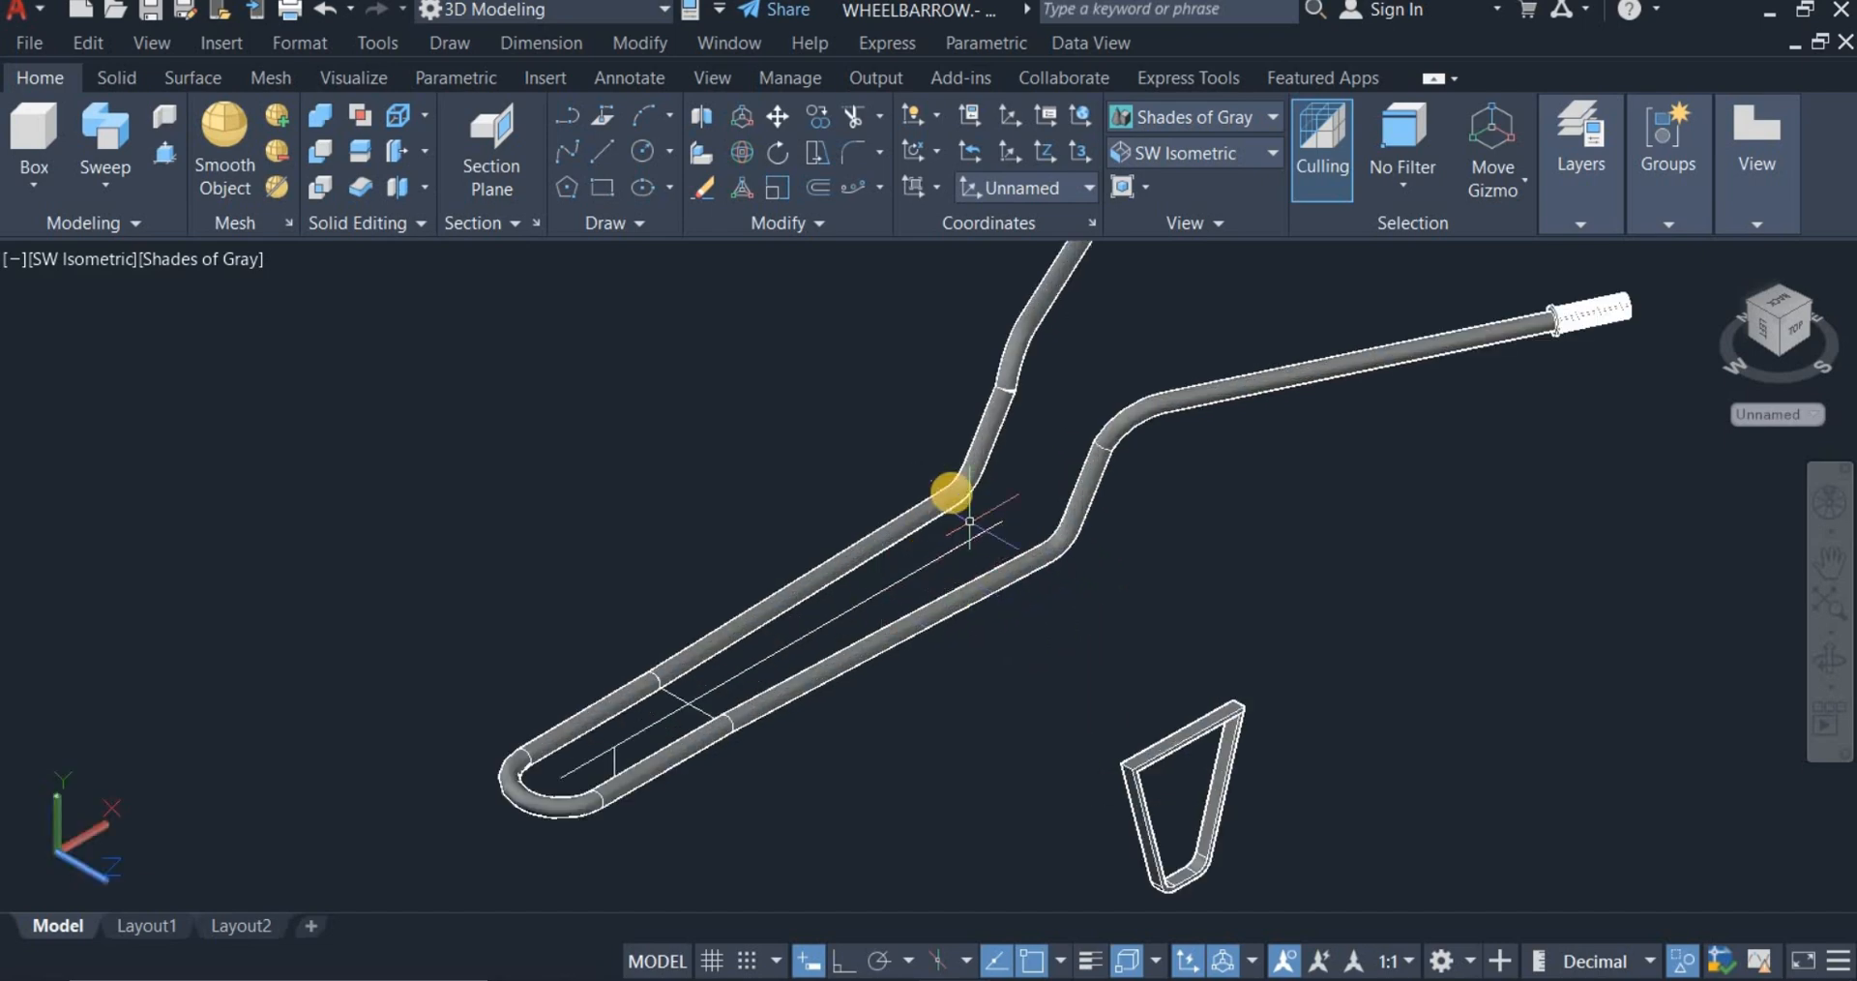
pyautogui.click(1149, 119)
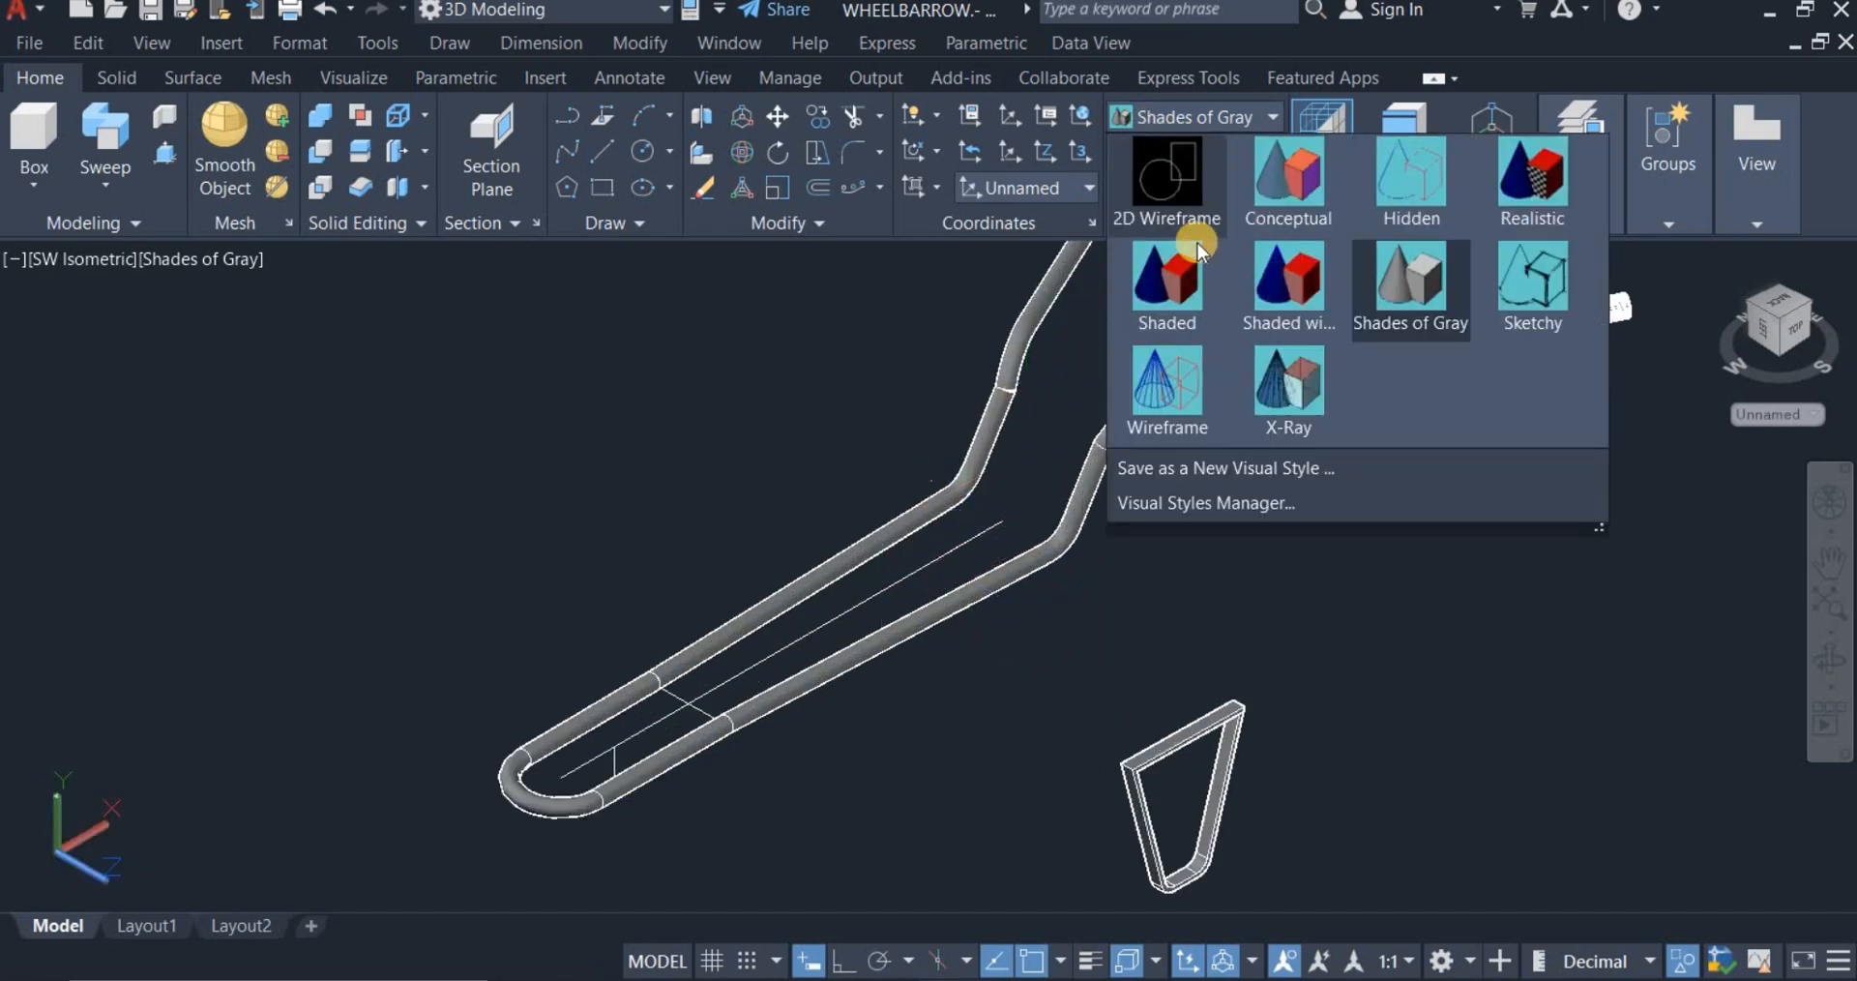
pyautogui.click(1161, 187)
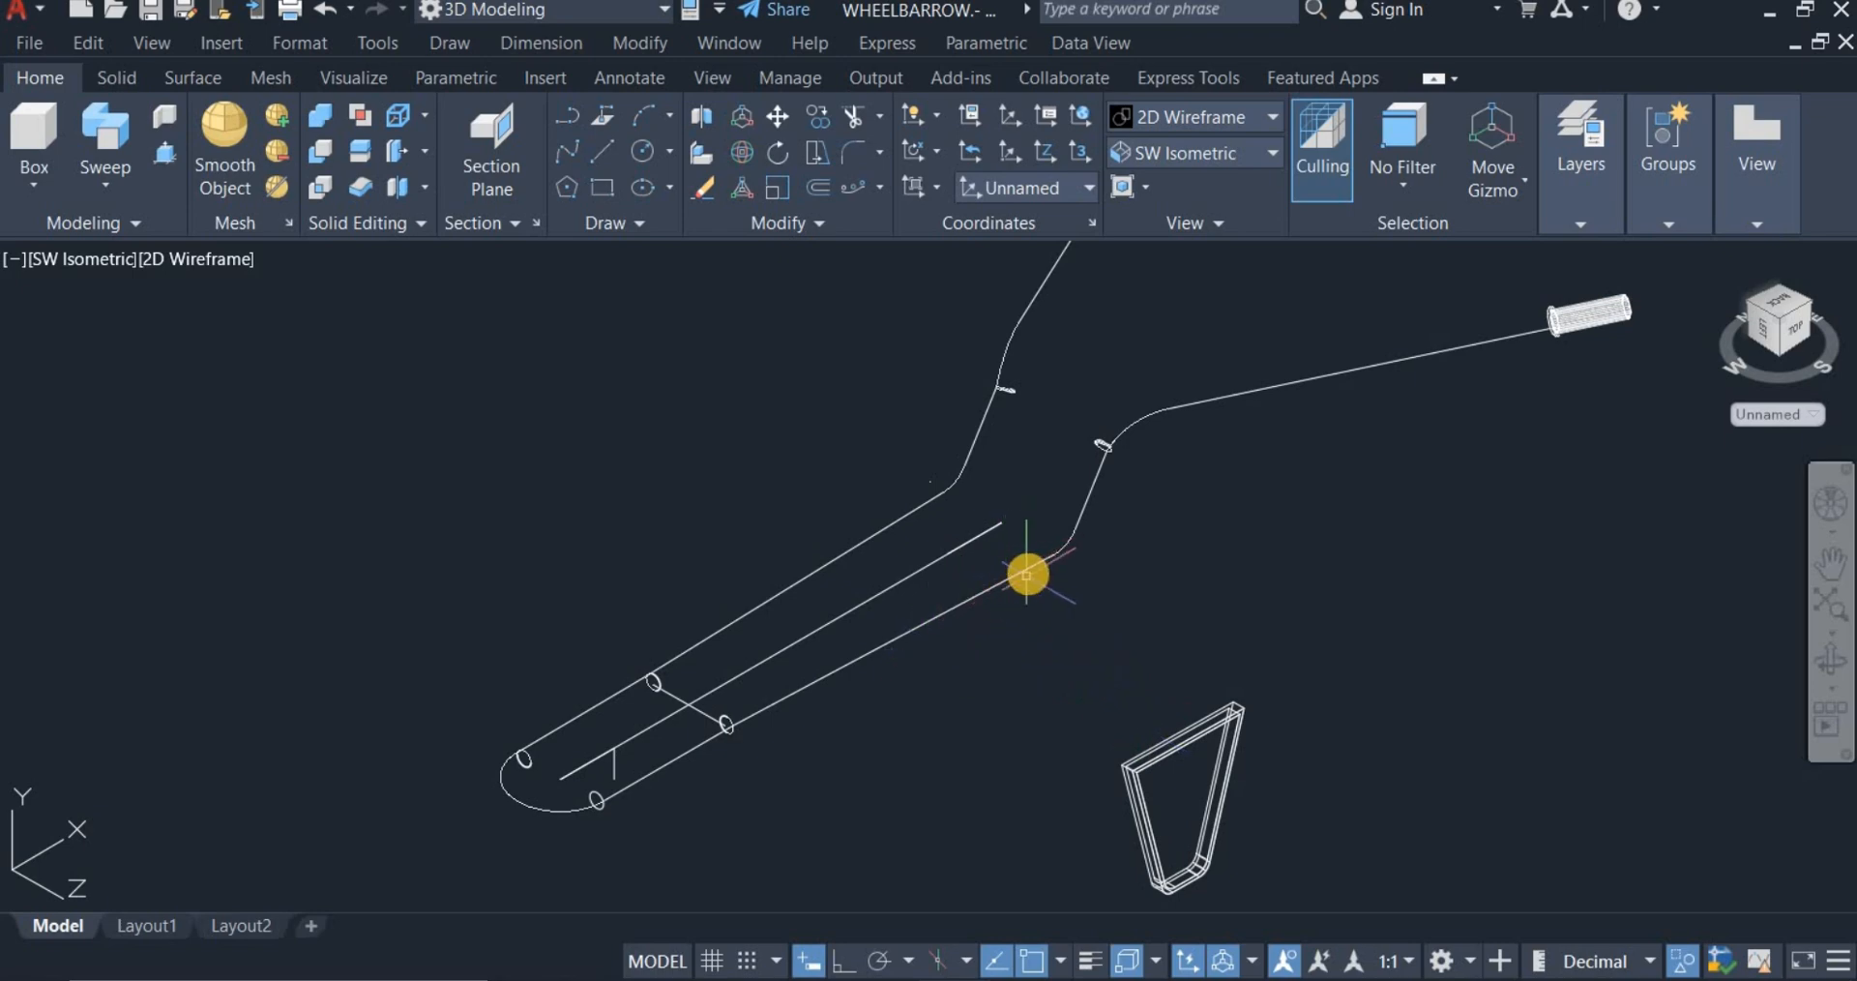
# Step: Copy the leg frame by the midpoint of its upper end edge onto the near rail, just before the rail's upward bend
pyautogui.scroll(2, 1022, 577)
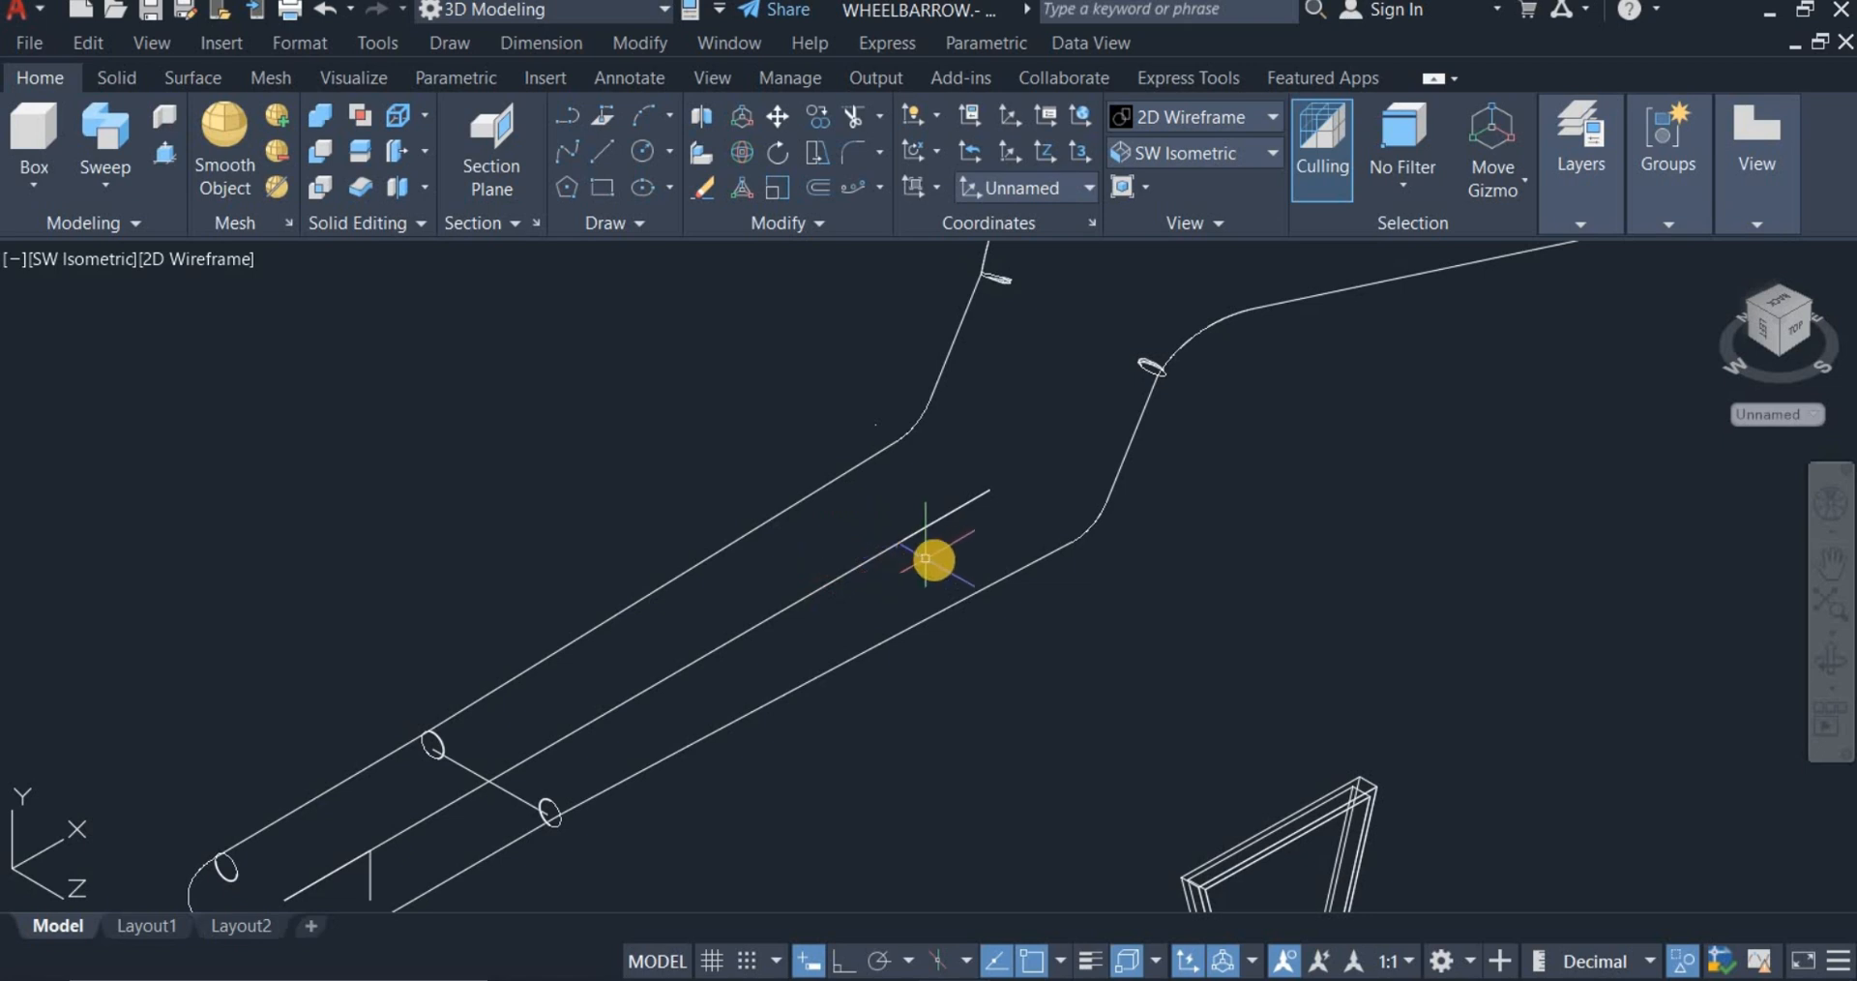
pyautogui.scroll(-2, 851, 518)
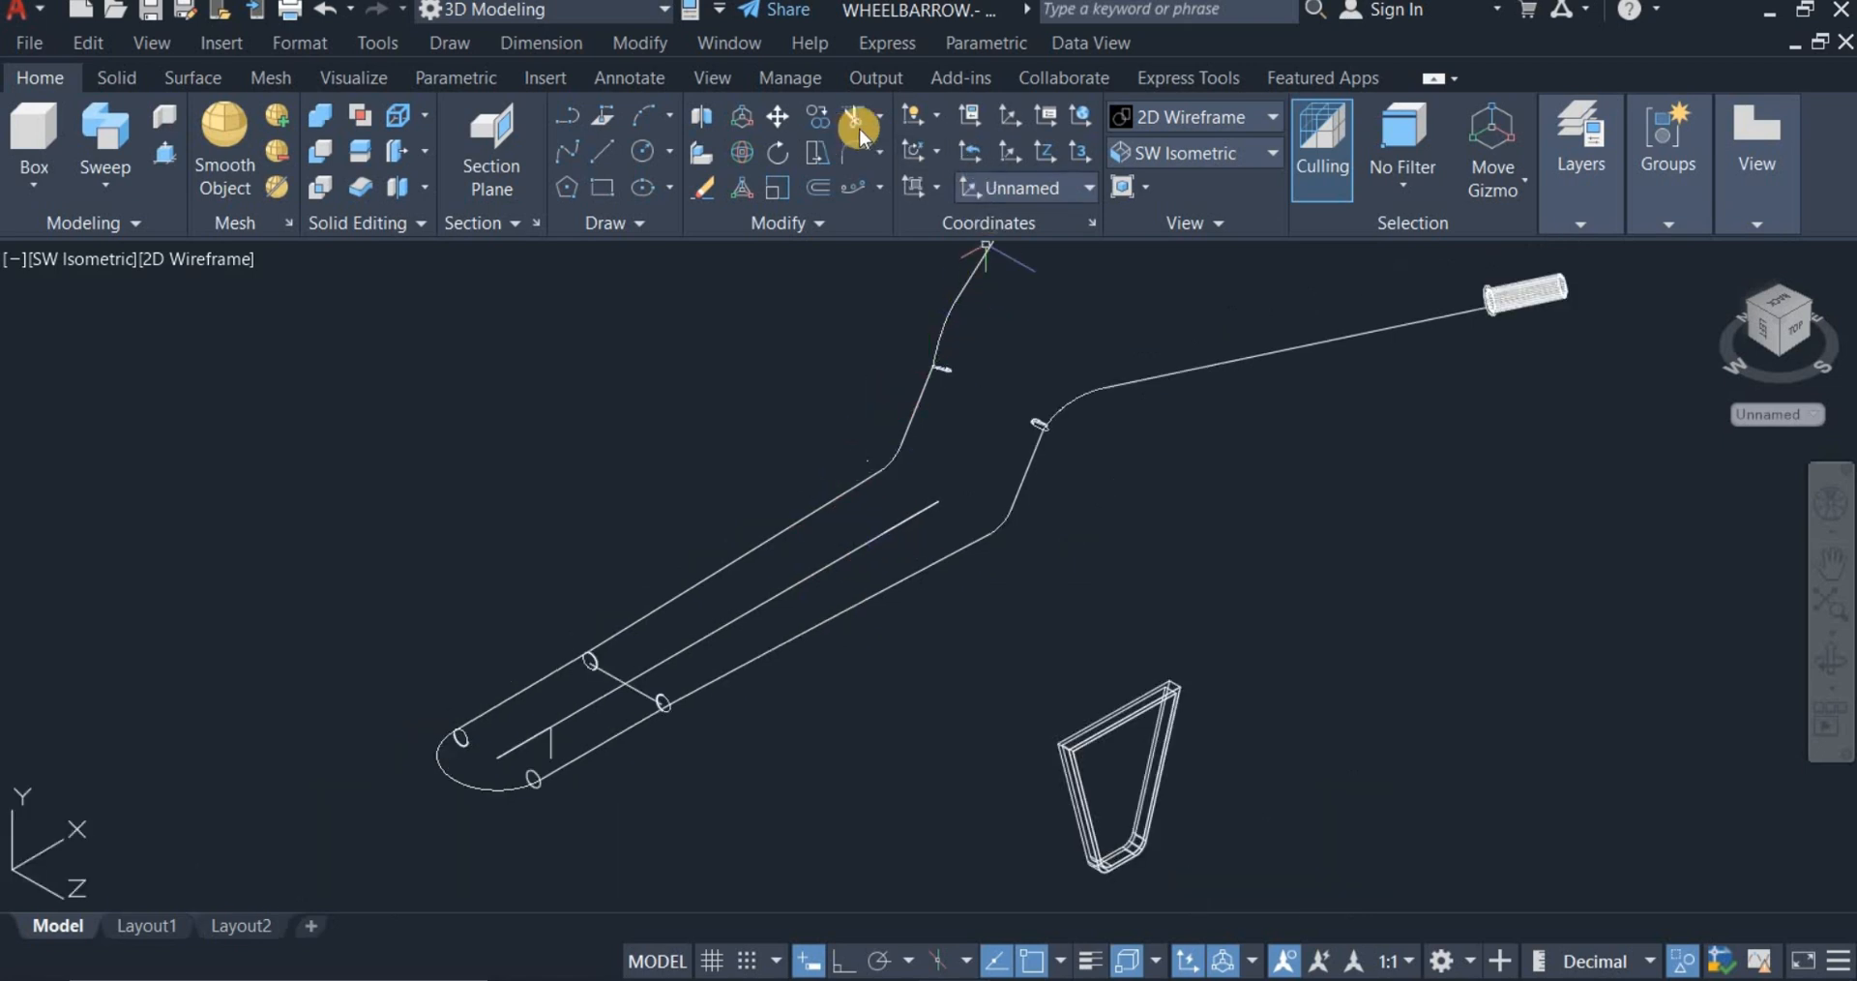
pyautogui.click(816, 119)
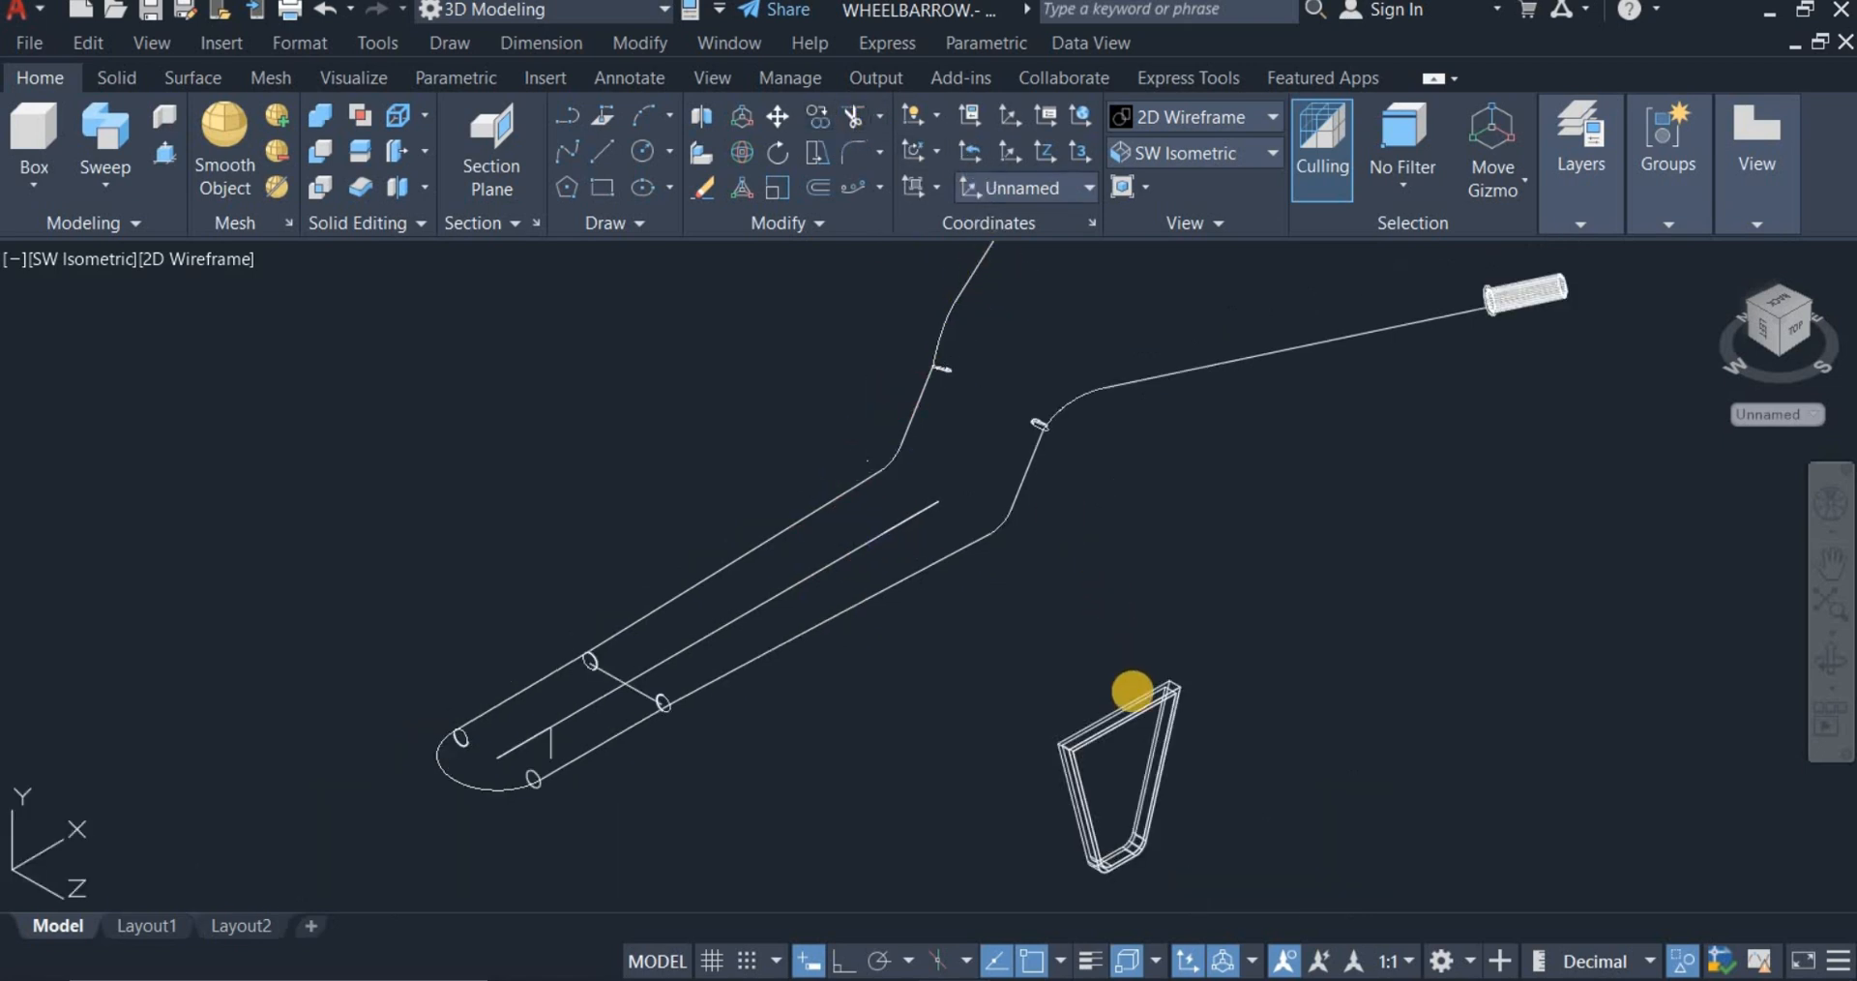
pyautogui.click(1139, 713)
pyautogui.press('Return')
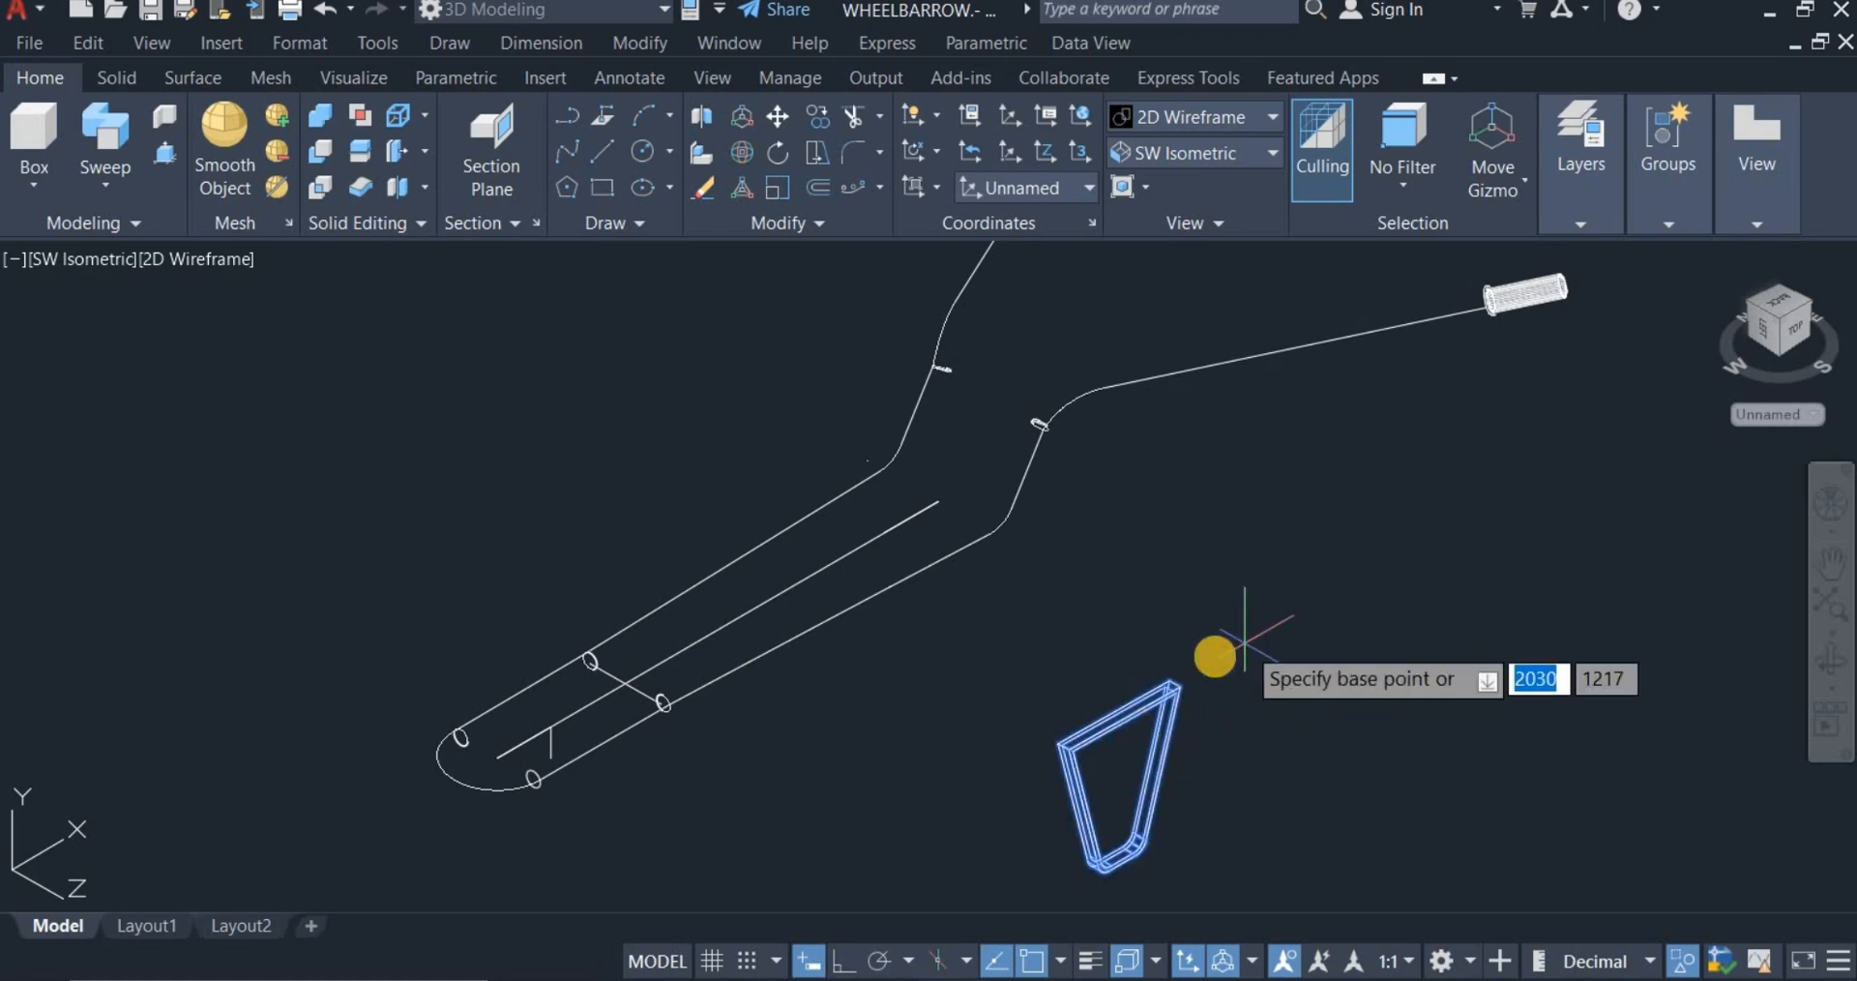
pyautogui.scroll(3, 1196, 682)
pyautogui.scroll(3, 1197, 682)
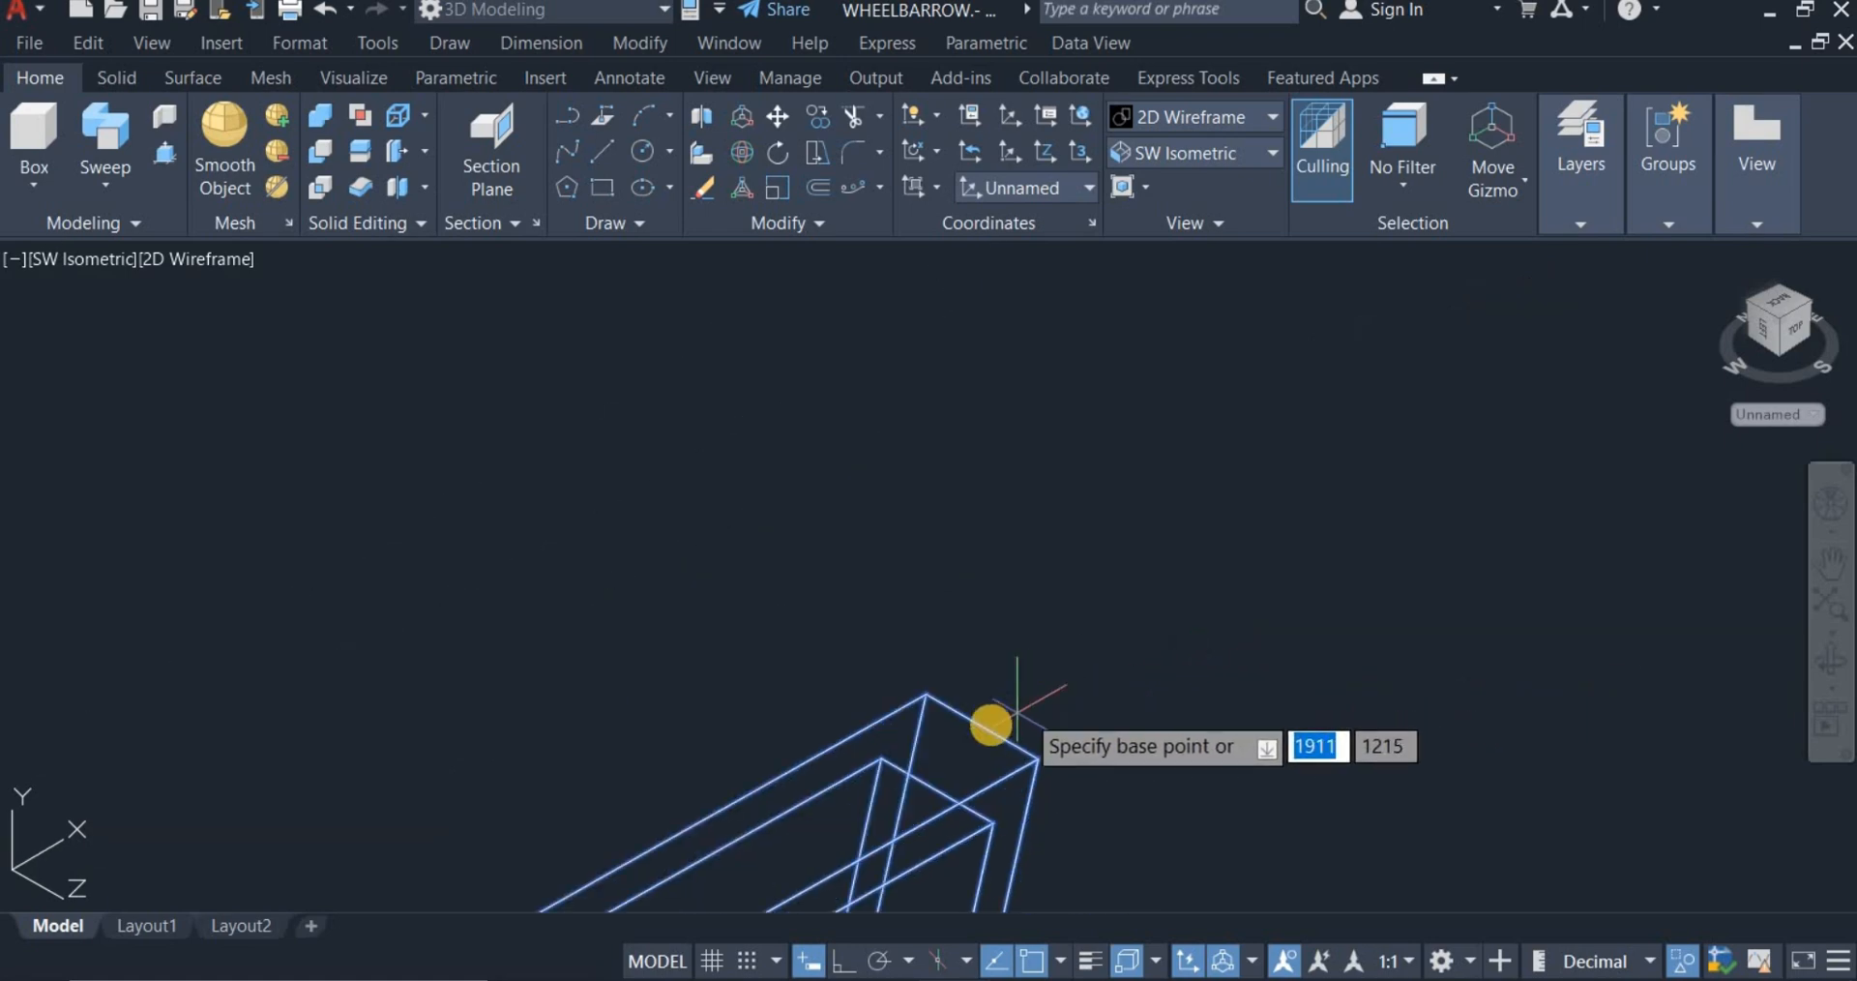
pyautogui.click(992, 725)
pyautogui.scroll(-5, 1061, 684)
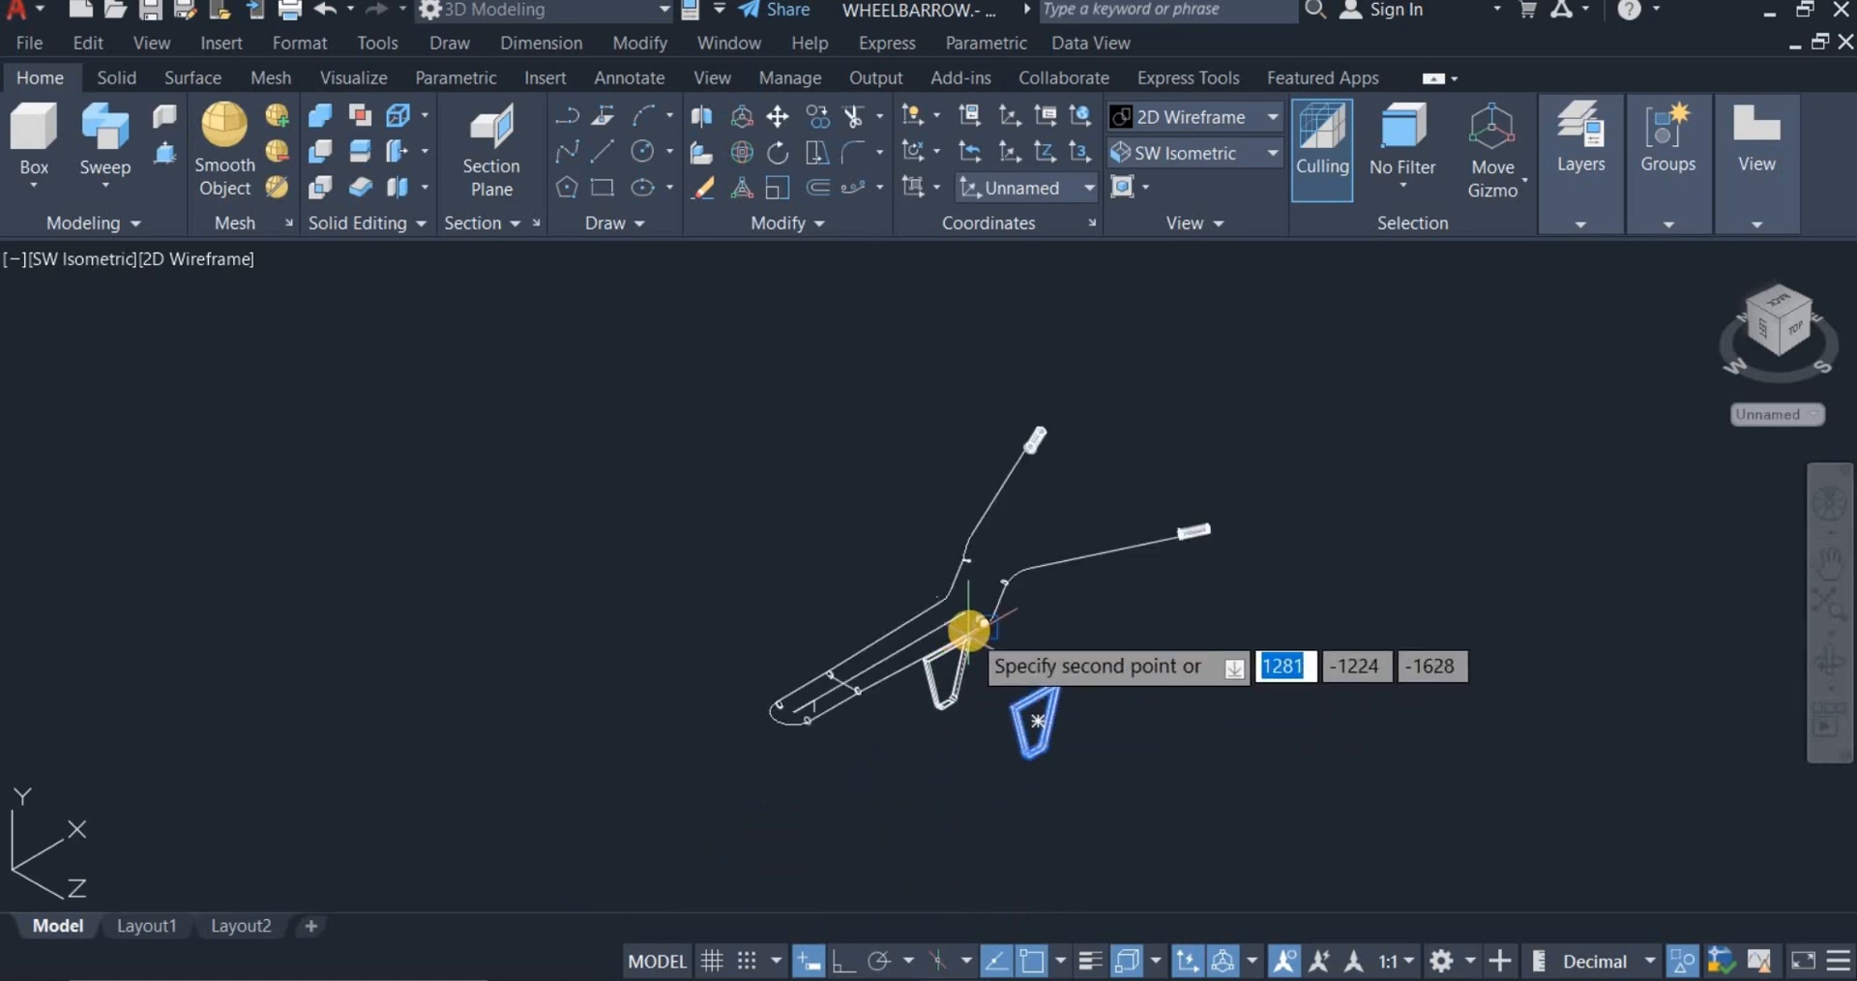
pyautogui.scroll(4, 965, 638)
pyautogui.scroll(2, 971, 646)
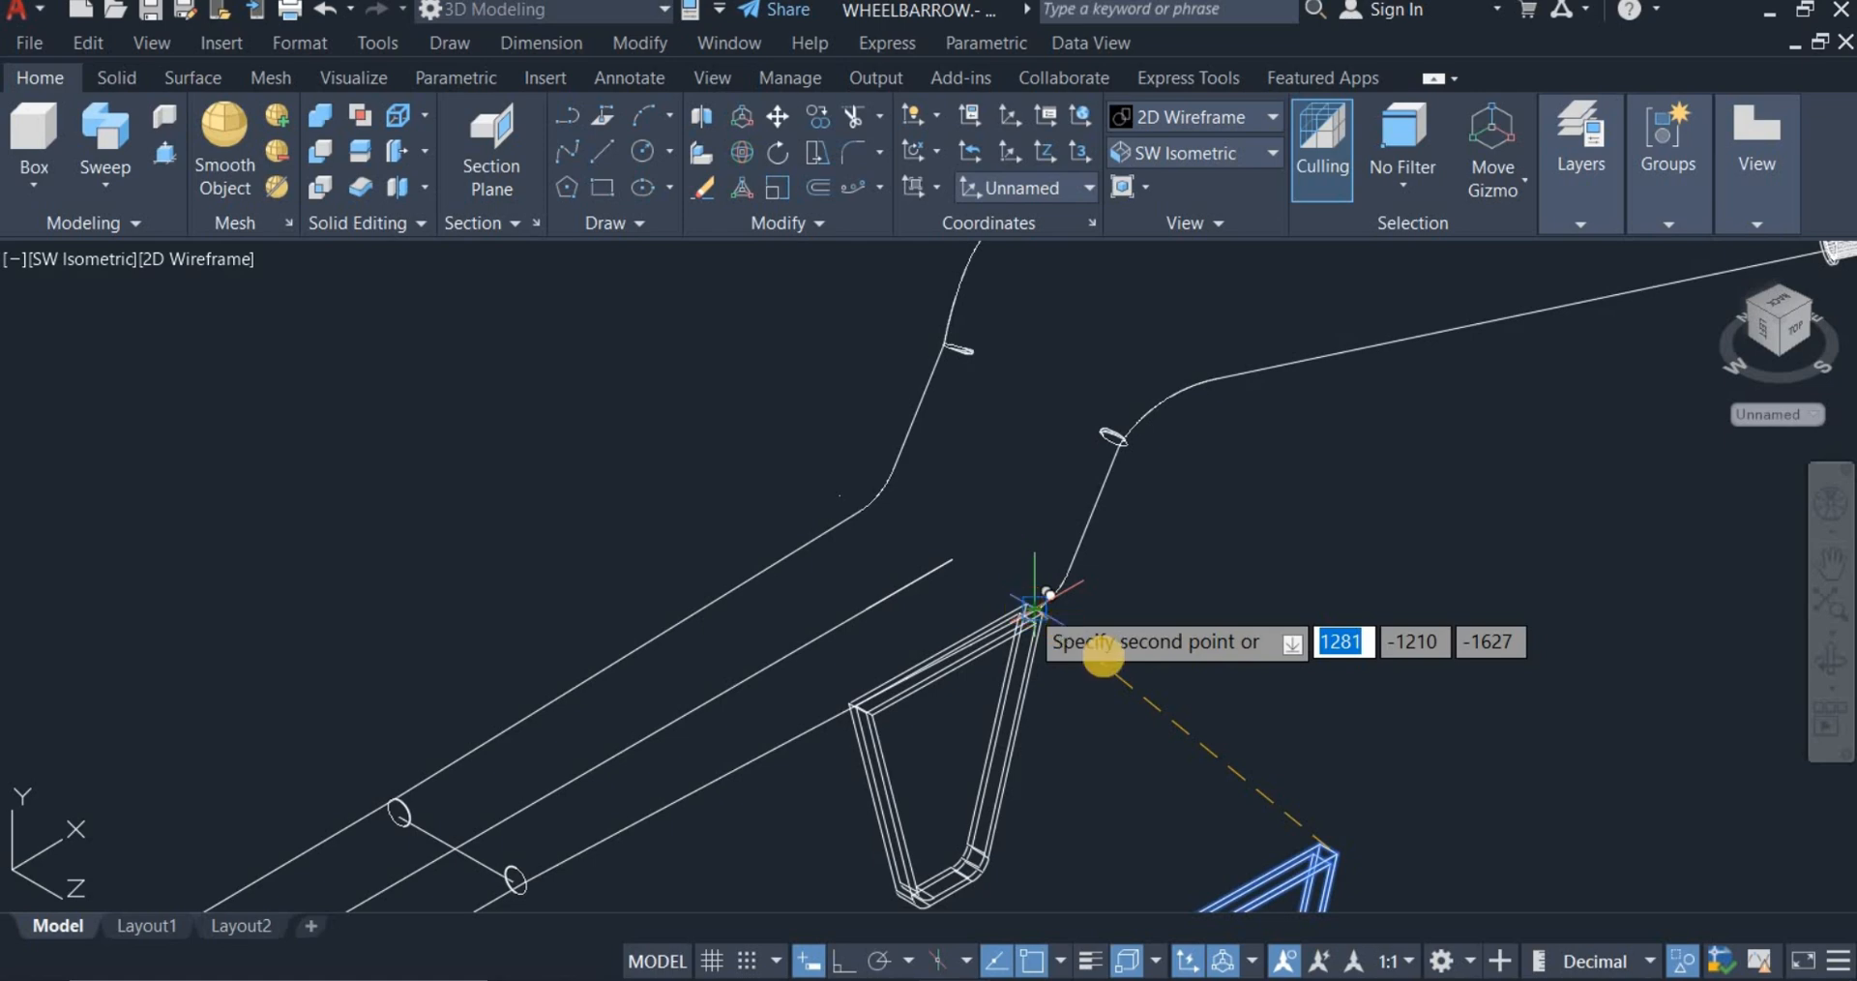
pyautogui.click(1161, 634)
# Step: Select the original leg frame beside the rails and set the midpoint of its upper end edge as the base point for placing it
pyautogui.scroll(-4, 1161, 638)
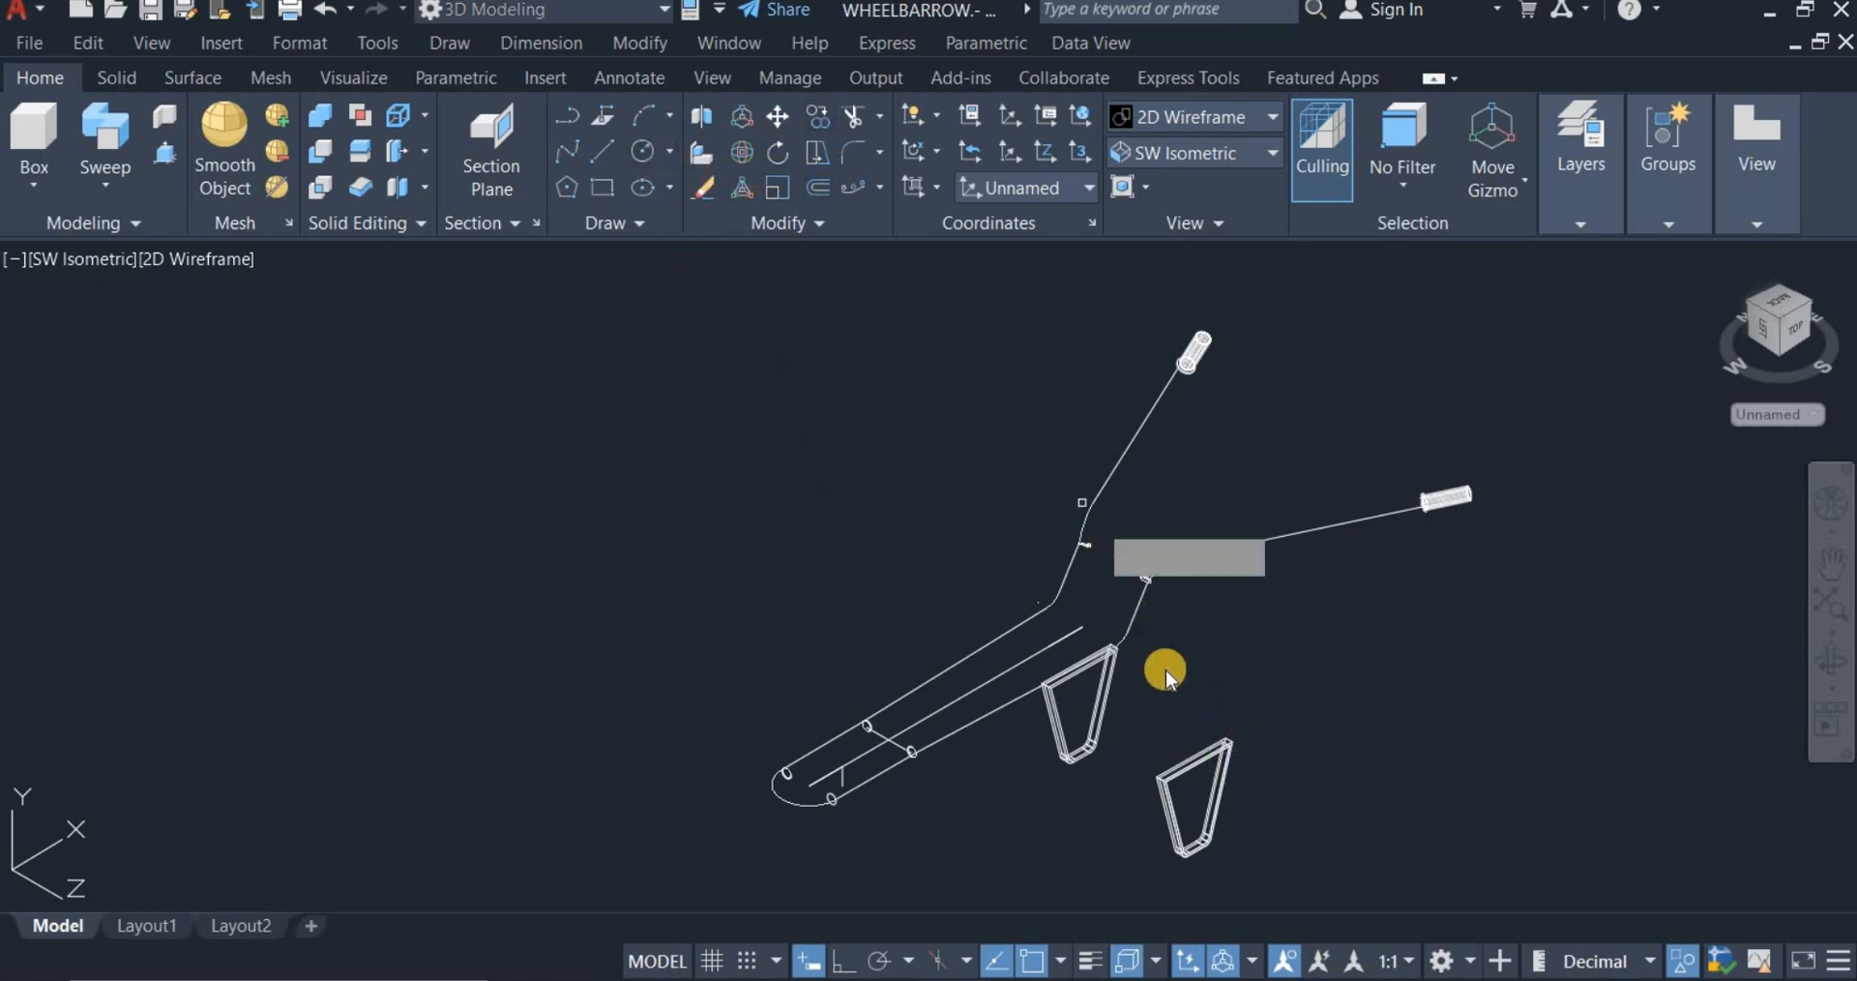
pyautogui.click(1193, 757)
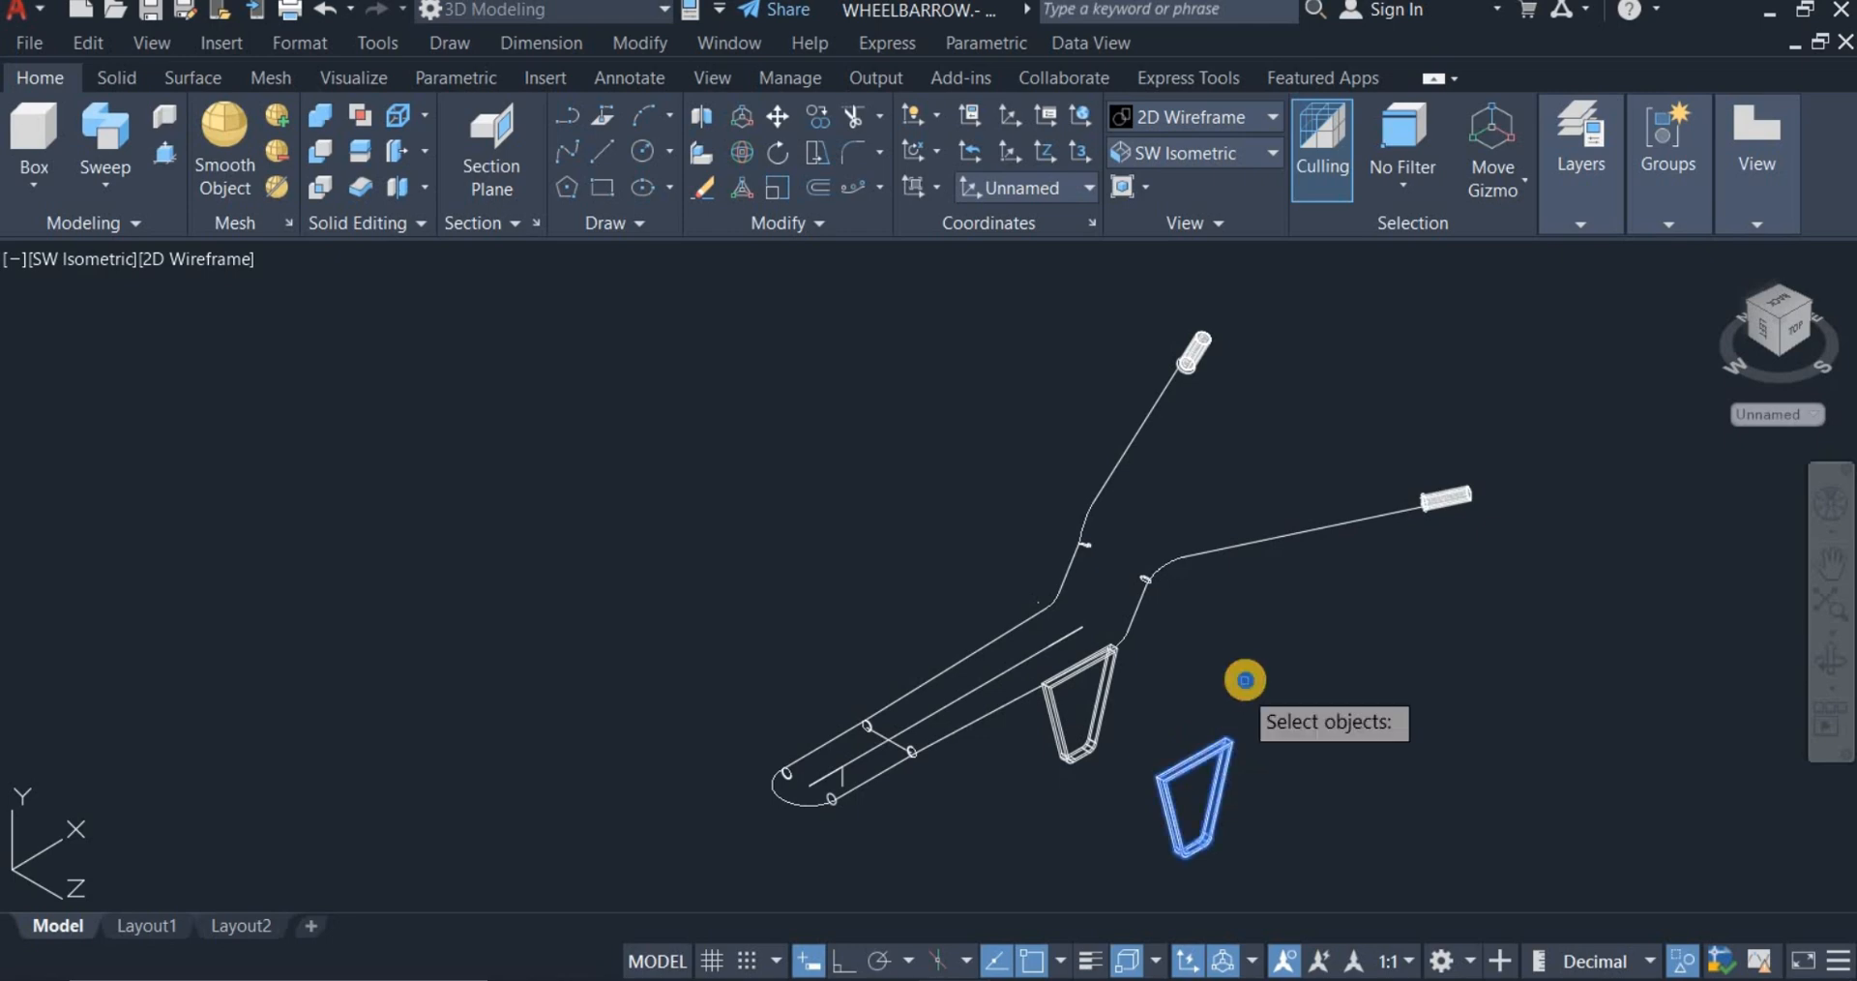
pyautogui.press('Return')
pyautogui.scroll(5, 1236, 740)
pyautogui.scroll(-3, 1236, 744)
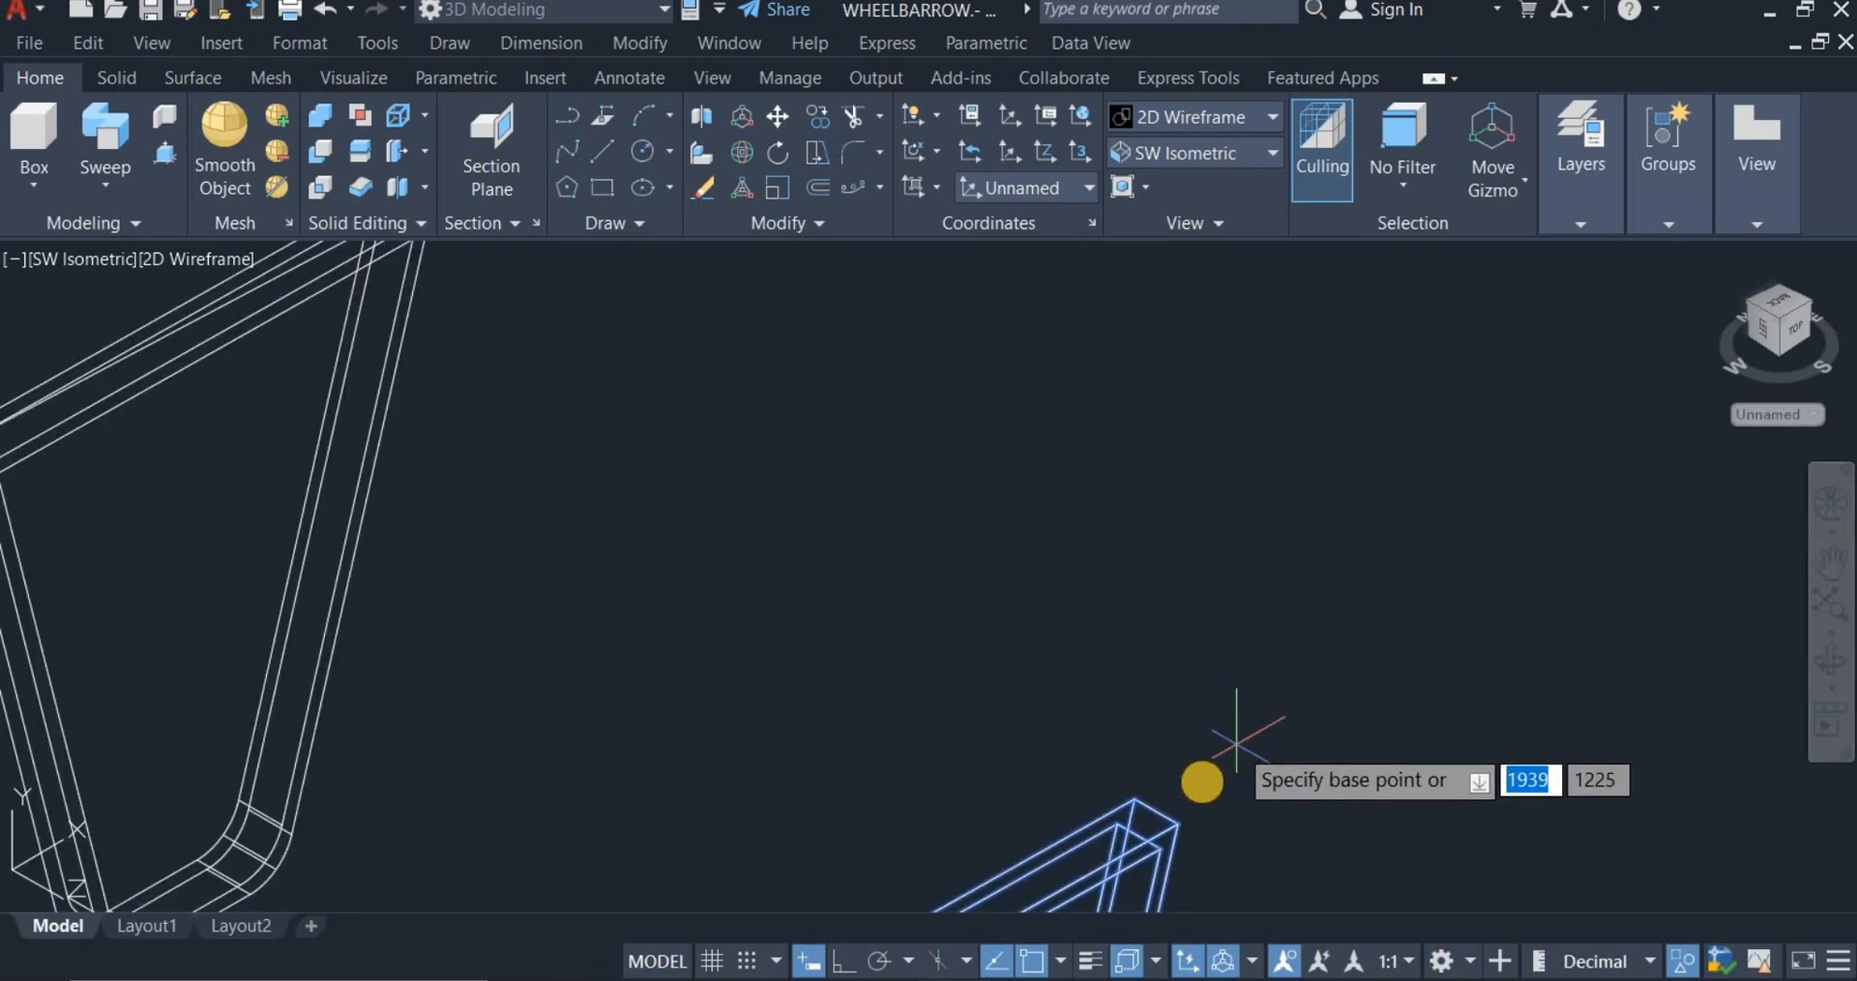
pyautogui.click(1173, 803)
pyautogui.scroll(-3, 1190, 767)
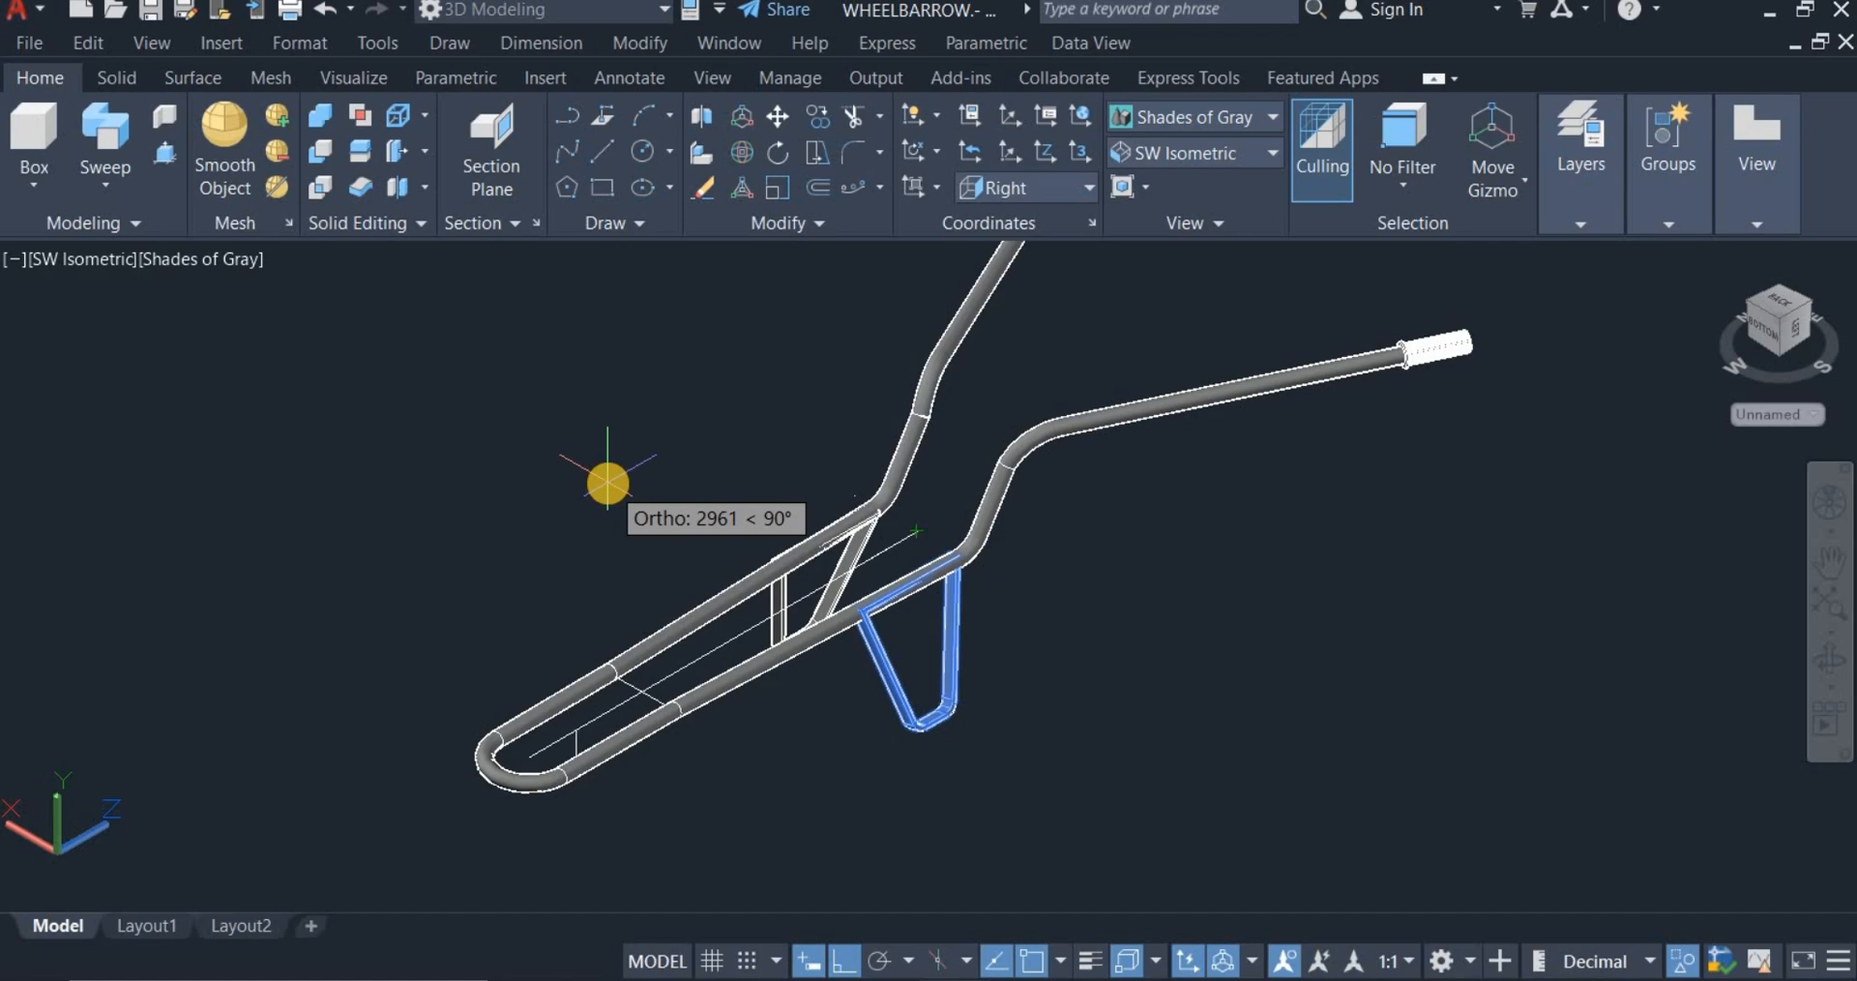
# Step: Mirror the near rail's leg across the vertical plane through the centre line onto the far rail, keeping the source leg
pyautogui.click(607, 482)
pyautogui.rightClick(622, 484)
pyautogui.click(716, 602)
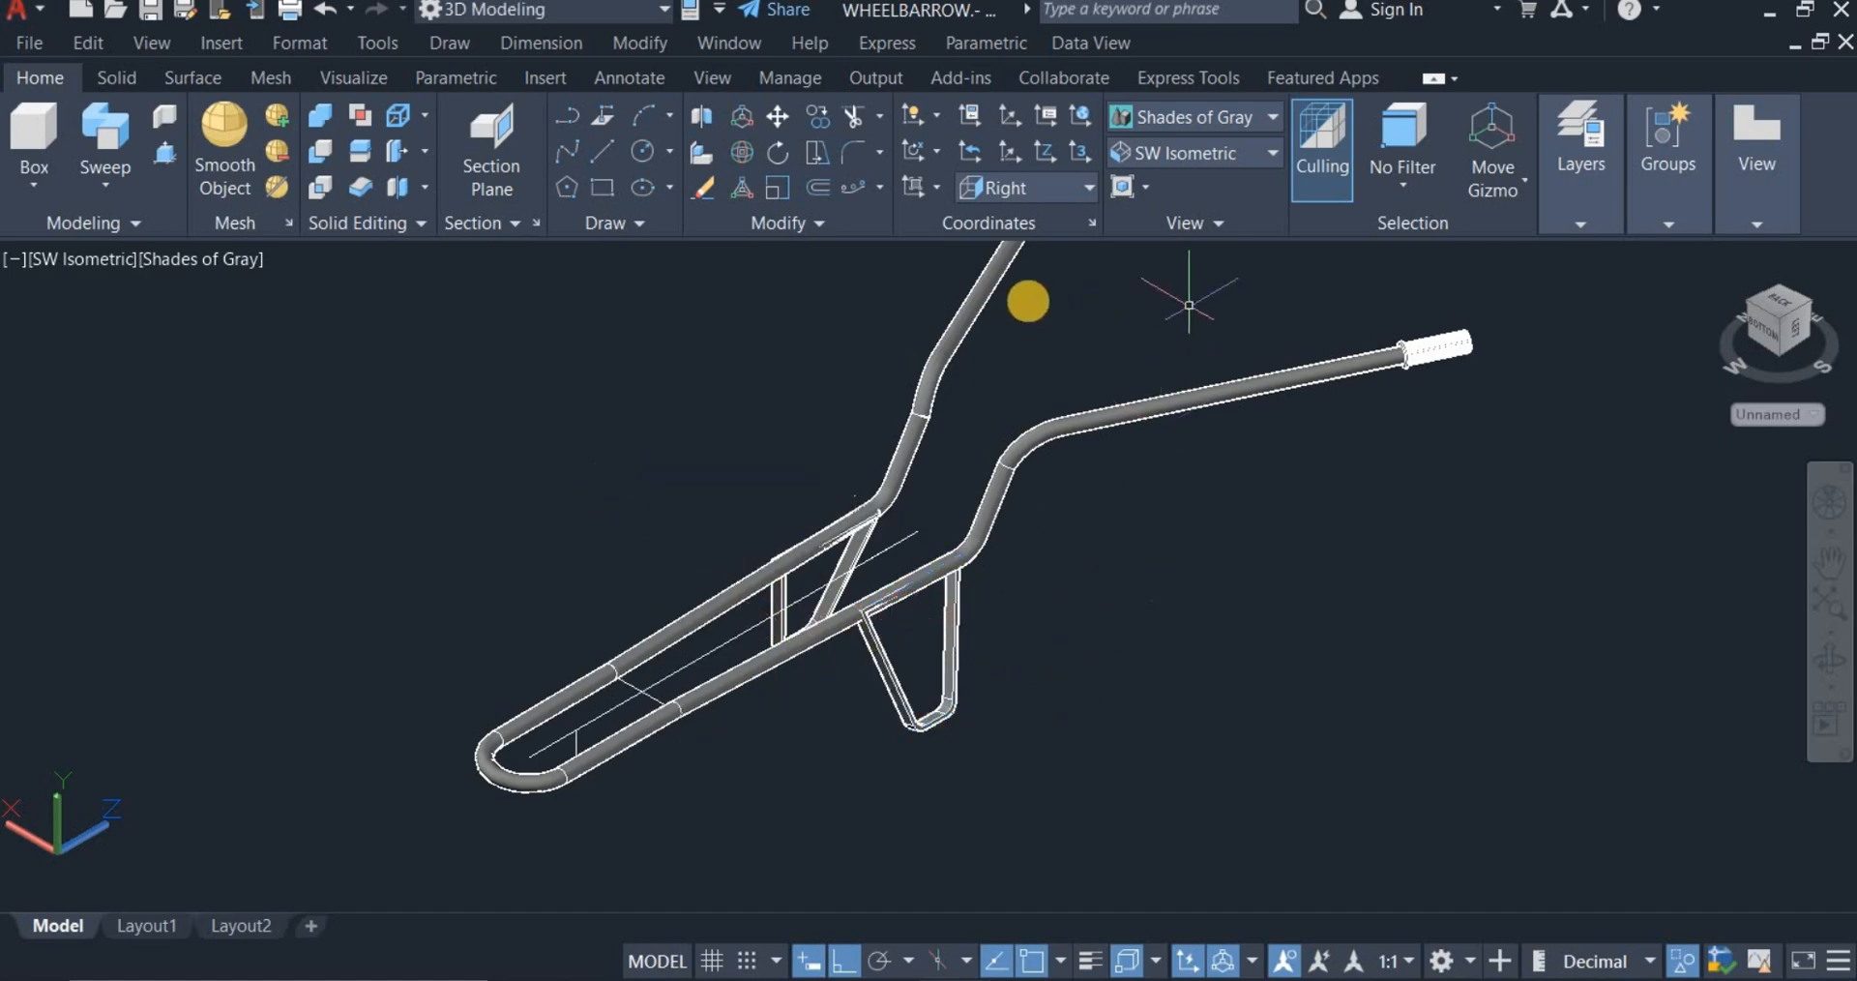
# Step: Switch the model to the Right view with both splayed legs in sight
pyautogui.click(1021, 190)
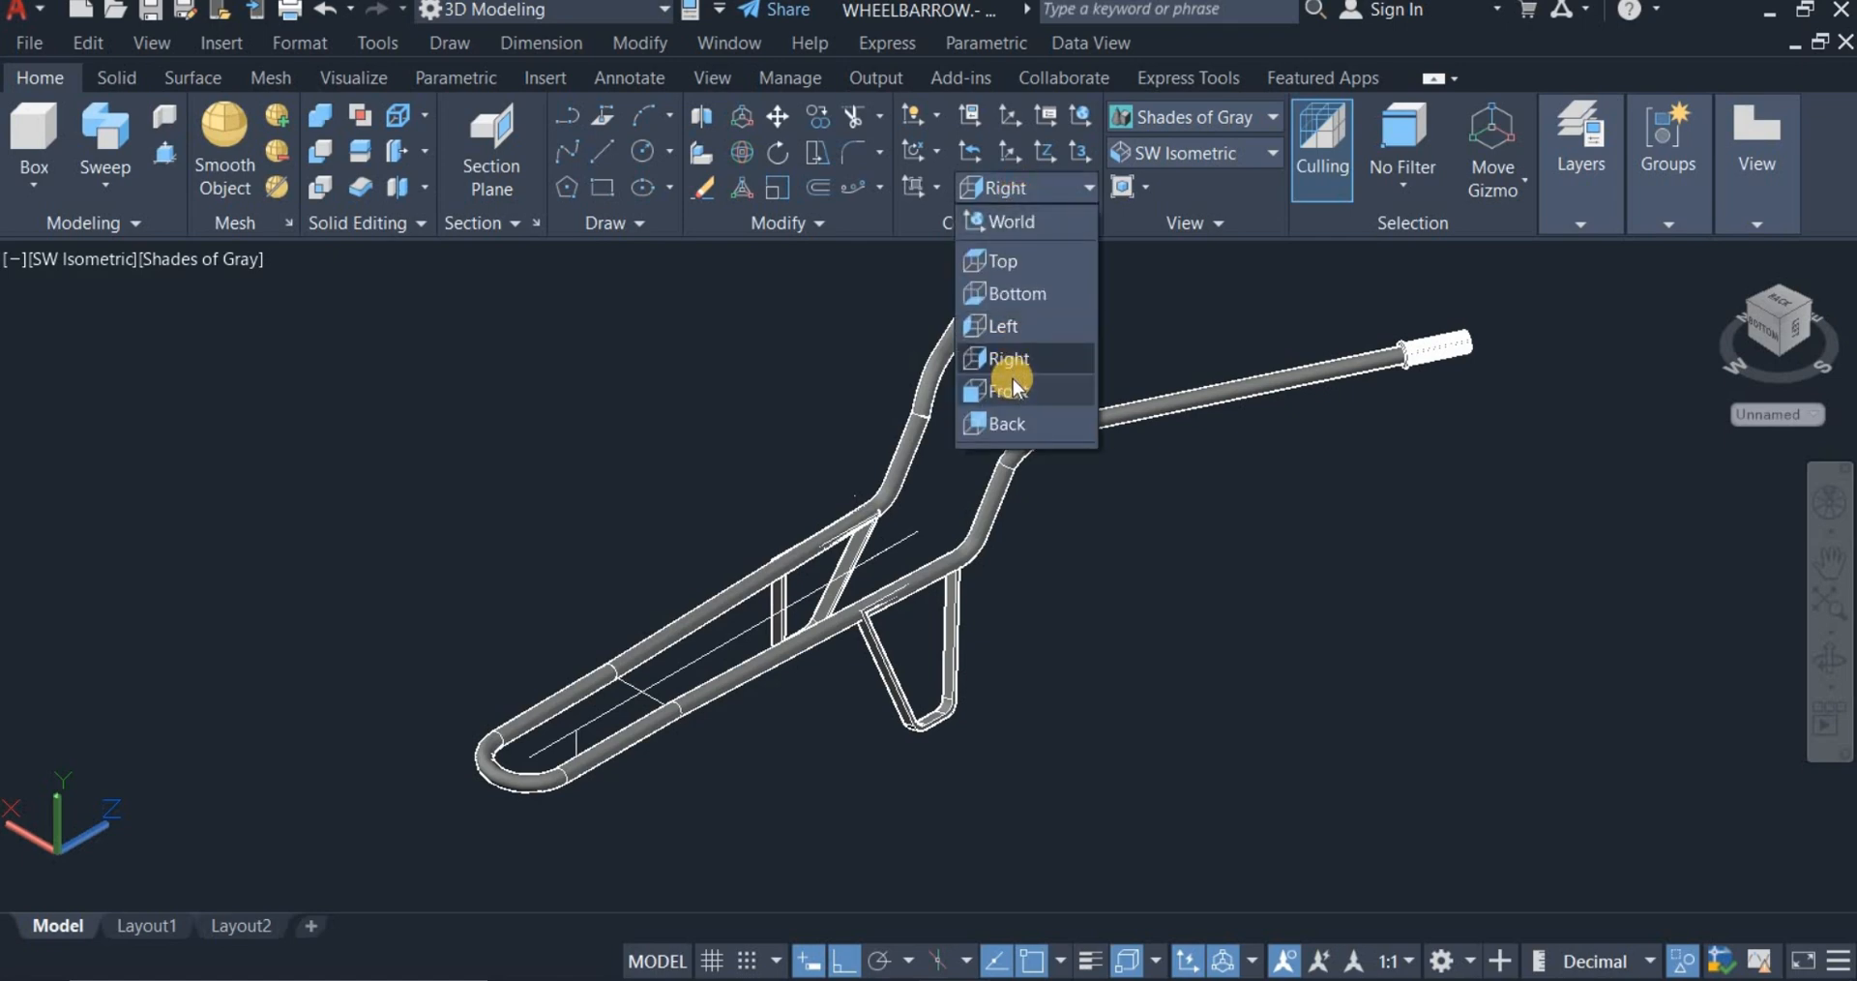
pyautogui.click(1008, 189)
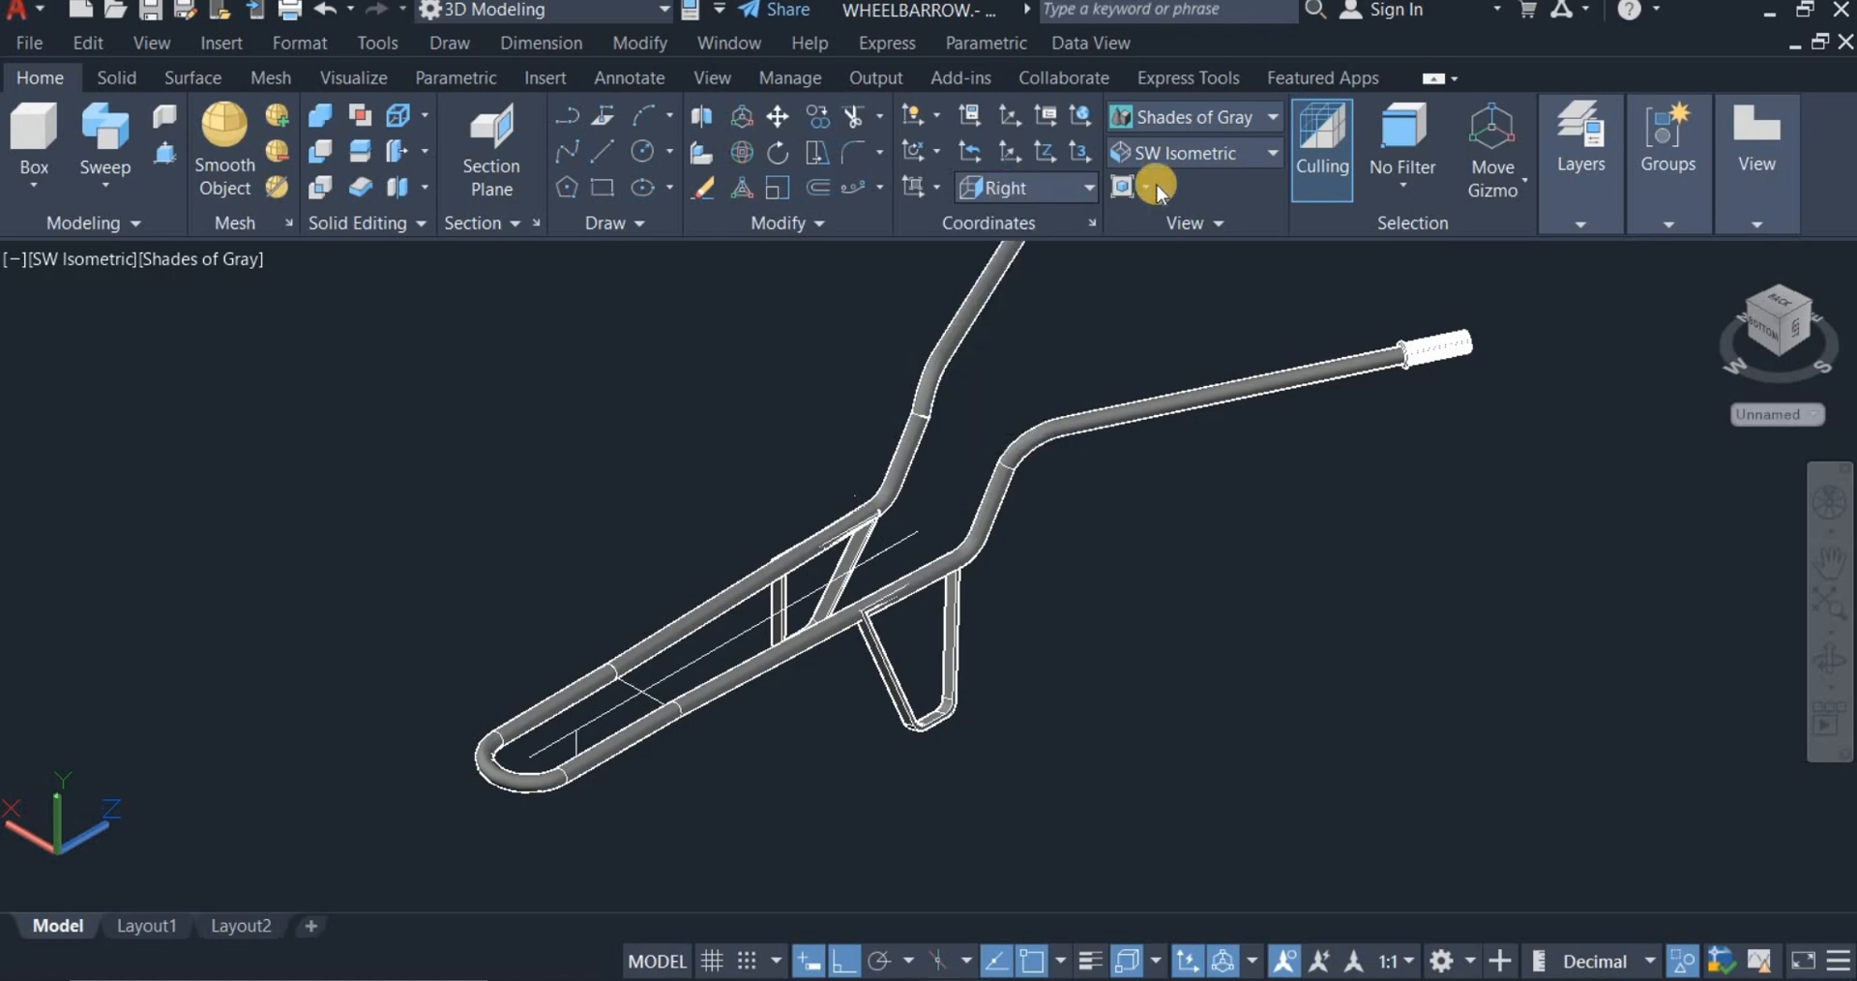
pyautogui.click(1199, 152)
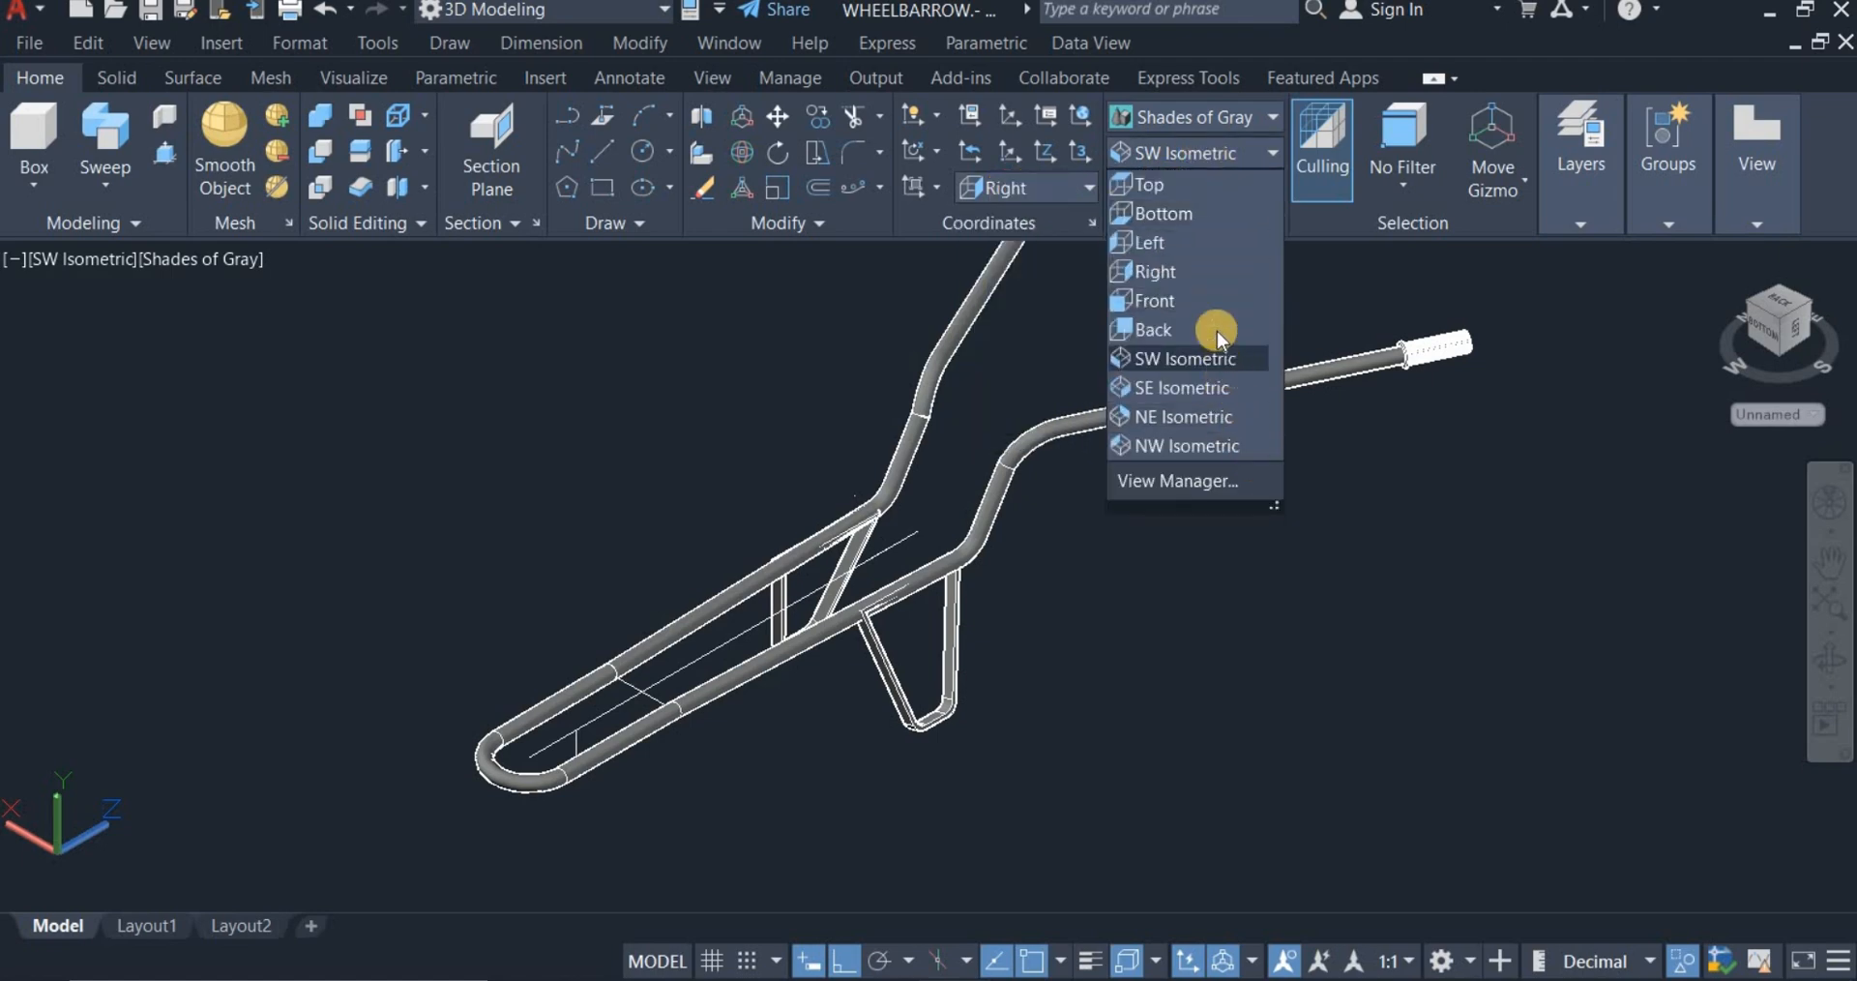
pyautogui.click(1194, 270)
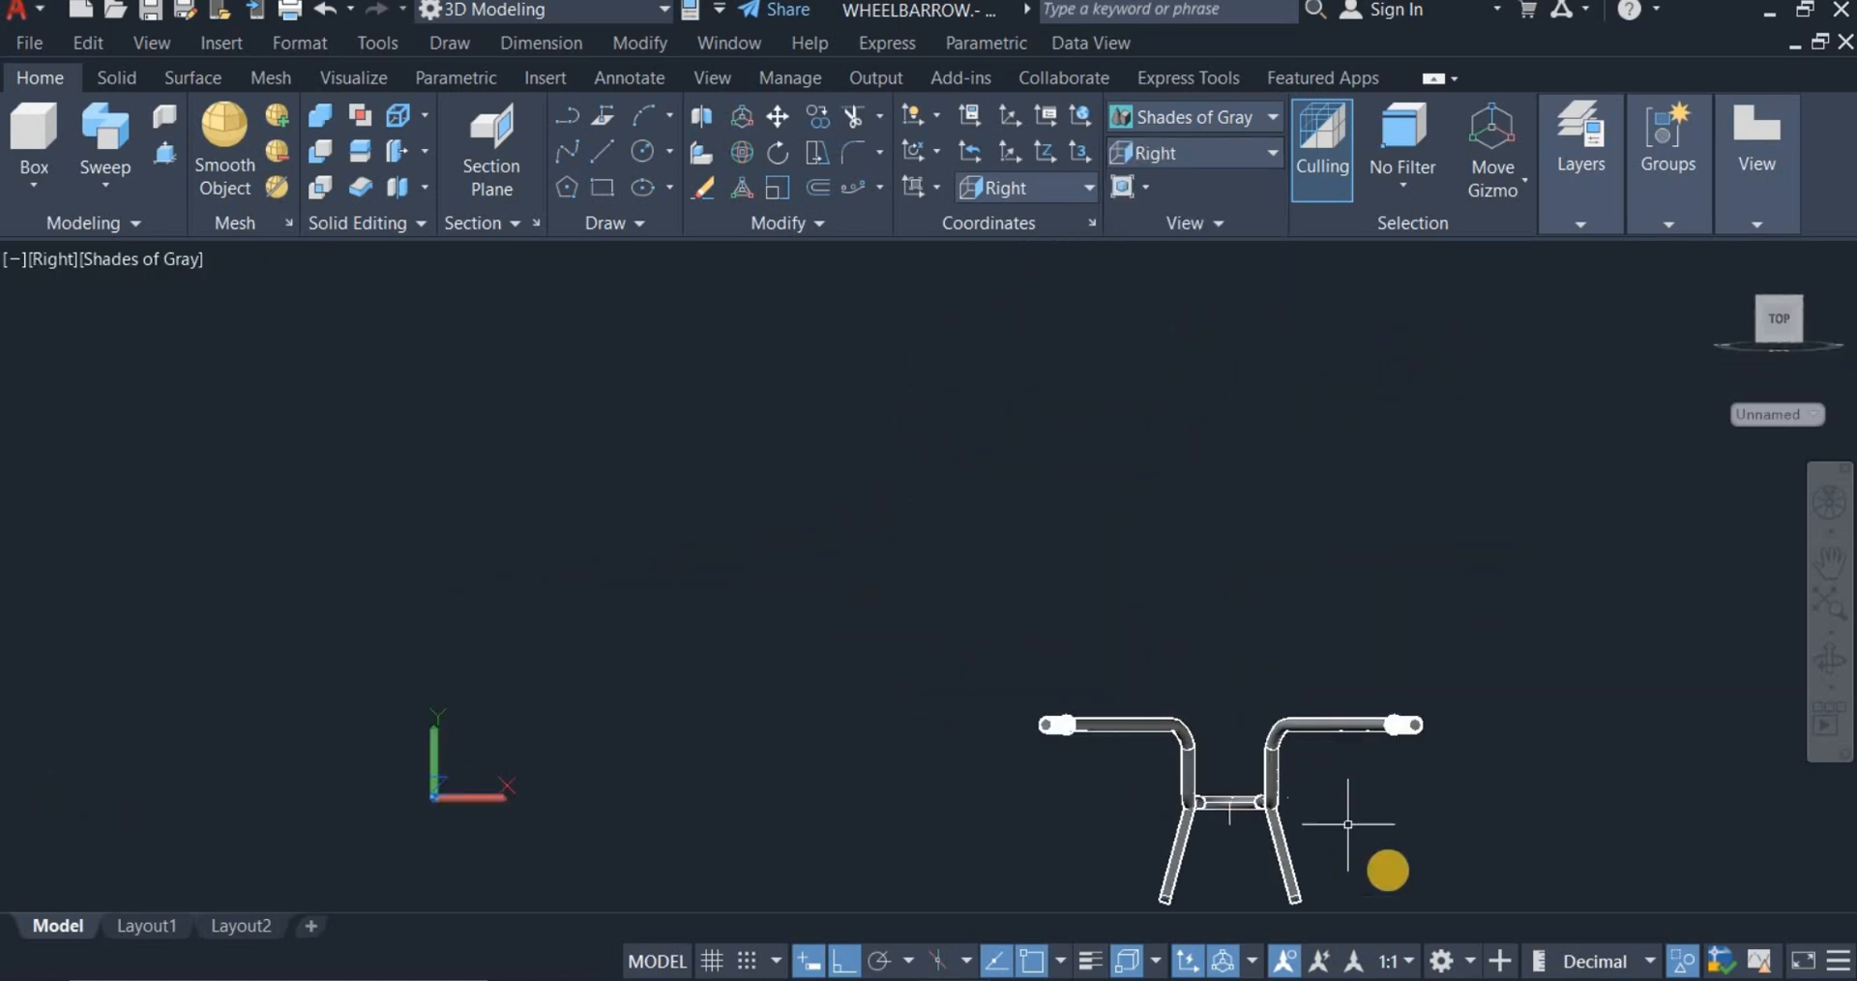
pyautogui.scroll(-2, 1019, 491)
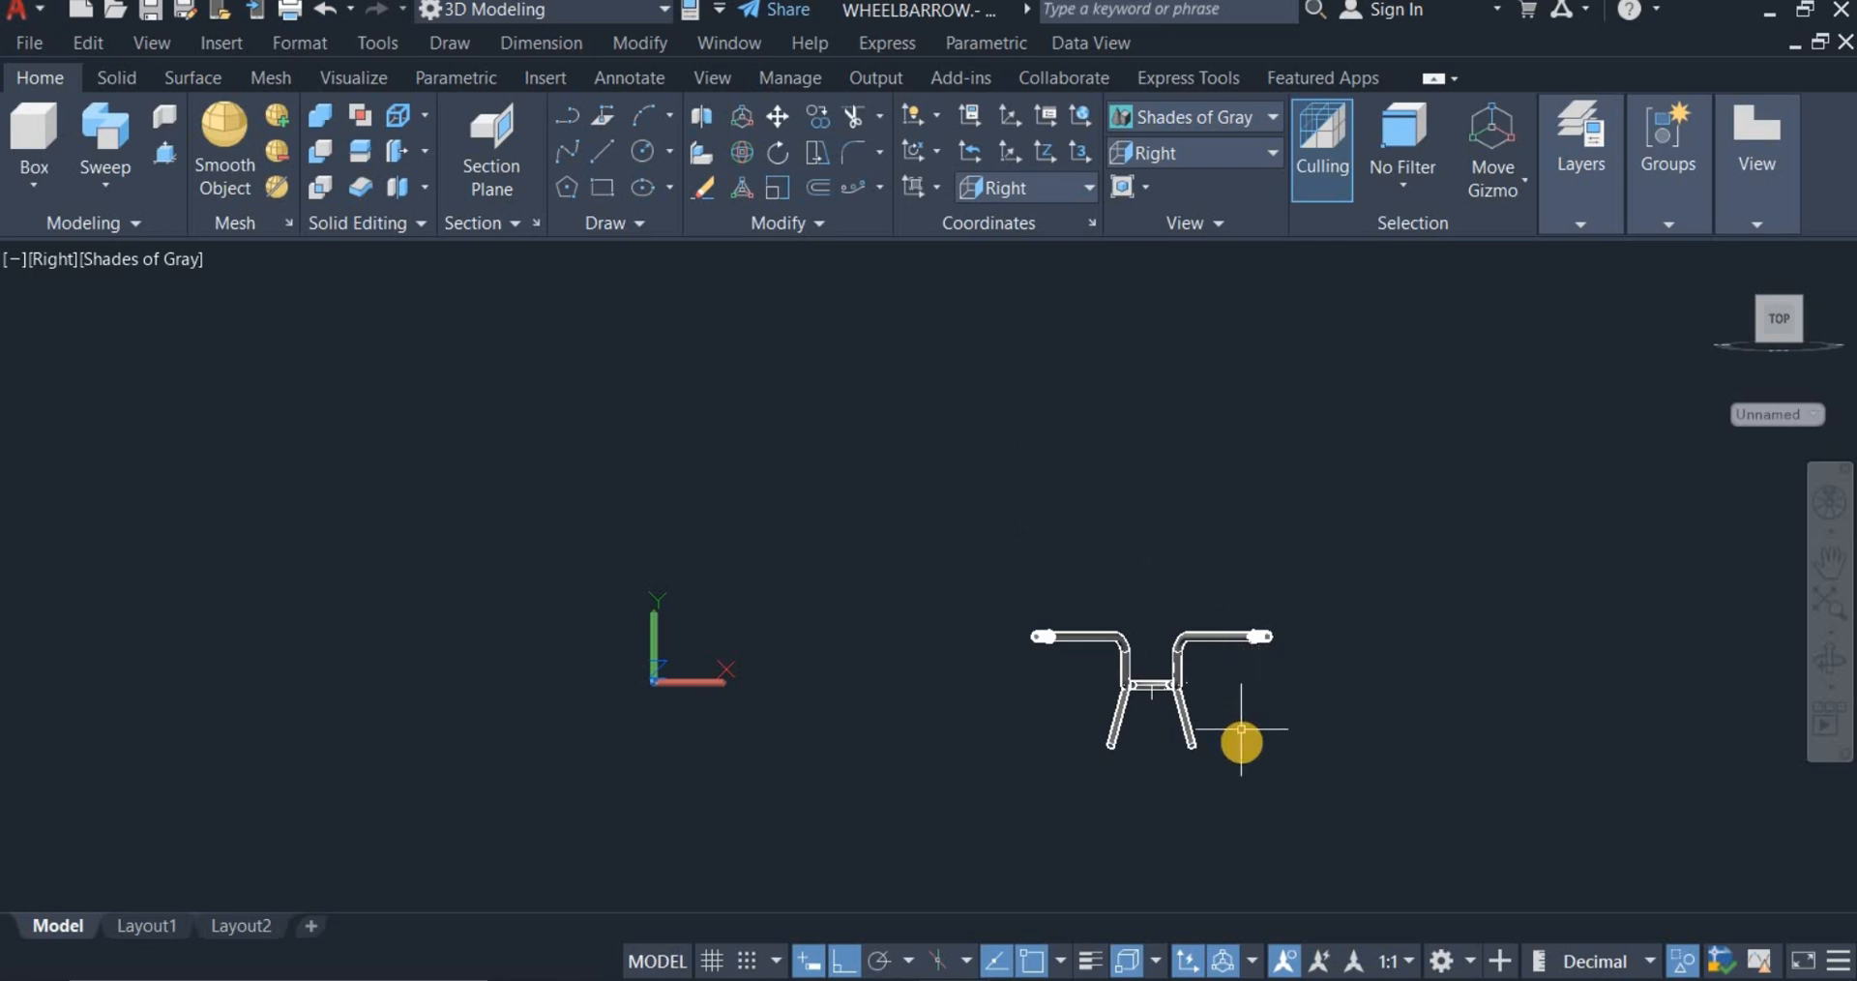
pyautogui.scroll(5, 1241, 741)
pyautogui.scroll(2, 1197, 717)
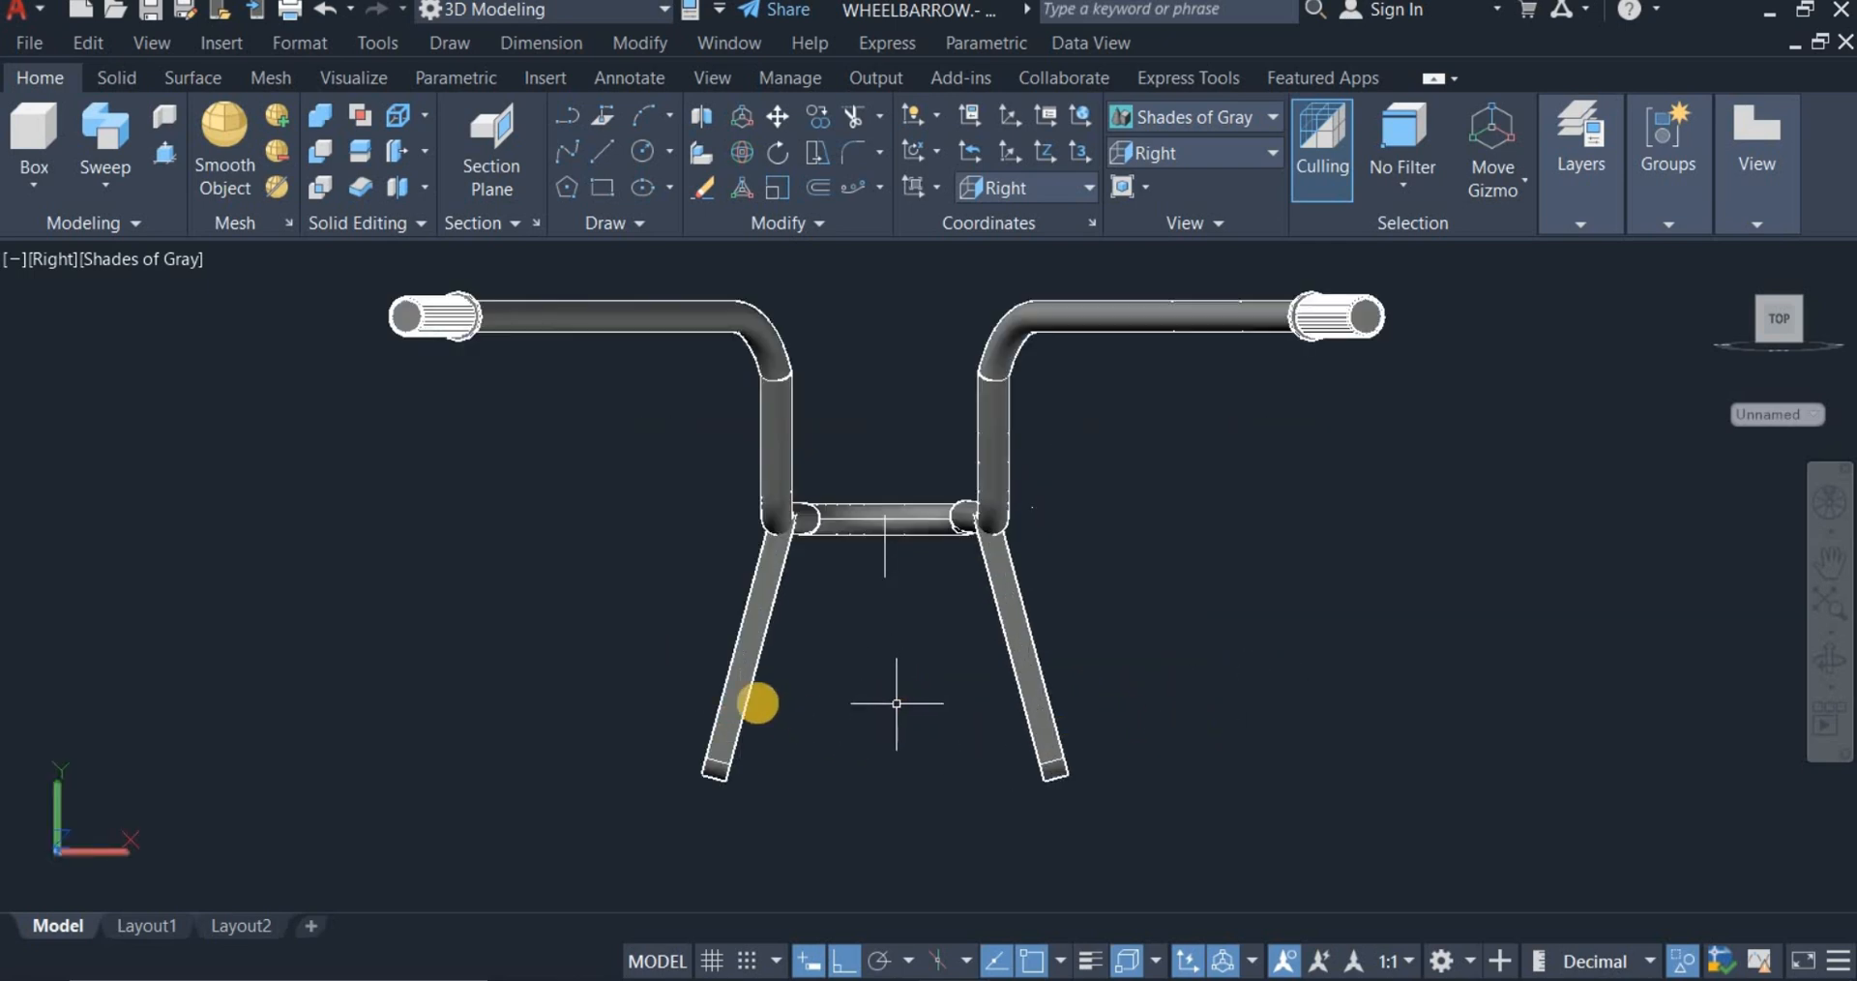
# Step: Draw a 240 by 20 rectangle beside the two splayed legs in the Right view
pyautogui.click(594, 188)
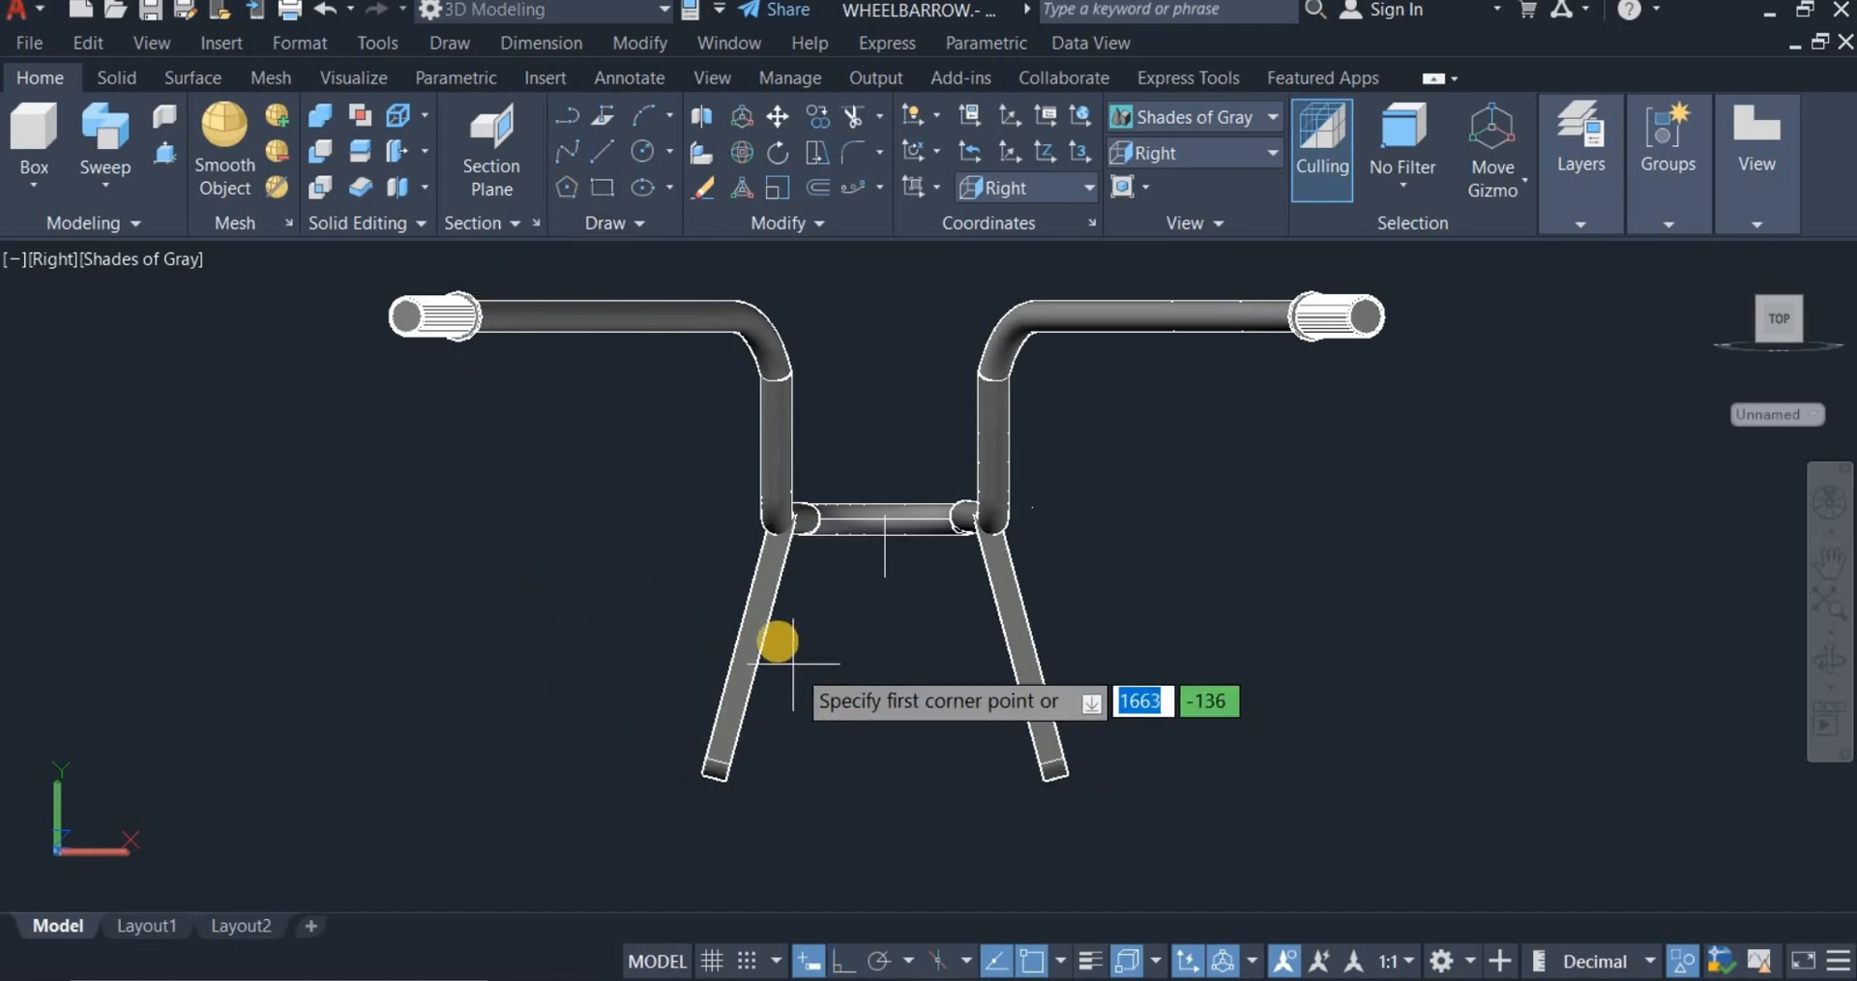
pyautogui.click(601, 191)
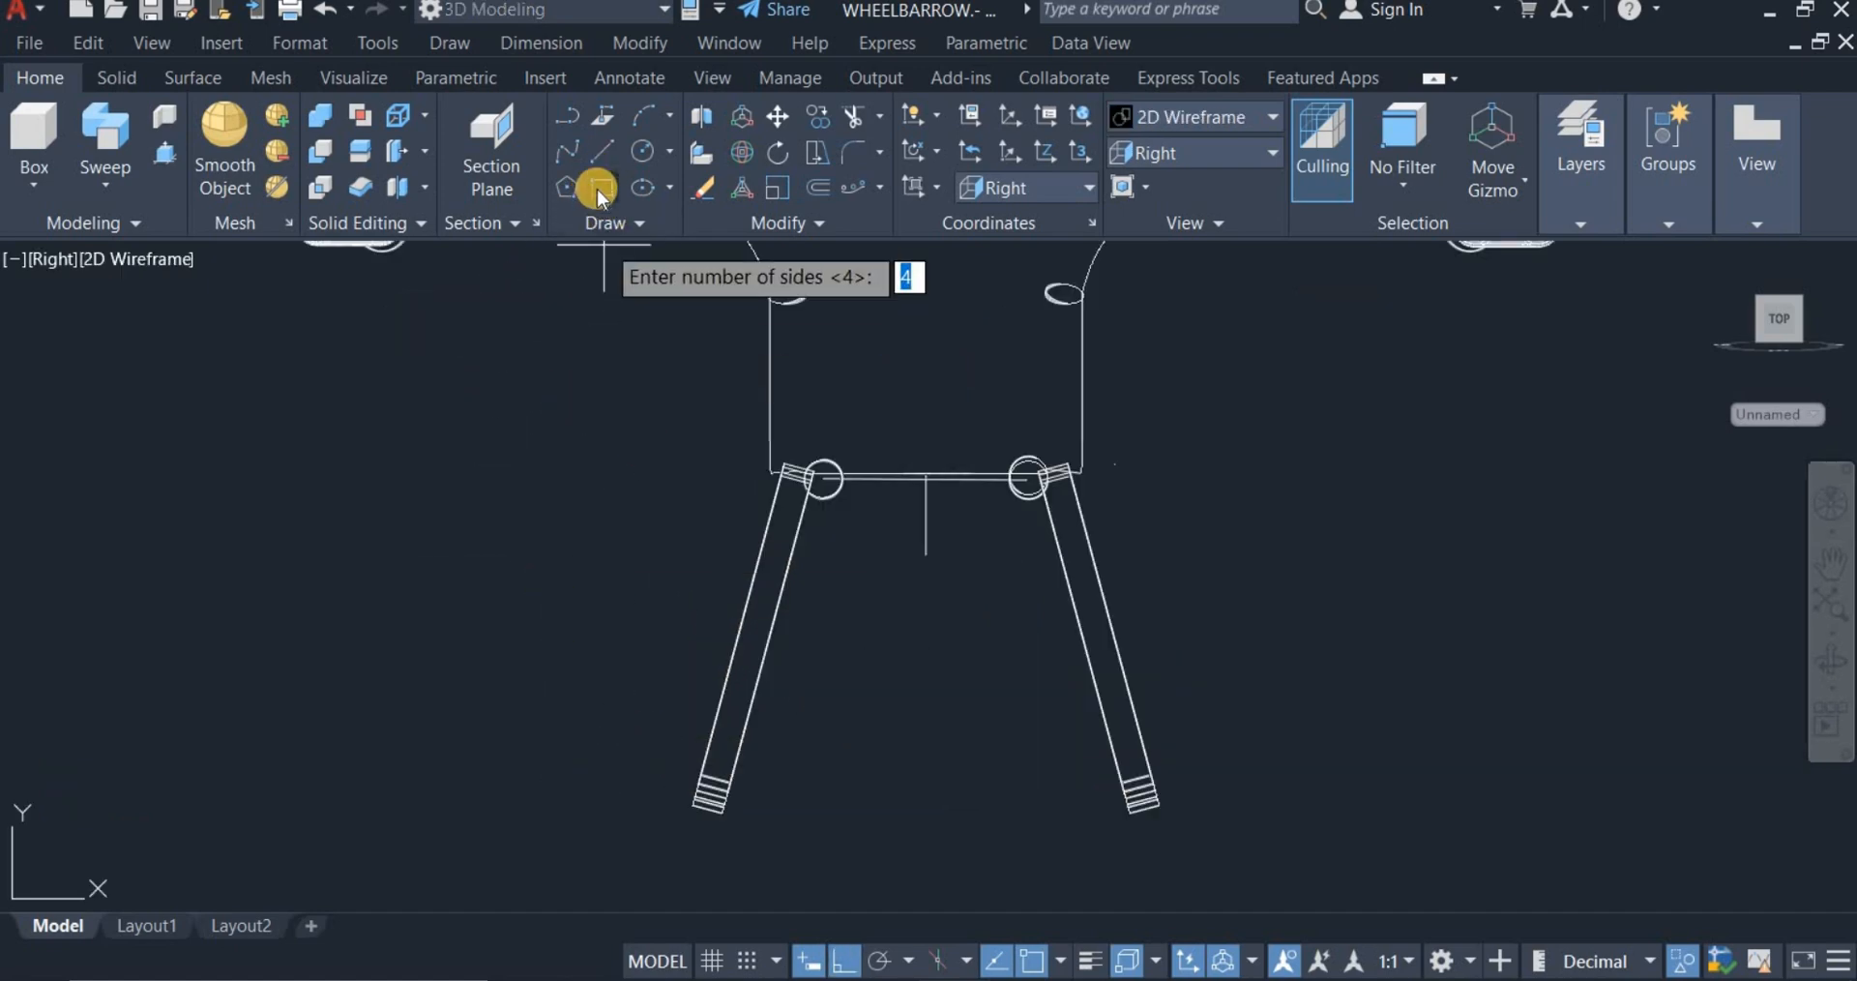
pyautogui.click(602, 192)
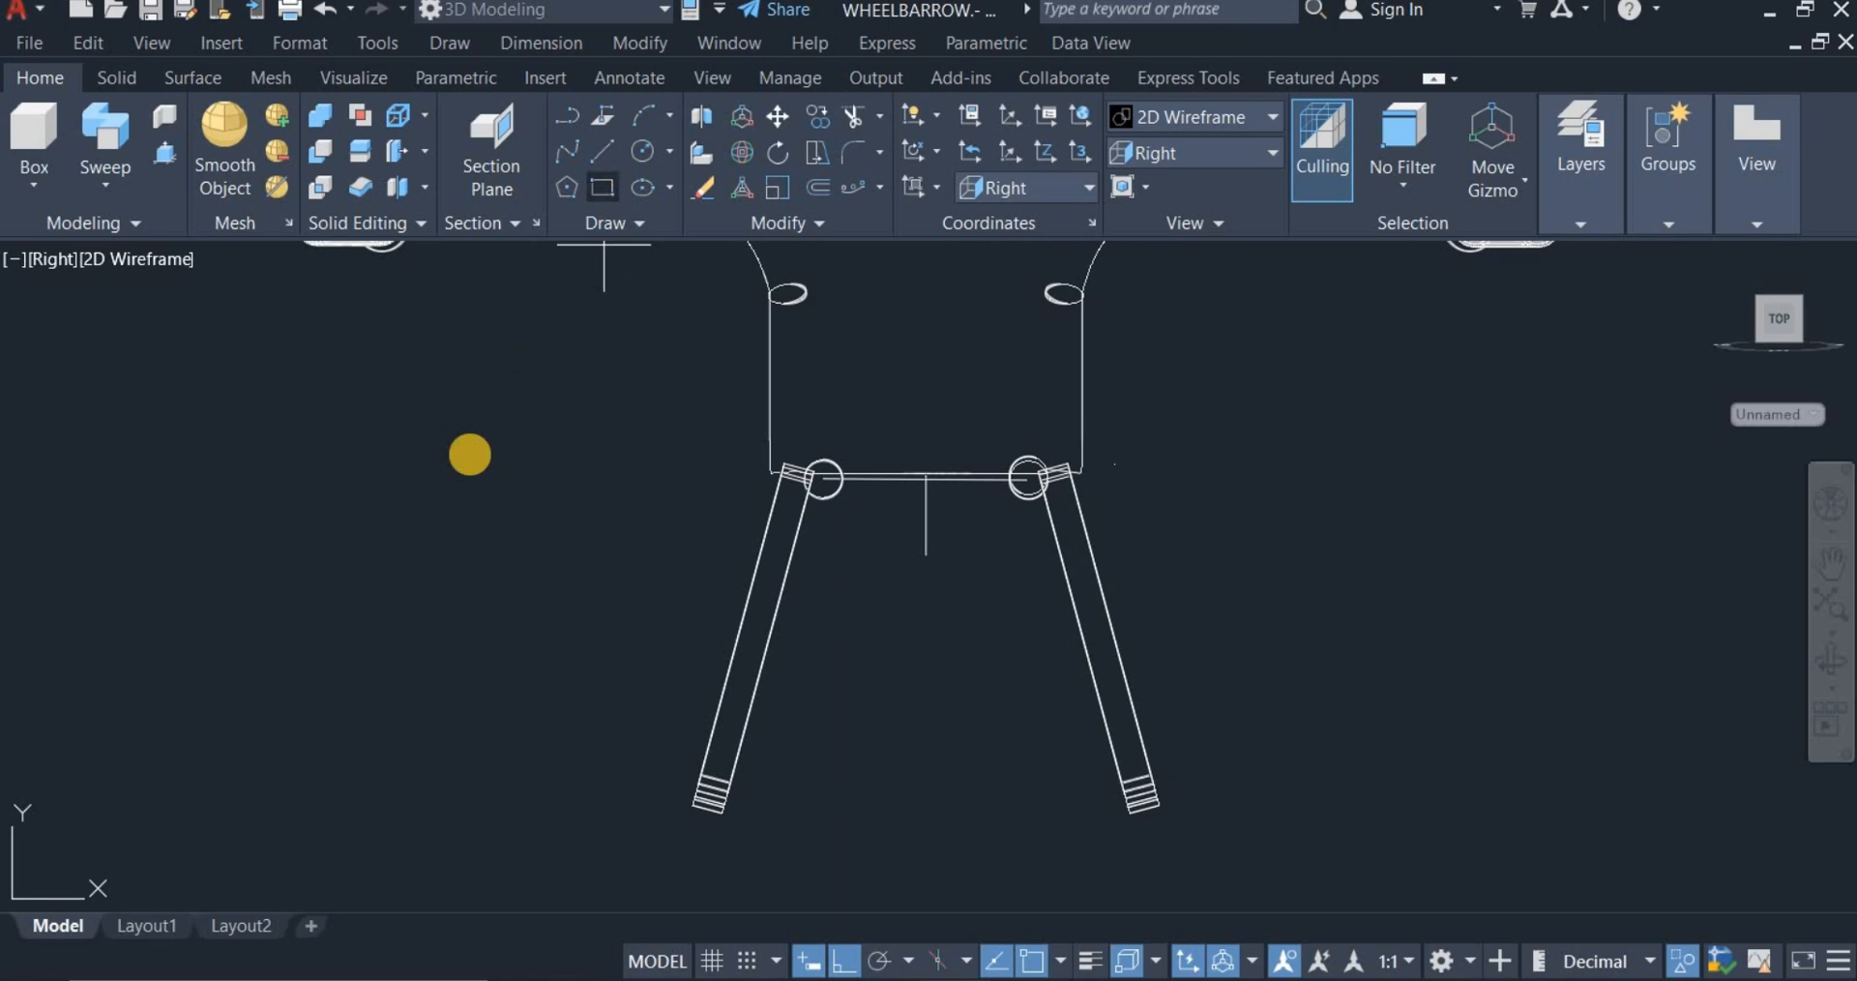
pyautogui.click(377, 523)
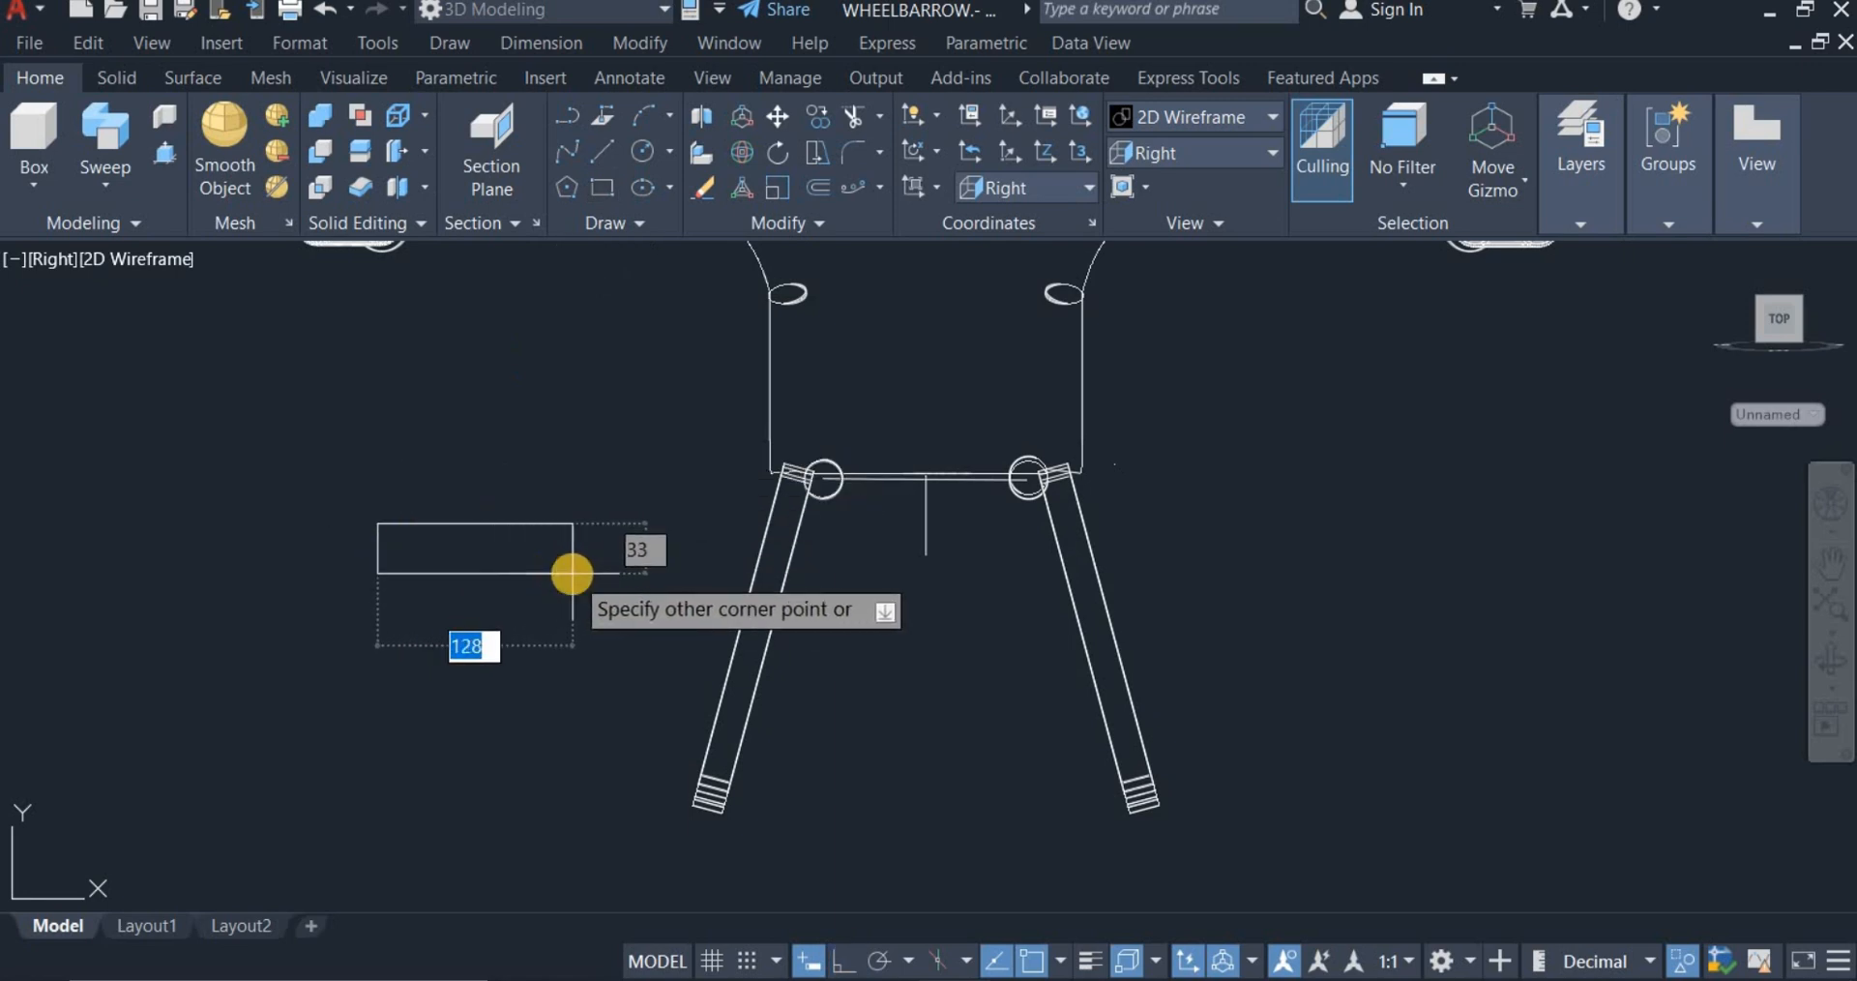
pyautogui.write('240')
pyautogui.press('Tab')
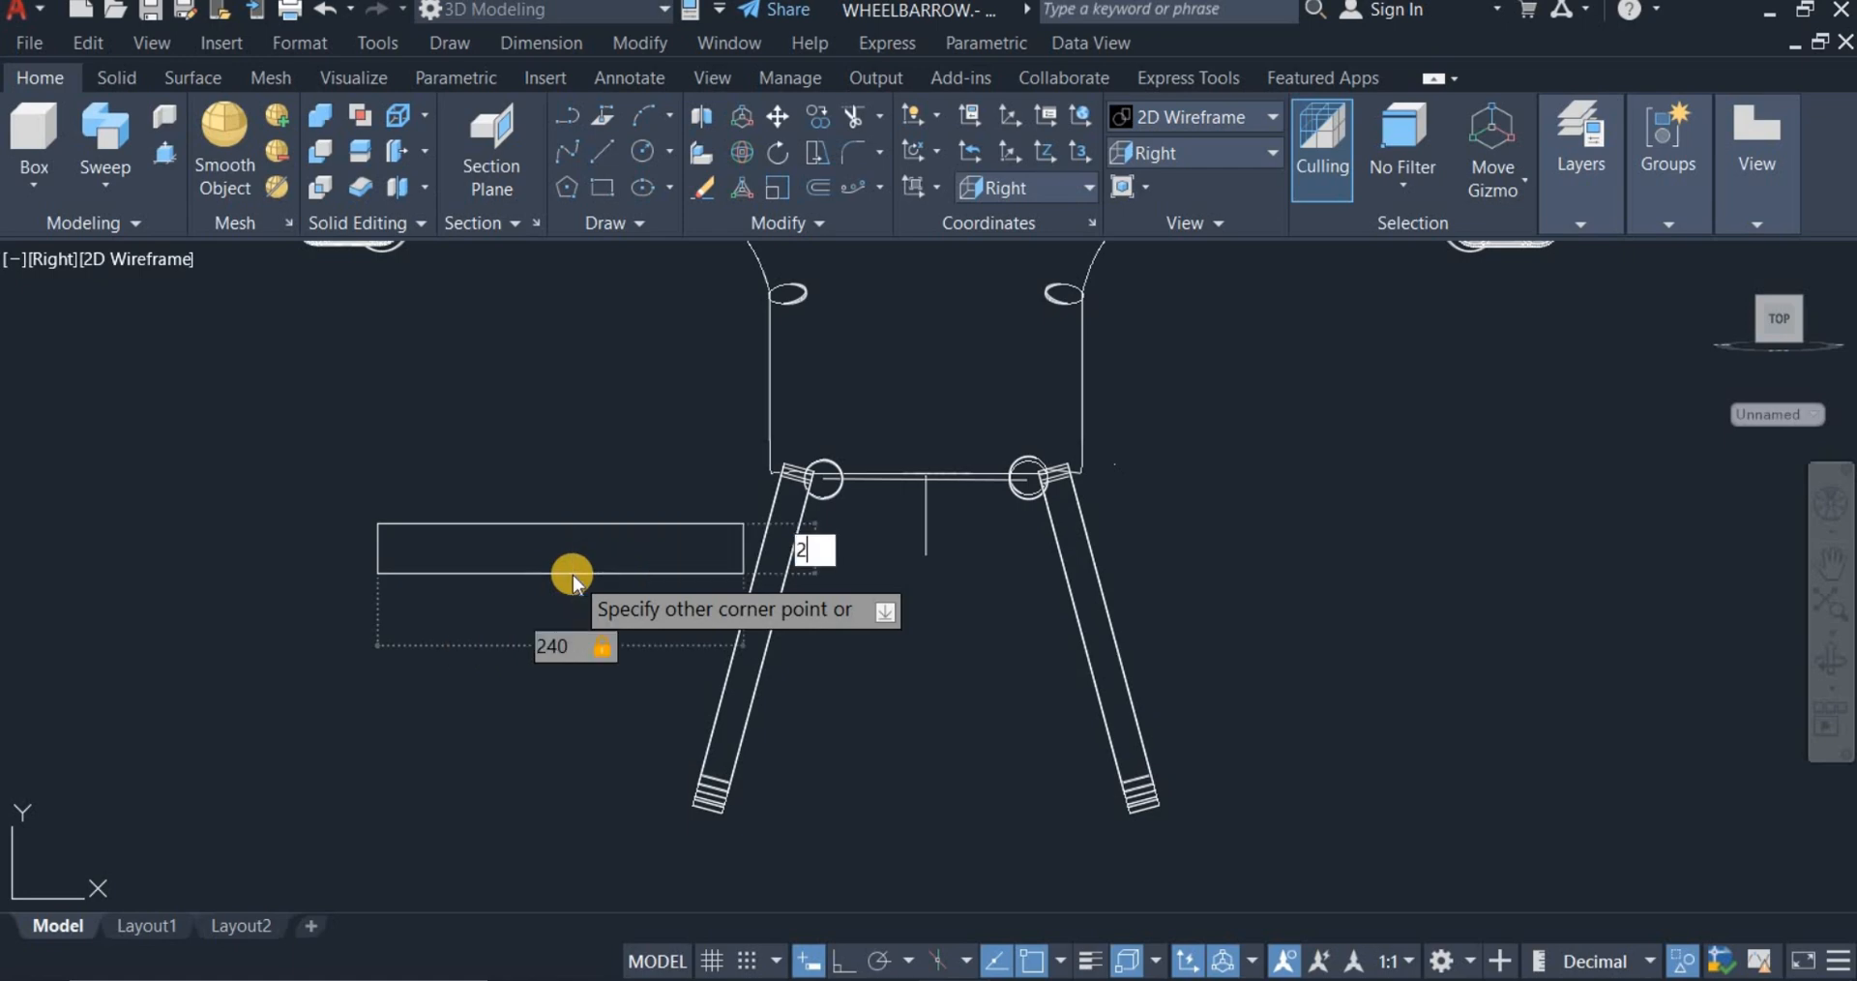
pyautogui.write('20')
pyautogui.press('Return')
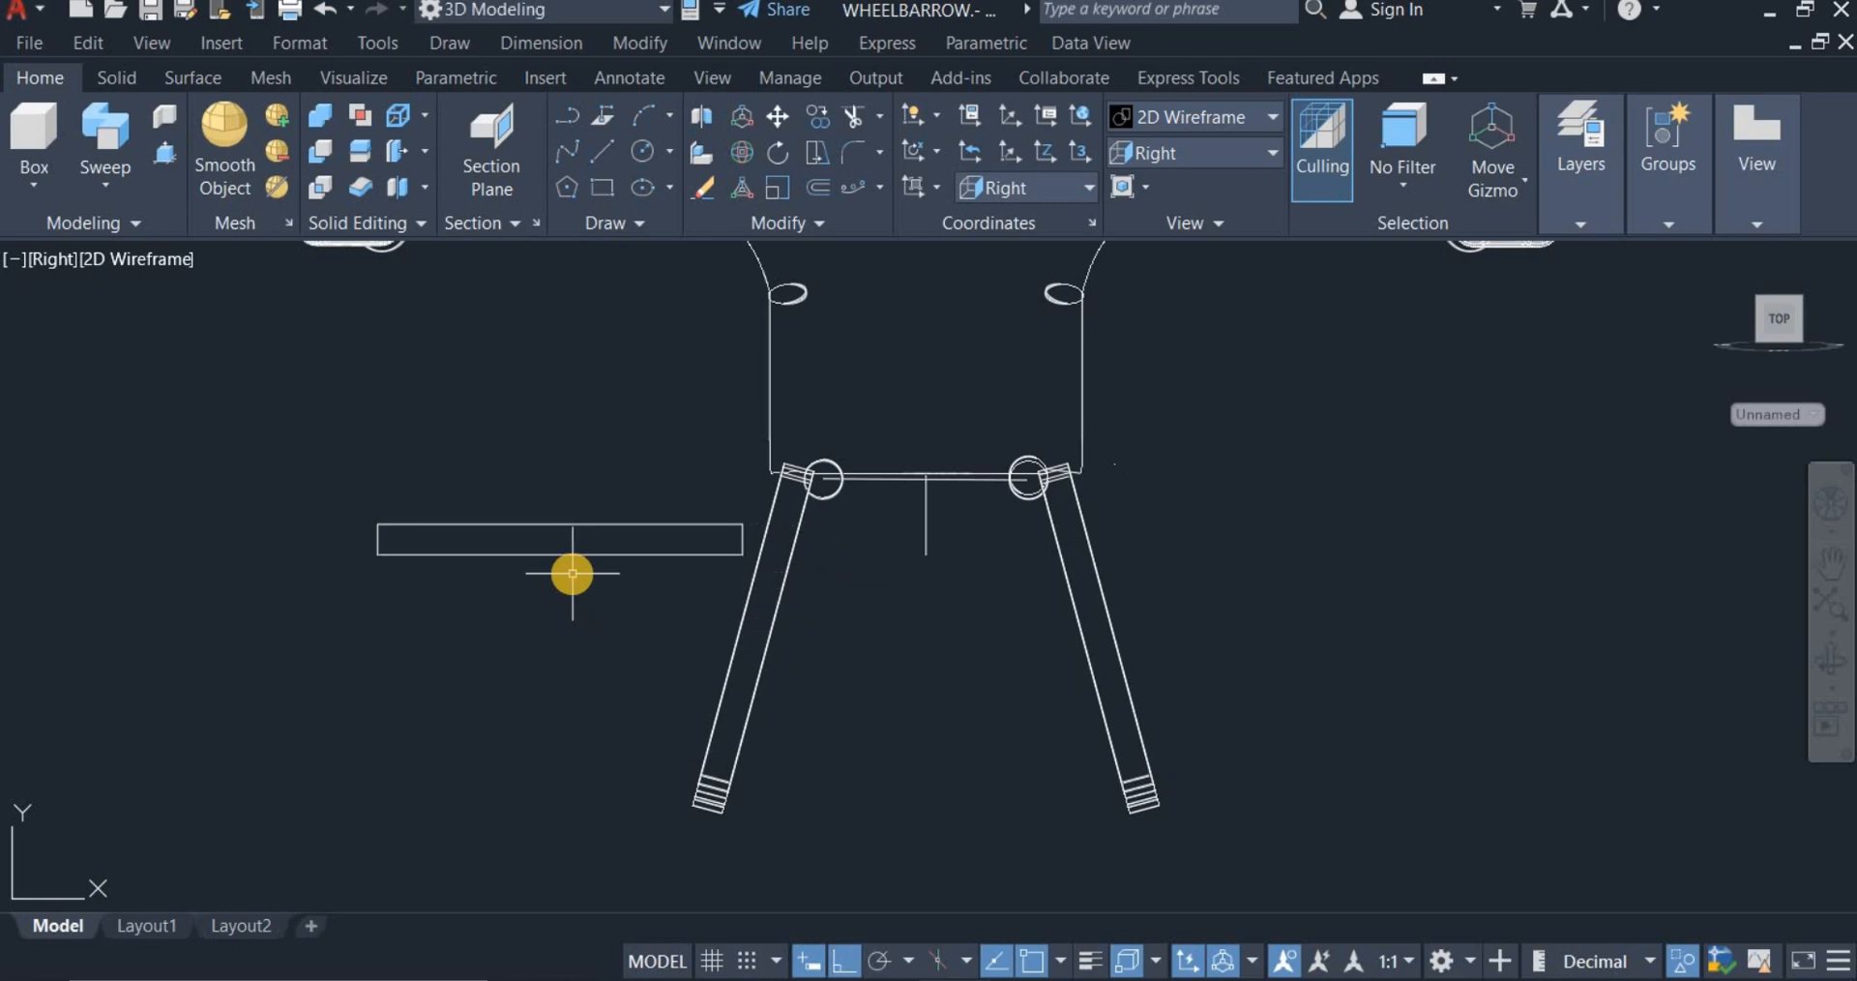
# Step: Move the rectangle by the midpoint of its short side onto the near-side leg so that it spans both legs as a crossbar
pyautogui.click(777, 118)
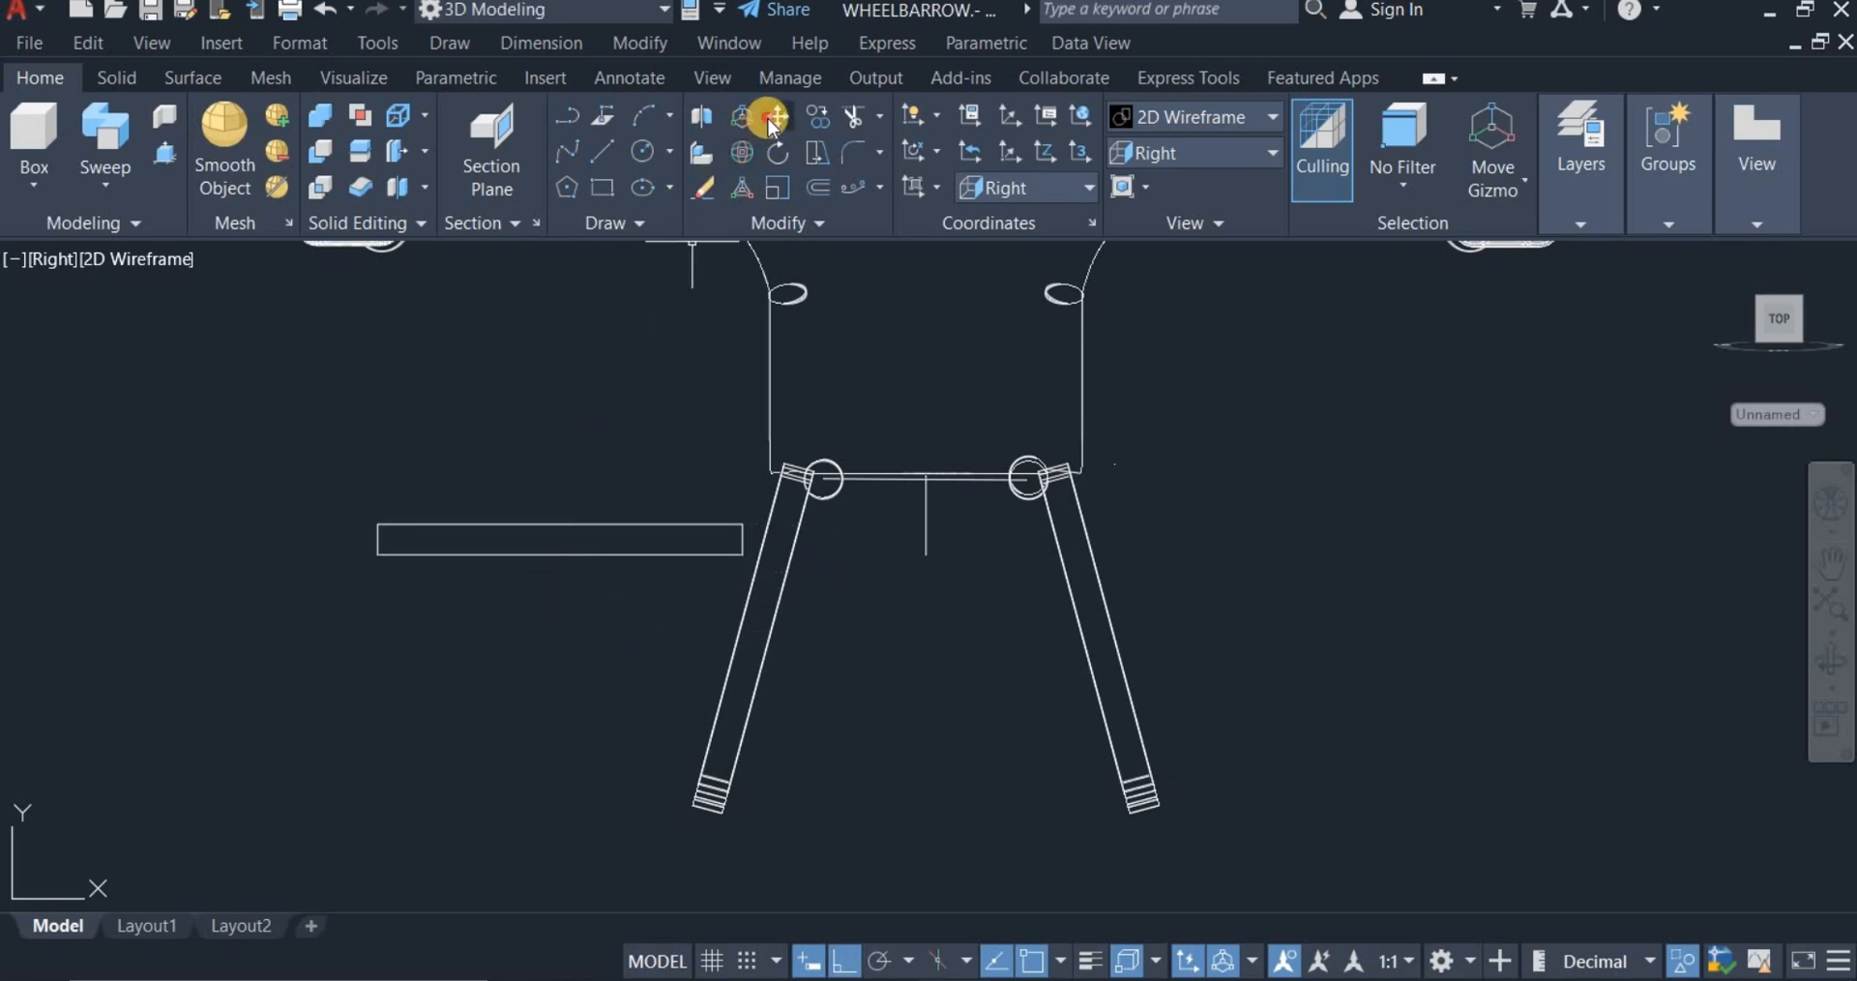
pyautogui.click(594, 532)
pyautogui.click(502, 447)
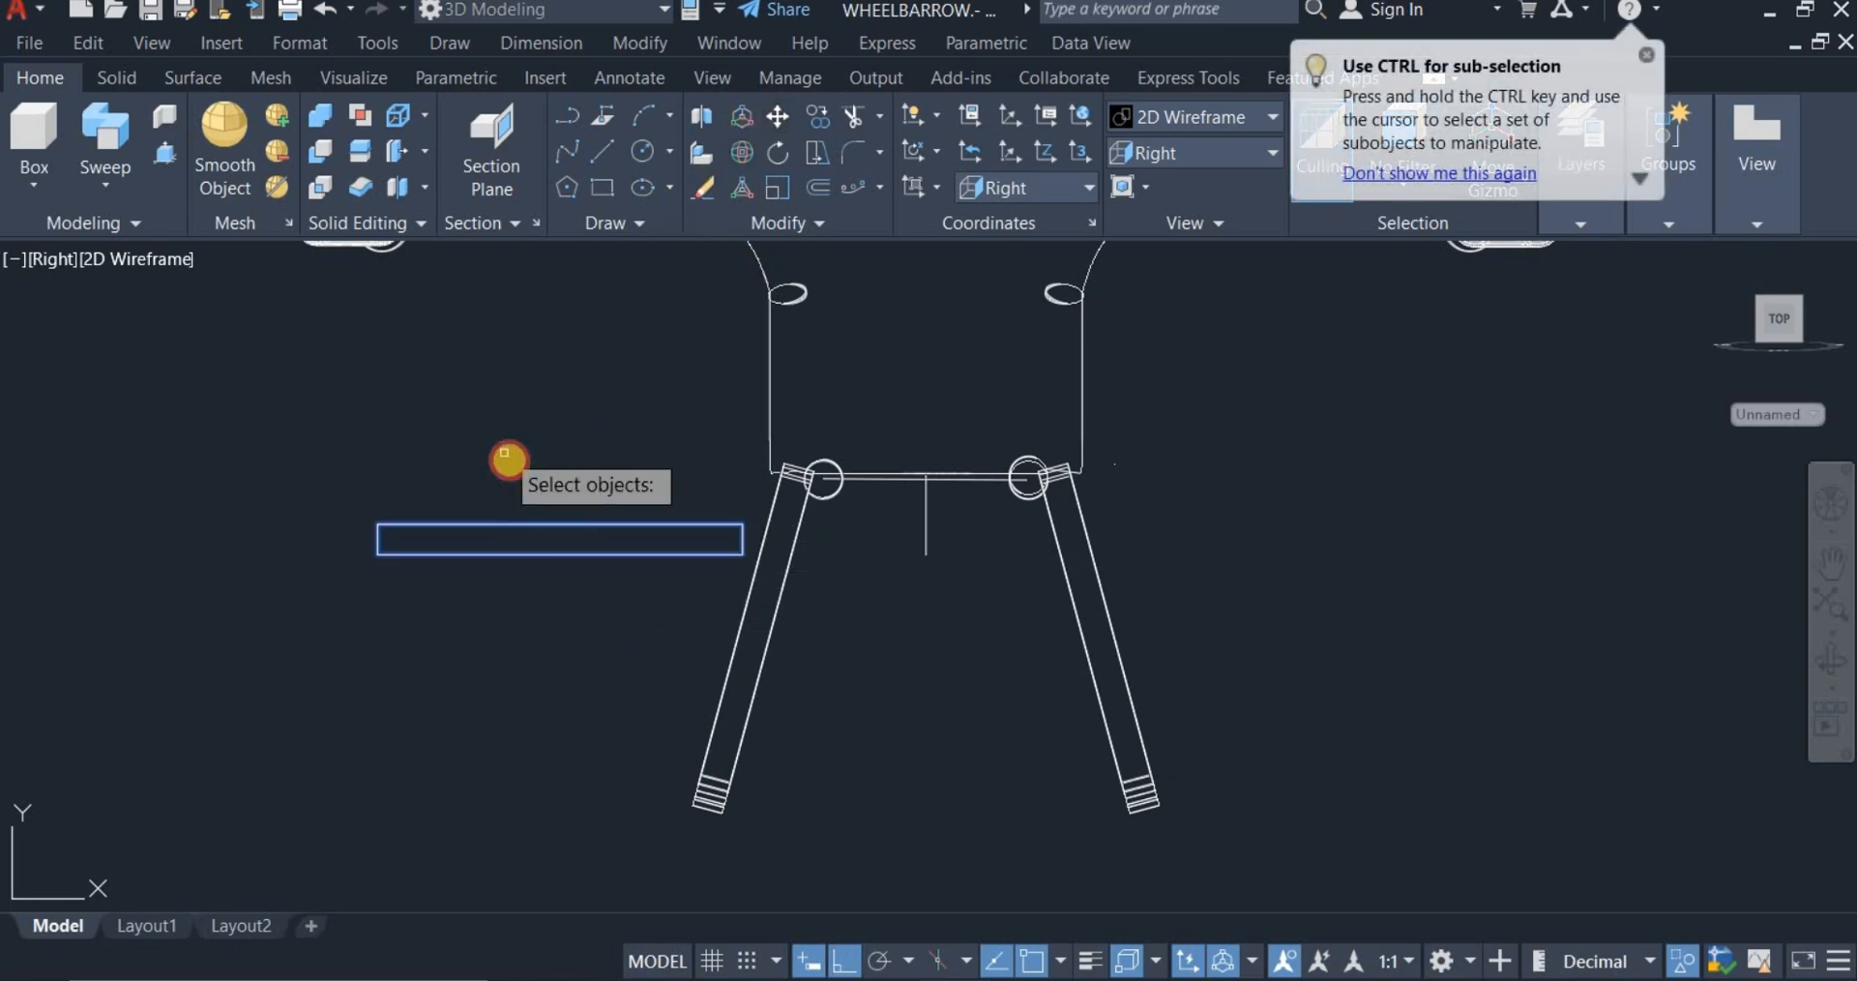
pyautogui.press('Return')
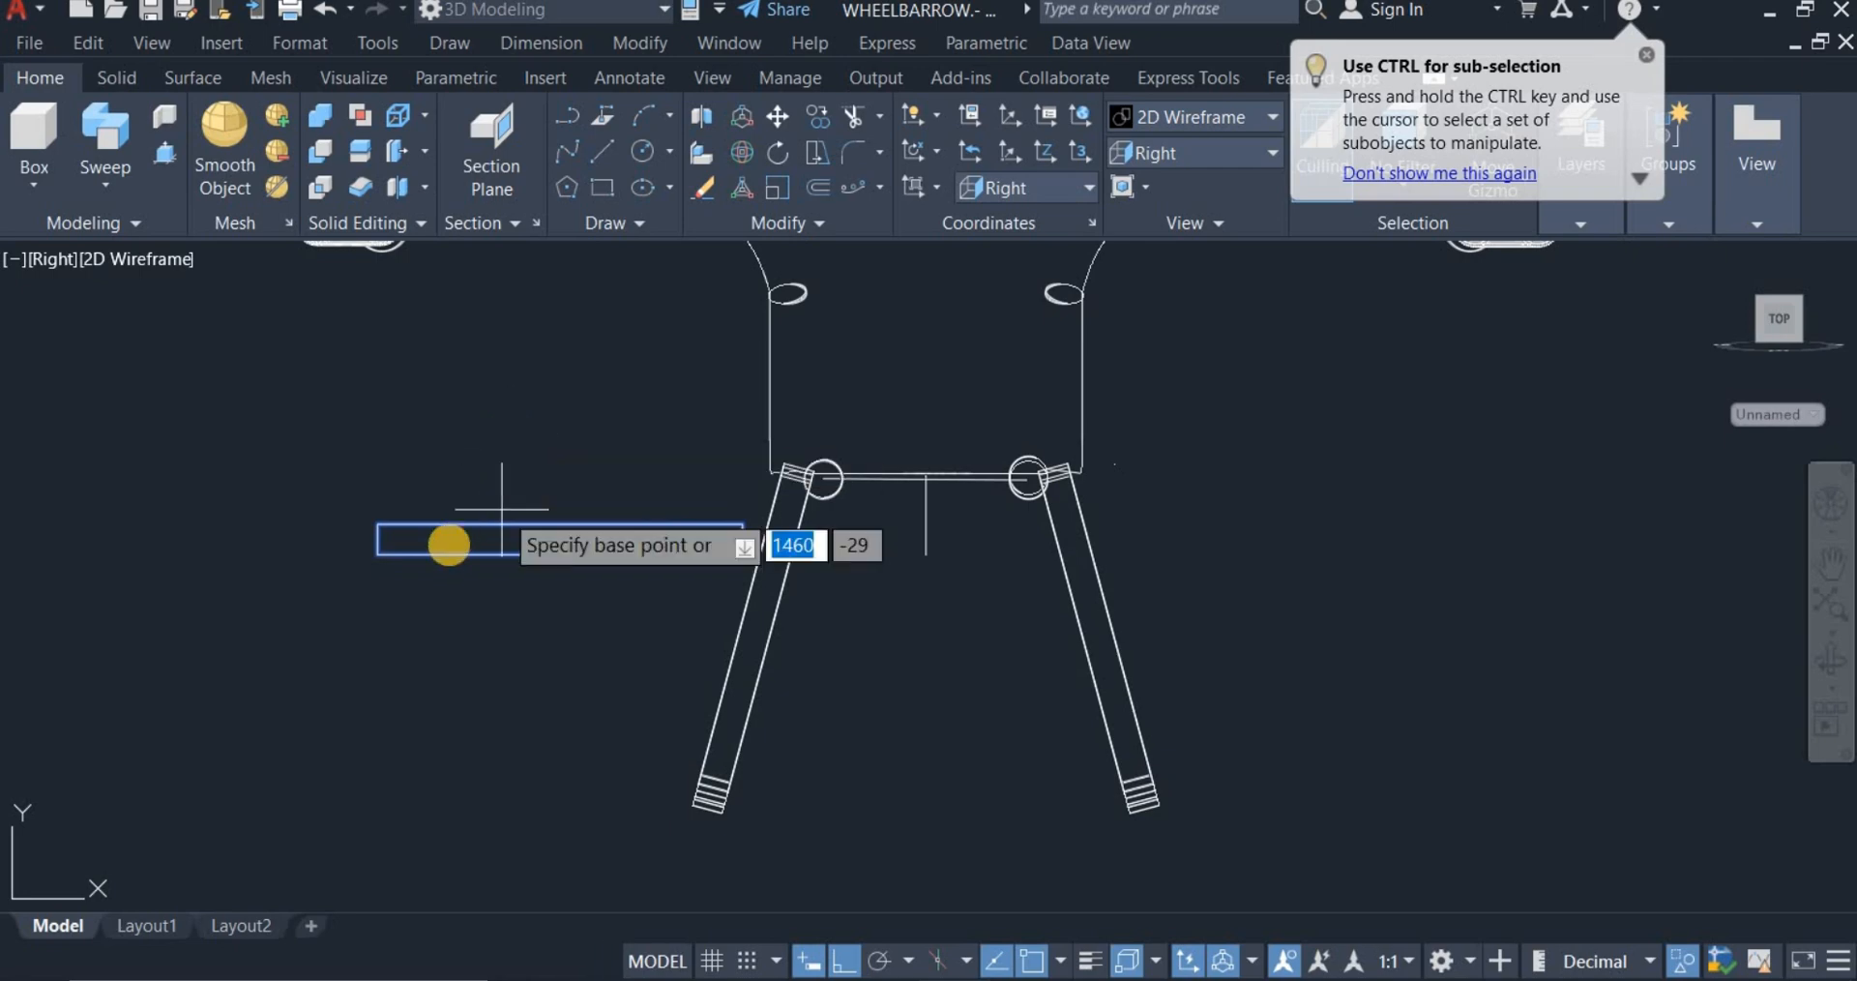
pyautogui.click(377, 538)
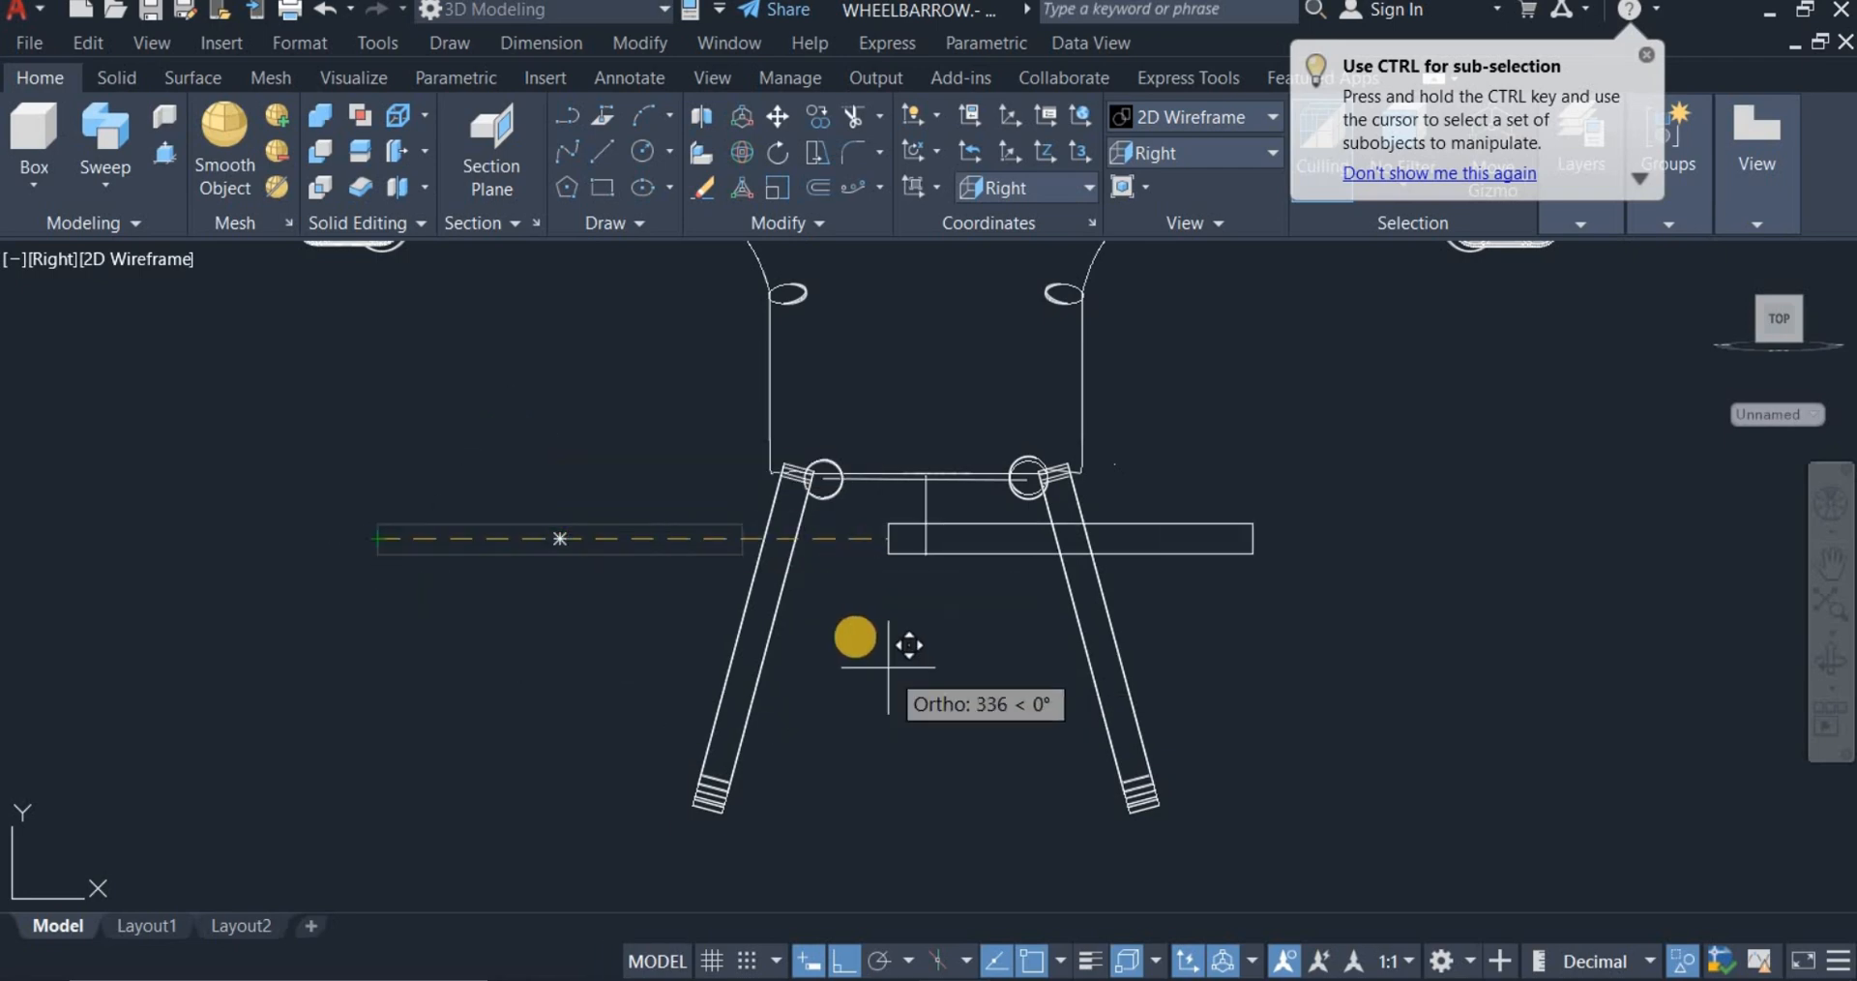
pyautogui.click(754, 629)
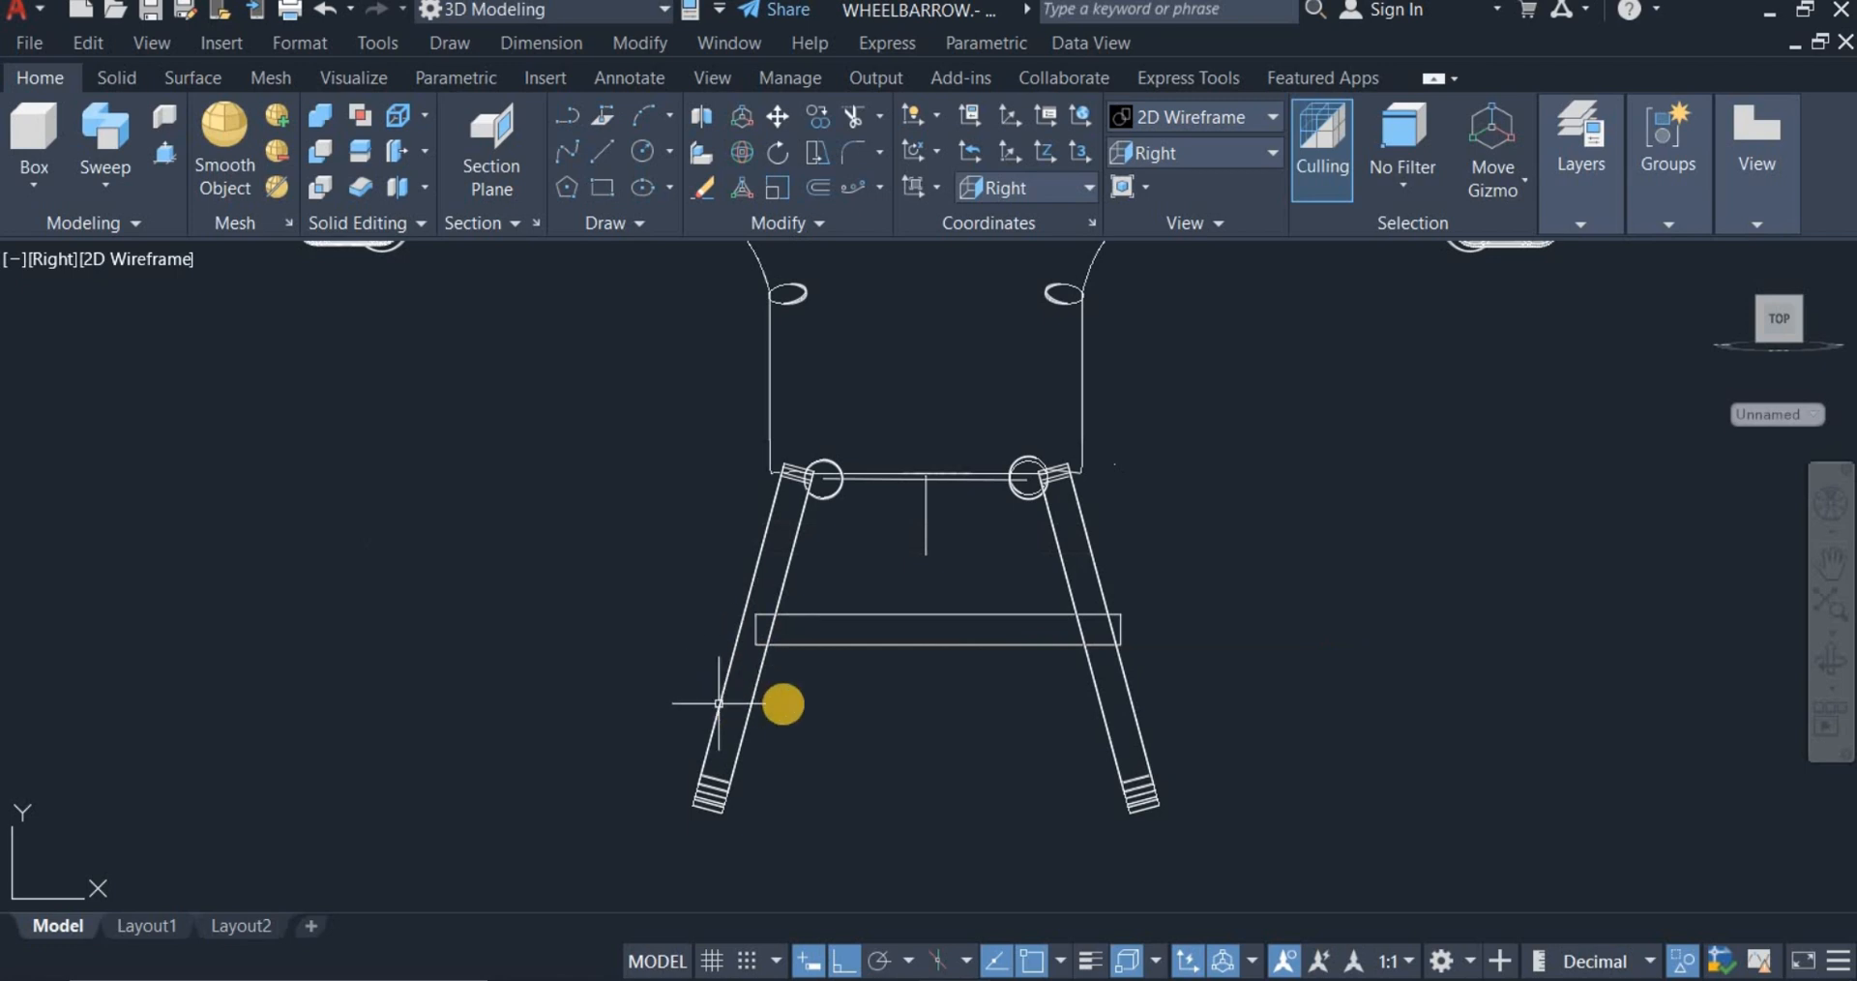
# Step: Shorten the crossbar rectangle by stretching its far short side inward so that it ends inside the opposite leg
pyautogui.click(841, 645)
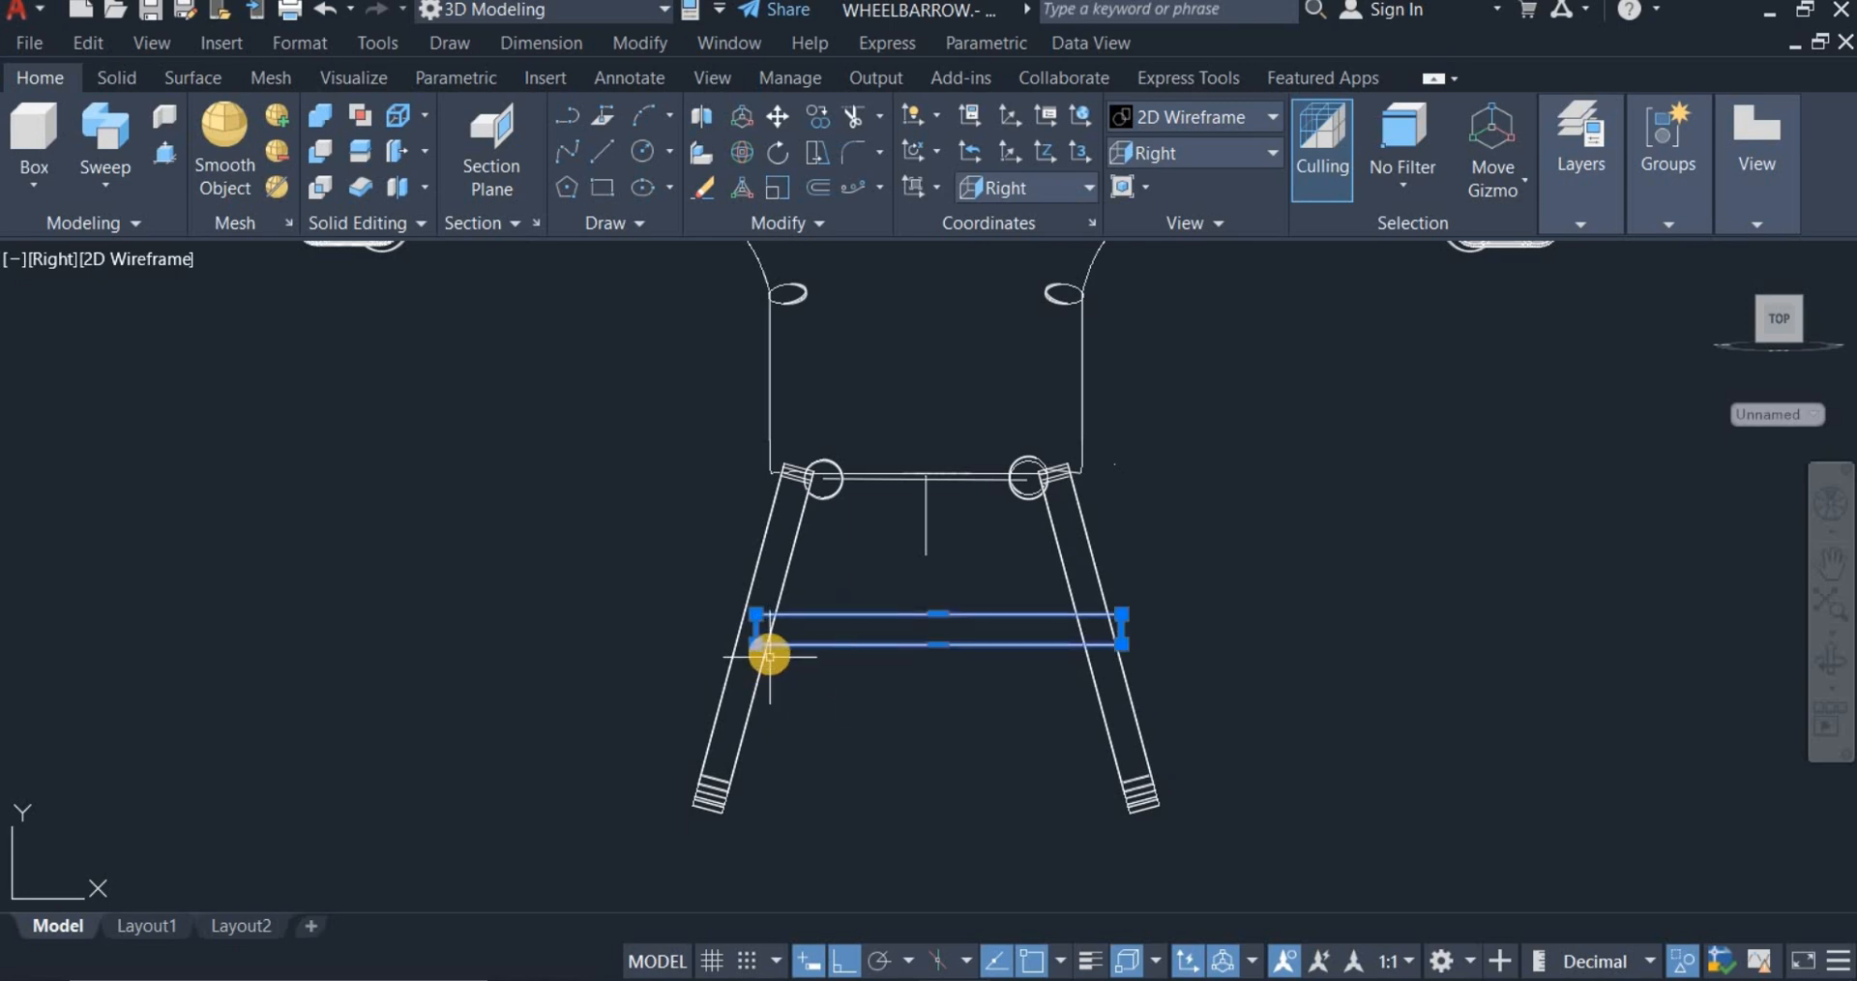
pyautogui.scroll(4, 841, 652)
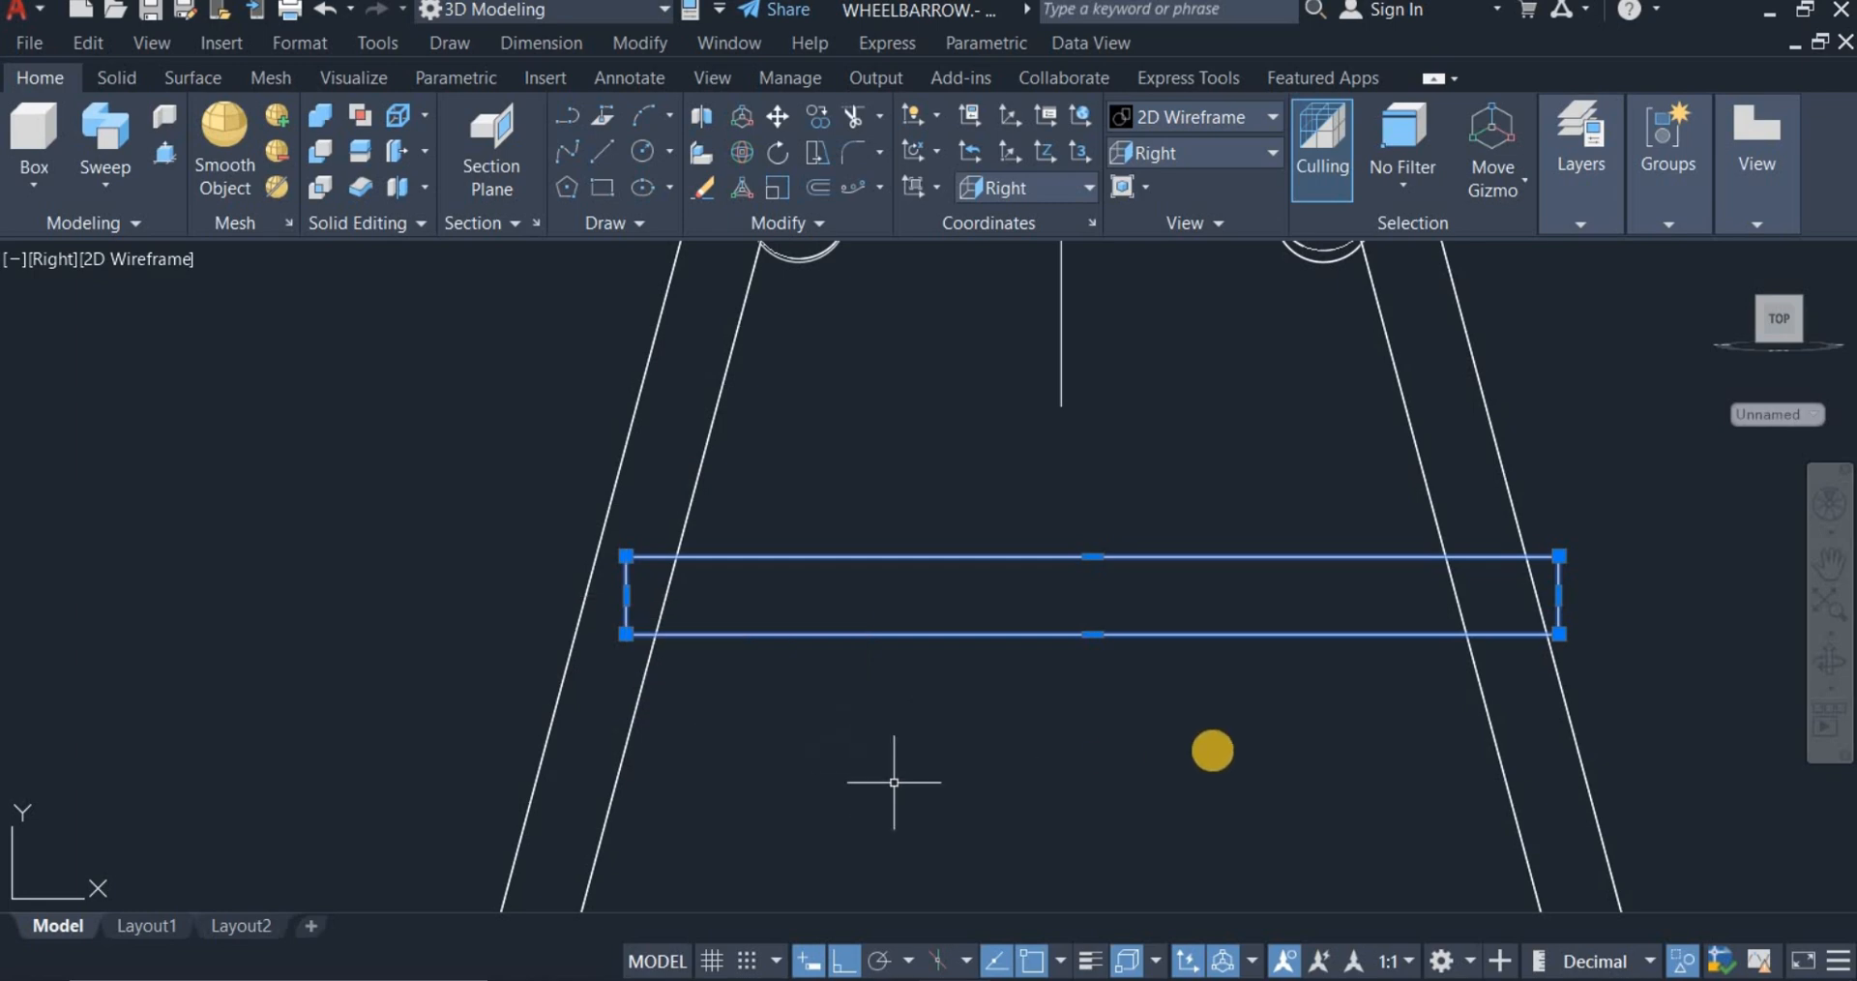
pyautogui.click(1558, 597)
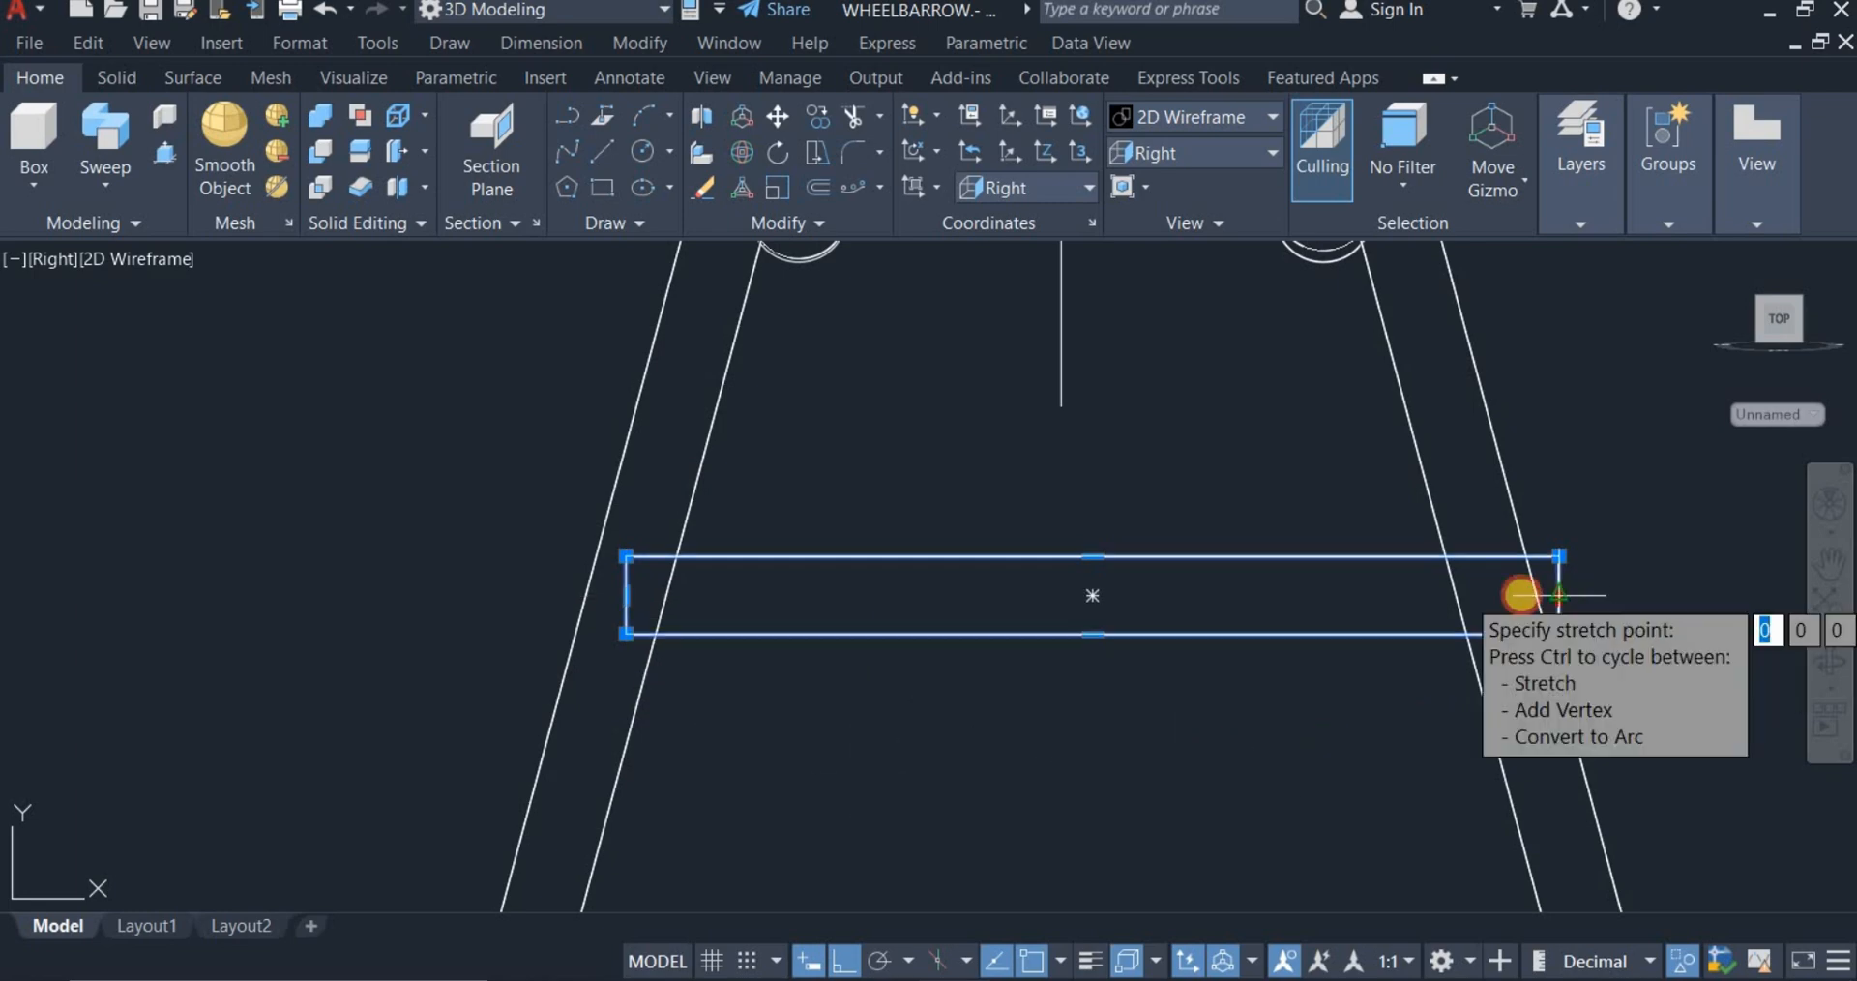
pyautogui.click(1491, 597)
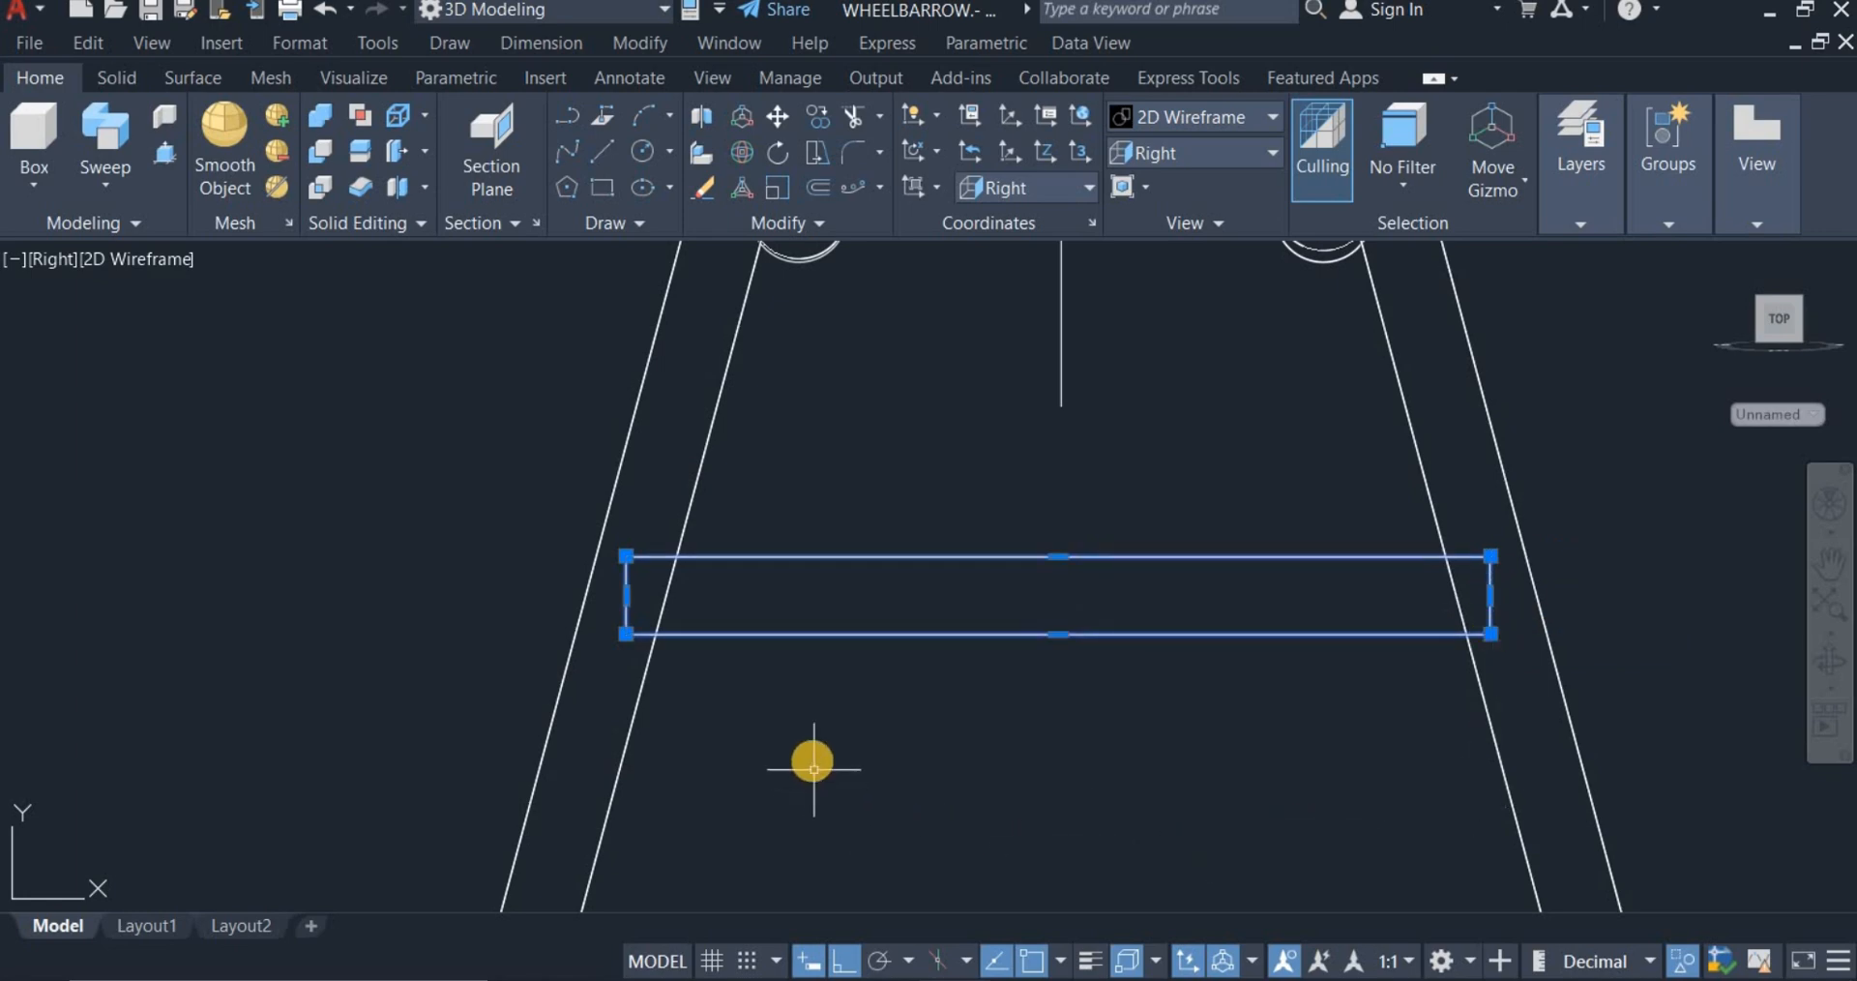
pyautogui.scroll(-2, 813, 759)
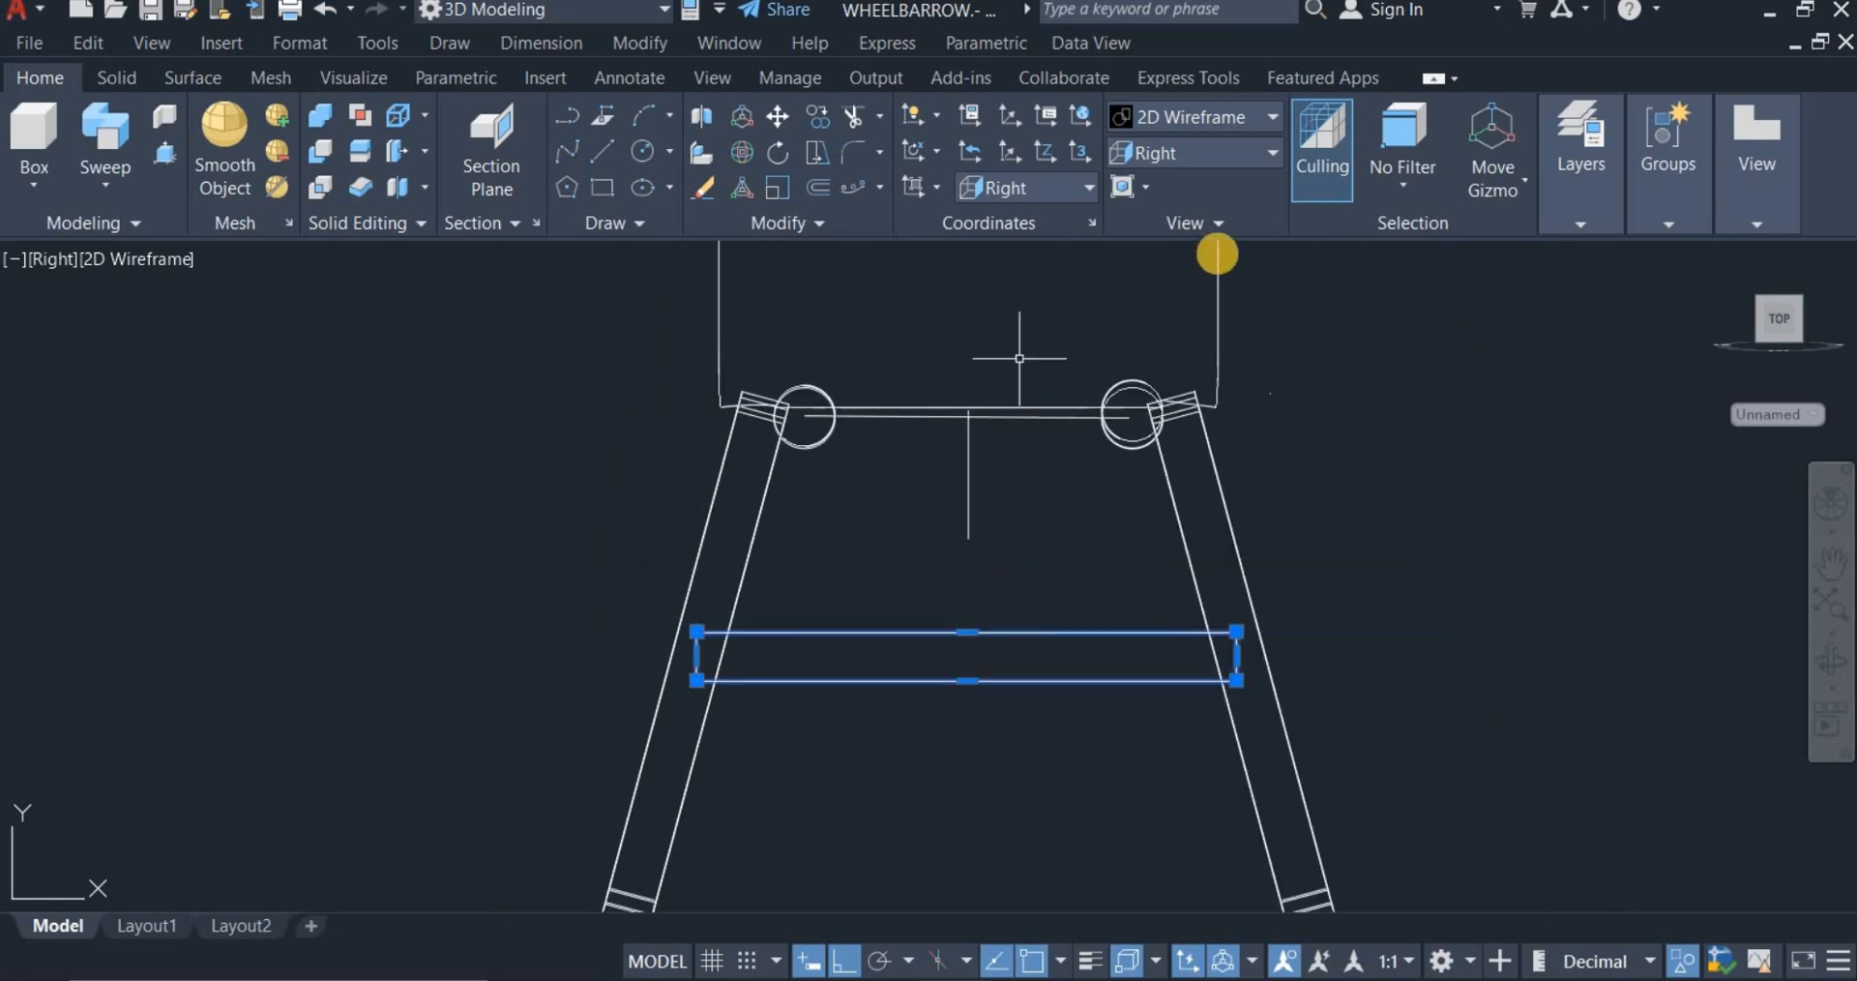
# Step: Switch to the SW Isometric view and press-pull the crossbar rectangle into a solid about 6 thick
pyautogui.click(1202, 159)
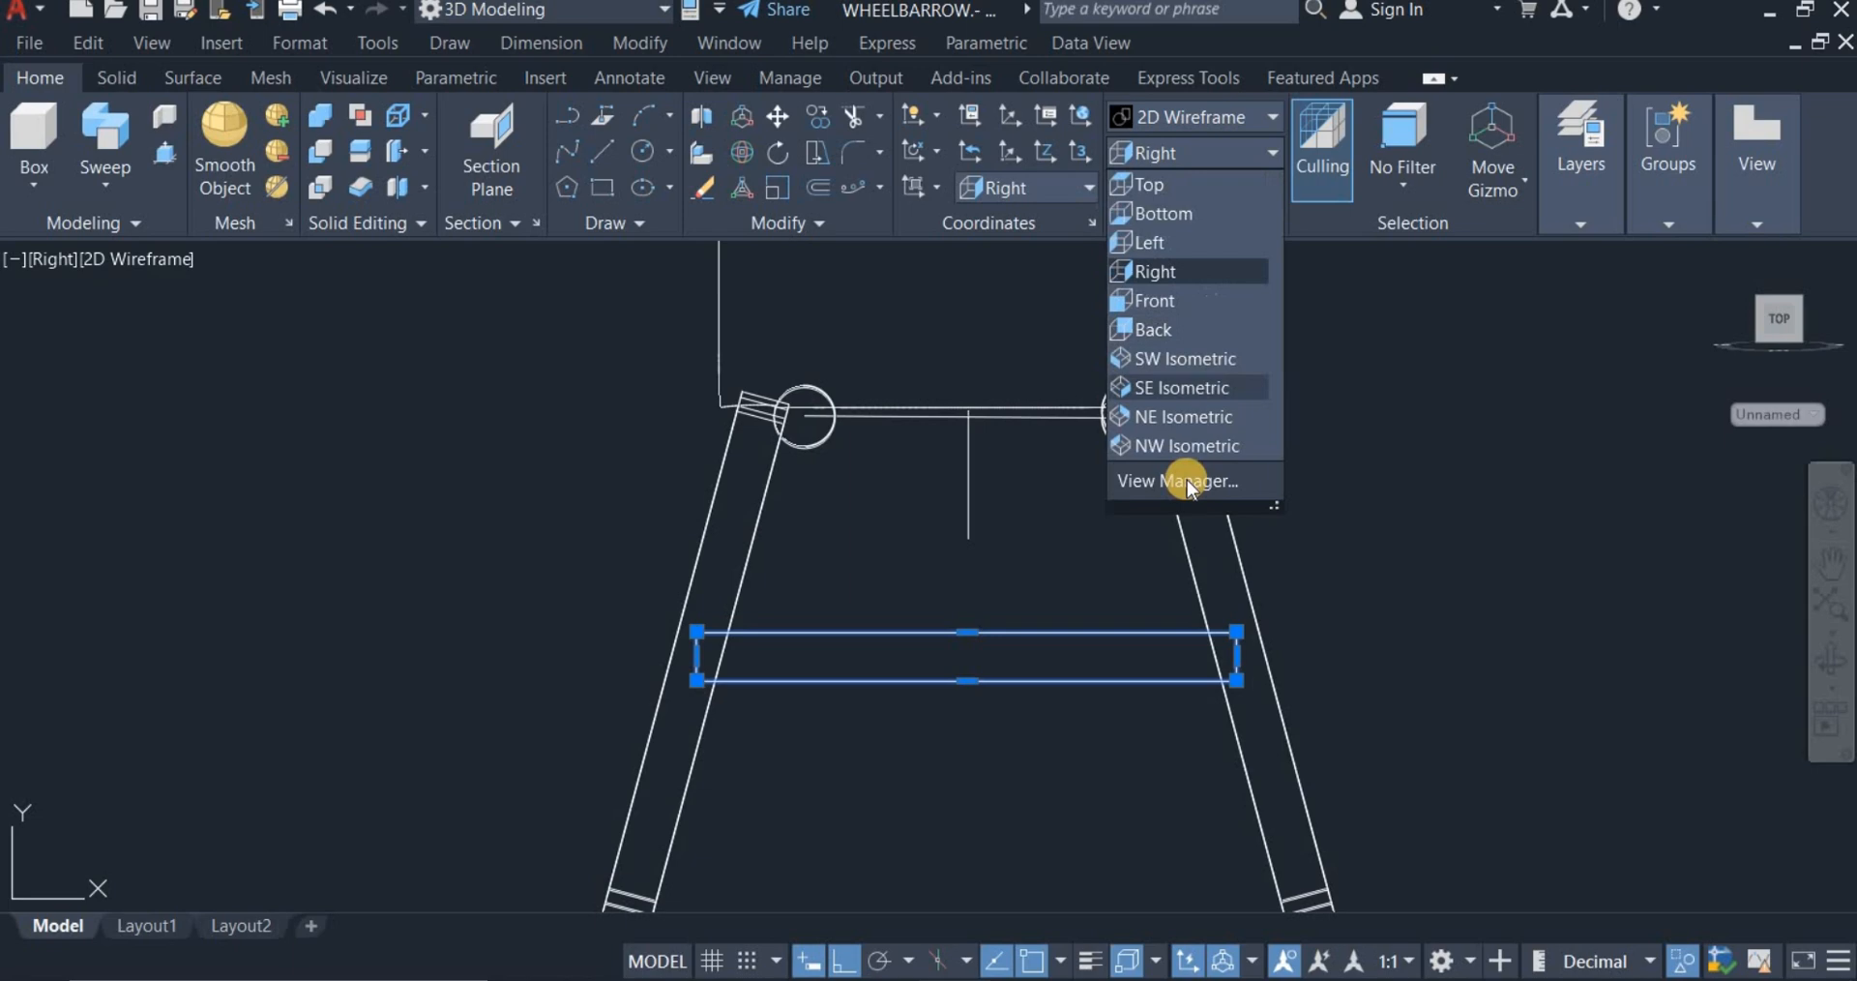
pyautogui.click(1164, 364)
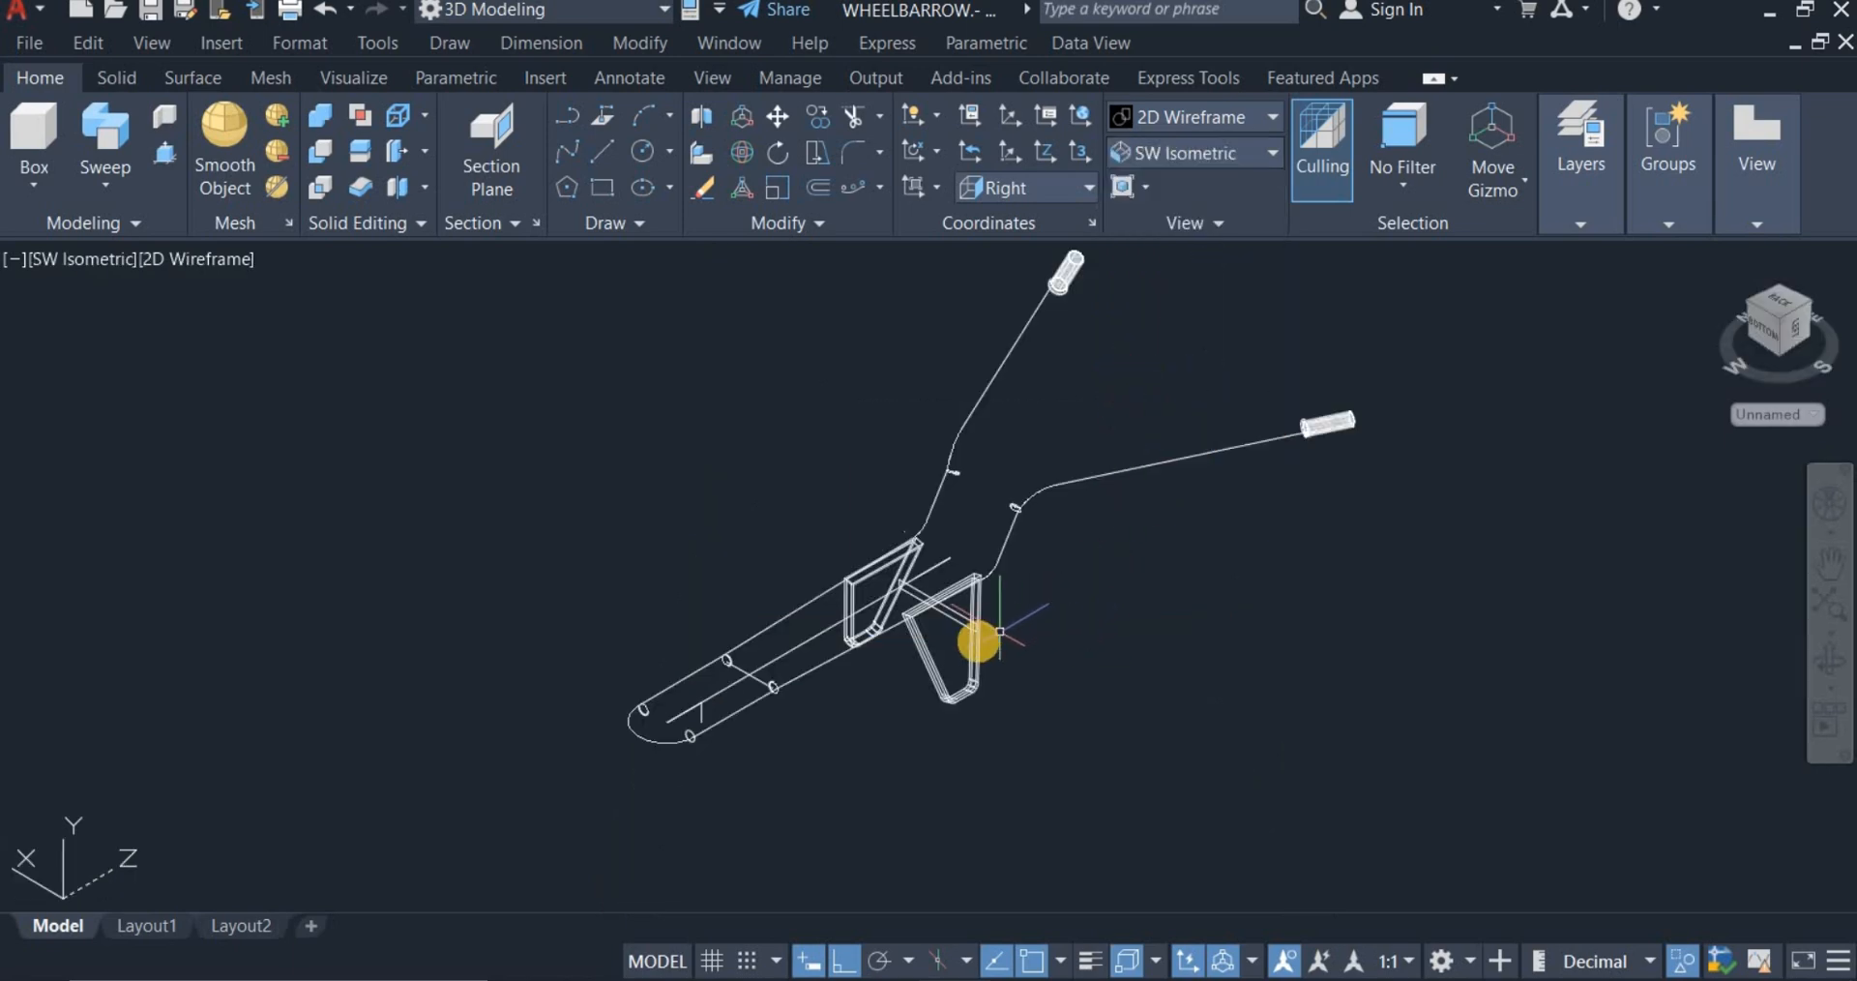
pyautogui.scroll(4, 975, 641)
pyautogui.scroll(2, 975, 641)
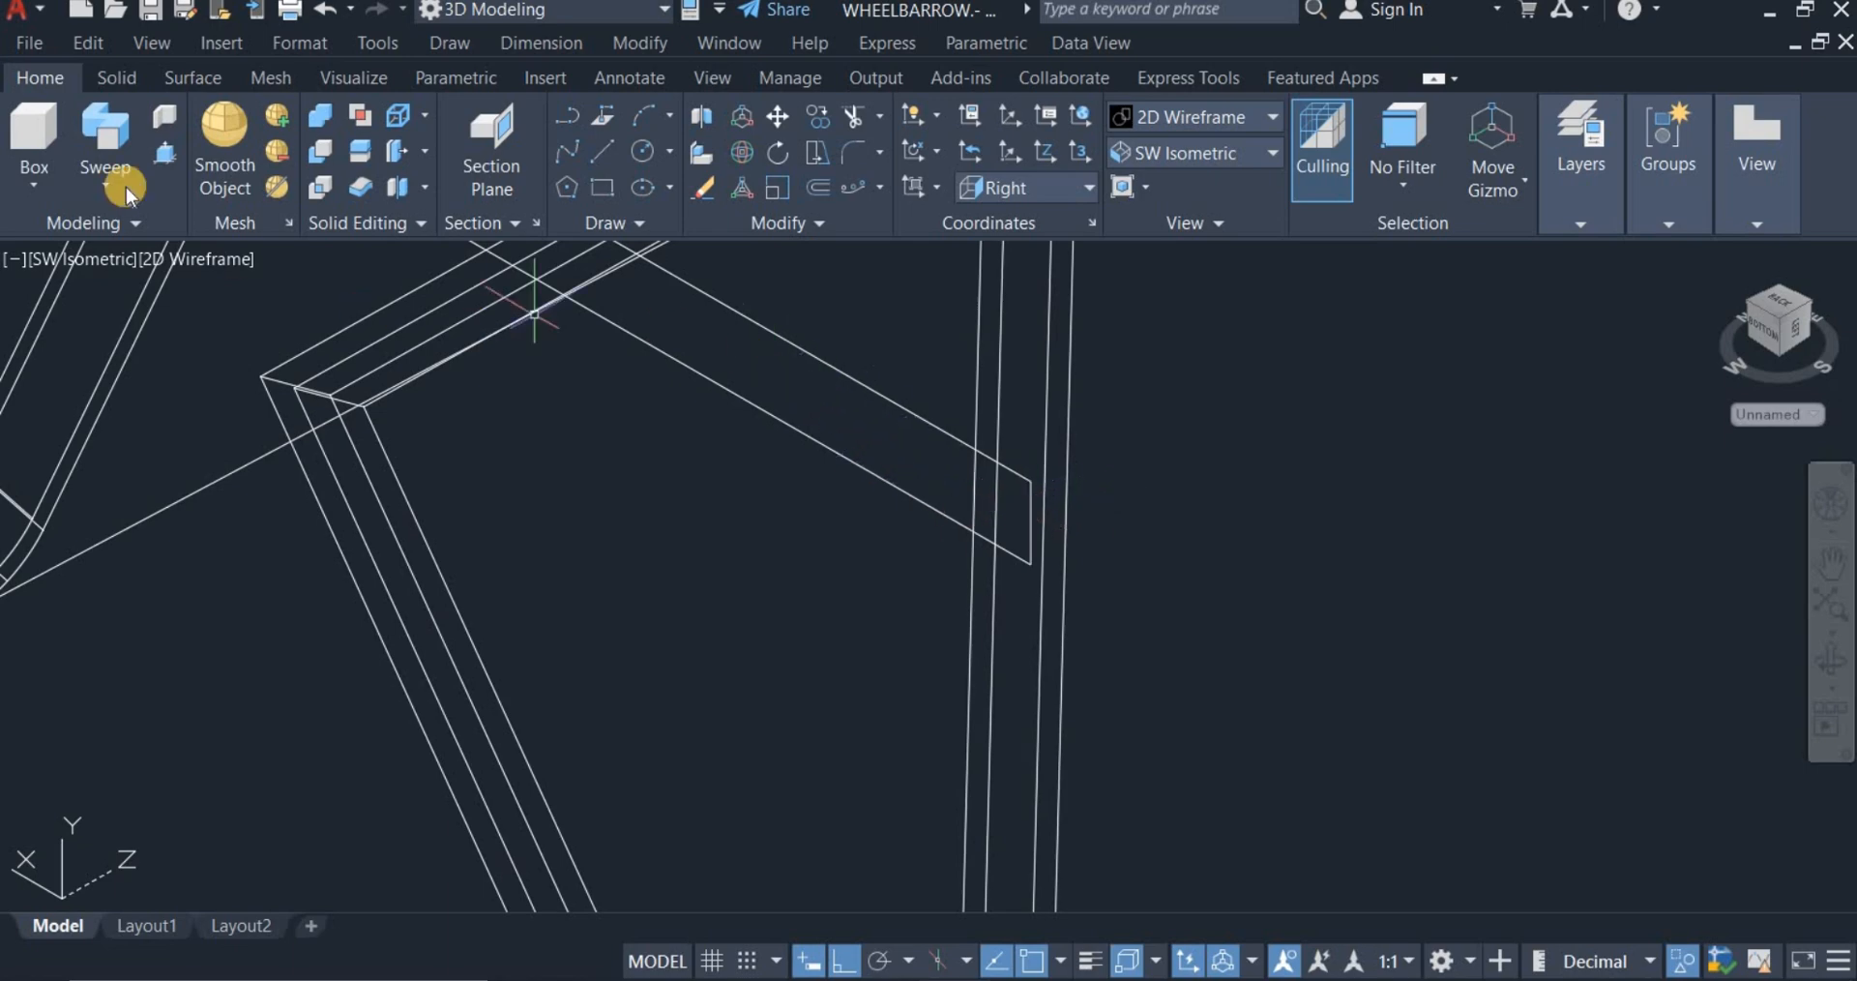
pyautogui.click(169, 160)
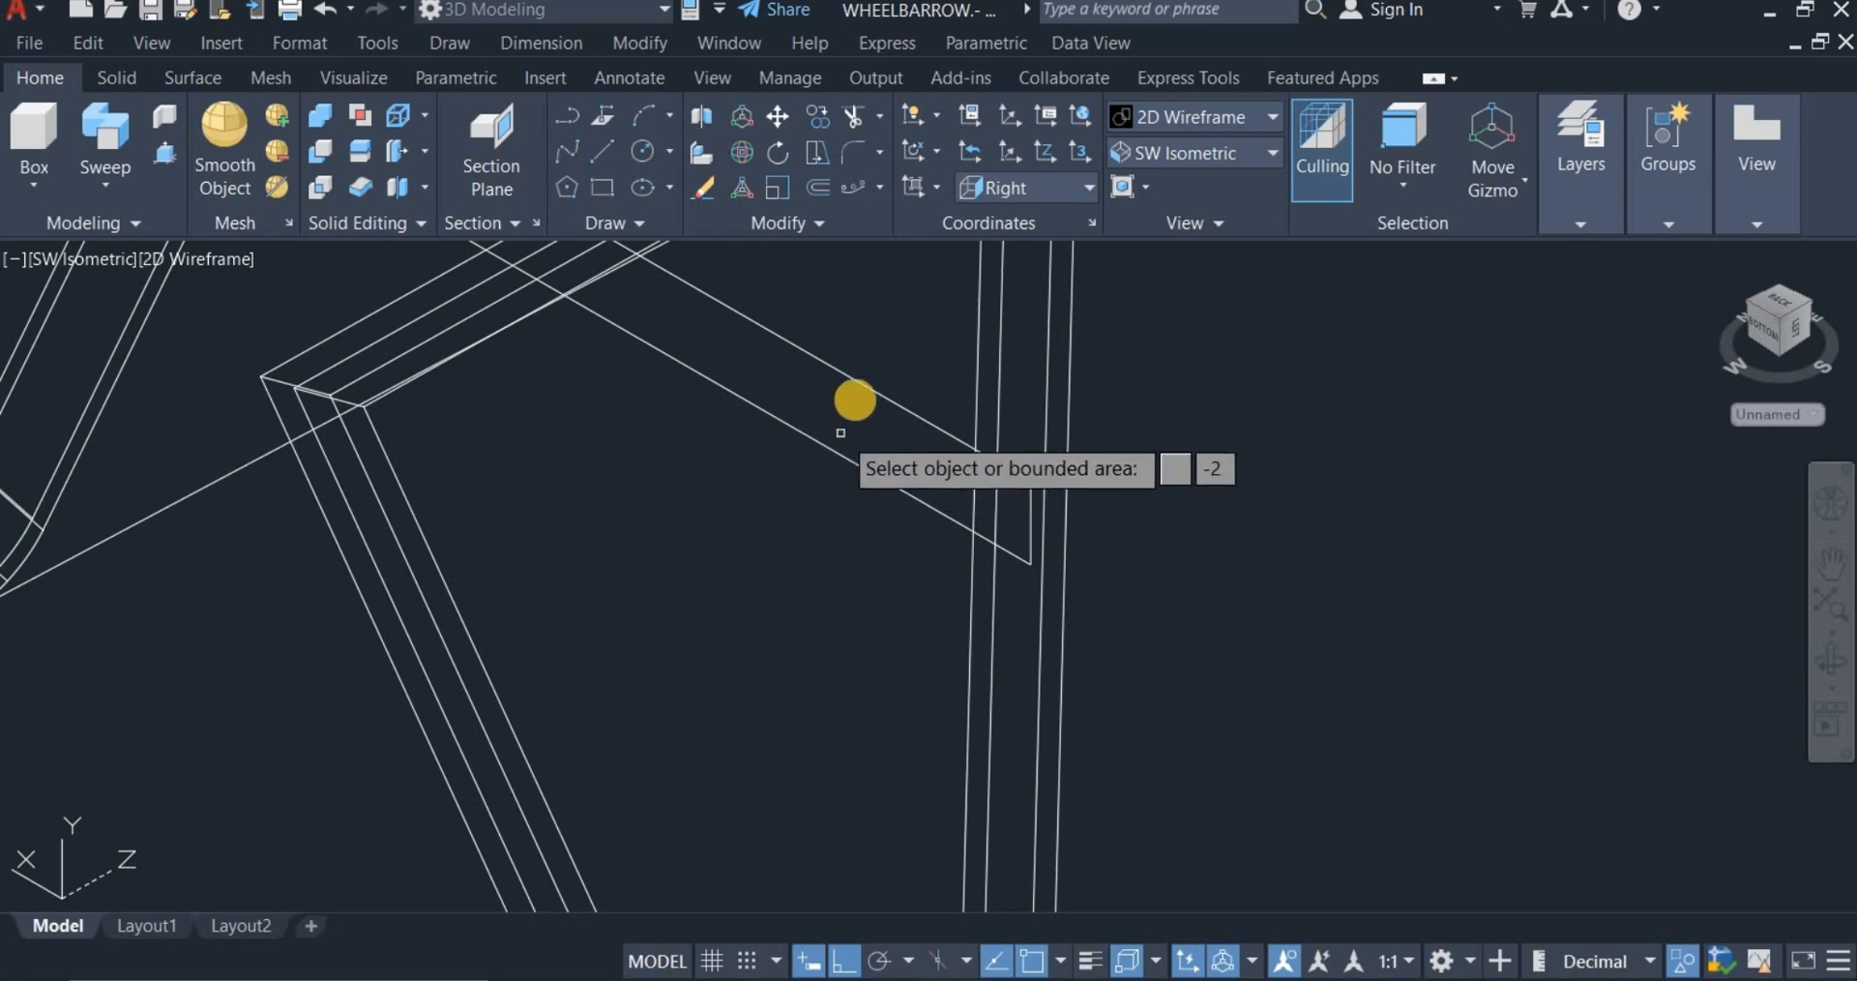
pyautogui.click(856, 389)
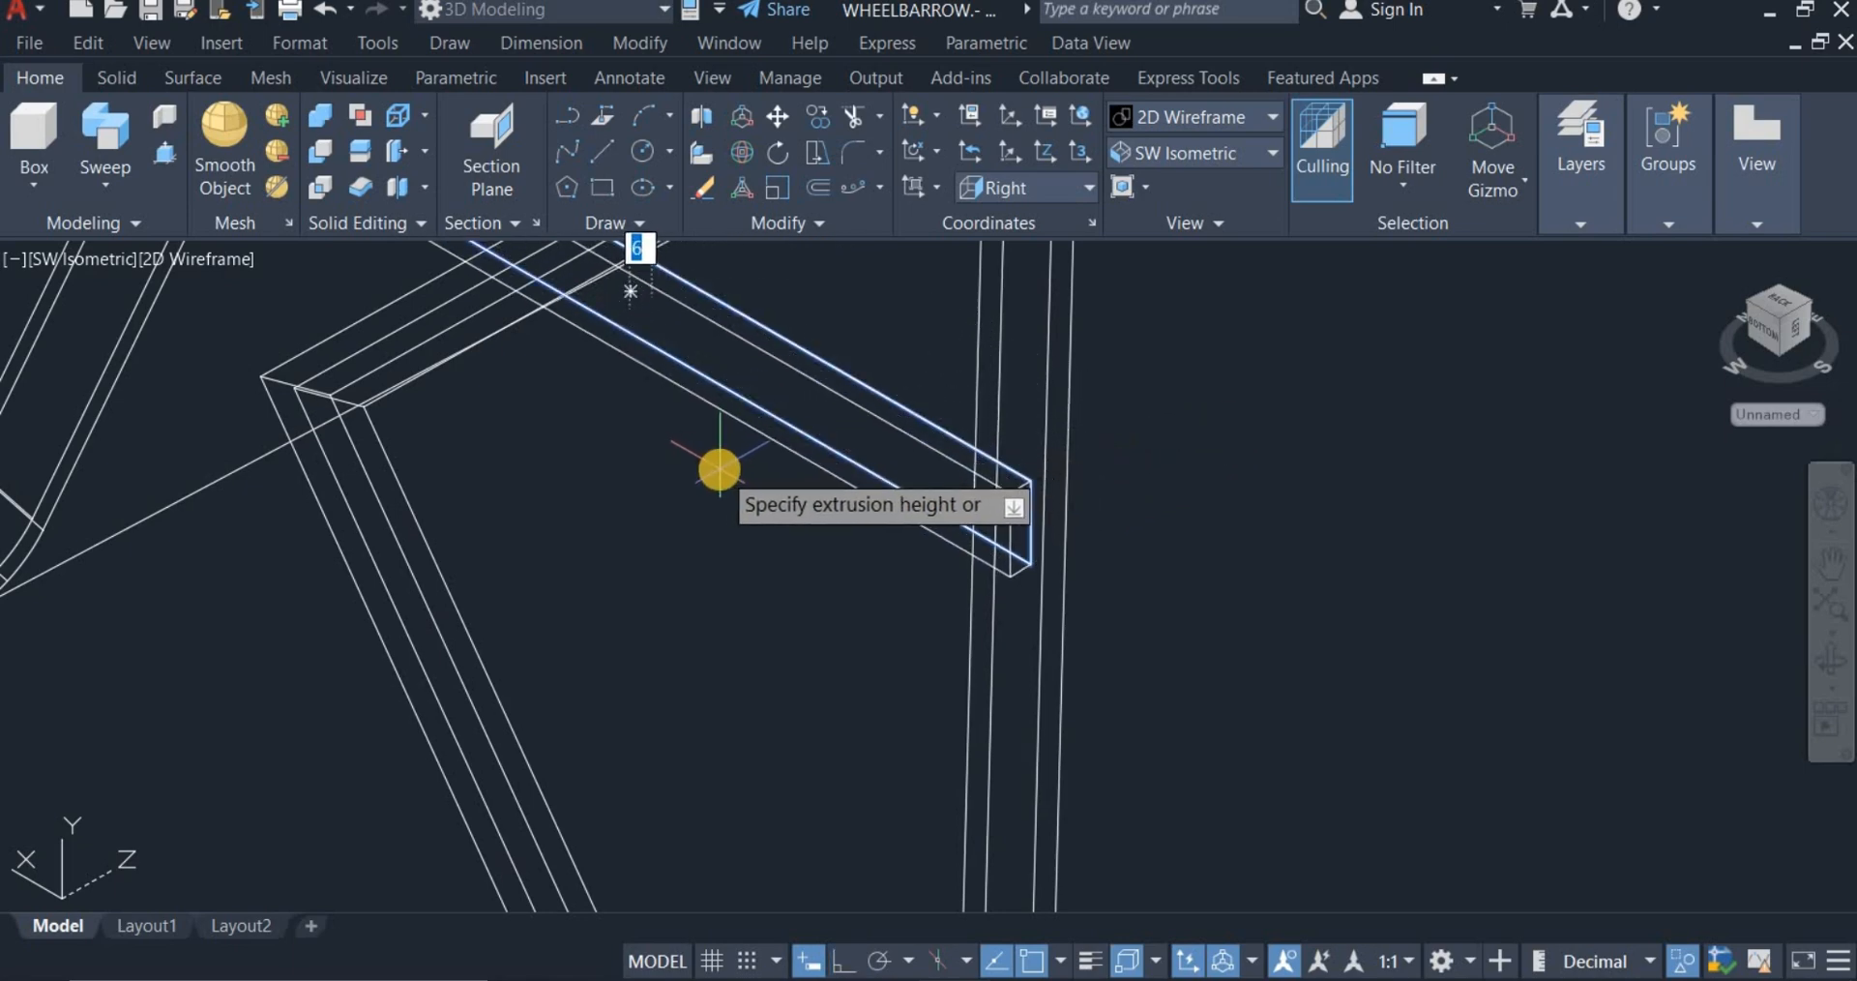
pyautogui.click(721, 474)
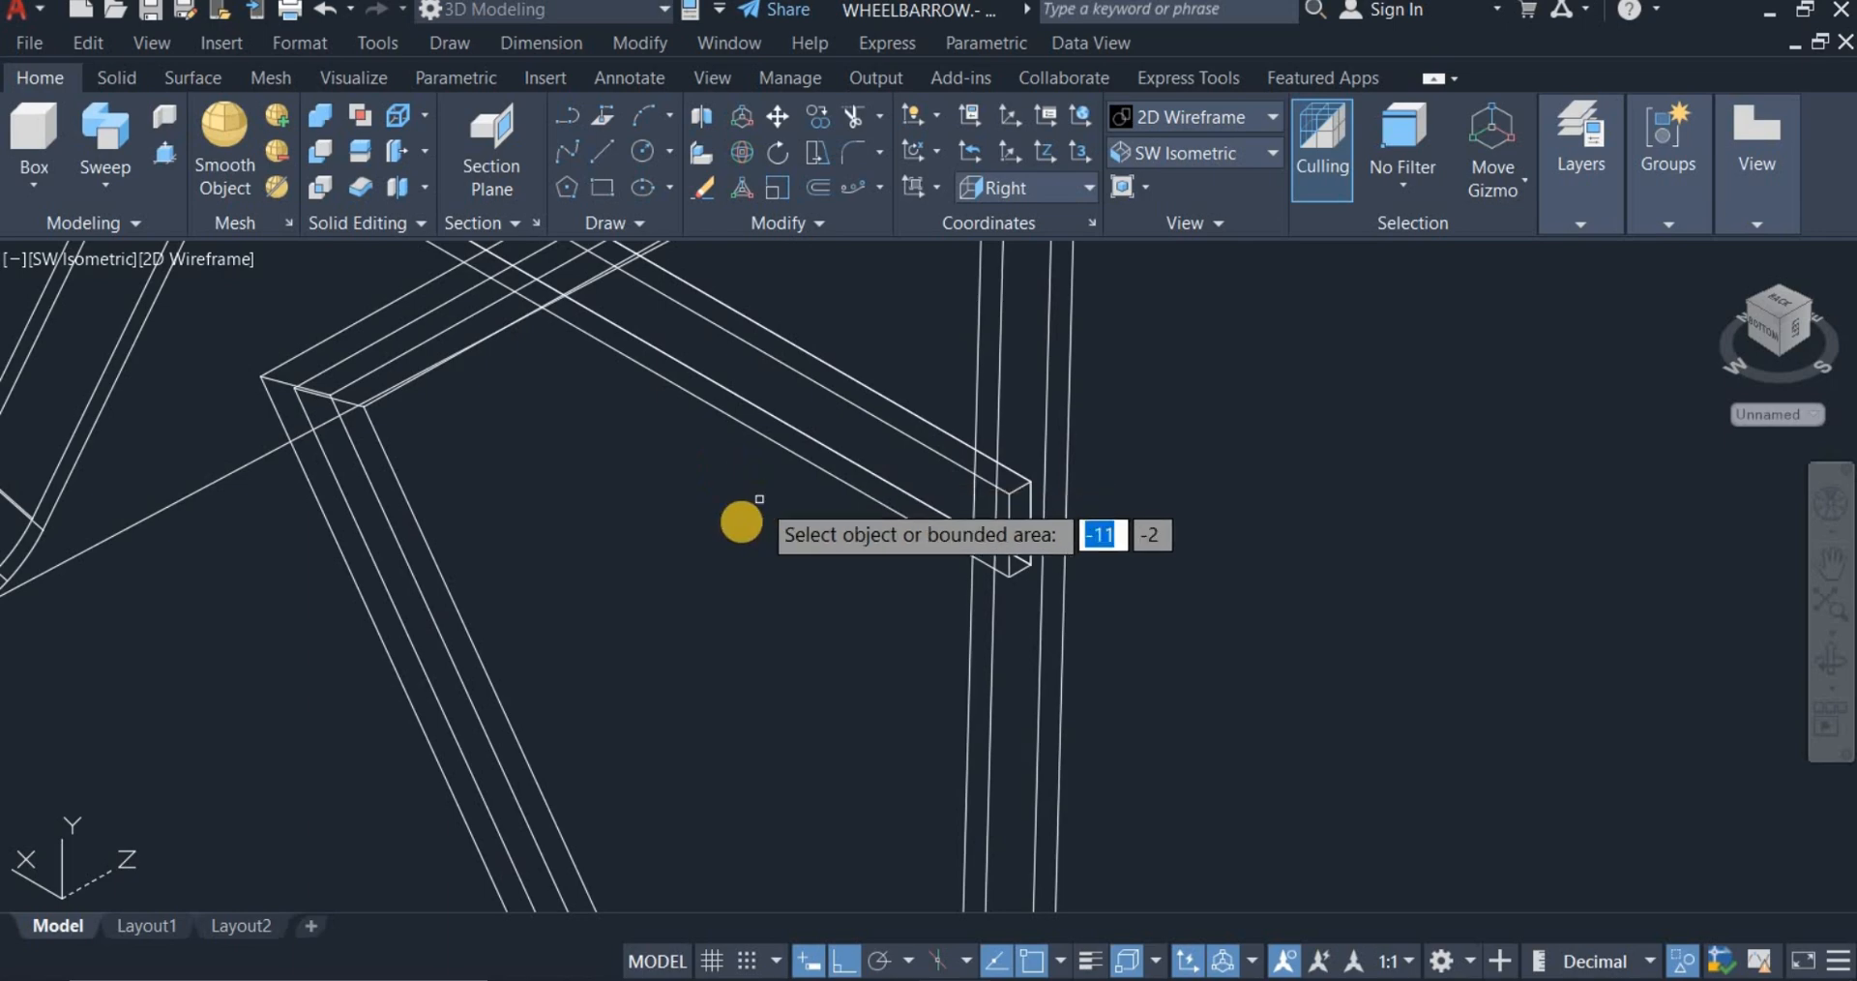
pyautogui.scroll(2, 738, 526)
pyautogui.scroll(-5, 848, 485)
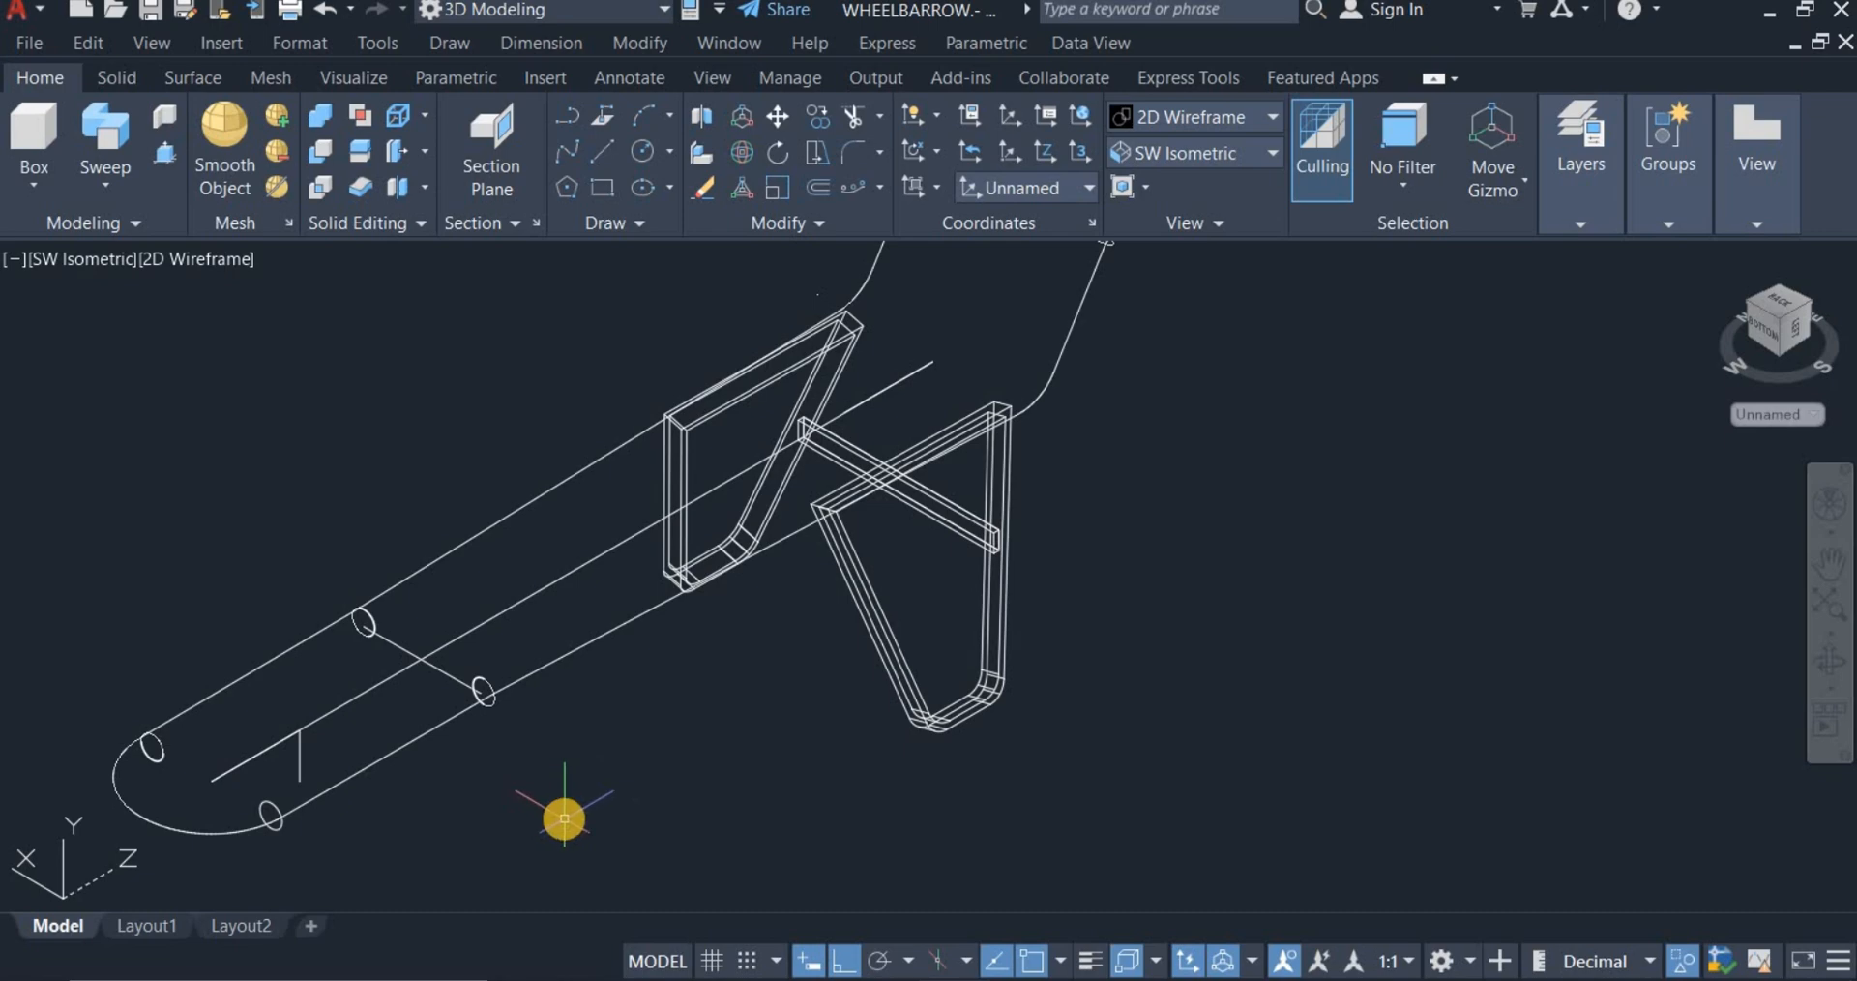
# Step: Set the UCS to Top and draw a line between the inner edges of the two legs' flat bottom bars
pyautogui.click(1006, 190)
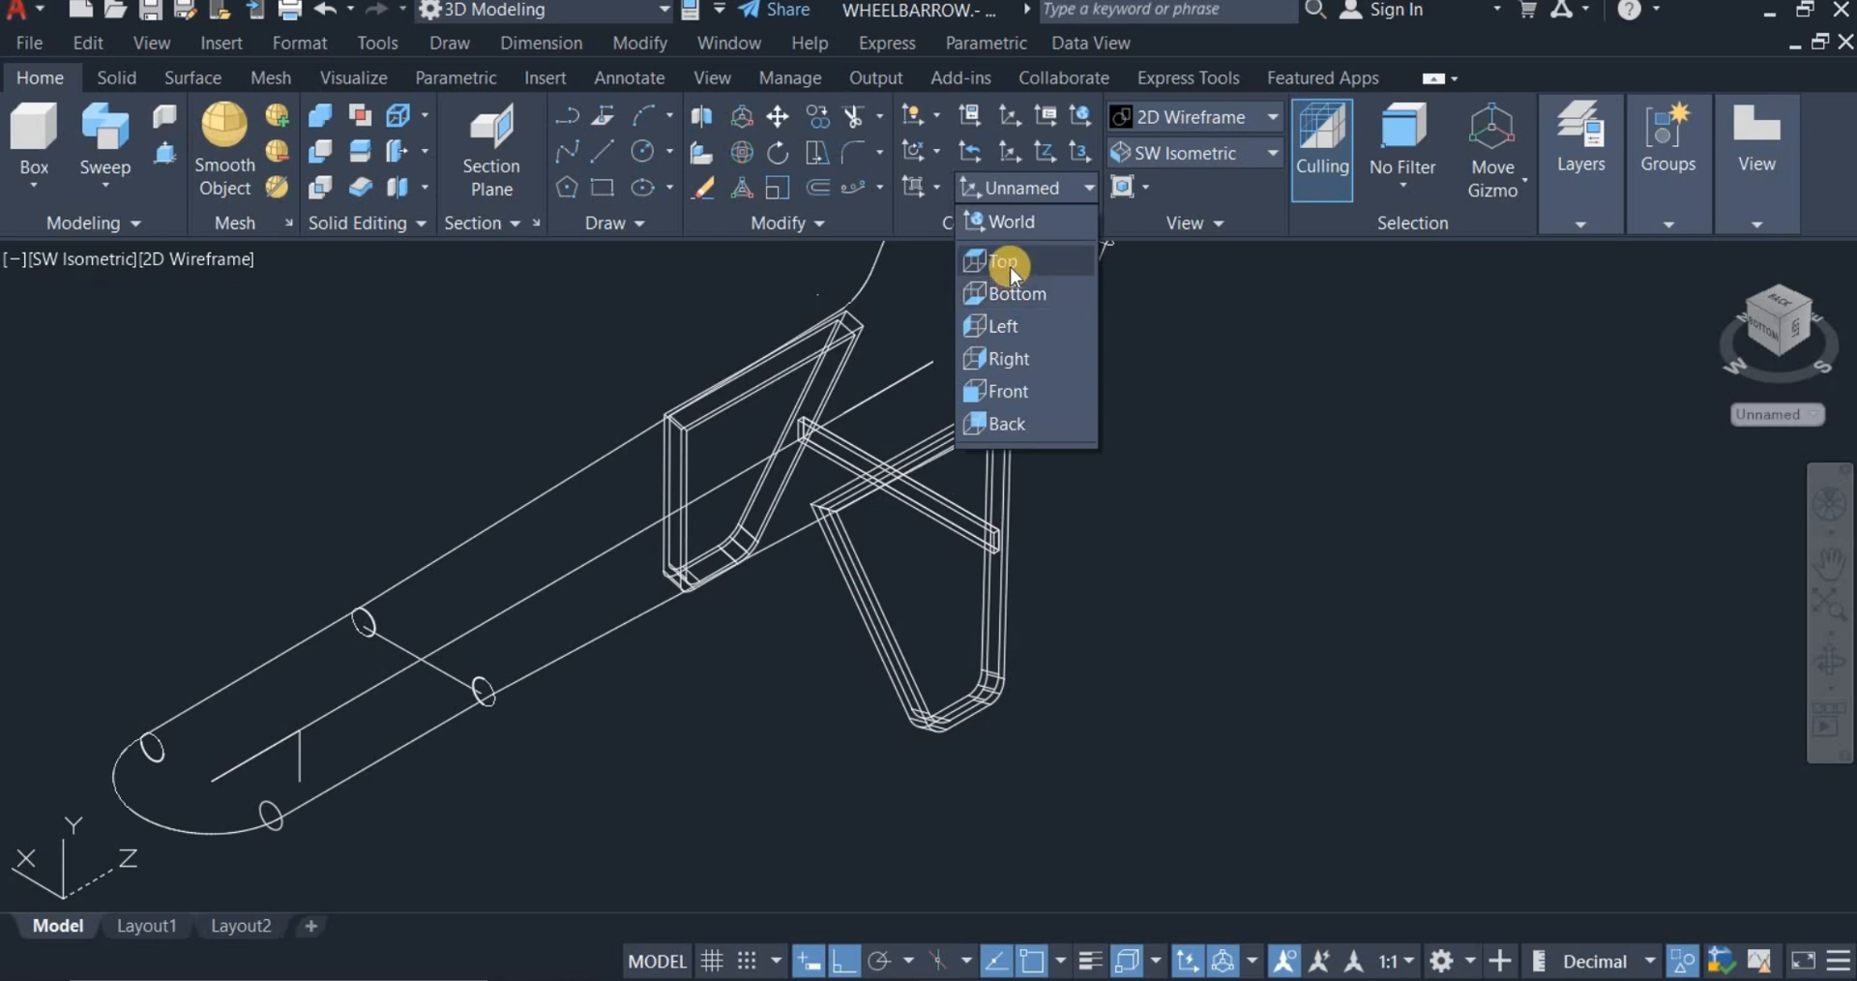
pyautogui.click(1006, 263)
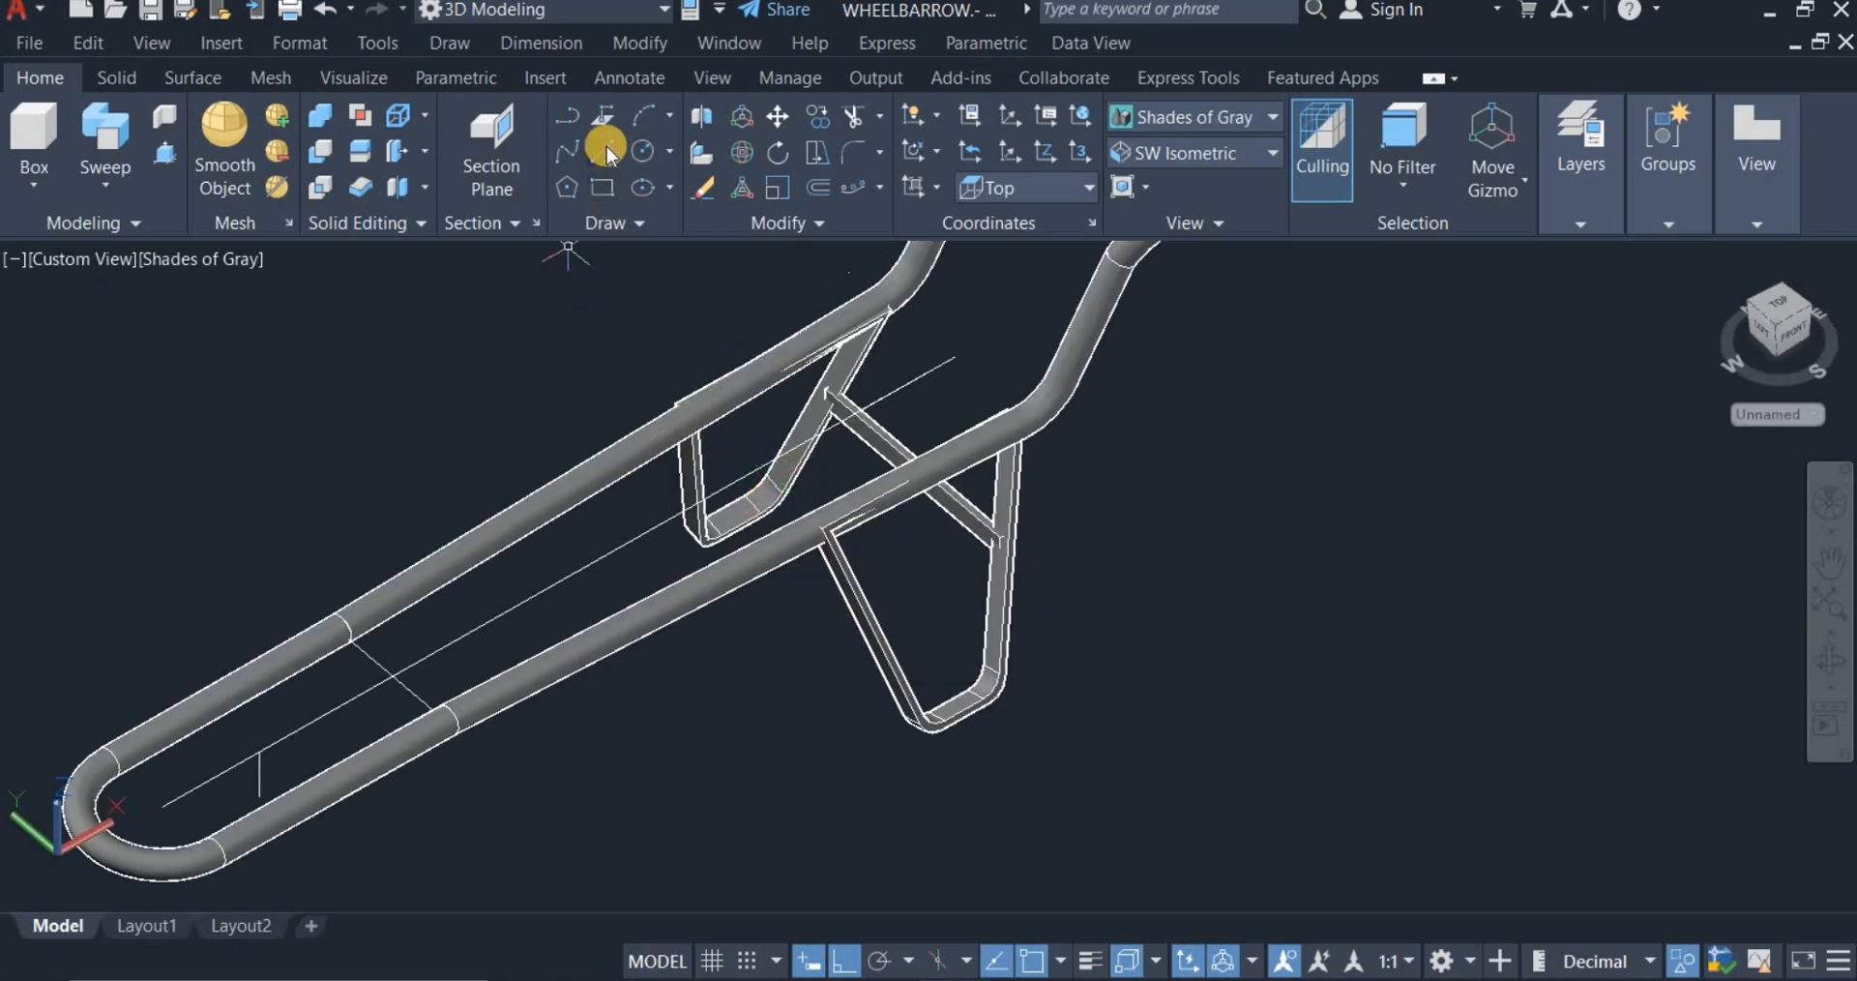
pyautogui.click(604, 150)
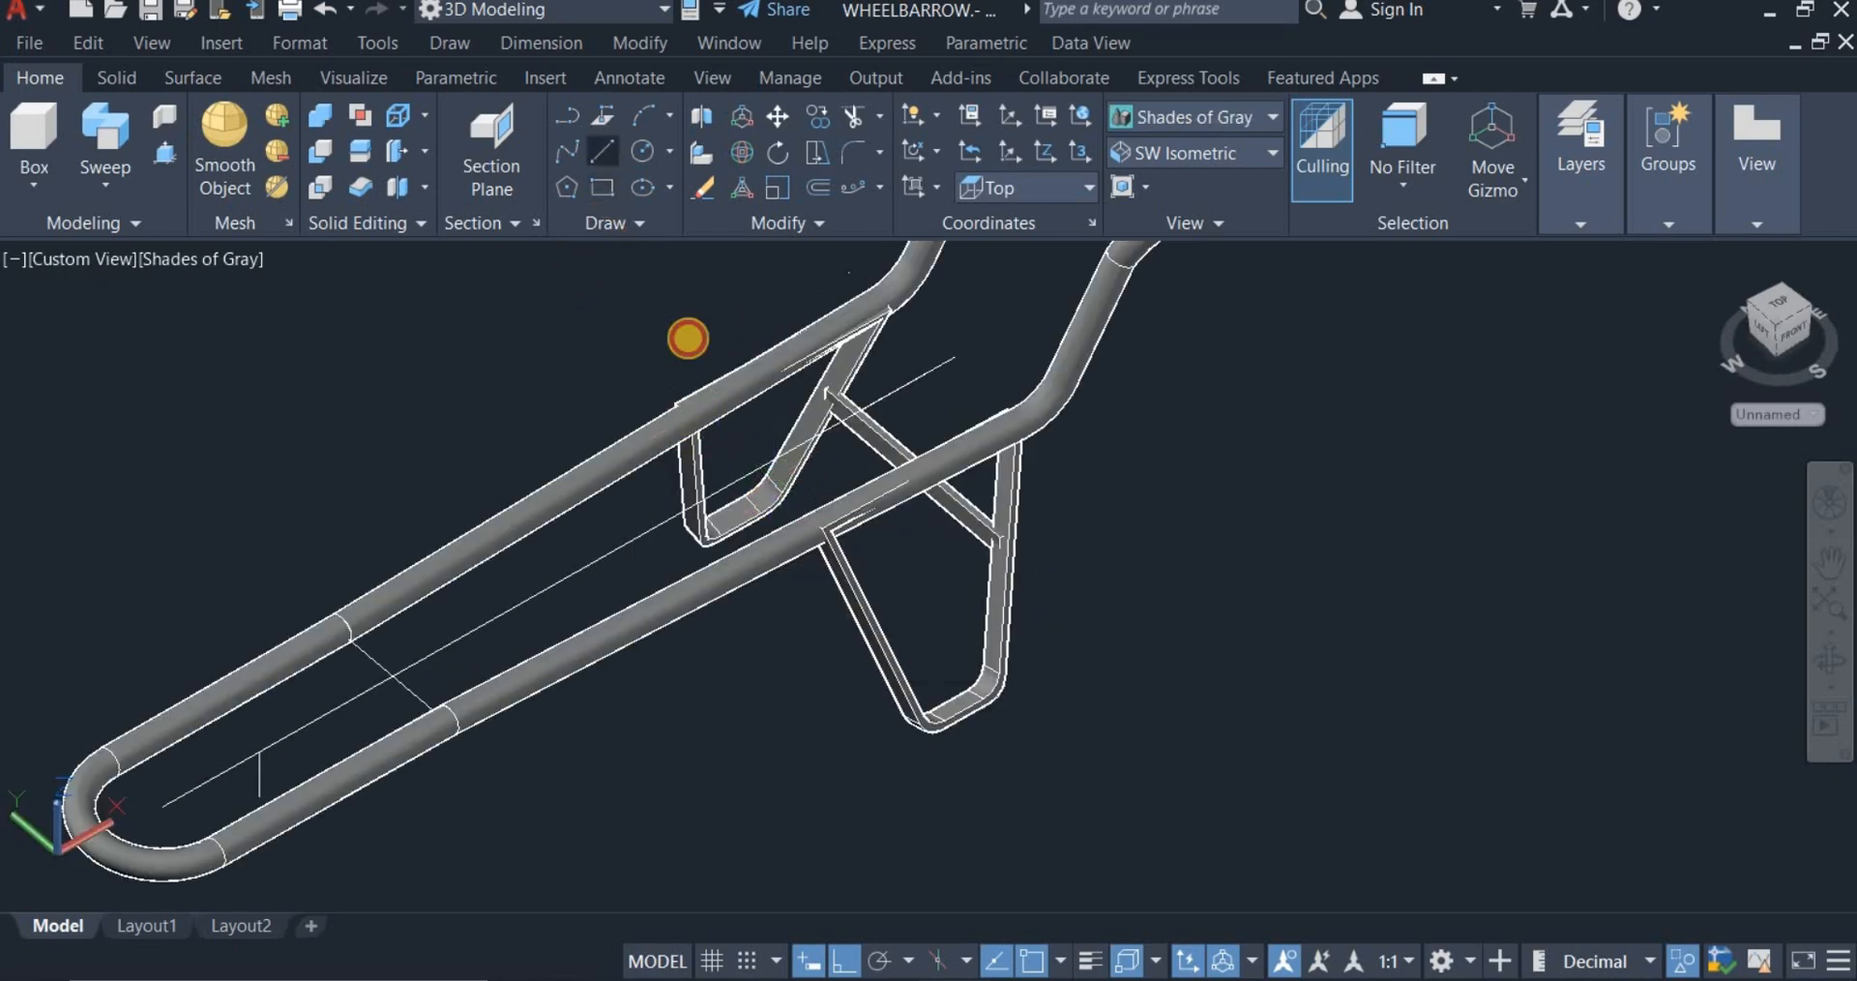
pyautogui.click(758, 526)
pyautogui.scroll(8, 764, 522)
pyautogui.rightClick(917, 477)
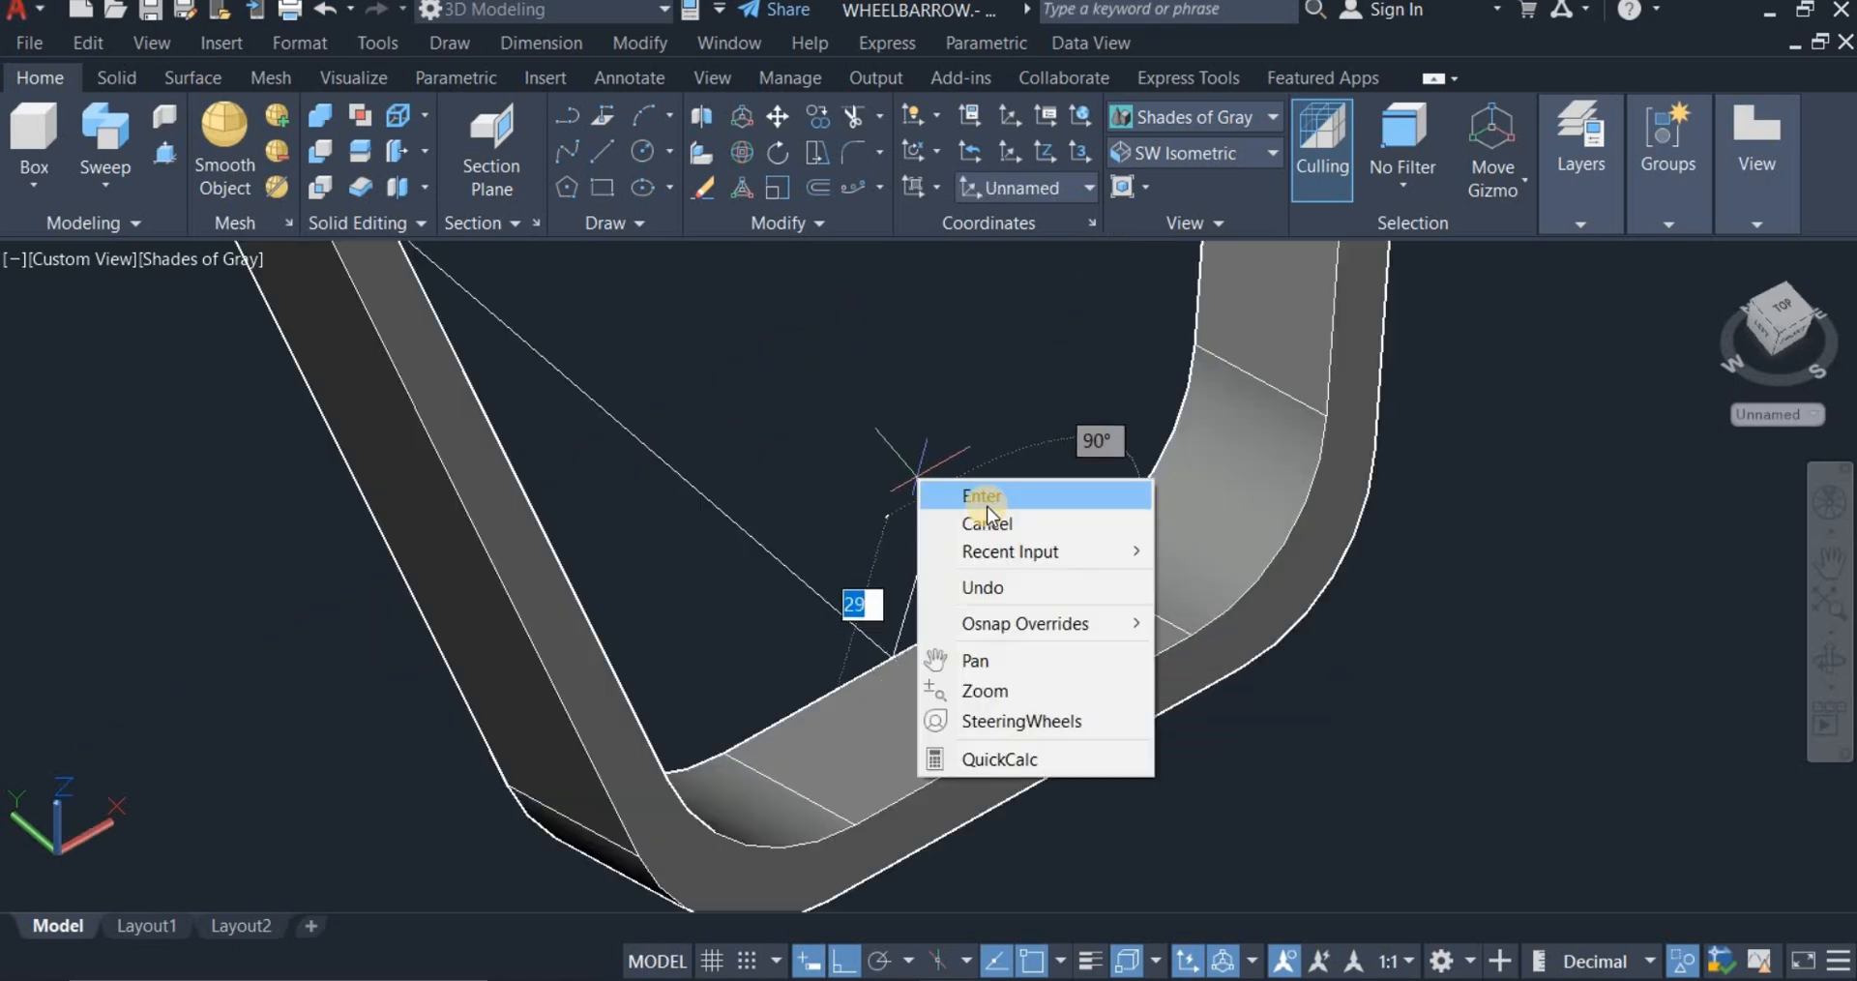
pyautogui.click(985, 499)
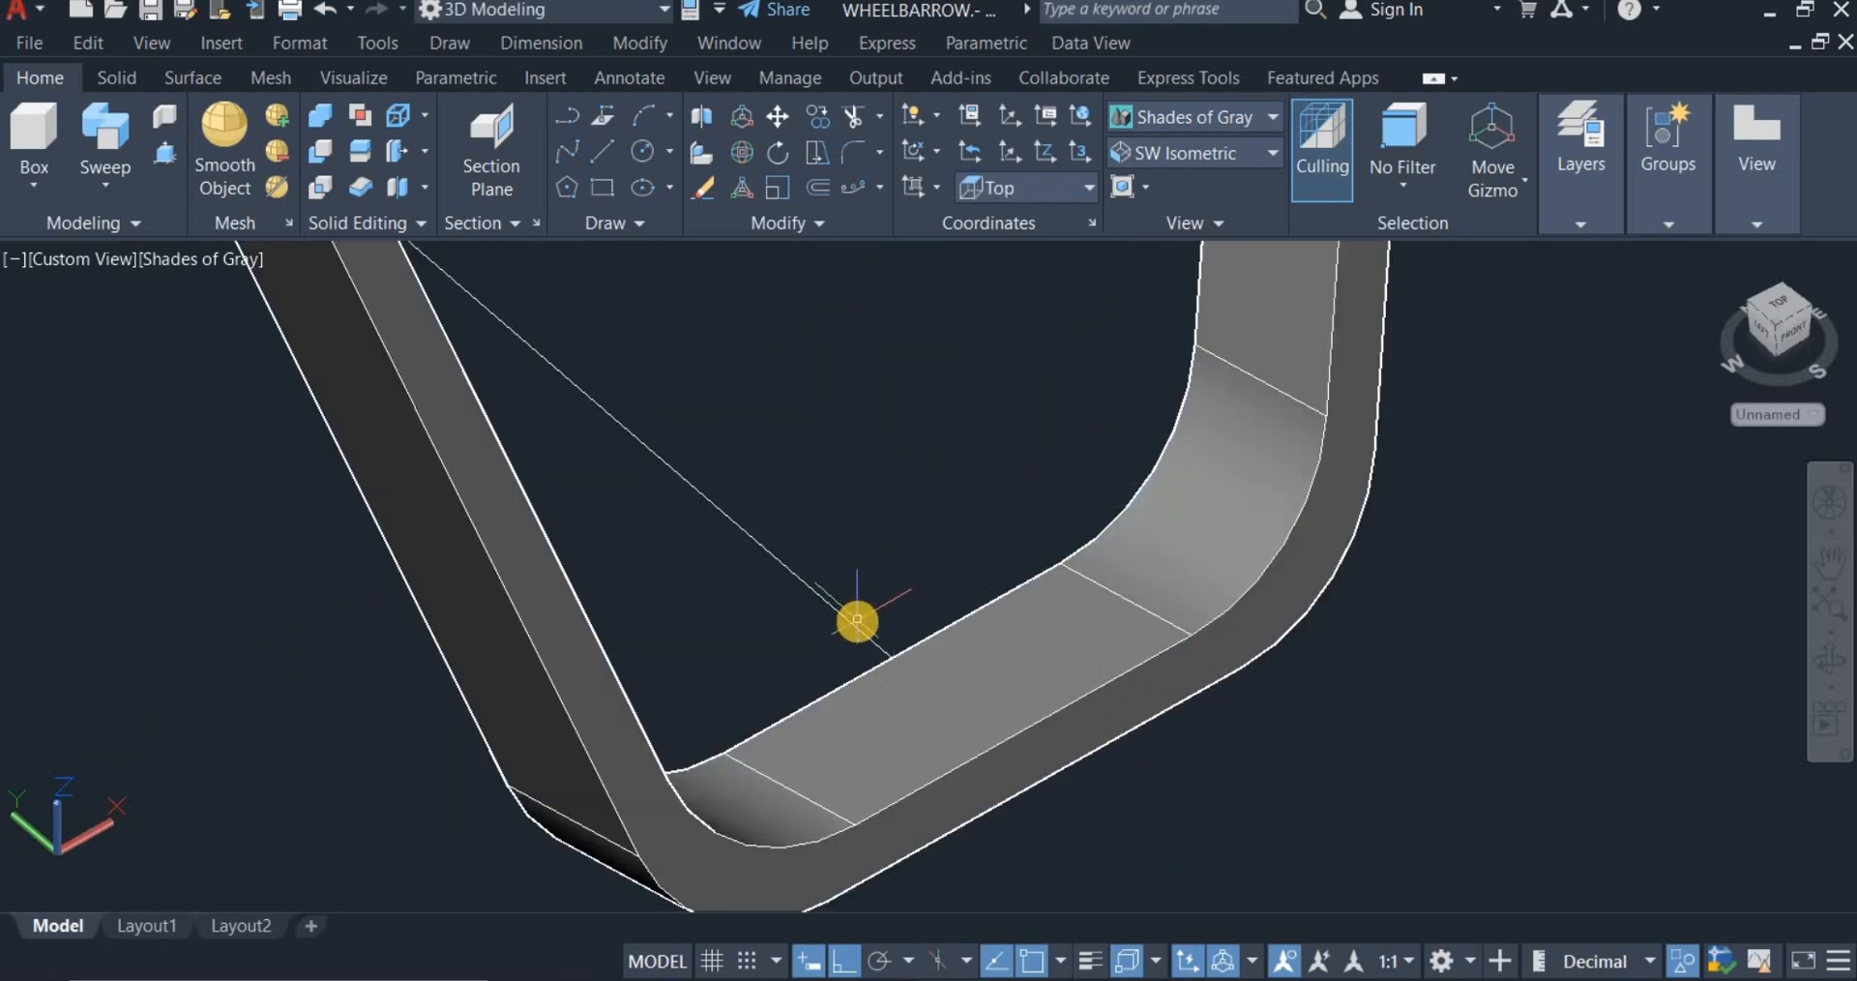
# Step: Stretch the line's near end from the inner edge to the middle of the near leg's flat bottom face
pyautogui.click(855, 625)
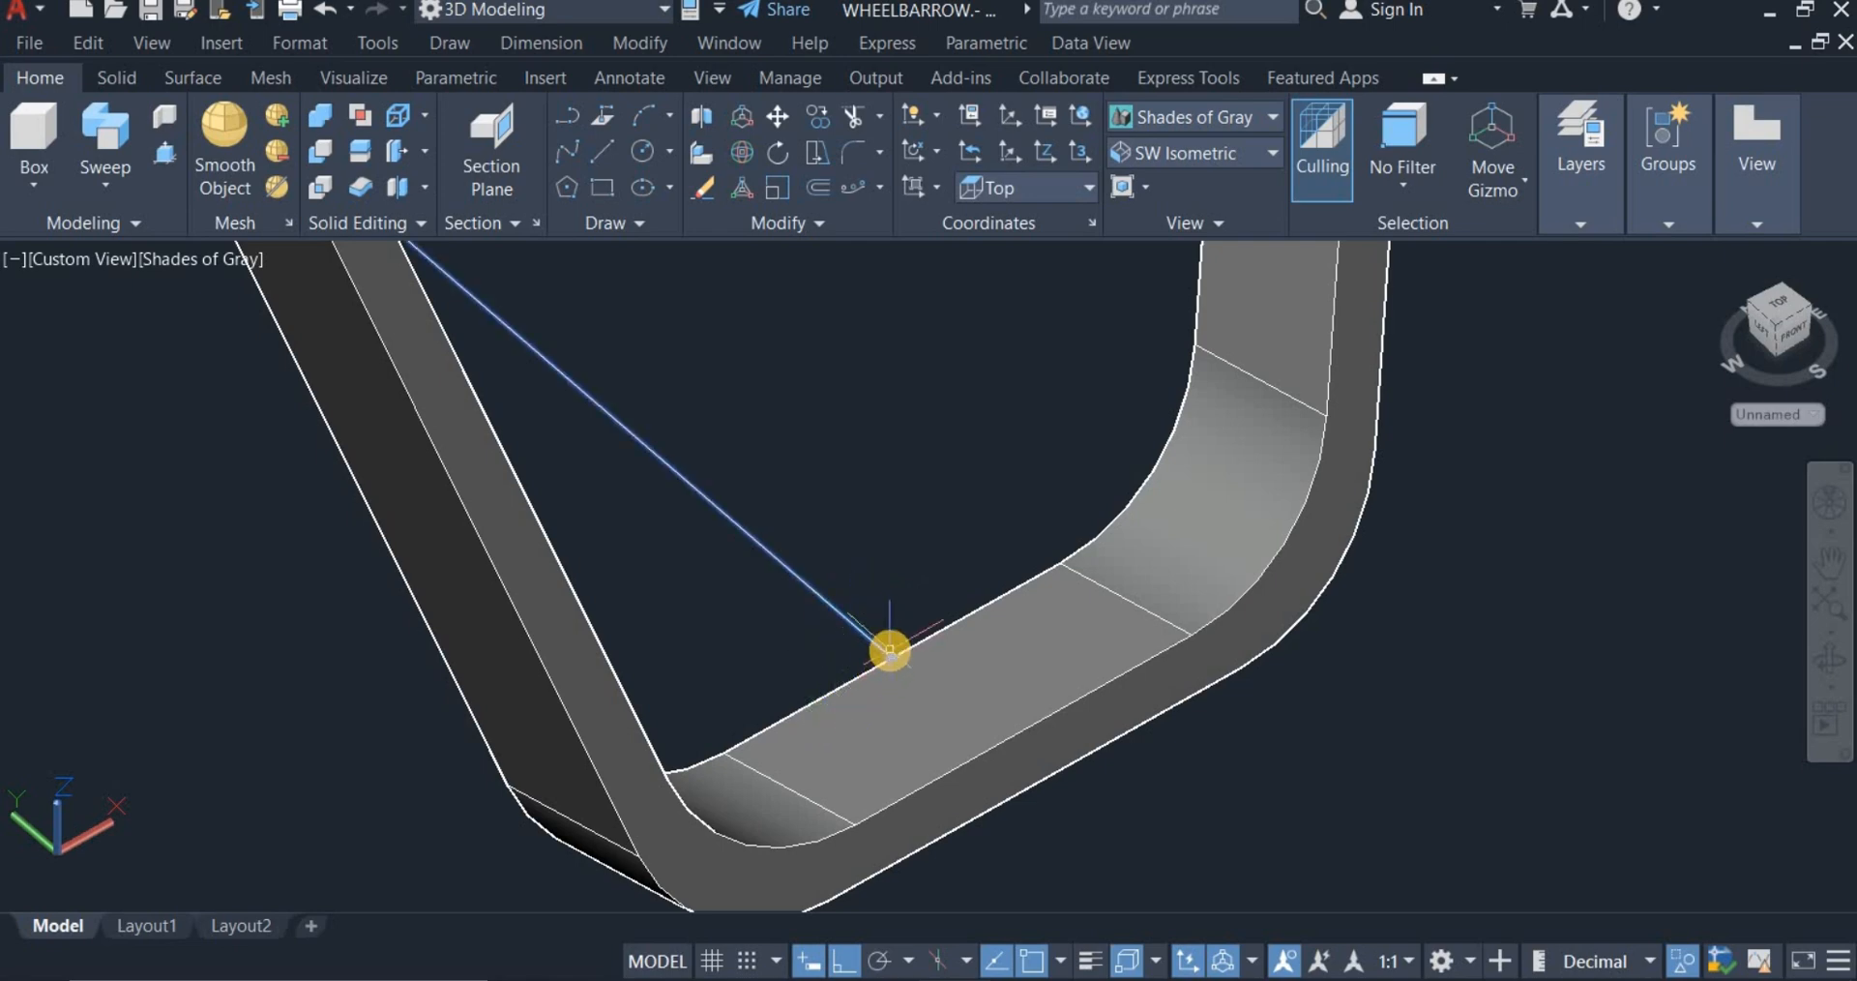
pyautogui.click(891, 656)
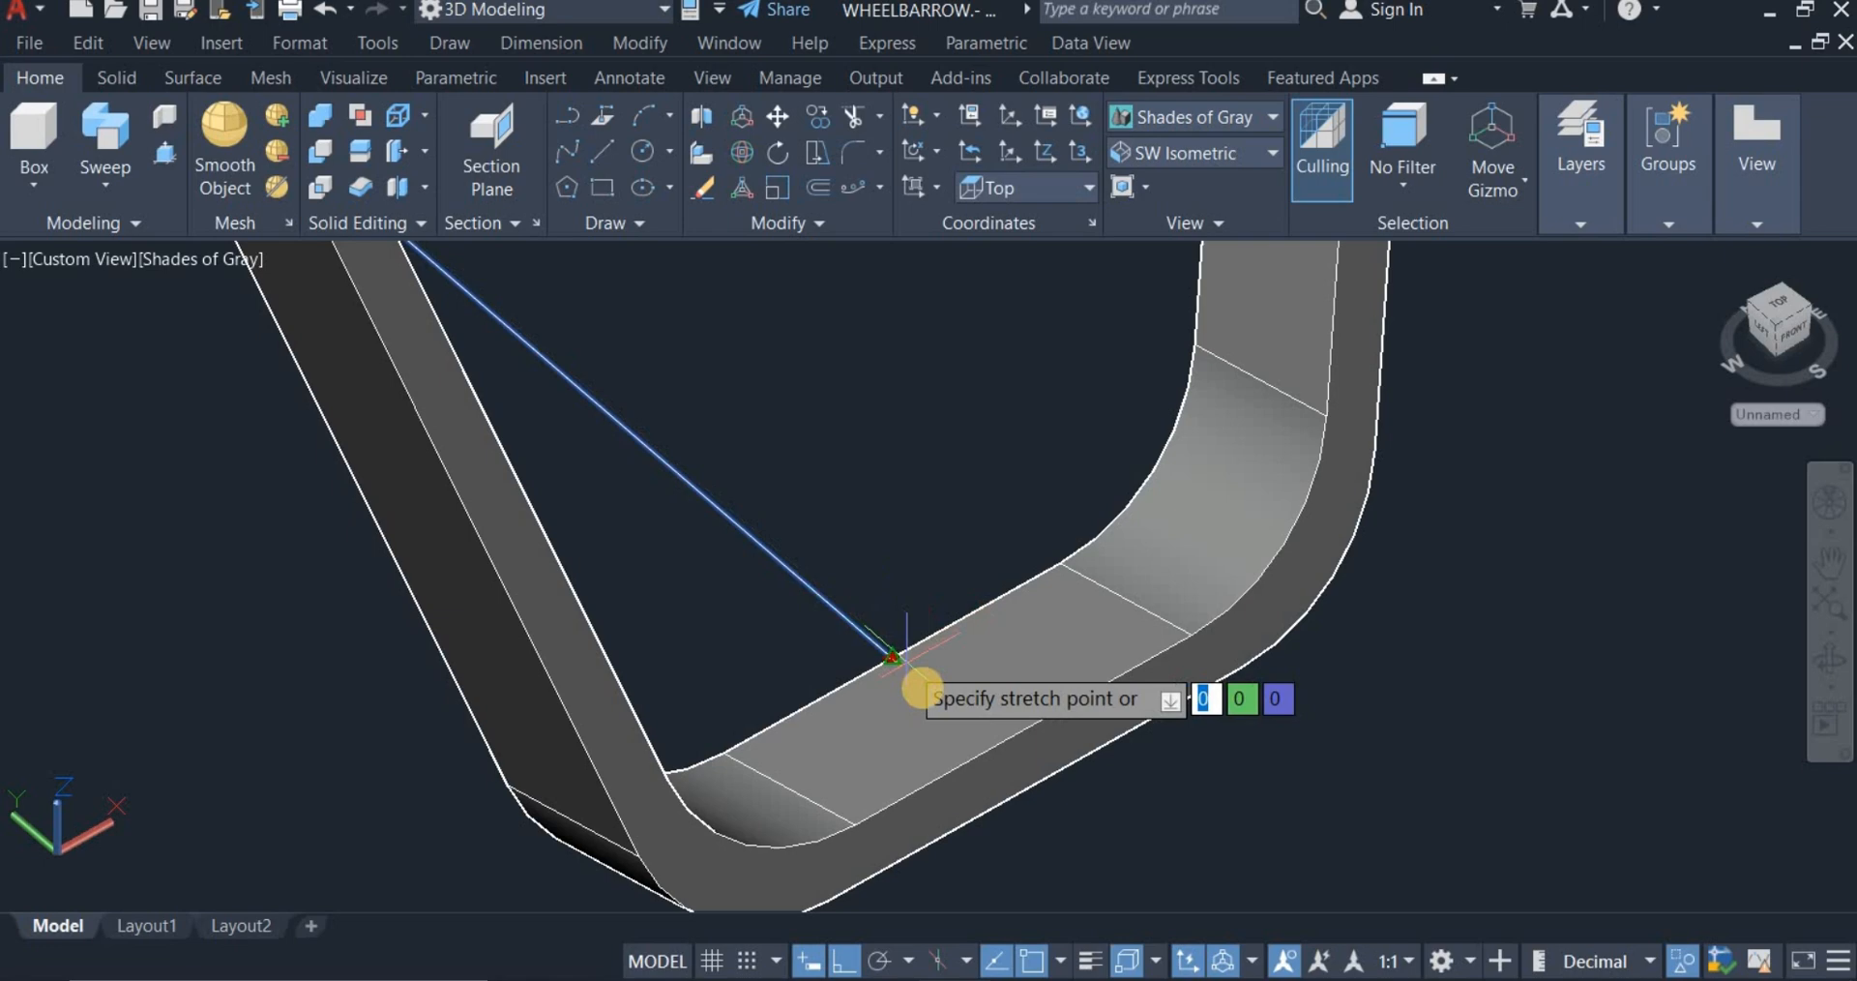
pyautogui.click(958, 693)
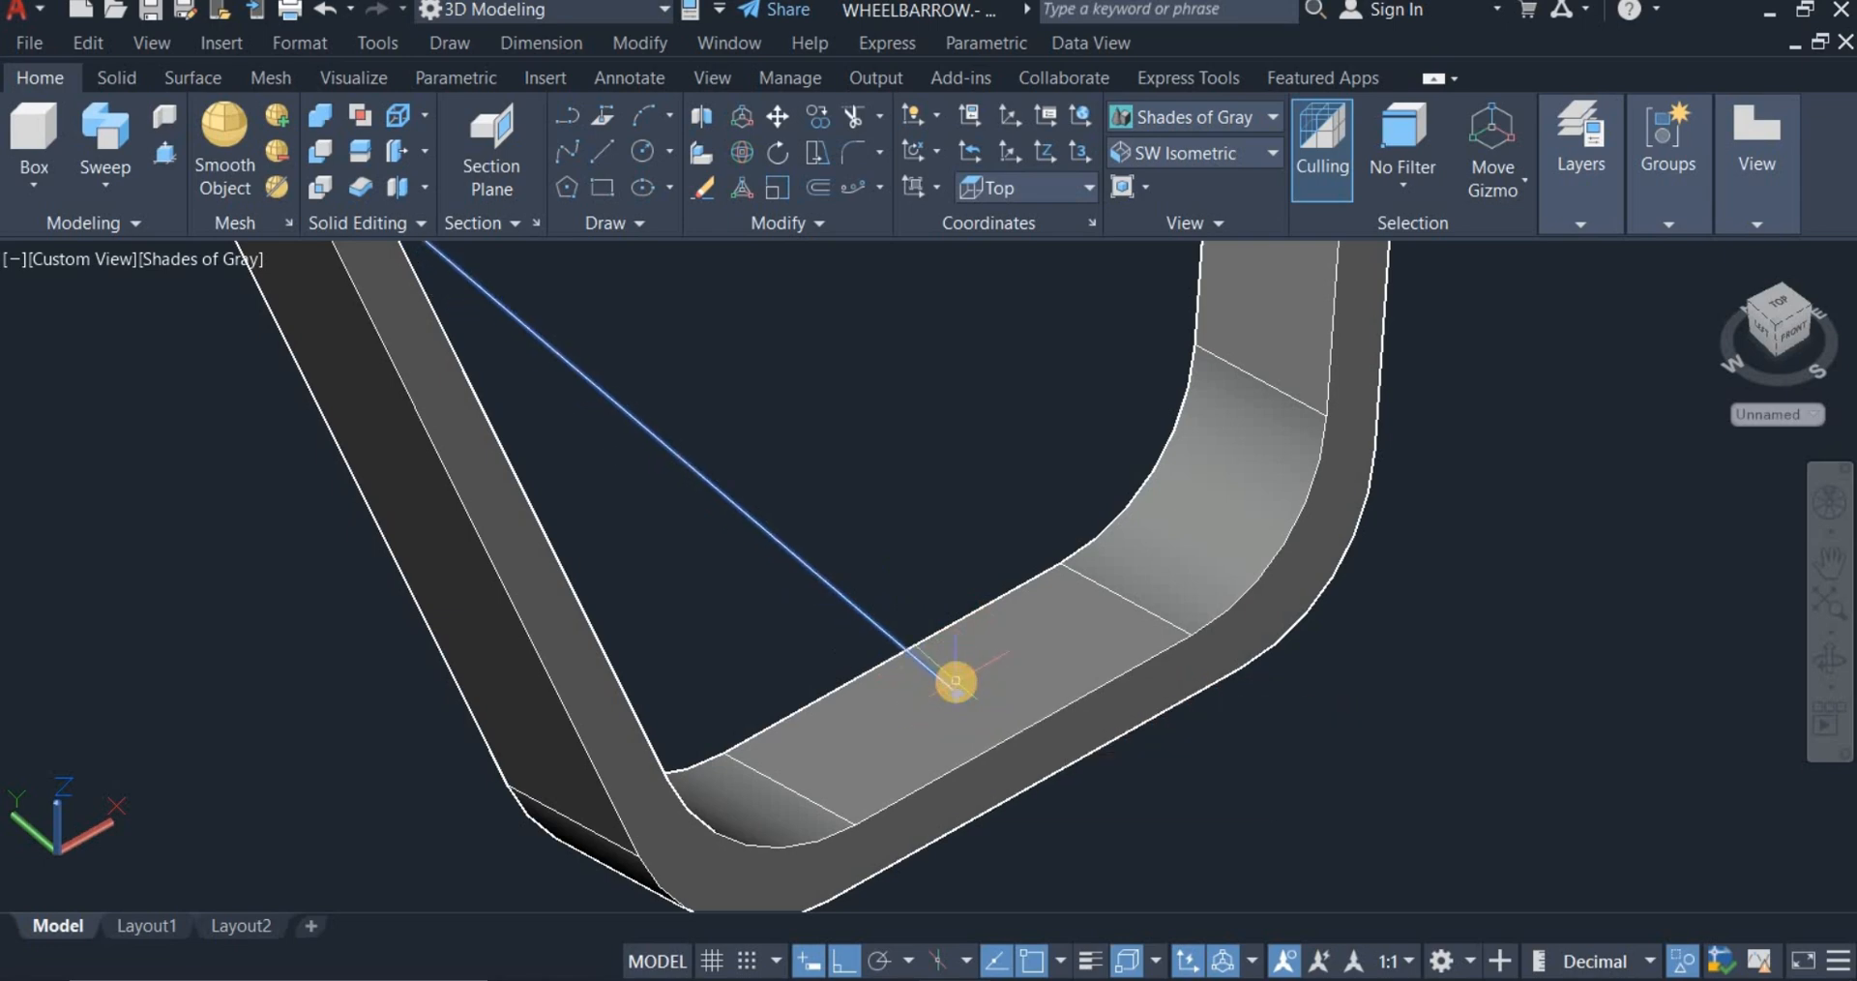
pyautogui.scroll(-4, 1053, 567)
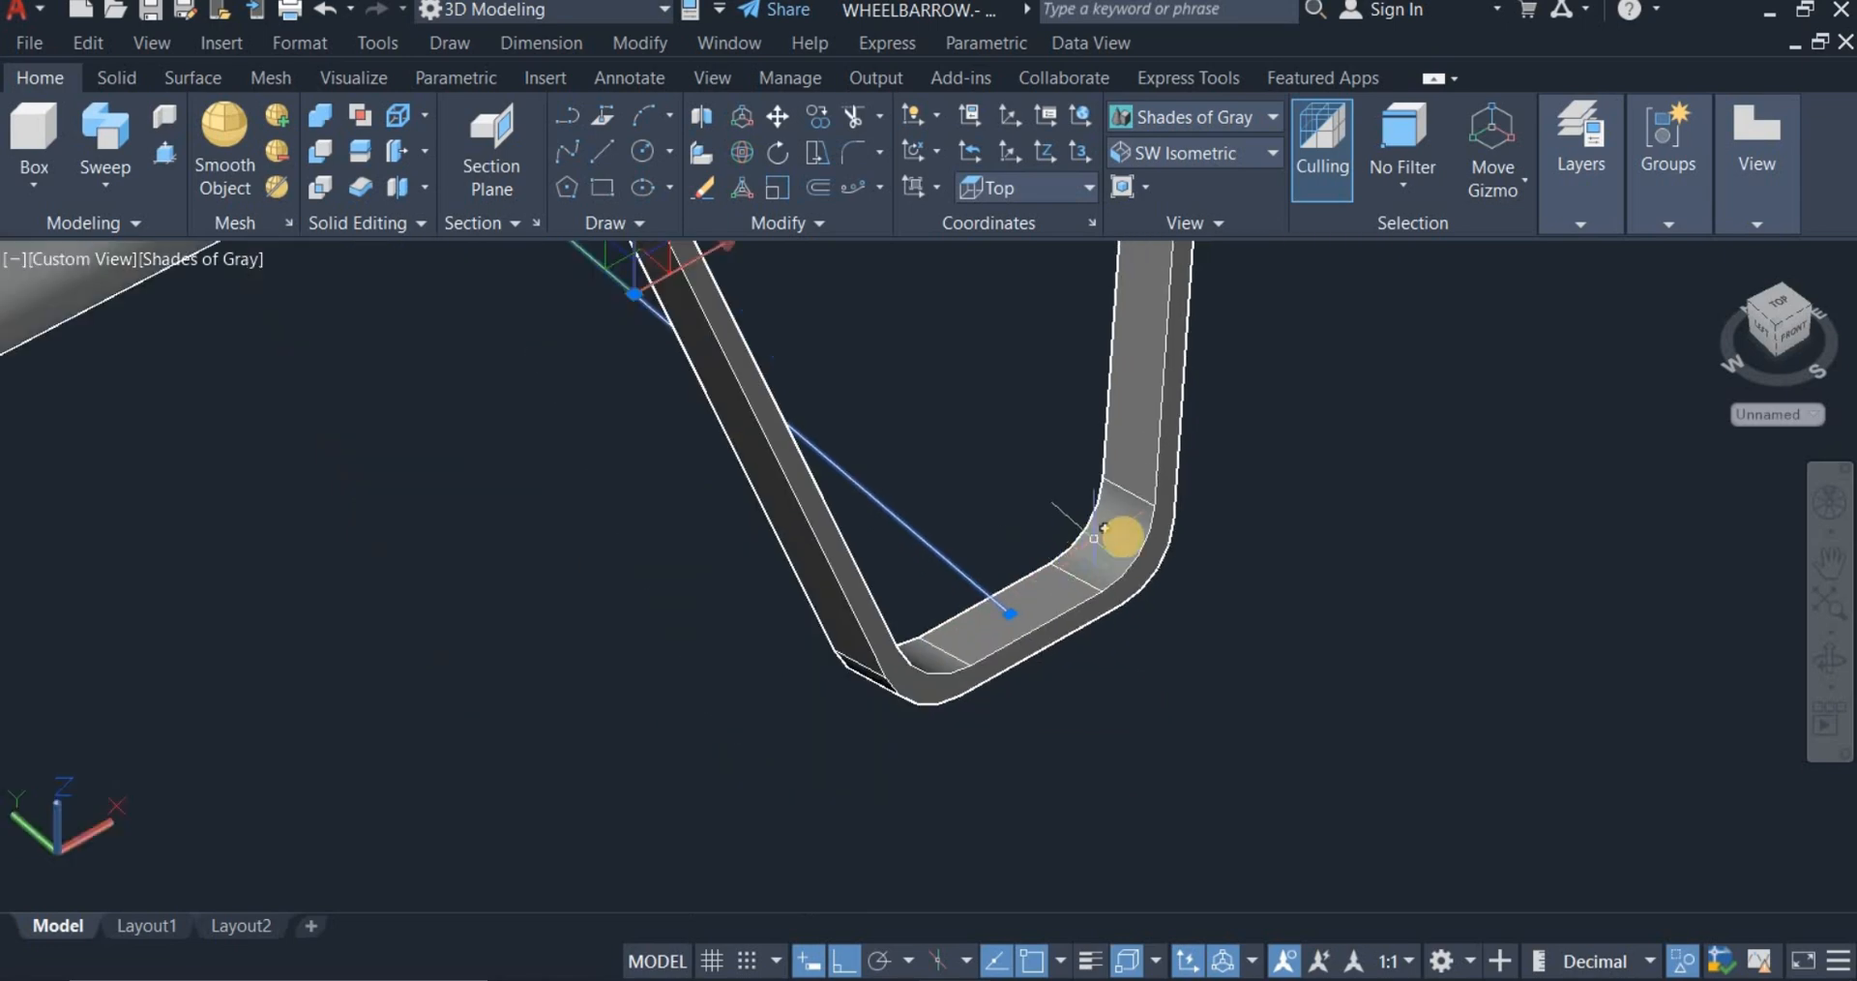
pyautogui.press('Escape')
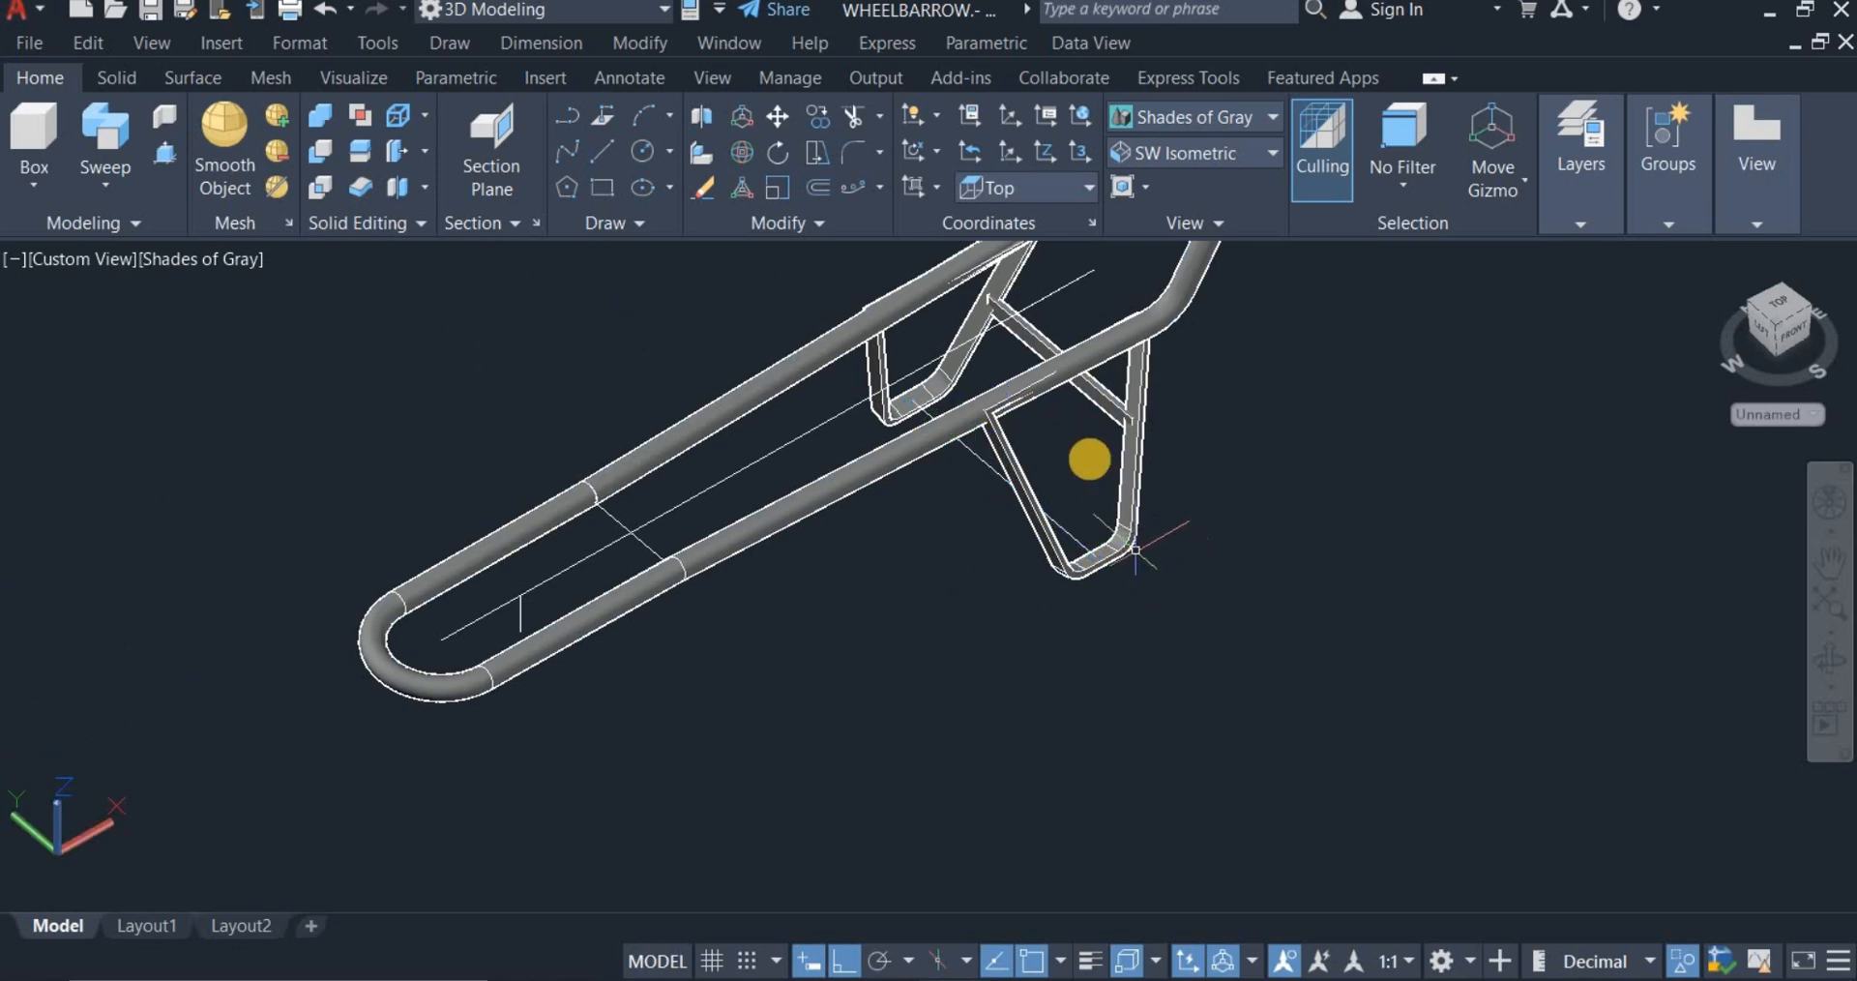
pyautogui.scroll(3, 1019, 369)
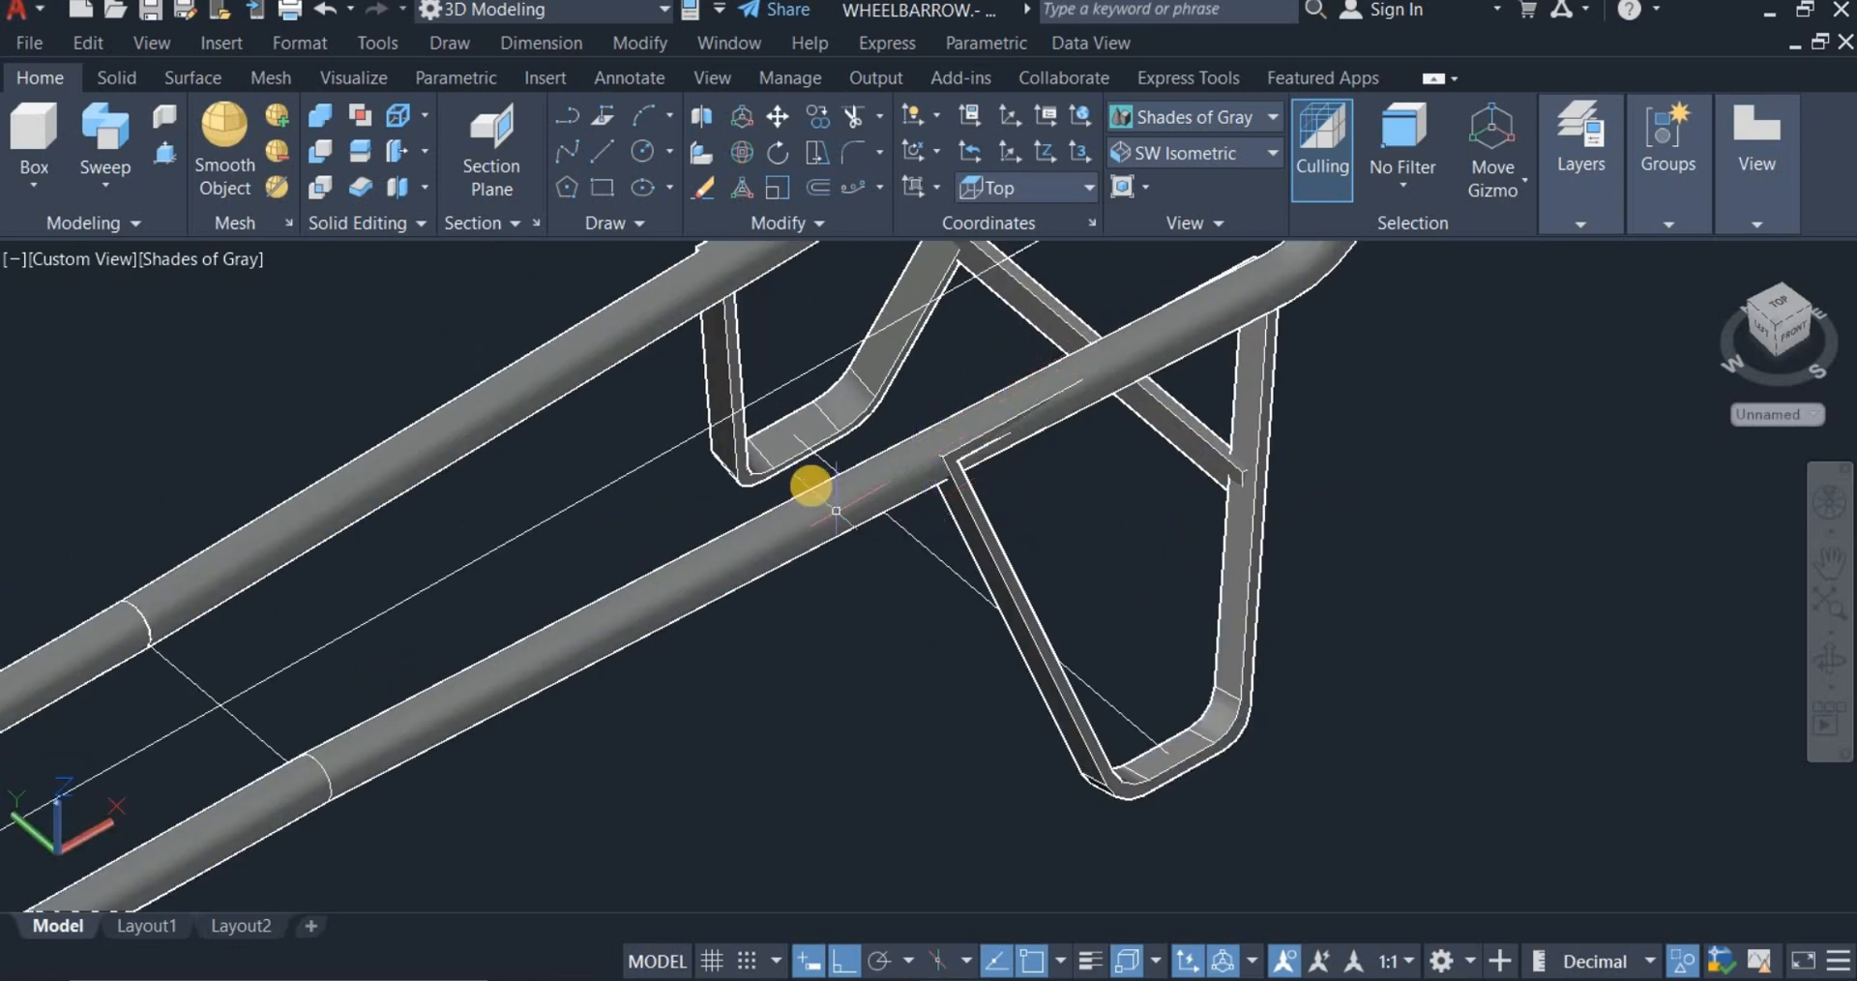
pyautogui.scroll(-4, 1006, 371)
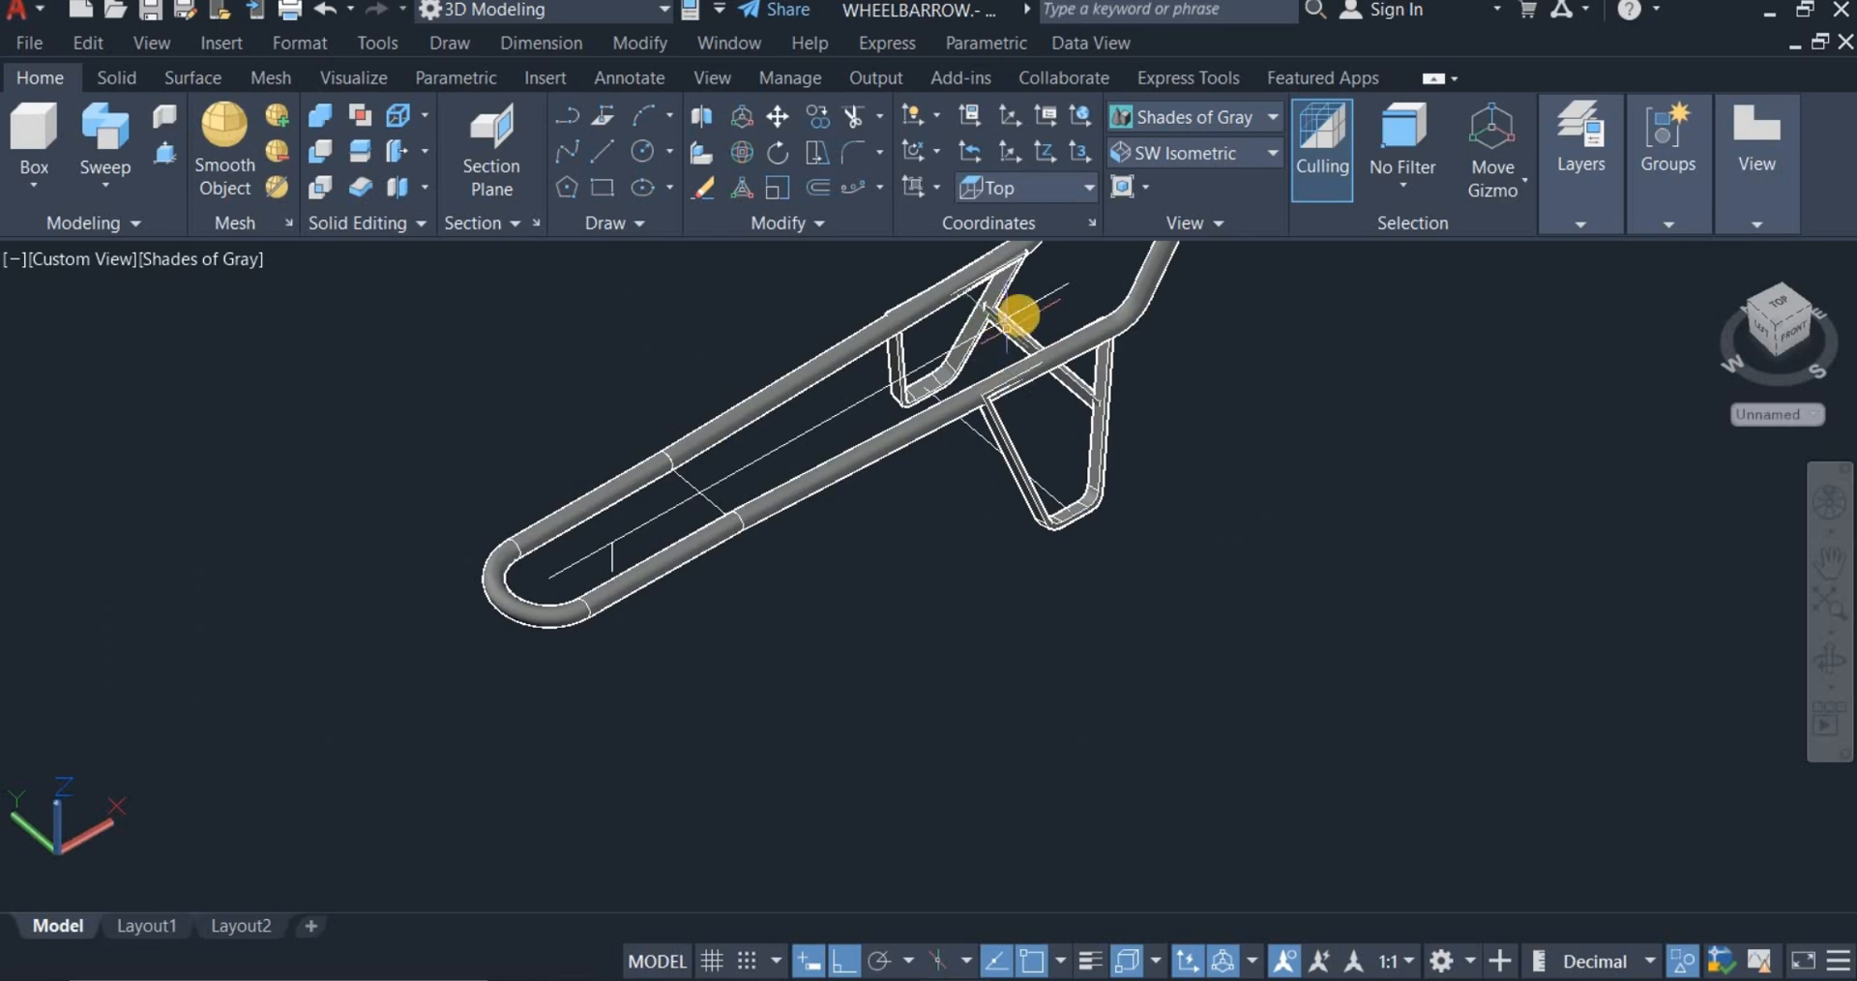
pyautogui.scroll(3, 1015, 316)
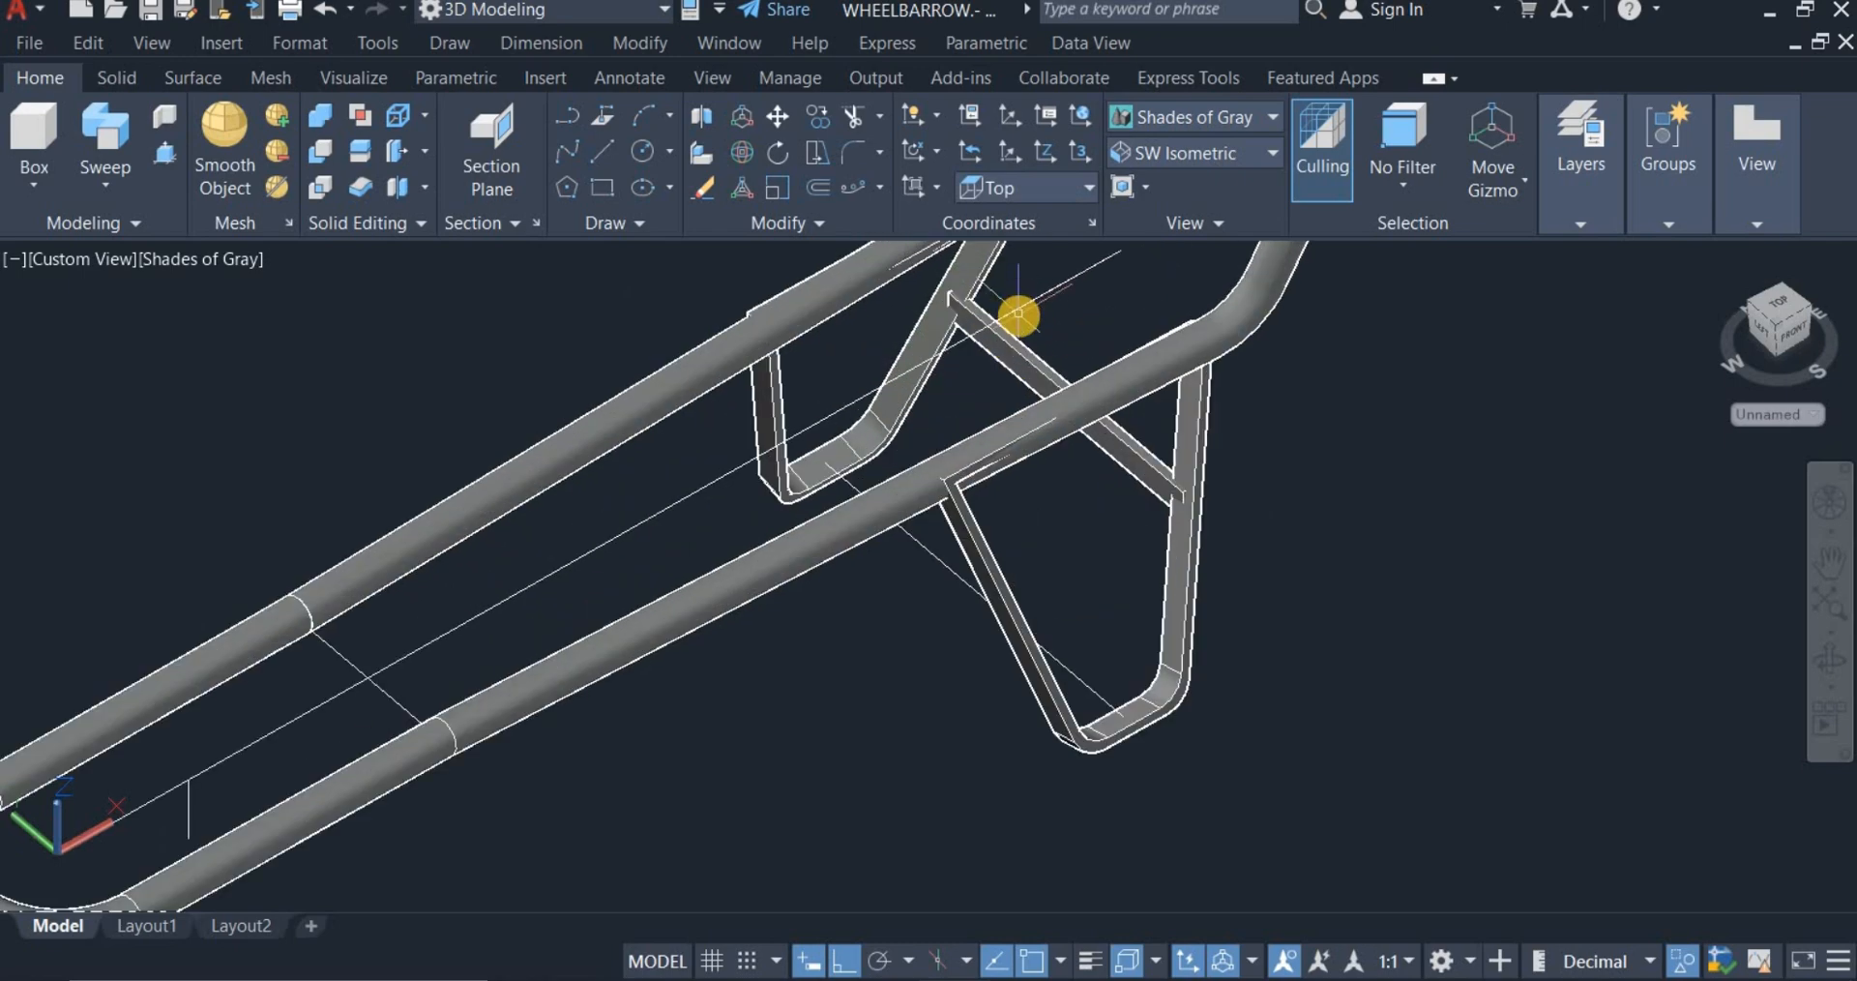
pyautogui.click(759, 242)
pyautogui.click(840, 255)
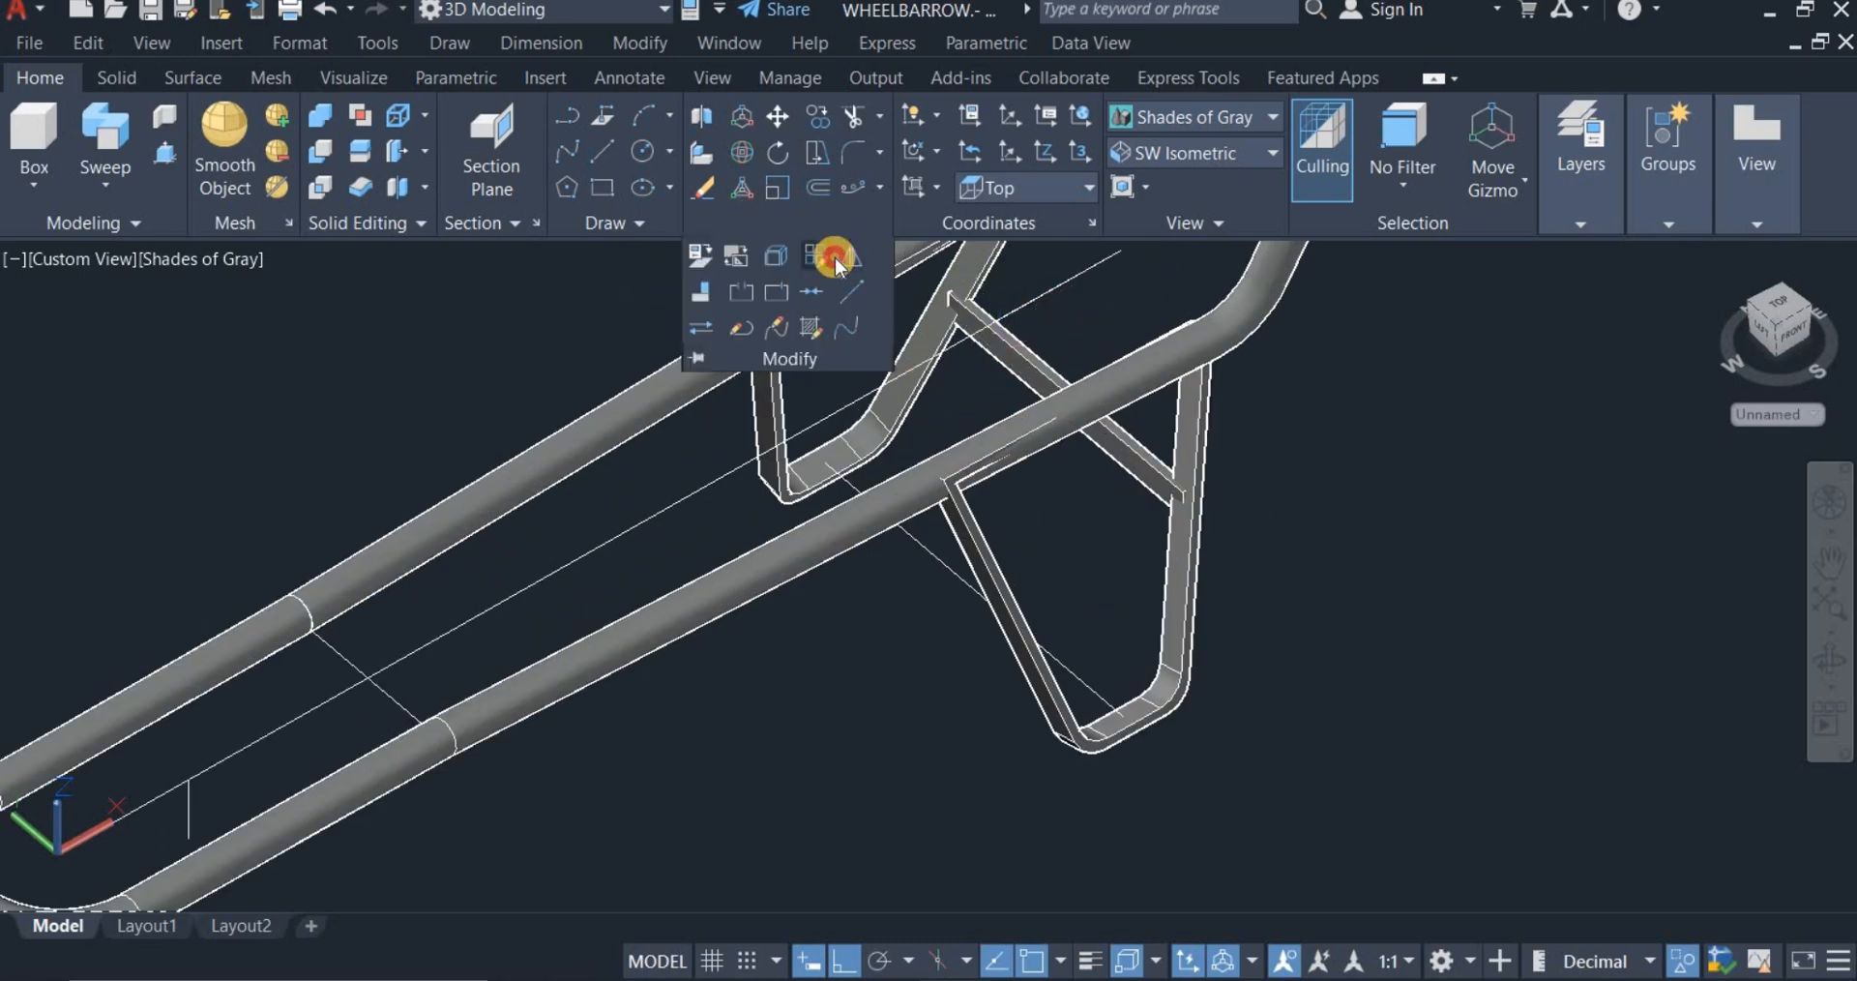
pyautogui.click(1117, 460)
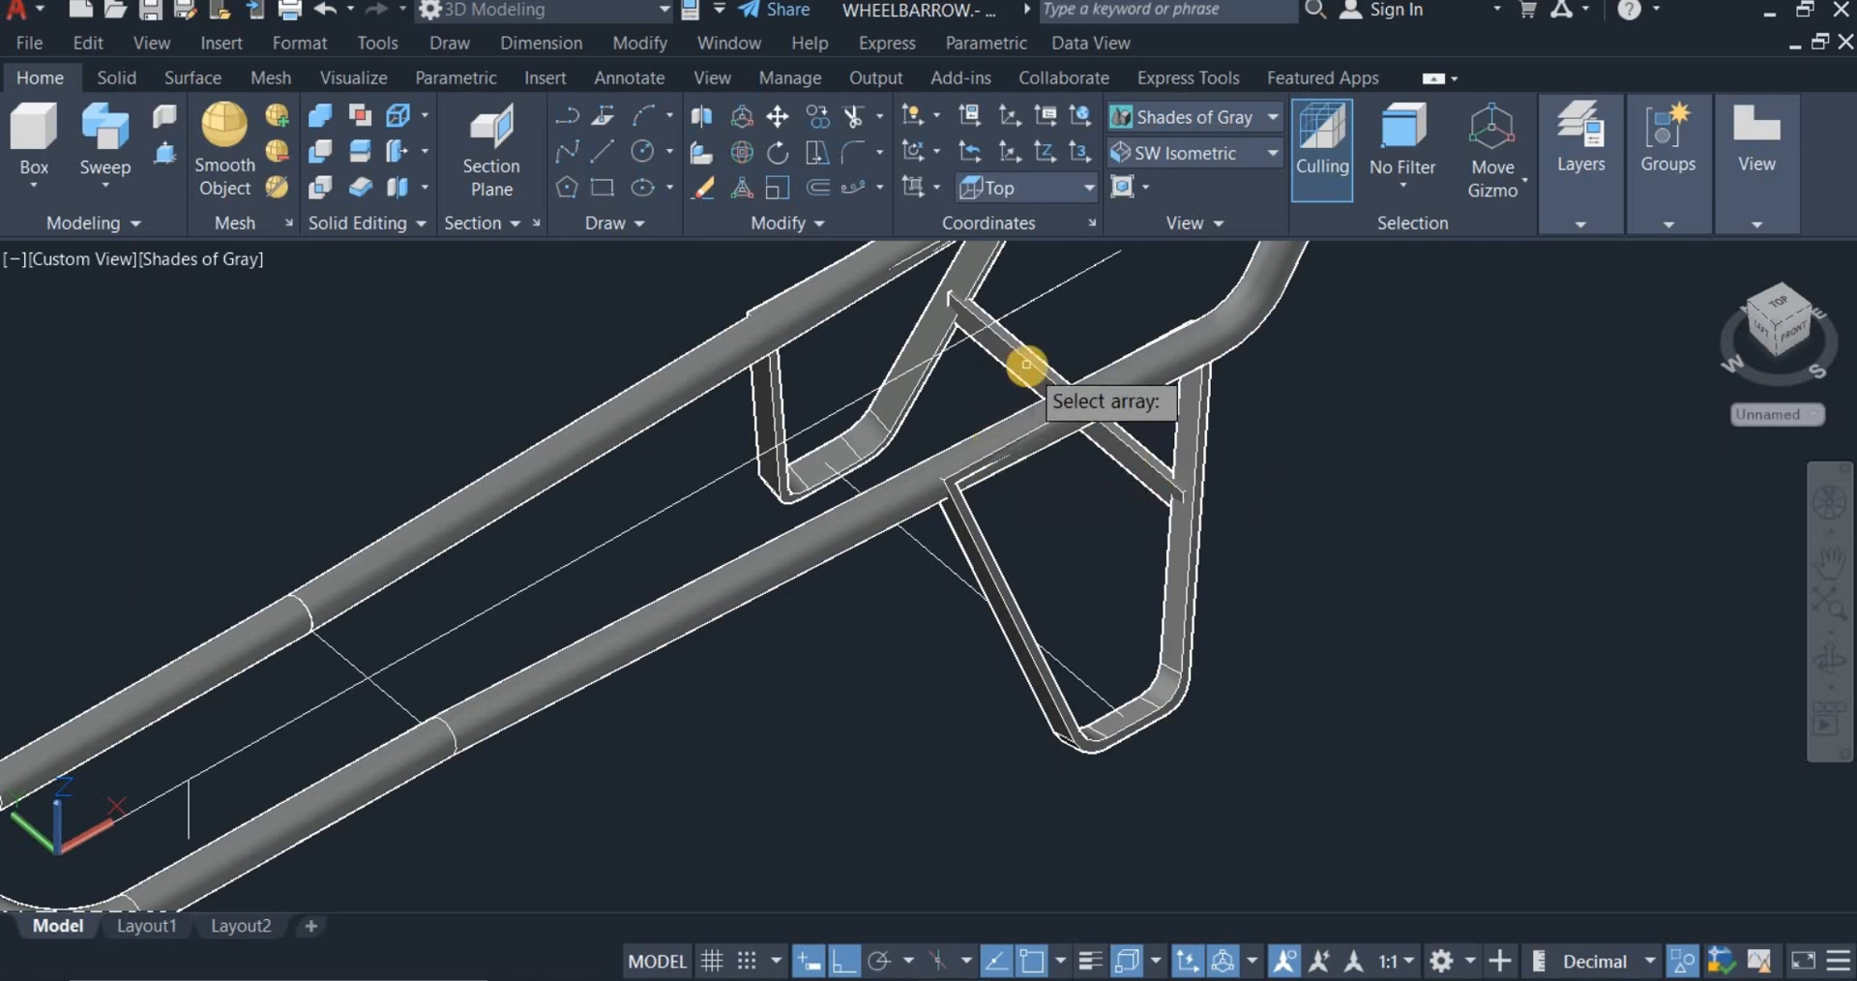
pyautogui.scroll(2, 1027, 364)
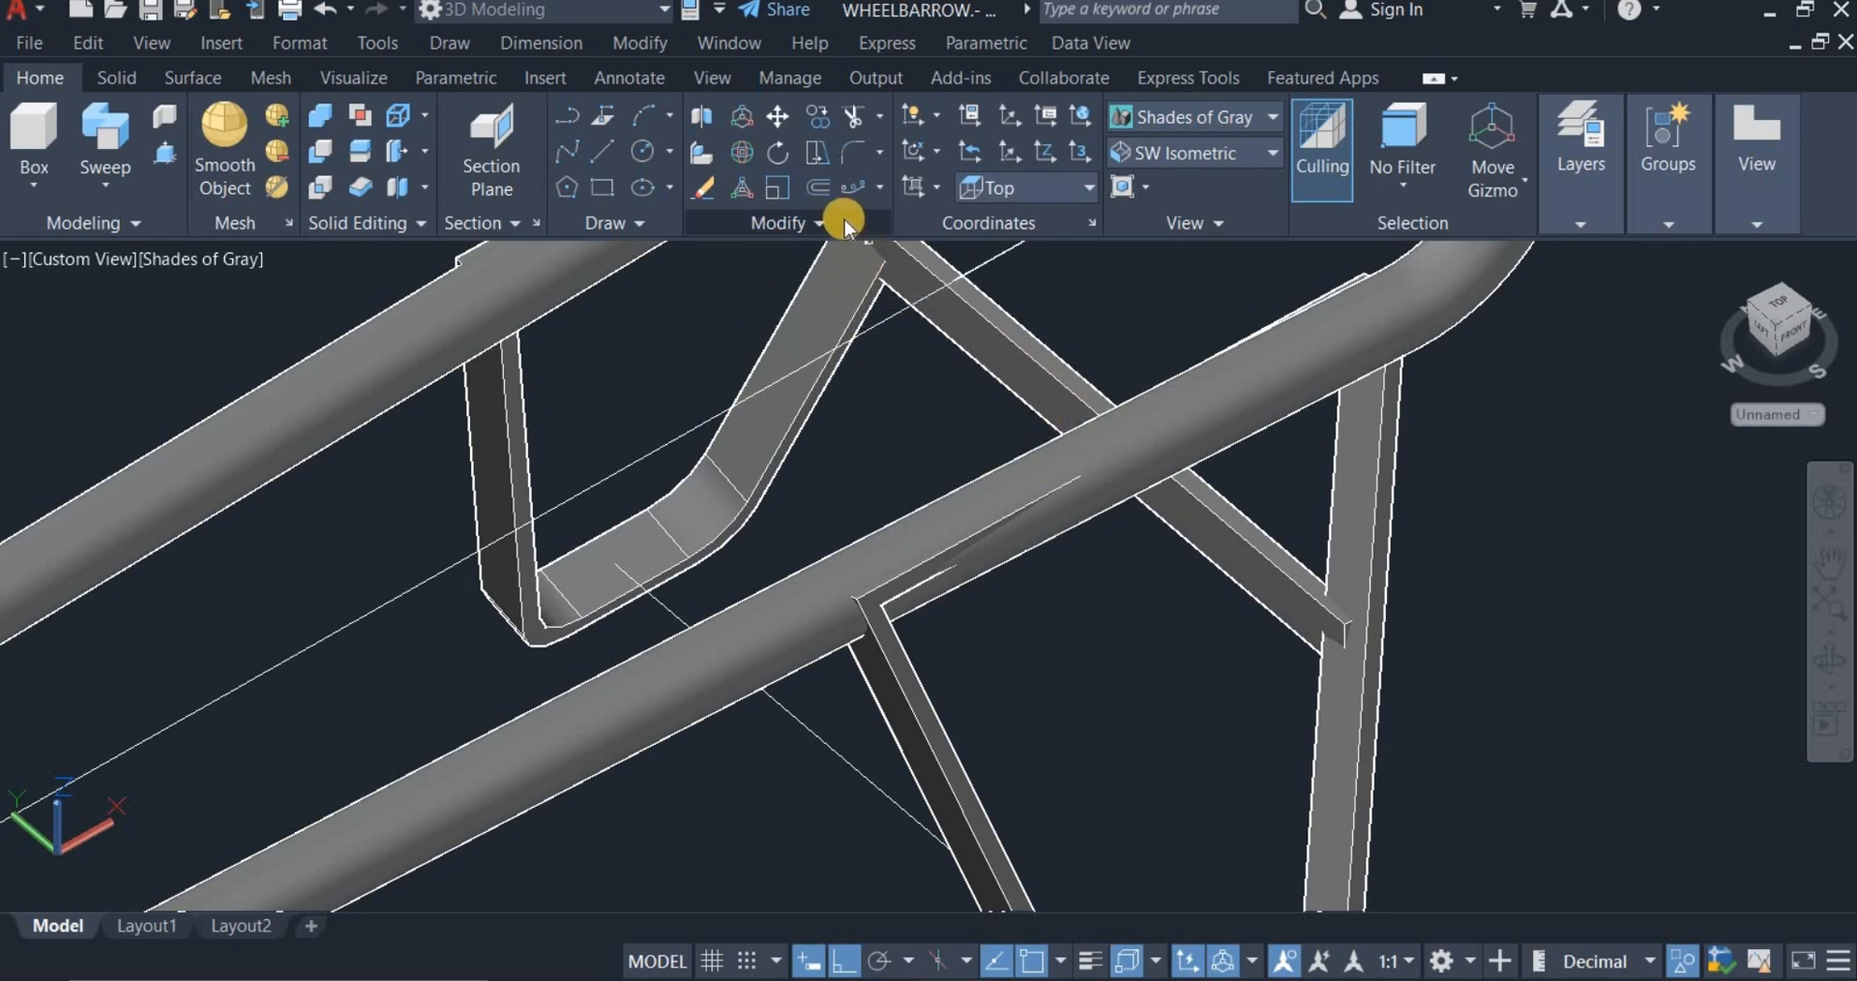
# Step: Mirror the crossbar across the midpoint of the line connecting the legs' bottom bars, along that line, and keep the original
pyautogui.click(772, 246)
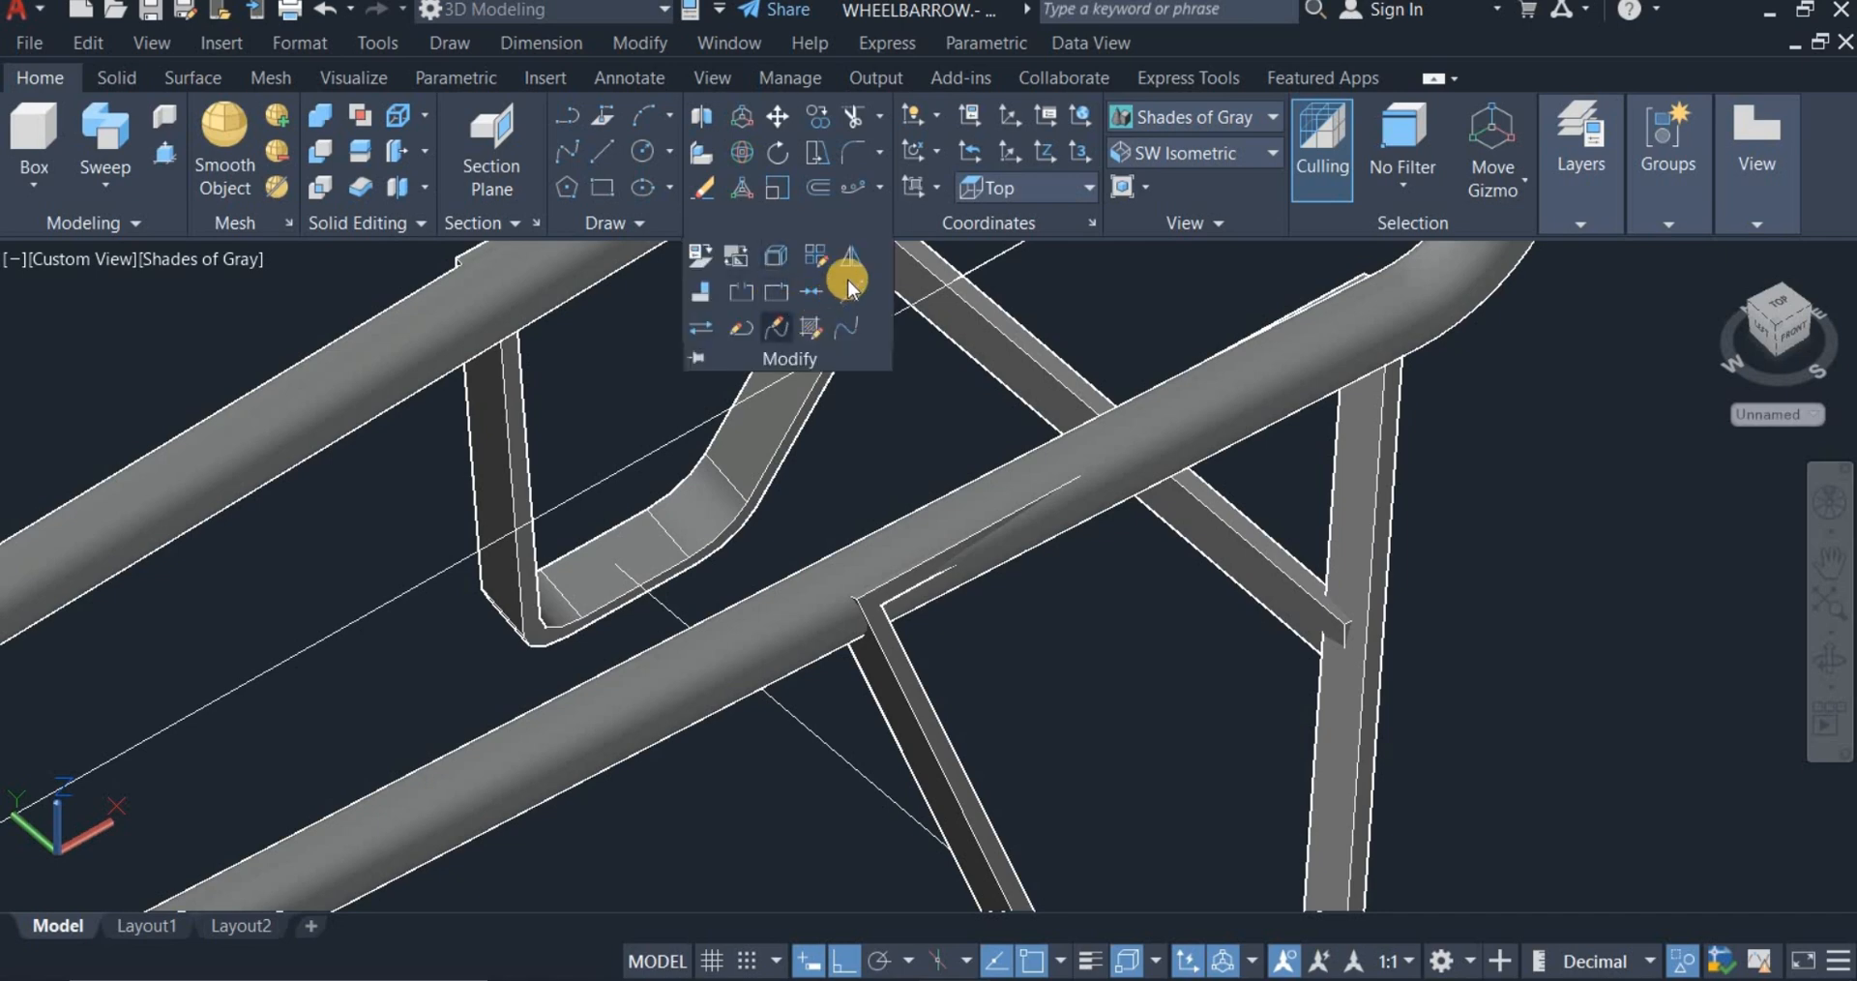
pyautogui.click(851, 258)
pyautogui.scroll(-3, 957, 436)
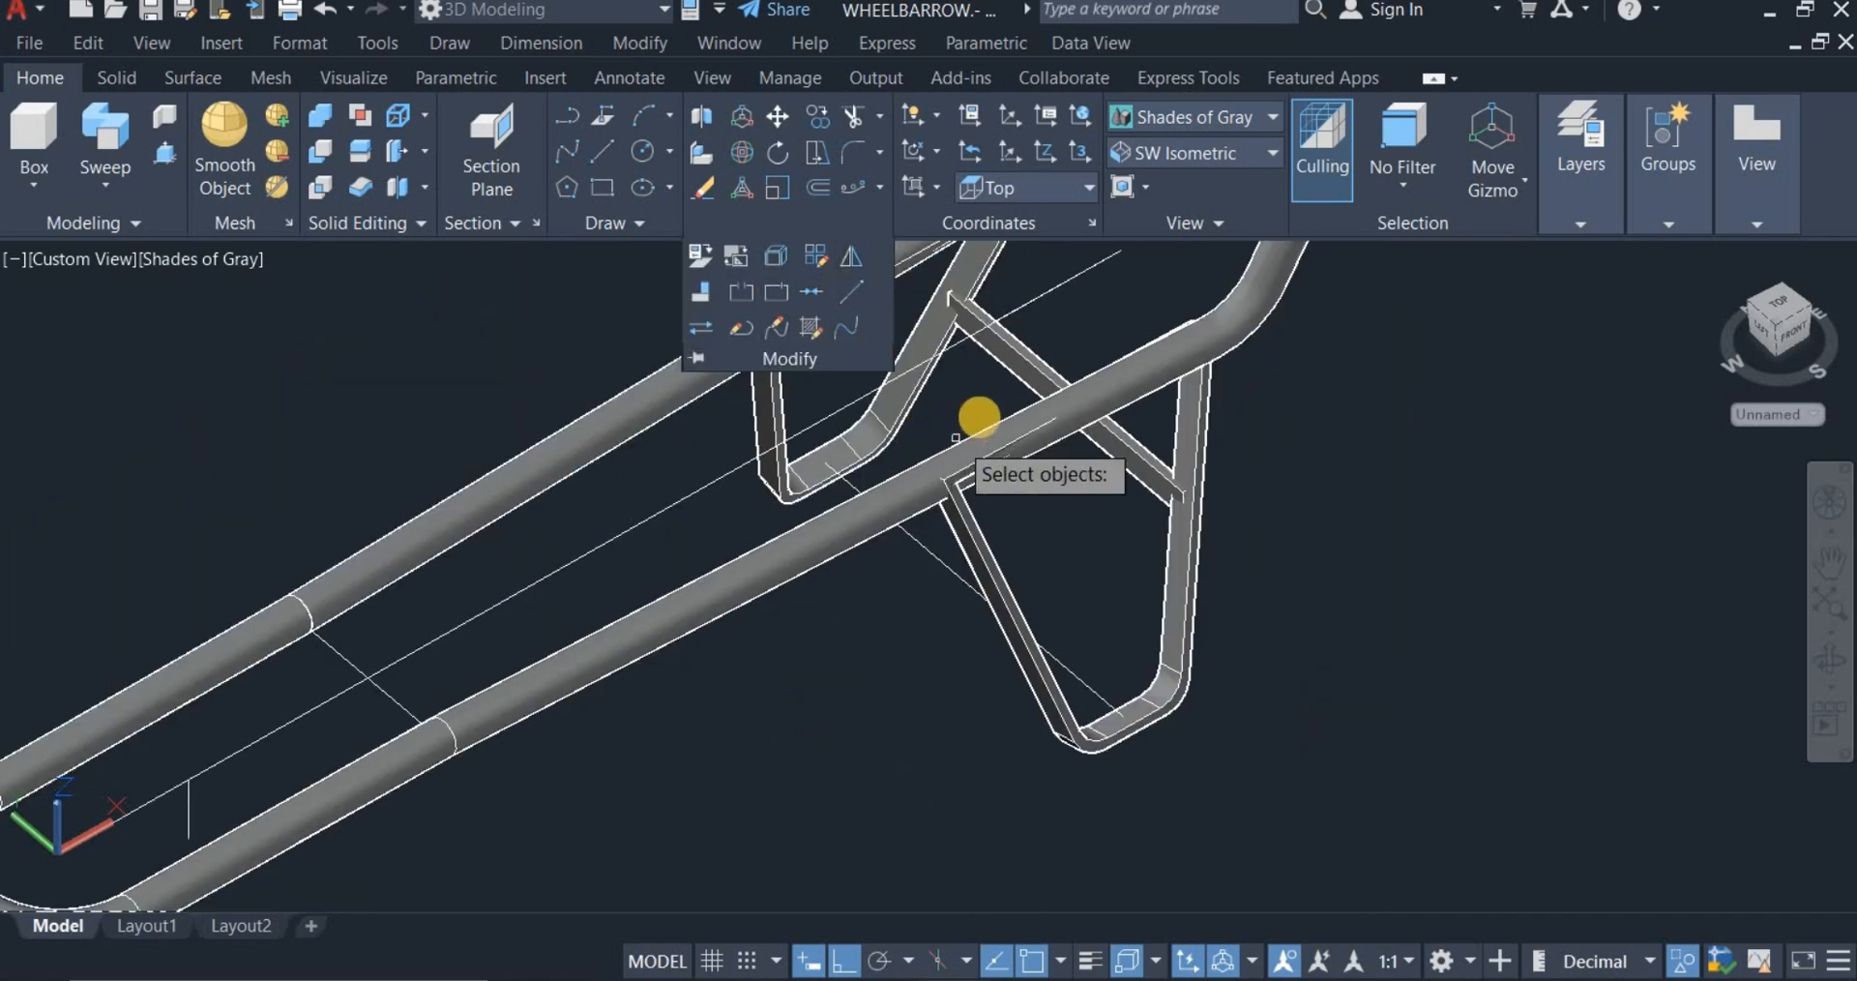
pyautogui.click(987, 360)
pyautogui.click(1016, 373)
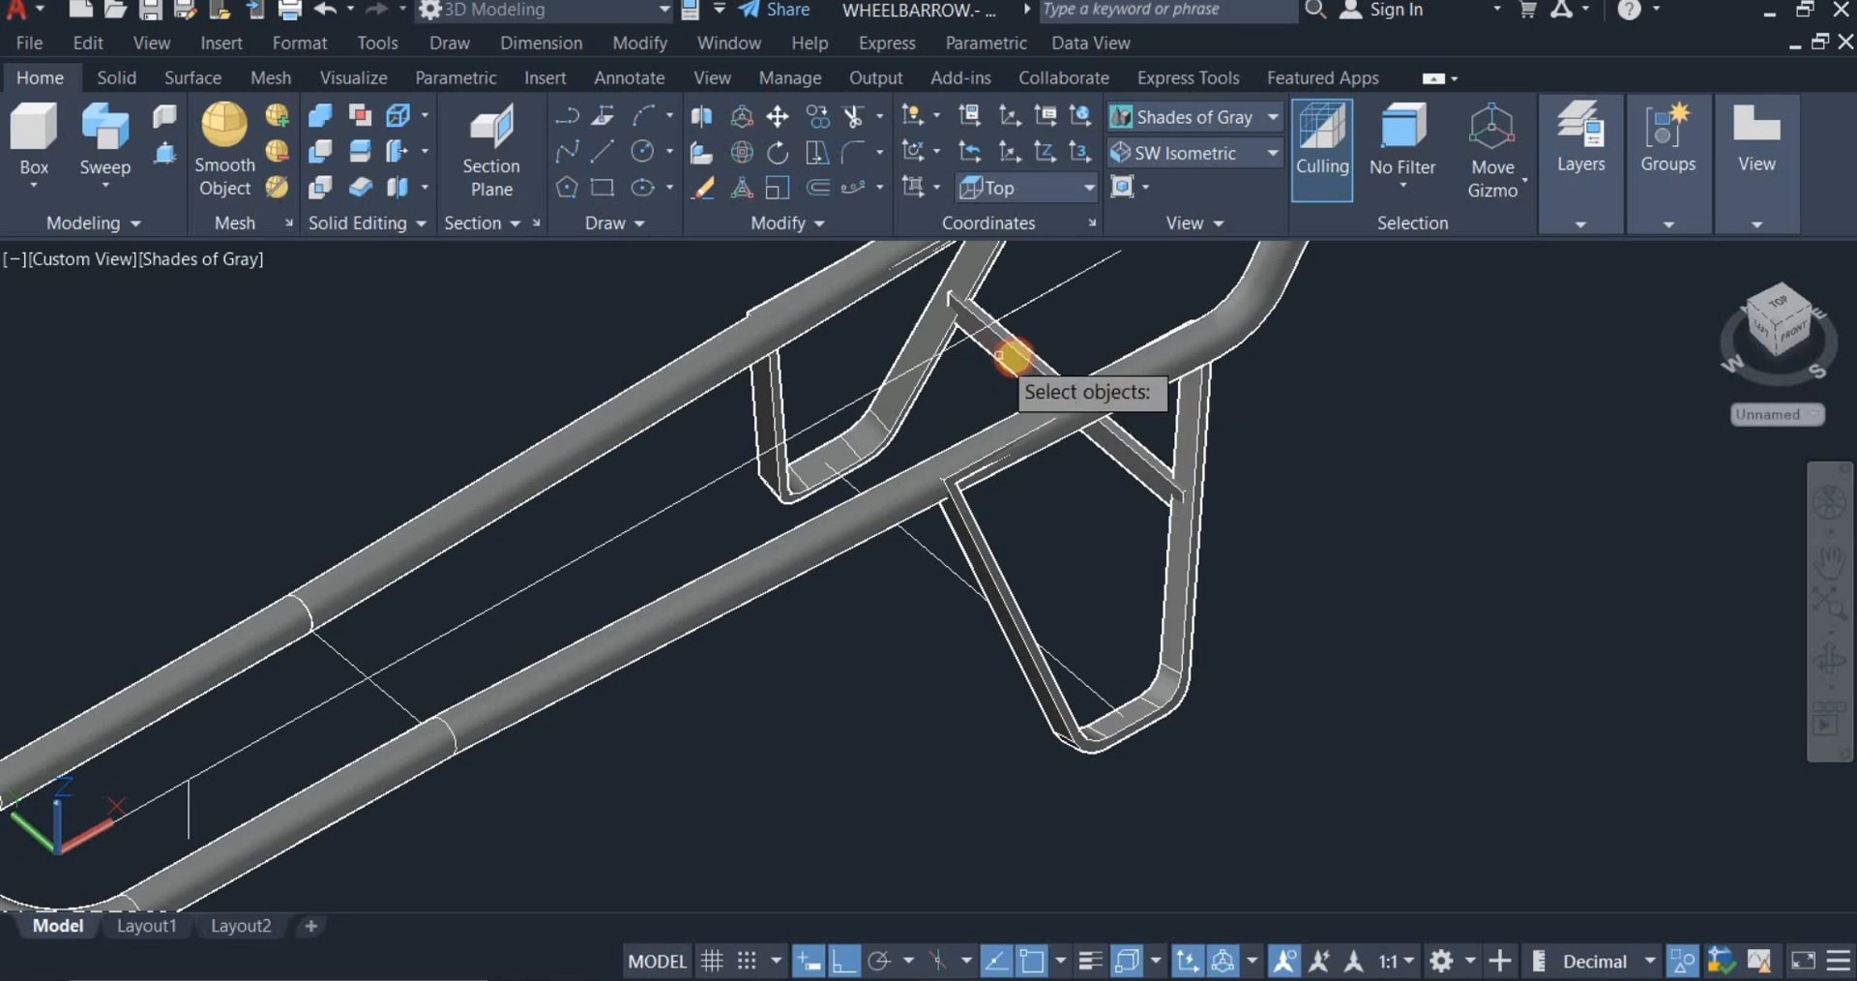
pyautogui.click(1018, 354)
pyautogui.press('Return')
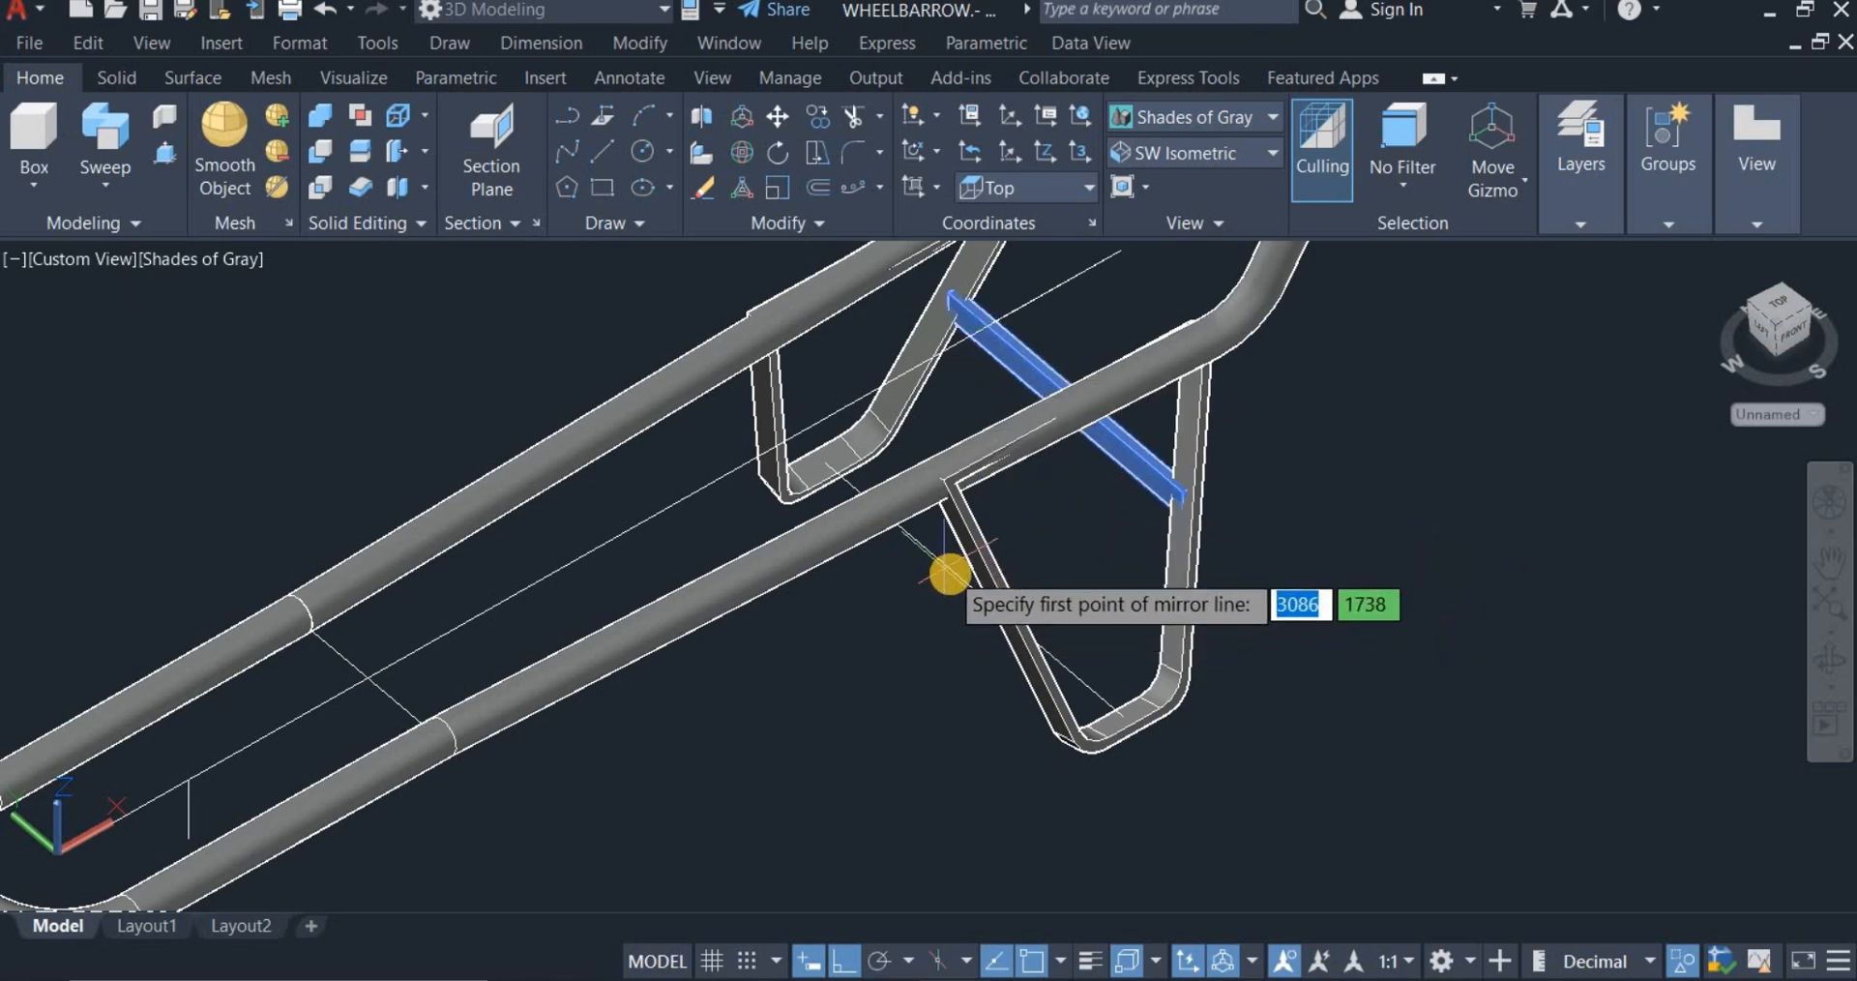
pyautogui.scroll(2, 952, 573)
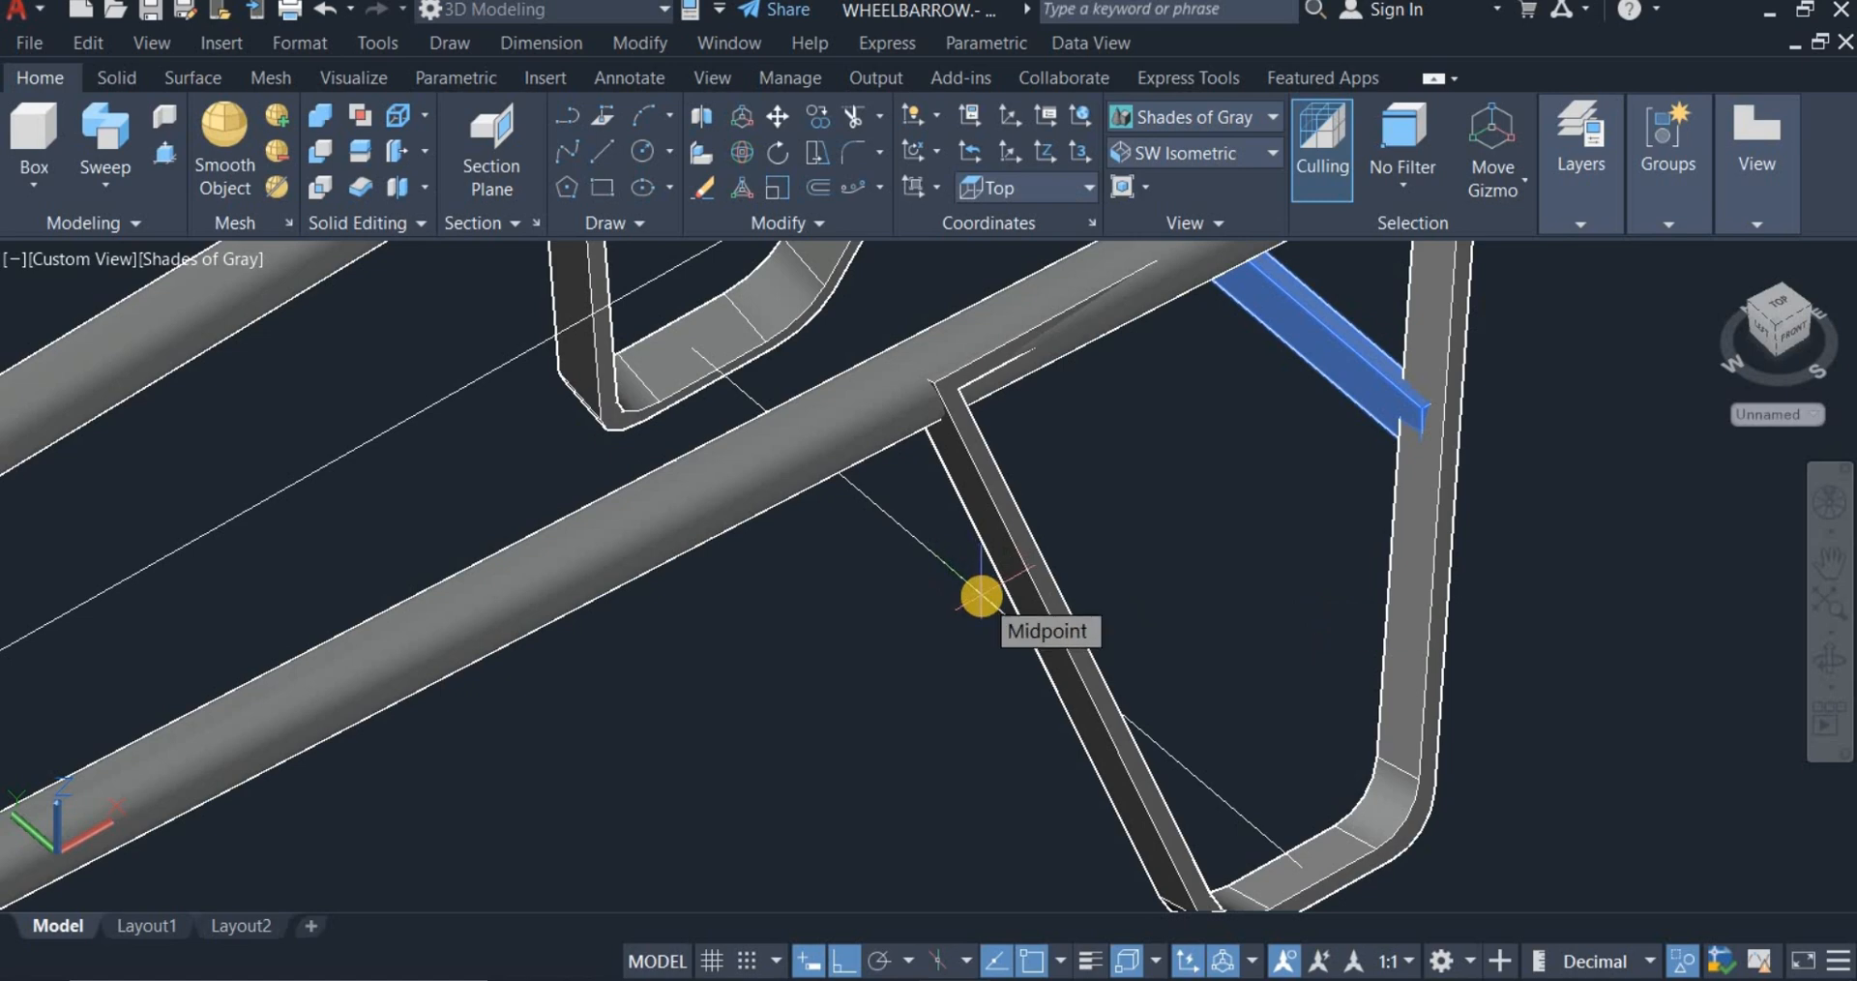
pyautogui.click(981, 597)
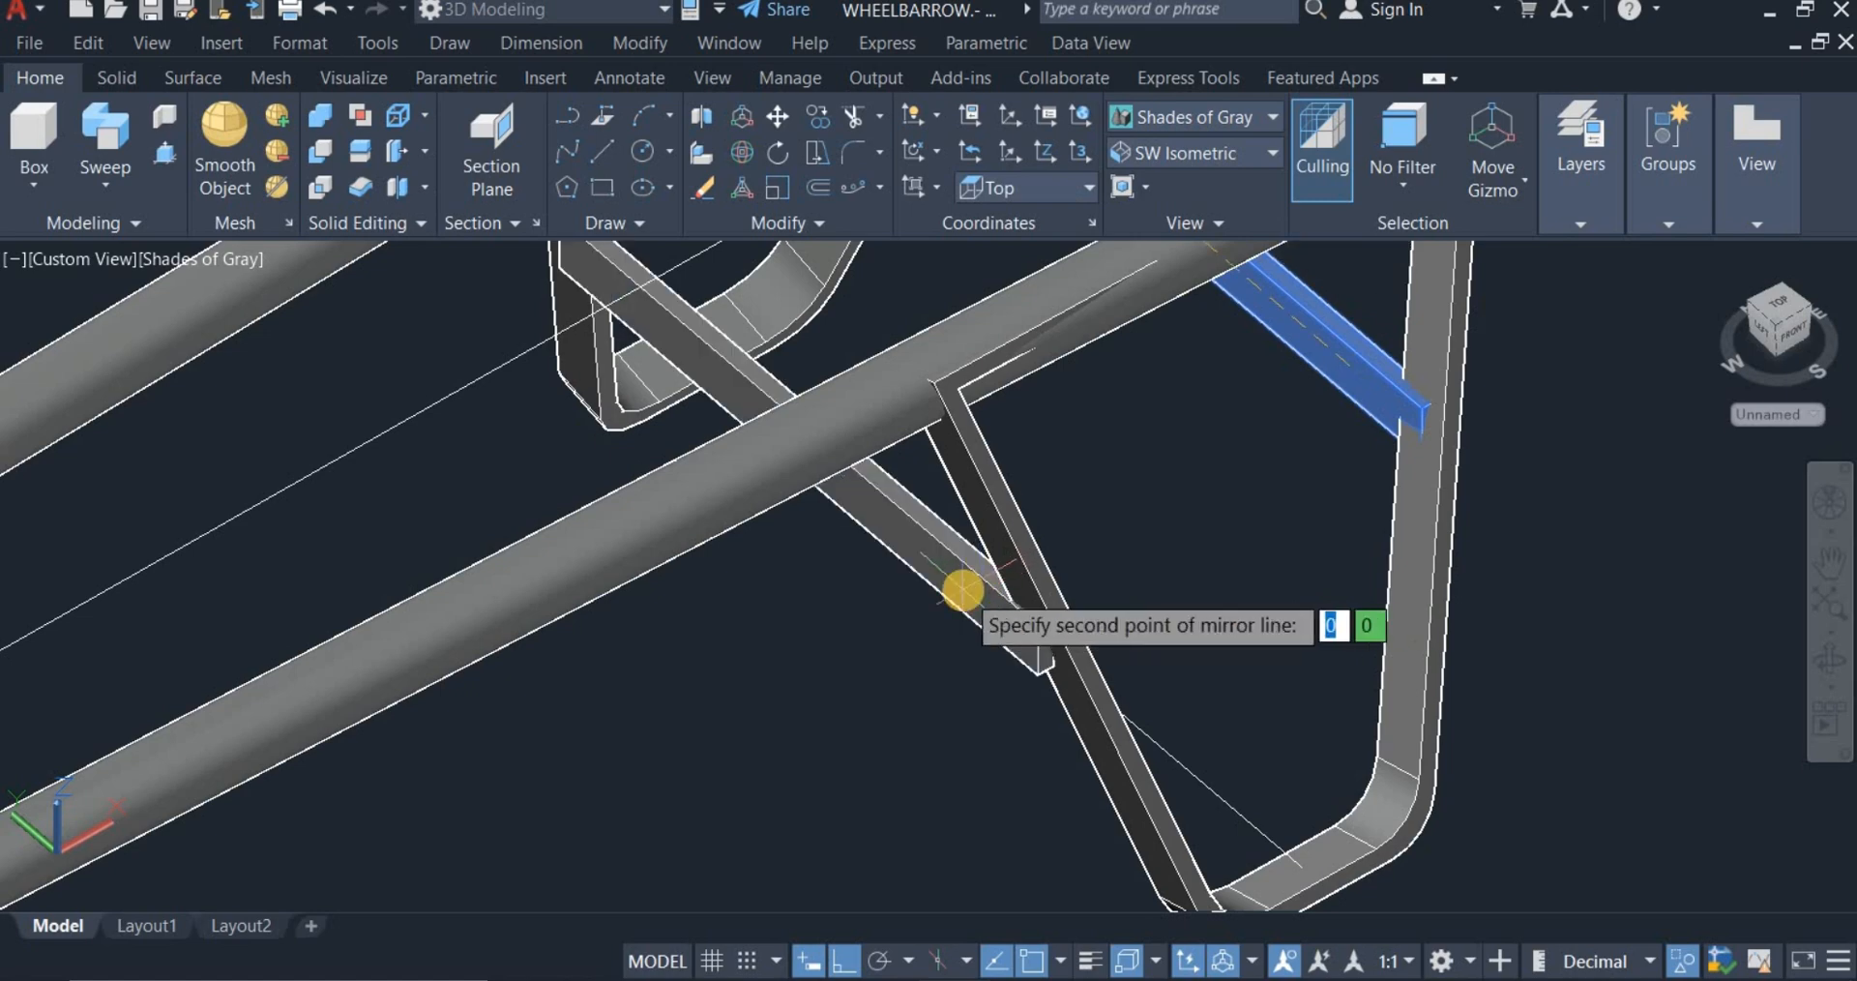
pyautogui.click(963, 590)
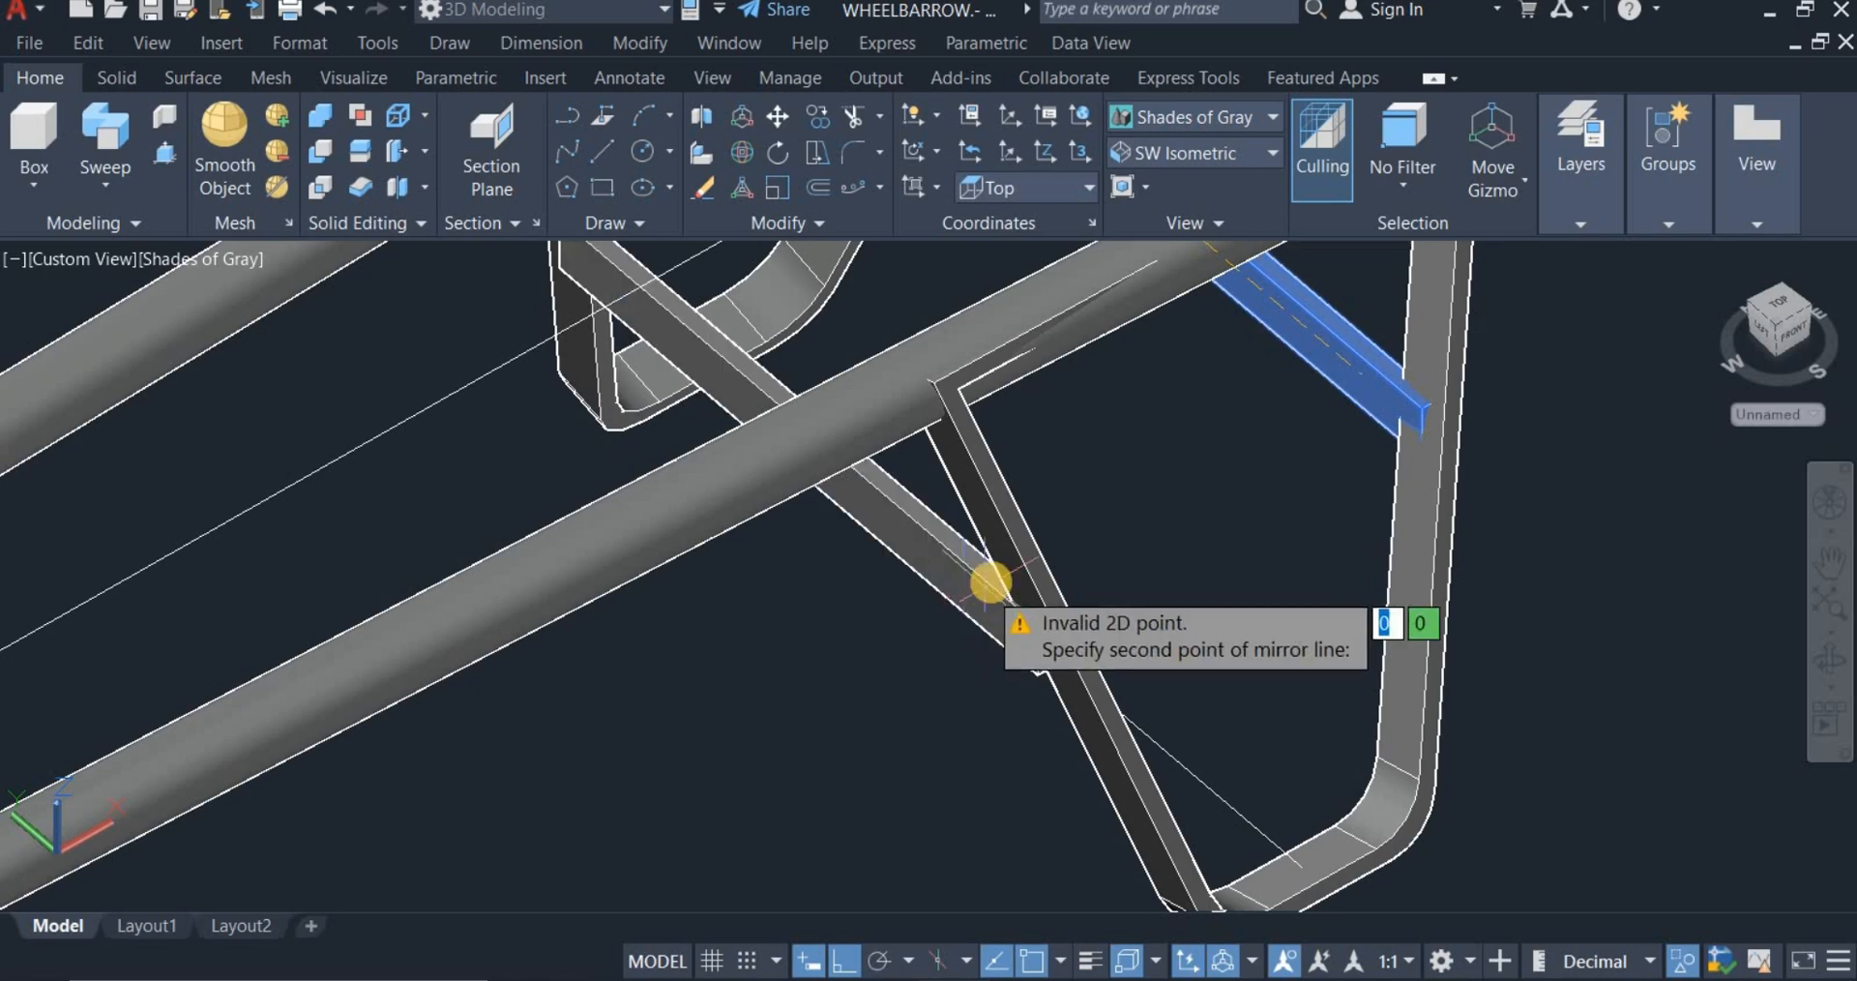
pyautogui.click(1080, 515)
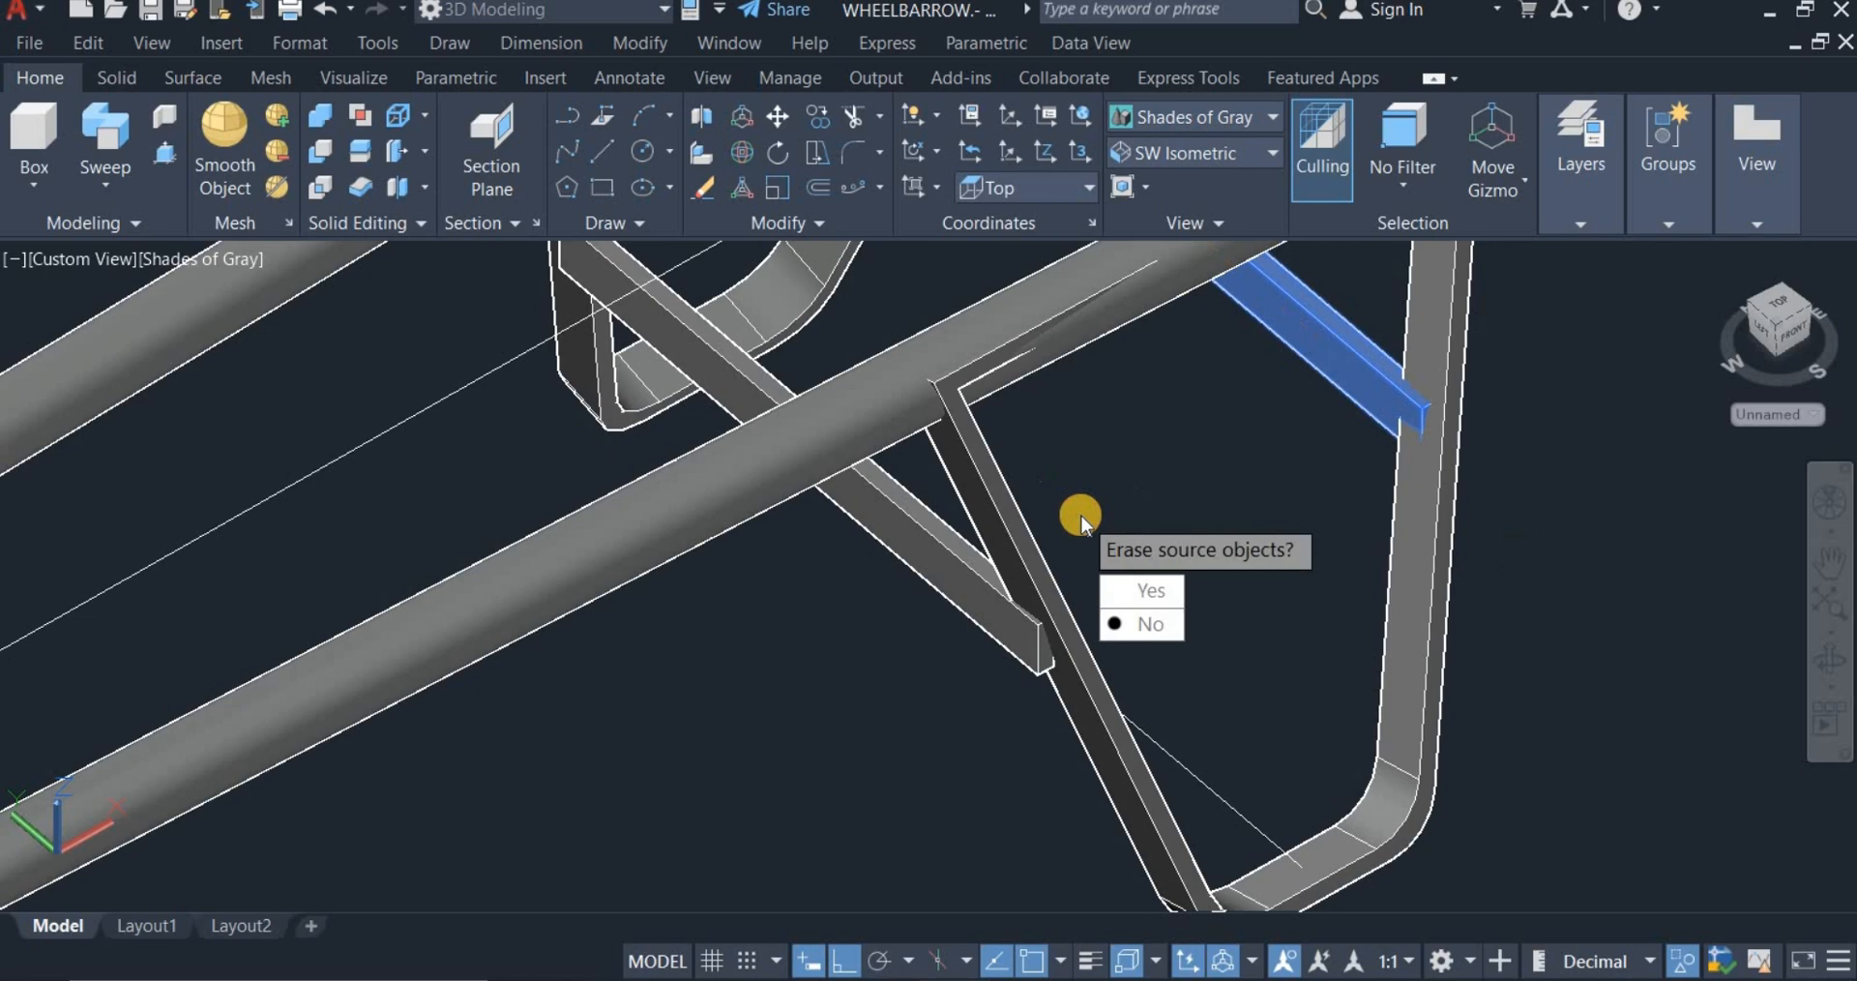
pyautogui.rightClick(1113, 464)
pyautogui.click(1129, 468)
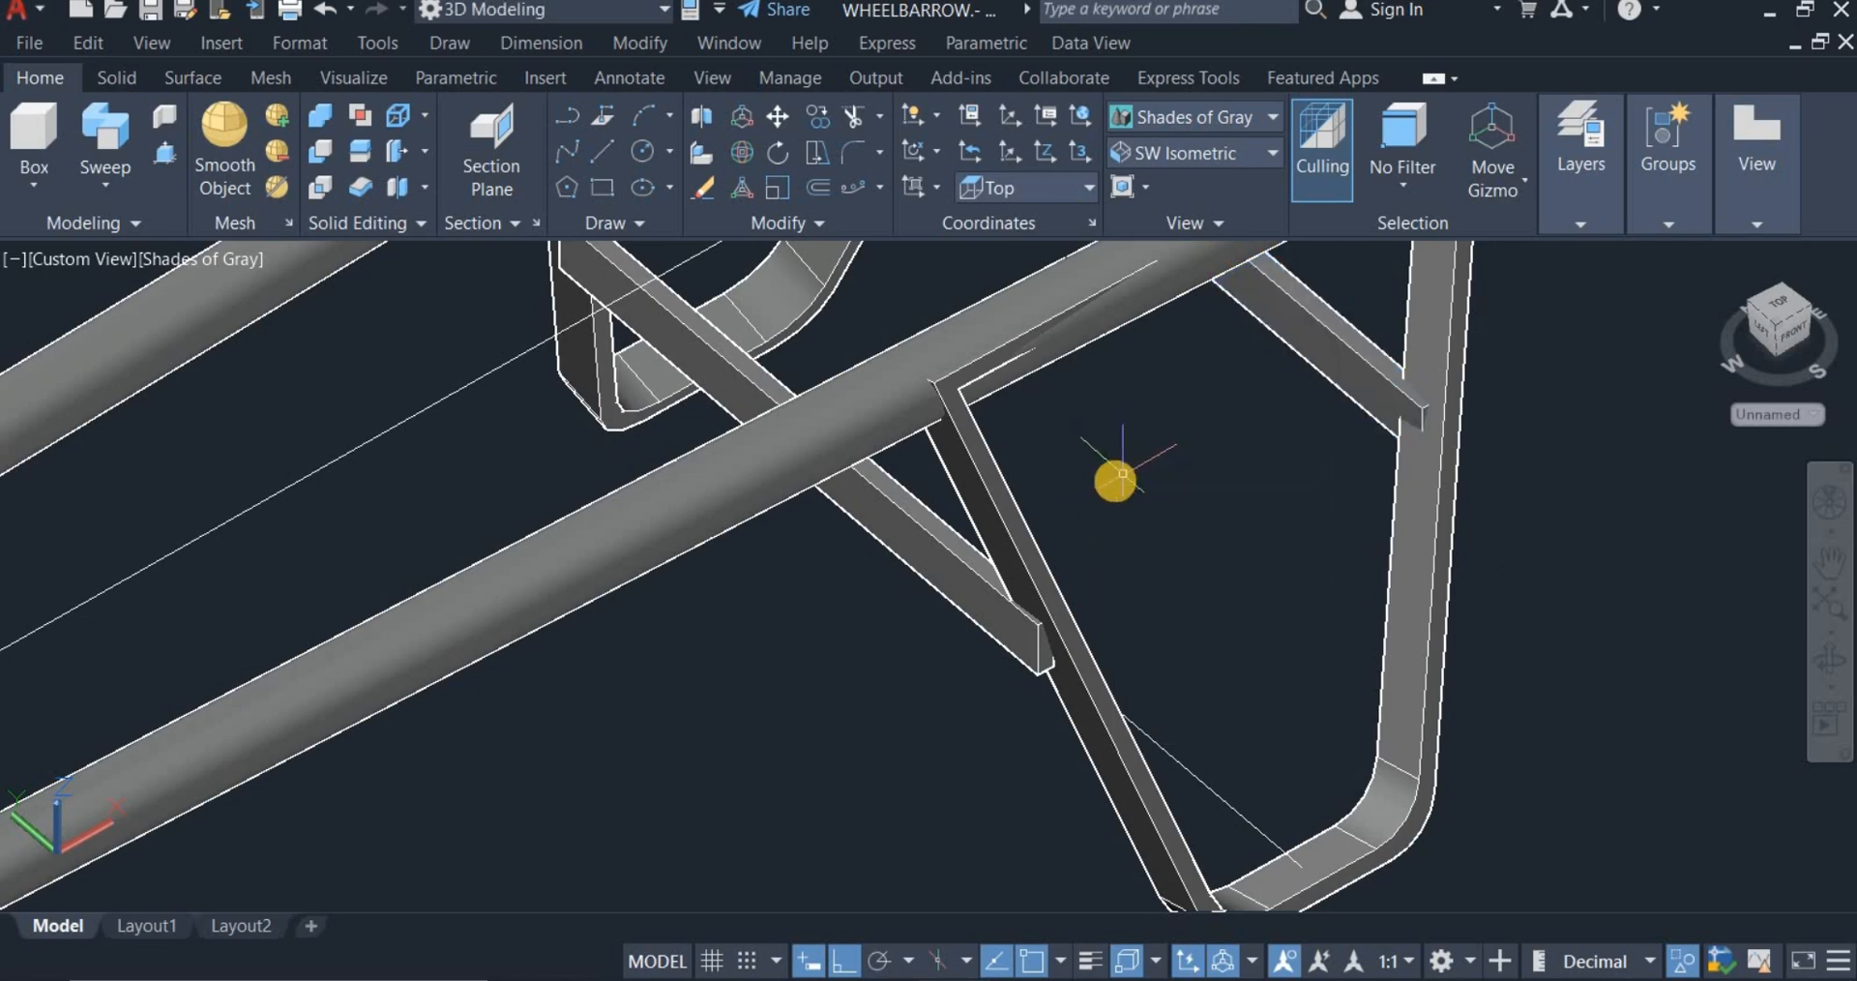
# Step: Show the hidden tray again and frame the whole wheelbarrow with free space in front of it
pyautogui.scroll(-5, 1122, 474)
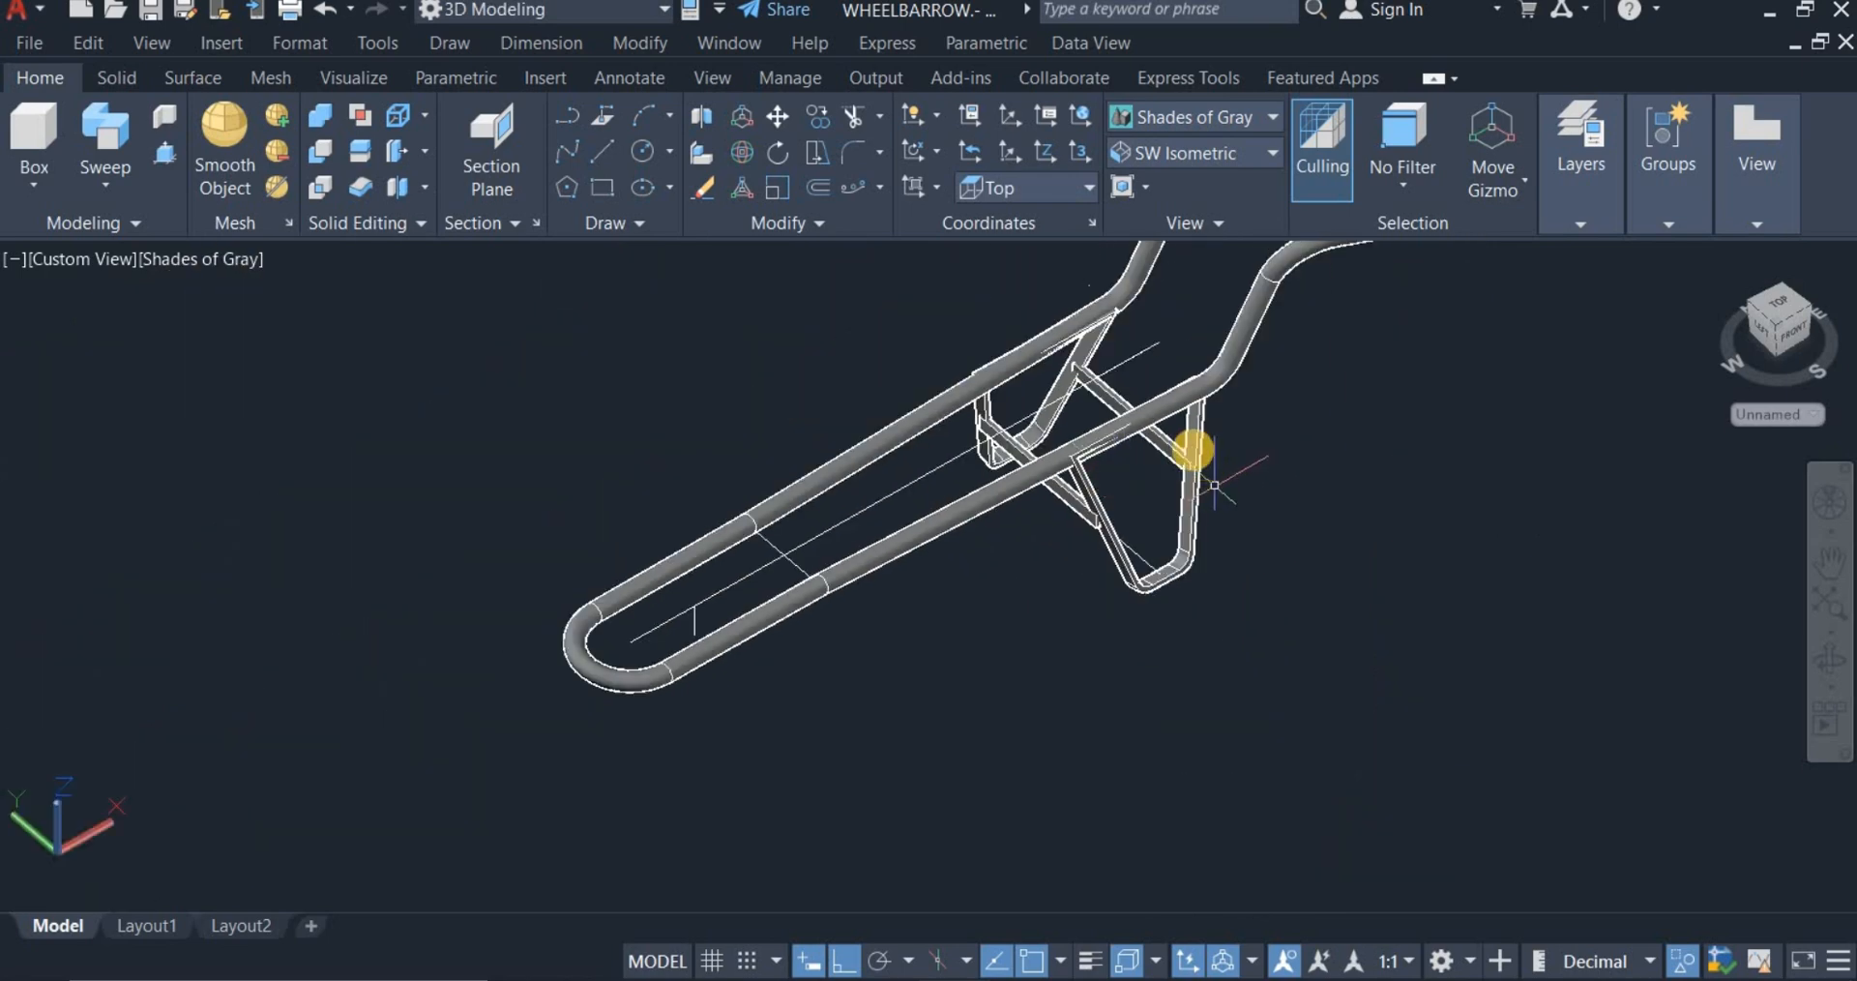
pyautogui.scroll(-4, 1015, 537)
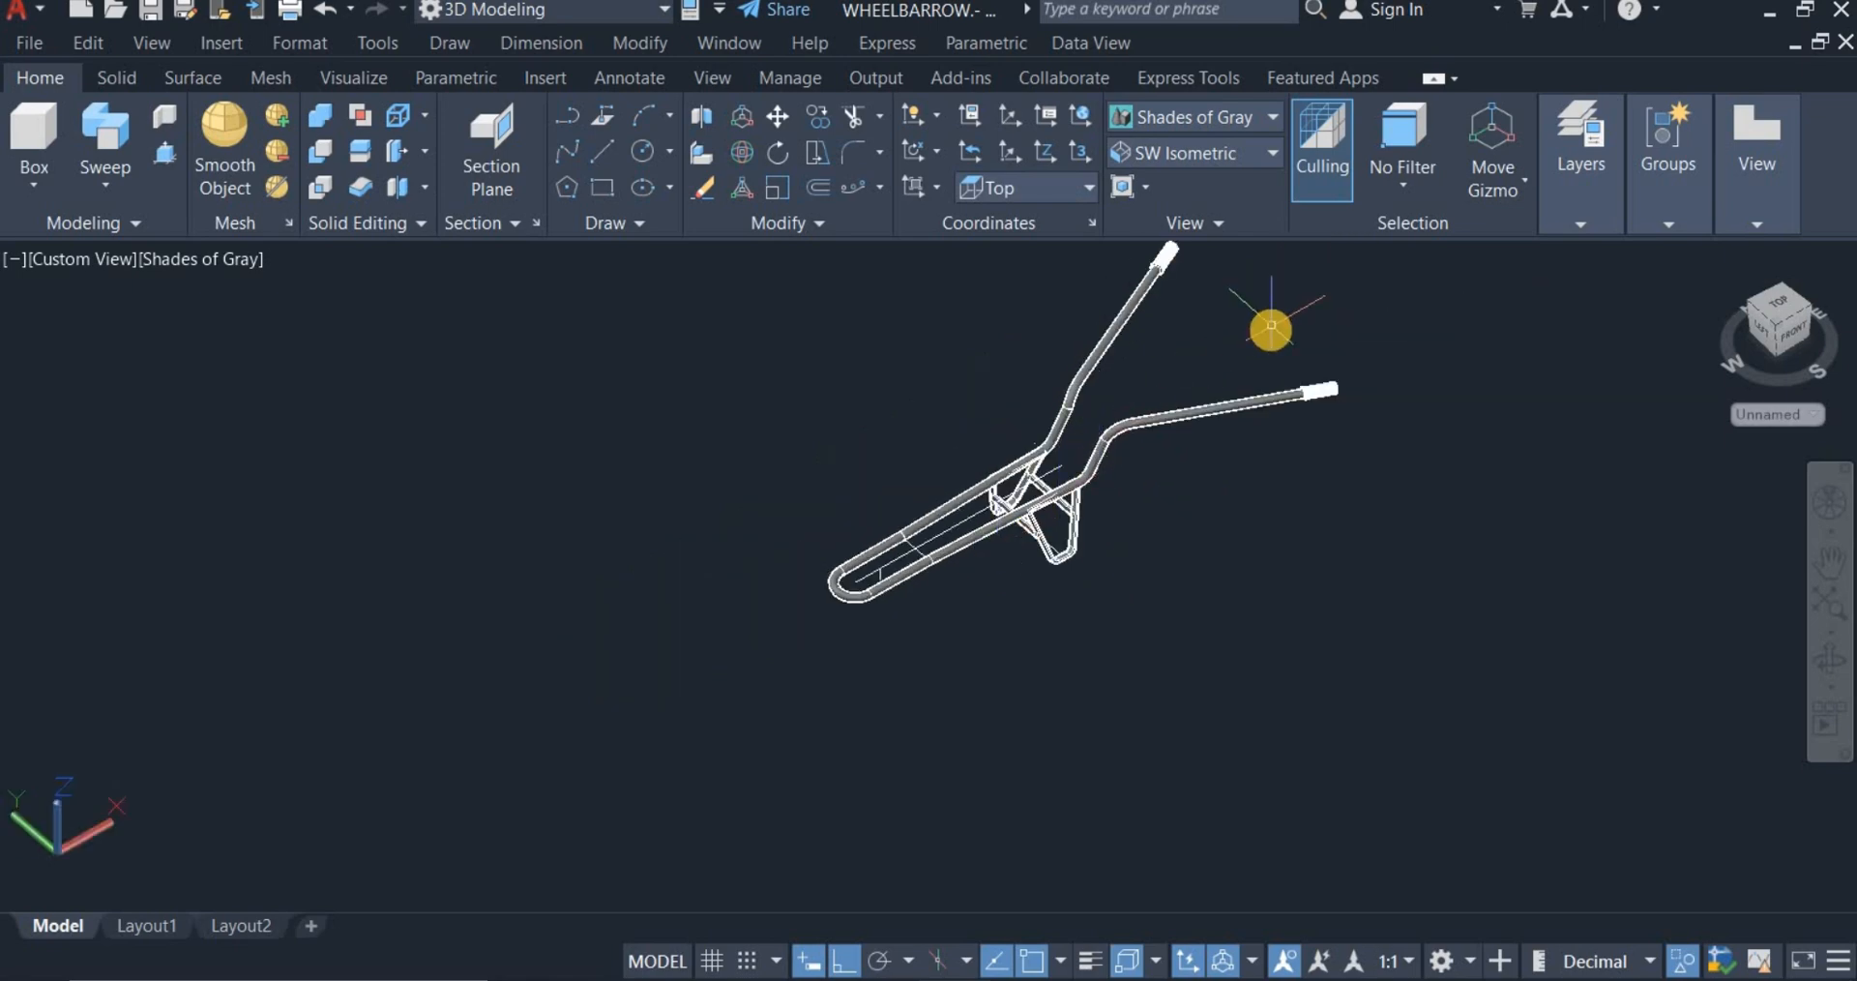
pyautogui.scroll(3, 1271, 327)
pyautogui.scroll(-2, 1135, 477)
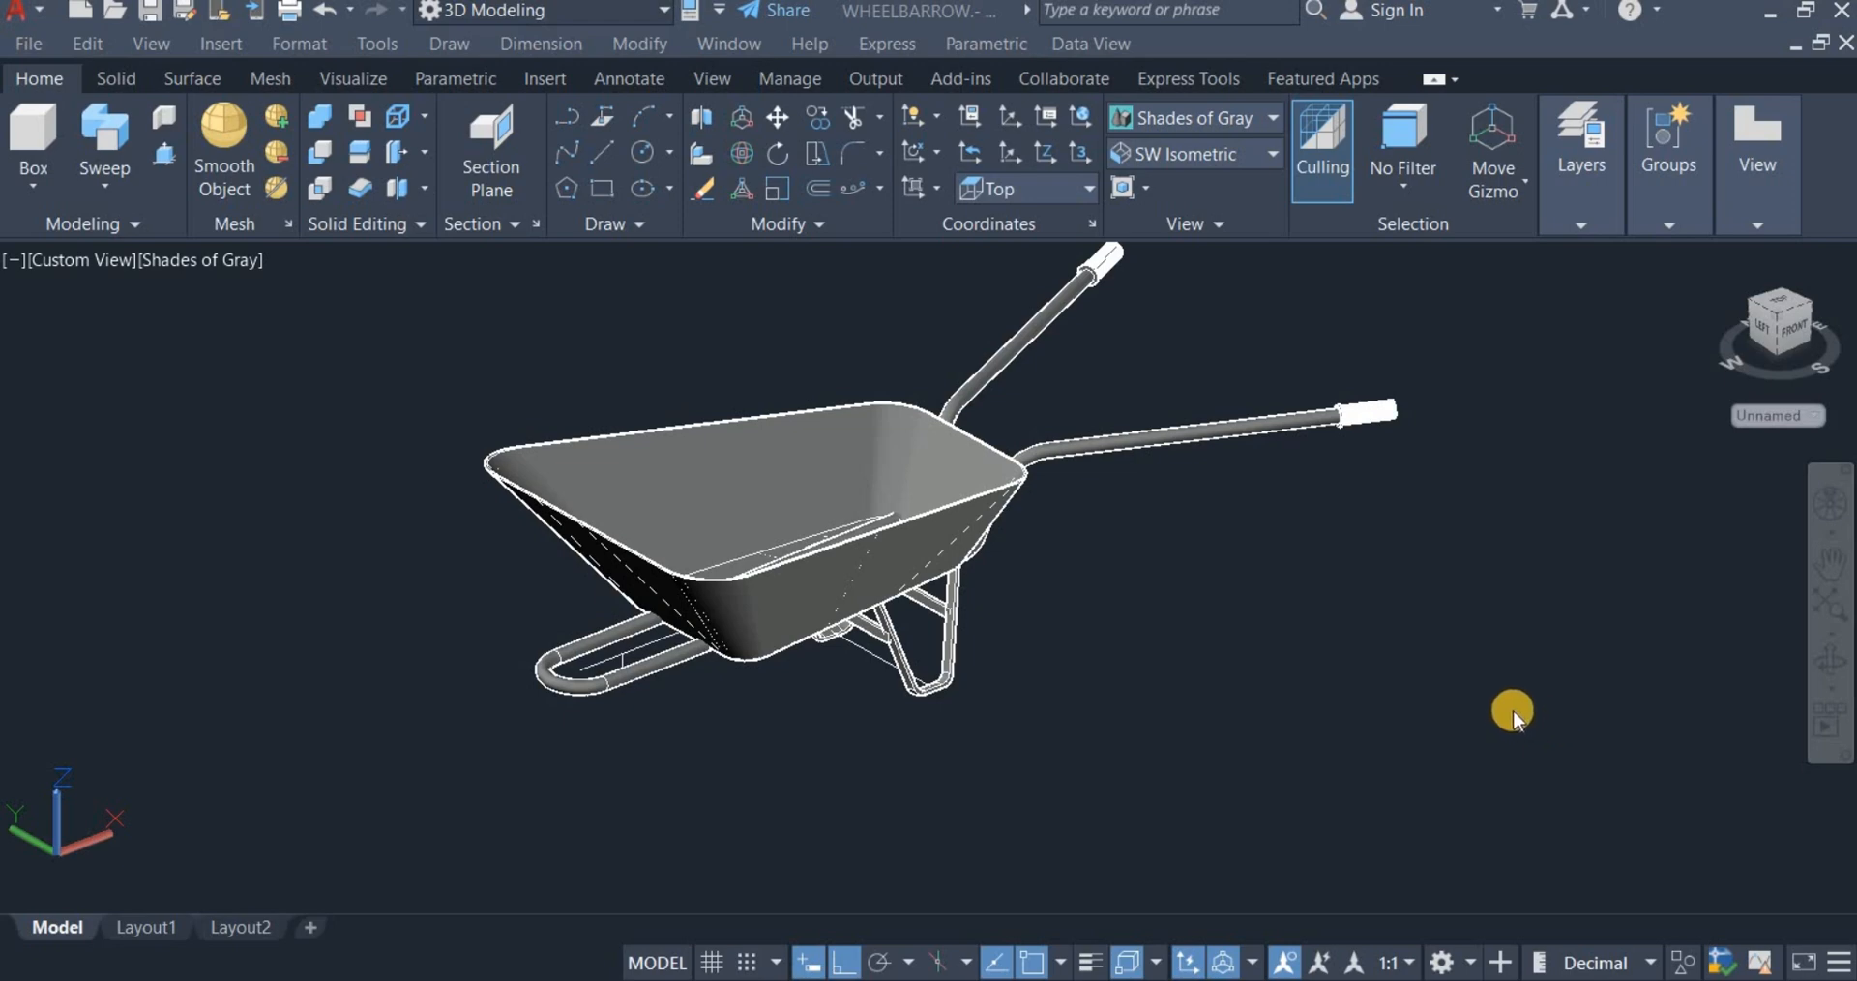
pyautogui.rightClick(990, 718)
pyautogui.click(1281, 751)
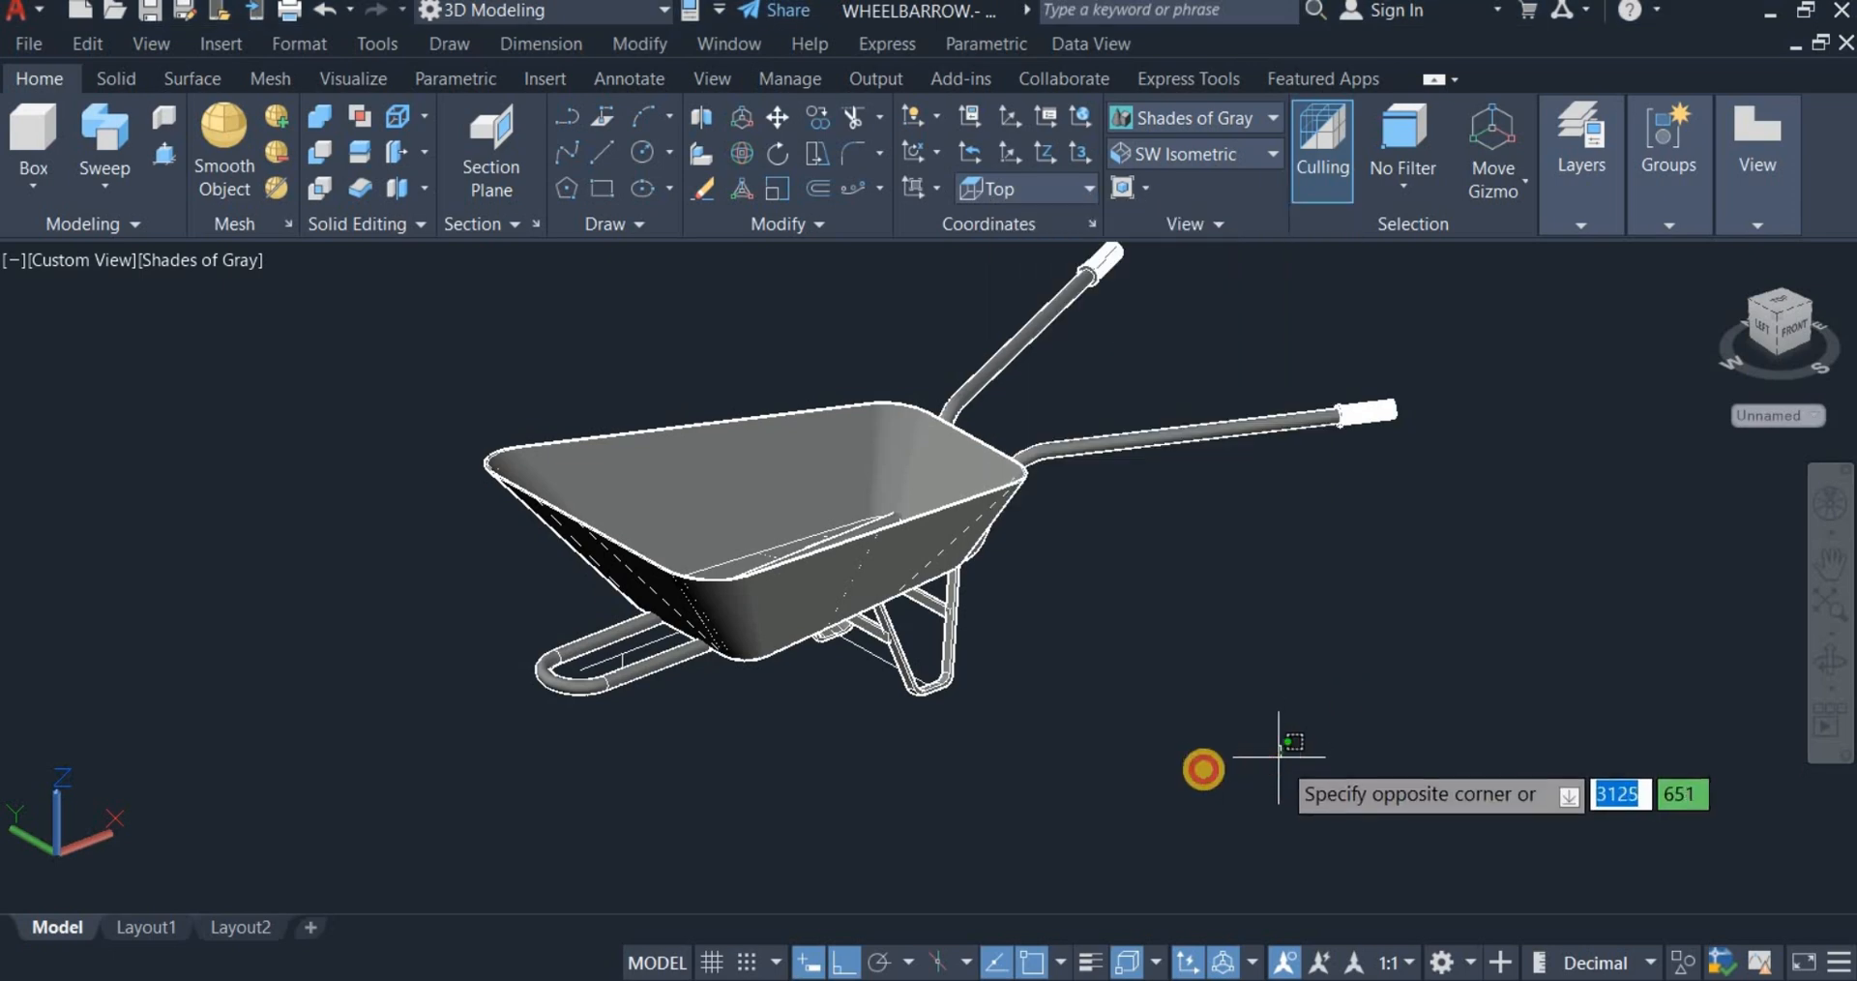
pyautogui.click(1180, 769)
pyautogui.rightClick(1180, 769)
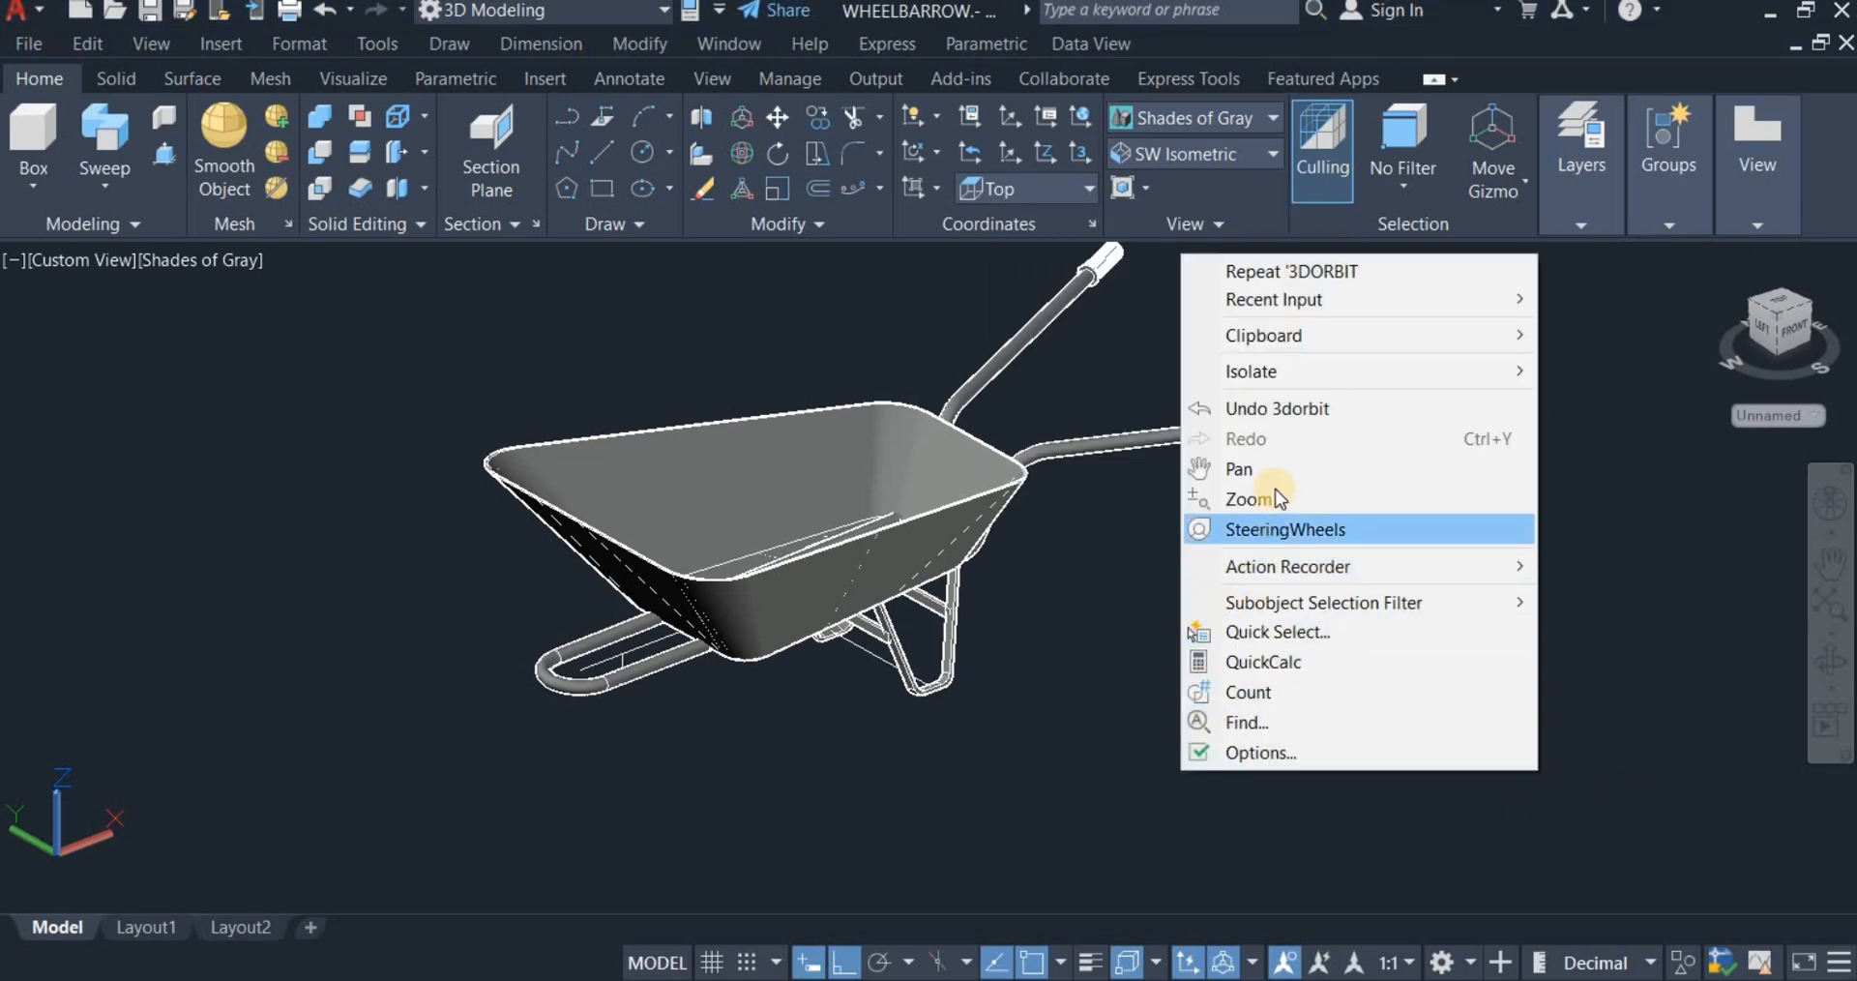
pyautogui.click(1171, 470)
pyautogui.moveTo(1163, 579); pyautogui.dragTo(1310, 615)
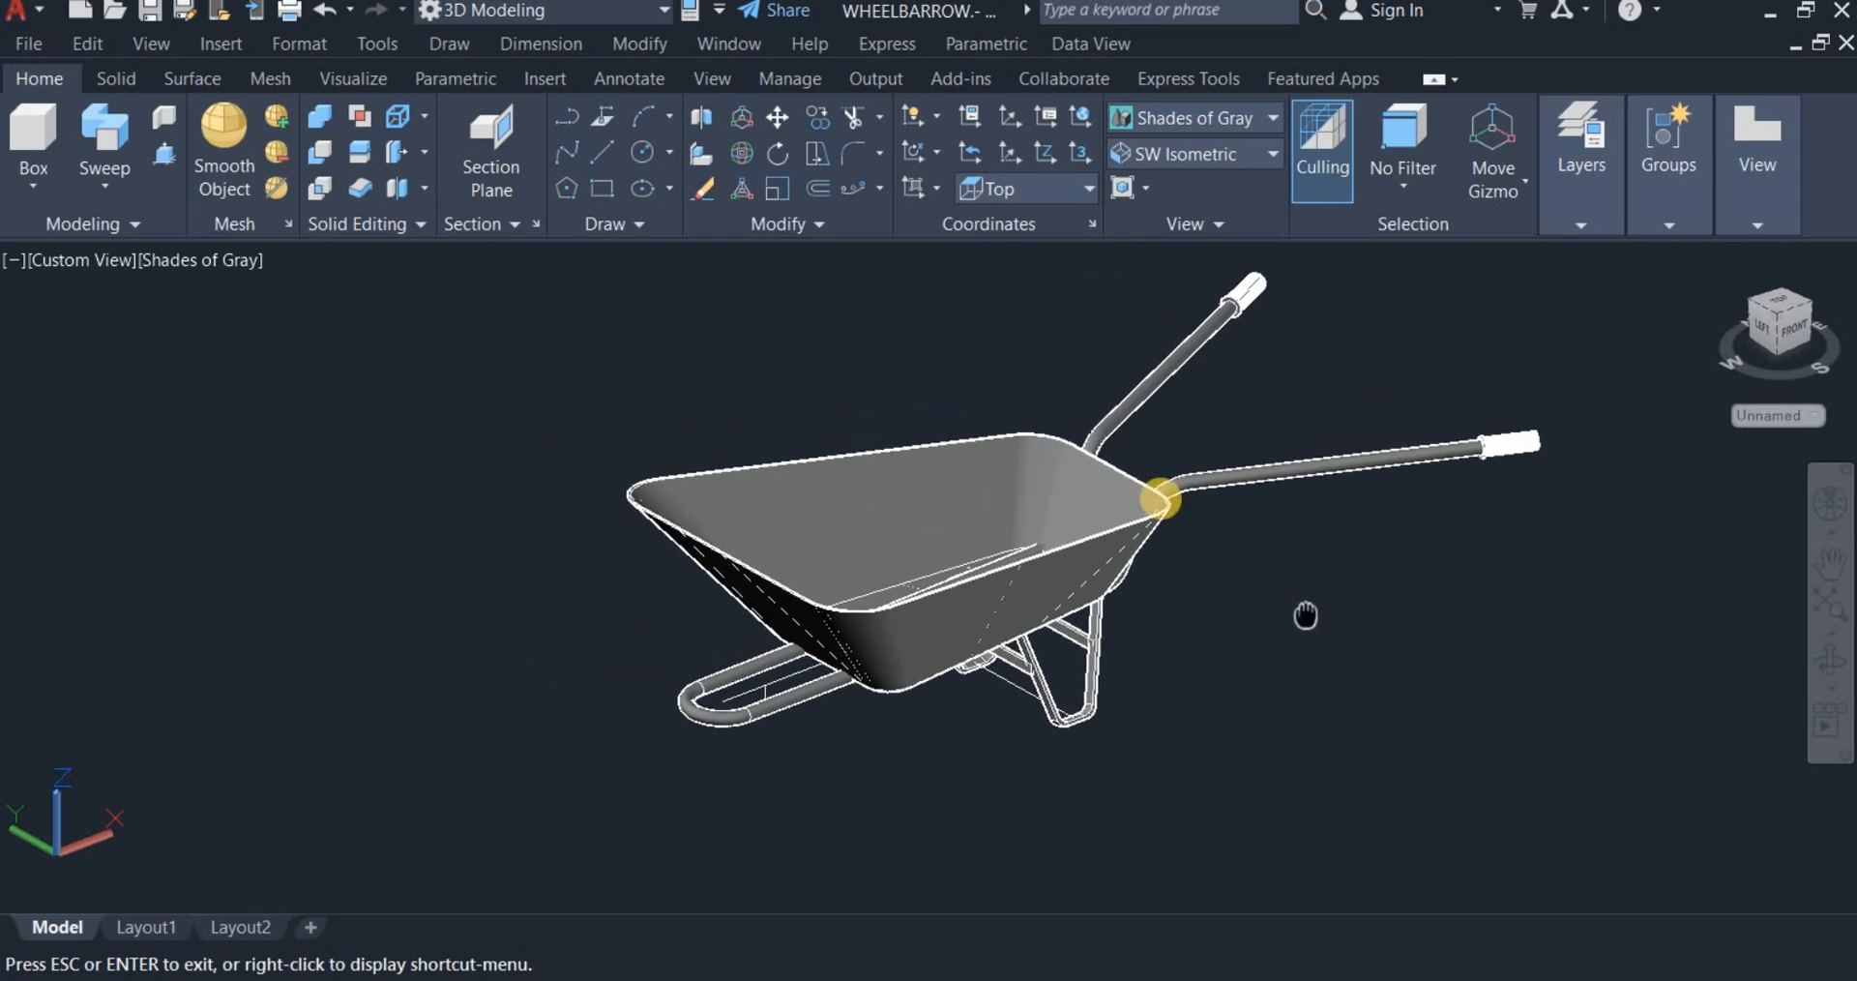
pyautogui.rightClick(1043, 381)
pyautogui.click(1045, 387)
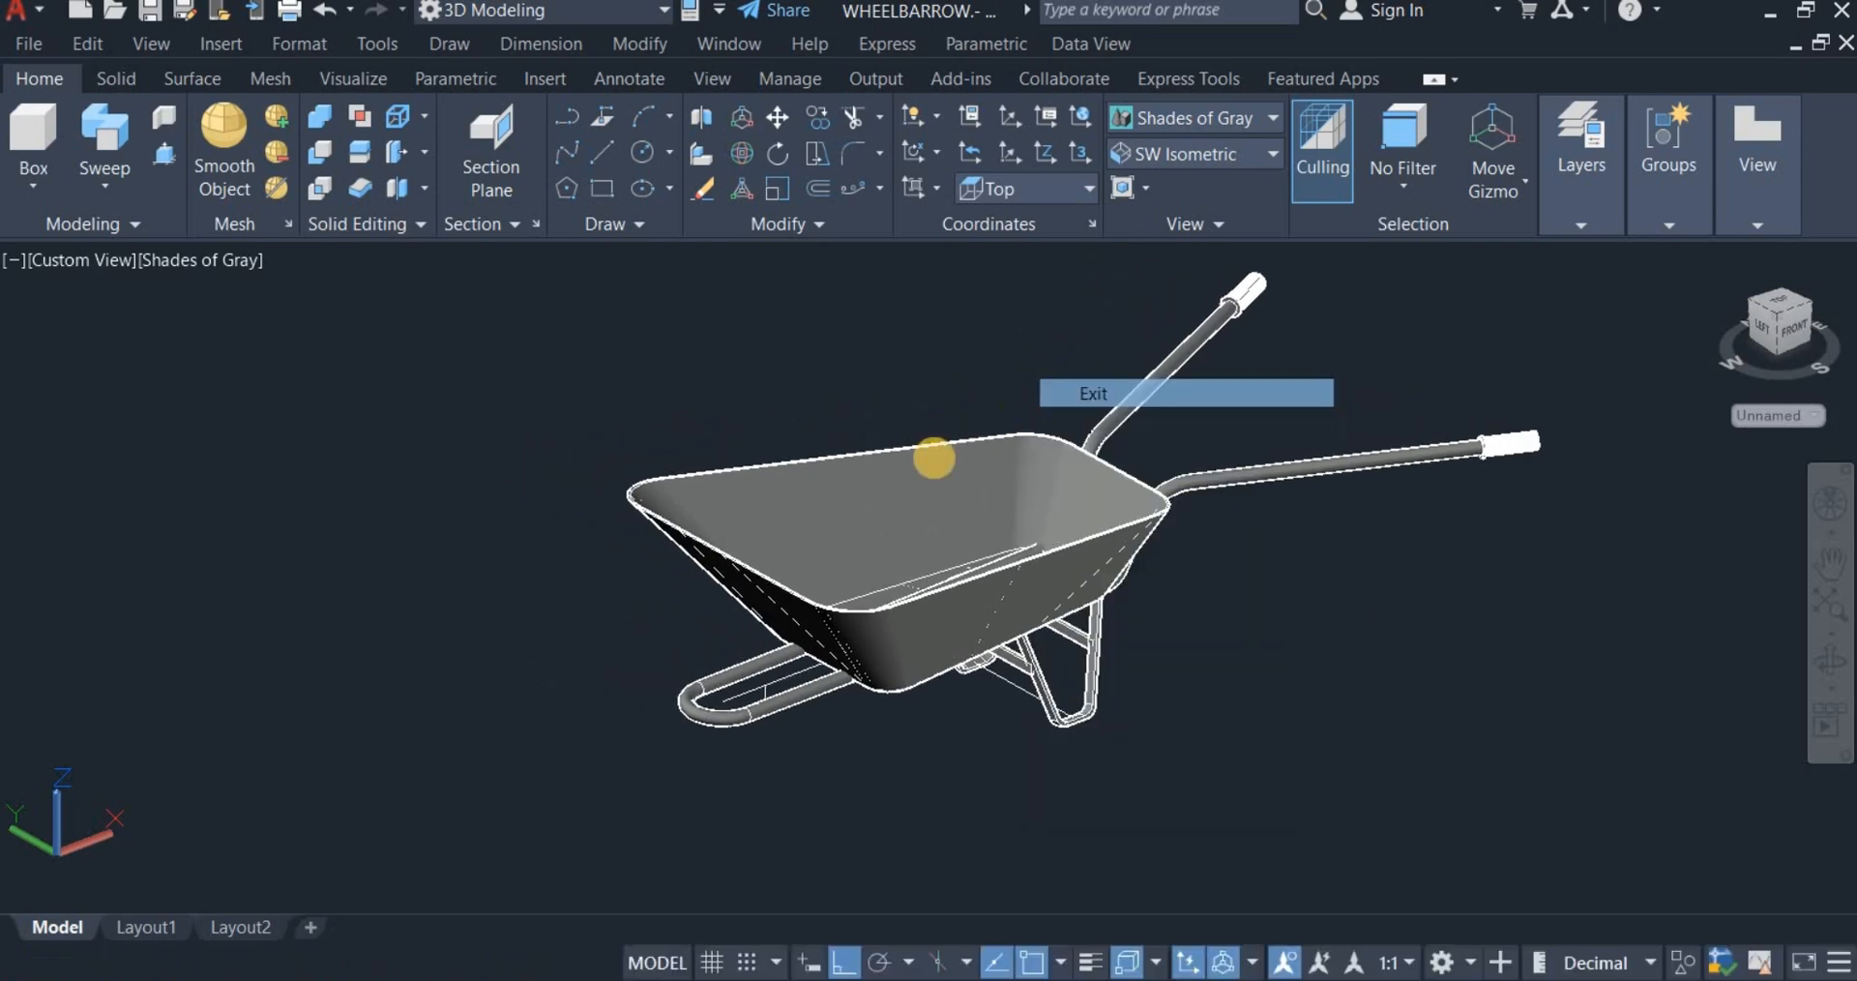
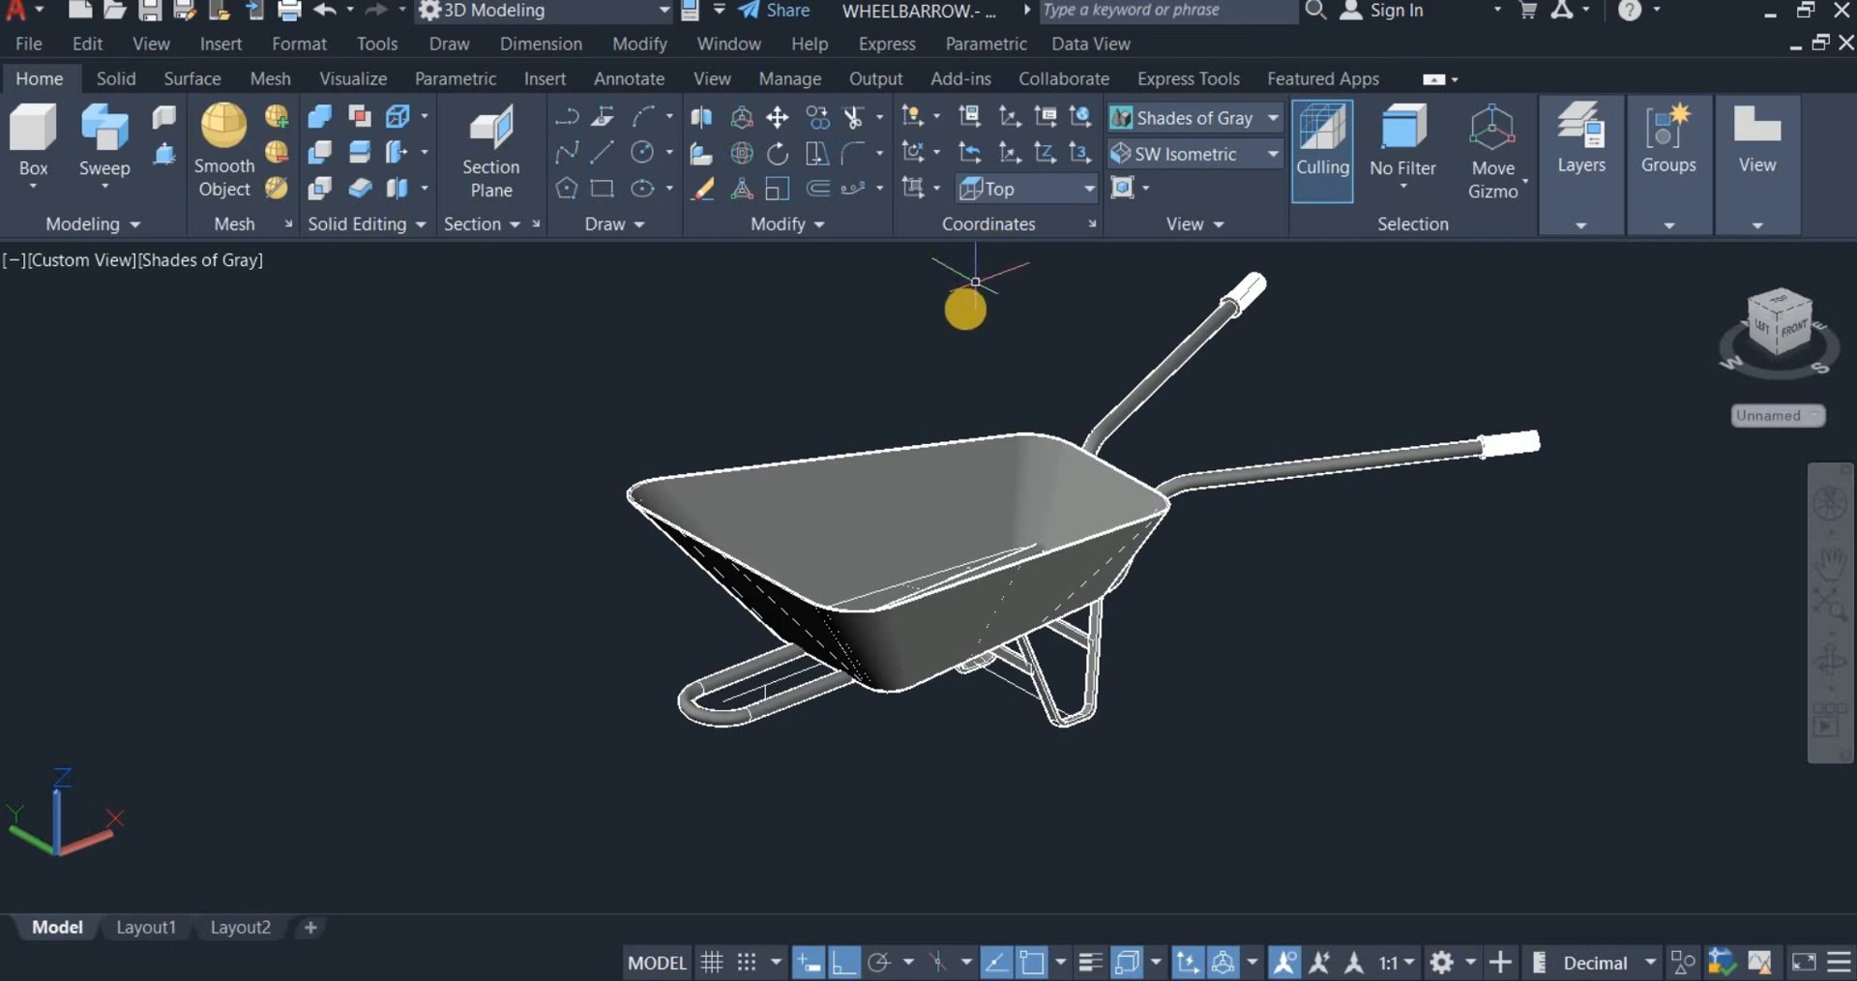
# Step: Set the UCS to Left and draw a circle of diameter 70 in the empty space in front of the wheelbarrow
pyautogui.click(1010, 189)
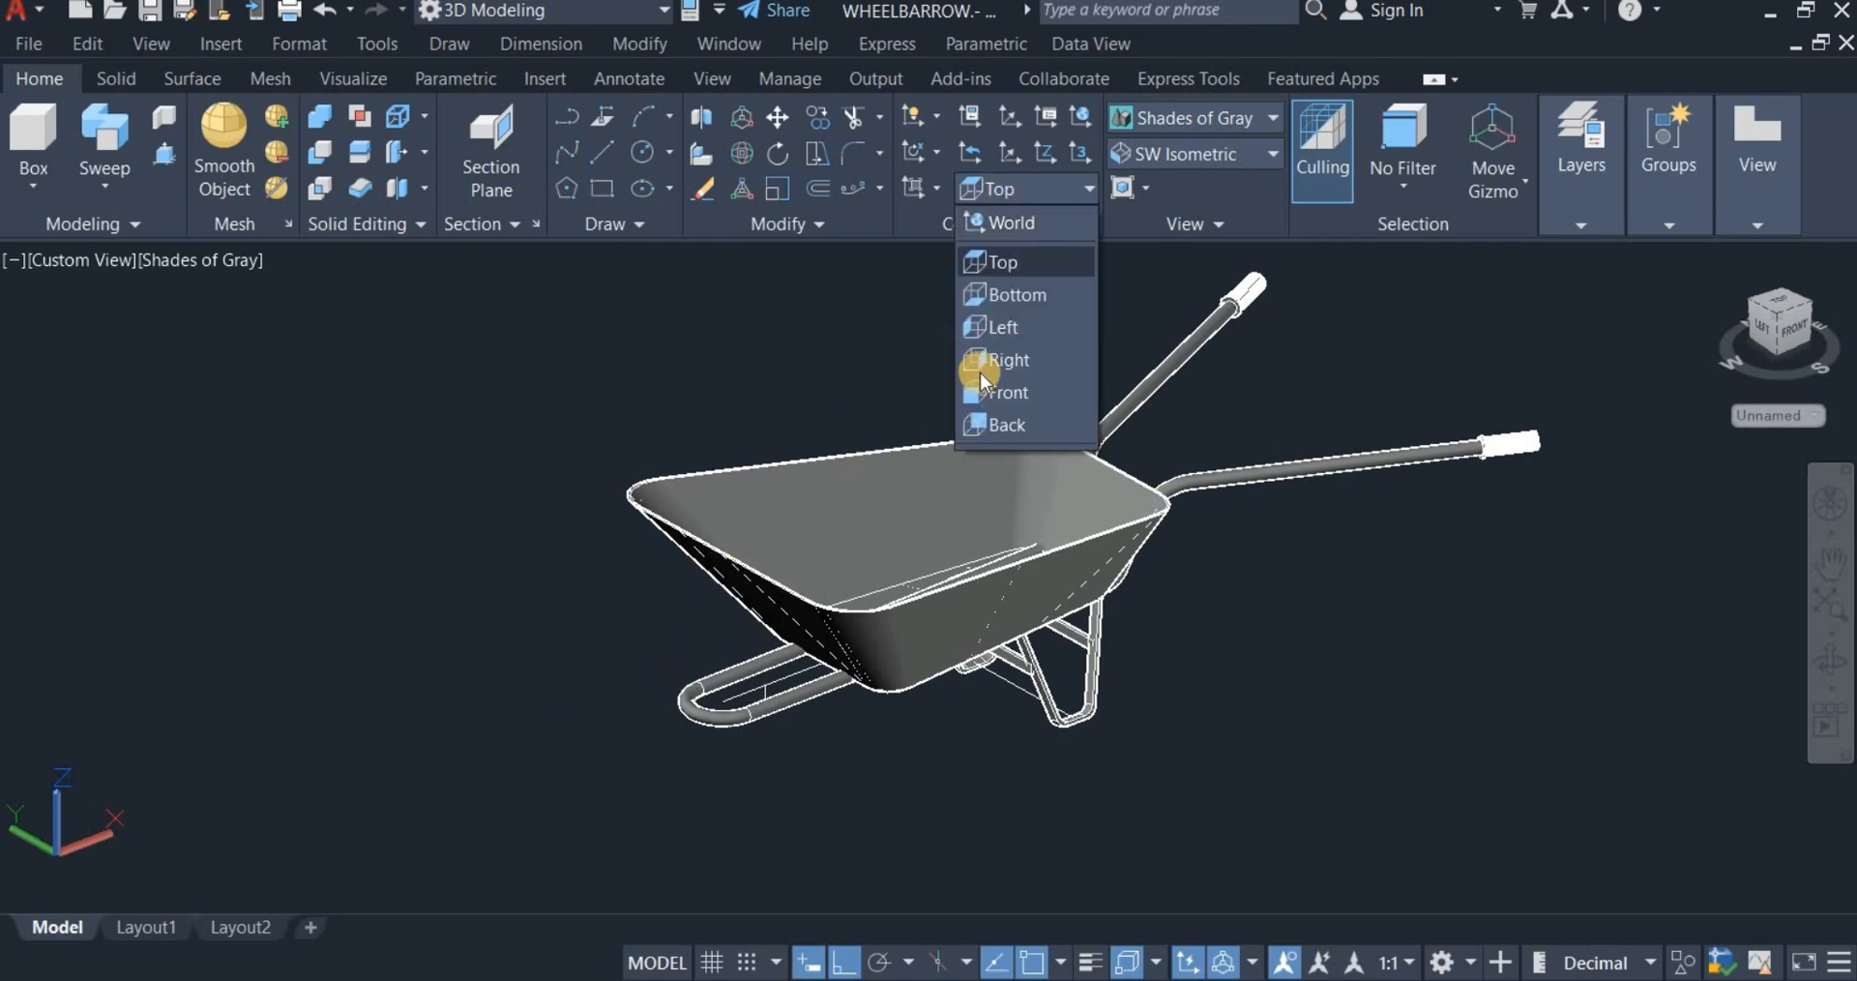
pyautogui.click(1006, 327)
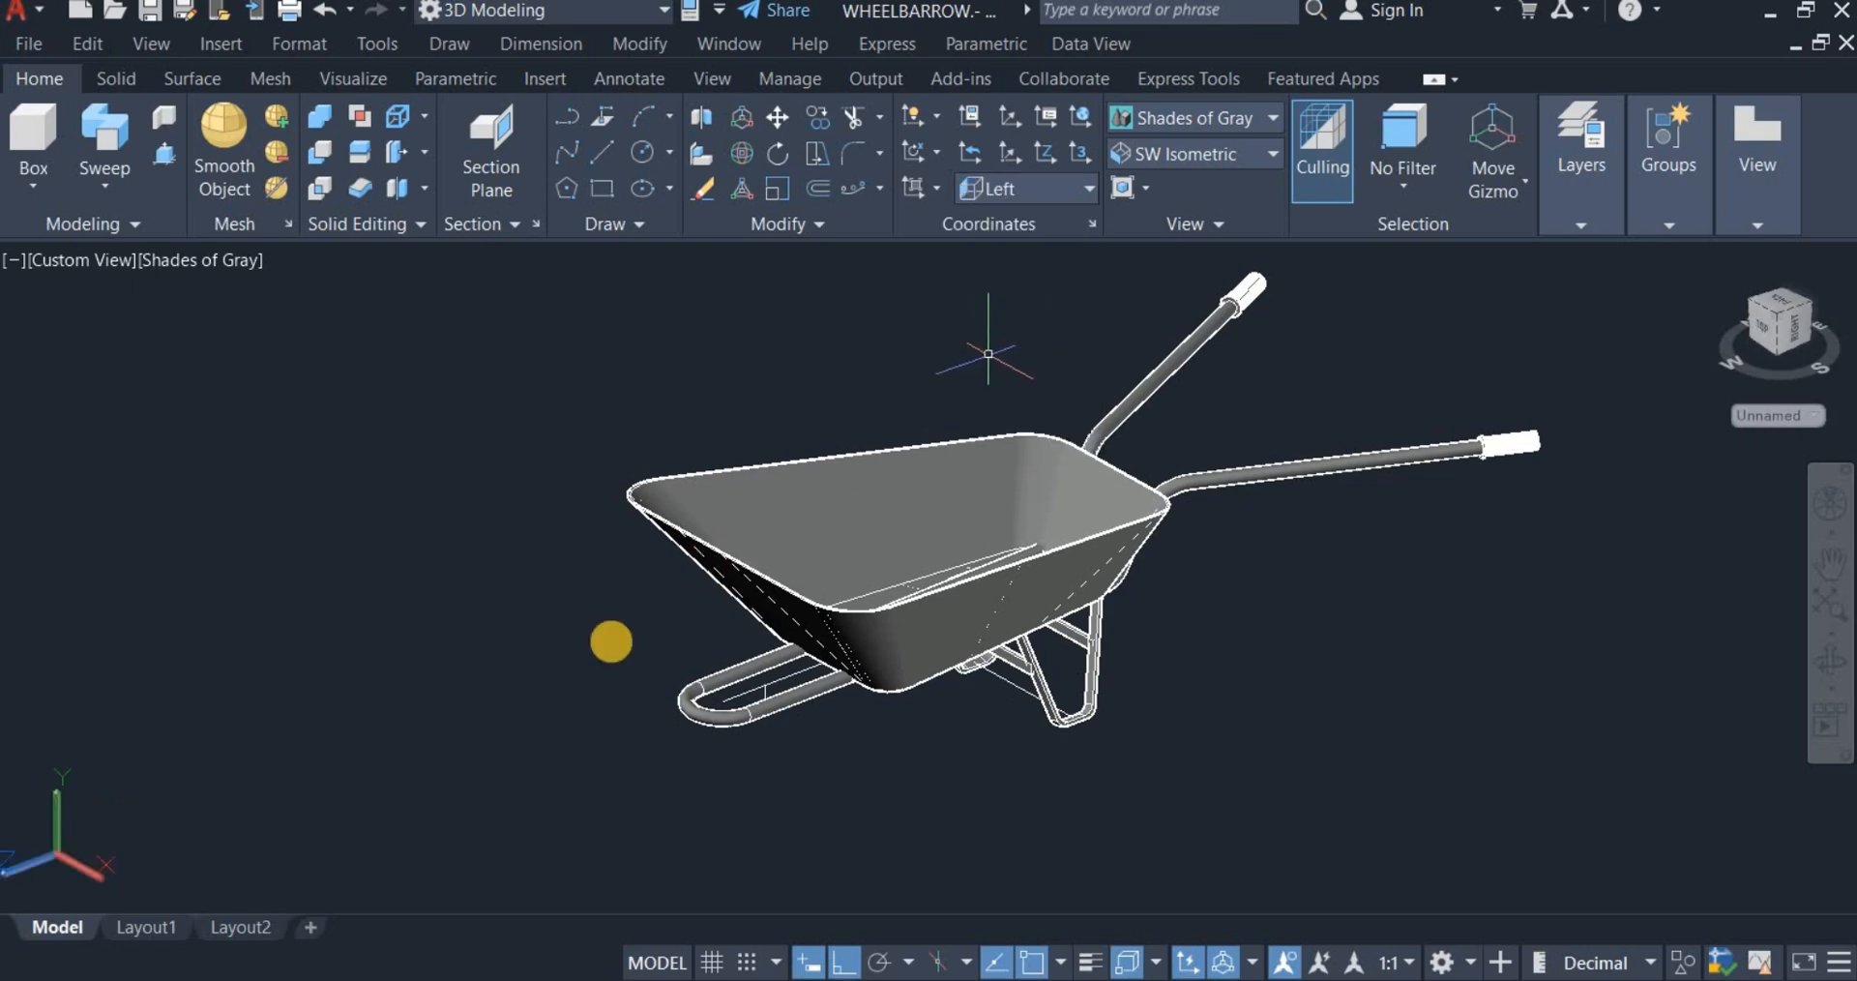
pyautogui.click(630, 154)
pyautogui.click(419, 483)
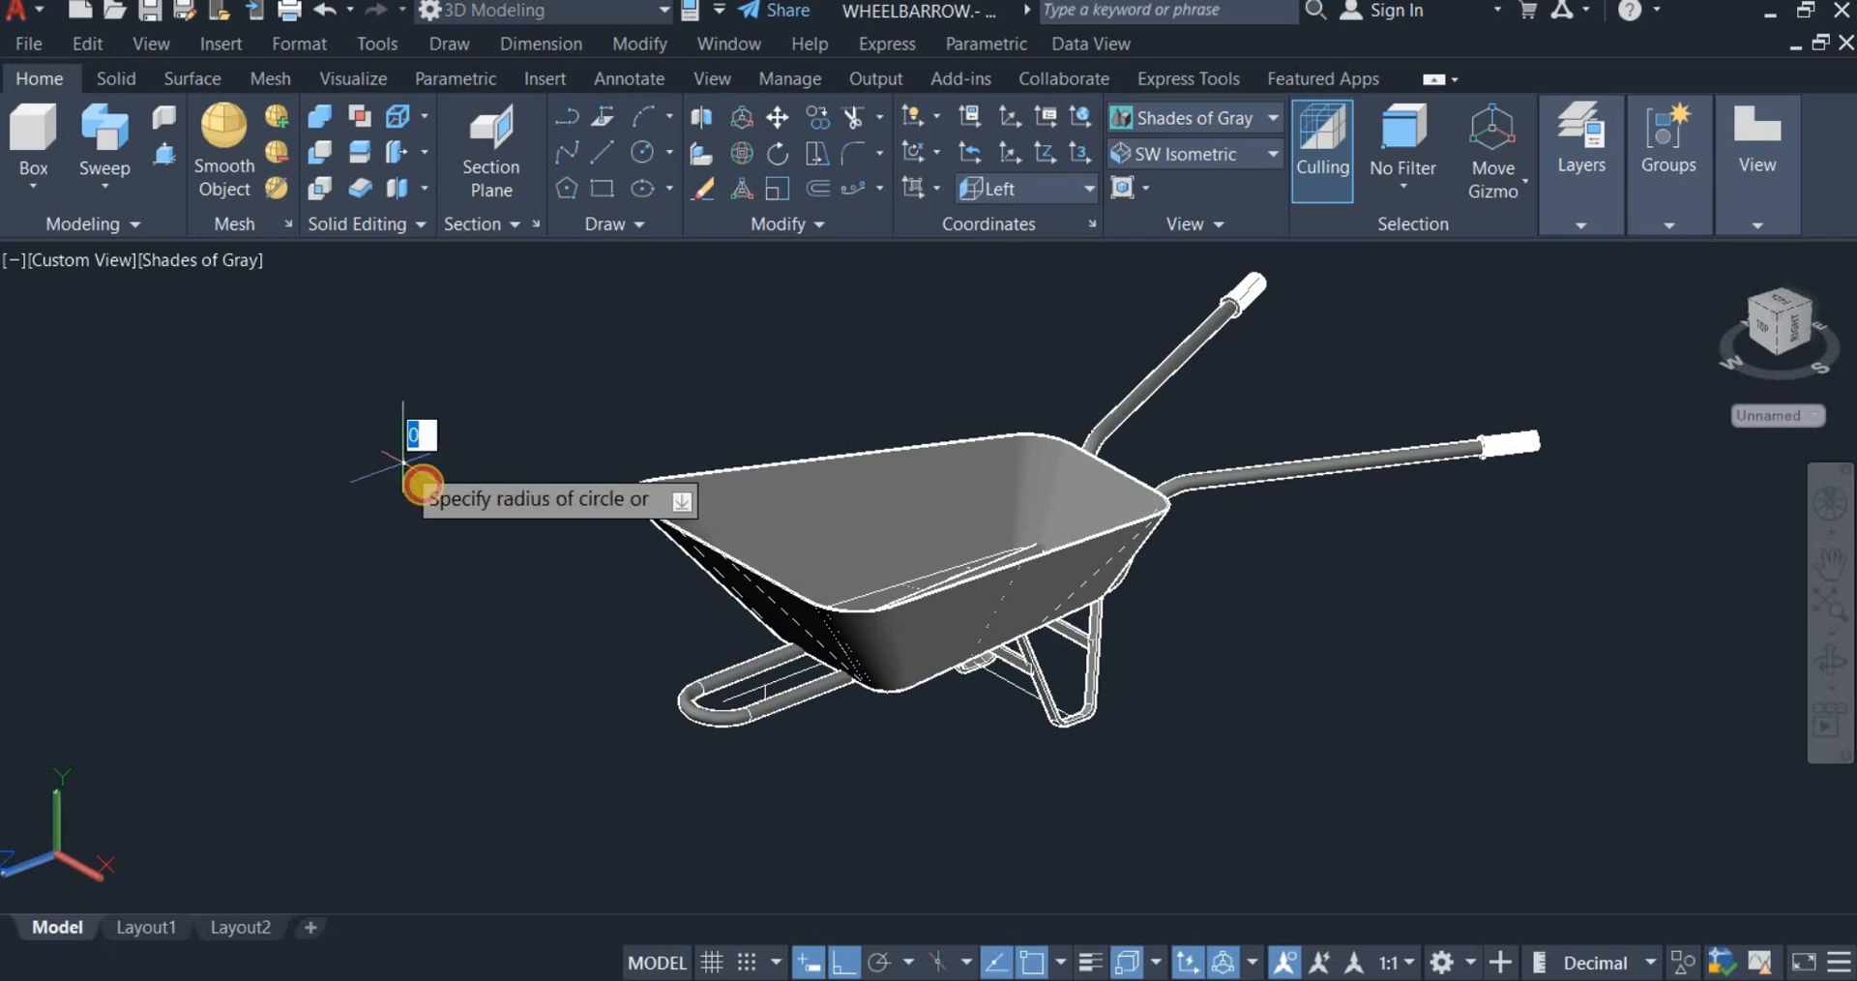
pyautogui.rightClick(431, 500)
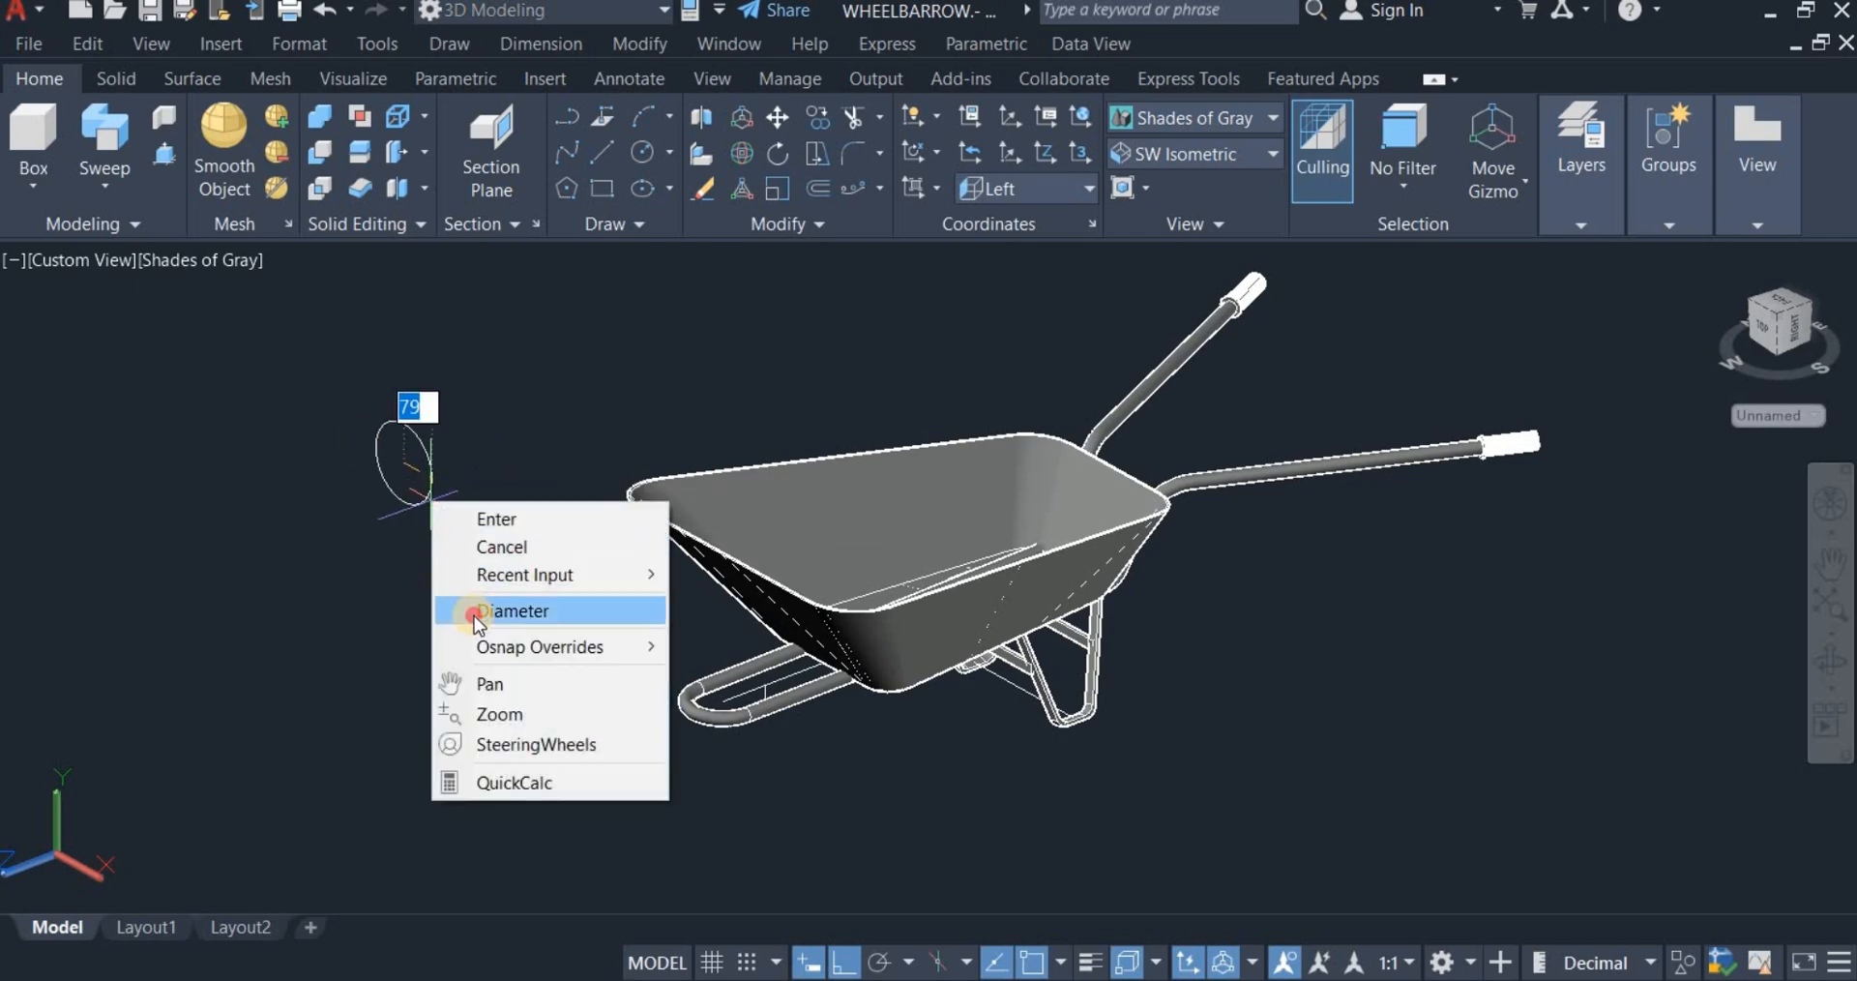
pyautogui.click(474, 612)
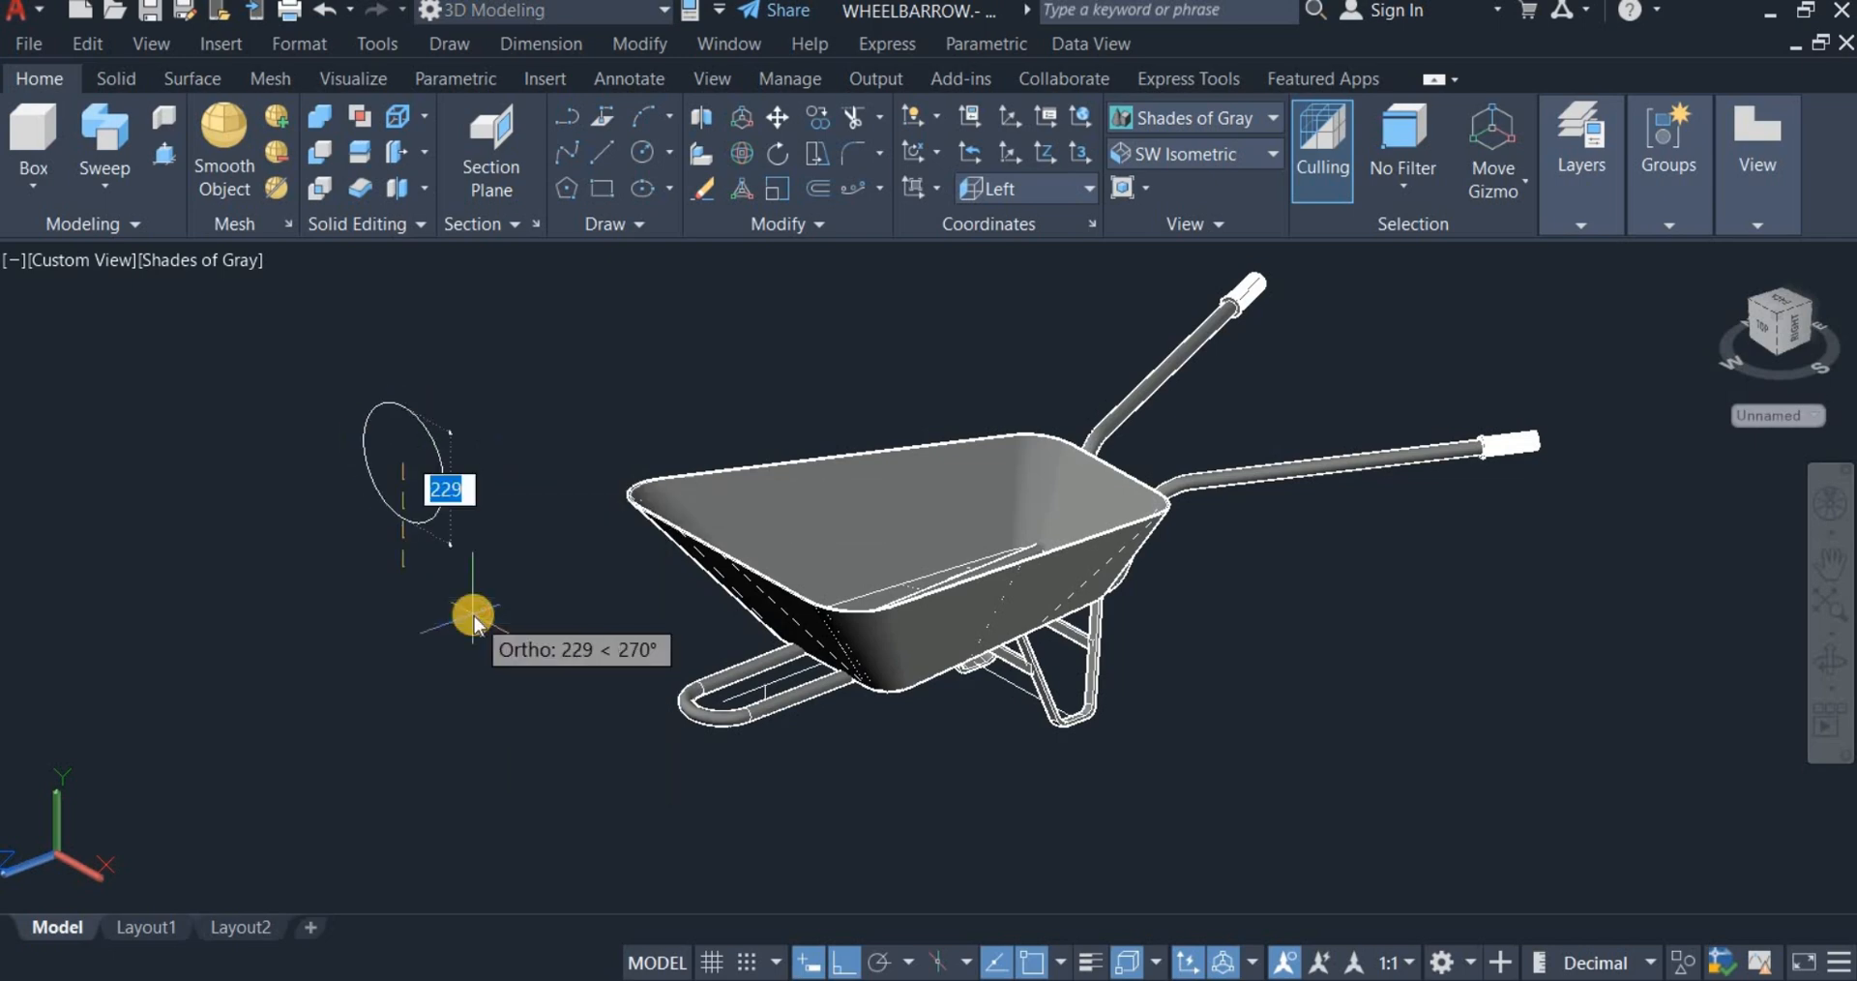
pyautogui.write('70')
pyautogui.press('Return')
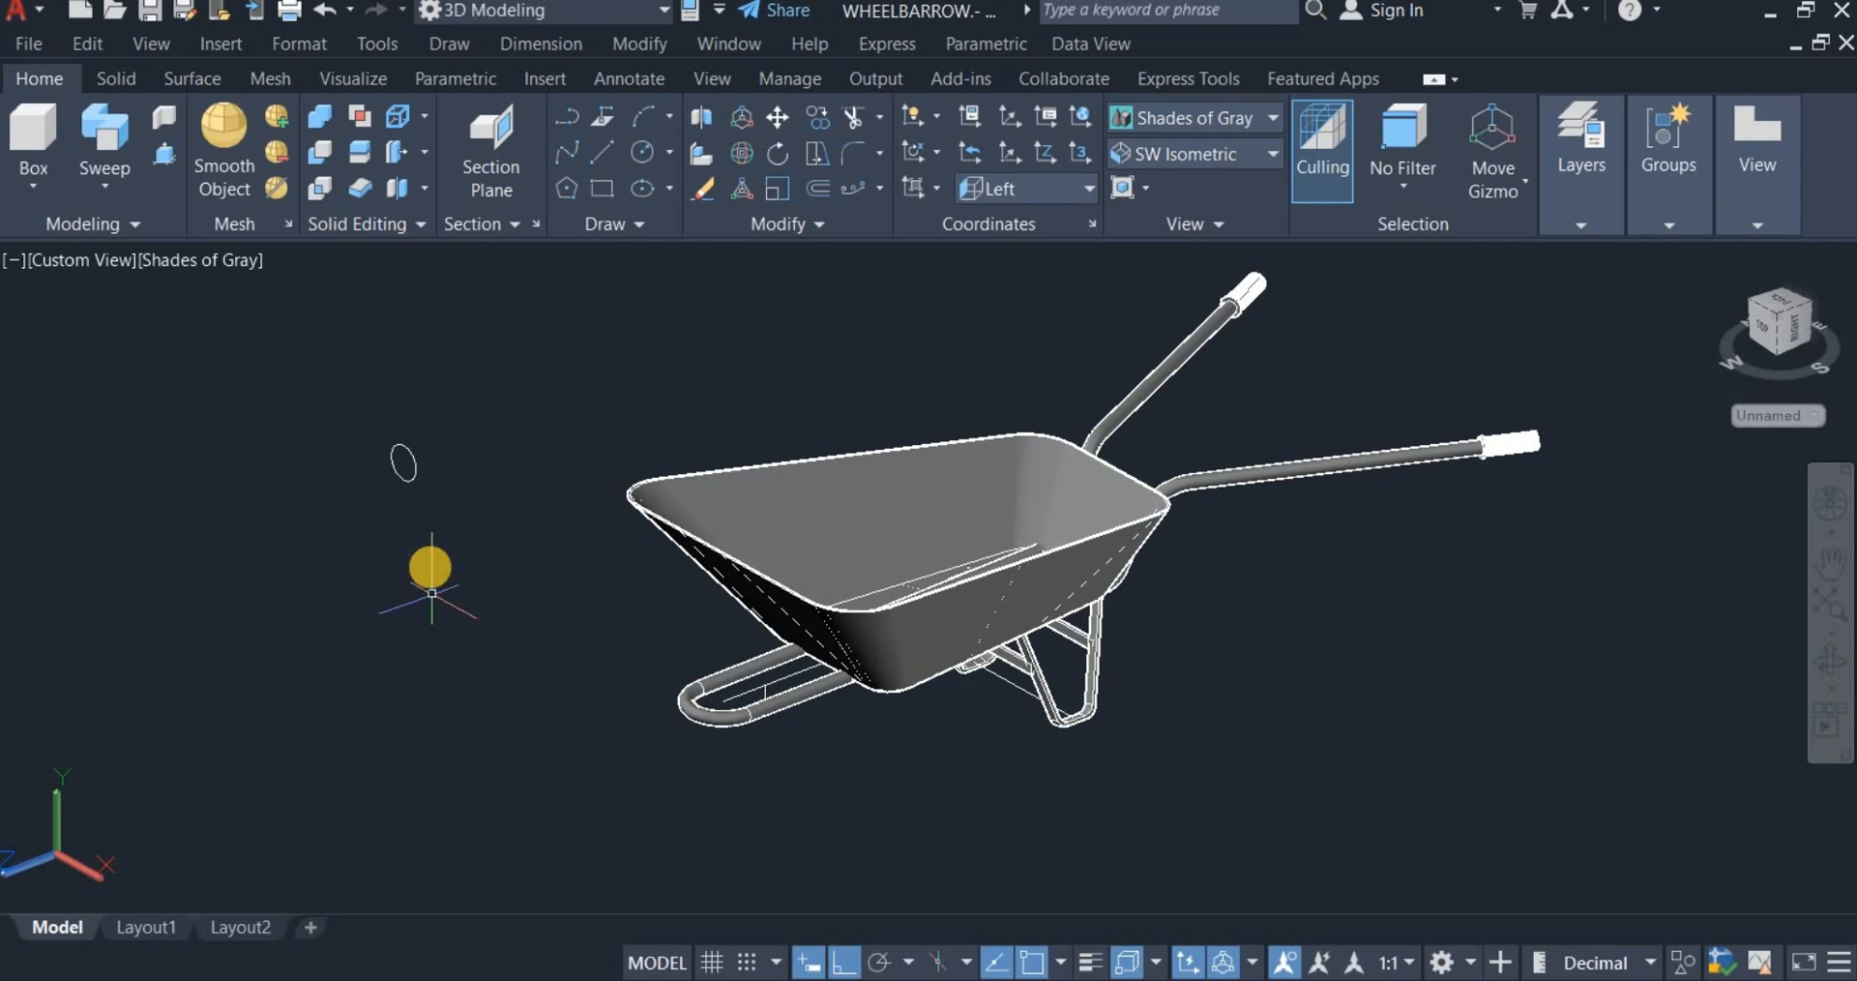
# Step: Draw a vertical line 125 long straight down from the top quadrant of the circle
pyautogui.scroll(3, 396, 467)
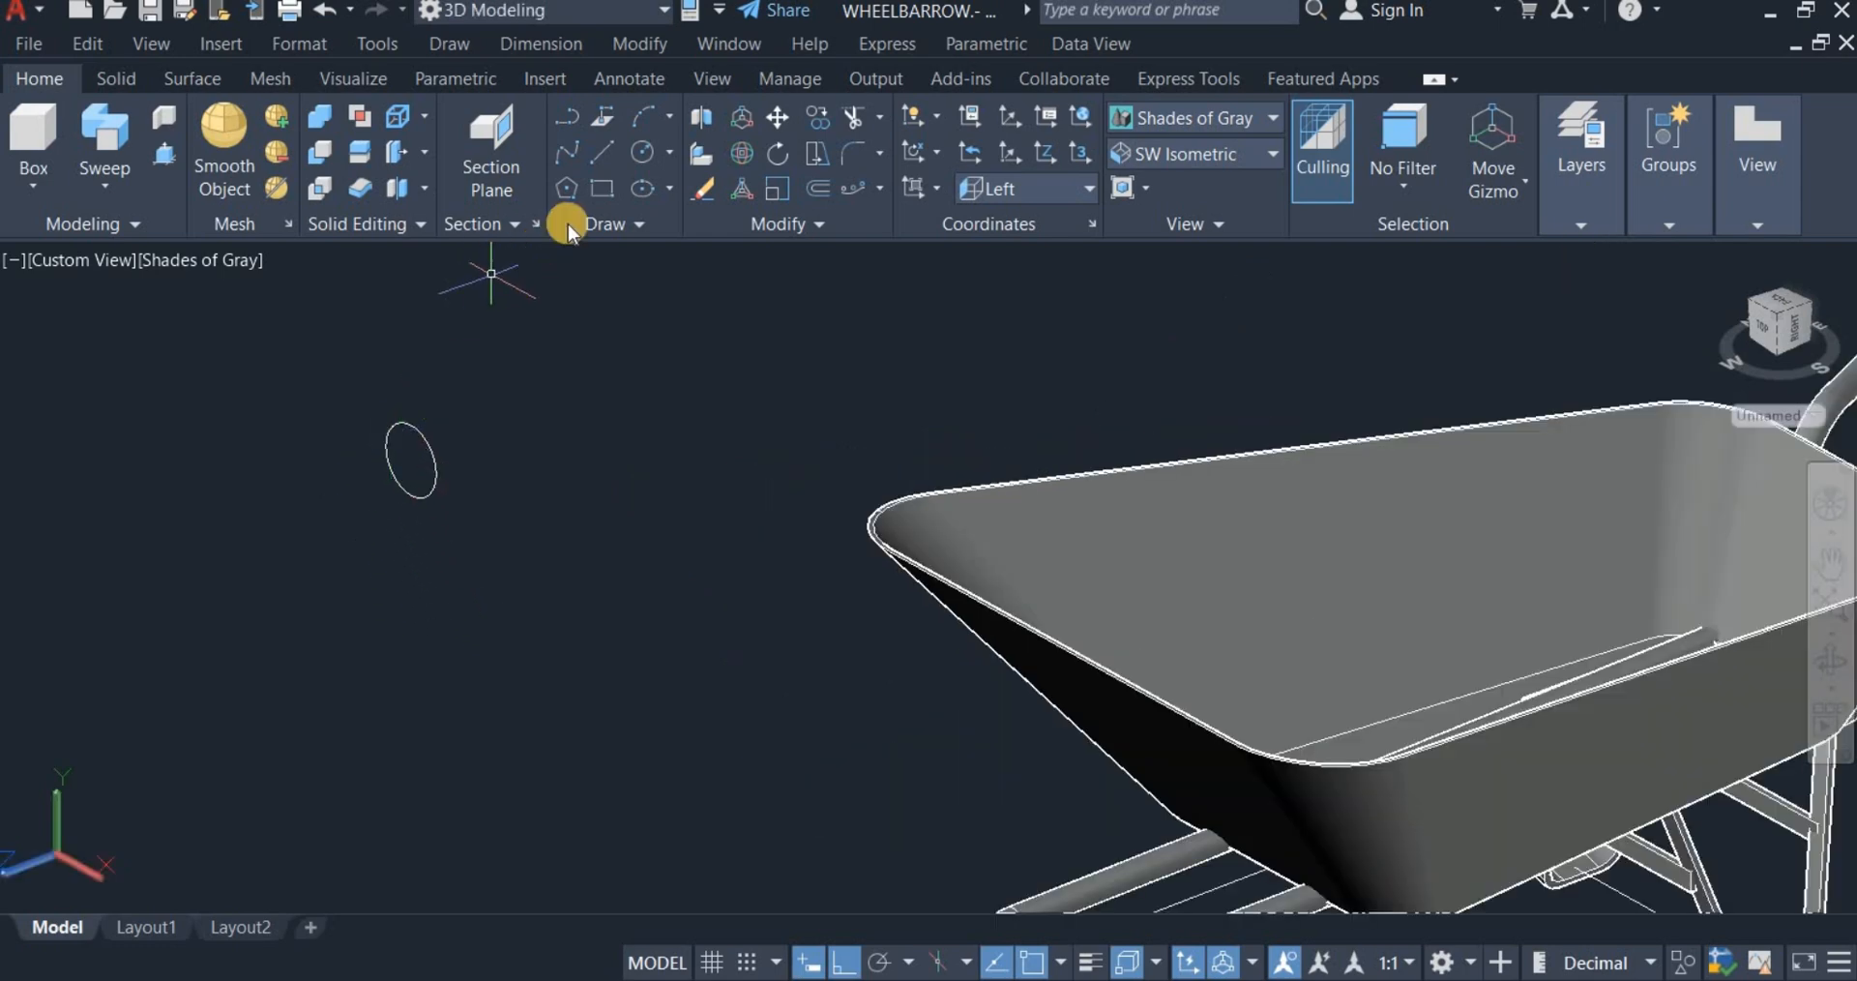
pyautogui.click(596, 151)
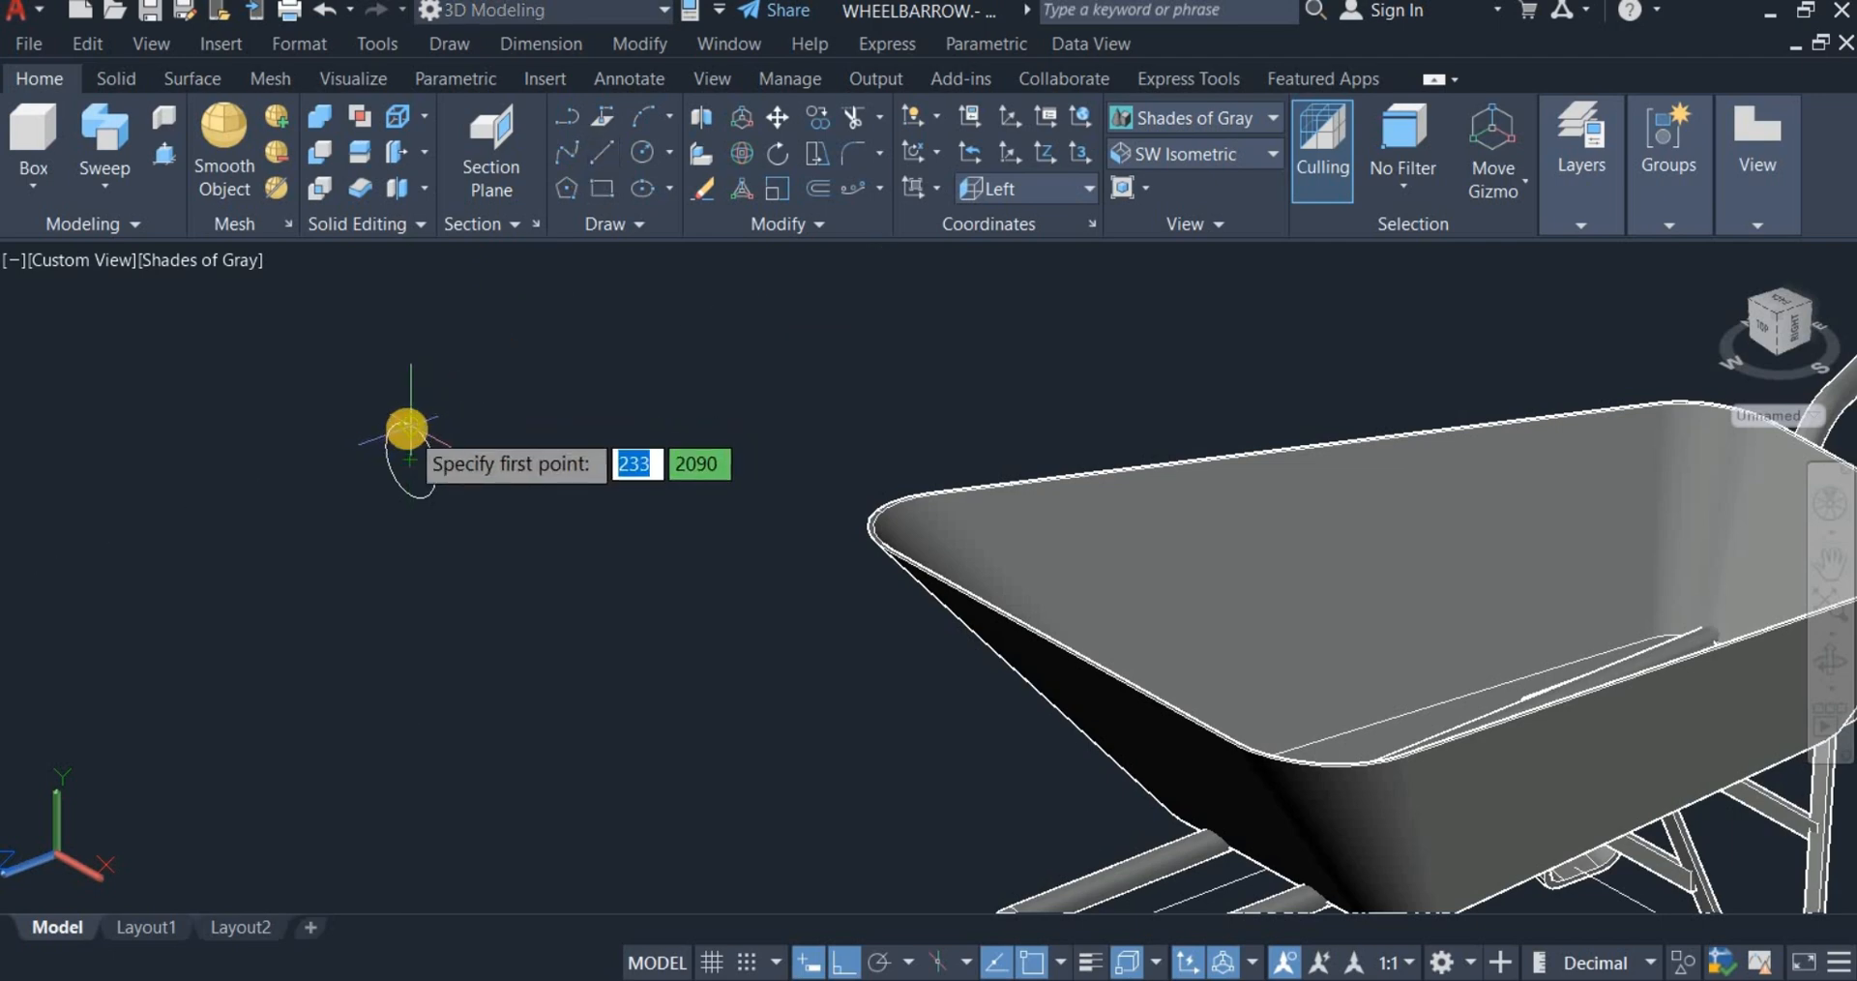
pyautogui.click(406, 428)
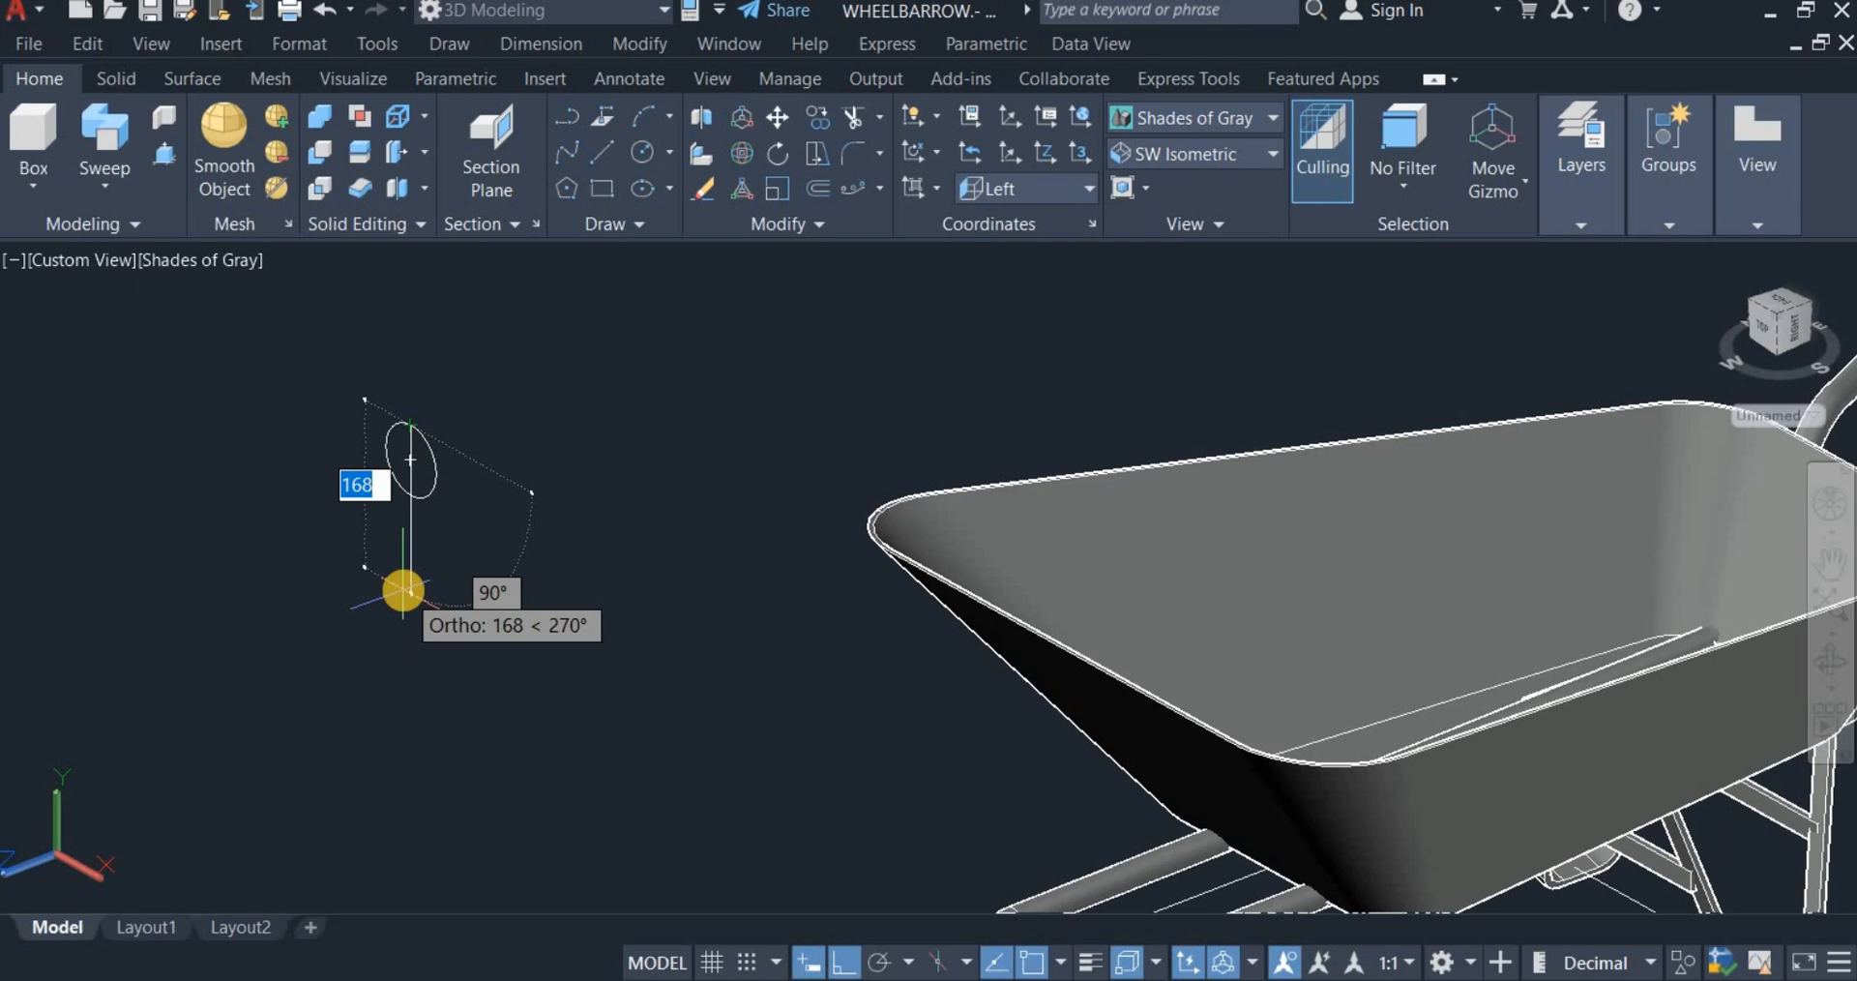
pyautogui.write('12')
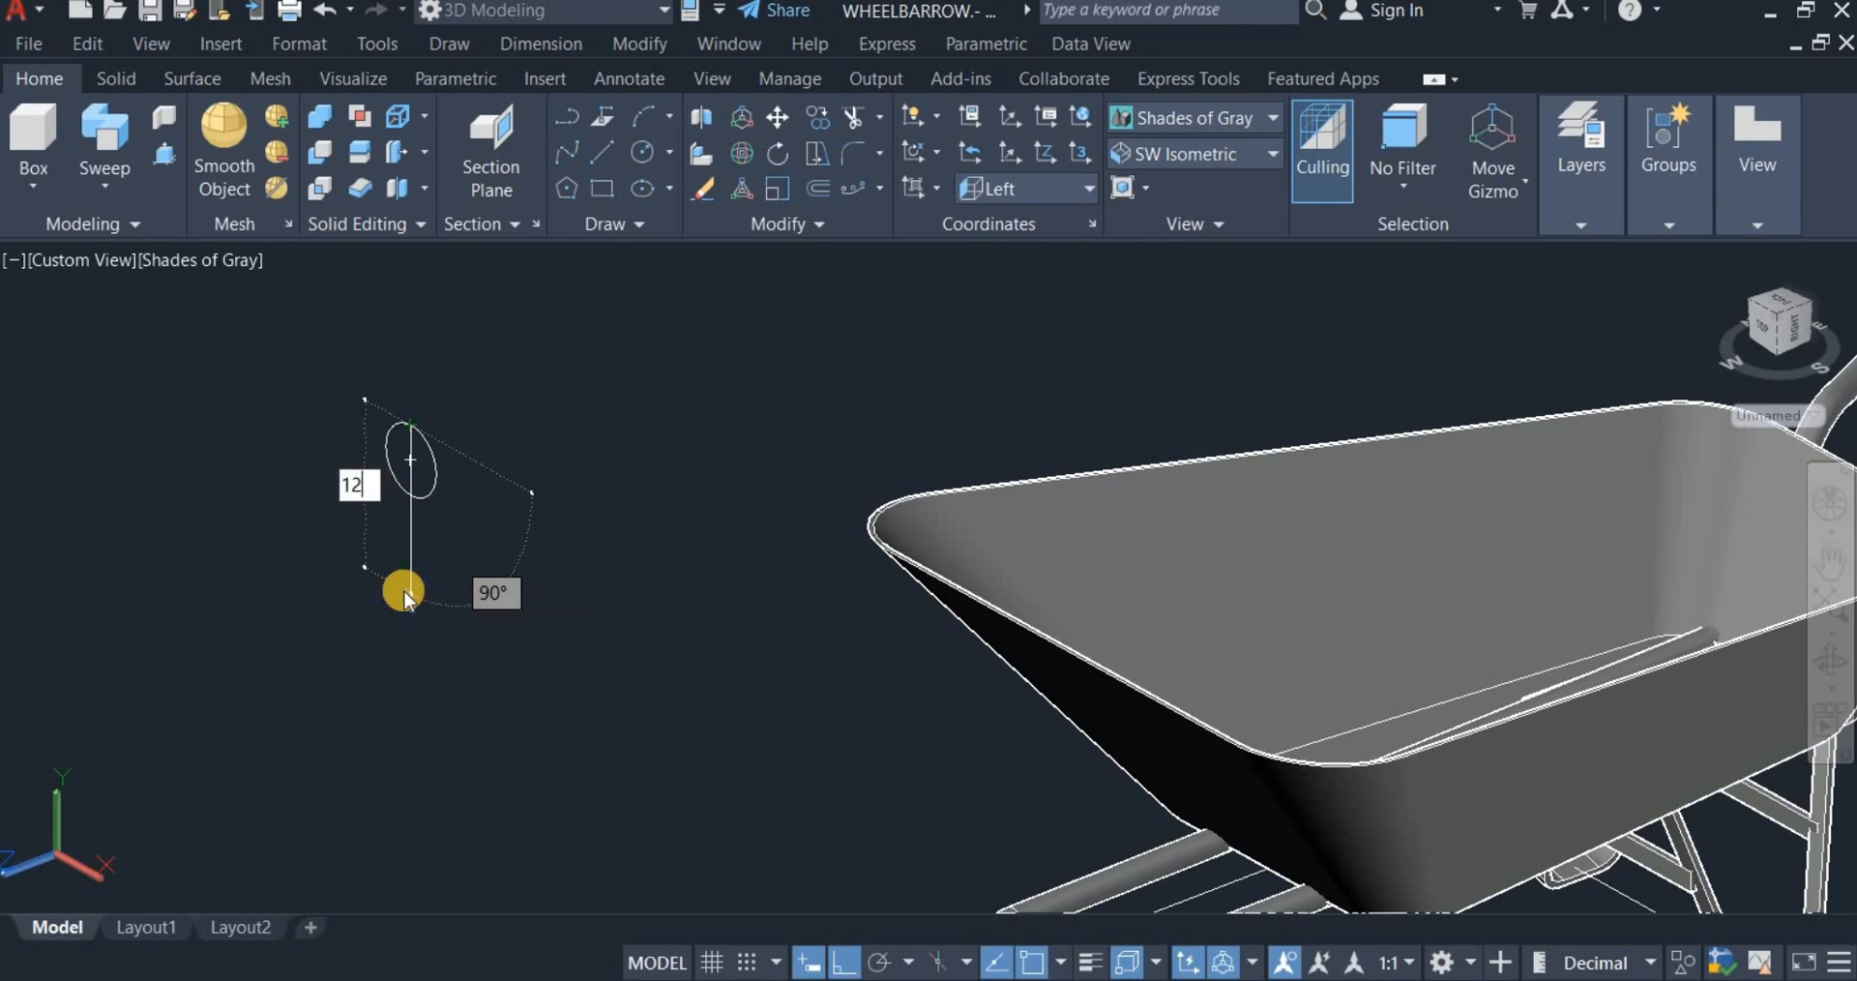
pyautogui.write('5')
pyautogui.press('Return')
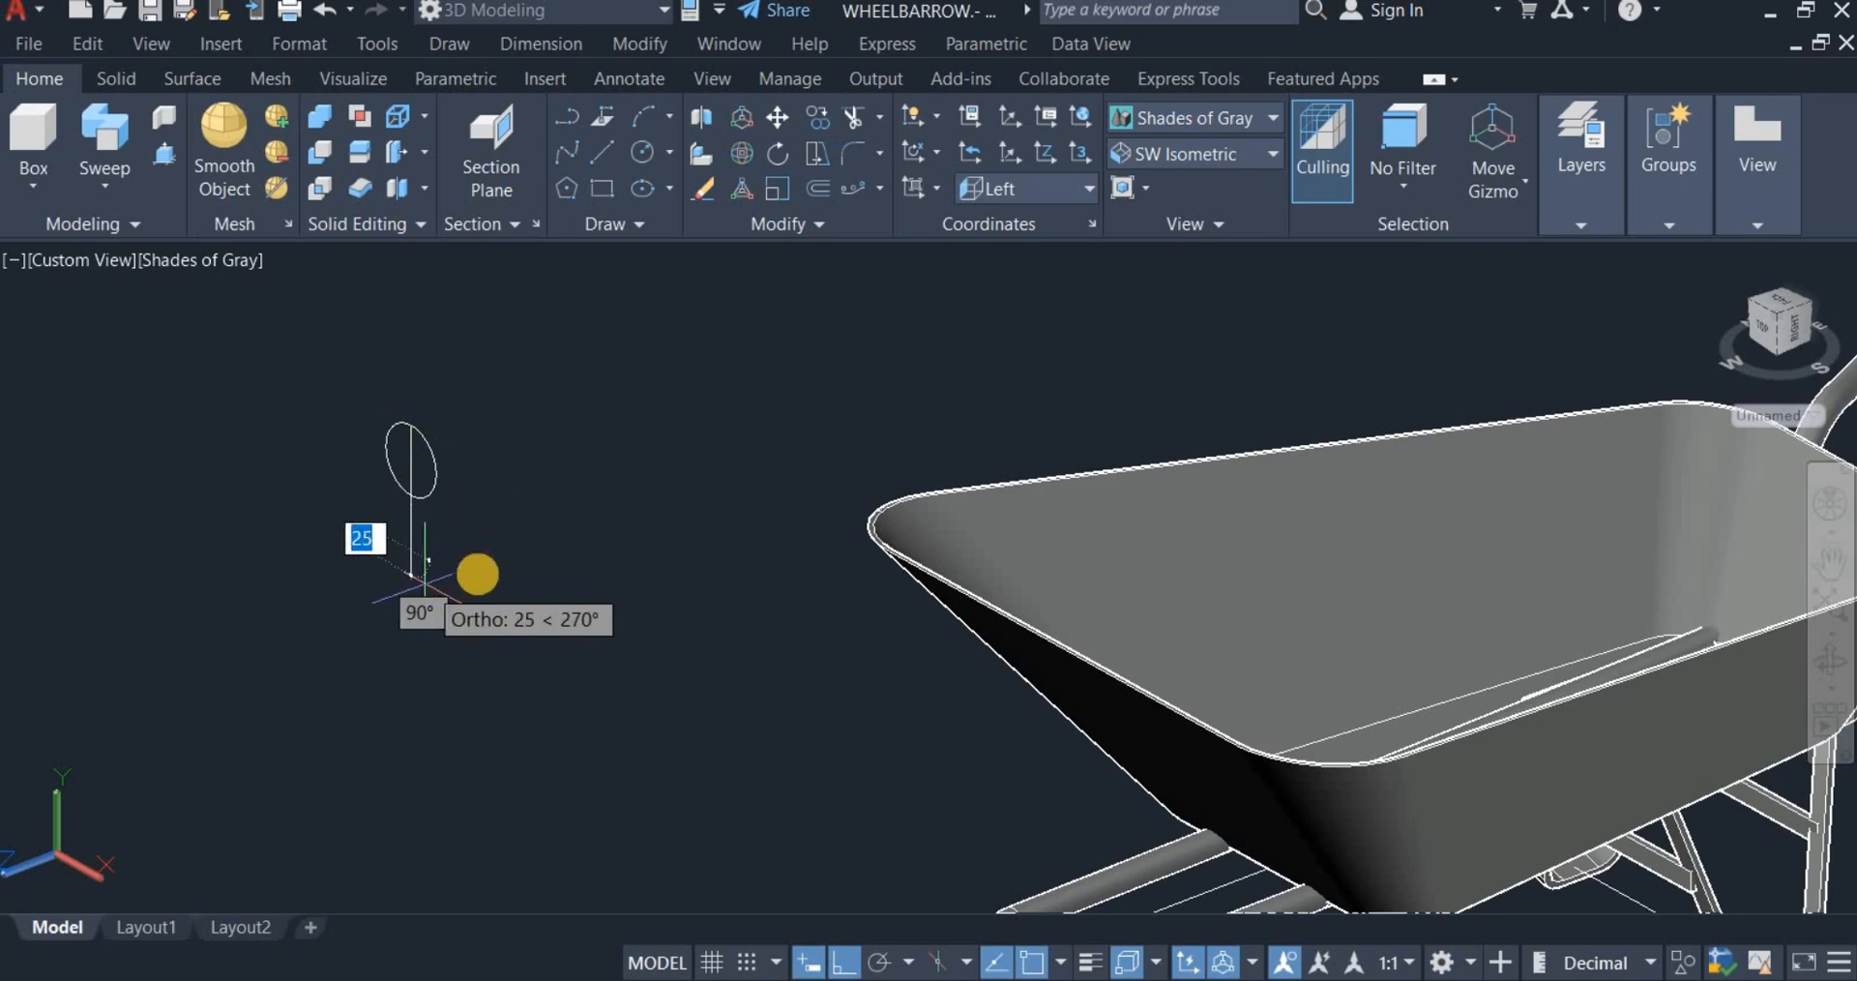
pyautogui.rightClick(497, 581)
pyautogui.click(509, 590)
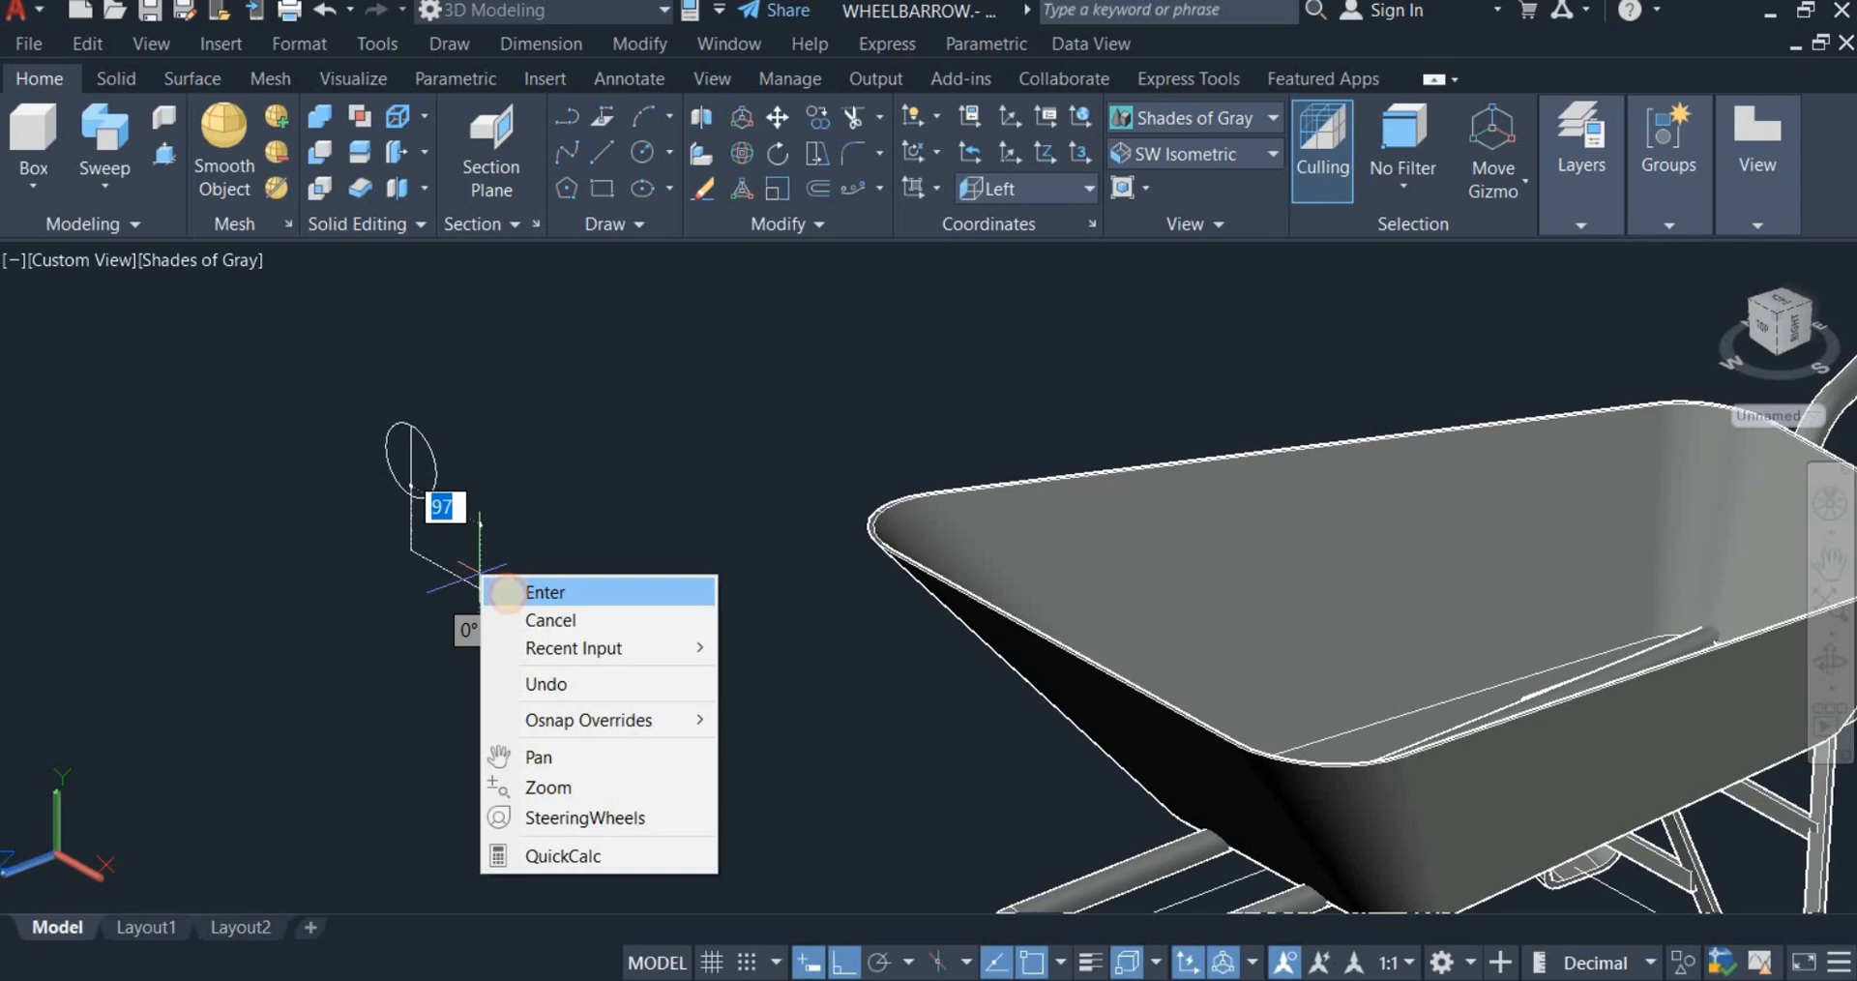
# Step: Draw a horizontal line 160 long in the free space beside the circle and vertical line
pyautogui.click(602, 151)
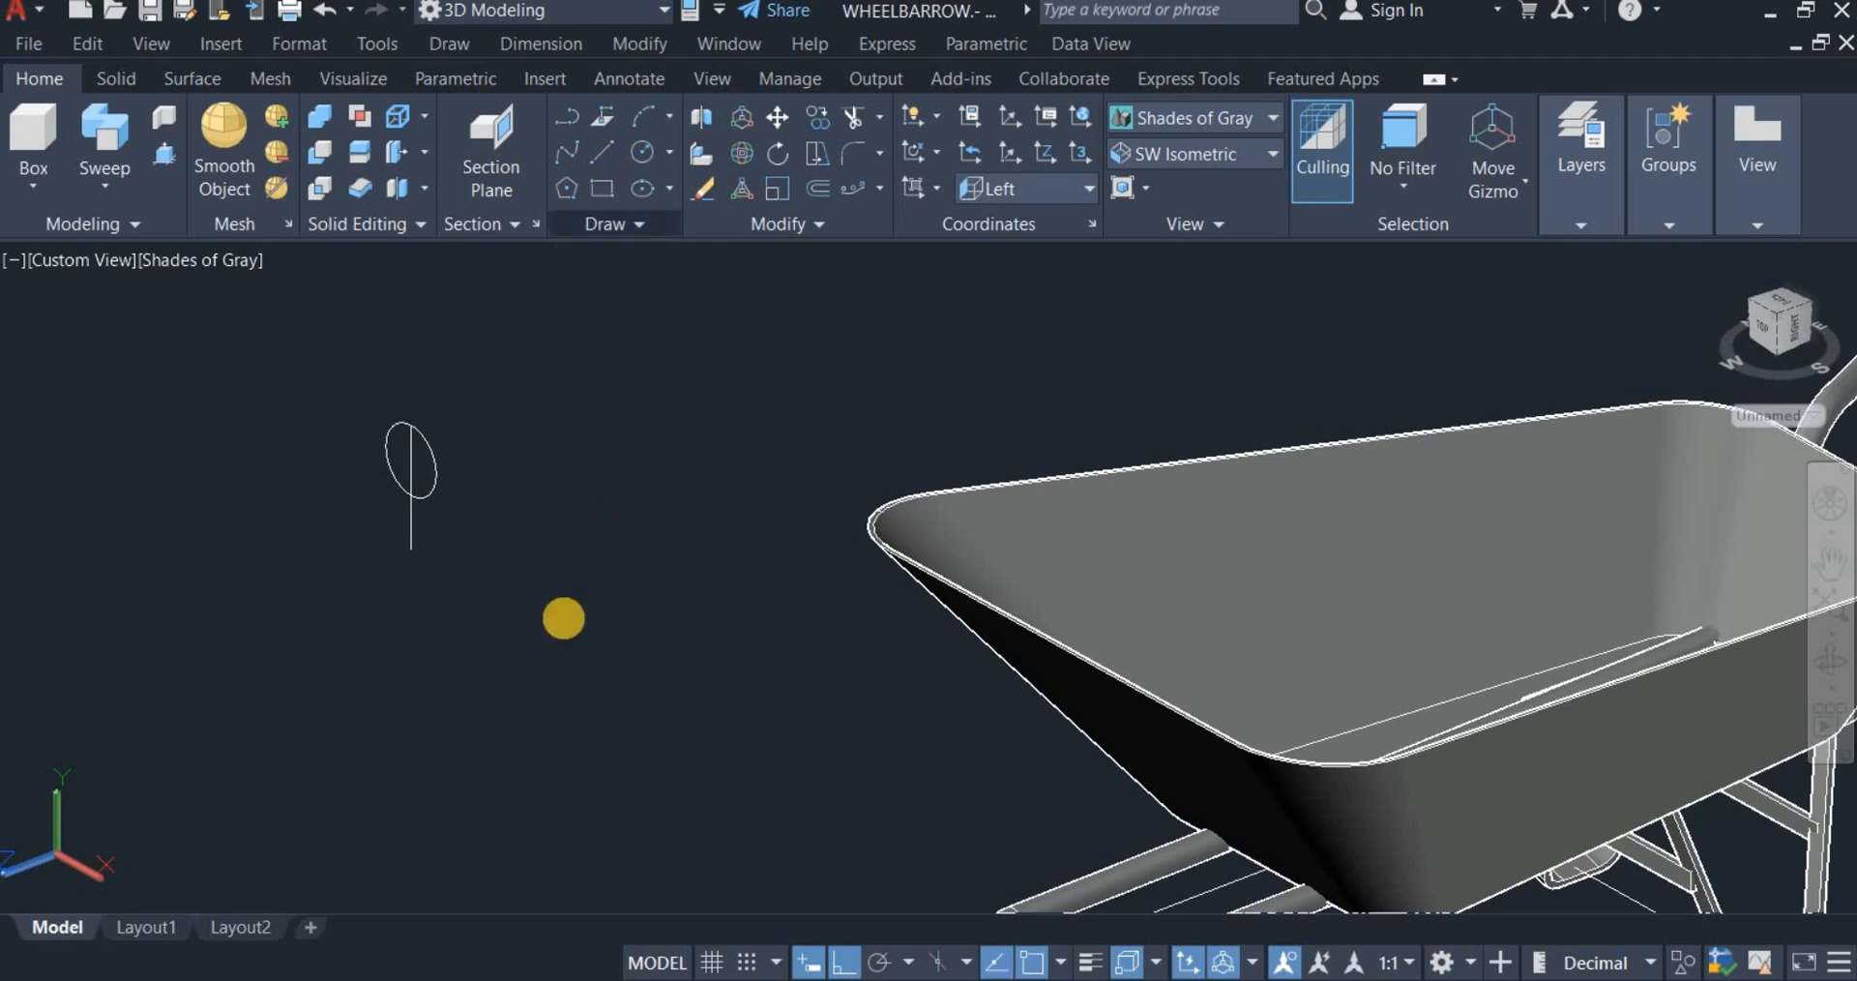
pyautogui.click(500, 580)
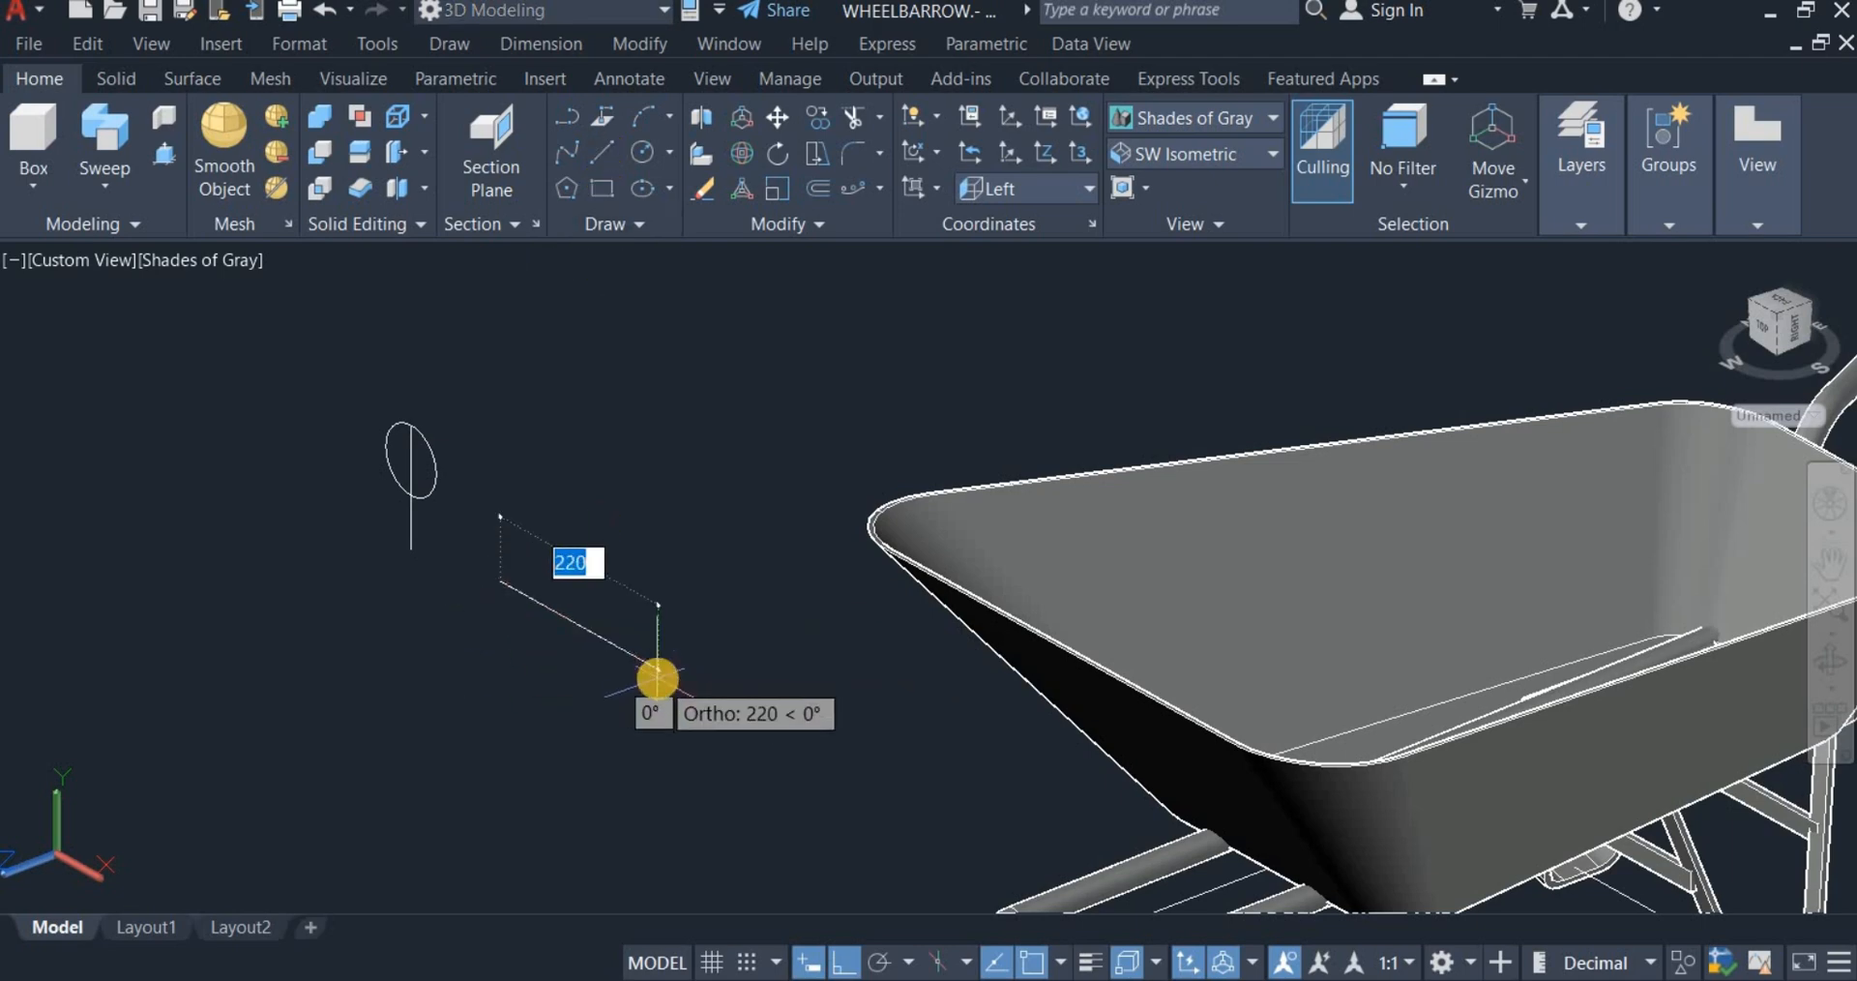
pyautogui.write('1')
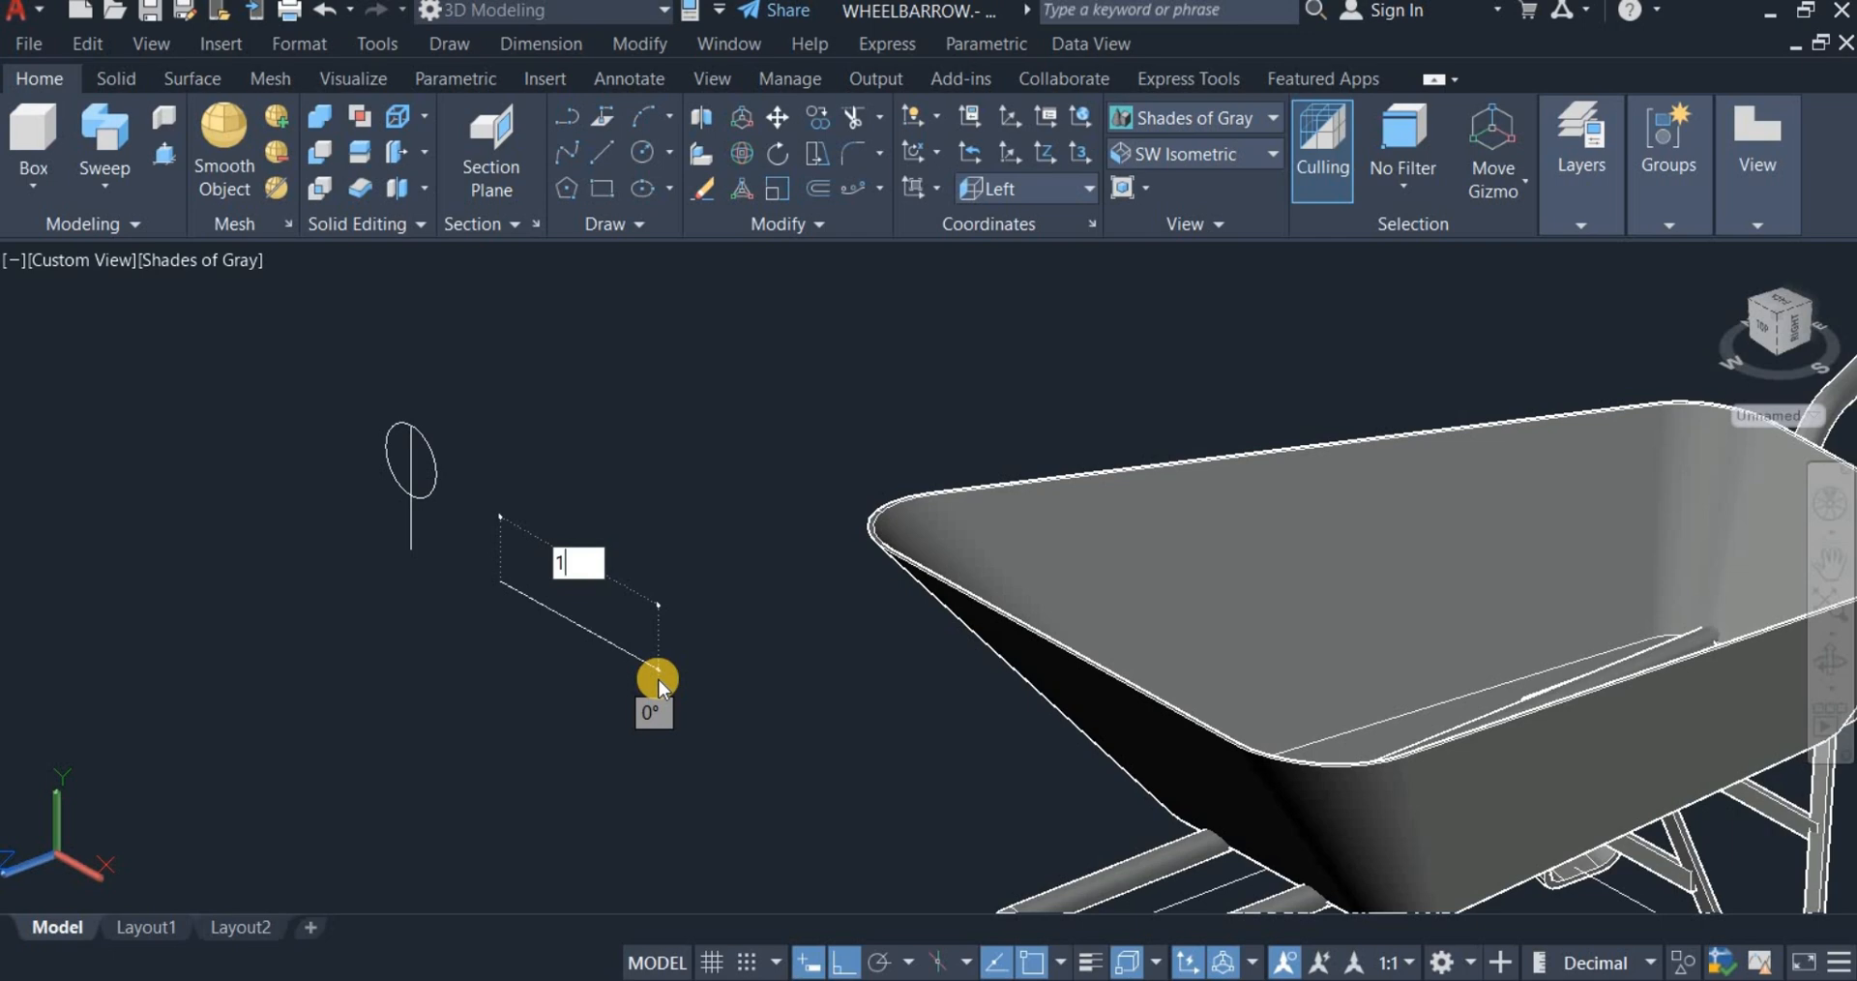
pyautogui.write('60')
pyautogui.press('Return')
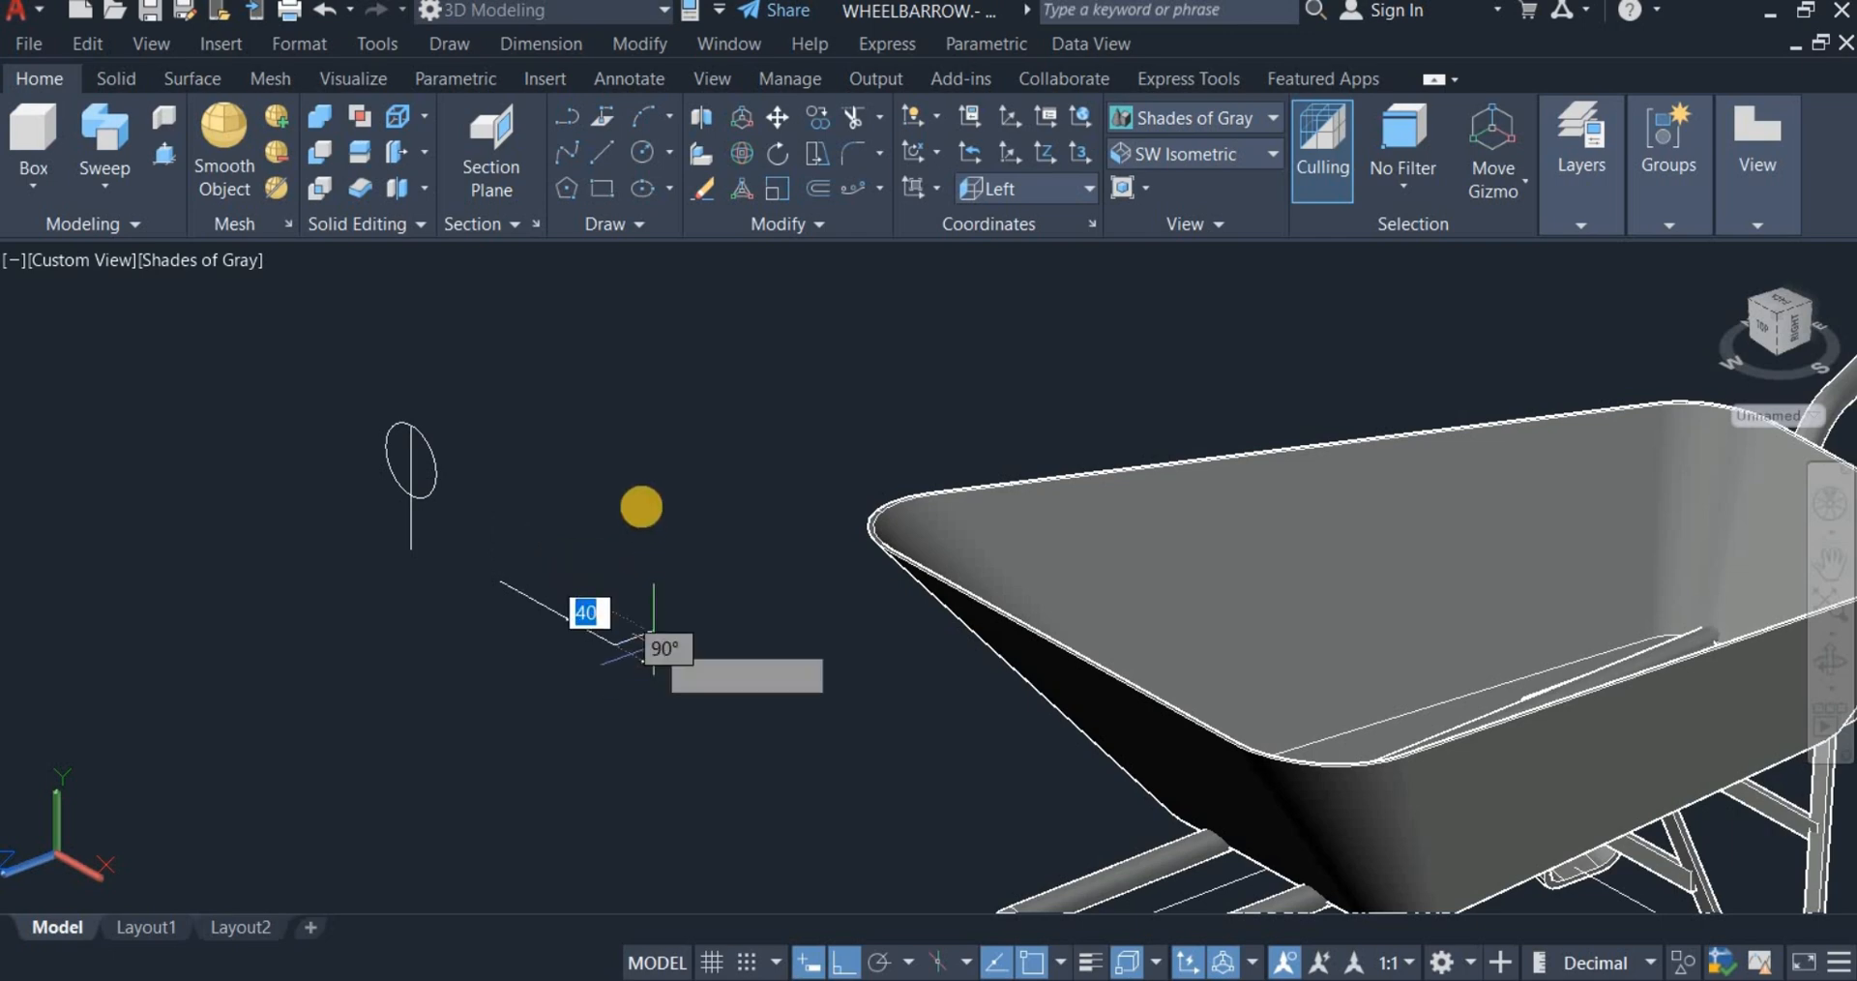
pyautogui.rightClick(638, 503)
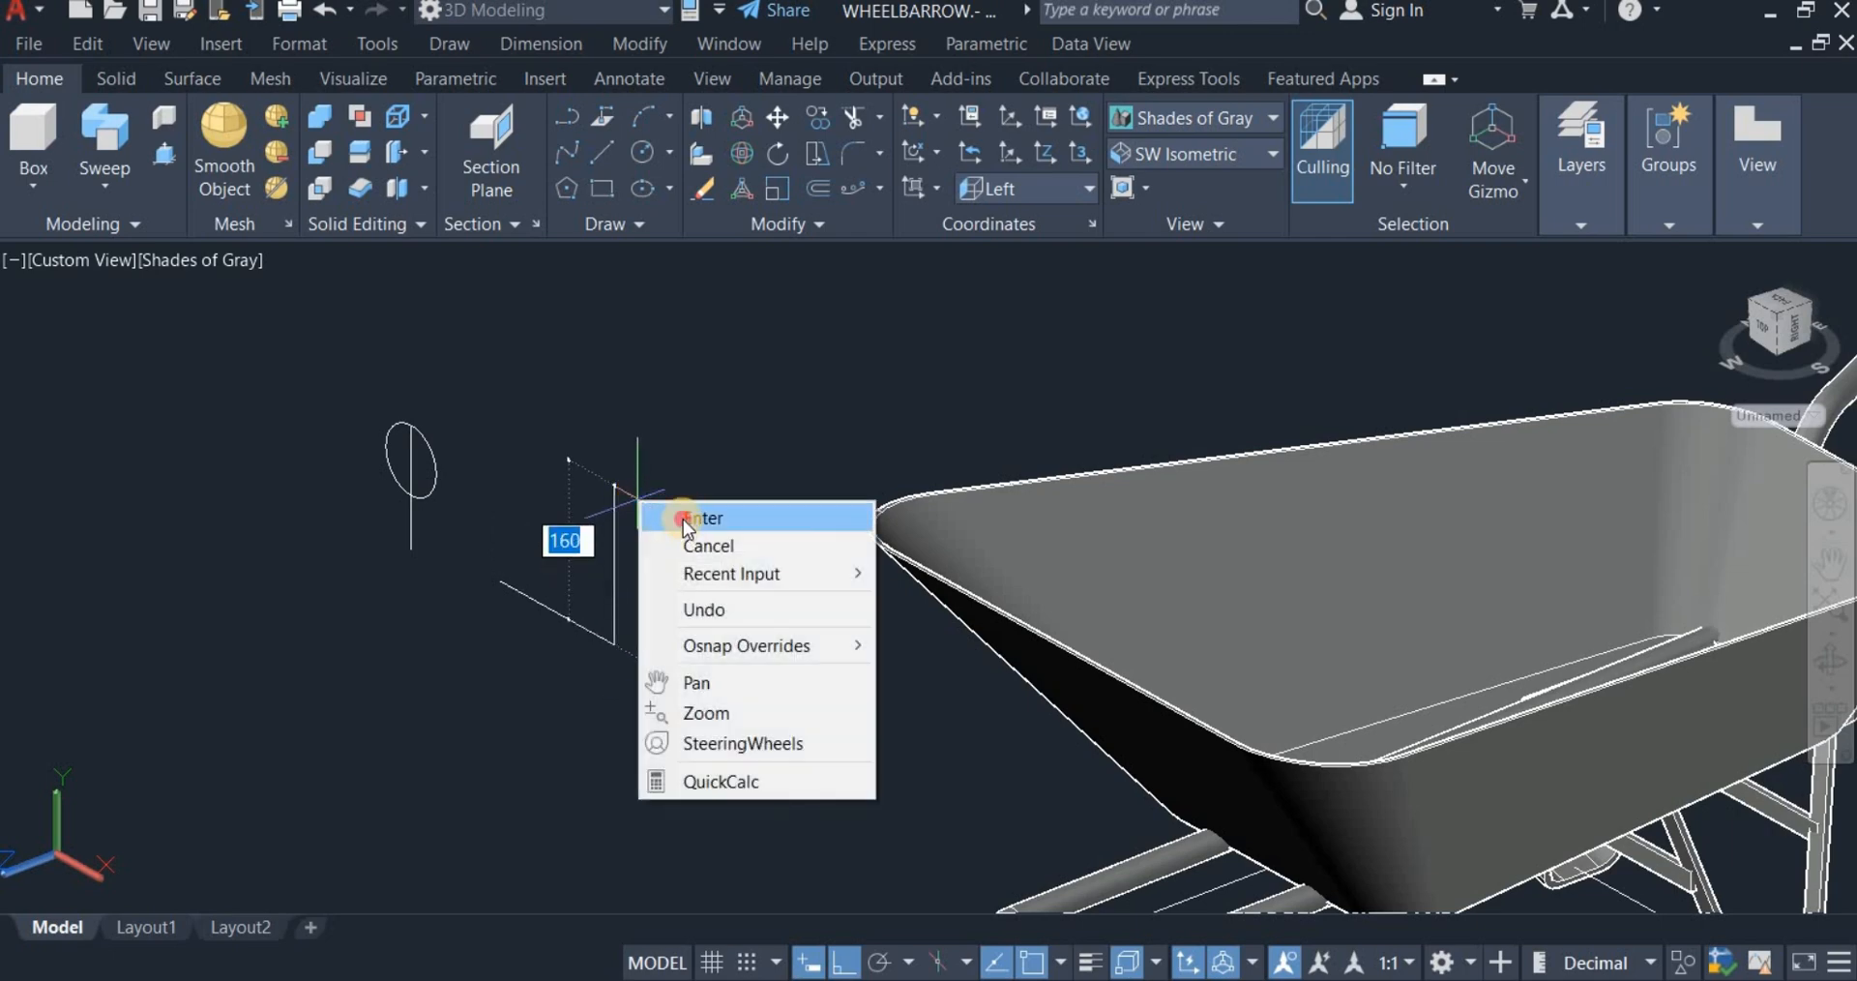
pyautogui.click(687, 518)
# Step: Move the 160 line by its midpoint onto the lower end of the vertical line
pyautogui.click(774, 117)
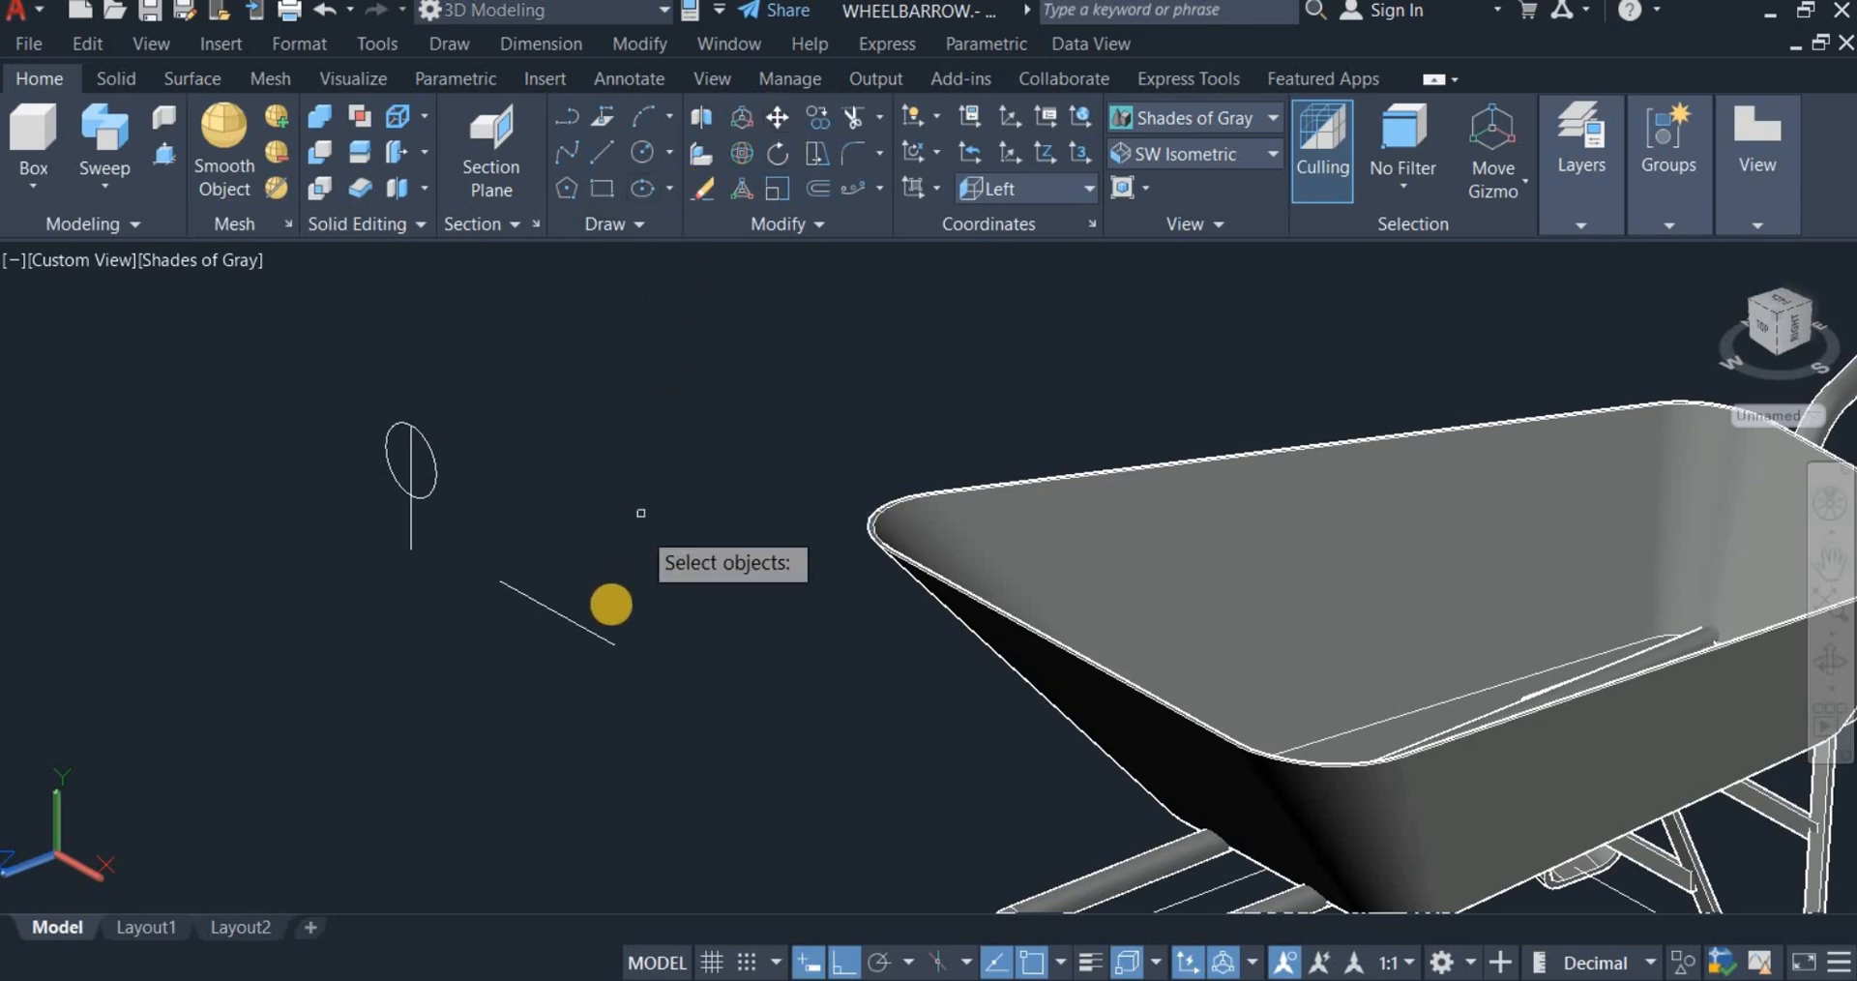
pyautogui.rightClick(612, 594)
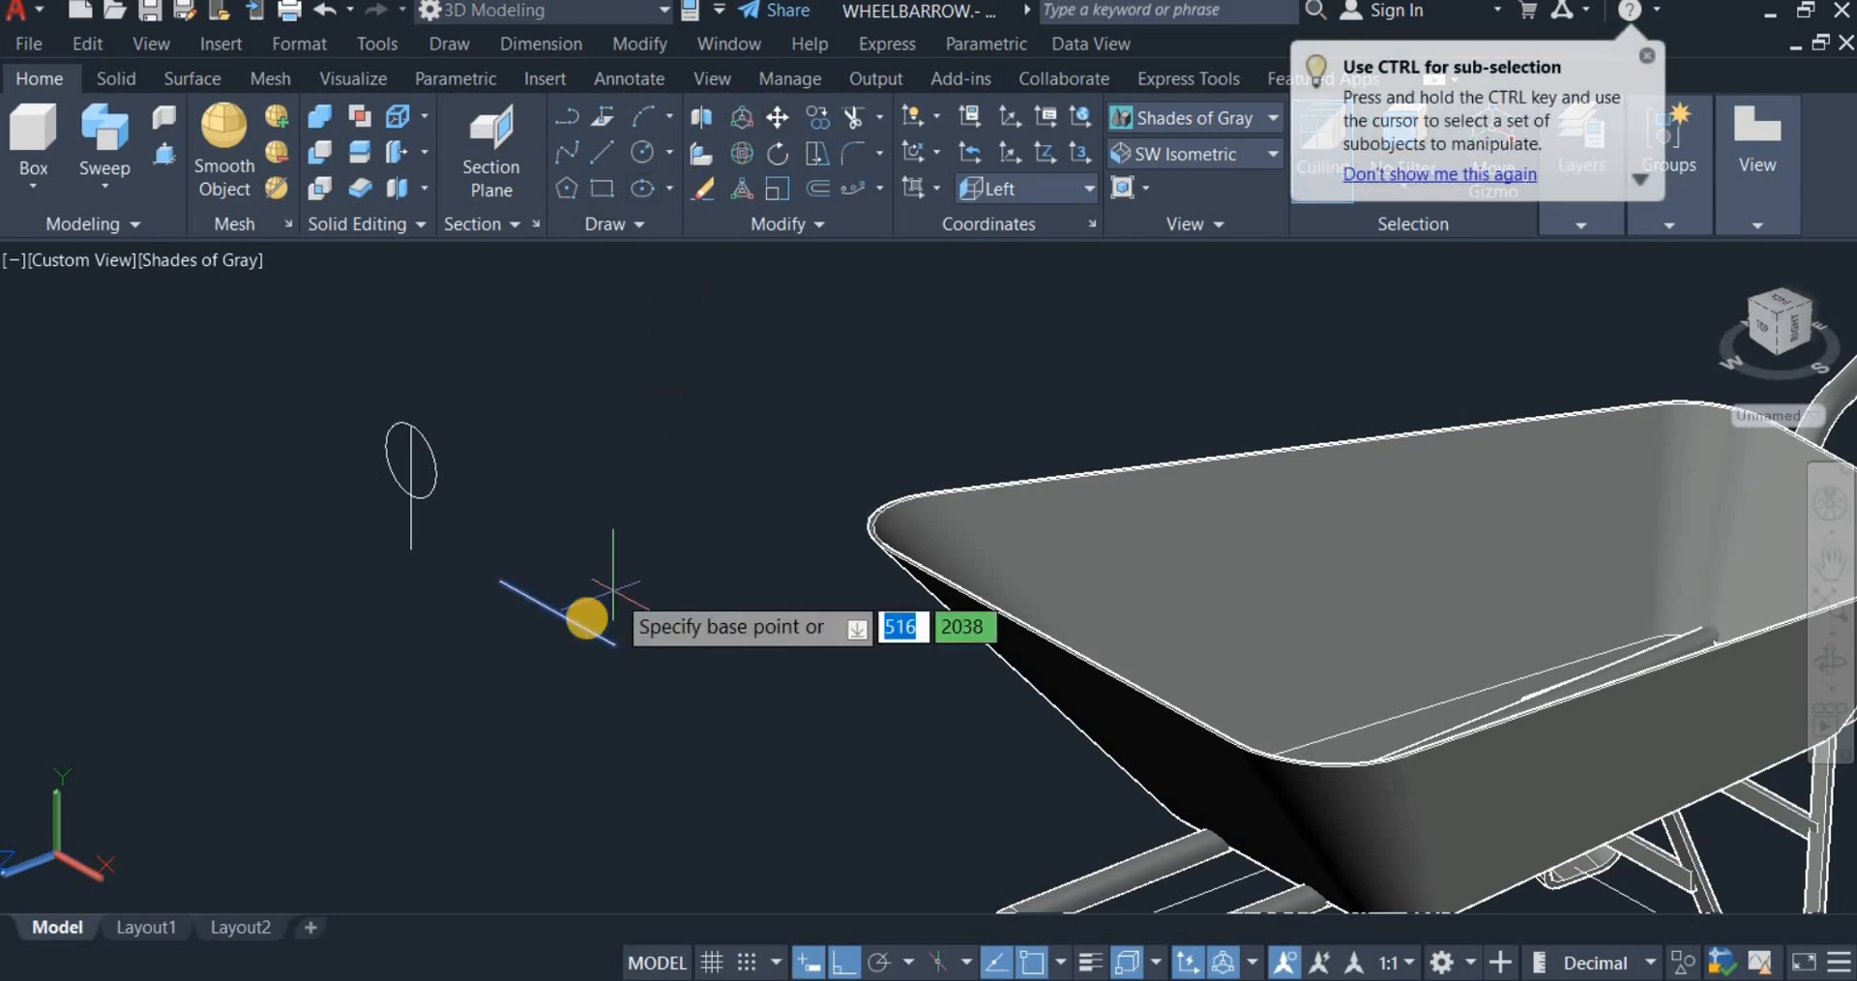
pyautogui.click(558, 613)
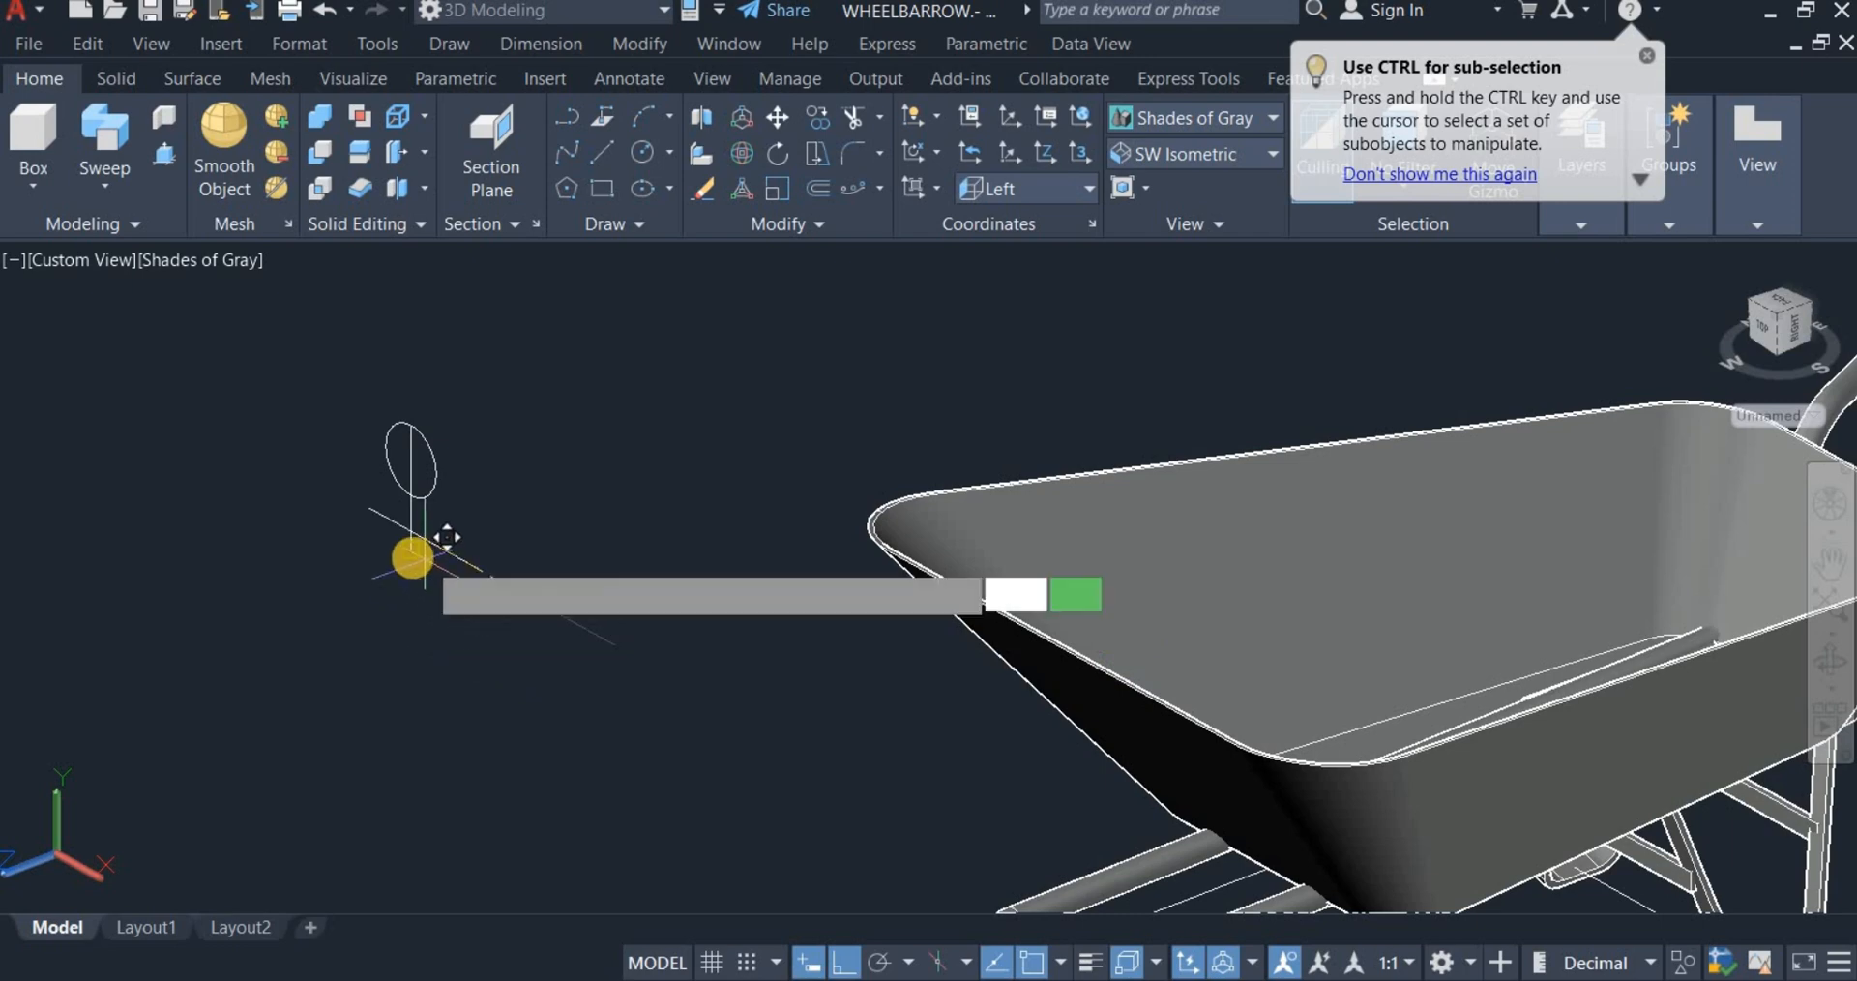
pyautogui.click(411, 548)
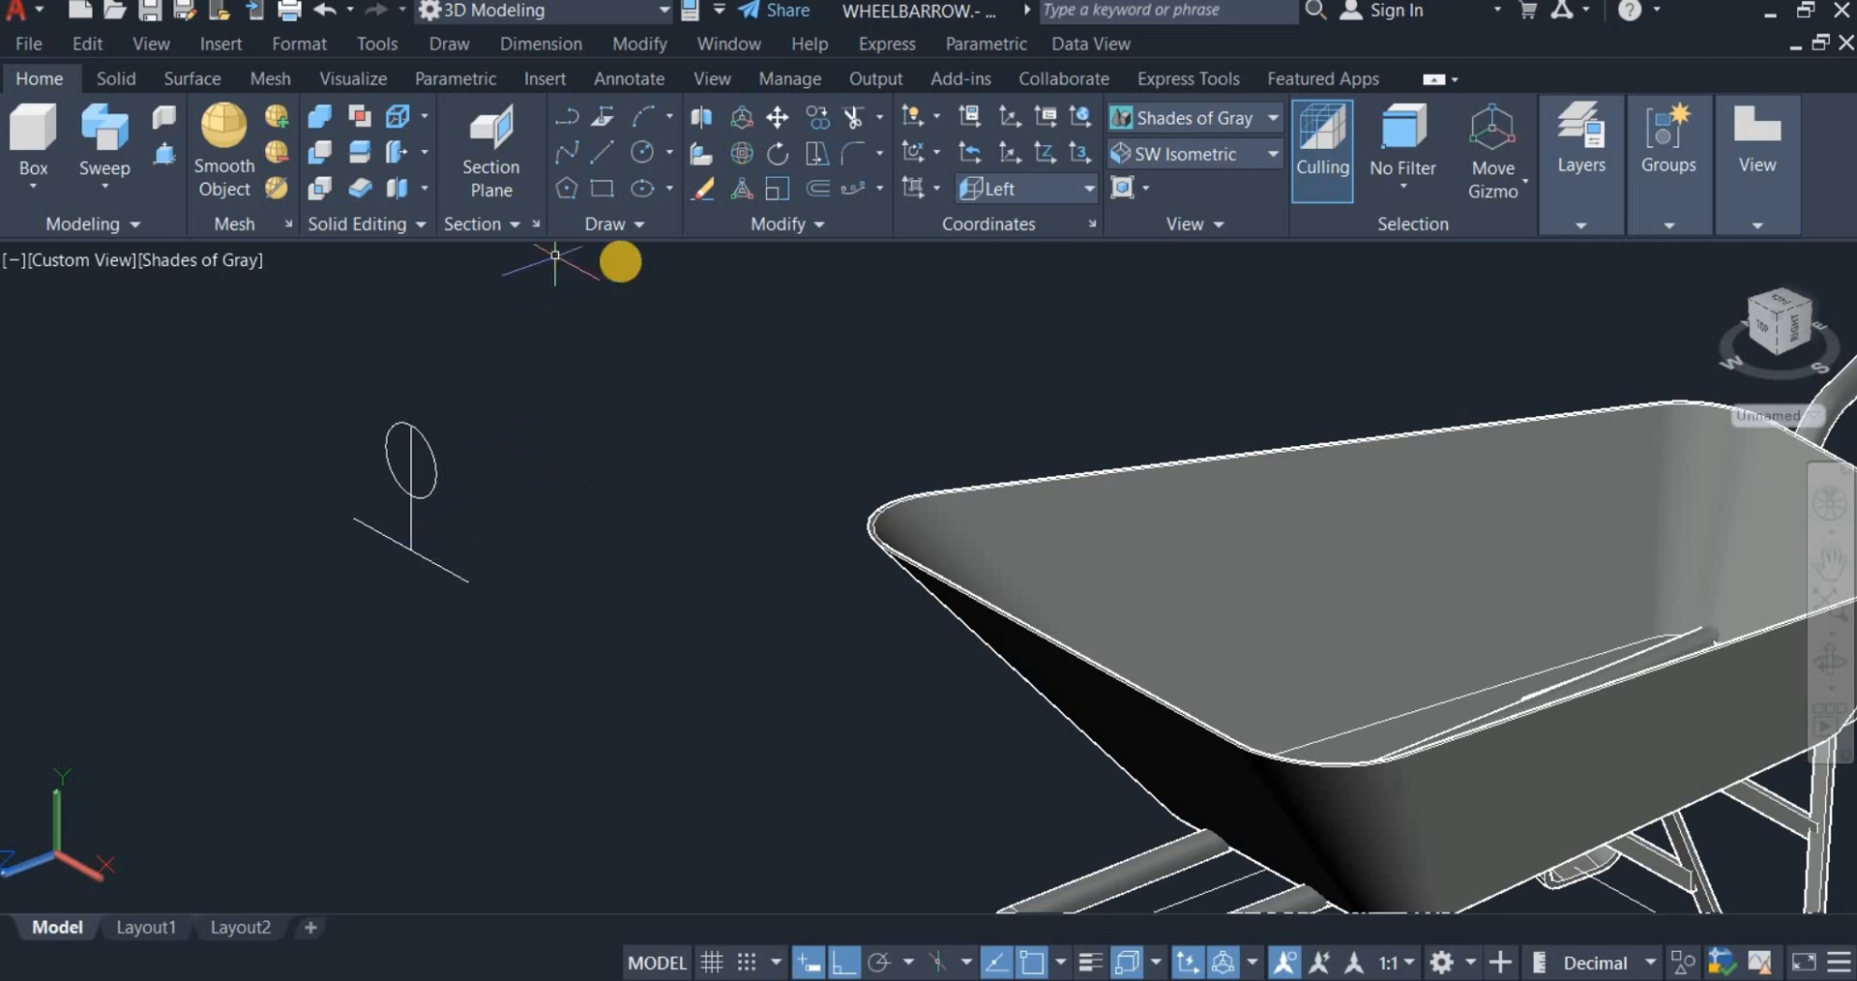
# Step: Offset the 160 base line upward by 12.5
pyautogui.click(810, 191)
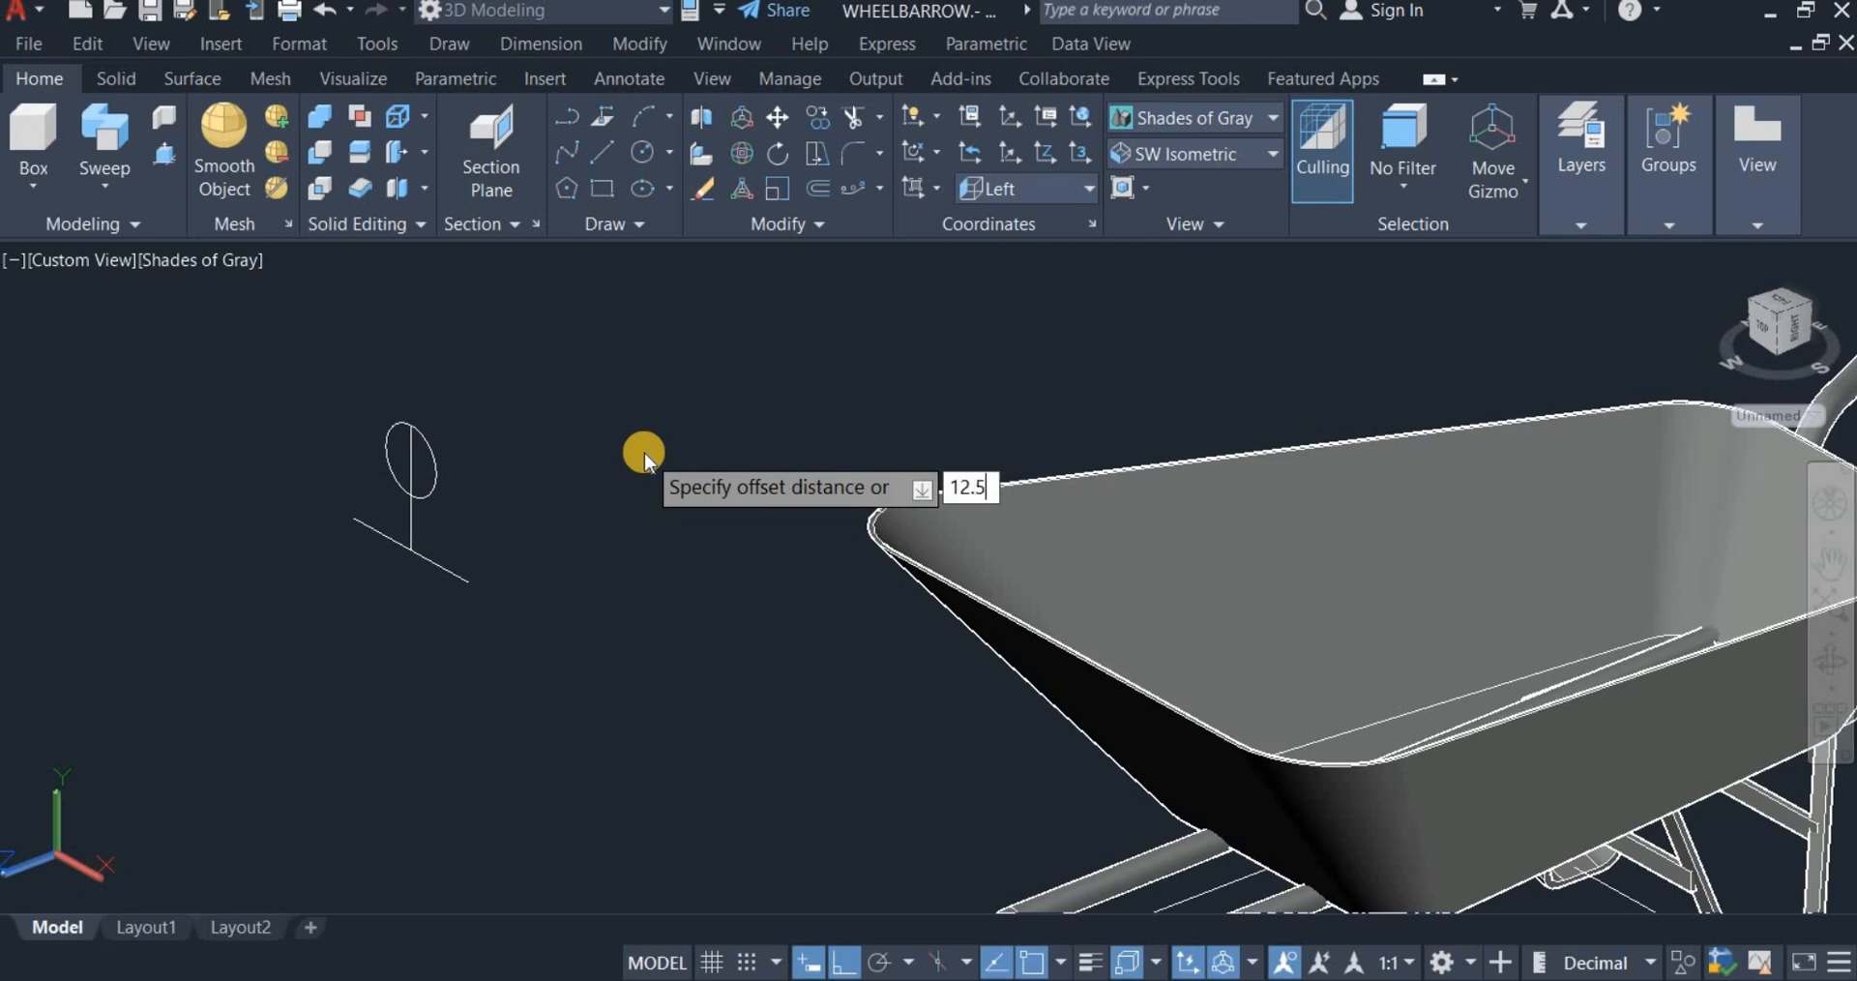
pyautogui.press('Return')
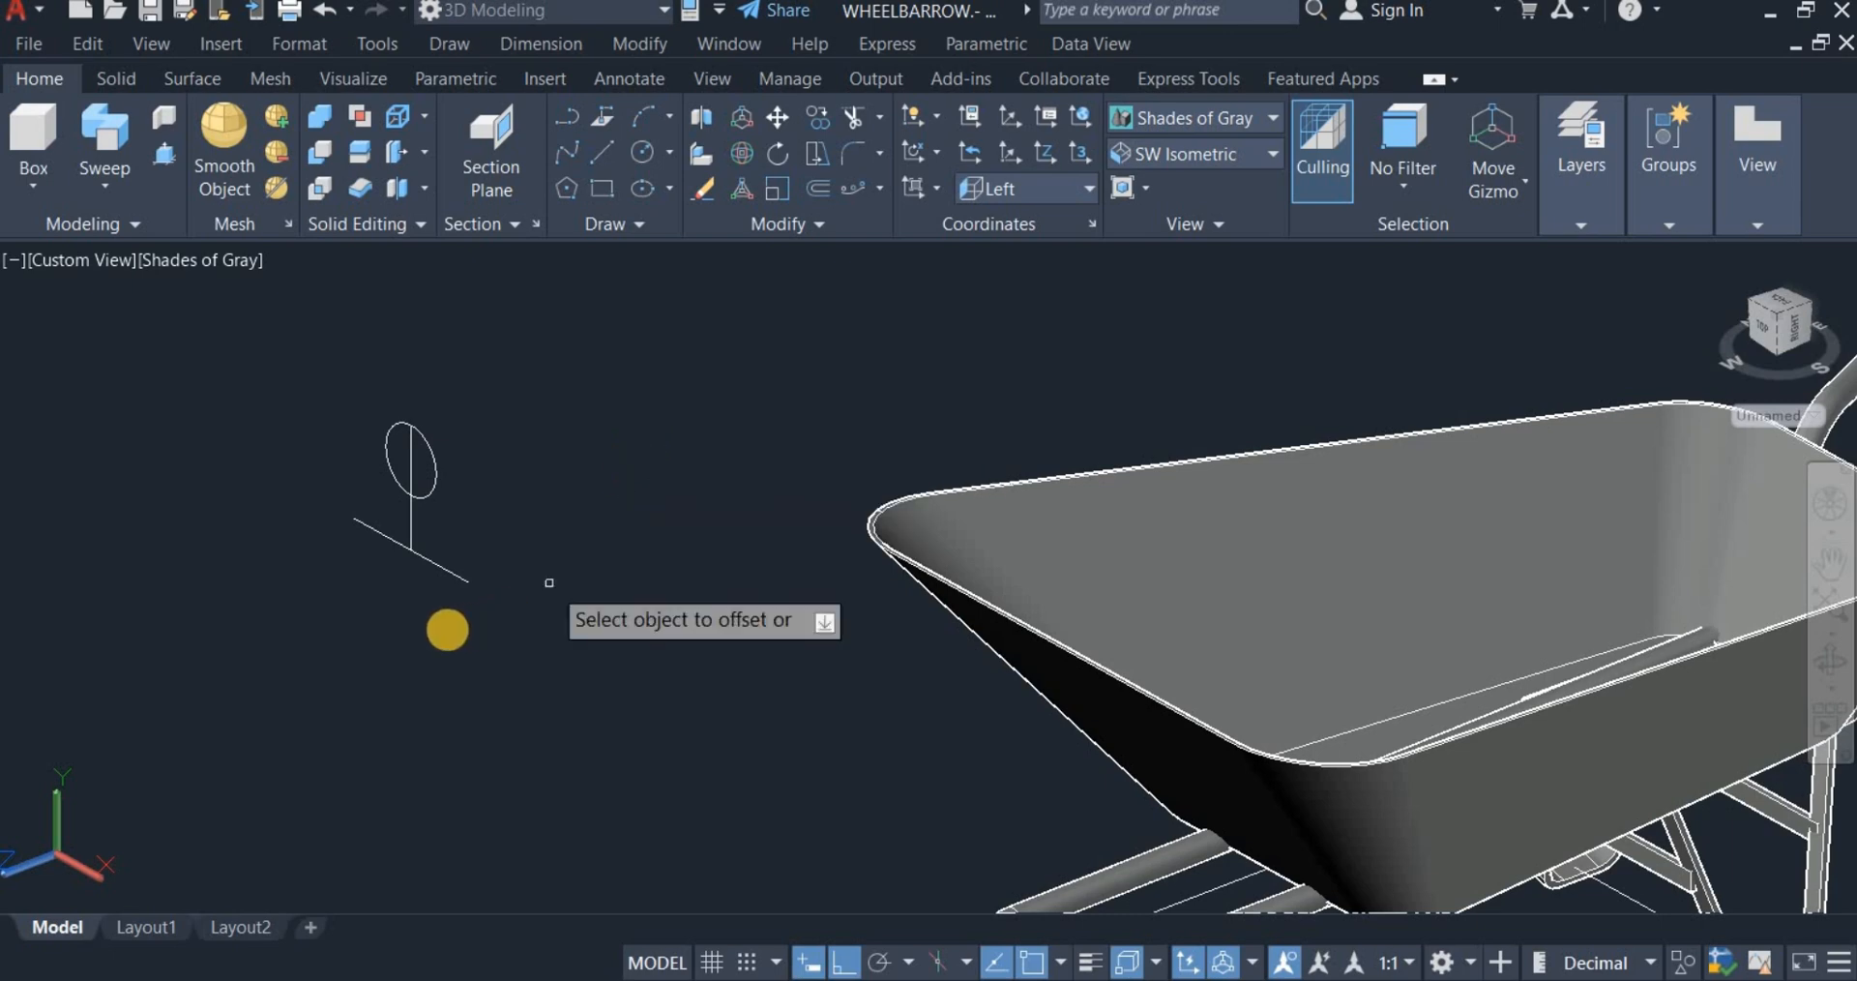
pyautogui.click(441, 569)
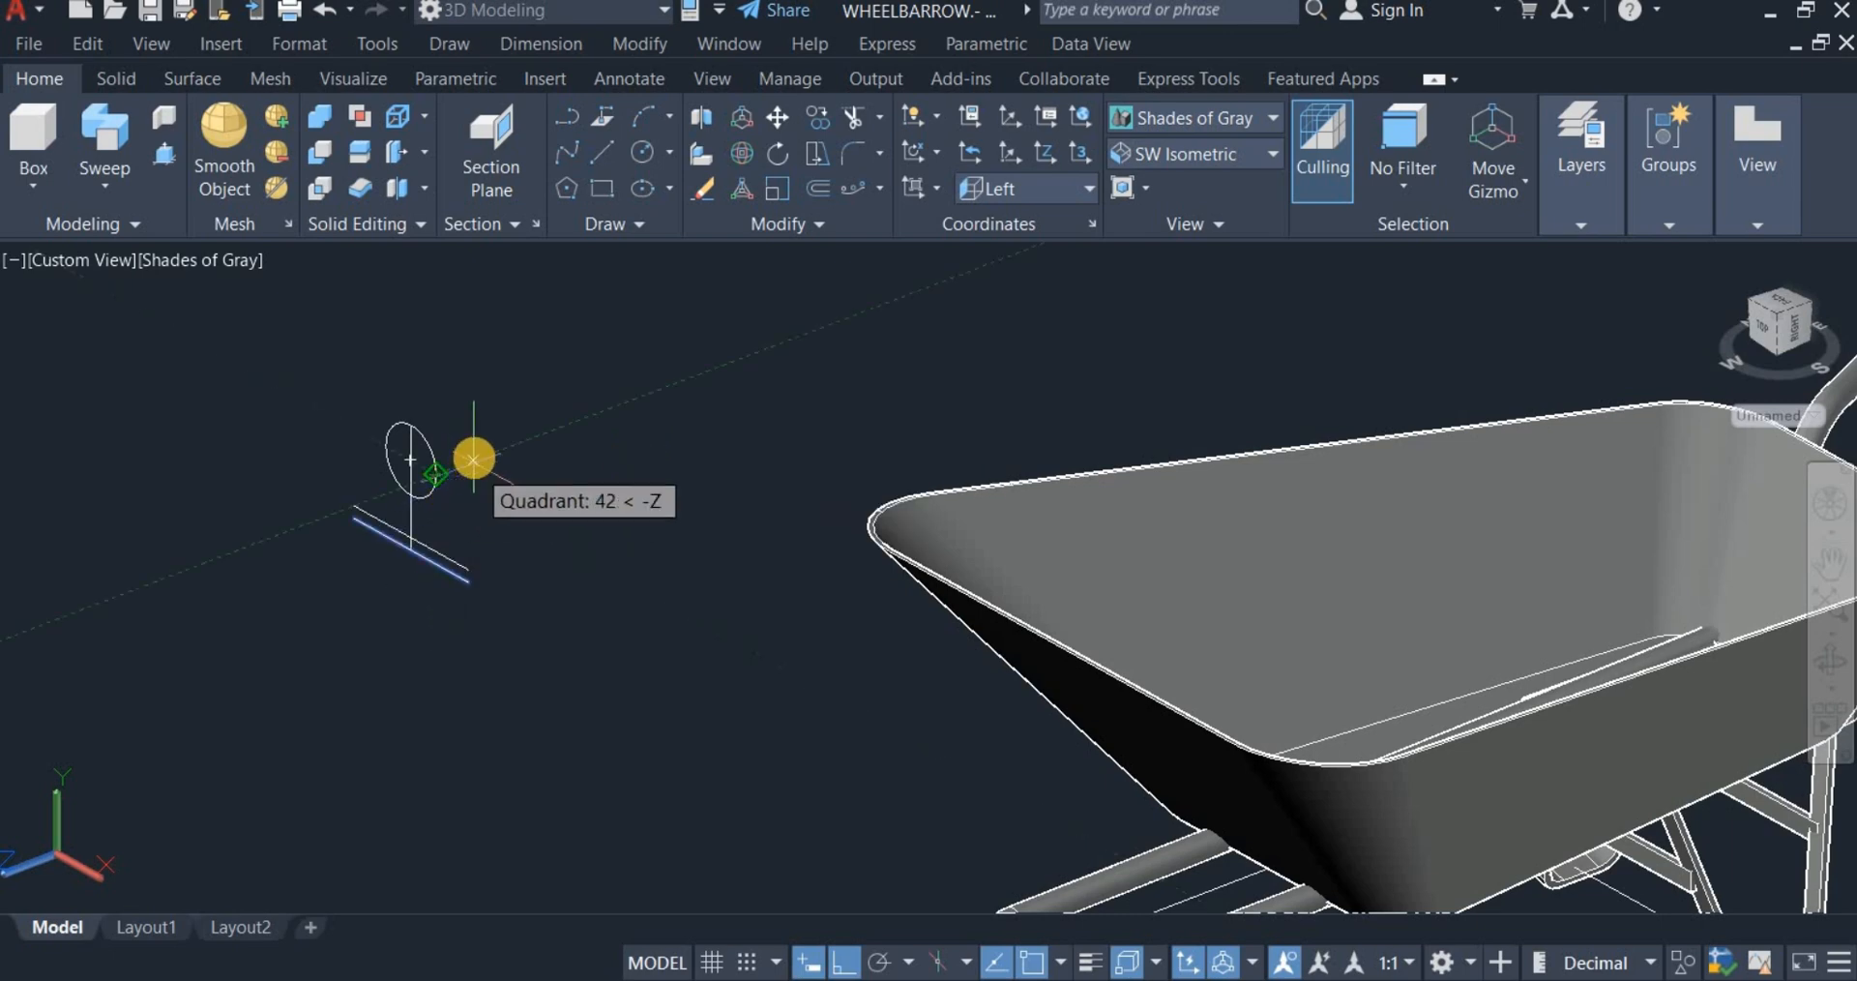
pyautogui.click(498, 443)
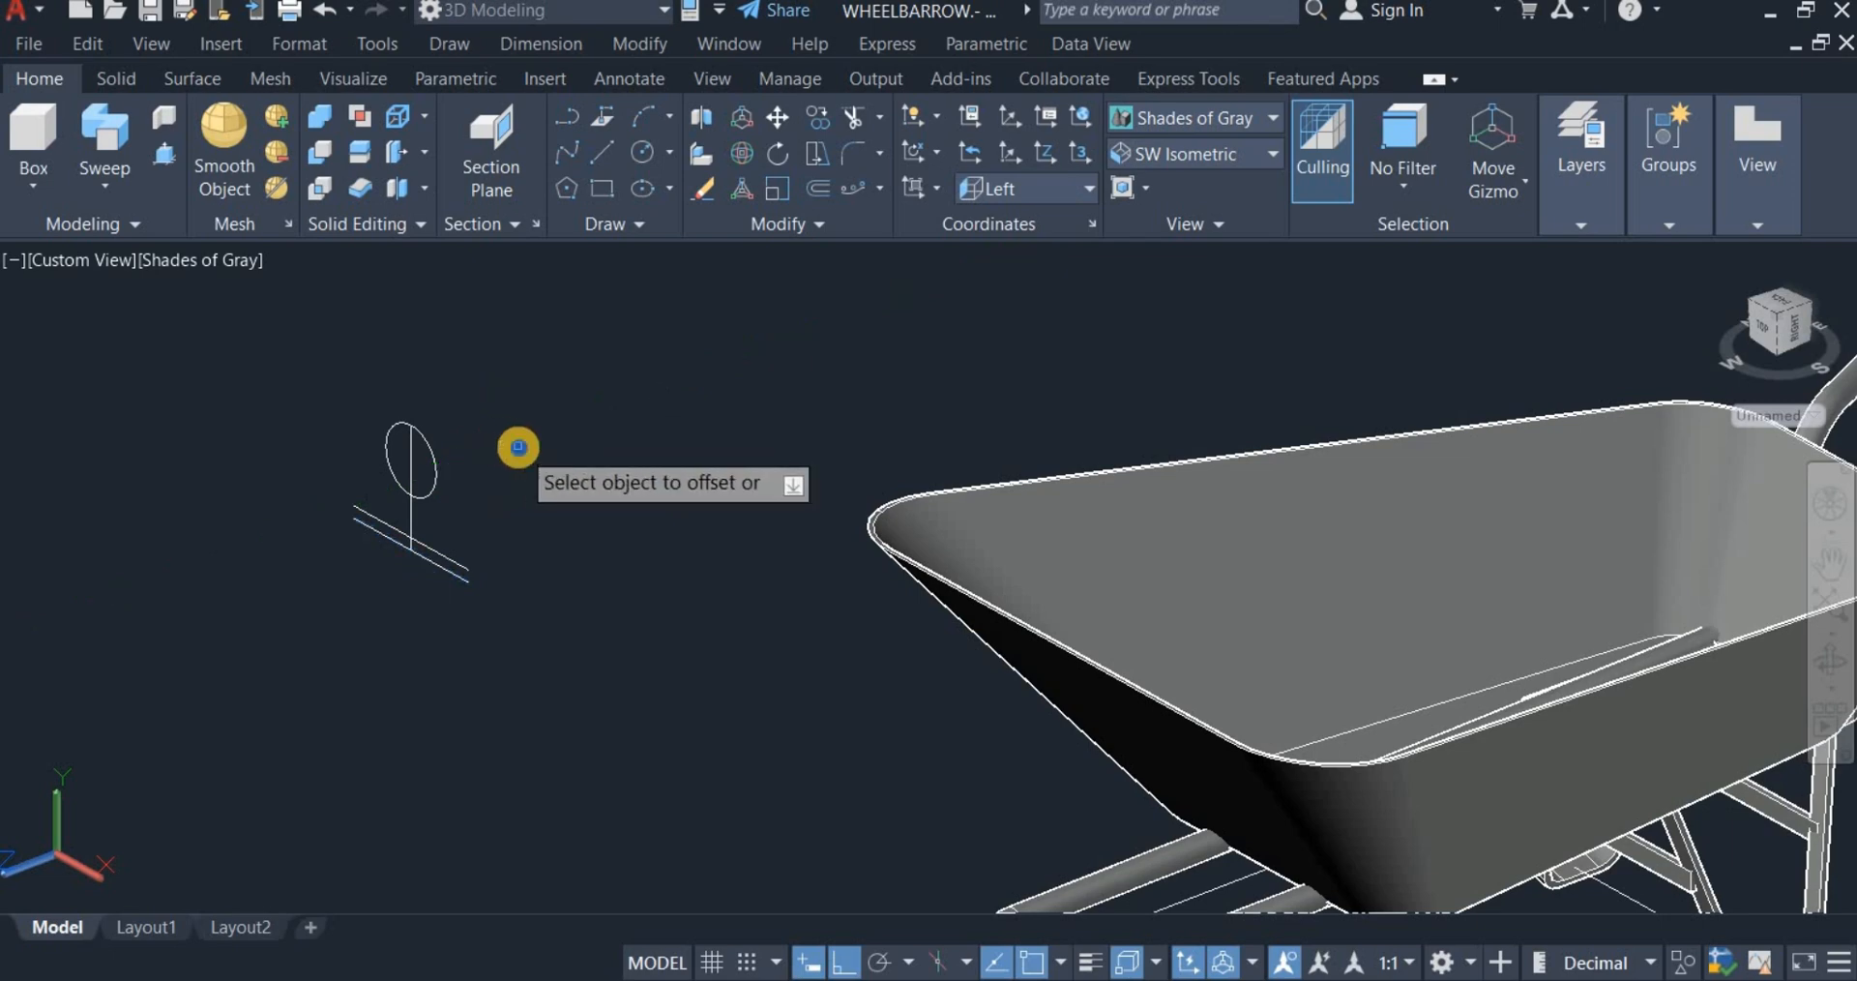
pyautogui.rightClick(540, 452)
pyautogui.click(580, 466)
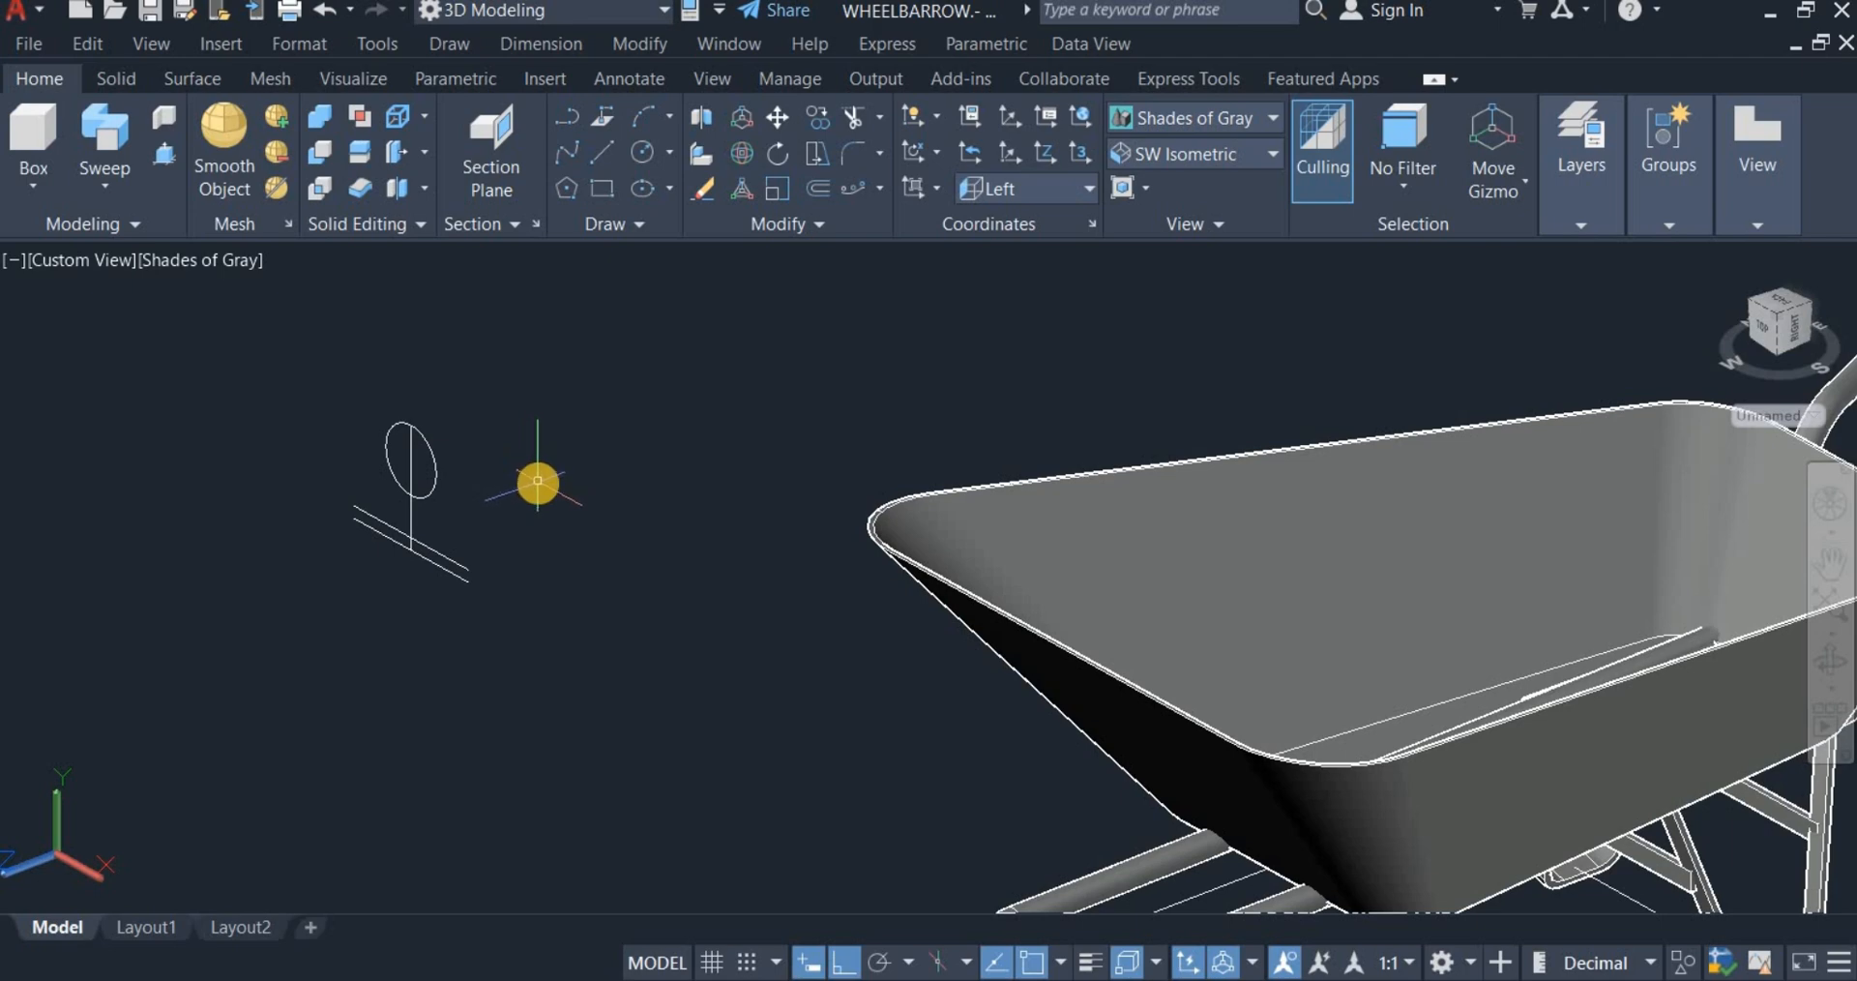
# Step: Draw a rectangle 70 wide and 20 high in the free space beside the construction
pyautogui.click(567, 189)
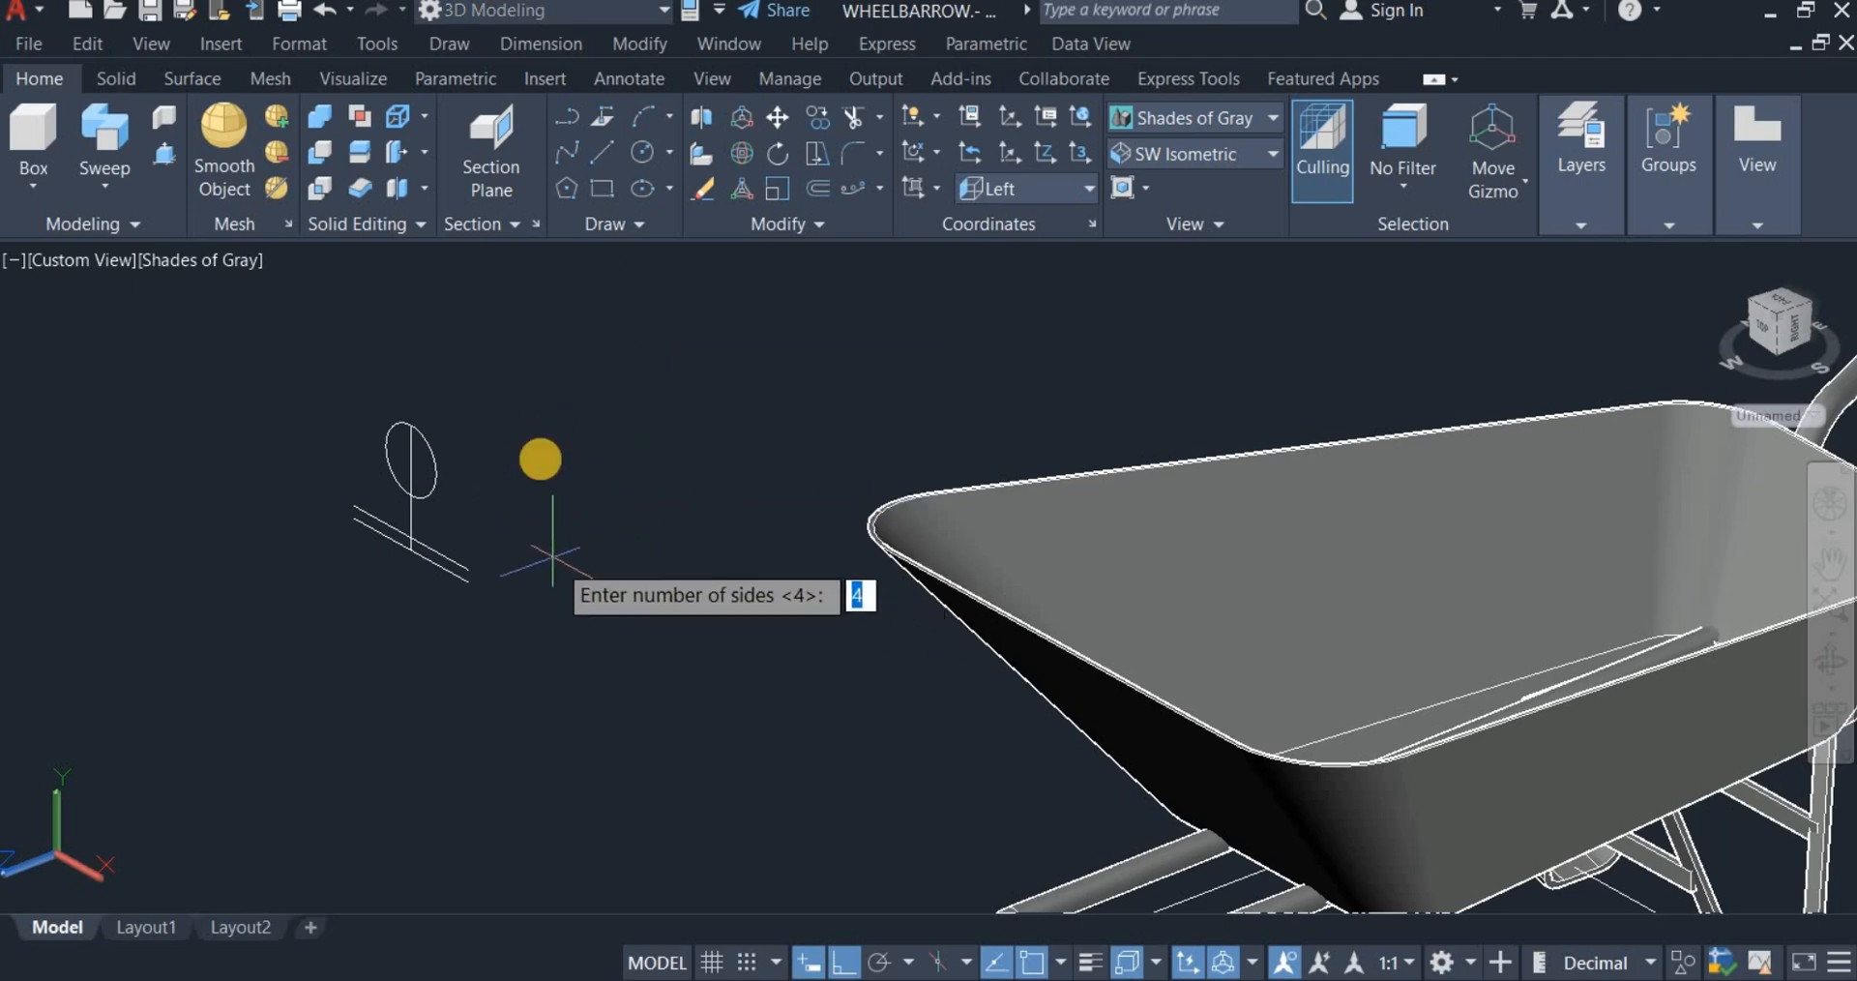
pyautogui.click(604, 178)
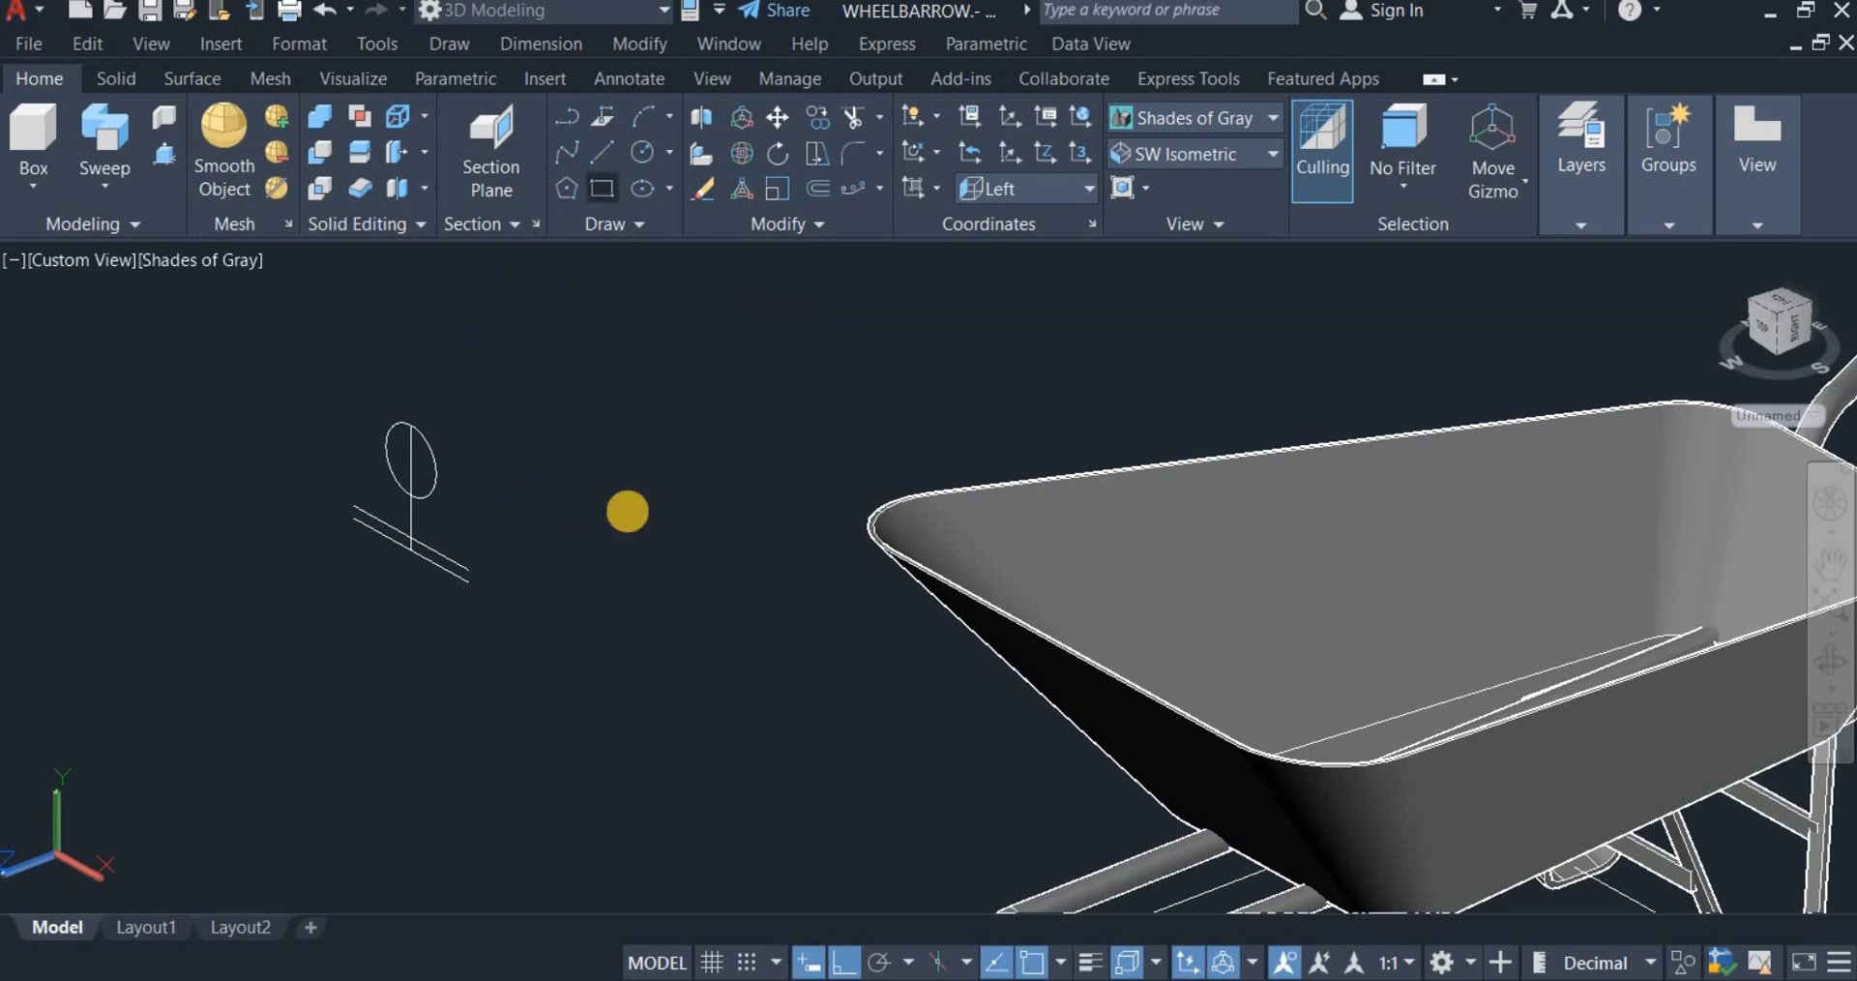
pyautogui.click(658, 620)
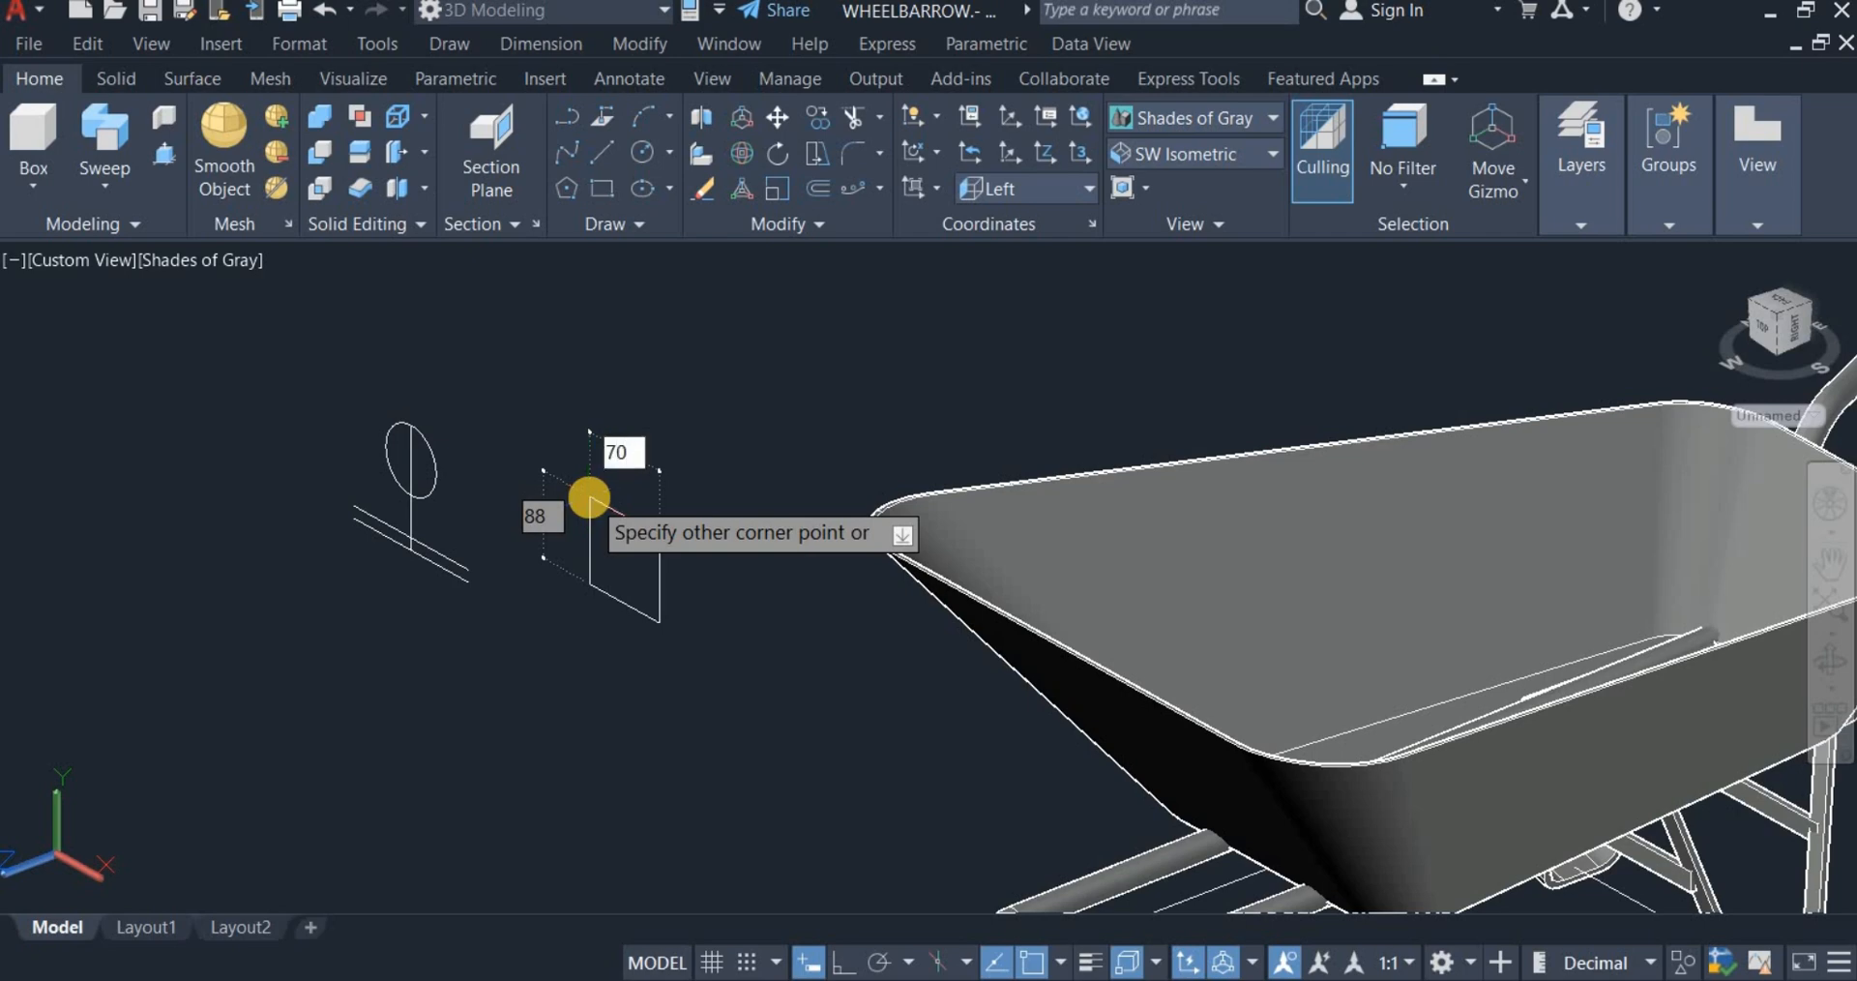
pyautogui.press('Tab')
pyautogui.write('20')
pyautogui.press('Return')
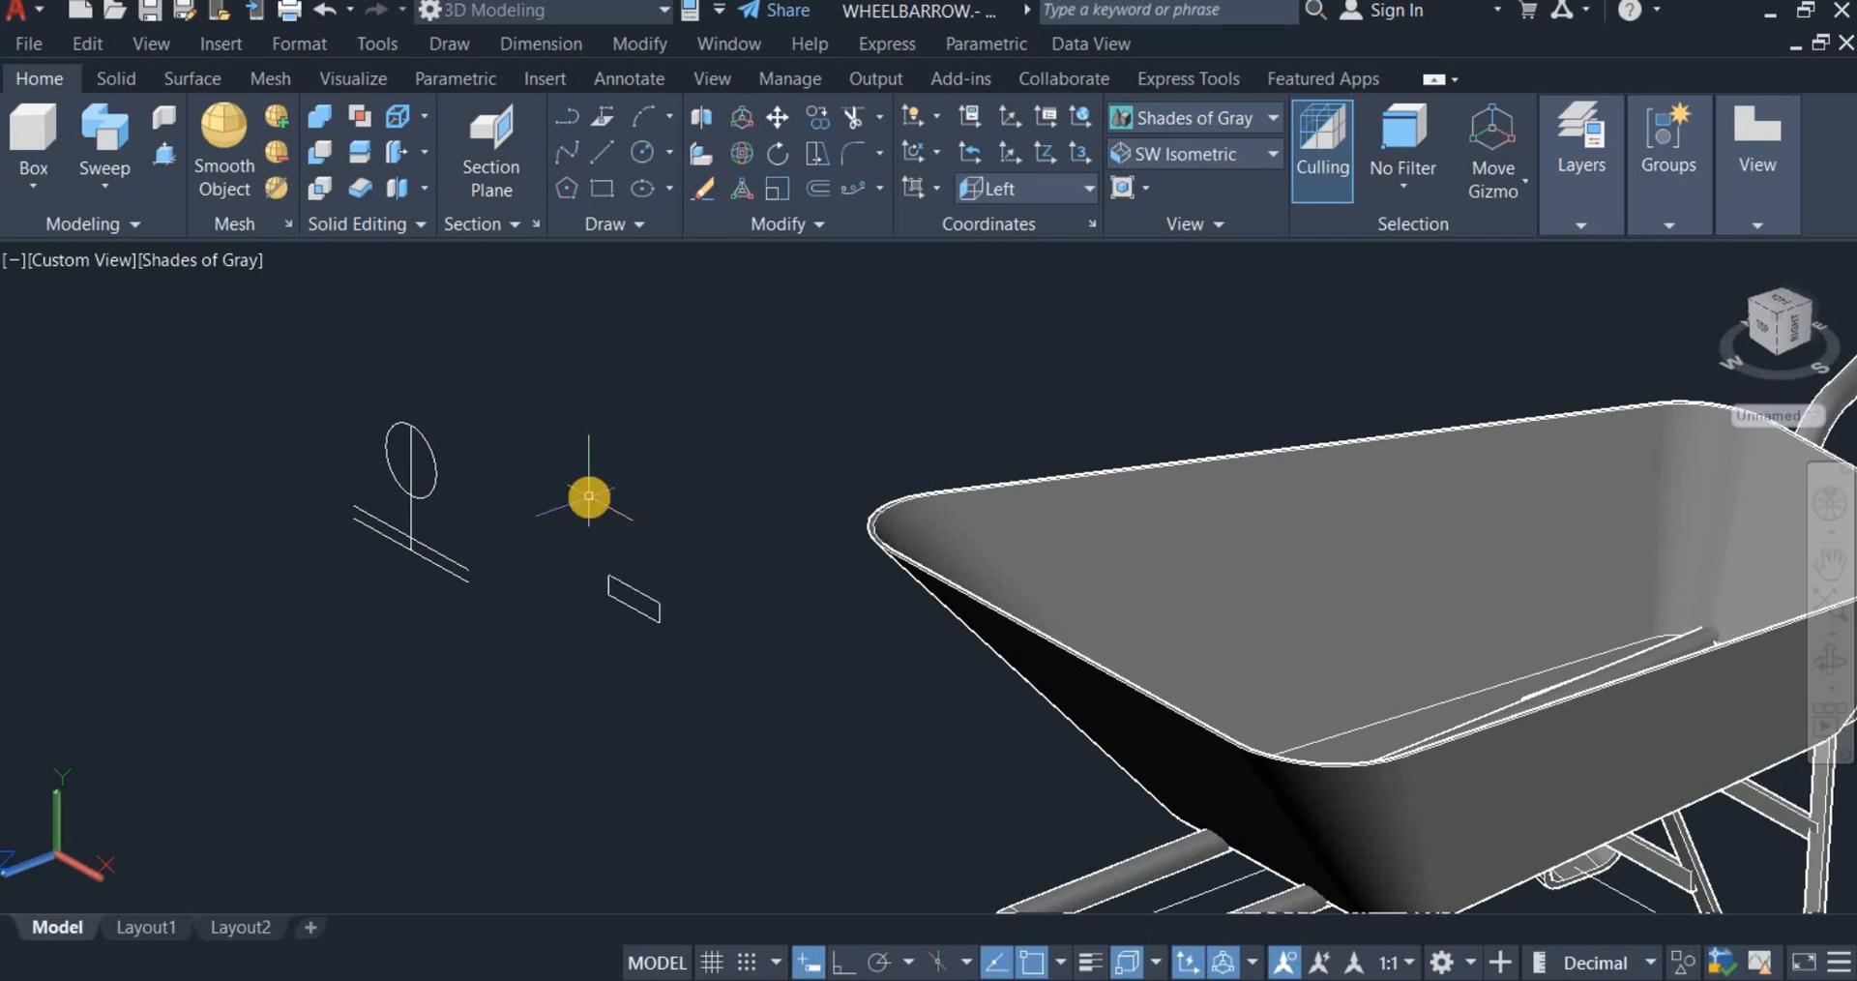
# Step: Move the 70 by 20 rectangle by its bottom edge midpoint to where the vertical line crosses the upper offset line
pyautogui.click(760, 116)
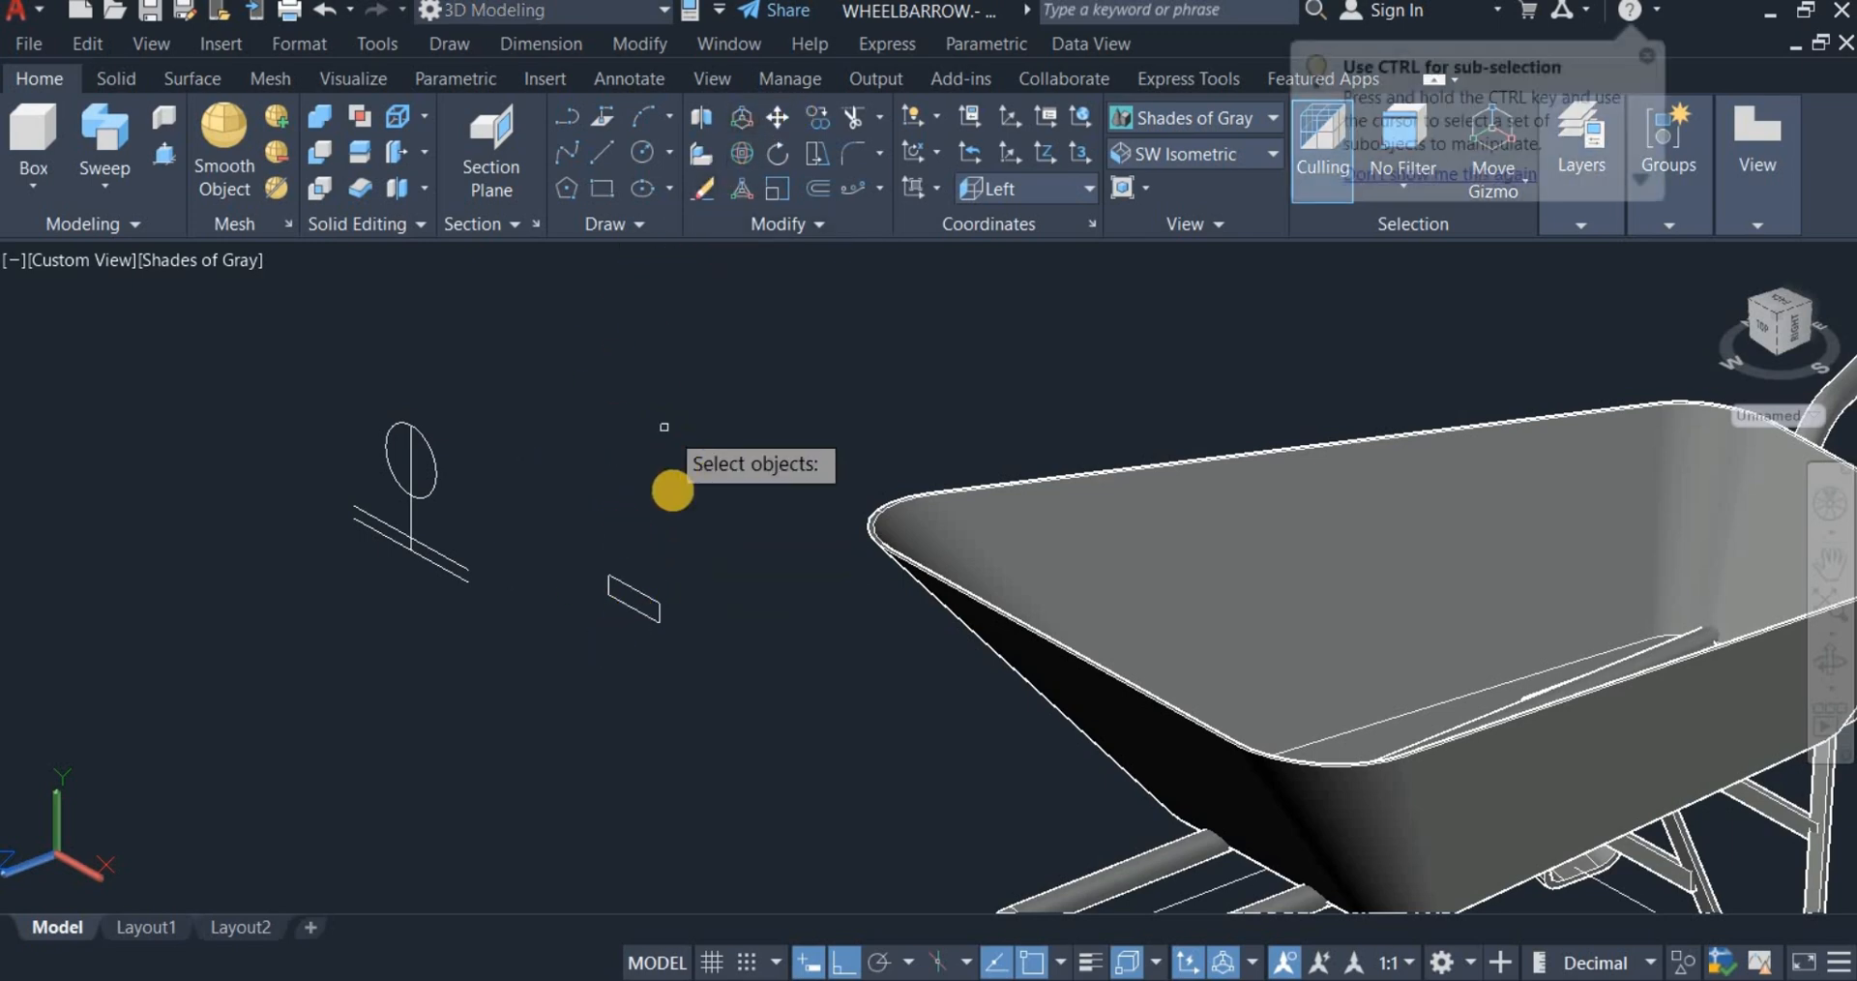
pyautogui.click(641, 594)
pyautogui.press('Return')
pyautogui.scroll(3, 634, 634)
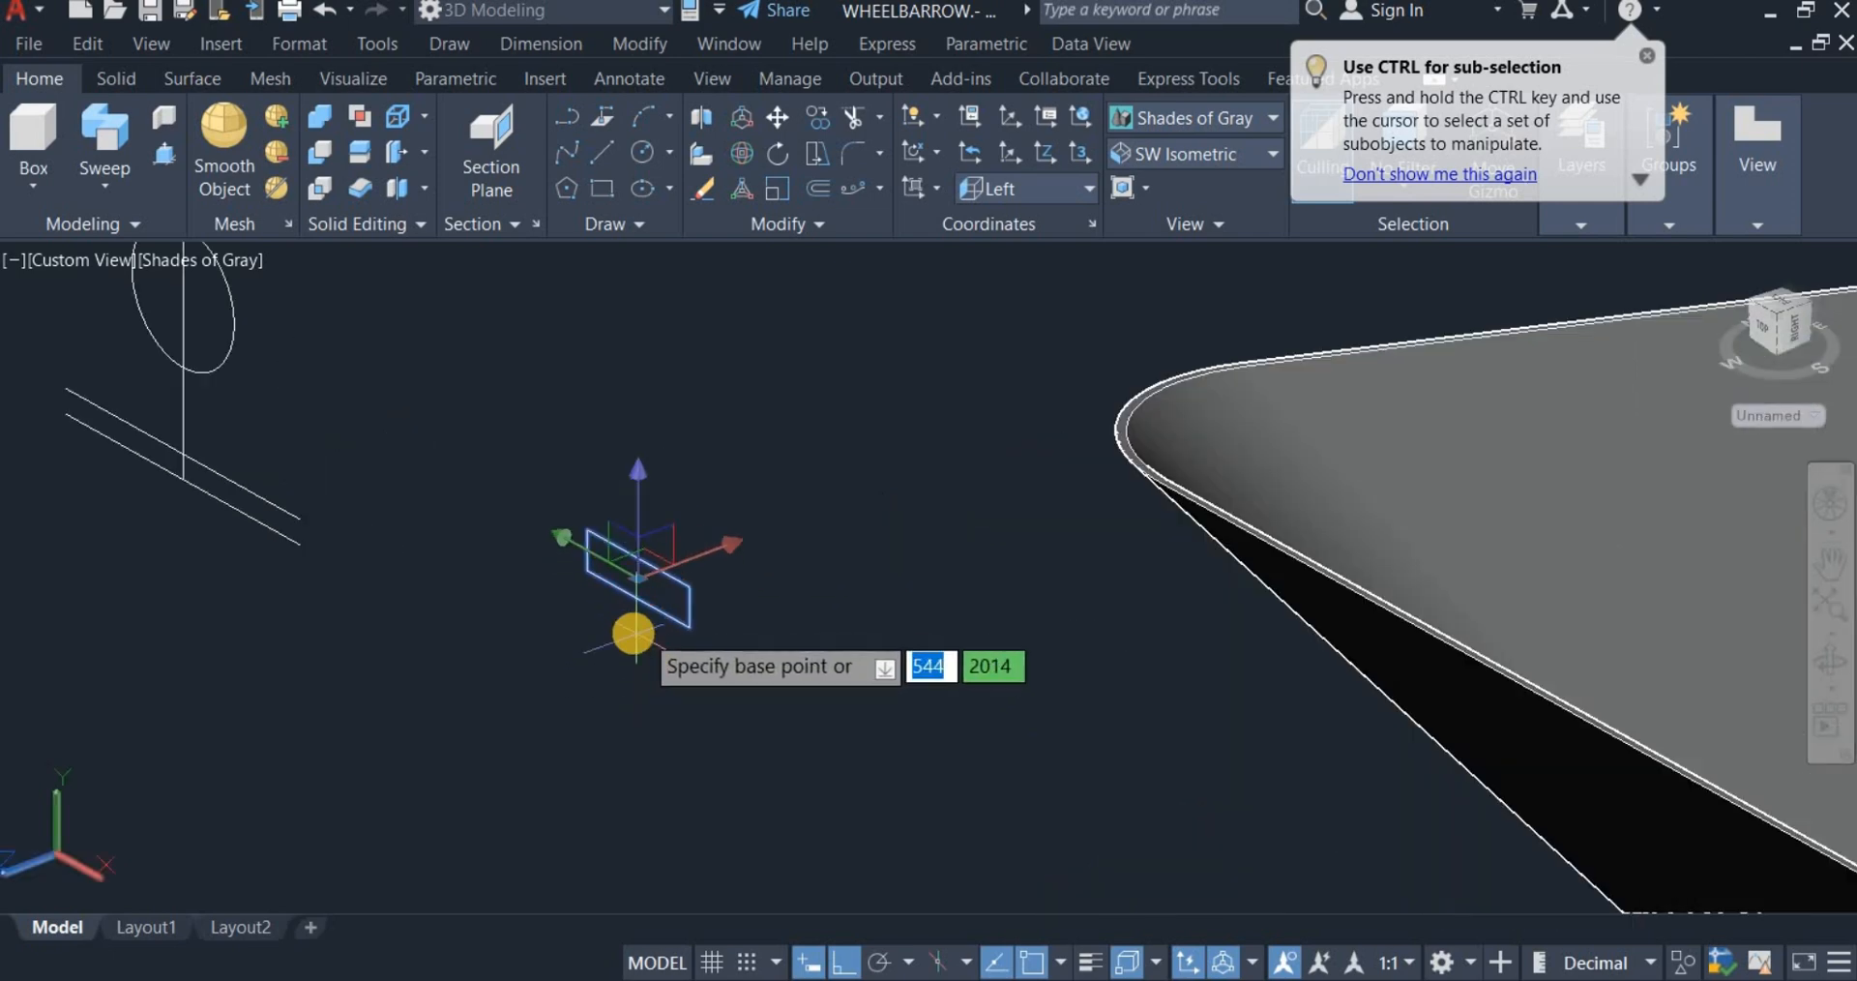
pyautogui.click(639, 586)
pyautogui.scroll(-2, 639, 592)
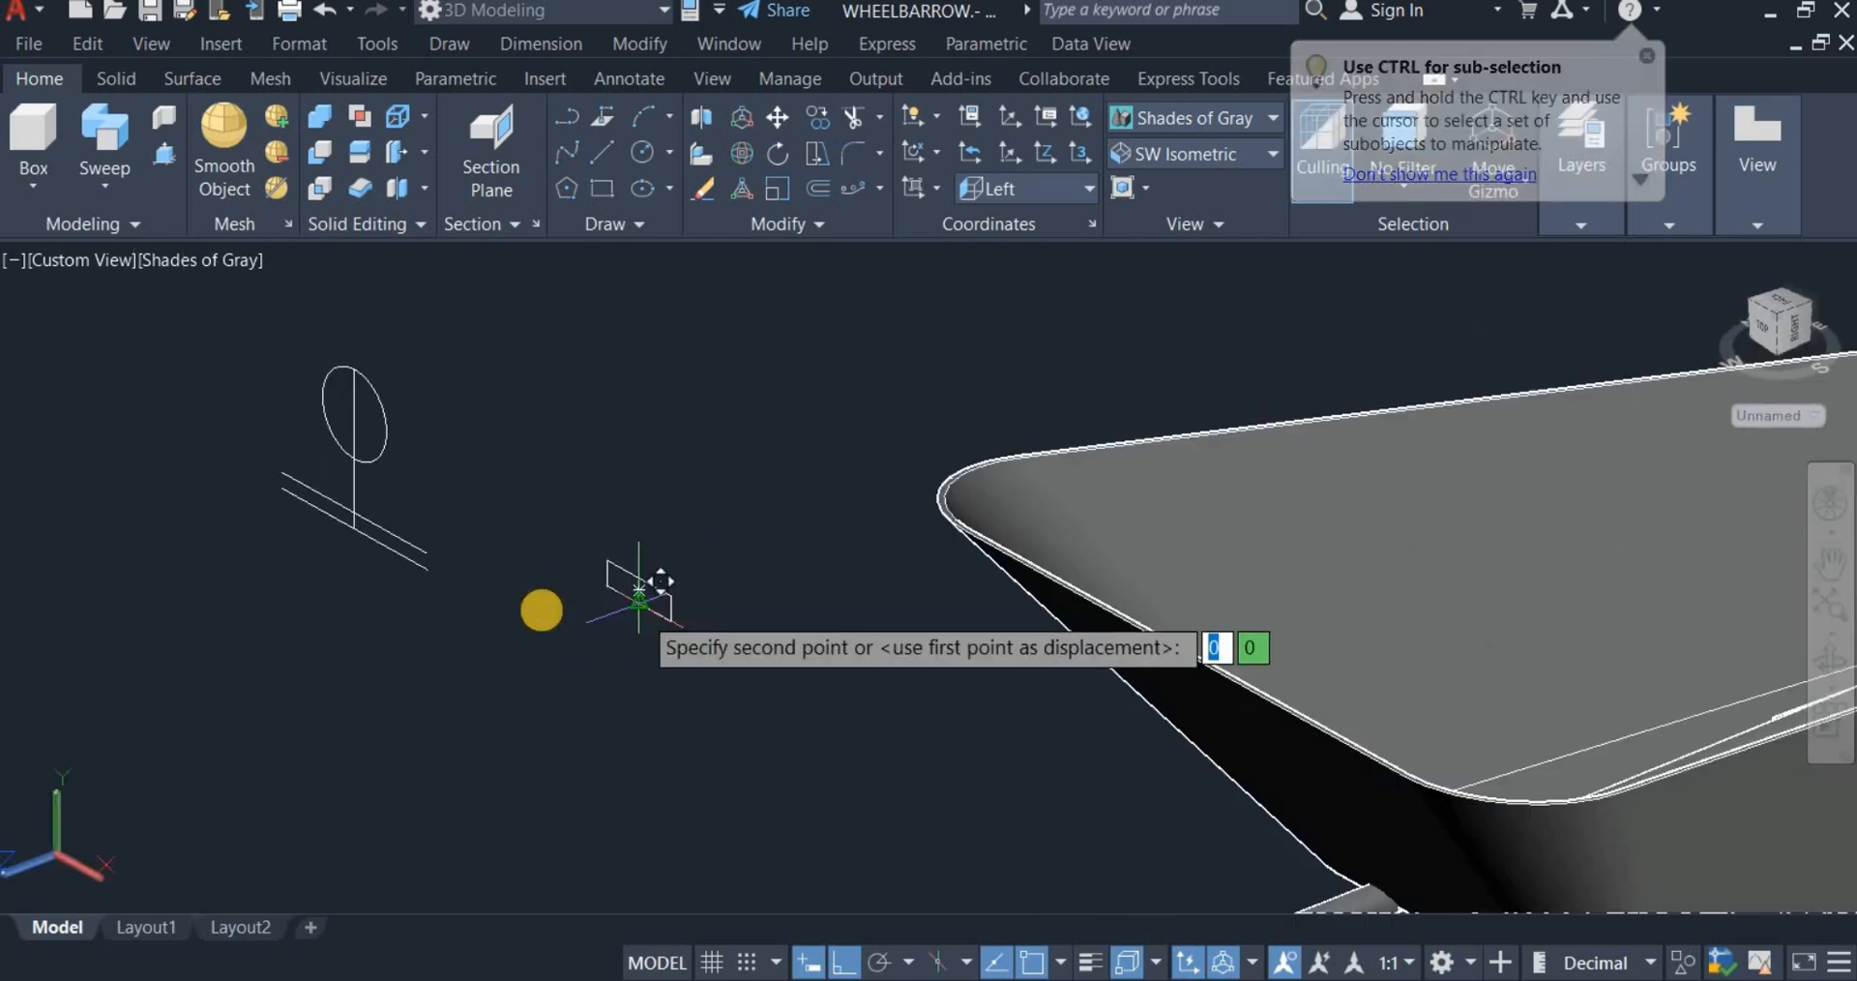
pyautogui.click(367, 480)
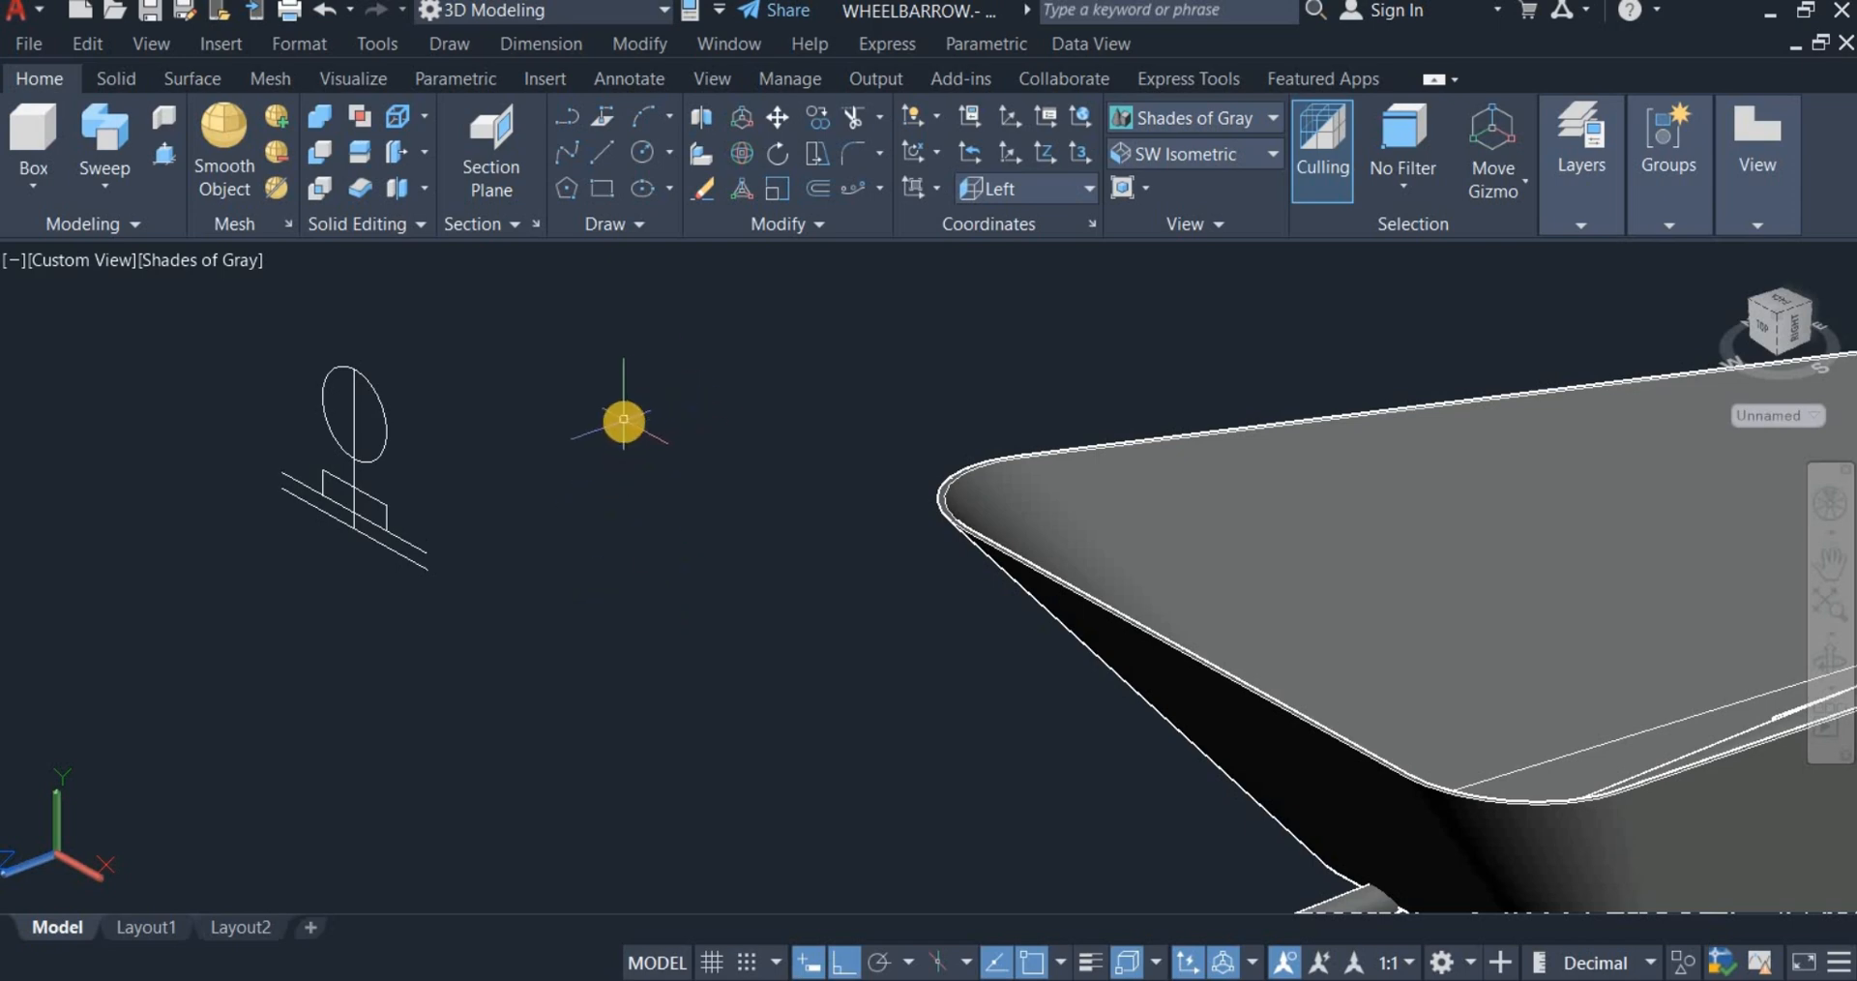
# Step: Draw a second rectangle 20 wide and 50 high in the free space beside the construction
pyautogui.click(600, 188)
pyautogui.click(566, 546)
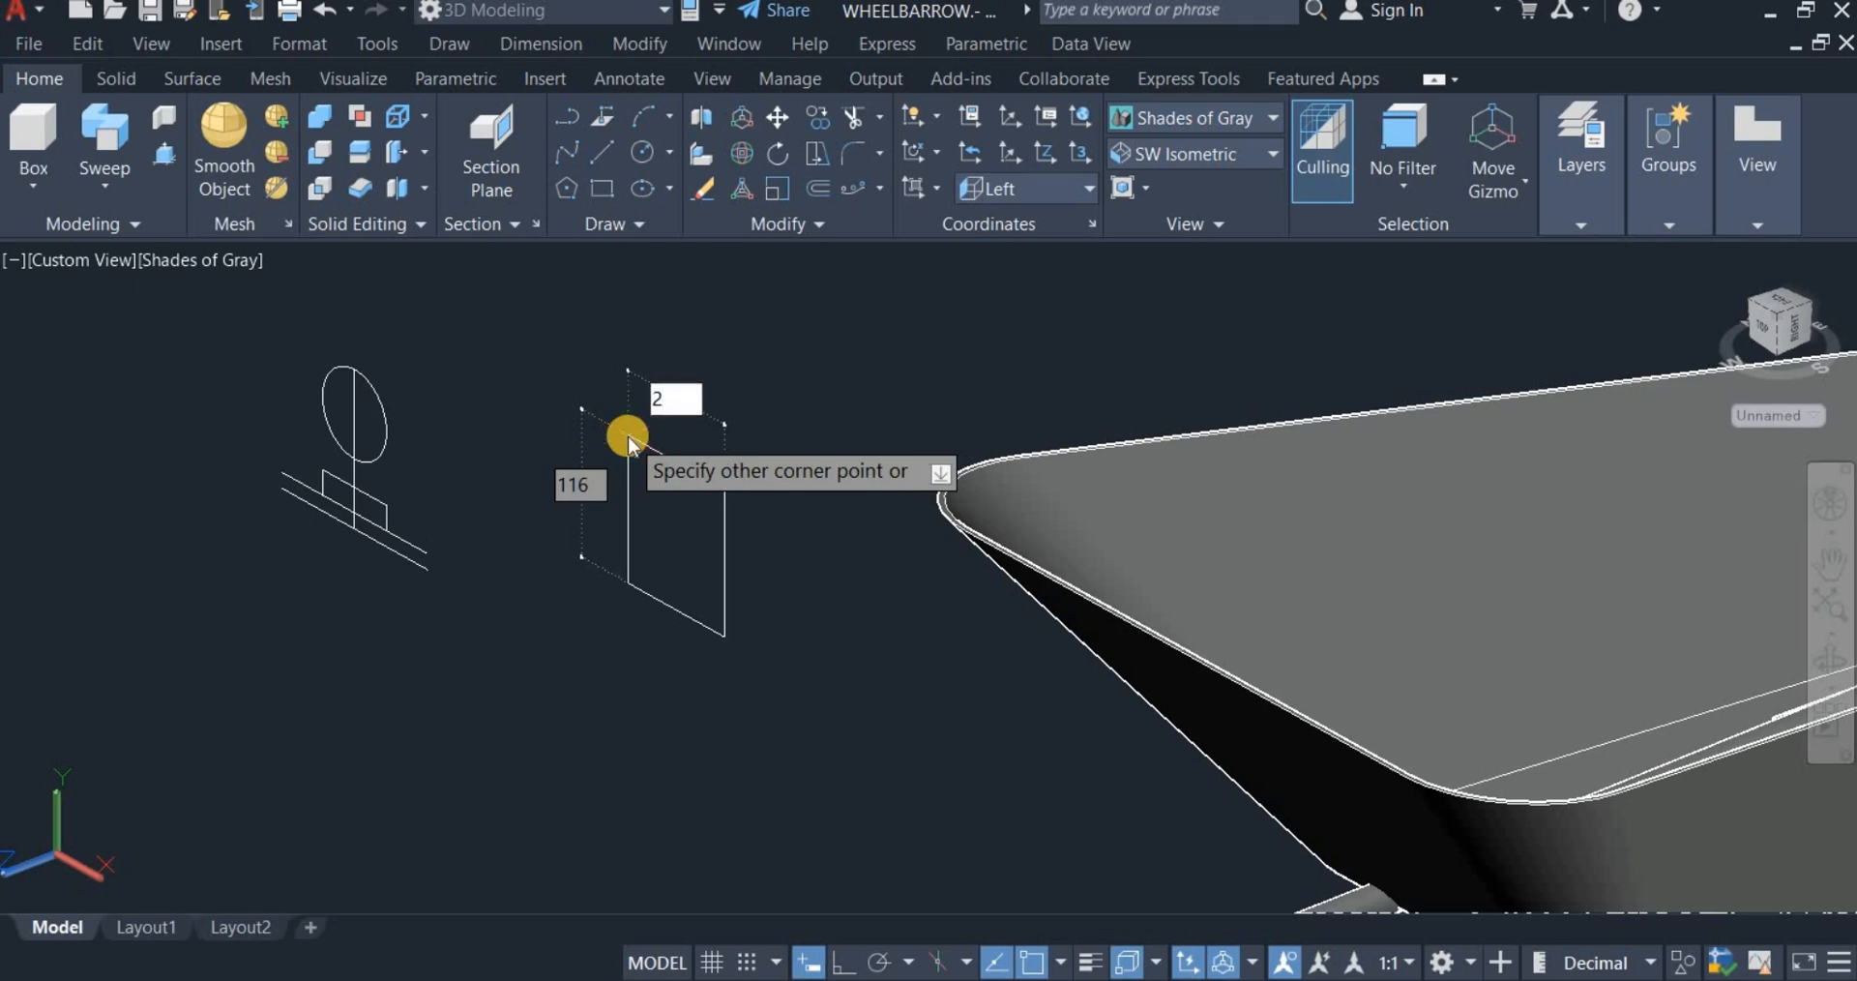
pyautogui.press('Tab')
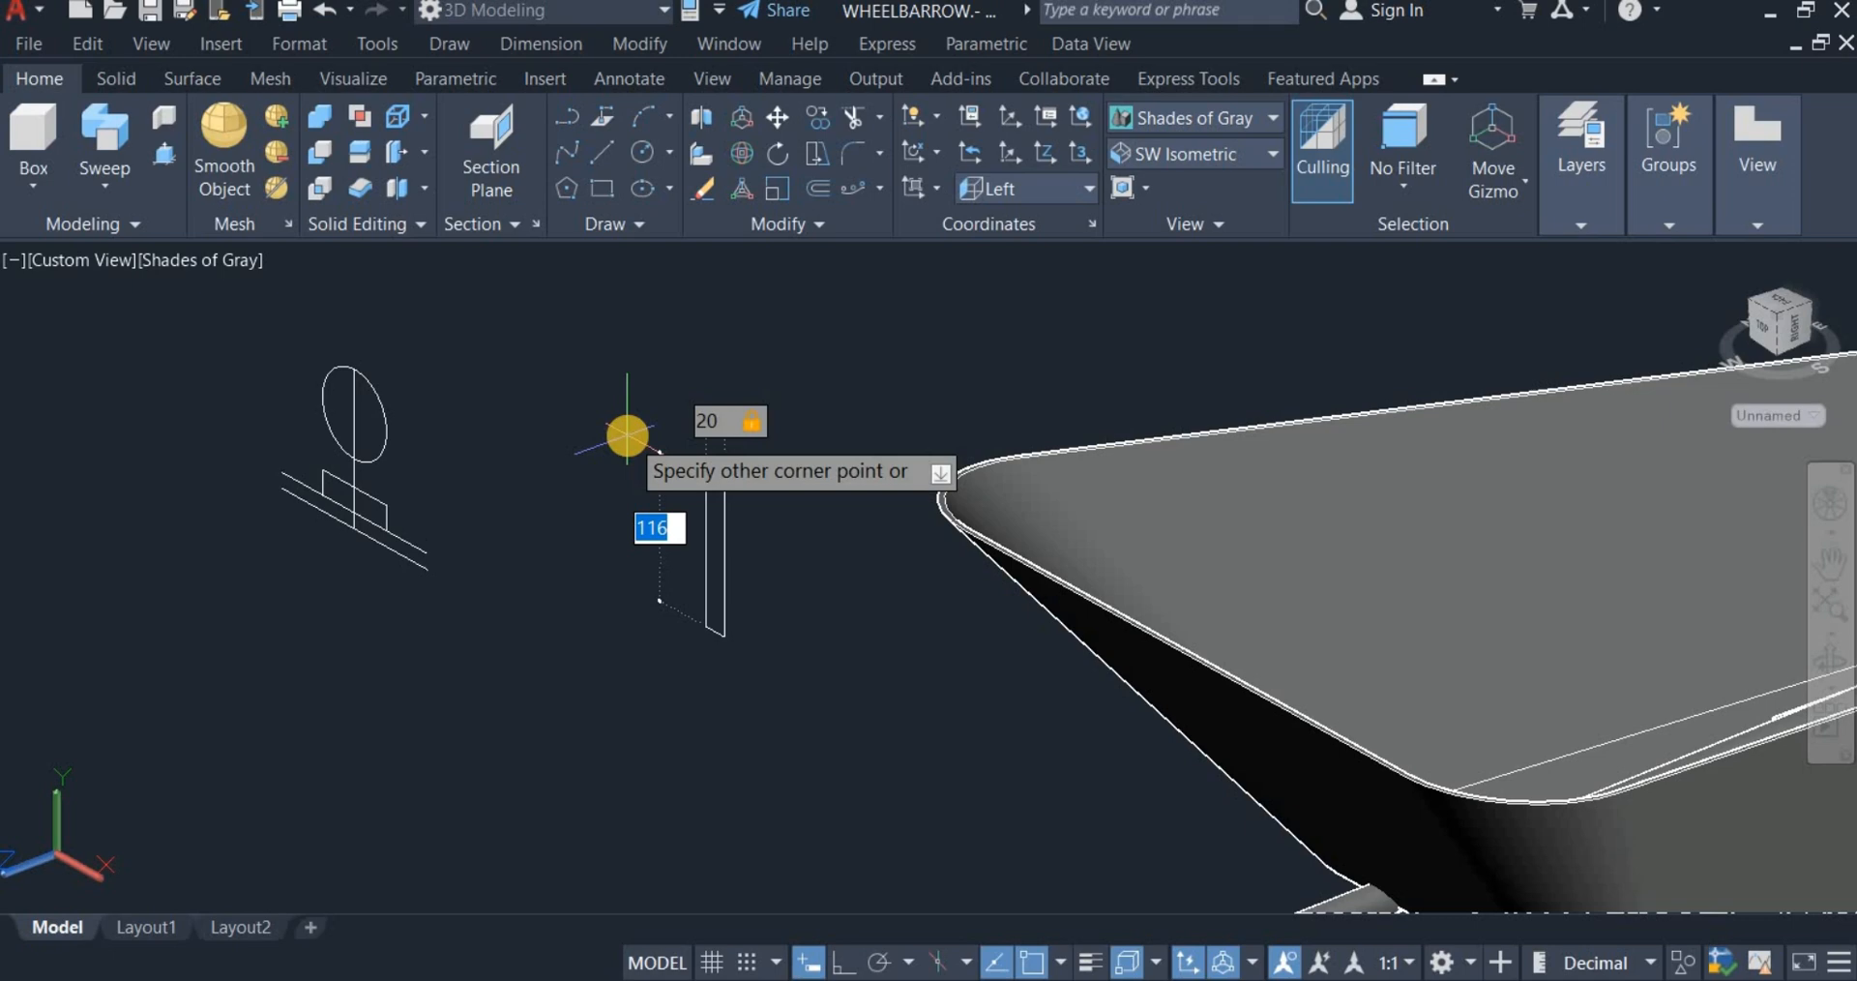
pyautogui.write('50')
pyautogui.press('Return')
# Step: Move the 20 by 50 rectangle by its bottom edge midpoint onto the top edge midpoint of the wide rectangle
pyautogui.press('F8')
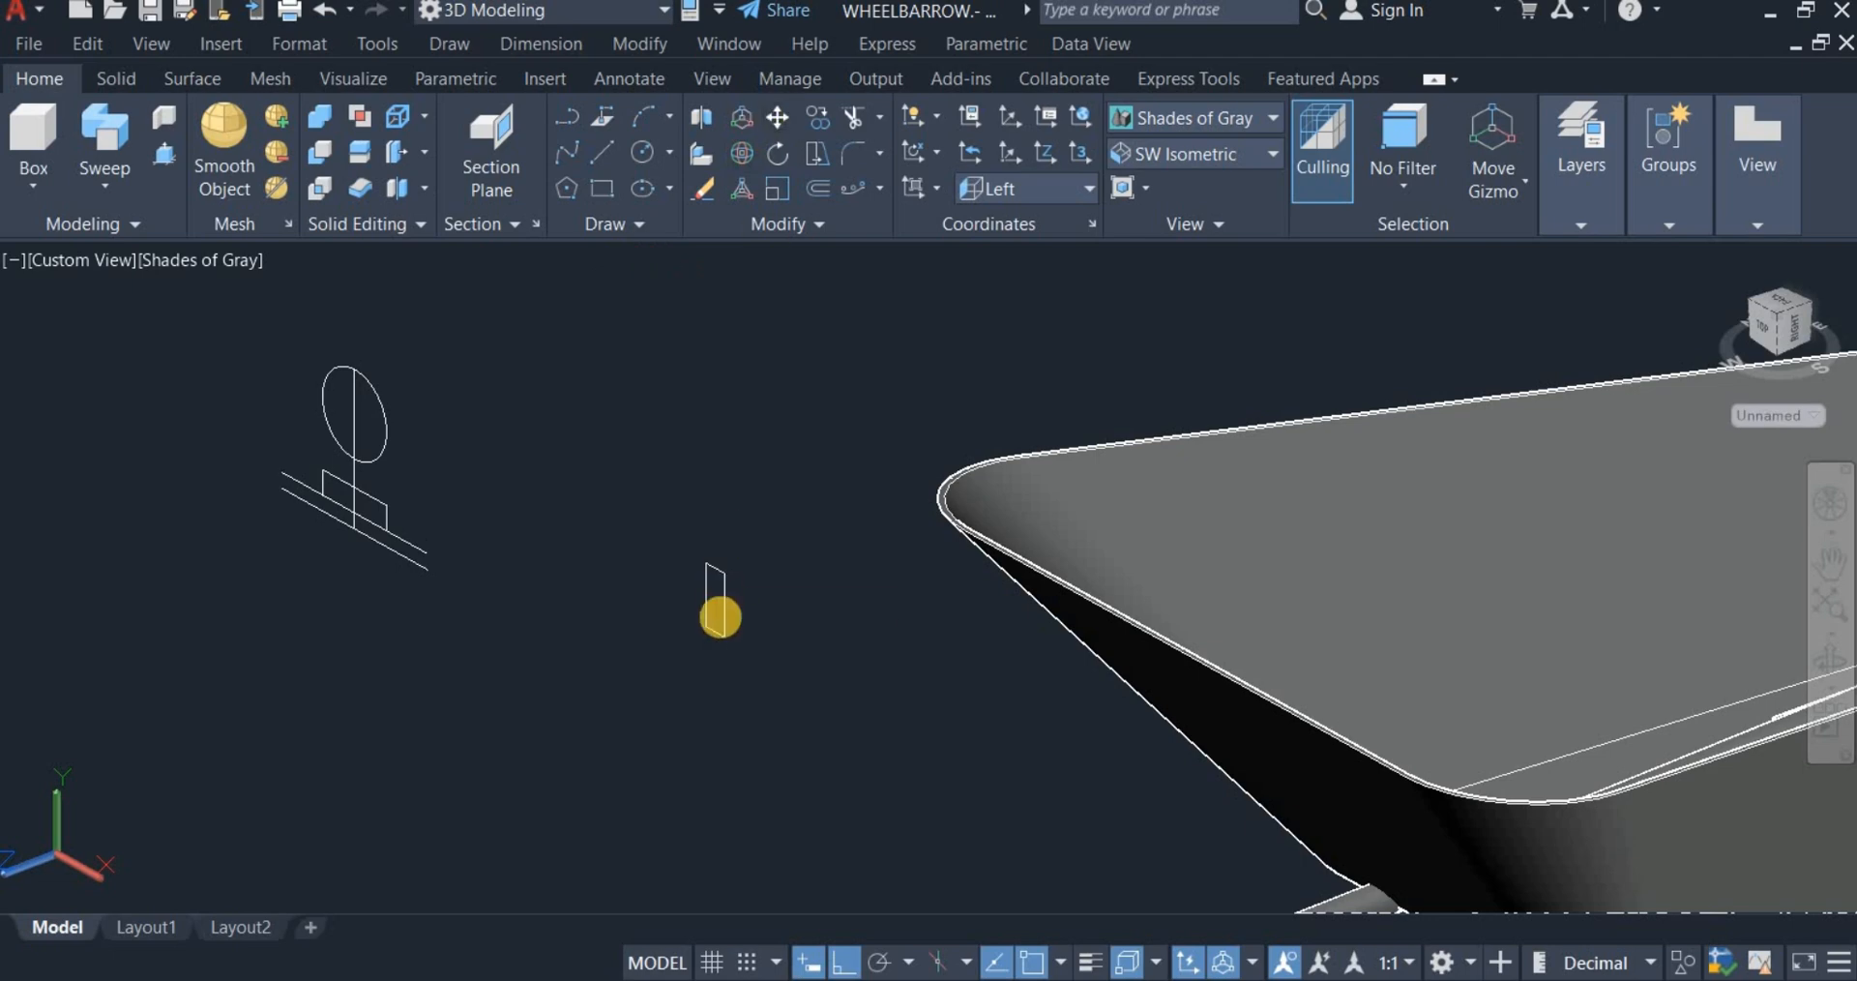
pyautogui.write('m')
pyautogui.press('Return')
pyautogui.click(738, 610)
pyautogui.click(676, 459)
pyautogui.press('Return')
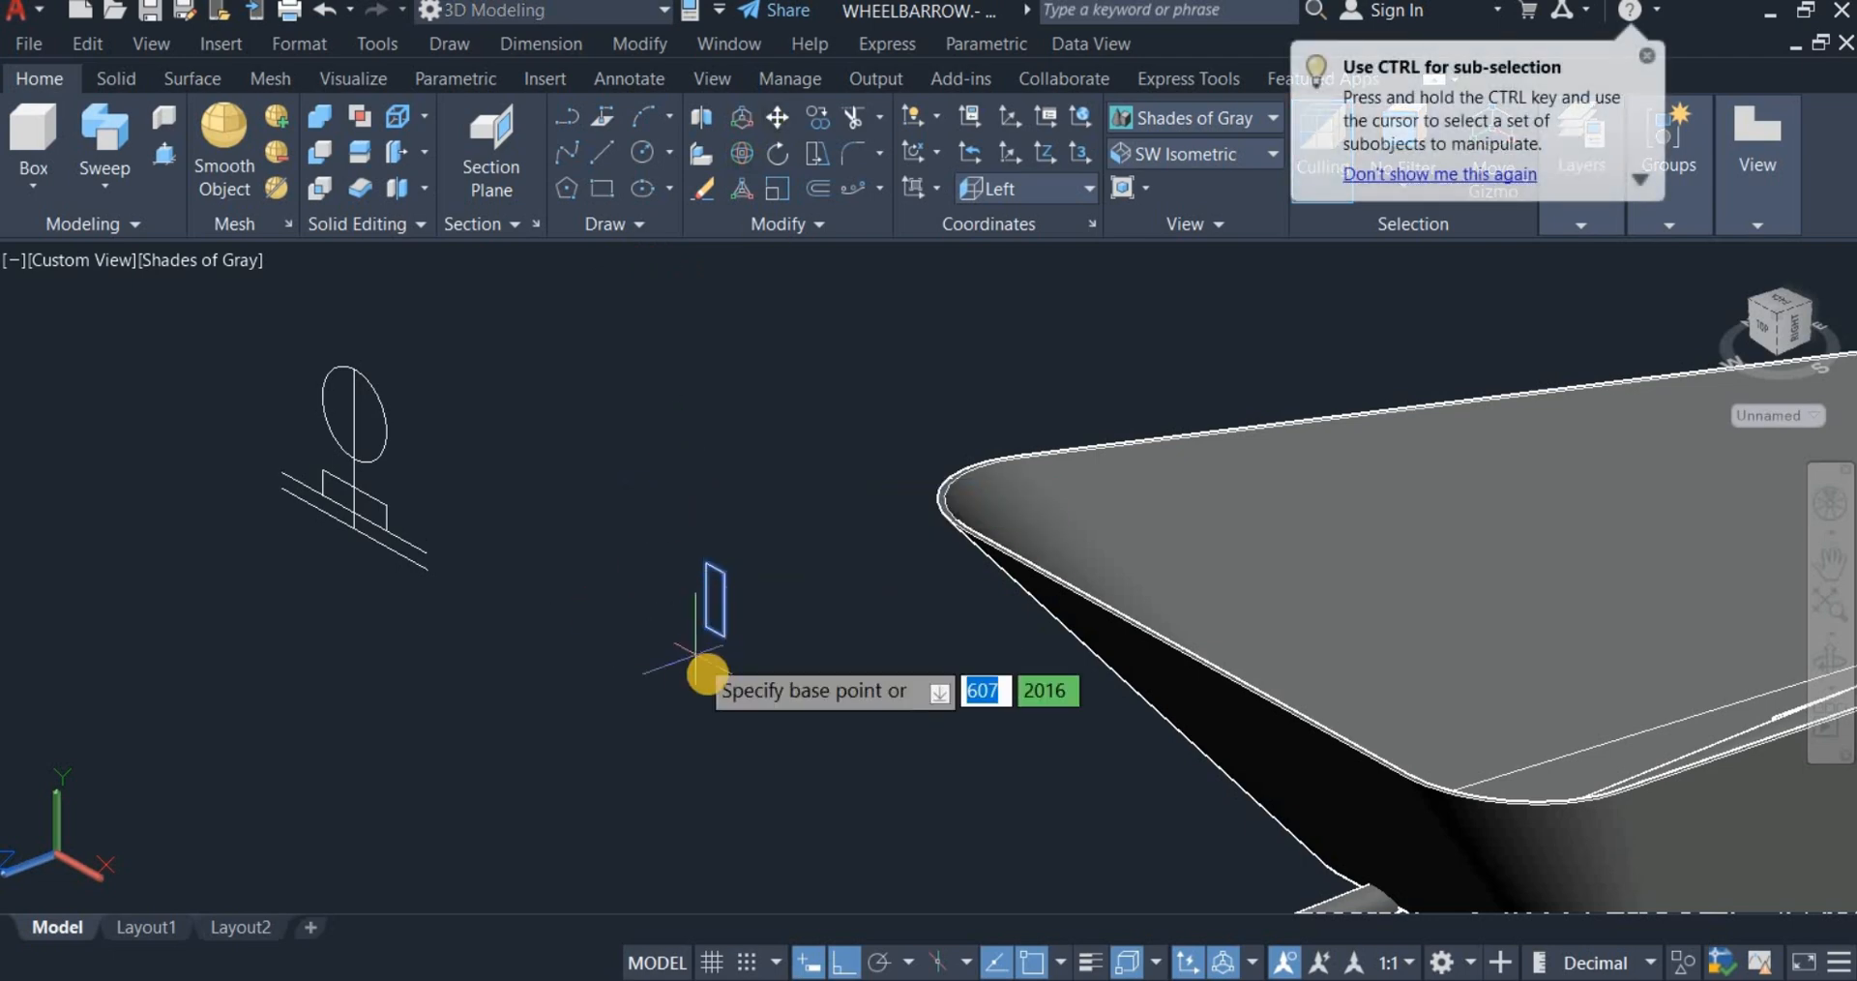
pyautogui.scroll(2, 713, 651)
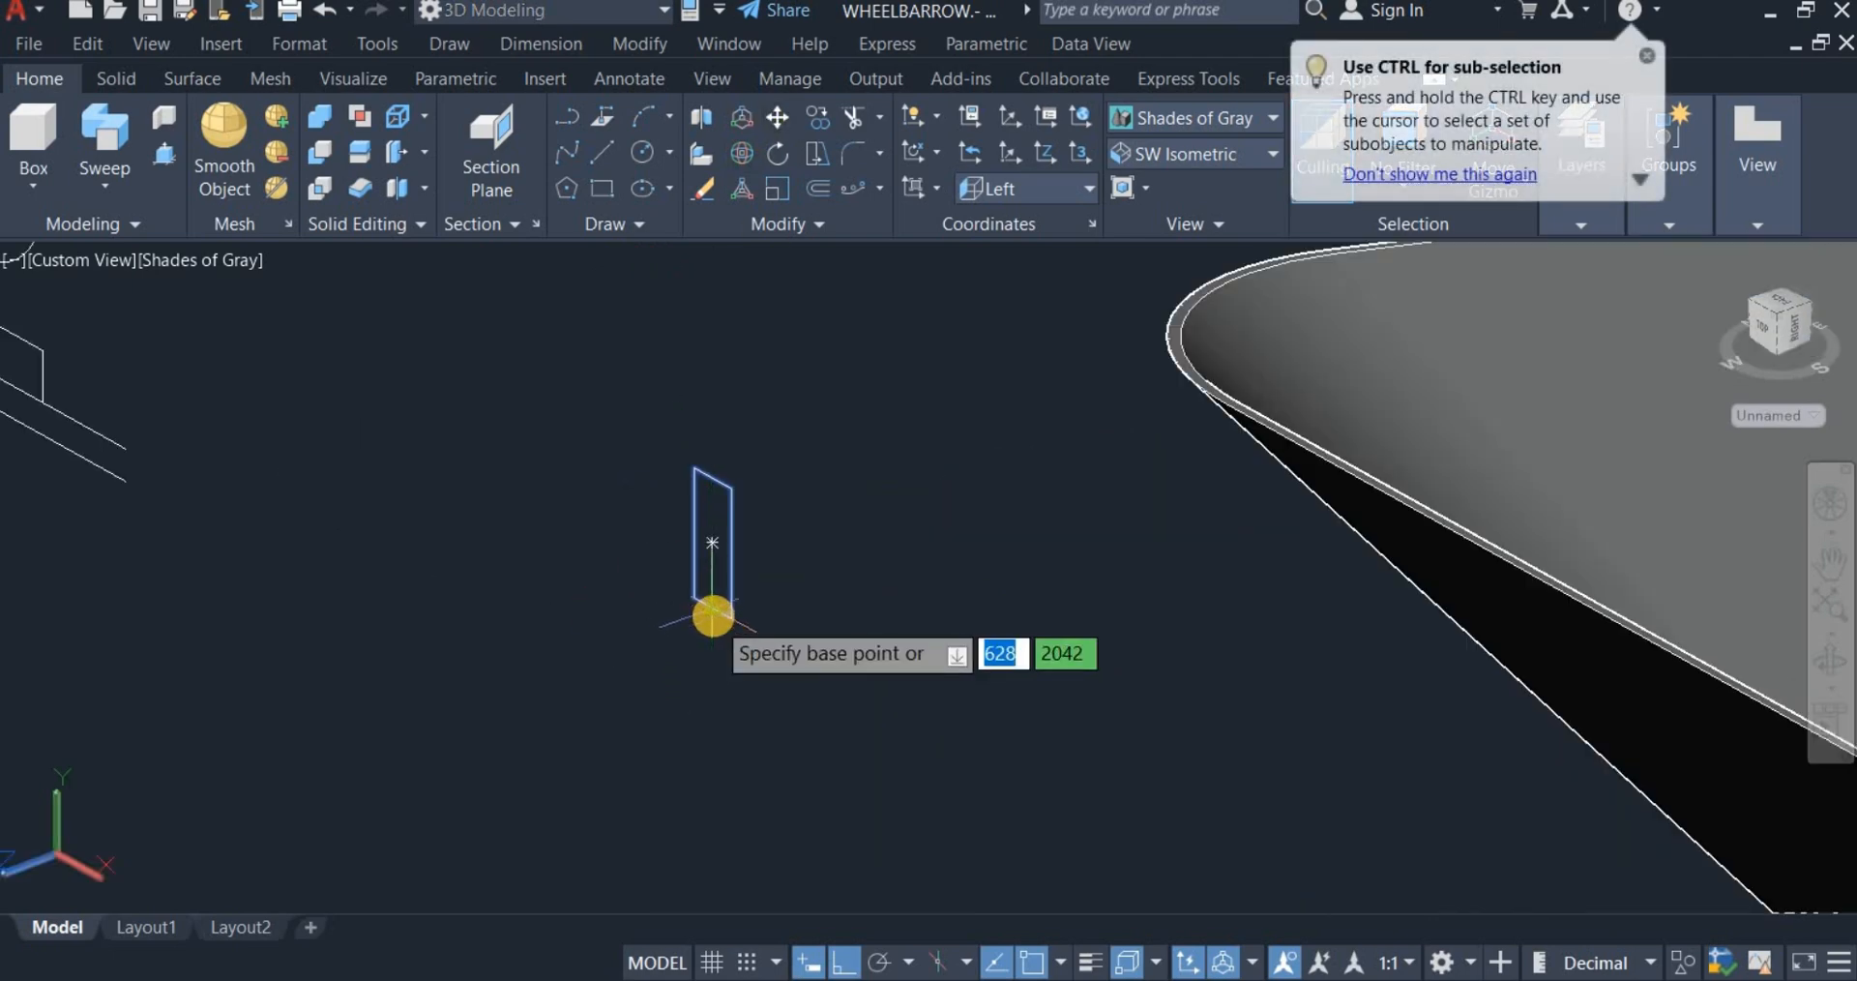
pyautogui.click(713, 615)
pyautogui.scroll(-2, 716, 617)
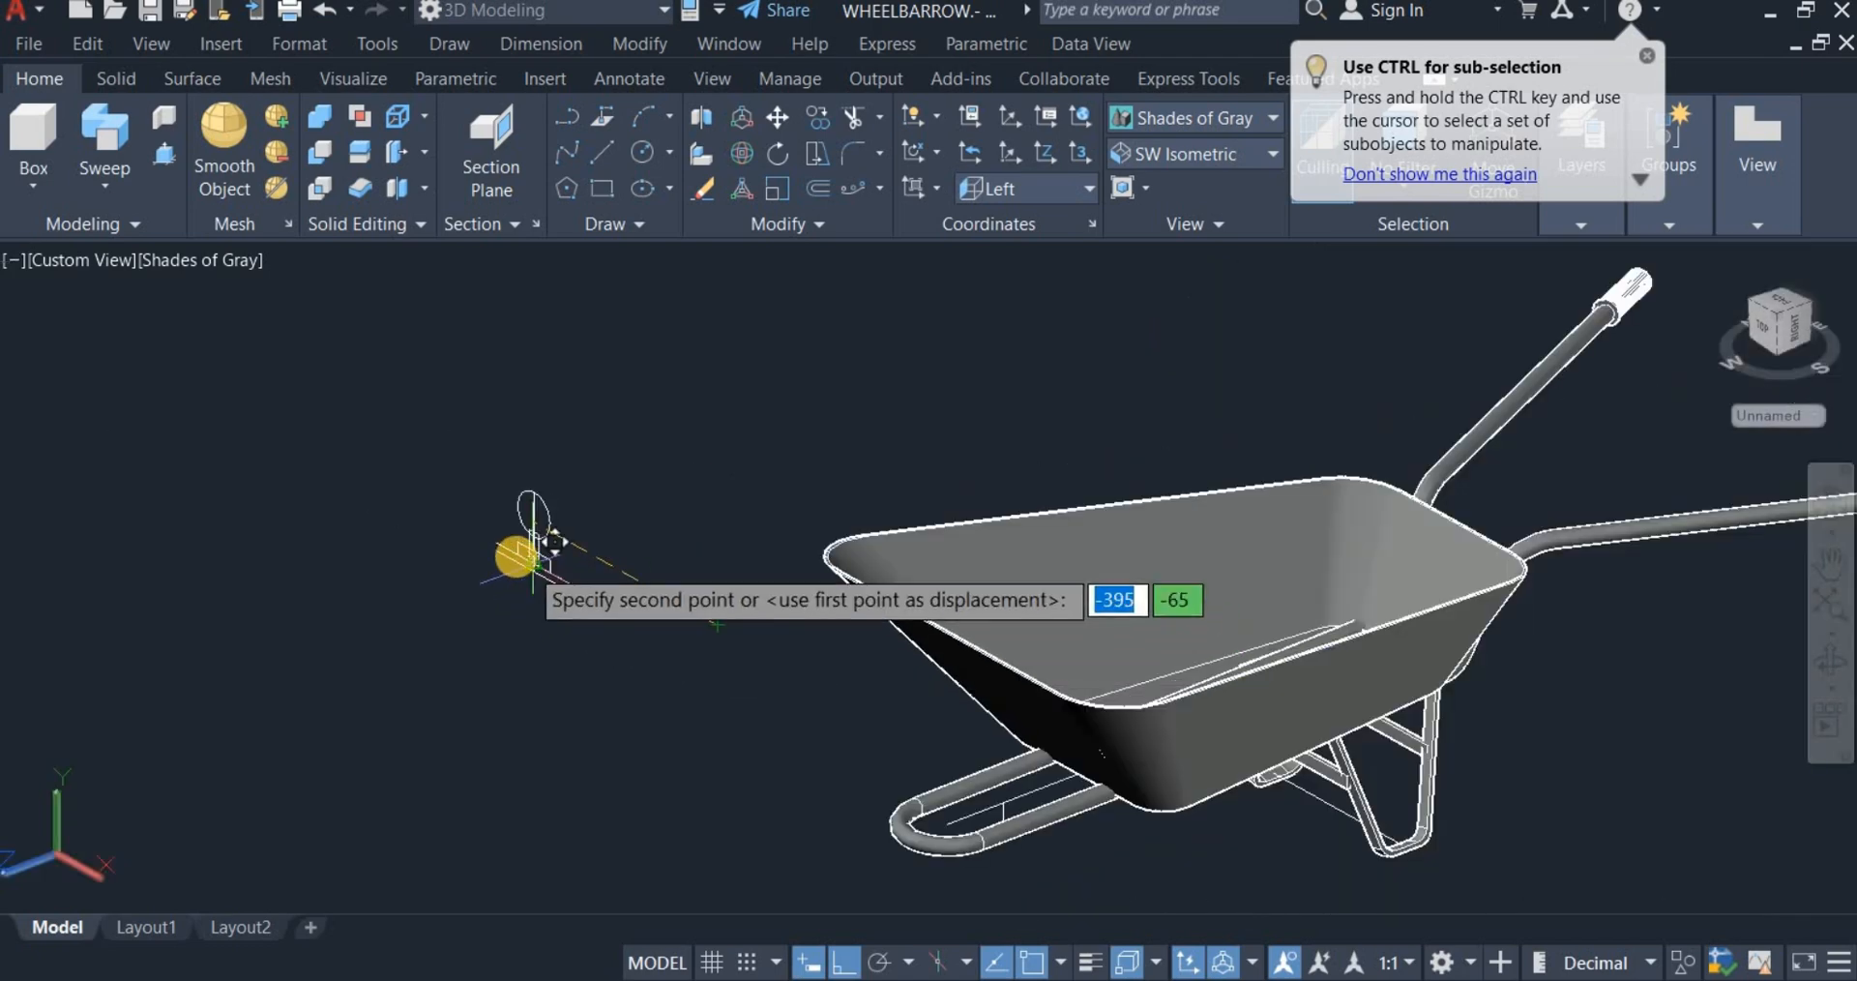
pyautogui.scroll(4, 542, 546)
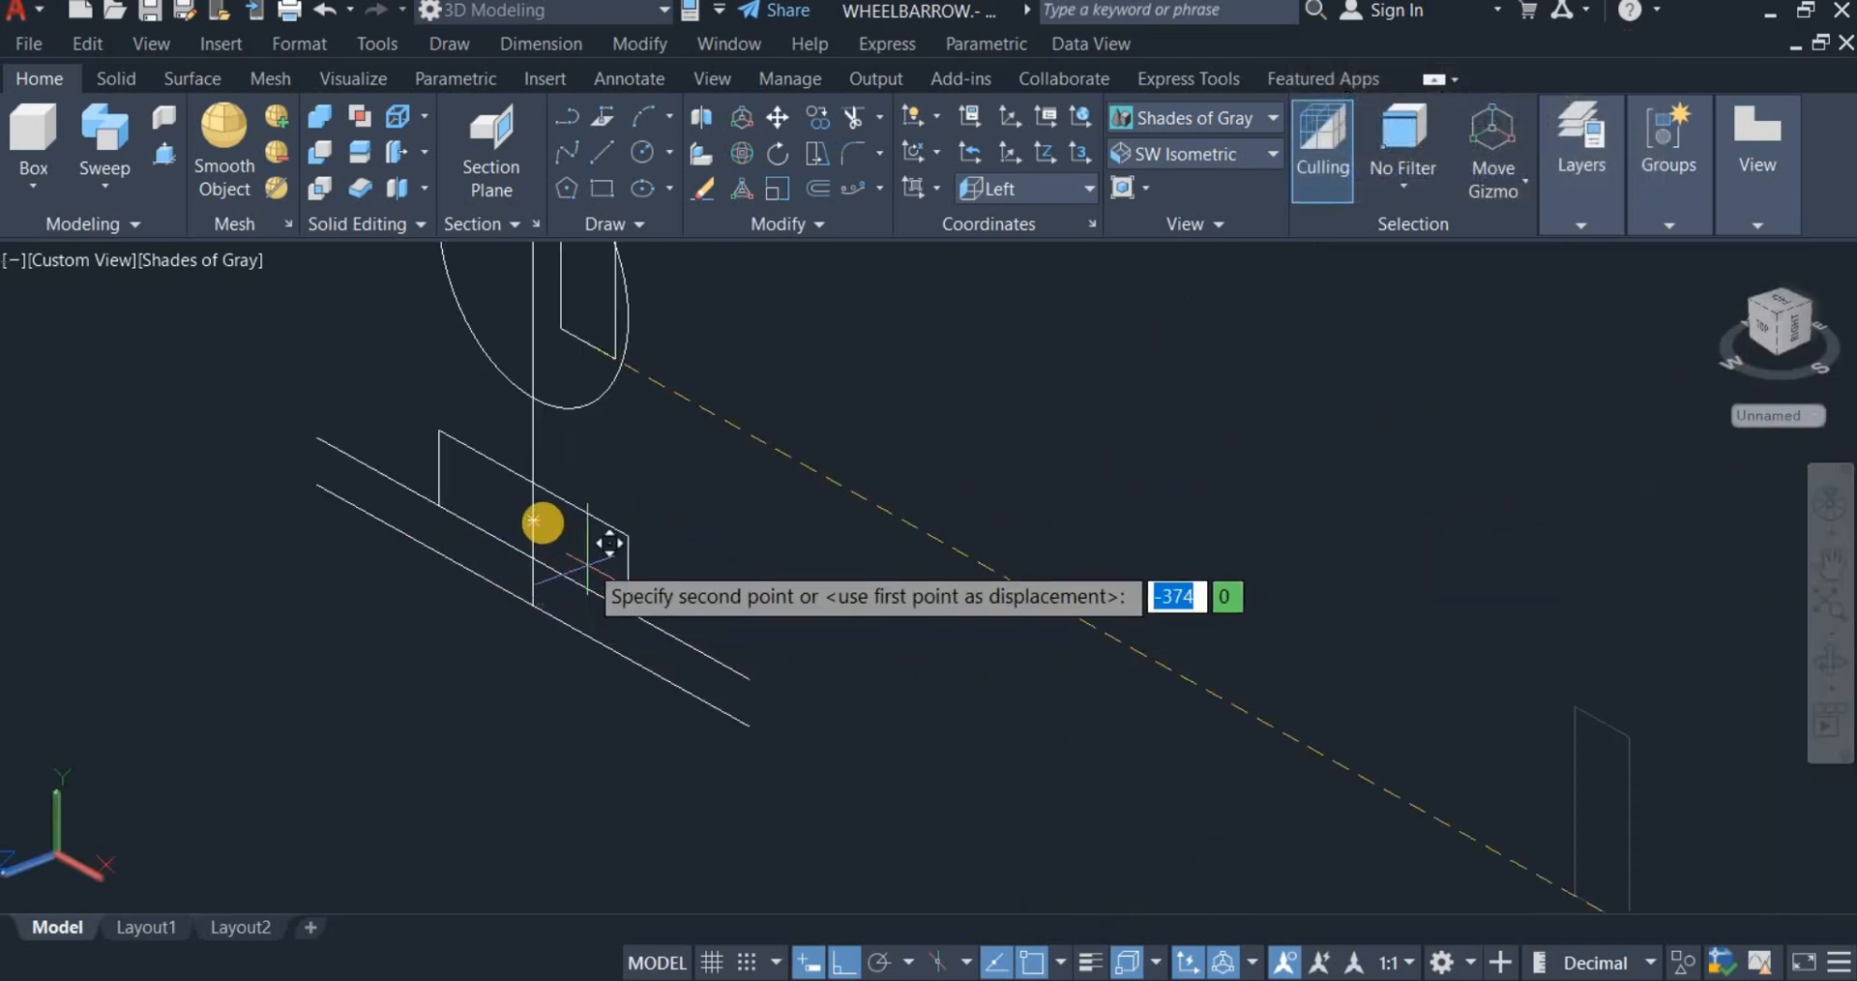
pyautogui.click(527, 485)
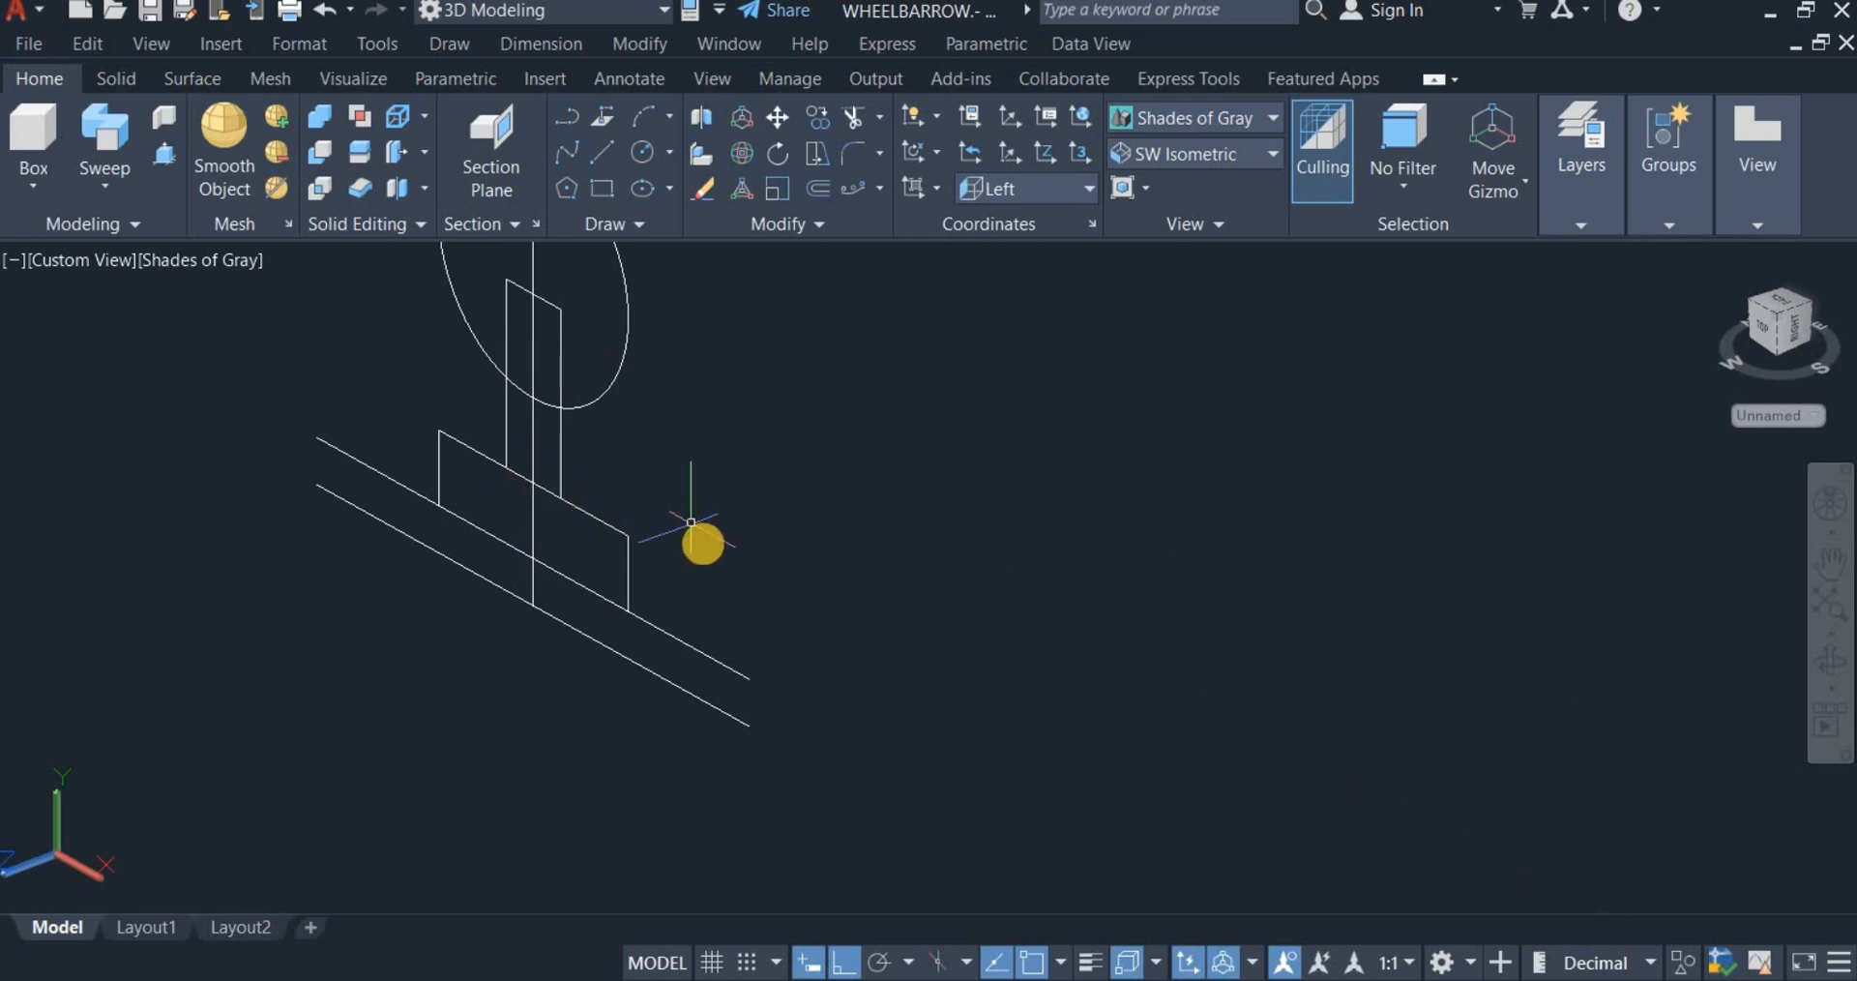
# Step: Trim away the vertical line's portions below the upper offset line and inside the wide rectangle
pyautogui.scroll(-3, 691, 522)
pyautogui.scroll(2, 688, 415)
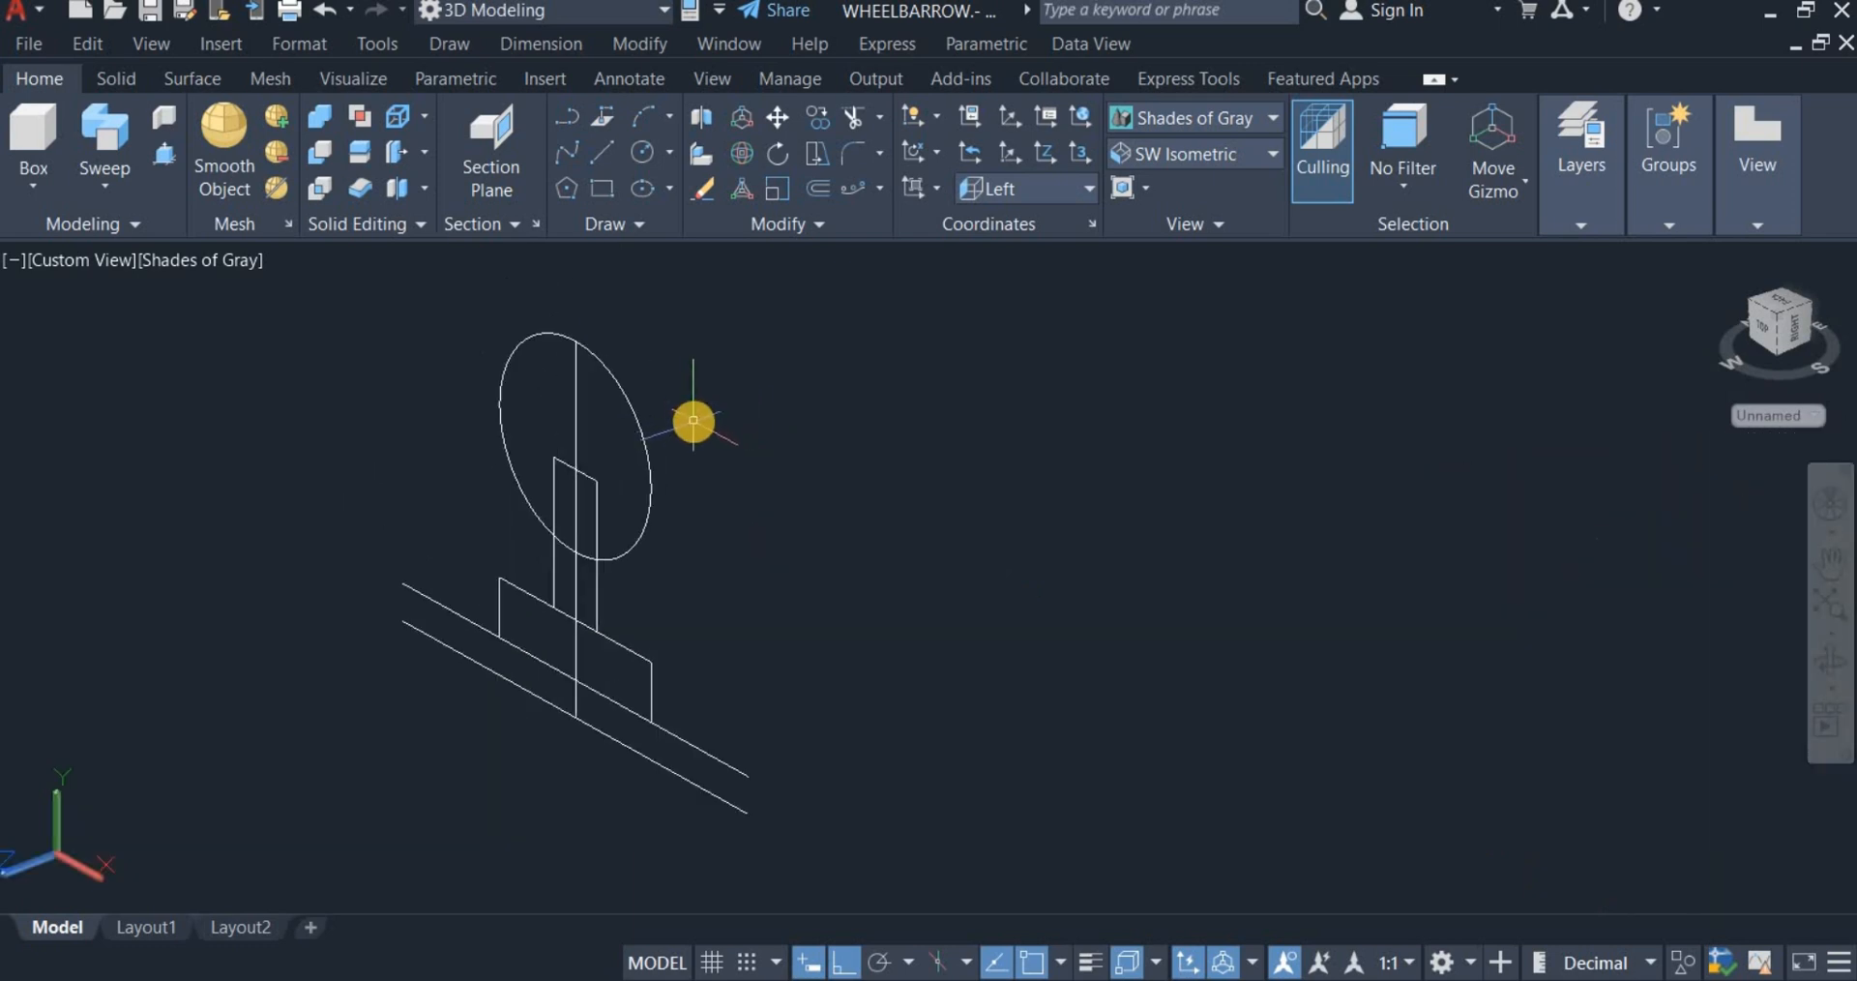
pyautogui.click(839, 121)
pyautogui.scroll(3, 631, 728)
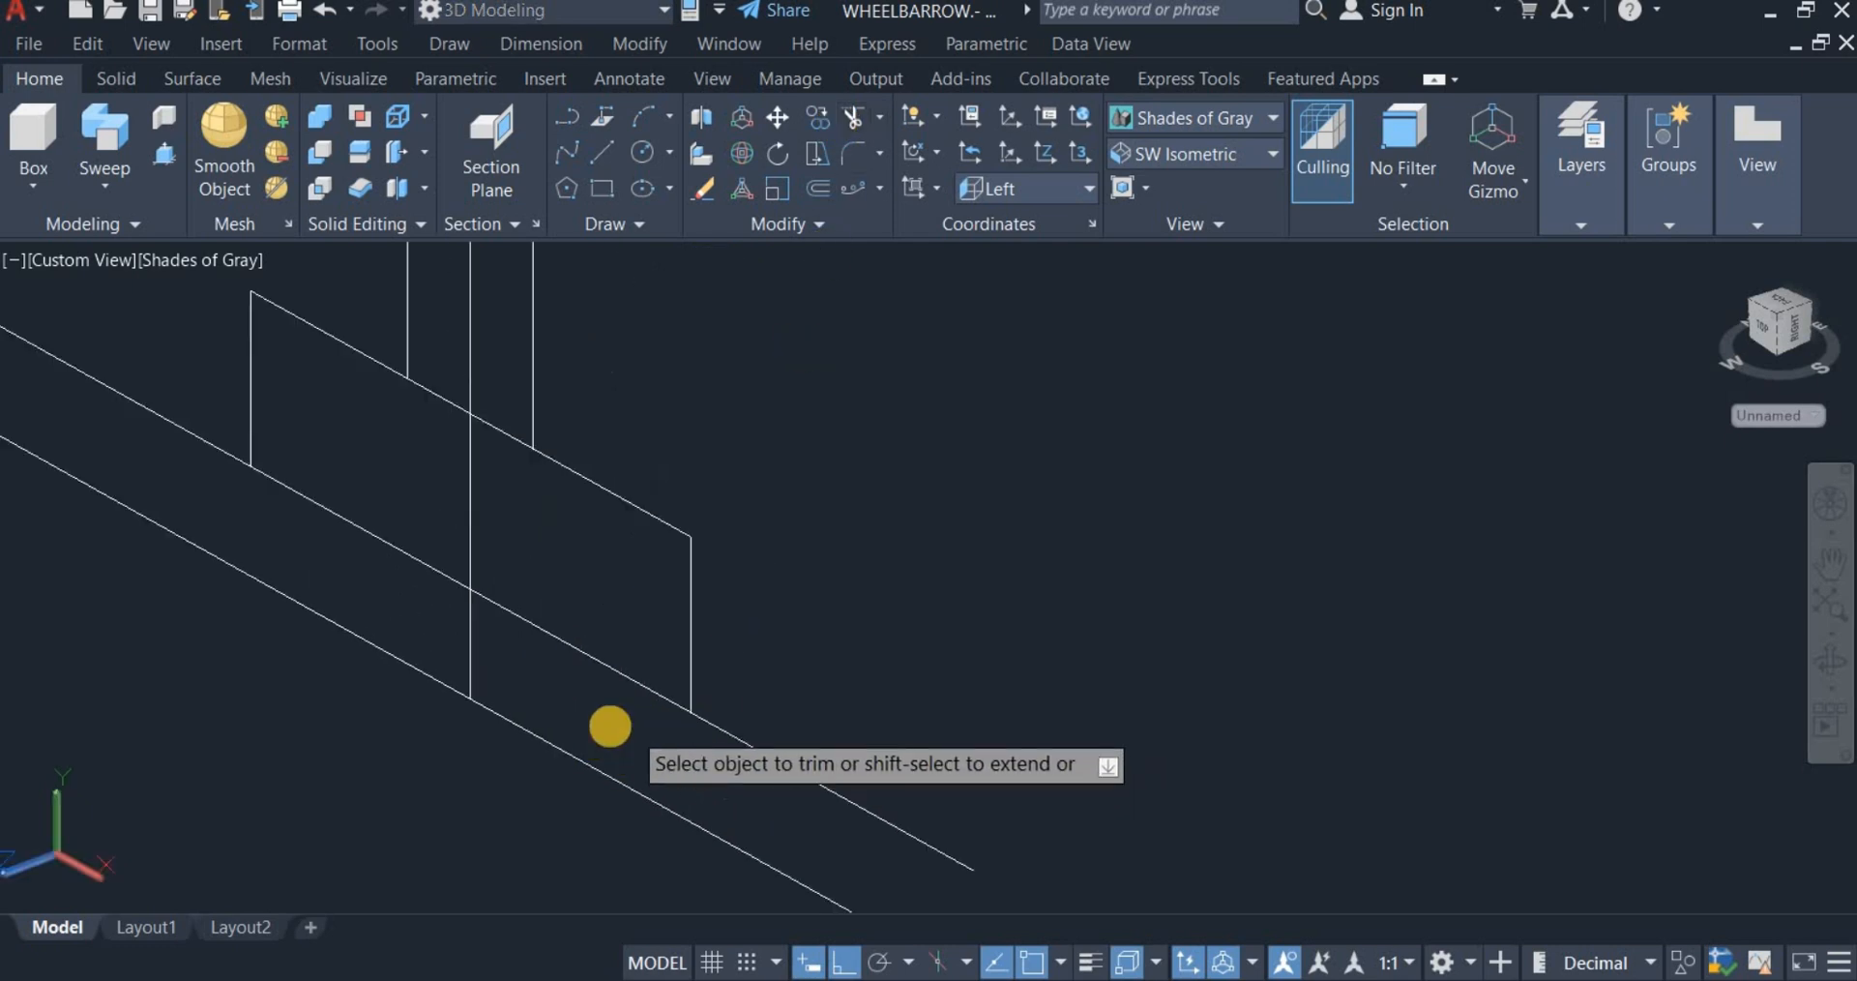
pyautogui.click(482, 661)
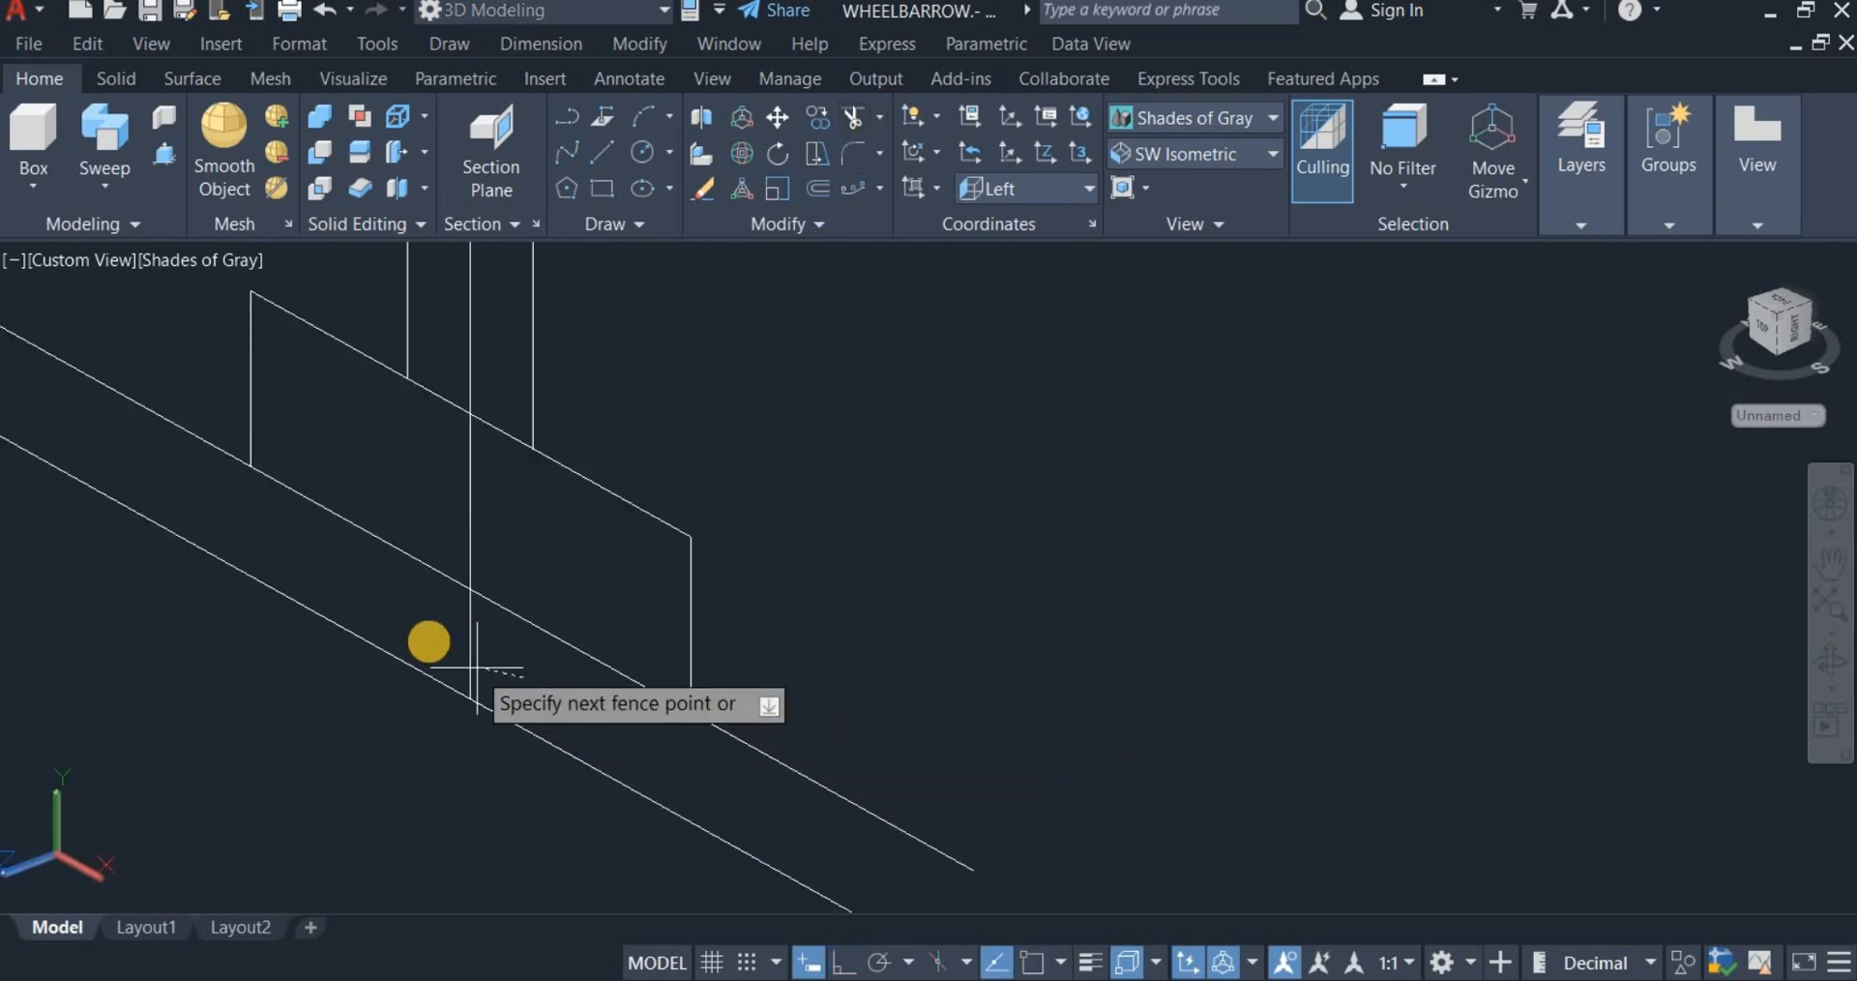
pyautogui.click(432, 641)
pyautogui.press('Return')
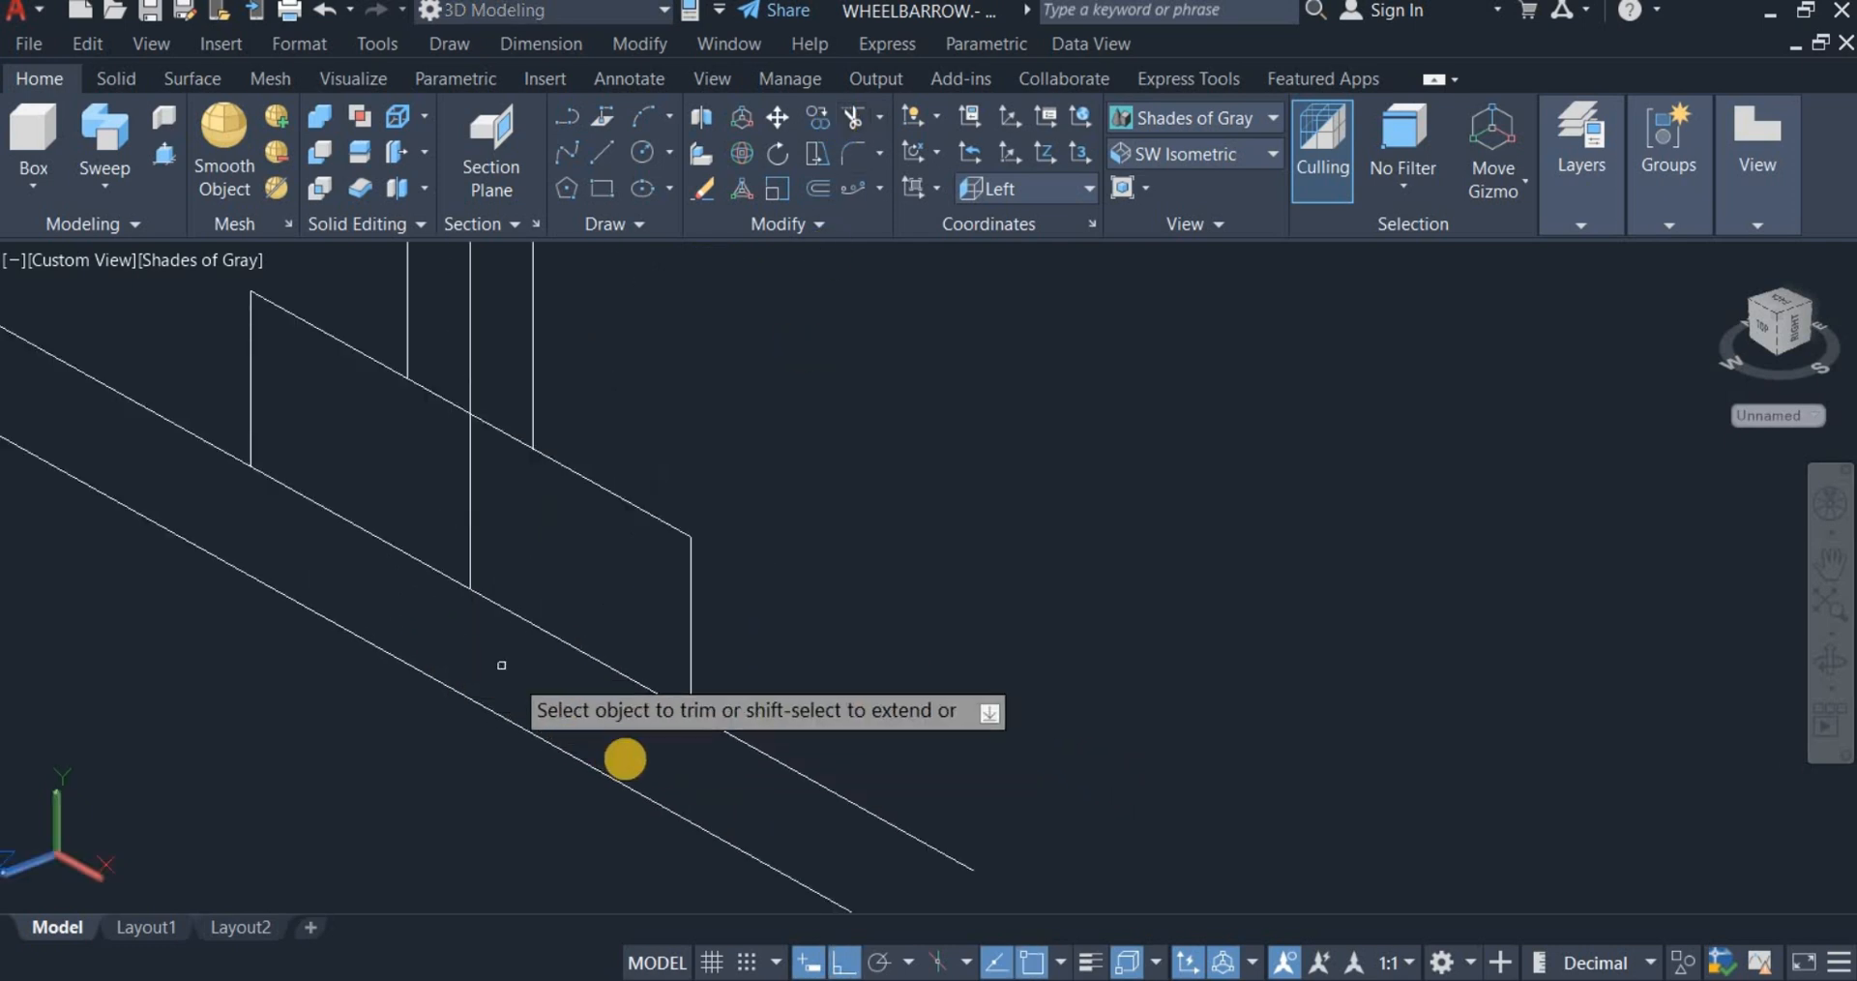
pyautogui.click(497, 550)
pyautogui.click(436, 503)
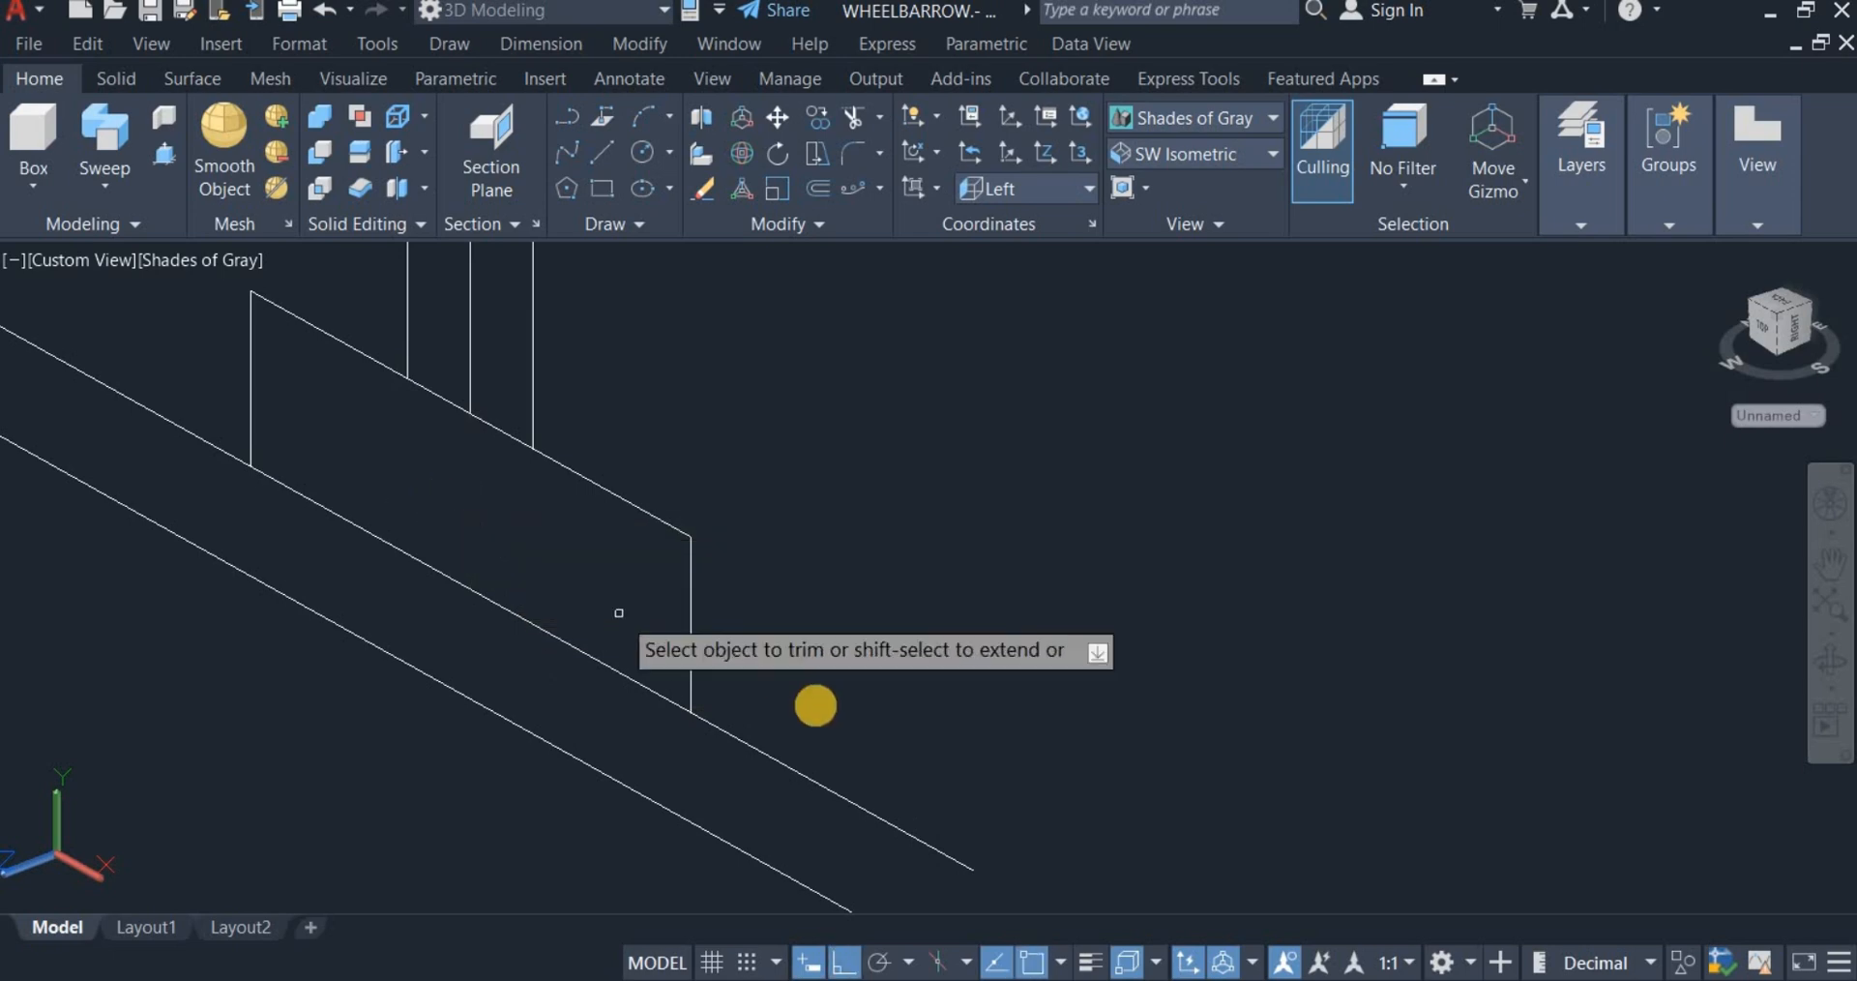
# Step: Trim off both ends of the upper offset line that extend beyond the wide rectangle
pyautogui.click(816, 707)
pyautogui.click(777, 800)
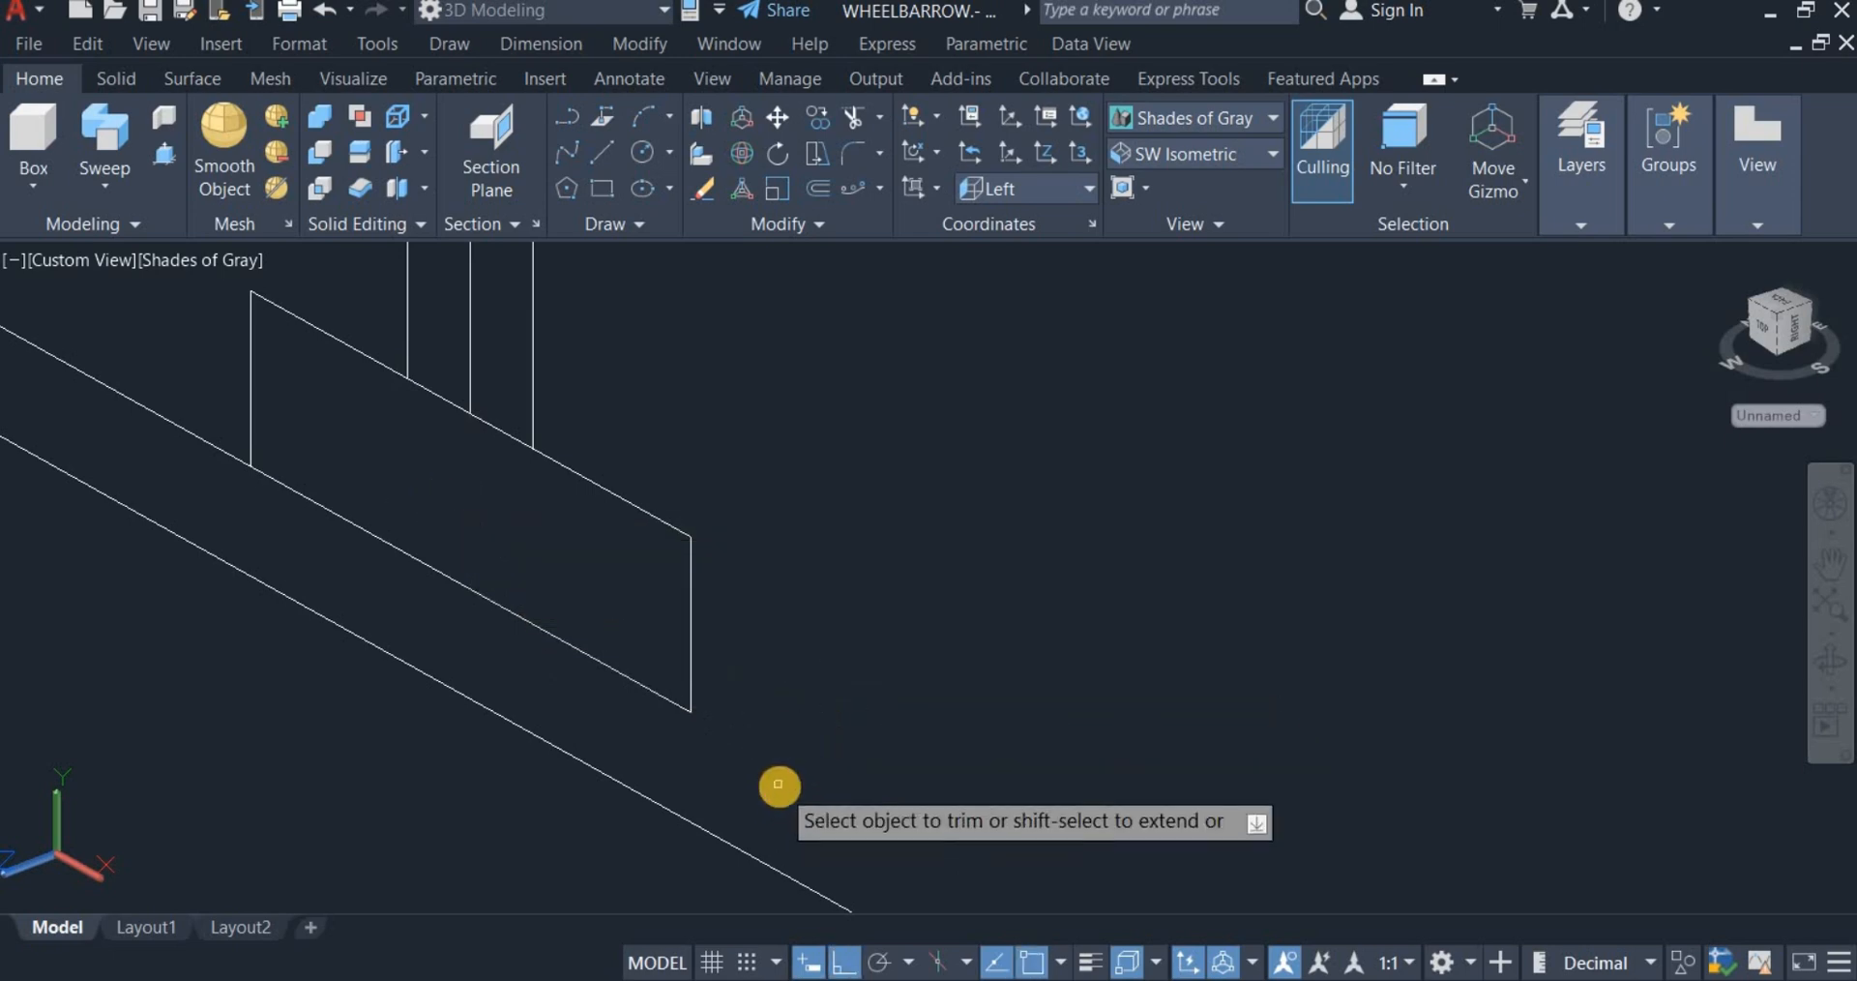
pyautogui.scroll(-4, 779, 784)
pyautogui.click(512, 631)
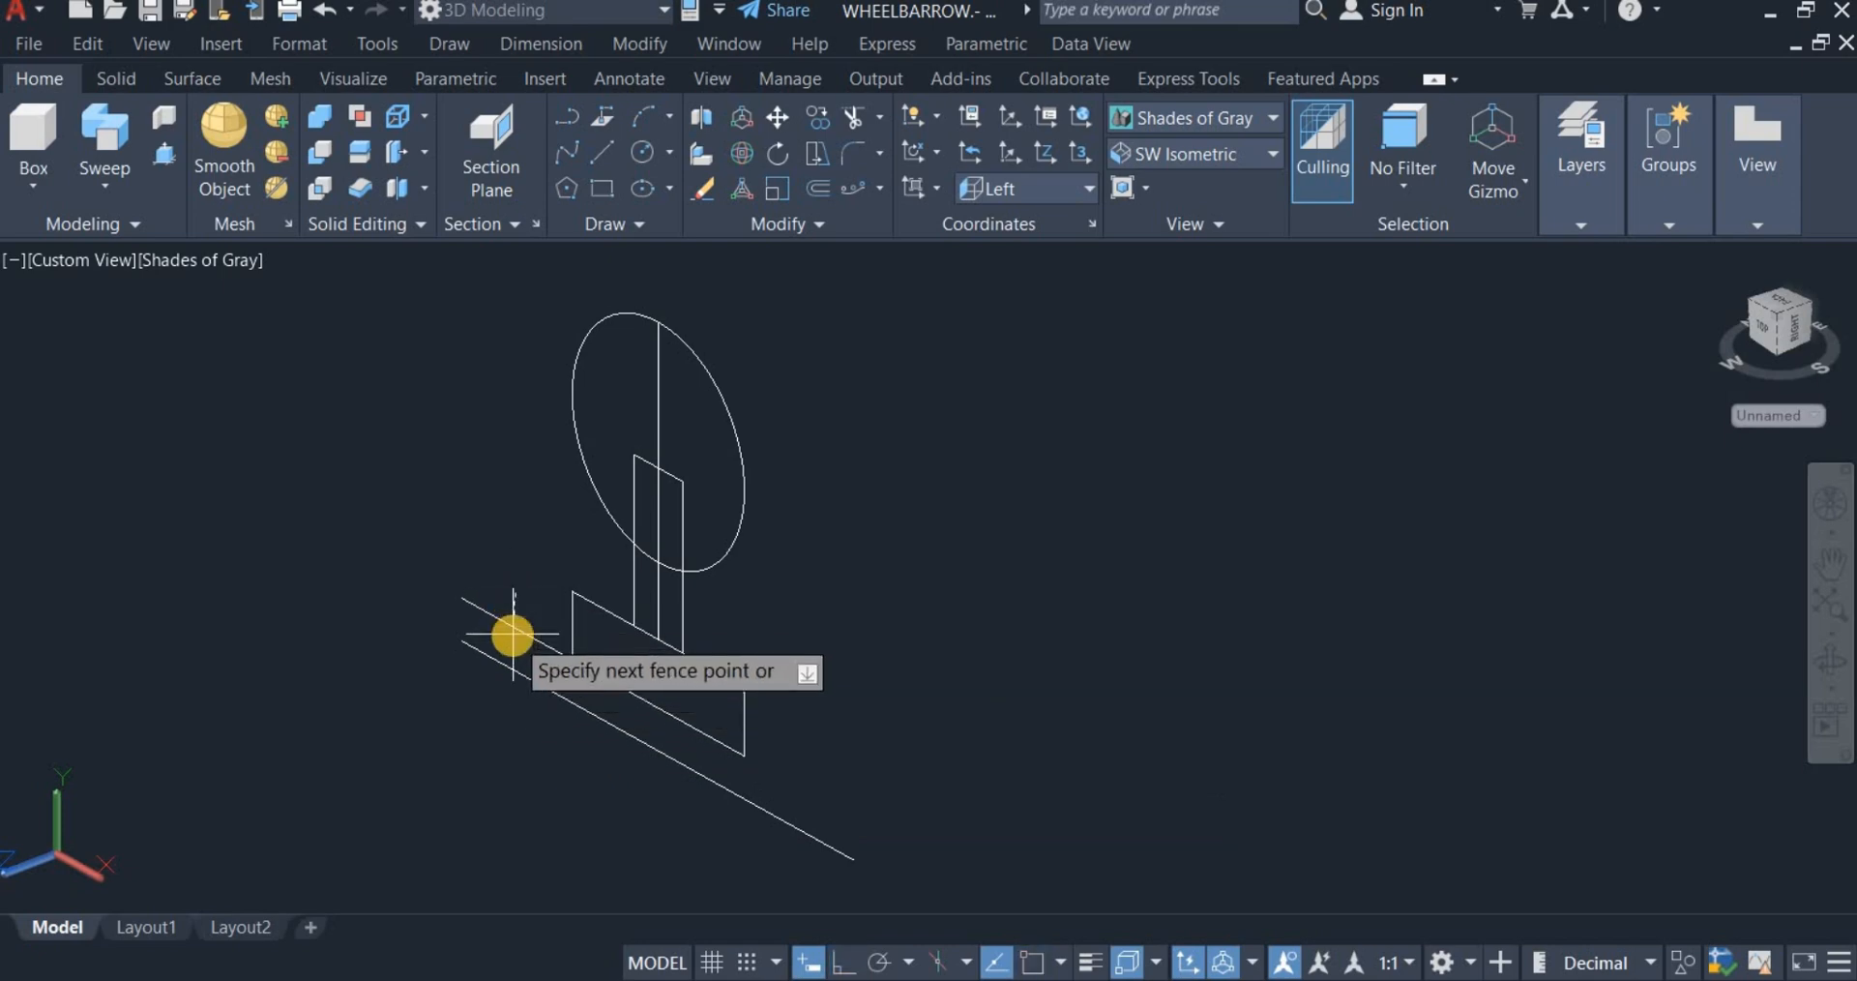
pyautogui.click(521, 637)
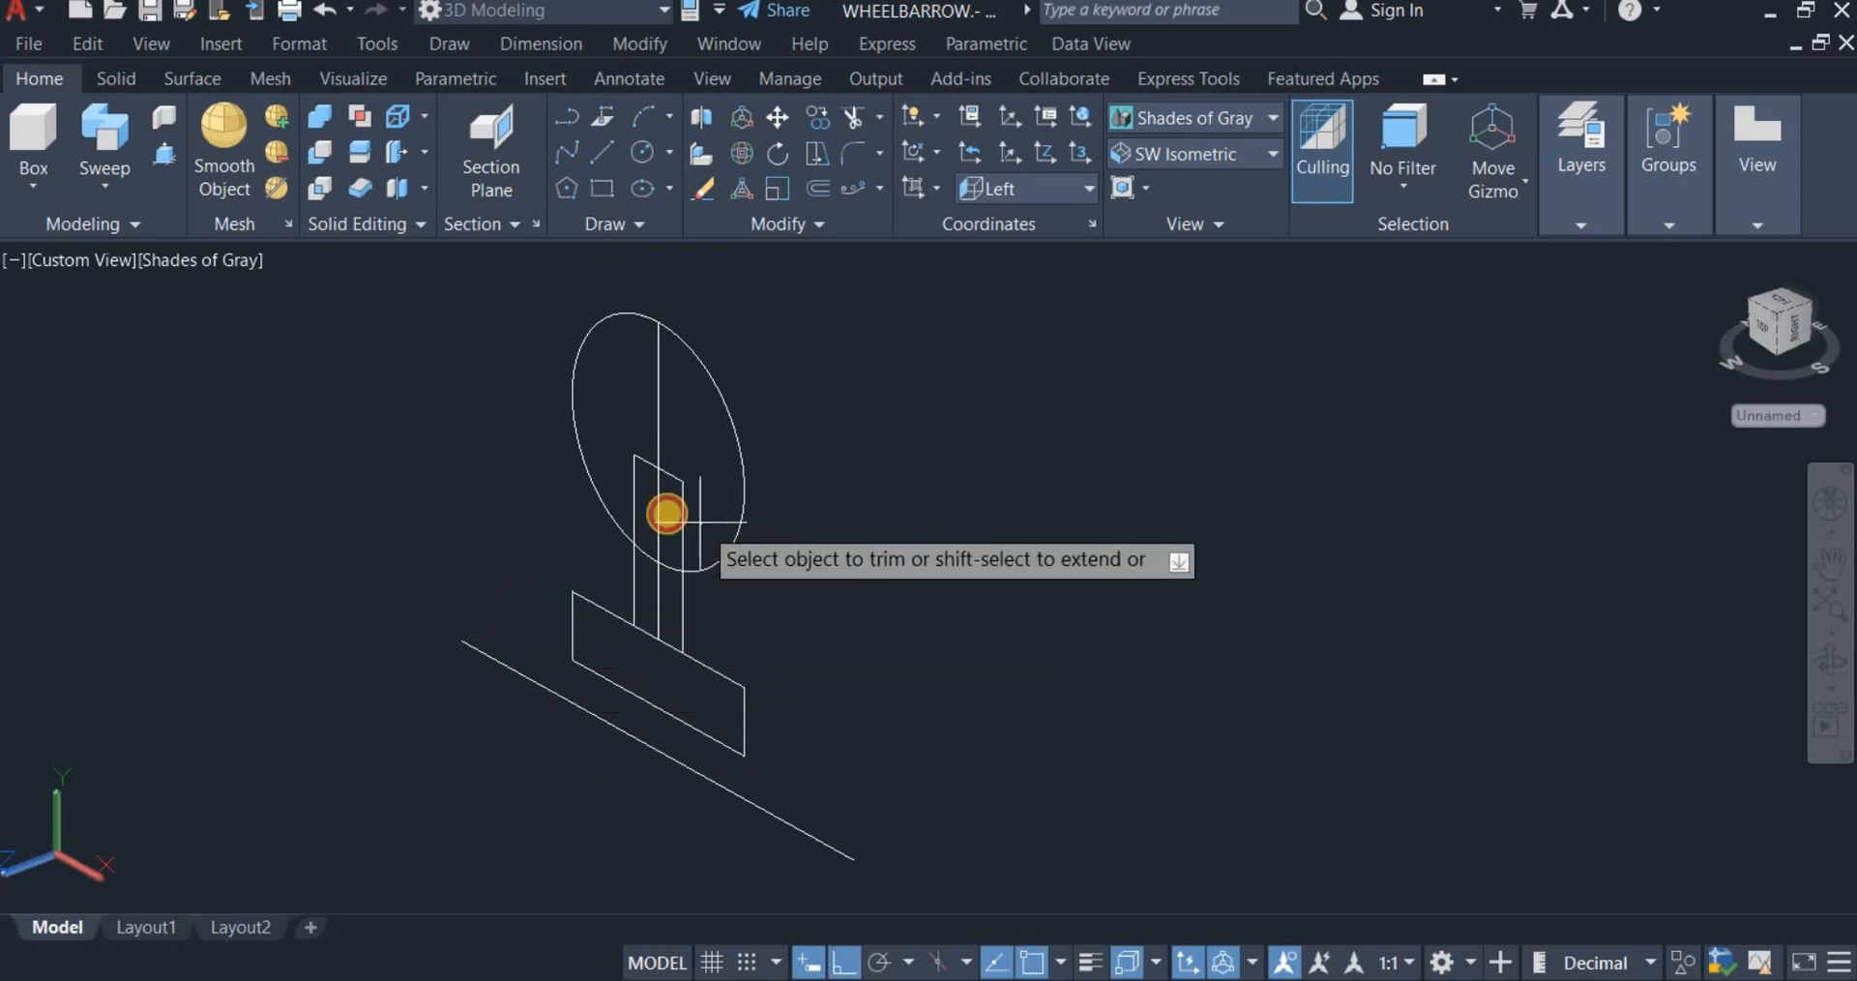
# Step: Trim the narrow rectangle's sides inside the circle, plus the circle's arc and the center line between those sides
pyautogui.click(608, 493)
pyautogui.click(650, 530)
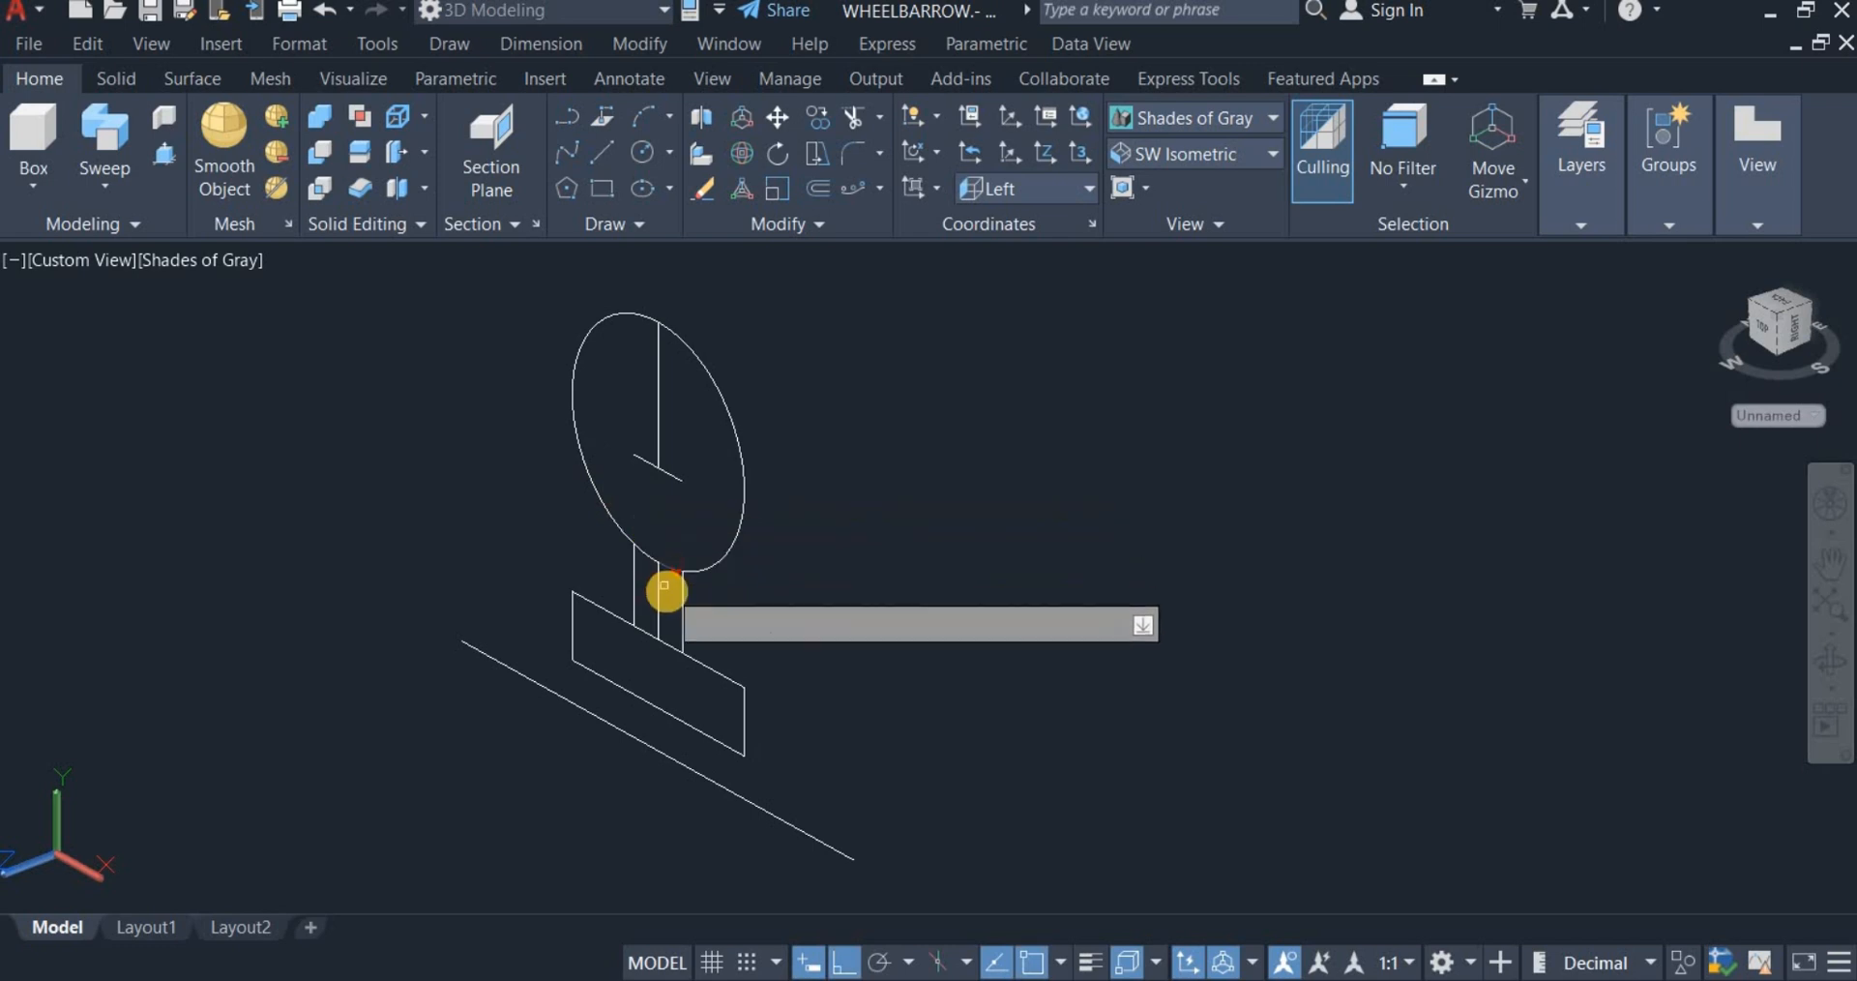
pyautogui.click(671, 595)
pyautogui.click(651, 569)
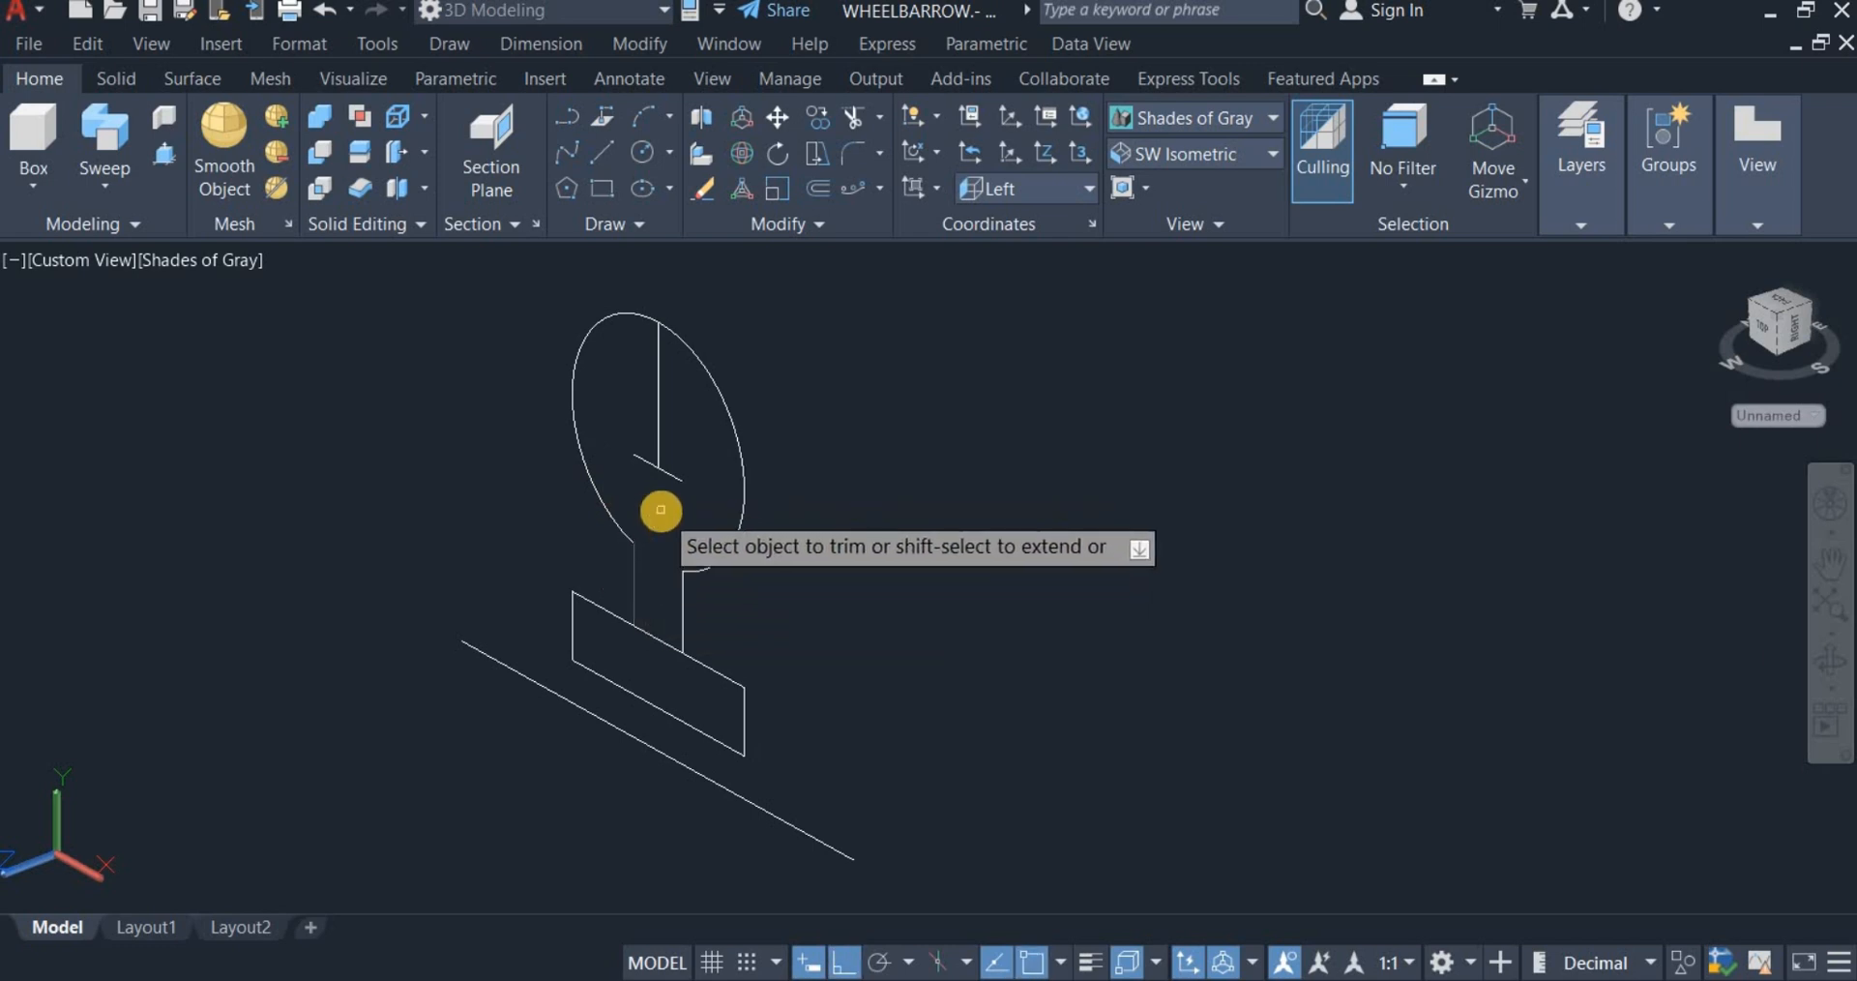
# Step: Remove the leftover pieces of the narrow rectangle's top edge and the vertical line inside the circle
pyautogui.click(642, 471)
pyautogui.click(682, 477)
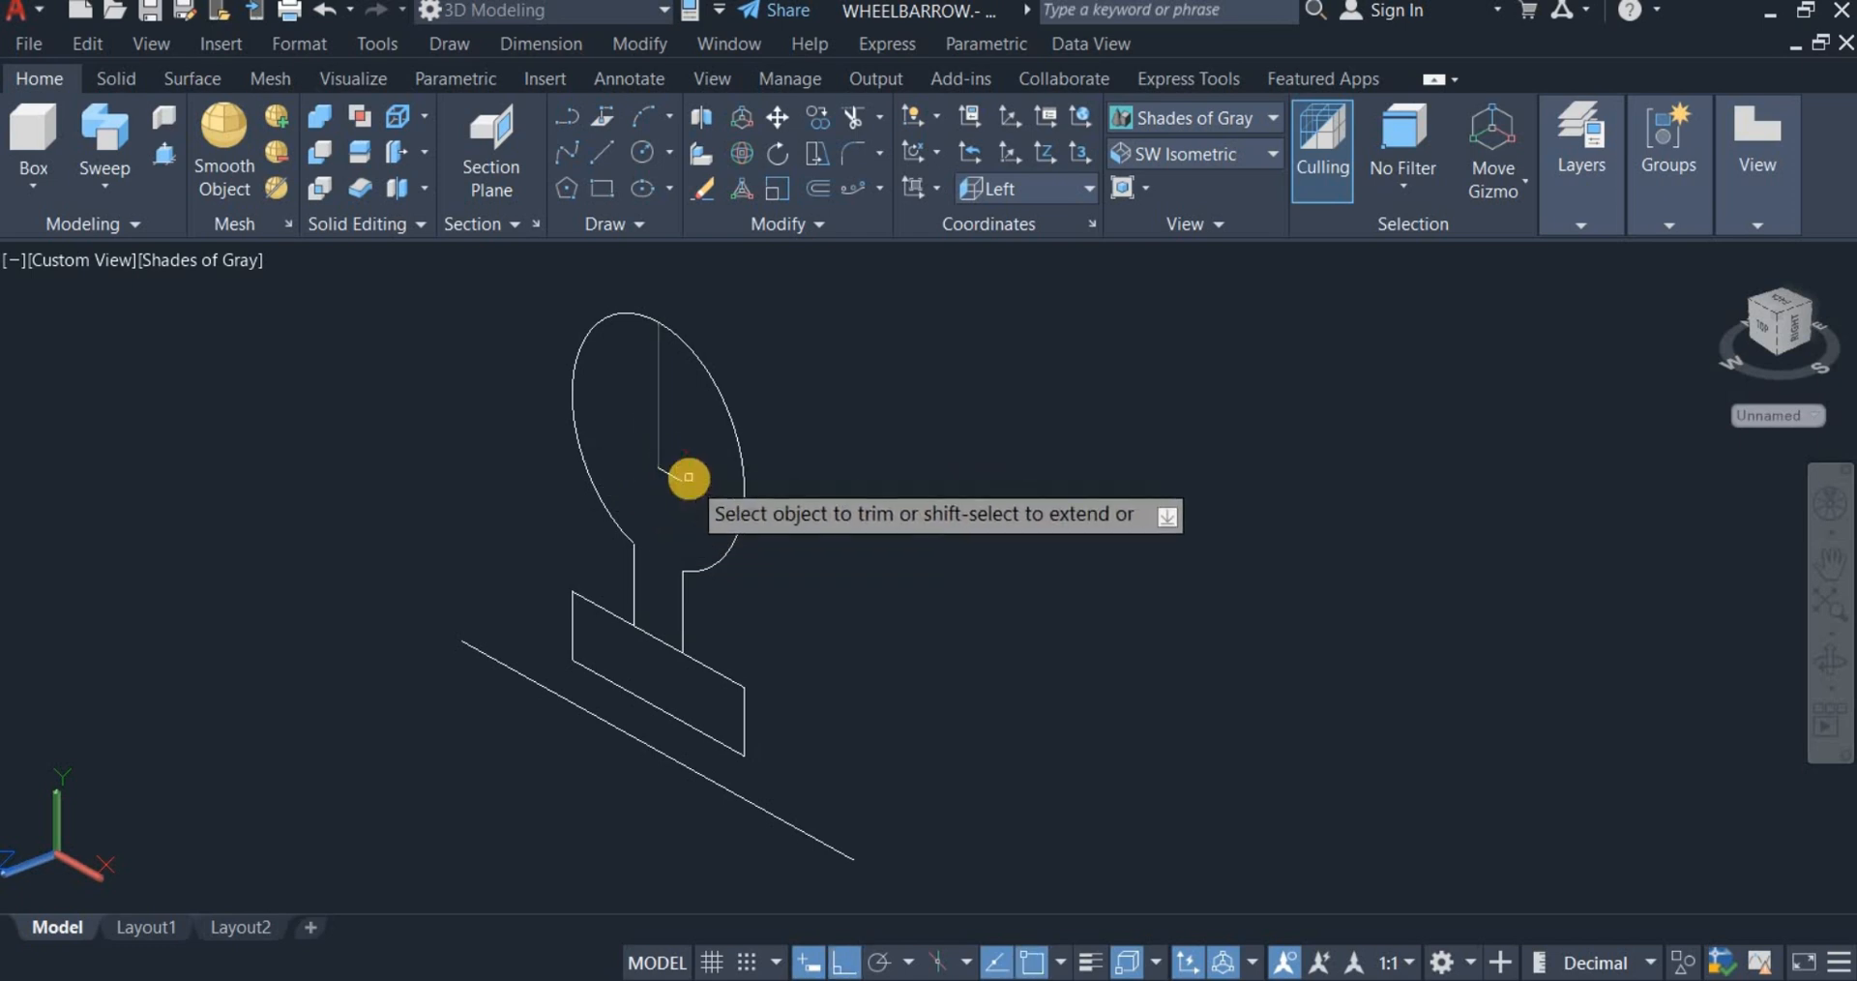
pyautogui.click(660, 456)
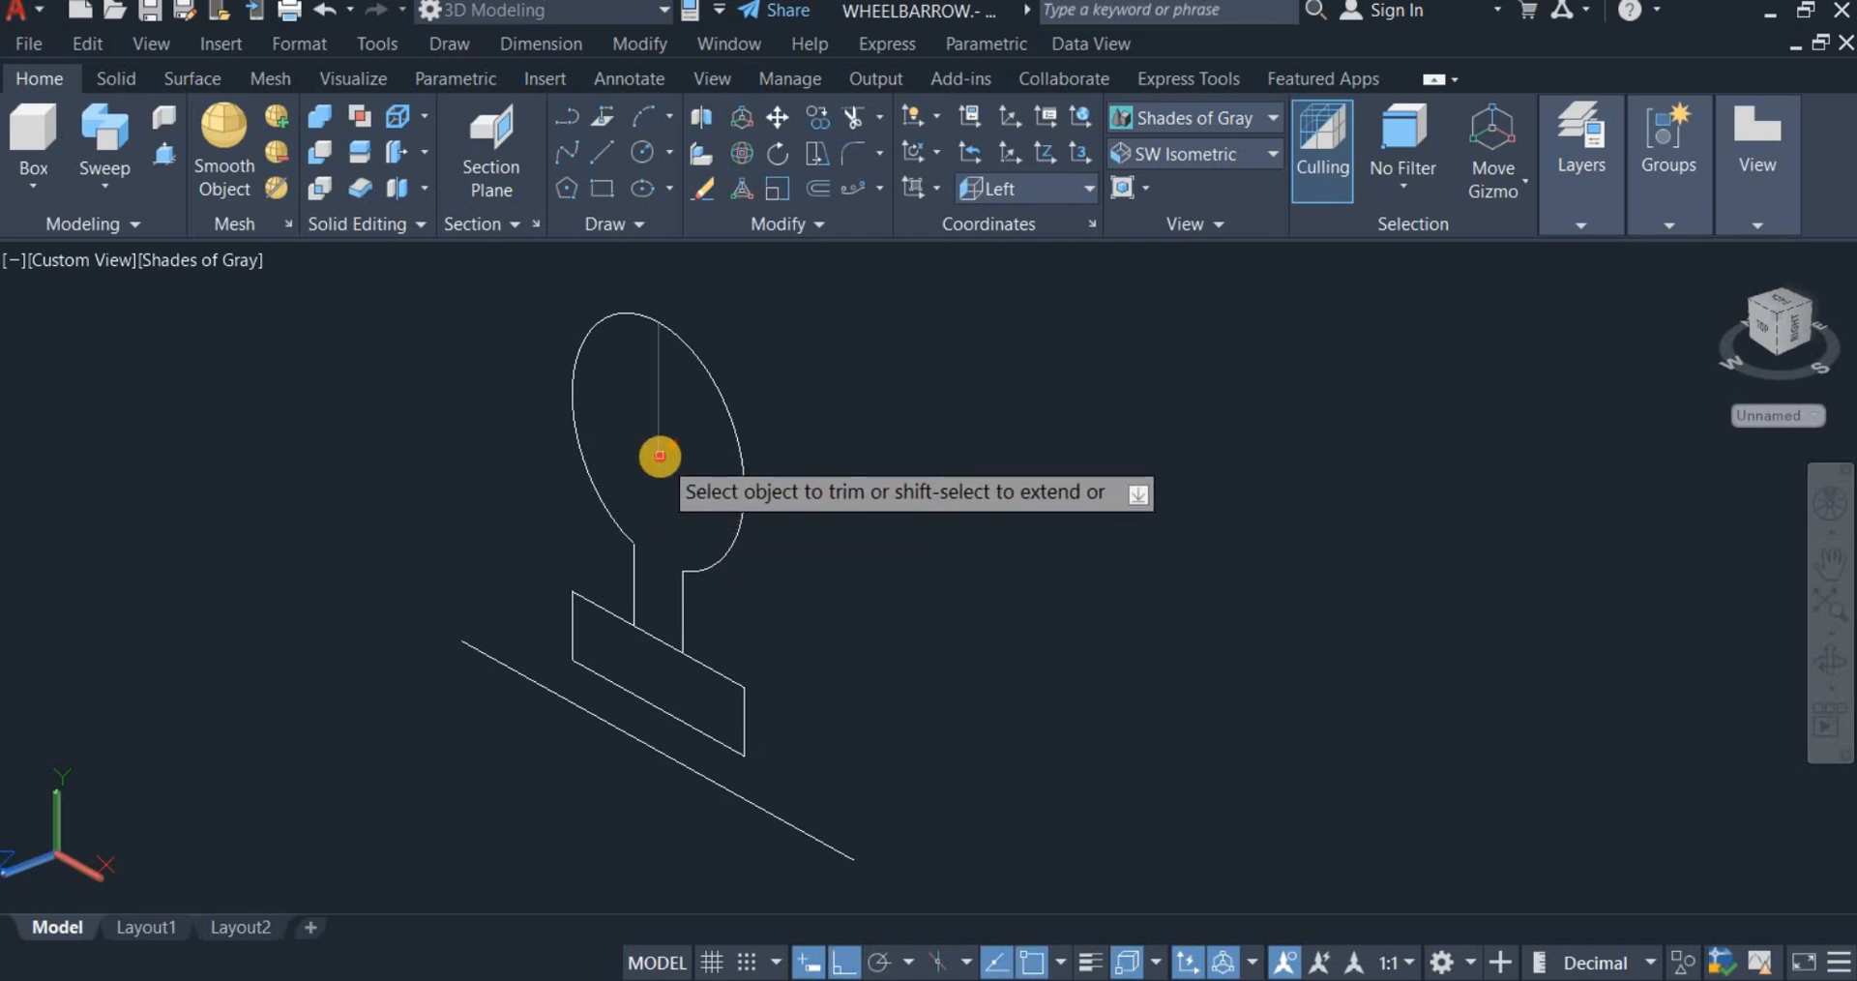
# Step: Trim the wide rectangle's top edge between the narrow rectangle's two sides and finish trimming
pyautogui.click(663, 611)
pyautogui.click(665, 664)
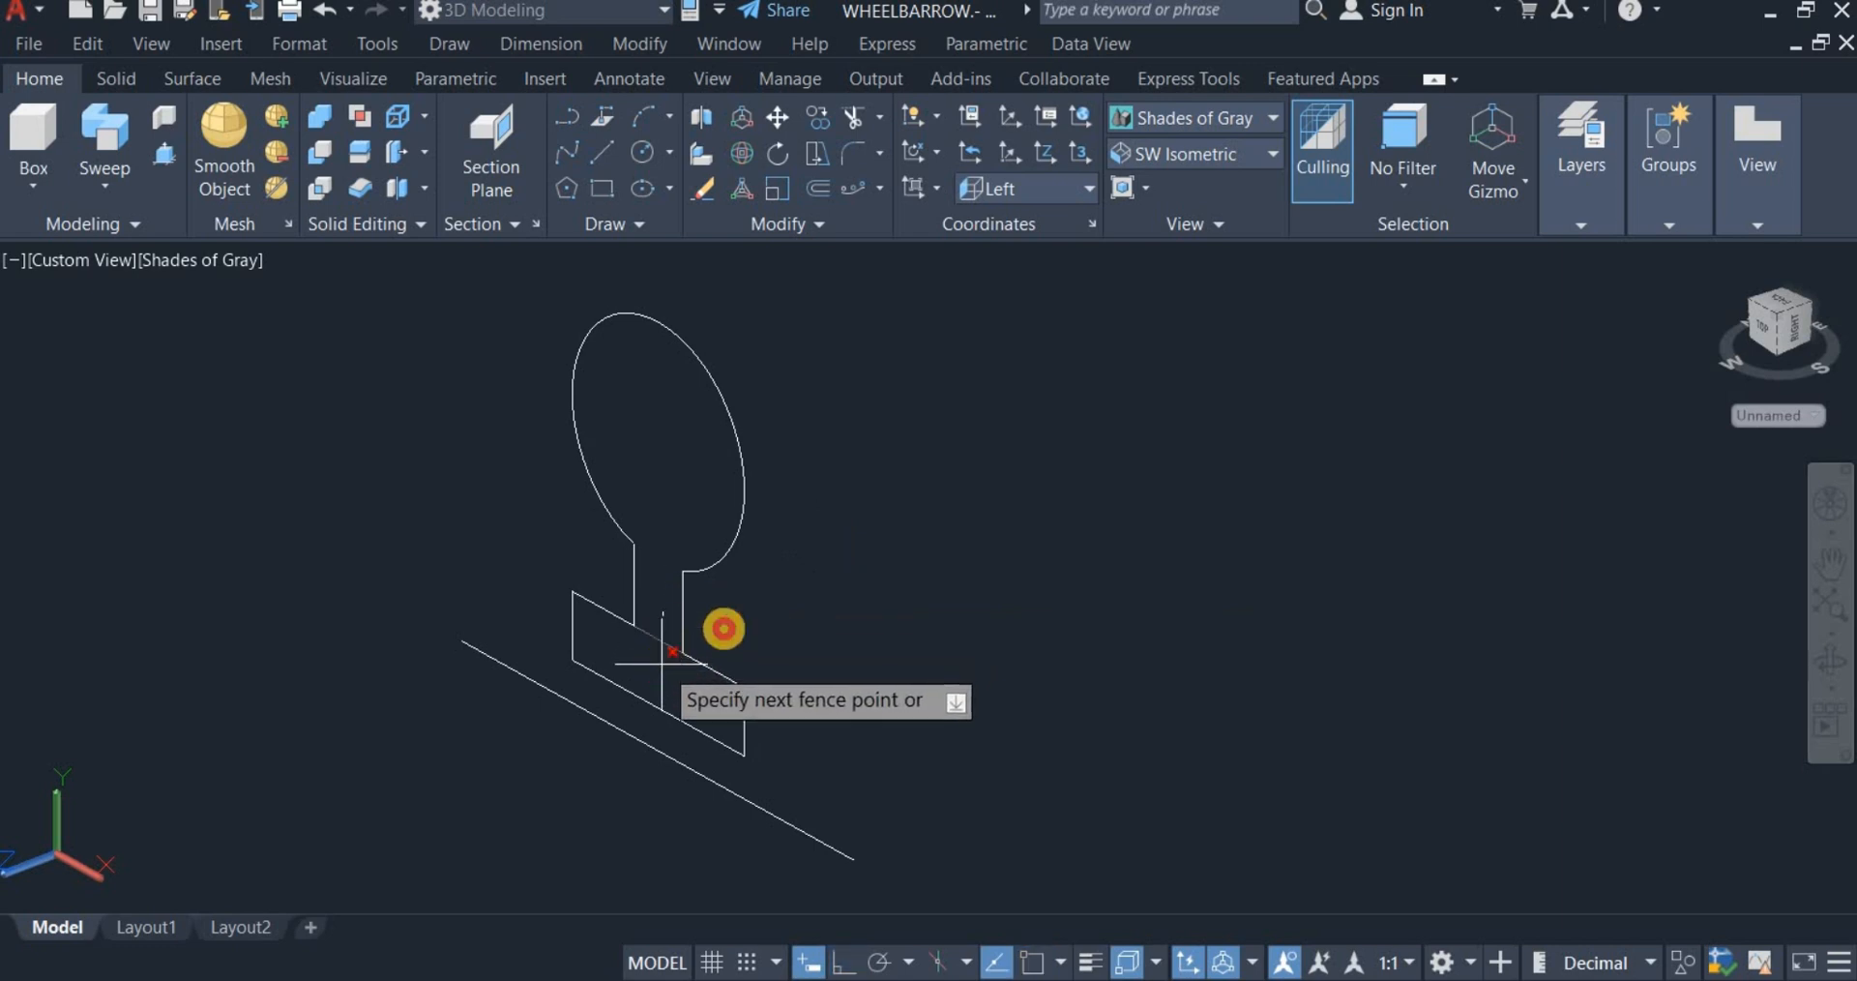
pyautogui.rightClick(842, 517)
pyautogui.click(868, 530)
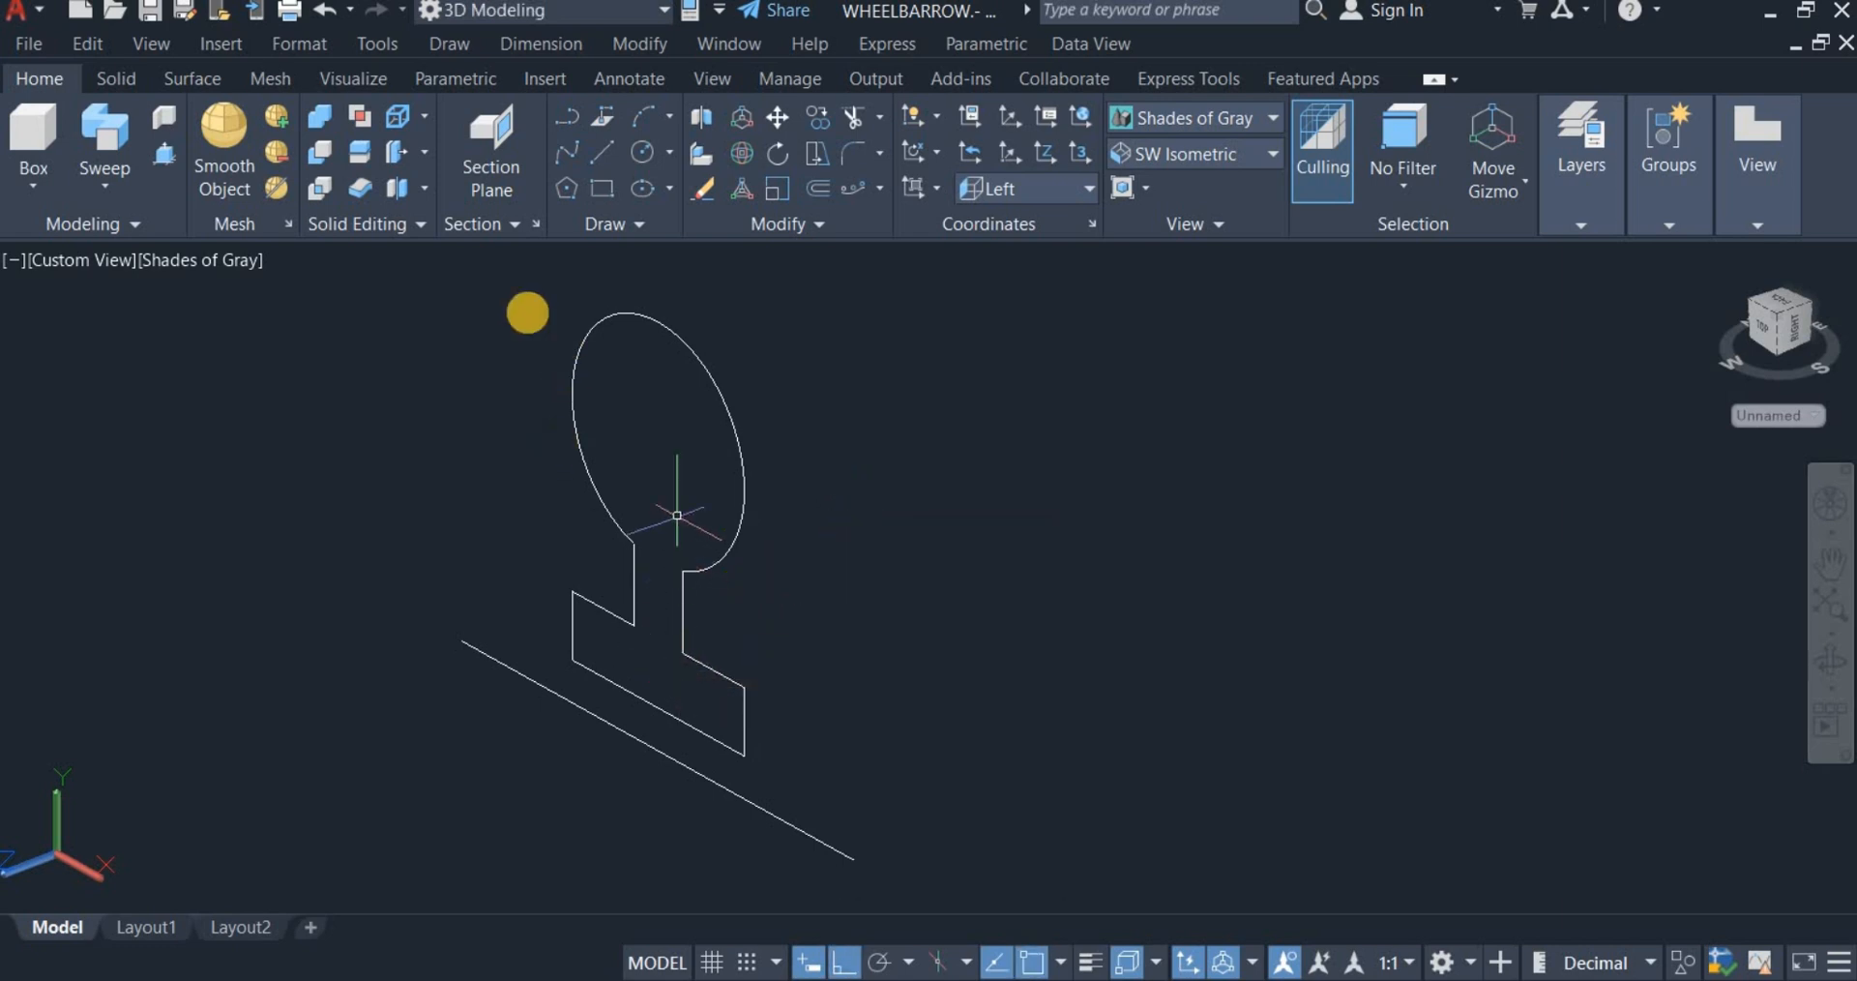
# Step: Draw a straight line across the circle between its two opposite side quadrant points, passing through the center
pyautogui.click(605, 153)
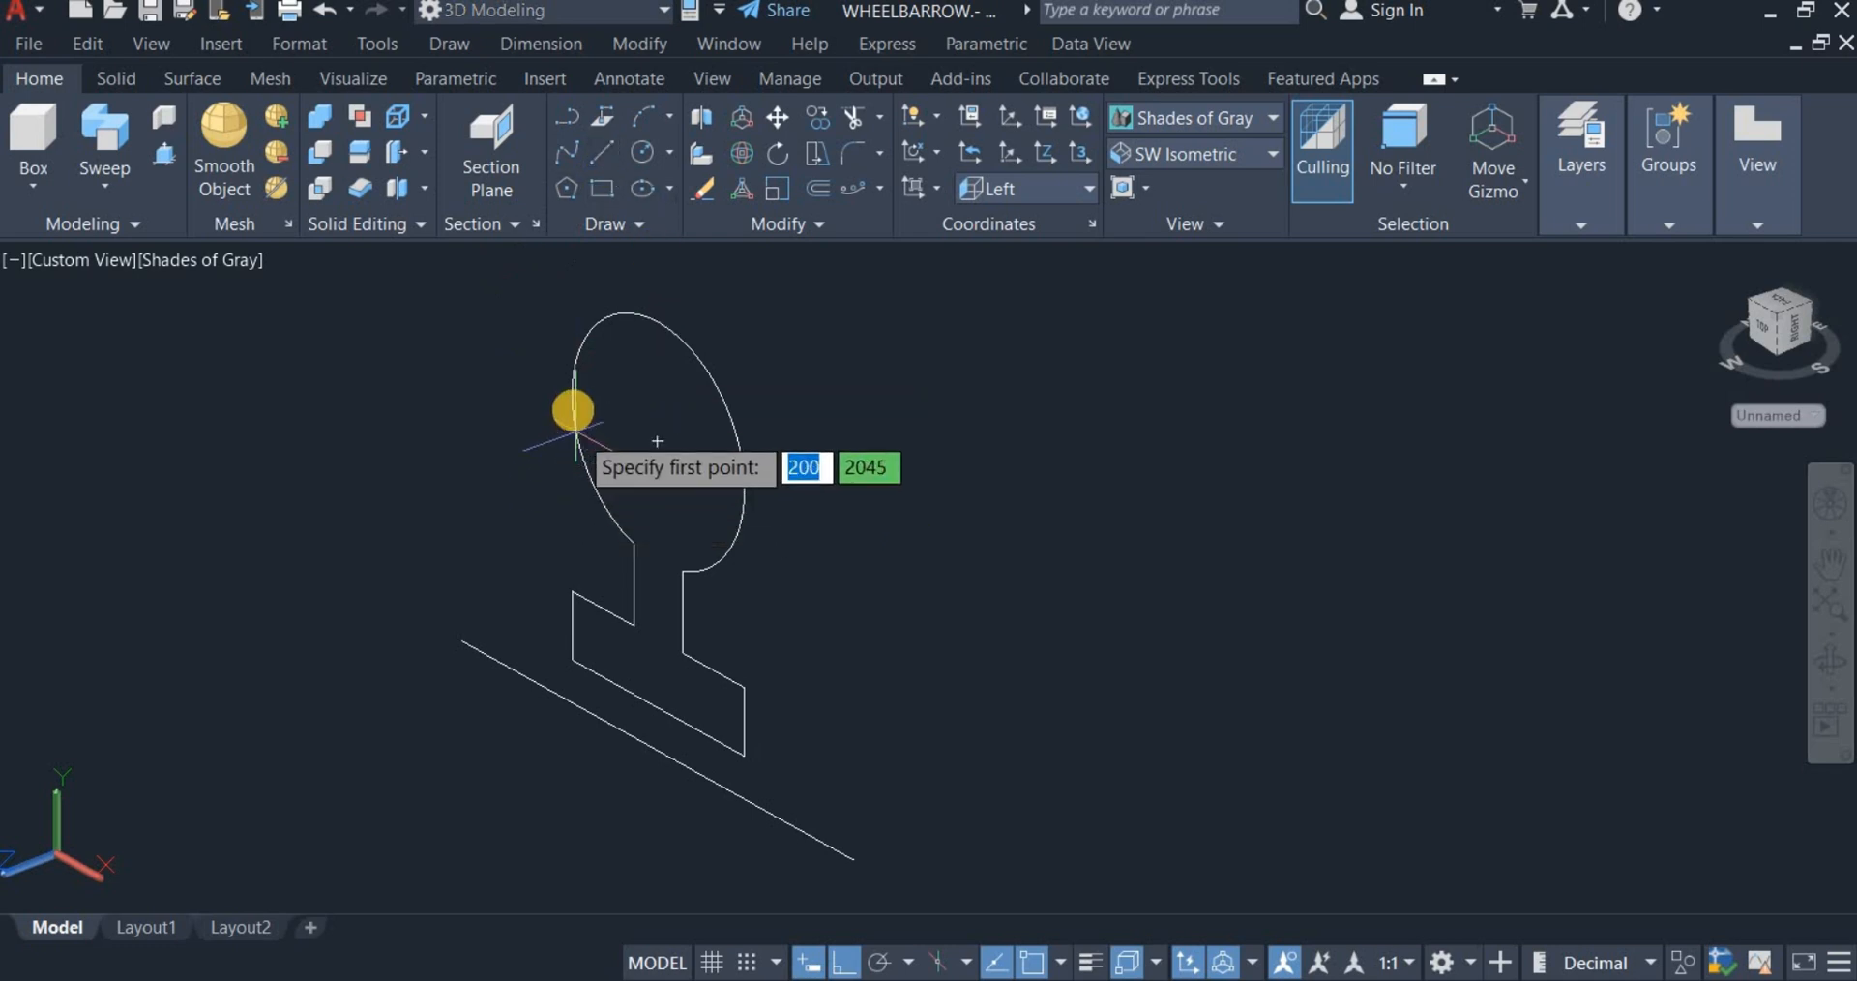
pyautogui.click(572, 395)
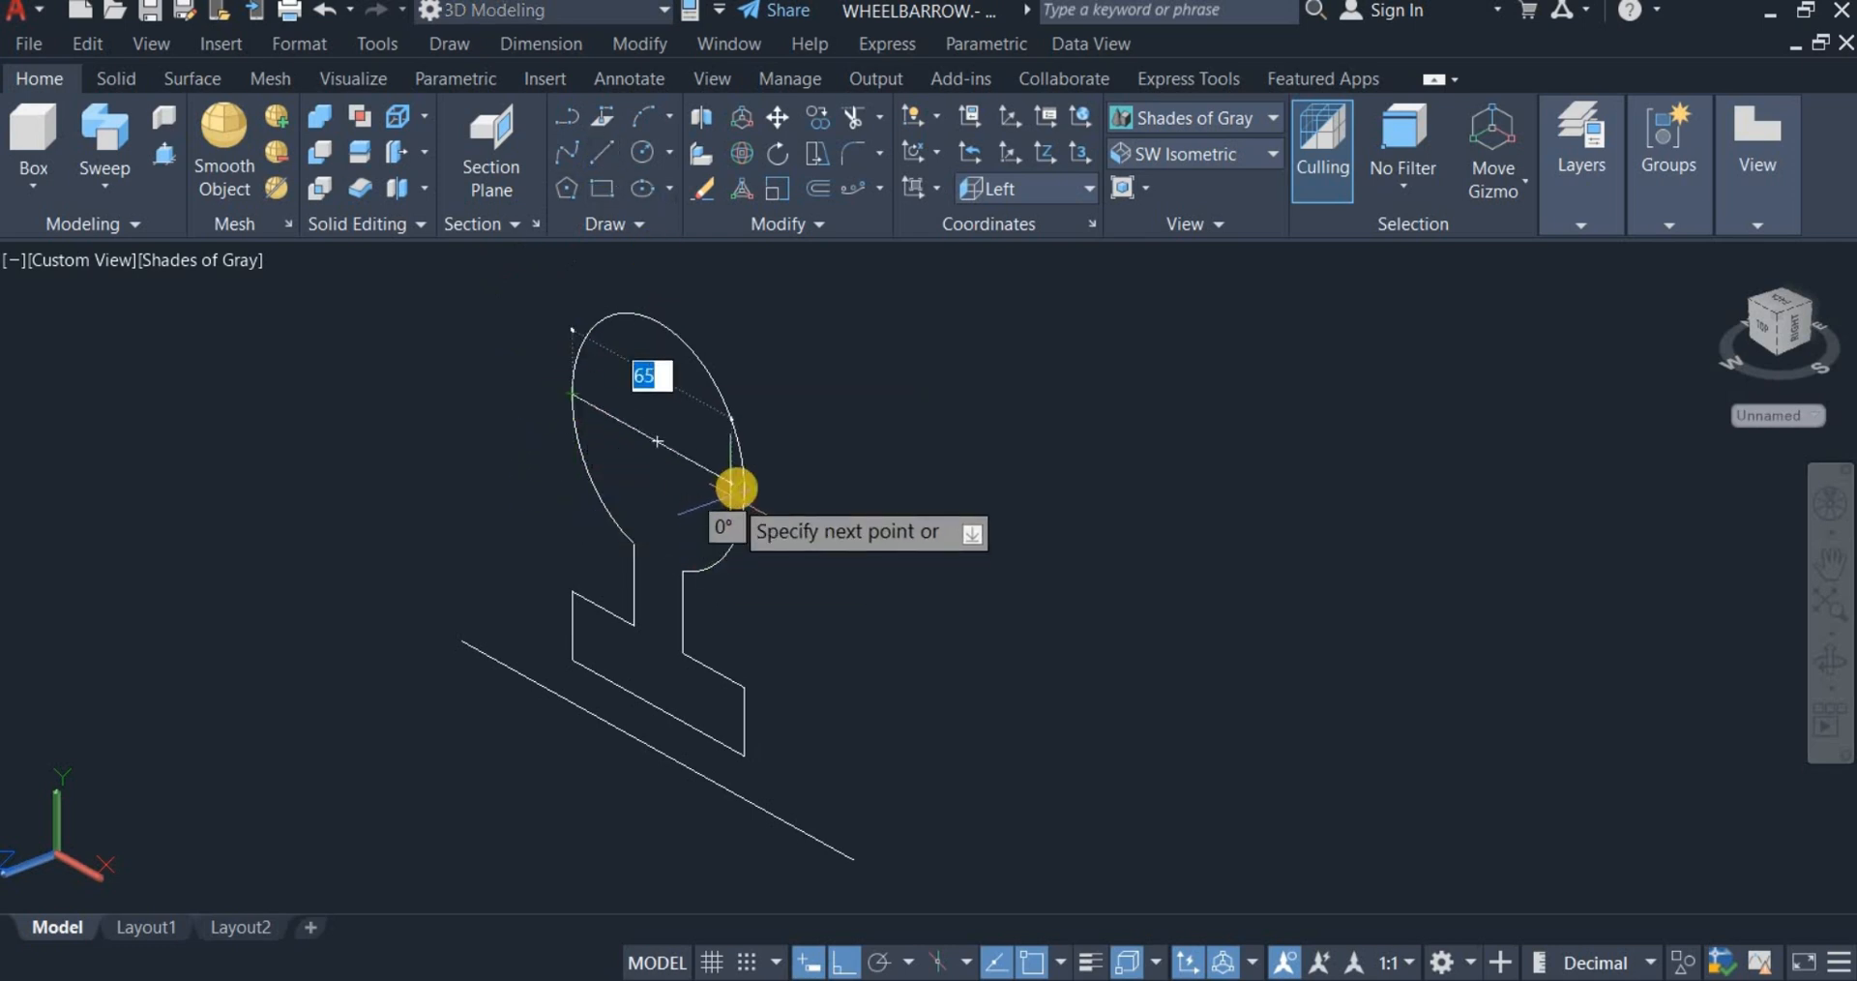
pyautogui.rightClick(793, 410)
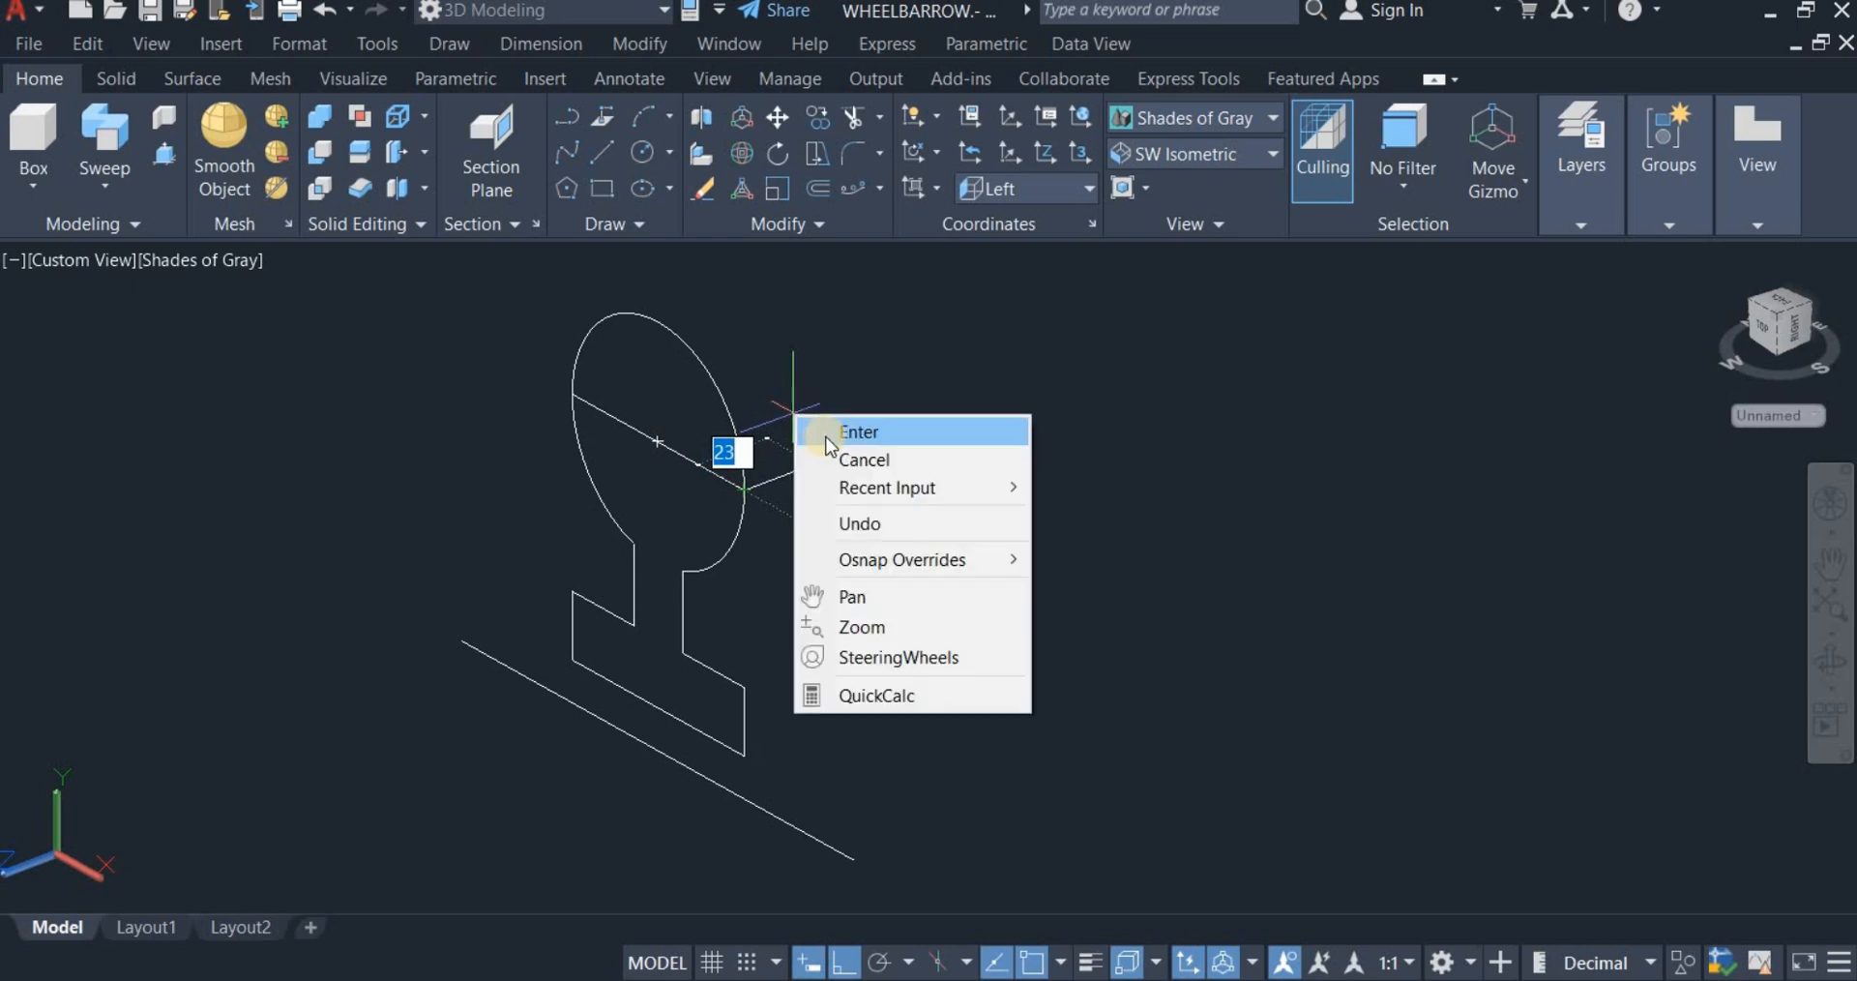
pyautogui.click(832, 431)
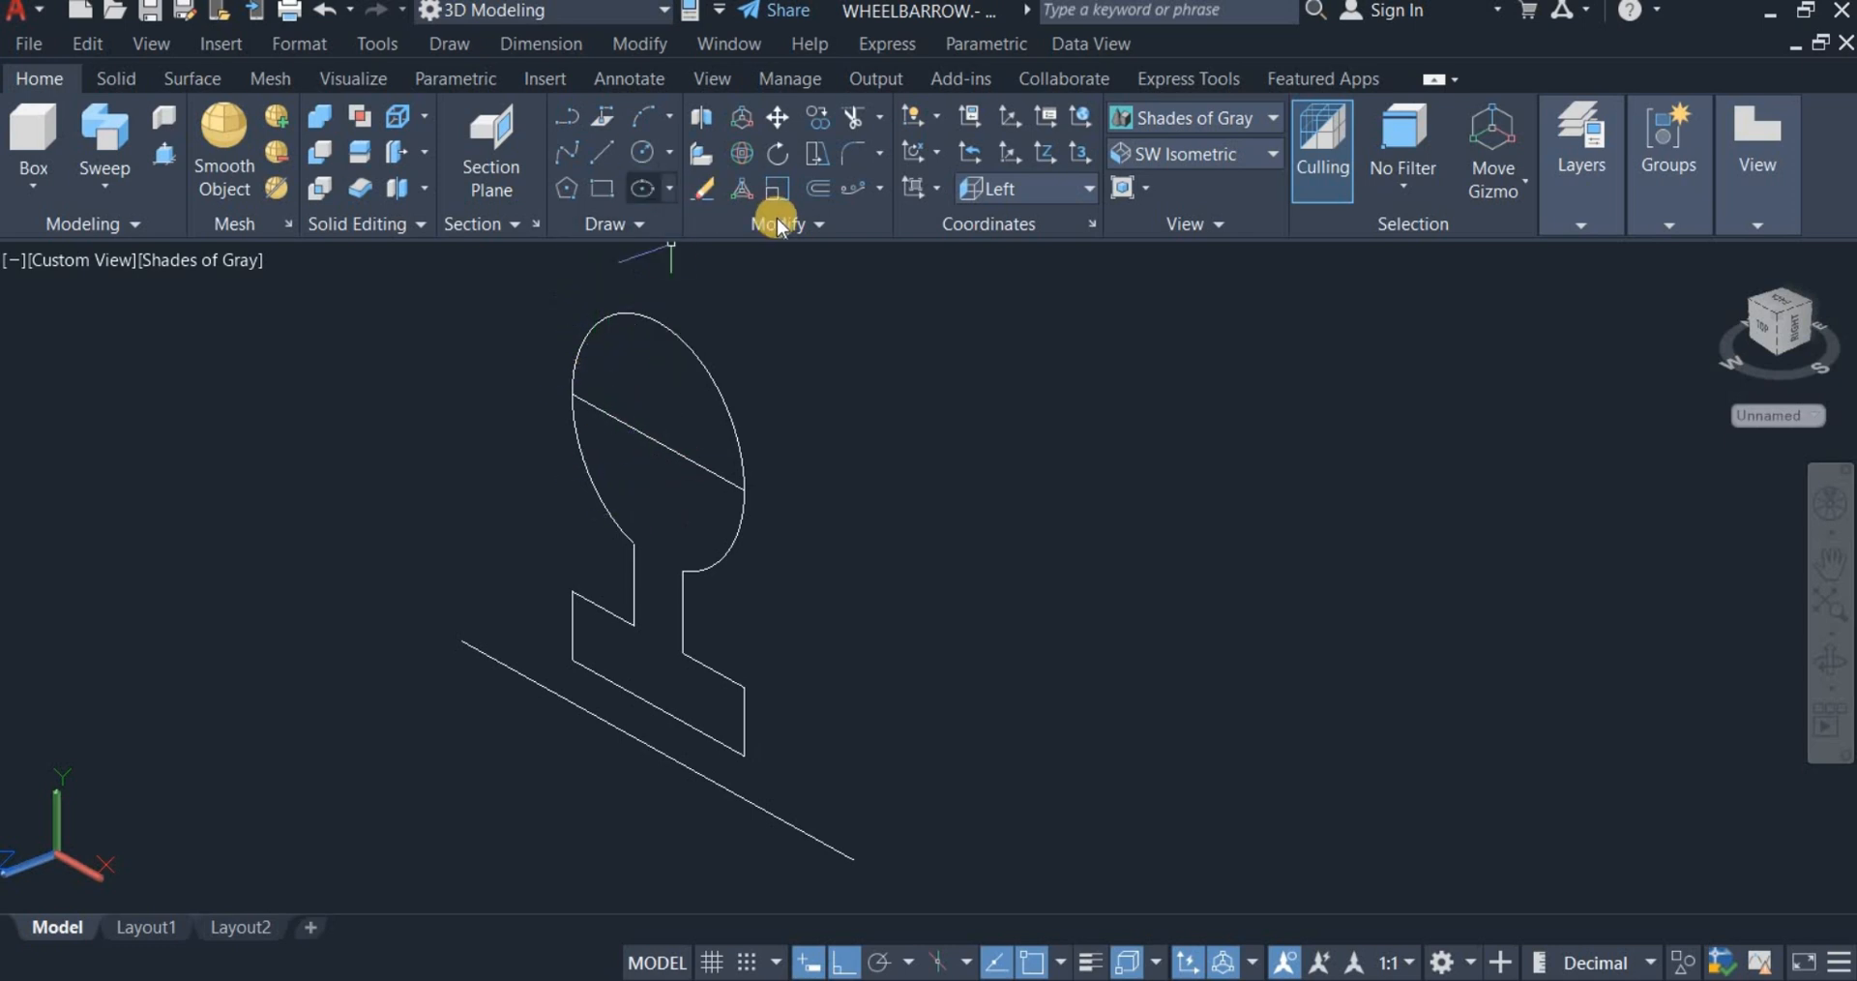
# Step: Move the chord line inside the ellipse straight up by about 15 units
pyautogui.click(778, 118)
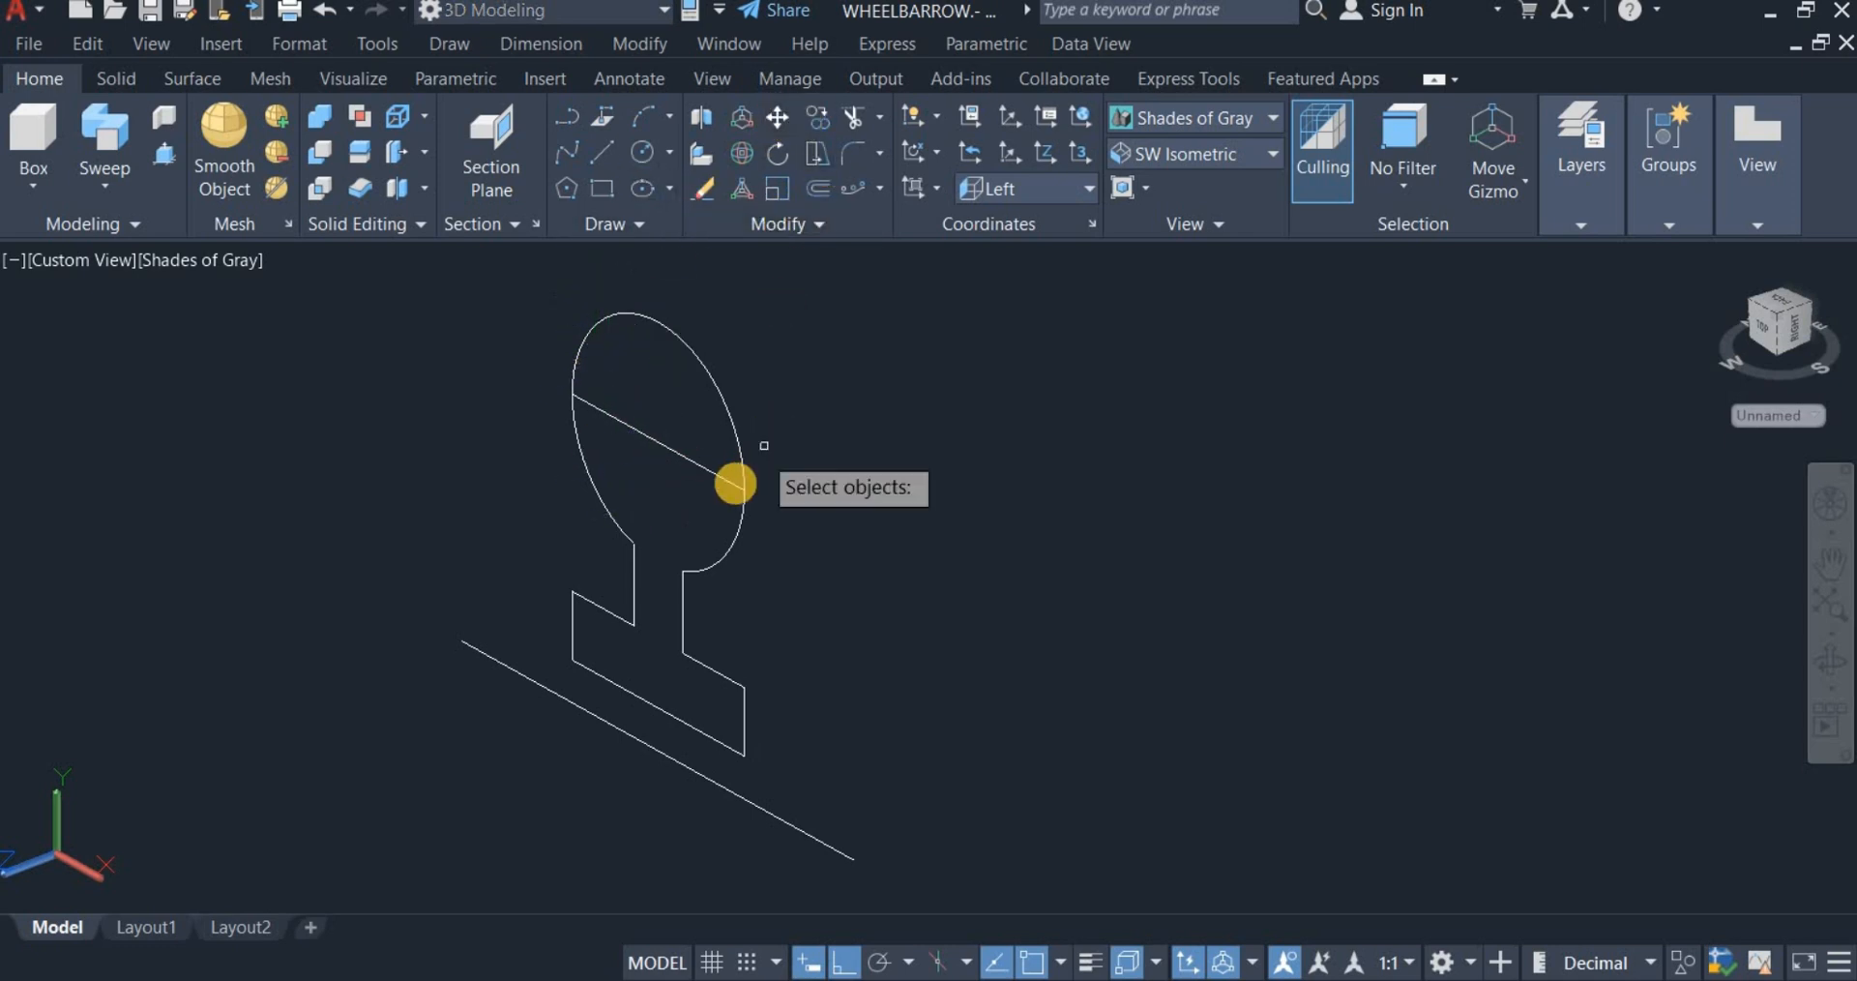
pyautogui.click(702, 470)
pyautogui.press('Return')
pyautogui.click(809, 522)
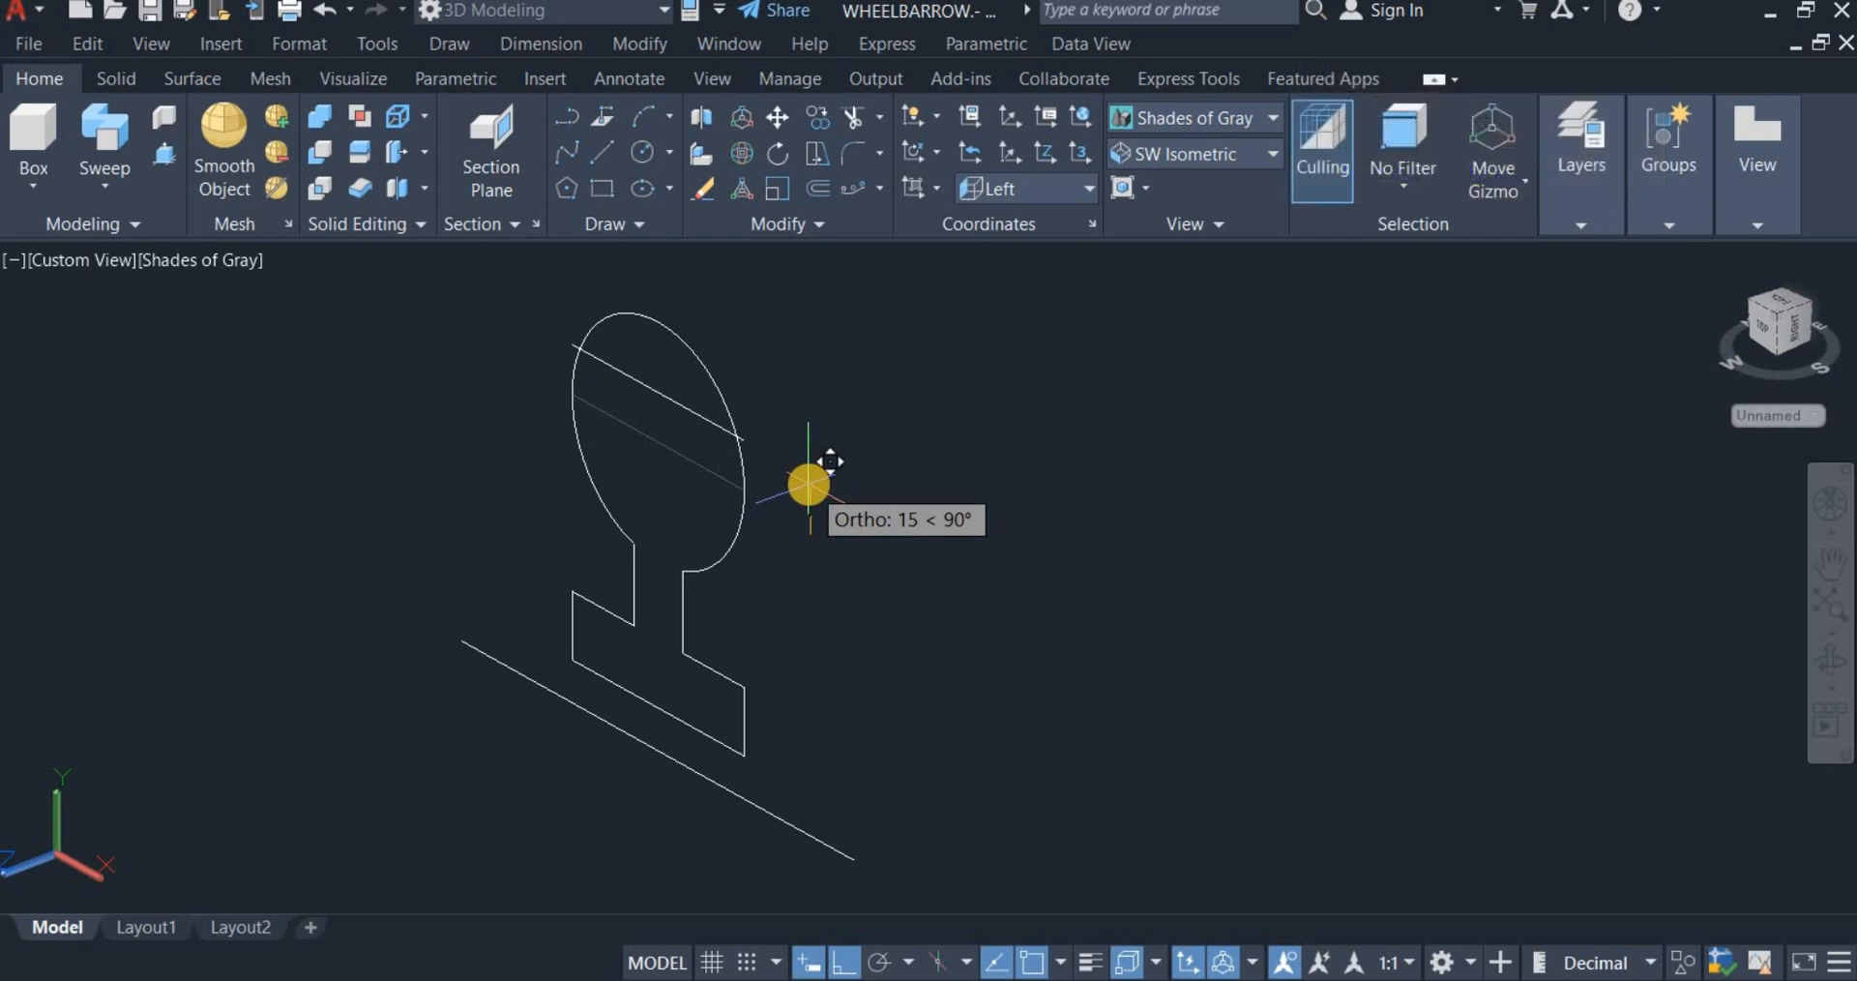
pyautogui.click(811, 480)
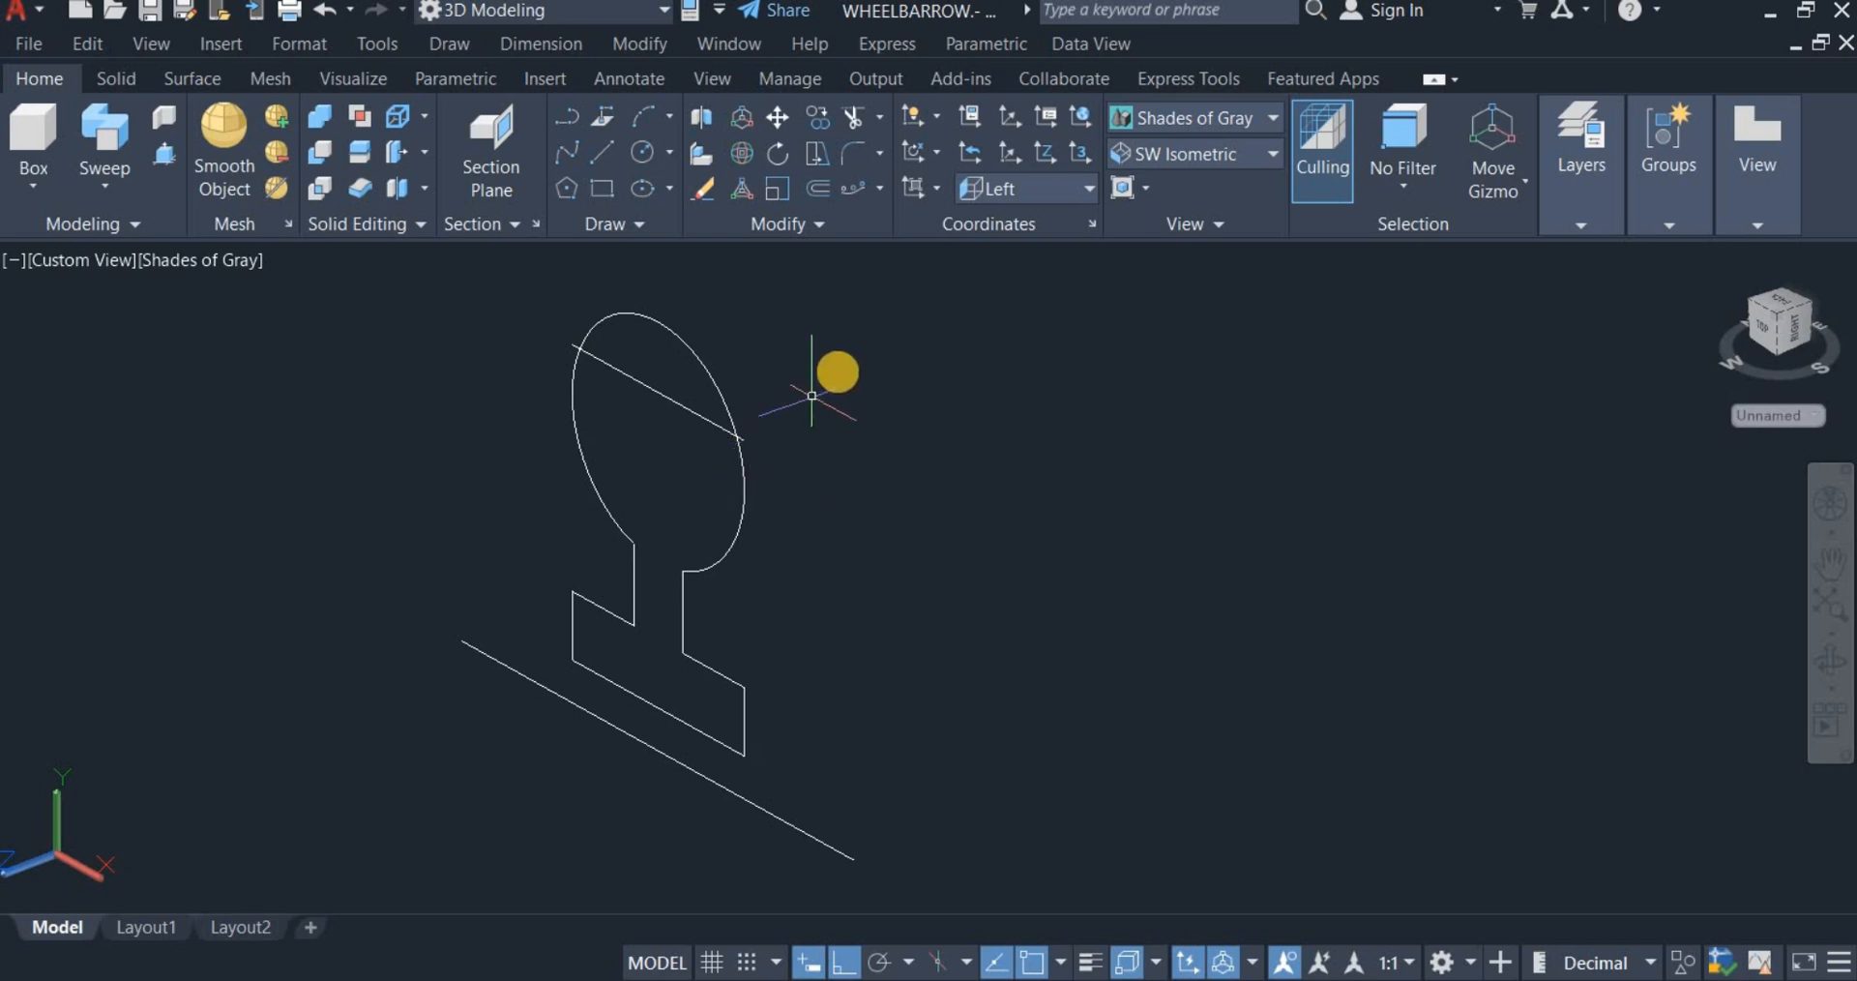
# Step: Trim the ends of the chord line that stick out beyond the ellipse
pyautogui.click(857, 120)
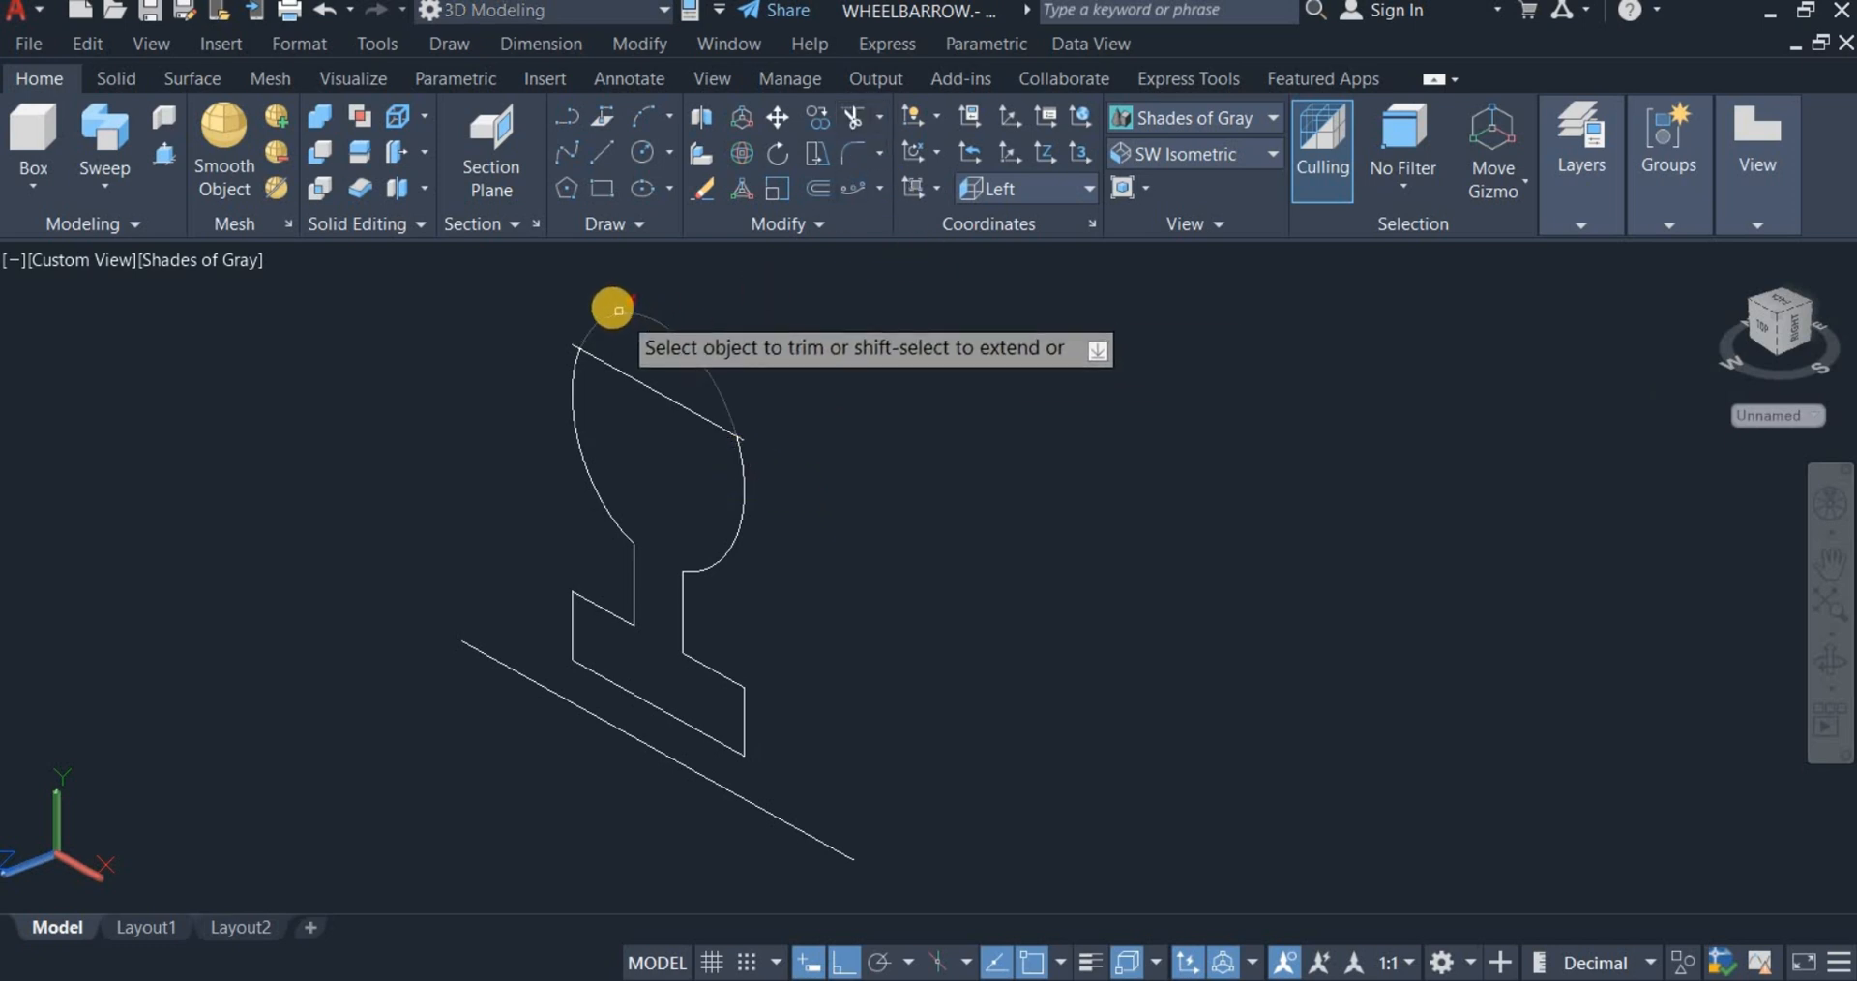
pyautogui.scroll(3, 543, 361)
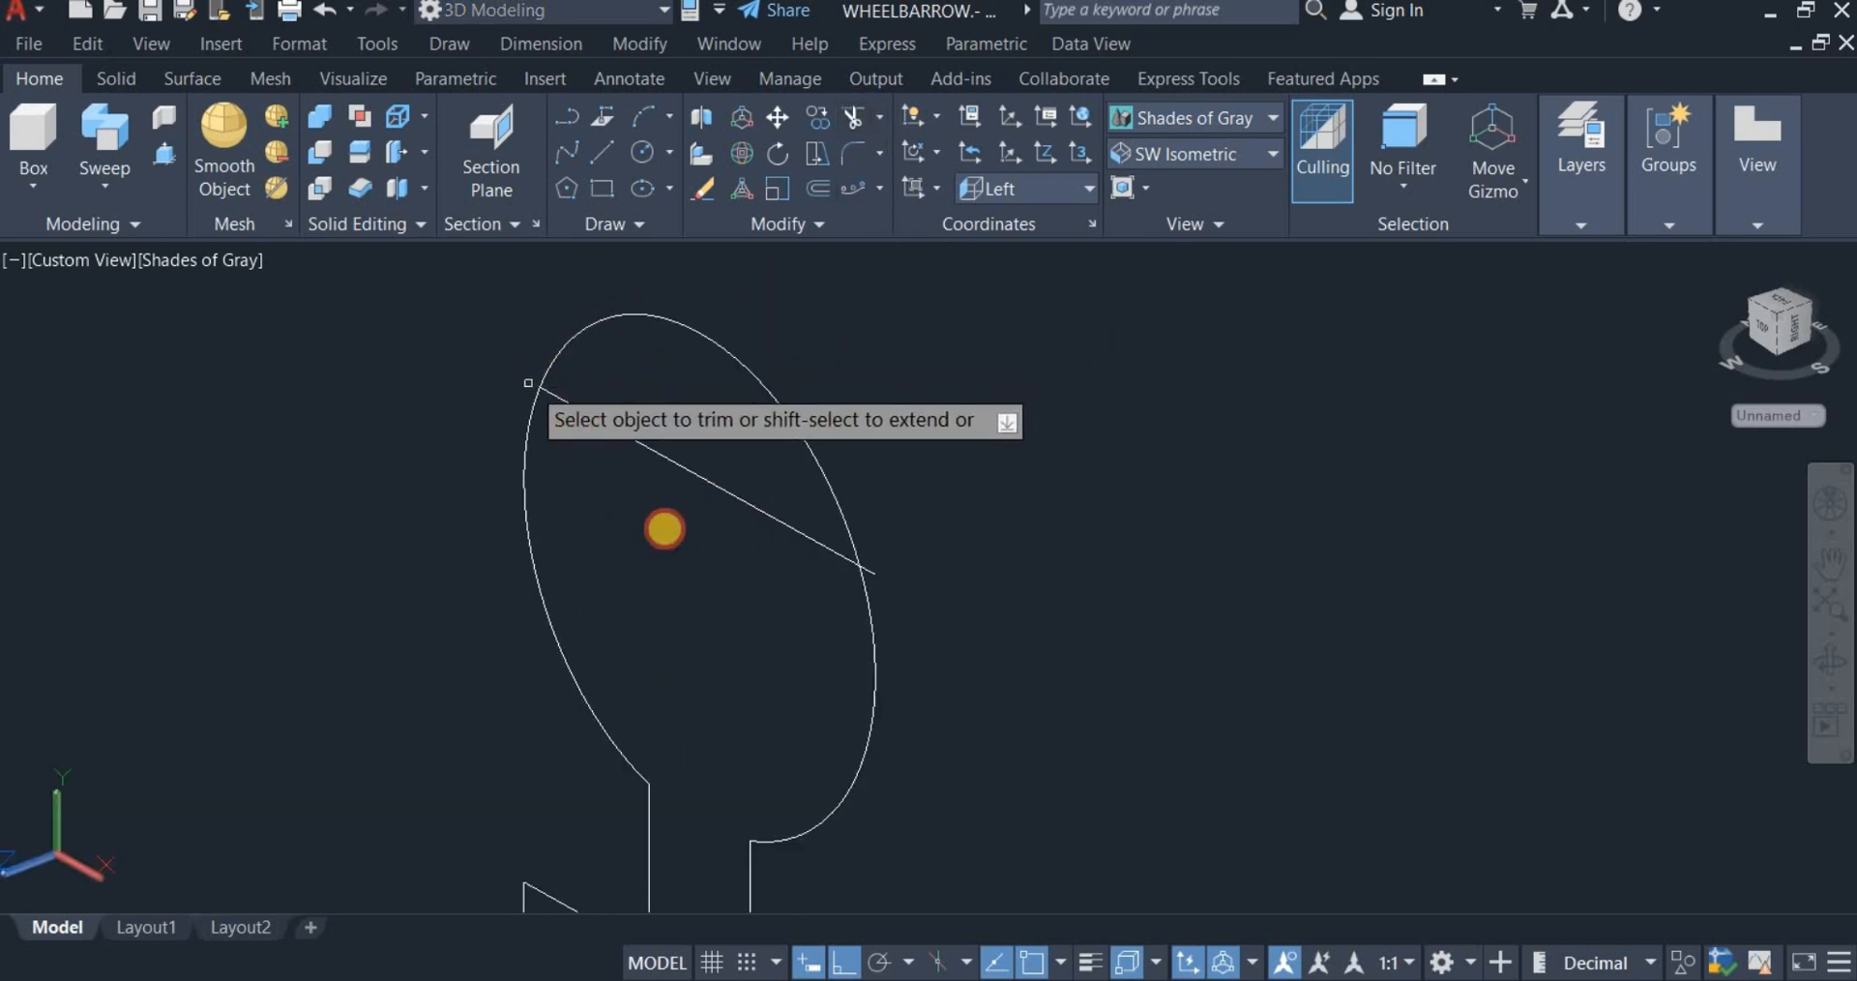
pyautogui.click(866, 566)
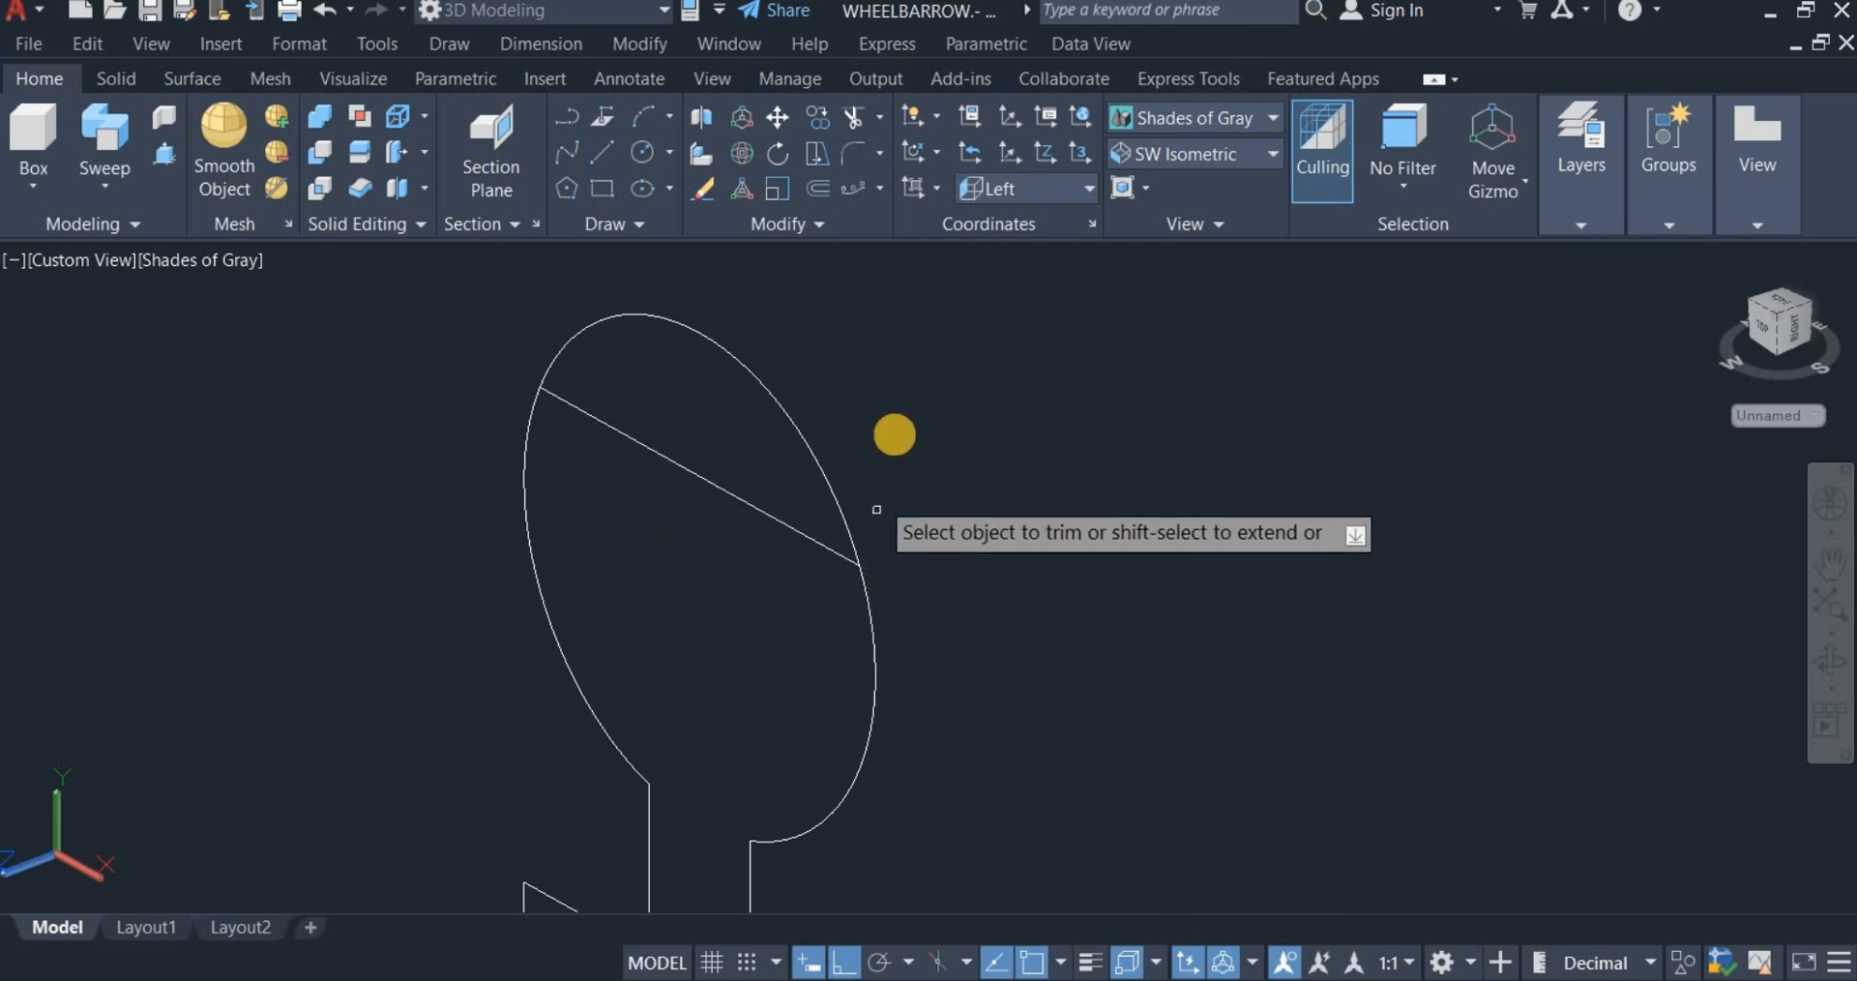
pyautogui.scroll(-2, 895, 431)
pyautogui.scroll(-2, 906, 425)
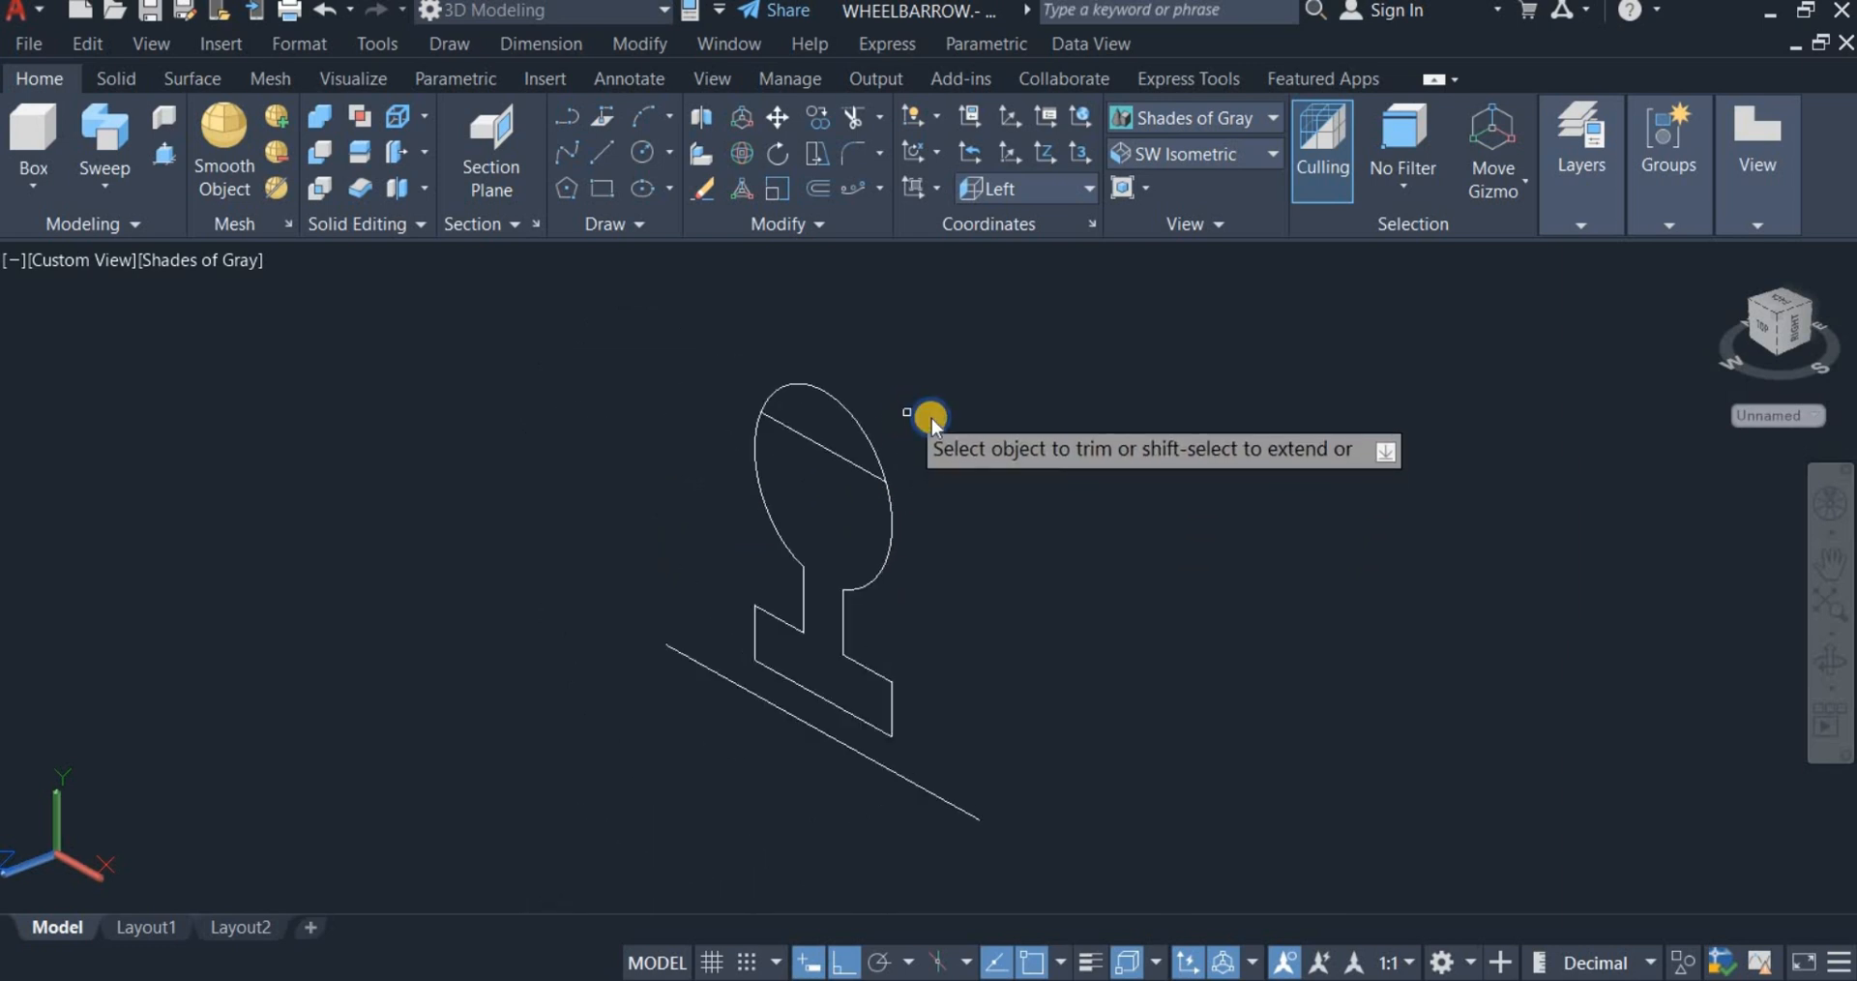
pyautogui.rightClick(932, 420)
pyautogui.click(967, 432)
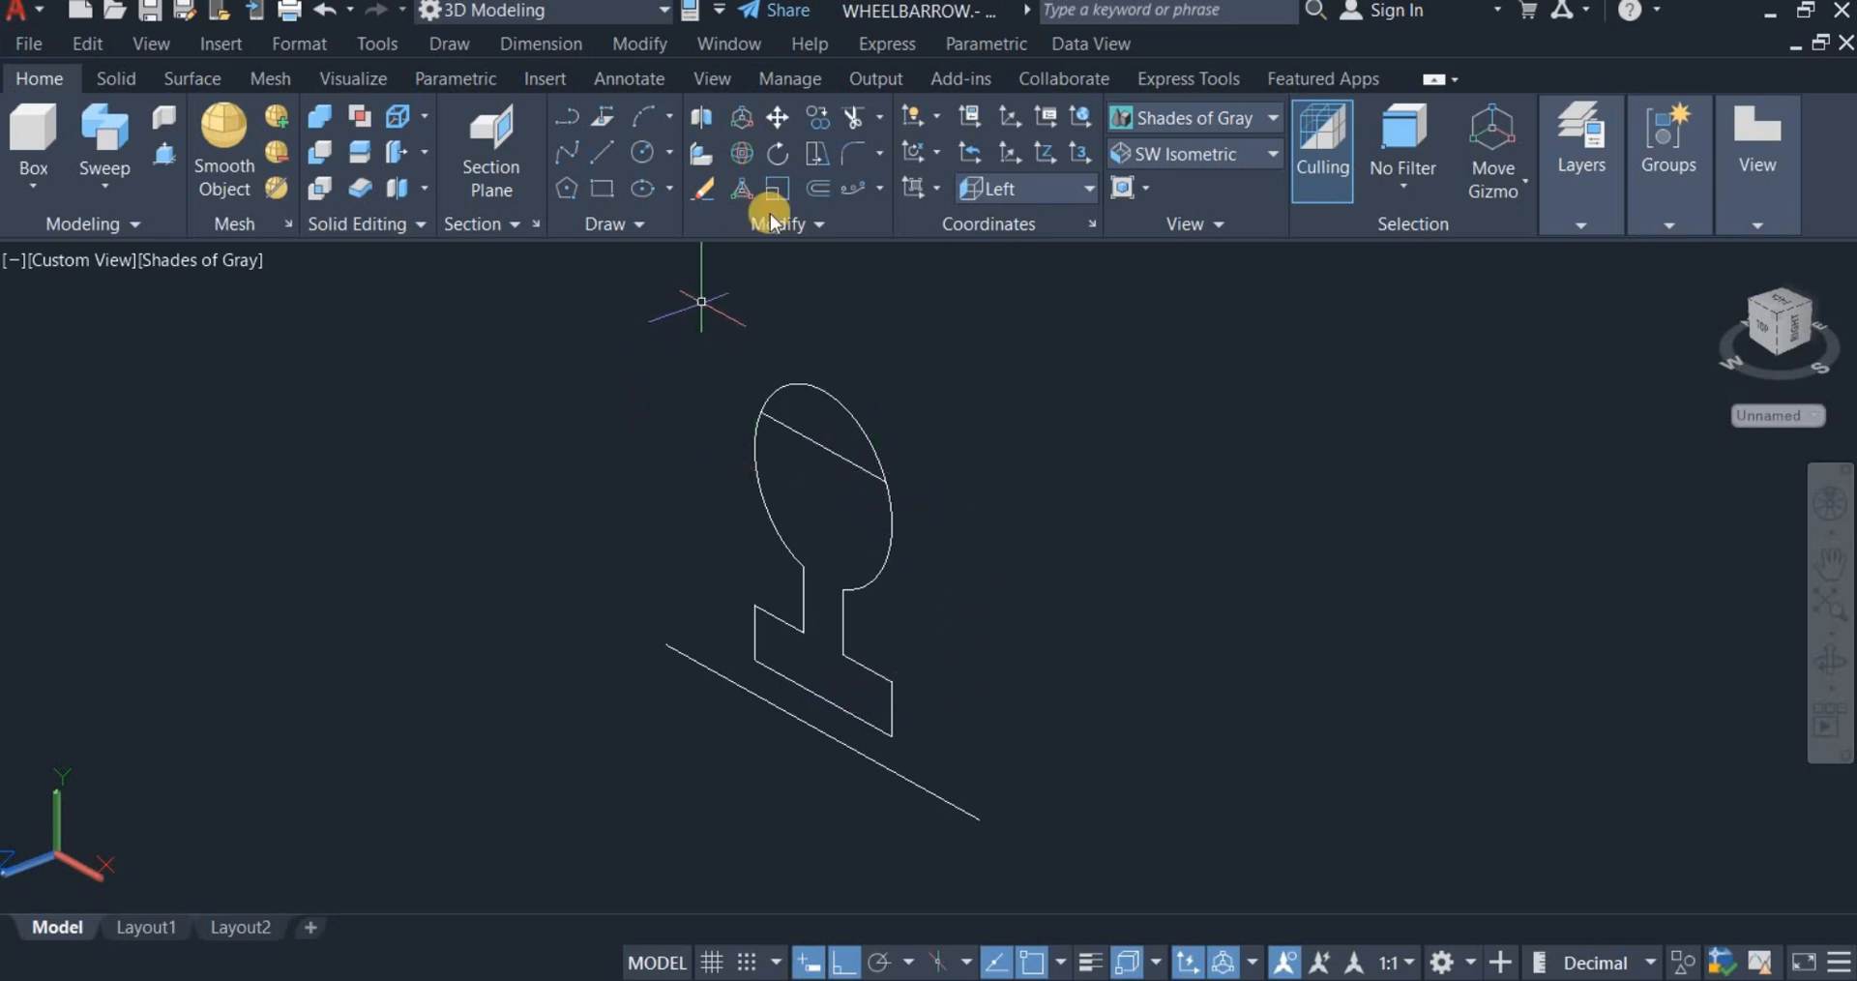
# Step: Copy the whole ellipse-and-base profile, including the chord line, to the empty area beside the original, leaving out the long guide line
pyautogui.click(799, 119)
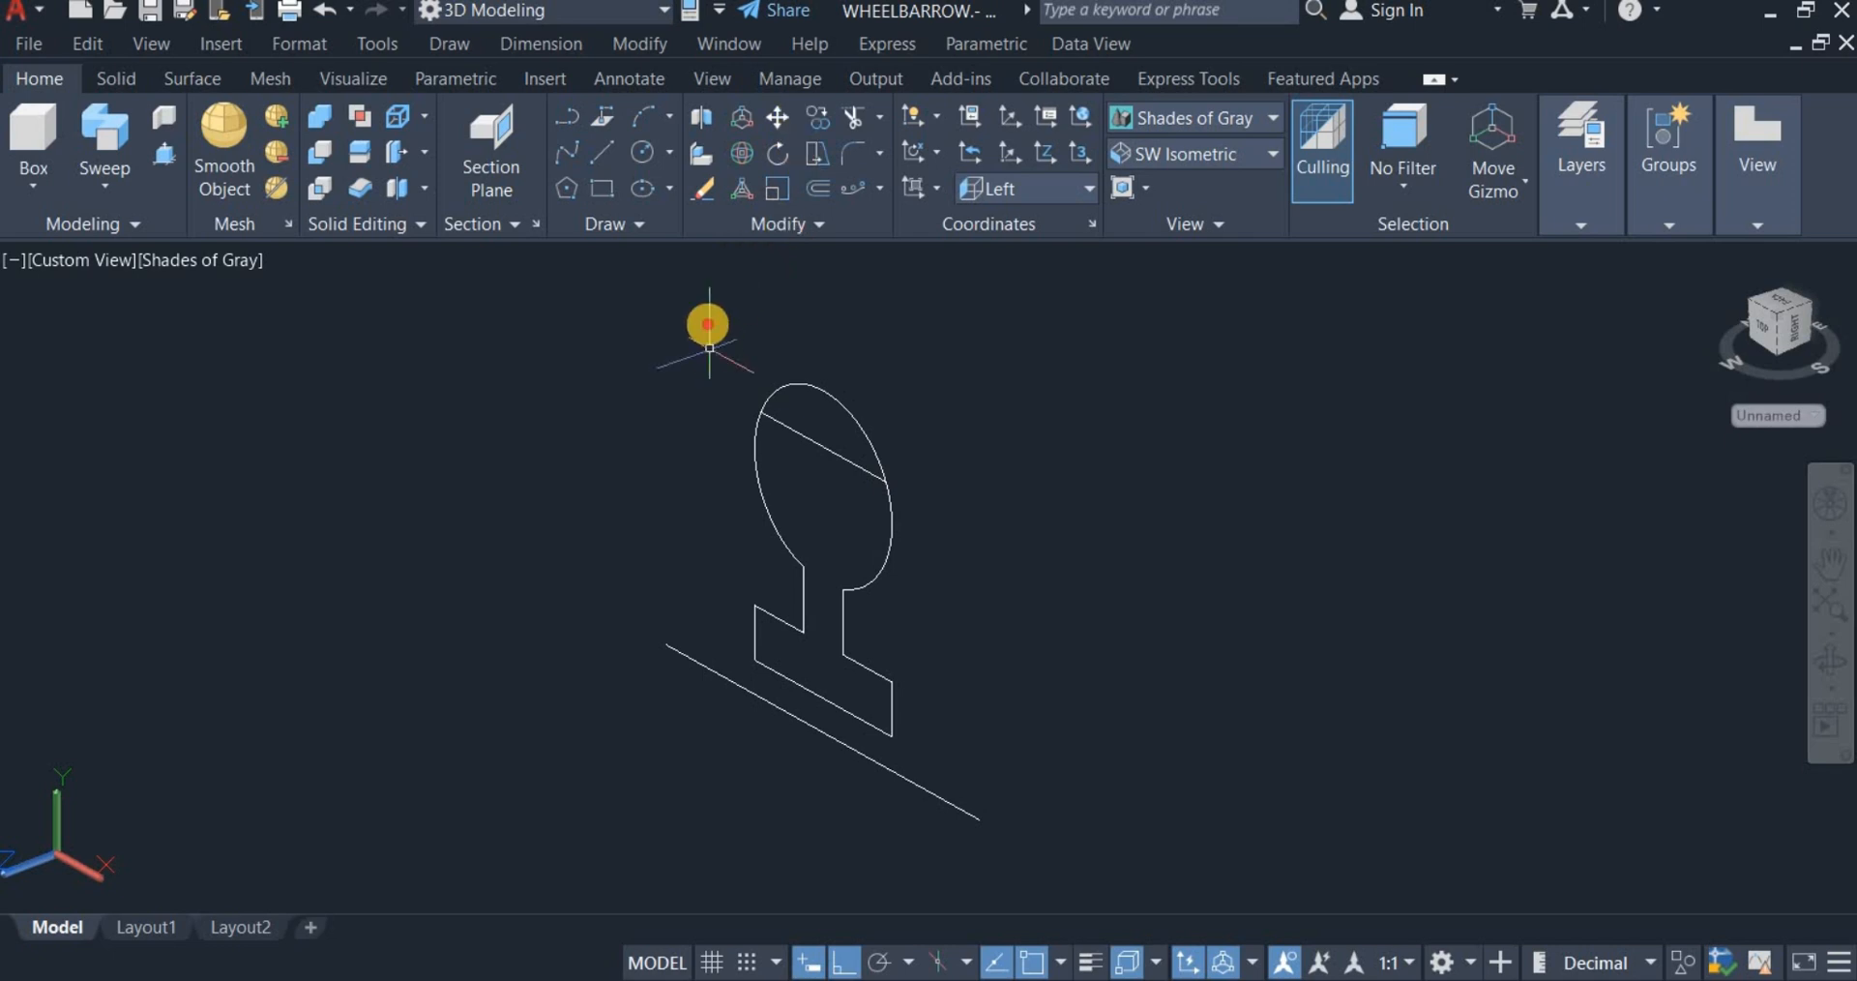
pyautogui.click(707, 322)
pyautogui.click(972, 759)
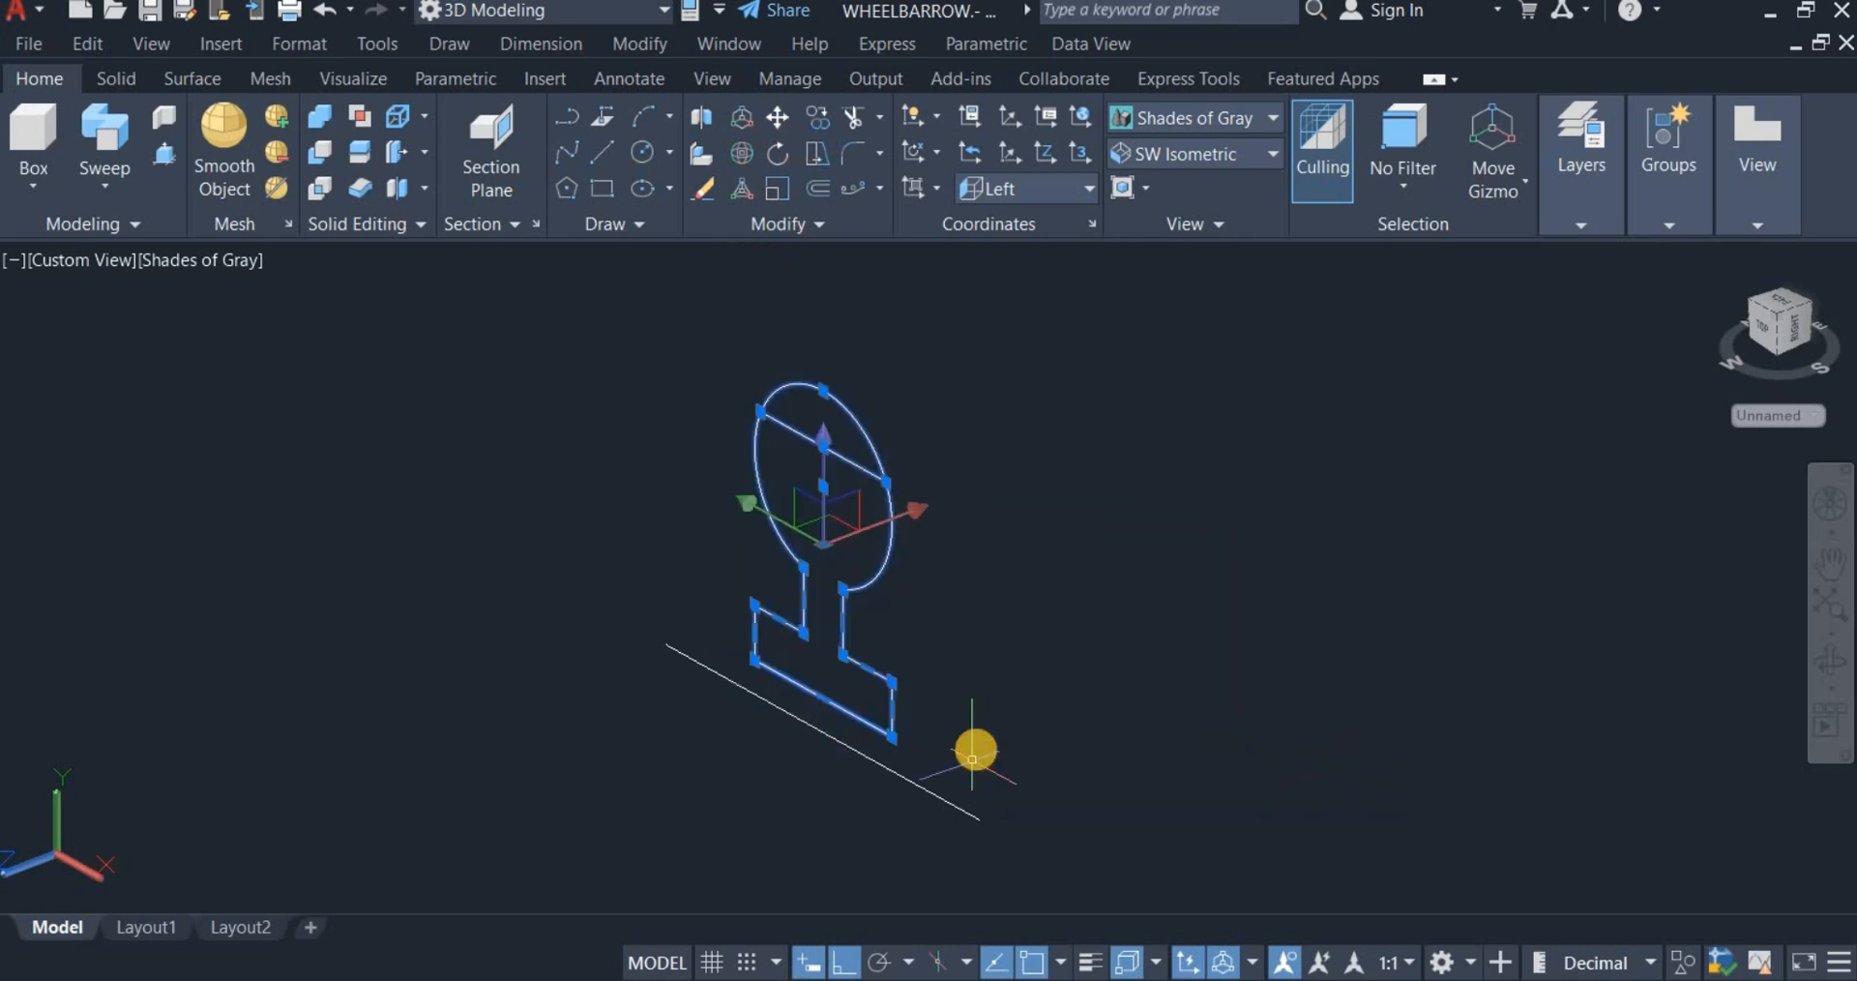
pyautogui.rightClick(961, 656)
pyautogui.click(938, 377)
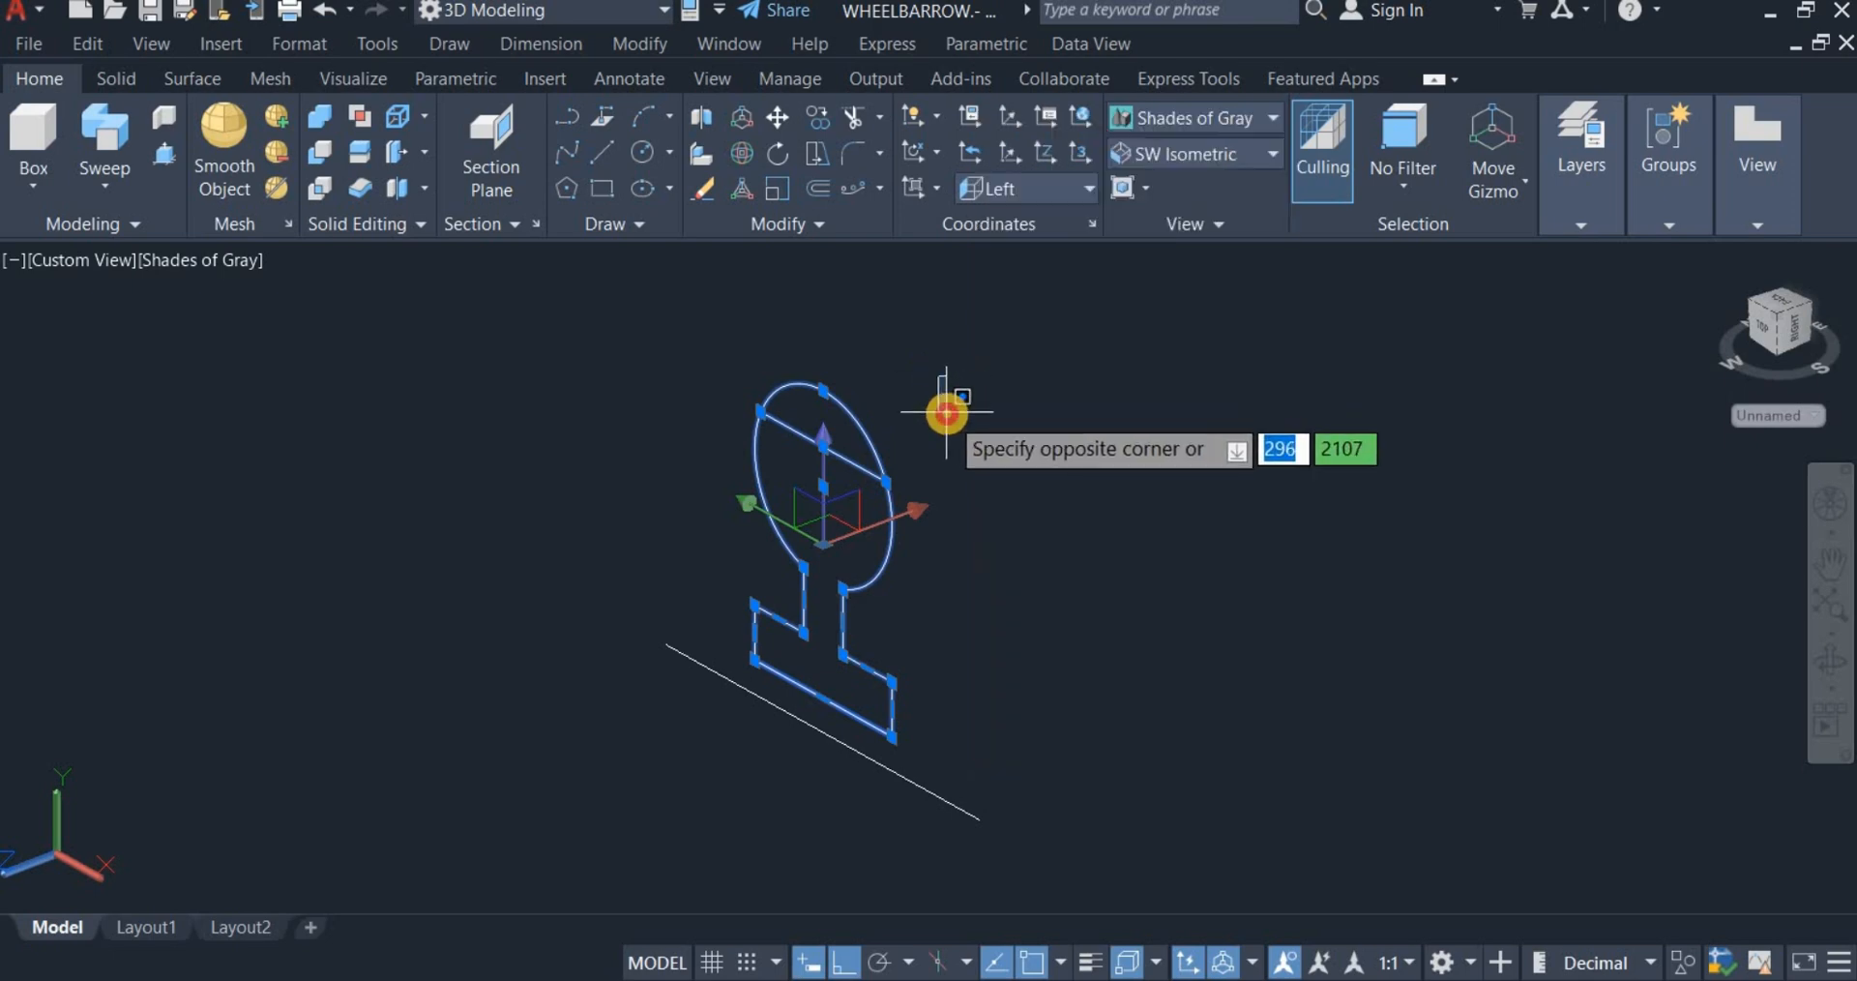
pyautogui.click(946, 413)
pyautogui.moveTo(982, 424); pyautogui.dragTo(1238, 424, button='right')
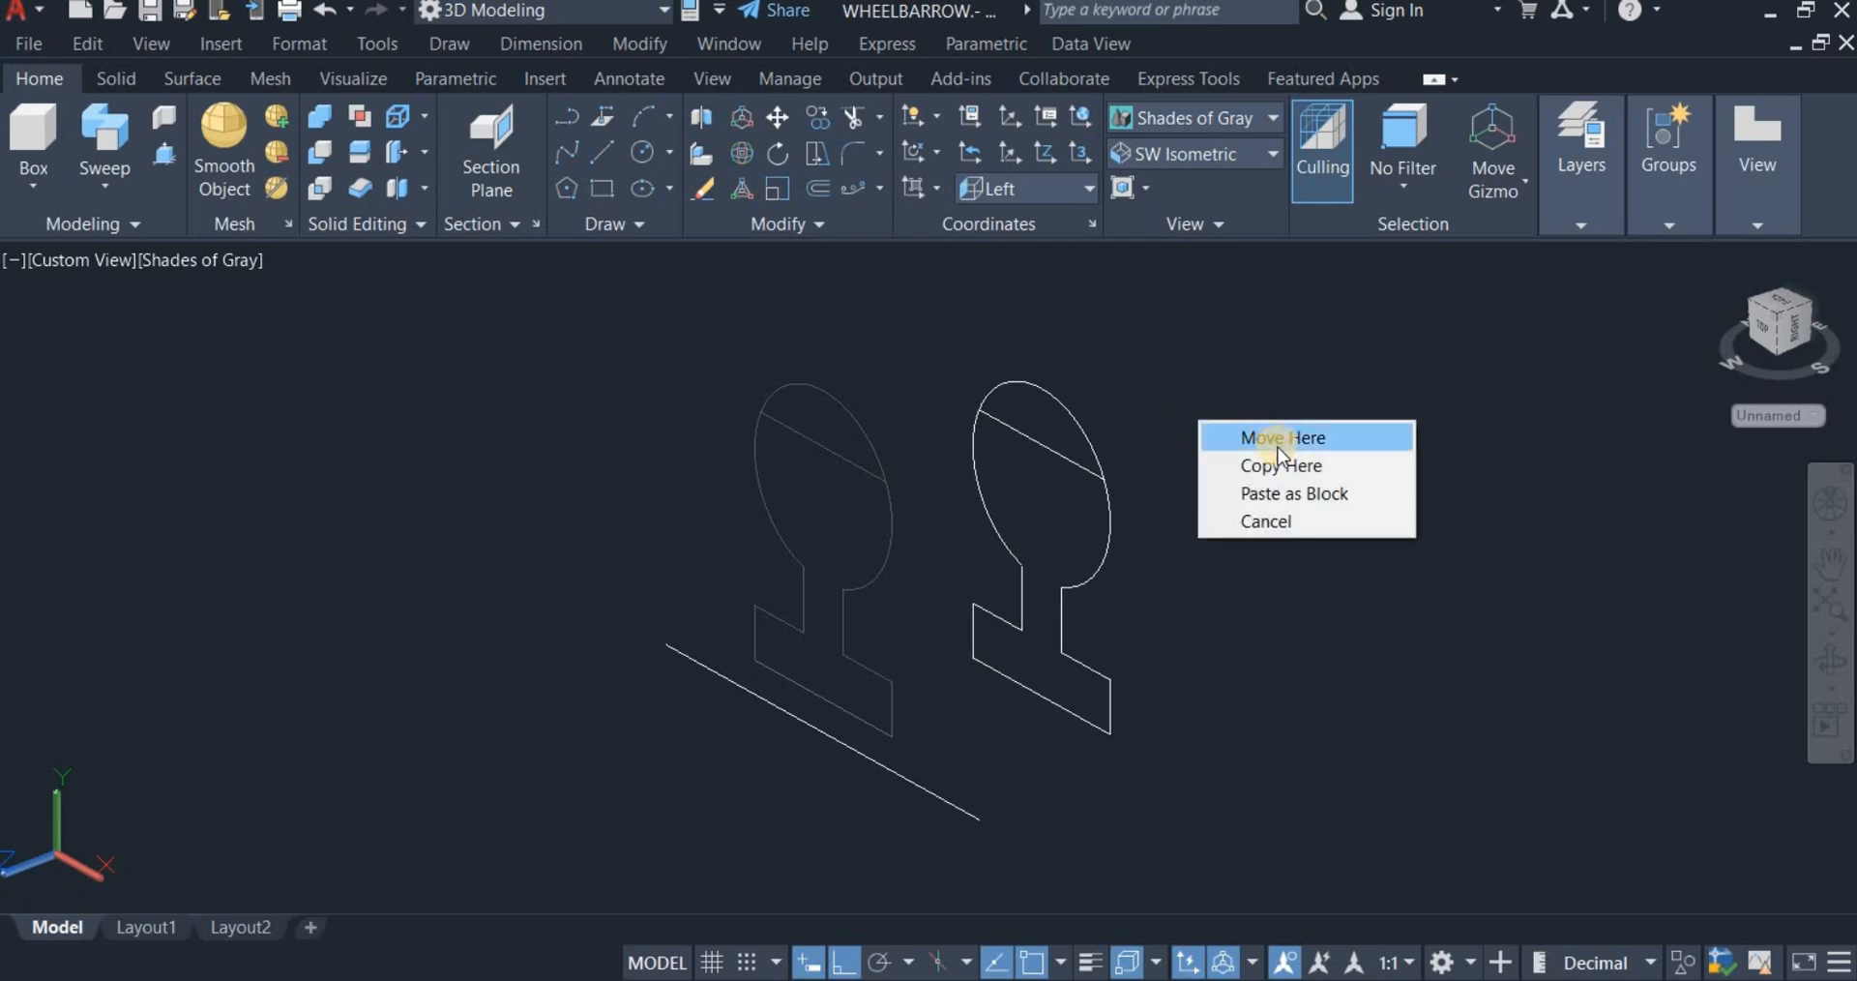
pyautogui.click(1257, 465)
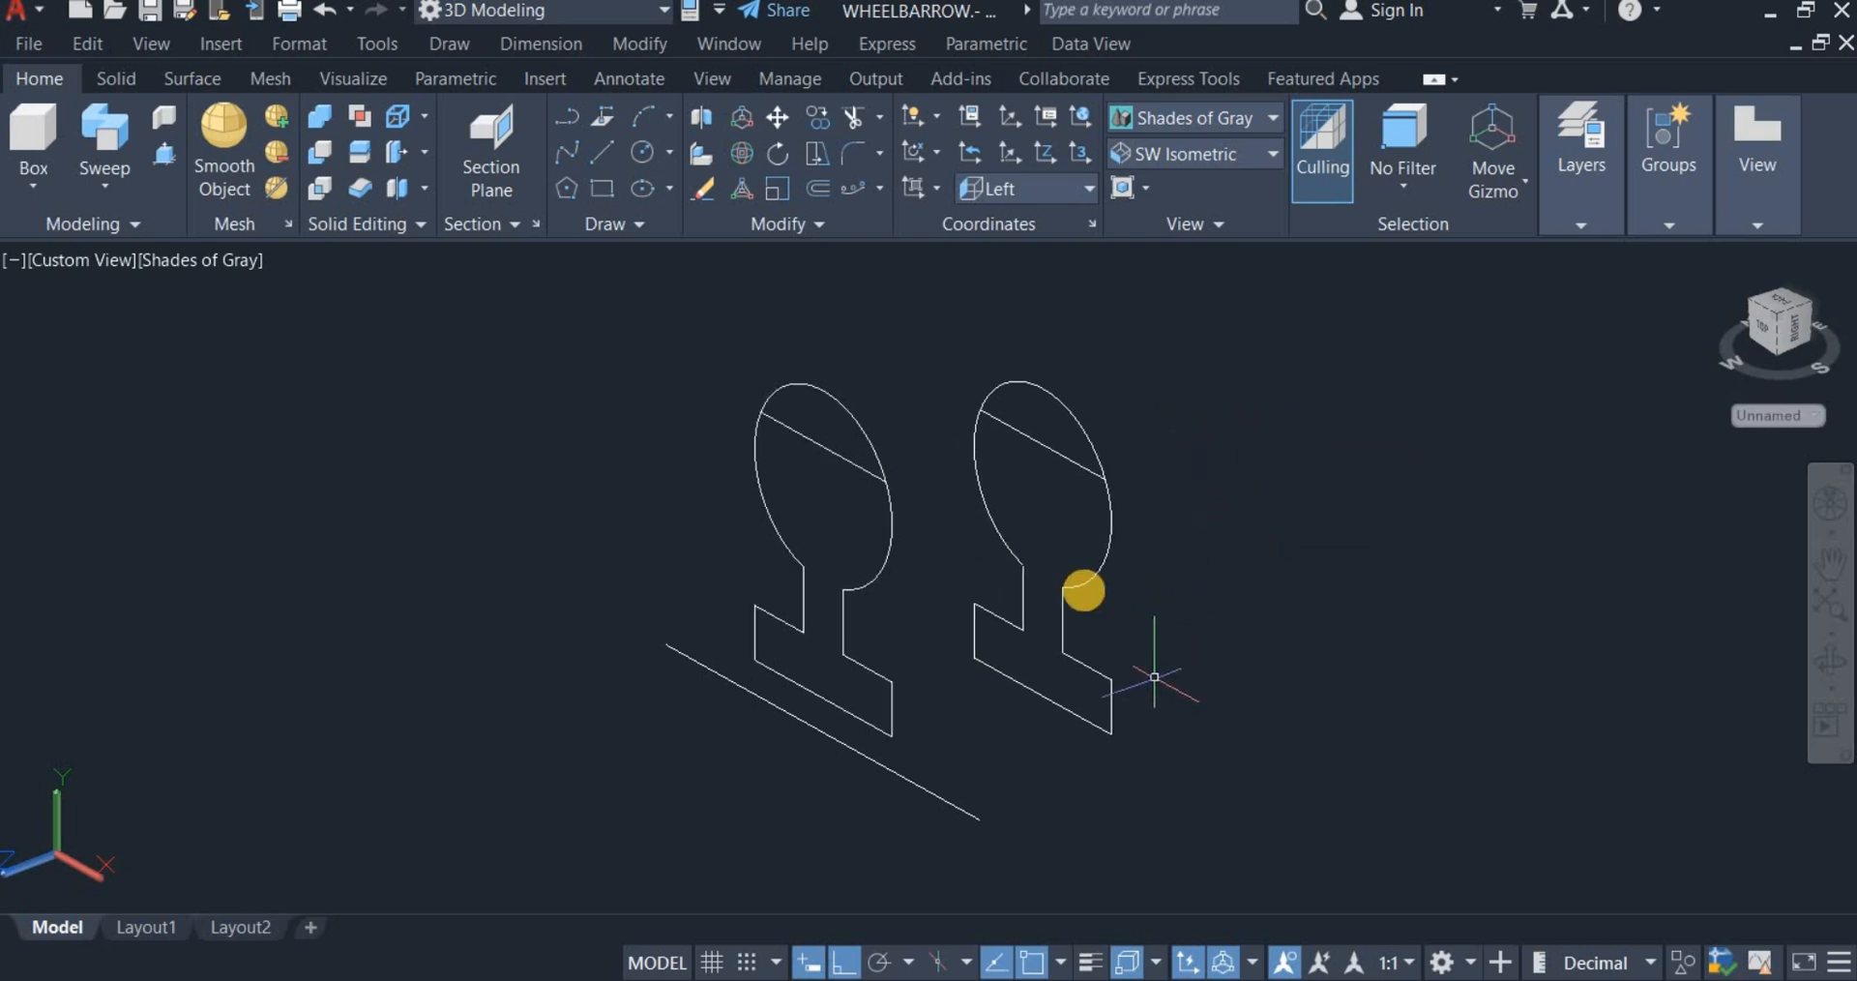
# Step: Trim away the part of the copied ellipse below its chord line
pyautogui.click(840, 120)
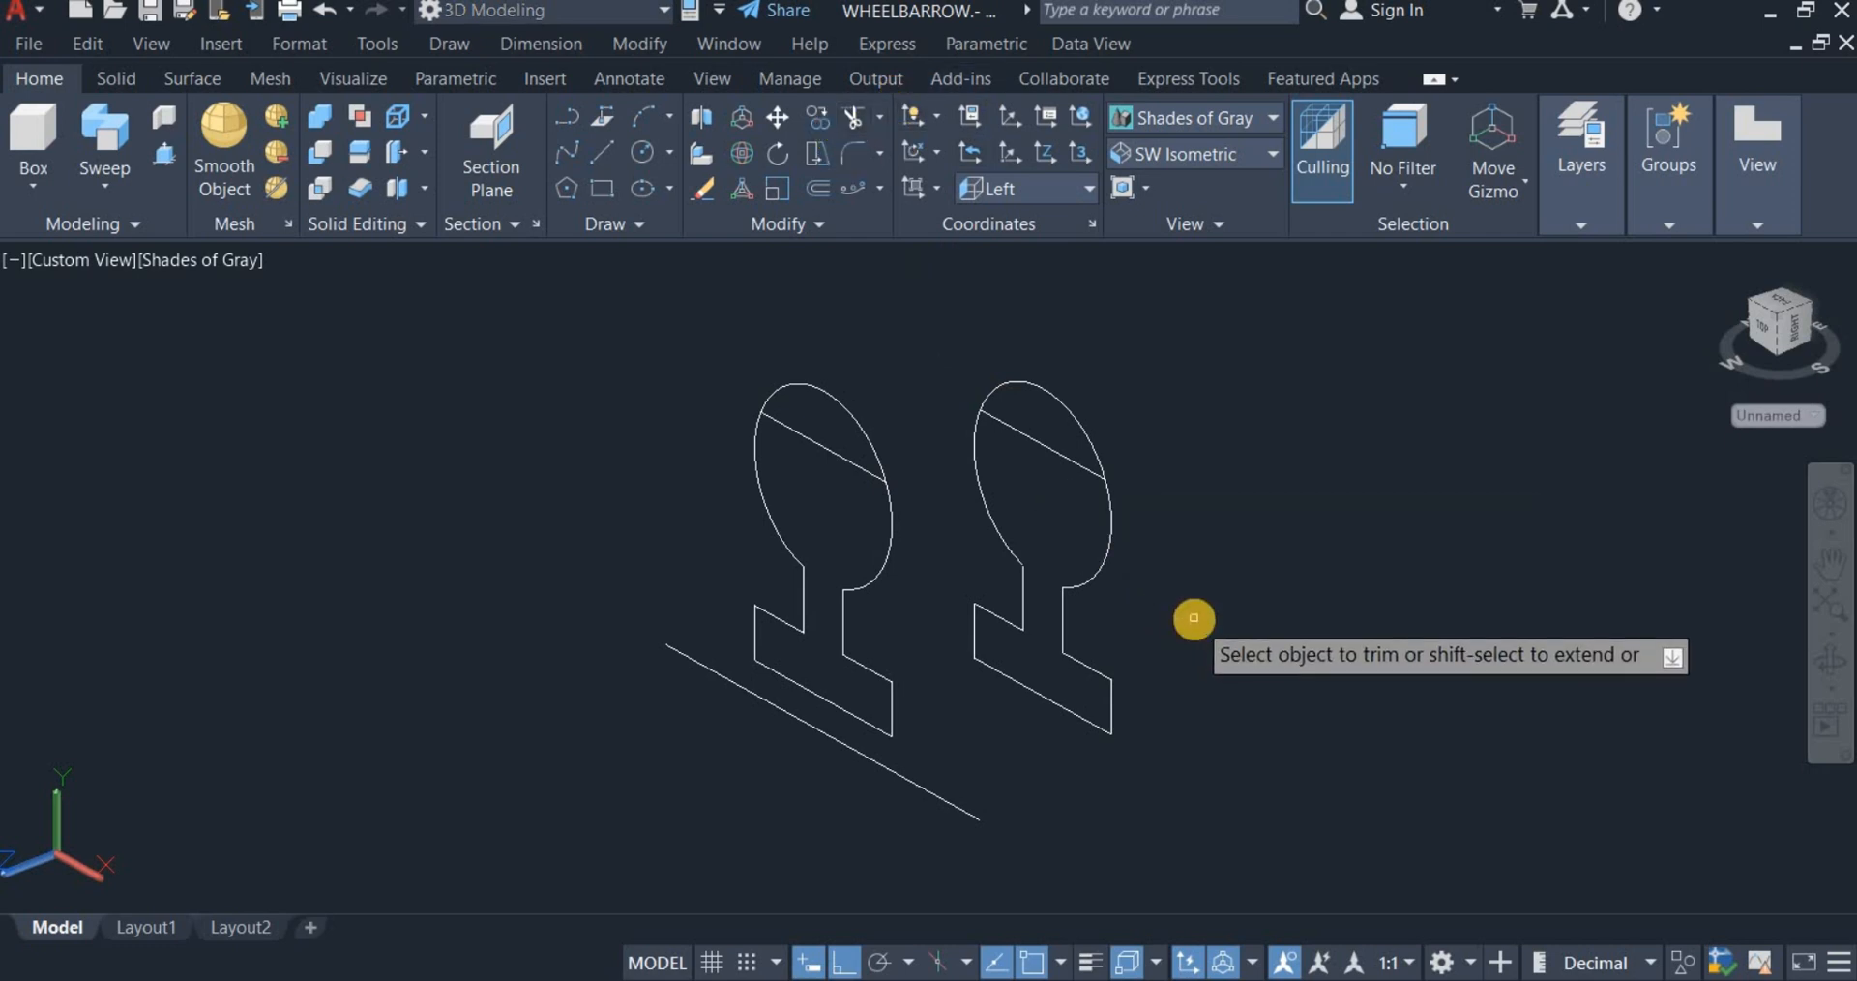
pyautogui.moveTo(1038, 559); pyautogui.dragTo(983, 527)
pyautogui.rightClick(1166, 311)
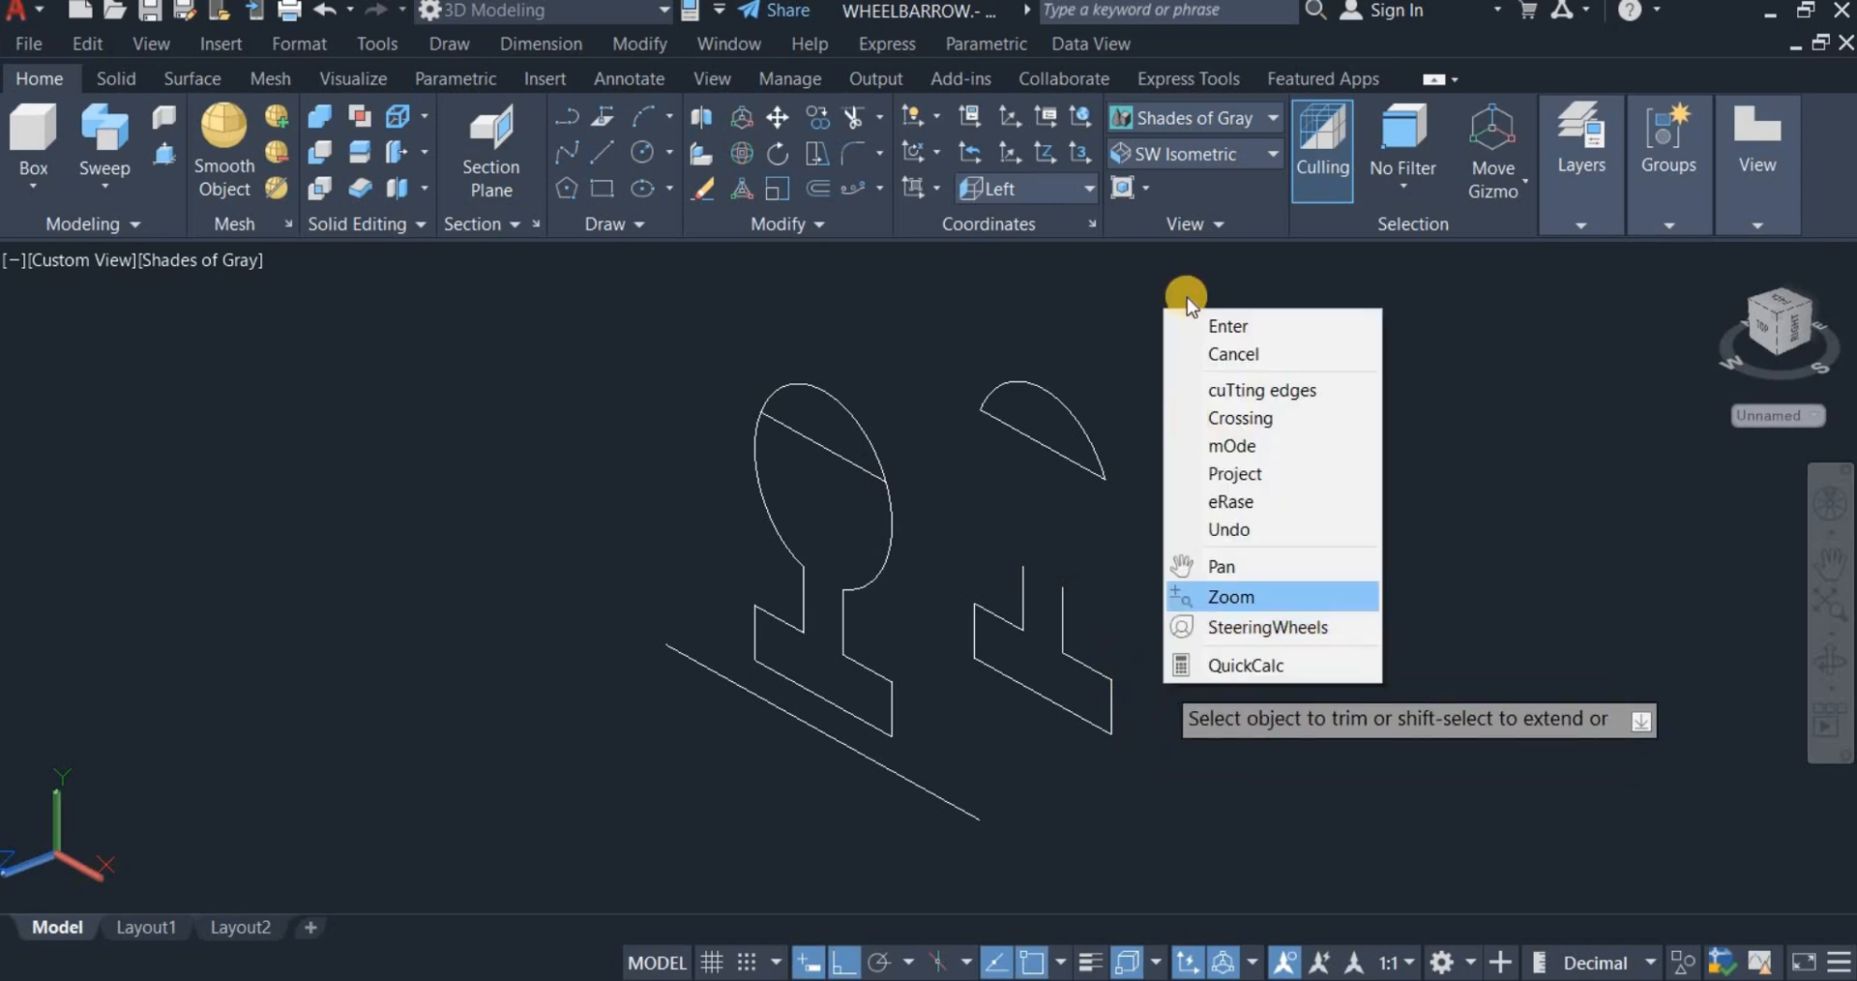
pyautogui.click(1171, 327)
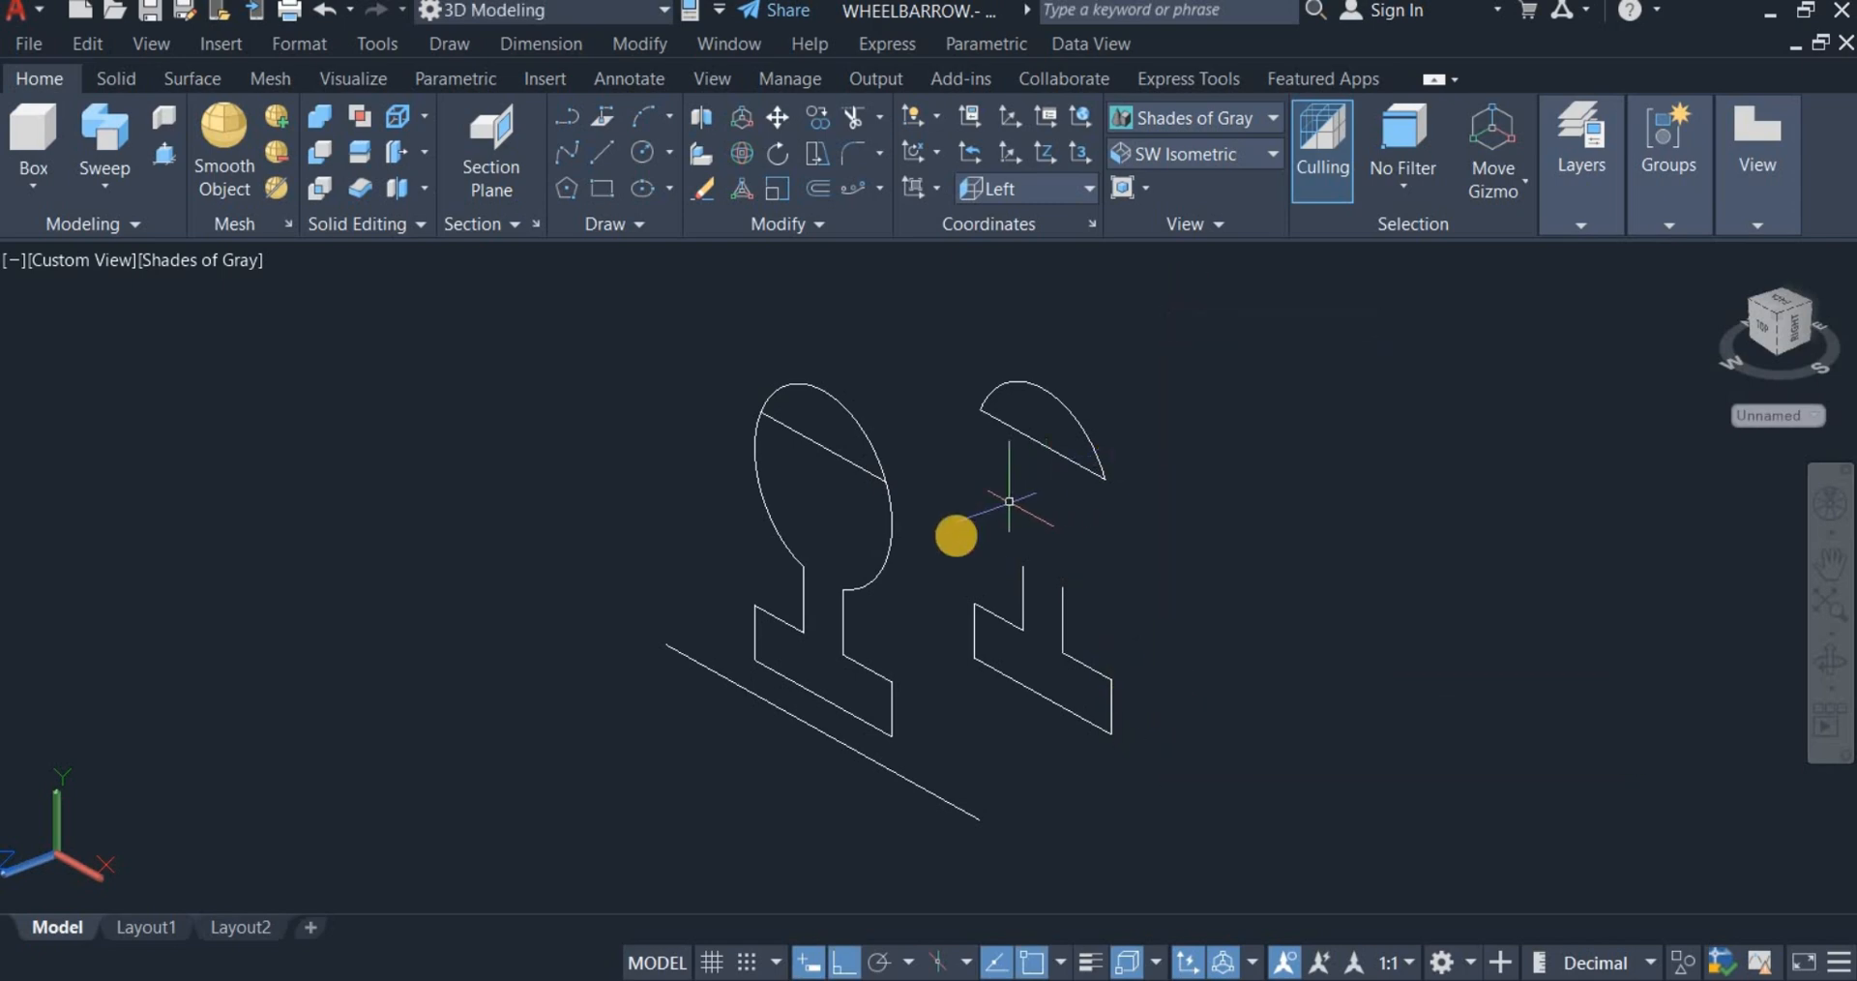
# Step: Erase the leftover stem and base lines of the copy, keeping only the cap segment
pyautogui.click(945, 542)
pyautogui.click(1161, 753)
pyautogui.rightClick(1166, 757)
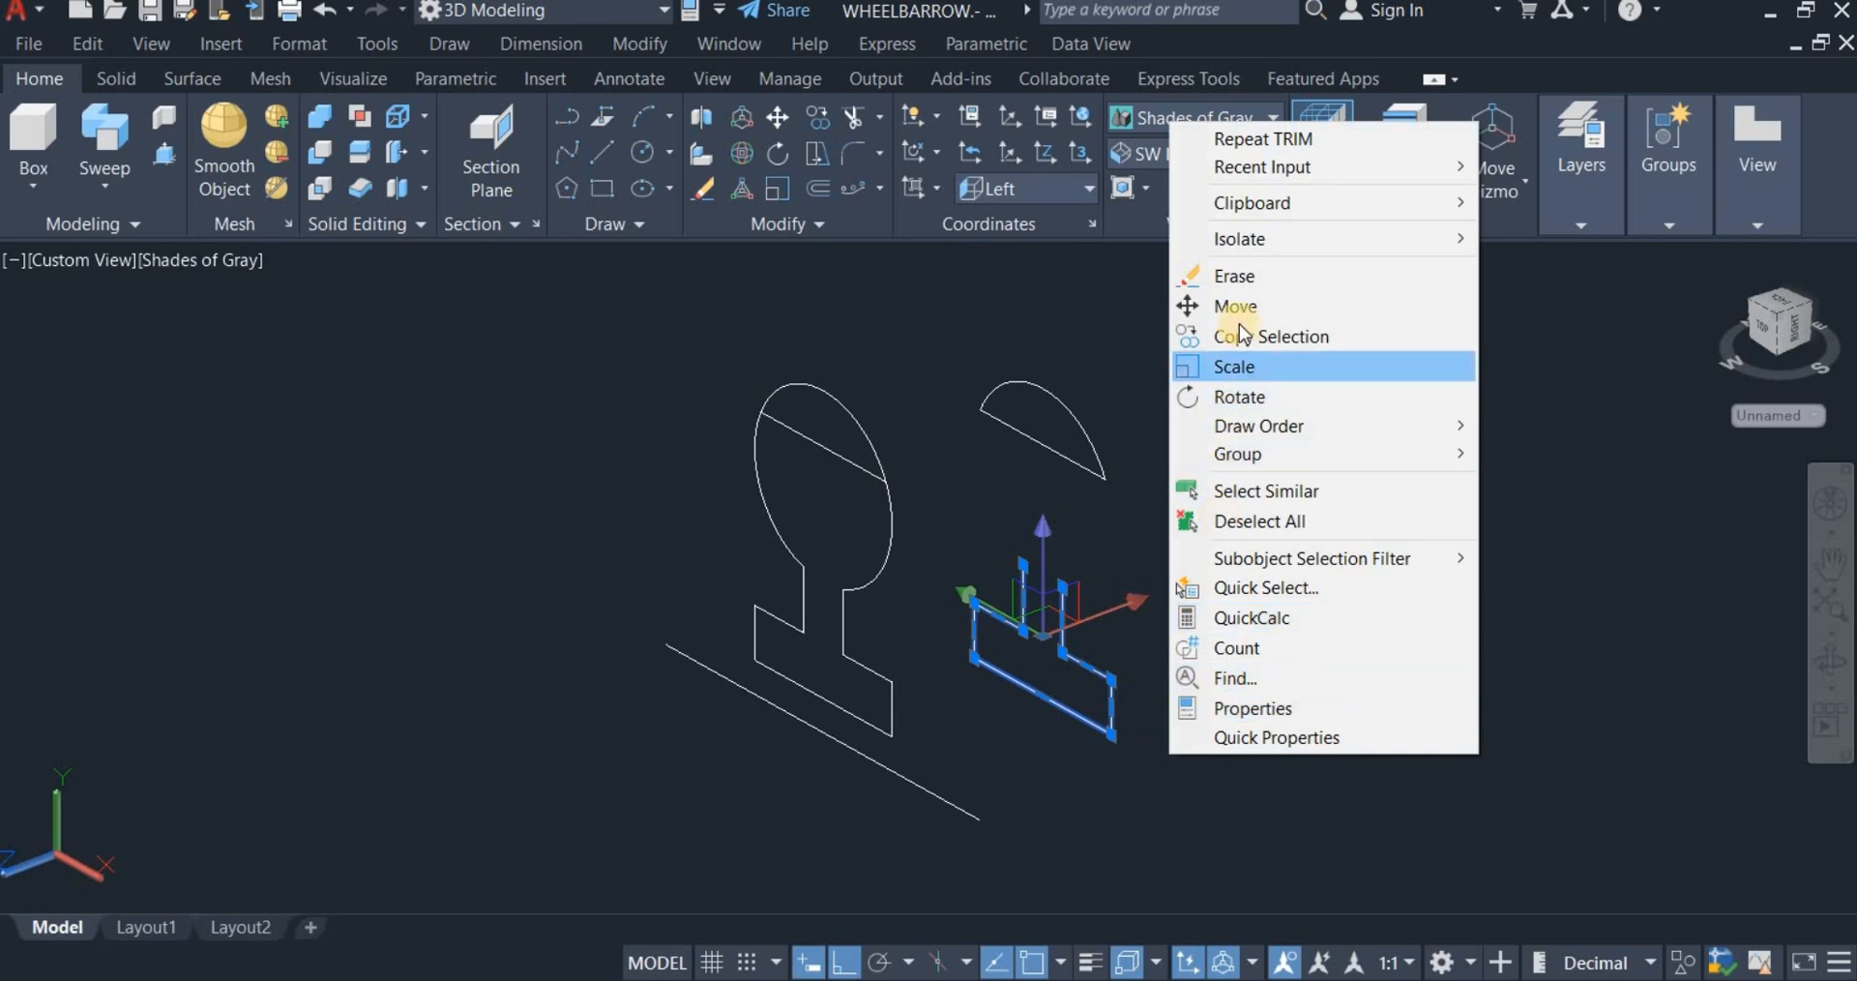
pyautogui.click(1234, 276)
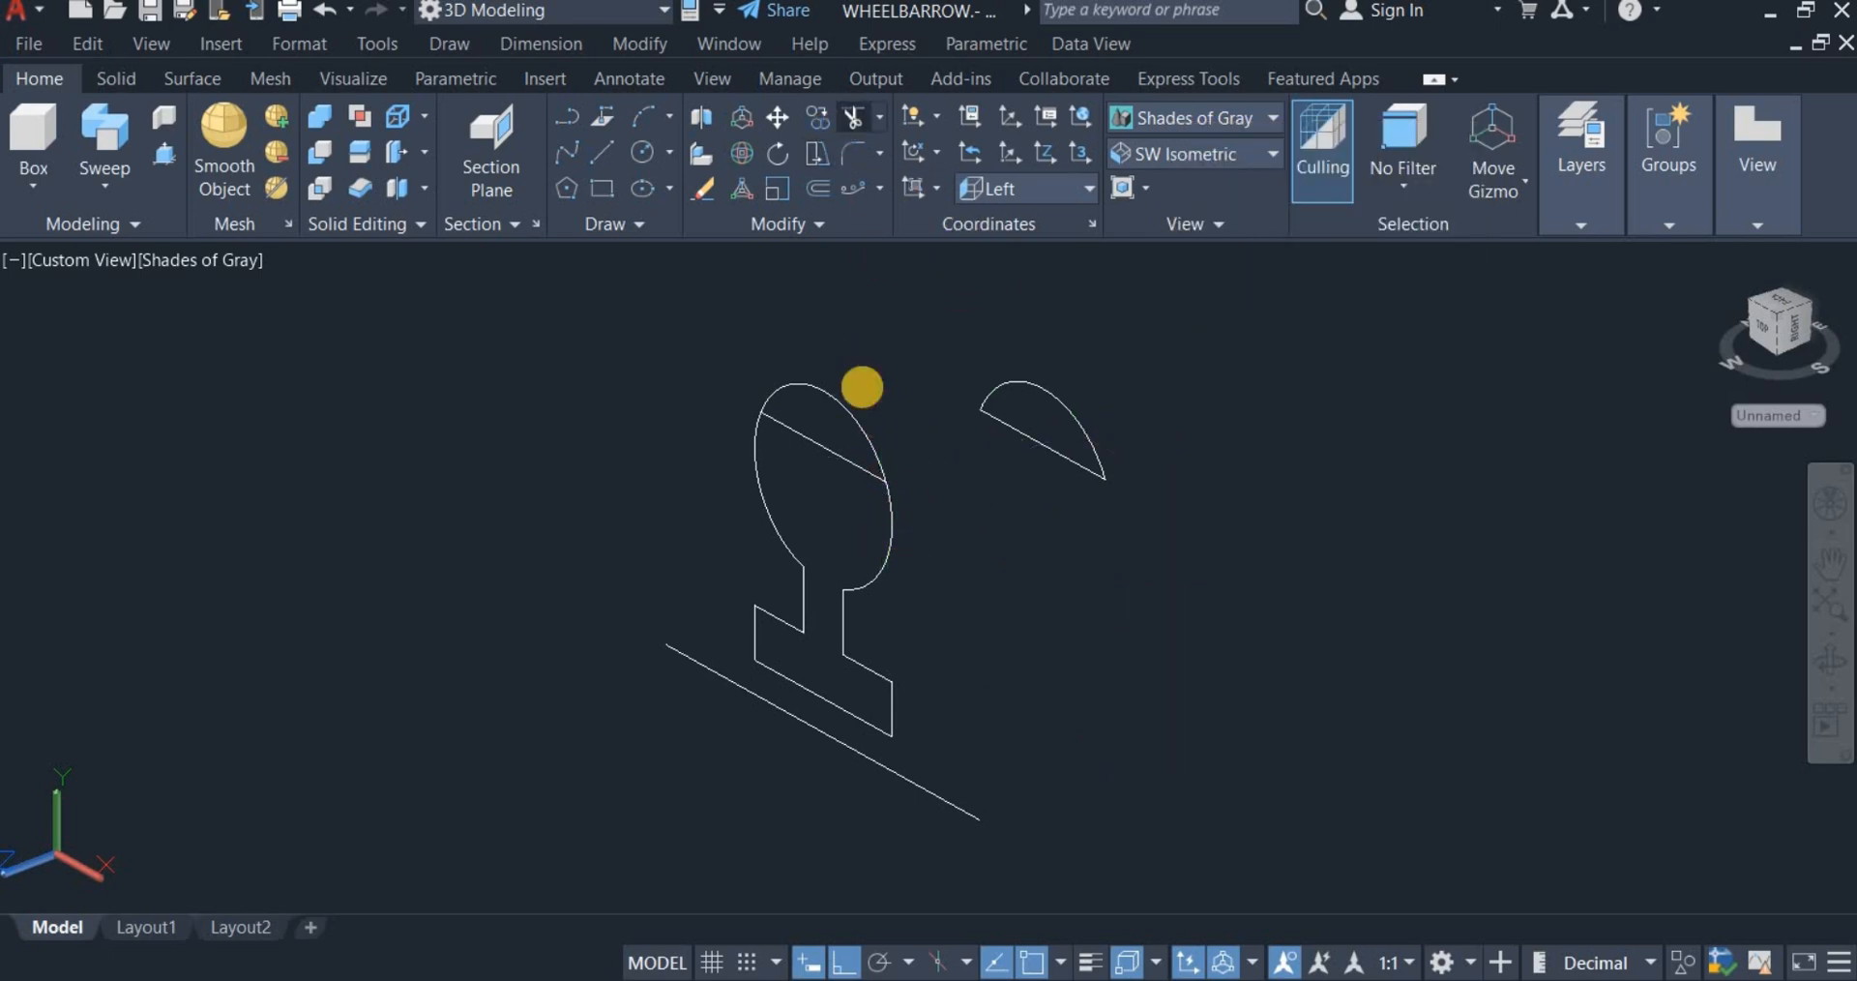
# Step: Trim away the arc above the chord line on the original profile
pyautogui.click(881, 389)
pyautogui.click(849, 406)
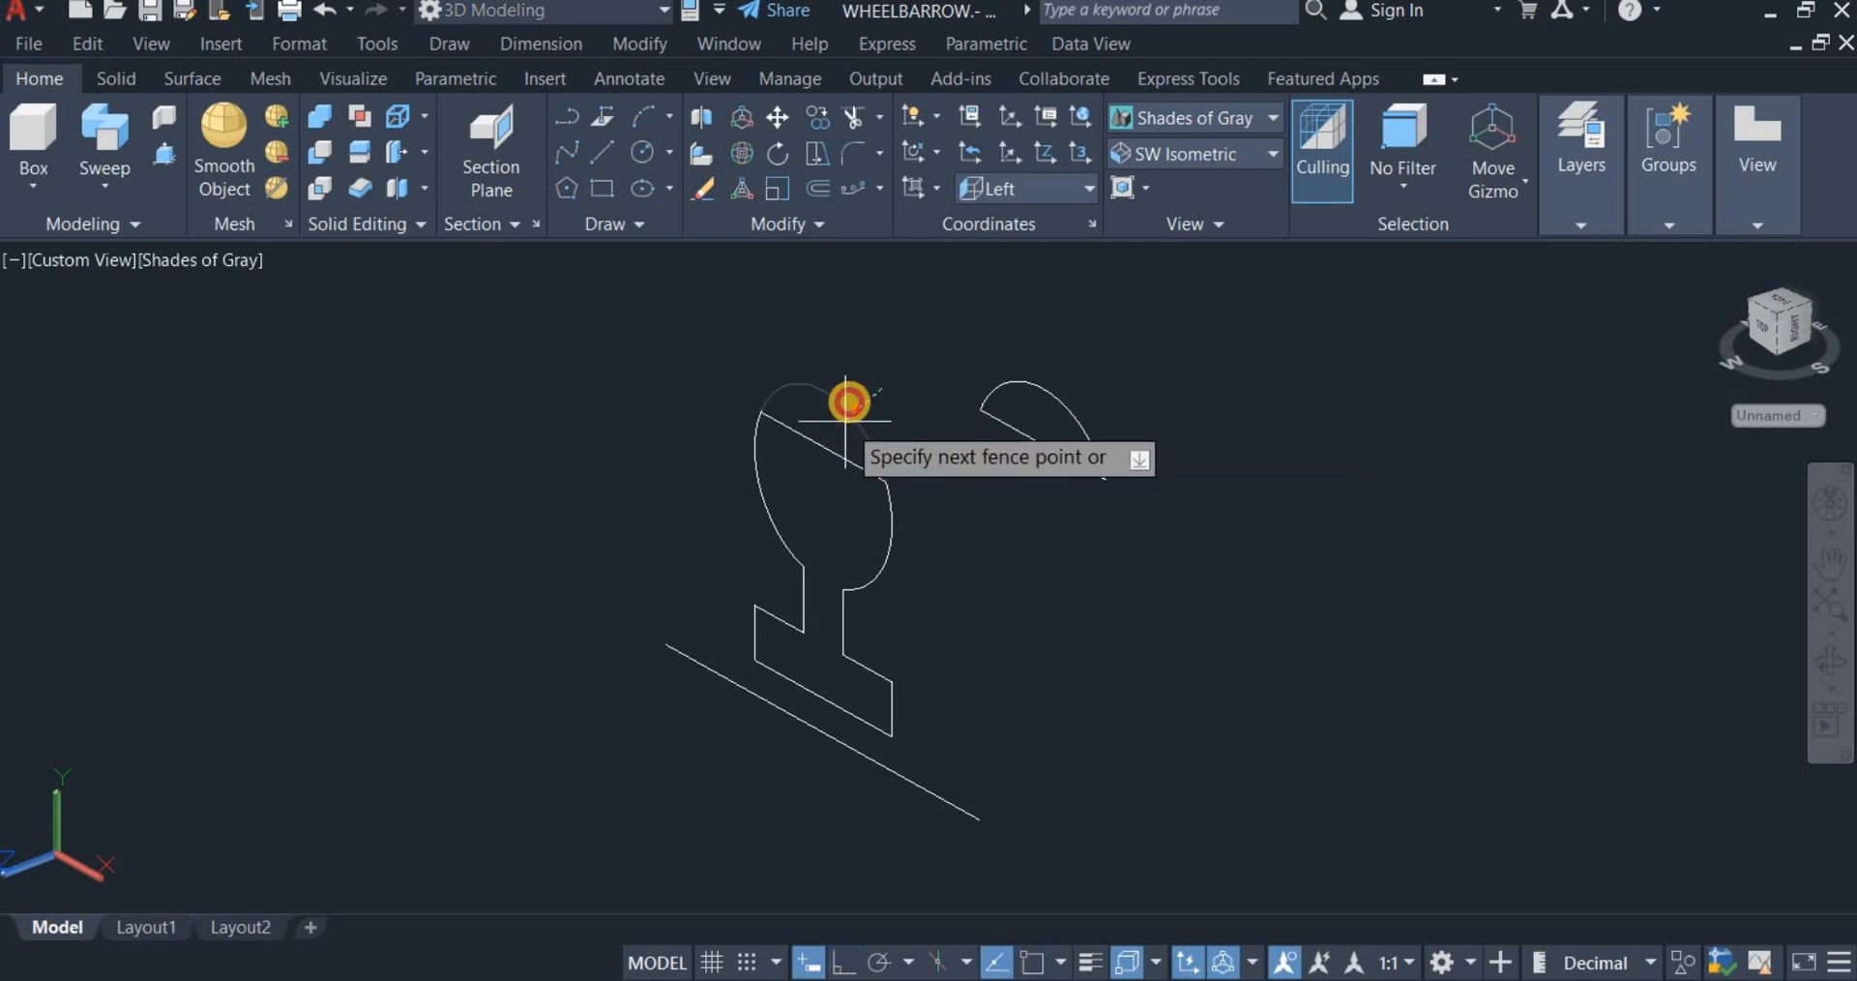
pyautogui.press('Return')
pyautogui.rightClick(852, 360)
pyautogui.click(864, 400)
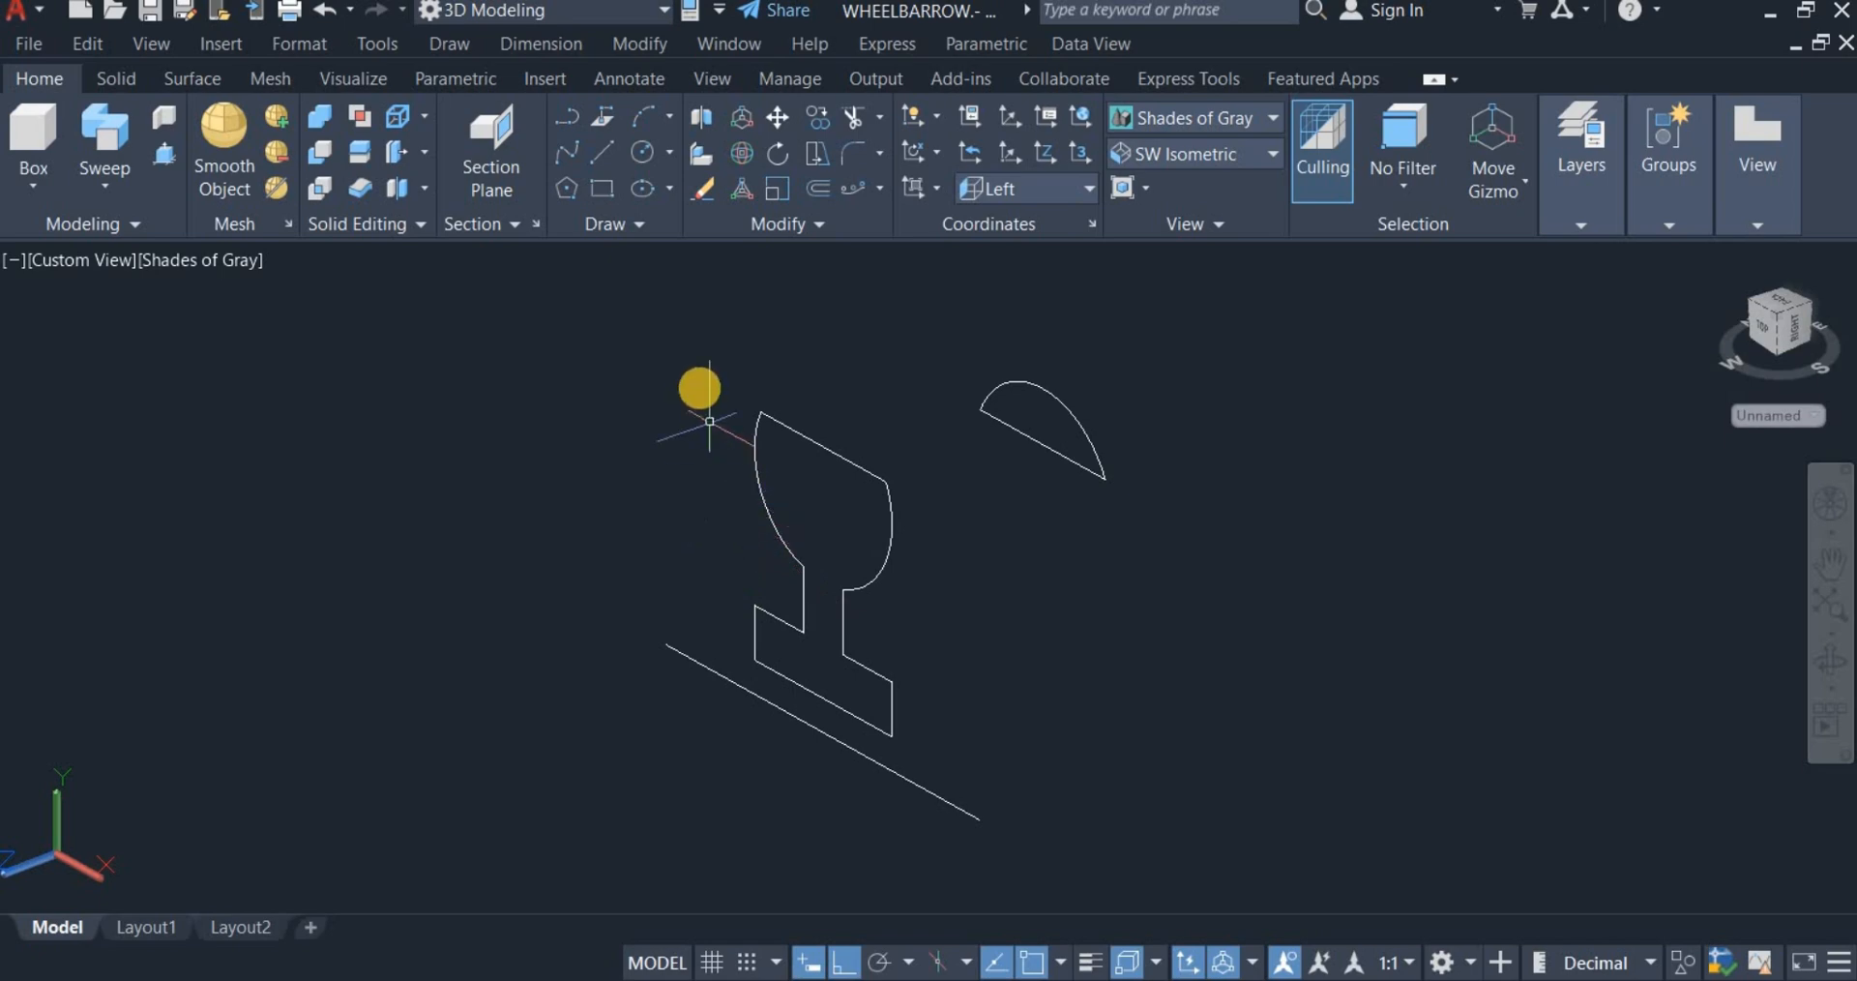
# Step: Join all segments of the original goblet-shaped profile into one closed outline
pyautogui.click(818, 223)
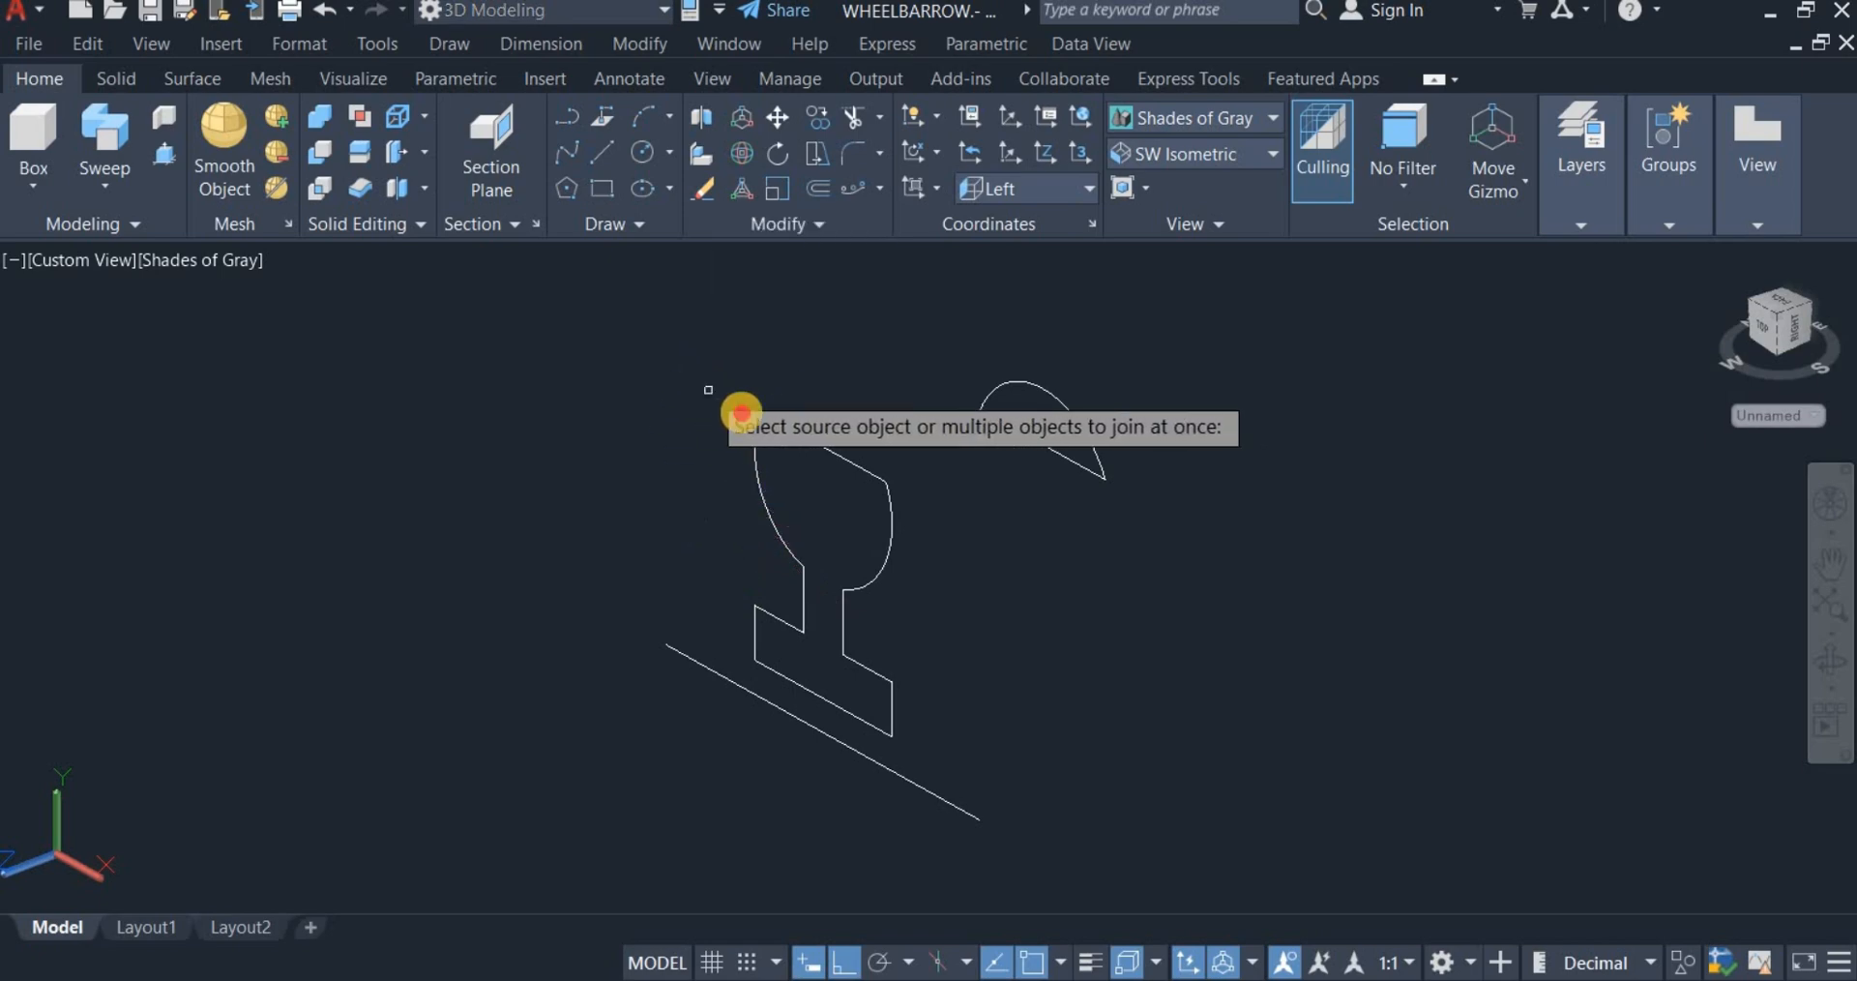
pyautogui.click(709, 390)
pyautogui.click(956, 766)
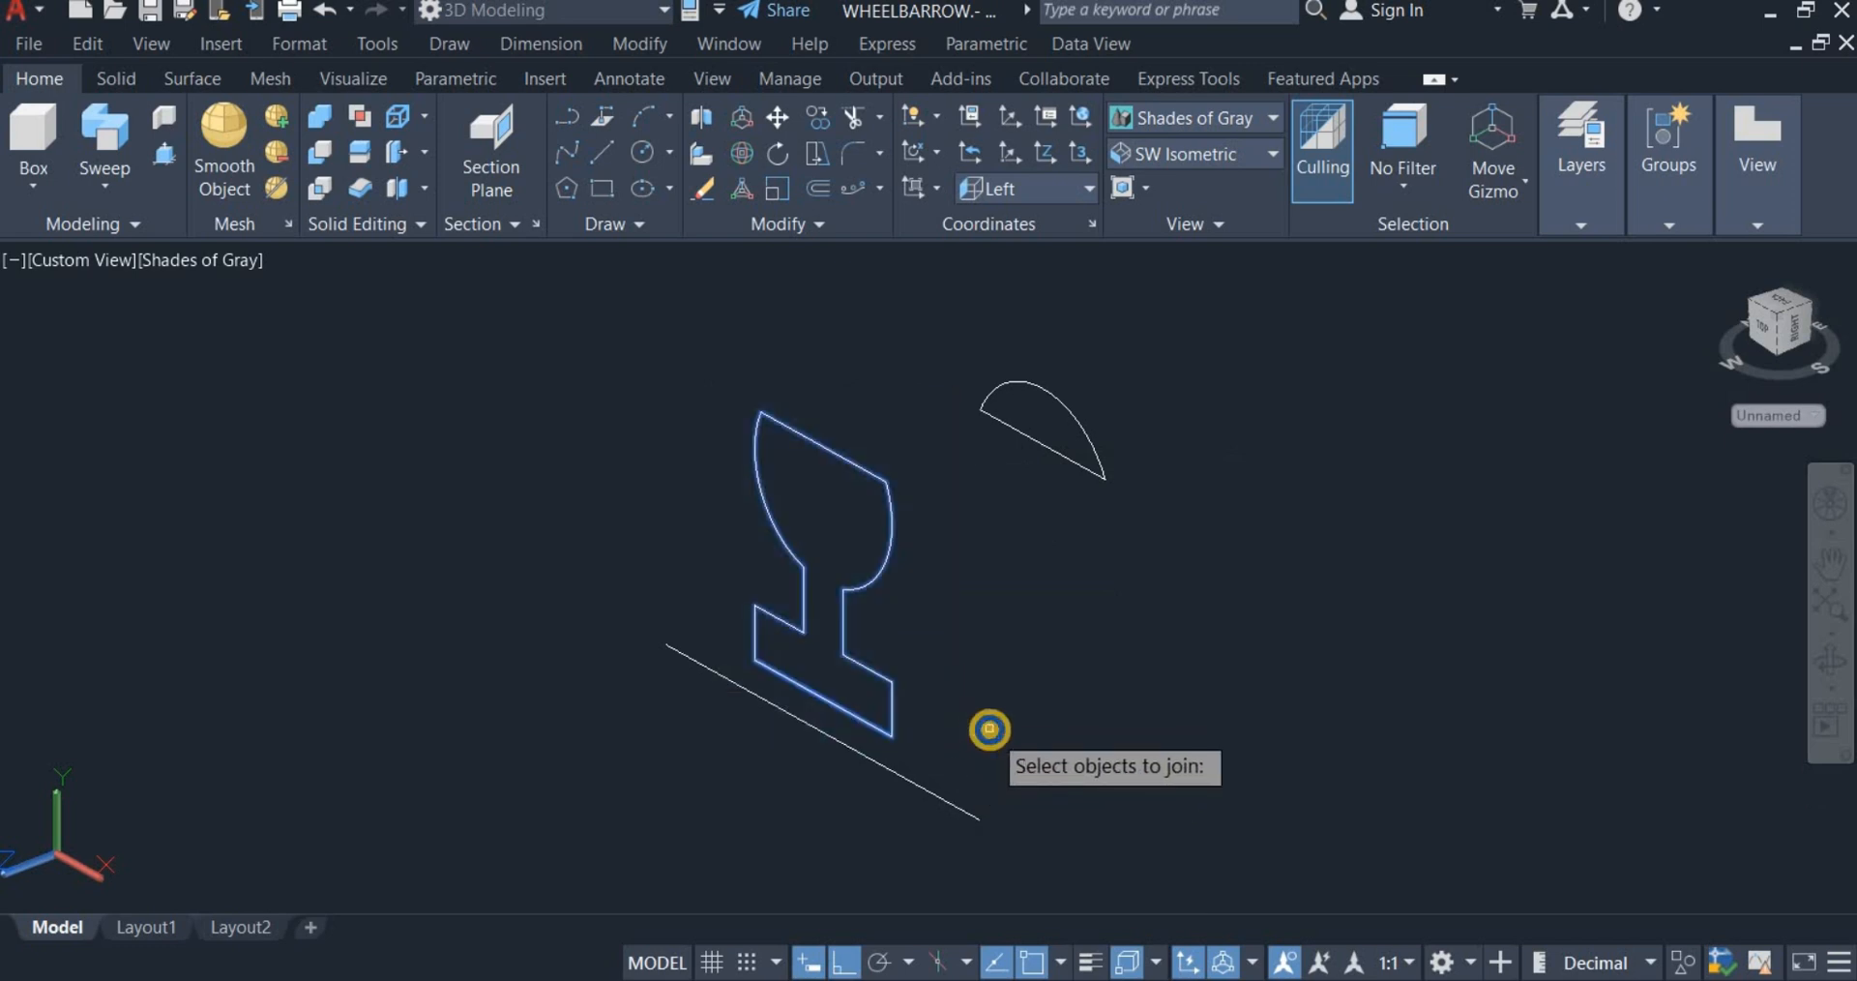
pyautogui.press('Return')
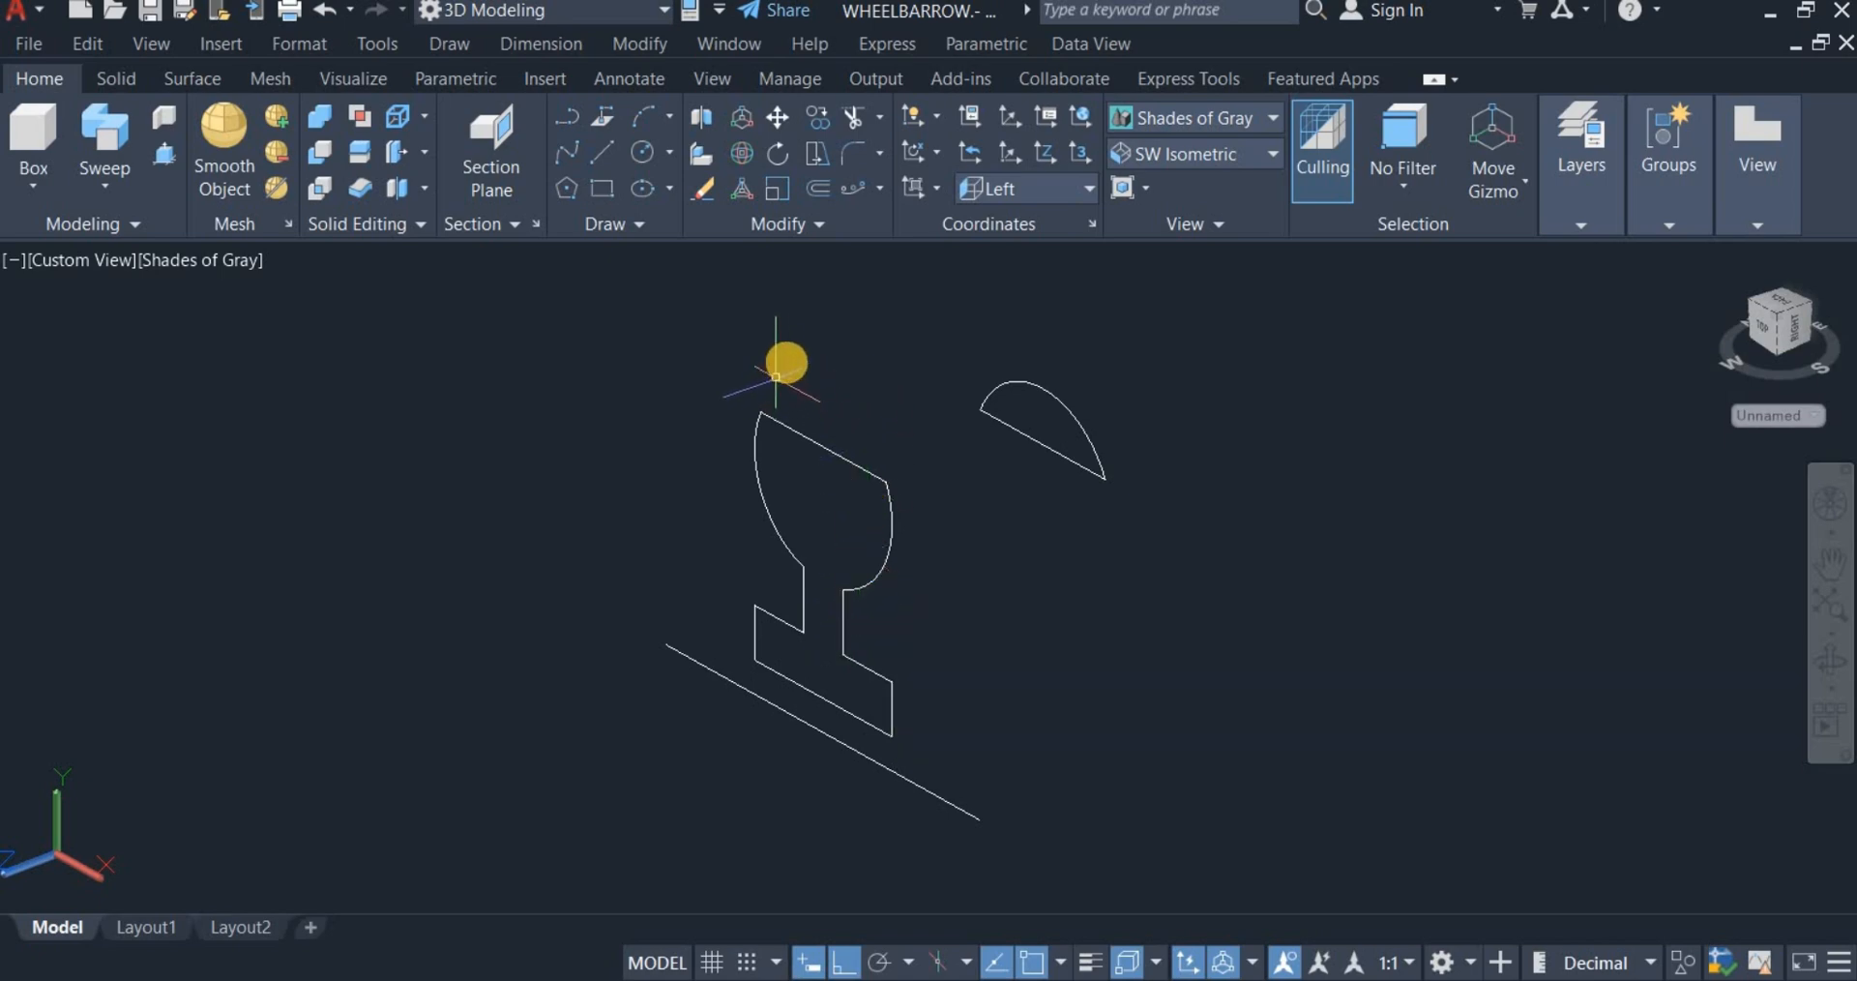
# Step: Offset the joined goblet-shaped outline outward by 3
pyautogui.click(819, 188)
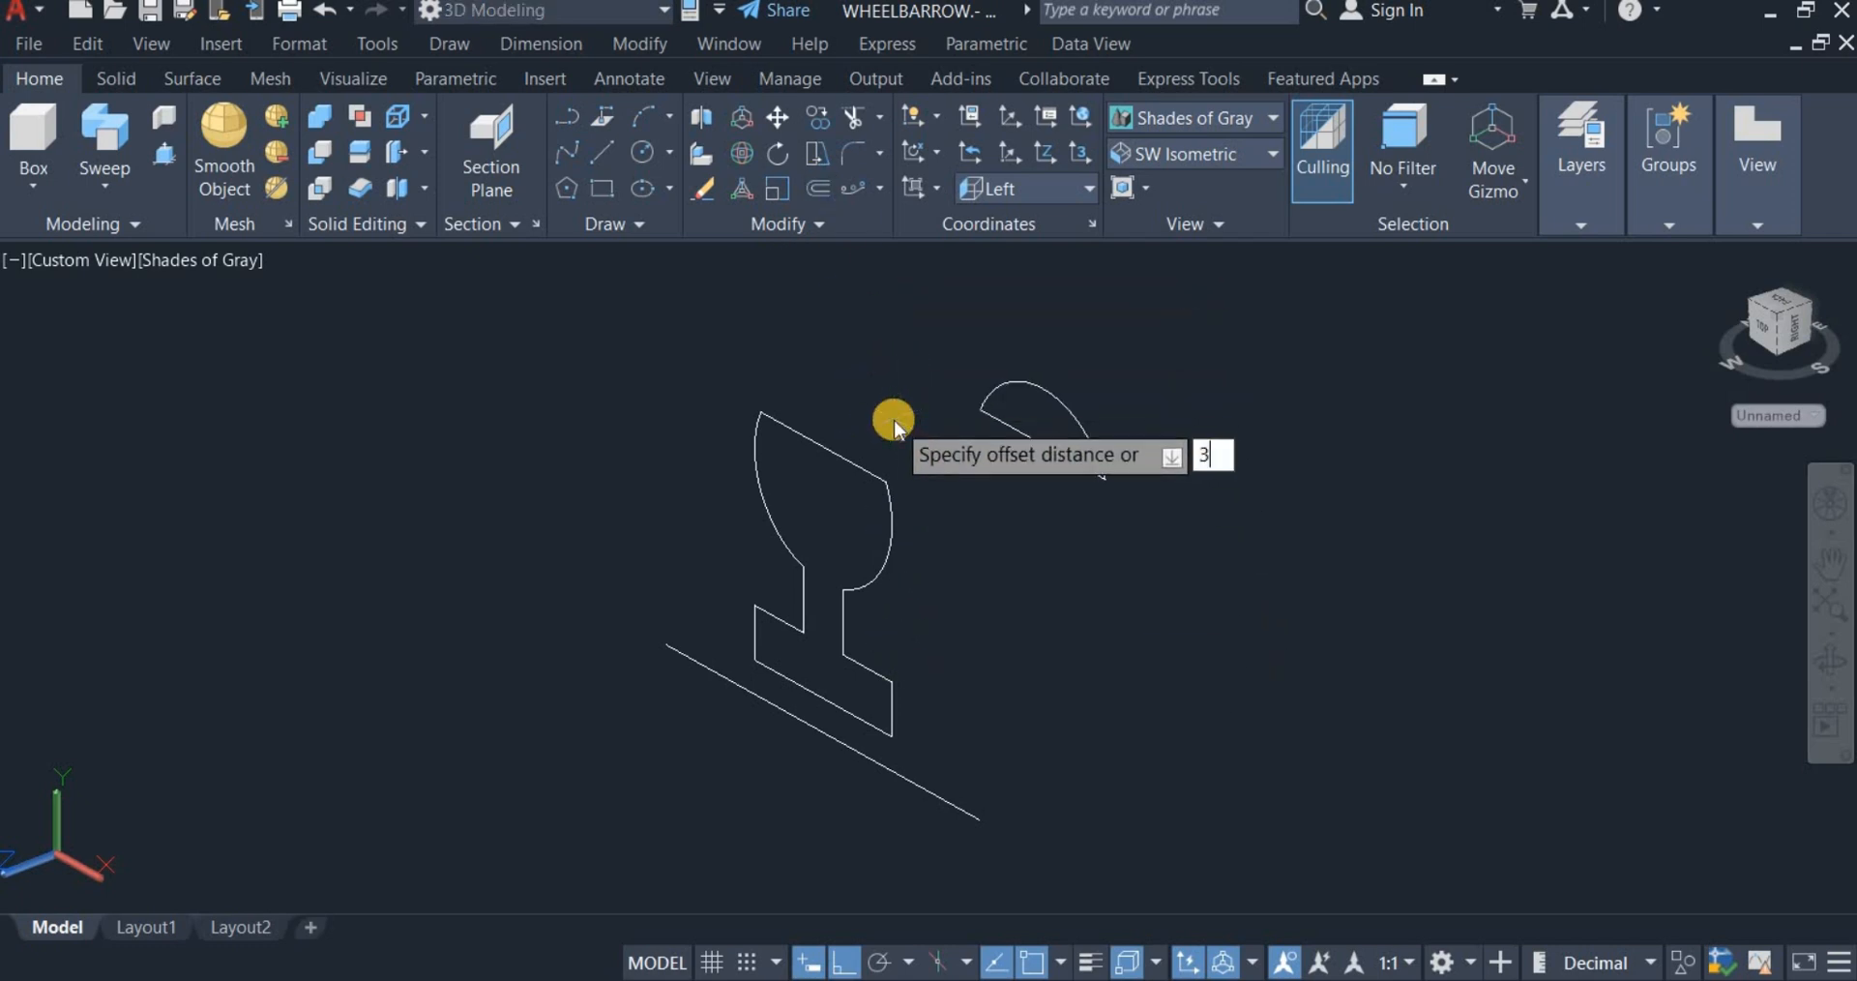
pyautogui.press('Return')
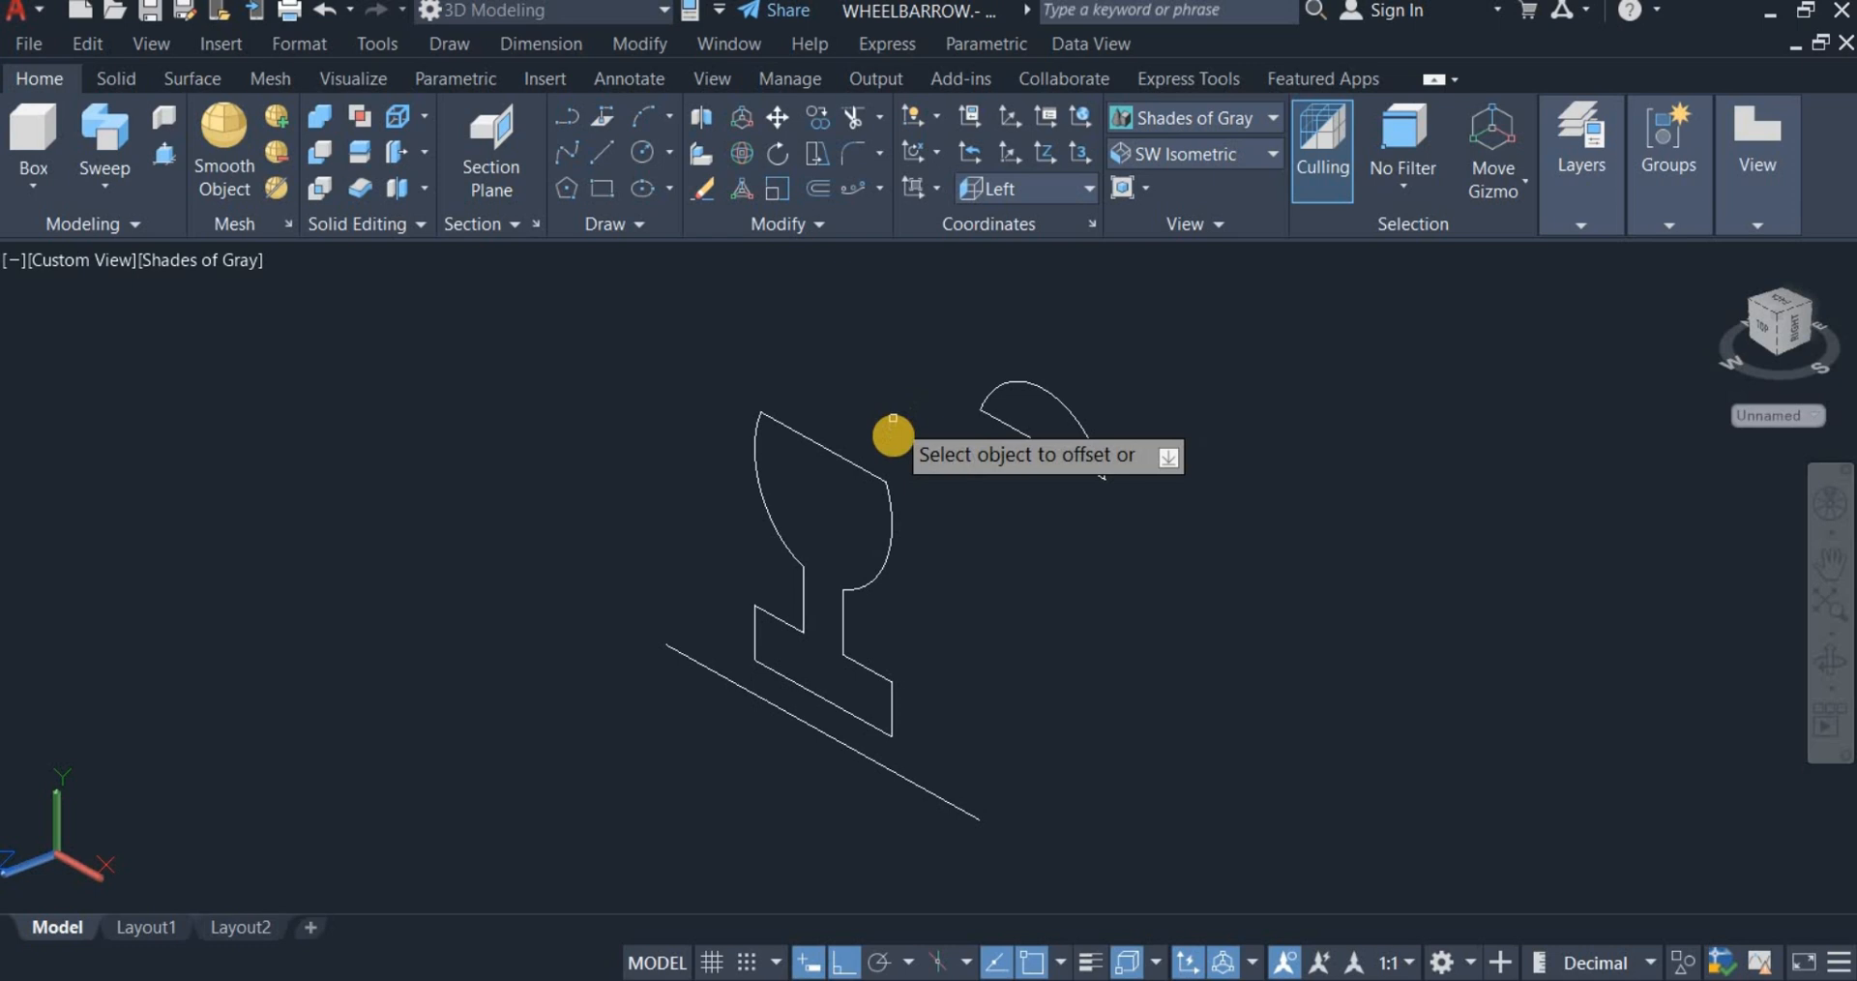
pyautogui.click(877, 580)
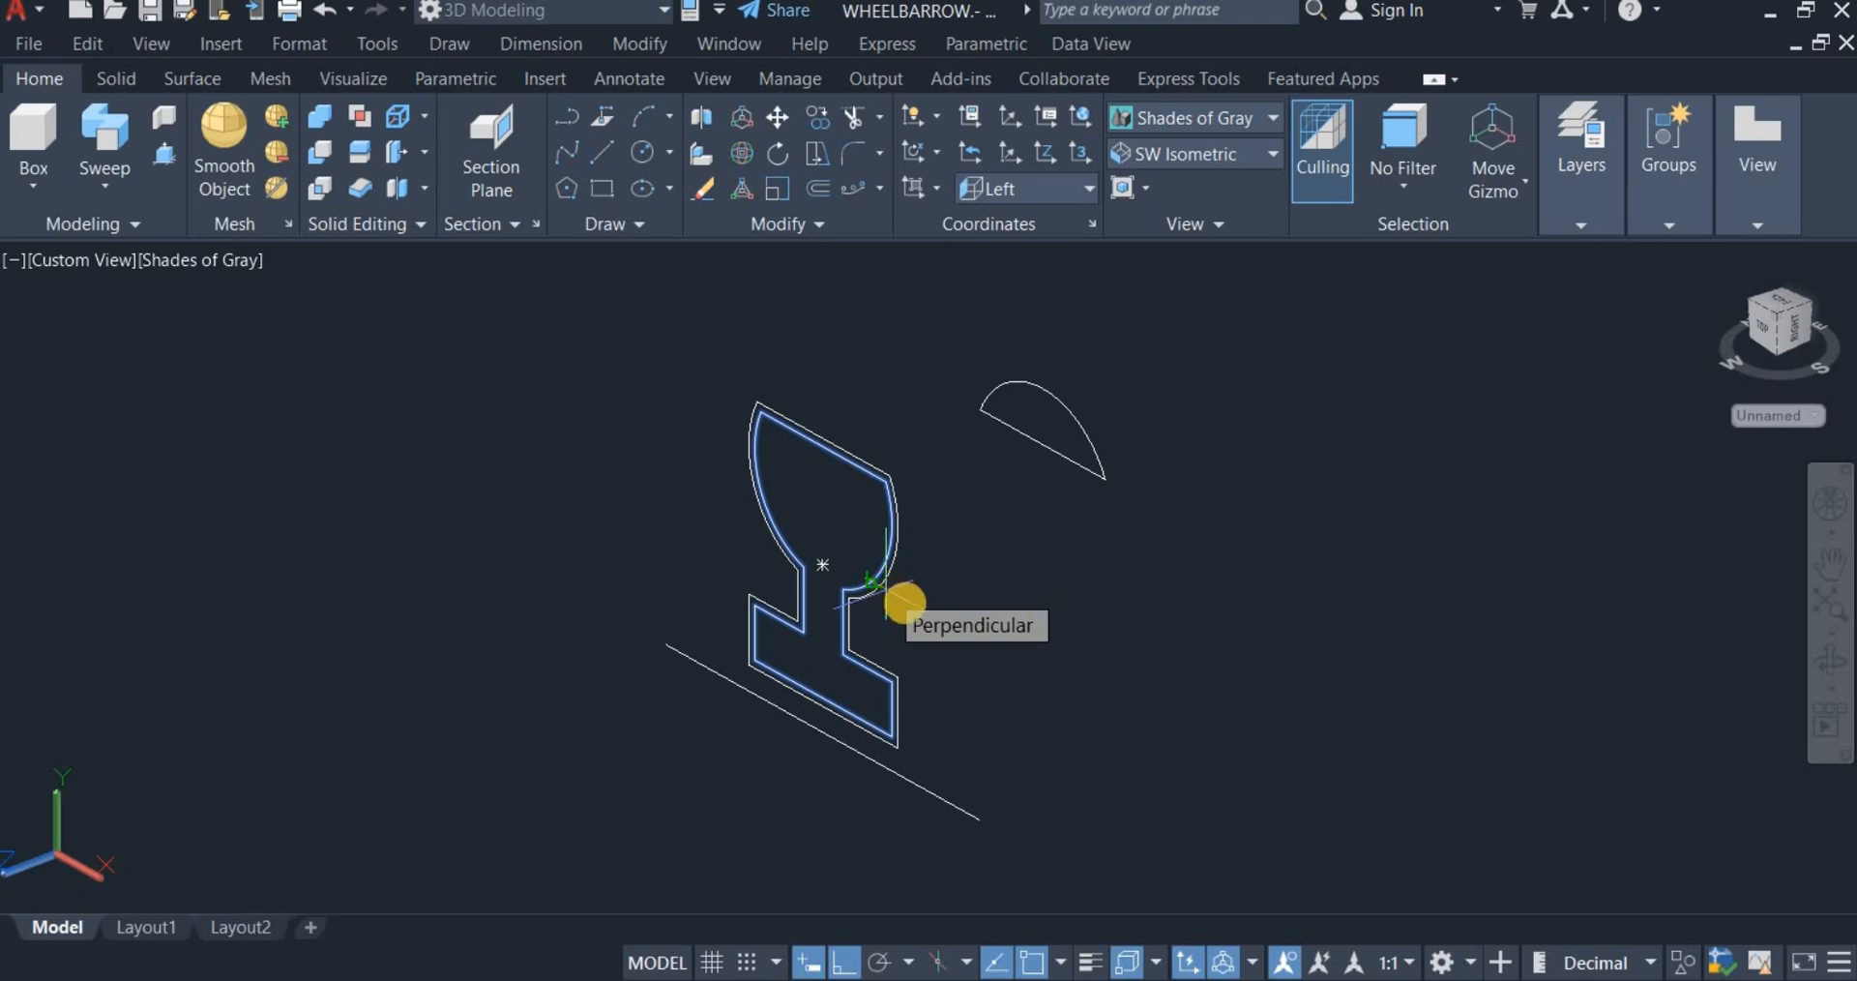
pyautogui.click(904, 602)
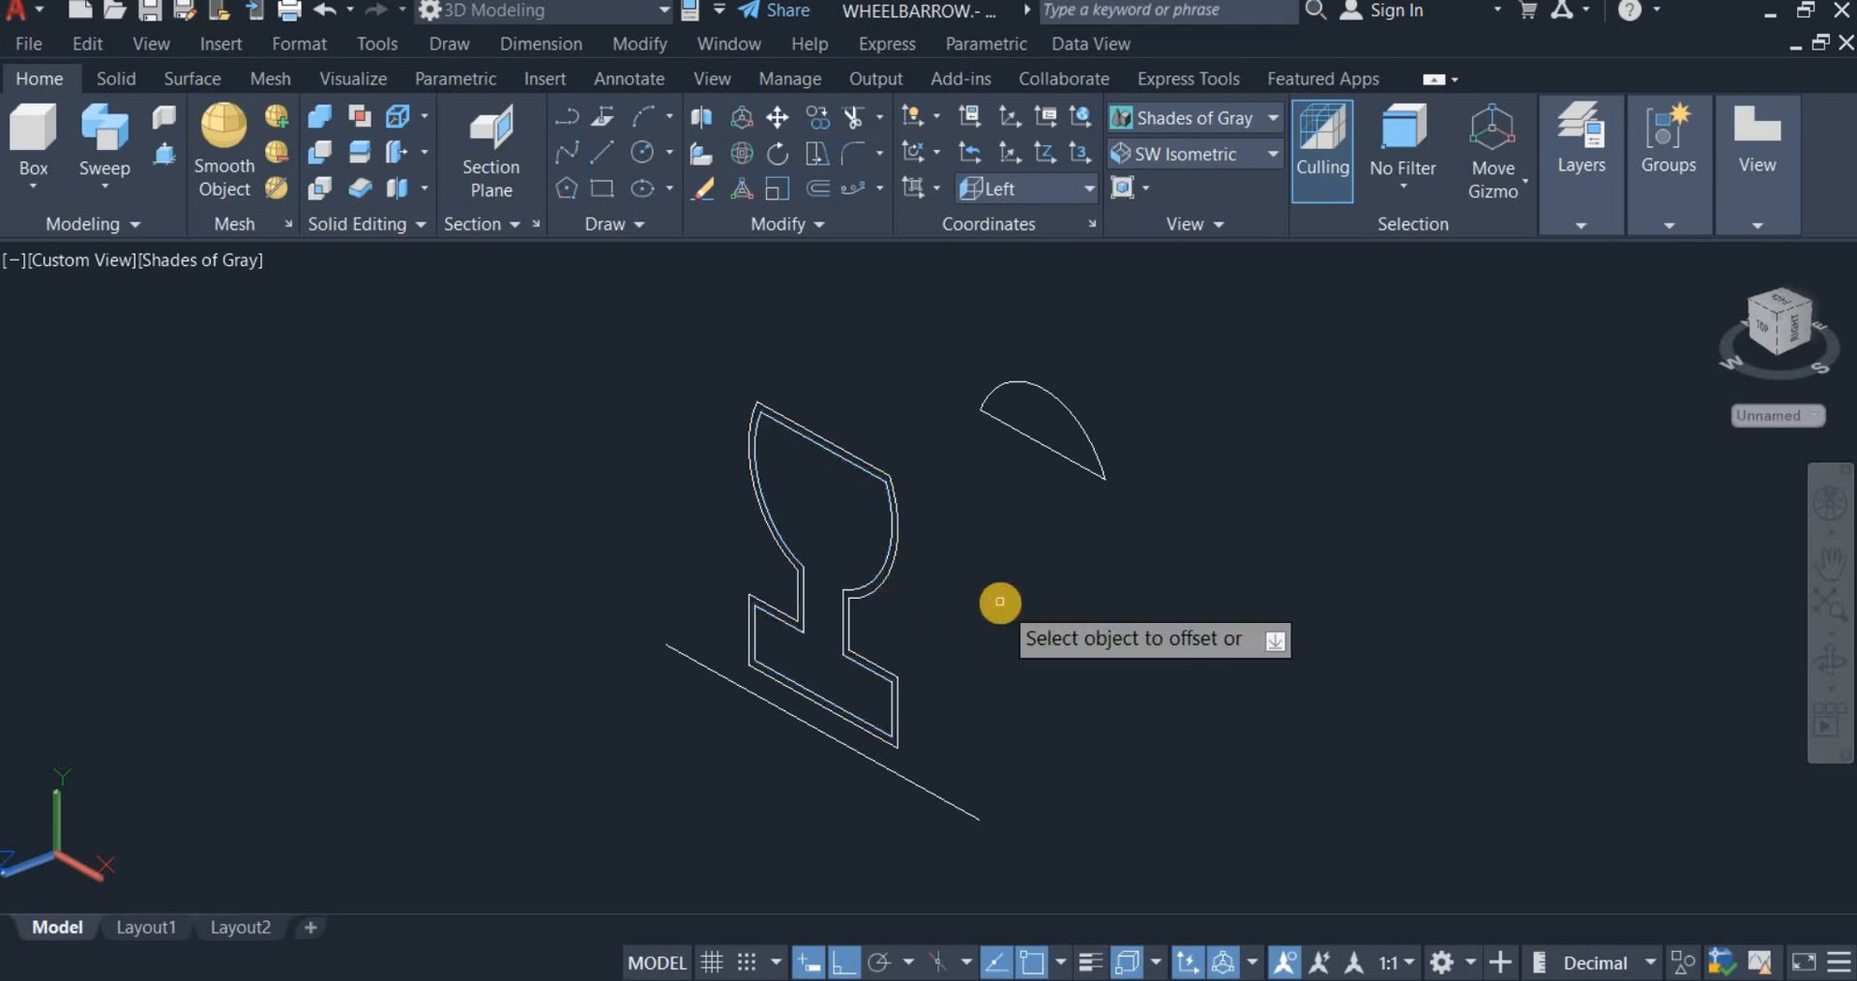
pyautogui.rightClick(1000, 603)
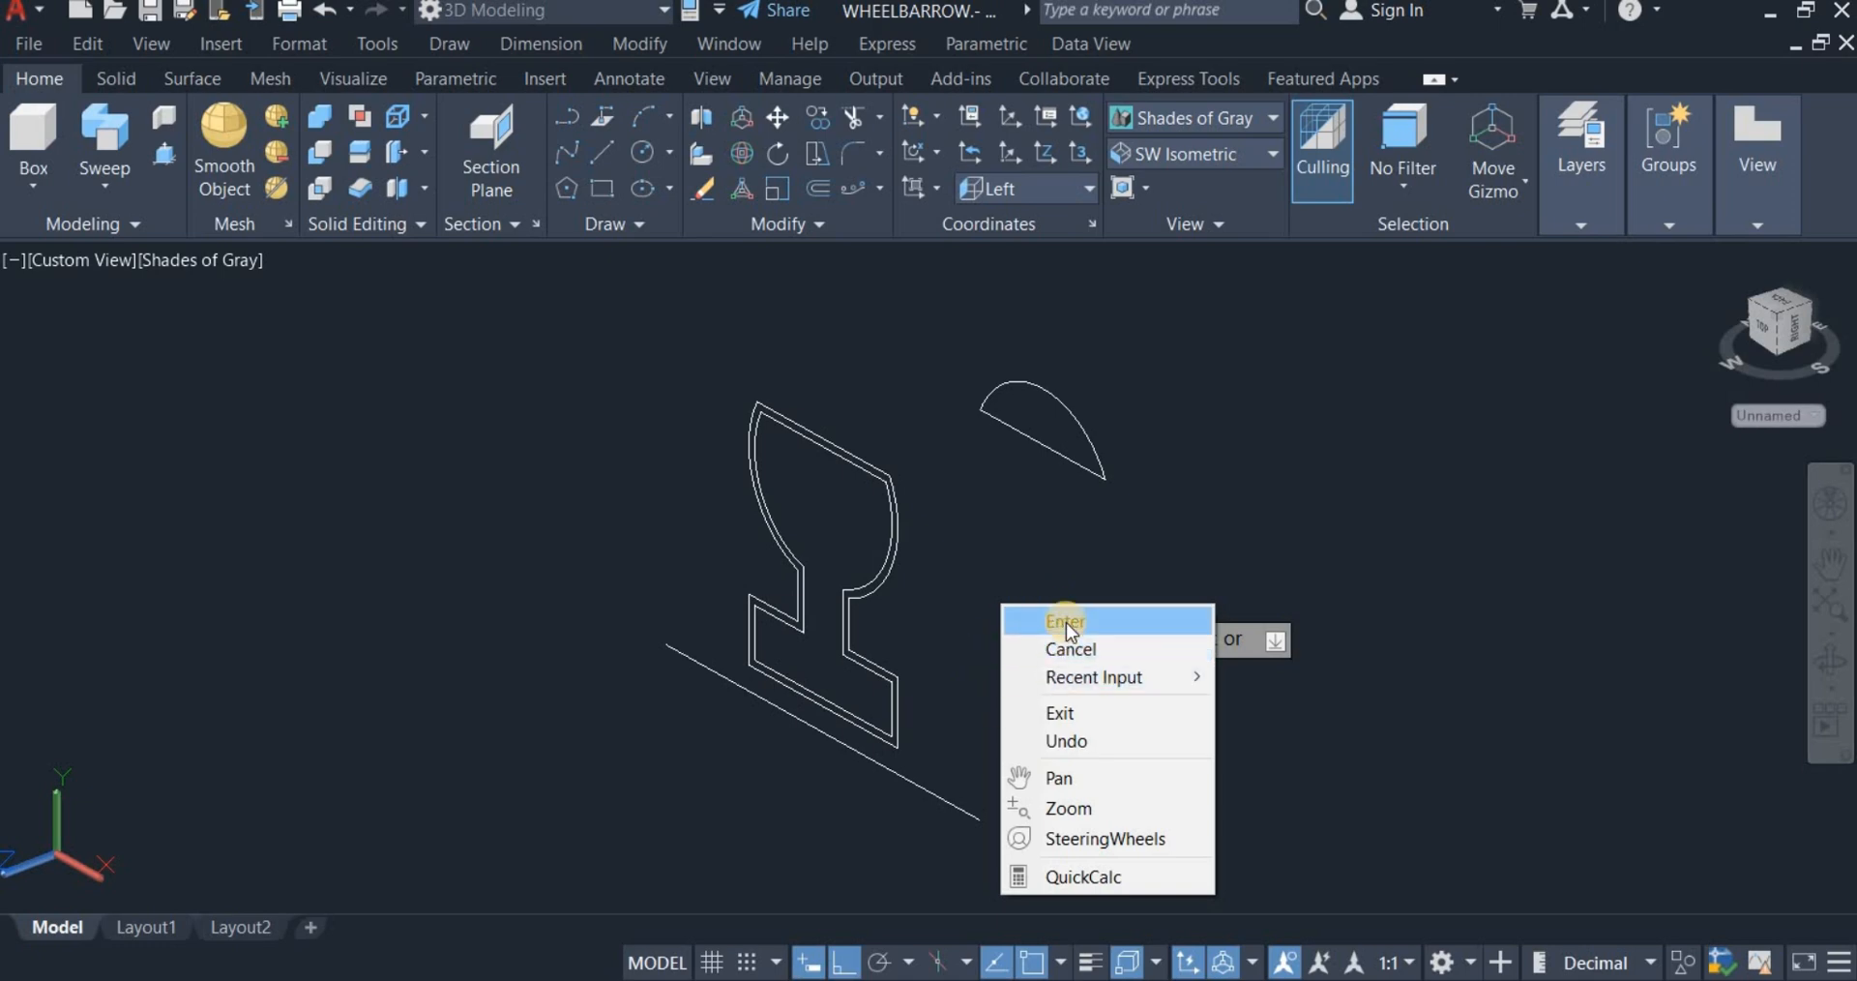
pyautogui.click(1066, 623)
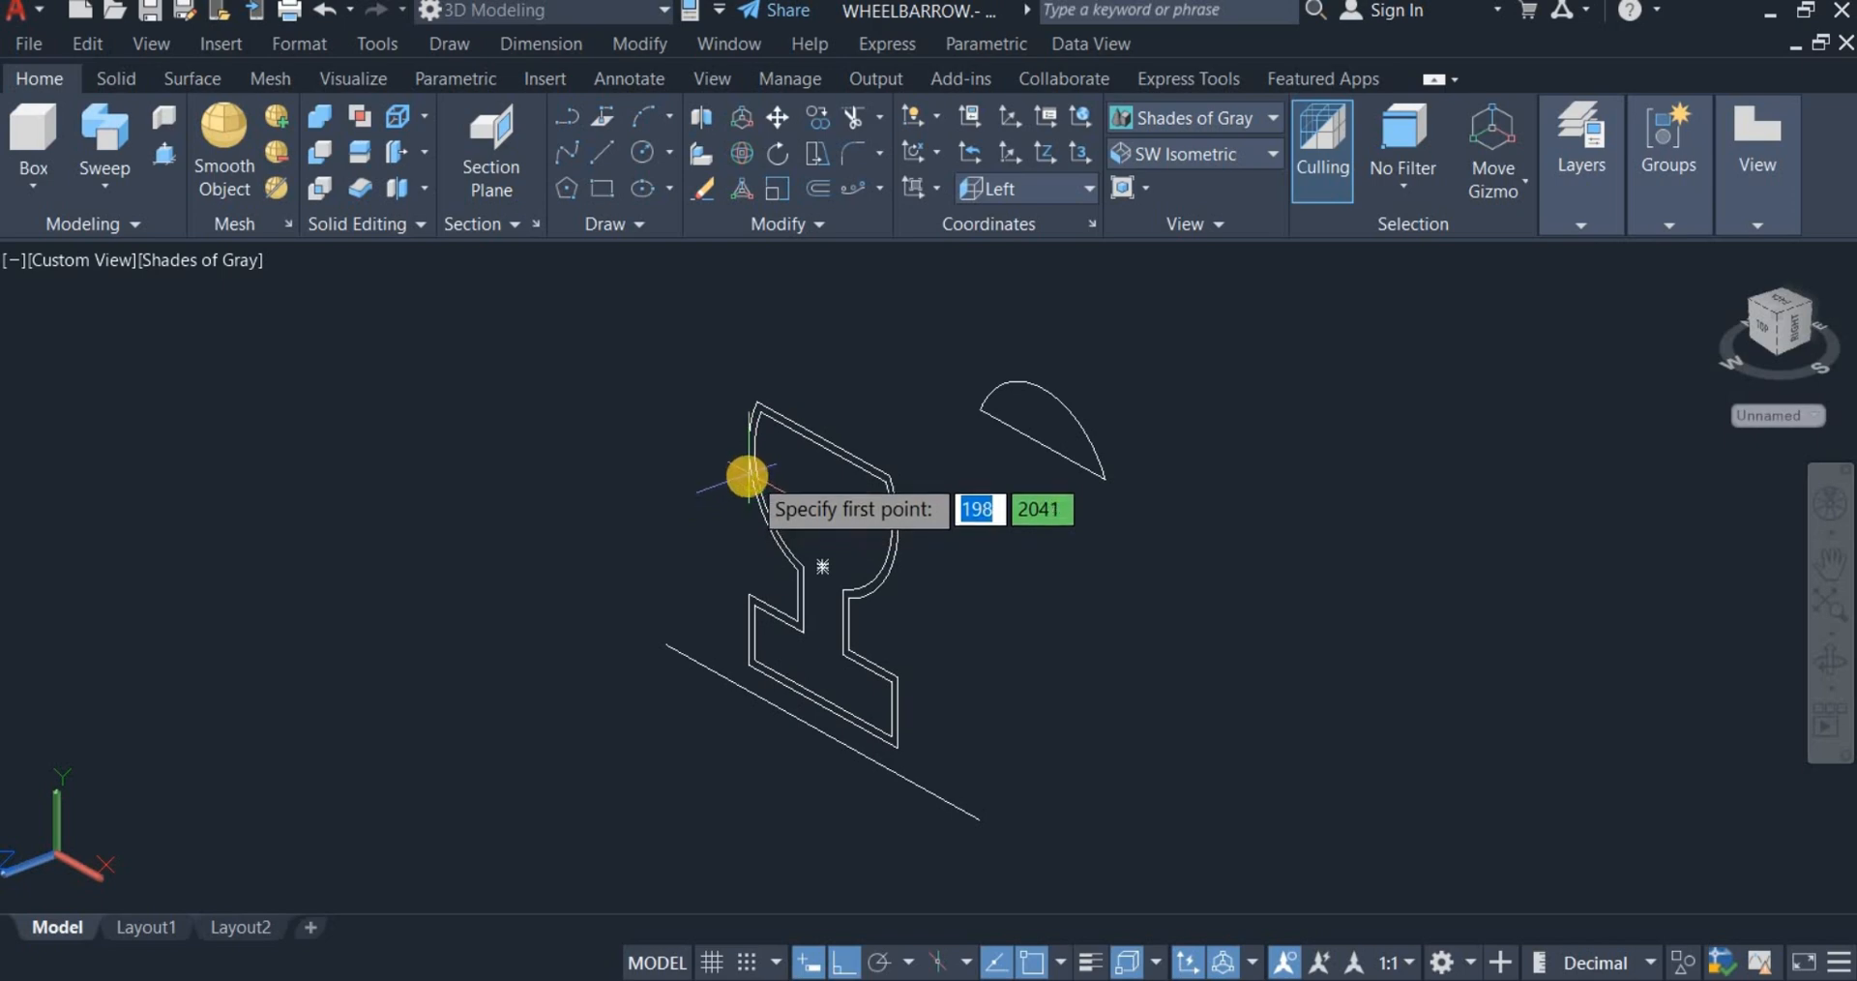
# Step: Draw a straight line along the X axis across the upper bowl, from one side of the outer outline to the other
pyautogui.scroll(3, 751, 490)
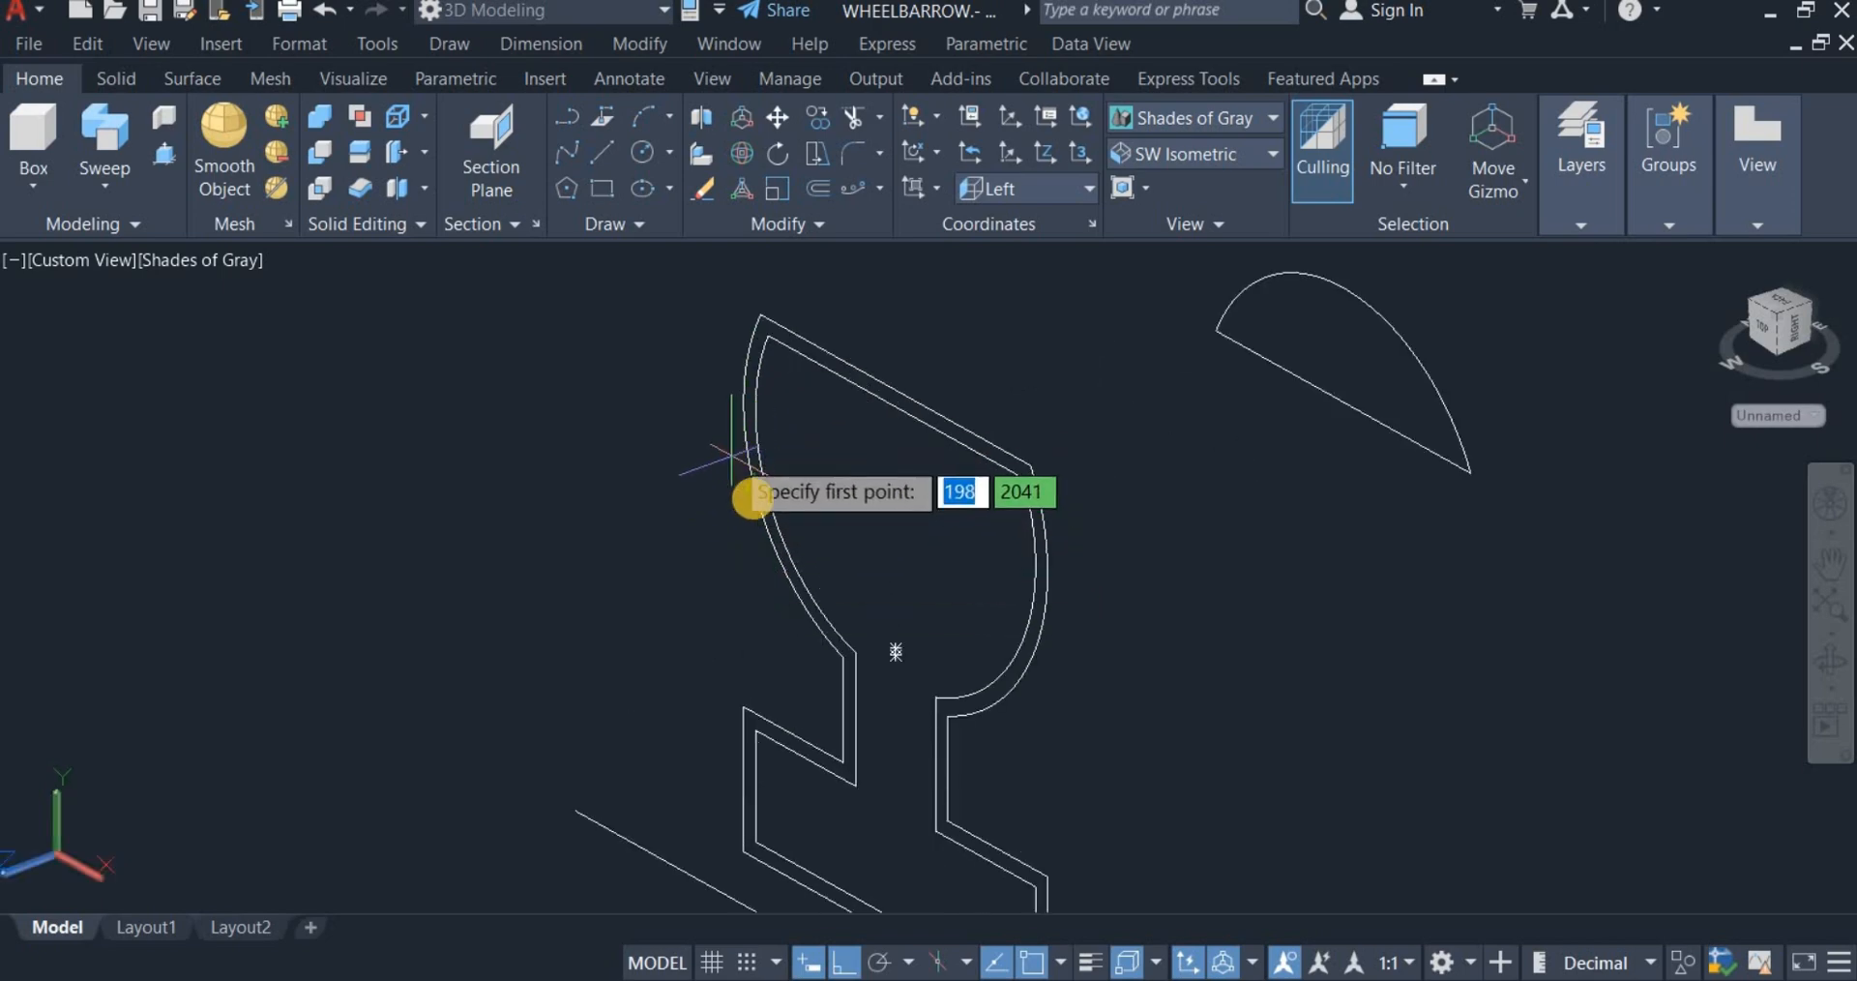
pyautogui.scroll(3, 751, 425)
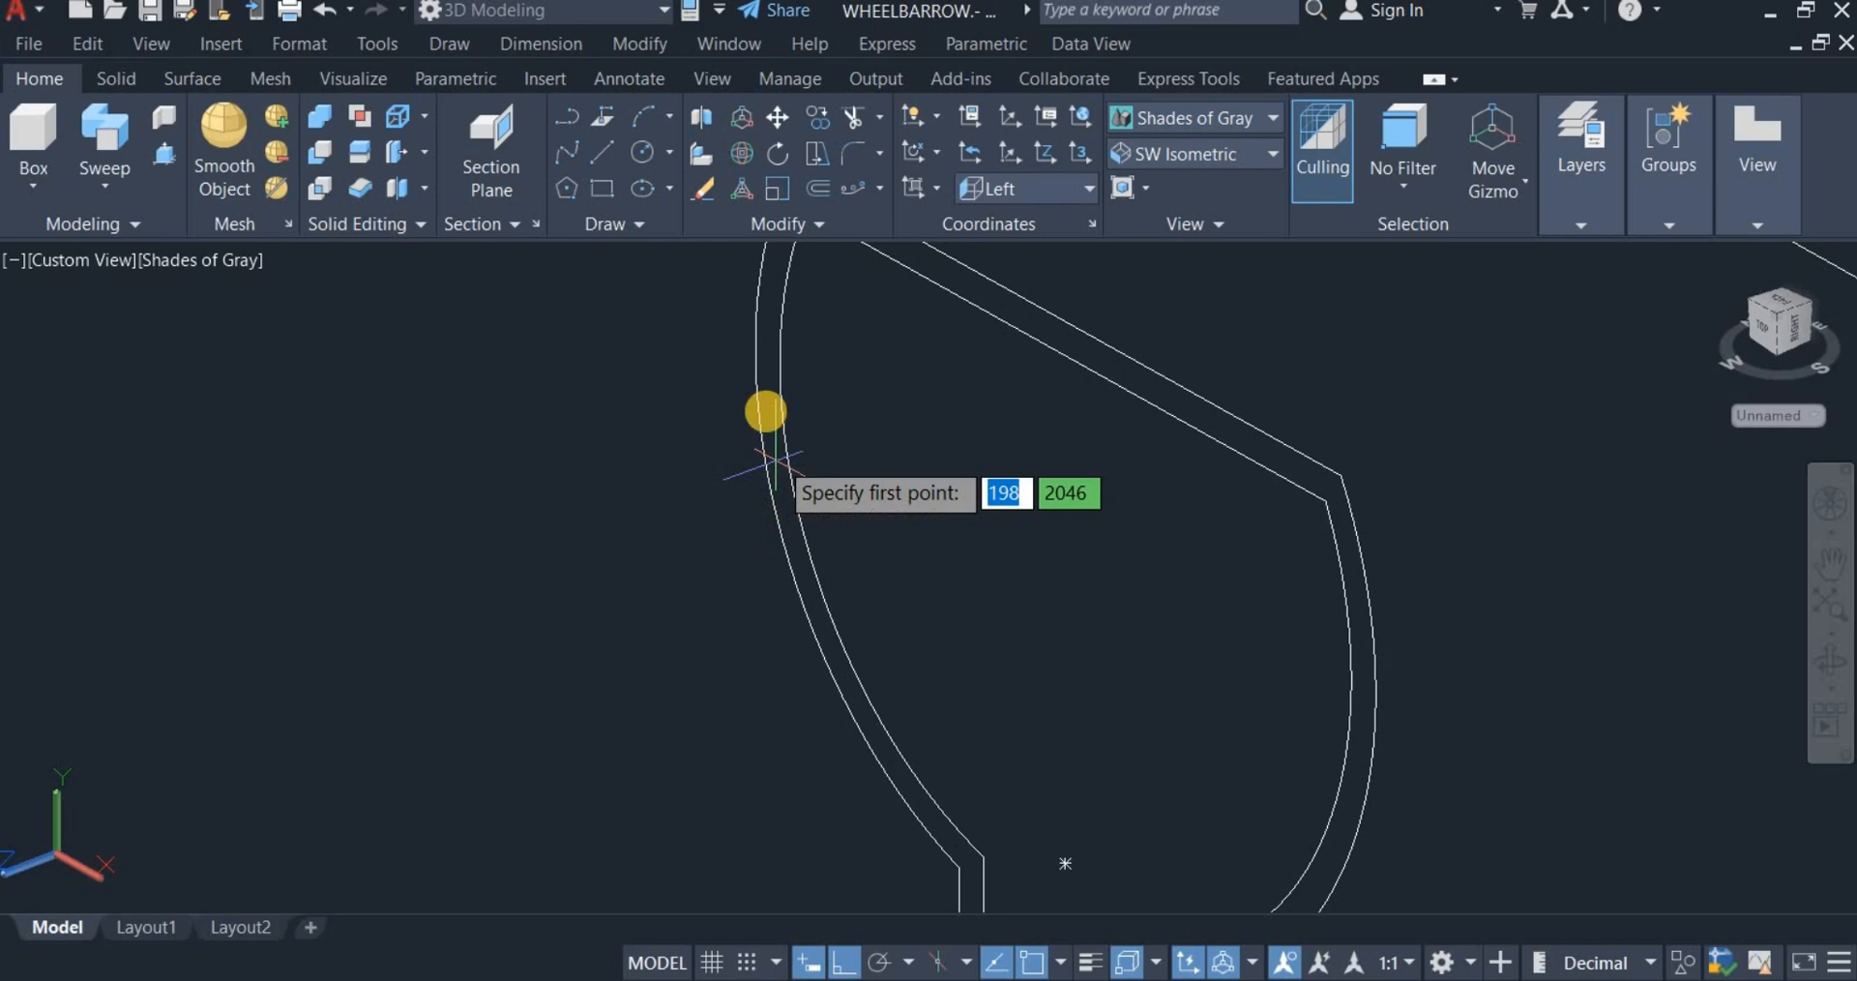
pyautogui.click(753, 353)
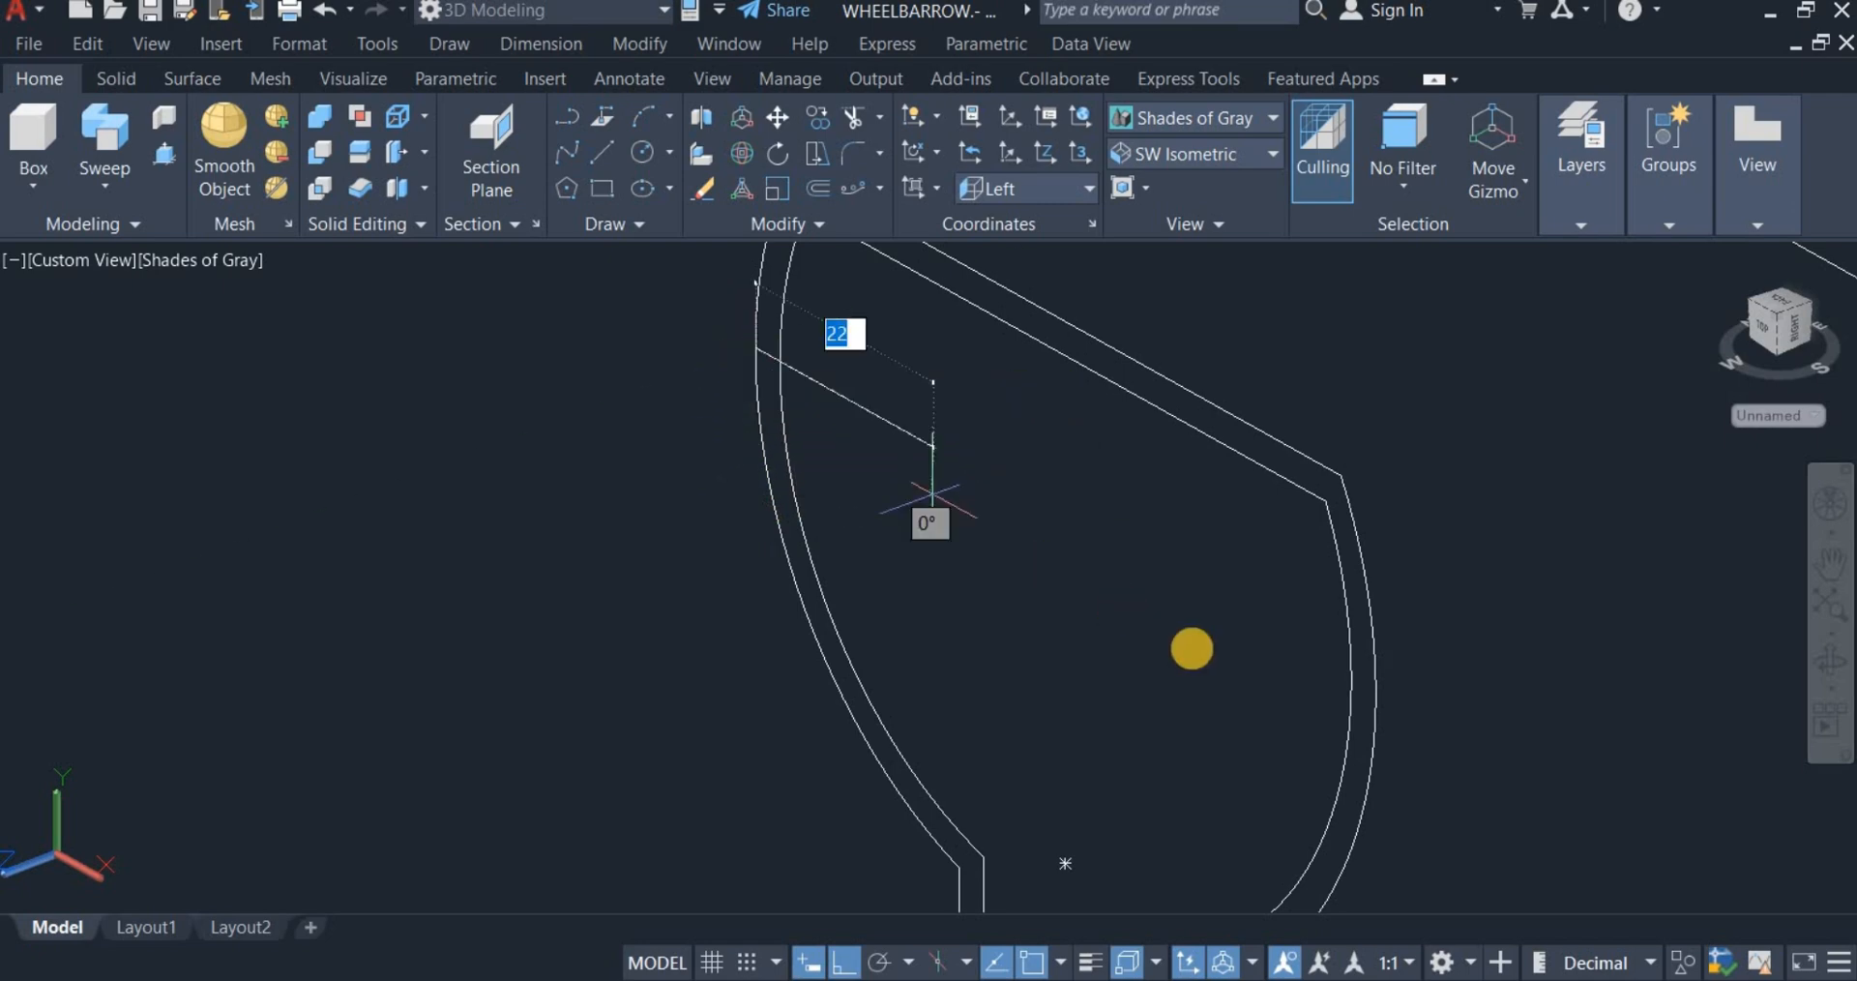
pyautogui.click(1376, 691)
pyautogui.rightClick(1420, 584)
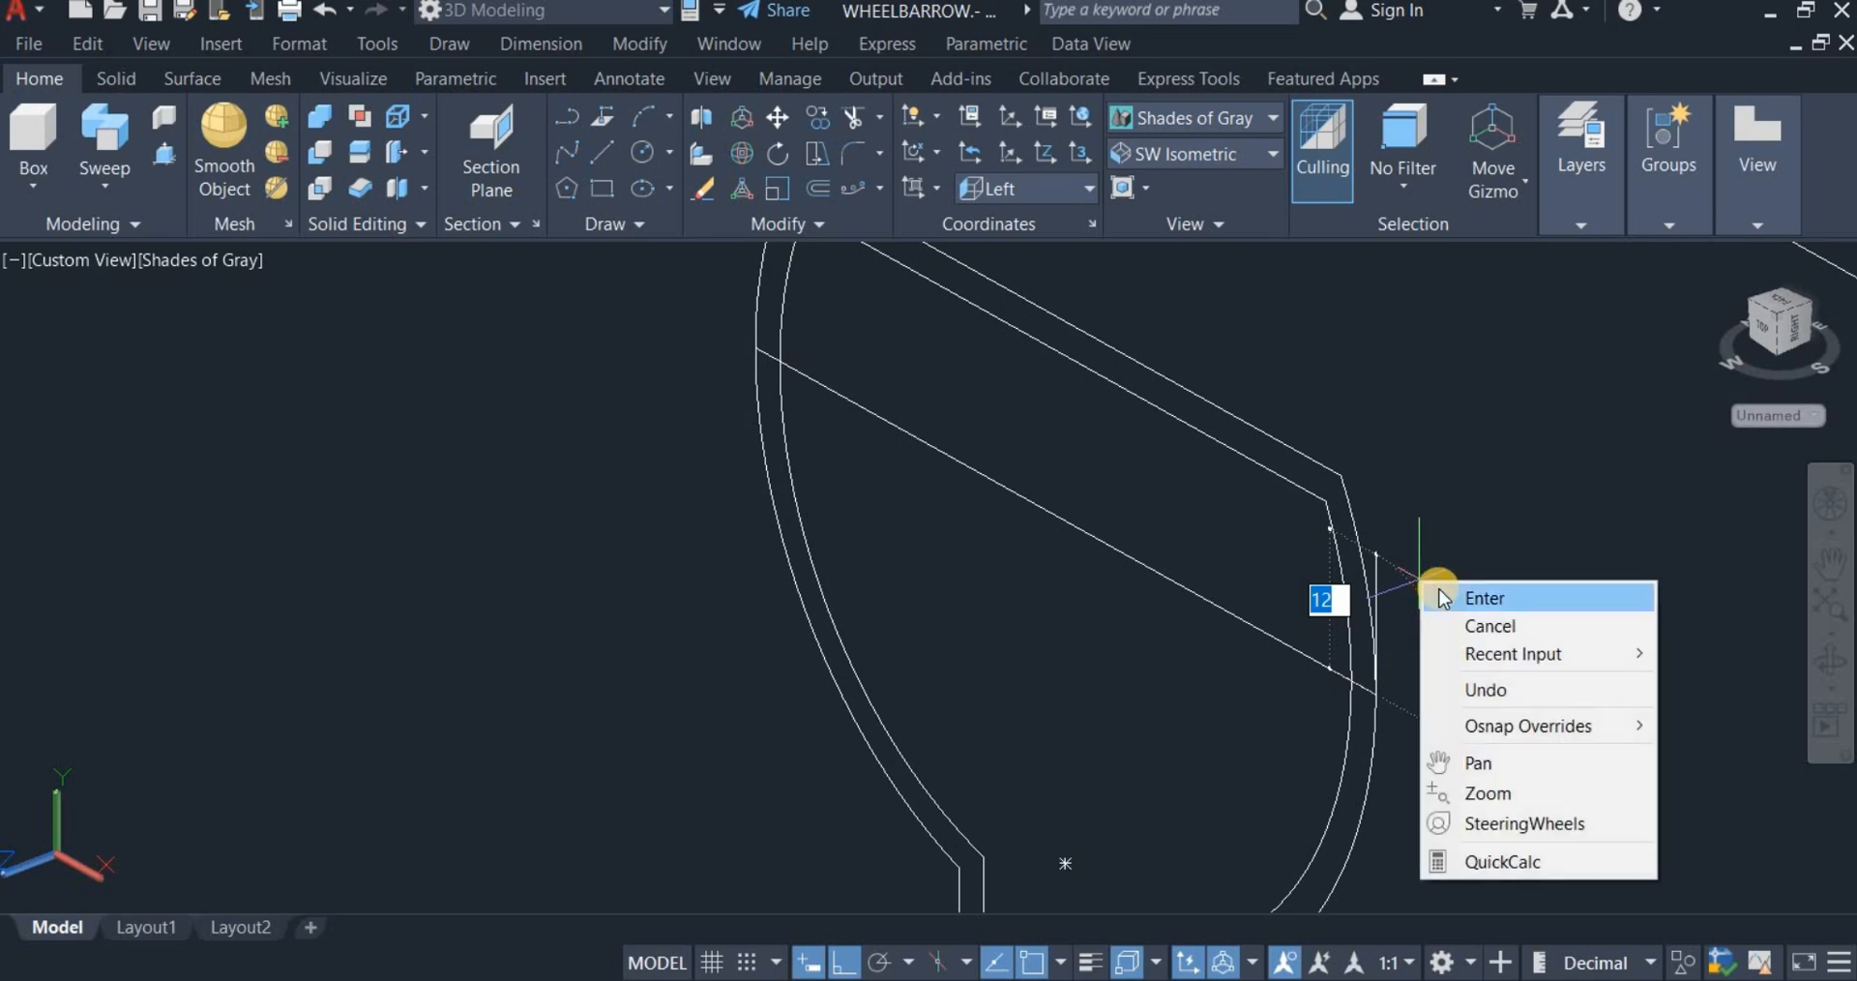
pyautogui.click(1451, 593)
pyautogui.scroll(-3, 1236, 546)
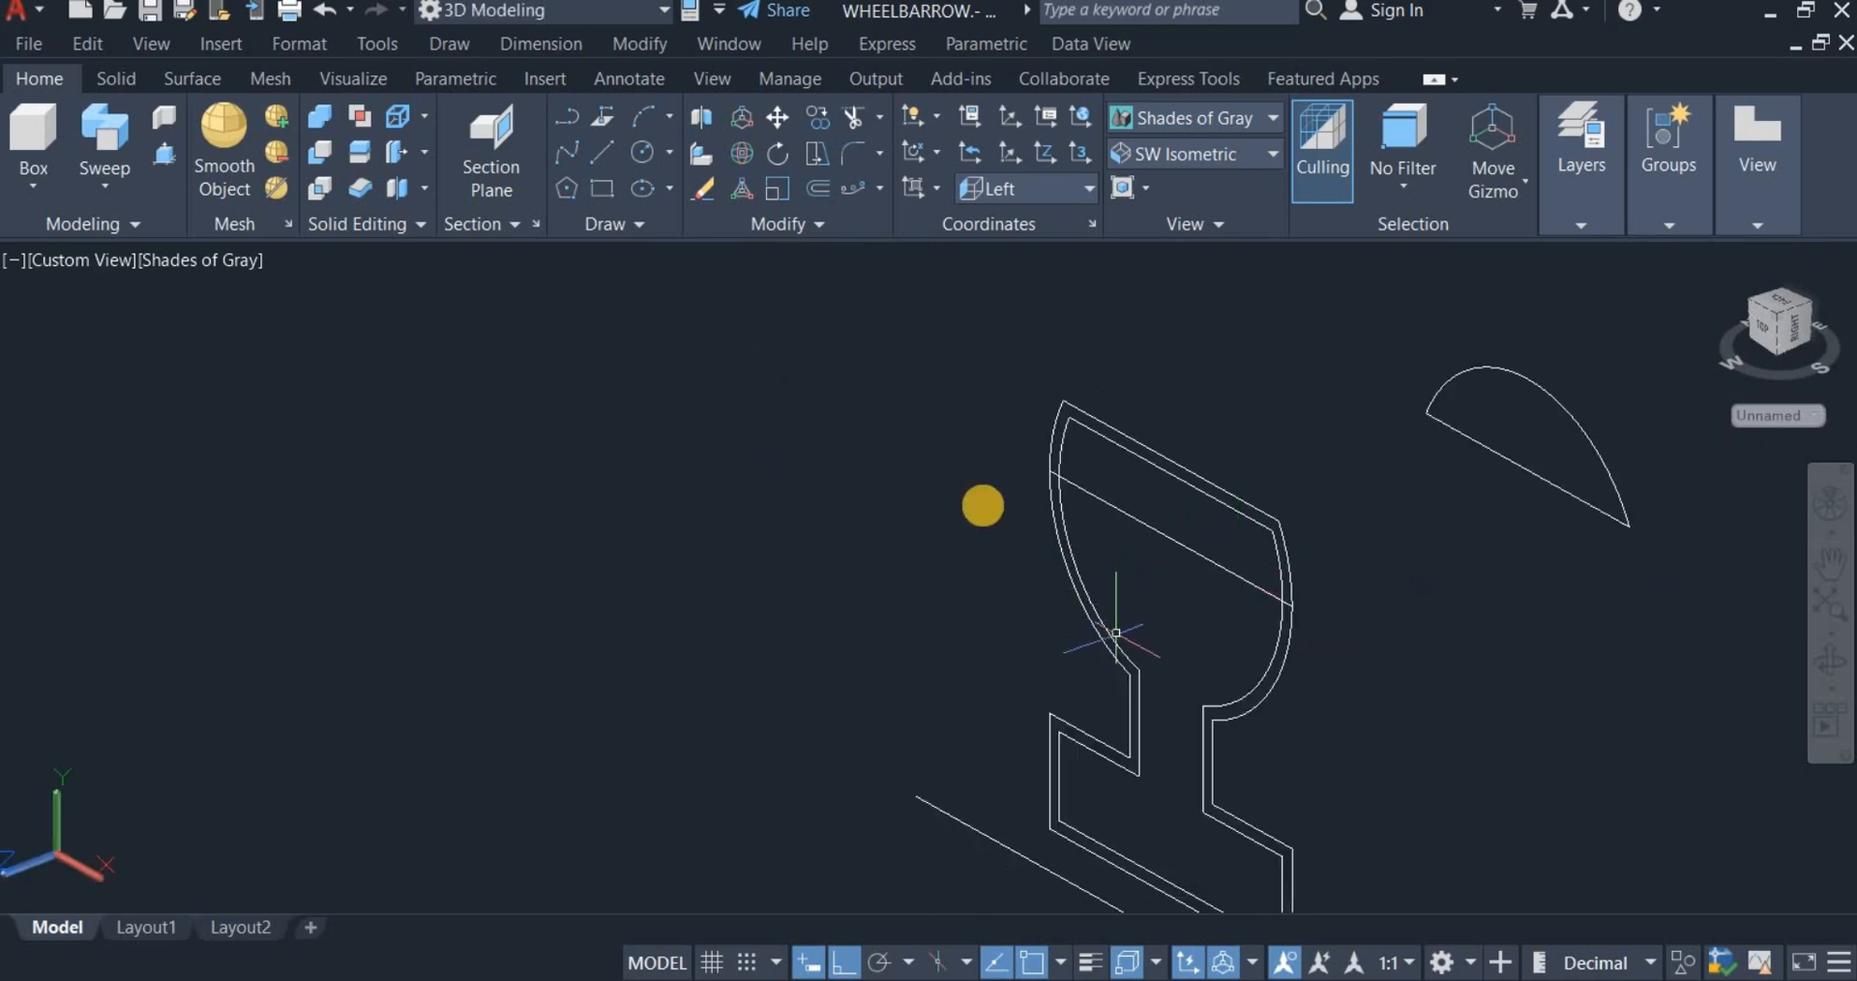
# Step: Trim away the outer outline's right arc, top edge and left arc above the straight line across the bowl
pyautogui.click(857, 124)
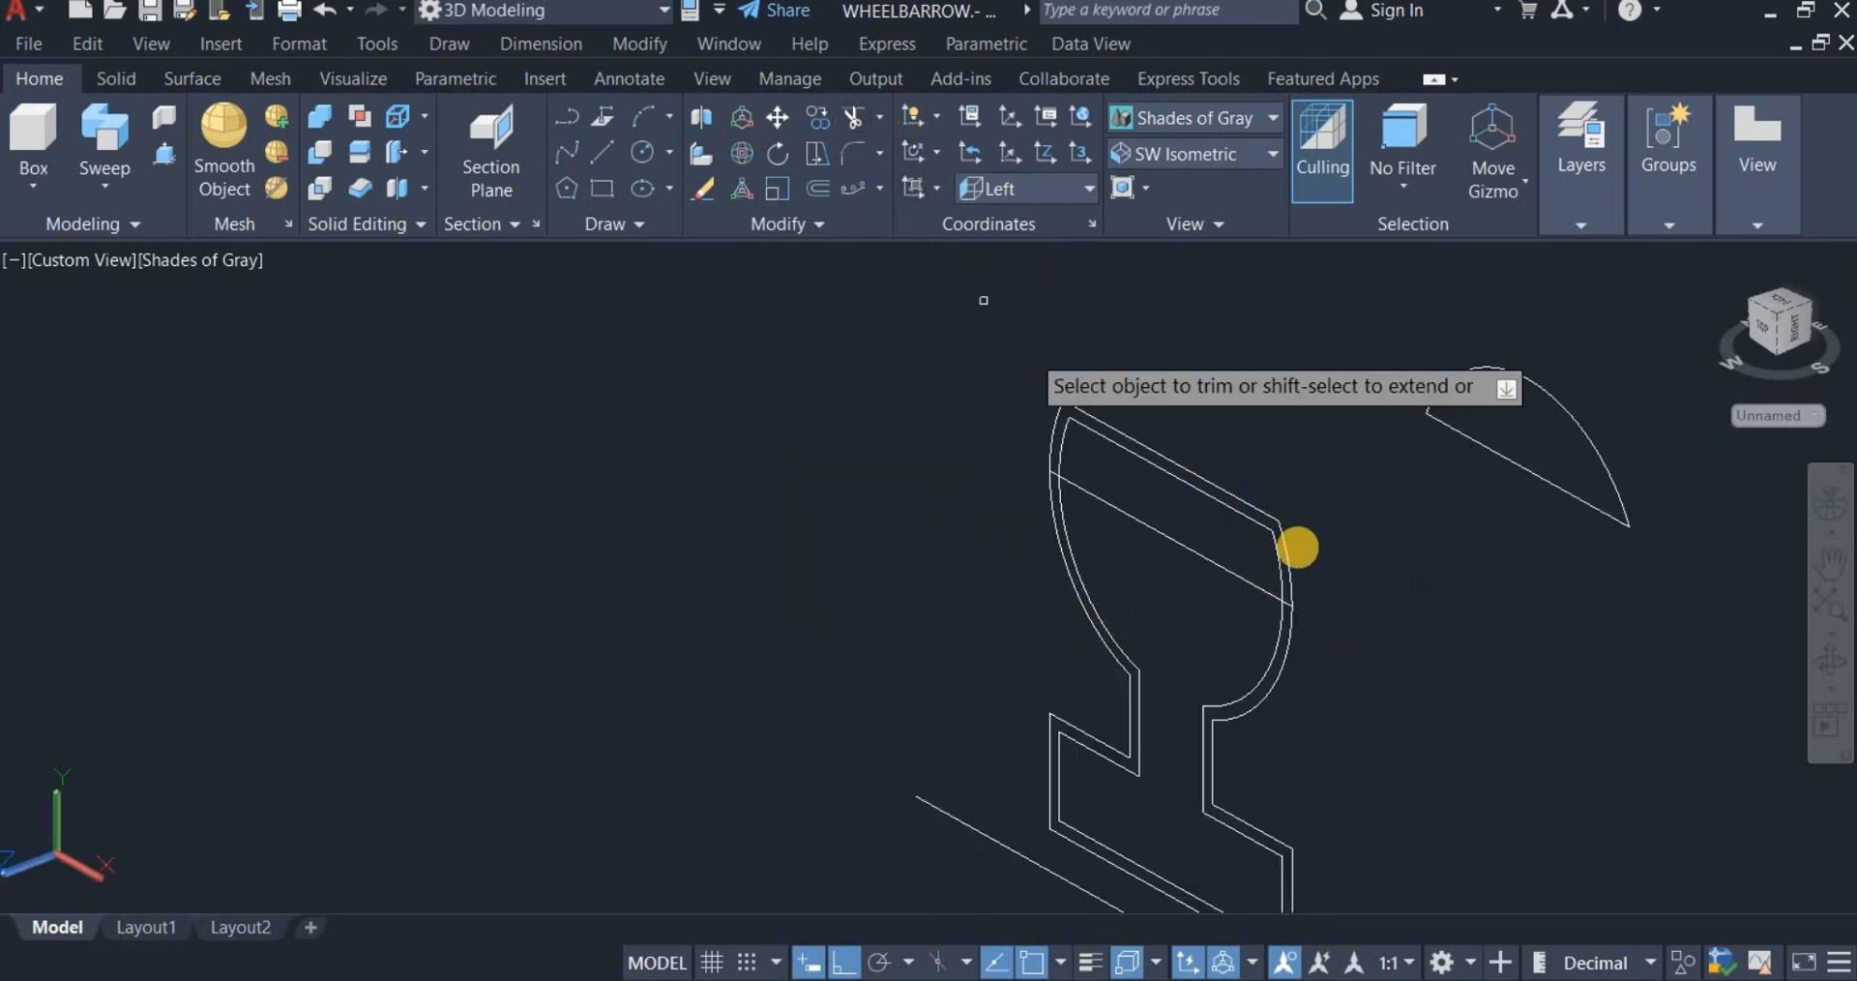
pyautogui.scroll(3, 1301, 546)
pyautogui.click(1308, 584)
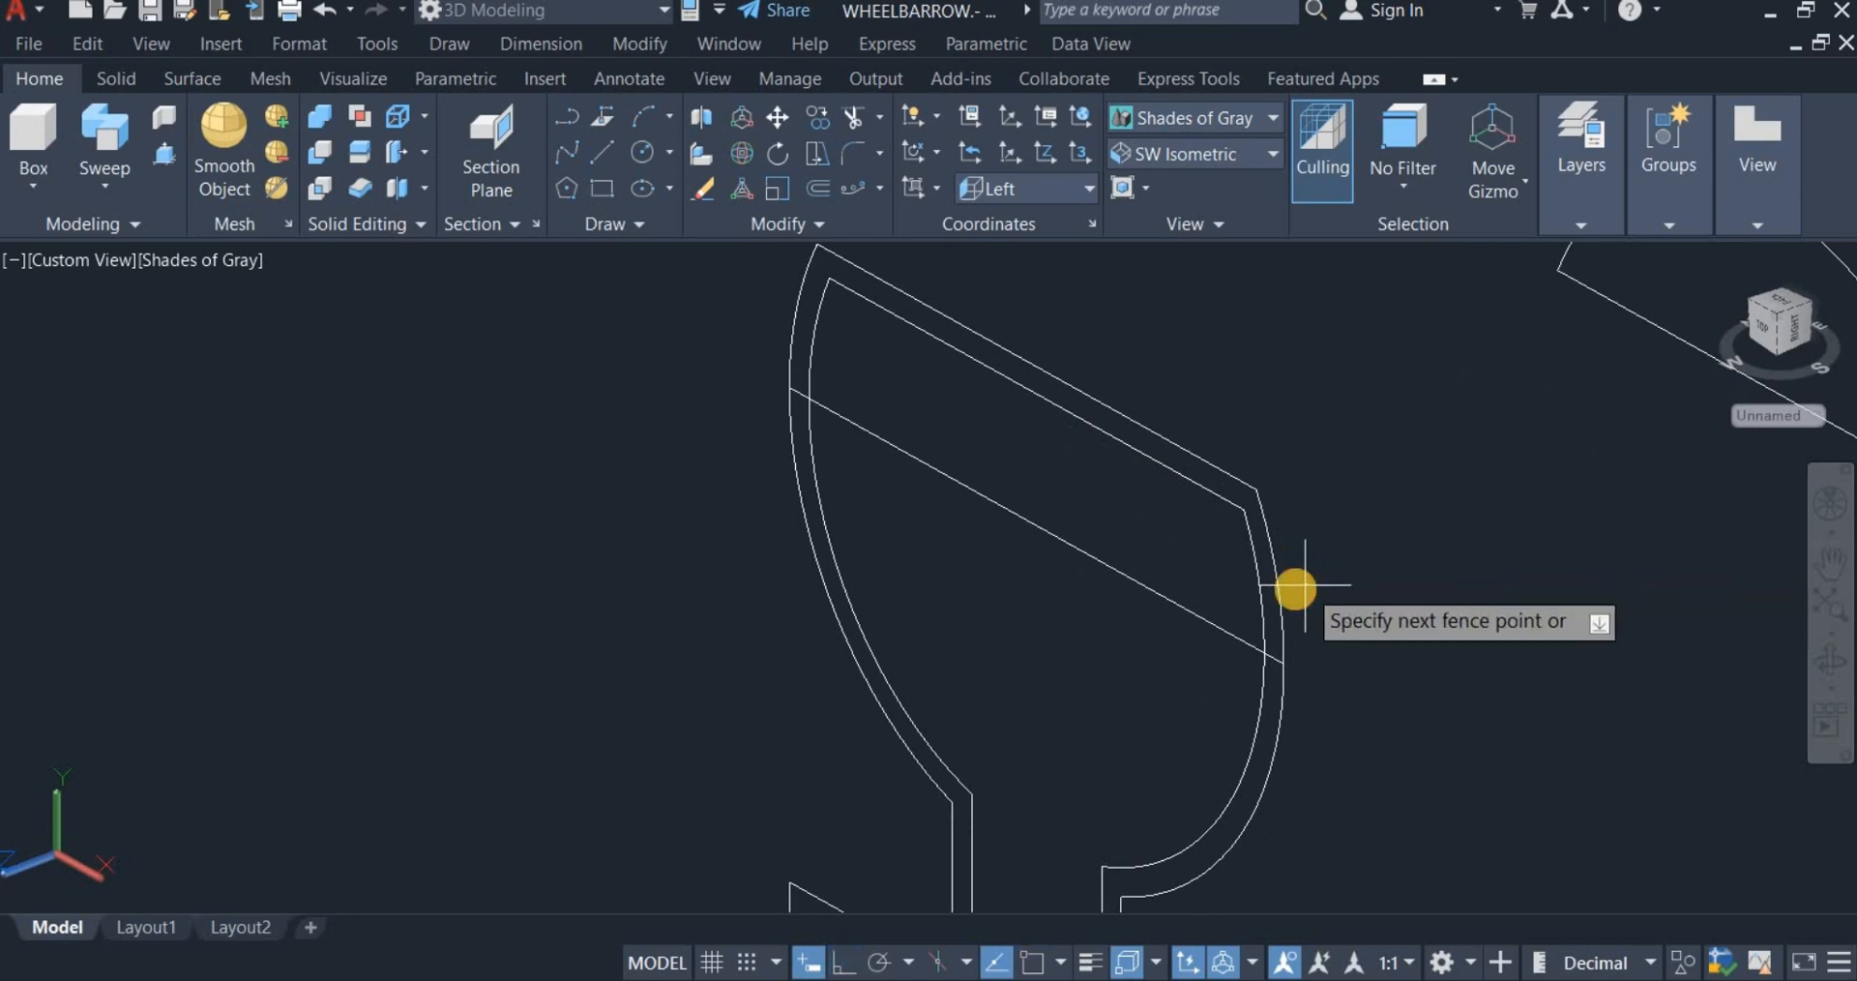
pyautogui.click(1281, 594)
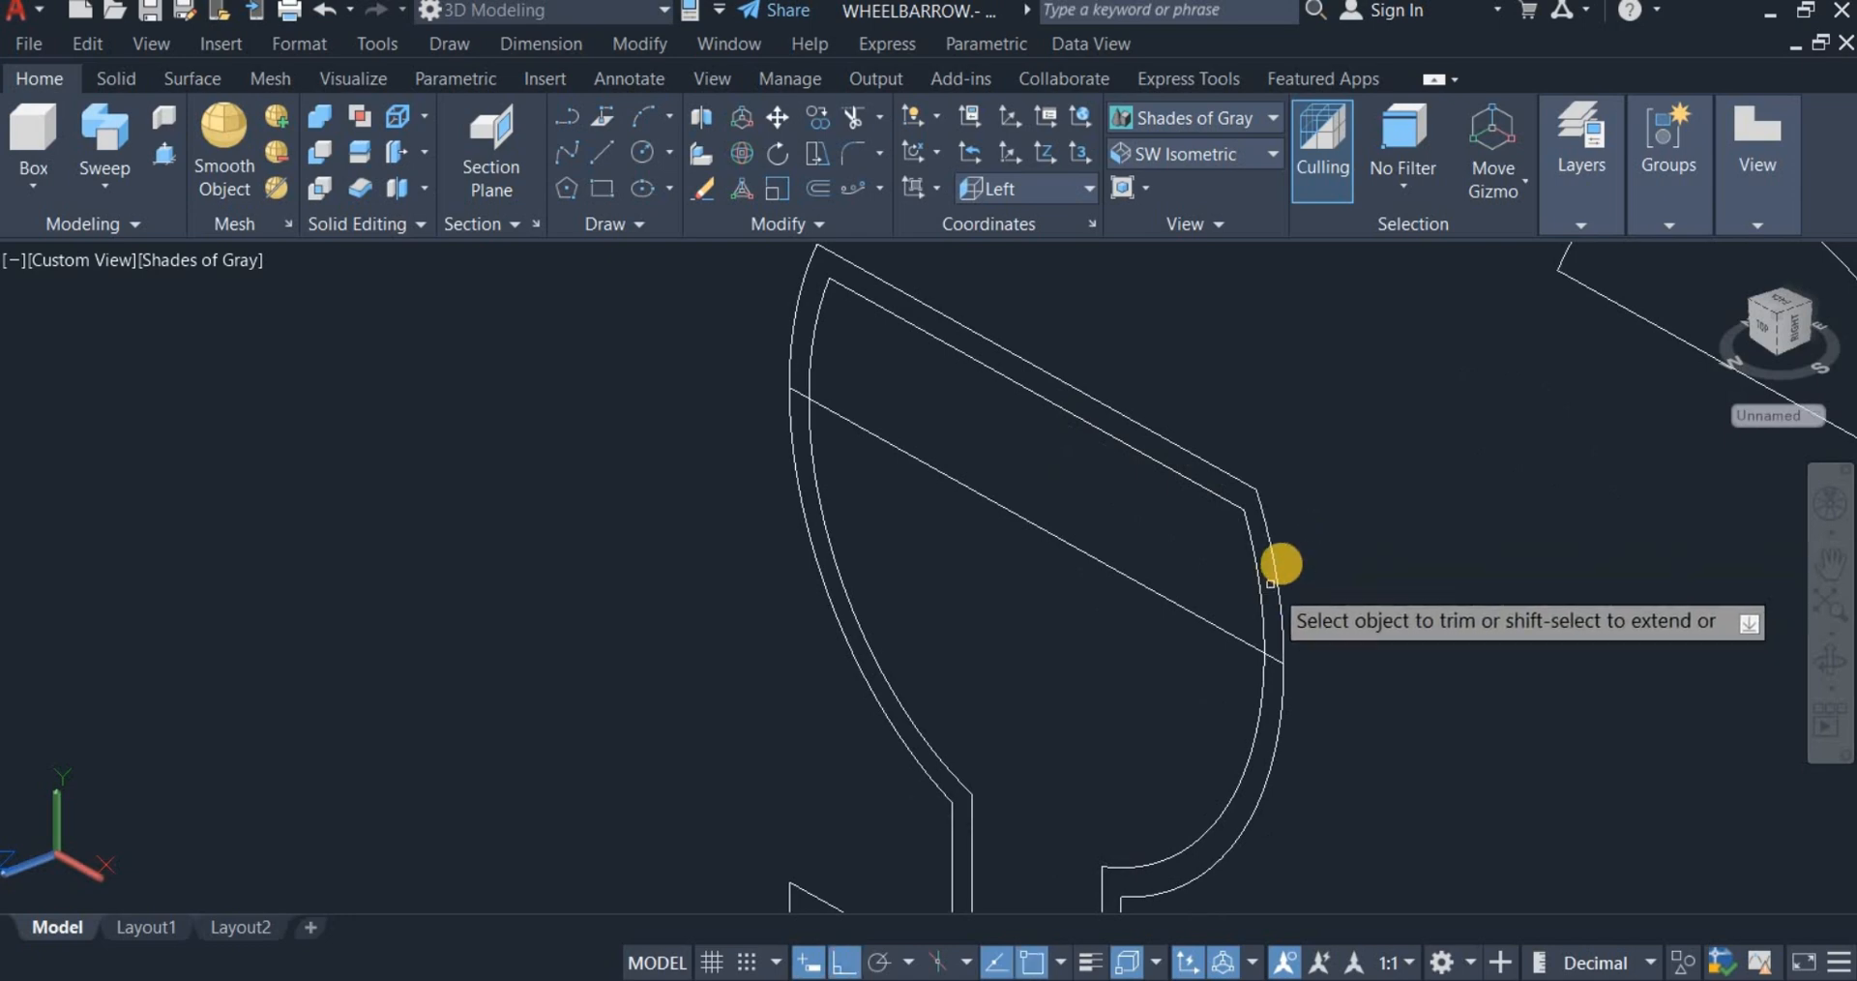
pyautogui.click(1272, 576)
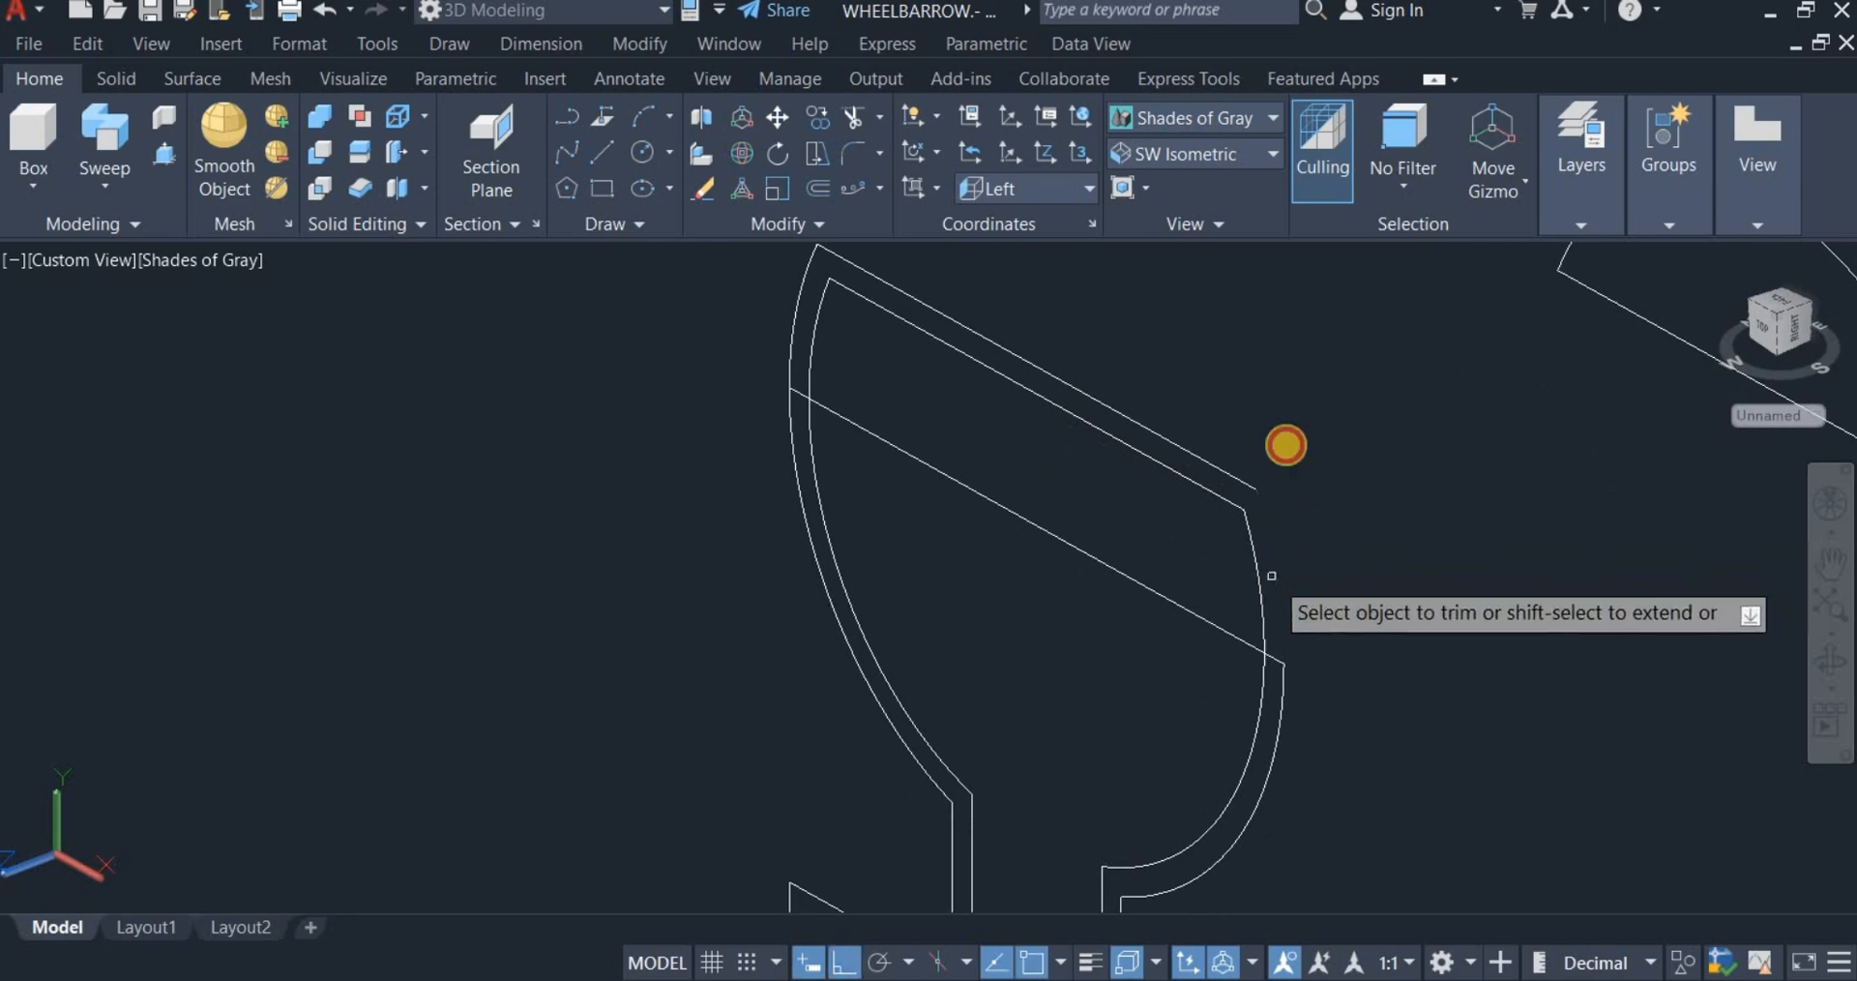
pyautogui.click(928, 312)
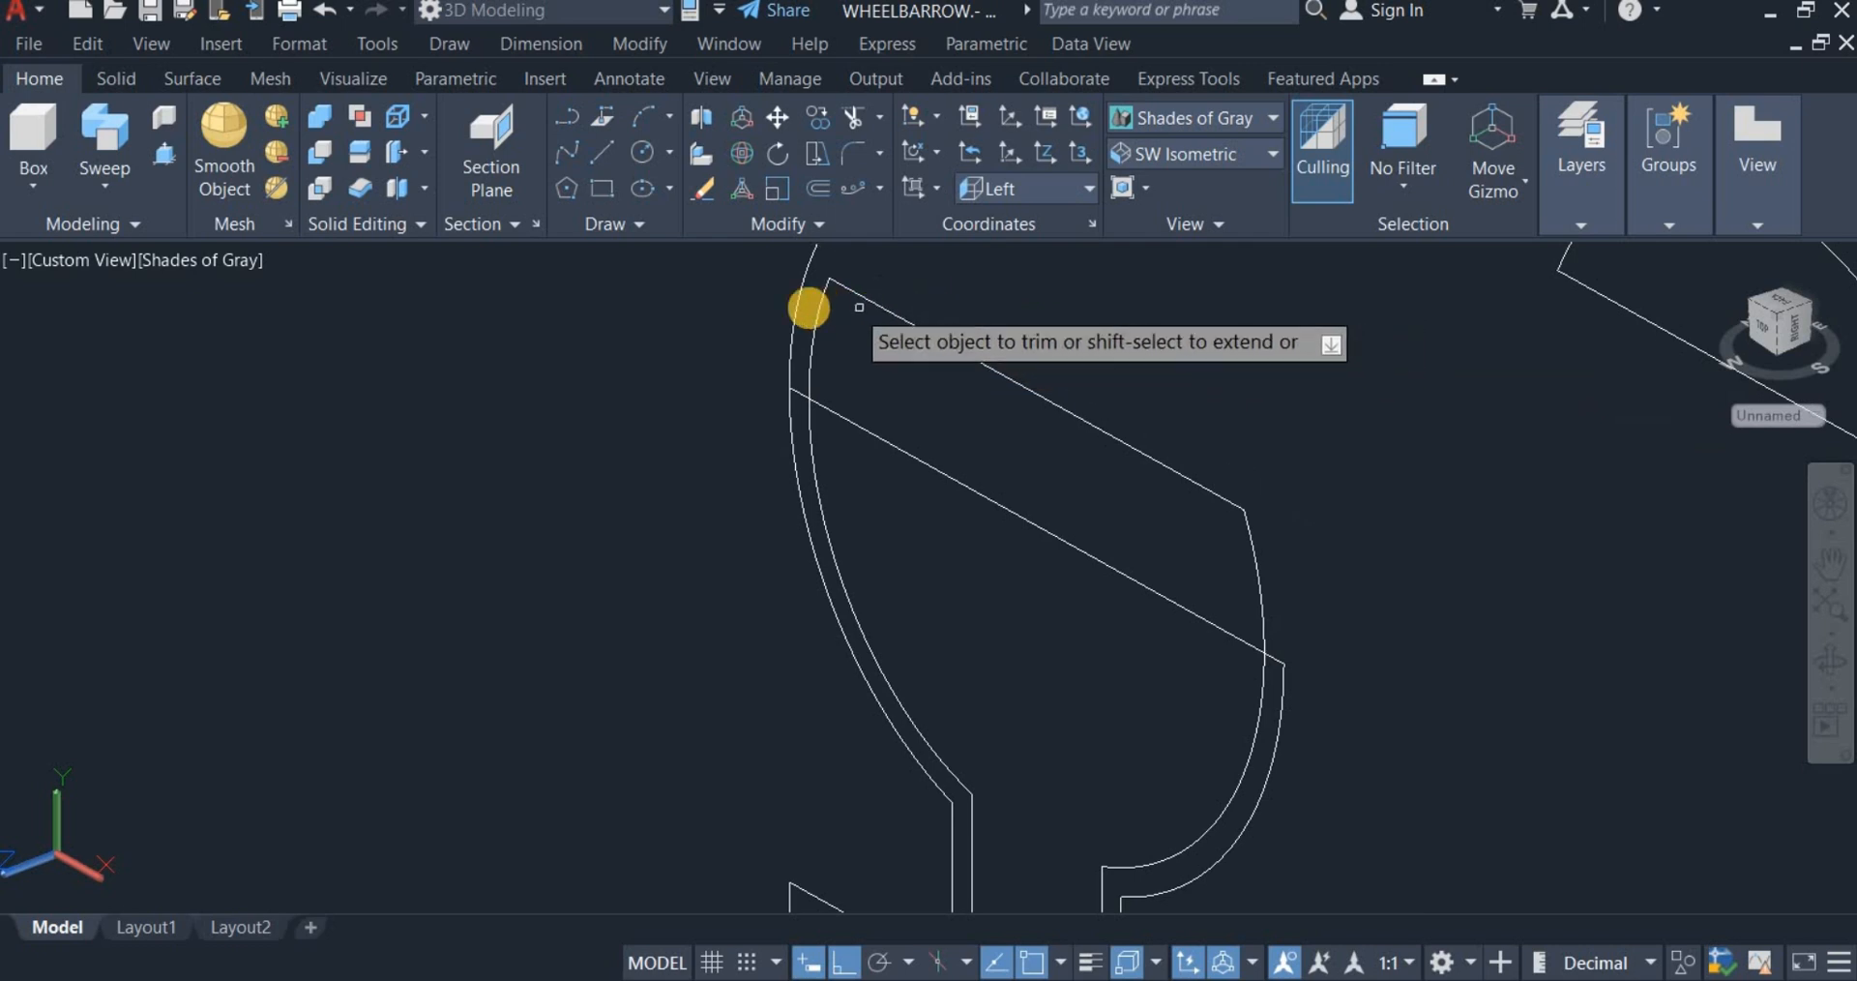
pyautogui.click(796, 306)
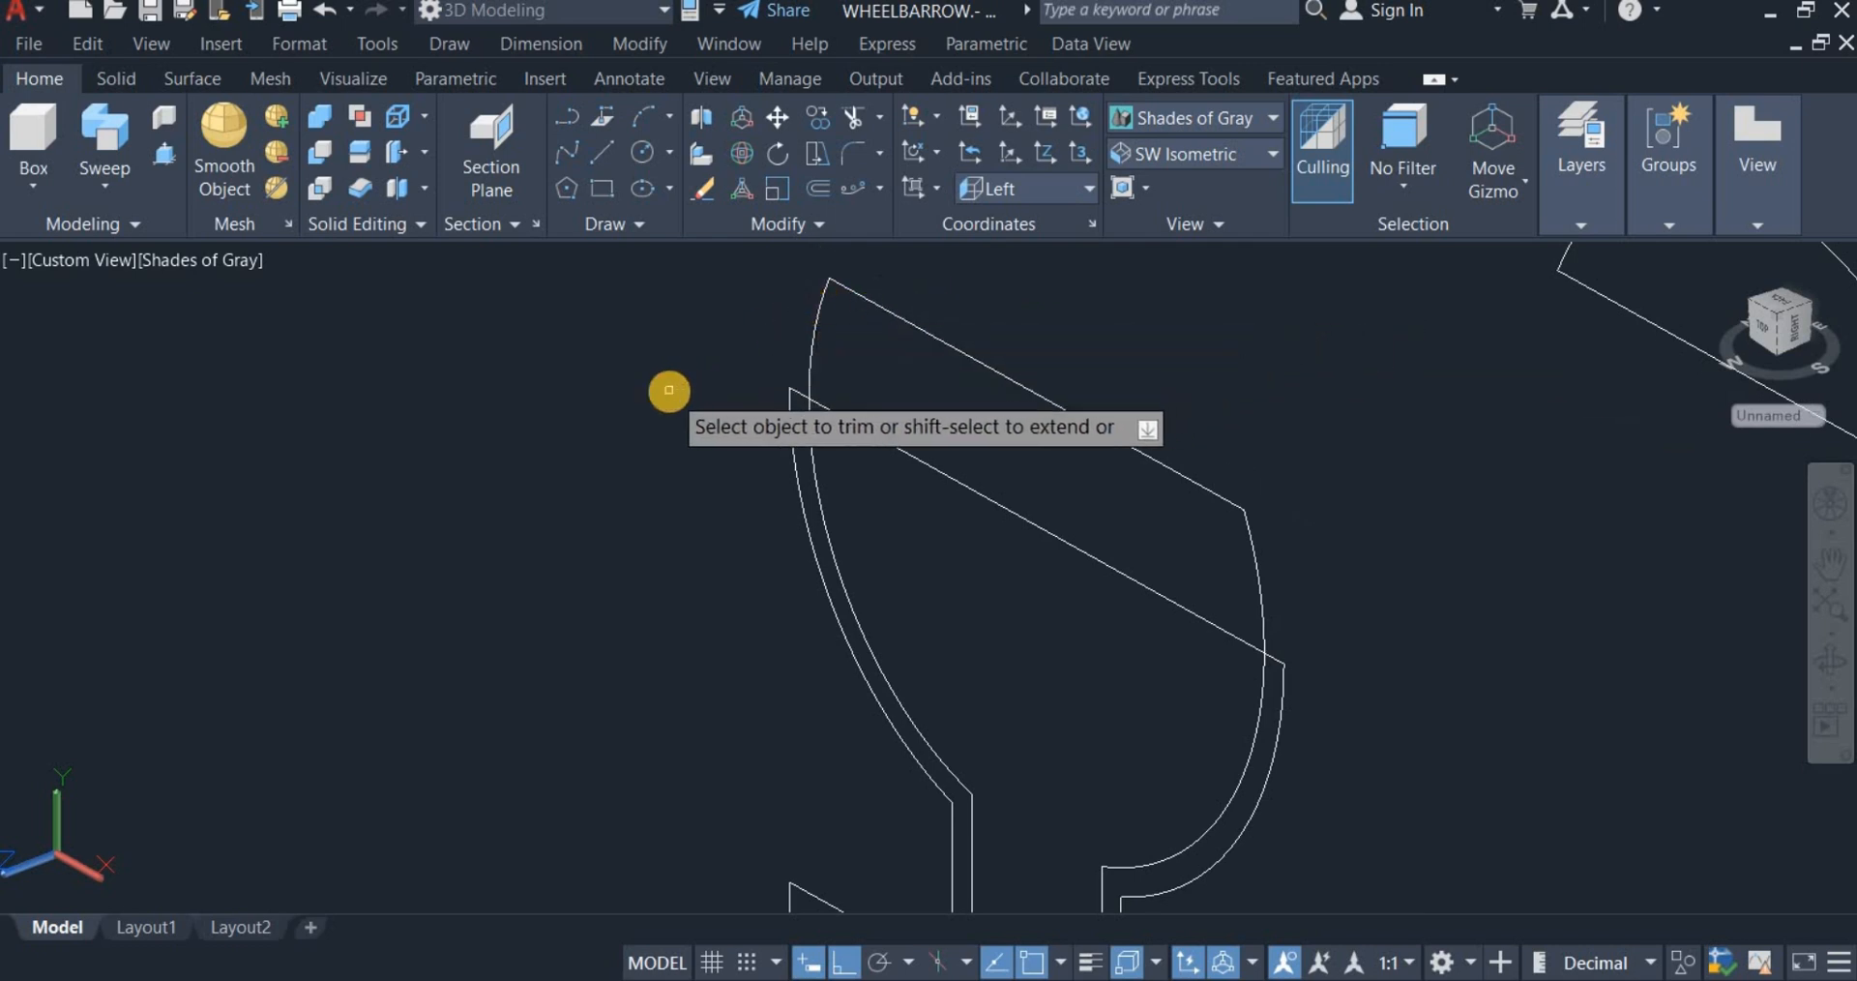
# Step: Trim out the crossing line between the inner outline's sides, plus both inner bowl arcs below it
pyautogui.scroll(-2, 668, 392)
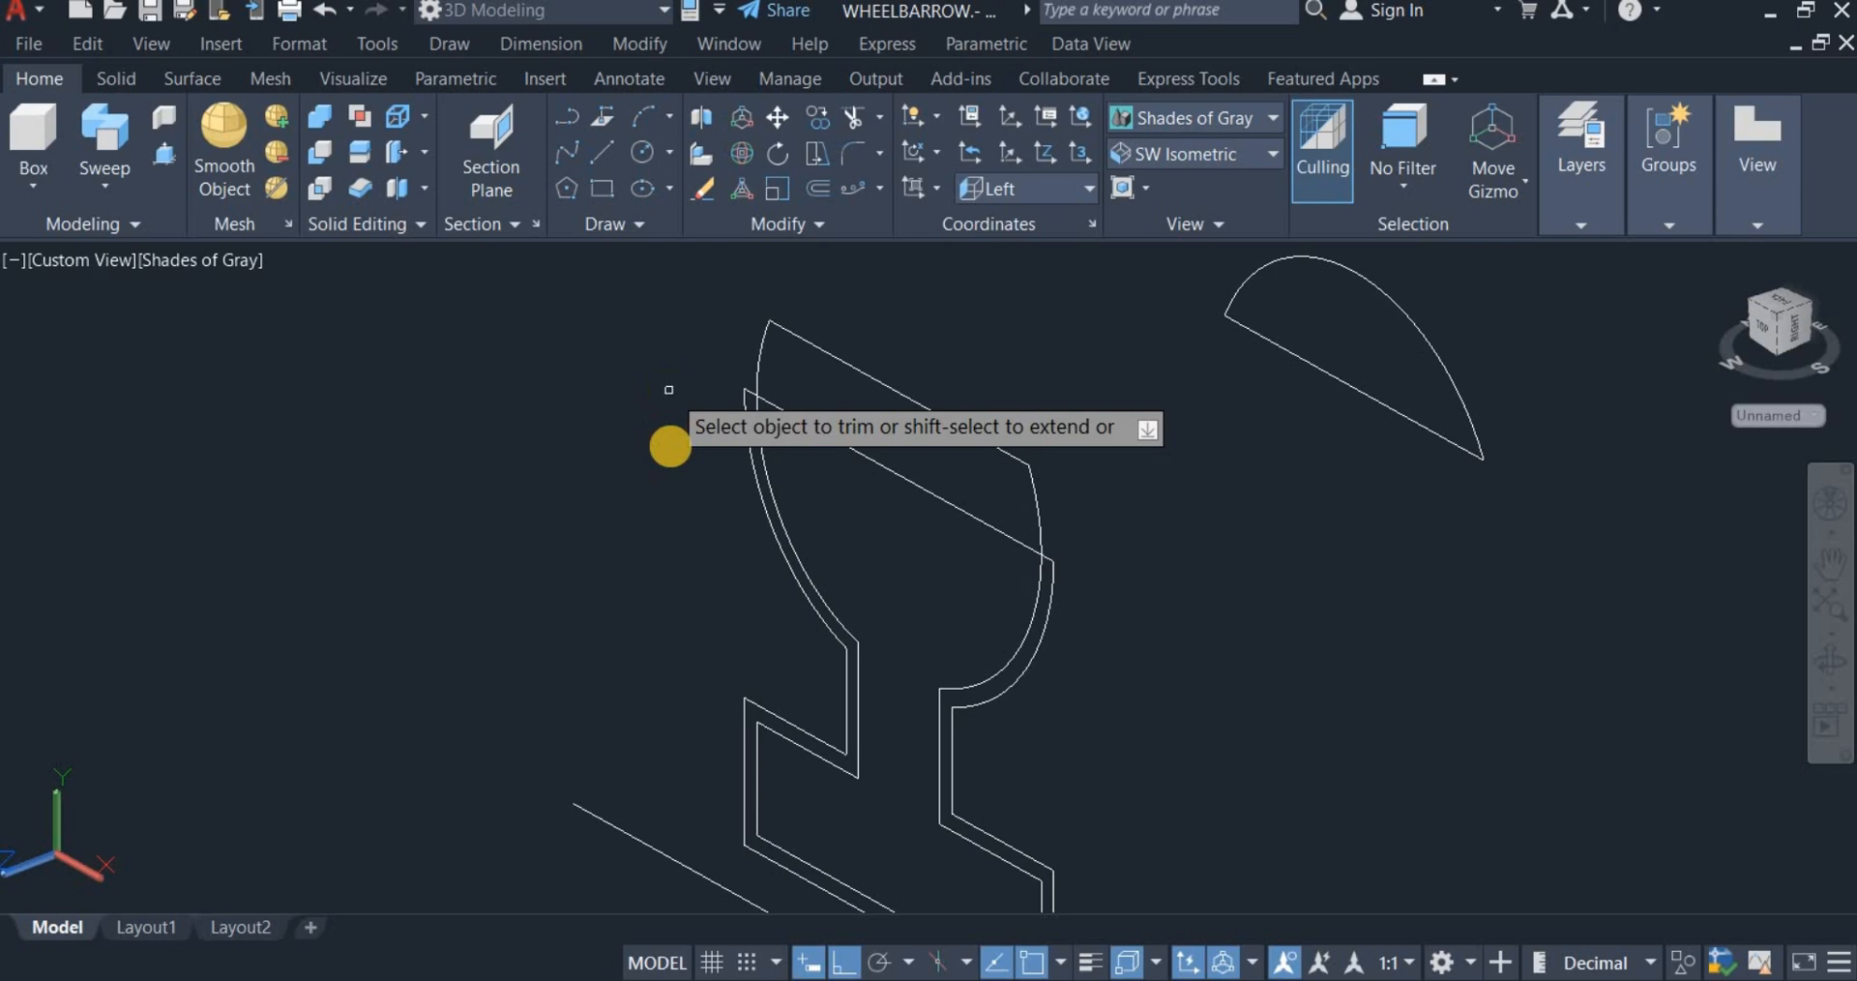
pyautogui.click(920, 491)
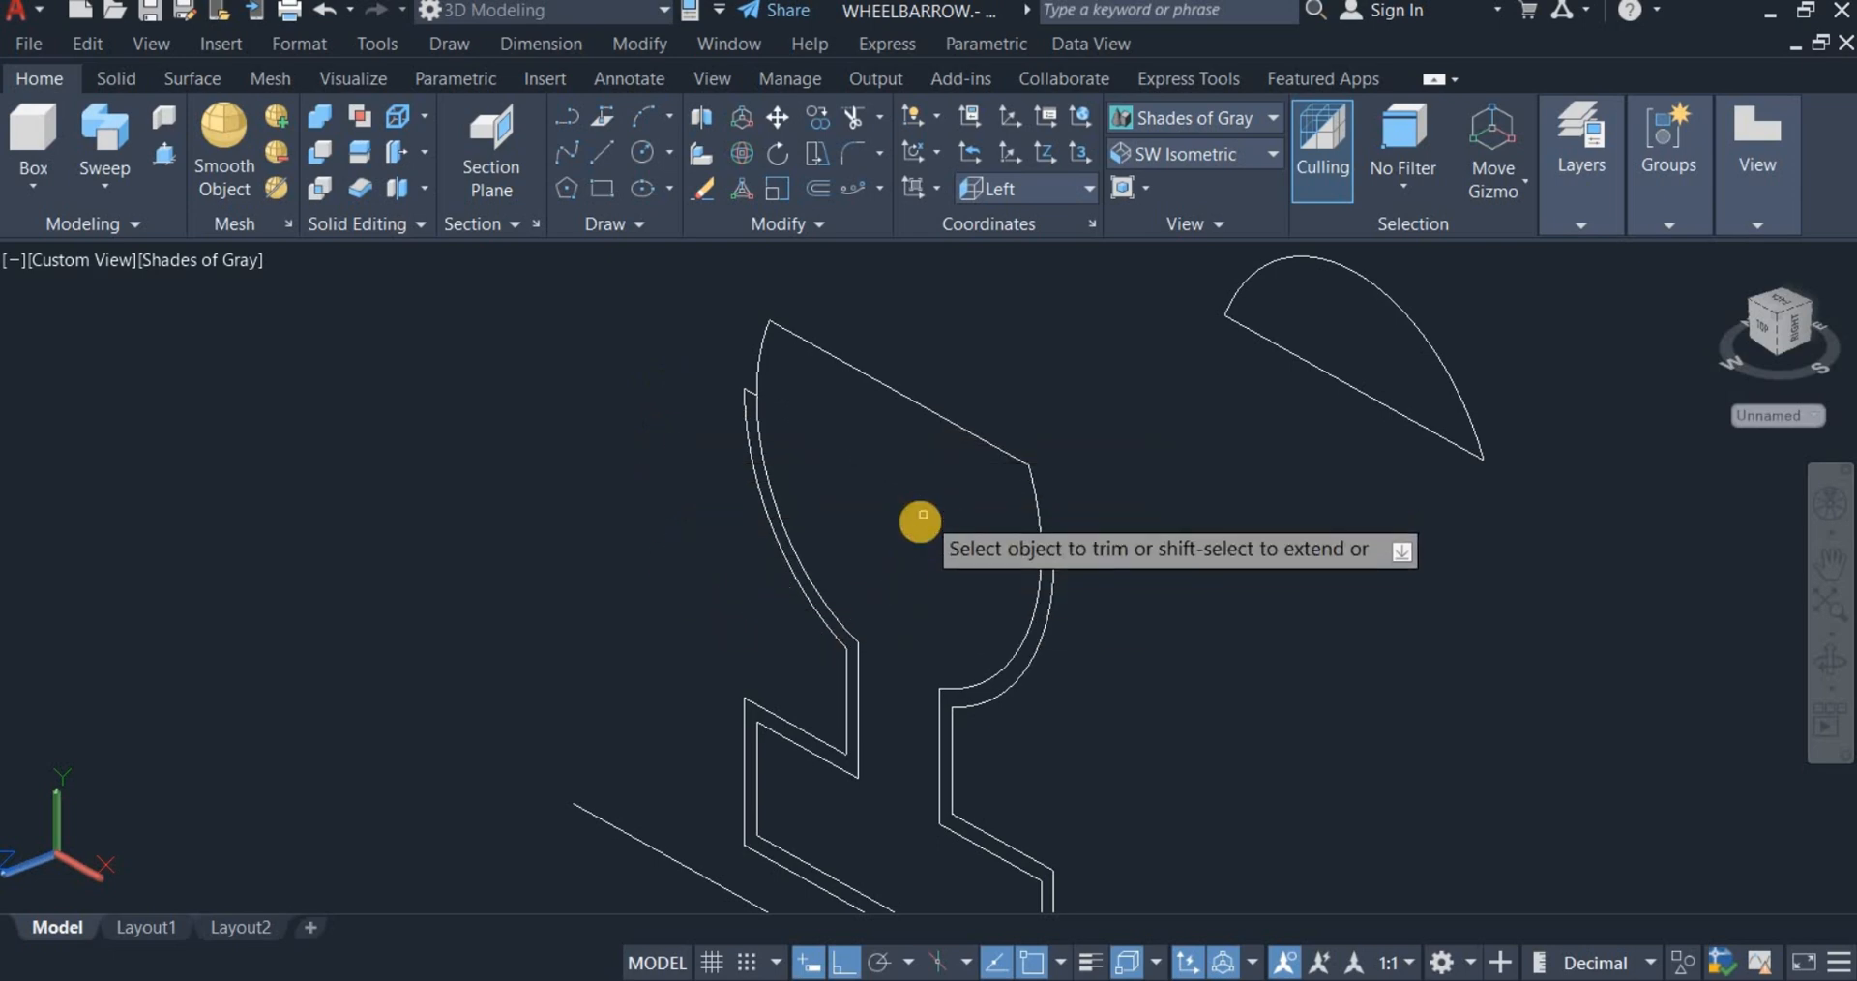
pyautogui.click(984, 678)
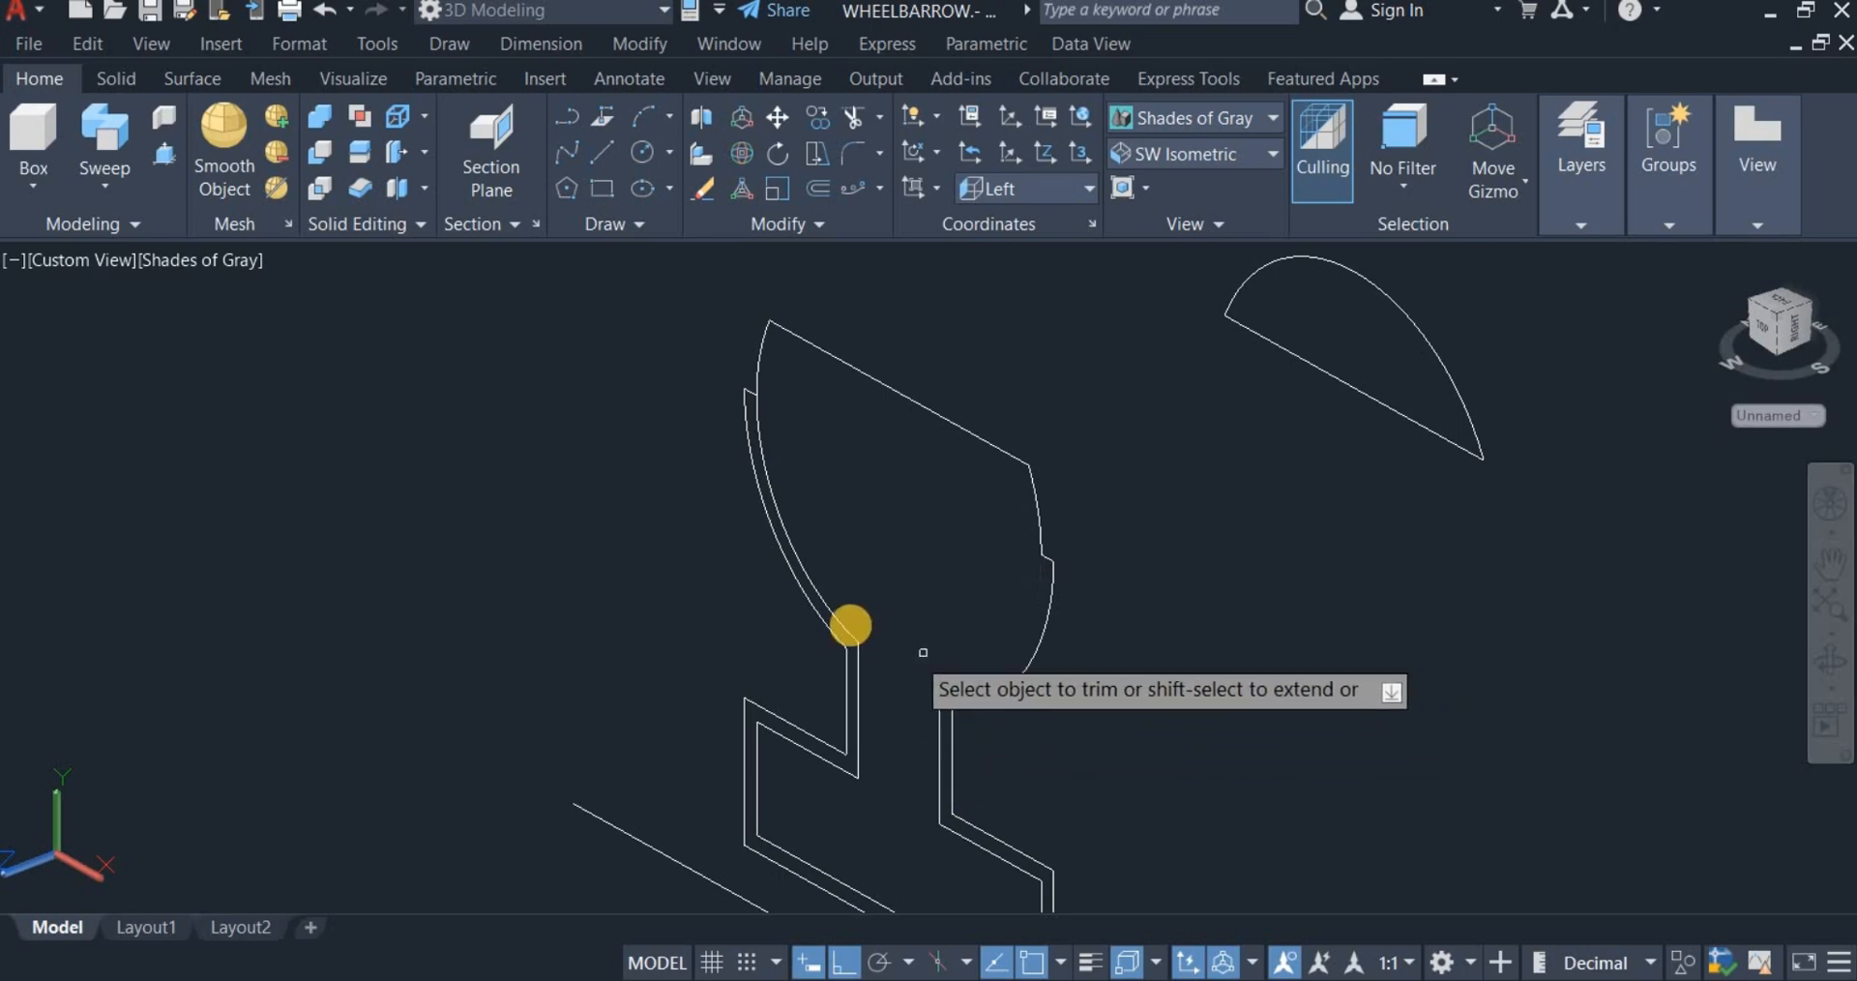
pyautogui.click(821, 597)
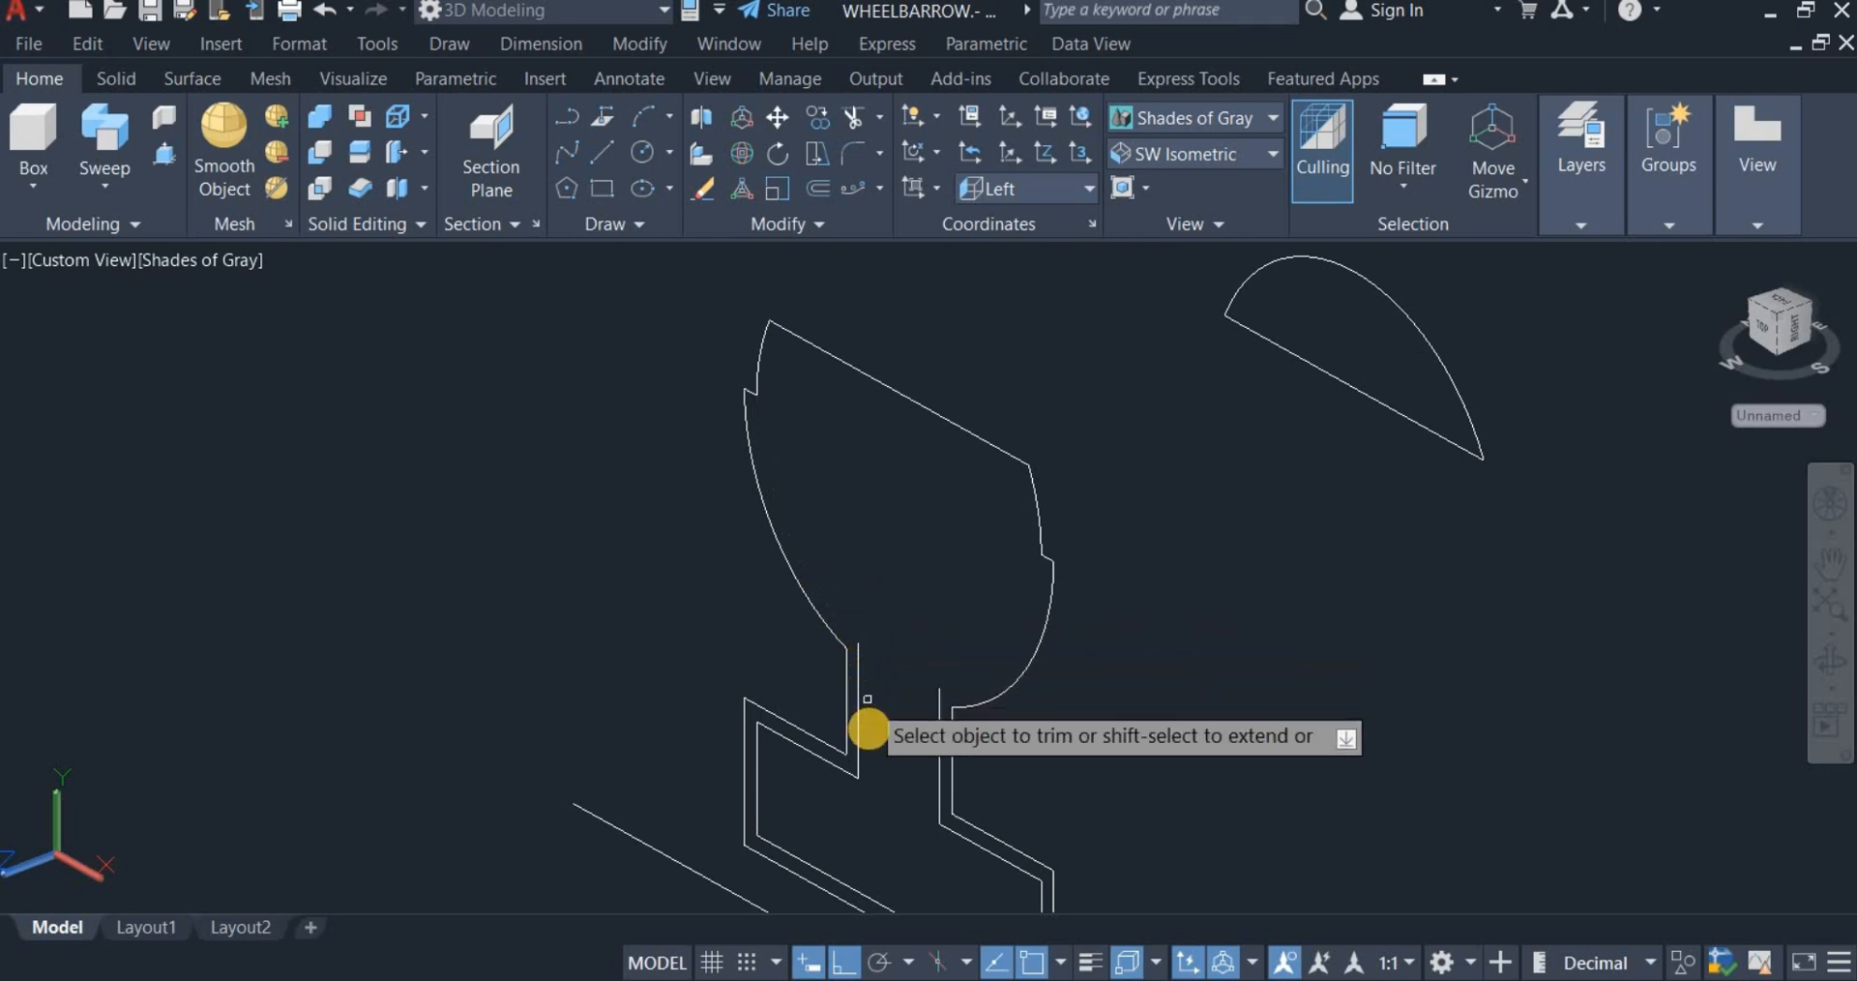
# Step: Trim away the inner outline's segments along both sides of the neck and the shoulders of the base
pyautogui.scroll(5, 876, 774)
pyautogui.click(912, 638)
pyautogui.click(786, 728)
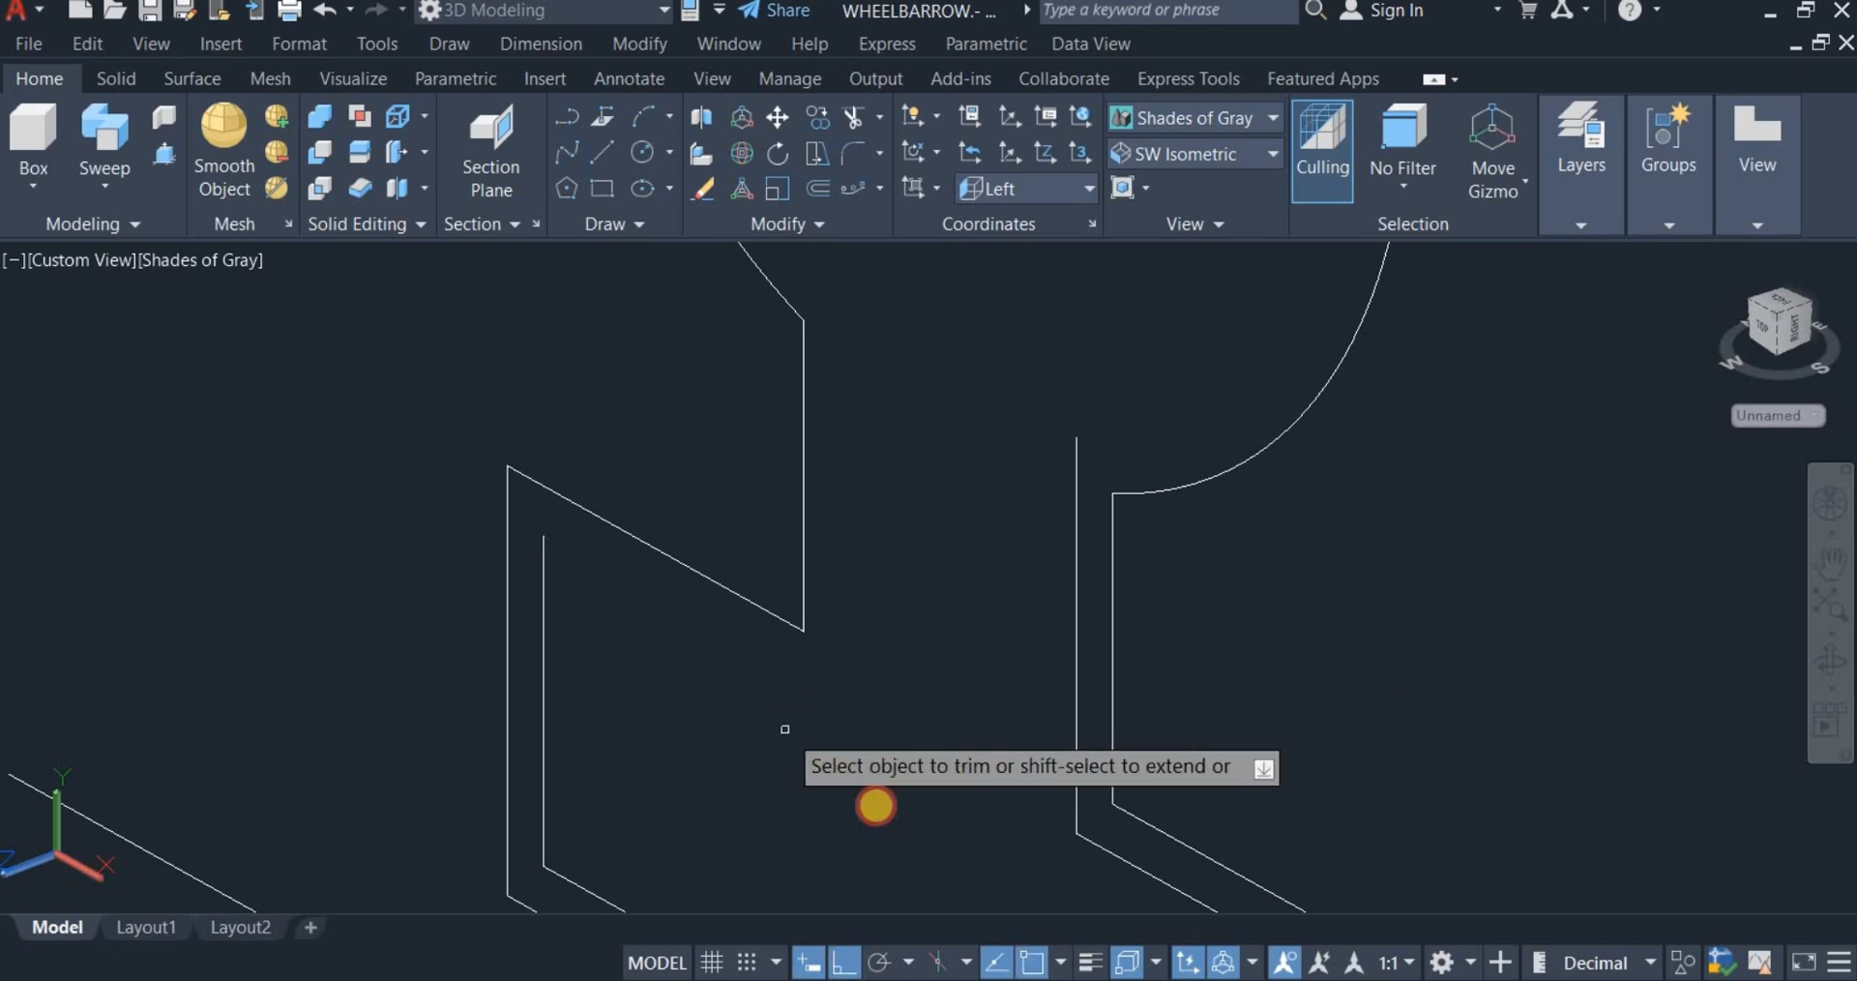
pyautogui.click(1113, 876)
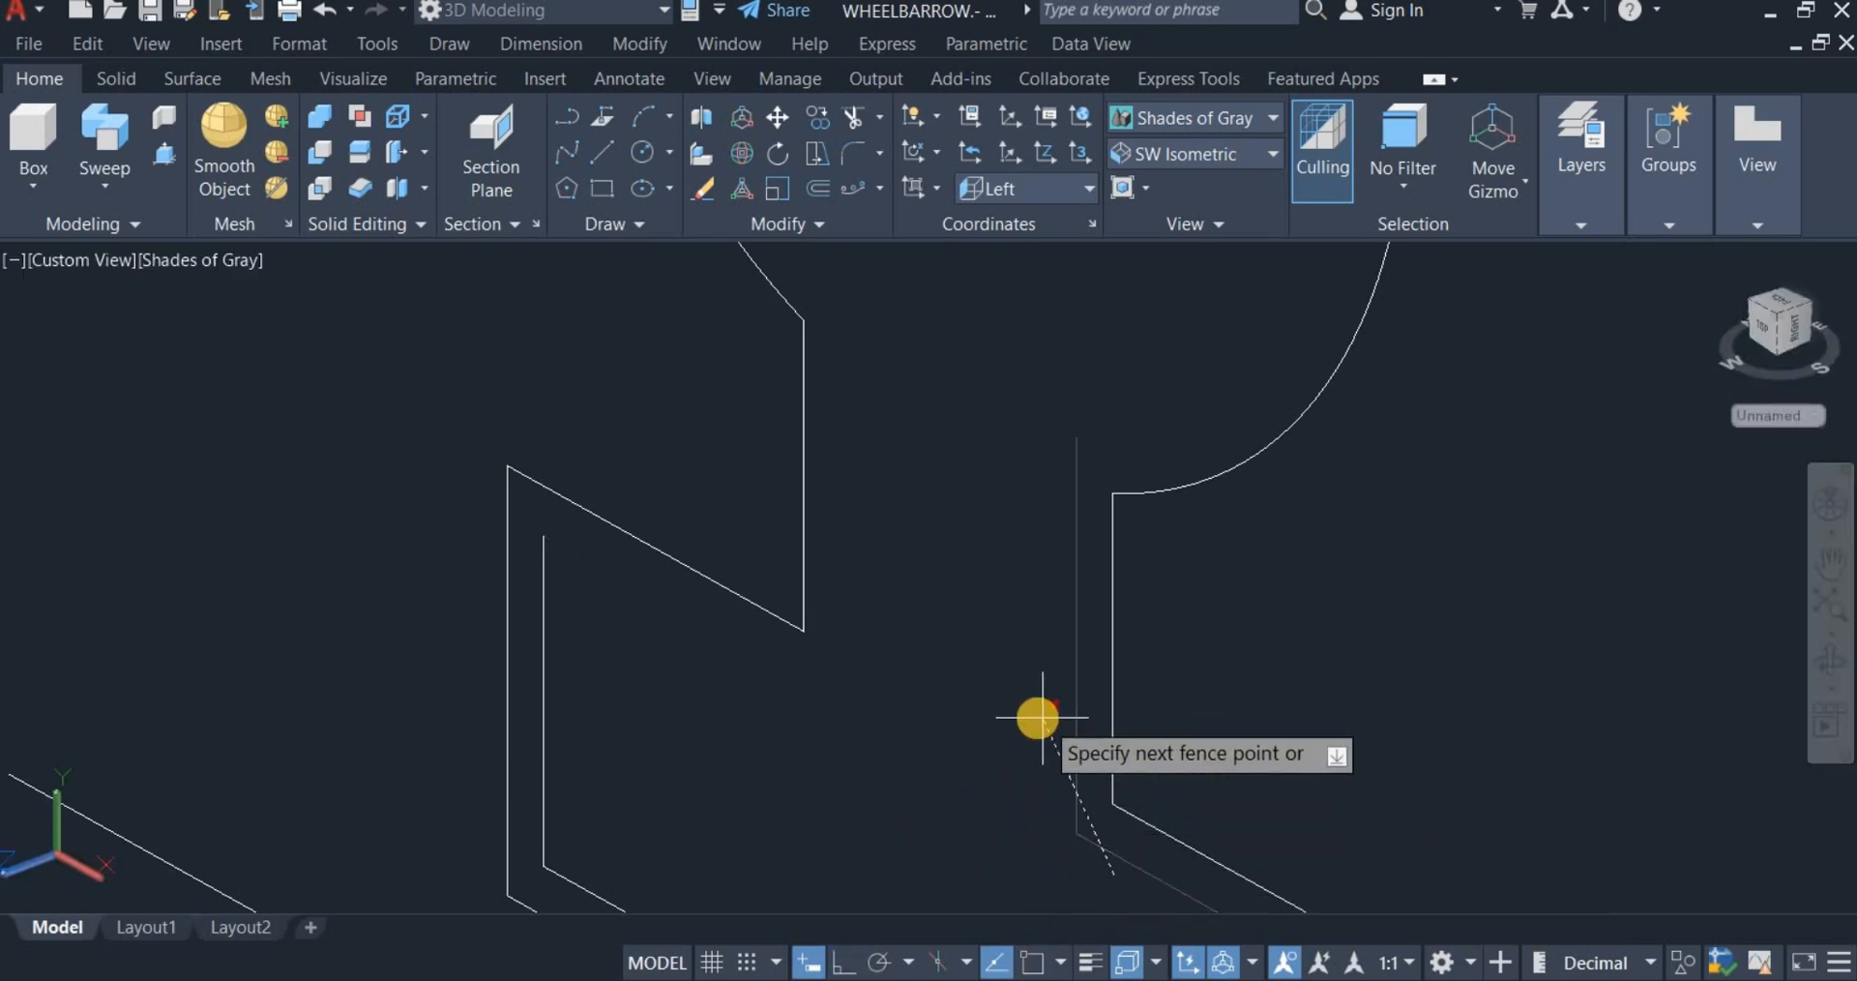
pyautogui.click(1038, 718)
pyautogui.press('Return')
# Step: Trim away the inner outline's left vertical and bottom segments inside the base
pyautogui.scroll(-4, 983, 606)
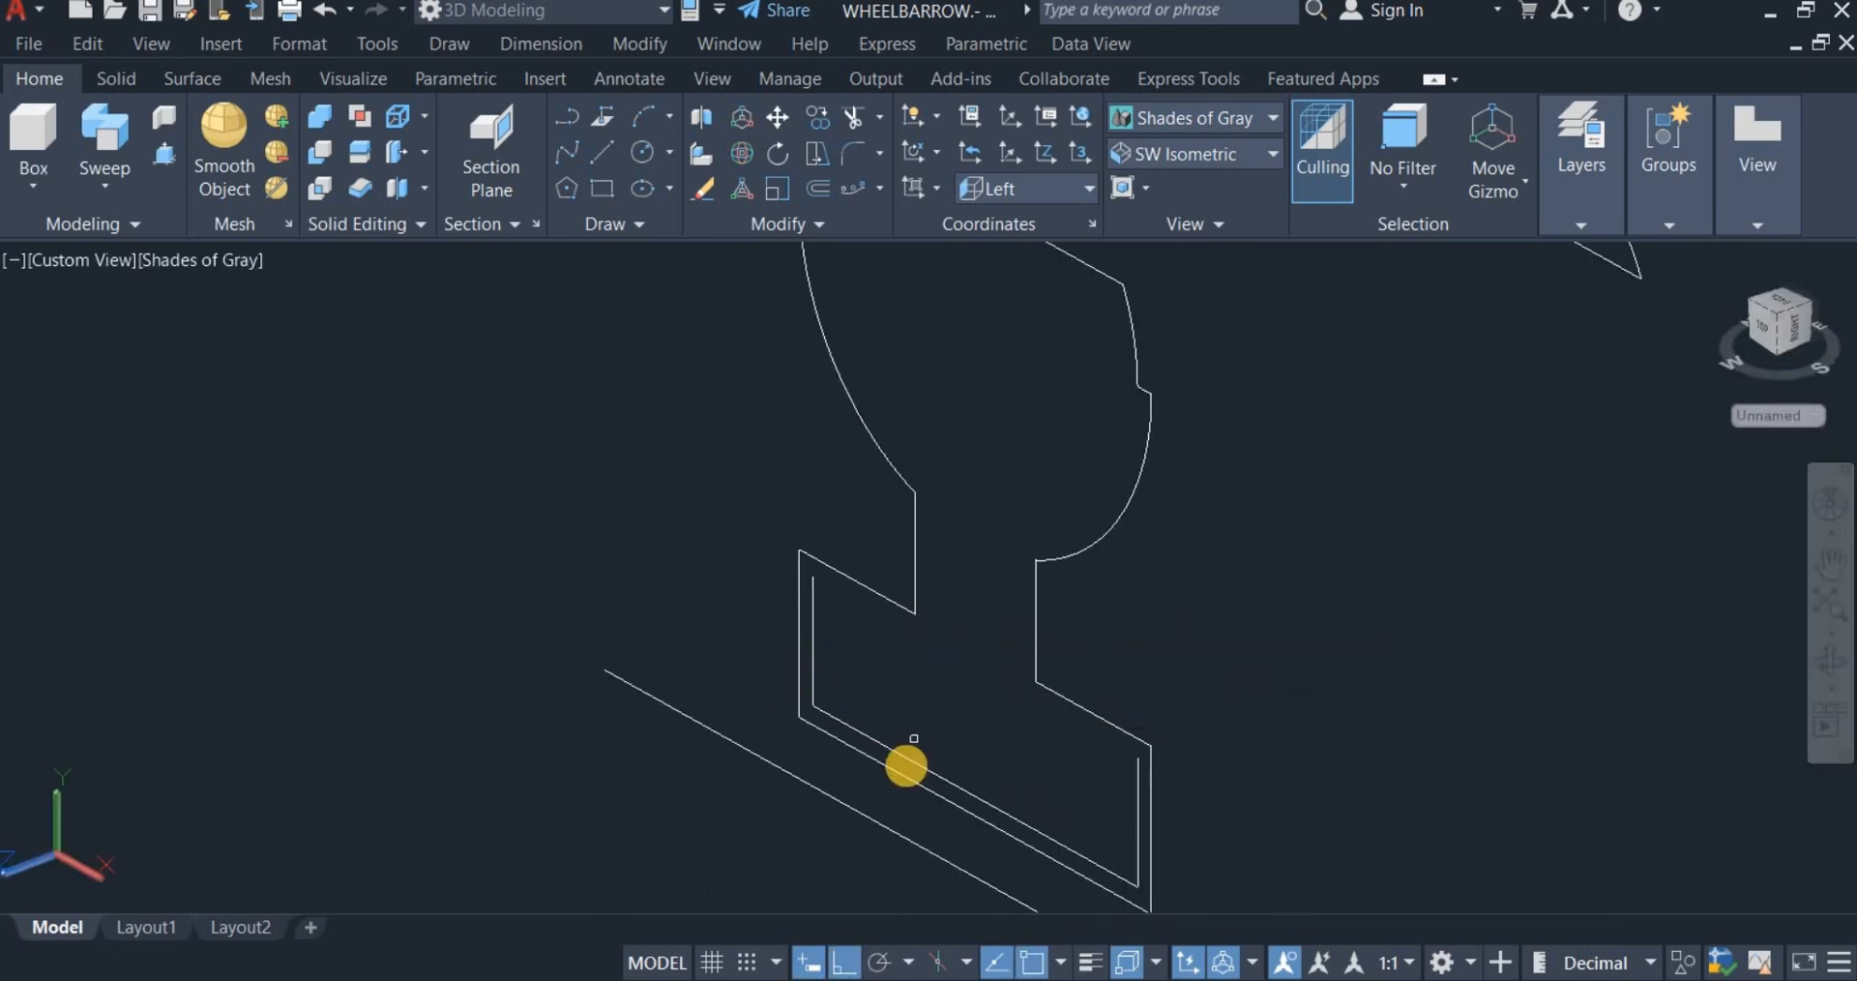
pyautogui.scroll(3, 855, 725)
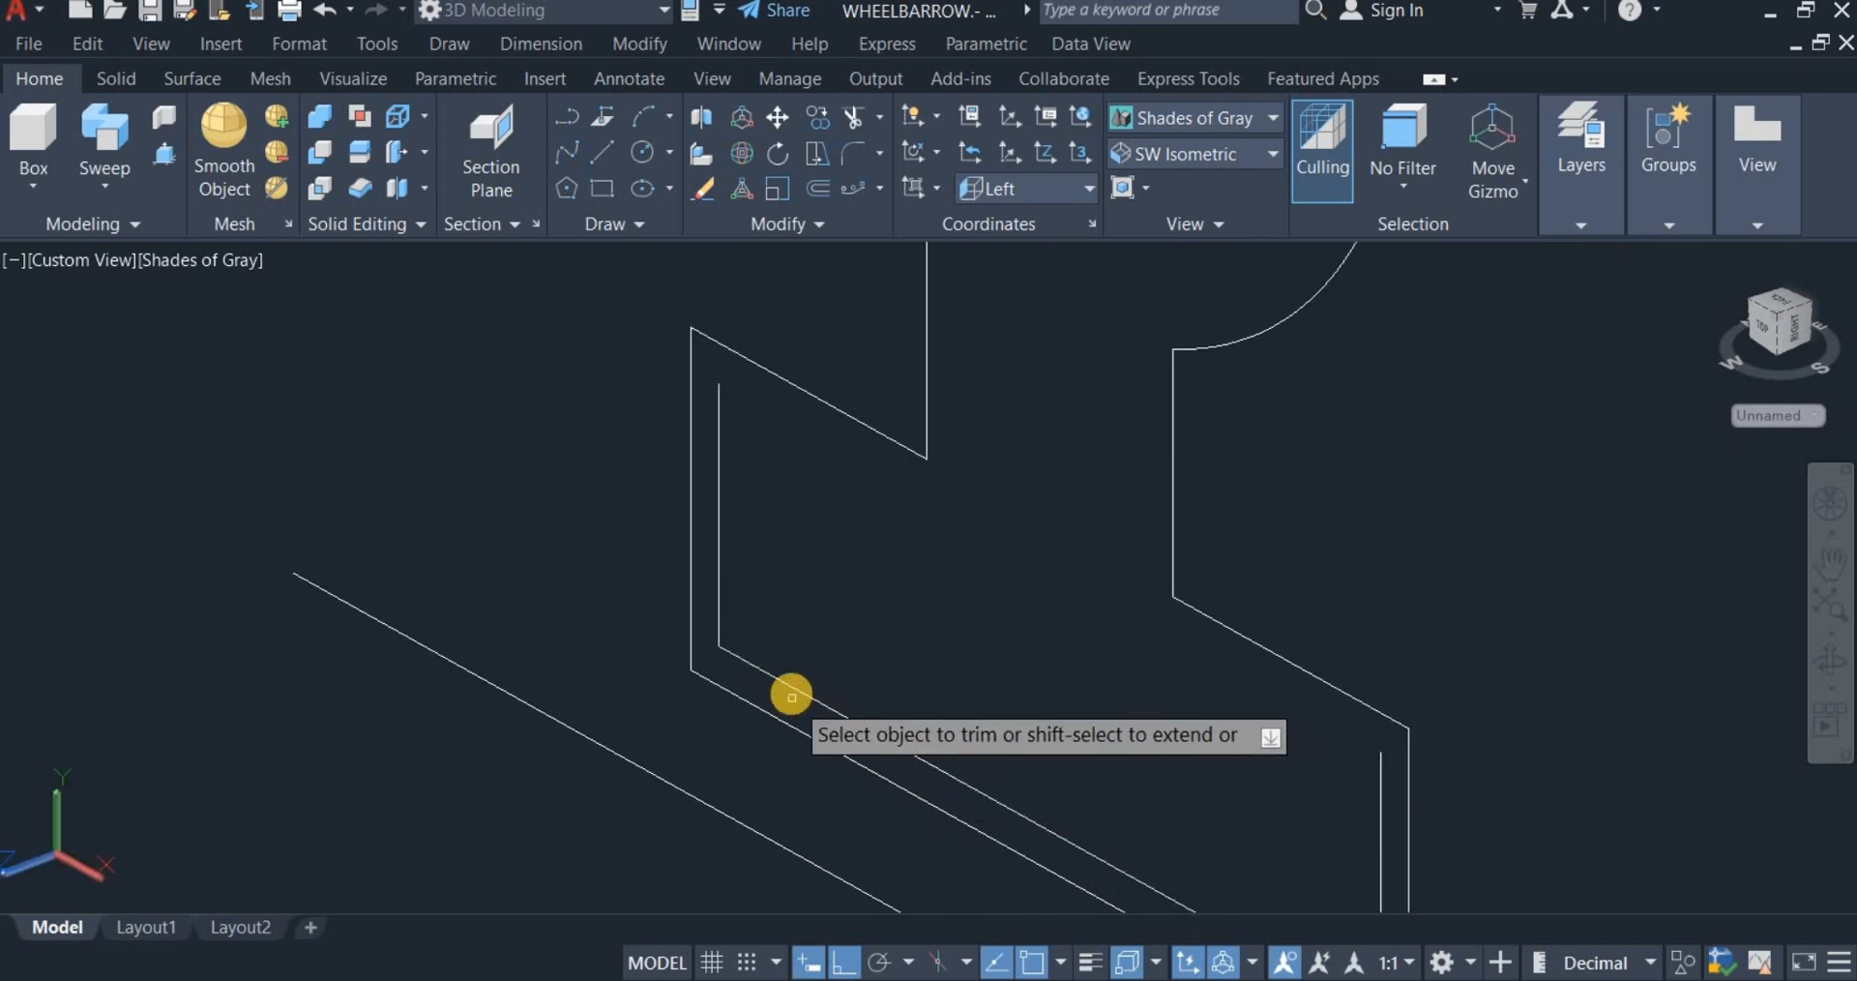
pyautogui.scroll(1, 788, 696)
pyautogui.click(759, 681)
pyautogui.click(560, 466)
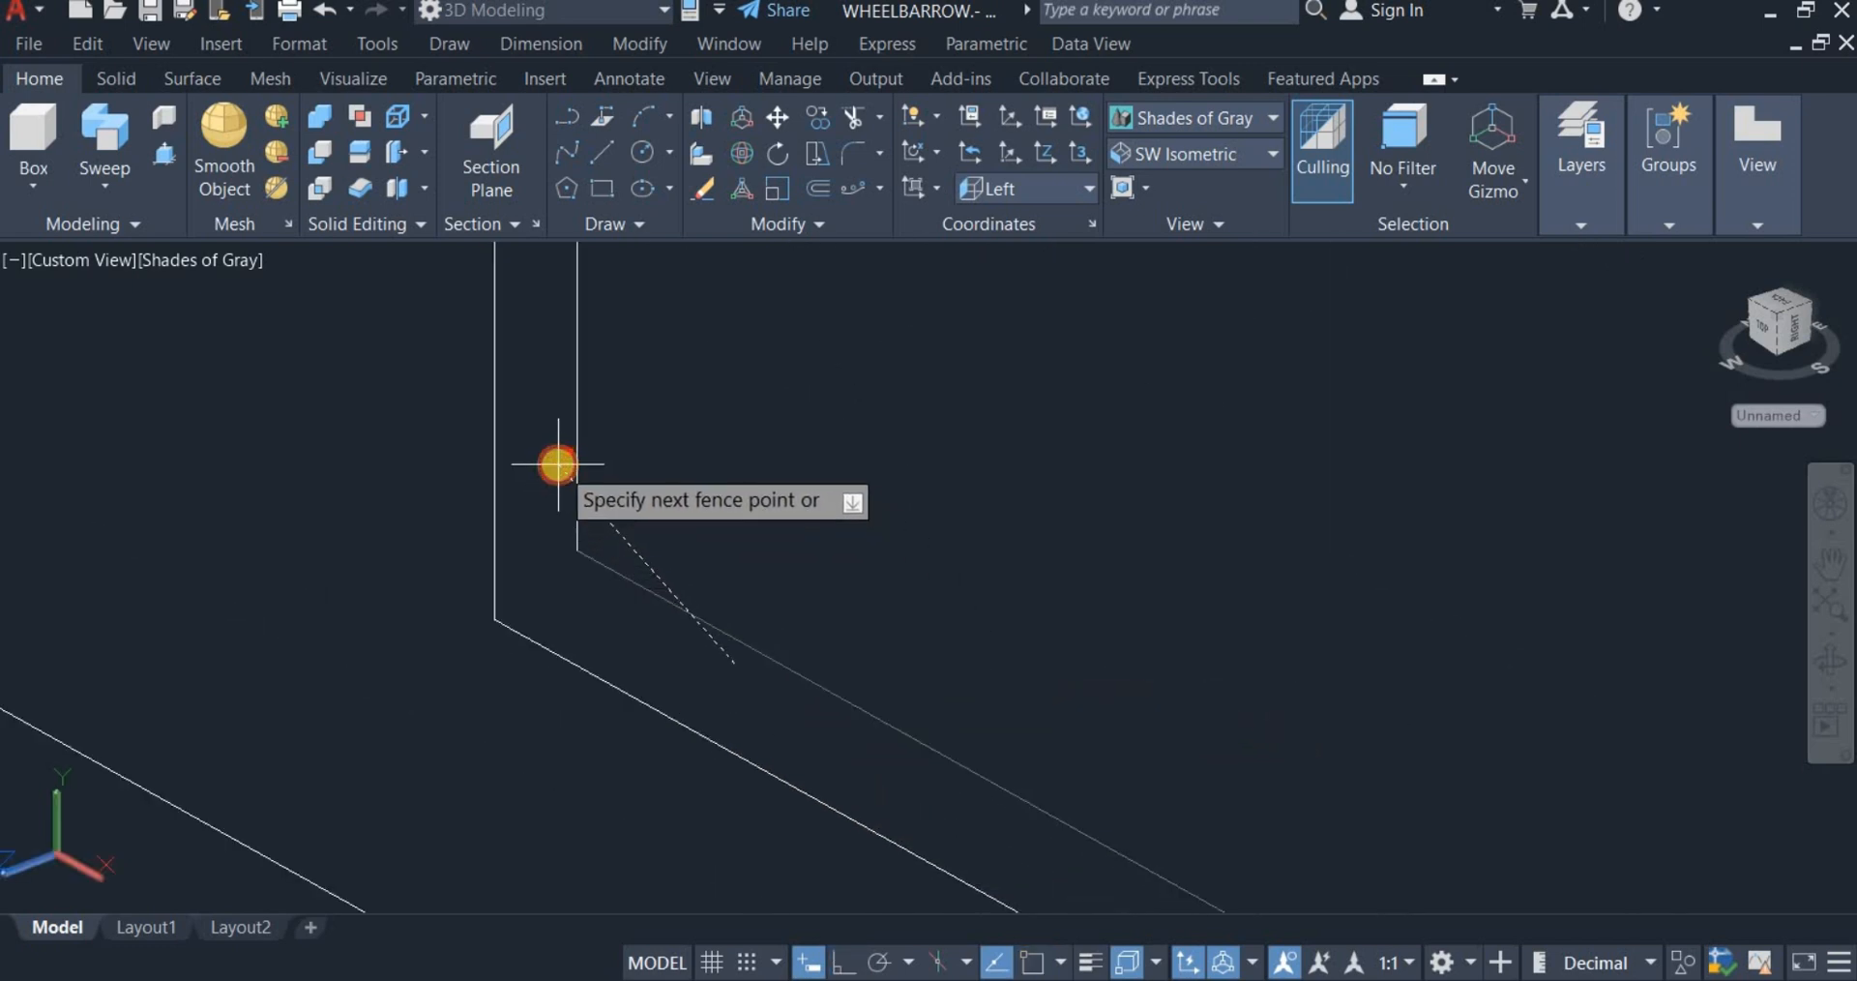
pyautogui.press('Return')
pyautogui.scroll(-3, 735, 580)
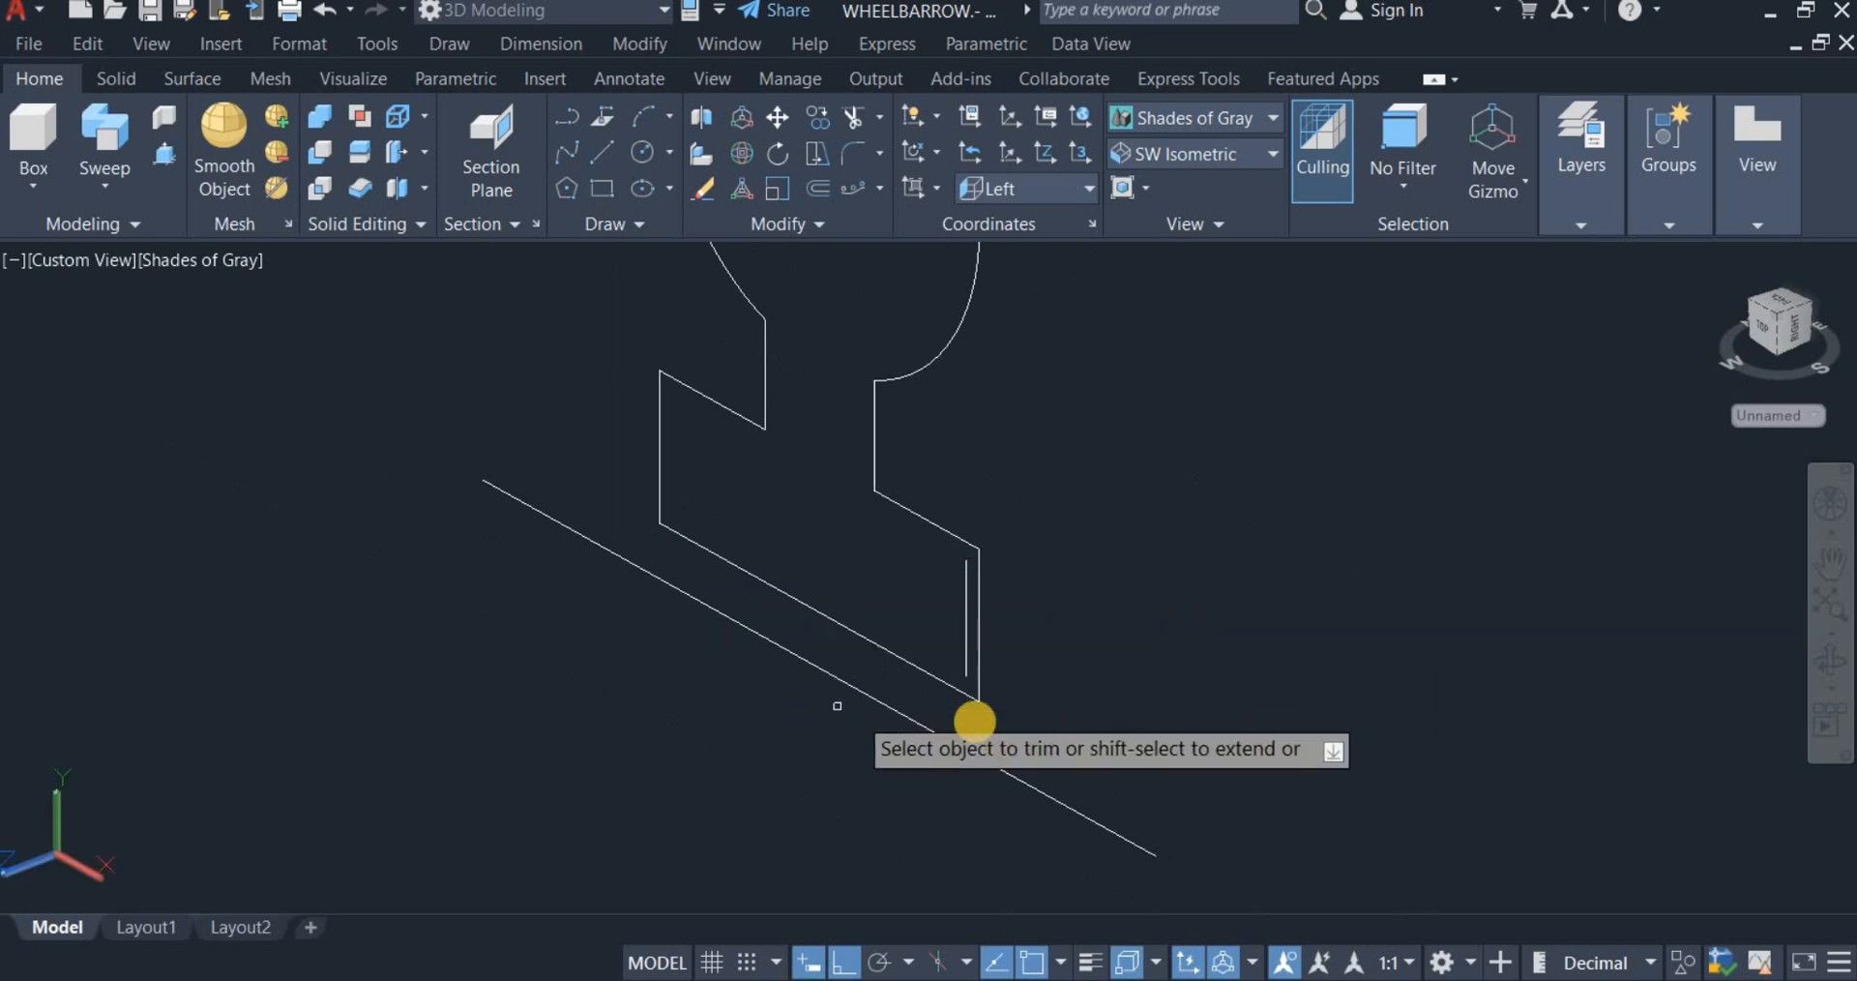
# Step: Trim away the last inner vertical segment at the right side of the base and finish trimming
pyautogui.scroll(3, 967, 639)
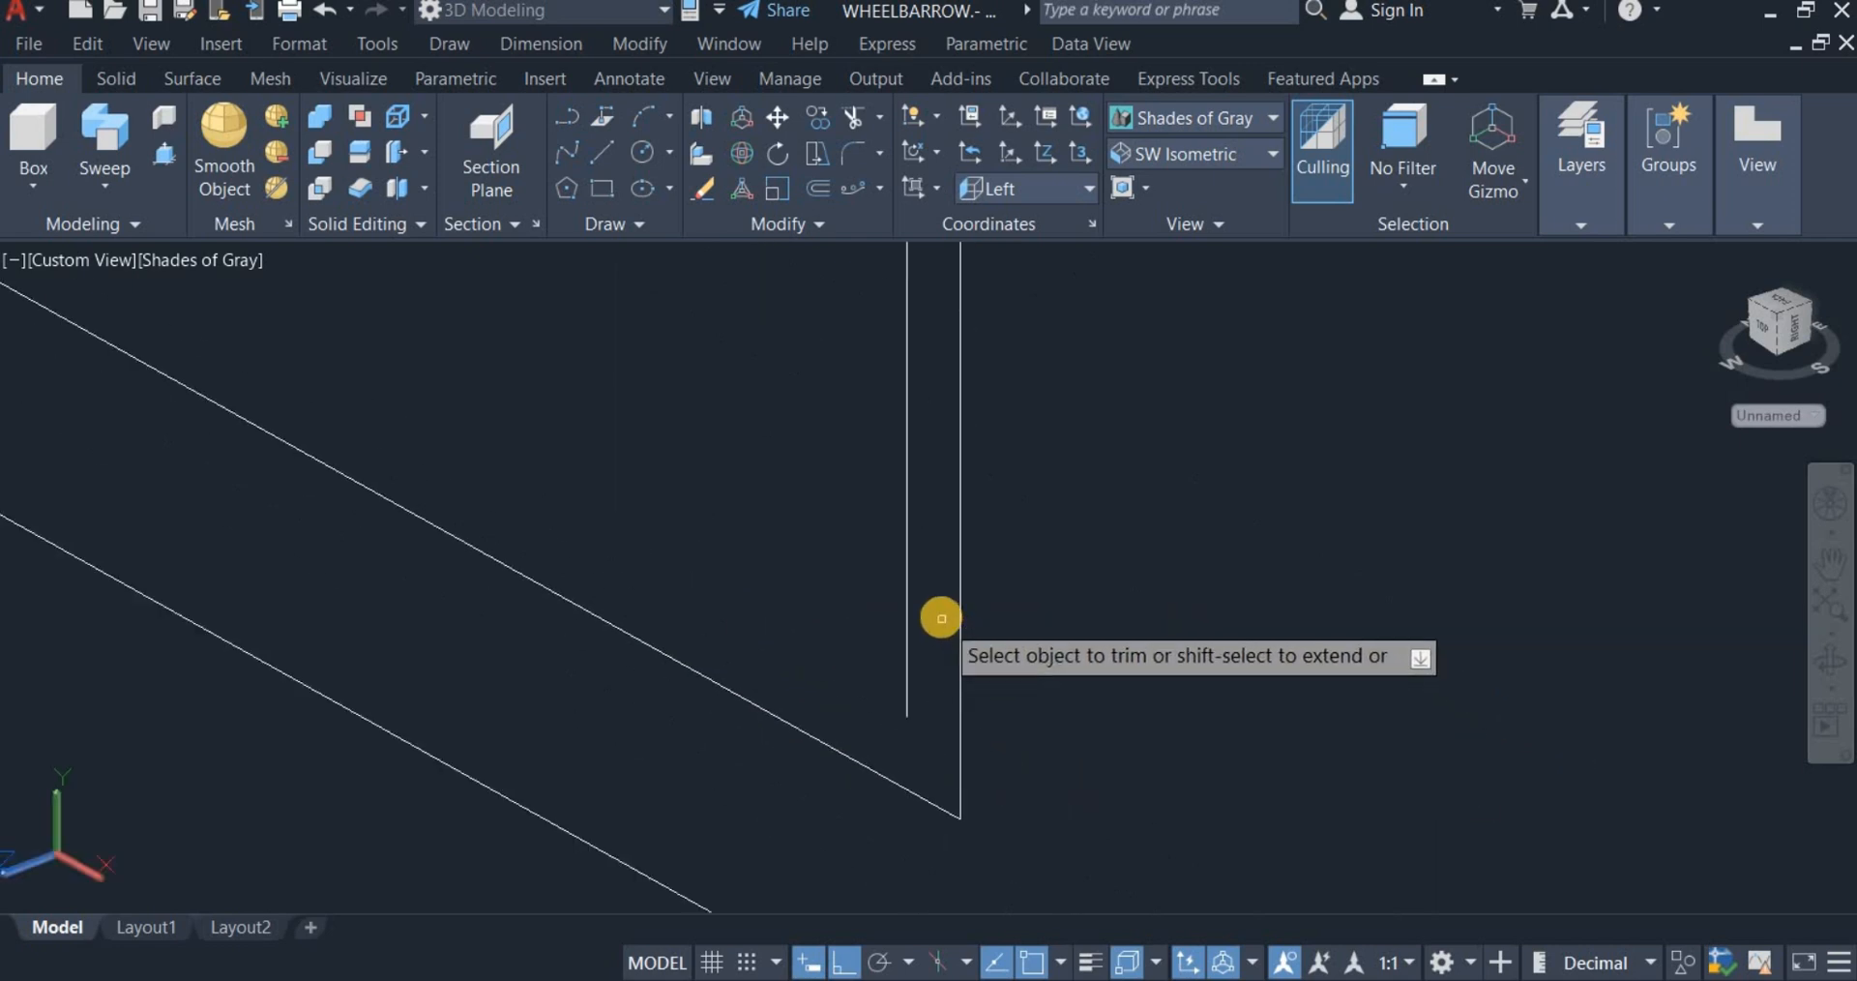
pyautogui.click(925, 634)
pyautogui.click(919, 708)
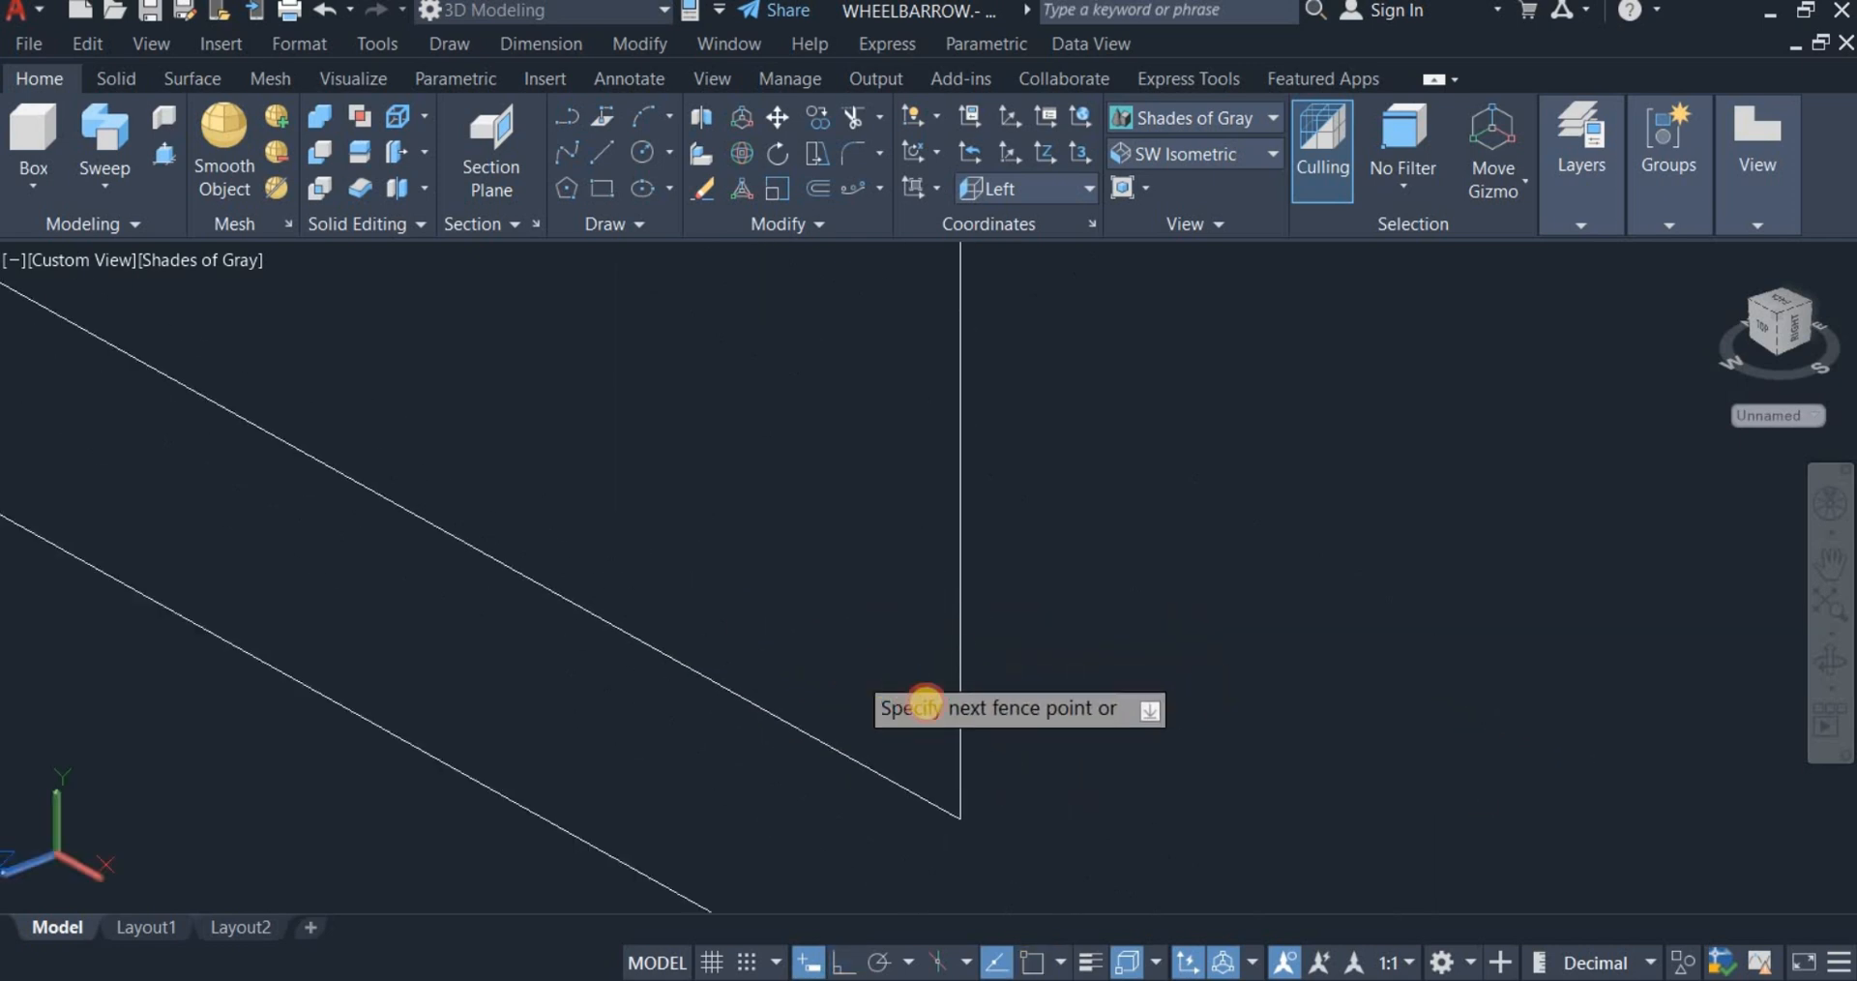
pyautogui.press('Return')
pyautogui.scroll(-5, 945, 728)
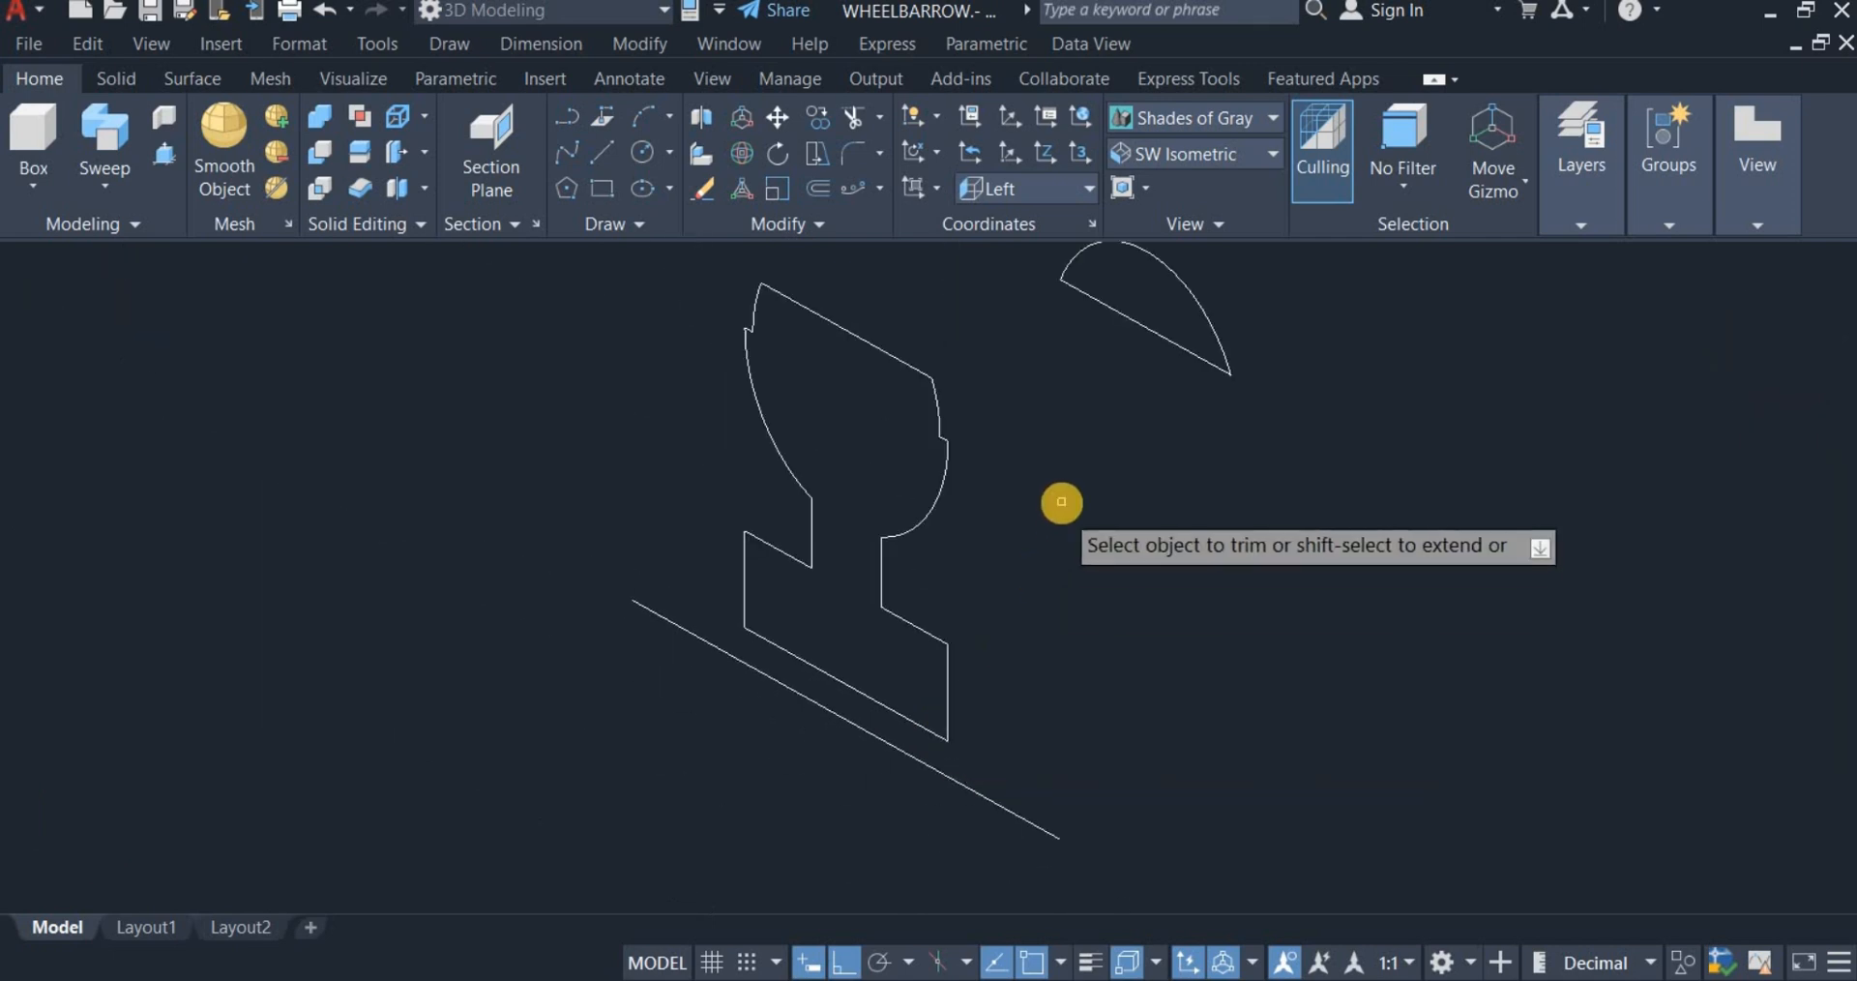
pyautogui.rightClick(1106, 508)
pyautogui.click(1106, 521)
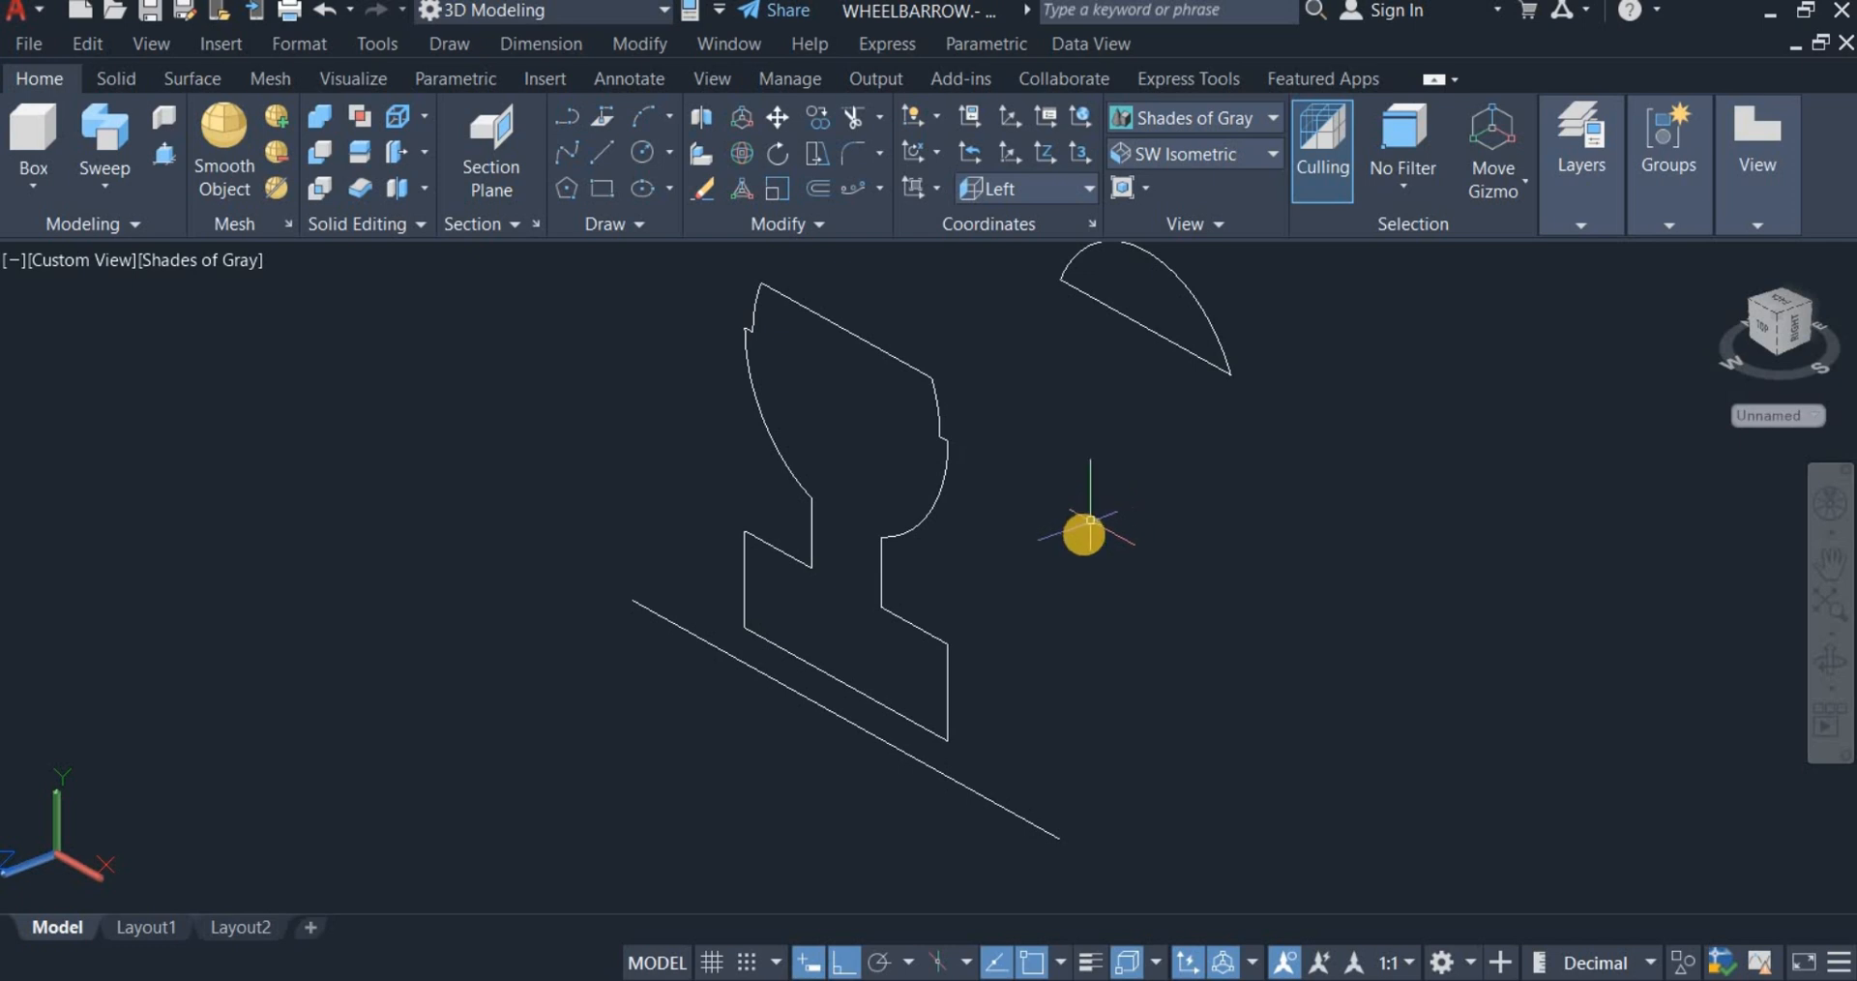
# Step: Join all segments of the trimmed goblet-shaped profile into one closed outline
pyautogui.scroll(-3, 1085, 534)
pyautogui.click(844, 338)
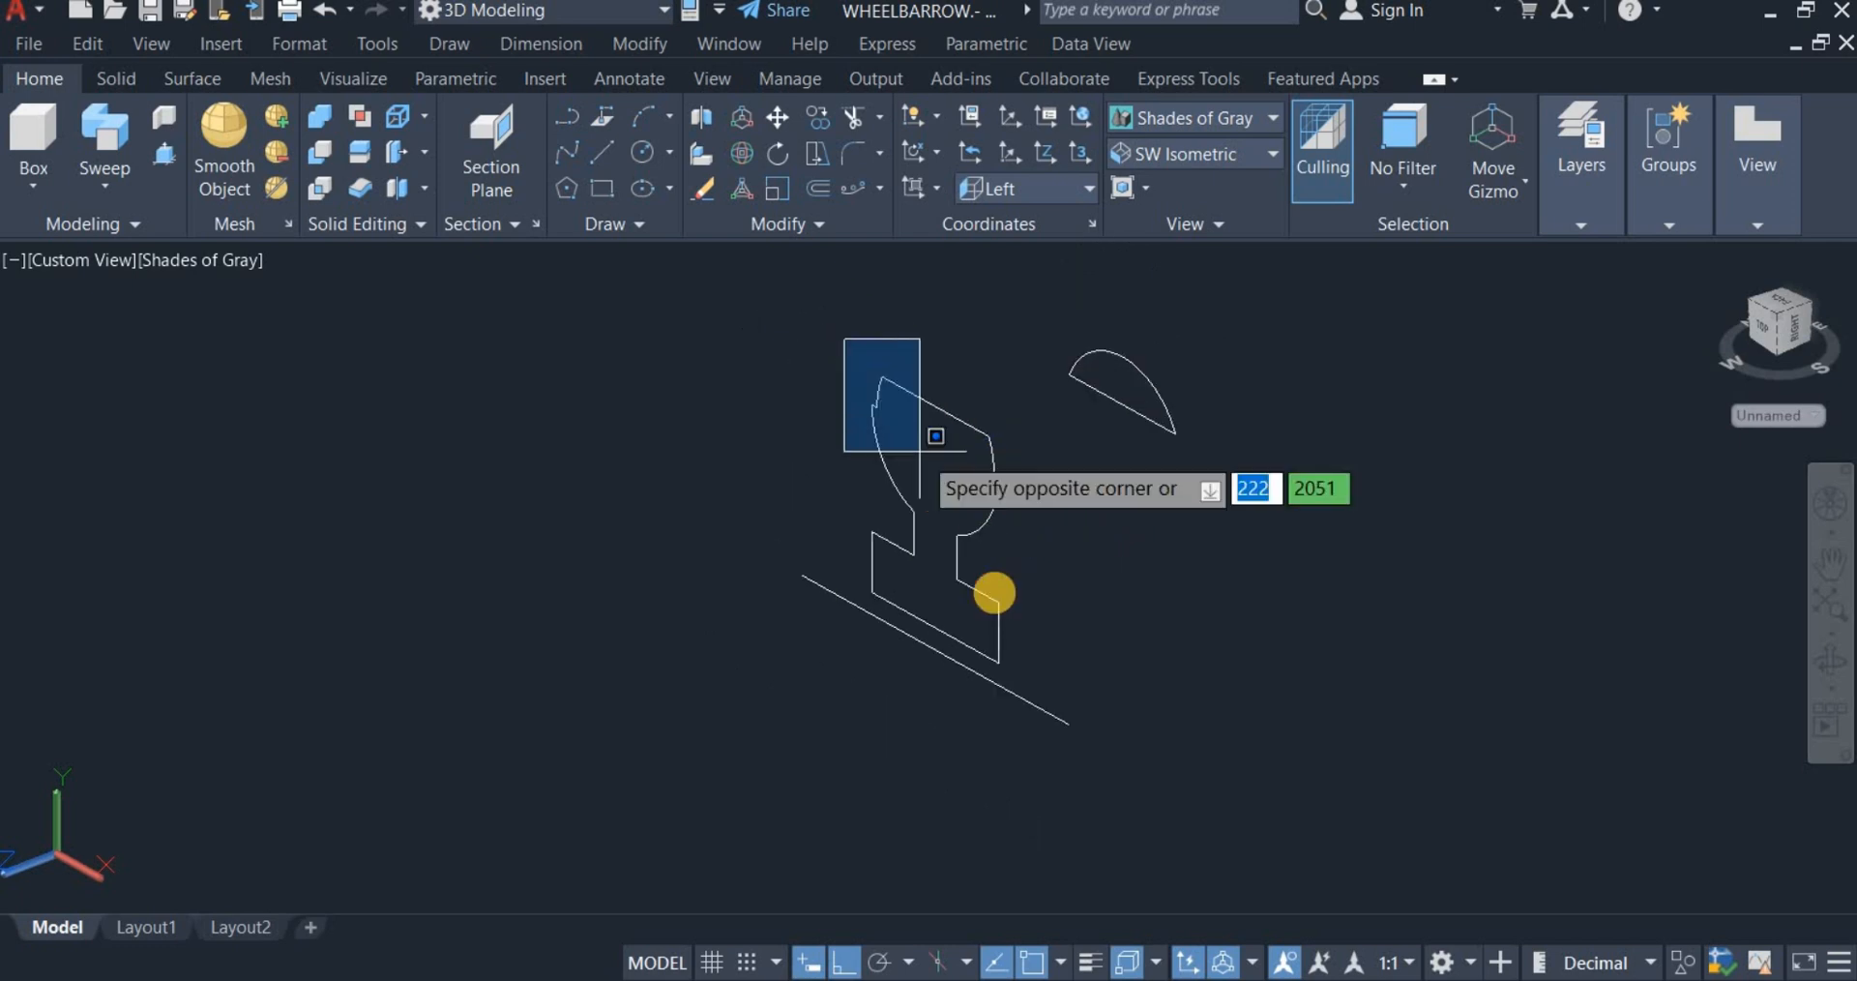
pyautogui.click(1045, 673)
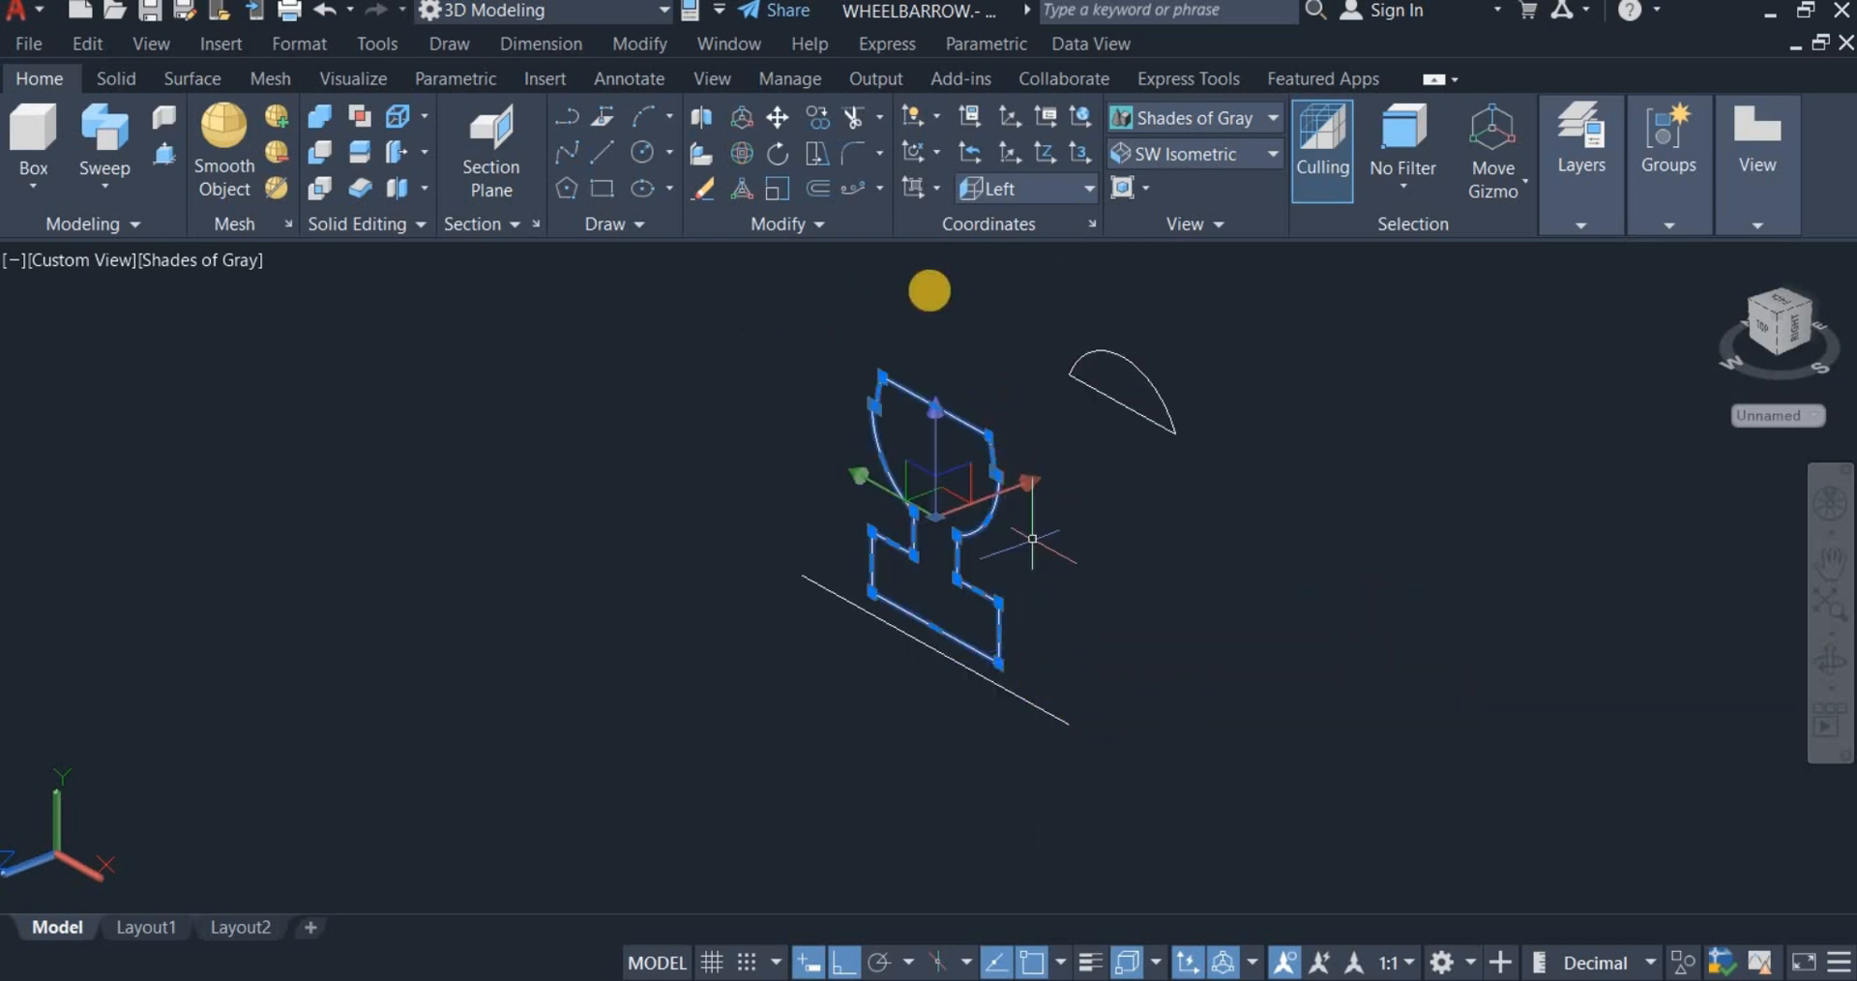
pyautogui.click(787, 228)
pyautogui.click(809, 291)
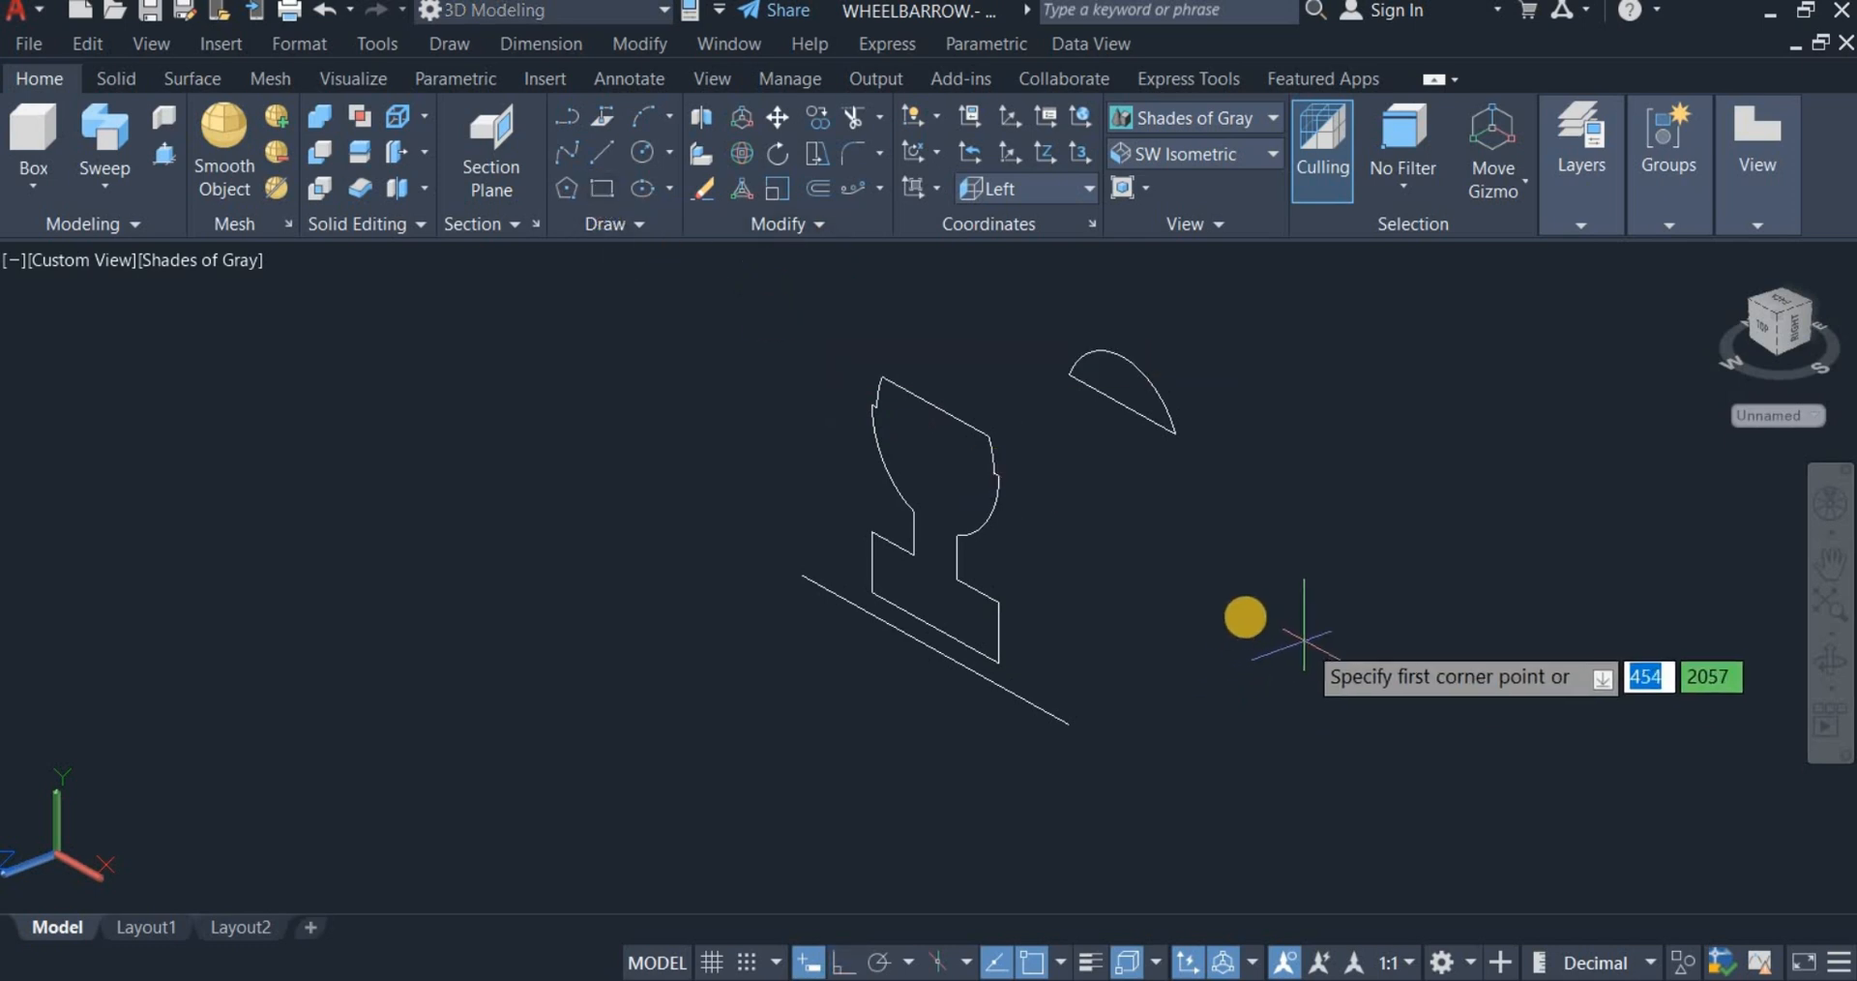
# Step: Draw a 2 by 2 rectangle in the empty area below the separate cap segment
pyautogui.click(1278, 624)
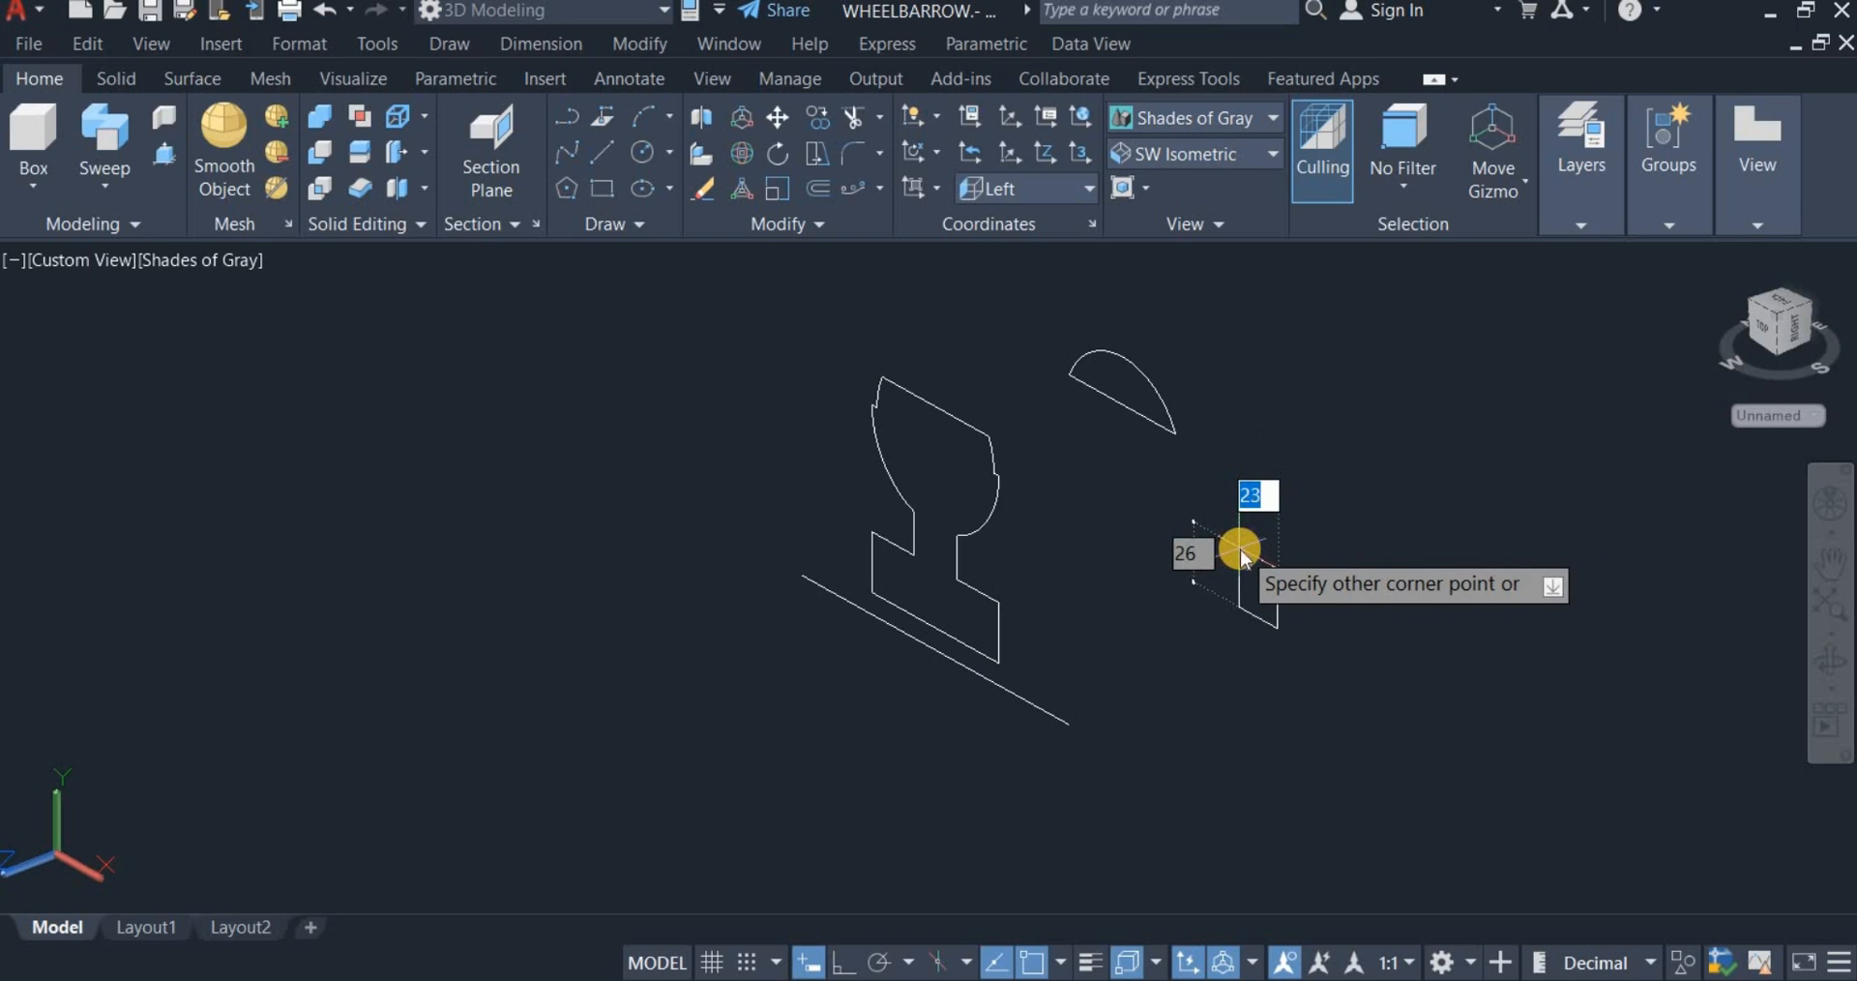
pyautogui.press('Tab')
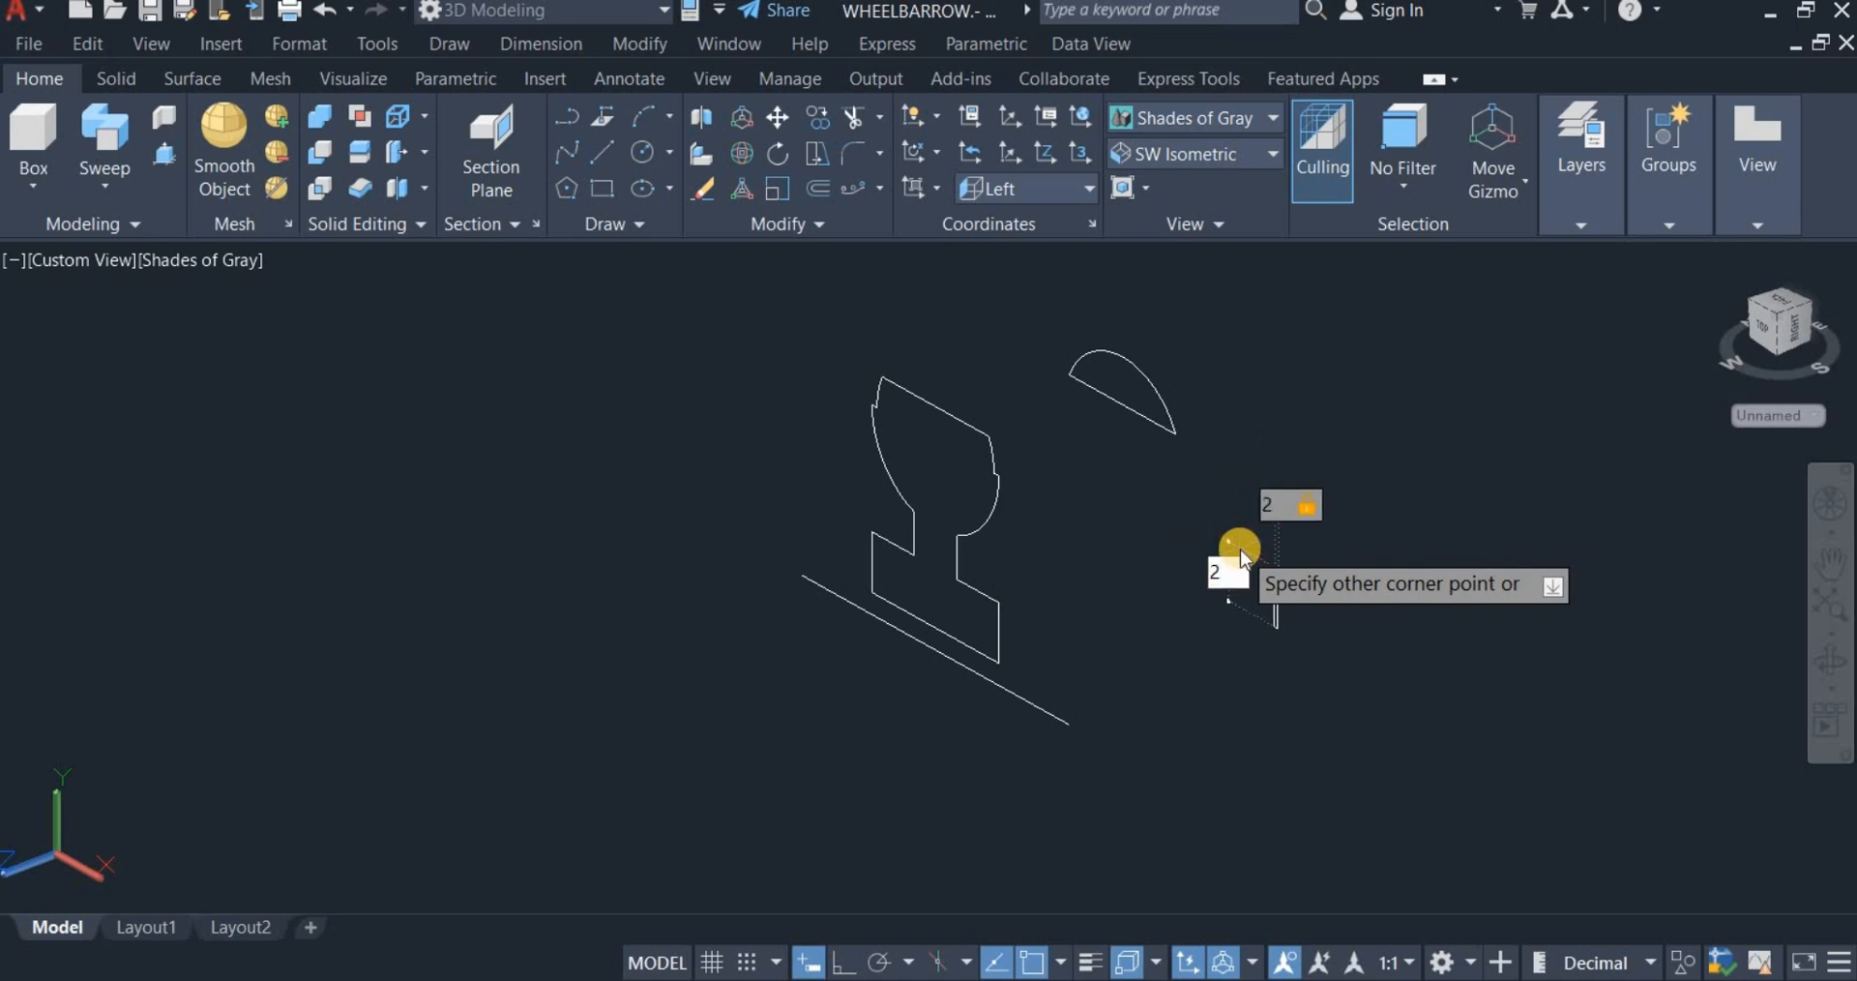
pyautogui.press('Return')
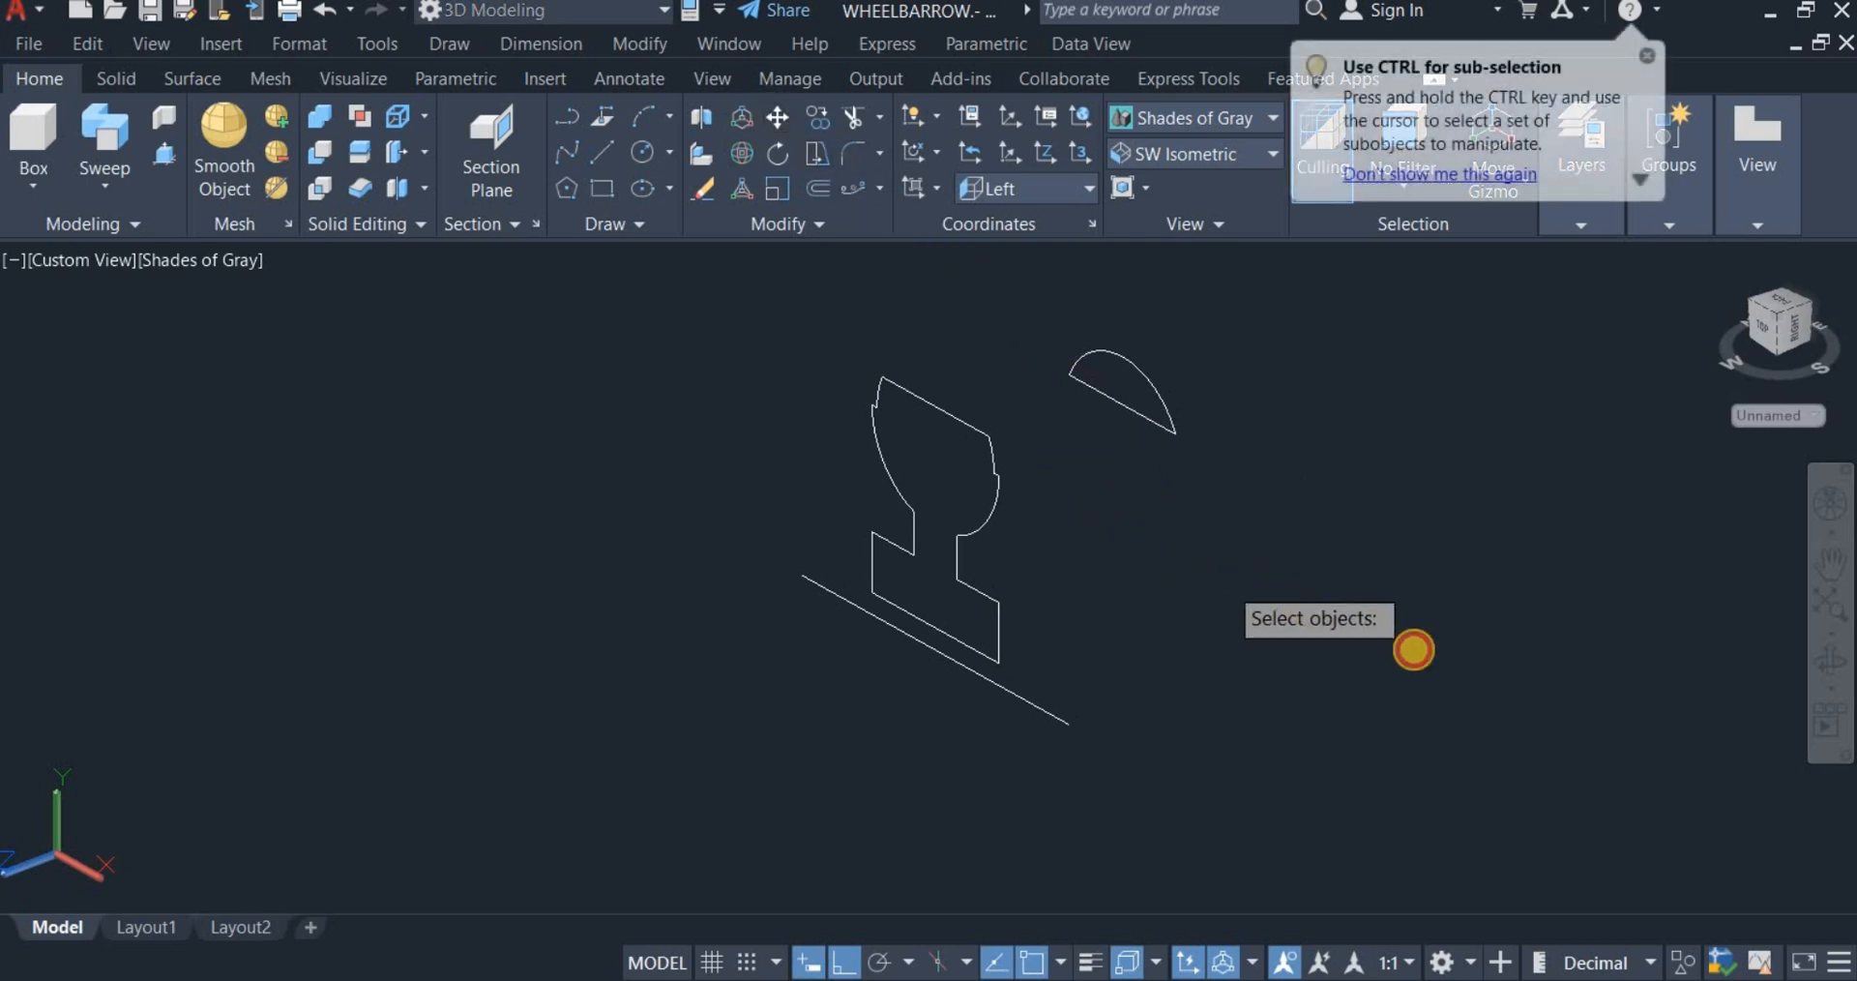
# Step: Move the small rectangle by its centre onto the lower end corner of the cap segment, where arc and chord meet
pyautogui.click(1225, 581)
pyautogui.click(1405, 682)
pyautogui.press('Return')
pyautogui.scroll(6, 1257, 622)
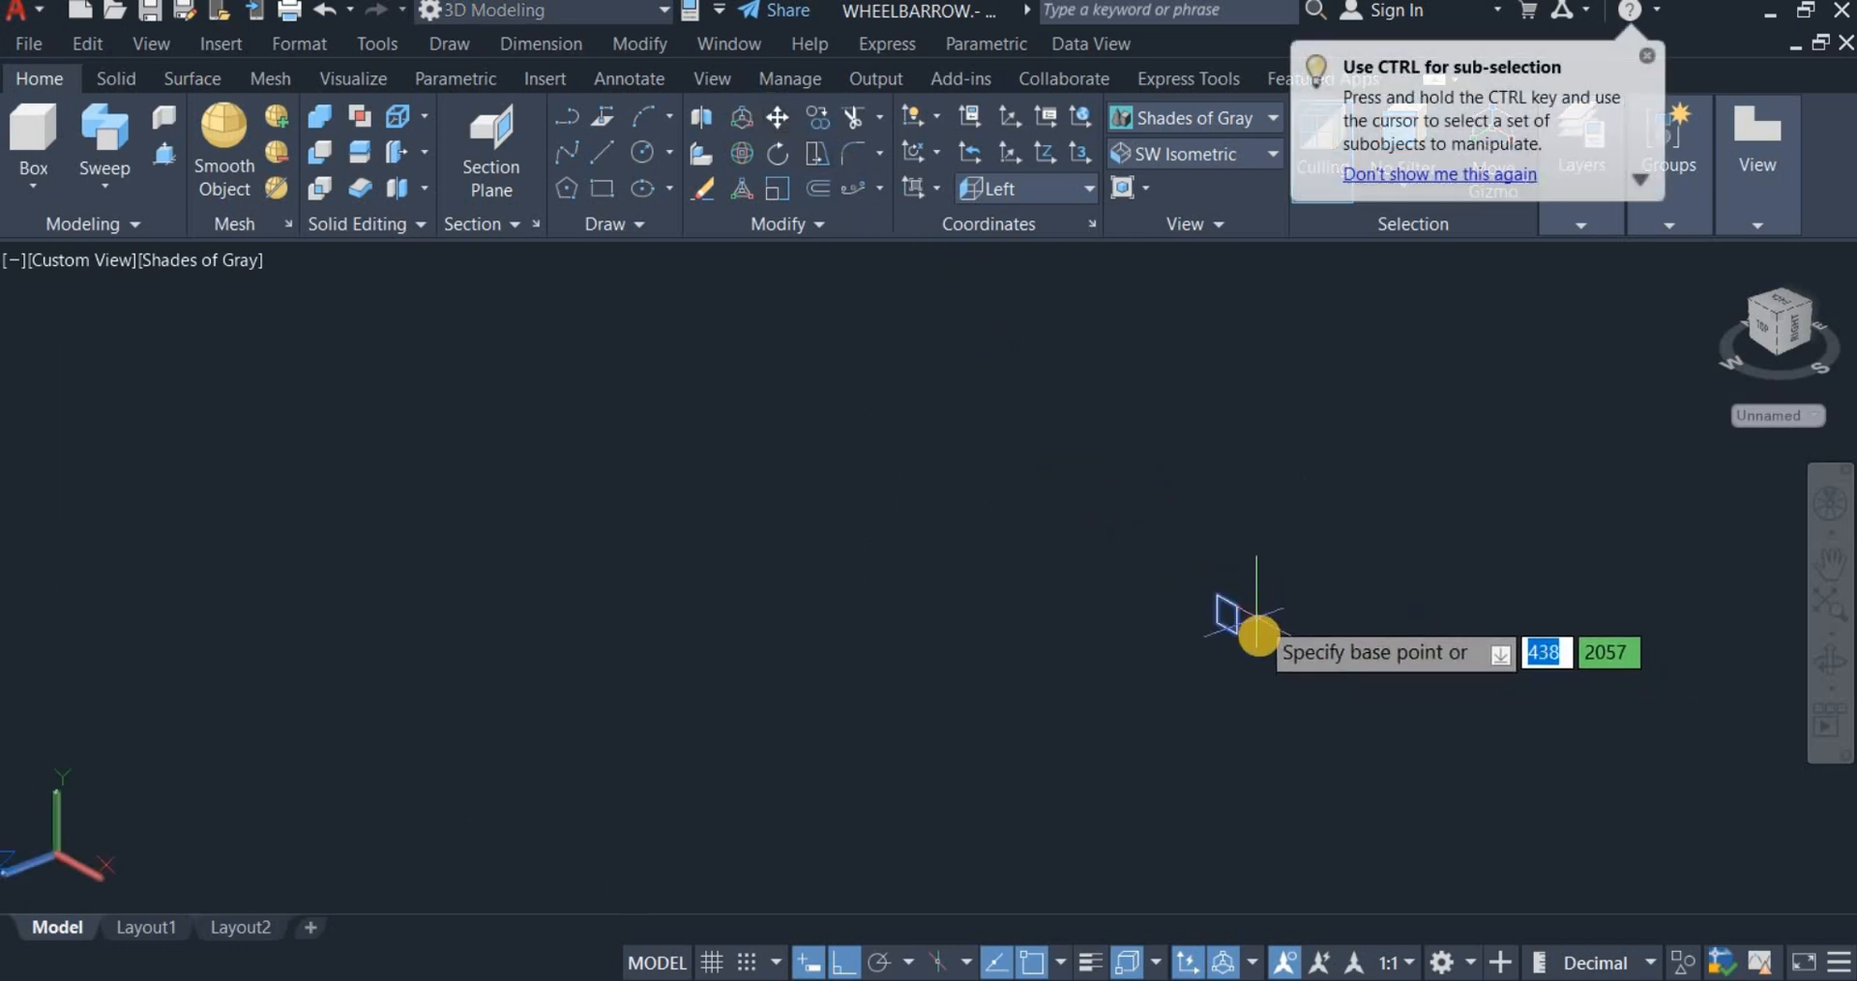
pyautogui.click(1198, 613)
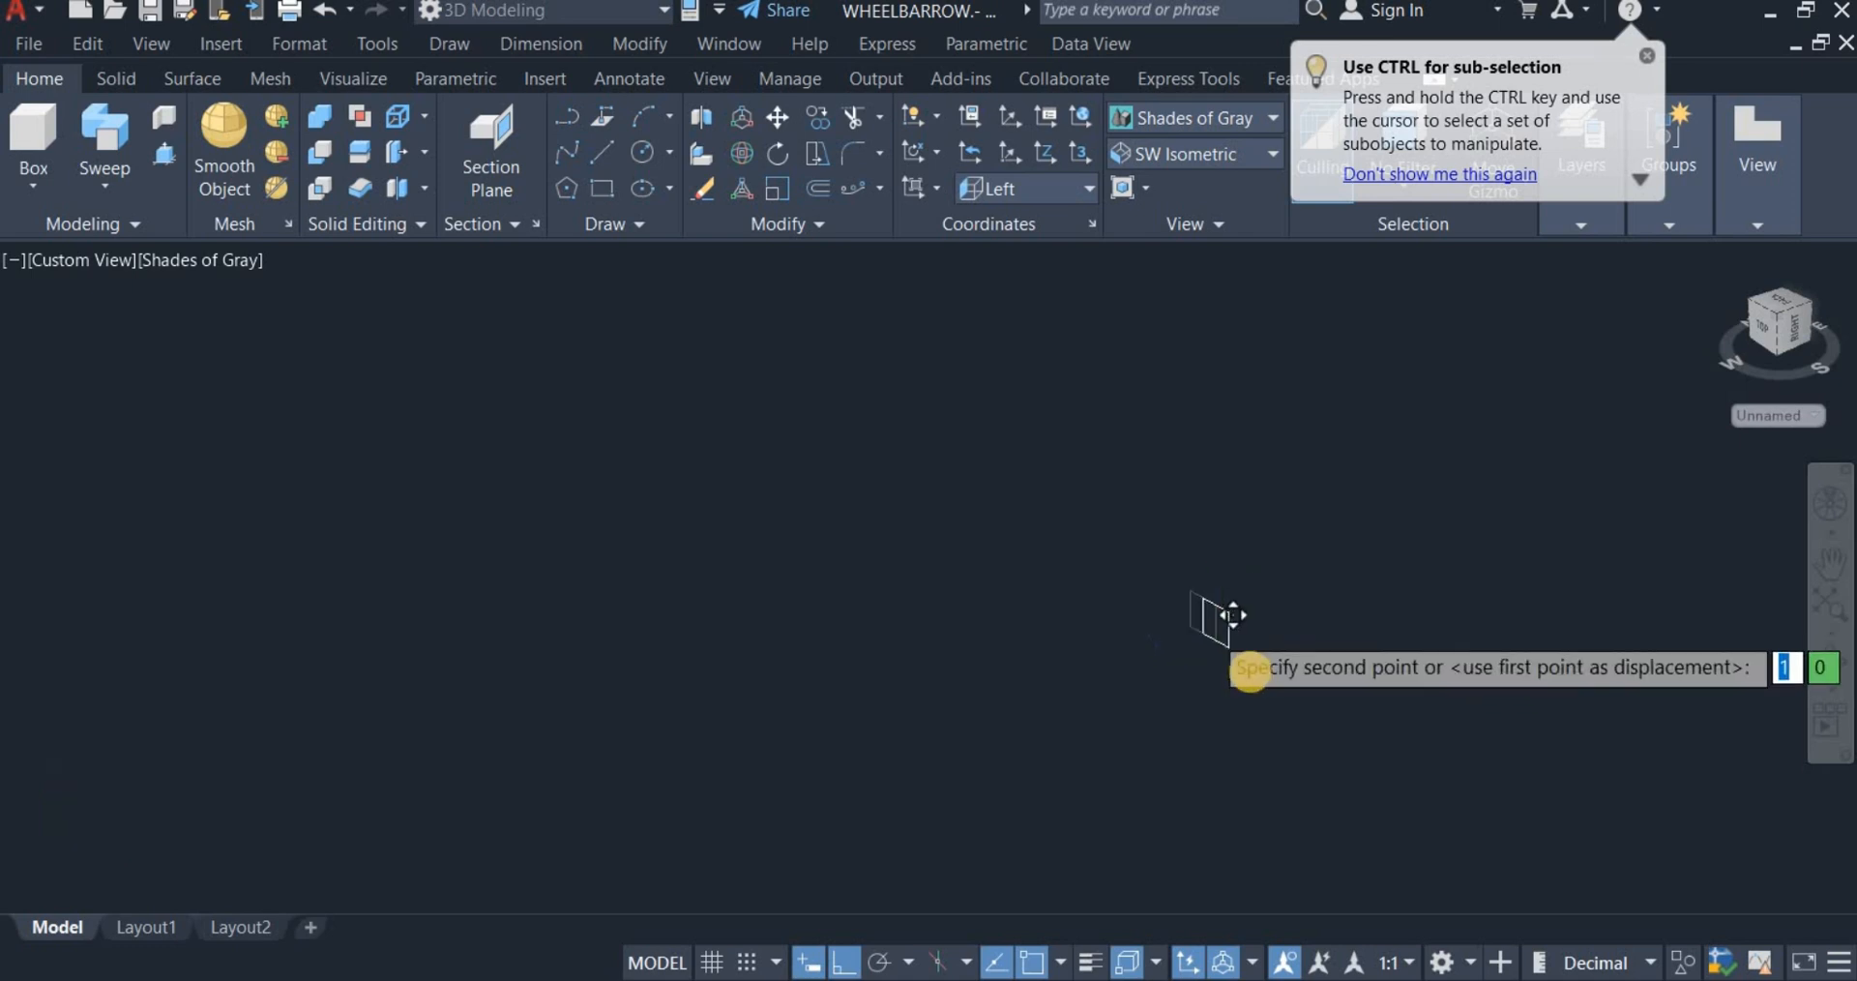
pyautogui.scroll(-6, 1223, 612)
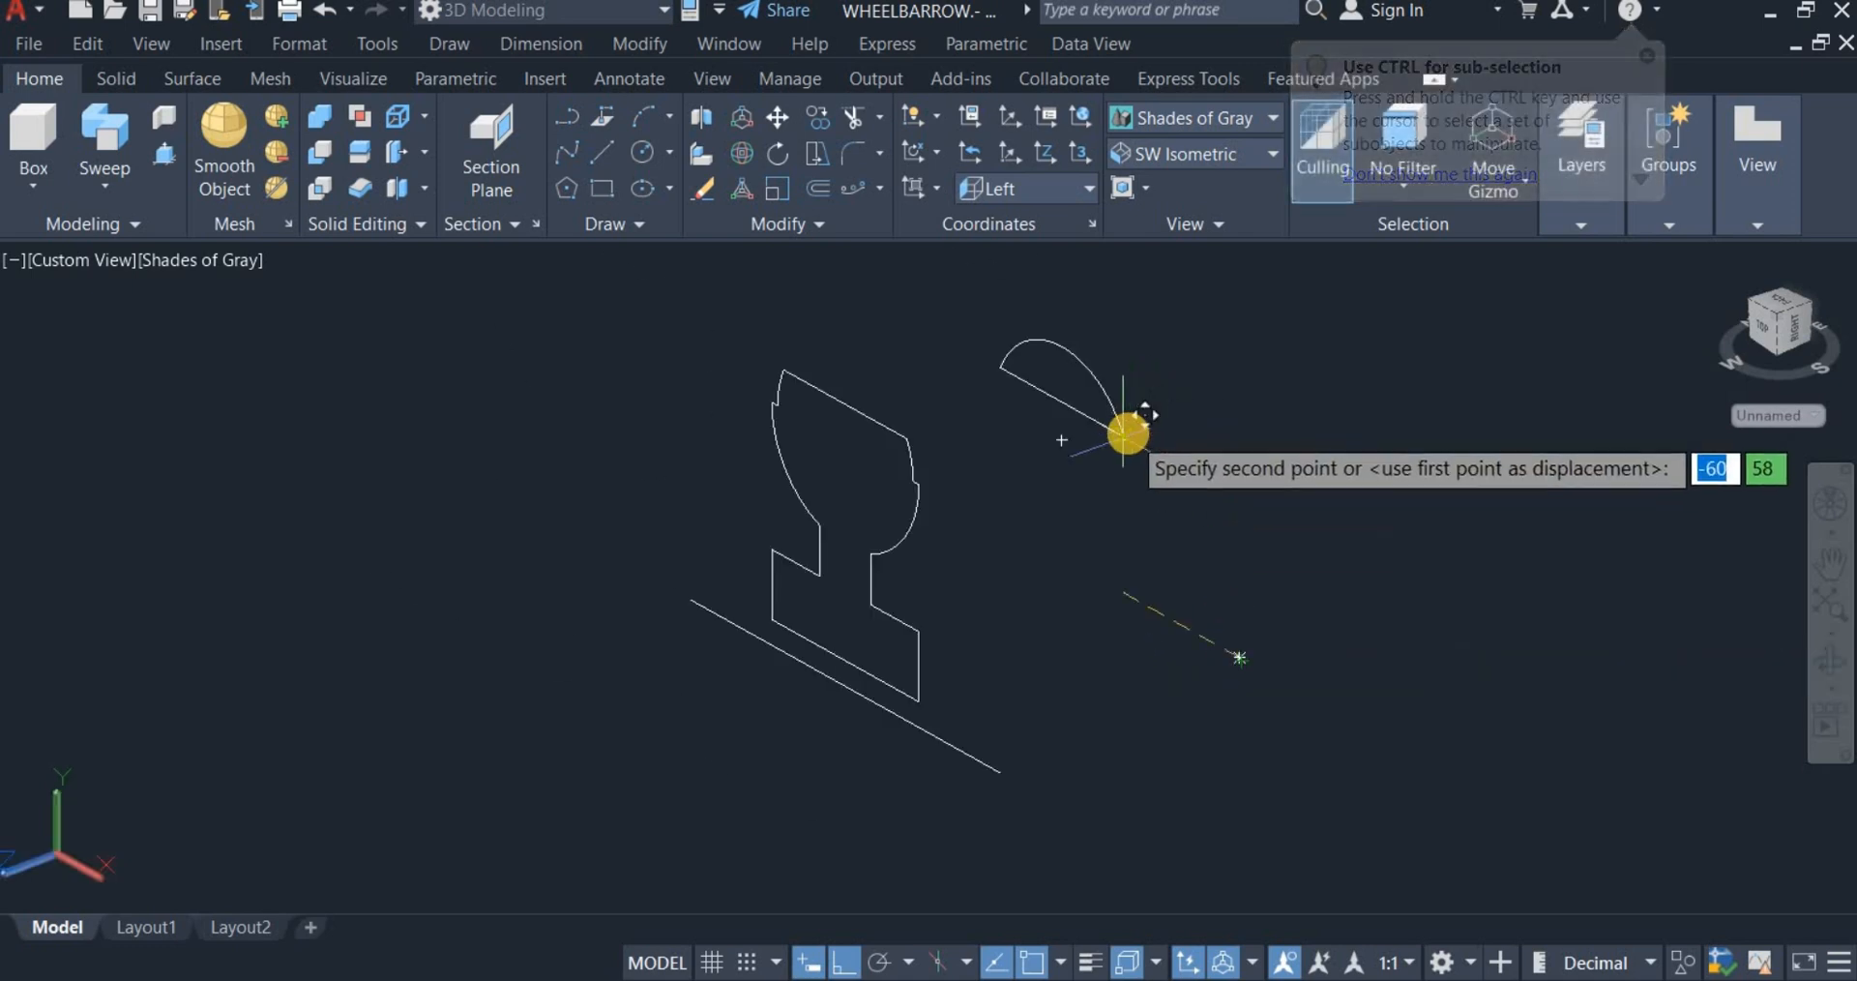
pyautogui.scroll(5, 1122, 431)
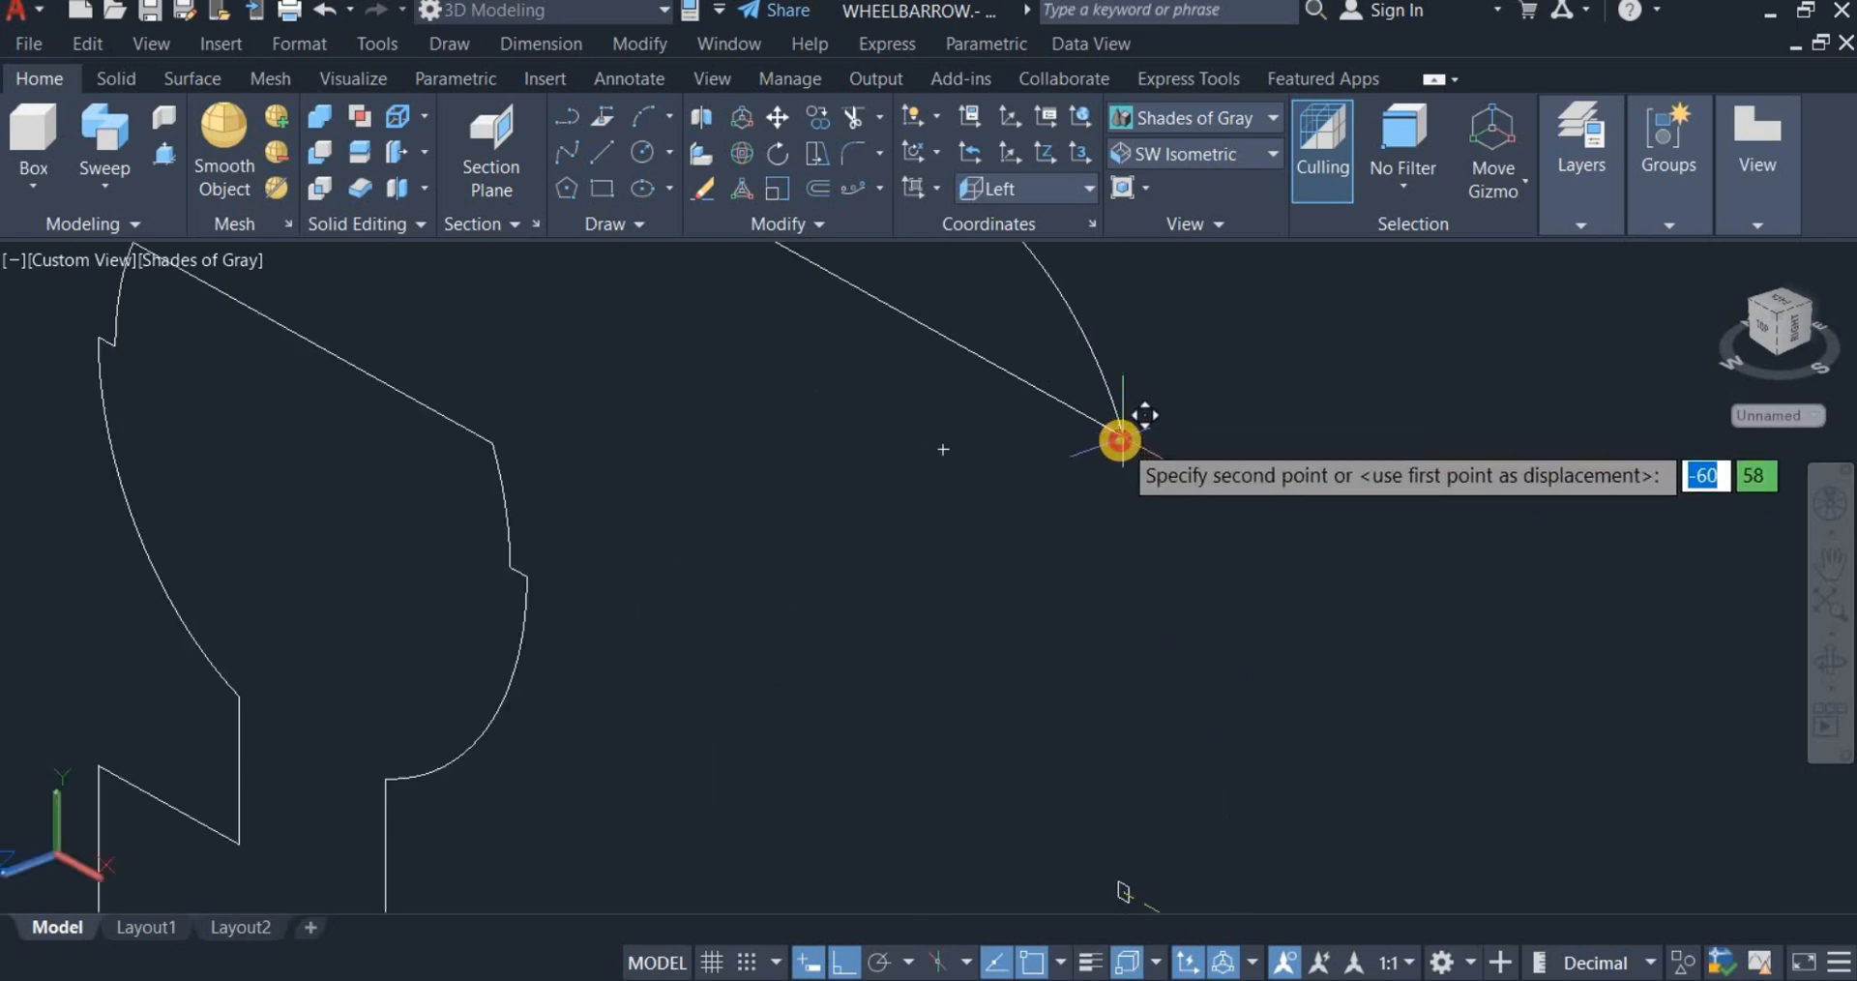
pyautogui.click(1122, 426)
pyautogui.scroll(-5, 1255, 489)
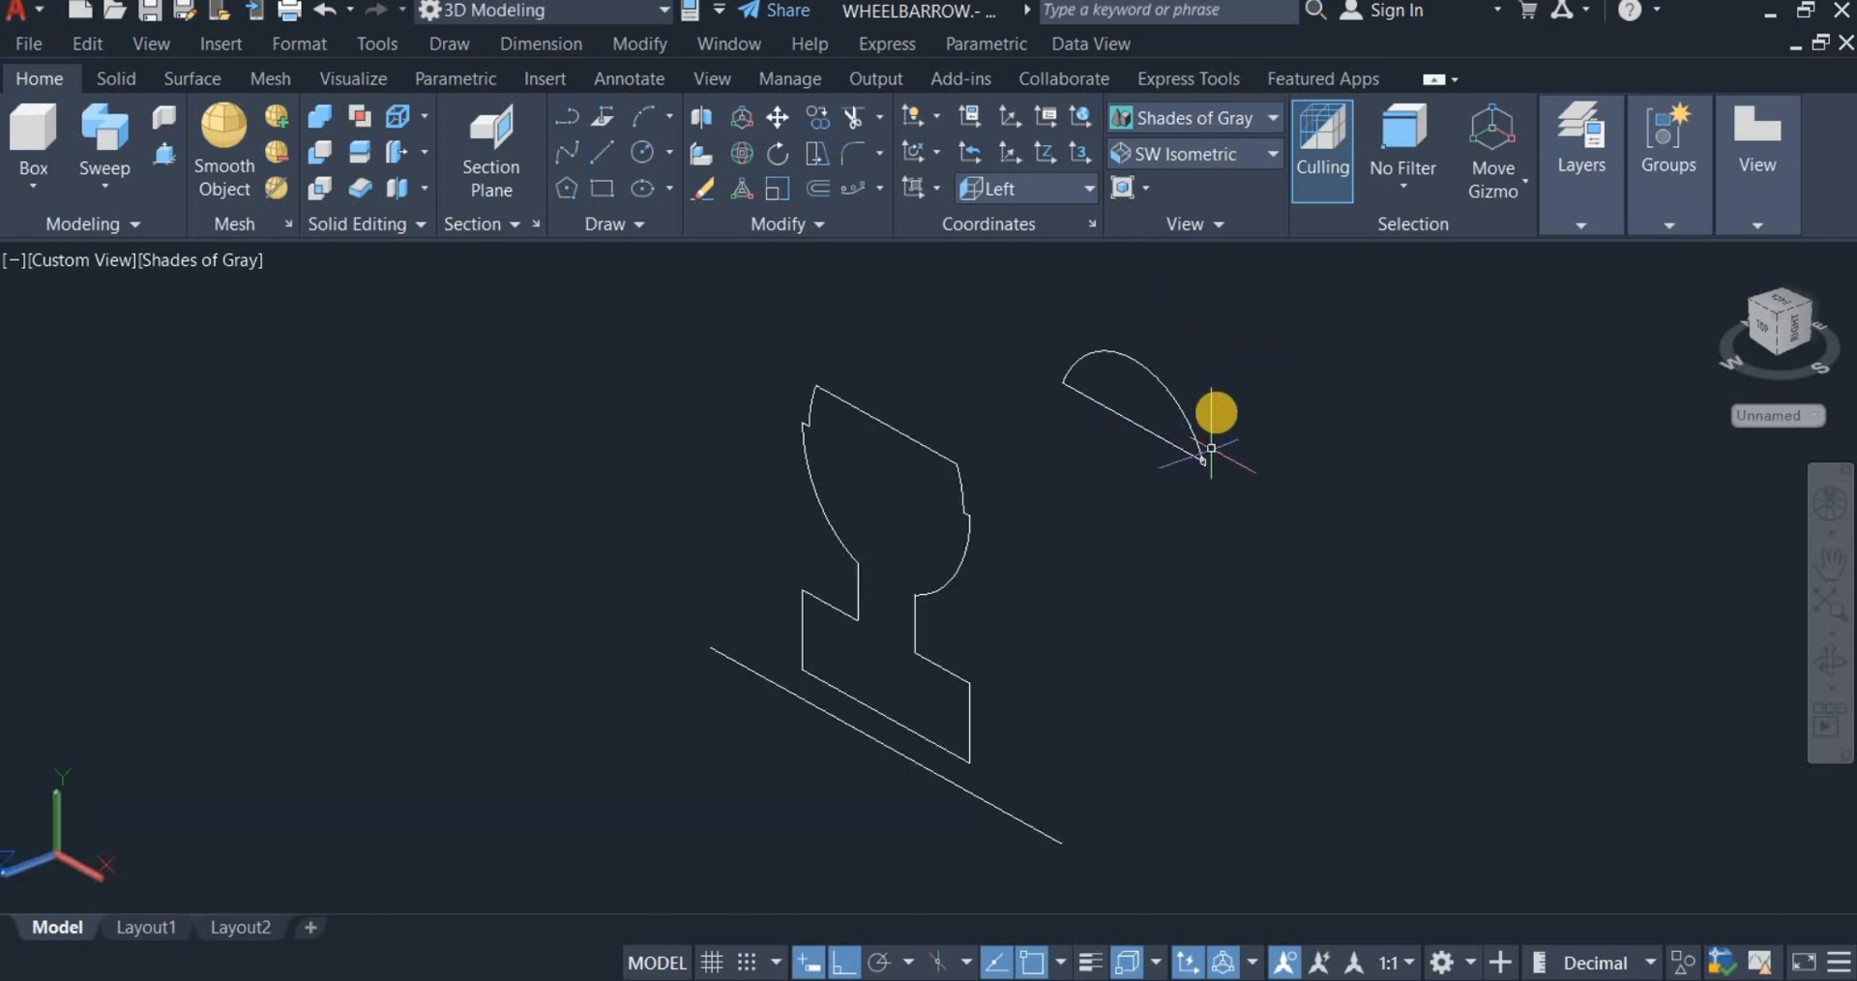
# Step: Create a path array of the small rectangle along the arc of the separate cap segment
pyautogui.scroll(3, 1216, 410)
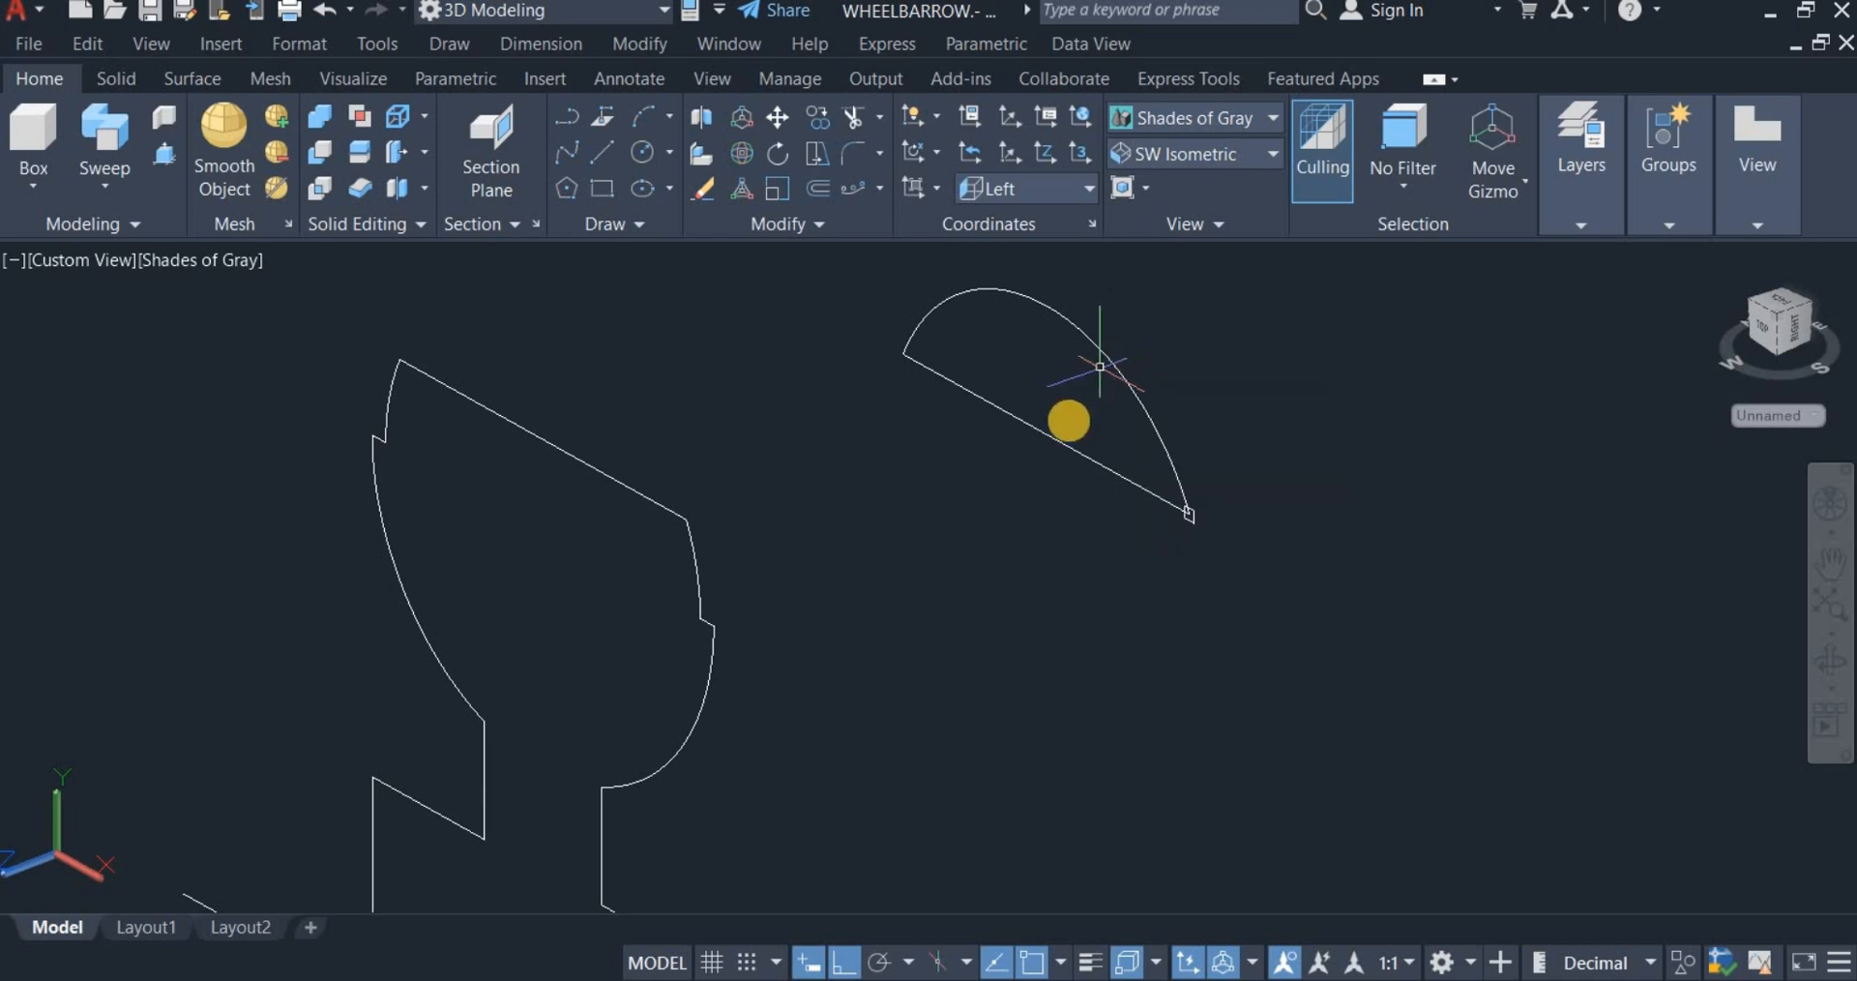
pyautogui.click(1054, 440)
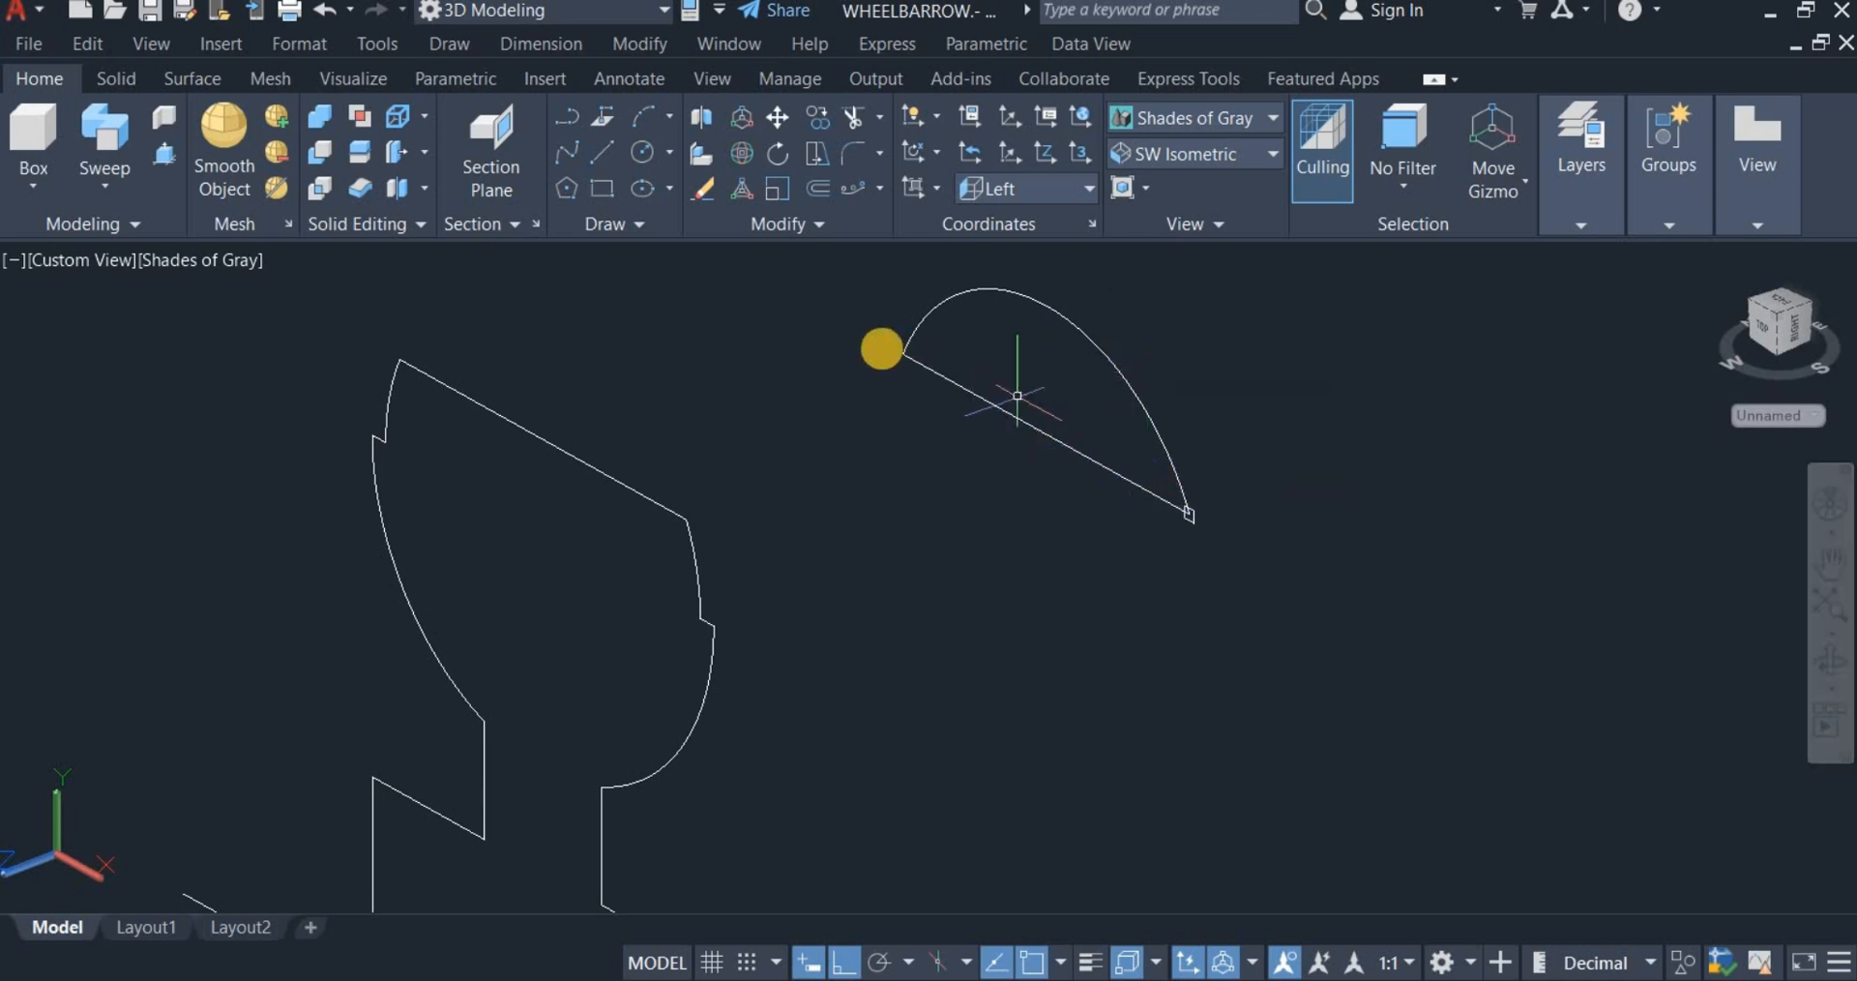
pyautogui.click(867, 194)
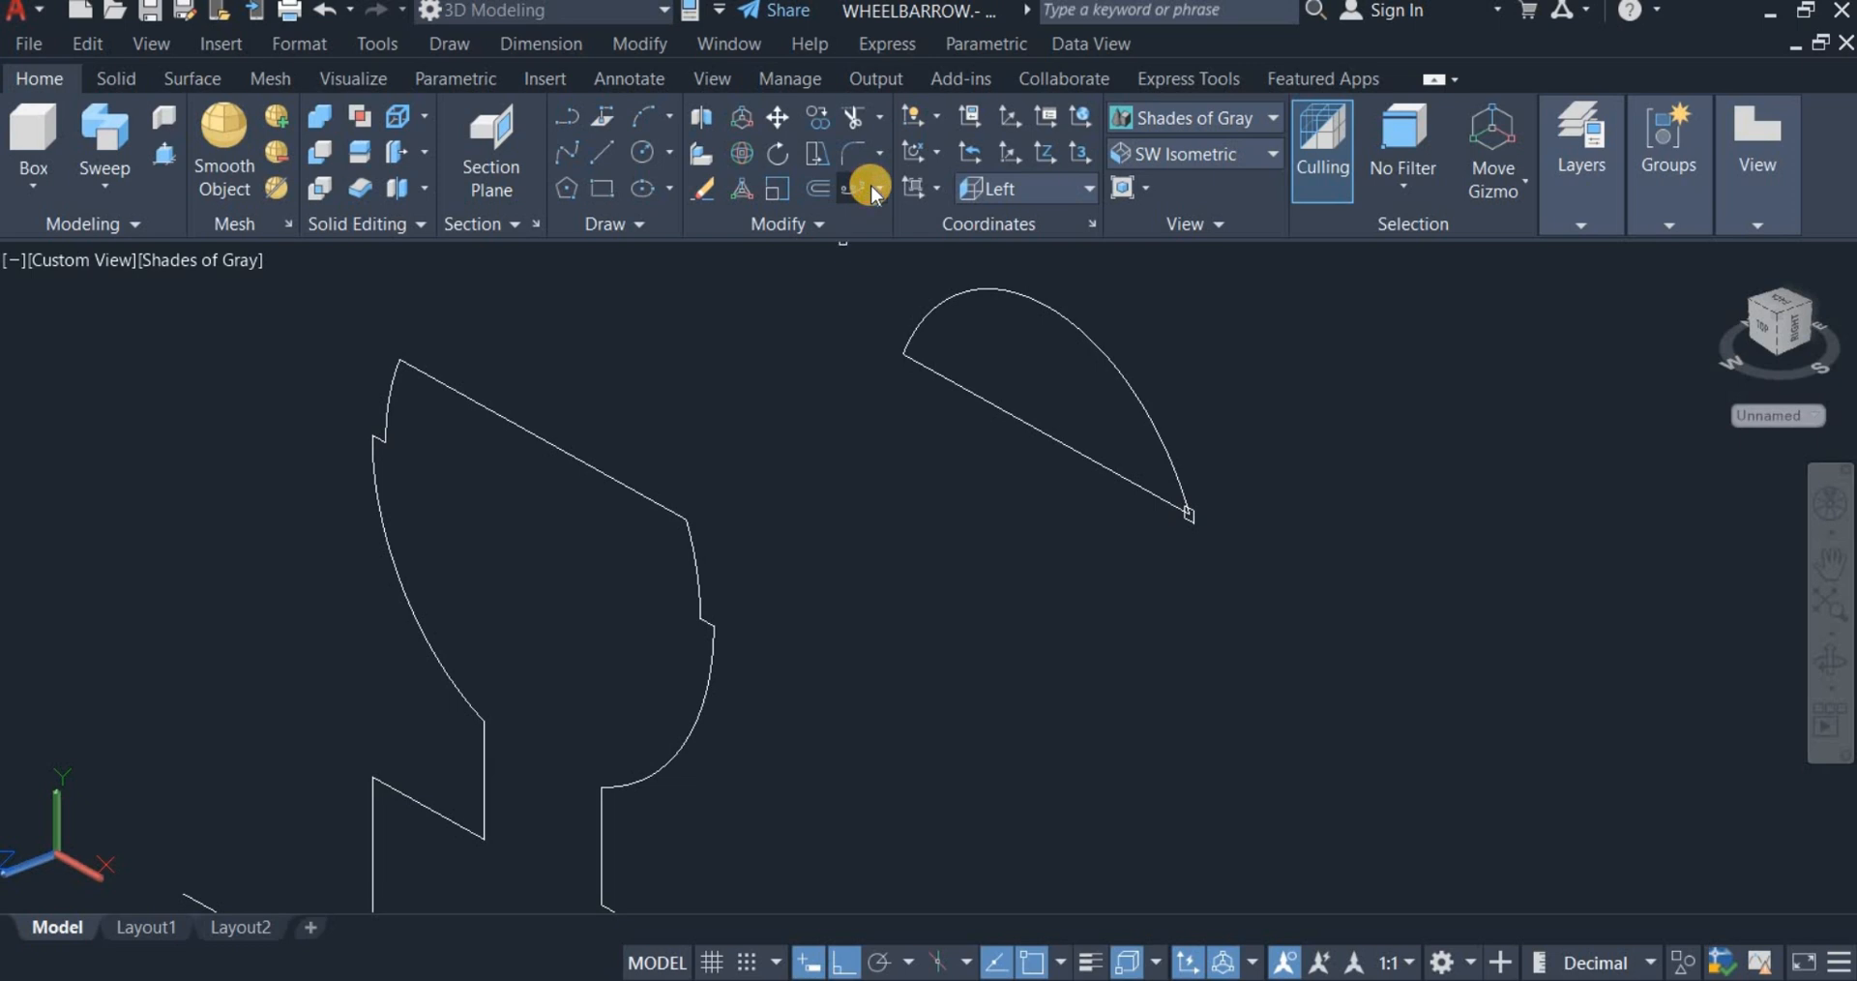
pyautogui.click(880, 188)
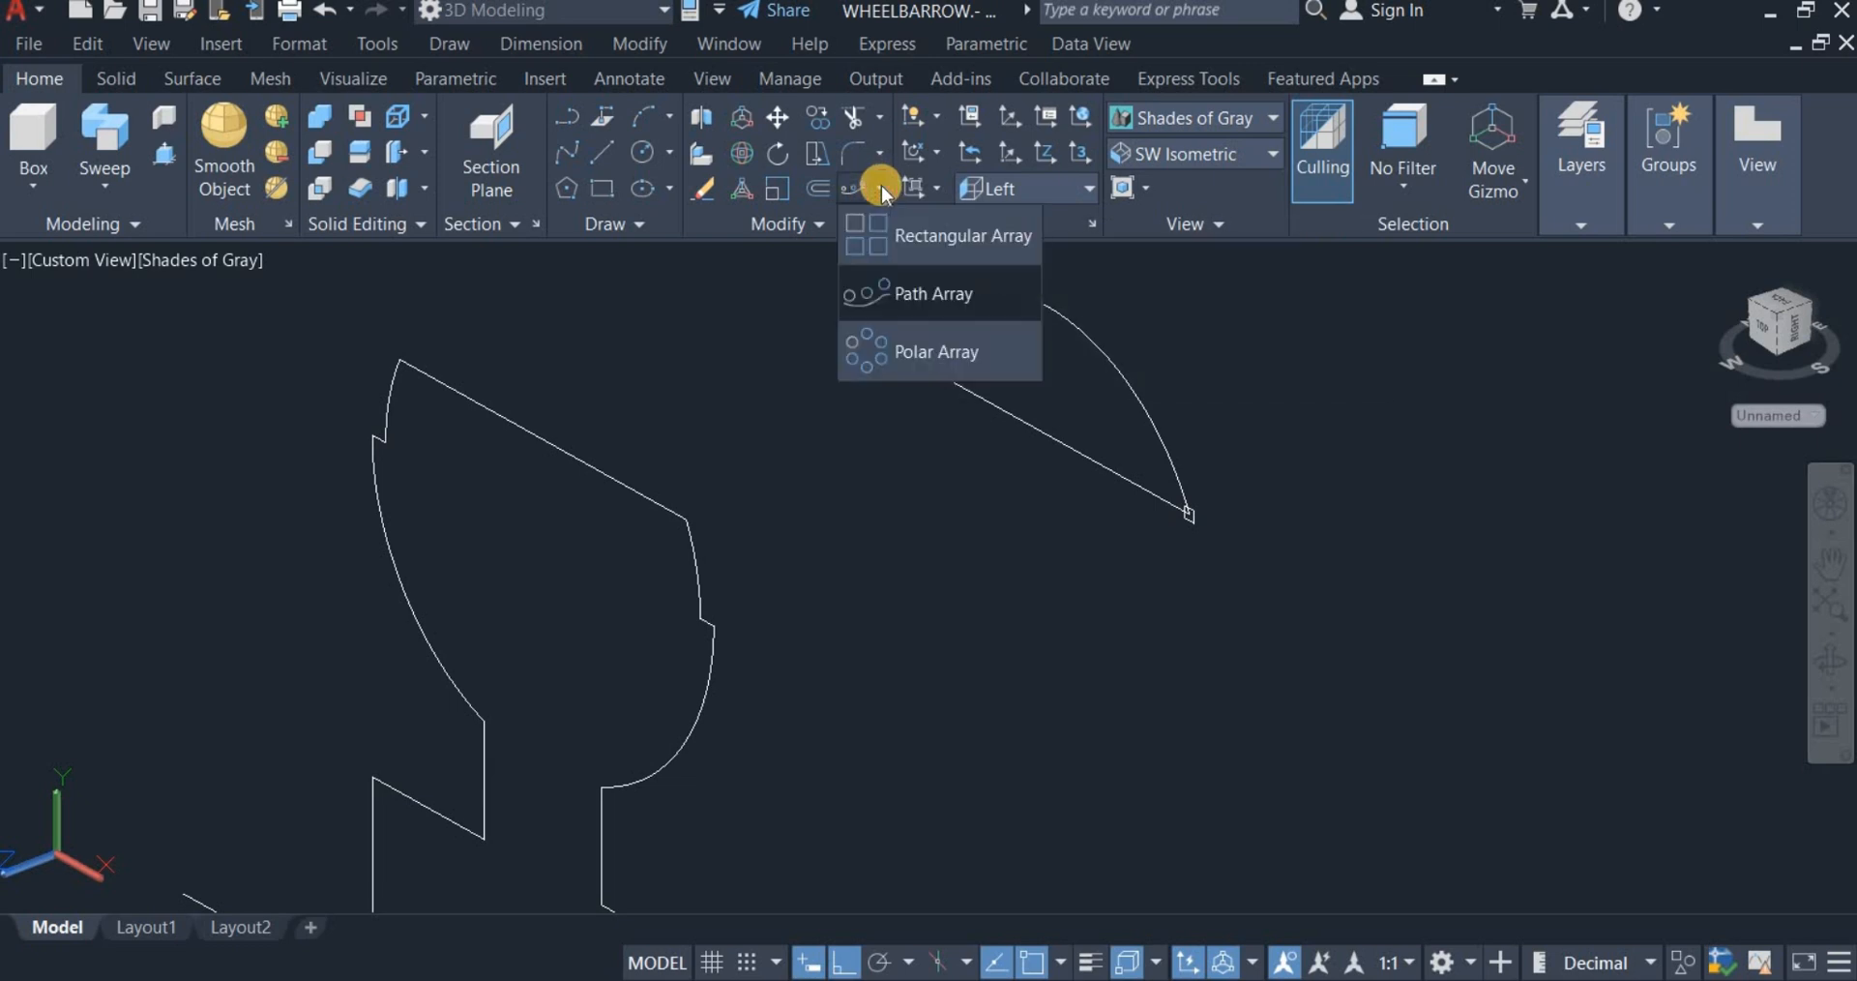
pyautogui.click(909, 290)
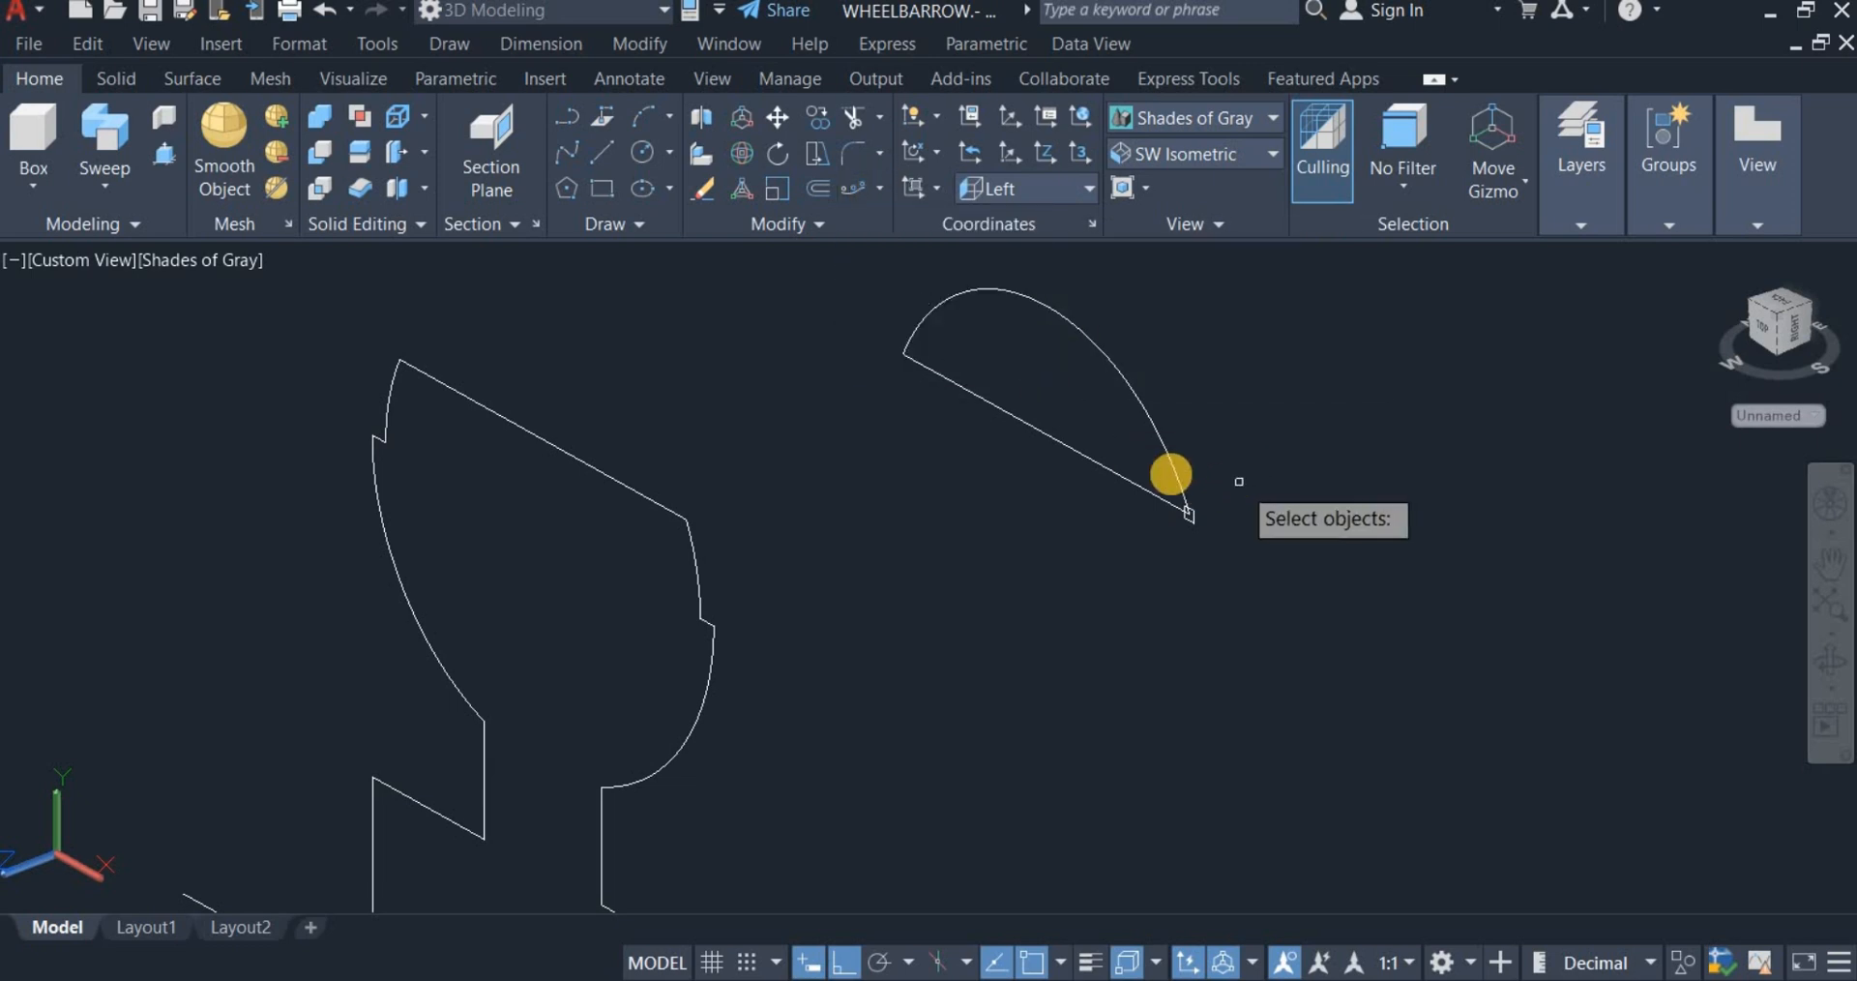
pyautogui.click(1151, 468)
pyautogui.click(1244, 547)
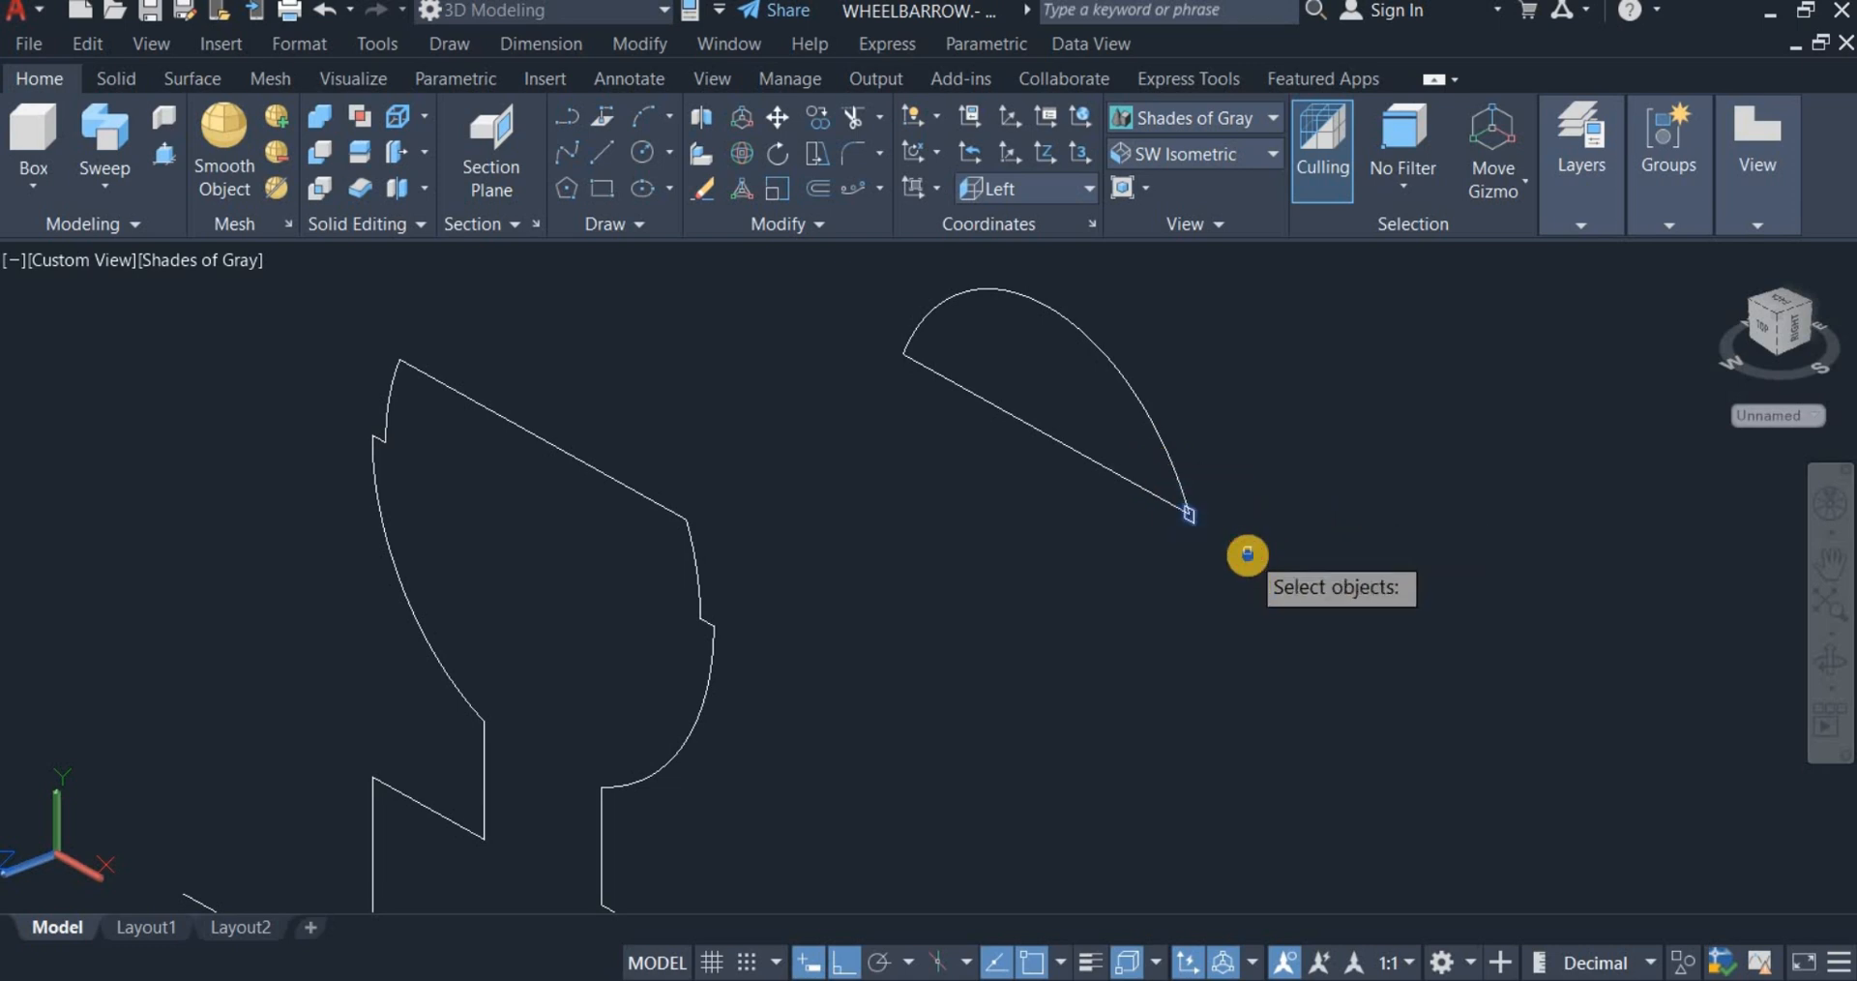
pyautogui.press('Return')
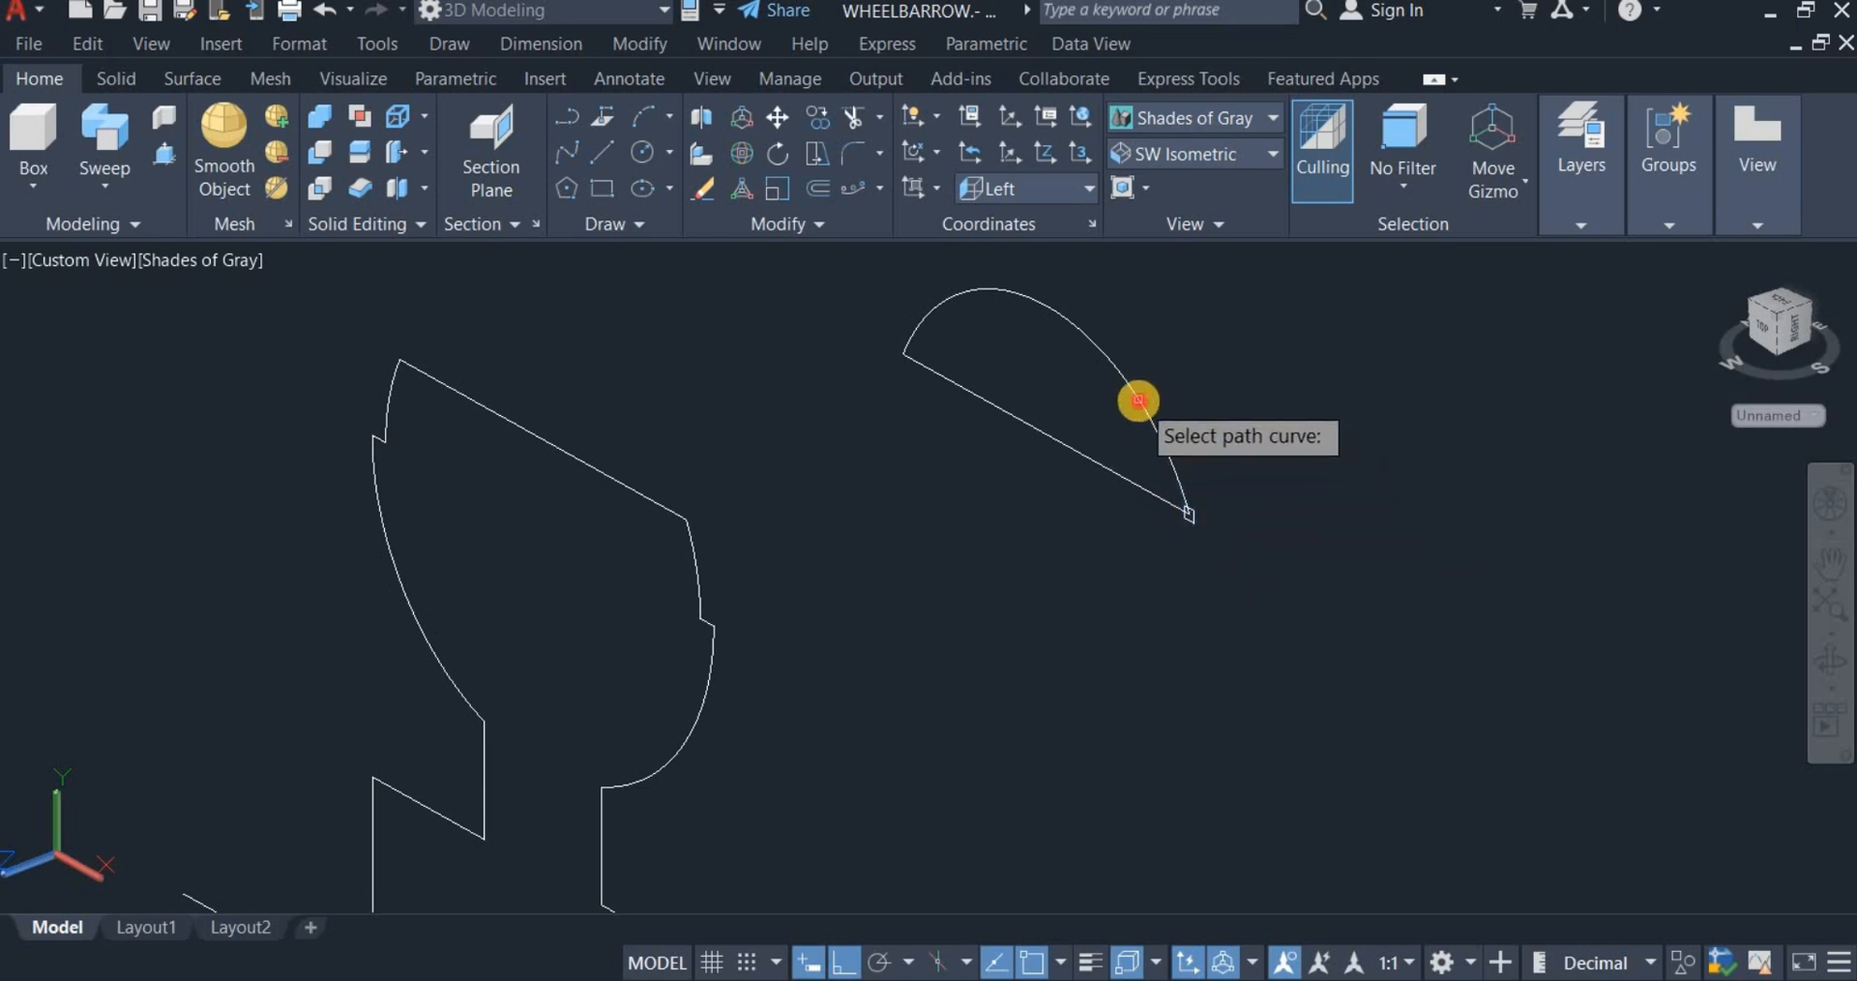
pyautogui.click(1157, 404)
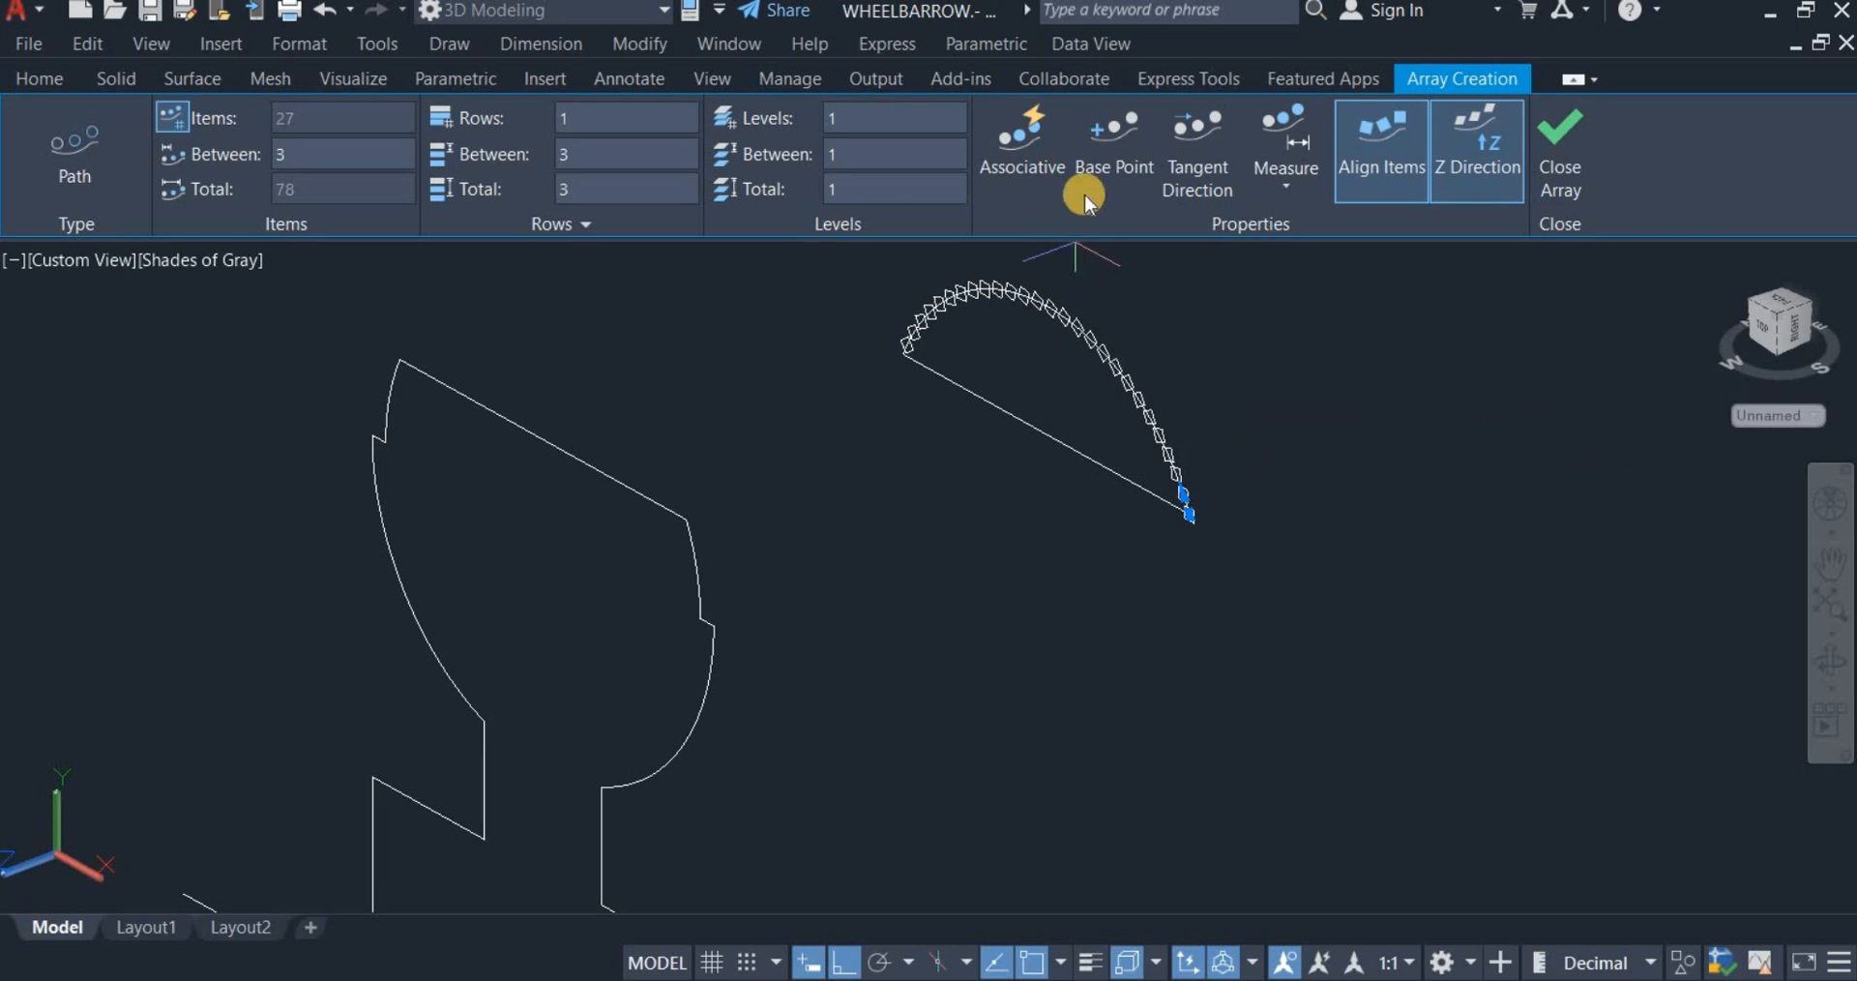
# Step: Set the array's base point at the small rectangle's centre and its tangent direction along the rectangle's outer vertical edge
pyautogui.click(1149, 201)
pyautogui.scroll(6, 1213, 532)
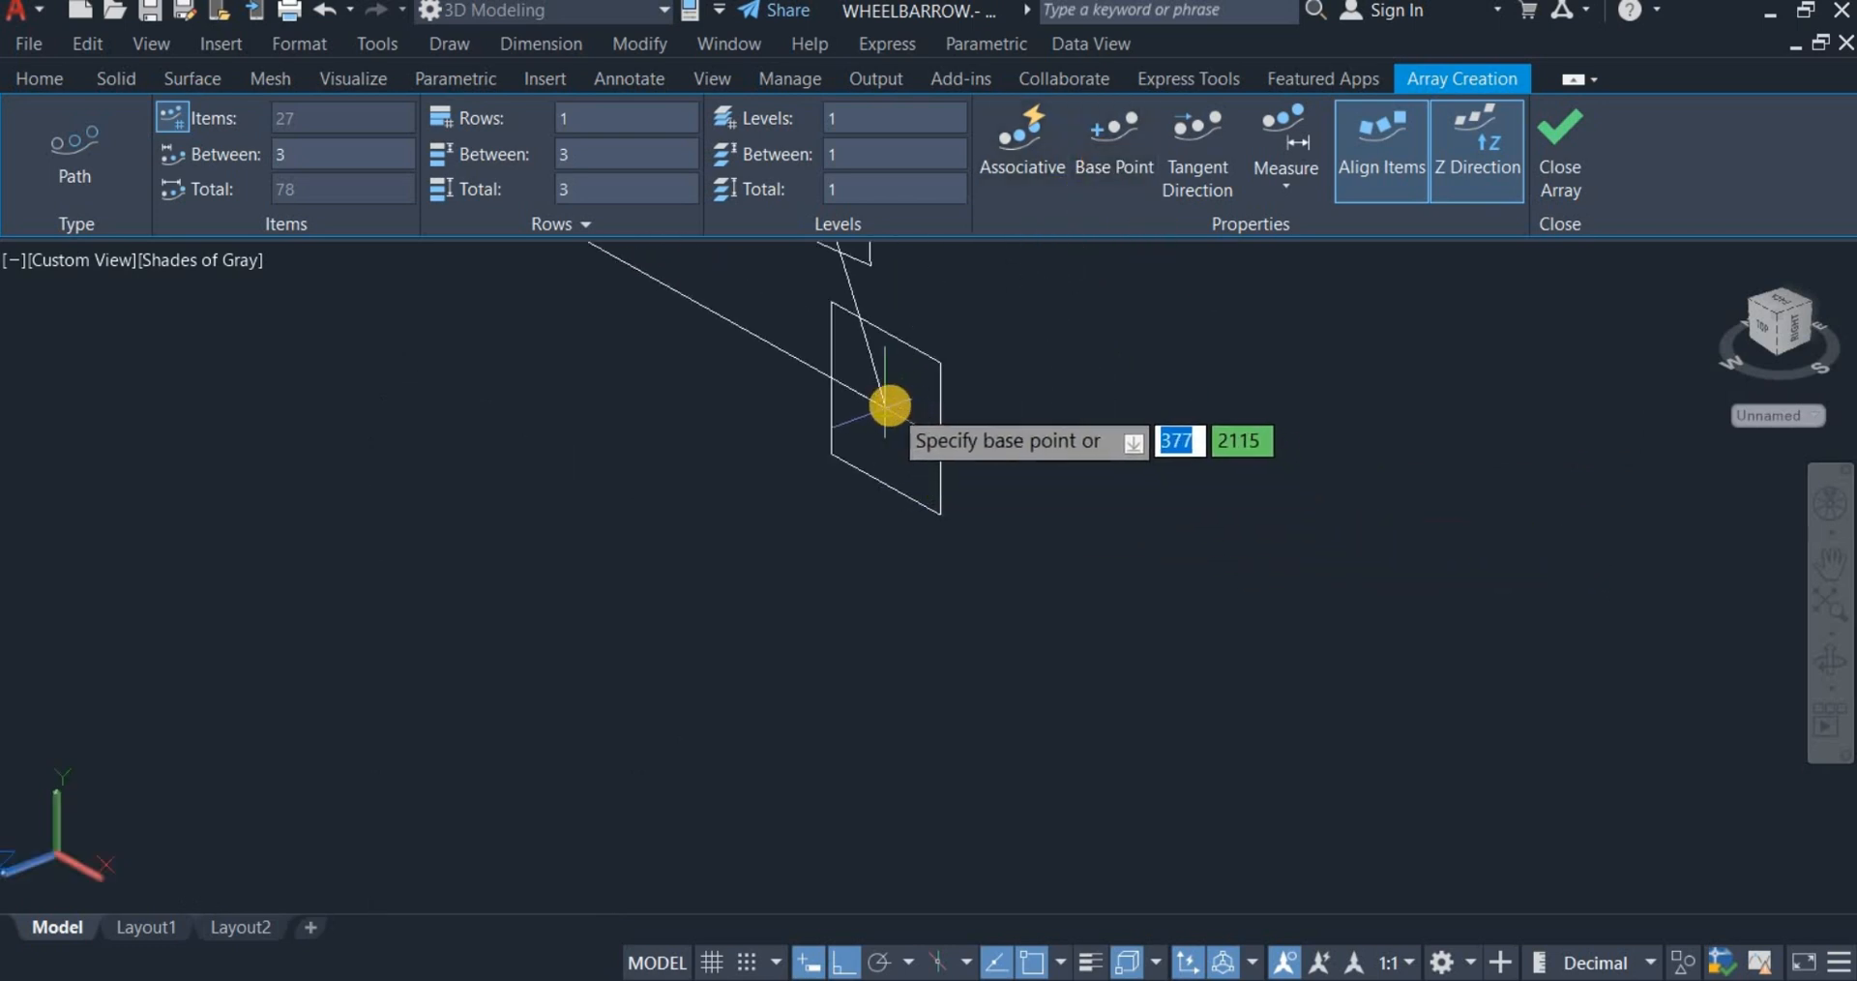
pyautogui.click(884, 406)
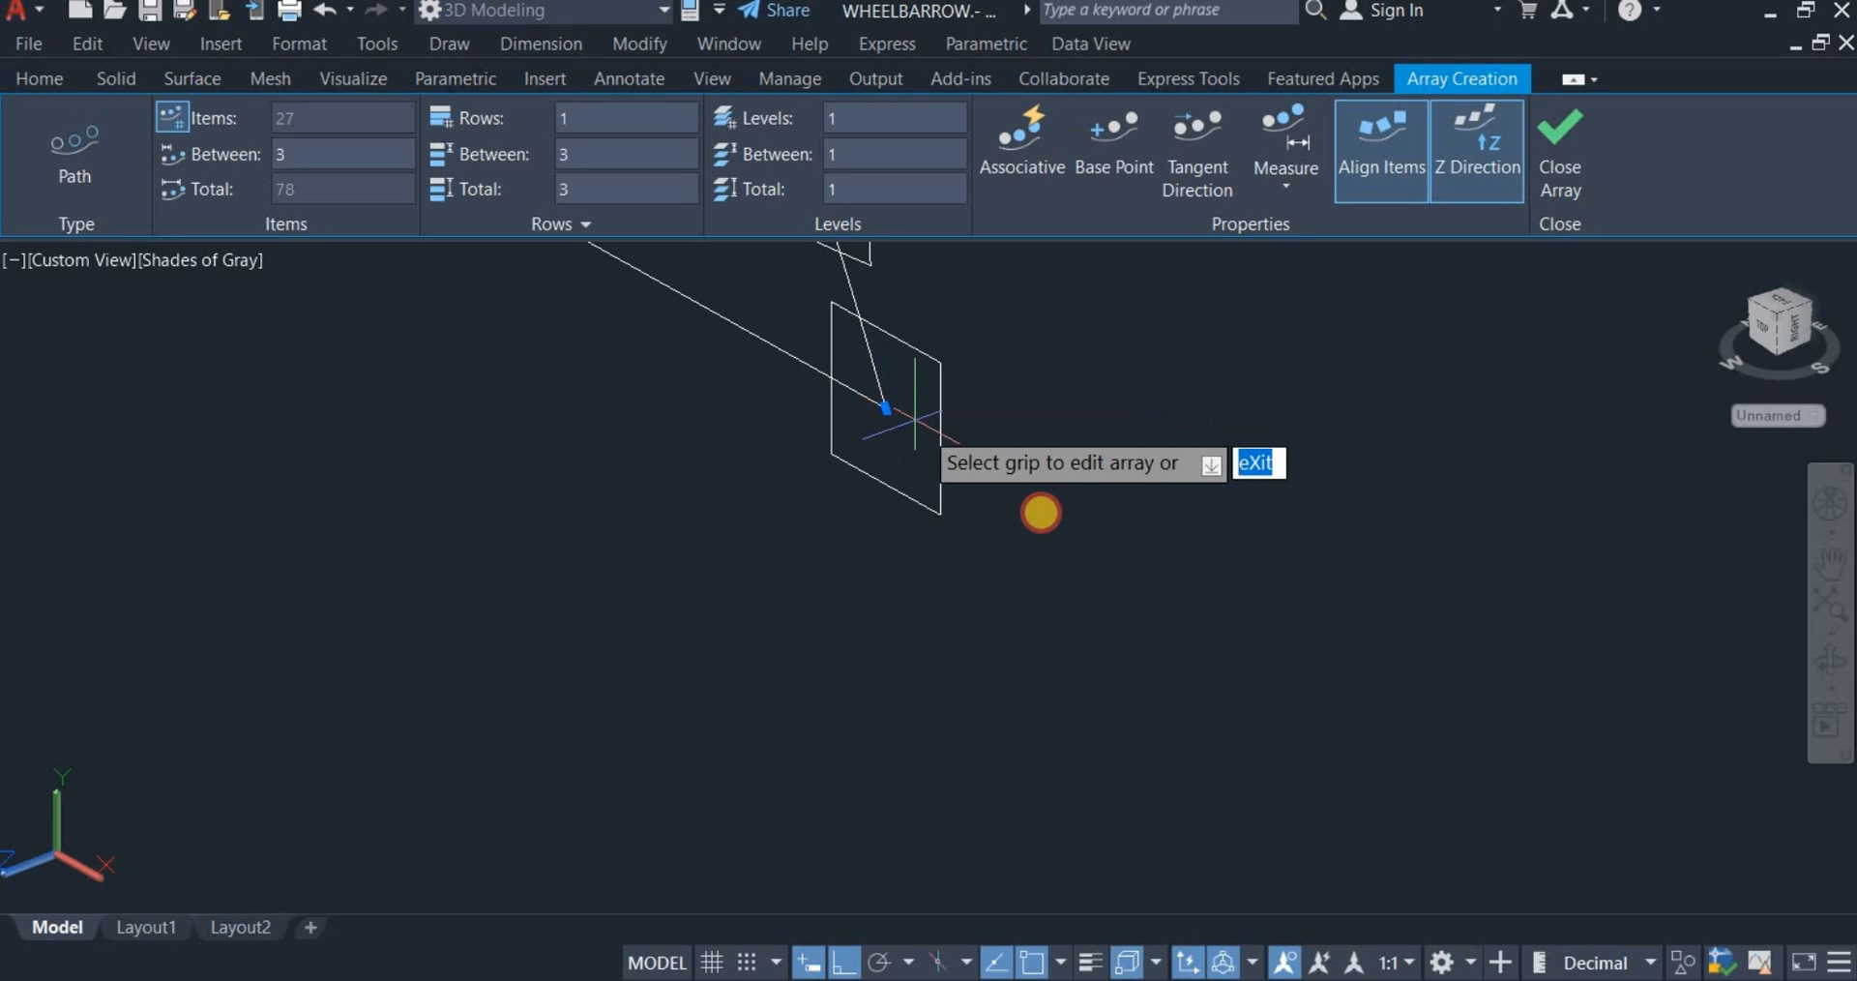
pyautogui.click(1196, 169)
pyautogui.click(982, 424)
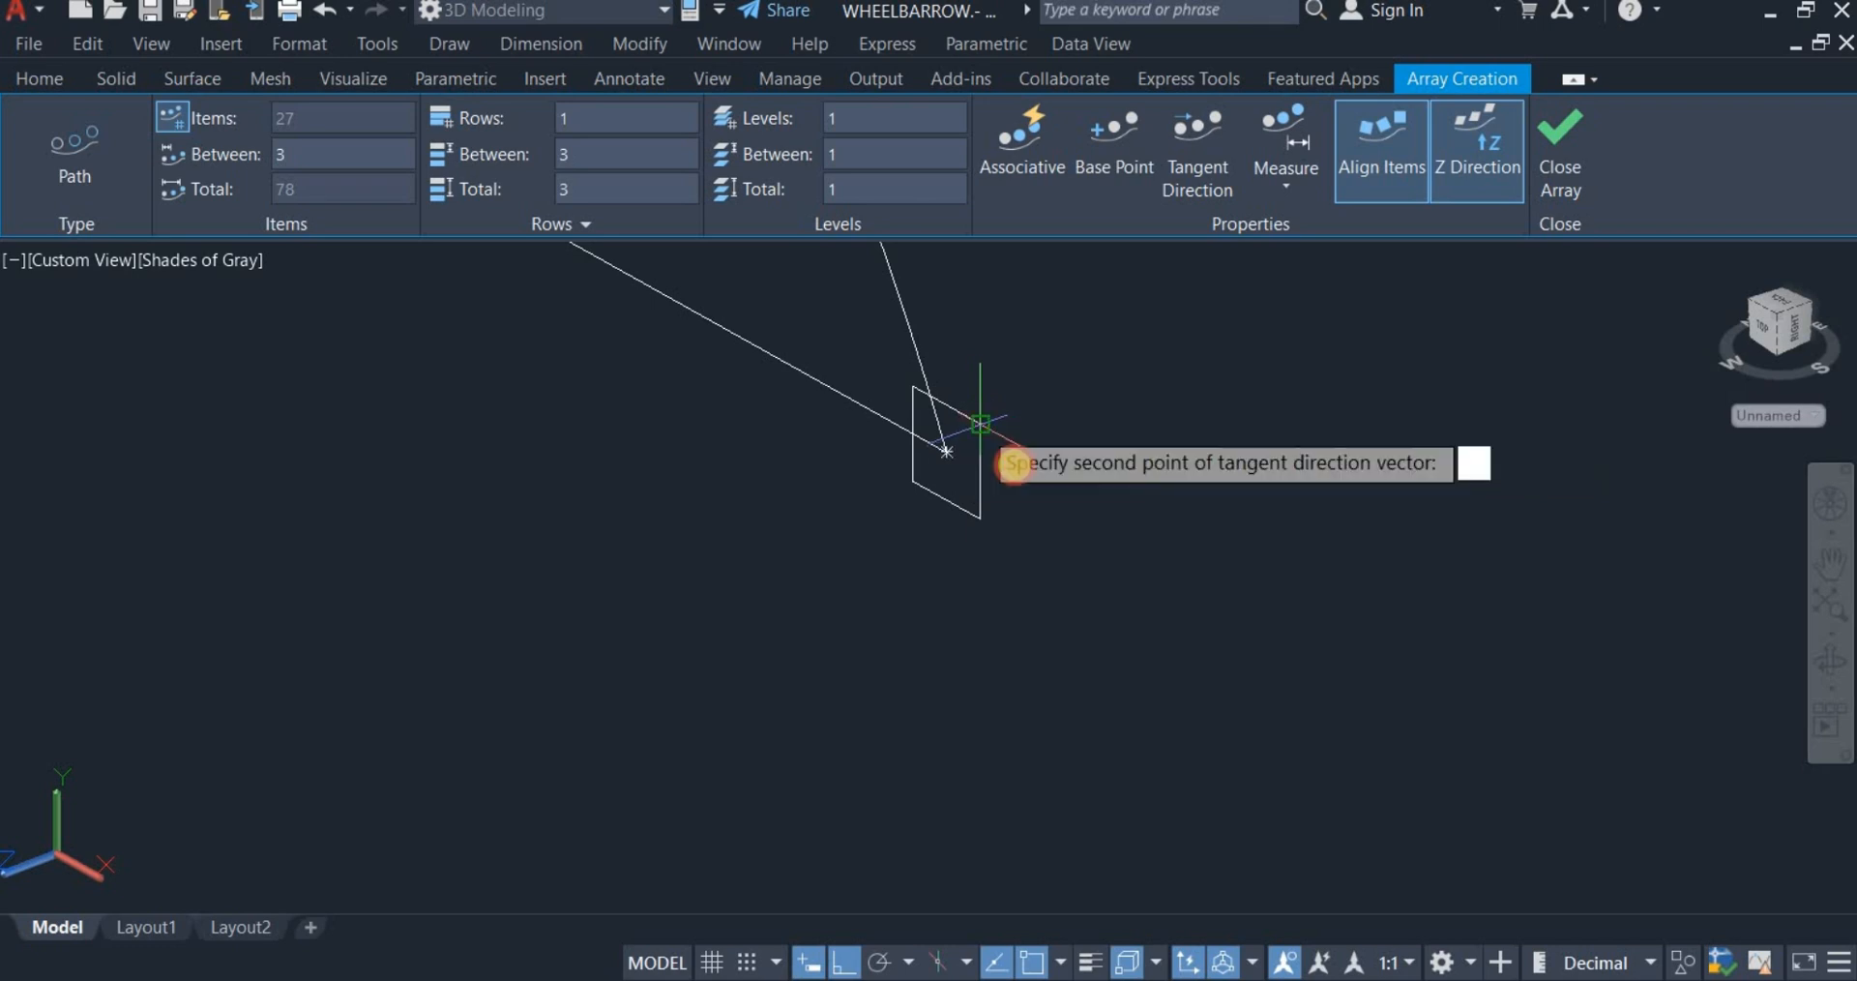
pyautogui.click(979, 527)
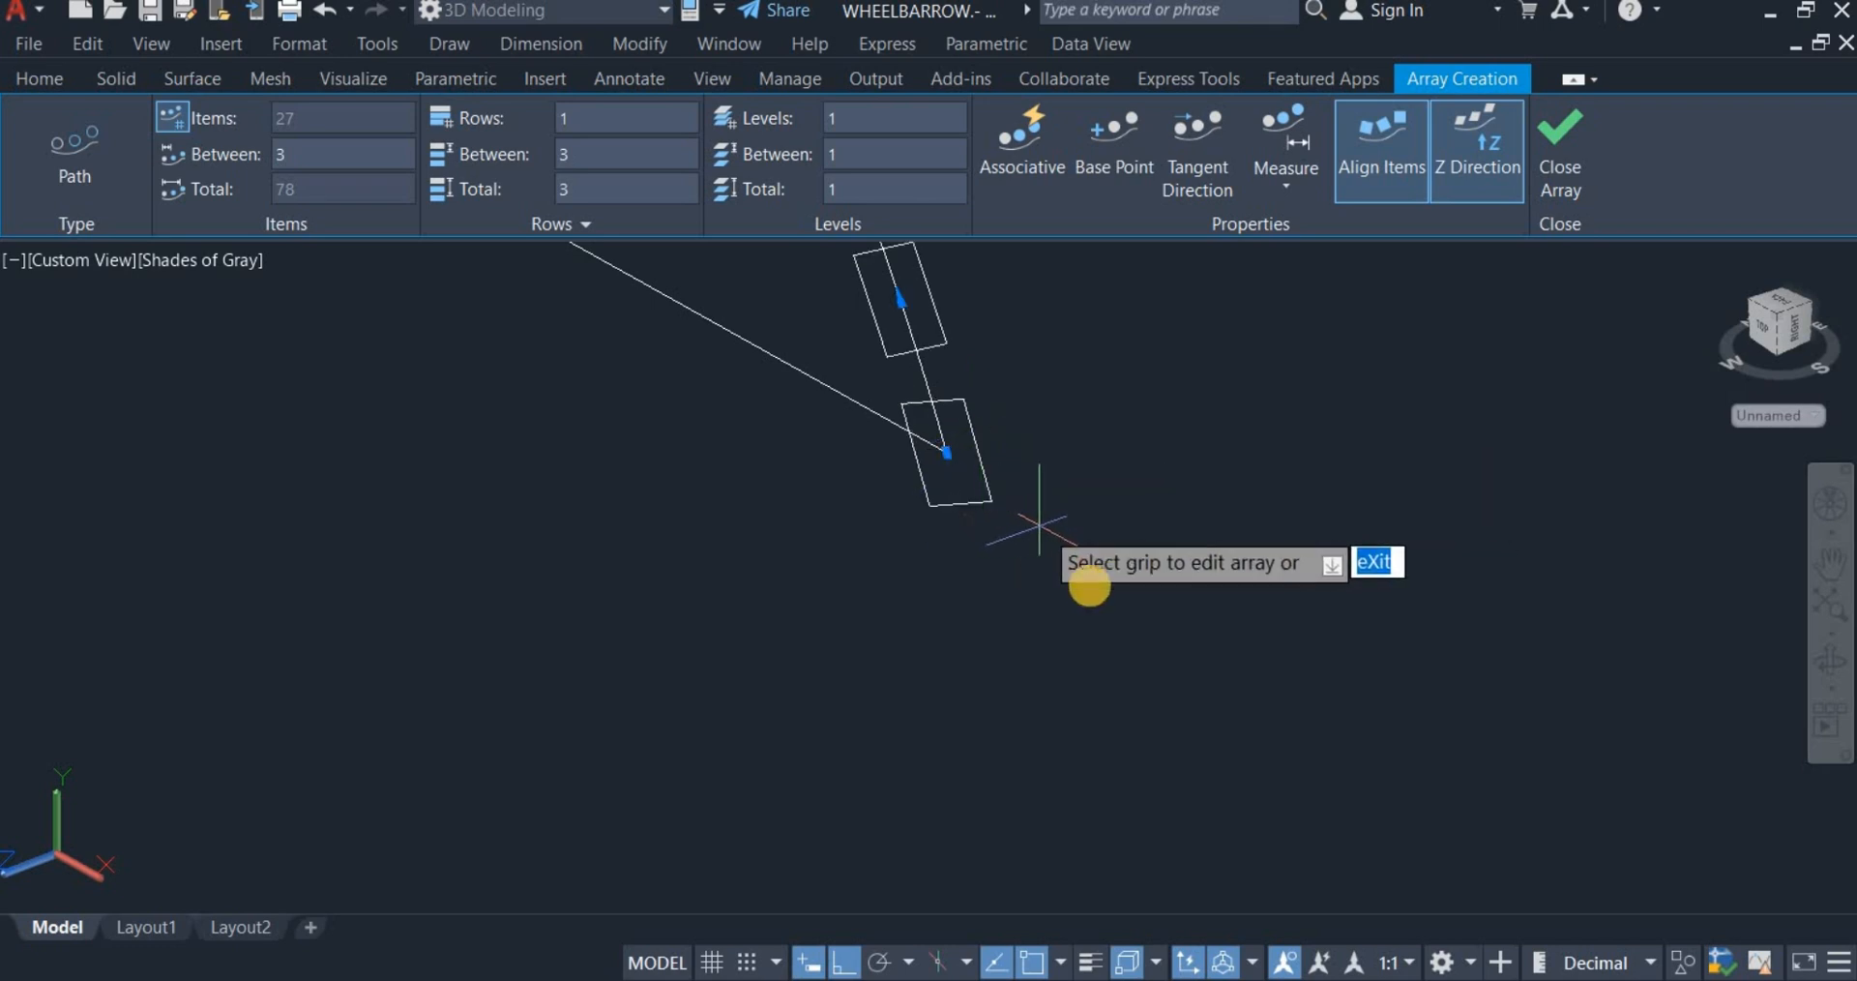
# Step: Switch the path array's spacing method to Divide and finish the array
pyautogui.scroll(-4, 1094, 580)
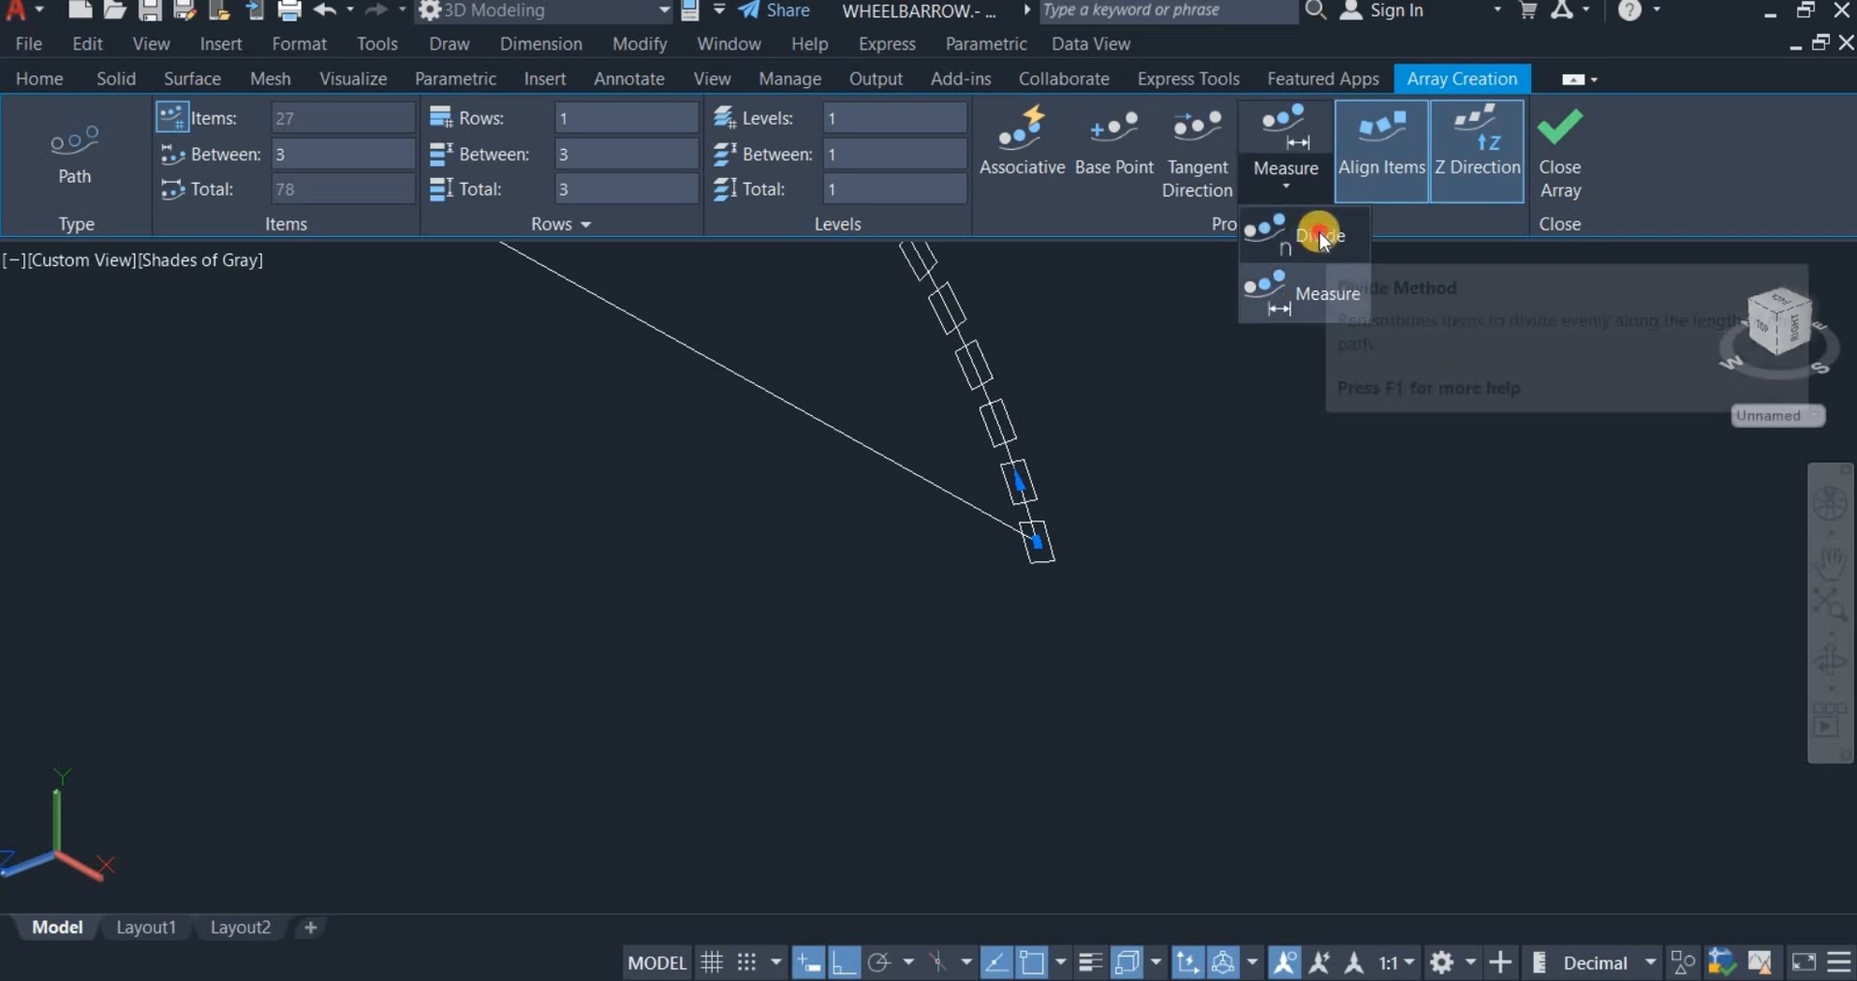
pyautogui.click(1319, 237)
pyautogui.rightClick(1169, 443)
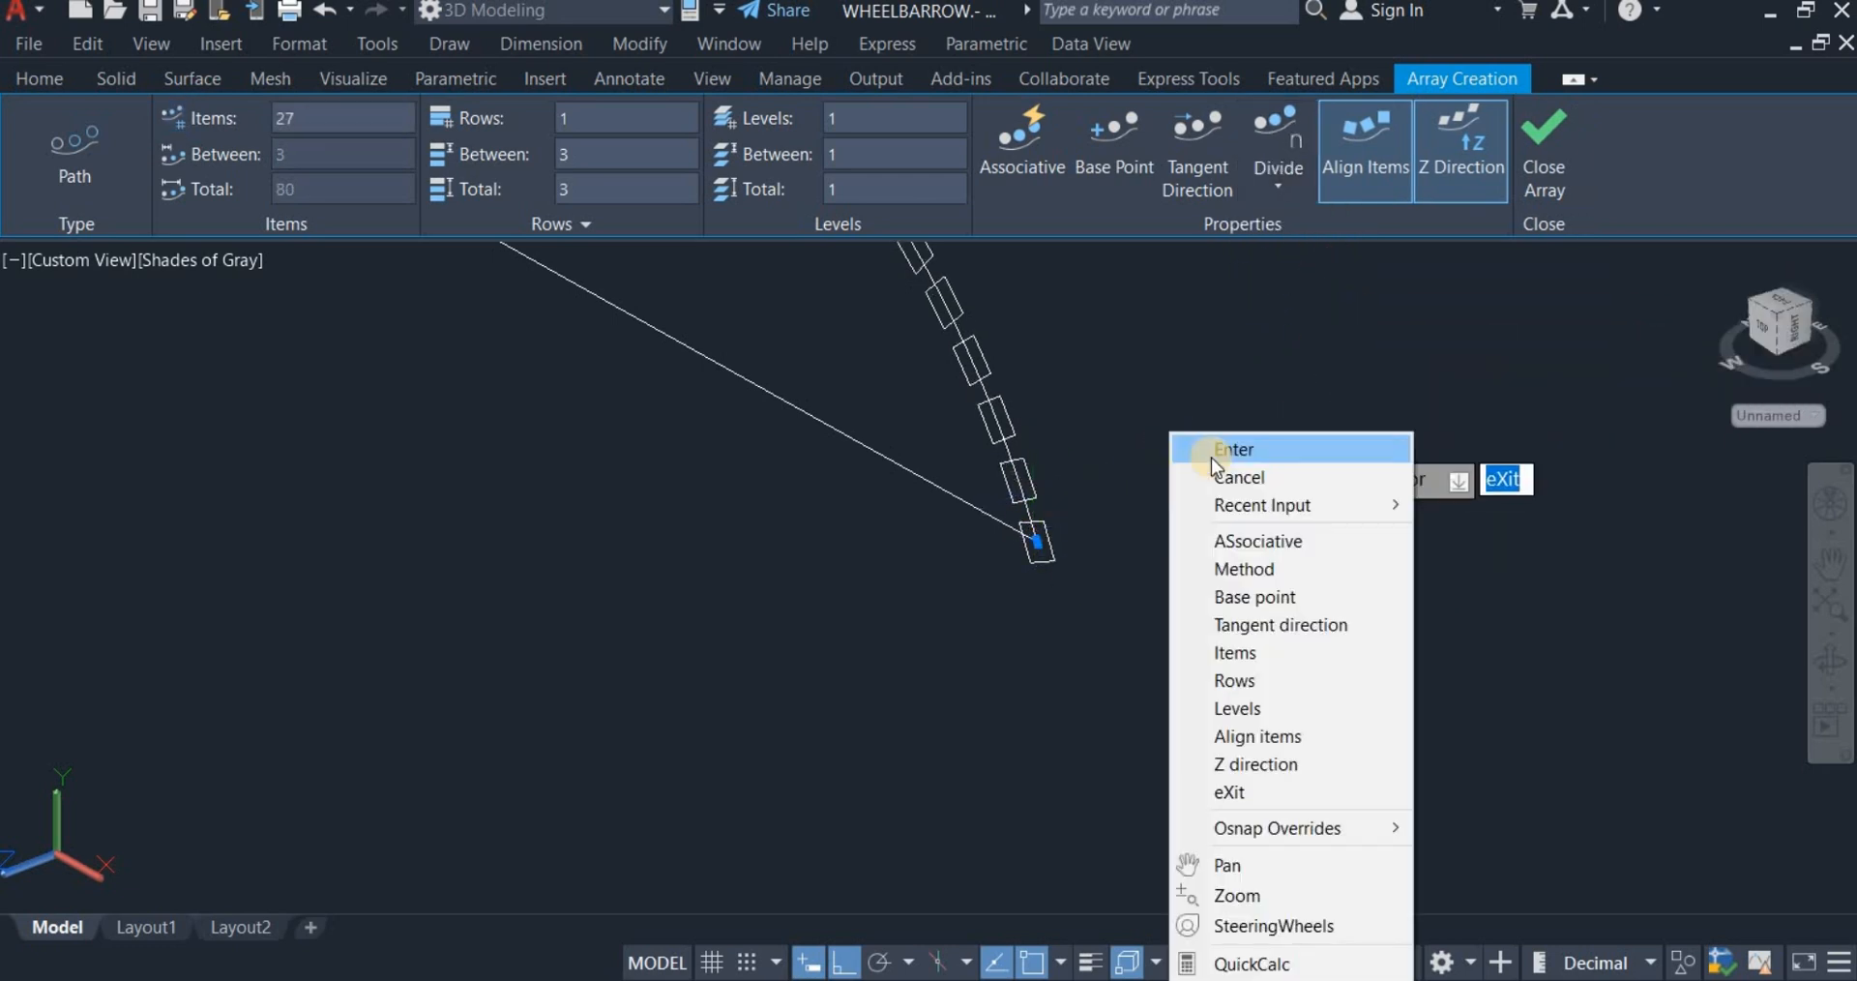
pyautogui.click(1221, 456)
# Step: Group the cap segment's arc and chord together with the arrayed rectangles
pyautogui.scroll(-5, 1249, 532)
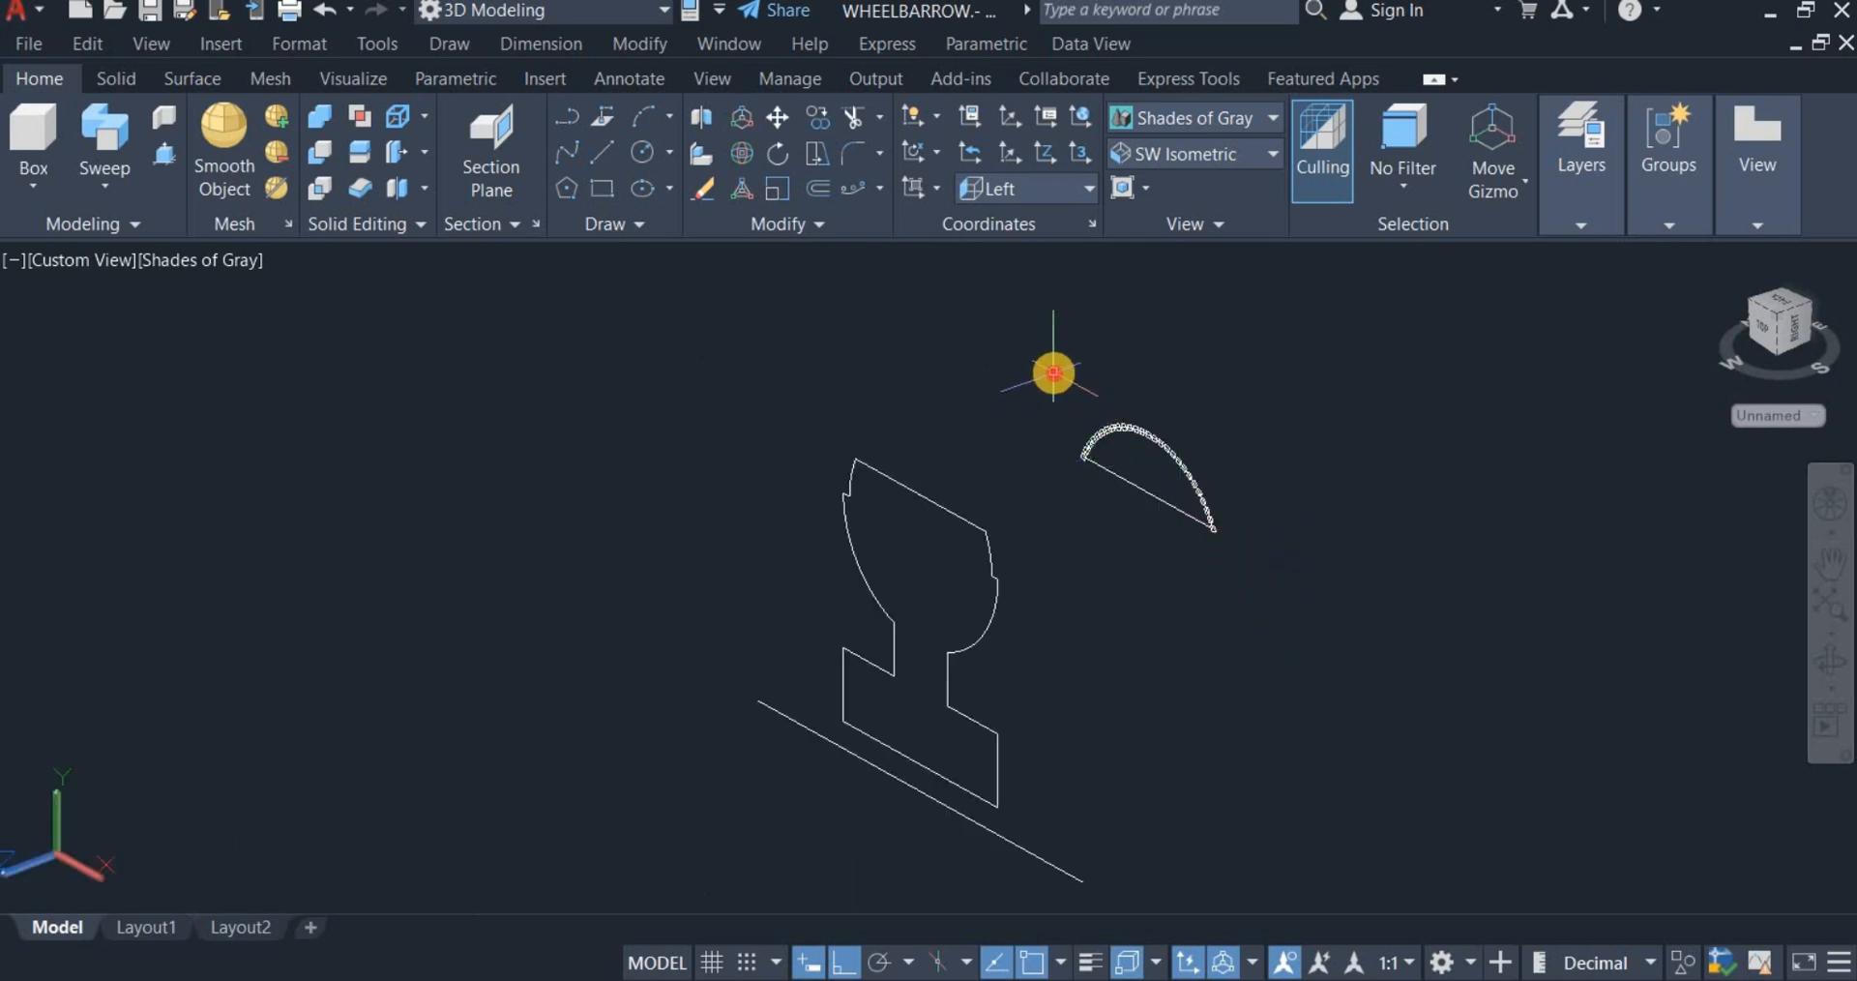
pyautogui.click(1053, 374)
pyautogui.click(1307, 590)
pyautogui.rightClick(1307, 590)
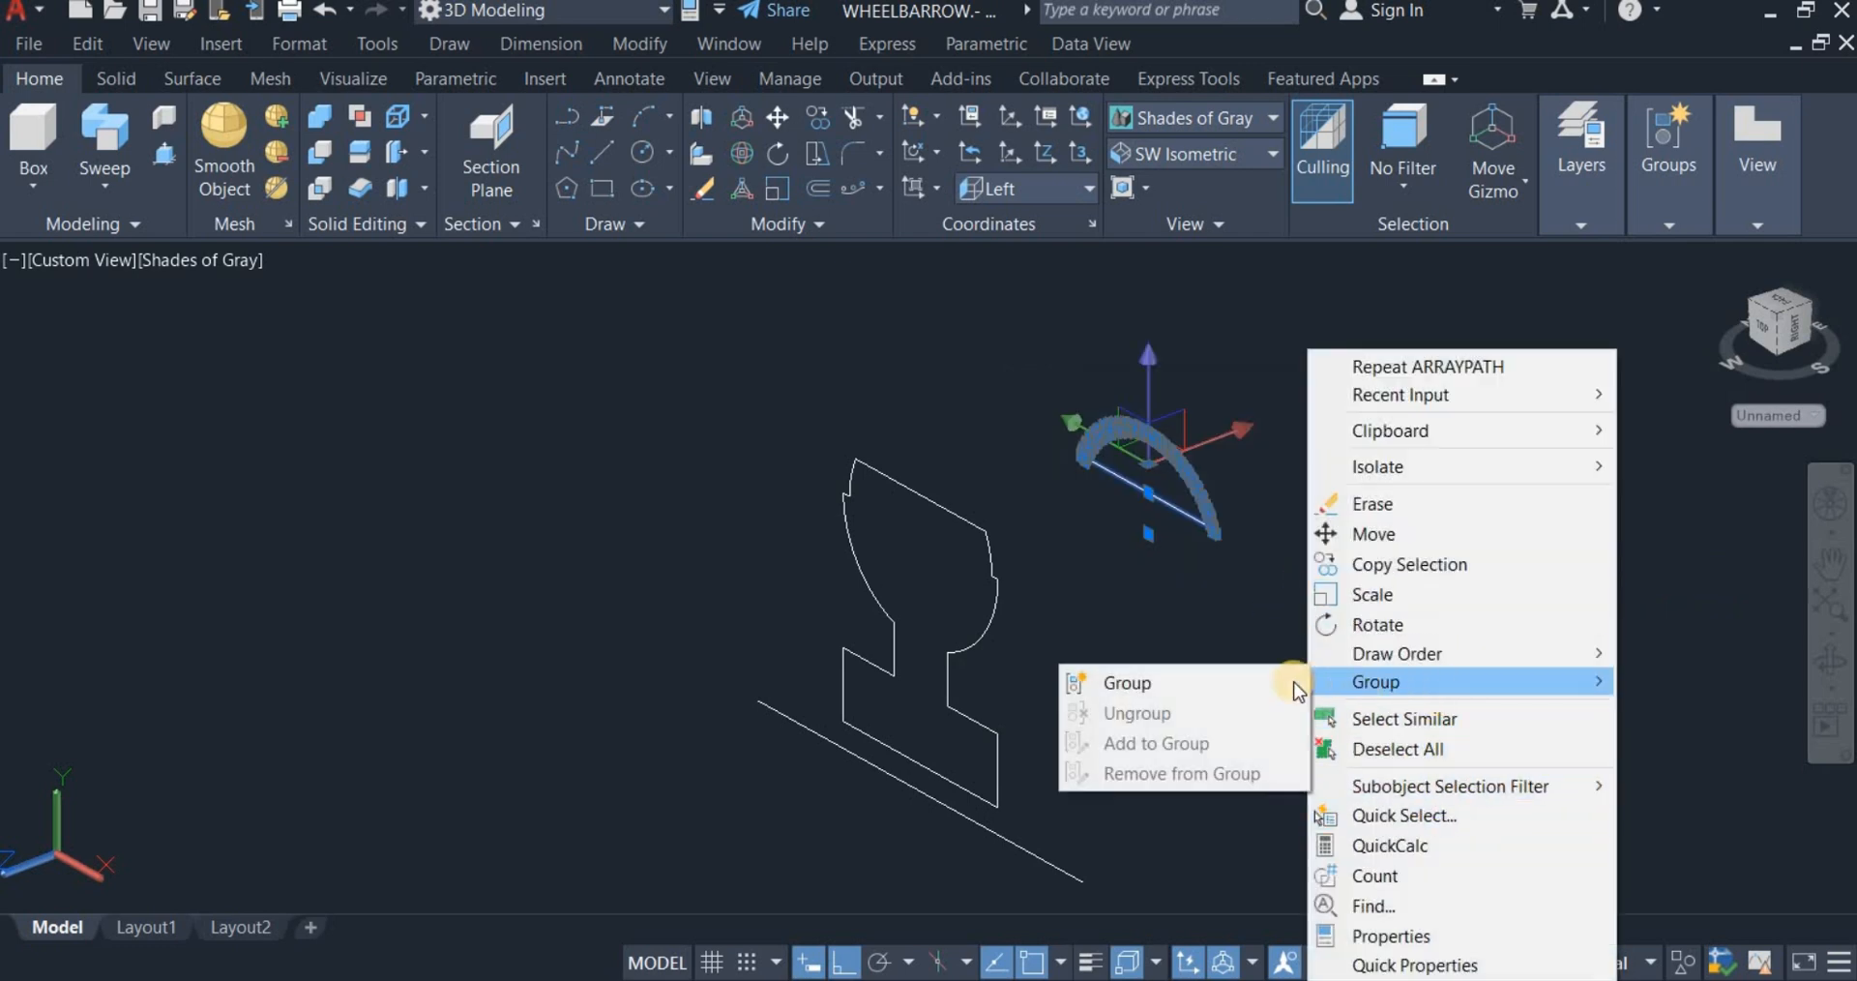
pyautogui.click(1259, 659)
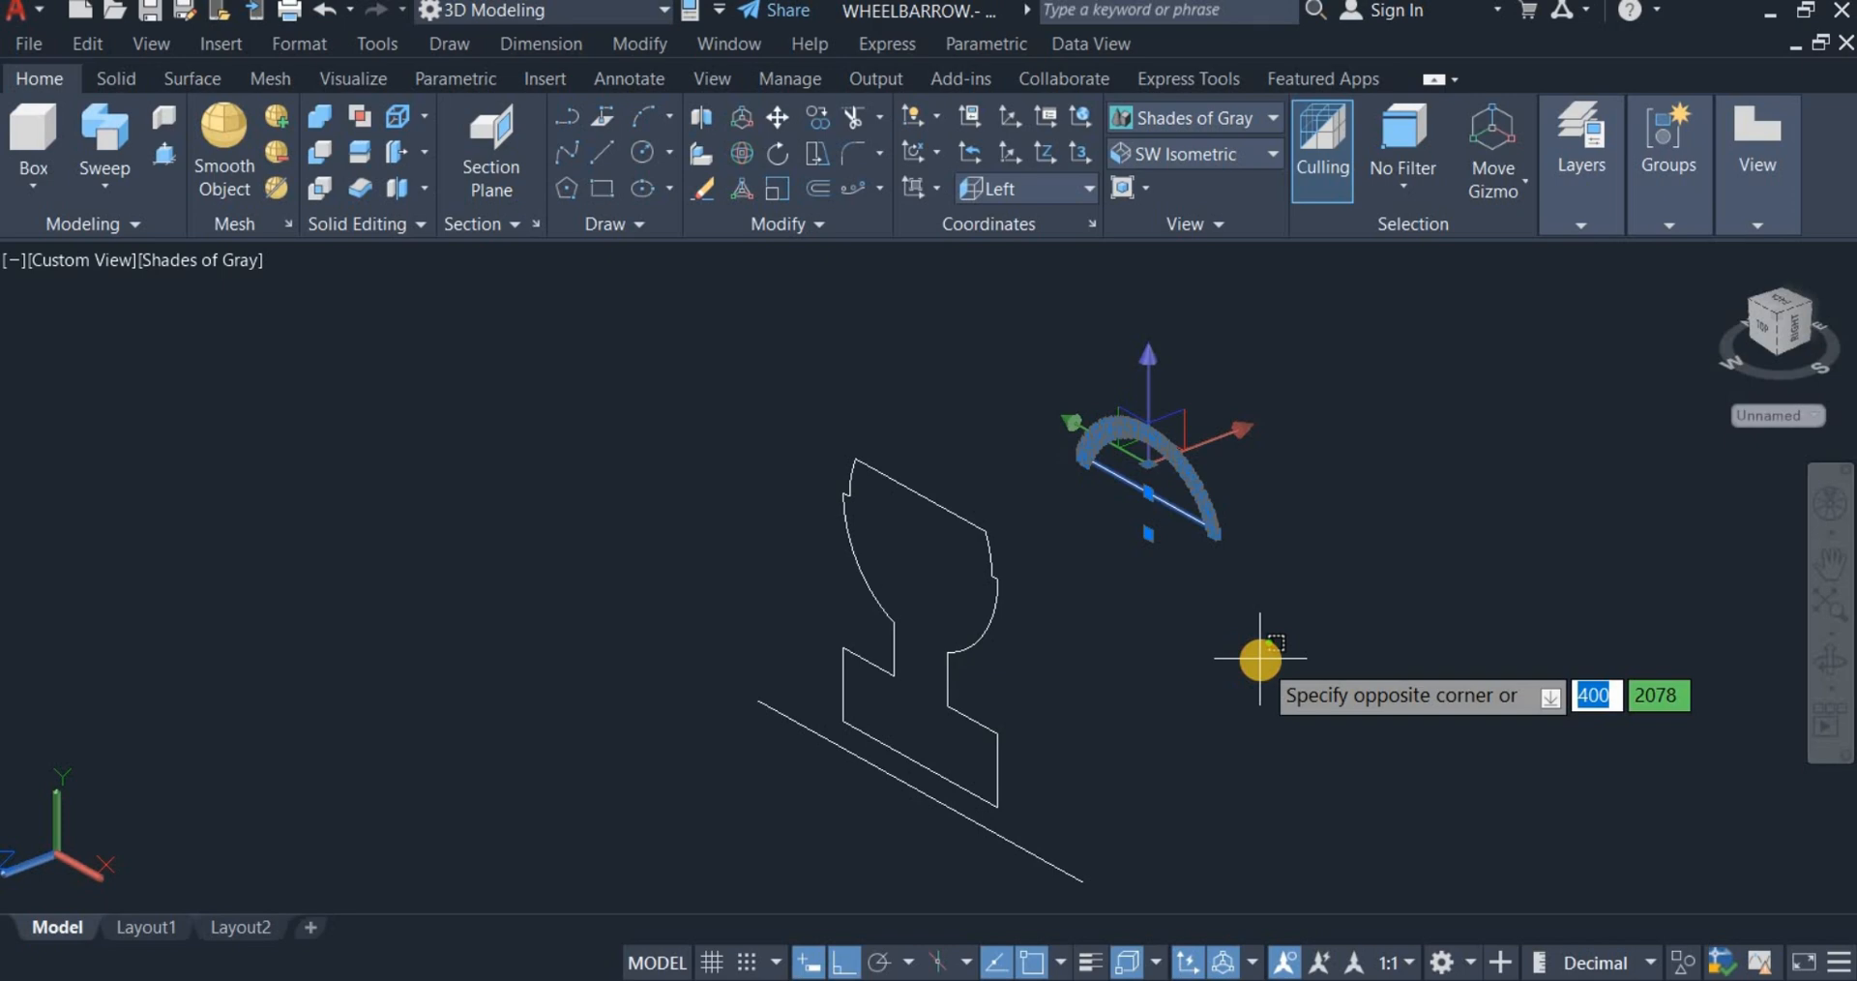
pyautogui.click(1209, 631)
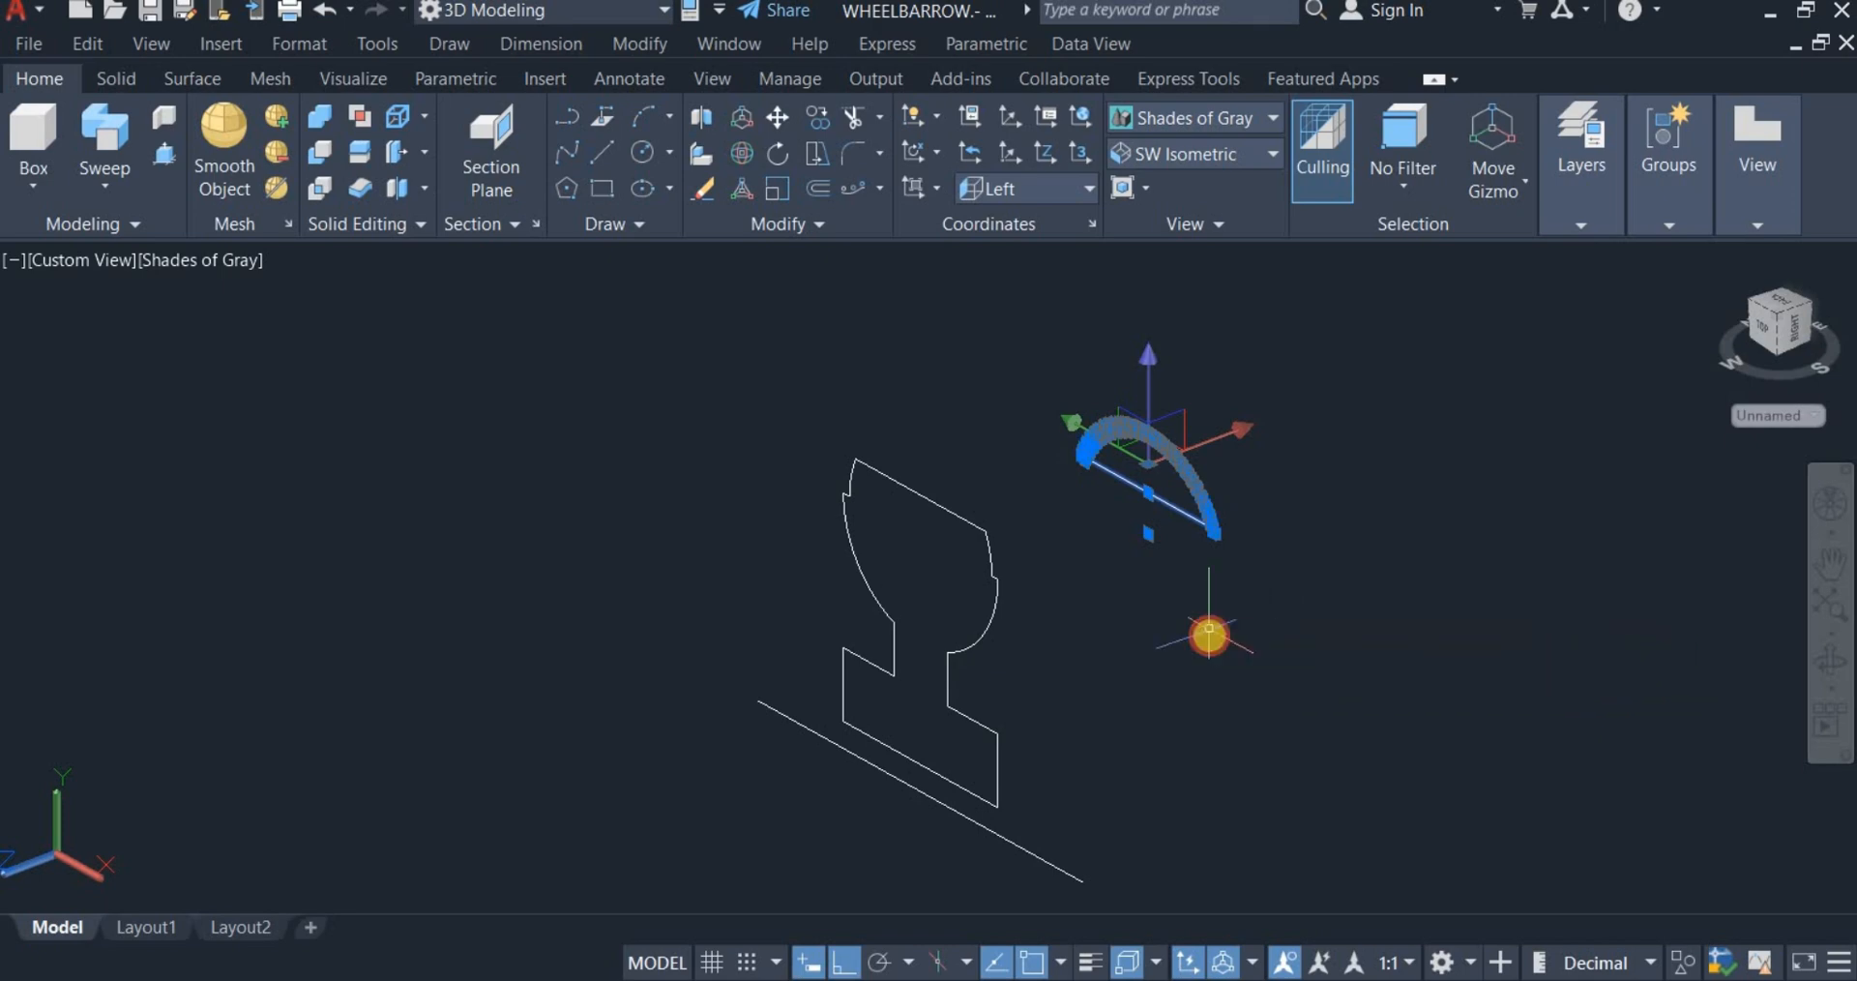
pyautogui.rightClick(1229, 638)
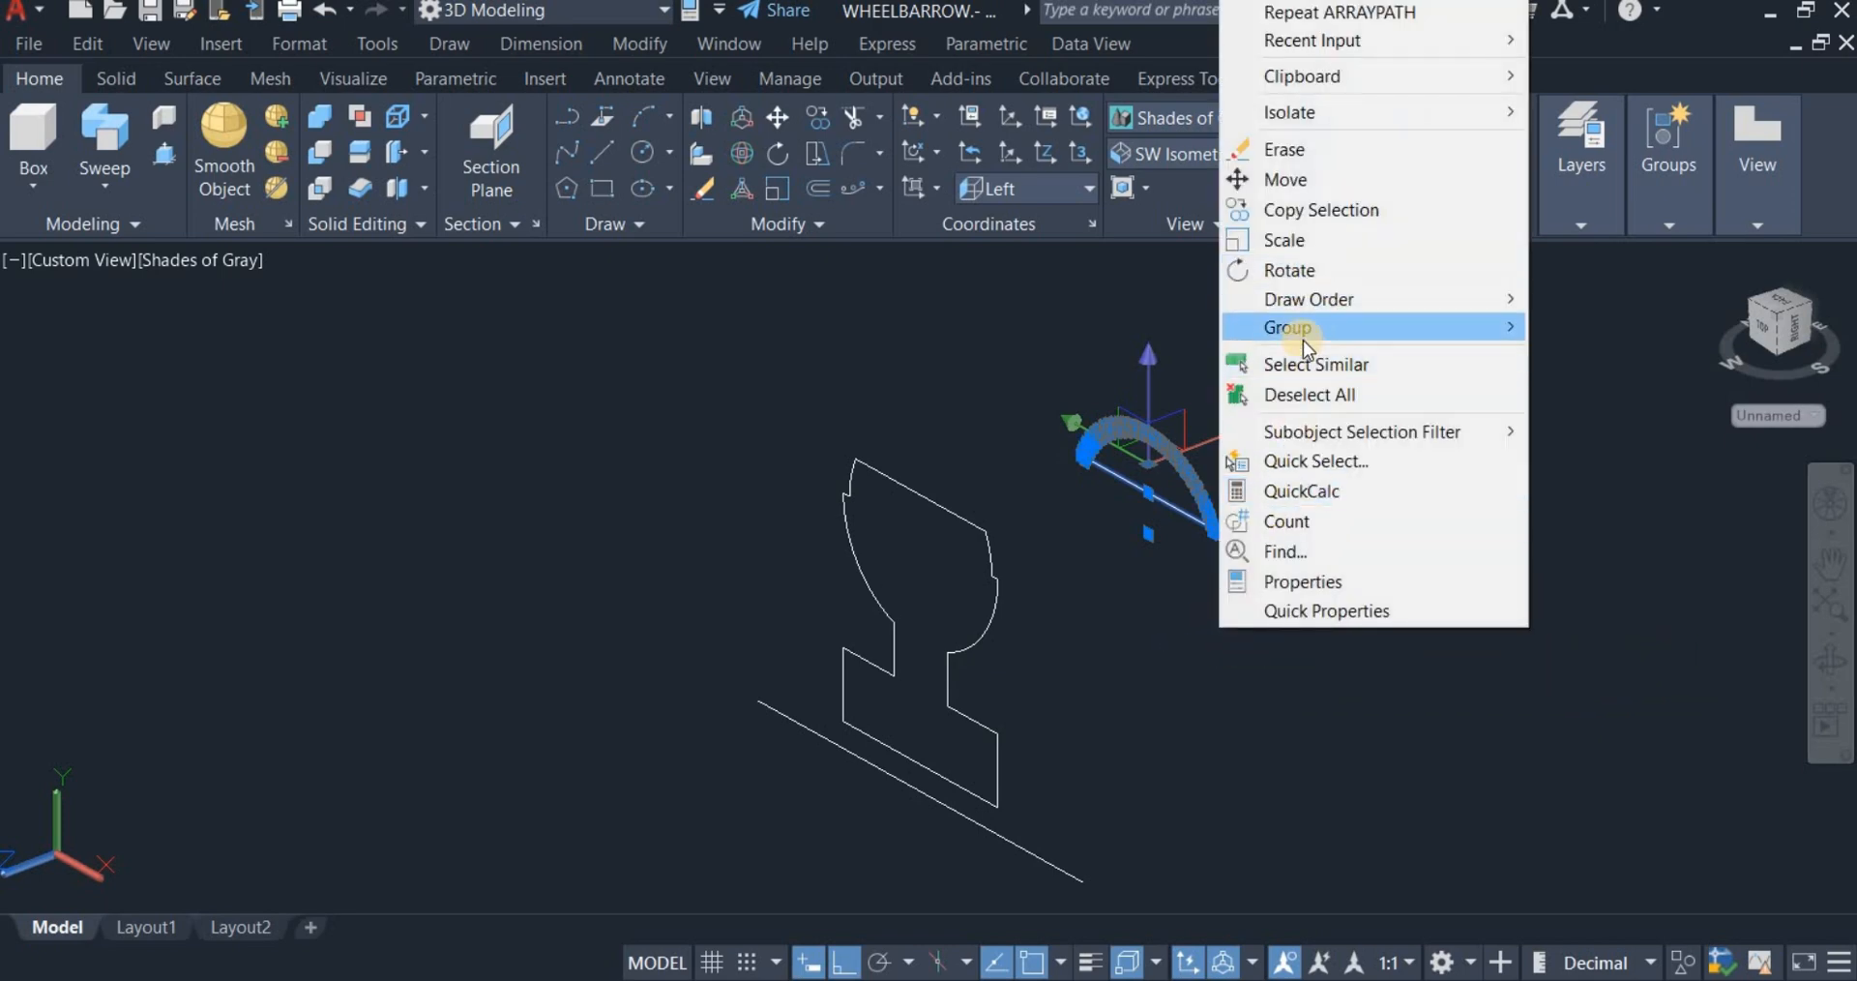
pyautogui.moveTo(1306, 329)
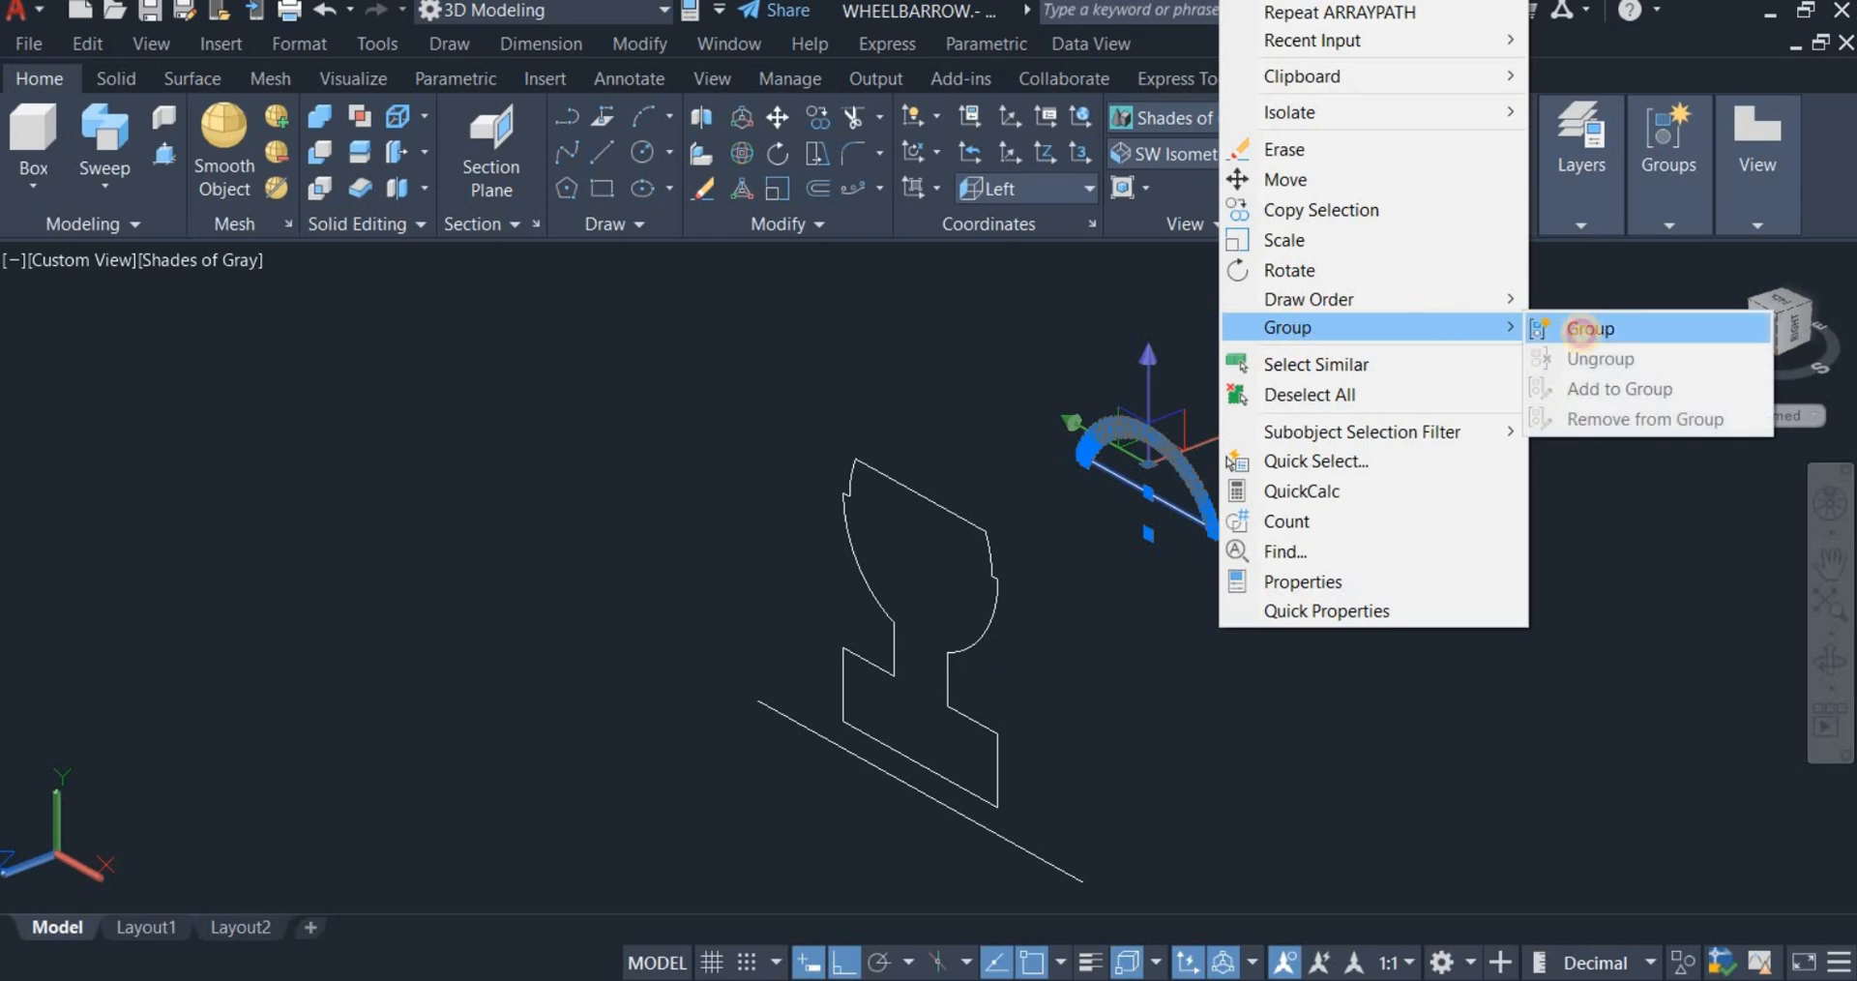
pyautogui.click(1581, 330)
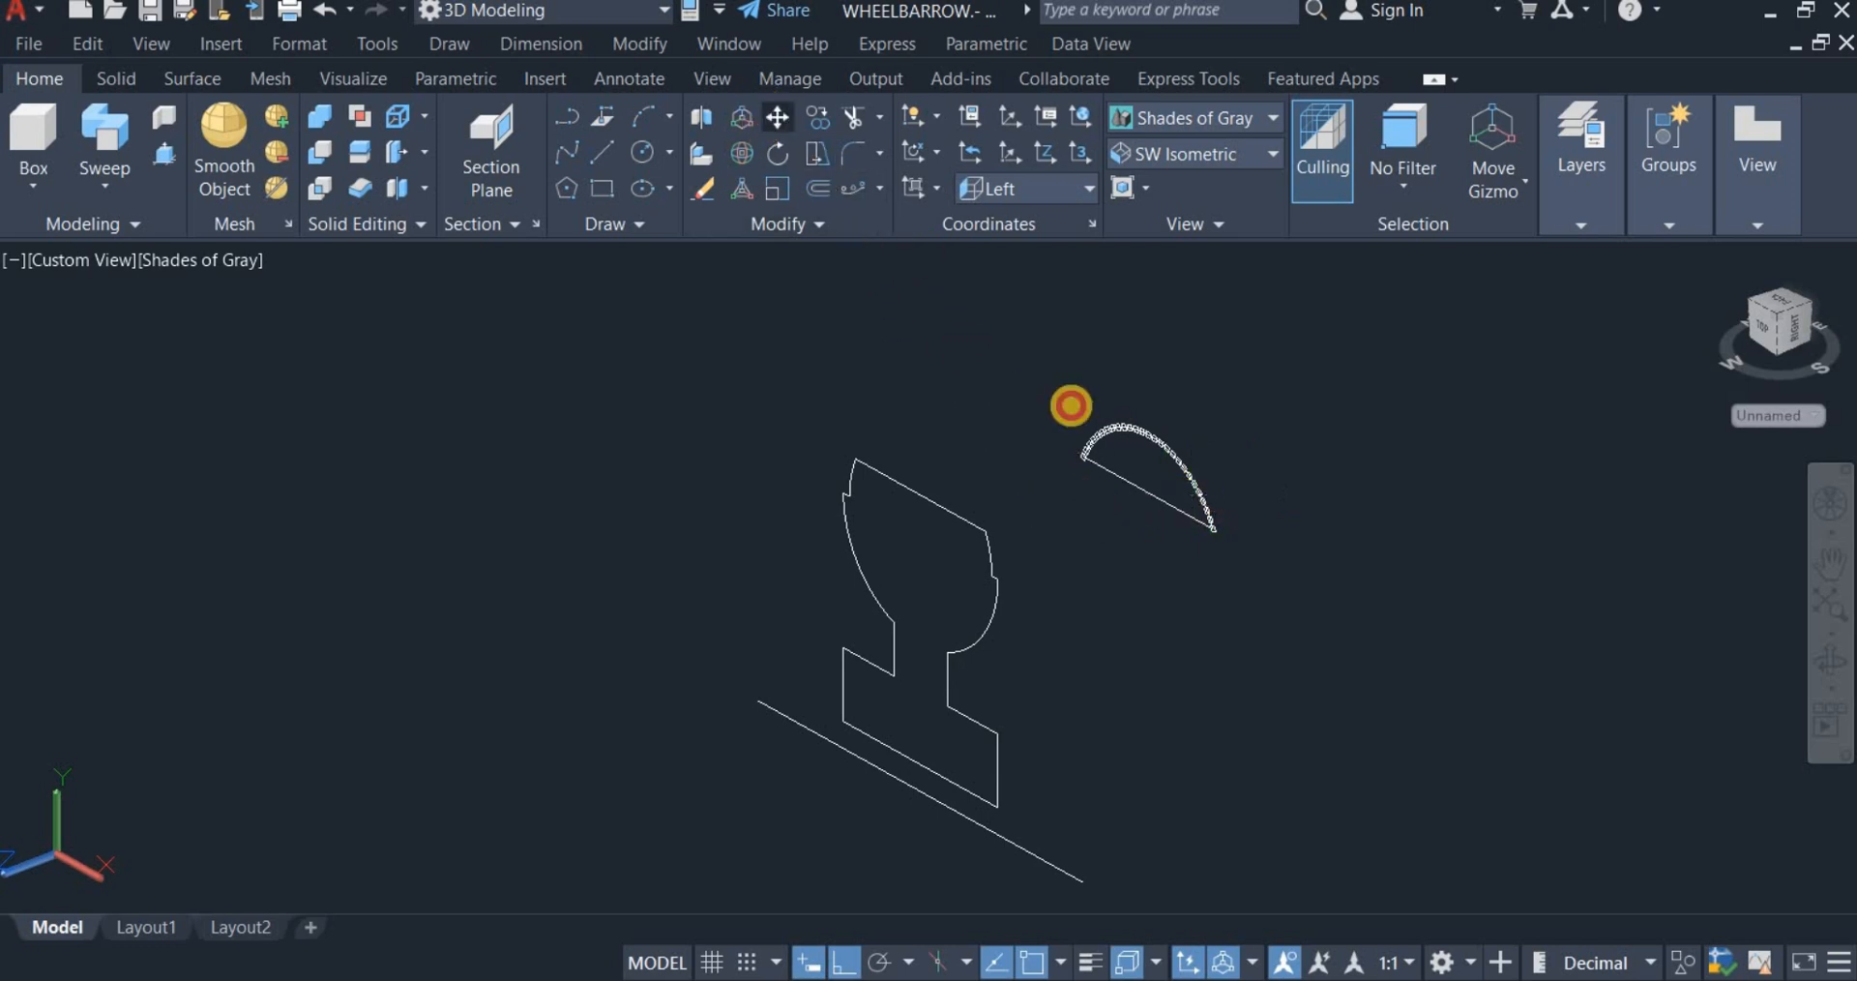
# Step: Move the cap group by its chord's midpoint onto the midpoint of the goblet profile's upper edge
pyautogui.click(1133, 431)
pyautogui.press('Return')
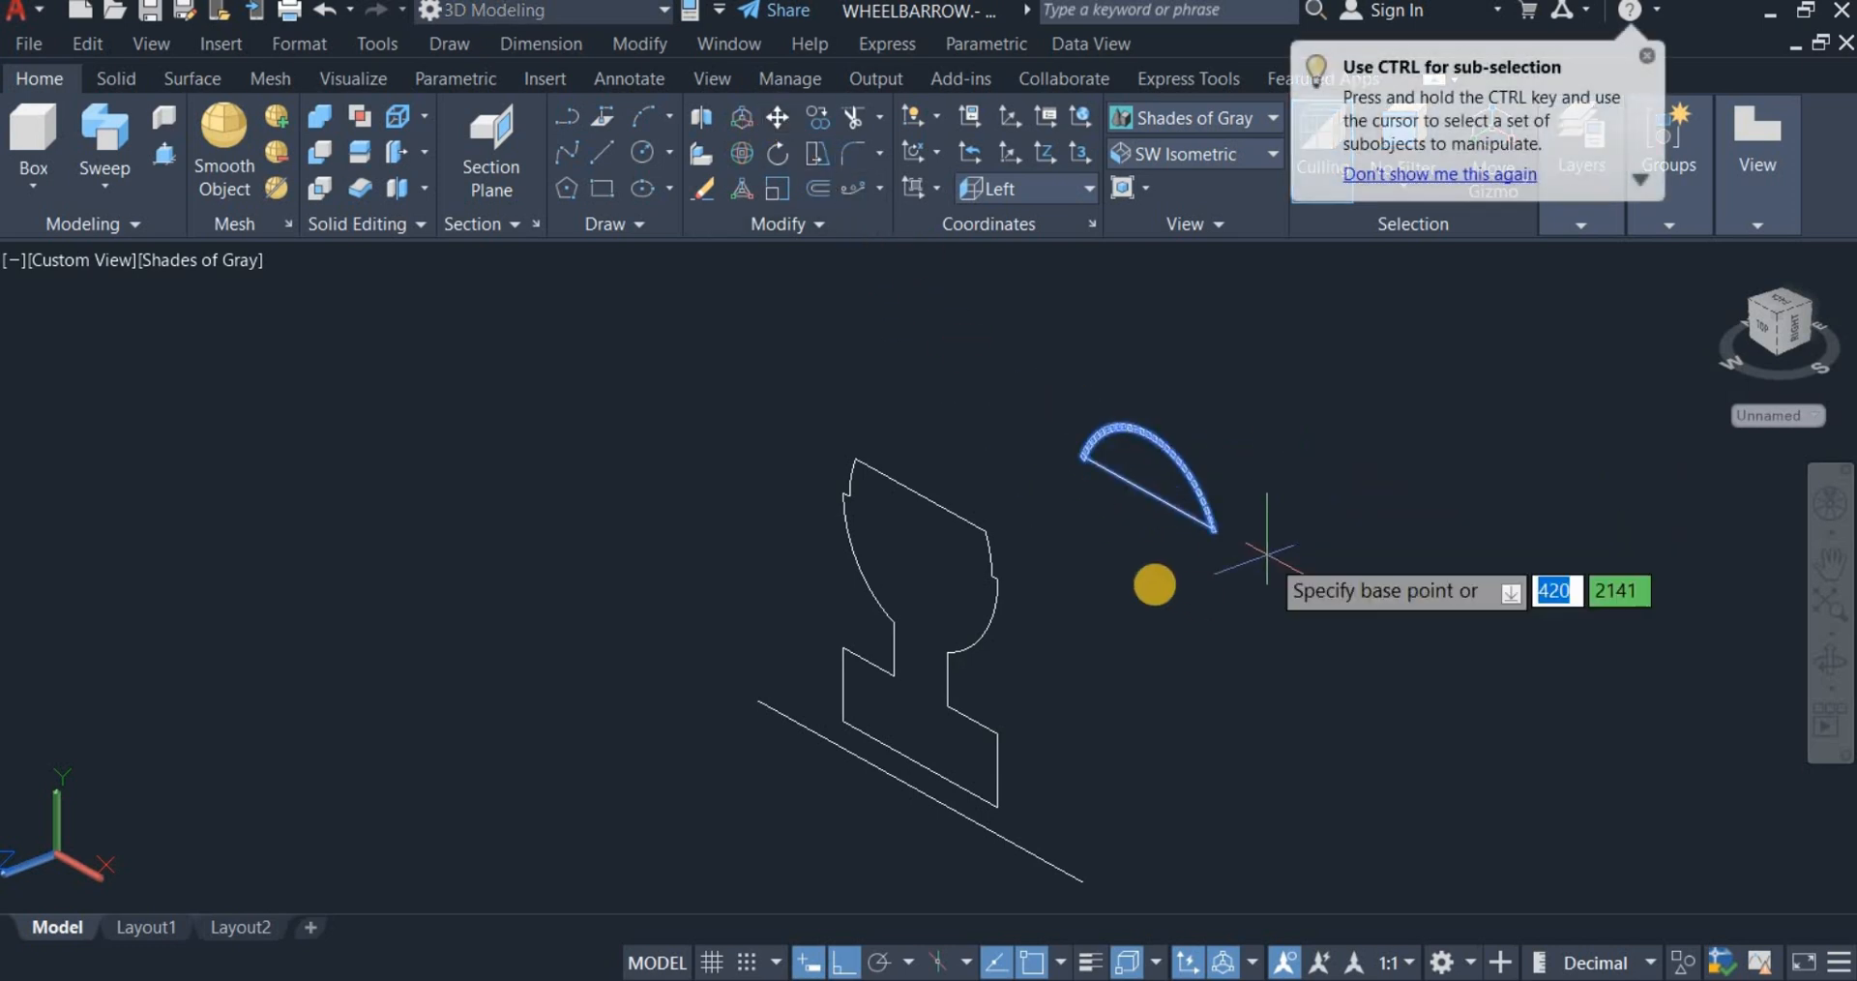
pyautogui.click(1145, 496)
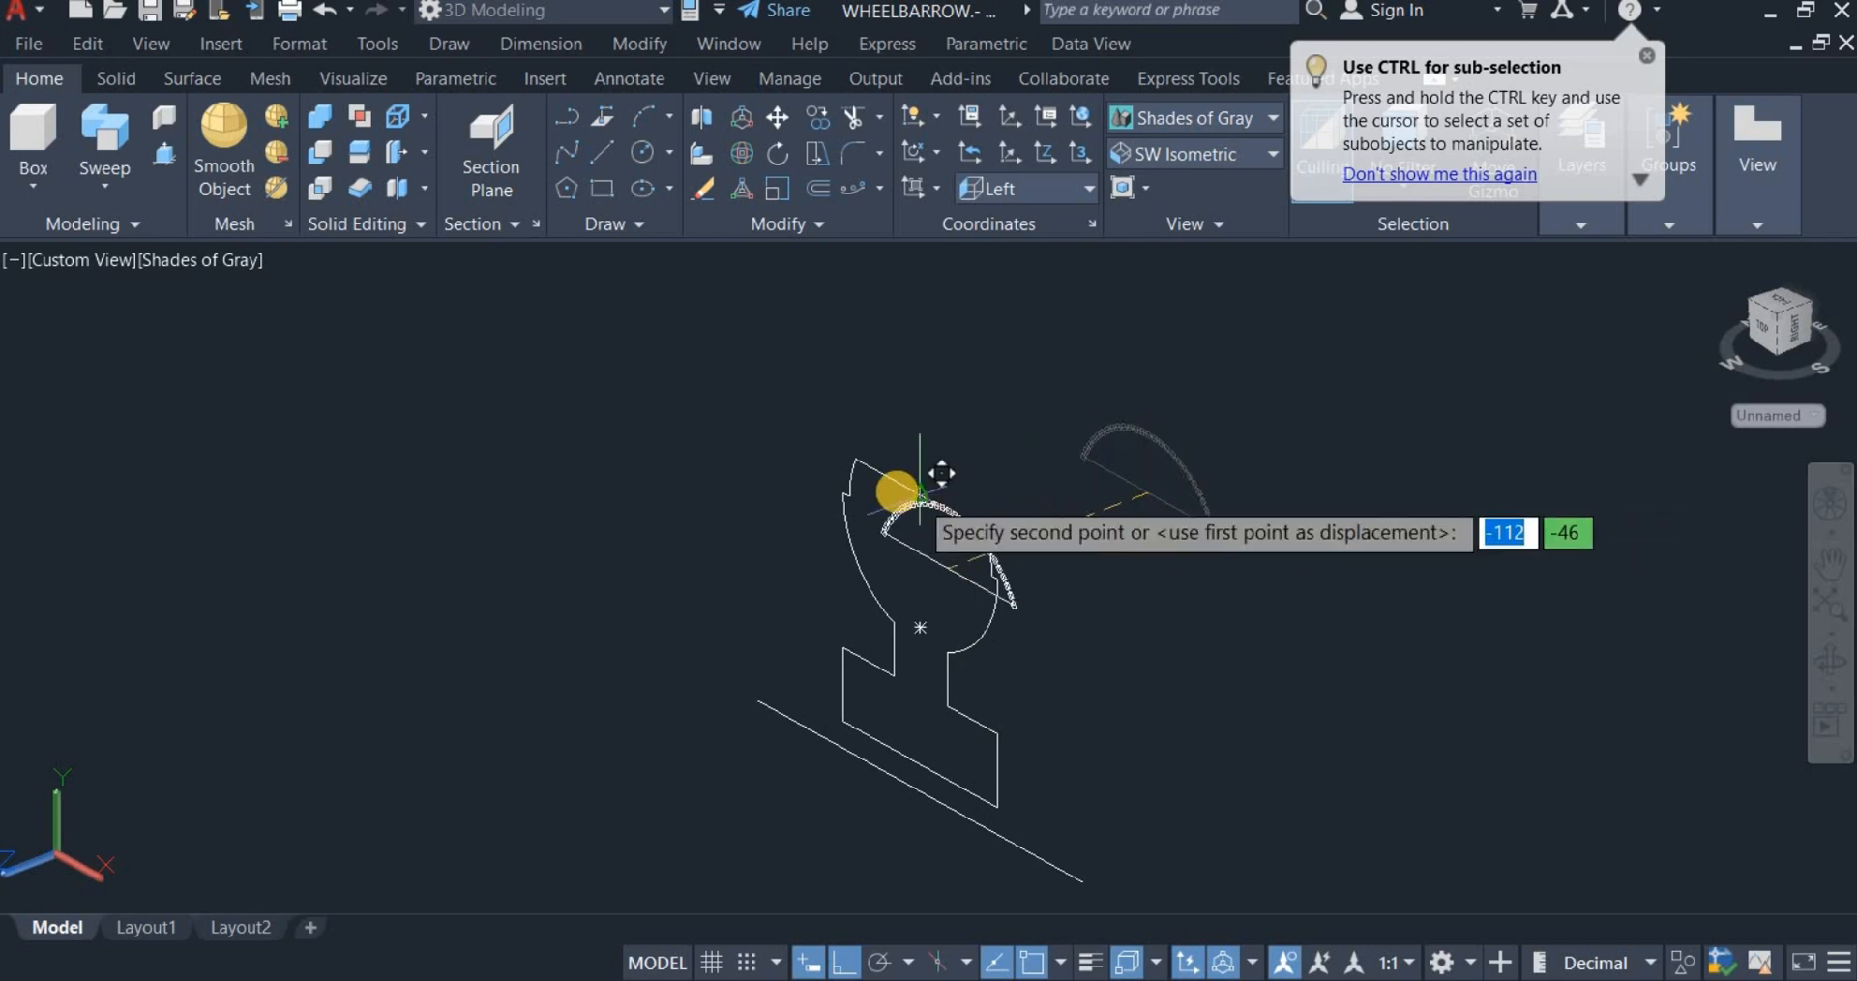
pyautogui.click(919, 494)
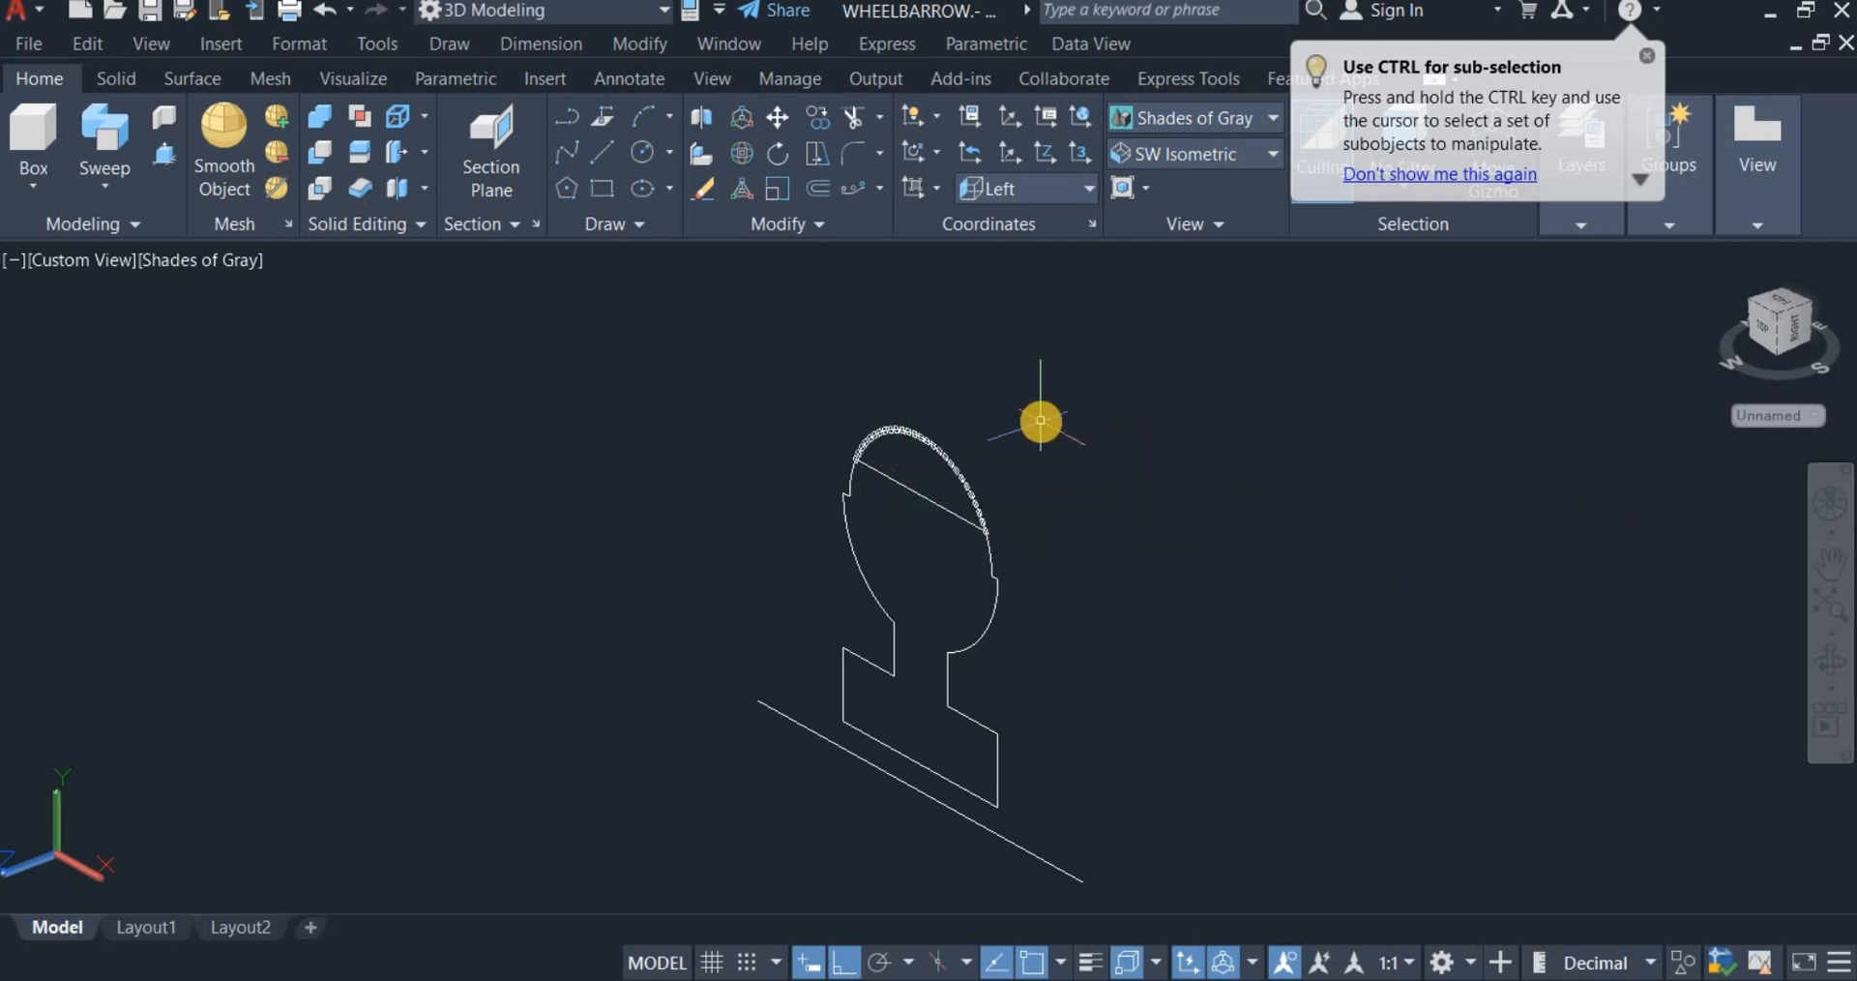
# Step: Revolve the goblet profile and the cap group 360 degrees about the separate slanted line below the base
pyautogui.scroll(-2, 1041, 422)
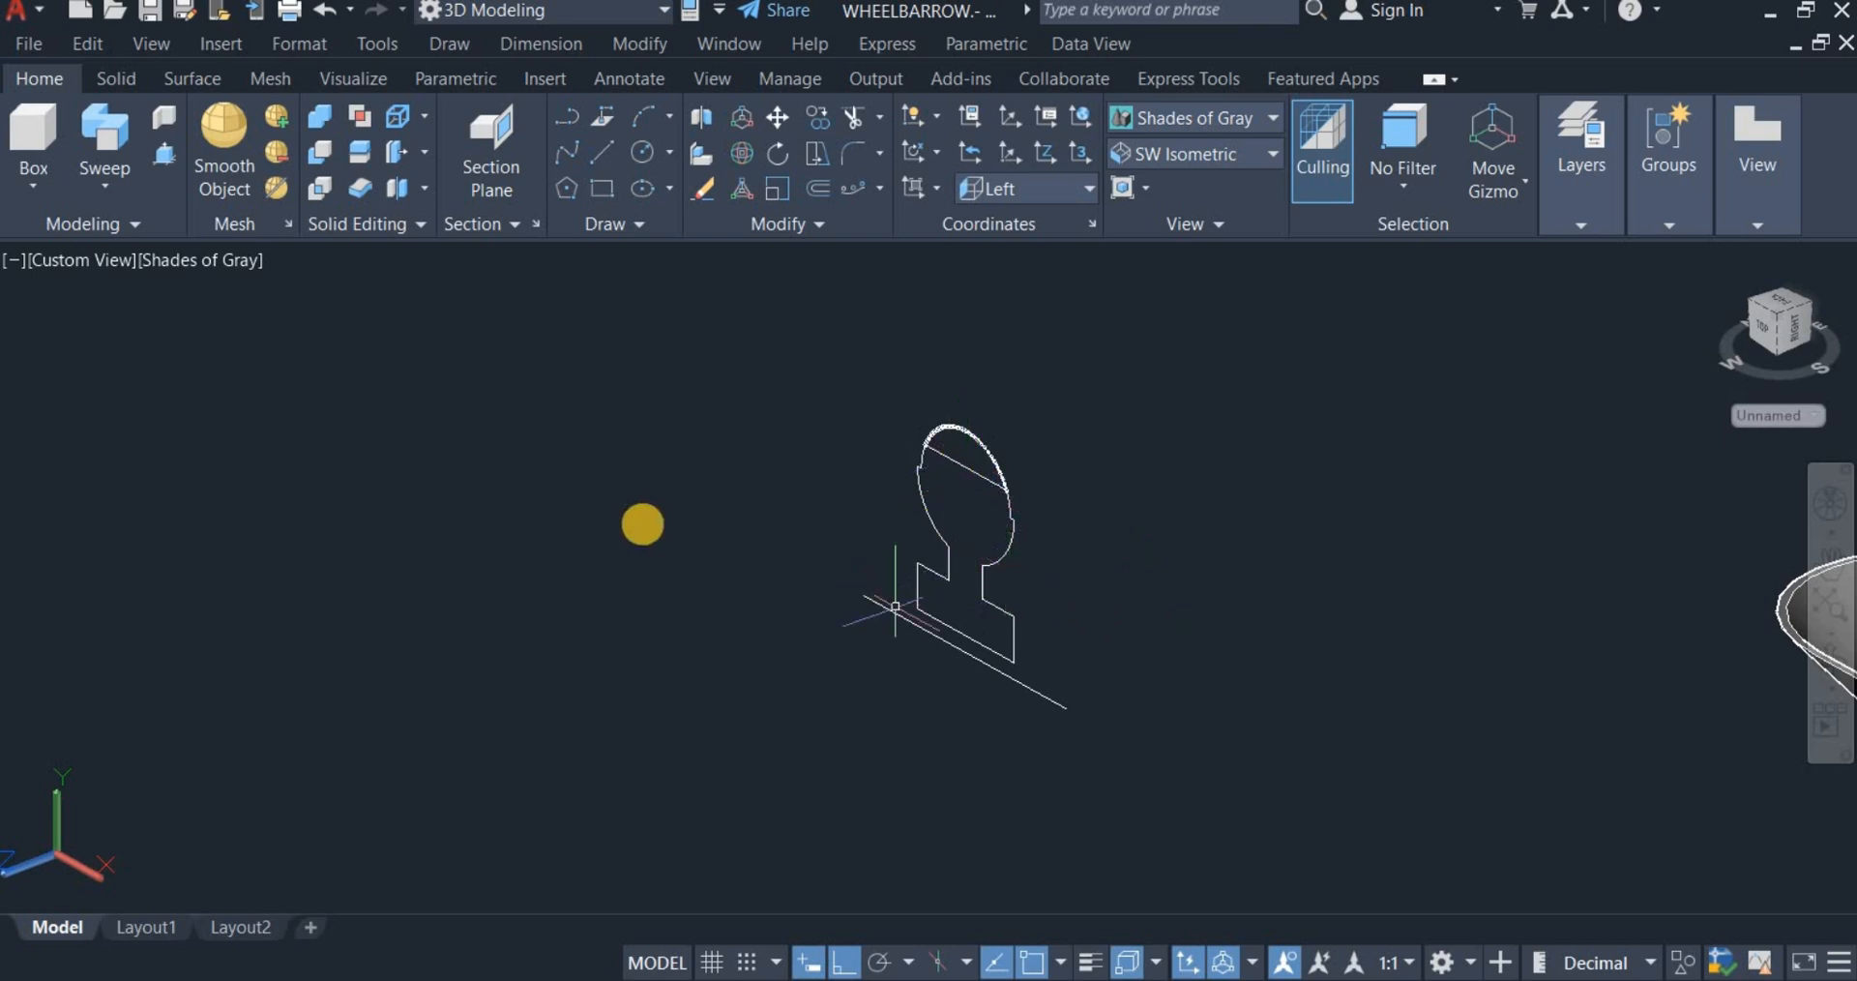
pyautogui.click(93, 190)
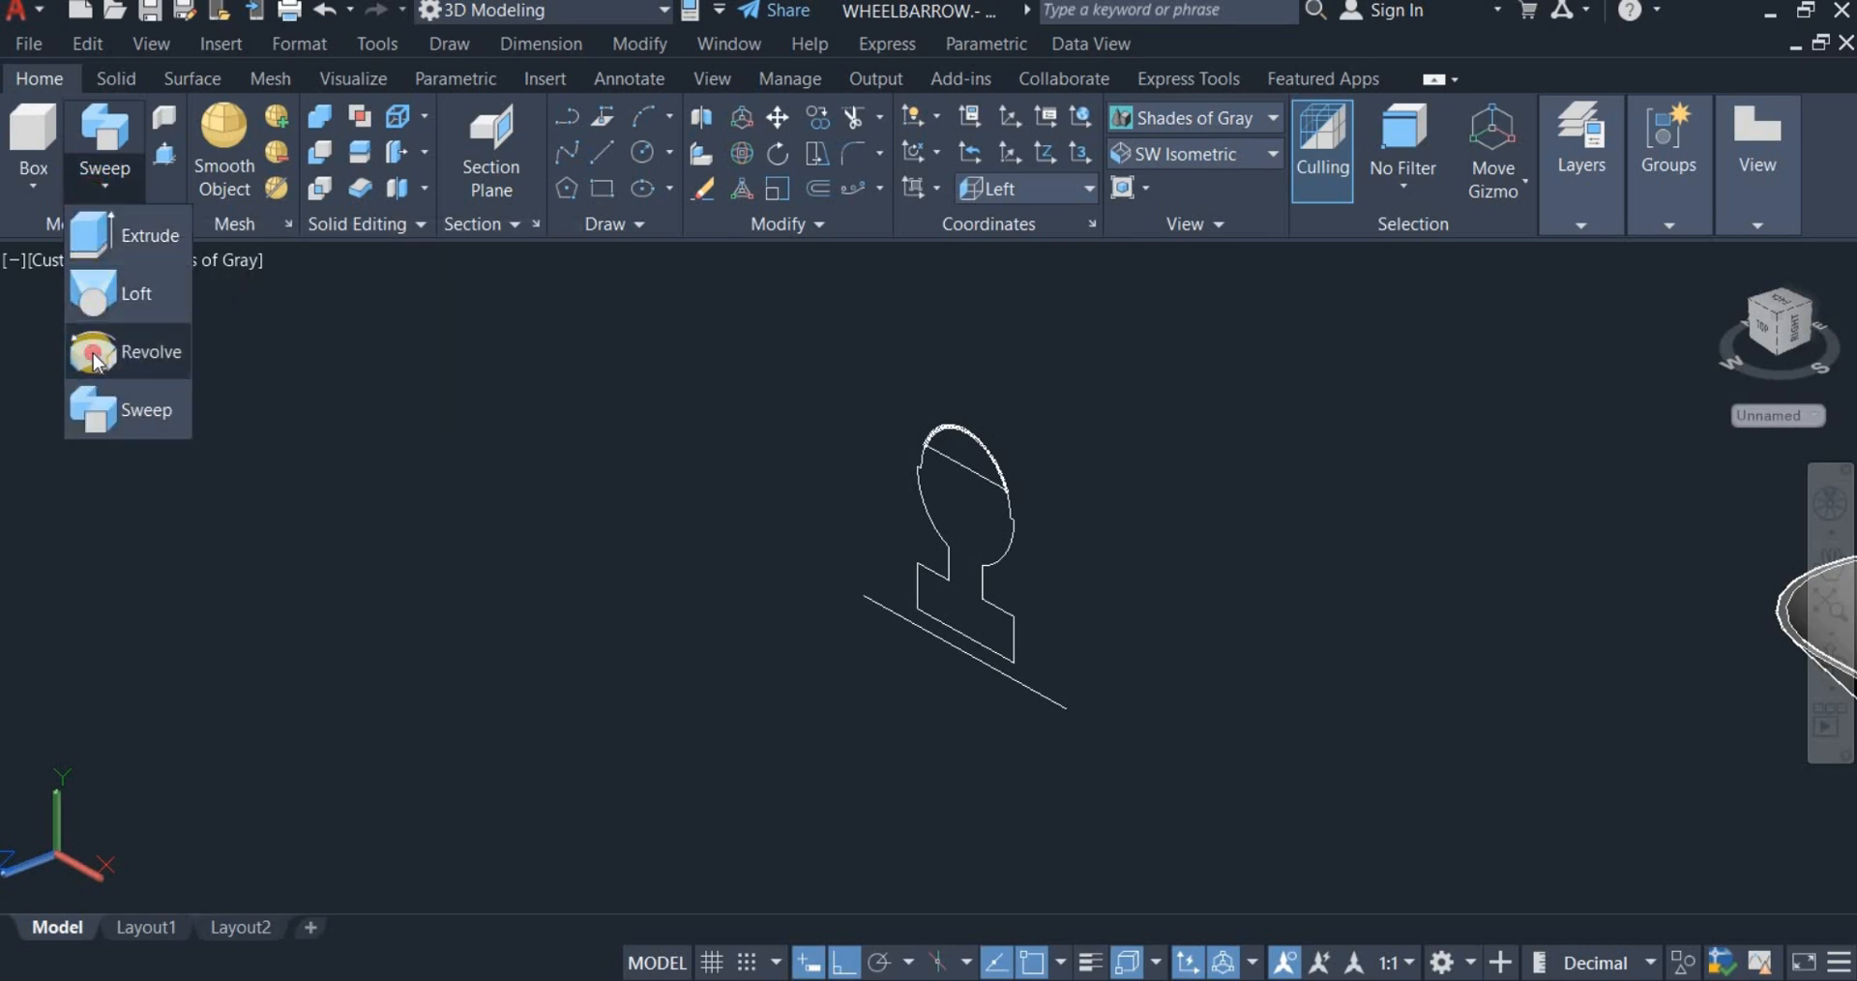
pyautogui.click(93, 358)
pyautogui.click(561, 309)
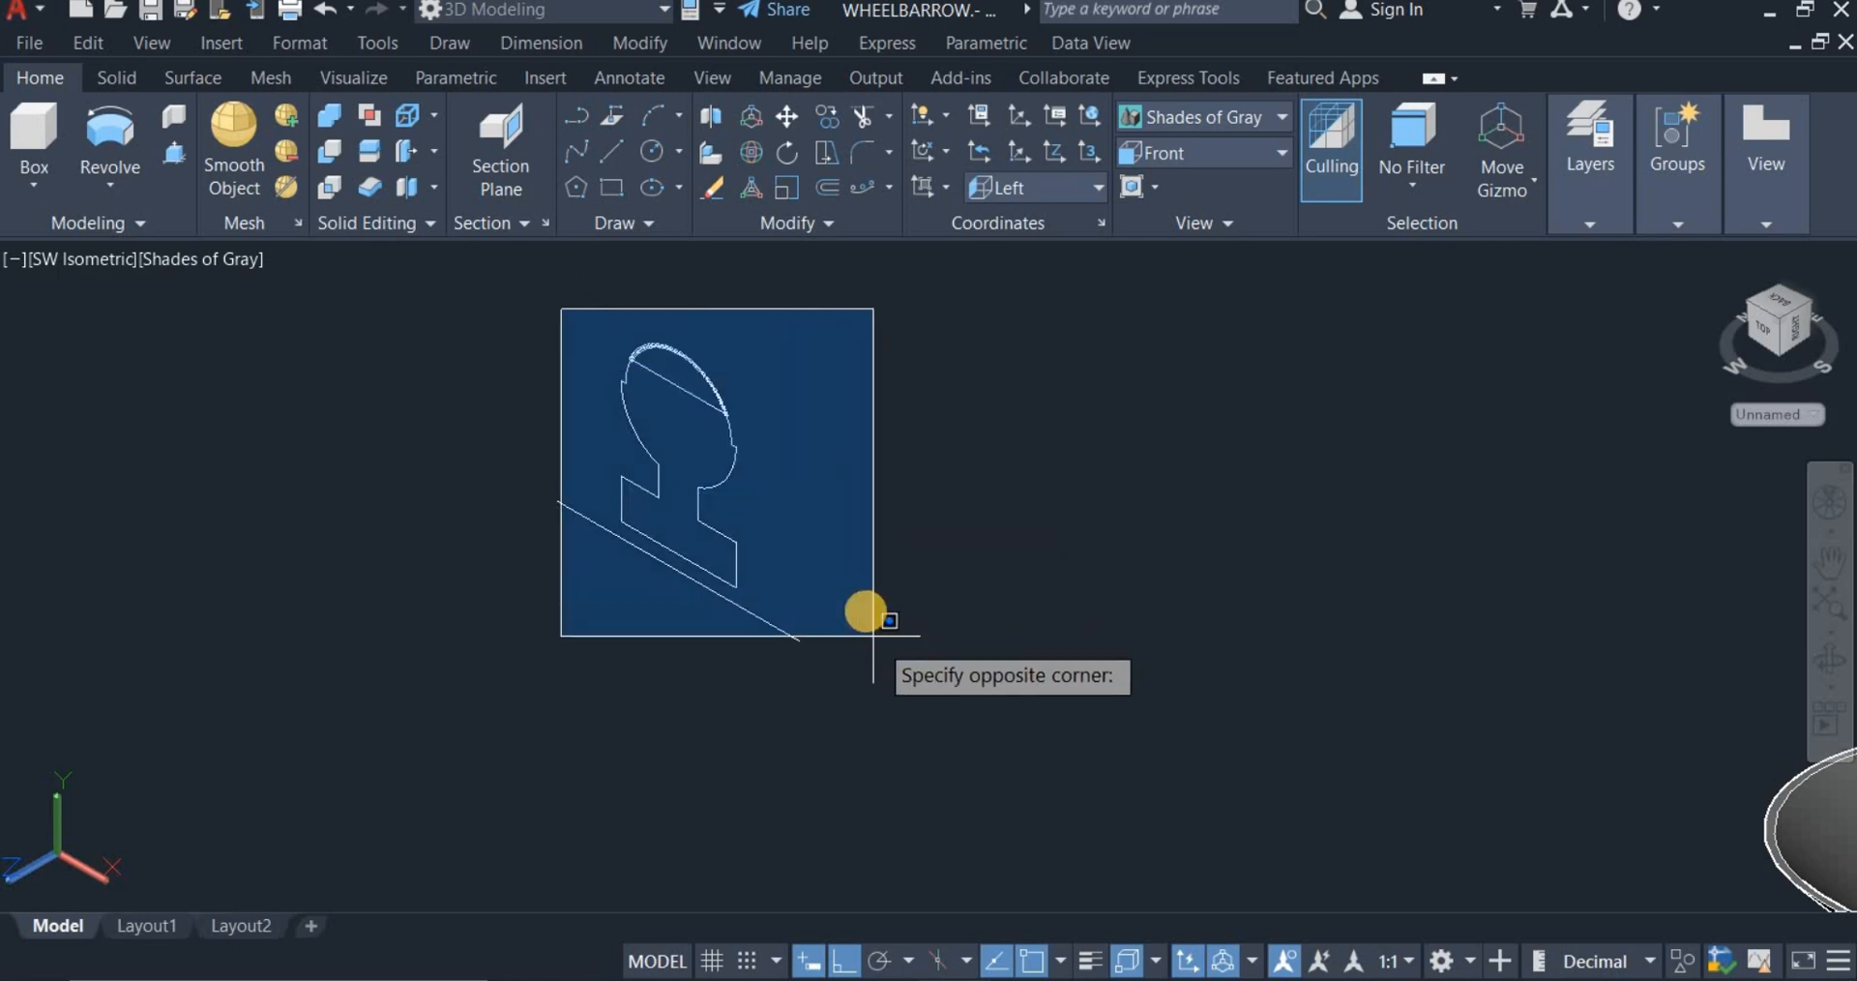
pyautogui.click(873, 635)
pyautogui.rightClick(985, 607)
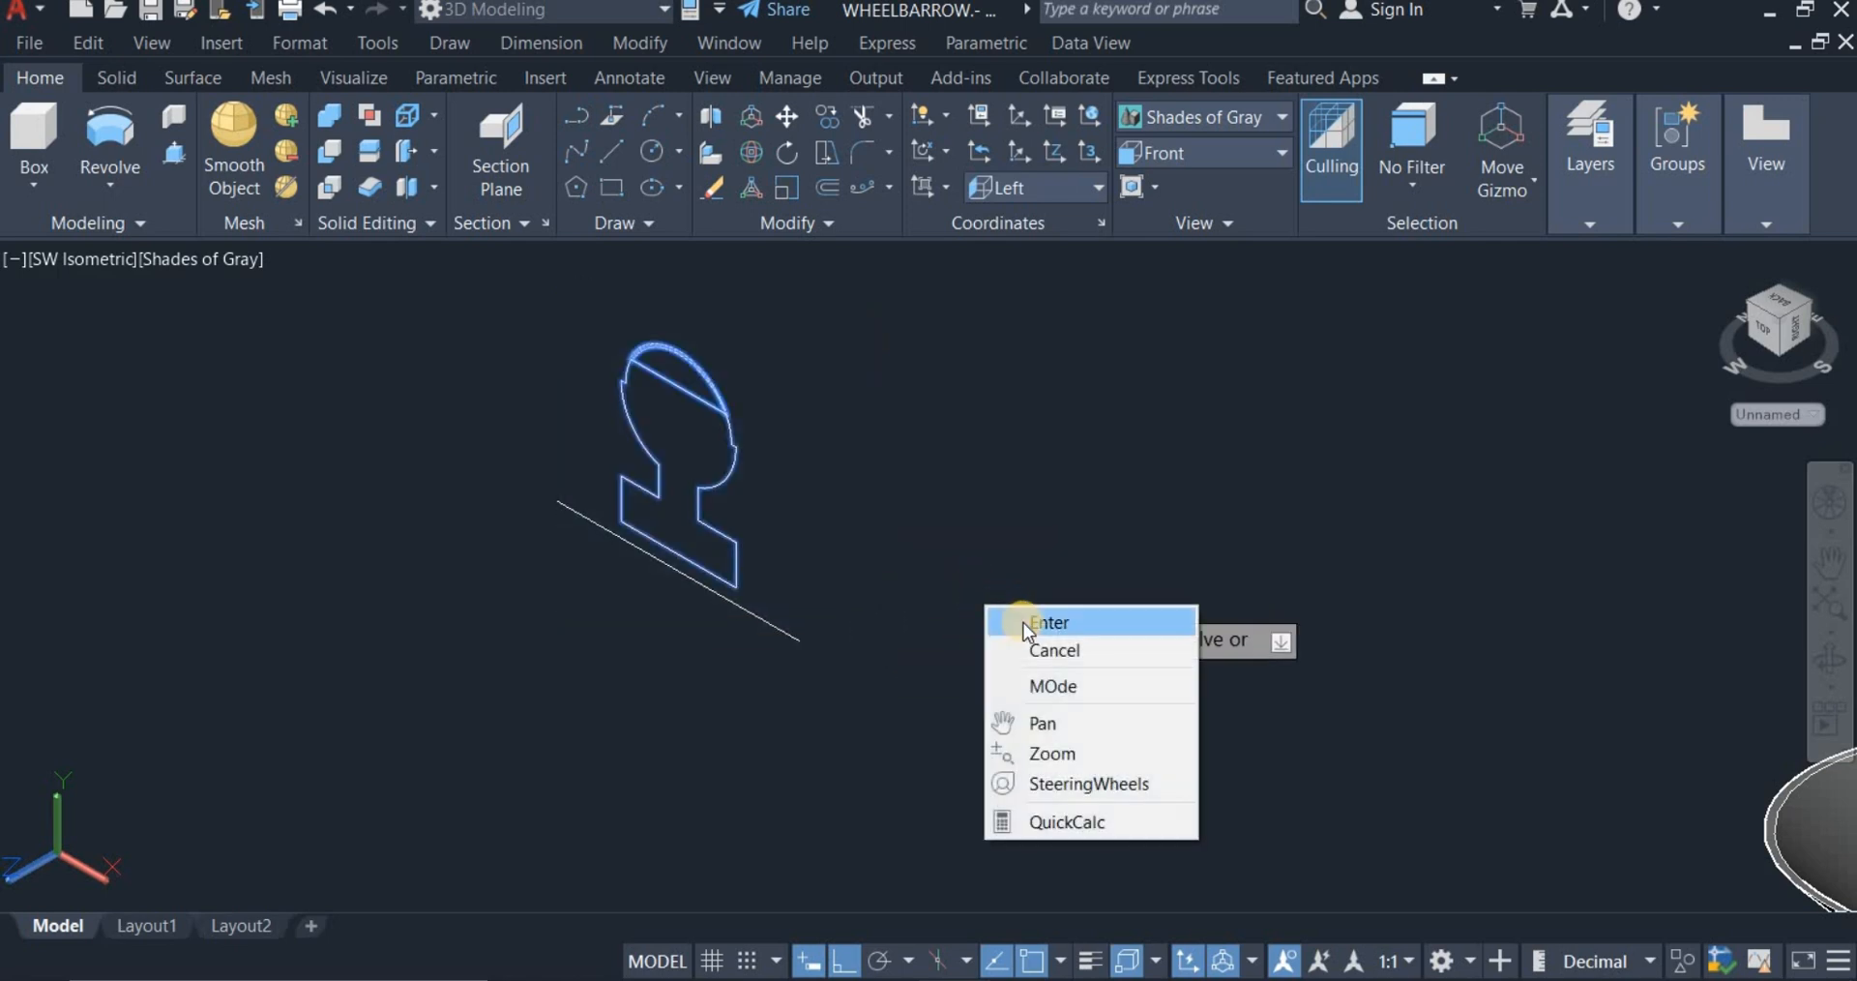
pyautogui.click(1024, 623)
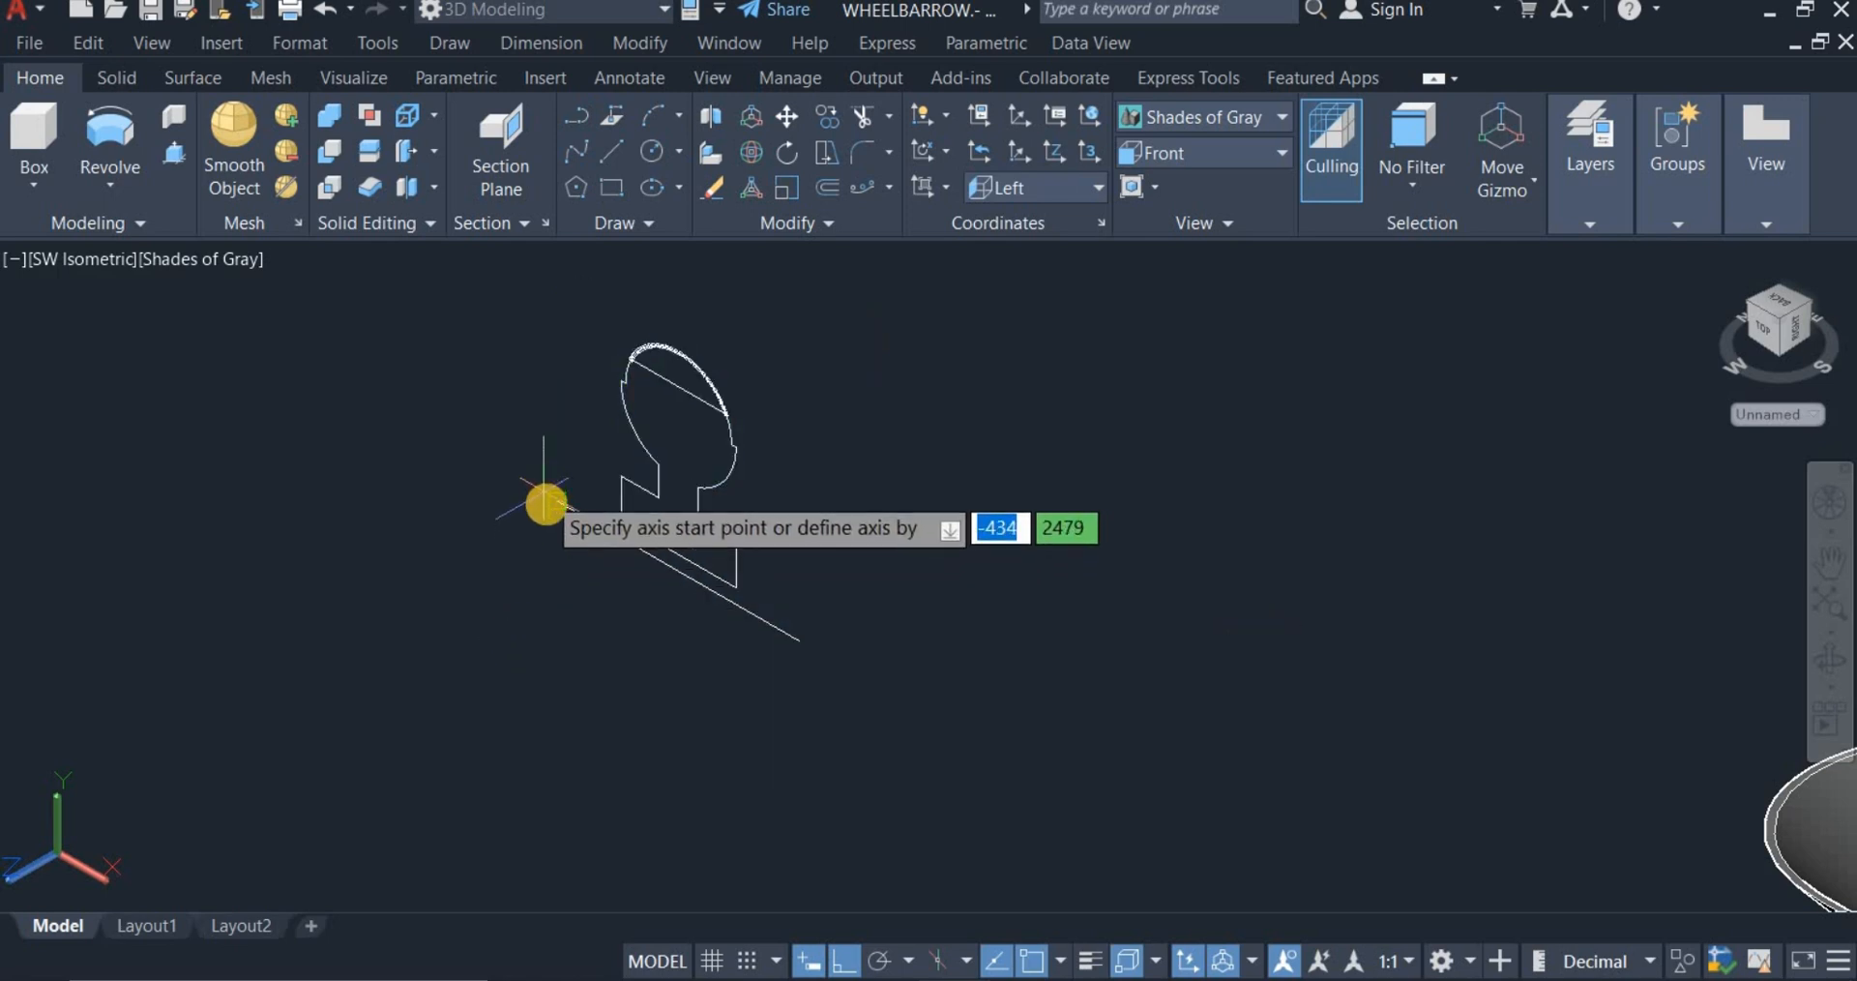
pyautogui.click(547, 503)
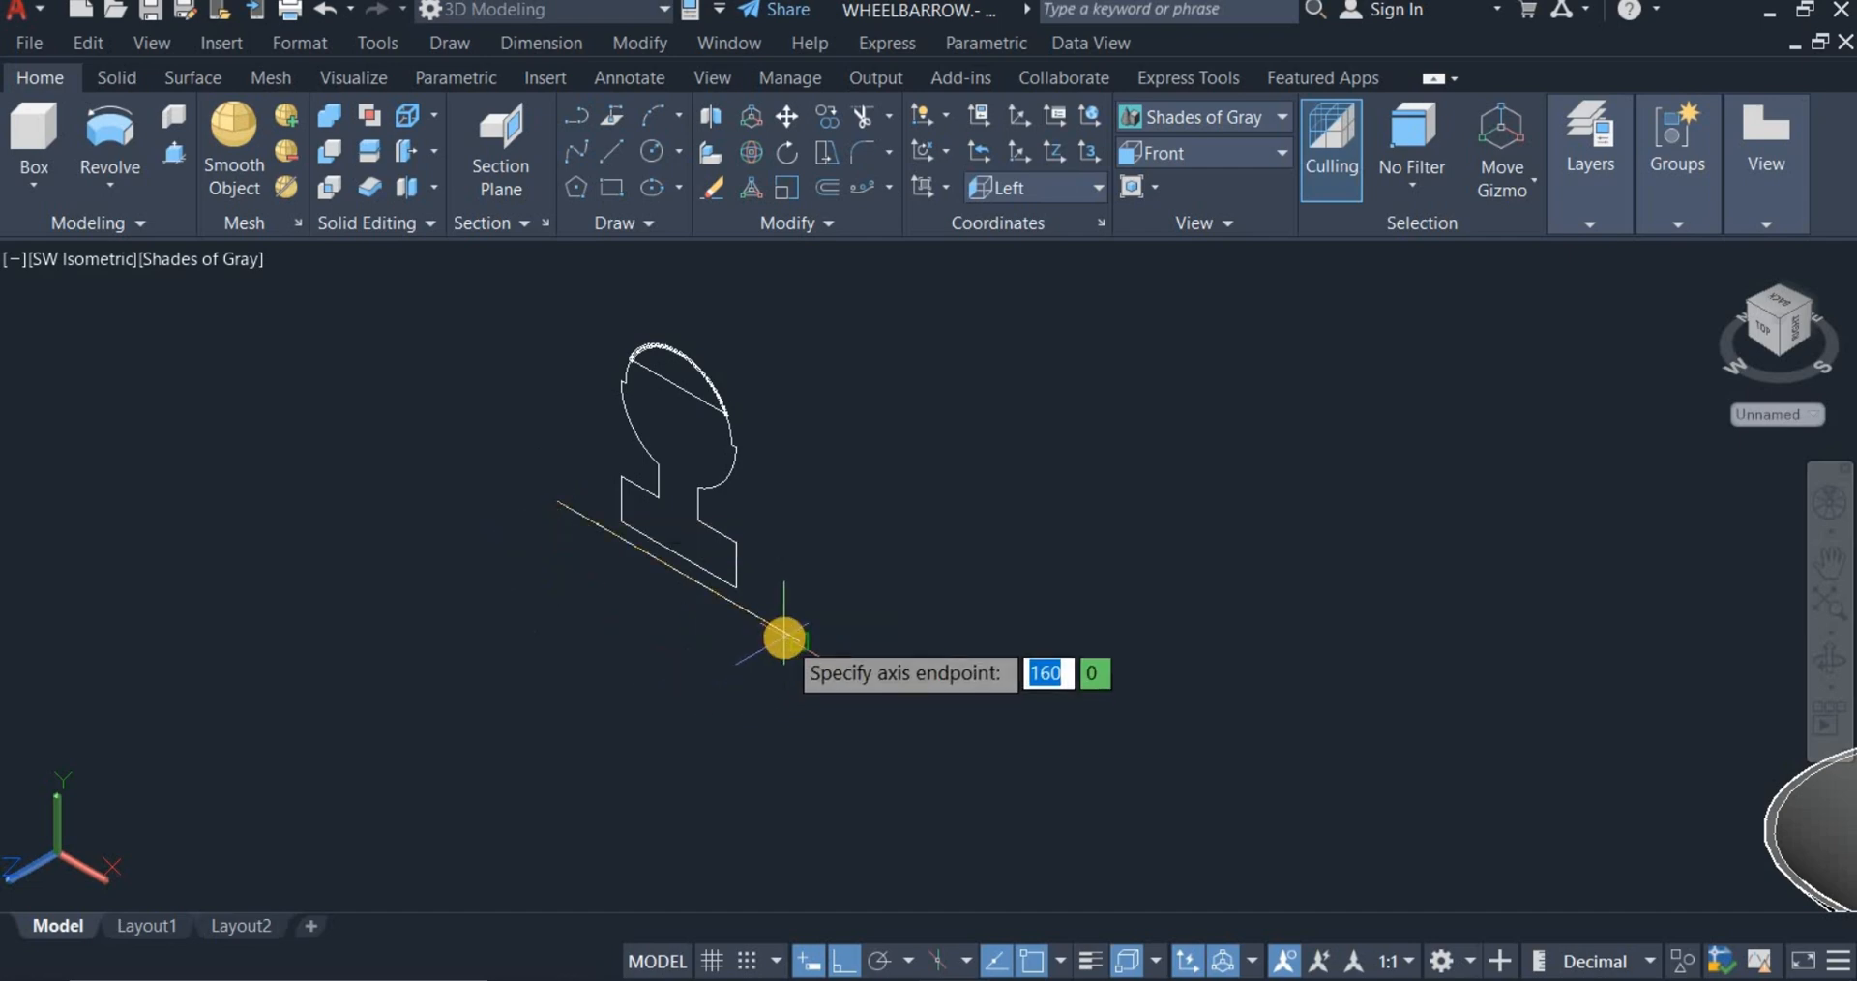
pyautogui.click(783, 639)
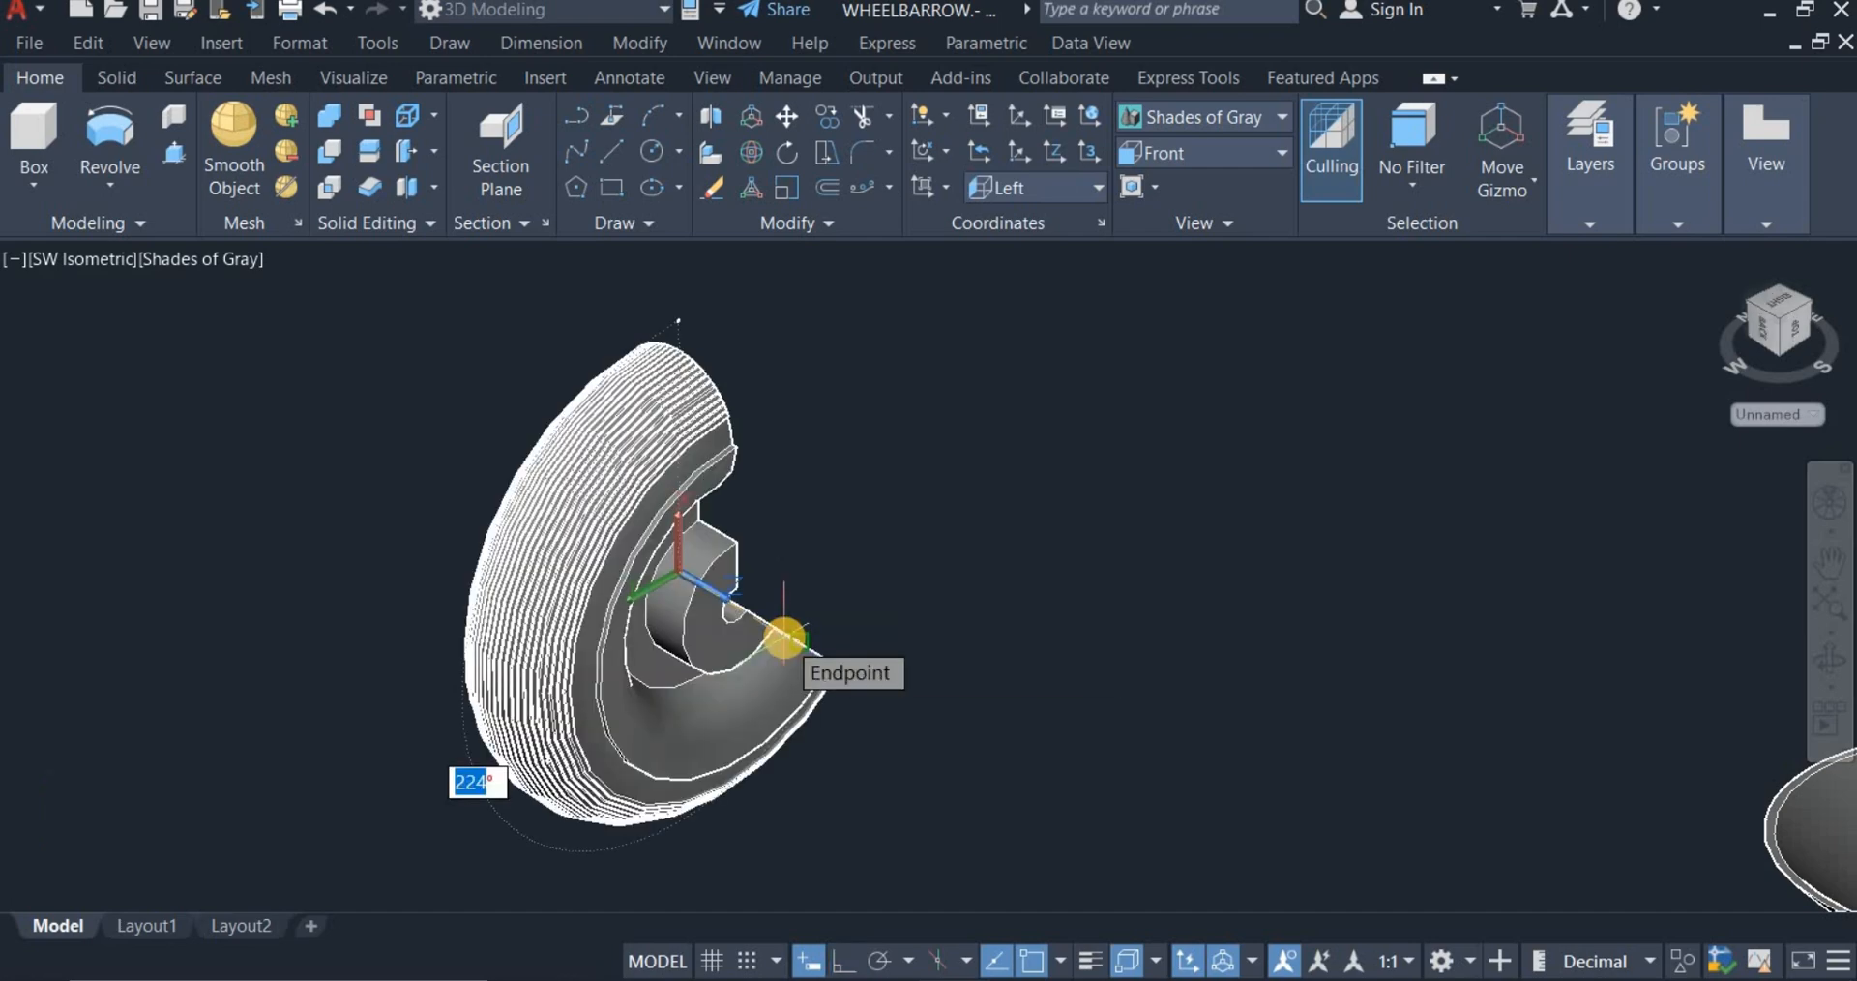
pyautogui.write('360')
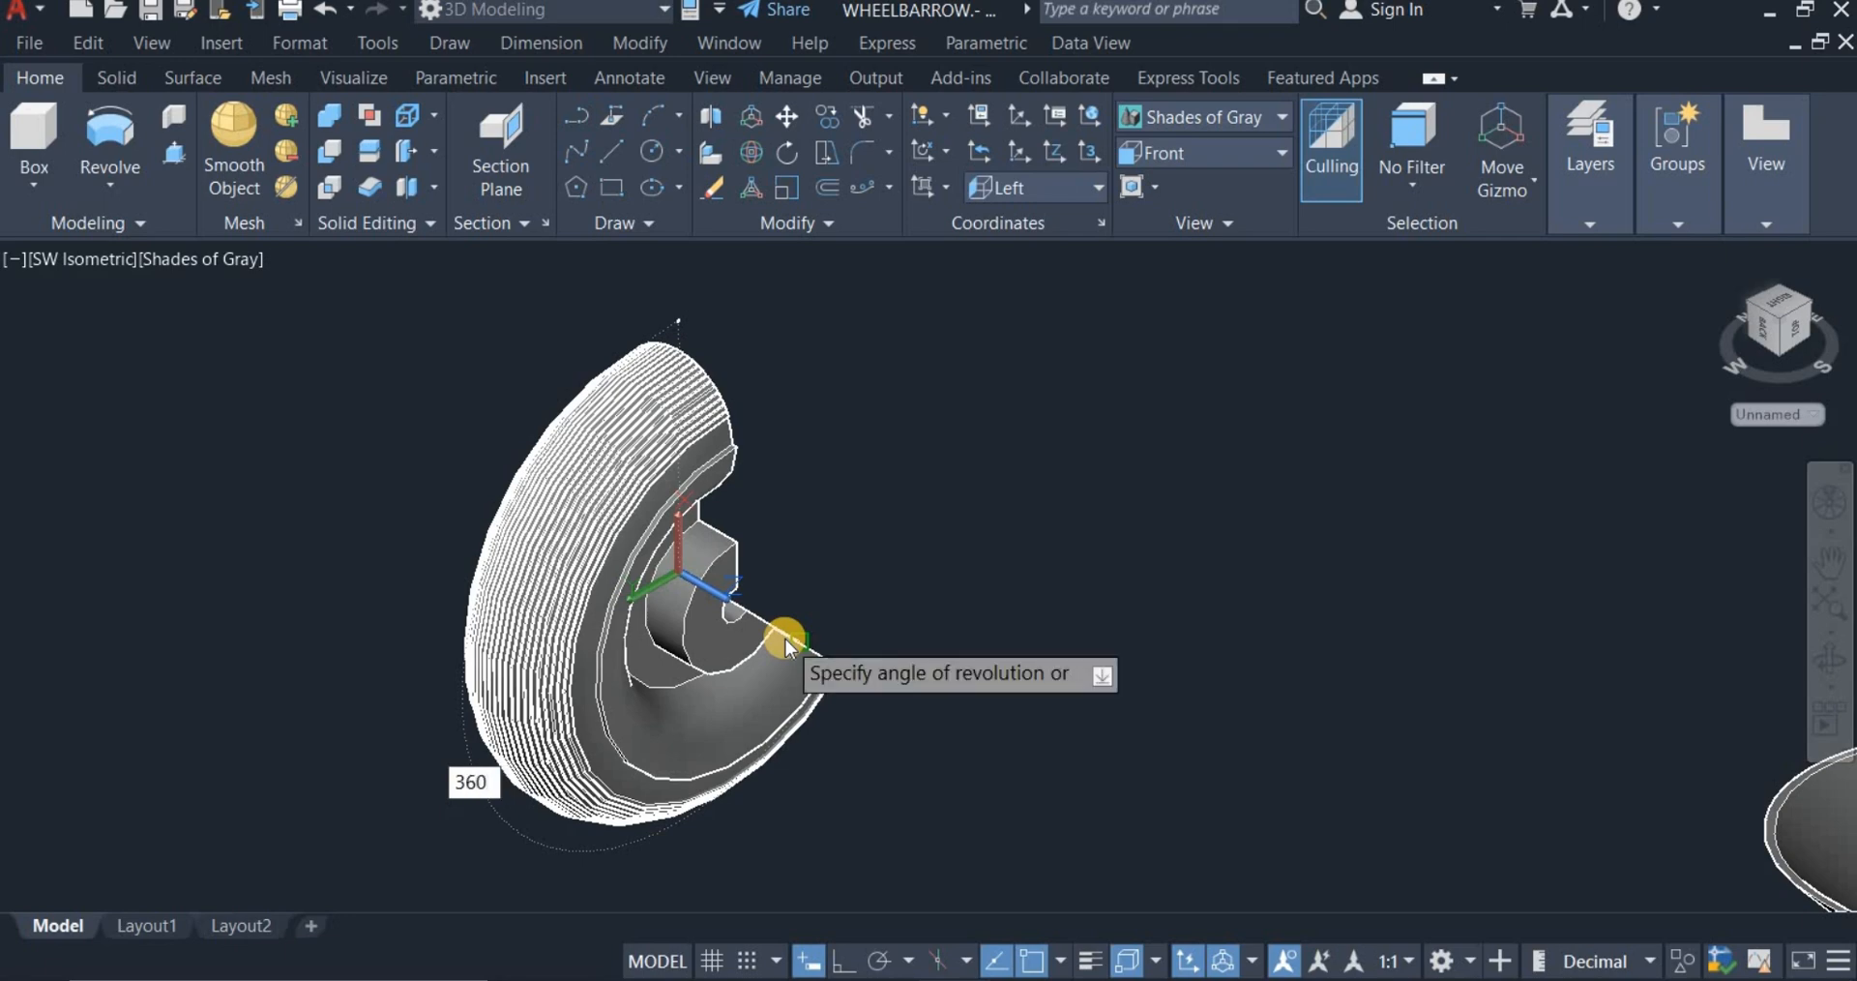
pyautogui.press('Return')
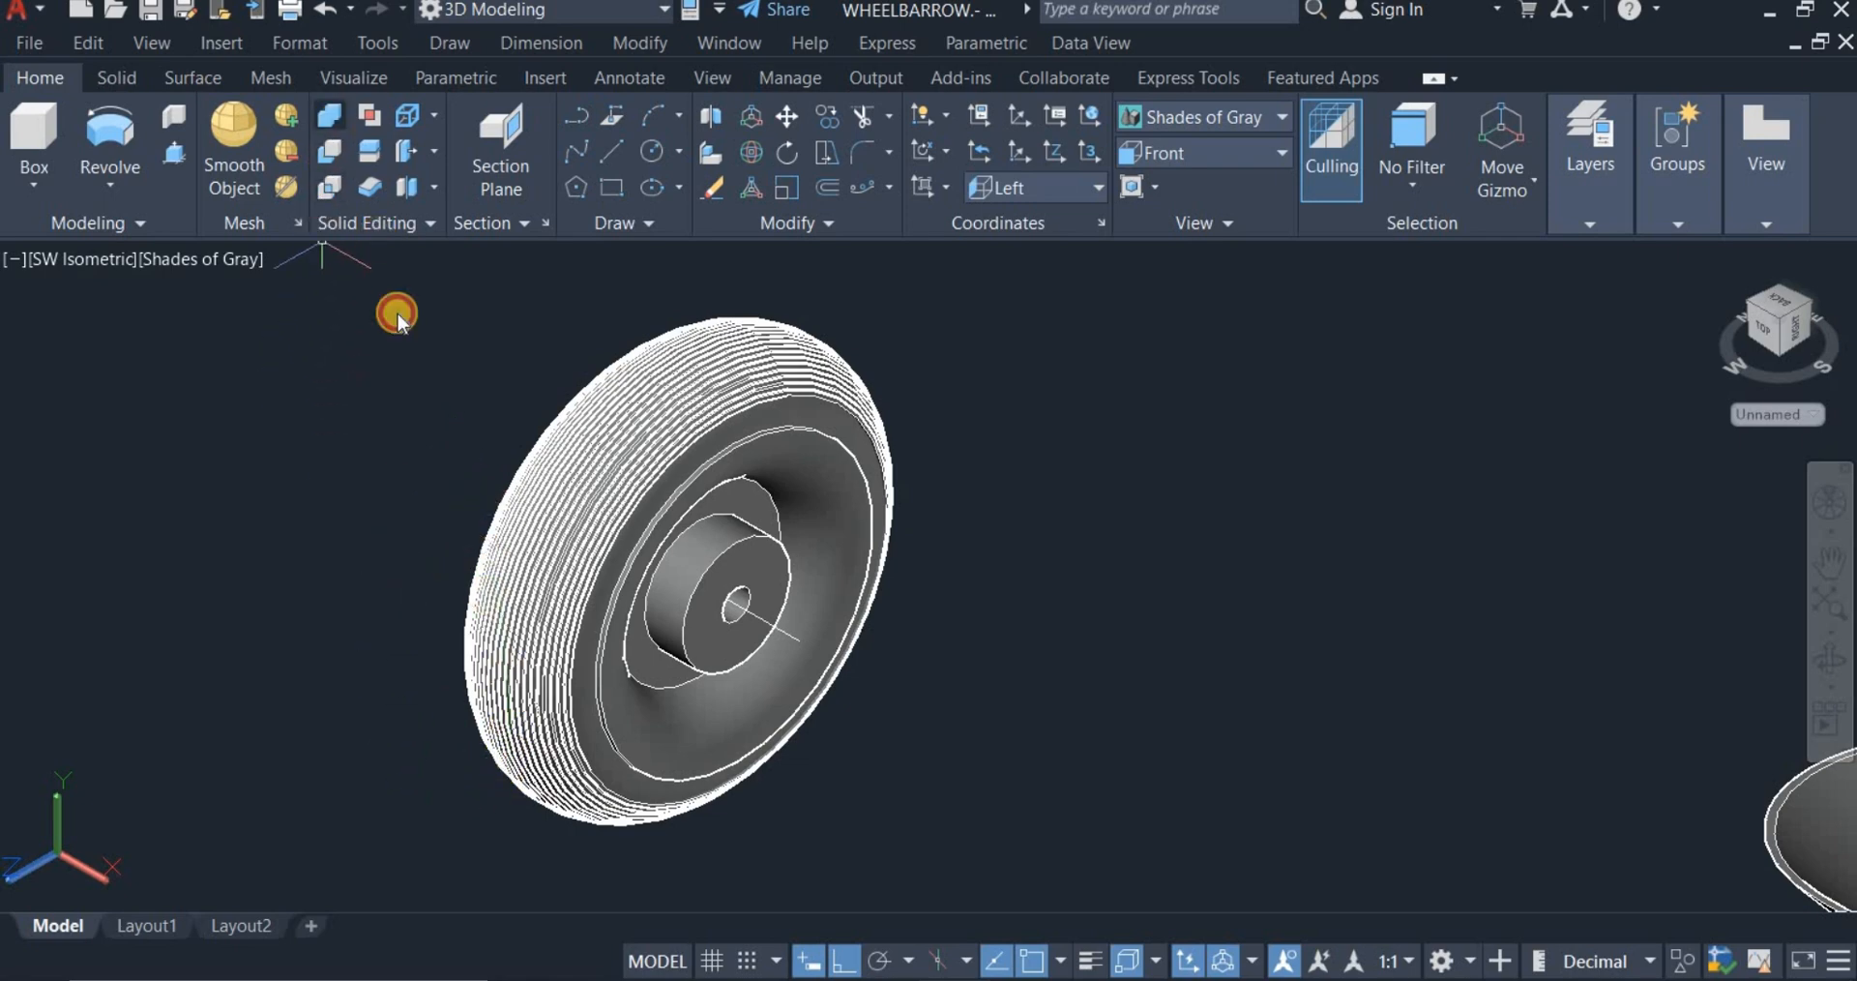
# Step: Unite all the revolved wheel and tread objects, continuing the union operation despite the loss of surface associativity
pyautogui.click(360, 307)
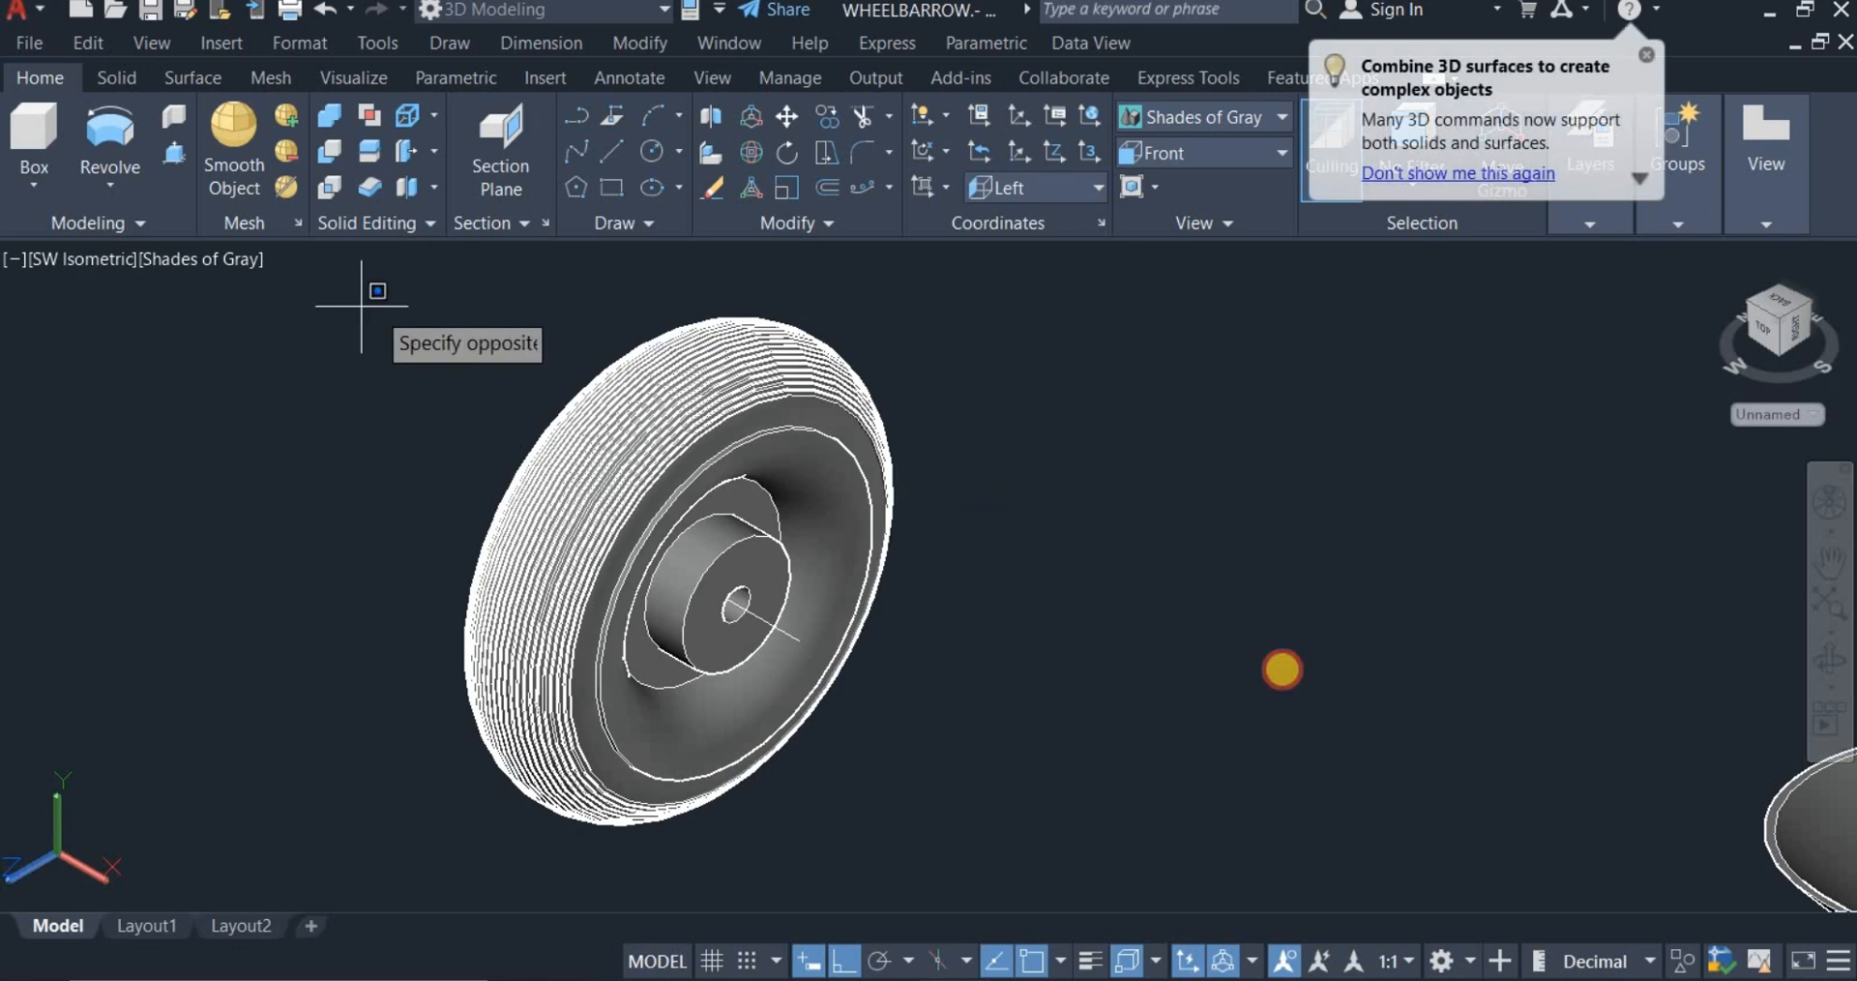
pyautogui.click(1099, 833)
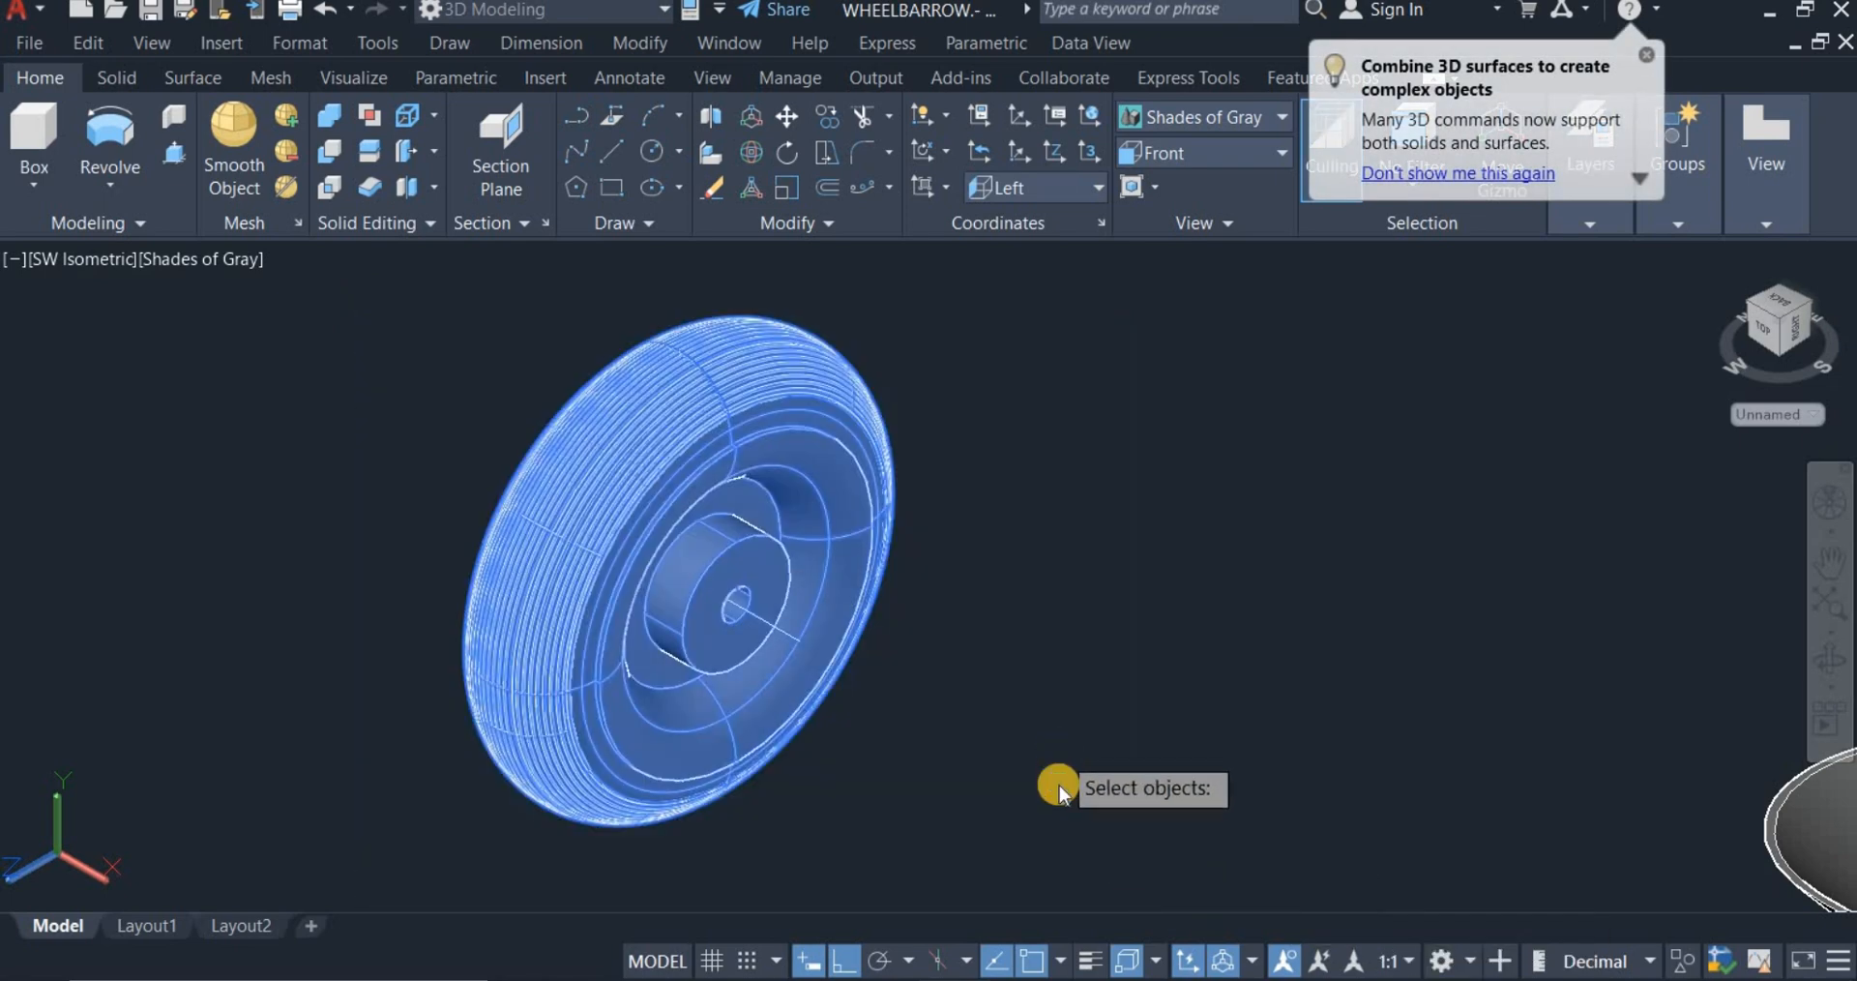
pyautogui.press('Return')
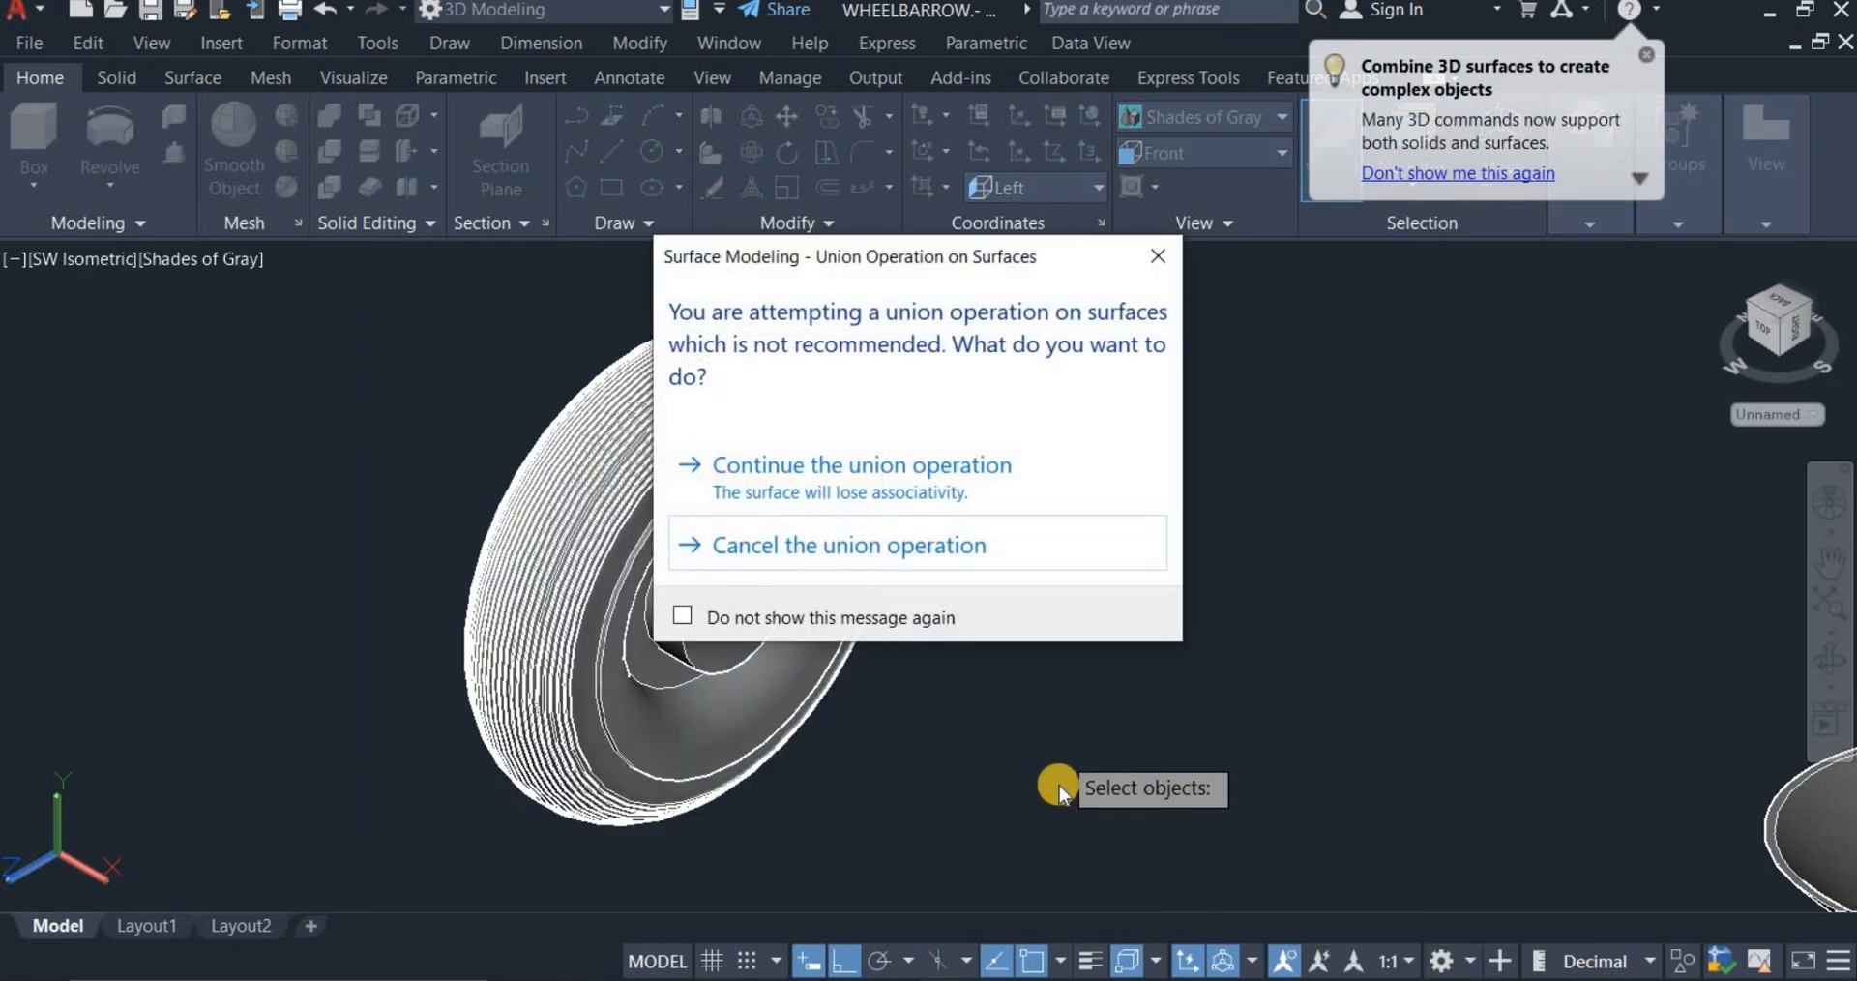
pyautogui.click(895, 472)
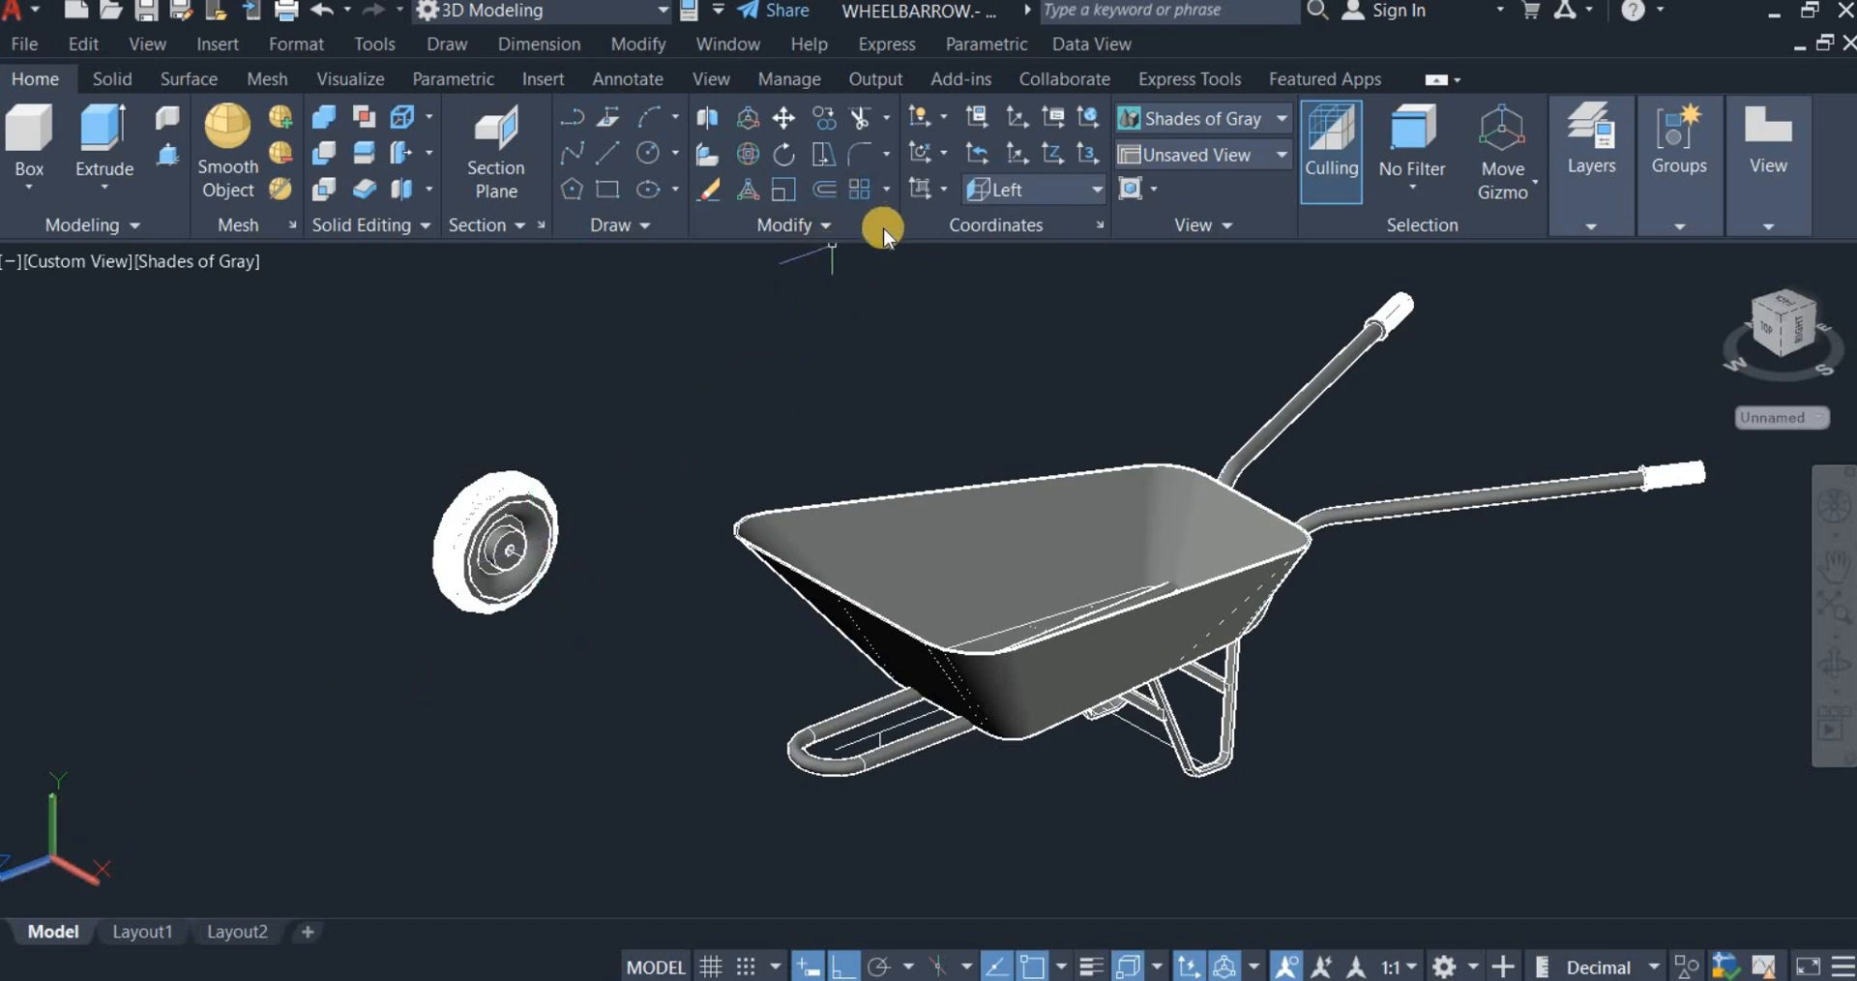
# Step: Set the coordinate system to Front and draw a 50 by 50 square in the empty space below the wheel
pyautogui.click(1016, 189)
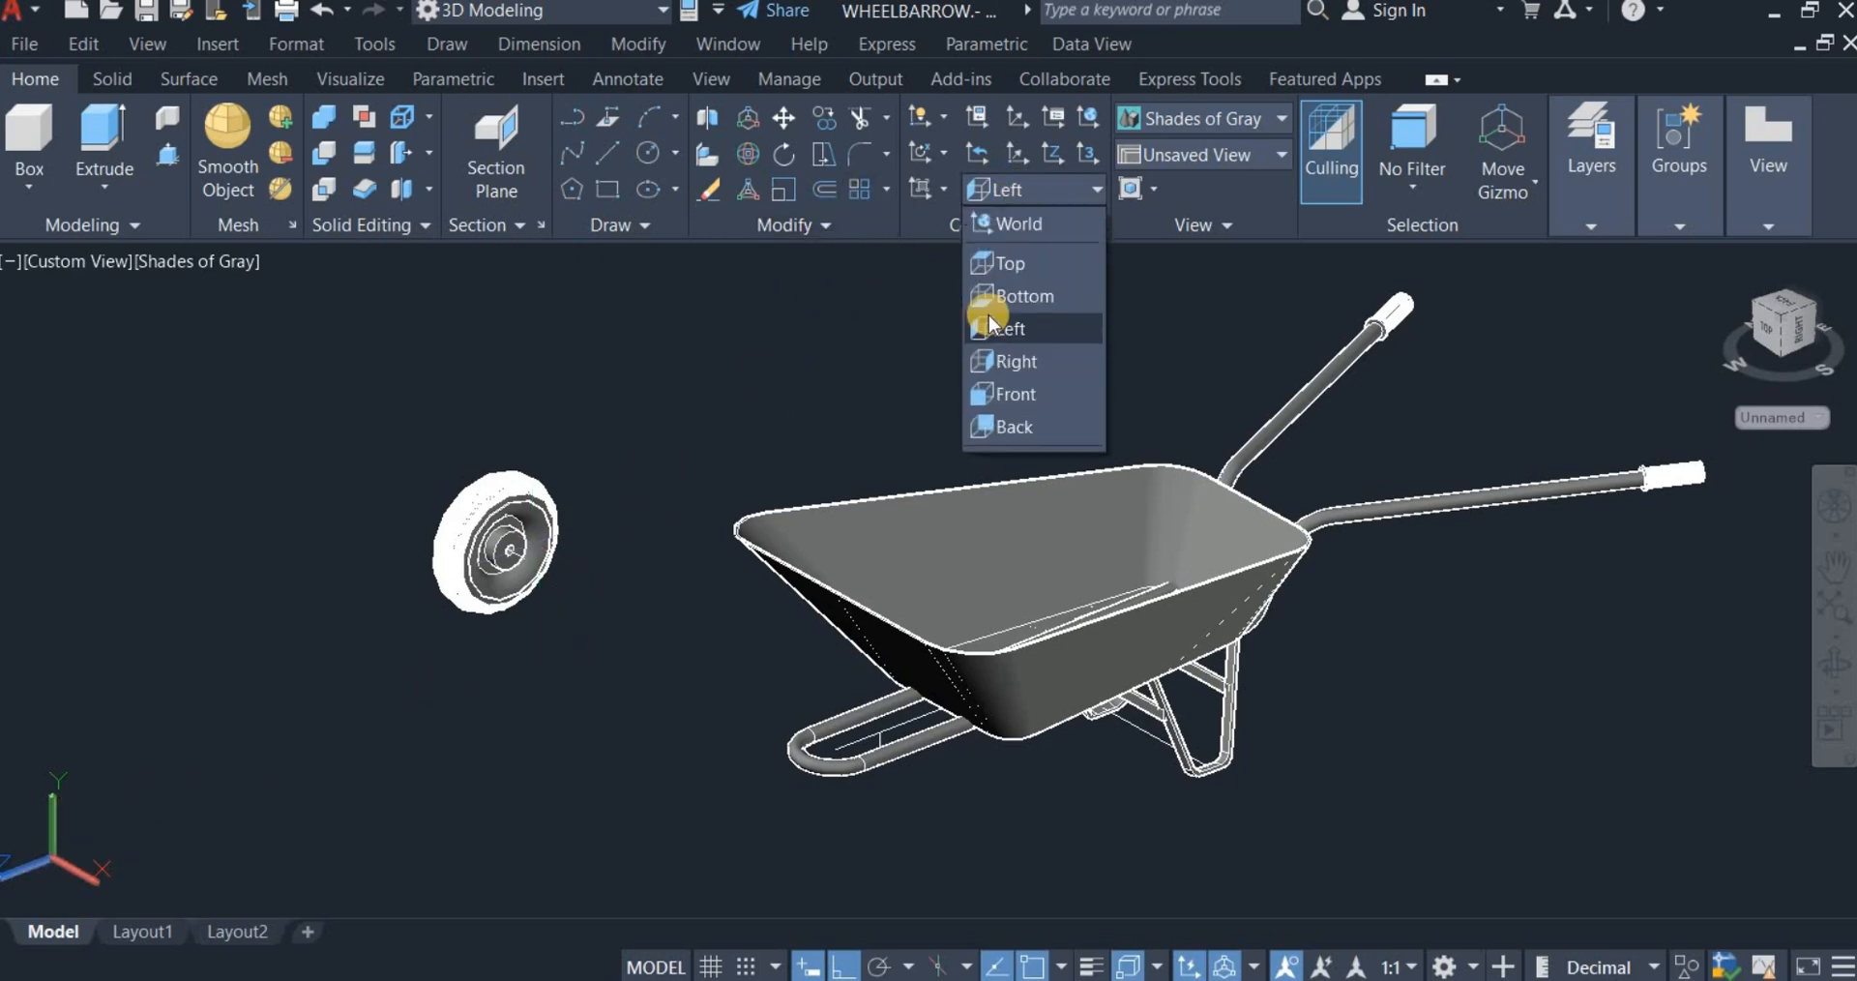
pyautogui.click(1014, 393)
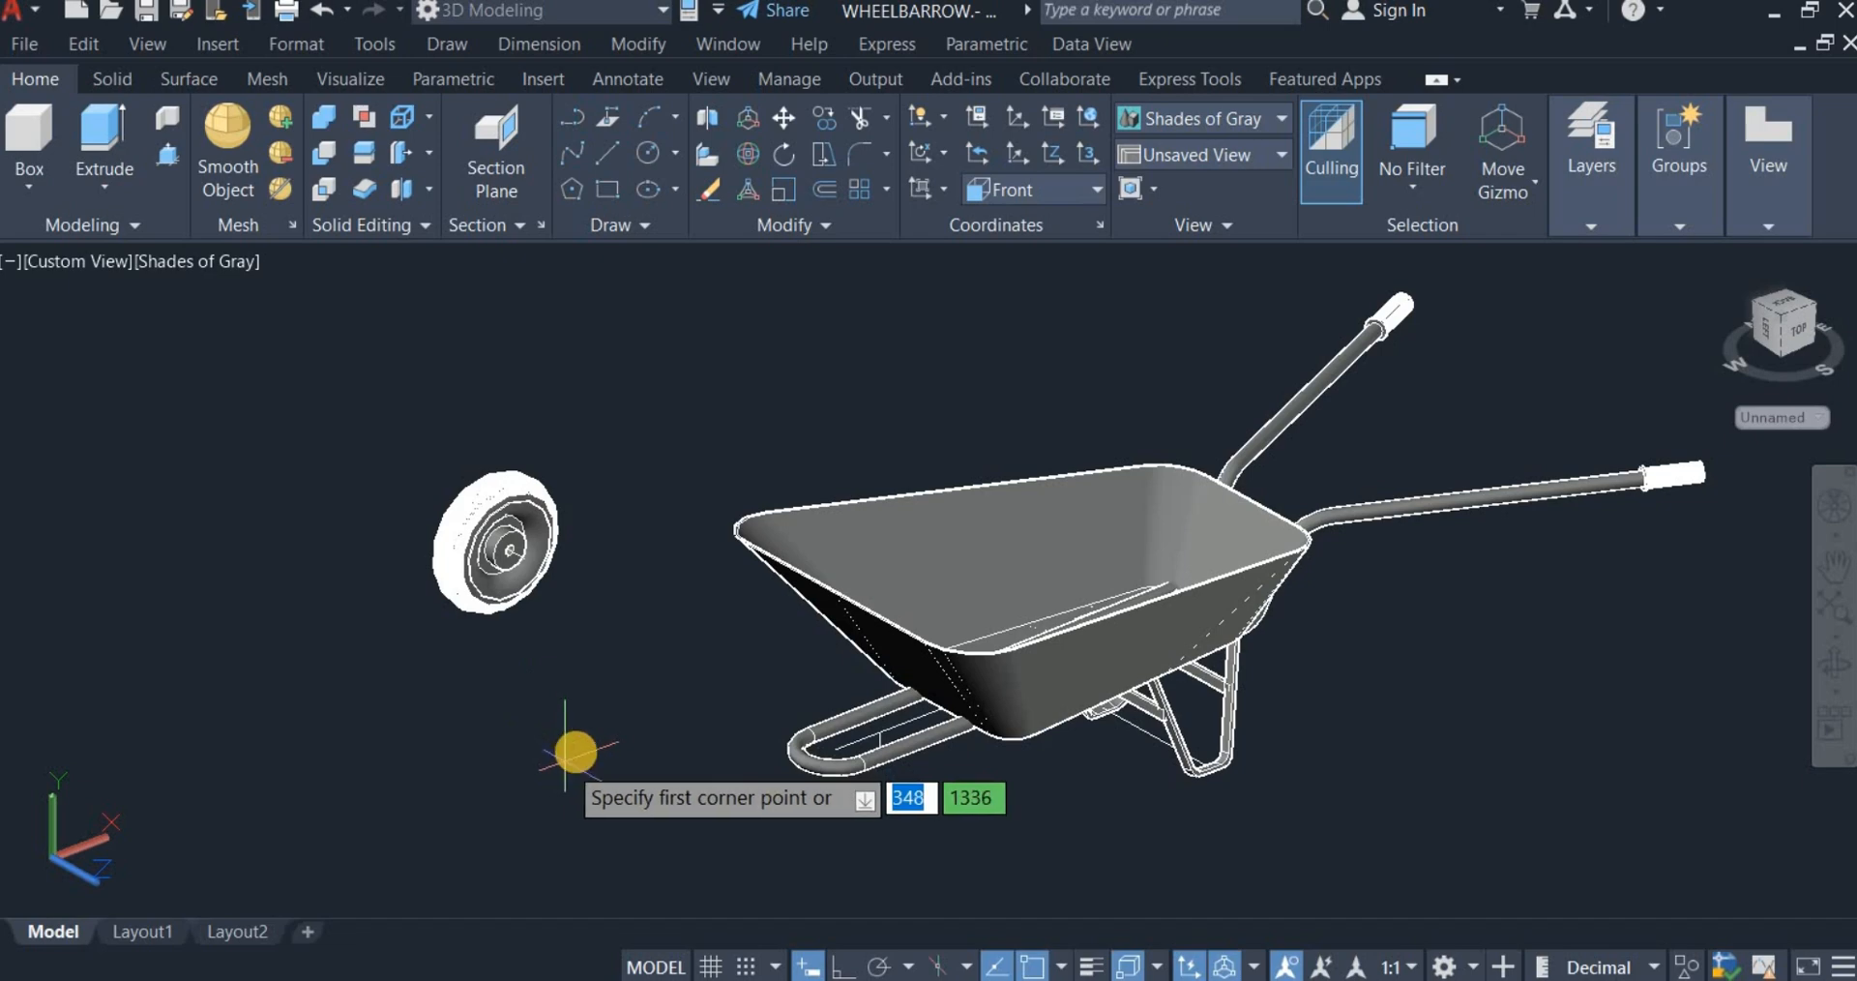
pyautogui.click(571, 725)
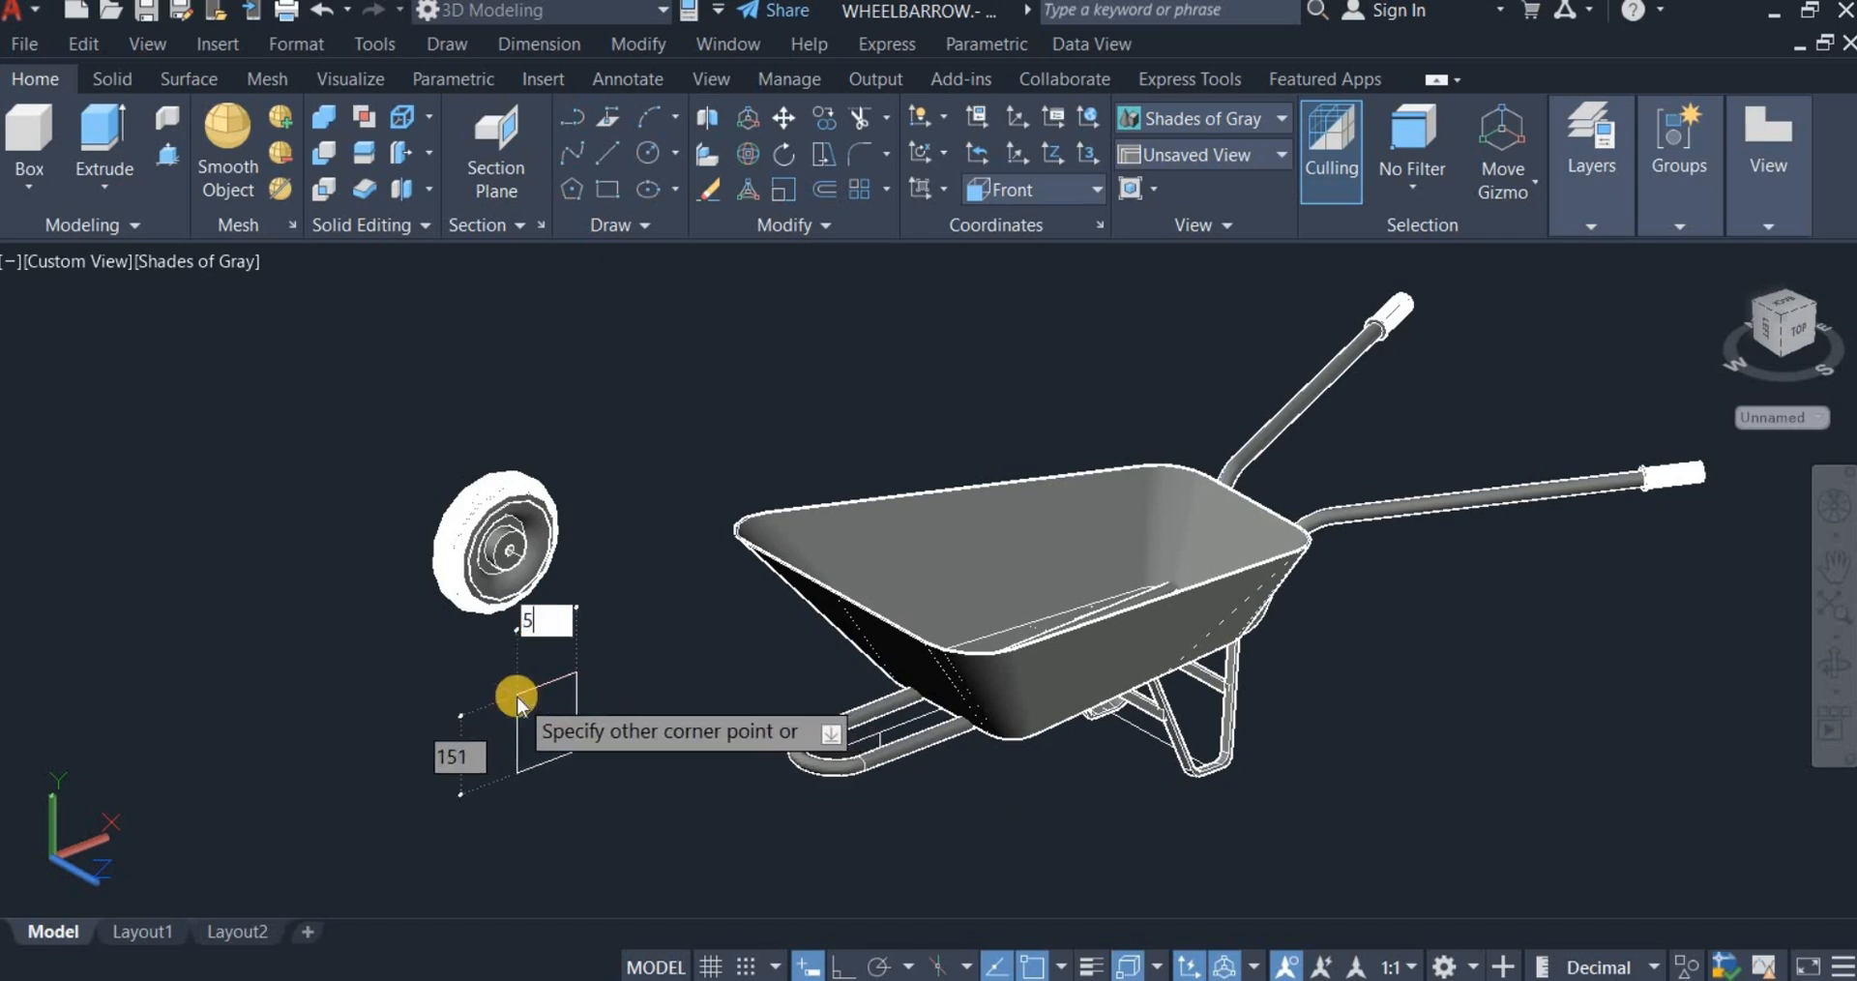
pyautogui.press('Tab')
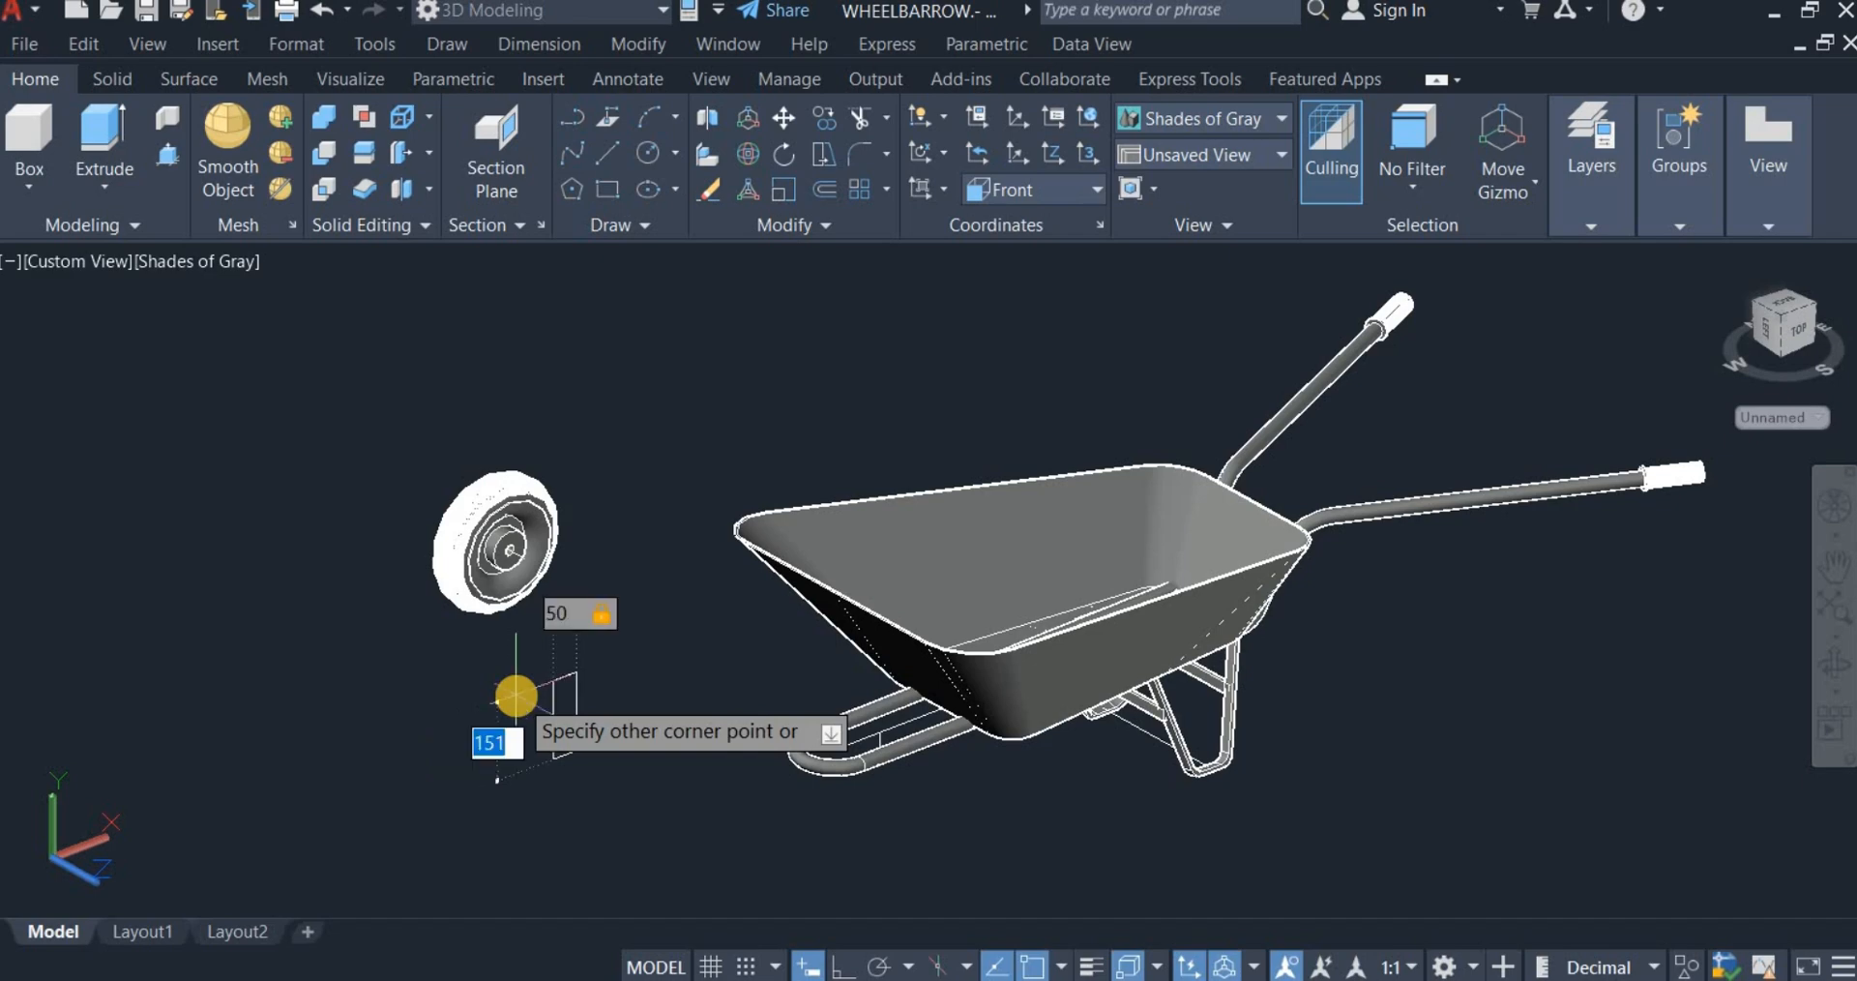
pyautogui.write('50')
pyautogui.press('Return')
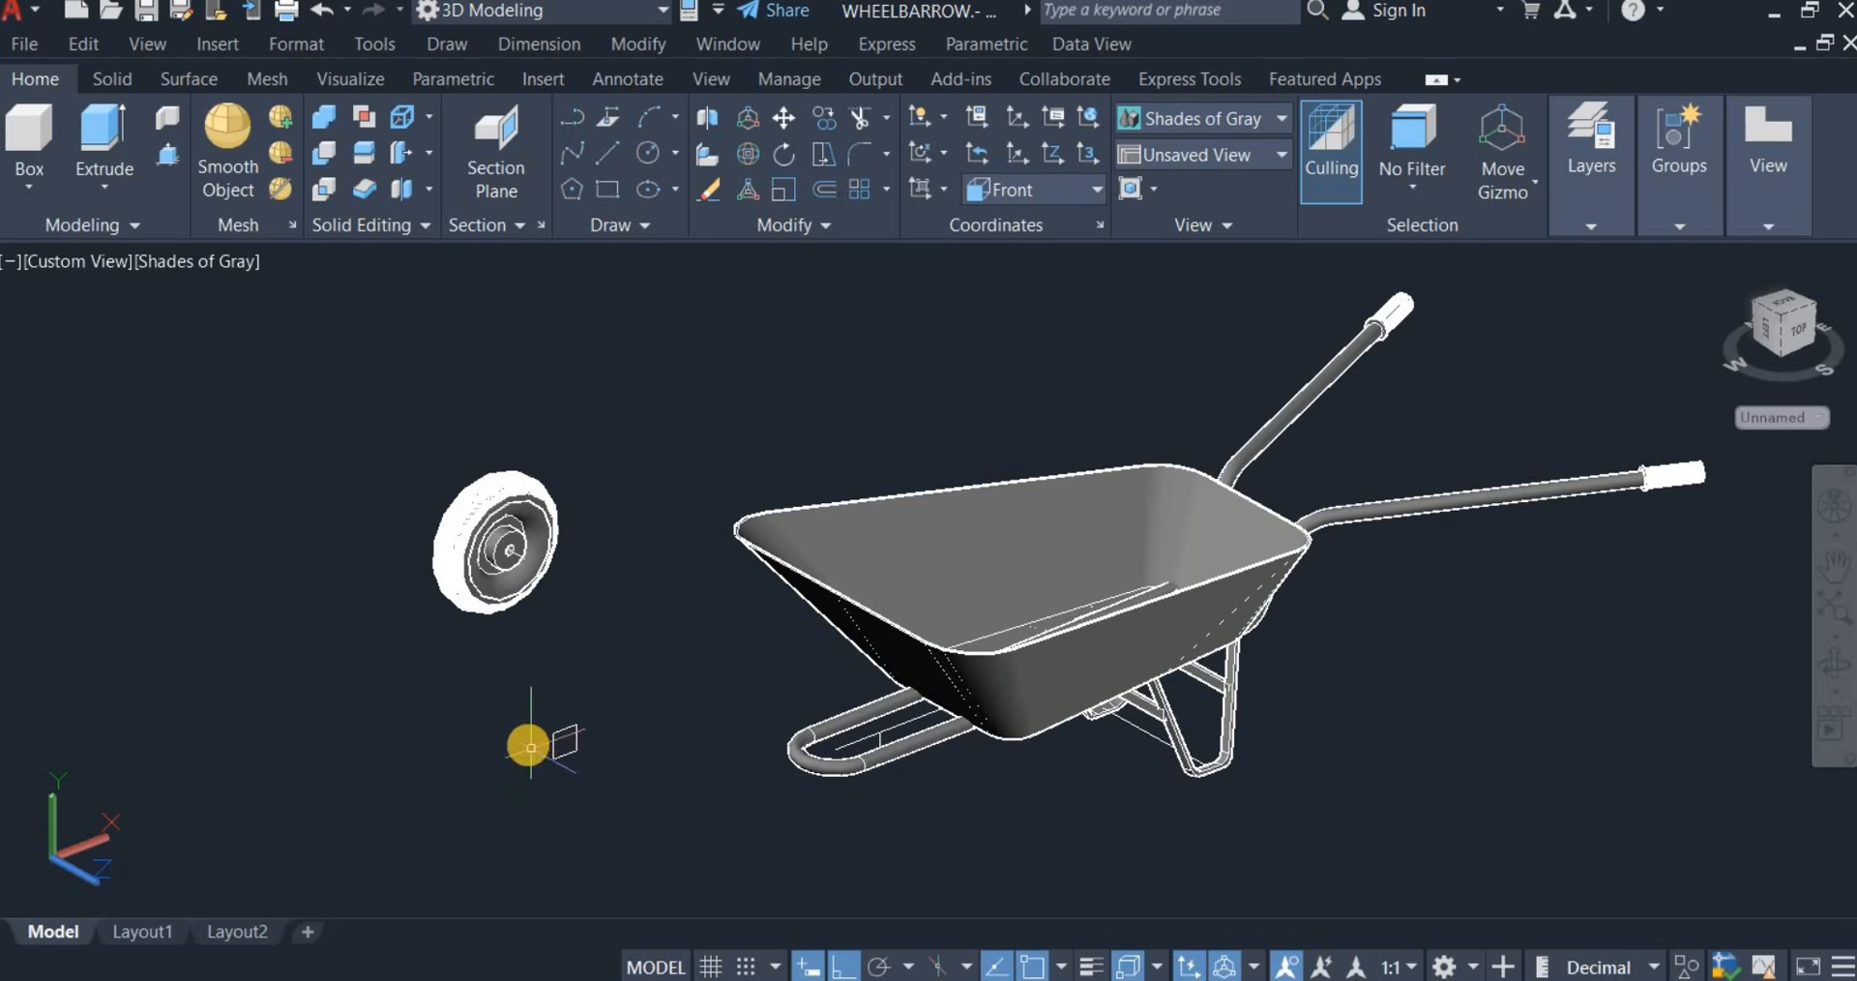
# Step: Move the square a short distance away from the wheelbarrow frame, keeping it below the wheel
pyautogui.click(600, 725)
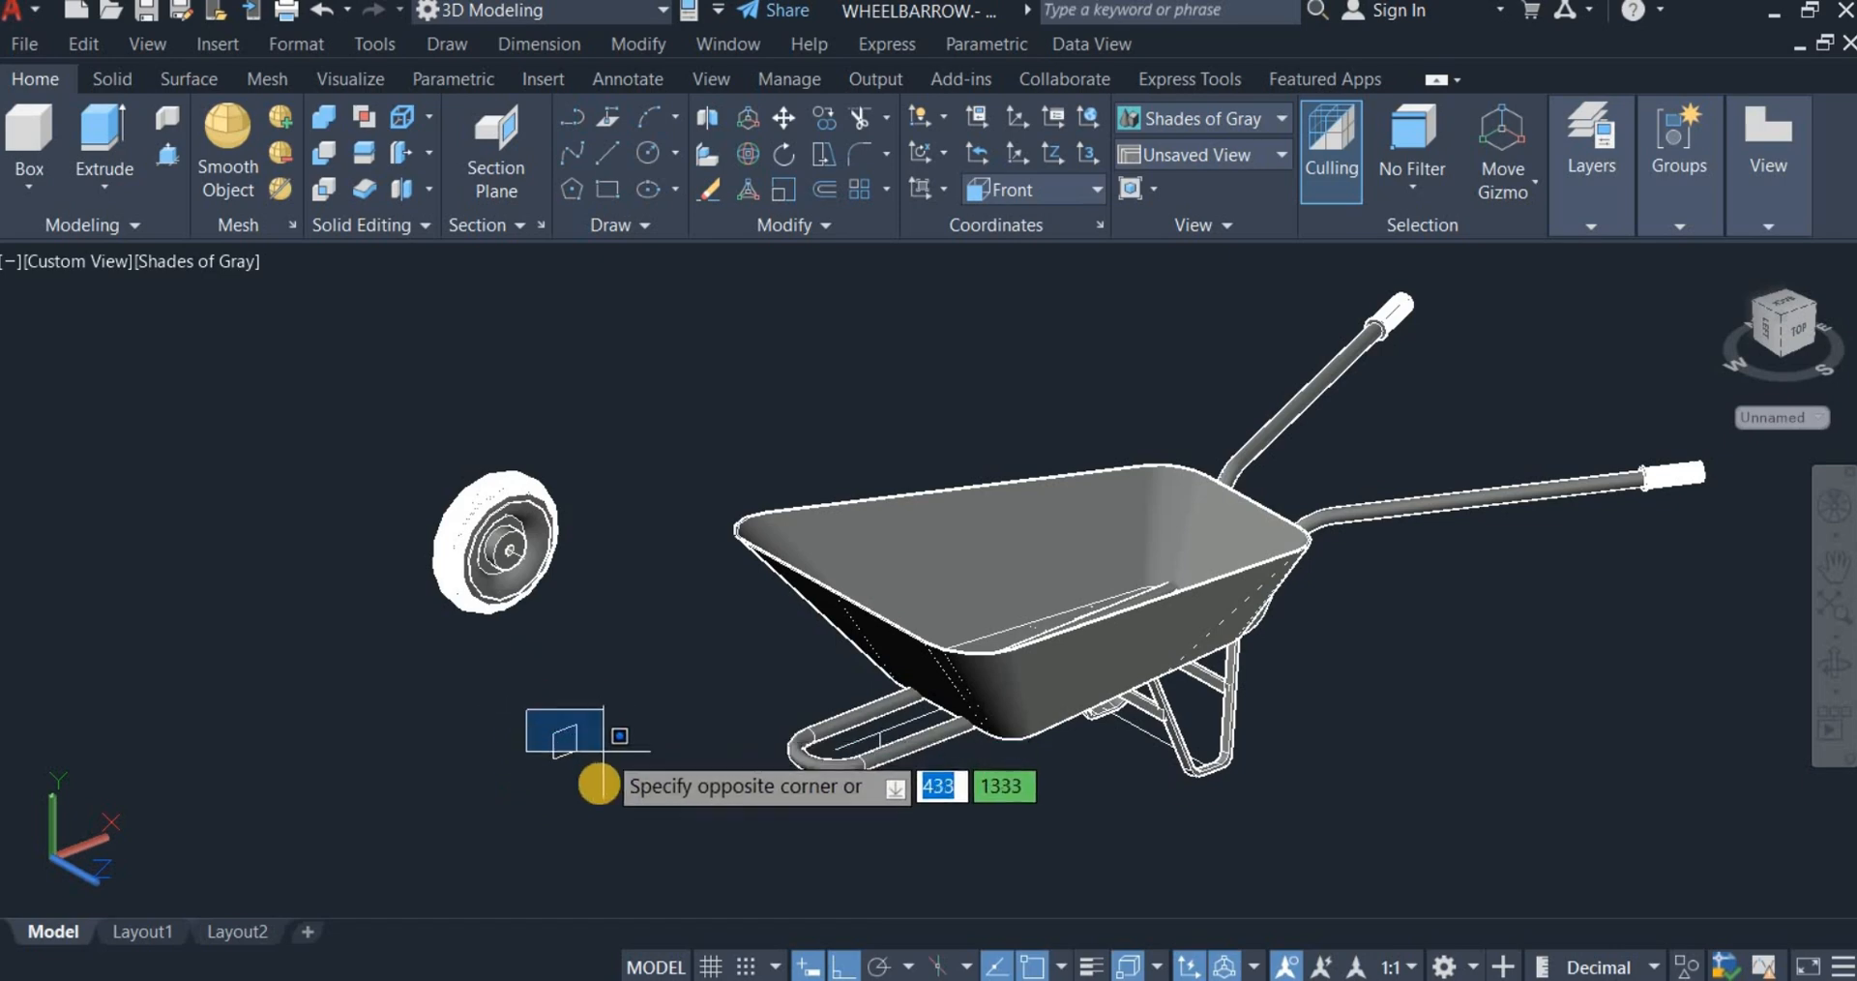
pyautogui.click(636, 764)
pyautogui.moveTo(606, 755); pyautogui.dragTo(454, 704)
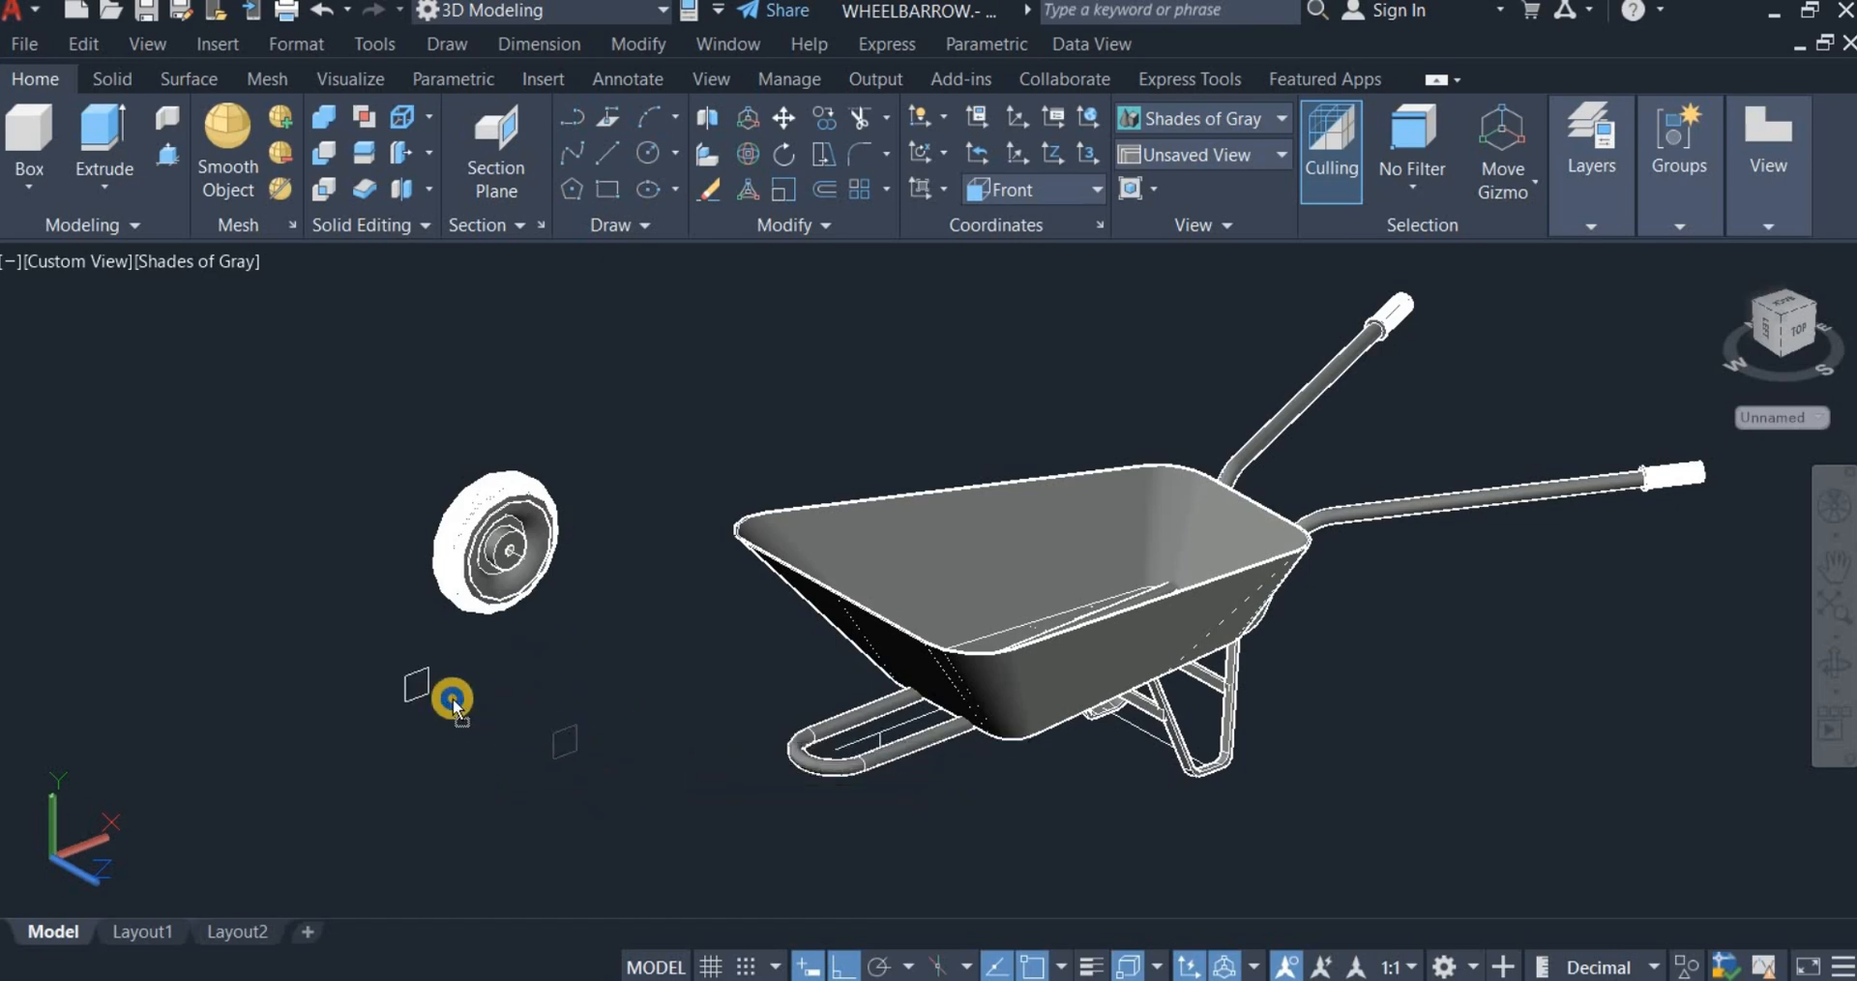
pyautogui.moveTo(458, 711); pyautogui.dragTo(456, 710, button='right')
pyautogui.click(505, 709)
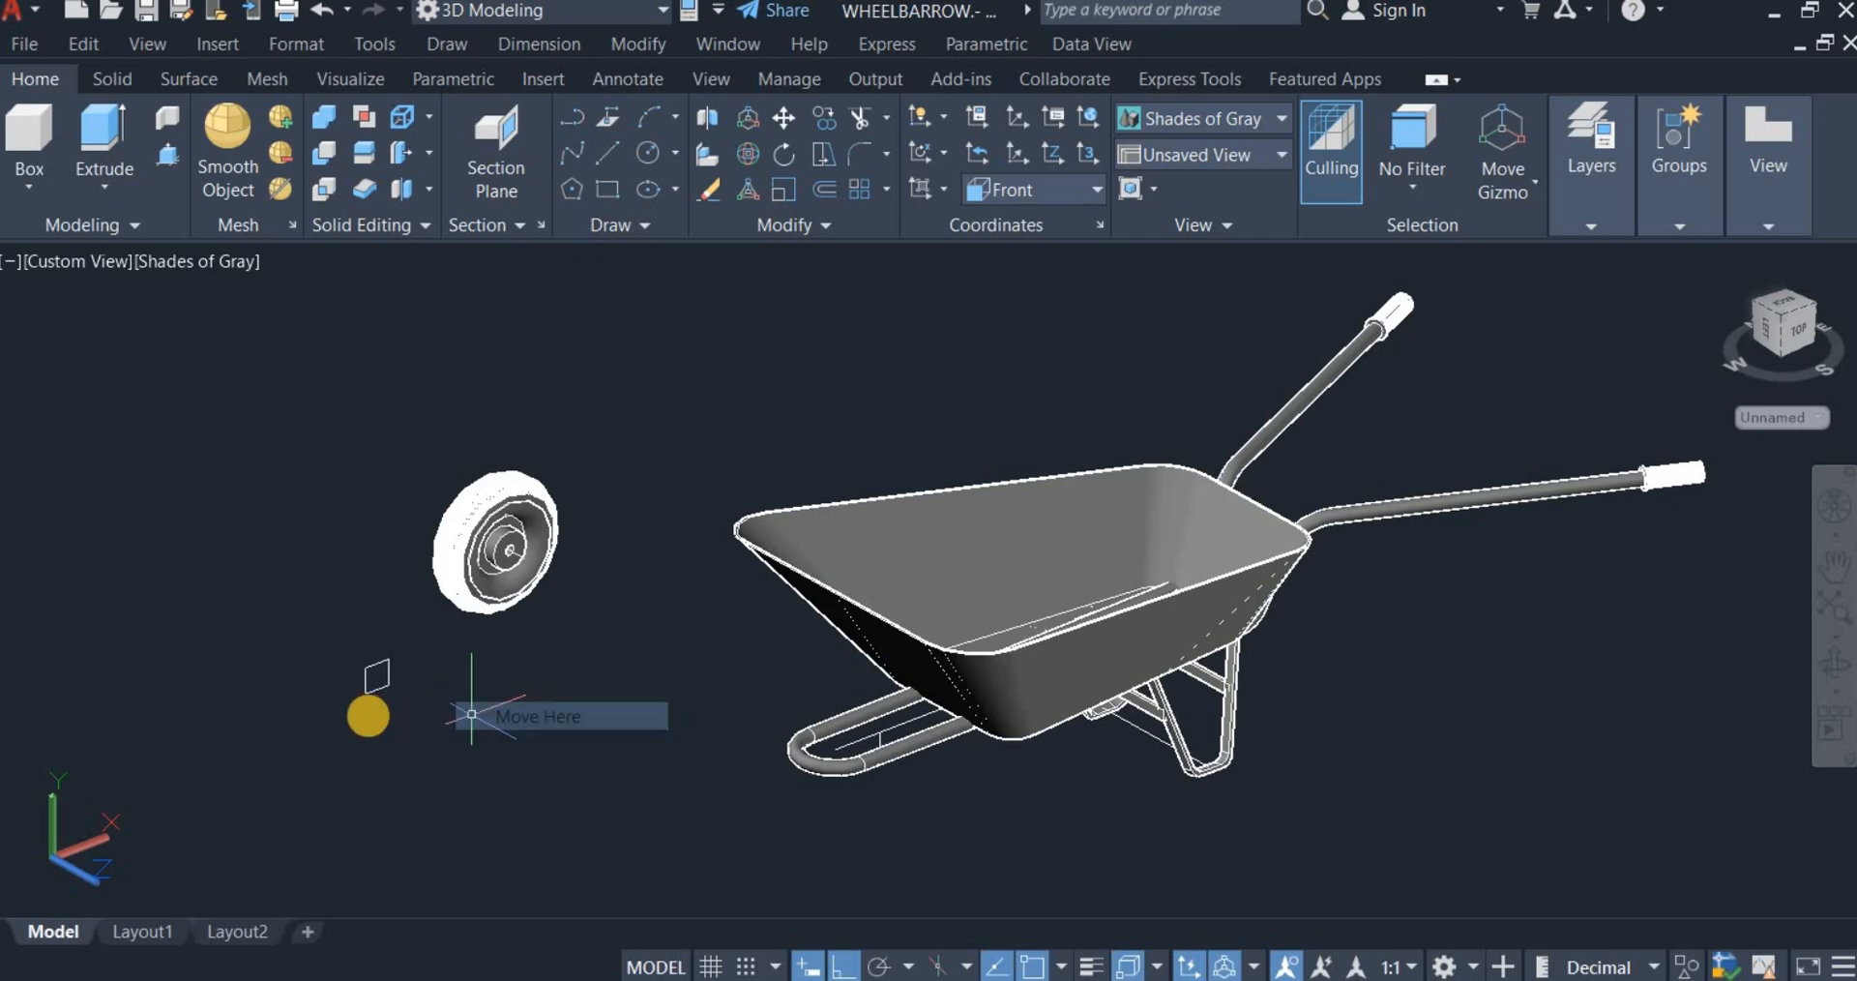
# Step: Draw a circle centred on the midpoint of the square's lower edge, with its radius reaching the edge's endpoint
pyautogui.scroll(5, 385, 692)
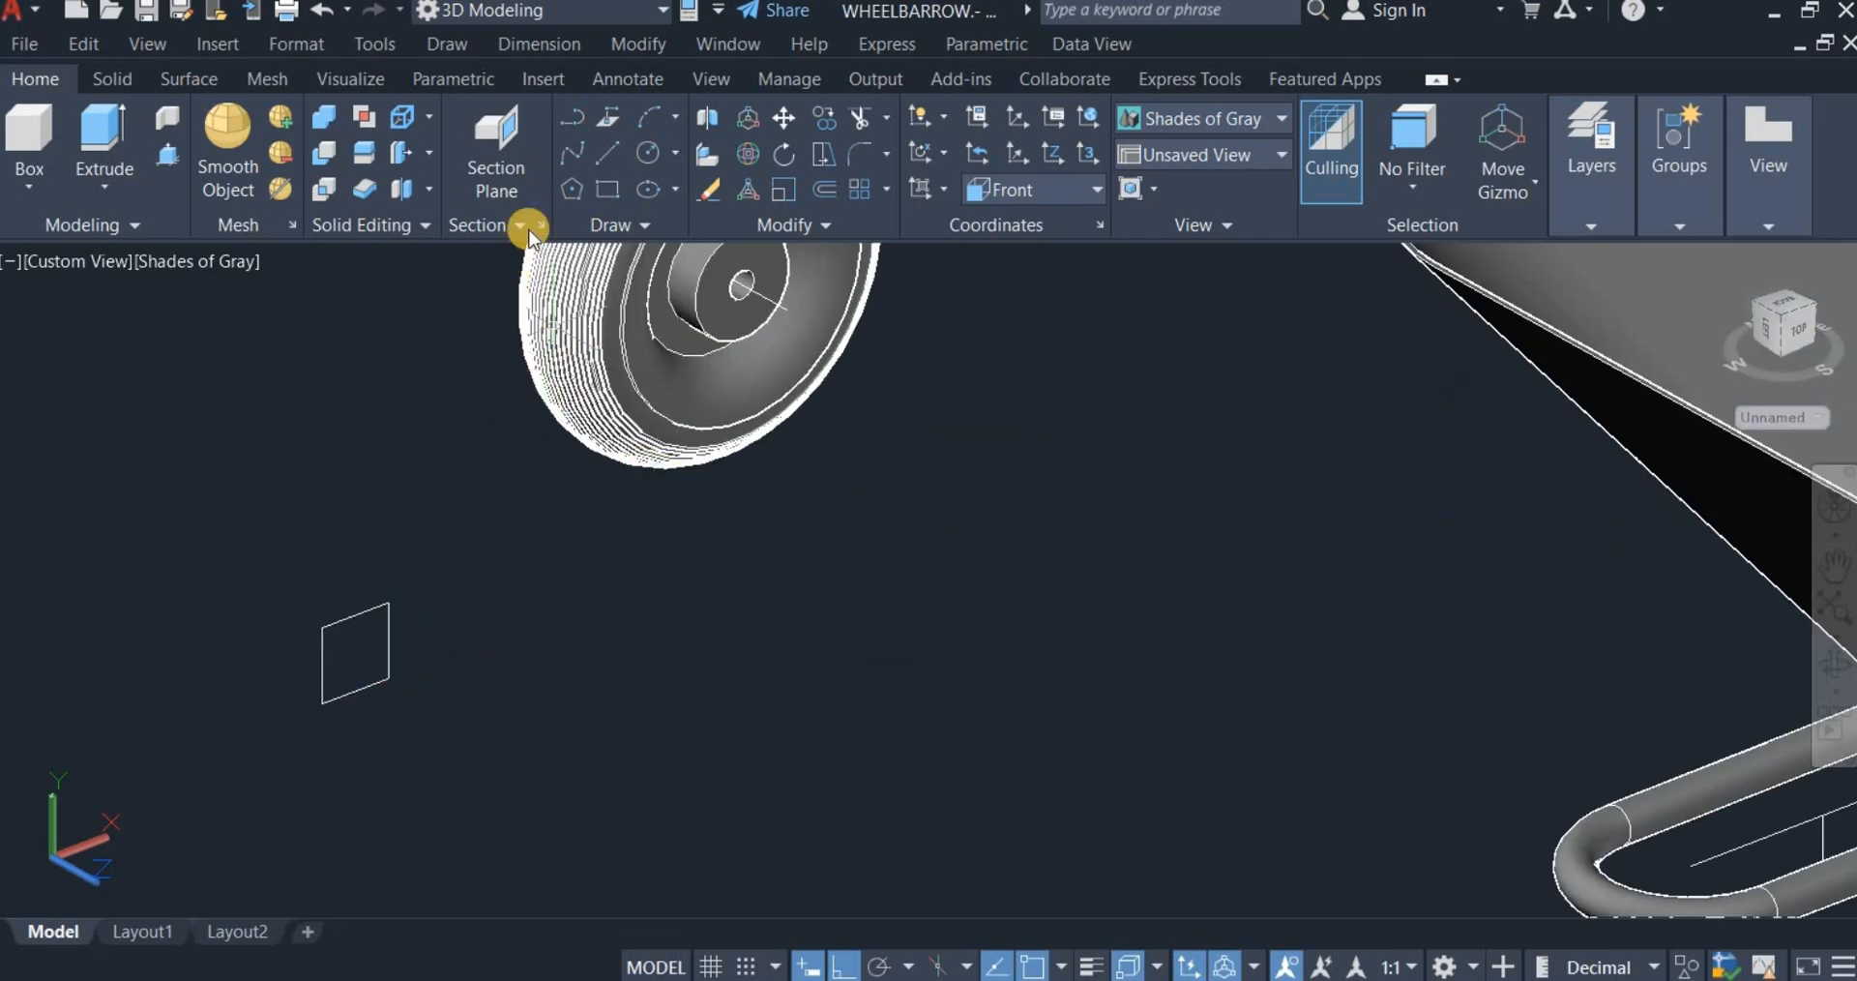
pyautogui.click(648, 152)
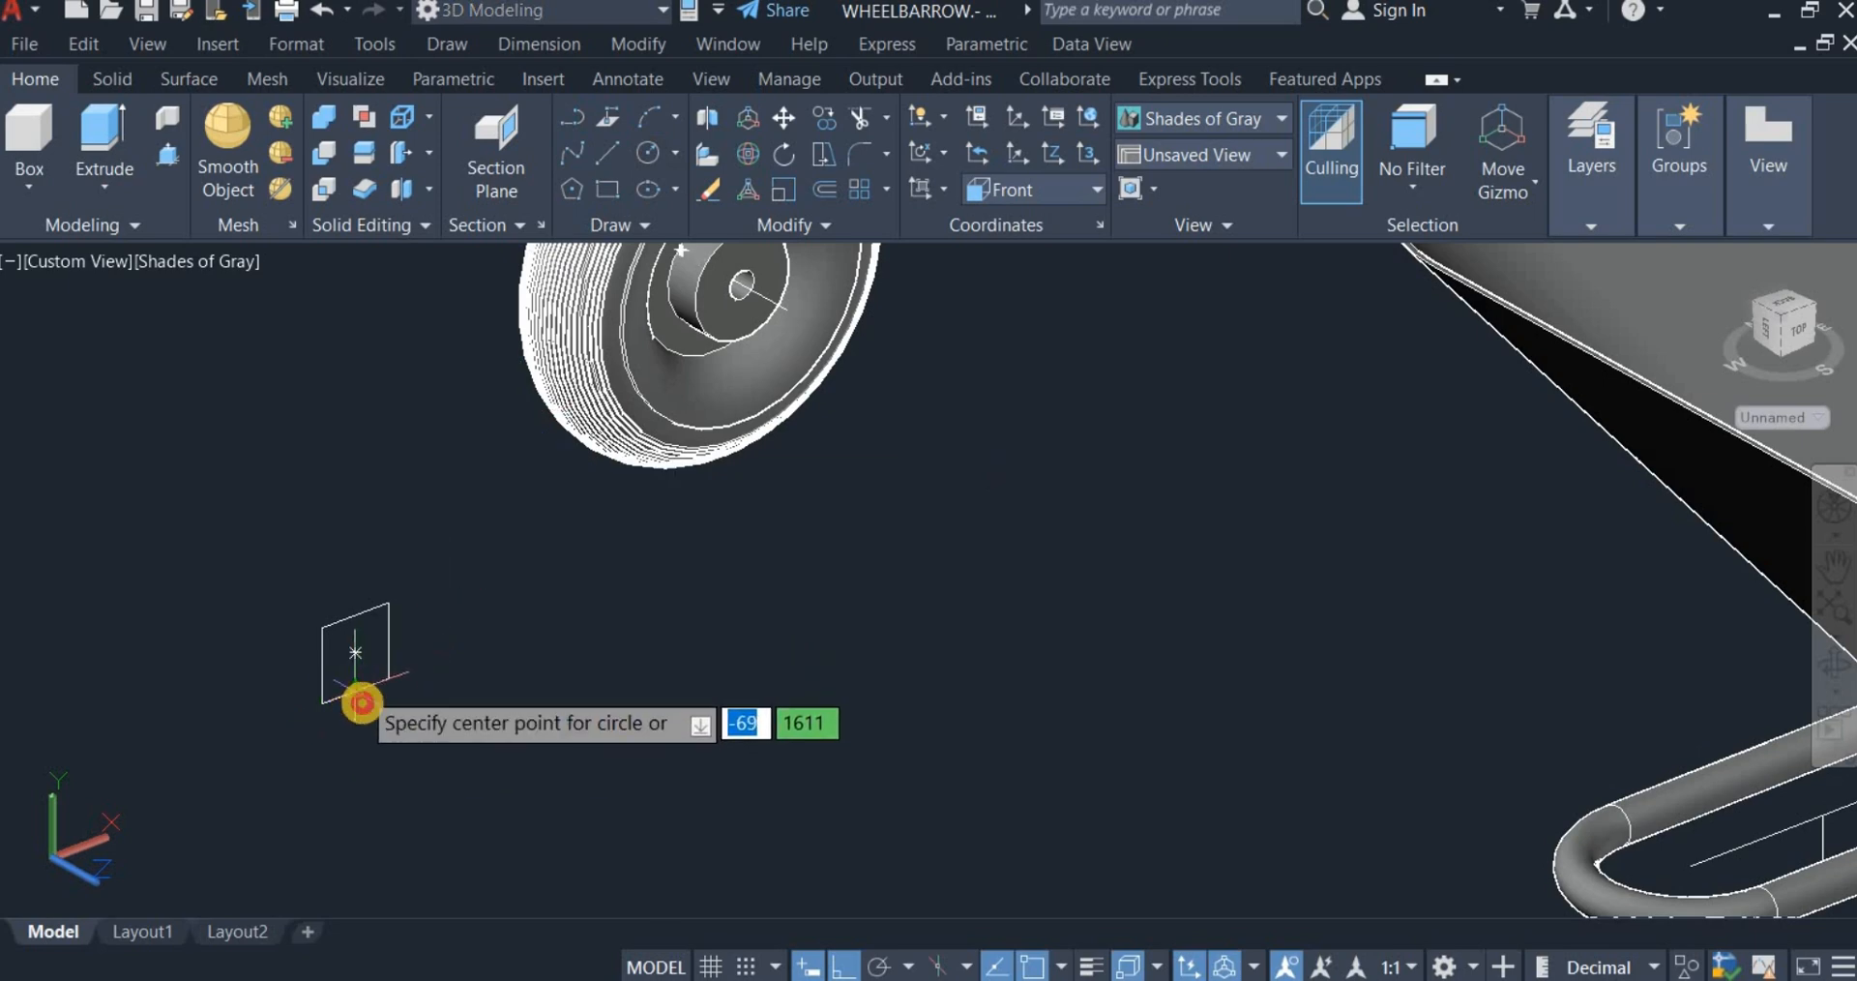
pyautogui.click(357, 691)
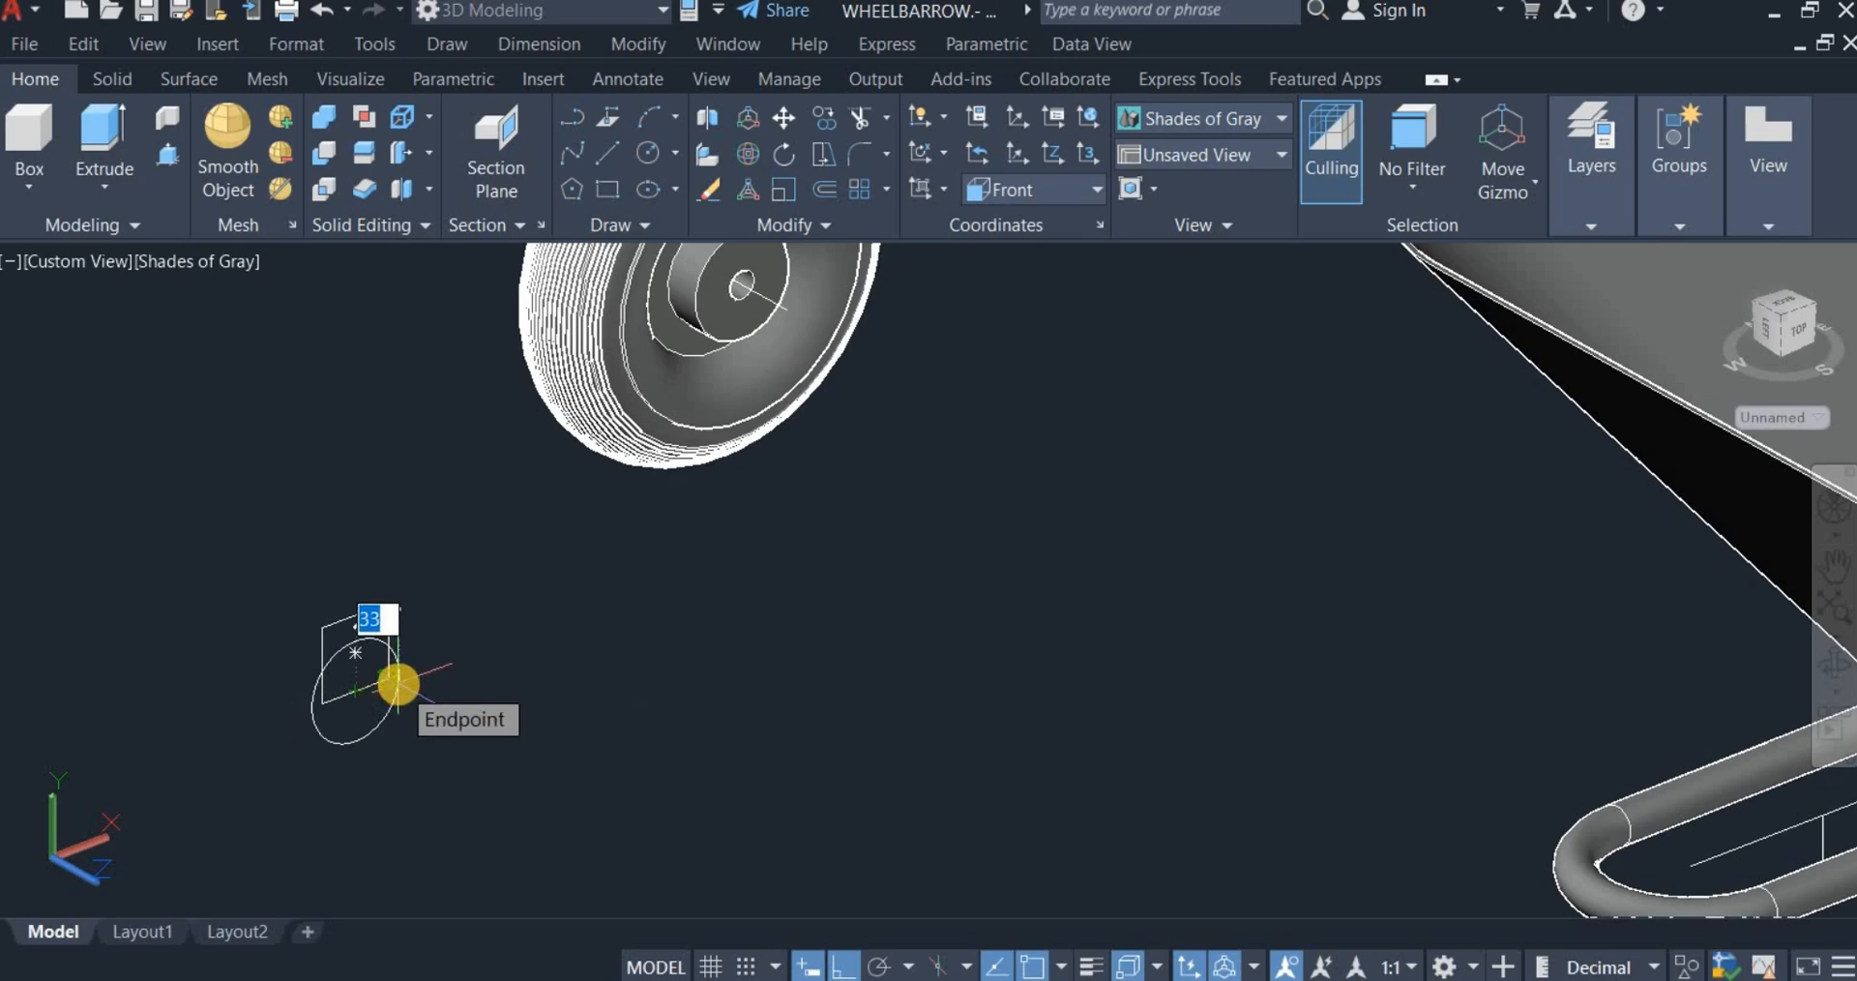
pyautogui.click(398, 684)
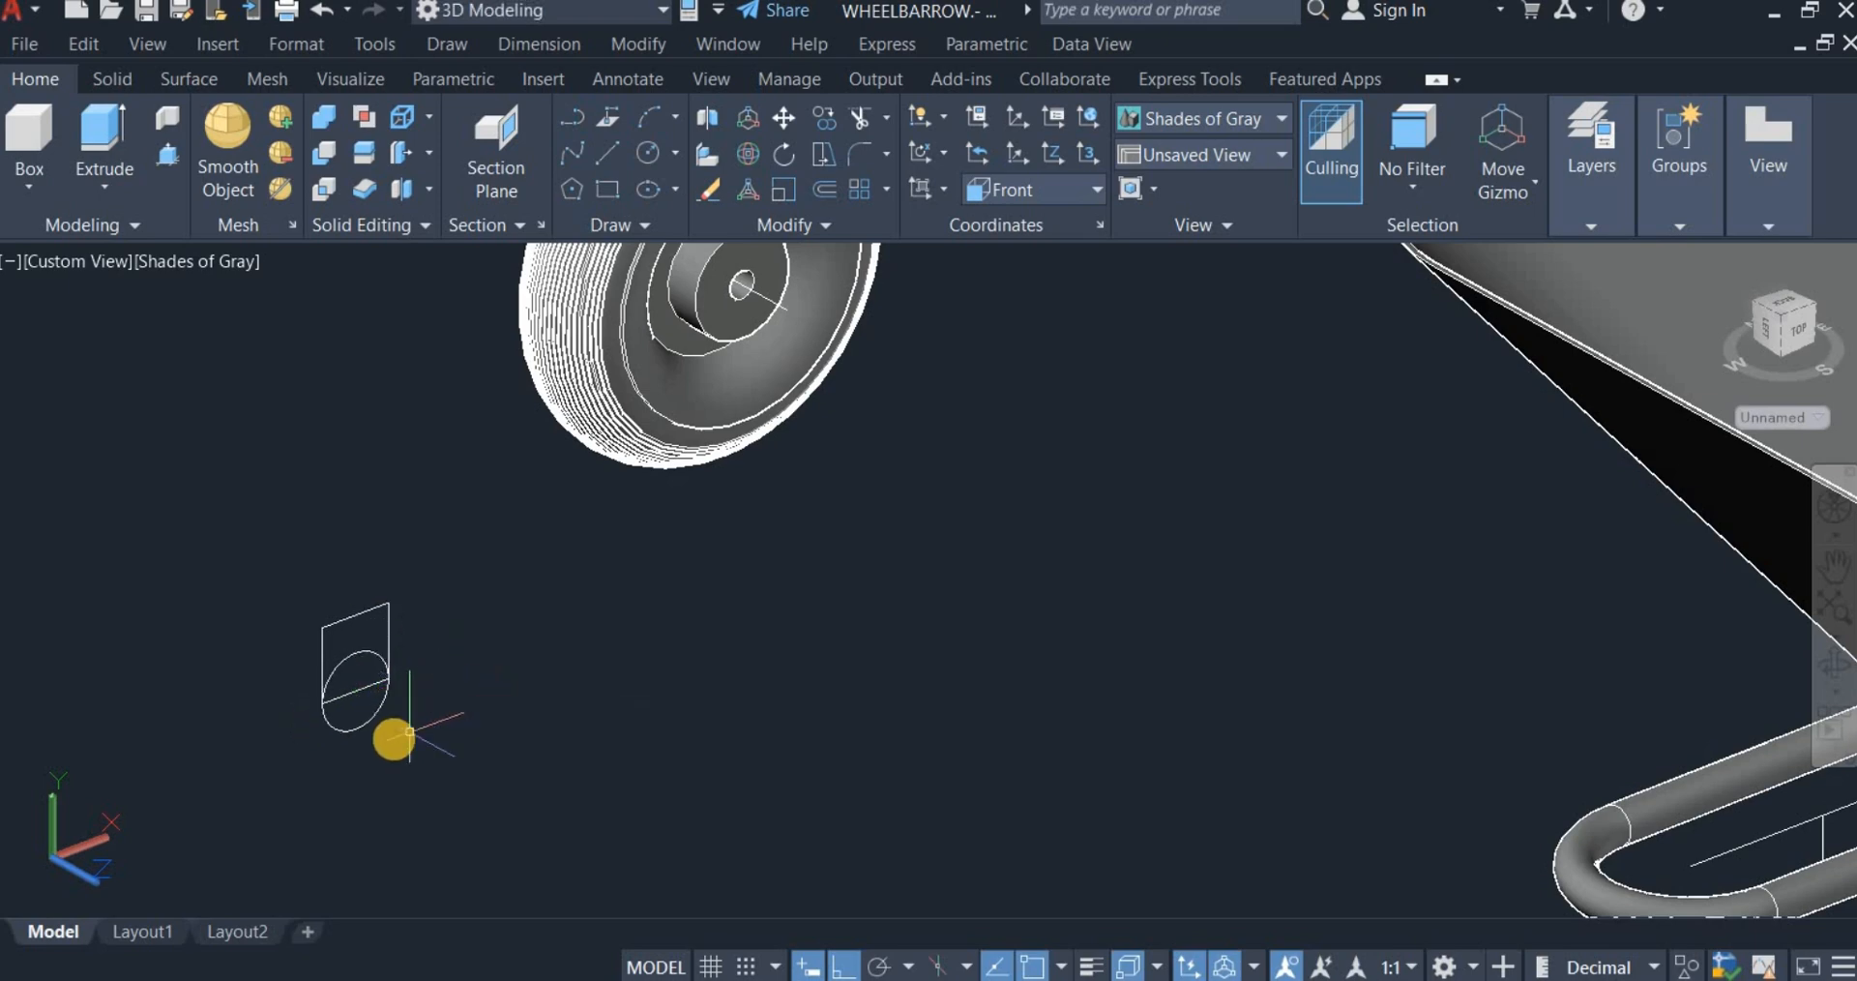
# Step: Draw a concentric circle of diameter 25 at the midpoint of the square's lower edge
pyautogui.scroll(3, 361, 721)
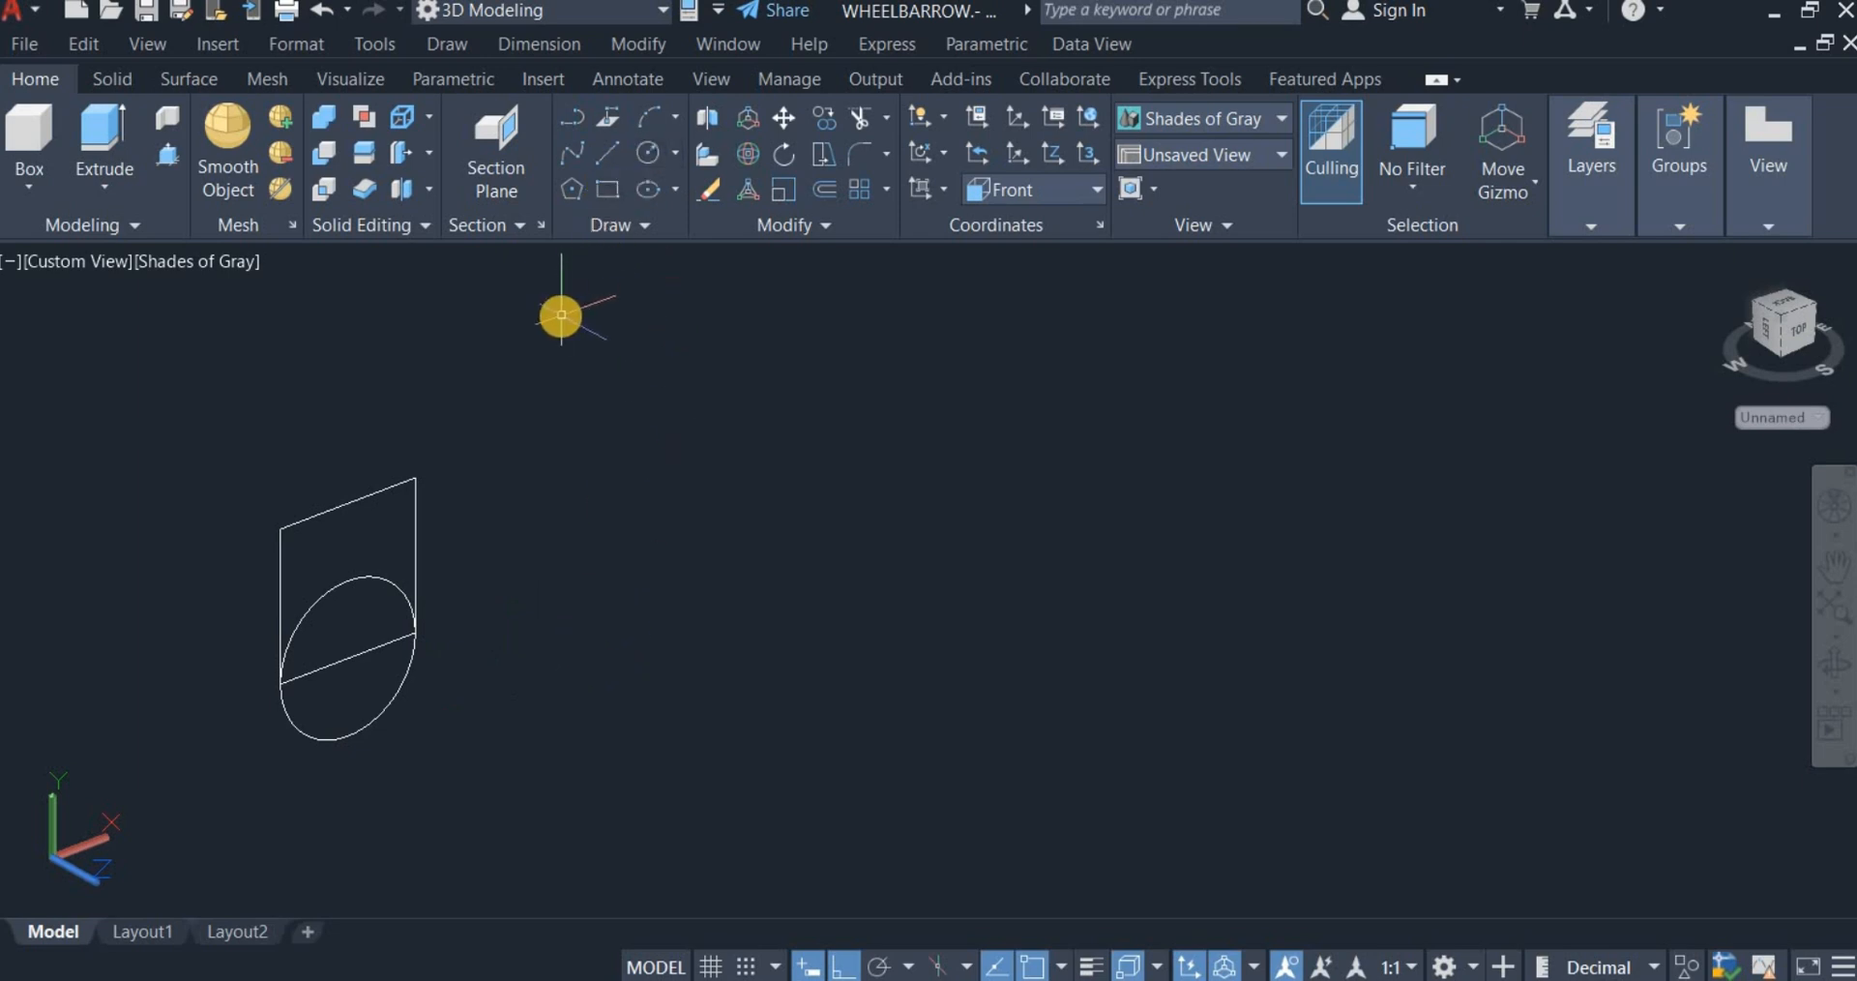
pyautogui.rightClick(571, 401)
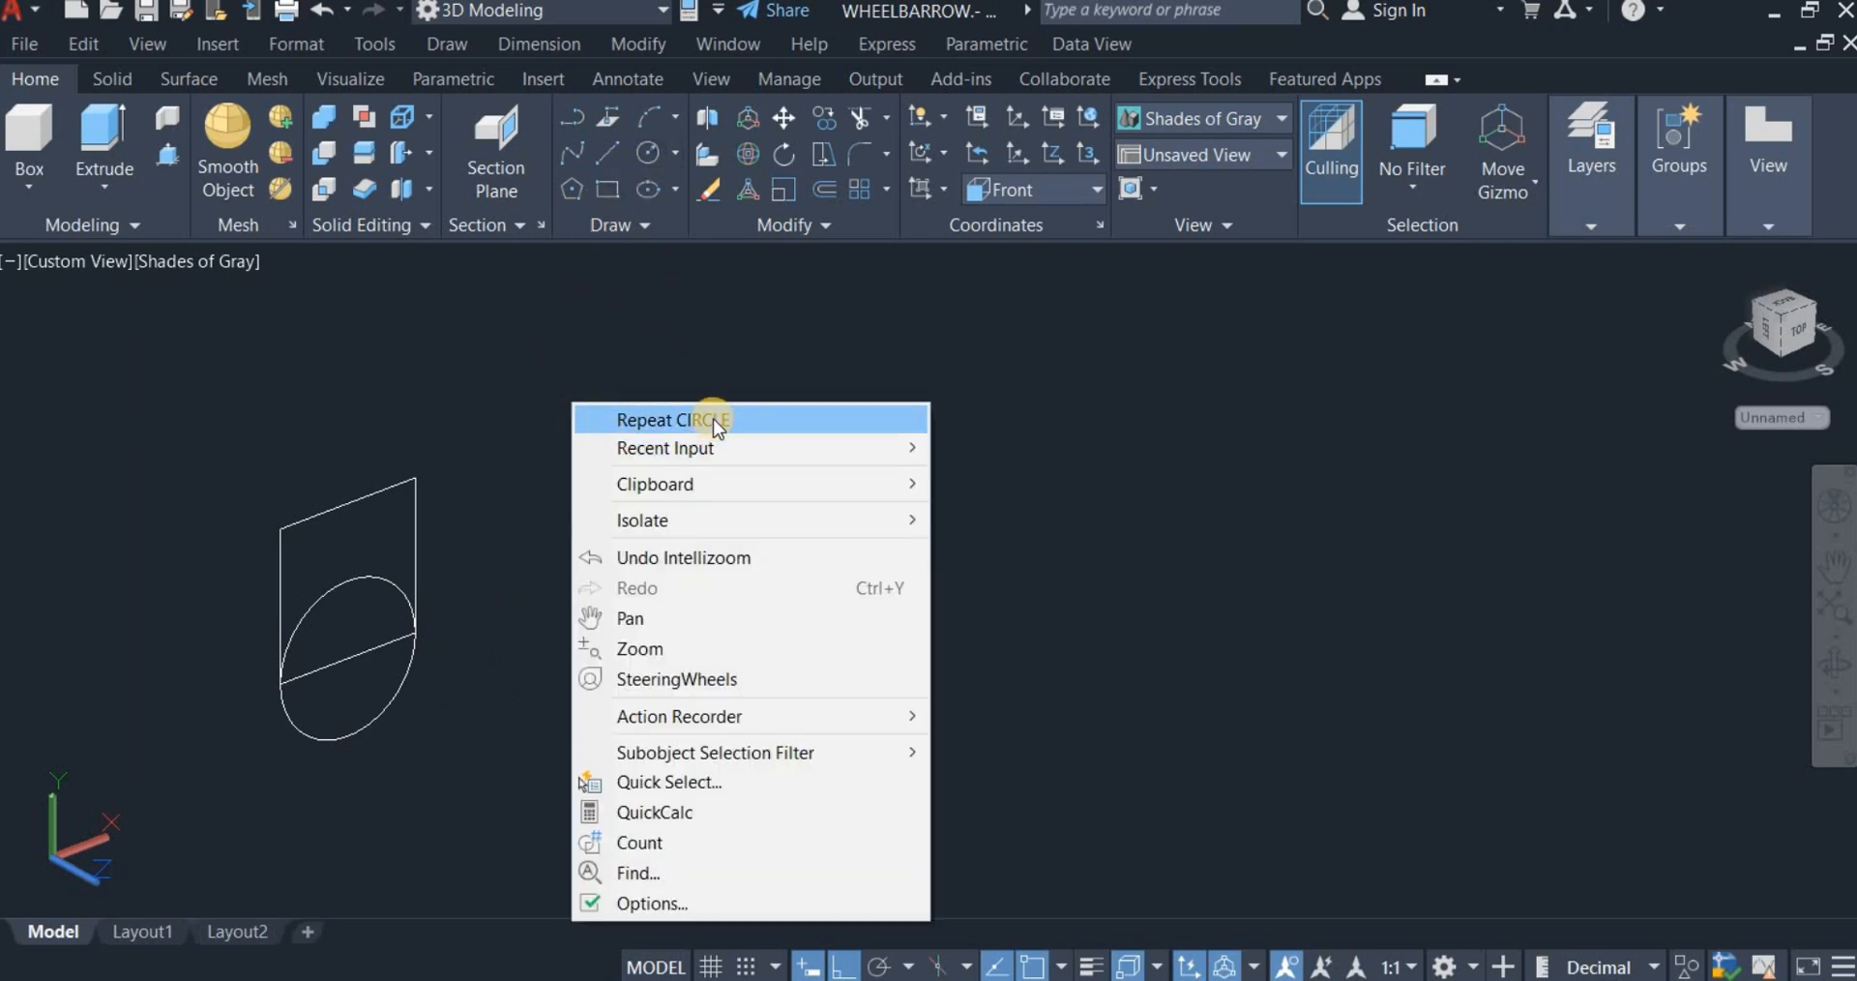
pyautogui.click(712, 416)
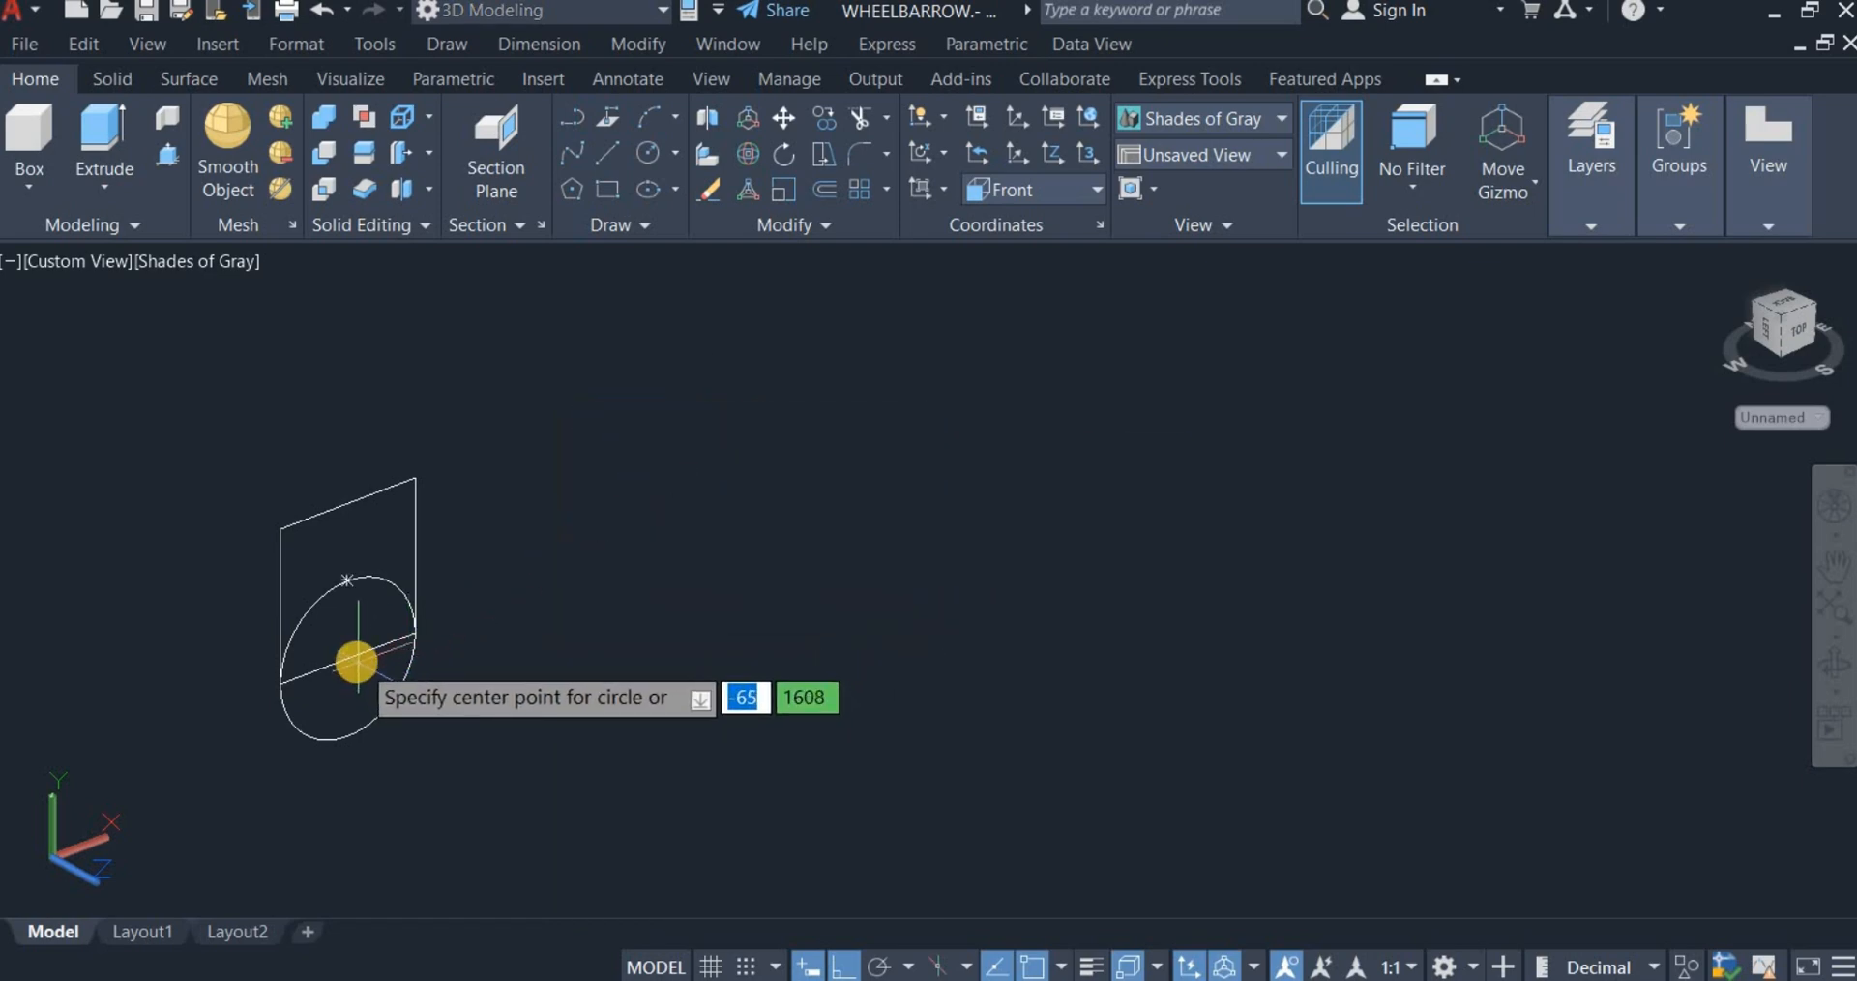
pyautogui.click(348, 663)
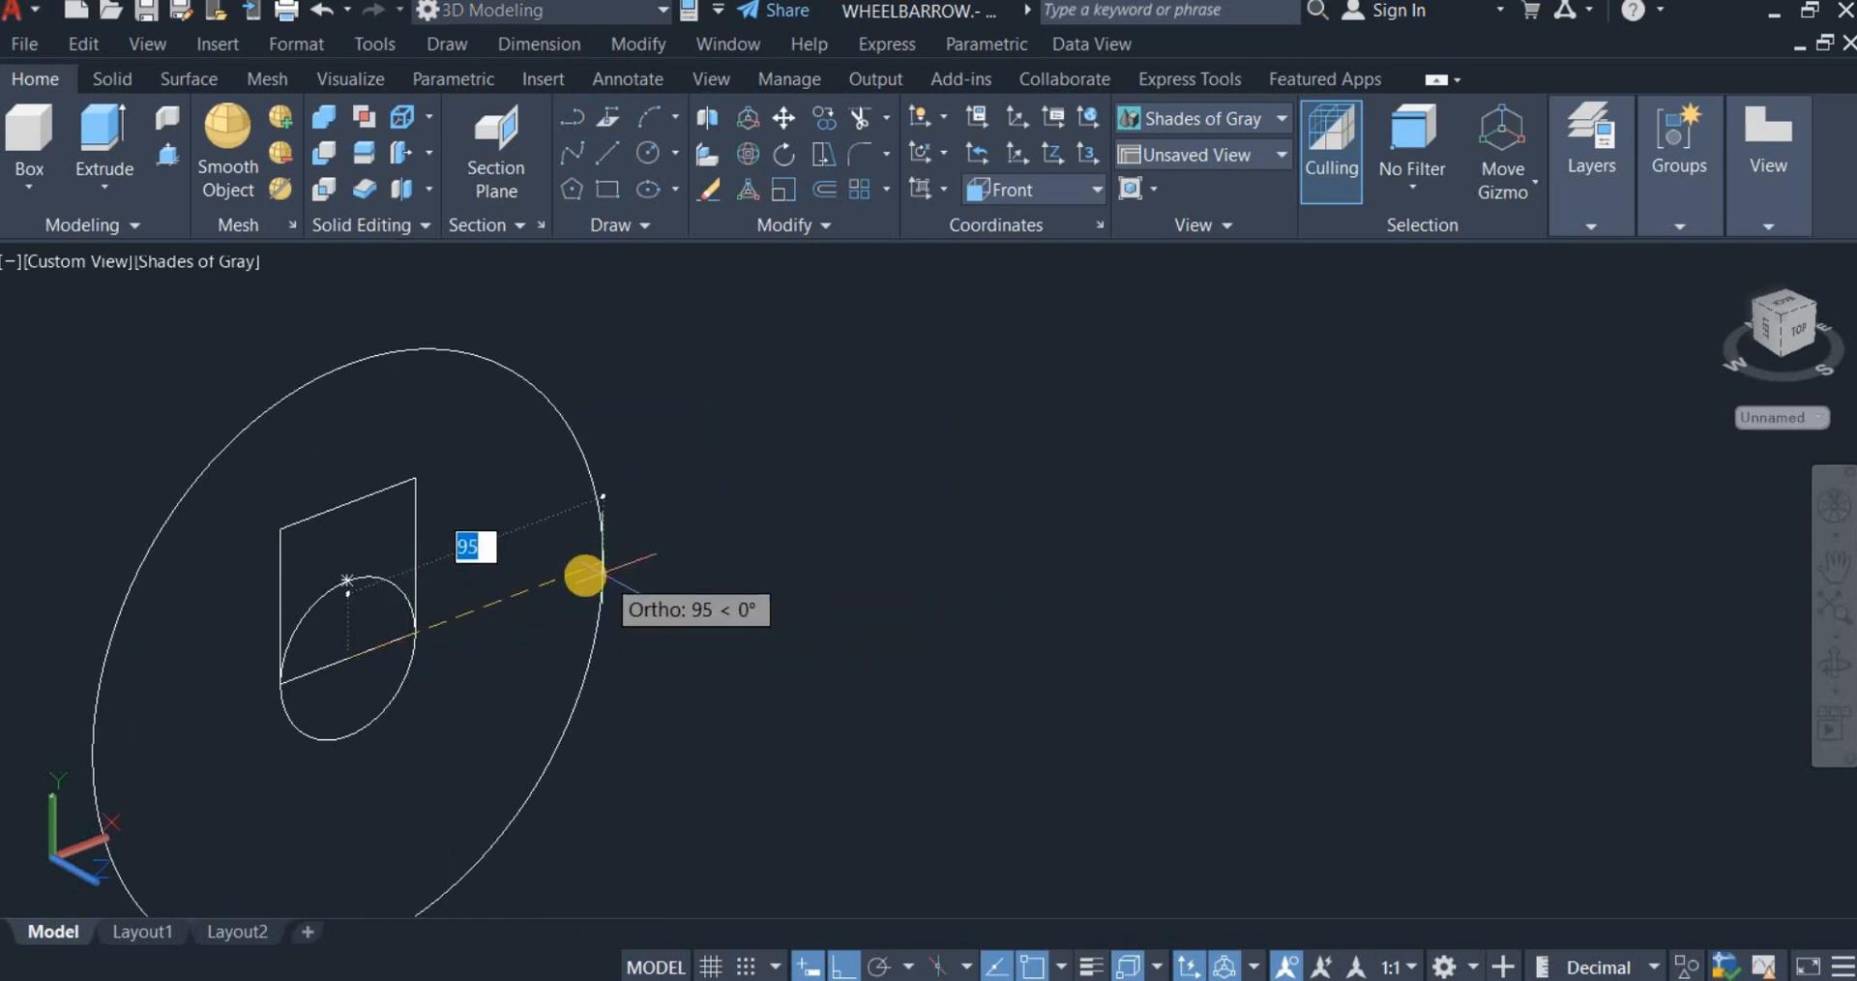
pyautogui.rightClick(586, 574)
pyautogui.click(668, 686)
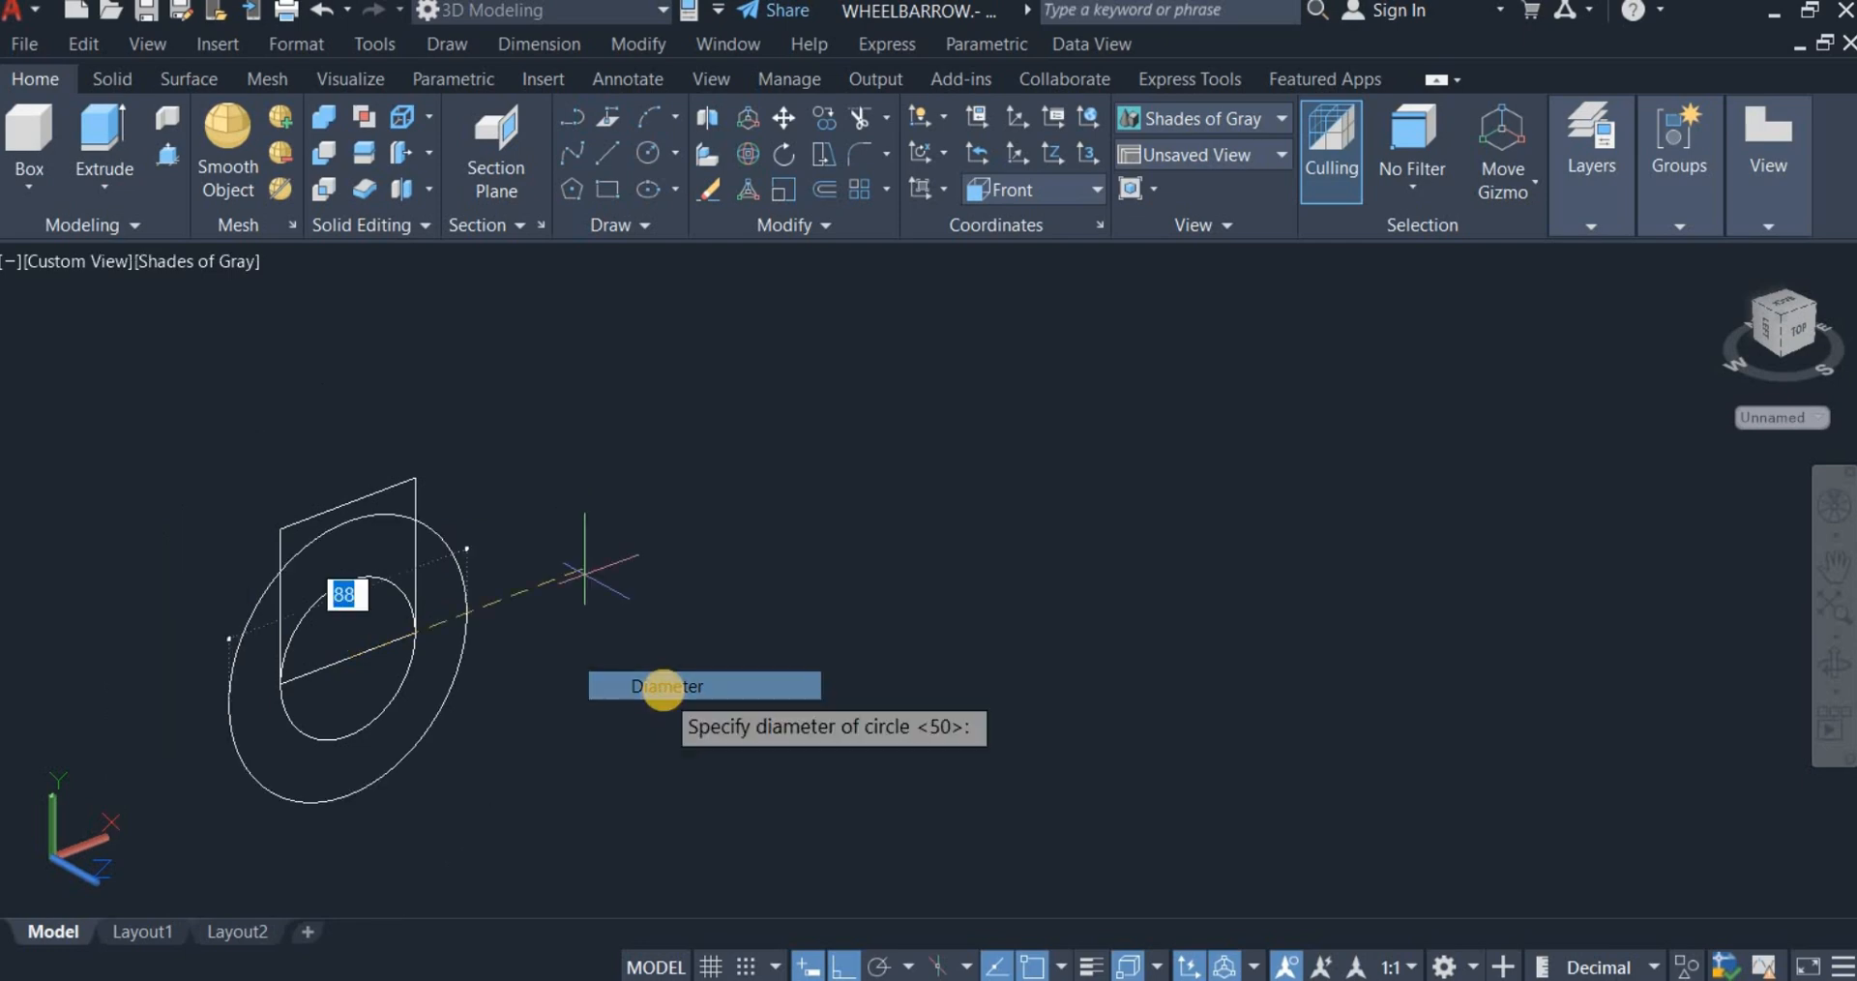
pyautogui.write('25')
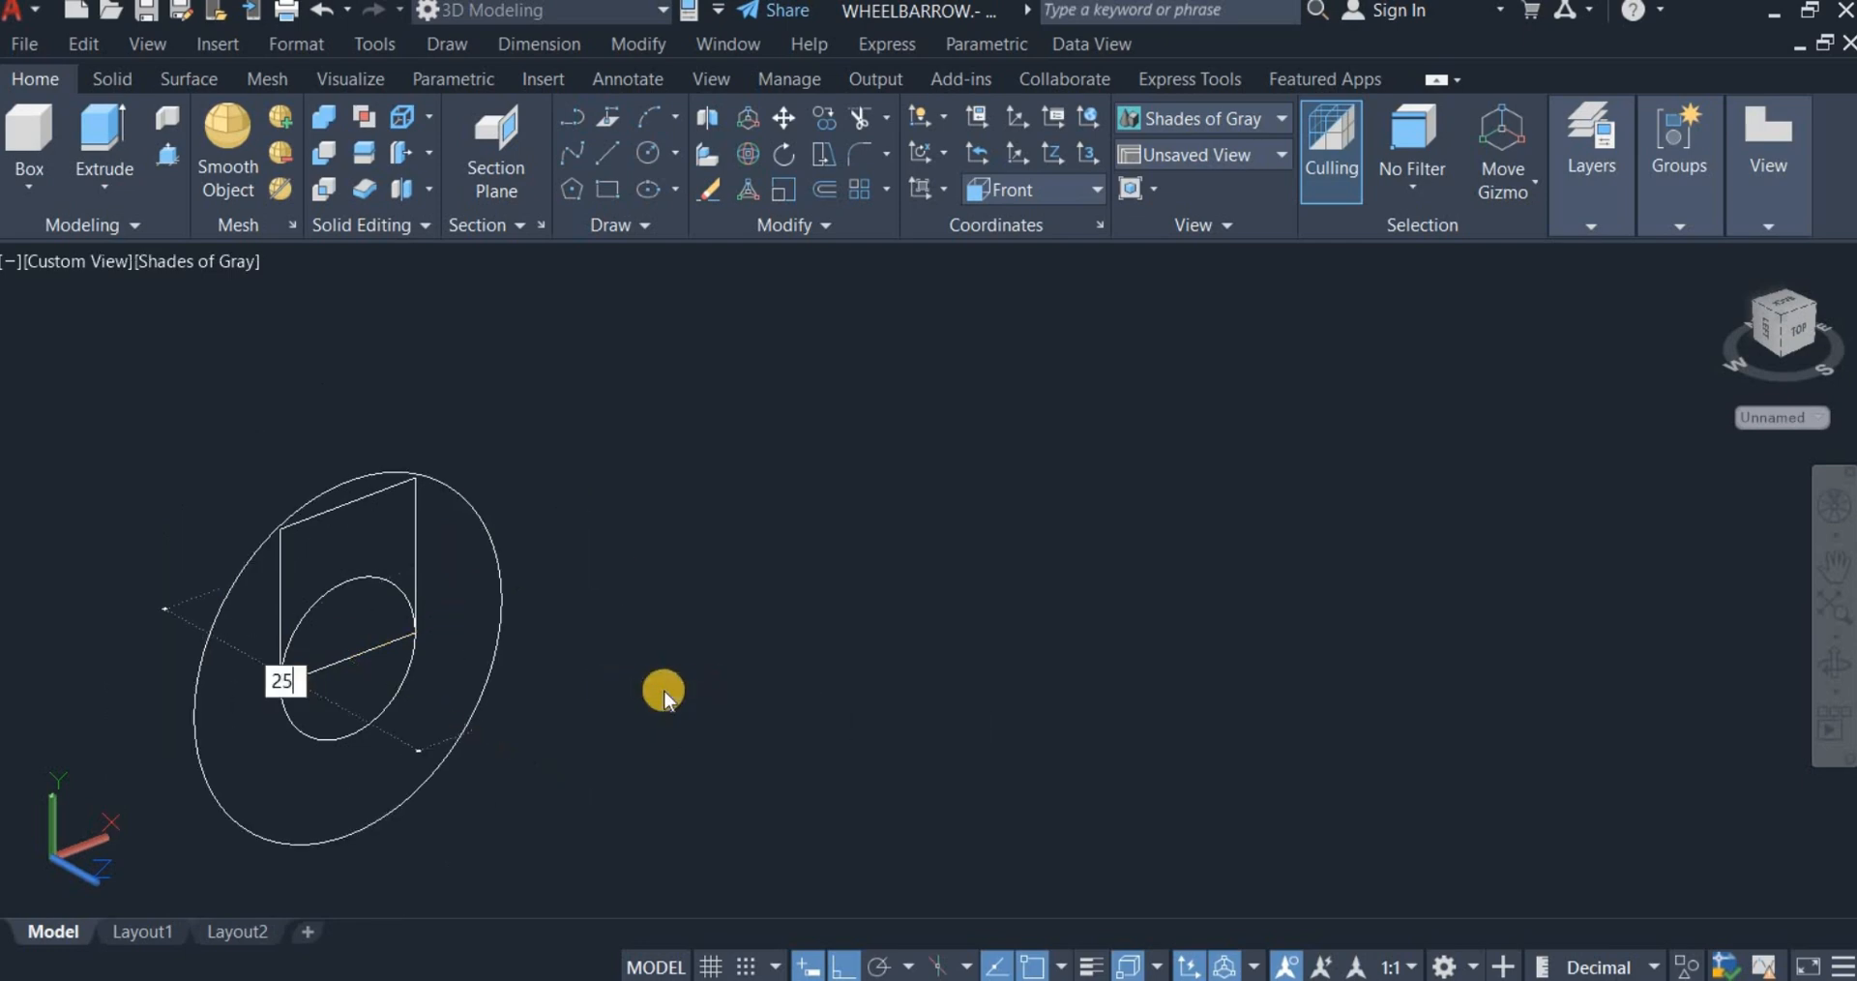
pyautogui.press('Return')
# Step: Trim the upper half of the outer circle and the square's whole lower edge, leaving a round-ended outline around the hole
pyautogui.scroll(-4, 663, 686)
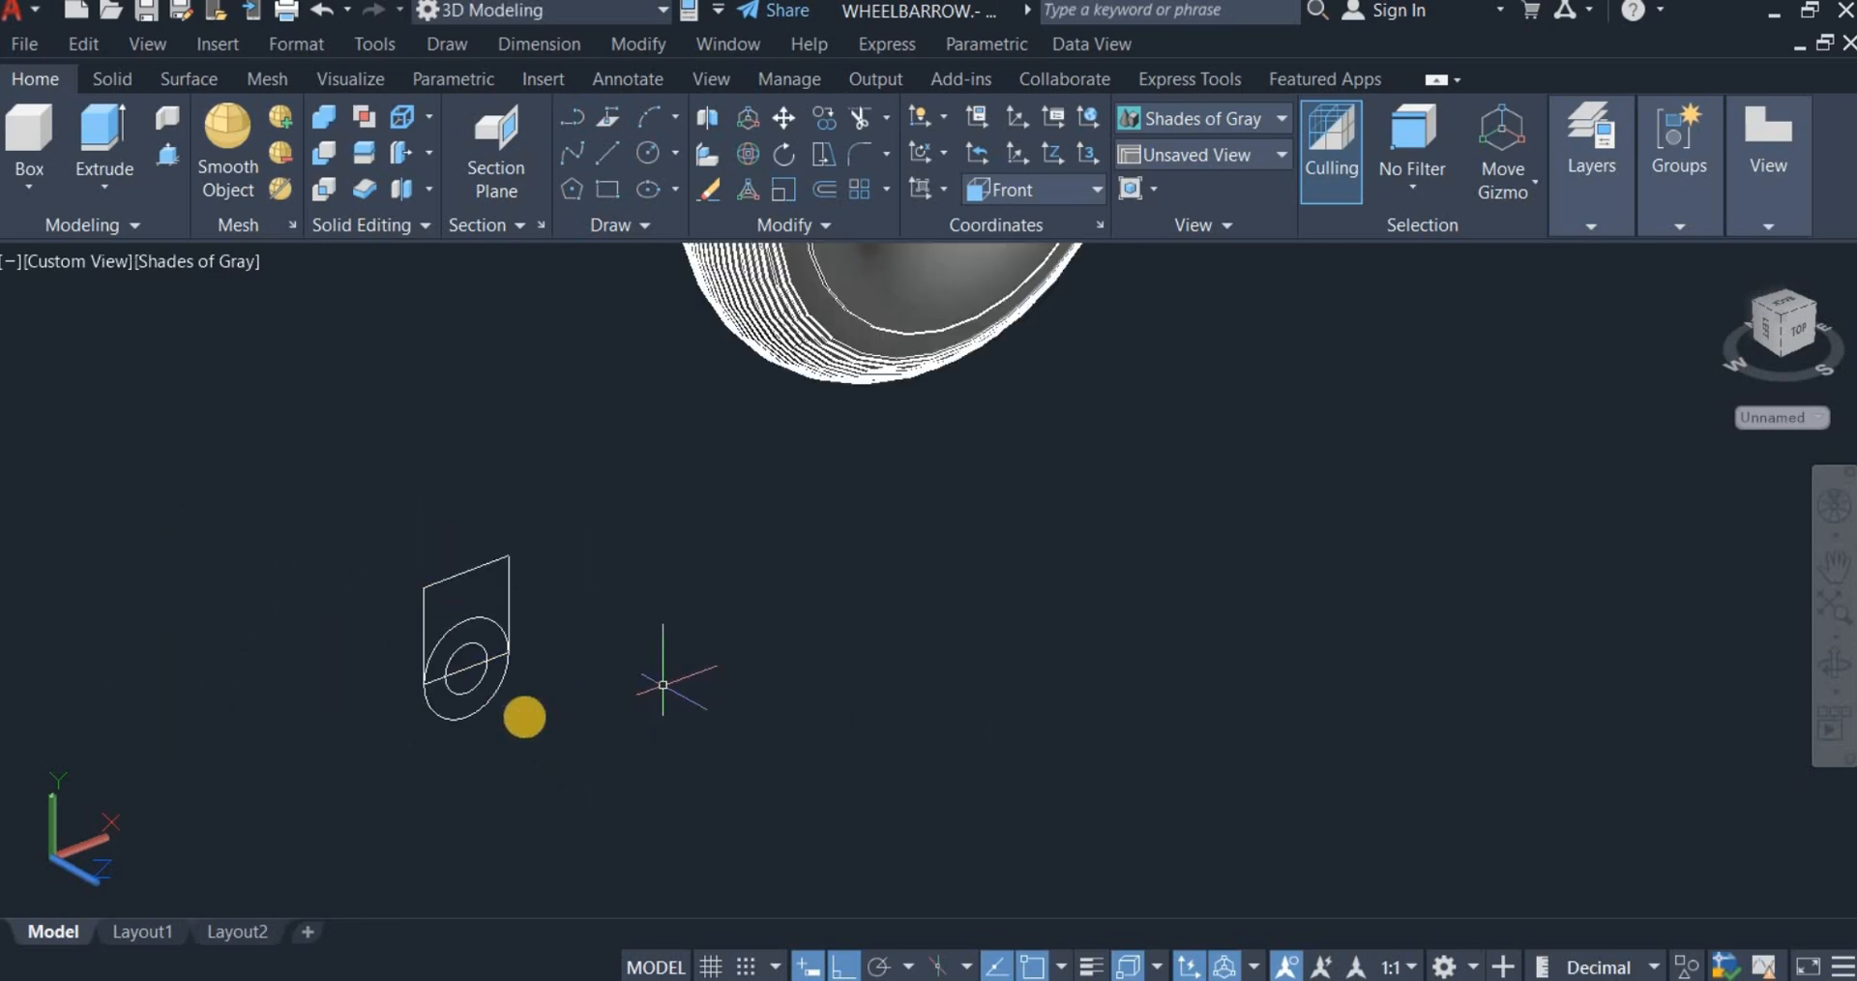
pyautogui.scroll(3, 464, 710)
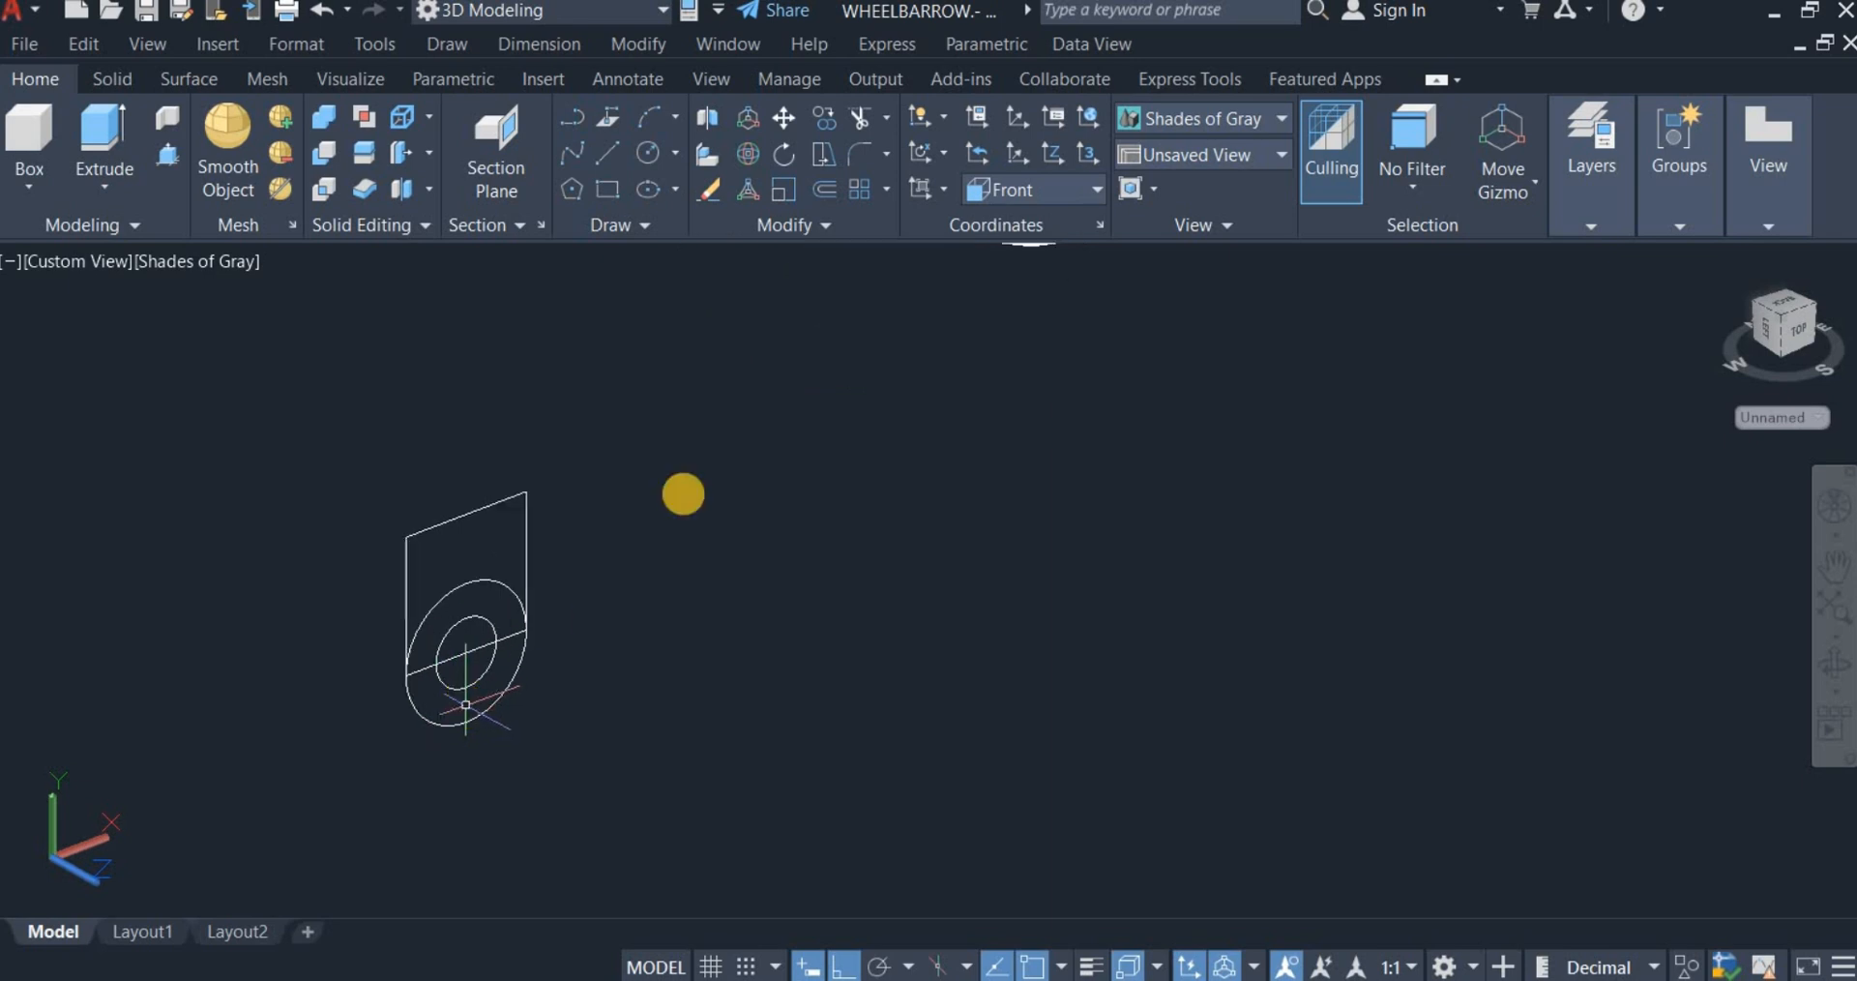
pyautogui.click(861, 121)
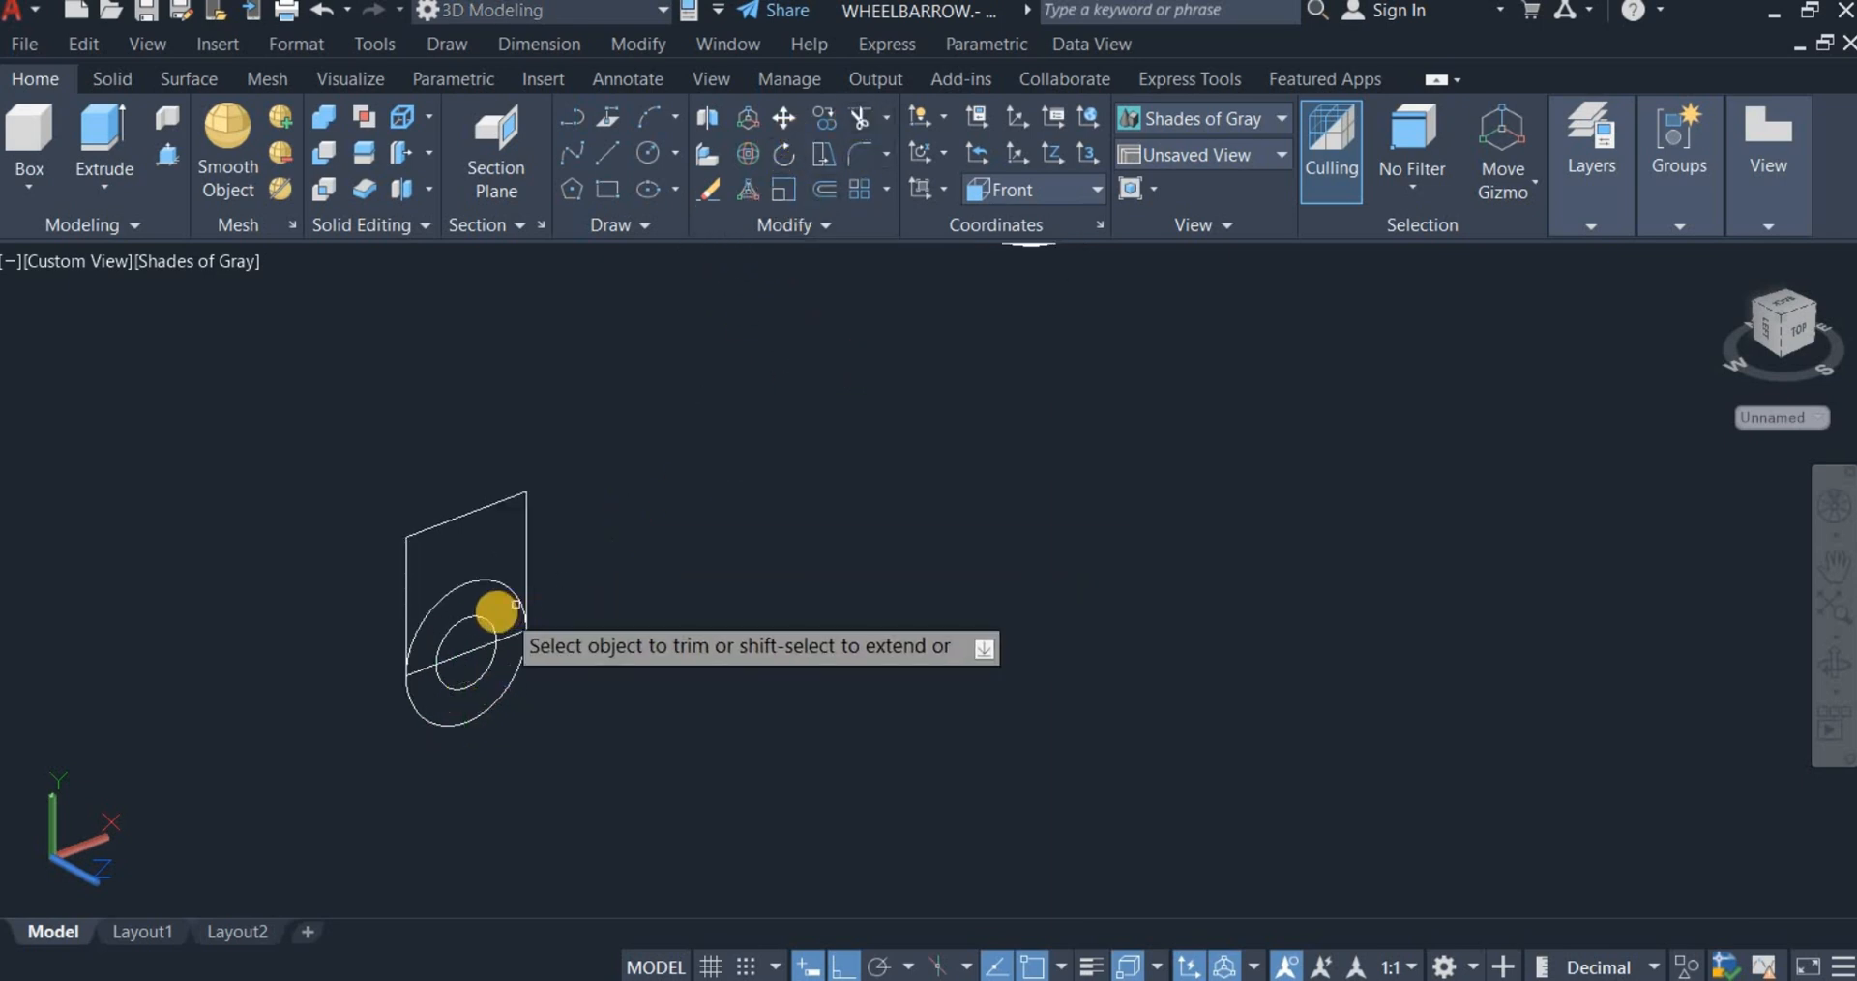
pyautogui.click(498, 562)
pyautogui.click(439, 654)
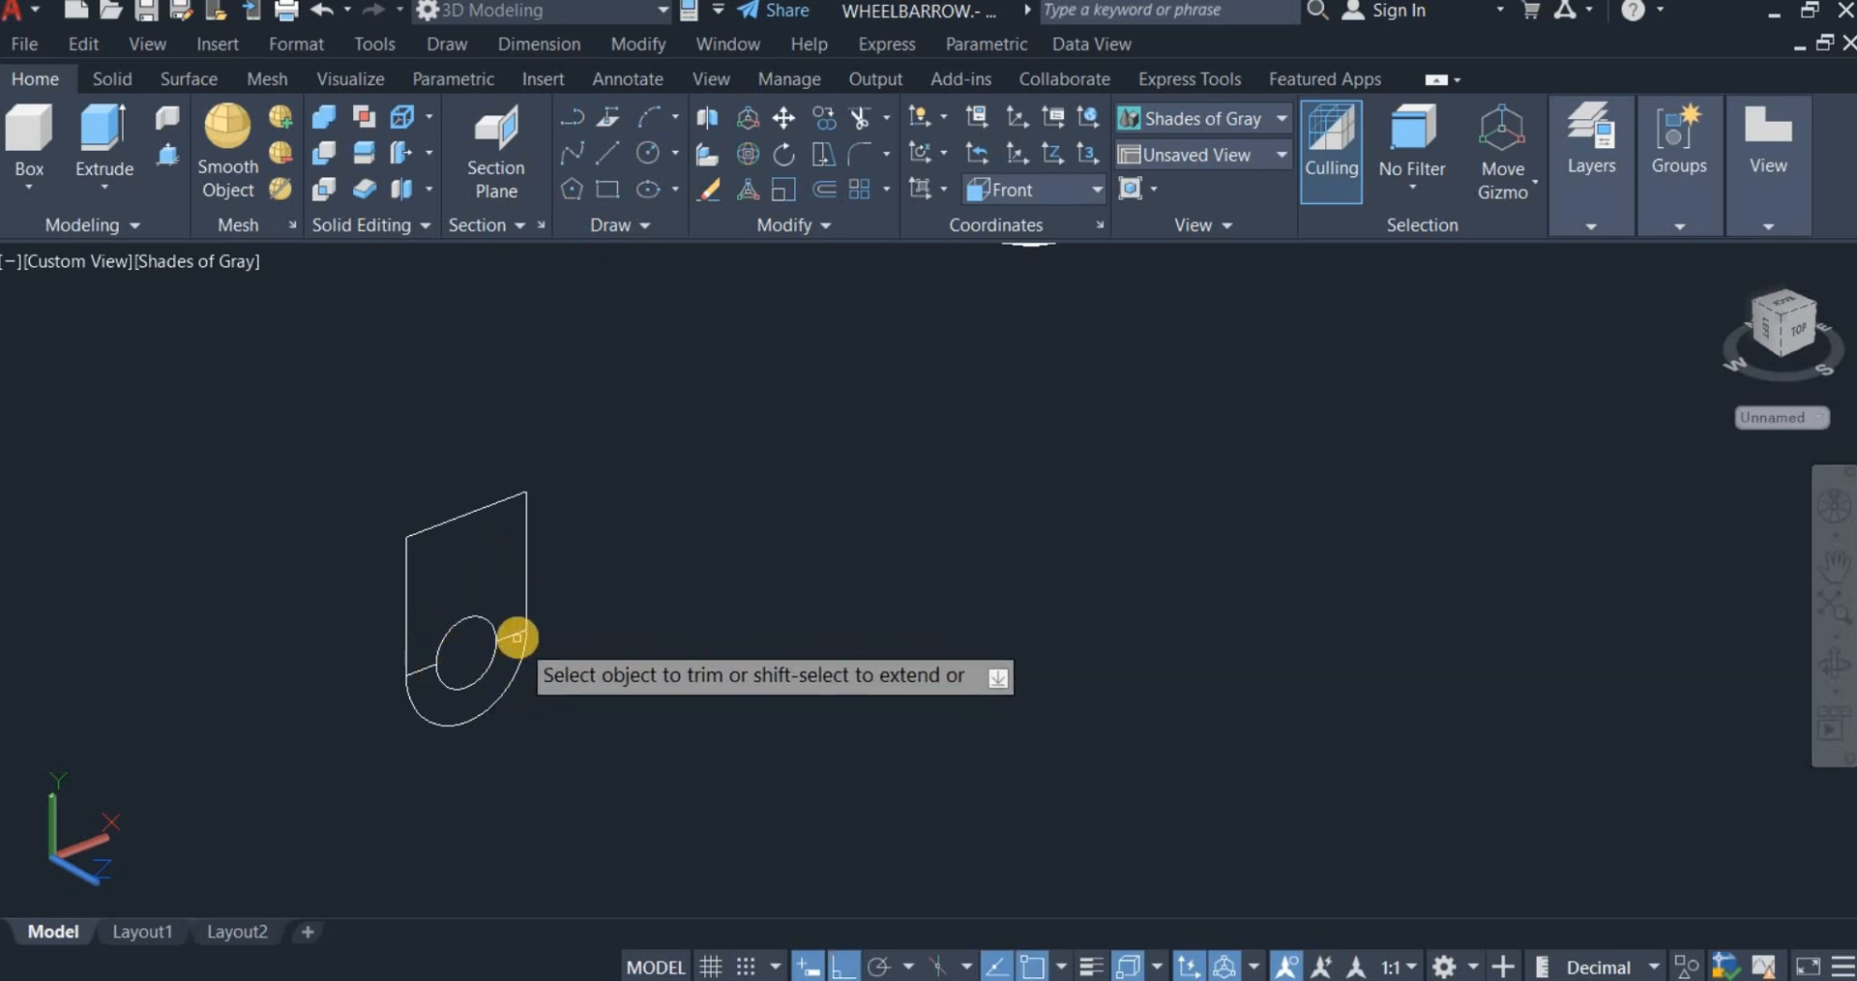
pyautogui.click(514, 638)
pyautogui.click(488, 648)
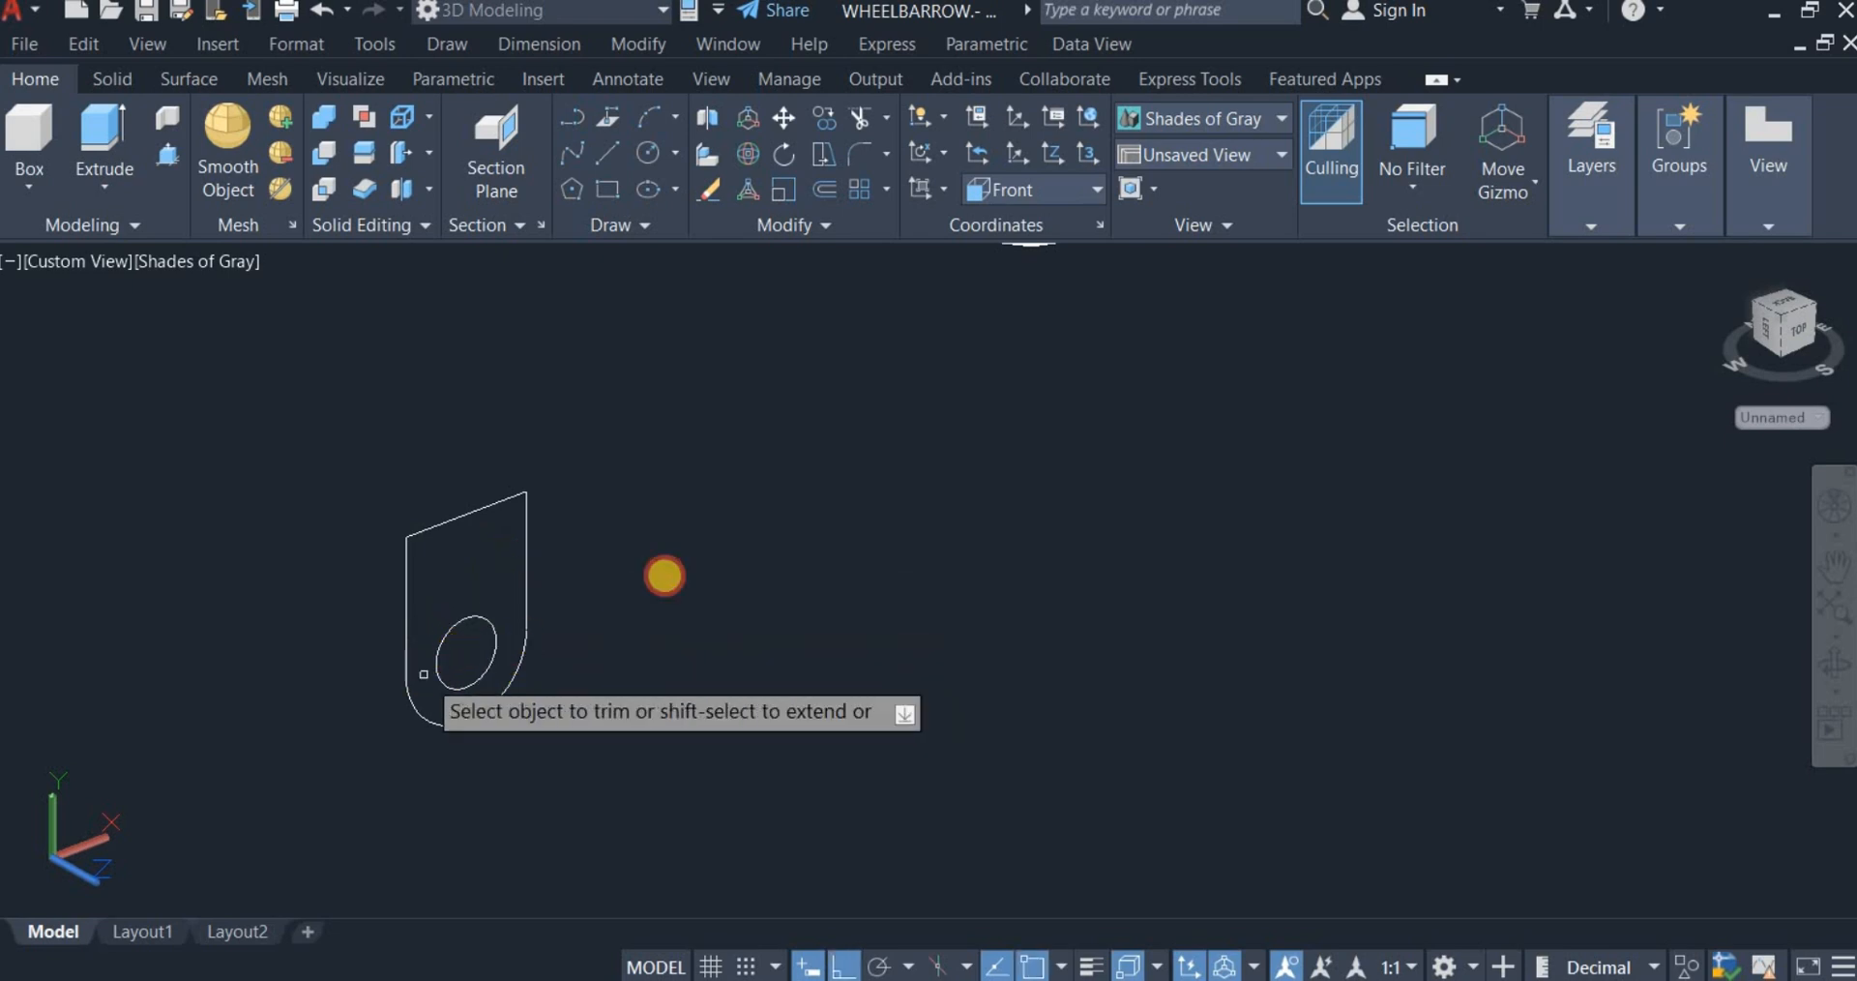
pyautogui.rightClick(681, 567)
pyautogui.click(704, 573)
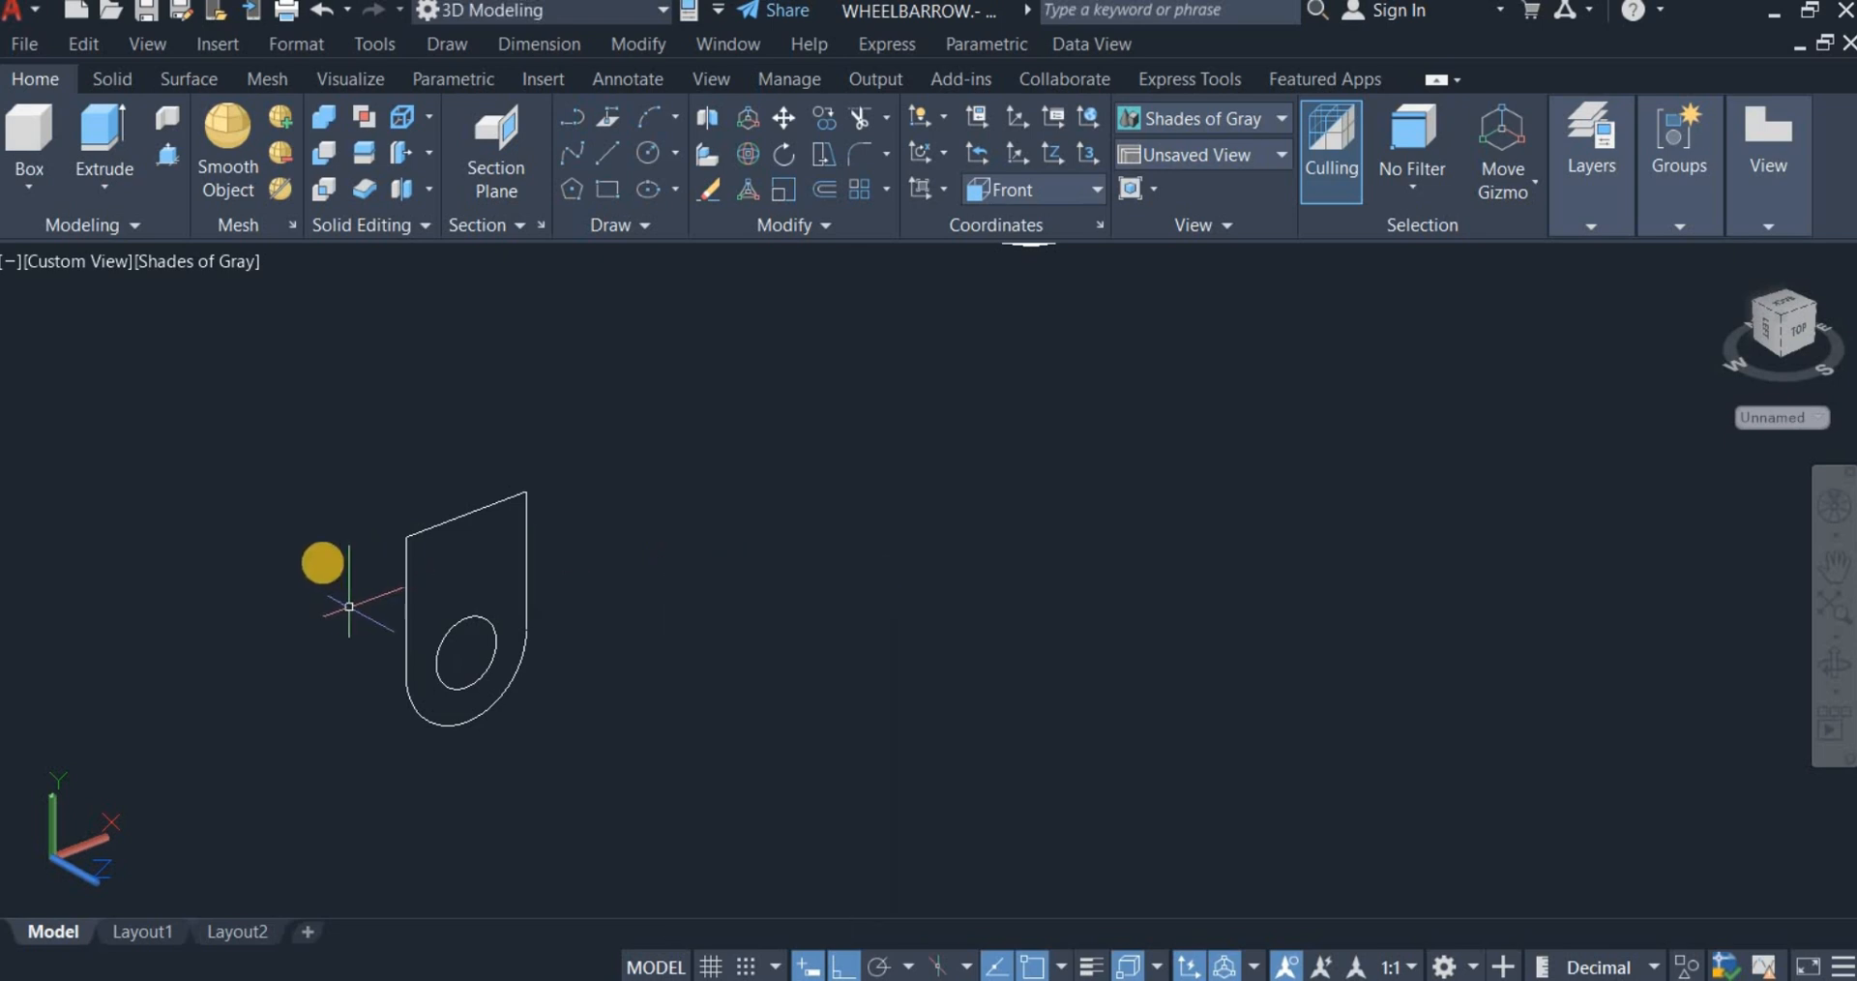
# Step: Presspull the area between the round-ended outline and the hole by 20 to form the bracket plate
pyautogui.click(164, 155)
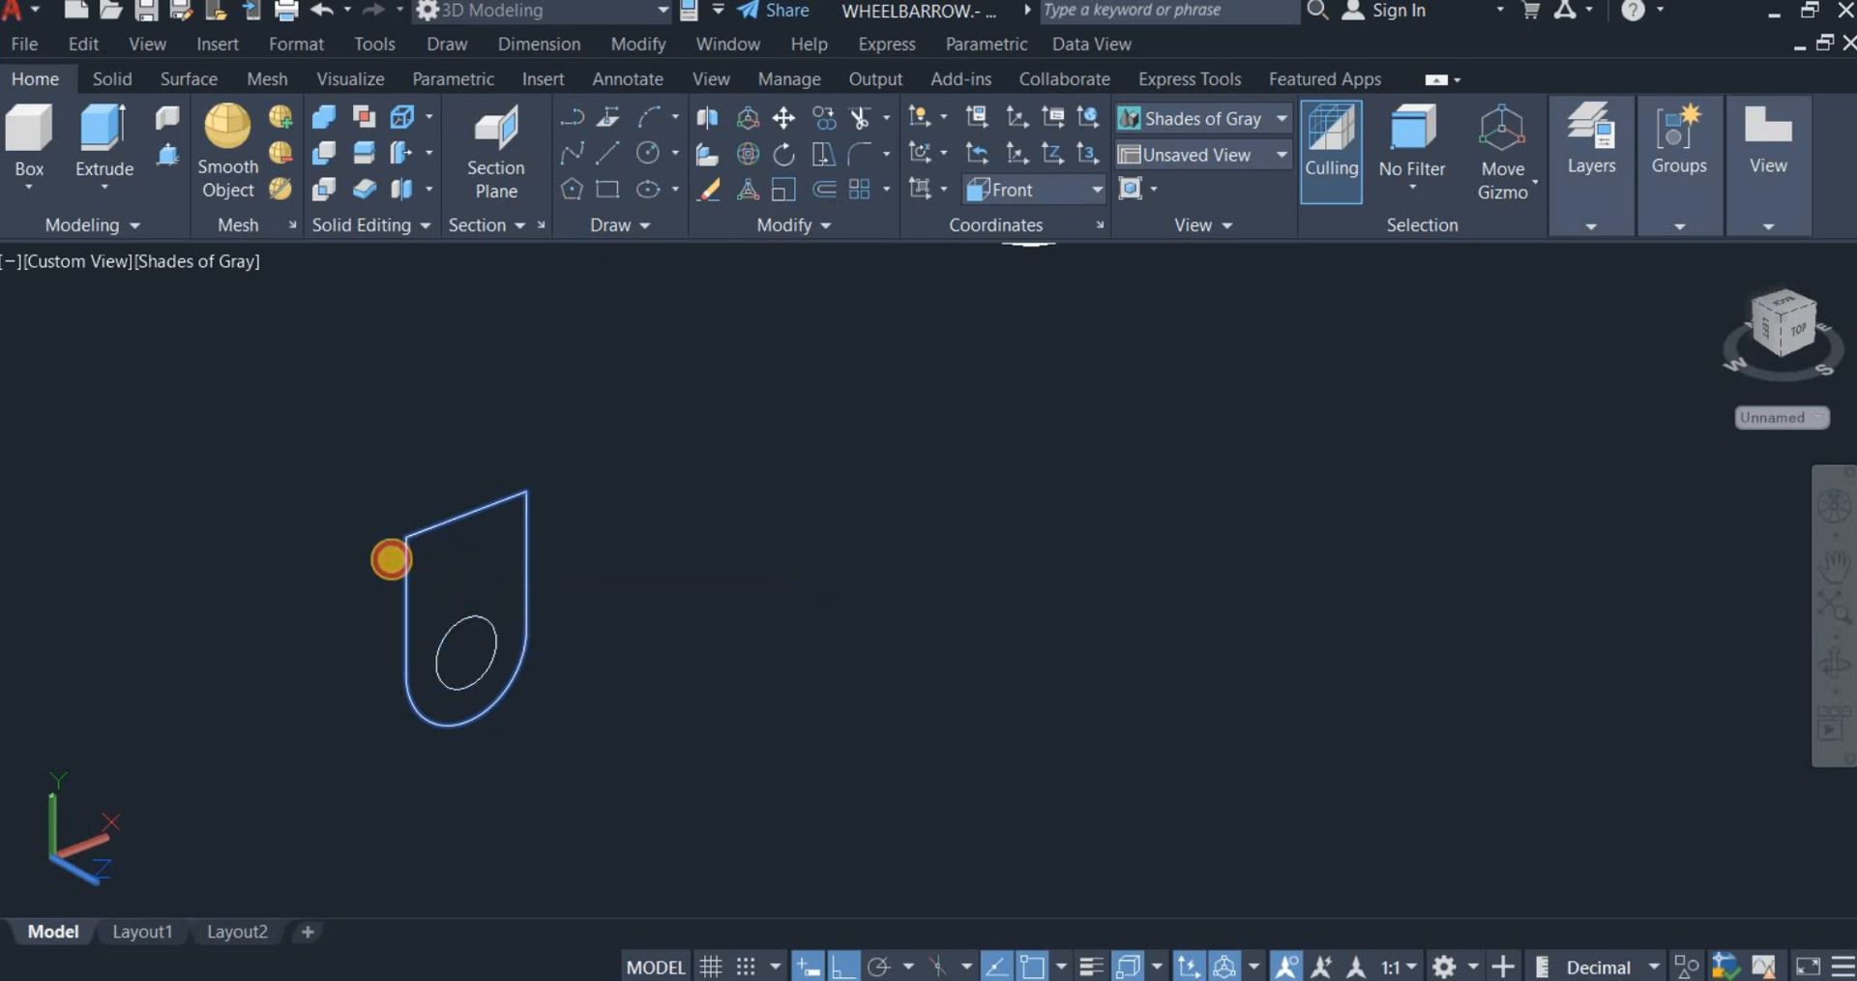
pyautogui.click(391, 559)
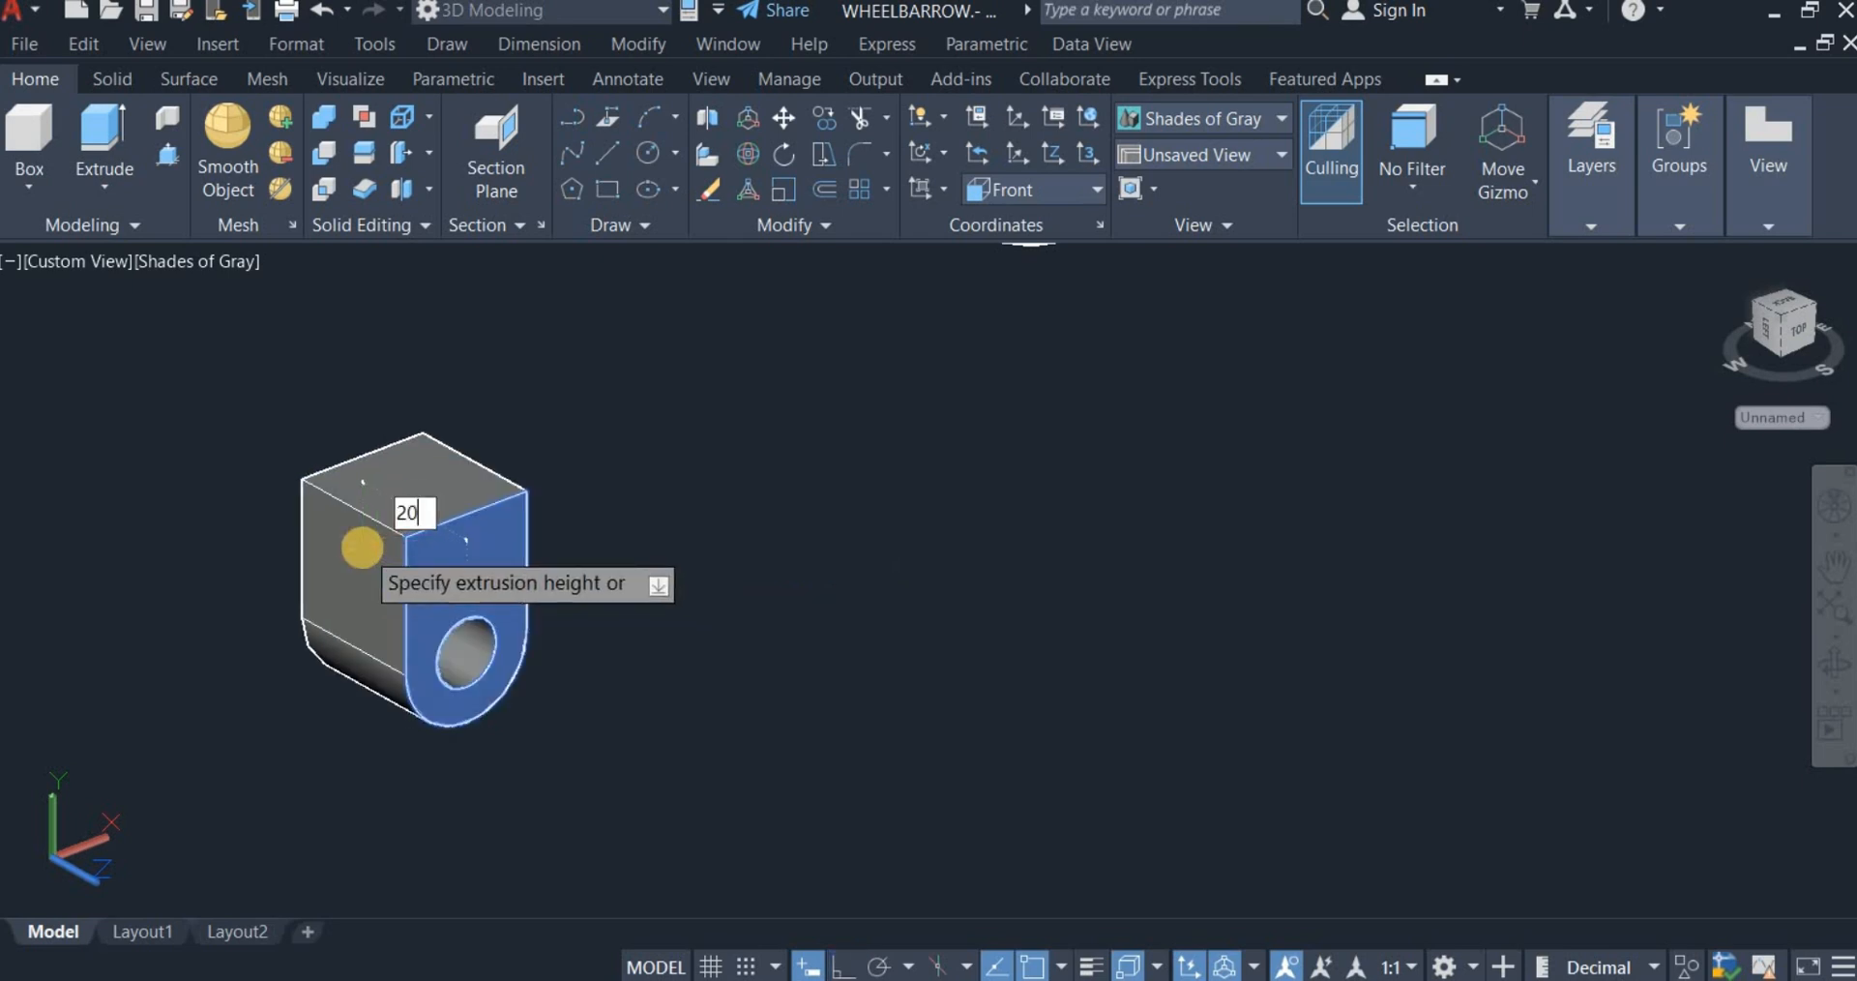
pyautogui.press('Return')
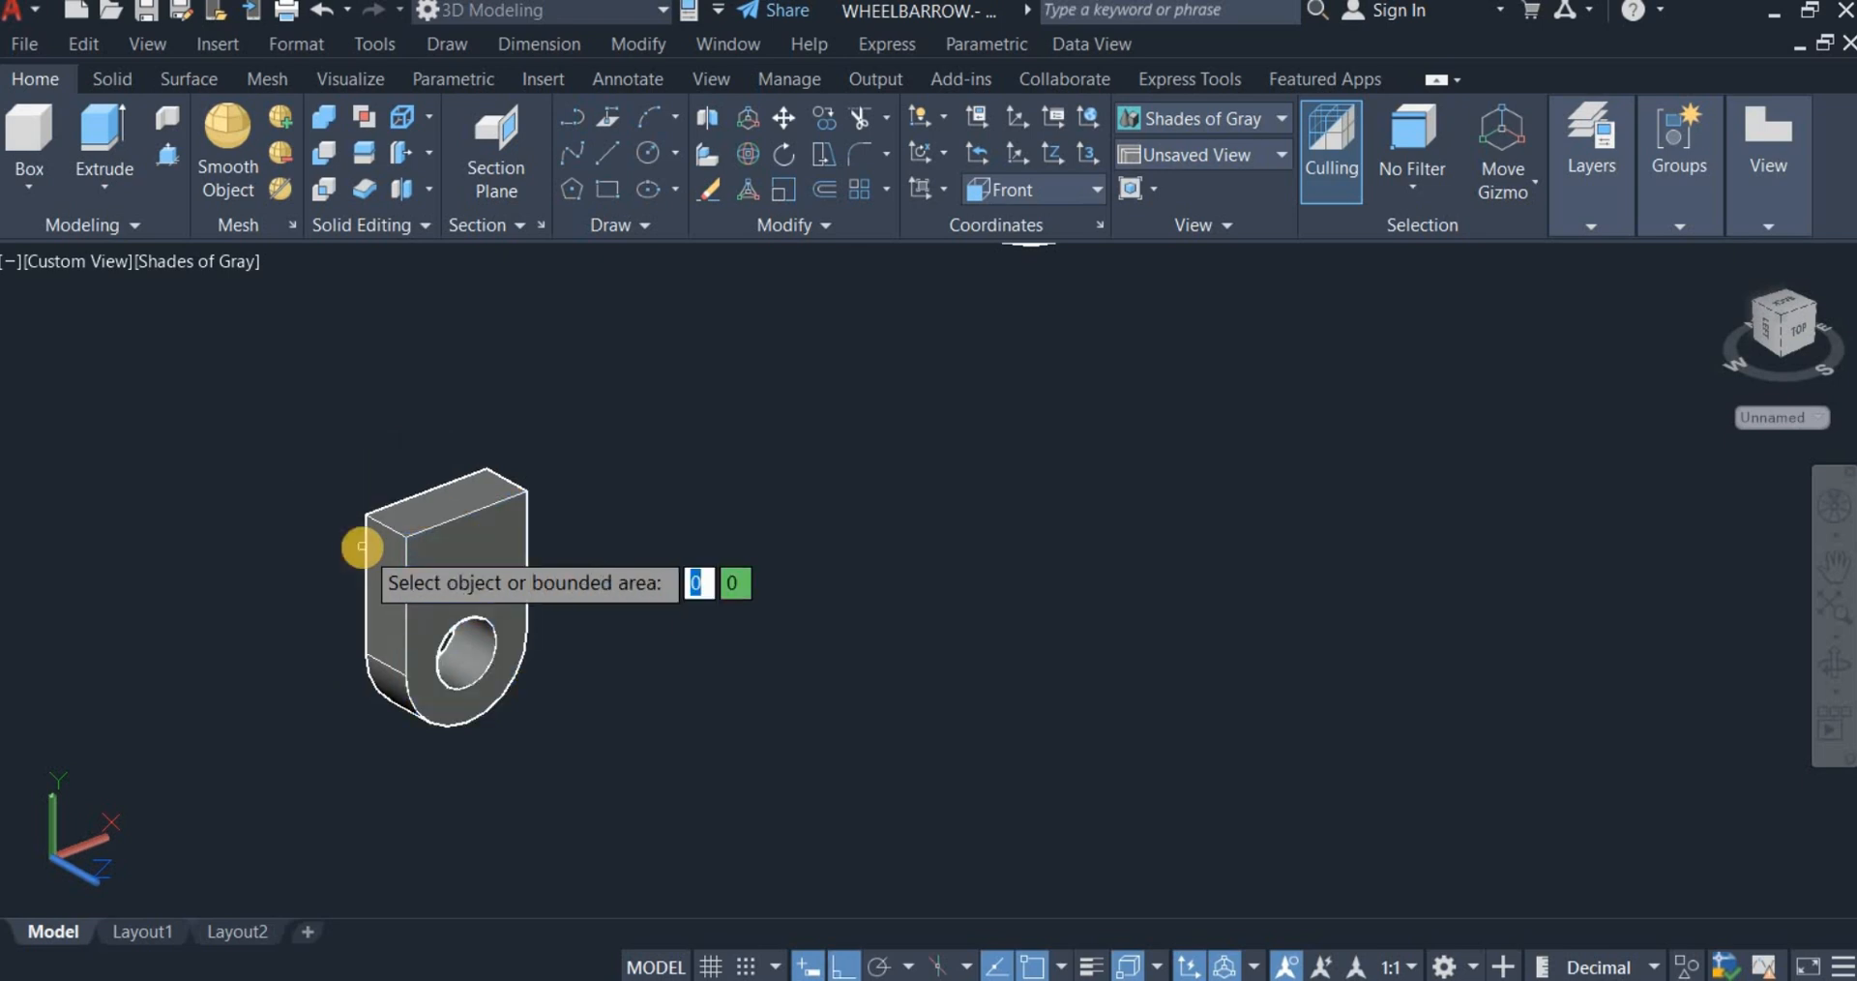
pyautogui.press('Escape')
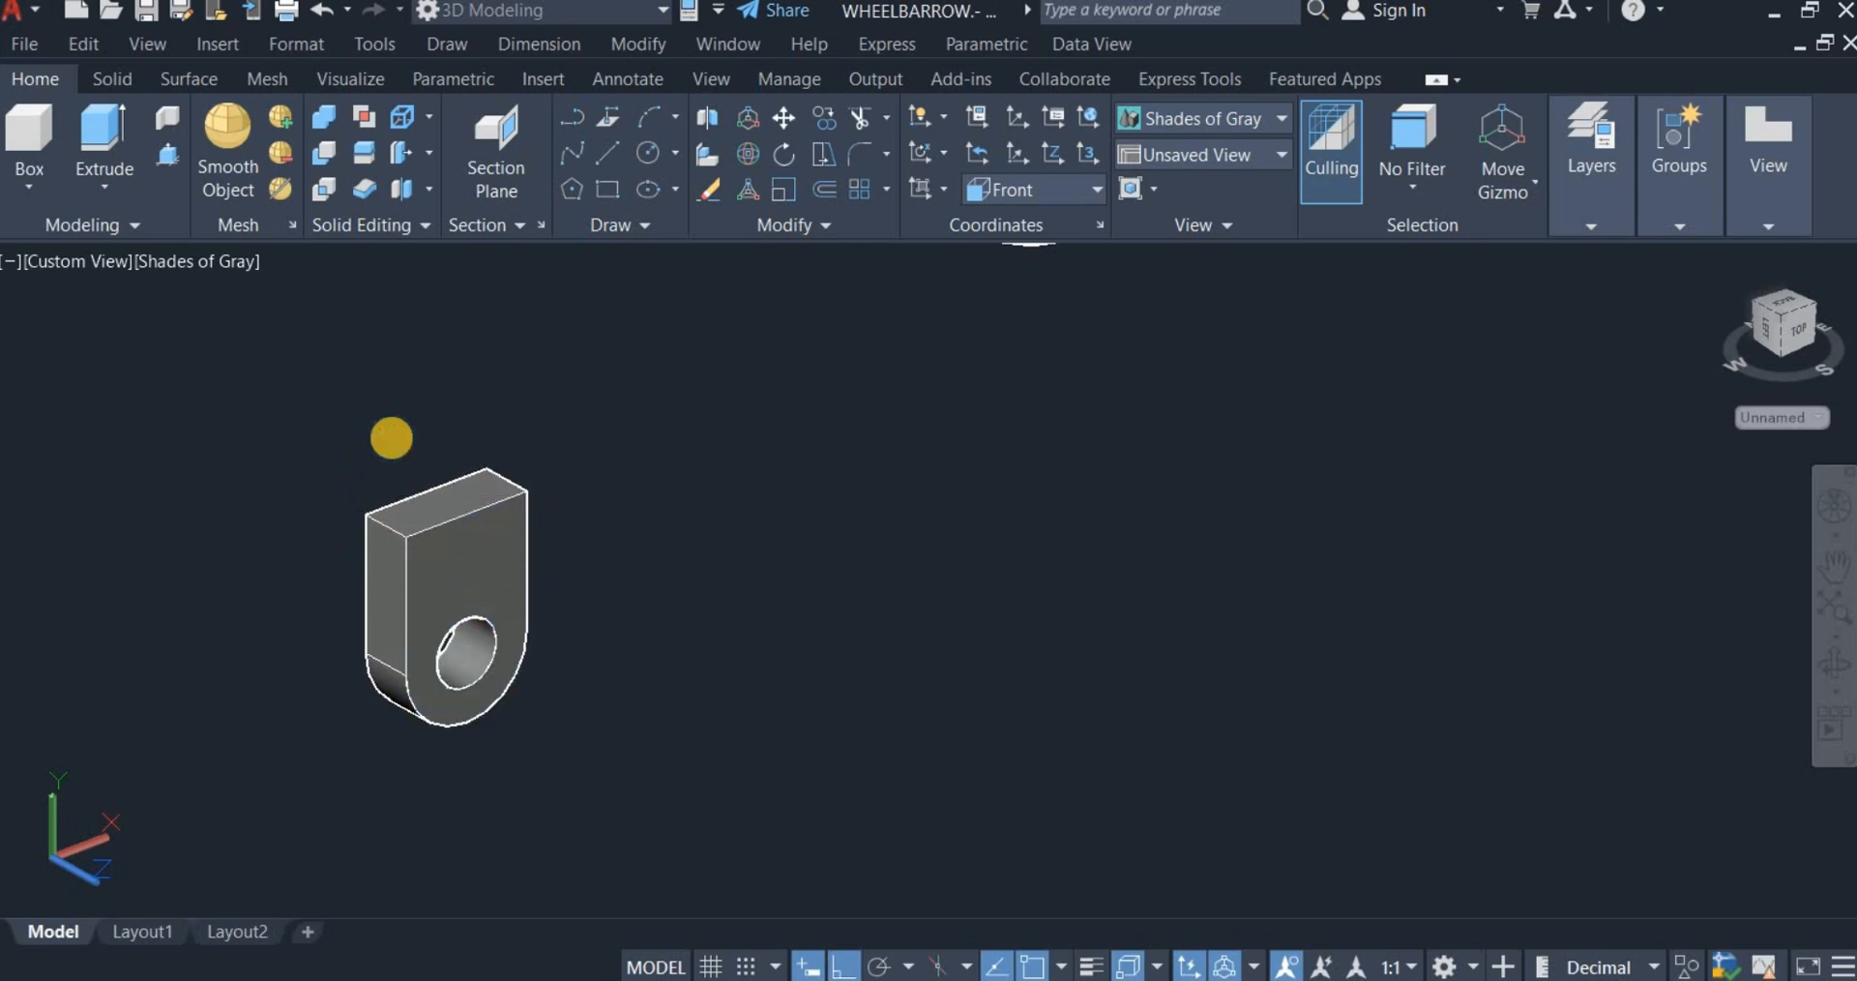
pyautogui.scroll(-6, 398, 441)
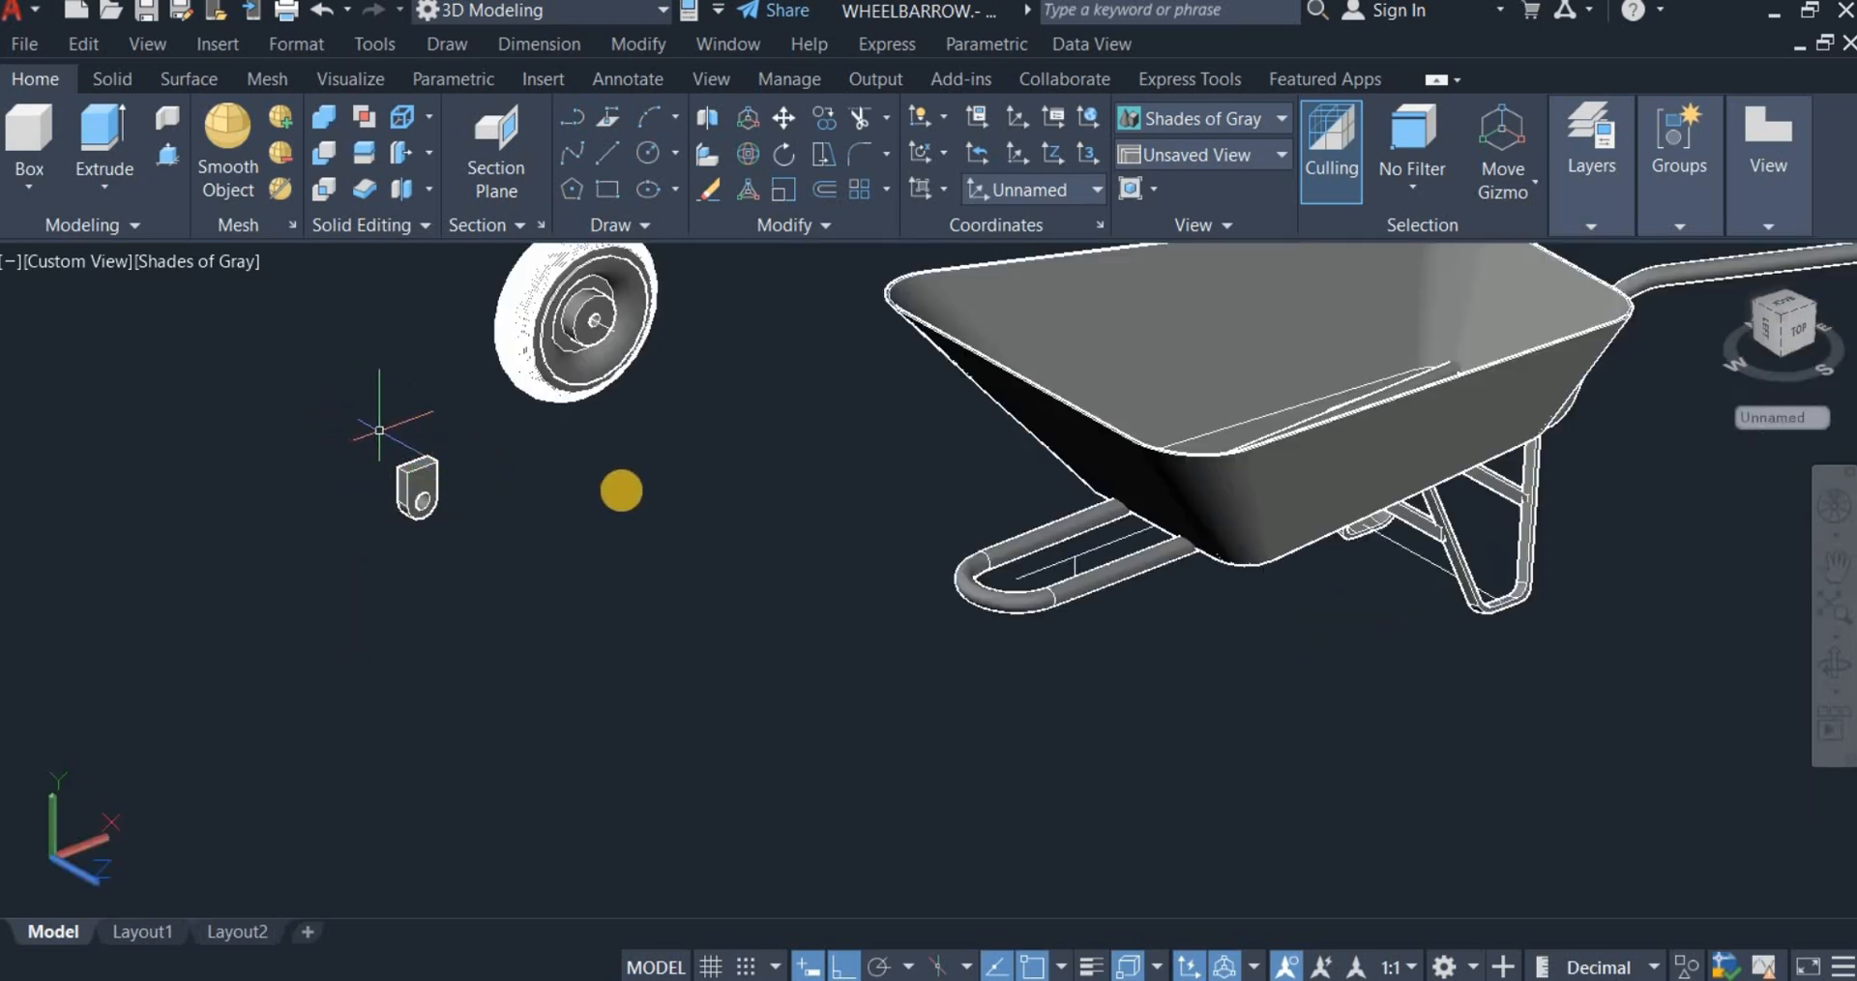
pyautogui.moveTo(623, 490); pyautogui.dragTo(770, 603, button='middle')
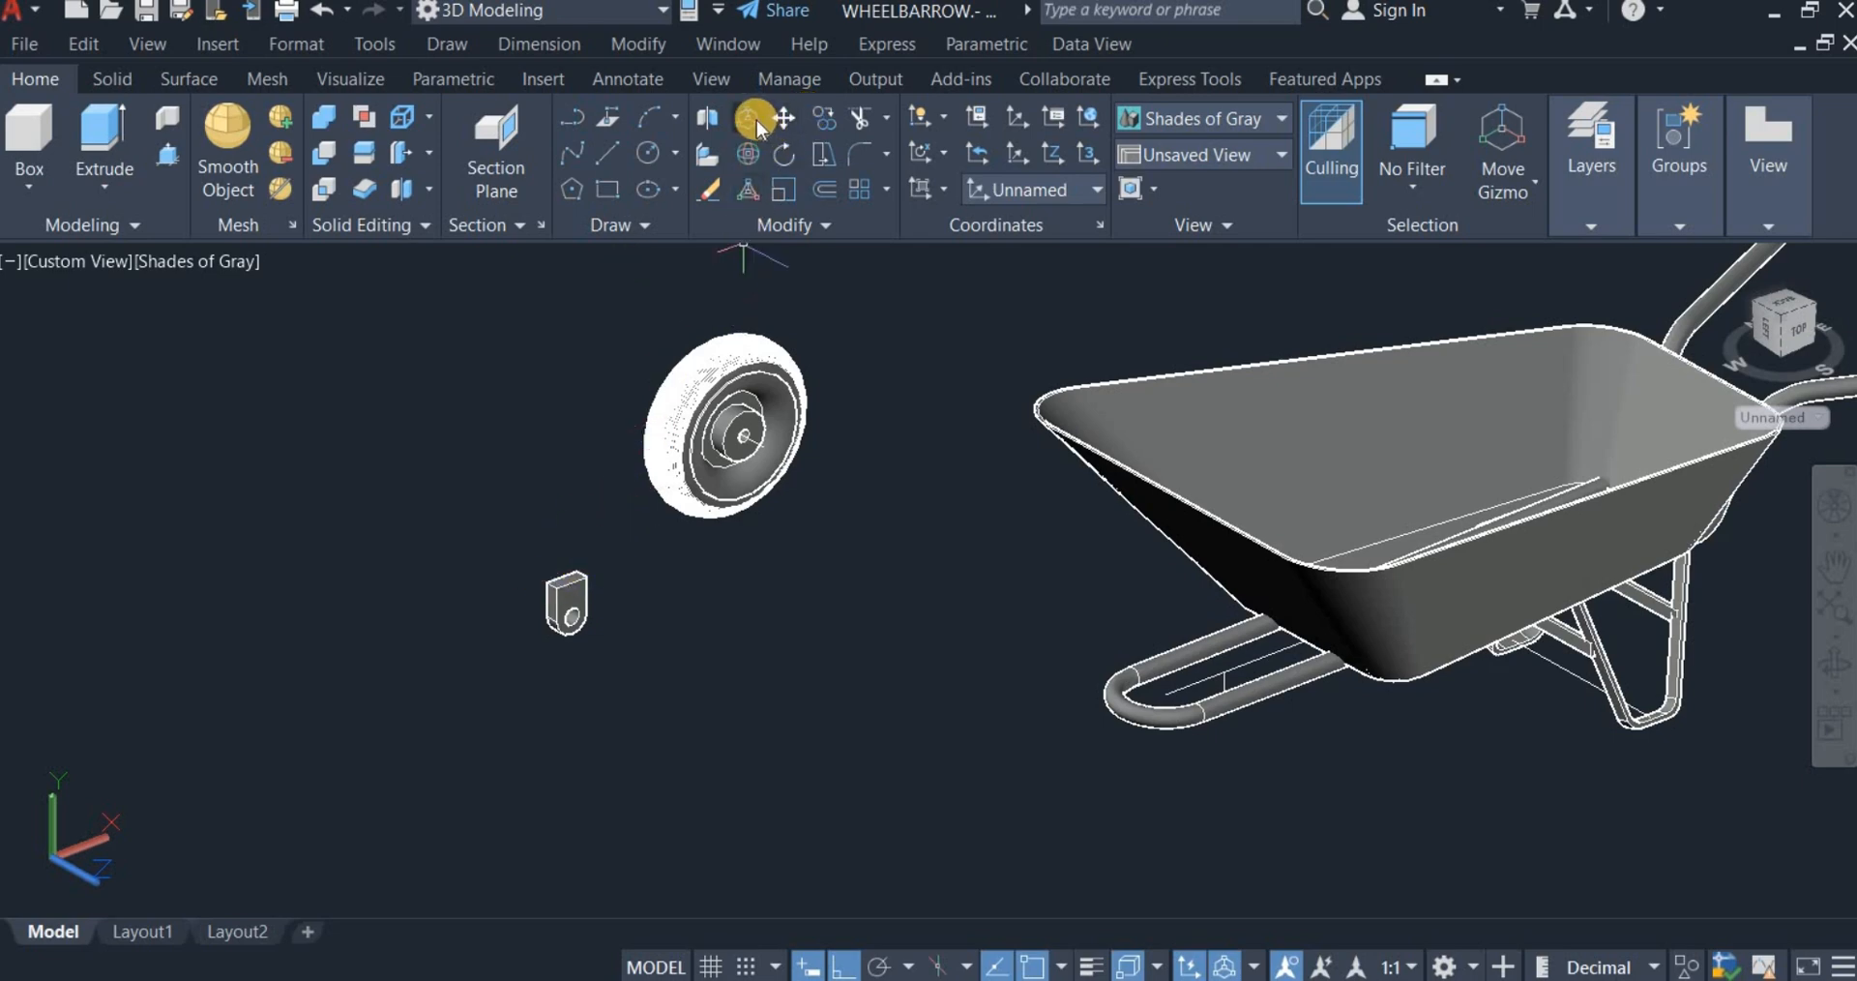
pyautogui.click(824, 117)
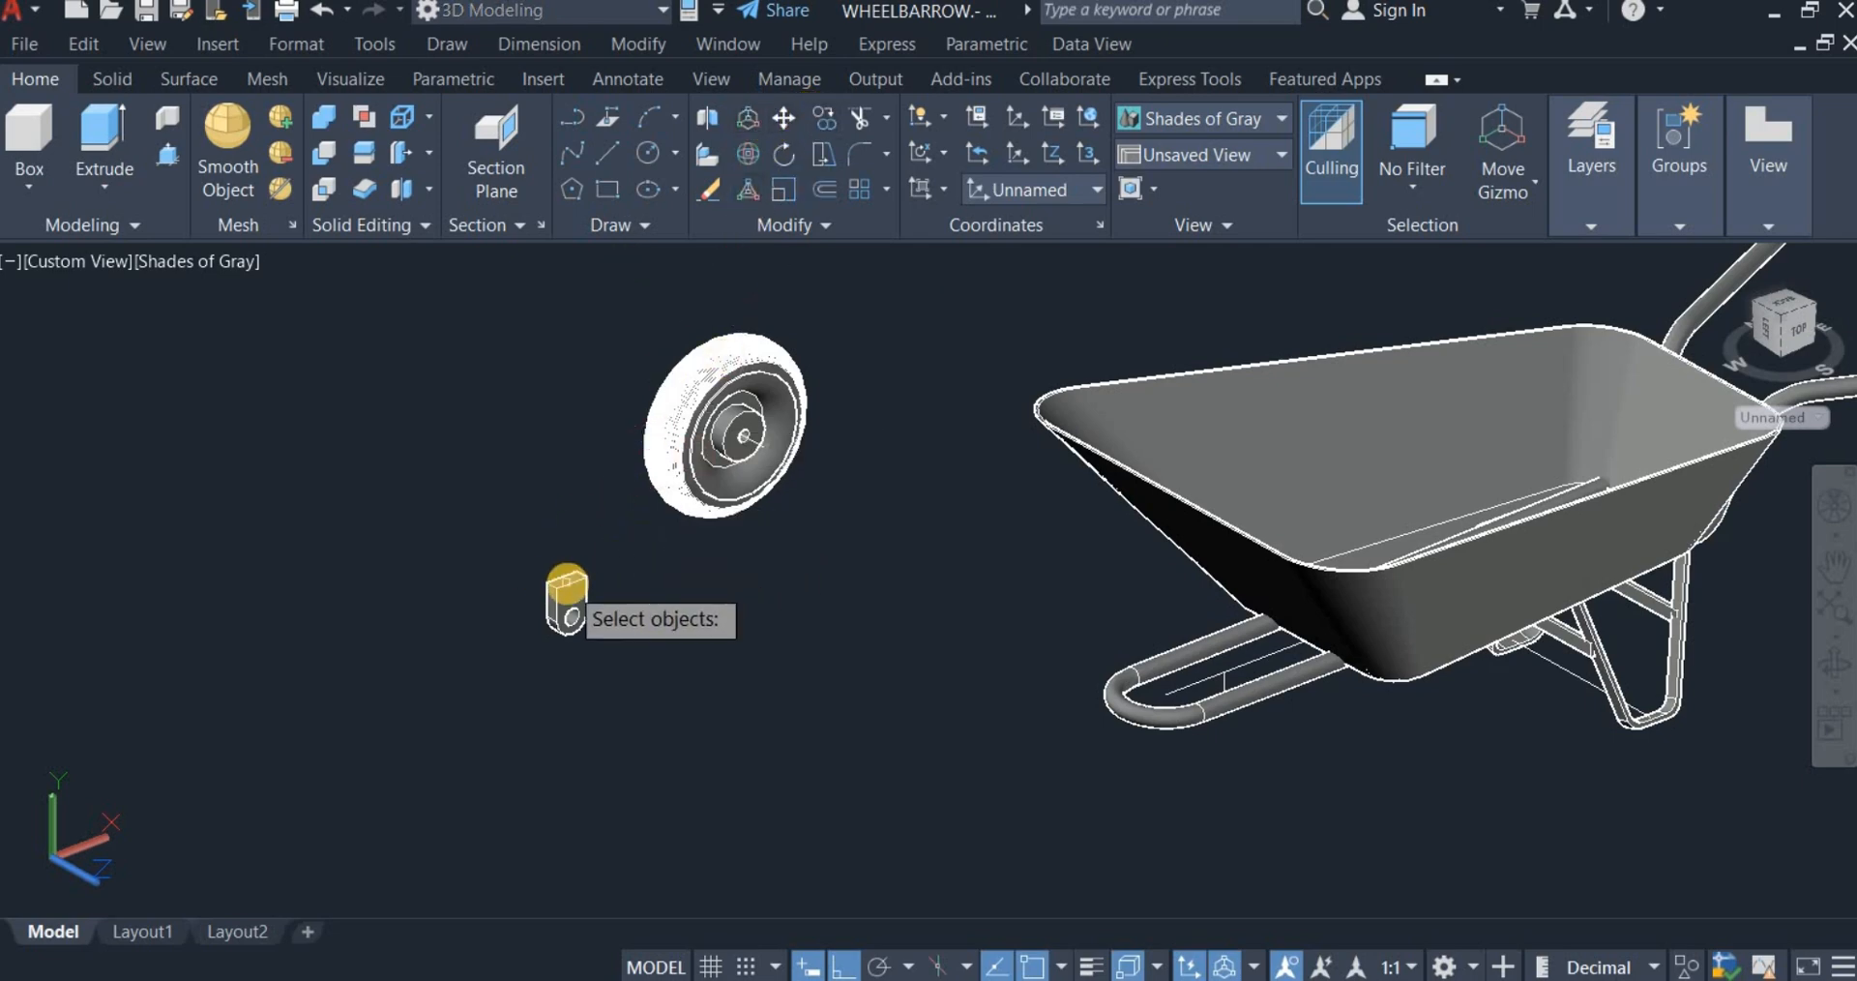
pyautogui.press('Return')
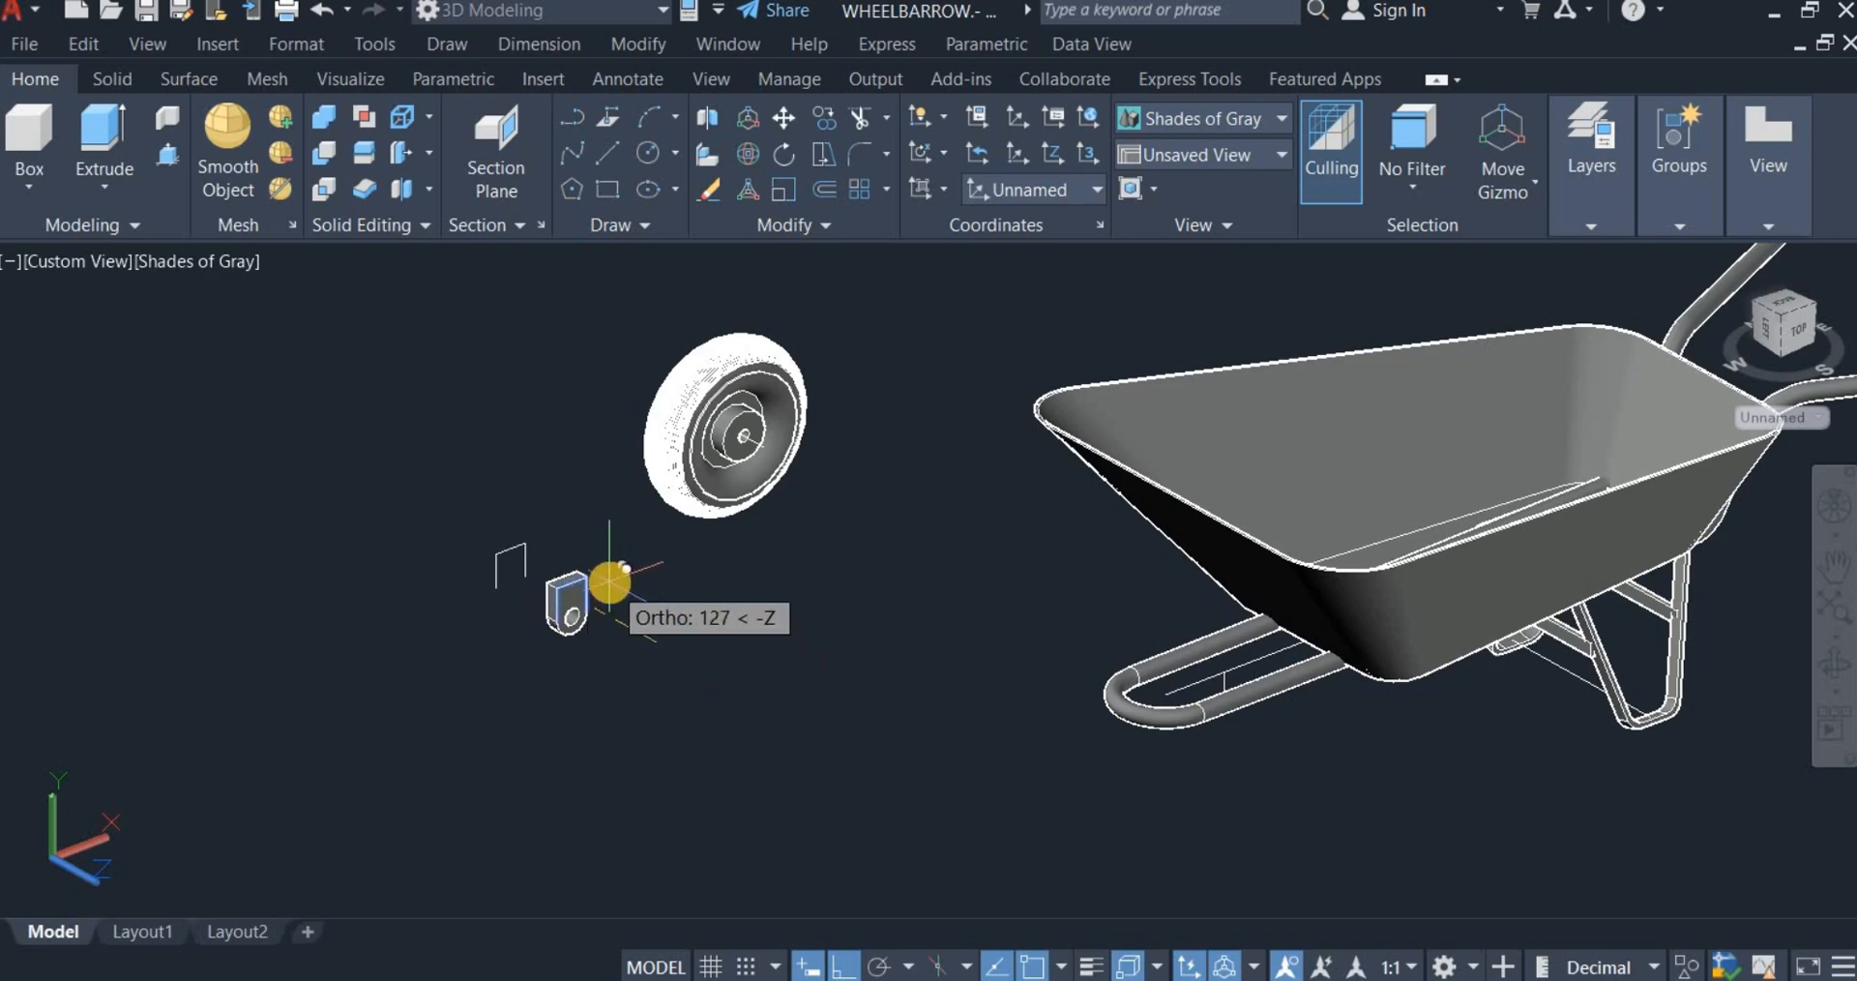
pyautogui.press('Escape')
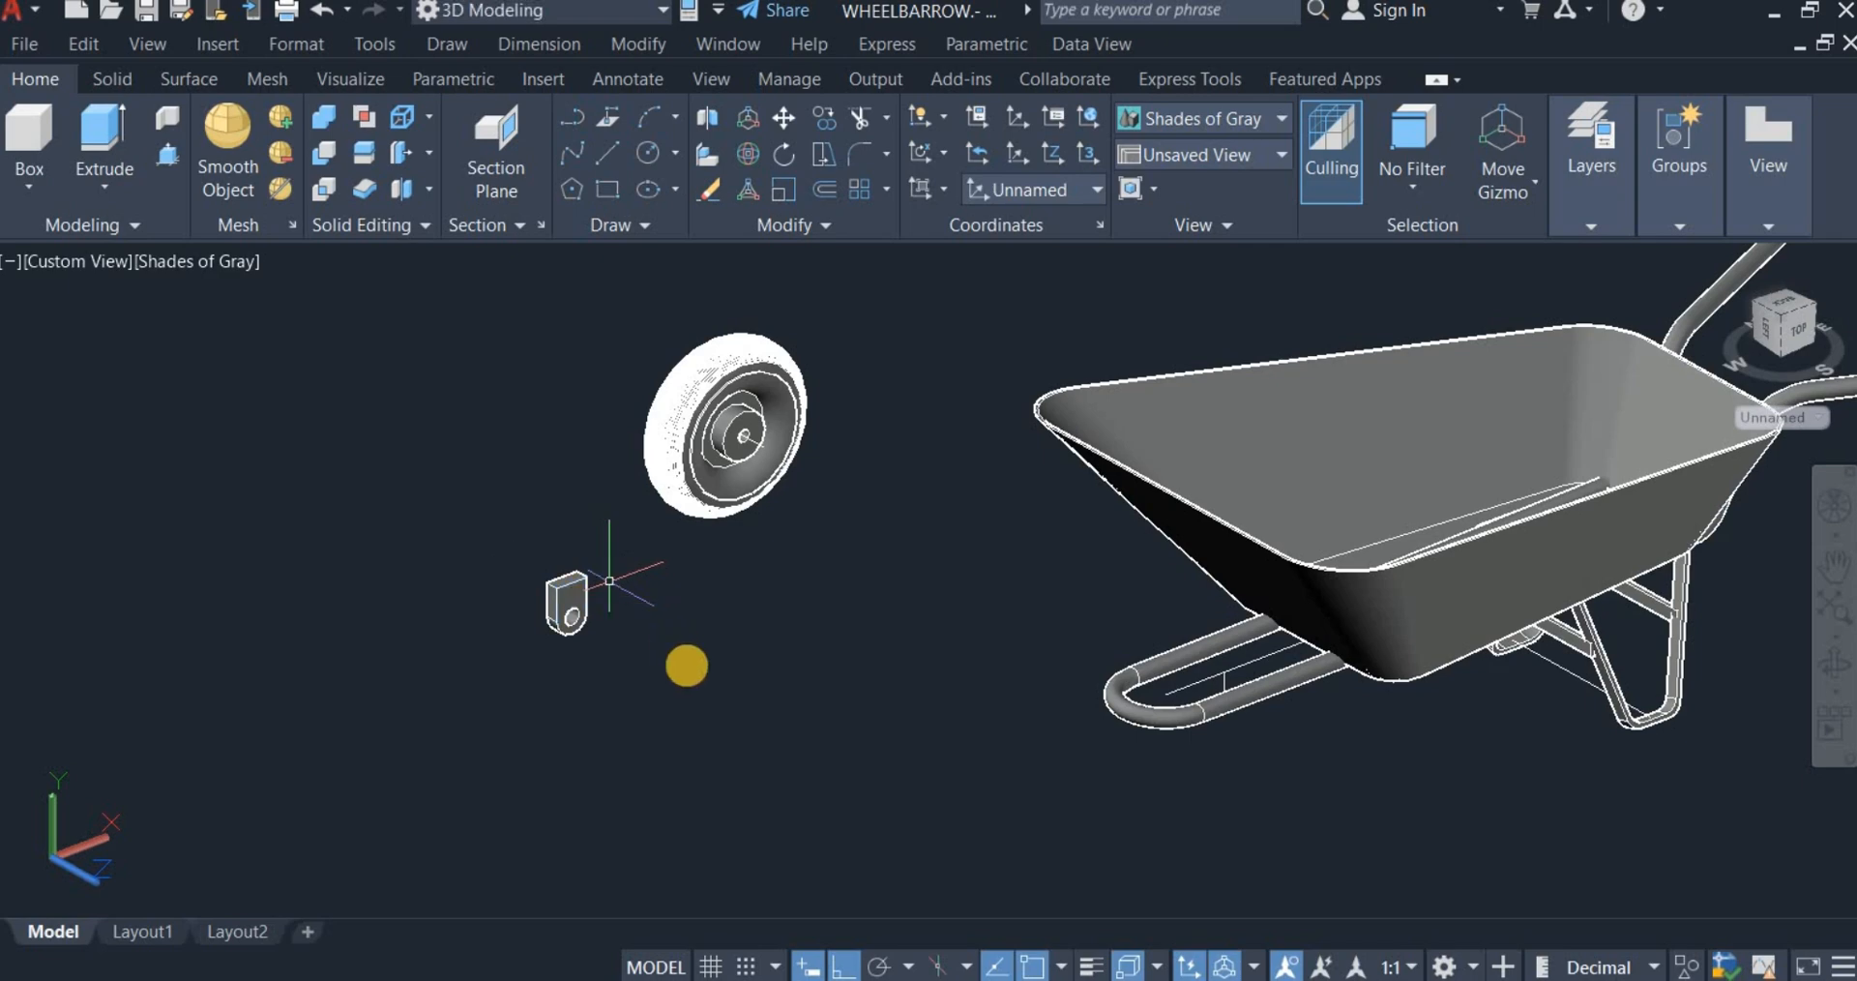
# Step: Copy the bracket plate 135 units in the negative Z direction
pyautogui.click(821, 116)
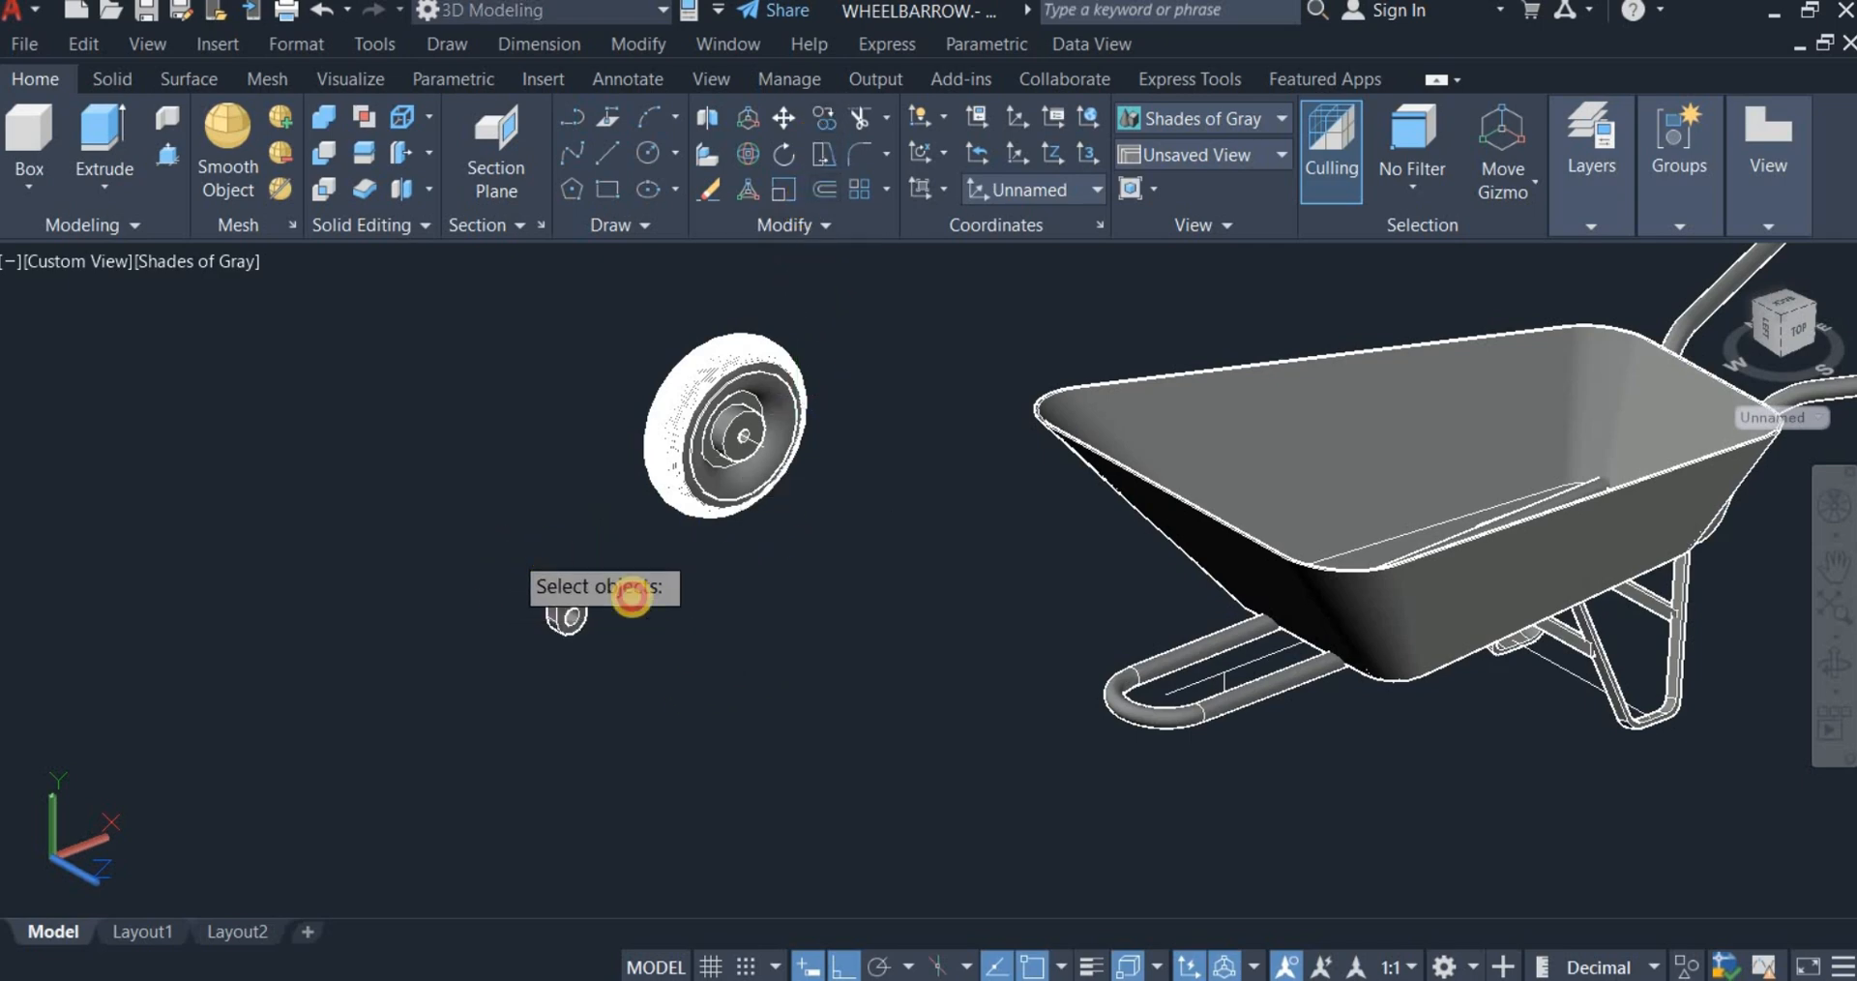
pyautogui.click(510, 548)
pyautogui.click(688, 696)
pyautogui.press('Return')
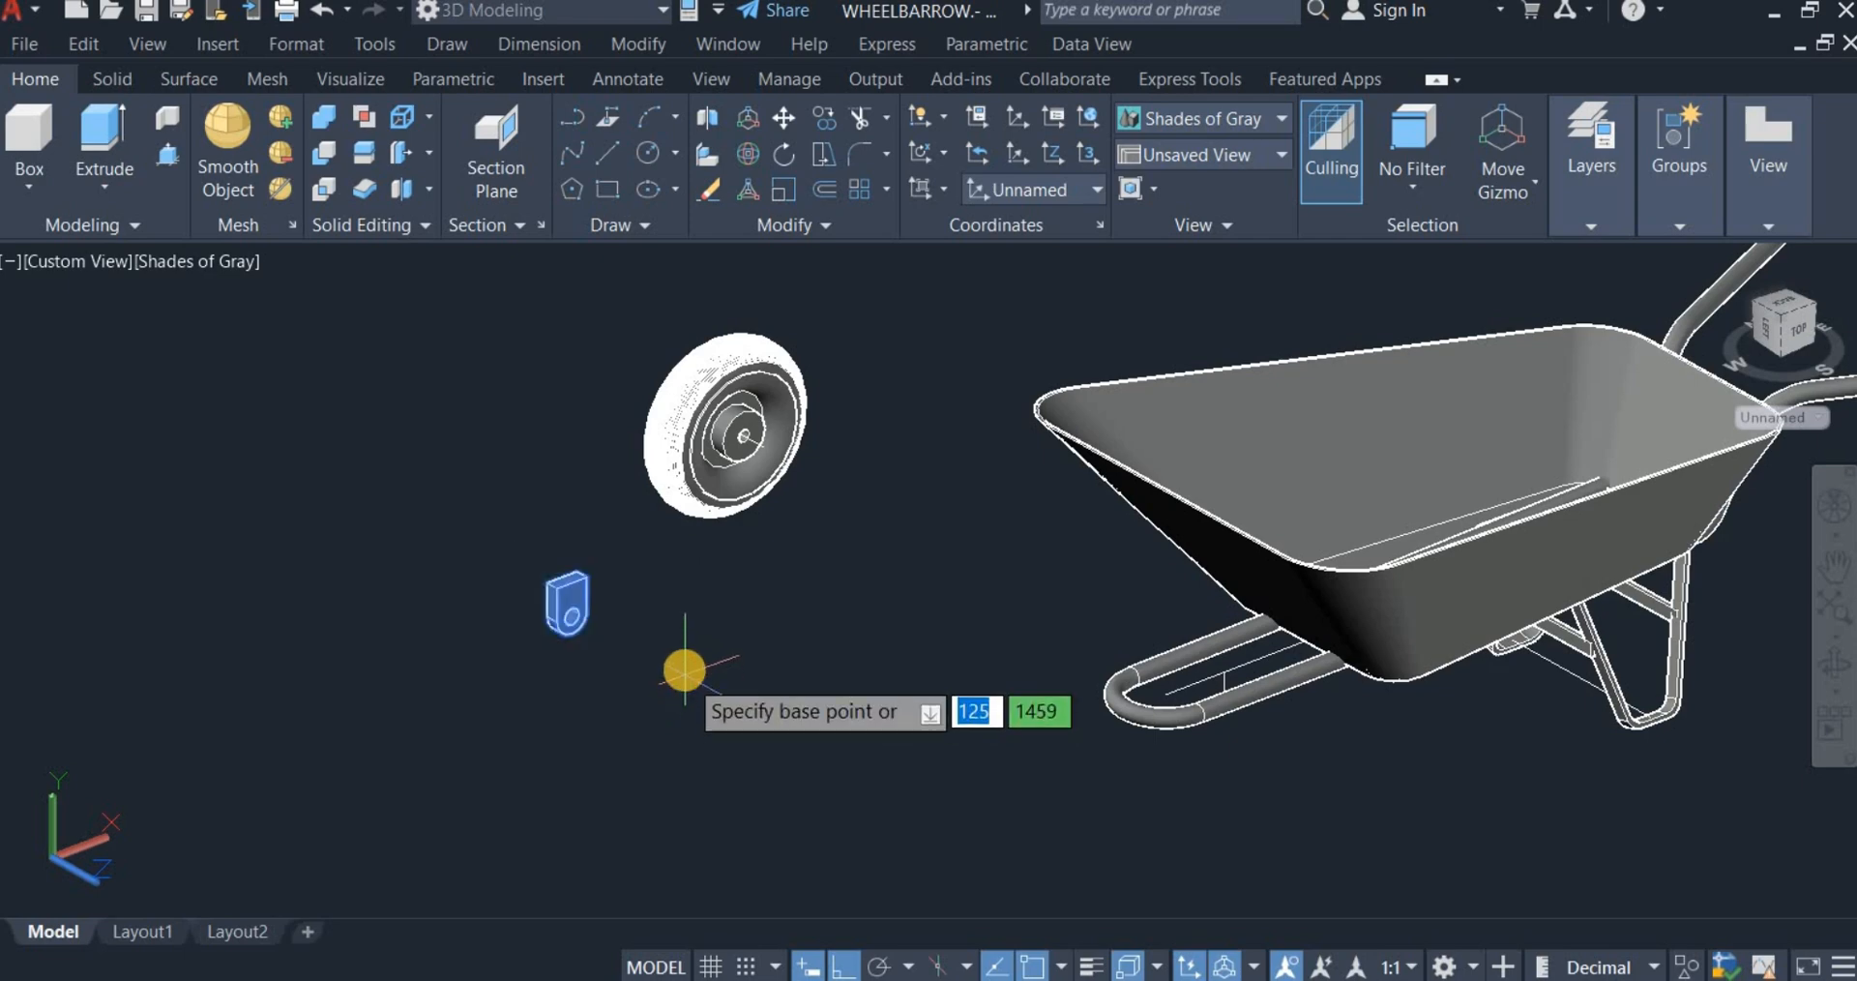
pyautogui.click(685, 669)
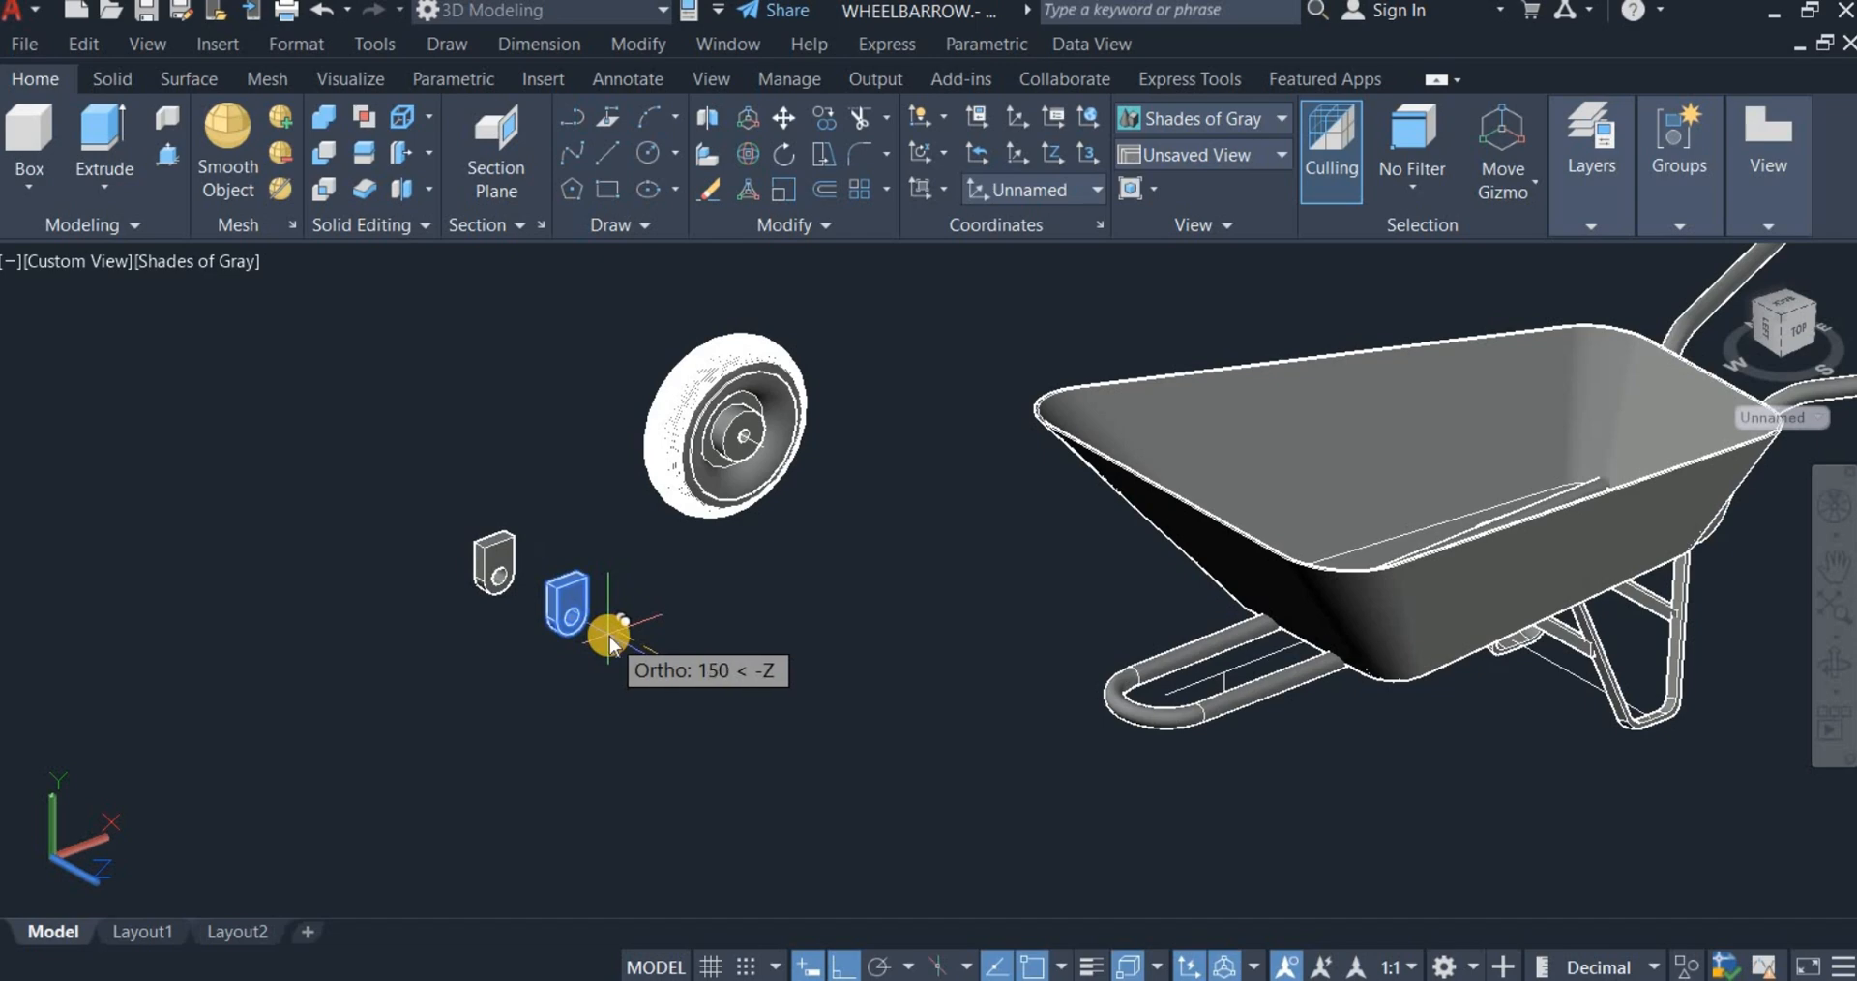
pyautogui.write('135')
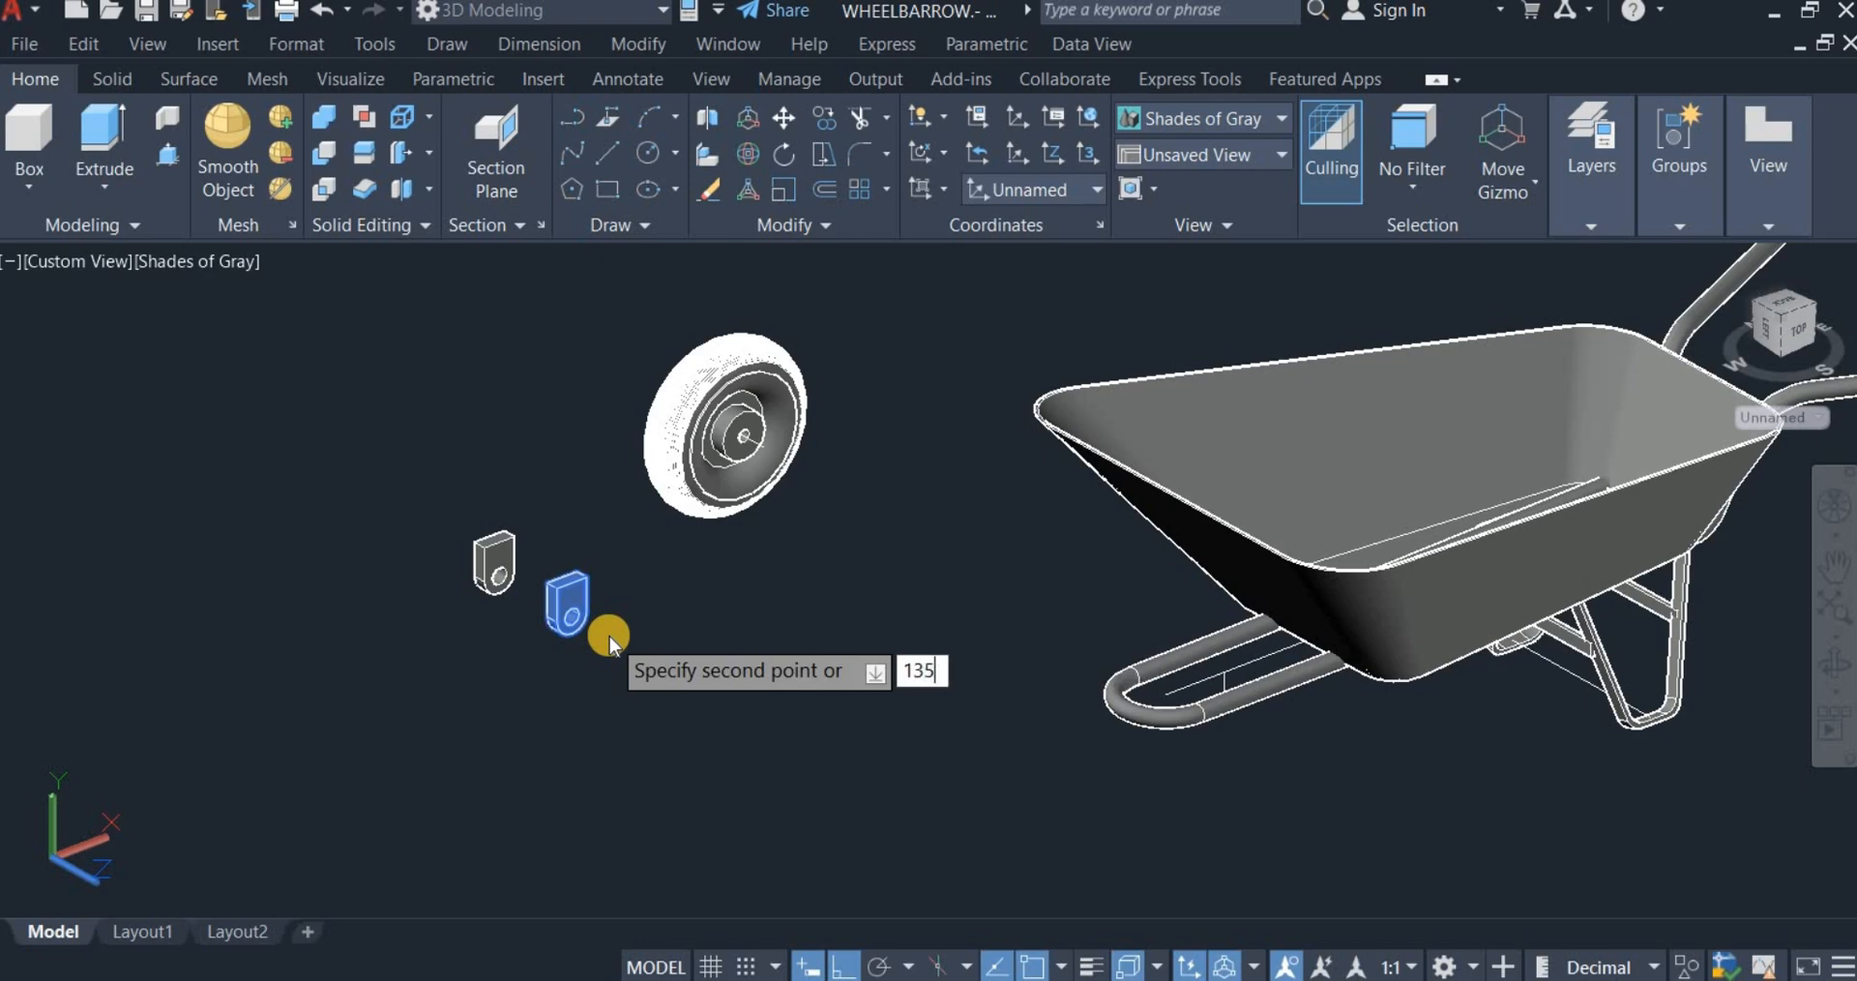
pyautogui.press('Return')
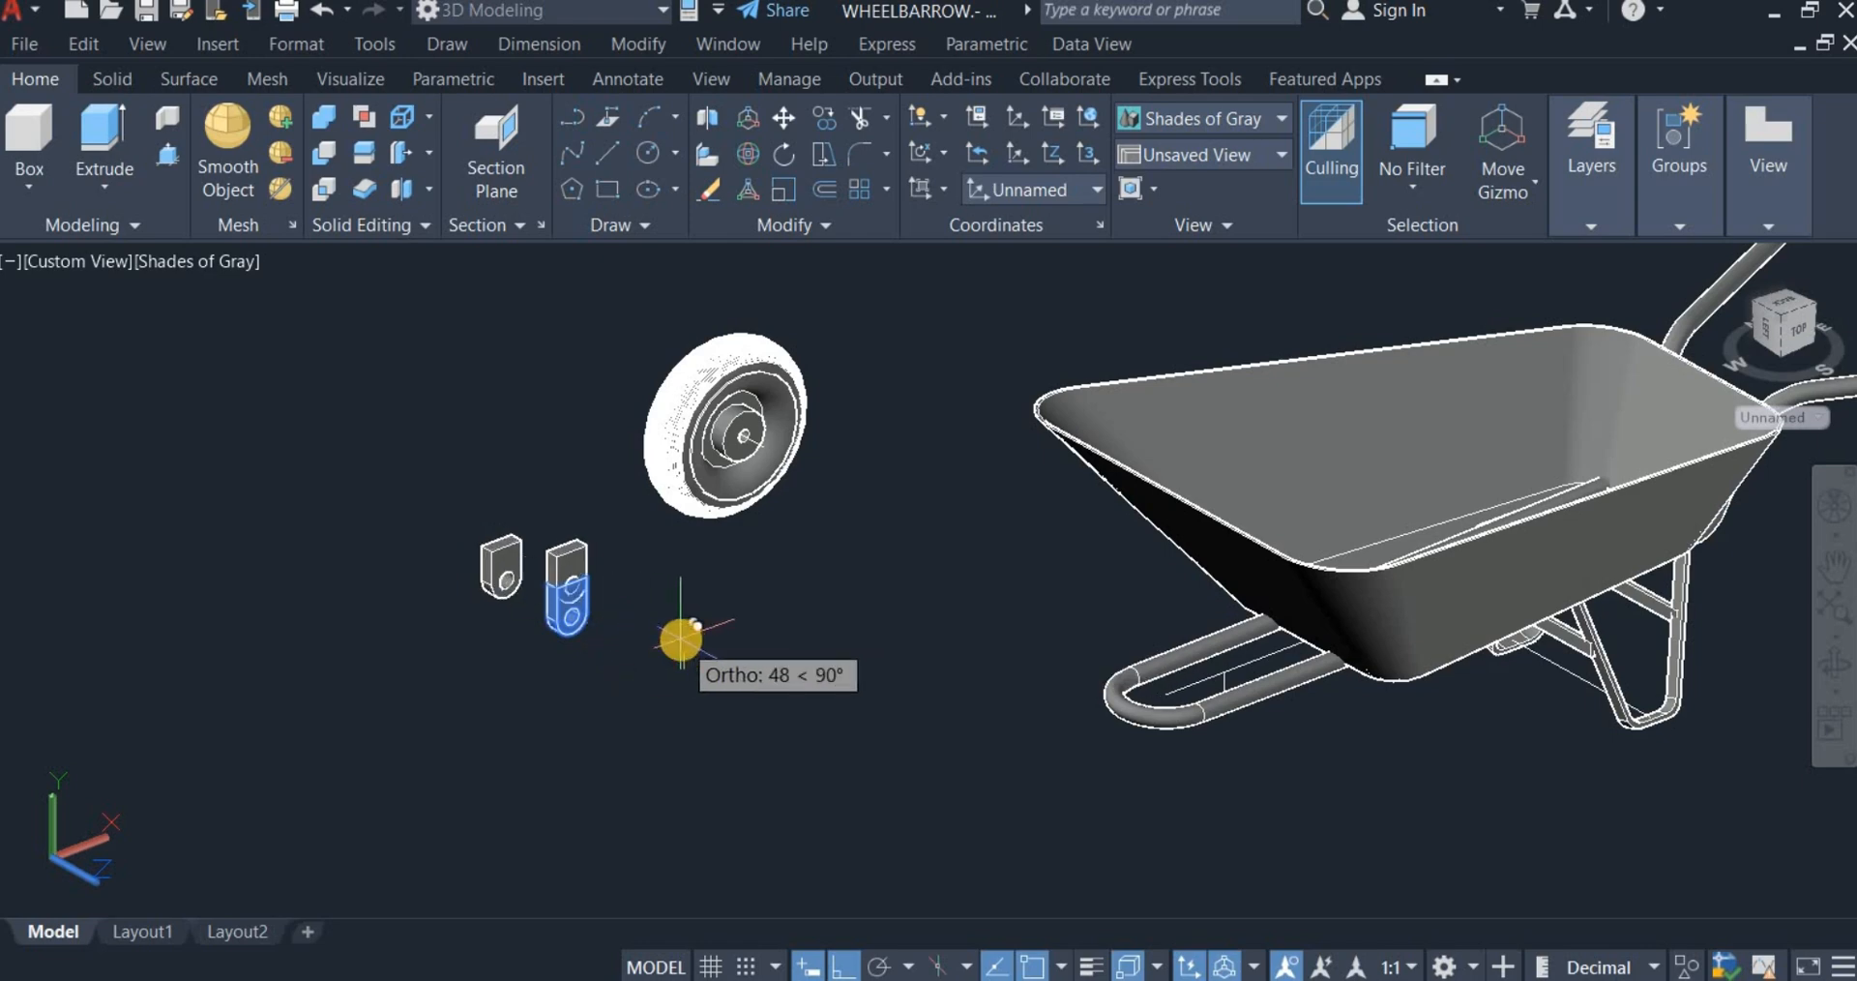
pyautogui.rightClick(682, 639)
pyautogui.click(797, 303)
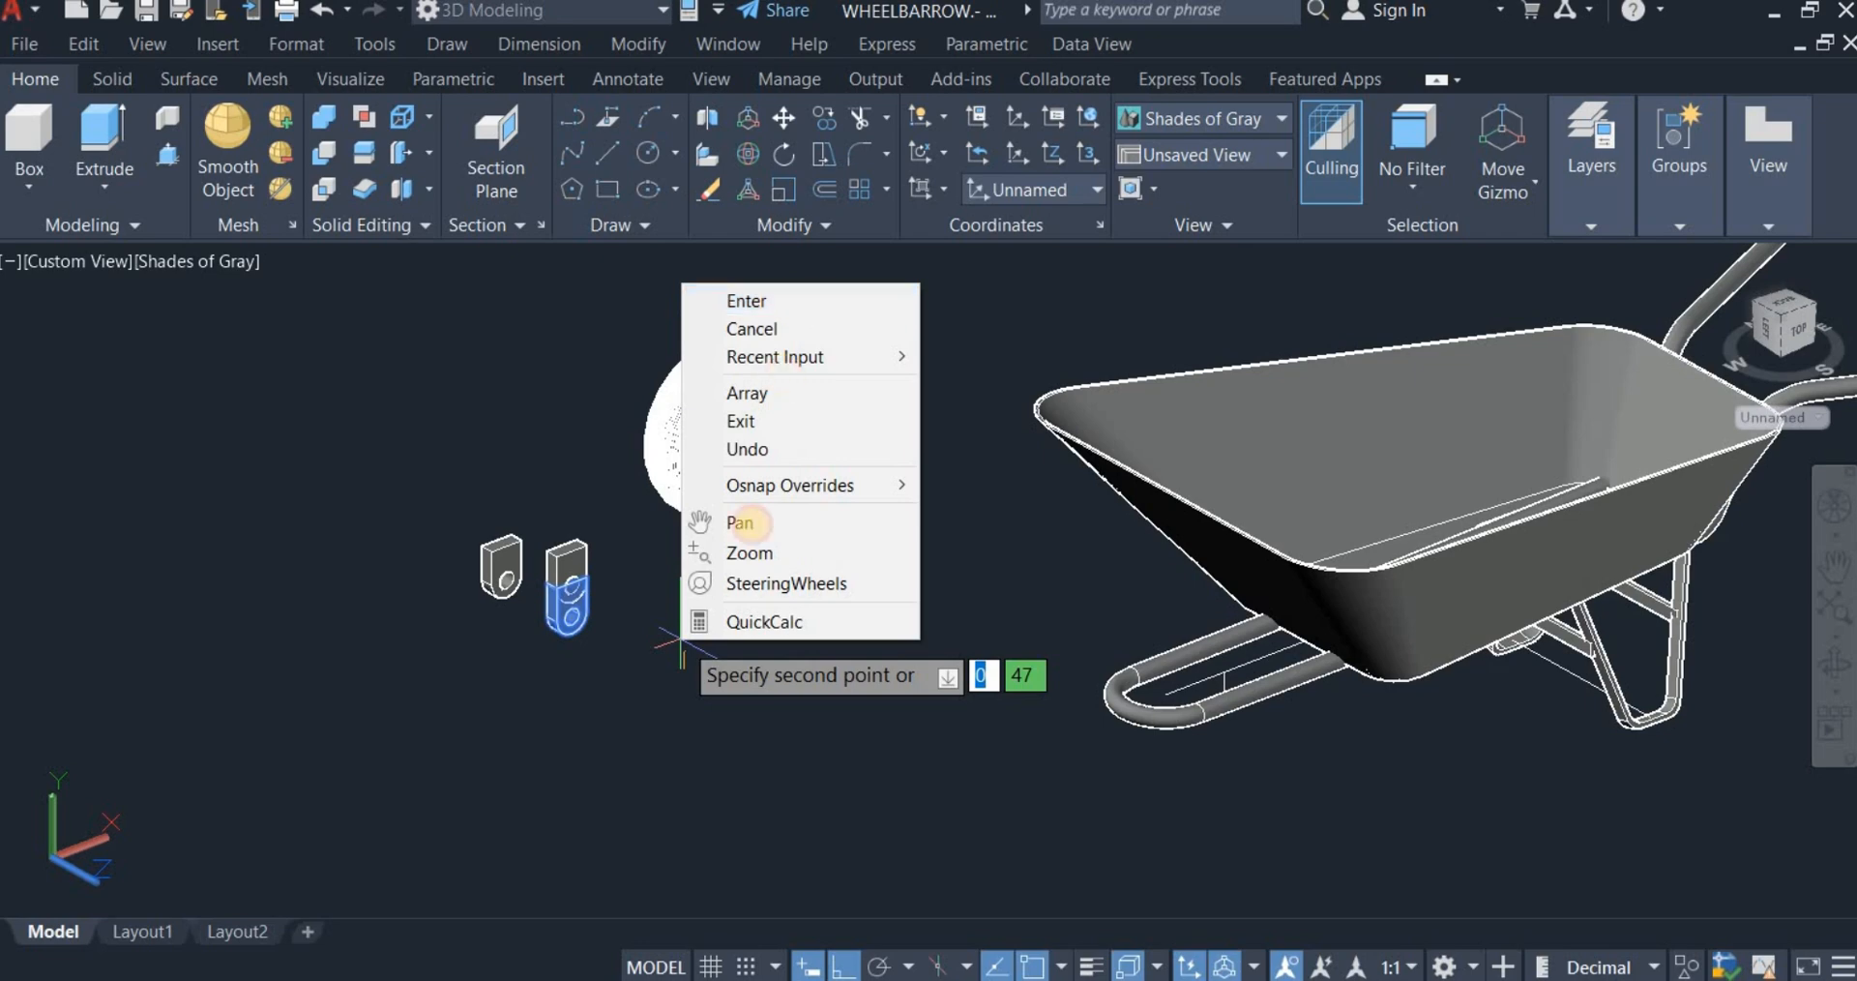
# Step: Draw a straight line 160 long in the positive Z direction in the empty space beside the bracket plates
pyautogui.click(607, 152)
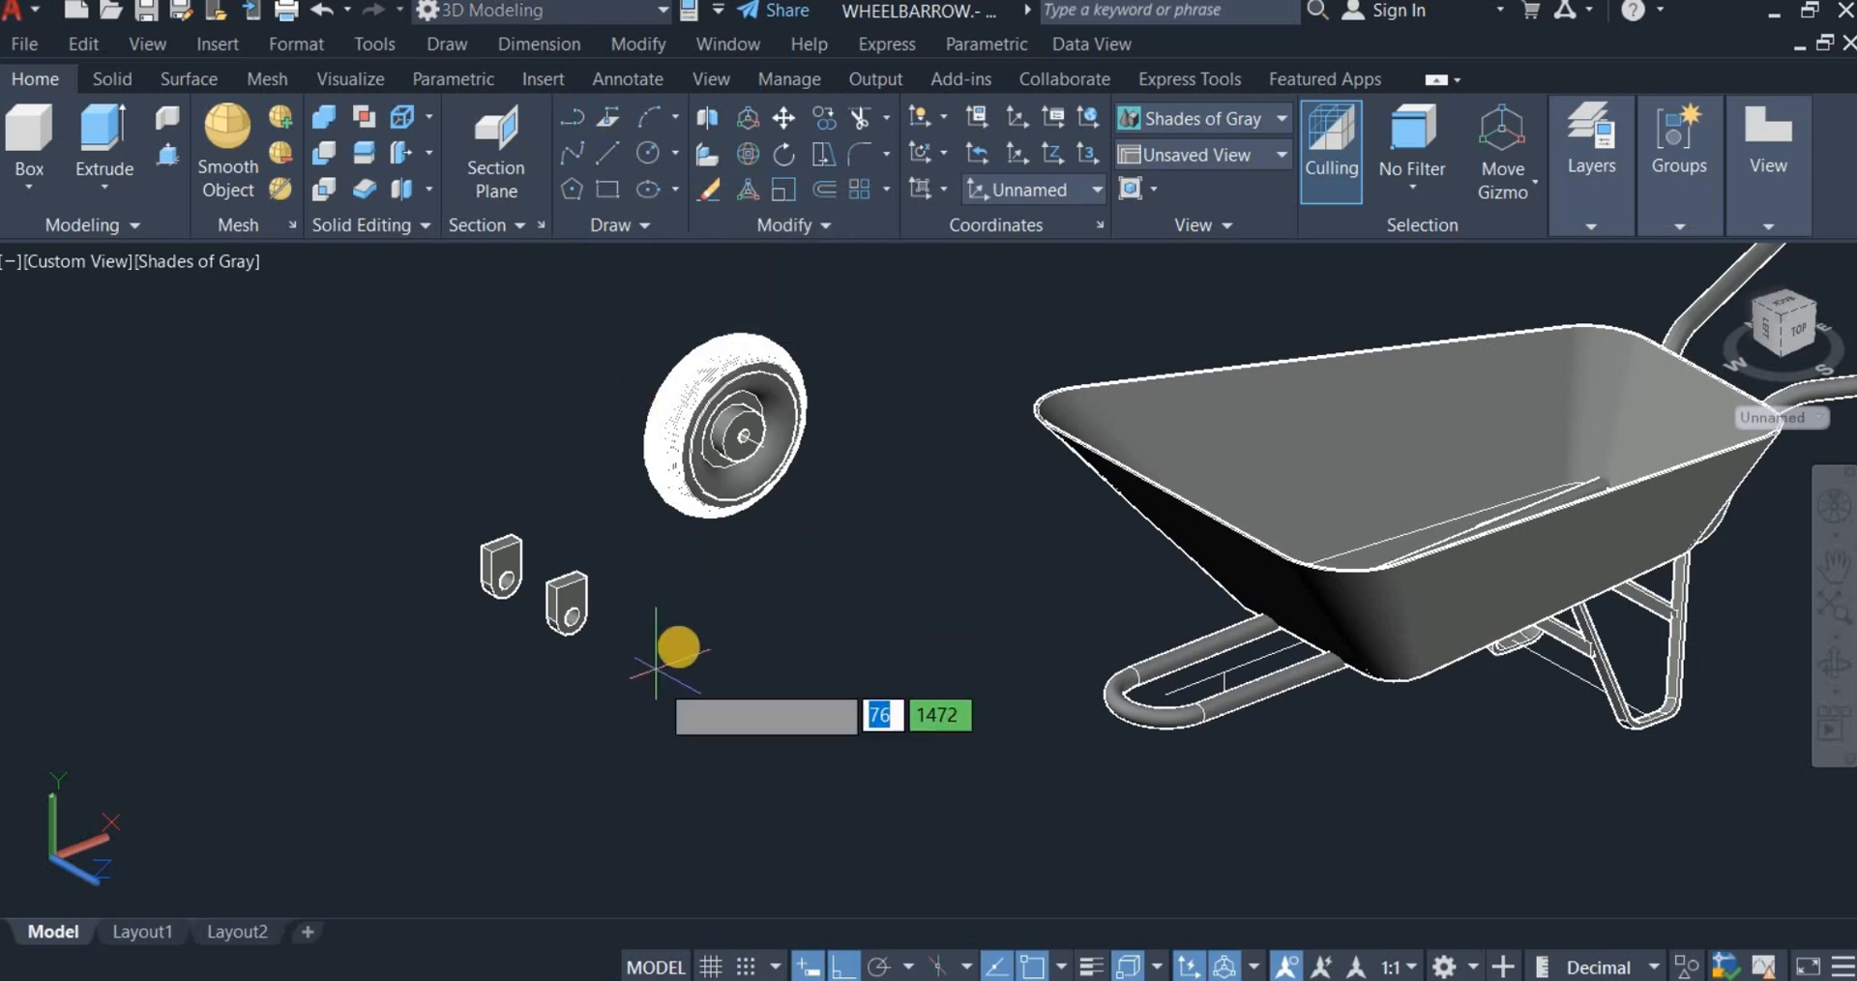
pyautogui.click(693, 609)
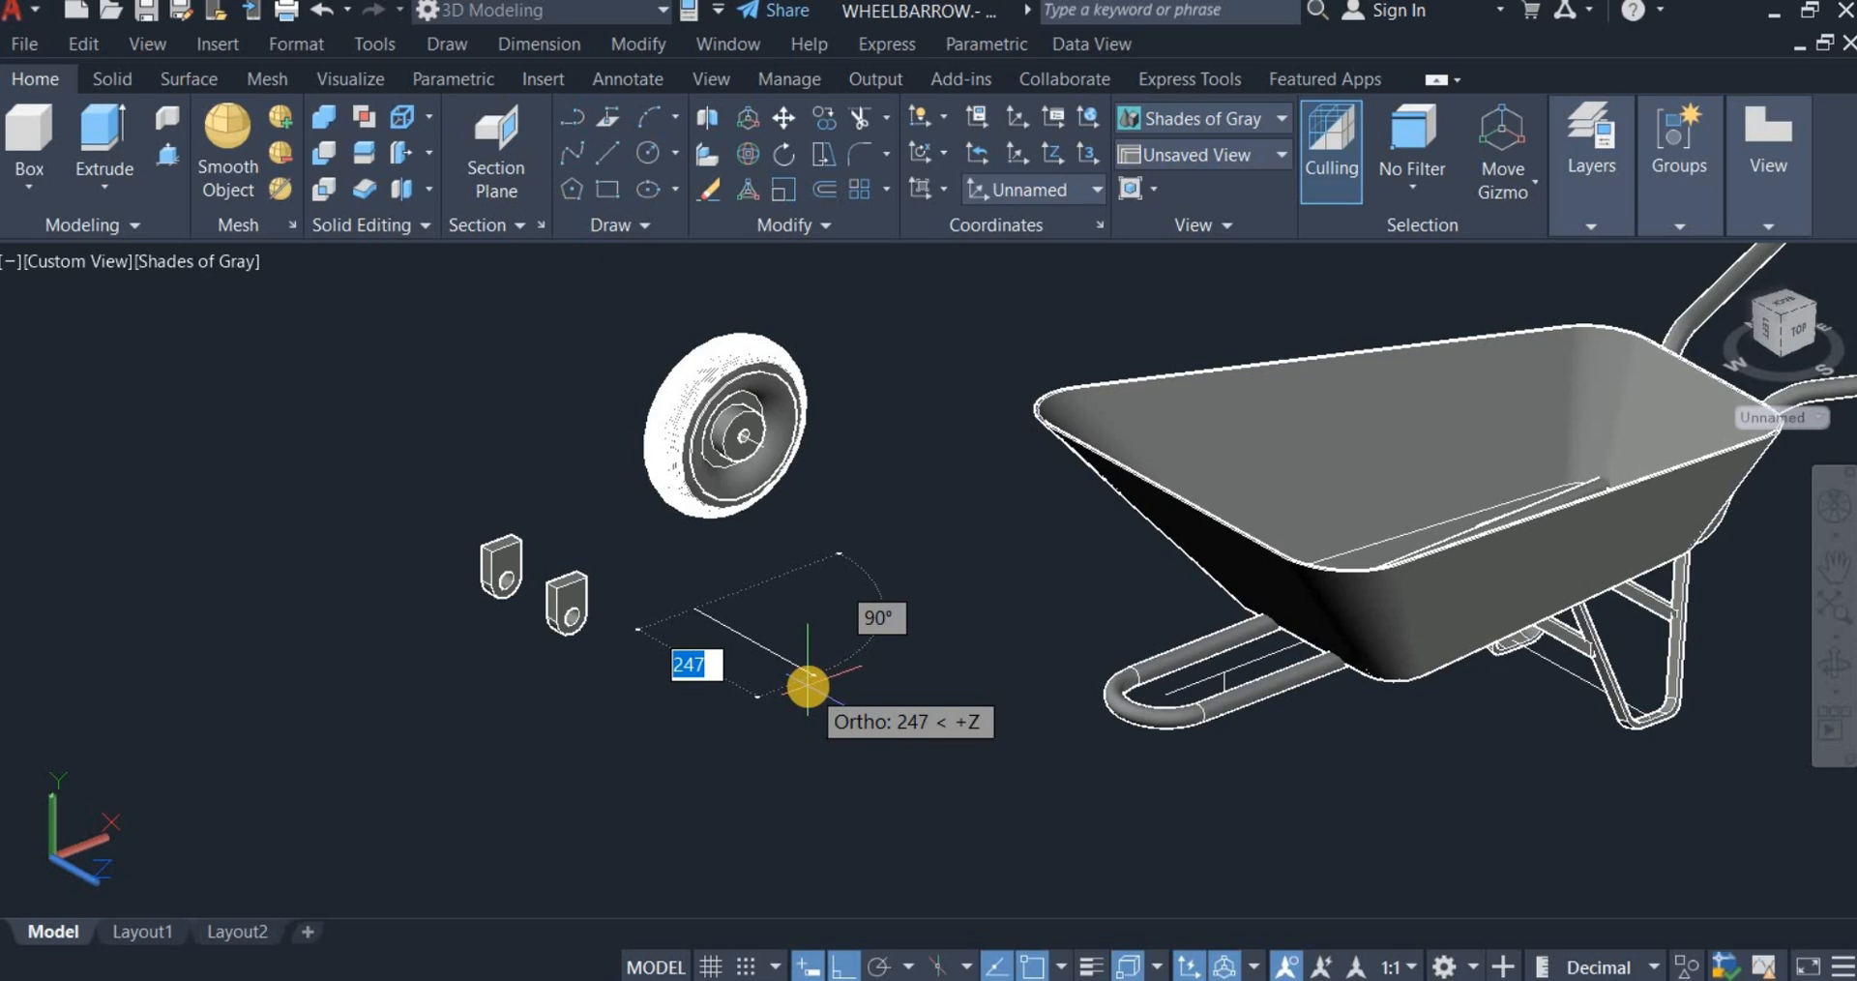
pyautogui.write('160')
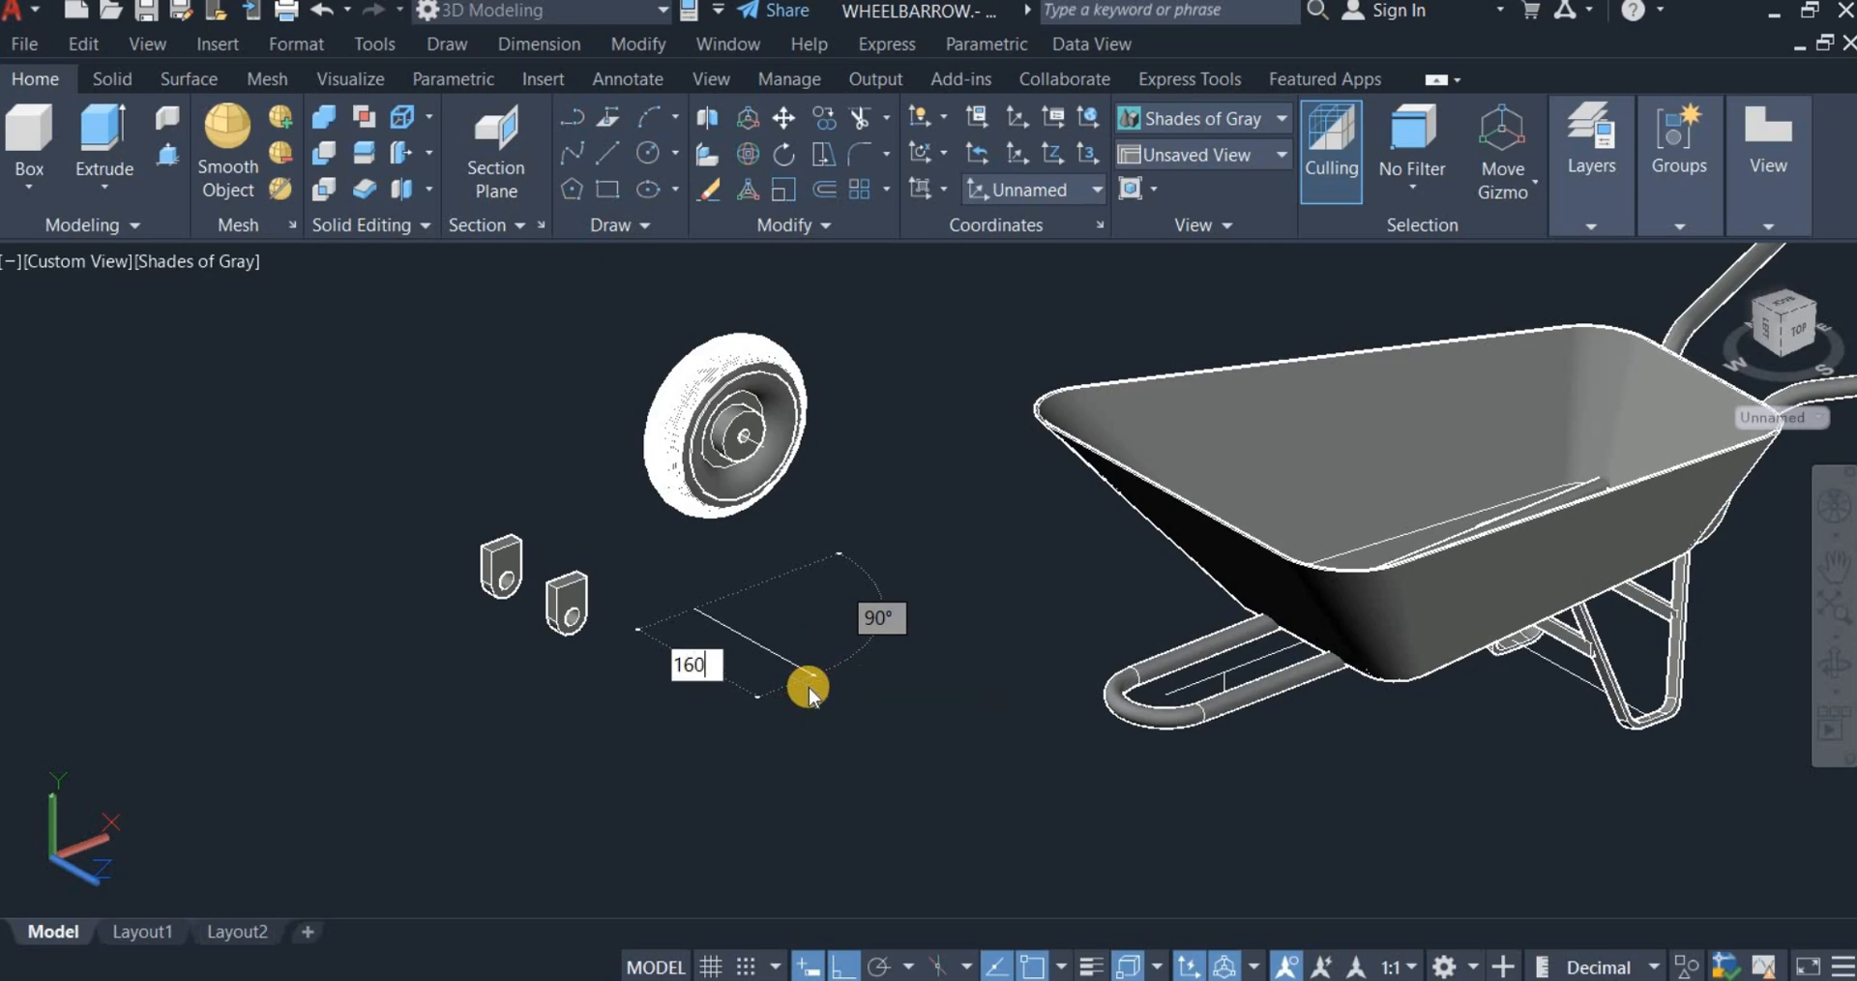
pyautogui.press('Return')
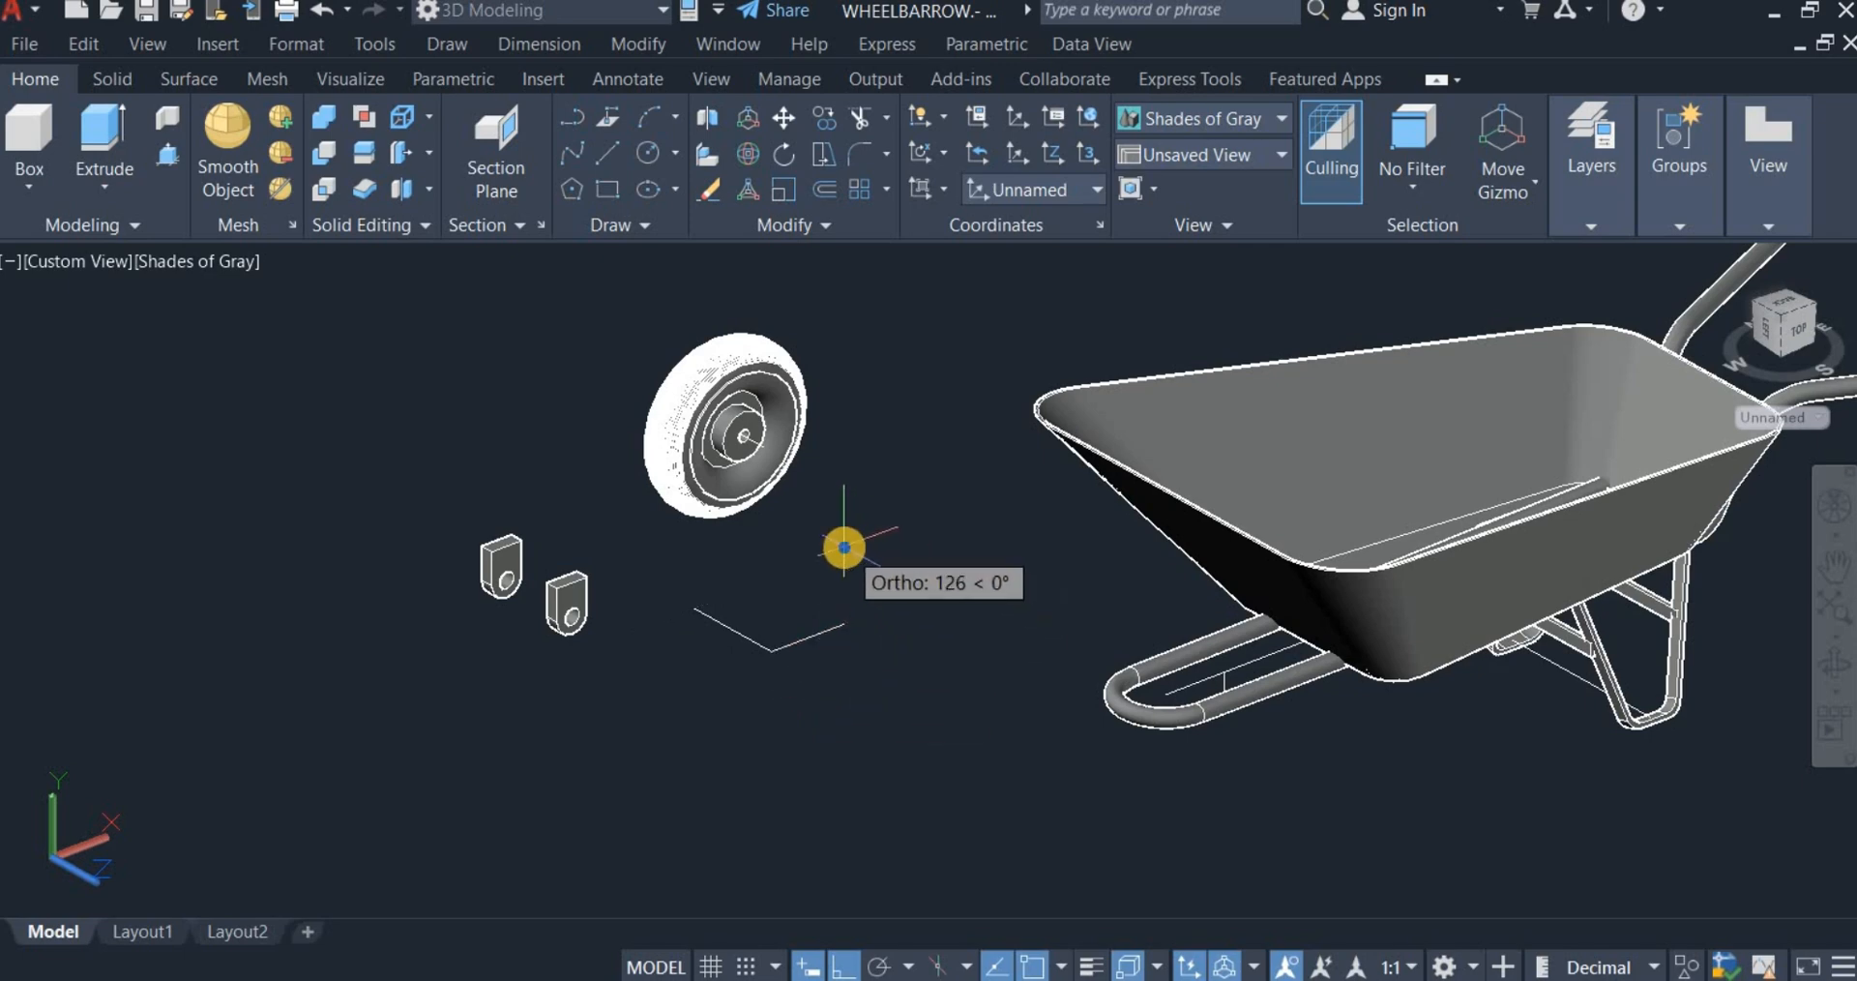
pyautogui.rightClick(844, 548)
pyautogui.click(860, 571)
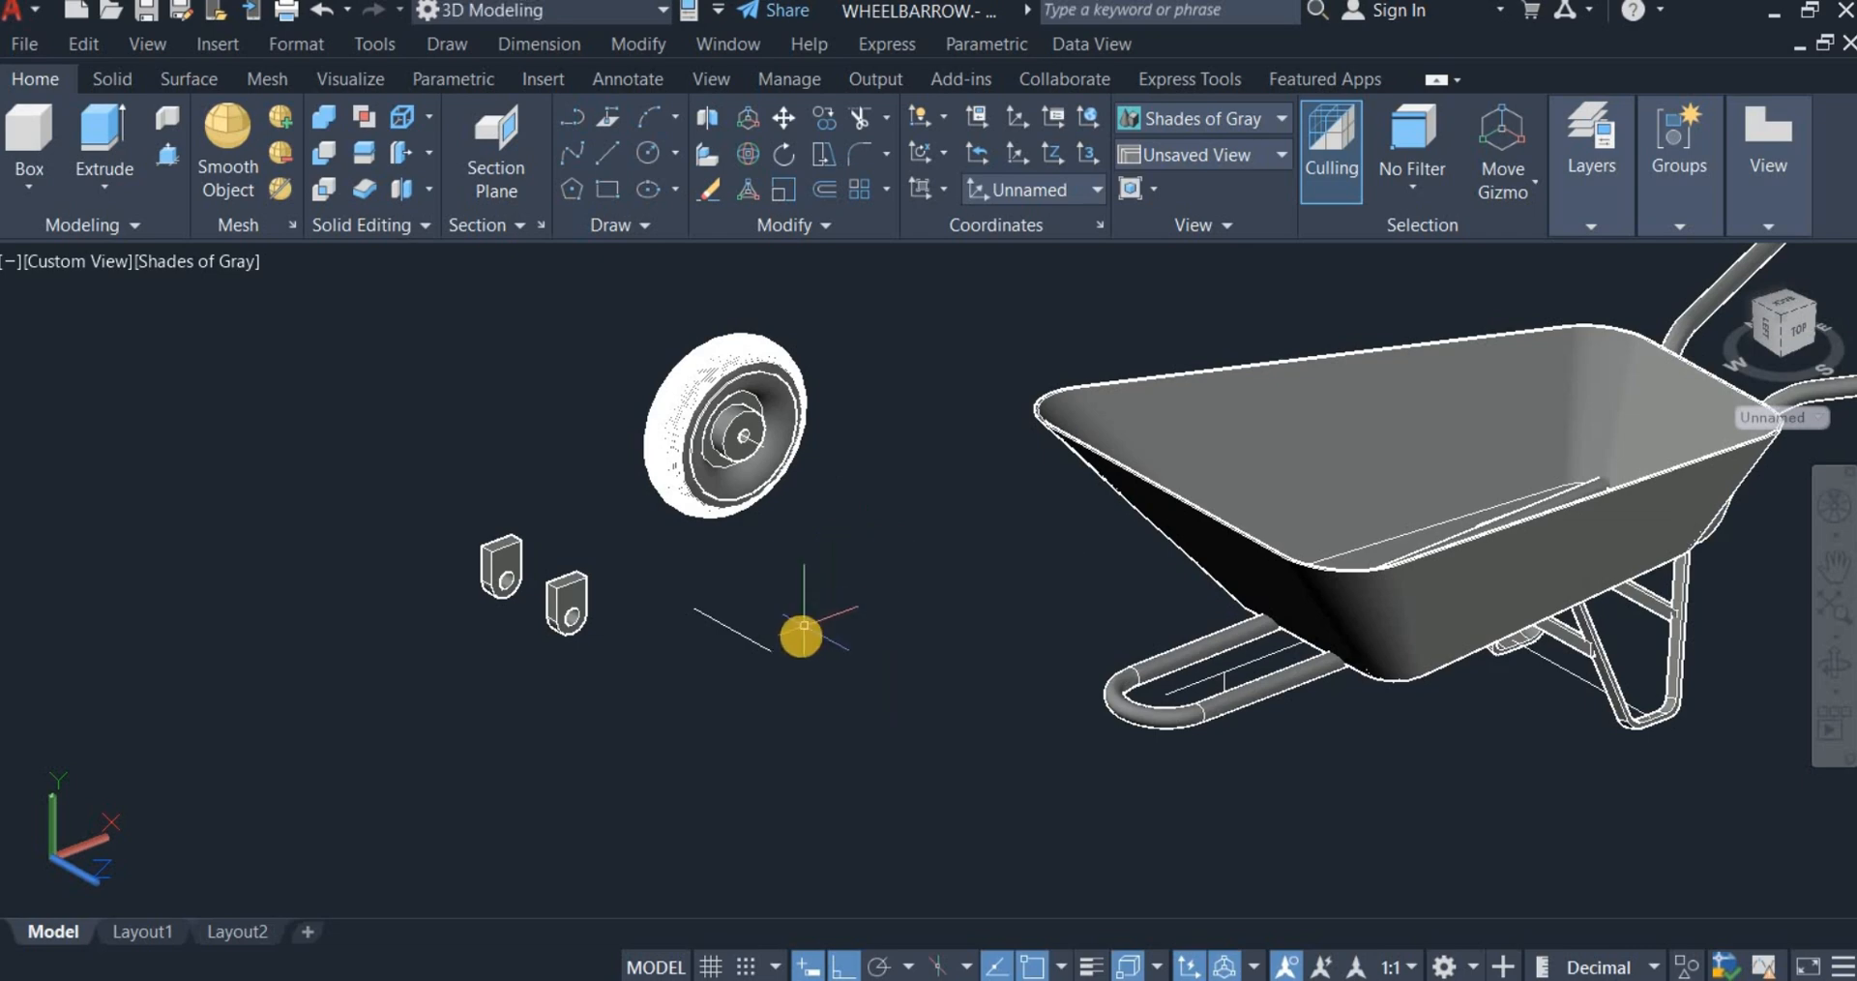
# Step: Draw a circle of diameter 25 in the empty space beside the 160-long line
pyautogui.click(646, 157)
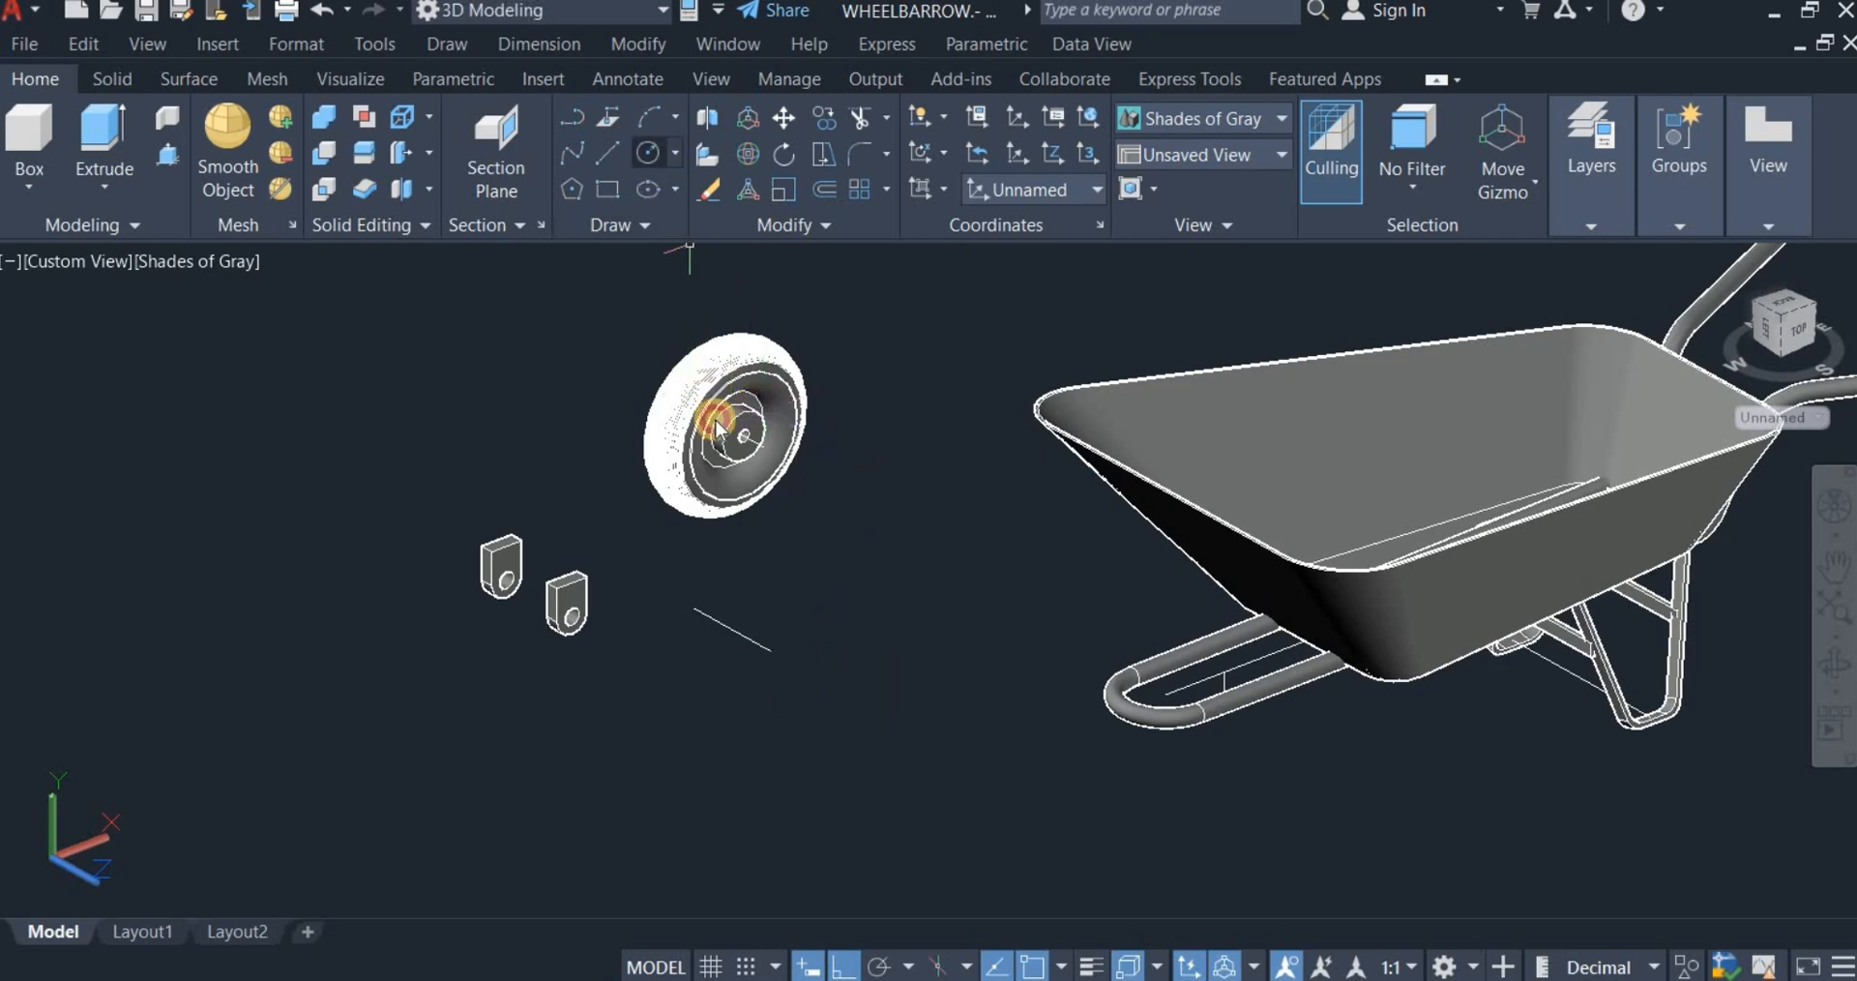
pyautogui.click(832, 615)
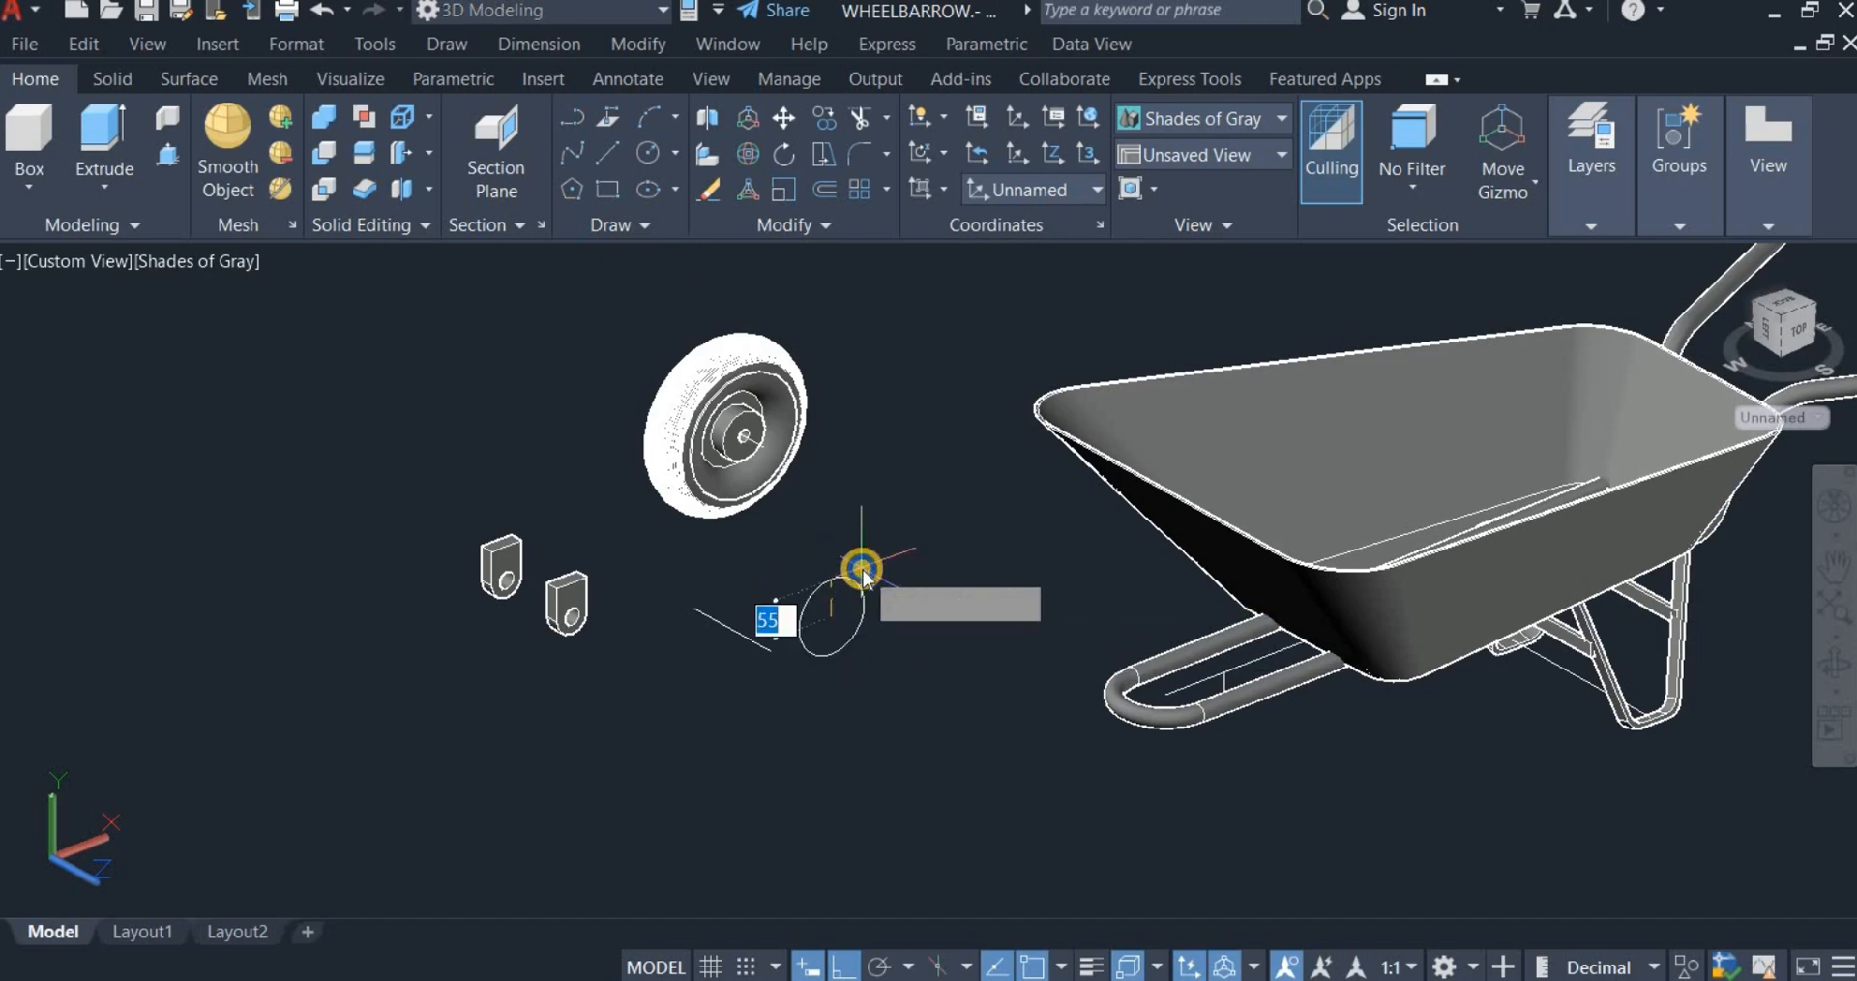
pyautogui.rightClick(861, 570)
pyautogui.click(915, 679)
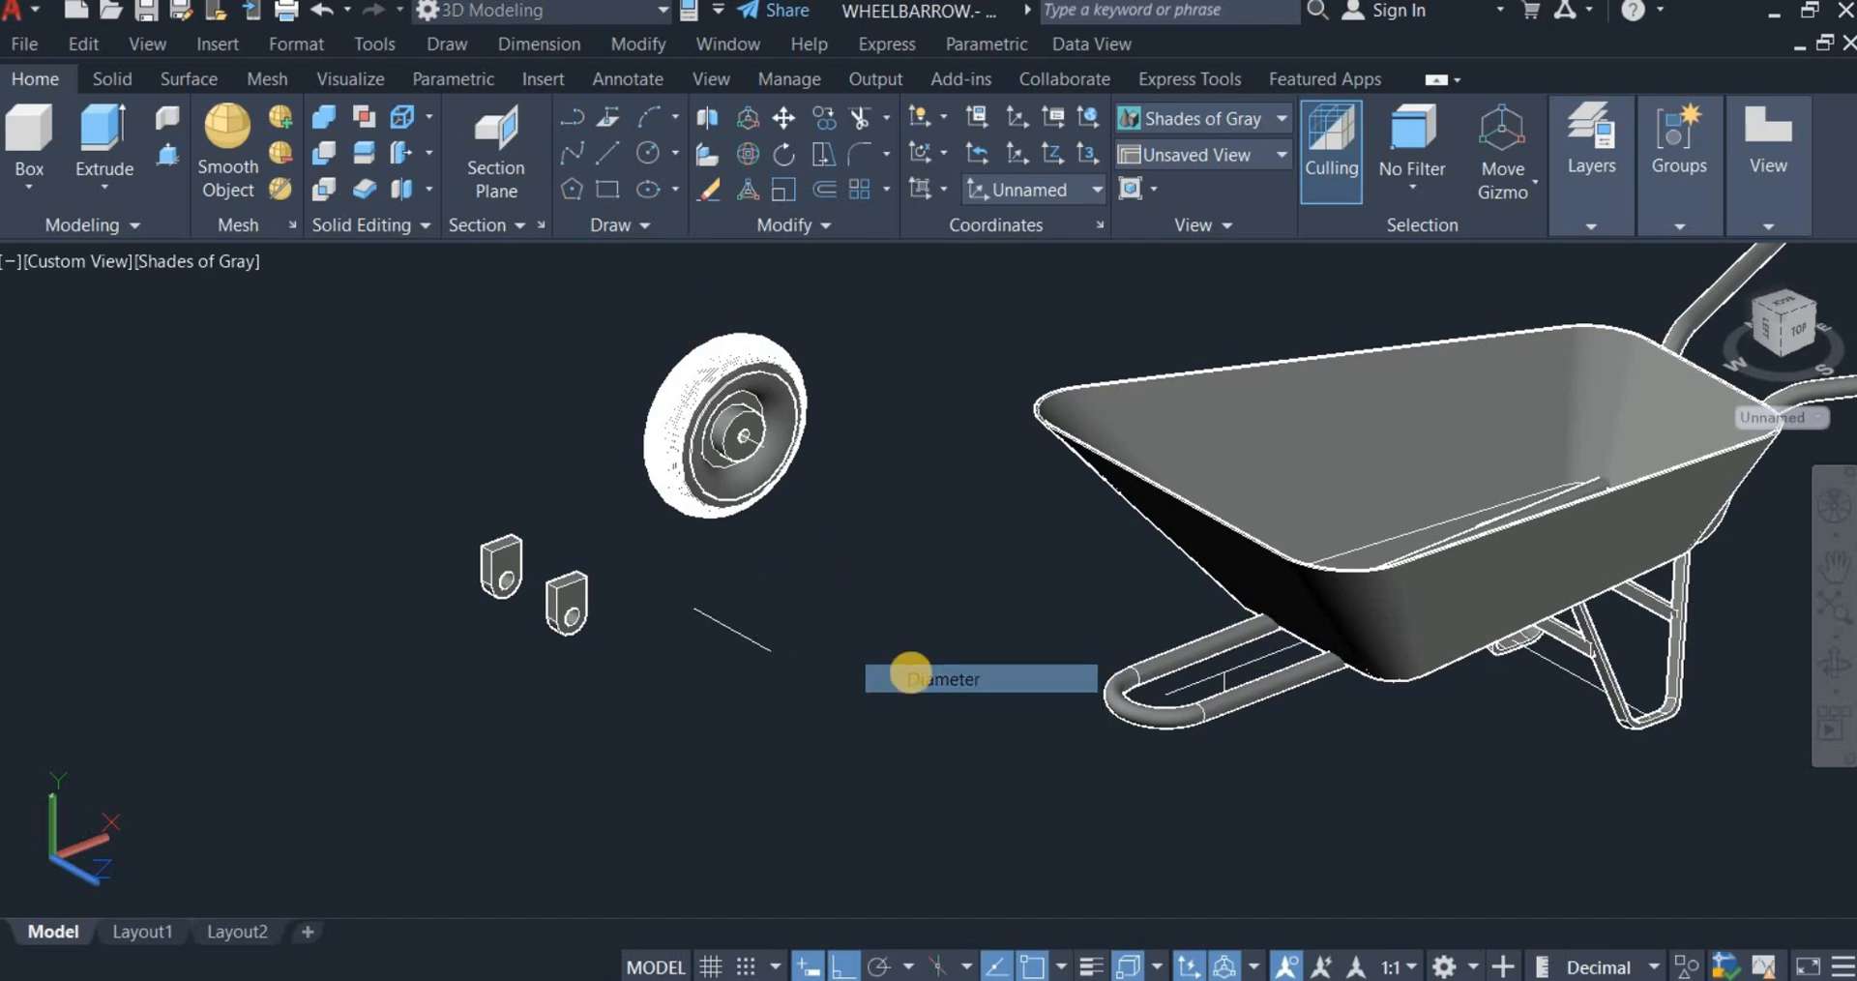
pyautogui.write('2')
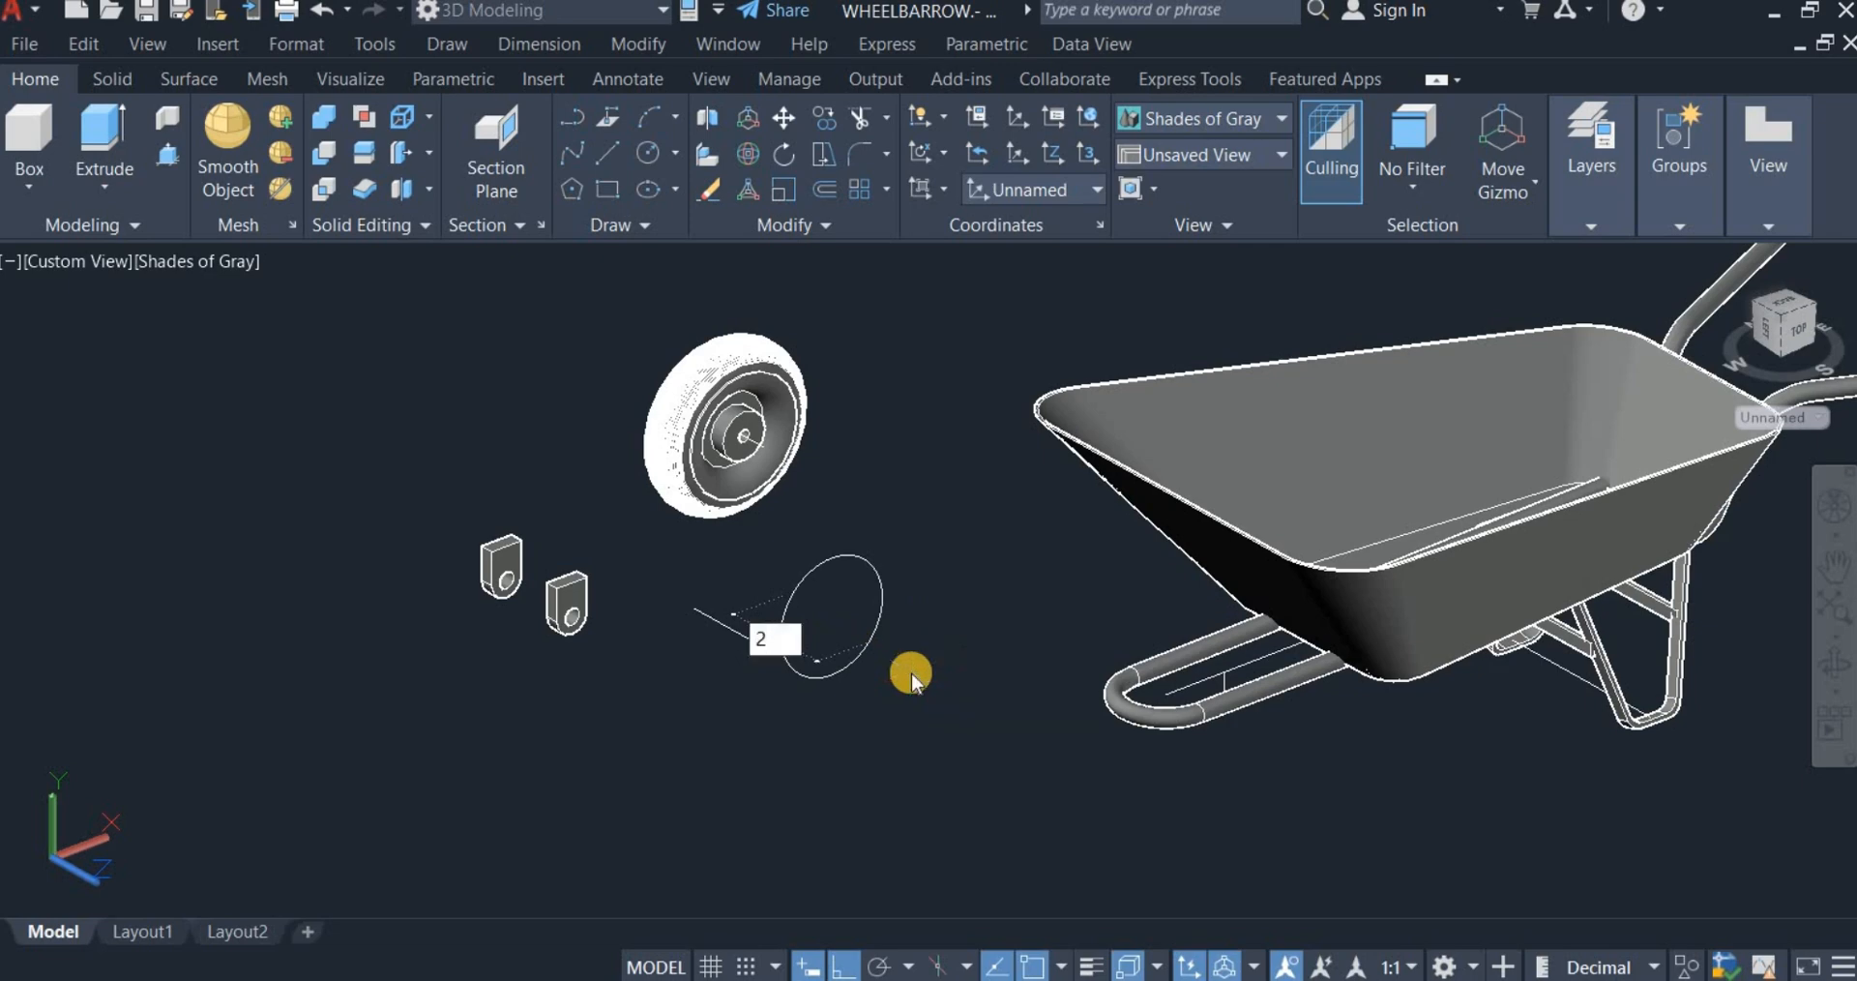
pyautogui.write('5')
pyautogui.press('Return')
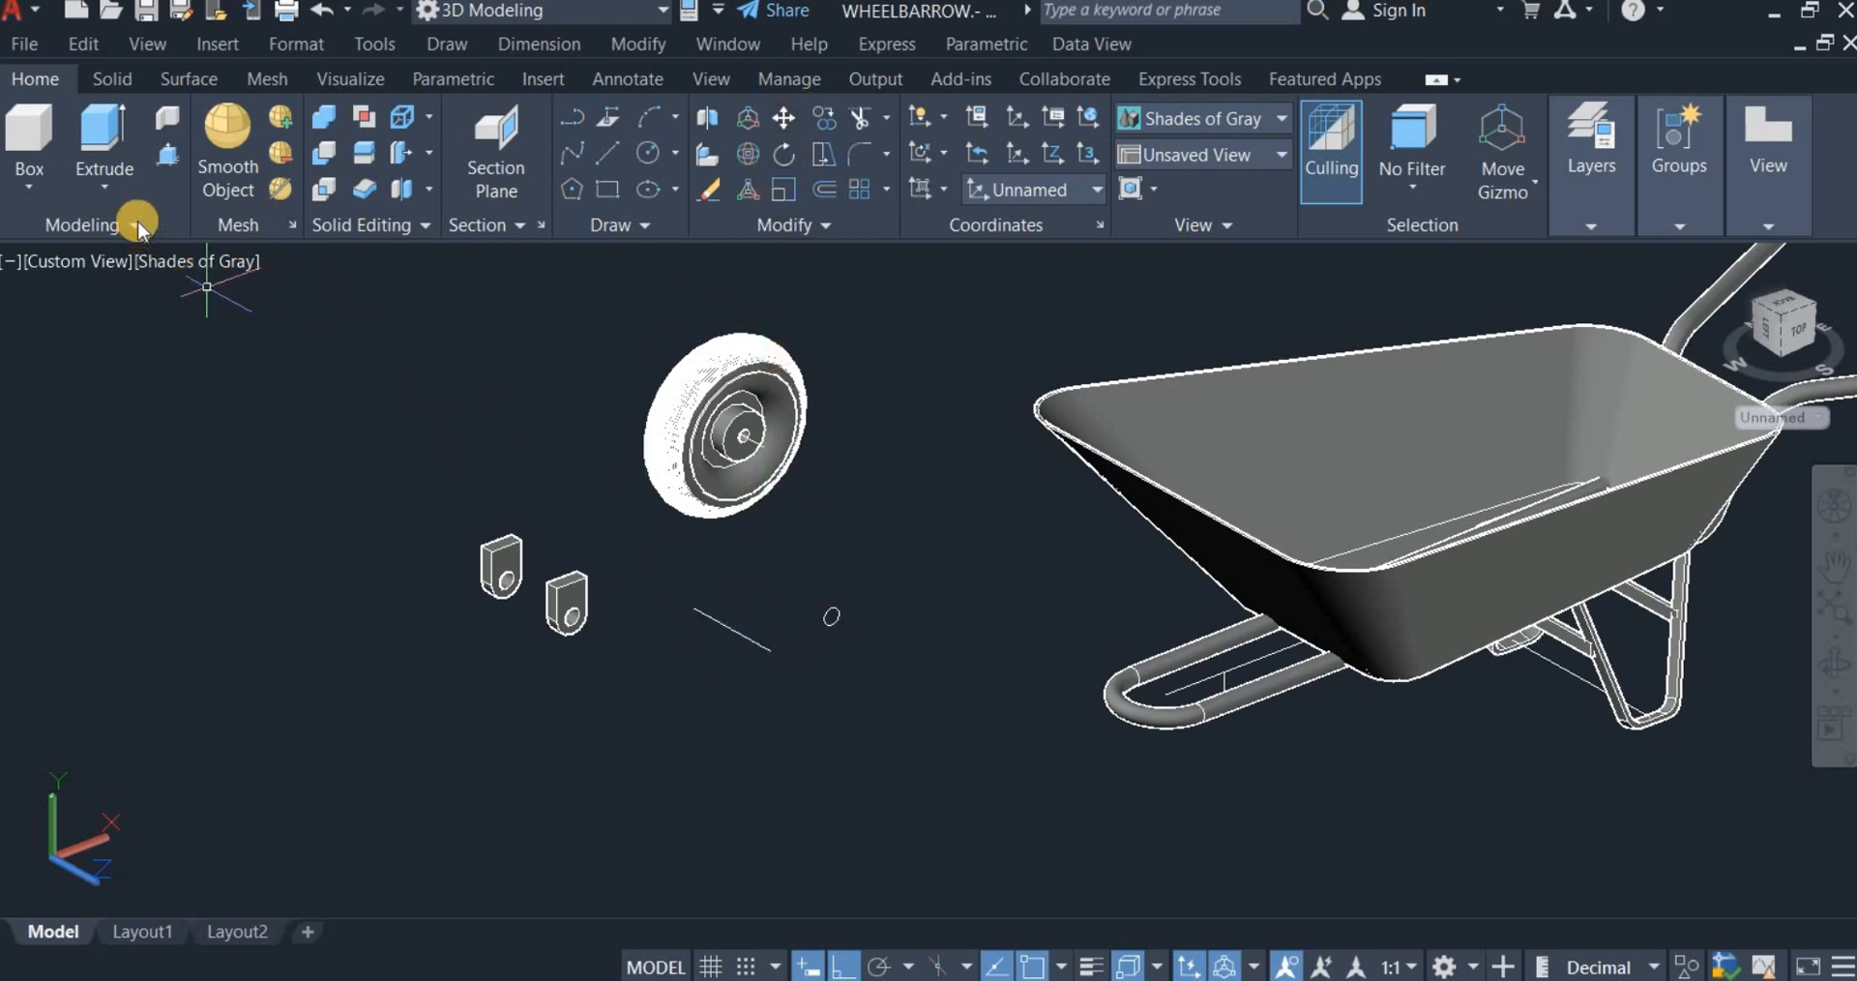
# Step: Sweep the 25-diameter circle along the straight line to form the solid axle rod
pyautogui.click(105, 188)
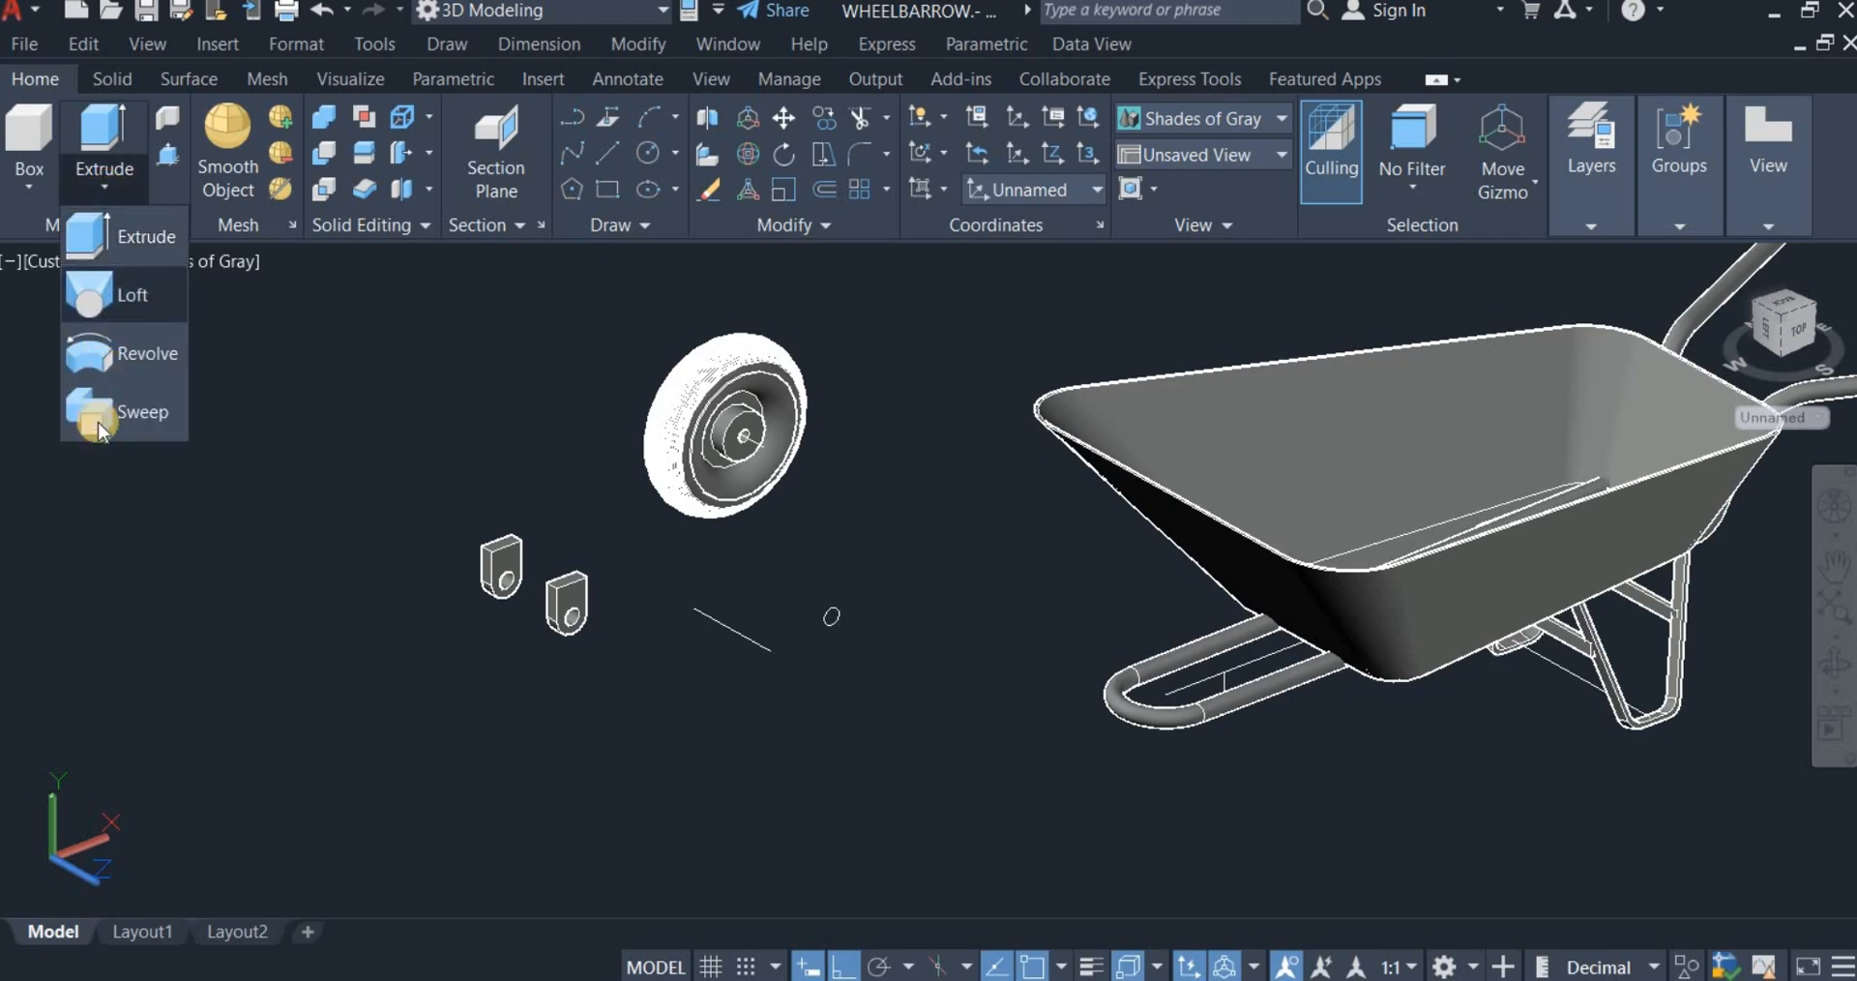
pyautogui.click(118, 422)
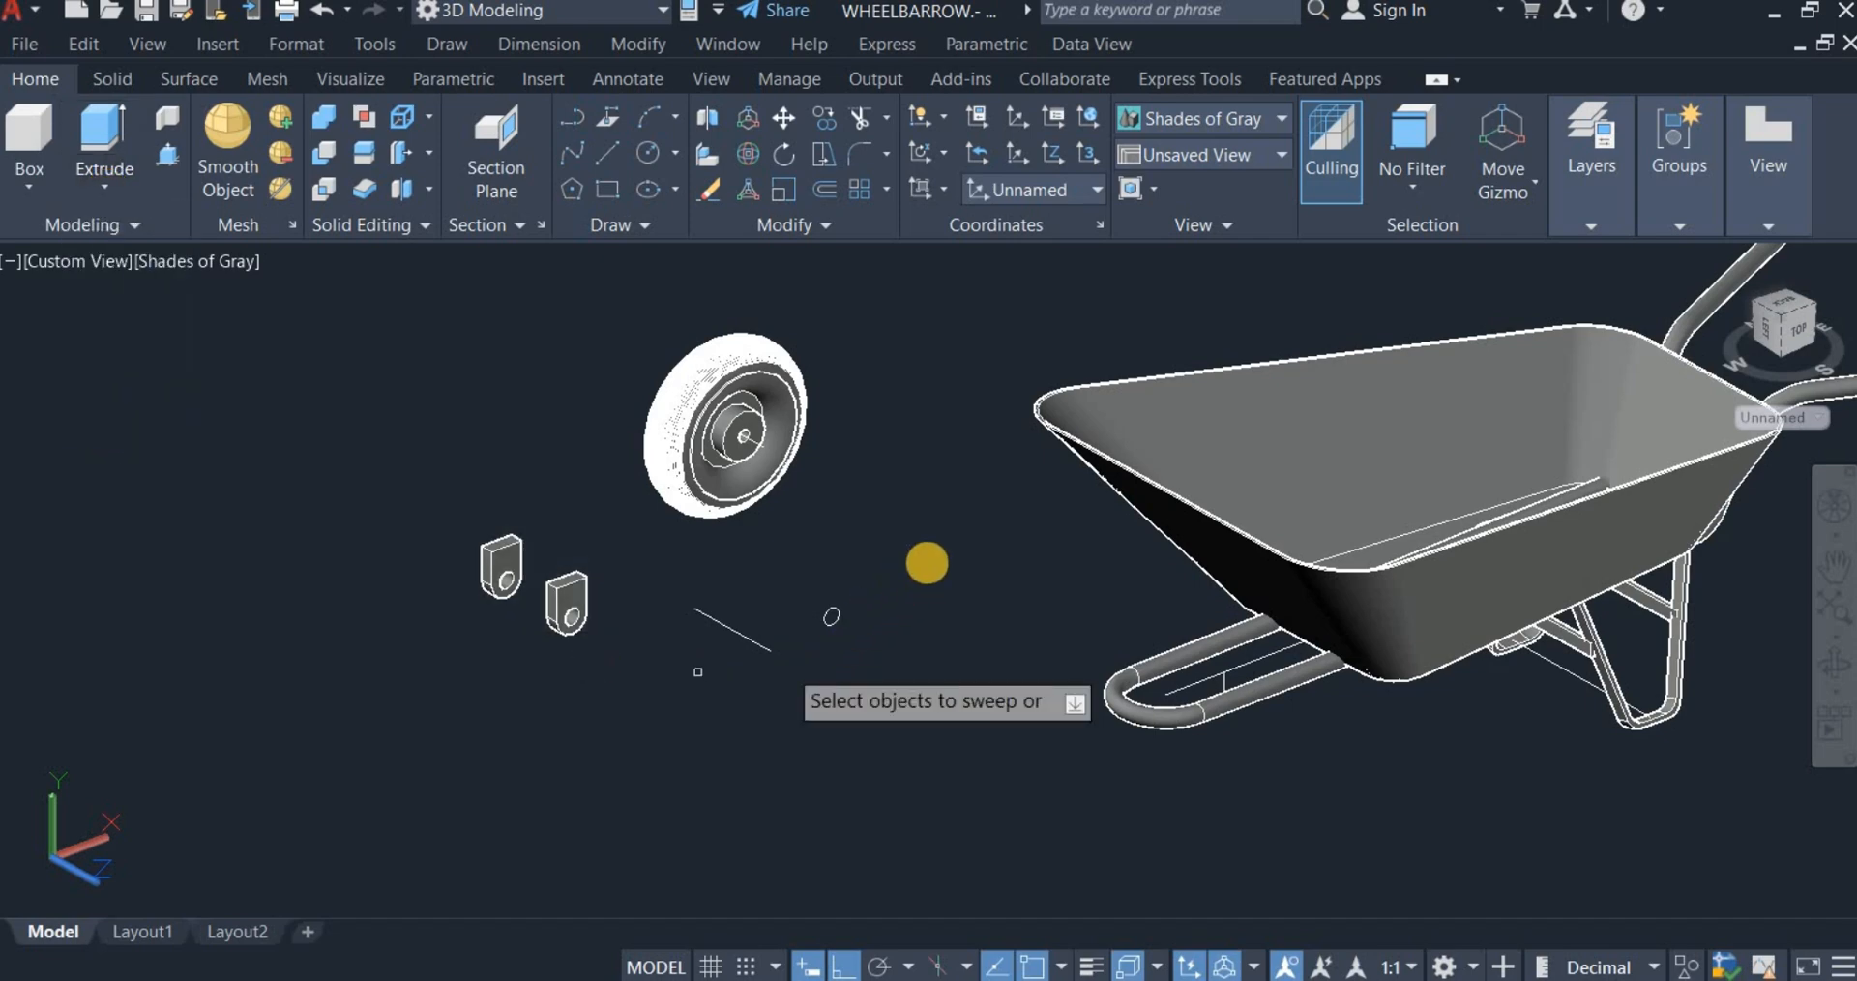
pyautogui.click(795, 574)
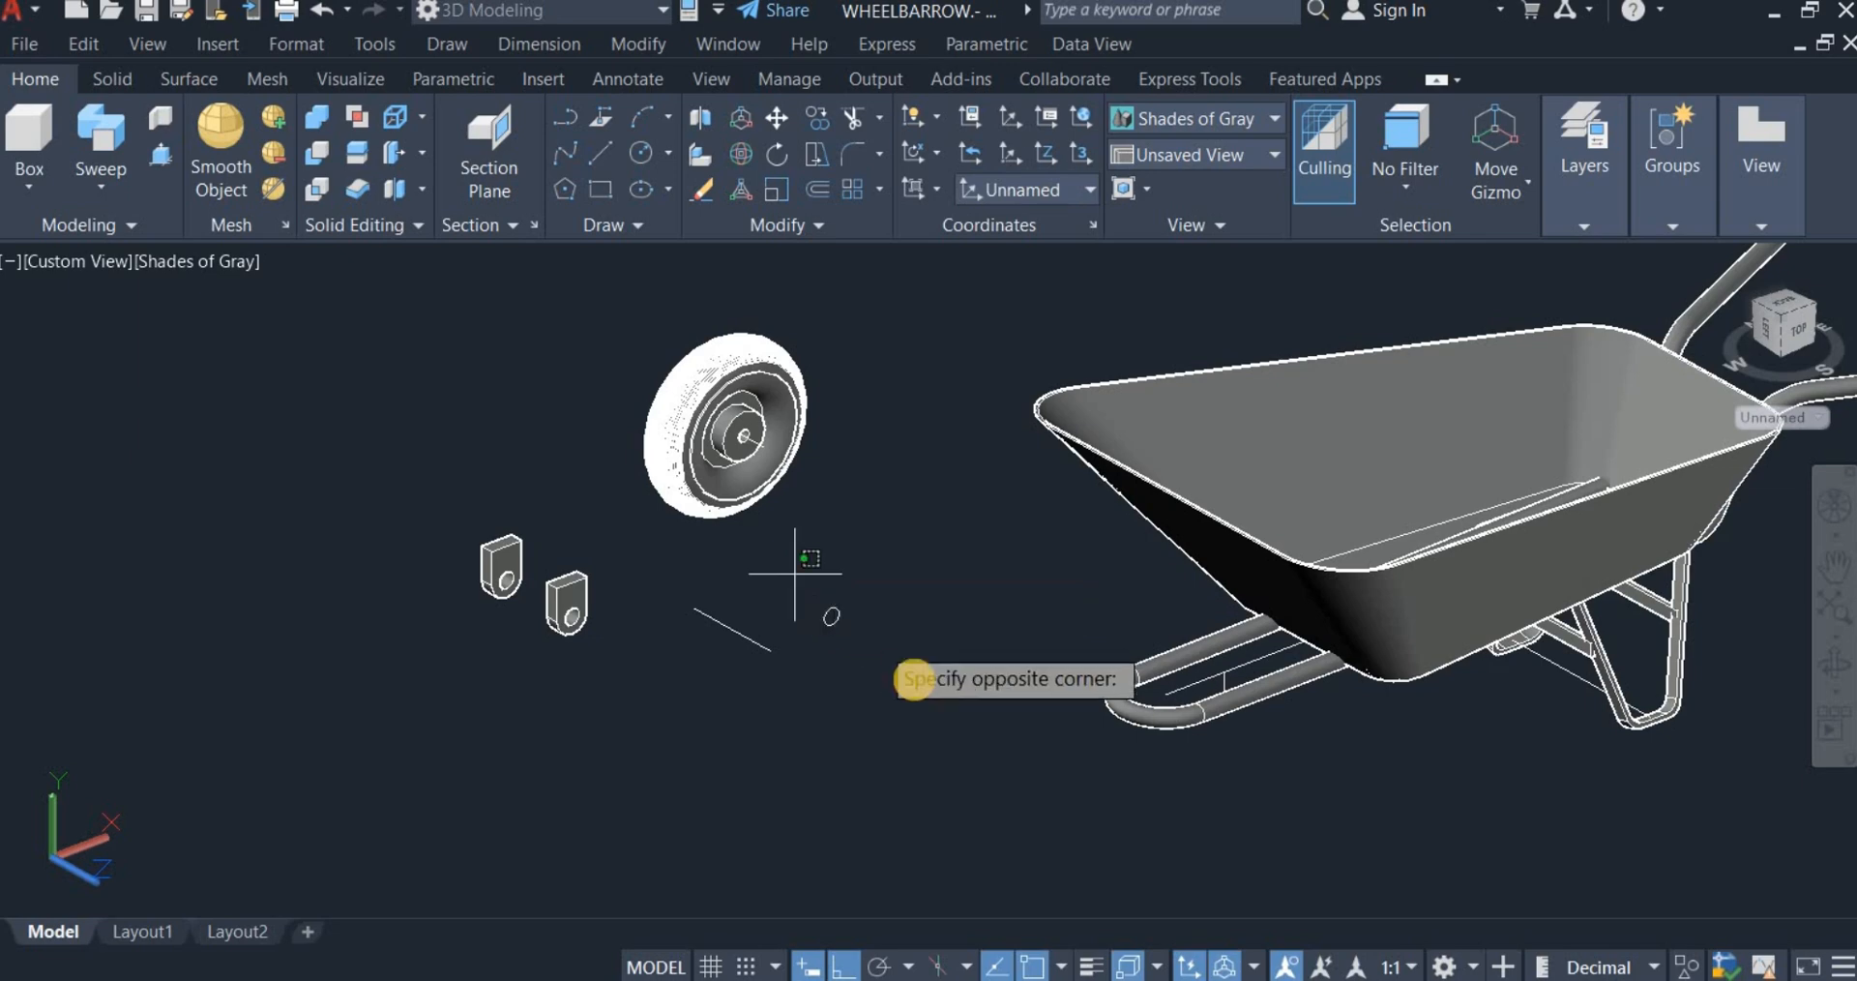
pyautogui.click(902, 644)
pyautogui.rightClick(903, 635)
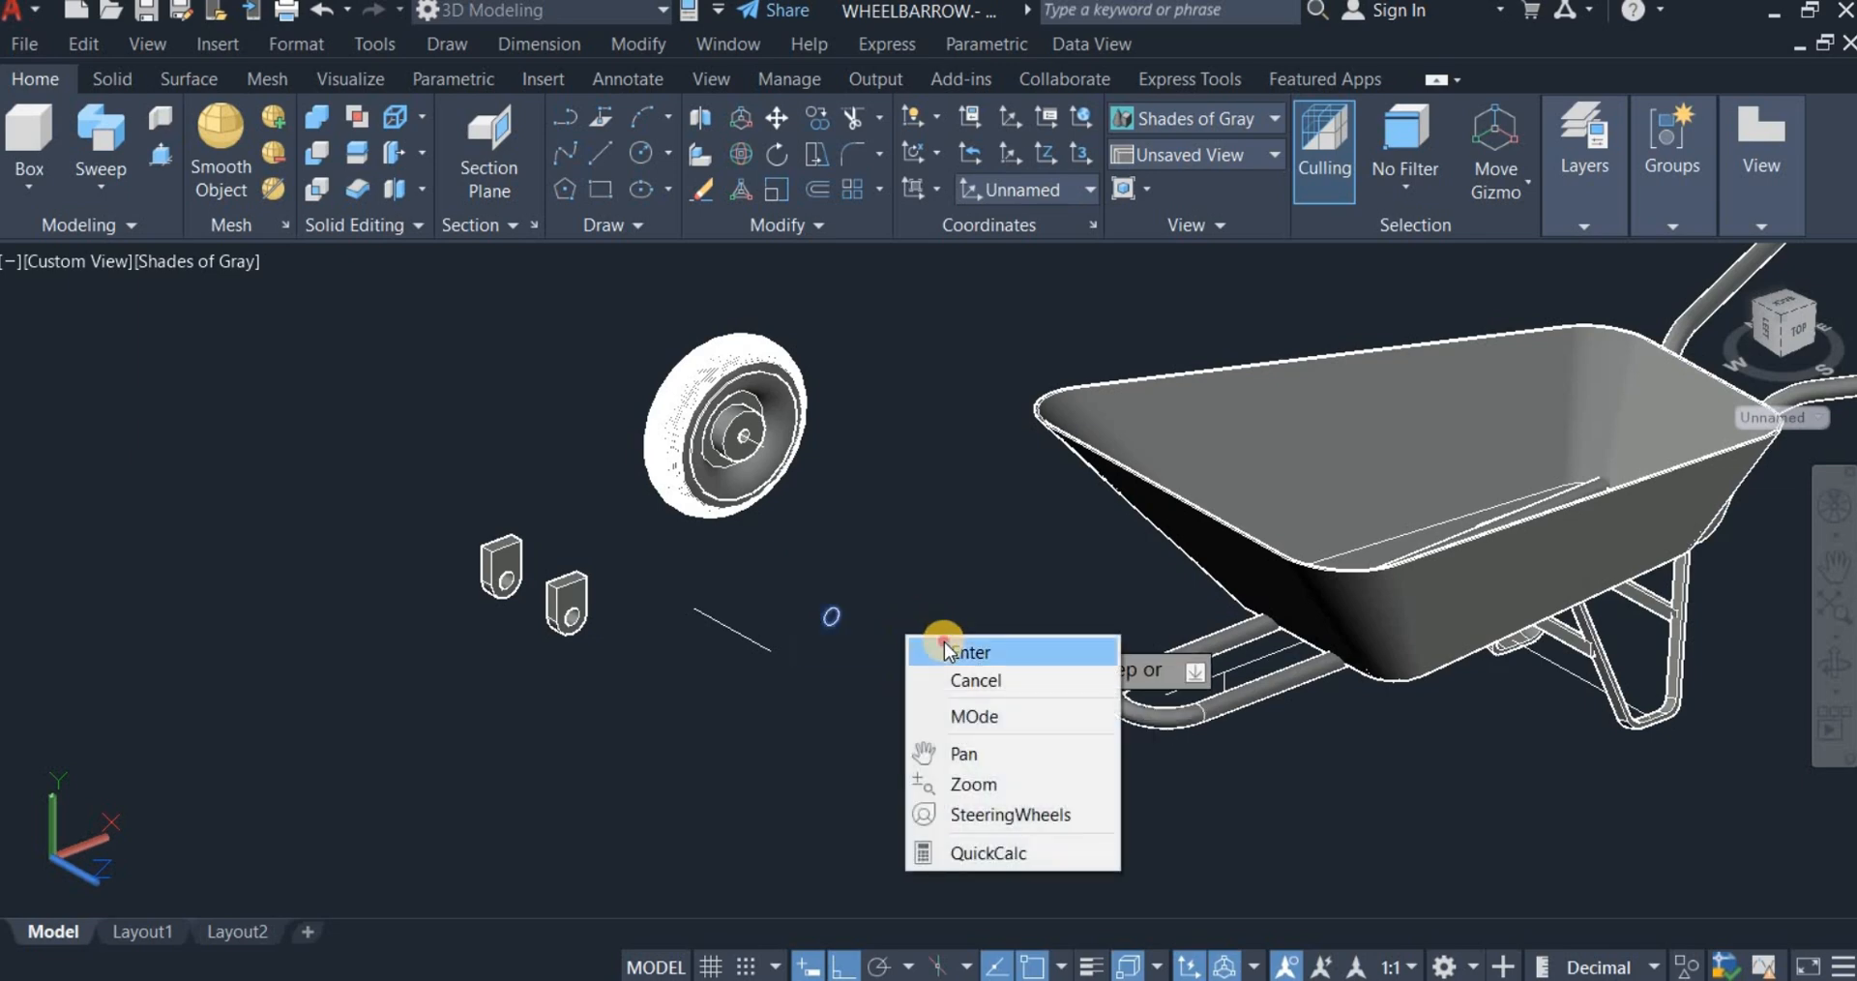
pyautogui.click(932, 643)
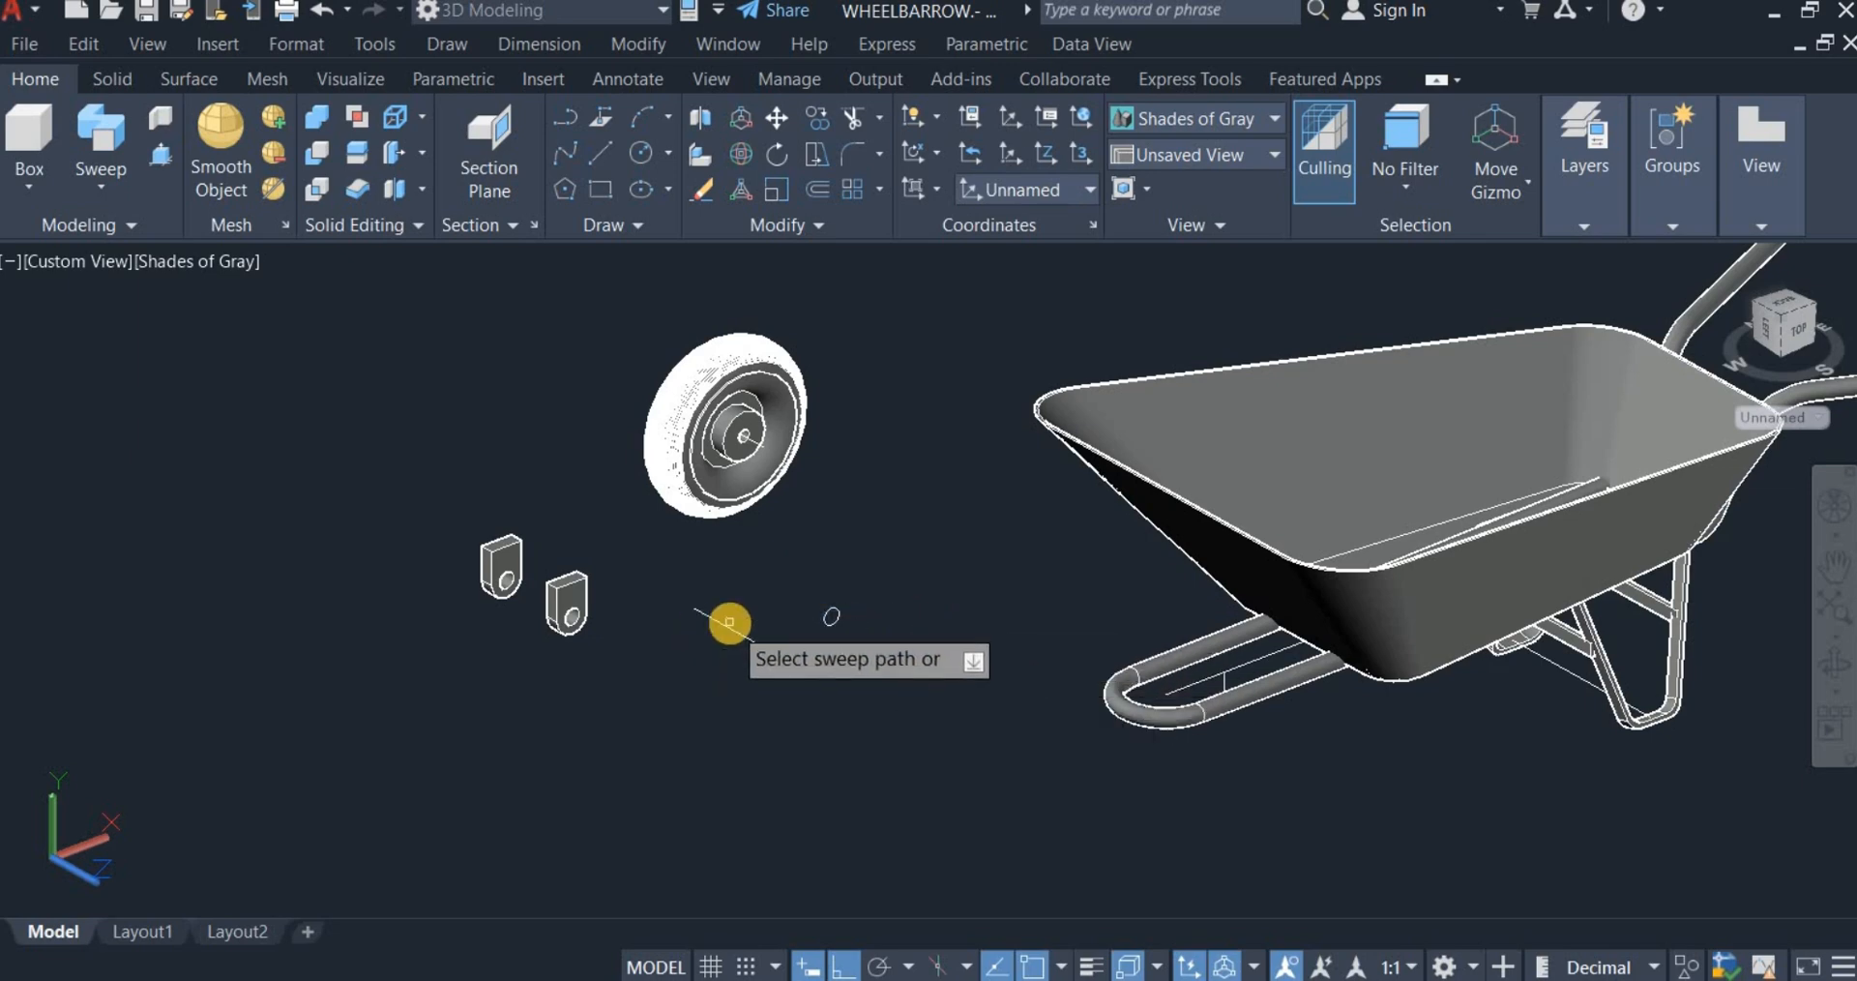
pyautogui.click(730, 622)
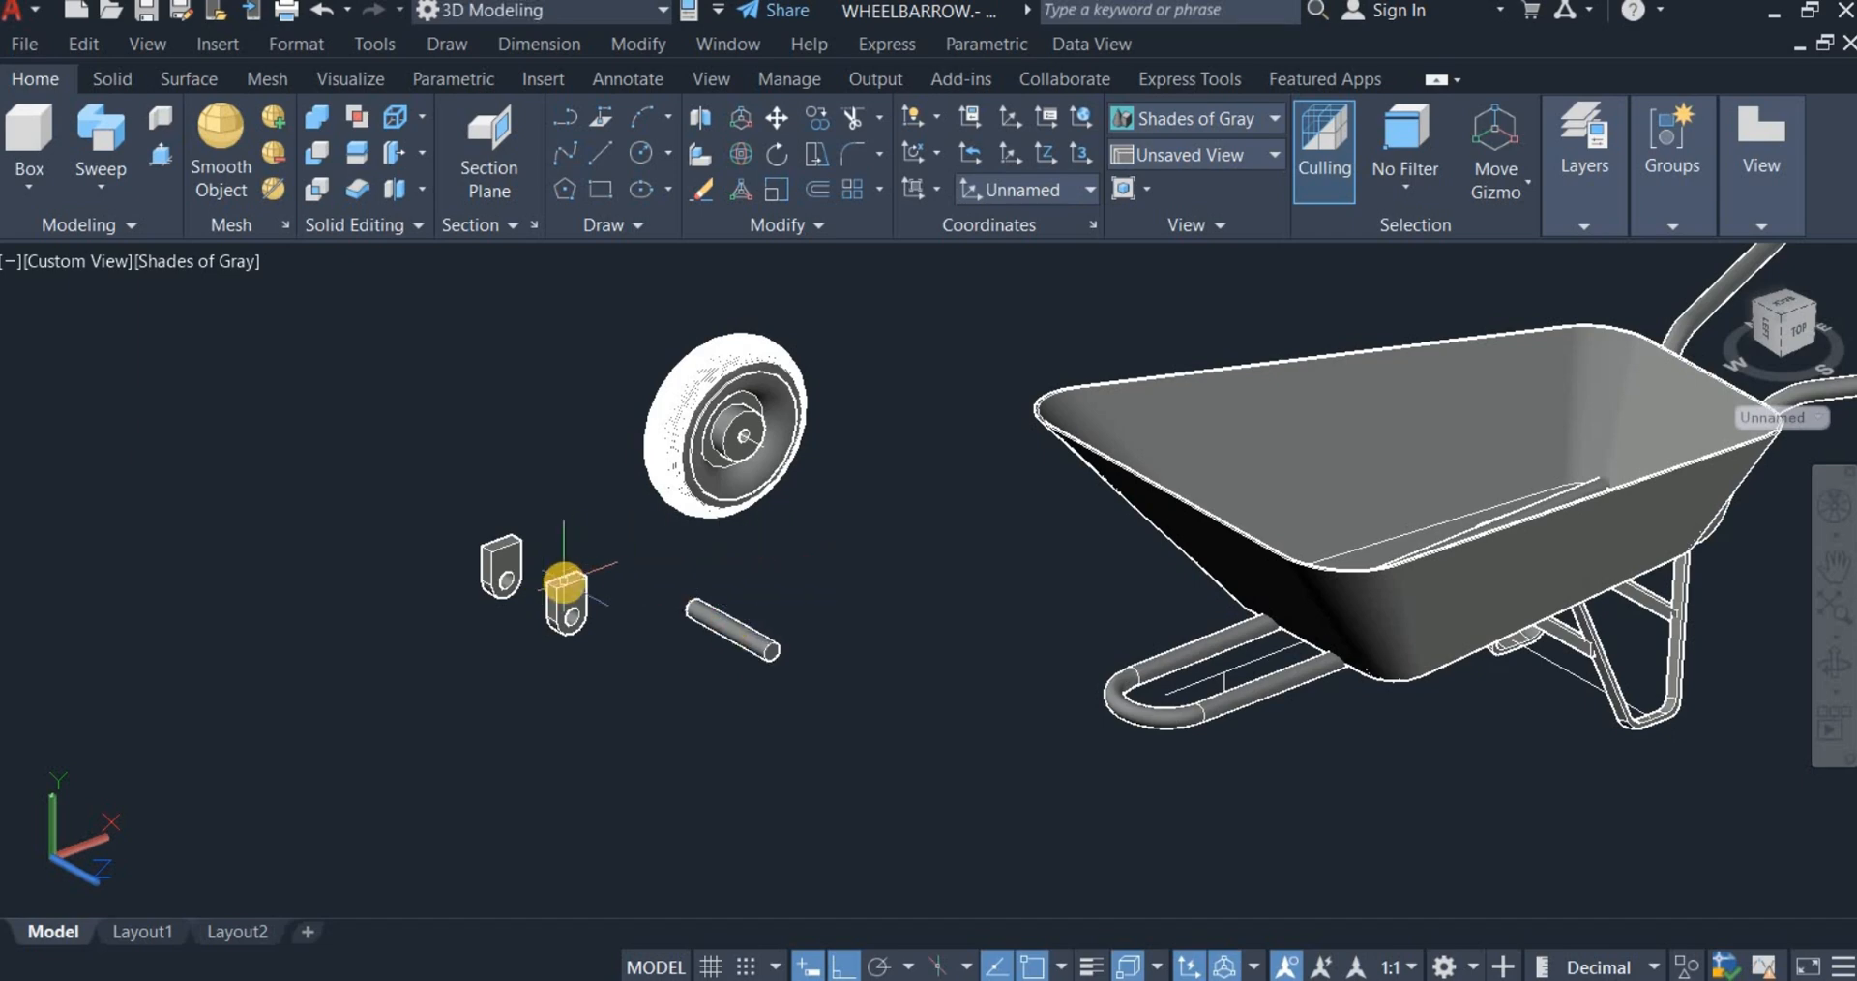
# Step: Draw a diagonal line between opposite corners of the top face of the bracket plate nearer the axle rod
pyautogui.scroll(3, 564, 583)
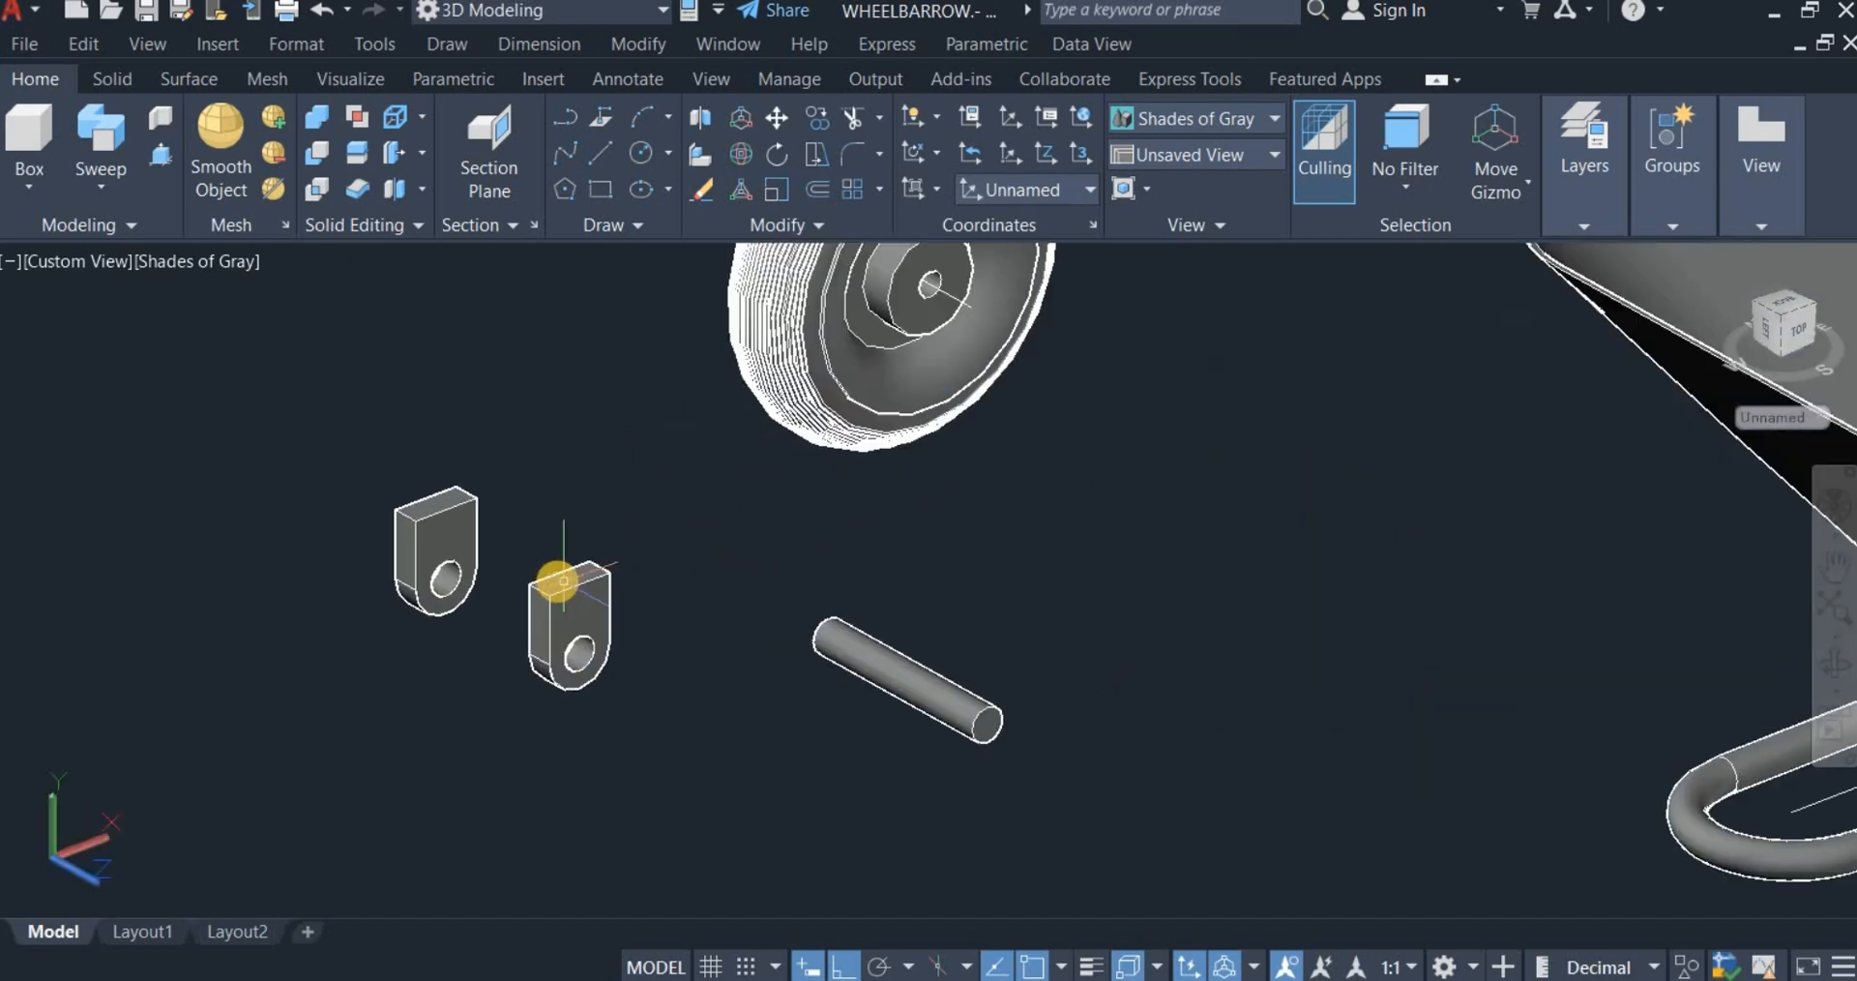
pyautogui.click(603, 150)
pyautogui.scroll(3, 567, 544)
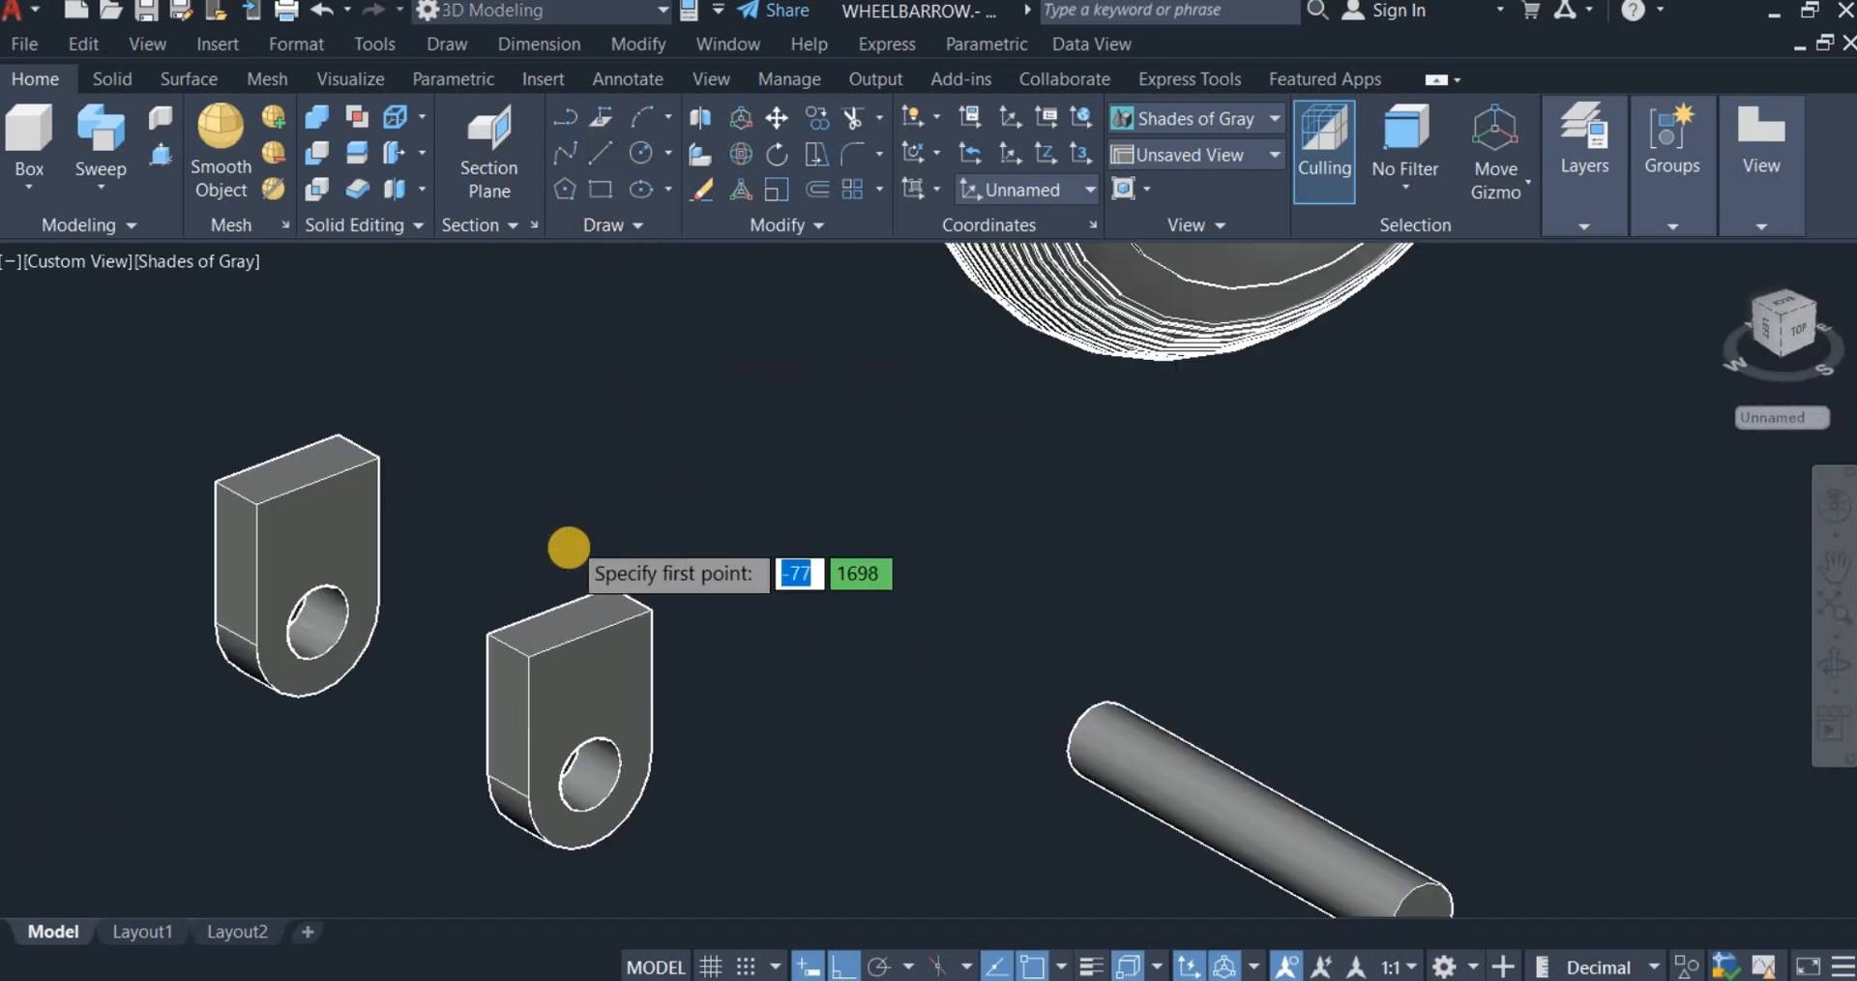
pyautogui.click(490, 637)
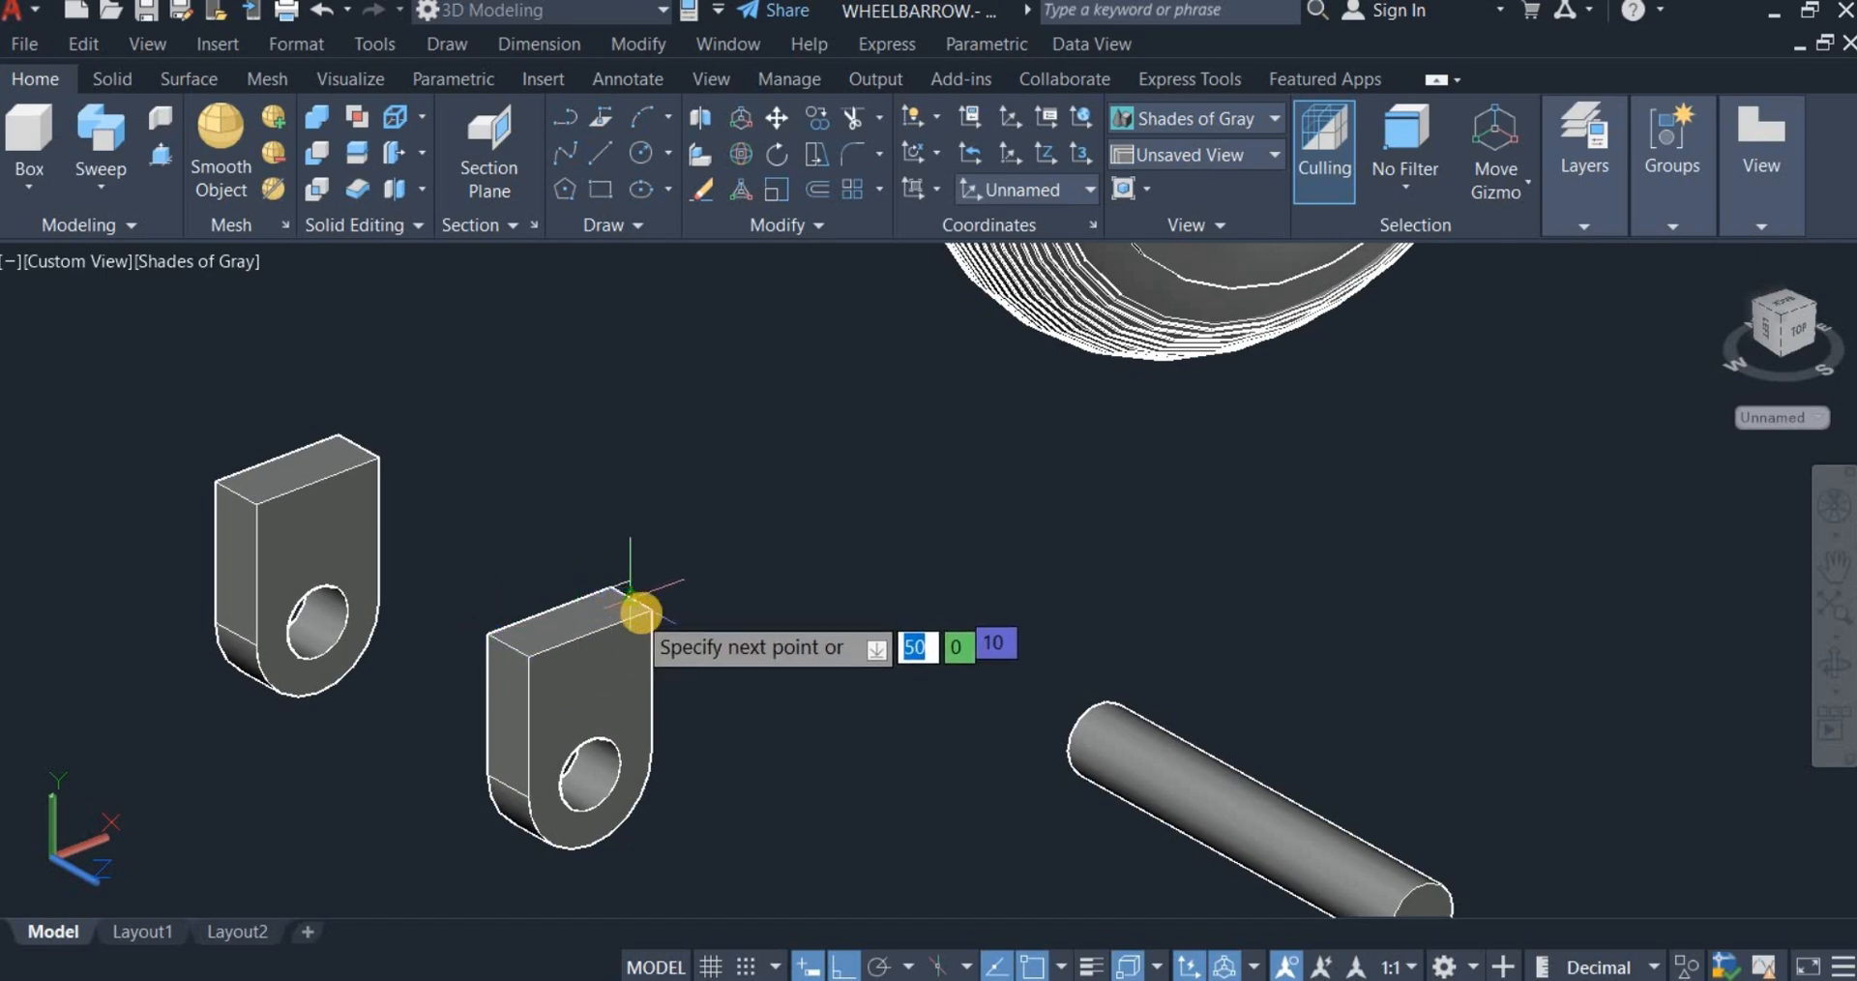
pyautogui.click(639, 612)
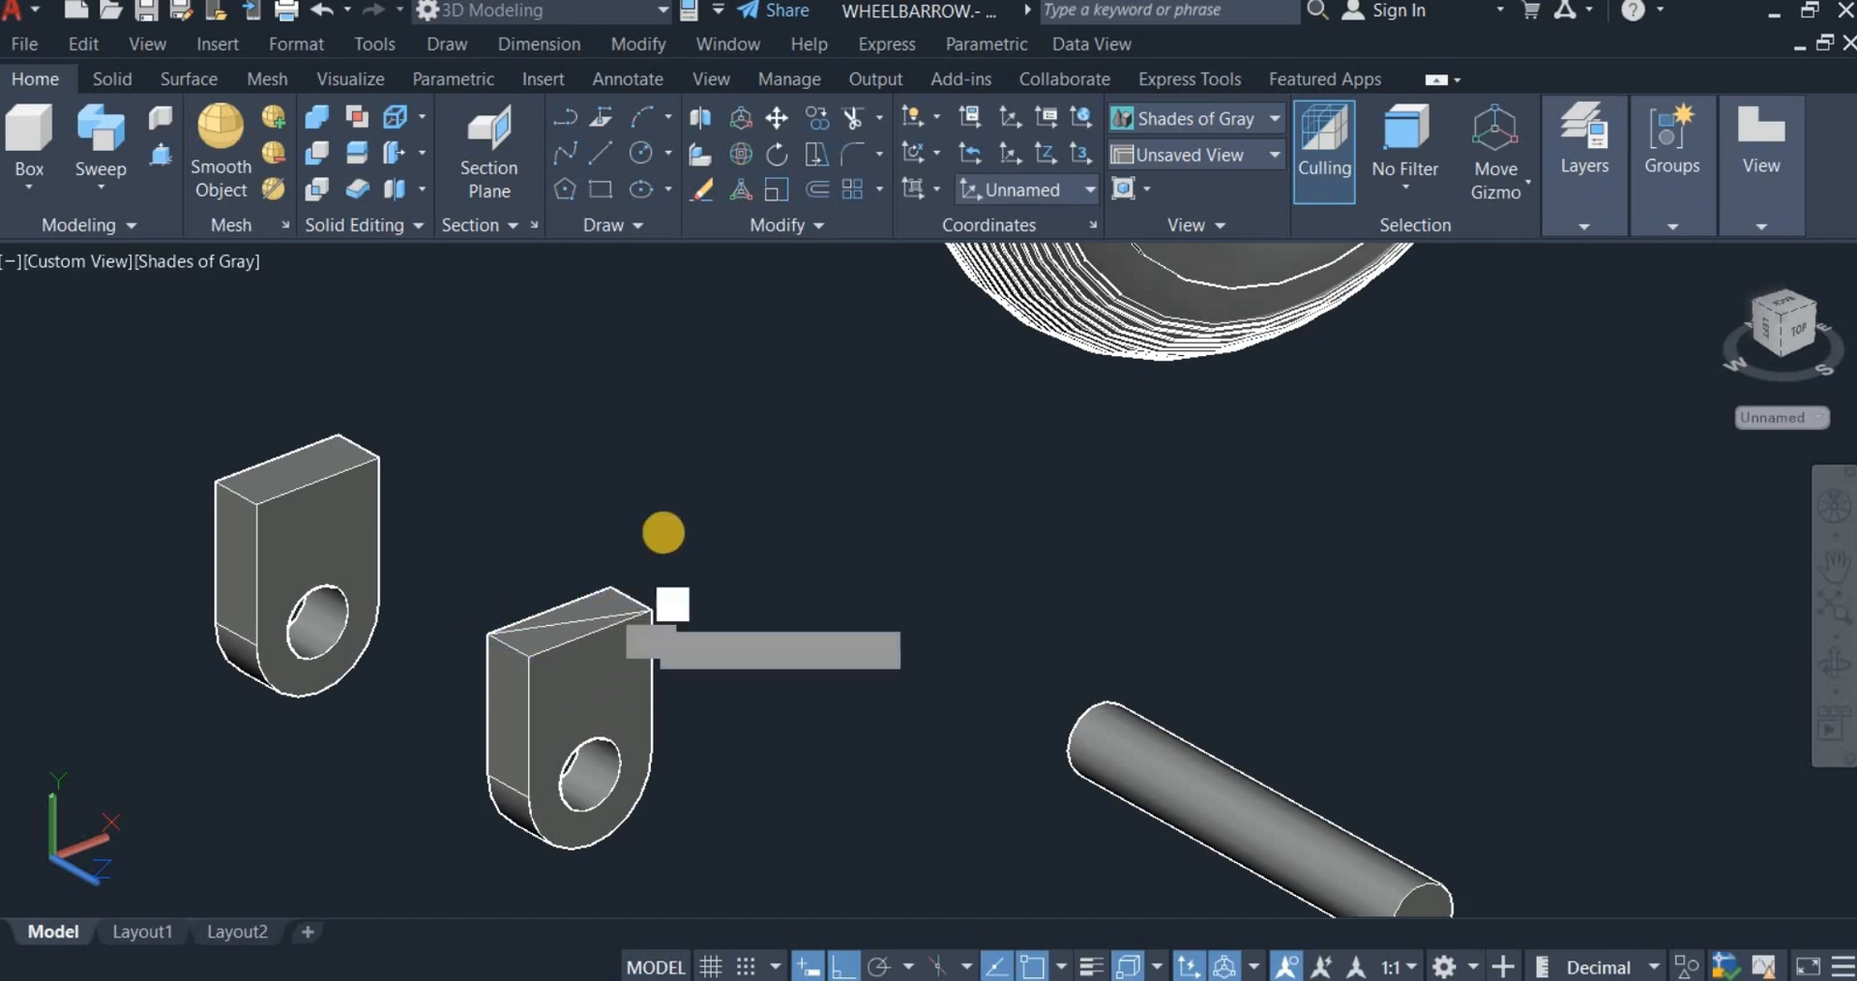
pyautogui.rightClick(712, 512)
pyautogui.click(712, 514)
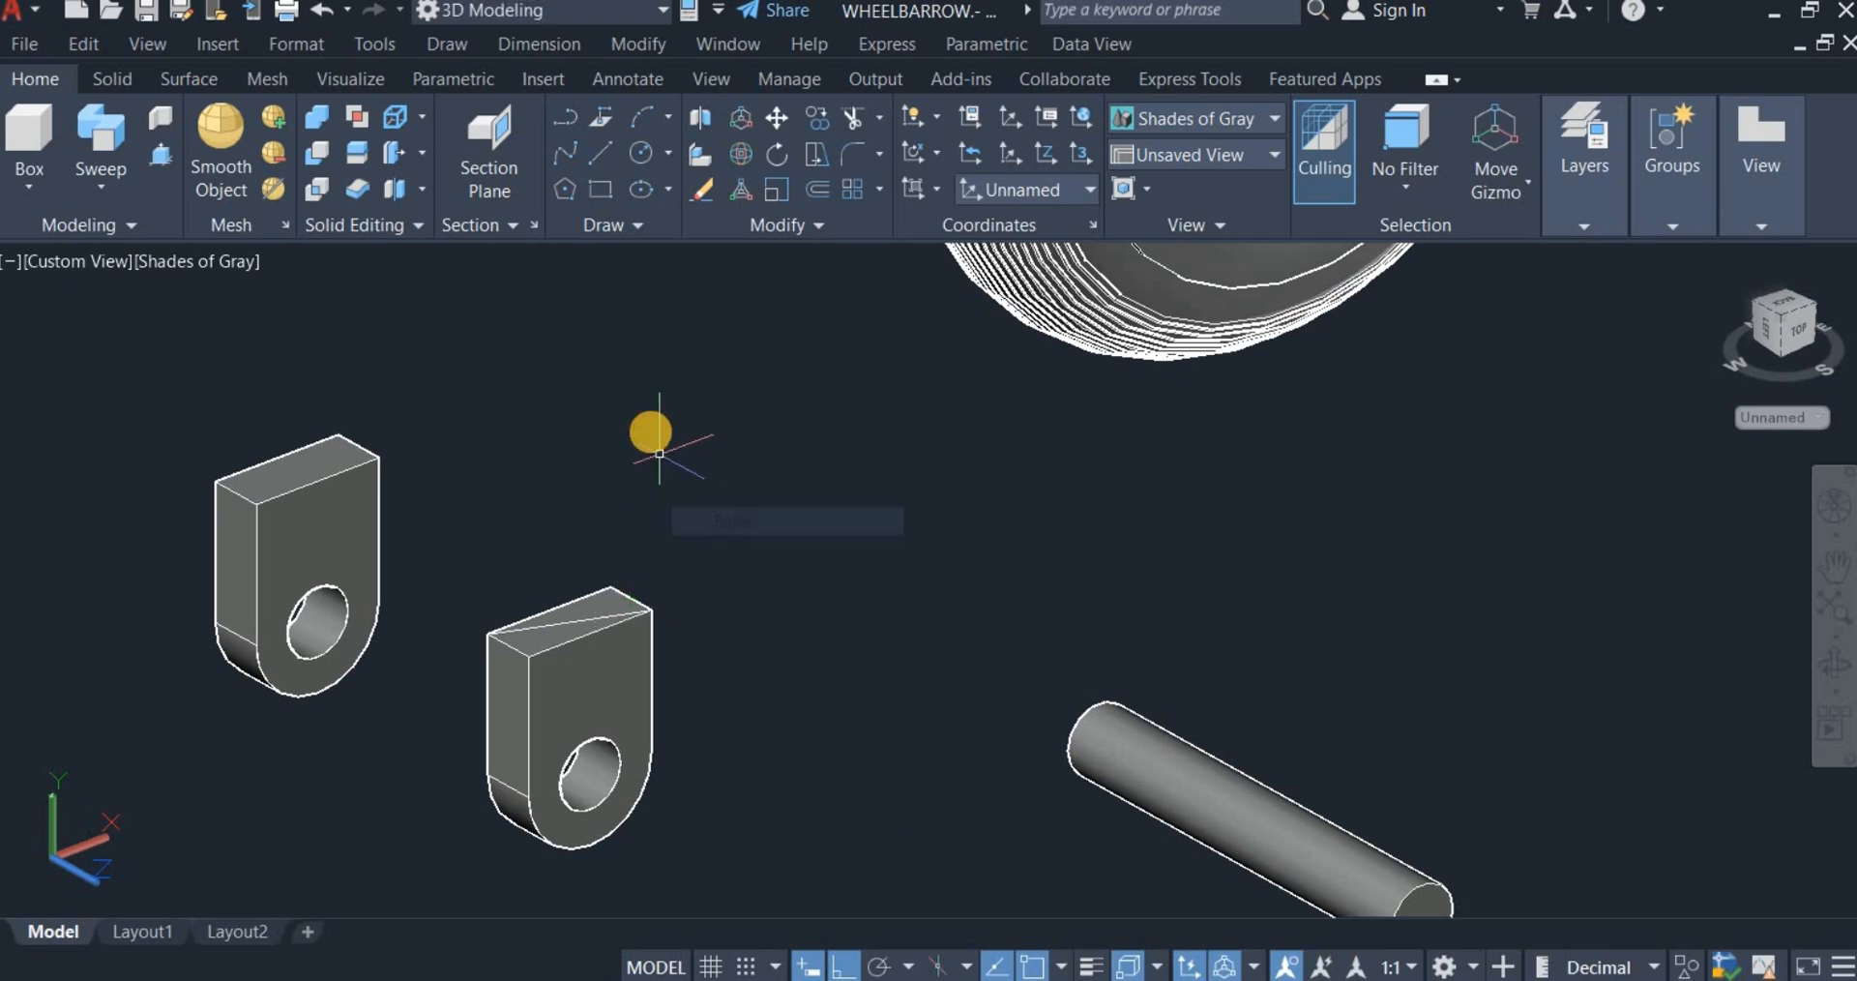
# Step: Move both bracket plates from the nearer plate's hole centre to the centre of the axle rod's near end face
pyautogui.scroll(-5, 650, 432)
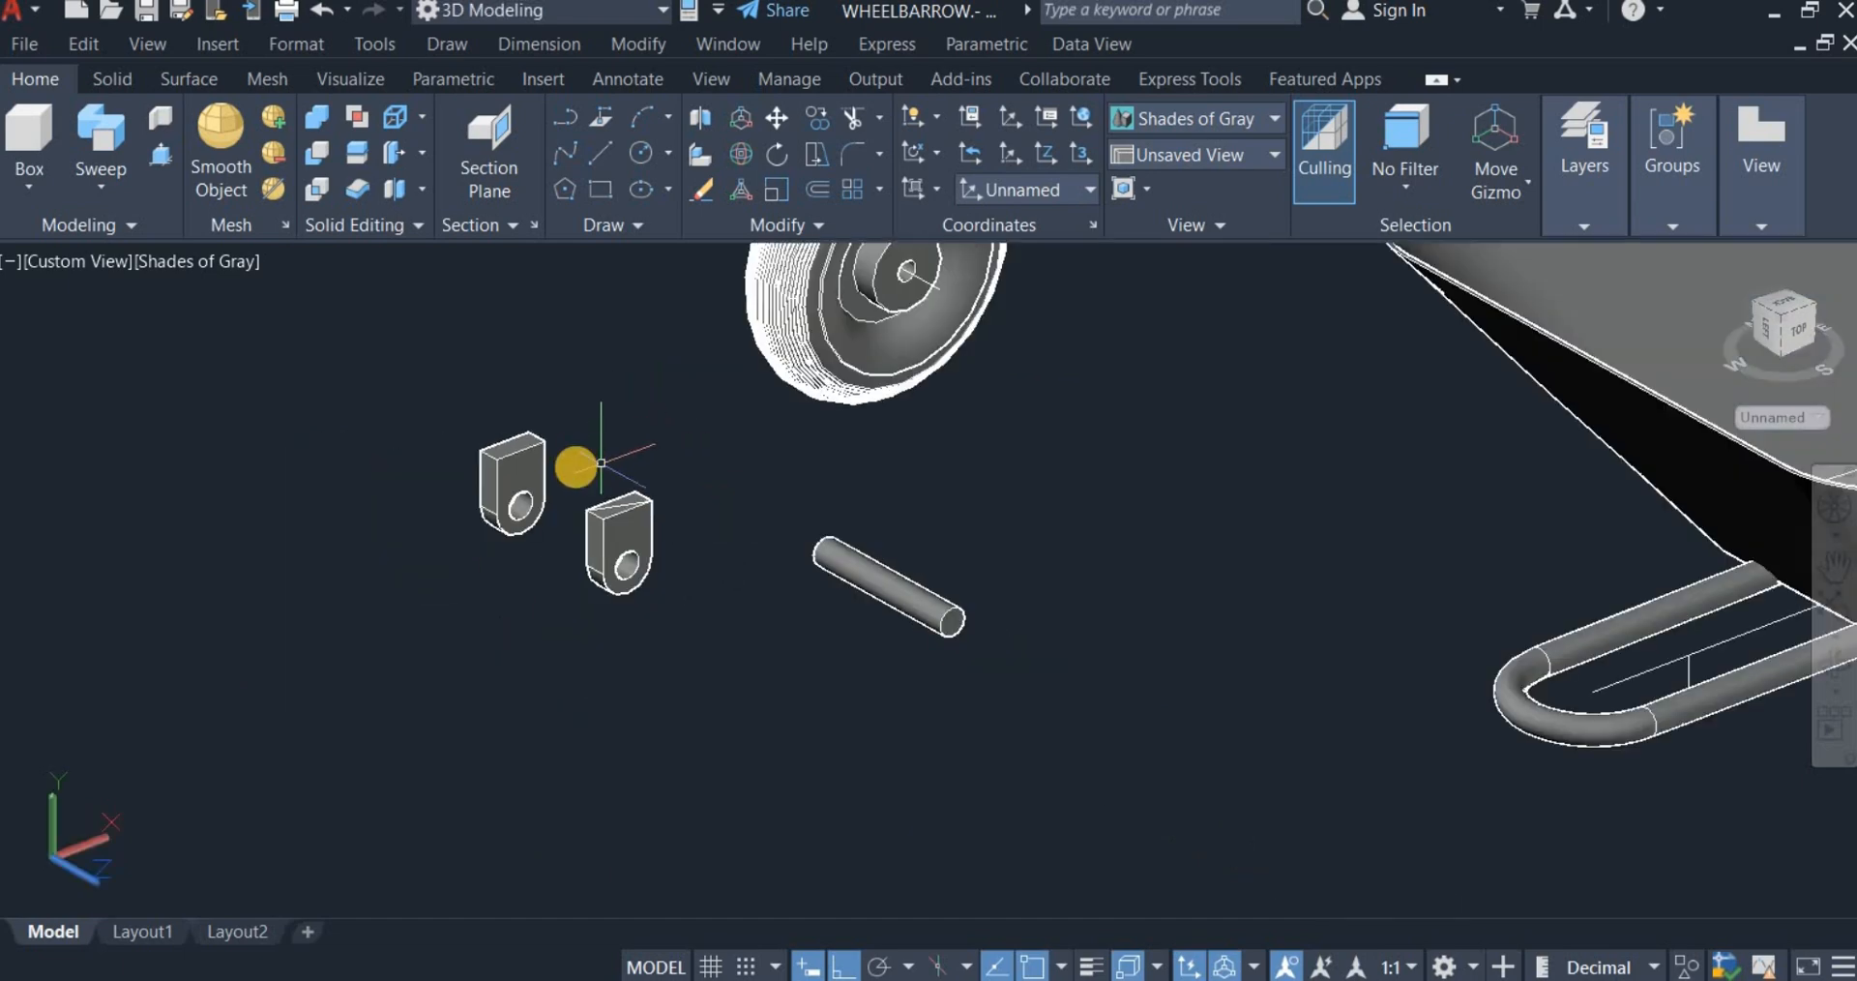
pyautogui.click(781, 118)
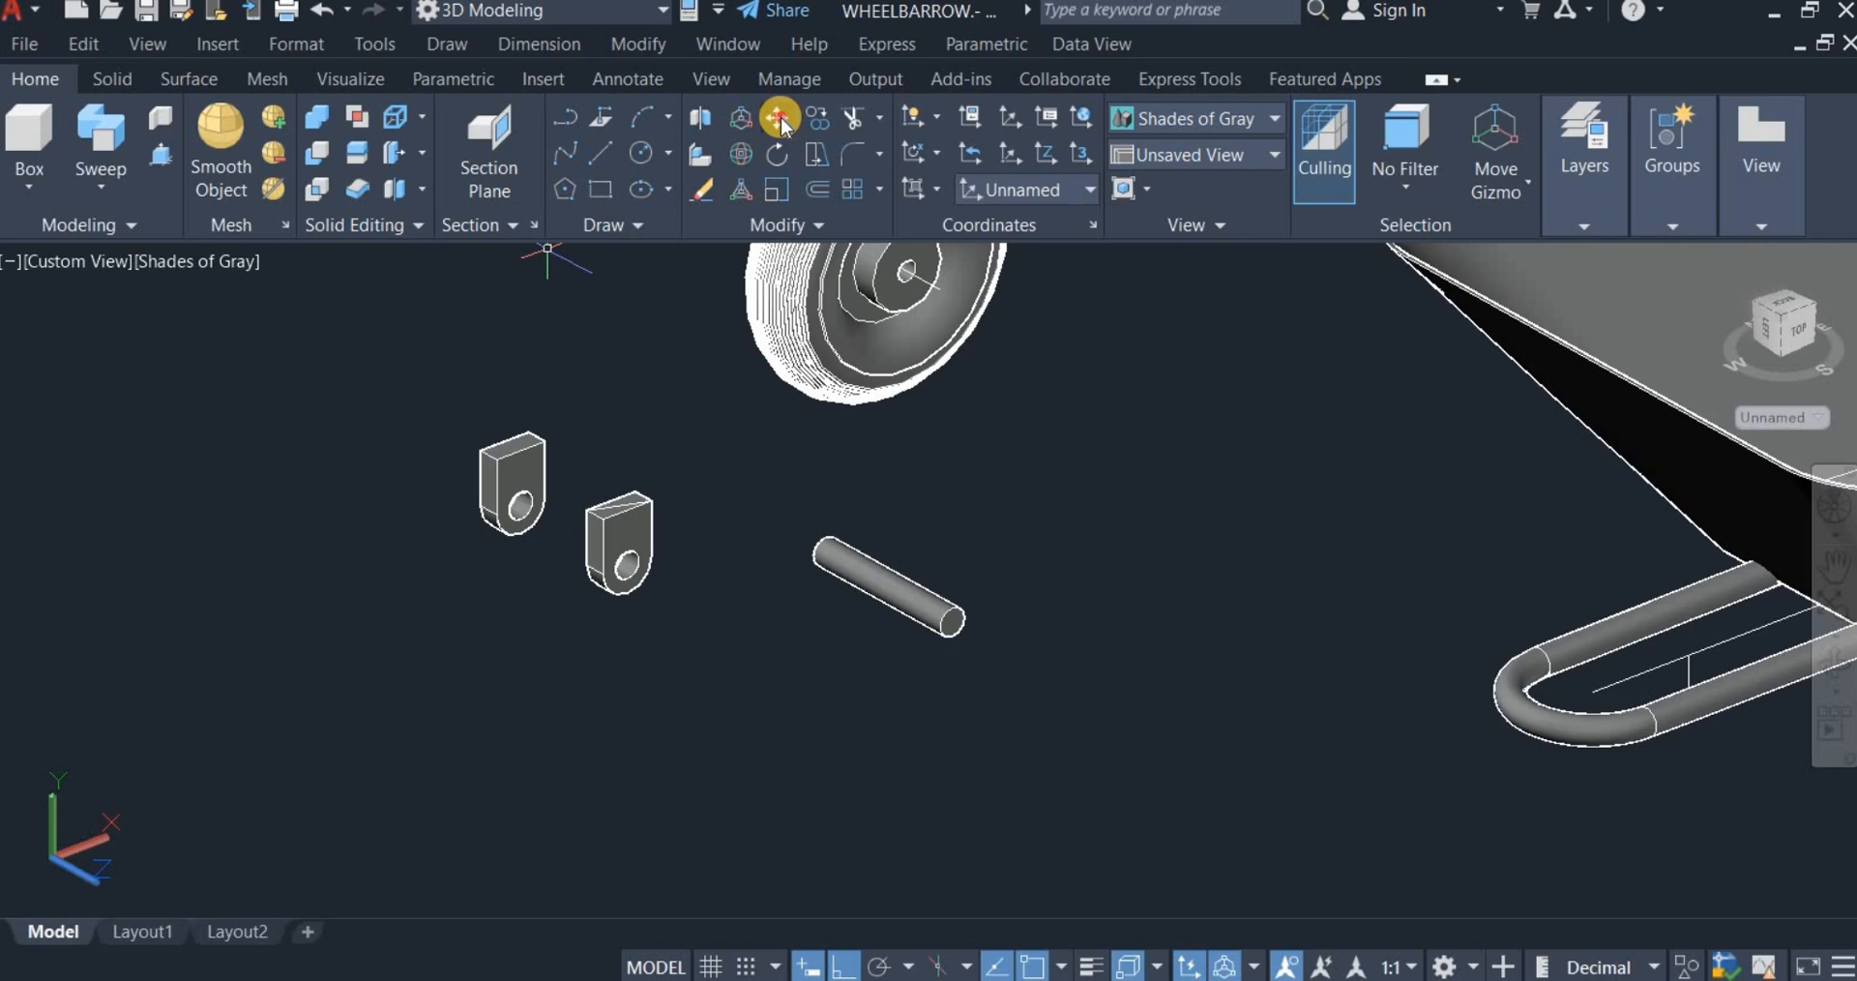
pyautogui.click(418, 414)
pyautogui.click(714, 640)
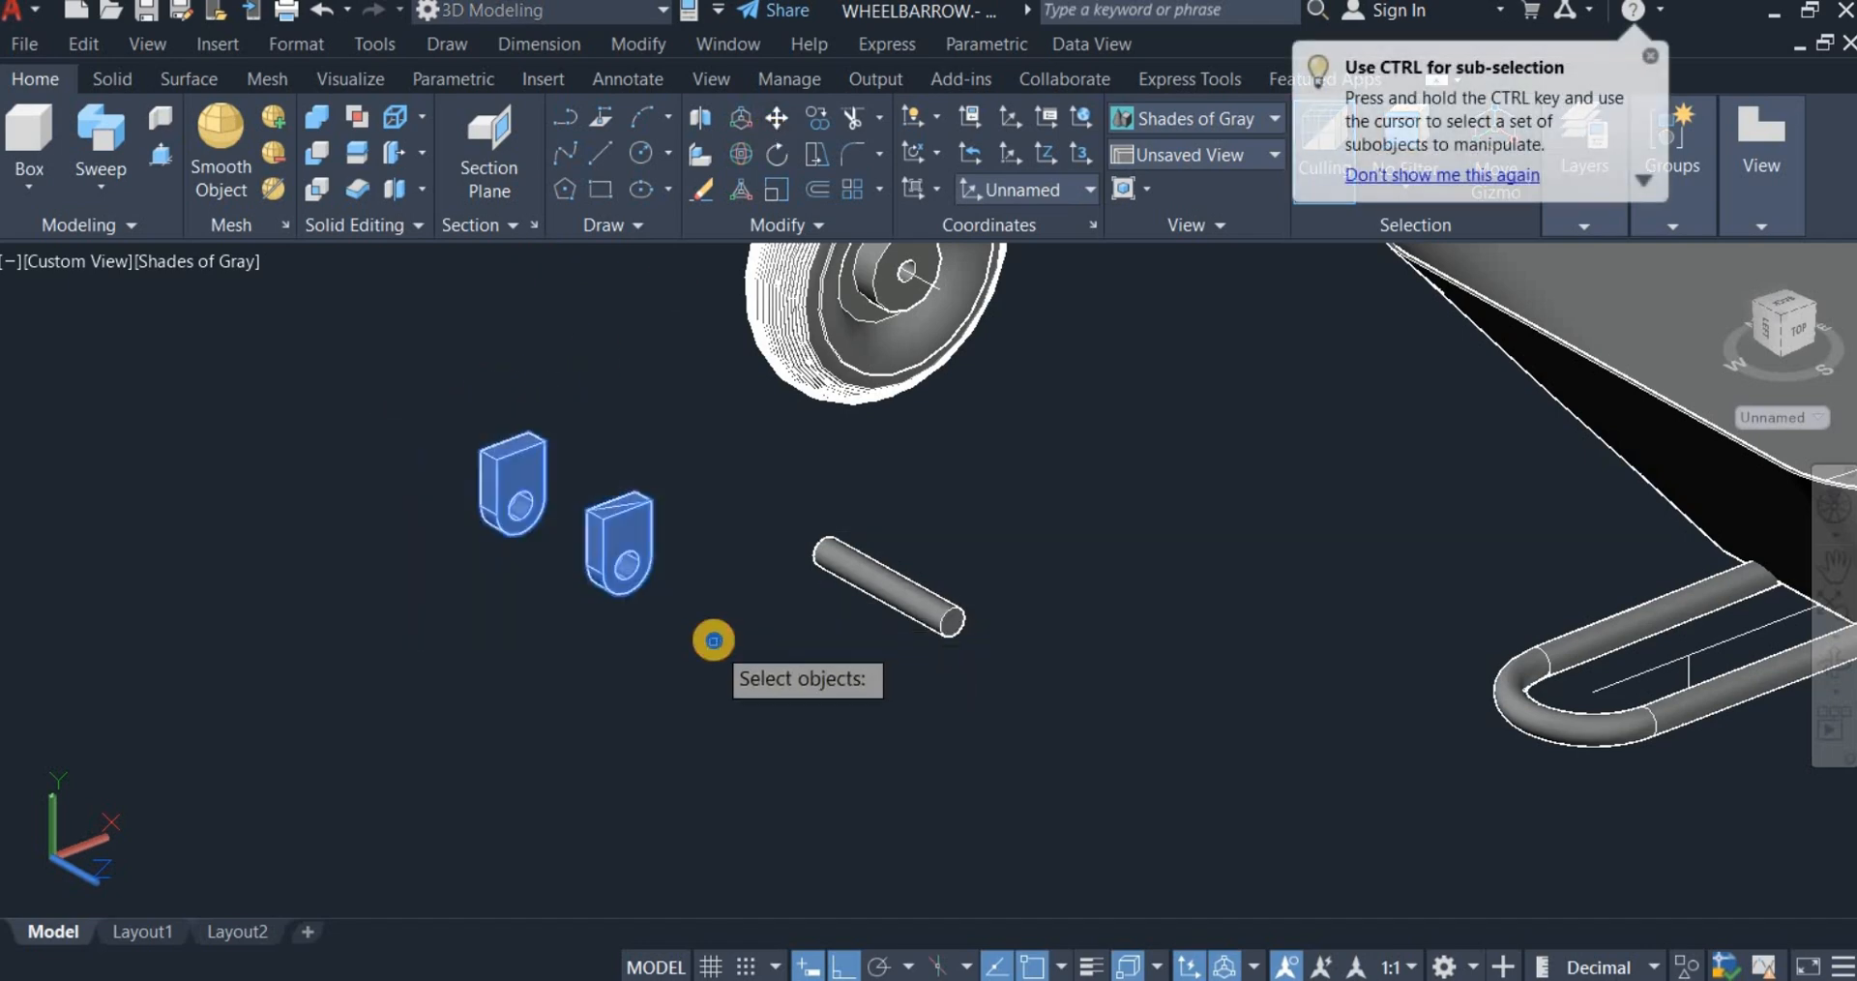
pyautogui.press('Return')
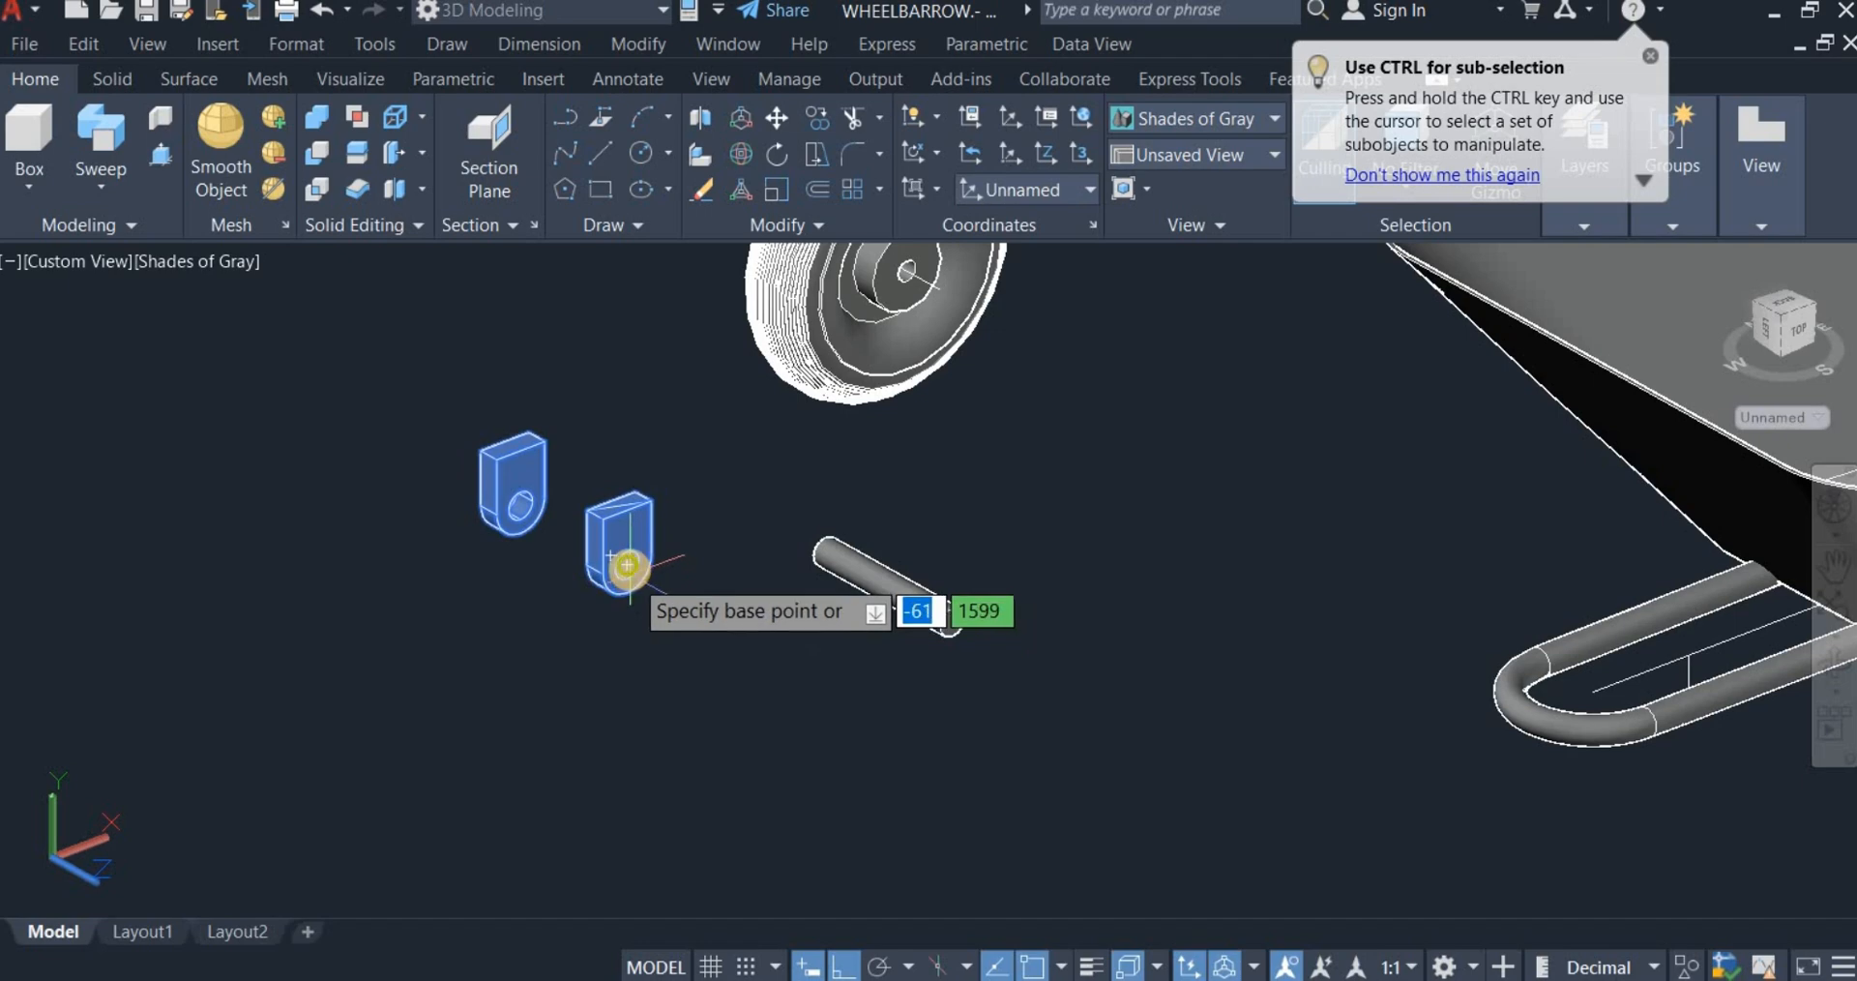
pyautogui.scroll(8, 626, 565)
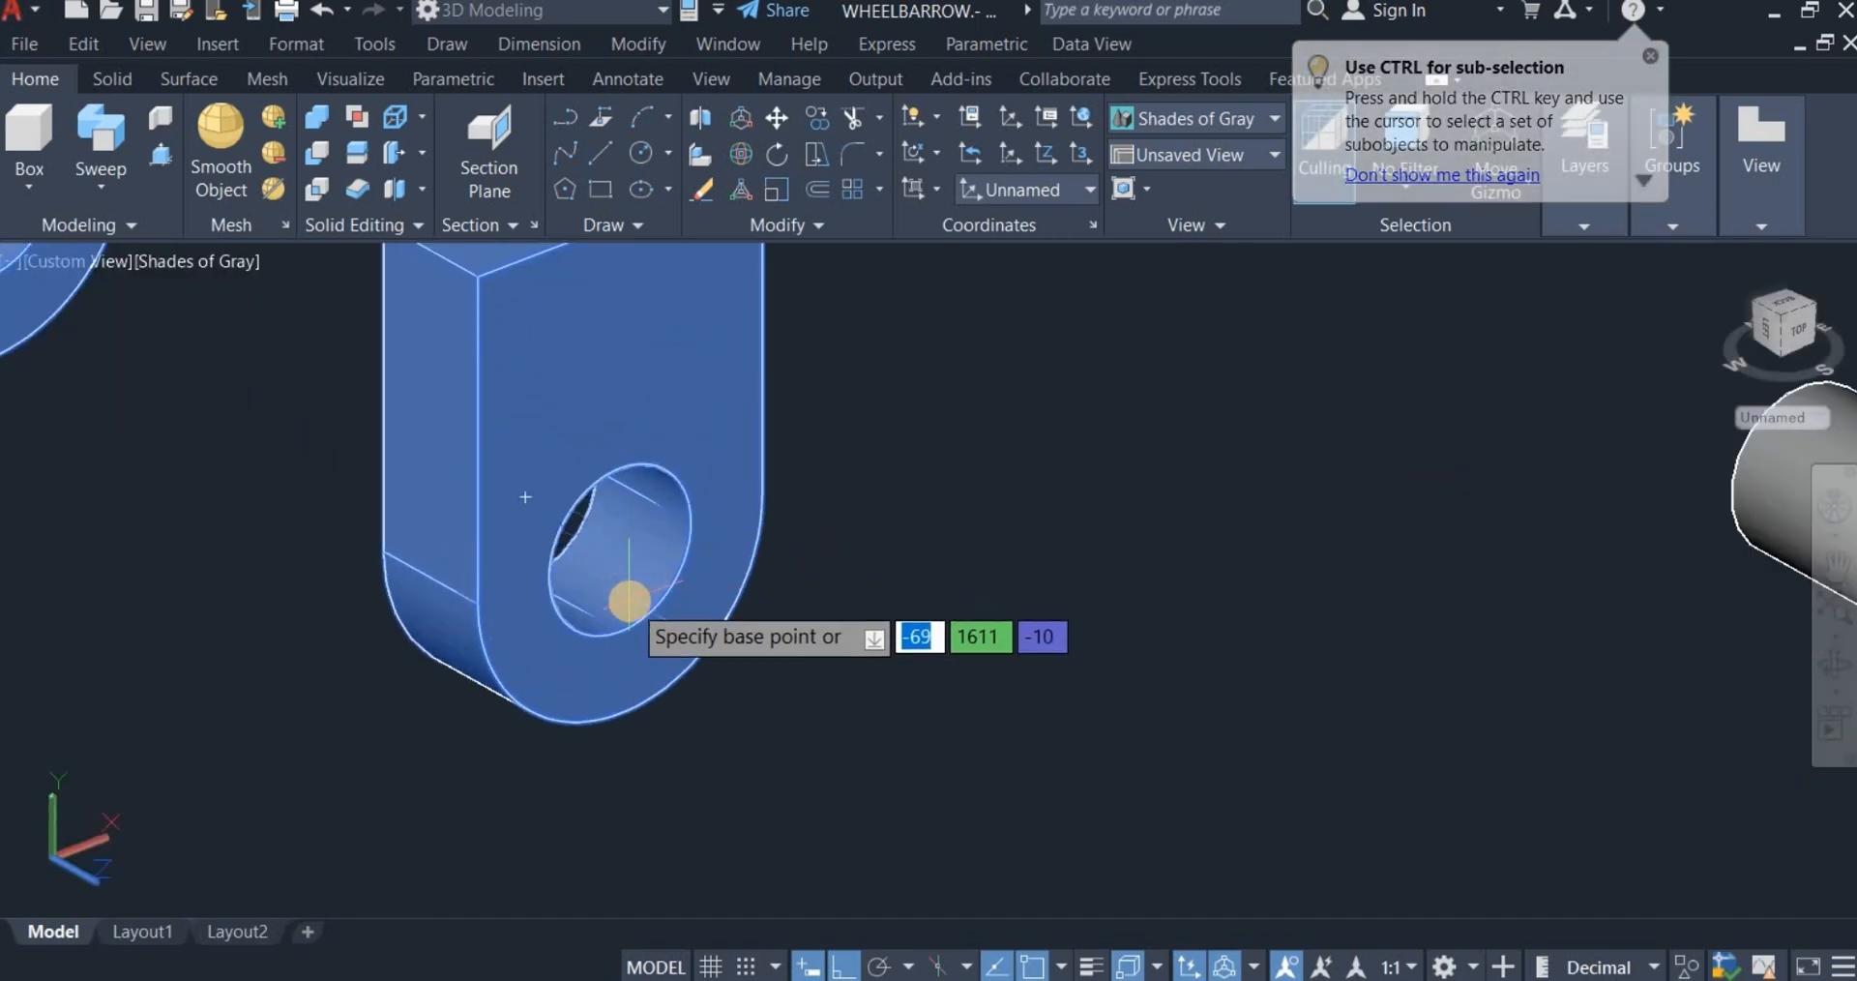
pyautogui.scroll(-8, 604, 575)
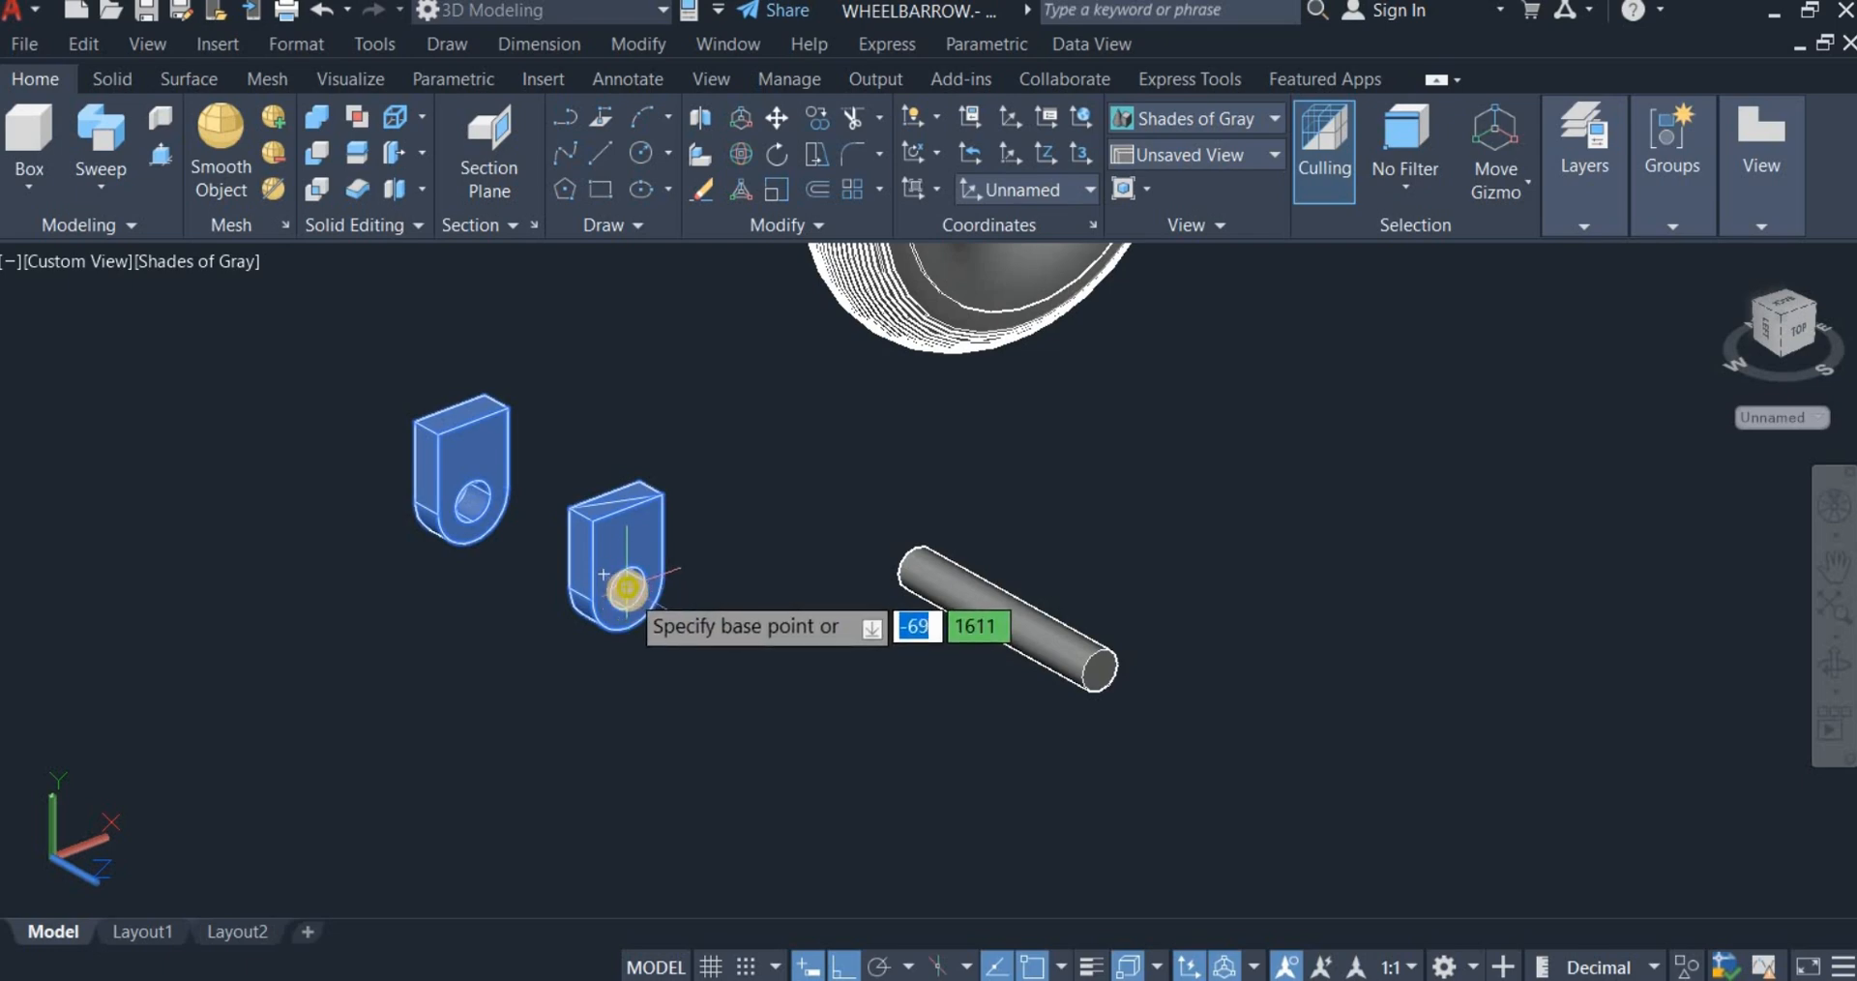
pyautogui.click(627, 589)
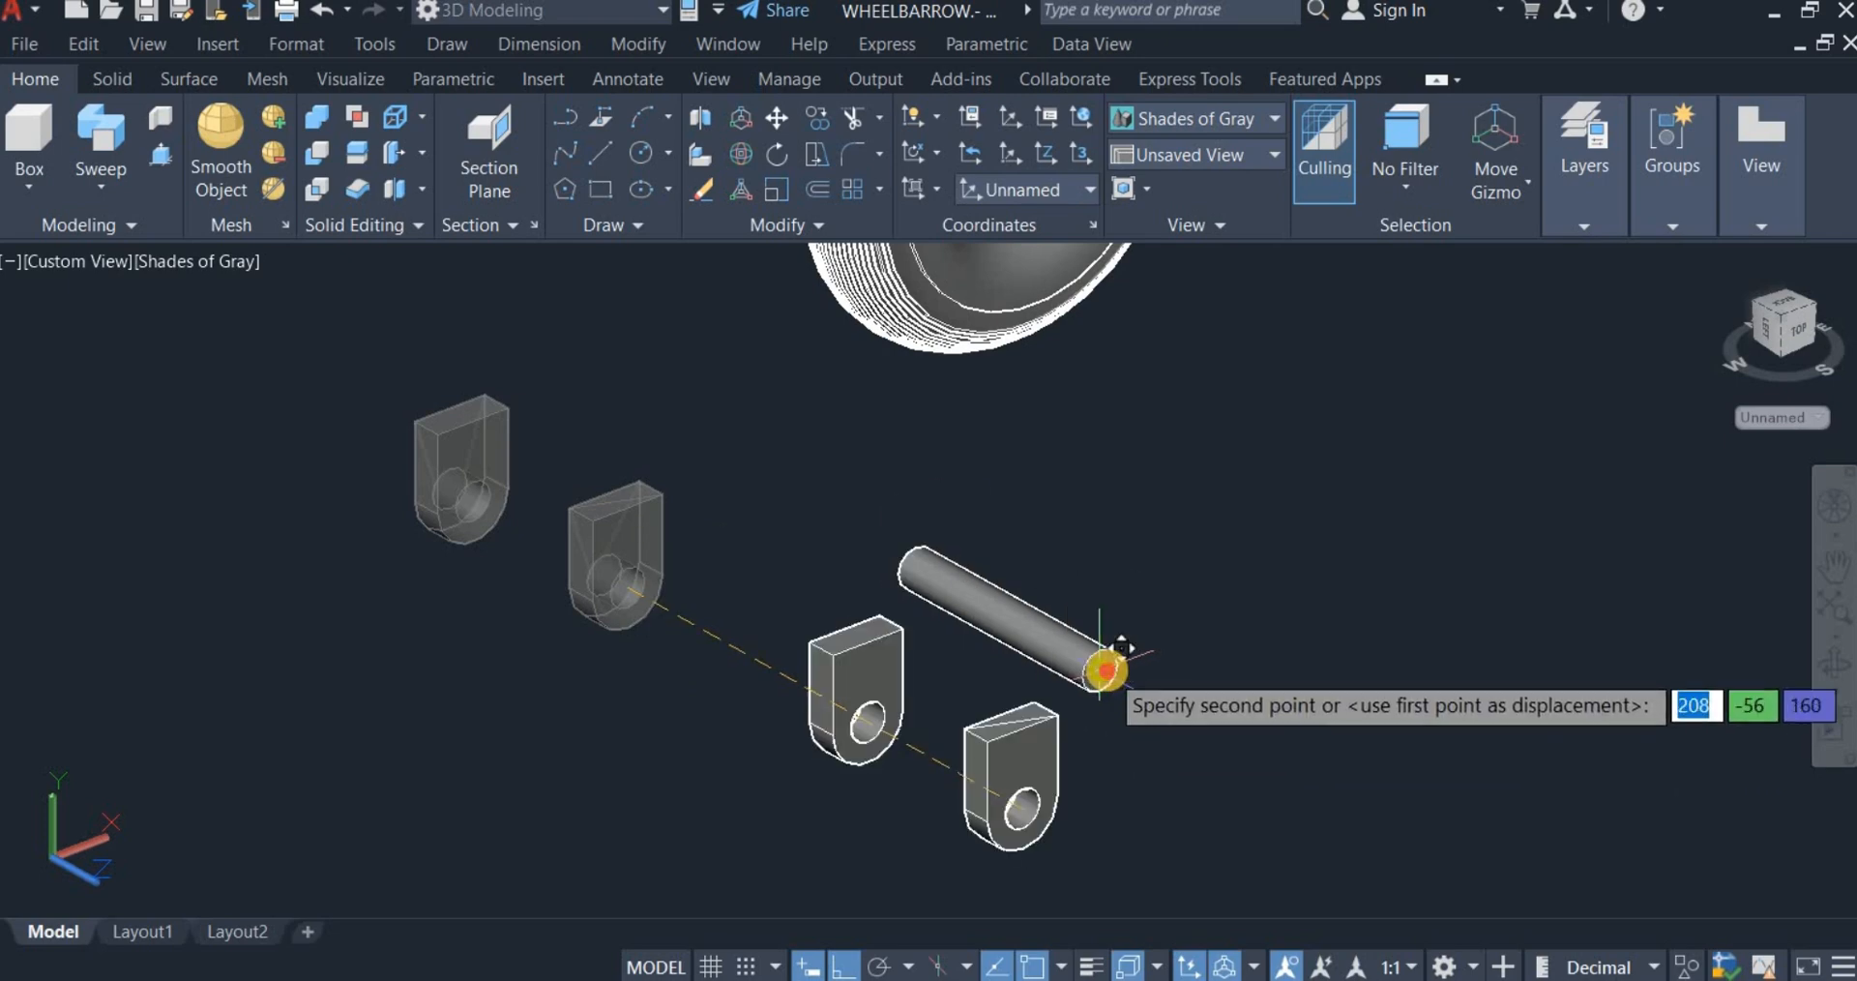
pyautogui.click(1106, 669)
# Step: Hide the treaded wheel and its hub to expose the wheel's construction centre line
pyautogui.scroll(-5, 785, 688)
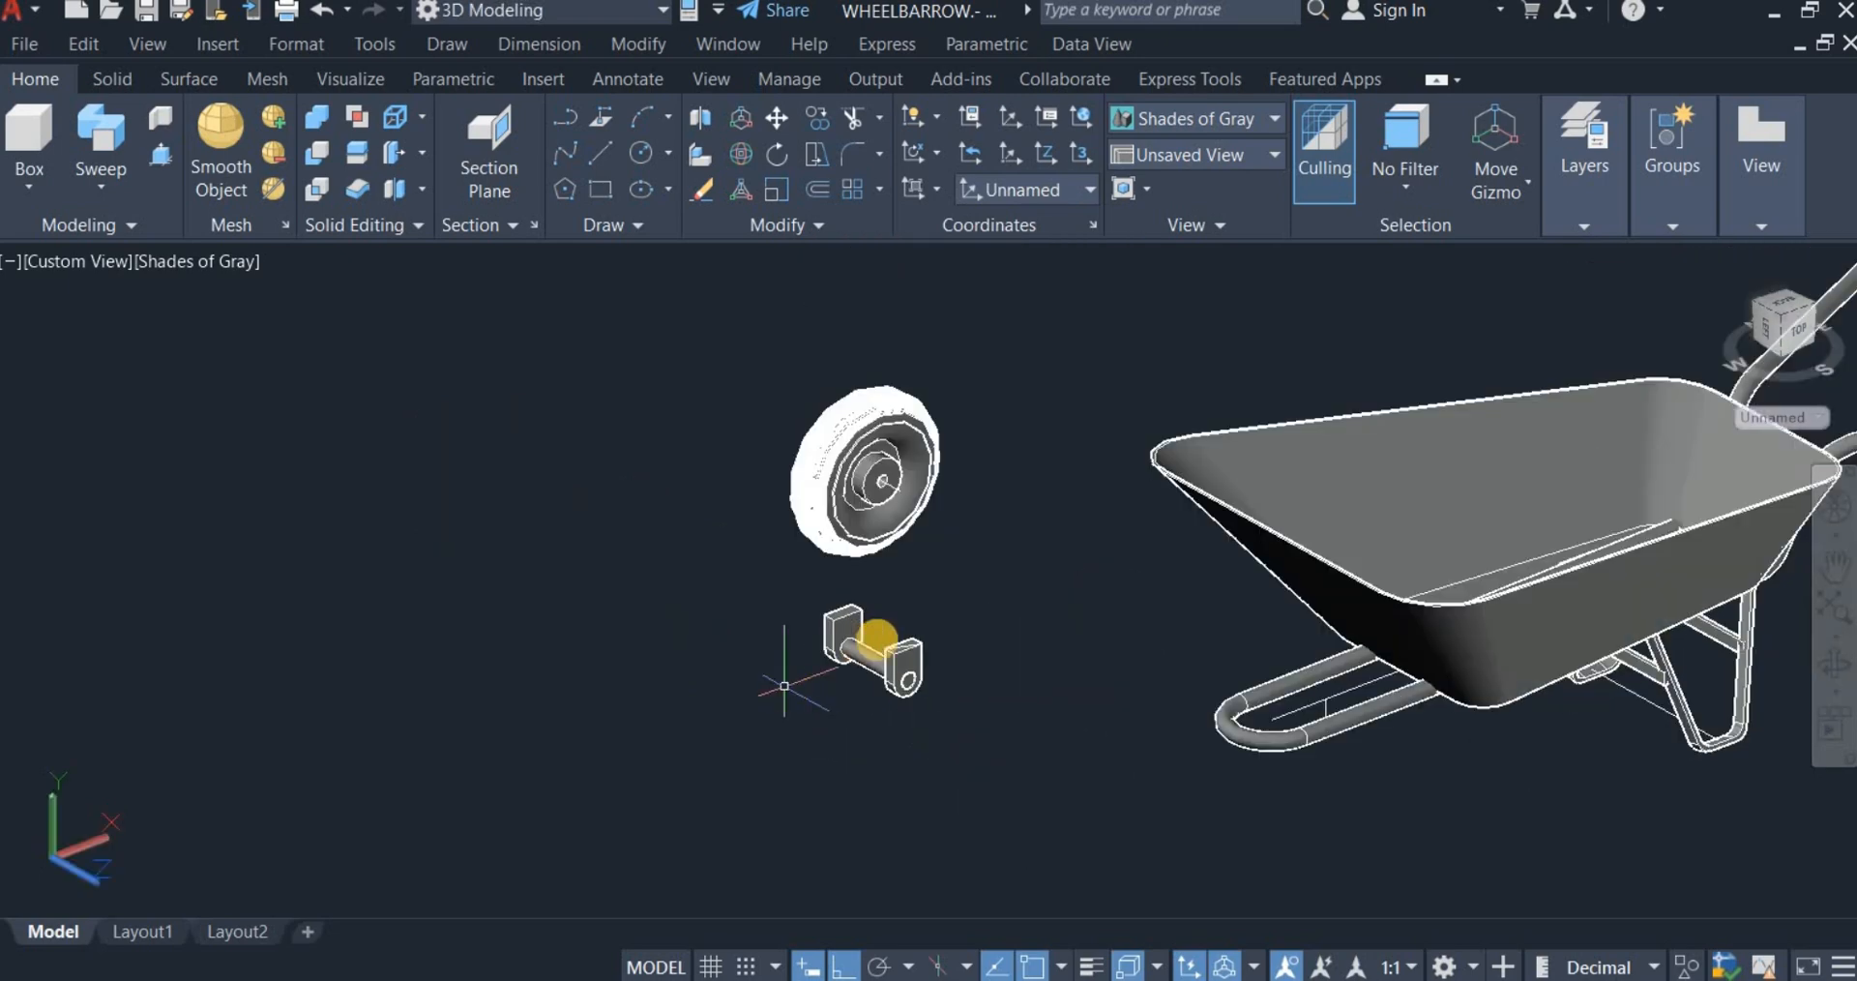
pyautogui.scroll(3, 1002, 623)
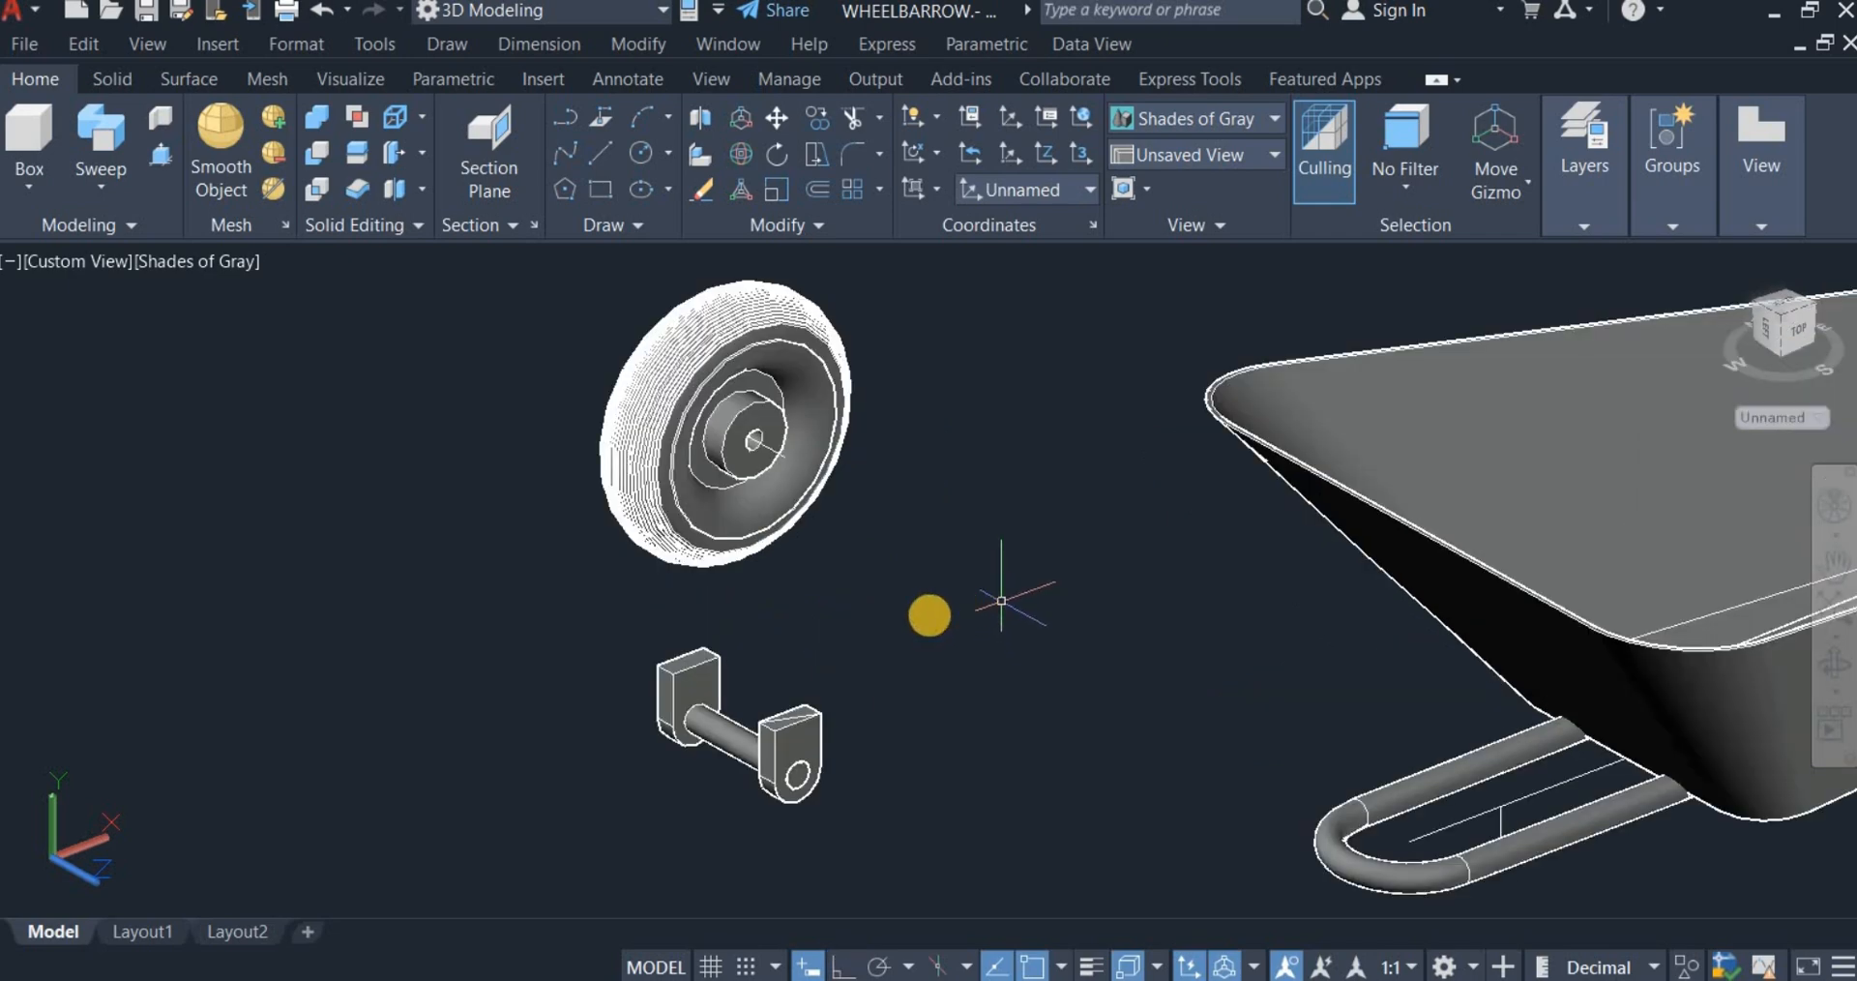
pyautogui.click(786, 607)
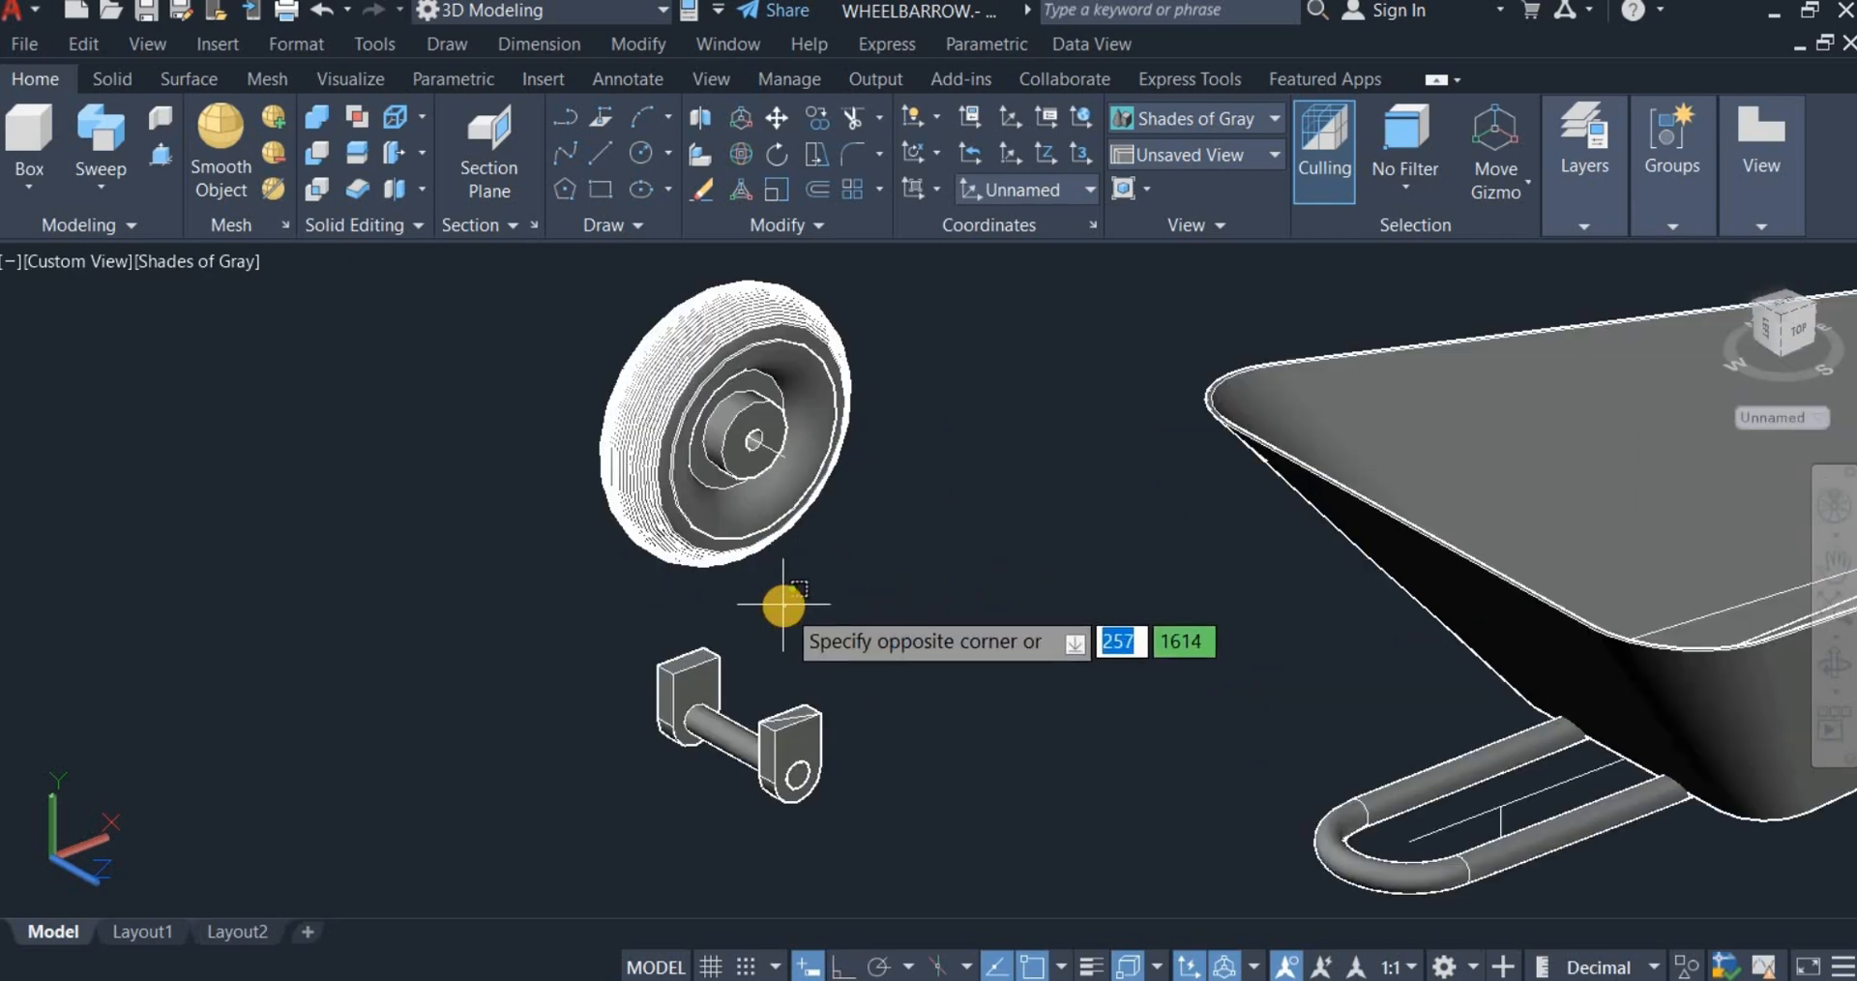
pyautogui.click(533, 470)
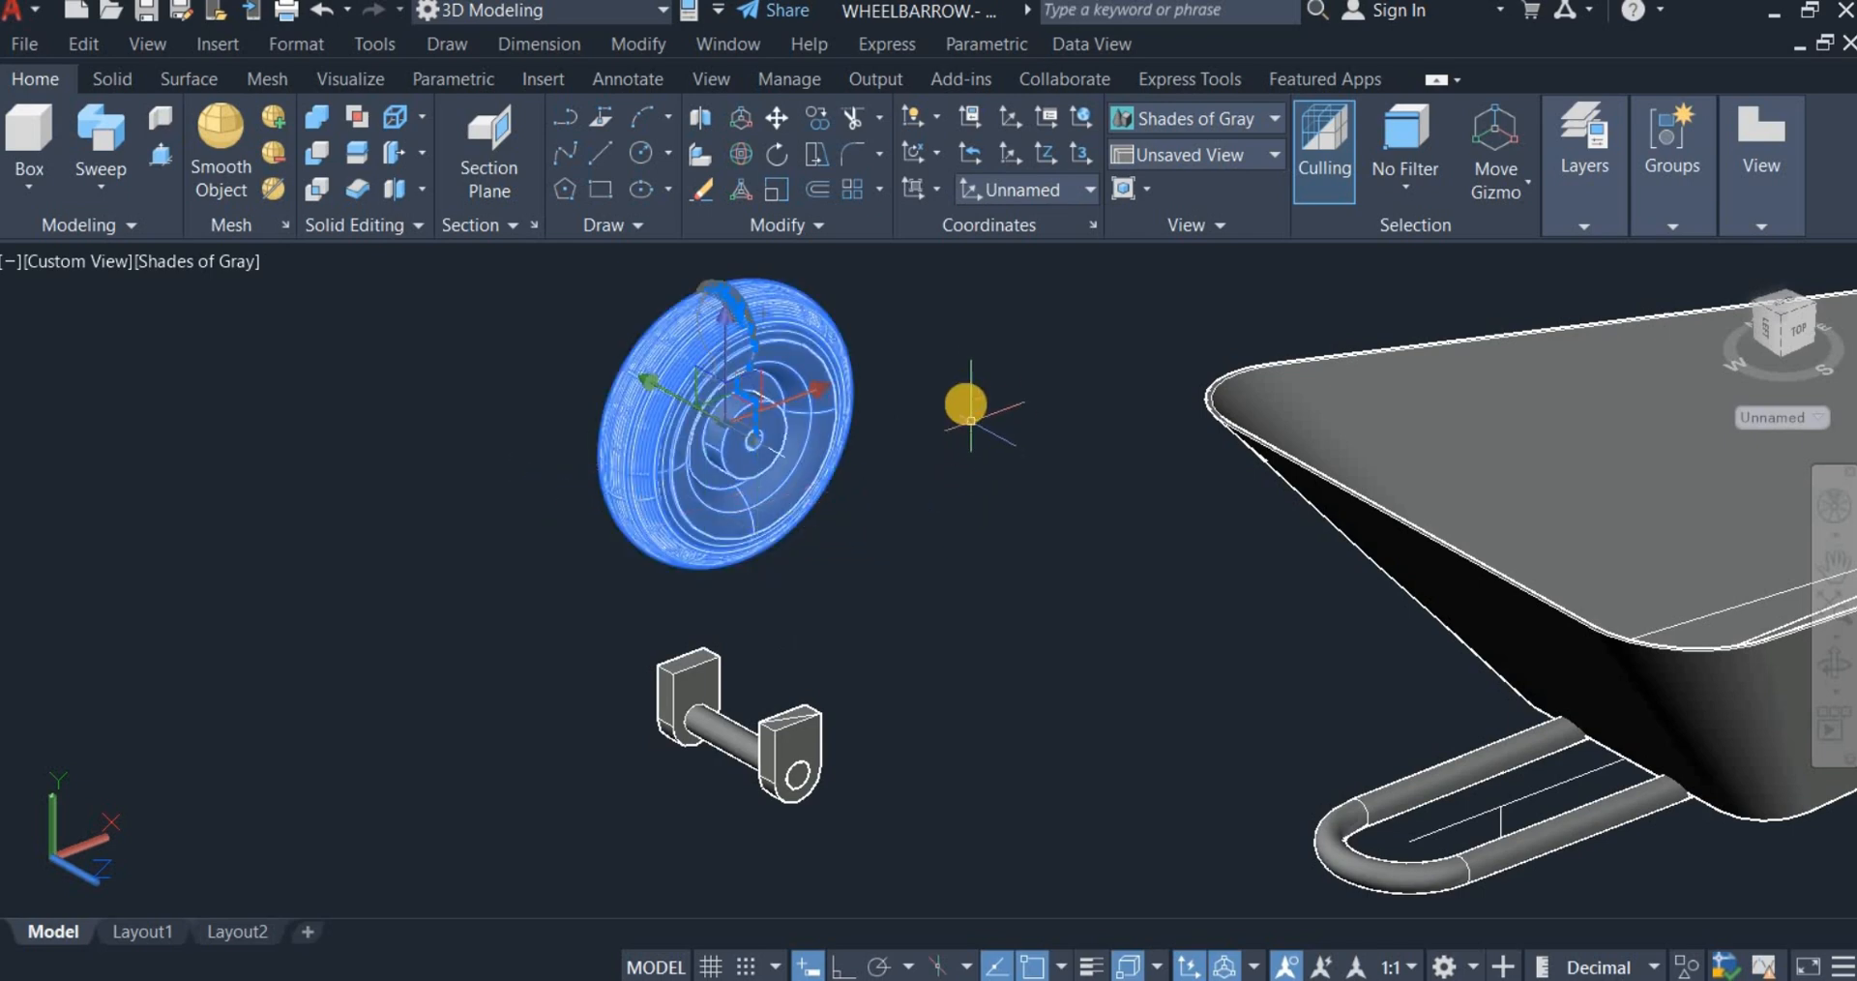
pyautogui.rightClick(970, 426)
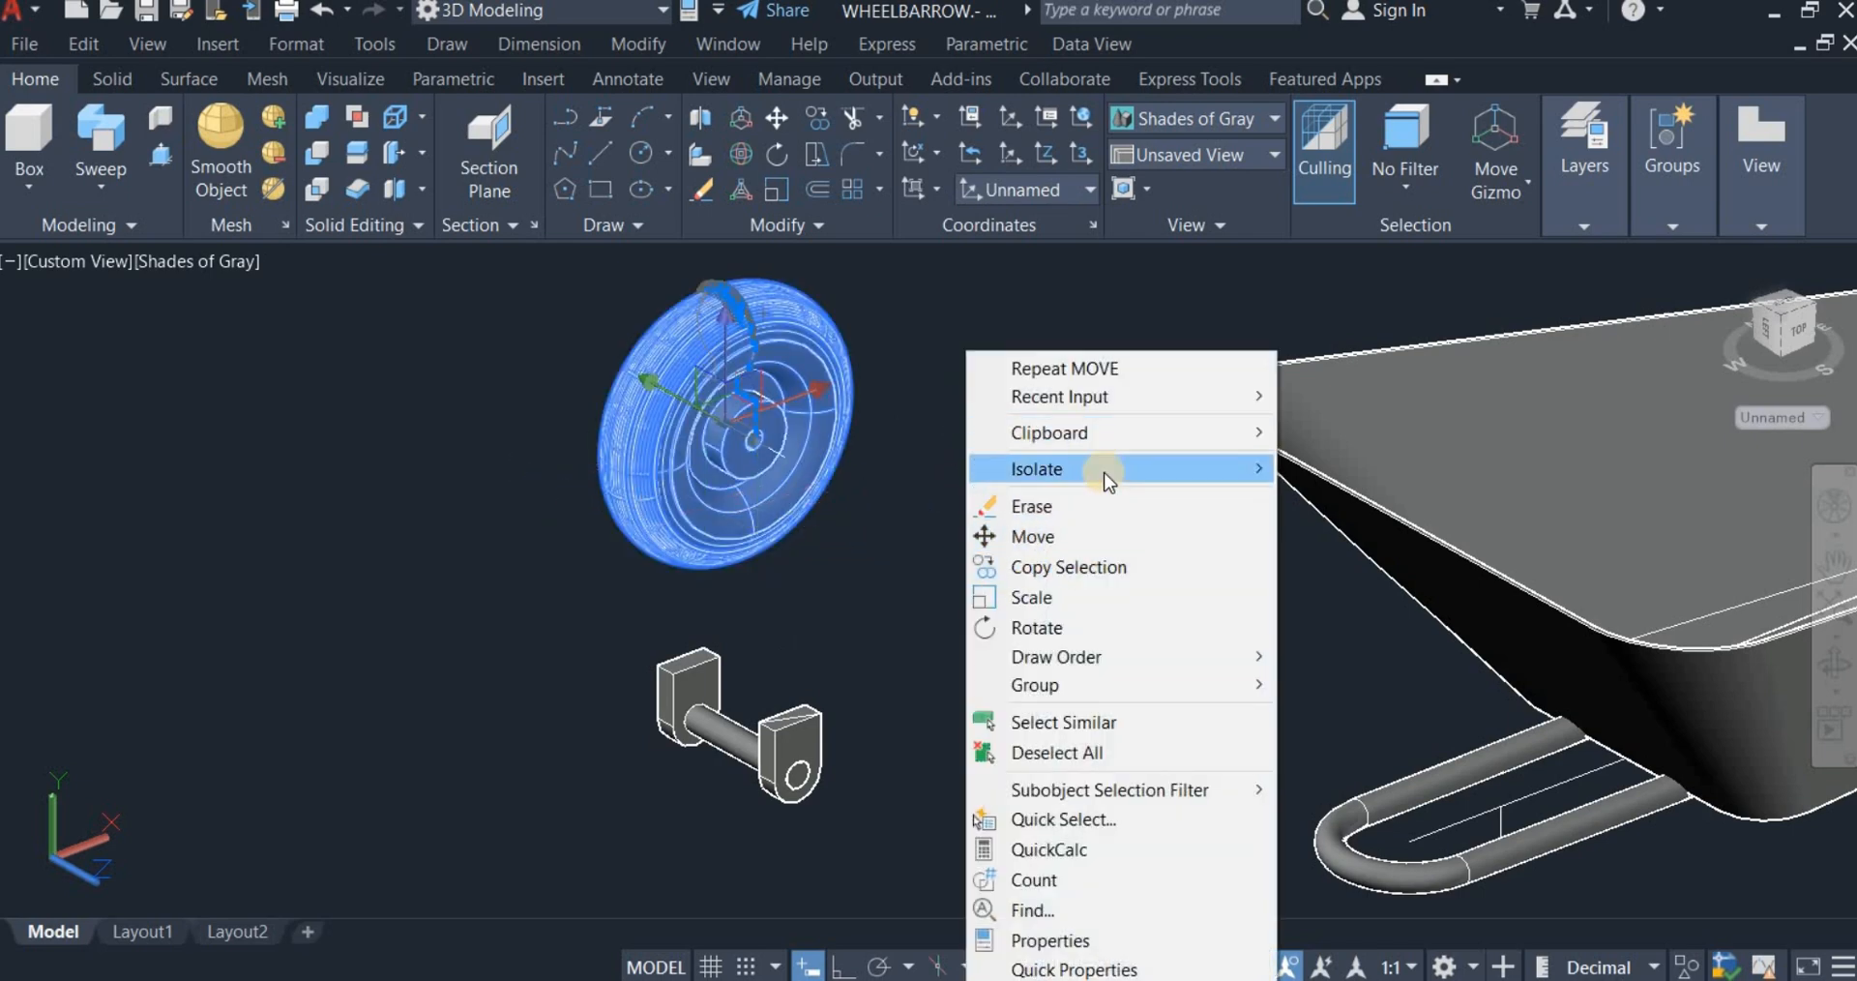
pyautogui.moveTo(1268, 474)
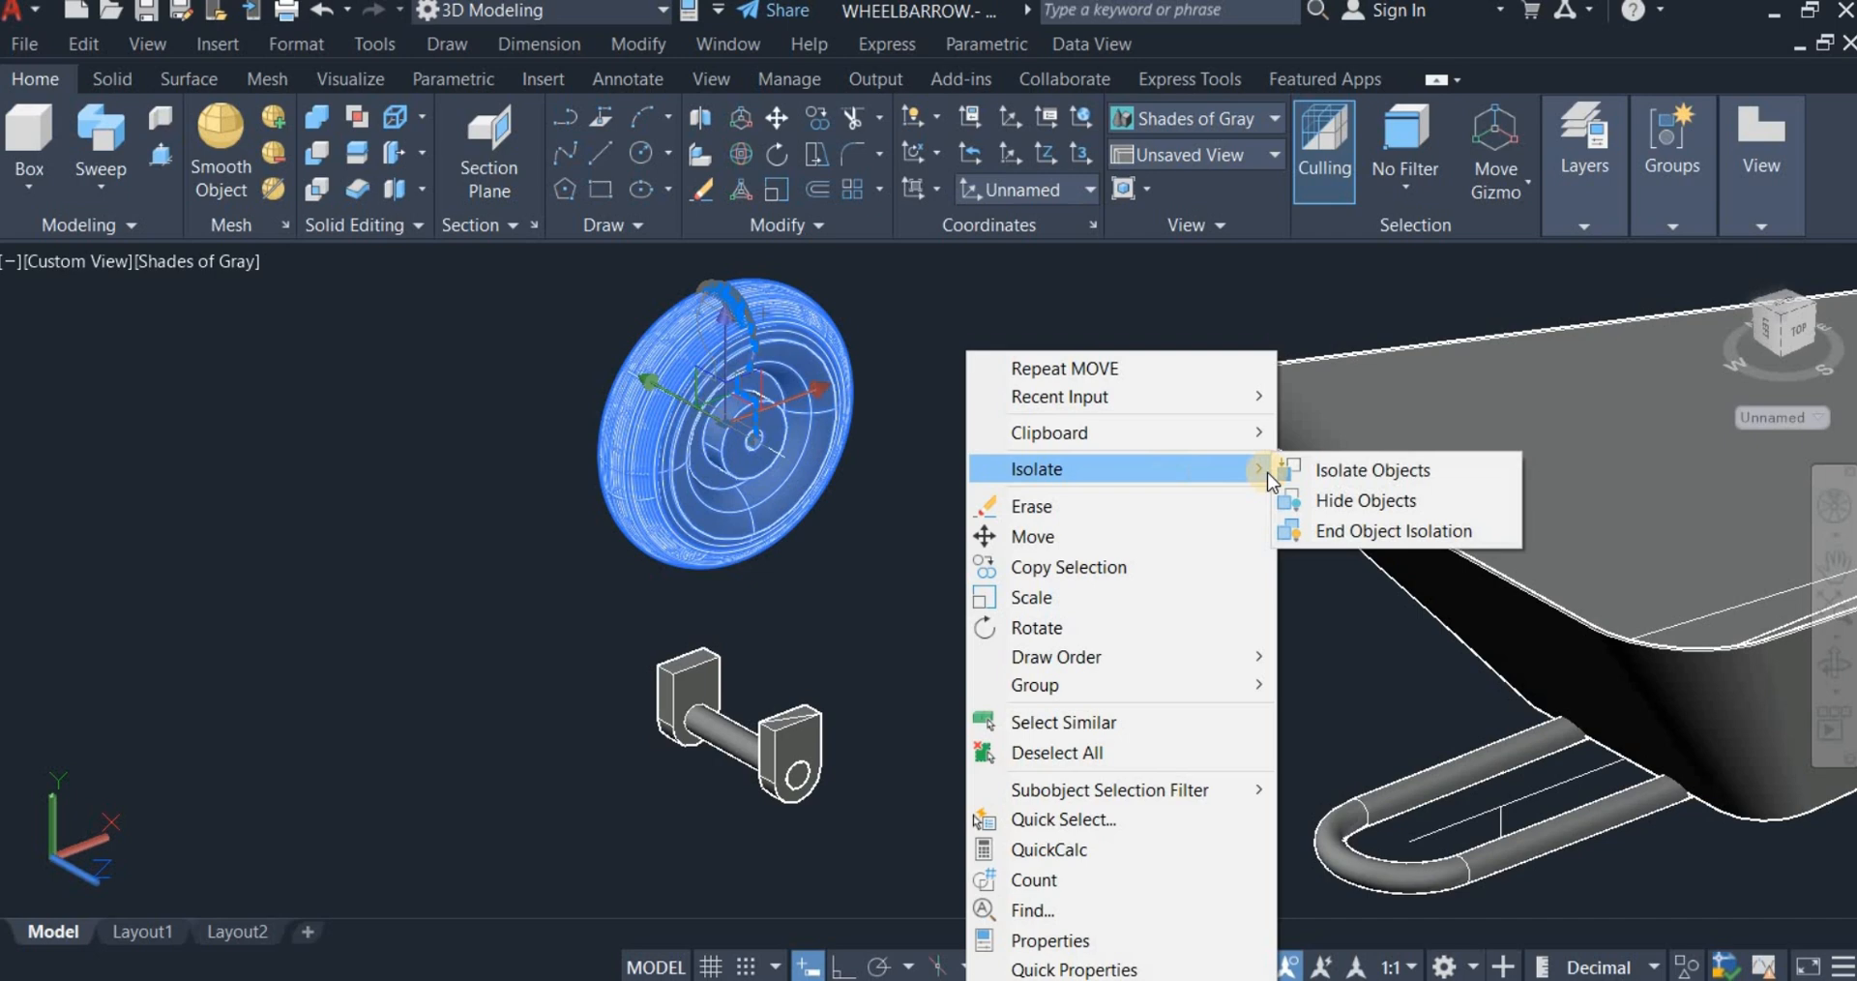
pyautogui.click(1336, 497)
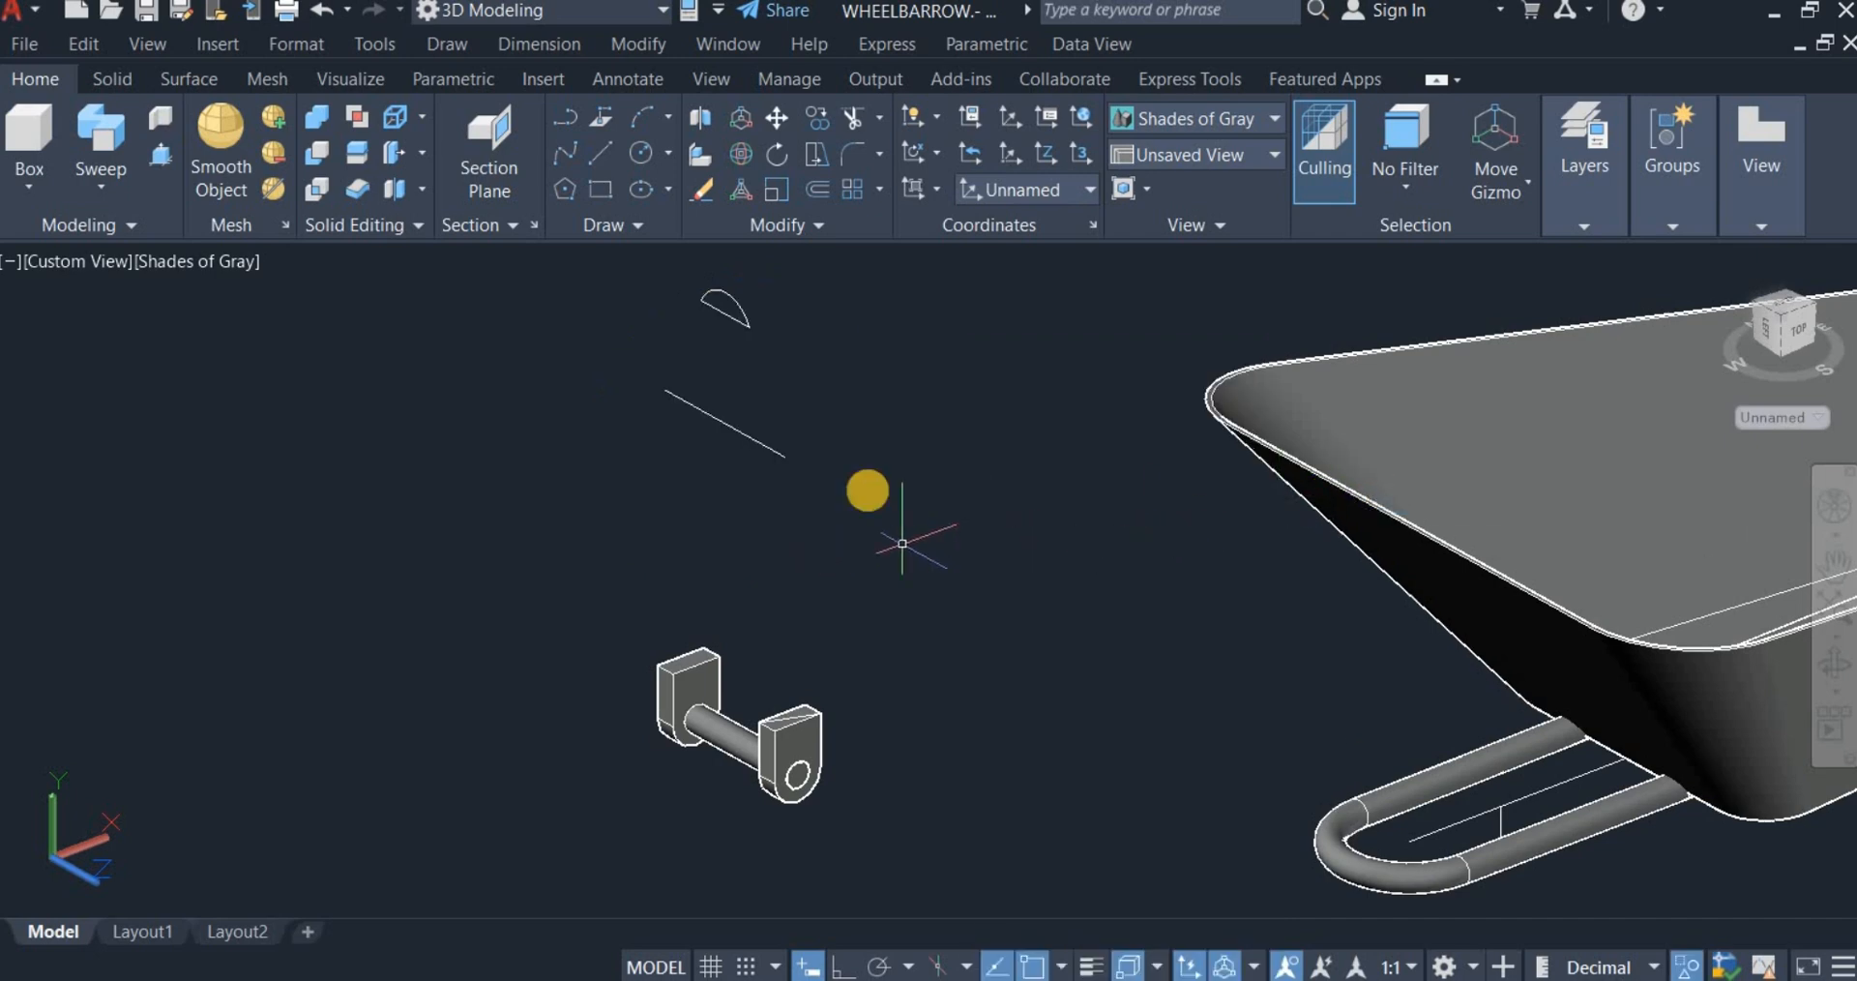
# Step: Move the bracket plates and axle rod together from the near hole's centre to the near endpoint of the wheel's centre line
pyautogui.click(774, 120)
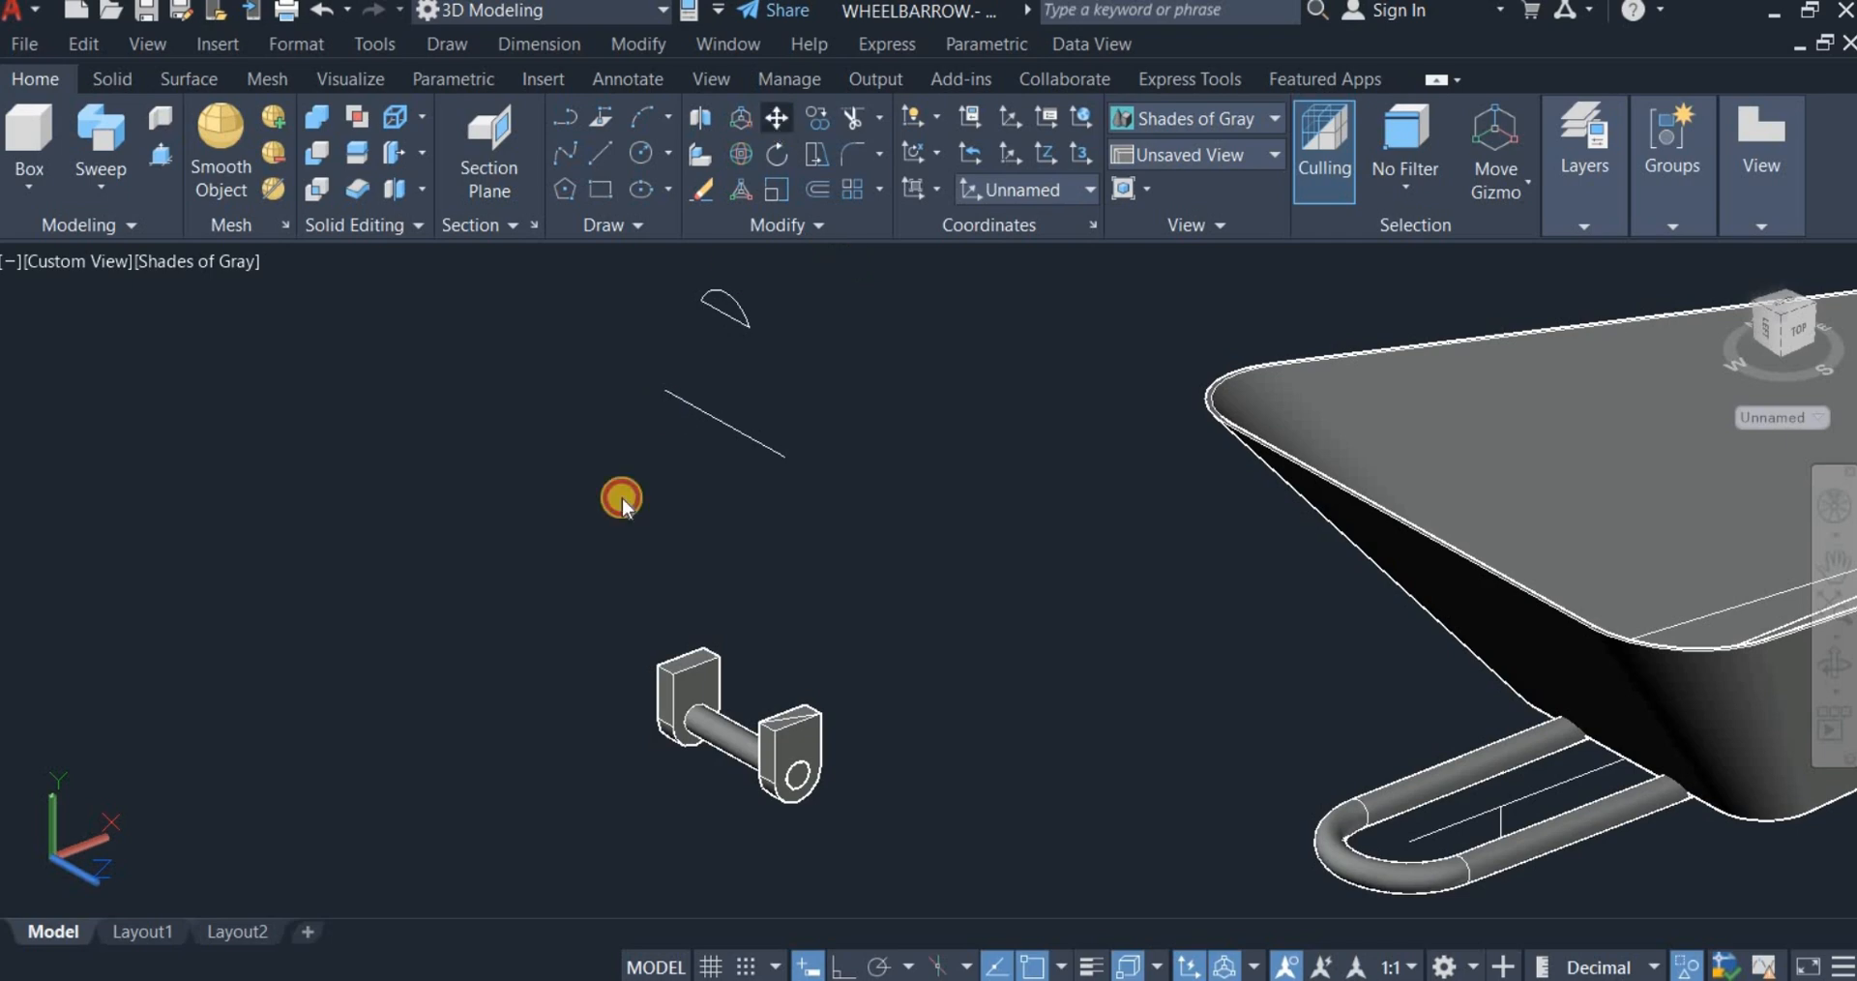
pyautogui.click(611, 615)
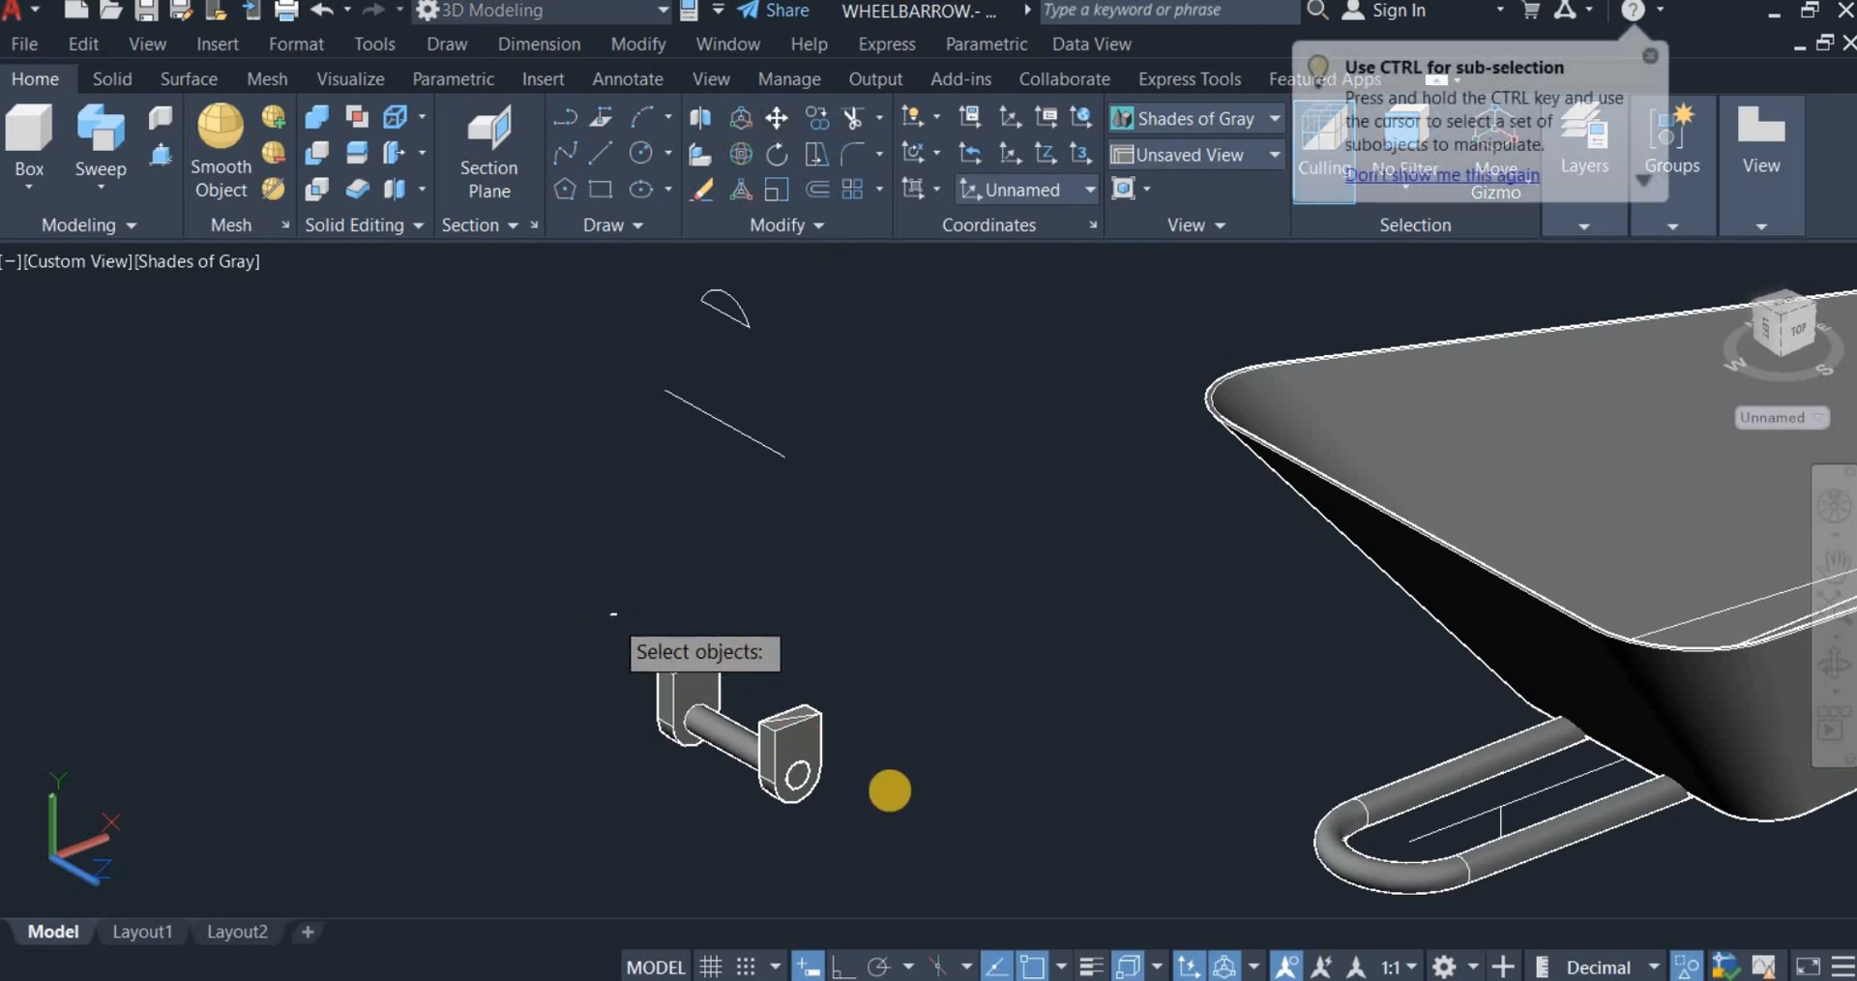
pyautogui.click(917, 797)
pyautogui.press('Return')
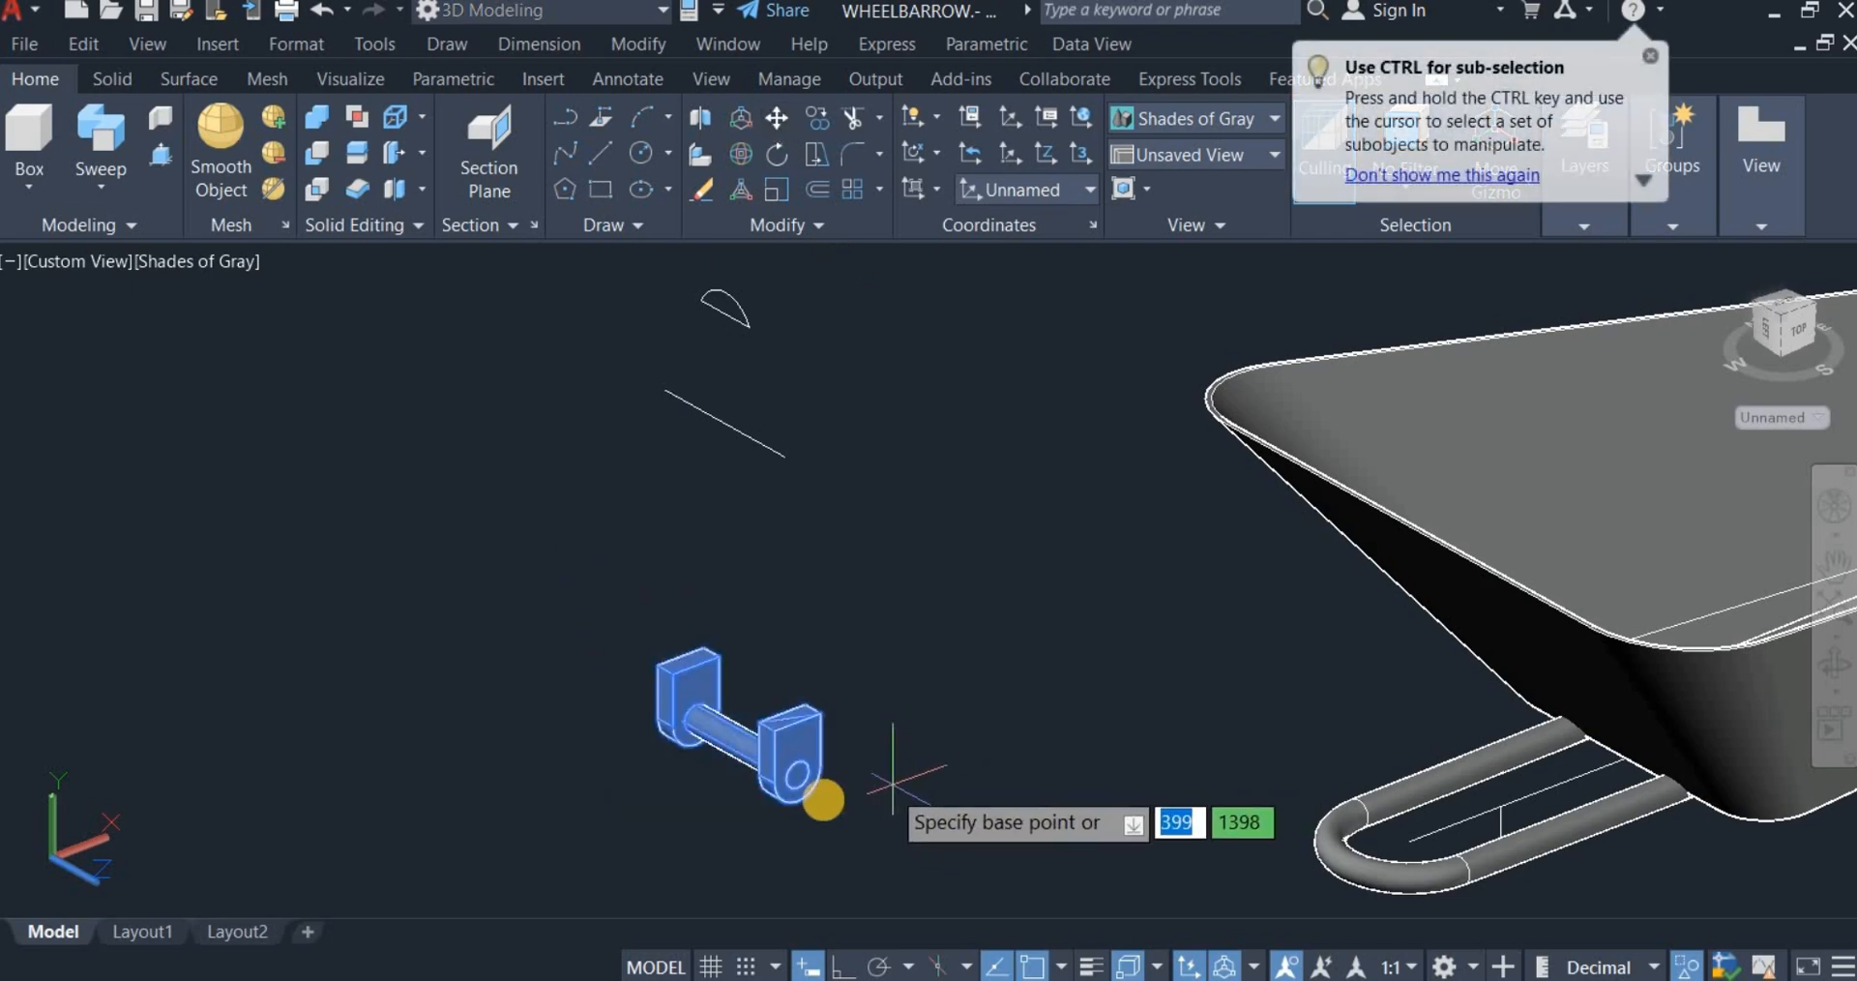
pyautogui.click(798, 777)
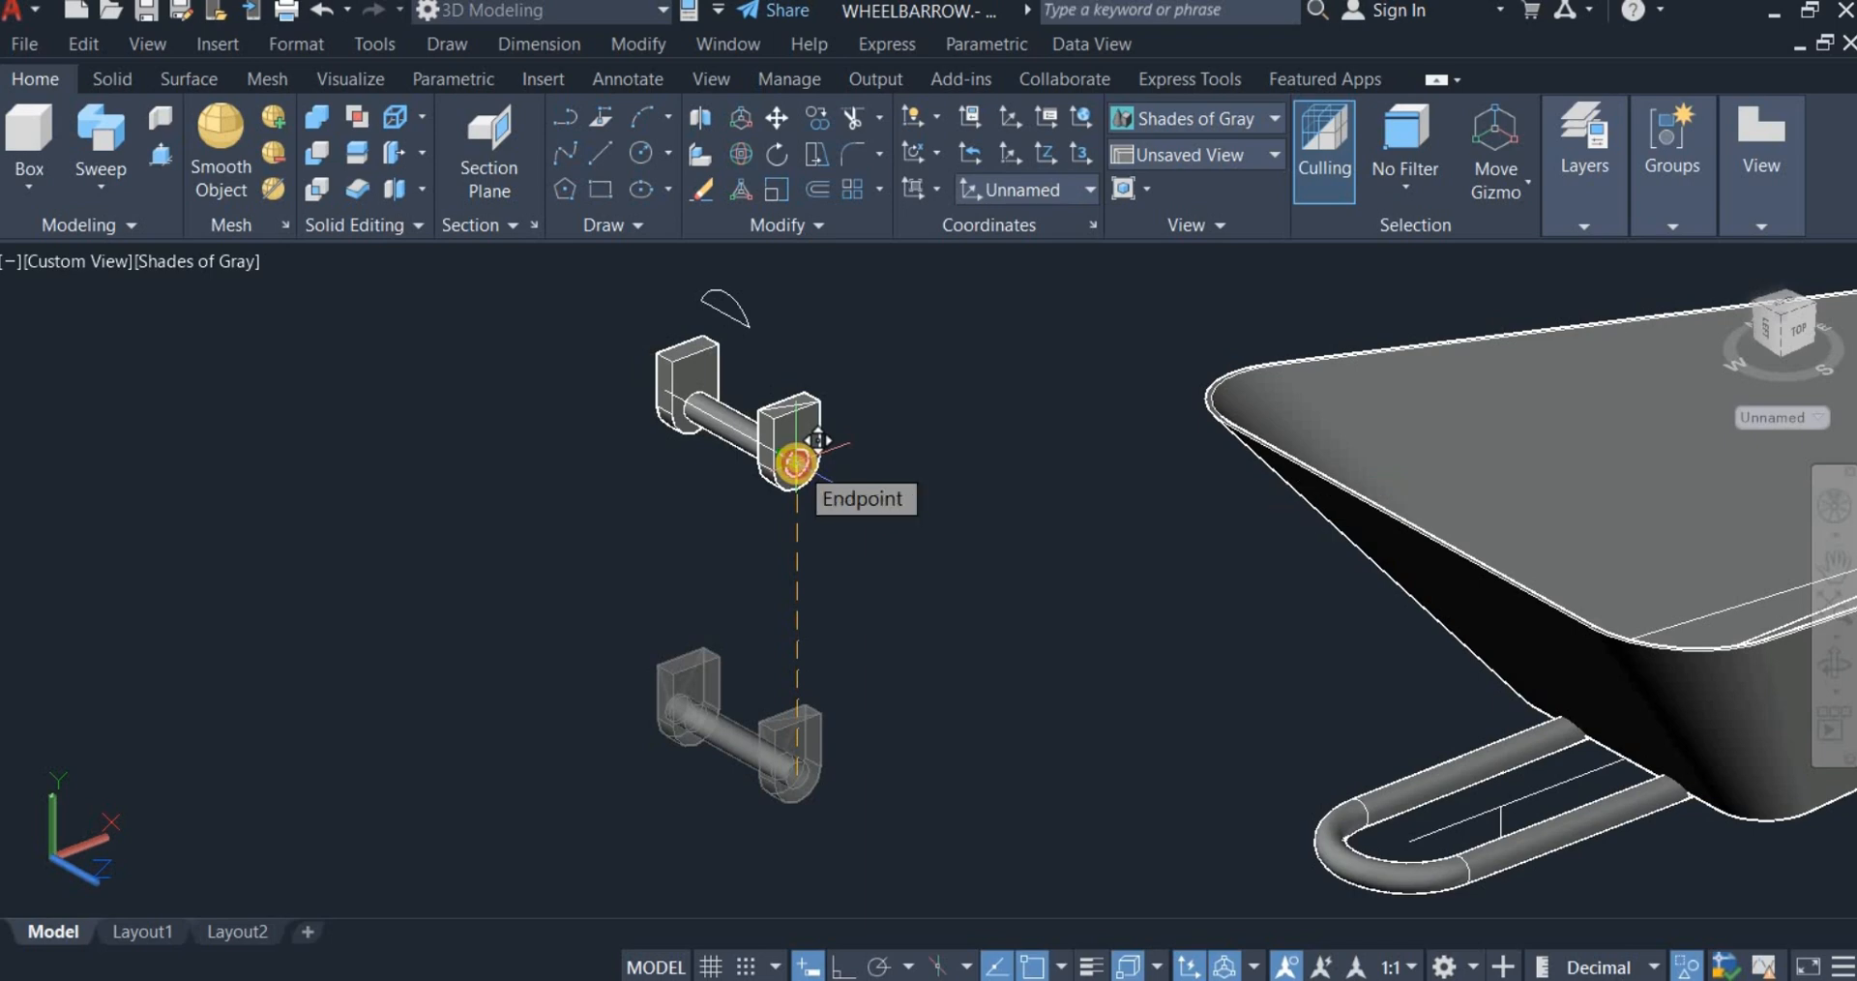
pyautogui.click(817, 441)
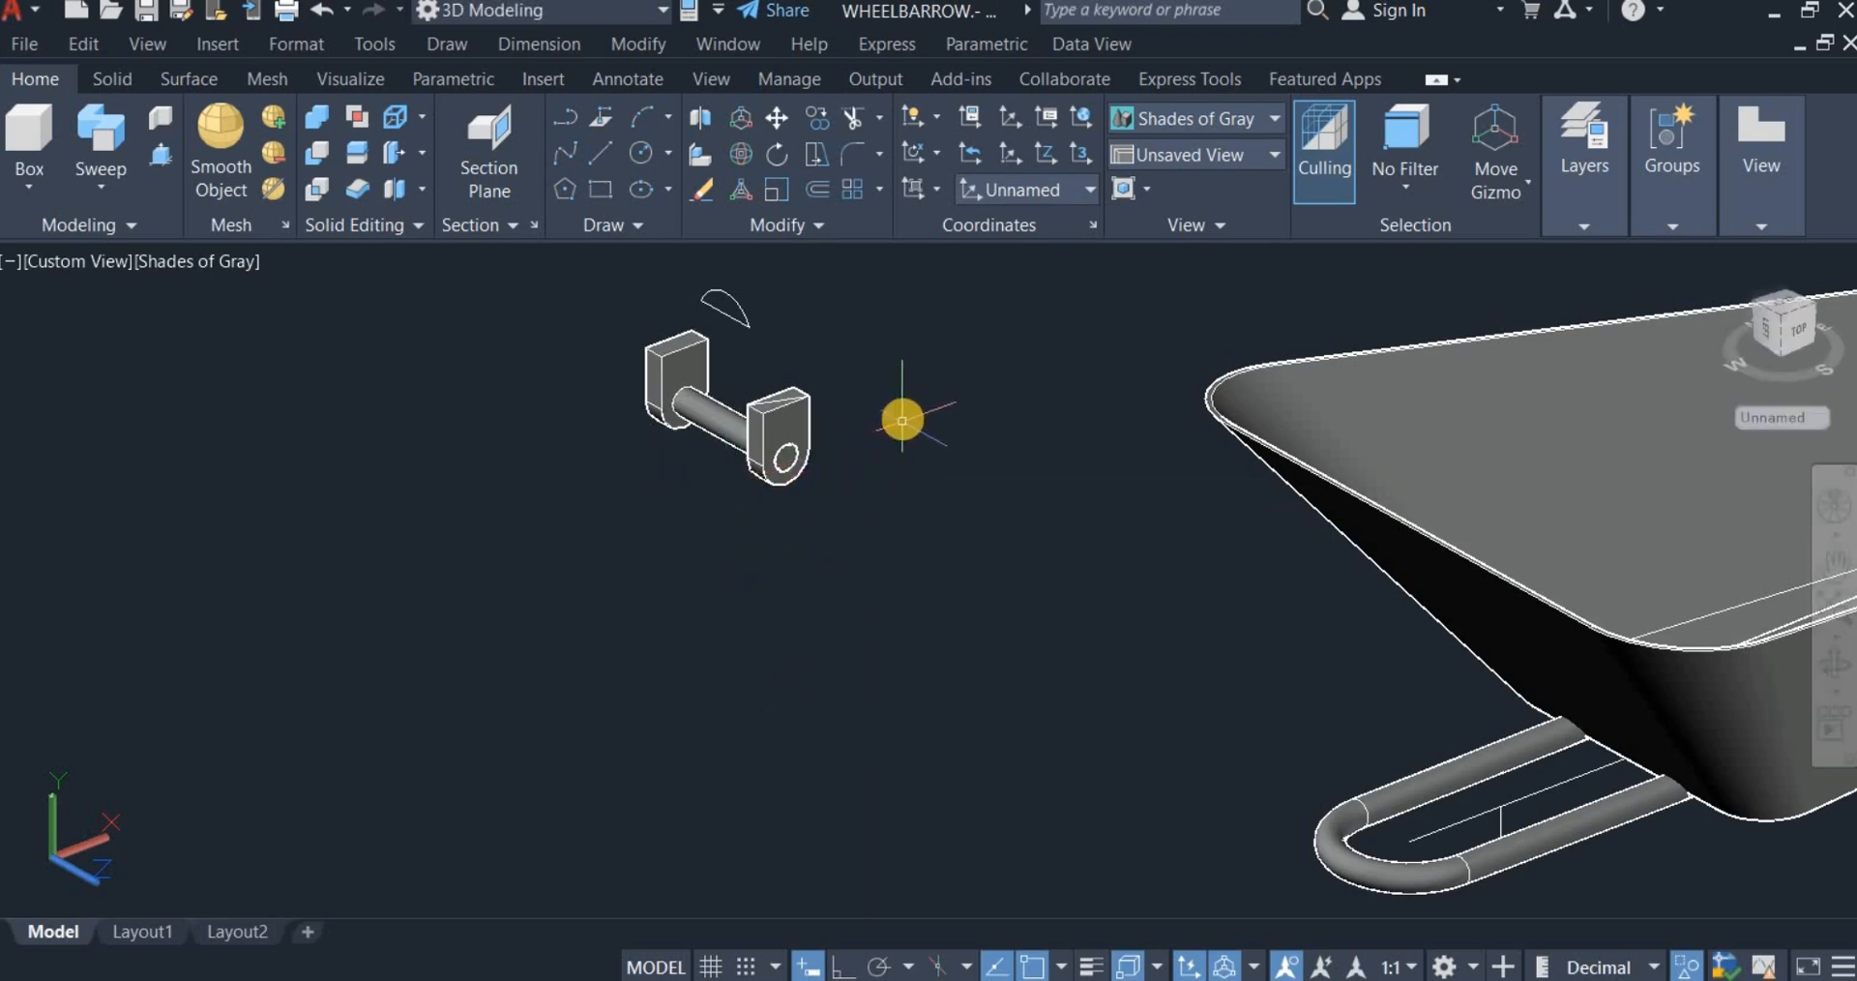
# Step: End the object isolation to show the hidden wheel again
pyautogui.rightClick(903, 422)
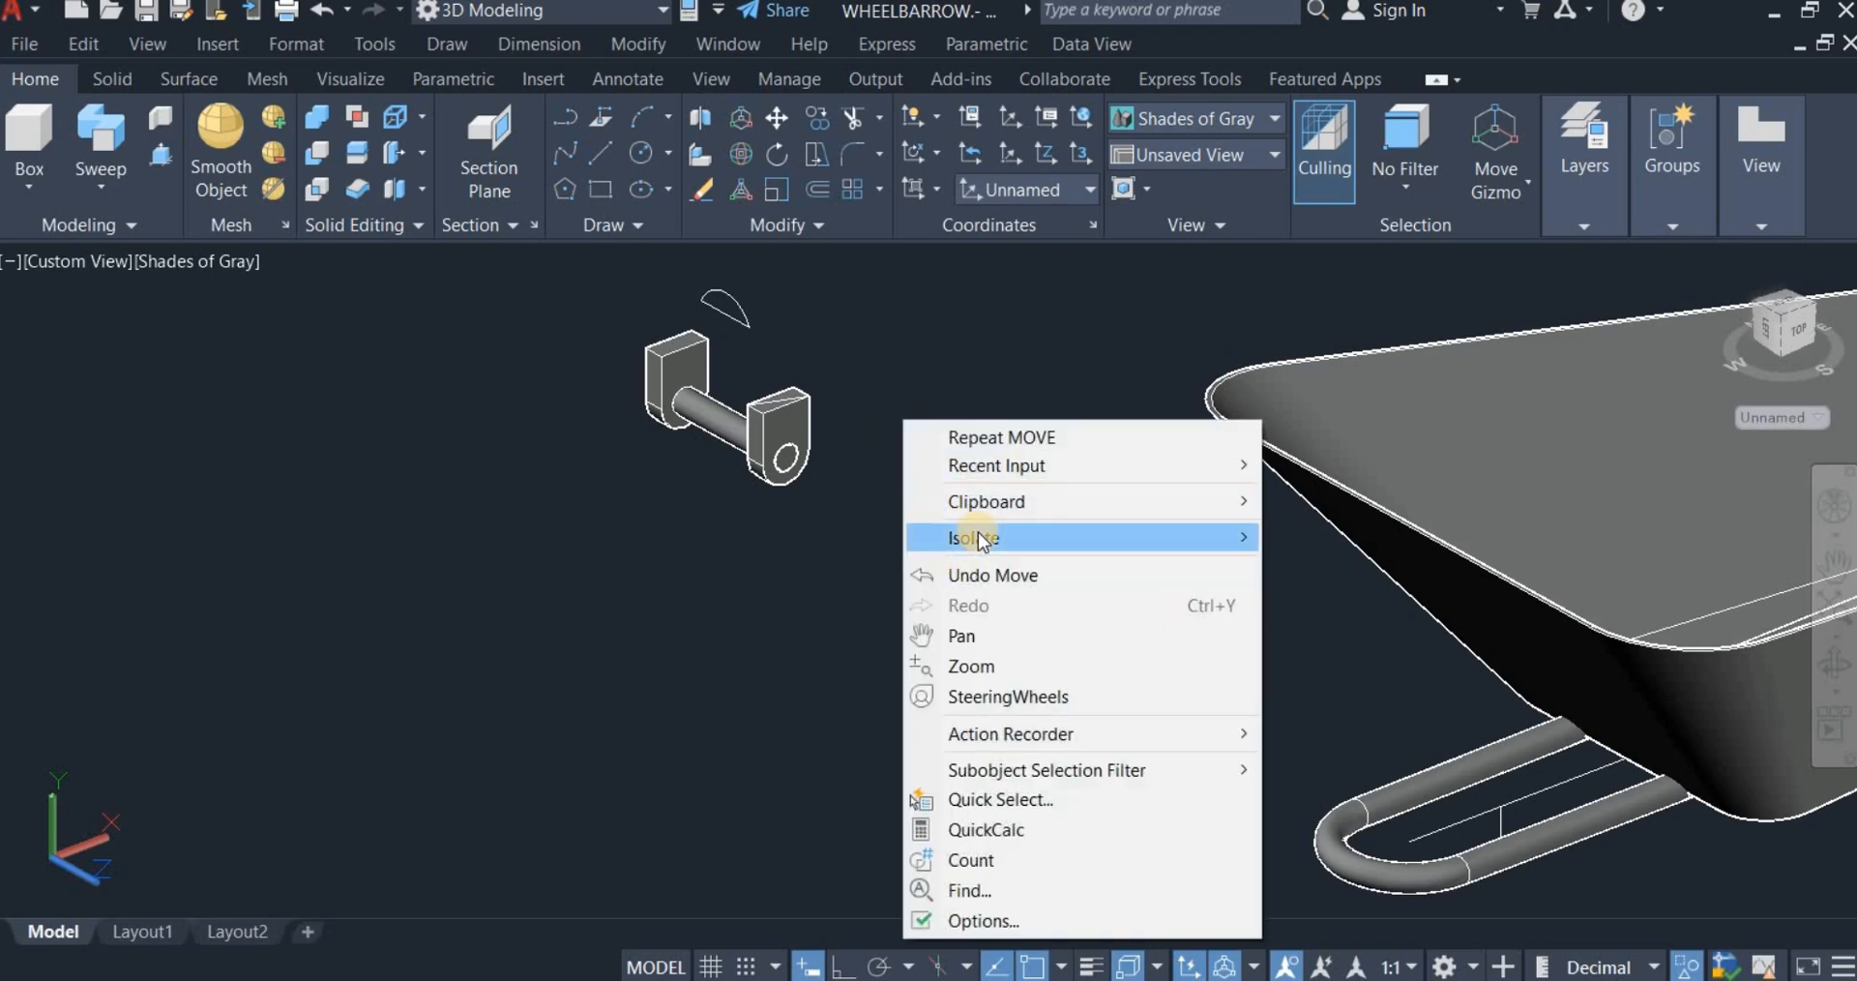
pyautogui.moveTo(1171, 545)
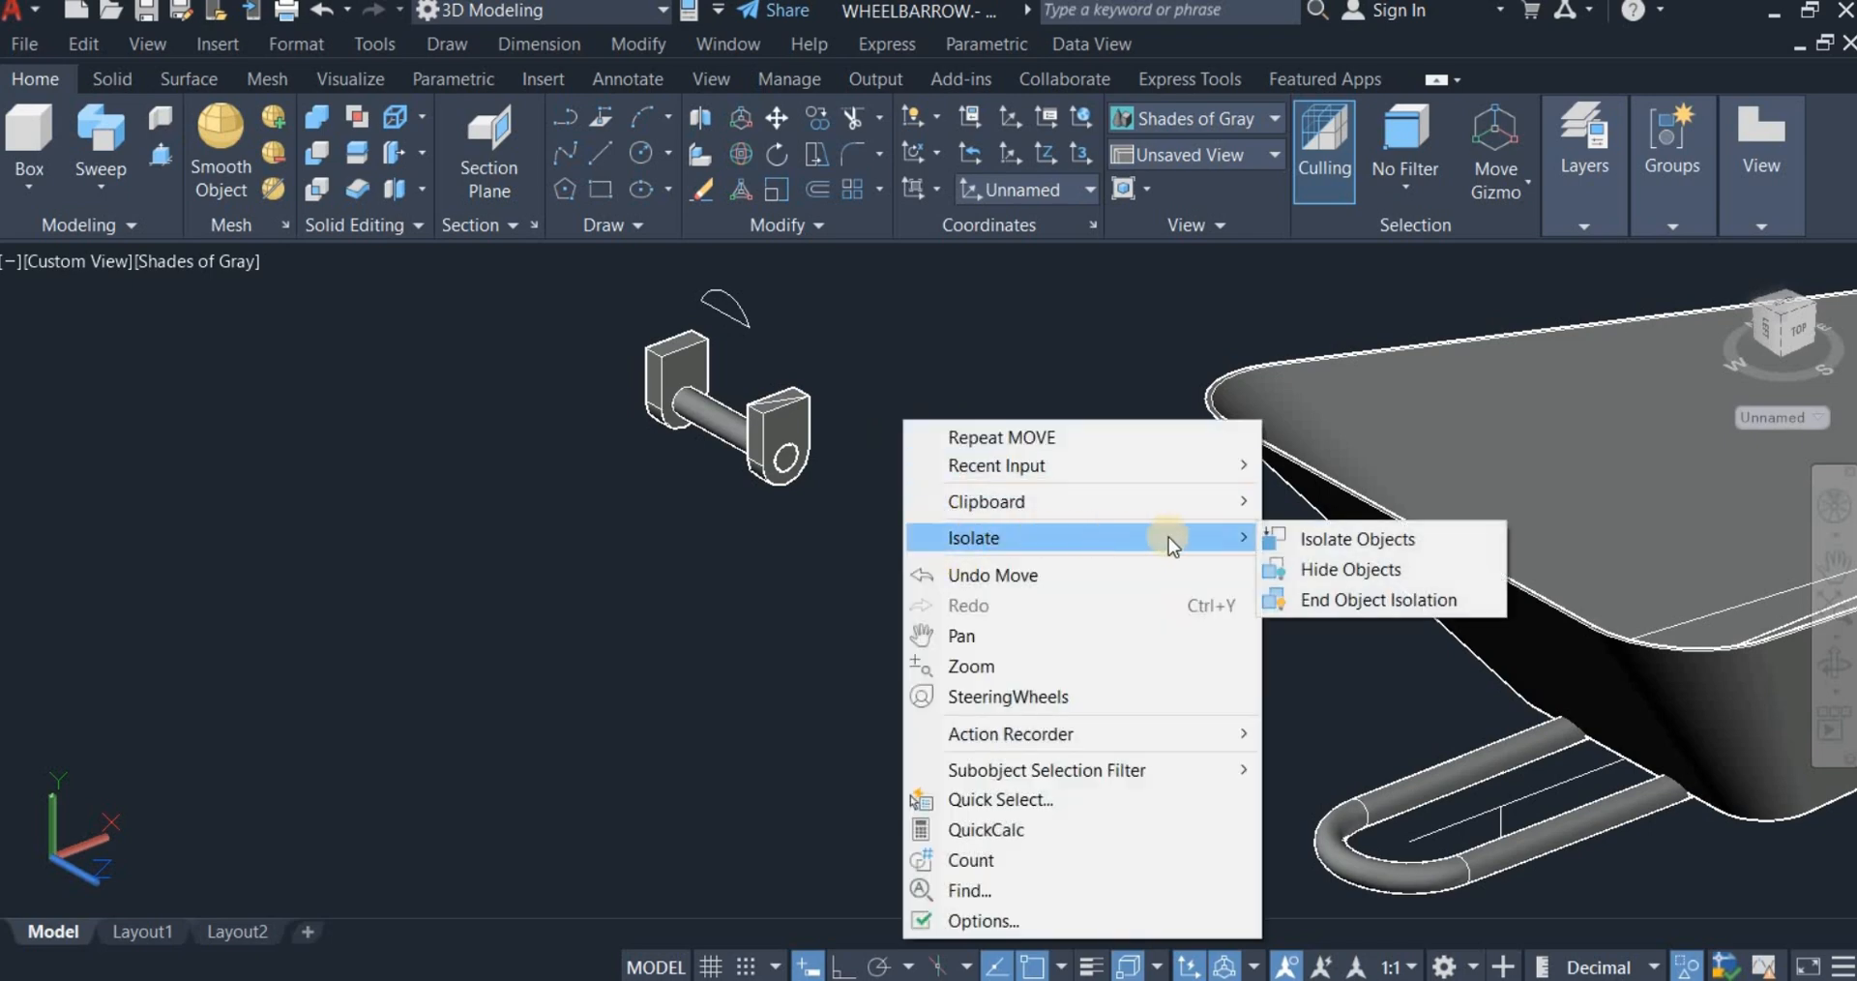
pyautogui.click(1341, 600)
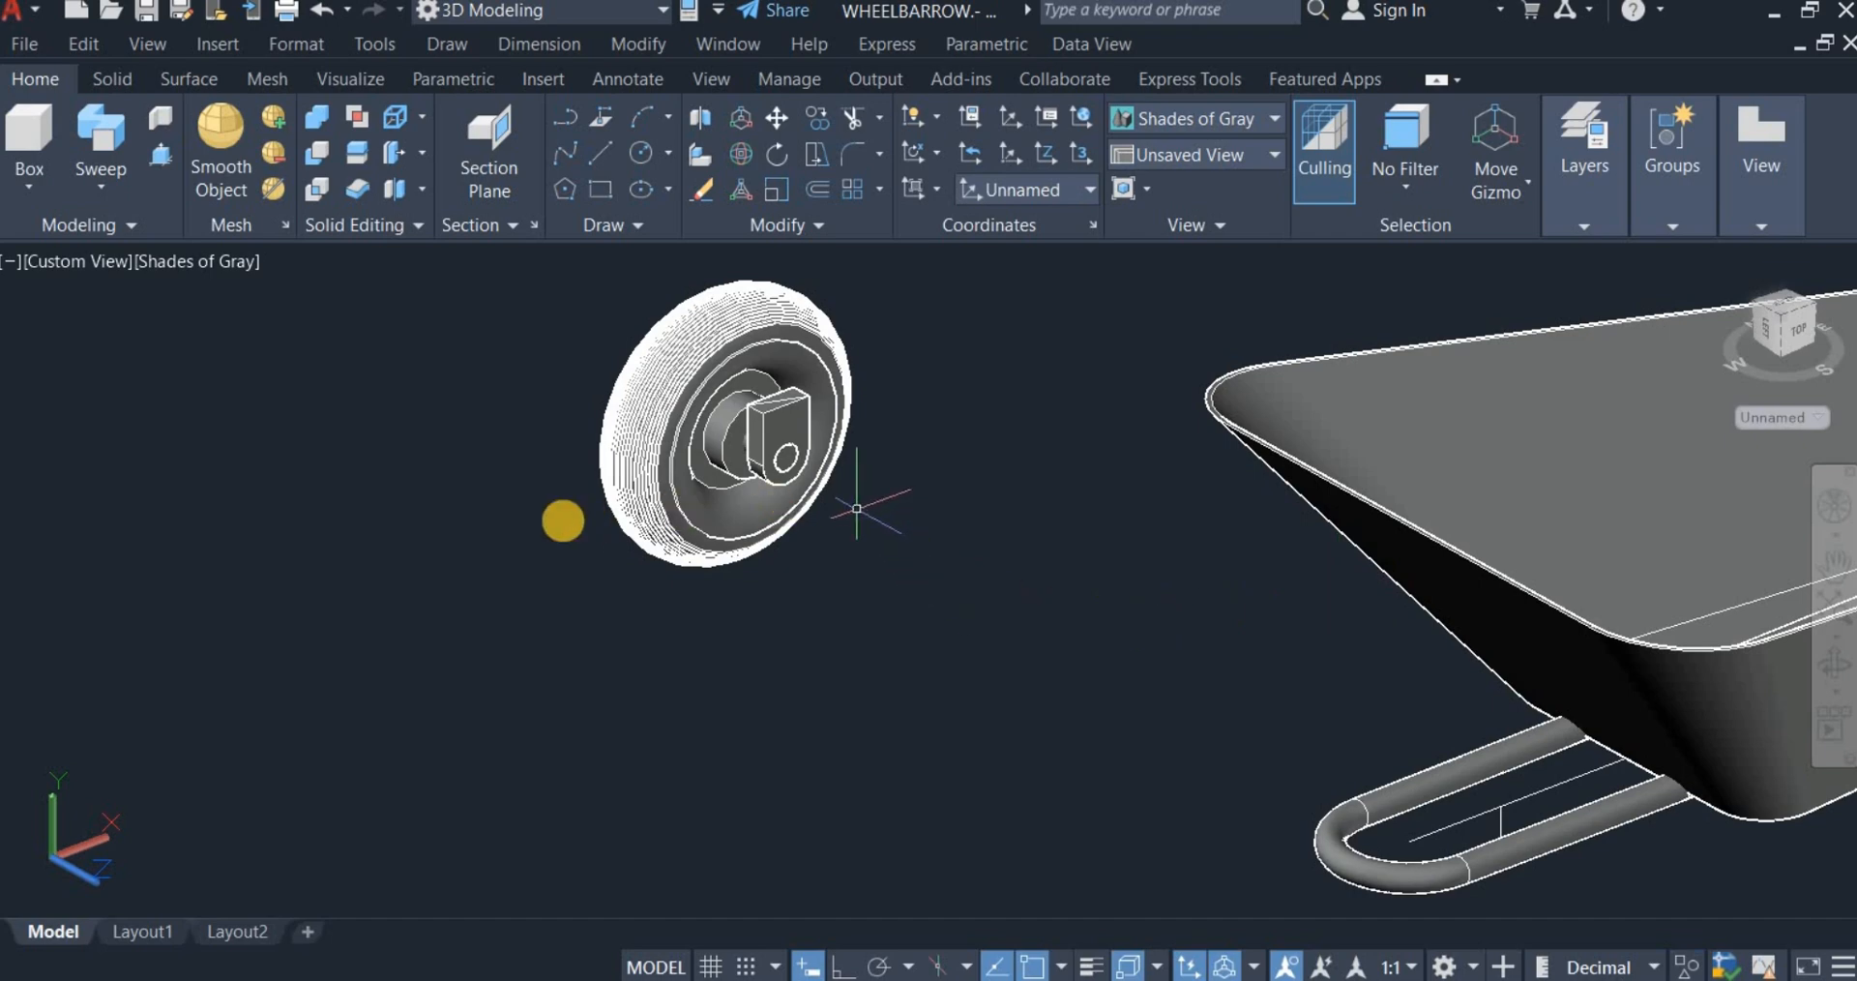
# Step: With Ortho on, draw a straight line 135 long in the positive Z direction in the empty space below the wheel
pyautogui.scroll(-2, 541, 522)
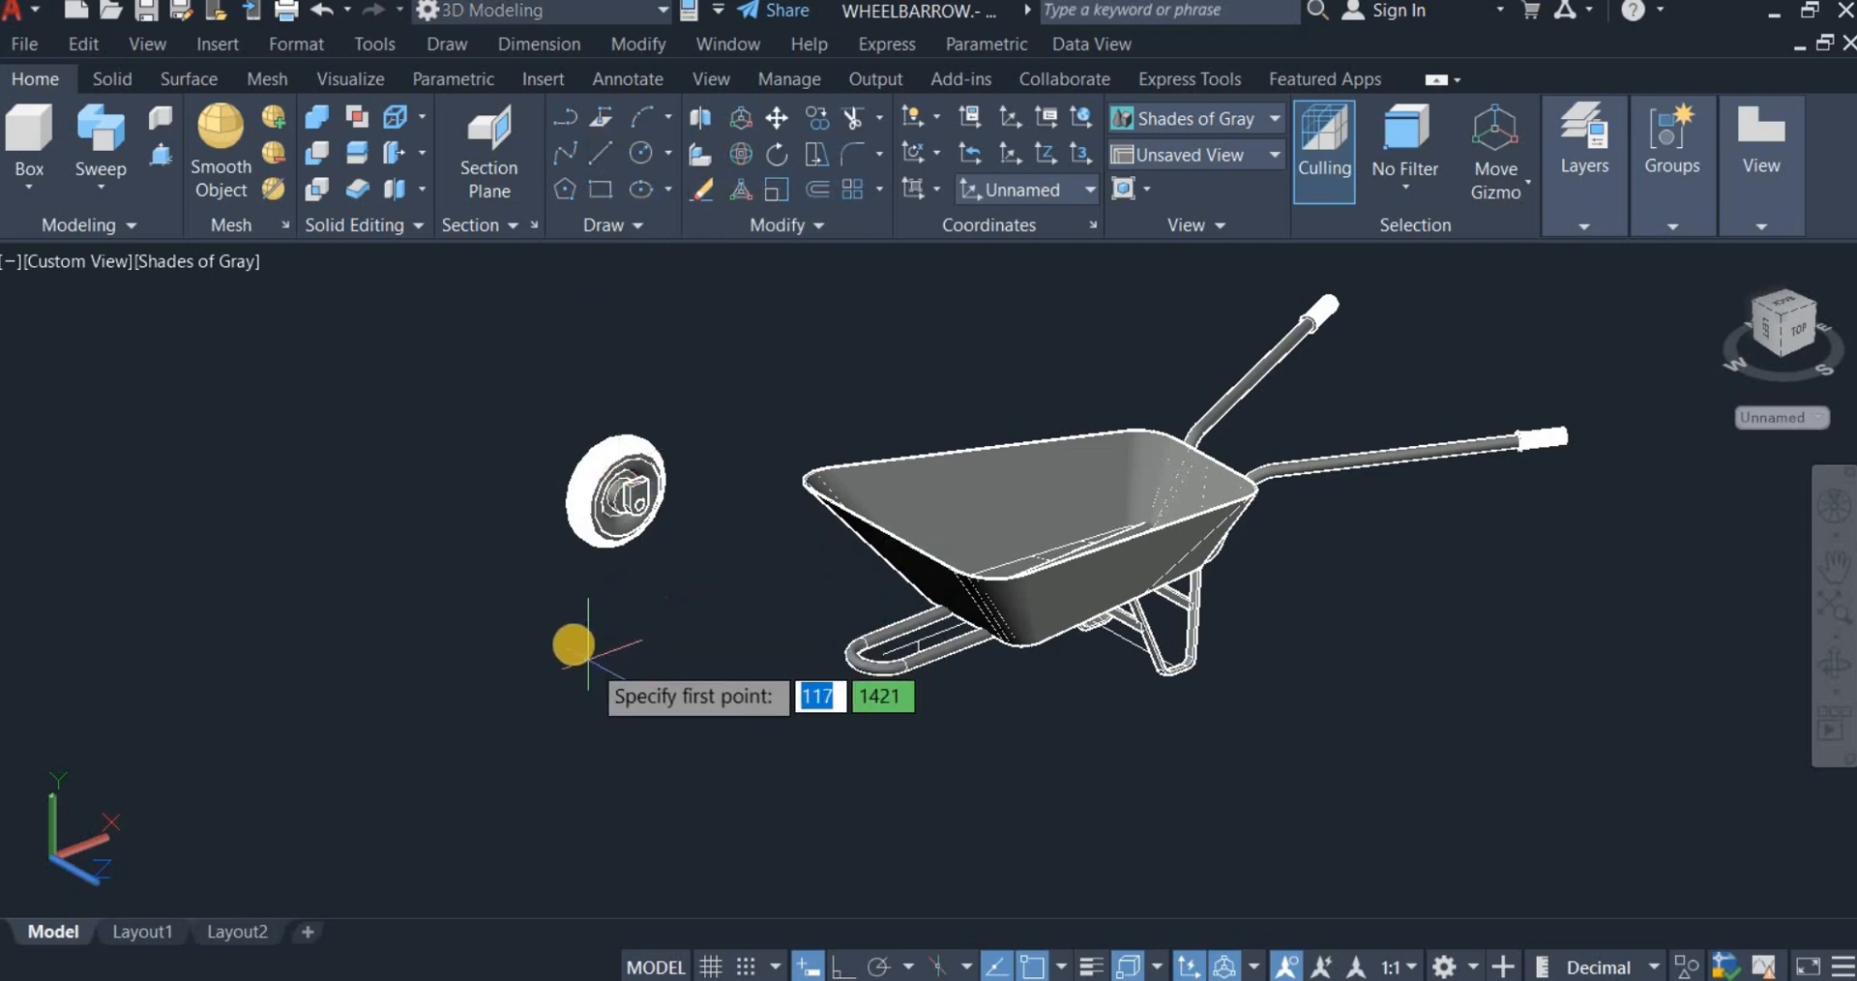
pyautogui.click(579, 626)
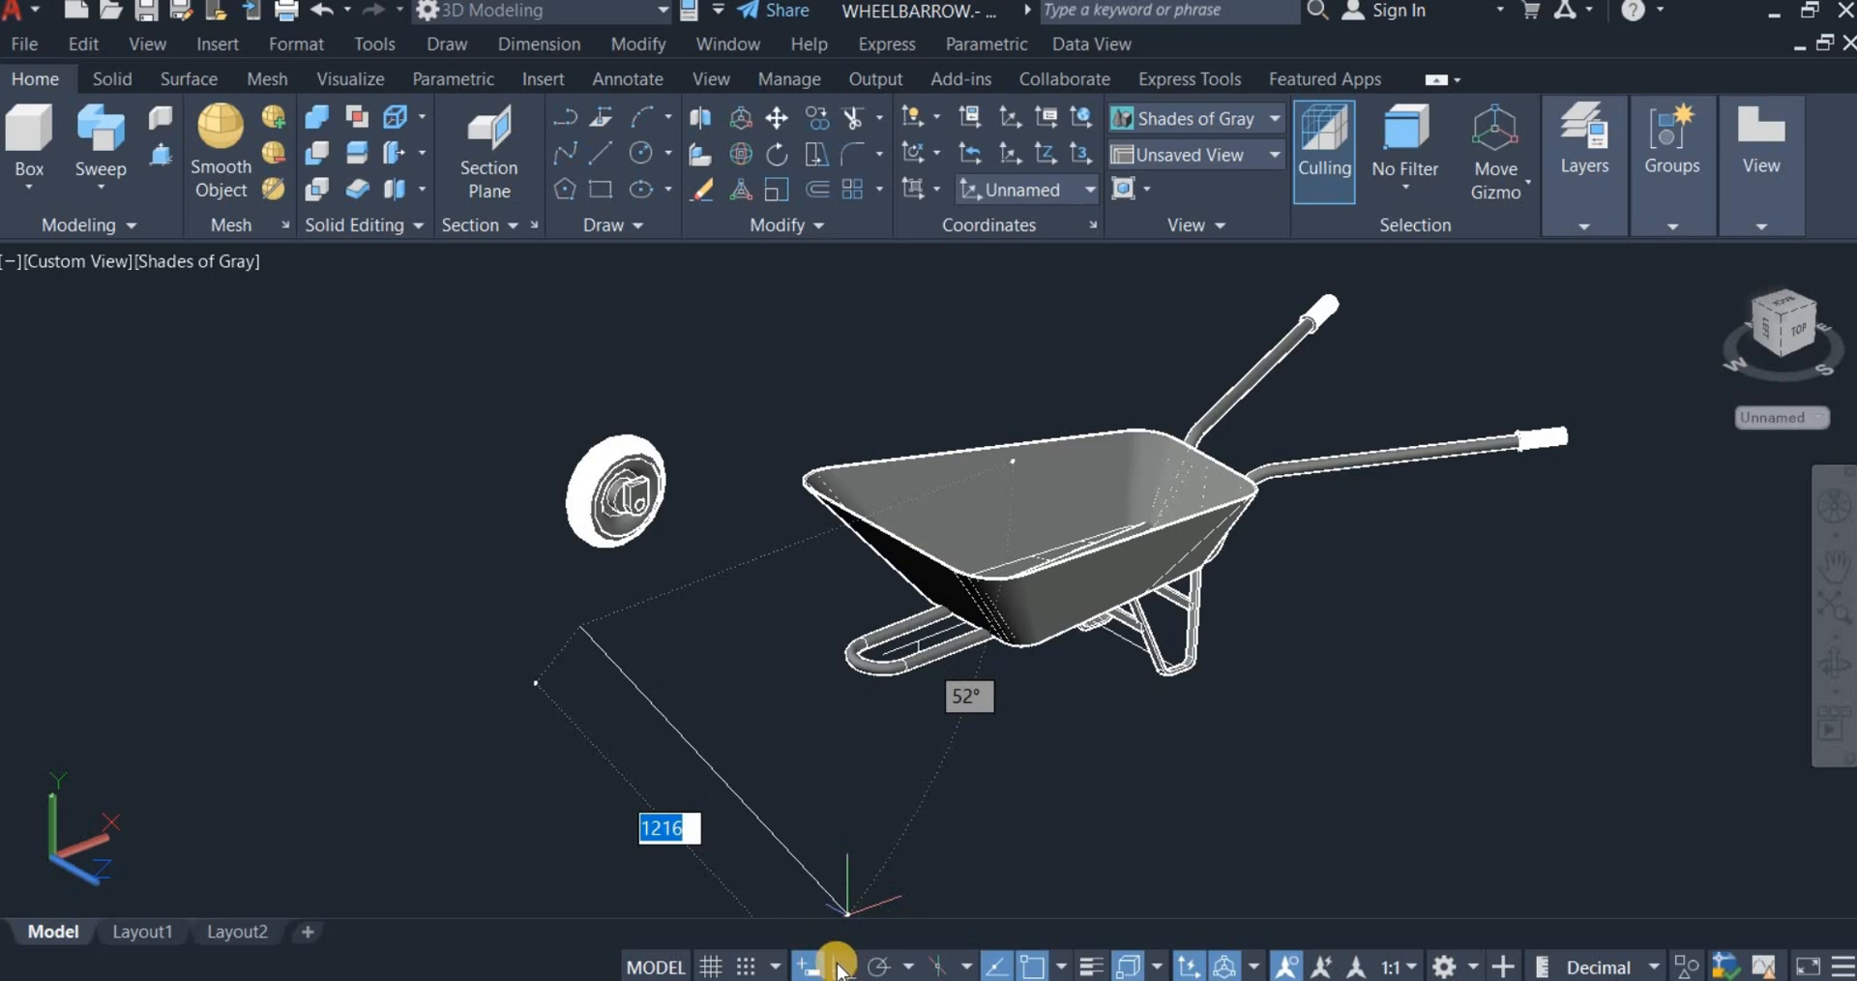
pyautogui.click(835, 965)
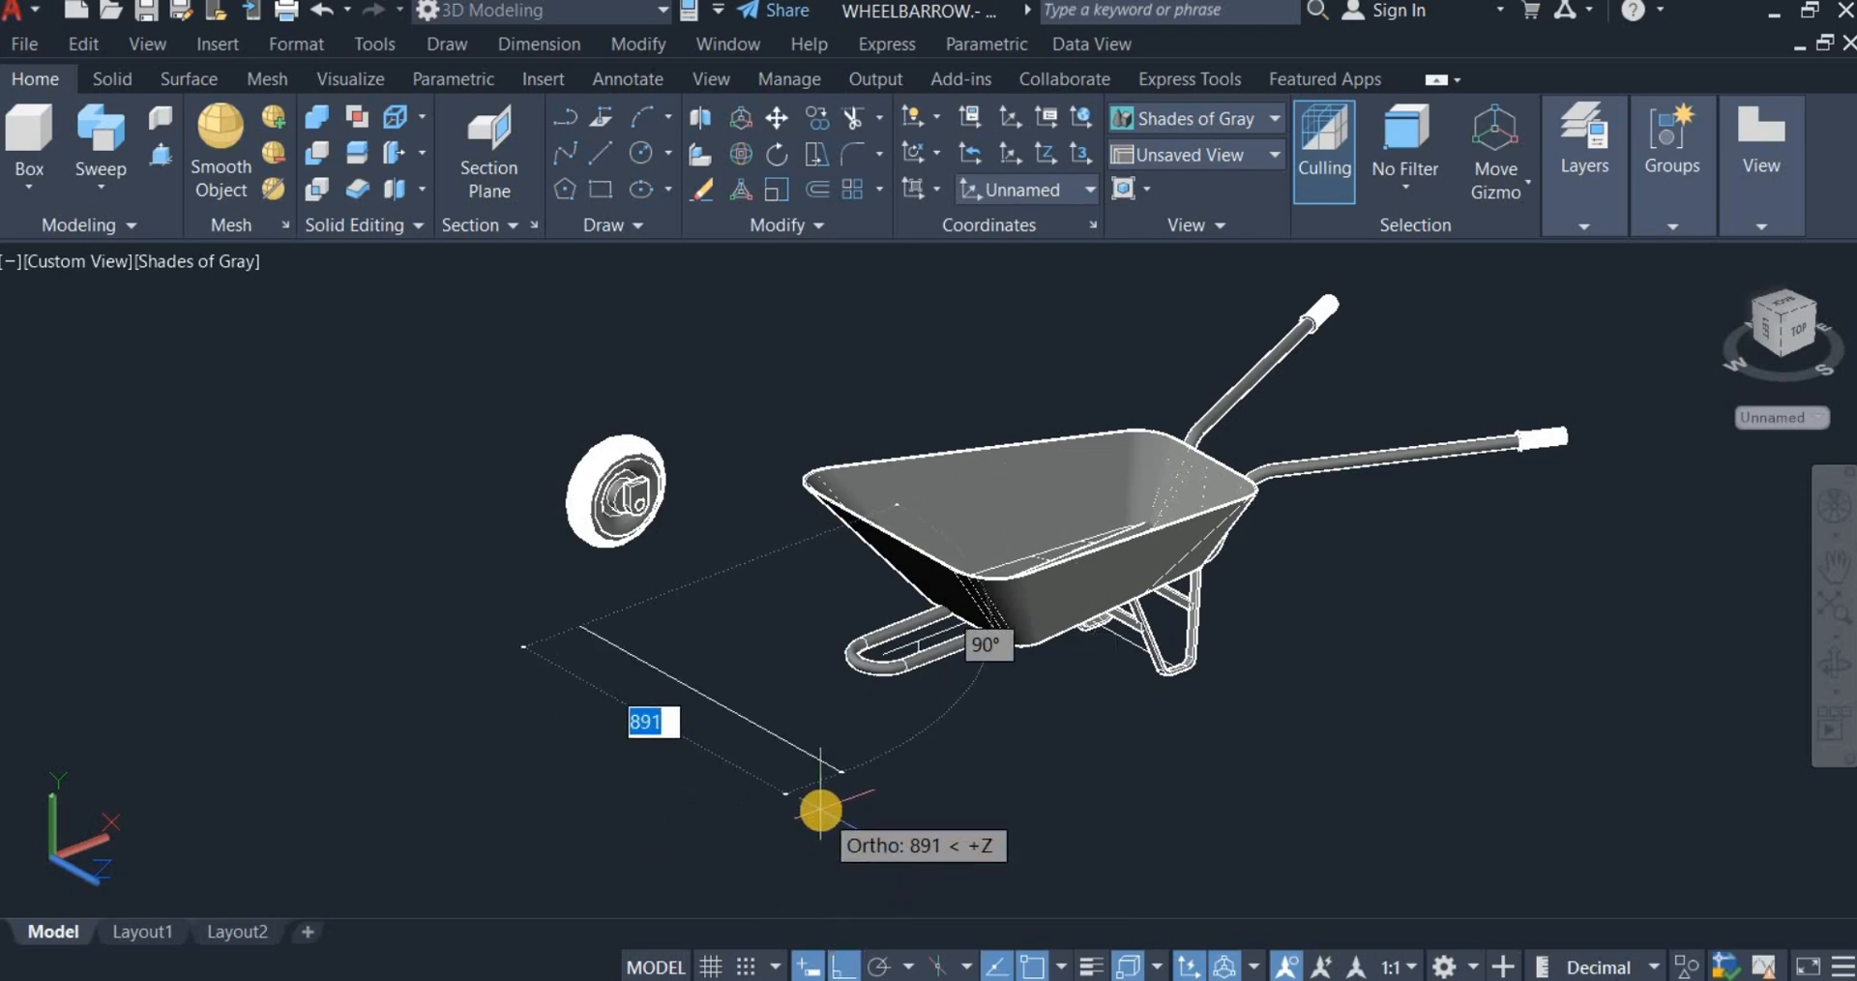
pyautogui.write('1')
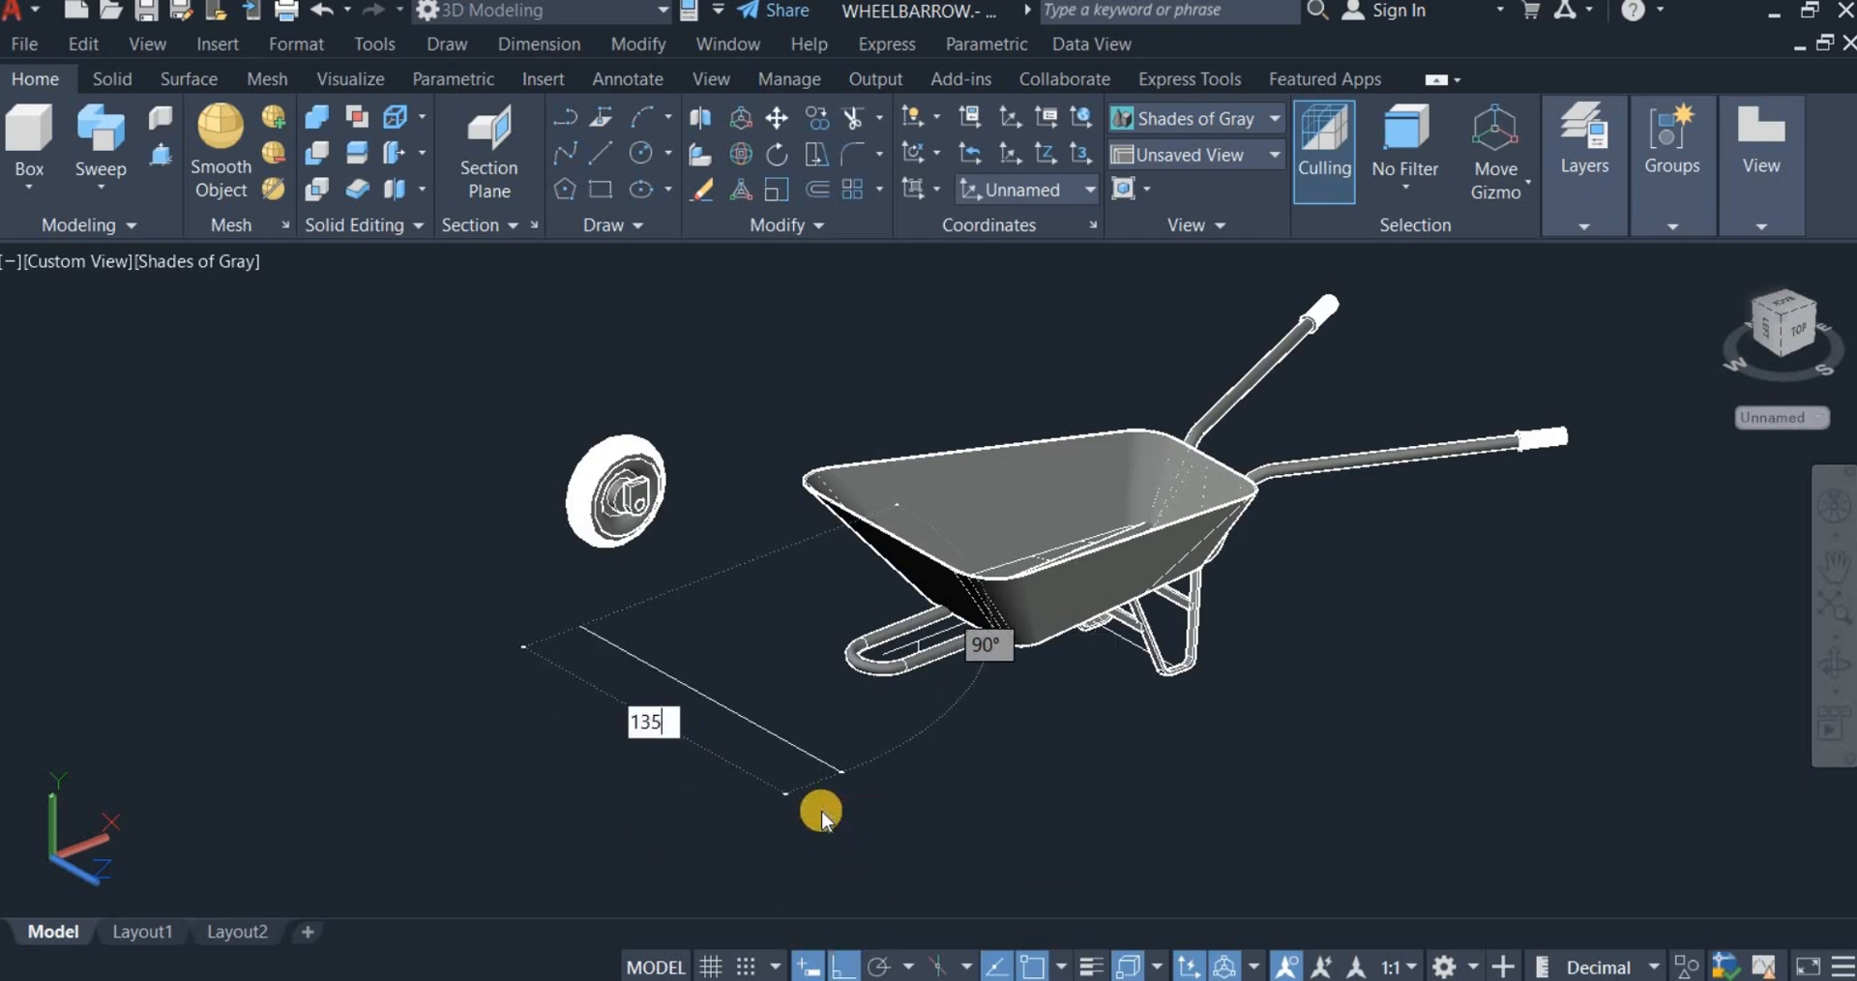
pyautogui.write('35')
pyautogui.press('Return')
pyautogui.rightClick(807, 582)
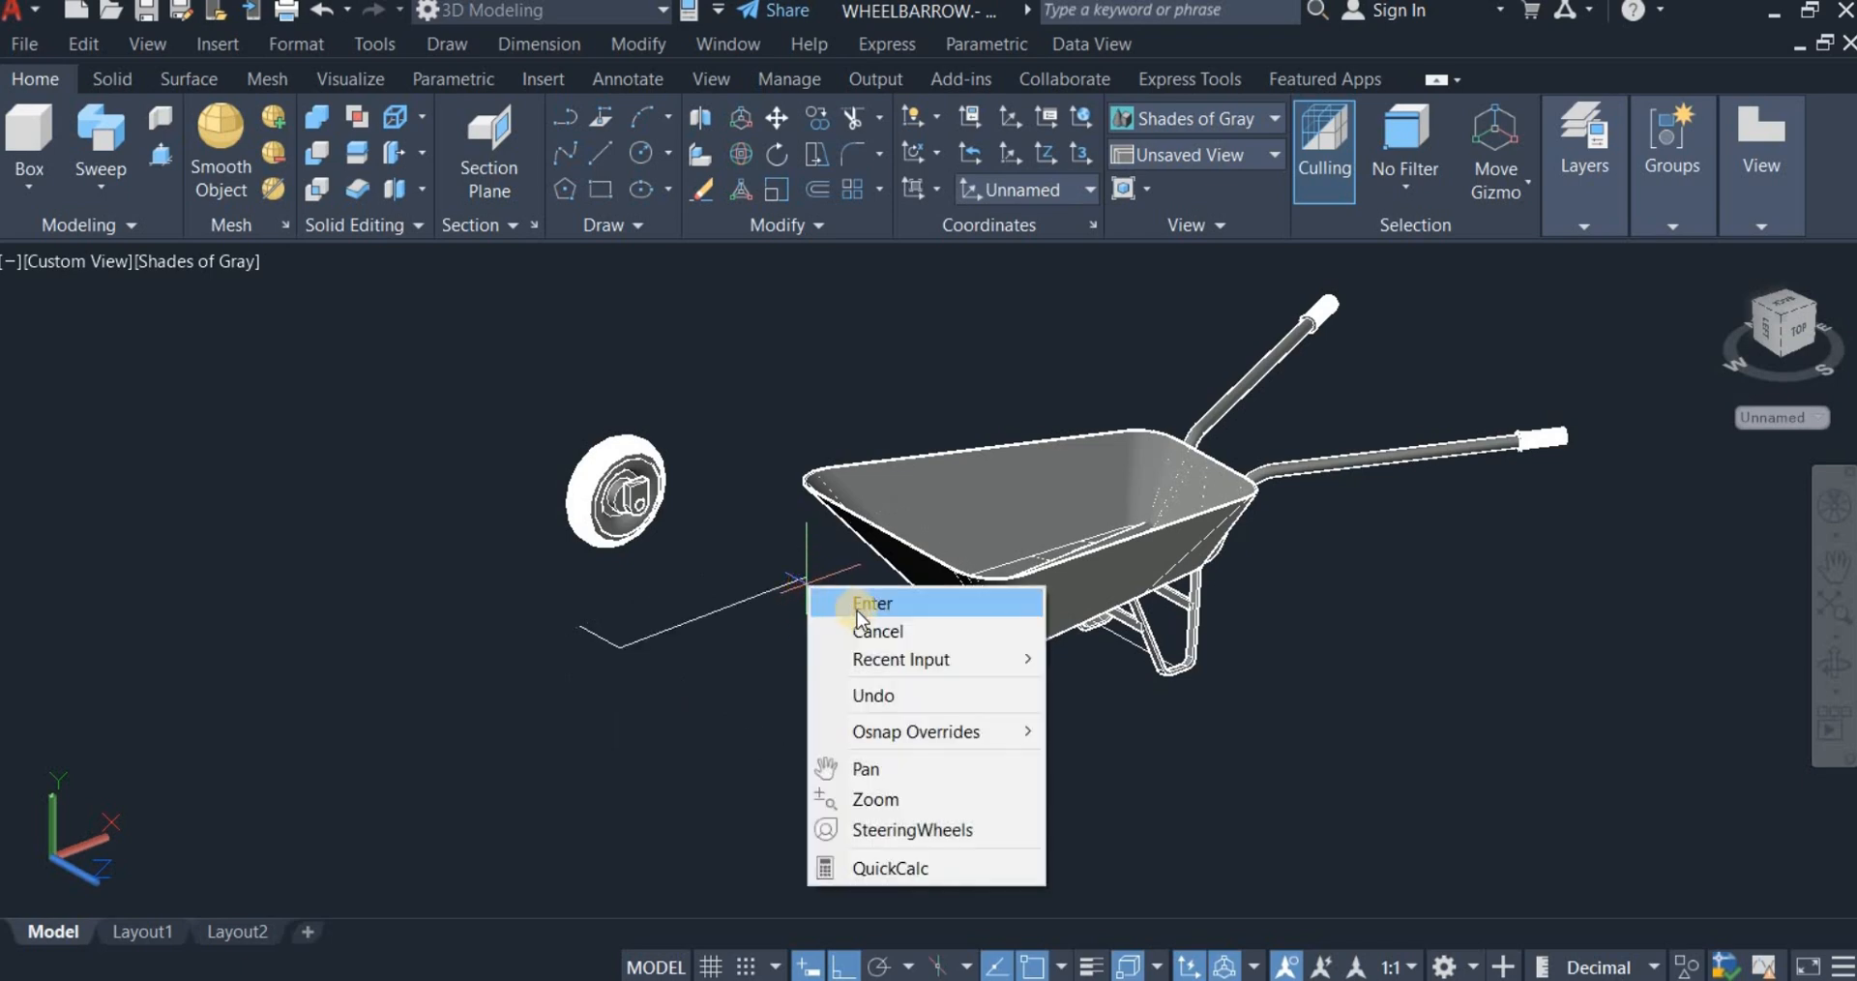
pyautogui.click(868, 612)
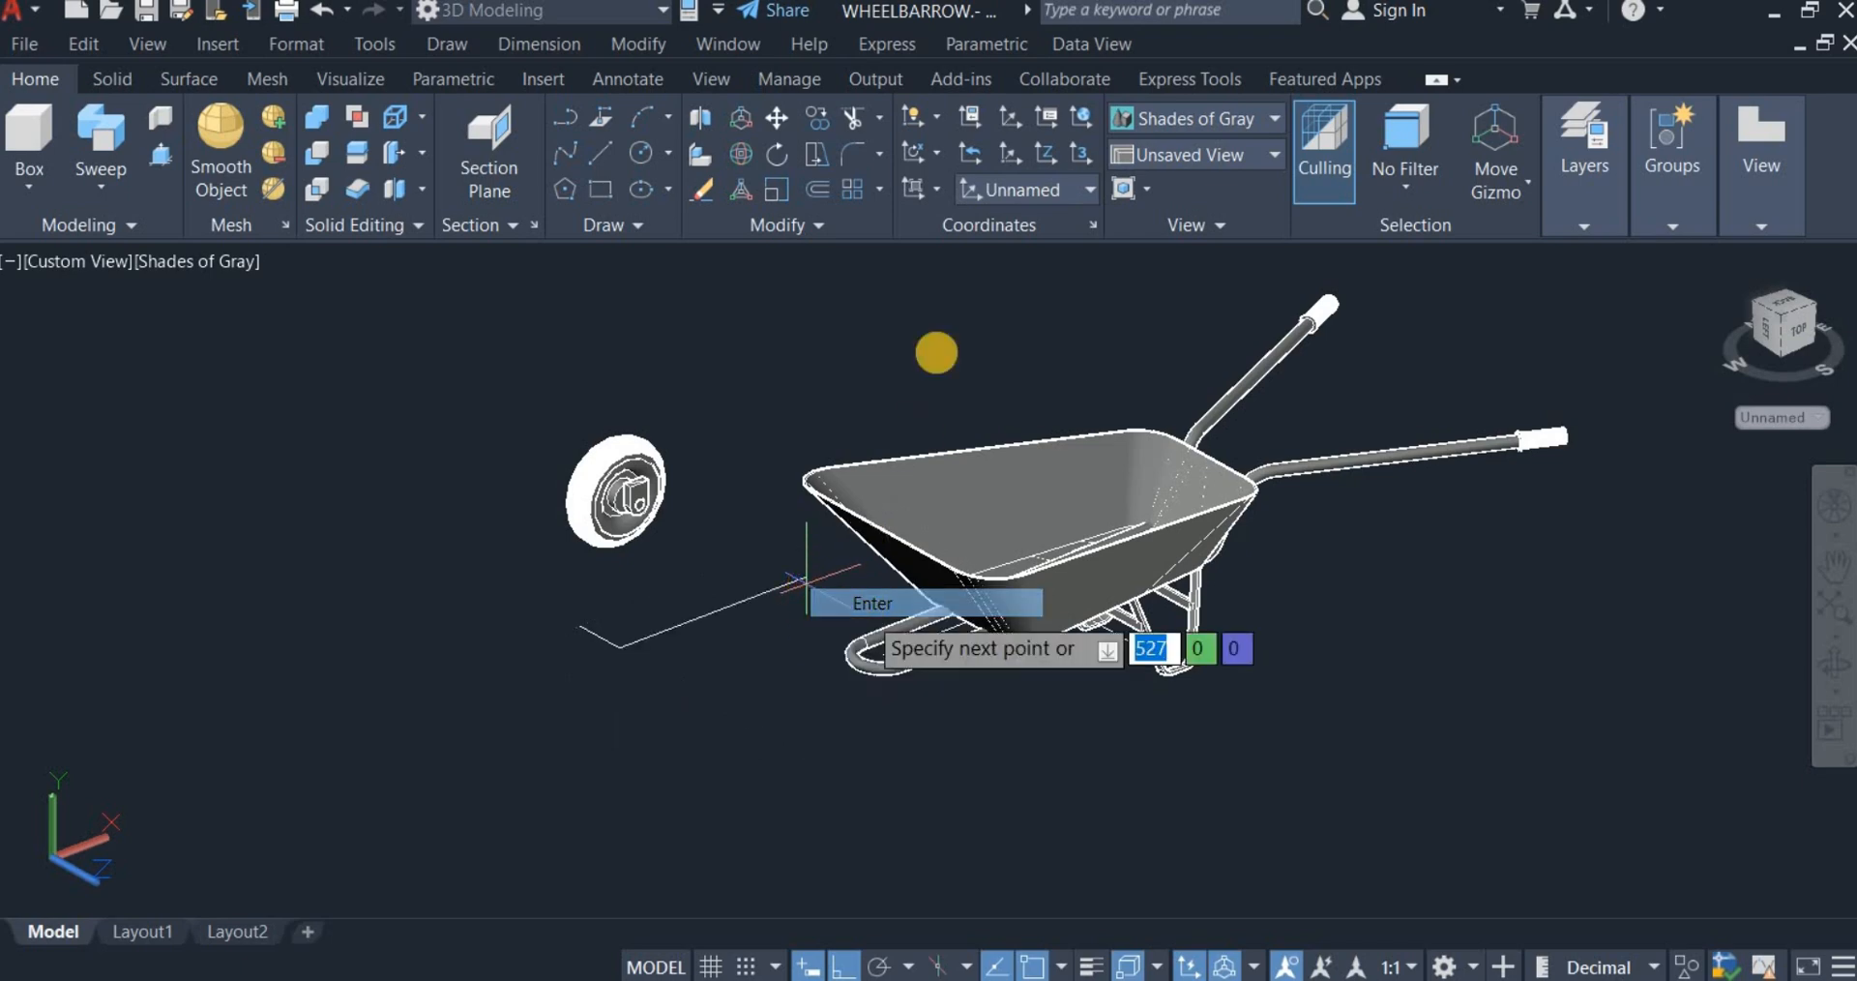
# Step: Move the 135-long line by its midpoint to the upper endpoint of the short vertical line inside the frame's U-shaped front end
pyautogui.click(776, 118)
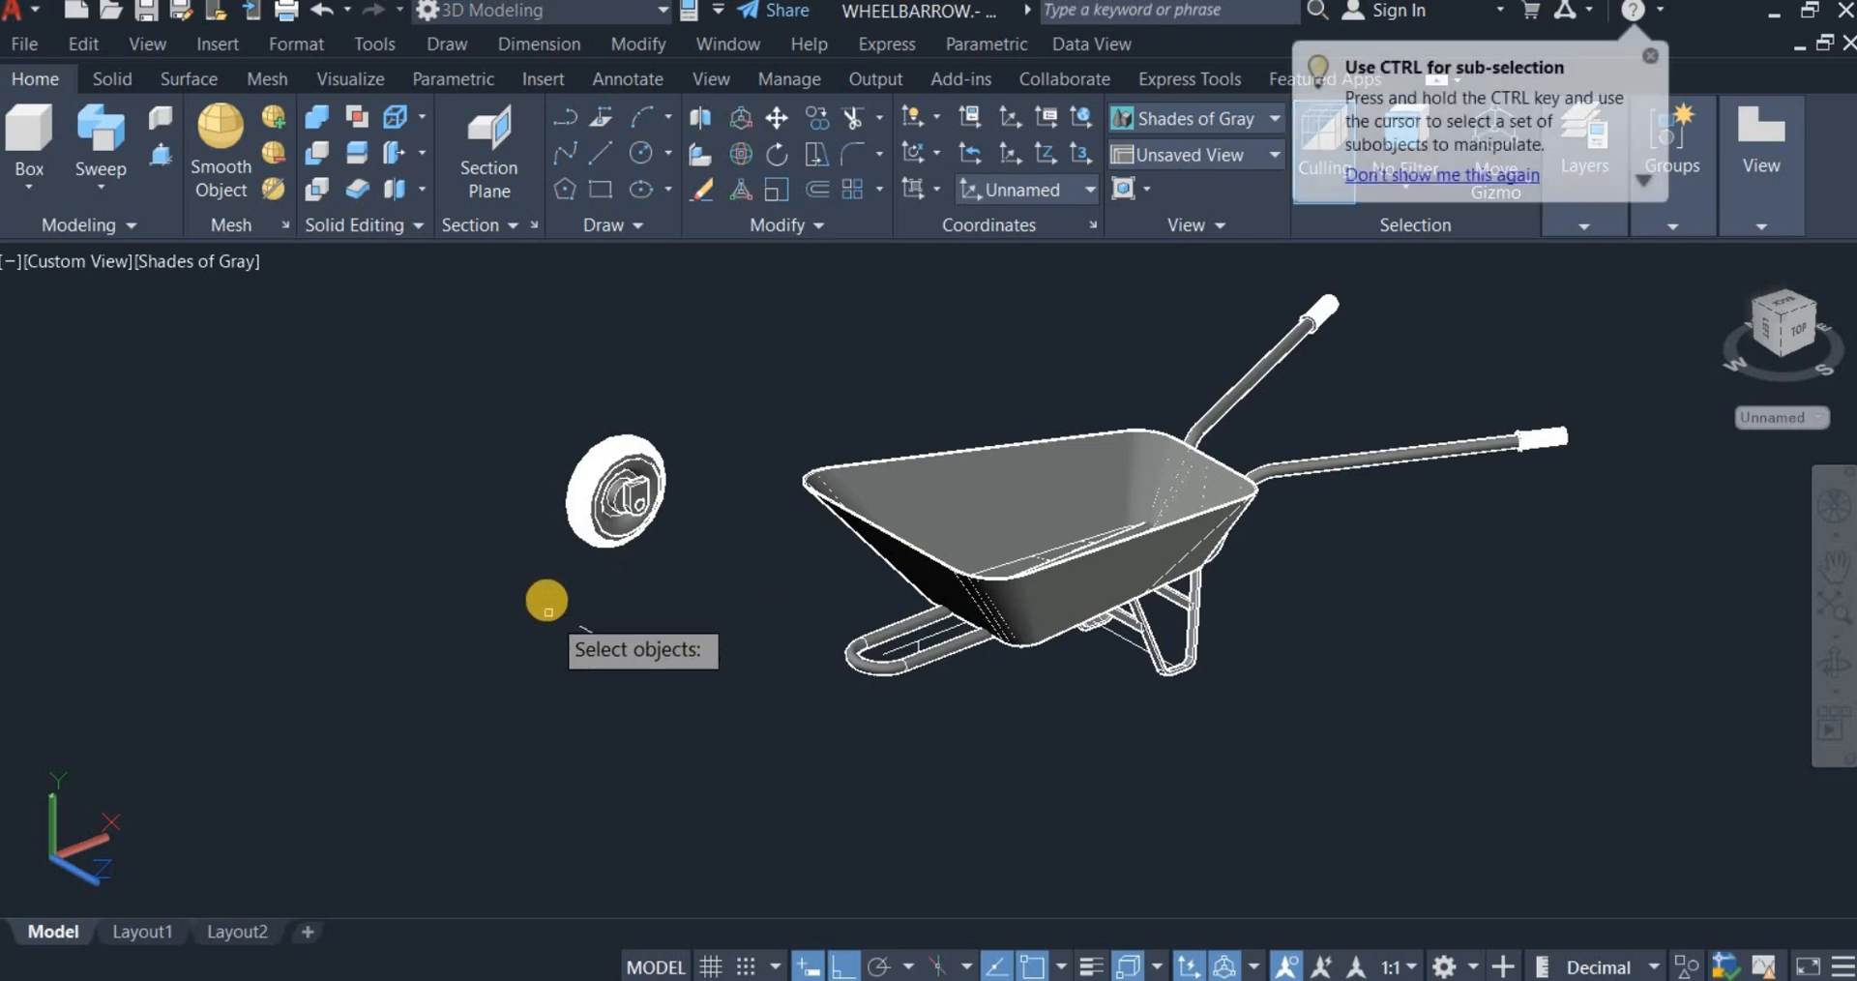
pyautogui.click(542, 592)
pyautogui.click(682, 683)
pyautogui.press('Return')
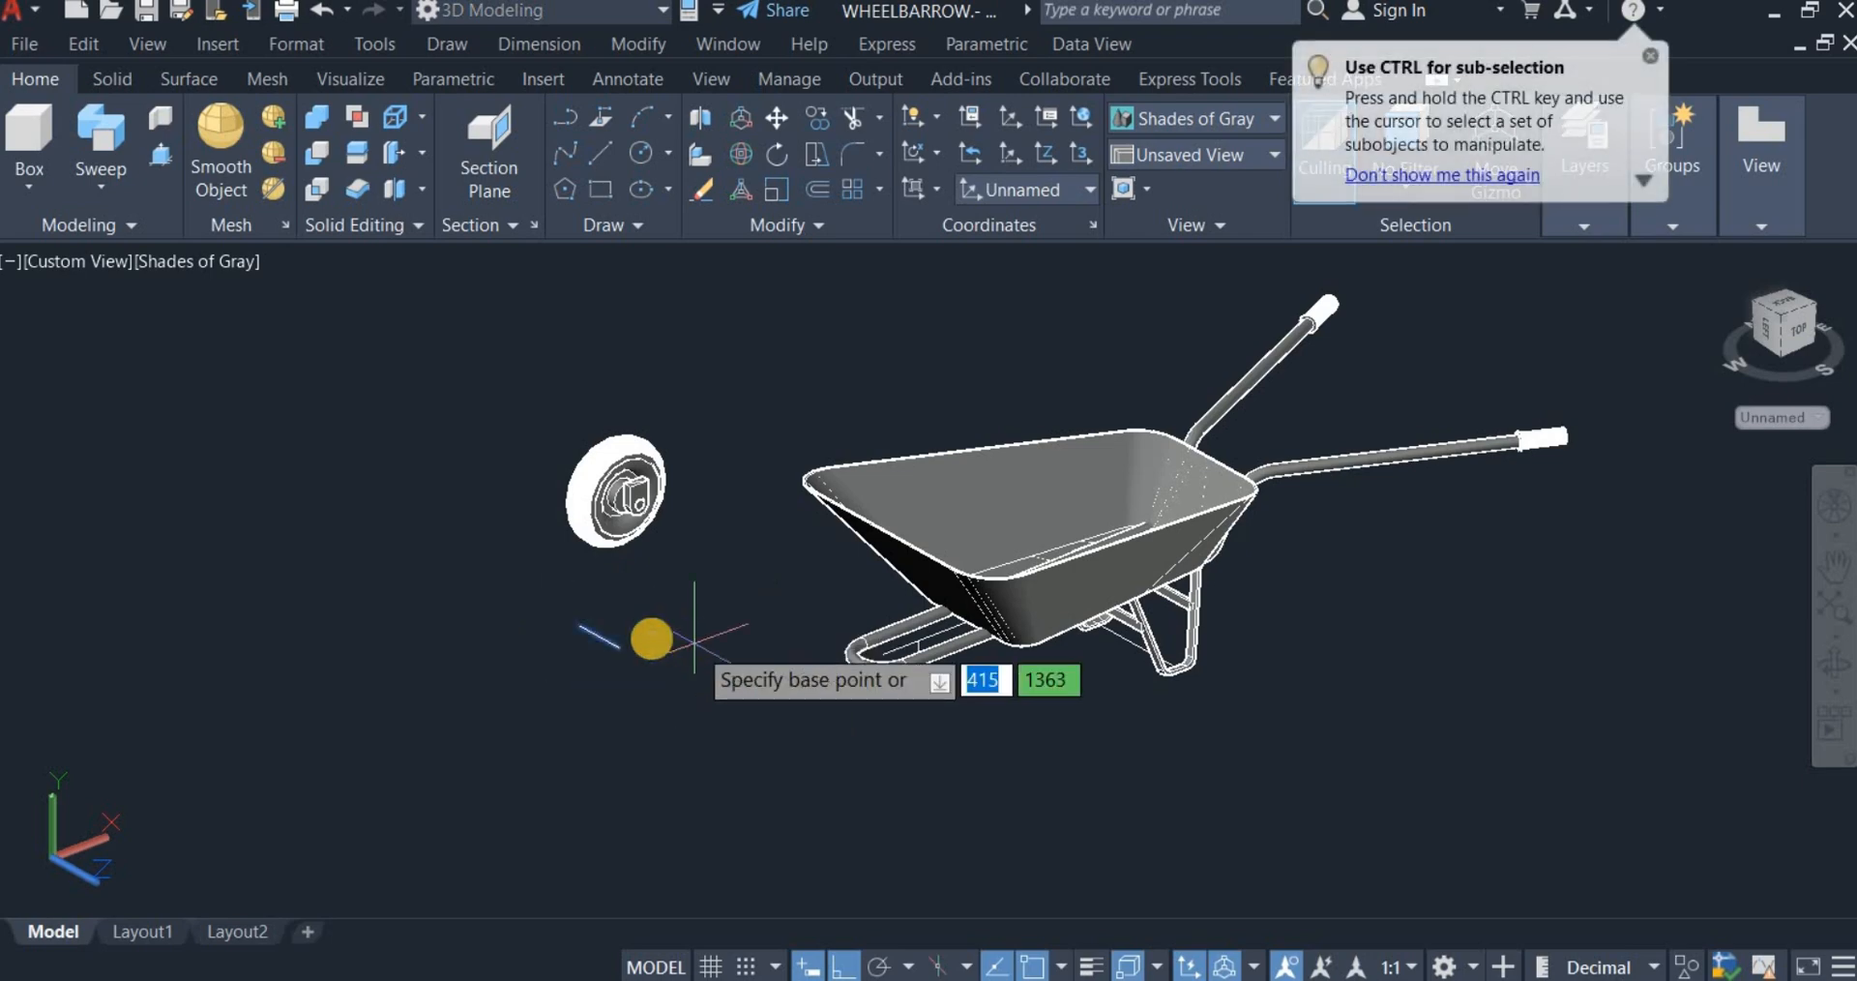
pyautogui.click(601, 636)
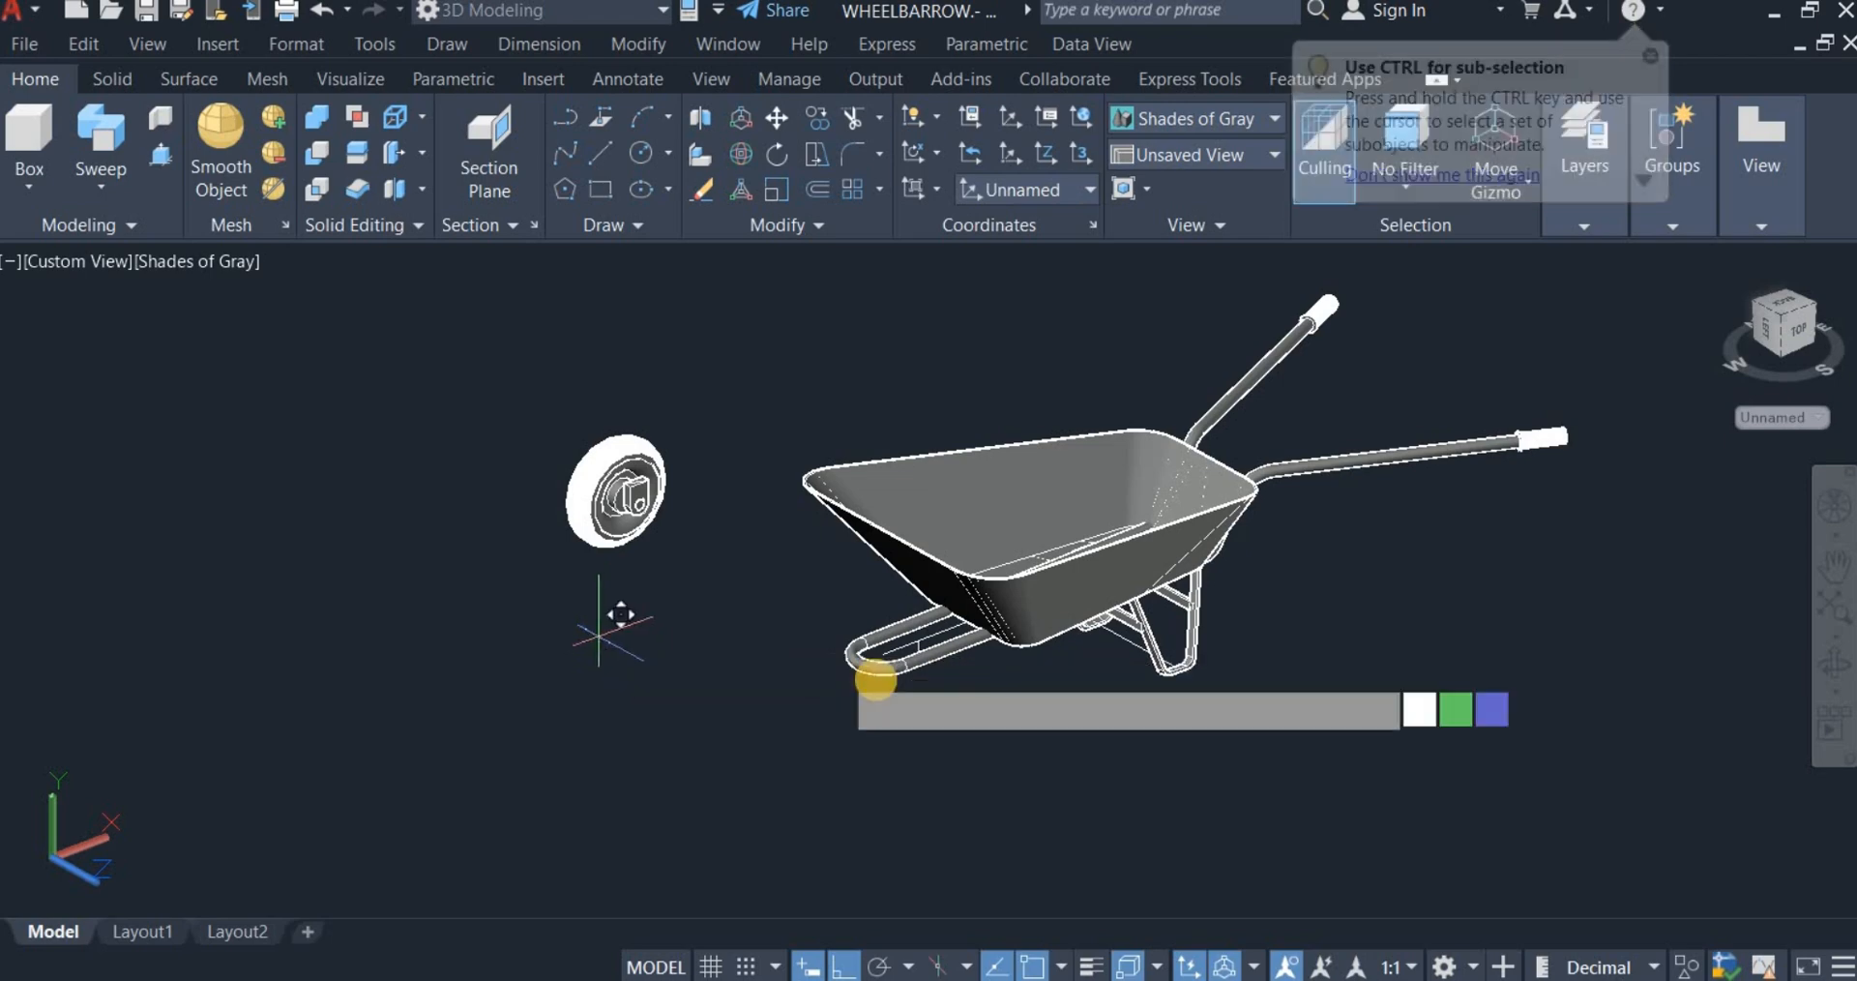
pyautogui.scroll(3, 908, 642)
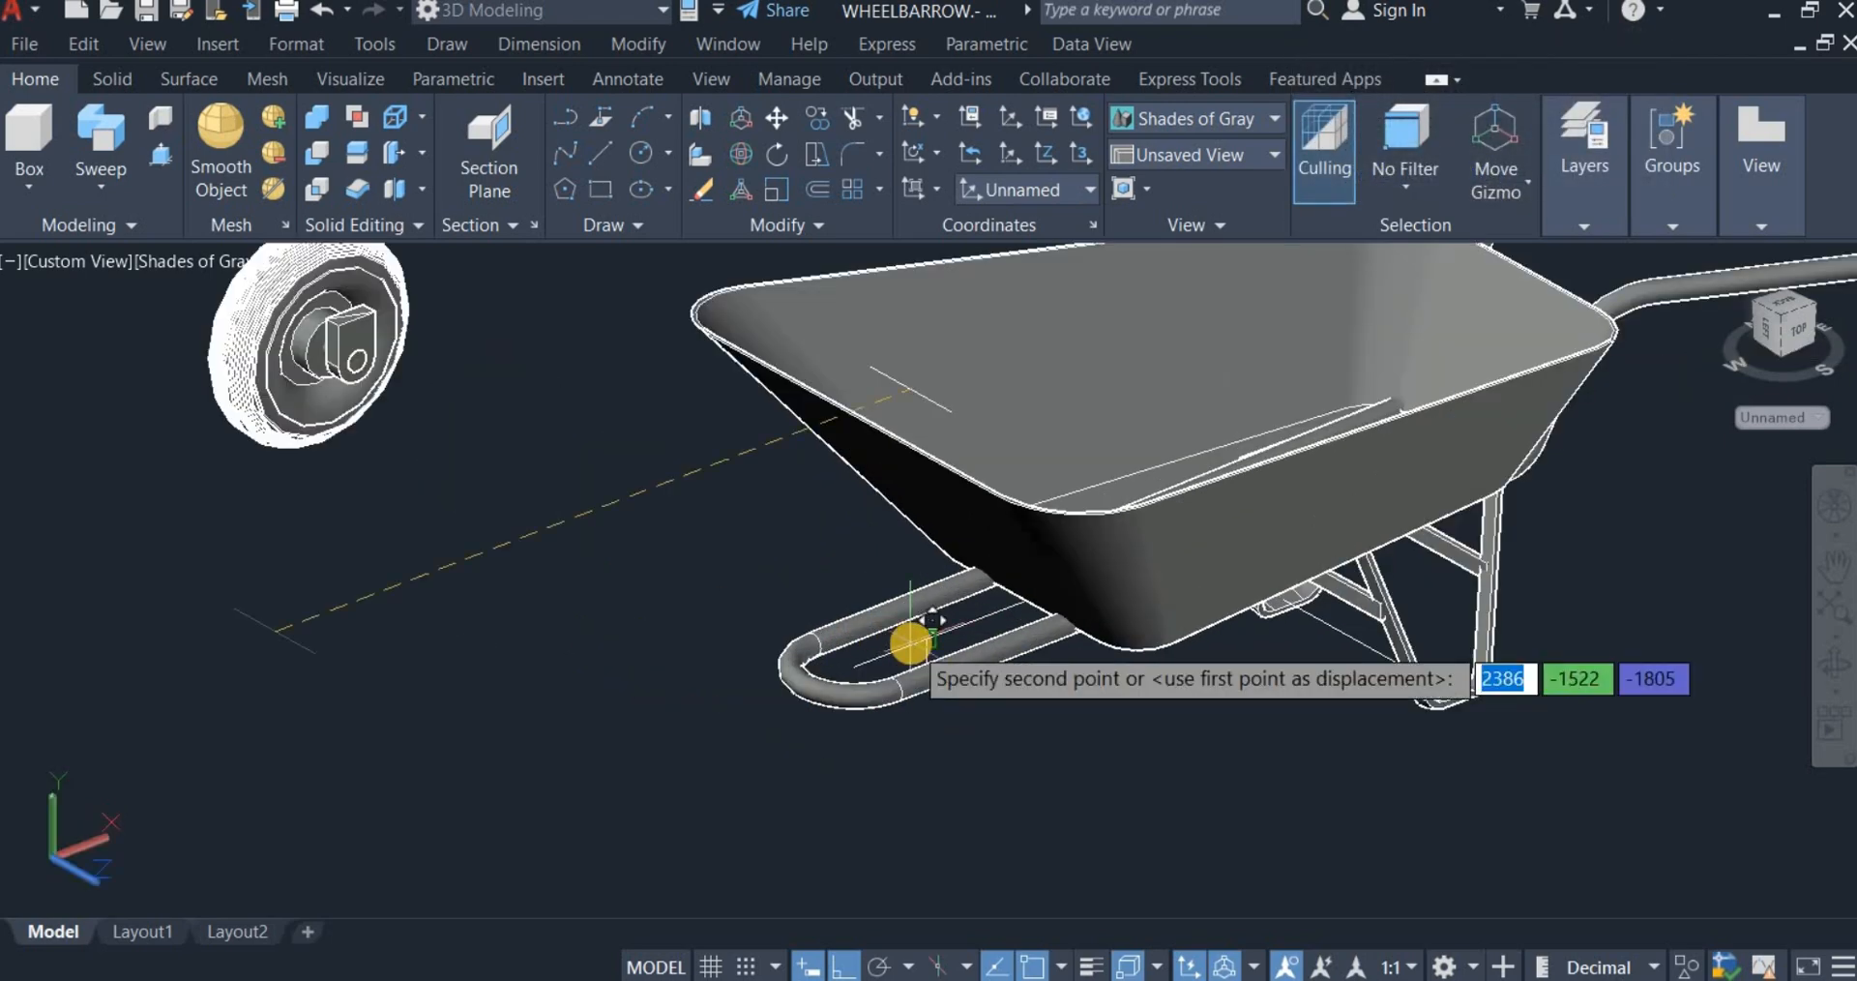
pyautogui.scroll(3, 911, 642)
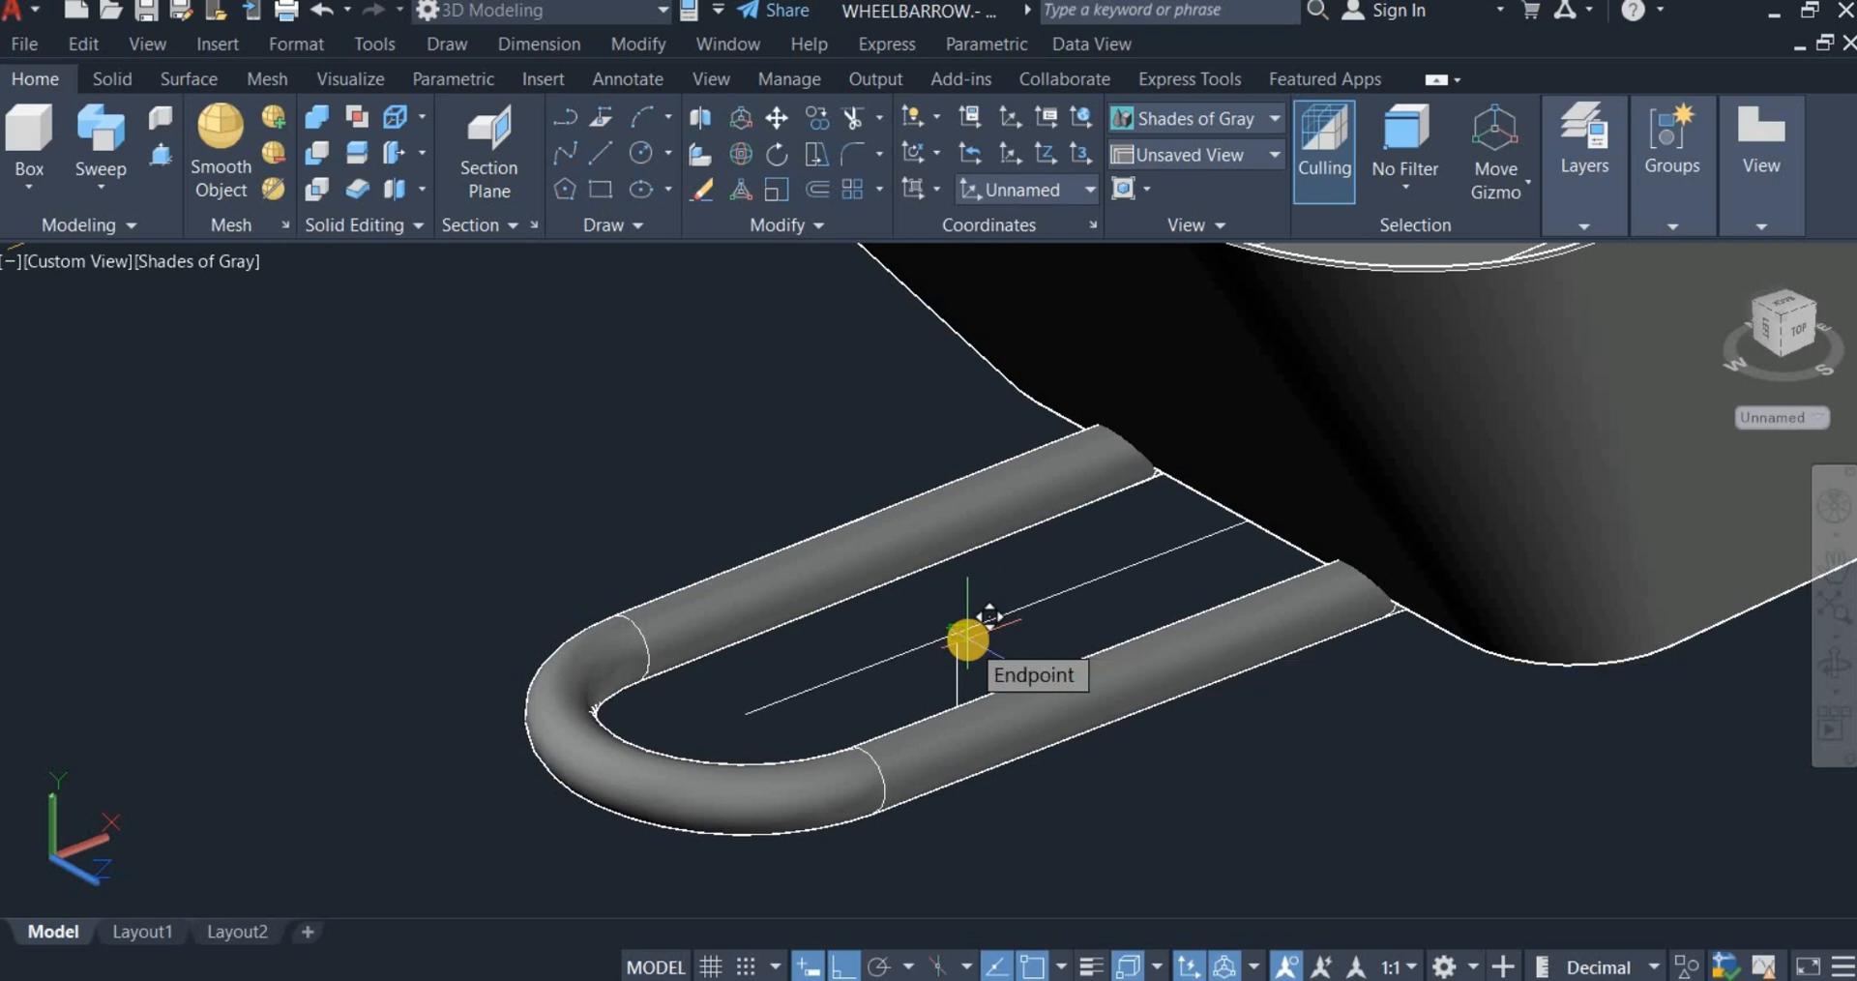
pyautogui.click(967, 638)
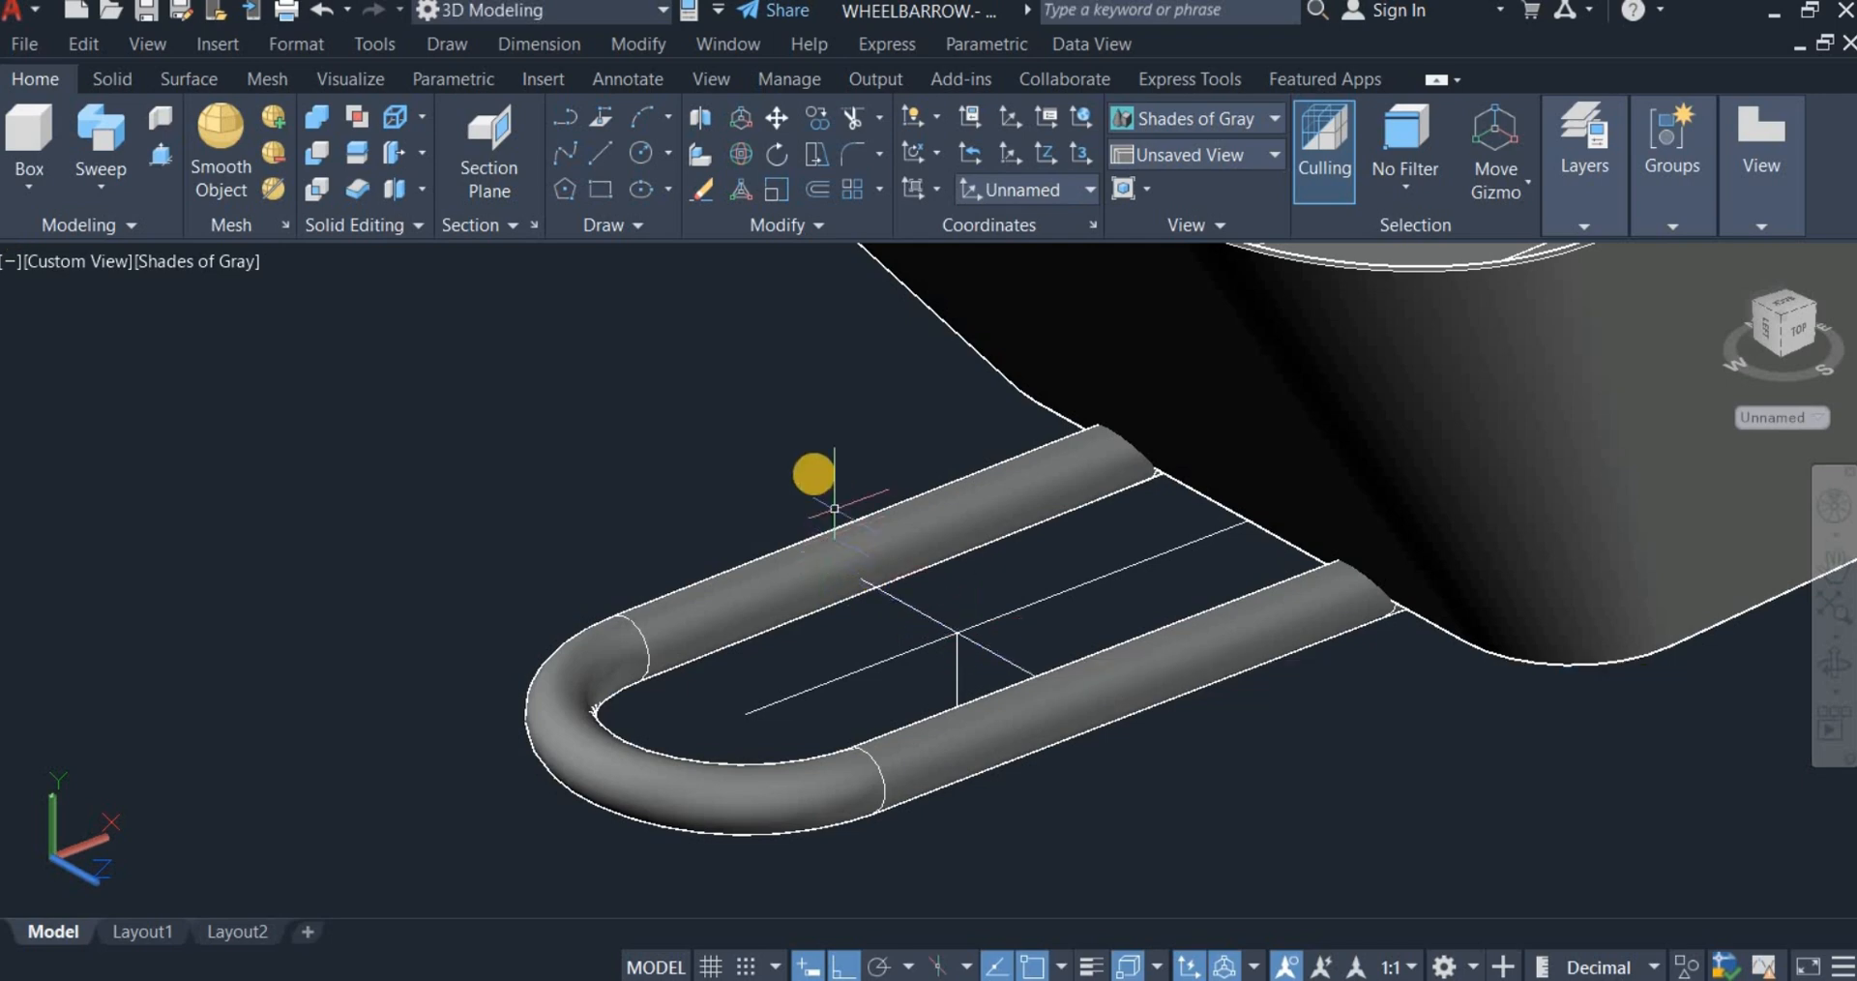
pyautogui.scroll(-6, 813, 474)
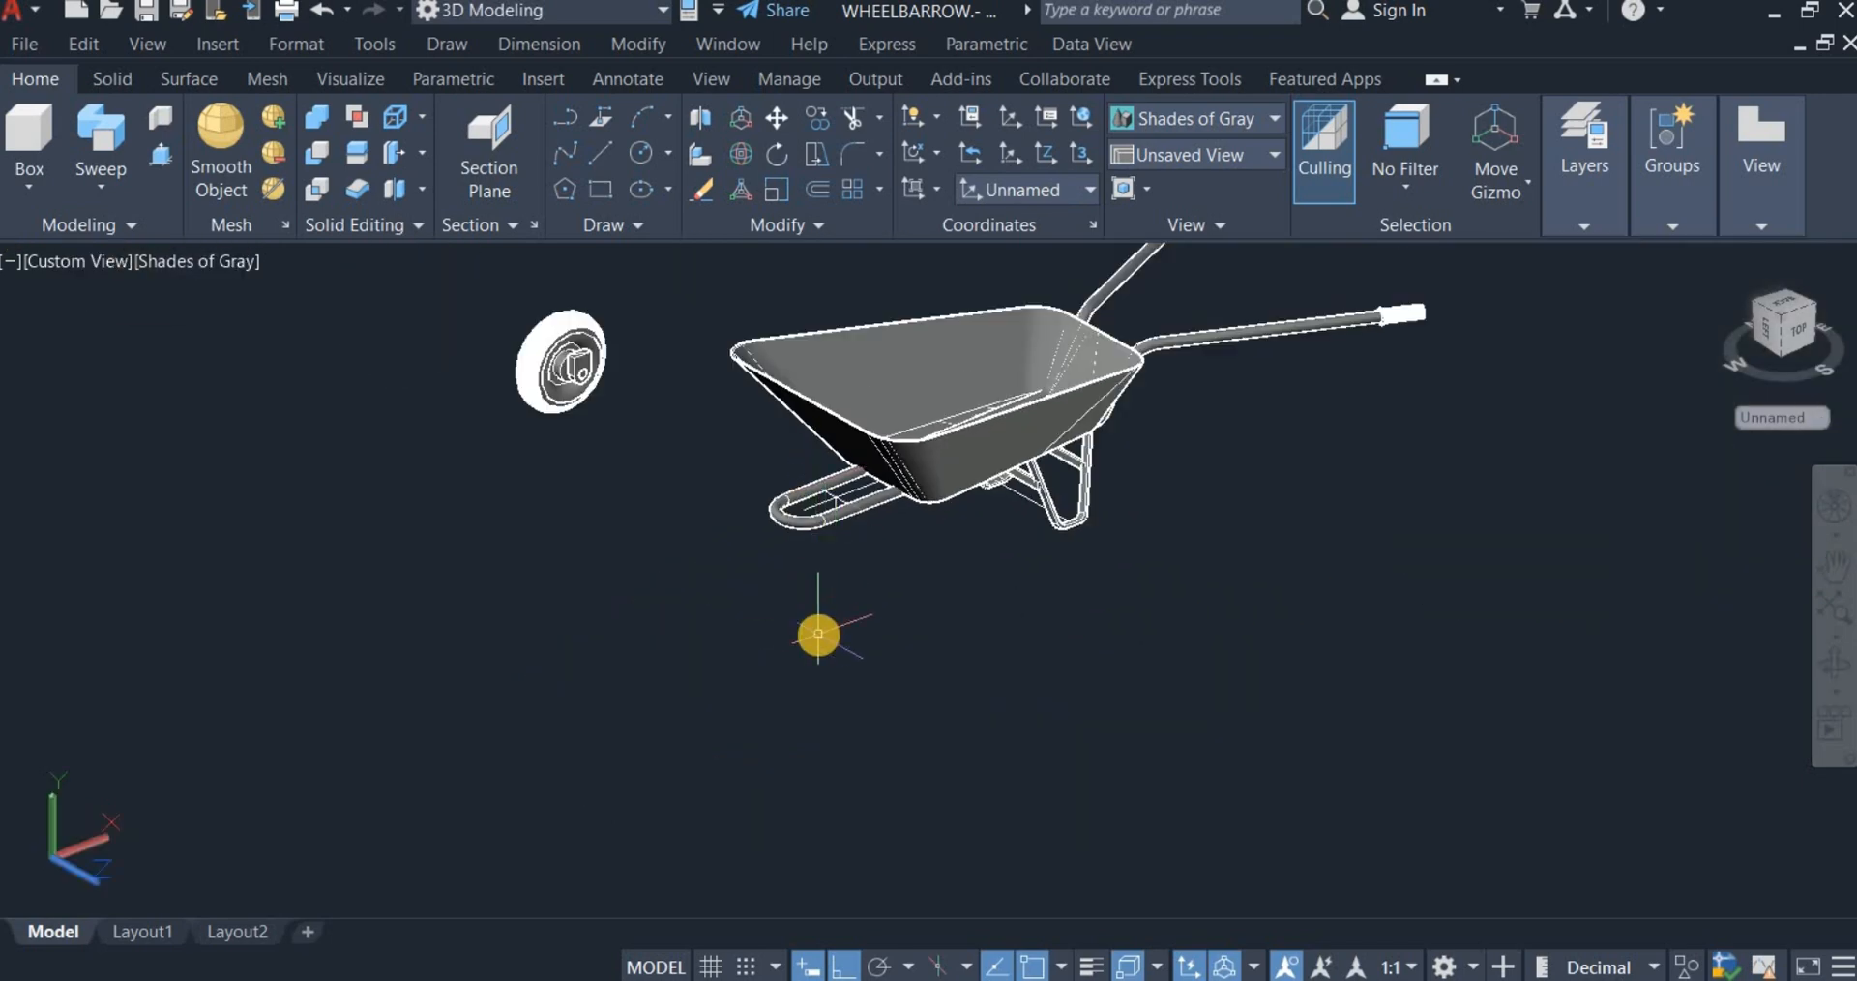
# Step: Union the wheel, bracket plates and axle rod into one object, continuing the operation despite the included surfaces
pyautogui.keyDown('shift'); pyautogui.moveTo(819, 634); pyautogui.dragTo(846, 506, button='middle'); pyautogui.keyUp('shift')
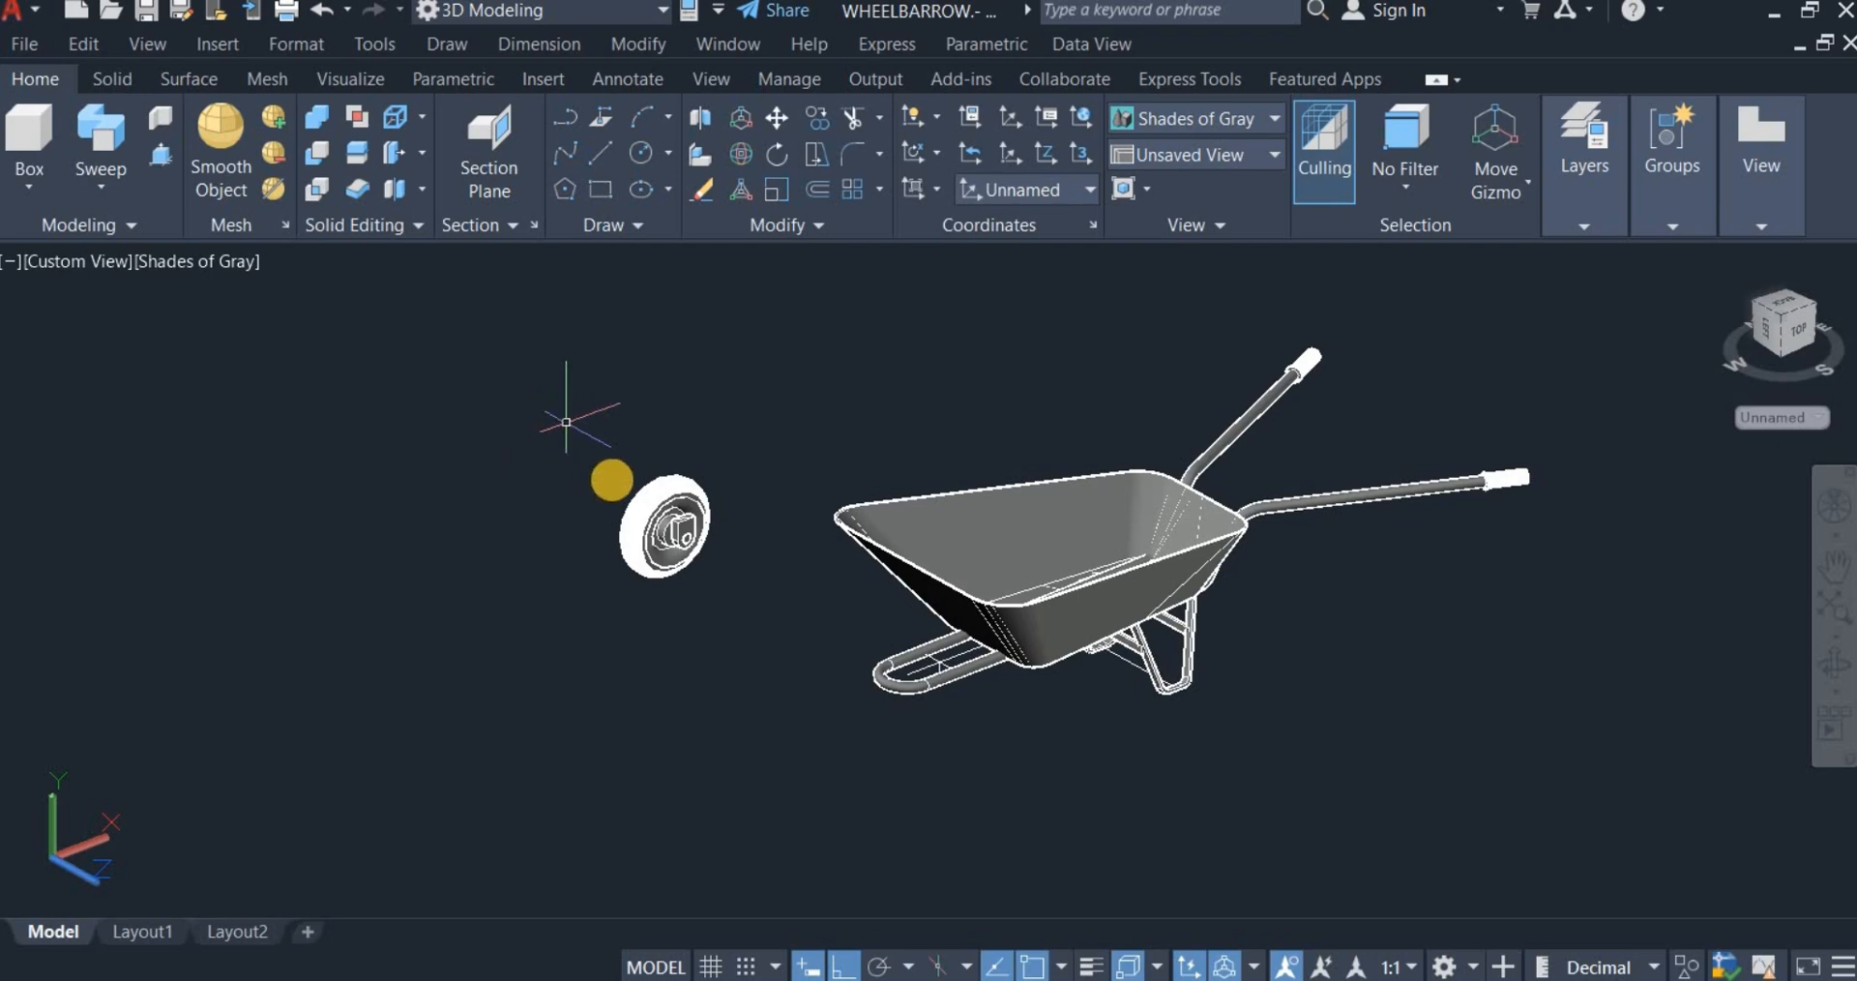
pyautogui.click(316, 116)
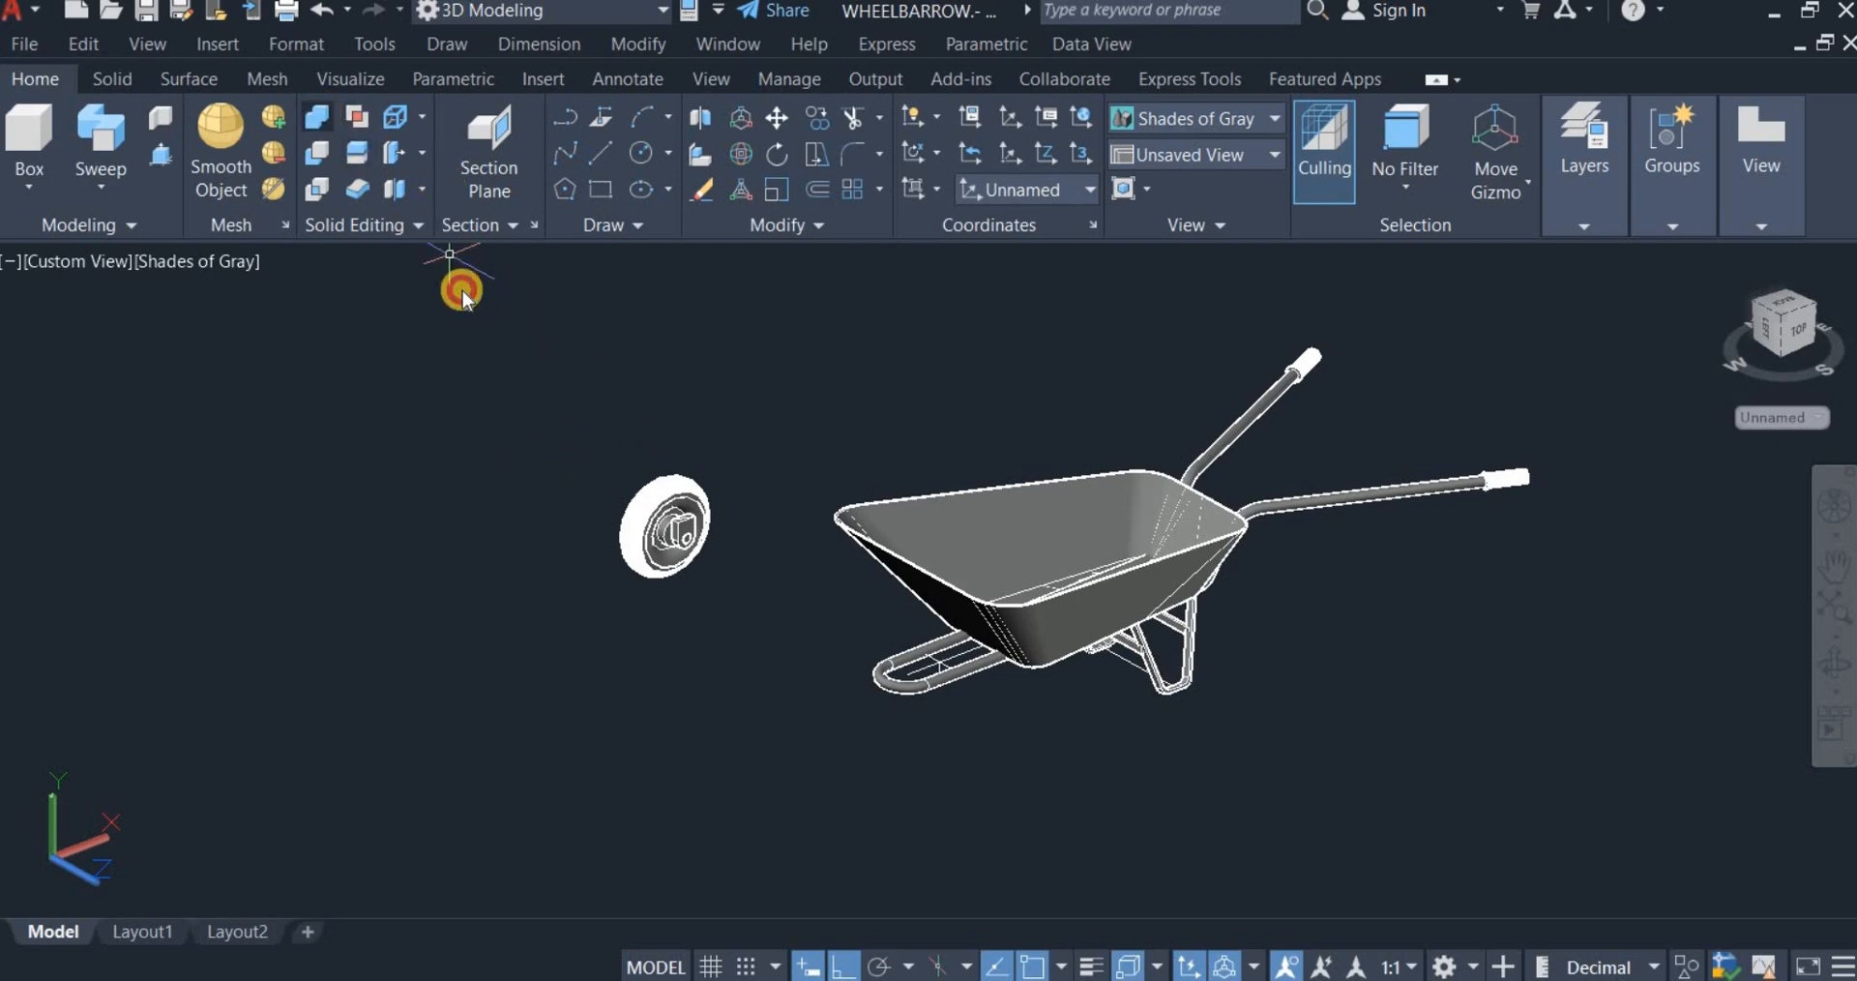
pyautogui.click(592, 453)
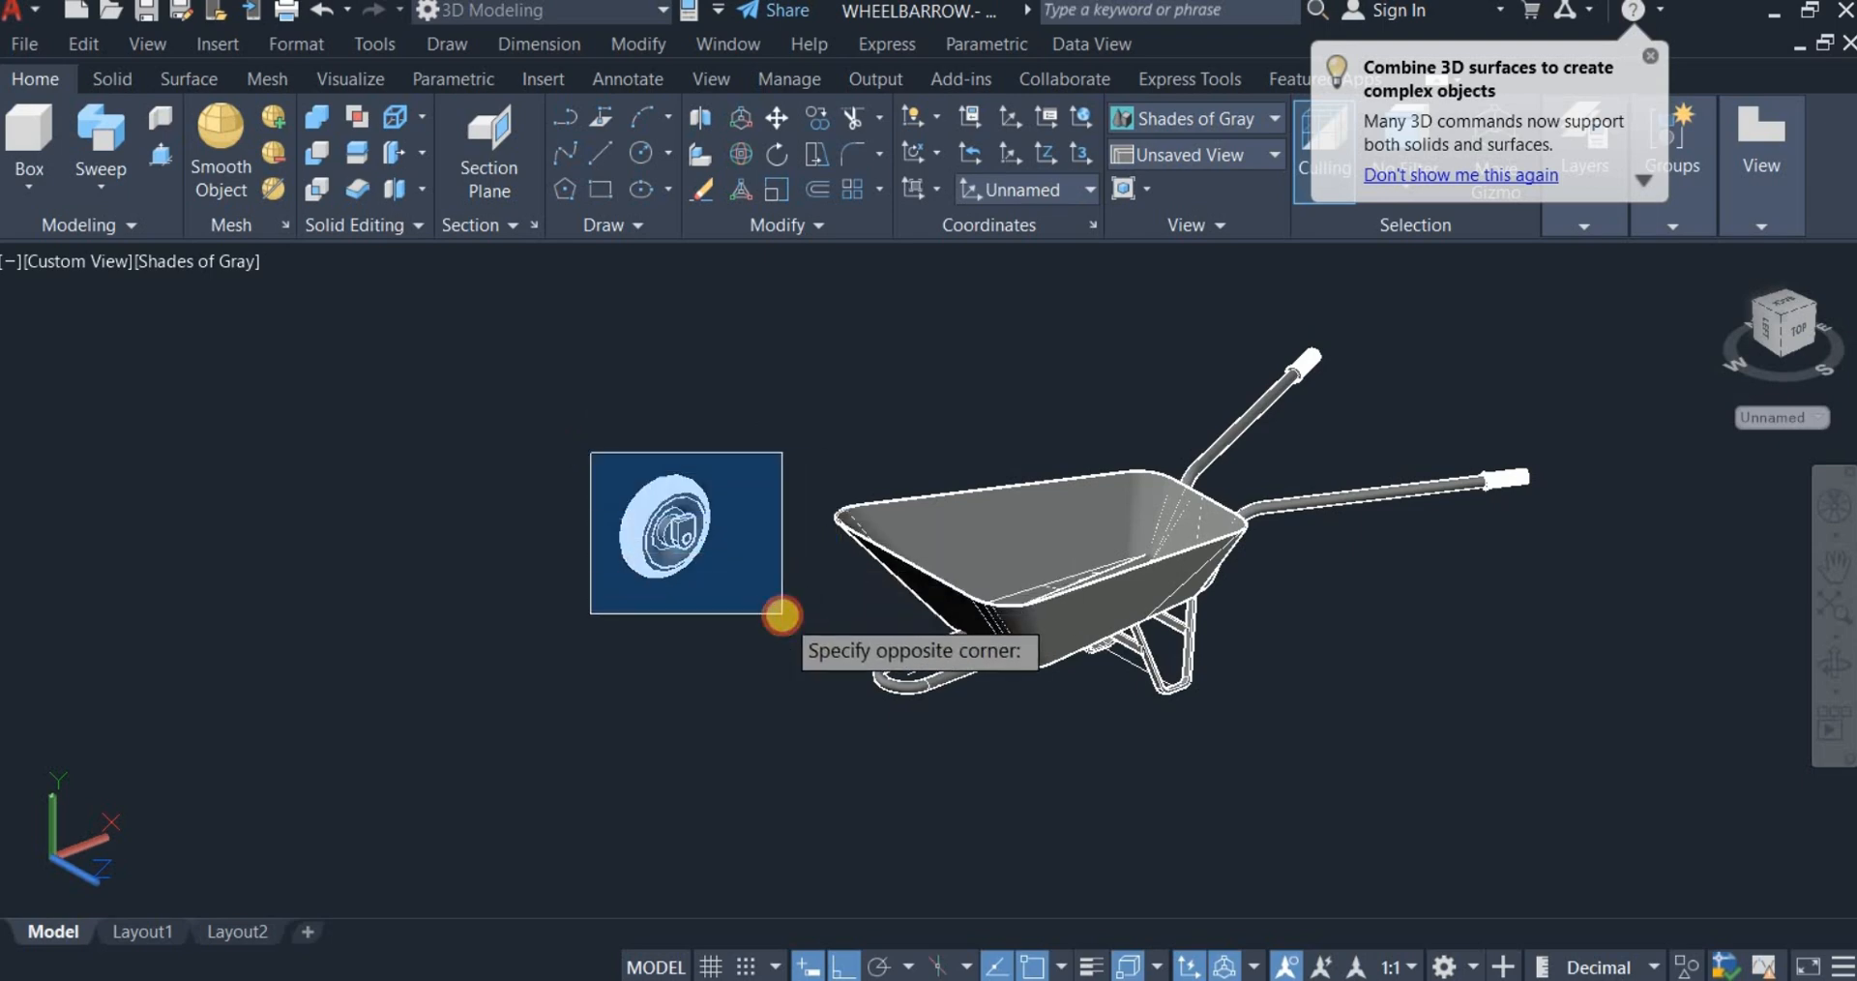
pyautogui.click(782, 613)
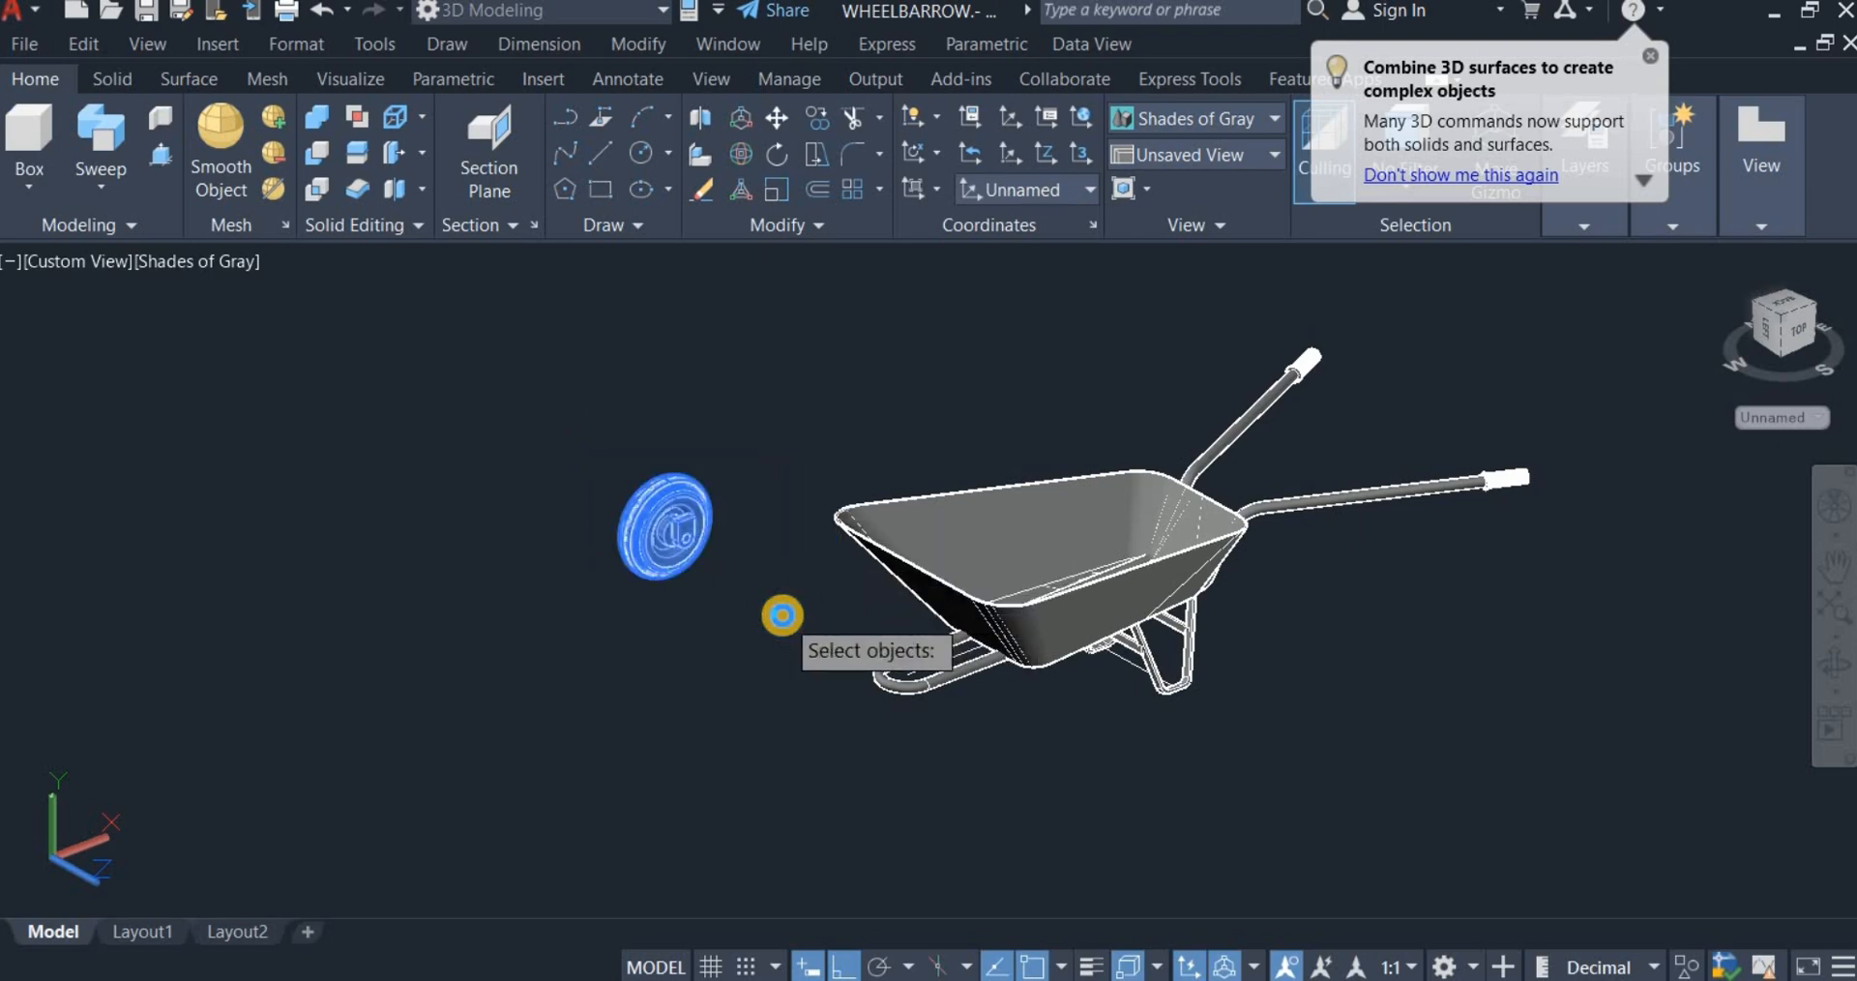
pyautogui.press('Return')
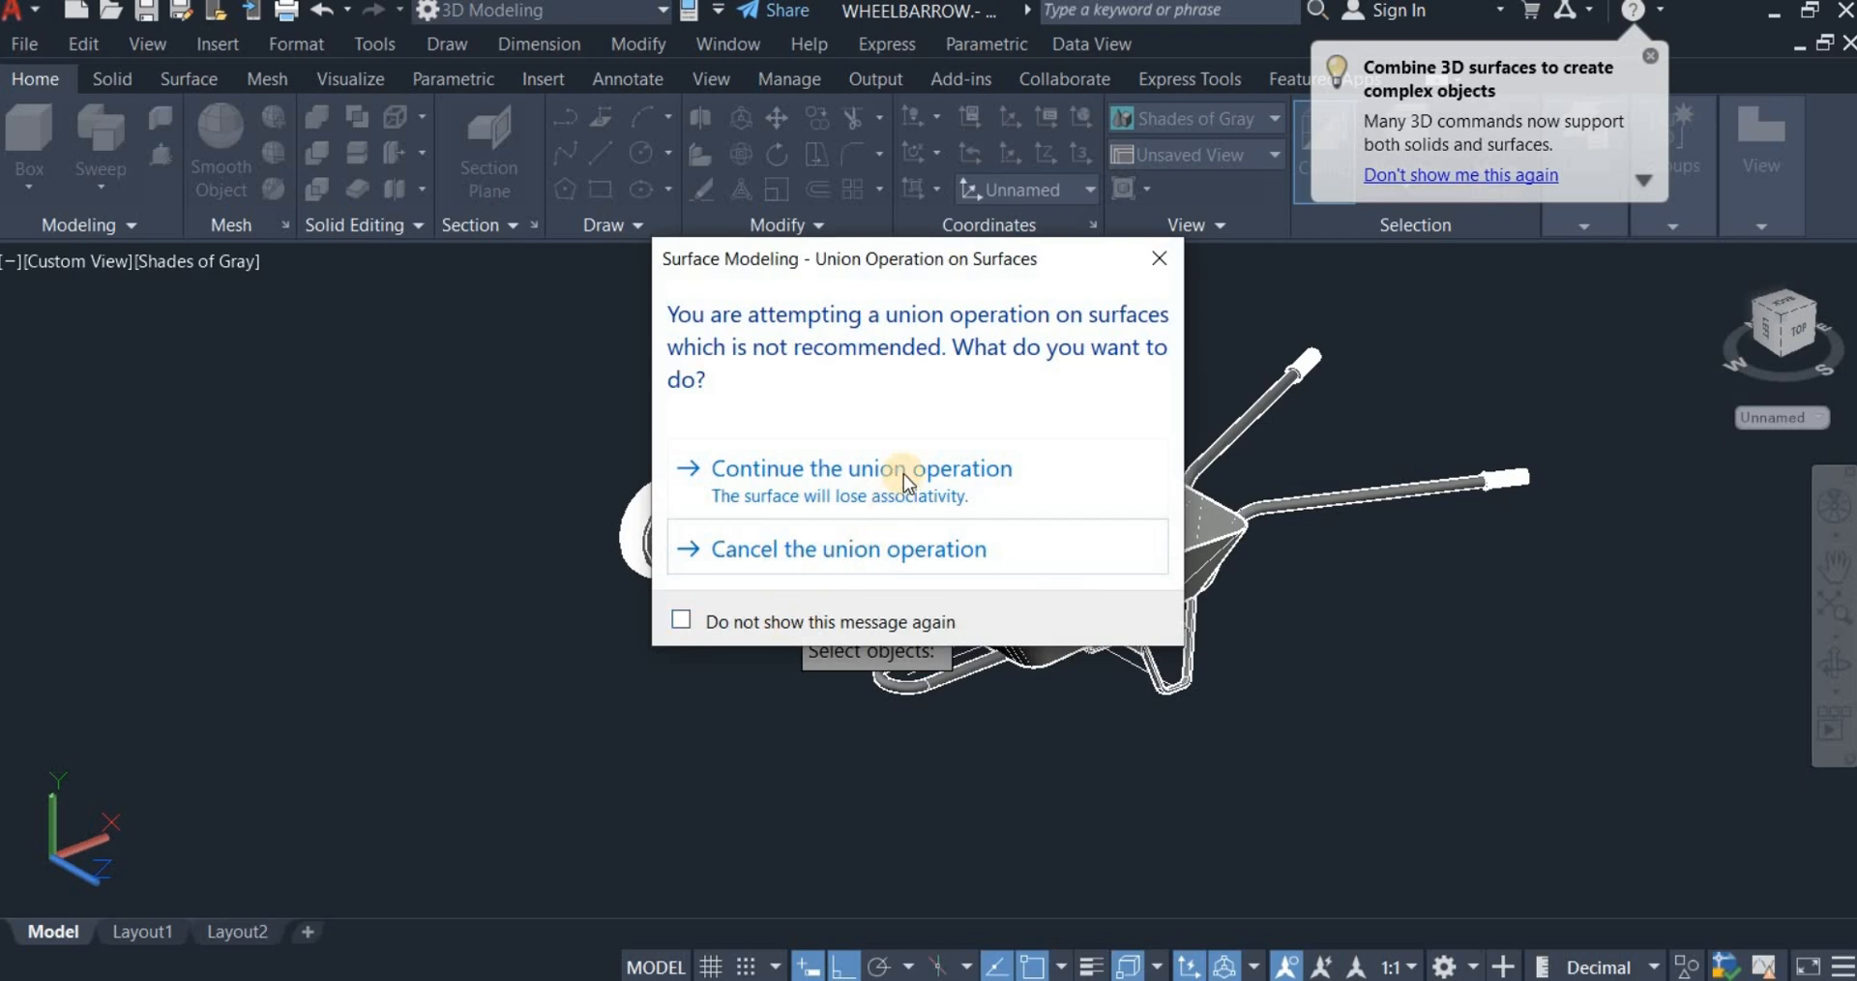
pyautogui.click(872, 486)
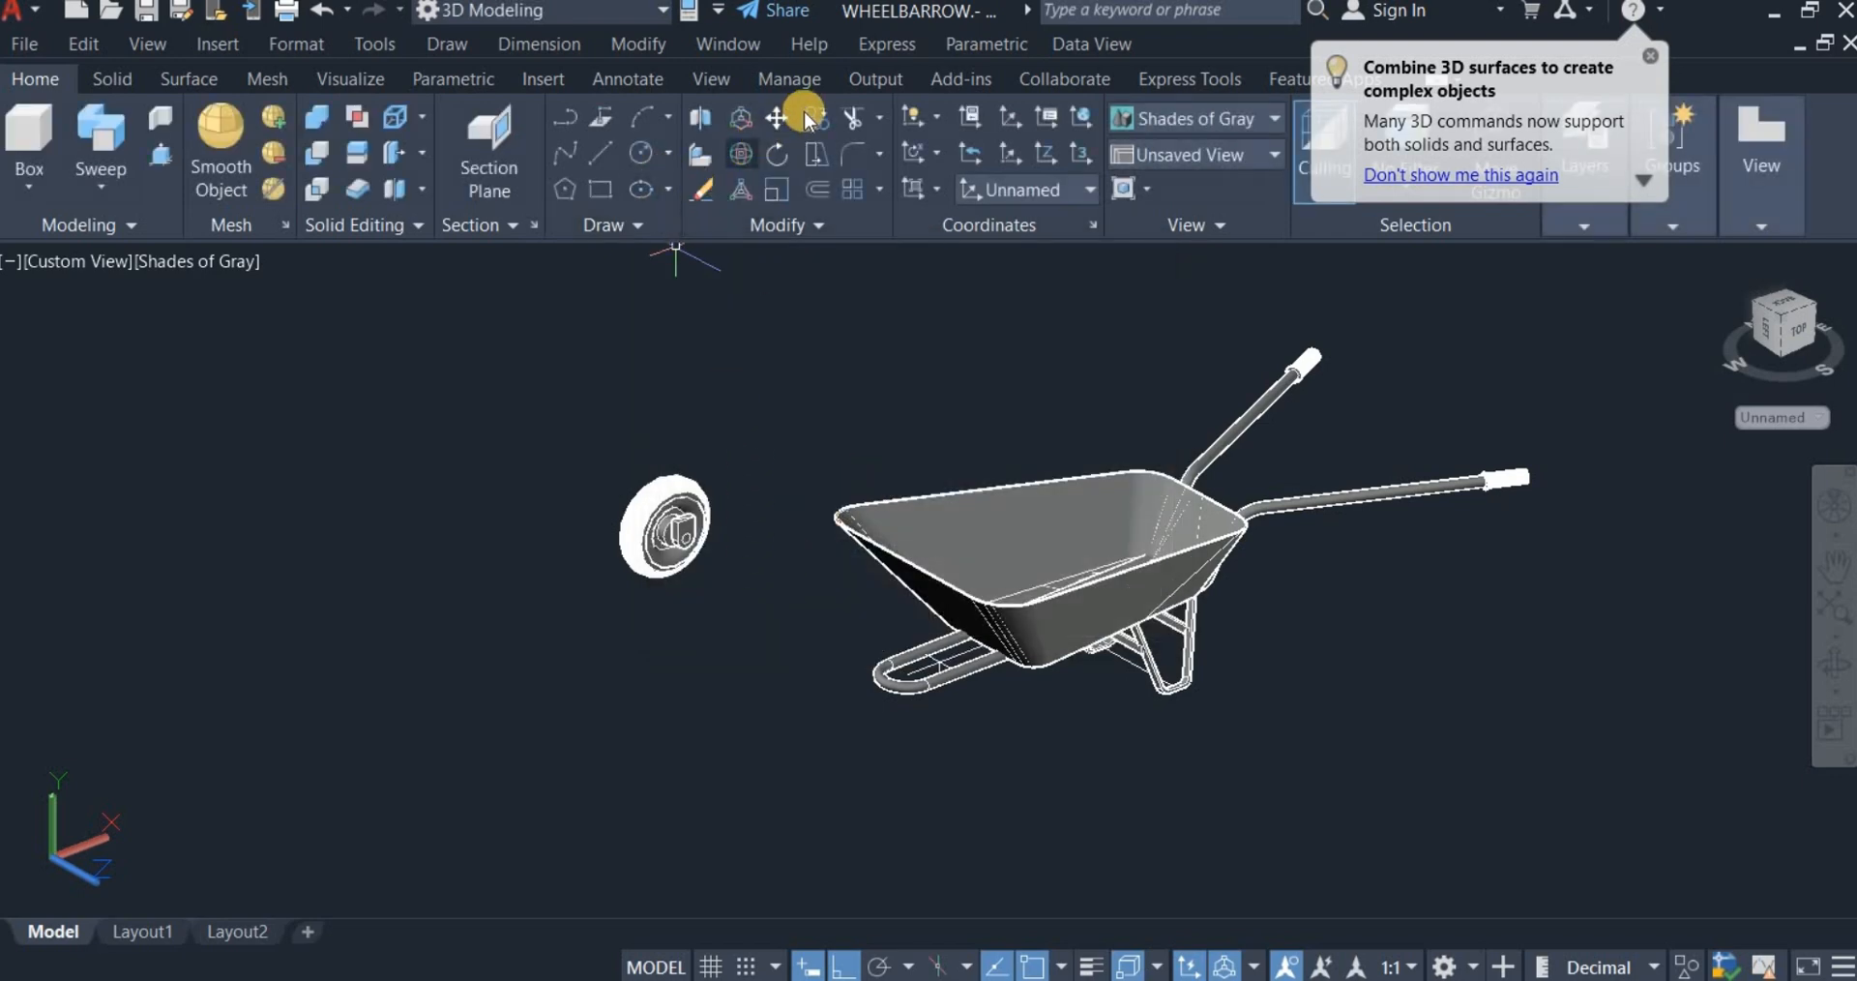
# Step: Move the united wheel assembly from the near bracket plate's top edge to the near endpoint of the 135-long line inside the frame's front end
pyautogui.click(778, 157)
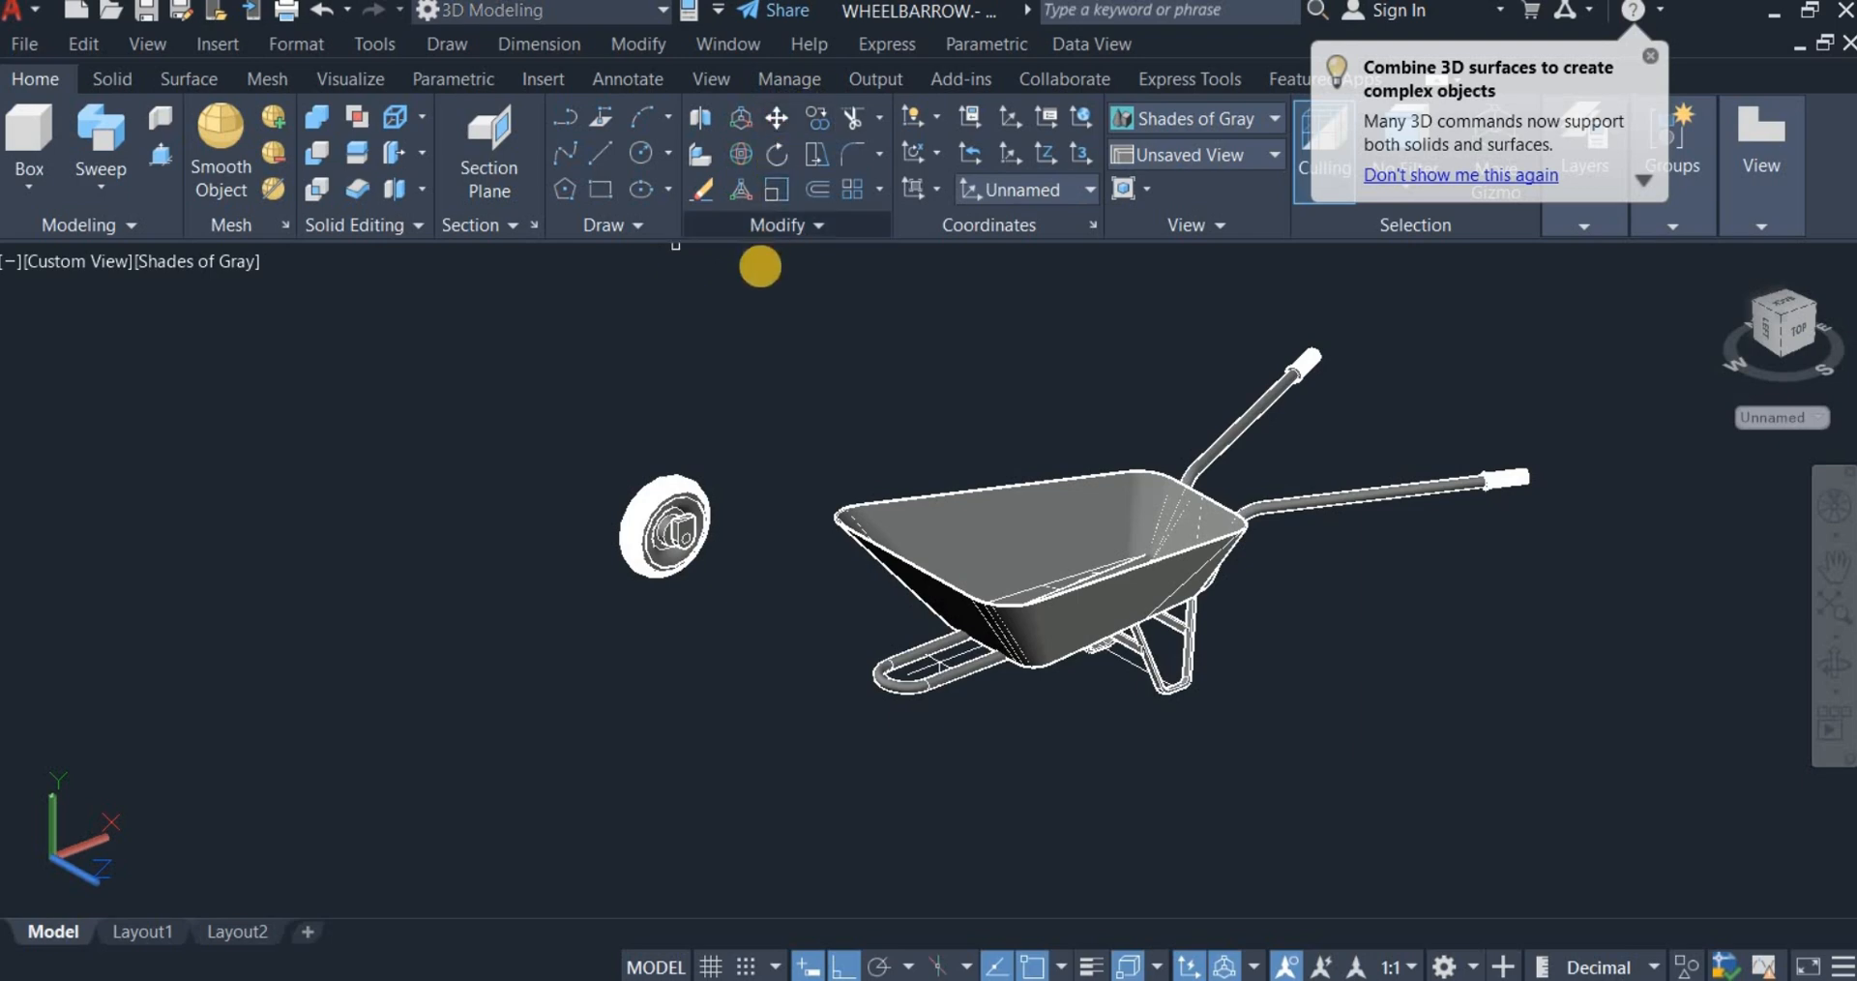
pyautogui.click(579, 448)
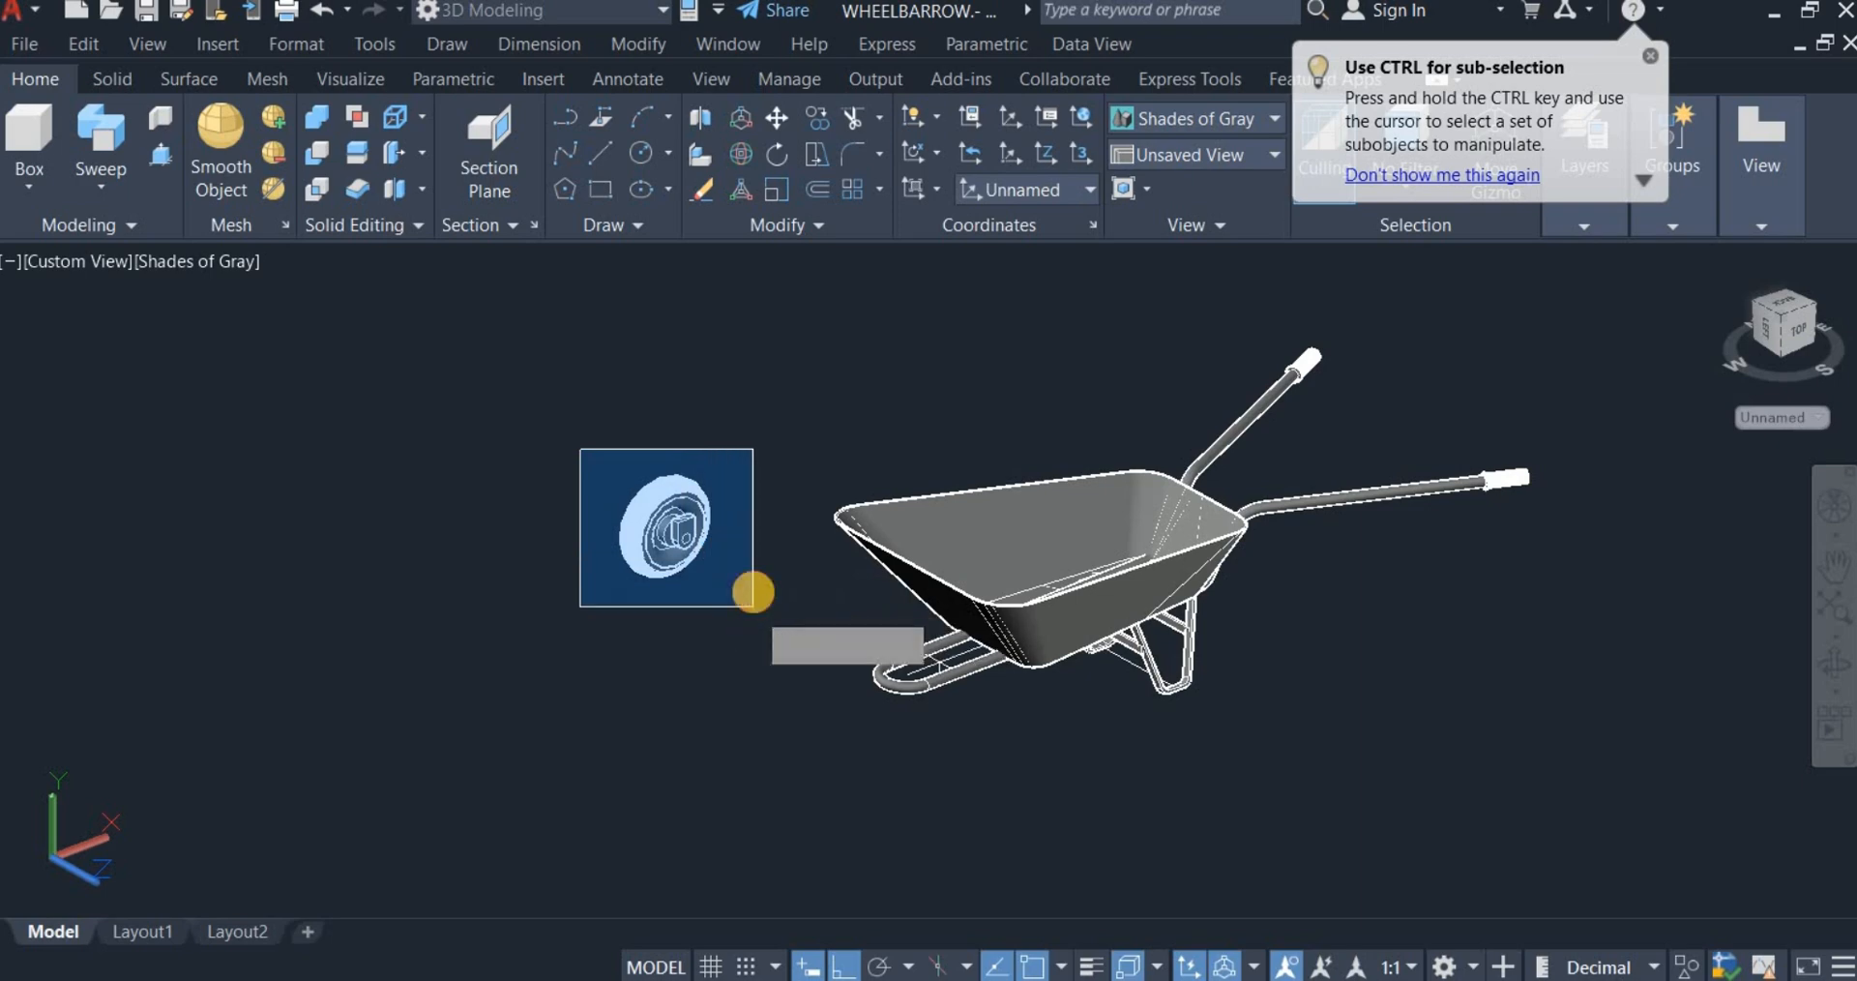
pyautogui.click(751, 595)
pyautogui.press('Return')
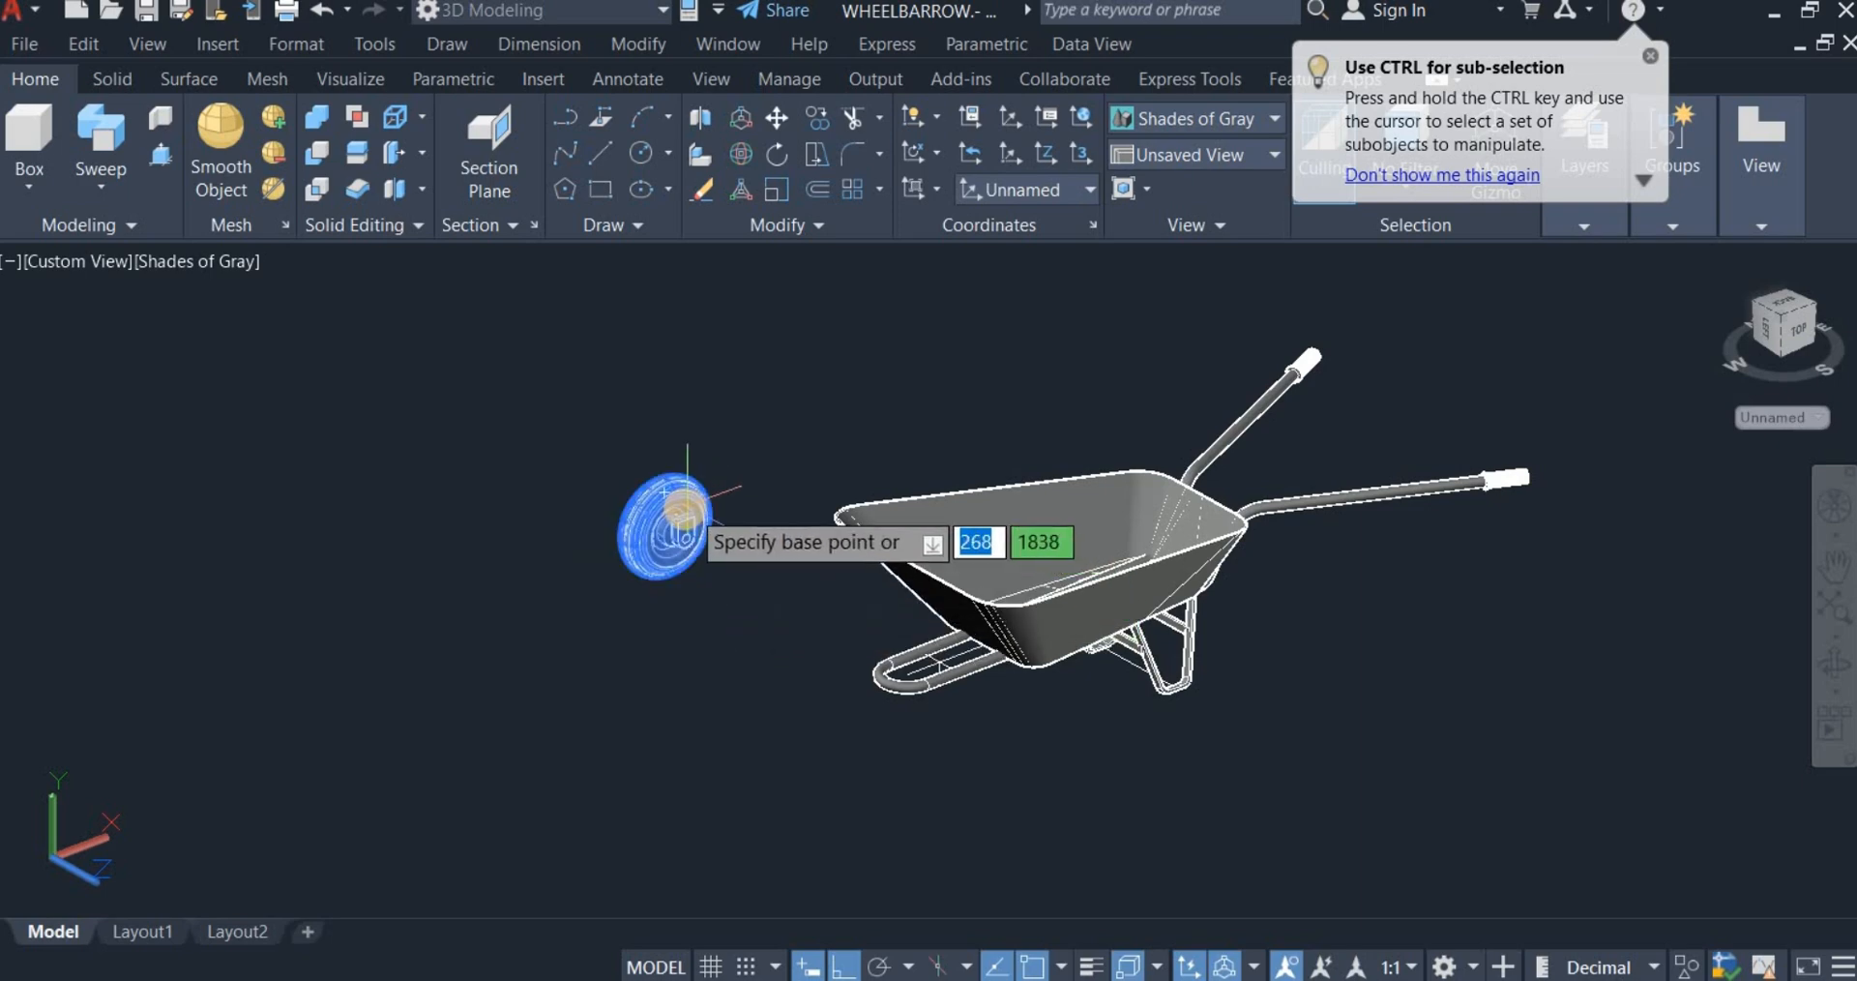
pyautogui.scroll(2, 695, 542)
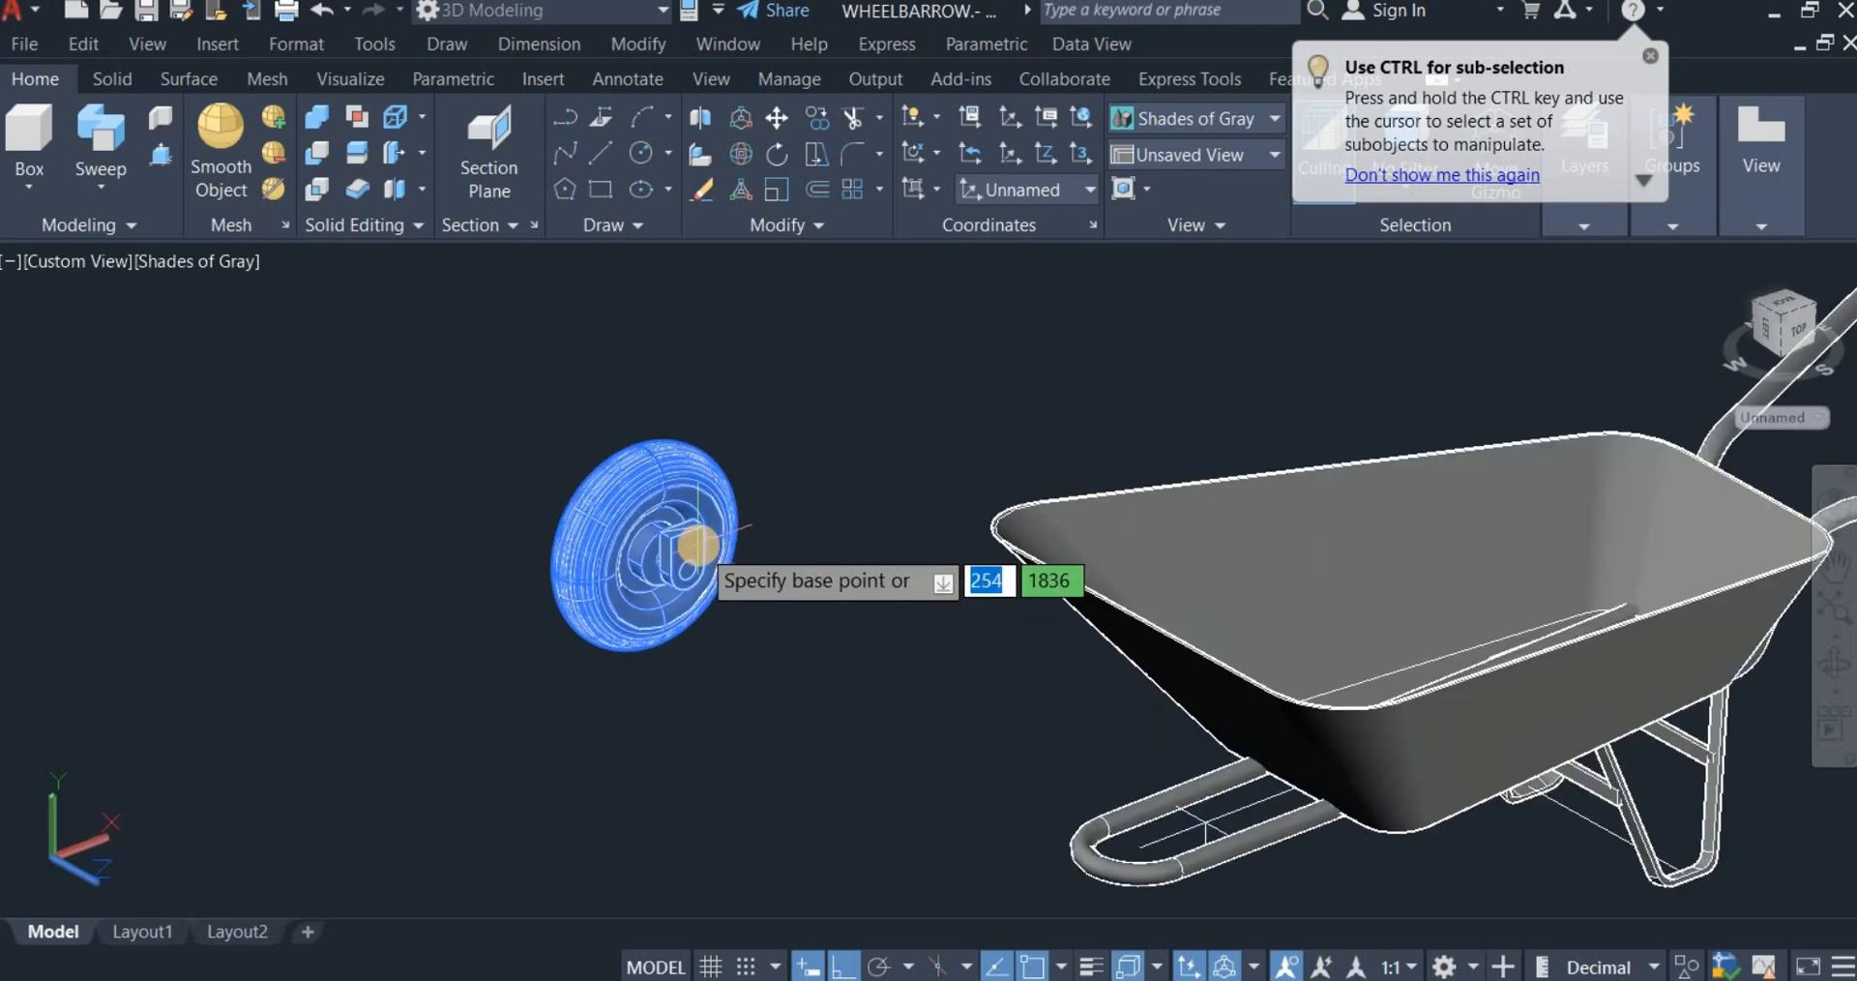
pyautogui.scroll(1, 695, 546)
pyautogui.scroll(2, 695, 544)
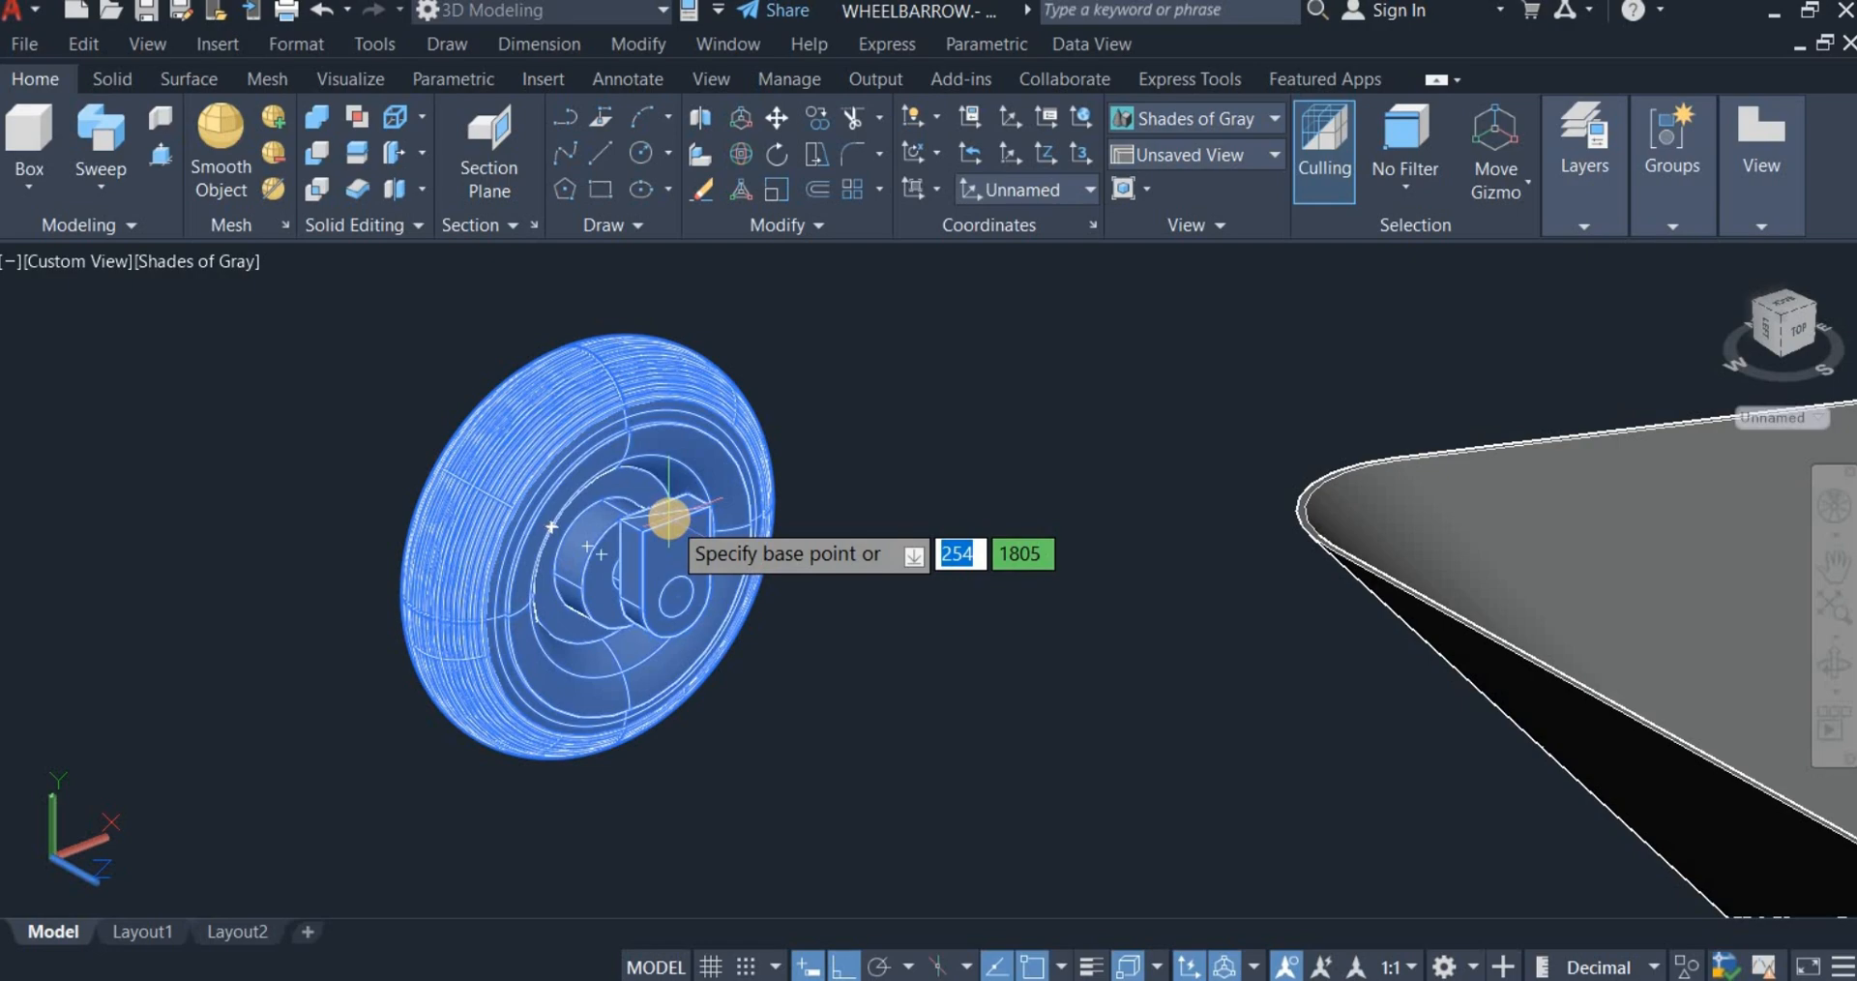
pyautogui.click(667, 520)
pyautogui.scroll(-3, 1318, 821)
pyautogui.scroll(5, 1318, 818)
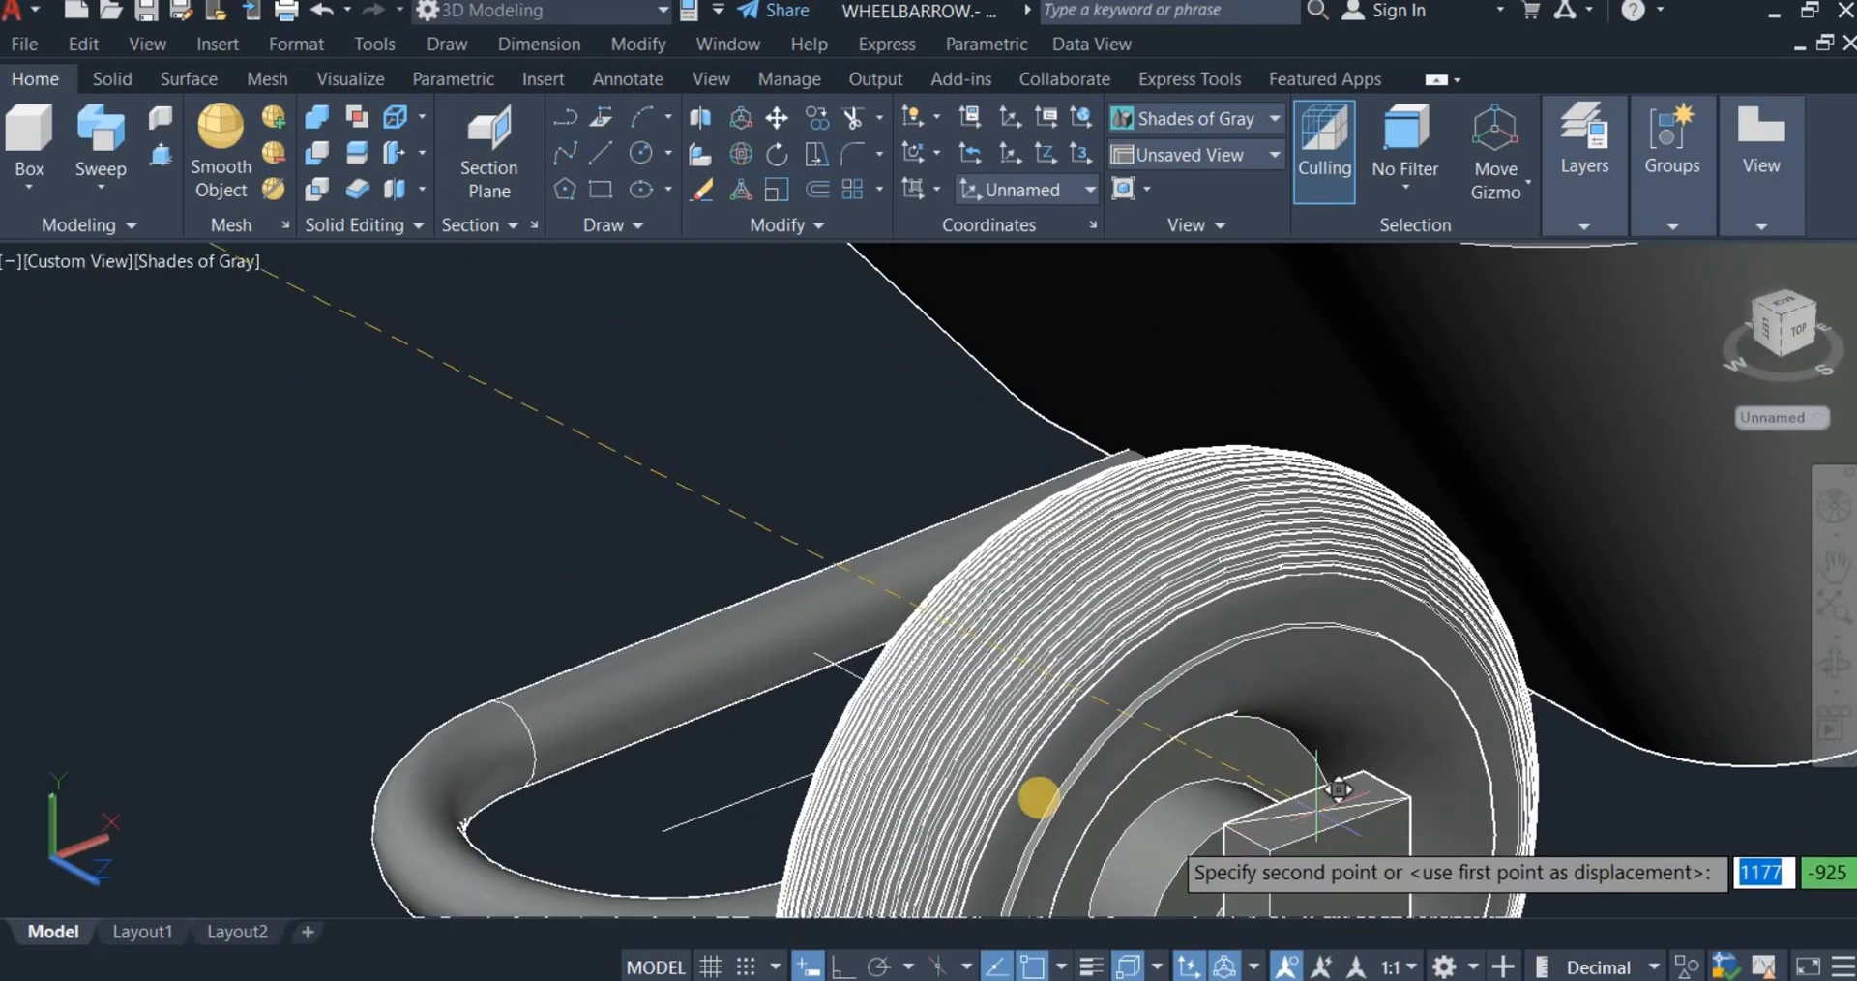
pyautogui.scroll(-4, 1338, 789)
pyautogui.scroll(4, 1355, 822)
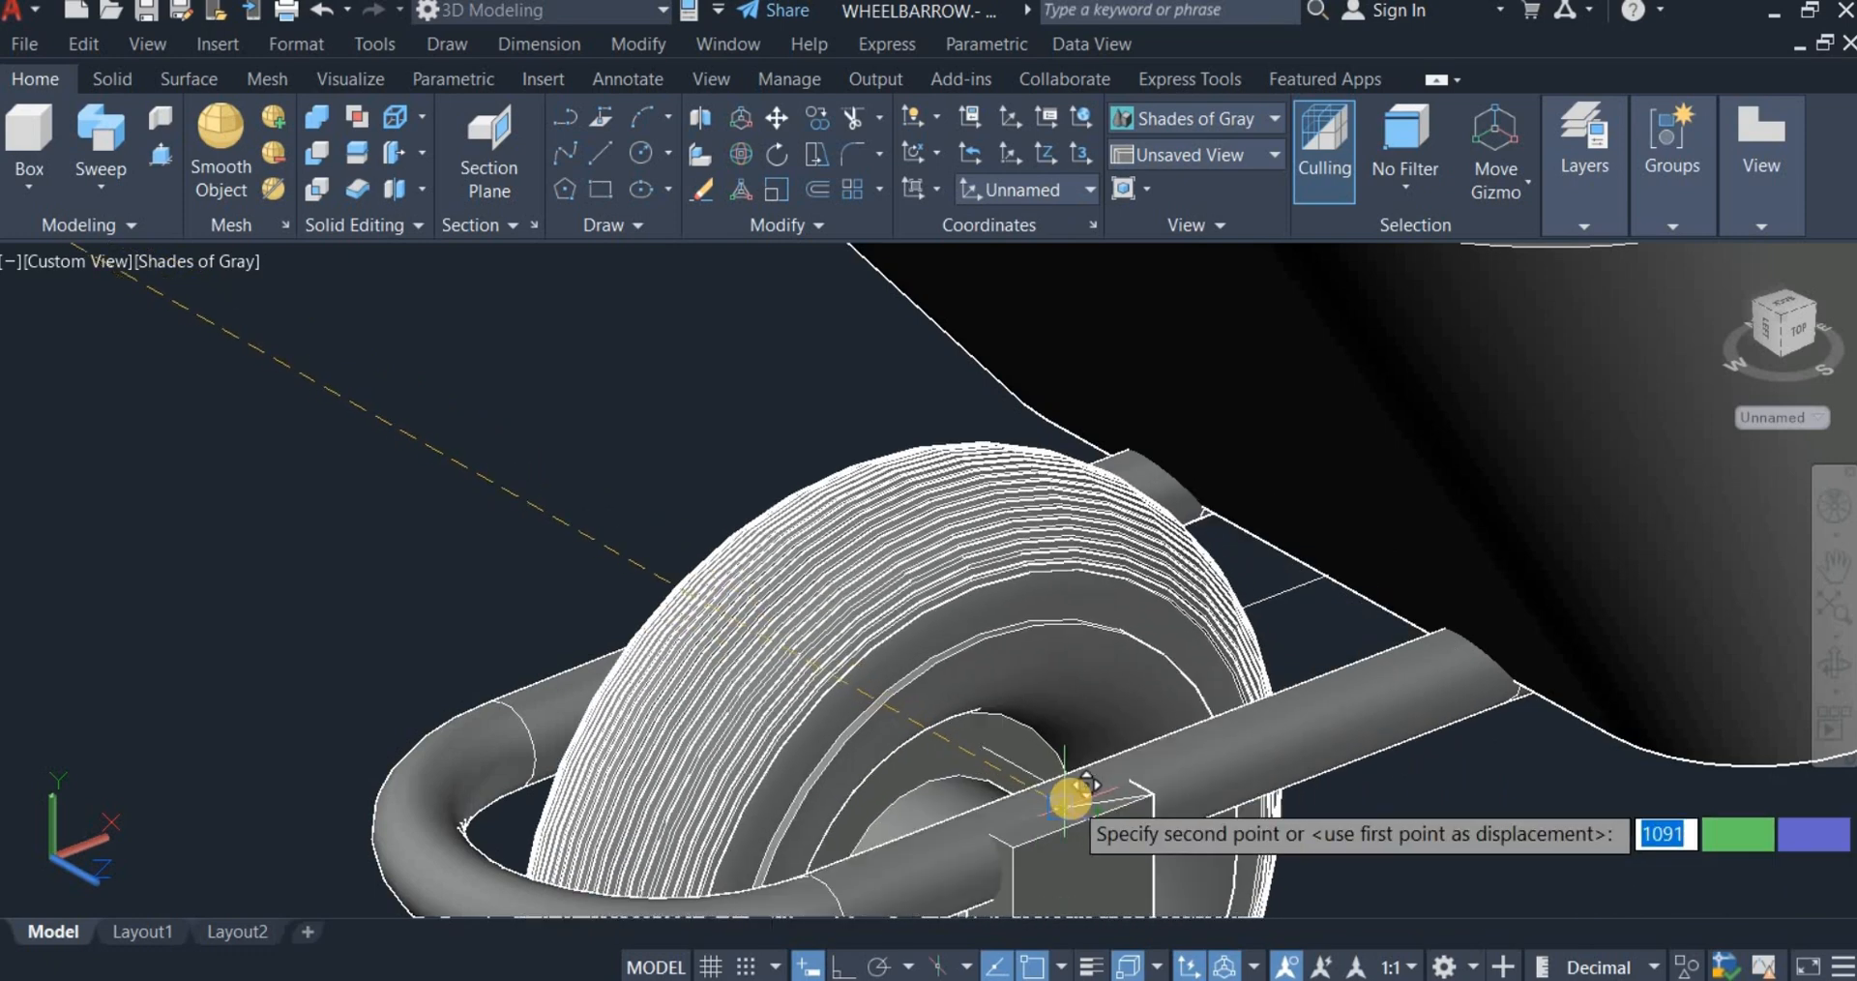
pyautogui.click(1072, 794)
pyautogui.keyDown('shift'); pyautogui.moveTo(1077, 787); pyautogui.dragTo(1365, 626, button='middle'); pyautogui.keyUp('shift')
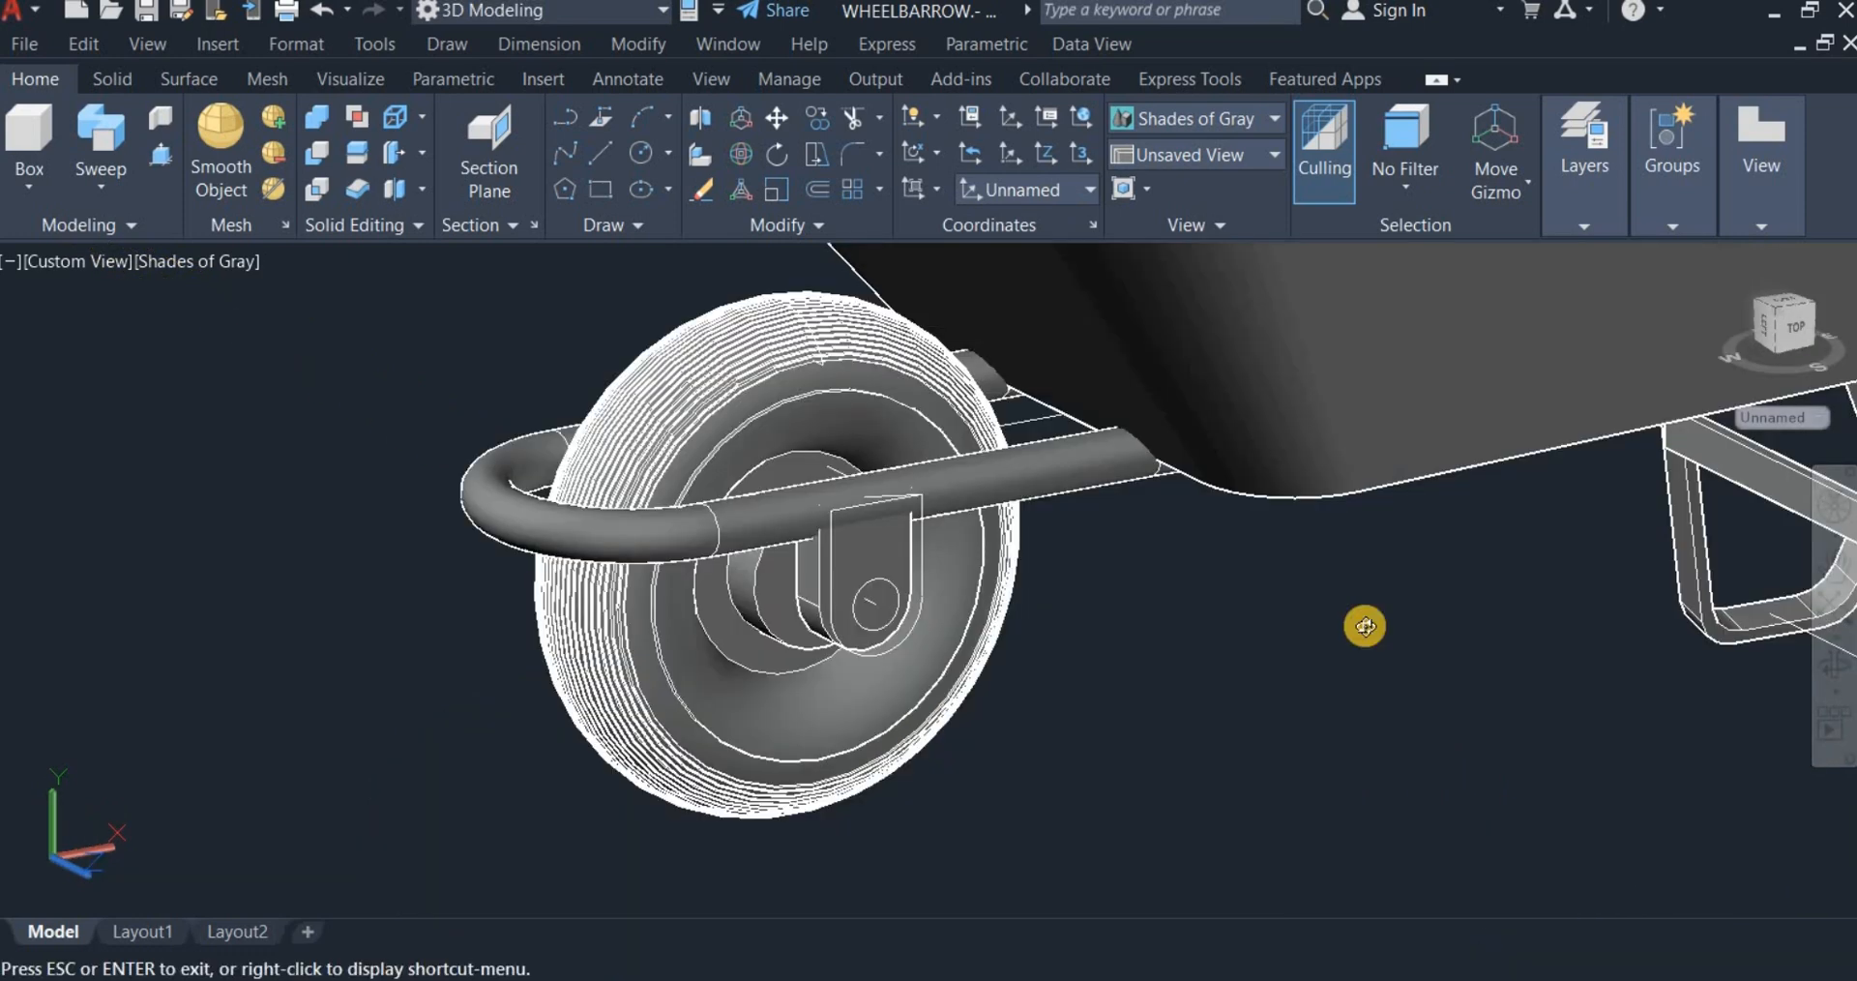
pyautogui.scroll(-2, 1120, 668)
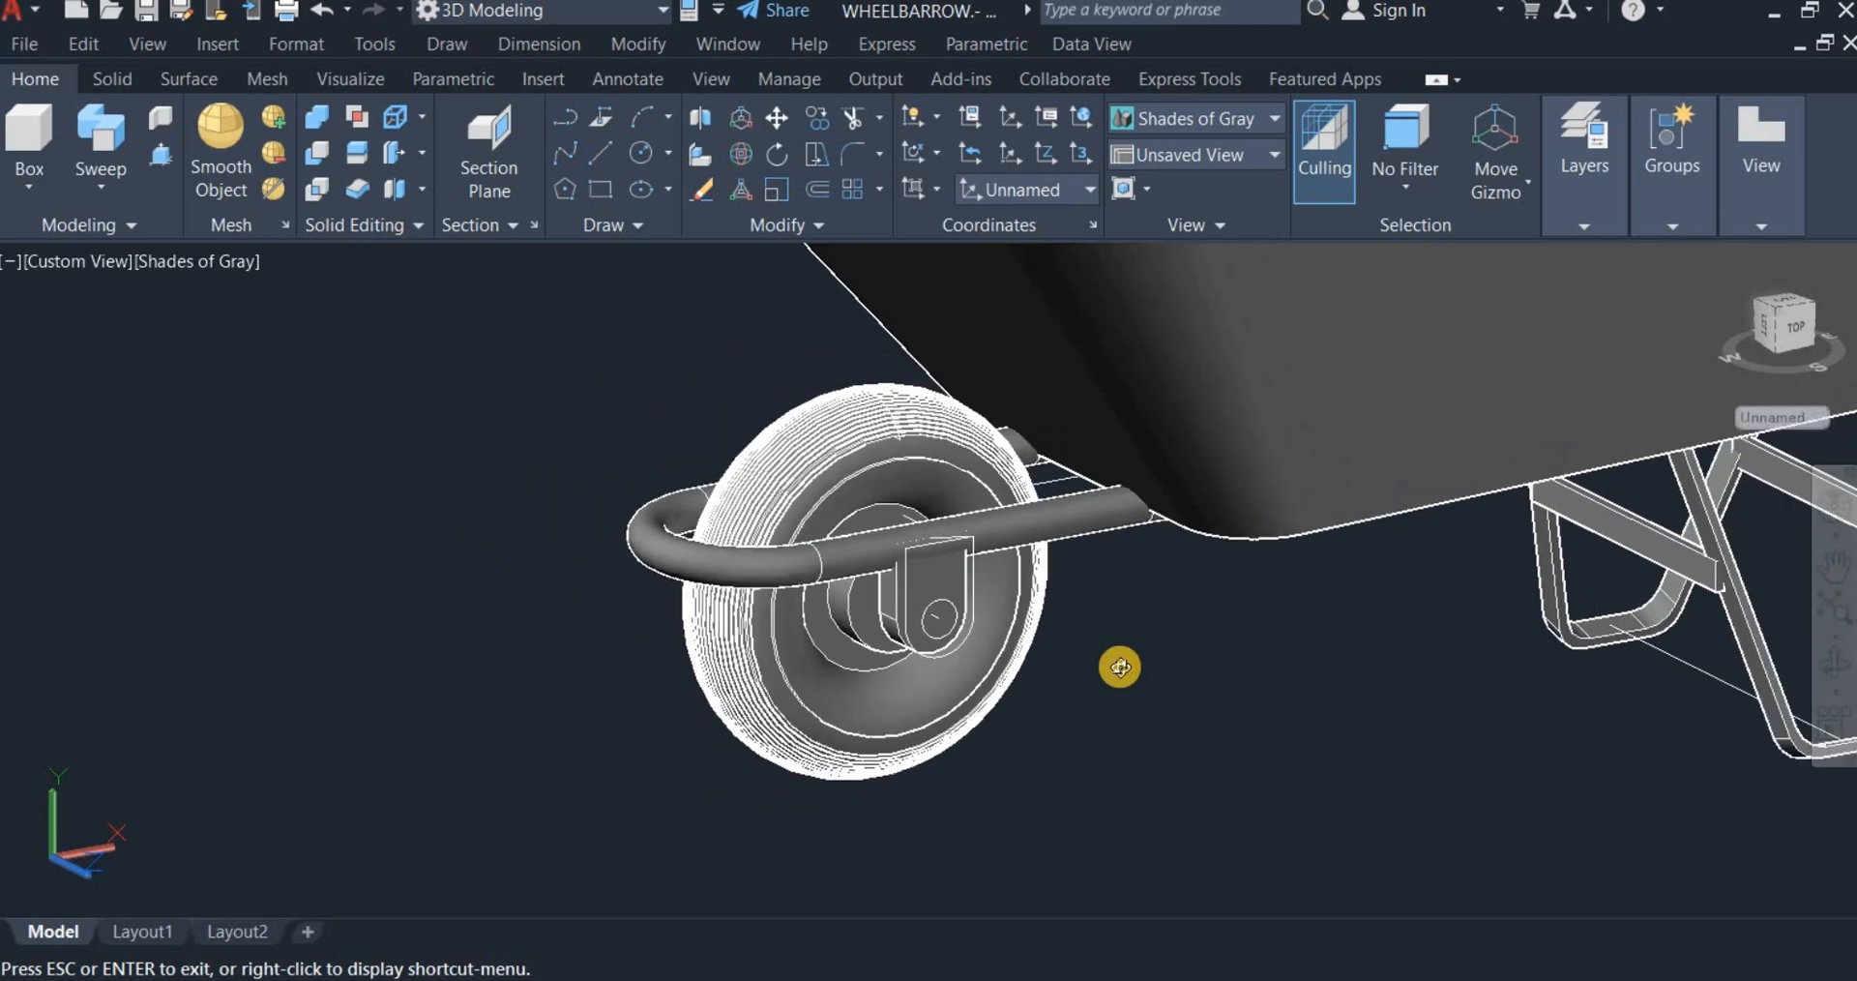
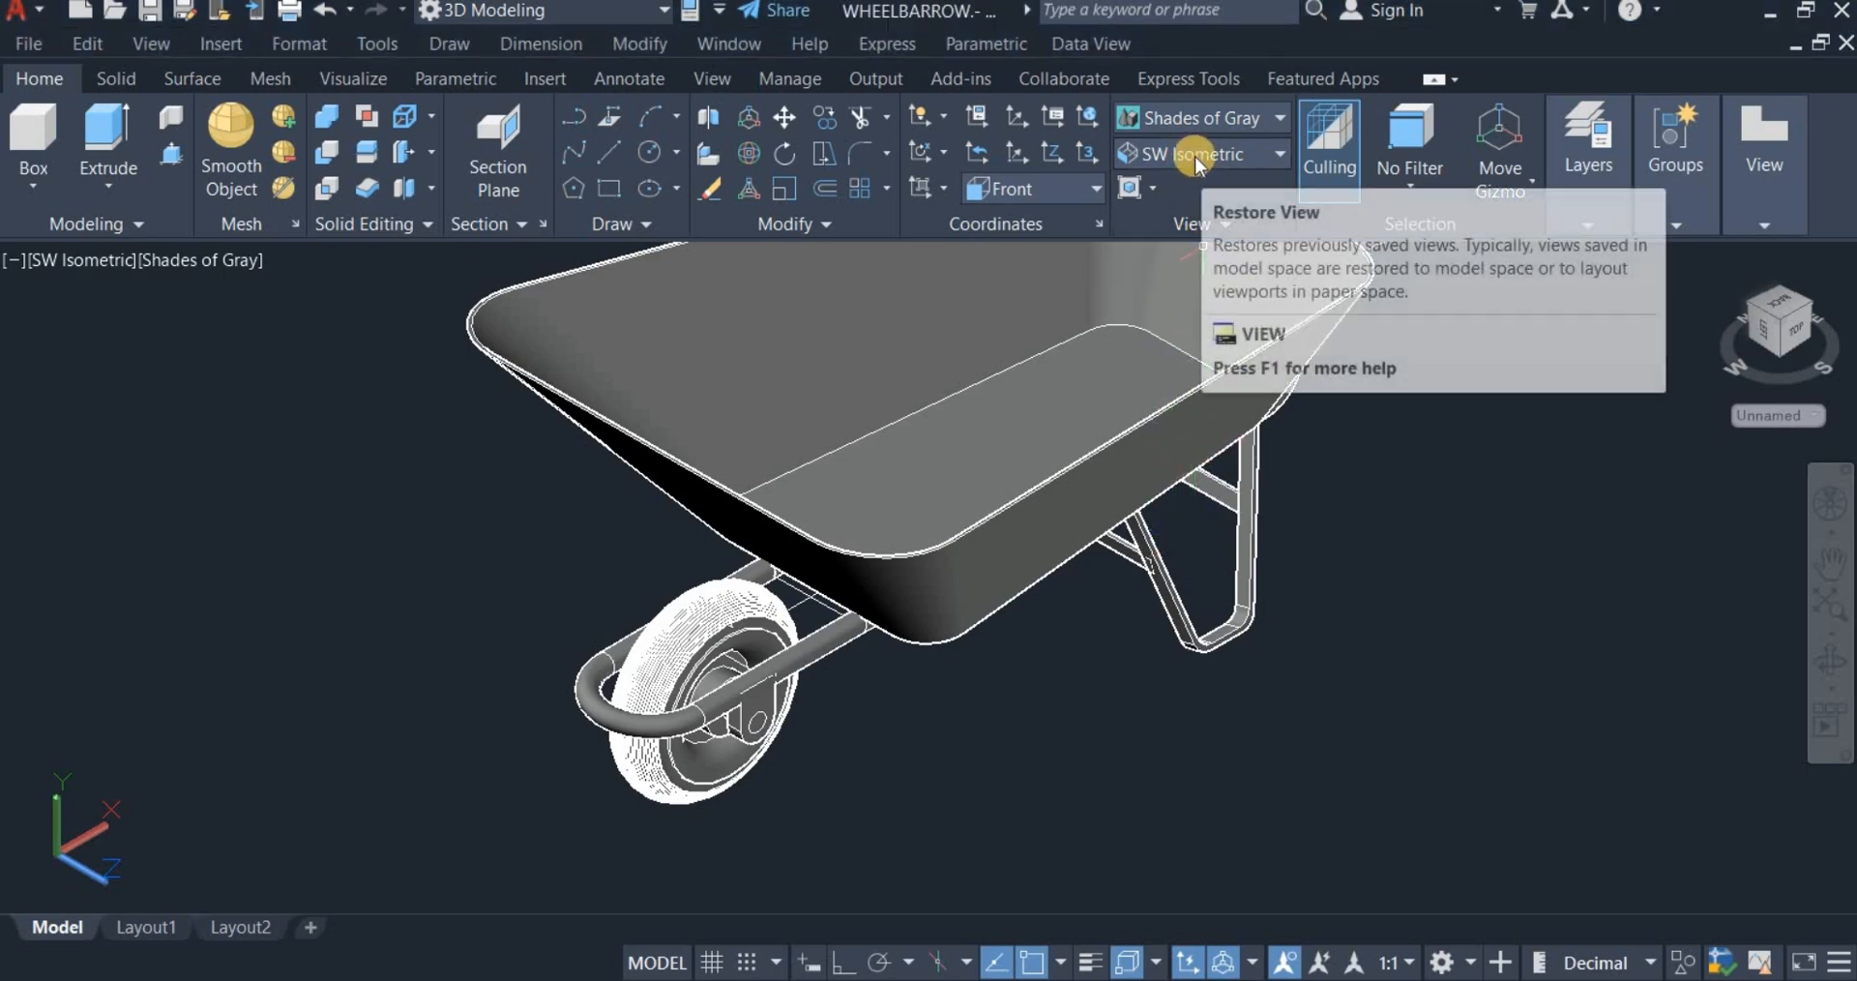
# Step: Switch to the Front view and display the model in the 2D Wireframe visual style
pyautogui.click(1215, 155)
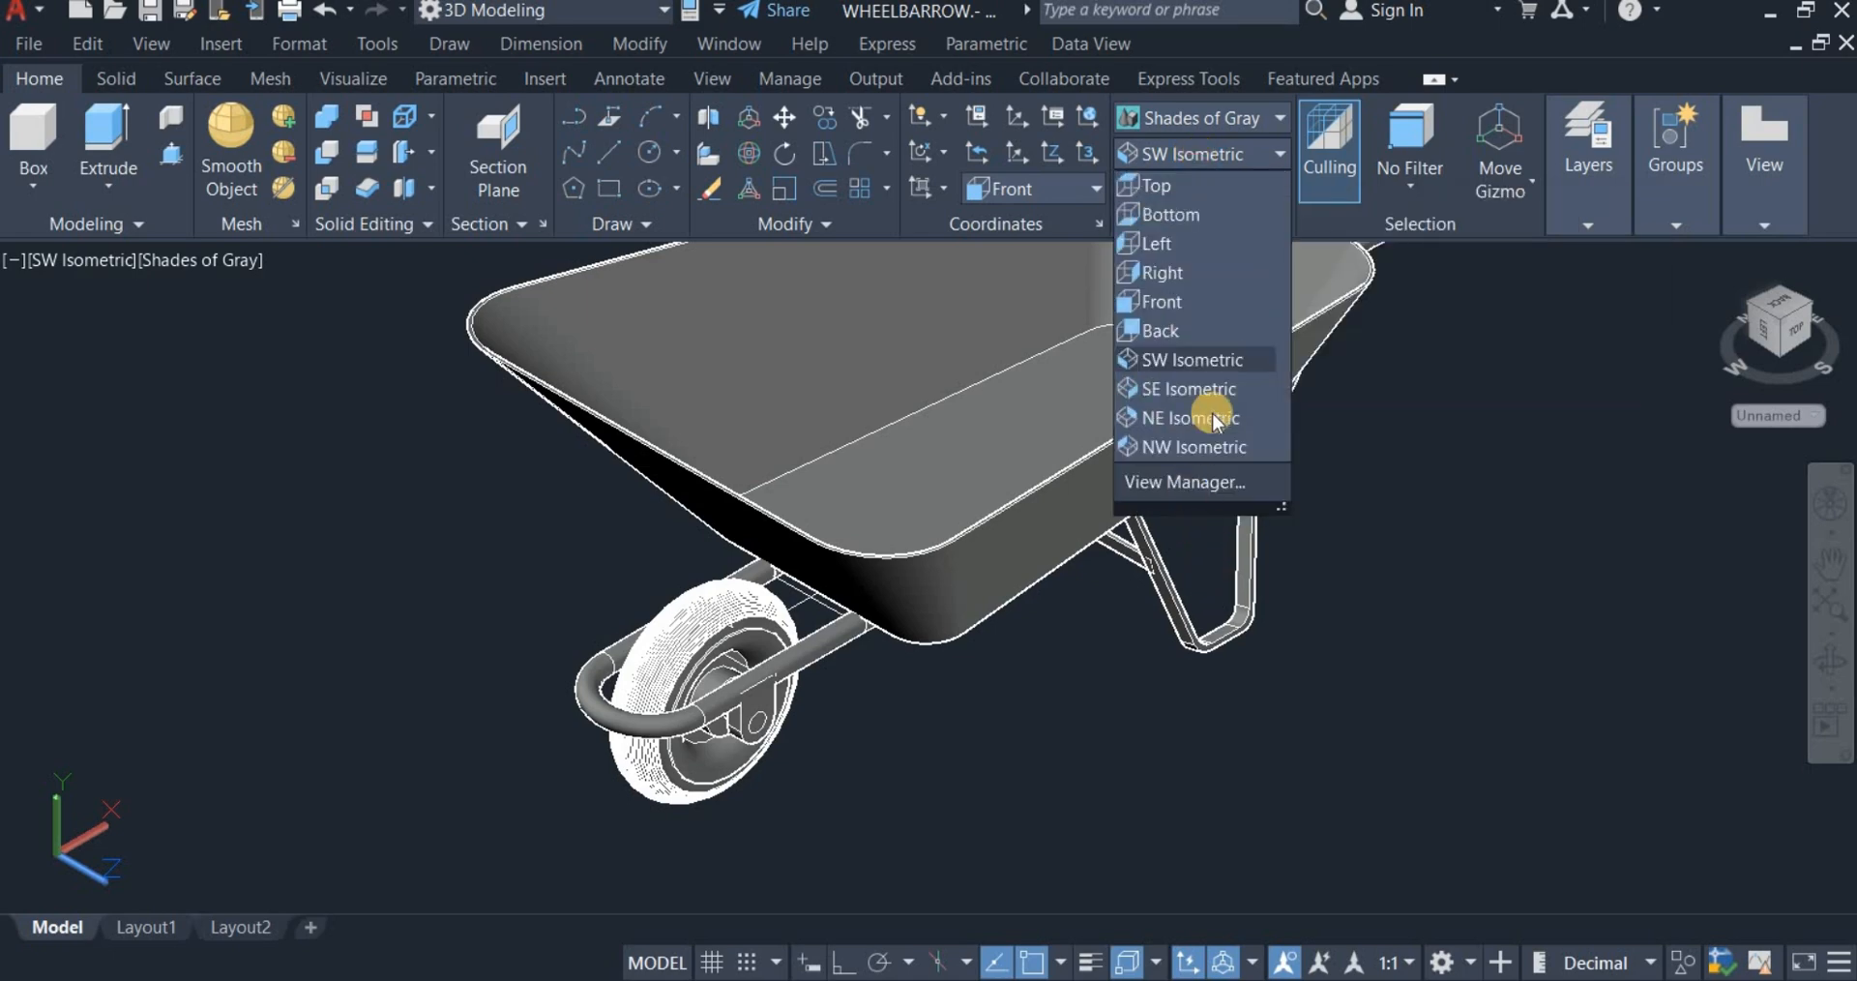
pyautogui.click(1178, 300)
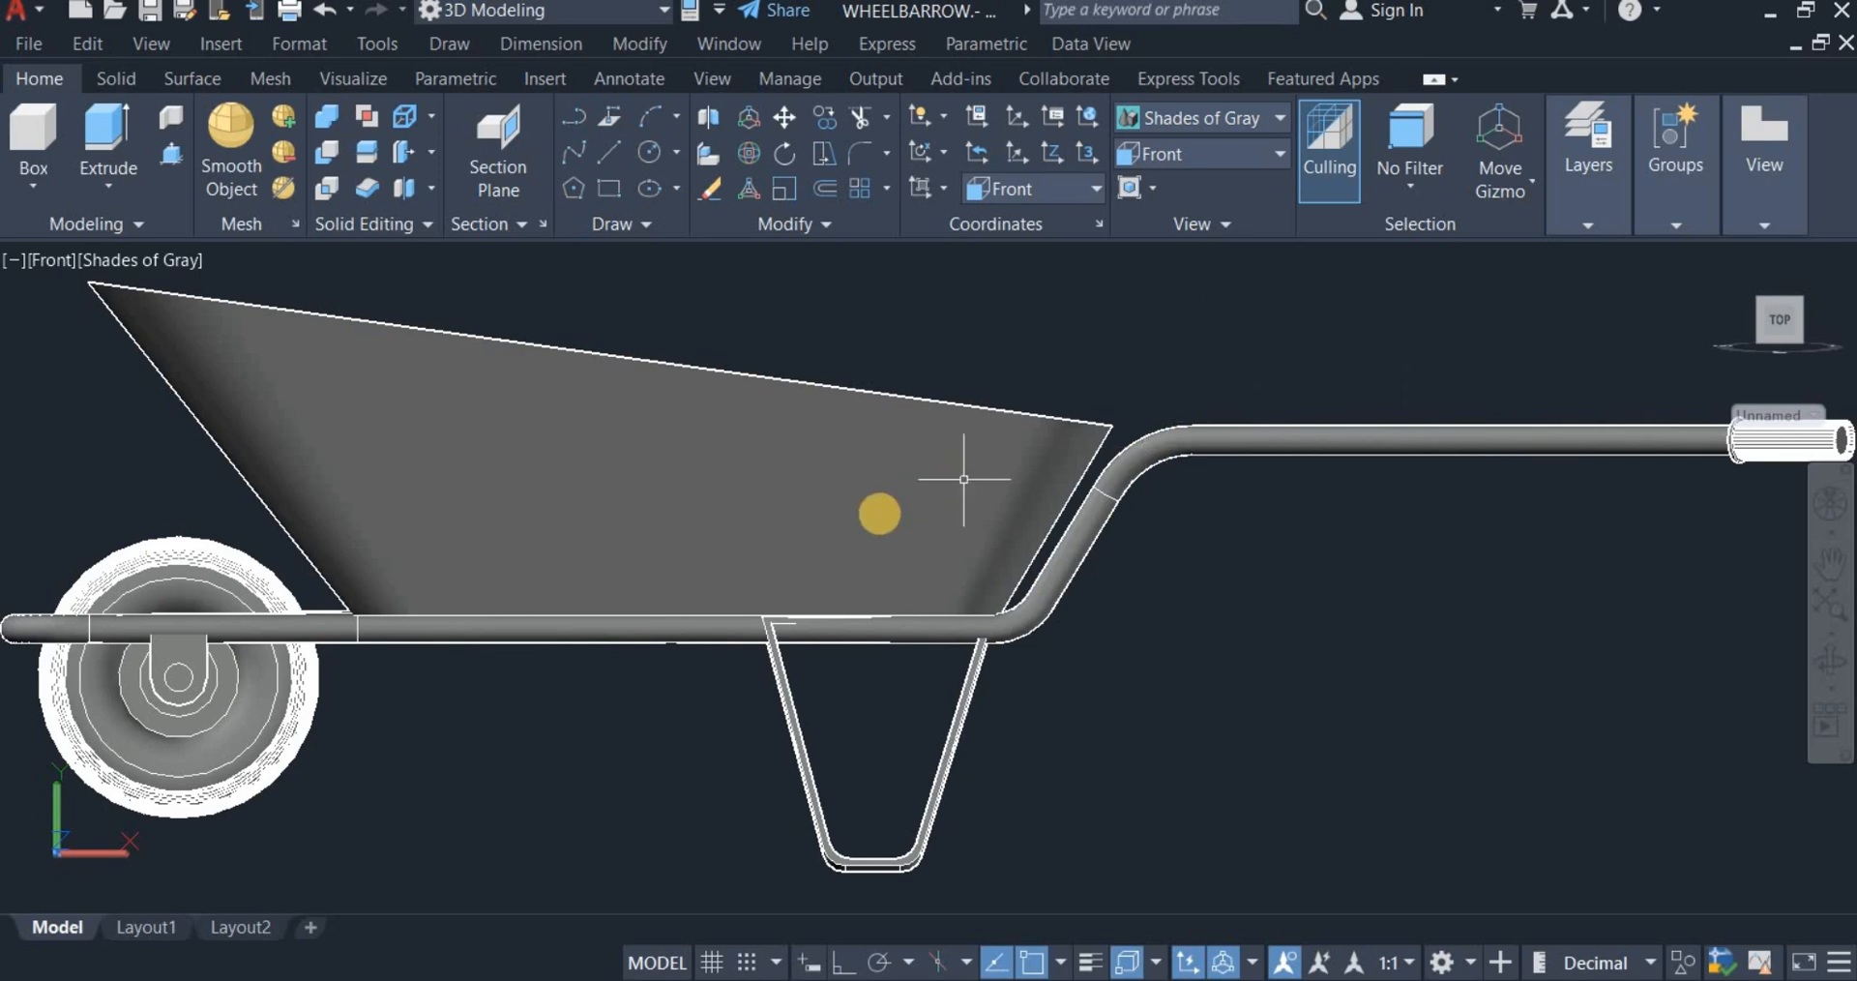
pyautogui.moveTo(880, 512)
pyautogui.mouseDown(button='middle')
pyautogui.moveTo(1256, 510)
pyautogui.moveTo(1318, 481)
pyautogui.mouseUp(button='middle')
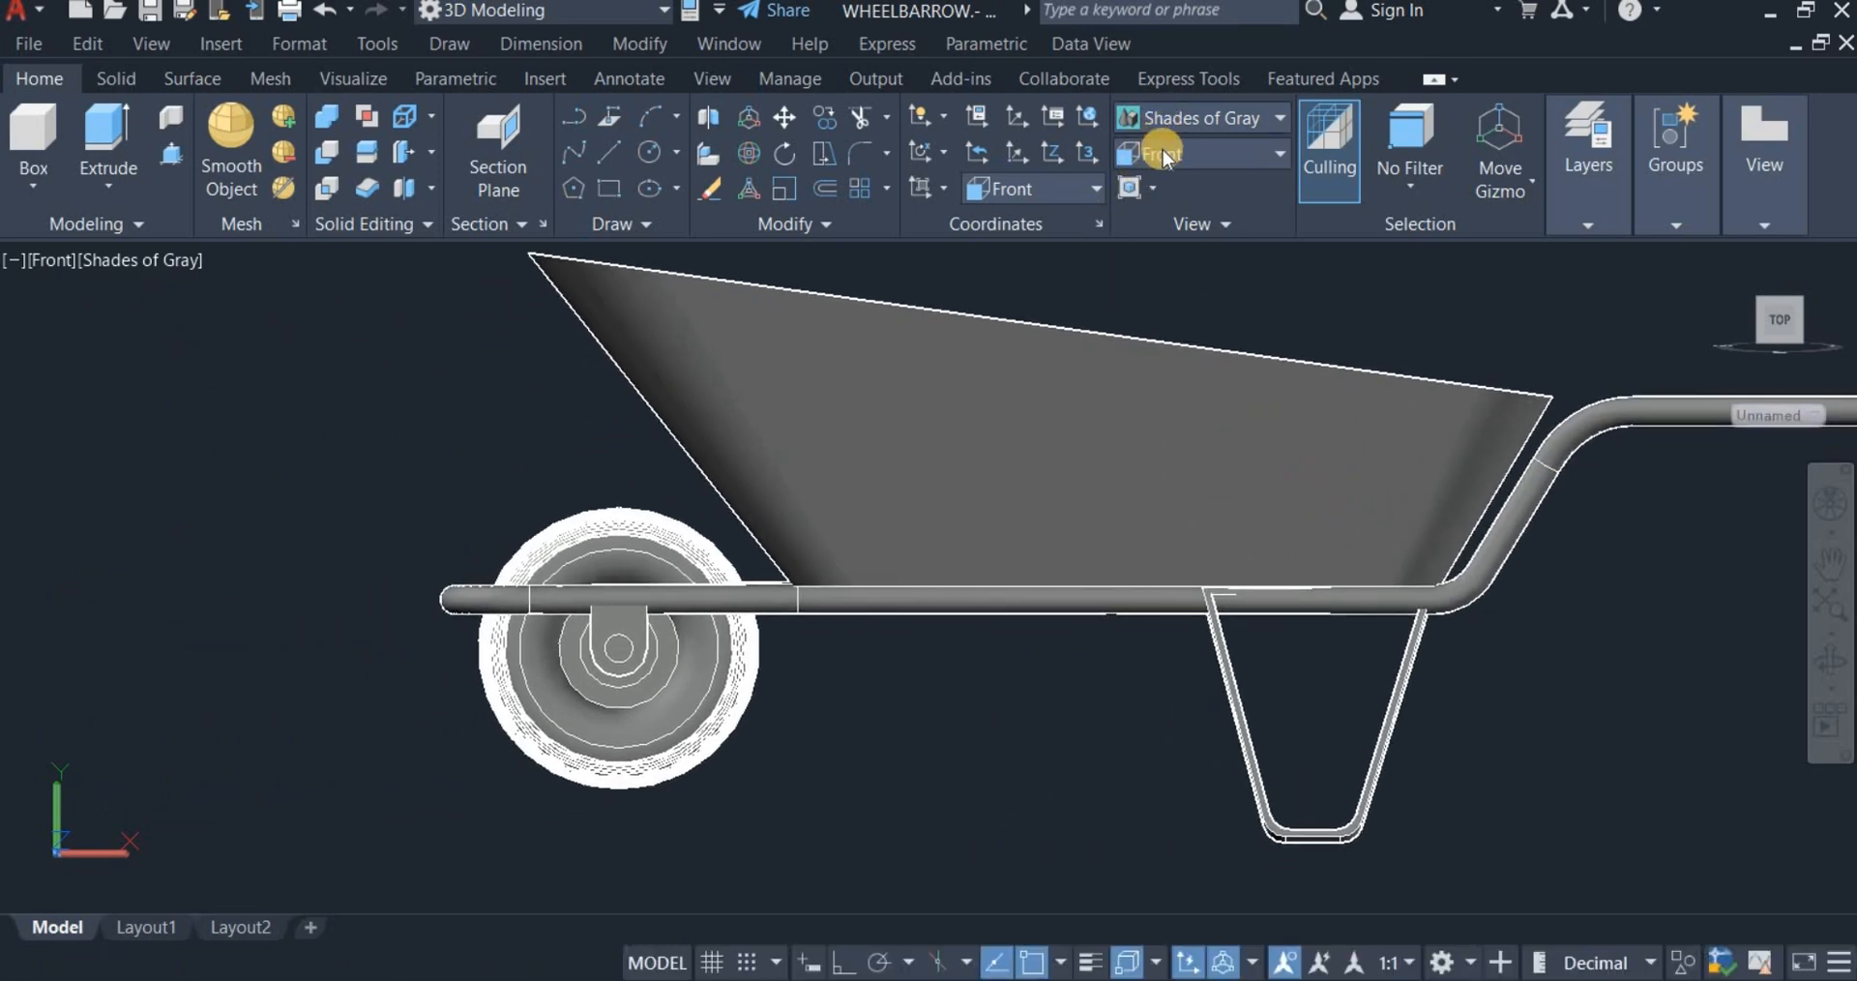
pyautogui.click(1175, 118)
pyautogui.click(1165, 193)
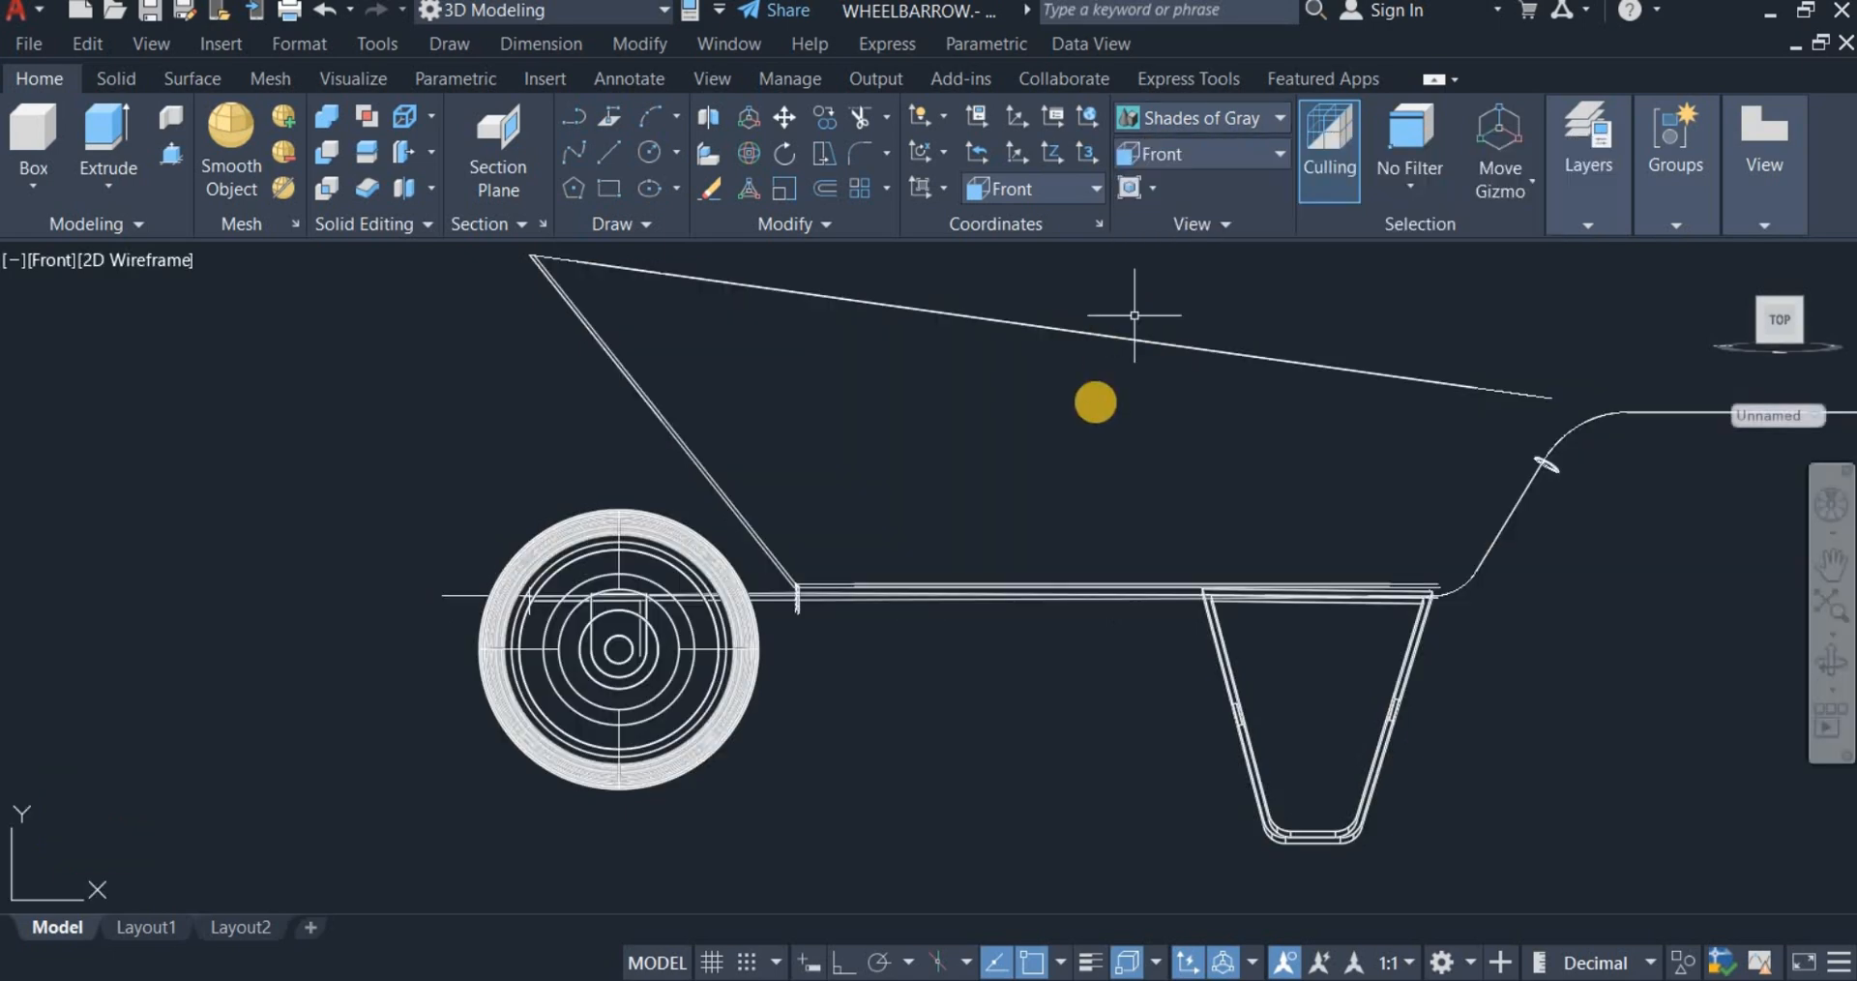
# Step: Draw a sloping polyline segment from the middle of the wheel bracket's top edge up to the tray's slanted front wall
pyautogui.click(571, 117)
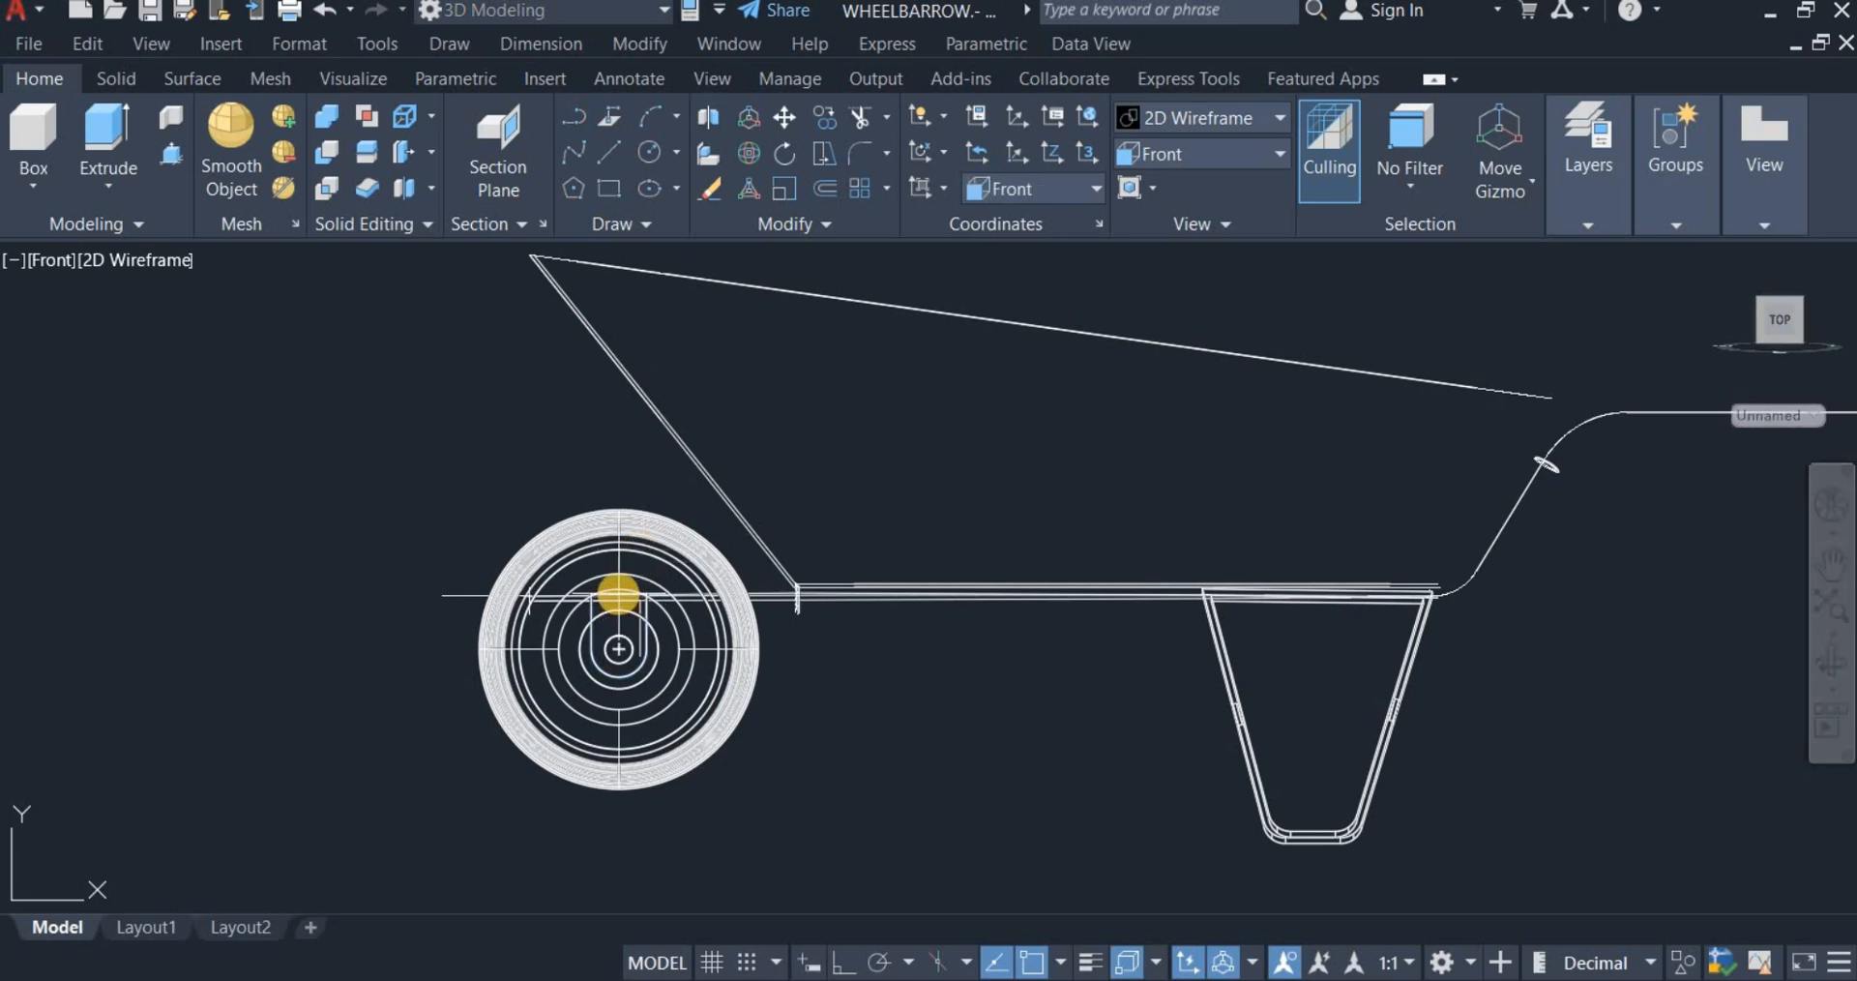
pyautogui.click(619, 593)
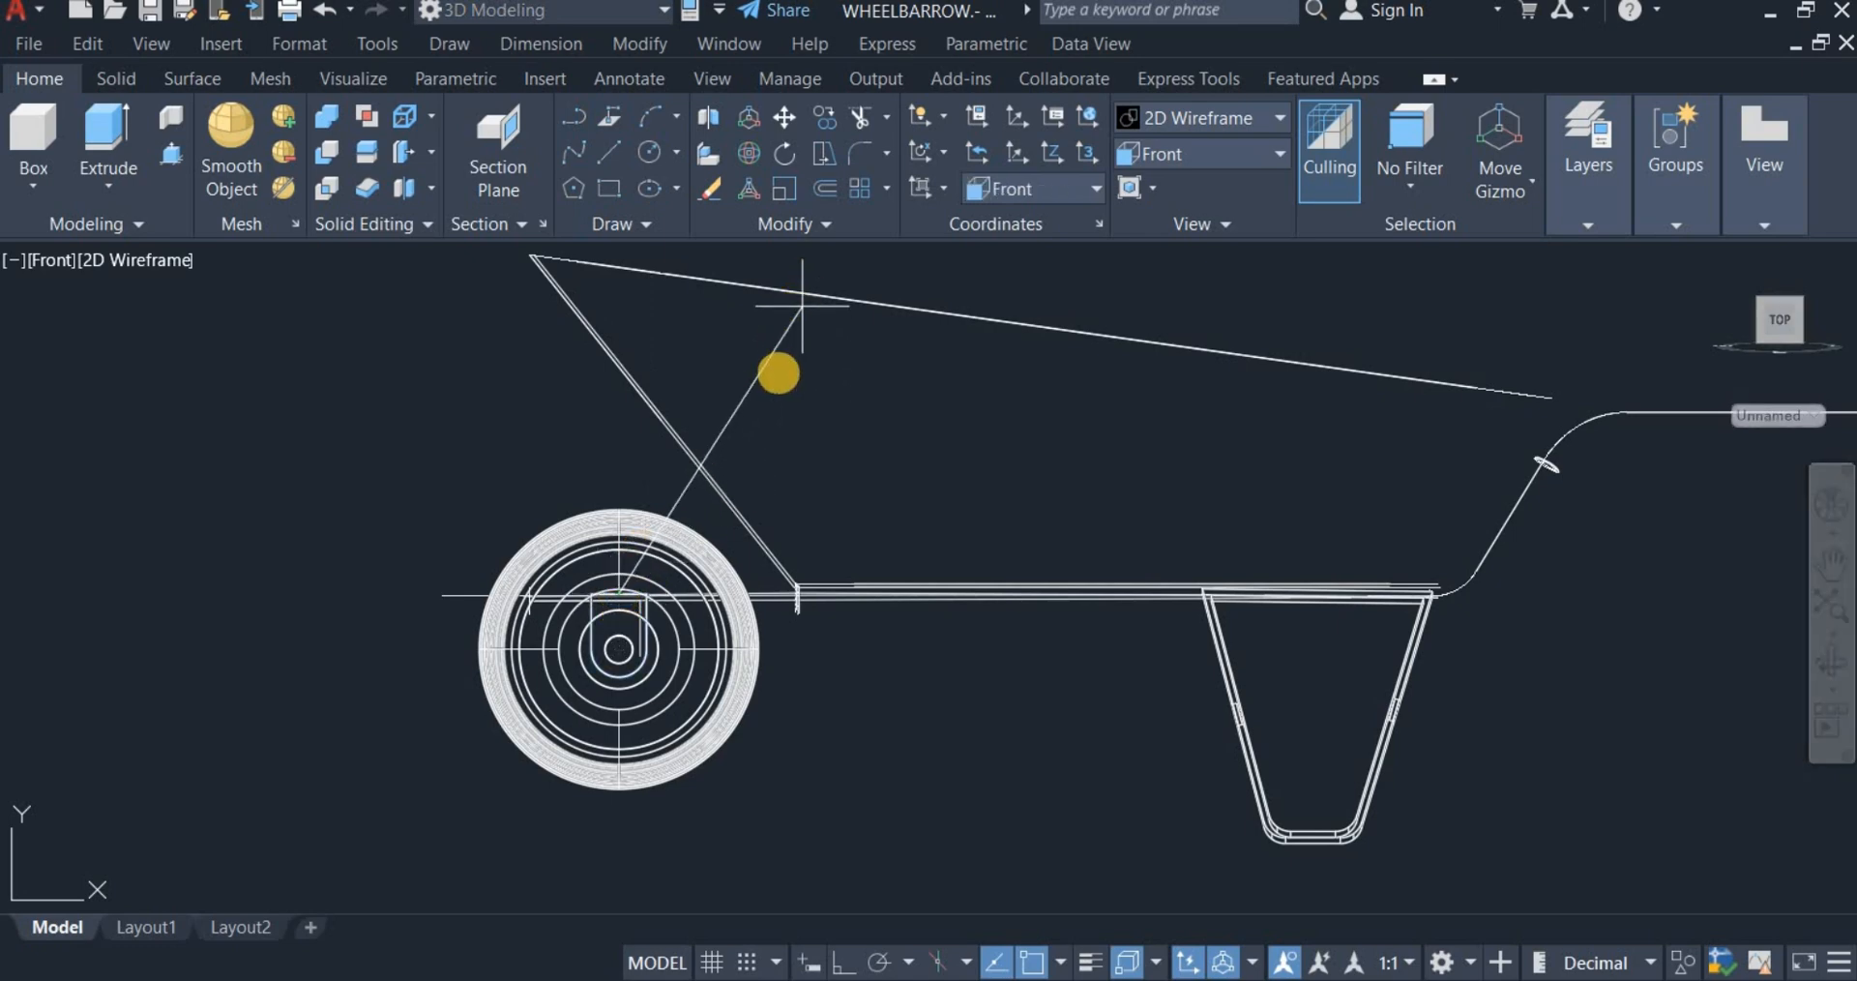
pyautogui.scroll(-3, 789, 334)
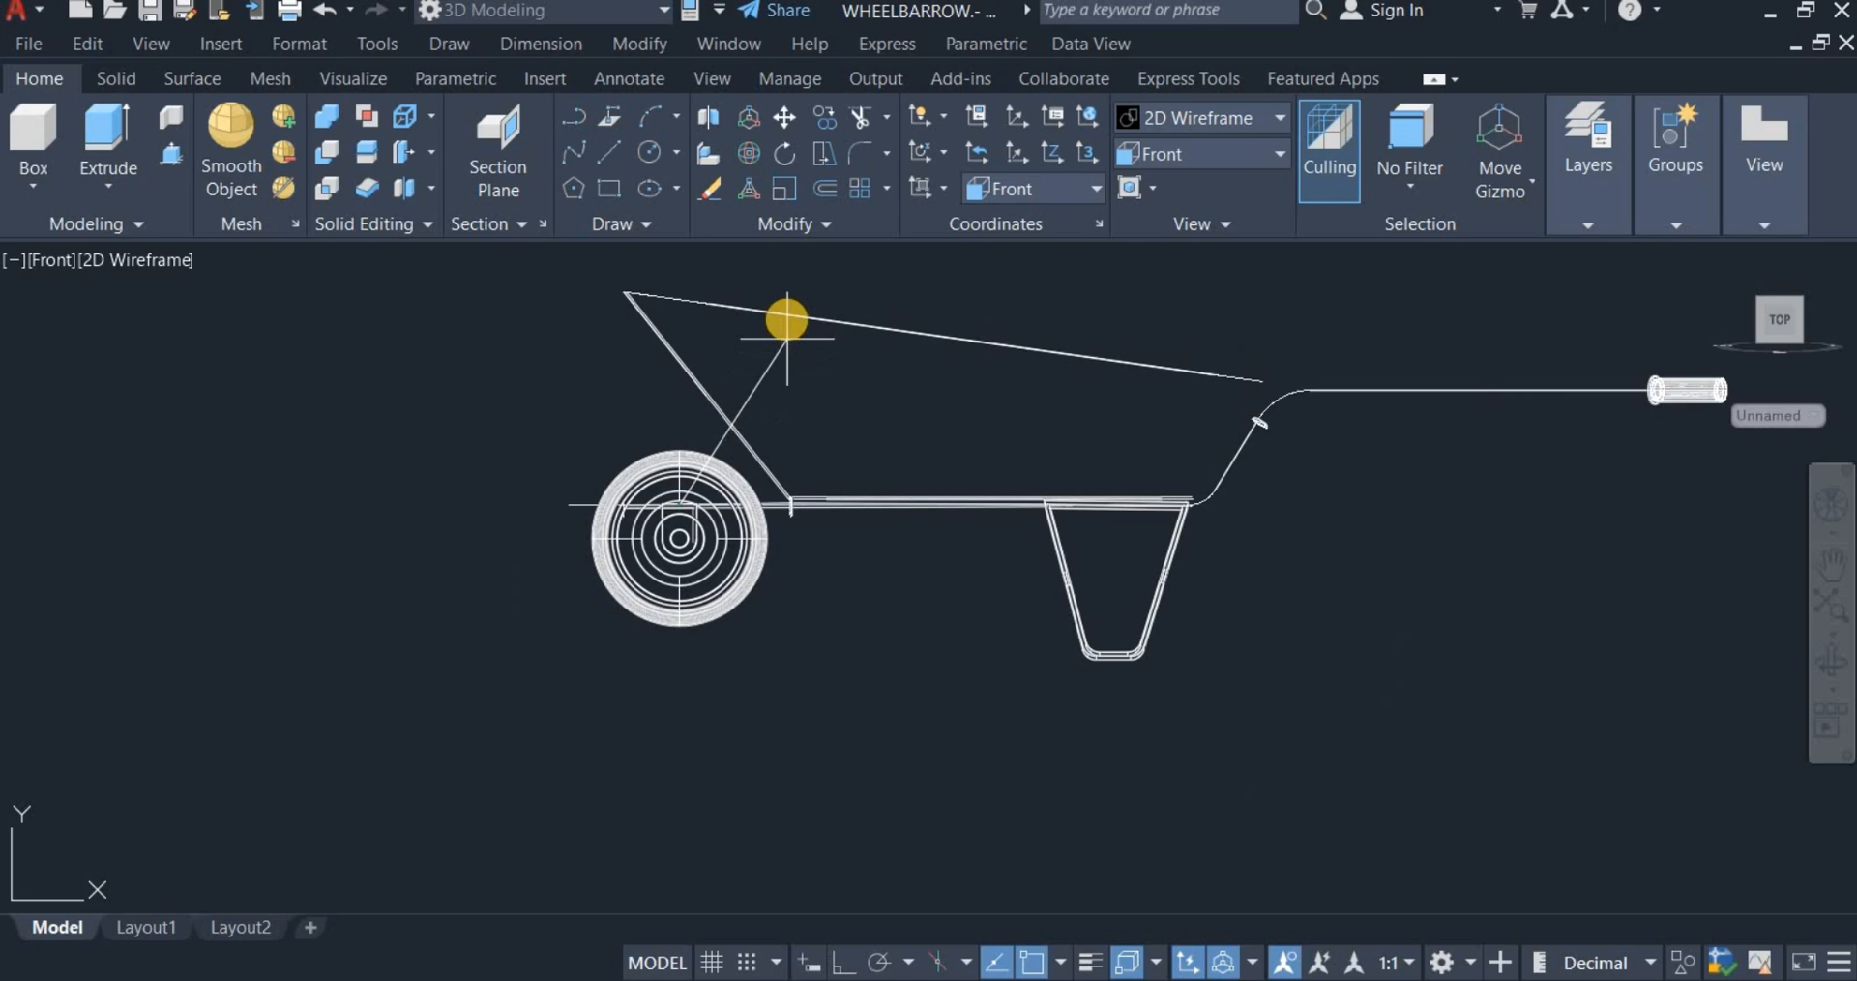
pyautogui.click(727, 413)
pyautogui.press('Return')
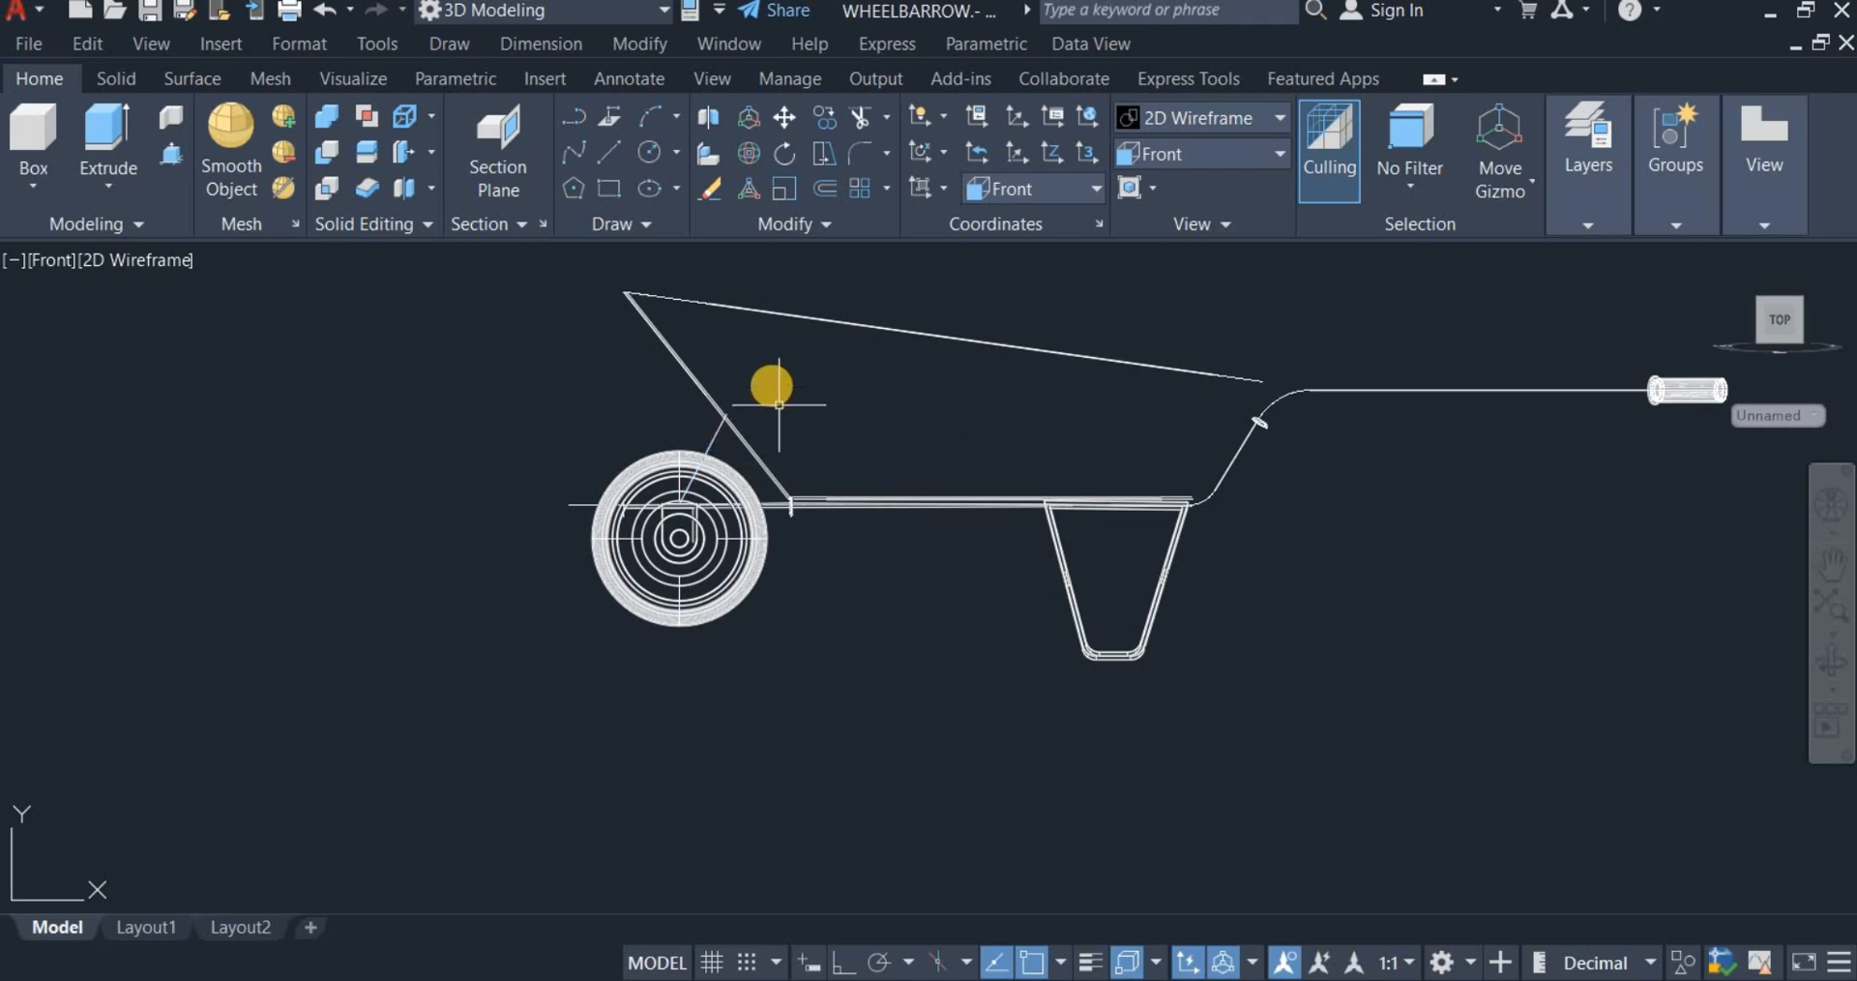
# Step: Draw a short line from the sloping segment's upper end up along the tray's slanted front wall
pyautogui.click(607, 160)
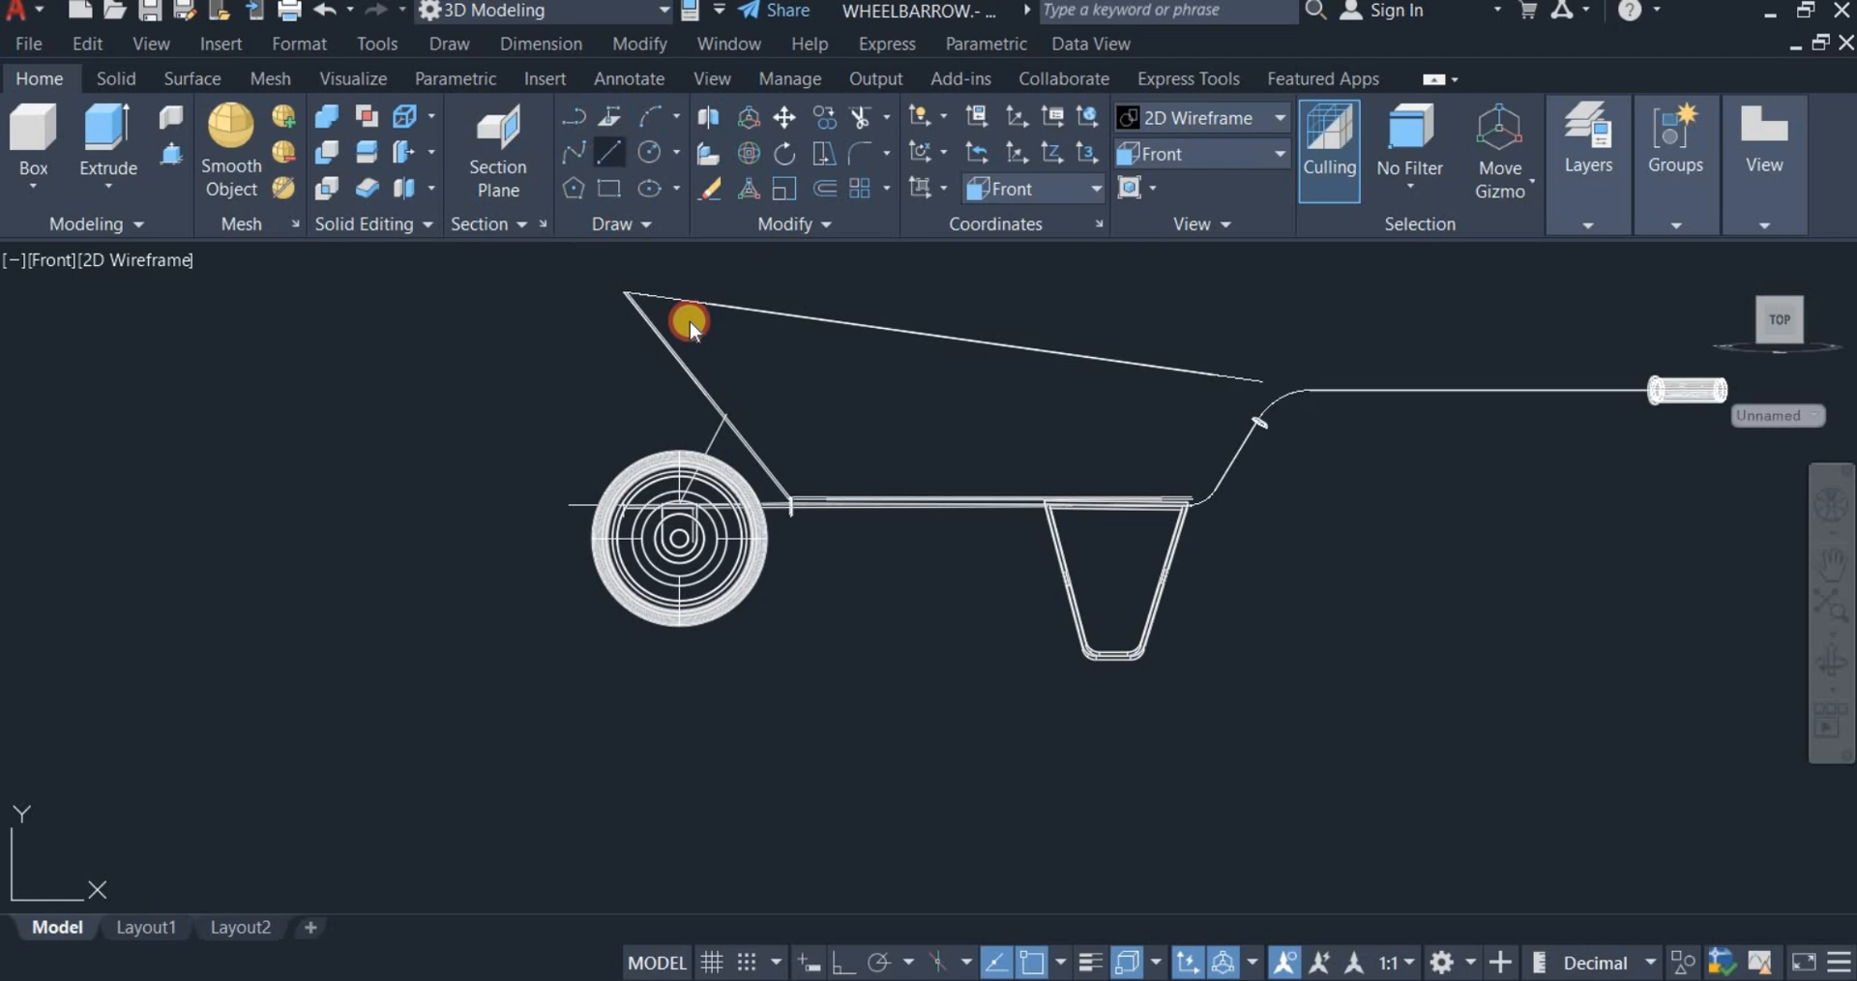
pyautogui.click(719, 421)
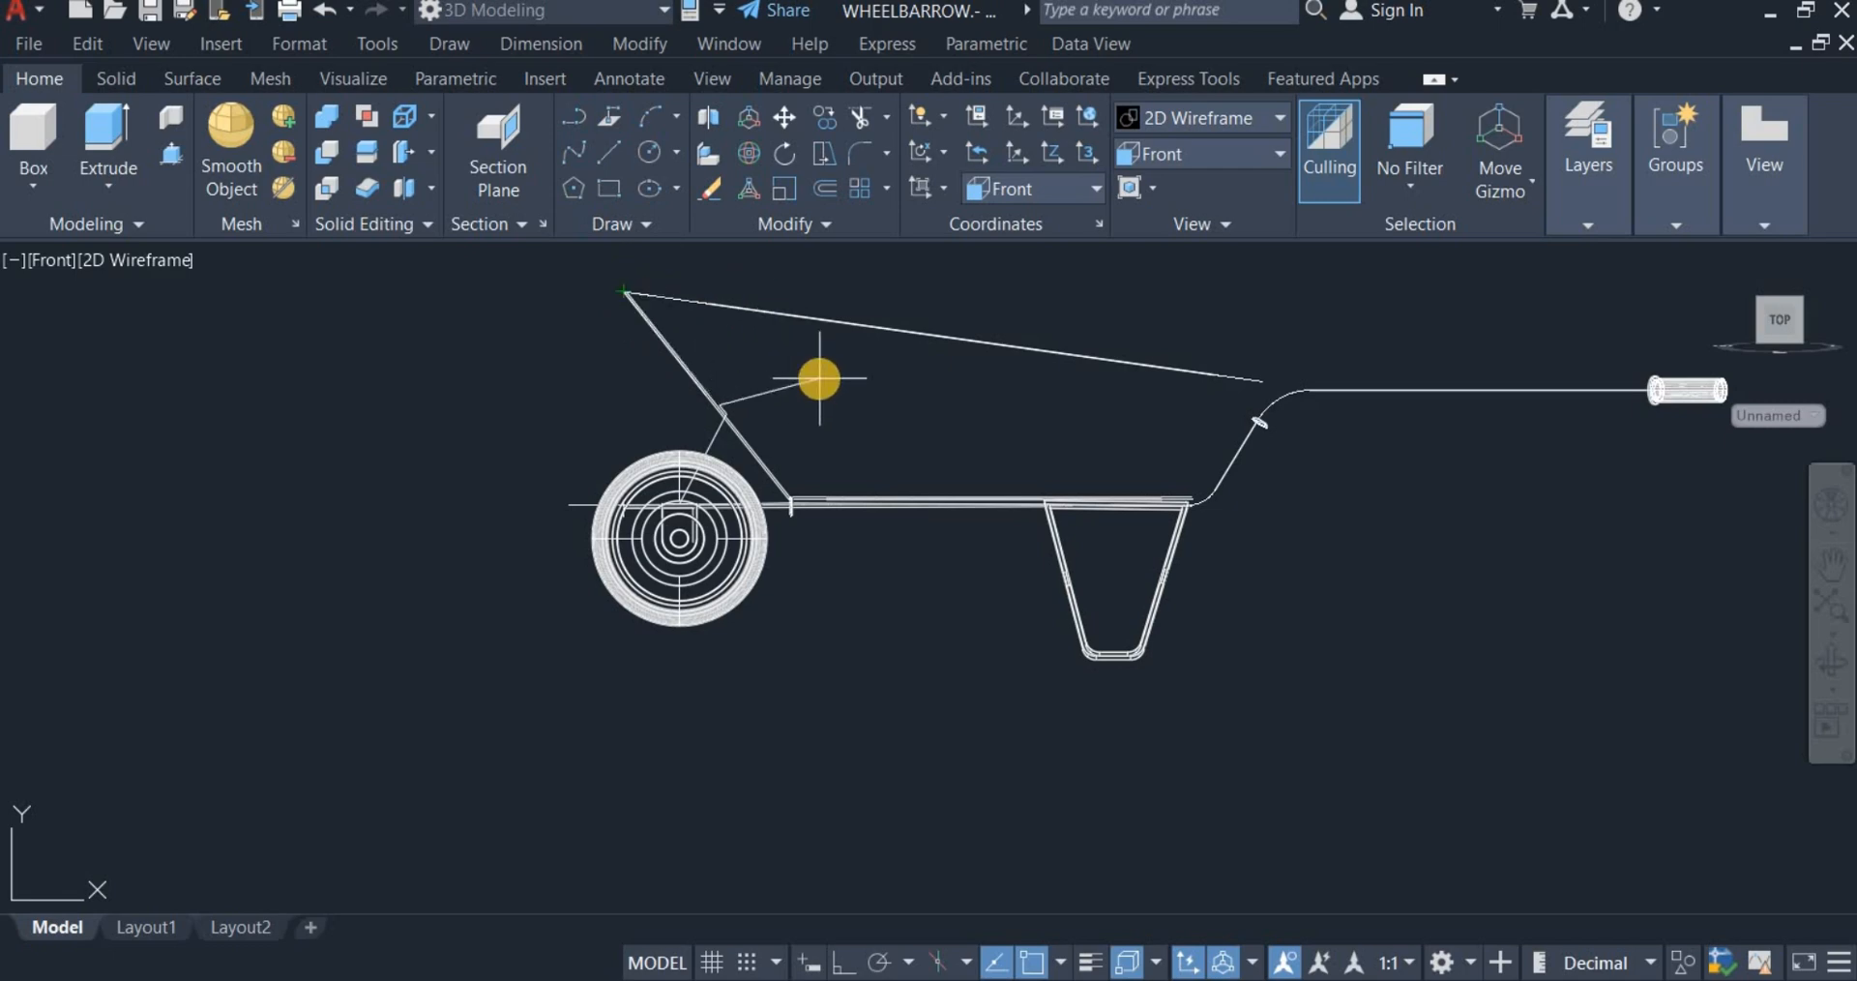
pyautogui.rightClick(850, 311)
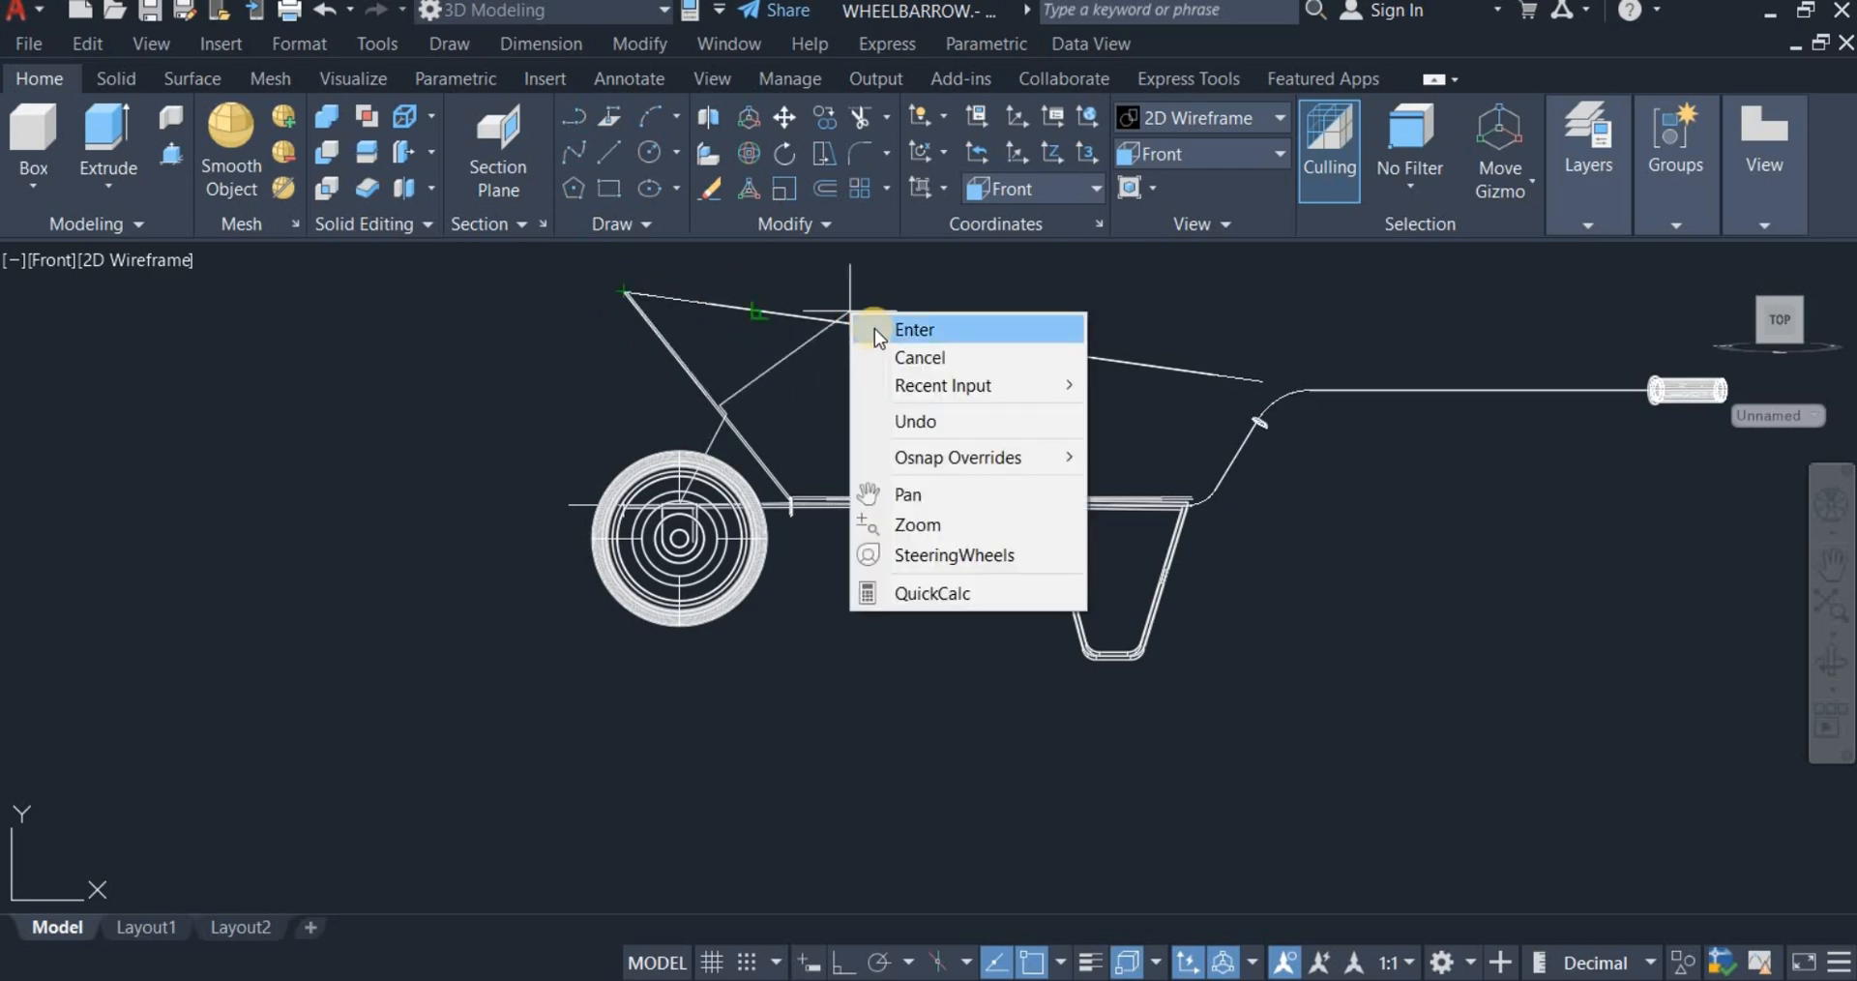
pyautogui.click(880, 331)
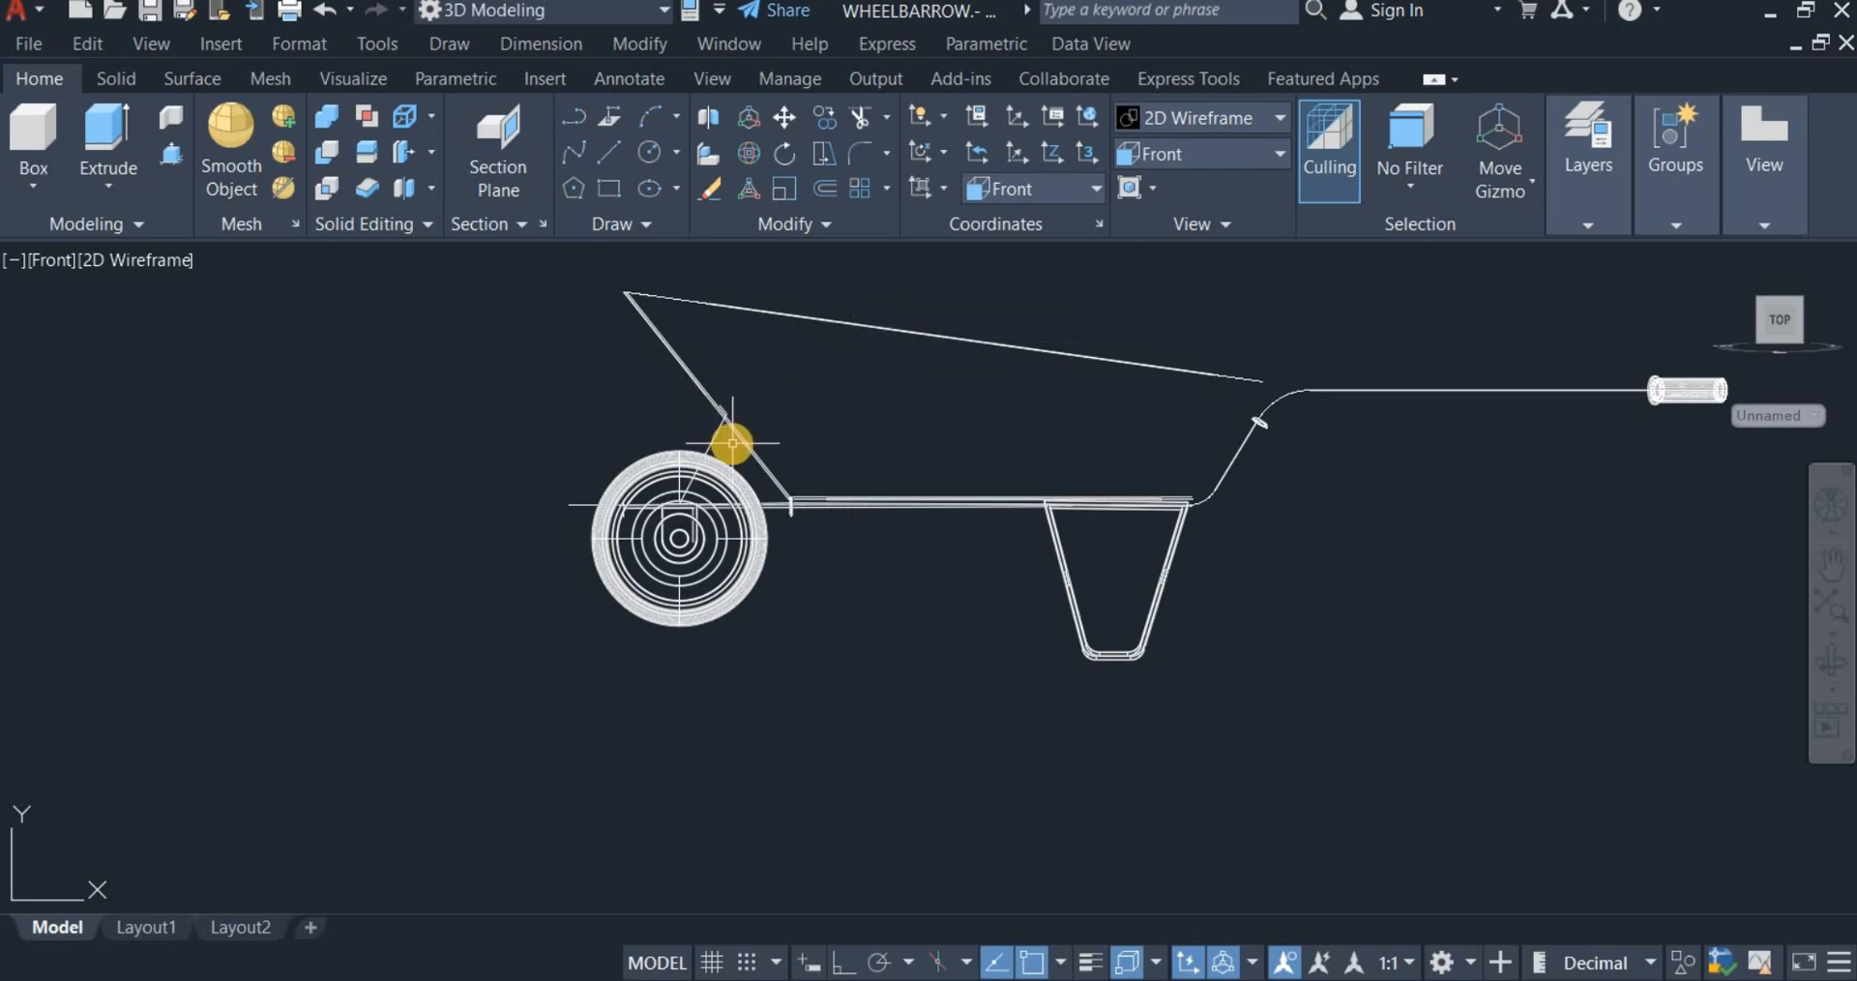
# Step: Move the sloping segment and the short line together into the empty space in front of the wheel
pyautogui.click(668, 380)
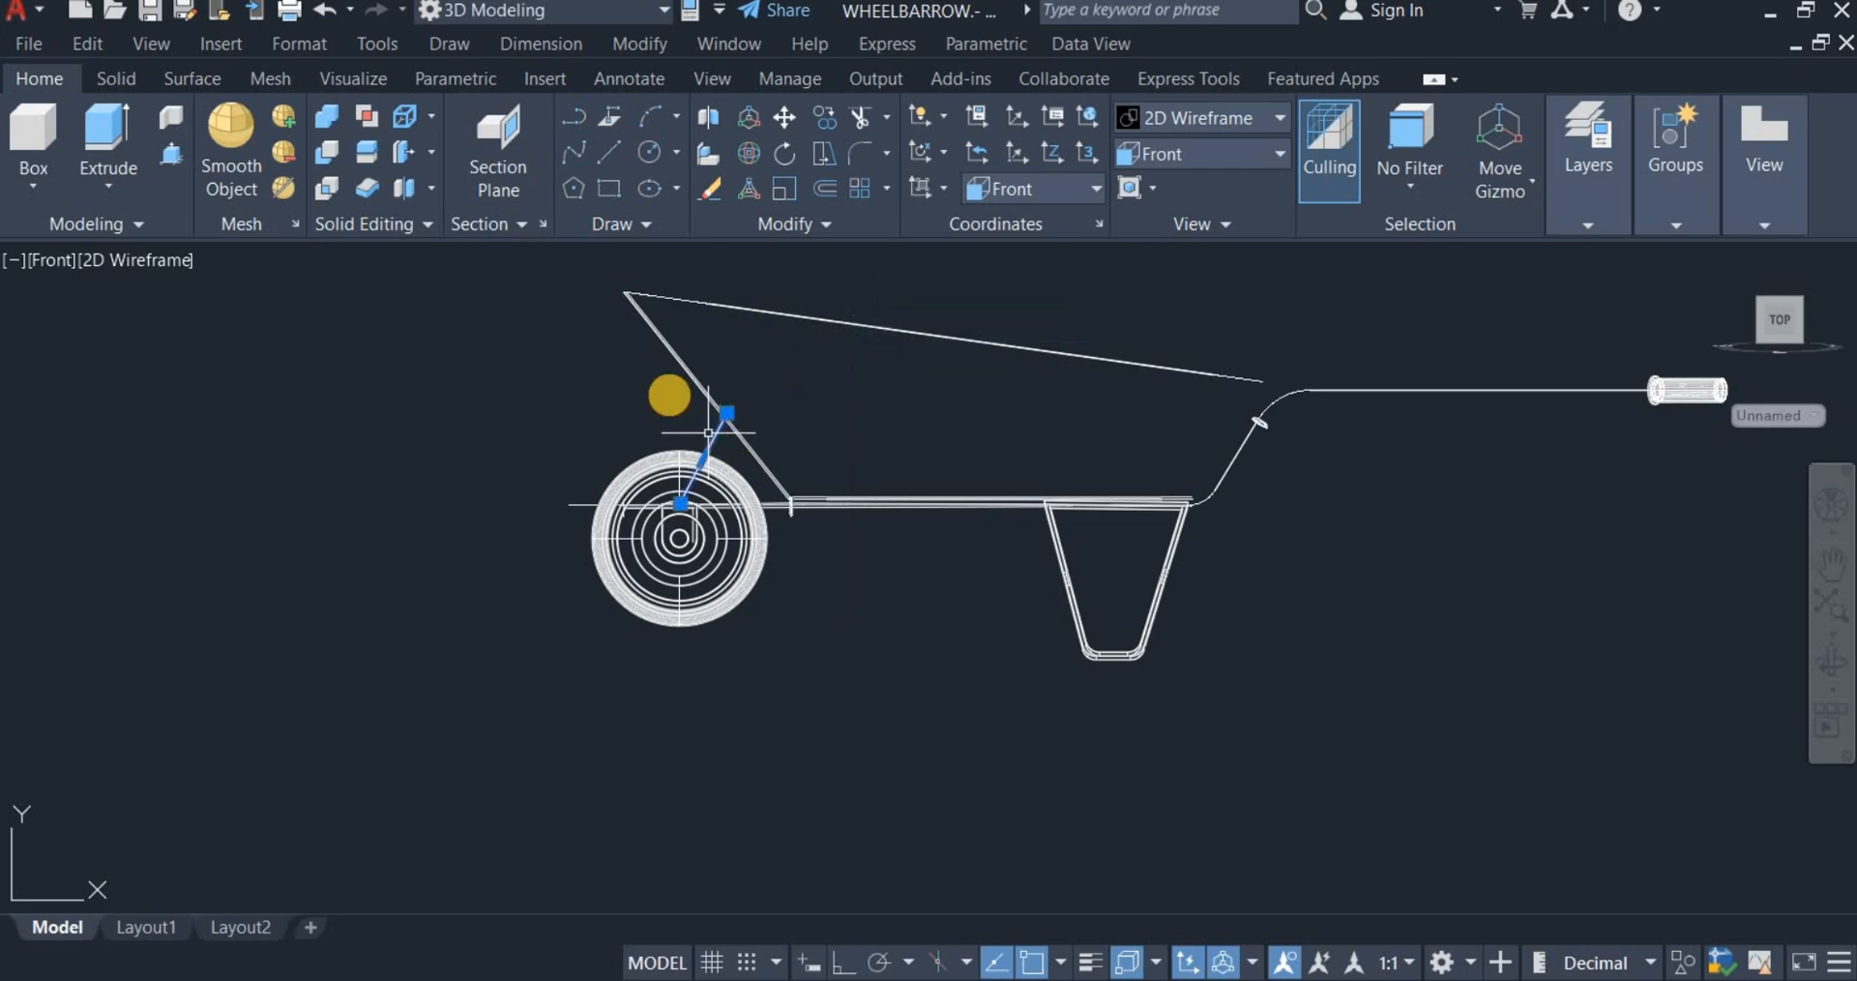
pyautogui.click(812, 443)
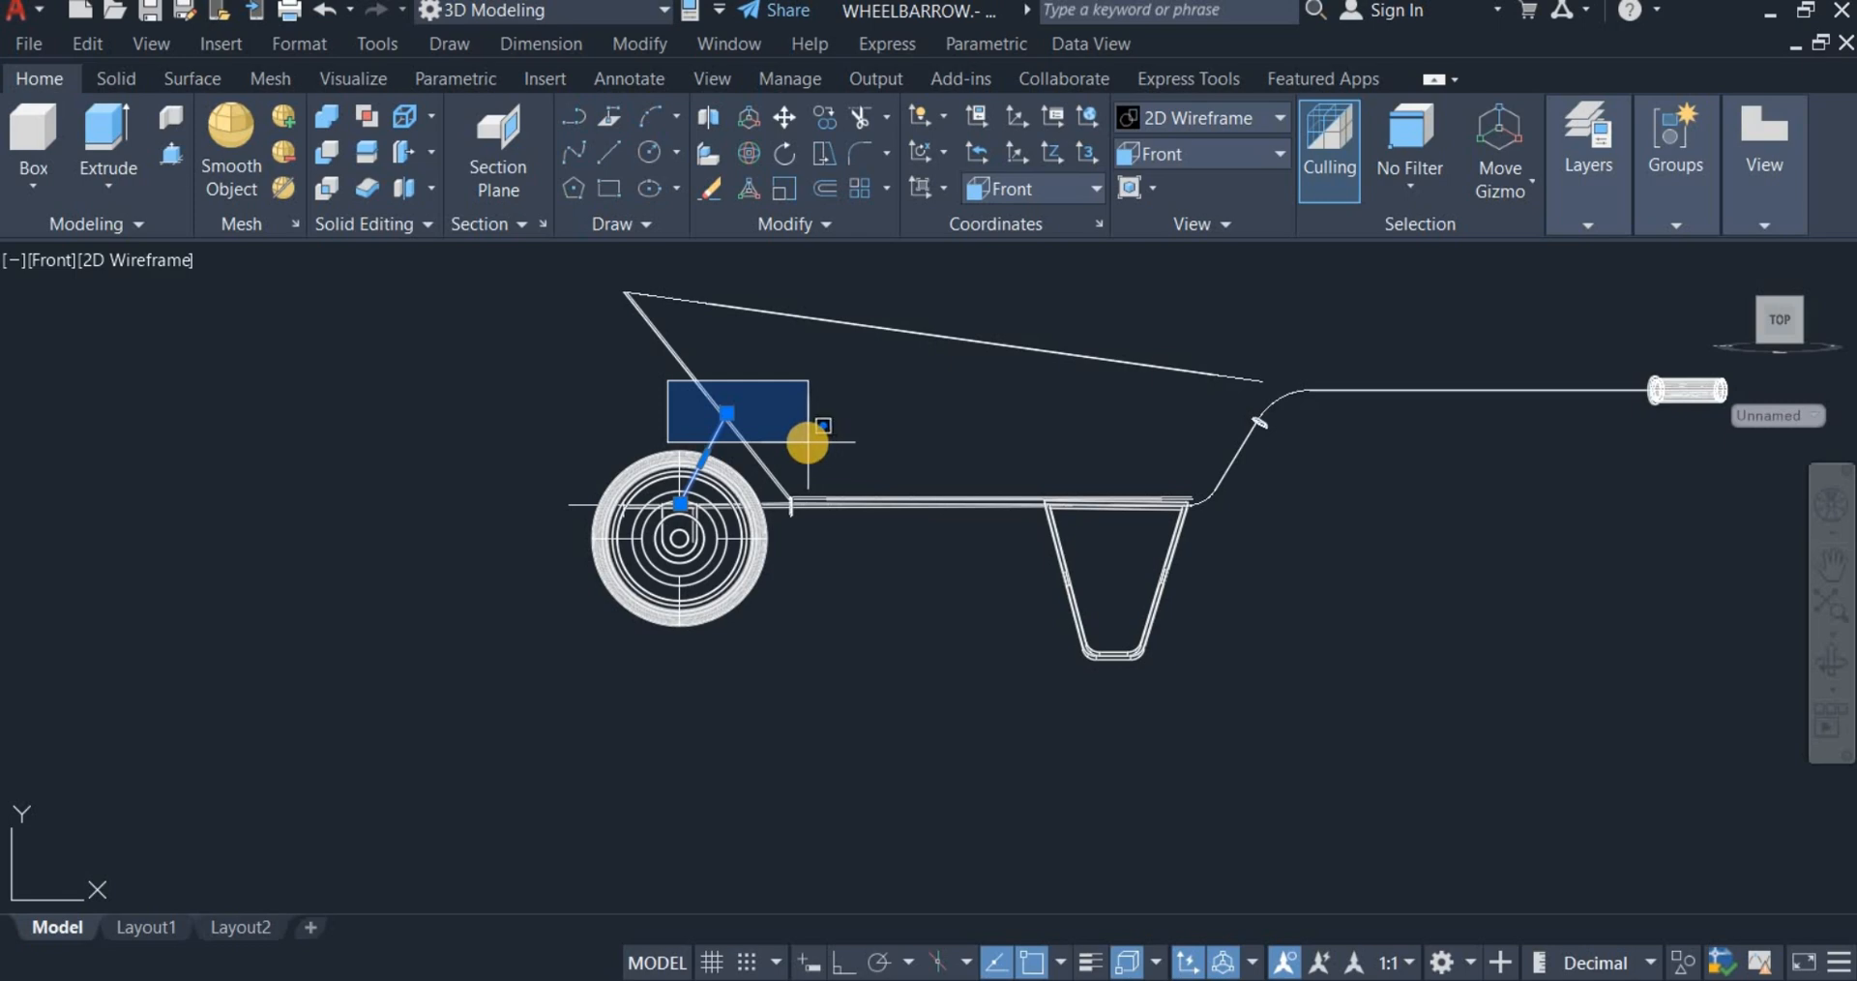
pyautogui.moveTo(814, 442); pyautogui.dragTo(571, 438, button='right')
pyautogui.click(639, 451)
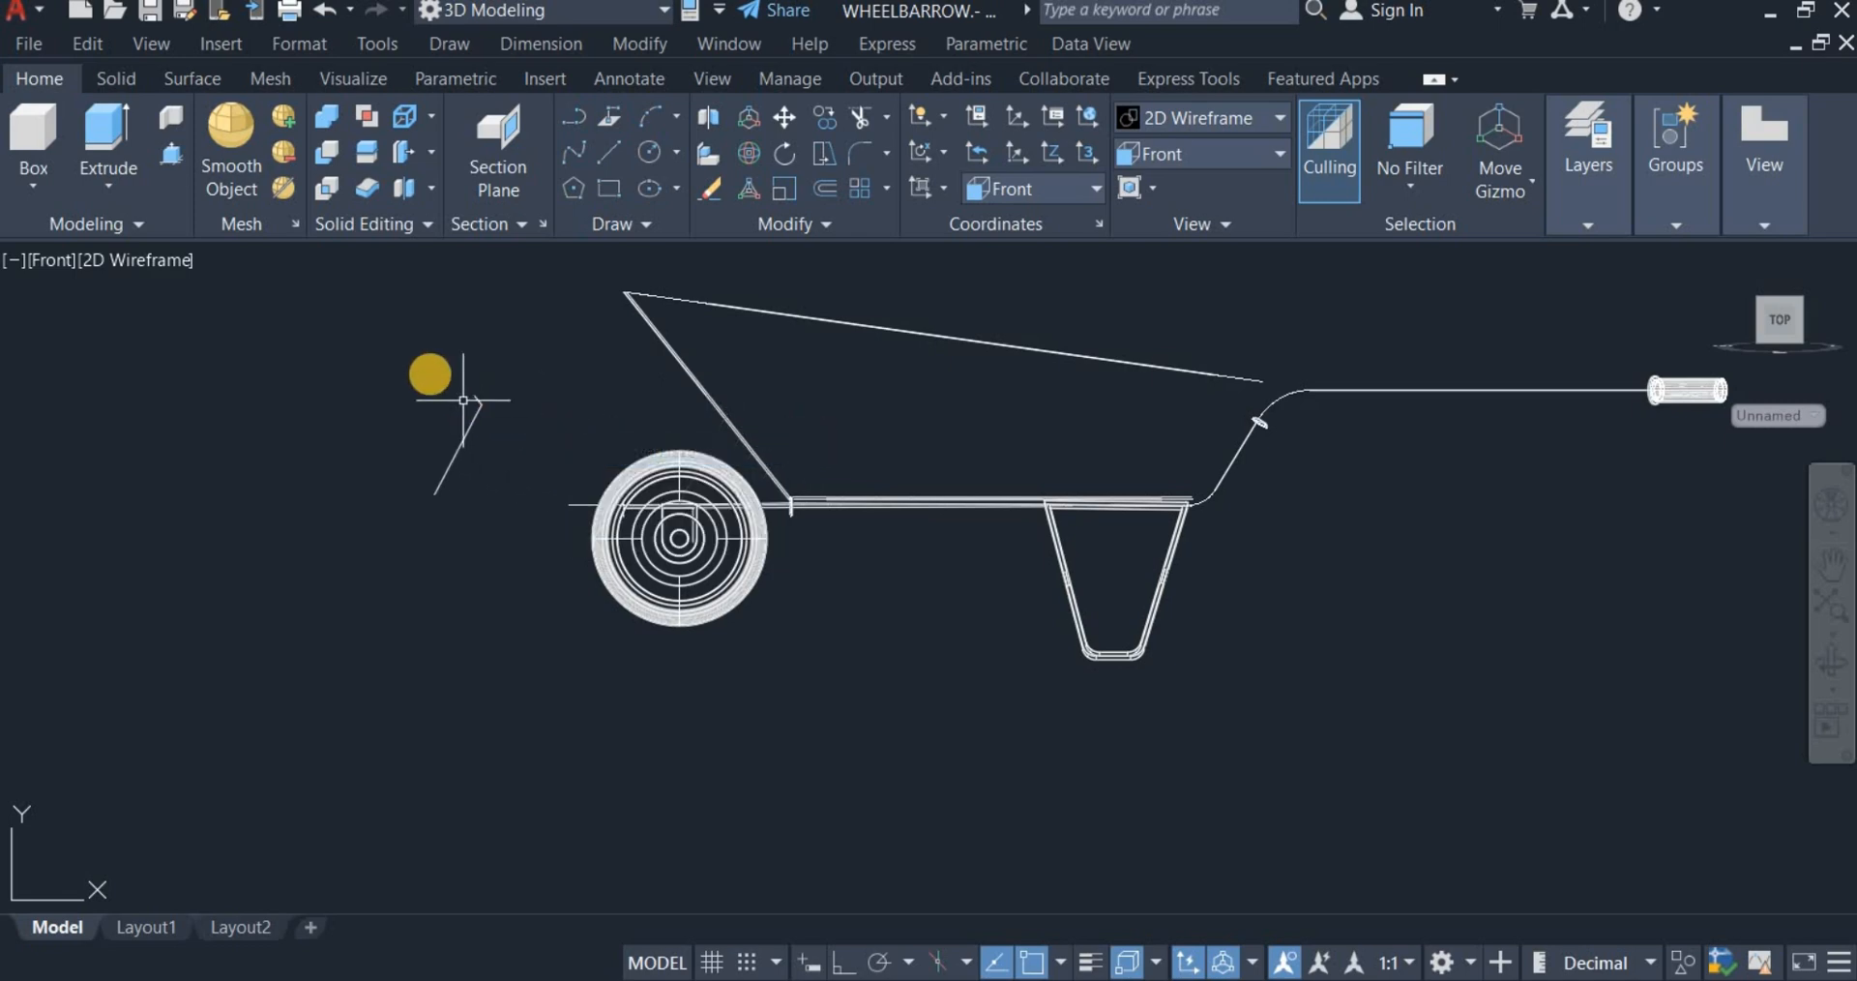
# Step: Draw a 20-long horizontal line in the negative X direction from the sloping segment's lower endpoint
pyautogui.click(606, 148)
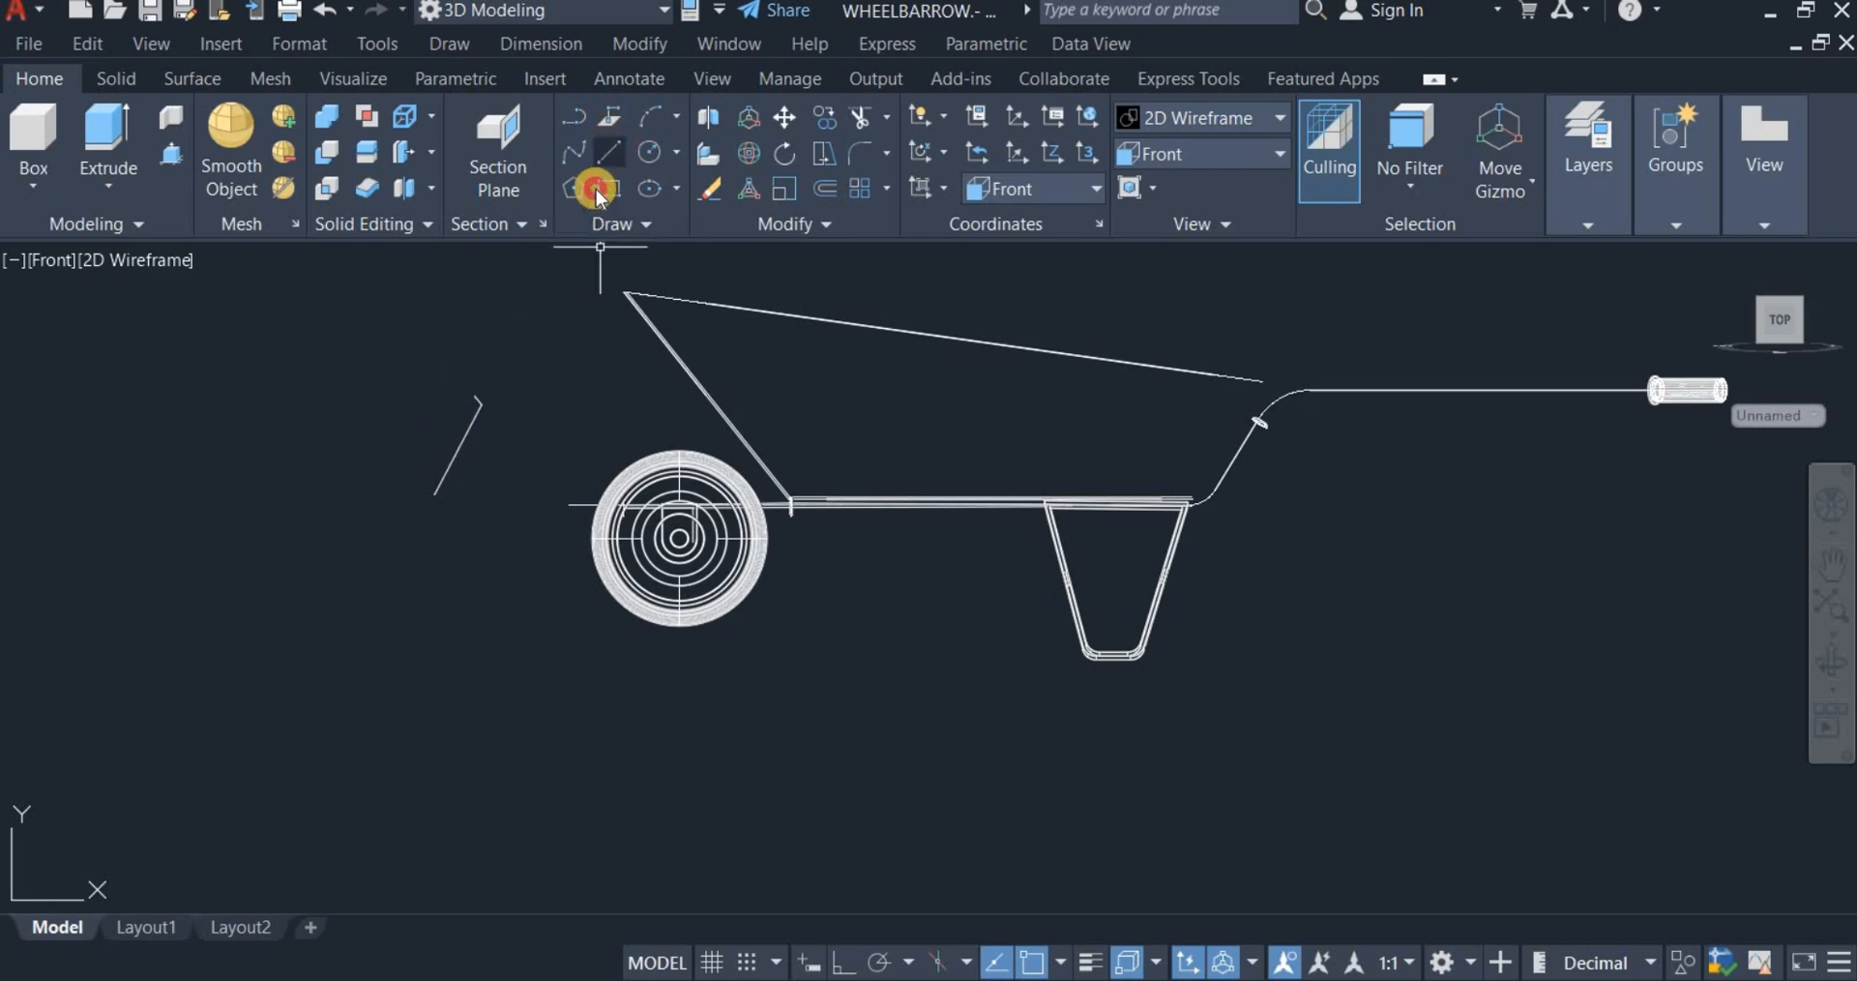
pyautogui.click(435, 494)
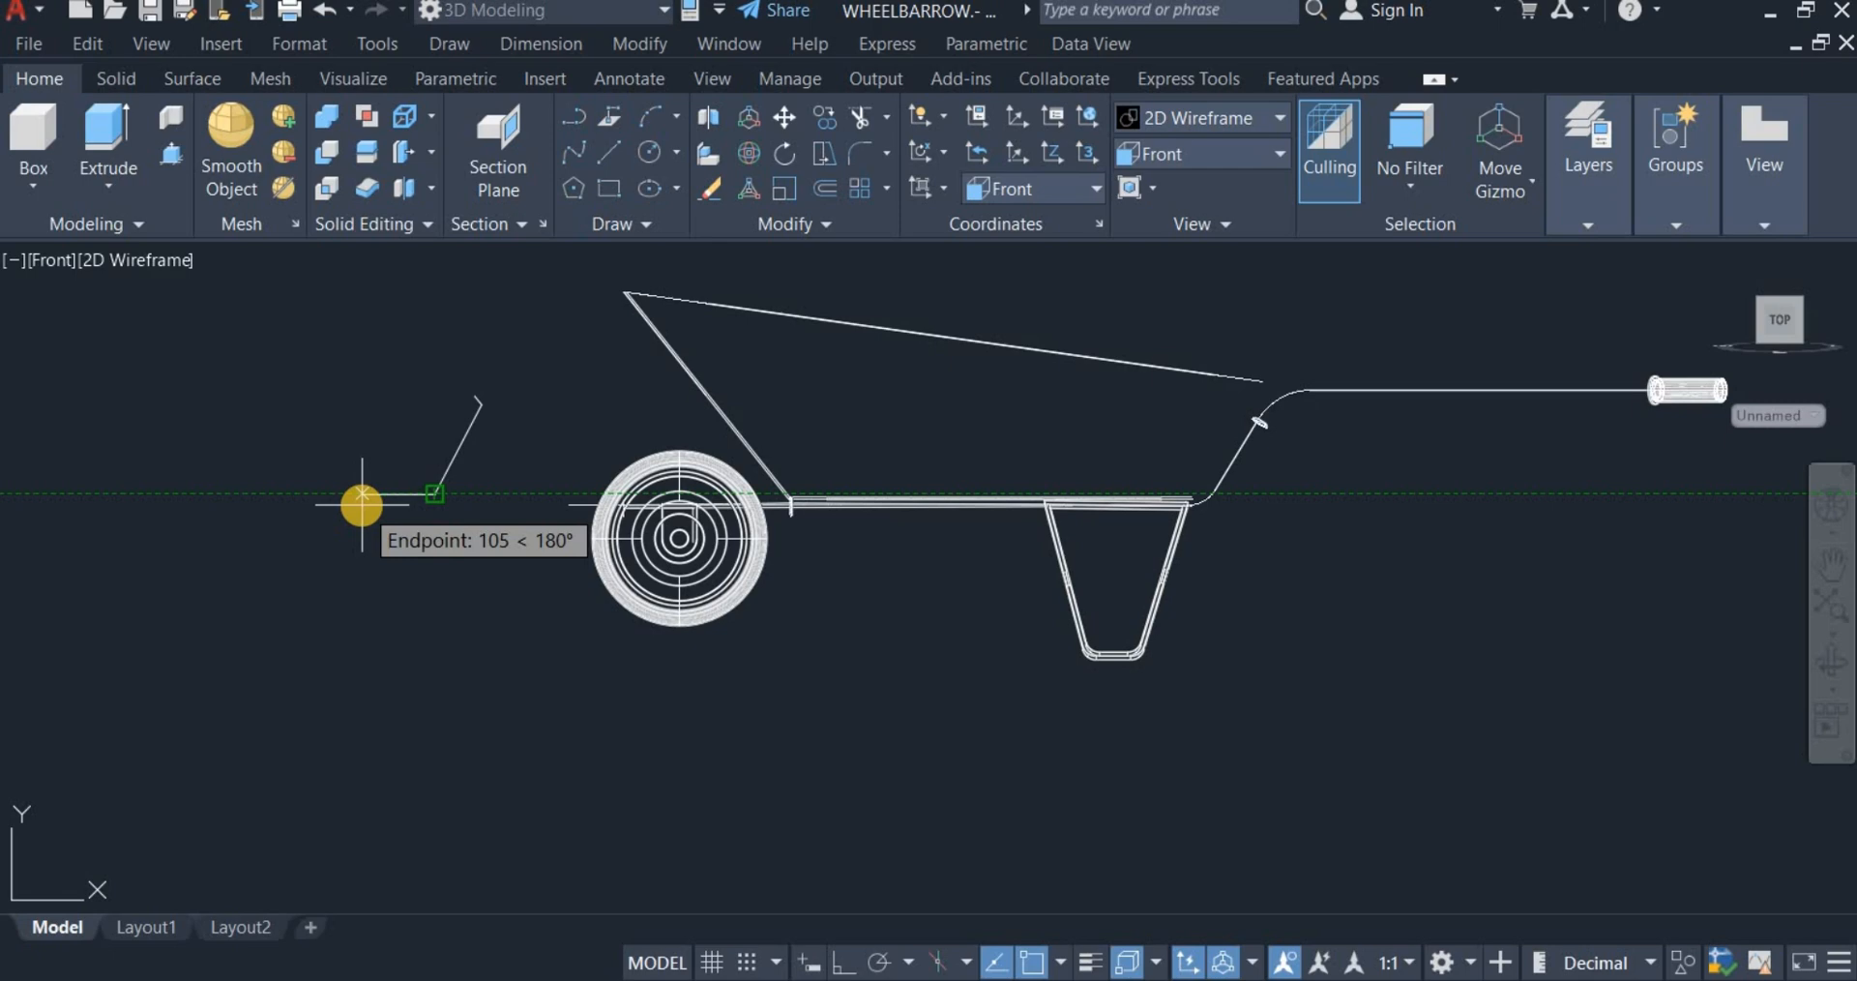
pyautogui.write('20')
pyautogui.press('Return')
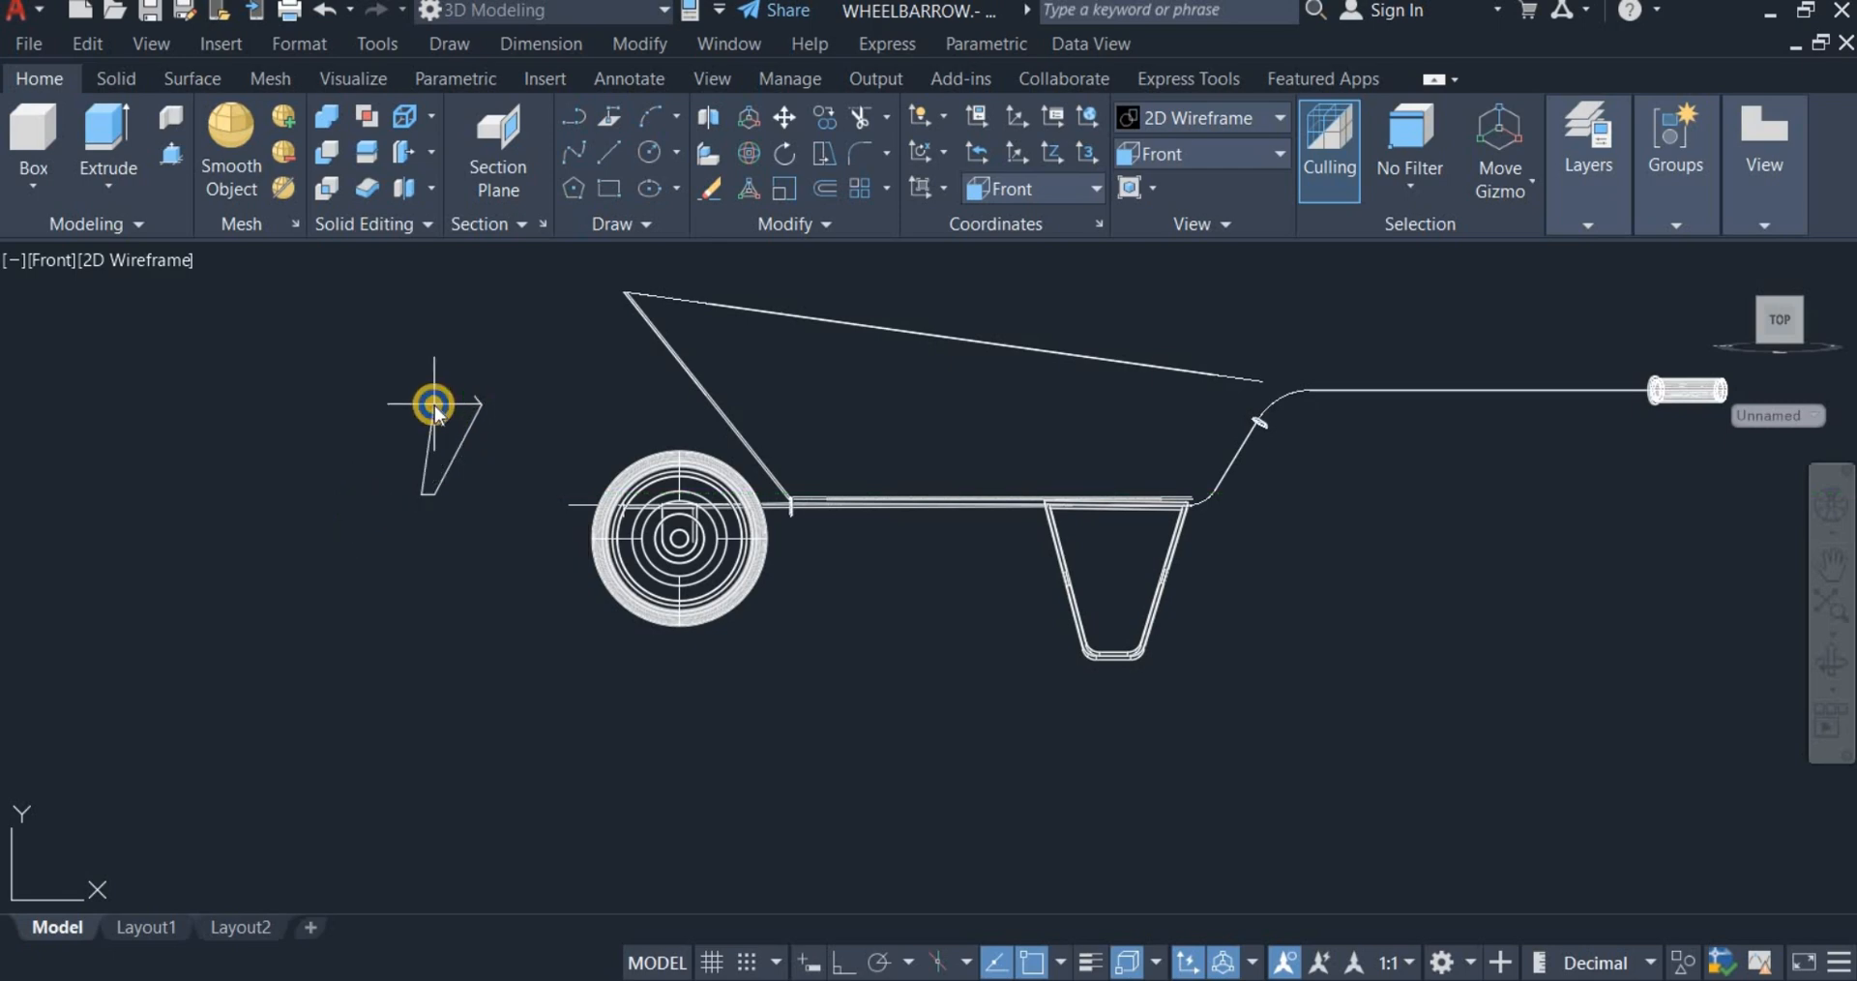
pyautogui.rightClick(435, 409)
pyautogui.click(450, 414)
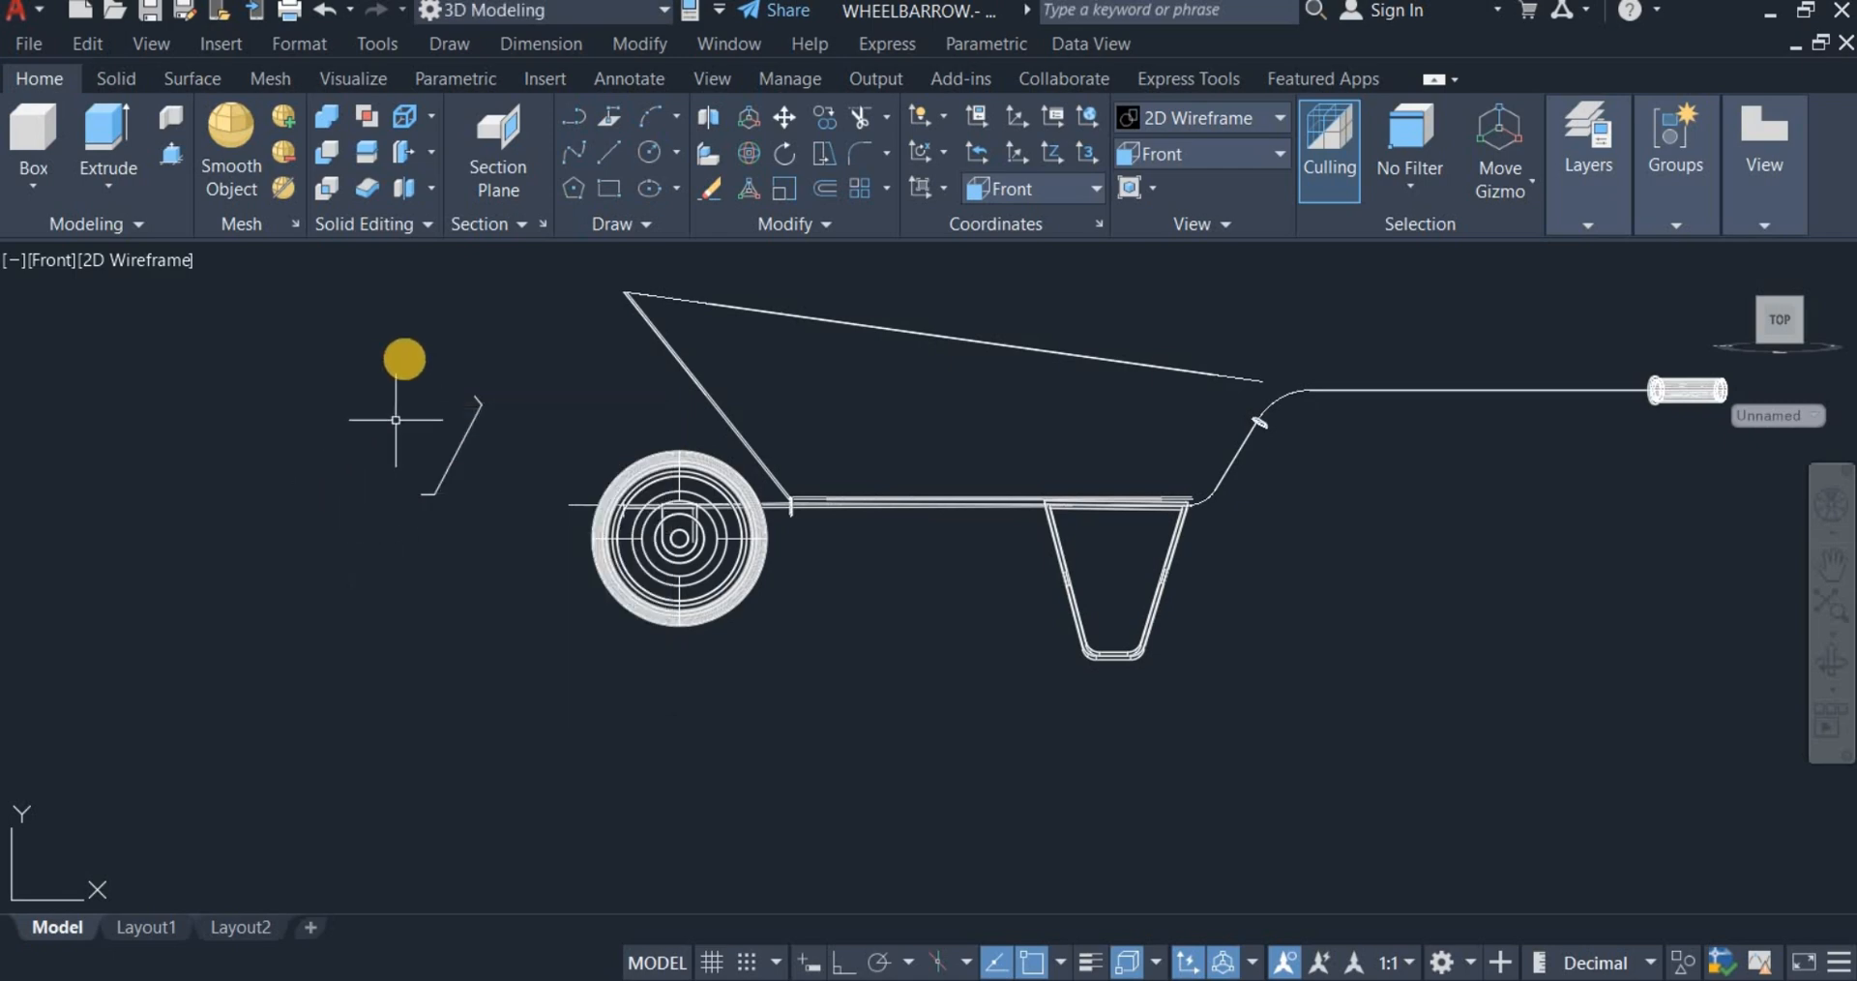
# Step: Try to join the sloping segment, the horizontal line and the short upper line into one polyline
pyautogui.moveTo(405, 359); pyautogui.dragTo(501, 548)
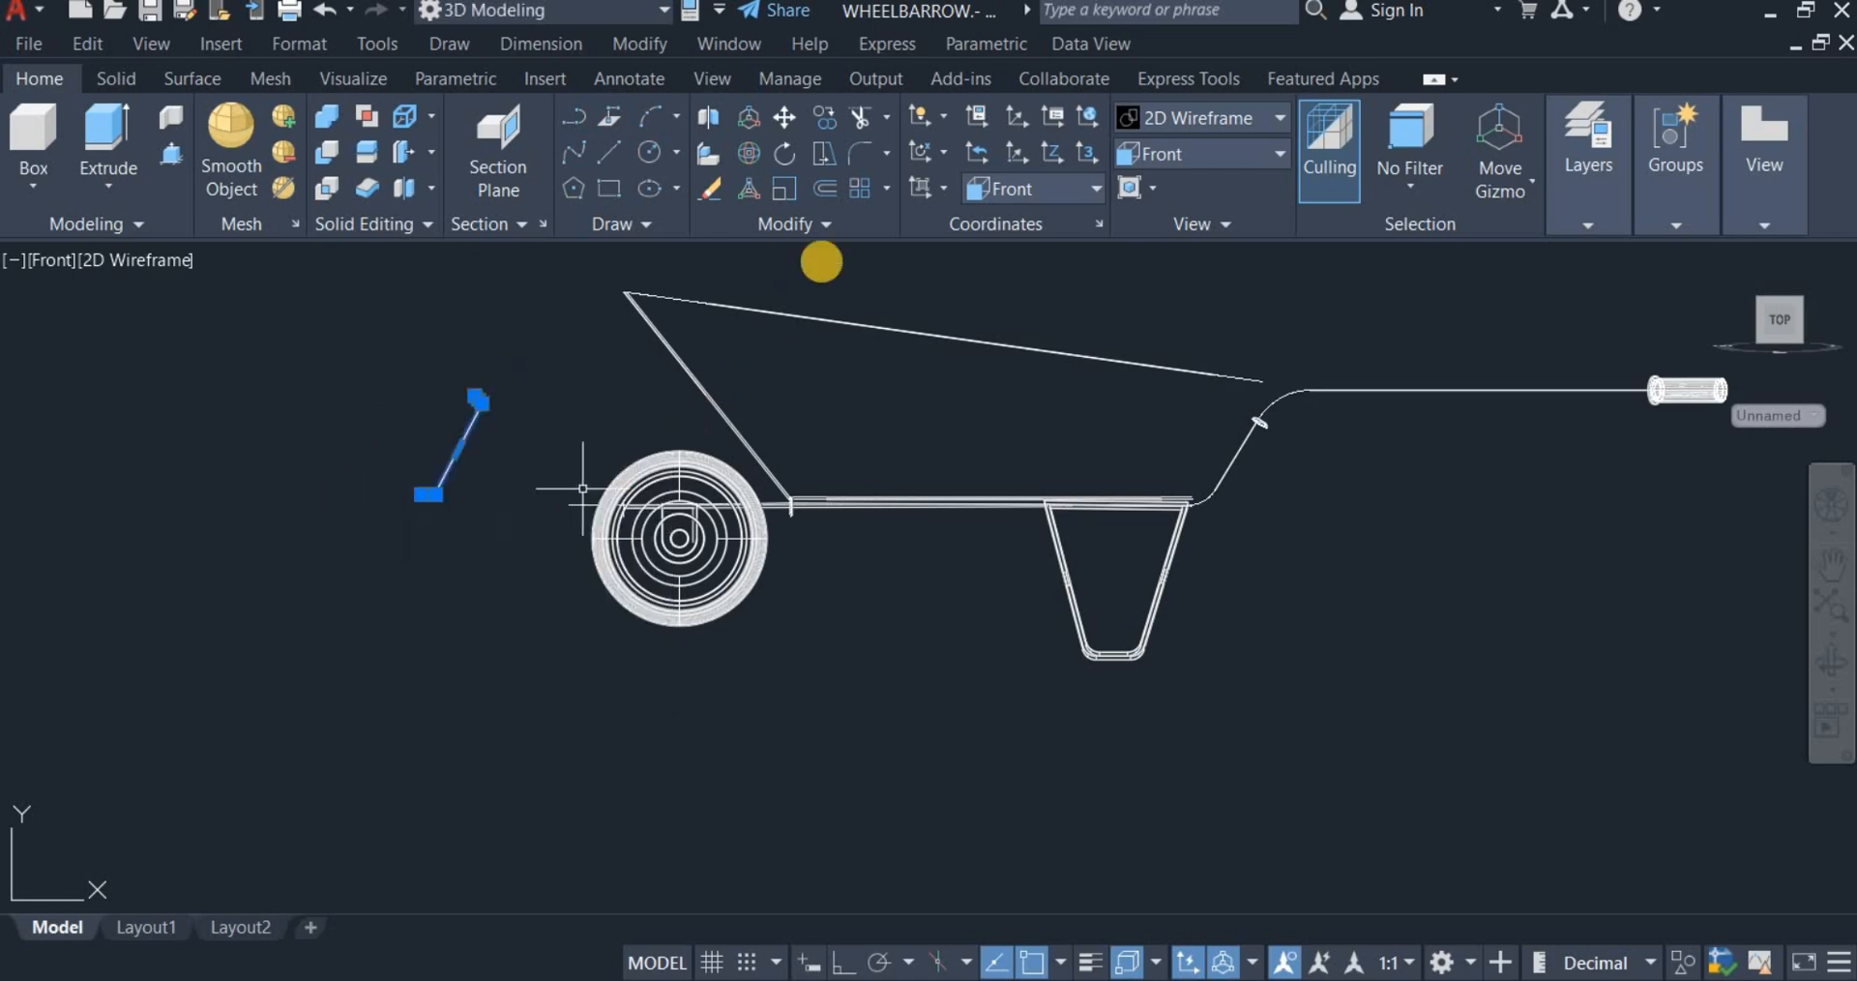
pyautogui.click(762, 222)
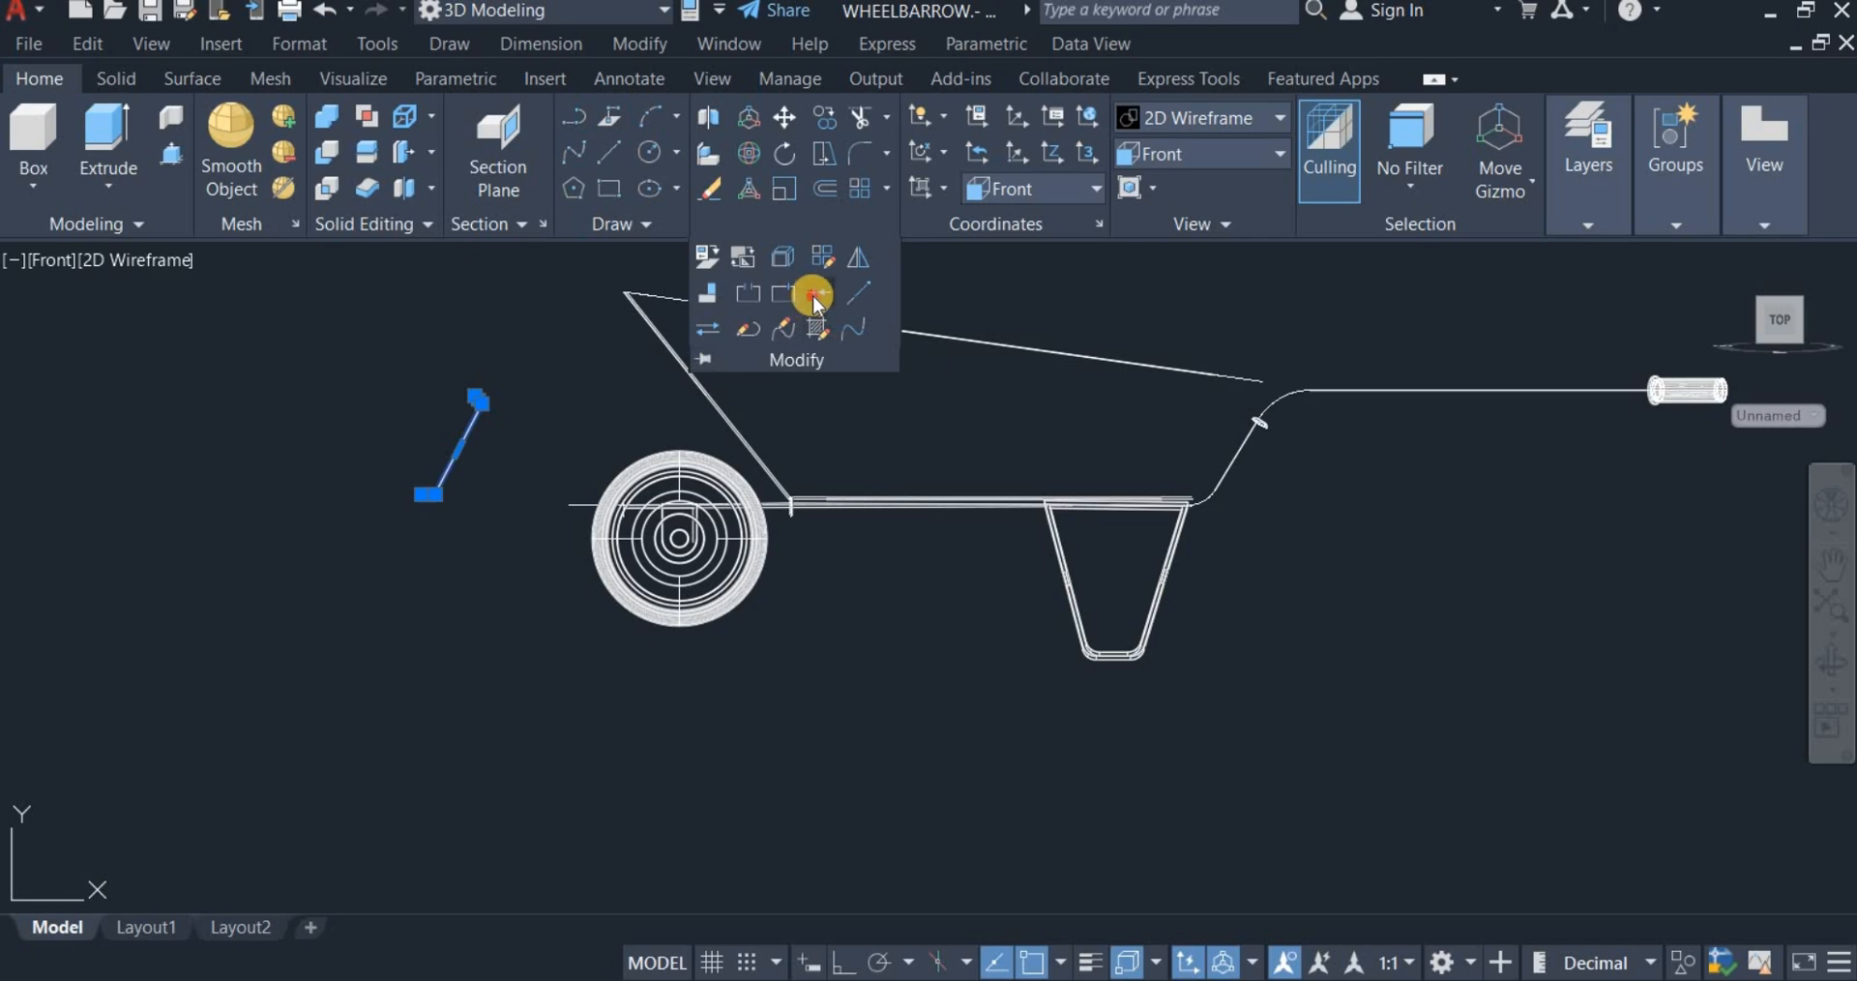
pyautogui.click(816, 296)
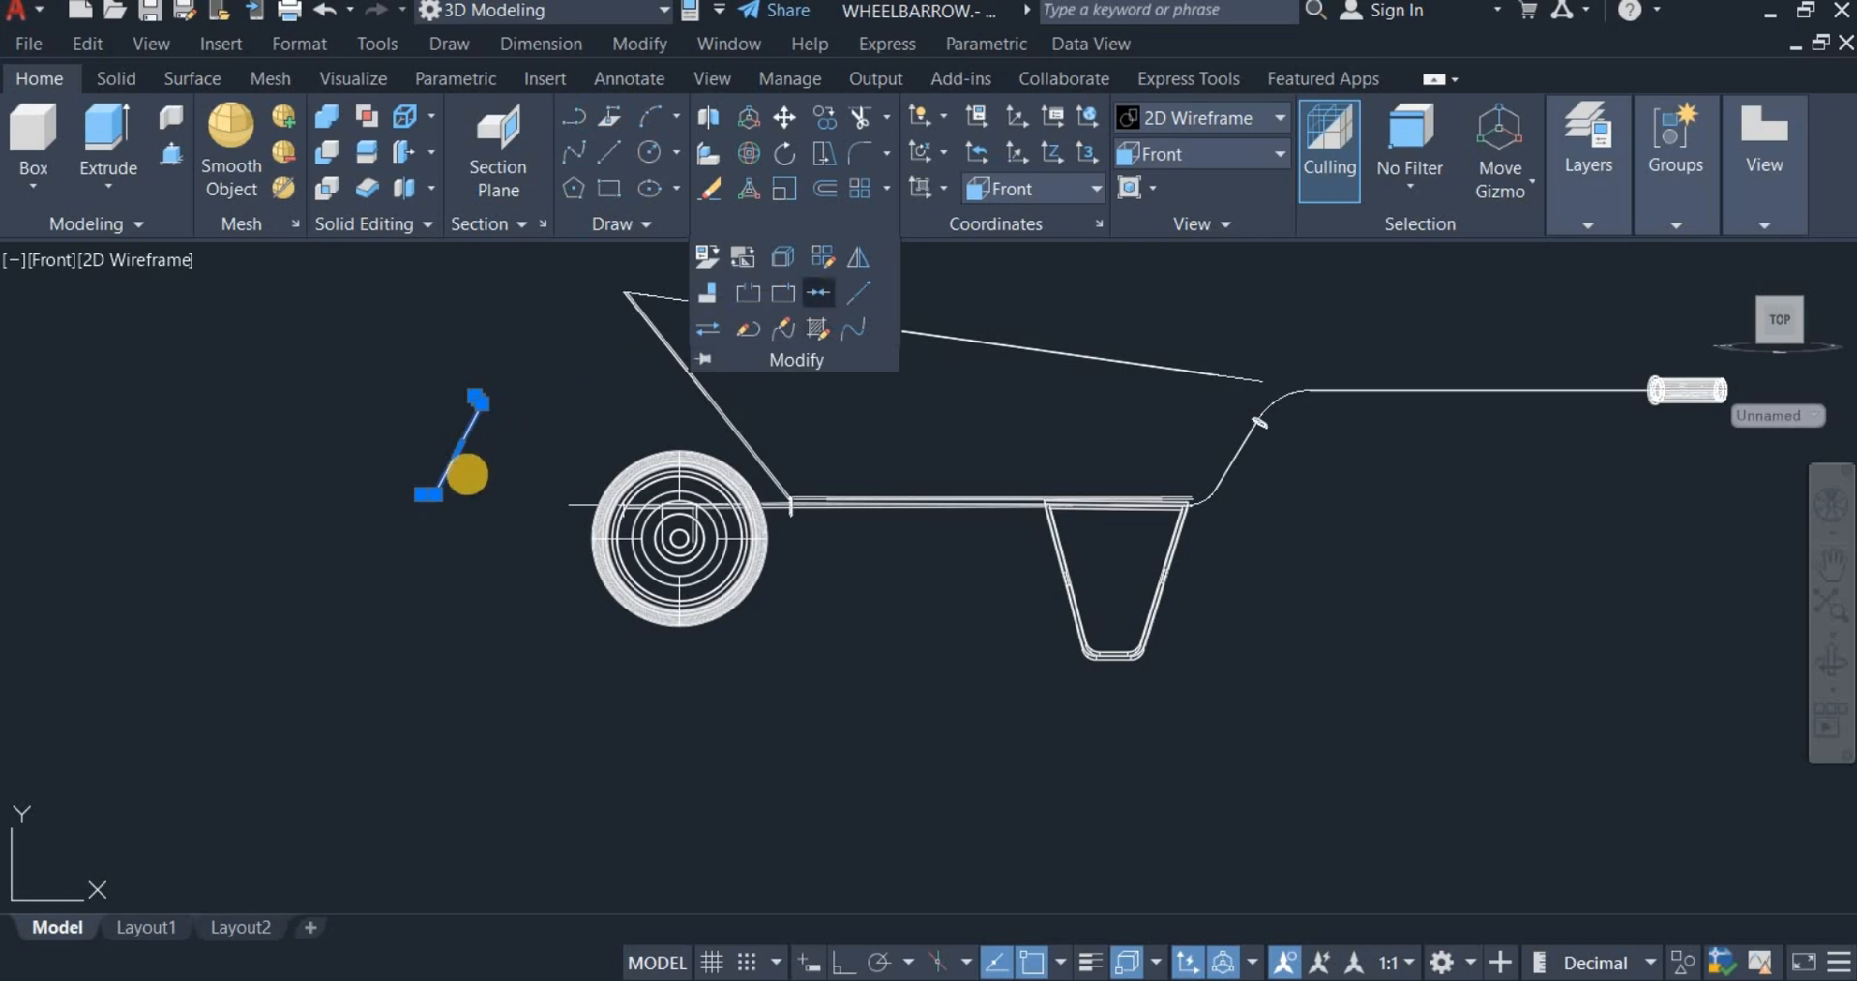
pyautogui.click(462, 448)
pyautogui.scroll(4, 499, 435)
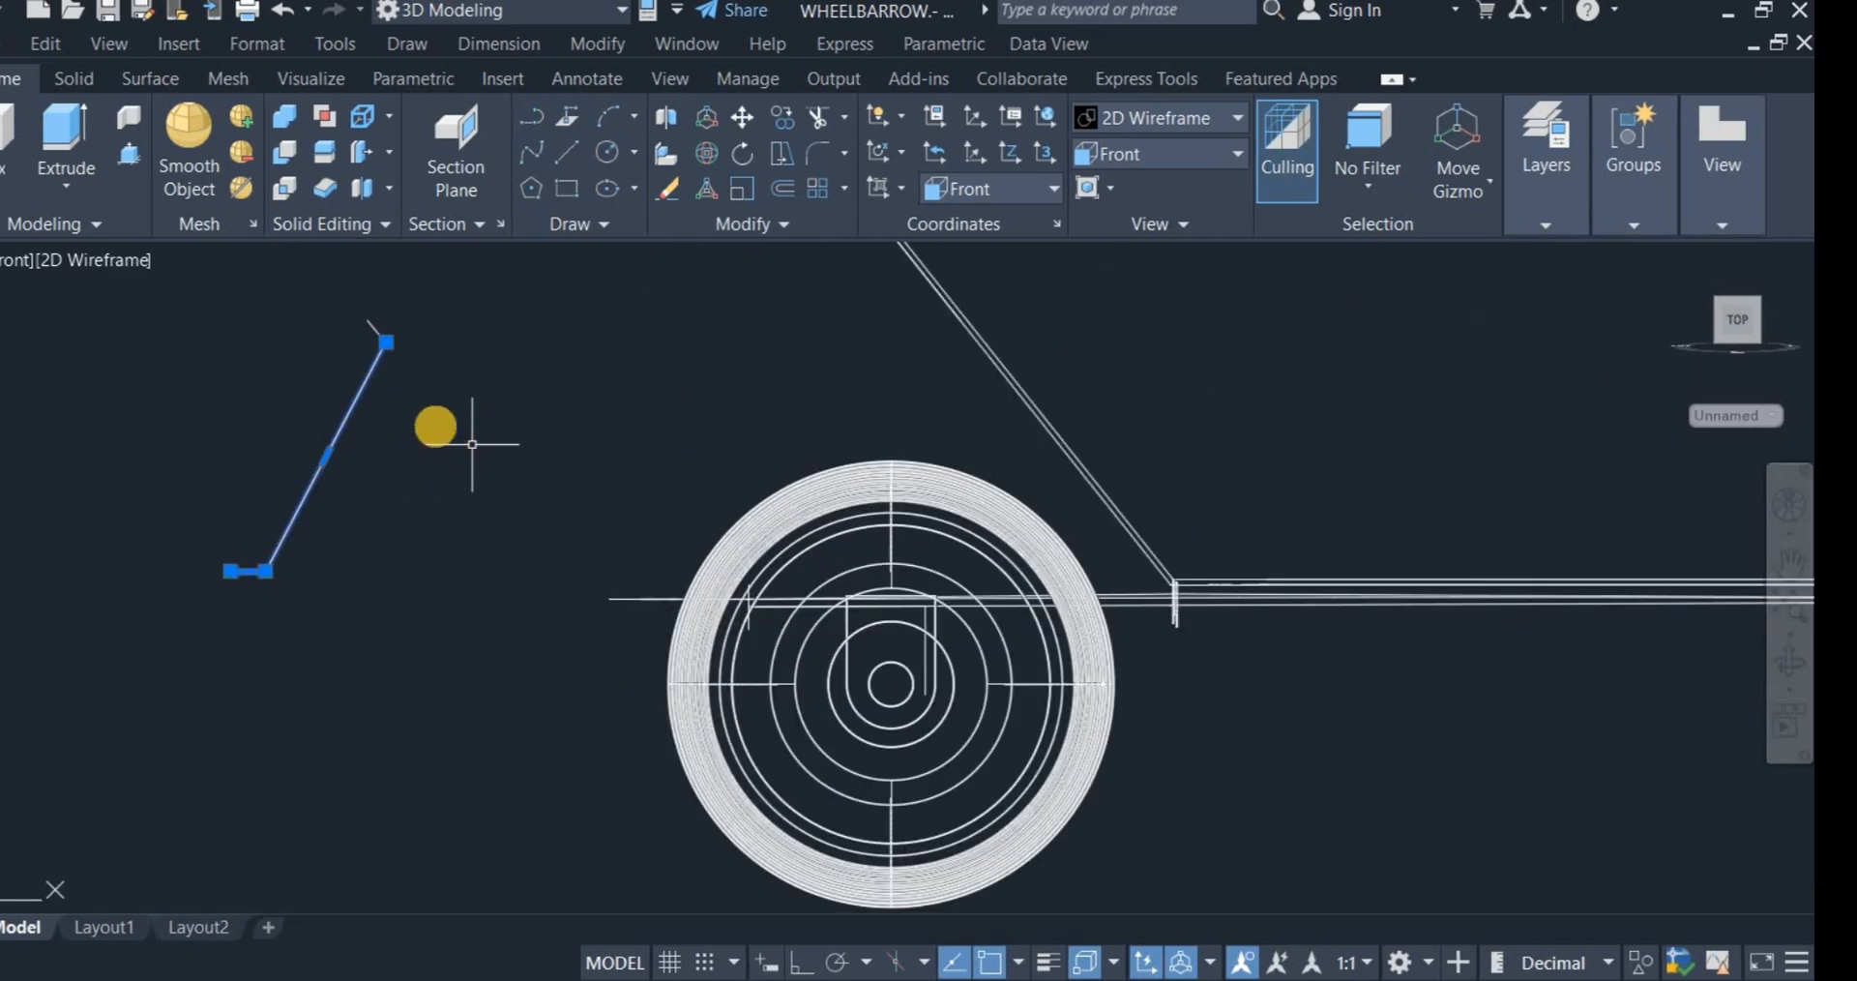
pyautogui.press('Escape')
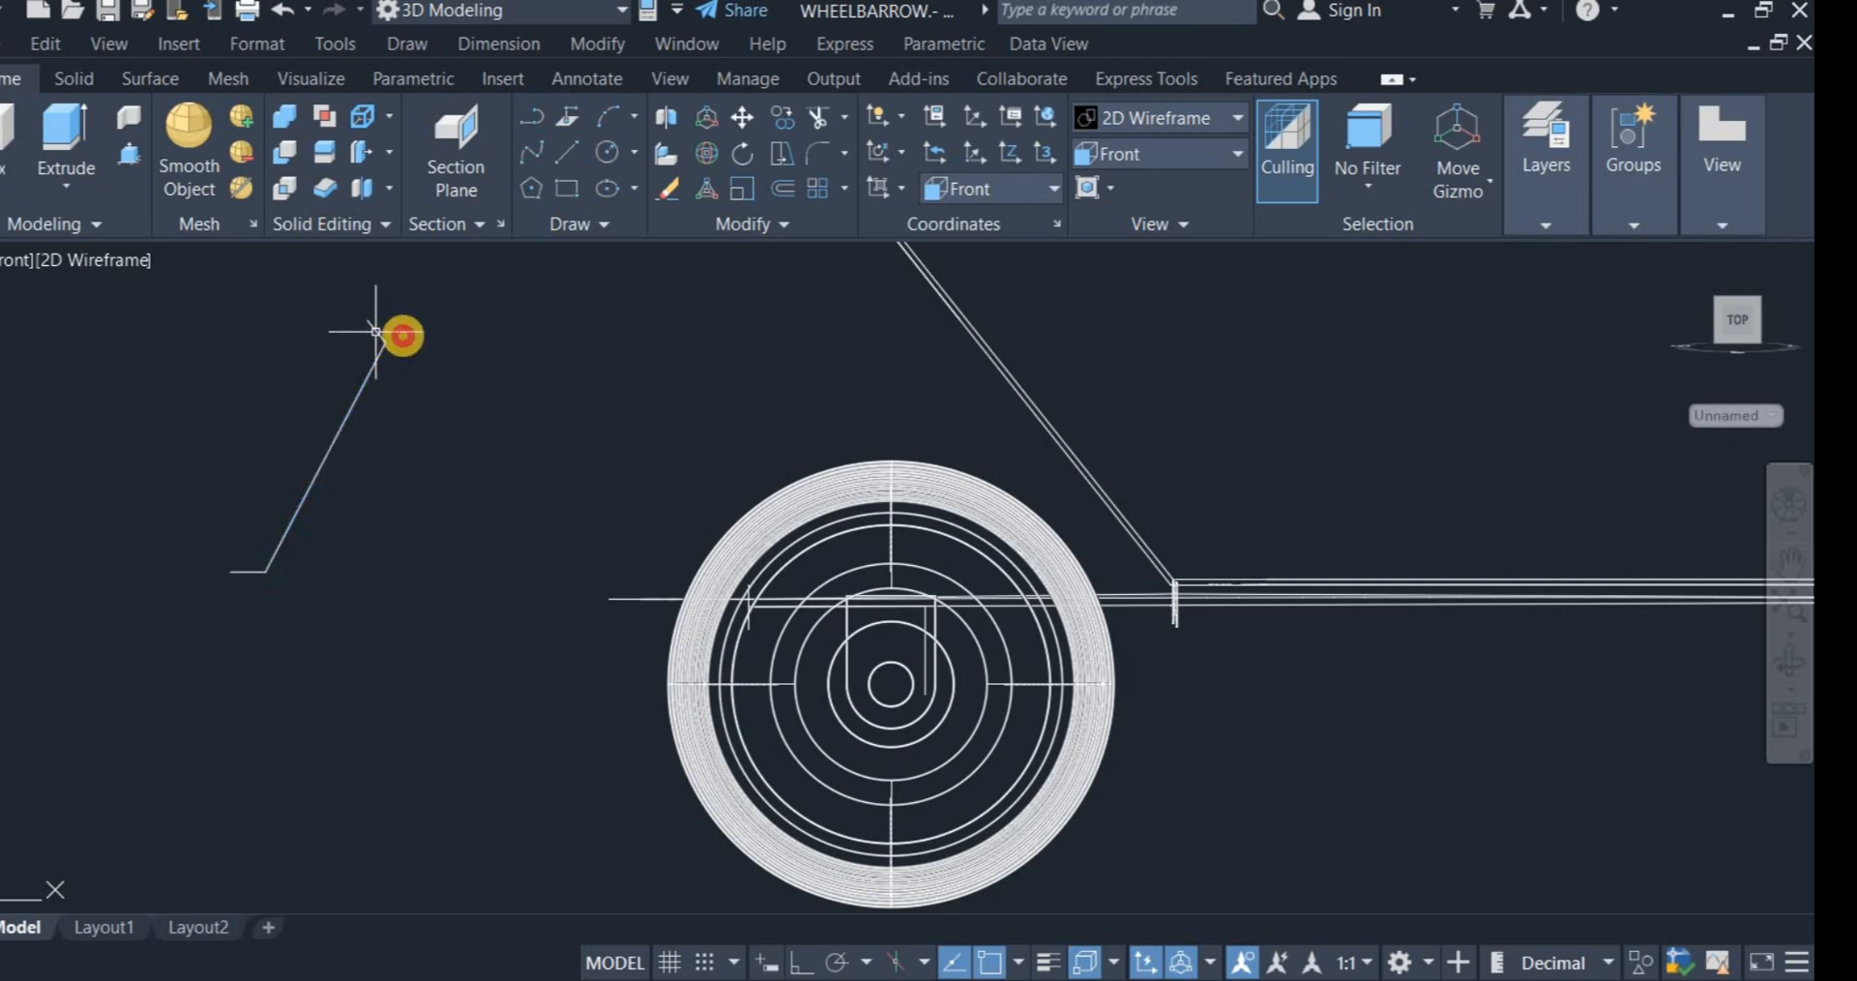
pyautogui.click(376, 331)
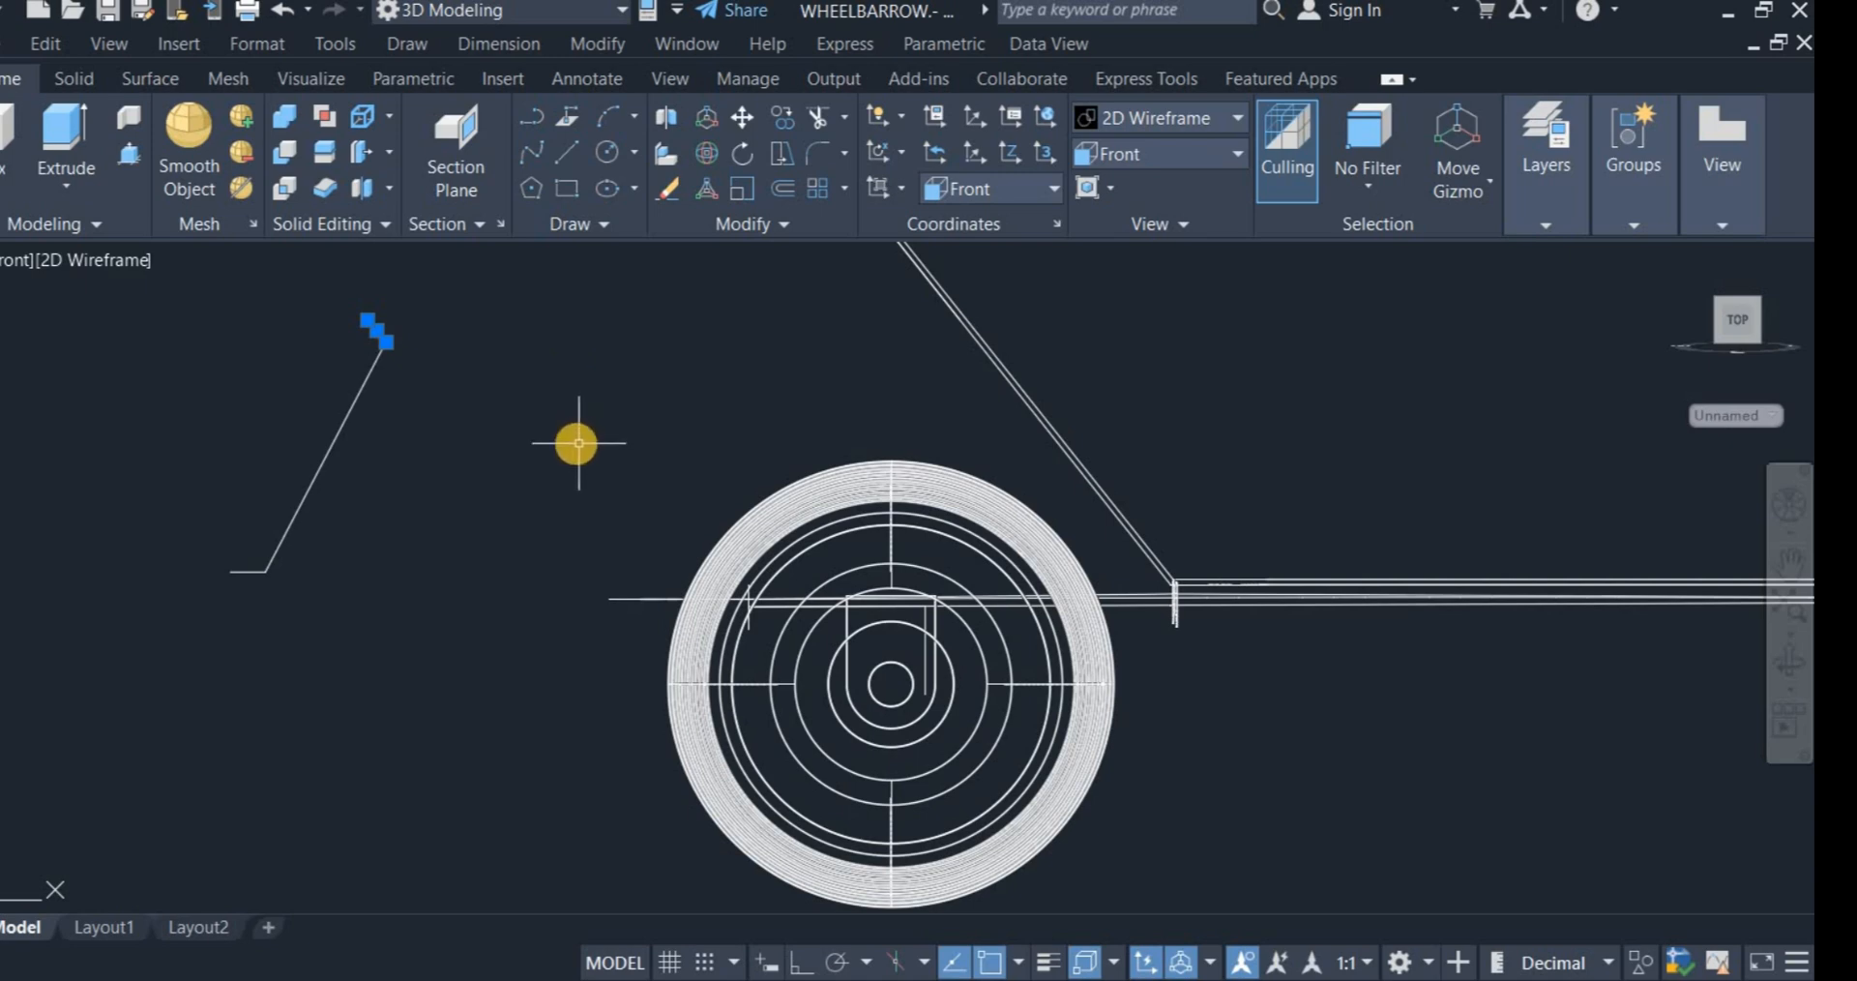
pyautogui.hotkey('ctrl', 'z')
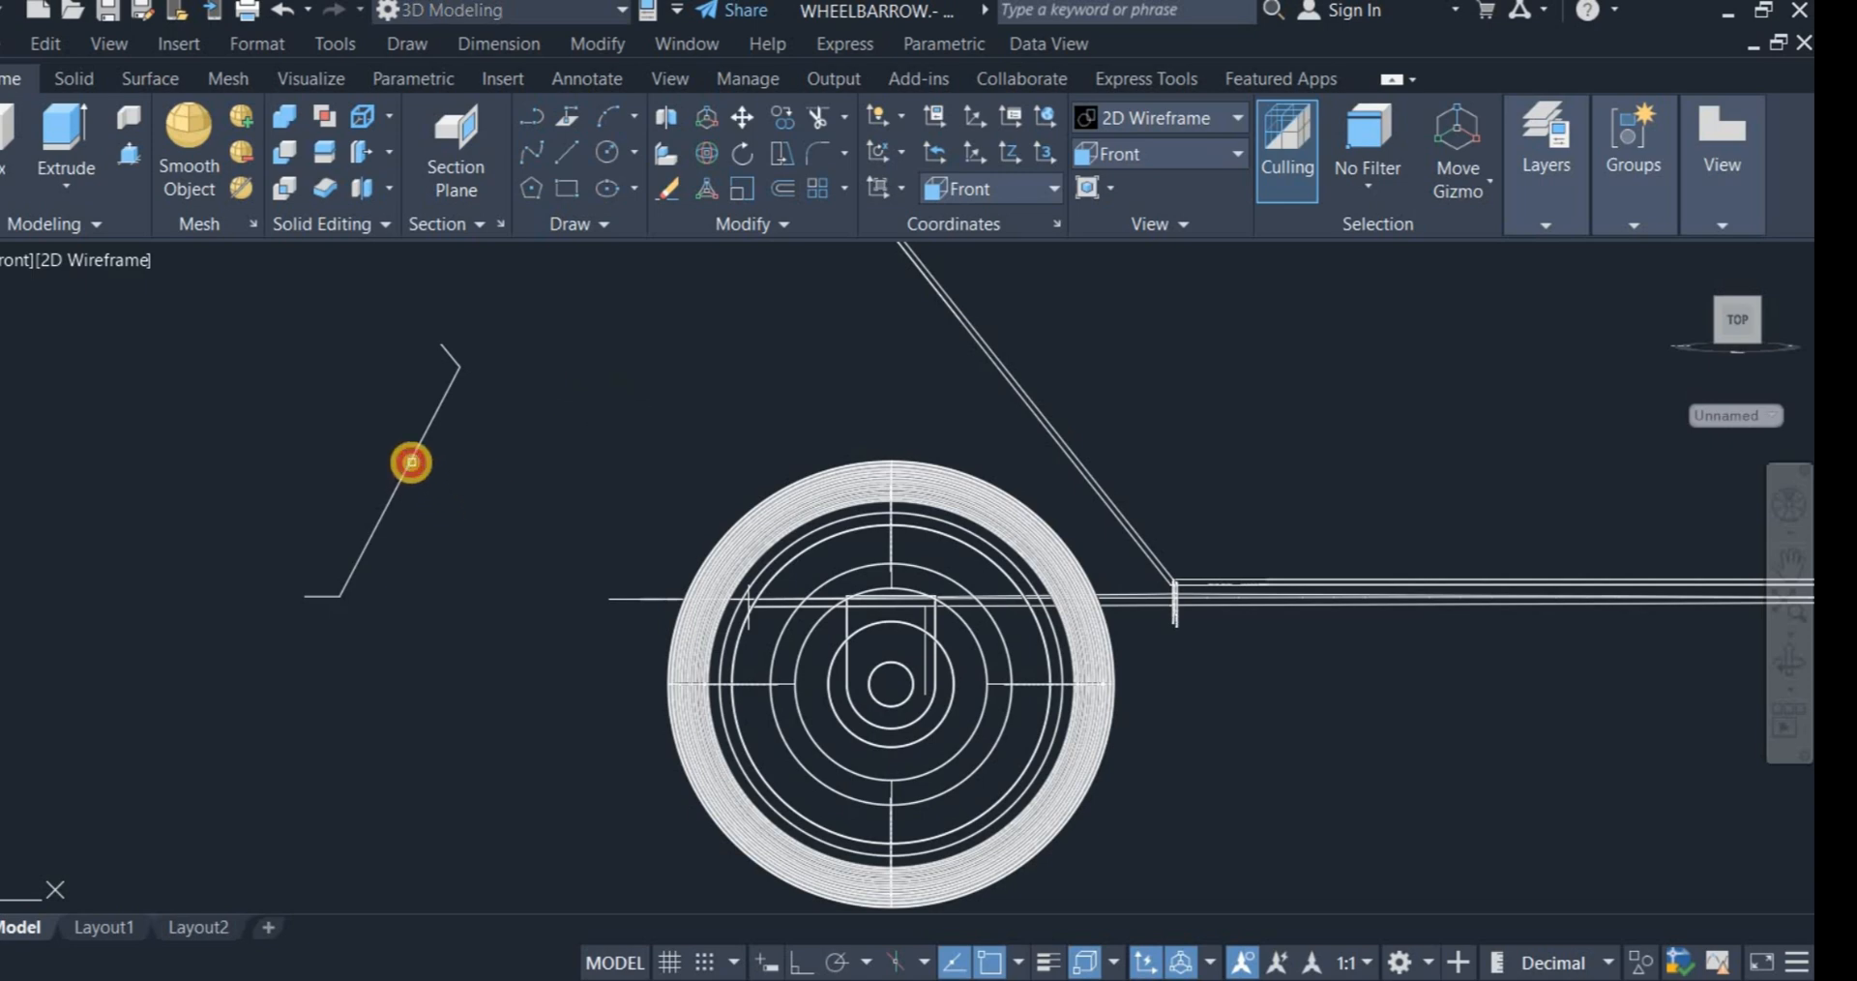
# Step: Offset the whole brace profile to the side facing away from the wheel
pyautogui.click(412, 462)
pyautogui.click(373, 450)
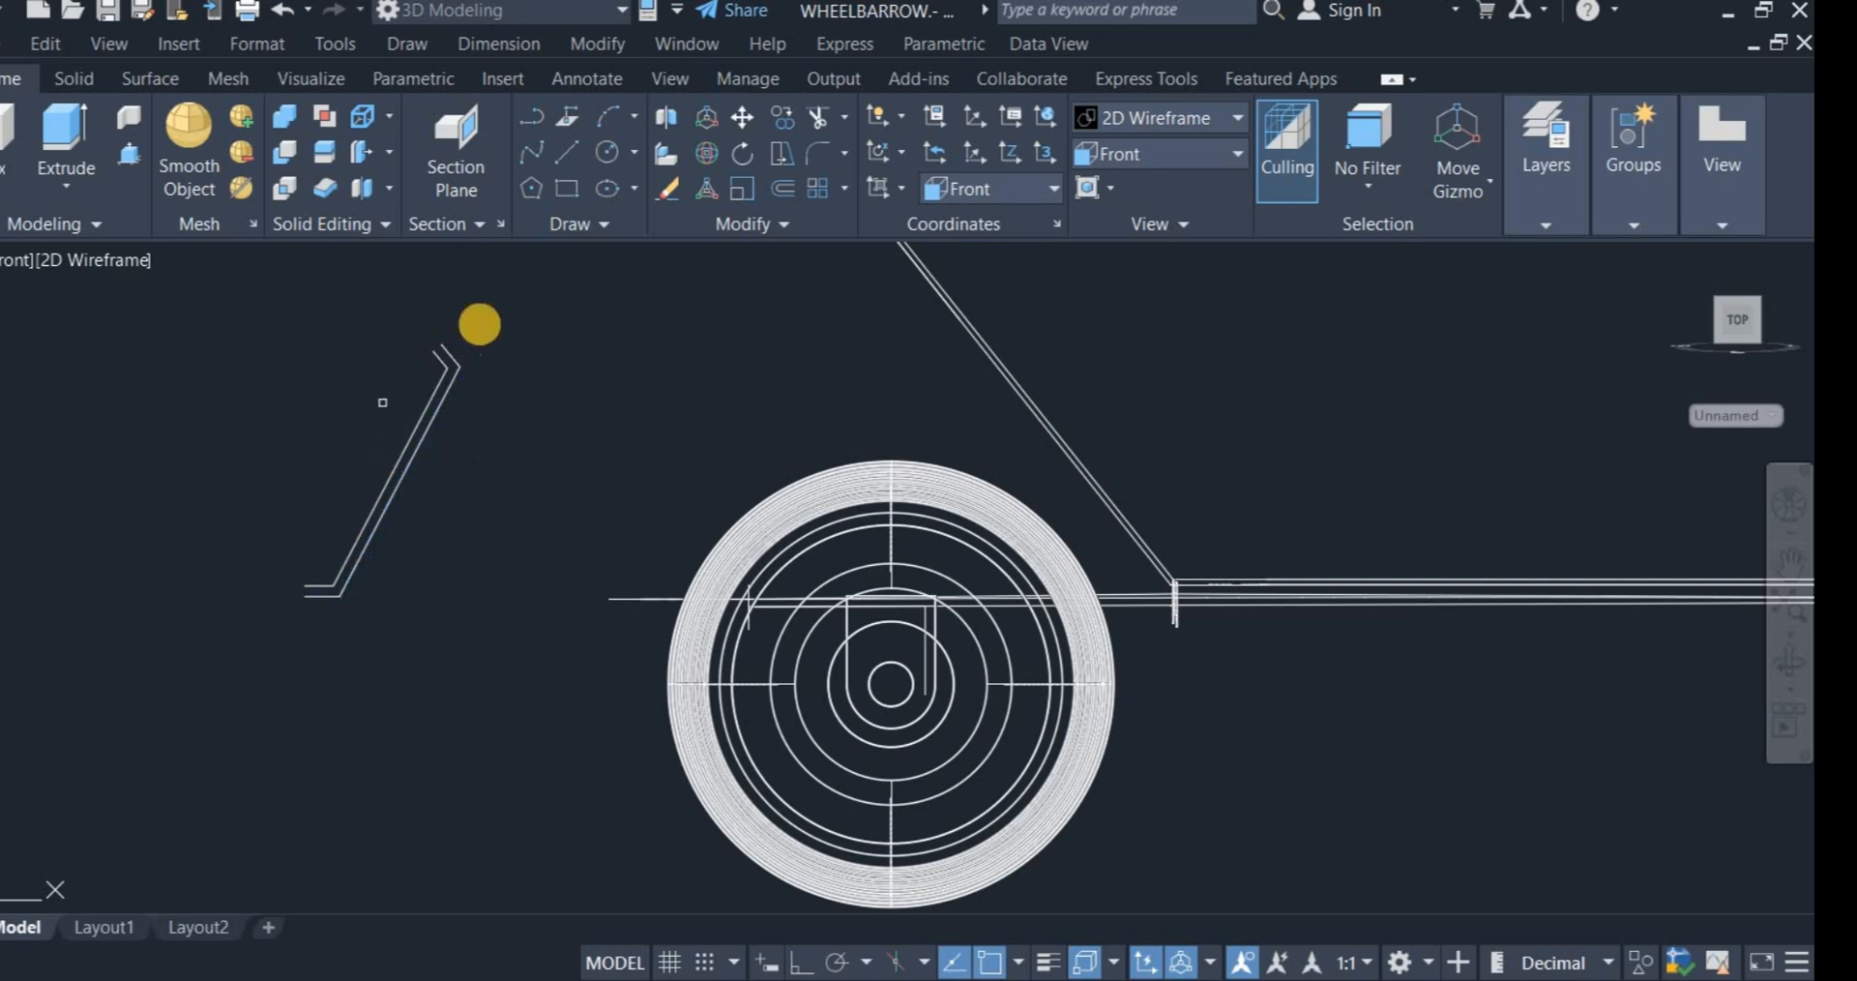
pyautogui.rightClick(501, 329)
pyautogui.click(542, 333)
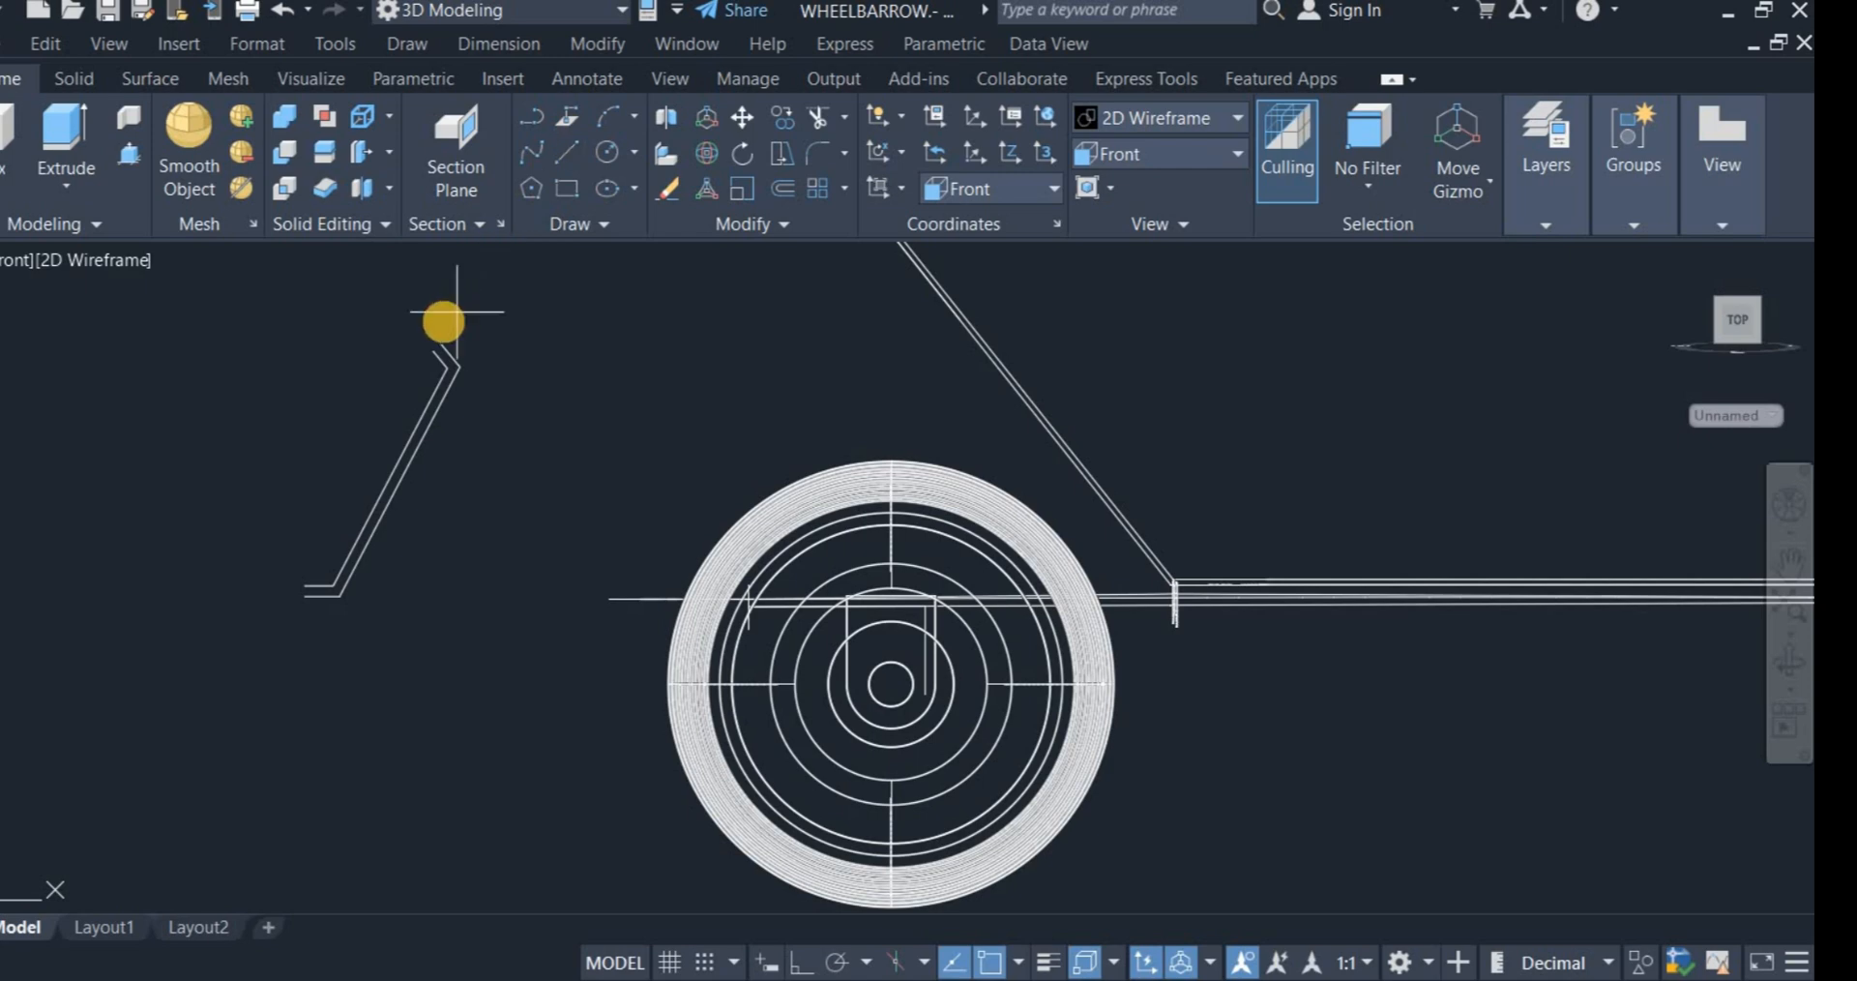
# Step: Close the upper end of the two parallel brace outlines with a short line between their endpoints
pyautogui.scroll(3, 441, 326)
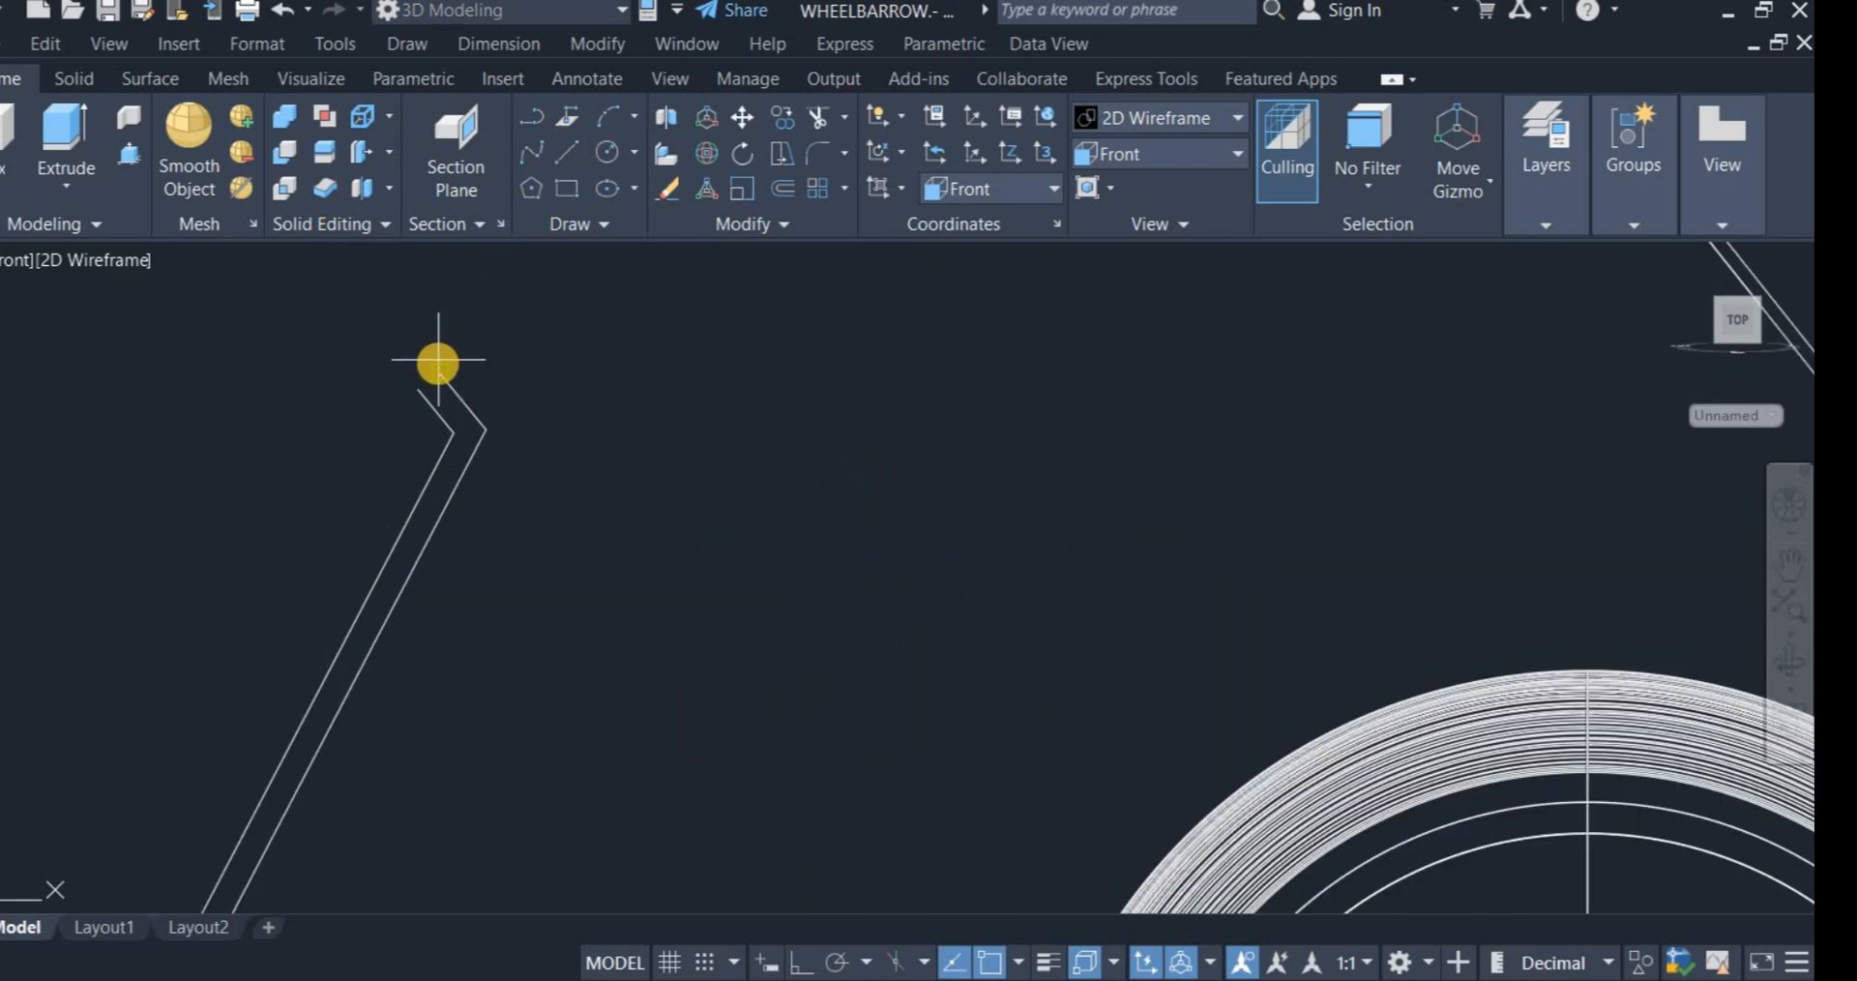
pyautogui.click(419, 389)
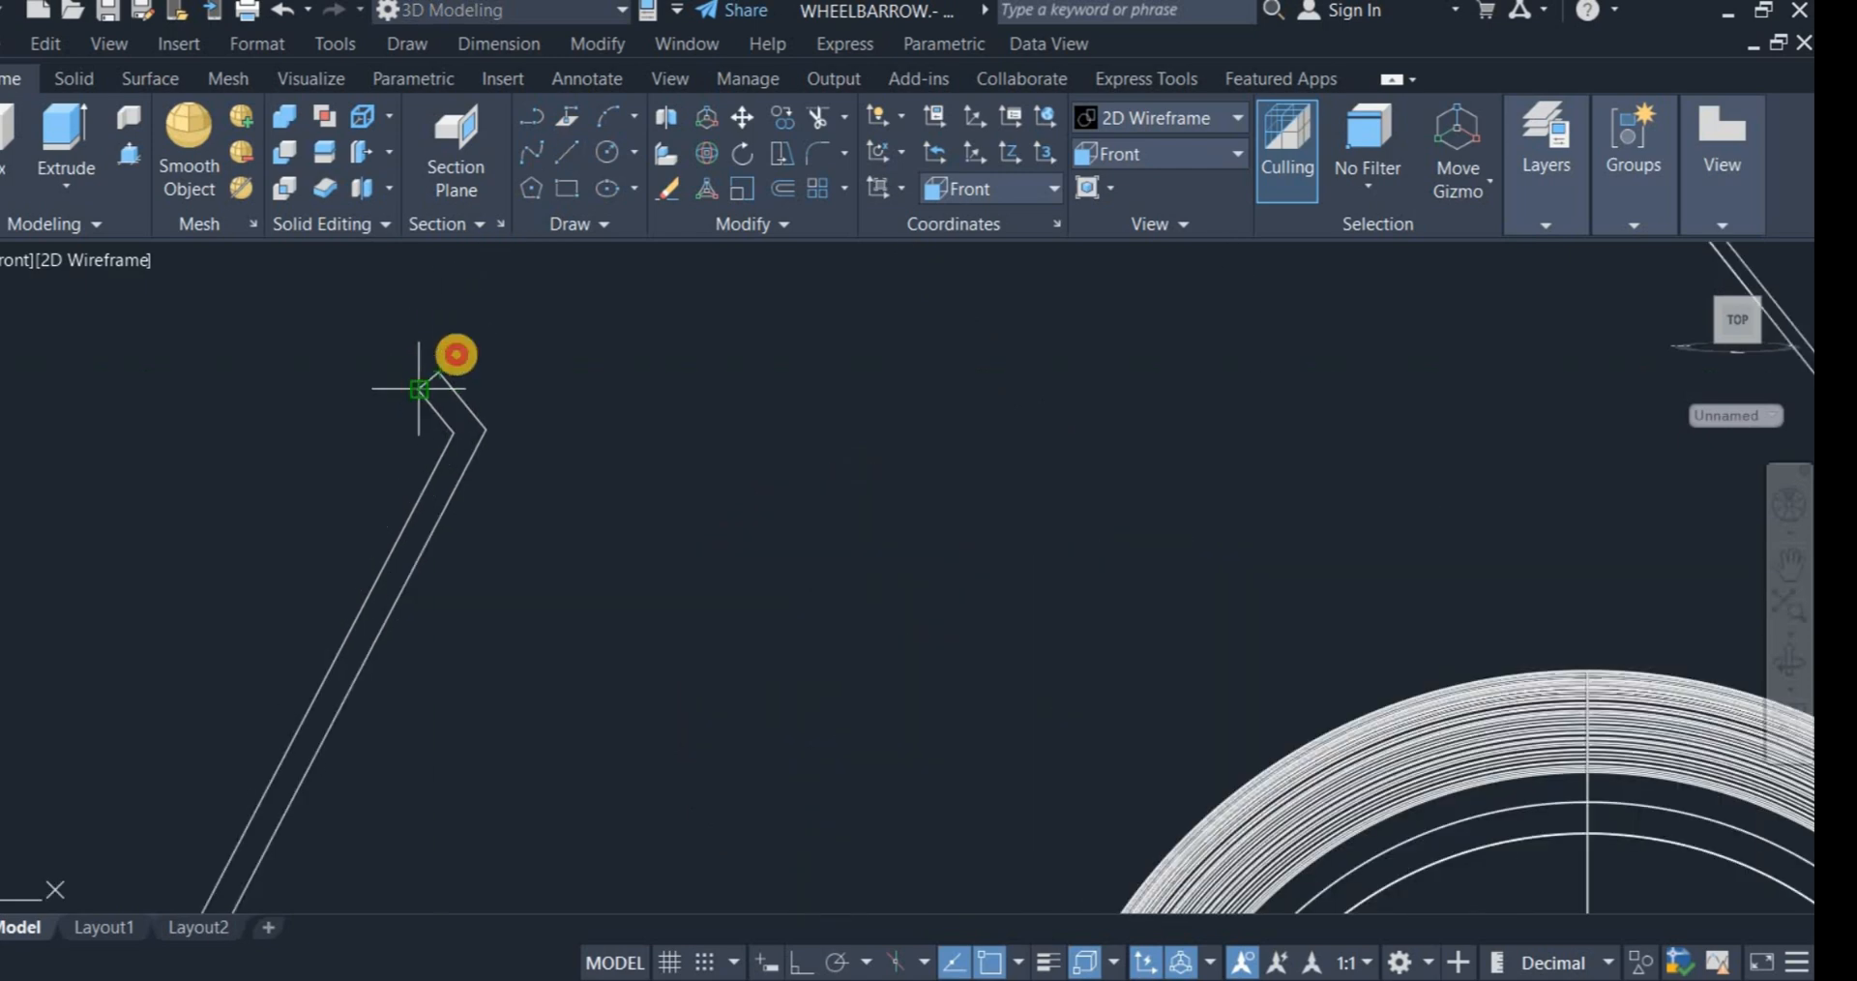
pyautogui.rightClick(487, 335)
pyautogui.click(537, 360)
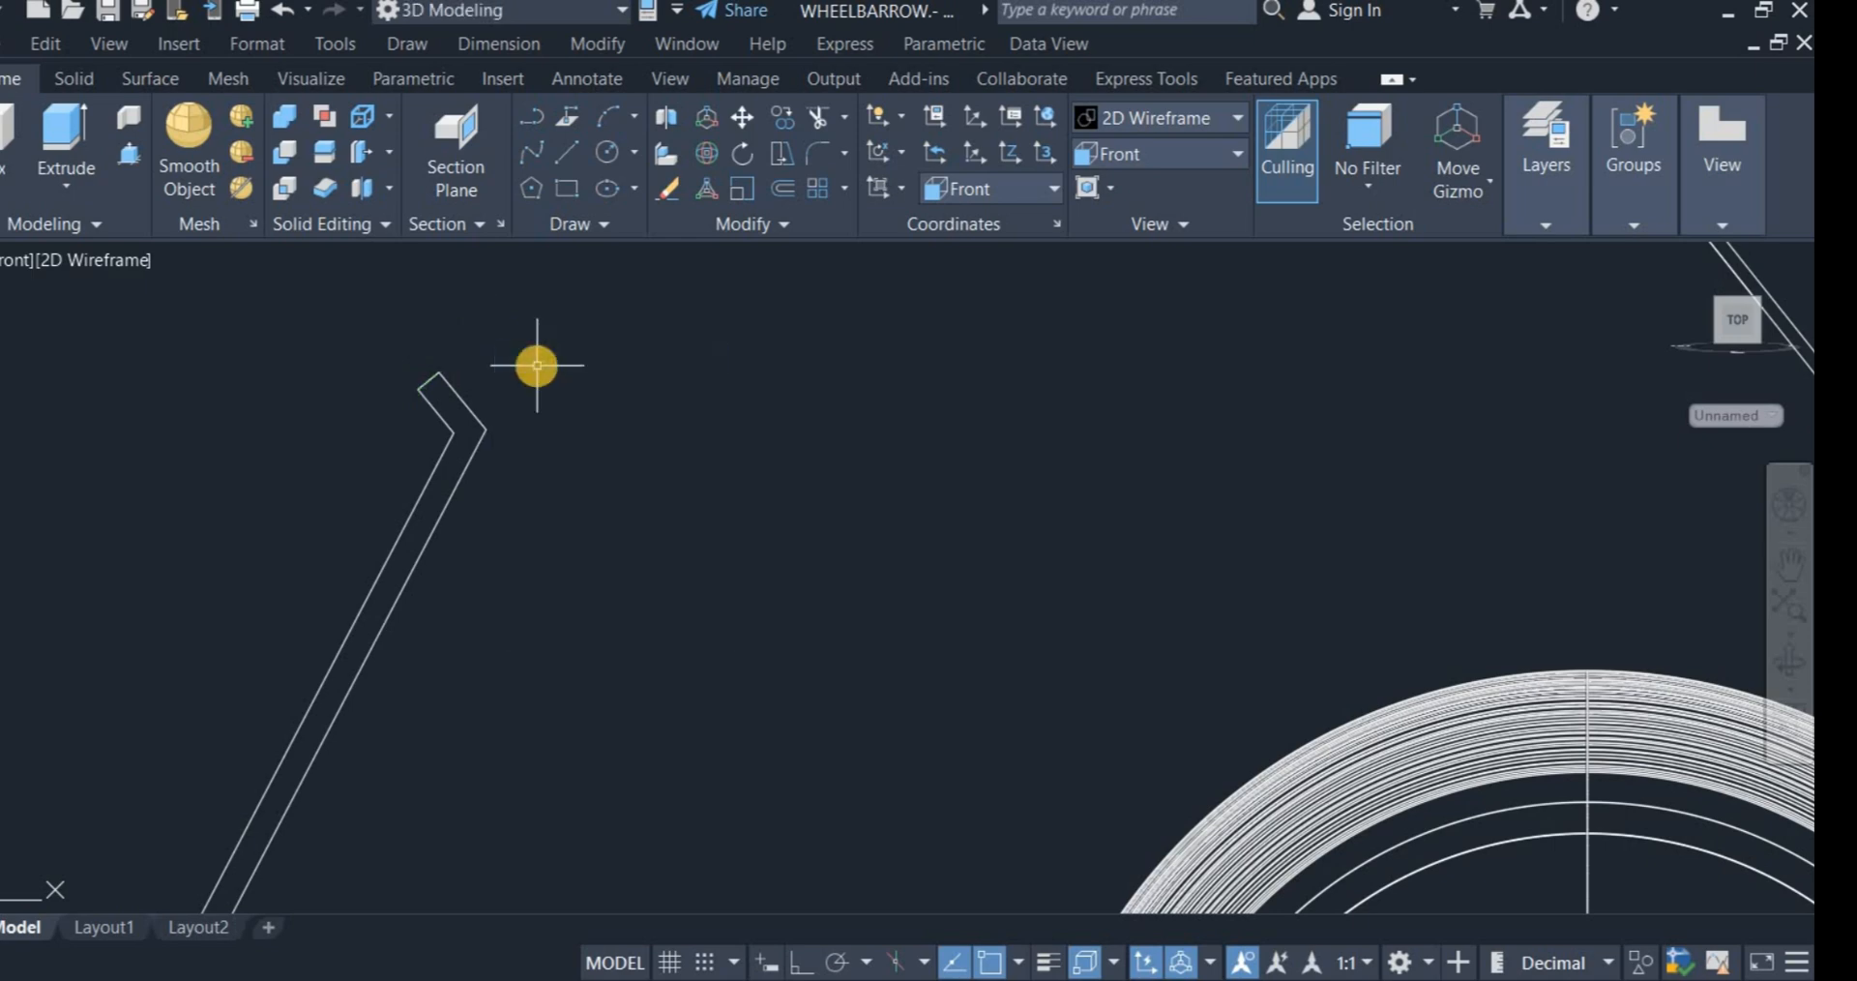
pyautogui.rightClick(535, 364)
pyautogui.click(597, 384)
# Step: Close the lower end of the brace outlines with a short line between the two horizontal segments' ends
pyautogui.scroll(-4, 448, 616)
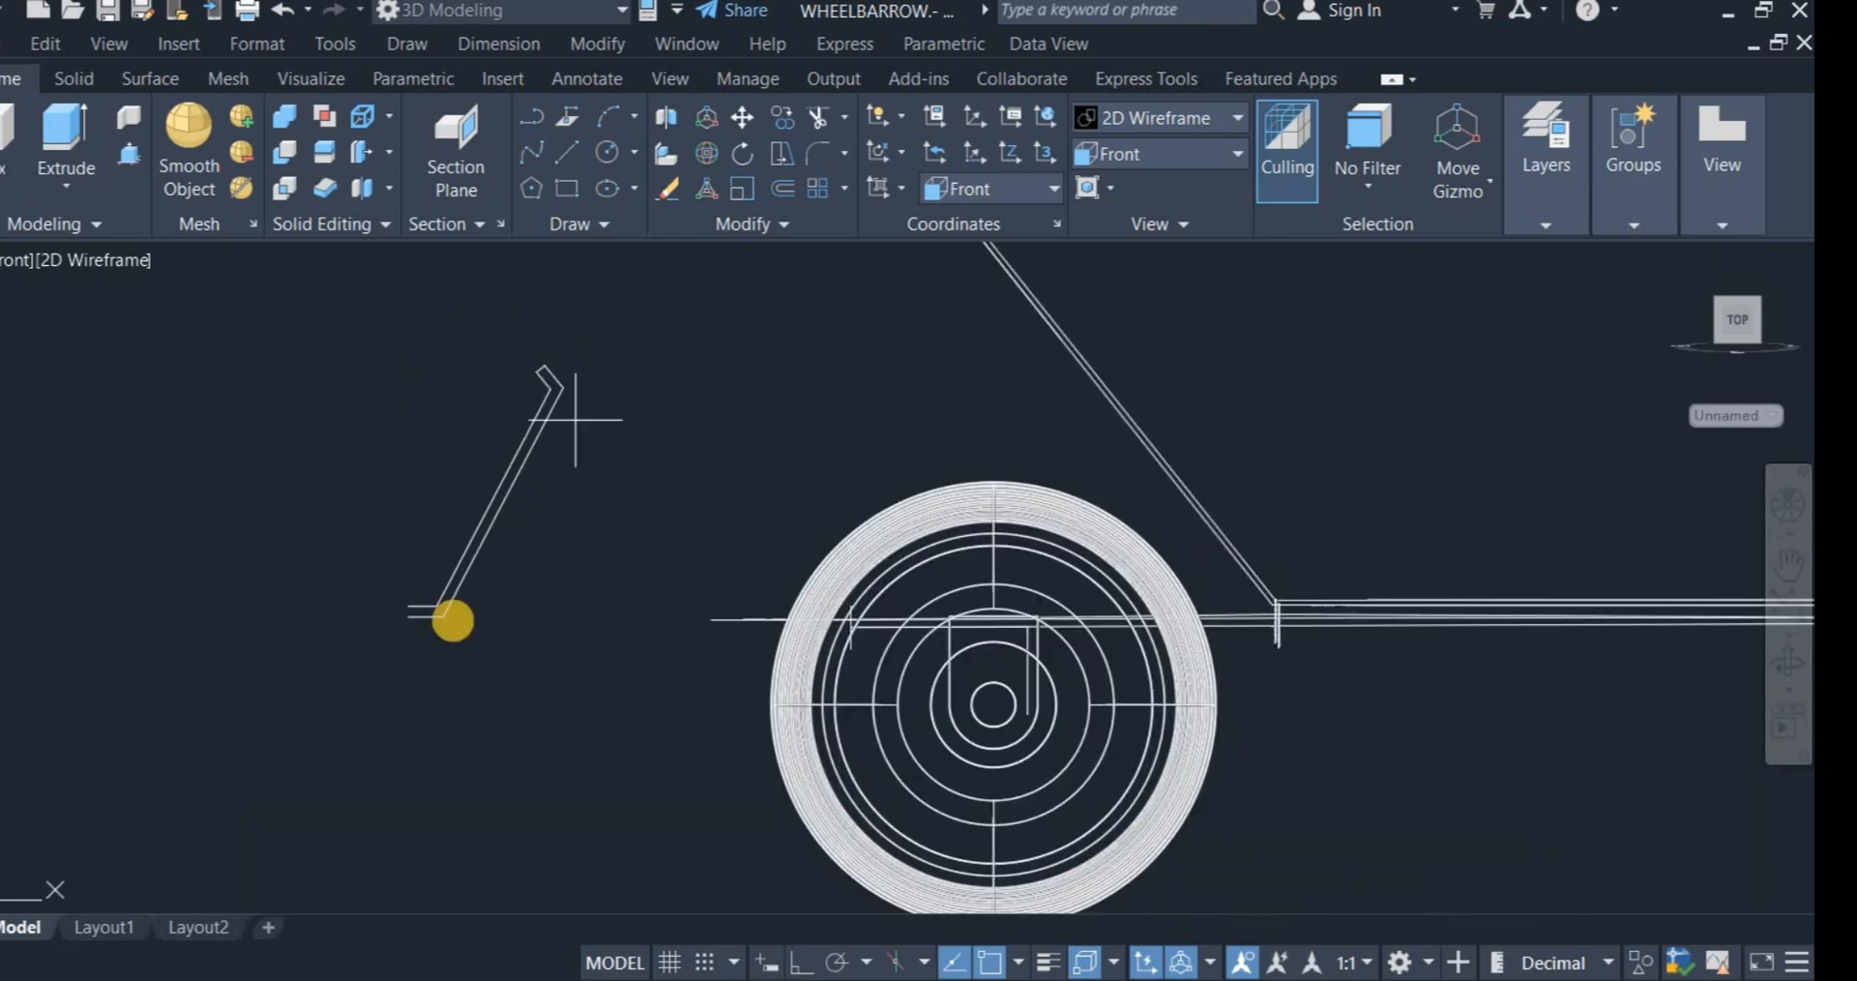
pyautogui.scroll(5, 406, 621)
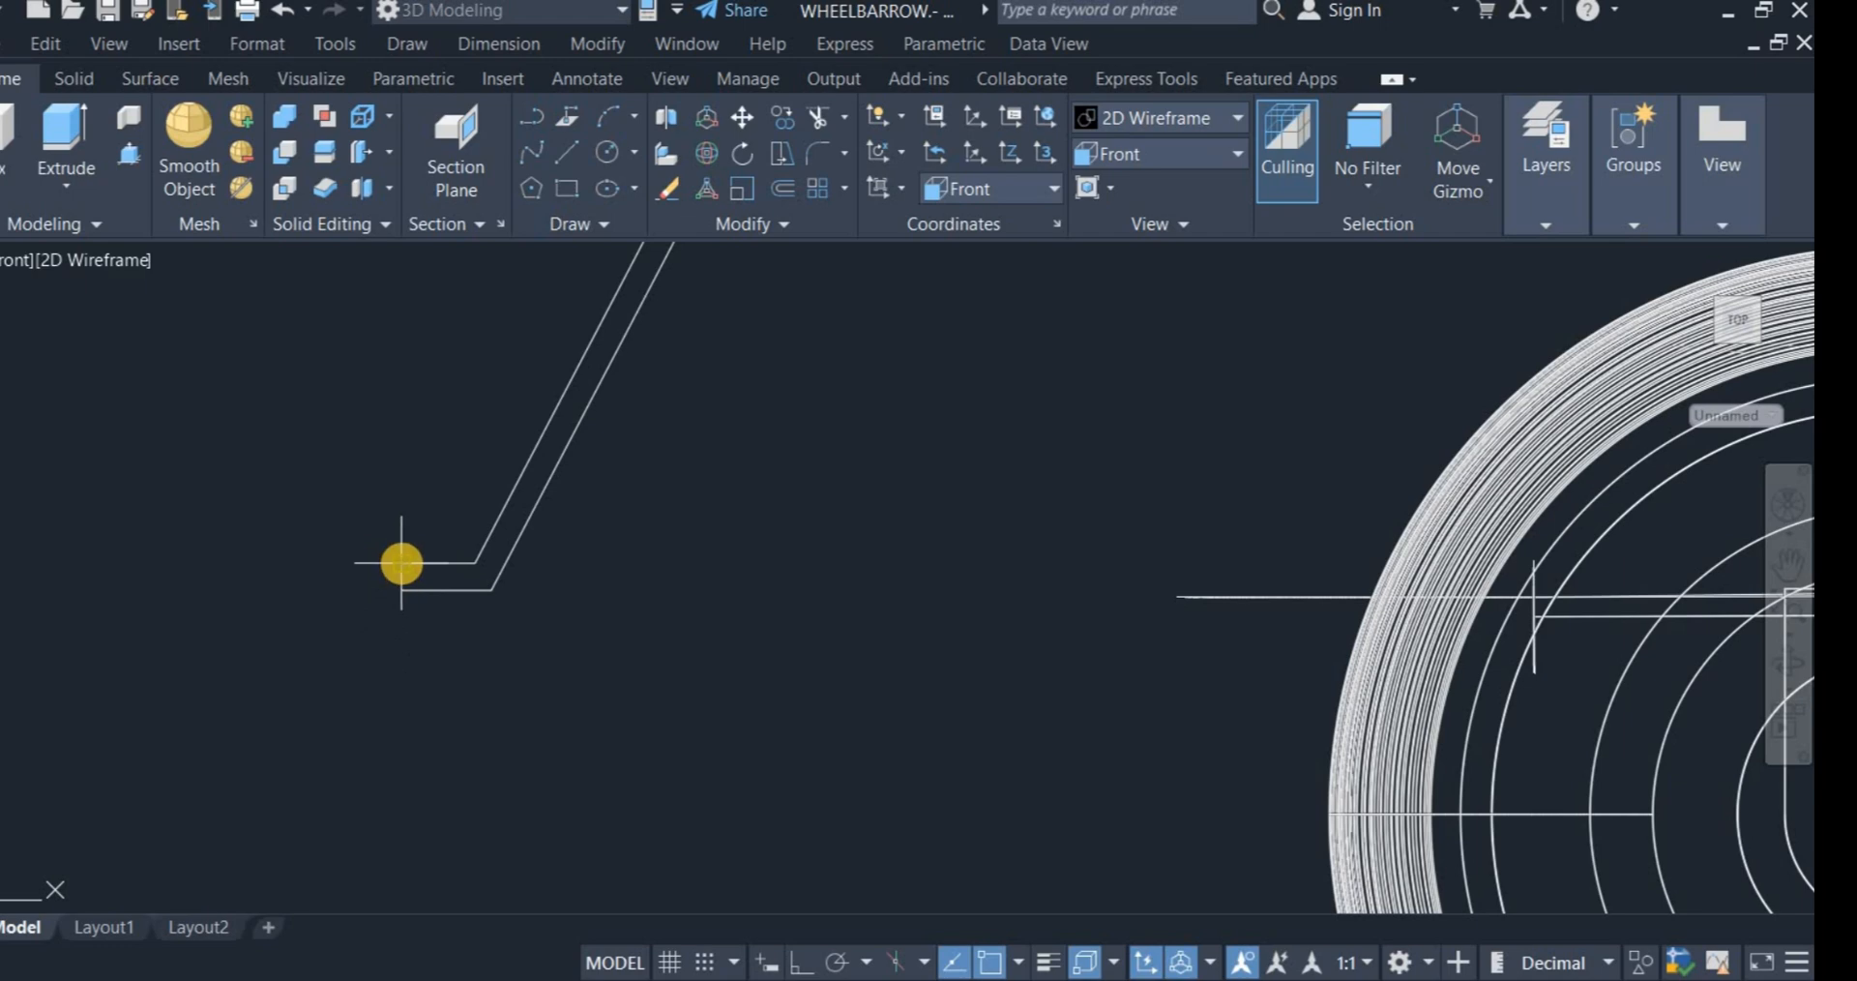
pyautogui.rightClick(434, 507)
pyautogui.click(498, 524)
pyautogui.scroll(-4, 439, 513)
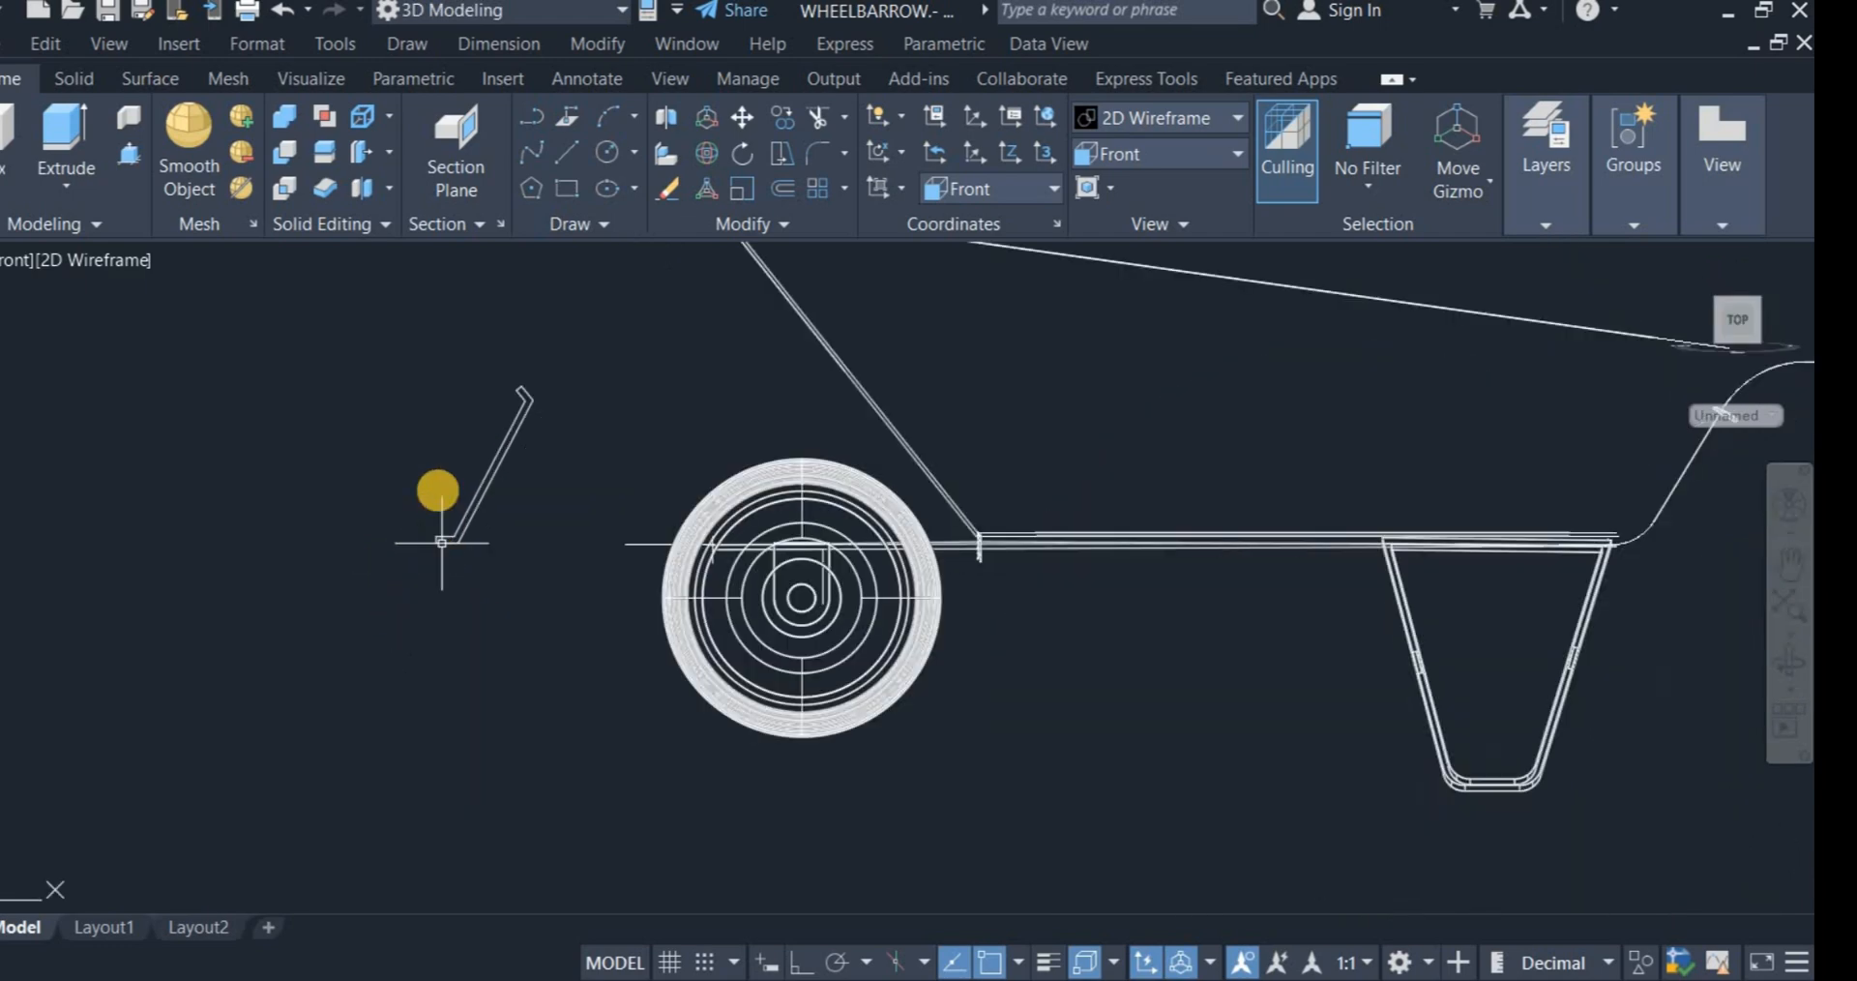
# Step: Join both brace outlines and their end lines into one closed polyline
pyautogui.click(745, 223)
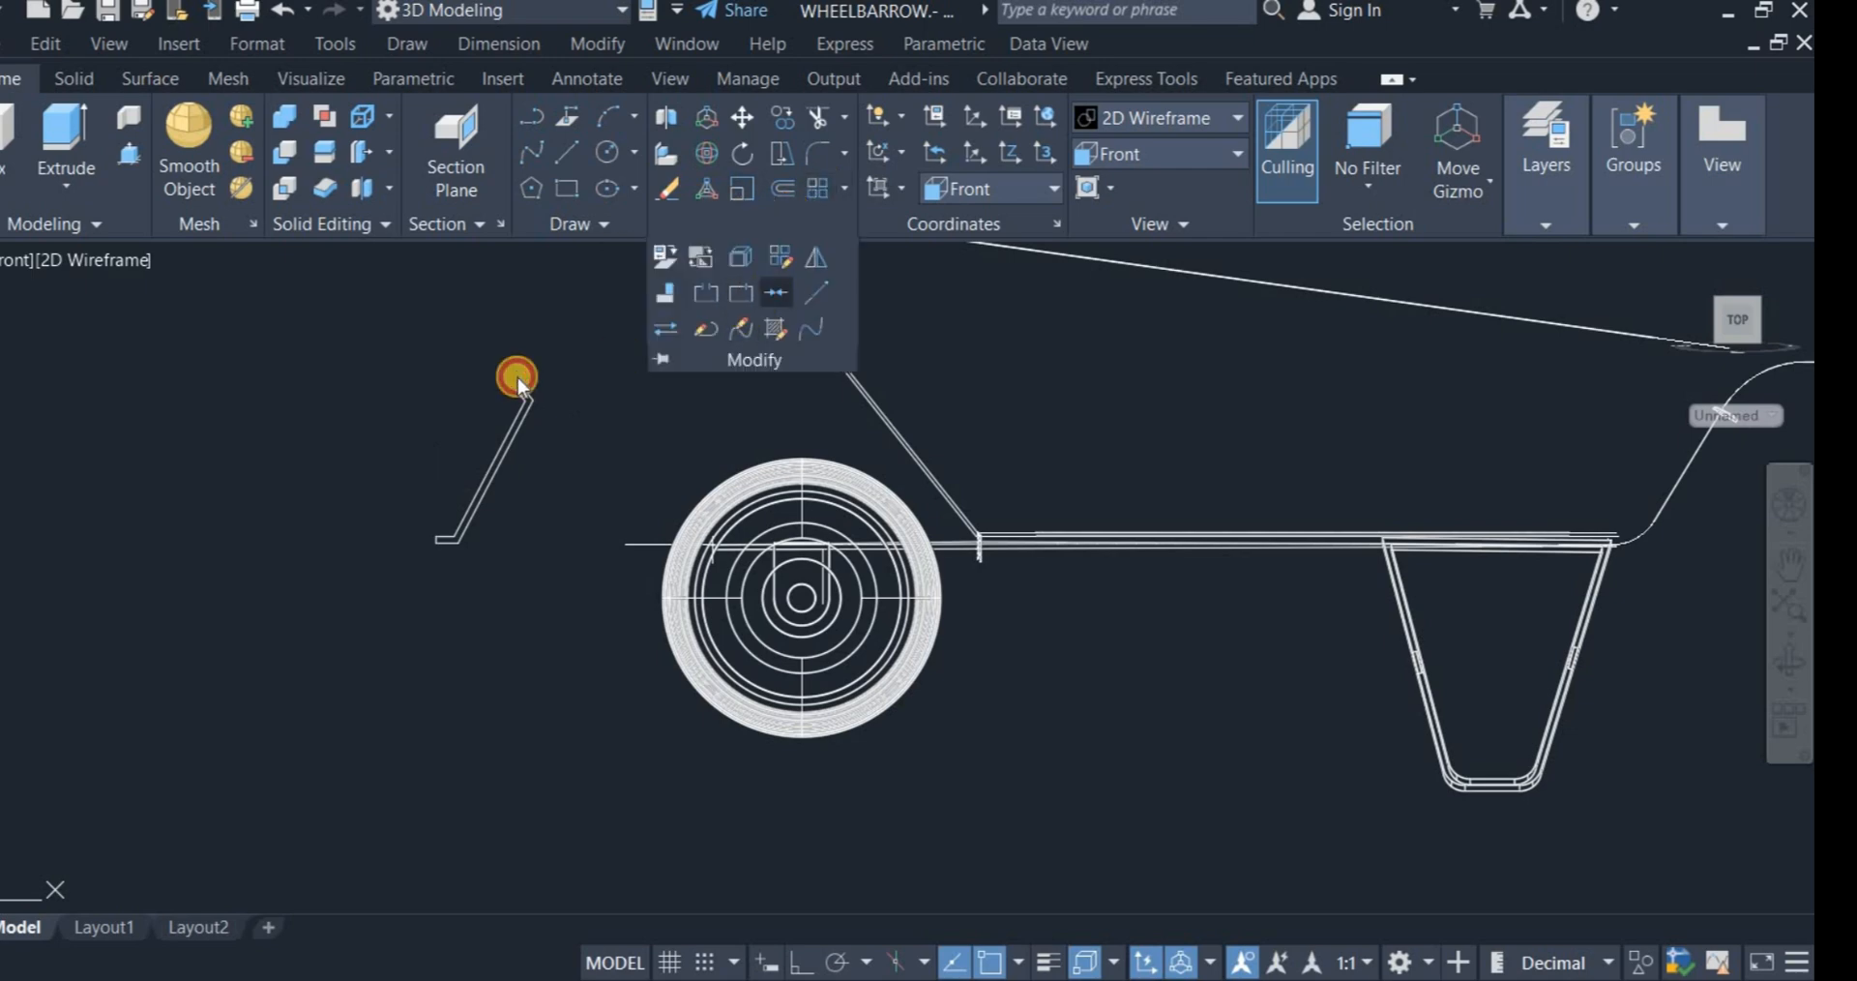
pyautogui.moveTo(393, 352); pyautogui.dragTo(539, 581)
pyautogui.press('Return')
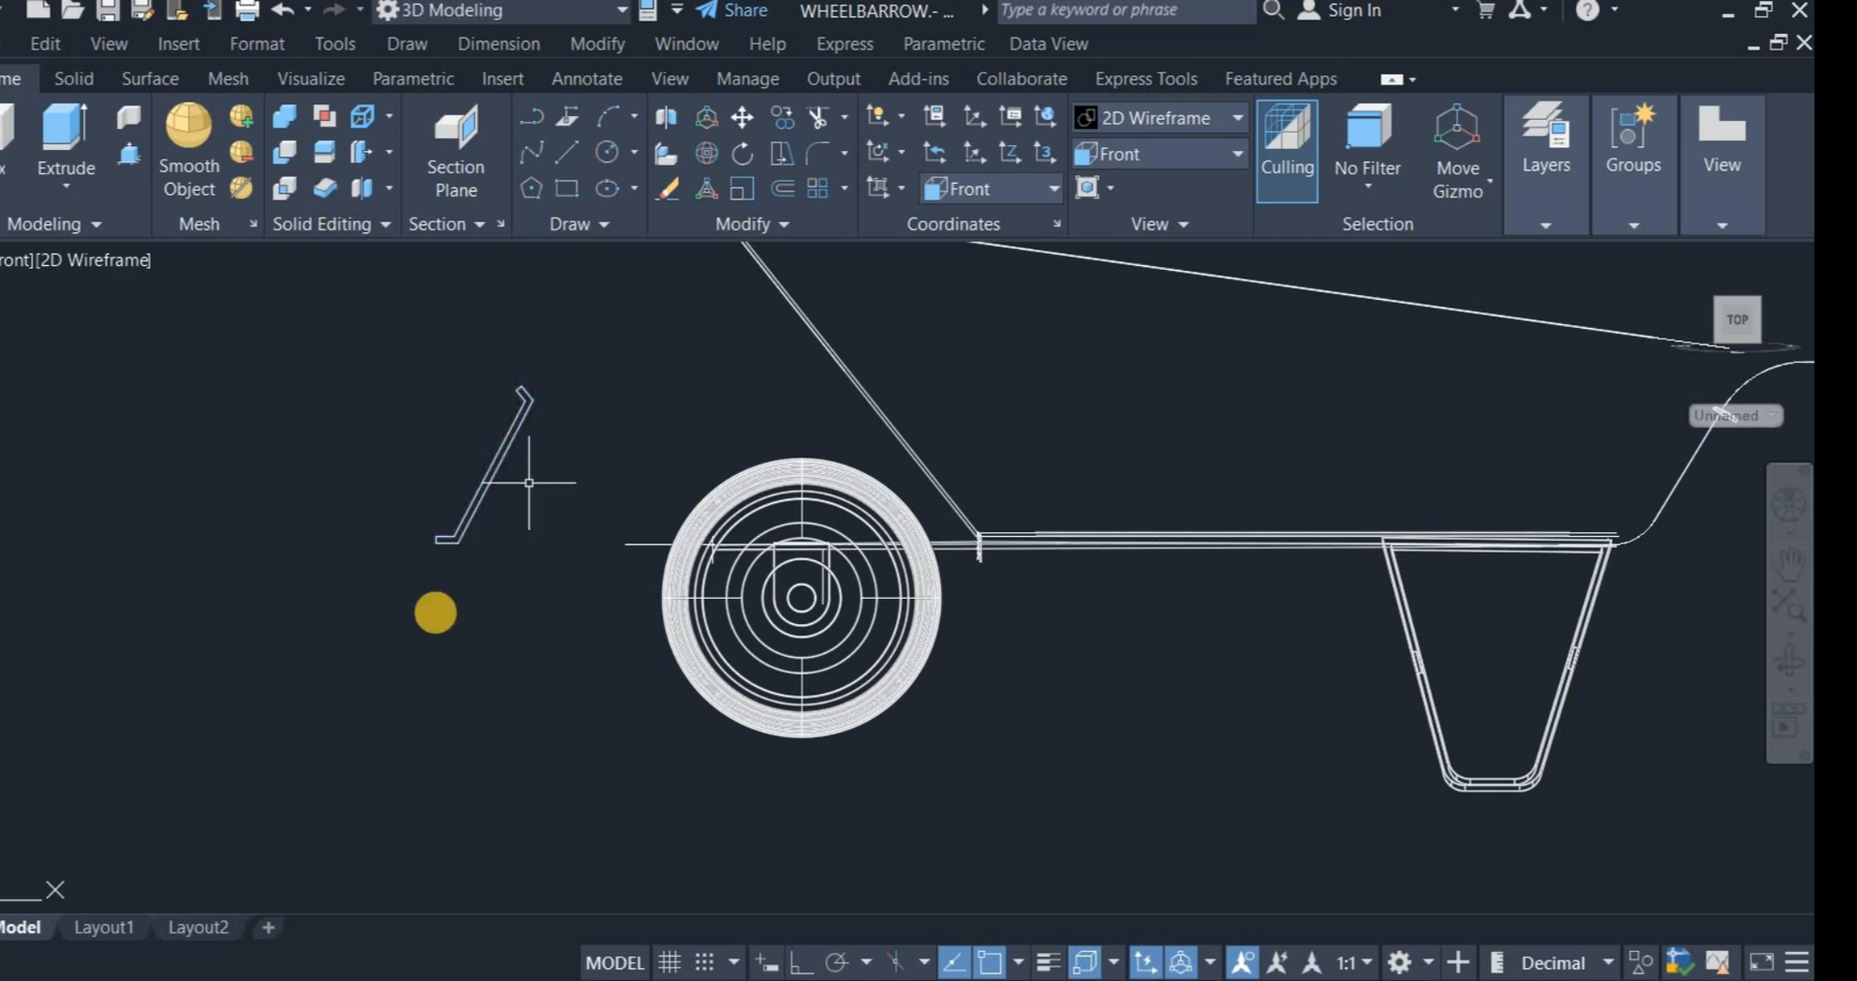
# Step: Move the closed brace profile up and farther away from the wheel
pyautogui.scroll(-2, 461, 627)
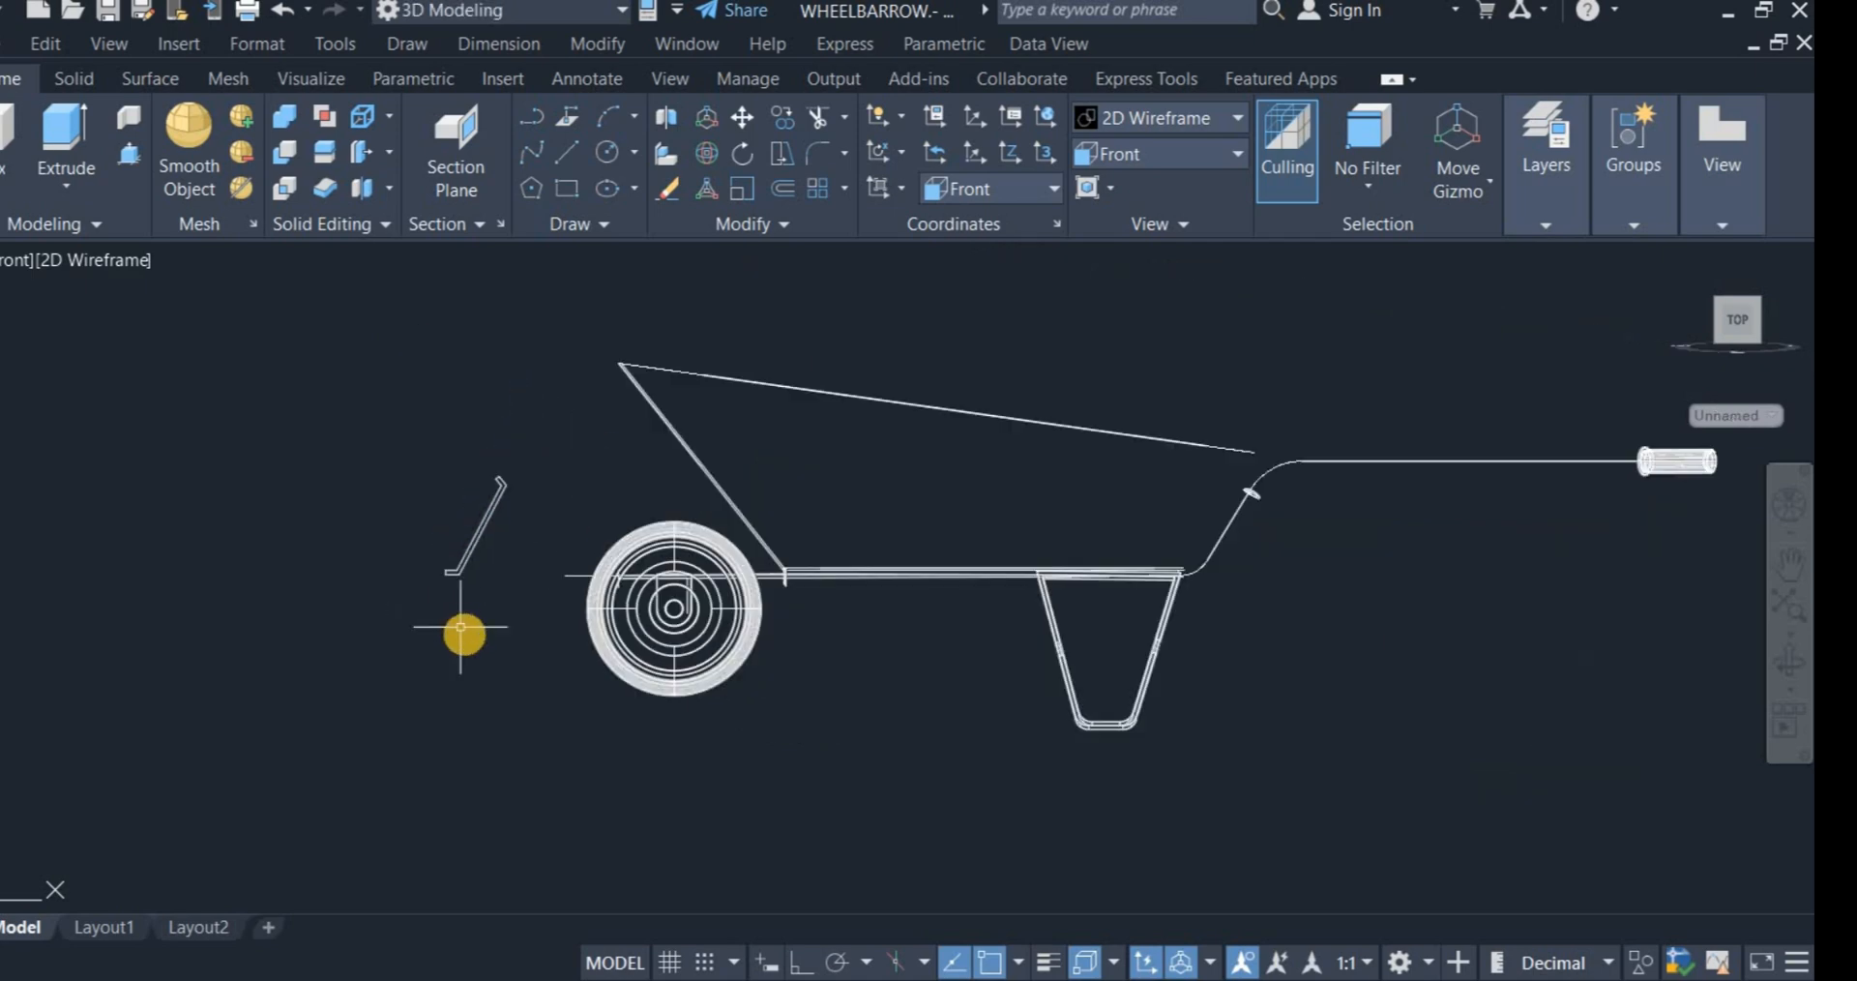
pyautogui.click(519, 606)
pyautogui.click(419, 506)
pyautogui.moveTo(426, 725); pyautogui.dragTo(335, 623, button='right')
pyautogui.click(432, 640)
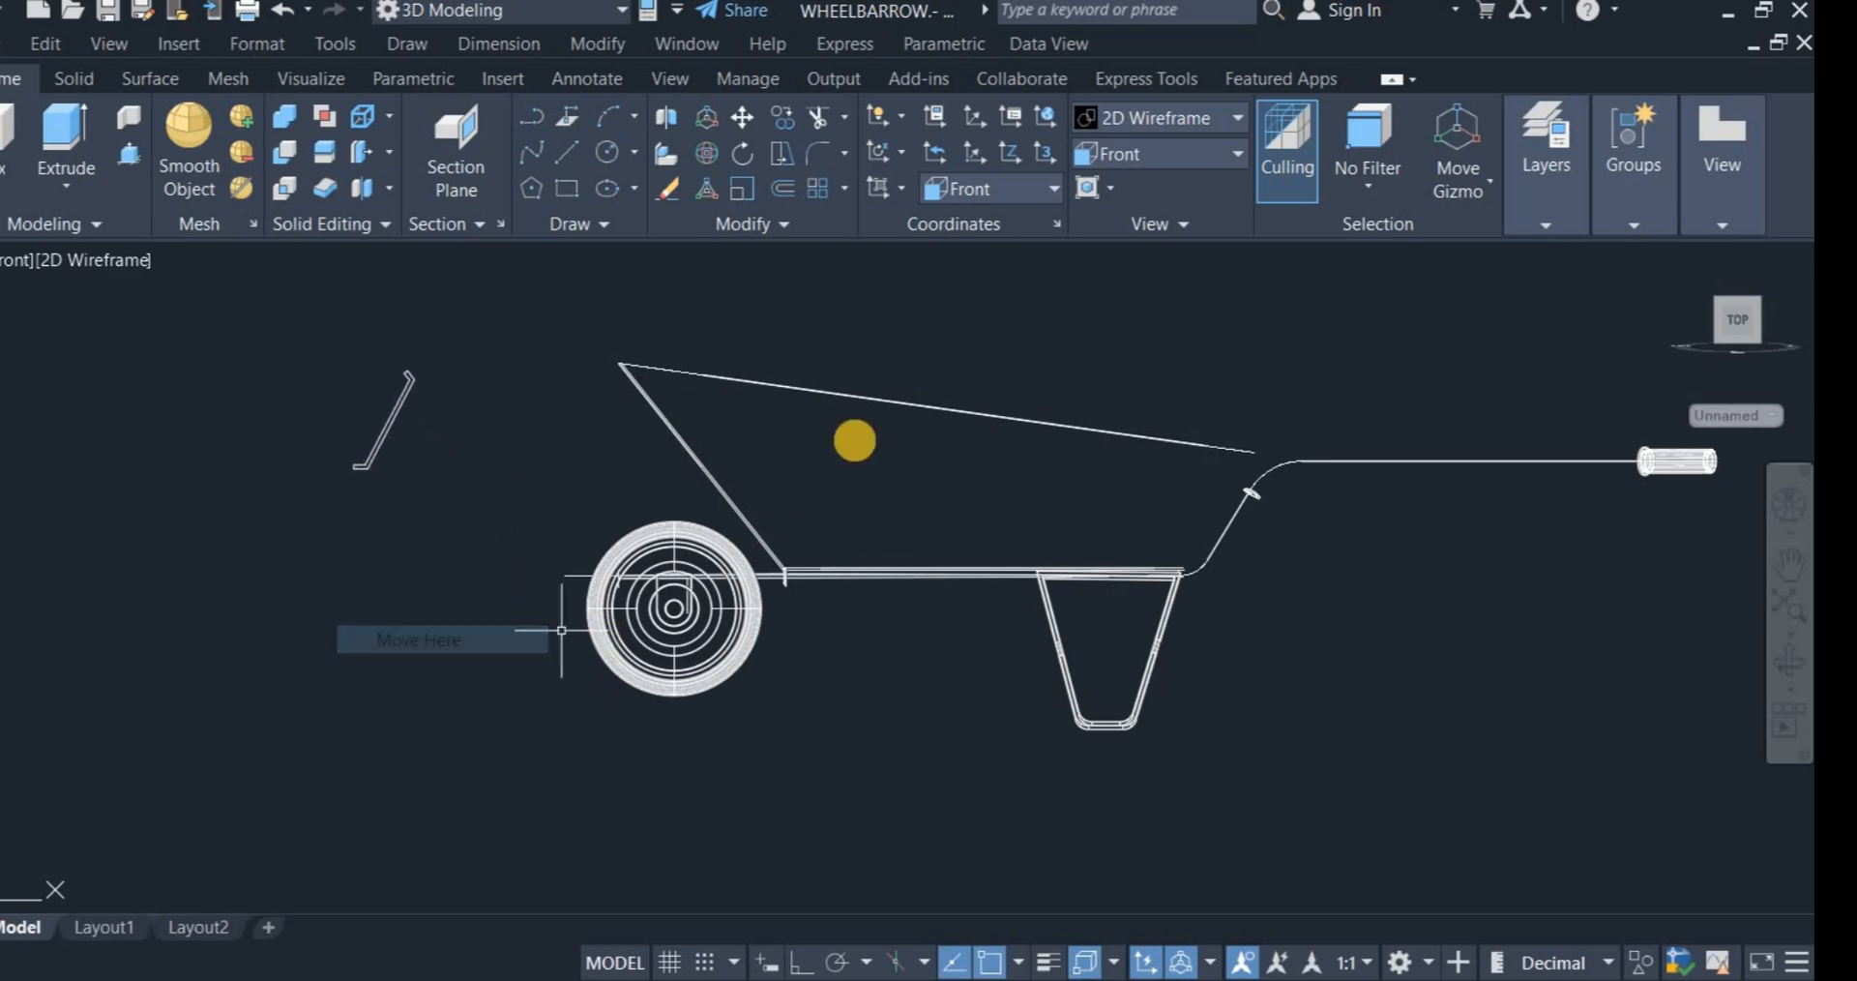
# Step: Switch to the SW Isometric view and extrude the closed brace profile sideways into a solid bar
pyautogui.click(1152, 157)
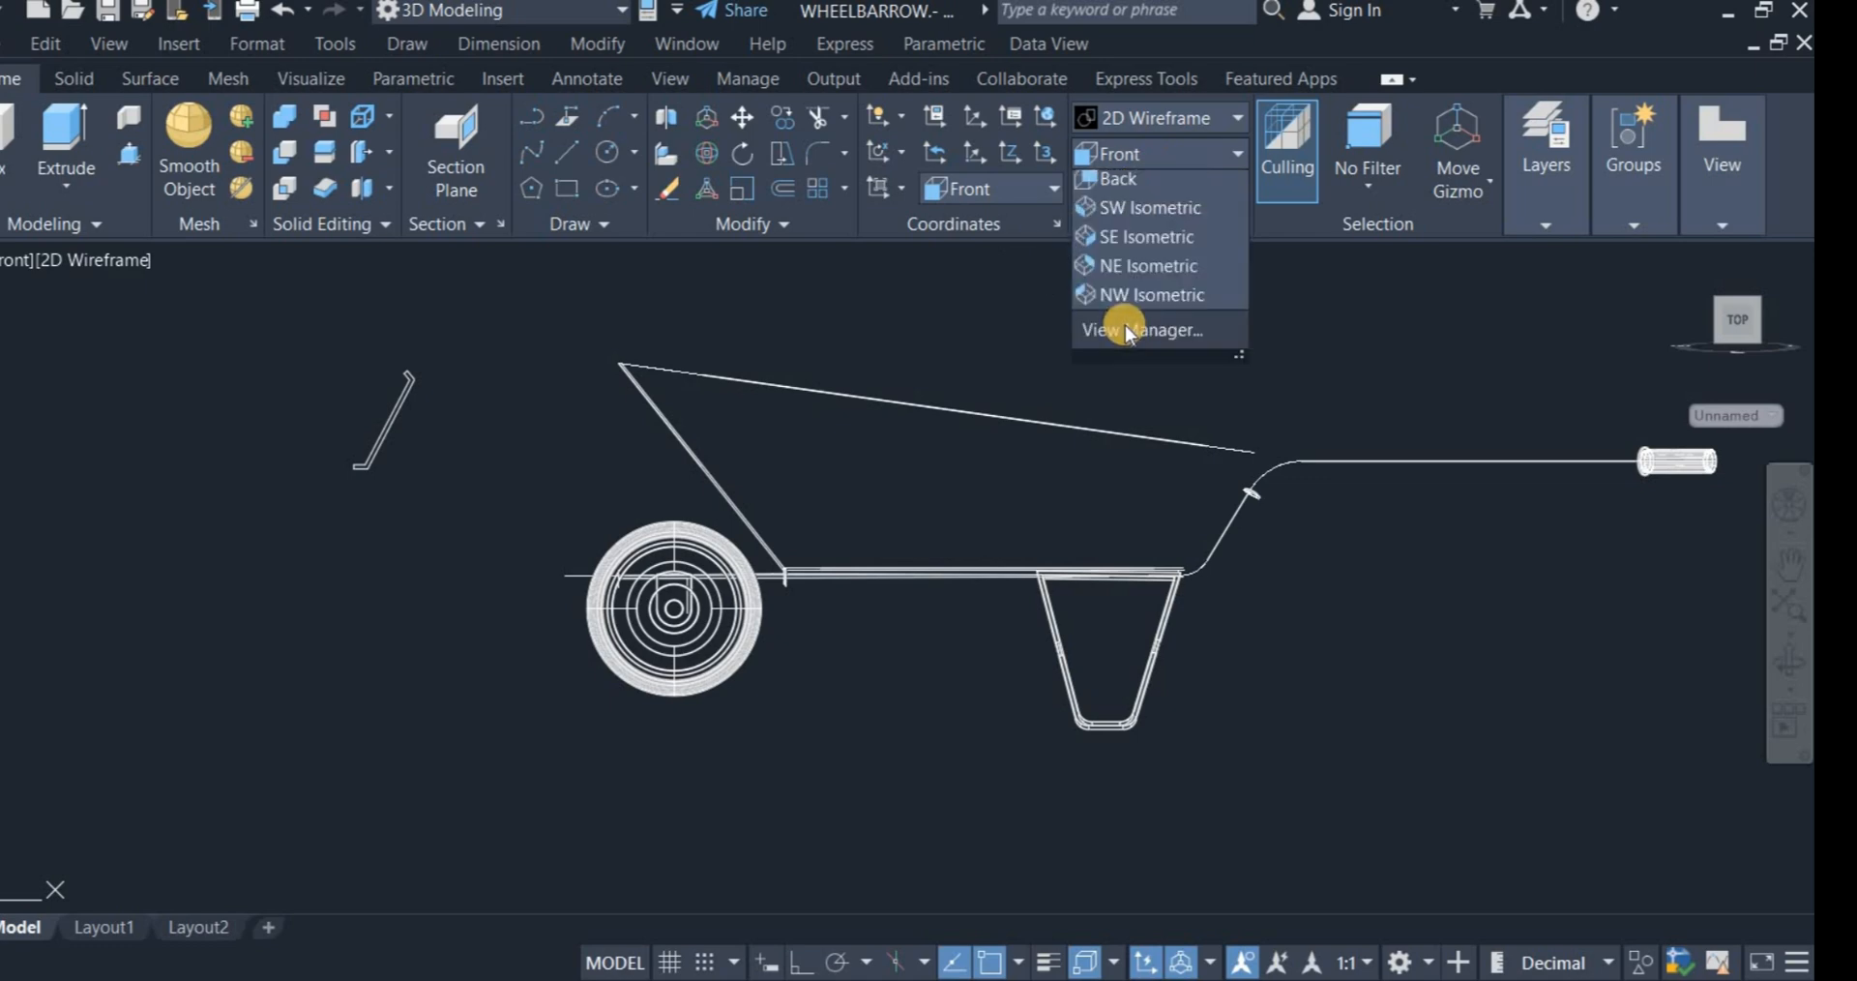
pyautogui.click(1141, 361)
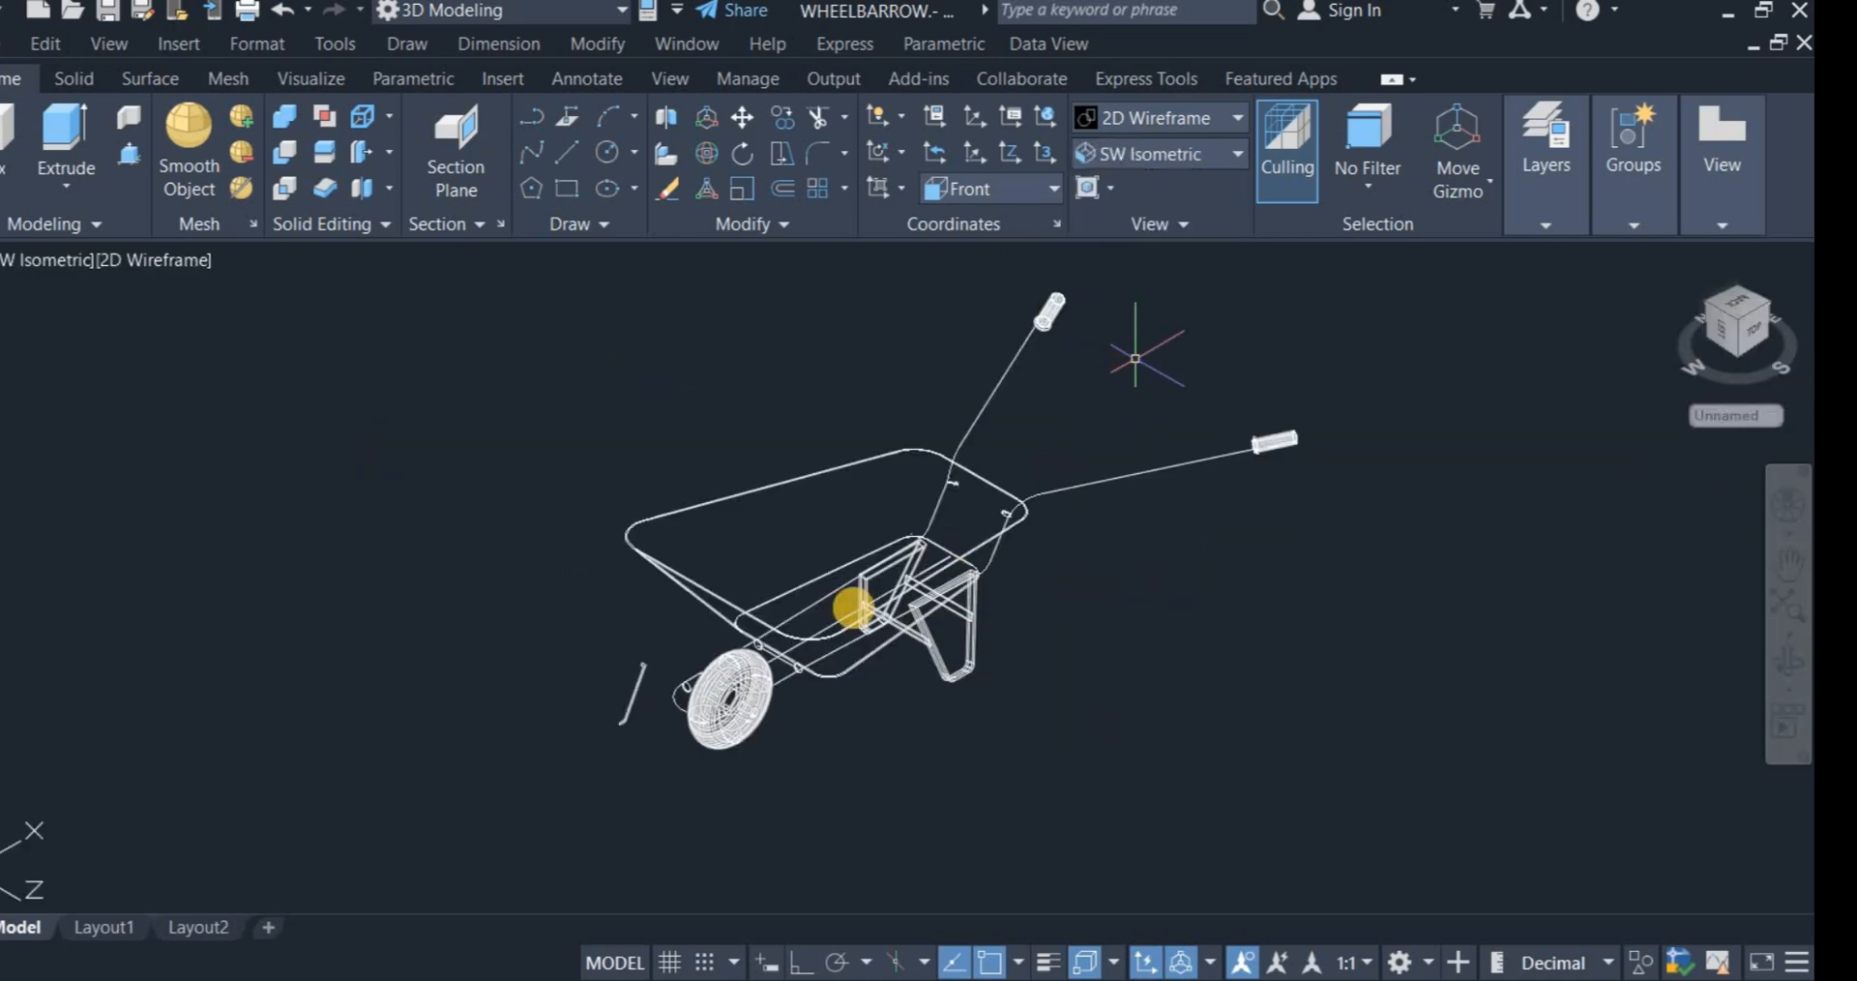
pyautogui.scroll(4, 626, 716)
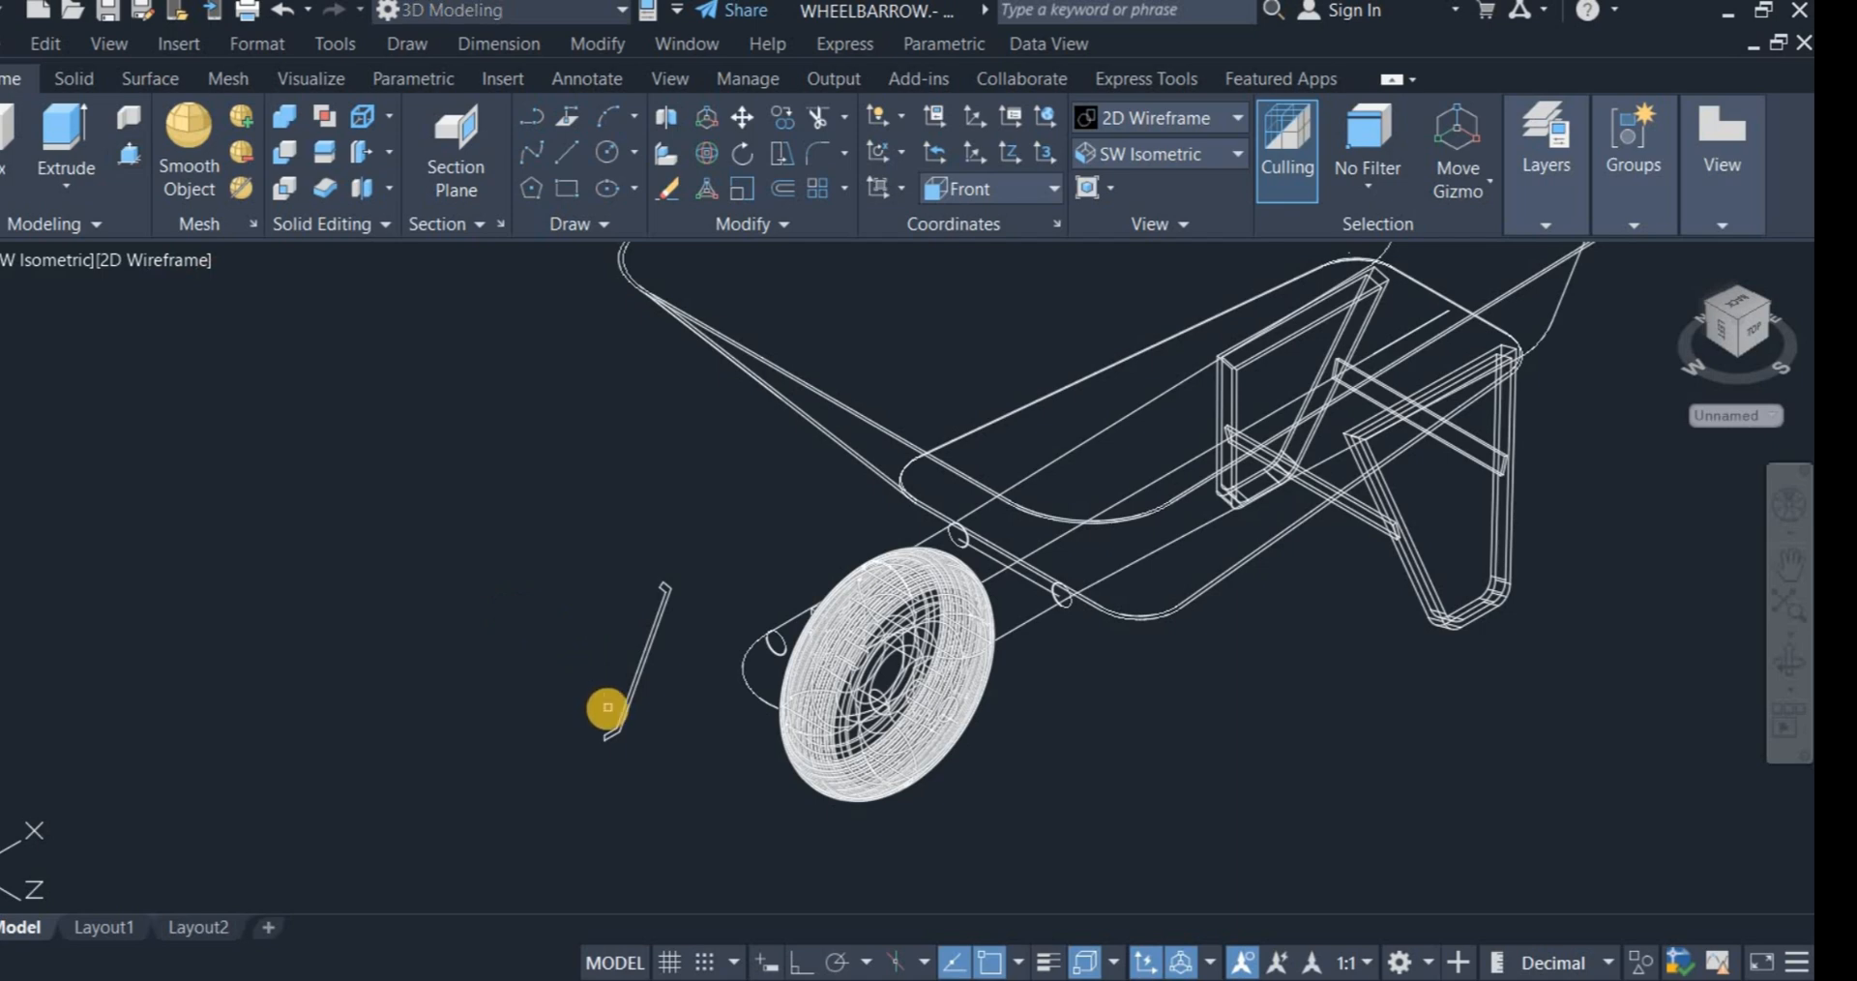
pyautogui.scroll(5, 620, 708)
pyautogui.click(701, 710)
pyautogui.press('Return')
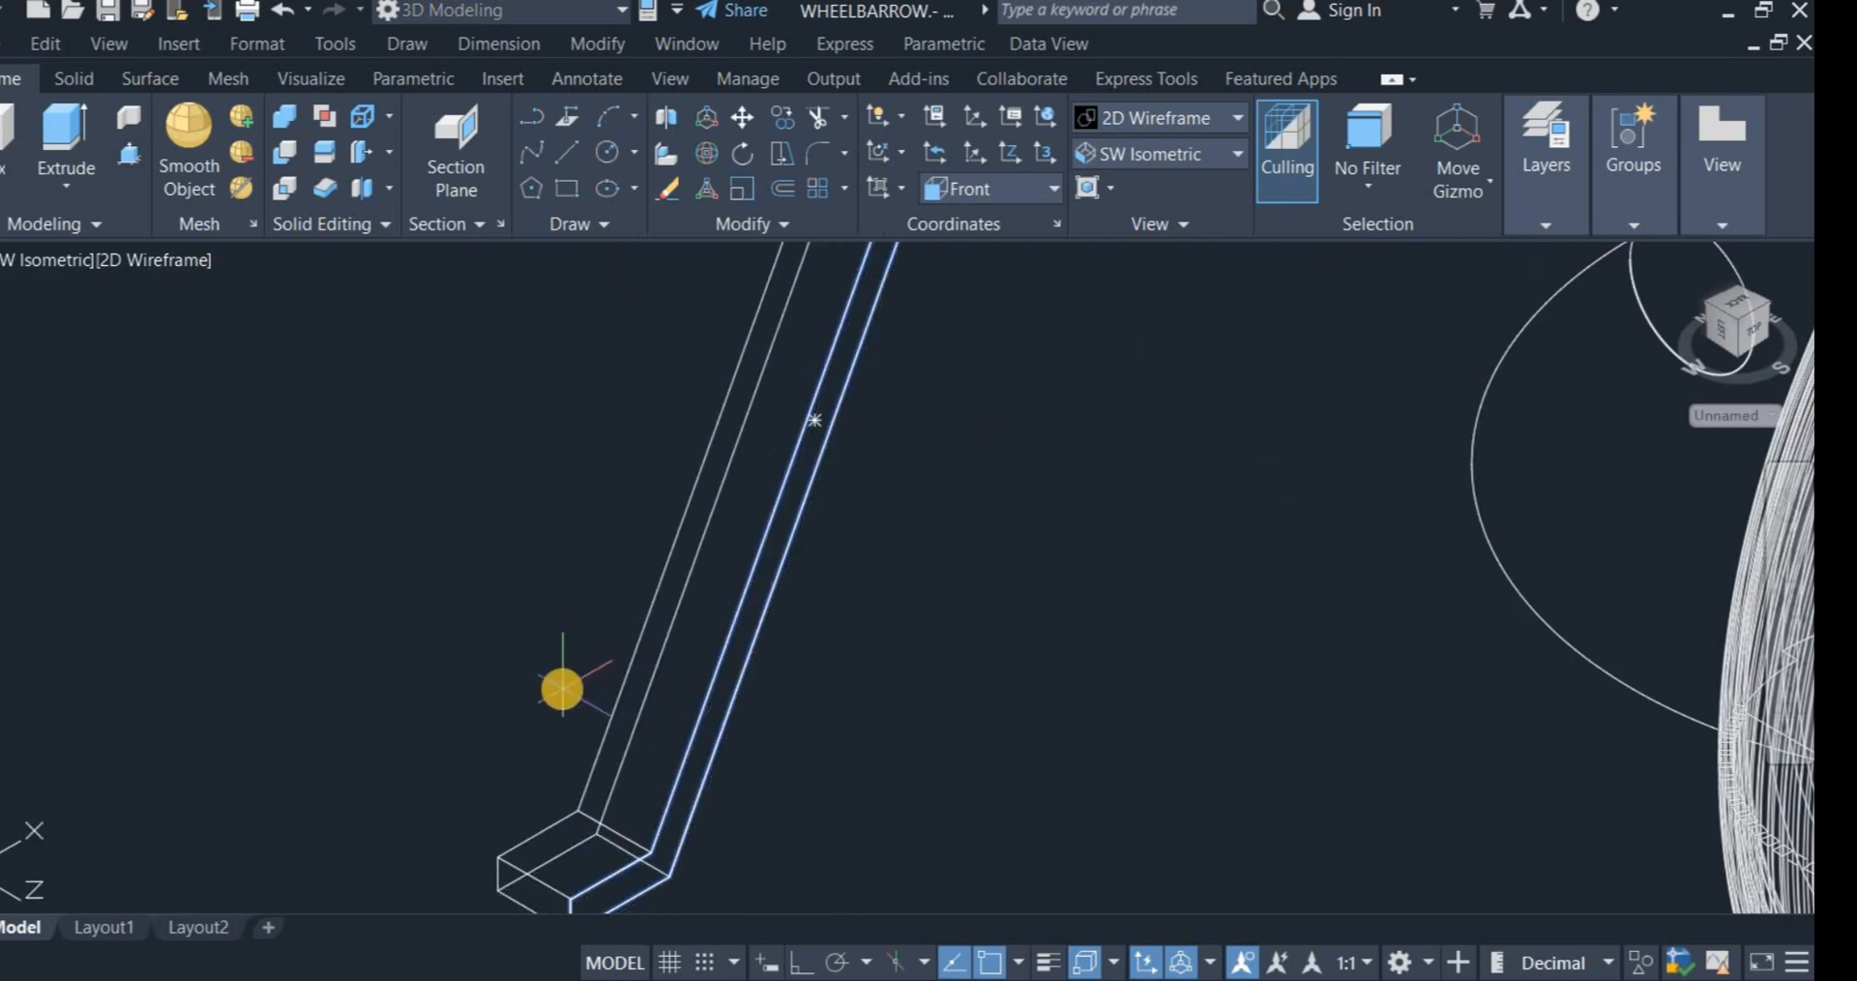
pyautogui.click(562, 689)
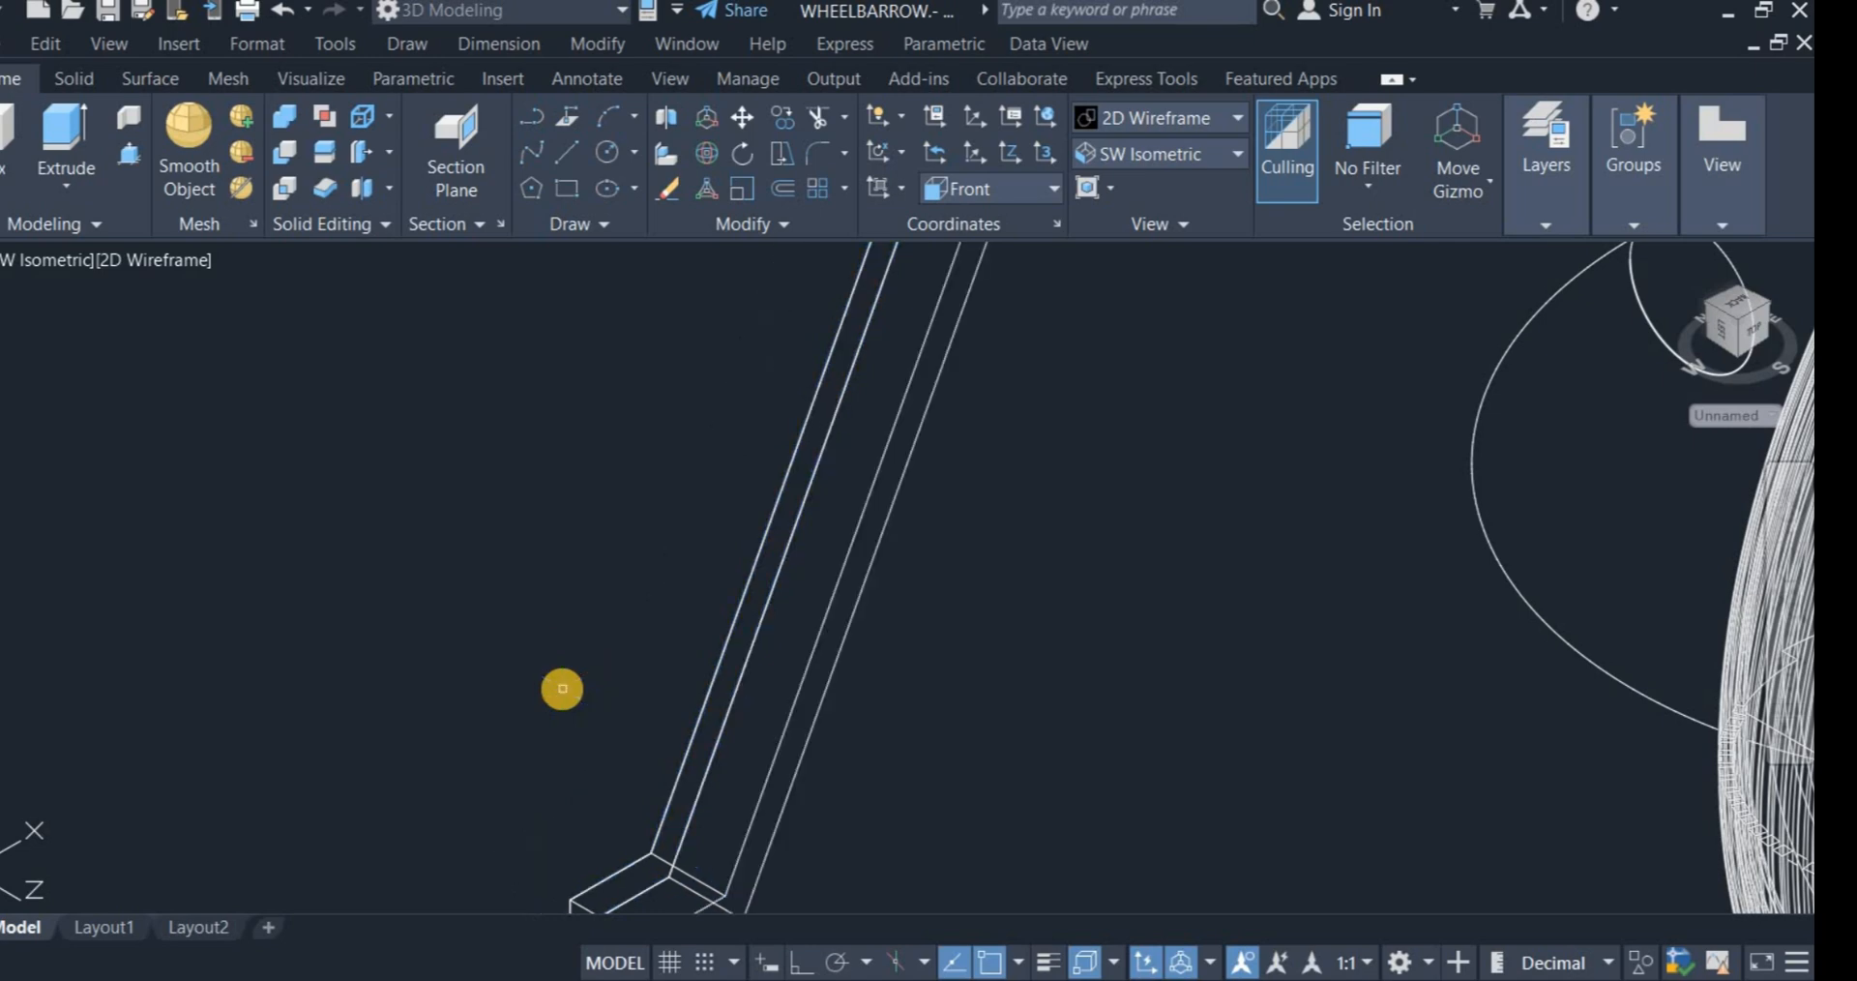
pyautogui.scroll(-6, 477, 658)
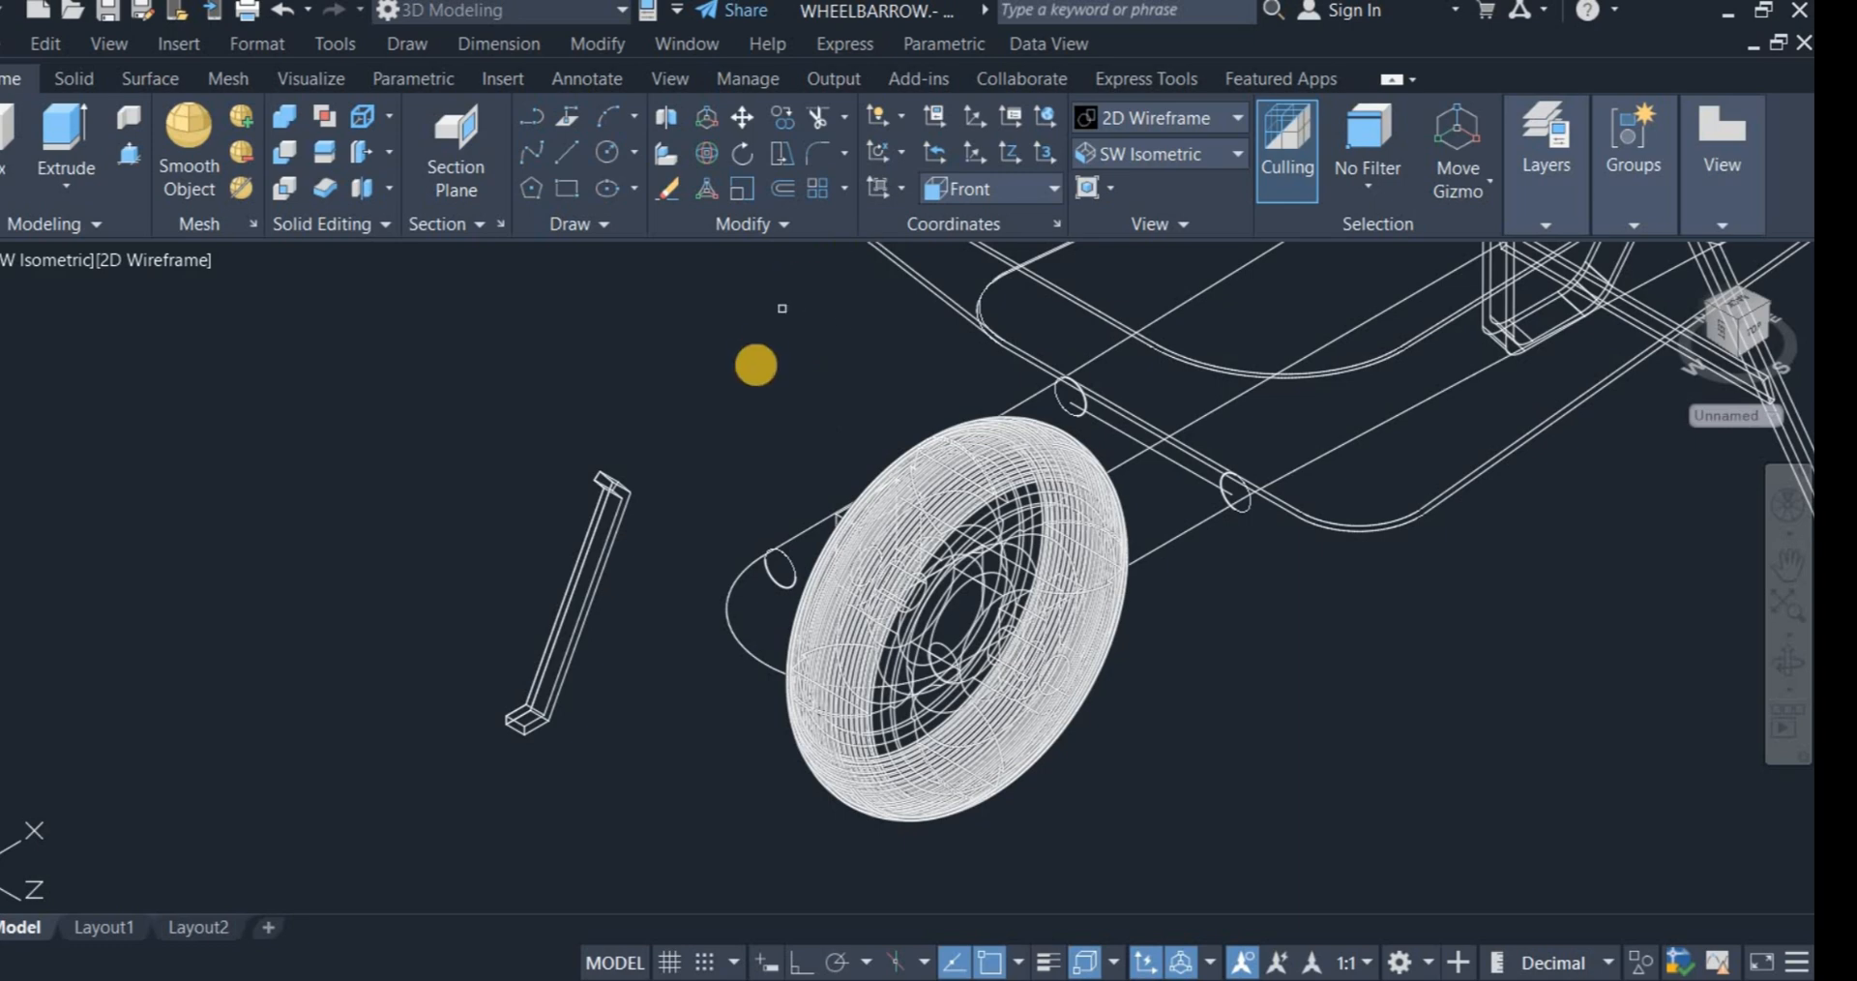
pyautogui.rightClick(766, 394)
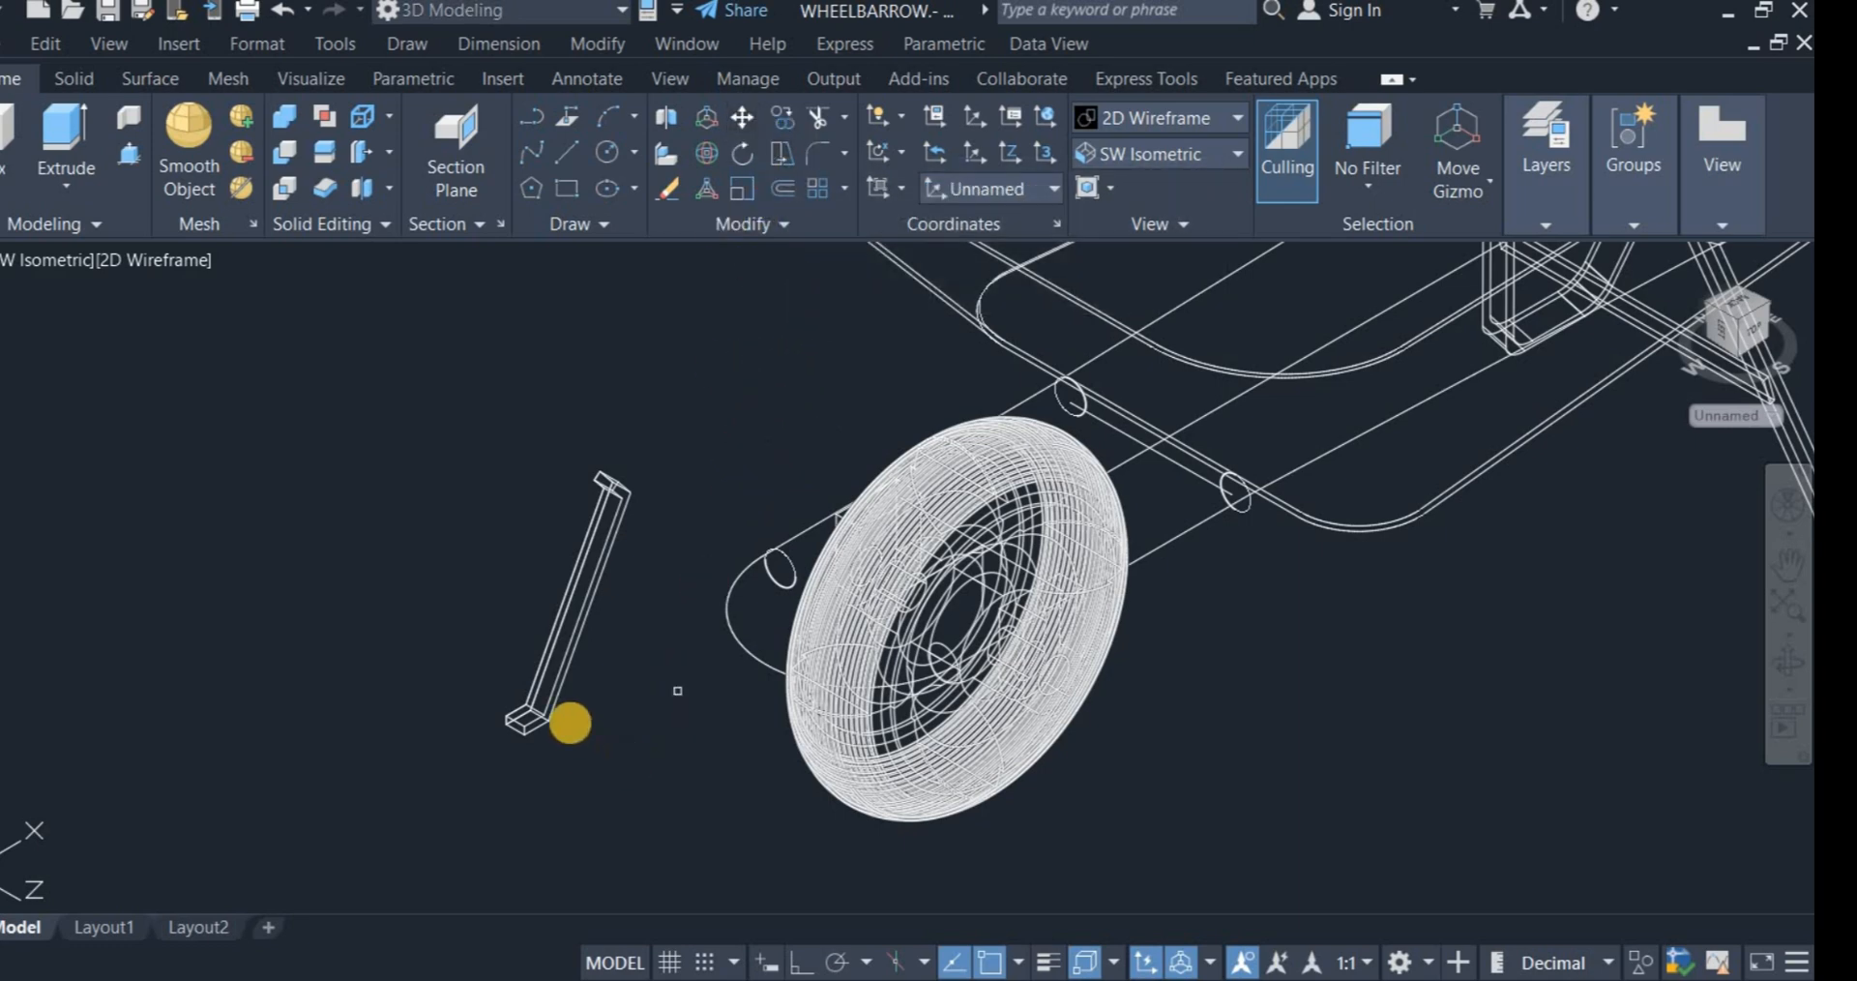
# Step: Move the solid brace from the midpoint of its foot's lower front edge to the midpoint of the wheel bracket's top front edge
pyautogui.click(584, 693)
pyautogui.click(490, 651)
pyautogui.rightClick(656, 707)
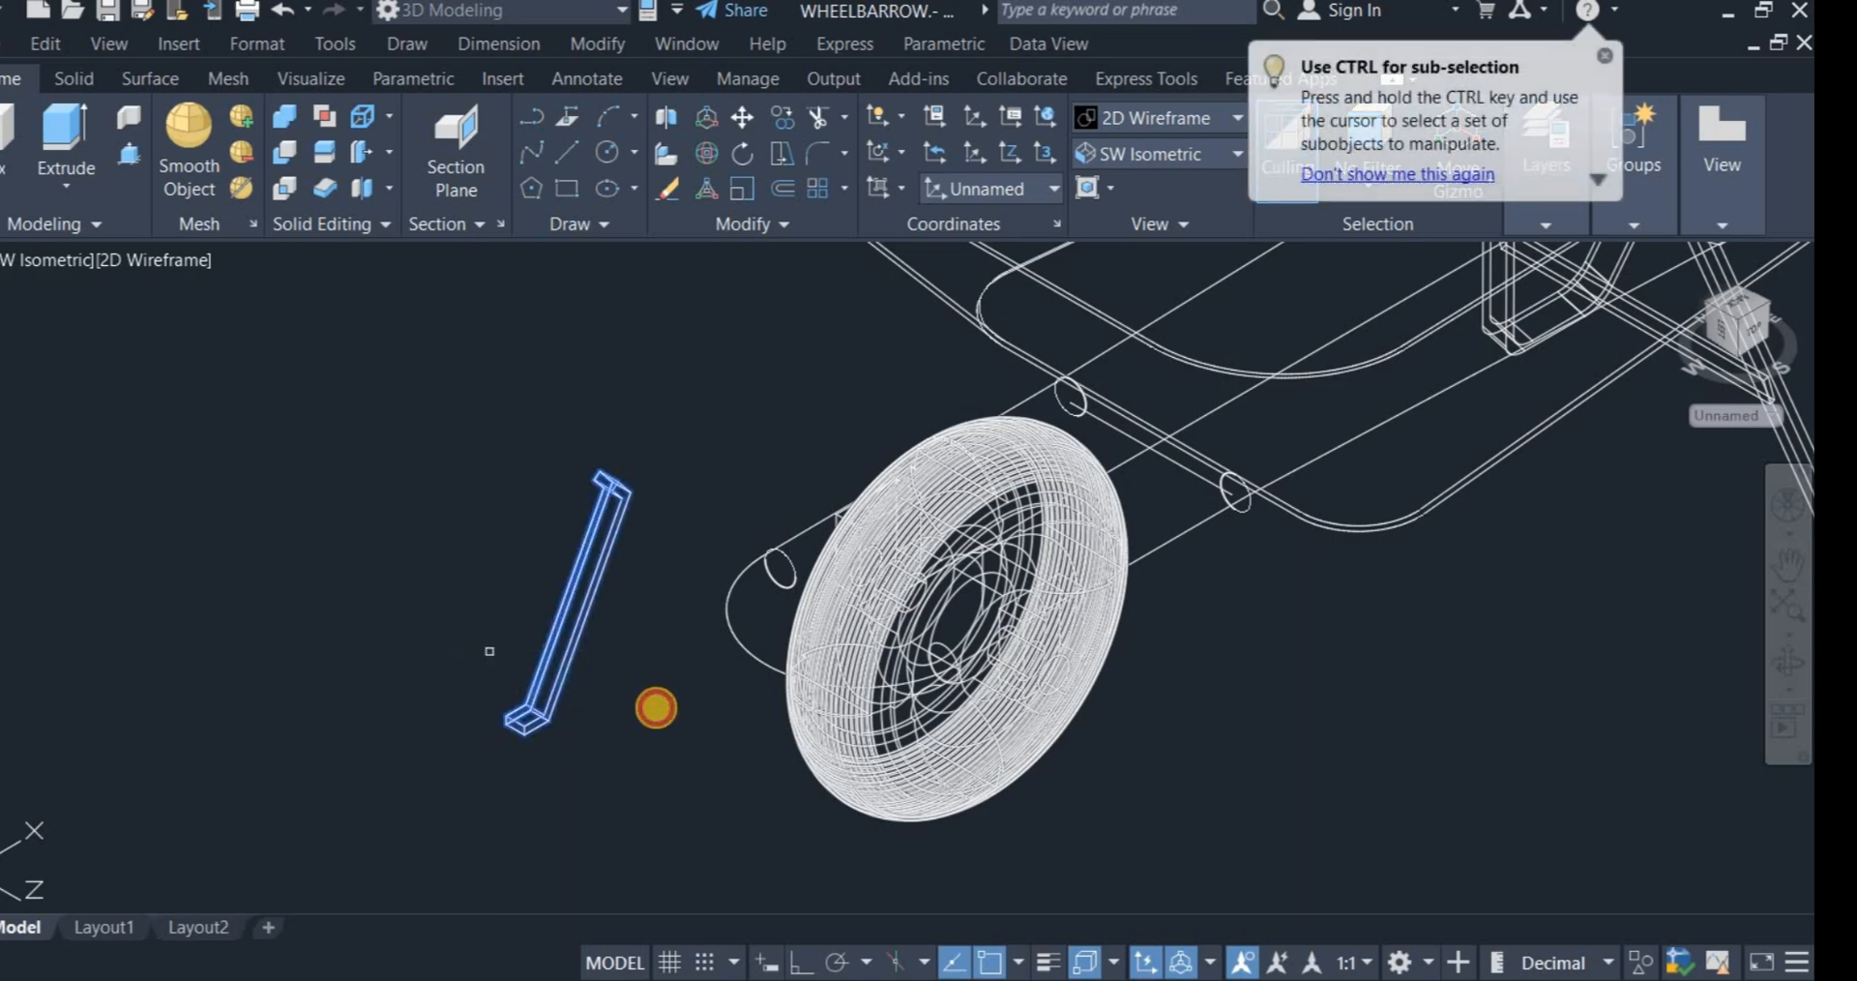
pyautogui.scroll(5, 585, 746)
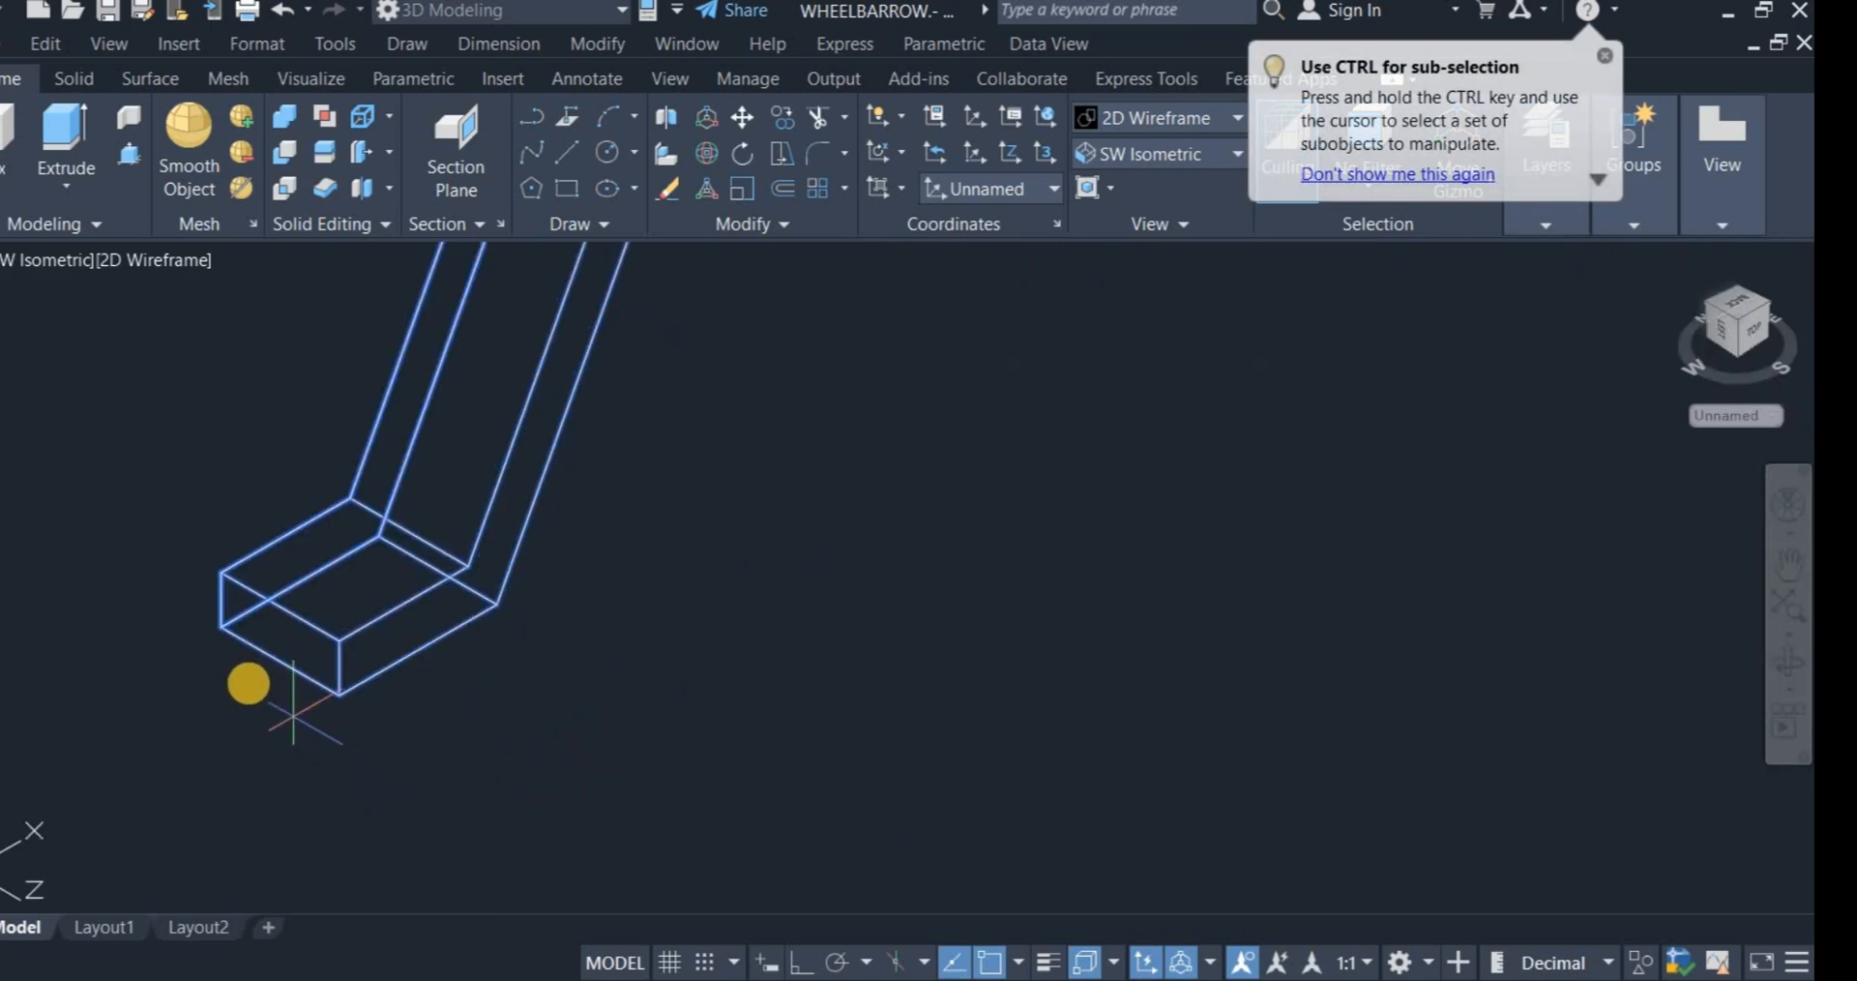
pyautogui.click(273, 665)
pyautogui.scroll(-5, 274, 666)
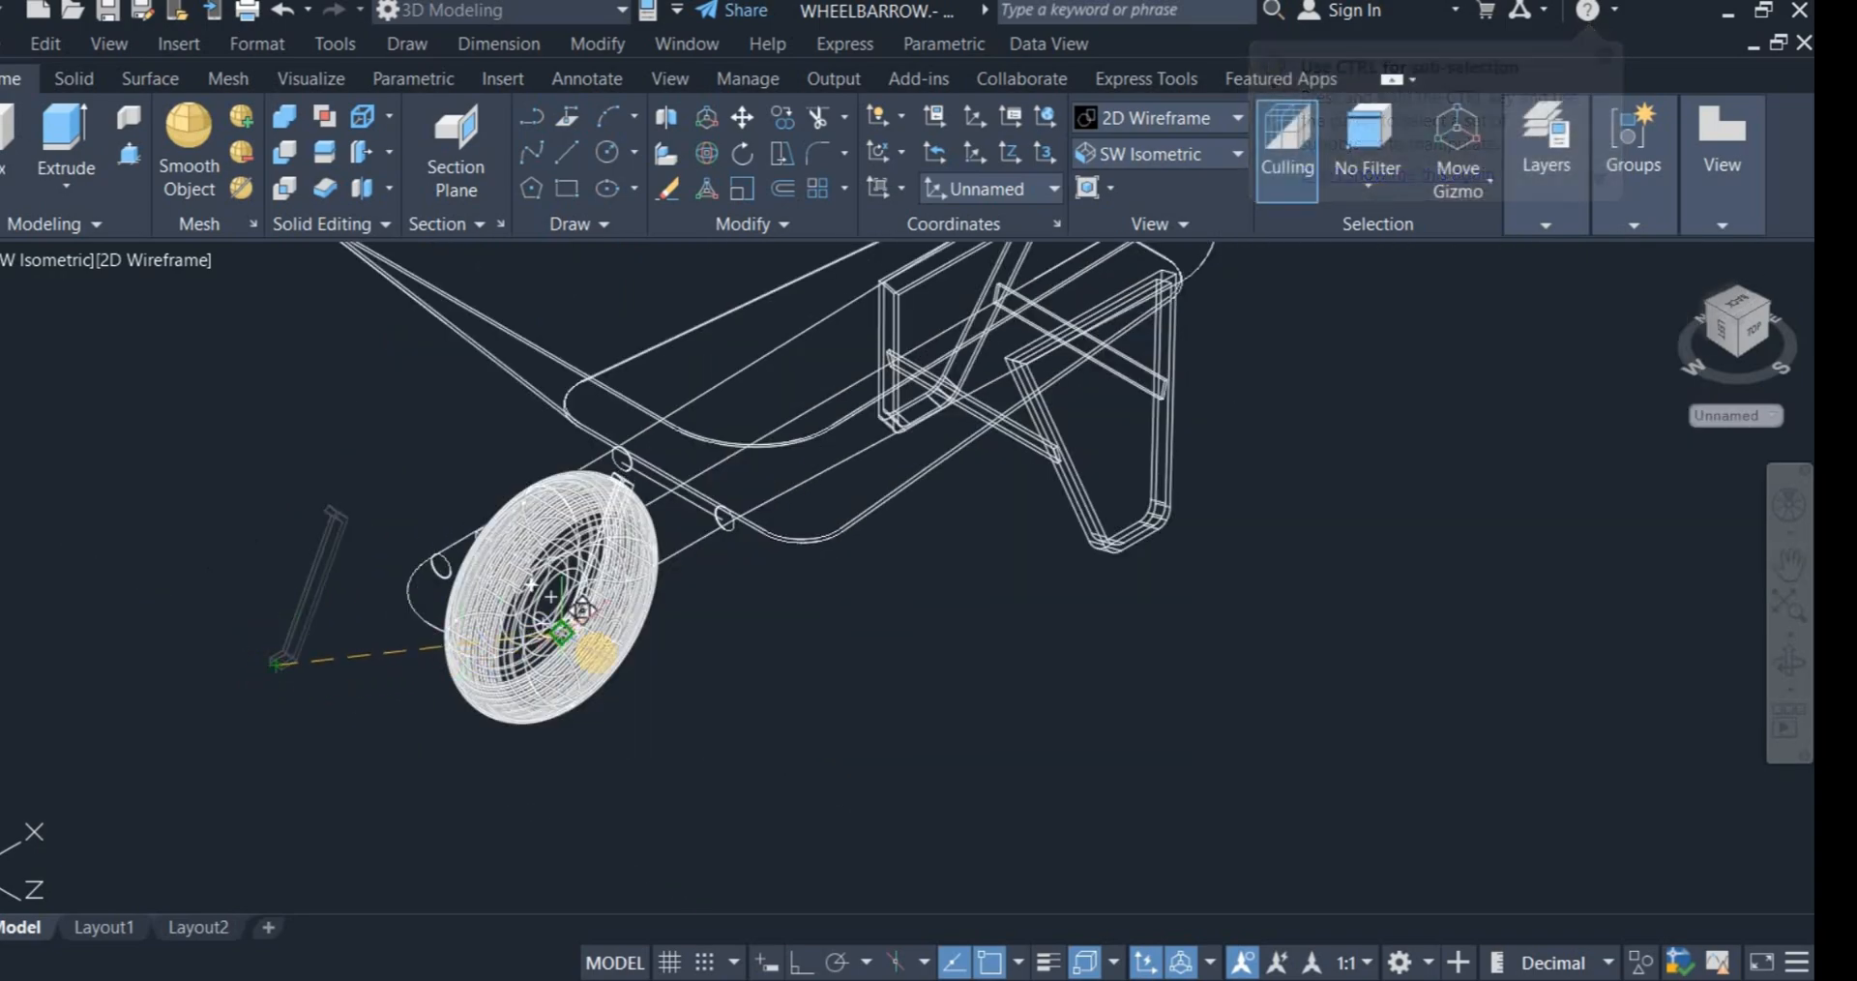
pyautogui.scroll(5, 570, 605)
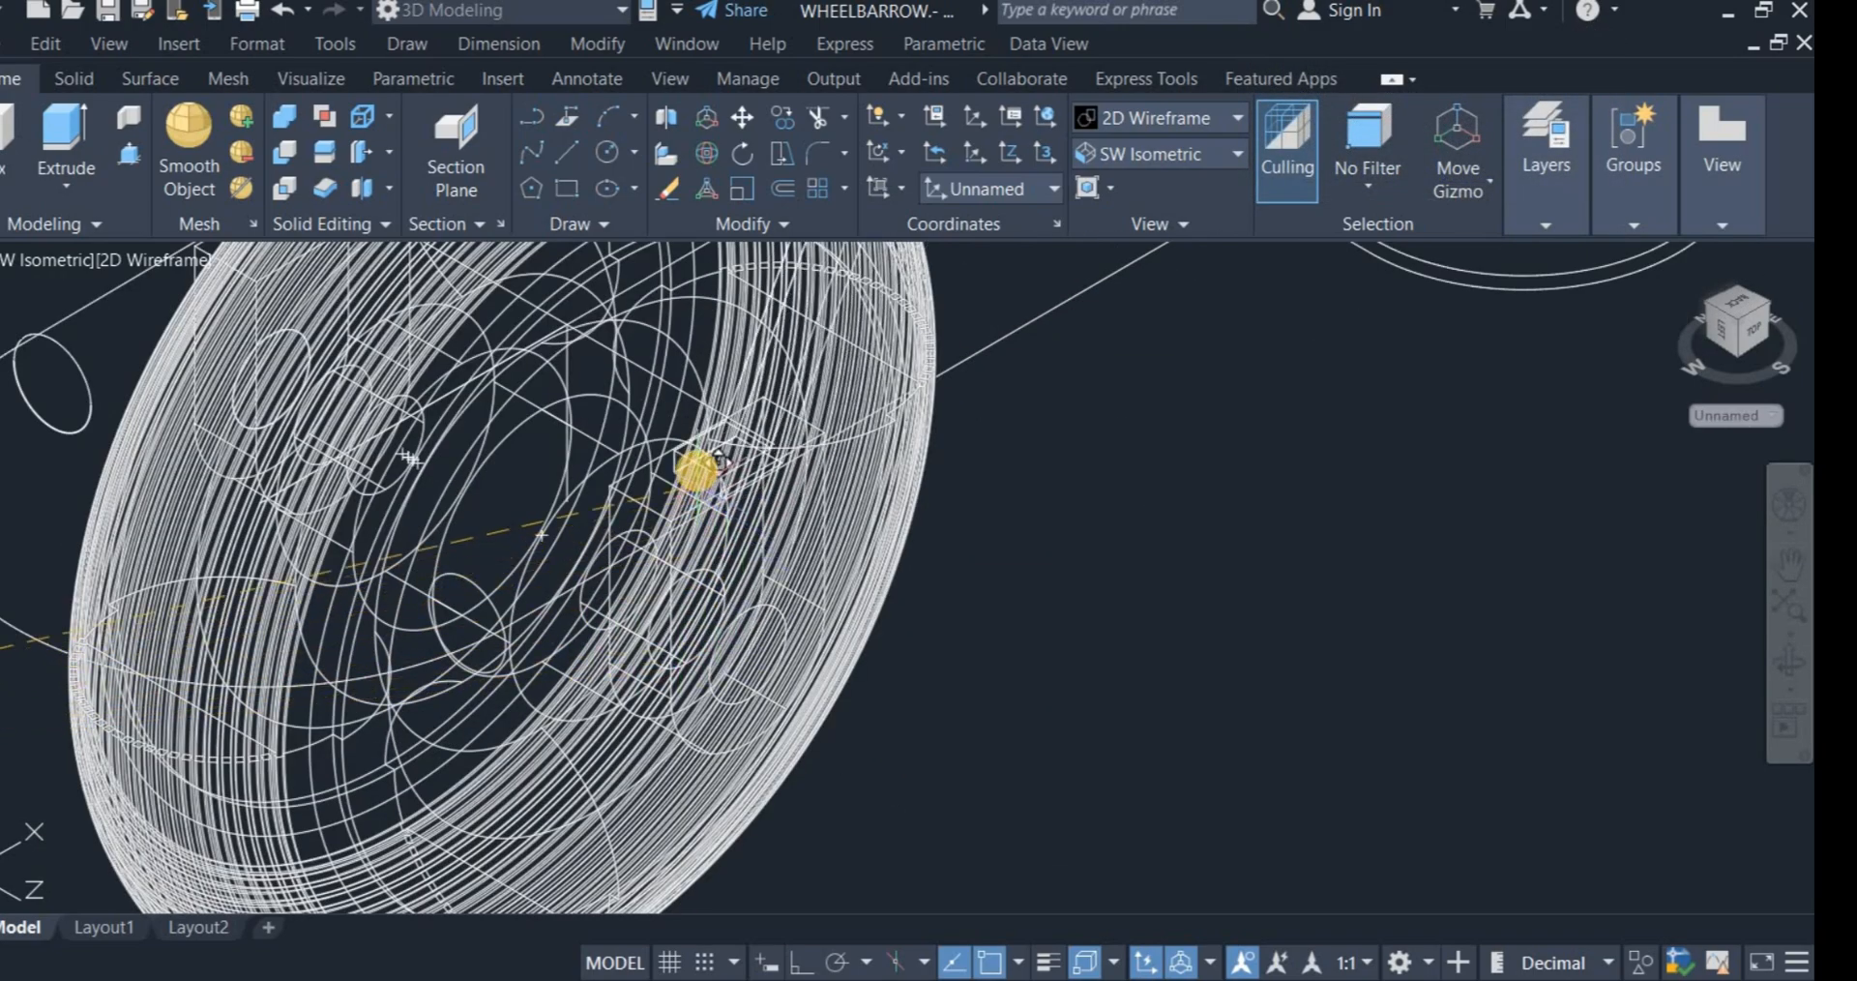
pyautogui.scroll(3, 764, 527)
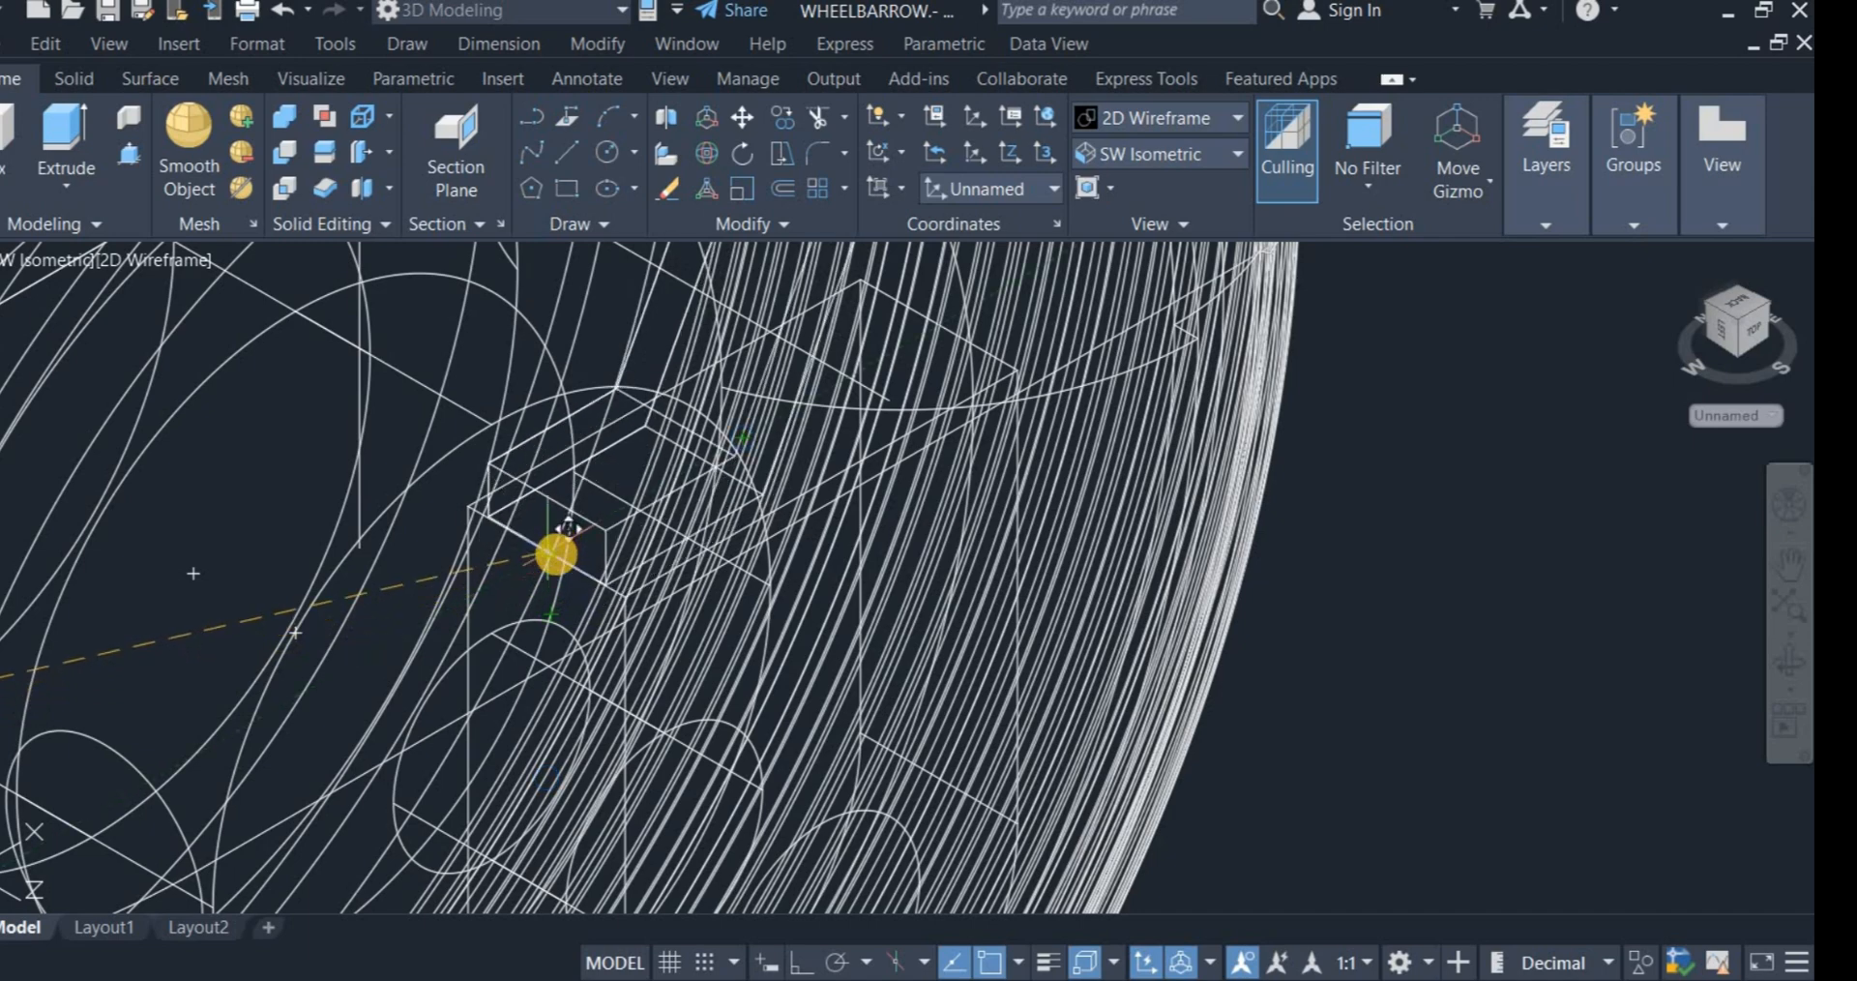
pyautogui.click(557, 554)
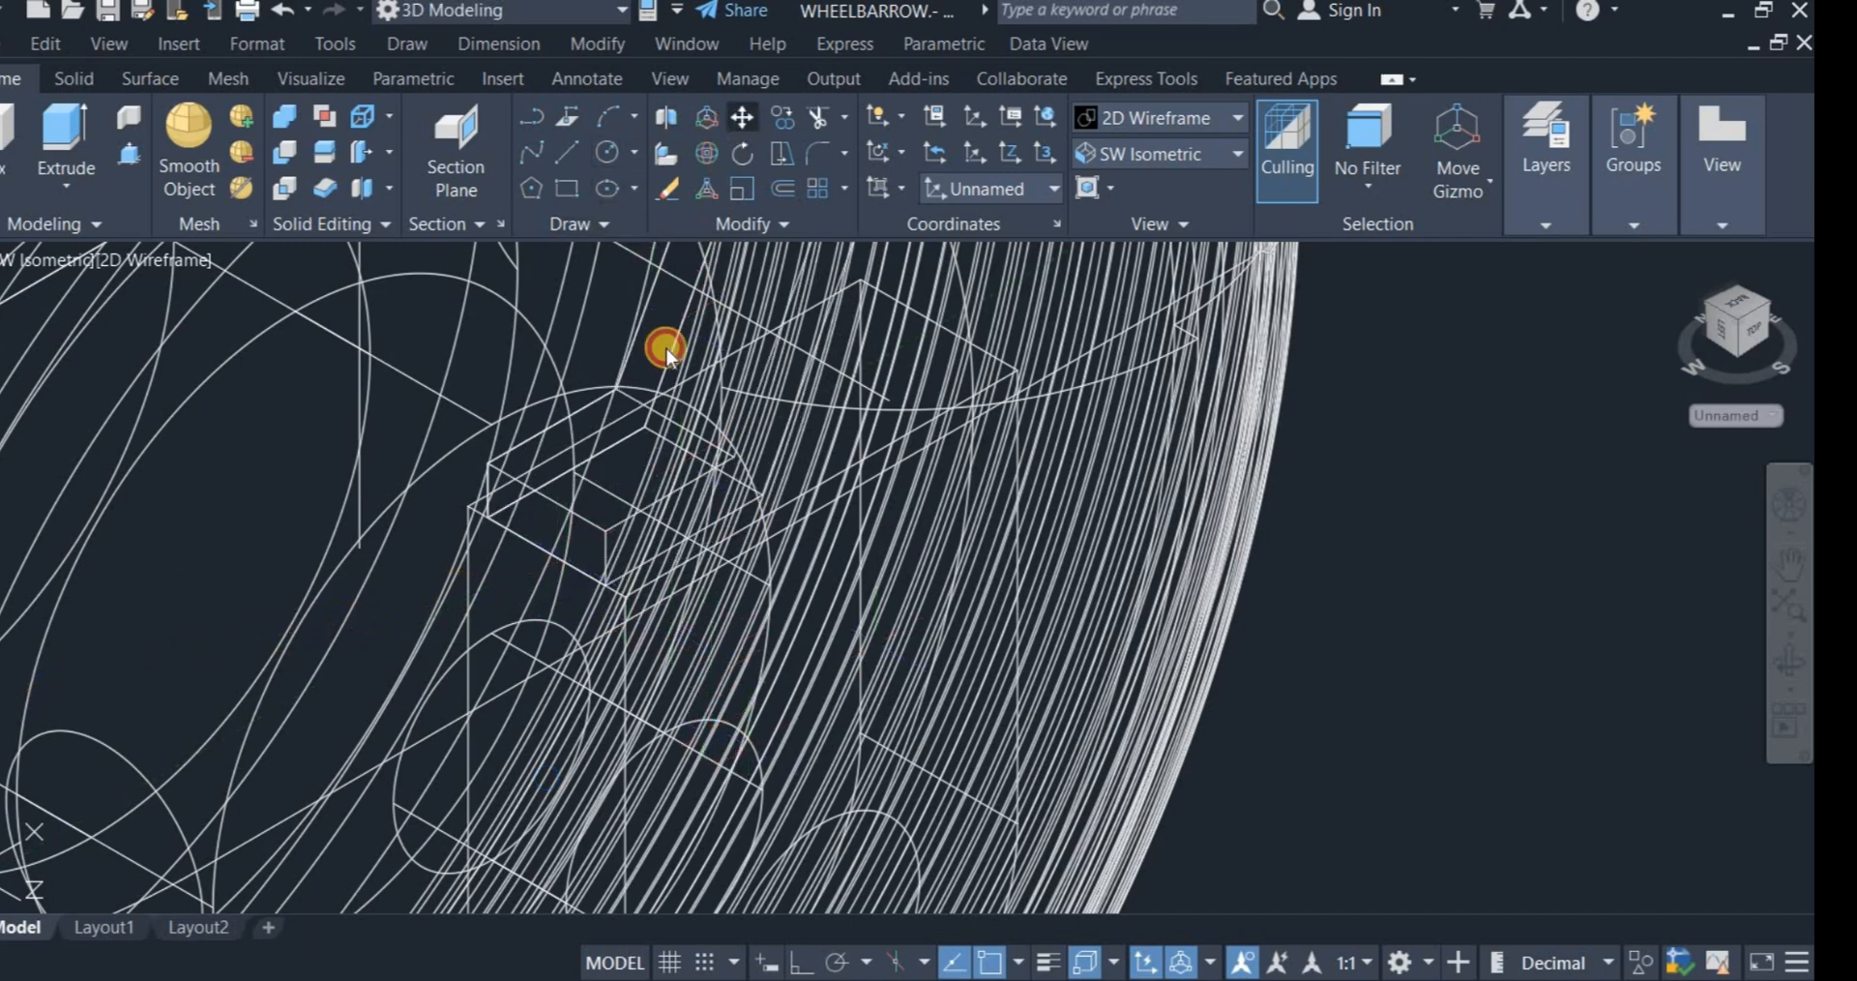
# Step: Move the brace by its foot's lower front edge midpoint to the middle of the wheel bracket's top face
pyautogui.click(526, 489)
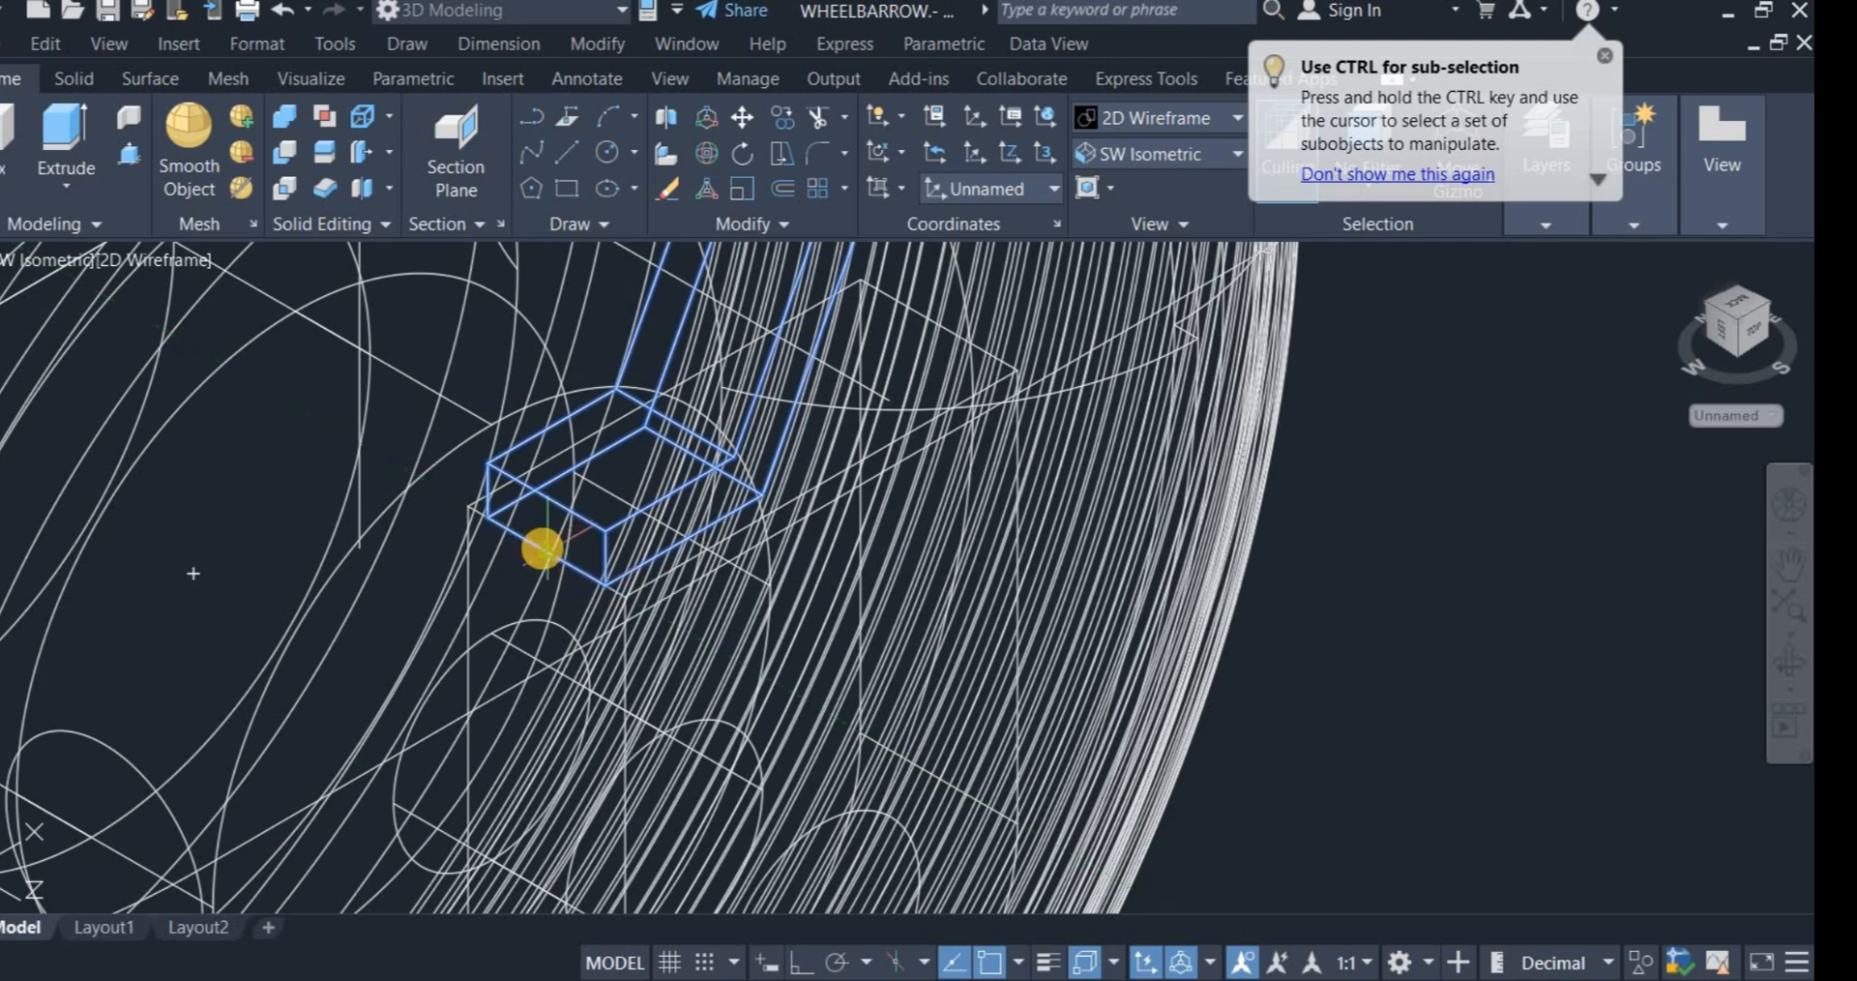
pyautogui.click(542, 548)
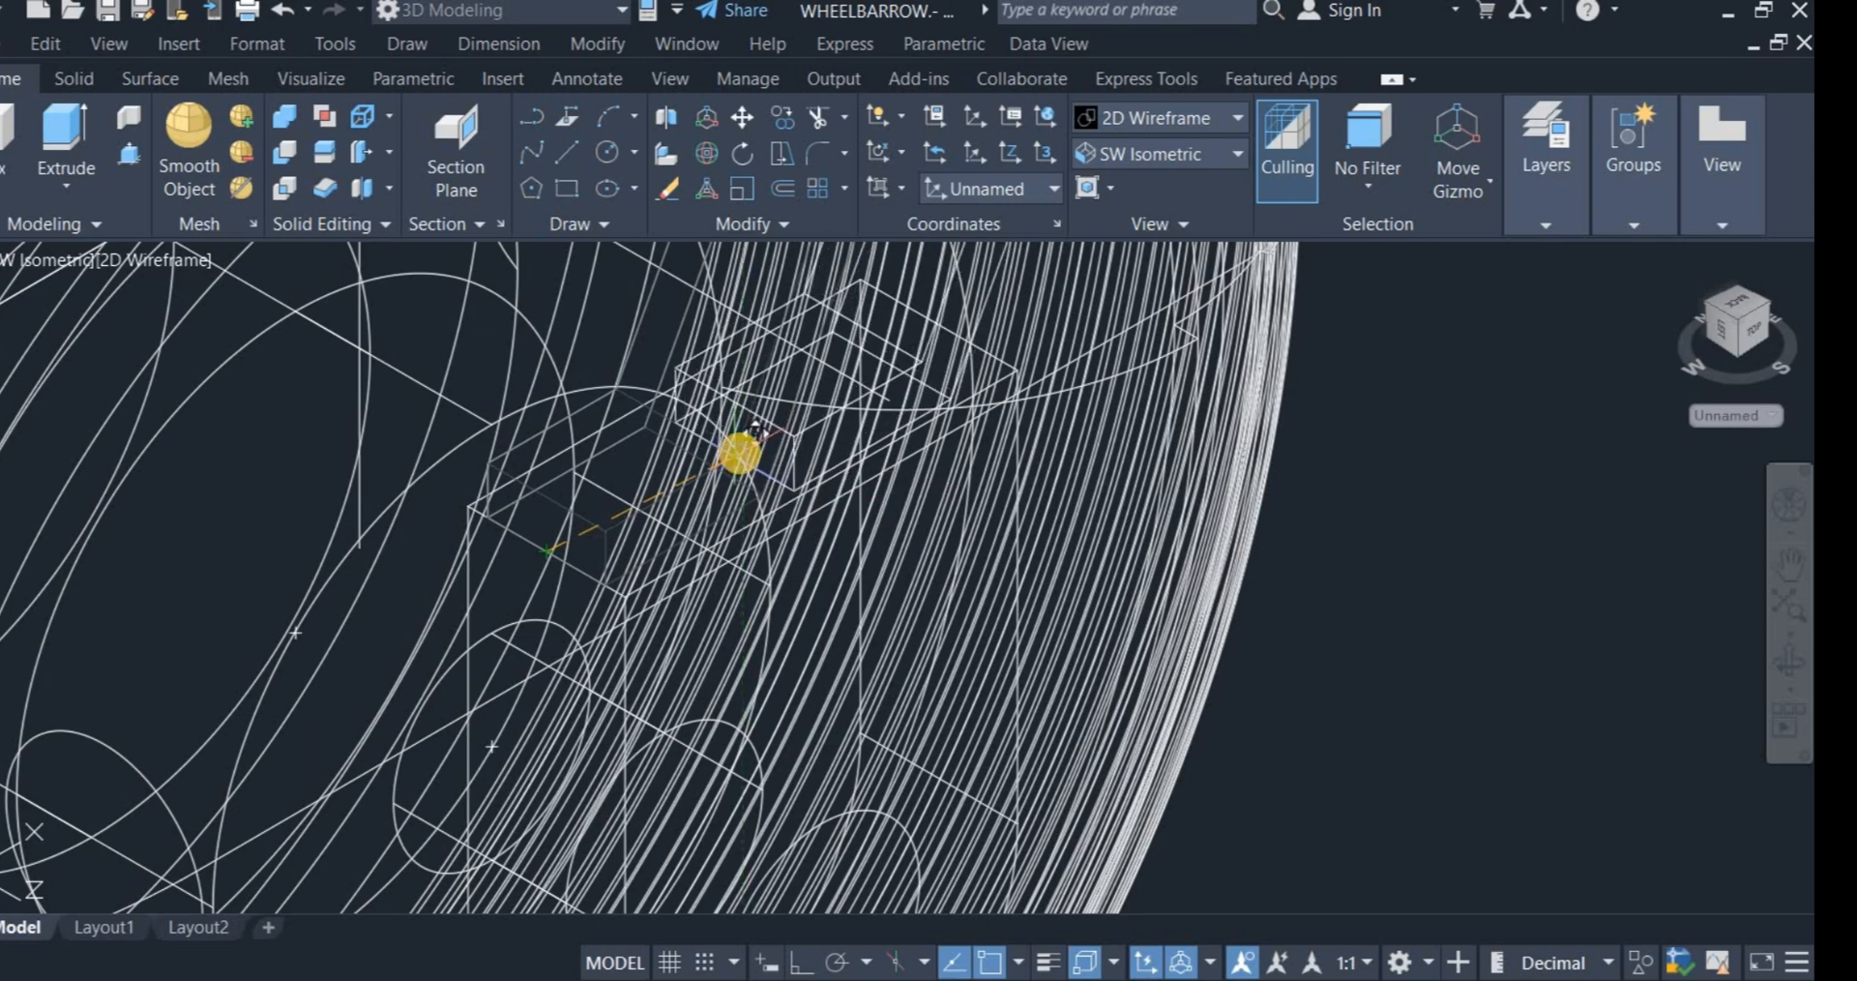
pyautogui.click(744, 450)
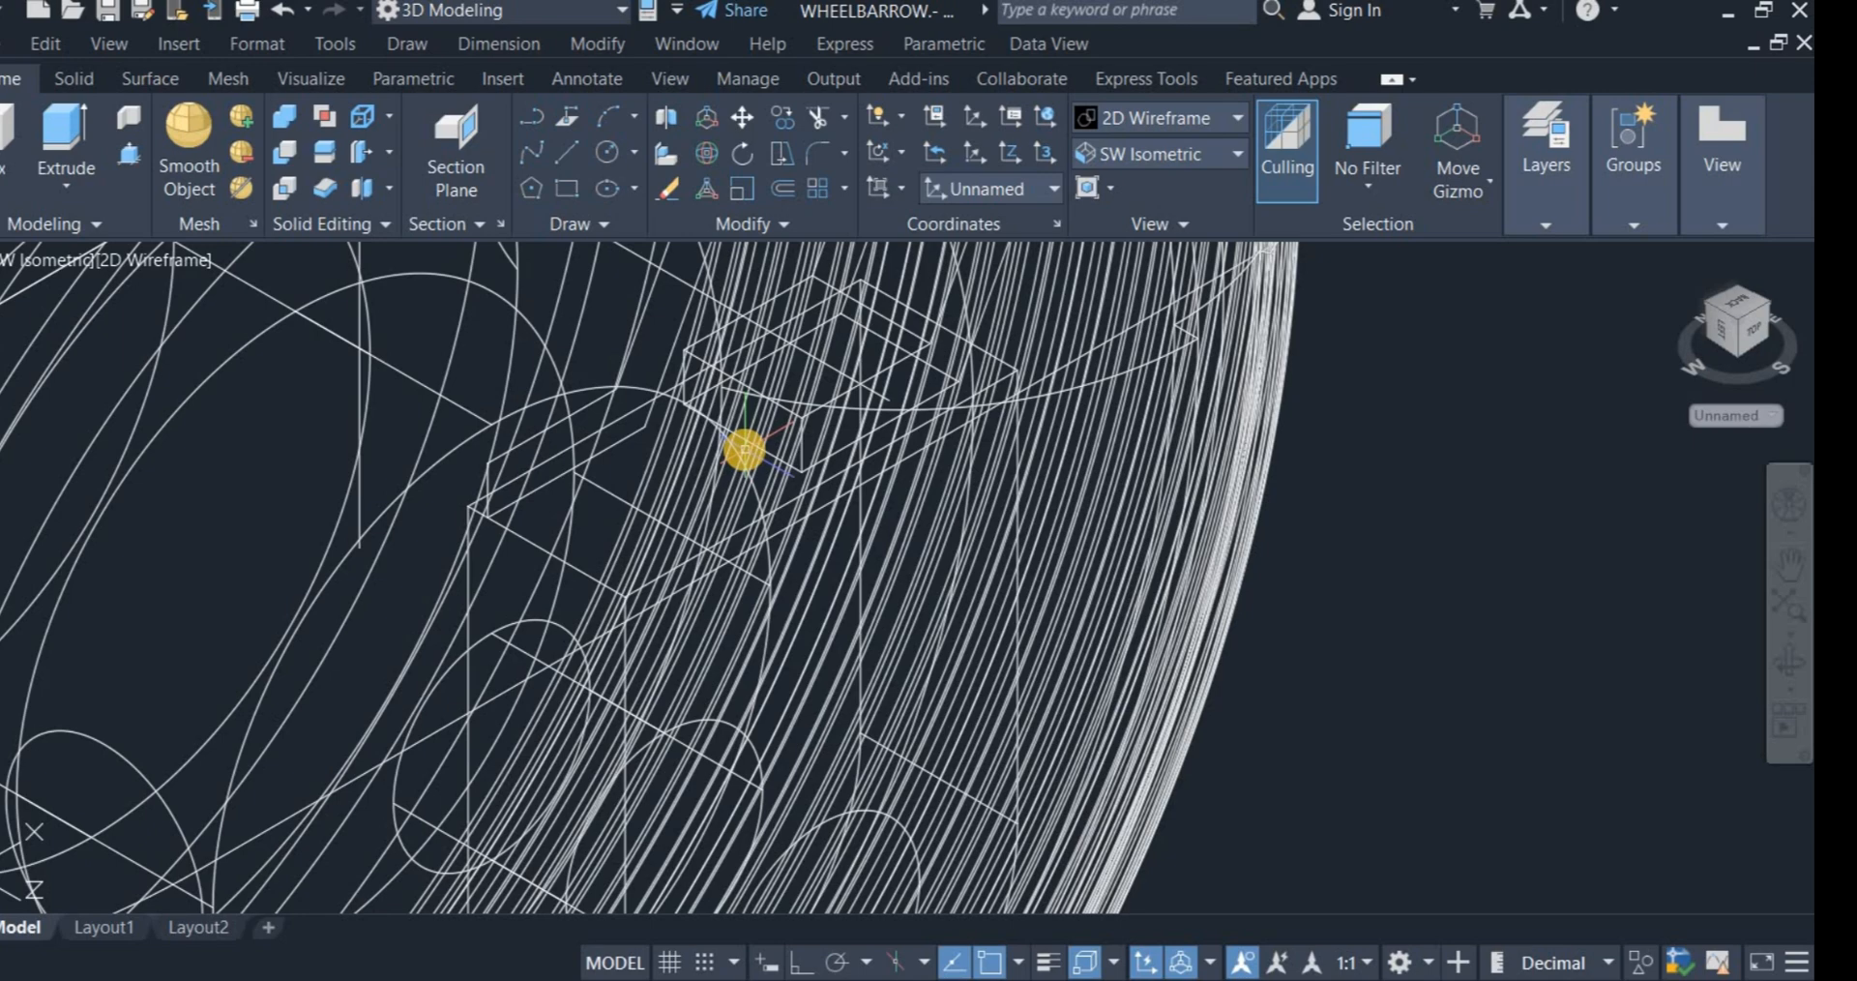
# Step: Set the visual style to Shades of Gray and show the wheelbarrow in the Front view
pyautogui.scroll(-8, 744, 450)
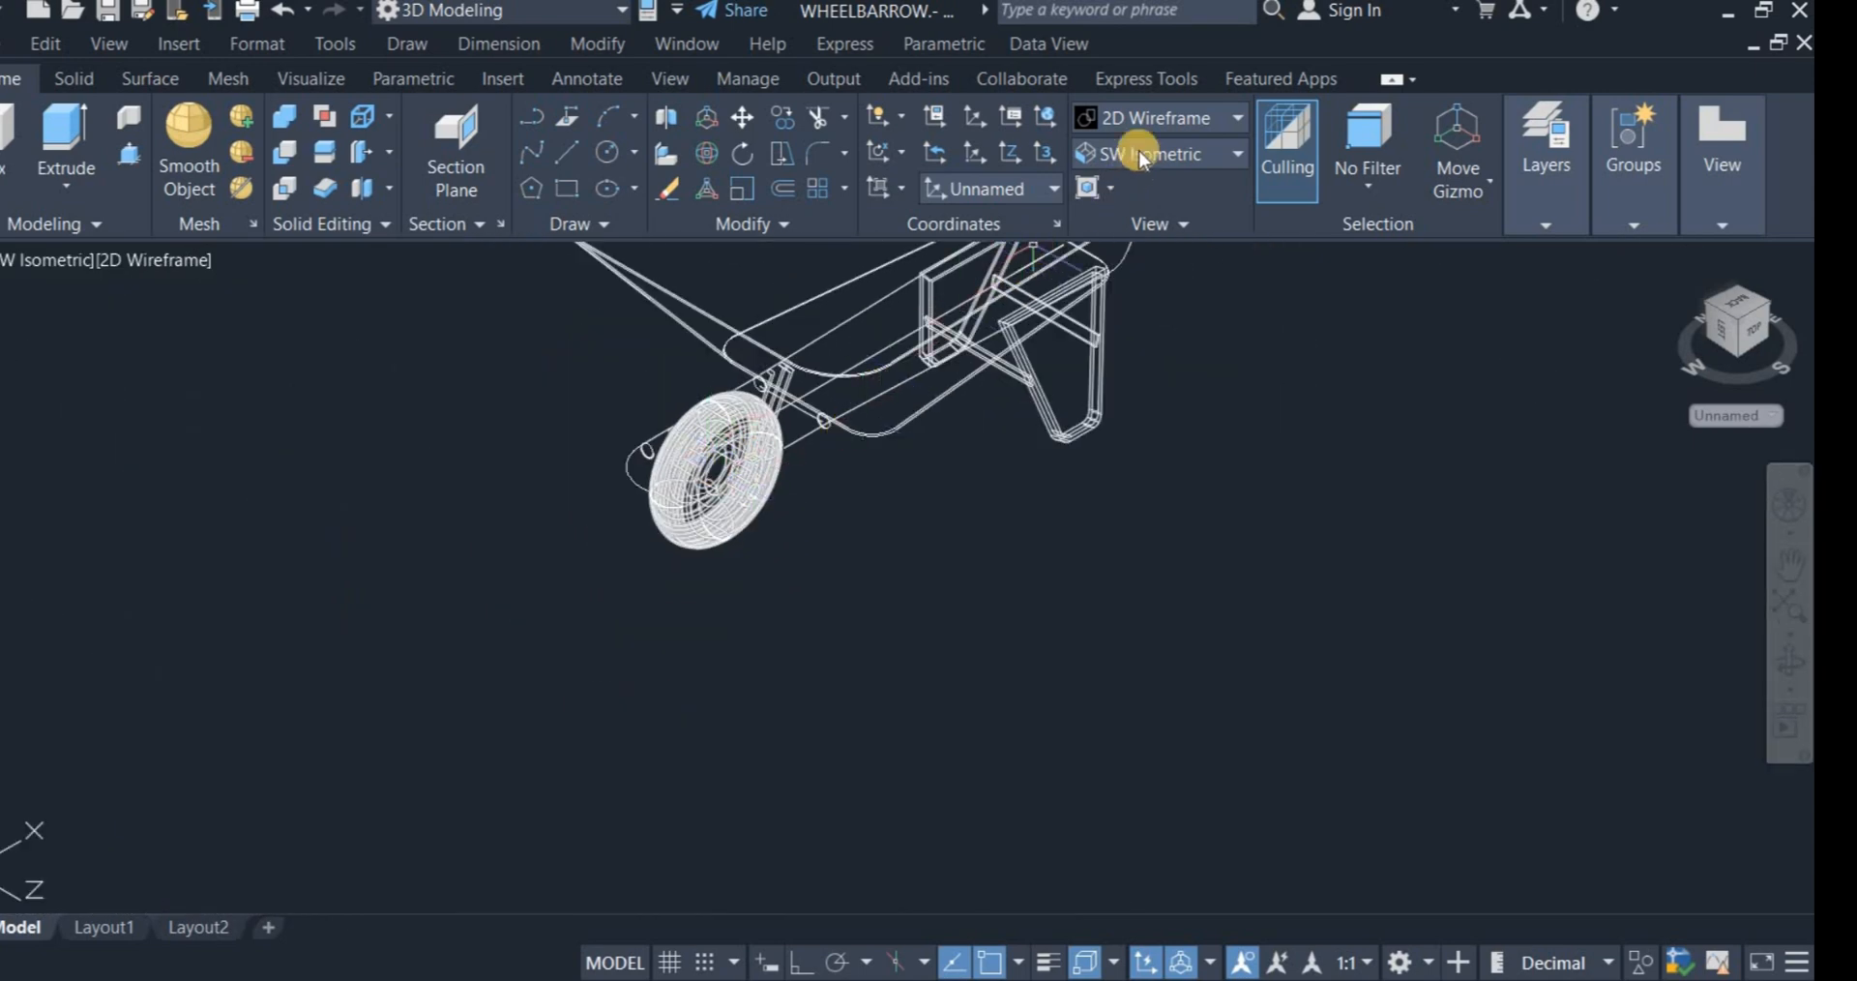
pyautogui.click(1153, 116)
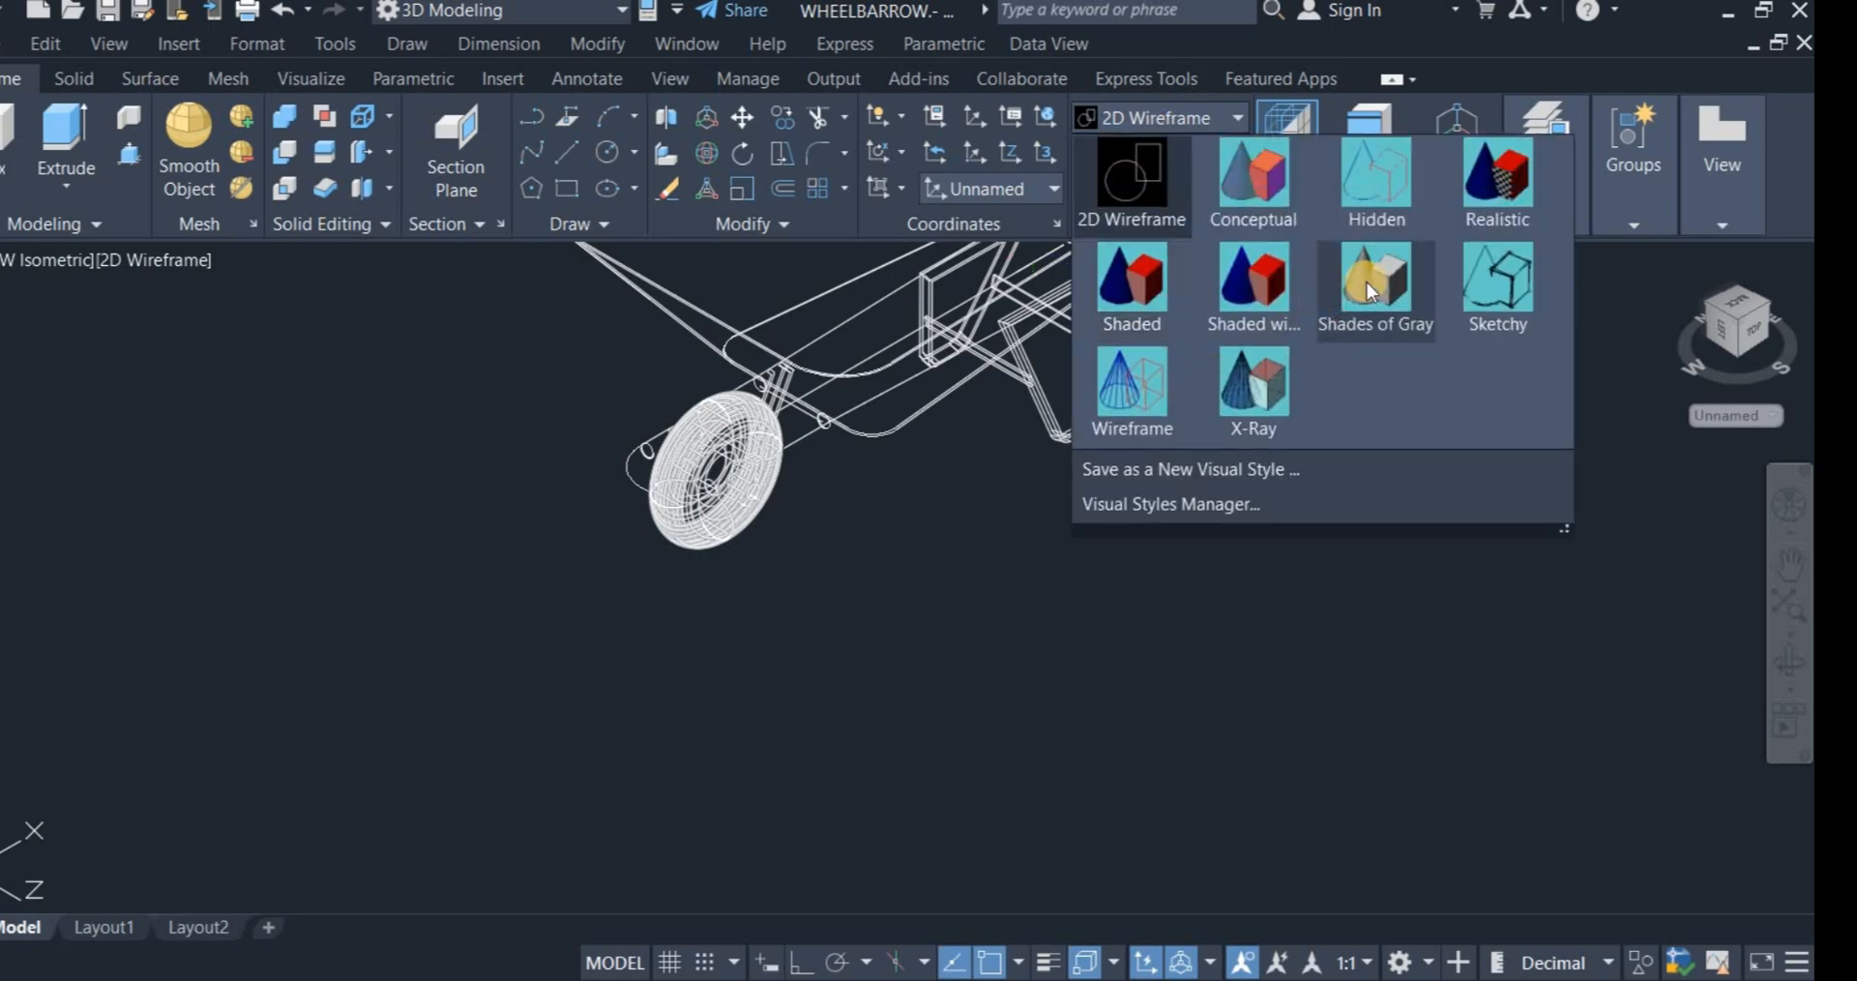
pyautogui.click(1370, 292)
pyautogui.scroll(4, 871, 330)
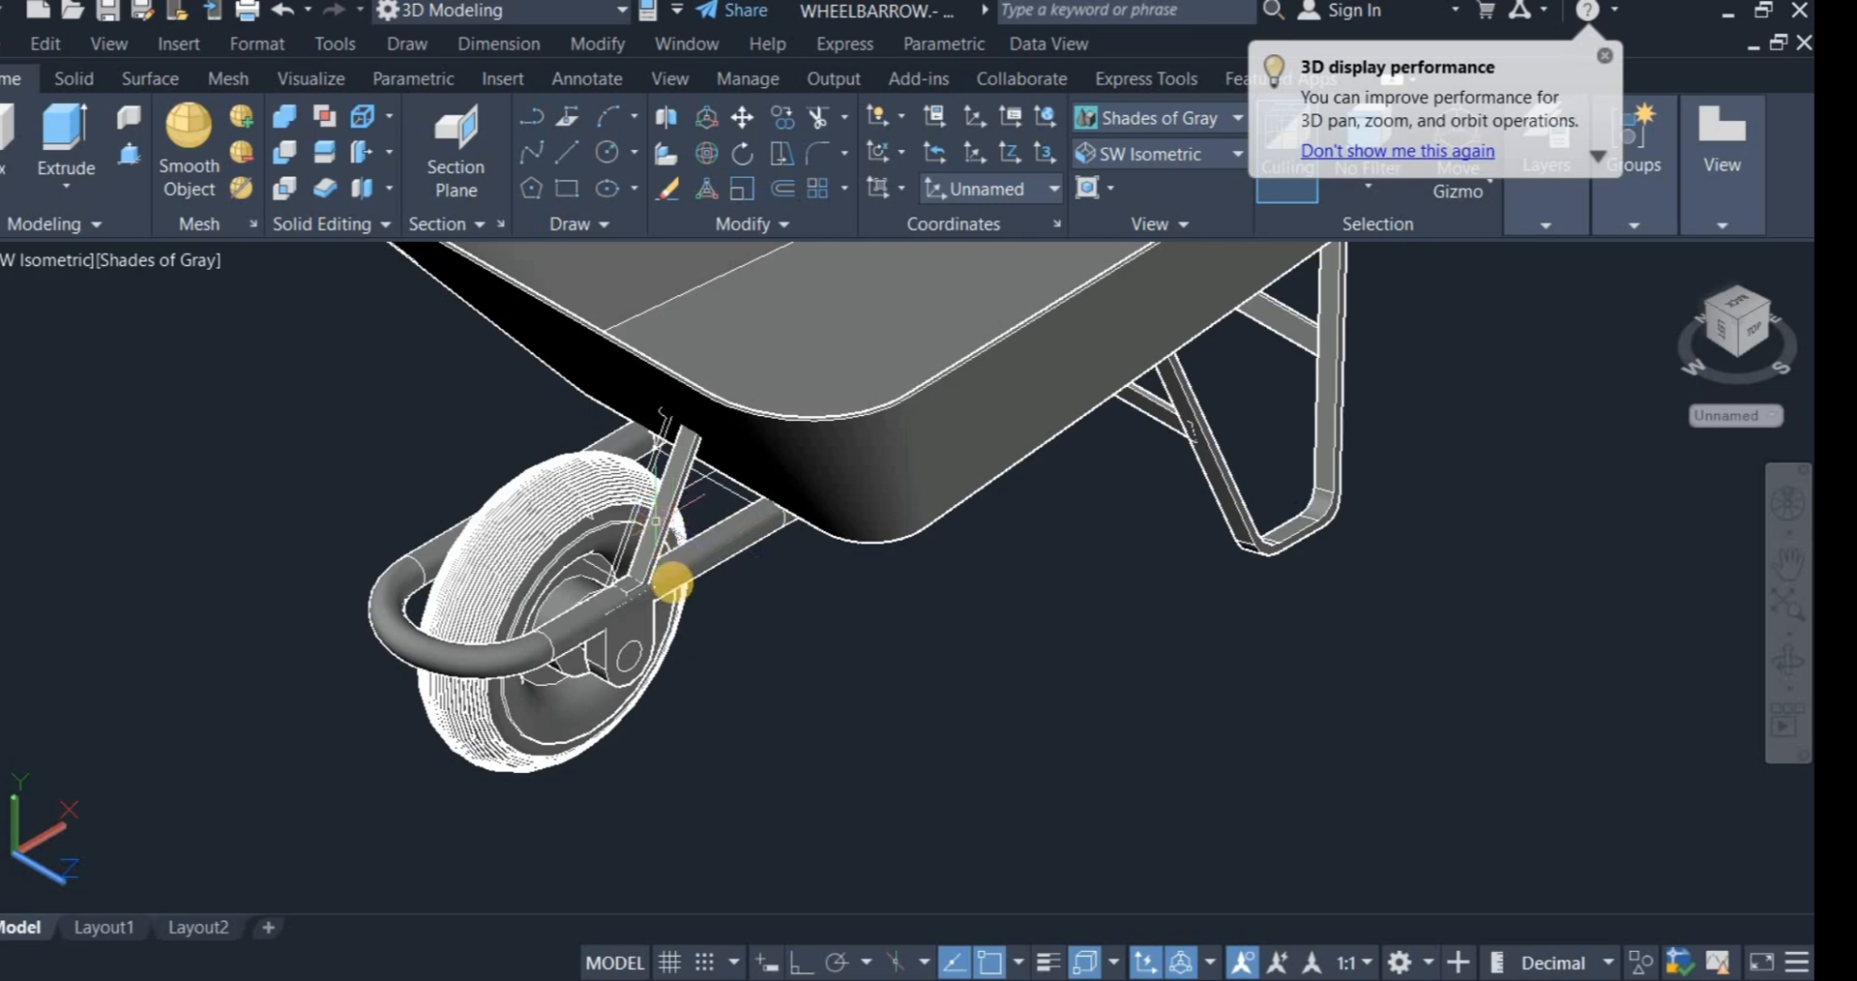
pyautogui.click(1130, 157)
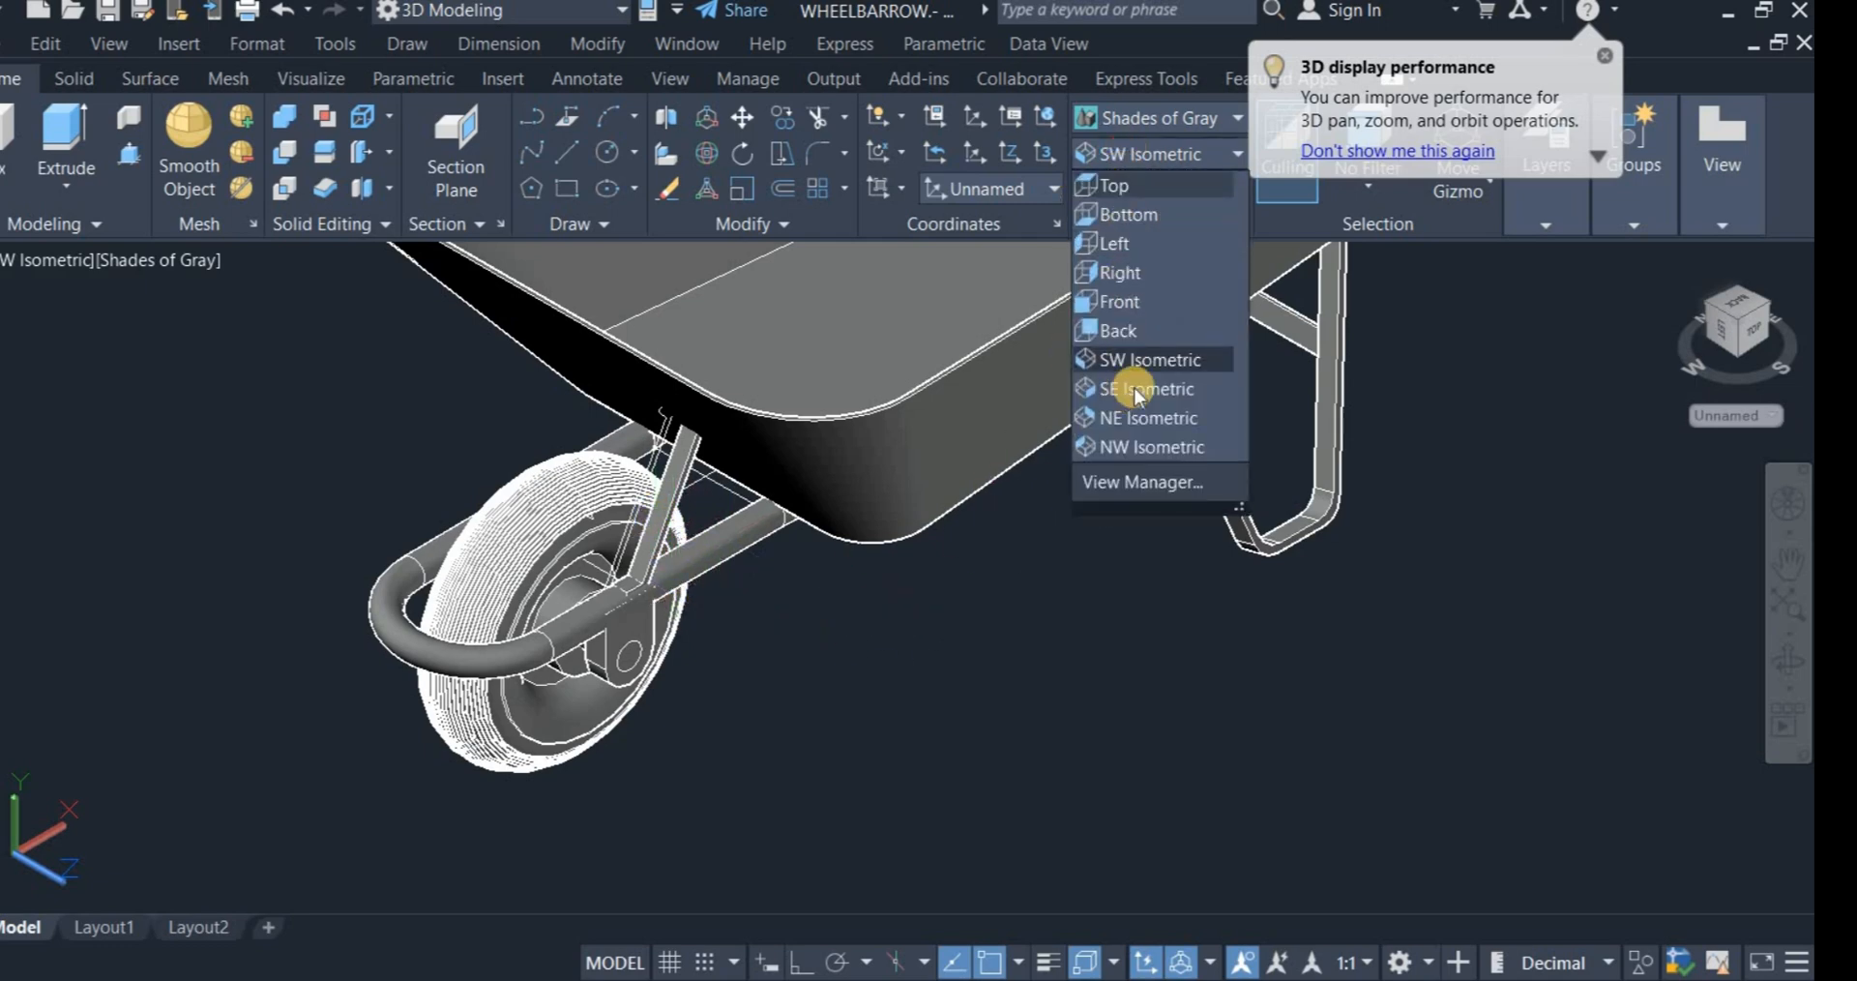
pyautogui.click(1122, 303)
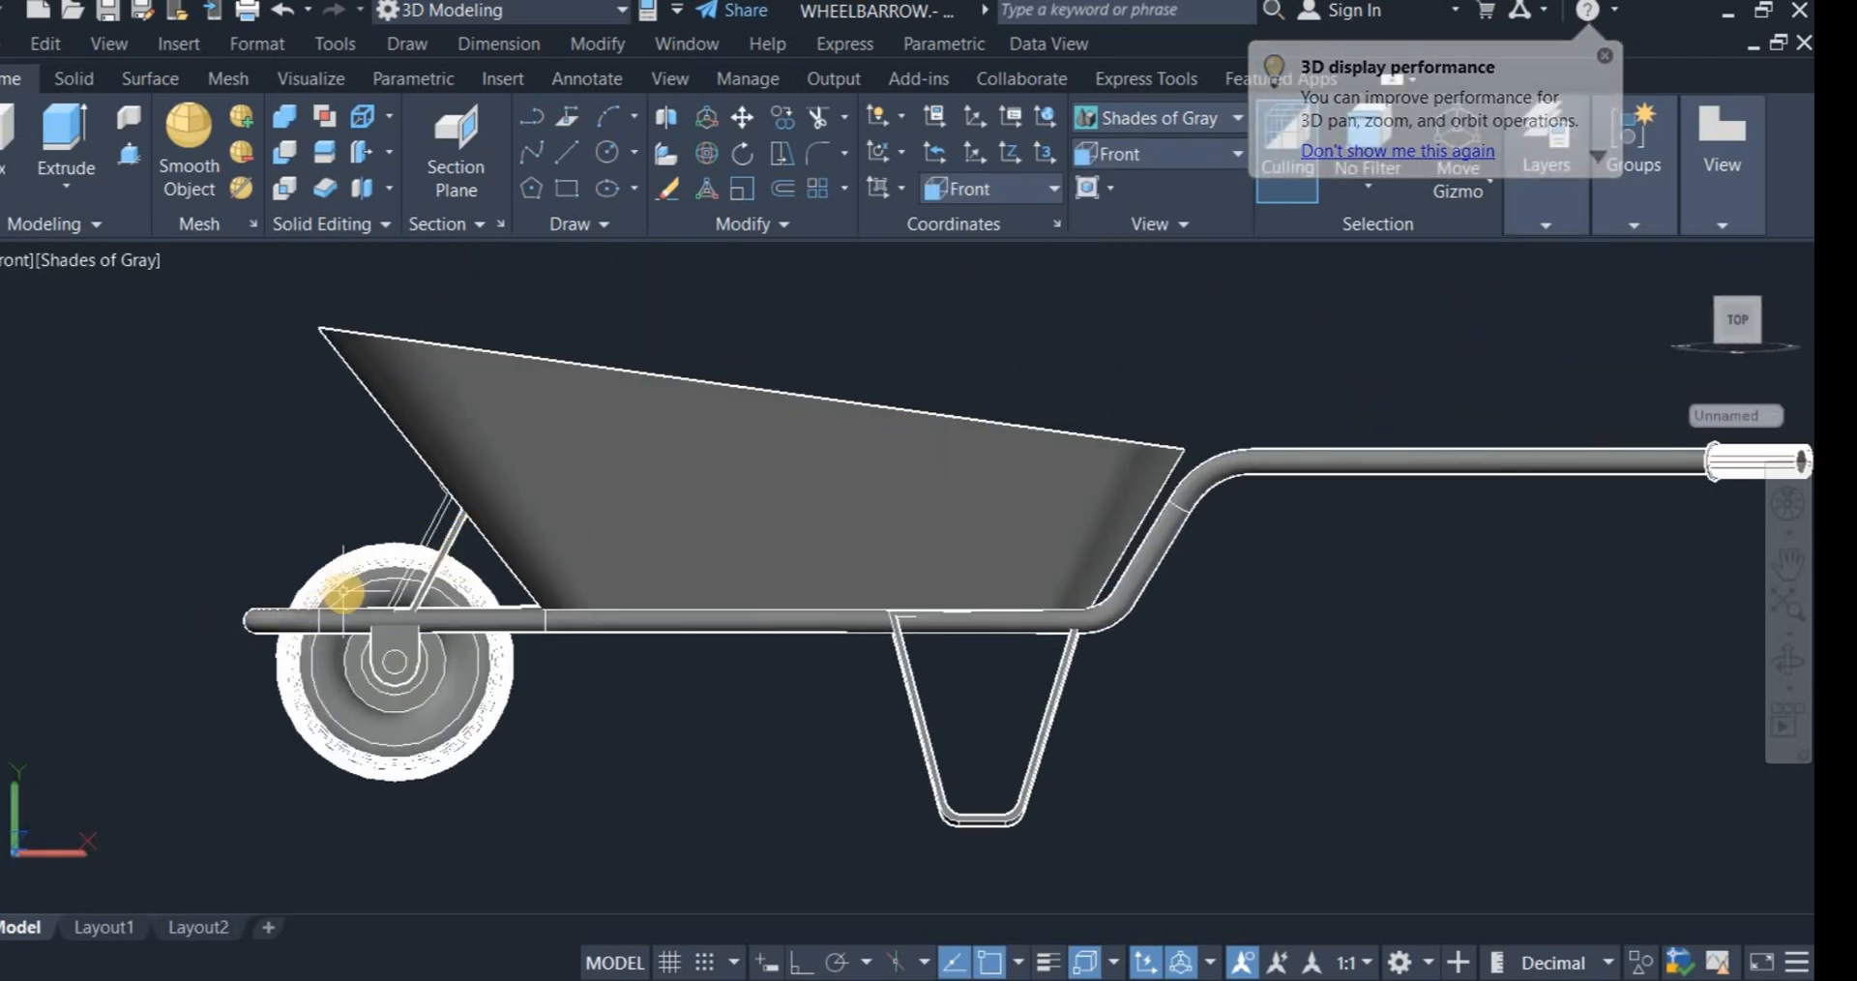
# Step: Erase the leftover brace outline next to the solid brace above the wheel
pyautogui.scroll(3, 329, 595)
pyautogui.click(550, 459)
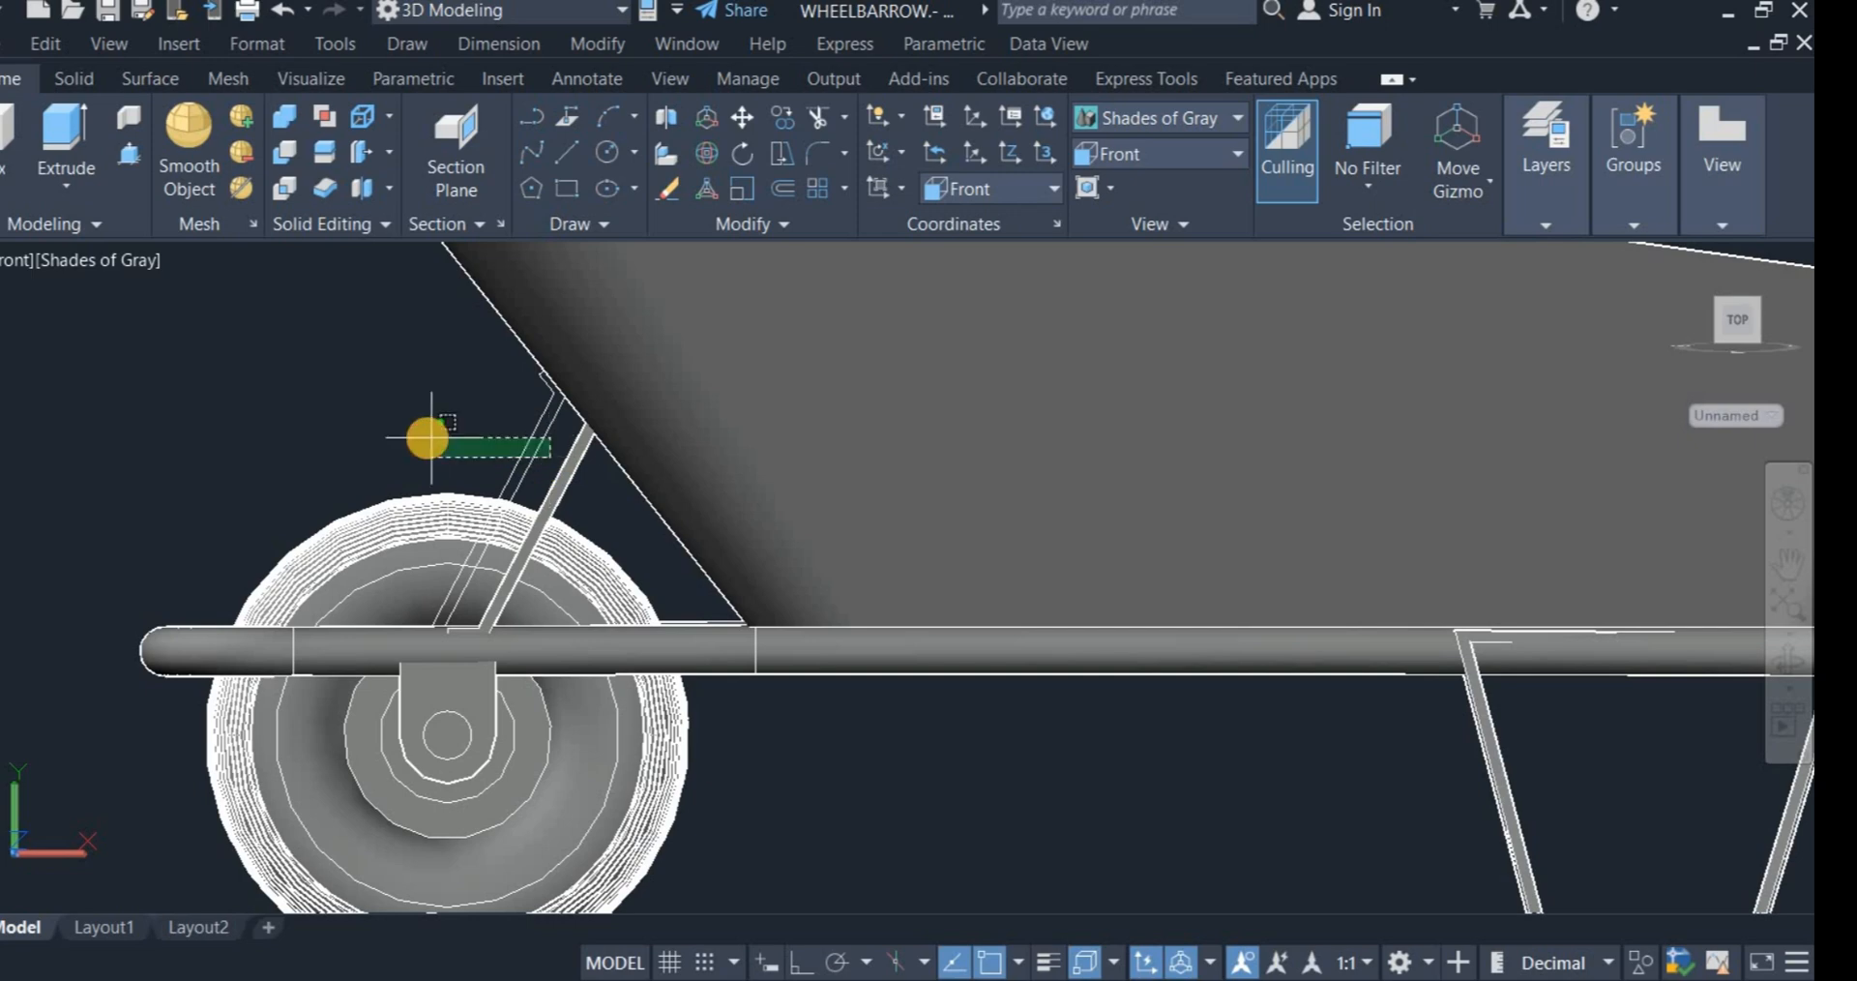
pyautogui.click(426, 437)
pyautogui.rightClick(423, 405)
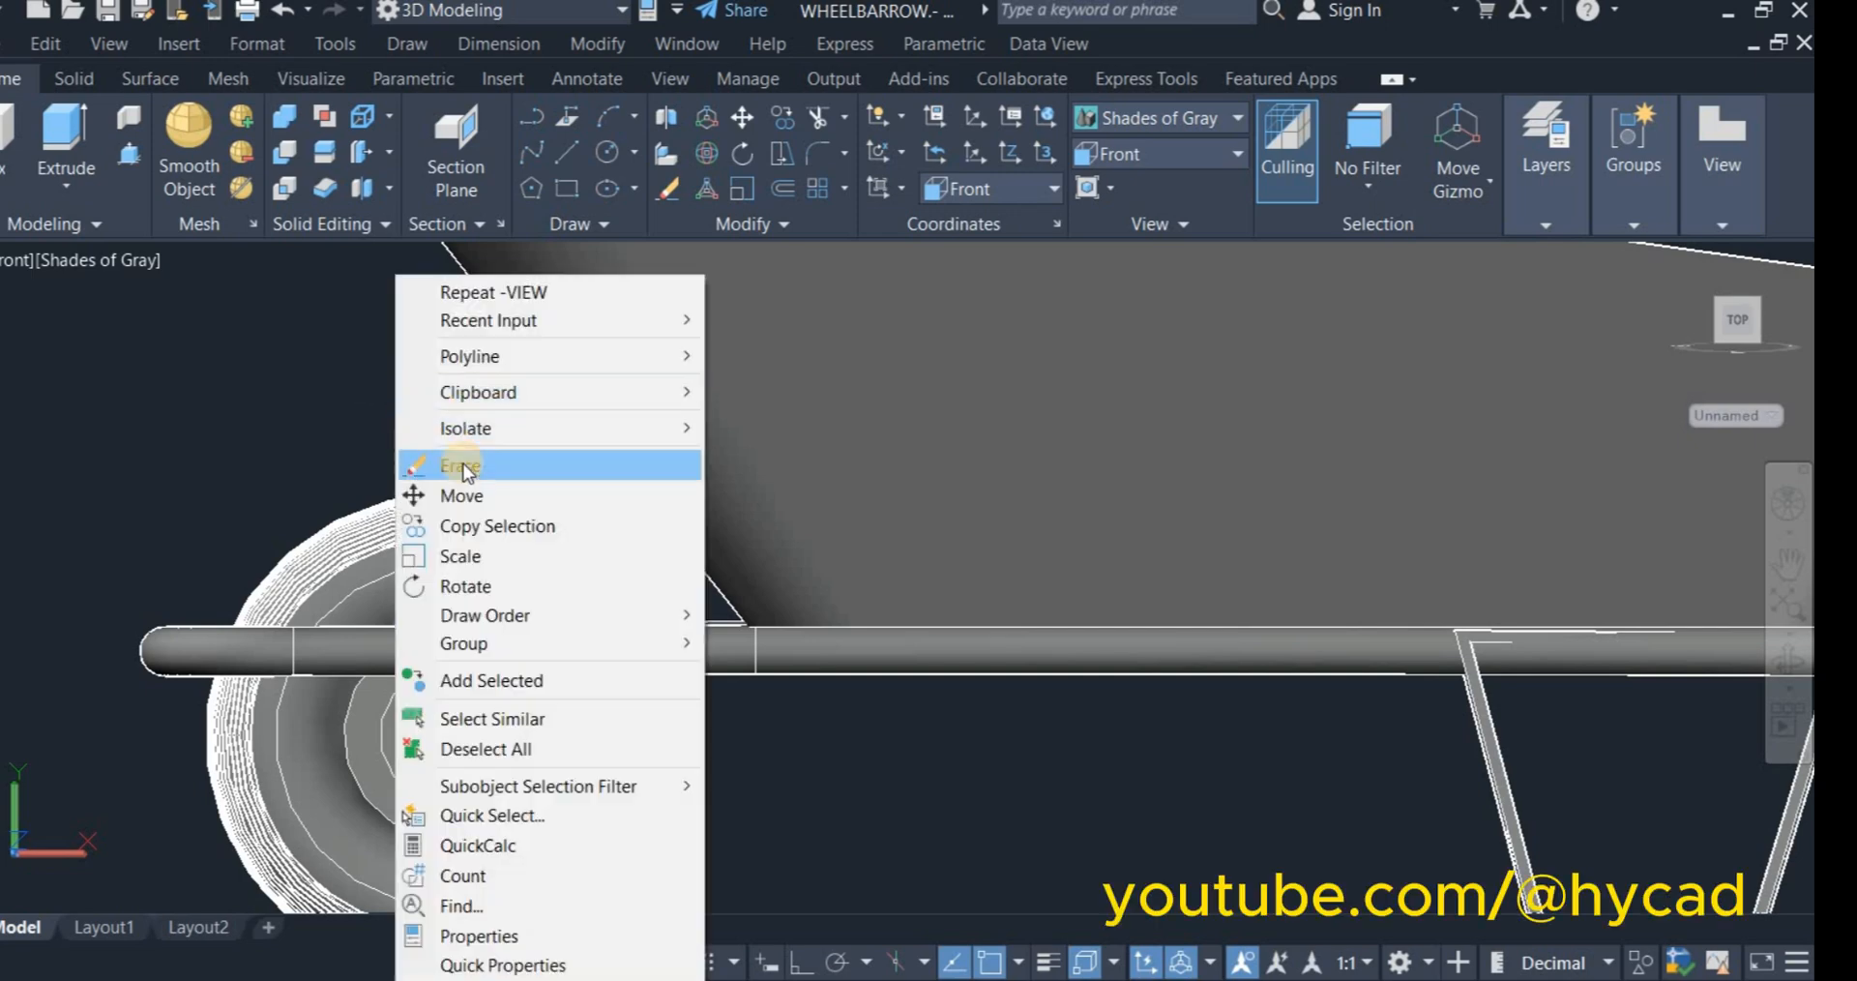
pyautogui.click(459, 466)
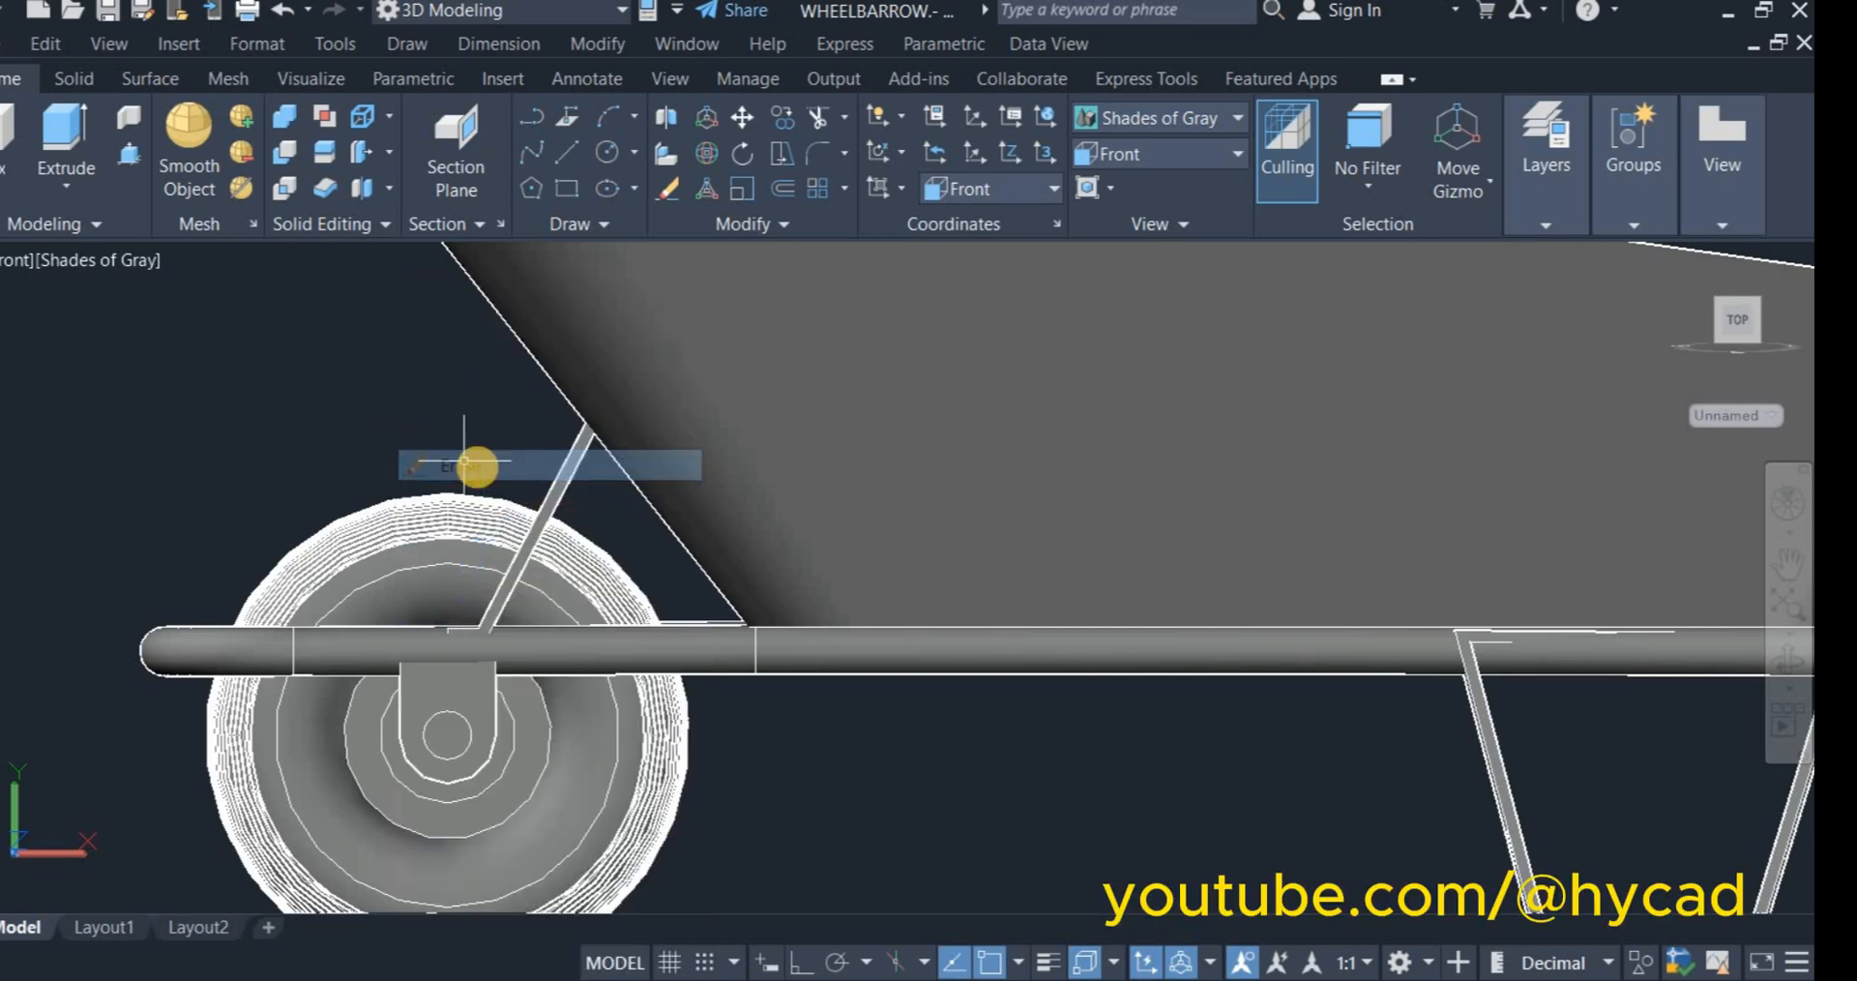
# Step: In 2D Wireframe, move the solid brace horizontally forward until its bent upper end rests against the tray's sloped front wall
pyautogui.click(1137, 118)
pyautogui.click(1128, 178)
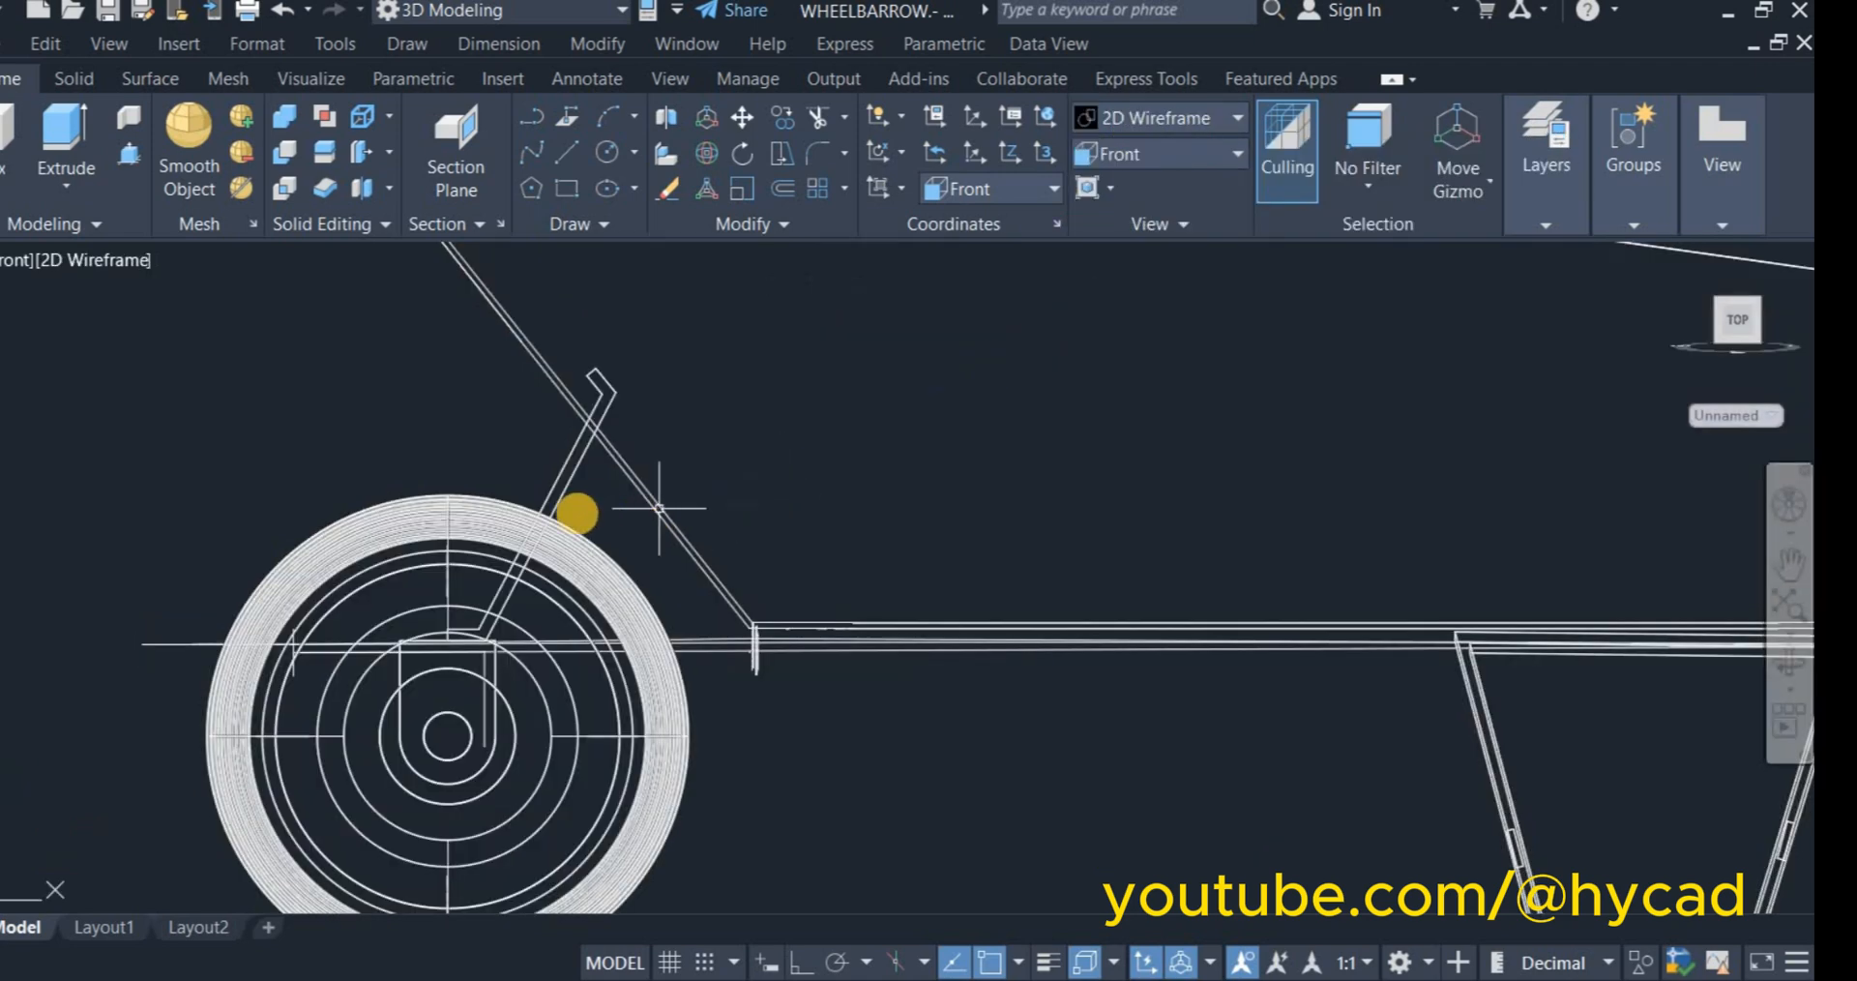
pyautogui.moveTo(581, 484); pyautogui.dragTo(522, 462)
pyautogui.rightClick(432, 350)
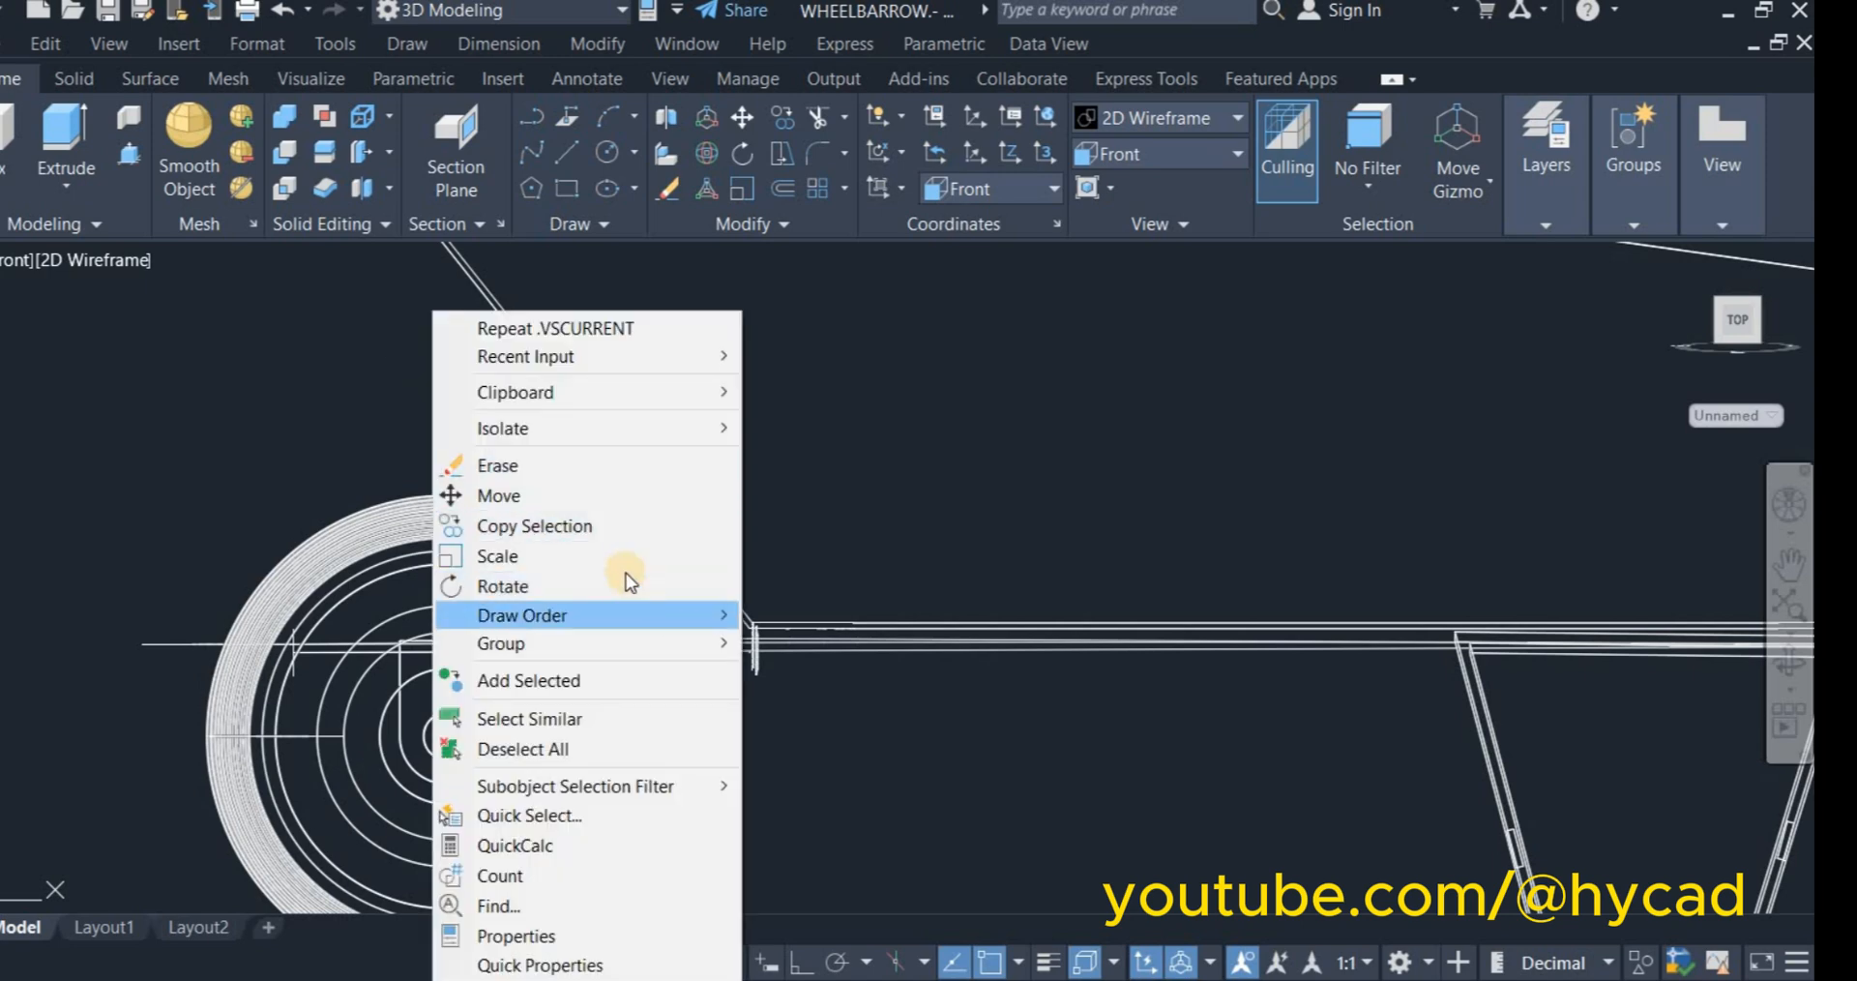
pyautogui.click(542, 495)
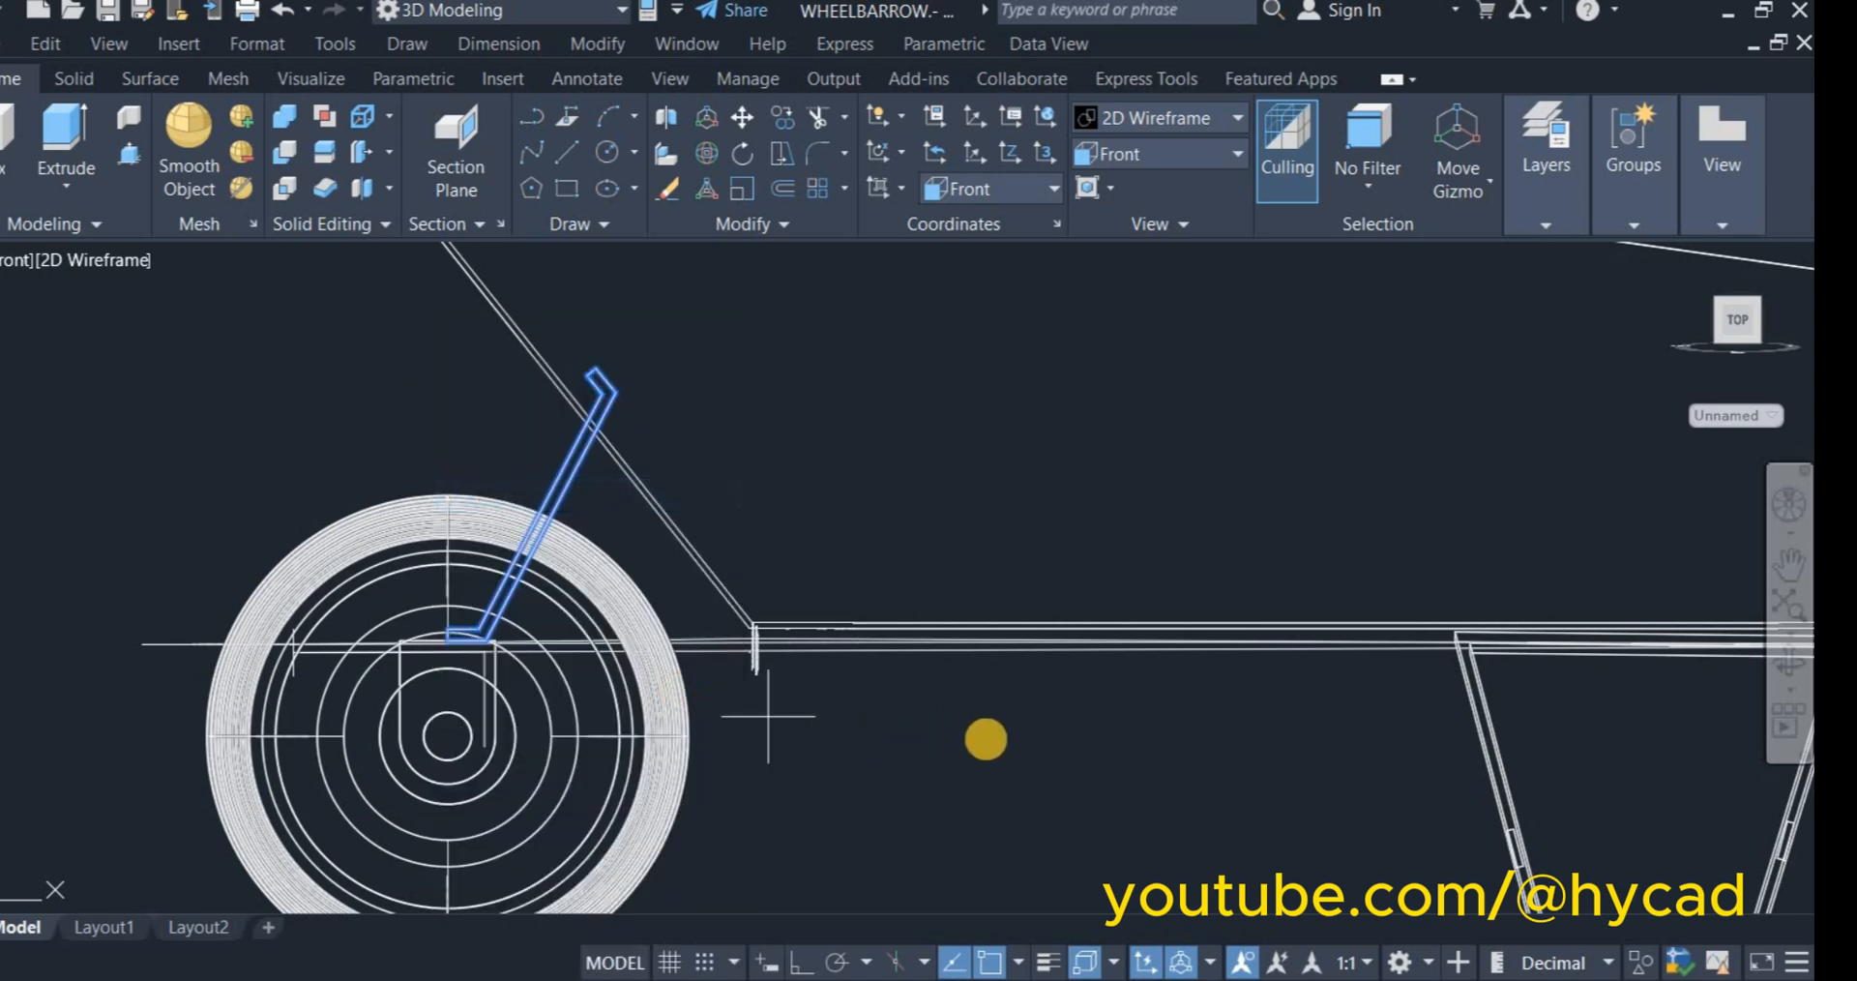
pyautogui.click(1018, 733)
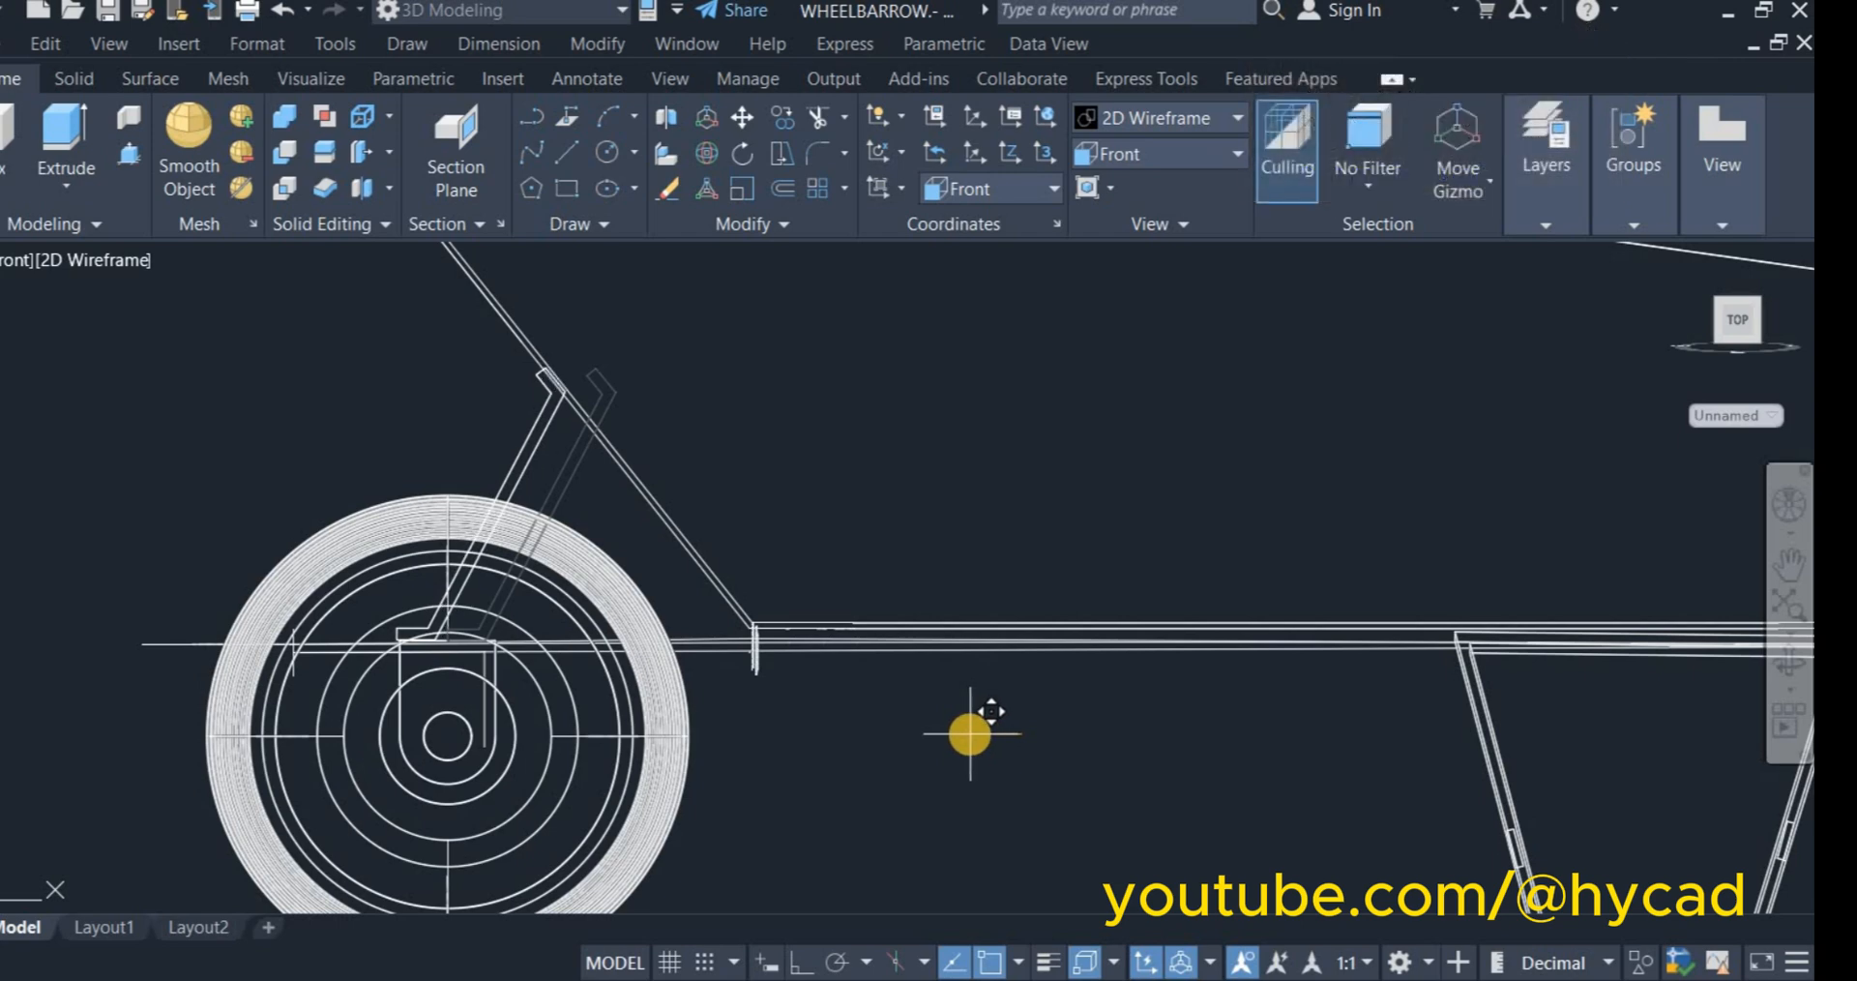
pyautogui.click(971, 734)
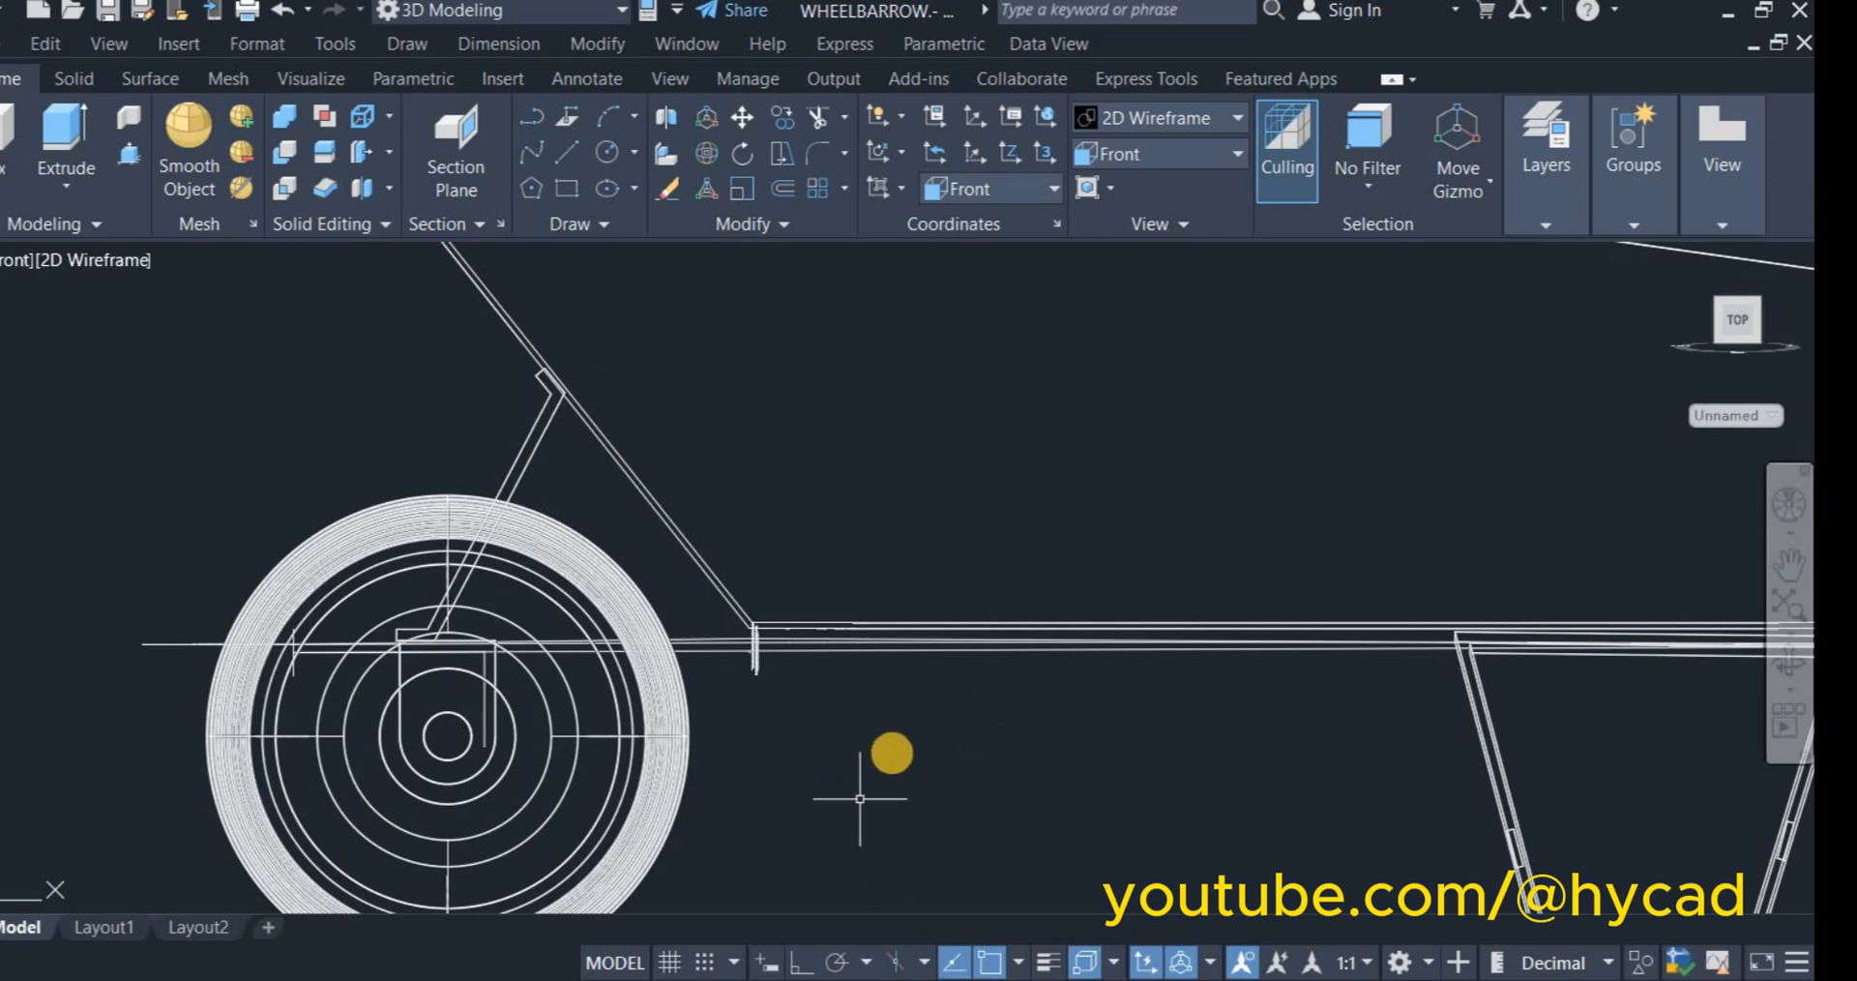
# Step: Inspect how the brace sits between wheel bracket and tray in the SW Isometric view with Shades of Gray
pyautogui.click(1152, 152)
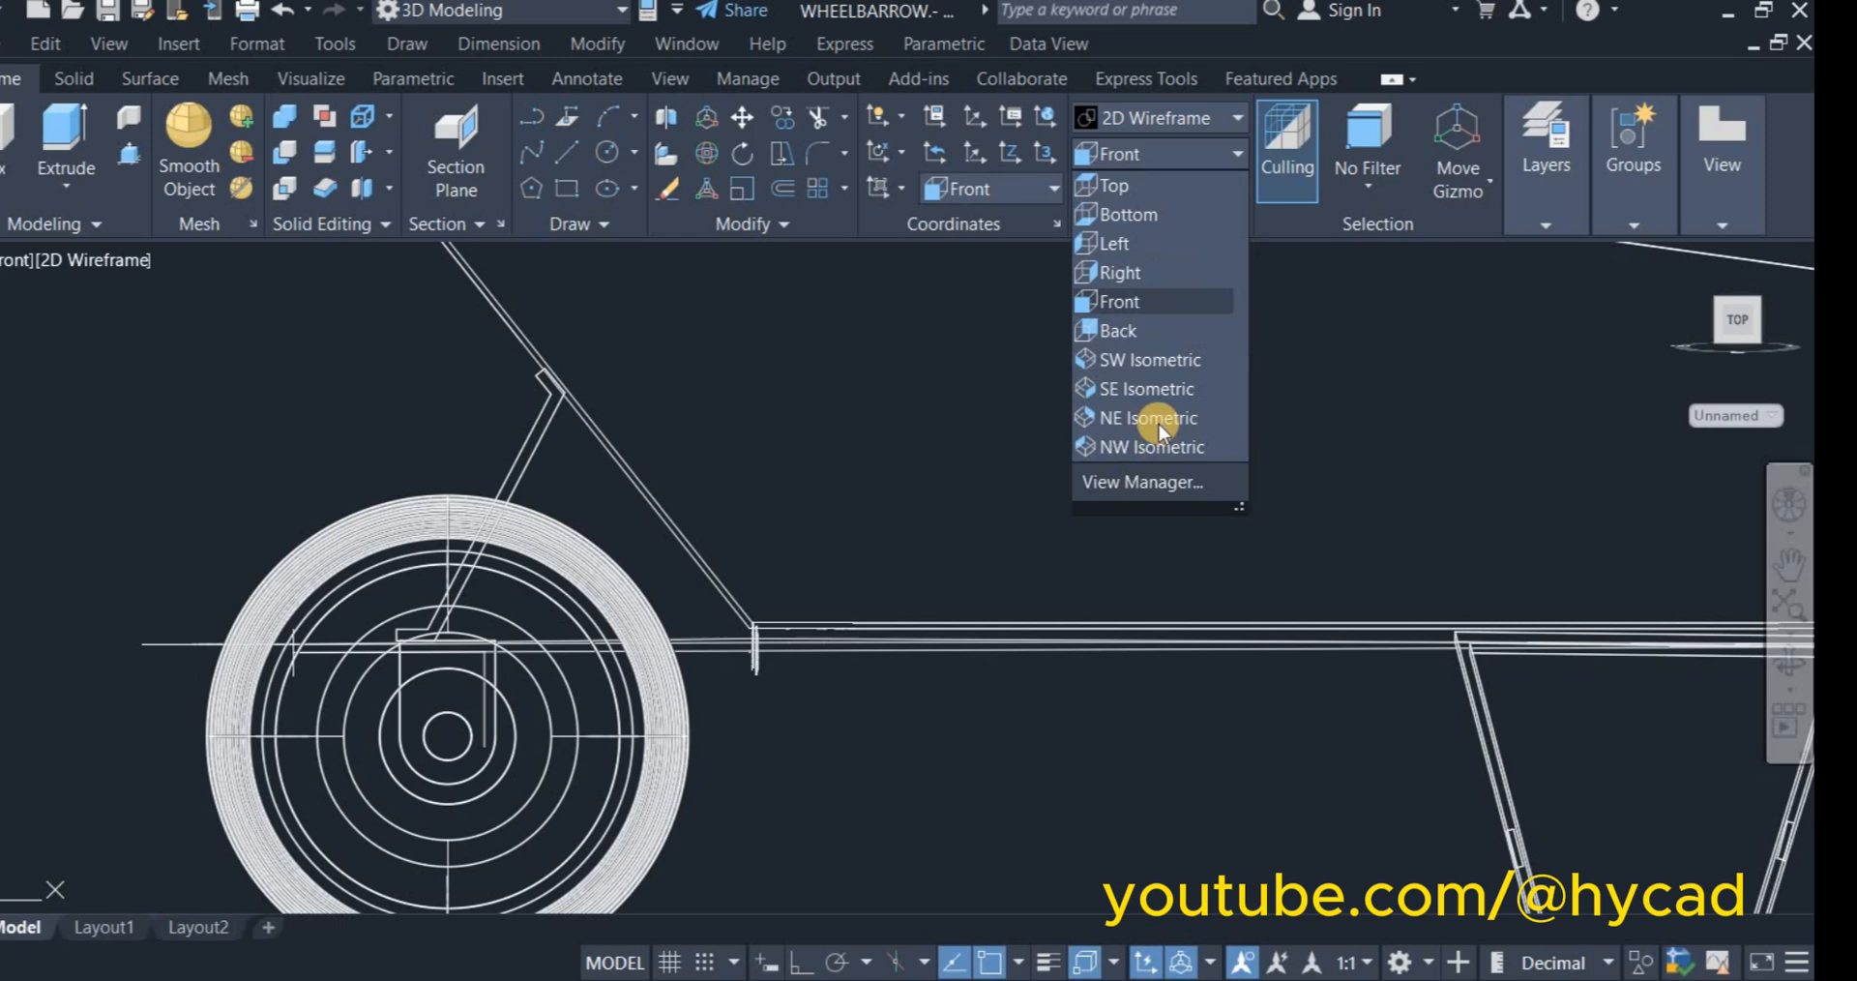
pyautogui.click(1146, 360)
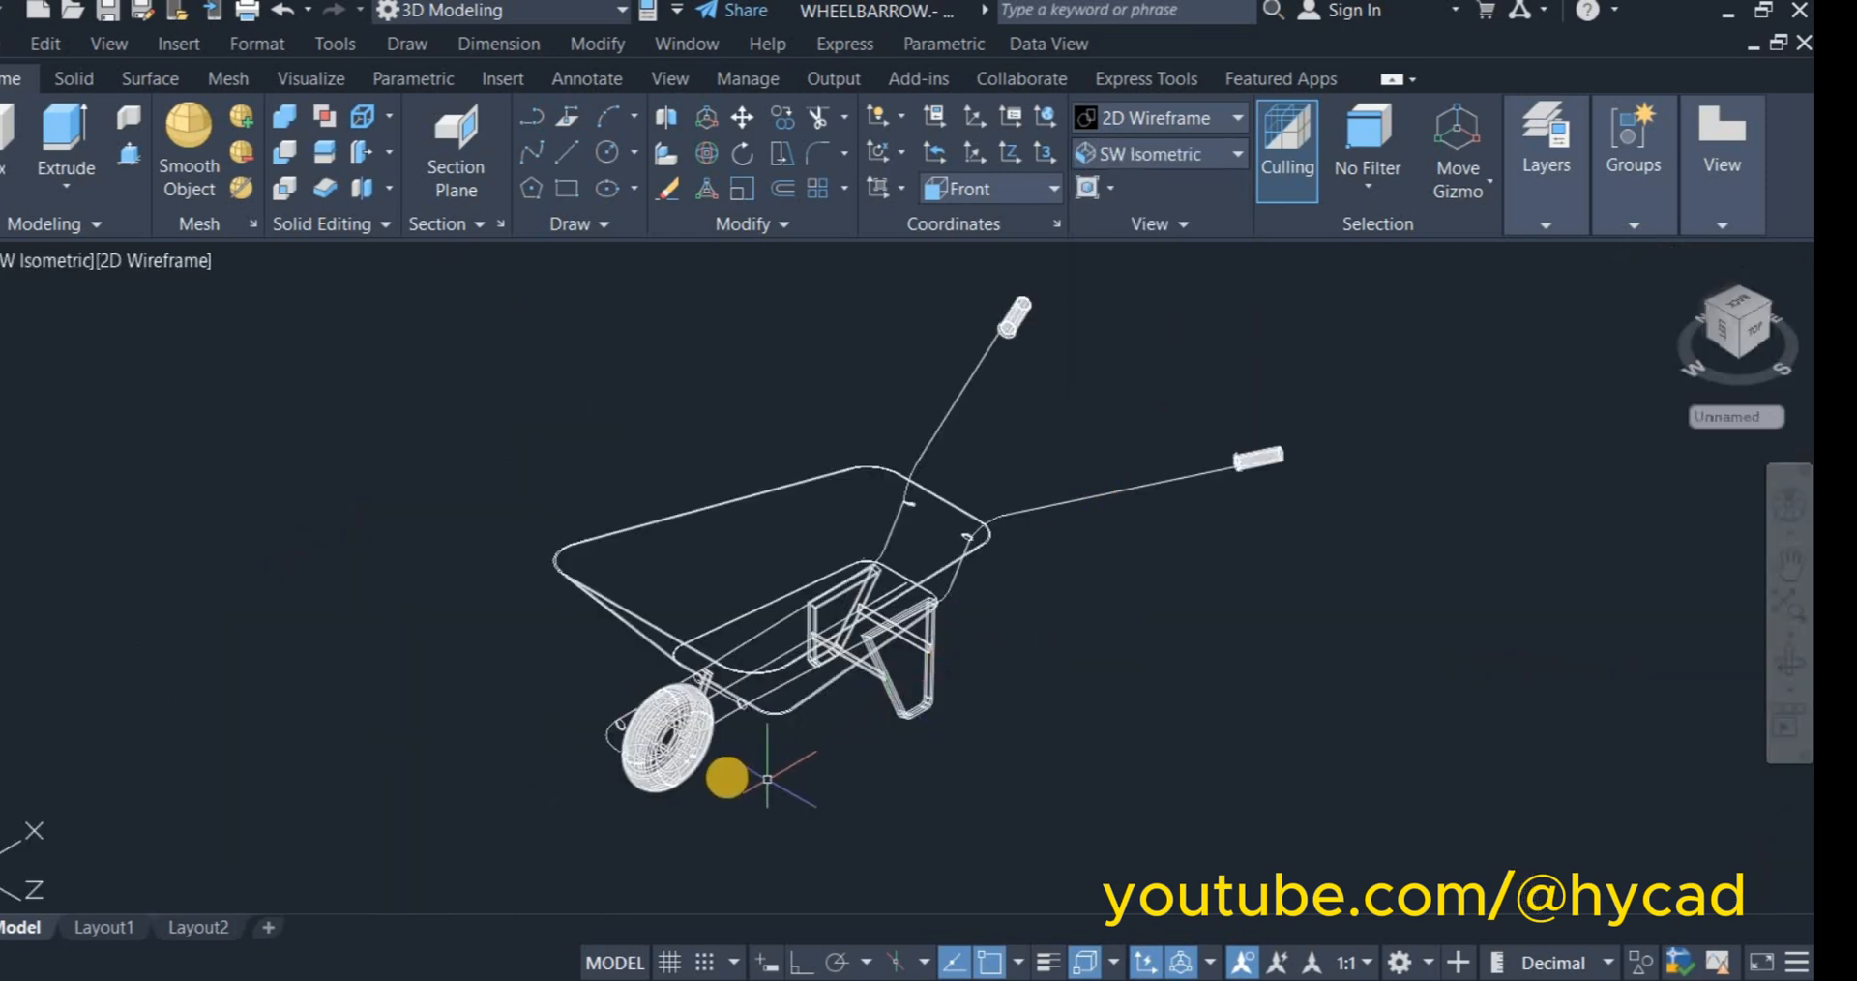
pyautogui.scroll(4, 658, 764)
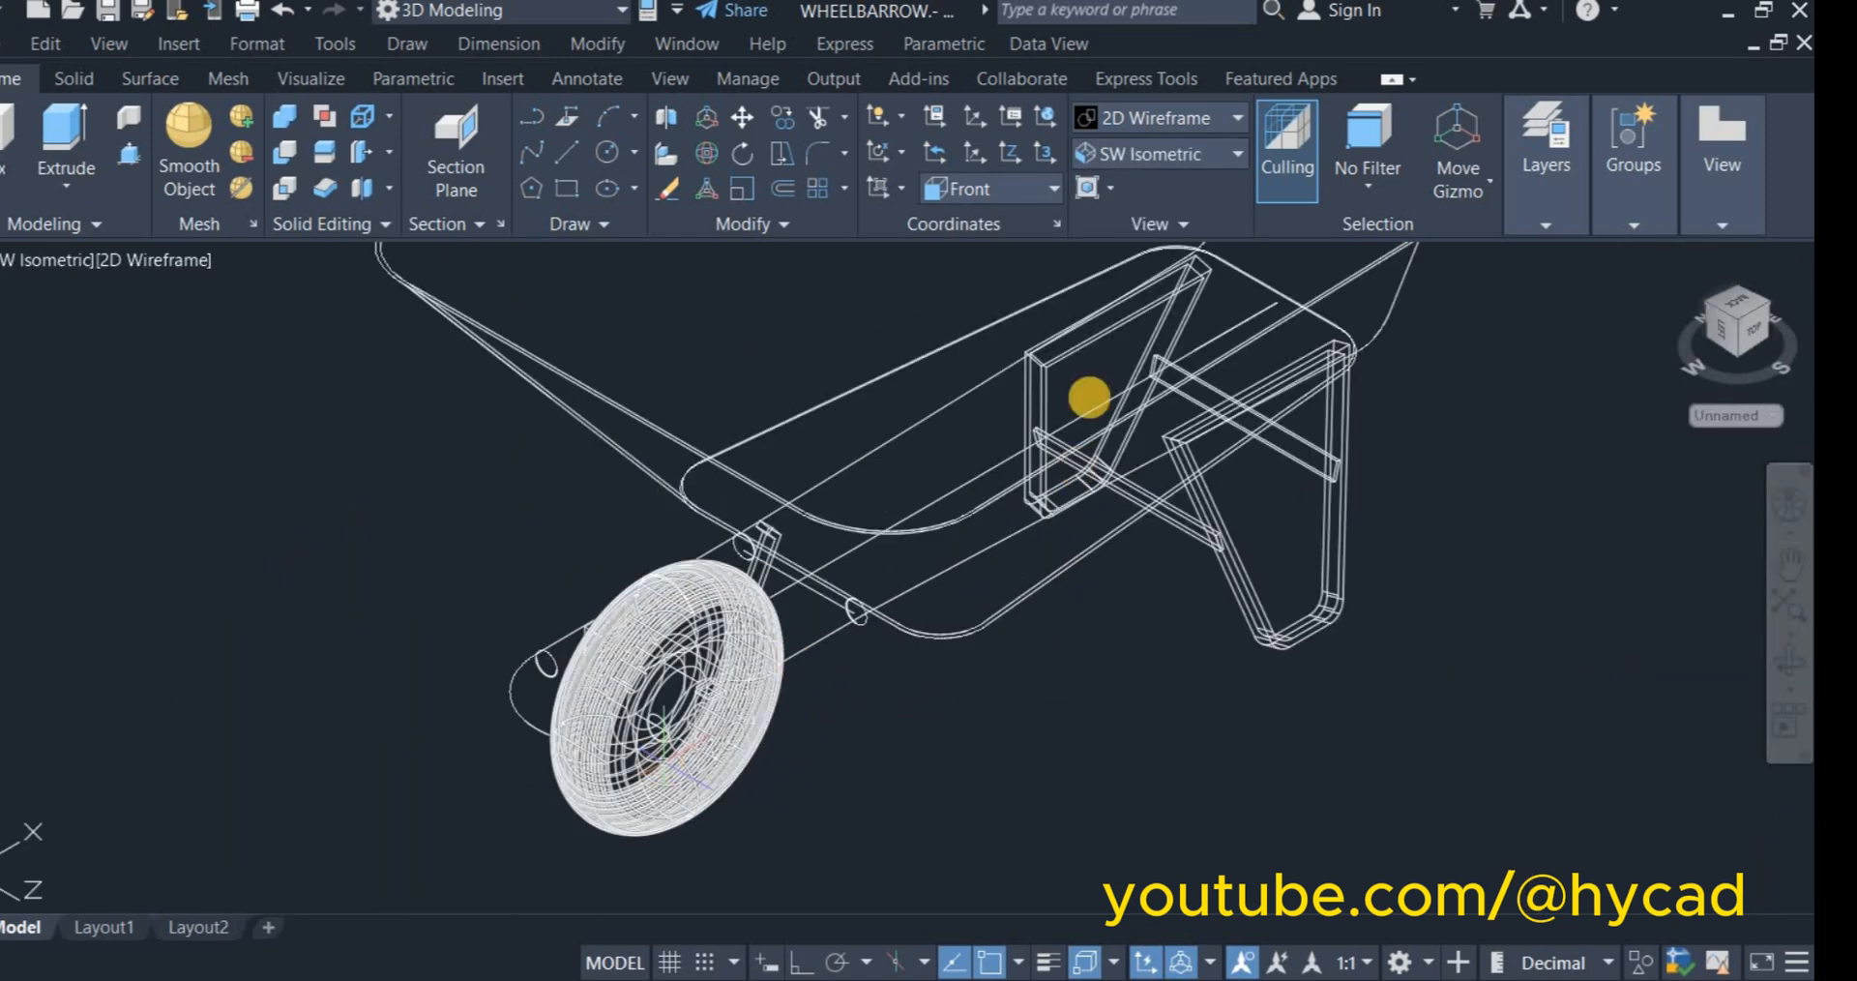
pyautogui.click(1140, 127)
pyautogui.click(1374, 300)
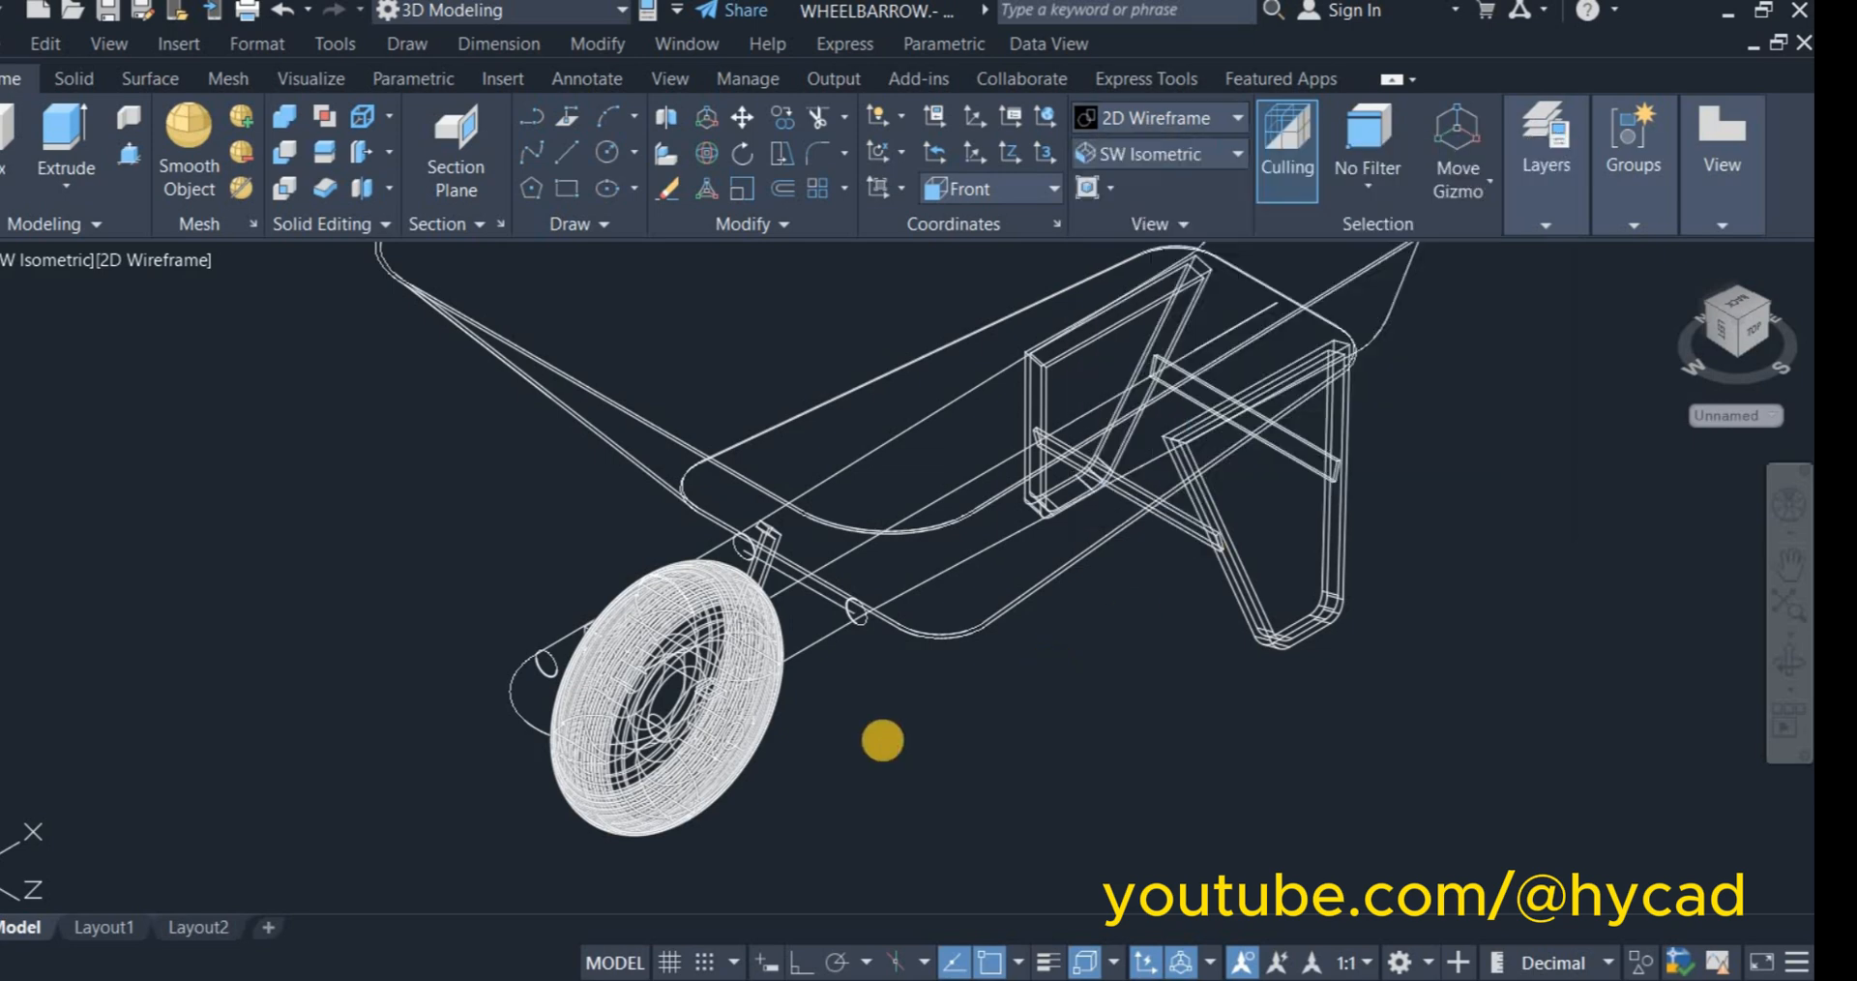
pyautogui.scroll(2, 665, 735)
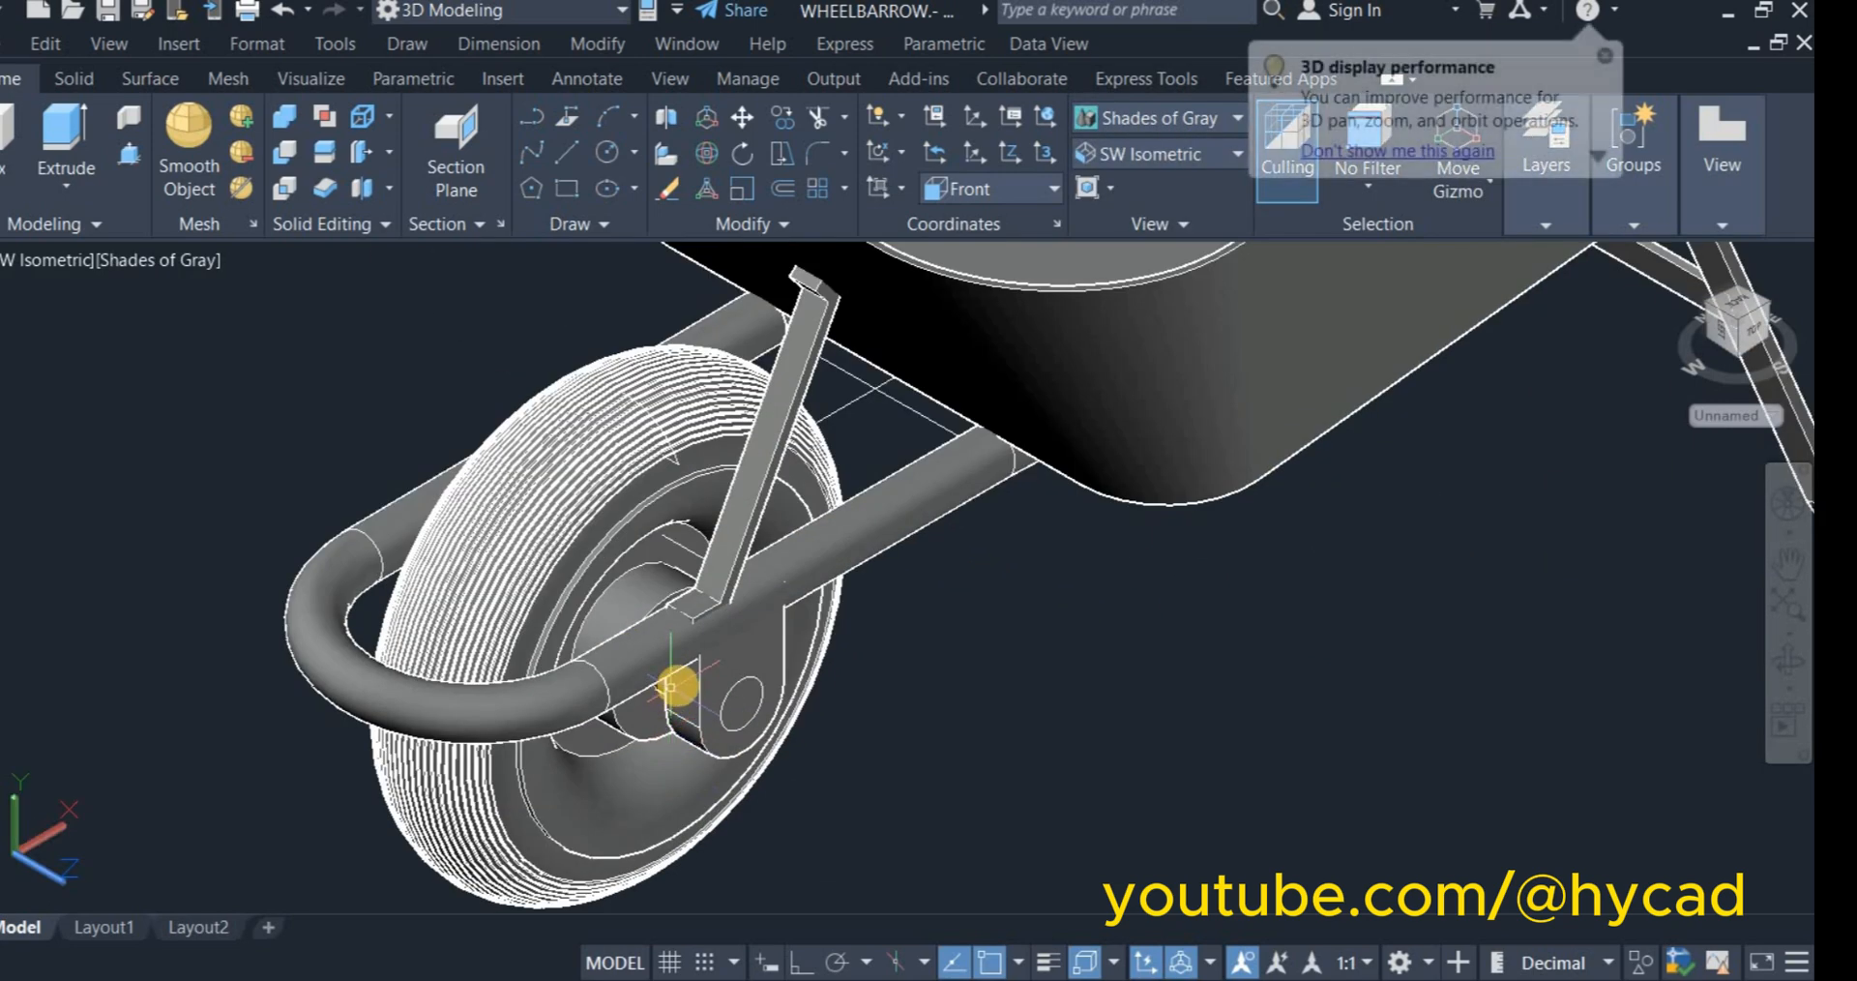
pyautogui.scroll(-3, 669, 692)
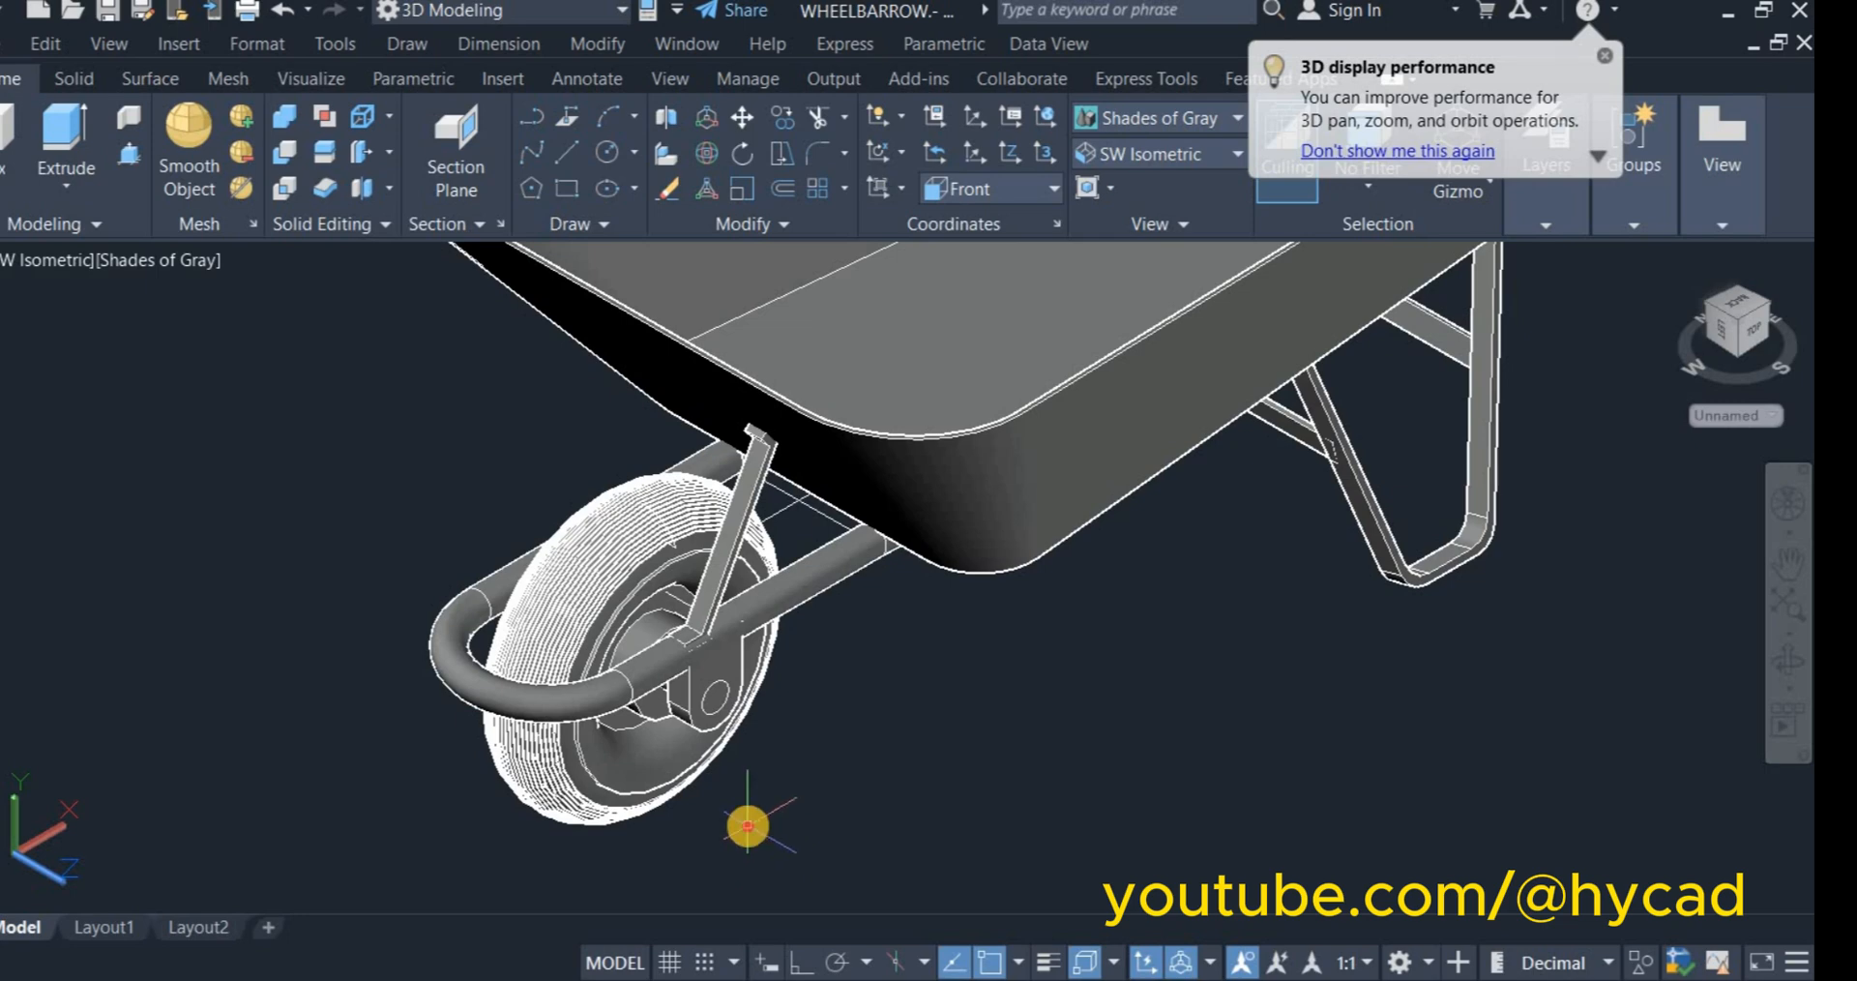
# Step: Hide the wheel together with its brackets so the brace and the front of the frame stay exposed
pyautogui.click(748, 827)
pyautogui.click(365, 767)
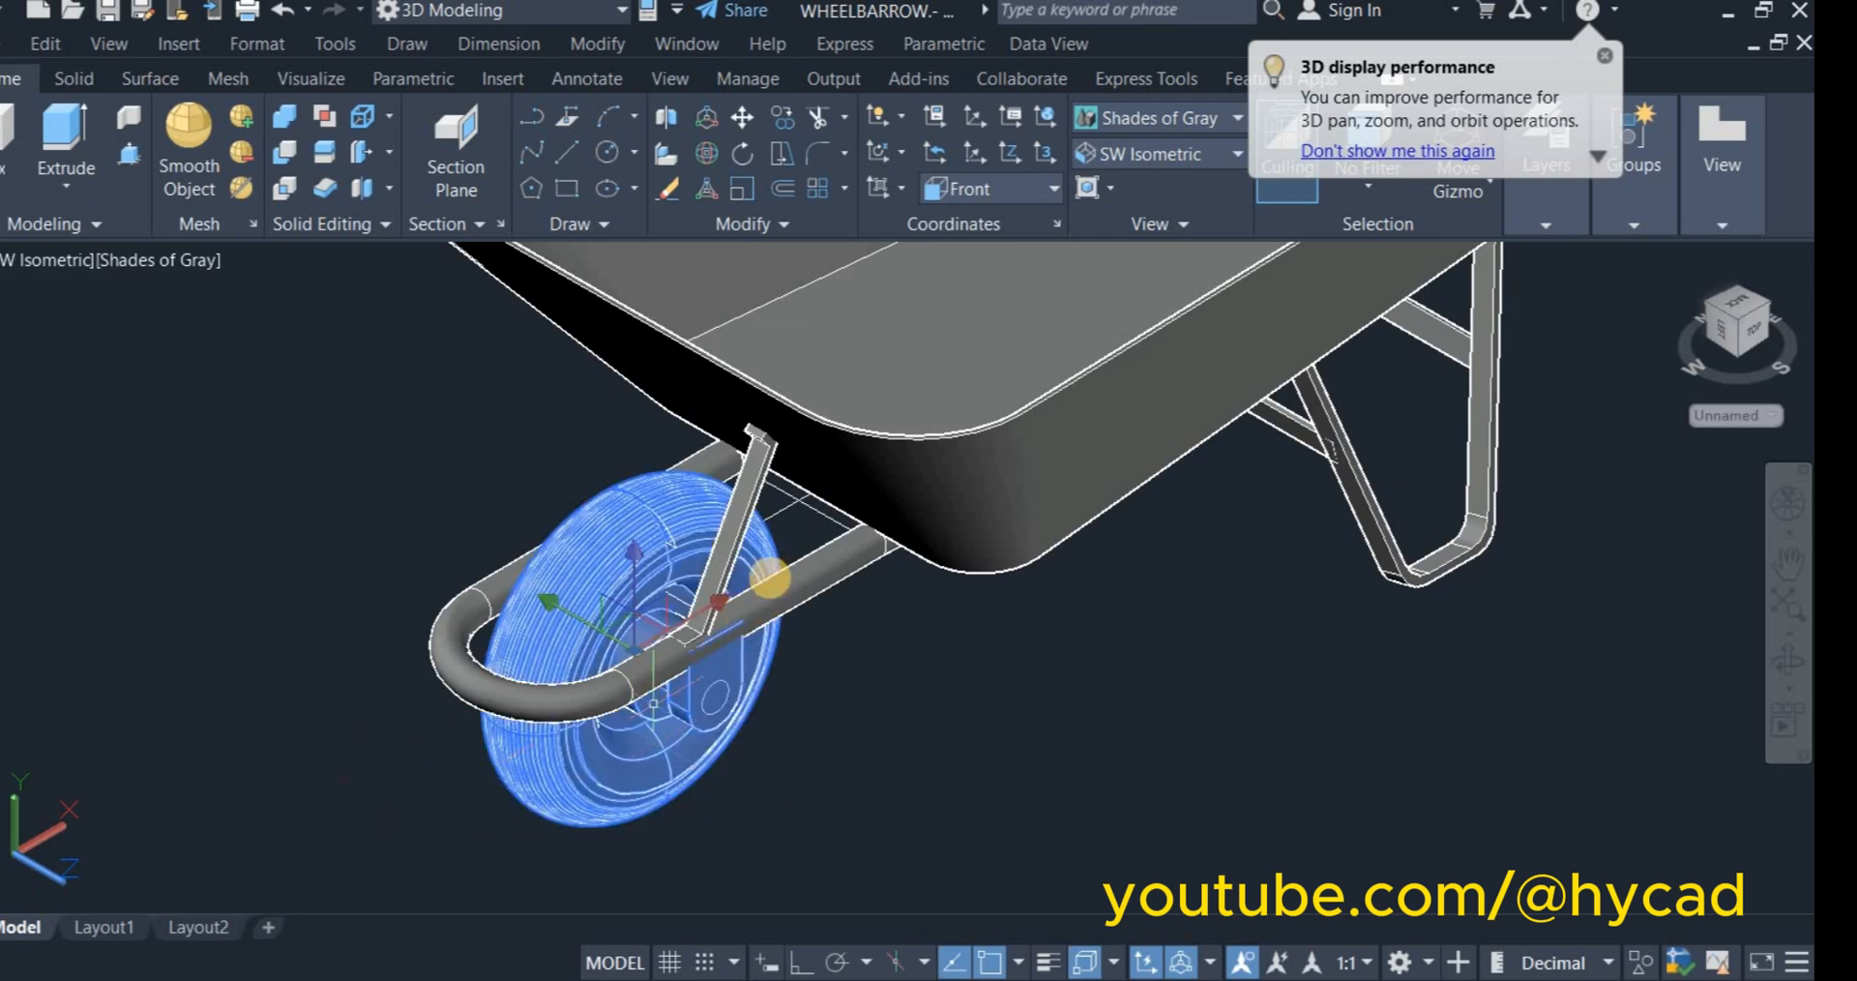
pyautogui.rightClick(870, 641)
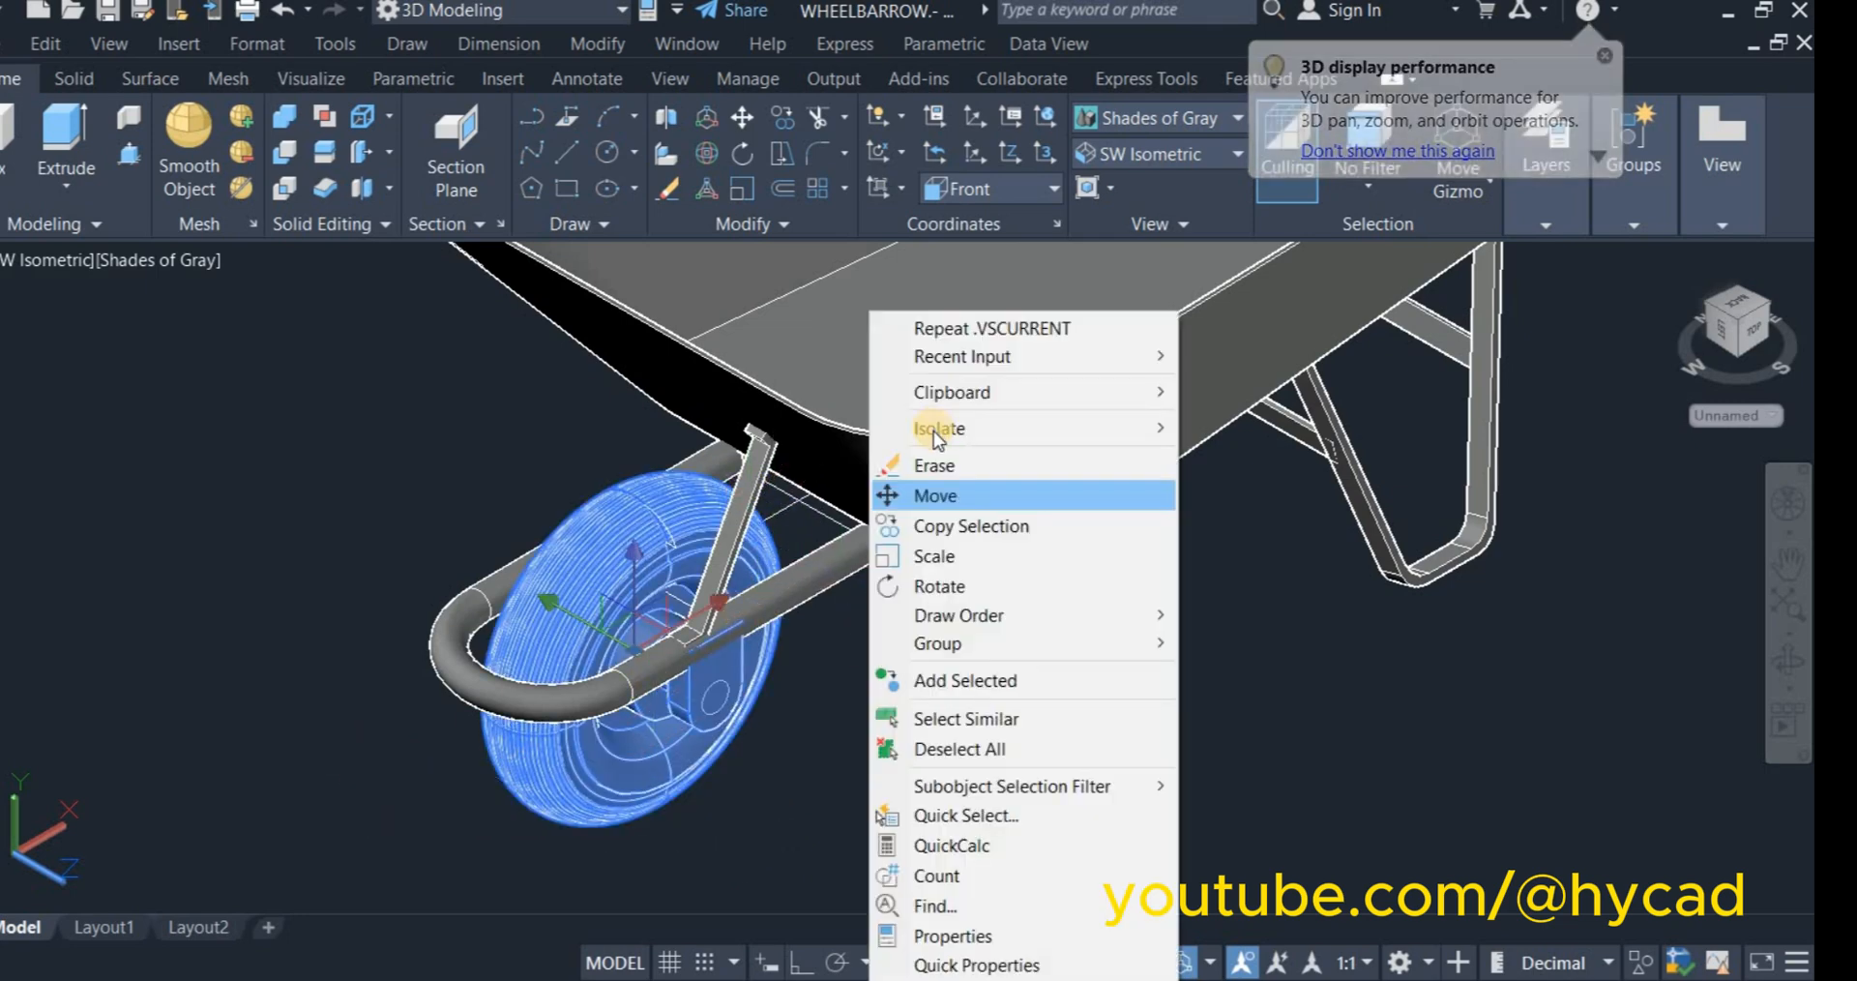
pyautogui.moveTo(949, 428)
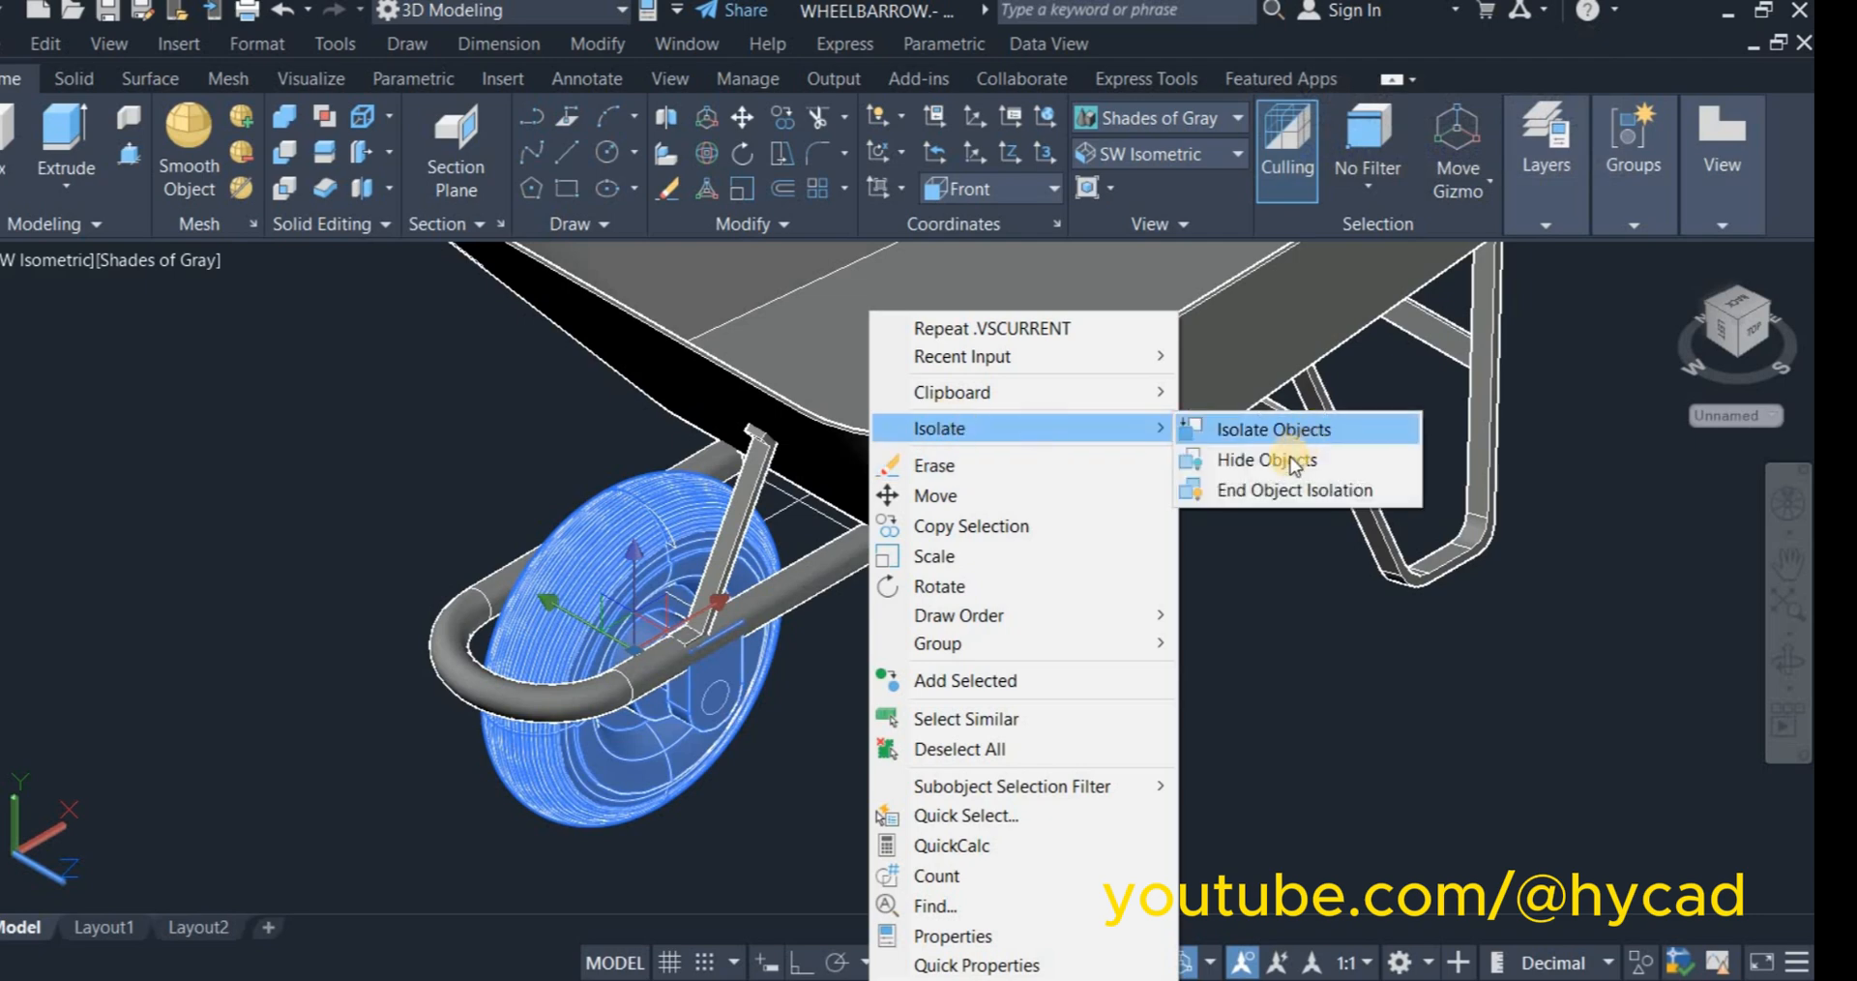
pyautogui.click(1279, 460)
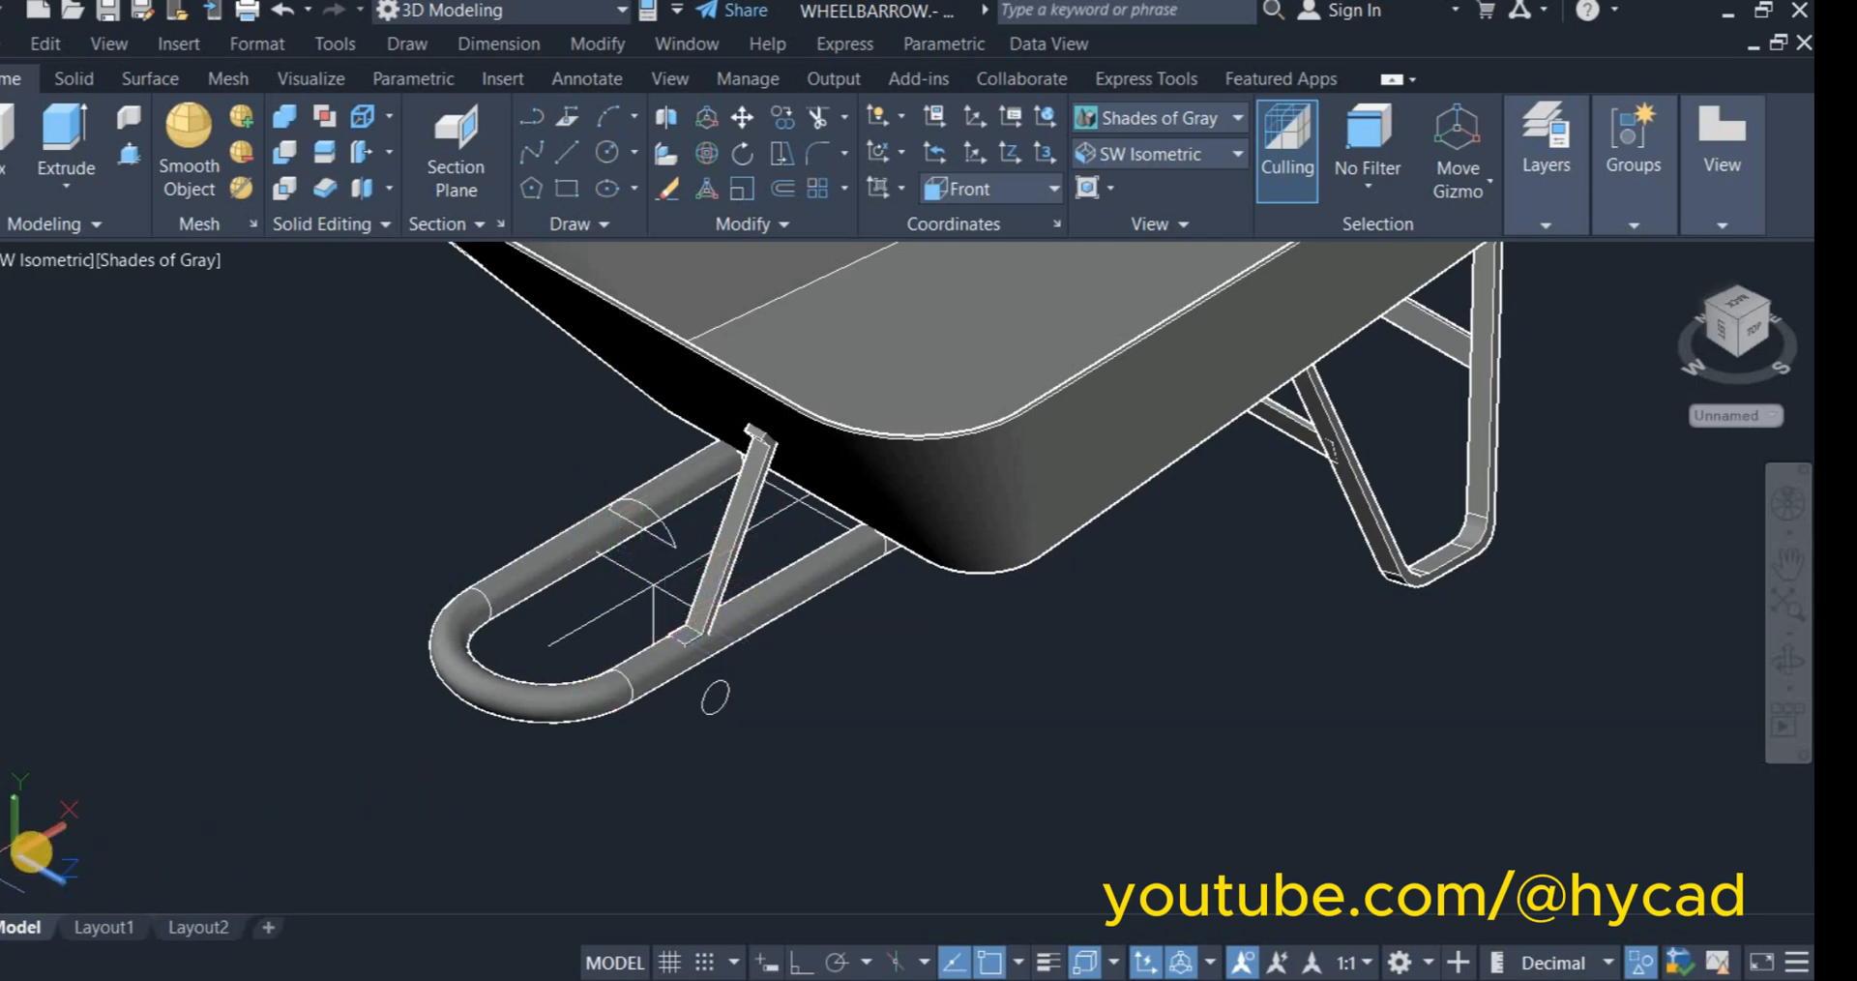
# Step: Set the UCS to Top and mirror the brace across the frame's lengthwise centreline with Ortho on, keeping the original
pyautogui.click(984, 190)
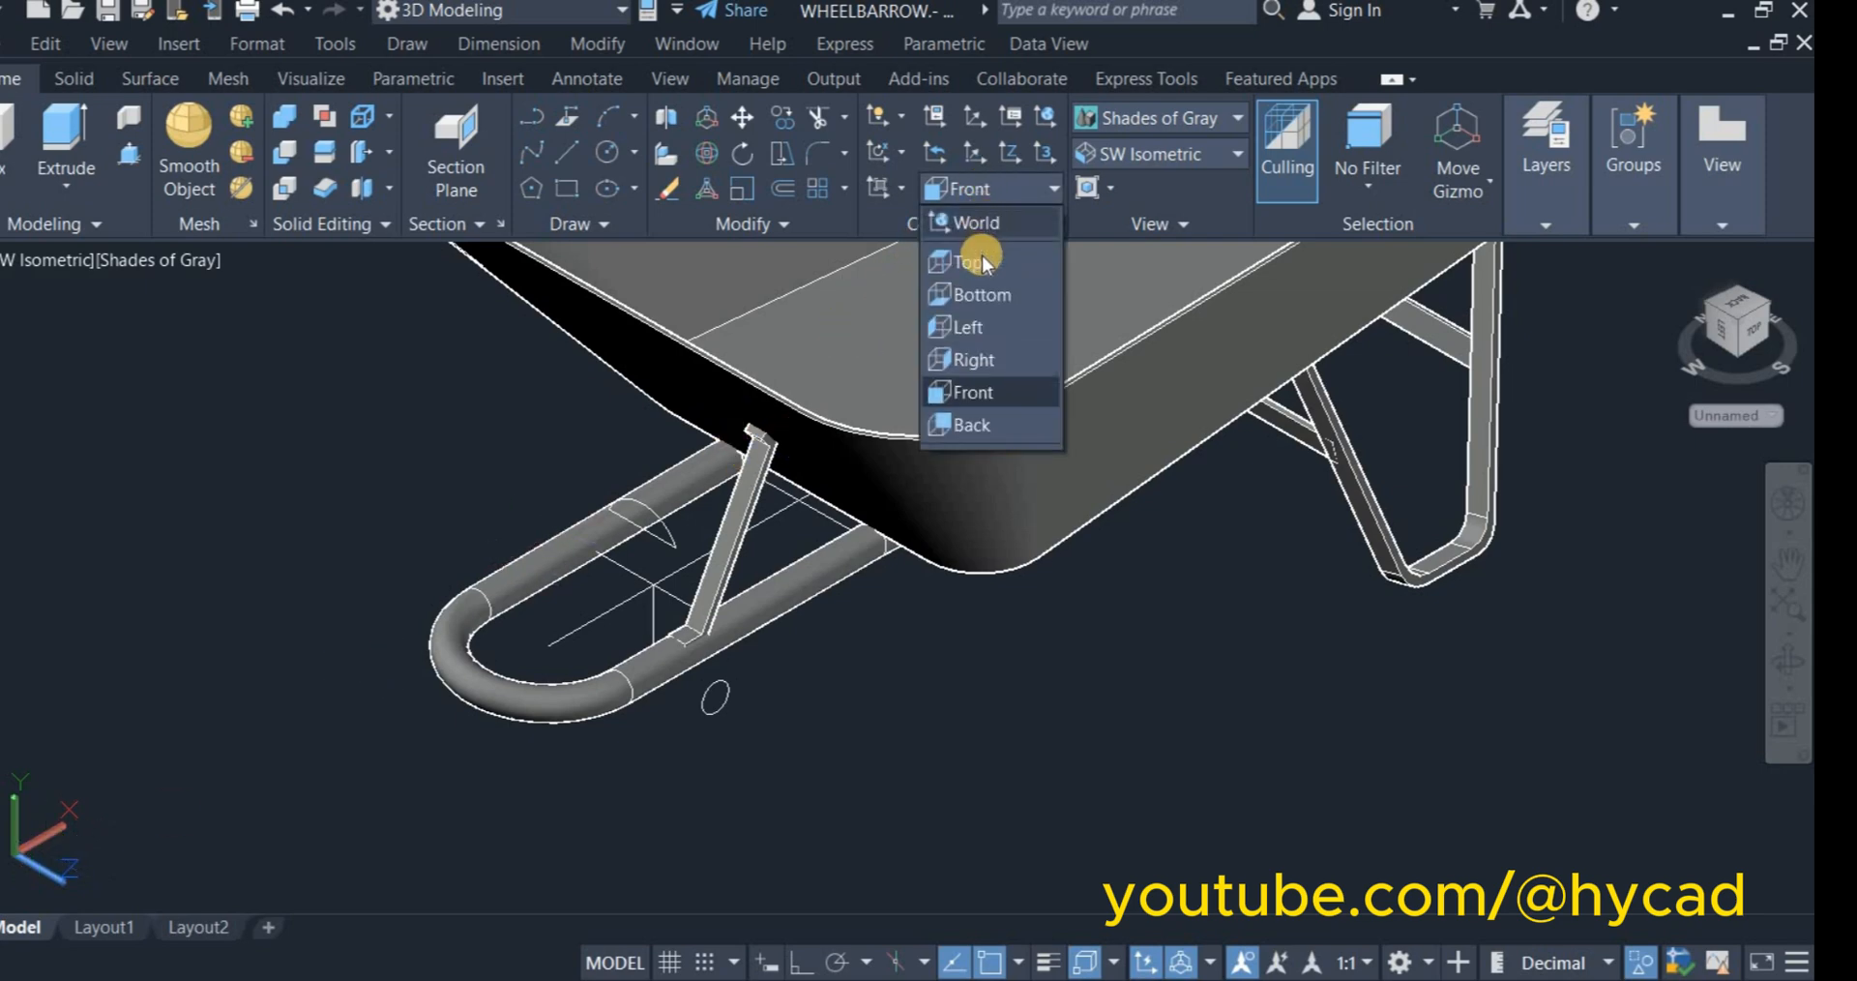
pyautogui.click(970, 261)
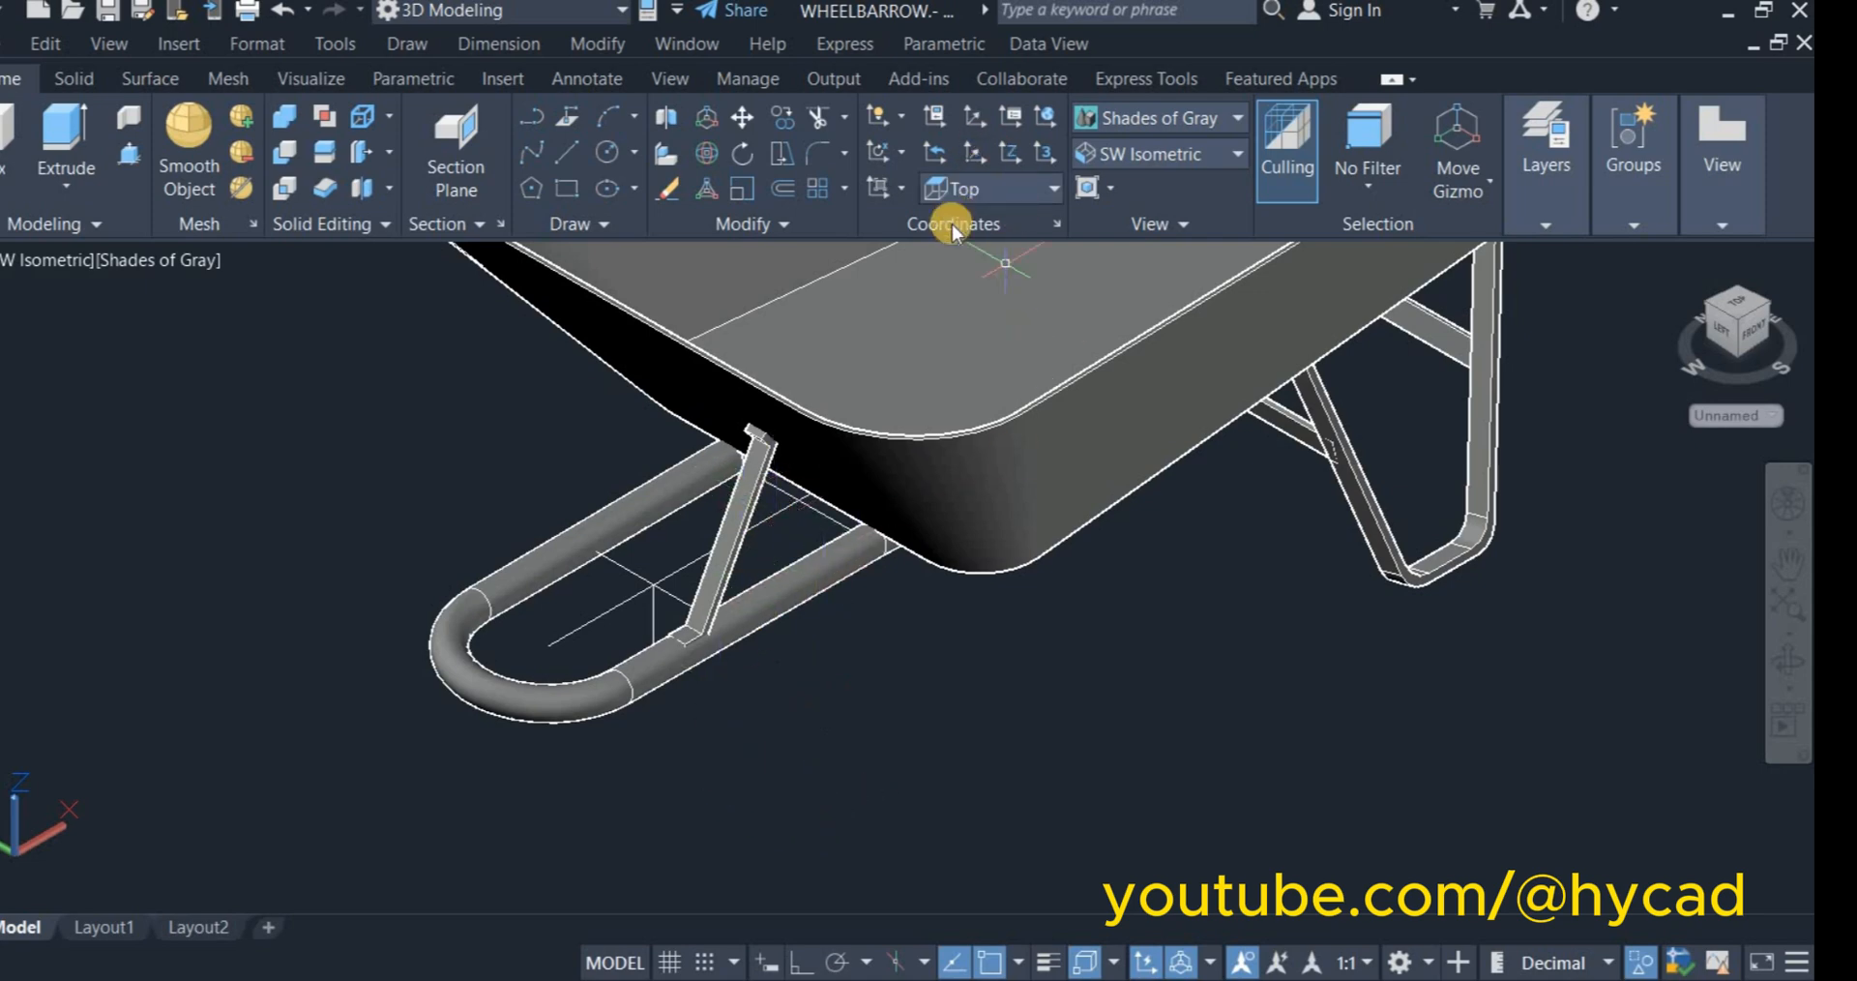
pyautogui.click(758, 227)
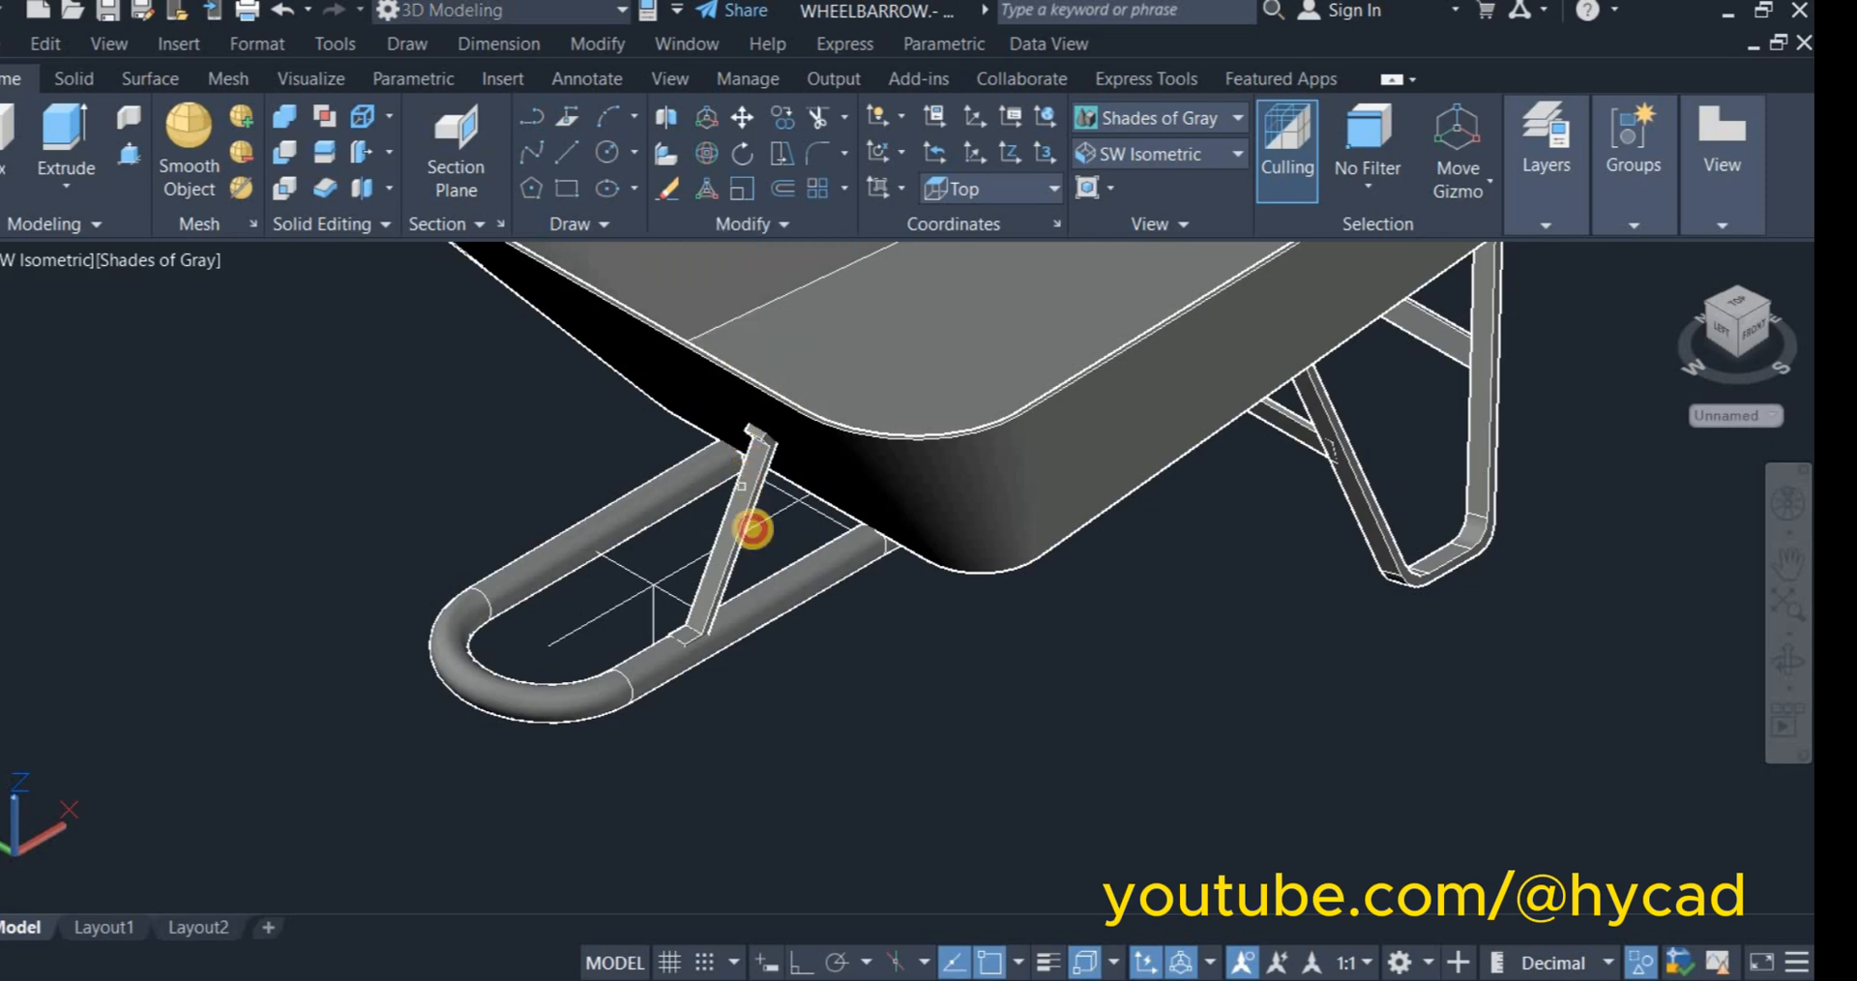
pyautogui.click(754, 529)
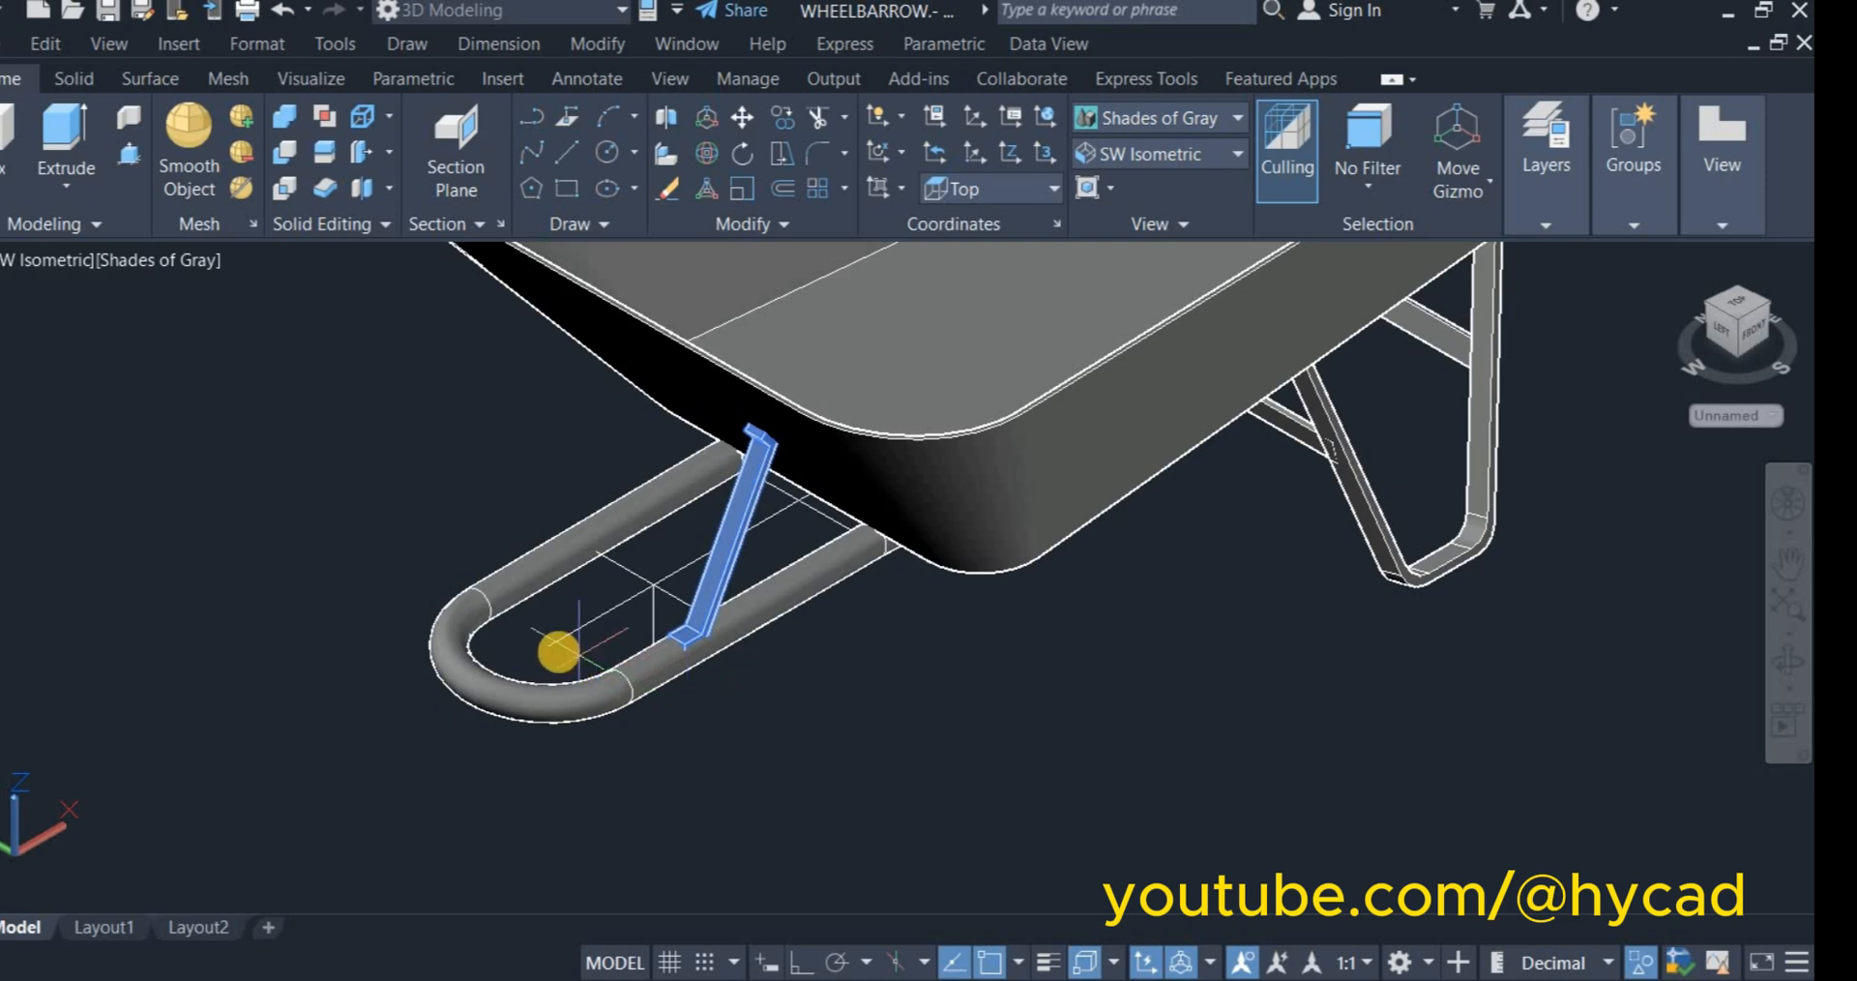
pyautogui.click(551, 641)
pyautogui.press('F8')
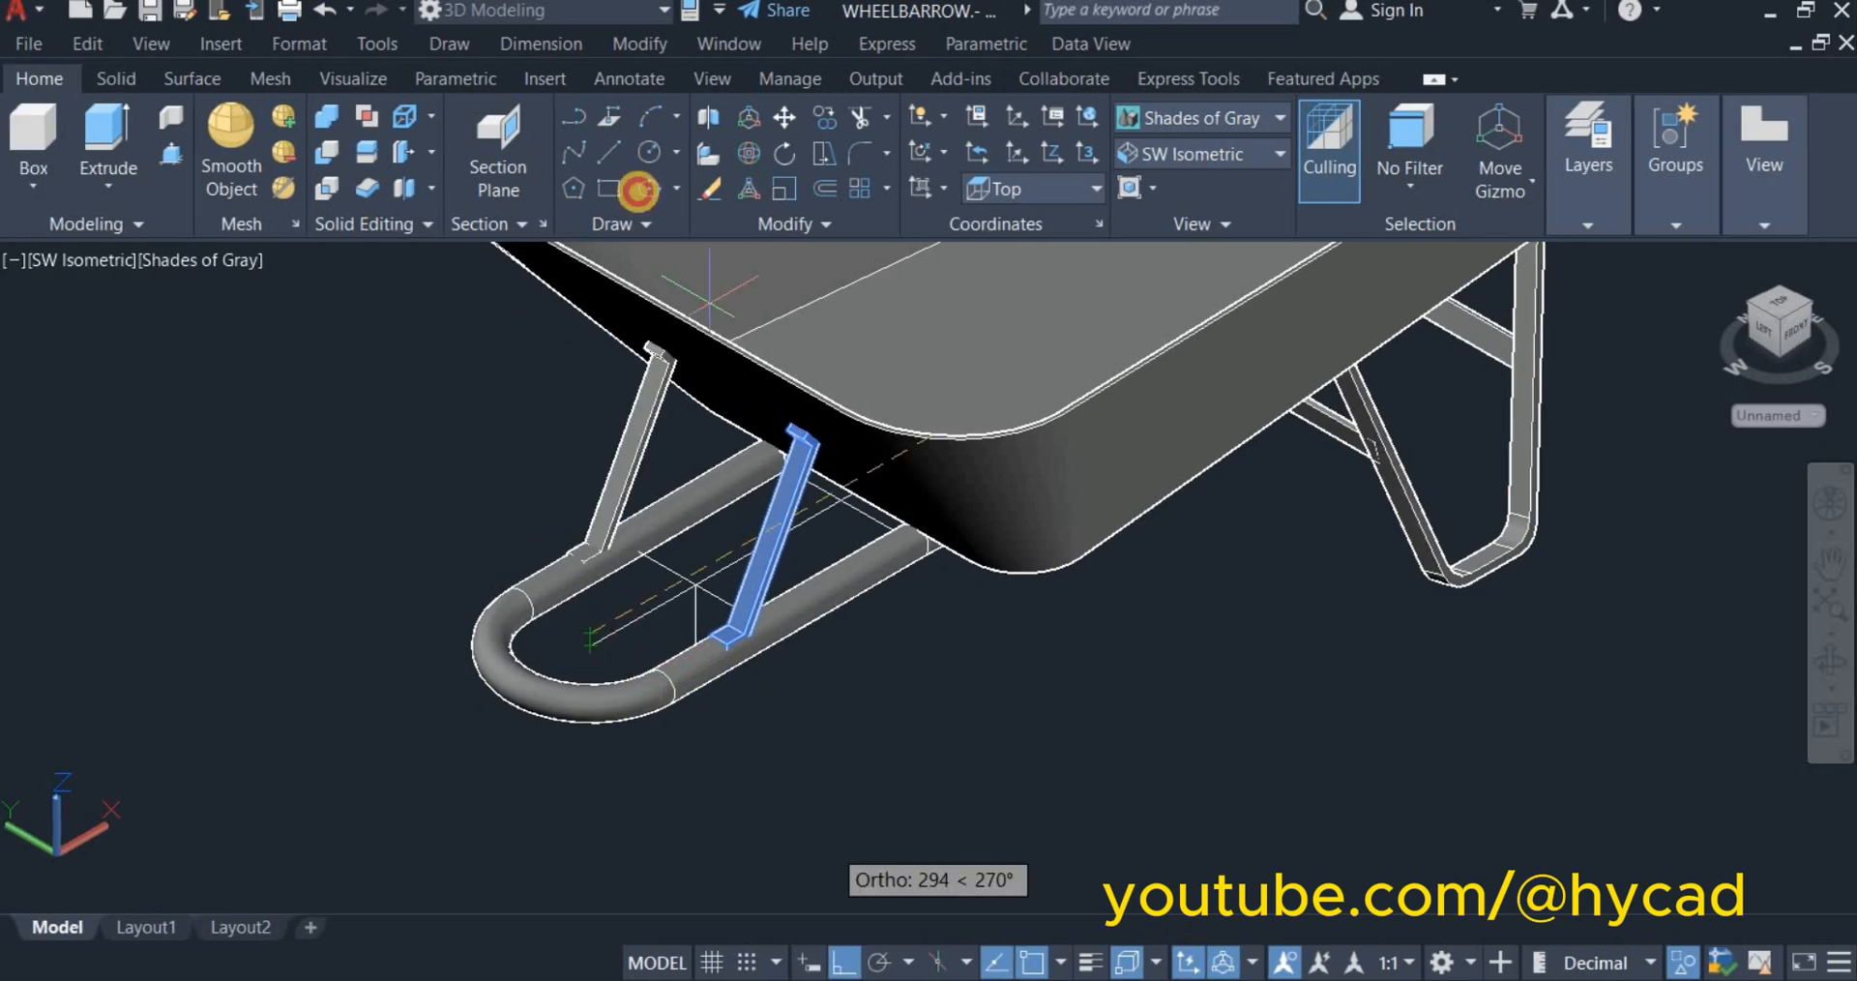
pyautogui.click(459, 308)
pyautogui.press('Return')
# Step: End the object isolation to bring back the hidden wheel and its brackets
pyautogui.scroll(-5, 891, 737)
pyautogui.scroll(-4, 849, 705)
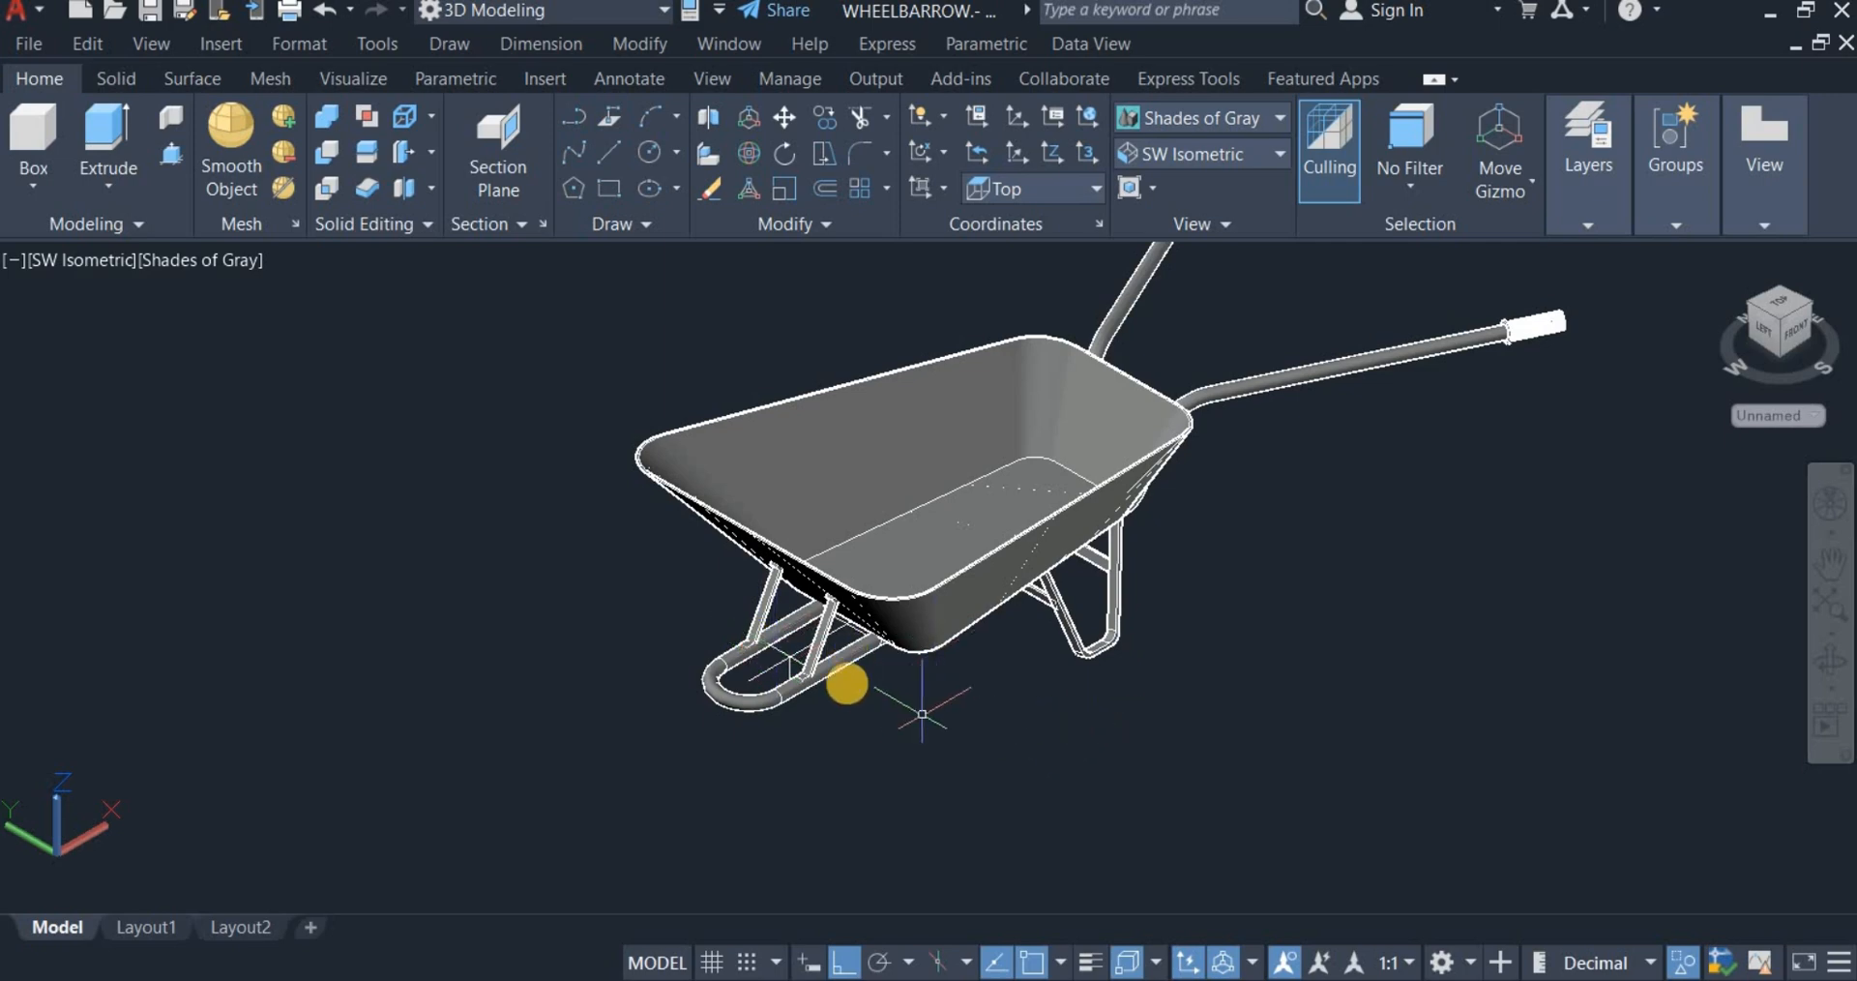
pyautogui.rightClick(983, 693)
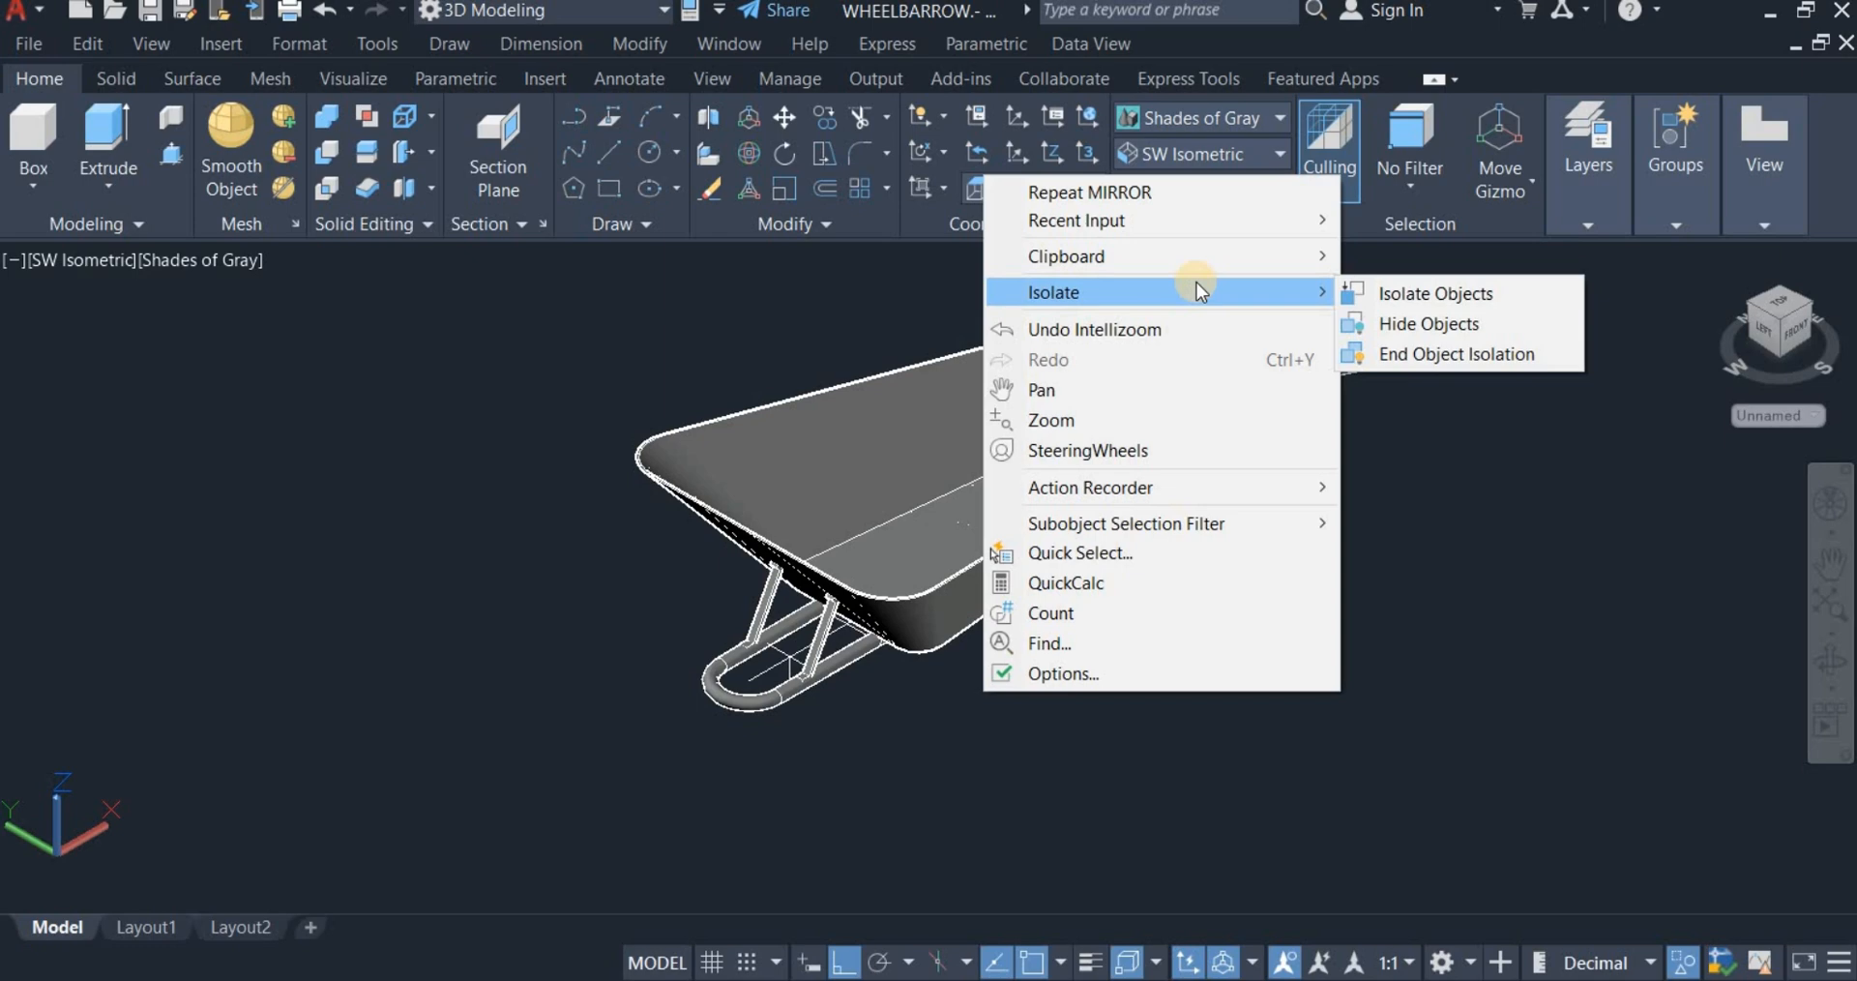
pyautogui.click(1427, 354)
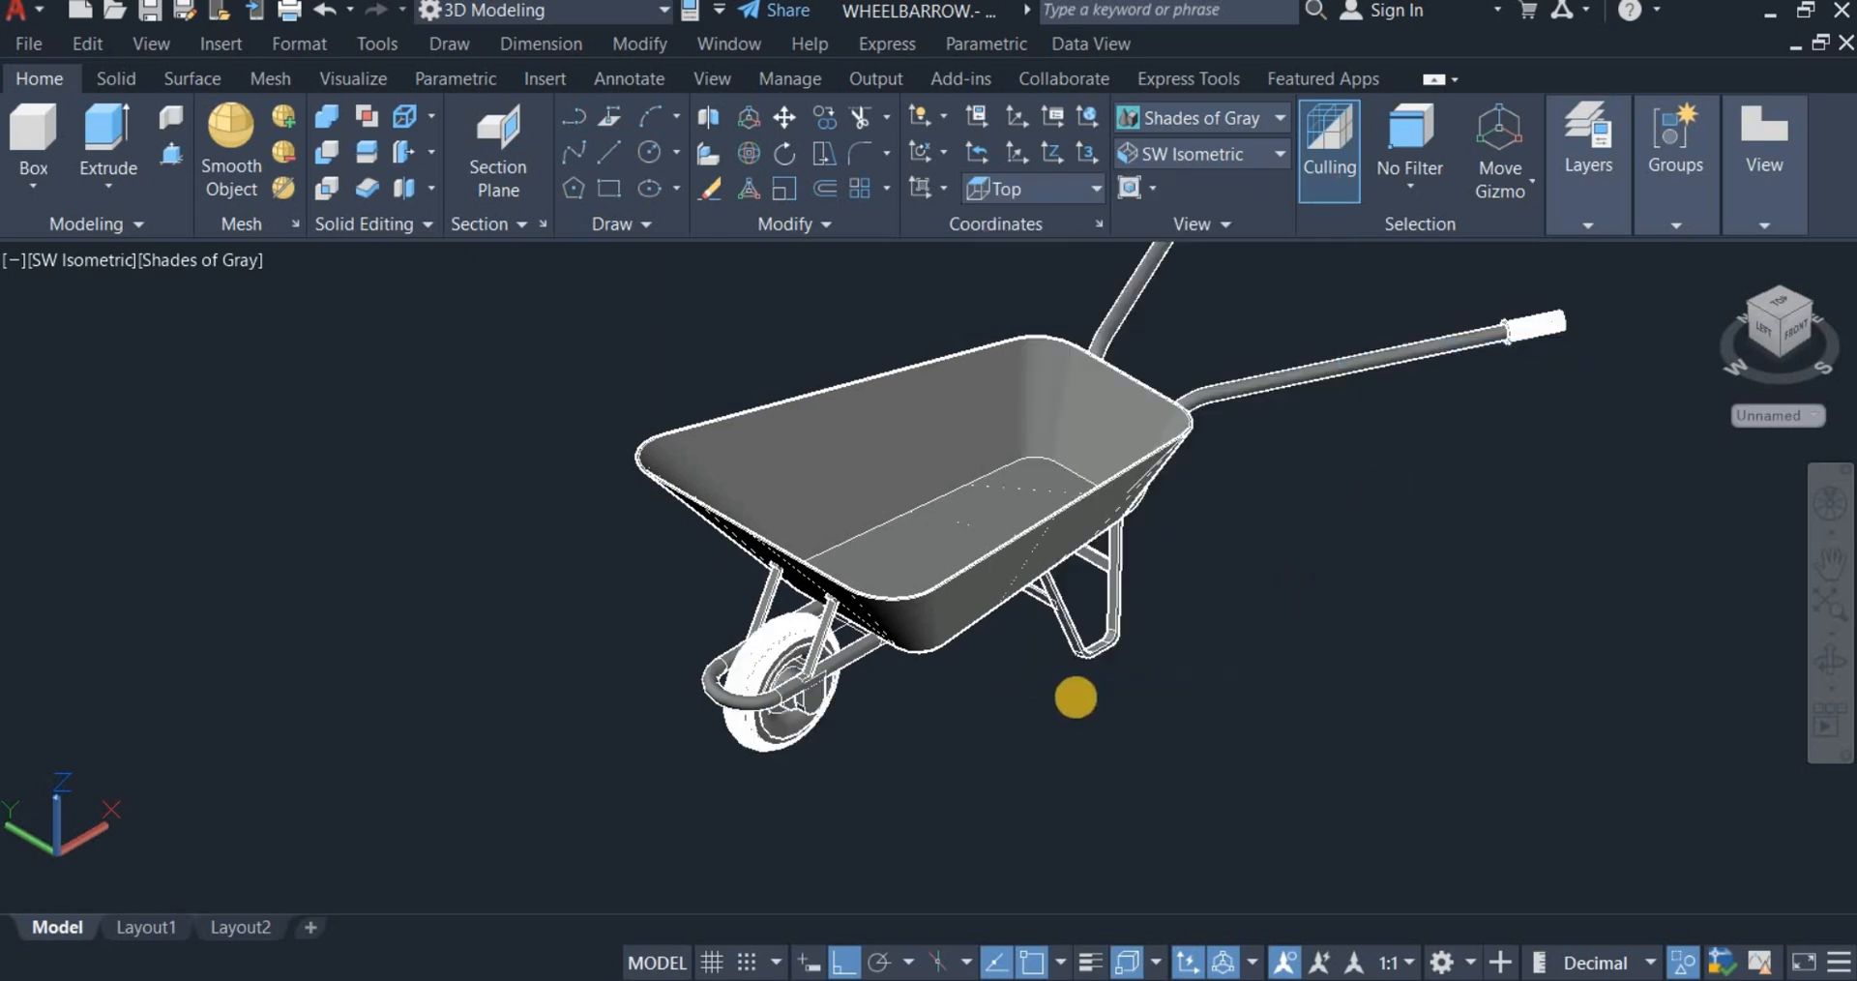
# Step: Erase the leftover crossing construction lines between the frame tubes just behind the wheel
pyautogui.scroll(5, 796, 624)
pyautogui.keyDown('shift'); pyautogui.moveTo(803, 629); pyautogui.dragTo(811, 587, button='middle'); pyautogui.keyUp('shift')
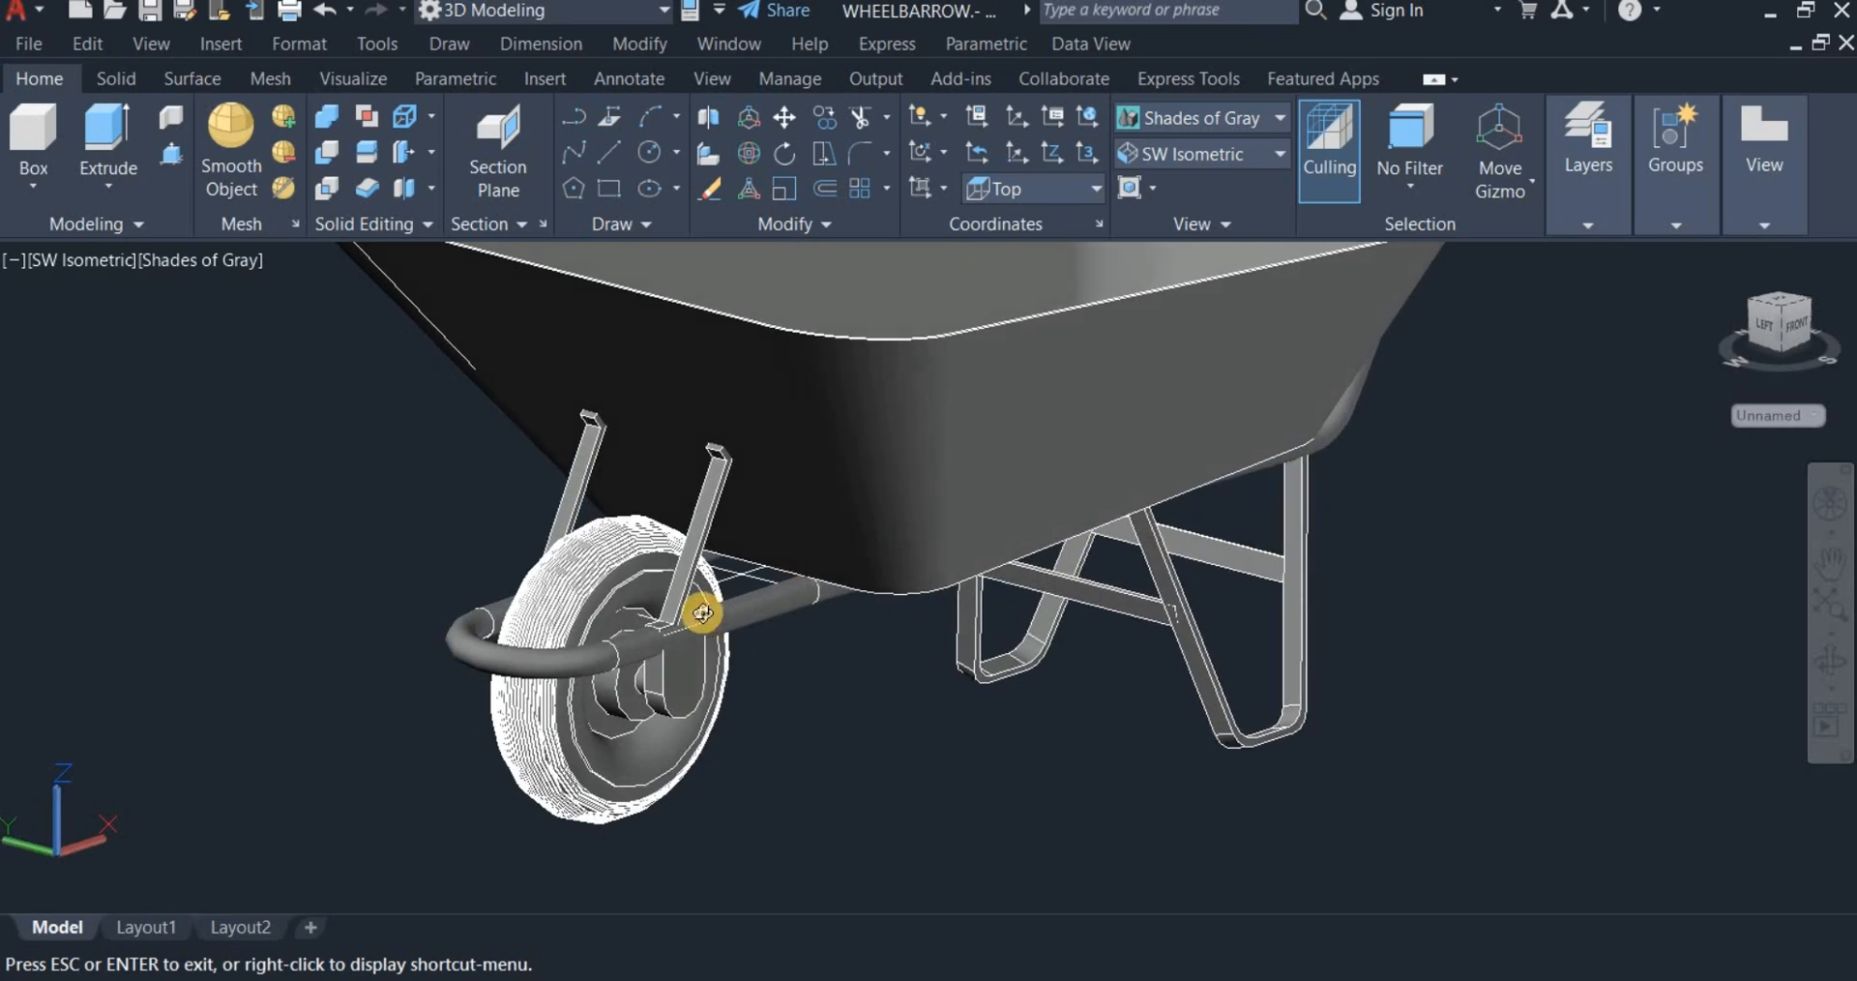
pyautogui.scroll(4, 704, 609)
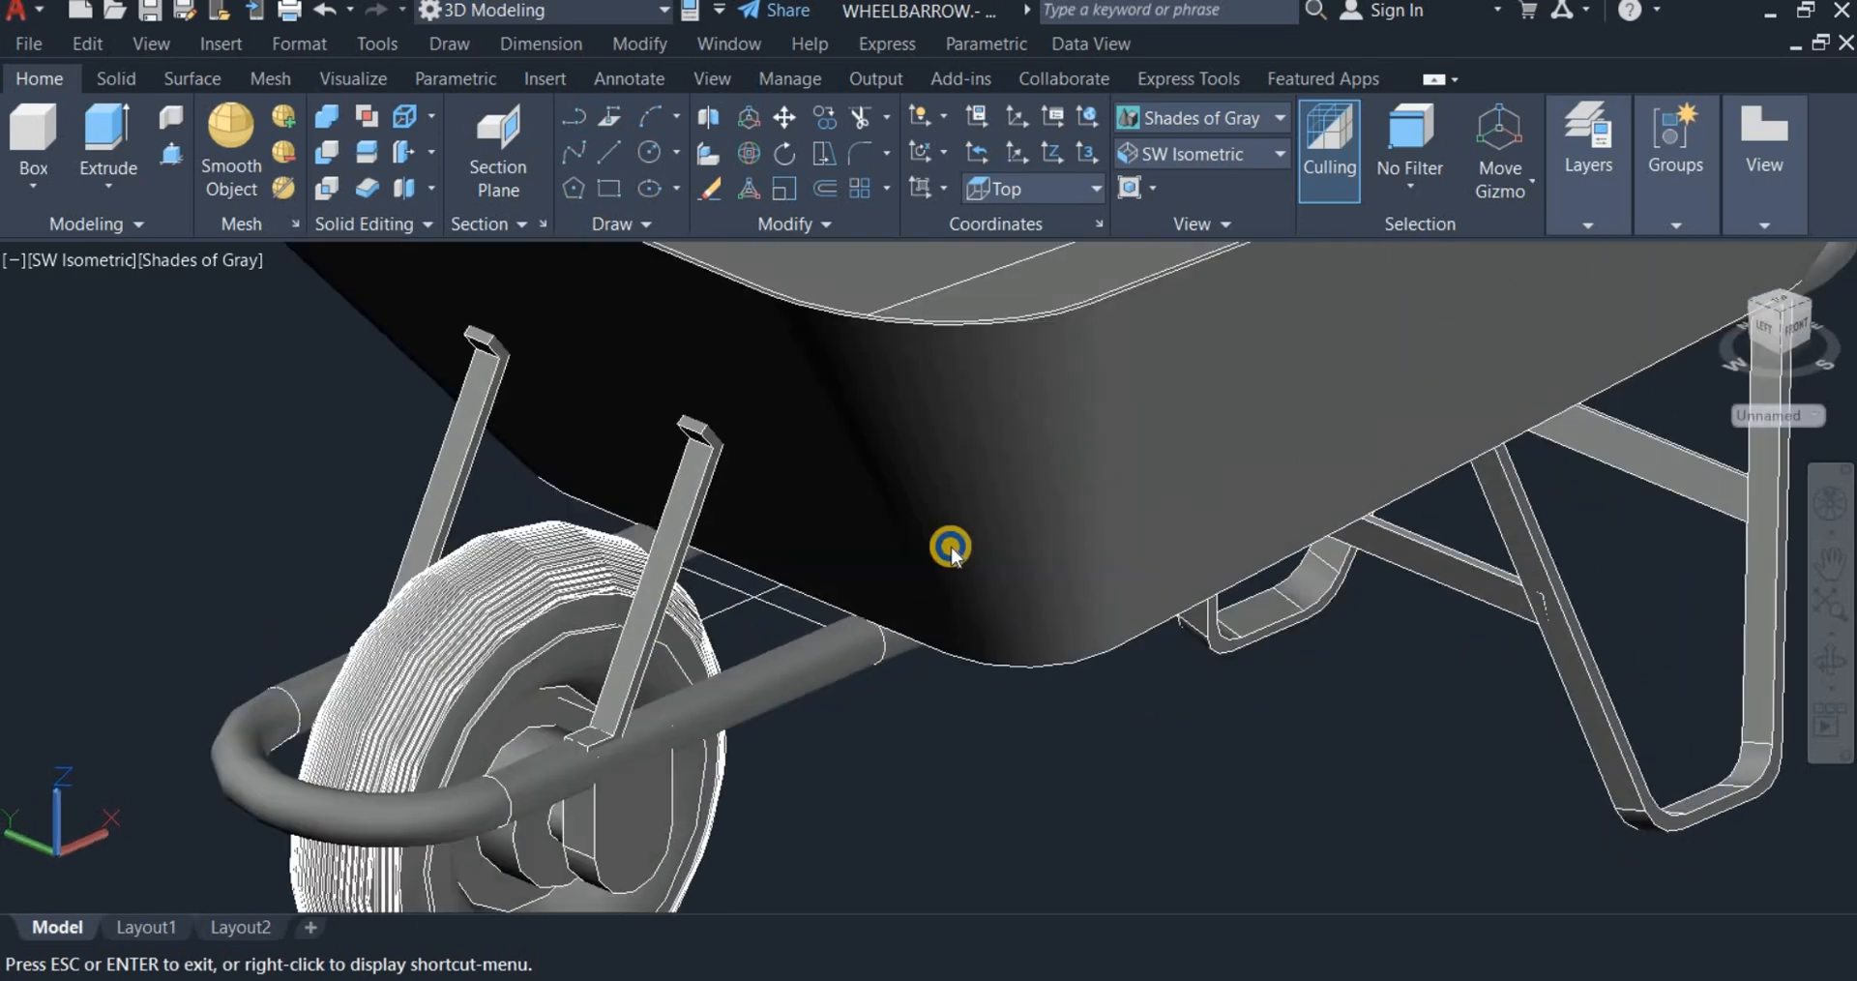
pyautogui.rightClick(874, 709)
pyautogui.click(1065, 243)
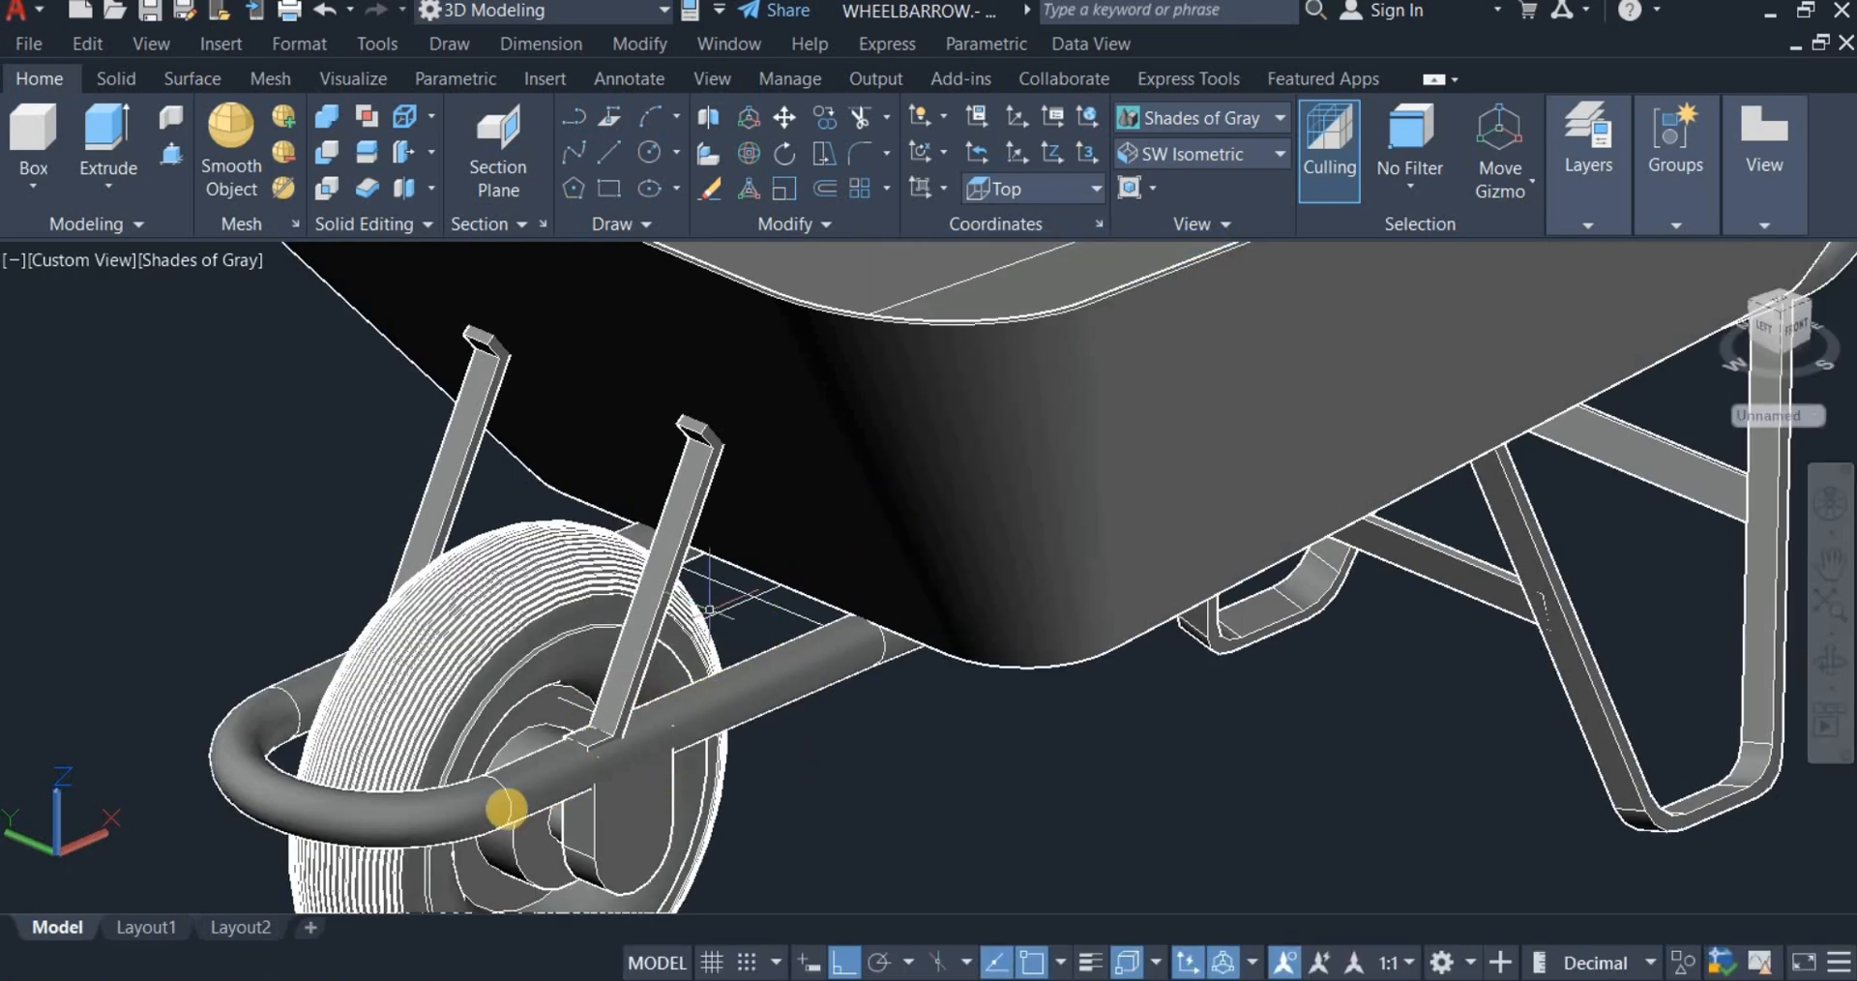
pyautogui.click(764, 624)
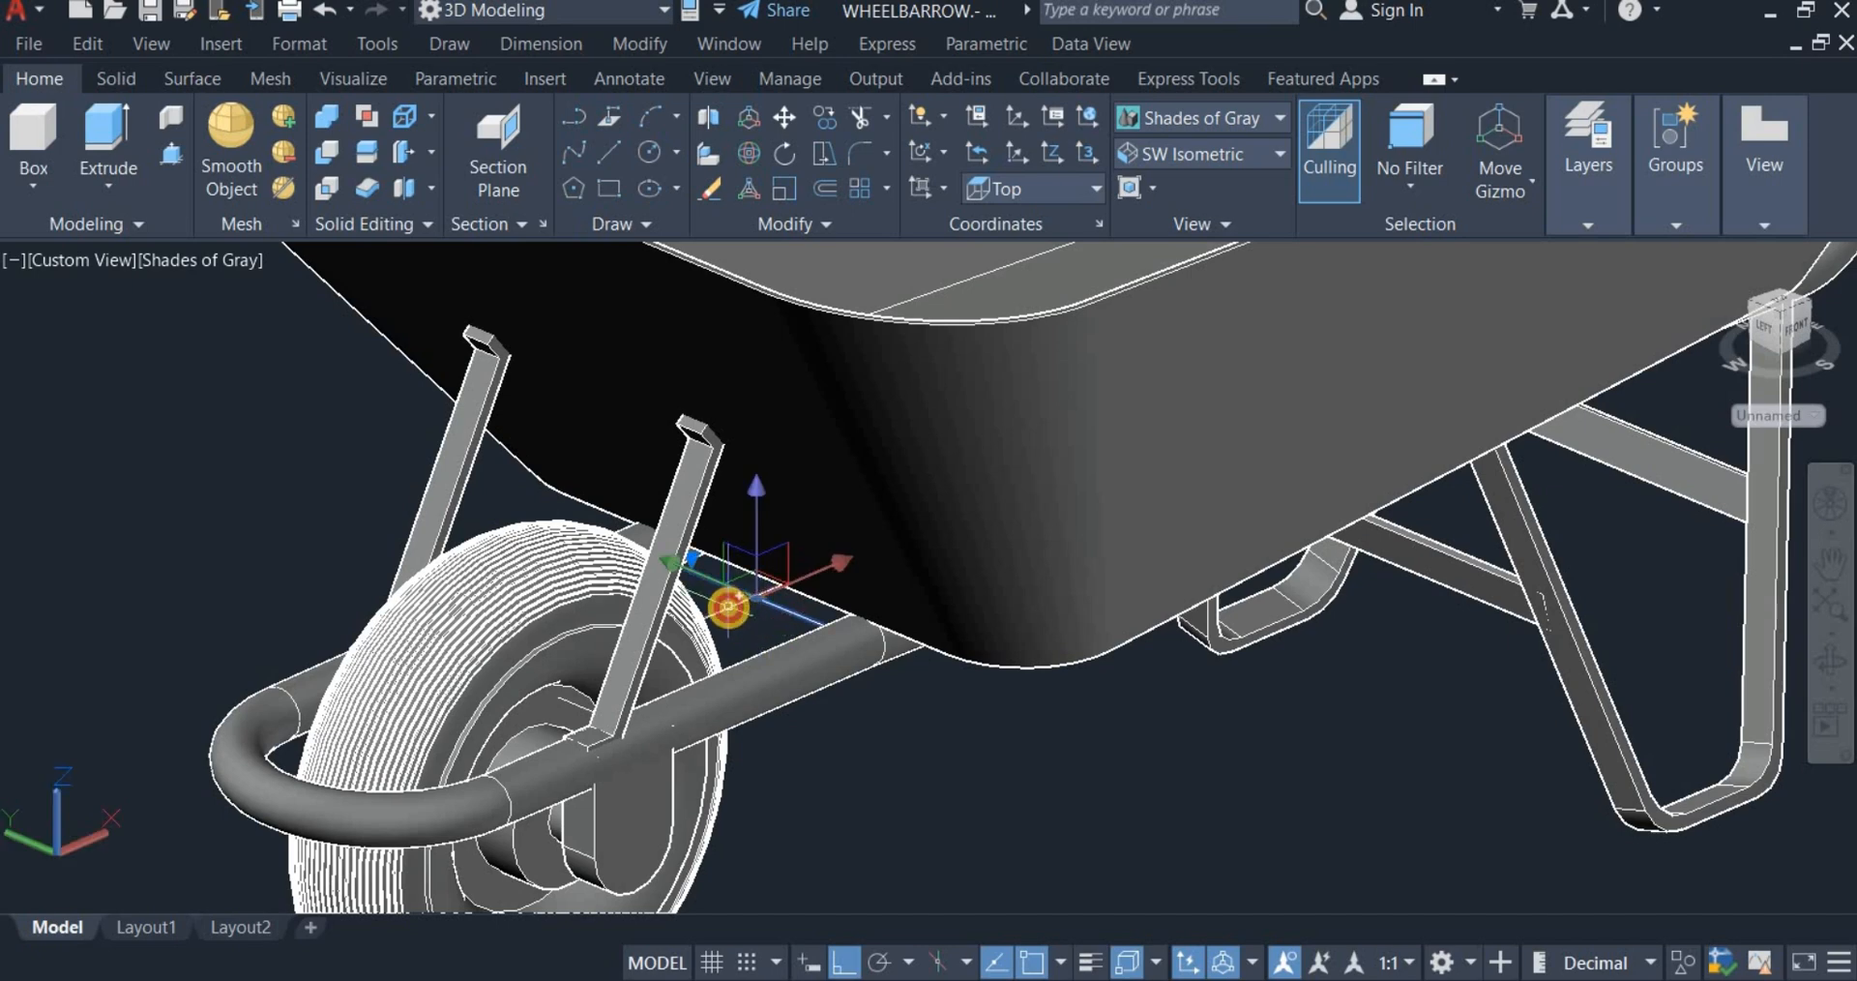
pyautogui.rightClick(833, 722)
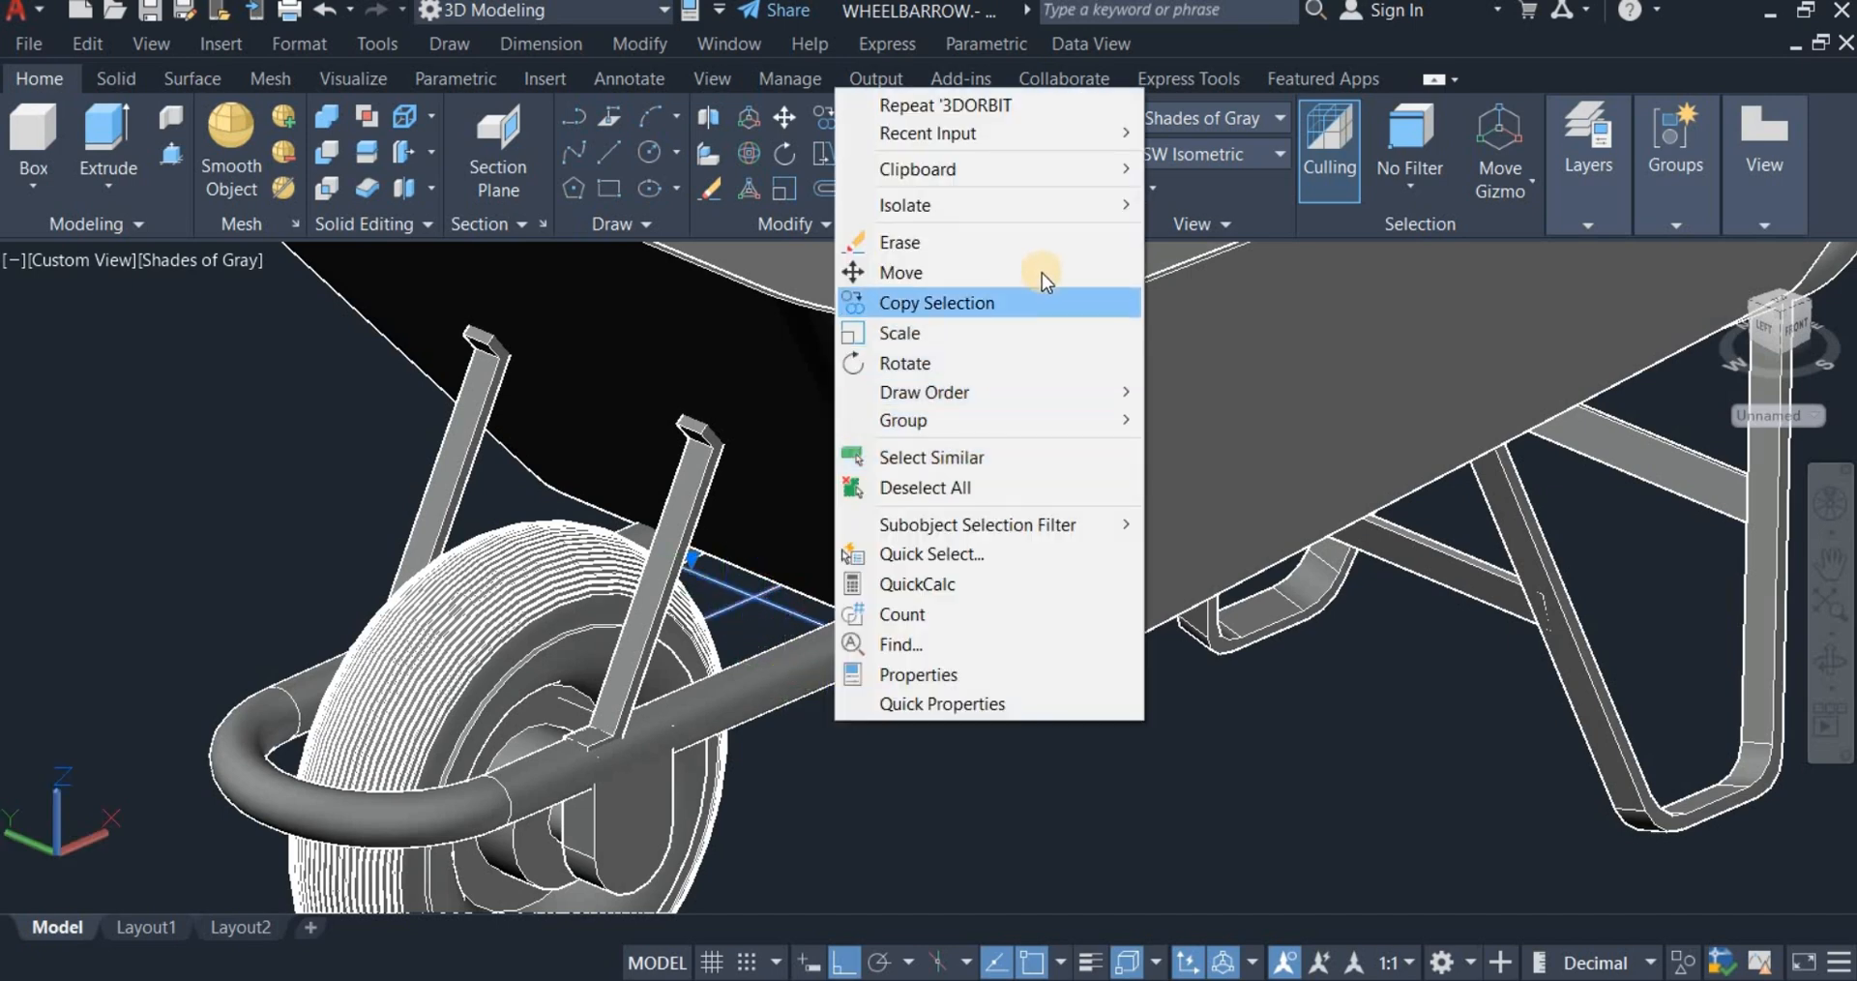
pyautogui.click(1027, 246)
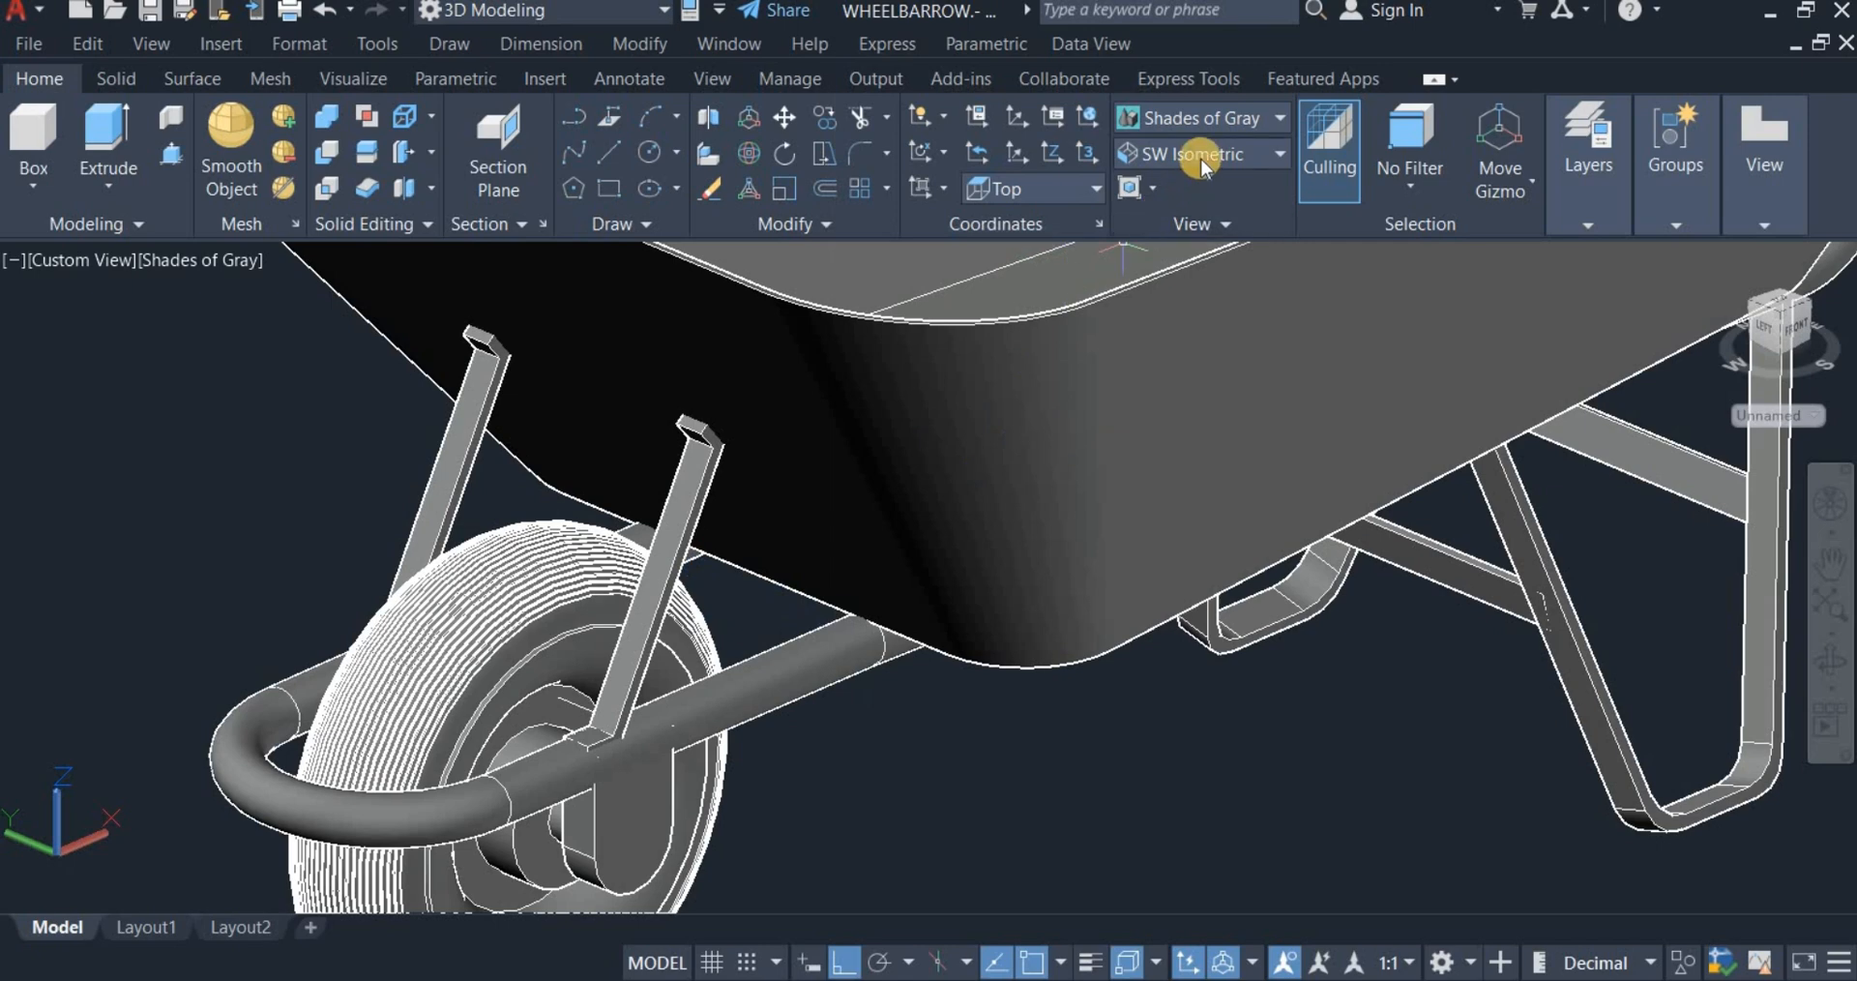
# Step: Restore the SW Isometric view and inspect the whole wheelbarrow from a slightly rotated angle
pyautogui.click(1226, 154)
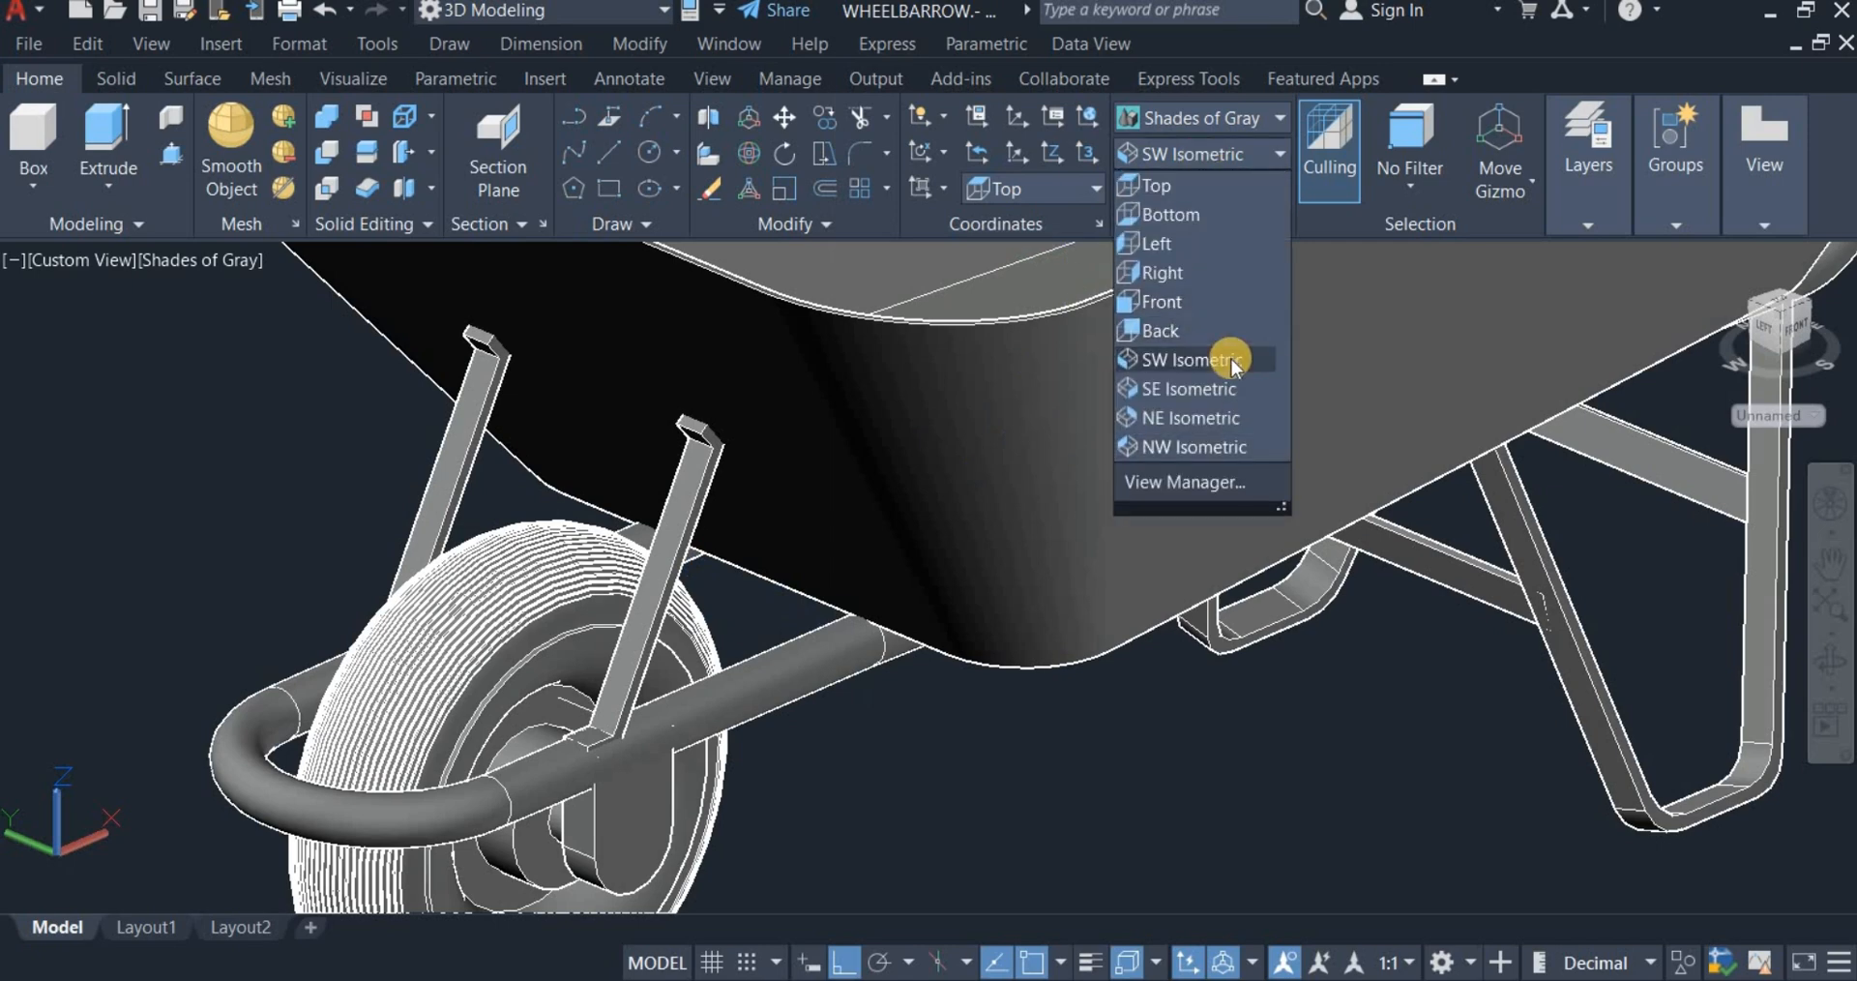
pyautogui.click(1203, 362)
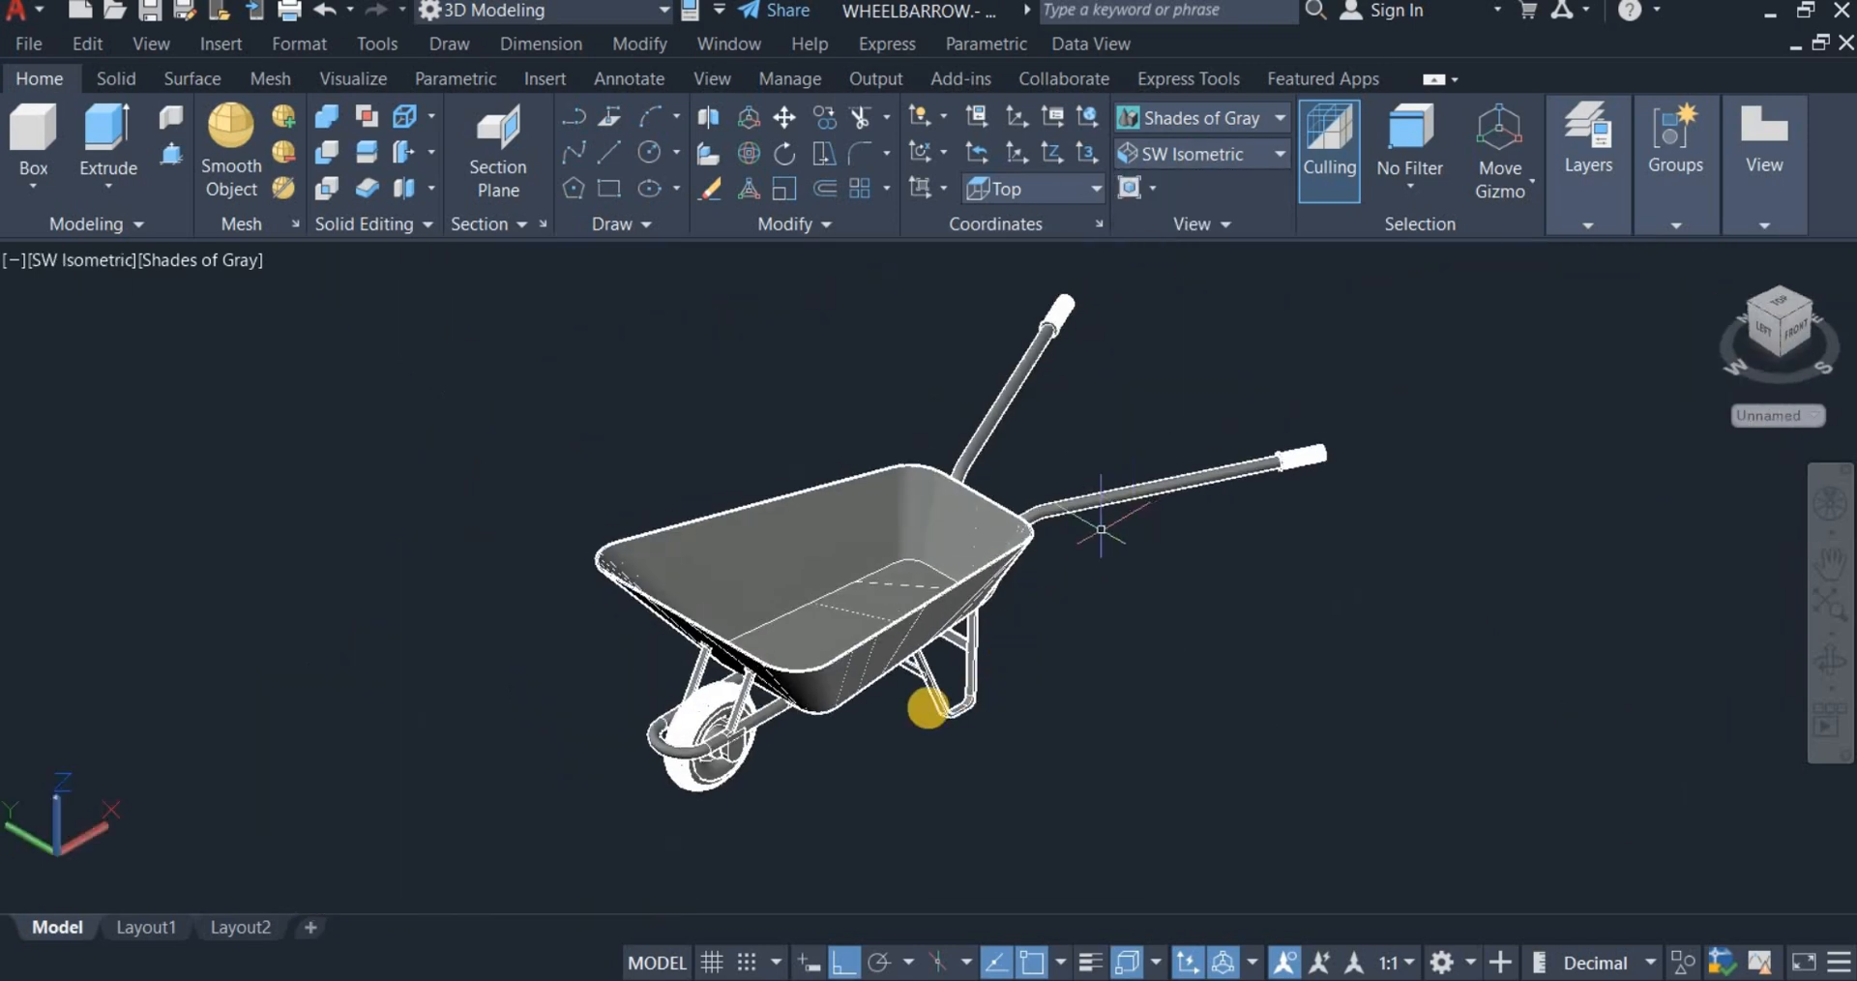
pyautogui.scroll(2, 895, 782)
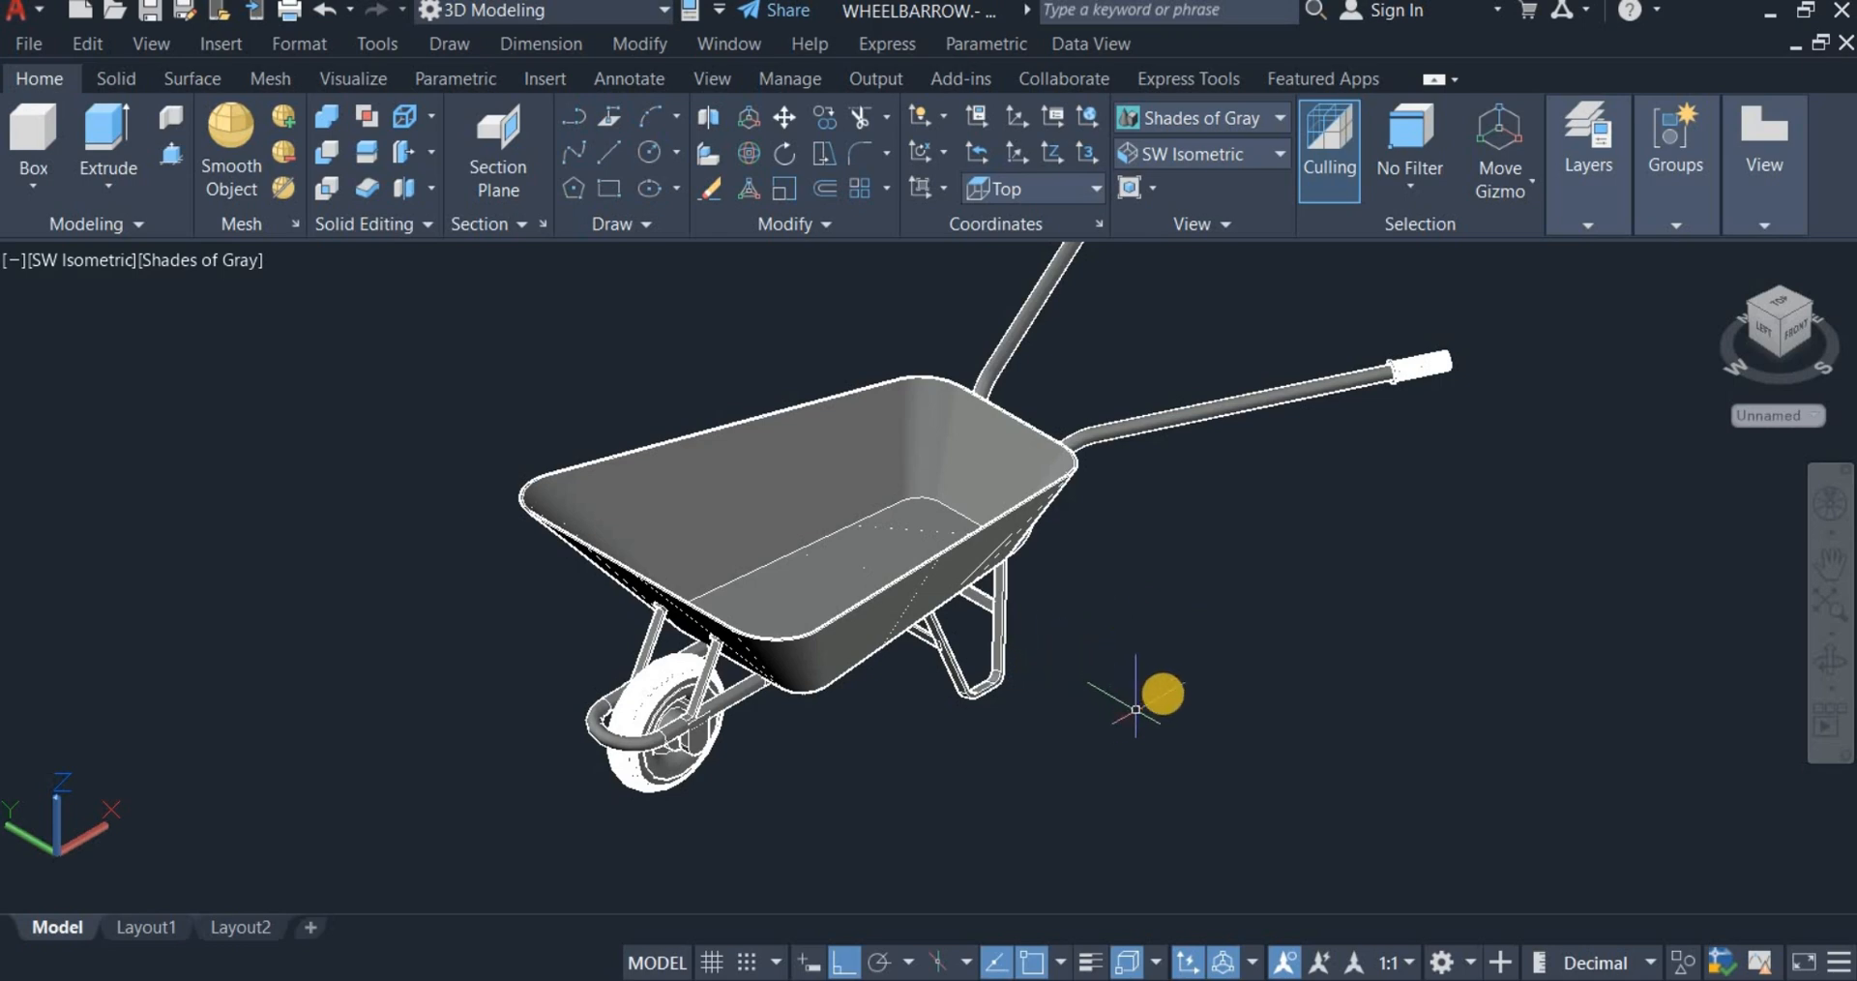
pyautogui.keyDown('shift'); pyautogui.moveTo(1161, 697); pyautogui.dragTo(1231, 688, button='middle'); pyautogui.keyUp('shift')
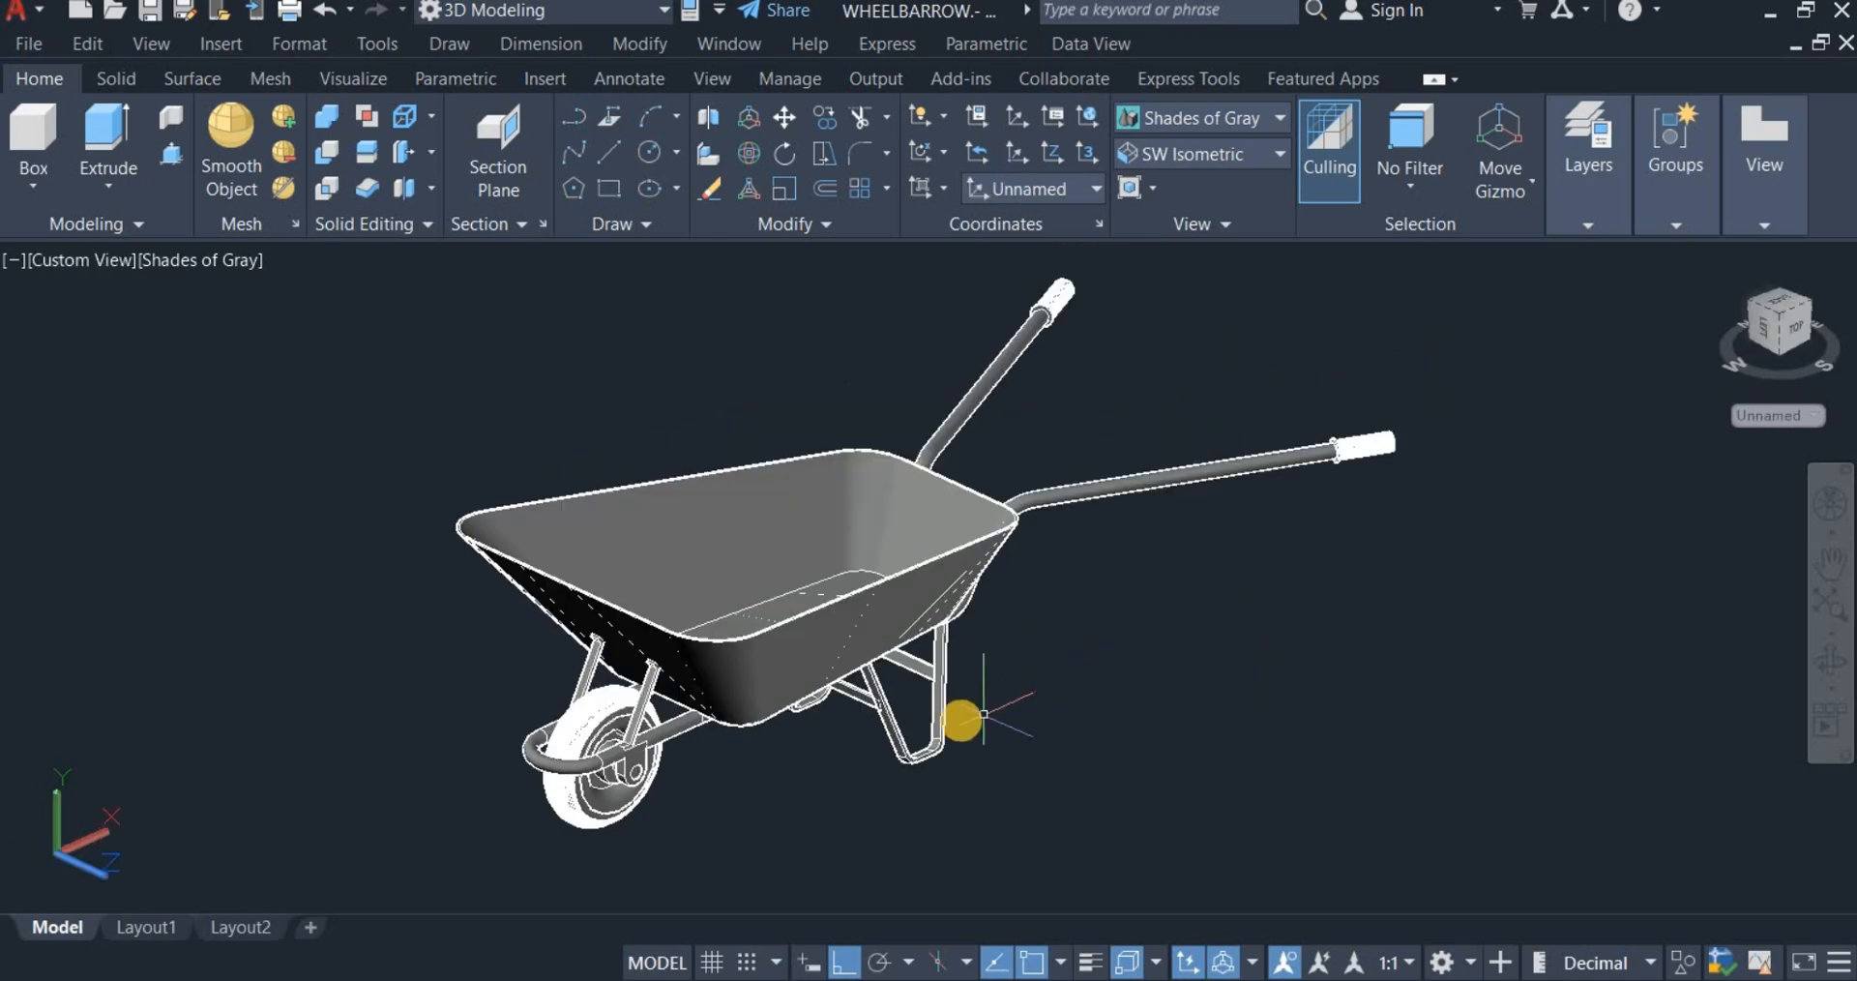